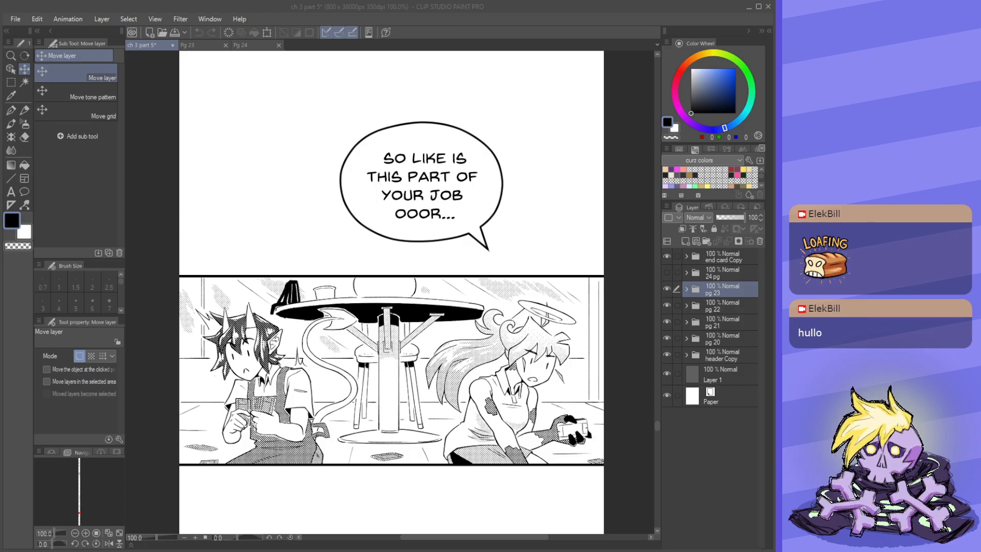
- Save the ch 3 part 5 comic strip document
left_click(328, 13)
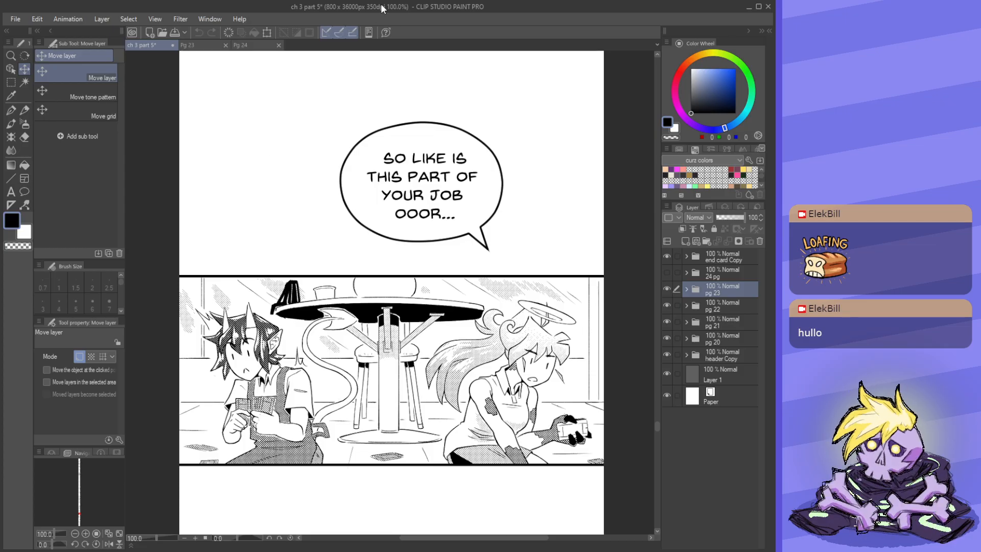
scroll(431, 365, "down", 4)
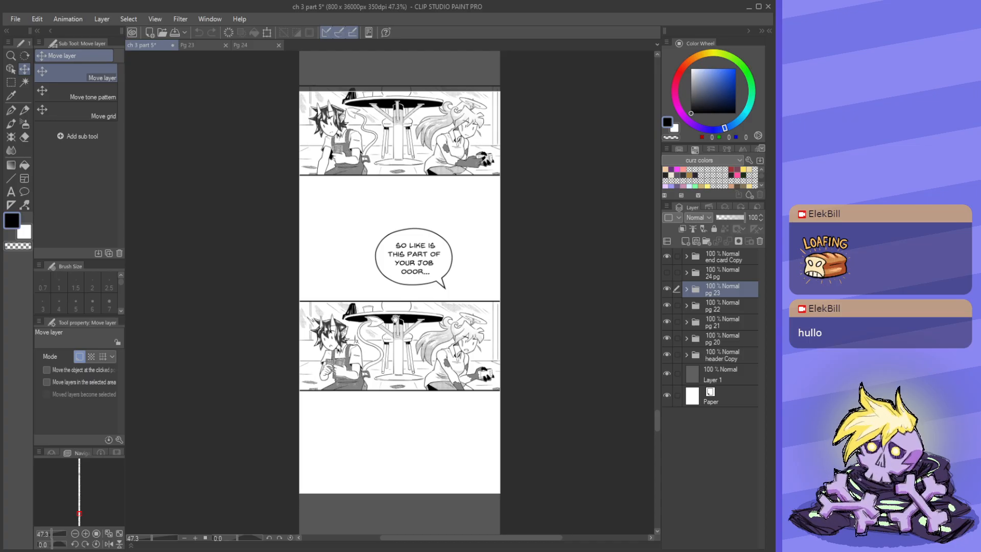
scroll(432, 317, "down", 3)
scroll(431, 316, "up", 1)
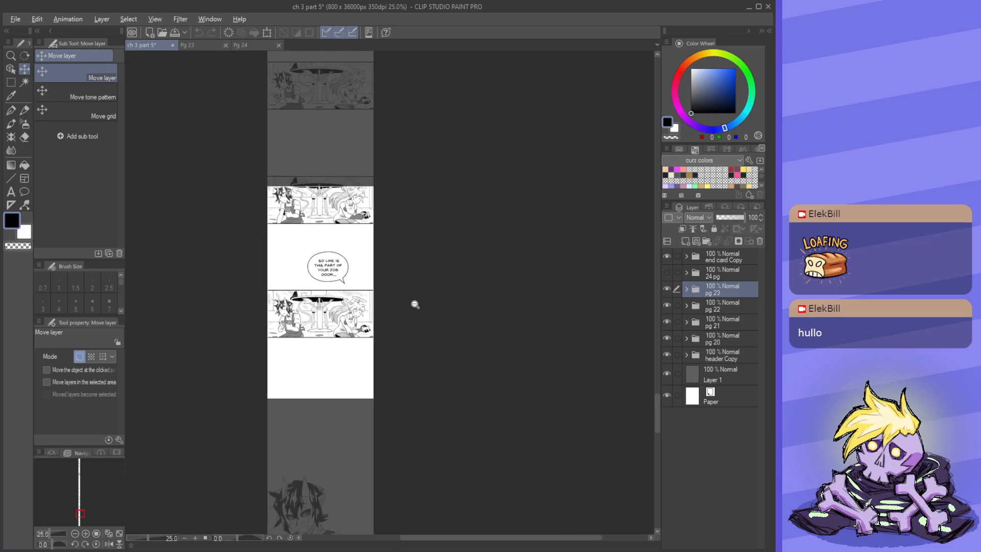
scroll(395, 300, "down", 4)
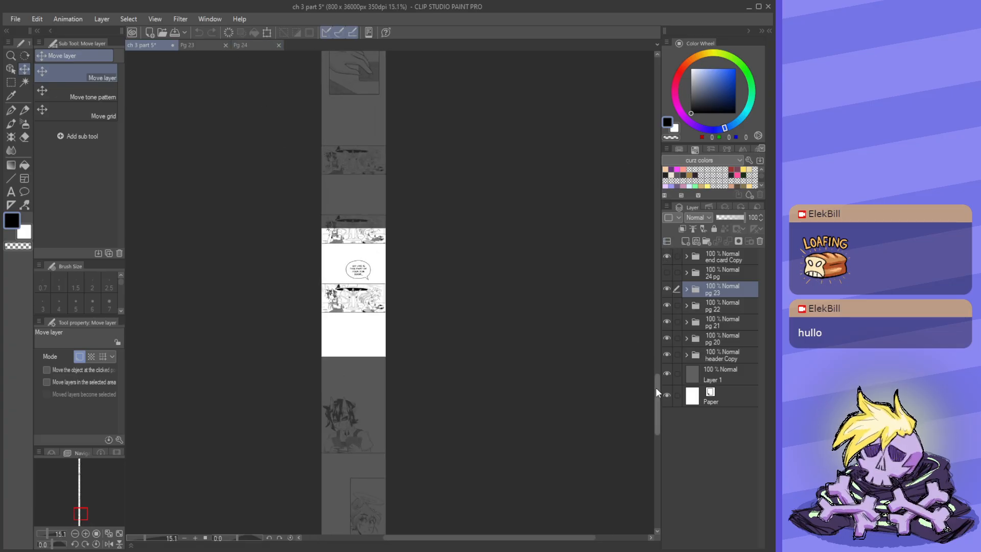
mouse_move(656, 387)
left_mouse_down()
mouse_move(664, 437)
mouse_move(650, 280)
mouse_move(662, 185)
mouse_move(648, 399)
left_mouse_up()
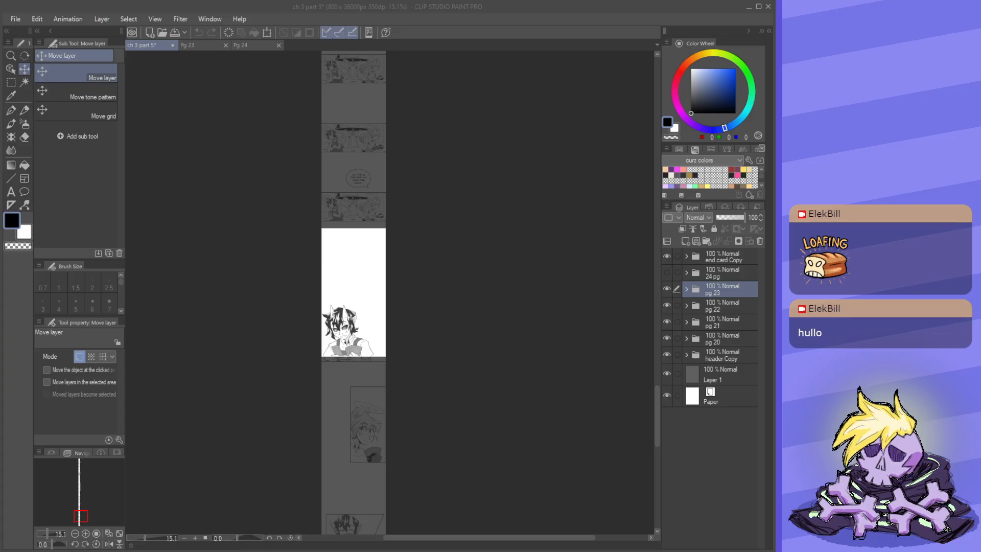
scroll(306, 212, "down", 2)
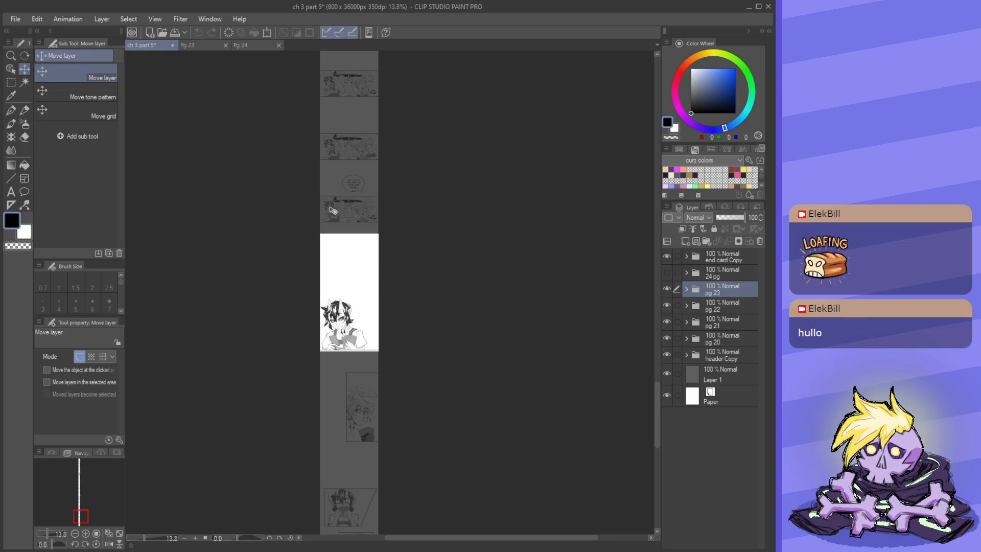
scroll(368, 237, "up", 2)
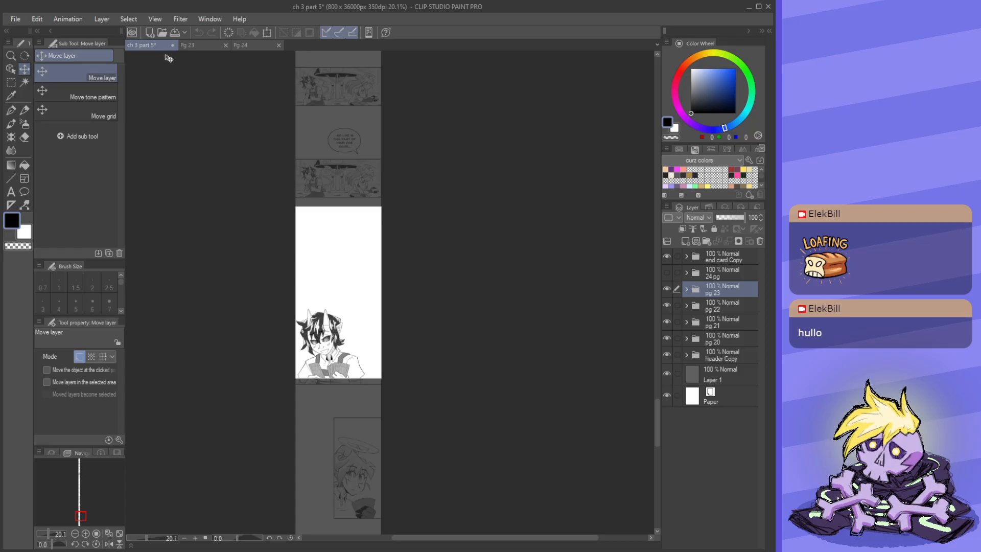
left_click(175, 33)
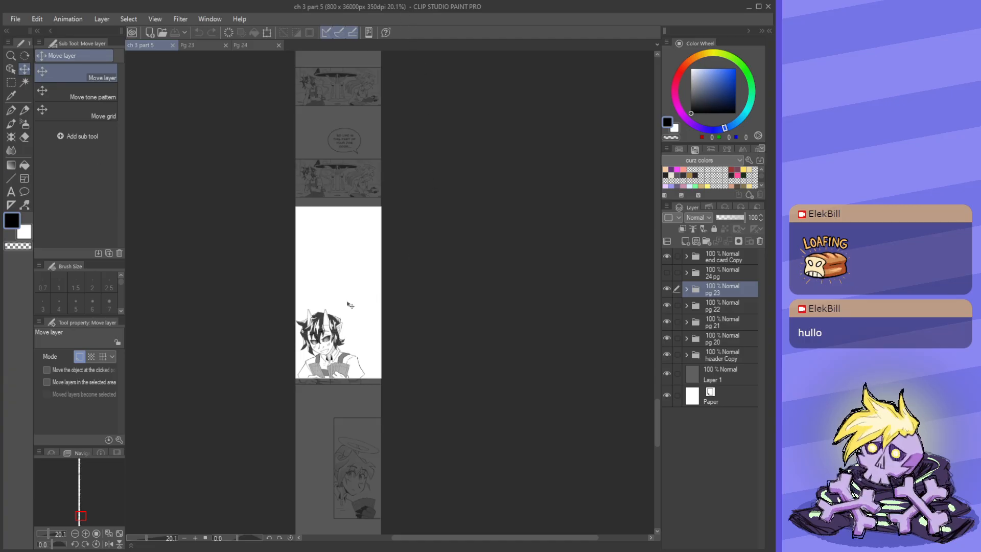
- Compare the dark-haired character's card panel in the strip with the original Pg 23 layout
scroll(331, 289, "up", 2)
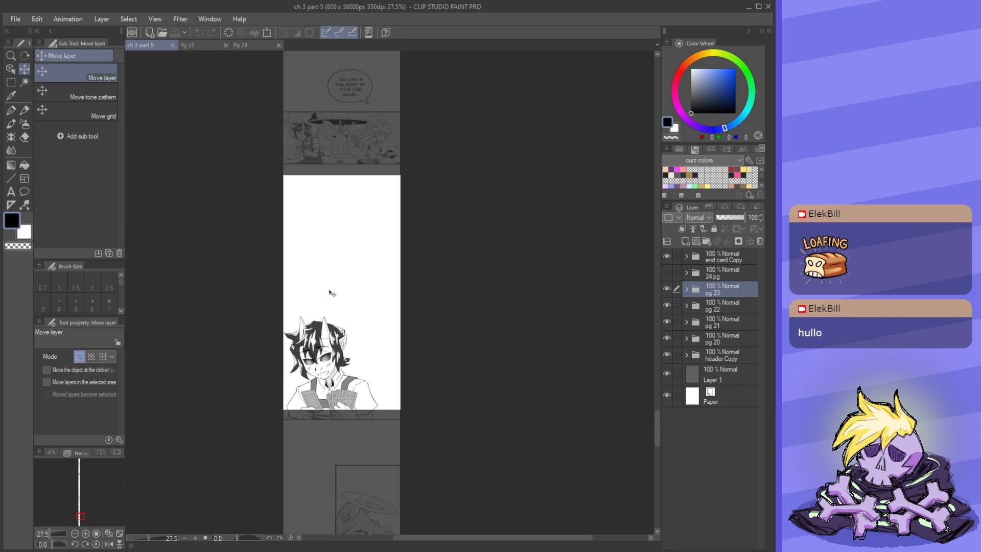
scroll(331, 293, "up", 1)
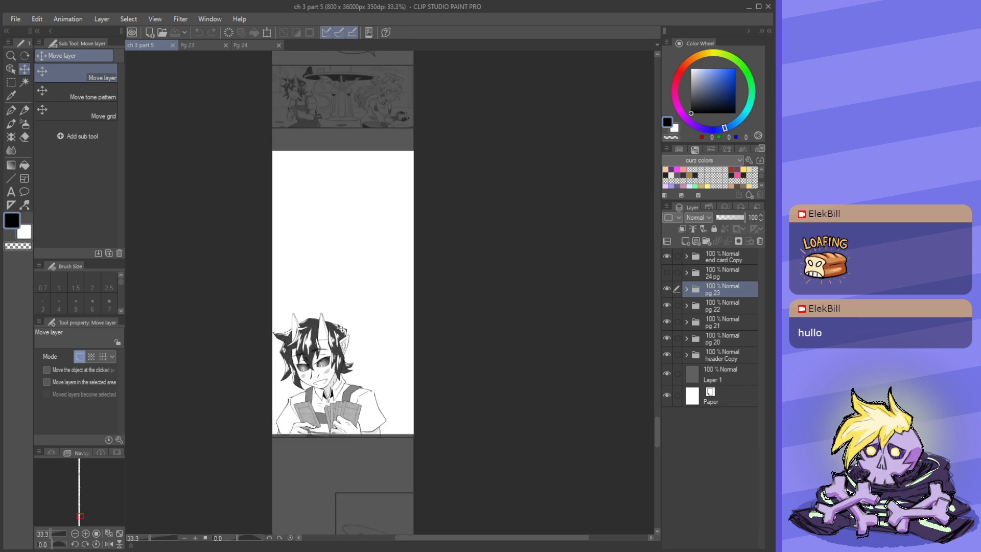
scroll(327, 307, "down", 2)
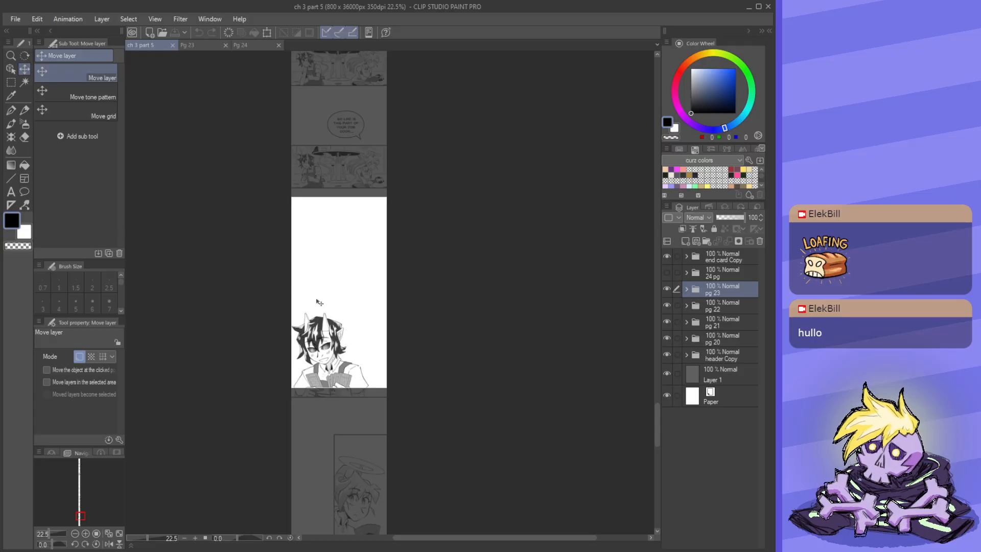
scroll(314, 306, "up", 1)
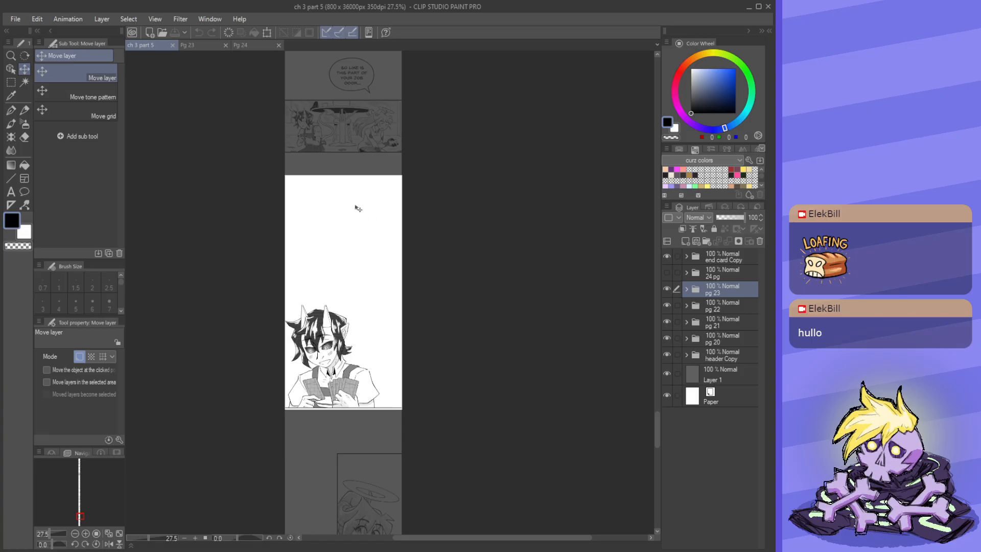
left_click(202, 45)
scroll(351, 248, "down", 3)
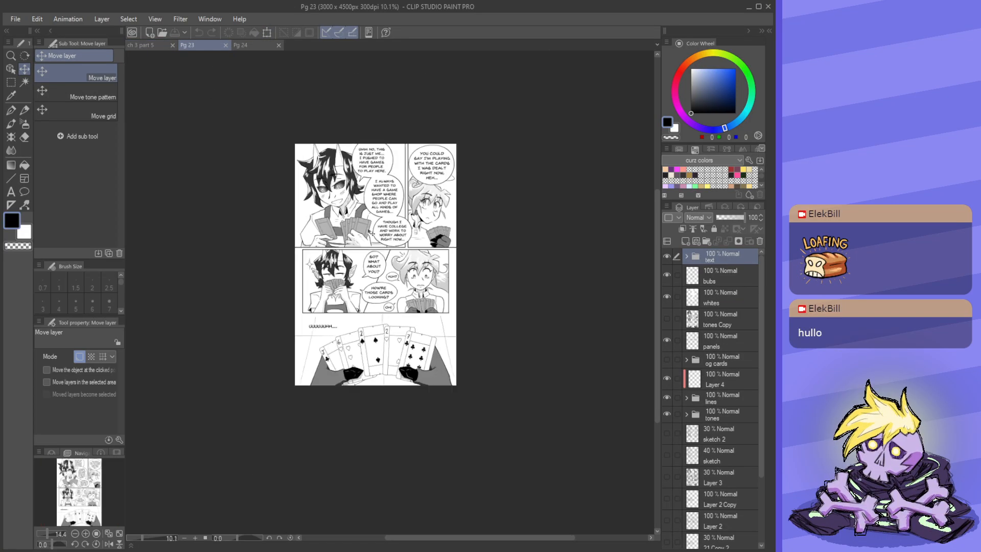
scroll(358, 209, "up", 1)
left_click(149, 46)
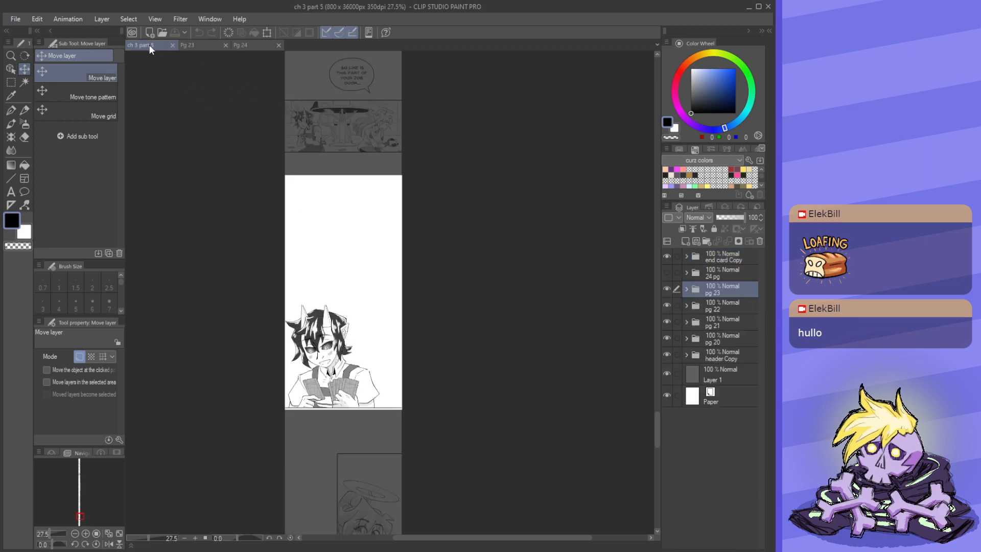
- Review the rest of the strip from the card-holding panel down to the end card
scroll(363, 220, "down", 2)
scroll(313, 292, "up", 2)
scroll(310, 300, "up", 2)
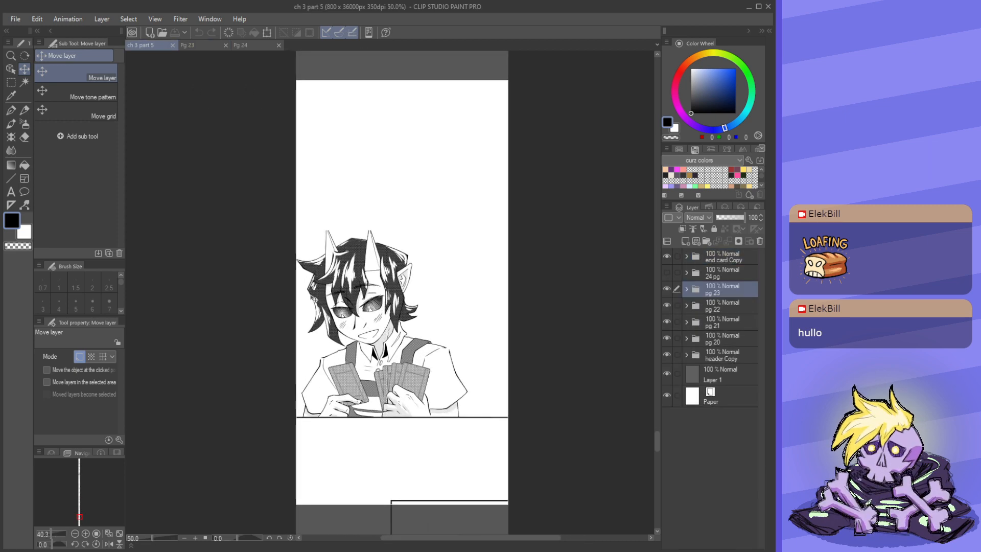
scroll(337, 265, "down", 3)
scroll(347, 240, "up", 2)
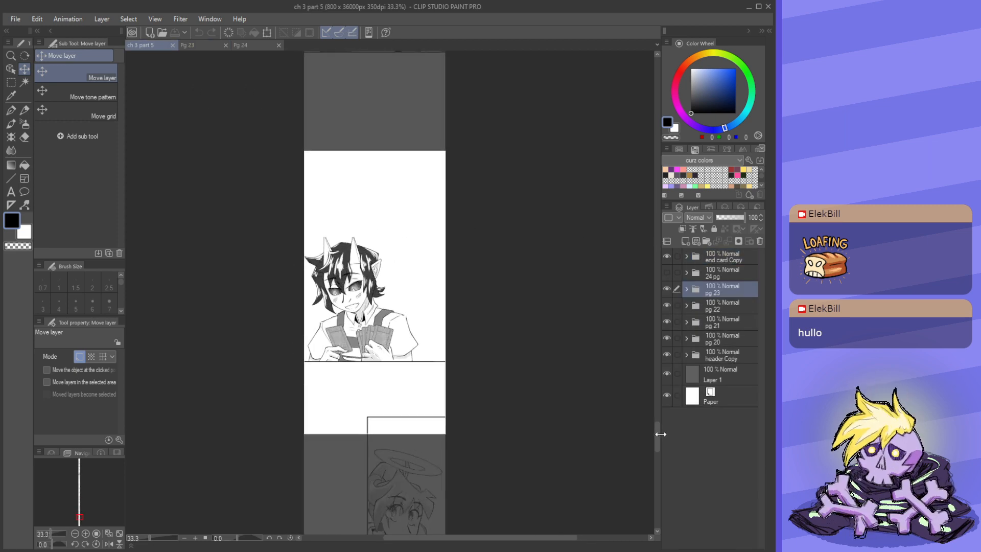
left_click_drag(659, 432, 656, 491)
scroll(405, 266, "down", 8)
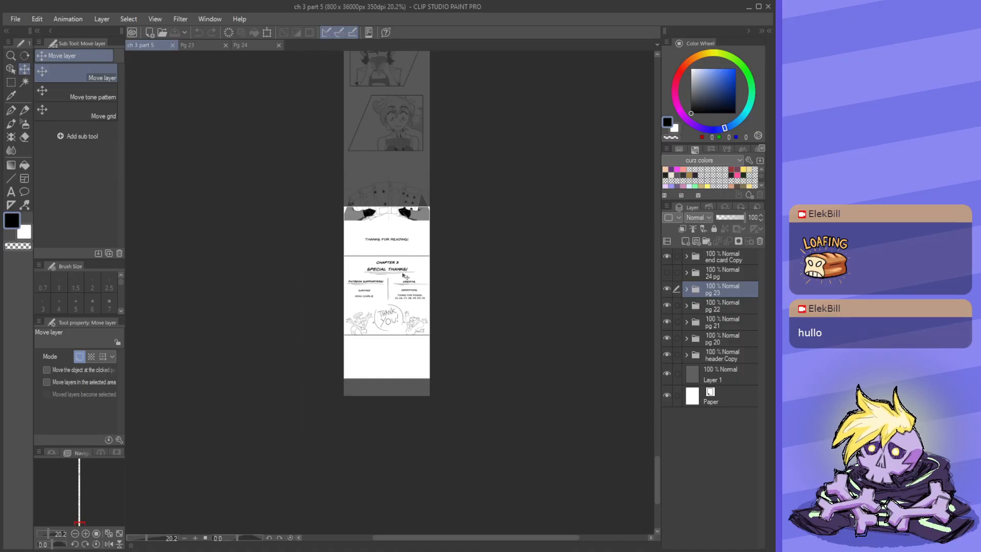
scroll(384, 155, "up", 2)
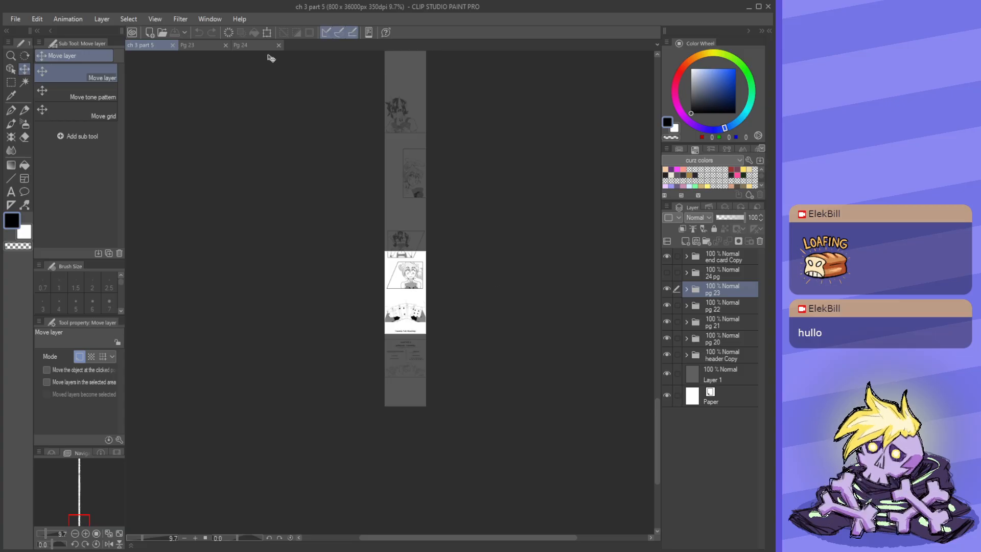
- Check the Pg 24 and Pg 23 source pages, and return to the ch 3 part 5 strip
left_click(255, 47)
key("ctrl+minus")
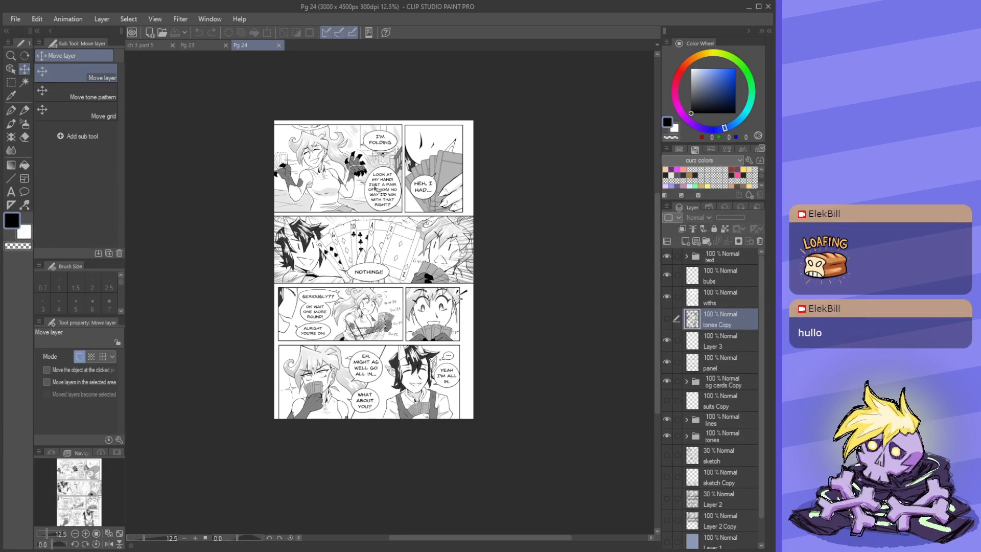
left_click(205, 45)
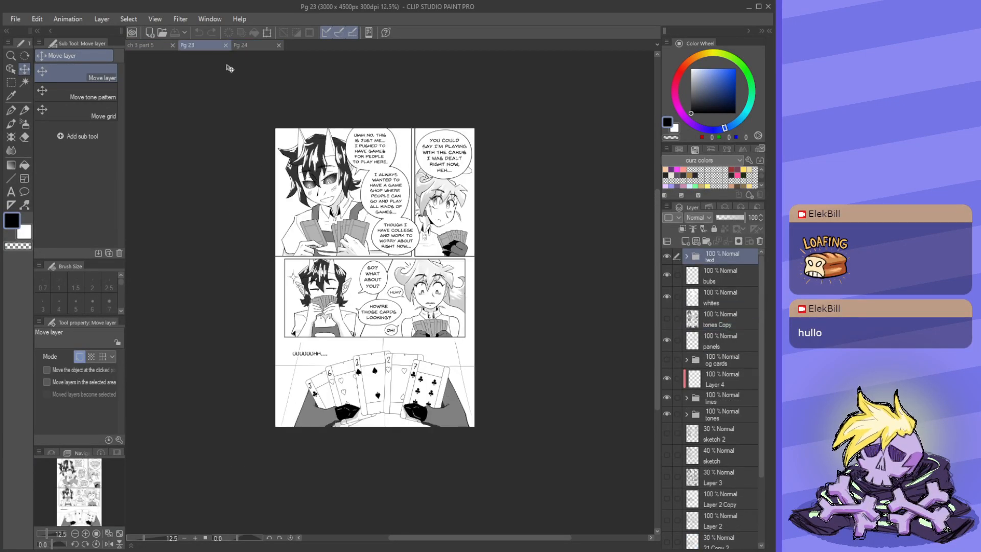
left_click(143, 45)
key("ctrl+plus")
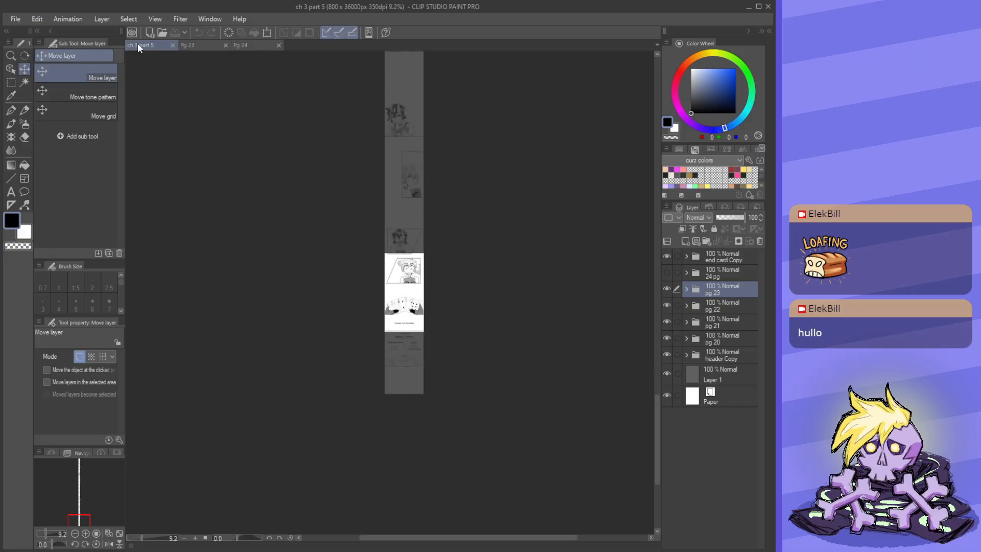
left_click(161, 289)
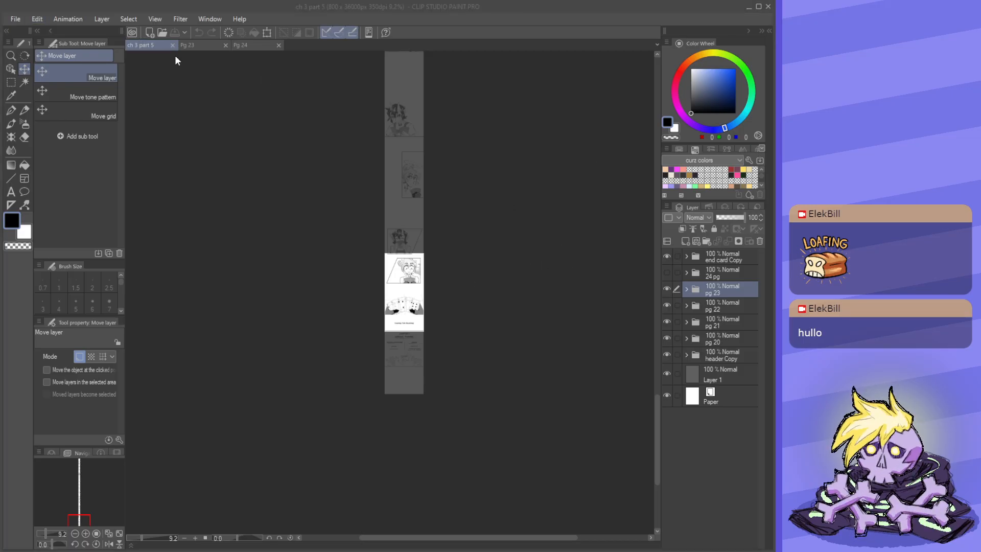
left_click(607, 162)
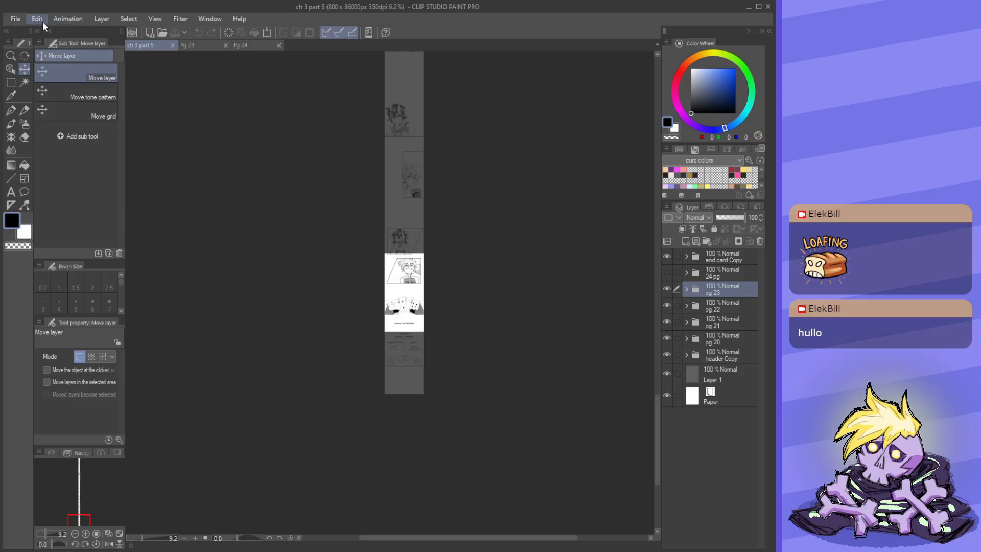
left_click(143, 307)
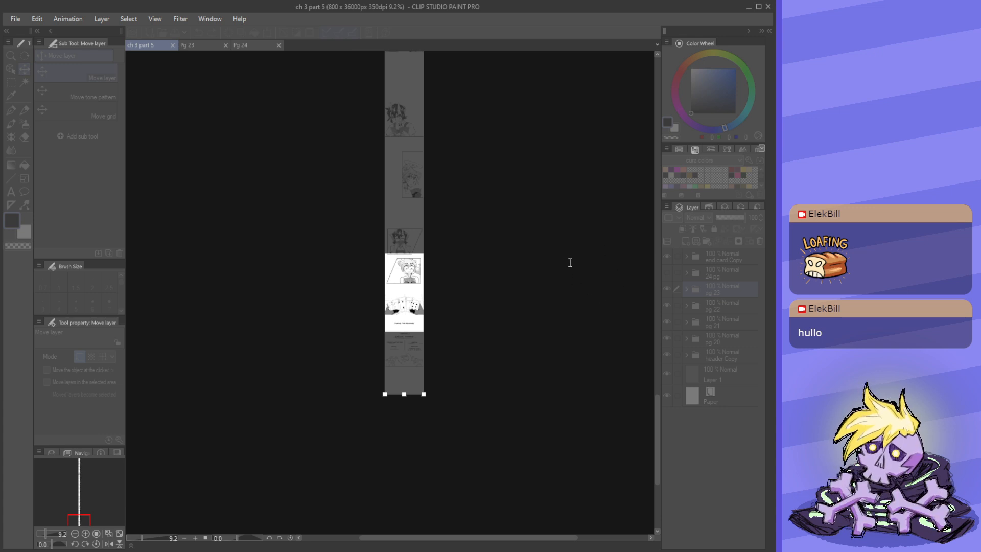
key("BackSpace")
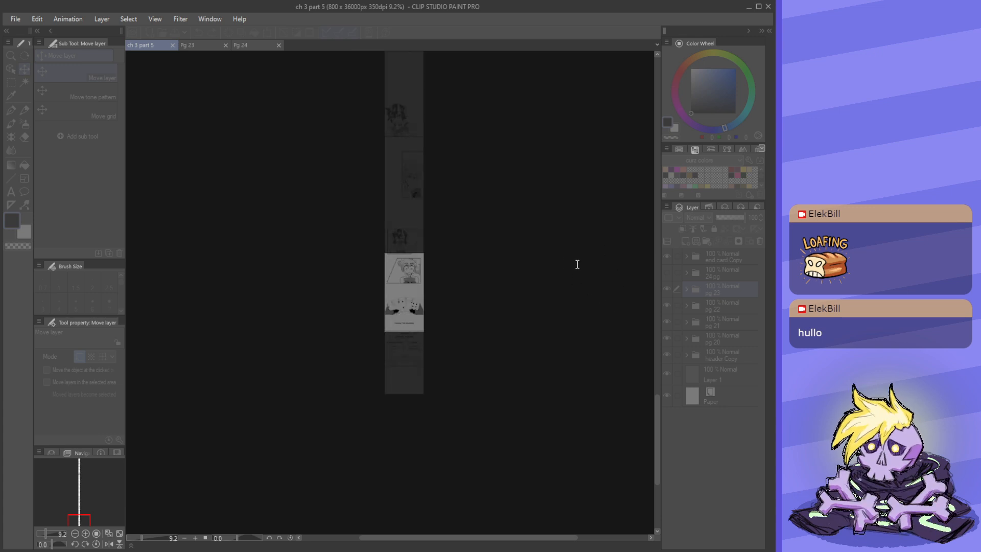
type("0")
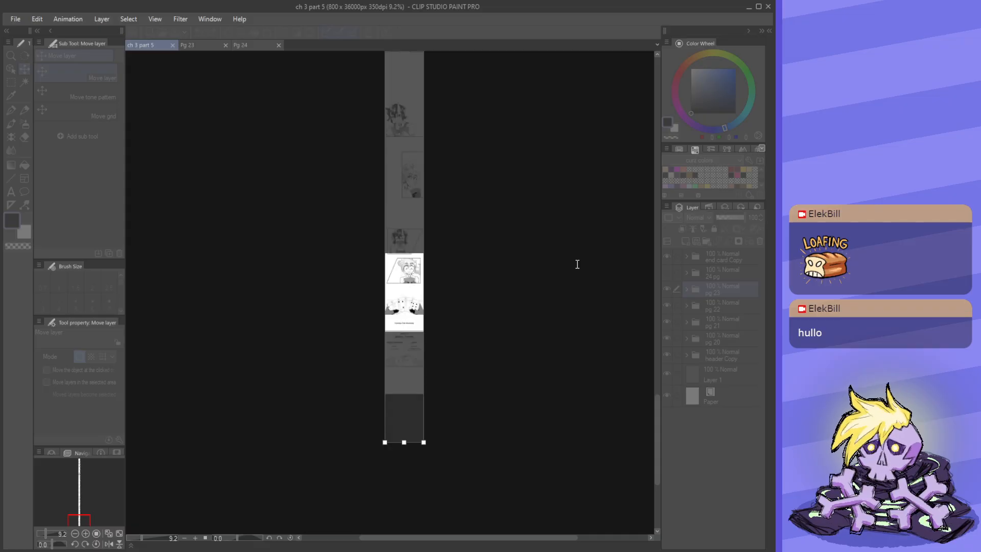
key("BackSpace")
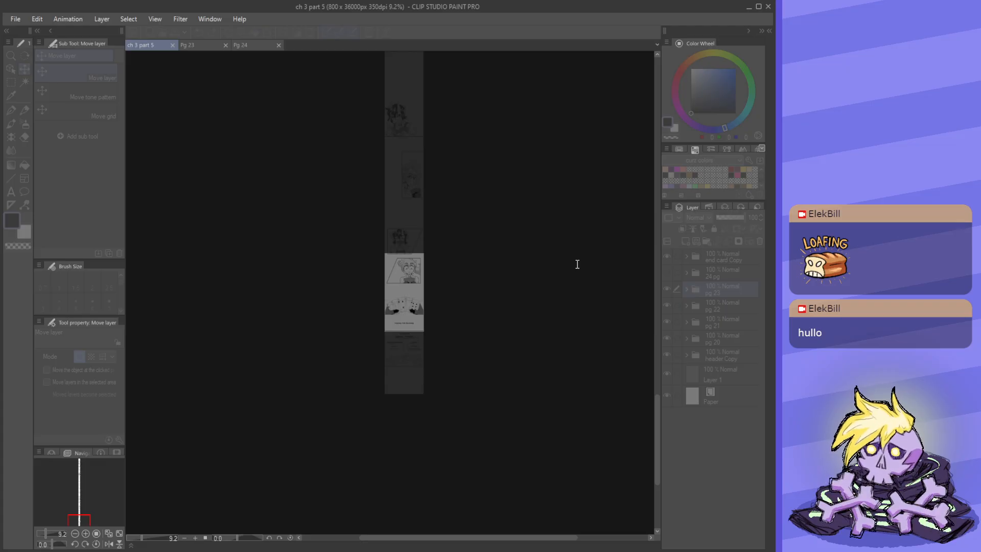
type("0")
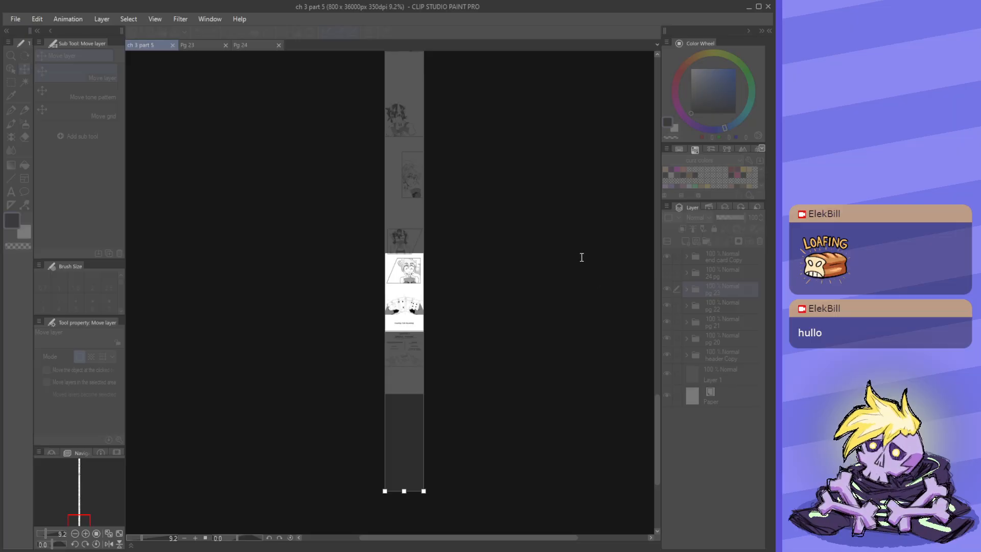
scroll(337, 305, "down", 5)
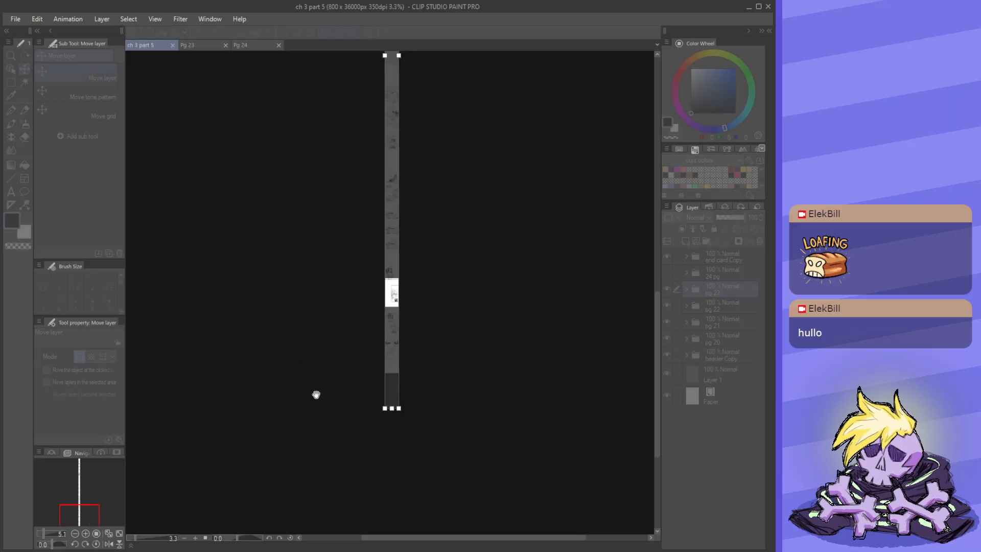
scroll(336, 343, "up", 3)
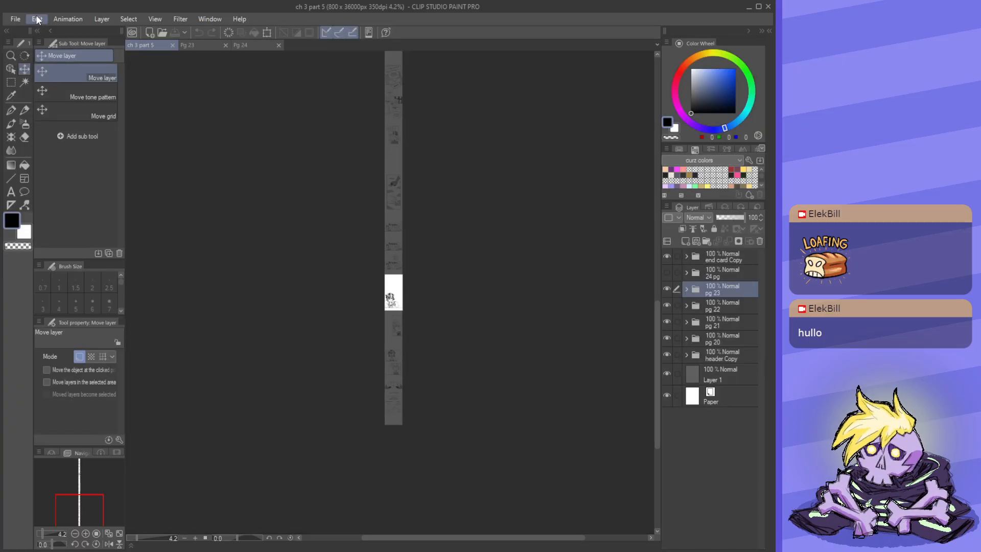
- Change the strip's canvas height to 40000 px, keeping the width at 800 px
left_click(152, 303)
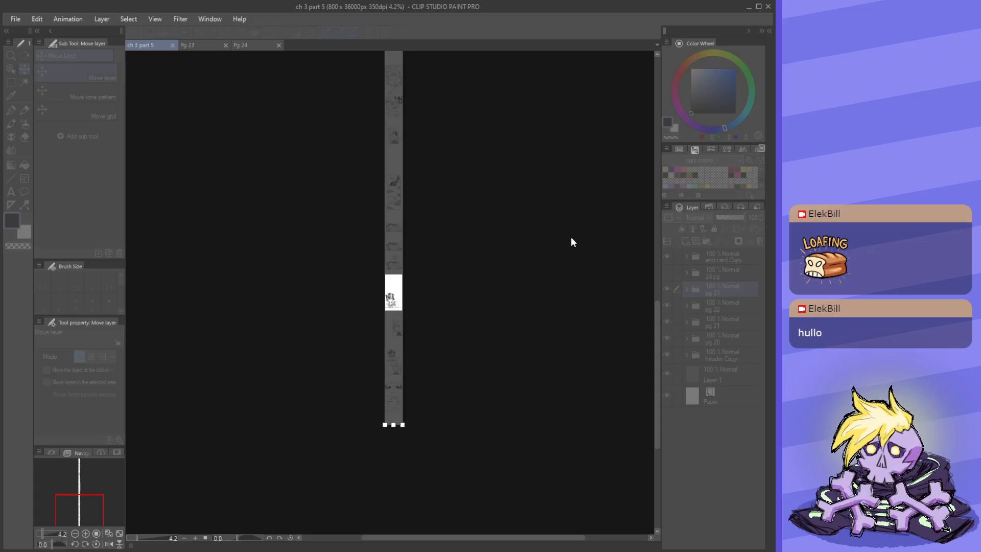
scroll(572, 243, "down", 2)
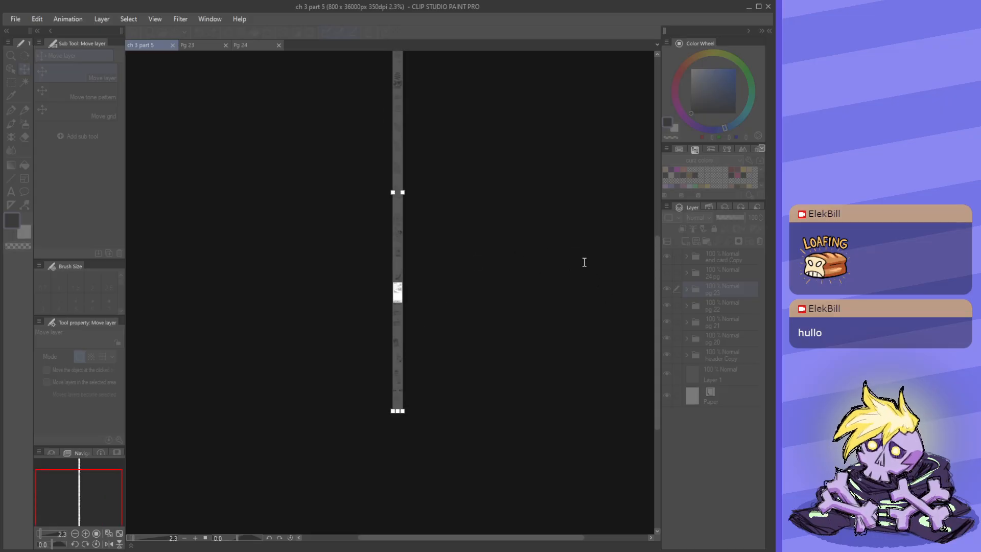
scroll(438, 392, "up", 3)
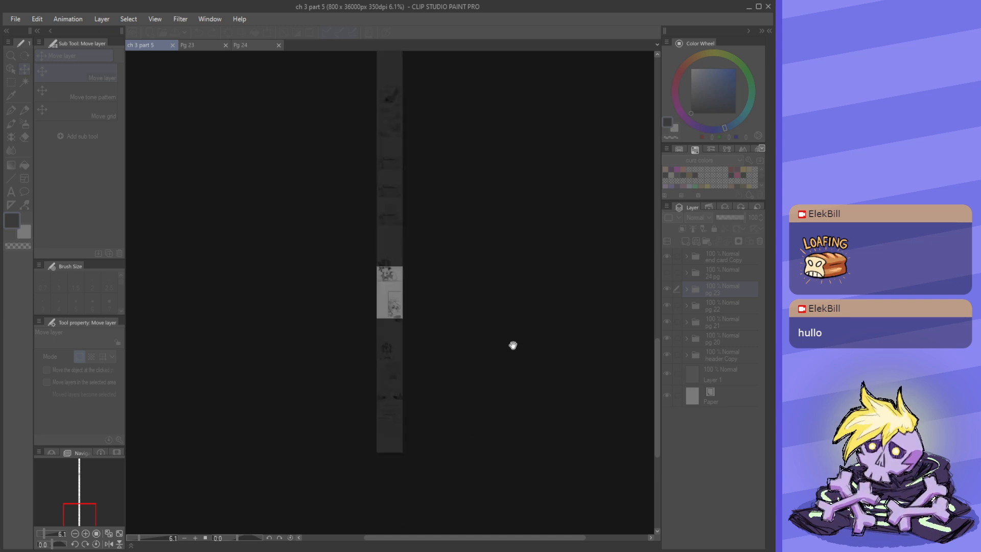
scroll(397, 287, "down", 2)
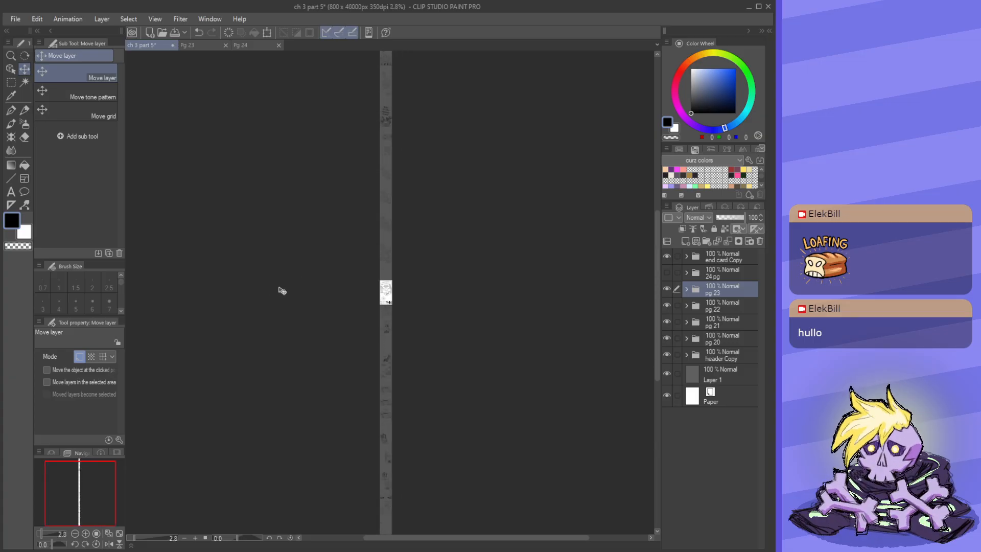
scroll(336, 309, "up", 2)
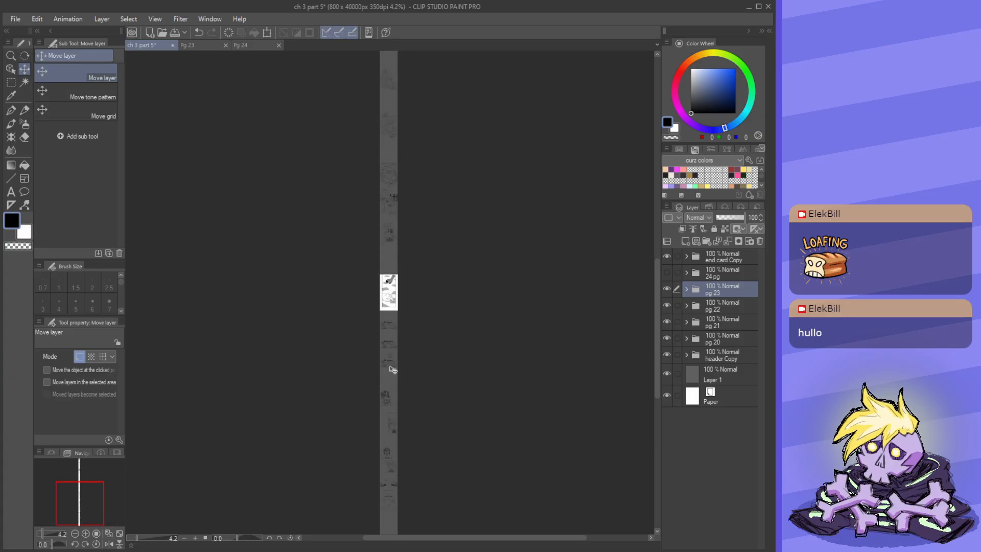
- Review the placement and spacing of the pg 23 panels in the lower part of the strip
scroll(415, 338, "up", 2)
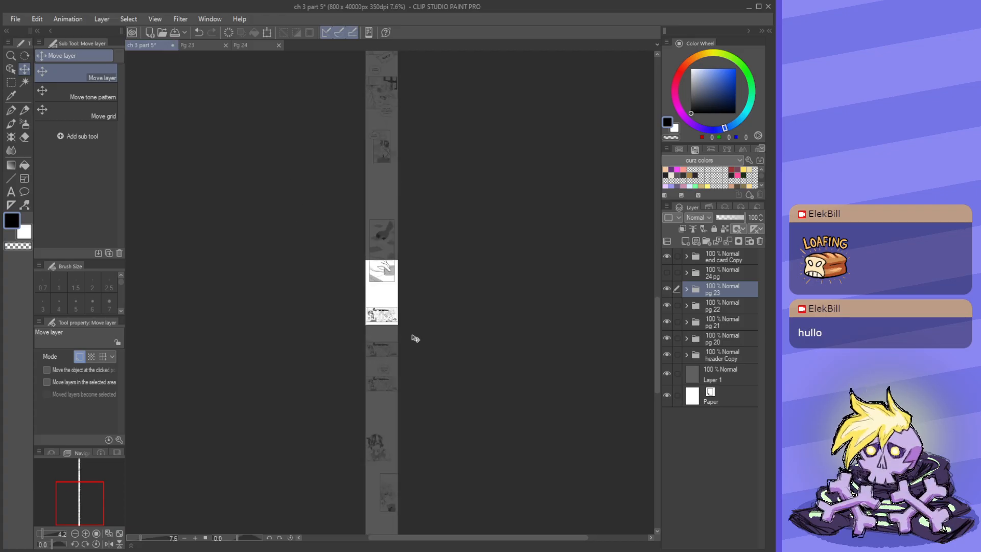
scroll(367, 311, "up", 4)
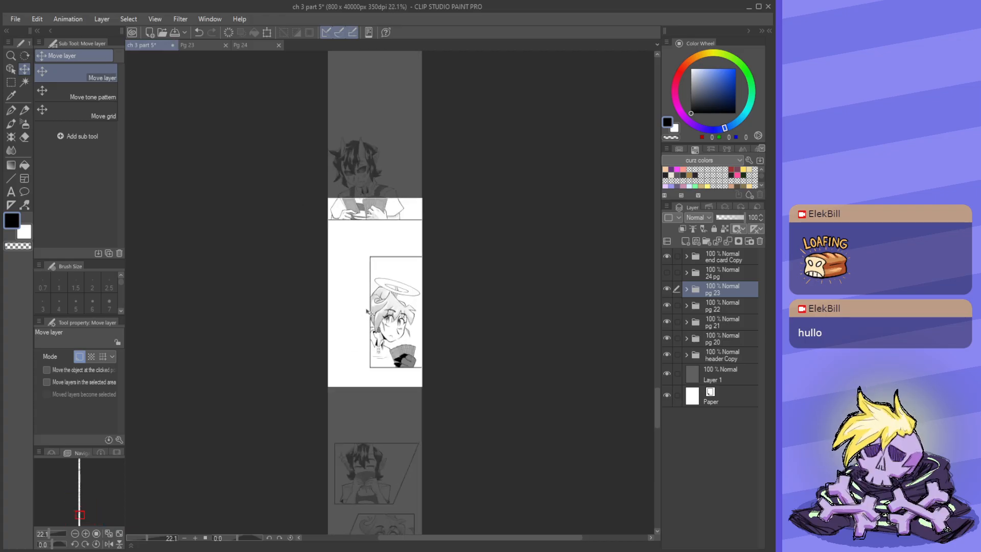
scroll(367, 311, "up", 2)
scroll(366, 313, "down", 3)
scroll(364, 315, "up", 1)
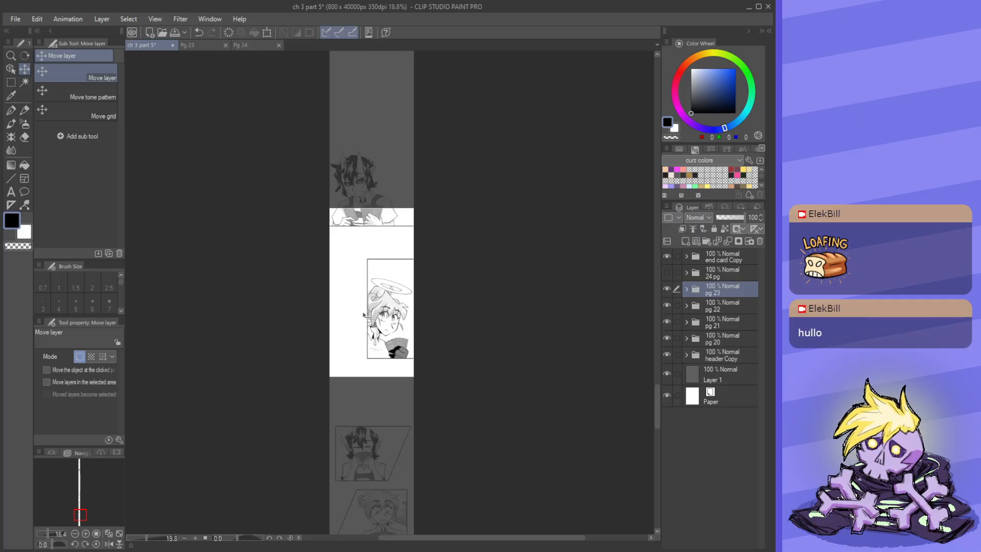
scroll(364, 314, "up", 2)
scroll(365, 322, "down", 4)
scroll(368, 330, "up", 1)
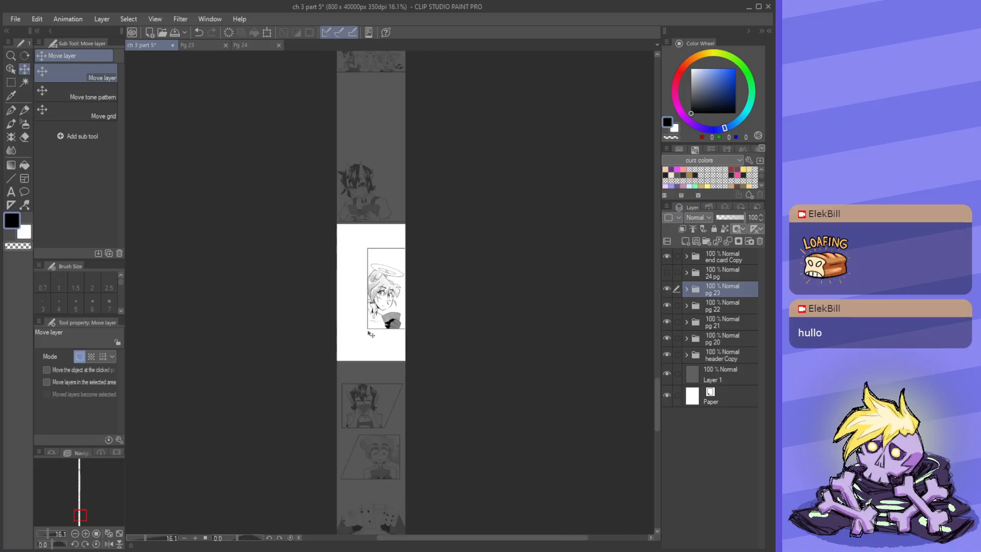
- Move the end card Copy folder down near the end of the extended canvas, leaving empty space below the last pg 23 panel
left_click_drag(658, 411, 654, 437)
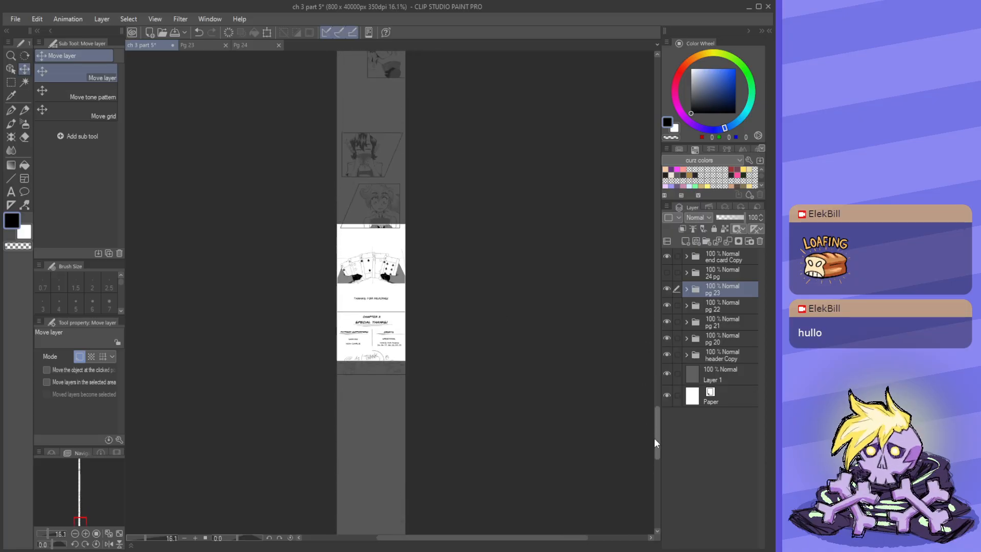
left_click(712, 255)
scroll(346, 253, "down", 3)
scroll(346, 253, "down", 4)
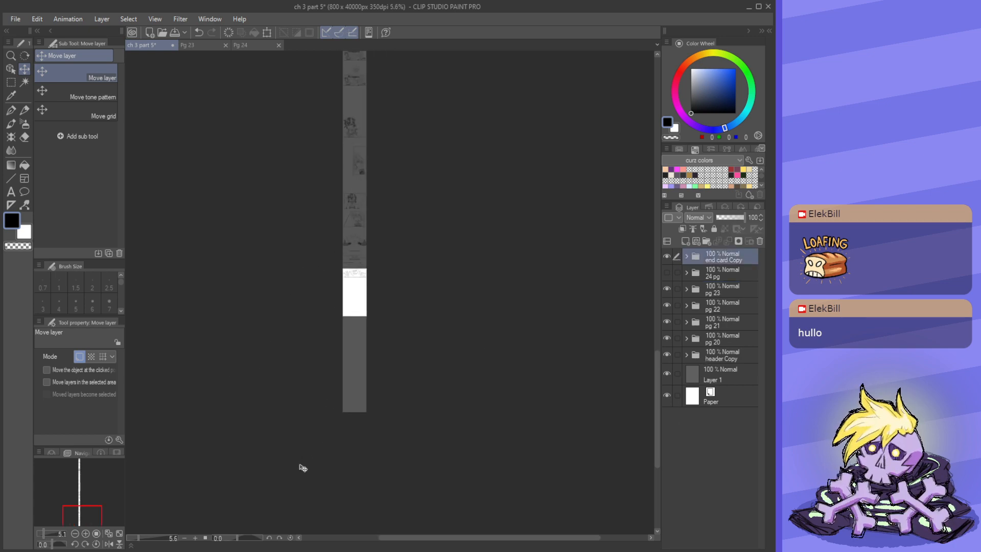
scroll(369, 302, "up", 5)
left_click_drag(349, 224, 345, 436)
scroll(345, 434, "up", 5)
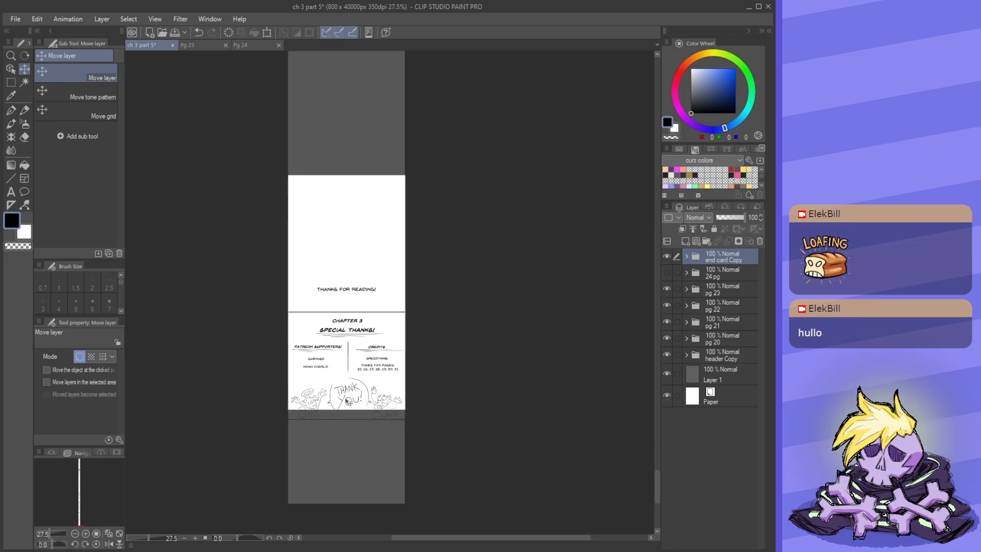
scroll(363, 444, "down", 3)
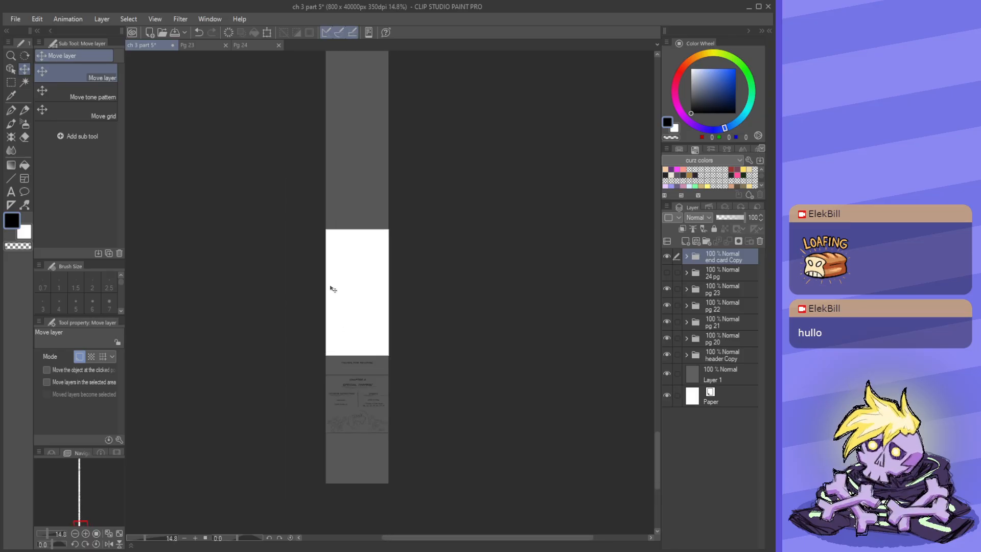
- Examine the free space between the end card and the hand-of-cards panel, and look closely at that panel
scroll(372, 417, "down", 1)
scroll(371, 421, "up", 3)
scroll(352, 447, "down", 3)
scroll(377, 158, "up", 2)
scroll(346, 337, "down", 3)
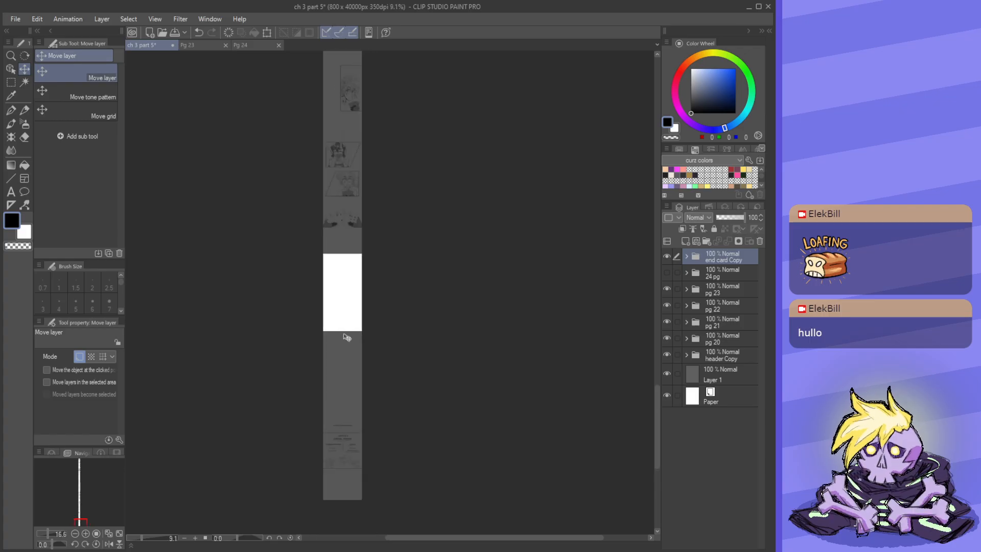
scroll(313, 166, "up", 4)
scroll(320, 276, "up", 1)
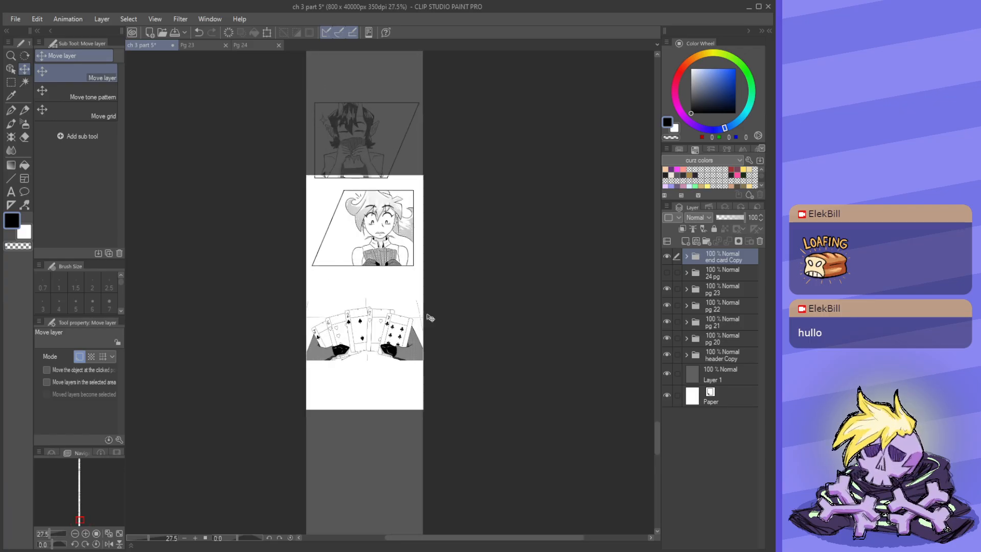
scroll(308, 409, "up", 3)
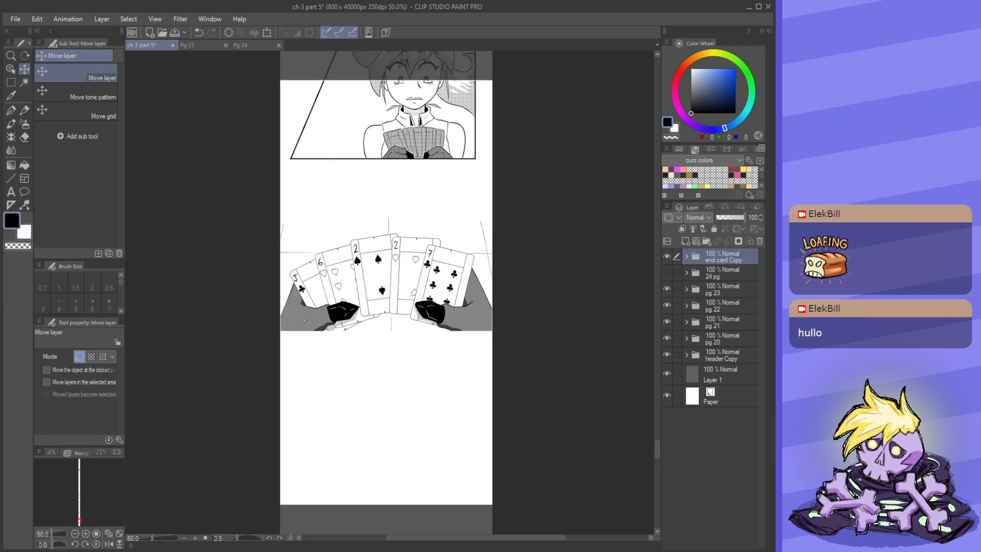
- Draw a straight border line at brush size 5 along the bottom edge of the hand-of-cards panel, on its tones Copy 11 layer
left_click(305, 321, "ctrl")
left_click(11, 192)
left_click(24, 192)
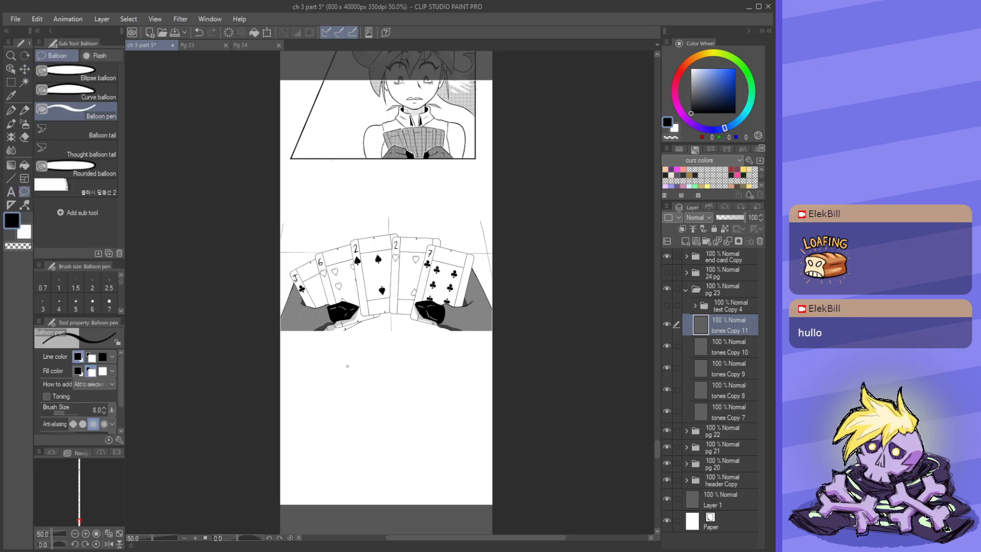
scroll(357, 334, "up", 1)
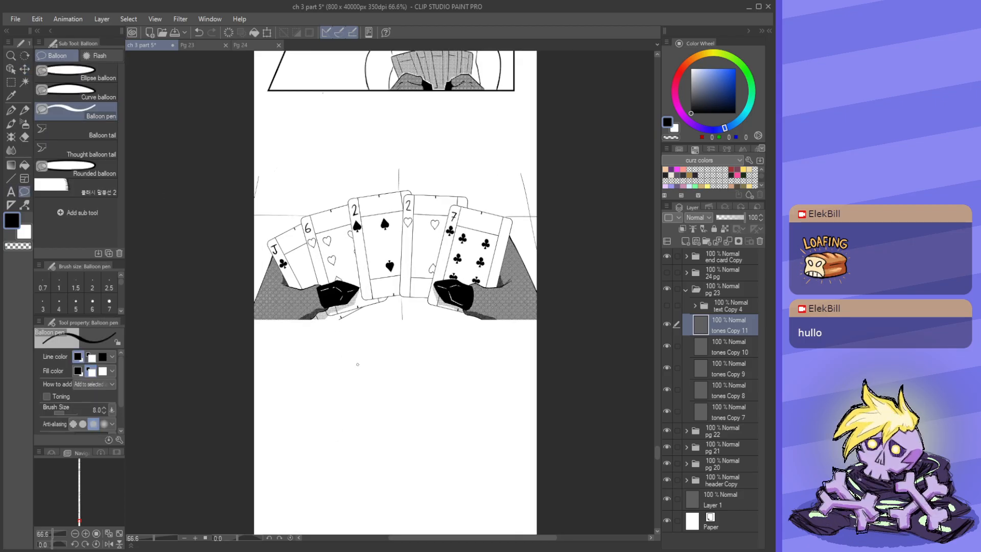
scroll(412, 390, "down", 2)
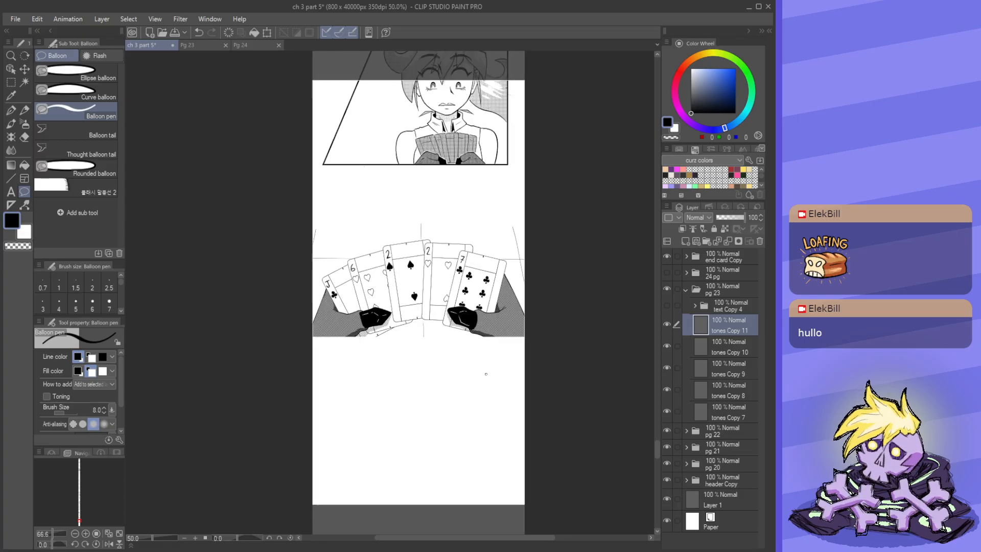
scroll(430, 367, "up", 1)
scroll(451, 368, "up", 1)
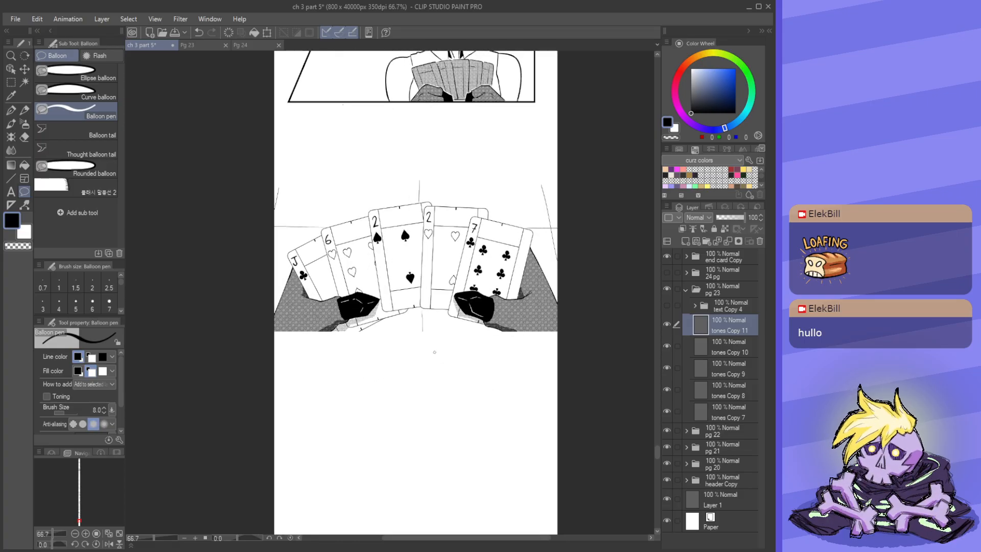
scroll(415, 323, "up", 1)
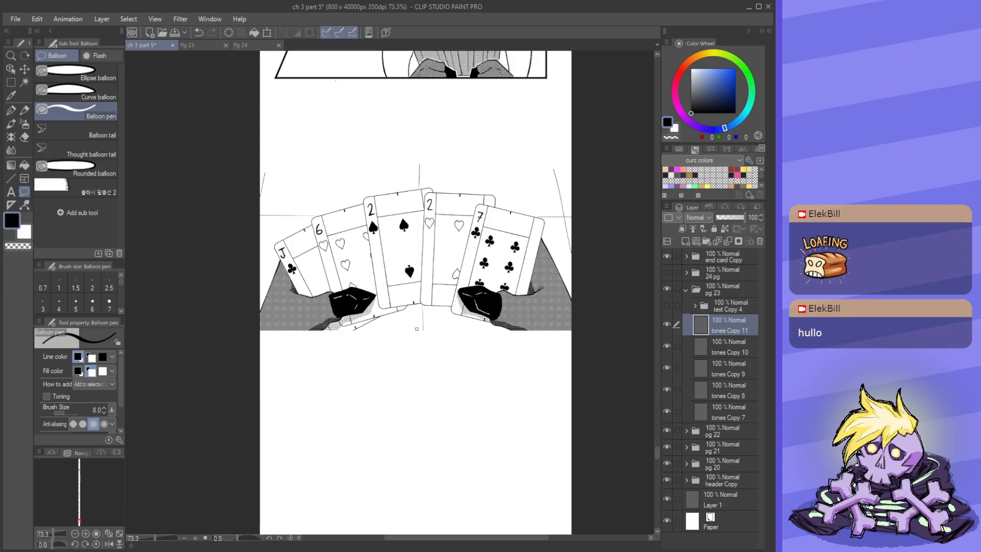
scroll(417, 328, "up", 2)
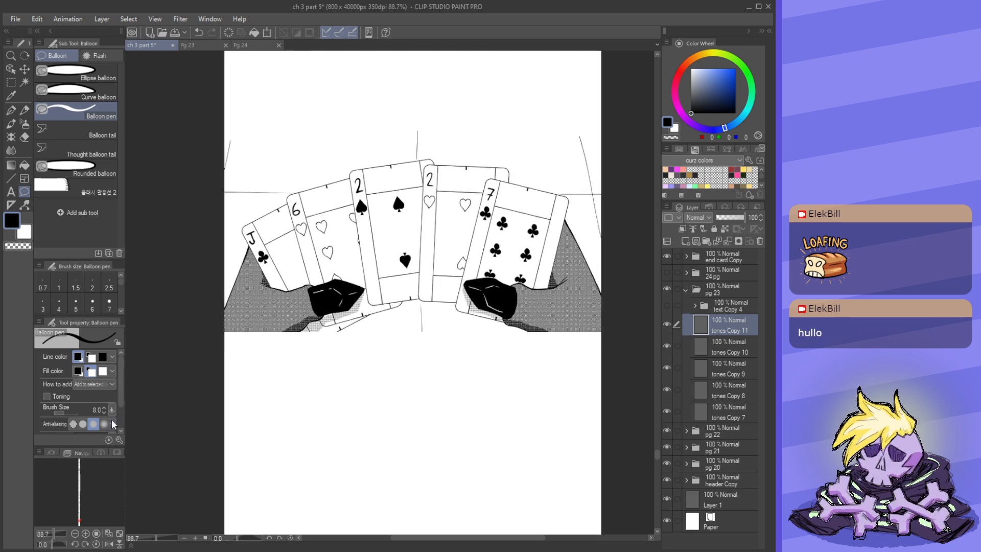
left_click(11, 179)
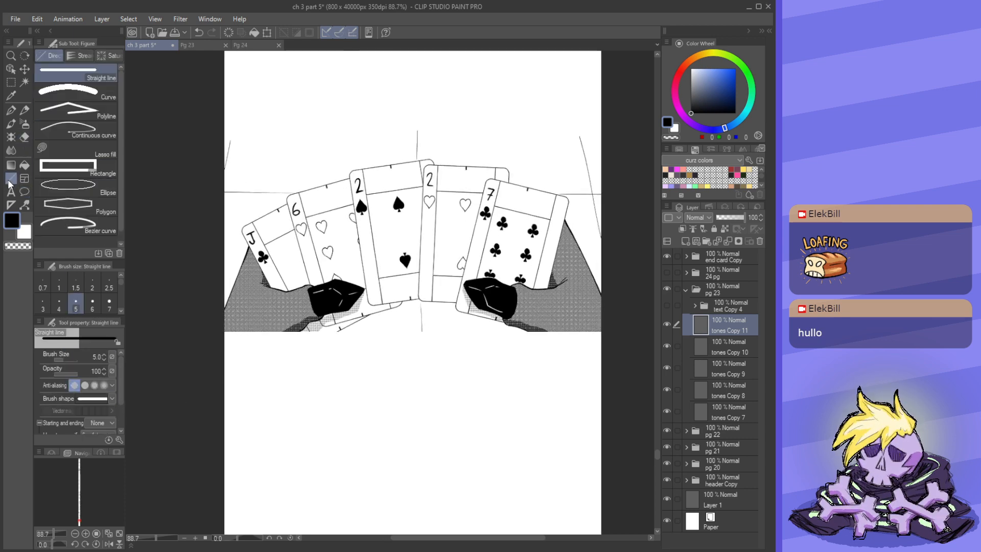
left_click_drag(336, 324, 456, 263)
scroll(316, 298, "down", 3)
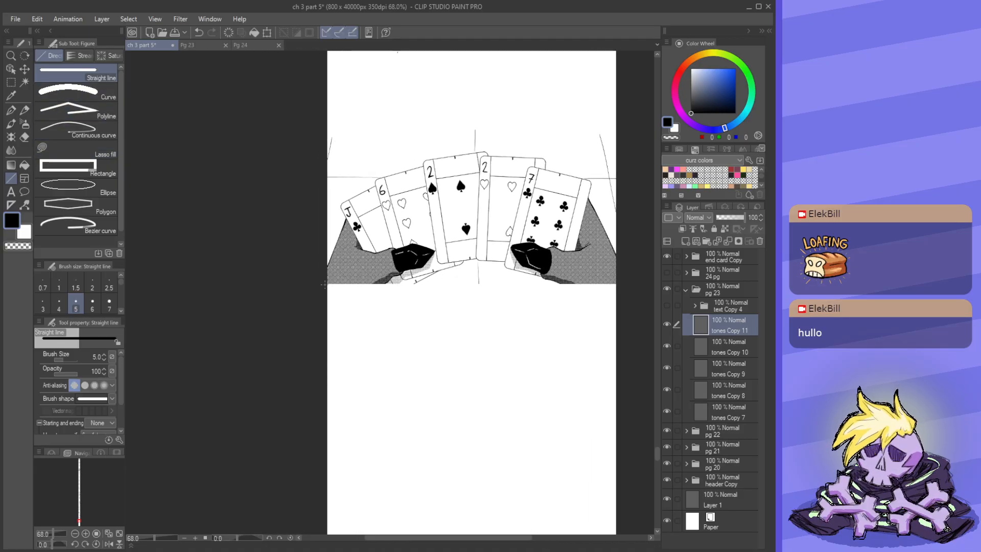
mouse_move(341, 285)
left_mouse_down()
mouse_move(634, 331)
mouse_move(513, 370)
mouse_move(545, 346)
mouse_move(534, 346)
left_mouse_up()
- Draw a straight border line across the full strip width along the top of the hand-of-cards panel
scroll(537, 358, "down", 8)
scroll(439, 273, "up", 5)
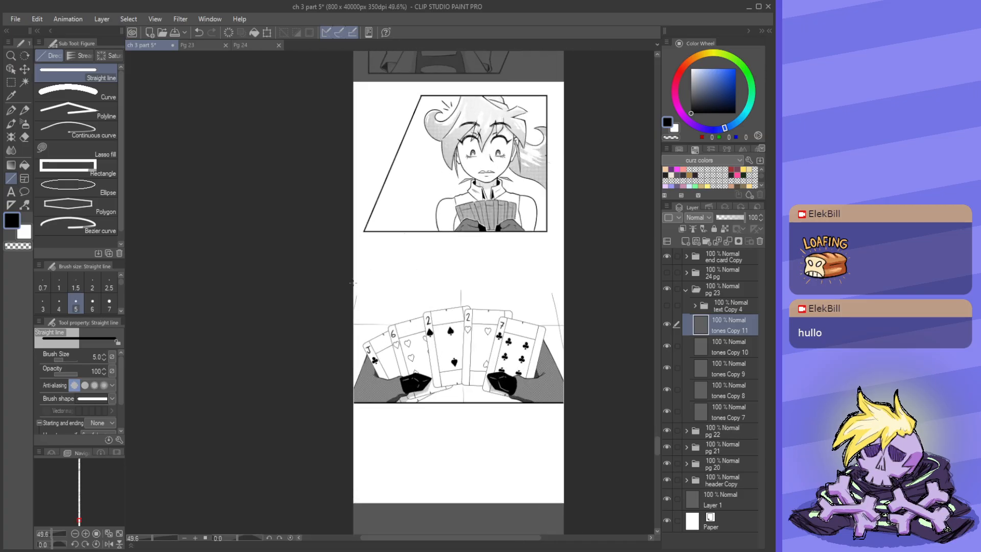
left_click_drag(345, 290, 580, 290)
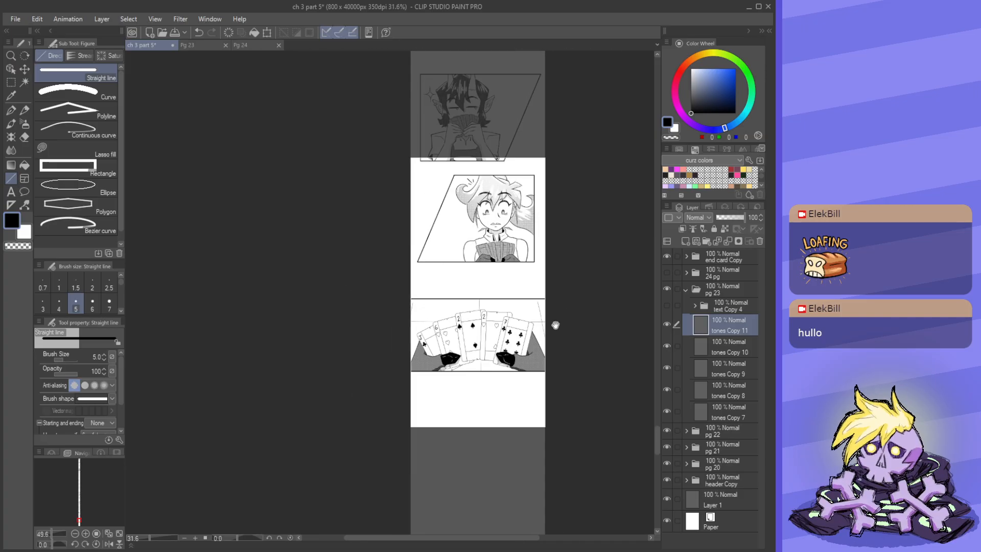
scroll(554, 324, "down", 2)
left_click_drag(555, 325, 484, 304)
scroll(467, 291, "up", 2)
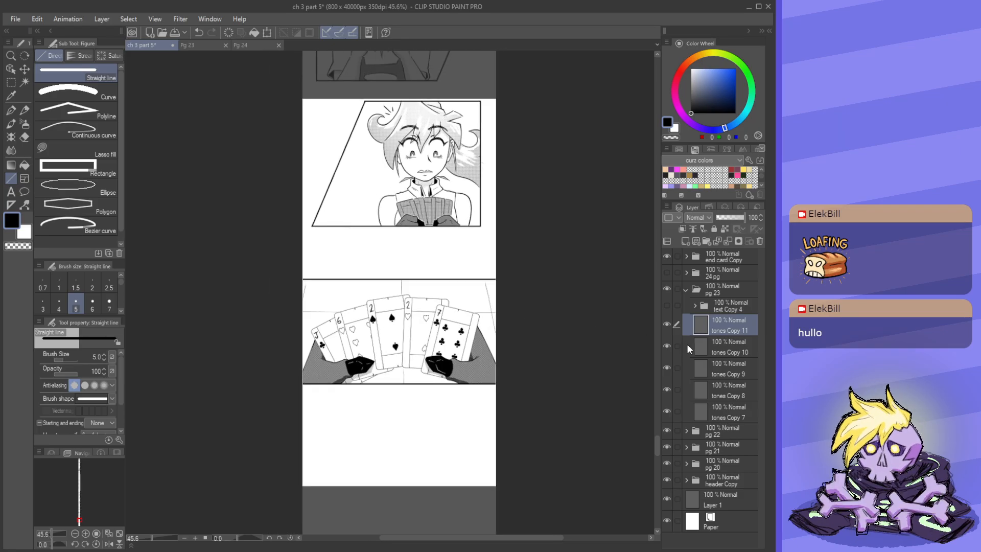
- Move the hand-of-cards panel further down, widening the gap below the panel of the worried character
left_click(665, 322)
left_click(665, 322)
key("k")
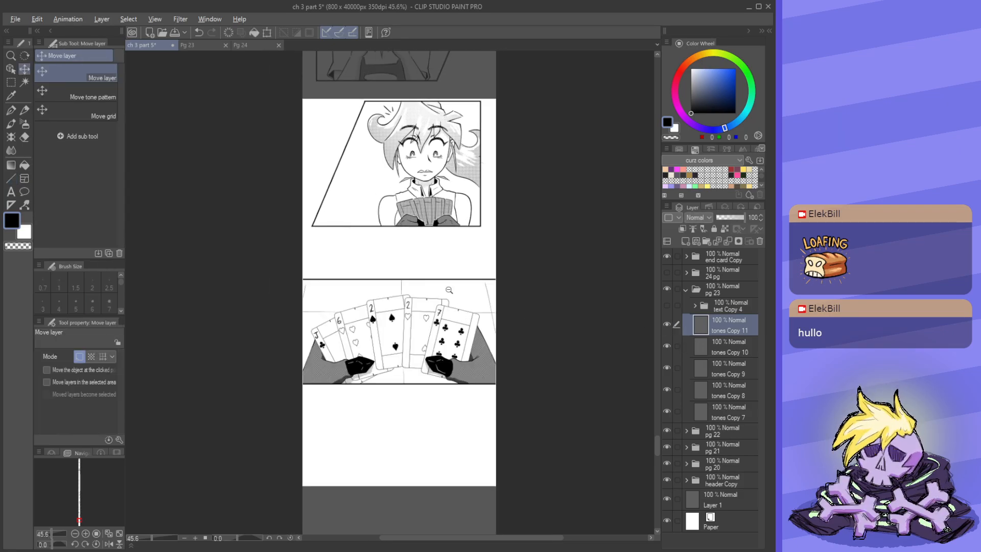
scroll(429, 286, "down", 3)
left_click_drag(439, 316, 428, 377)
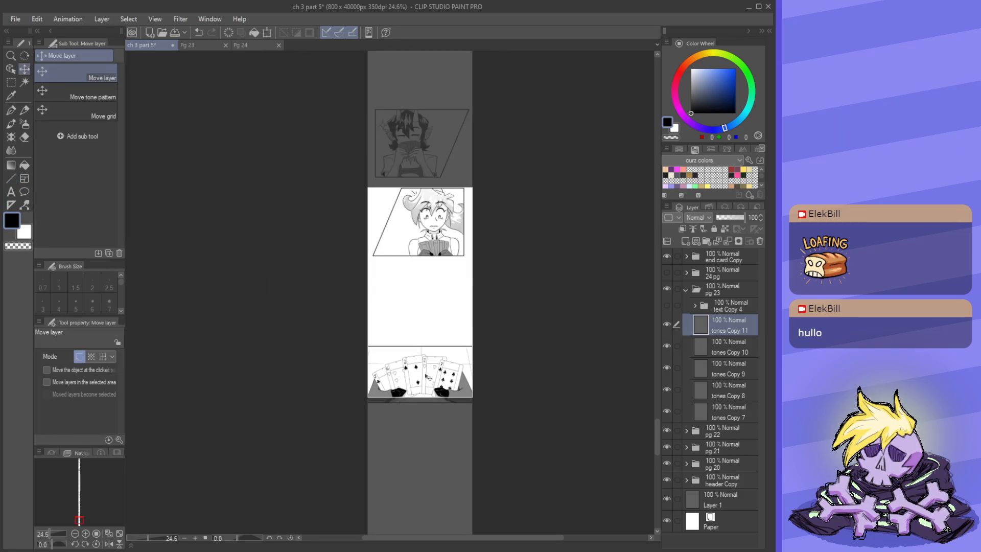
left_click_drag(479, 329, 451, 392)
scroll(450, 391, "down", 3)
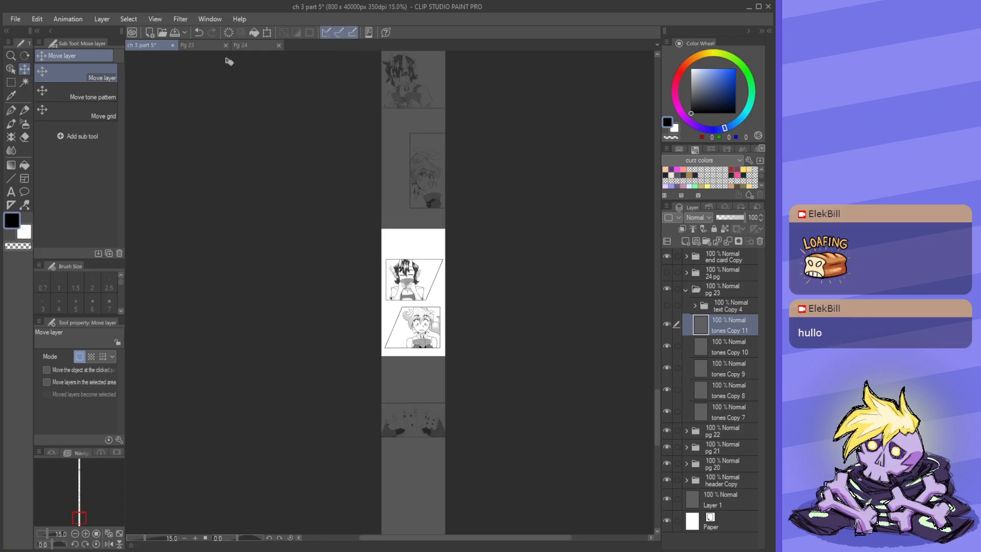
- Check the dialogue layout on the Pg 23 source page, and return to the ch 3 part 5 strip
left_click(210, 47)
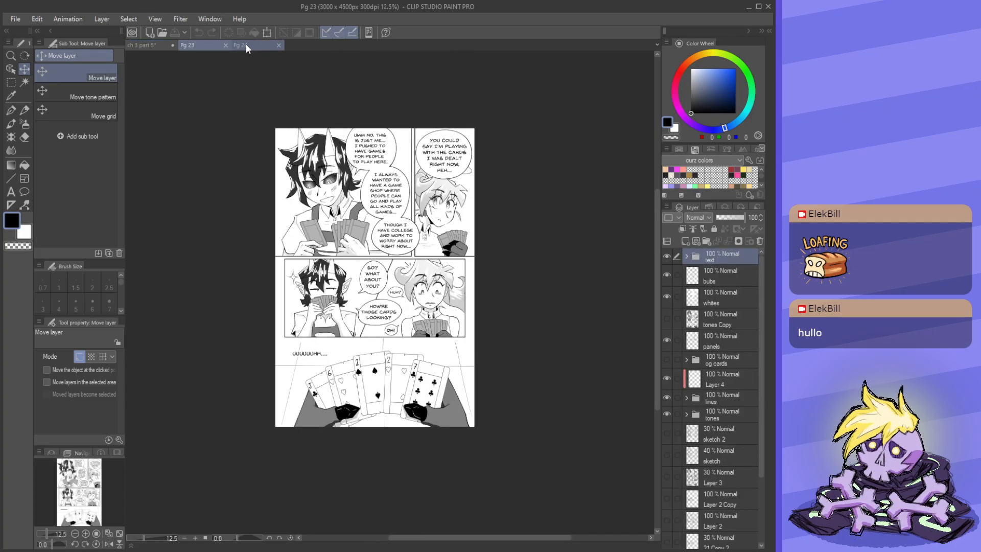
left_click(149, 45)
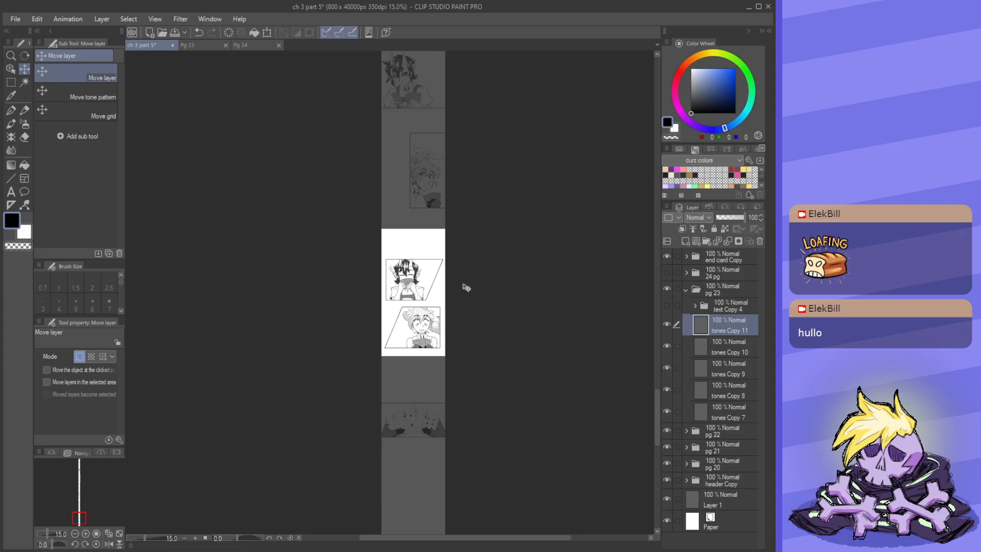
scroll(452, 291, "up", 1)
scroll(423, 431, "up", 2)
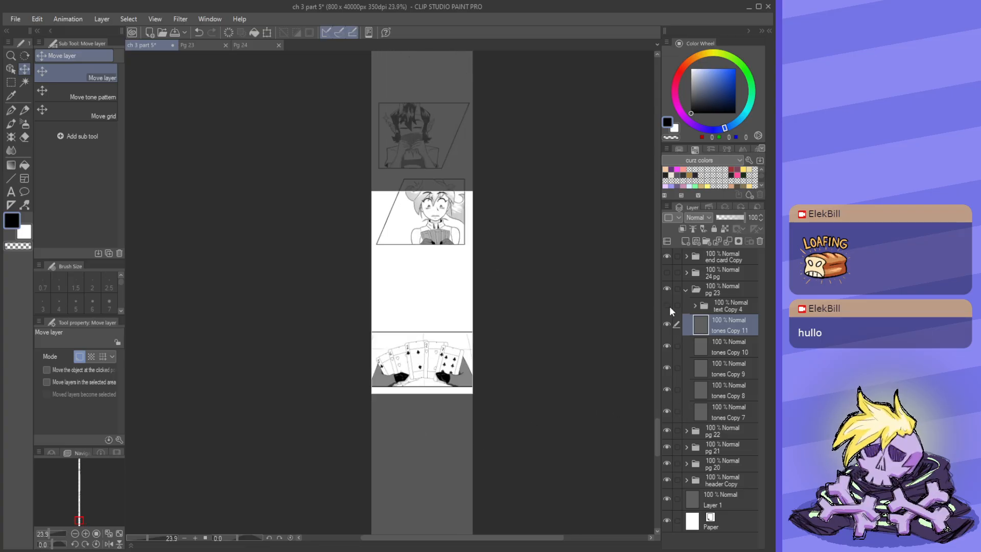
- Show and expand the text Copy 4 folder, and move all its dialogue text down over the pg 23 panels
left_click(695, 305)
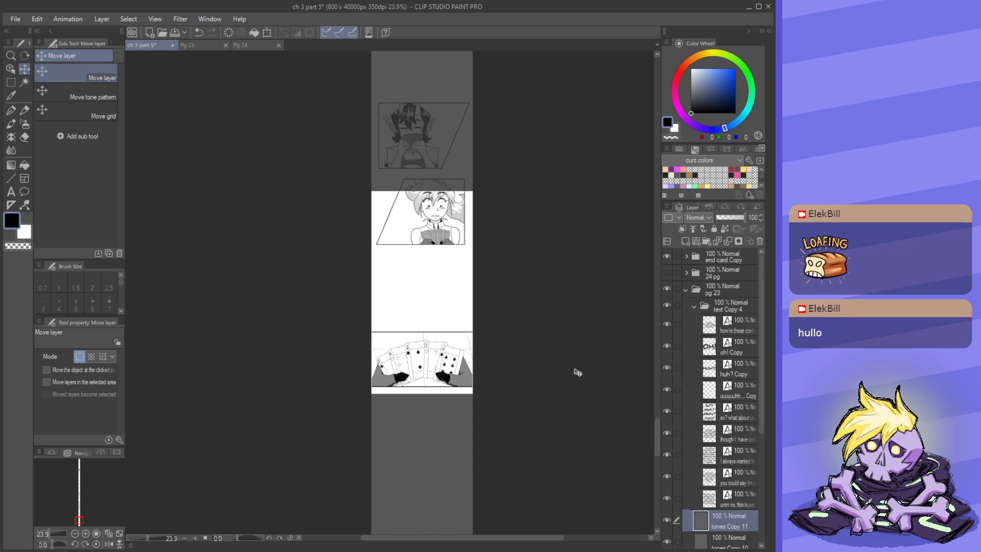
left_click(751, 308)
scroll(460, 419, "down", 2)
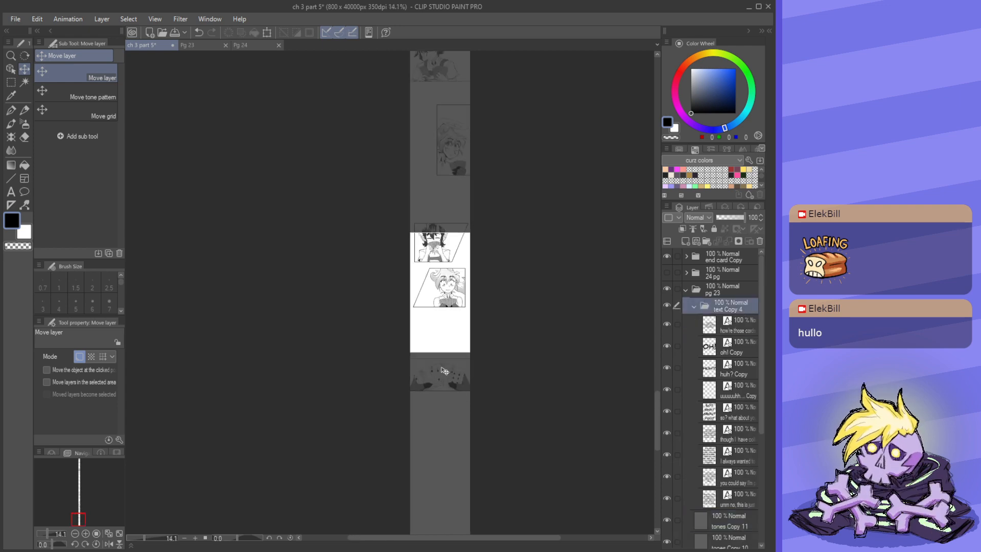
scroll(444, 371, "down", 3)
key("ctrl+t")
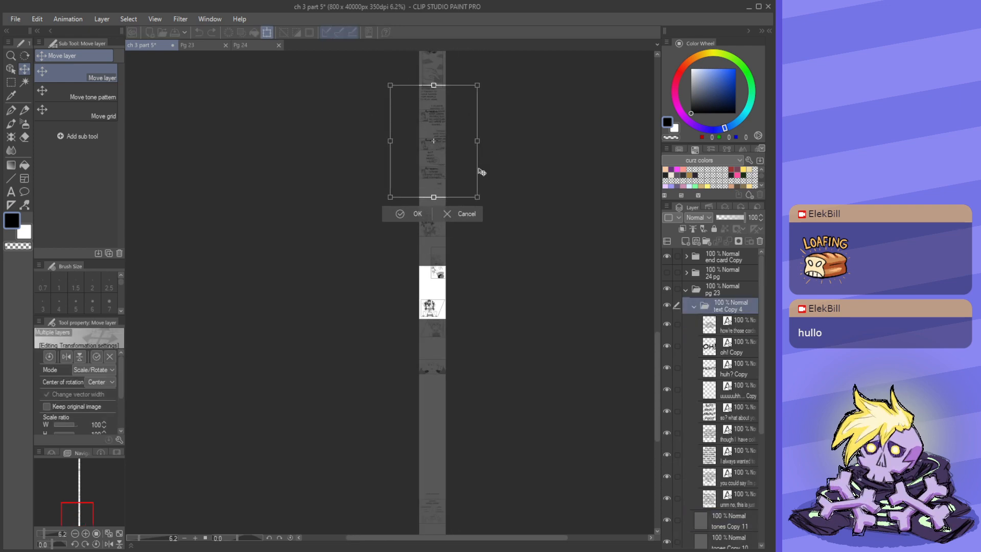
left_click_drag(480, 172, 478, 297)
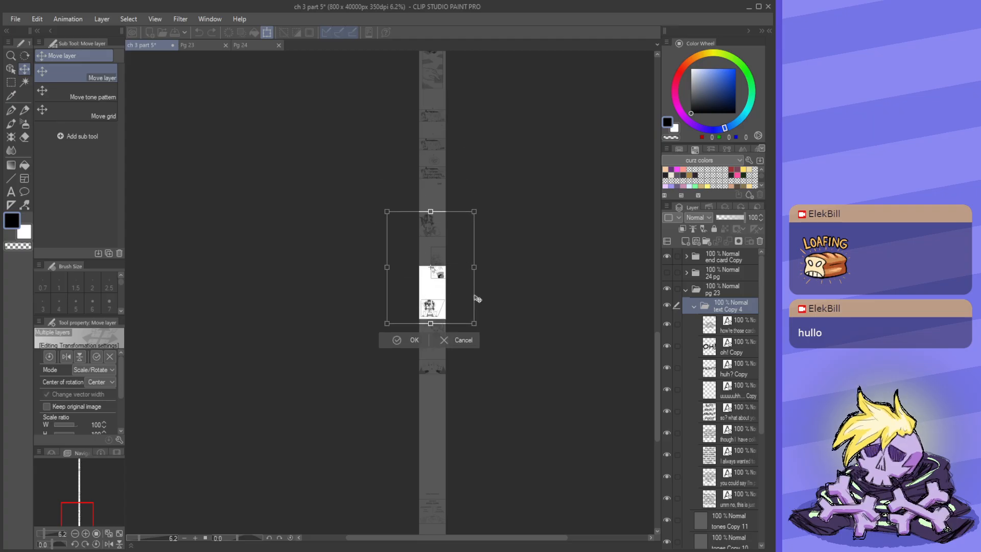
left_click(414, 339)
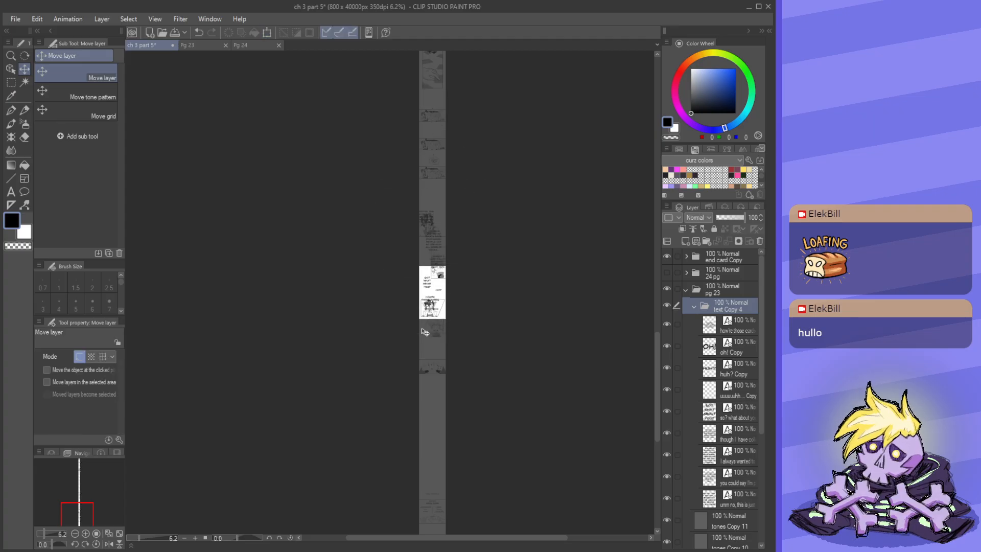
- Move the "UMM NO, THIS IS JUST ME..." text above the grinning character and the "I ALWAYS WANTED..." text directly beneath it
scroll(390, 176, "up", 2)
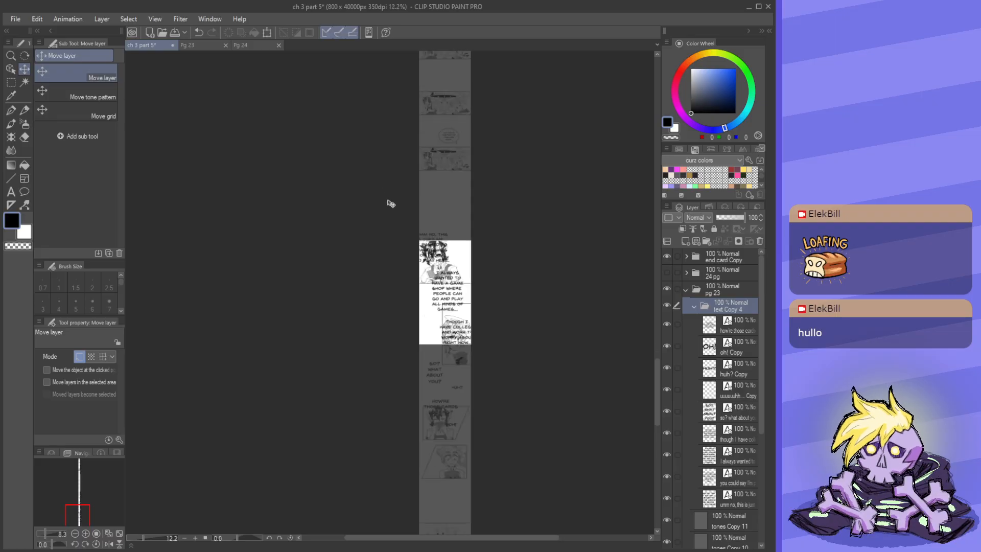
left_click(15, 74)
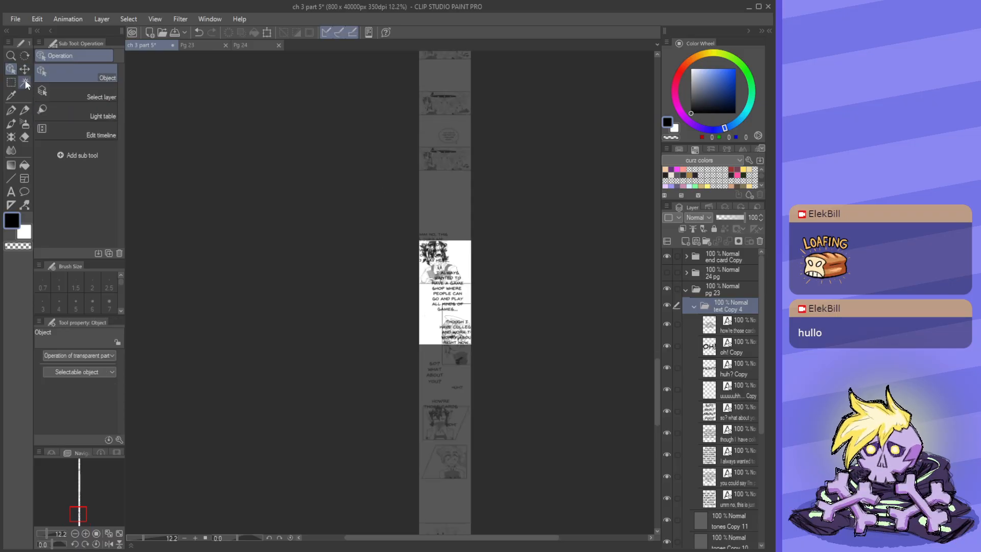
scroll(437, 228, "up", 2)
scroll(438, 228, "right", 2)
left_click(751, 334)
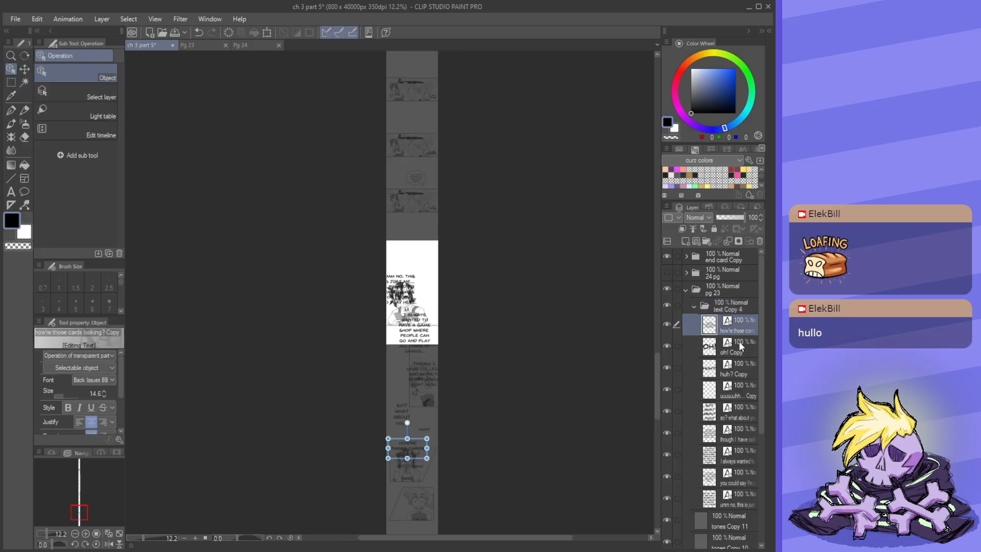
left_click(409, 288)
left_click_drag(409, 288, 419, 249)
left_click_drag(411, 335, 415, 298)
- Move the "THOUGH I HAVE COLLEGE..." text below the grinning character's panel and "SO? WHAT ABOUT YOU?" up onto the haloed character's panel
left_click(421, 378)
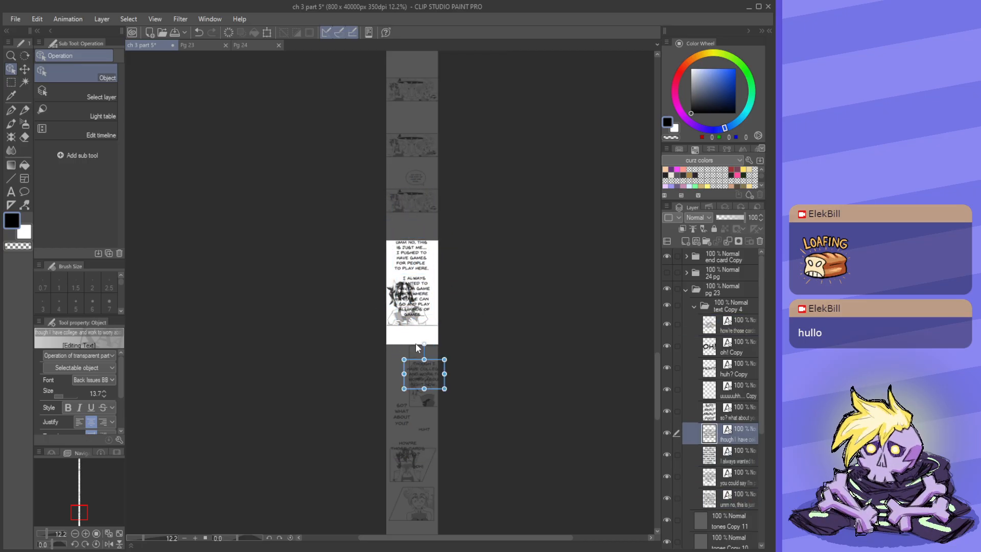
left_click_drag(420, 378, 418, 350)
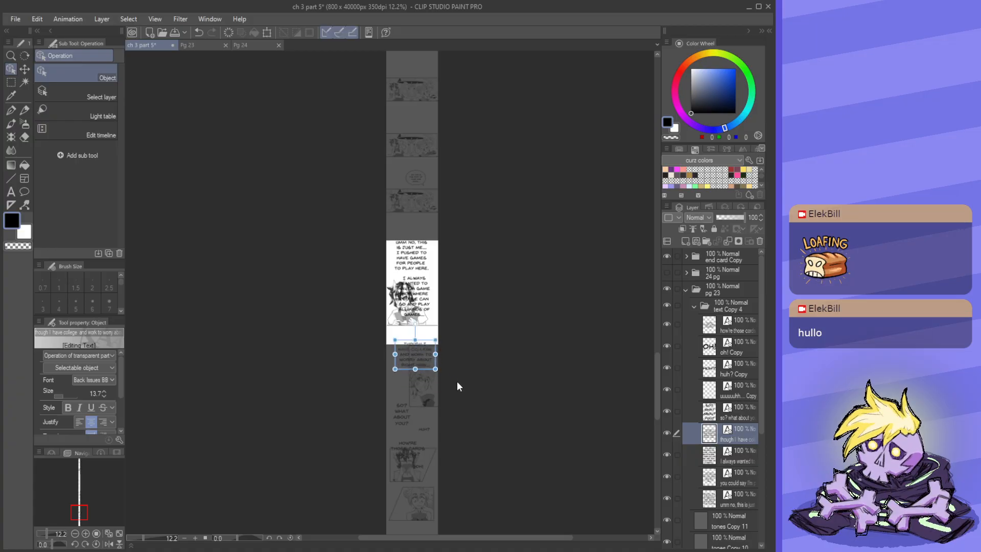
left_click_drag(465, 388, 468, 300)
mouse_move(409, 262)
left_mouse_down()
mouse_move(430, 272)
mouse_move(426, 261)
left_mouse_up()
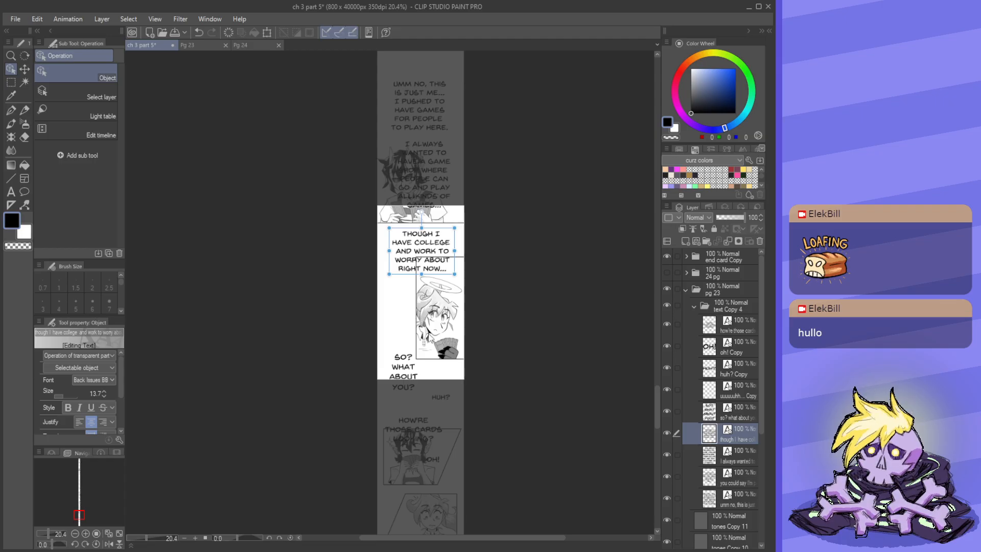
left_click(401, 375)
left_click_drag(401, 375, 414, 319)
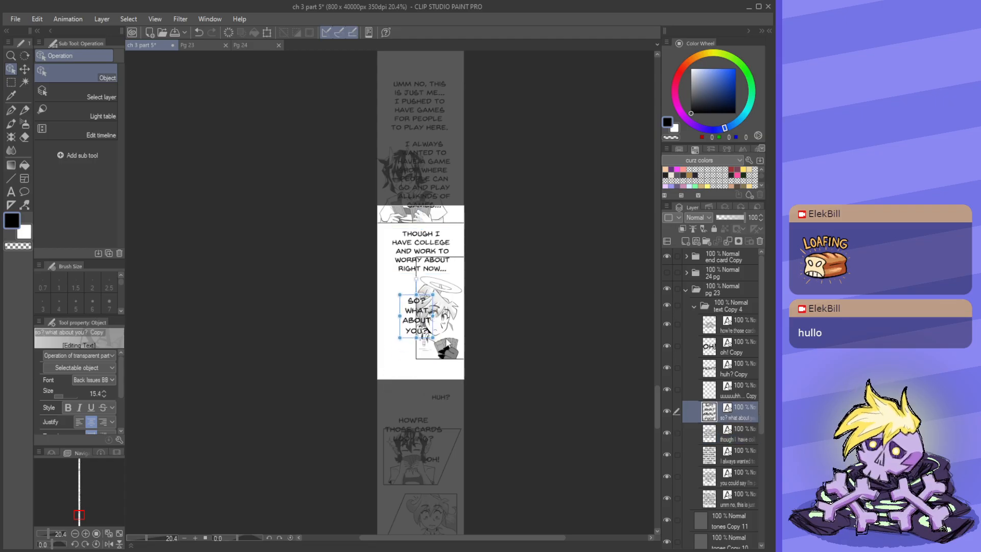
- Move the "HUH?" text up, closer beneath the haloed character's panel
left_click_drag(461, 369, 490, 285)
scroll(476, 306, "up", 2)
left_click(486, 302)
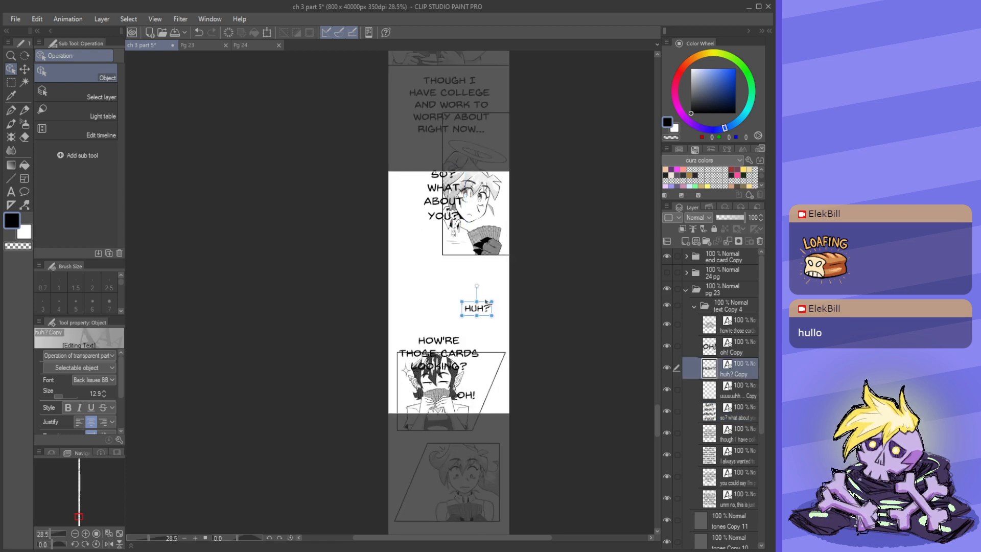
left_click_drag(486, 313, 490, 287)
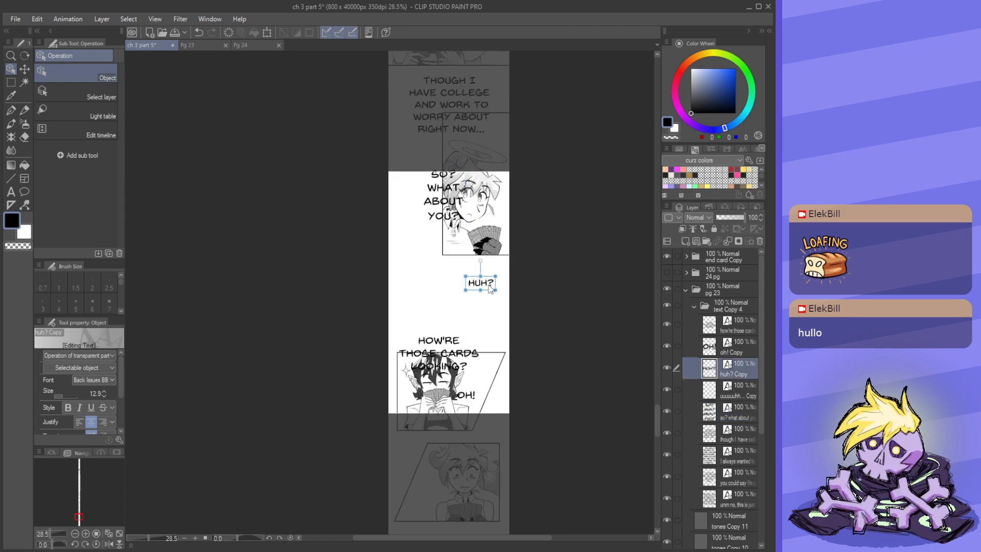
- Move "HOW'RE THOSE CARDS LOOKING?" above the panel of the character hiding behind cards, and "OH!" into that panel's upper right corner
left_click(449, 354)
left_click_drag(449, 354, 452, 322)
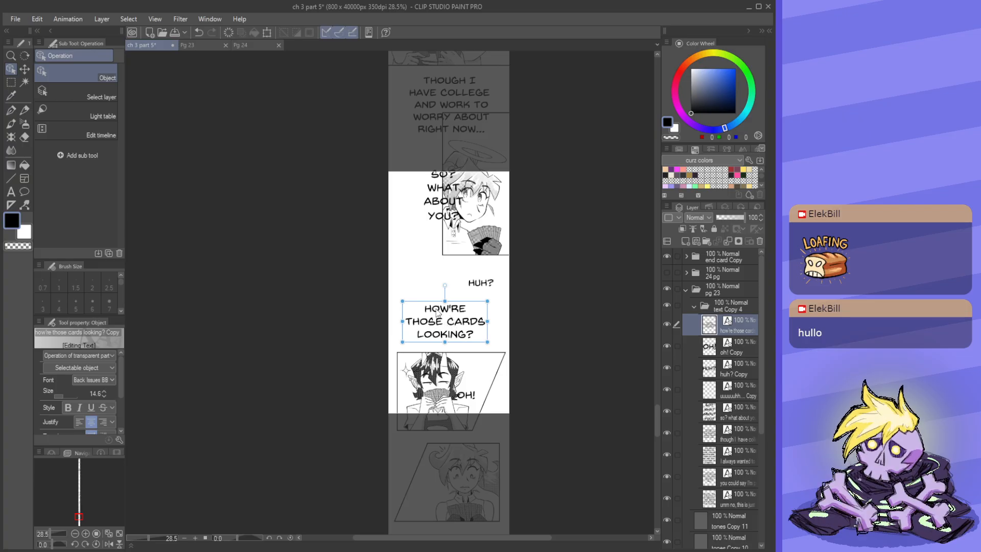
scroll(464, 391, "up", 2)
left_click_drag(469, 384, 493, 342)
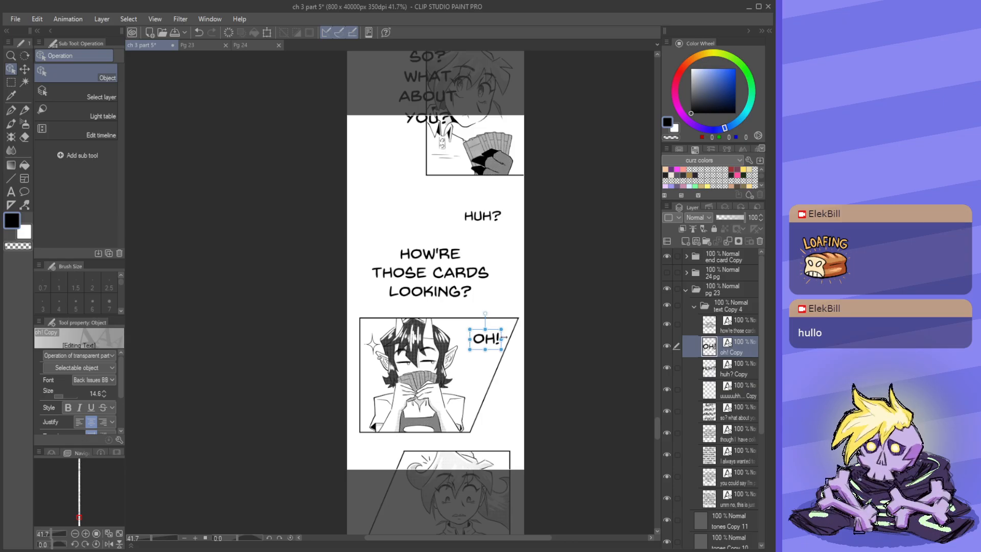
- Review the panel spacing and text placement down to the end of the strip and back up to the grinning character's panel
scroll(466, 332, "down", 3)
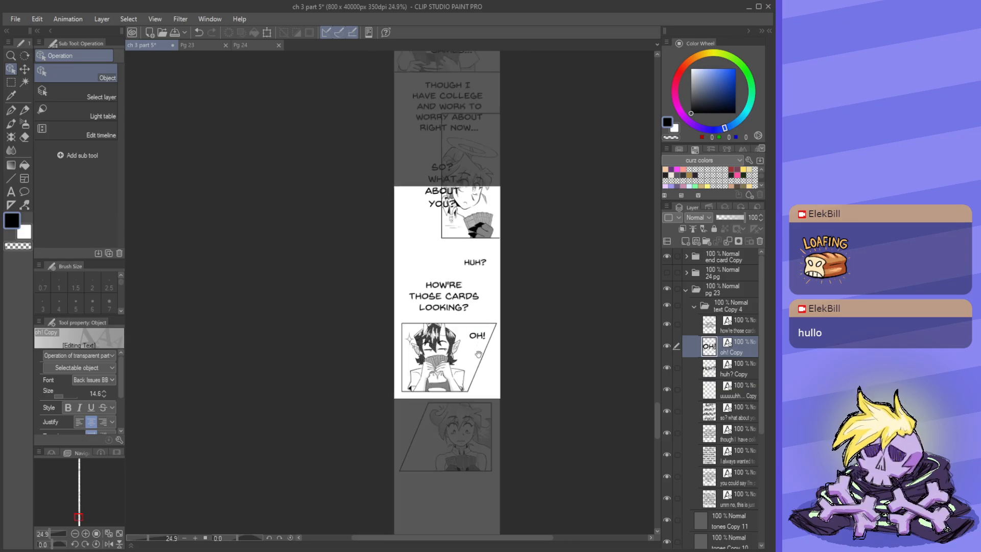
scroll(465, 358, "down", 5)
left_click_drag(464, 357, 486, 334)
left_click_drag(502, 356, 464, 347)
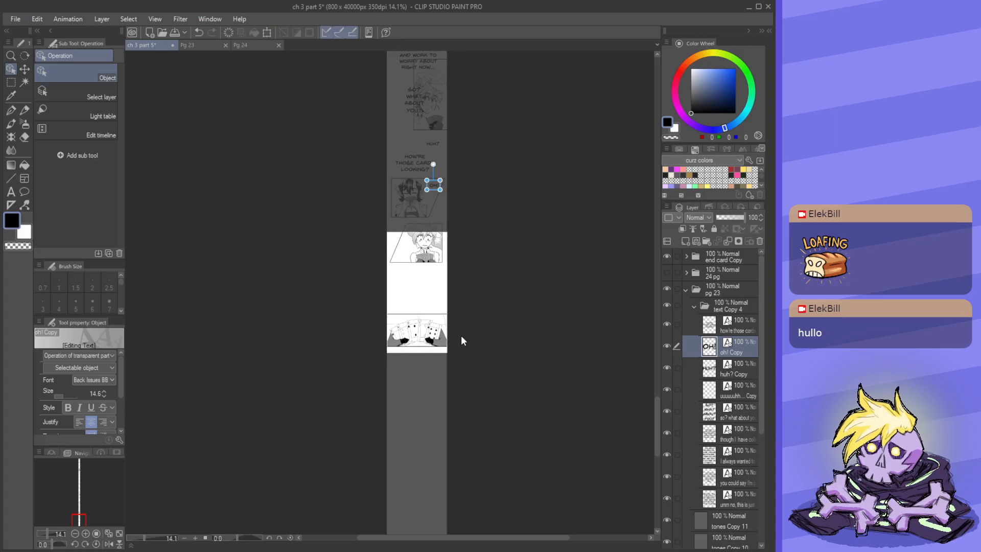
mouse_move(462, 309)
left_mouse_down()
mouse_move(462, 359)
mouse_move(475, 306)
left_mouse_up()
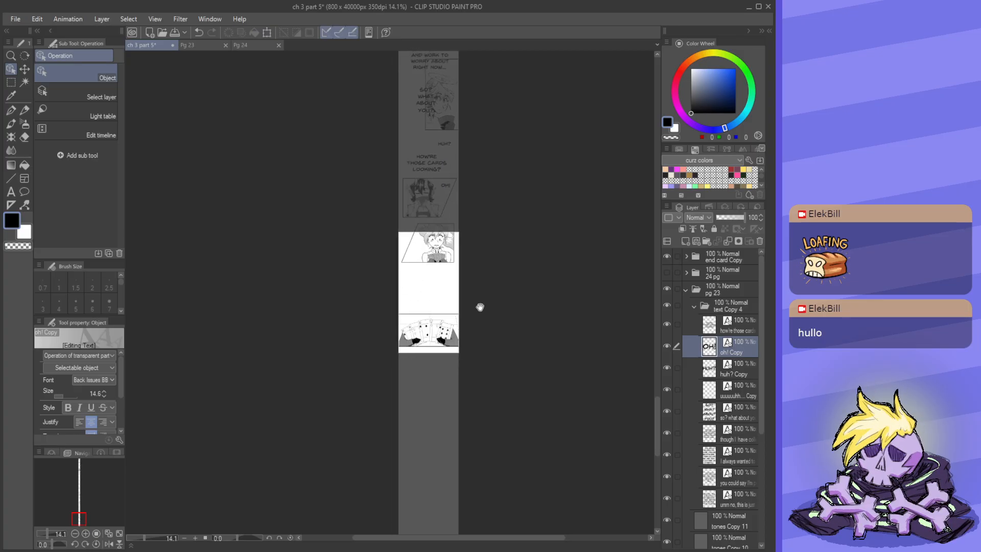
left_click_drag(479, 358, 476, 303)
left_click_drag(478, 347, 473, 220)
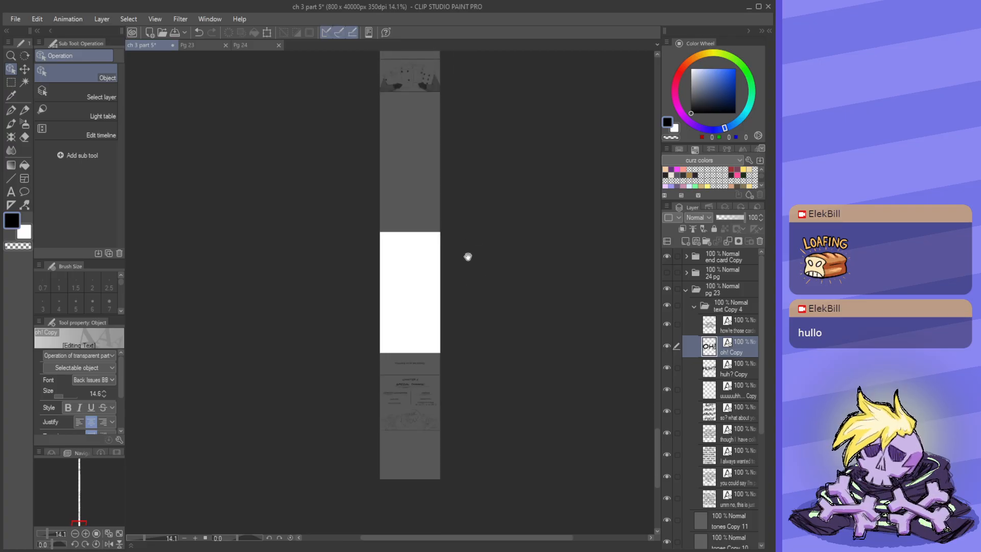
left_click_drag(468, 258, 470, 401)
left_click_drag(466, 189, 468, 358)
left_click_drag(471, 280, 464, 409)
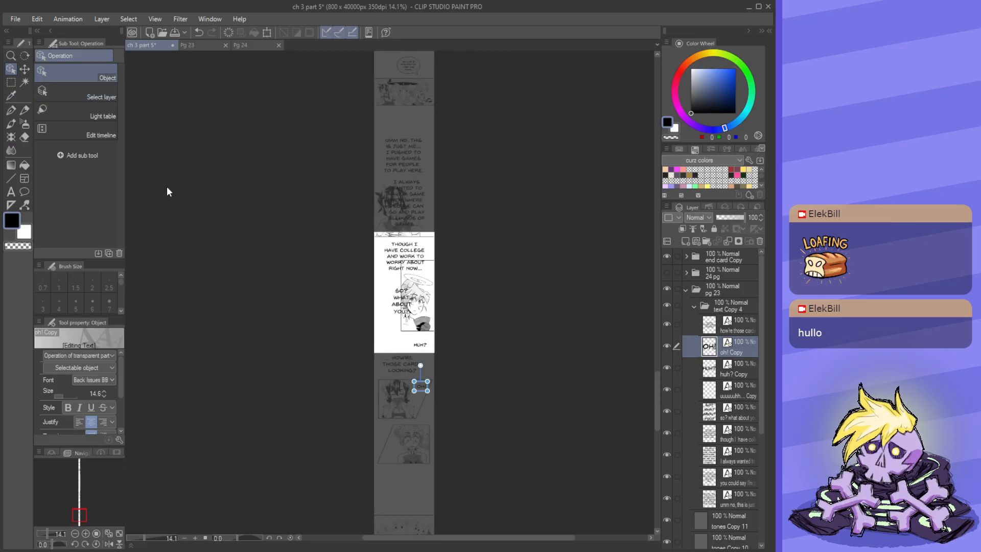
left_click_drag(474, 288, 475, 344)
left_click_drag(441, 242, 465, 251)
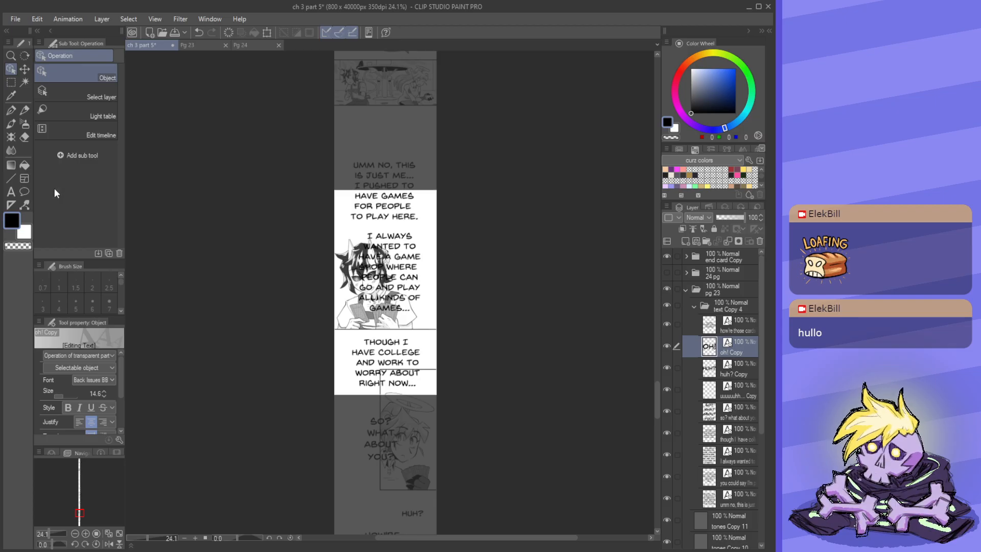
- Set the "UMM NO, THIS IS JUST ME..." text size to 7.0 and center it in the gap above the grinning character
scroll(355, 143, "up", 4)
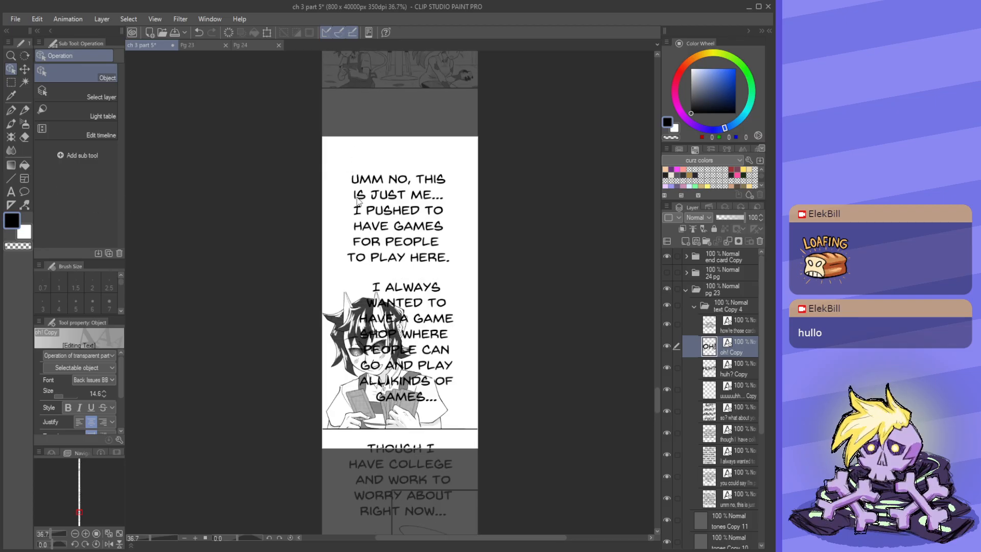
scroll(359, 196, "up", 2)
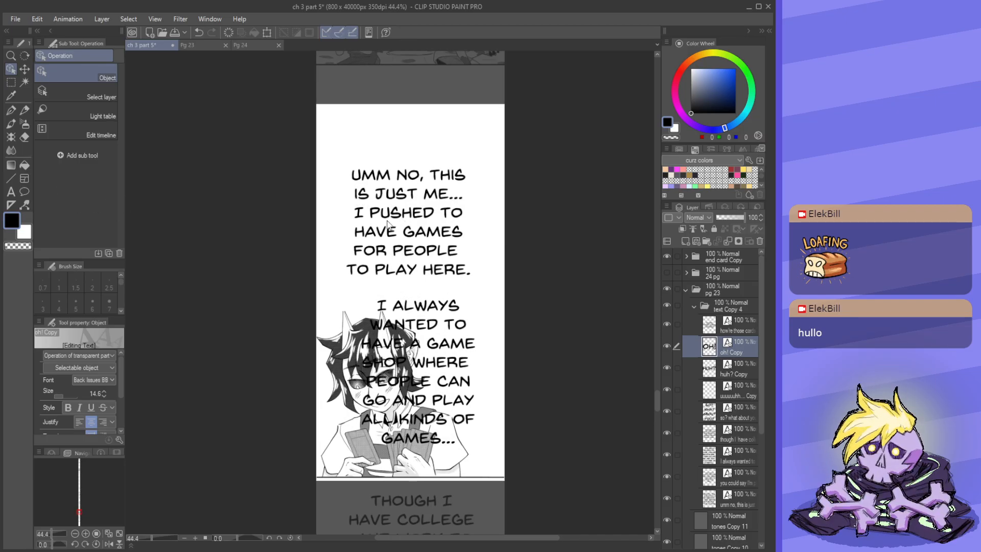
left_click(416, 225)
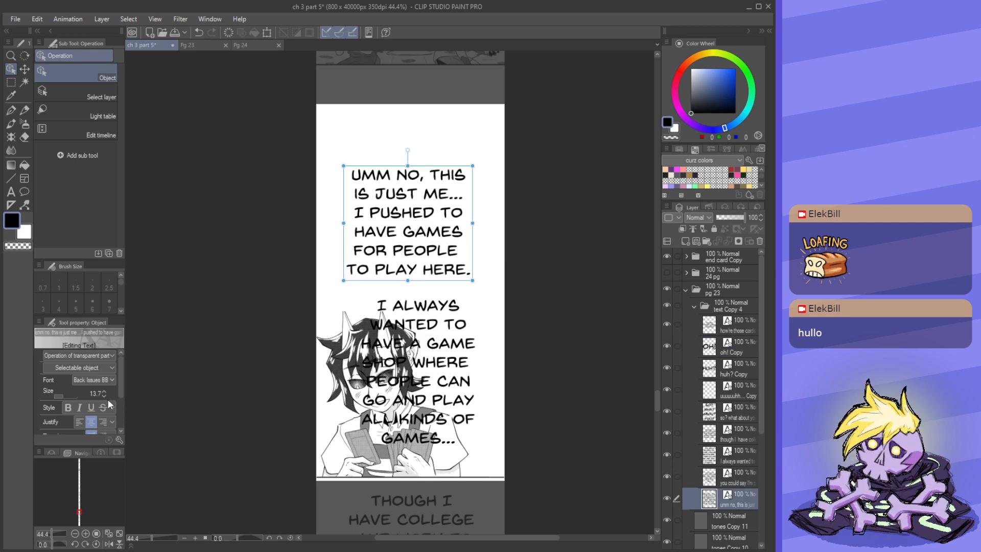
left_click_drag(103, 396, 102, 396)
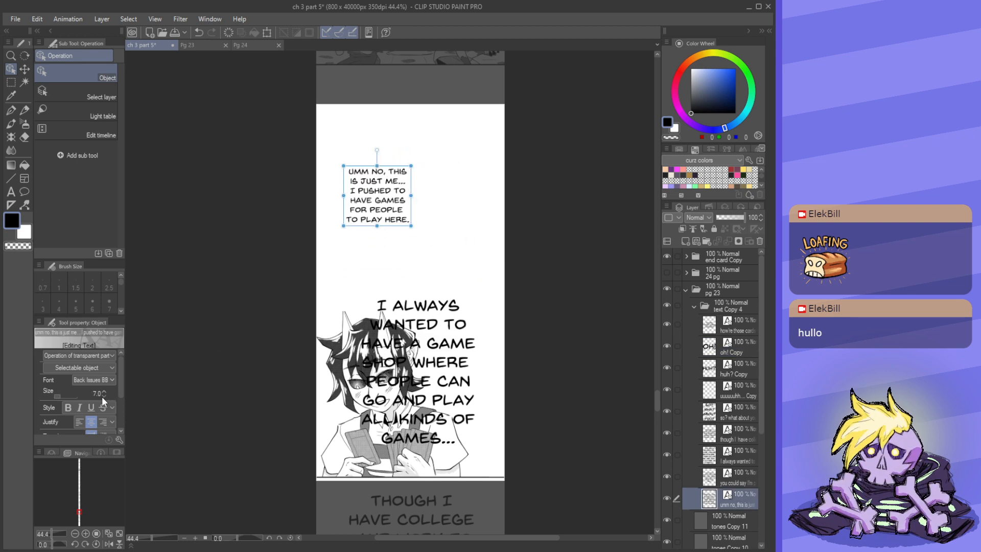
scroll(241, 323, "down", 4)
scroll(225, 348, "up", 2)
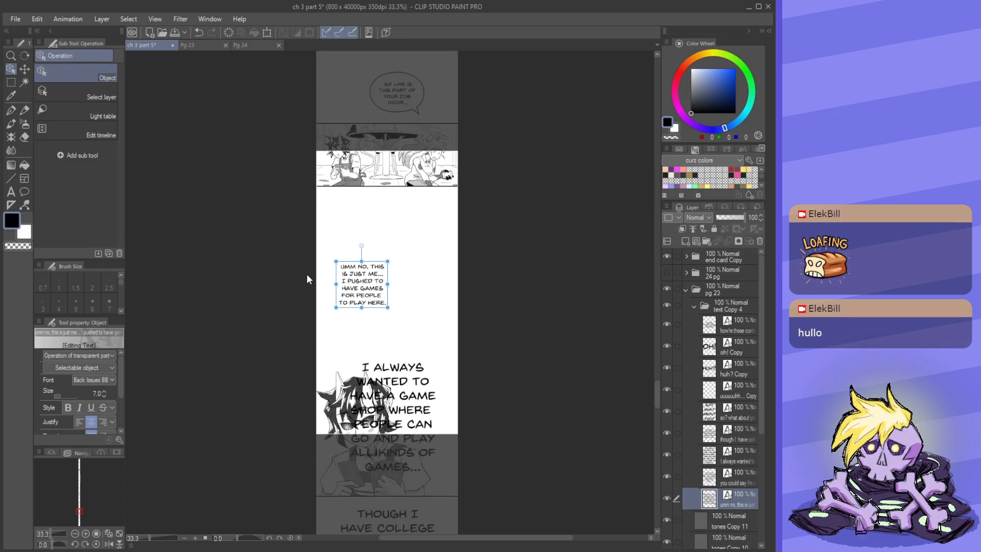
left_click_drag(347, 286, 375, 265)
- Shrink the "I ALWAYS WANTED..." text to match the dialogue above it, and place it above the grinning character's head
left_click(399, 393)
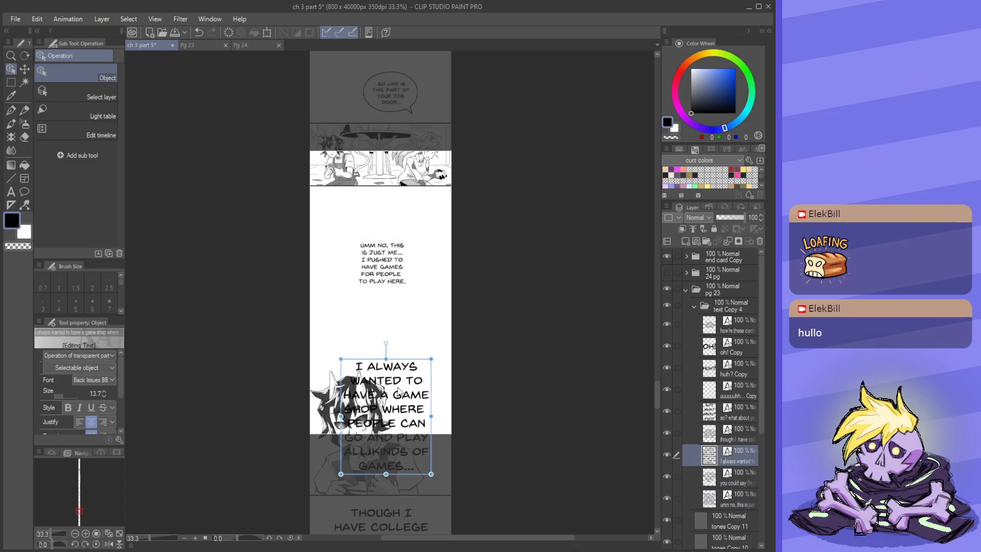
left_click_drag(103, 394, 104, 394)
scroll(410, 411, "up", 1)
left_click_drag(347, 372, 388, 295)
- Set the "THOUGH I HAVE COLLEGE..." text size to 7.0 and place it to the right of the grinning character's face
scroll(356, 242, "down", 2)
scroll(348, 474, "up", 2)
left_click(353, 430)
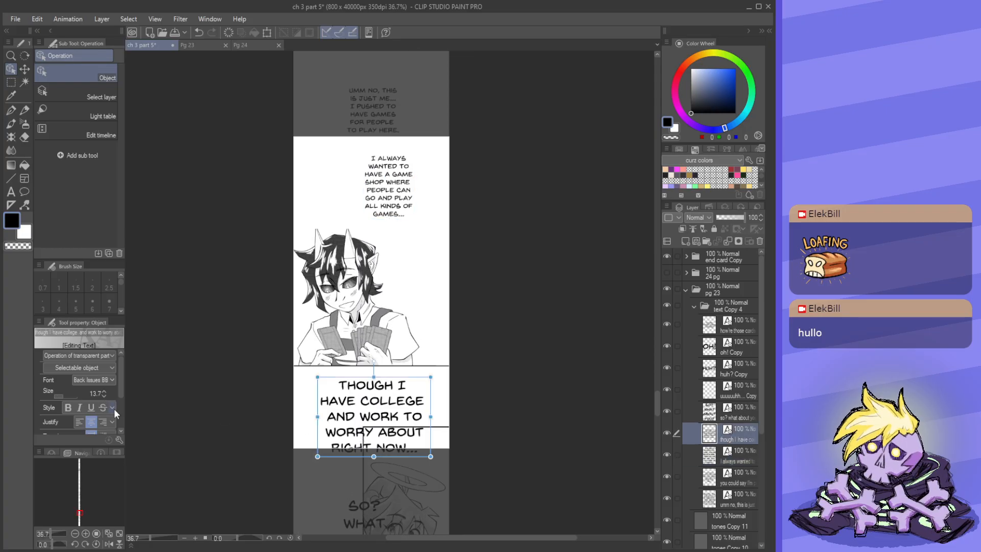
left_click_drag(102, 397, 102, 395)
left_click_drag(348, 420, 414, 286)
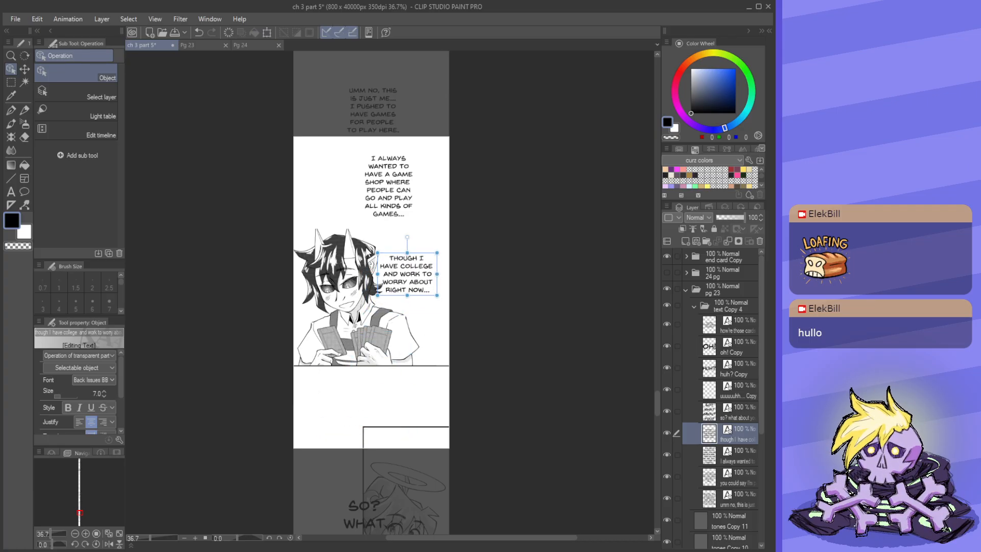
- Move "SO? WHAT ABOUT YOU?" into the gap above the haloed character's panel and set its text size to 8.0
scroll(353, 237, "down", 2)
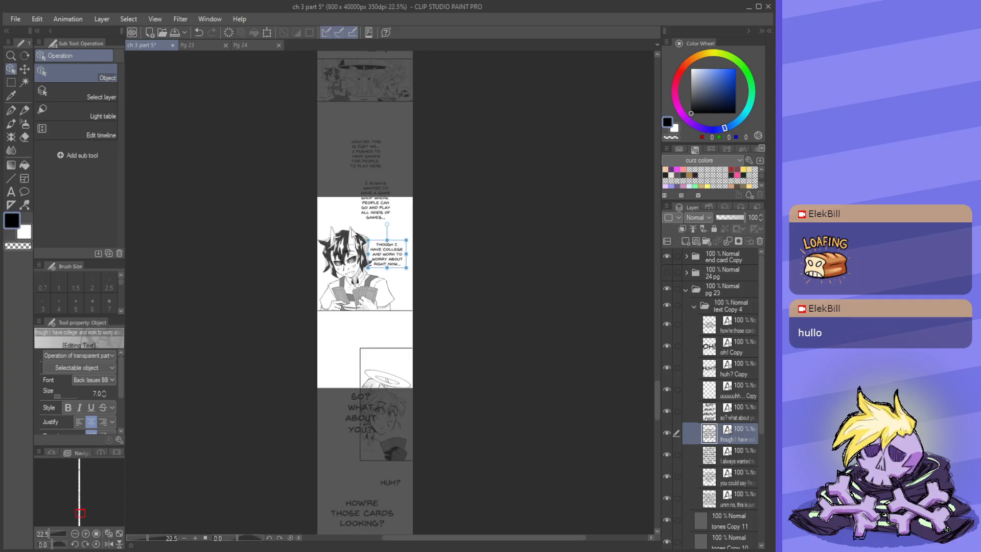
scroll(326, 219, "down", 2)
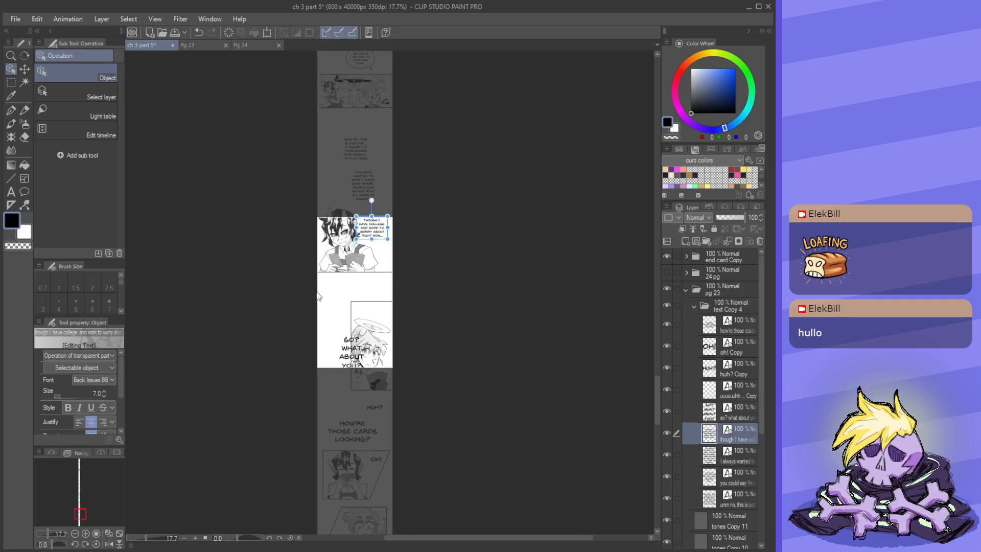
scroll(348, 355, "up", 1)
left_click(356, 359)
left_click_drag(356, 359, 355, 300)
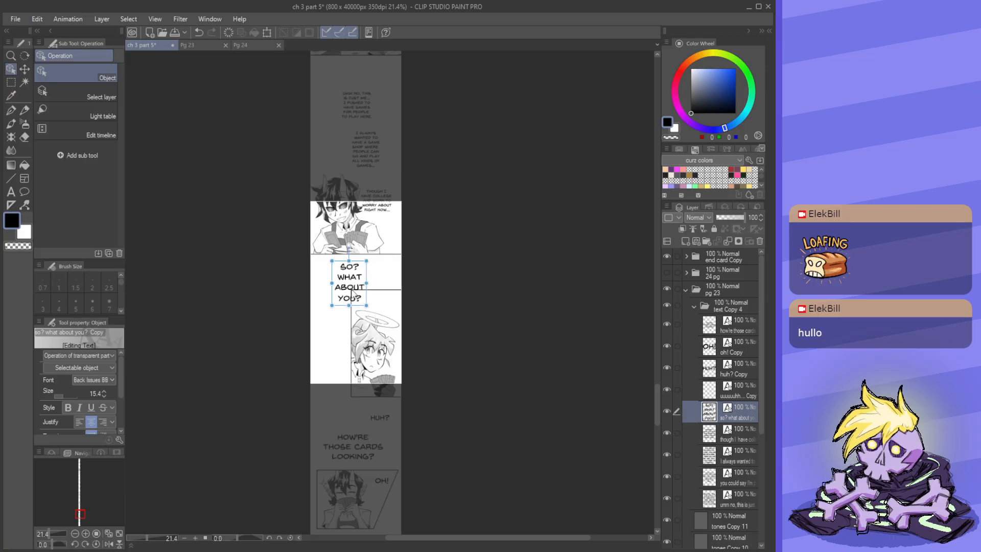
scroll(354, 304, "up", 1)
scroll(352, 309, "down", 2)
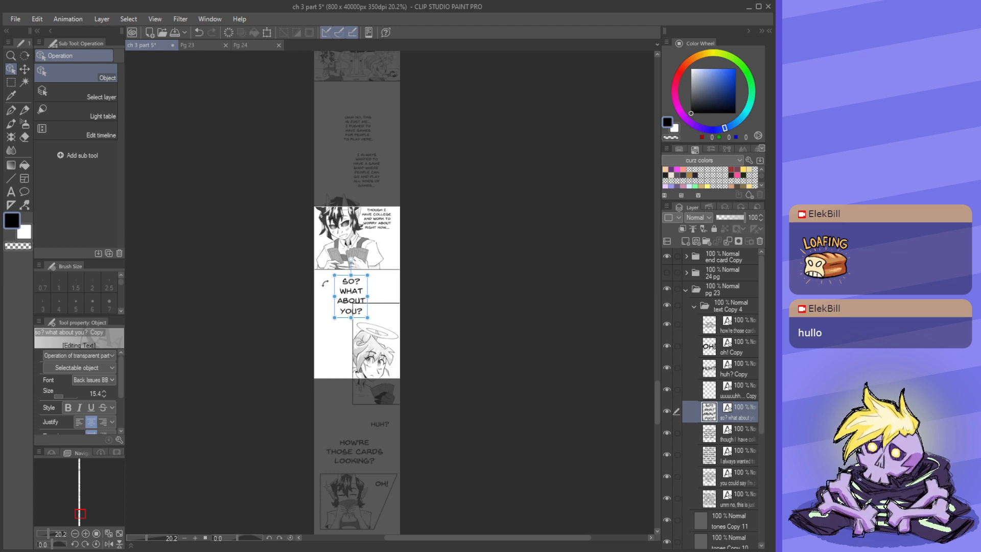
scroll(325, 283, "up", 2)
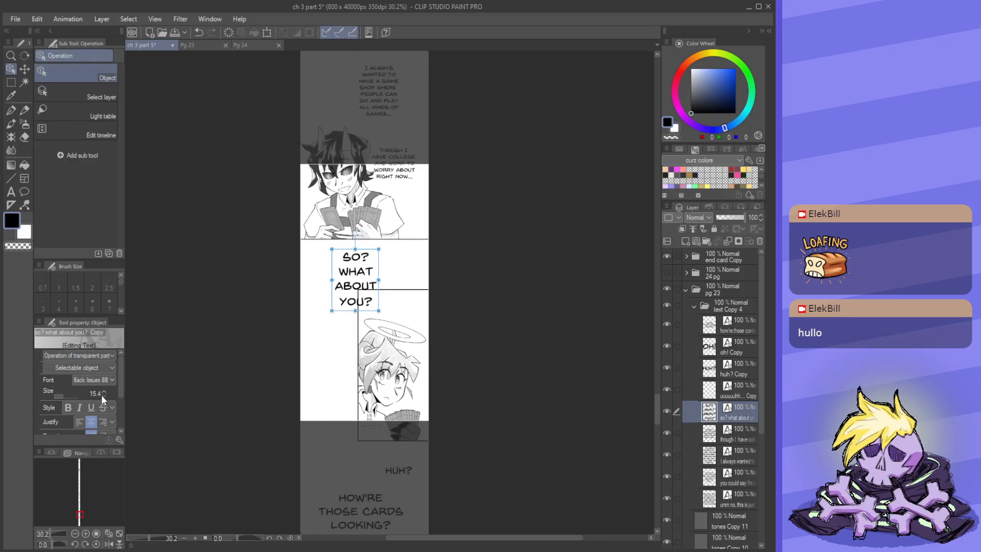
scroll(101, 395, "down", 4)
scroll(102, 394, "down", 2)
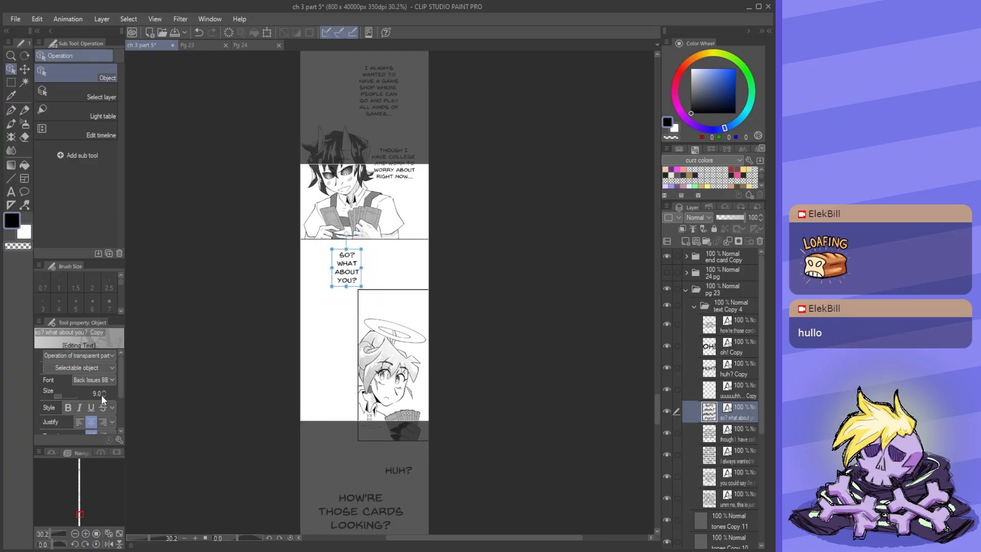
scroll(101, 395, "down", 1)
scroll(342, 411, "up", 1)
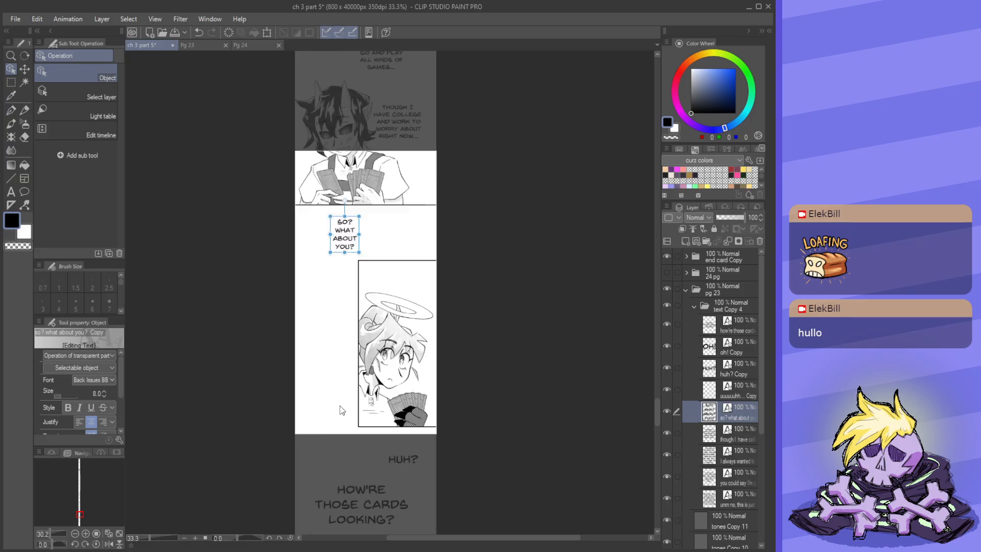
- Check the dialogue order on the Pg 23 source page, and move "SO? WHAT ABOUT YOU?" to the left of the haloed character's panel
left_click(209, 42)
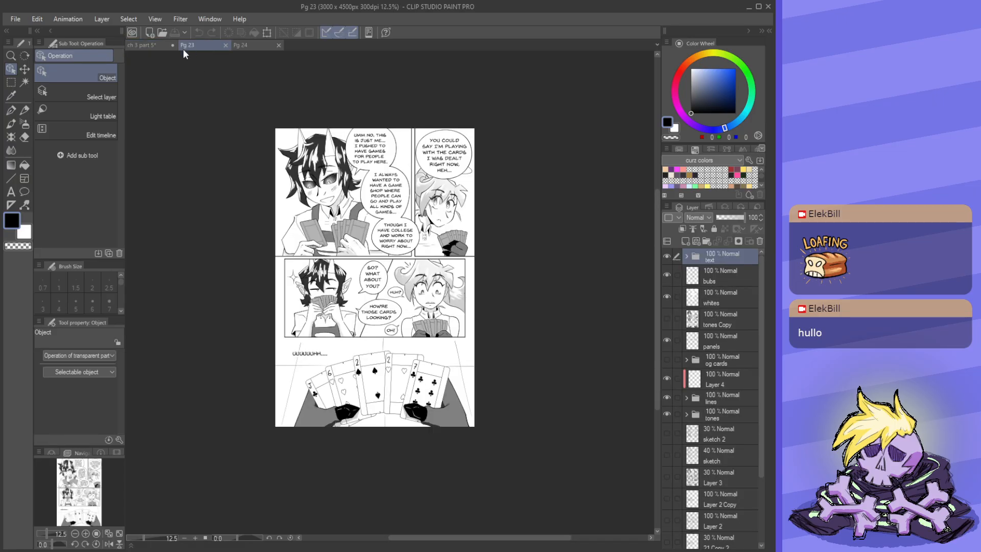
left_click(148, 45)
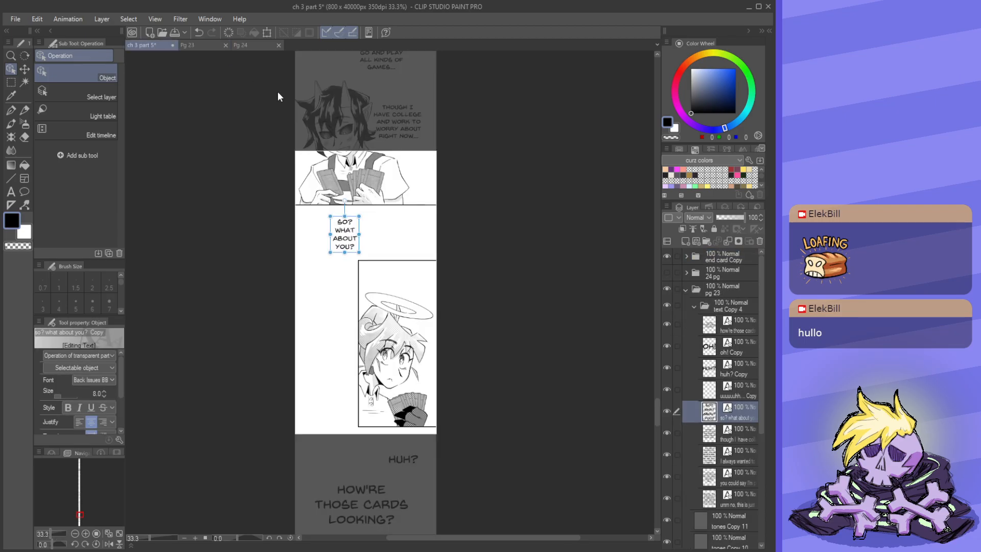
left_click_drag(333, 198, 316, 294)
- Set the "HOW'RE THOSE CARDS LOOKING?" text size to 7.0 and place it just below the haloed character's panel
scroll(316, 295, "down", 1)
left_click(355, 390)
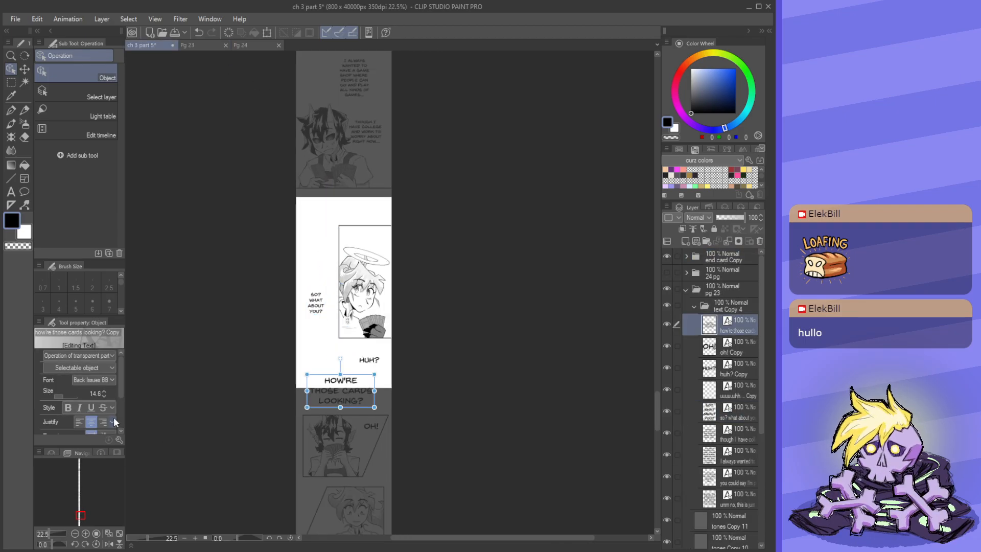
left_click(106, 397)
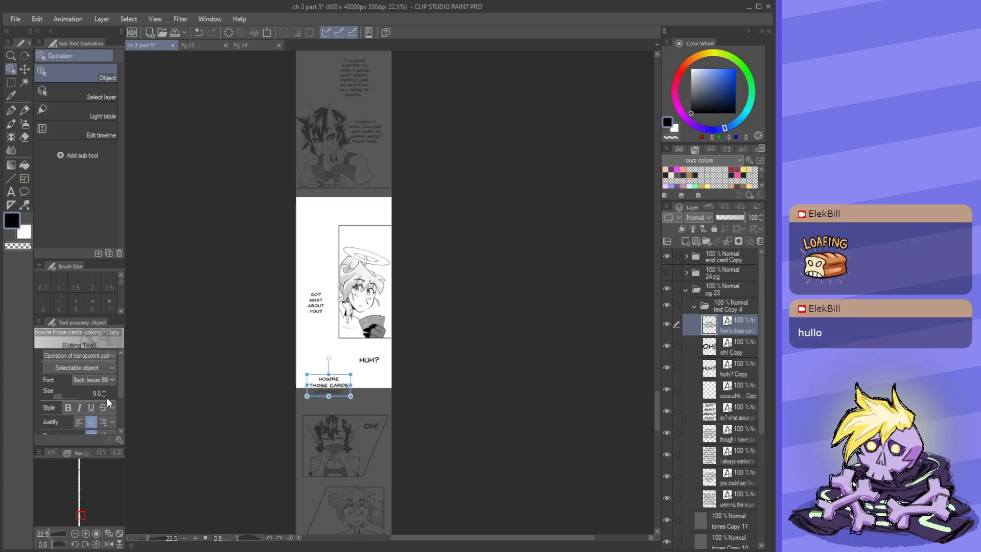
left_click(106, 397)
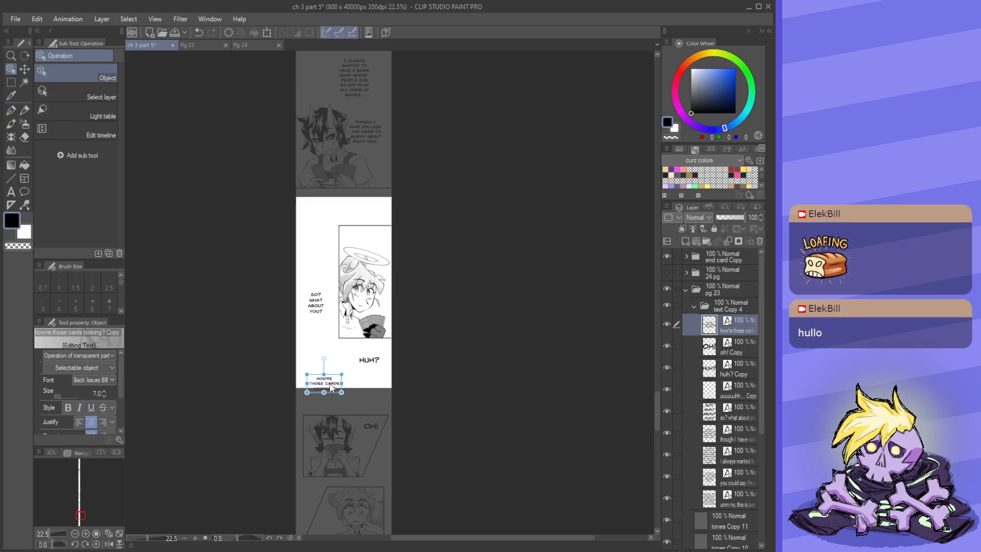
left_click_drag(331, 387, 338, 354)
- Set the "OH!" text size to 10.0 and move it into the lower-left corner of the worried character's slanted panel
left_click(373, 361)
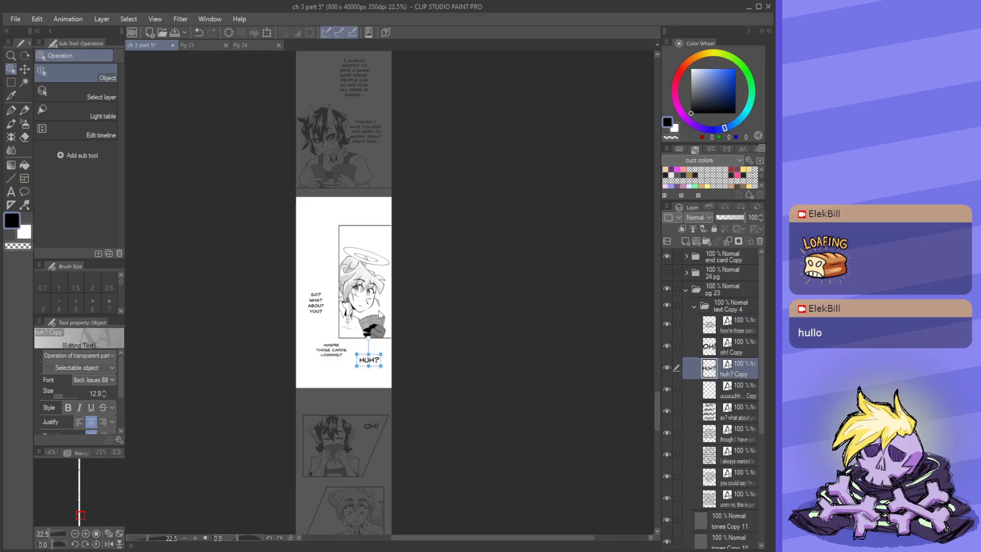
scroll(379, 311, "down", 5)
scroll(359, 438, "up", 5)
left_click(398, 246)
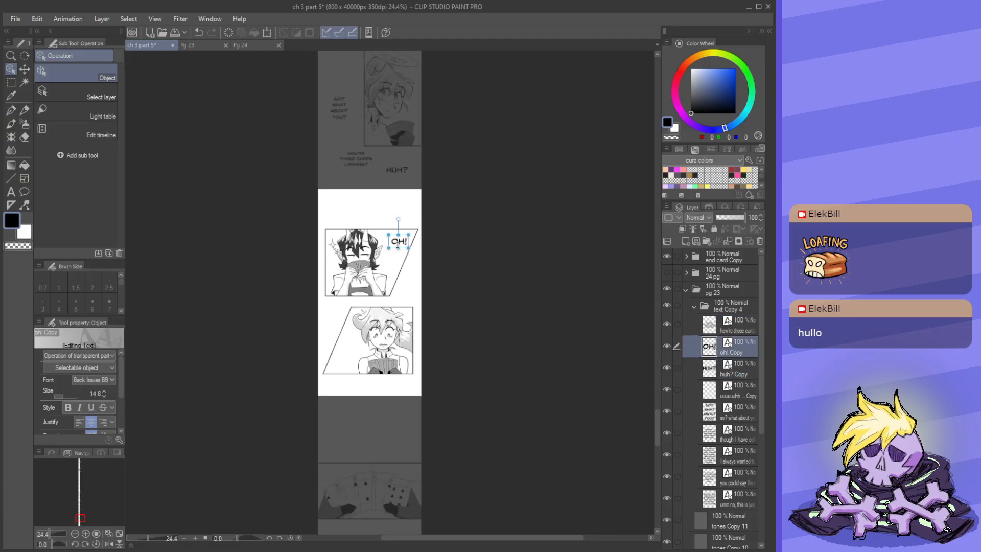
left_click(106, 396)
left_click(105, 395)
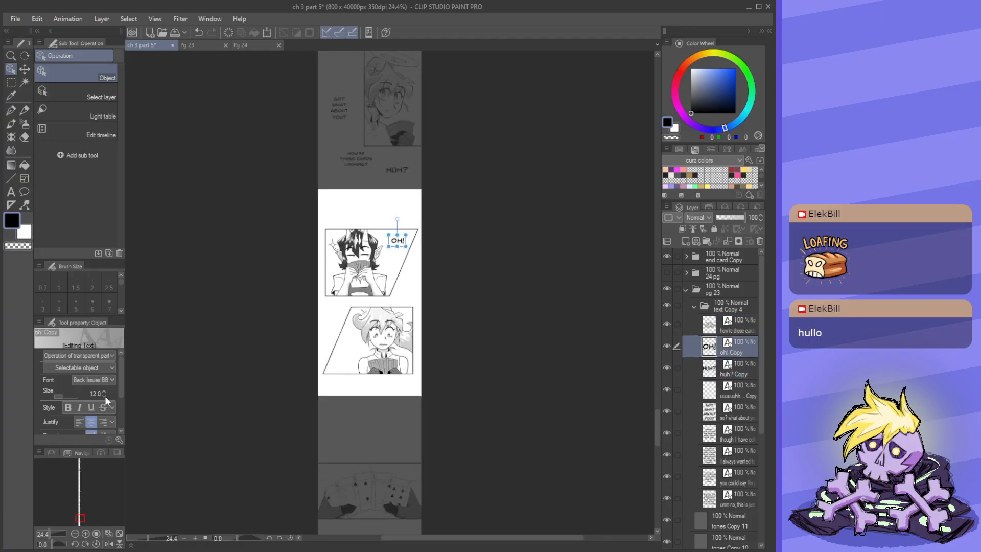
left_click(105, 396)
left_click(105, 396)
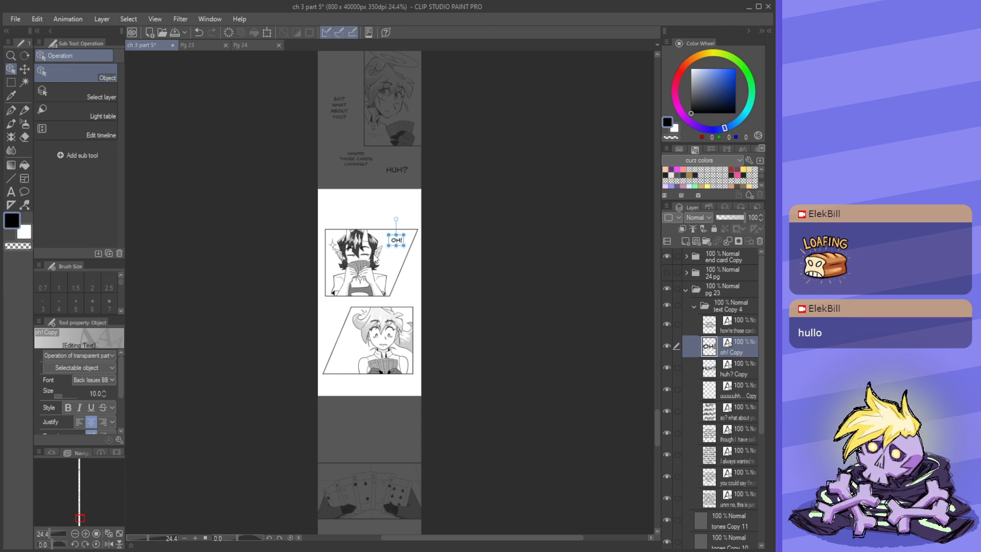
scroll(386, 263, "up", 2)
left_click_drag(405, 236, 335, 414)
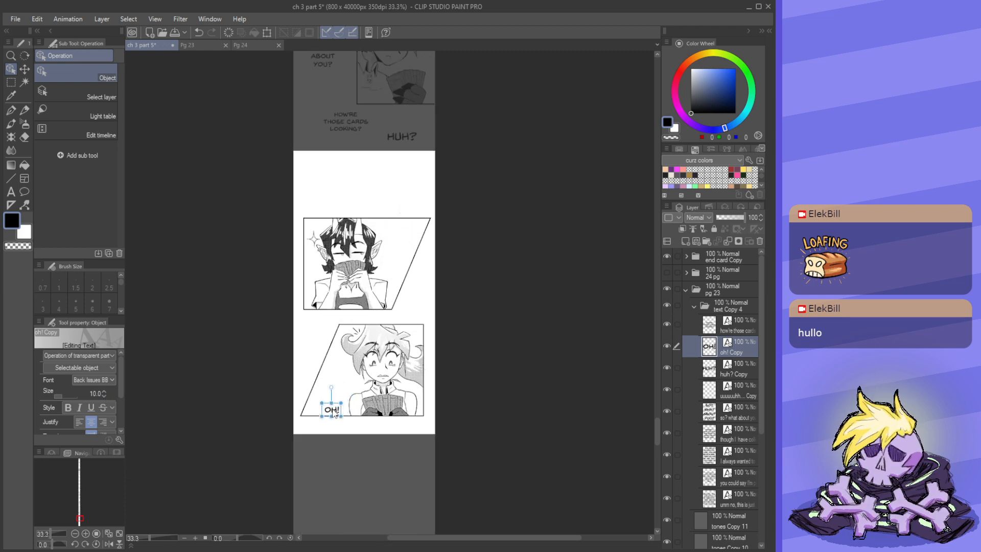
- Move "HUH?" above "OH!" in the worried character's slanted panel and set its text size to 10.0
left_click_drag(404, 127, 332, 362)
left_click_drag(102, 397, 102, 396)
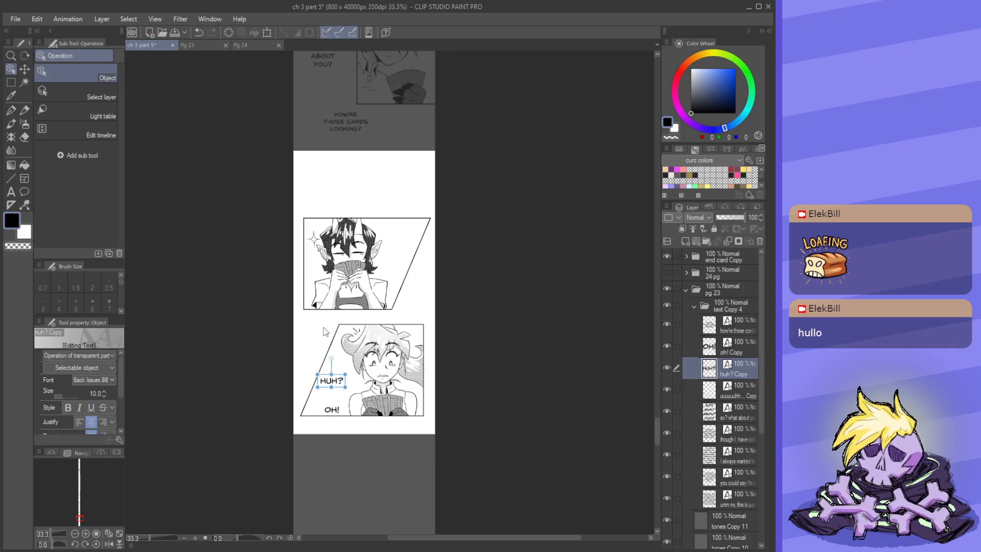
scroll(332, 327, "down", 4)
scroll(355, 274, "up", 2)
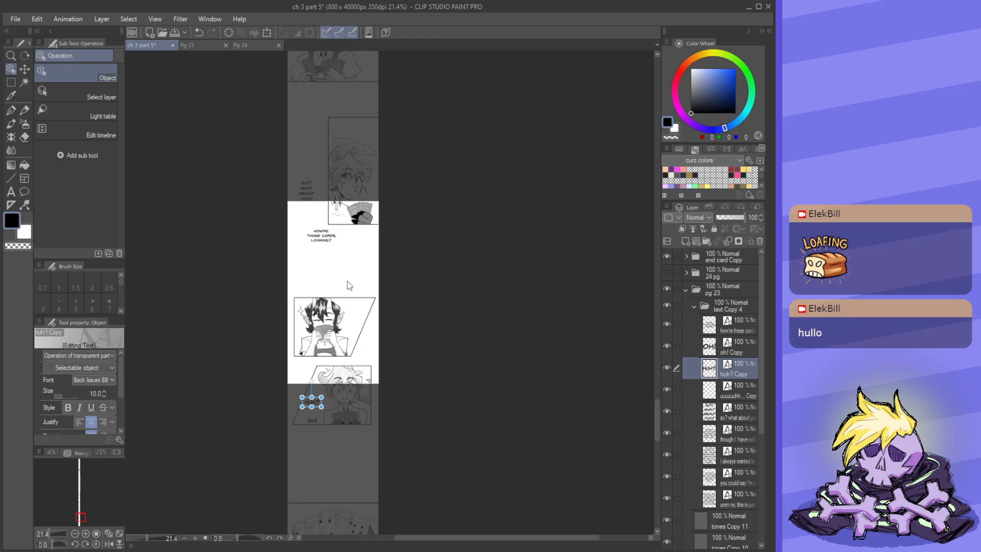
- Find the "YOU COULD SAY I'M PLAYING..." text layer and move its text onto the strip below the grinning character
scroll(381, 262, "down", 4)
scroll(327, 102, "up", 4)
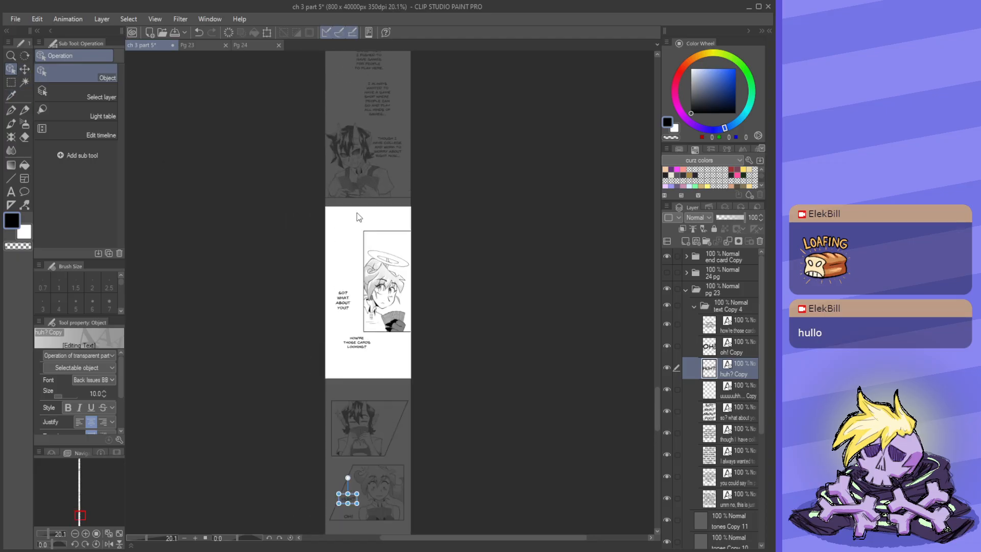
scroll(360, 296, "down", 4)
scroll(383, 145, "up", 4)
scroll(395, 206, "down", 1)
scroll(408, 153, "down", 4)
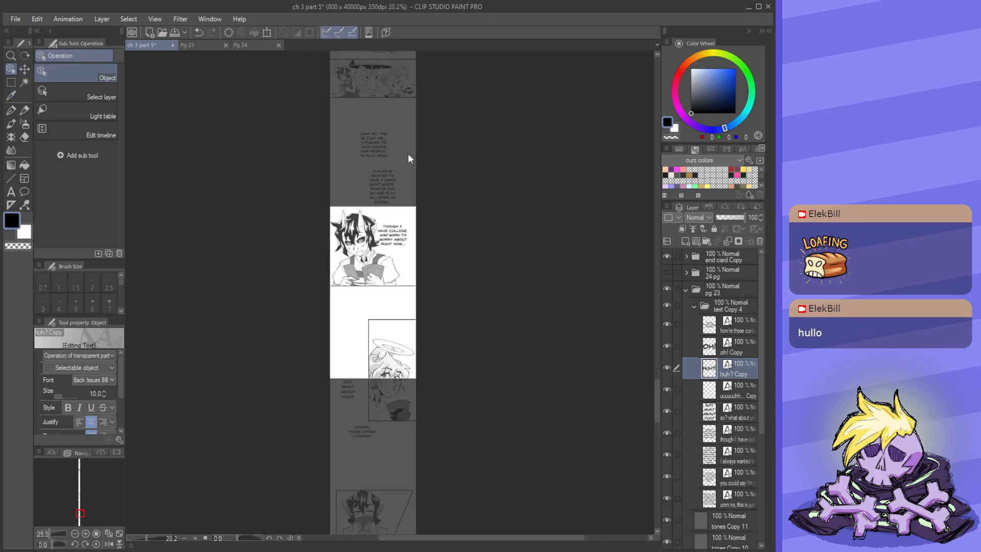
left_click(750, 456)
left_click(750, 473)
left_click(744, 495)
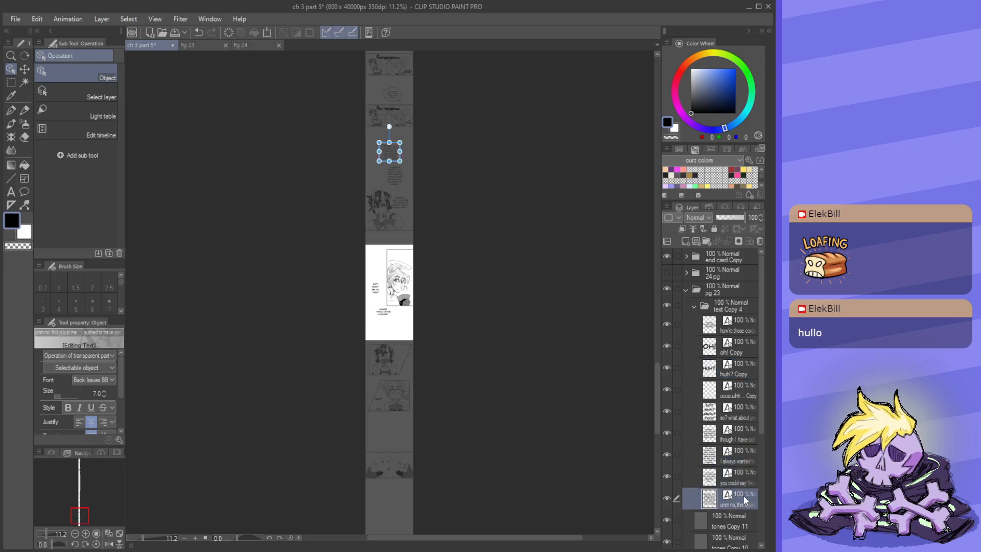
left_click(744, 478)
left_click_drag(435, 223, 388, 229)
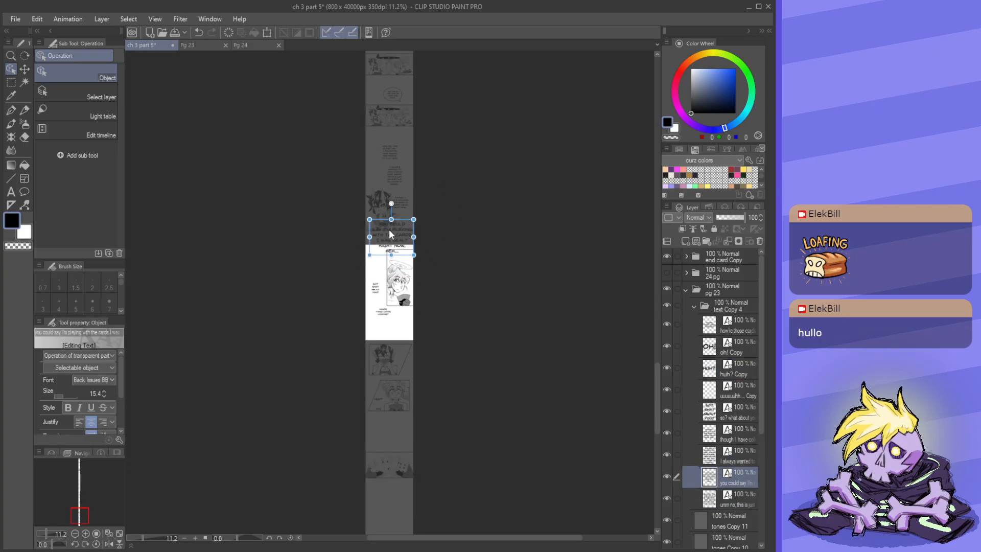
- Set the "YOU COULD SAY I'M PLAYING..." text size to 7.0 and place it in the gap above the haloed character's panel
scroll(388, 229, "up", 3)
left_click(103, 397)
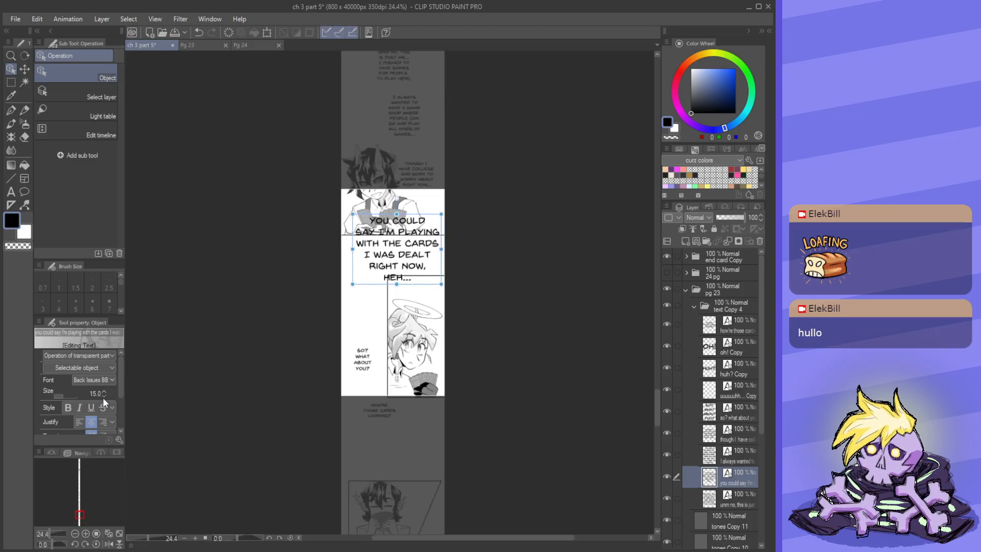
left_click(104, 397)
left_click(104, 397)
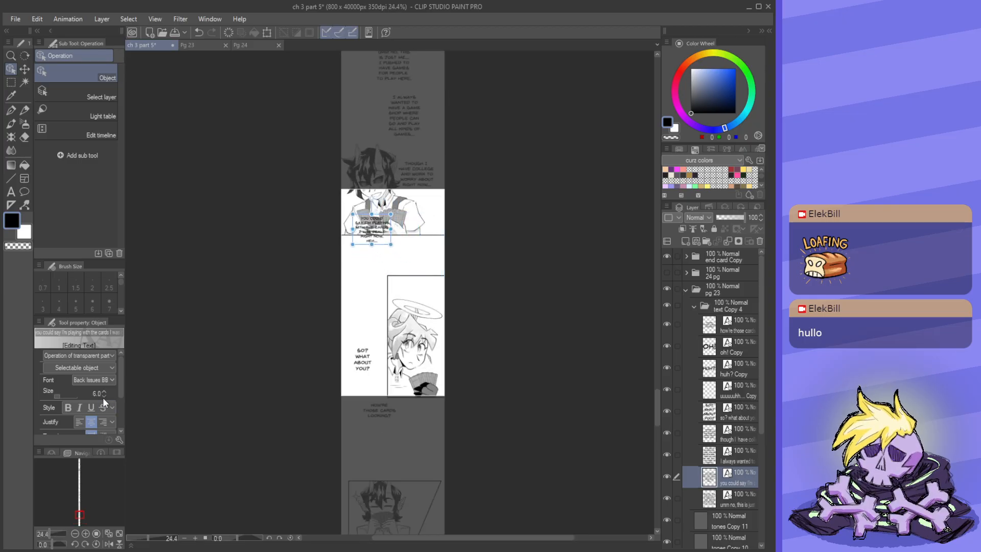
left_click(104, 397)
scroll(373, 247, "up", 2)
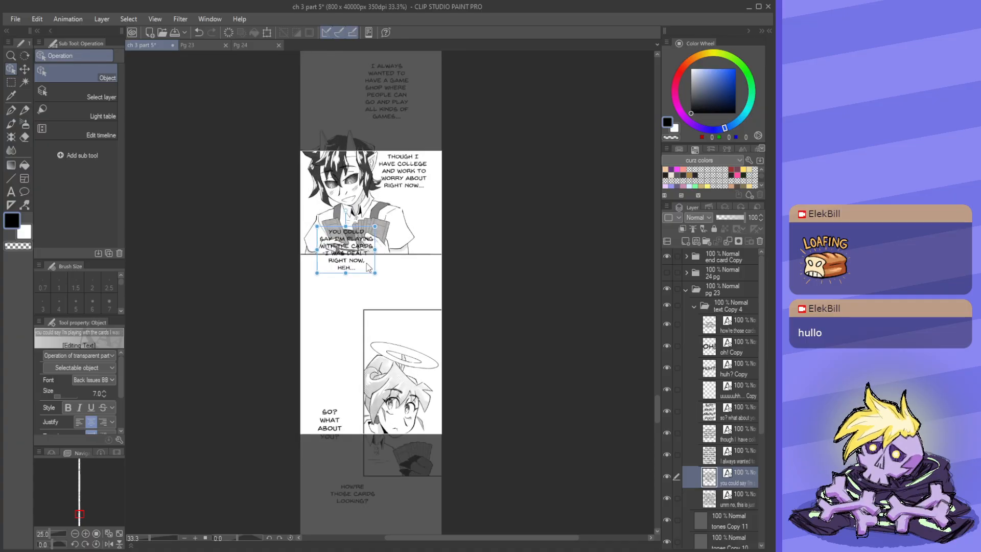
left_click_drag(330, 255, 360, 289)
scroll(361, 290, "down", 2)
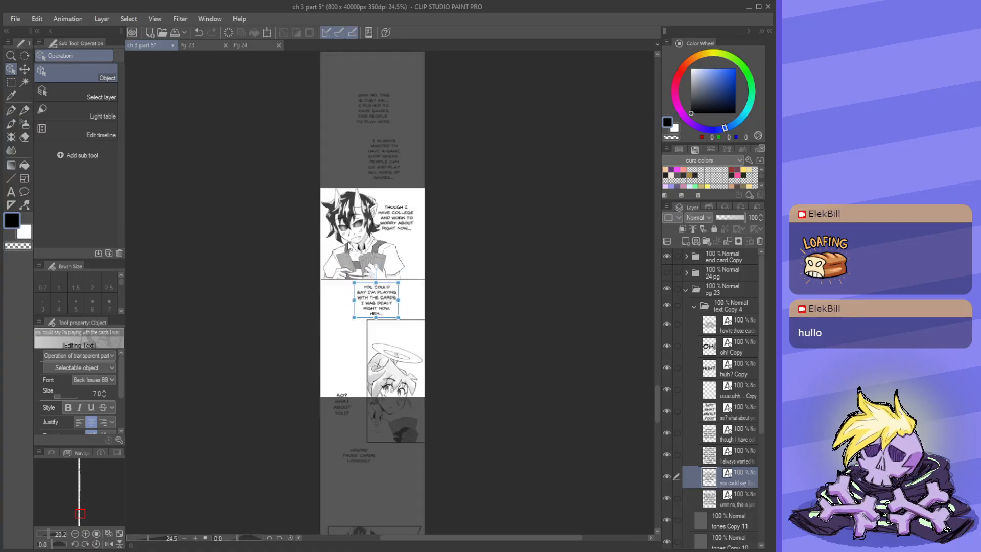
scroll(361, 290, "up", 1)
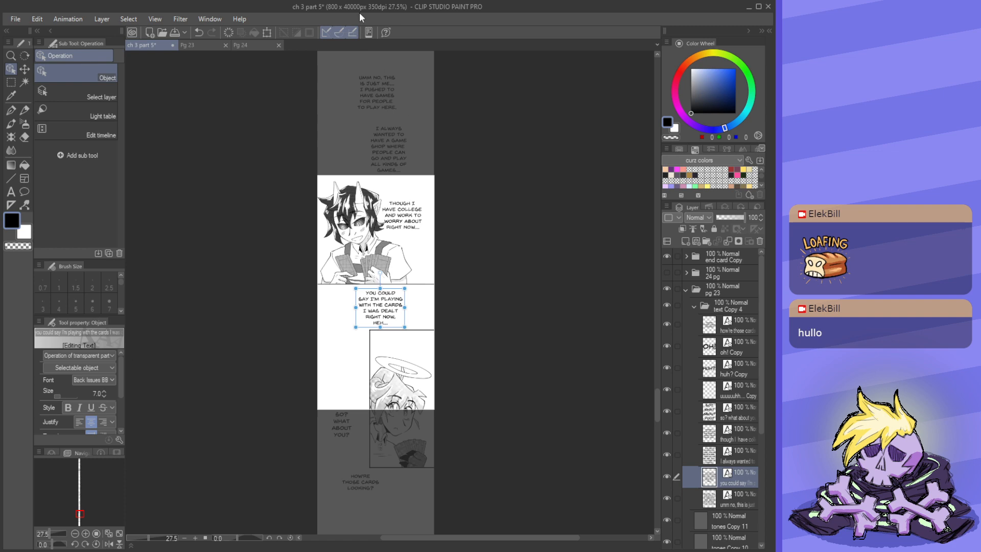
- Review the dialogue flow and spacing along the pg 23 panels, and compare it with the Pg 23 source page
scroll(347, 181, "down", 2)
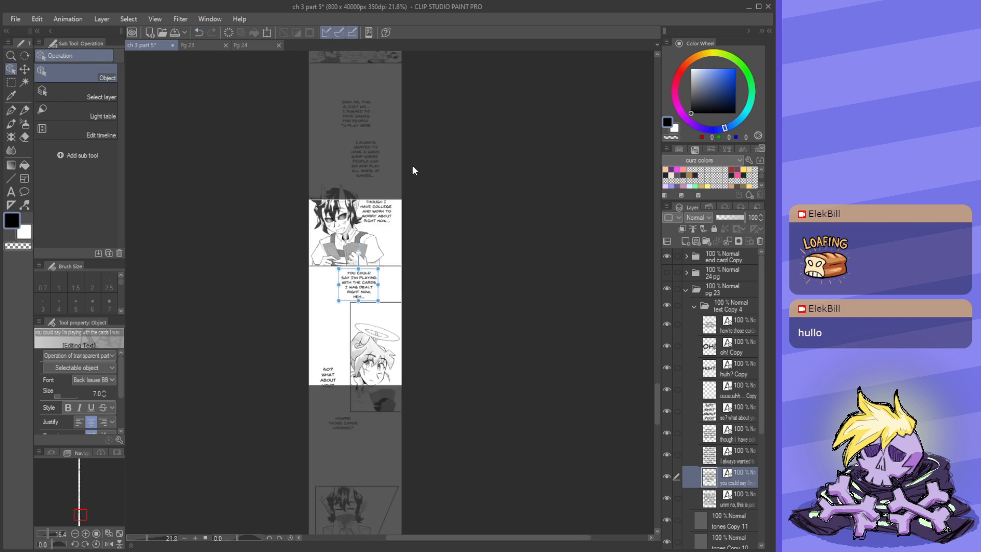
scroll(413, 166, "down", 2)
scroll(404, 233, "down", 3)
scroll(396, 106, "up", 4)
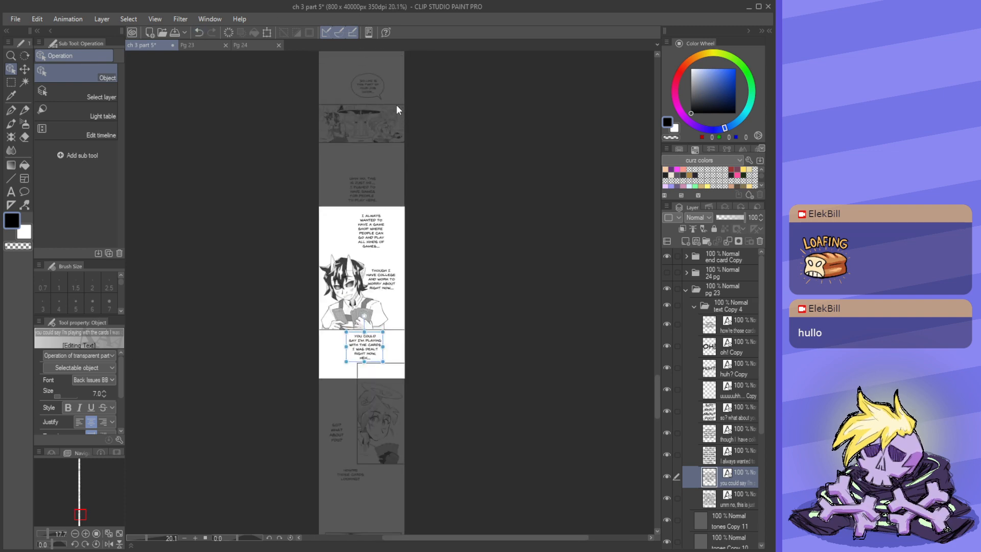
scroll(392, 94, "up", 4)
scroll(392, 88, "down", 6)
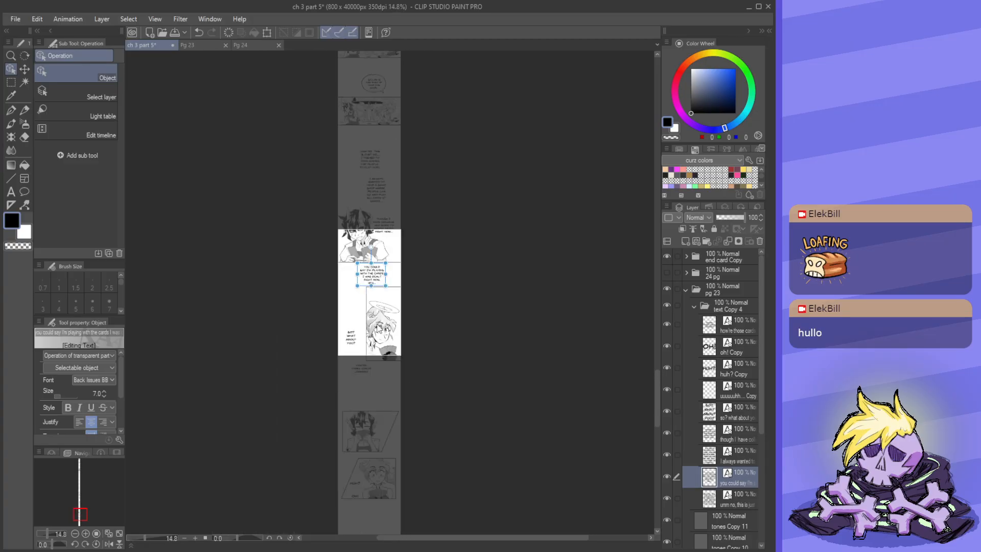
scroll(372, 94, "up", 4)
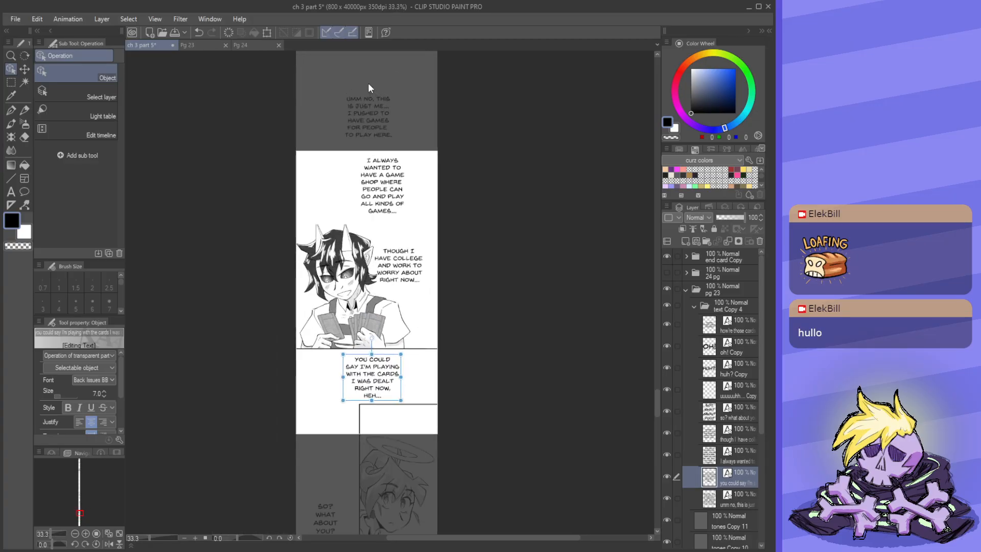
scroll(369, 85, "down", 5)
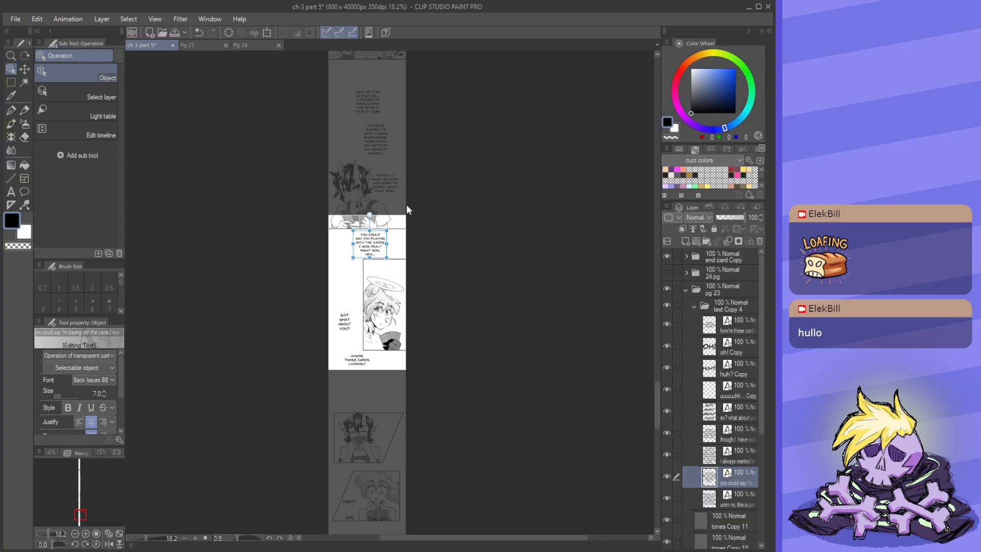
scroll(386, 153, "up", 5)
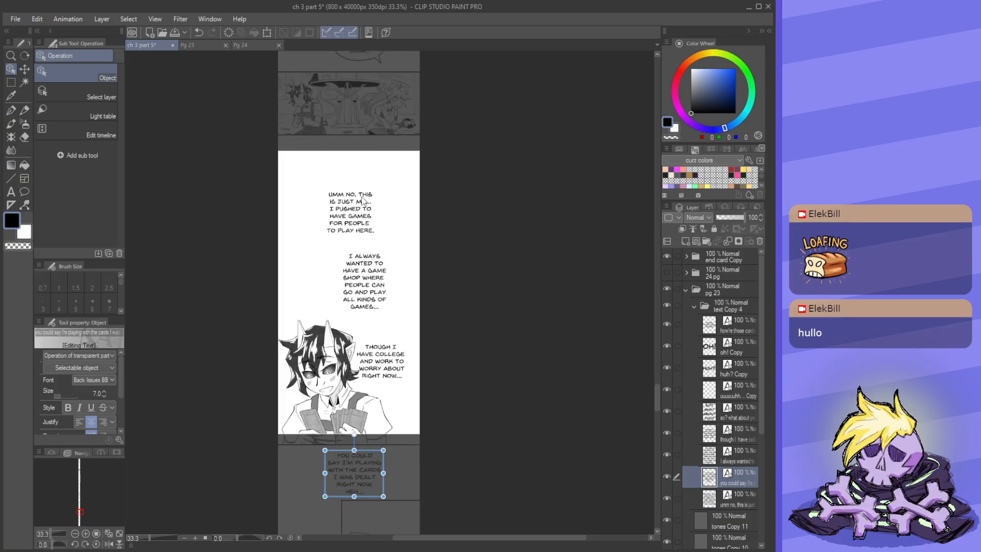
left_click(206, 45)
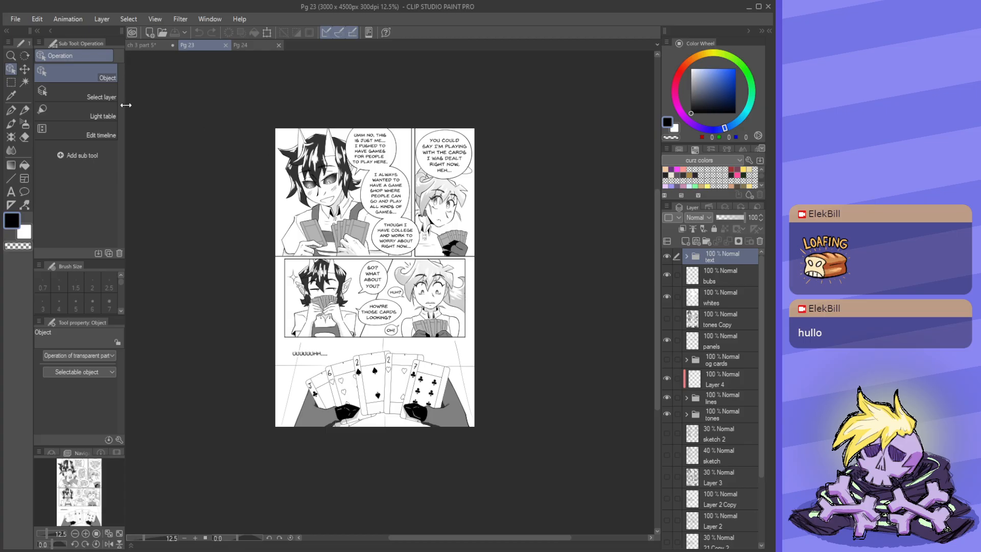
left_click(151, 45)
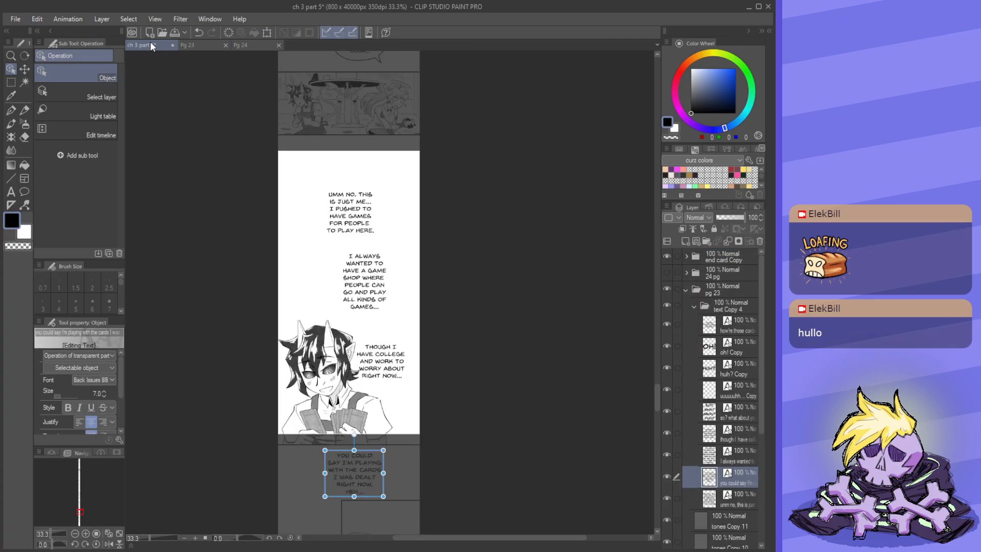
- Move "YOU COULD SAY I'M PLAYING..." down and left so it overlaps the upper-left corner of the haloed character's panel
scroll(327, 202, "down", 1)
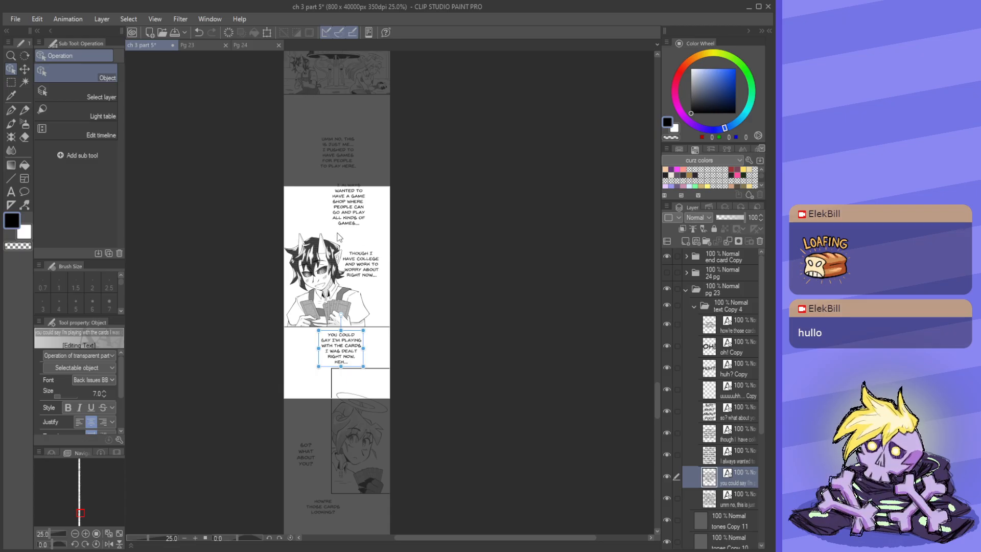
scroll(336, 233, "up", 3)
scroll(336, 233, "down", 6)
scroll(279, 385, "up", 5)
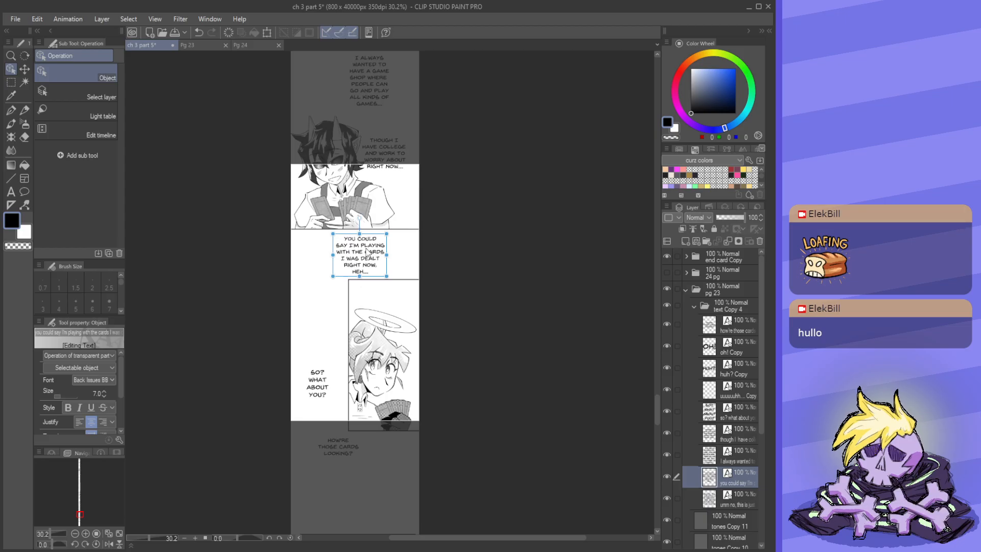
left_click_drag(368, 252, 345, 297)
scroll(392, 269, "up", 2)
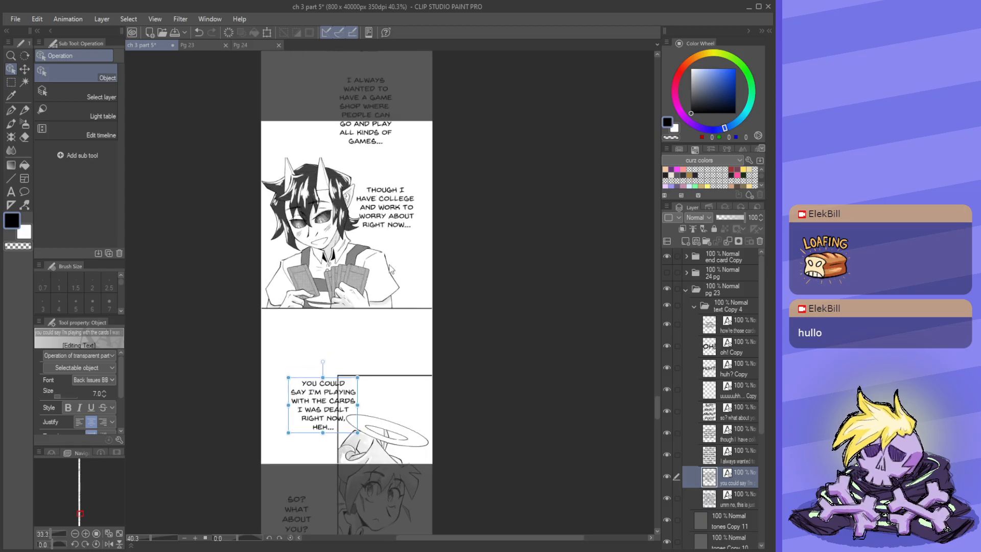
- Nudge "THOUGH I HAVE COLLEGE..." slightly up and away from the grinning character's face, toward the strip's right edge
scroll(389, 264, "down", 5)
scroll(376, 212, "up", 4)
left_click_drag(390, 246, 395, 239)
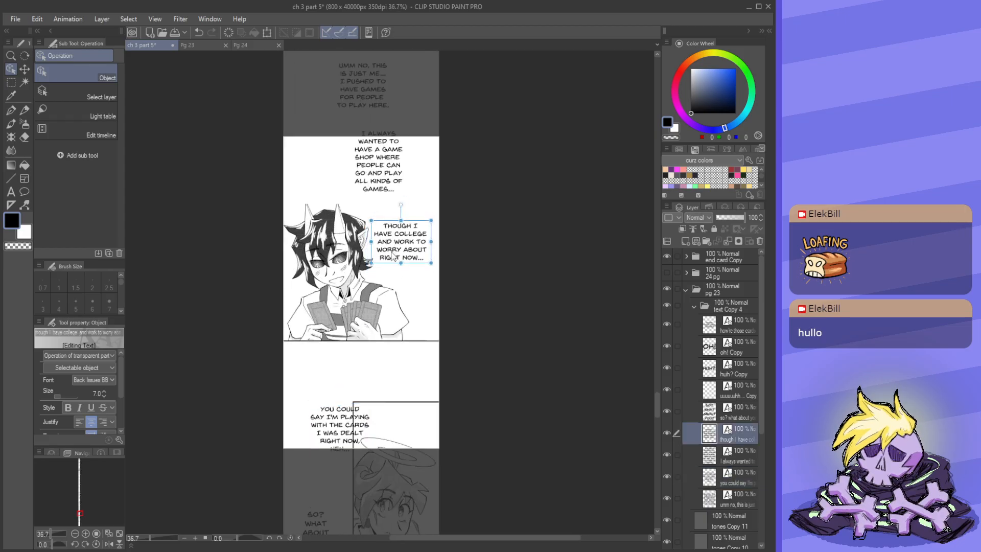
- Move "UMM NO, THIS IS JUST ME..." toward the strip's left edge, above the grinning character
scroll(392, 251, "down", 5)
scroll(378, 169, "up", 5)
left_click(382, 145)
left_click_drag(377, 137, 342, 142)
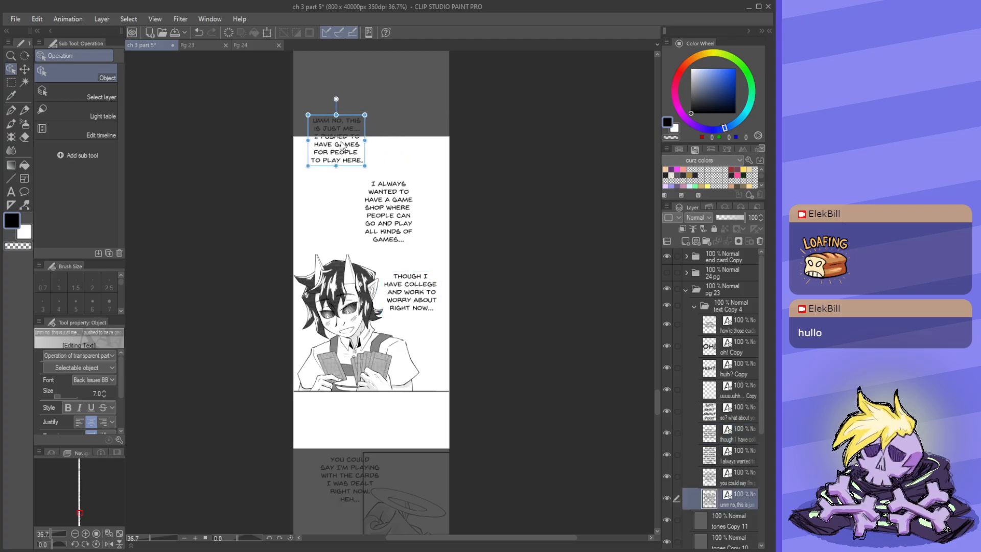
- Shift "I ALWAYS WANTED..." slightly up and right to stagger it against the dialogue above, and check the spacing
left_click(385, 222)
left_click_drag(385, 222, 394, 212)
scroll(375, 200, "down", 4)
scroll(369, 180, "up", 2)
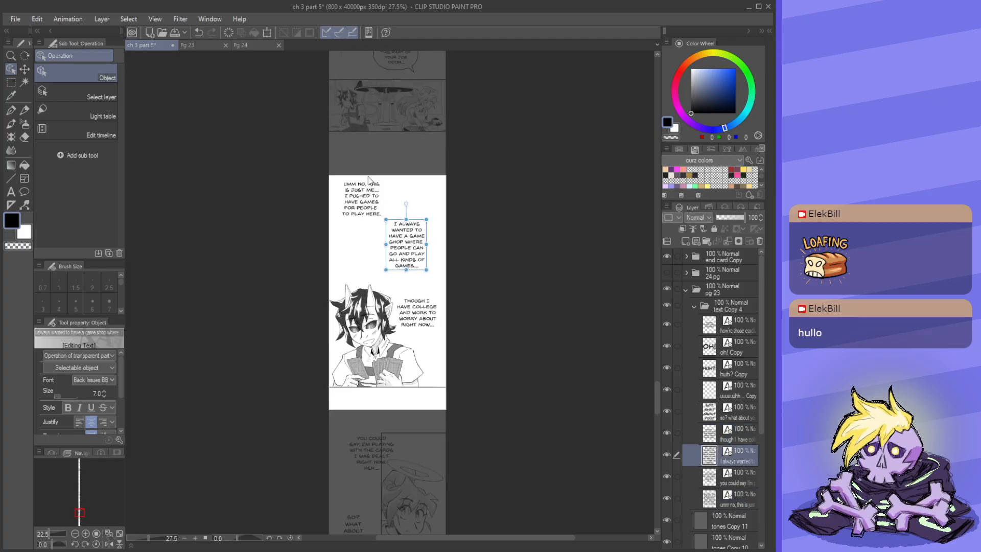
scroll(369, 176, "down", 3)
scroll(371, 169, "up", 4)
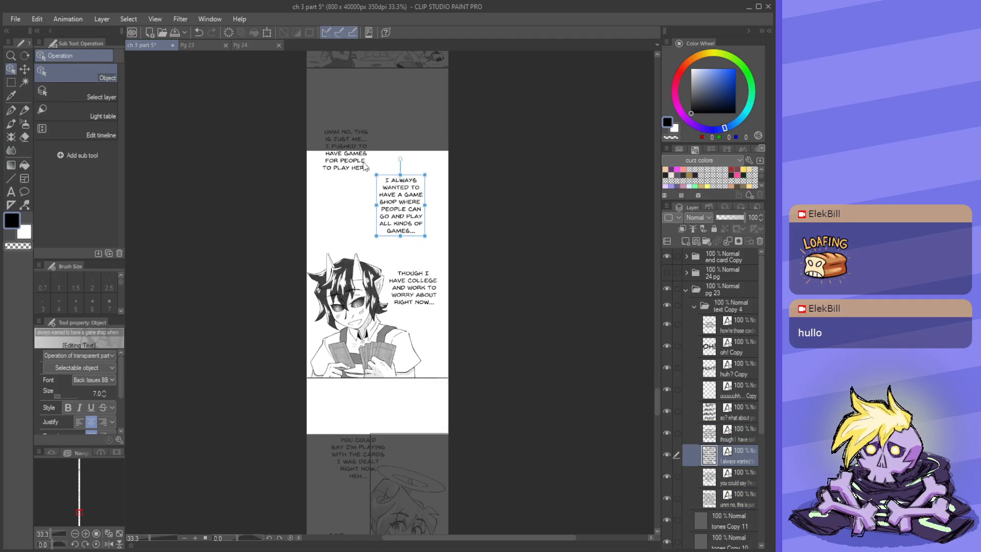
scroll(366, 166, "up", 2)
scroll(364, 121, "down", 4)
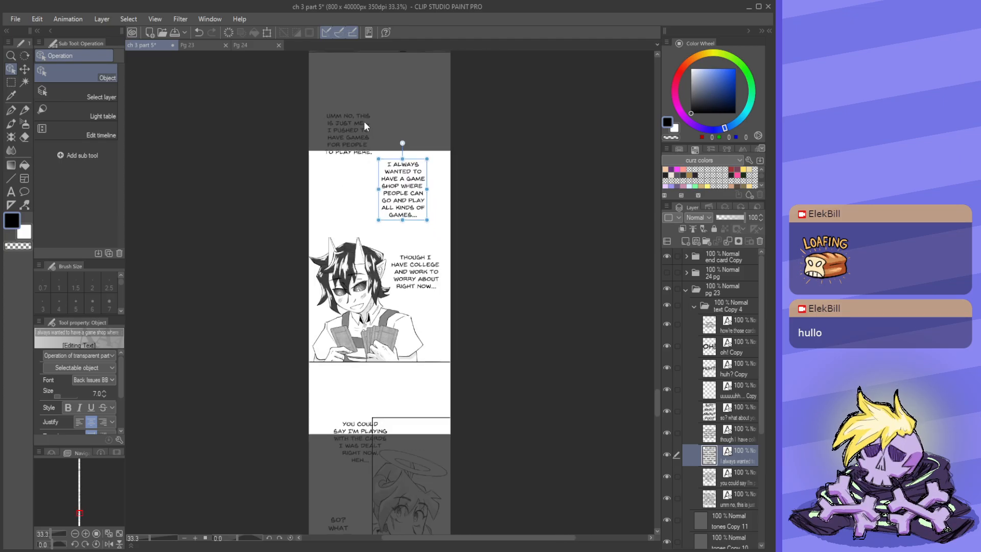
- Set the font size of "UMM NO, THIS IS JUST ME..." and "I ALWAYS WANTED..." to 6.0
scroll(364, 120, "up", 2)
left_click(330, 86)
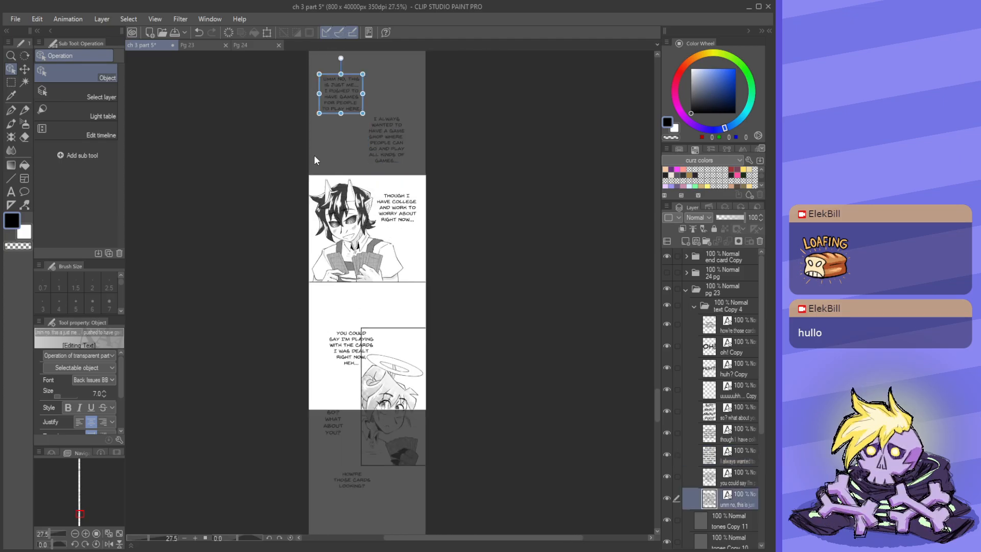
left_click(105, 395)
scroll(388, 218, "up", 3)
left_click(388, 218)
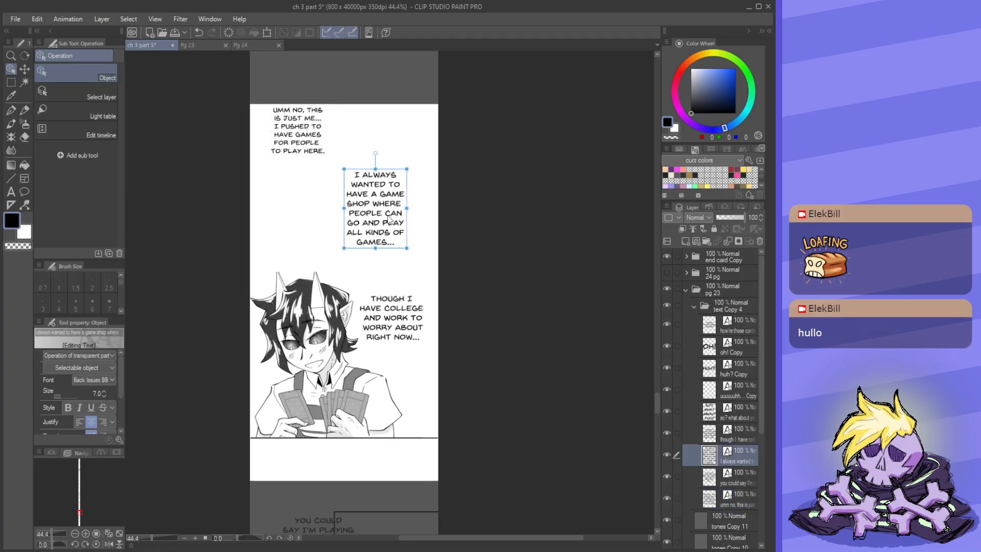
left_click(105, 396)
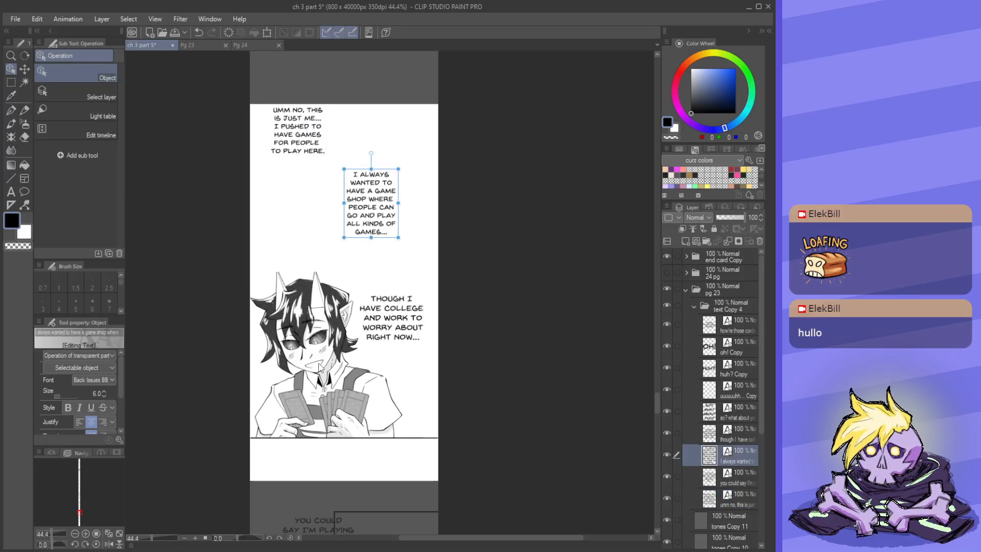
- Set the font size of "THOUGH I HAVE COLLEGE..." to 6.0 and nudge it slightly up beside the grinning character
scroll(323, 173, "up", 1)
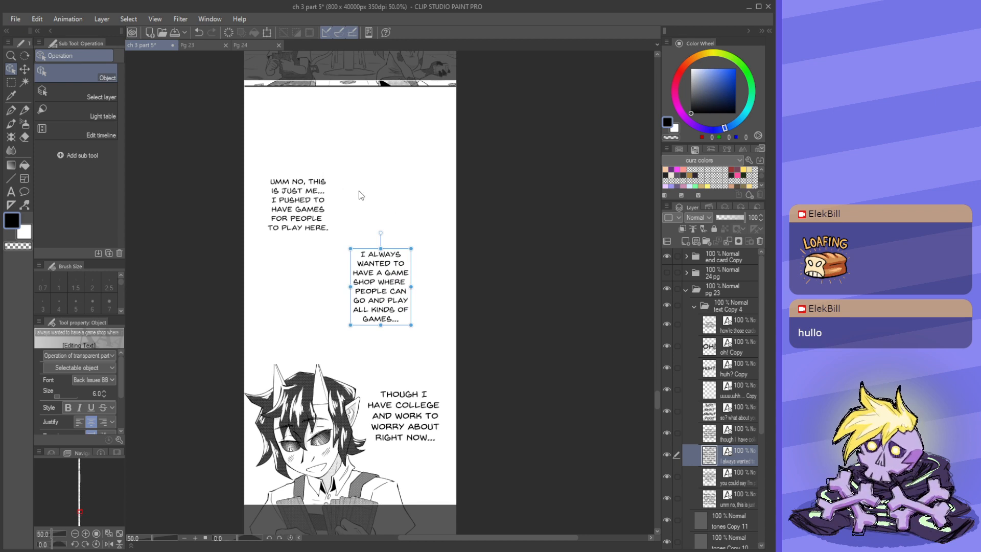
left_click(405, 424)
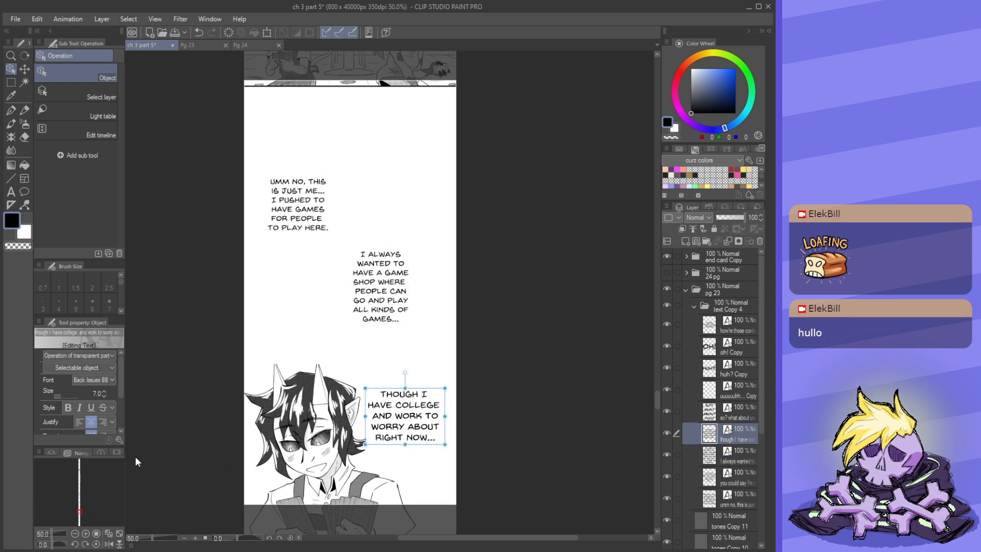
left_click(104, 396)
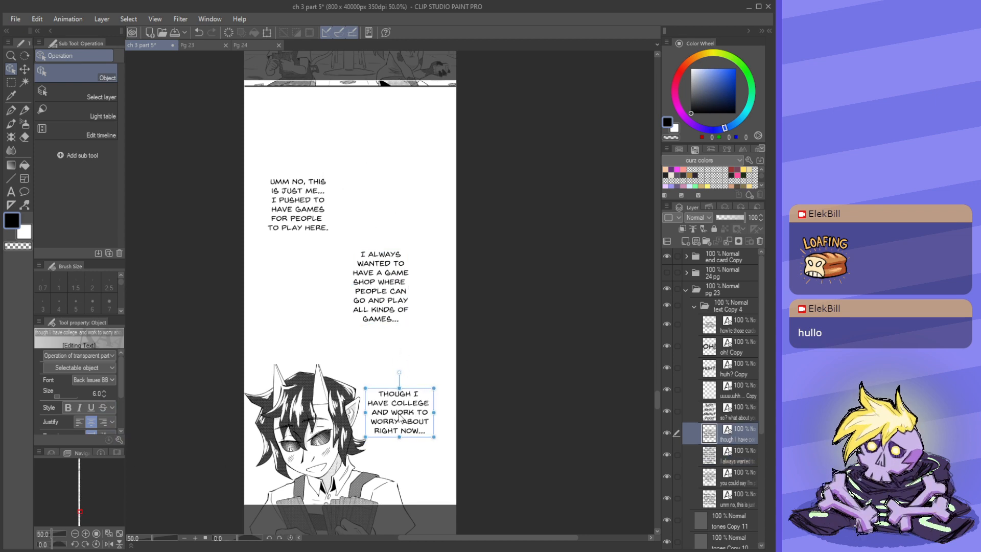
scroll(323, 177, "down", 4)
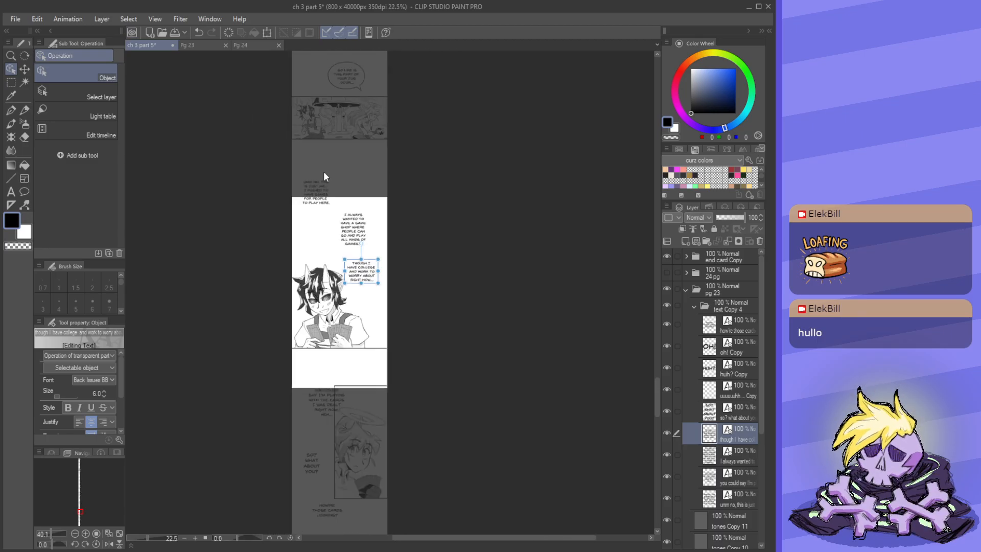
scroll(323, 176, "down", 2)
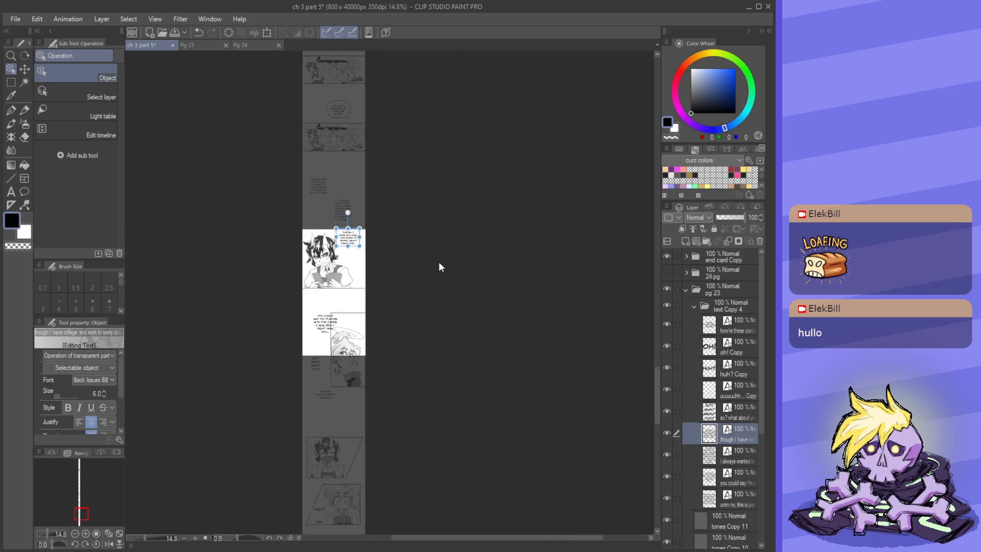
- Move the five pg 23 tone layers, tones Copy 7 to Copy 11, together down the strip, away from the opening dialogue
scroll(439, 266, "down", 1)
left_click(693, 307)
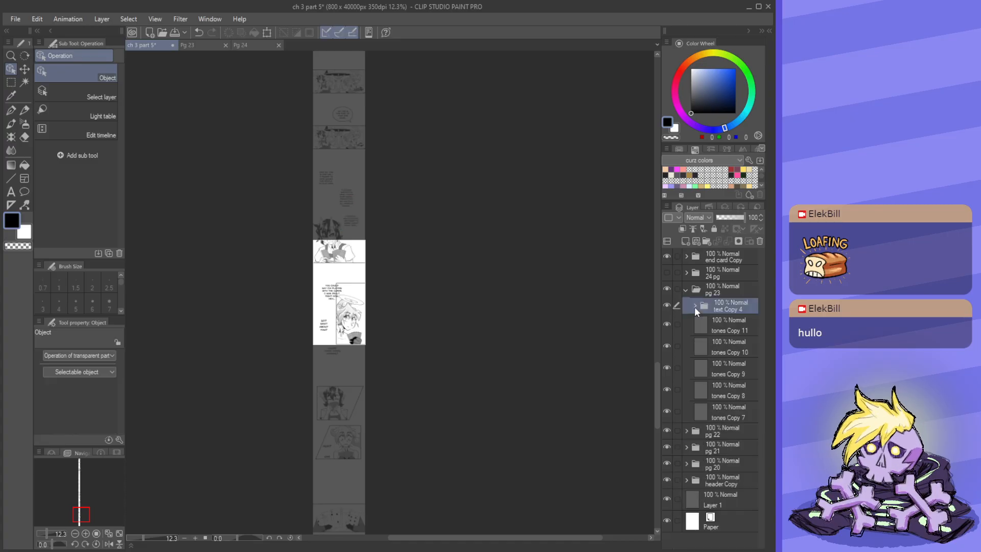
left_click(737, 323)
left_click(737, 346, "ctrl")
left_click(734, 367, "ctrl")
left_click(732, 389, "ctrl")
left_click(730, 414, "ctrl")
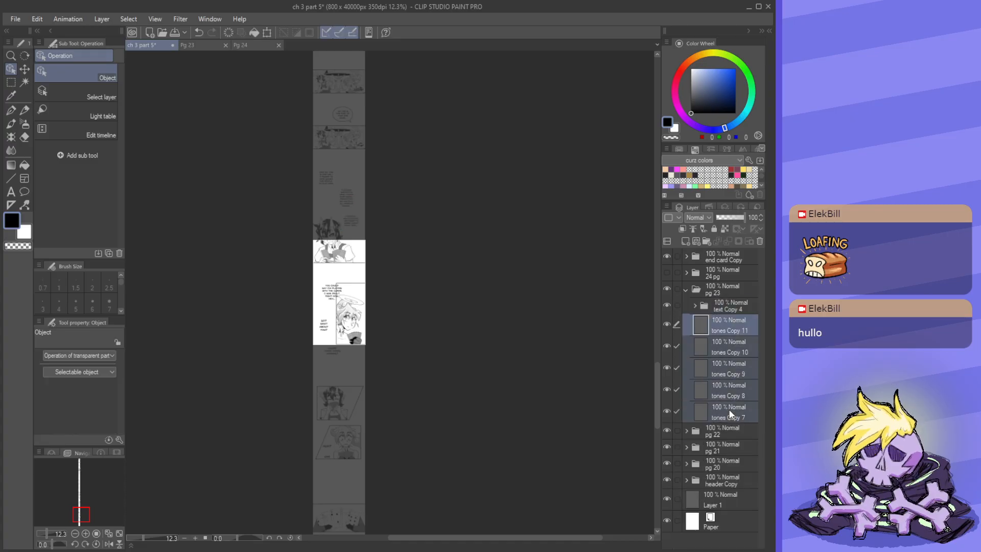
key("k")
scroll(344, 294, "up", 2)
left_click_drag(337, 235, 329, 272)
- Move only tones Copy 8 to Copy 11 further down to widen the gap below the grinning character's panel
scroll(338, 172, "down", 3)
scroll(331, 378, "up", 4)
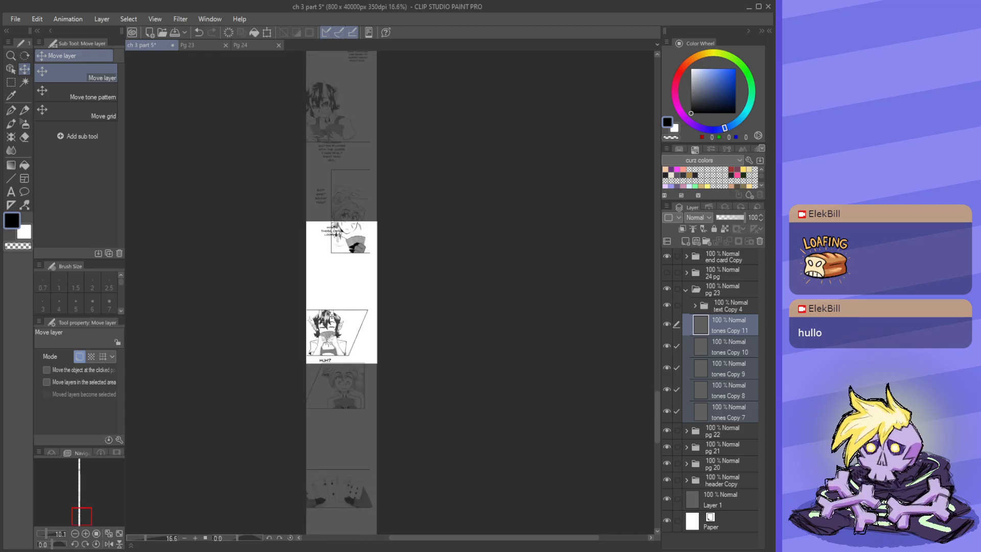
left_click(731, 395)
left_click(666, 390)
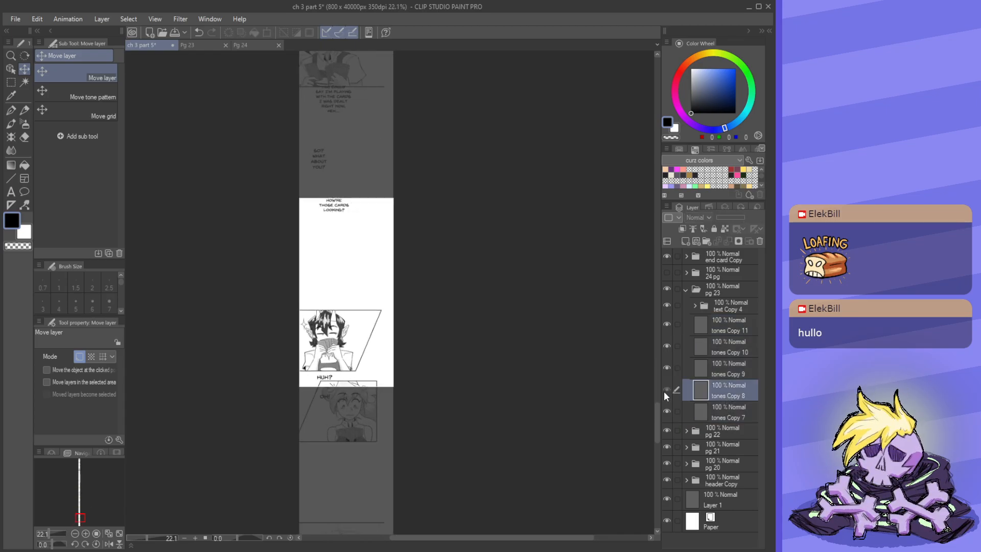
left_click(666, 390)
left_click(725, 373, "ctrl")
left_click(729, 353, "ctrl")
left_click(729, 329, "ctrl")
scroll(399, 221, "down", 2)
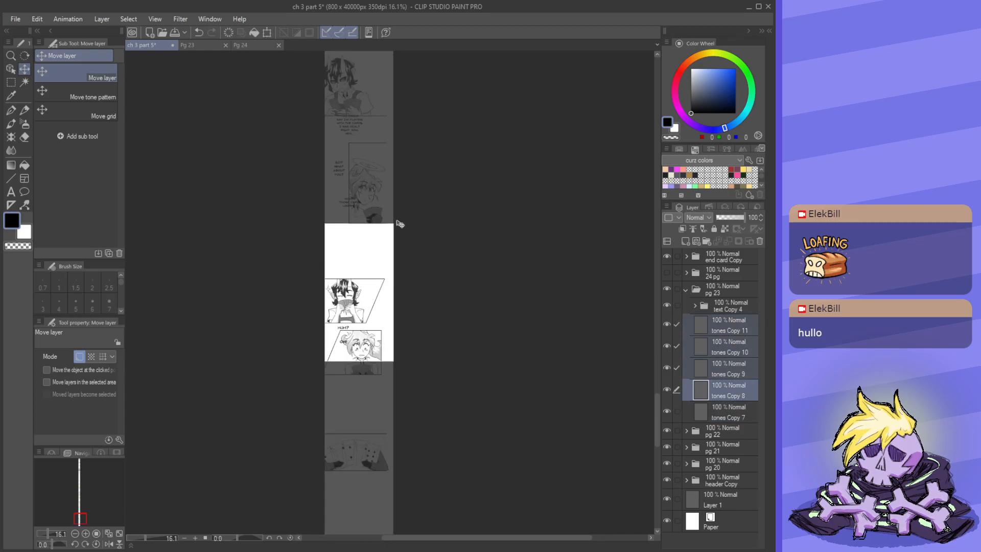
left_click_drag(368, 224, 363, 233)
scroll(362, 232, "up", 5)
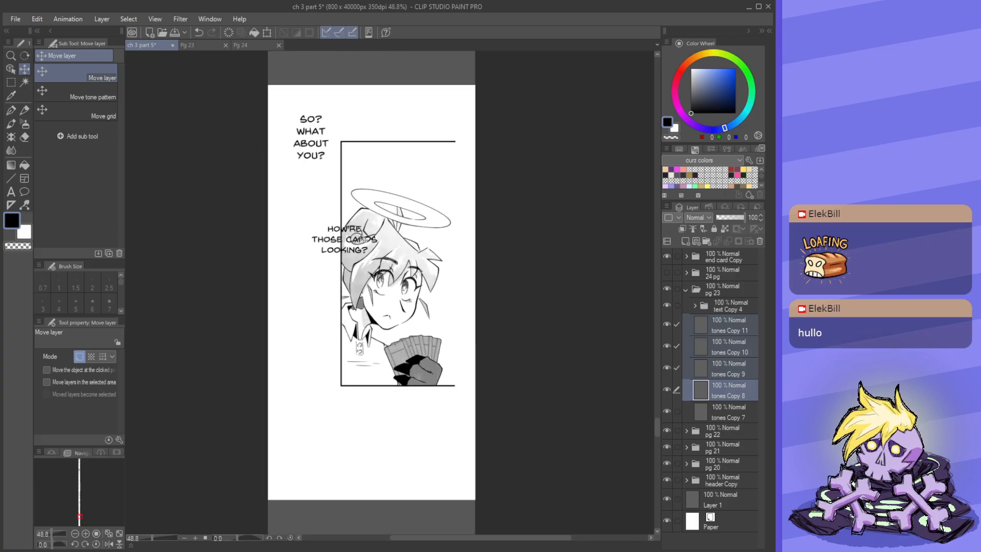
- Shift the haloed character's panel, tones Copy 8, sideways so it meets the strip's right edge
scroll(455, 343, "down", 4)
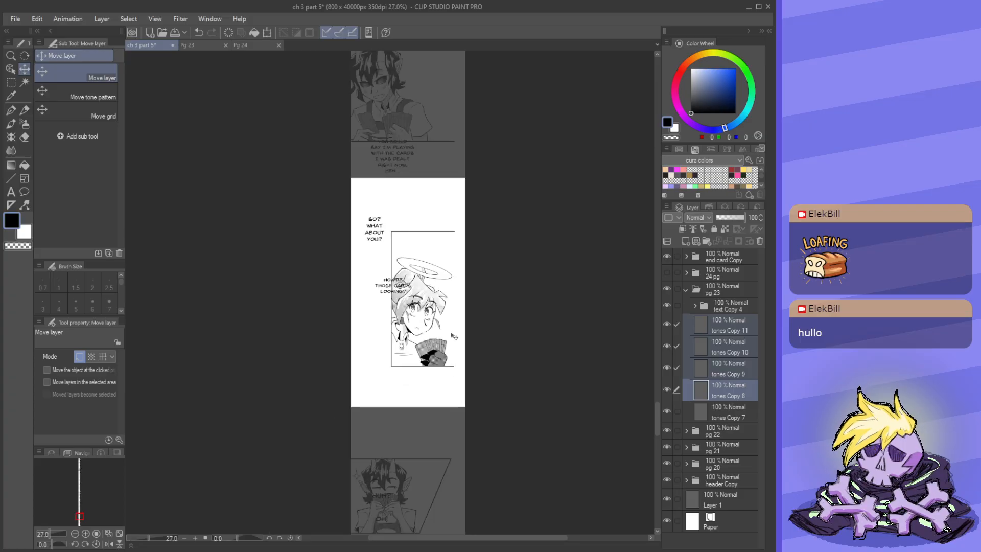
scroll(438, 317, "up", 4)
scroll(438, 318, "up", 2)
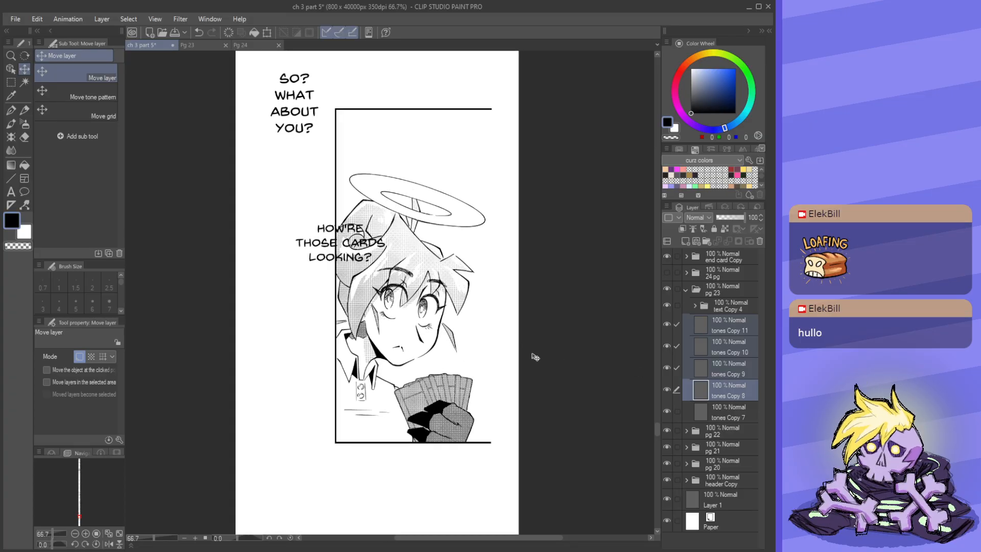
scroll(383, 347, "up", 3)
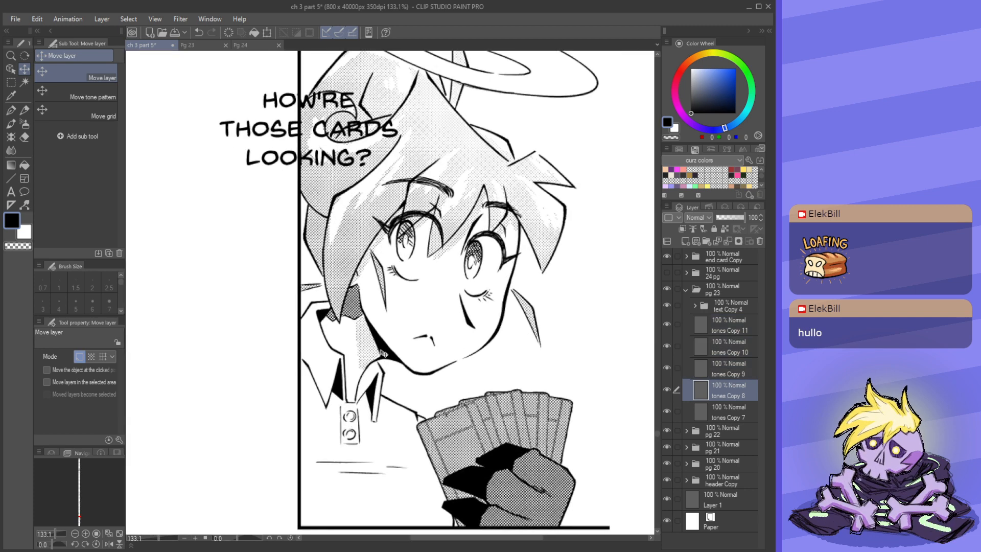
scroll(384, 353, "down", 4)
left_click_drag(399, 327, 420, 332)
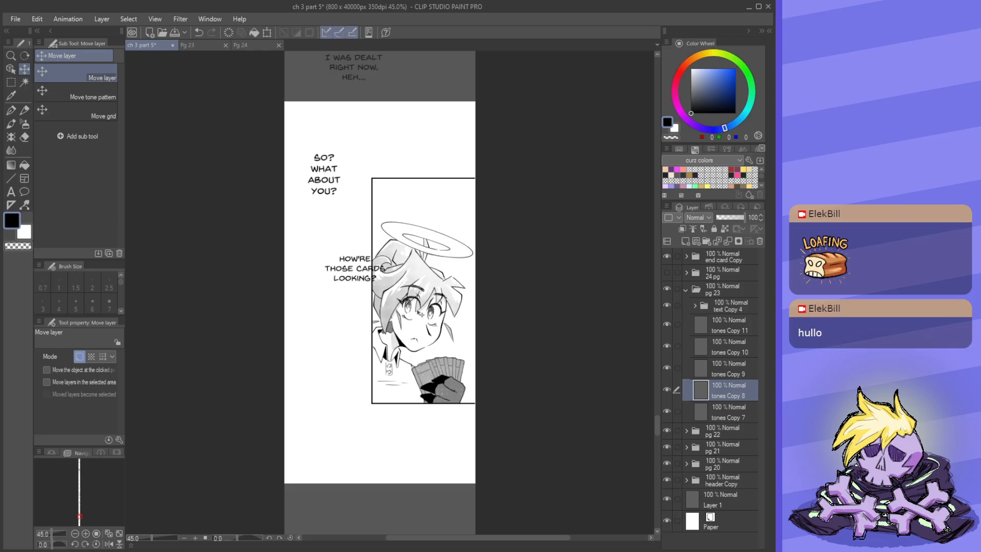
- Move "SO? WHAT ABOUT YOU?" above the panel of the character hiding behind cards and "HOW'RE THOSE CARDS LOOKING?" inside its right side
left_click(11, 69)
scroll(384, 87, "down", 2)
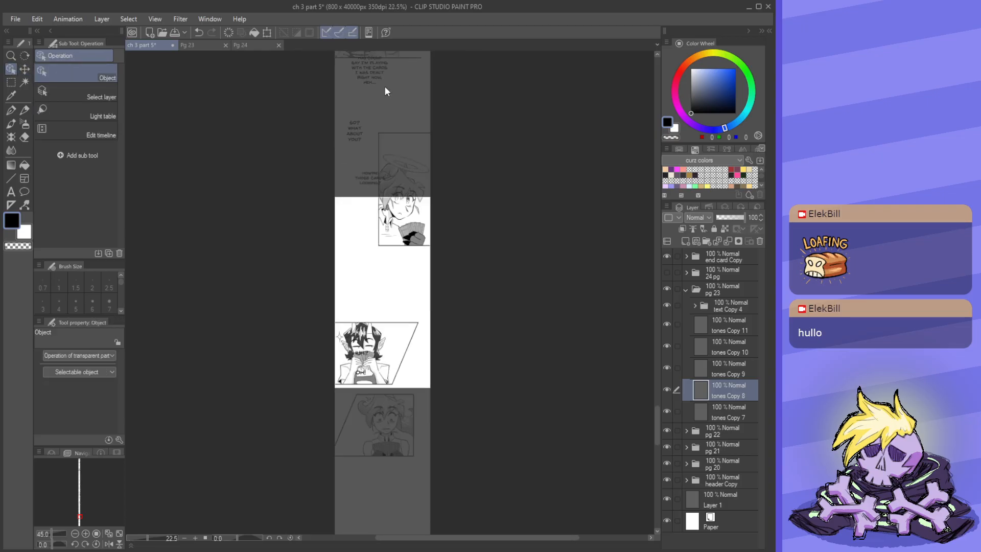
scroll(384, 91, "up", 1)
left_click(348, 113)
left_click_drag(348, 113, 363, 289)
left_click_drag(364, 154, 409, 340)
scroll(409, 340, "up", 3)
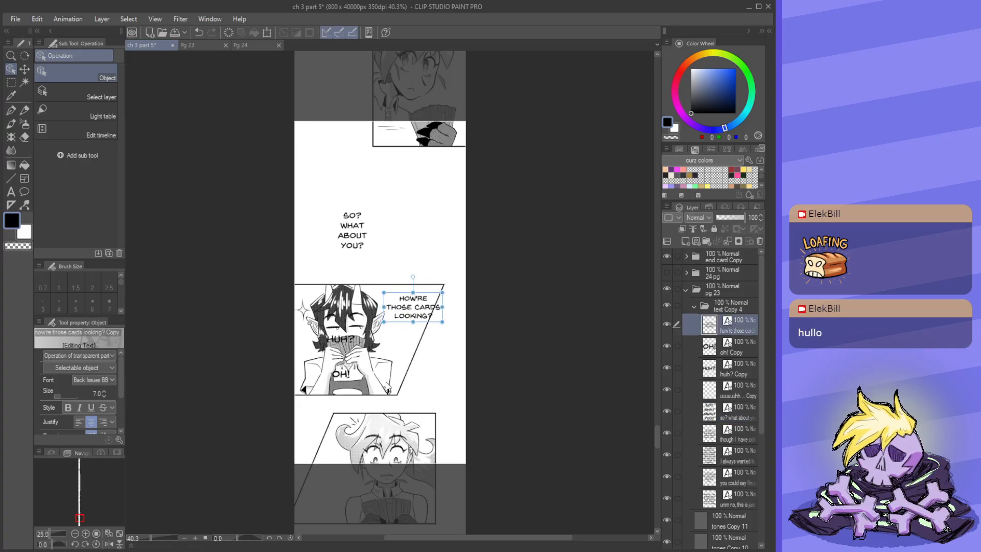
- Move "OH!" and "HUH?" into the surprised character's panel, stacked to the left of the figure
left_click_drag(362, 244, 355, 345)
left_click_drag(360, 204, 339, 377)
scroll(380, 181, "down", 2)
scroll(395, 453, "up", 1)
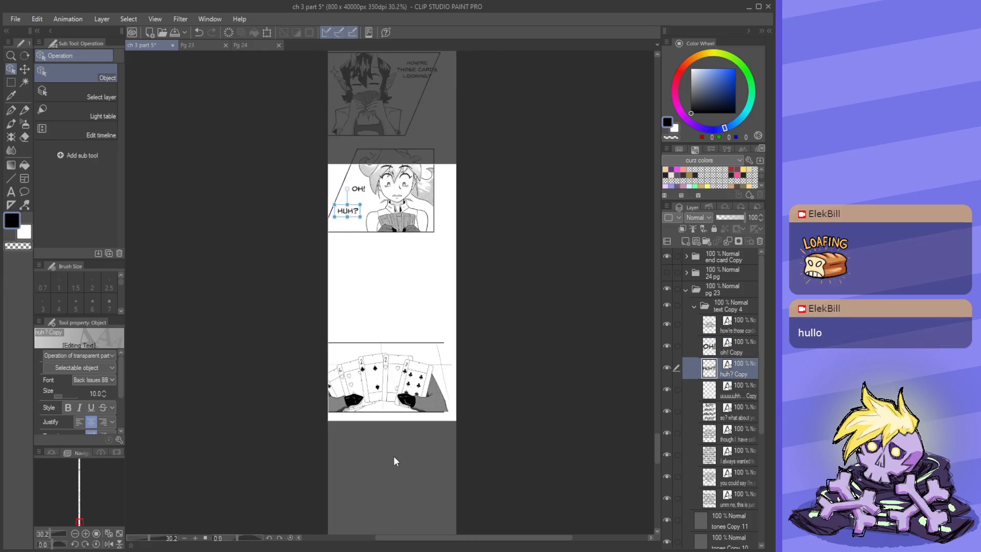
- Check the spacing of the pg 23 panels and save the ch 3 part 5 file
scroll(395, 453, "down", 3)
scroll(411, 275, "up", 1)
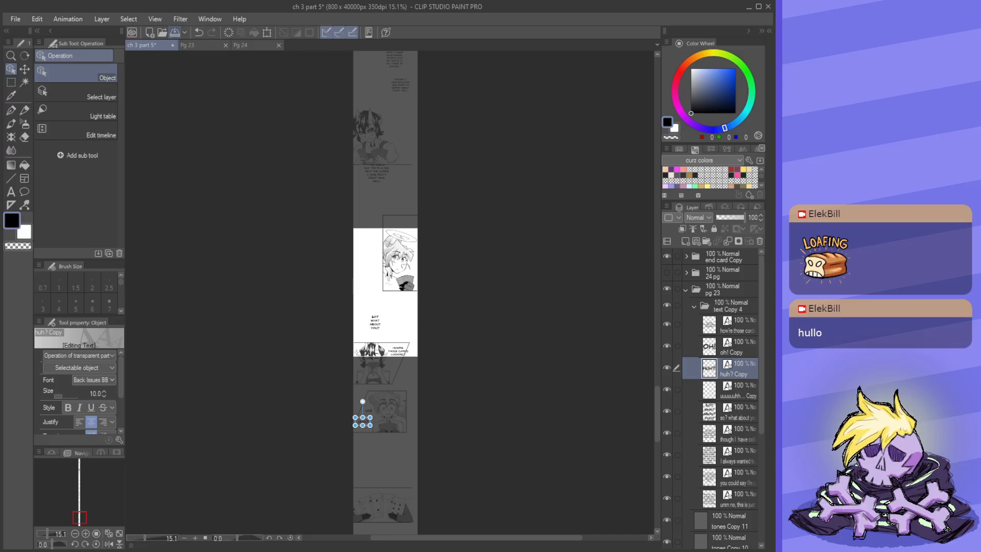
key("ctrl+s")
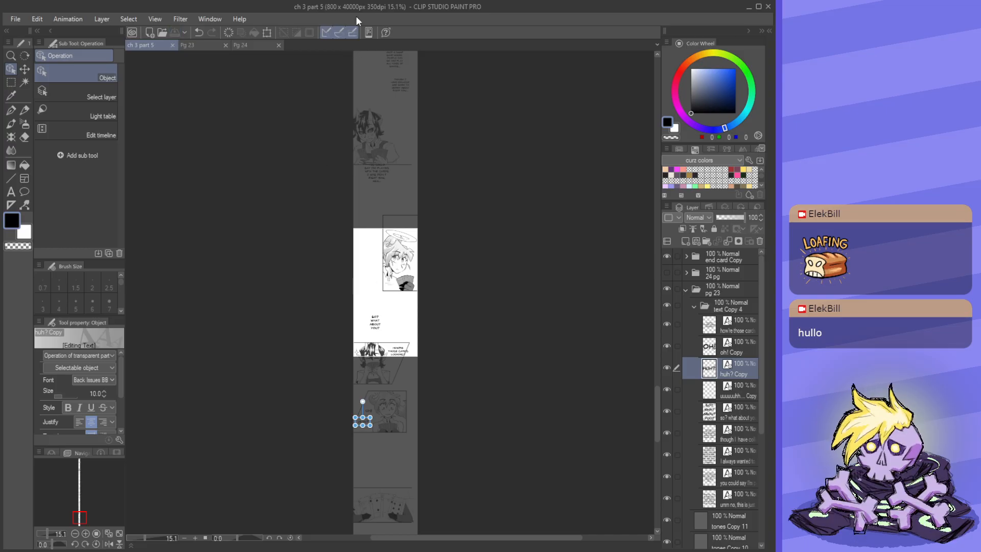
- Compare with the original Pg 23 layout and move "YOU COULD SAY I'M PLAYING..." down into the gap above the haloed character's panel
scroll(369, 189, "up", 5)
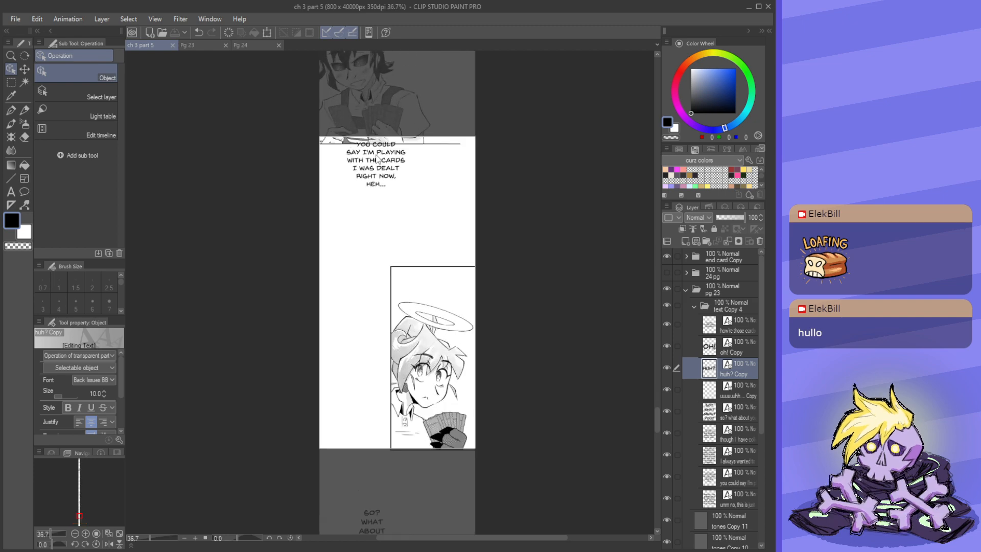
left_click(376, 164)
left_click(192, 45)
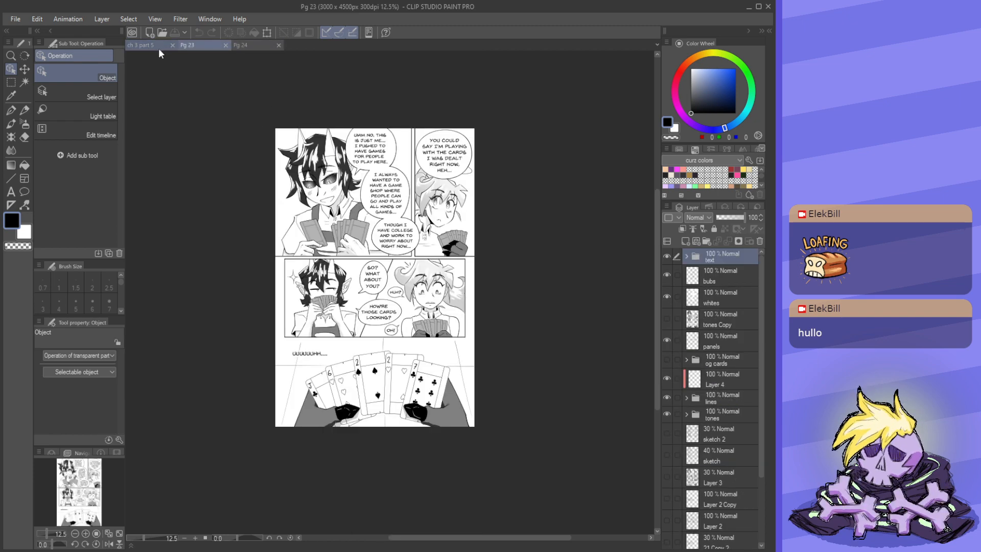
left_click(137, 45)
left_click_drag(390, 155, 390, 220)
scroll(390, 223, "down", 2)
scroll(434, 76, "up", 3)
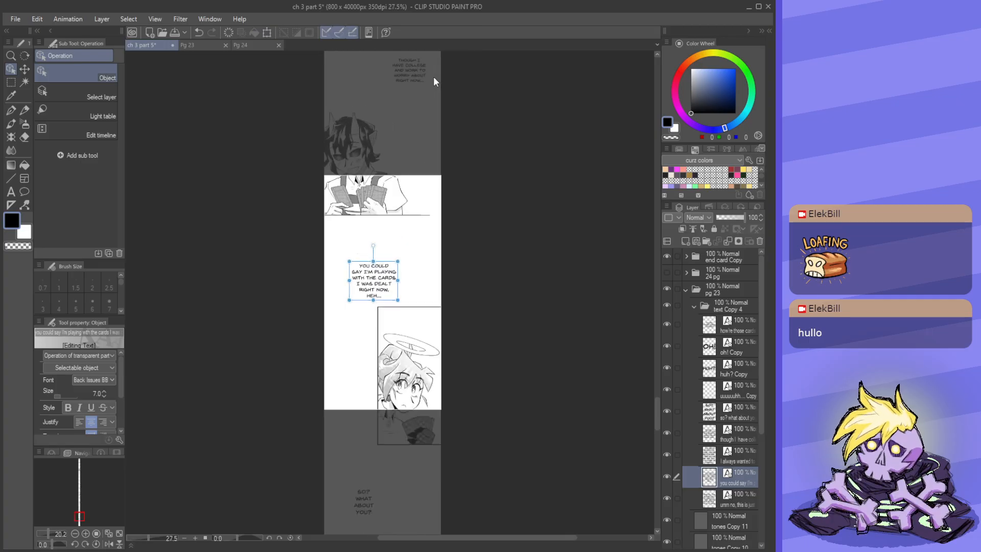
- Undo the recent dialogue and panel moves, back to the layout before the five panels were shifted down
scroll(366, 163, "down", 5)
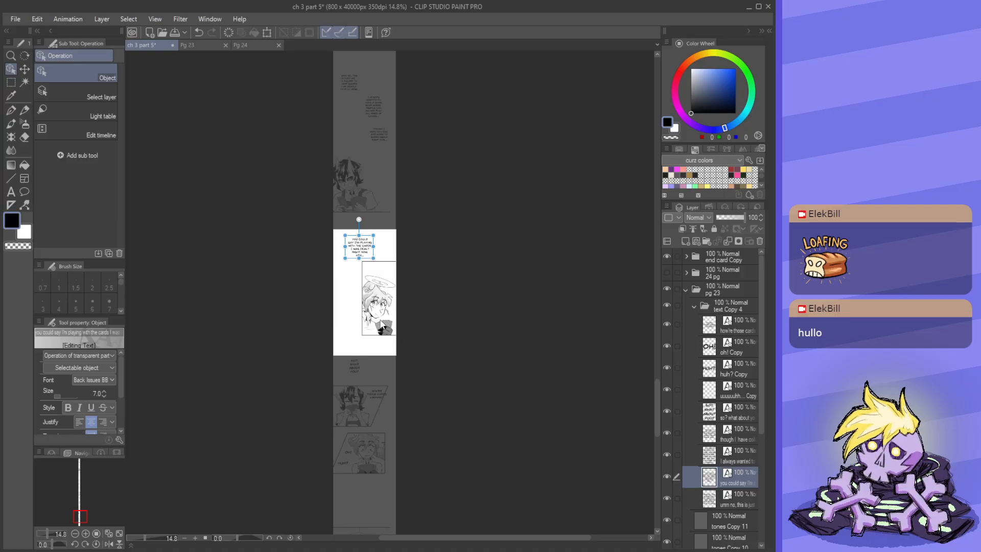
key("ctrl+z")
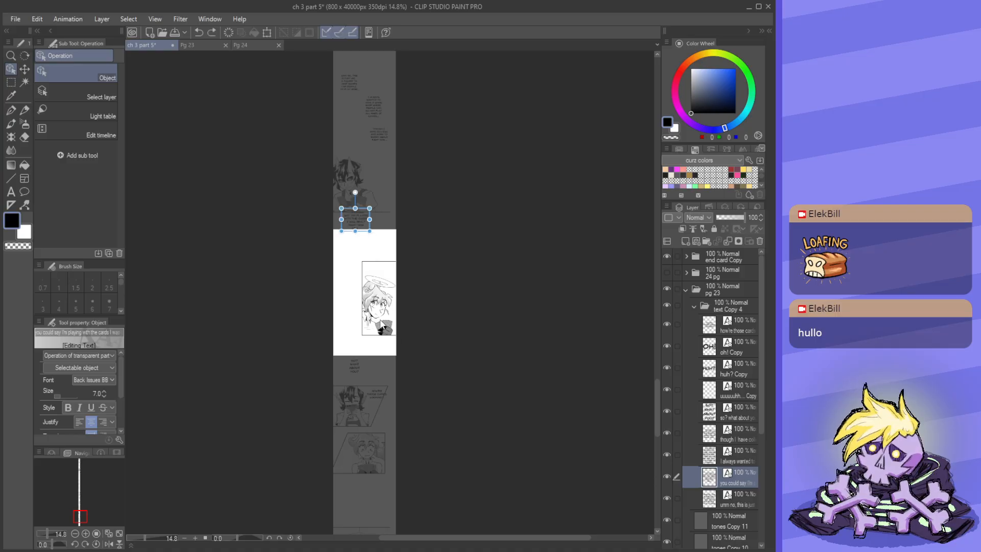
key("ctrl+z")
key("ctrl+z")
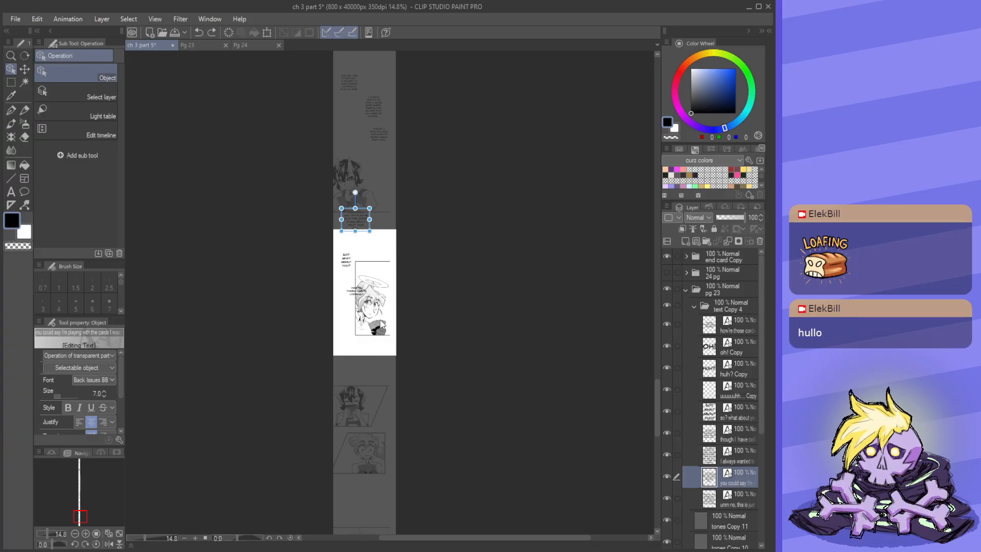
key("ctrl+z")
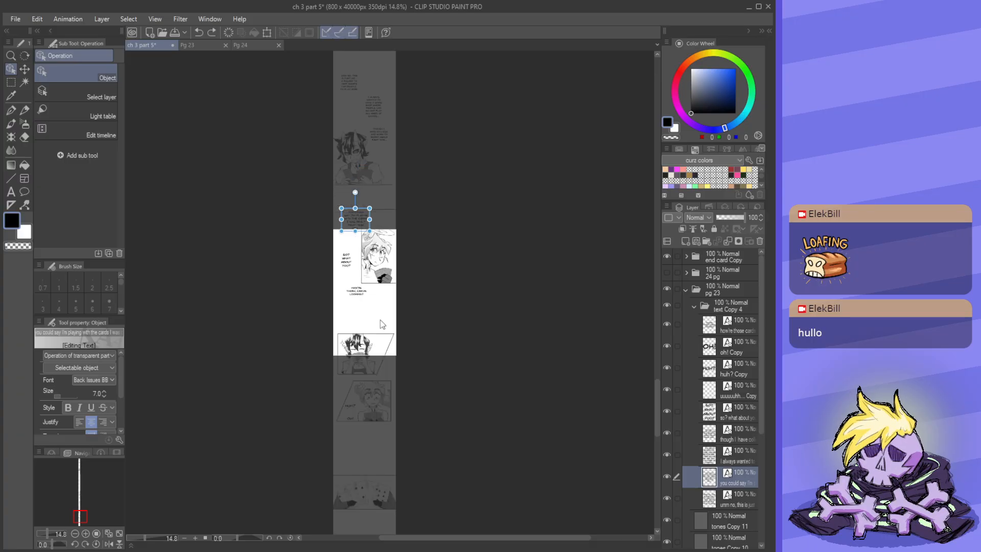
- Select tones Copy 7 to Copy 11 and move them together straight down the strip, clear of the opening dialogue
scroll(714, 290, "down", 5)
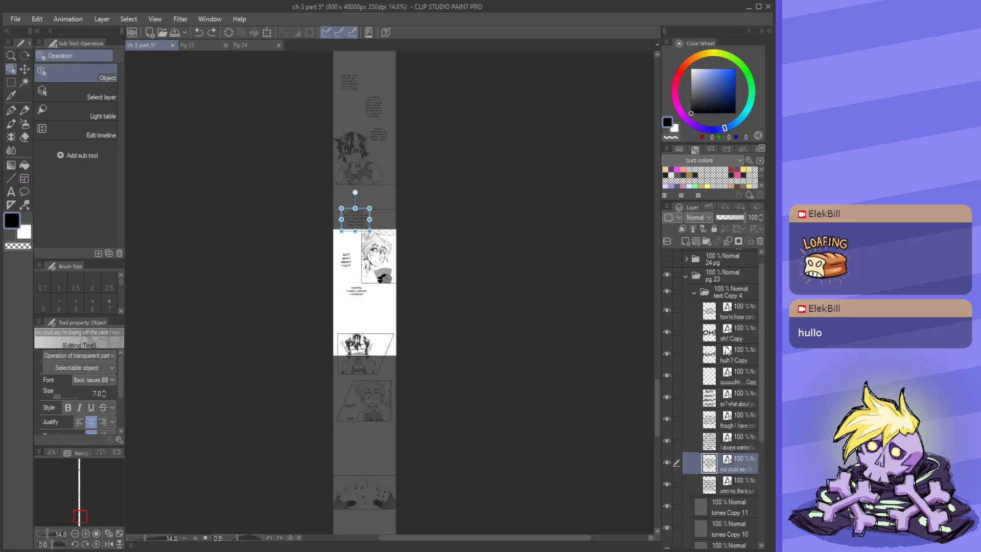
scroll(713, 309, "up", 5)
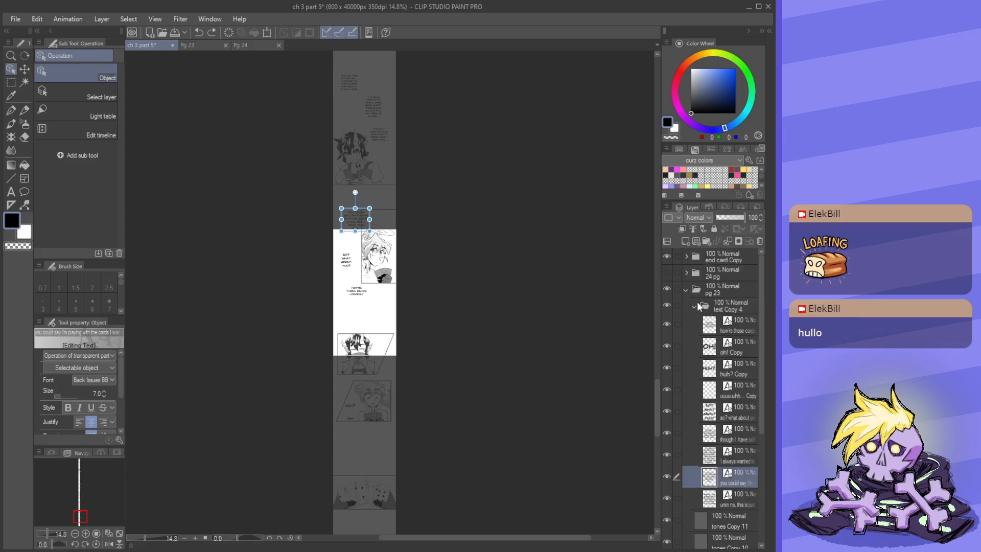
left_click(694, 307)
left_click(734, 420)
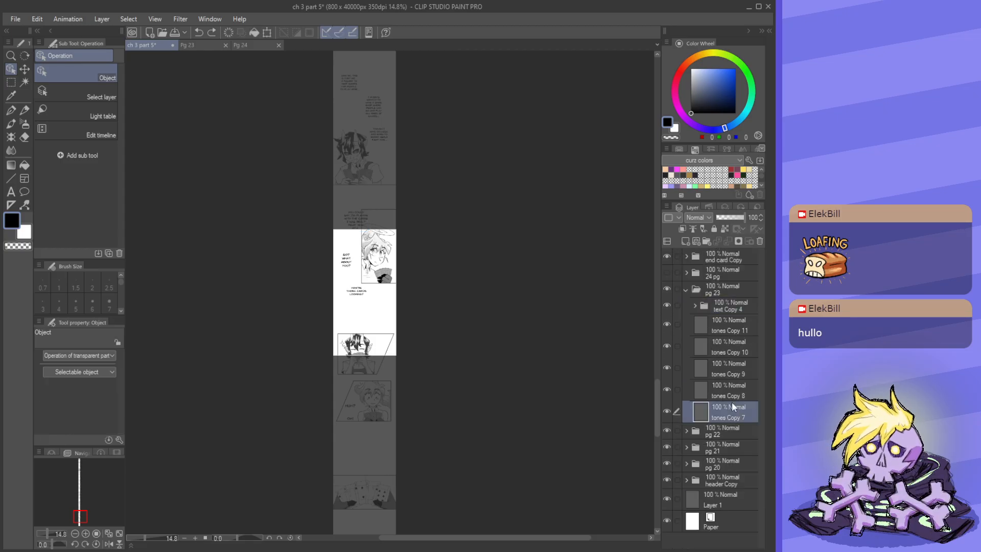
left_click(732, 397, "ctrl")
key("k")
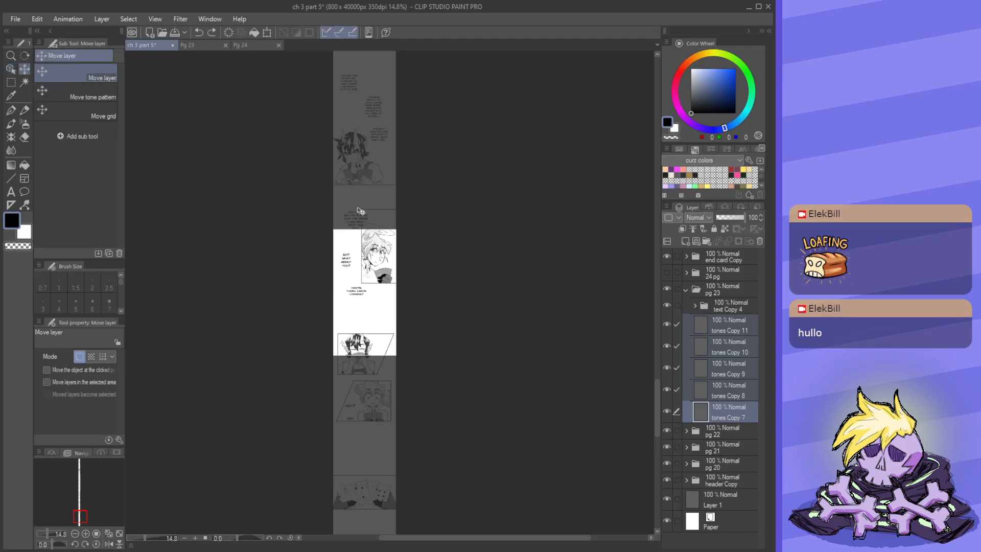
left_click_drag(366, 203, 368, 252)
scroll(375, 230, "down", 3)
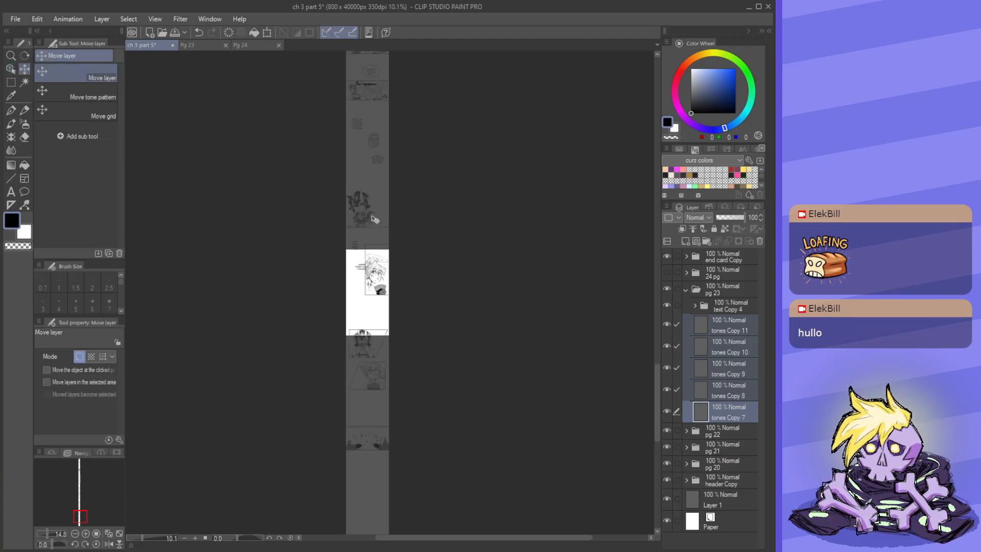
- Examine the spacing between the shifted pg 23 panels and the dialogue along the strip
scroll(383, 254, "up", 4)
scroll(383, 254, "up", 2)
scroll(386, 245, "down", 4)
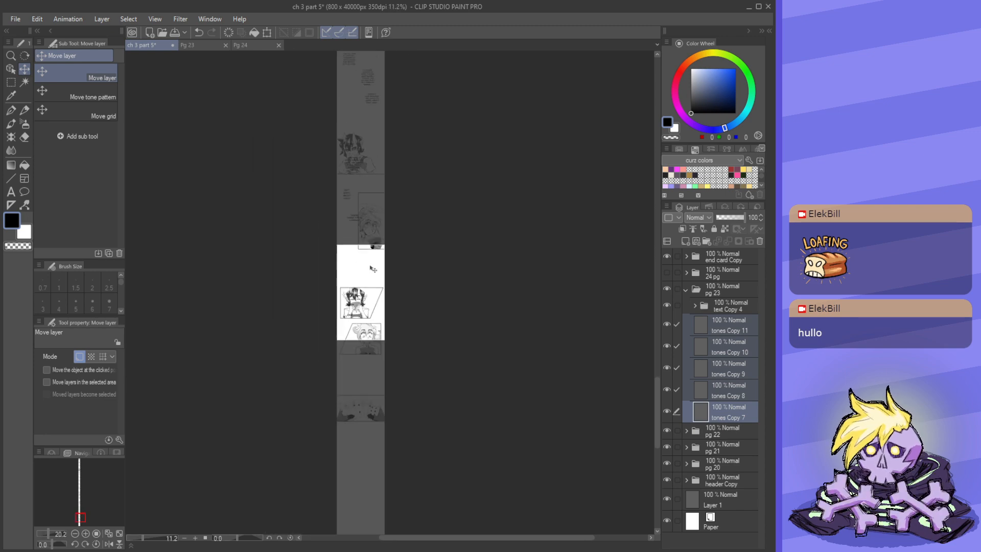
scroll(372, 308, "up", 3)
scroll(393, 292, "down", 6)
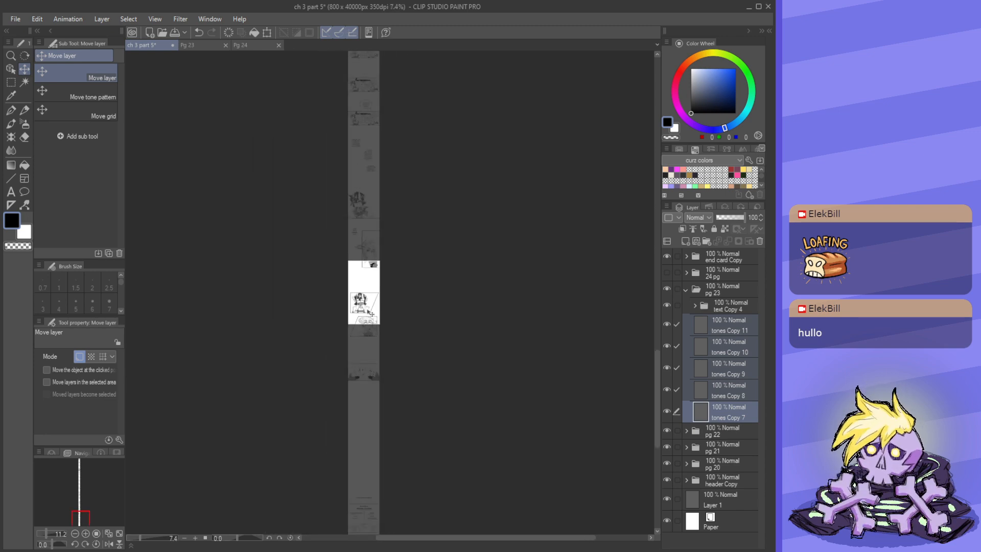
scroll(389, 97, "up", 3)
scroll(403, 327, "down", 1)
scroll(394, 312, "up", 4)
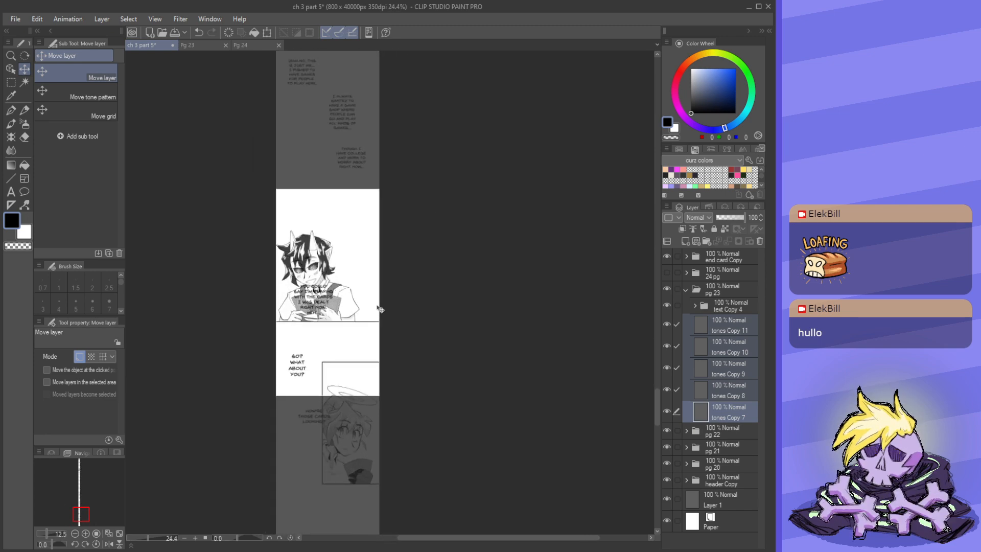
- Move "HOW'RE THOSE CARDS LOOKING?" and "SO? WHAT ABOUT YOU?" down into the gap below the haloed character's panel
left_click(12, 71)
scroll(223, 74, "down", 4)
scroll(287, 202, "up", 5)
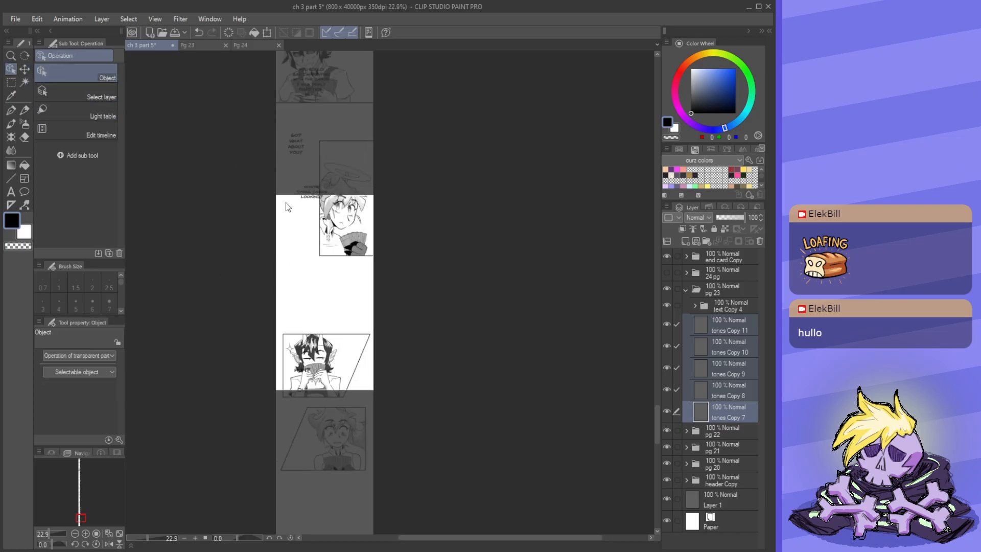
left_click(315, 201)
left_click_drag(315, 201, 361, 382)
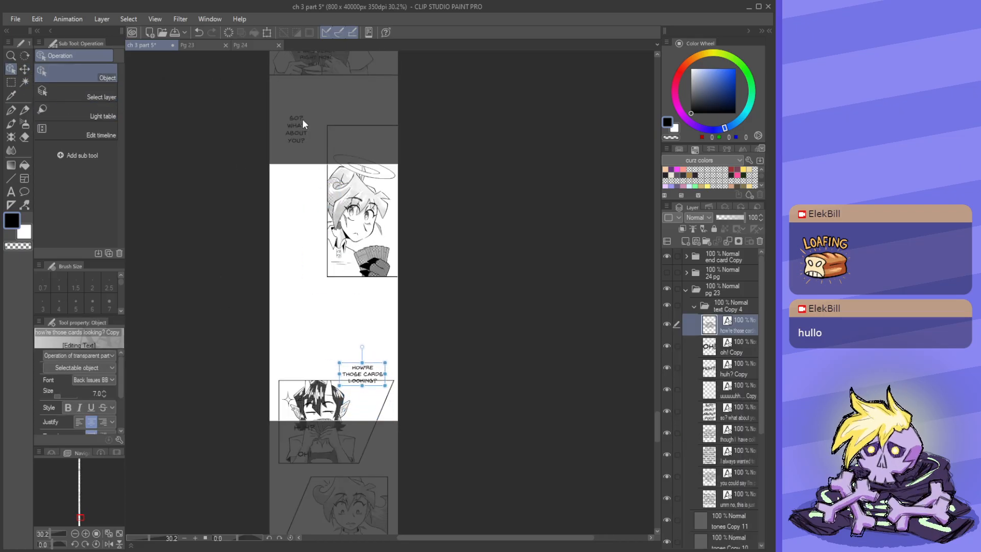
left_click(290, 122)
left_click_drag(290, 121, 313, 321)
scroll(313, 321, "down", 2)
scroll(307, 133, "up", 2)
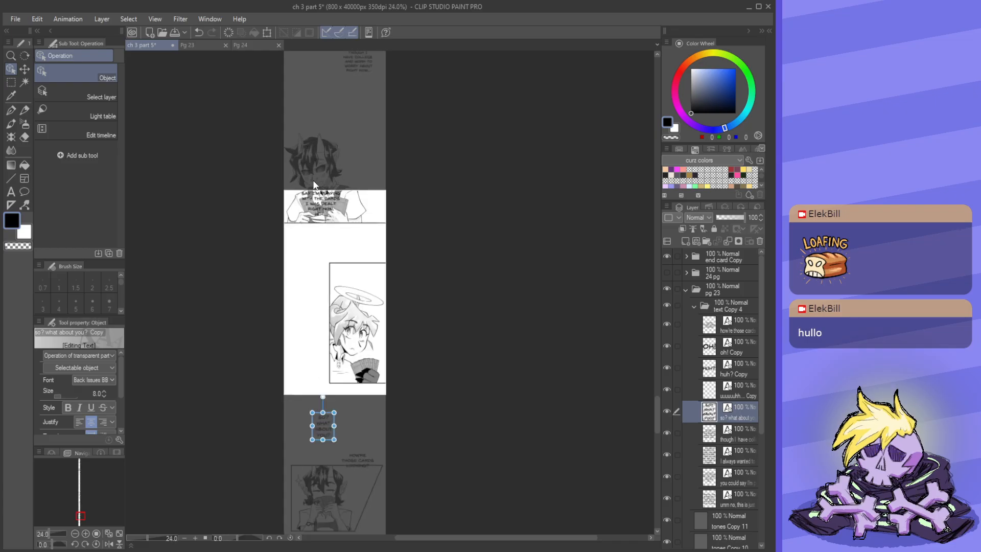
- Move "YOU COULD SAY I'M PLAYING..." off the horned character's artwork, down beside the top of the haloed character's panel
left_click(320, 203)
left_click_drag(319, 203, 317, 285)
scroll(317, 286, "down", 1)
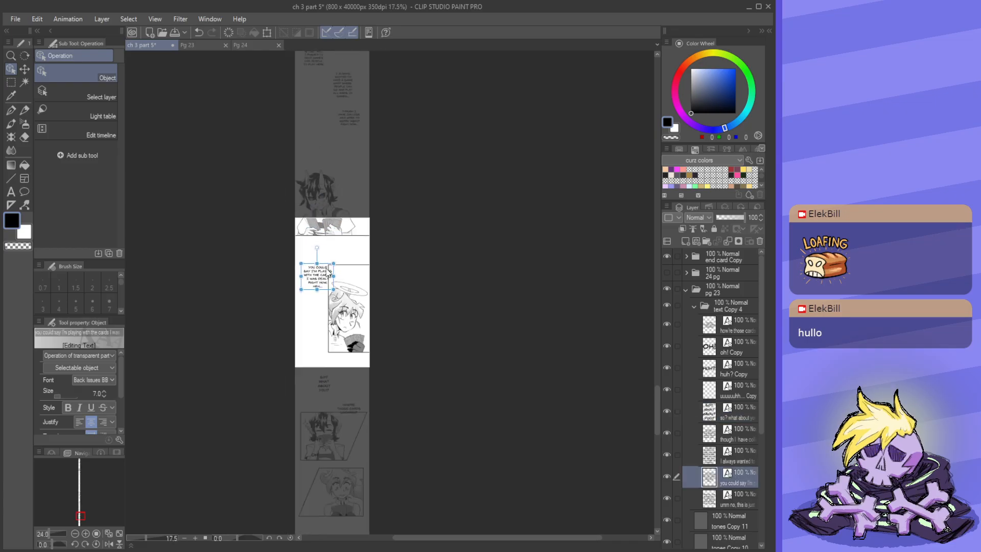
- Move "THOUGH I HAVE COLLEGE AND WORK..." down to sit just above and beside the horned character's head
scroll(317, 276, "up", 1)
scroll(317, 246, "down", 4)
scroll(322, 161, "up", 4)
left_click_drag(361, 167, 370, 211)
scroll(357, 244, "up", 3)
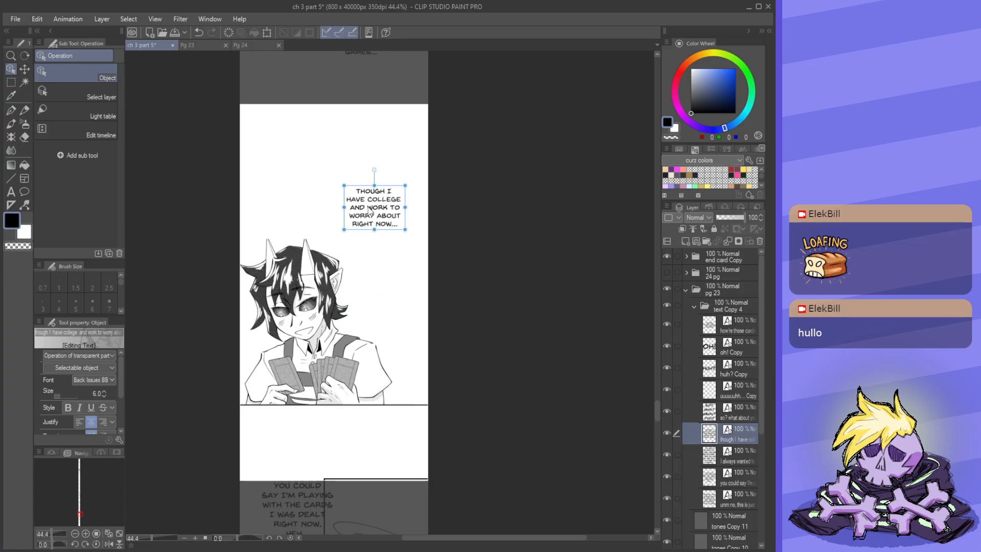
scroll(386, 314, "up", 1)
scroll(358, 289, "up", 2)
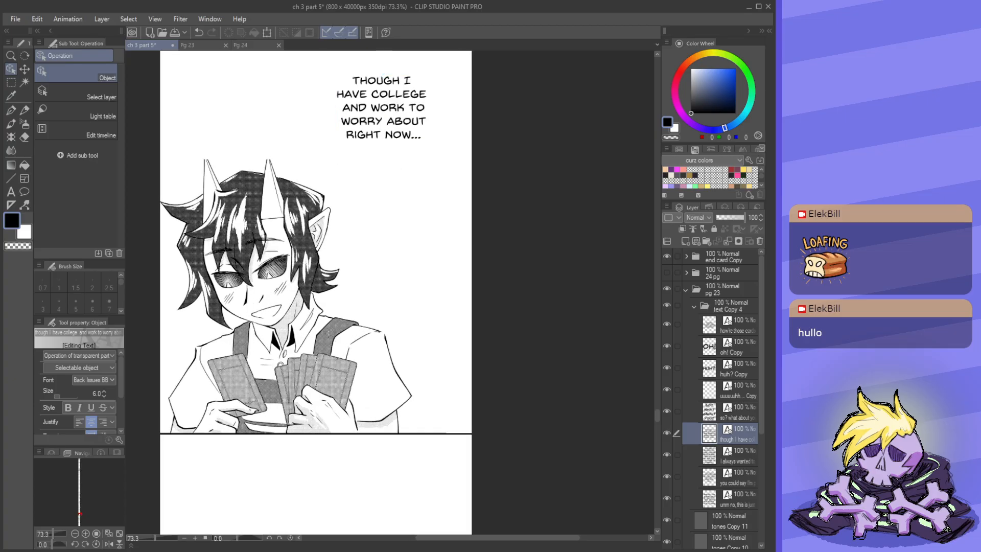
scroll(329, 329, "down", 3)
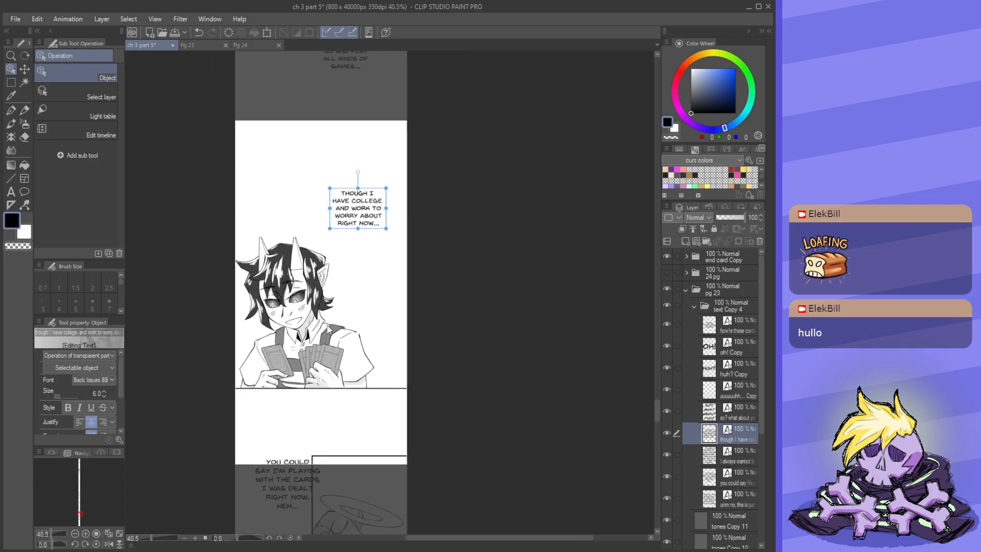
- Try to shift the horned character's panel on tones Copy 7 slightly to the right
left_click(693, 306)
left_click(716, 415)
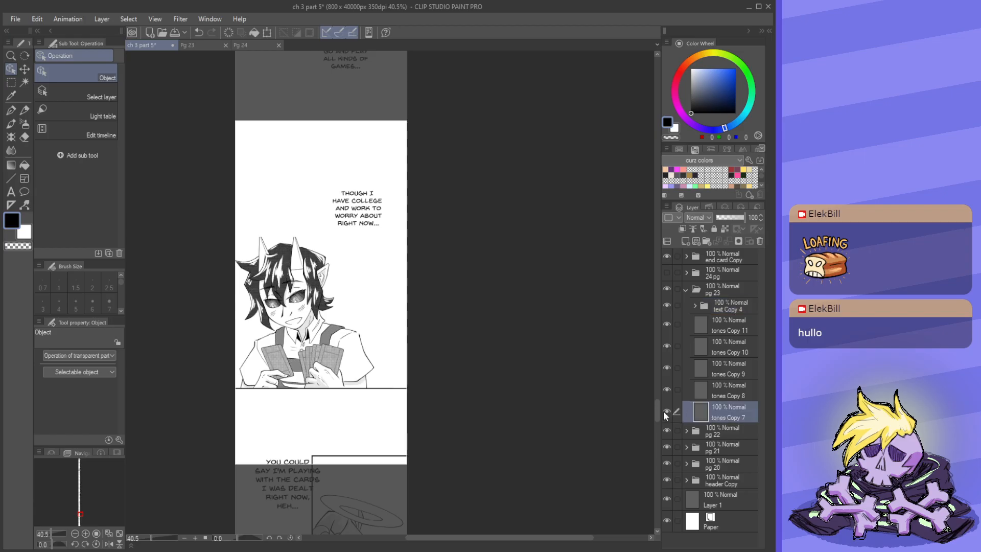
key("k")
left_click_drag(272, 328, 295, 332)
key("ctrl+z")
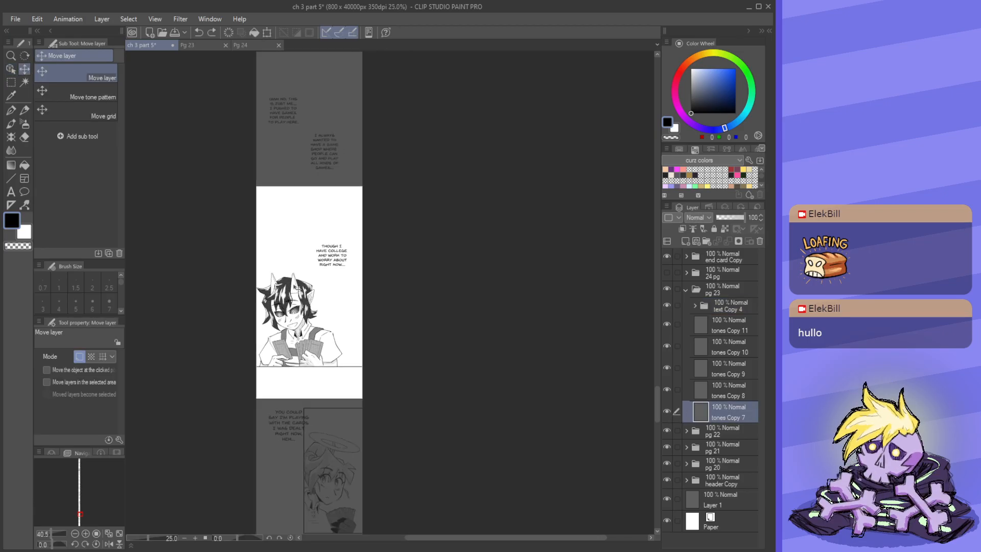
- Compare the horned character's panel in the strip with the original artwork on Pg 23
scroll(250, 260, "up", 3)
scroll(251, 260, "up", 3)
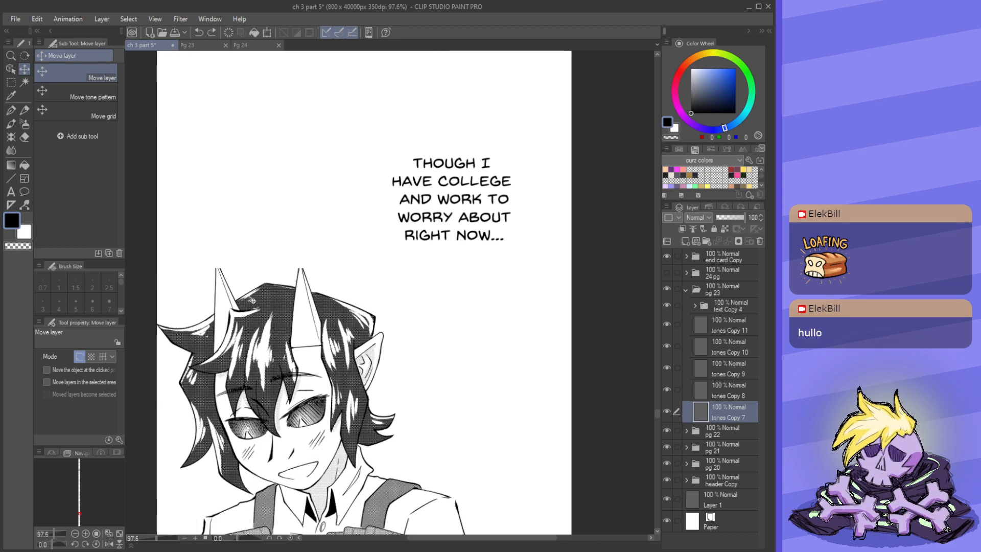
left_click(212, 47)
scroll(306, 134, "up", 5)
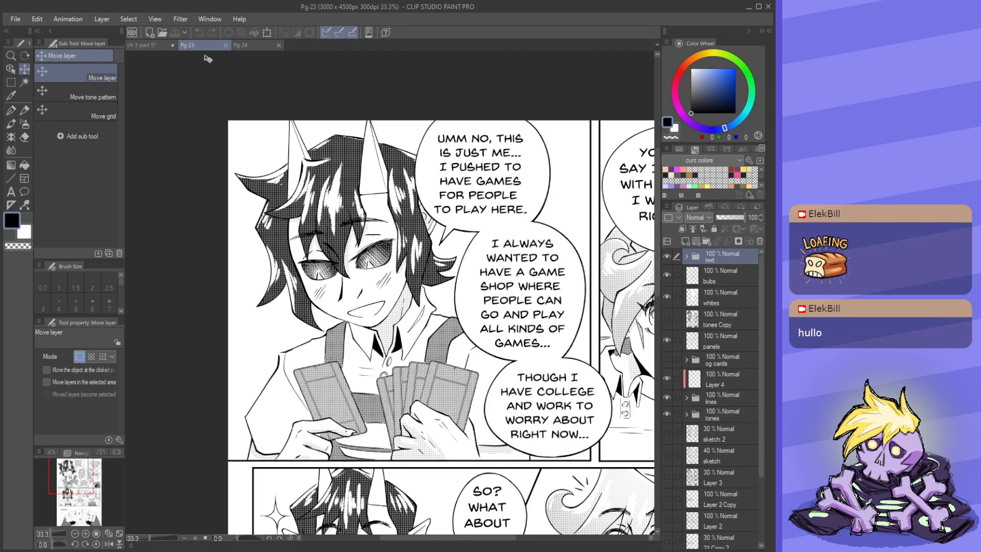
left_click(148, 46)
scroll(216, 265, "up", 4)
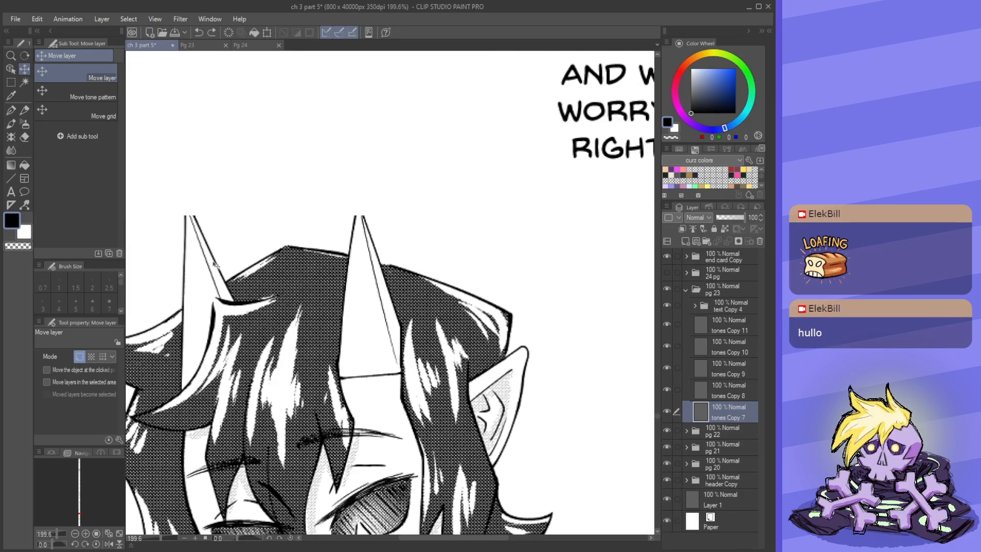
- Inspect the horned character's panel up close, check it against Pg 23 again and save the ch 3 part 5 file
scroll(216, 266, "down", 4)
scroll(291, 235, "down", 3)
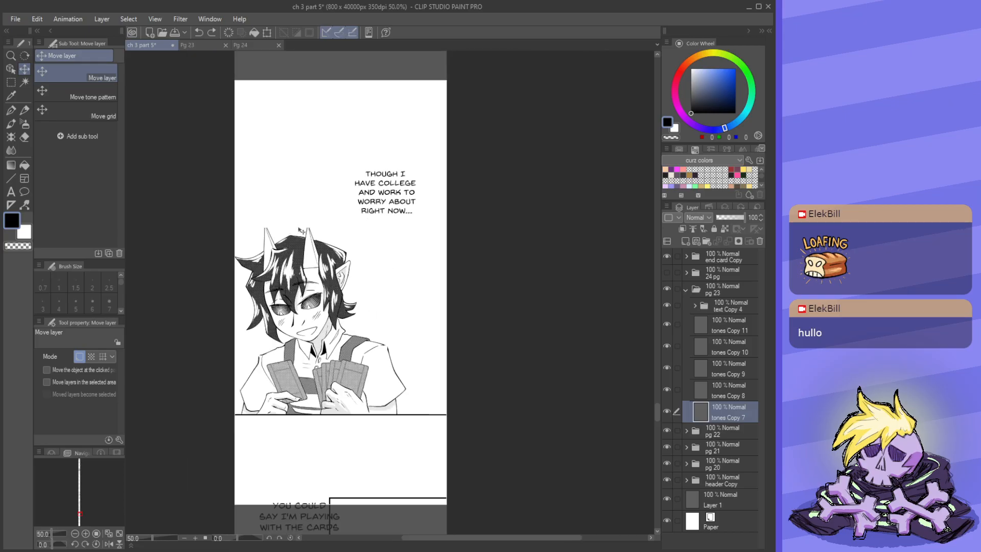
scroll(294, 240, "up", 2)
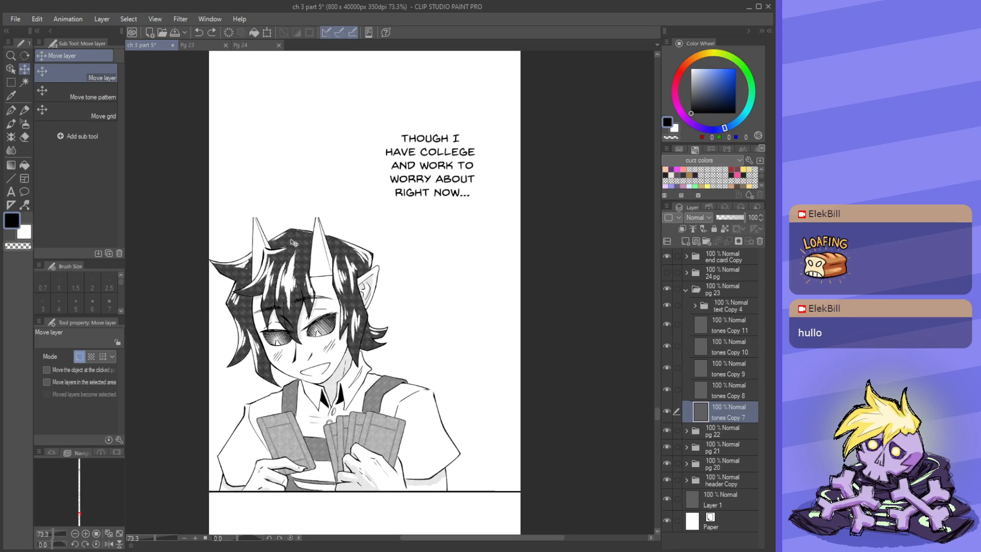
scroll(285, 259, "down", 2)
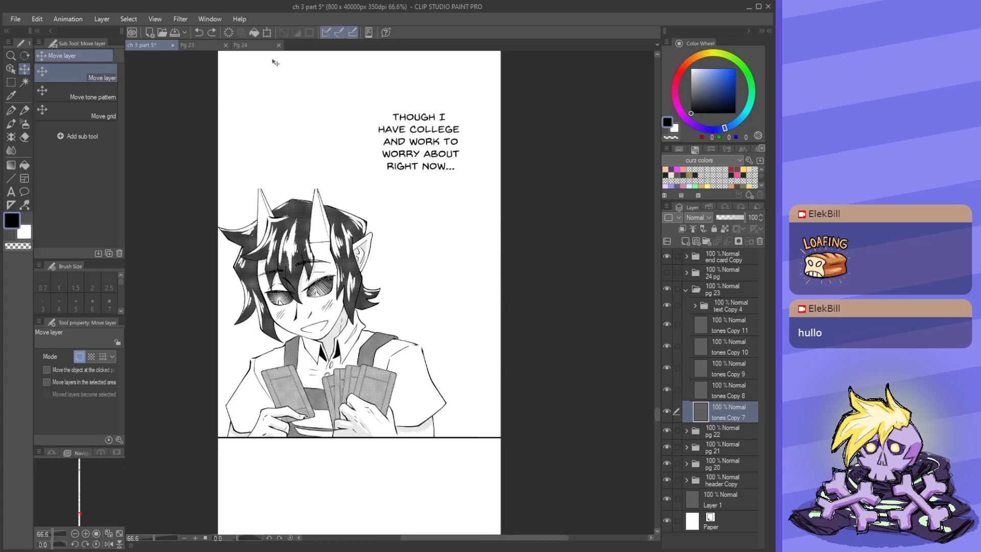
scroll(442, 348, "up", 4)
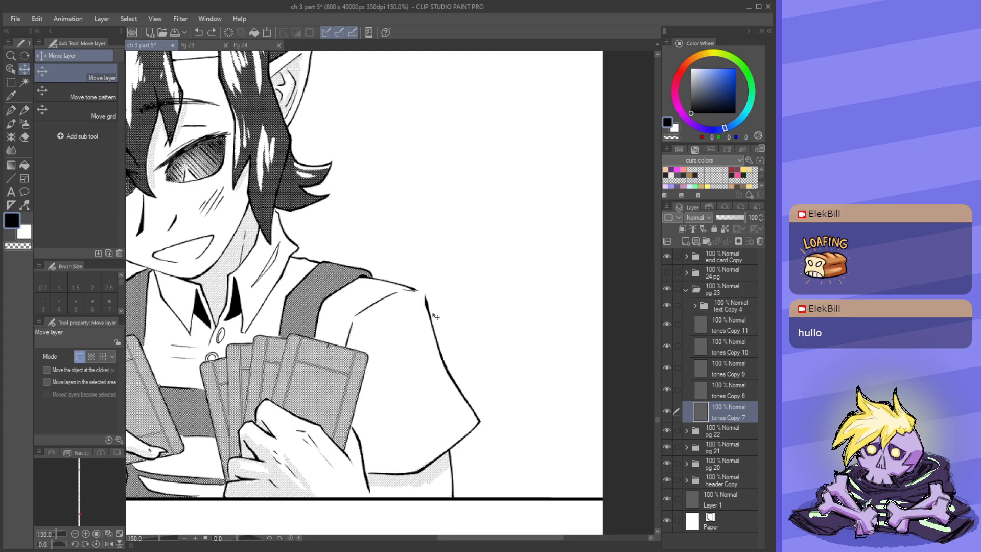
scroll(436, 317, "down", 2)
scroll(420, 306, "down", 2)
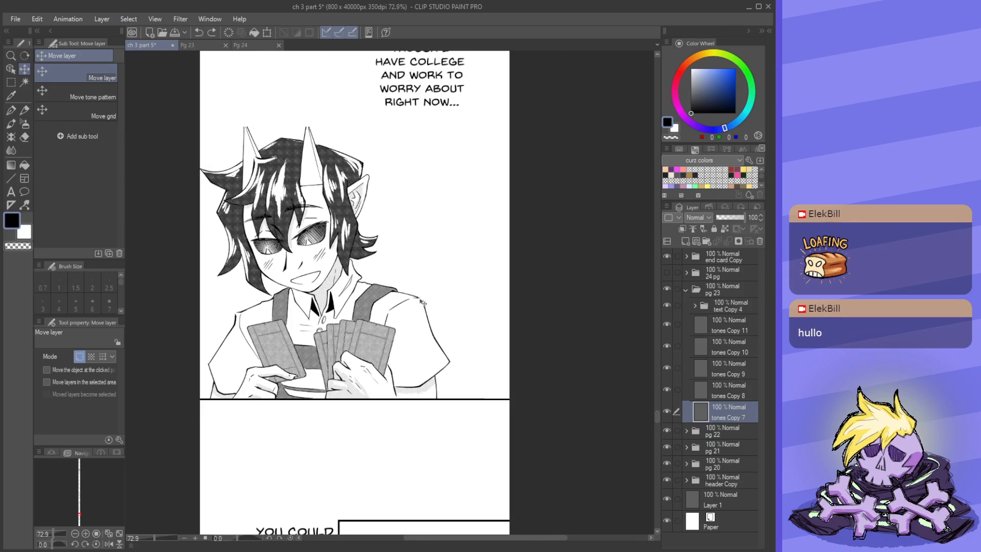
scroll(392, 316, "down", 1)
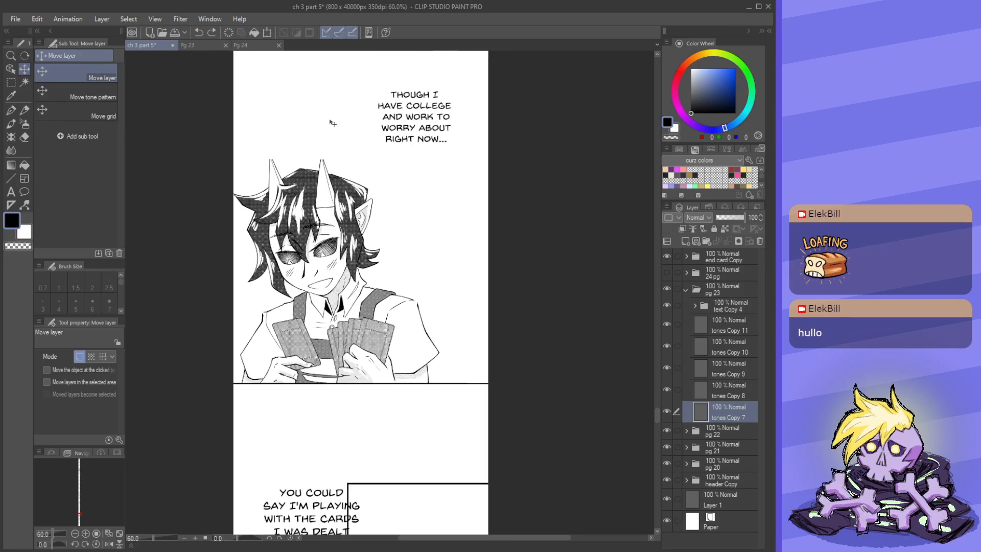
scroll(332, 122, "up", 2)
scroll(341, 269, "down", 2)
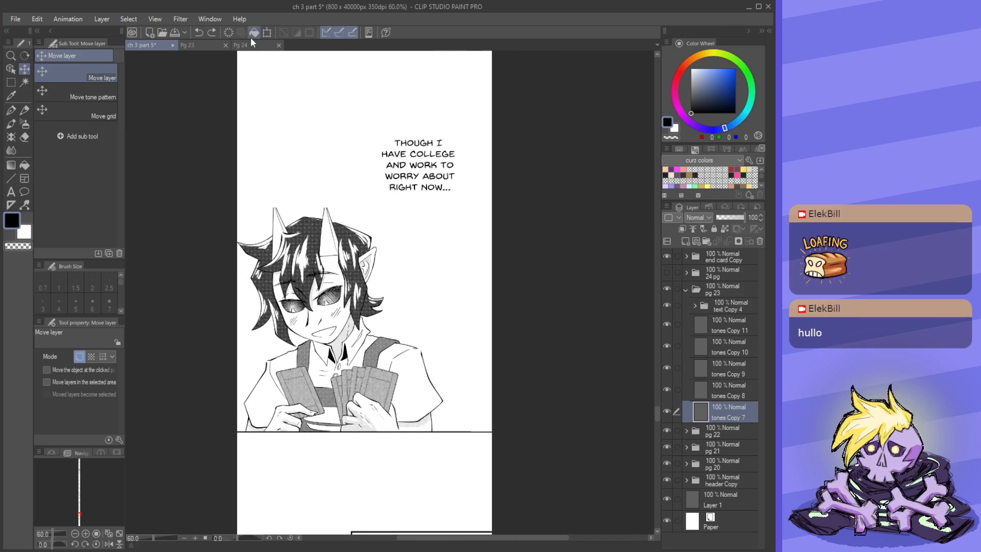
left_click(199, 44)
left_click(149, 45)
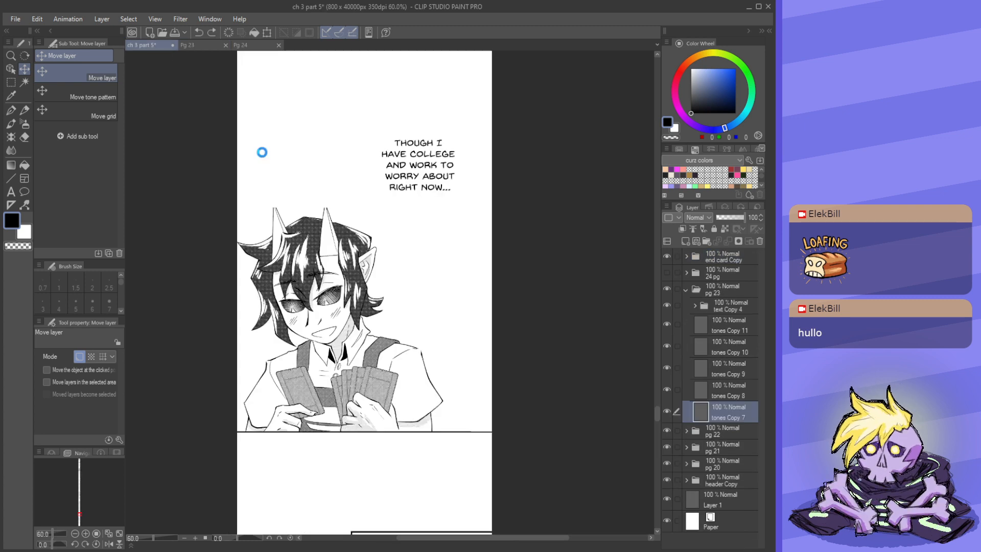
- Stagger the opening dialogue: move "I ALWAYS WANTED TO..." down and left, and "UMM NO, THIS IS JUST ME..." right and slightly down
scroll(391, 396, "down", 4)
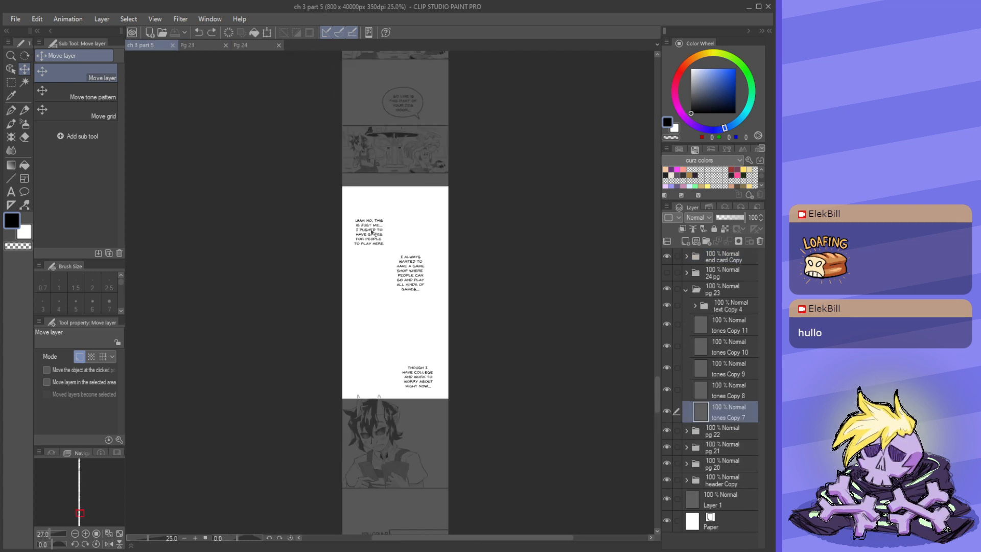
scroll(364, 238, "up", 2)
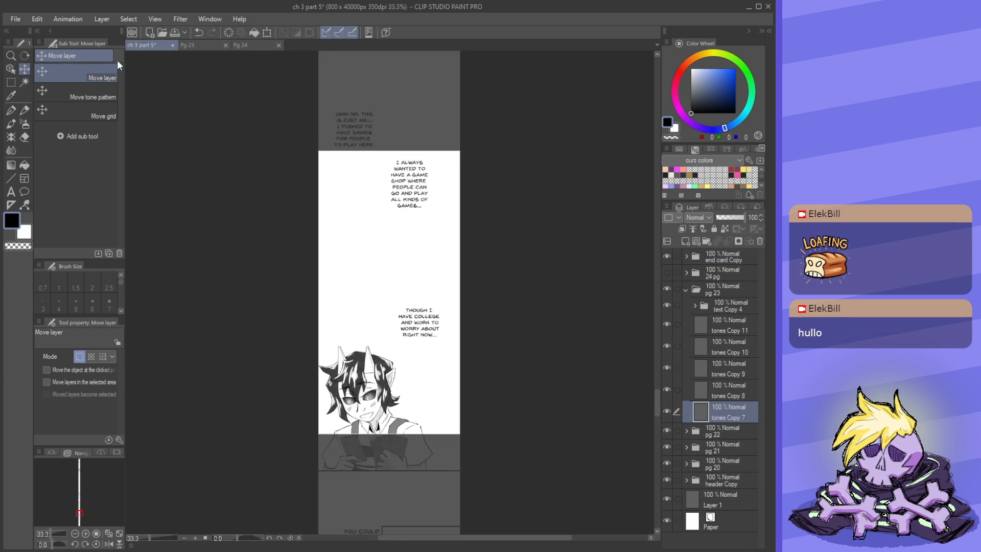
key("o")
left_click_drag(405, 185, 368, 258)
scroll(345, 116, "down", 1)
scroll(356, 165, "up", 1)
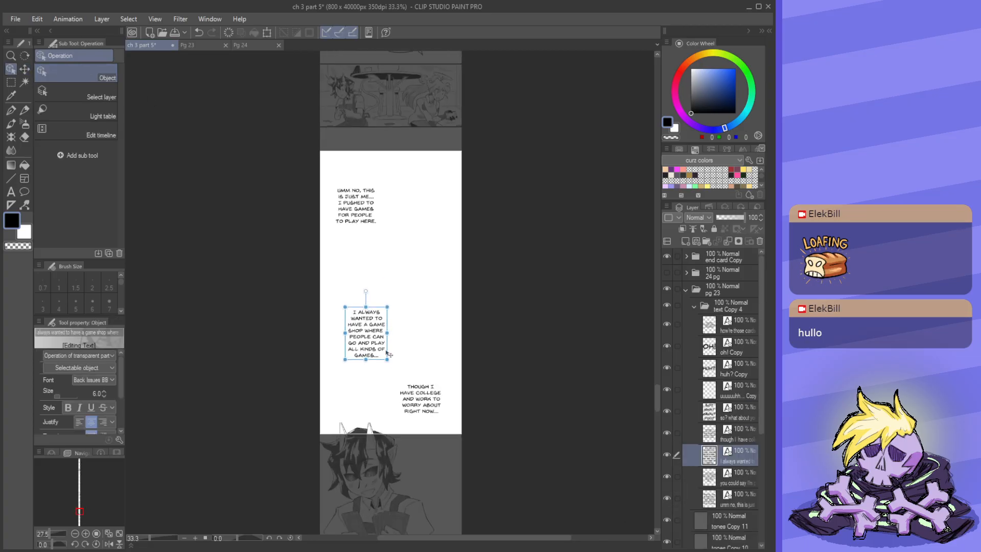
left_click(354, 211)
left_click_drag(354, 212, 406, 247)
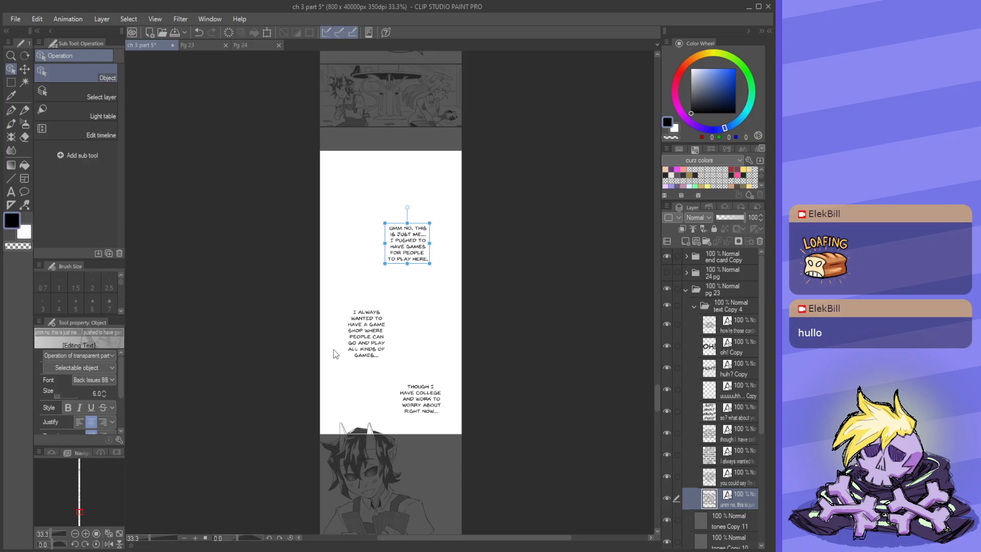
- Set the font size of the "THOUGH I HAVE COLLEGE", "I ALWAYS WANTED TO" and "UMM NO" texts to 7.0
left_click(420, 410)
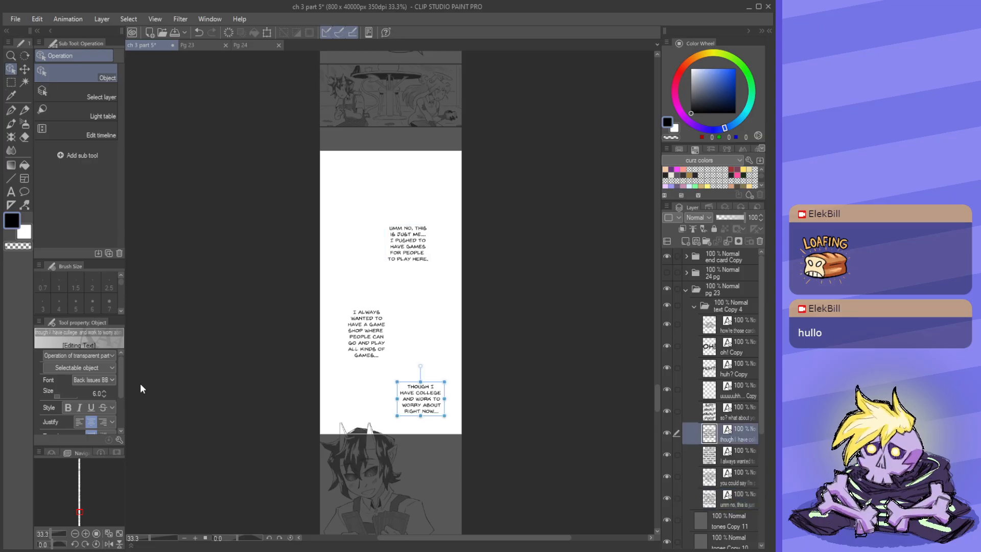
left_click(103, 391)
left_click(375, 332)
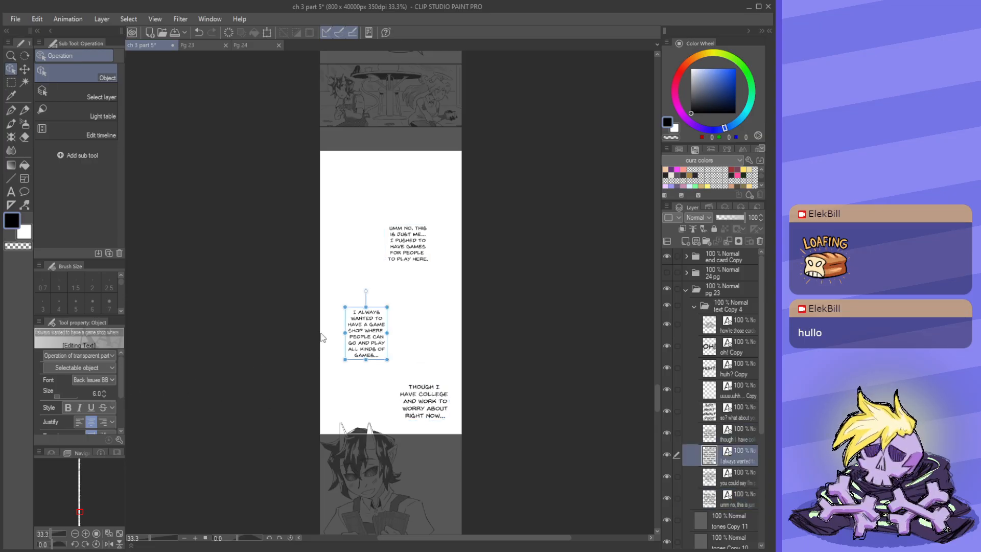
left_click(103, 391)
left_click(408, 243)
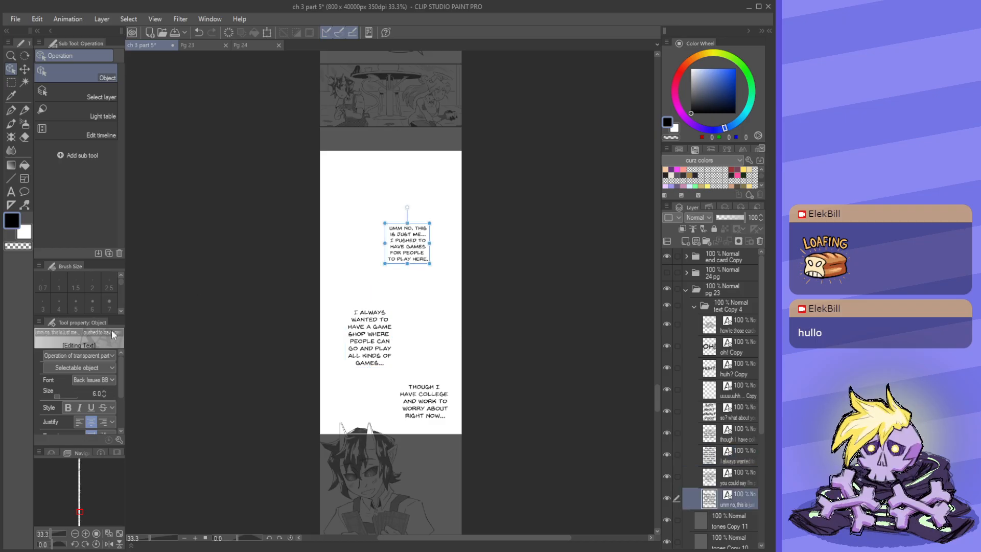
left_click(104, 391)
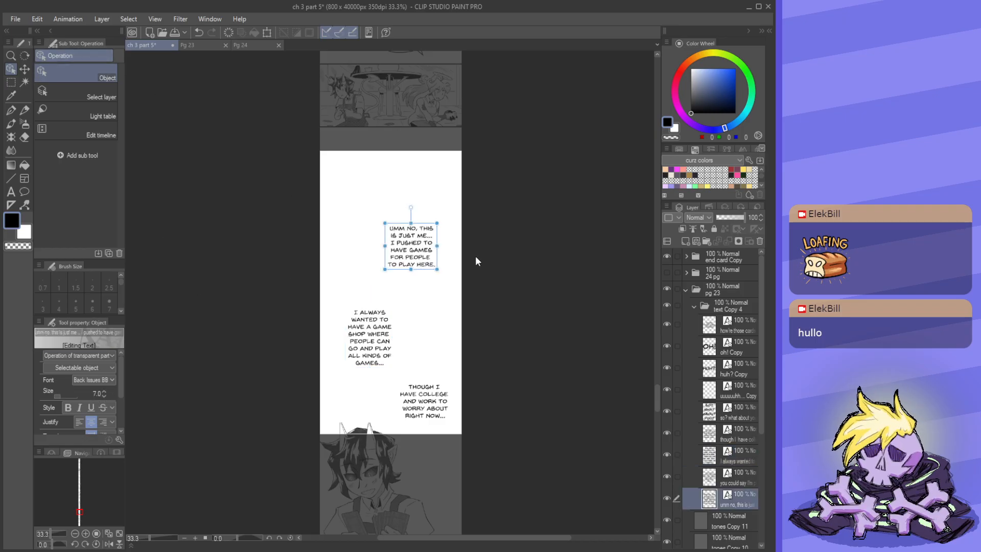
- Nudge the three opening dialogue texts up the strip, keeping their staggered order above the horned character
left_click_drag(424, 255, 420, 231)
left_click_drag(381, 353, 384, 325)
left_click_drag(423, 405, 409, 385)
left_click_drag(386, 325, 382, 305)
left_click_drag(416, 209, 422, 196)
- Draw a closed, rounded Curve balloon around the "UMM NO, THIS IS JUST ME..." dialogue text
scroll(385, 151, "up", 1)
scroll(397, 229, "up", 1)
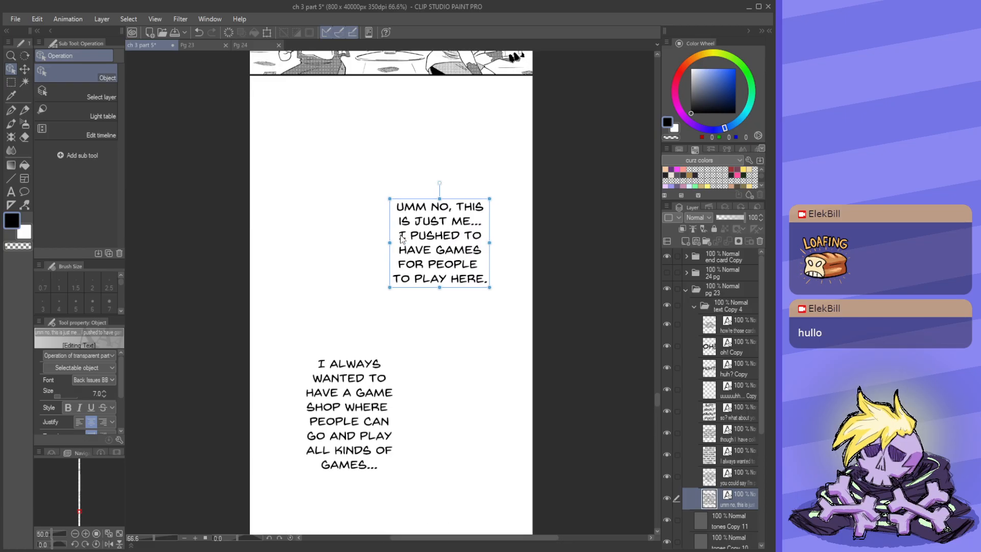
key("t")
key("t")
left_click(98, 98)
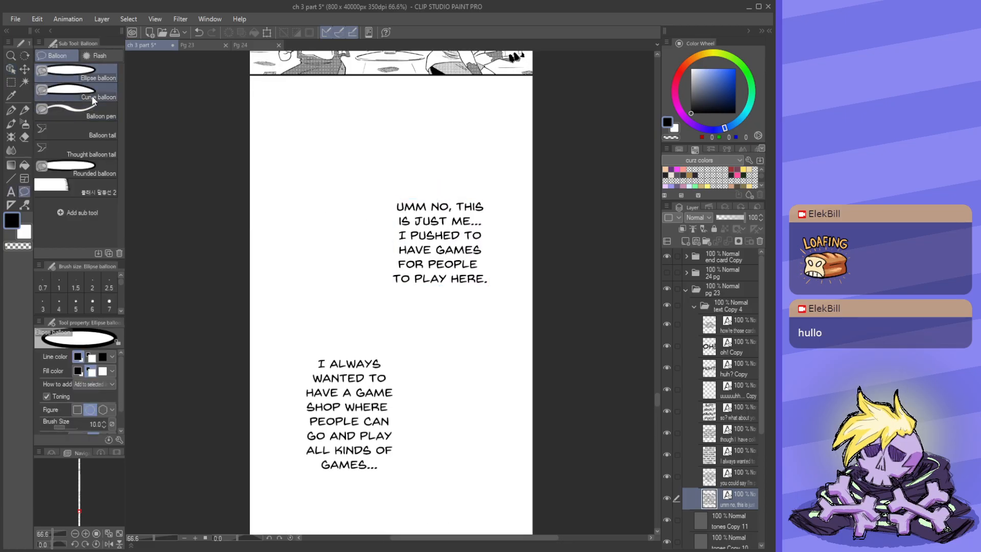
left_click(359, 266)
left_click(378, 304)
left_click(407, 320)
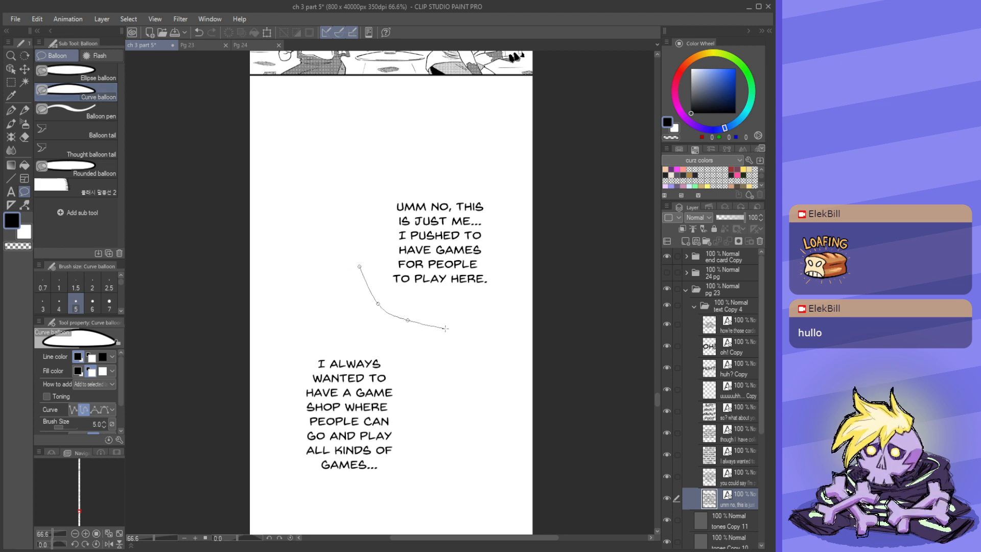
left_click(446, 329)
left_click(484, 323)
left_click(504, 305)
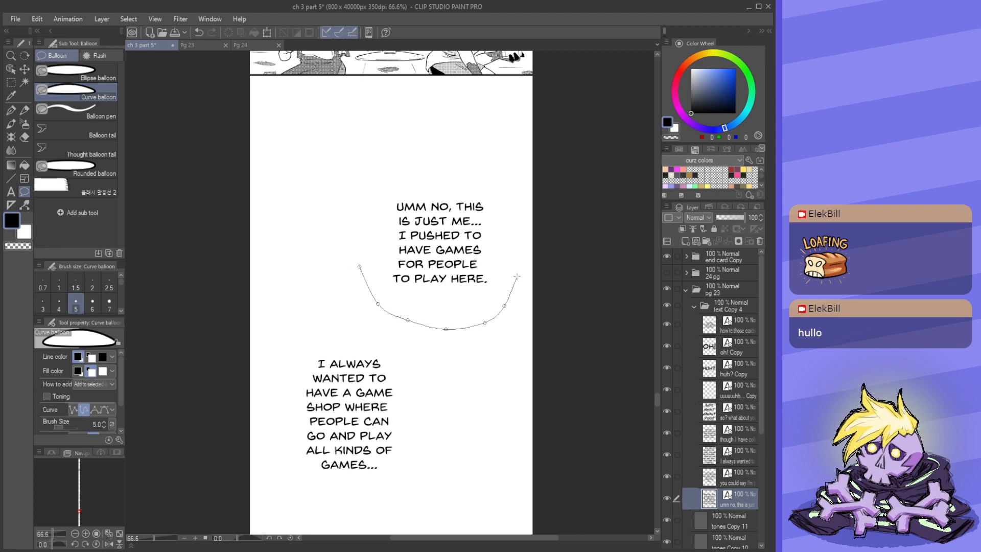
left_click(517, 276)
left_click(516, 238)
left_click(514, 210)
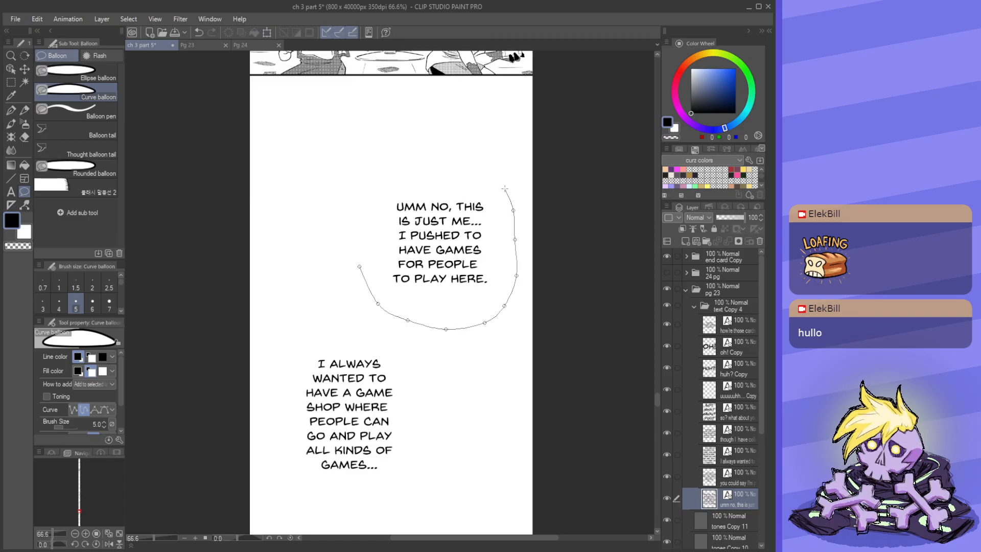
left_click(502, 182)
left_click(459, 164)
left_click(429, 162)
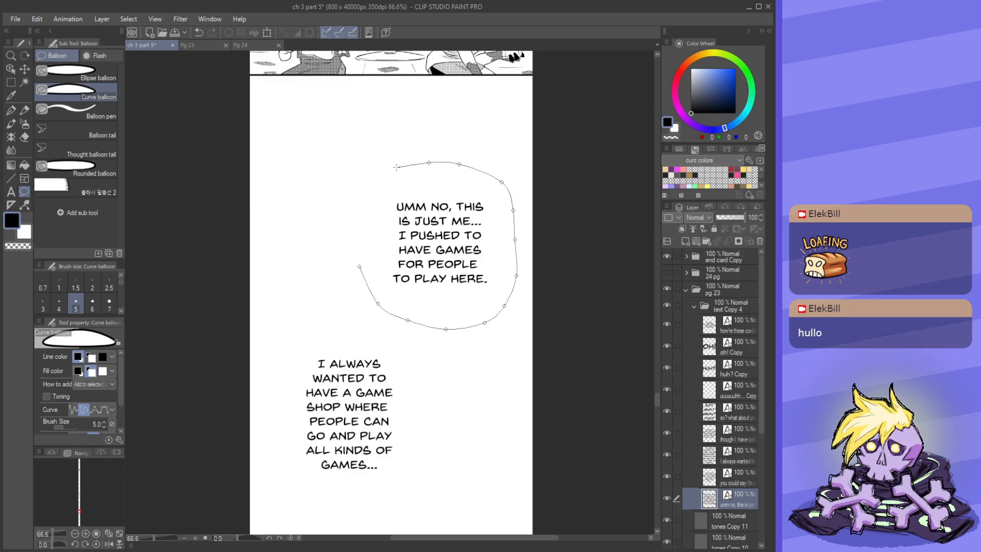
left_click(396, 168)
left_click(370, 192)
left_click(360, 228)
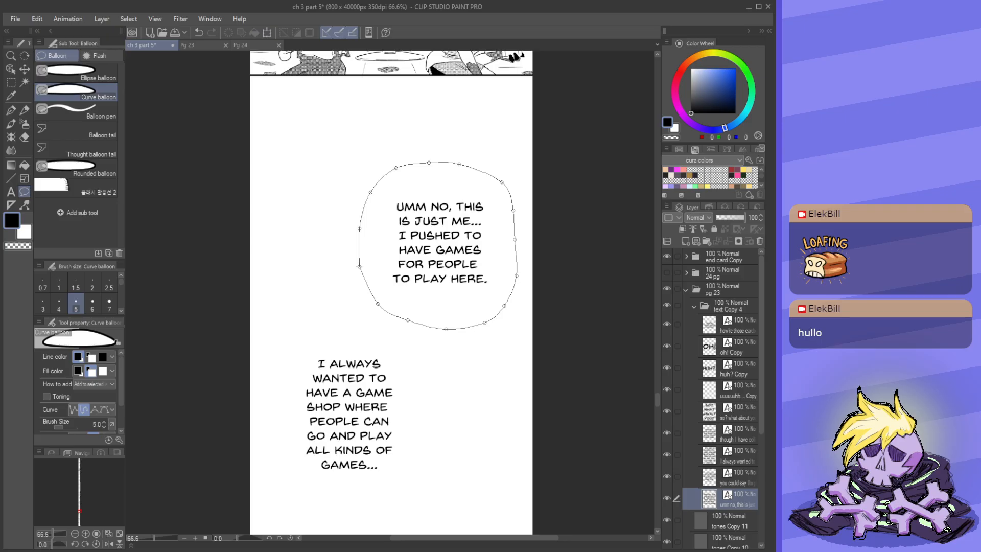
double_click(359, 266)
- Smooth the outline of the "UMM NO" balloon by repositioning its control points around the curve
left_click_drag(516, 239, 521, 240)
left_click_drag(504, 306, 404, 319)
left_click_drag(514, 210, 499, 178)
left_click_drag(516, 210, 516, 240)
left_click_drag(517, 275, 465, 325)
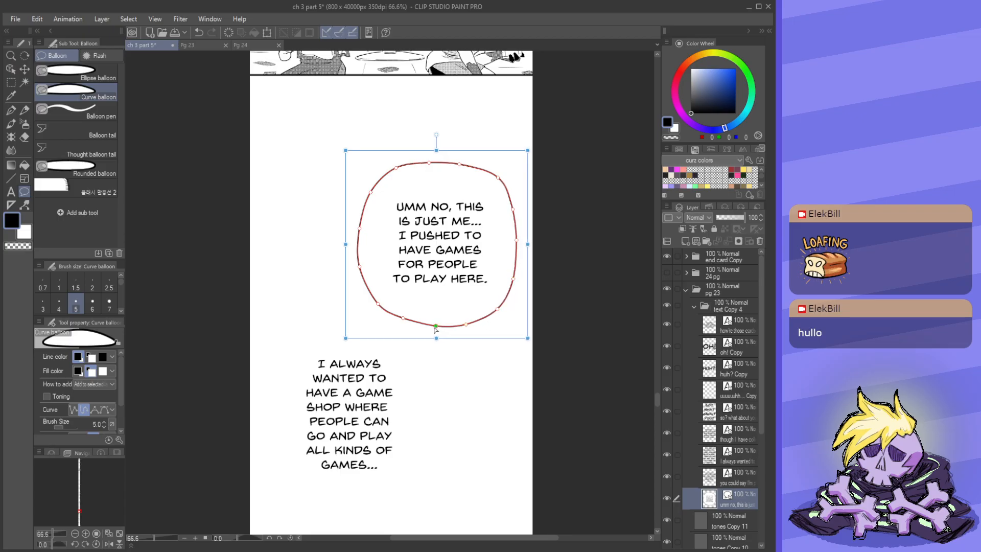
left_click_drag(404, 318, 372, 297)
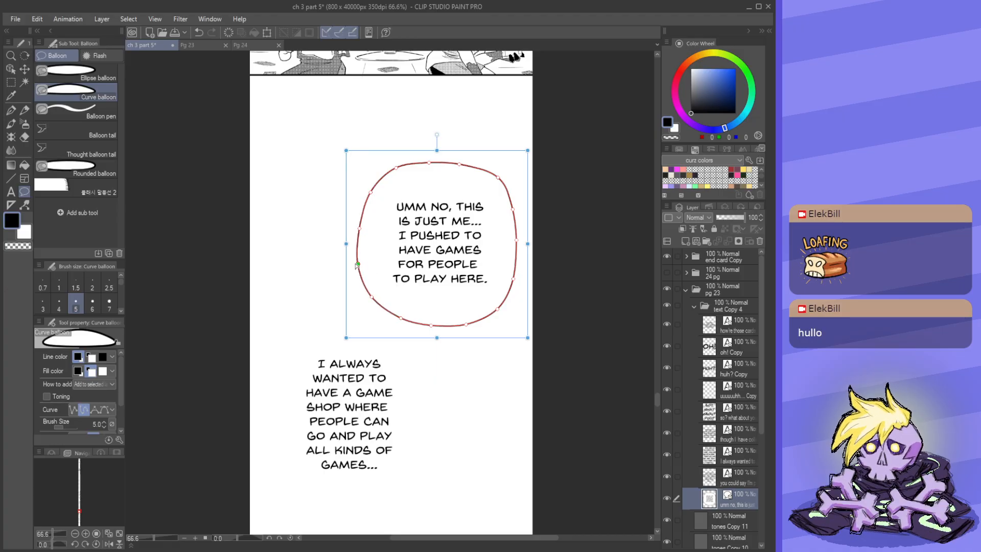
left_click_drag(357, 265, 356, 265)
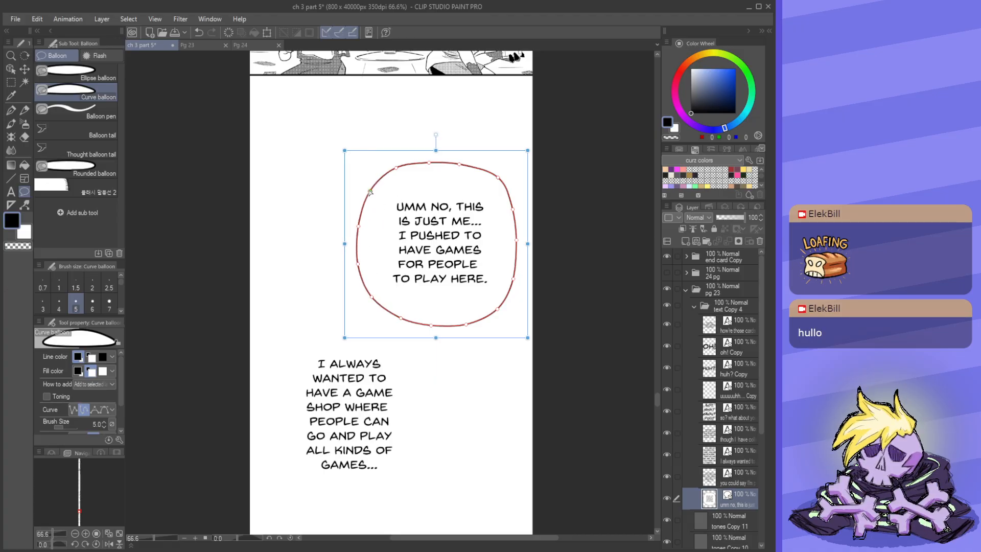
left_click(398, 166)
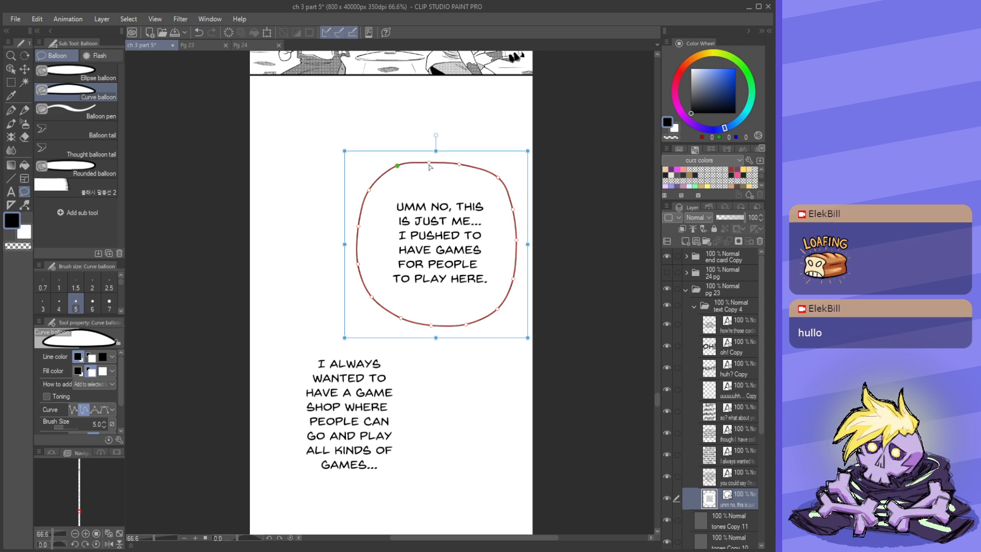
left_click_drag(429, 164, 464, 162)
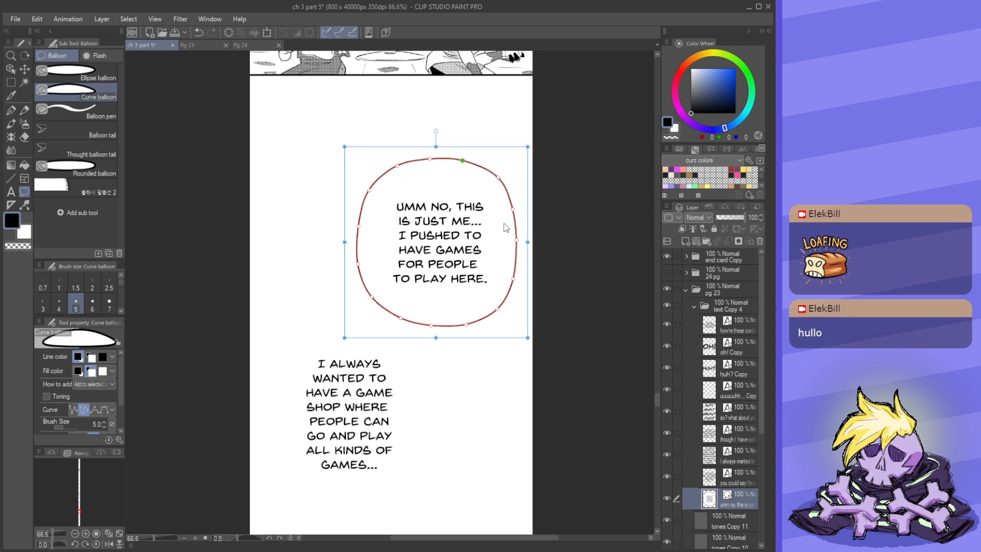
- Shrink the "UMM NO" balloon from its upper-left corner and recentre the text inside it
left_click(450, 249)
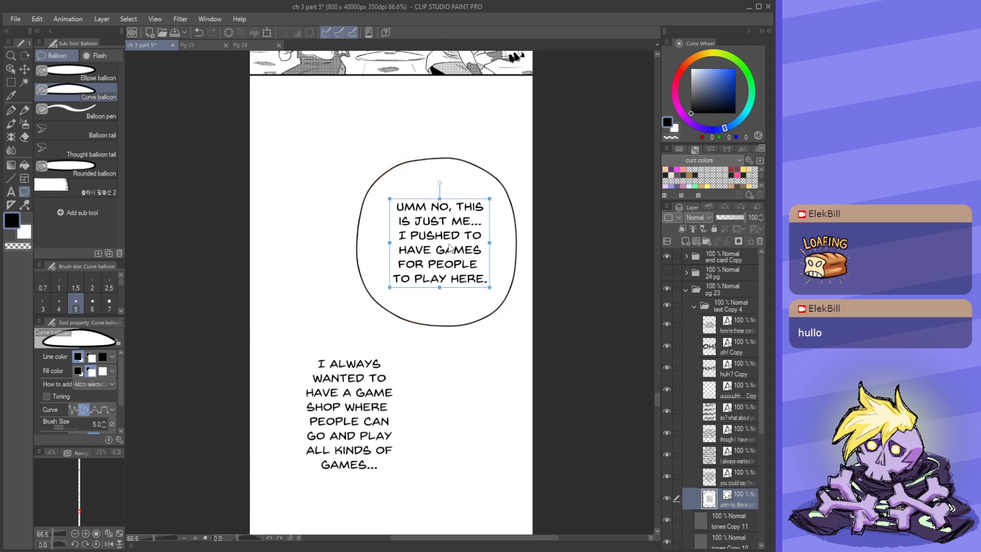
left_click(370, 218)
left_click_drag(351, 145, 381, 172)
left_click(464, 249)
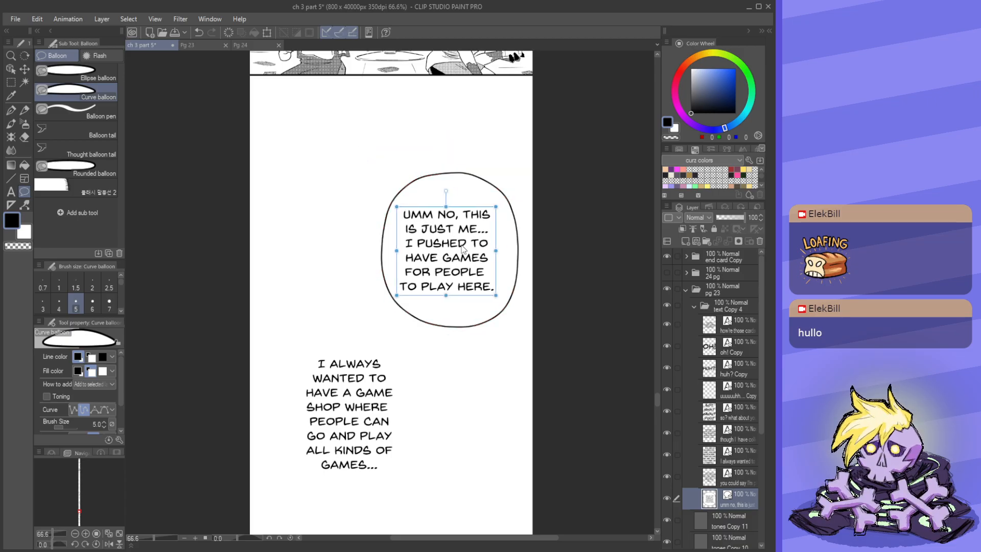
left_click_drag(463, 249, 504, 214)
- Refine the resized "UMM NO" balloon by adjusting points on its right side, upper edge and lower curve
scroll(471, 225, "down", 6)
scroll(498, 169, "up", 6)
left_click(503, 209)
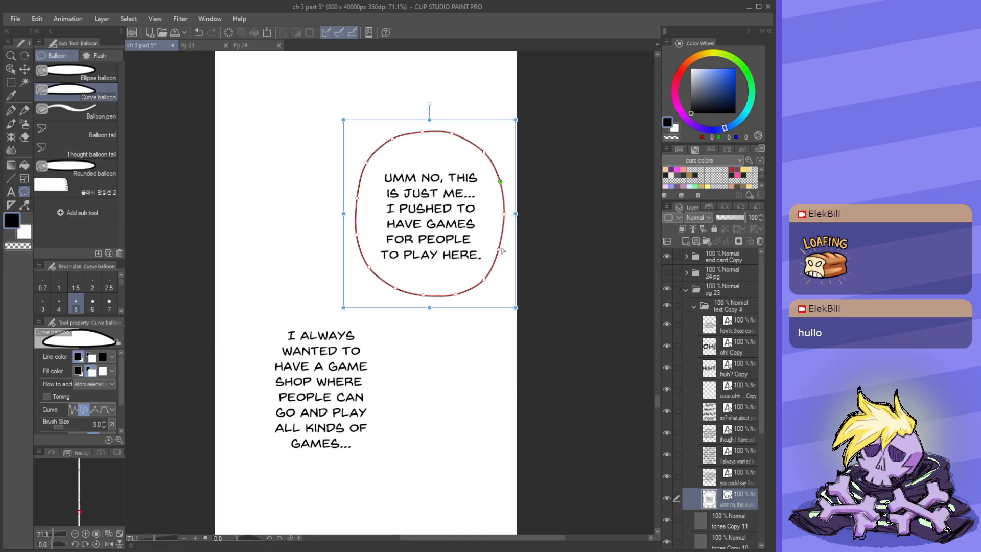
left_click_drag(501, 255, 481, 282)
left_click_drag(422, 132, 457, 136)
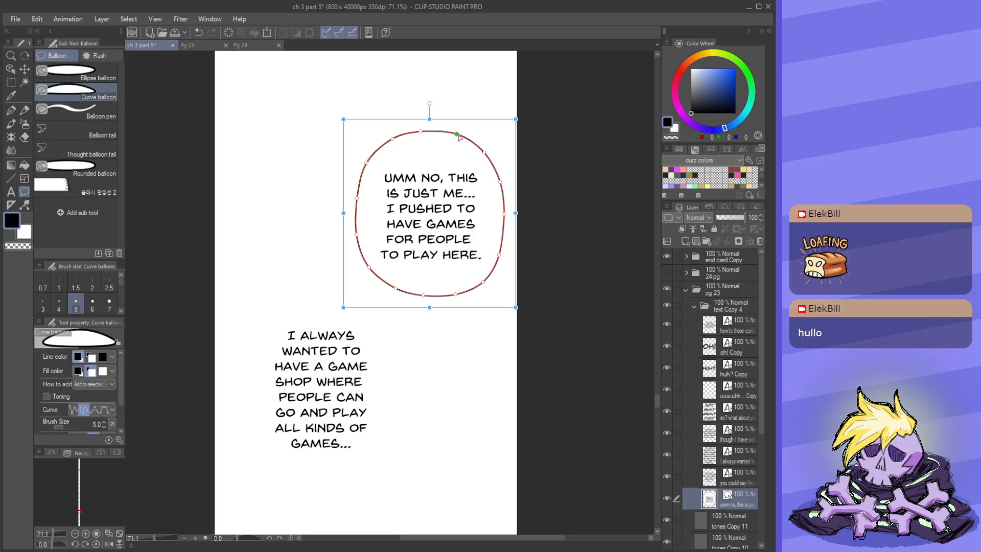
mouse_move(458, 215)
left_mouse_down()
mouse_move(419, 217)
mouse_move(468, 220)
left_mouse_up()
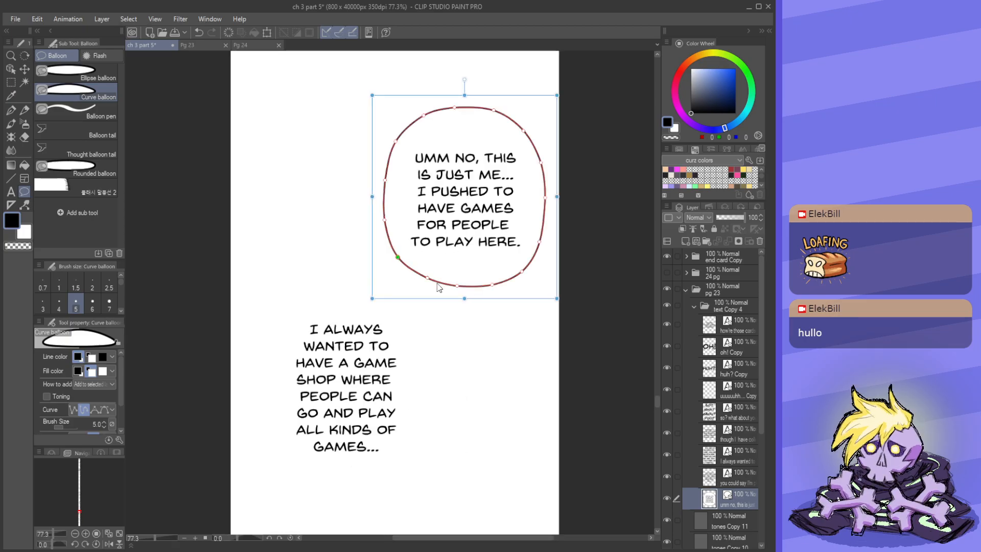
left_click_drag(428, 278, 459, 288)
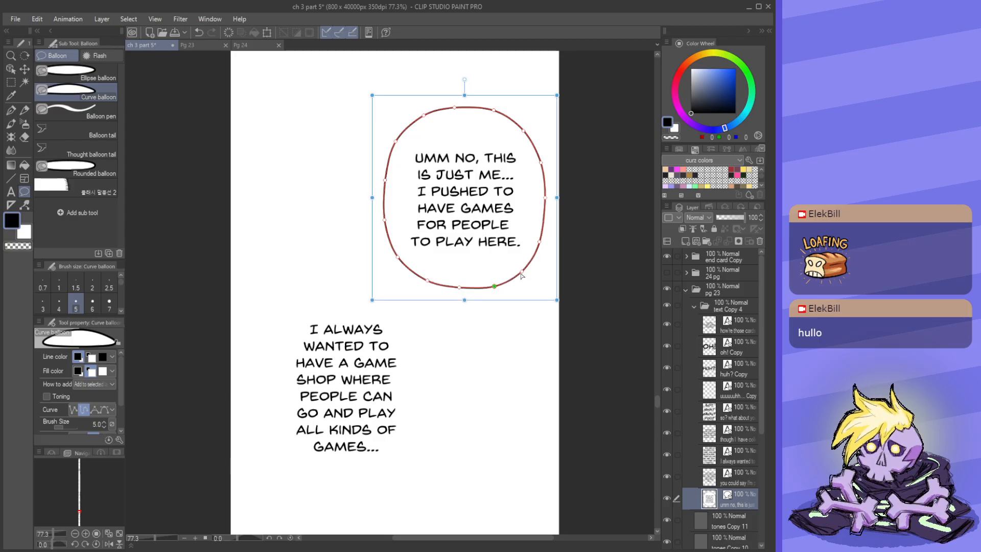
left_click_drag(522, 271, 524, 273)
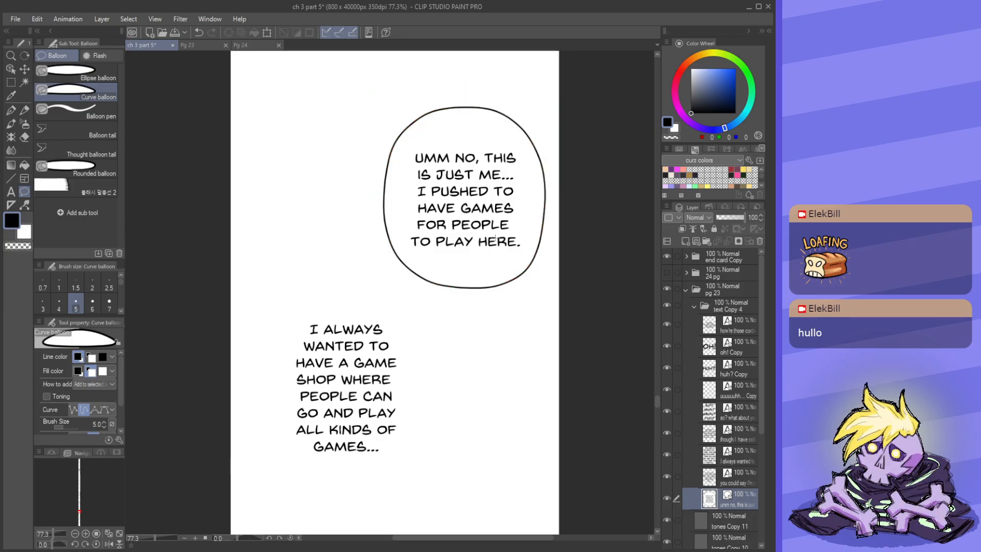
- Draw a closed Curve balloon around the "I ALWAYS WANTED TO HAVE A GAME SHOP..." dialogue text
scroll(467, 236, "down", 4)
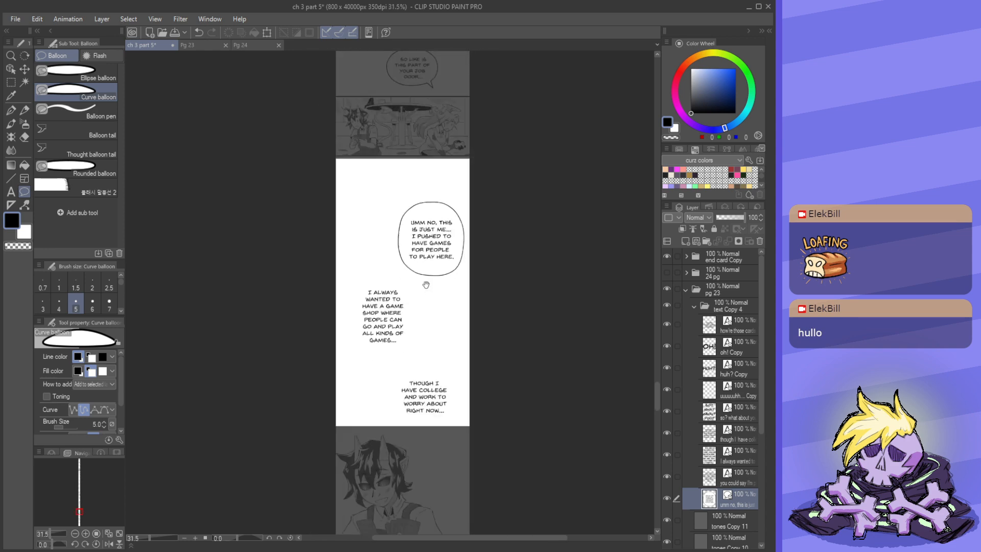
scroll(460, 215, "up", 2)
left_click(475, 228, "ctrl")
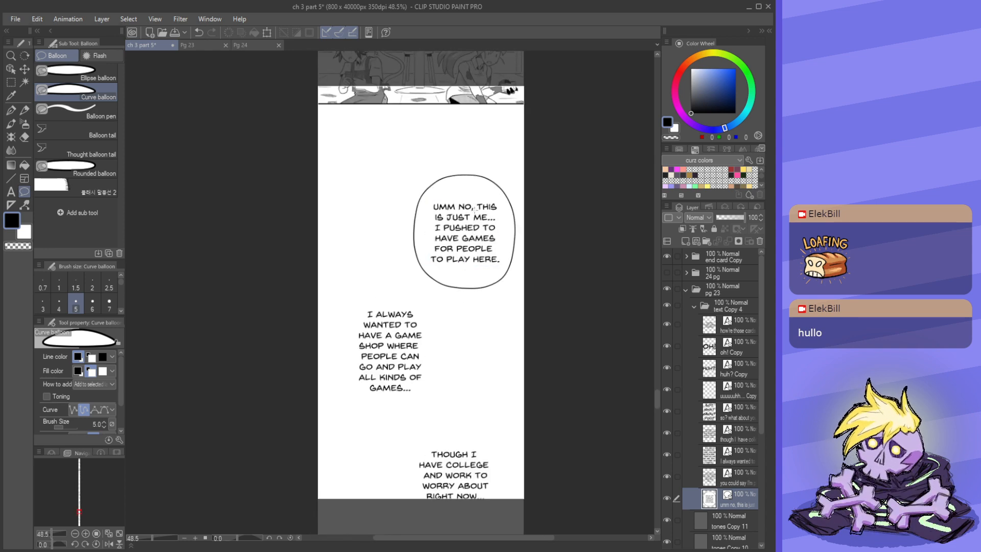
left_click(476, 192, "ctrl")
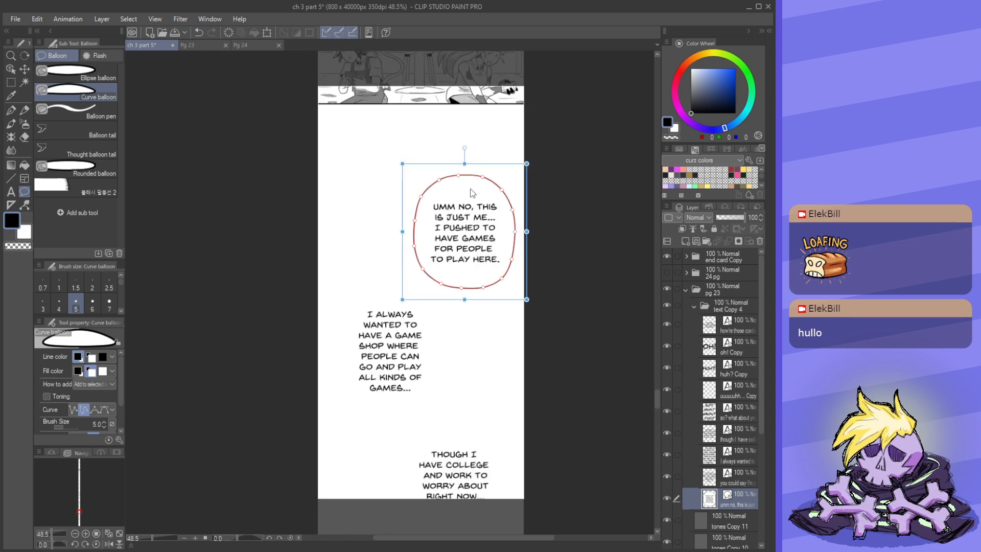
left_click_drag(398, 338, 445, 212)
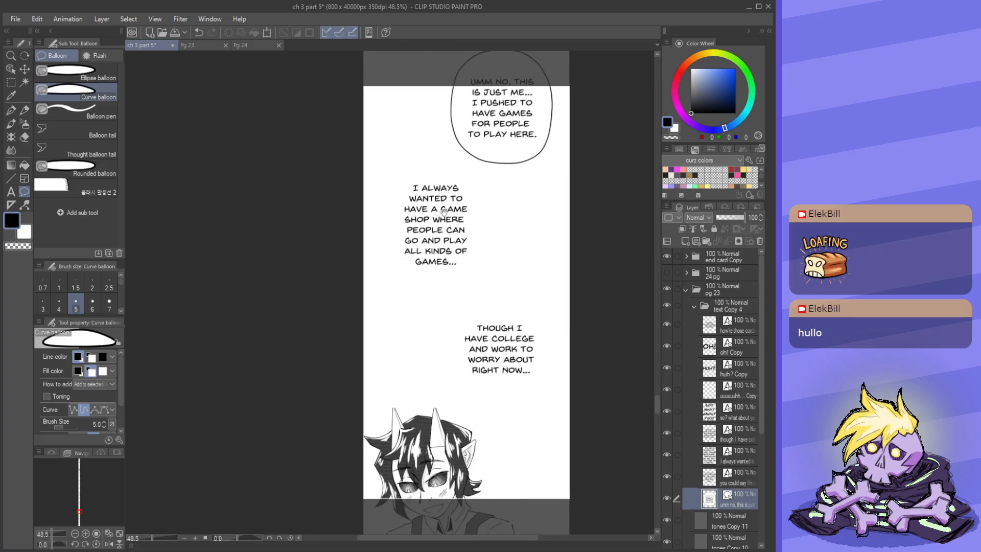
scroll(409, 181, "up", 2)
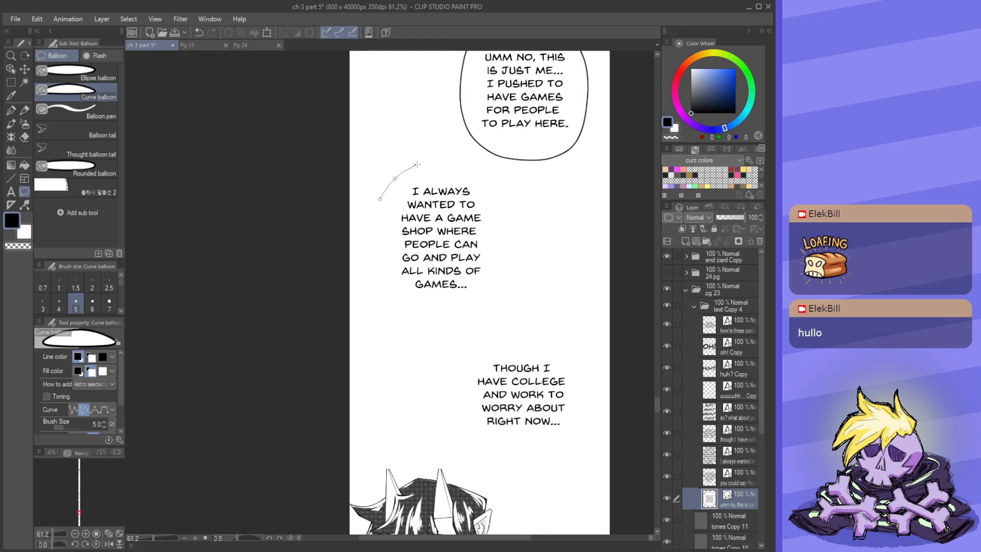
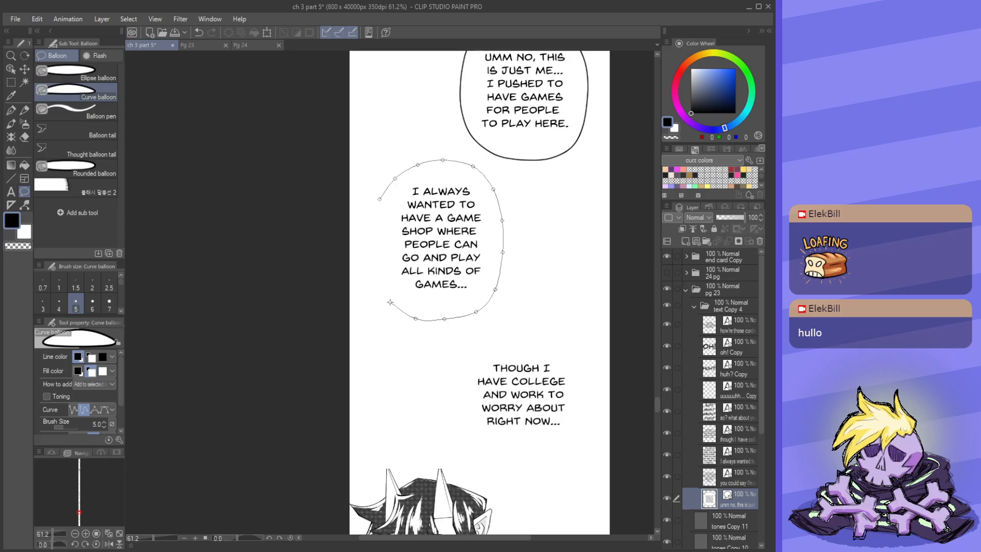
left_click(385, 224)
- Even out the "I ALWAYS WANTED TO" balloon by moving control points along both sides, the upper edge and lower curve
left_click_drag(368, 244, 372, 247)
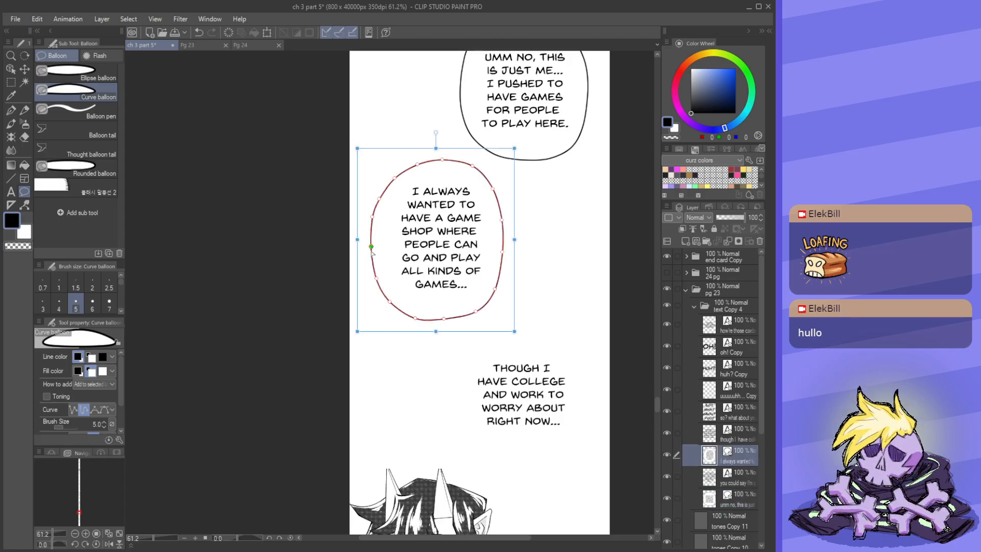
left_click_drag(390, 301, 499, 286)
left_click_drag(502, 251, 504, 249)
left_click_drag(502, 220, 504, 217)
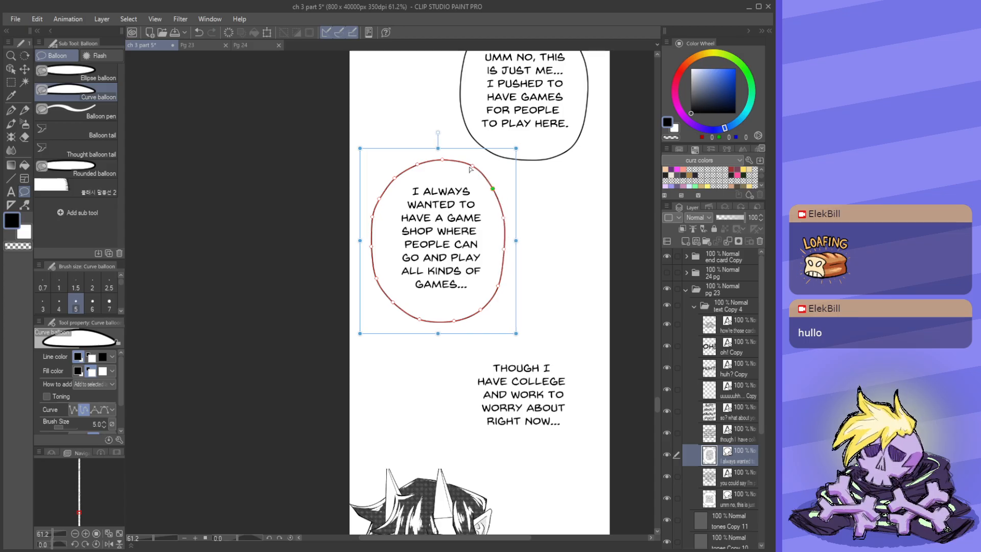
left_click_drag(472, 166, 470, 166)
left_click_drag(374, 219, 372, 224)
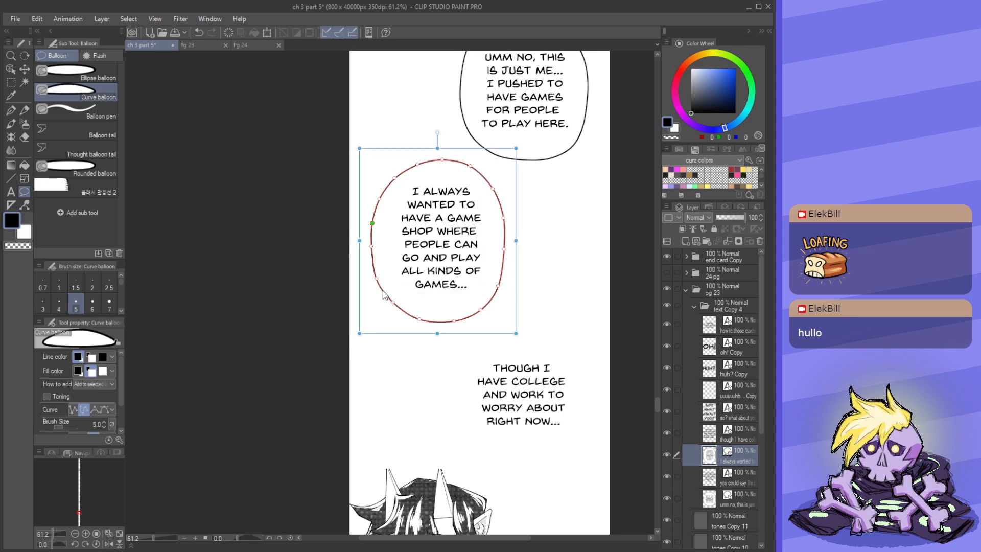
left_click_drag(393, 302, 393, 304)
- Move the "I ALWAYS WANTED TO" text slightly down to centre it and shrink its balloon slightly
left_click(434, 234)
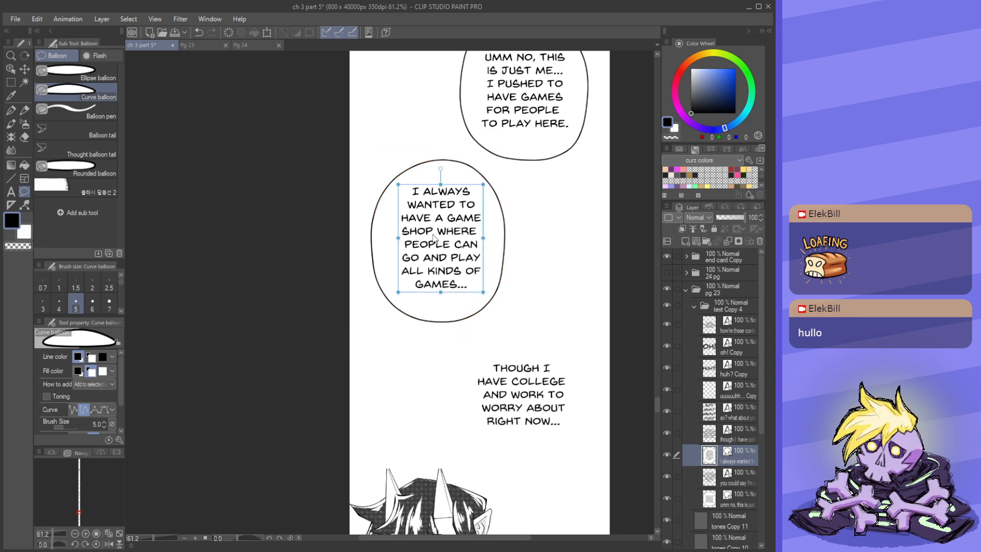
mouse_move(452, 236)
left_mouse_down()
mouse_move(441, 236)
mouse_move(450, 243)
left_mouse_up()
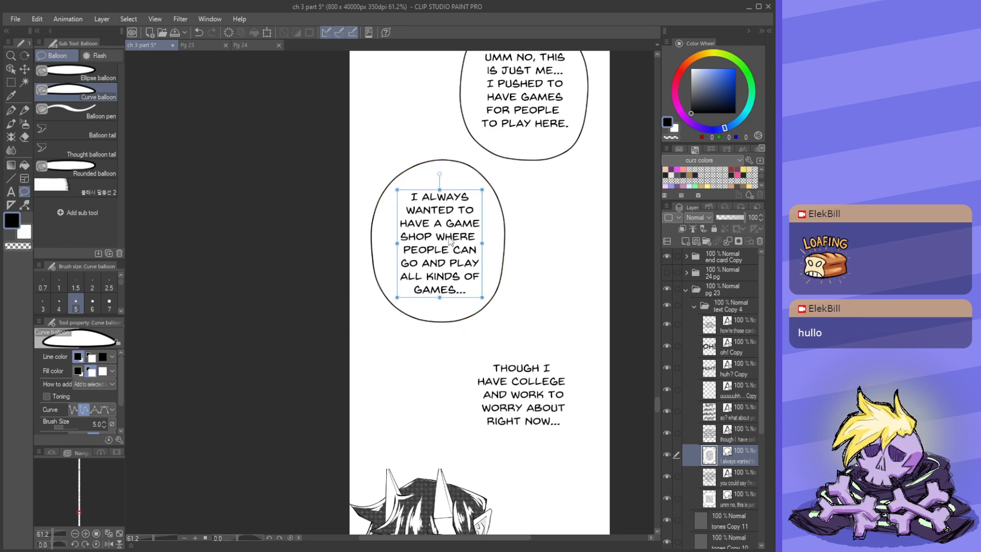
left_click(383, 230)
left_click_drag(360, 149, 370, 156)
- Draw a closed Curve balloon around the "THOUGH I HAVE COLLEGE AND WORK TO WORRY ABOUT RIGHT NOW..." dialogue text
left_click_drag(465, 194, 412, 231)
left_click_drag(497, 276, 472, 230)
left_click(412, 211)
left_click(424, 189)
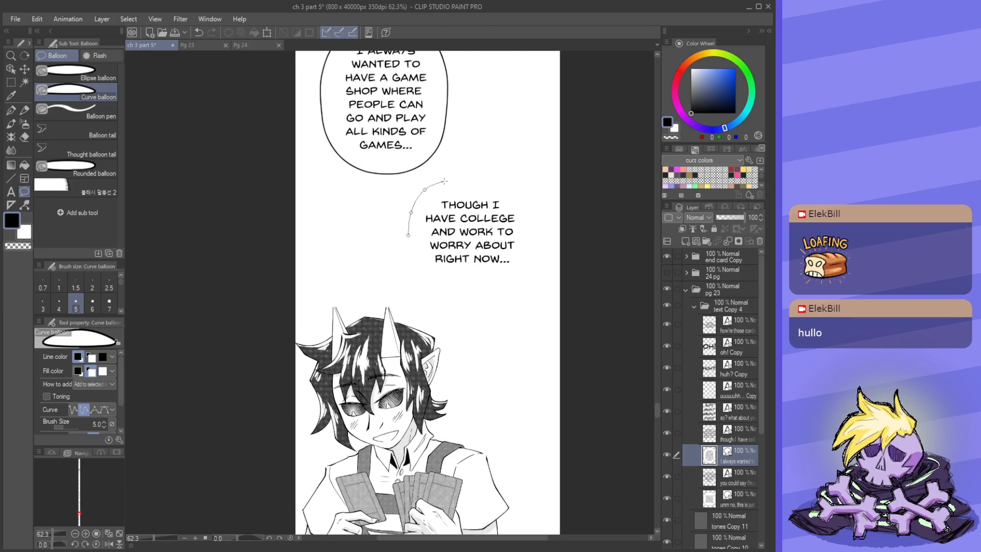
left_click(450, 176)
left_click(480, 173)
left_click(530, 202)
left_click(522, 281)
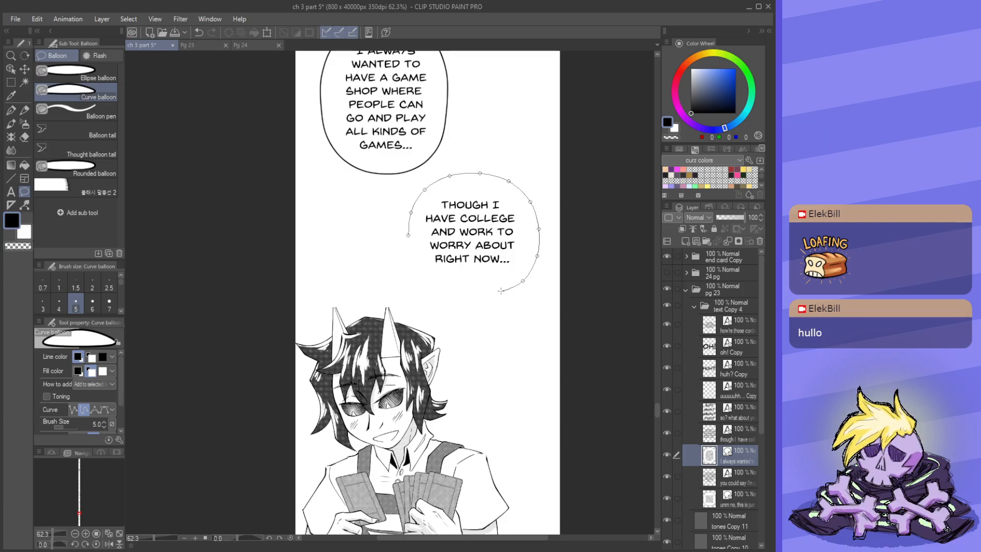
left_click(491, 291)
left_click(452, 292)
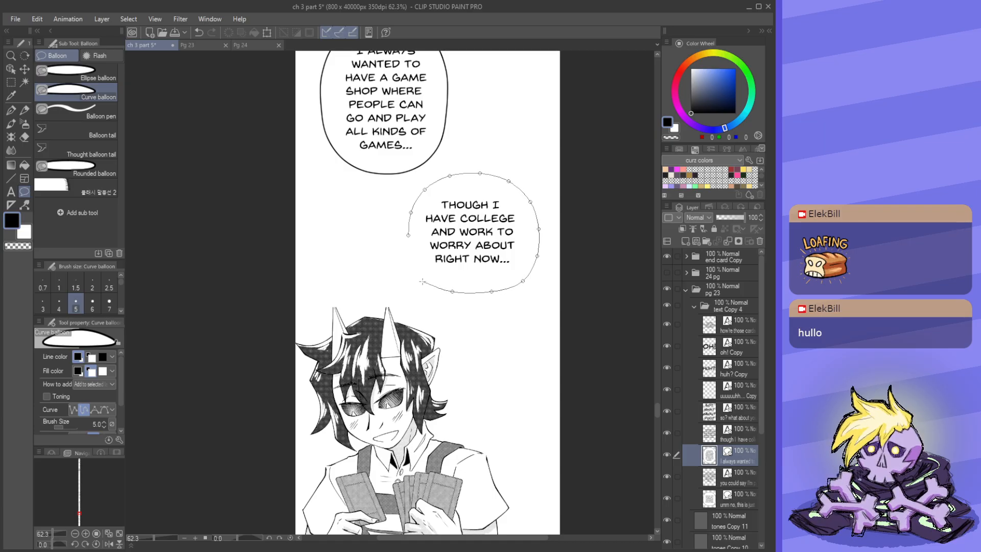
left_click(424, 280)
double_click(408, 238)
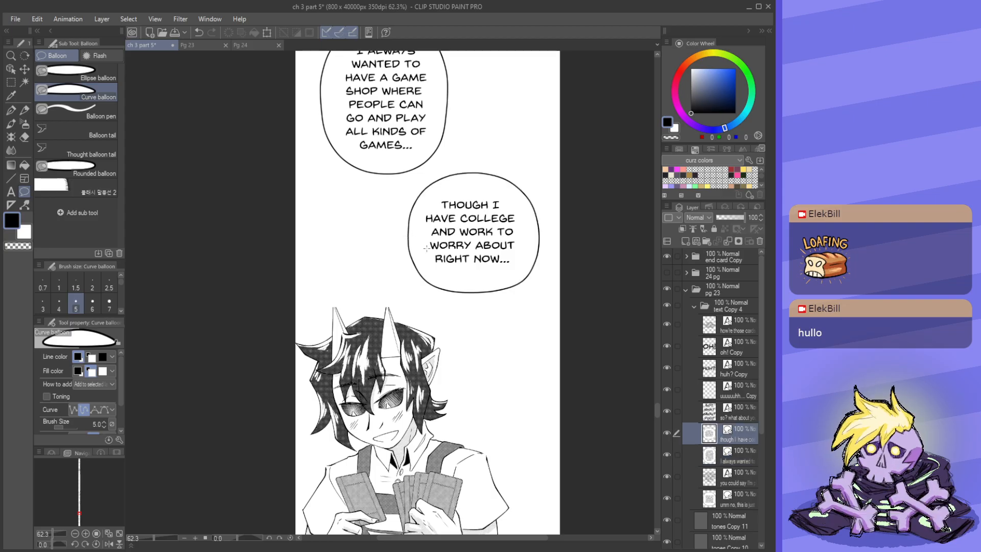
- Even out the "THOUGH I HAVE COLLEGE" balloon by adjusting control points along its lower curve and both sides
left_click_drag(458, 292, 494, 293)
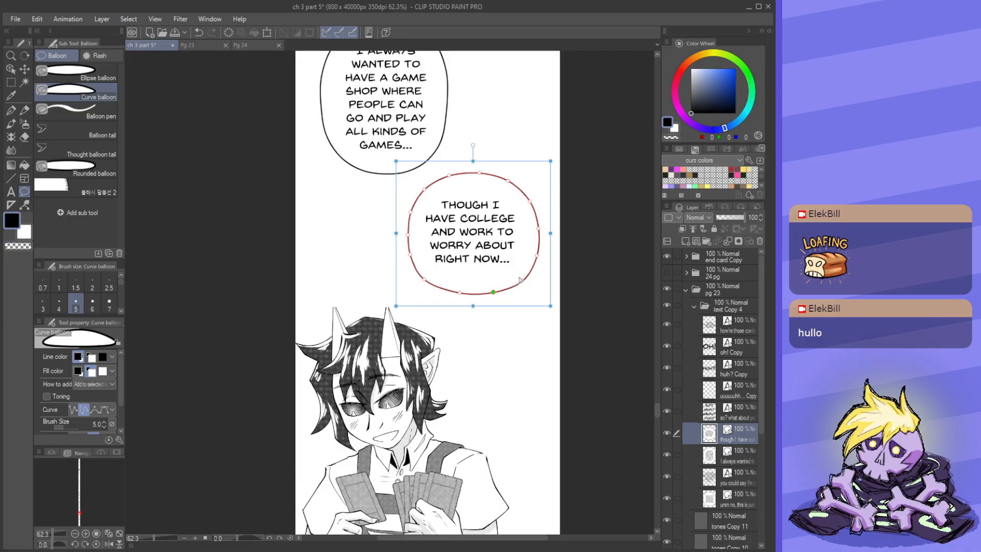
left_click_drag(536, 256, 538, 256)
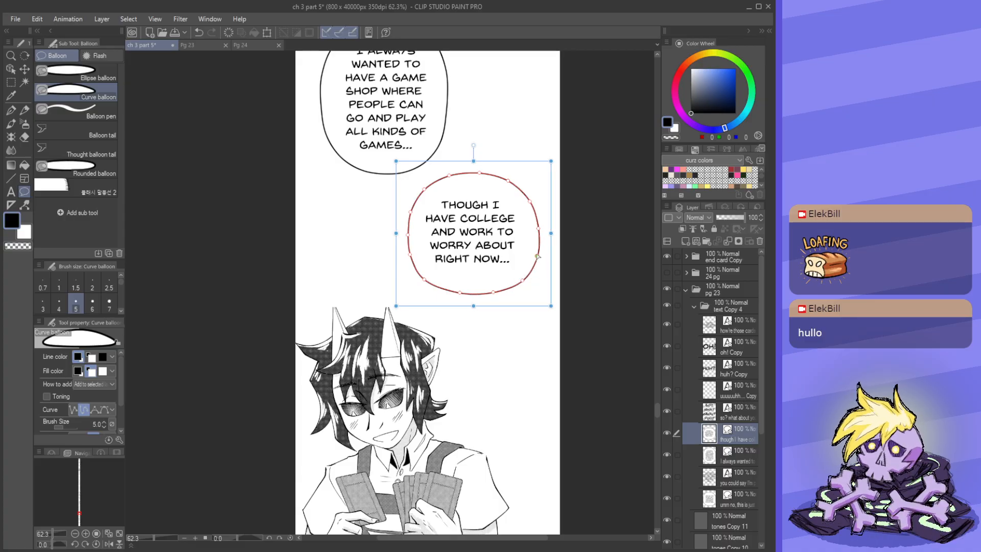
left_click_drag(408, 257, 410, 214)
- Shrink the "THOUGH I HAVE COLLEGE" balloon slightly from its upper-left corner and centre the text inside it
left_click(480, 246)
left_click_drag(466, 236, 470, 243)
left_click(442, 182)
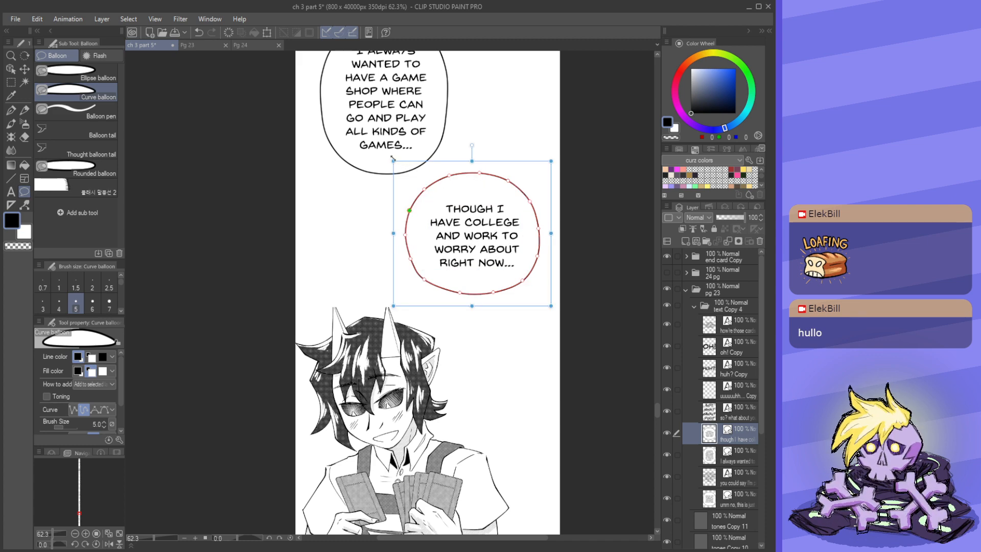
left_click_drag(393, 160, 405, 163)
left_click(478, 249)
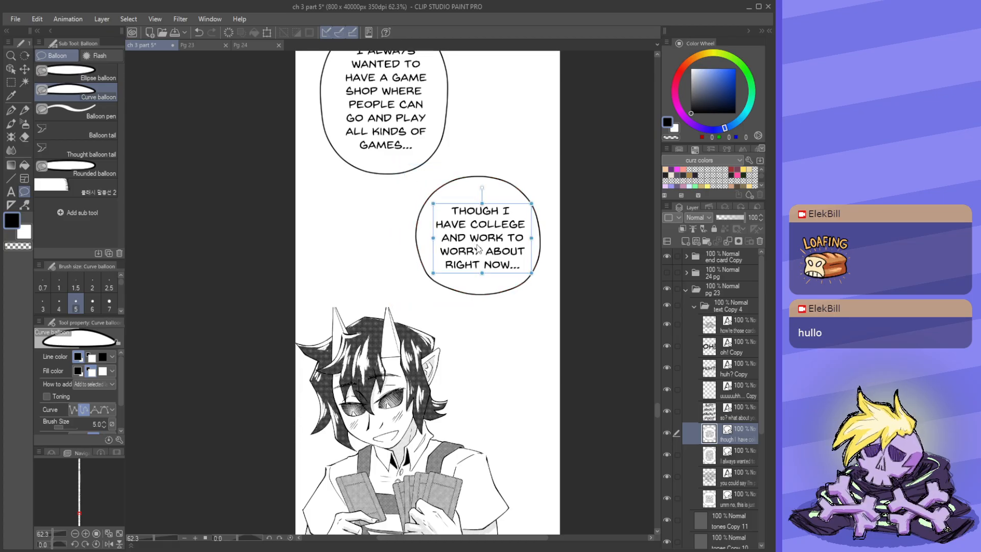
left_click_drag(478, 249, 476, 248)
left_click(496, 193)
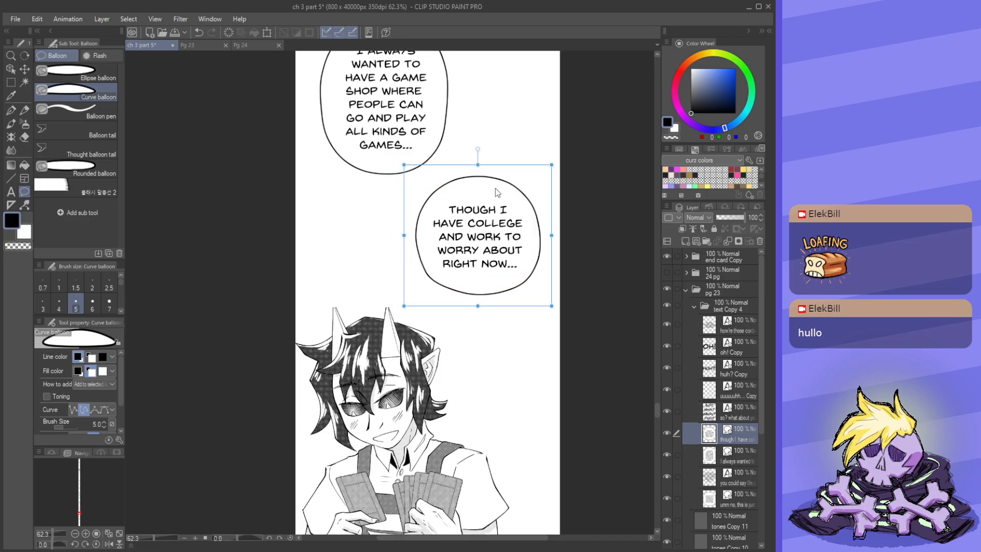
left_click_drag(496, 188, 453, 180)
key("alt+space")
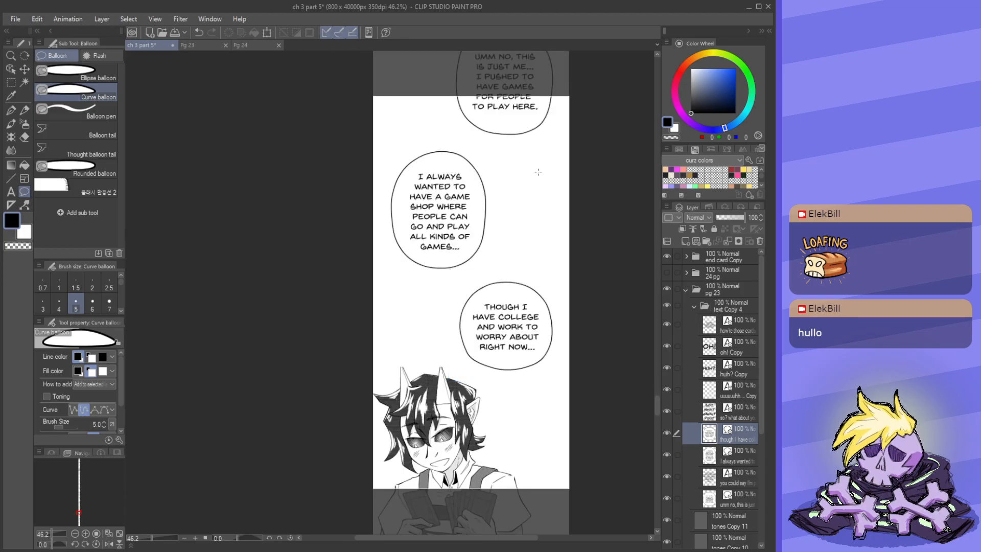
left_click_drag(519, 189, 545, 217)
left_click_drag(542, 258, 488, 227)
left_click_drag(450, 271, 461, 176)
left_click_drag(430, 369, 466, 197)
left_click_drag(448, 263, 468, 286)
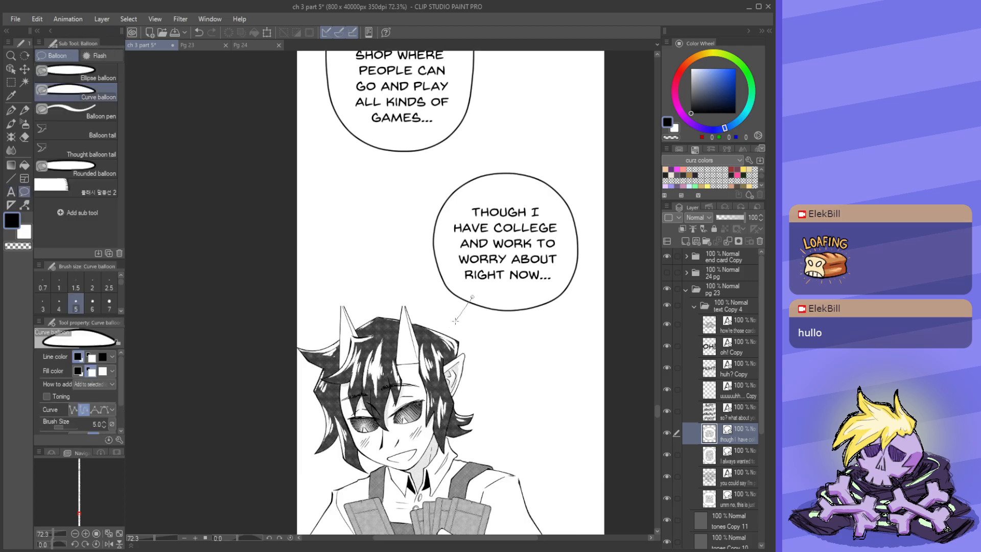
left_click_drag(455, 321, 460, 317)
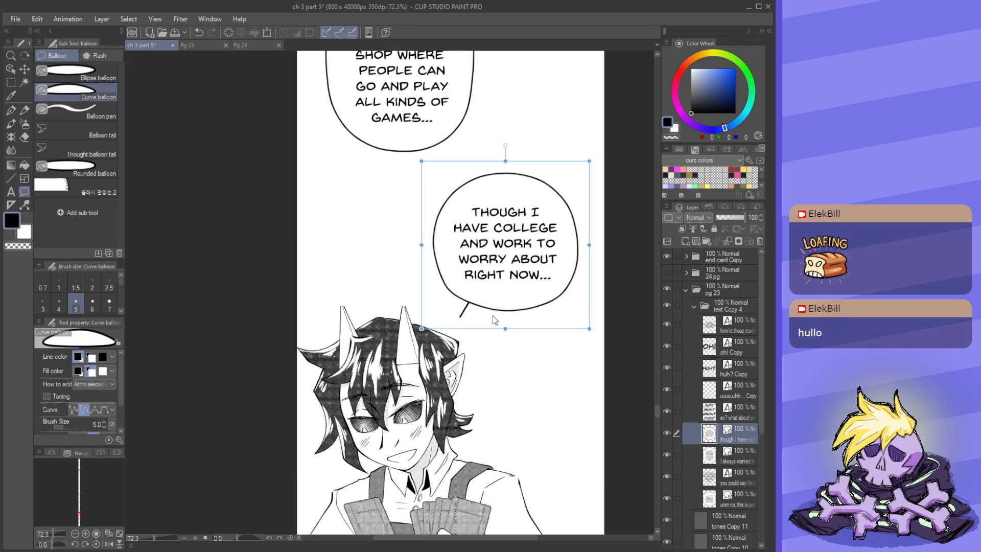
key("ctrl+z")
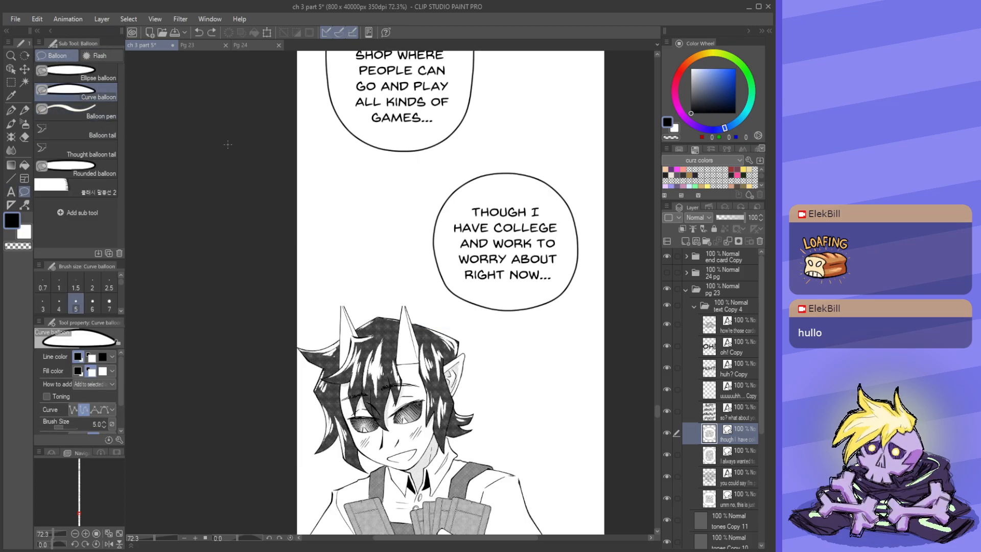
- Add a straight Balloon tail to the "THOUGH I HAVE COLLEGE" balloon, pointing down-left toward the horned character's head
key("t")
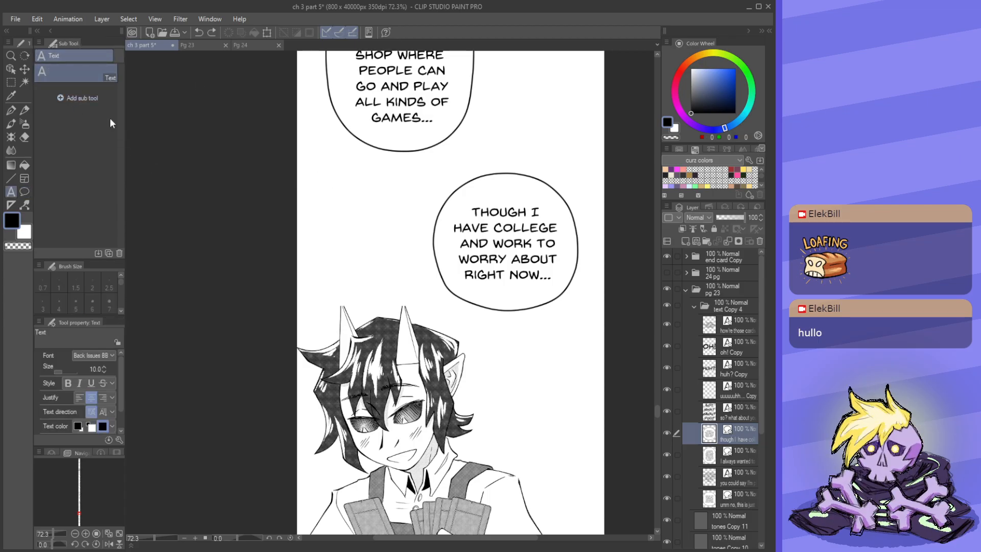
key("t")
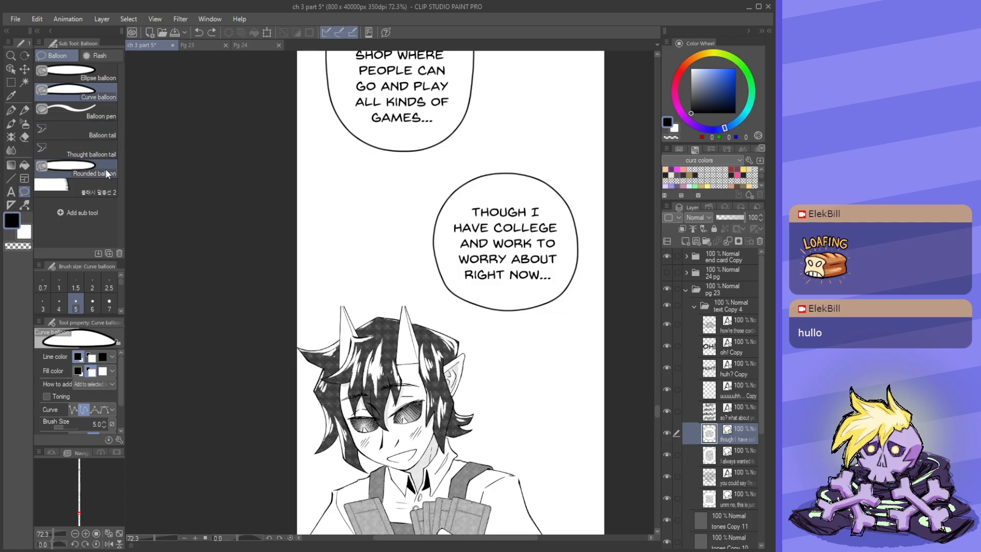
left_click(106, 155)
left_click(110, 137)
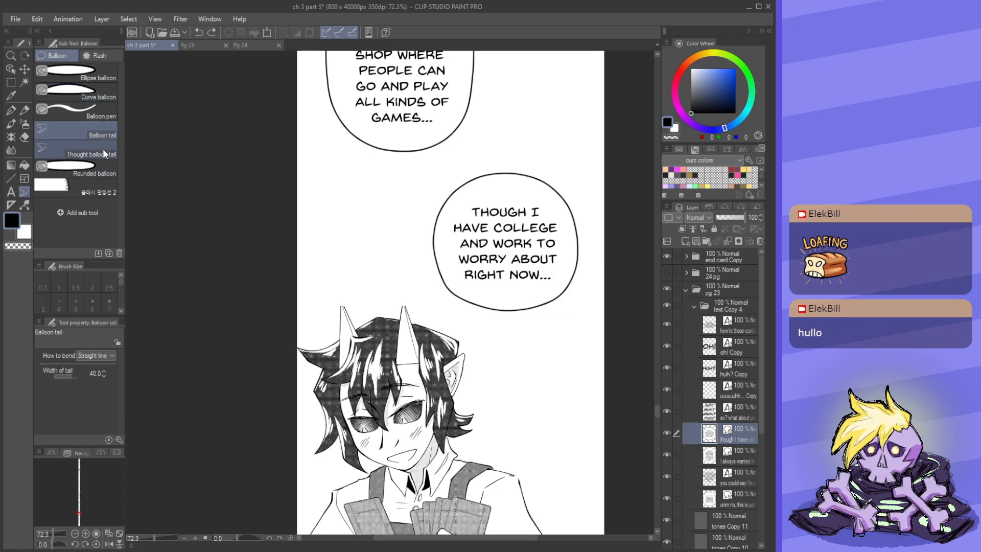
left_click_drag(459, 325, 429, 298)
left_click_drag(429, 298, 458, 297)
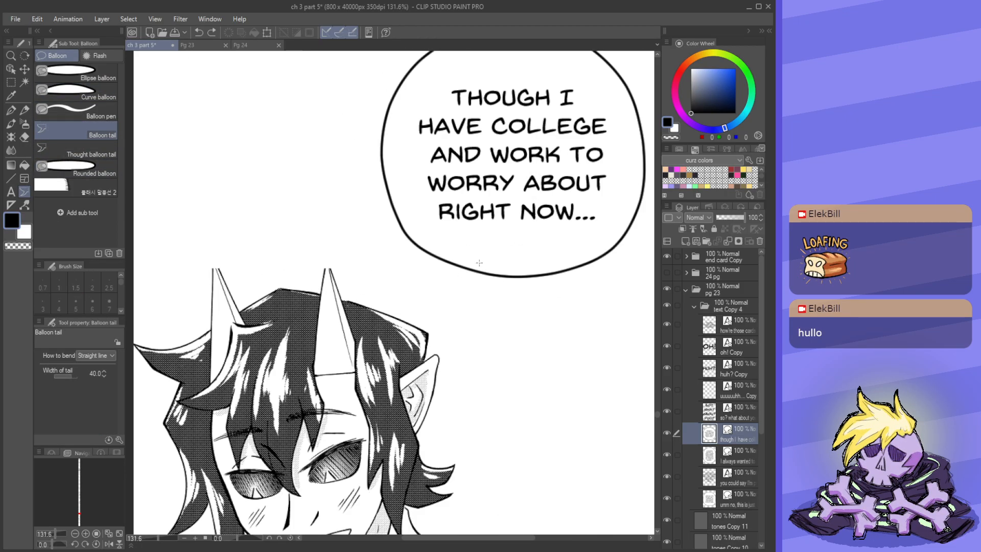
left_click_drag(479, 263, 446, 318)
scroll(498, 287, "down", 8)
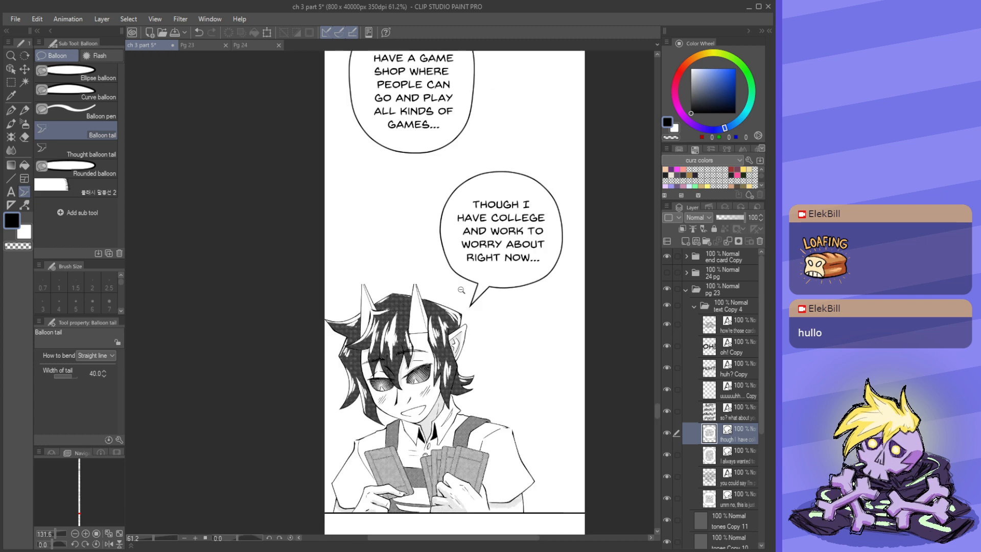
- Move the "YOU COULD SAY I'M PLAYING WITH THE CARDS..." text up and right so it overlaps the haloed character's panel corner
scroll(469, 210, "up", 1)
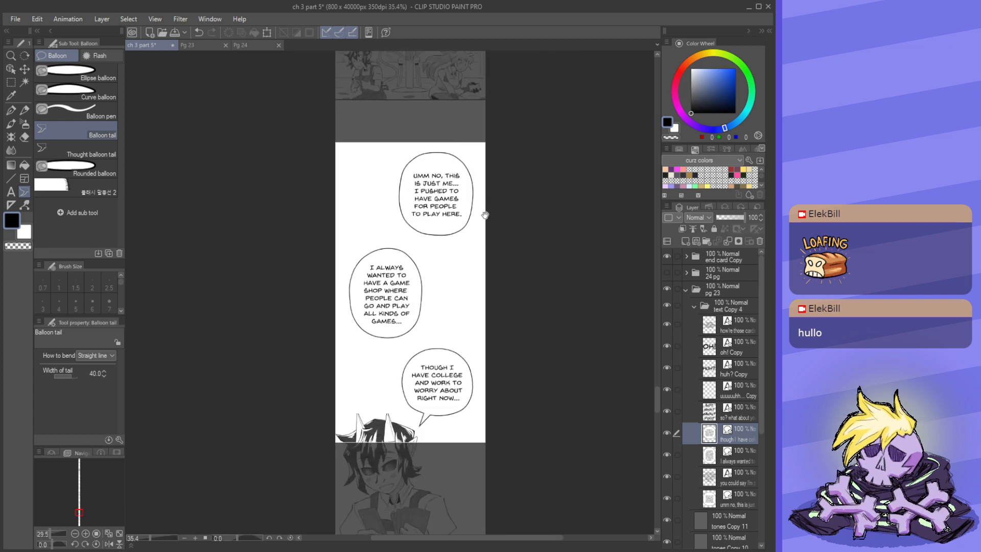
left_click_drag(487, 211, 467, 426)
left_click_drag(432, 218, 448, 242)
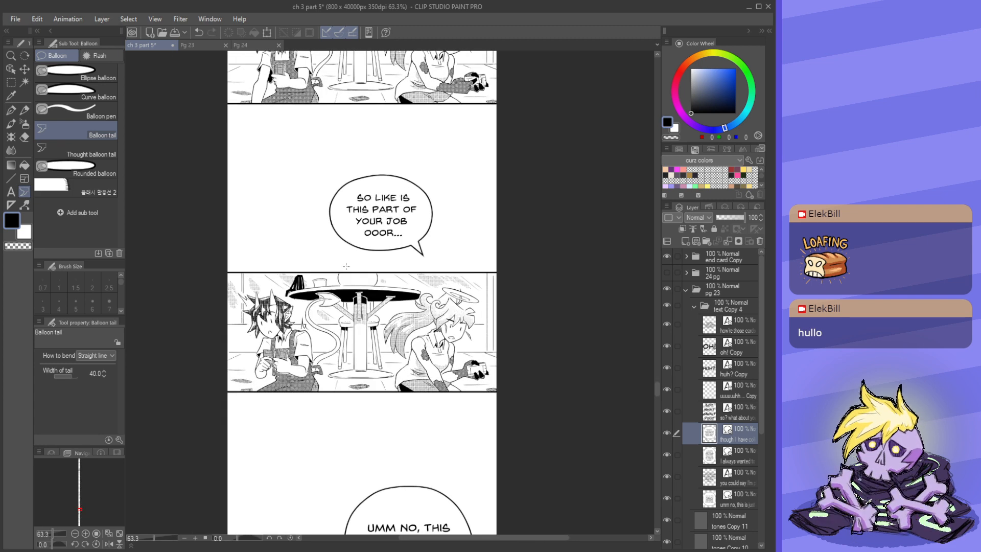
scroll(419, 255, "down", 1)
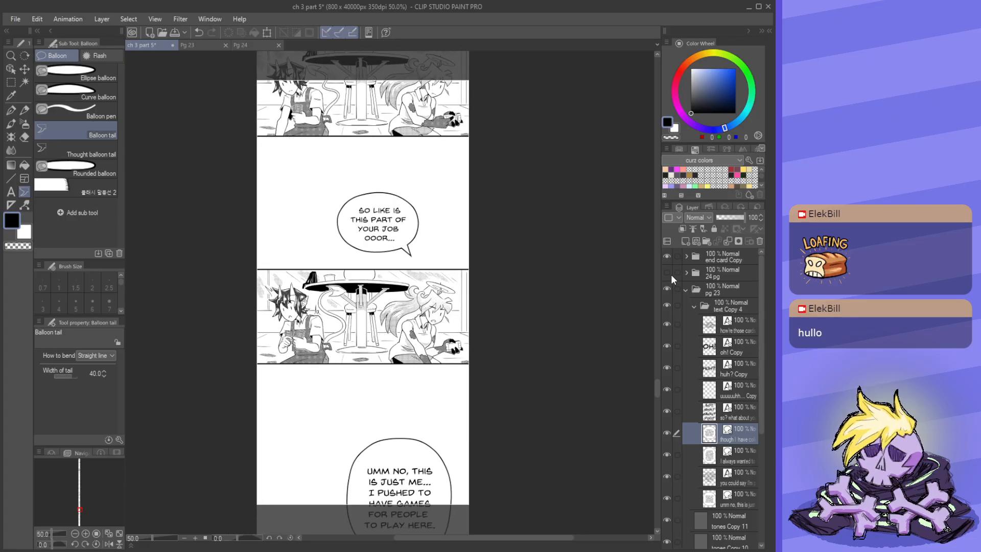
mouse_move(656, 386)
left_mouse_down()
mouse_move(655, 410)
mouse_move(655, 400)
left_mouse_up()
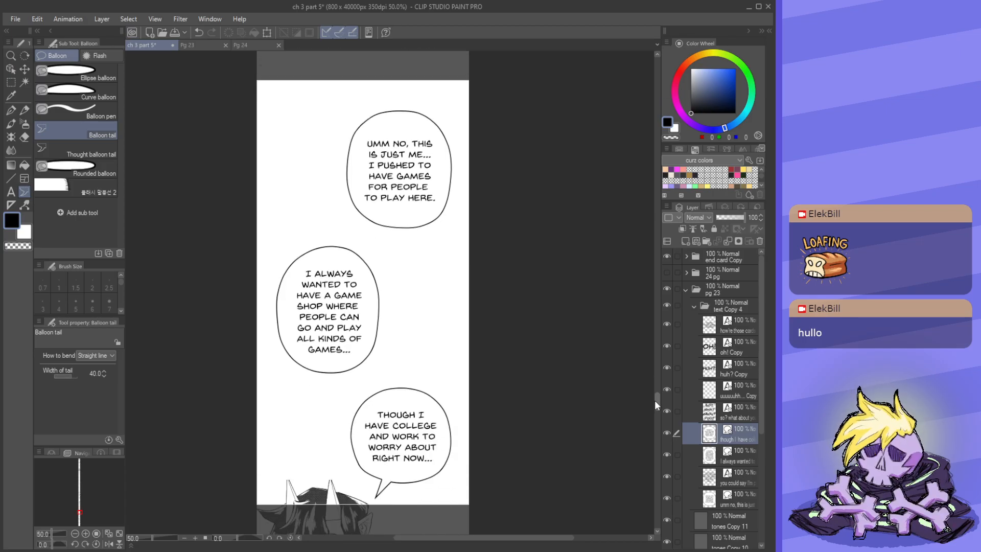
left_click_drag(655, 400, 654, 401)
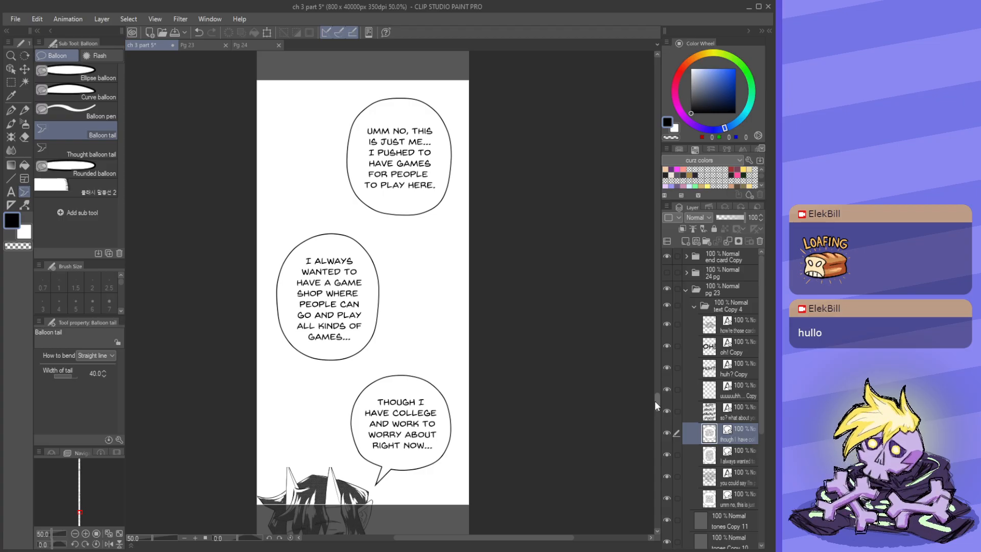
left_click_drag(655, 400, 664, 422)
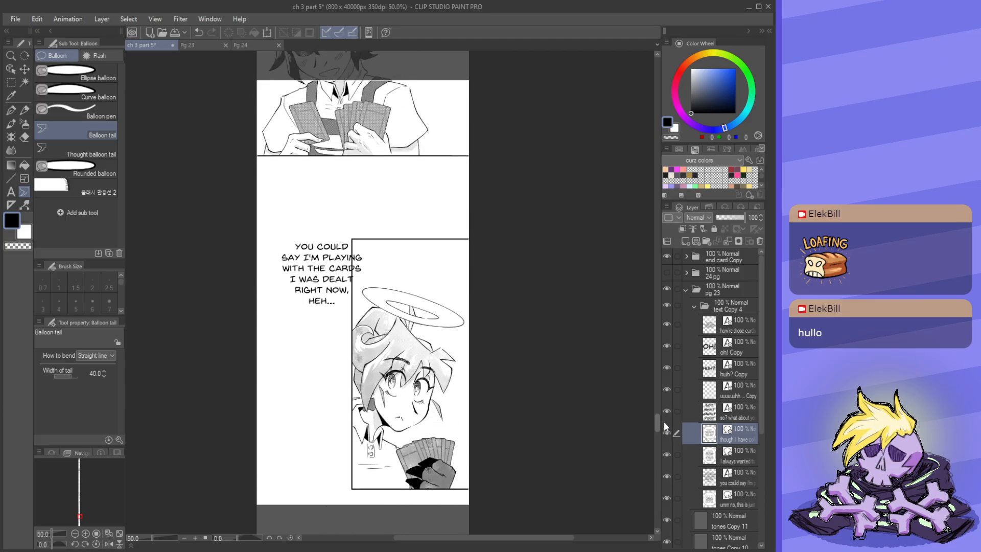
left_click(10, 69)
left_click(332, 289)
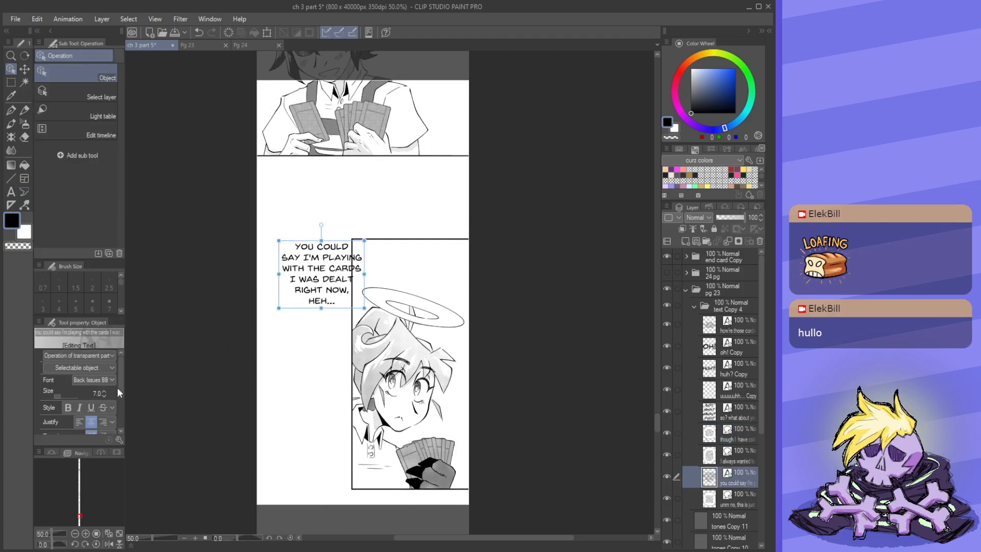
left_click_drag(314, 289, 332, 242)
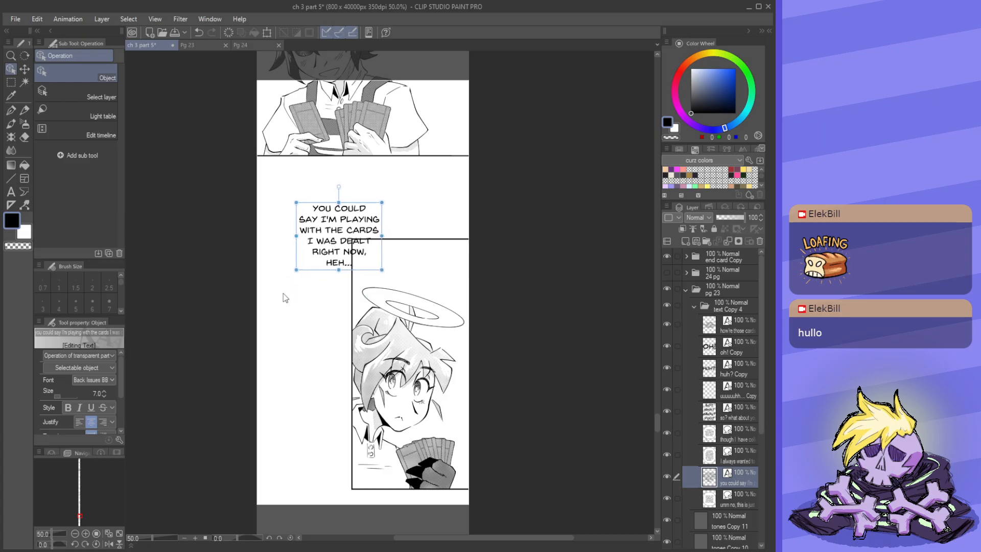
key("t")
left_click(282, 251)
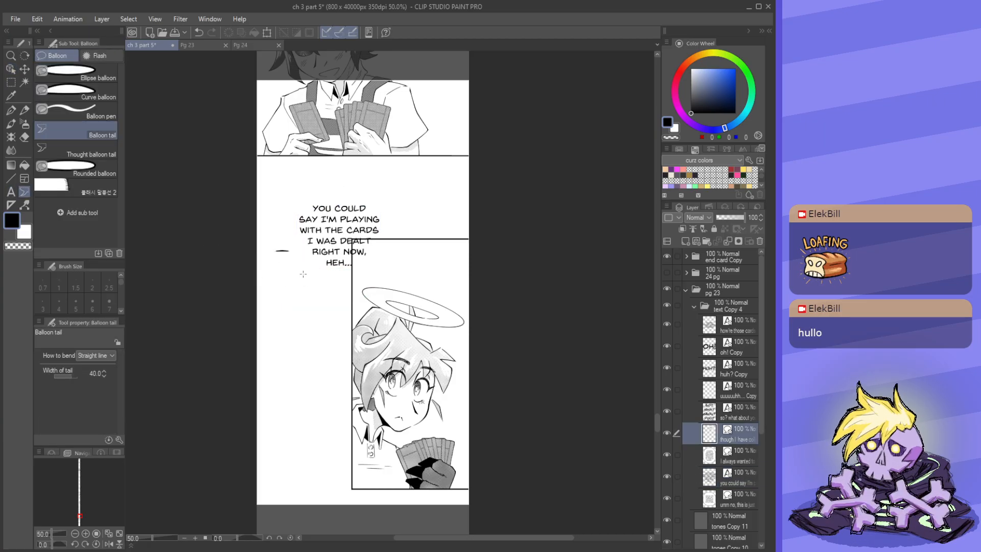
key("ctrl+z")
- Draw a closed Curve balloon around the "YOU COULD SAY I'M PLAYING WITH THE CARDS..." text, overlapping the panel corner
left_click(87, 97)
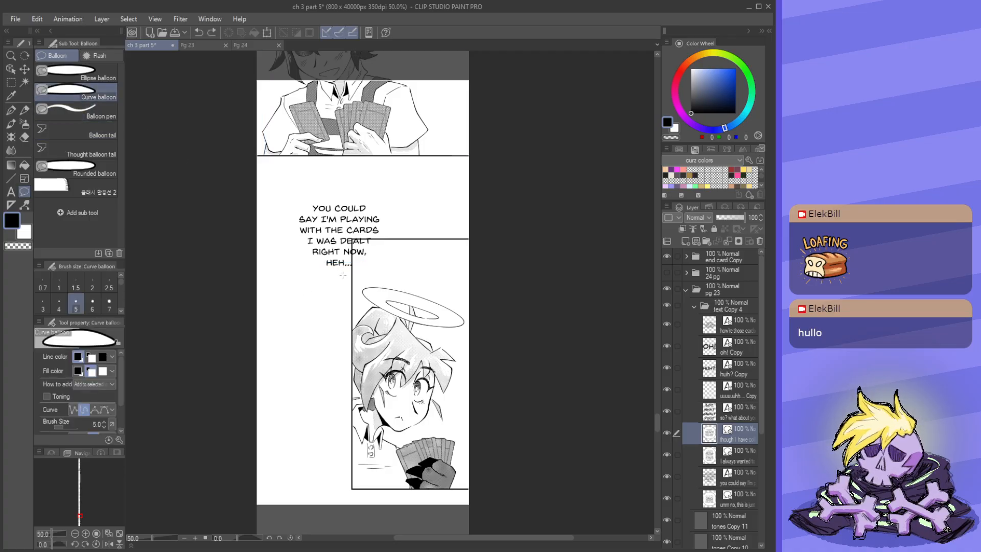
left_click(289, 244)
left_click(308, 278)
left_click(333, 289)
left_click(363, 284)
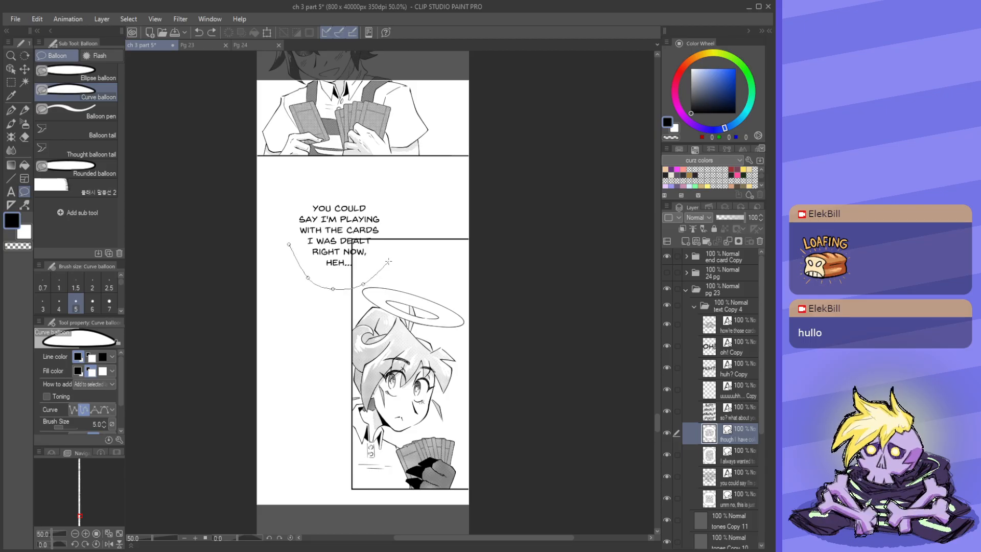
left_click(388, 260)
left_click(400, 232)
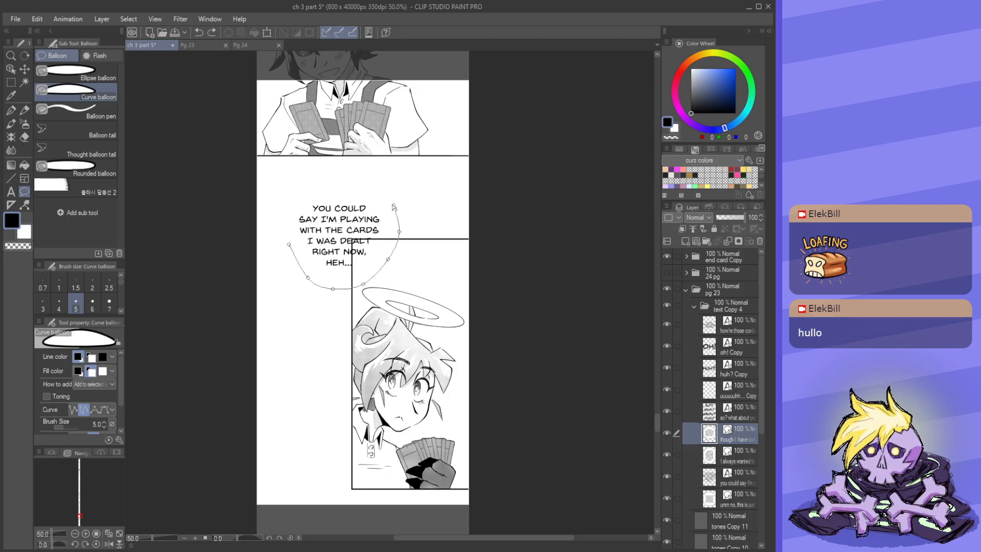
left_click(394, 205)
left_click(371, 187)
left_click(342, 180)
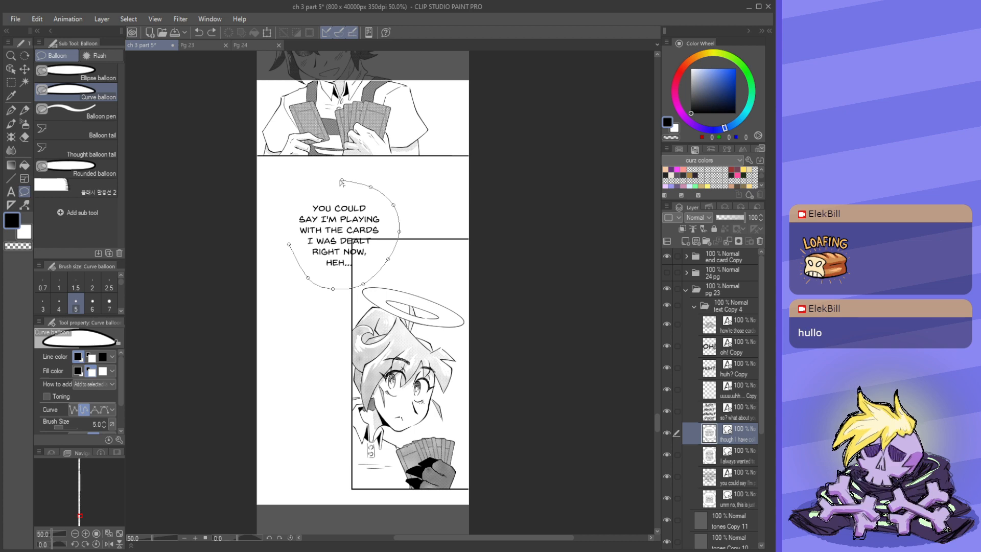
left_click(314, 187)
double_click(288, 247)
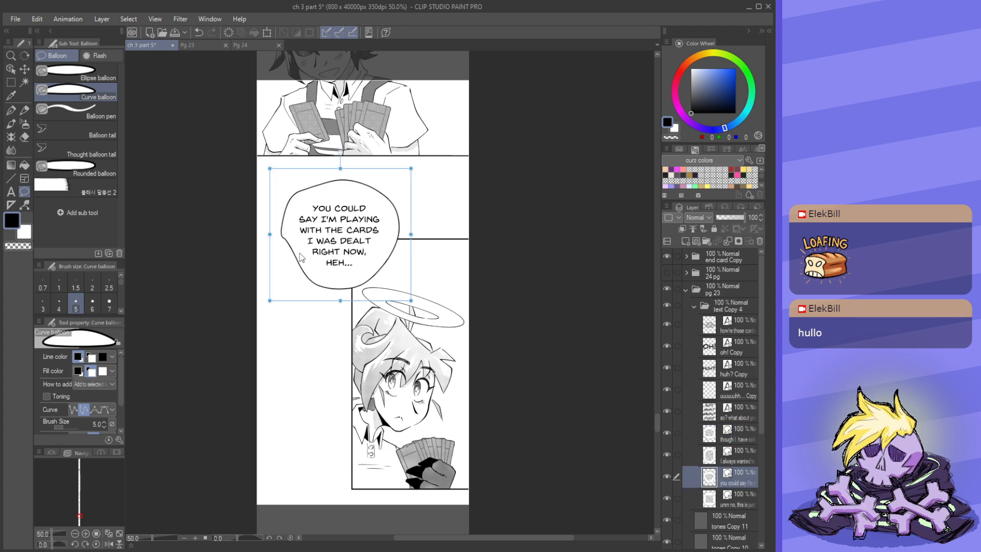
- Round out the "YOU COULD SAY" balloon by moving control points along both sides, the upper edge and lower curve
left_click(285, 236)
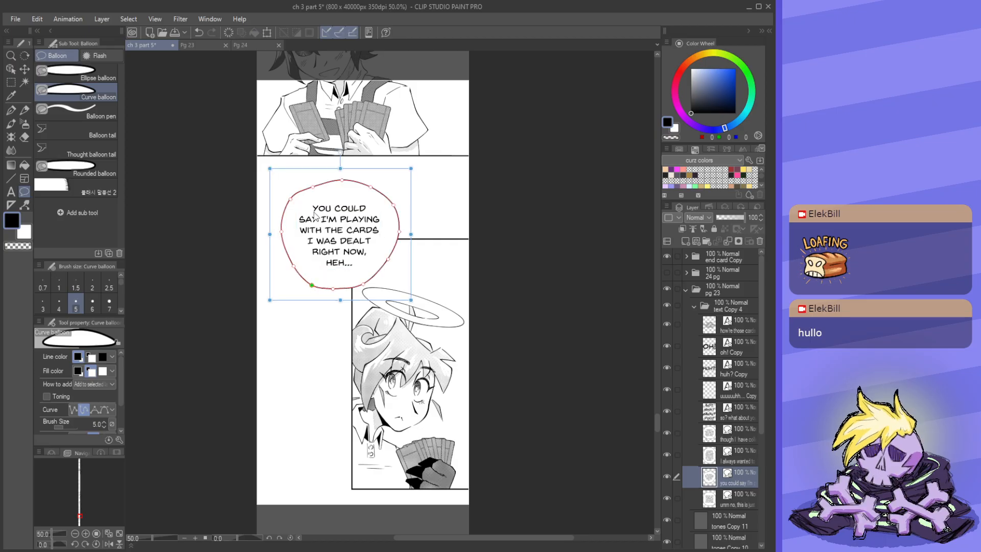
left_click(292, 200)
left_click(313, 186)
left_click_drag(284, 233, 390, 261)
left_click(314, 286)
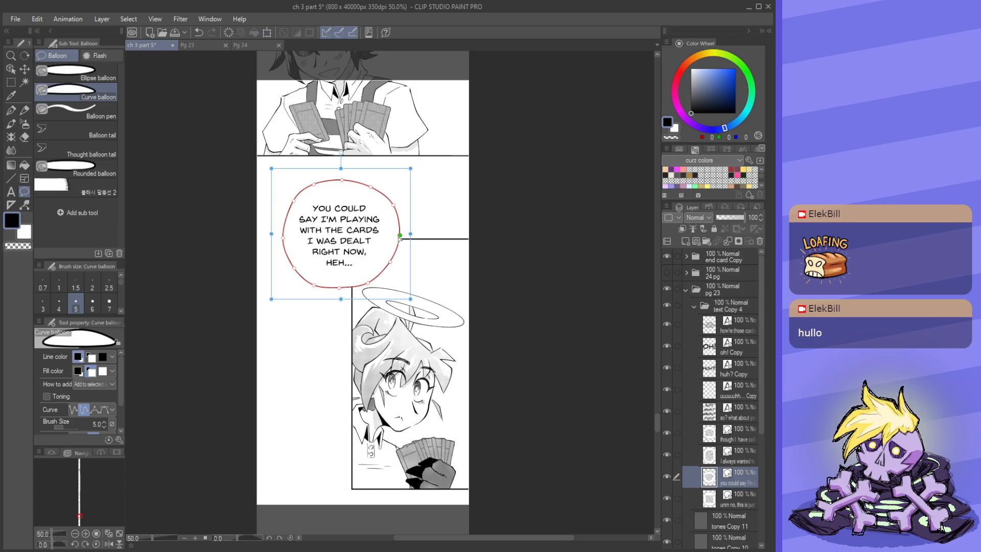
- Smooth the "YOU COULD SAY" balloon's outline by nudging control points along its lower edge, both sides and upper edge
left_click(342, 231)
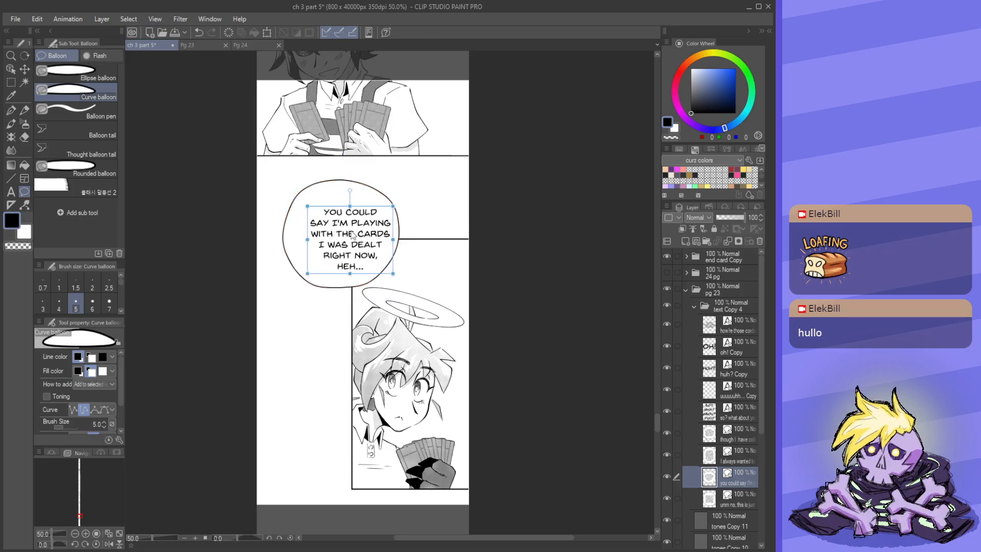
left_click(285, 234)
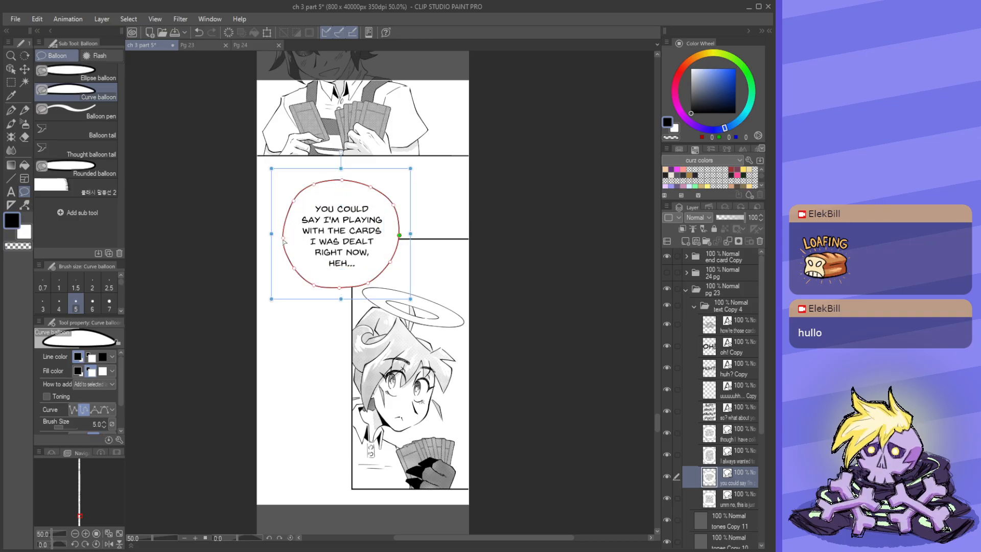
left_click(314, 285)
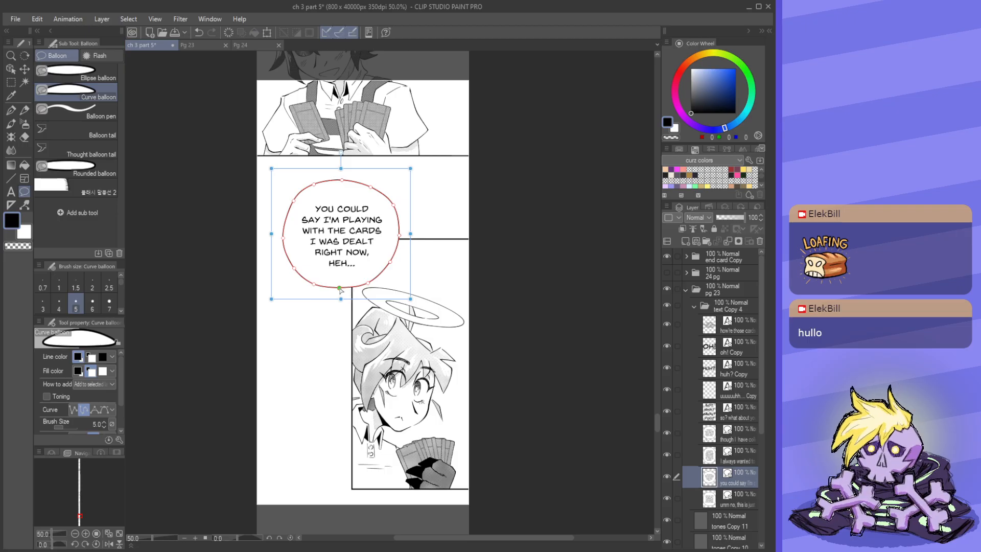
left_click_drag(341, 289, 341, 292)
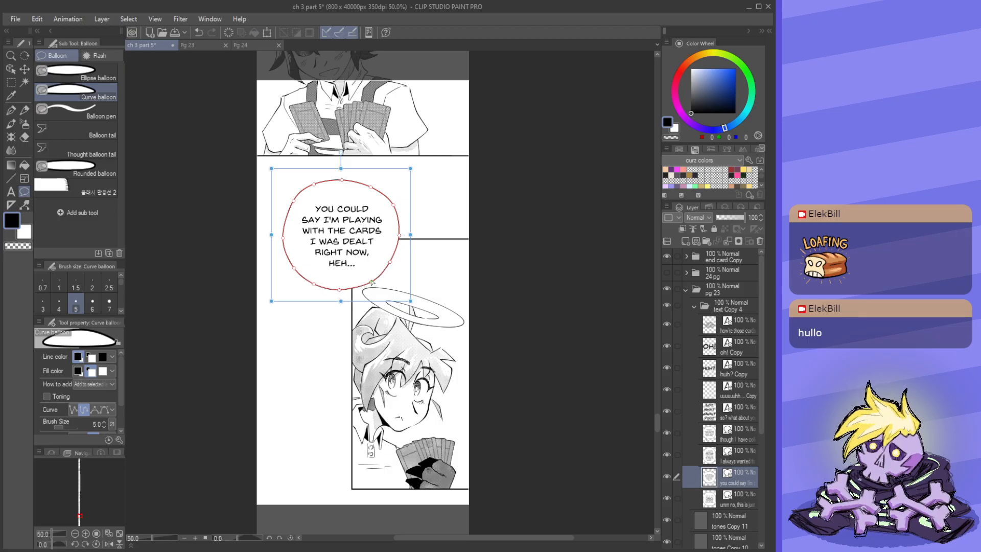
left_click(398, 239)
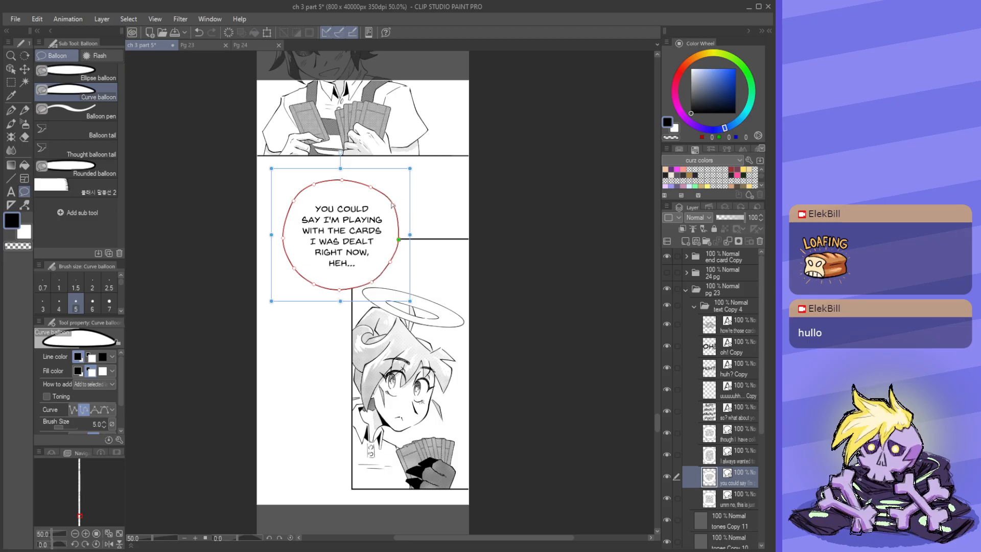
left_click(374, 188)
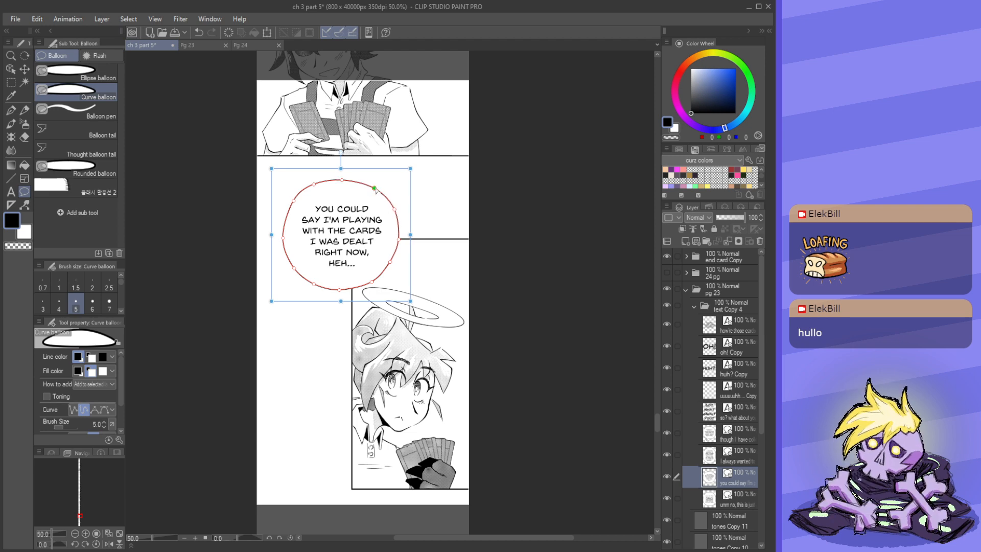
left_click(316, 185)
left_click_drag(296, 206, 295, 209)
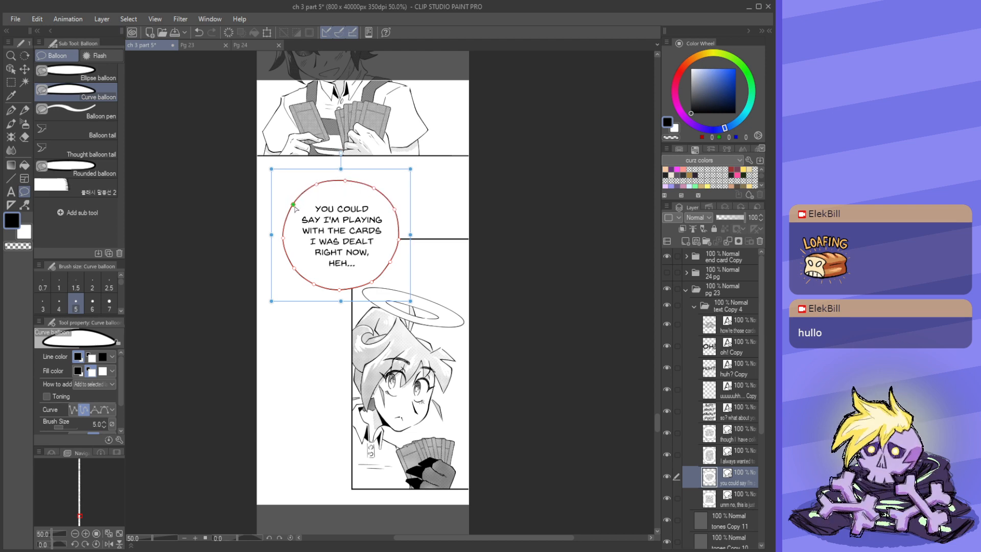
left_click_drag(286, 242, 318, 285)
- Move the "YOU COULD SAY" balloon and its text slightly lower over the panel corner, centring the text inside the outline
left_click(338, 244)
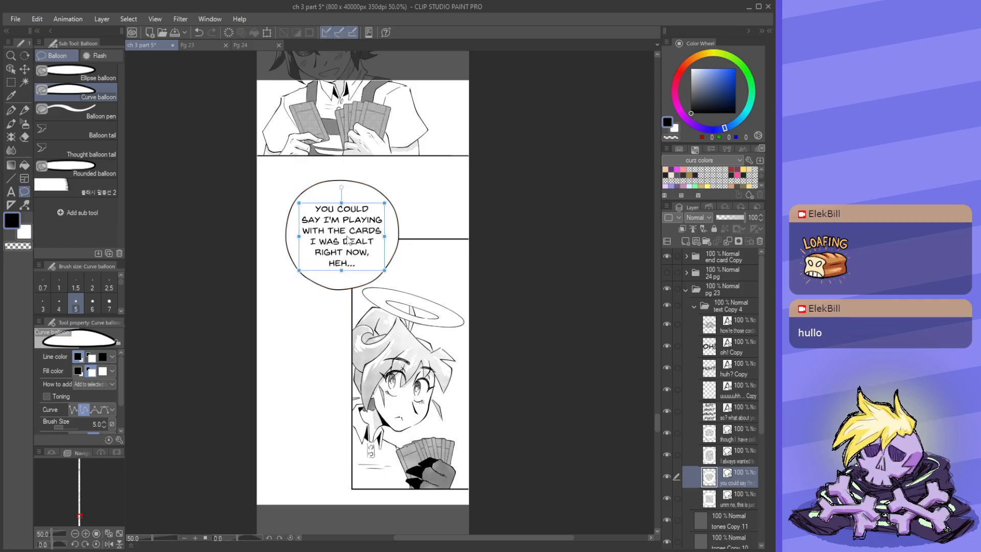
left_click_drag(346, 235, 347, 237)
left_click(326, 189)
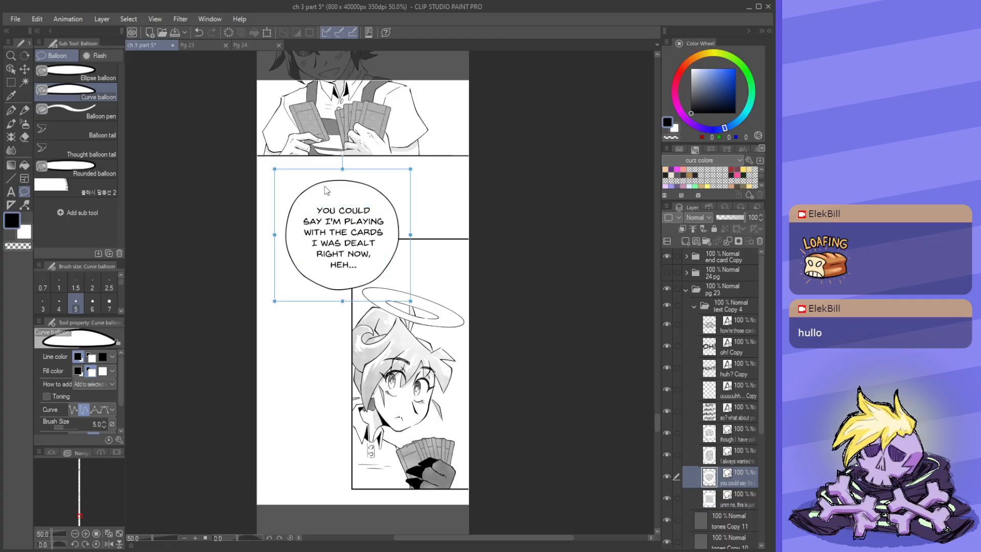
left_click_drag(332, 195, 331, 210)
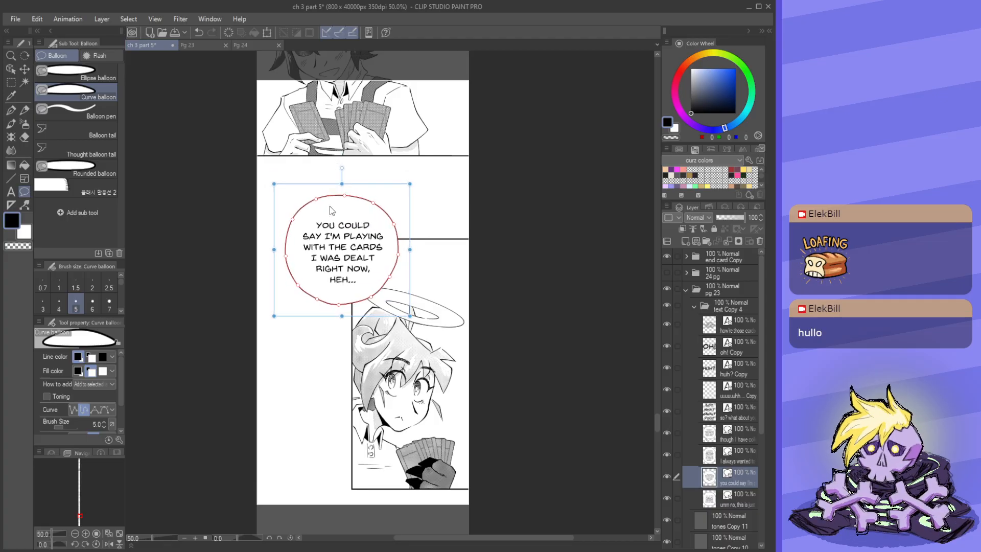
left_click(347, 254)
left_click_drag(344, 251, 346, 249)
- Fine-tune the "YOU COULD SAY" text's placement inside its balloon and save the file
key("alt")
scroll(372, 255, "up", 2)
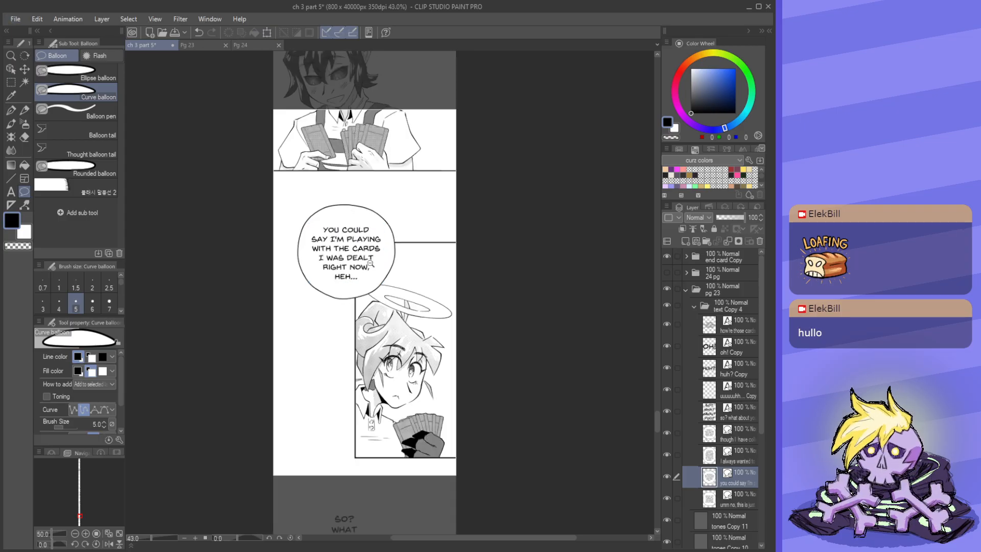
left_click(354, 252)
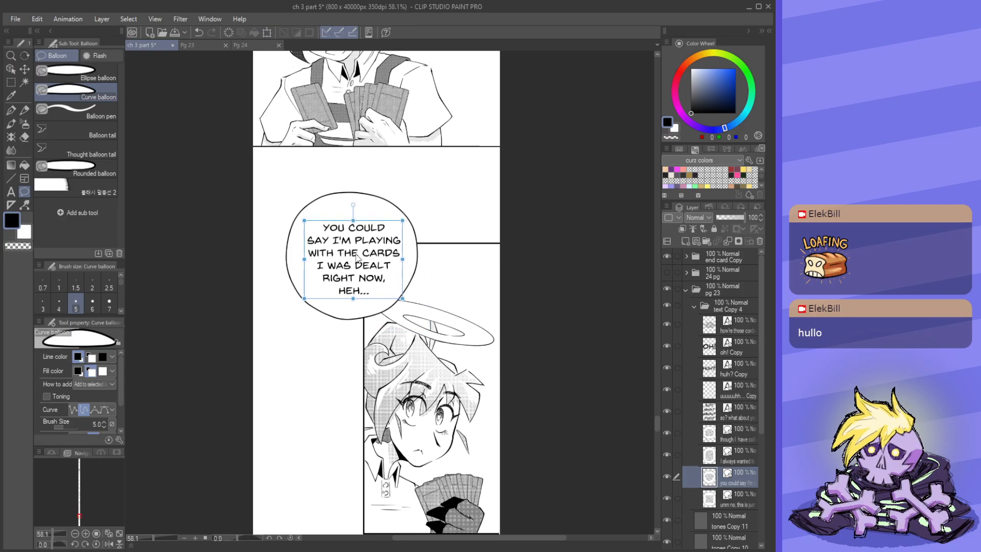
scroll(378, 259, "down", 4)
left_click_drag(407, 289, 399, 273)
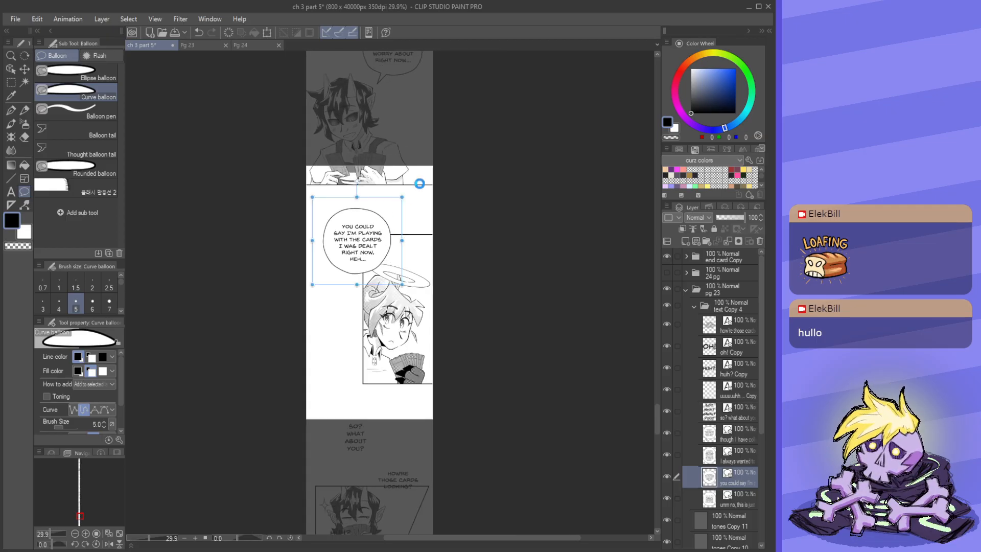
key("ctrl+s")
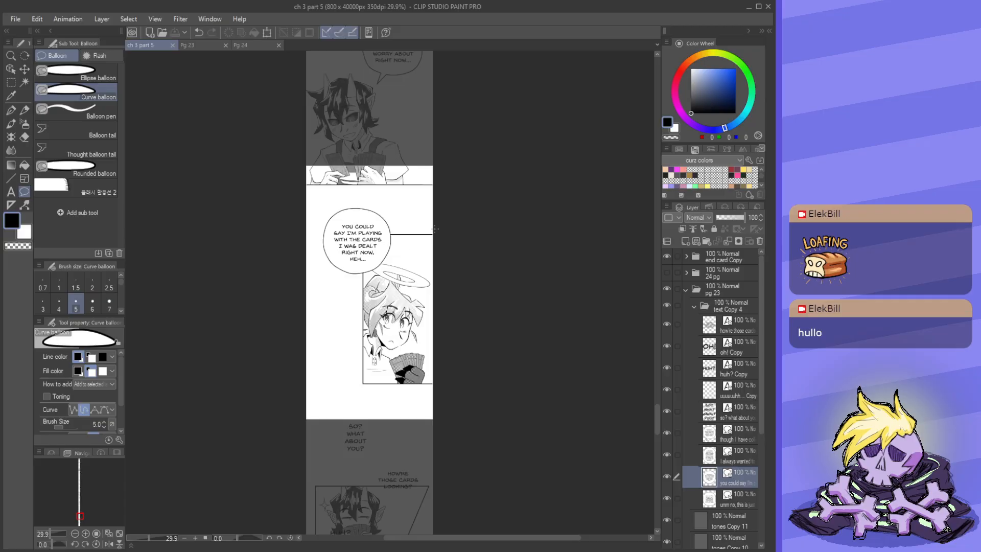
scroll(373, 271, "up", 1)
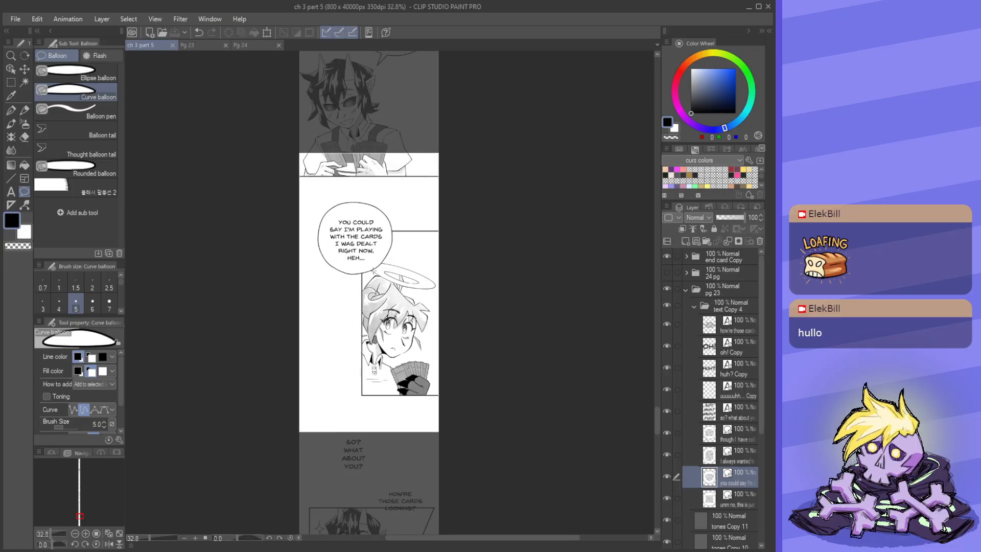
scroll(367, 193, "up", 2)
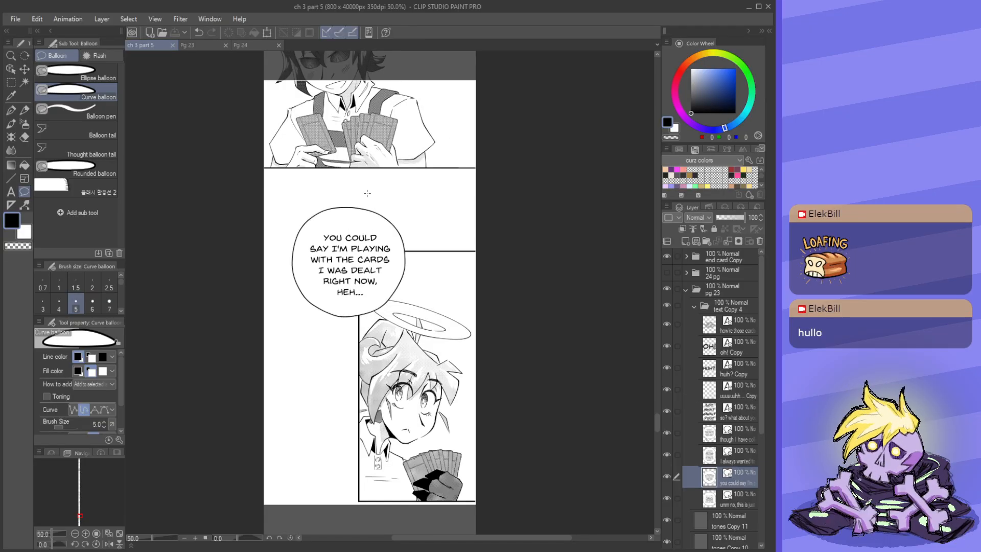
scroll(346, 258, "up", 2)
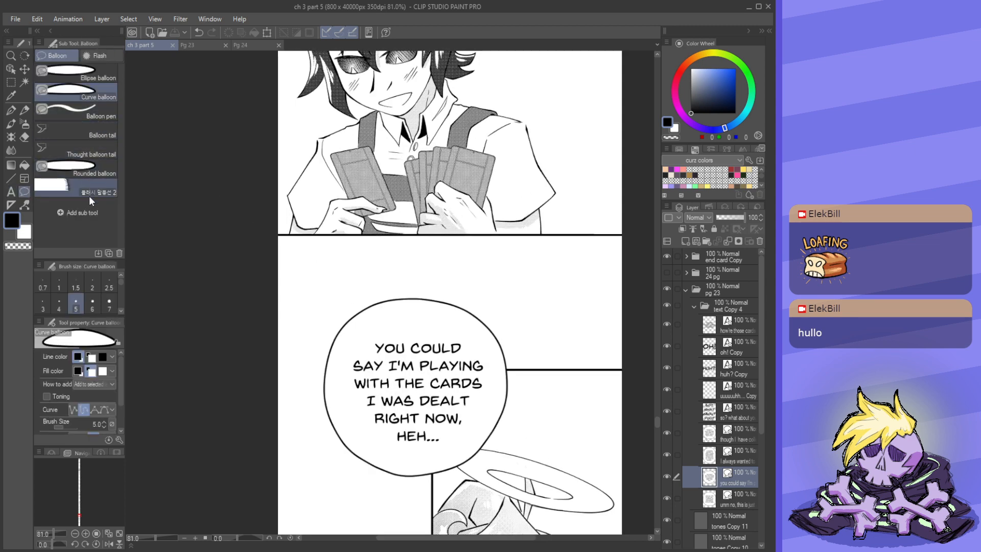
left_click(11, 178)
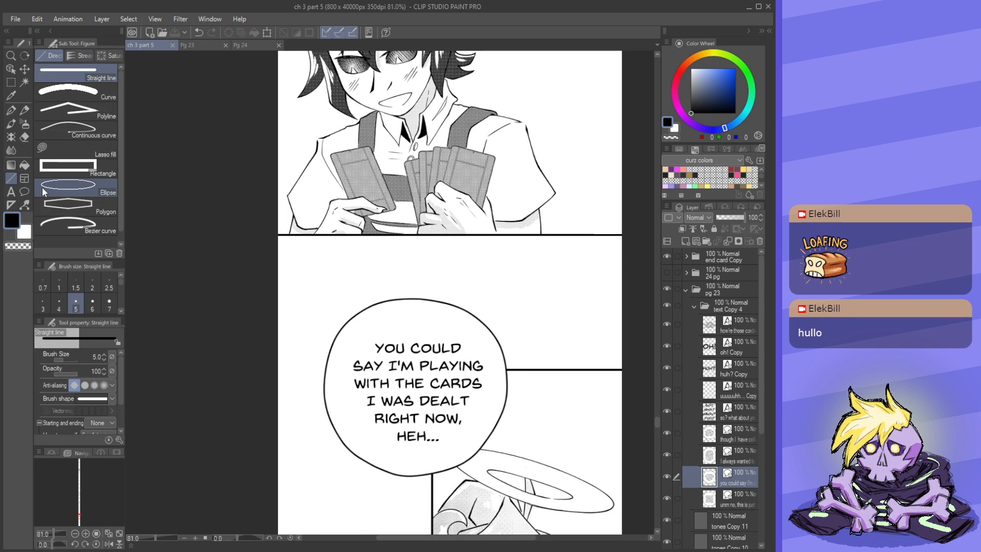
key("t")
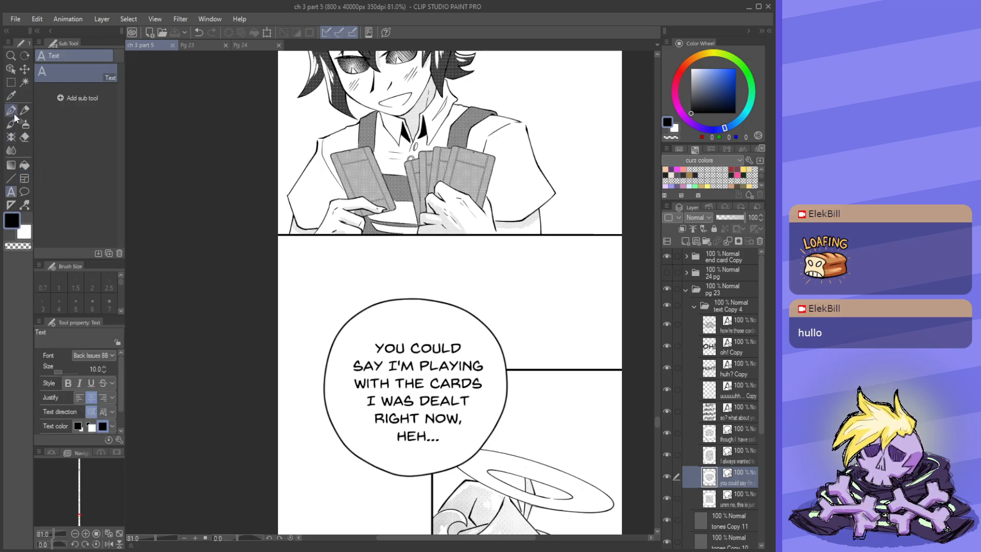
left_click(14, 114)
key("t")
key("t")
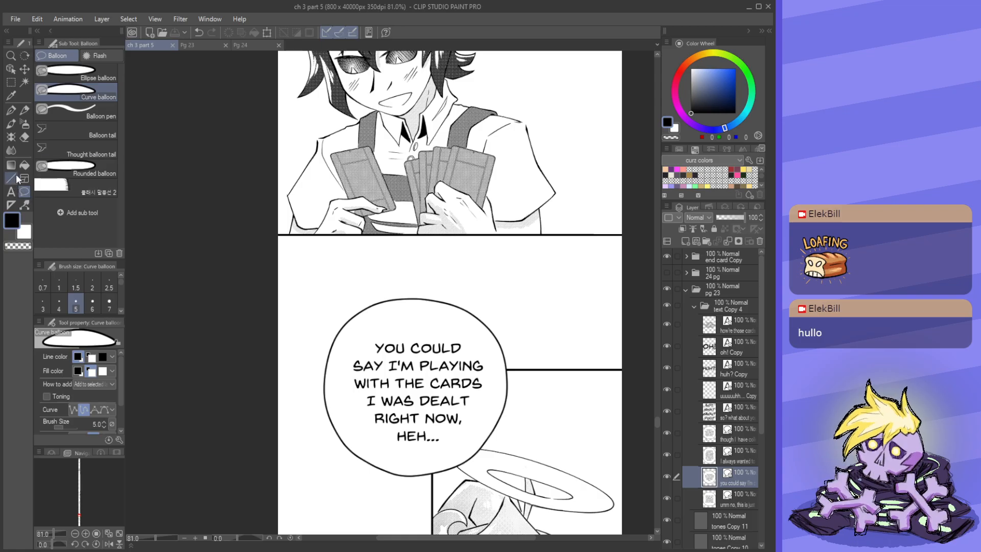
- Add a short straight Balloon tail, 40 wide, to the upper edge of the "YOU COULD SAY" balloon, pointing up toward the horned character
left_click(100, 136)
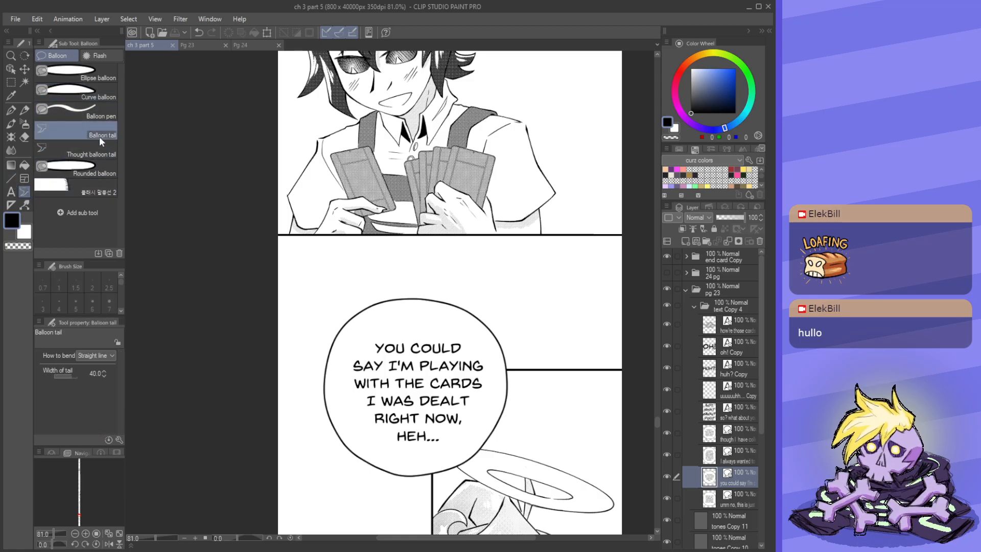
left_click(103, 115)
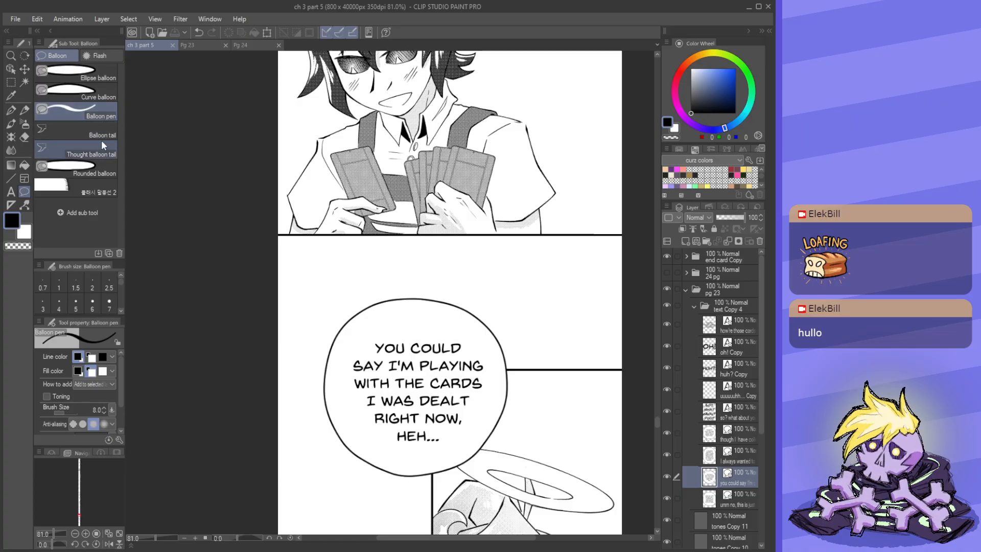
left_click(100, 135)
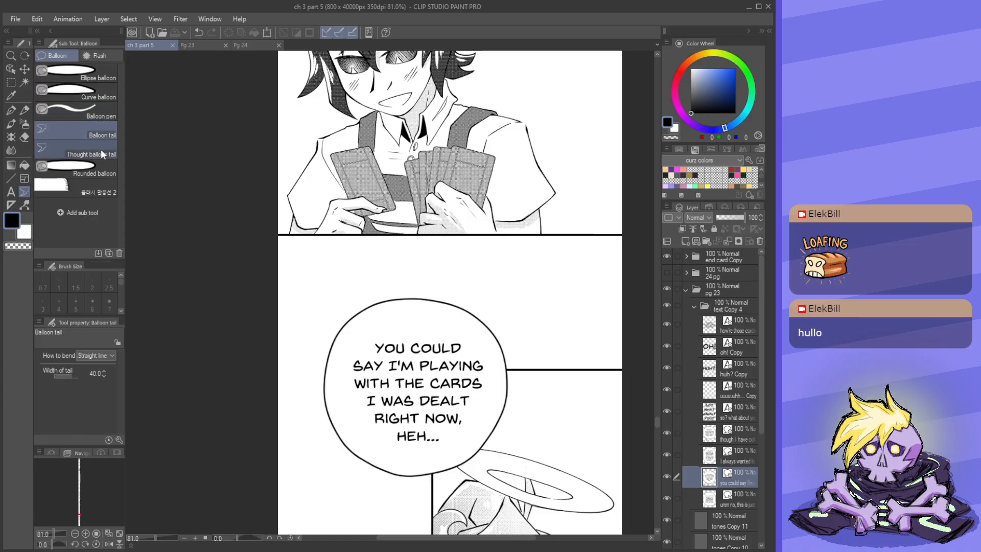
left_click(98, 150)
left_click(99, 134)
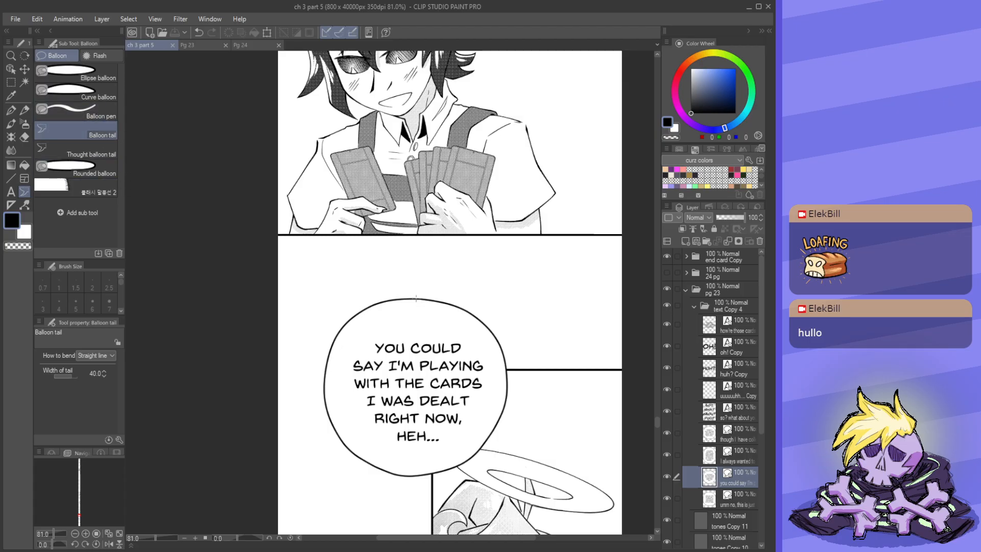
left_click_drag(385, 311, 385, 277)
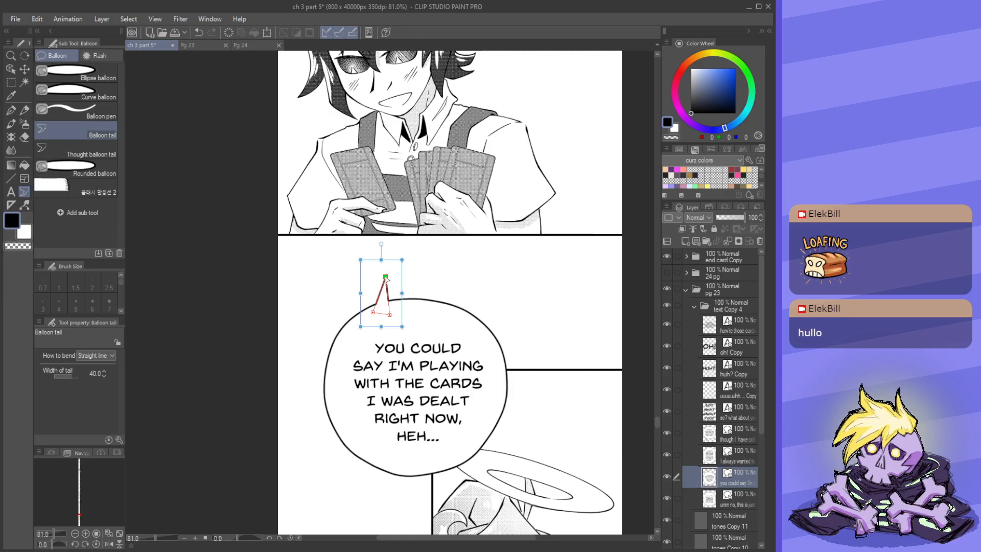
- Check the tailed "YOU COULD SAY" balloon against the surrounding panels and save the file
scroll(408, 293, "down", 5)
left_click_drag(442, 305, 395, 298)
scroll(363, 273, "up", 5)
left_click(377, 300, "ctrl")
left_click_drag(462, 320, 417, 300)
left_click_drag(402, 349, 427, 328)
left_click(432, 342, "ctrl")
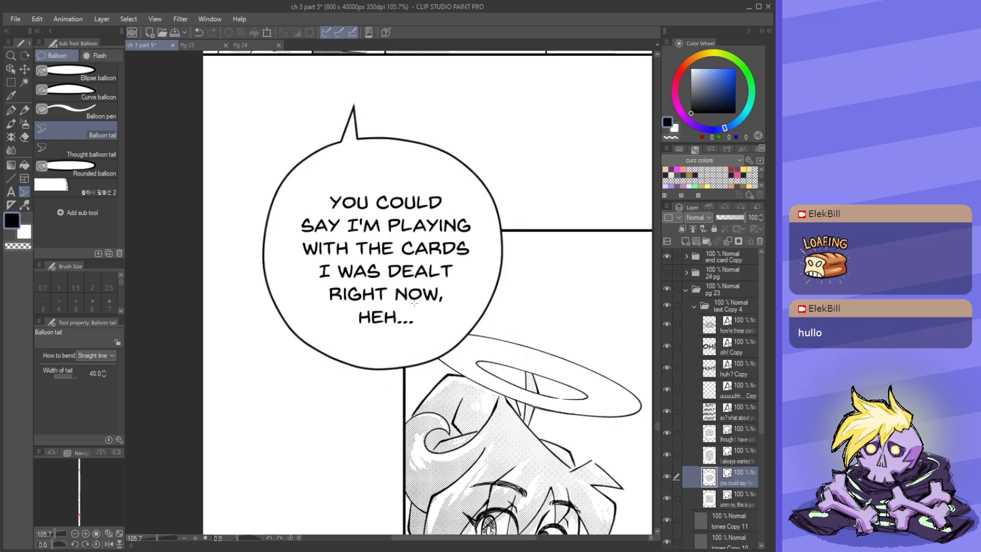
scroll(415, 303, "down", 3)
scroll(365, 339, "up", 3)
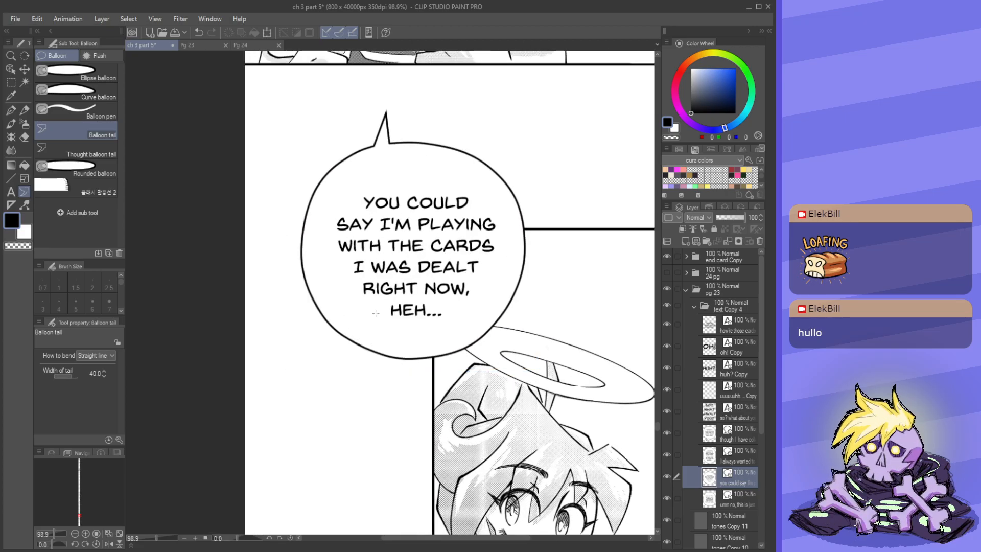
scroll(415, 313, "down", 4)
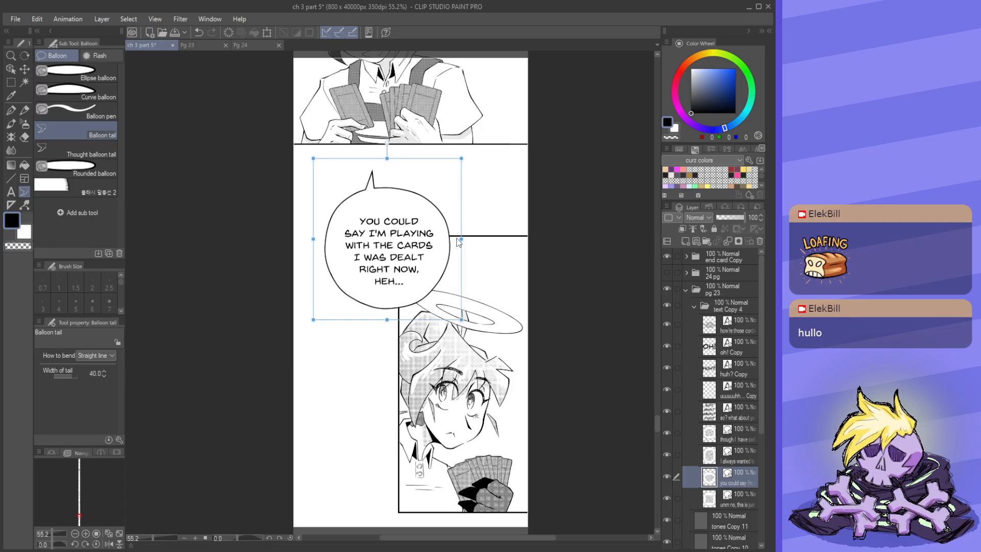
key("ctrl+s")
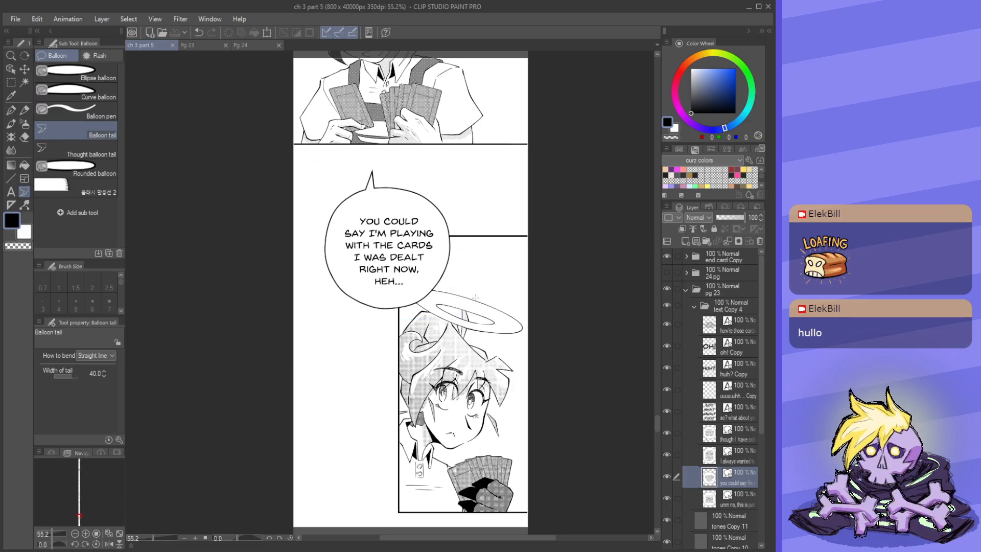
- Examine the spacing between the haloed character's panel, the "SO? WHAT ABOUT YOU?" text and the panel below it
scroll(475, 297, "up", 1)
scroll(432, 231, "down", 2)
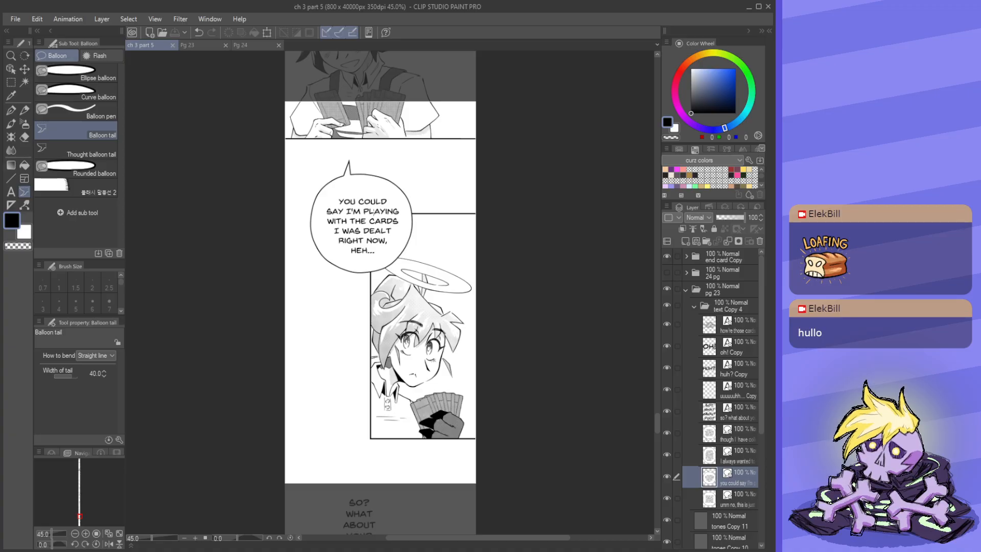
scroll(395, 276, "up", 1)
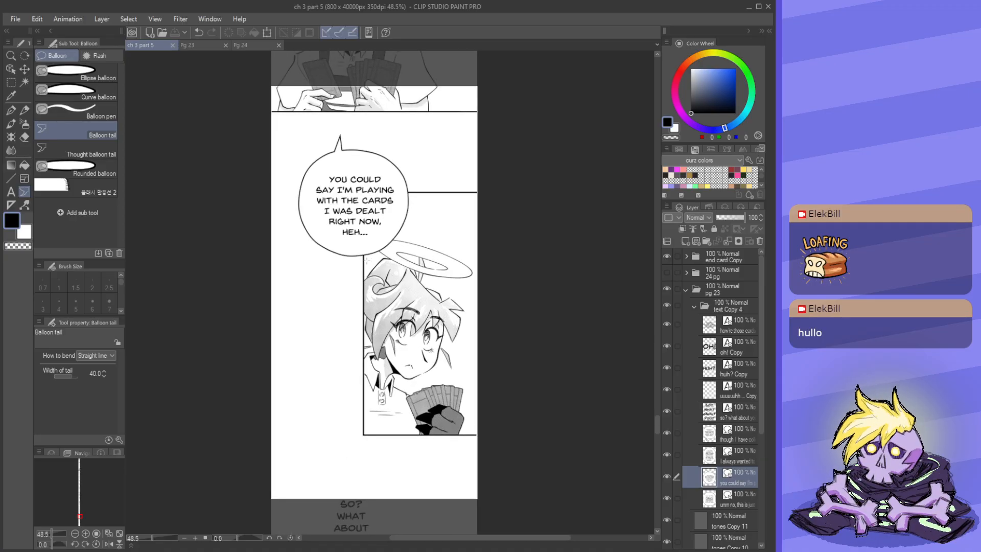
scroll(360, 262, "up", 1)
scroll(395, 338, "down", 3)
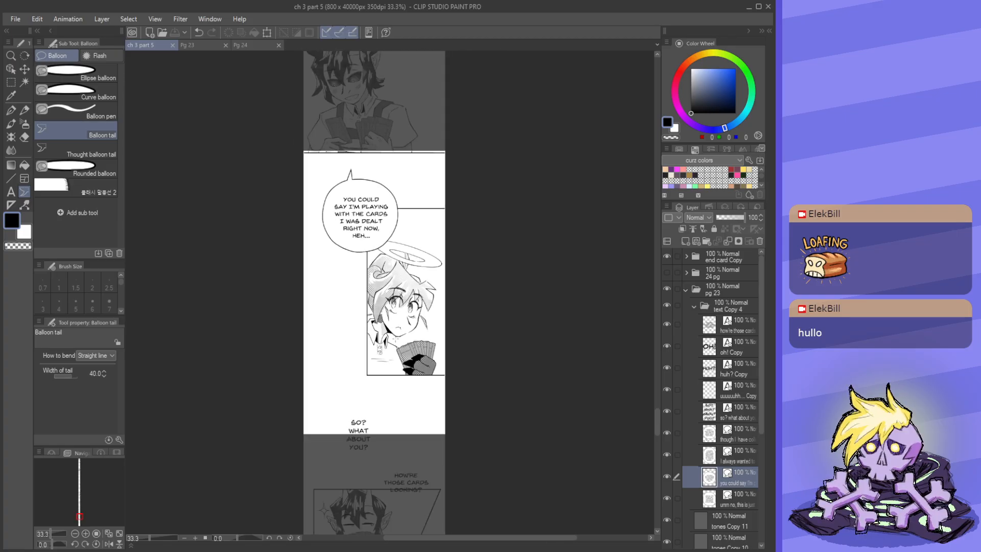
scroll(404, 364, "up", 2)
scroll(404, 364, "up", 3)
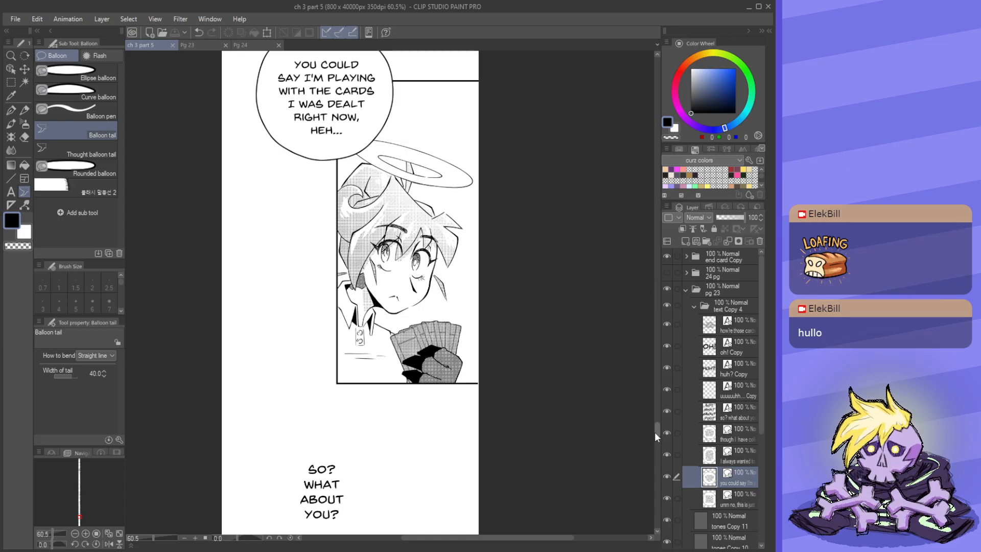
mouse_move(654, 431)
left_mouse_down()
mouse_move(659, 441)
mouse_move(660, 417)
mouse_move(657, 439)
left_mouse_up()
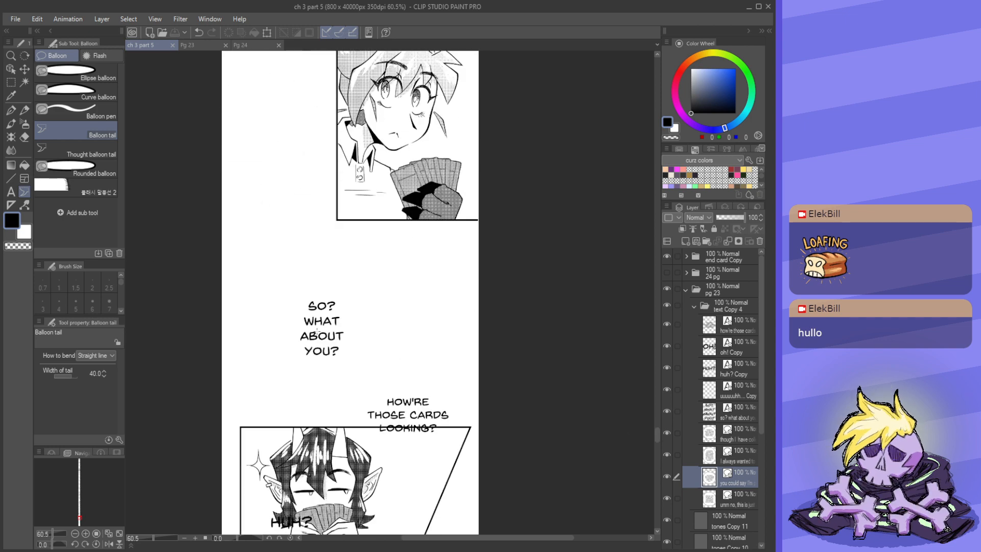
scroll(370, 422, "down", 3)
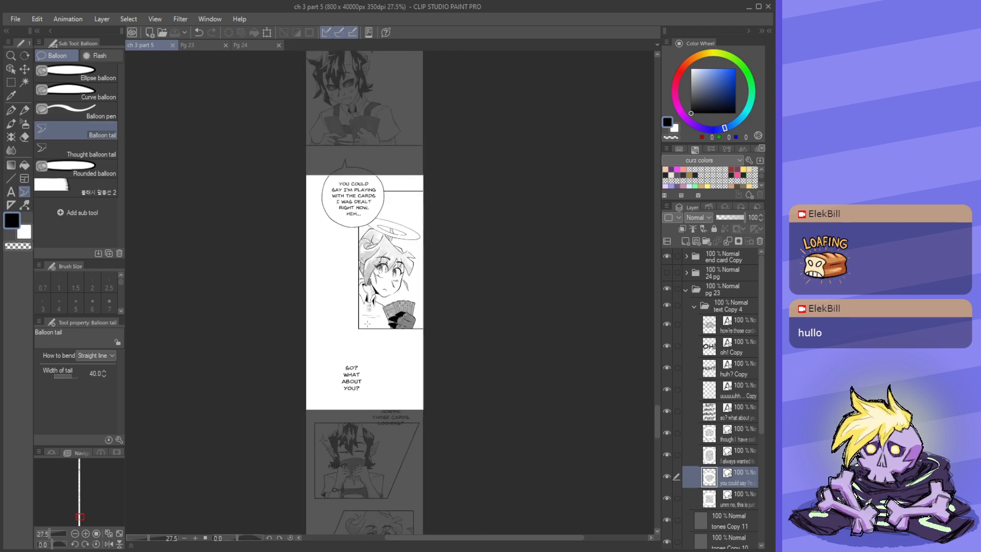
- Set the "SO? WHAT ABOUT YOU?" text to size 7 and move it closer below the haloed character's panel
scroll(367, 323, "up", 1)
left_click(11, 68)
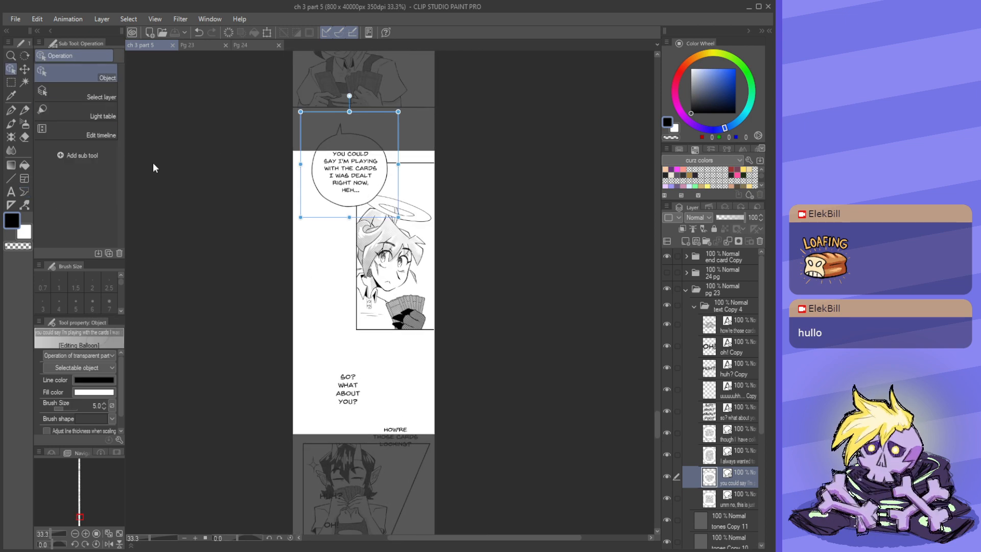
scroll(354, 414, "up", 2)
left_click(348, 394)
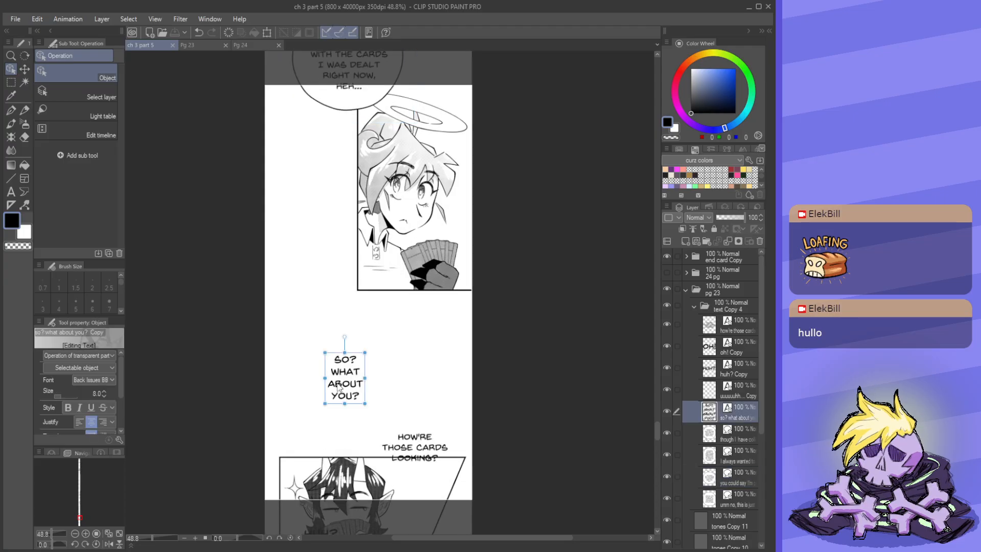
left_click(103, 397)
scroll(276, 307, "down", 4)
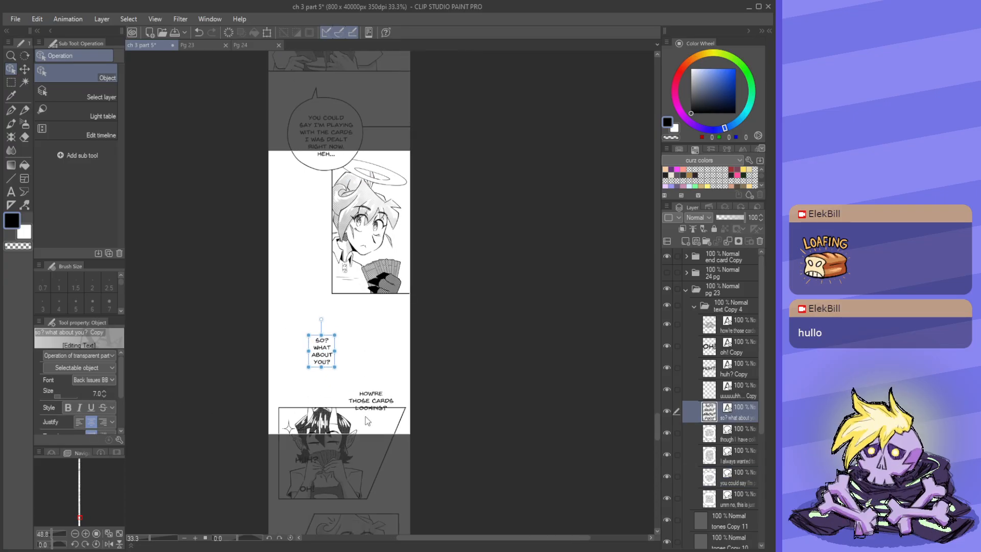
scroll(366, 417, "up", 5)
left_click_drag(293, 315, 273, 269)
- Move the "HOW'RE THOSE CARDS LOOKING?" text up clear of the horned character's slanted panel and save the file
left_click(374, 394)
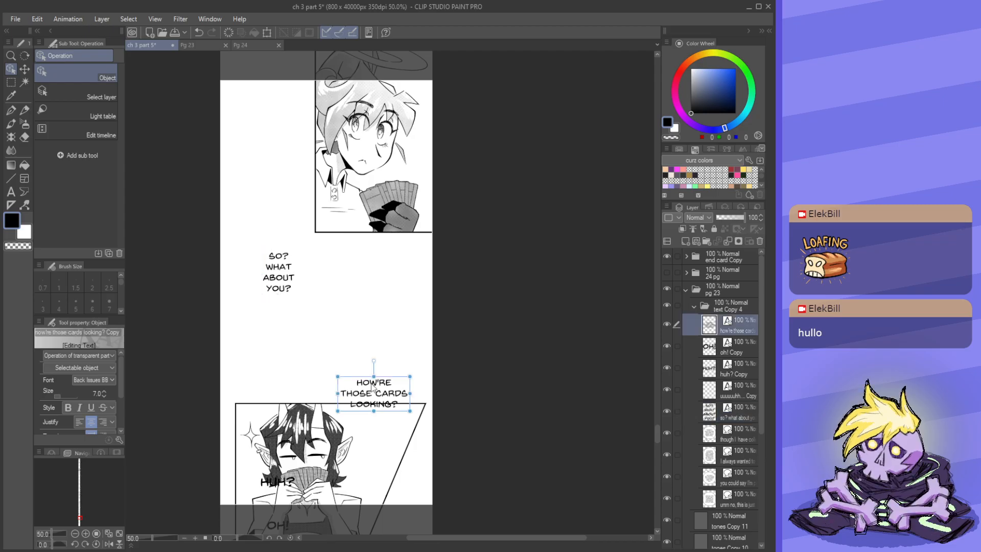
left_click_drag(374, 393, 352, 350)
scroll(369, 274, "down", 2)
scroll(363, 337, "down", 3)
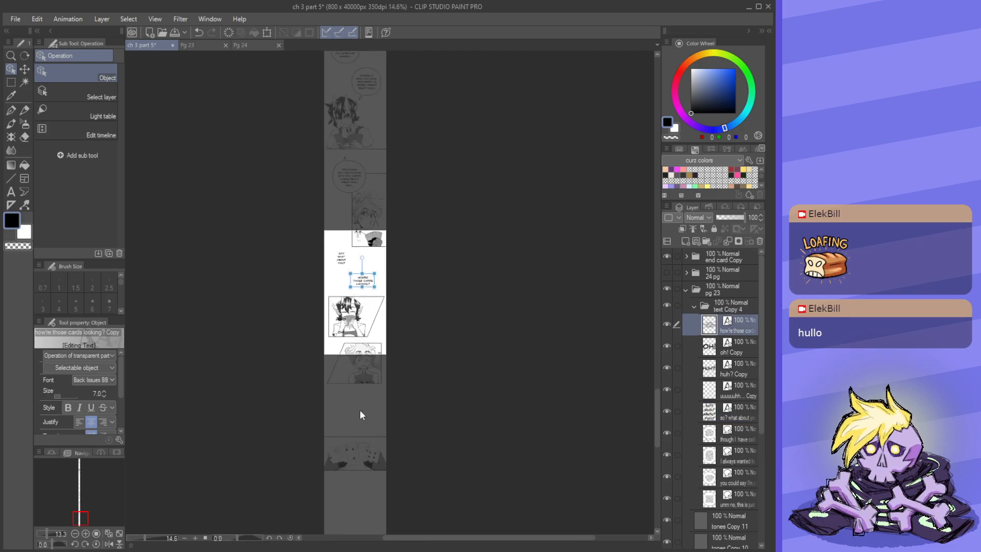
scroll(360, 410, "up", 3)
left_click(177, 32)
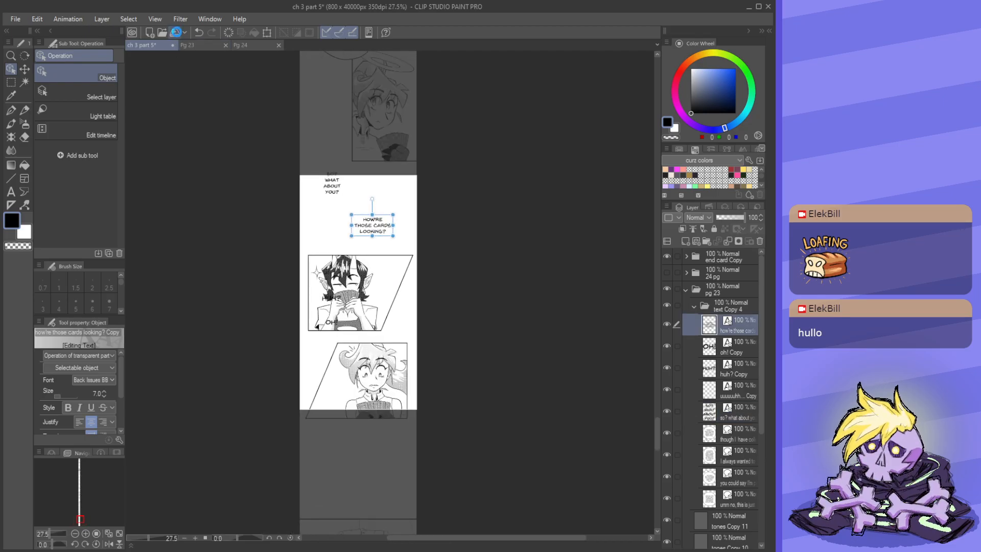
- Examine the balloon and dialogue arrangement on the original Pg 23, then return to the ch 3 part 5 strip
left_click(206, 44)
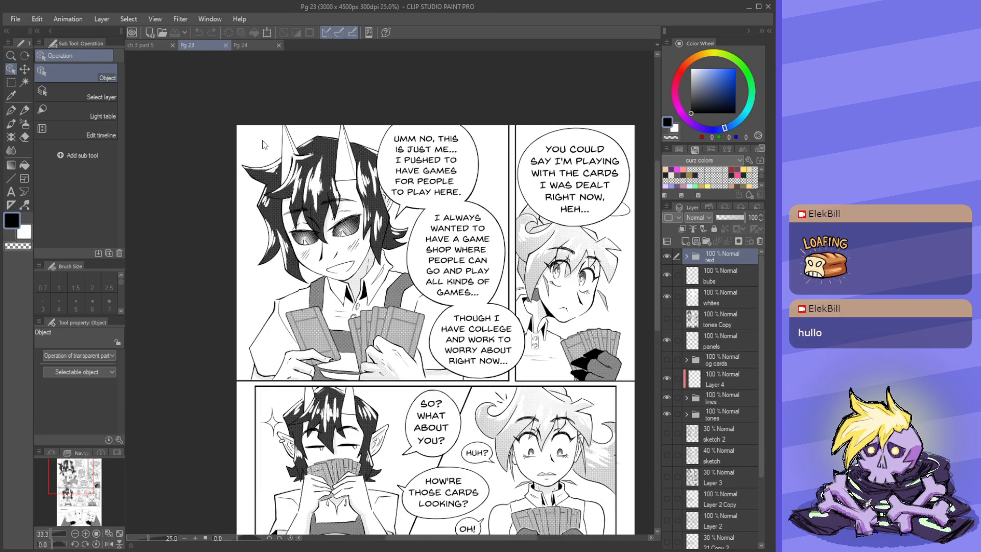
scroll(207, 88, "down", 1)
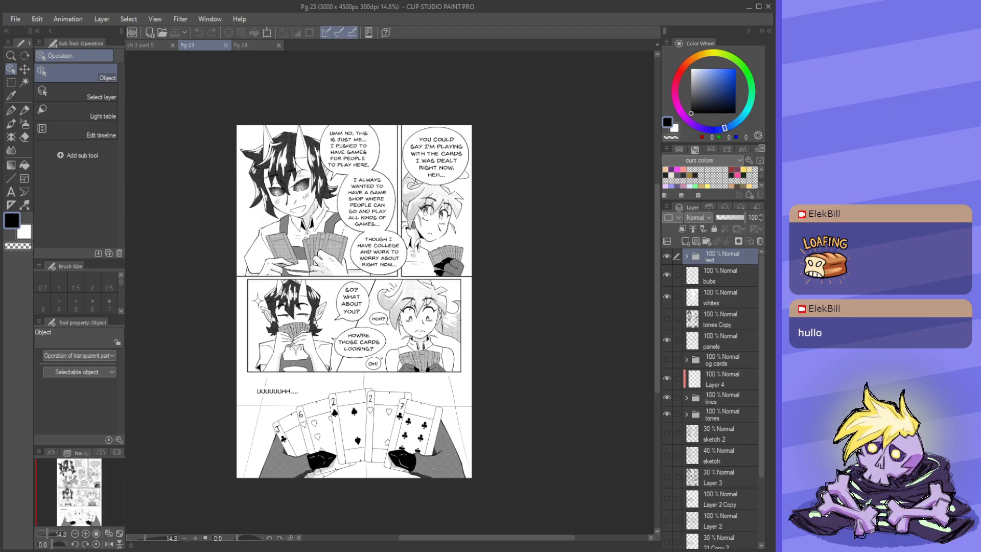
scroll(393, 233, "up", 1)
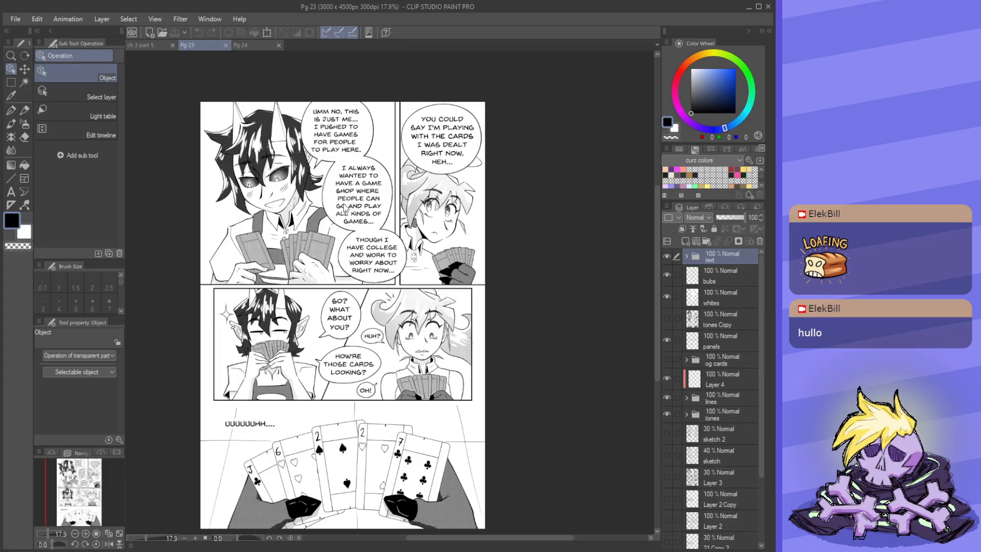
scroll(360, 167, "down", 3)
scroll(332, 359, "up", 4)
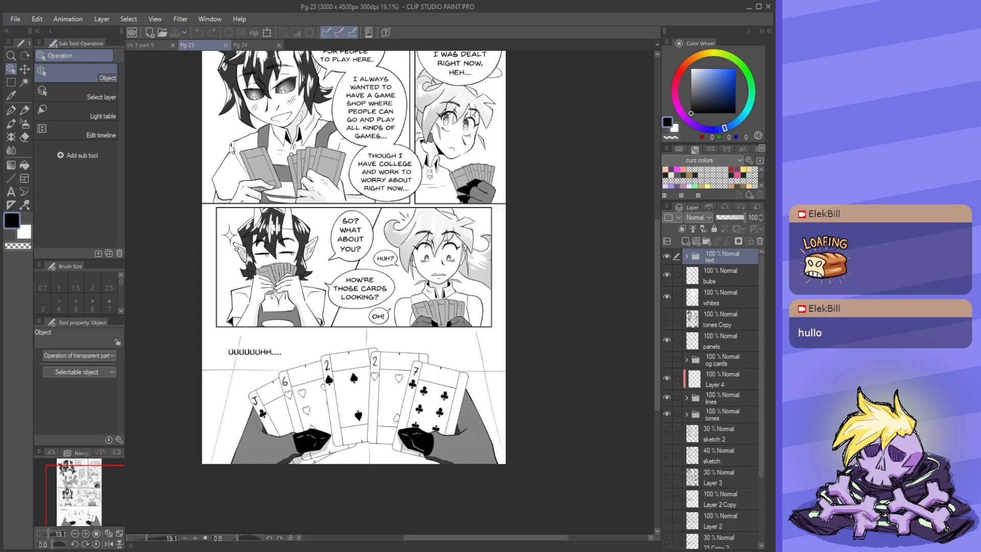
left_click(156, 46)
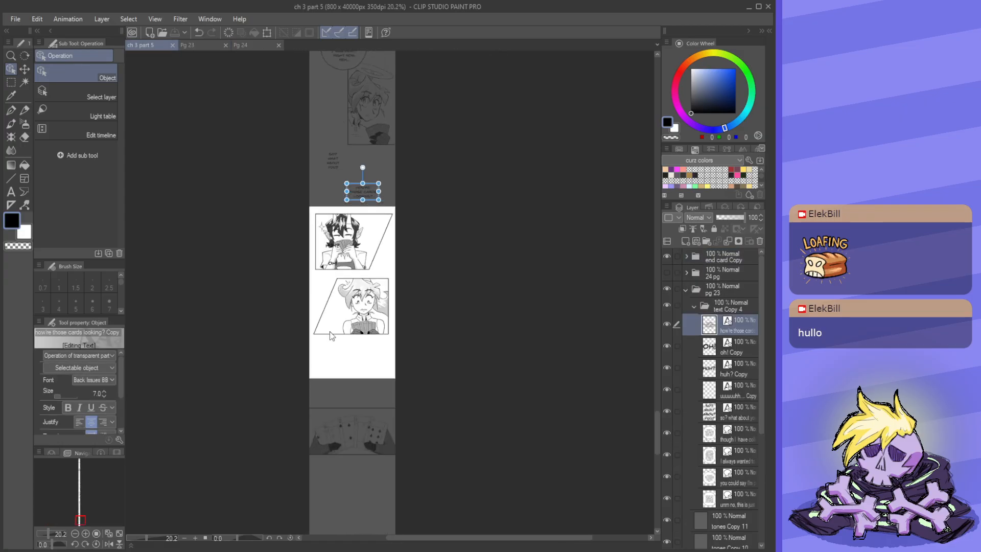
- Bring the "UUUUUUHH...." text onto the strip, set it to size 8, and place it centred just above the hand-of-cards panel
left_click(744, 404)
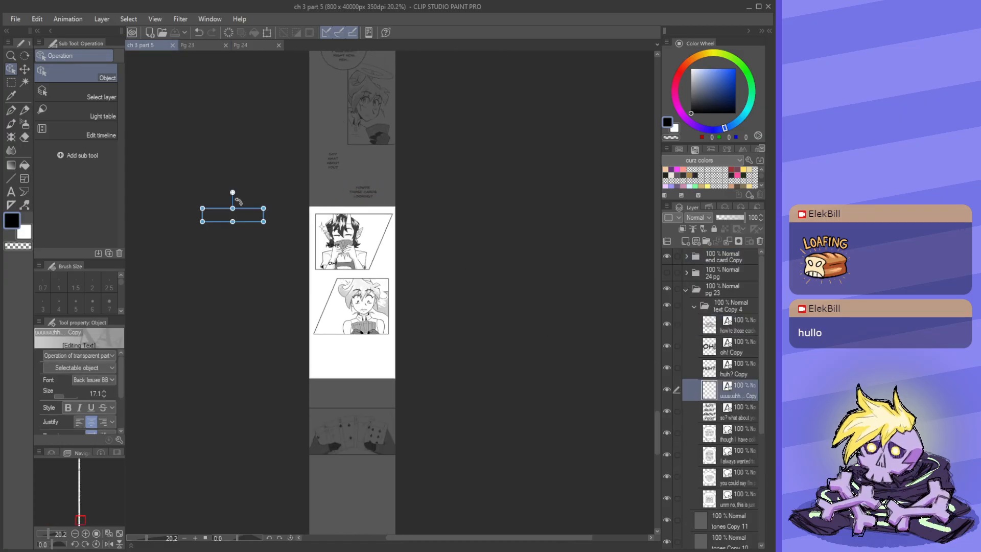
left_click_drag(240, 214, 356, 388)
scroll(344, 462, "up", 2)
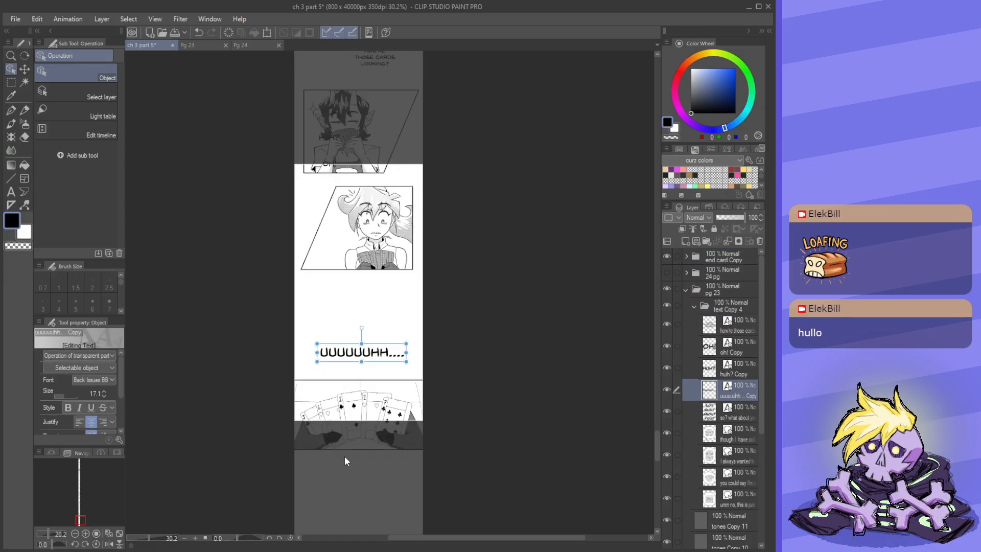
scroll(346, 461, "up", 2)
left_click_drag(105, 397, 103, 397)
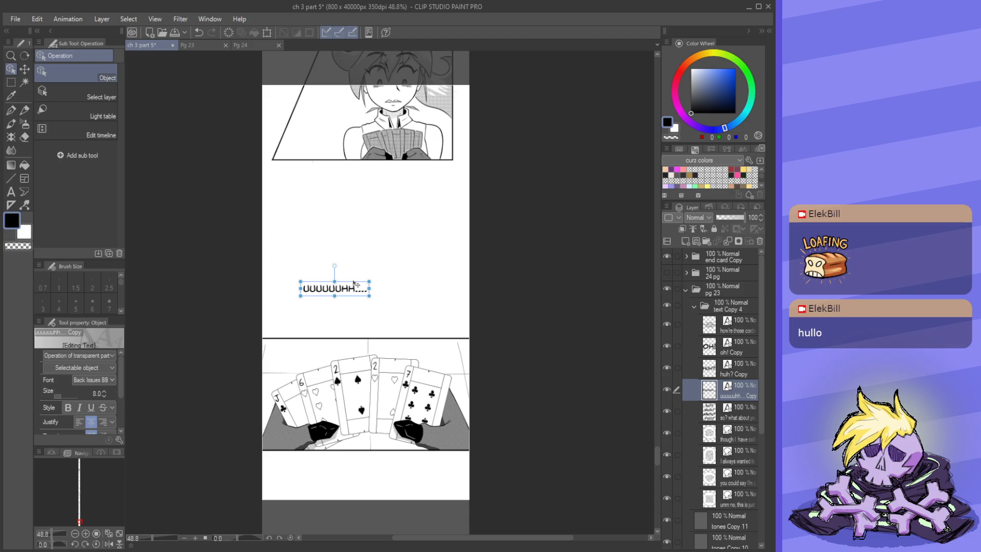
left_click_drag(365, 295, 389, 301)
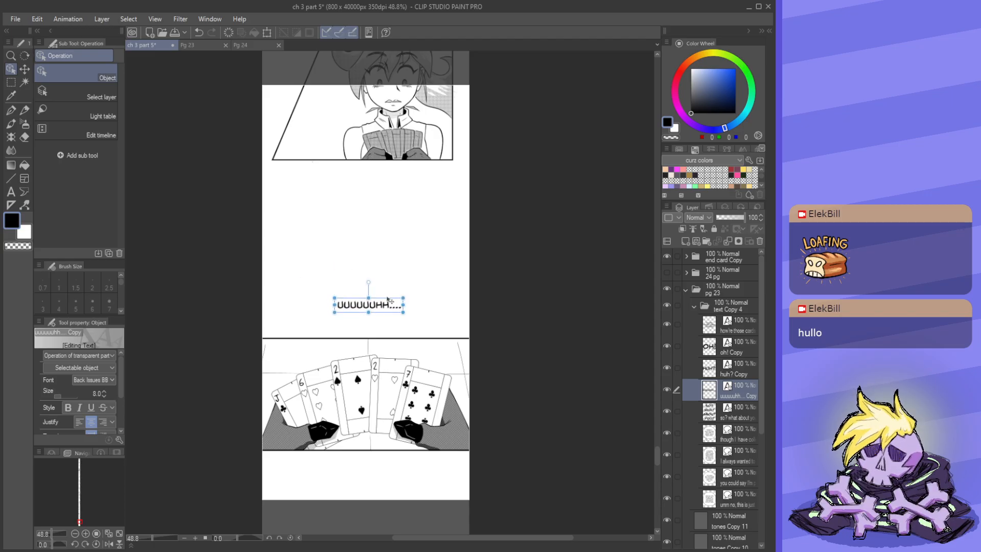
scroll(413, 366, "down", 5)
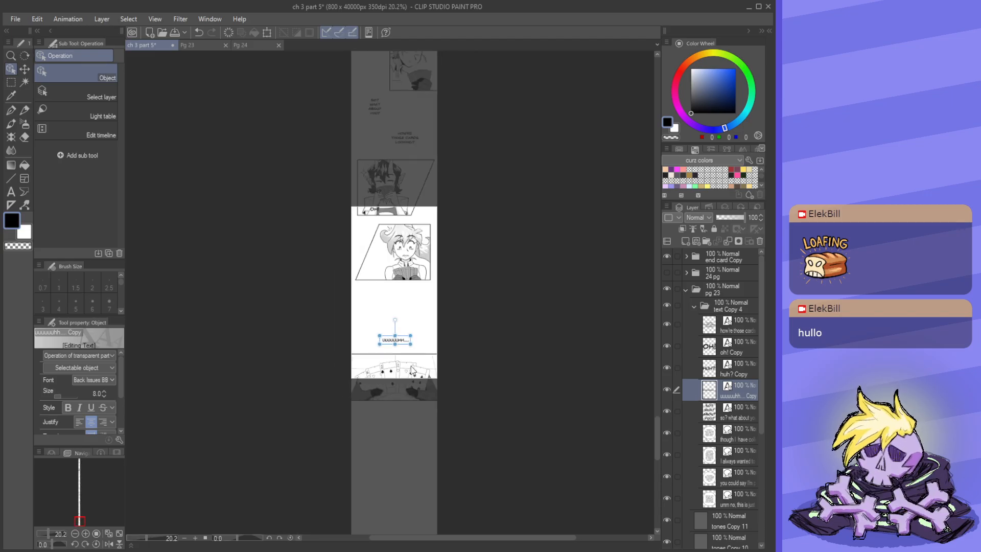
- Select the "SO? WHAT ABOUT YOU?" text between the haloed character's panel and the horned character's panel
scroll(383, 114, "up", 5)
left_click(367, 99)
scroll(367, 99, "down", 4)
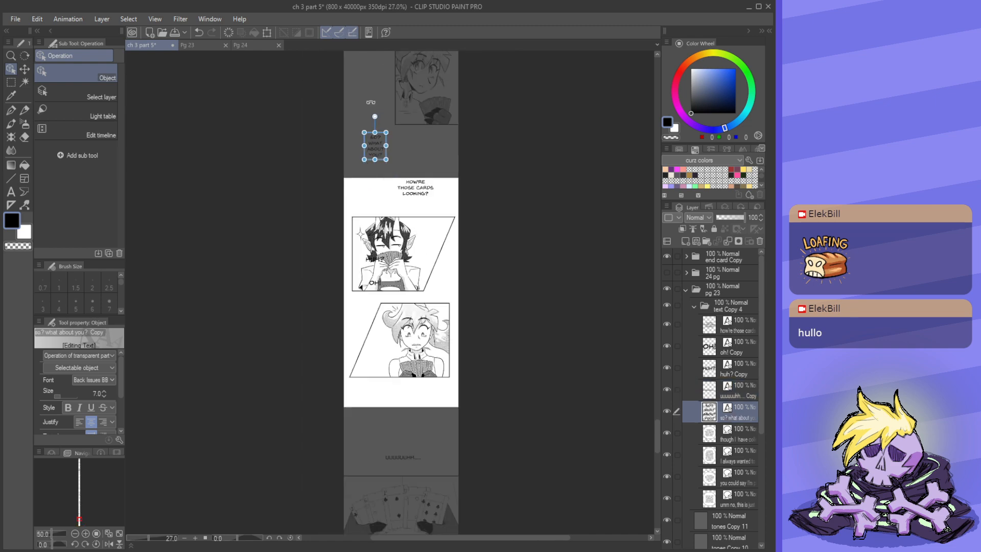
scroll(370, 133, "up", 3)
scroll(370, 133, "up", 1)
key("t")
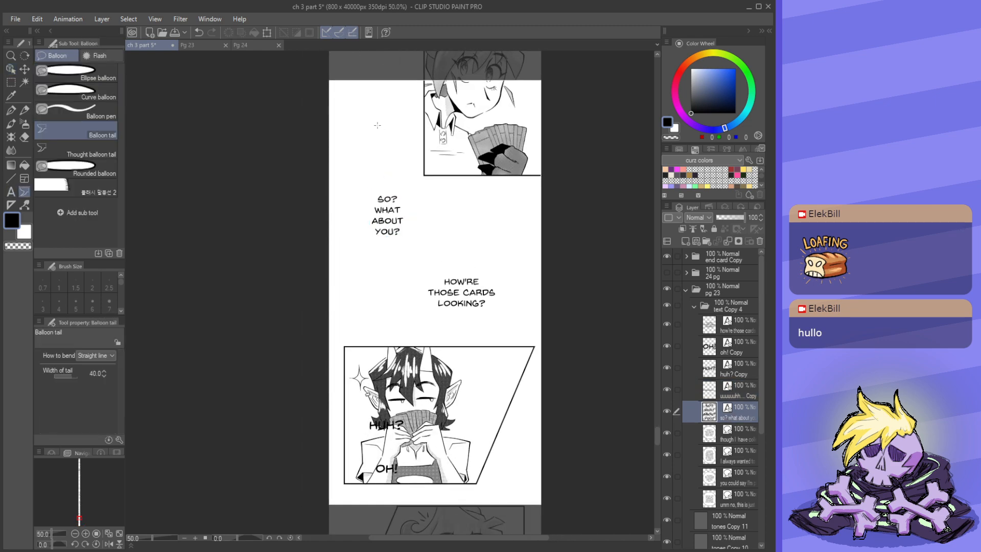
key("t")
key("t")
left_click(353, 234)
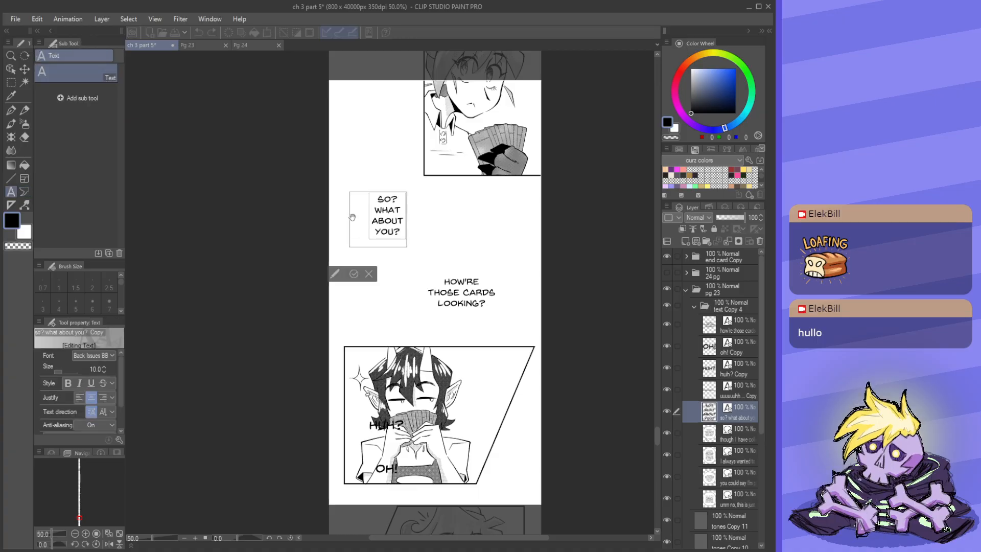
left_click(369, 275)
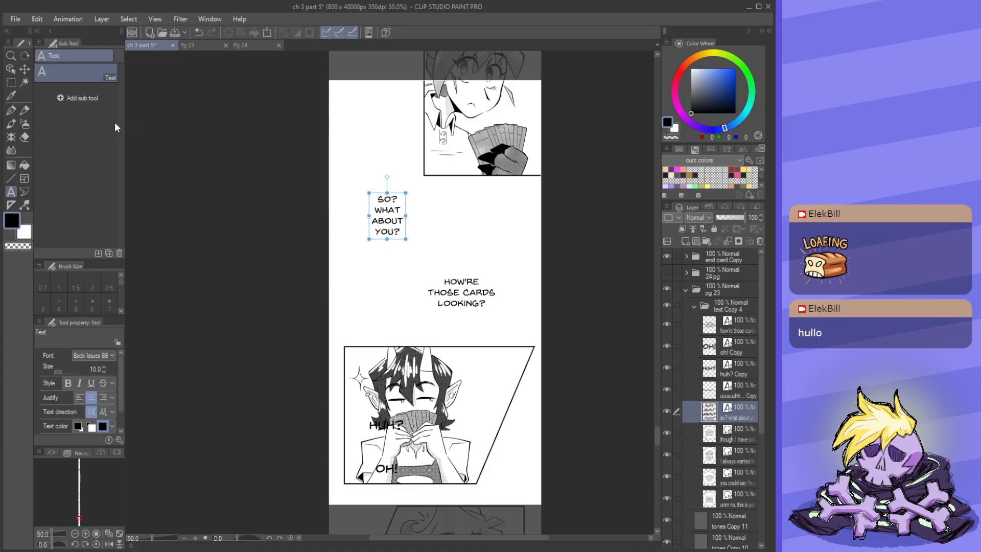
- Draw a closed Curve balloon, brush size 5, around the "SO? WHAT ABOUT YOU?" text and smooth its left side
key("n")
left_click(100, 98)
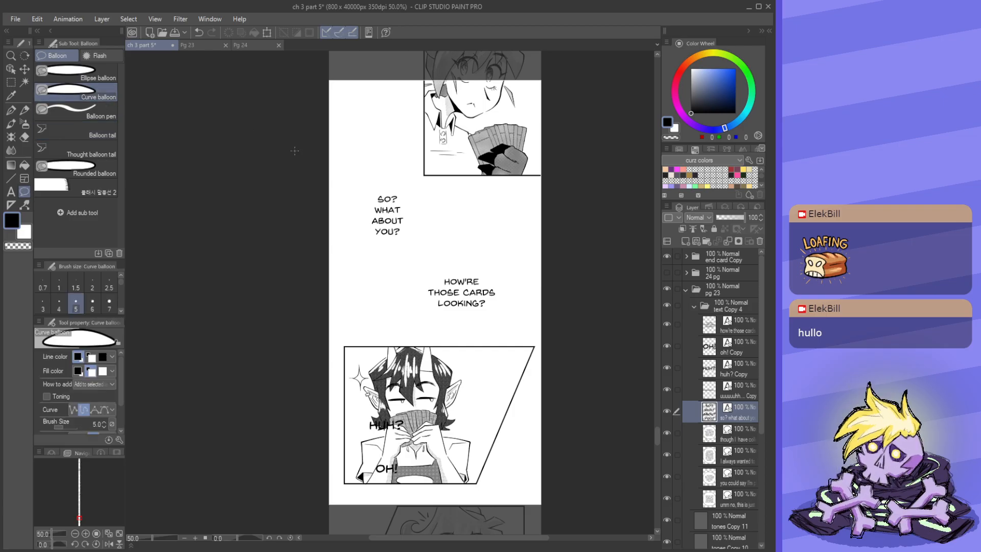
scroll(374, 258, "up", 2)
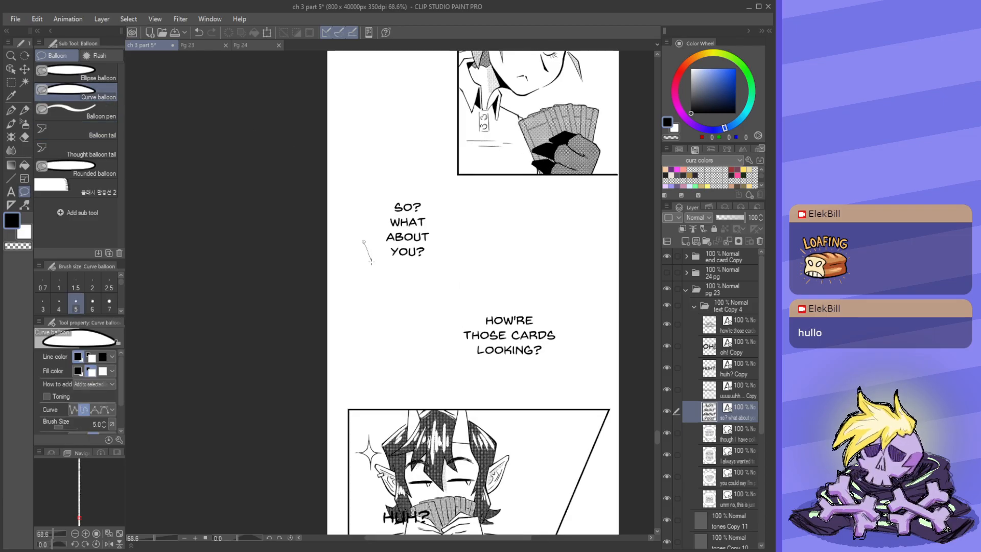
left_click(372, 263)
left_click(392, 278)
left_click(415, 281)
left_click(438, 271)
left_click(447, 251)
left_click(444, 202)
left_click(430, 186)
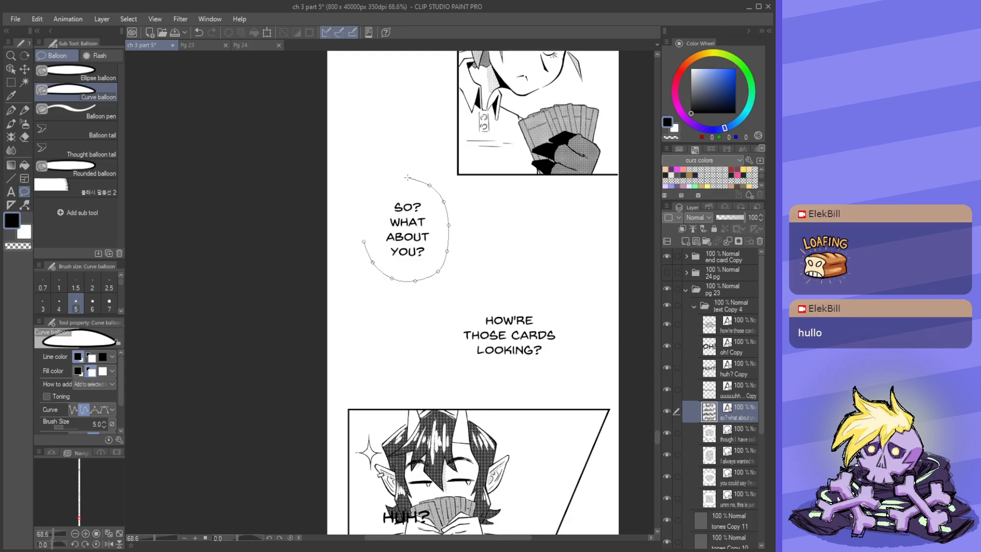
left_click(407, 178)
left_click(384, 183)
left_click(368, 208)
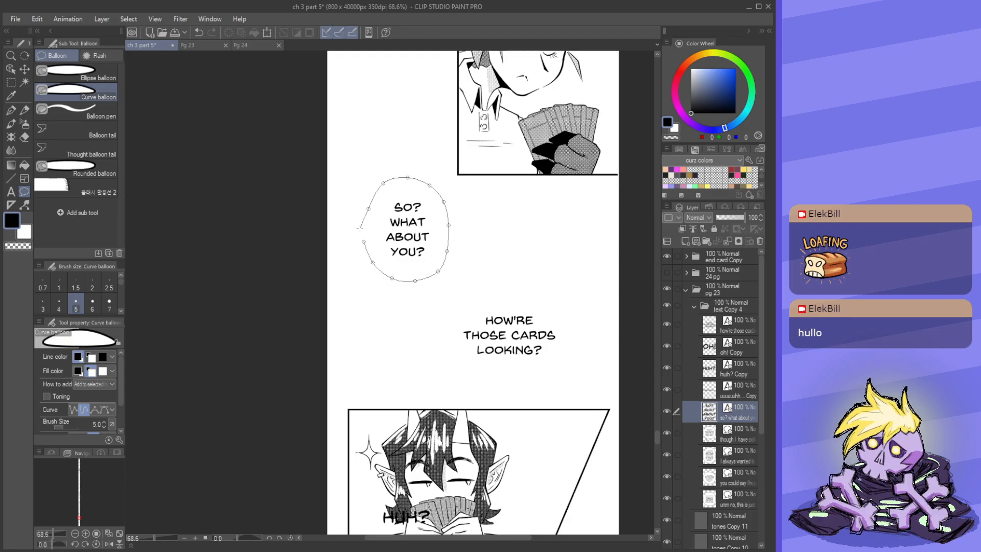
left_click(363, 242)
left_click_drag(364, 241, 374, 208)
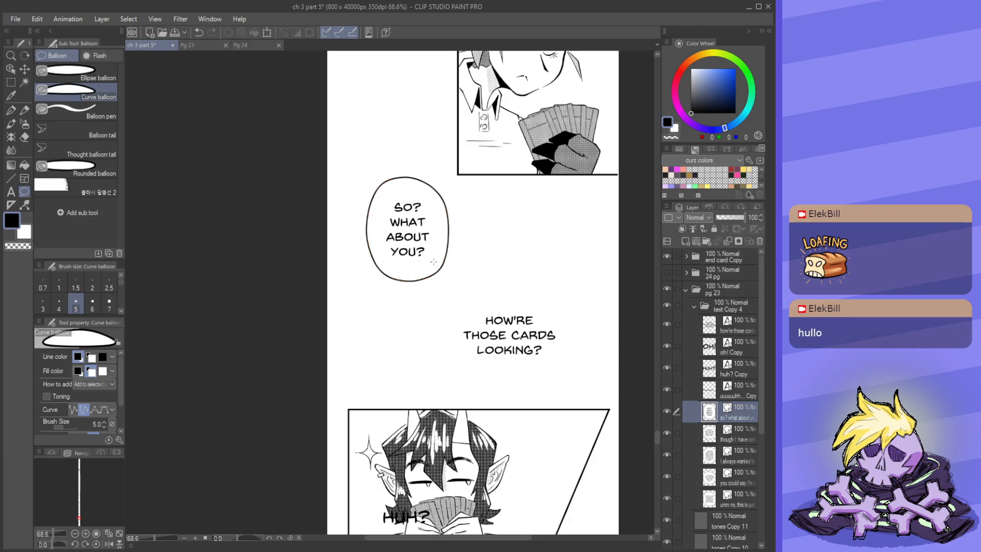
- Draw a wide closed Curve balloon around the "HOW'RE THOSE CARDS LOOKING?" text above the horned character's panel
scroll(452, 236, "down", 3)
scroll(492, 259, "up", 3)
left_click(379, 249)
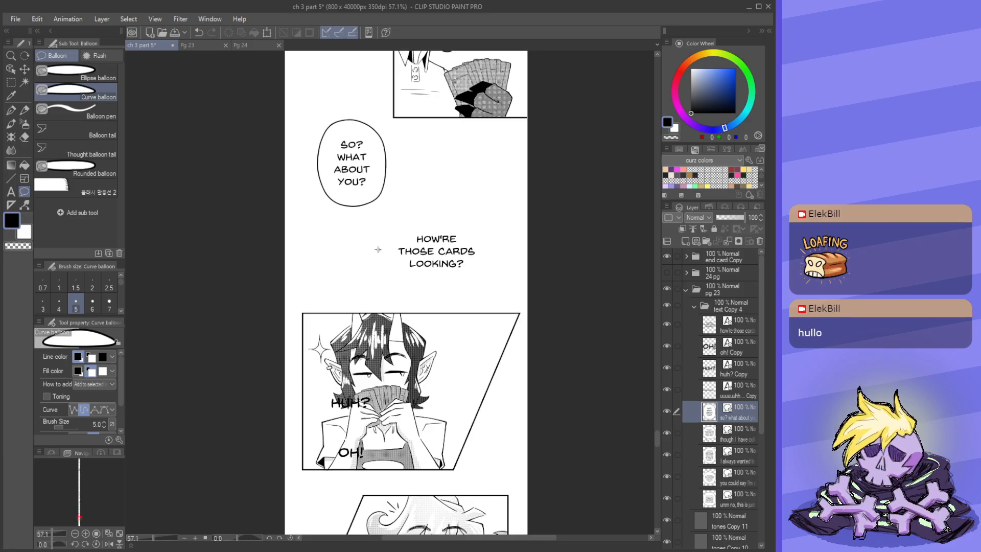
left_click(389, 229)
left_click(412, 215)
left_click(468, 216)
left_click(490, 230)
left_click(498, 251)
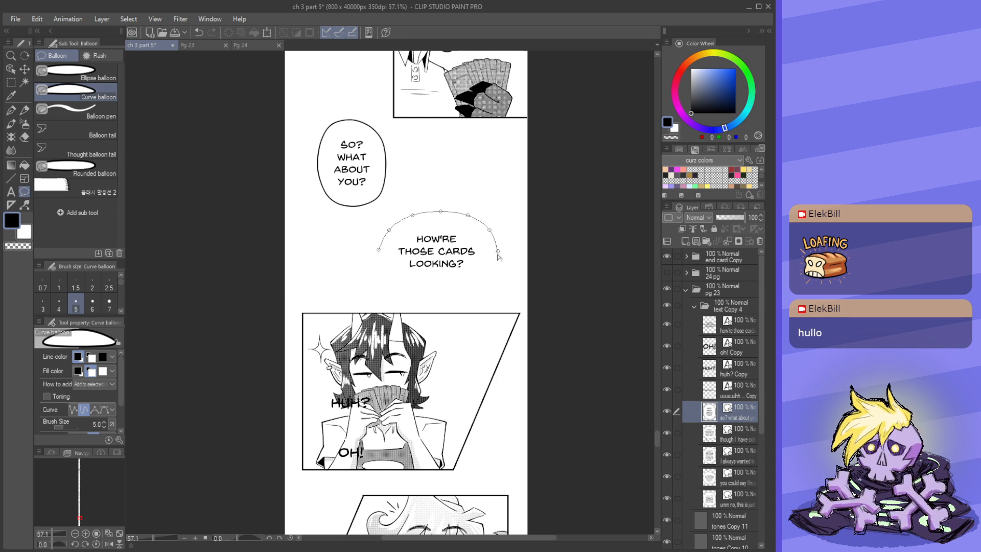
left_click(488, 273)
left_click(467, 284)
left_click(432, 290)
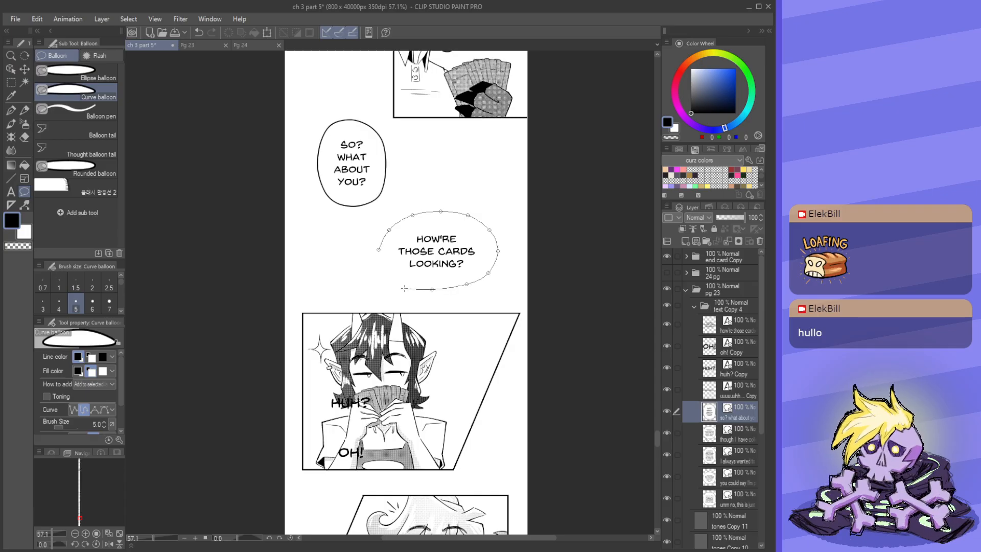
left_click(403, 287)
left_click(383, 272)
left_click(379, 250)
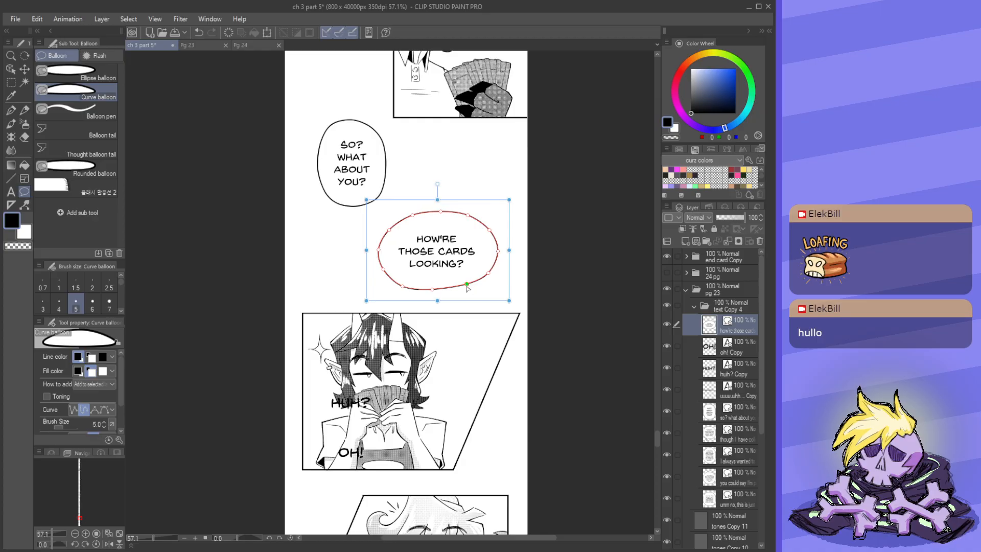
- Refine the "HOW'RE THOSE CARDS LOOKING?" balloon's contour, nudge its text toward the centre, narrow the balloon slightly, and save the file
left_click_drag(488, 273, 490, 276)
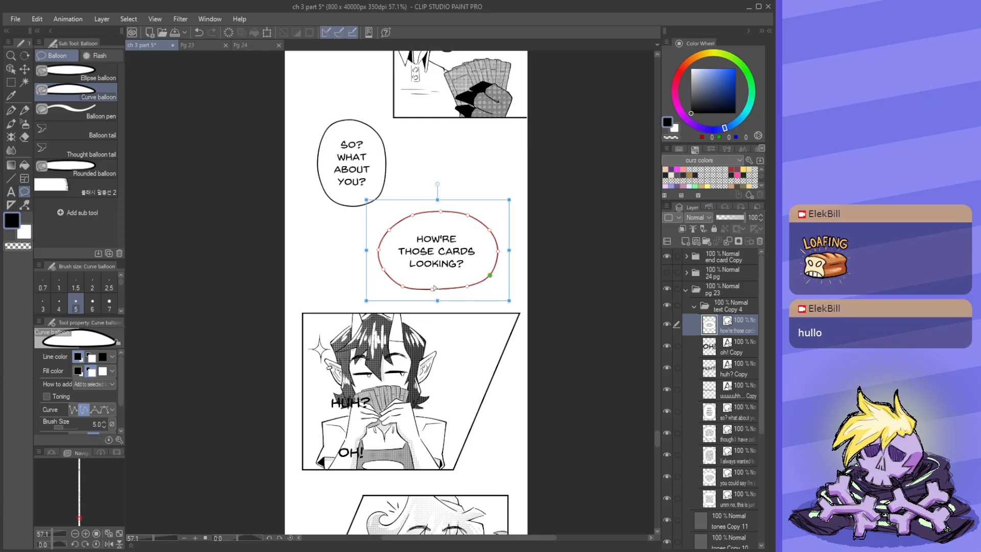
left_click(446, 252)
left_click_drag(446, 252, 447, 253)
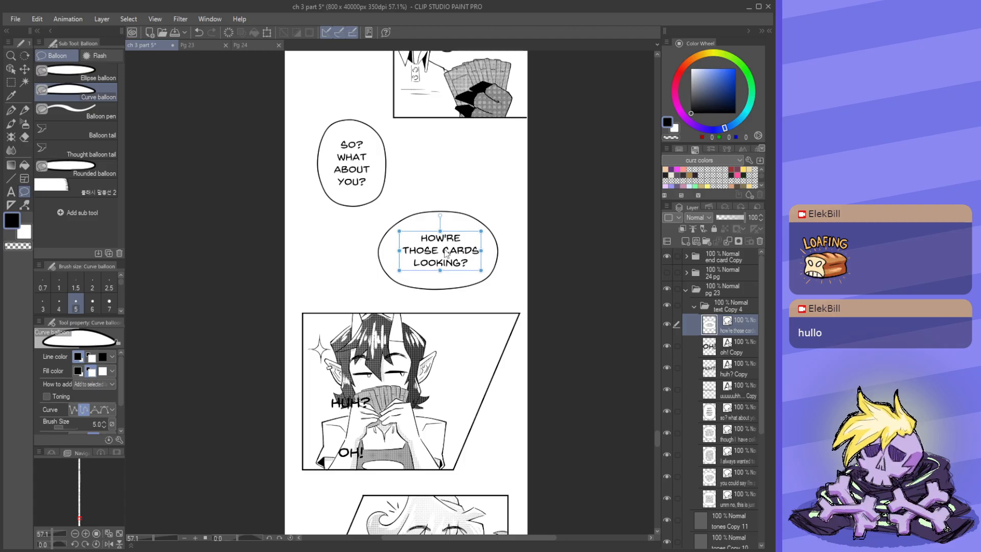
left_click(392, 234, "ctrl")
left_click_drag(368, 203, 376, 205)
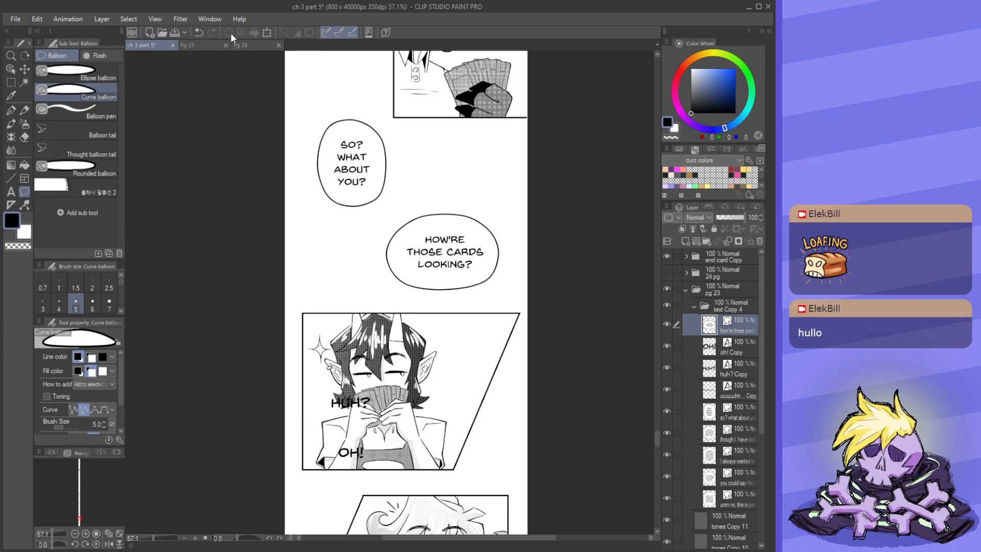
left_click(169, 36)
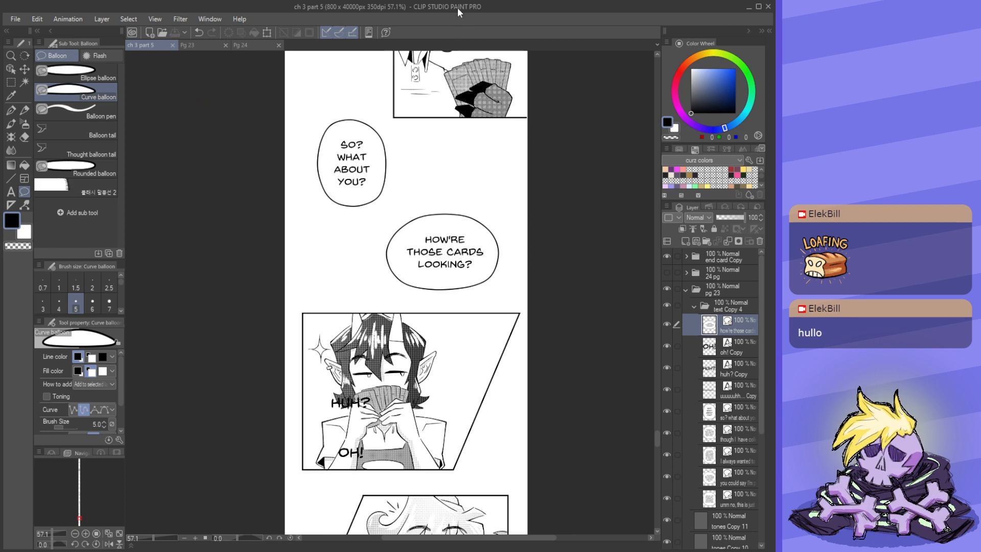
- Select the "HOW'RE THOSE CARDS LOOKING?" text as an object and nudge it slightly left to centre it in its balloon
scroll(379, 225, "down", 3)
scroll(413, 283, "up", 2)
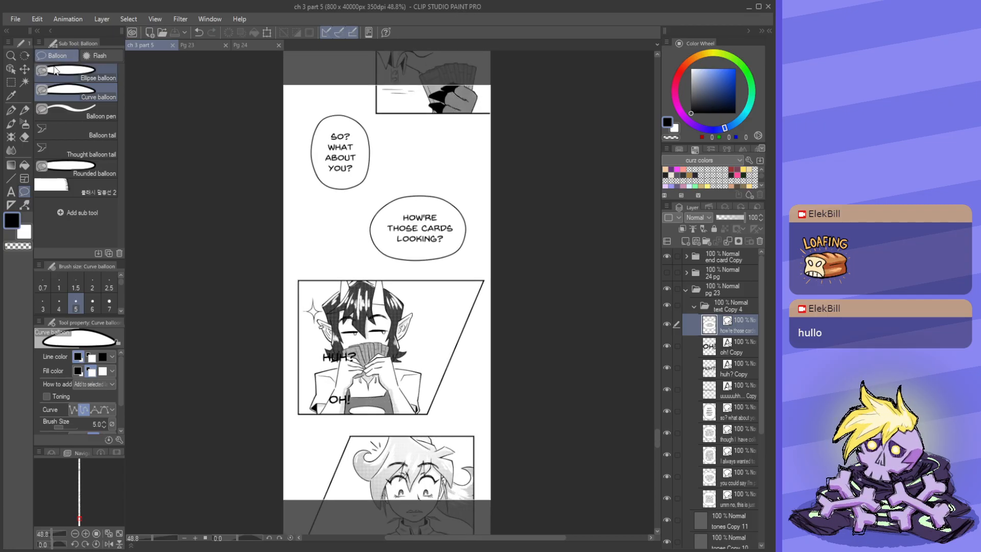
left_click(11, 69)
scroll(284, 122, "down", 4)
scroll(374, 325, "up", 3)
scroll(375, 325, "up", 2)
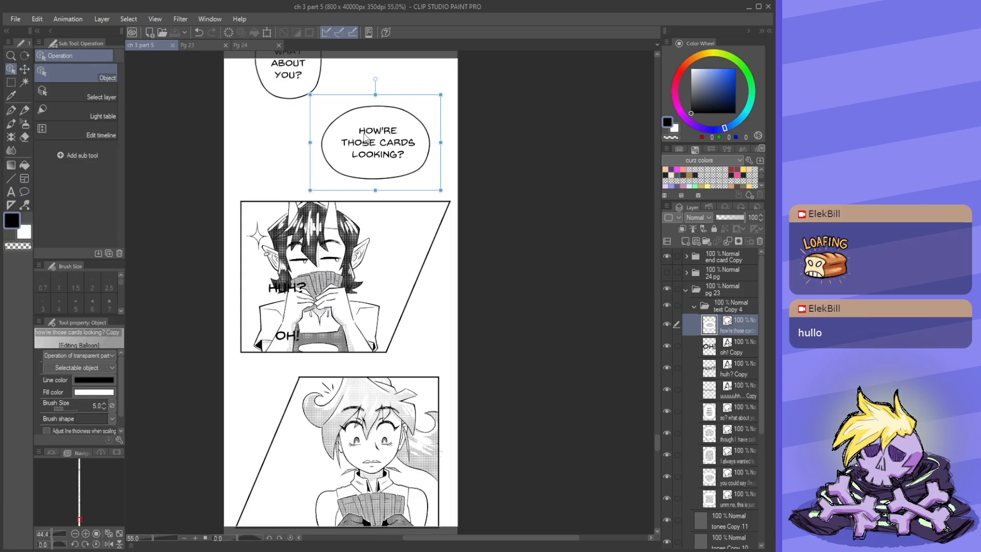
left_click(373, 141)
left_click_drag(385, 148, 383, 148)
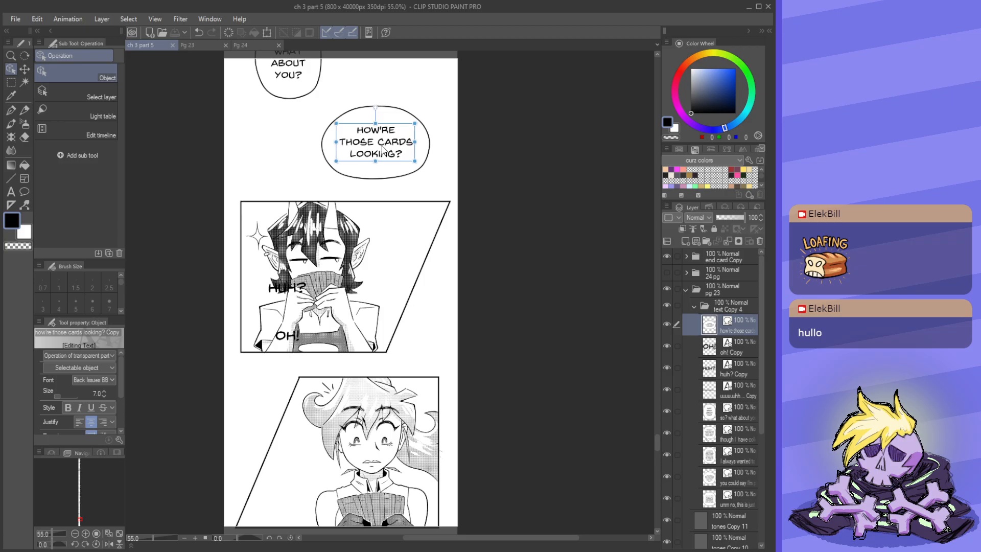
scroll(356, 187, "down", 3)
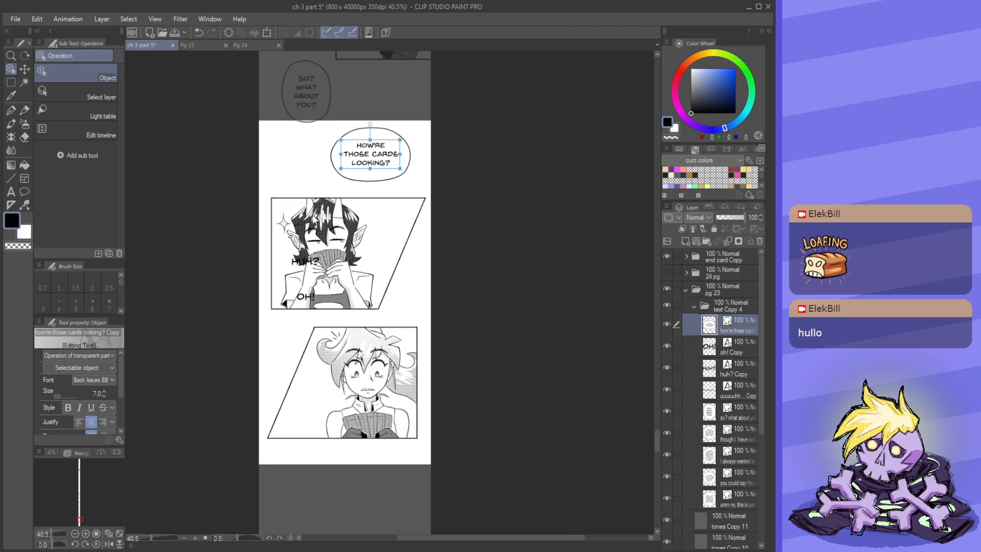
- Shift the horned character's slanted panel layer left with Move layer so that it runs off the strip's left edge
left_click(323, 246)
key("k")
left_click_drag(335, 257, 320, 257)
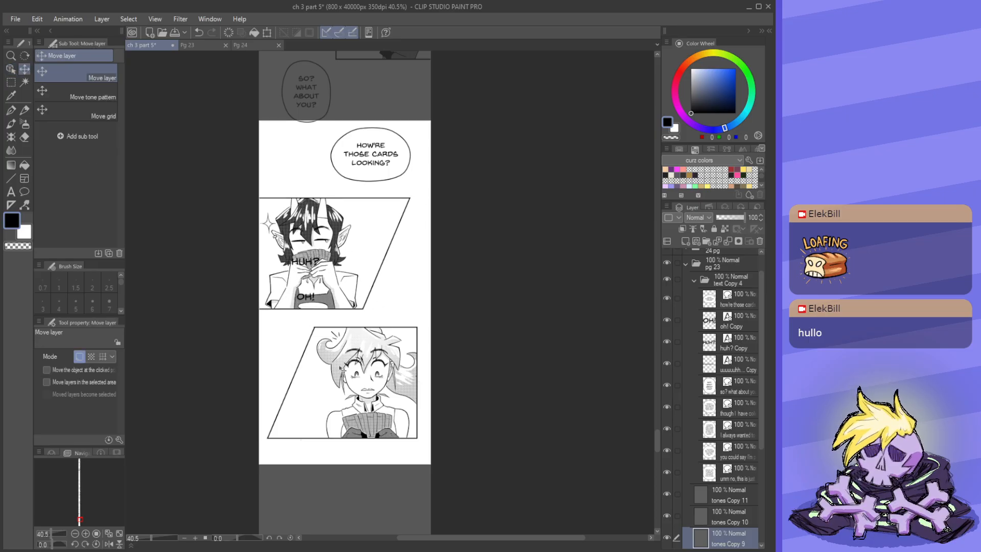
left_click_drag(343, 370, 357, 374)
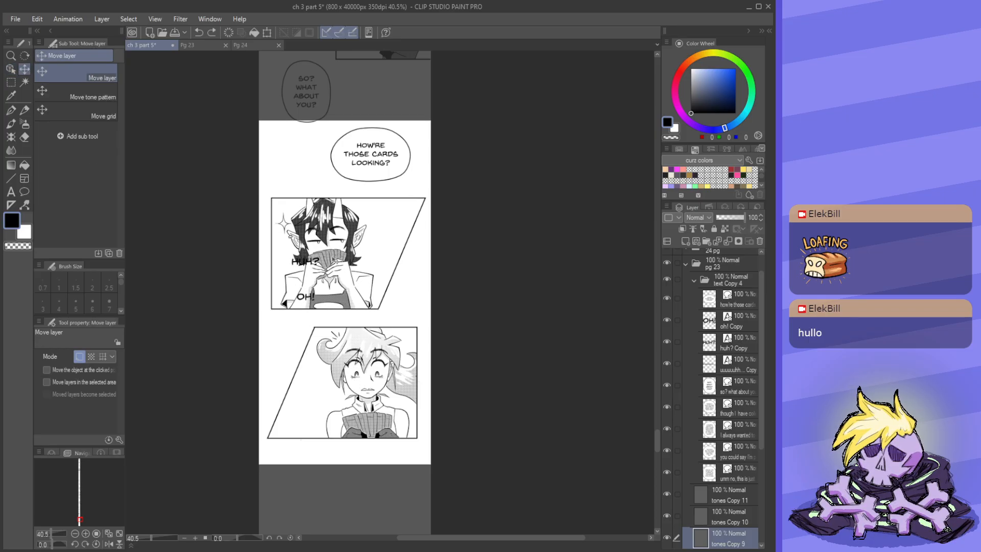
left_click_drag(336, 261, 306, 253)
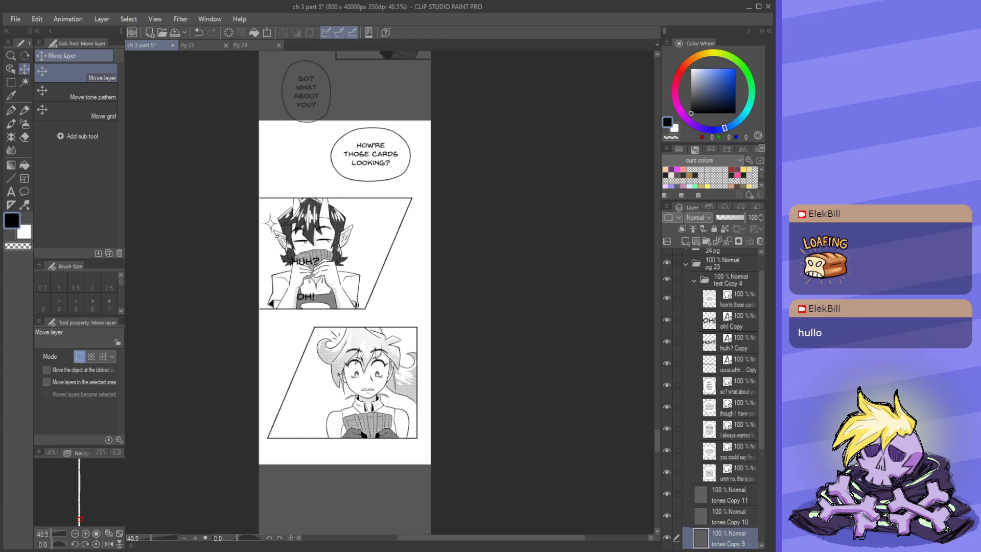
- Move the lower panel with the worried character right until it runs past the strip's right edge
left_click(11, 69)
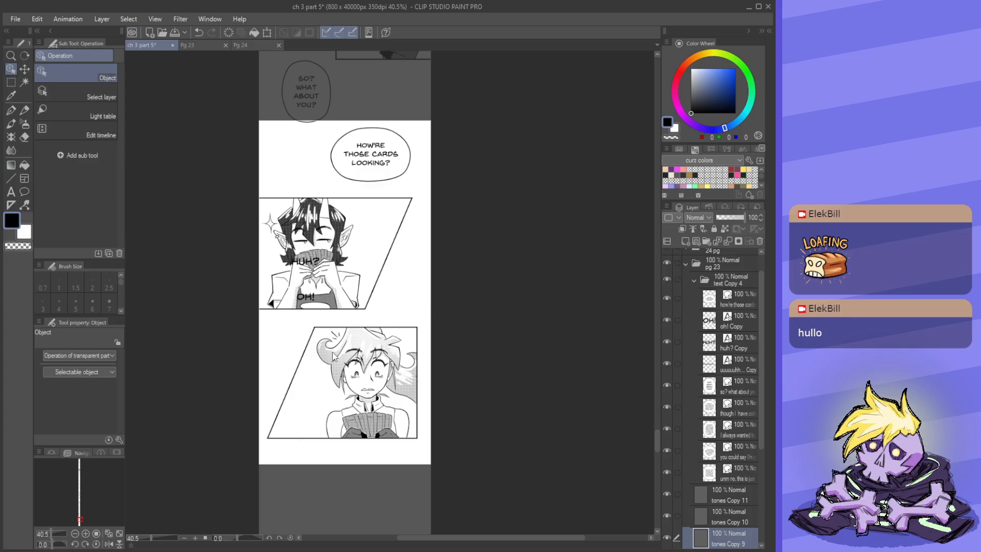
left_click(338, 375)
key("k")
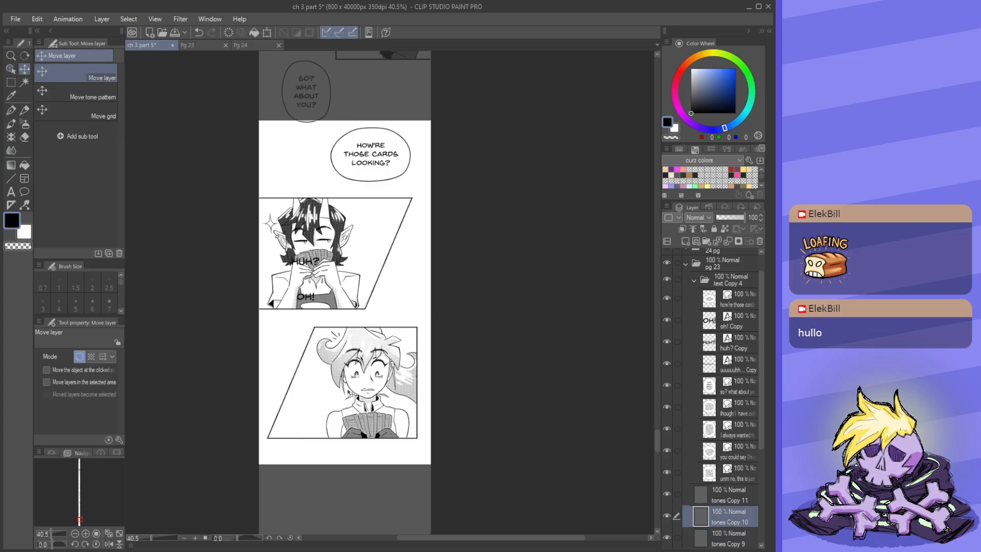
left_click_drag(349, 395, 367, 395)
- Move the "How're those cards looking?" balloon beside the horned character and the "So? What about you?" balloon down toward that panel
key("o")
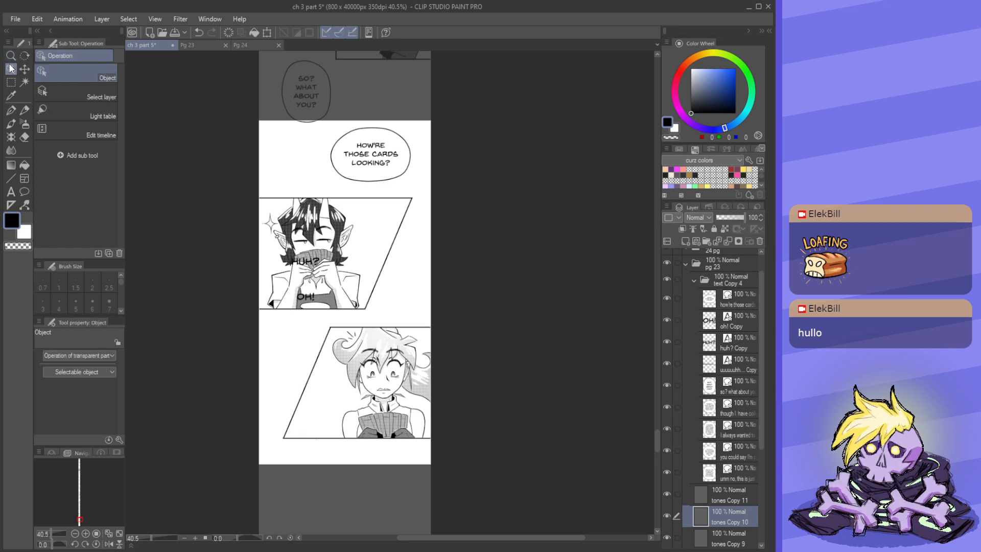
scroll(312, 228, "down", 2)
scroll(304, 156, "up", 2)
left_click_drag(383, 176, 393, 266)
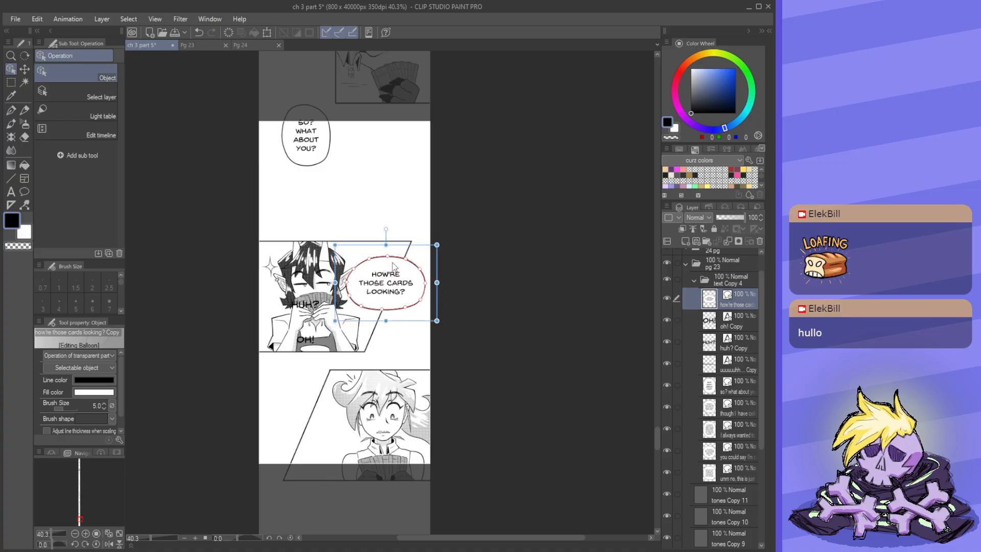
left_click_drag(301, 109, 328, 152)
scroll(380, 279, "down", 5)
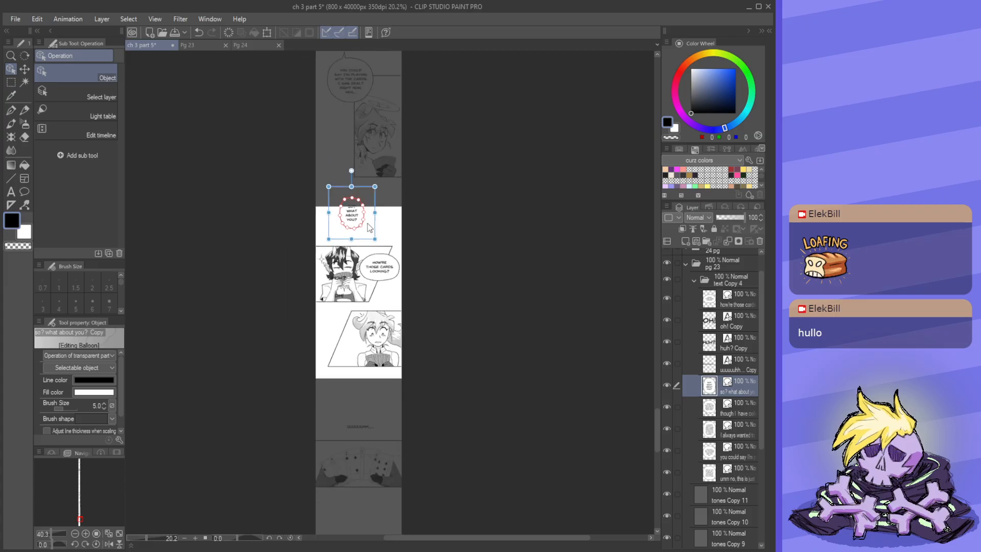
scroll(379, 106, "up", 2)
scroll(353, 245, "up", 3)
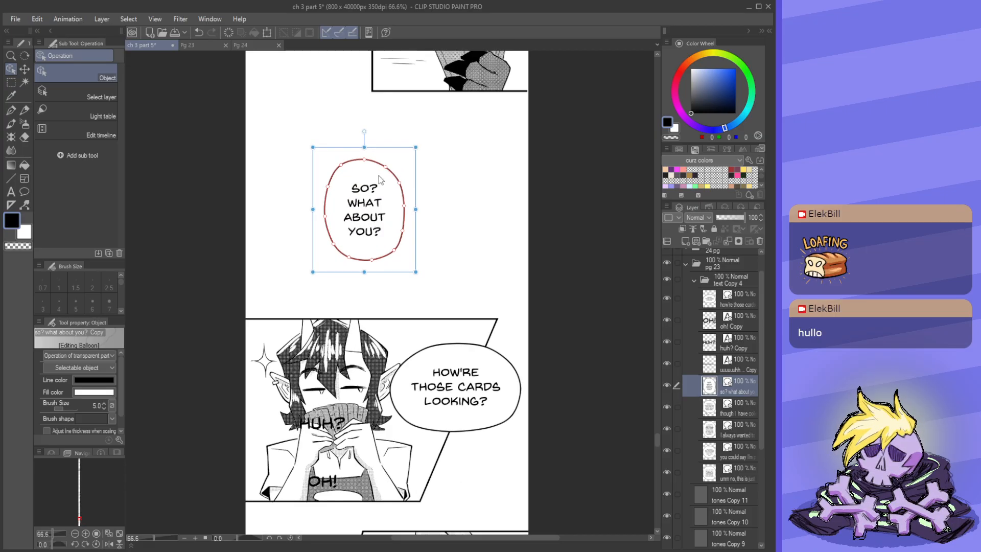
- Add a straight balloon tail pointing down from the "So? What about you?" balloon toward the horned character
left_click(24, 191)
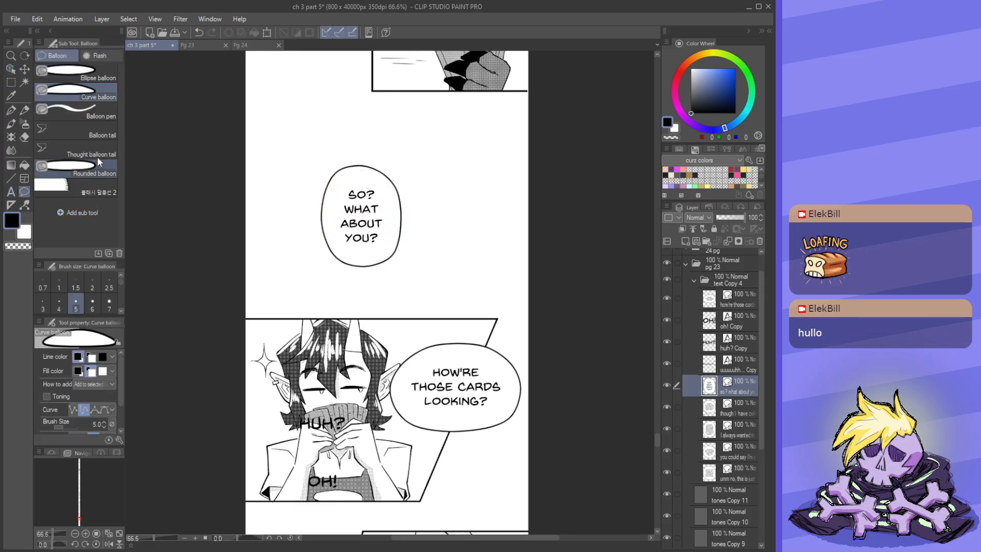
left_click(97, 134)
left_click_drag(357, 270, 391, 274)
left_click_drag(469, 293, 431, 232)
scroll(431, 232, "up", 3)
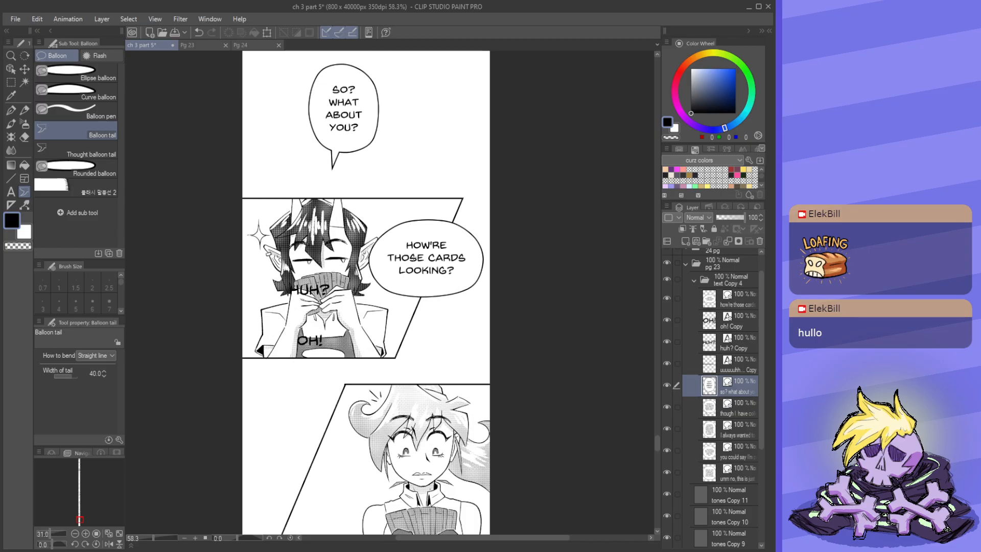
- Set the "How're those cards looking?" text size to 6.0 and recentre it in its balloon
left_click(10, 69)
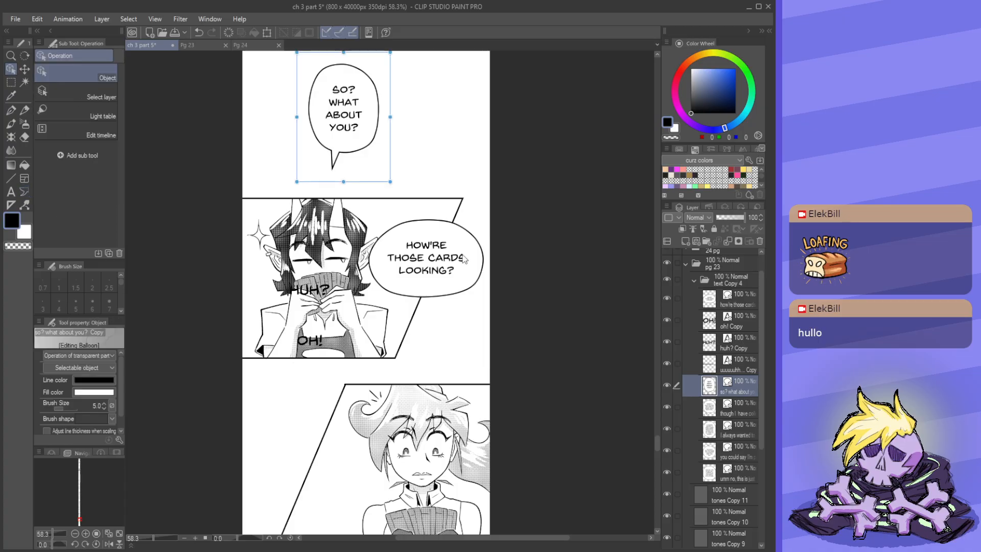
left_click(463, 259)
left_click(102, 395)
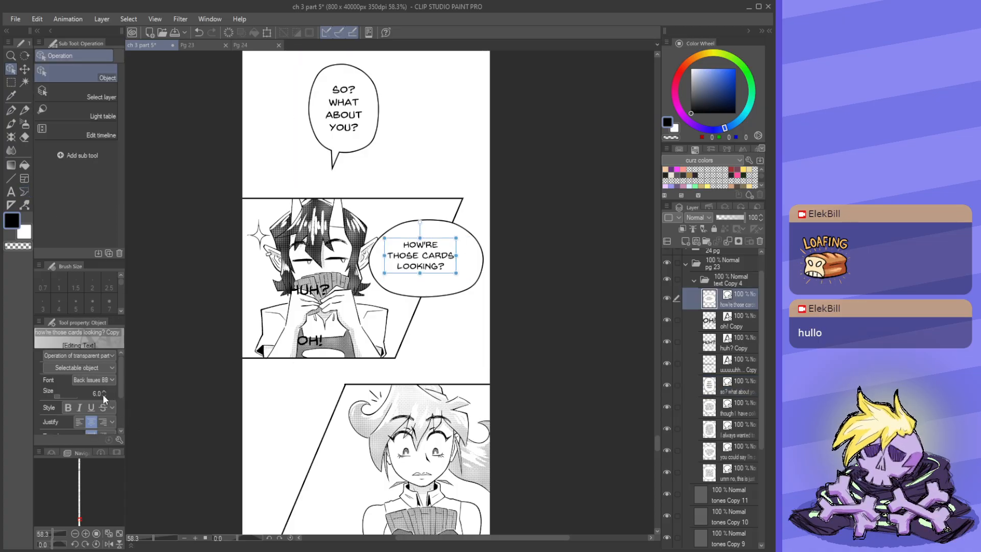
left_click_drag(424, 258, 433, 262)
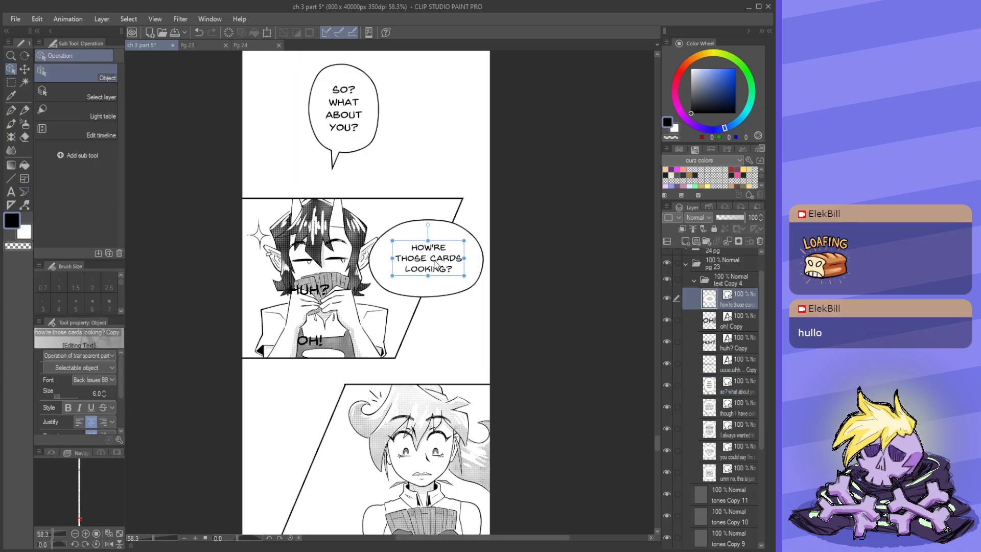
- Reshape the "How're those cards looking?" balloon into a tall, narrow oval and position it over the panel's slanted edge
left_click(378, 266)
left_click_drag(357, 258, 390, 258)
left_click_drag(441, 307, 442, 354)
mouse_move(398, 281)
left_mouse_down()
mouse_move(427, 281)
mouse_move(406, 281)
left_mouse_up()
left_click_drag(474, 249, 453, 235)
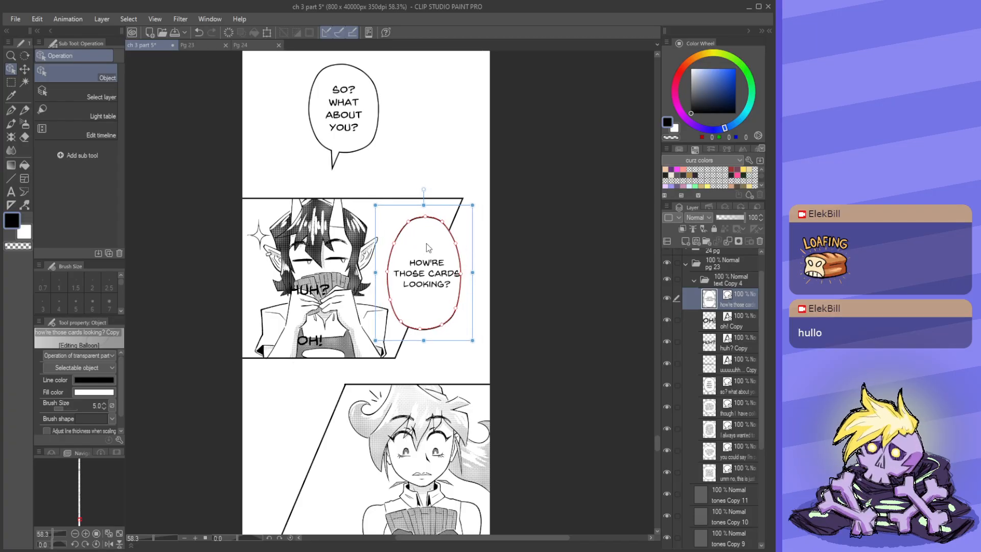
- Break "Those cards" into two lines in the balloon text and centre the text block
double_click(425, 275)
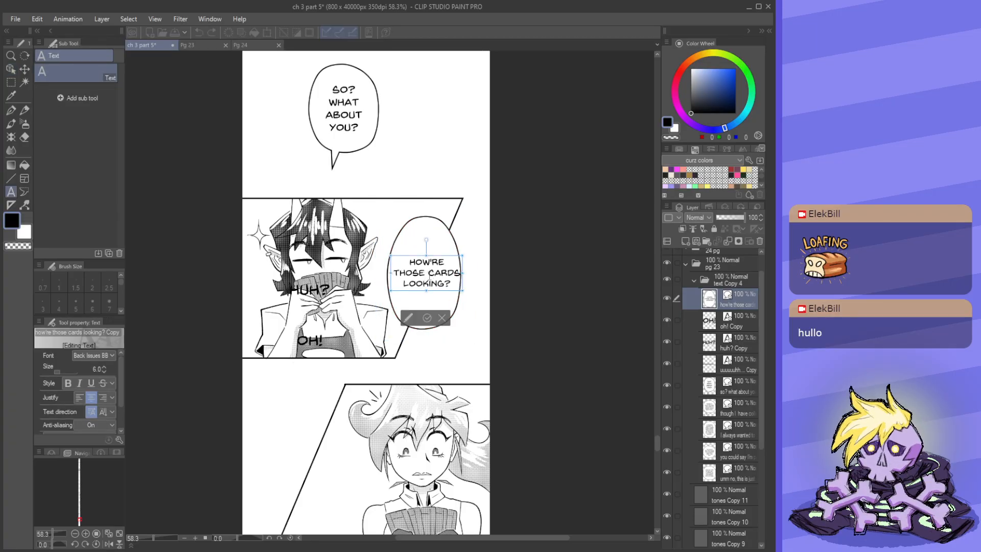
left_click(432, 274)
key("Return")
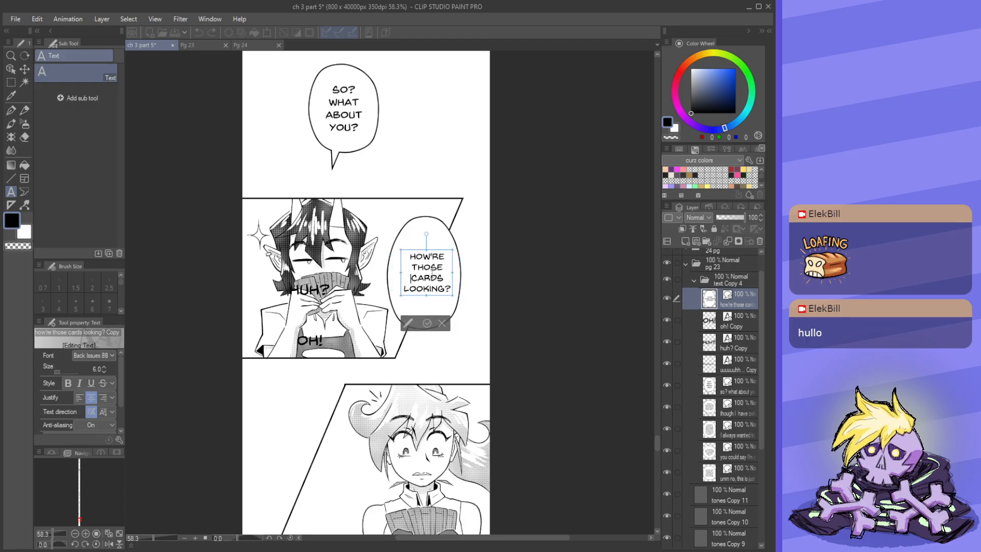
left_click(427, 324)
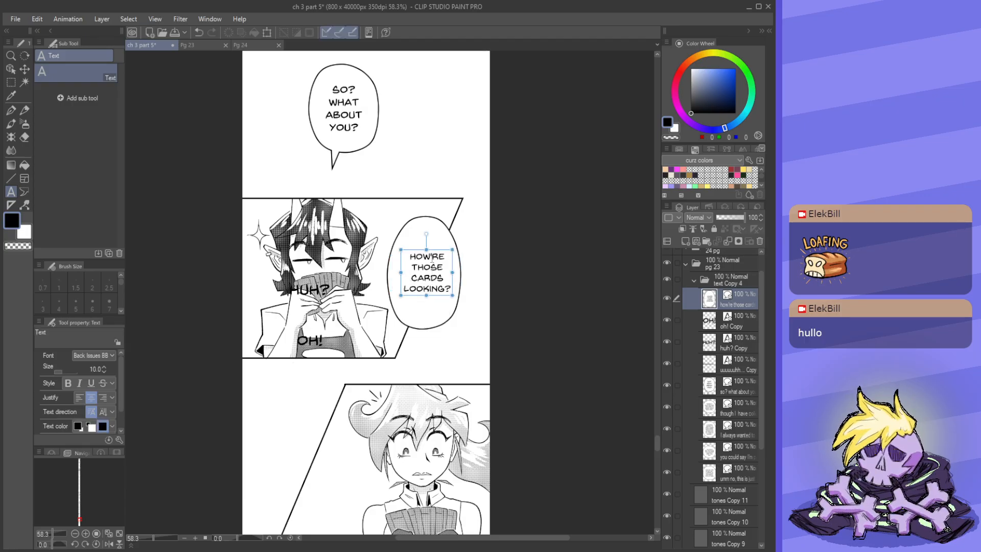
left_click_drag(437, 254, 435, 257)
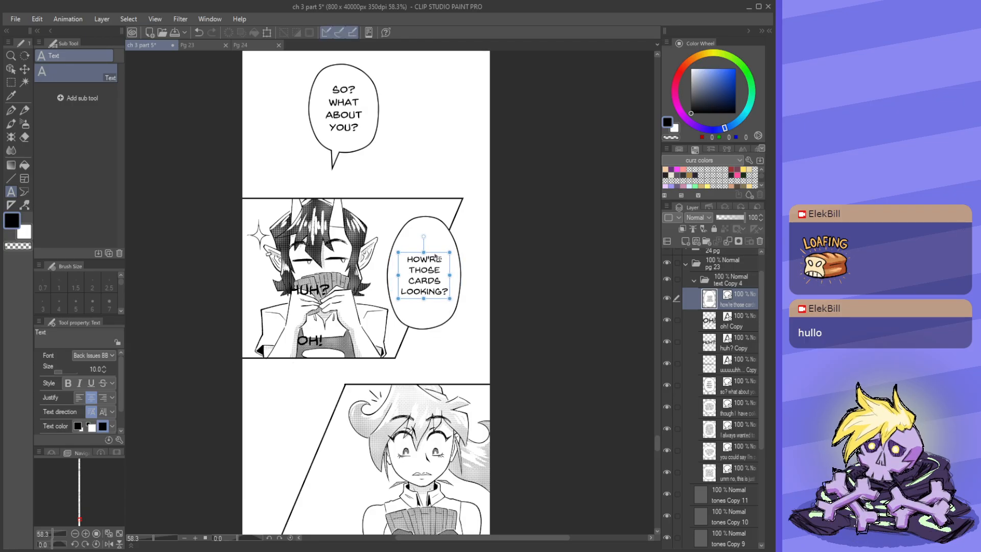
- Shorten the "How're those cards looking?" balloon from its top, recentre its text and widen the balloon slightly
left_click(11, 68)
scroll(371, 239, "up", 2)
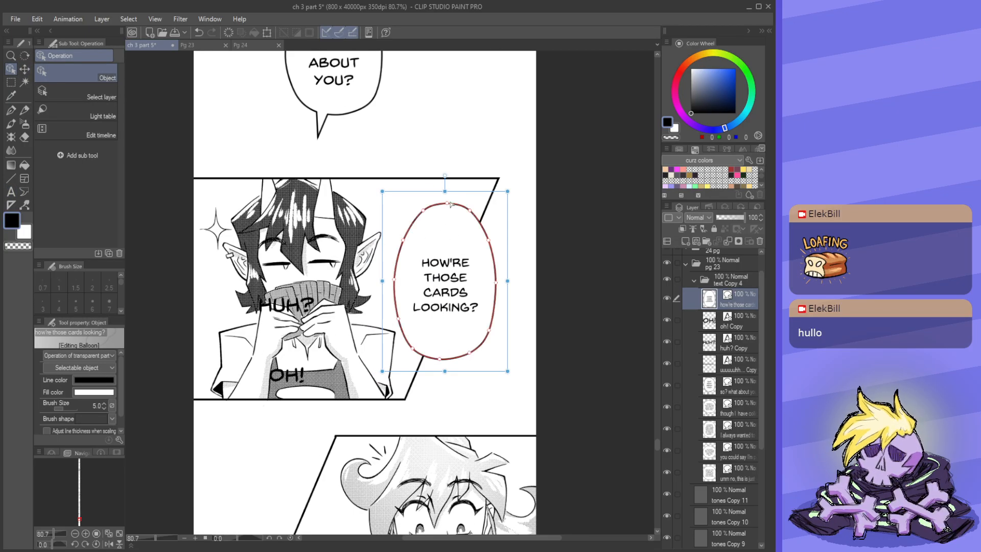
left_click_drag(446, 194, 445, 235)
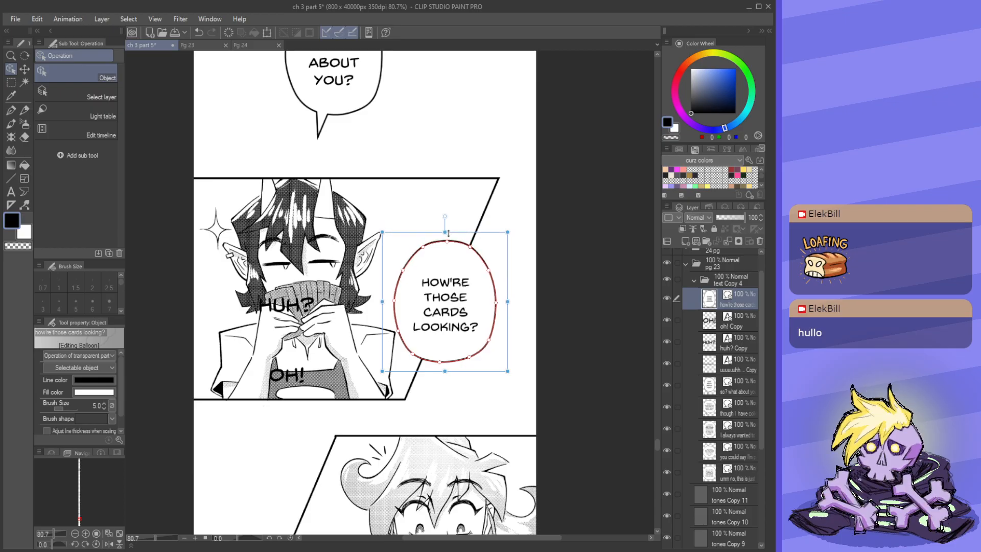
left_click(448, 313)
left_click(442, 354)
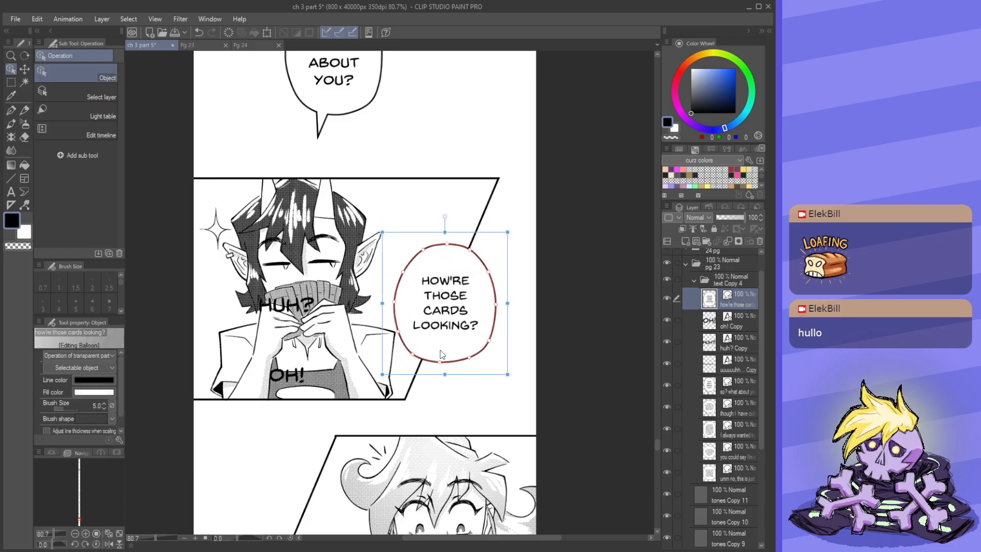
left_click_drag(508, 303, 512, 302)
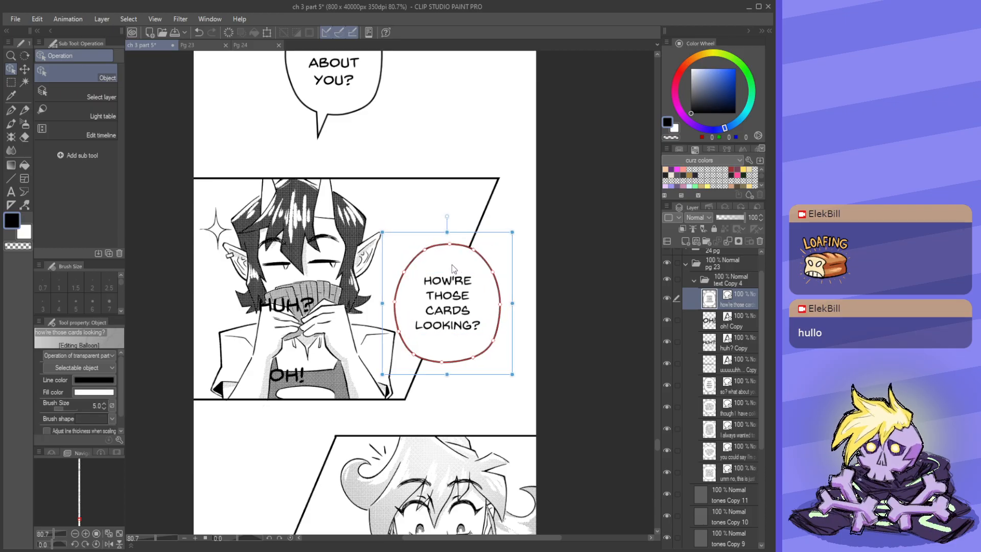
- Move the balloon up and right across the panel's slanted edge, make it slightly taller and recentre its text
left_click_drag(451, 265, 465, 220)
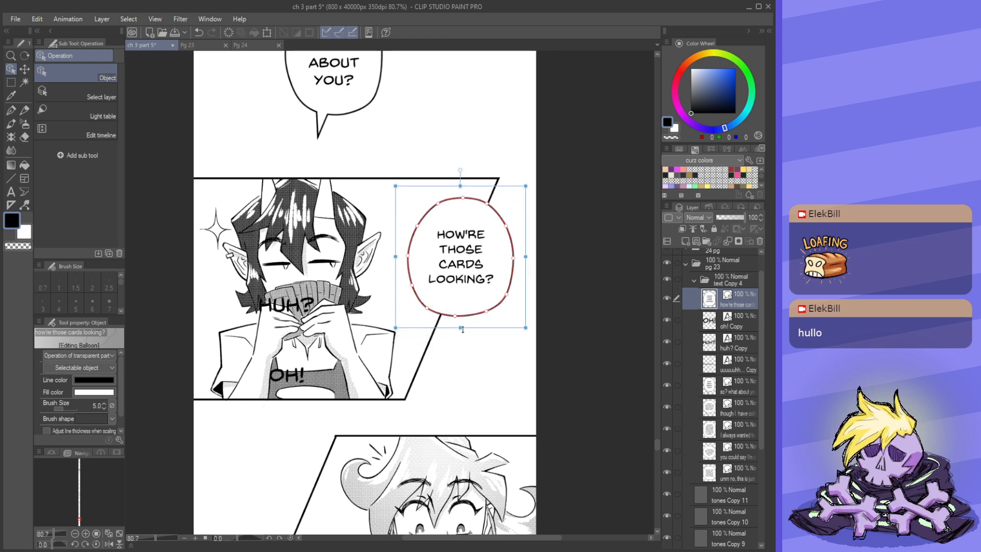
left_click_drag(462, 330, 462, 346)
left_click(466, 271)
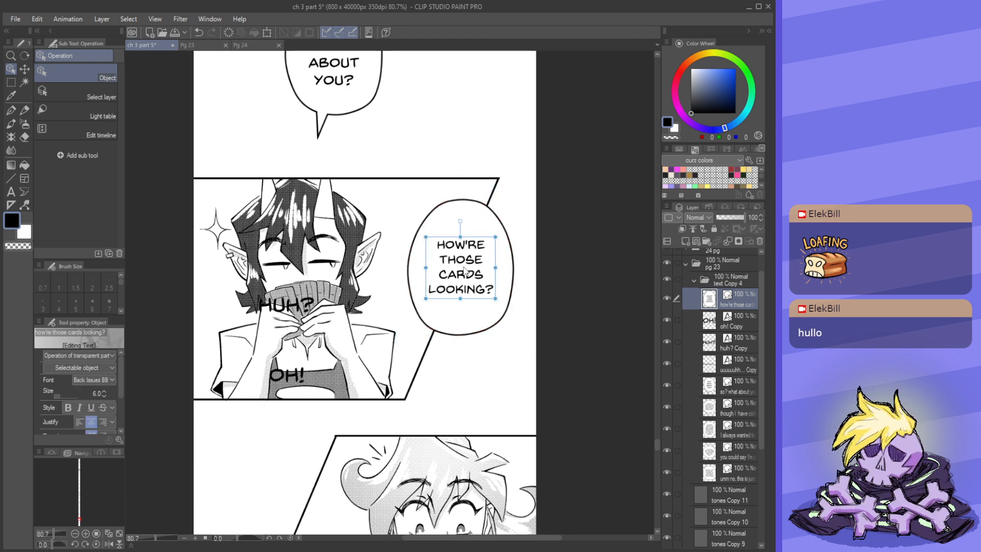
left_click_drag(464, 267, 464, 268)
- Refine the balloon's outline by nudging its bottom, lower-right and right control points
left_click(416, 264)
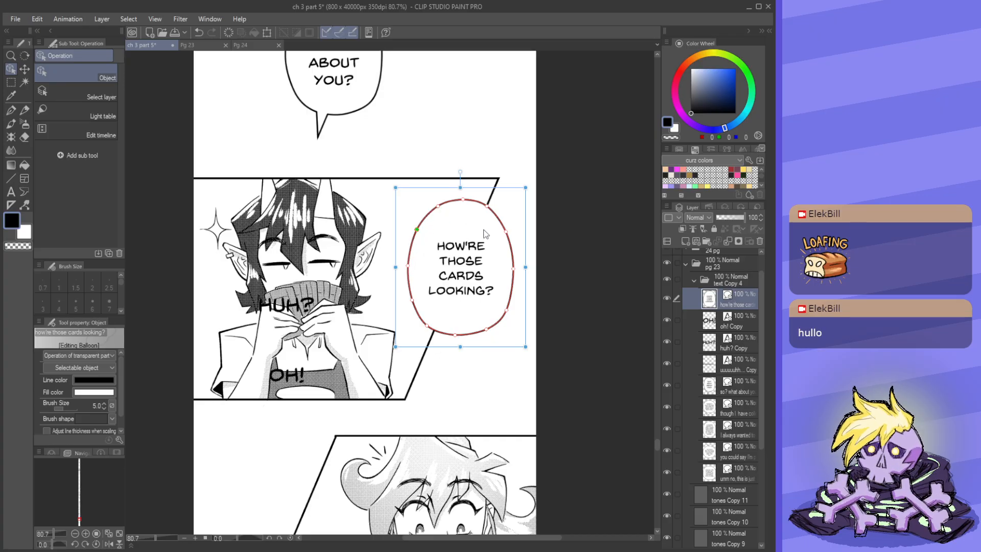
left_click(489, 209)
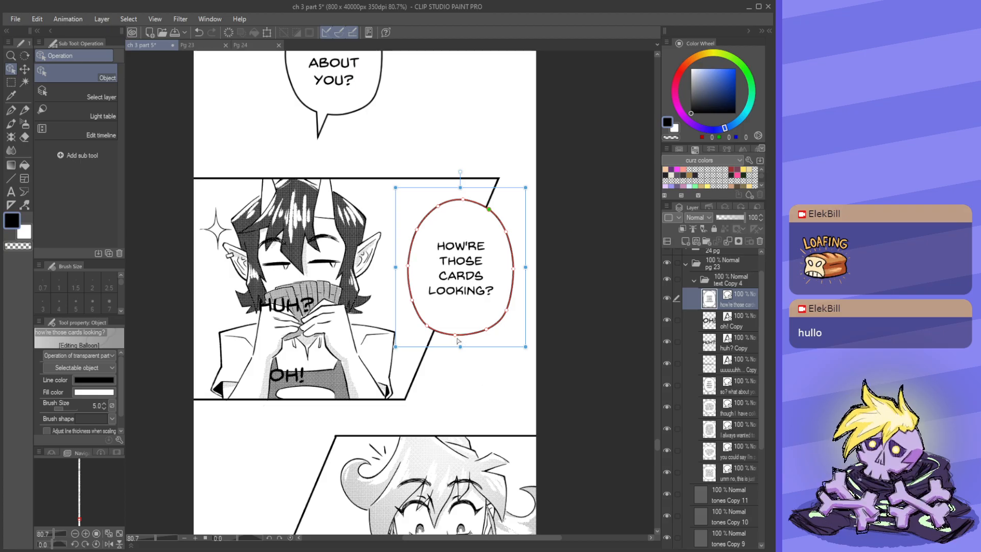
mouse_move(457, 339)
left_mouse_down()
mouse_move(486, 332)
mouse_move(458, 341)
left_mouse_up()
left_click_drag(508, 311, 507, 312)
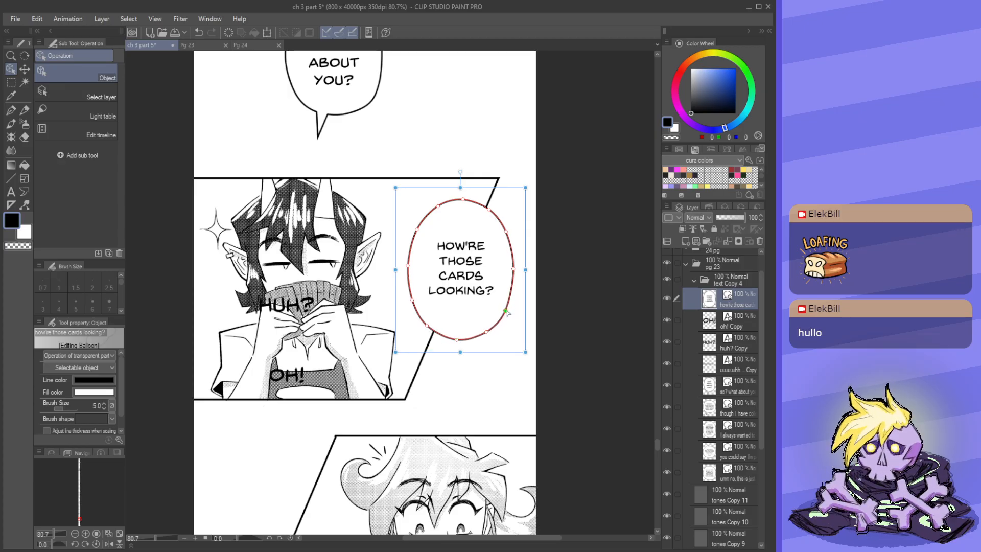
left_click_drag(515, 274, 516, 277)
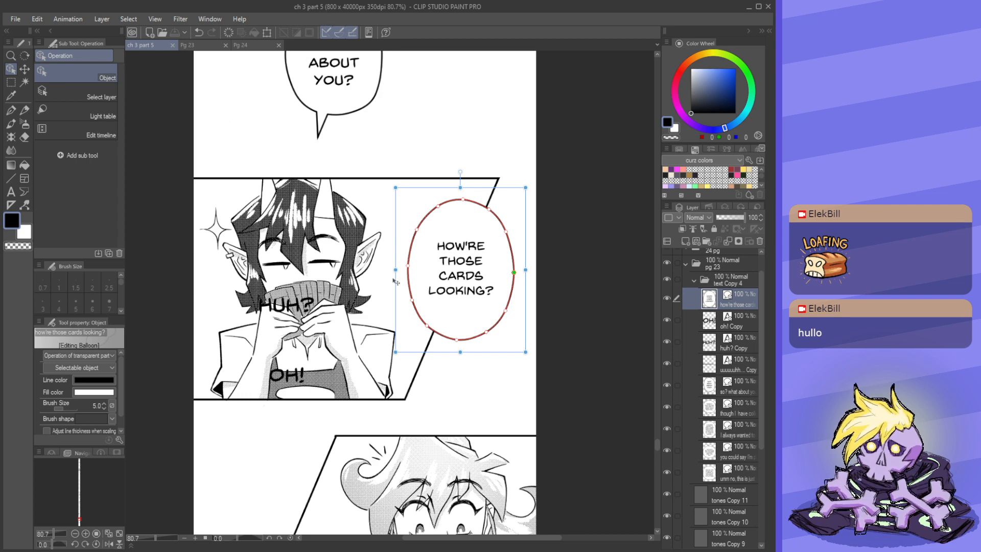
- Nudge the "How're those cards looking?" balloon slightly down within the horned character's panel
scroll(384, 178, "down", 3)
scroll(428, 230, "down", 2)
scroll(420, 248, "up", 3)
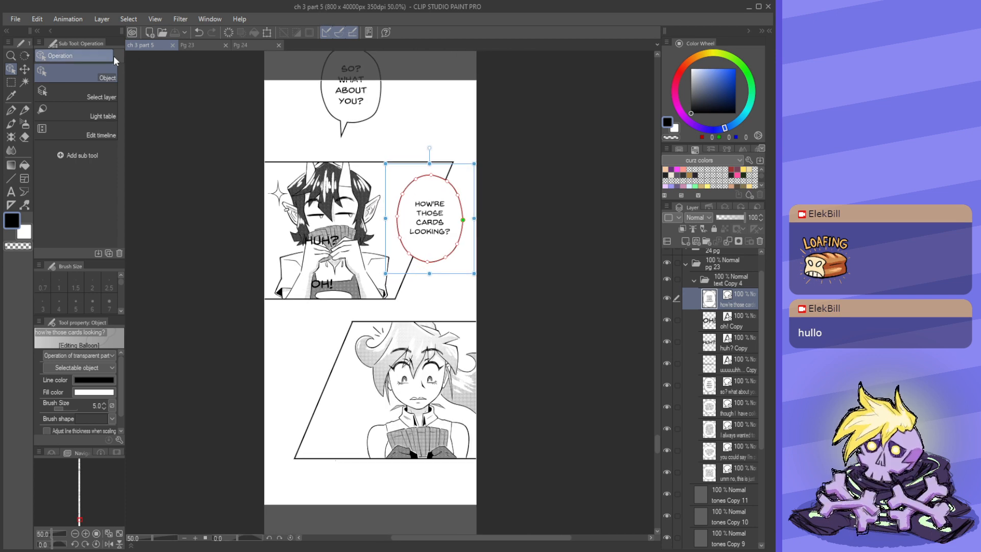
scroll(384, 219, "up", 1)
left_click_drag(443, 181, 444, 192)
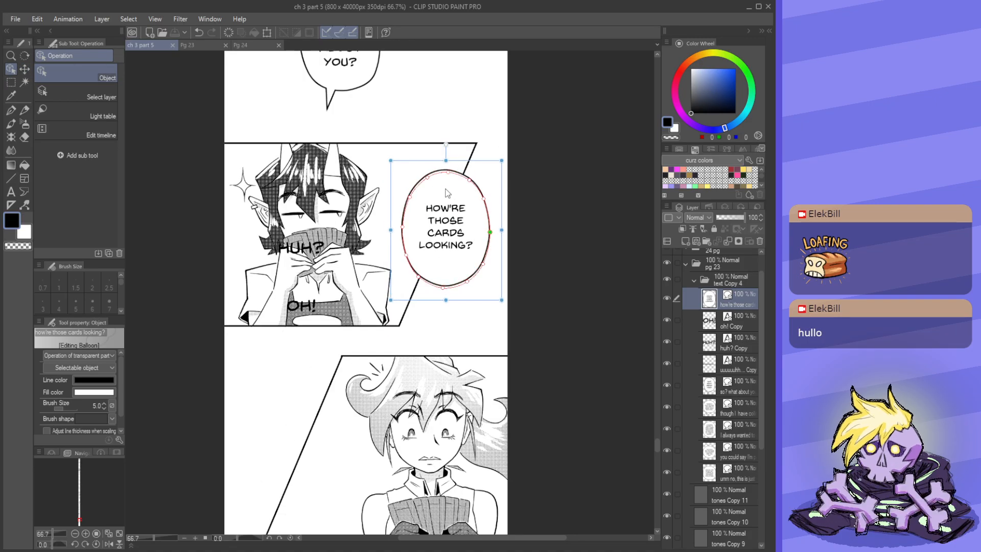
scroll(331, 299, "down", 2)
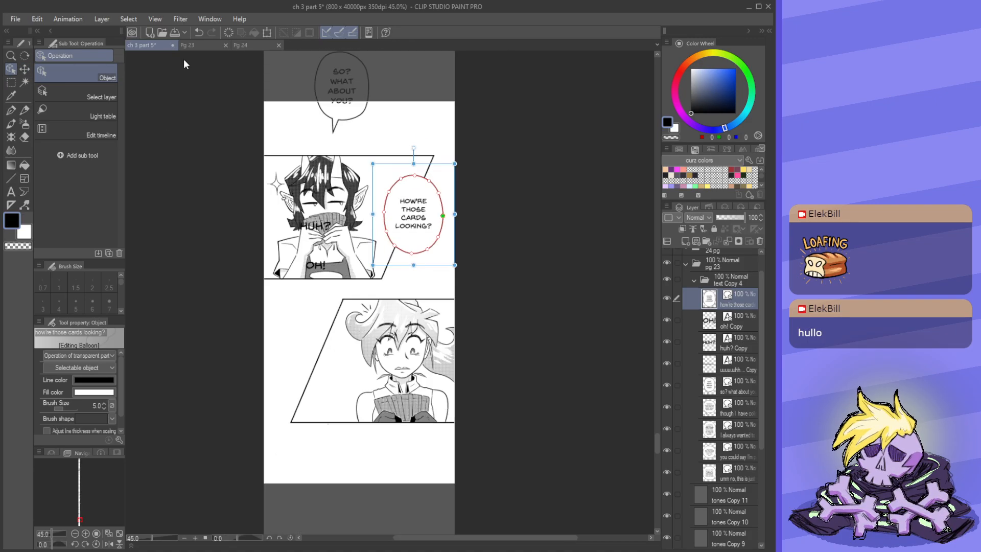
- Check the text placement on Pg 23, then place "Huh?" left of the lower panel and "Oh!" inside its lower-left area
left_click(188, 45)
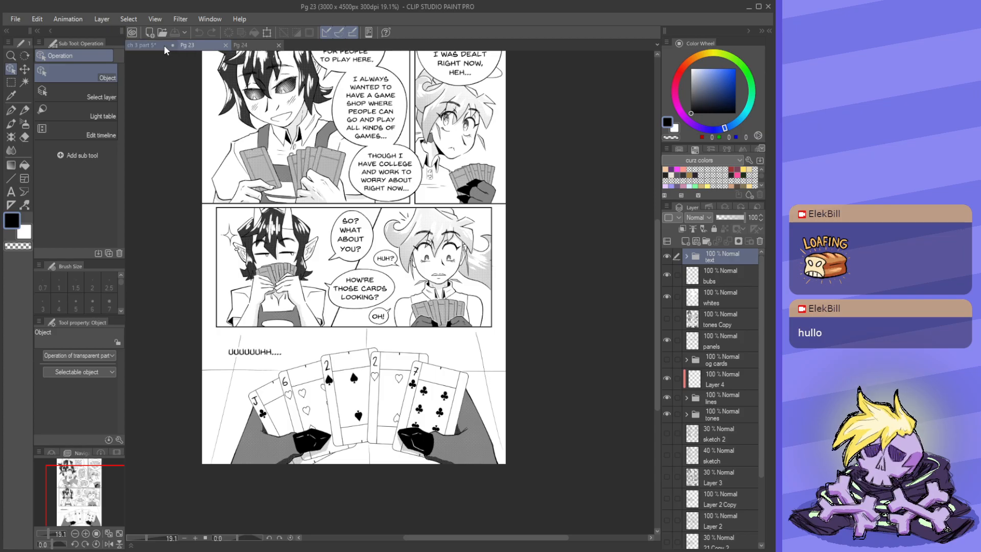
left_click(140, 44)
left_click_drag(308, 192, 295, 318)
left_click_drag(298, 241, 318, 423)
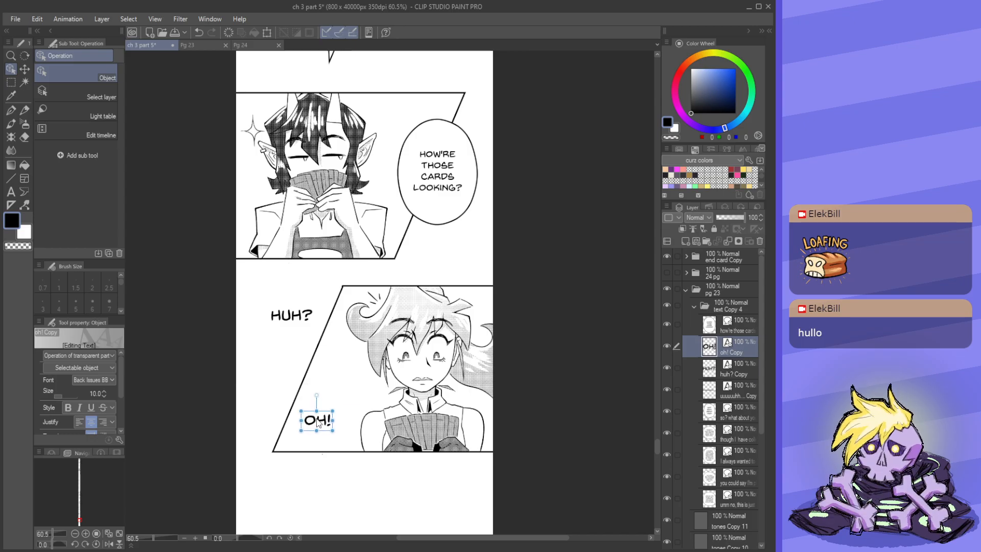
scroll(299, 217, "up", 3)
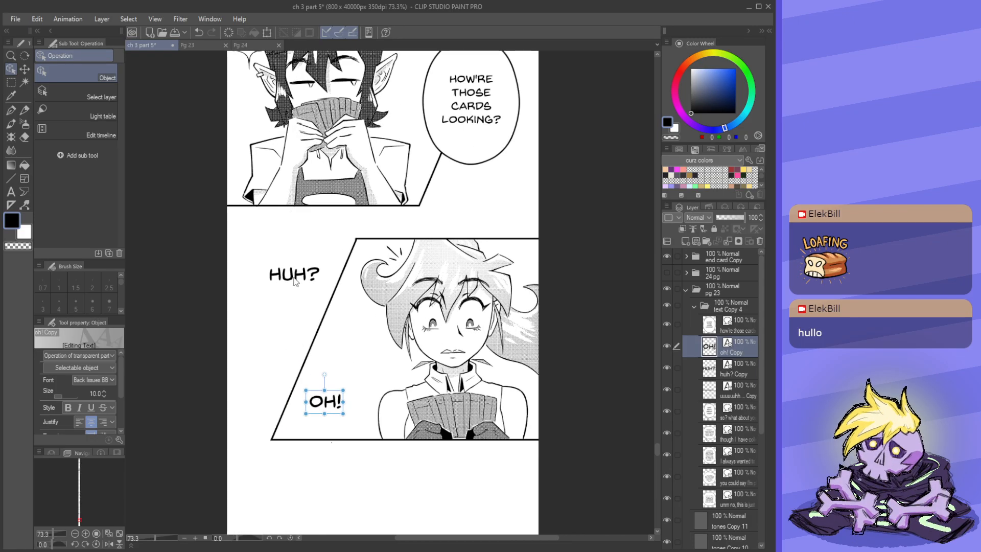
left_click_drag(295, 280, 296, 290)
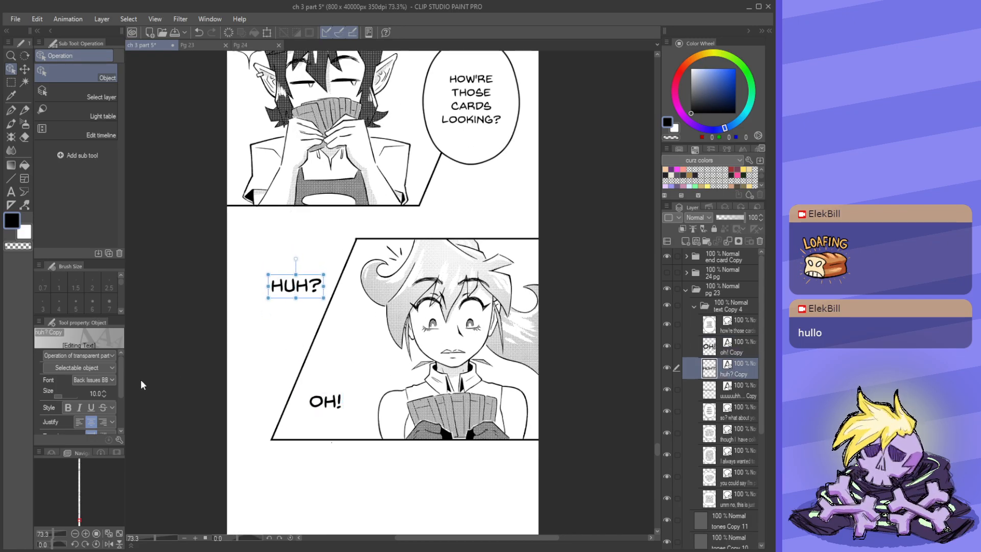
- Reduce the "Huh?" text by one size step and set the "Oh!" text size to 9.0
left_click(105, 396)
left_click(329, 408)
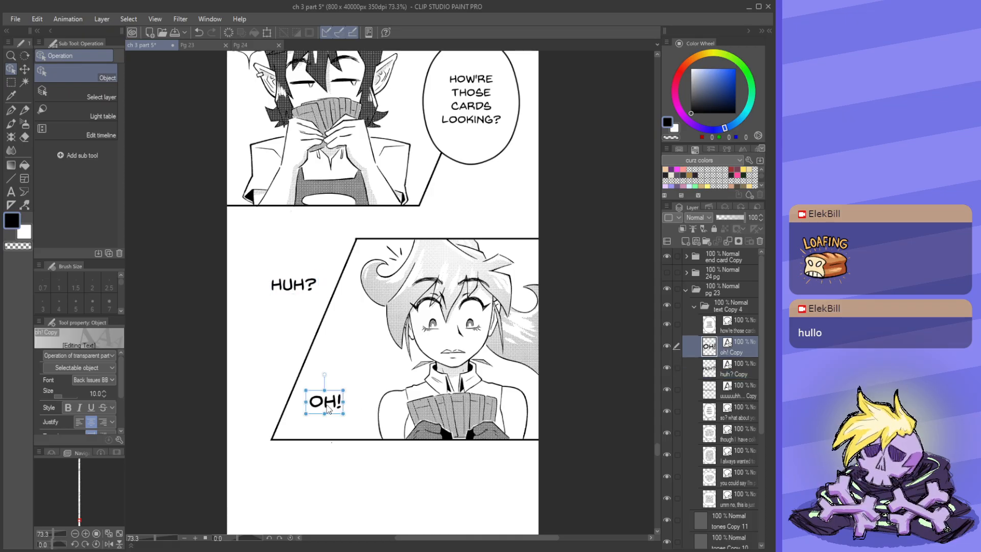
left_click(107, 395)
scroll(247, 302, "up", 2)
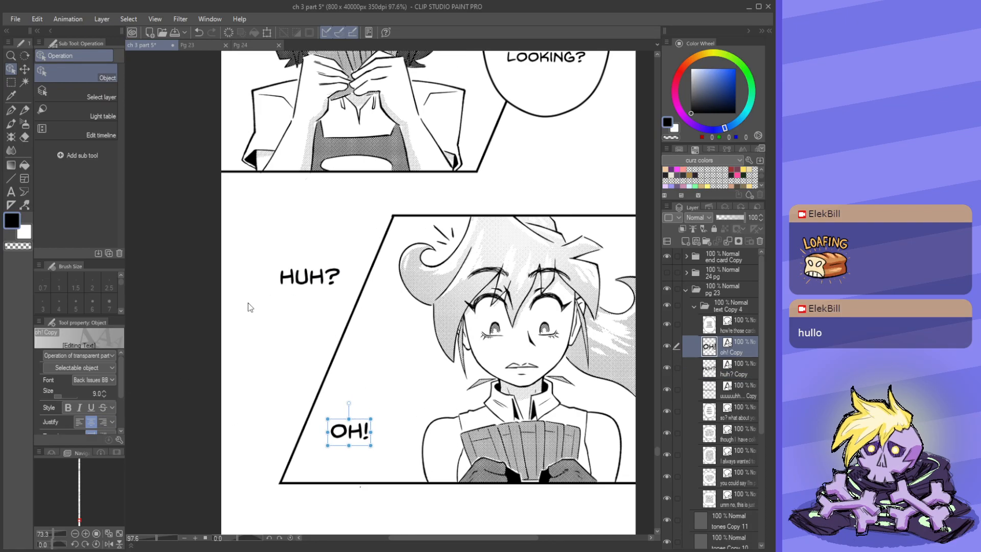
- Draw a closed curve balloon around the "Huh?" text, overlapping the slanted edge of the lower panel
key("p")
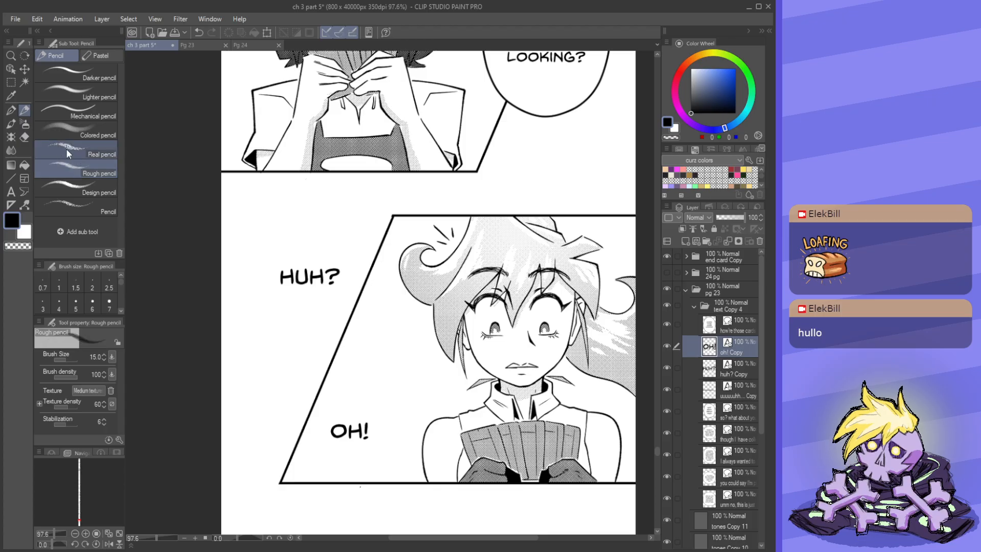
key("t")
key("t")
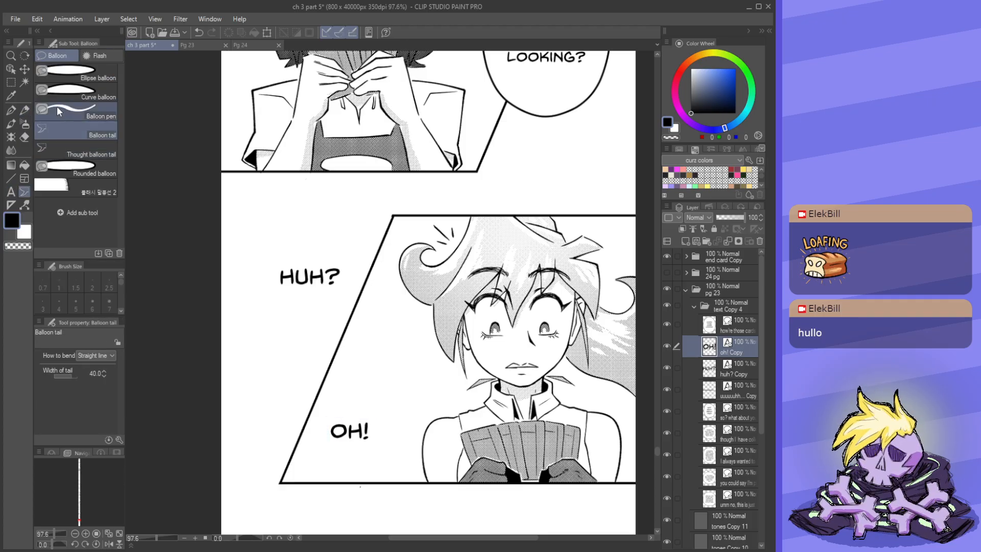
left_click(97, 92)
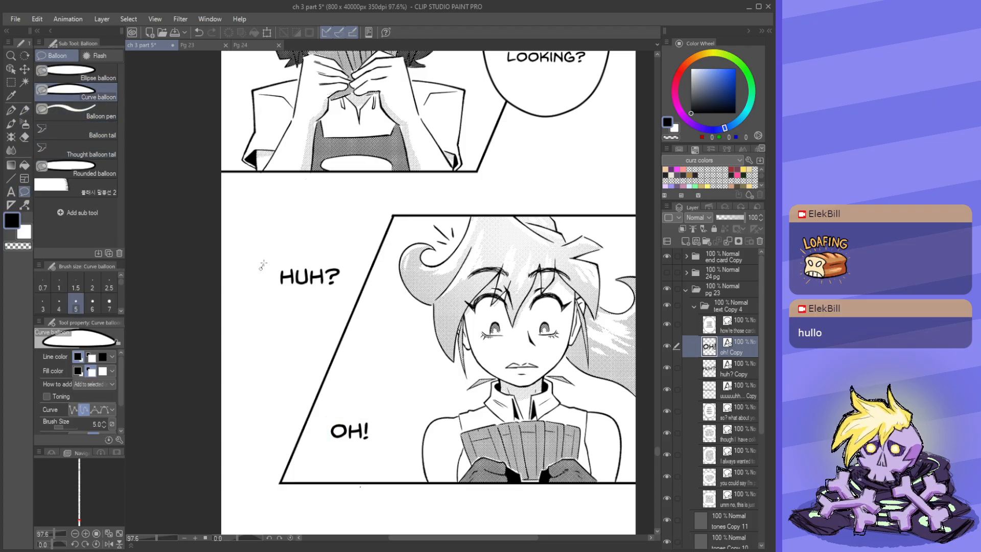
left_click(277, 252)
left_click(331, 243)
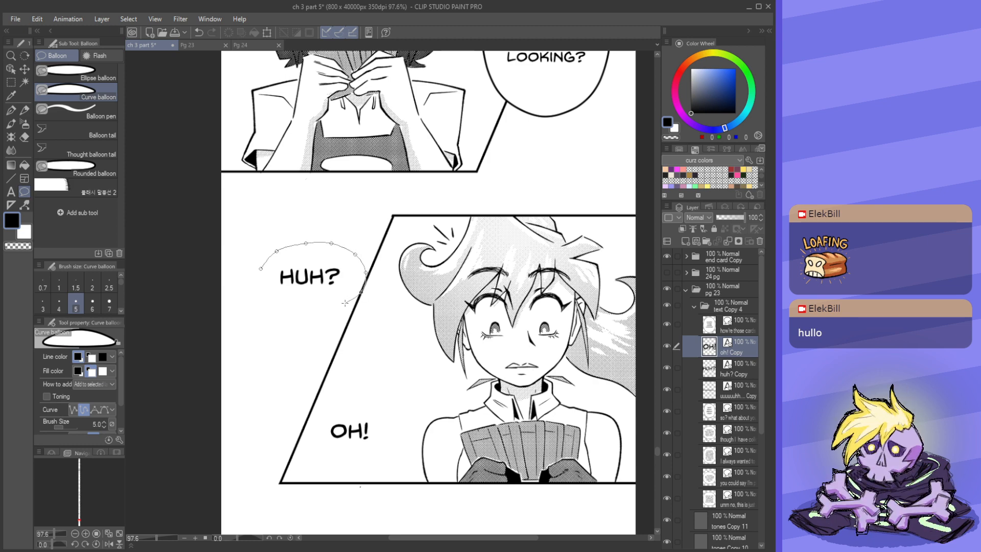
left_click(304, 313)
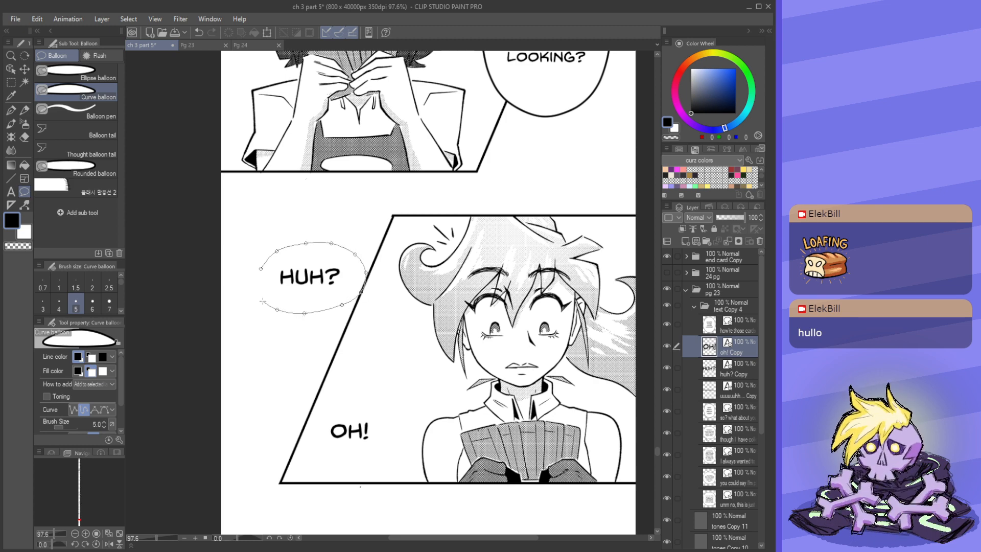
left_click(260, 268)
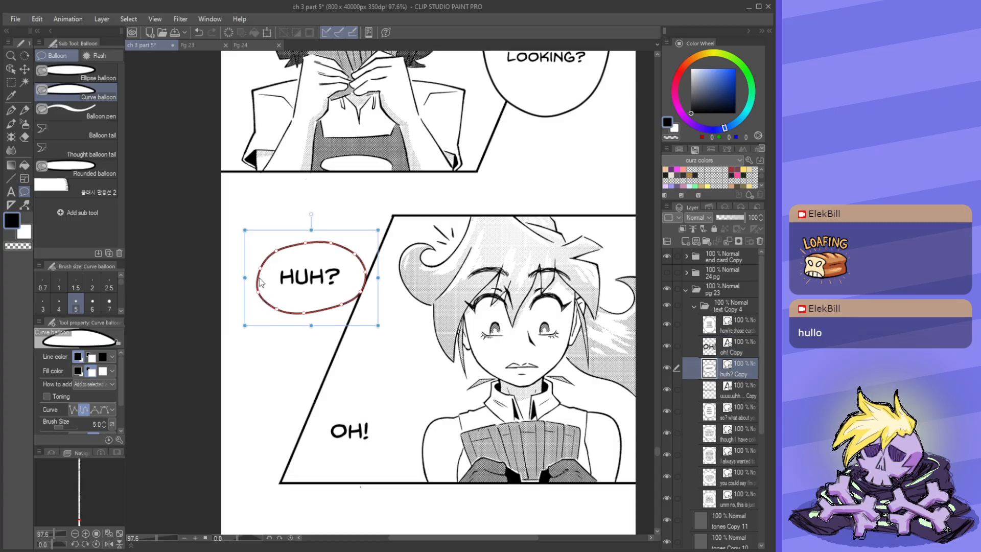
- Refine the "Huh?" balloon's outline by adjusting its left, right, top and lower-right control points
left_click_drag(257, 291, 371, 277)
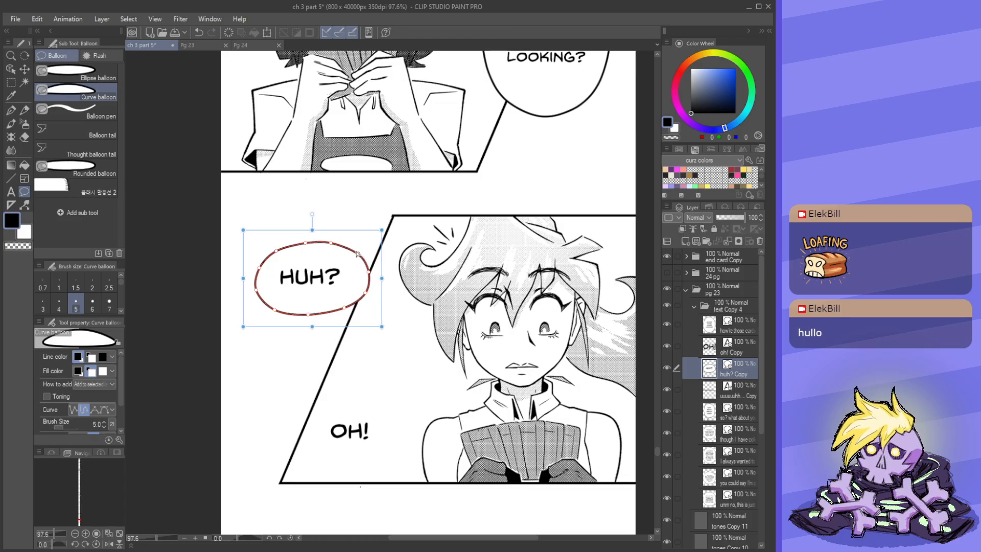
left_click_drag(331, 244, 332, 243)
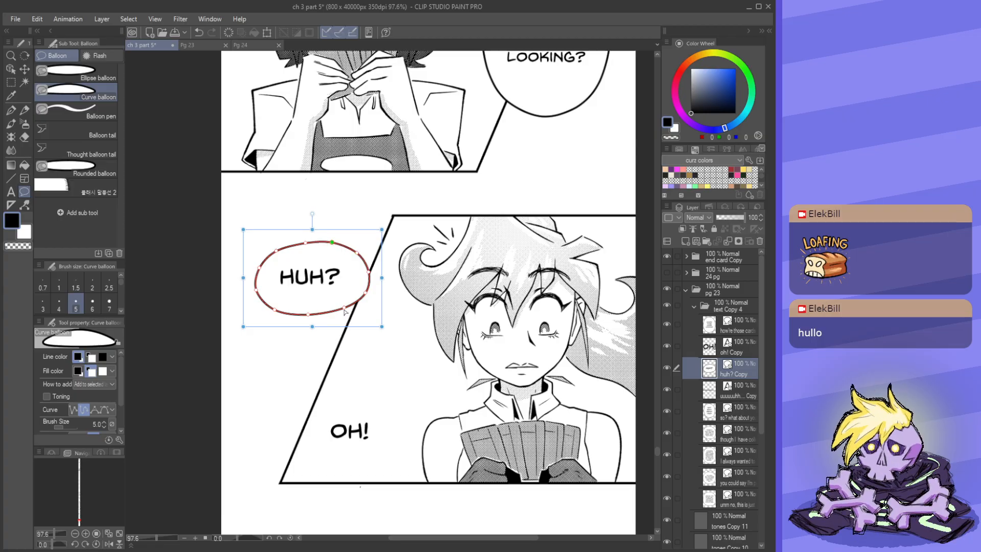
left_click_drag(365, 293, 310, 258)
left_click(318, 279, "ctrl")
left_click(308, 257, "ctrl")
left_click(347, 234, "ctrl")
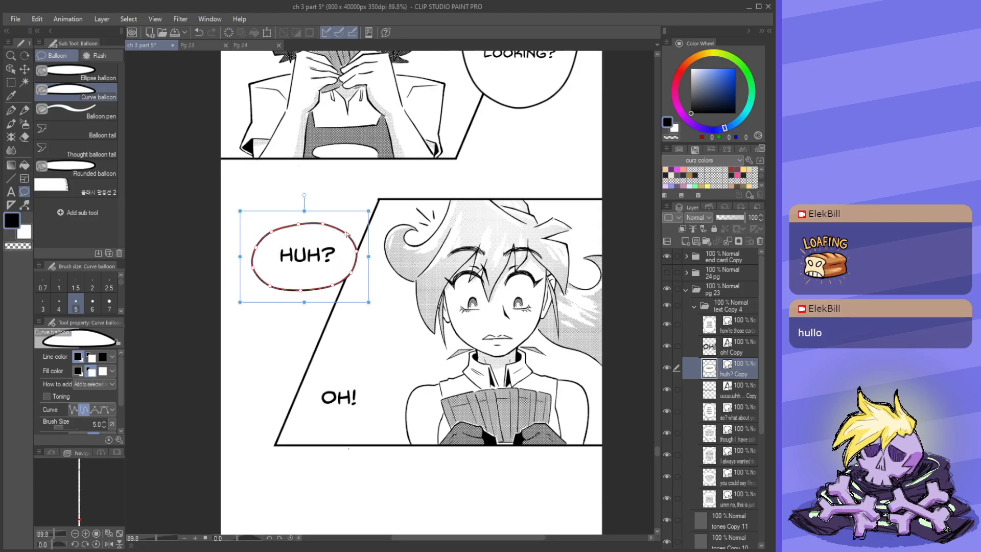
left_click(383, 249, "ctrl")
left_click(320, 236, "ctrl")
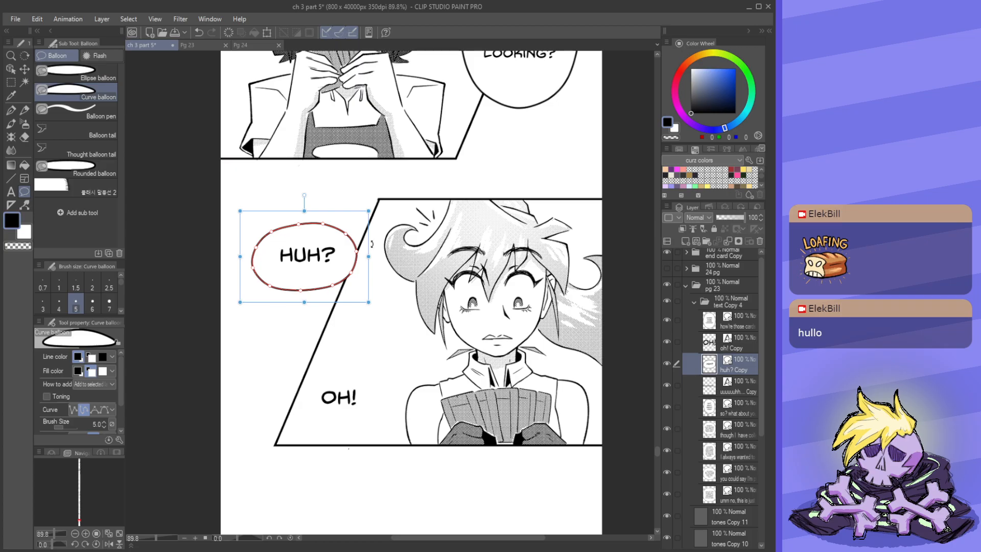
left_click_drag(371, 244, 373, 249)
- Nudge the "Huh?" text to center it inside its balloon and fine-tune the balloon around it
left_click(315, 258, "ctrl")
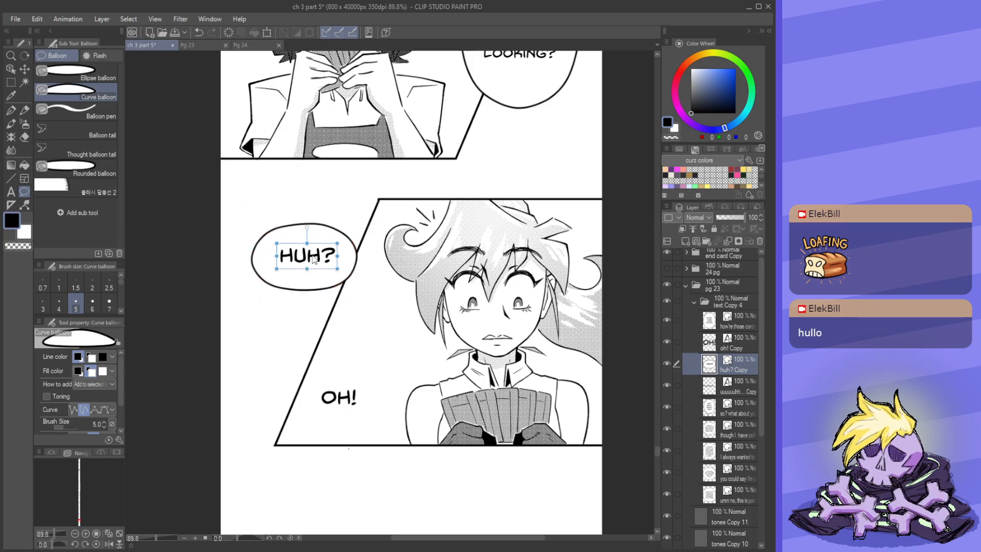
left_click_drag(320, 234, 321, 240)
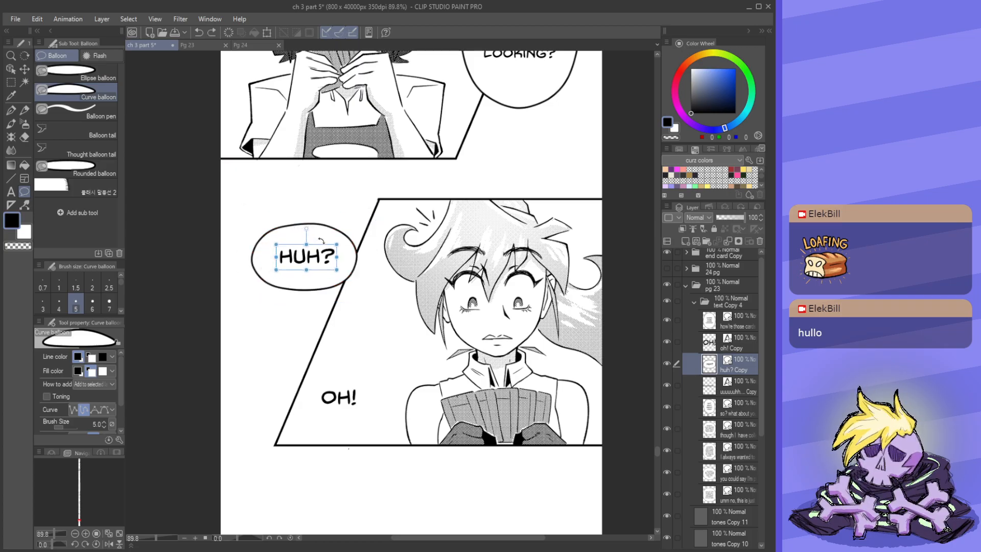
left_click(322, 232, "ctrl")
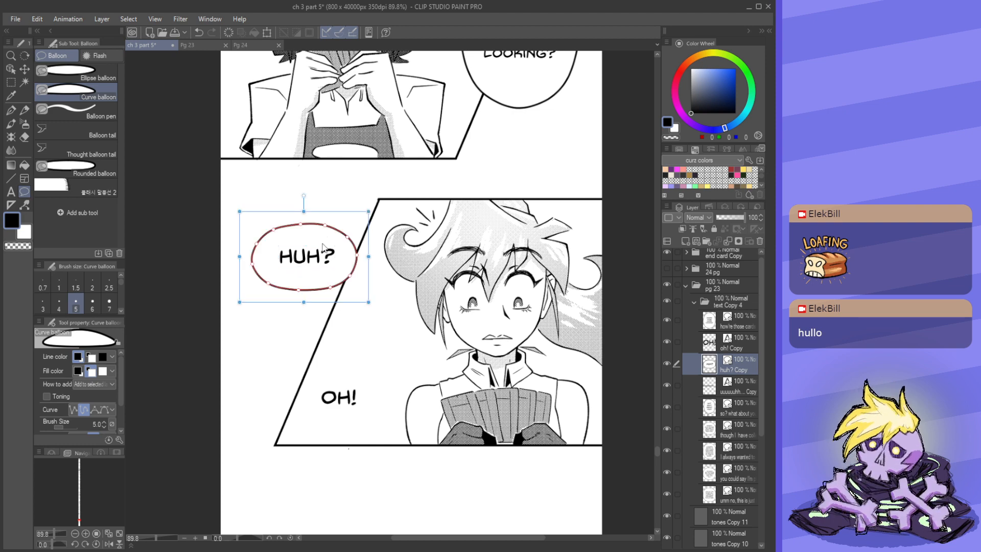
left_click_drag(325, 242, 332, 266)
- Draw a round curve balloon around the "Oh!" text and center the text inside it
left_click_drag(324, 363, 368, 309)
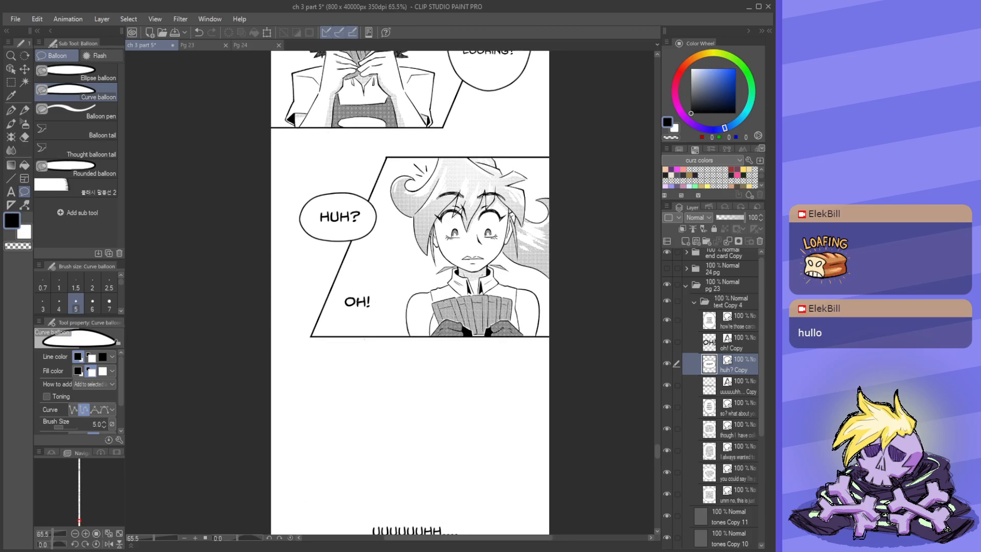
left_click(332, 300)
left_click(341, 285)
left_click(355, 277)
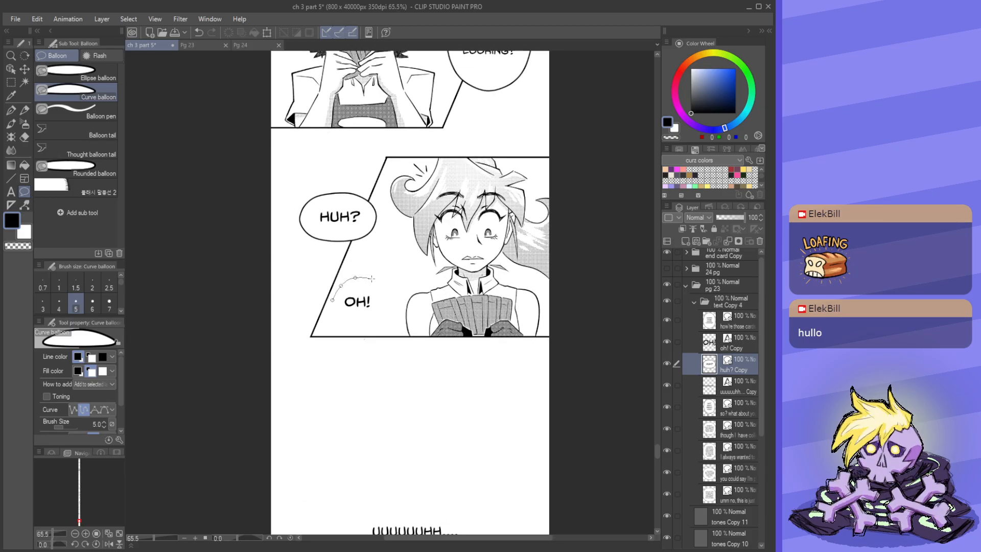
left_click(372, 278)
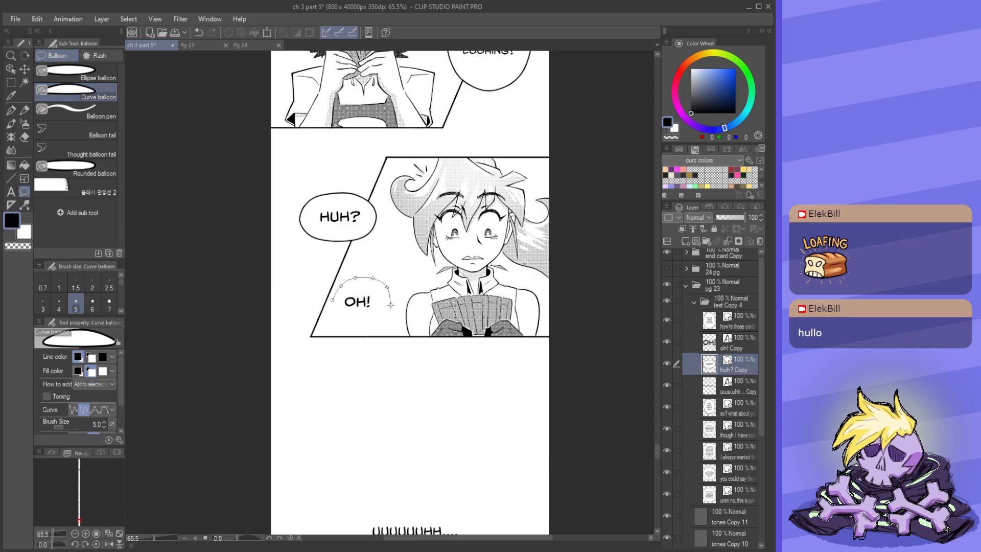
left_click(366, 329)
left_click(345, 328)
left_click(332, 315)
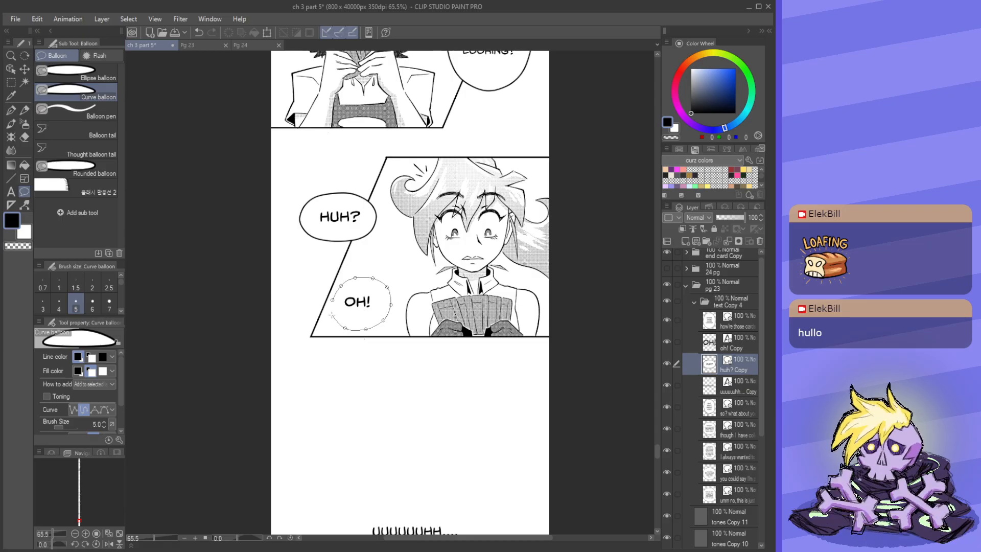
left_click(333, 302)
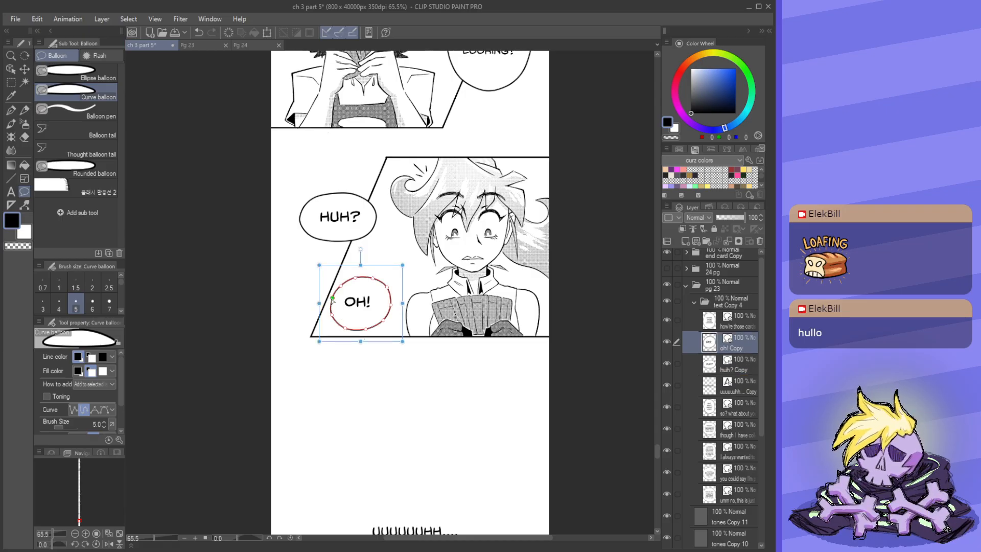
left_click(358, 308)
left_click_drag(366, 308, 369, 310)
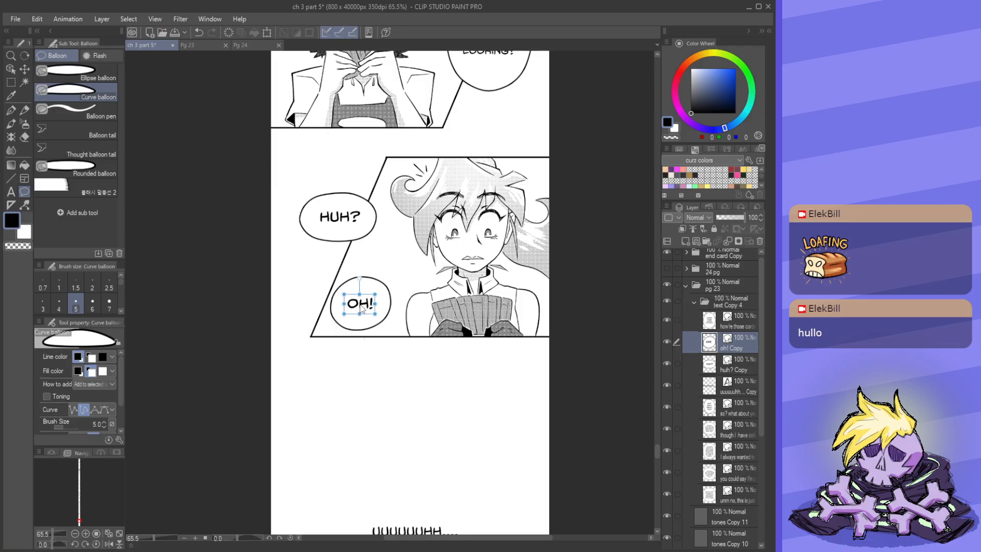
- Move the "Oh!" balloon up and right toward the character's face, and raise the "Huh?" balloon slightly
left_click(373, 286)
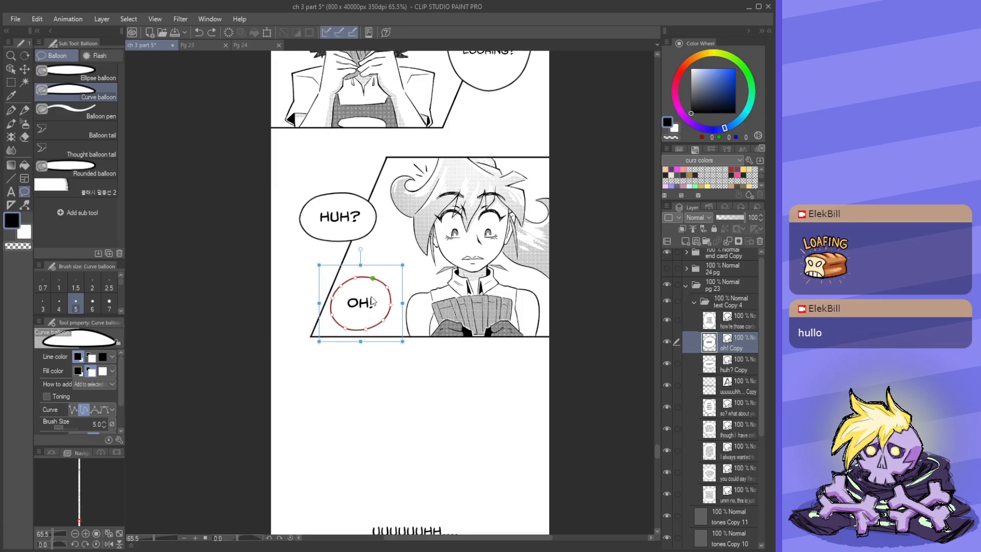
left_click_drag(372, 287, 387, 274)
left_click(341, 204)
mouse_move(341, 204)
left_mouse_down()
mouse_move(341, 172)
mouse_move(341, 187)
left_mouse_up()
left_click_drag(373, 280, 384, 262)
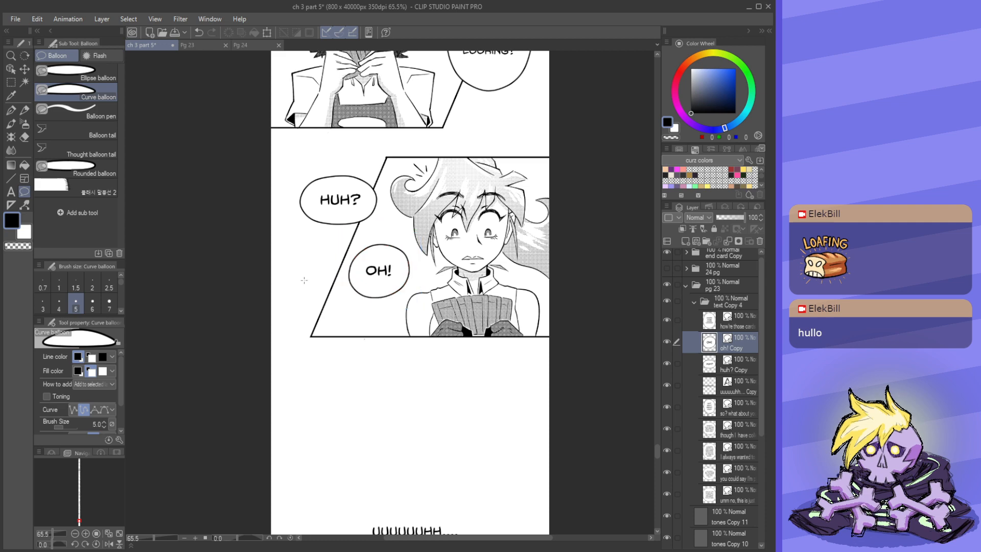
- Add straight tails of width 40.0 to the "Huh?" and "Oh!" balloons, pointing toward the character, and save the file
left_click(69, 112)
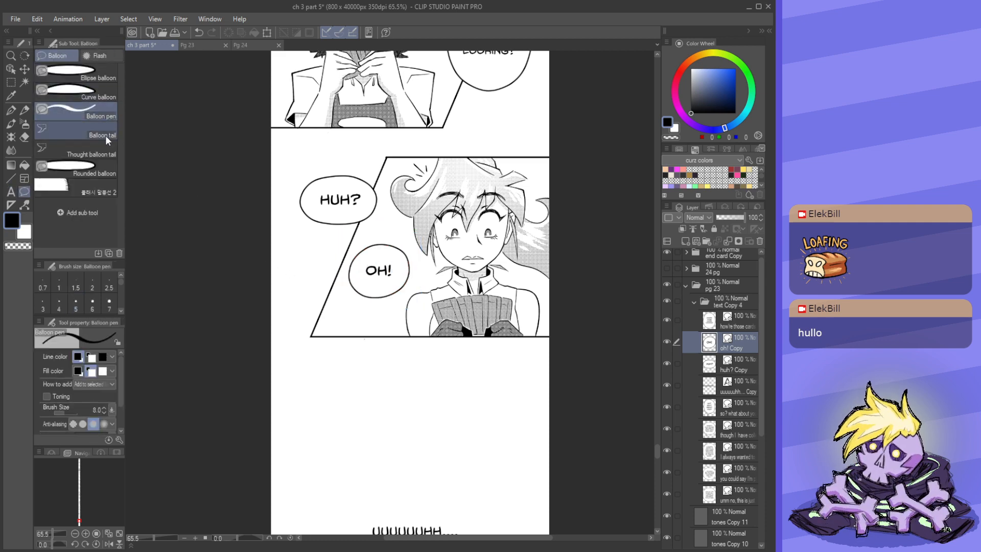
left_click(104, 134)
scroll(387, 233, "up", 3)
scroll(387, 232, "up", 1)
left_click_drag(373, 207, 409, 216)
left_click_drag(434, 317, 458, 301)
left_click(451, 299)
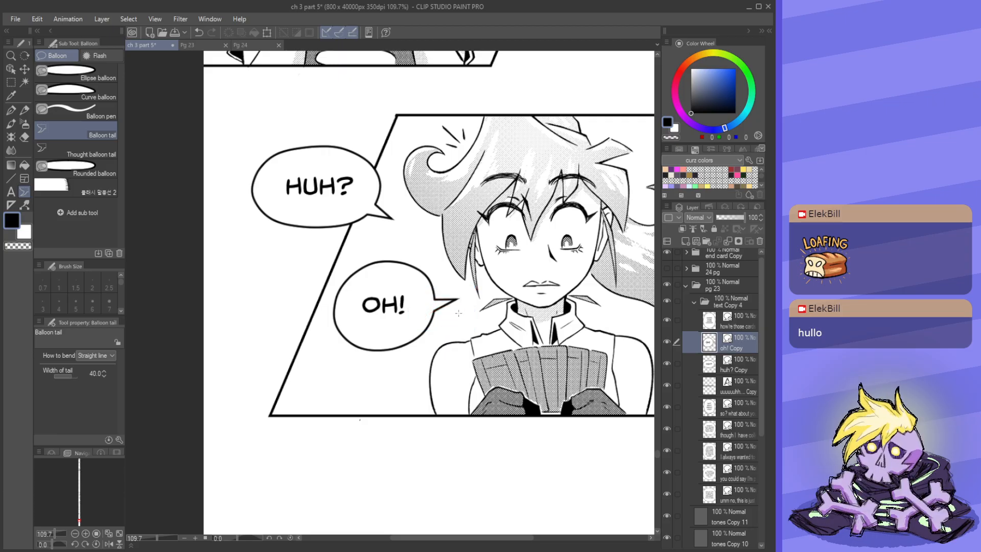
scroll(409, 287, "down", 4)
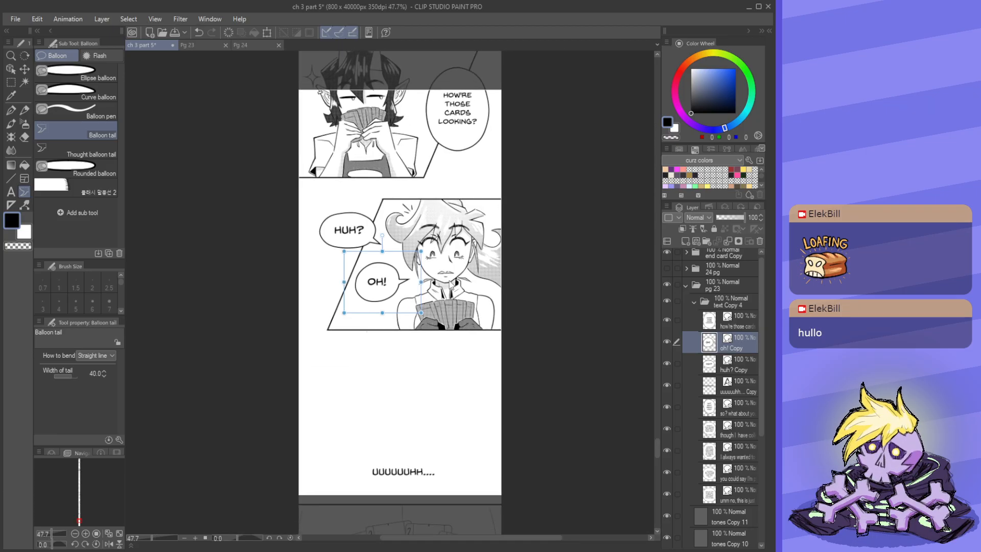
key("ctrl+s")
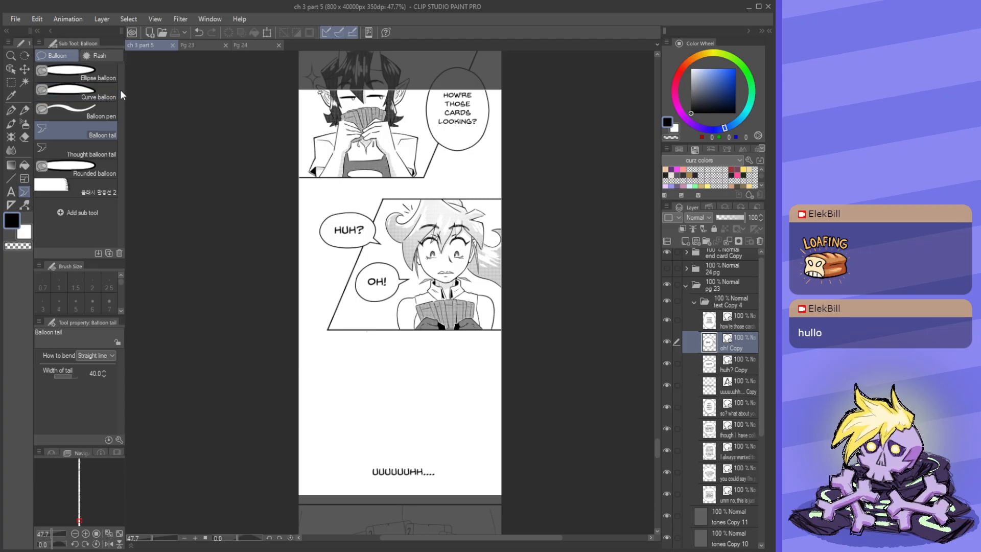
- Nudge the "Oh!" balloon with its tail slightly down and right, and save the file
left_click(11, 68)
scroll(380, 271, "up", 4)
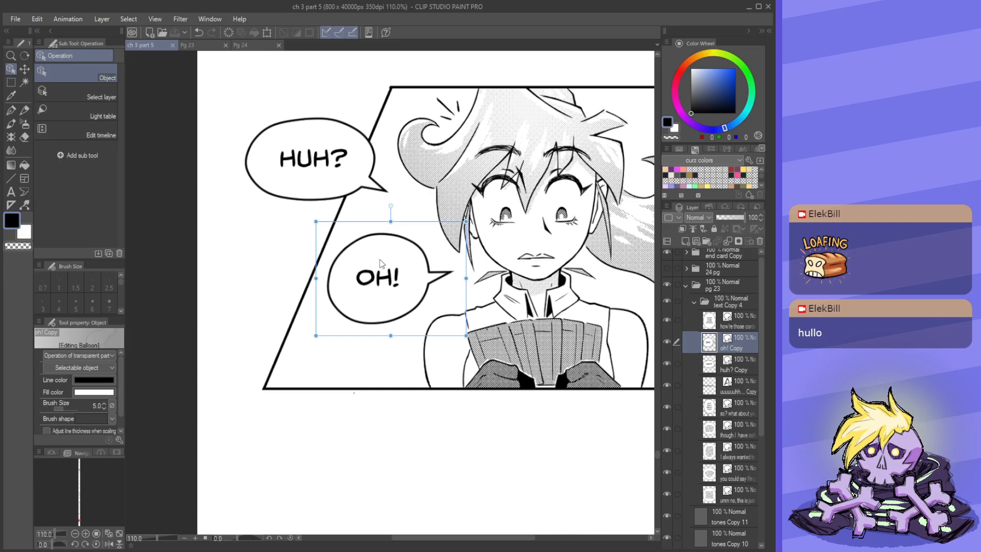
left_click_drag(380, 264, 387, 272)
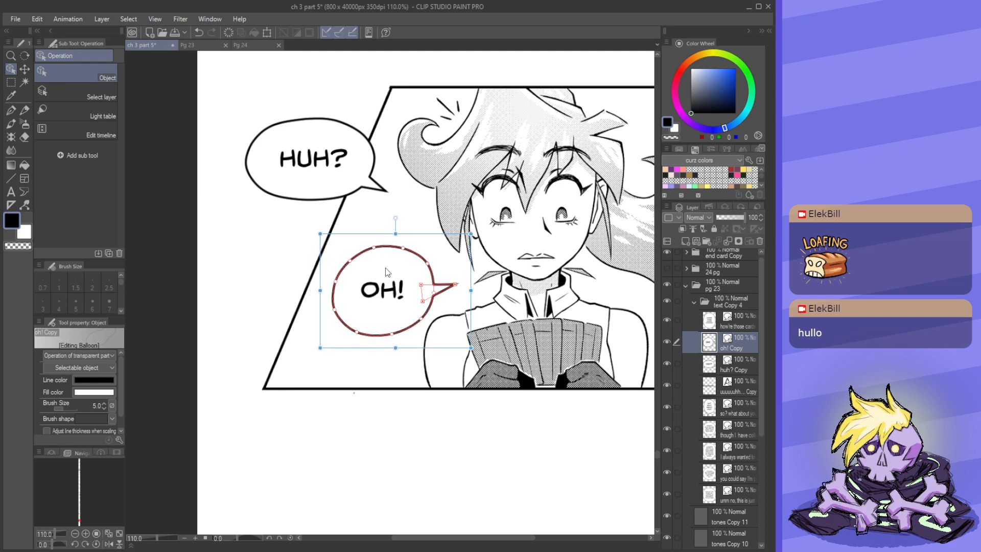
left_click(174, 32)
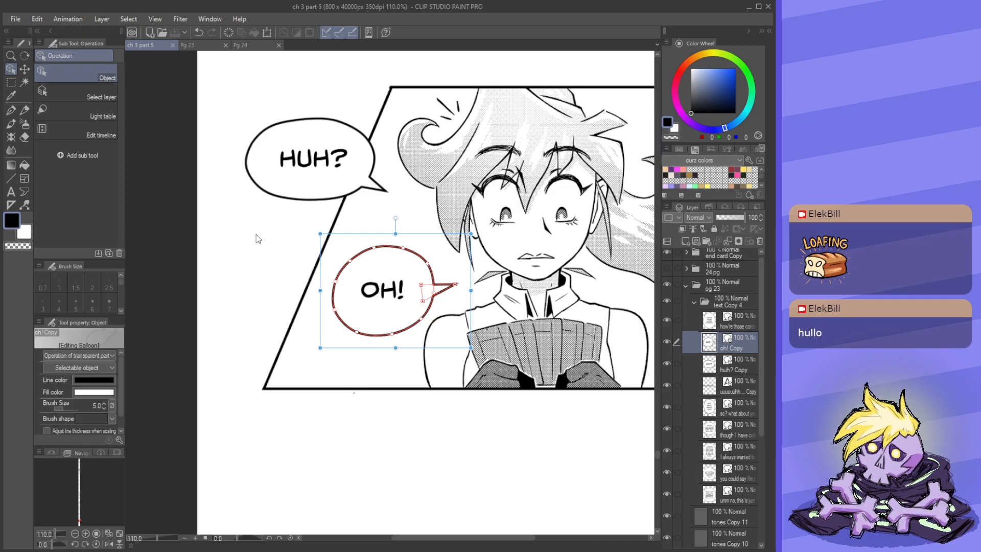
- Move the "Uuuuuuhh...." text slightly up in the gap above the playing cards panel
scroll(342, 260, "down", 3)
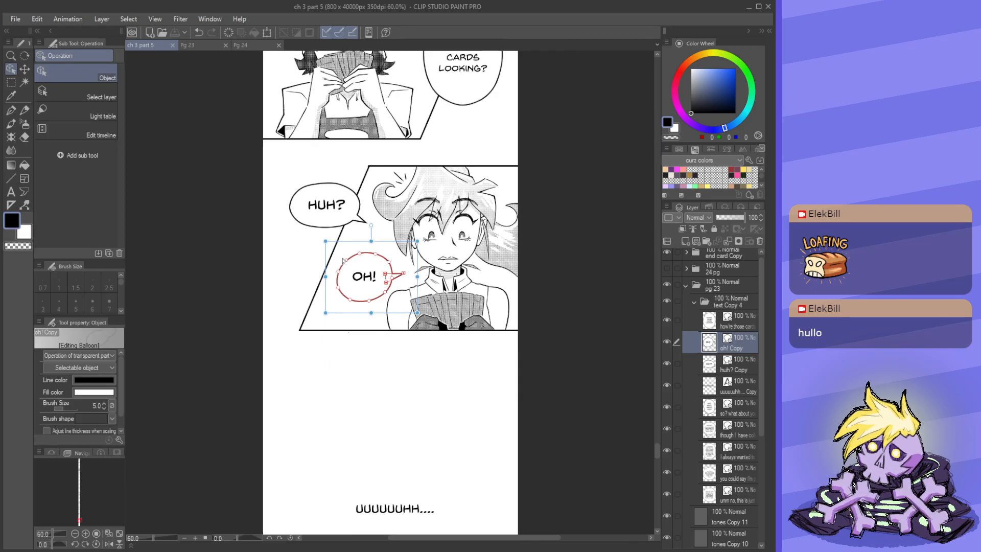
left_click(742, 306)
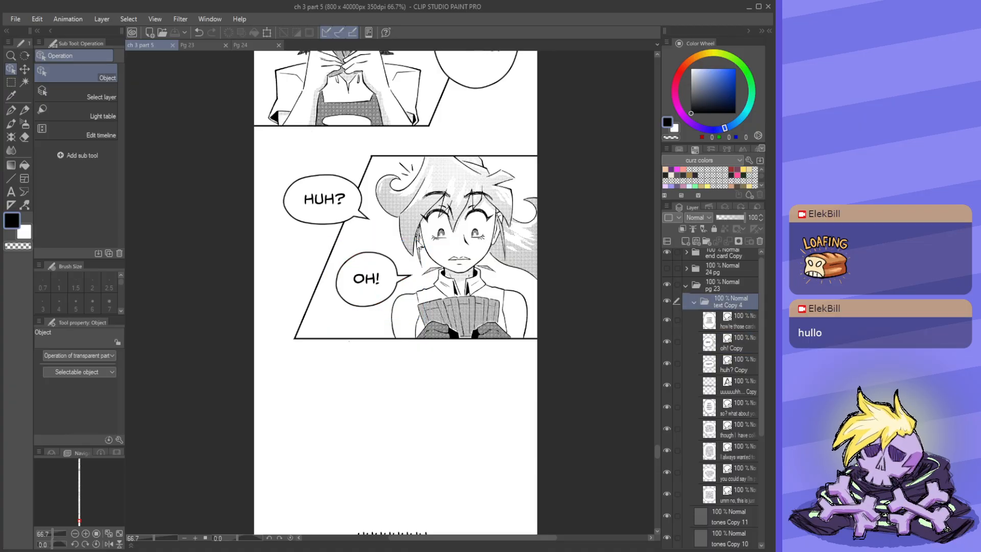
scroll(335, 231, "down", 2)
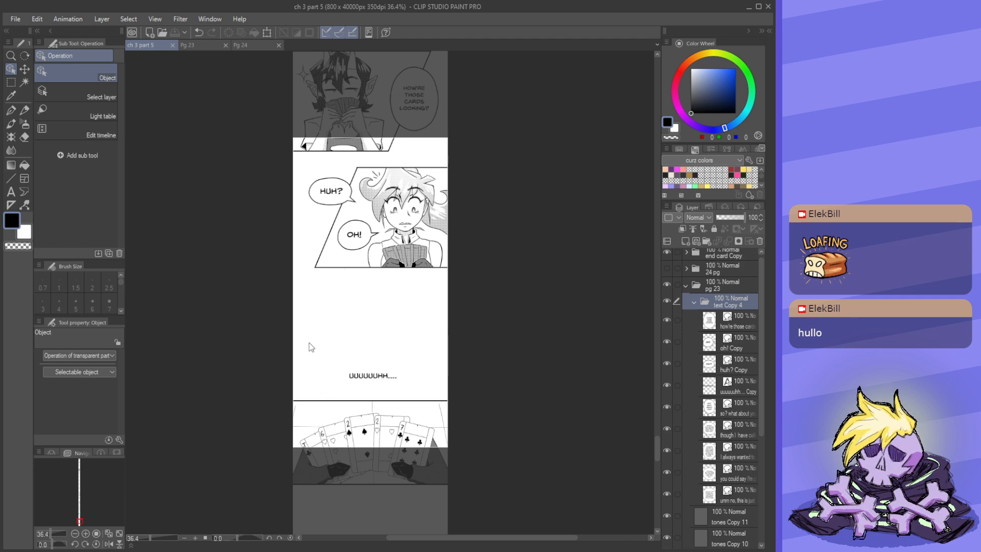
scroll(368, 417, "up", 2)
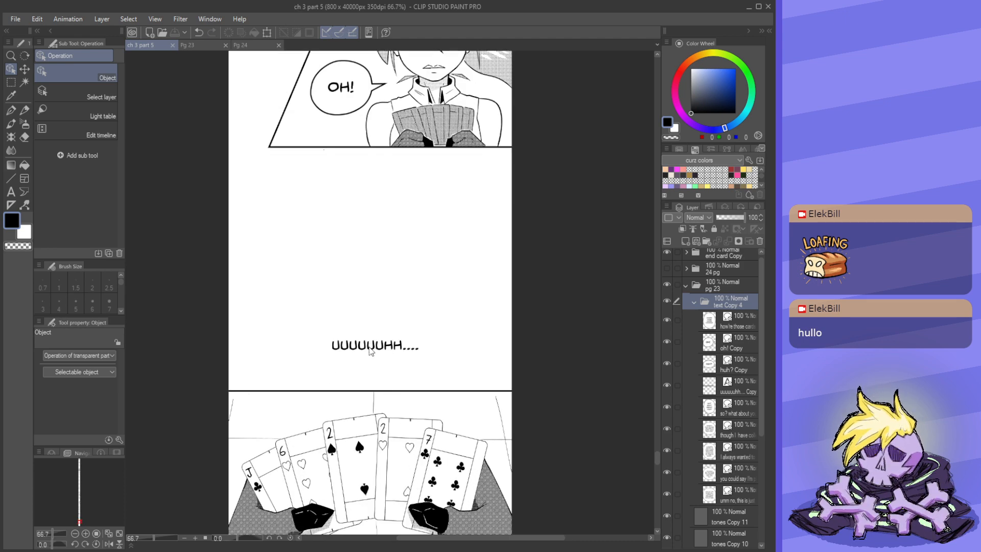
left_click(371, 351)
left_click_drag(371, 350, 369, 340)
scroll(343, 272, "down", 1)
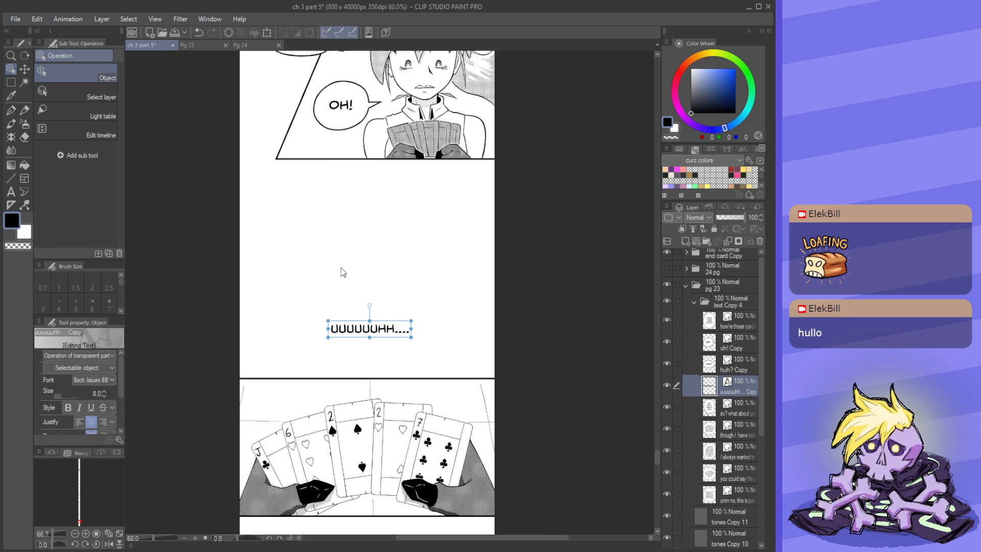
- Collapse the text Copy 4 and pg 23 layer folders
scroll(343, 272, "down", 3)
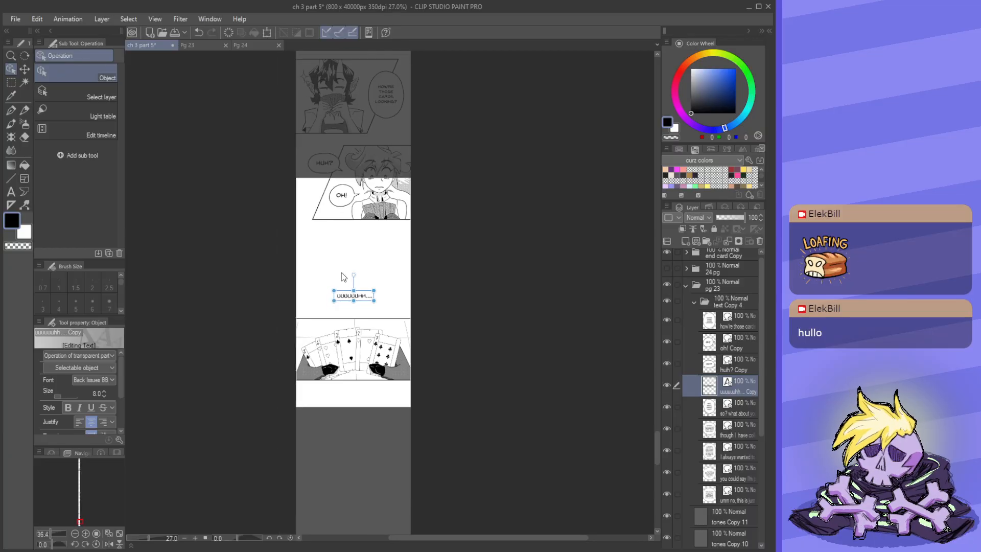
left_click(694, 302)
left_click(685, 287)
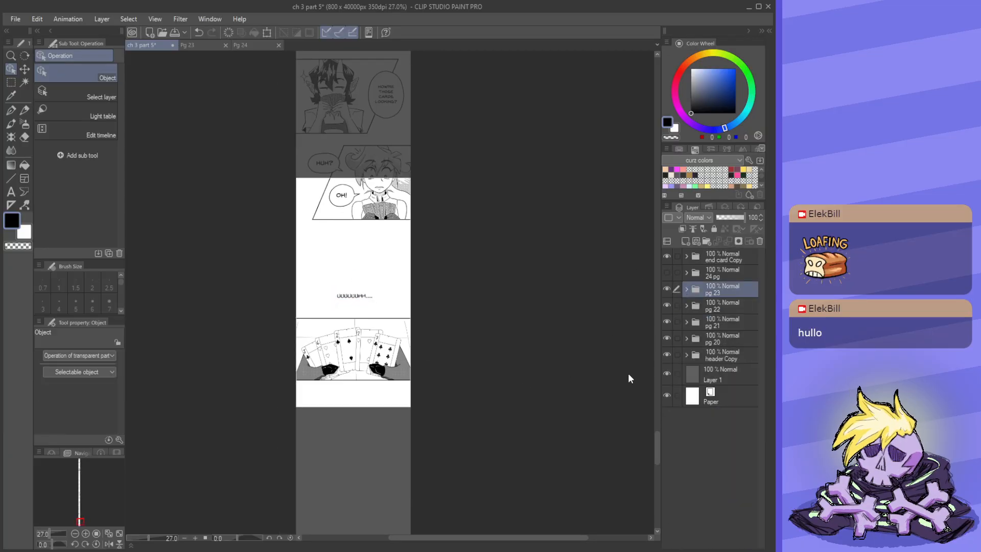
- Shift the pg 23 folder's panels slightly down the strip and save the file
left_click_drag(656, 452, 659, 389)
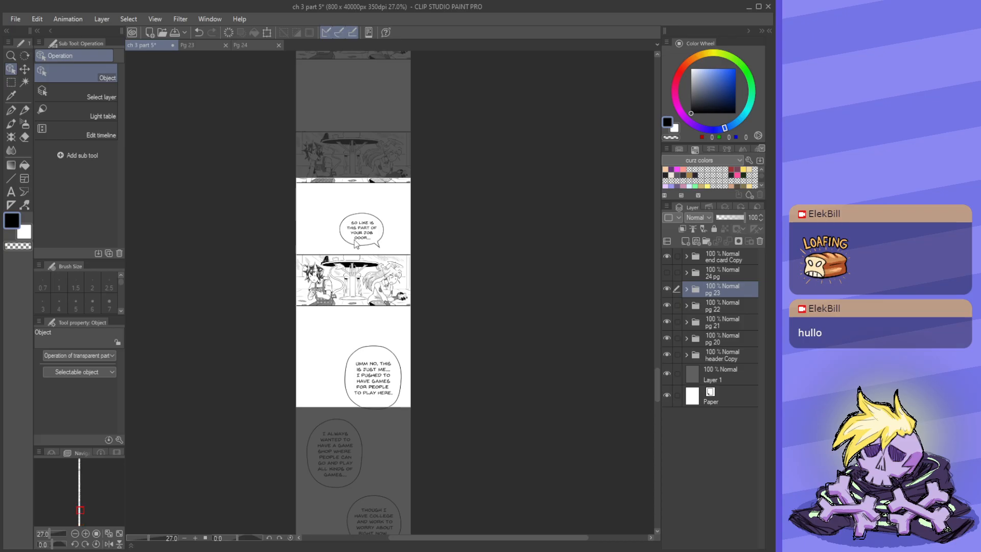
scroll(356, 243, "up", 2)
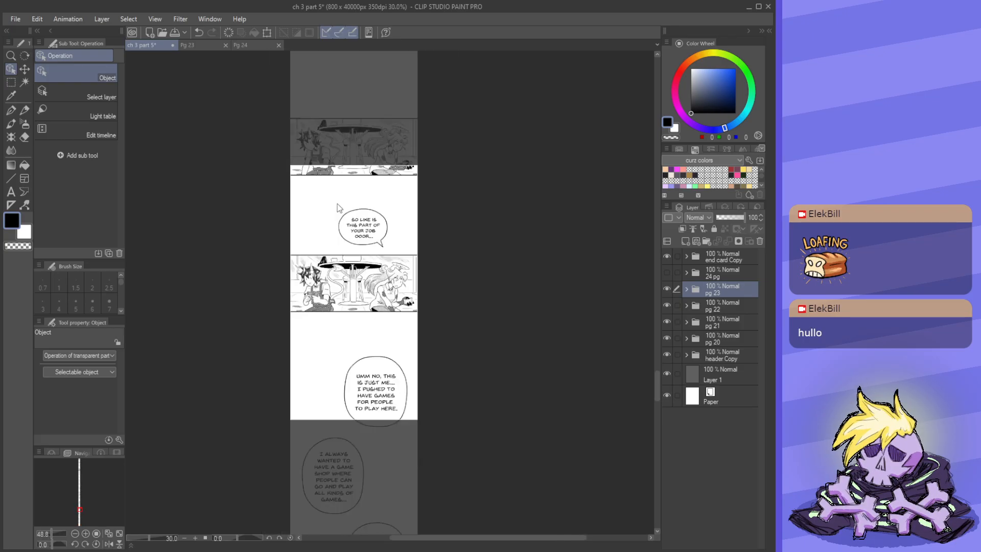
scroll(337, 205, "down", 5)
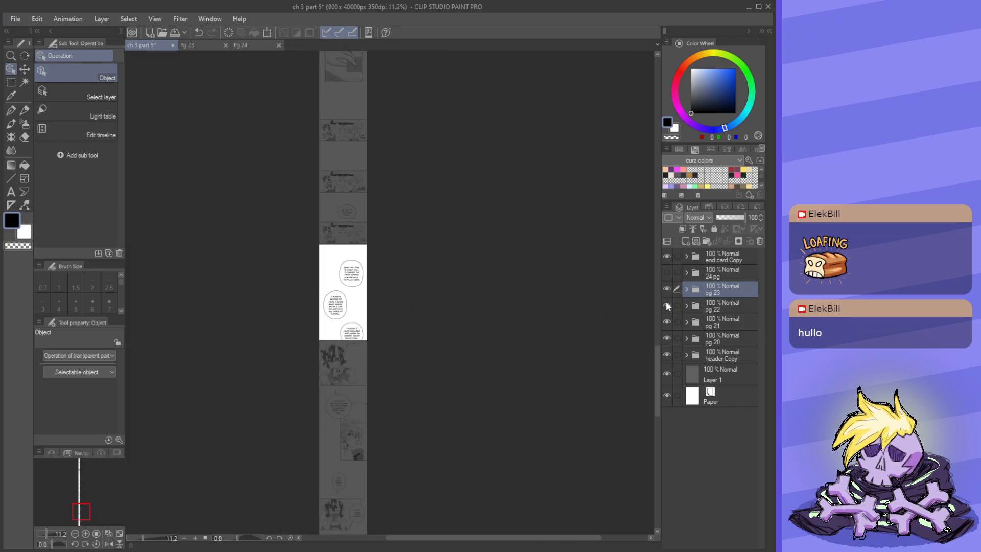
scroll(395, 292, "down", 2)
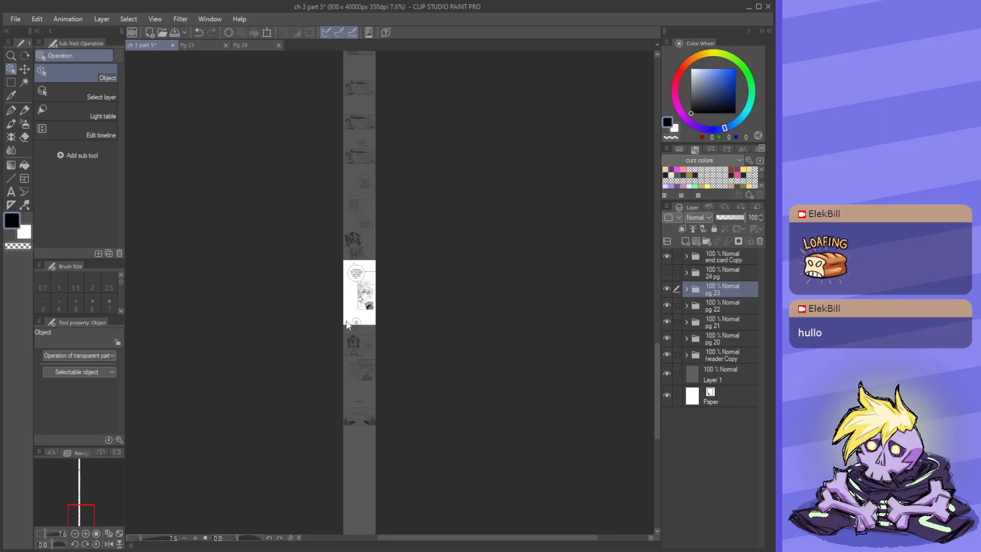
key("k")
scroll(362, 299, "up", 1)
left_click_drag(365, 257, 365, 271)
scroll(373, 274, "down", 2)
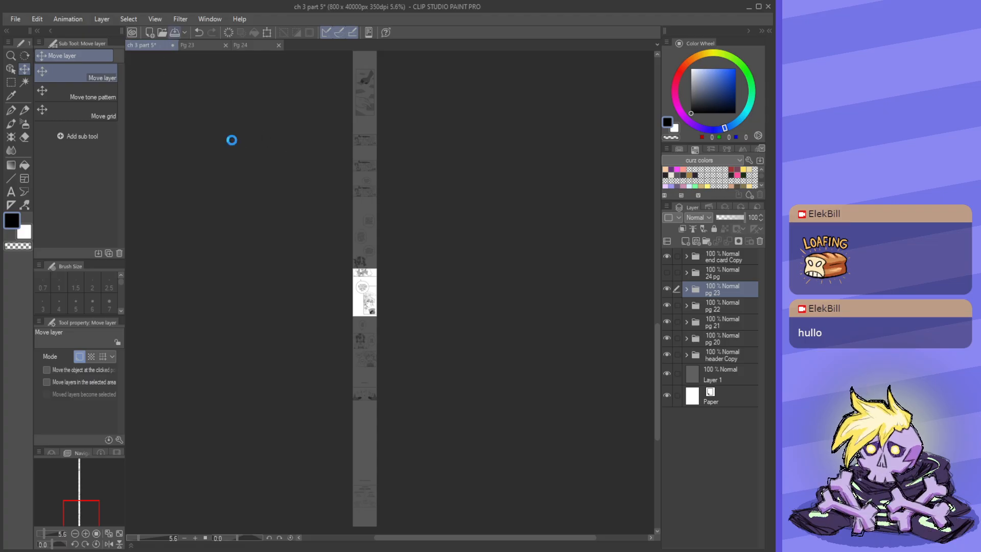
key("ctrl+s")
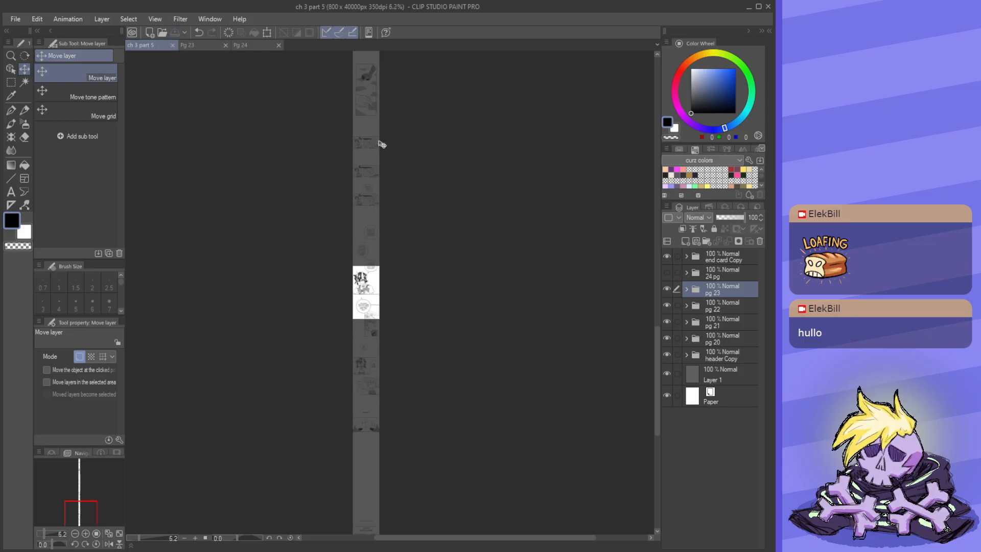
- Review the panels and balloons along the strip and compare them with the original Pg 23 document
scroll(378, 156, "up", 6)
scroll(344, 151, "up", 1)
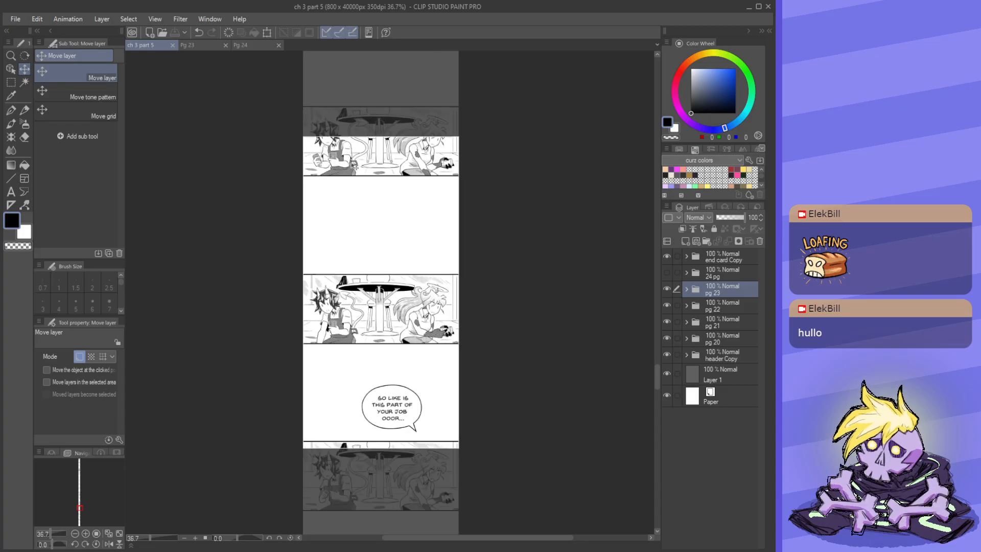
scroll(418, 404, "up", 2)
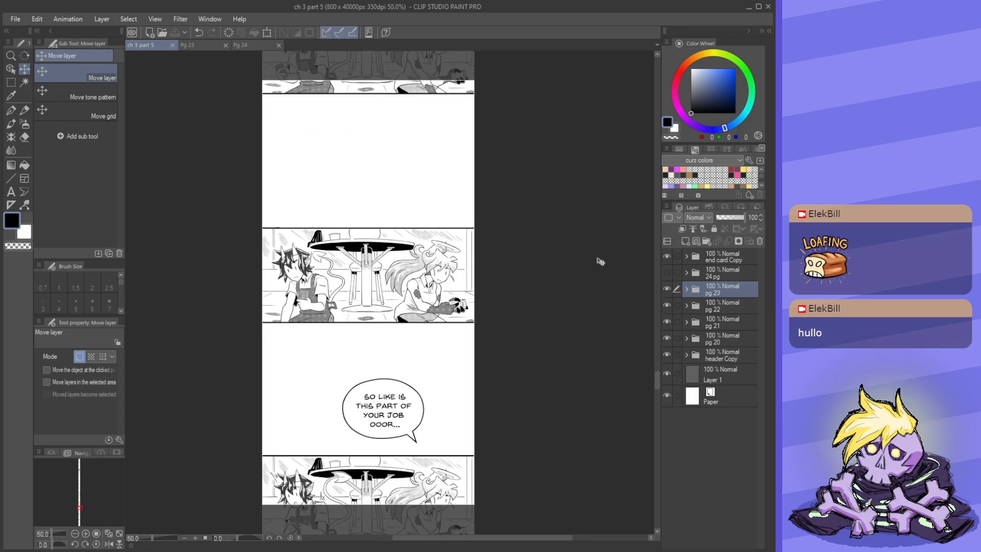
left_click_drag(658, 384, 670, 449)
left_click(198, 45)
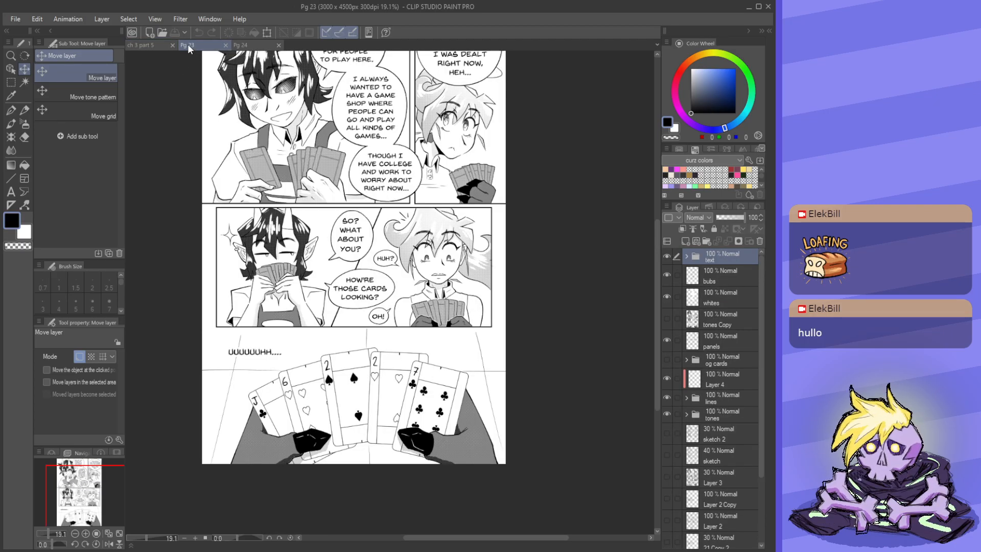
left_click(148, 46)
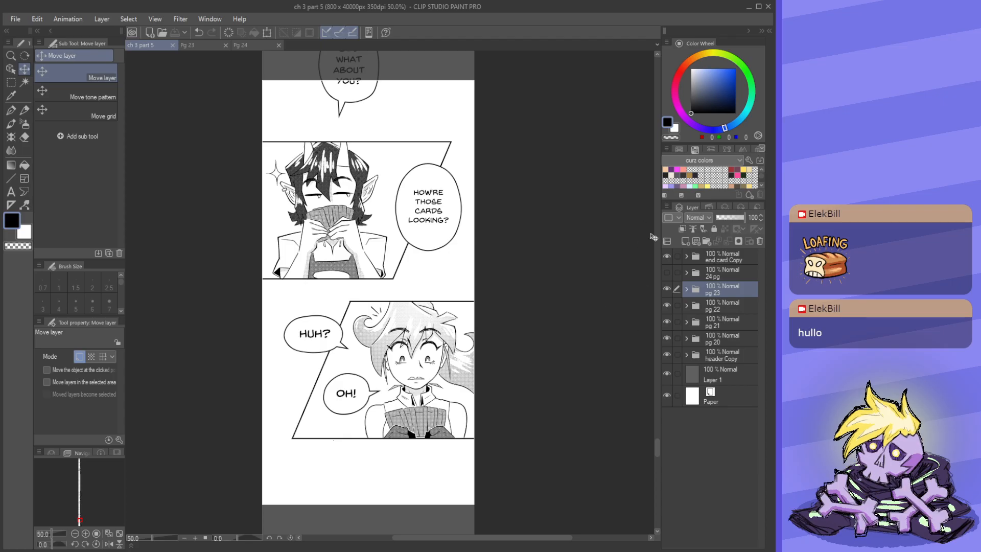
- Show and expand the 24 pg folder, and hide text Copy 5 and the tones Copy 13 through 18 layers
left_click_drag(656, 445, 652, 476)
scroll(324, 246, "down", 5)
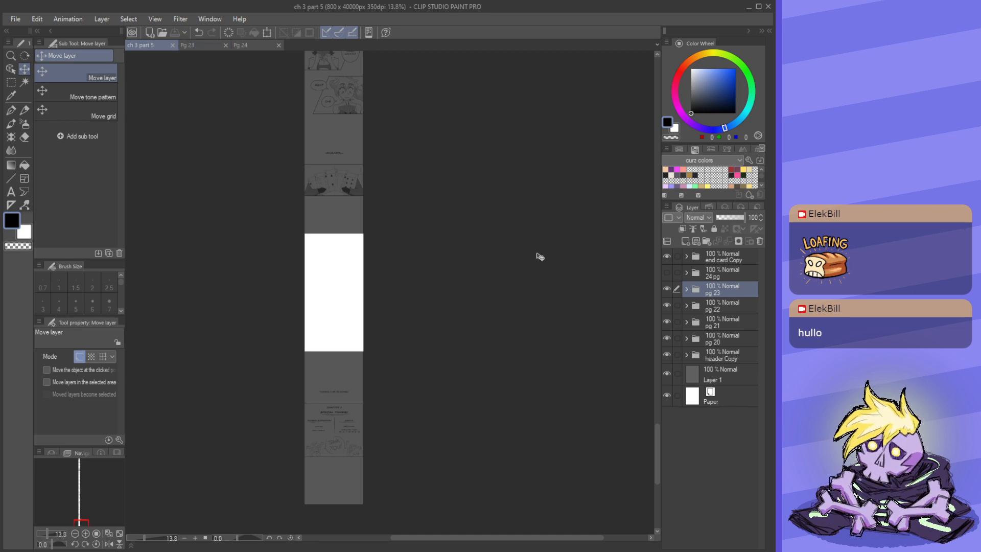
left_click(714, 274)
left_click(666, 274)
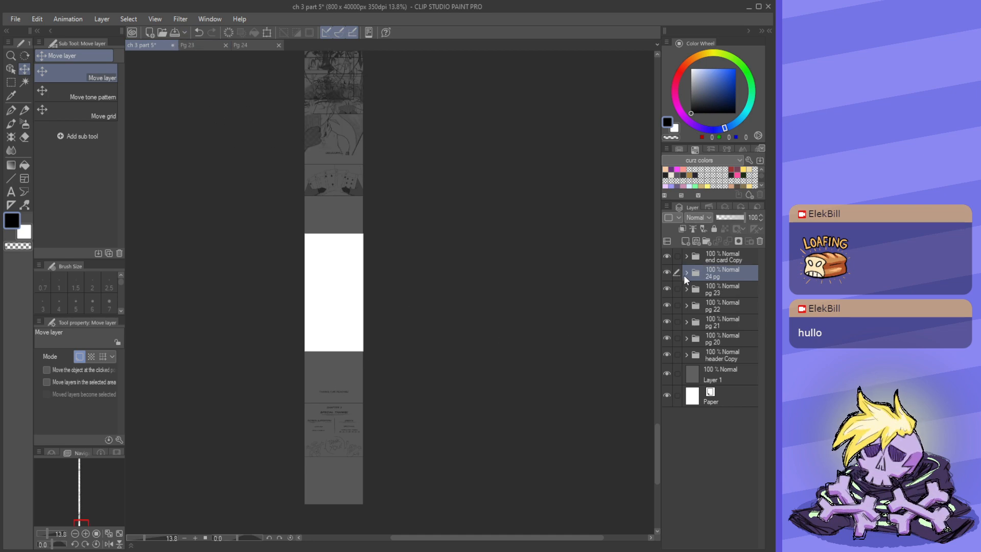
left_click(686, 273)
left_click(667, 289)
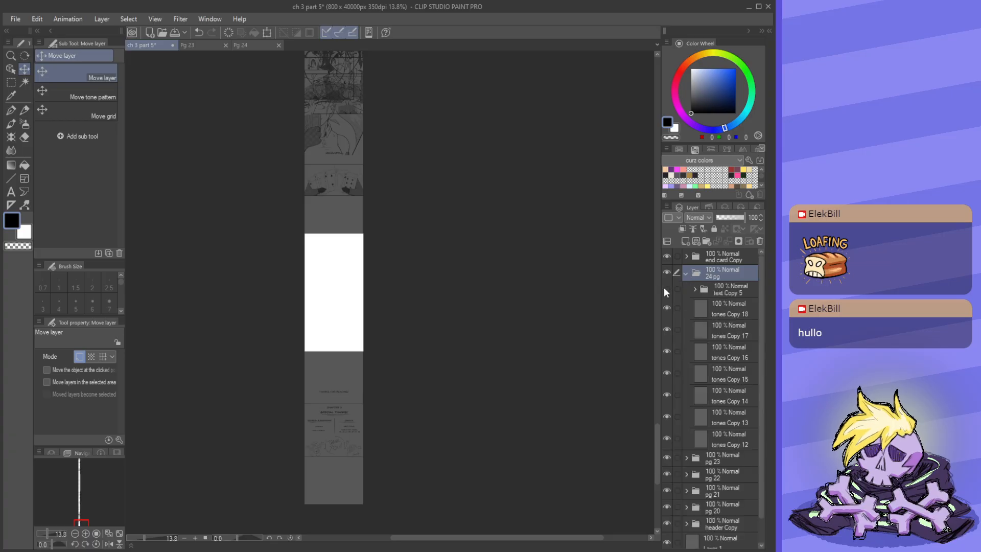
scroll(685, 324, "down", 1)
scroll(401, 319, "down", 1)
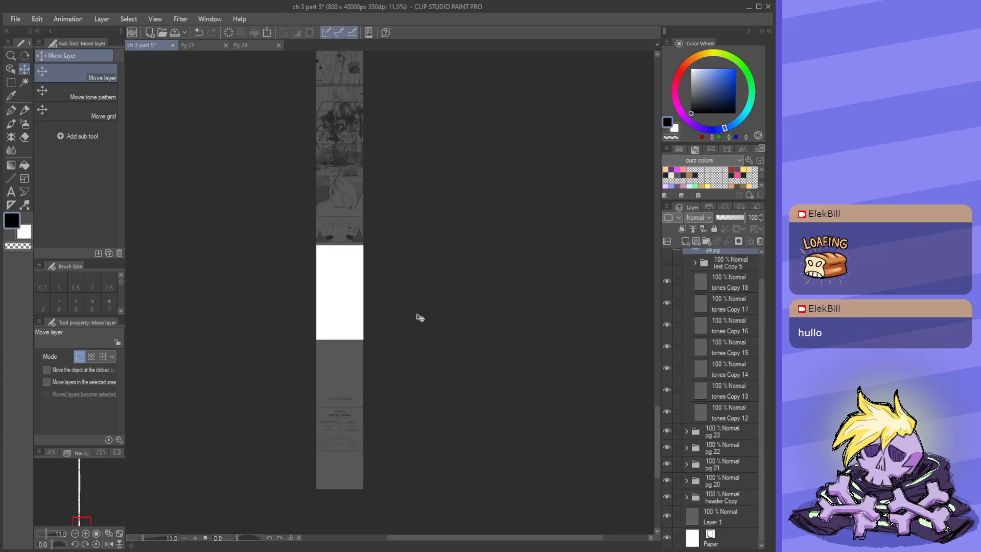
left_click_drag(669, 280, 665, 366)
- Move the tones Copy 12 panel into the blank space just below the playing cards panel and save the file
left_click(729, 415)
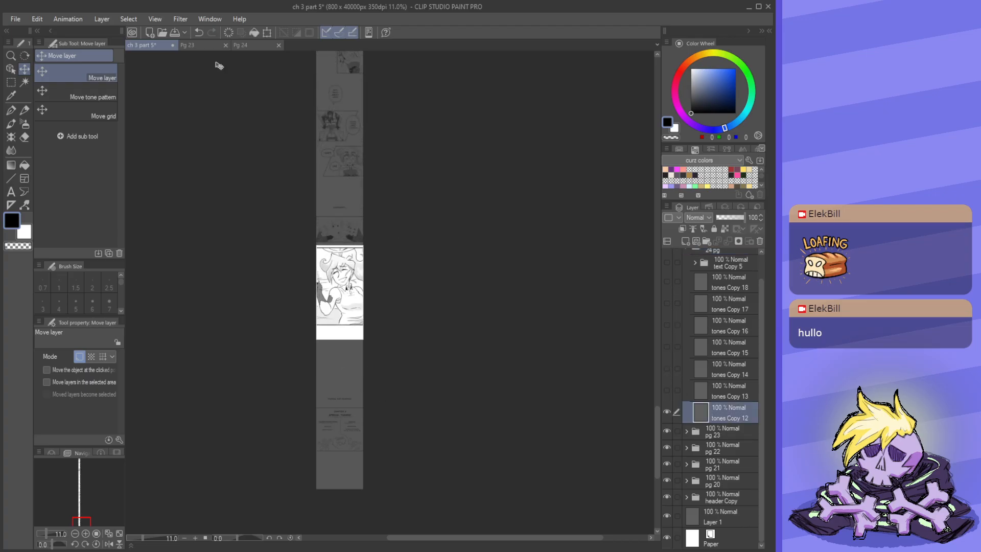
key("ctrl+s")
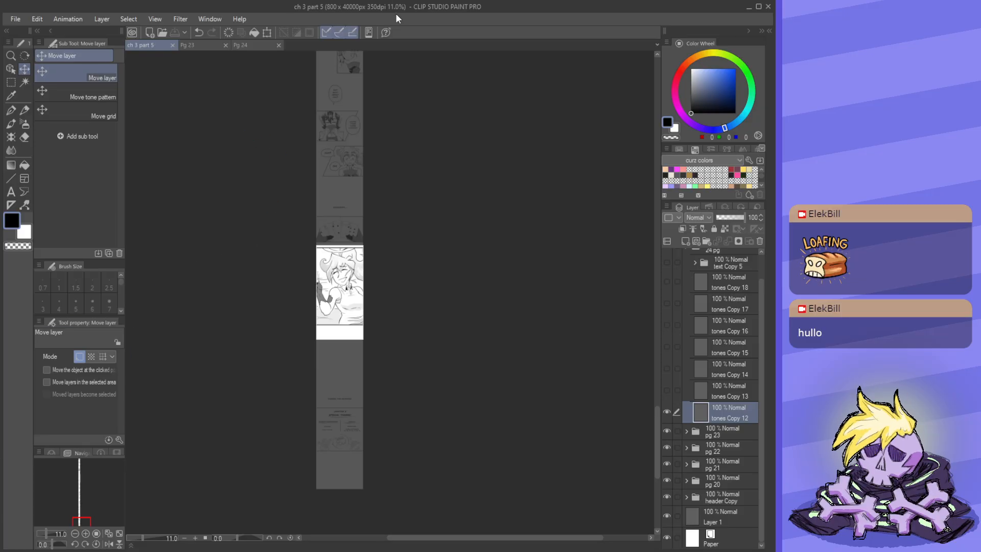
- Close the Pg 23 document and bring up the Pg 24 page to examine its panel layout
left_click(207, 44)
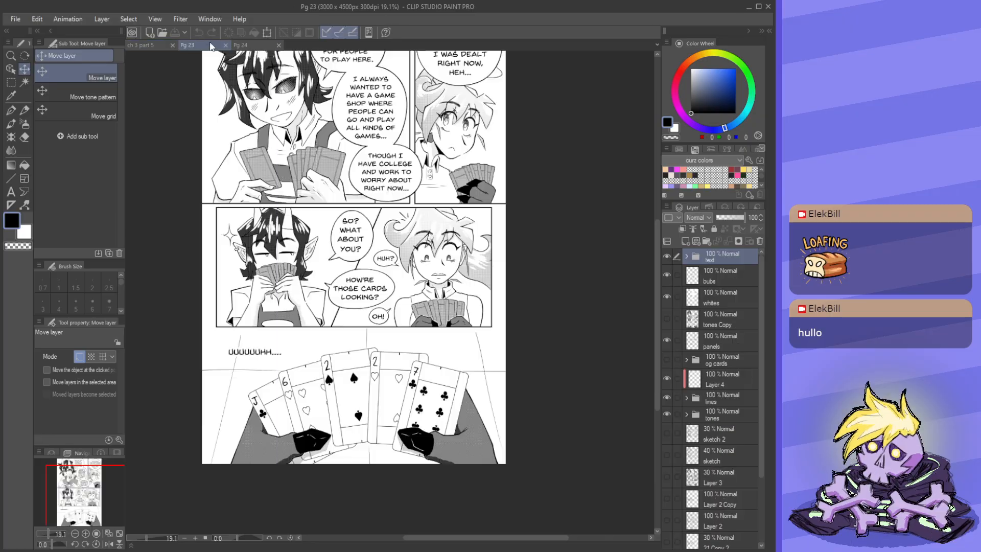
left_click(250, 45)
left_click(197, 45)
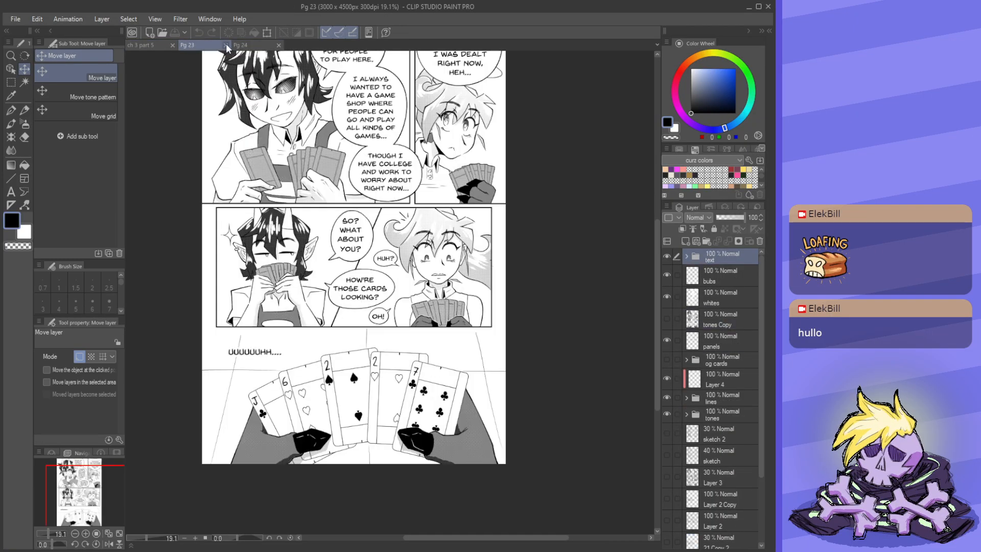
left_click(225, 45)
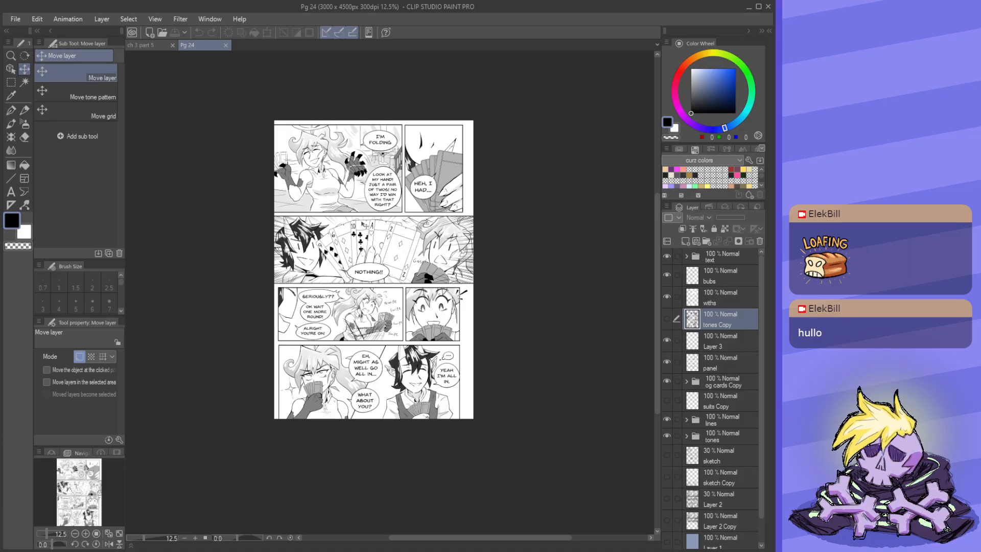
scroll(383, 264, "up", 2)
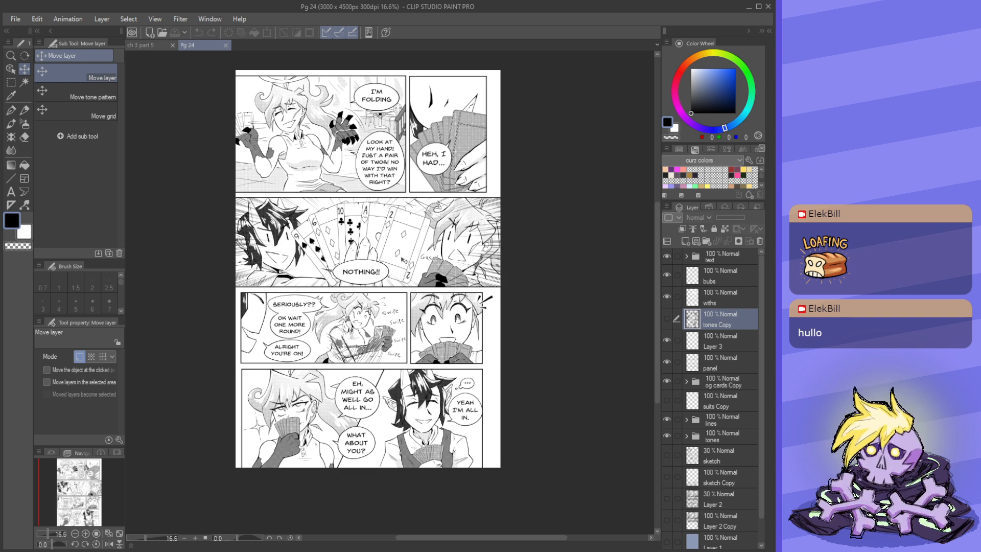
- Extend the ch 3 part 5 canvas at its lower end to a height of 42000 px
left_click(156, 44)
scroll(327, 143, "up", 4)
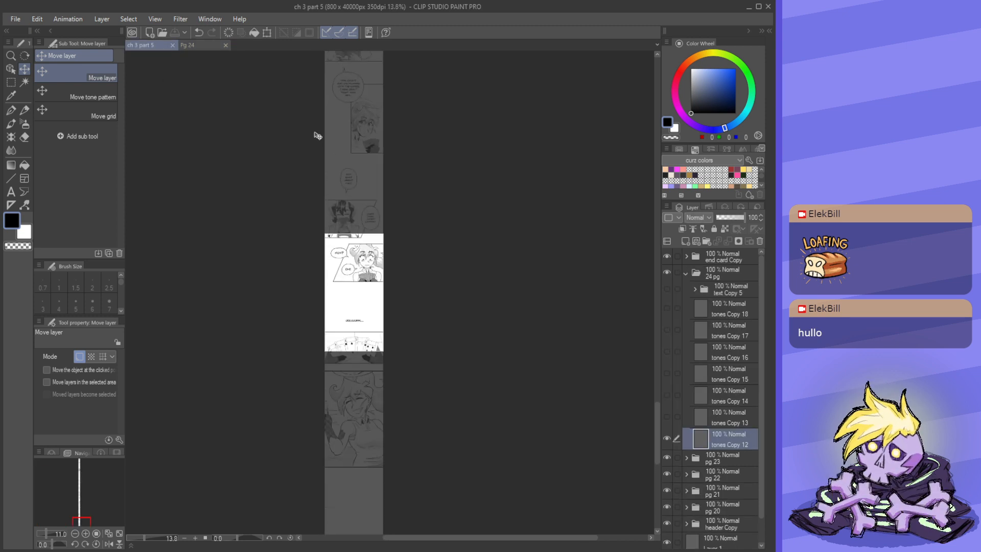
scroll(345, 162, "down", 5)
scroll(370, 421, "up", 2)
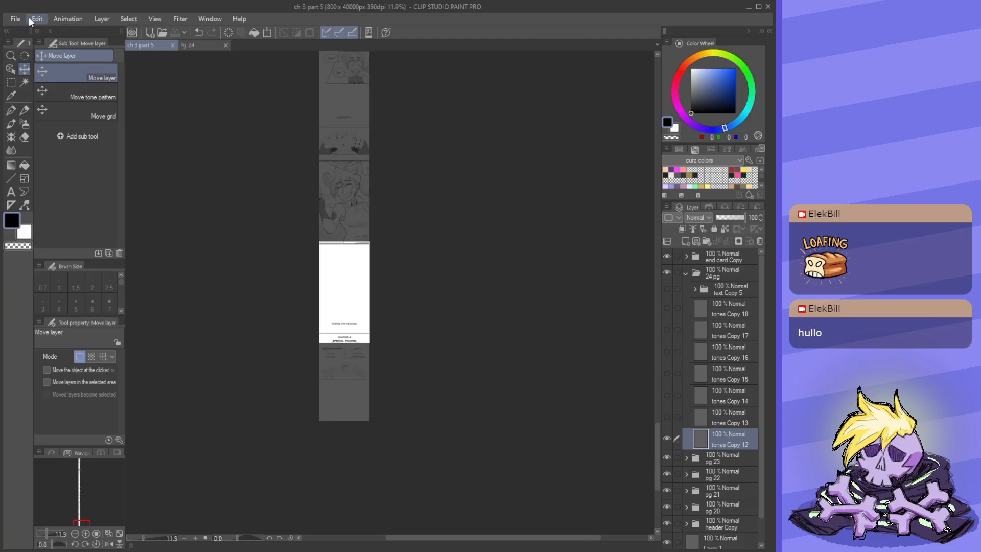
left_click(144, 308)
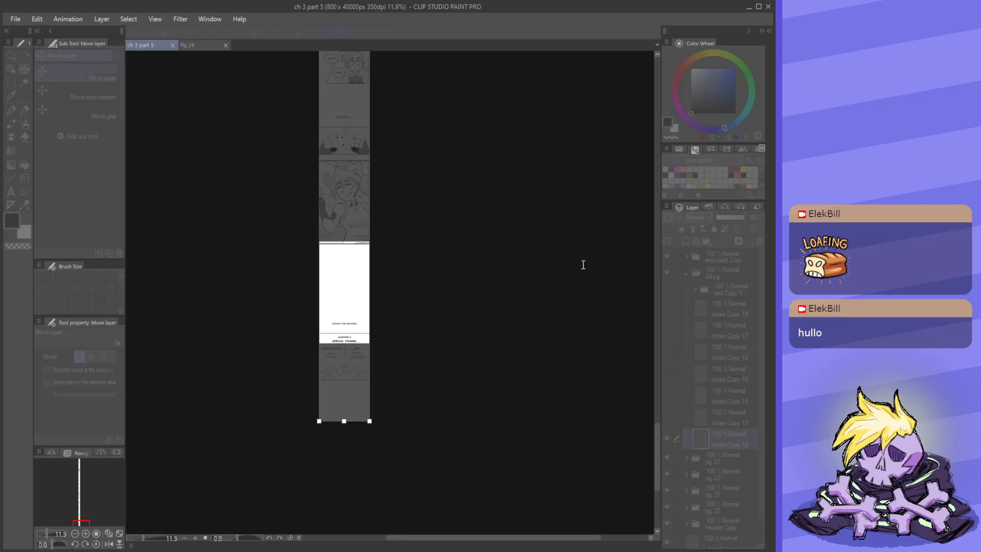
key("BackSpace")
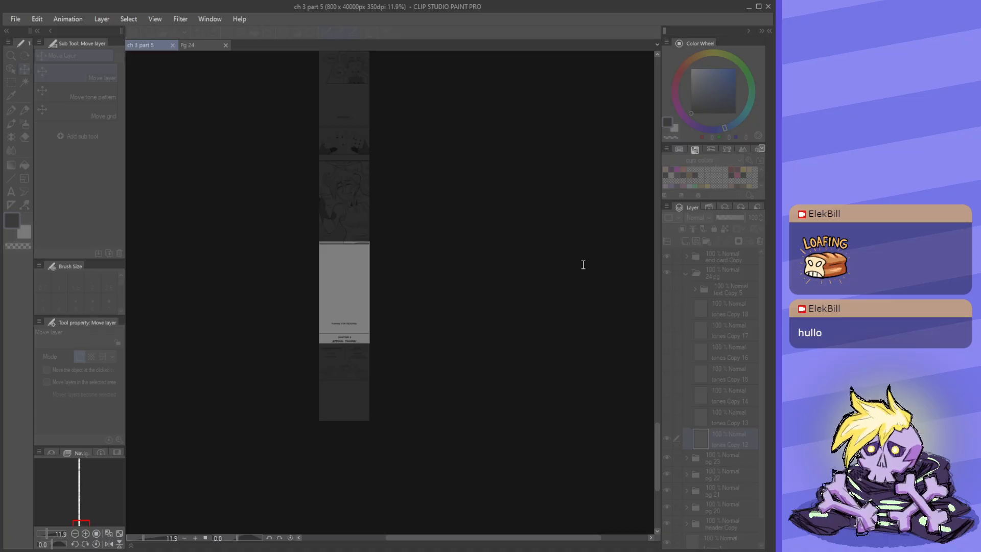
type("0")
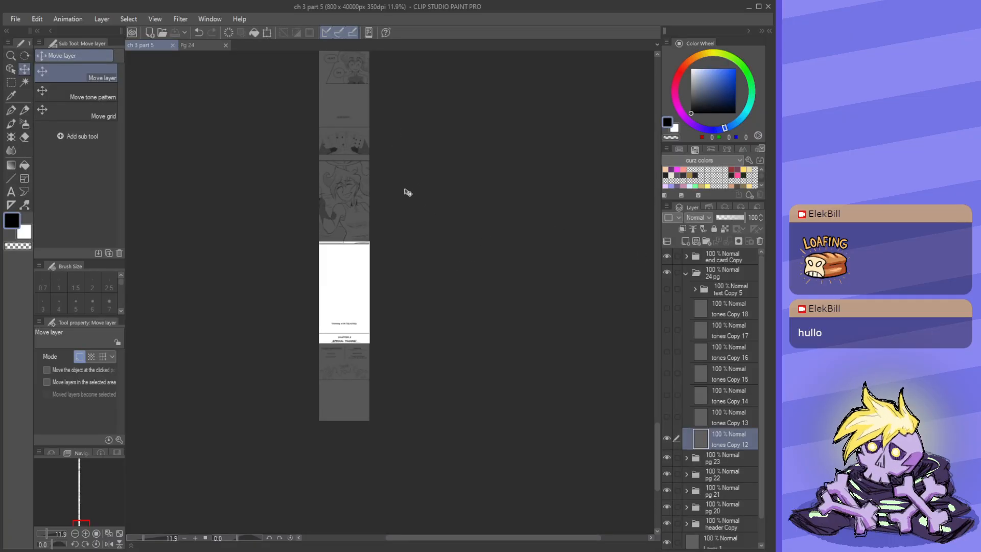
- Move the end card Copy folder down near the lower end of the extended strip
scroll(377, 192, "down", 5)
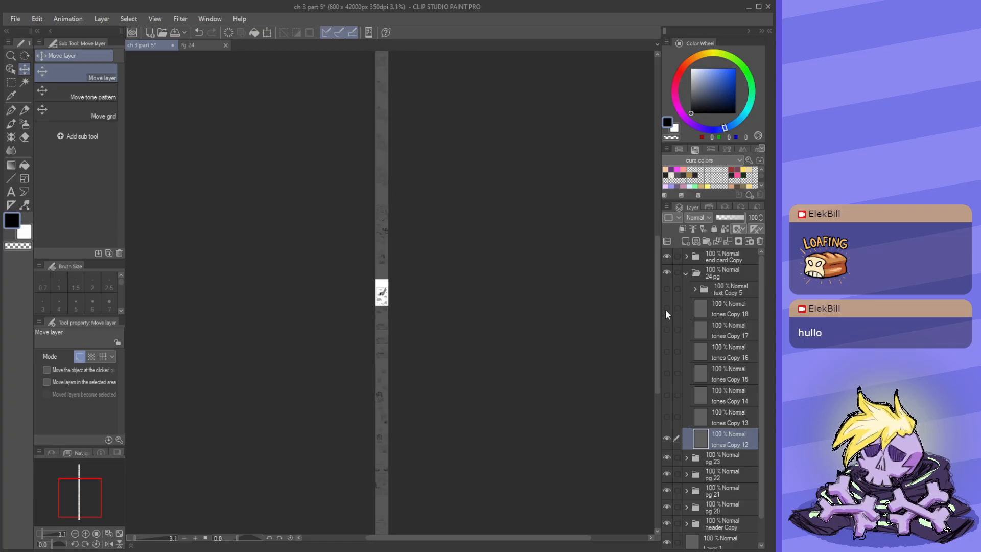
left_click_drag(660, 310, 660, 386)
scroll(377, 324, "up", 5)
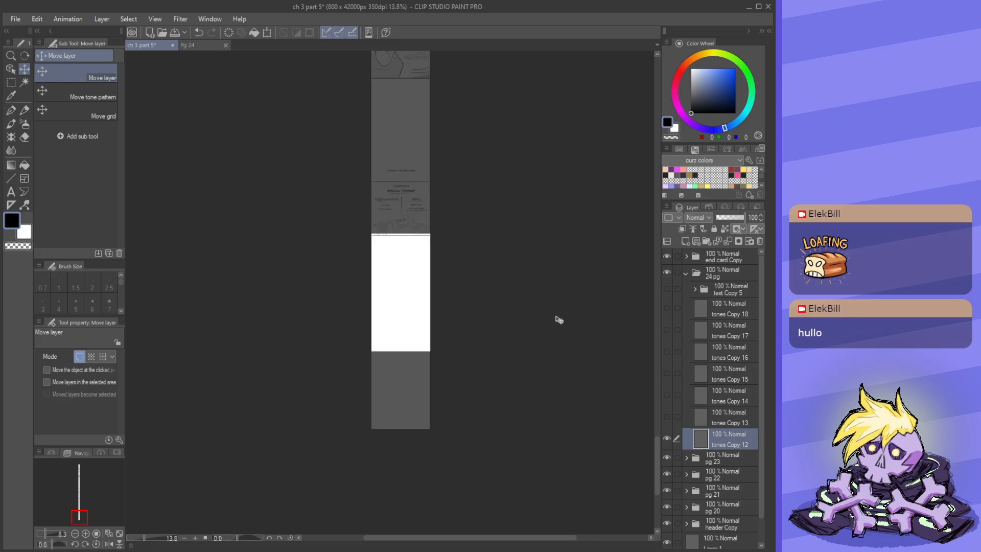
left_click(716, 261)
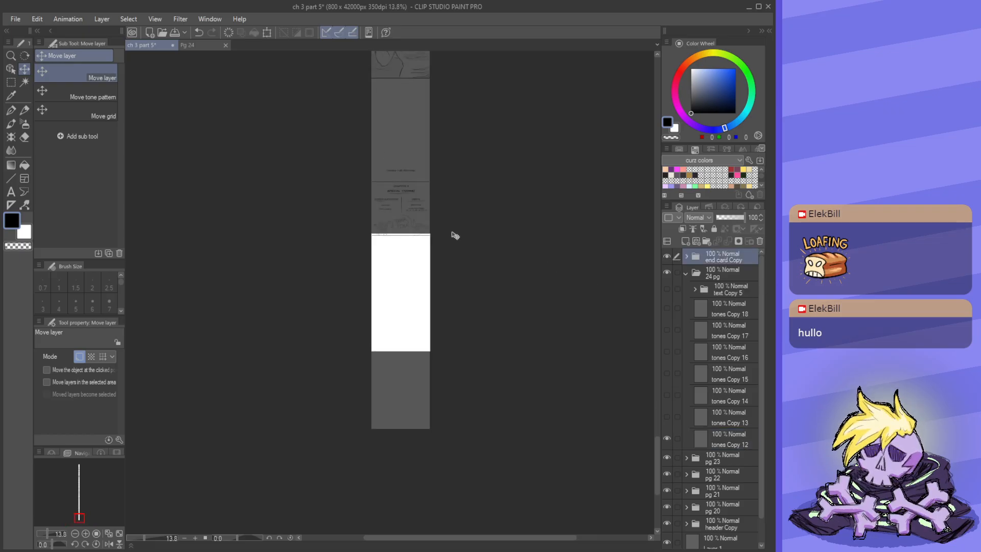
left_click_drag(411, 224, 420, 369)
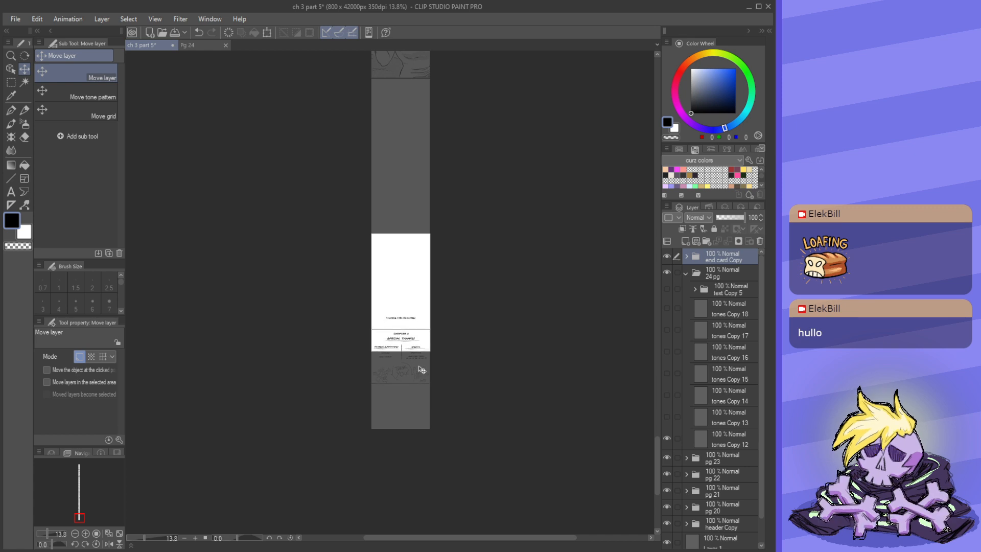
scroll(535, 329, "down", 4)
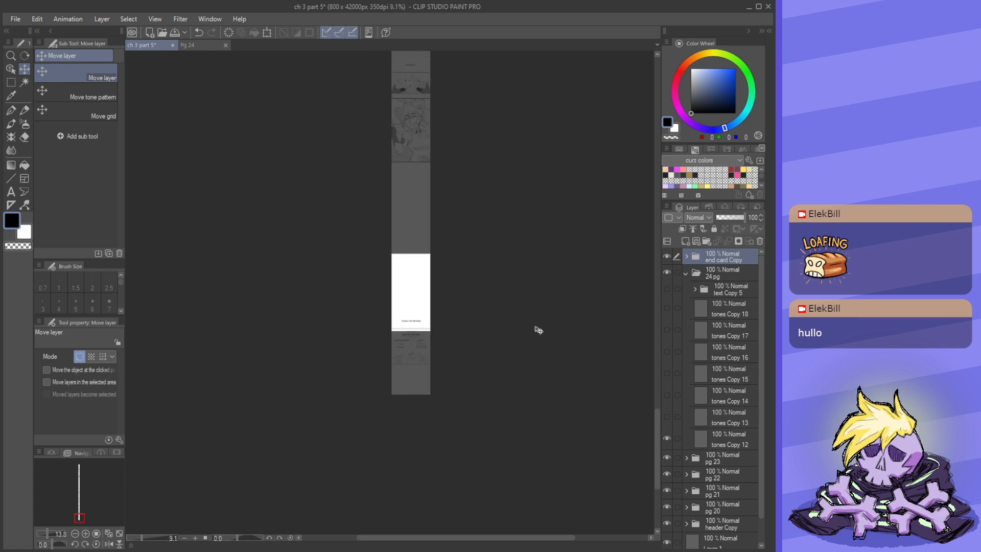
scroll(542, 340, "up", 2)
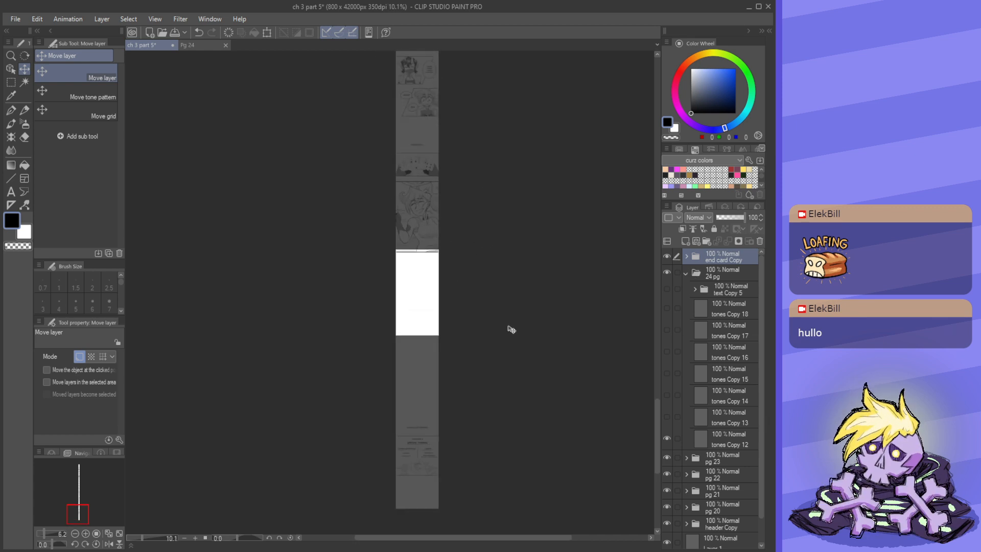
- Check the panel order on the Pg 24 page, and save the ch 3 part 5 strip
left_click(202, 46)
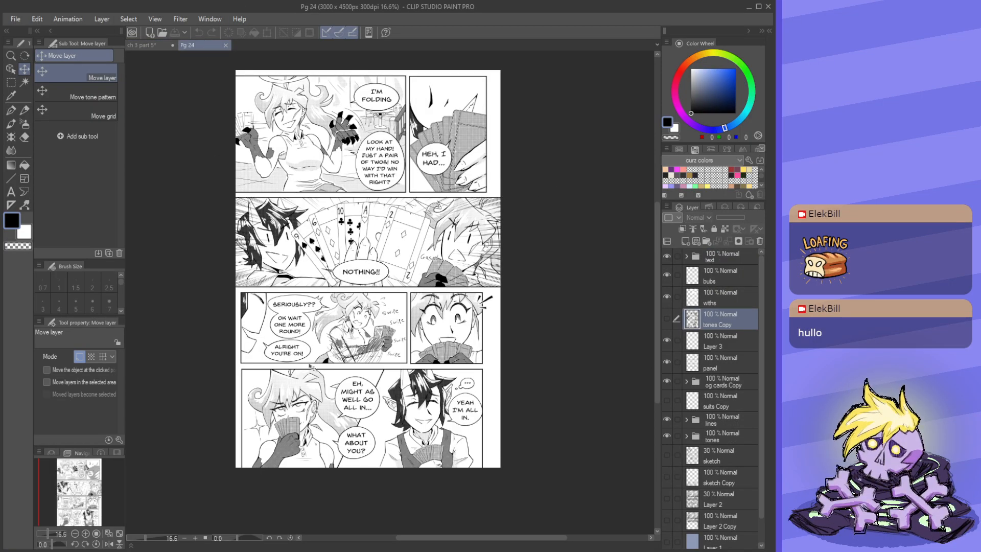
left_click(135, 45)
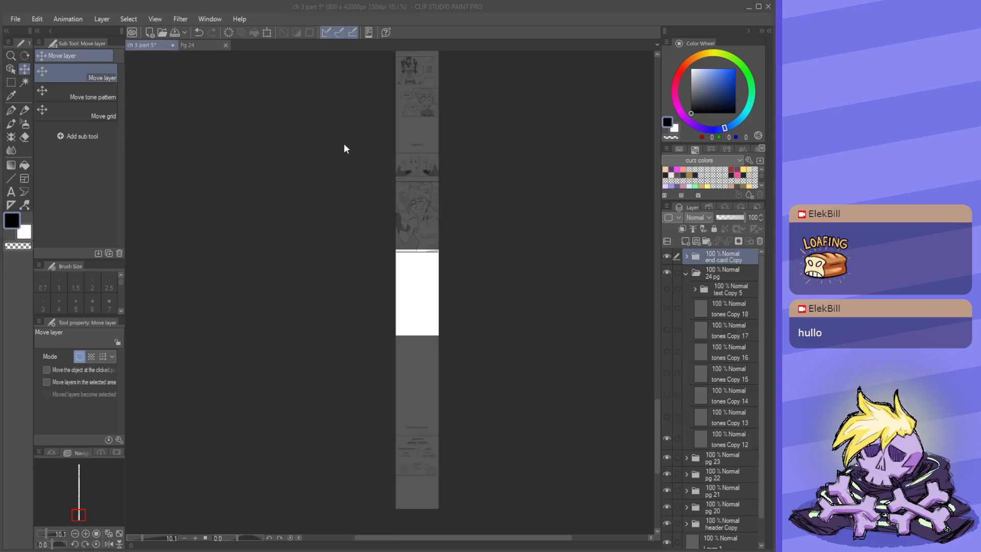
key("ctrl+s")
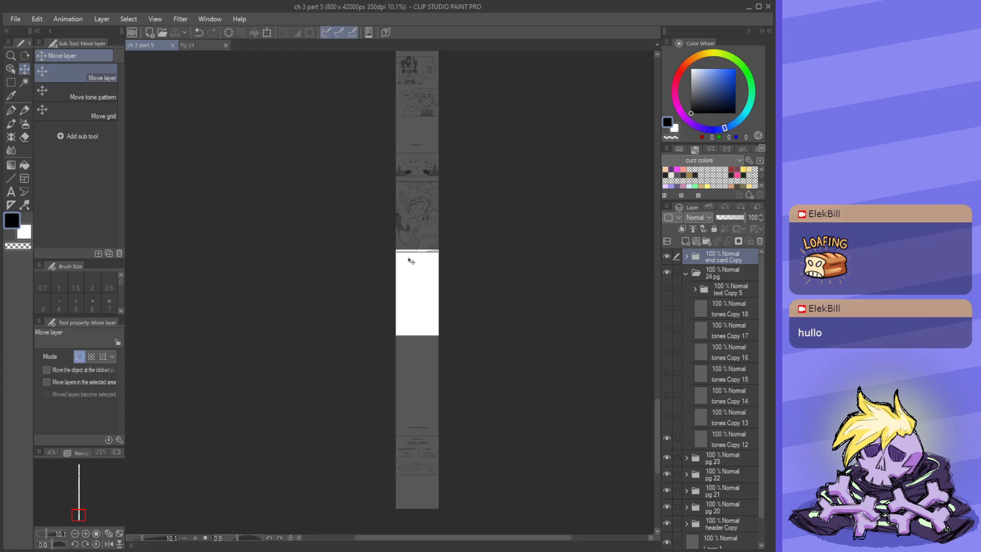
scroll(449, 212, "up", 6)
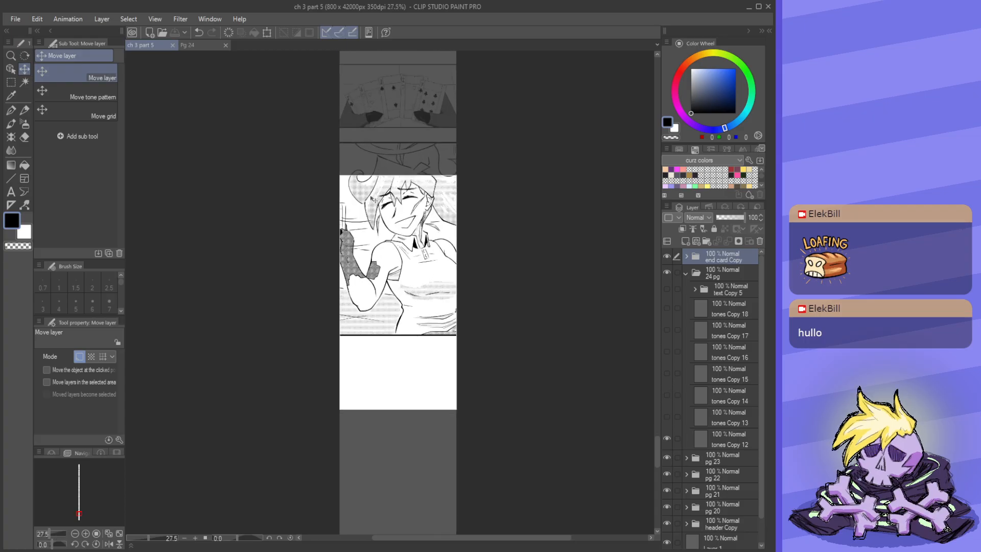
- Scale the tones Copy 12 panel of the shrugging character to about 42% so it spans the strip's width
scroll(380, 335, "up", 2)
left_click(377, 349, "ctrl+shift")
scroll(381, 348, "down", 4)
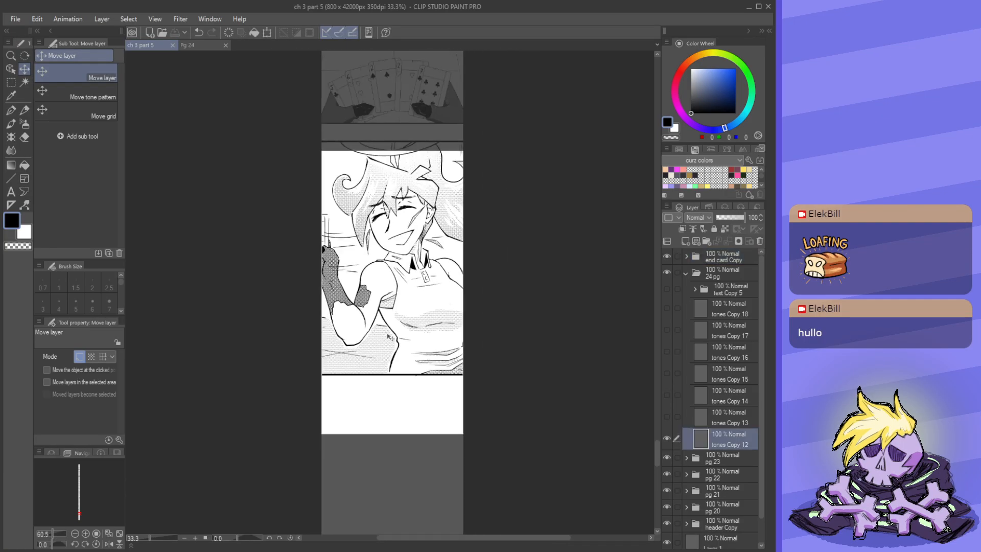
key("ctrl+t")
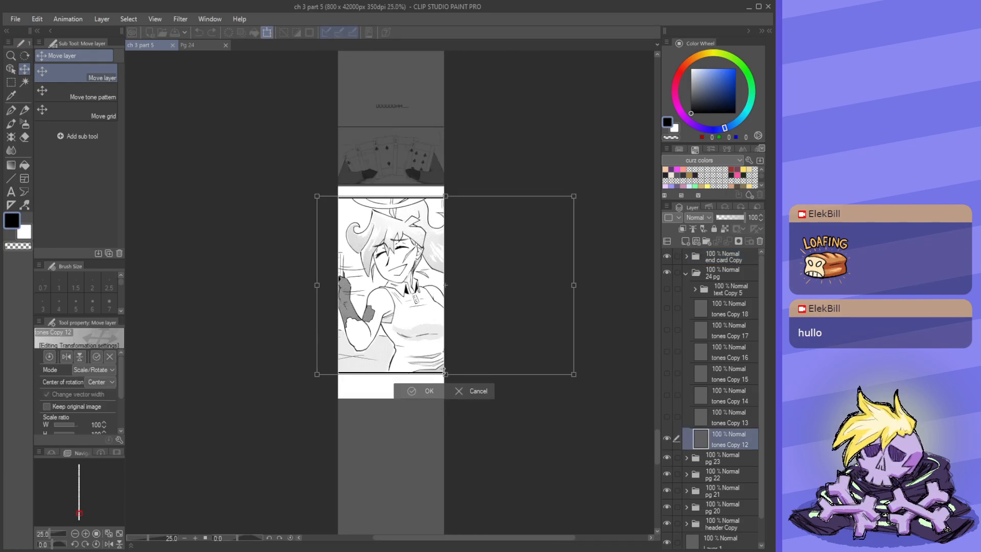
left_click_drag(444, 372, 445, 308)
scroll(413, 284, "up", 2)
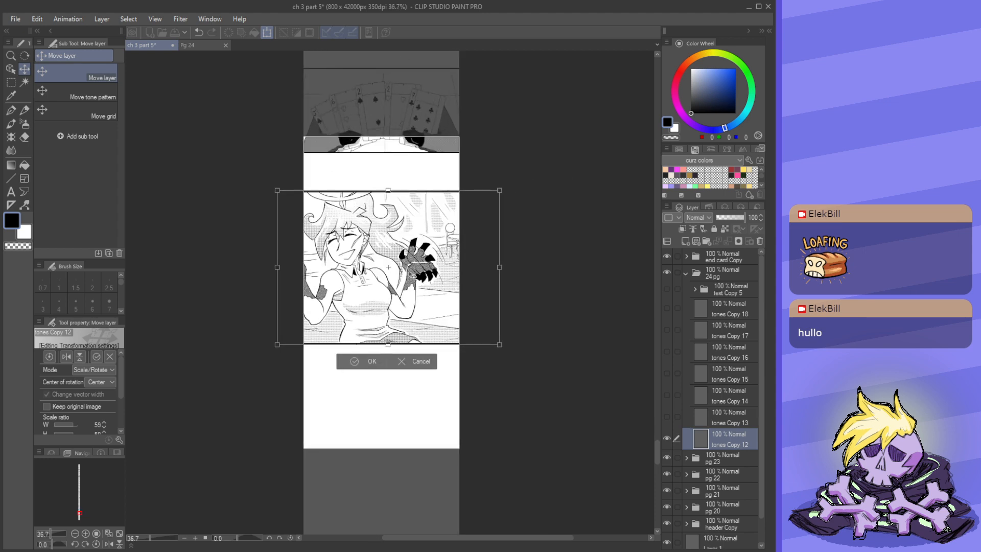
left_click_drag(387, 346, 409, 297)
scroll(406, 293, "up", 2)
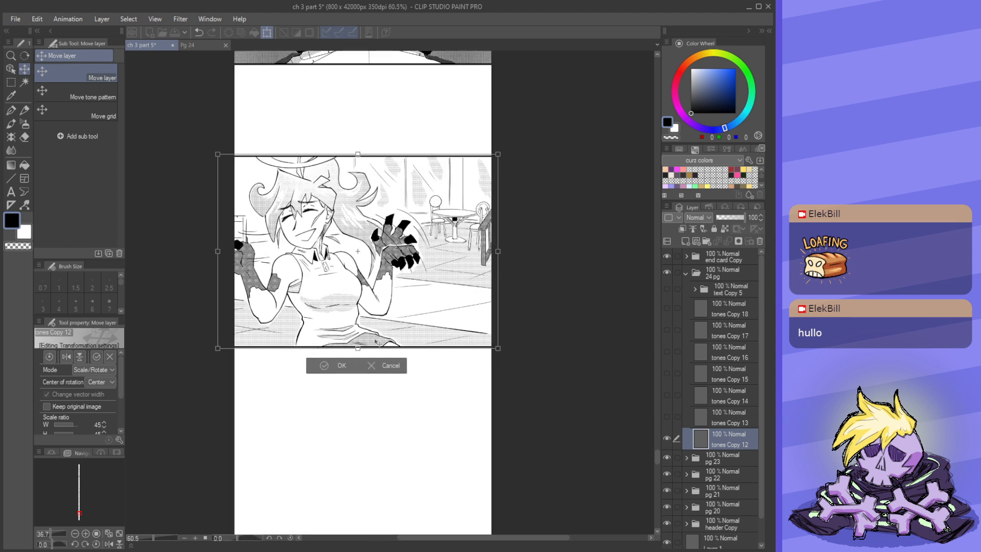
mouse_move(358, 348)
left_mouse_down()
mouse_move(381, 308)
mouse_move(361, 340)
mouse_move(374, 317)
mouse_move(364, 341)
mouse_move(379, 328)
left_mouse_up()
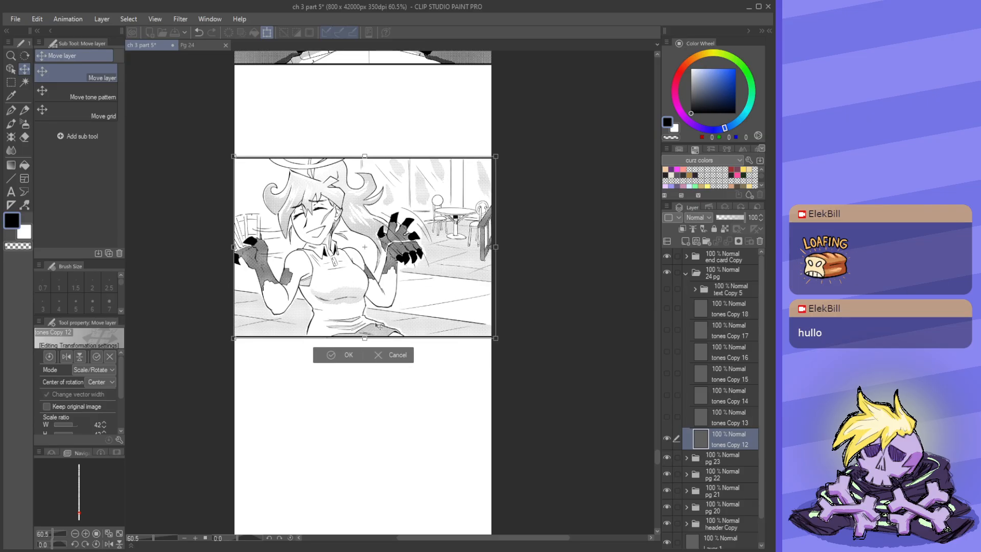
left_click(352, 352)
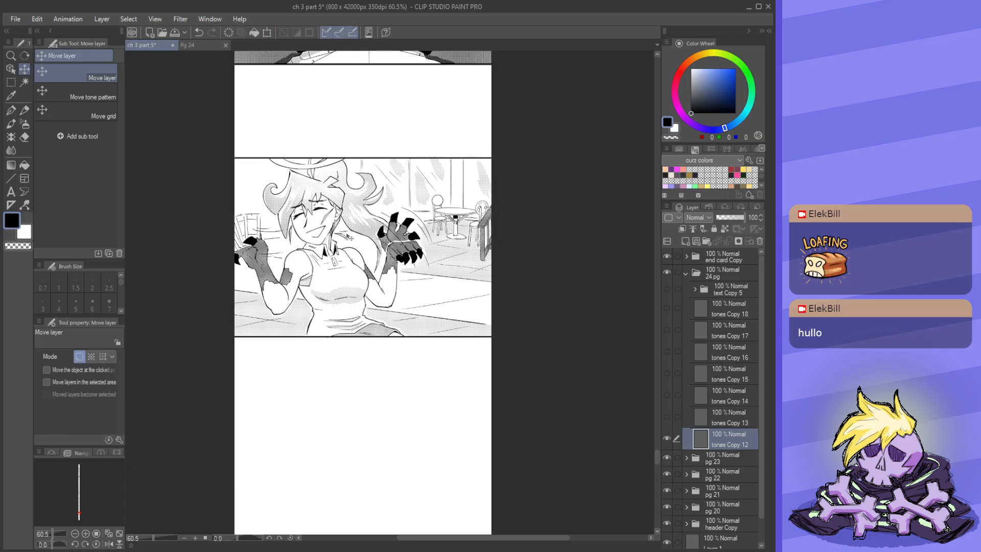
- Examine the resized first panel up close and within the strip, and compare it with the Pg 24 page
scroll(348, 236, "up", 7)
scroll(335, 232, "down", 5)
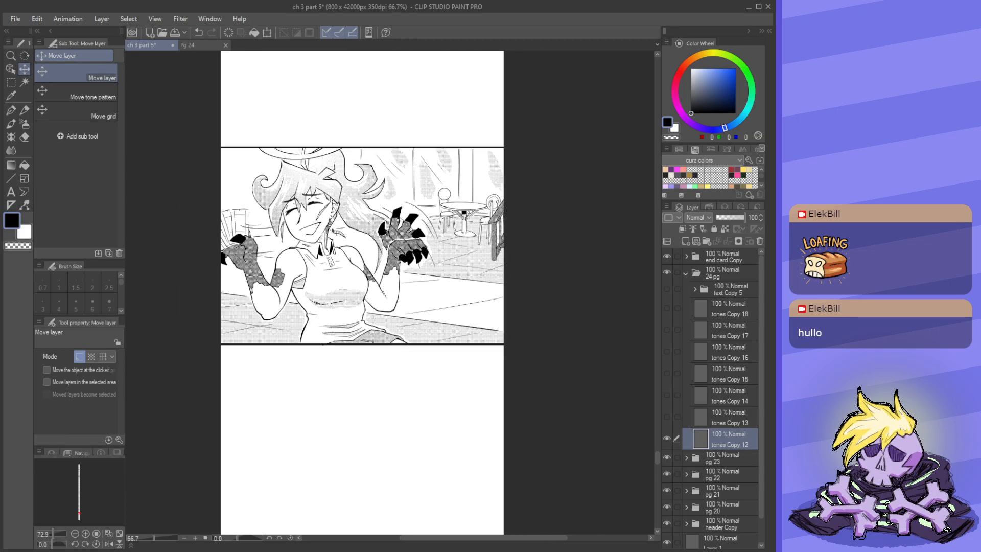
scroll(335, 232, "down", 2)
scroll(335, 232, "up", 1)
scroll(335, 231, "down", 1)
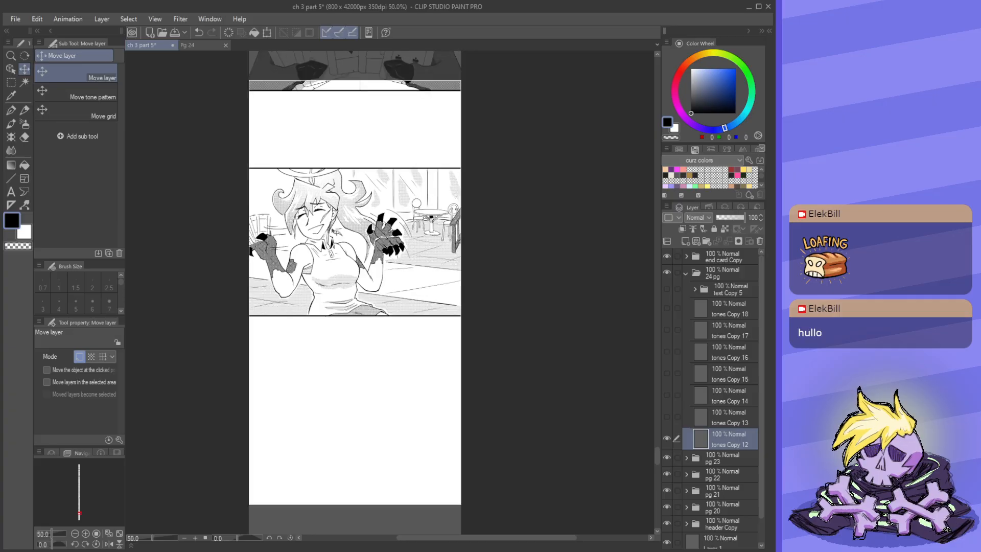
scroll(351, 184, "up", 5)
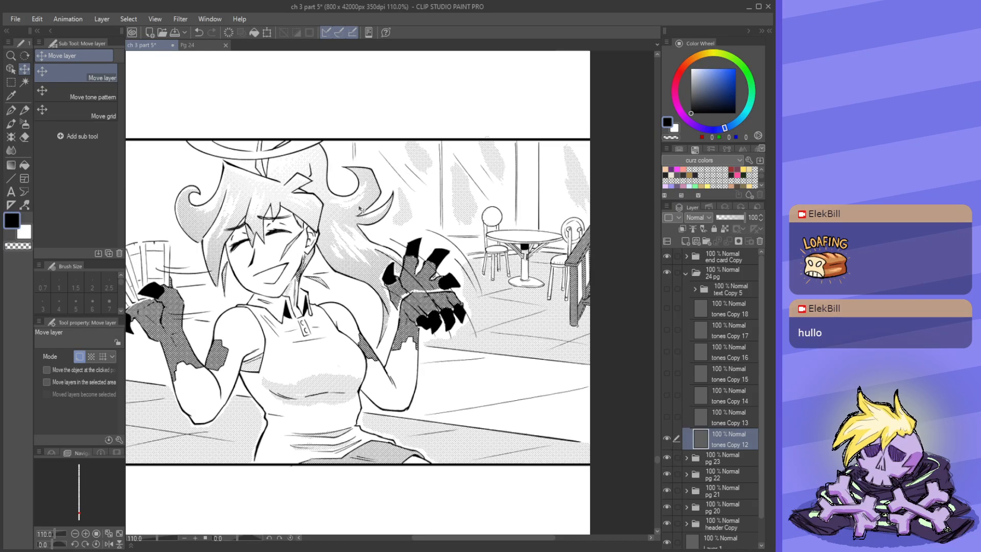
scroll(390, 195, "down", 5)
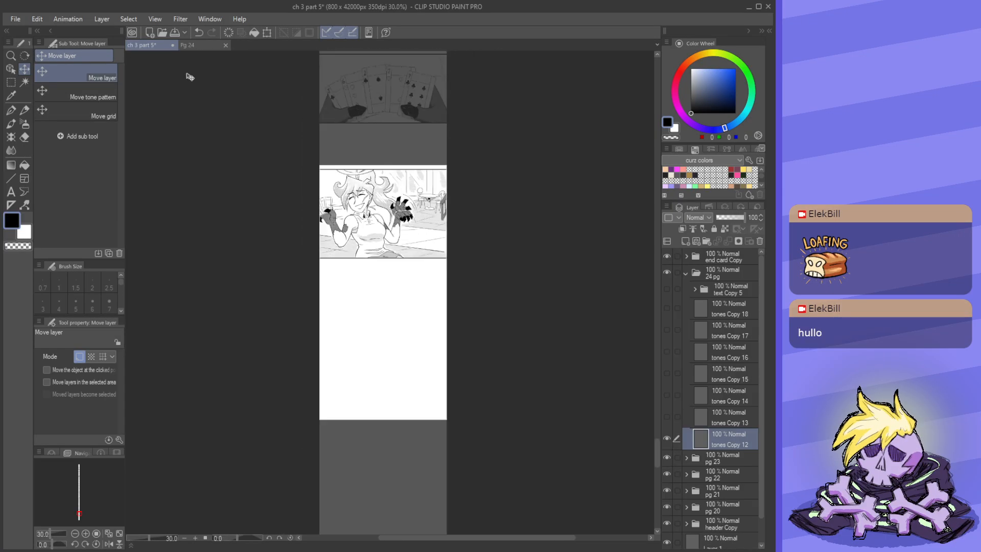
left_click(210, 45)
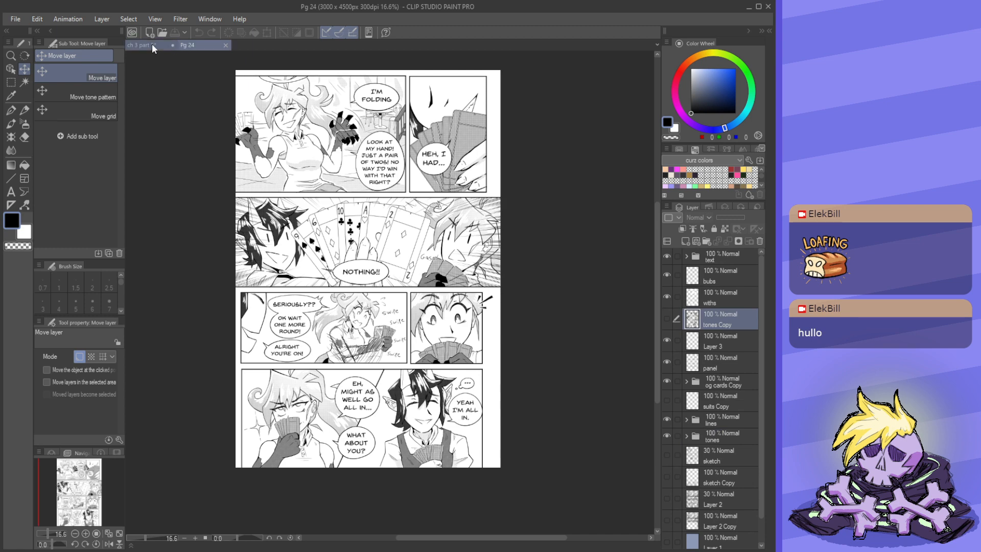
left_click(152, 45)
left_click(198, 45)
left_click(150, 45)
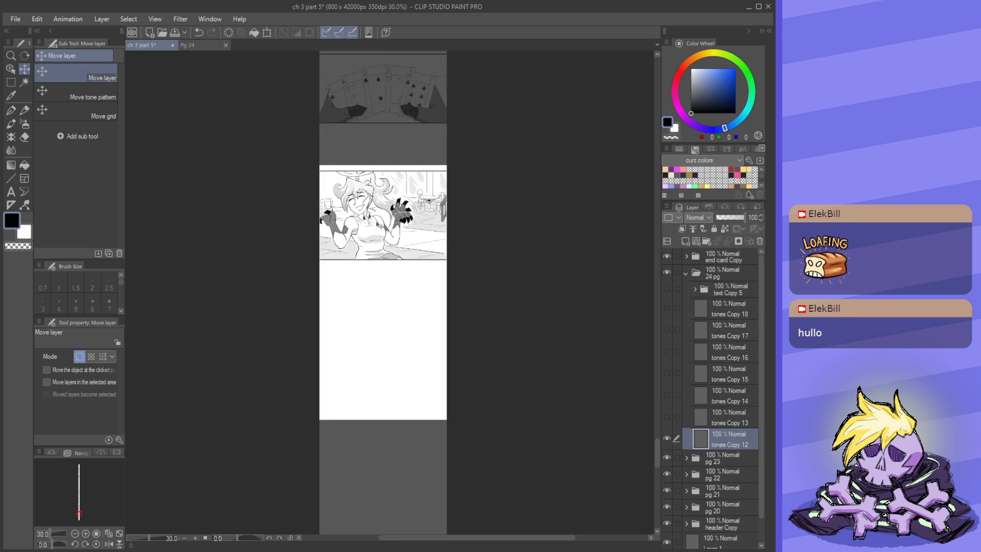
- Move the tones Copy 12 panel further down the strip and check the next panel on the Pg 24 page
left_click_drag(383, 220, 381, 378)
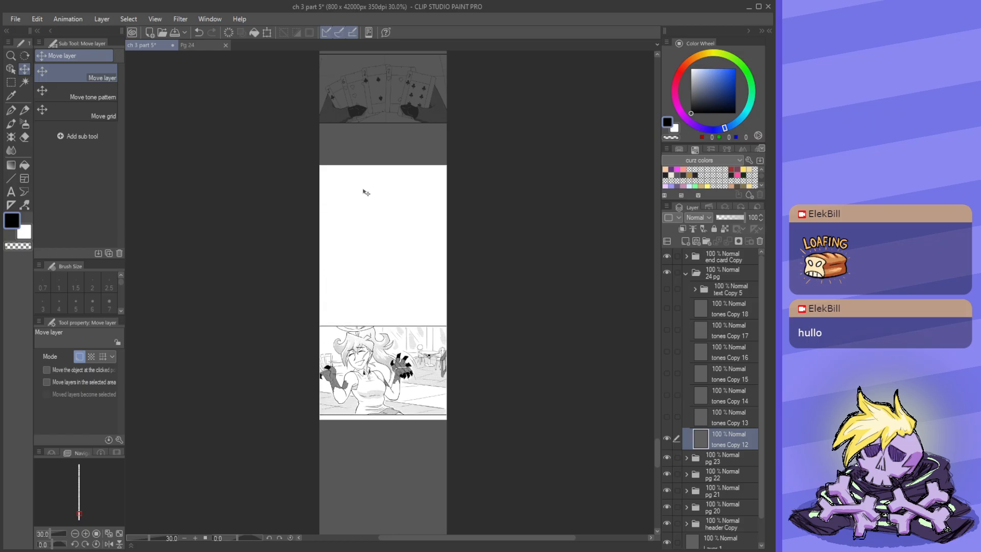
scroll(363, 192, "down", 2)
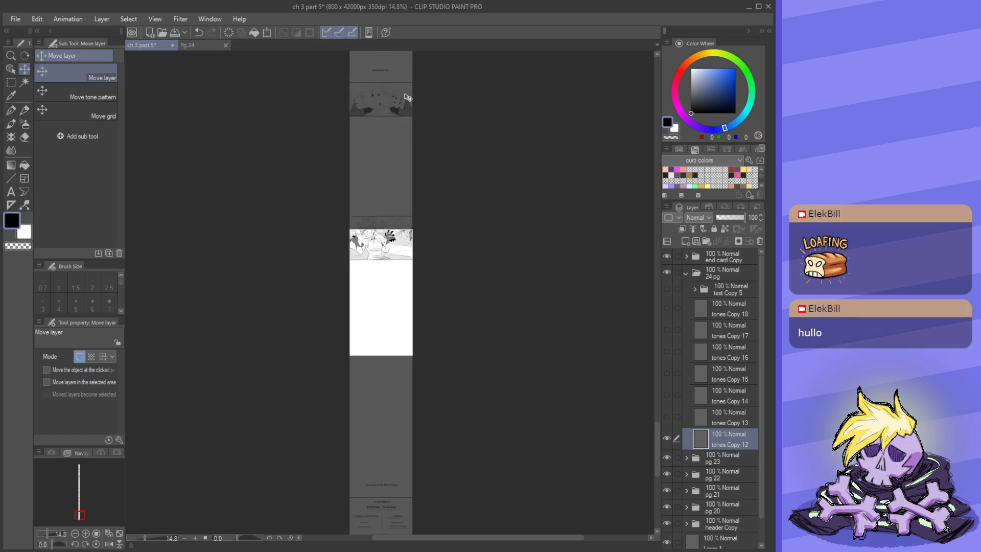
left_click(201, 45)
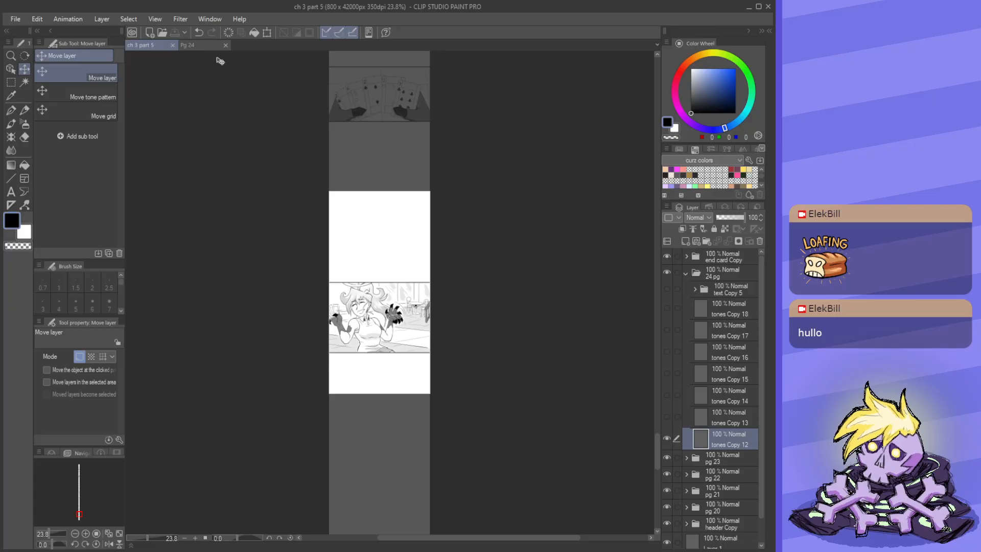
scroll(378, 153, "down", 3)
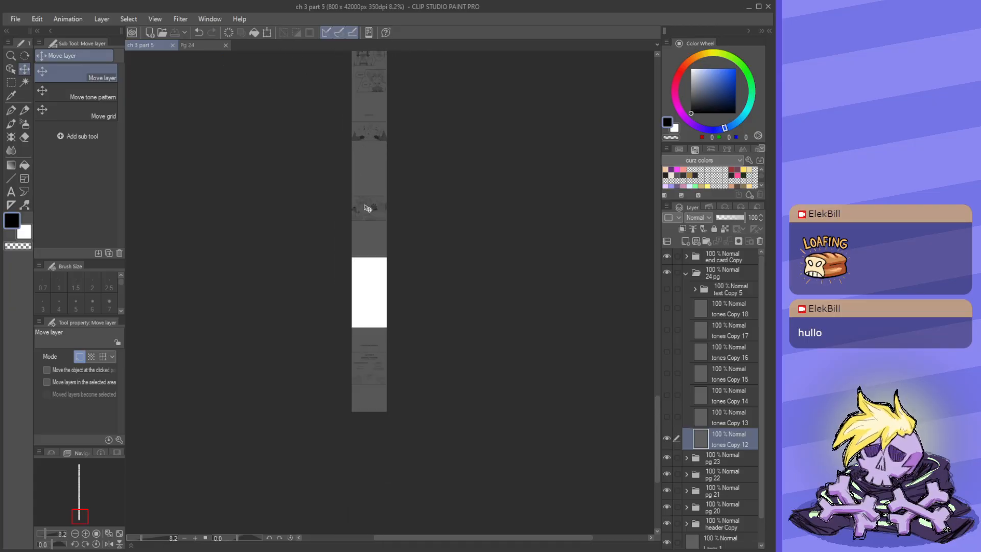
left_click(204, 46)
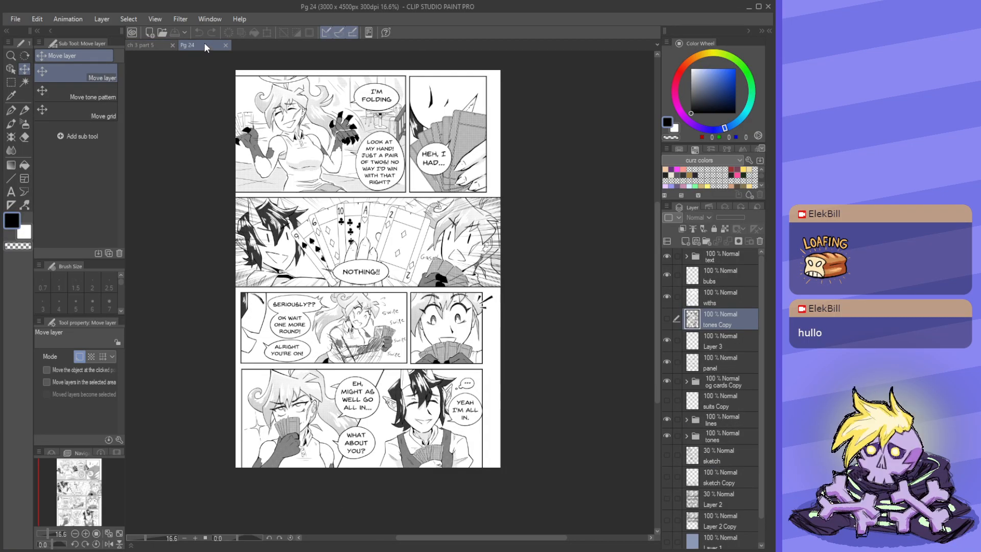
left_click(154, 45)
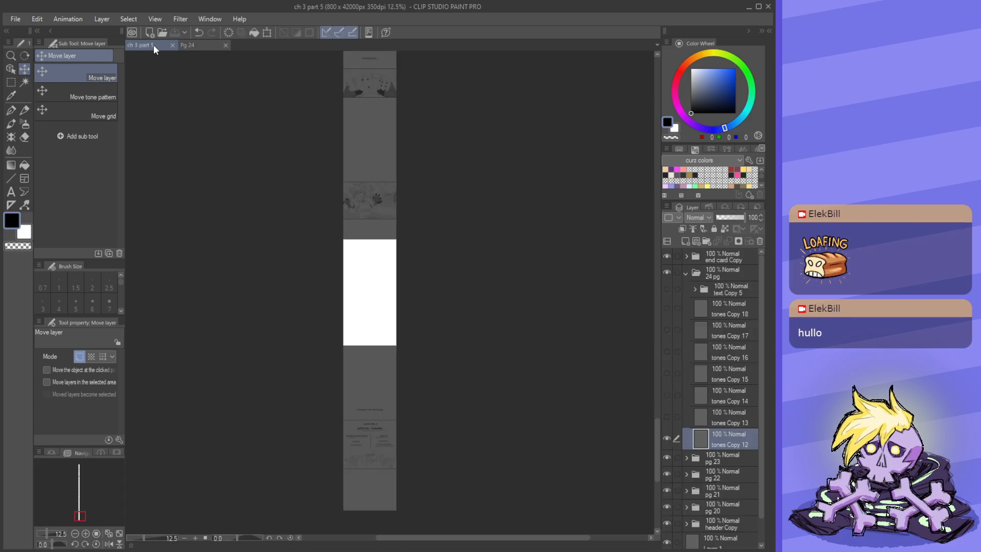
- Show the tones Copy 13 layer and move its hand-of-cards panel down into the blank area below the first panel
left_click(753, 422)
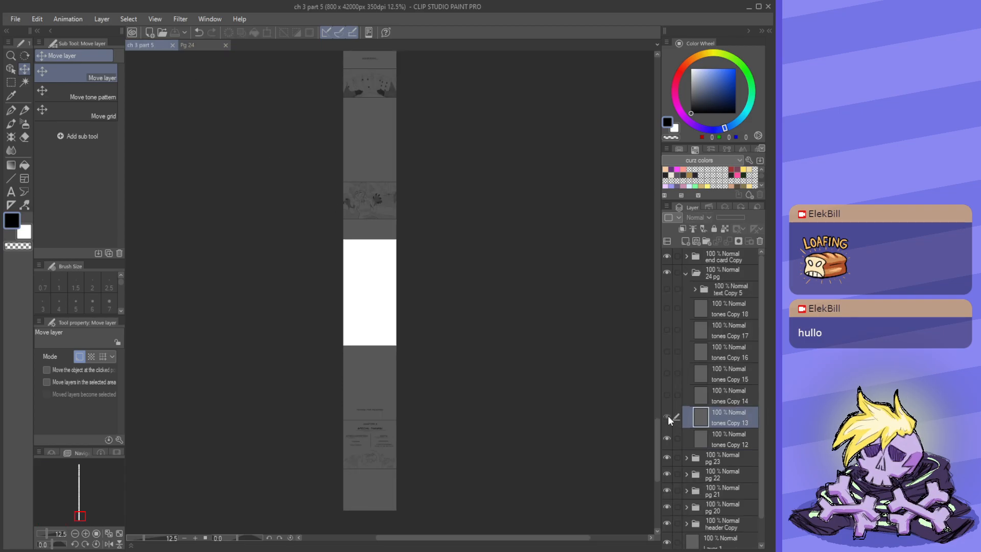
left_click(668, 416)
key("ctrl+t")
scroll(401, 248, "down", 3)
scroll(401, 248, "down", 1)
scroll(380, 151, "up", 2)
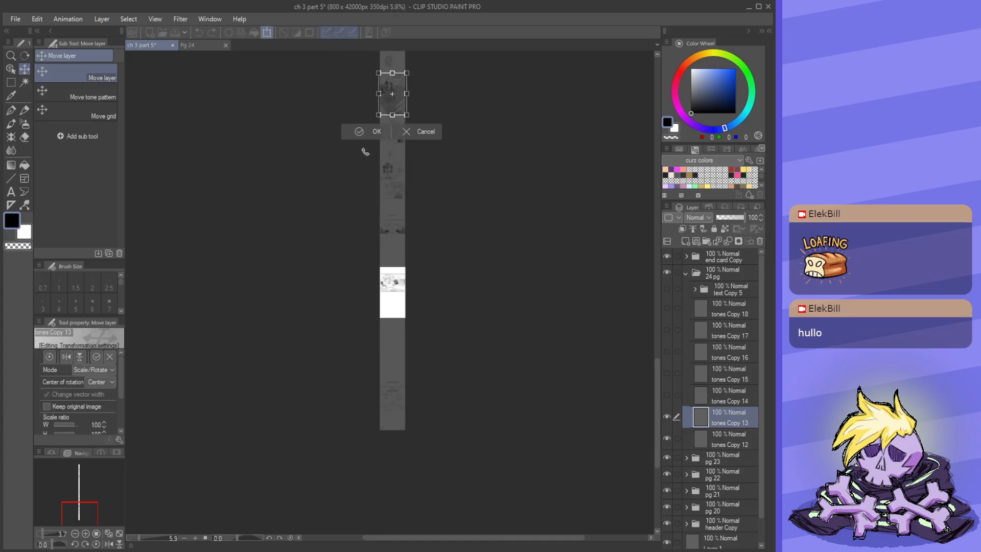
left_click_drag(404, 107, 396, 333)
scroll(395, 333, "up", 1)
scroll(398, 334, "up", 4)
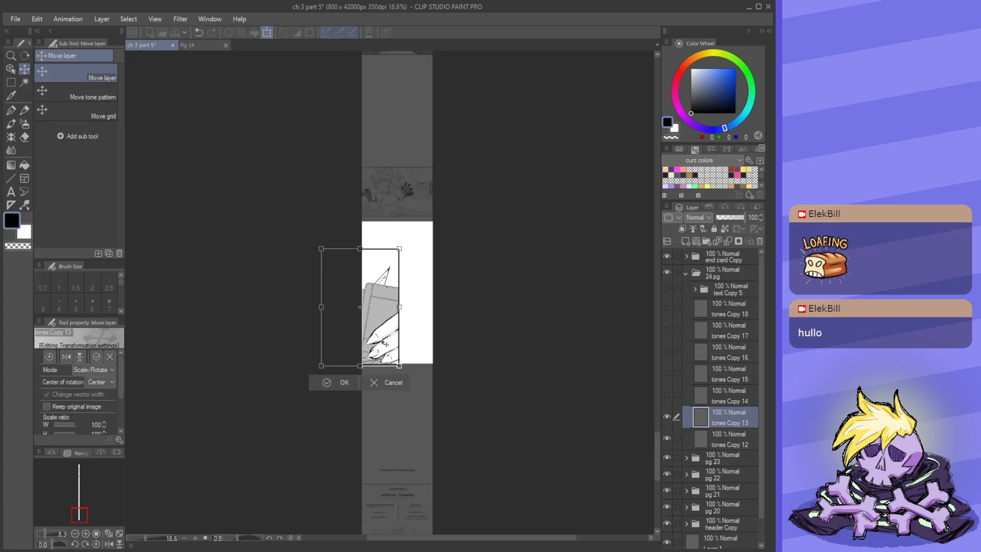
- Scale the tones Copy 13 panel to about 49% and centre it across the strip below the first panel
left_click_drag(350, 377, 345, 307)
left_click_drag(344, 248, 405, 236)
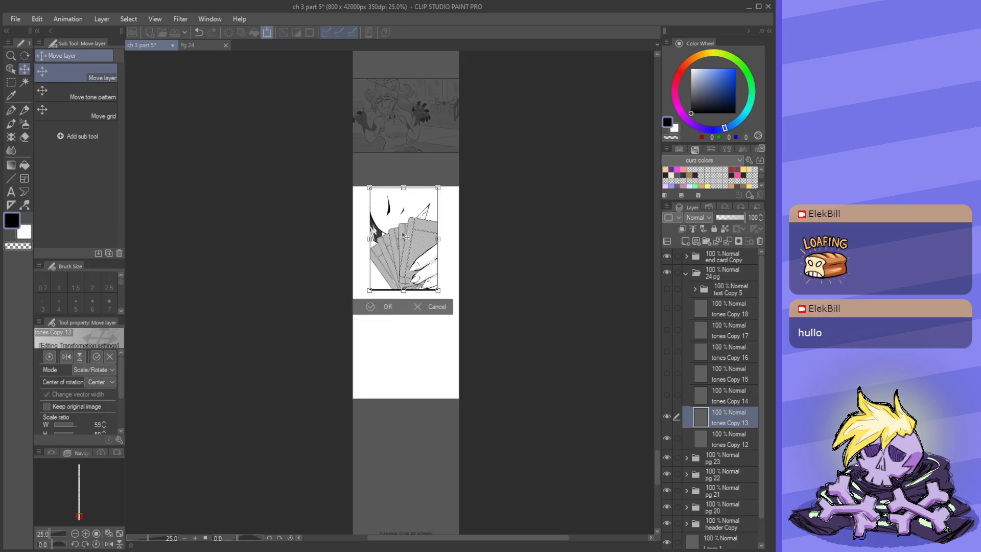
left_click_drag(405, 292, 412, 256)
scroll(413, 207, "up", 3)
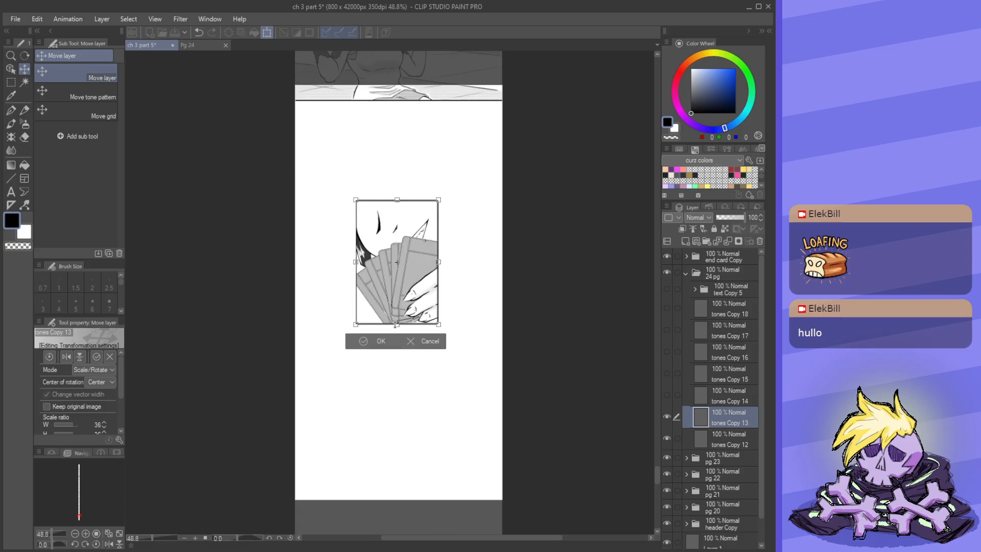
left_click_drag(395, 325, 398, 378)
scroll(360, 200, "down", 3)
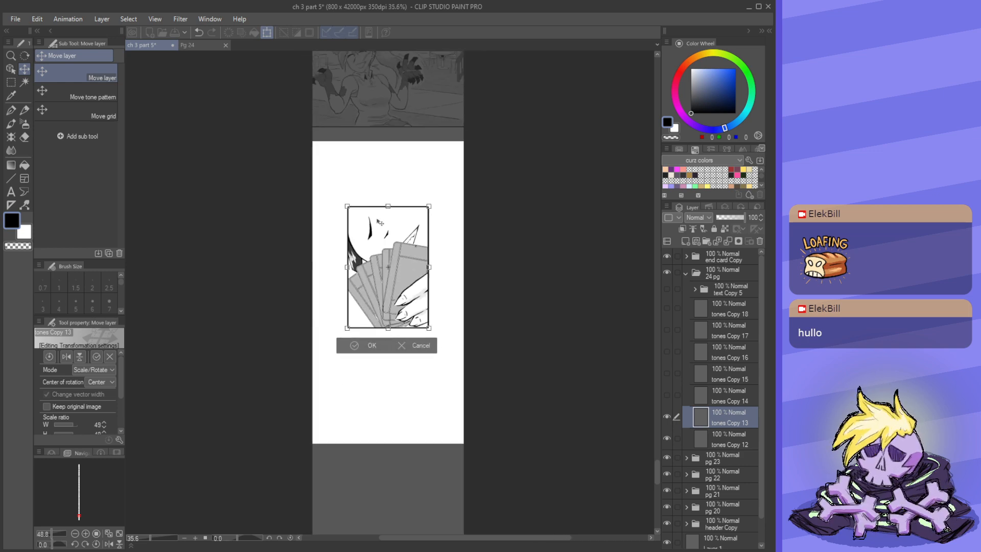
left_click_drag(392, 264, 393, 269)
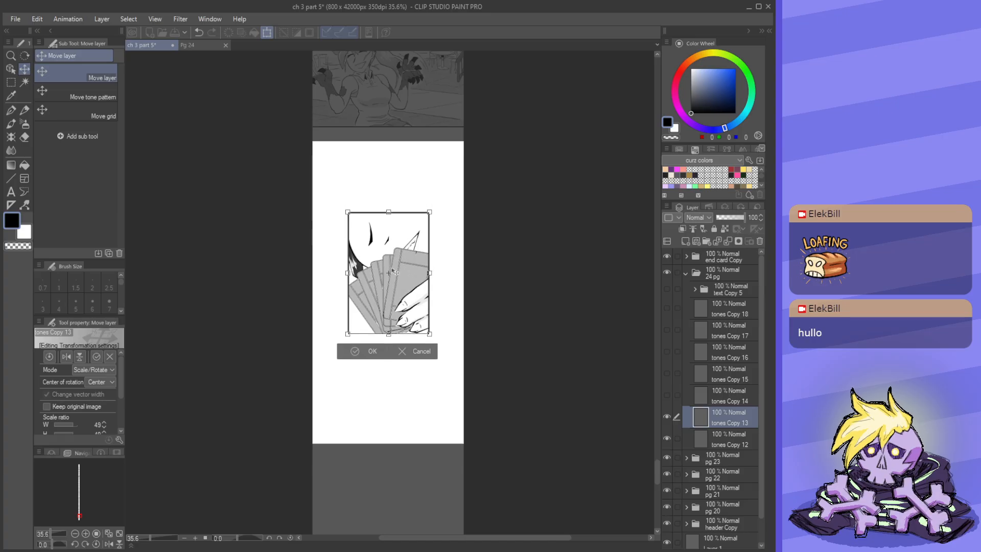
left_click(369, 351)
- Nudge the tones Copy 13 panel slightly right and down on the strip, and save the document
scroll(374, 274, "down", 1)
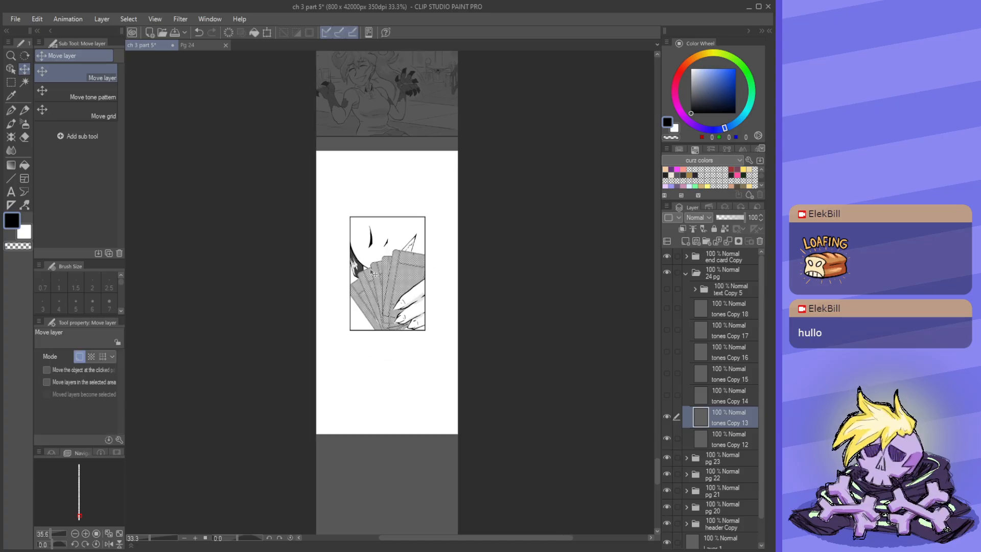
mouse_move(394, 274)
left_mouse_down()
mouse_move(393, 285)
mouse_move(397, 269)
left_mouse_up()
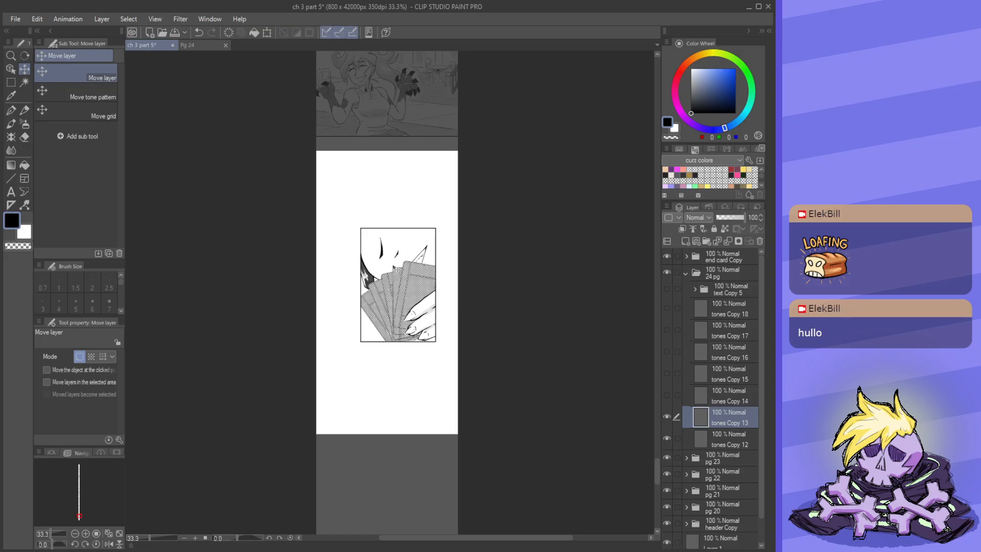
scroll(394, 232, "down", 4)
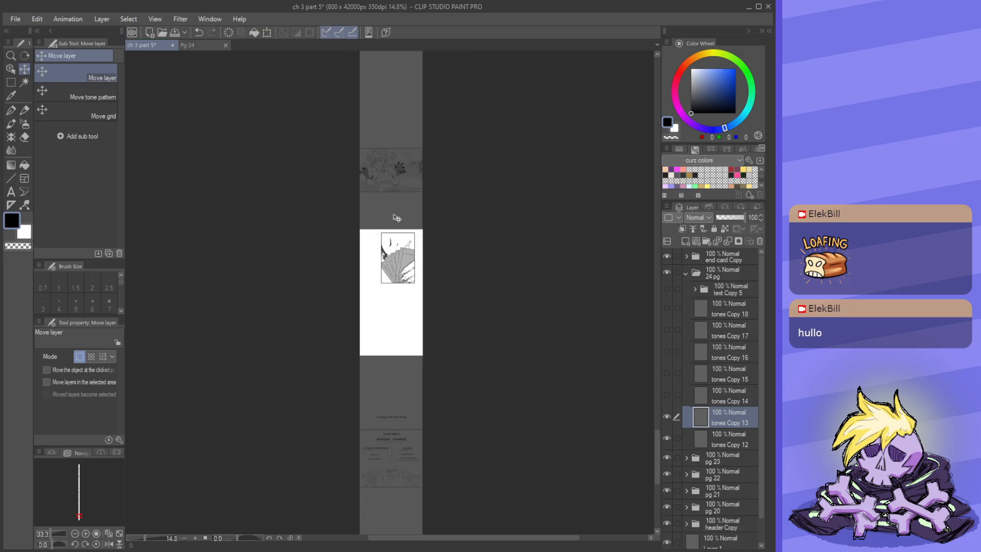
scroll(392, 218, "up", 1)
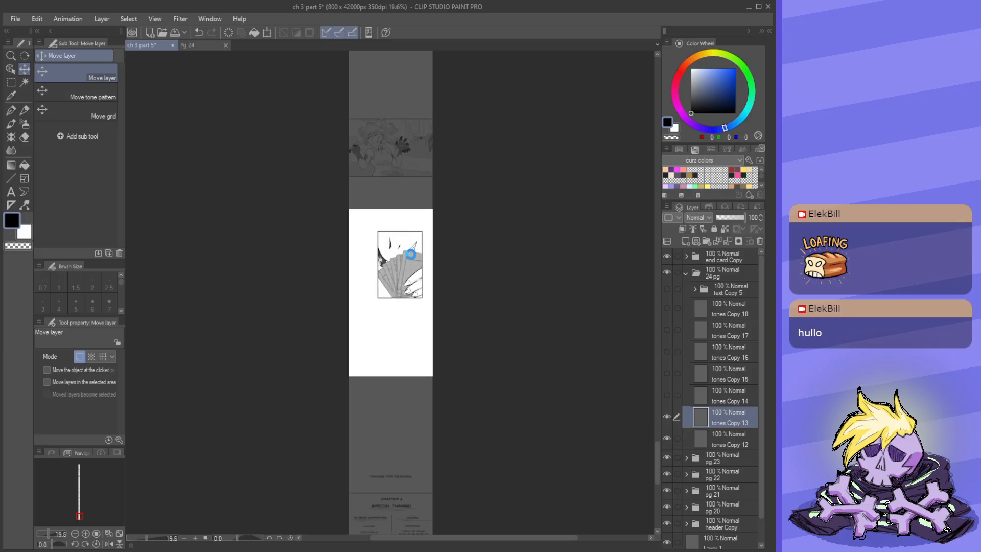
key("ctrl+s")
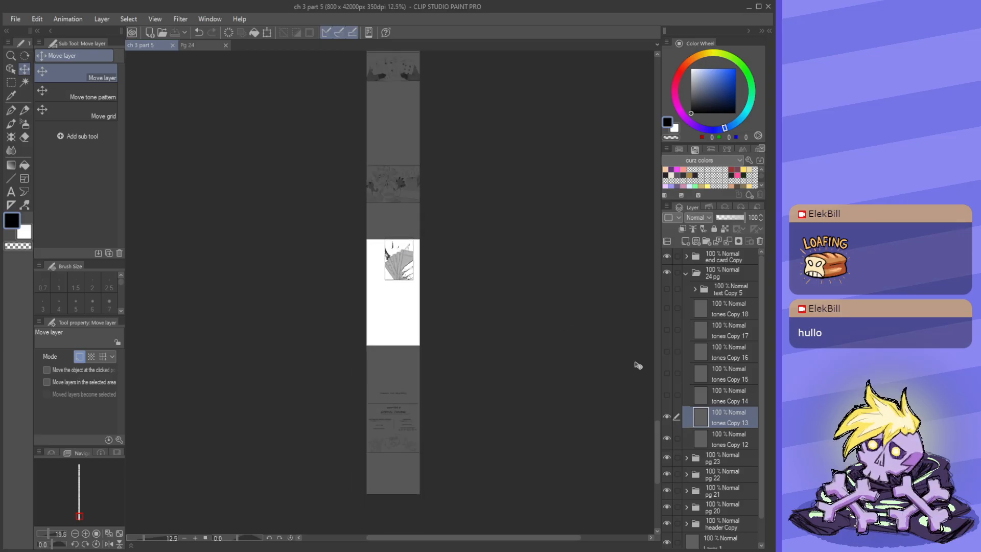
- Show the tones Copy 14 layer and move its wide playing-cards panel down below the hand-of-cards panel
key("ctrl+minus")
left_click(738, 391)
left_click(667, 394)
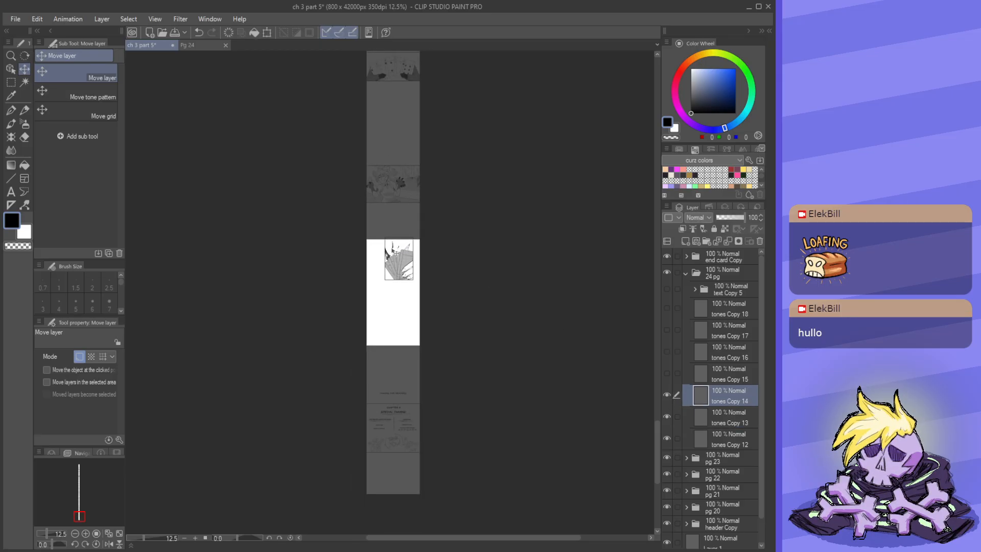
key("ctrl+t")
scroll(395, 261, "down", 3)
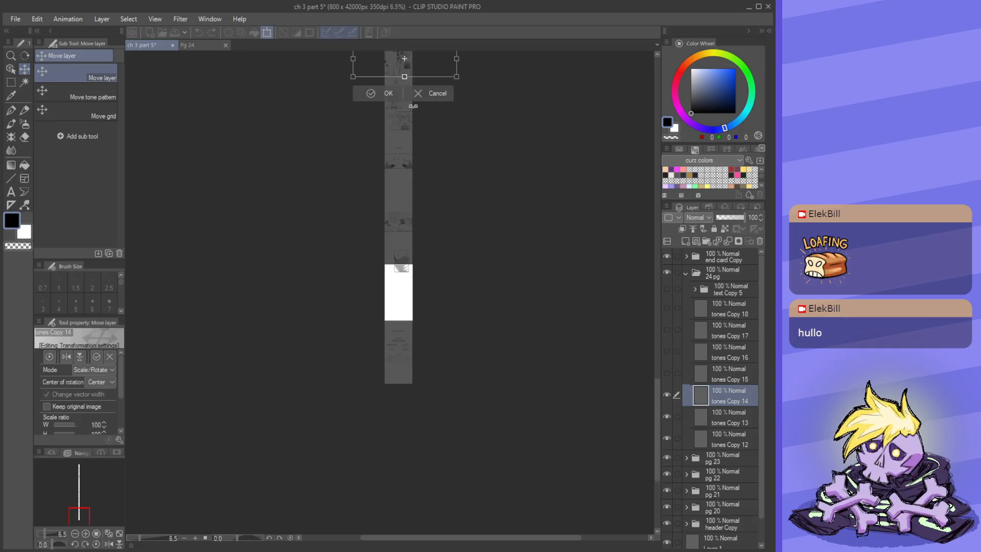
scroll(419, 317, "up", 5)
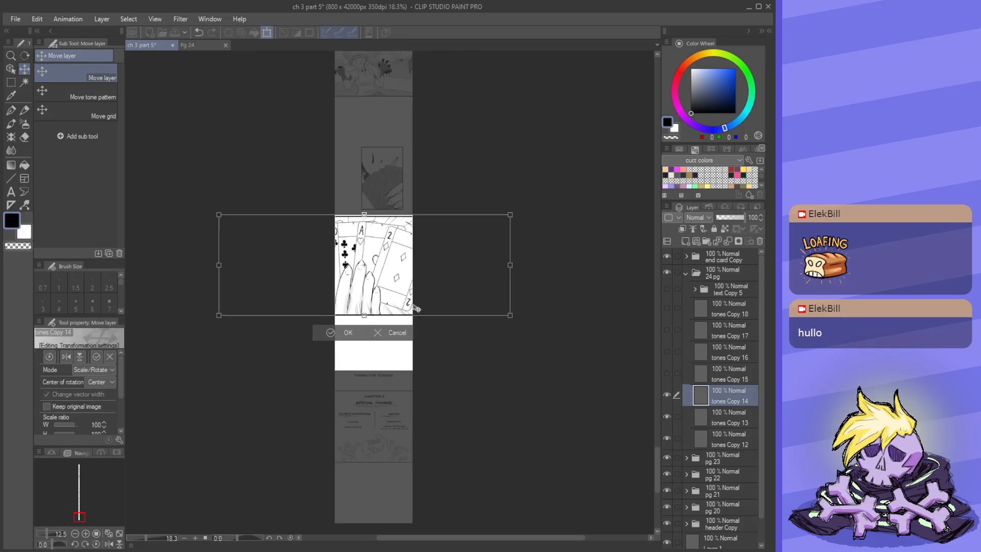
left_click_drag(179, 260, 356, 270)
scroll(488, 258, "up", 2)
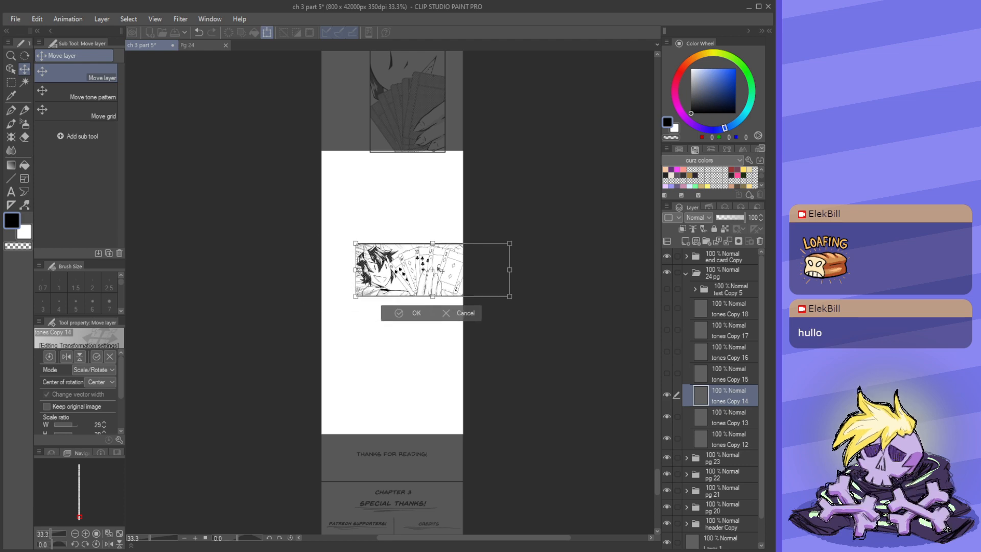
left_click_drag(463, 276, 406, 272)
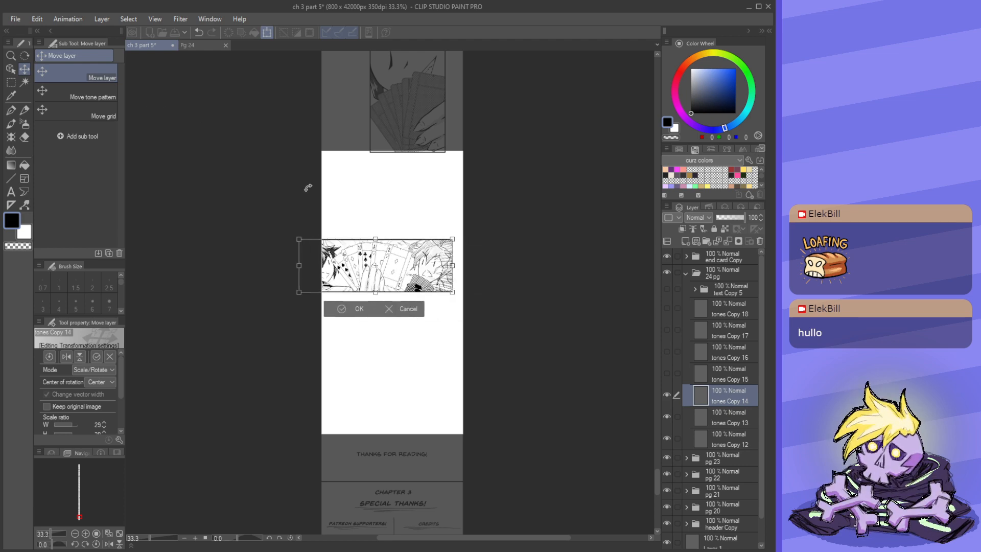
left_click_drag(404, 267, 421, 264)
scroll(421, 264, "up", 3)
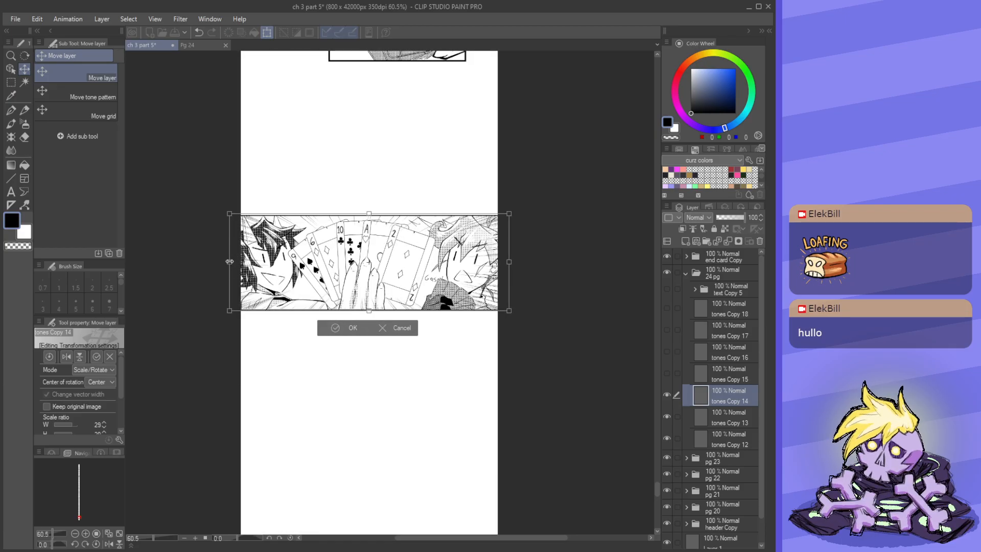
left_click_drag(229, 261, 242, 261)
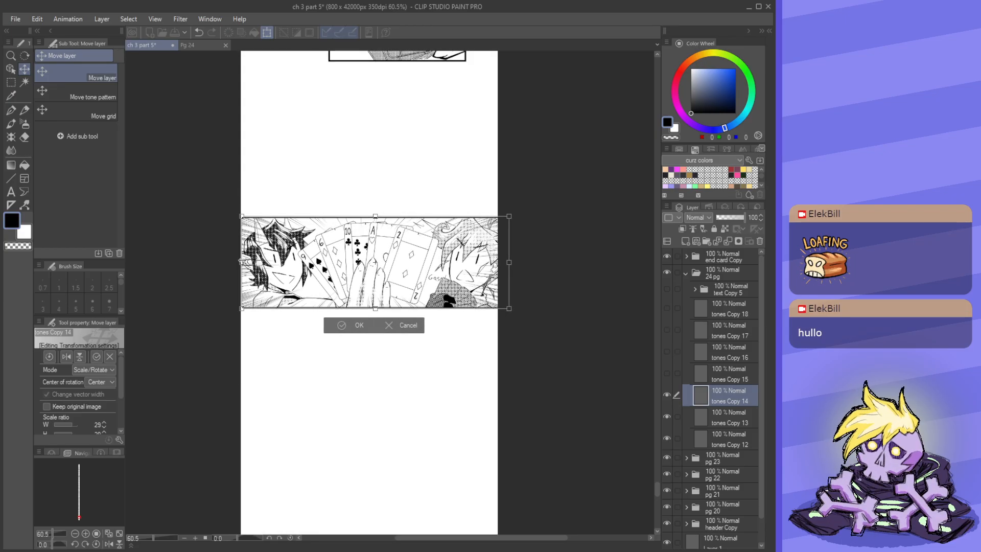
left_click_drag(338, 270, 331, 271)
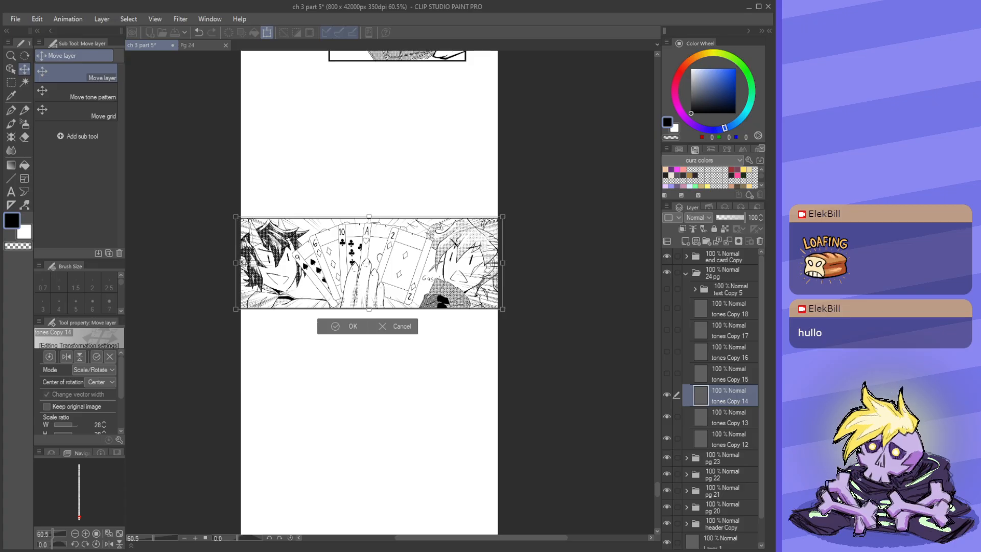
left_click_drag(236, 261, 240, 262)
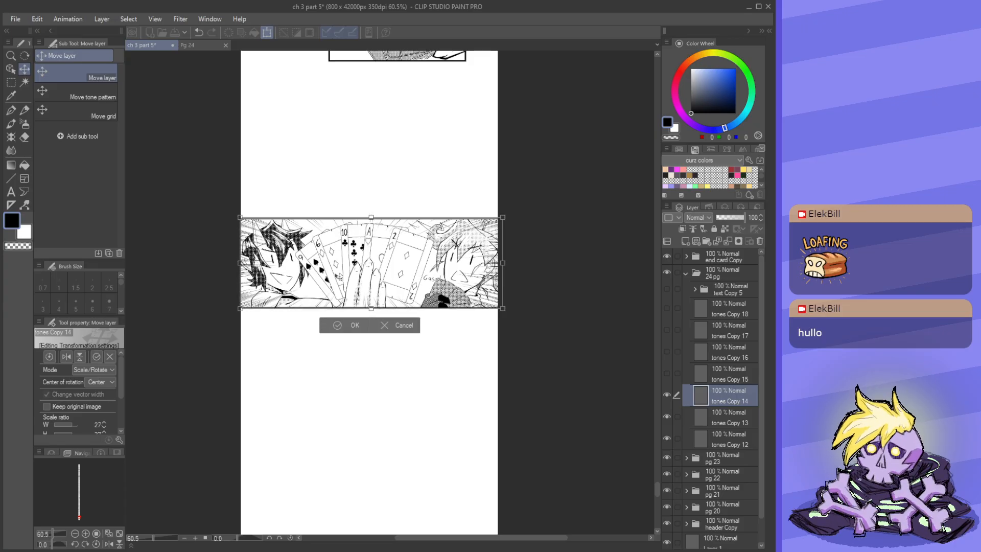
scroll(387, 269, "up", 3)
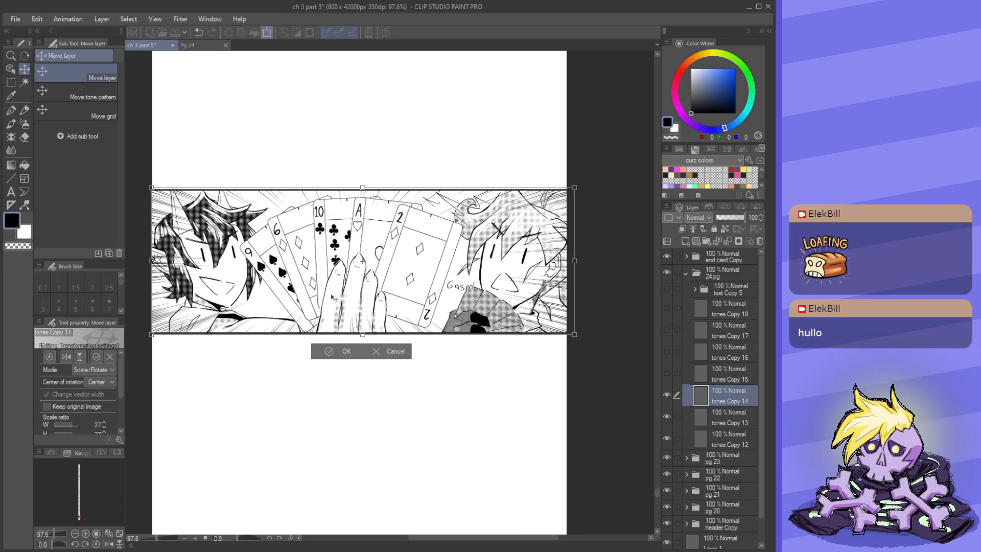
scroll(333, 298, "down", 2)
left_click_drag(366, 322, 380, 297)
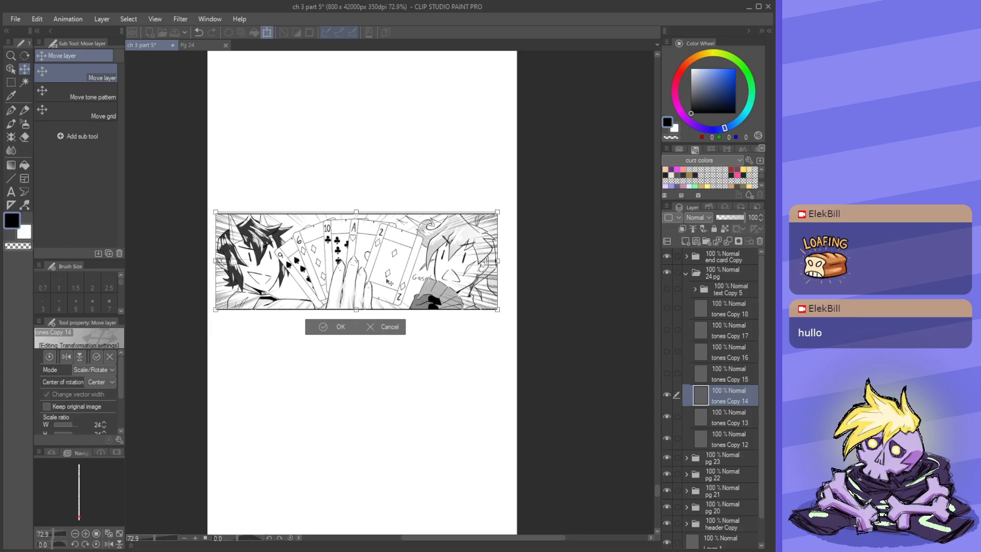
scroll(361, 275, "down", 2)
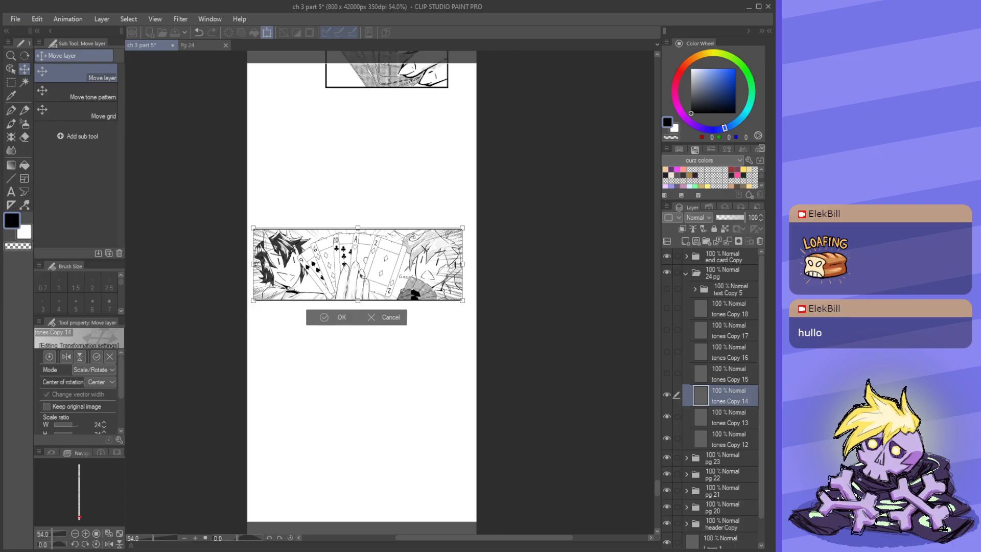
left_click_drag(358, 302, 358, 316)
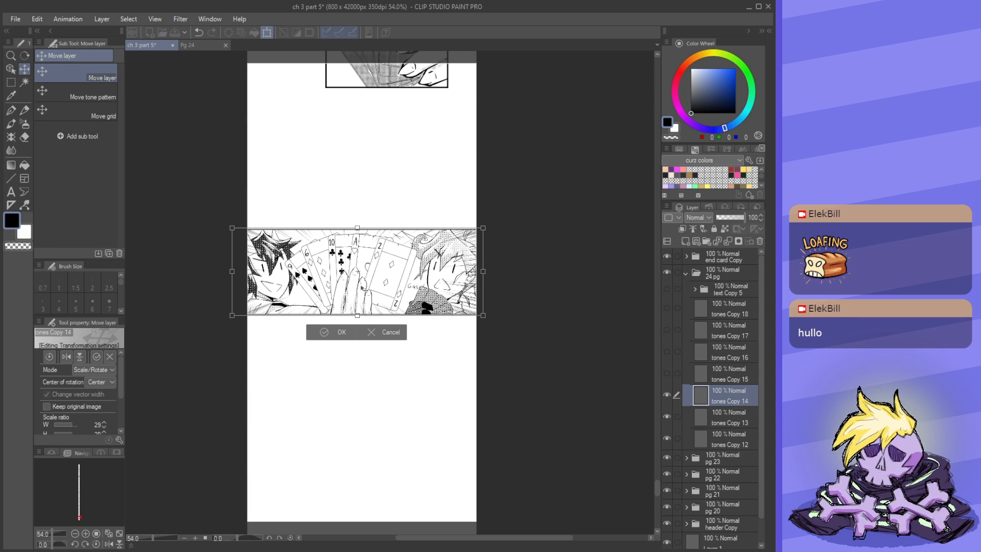
scroll(373, 315, "up", 2)
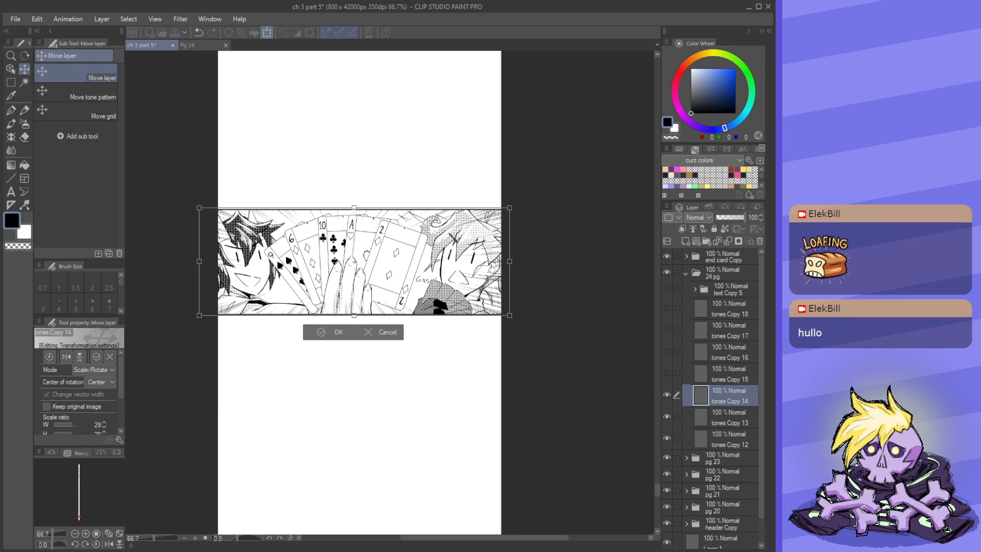
left_click(375, 333)
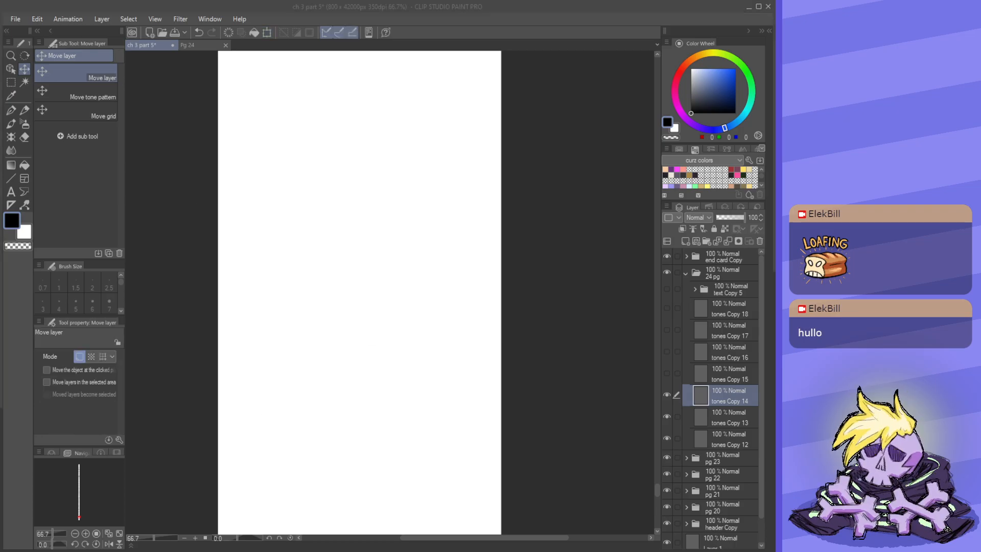
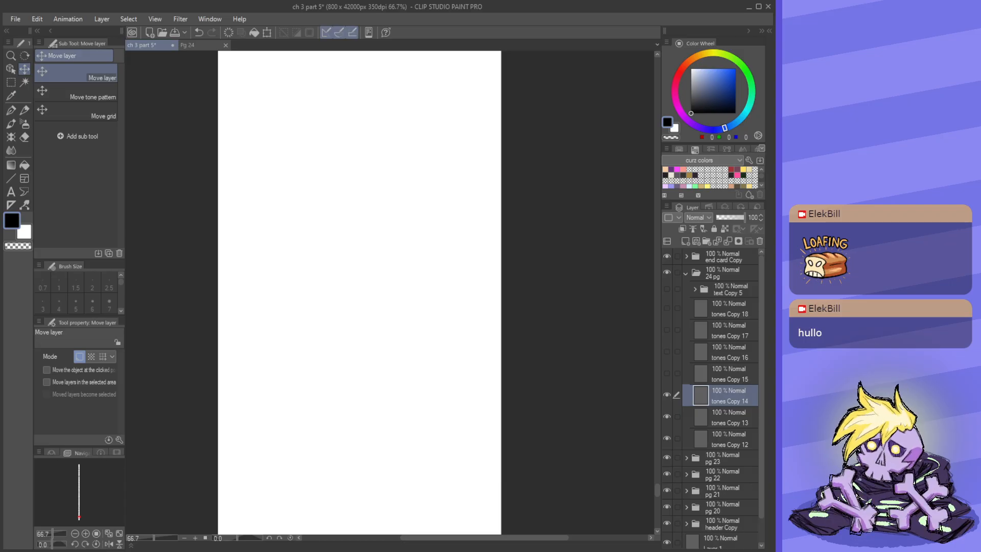
left_click(13, 514)
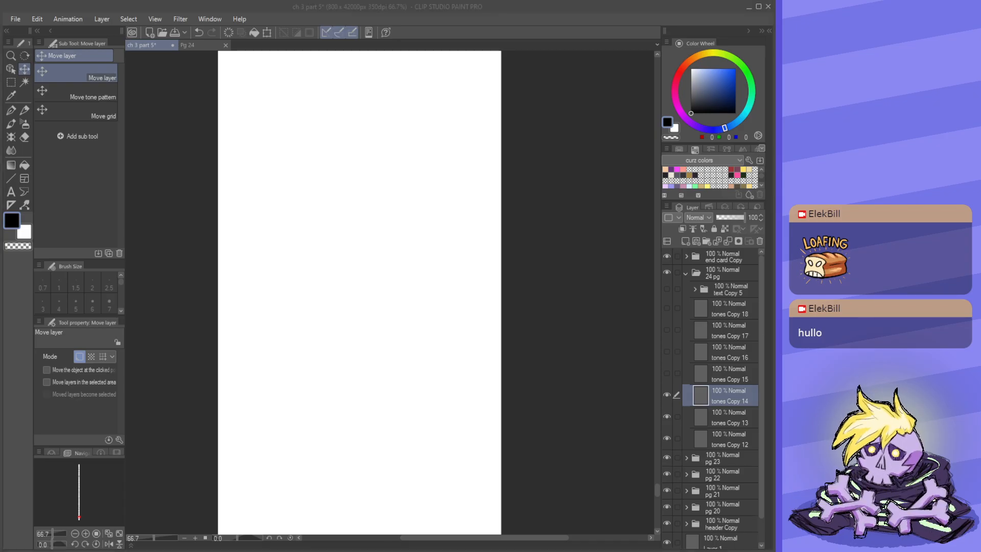
left_click(224, 44)
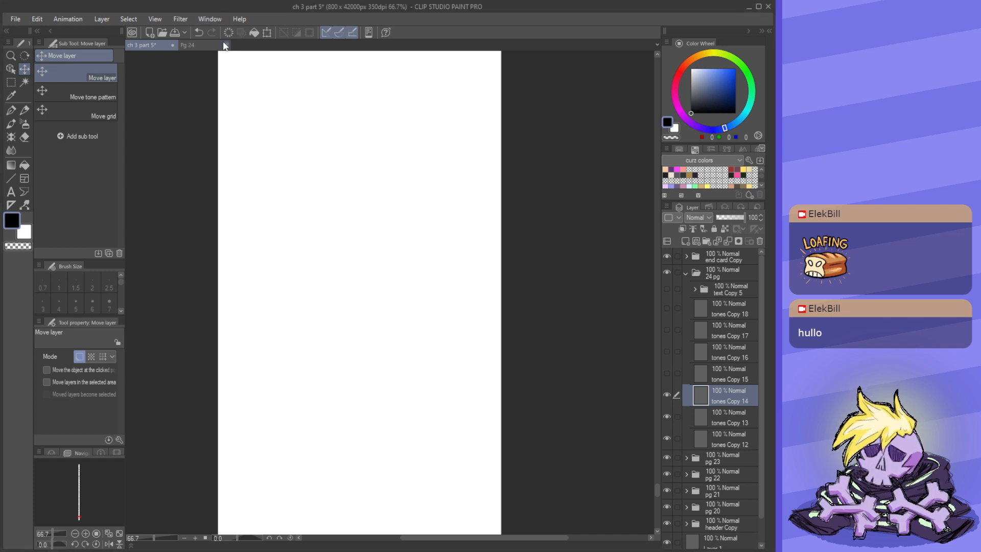
- Start a free transform on the tones Copy 14 layer and move its wide playing-cards panel down below the hand-of-cards panel
scroll(329, 322, "down", 4)
scroll(311, 310, "up", 1)
scroll(359, 345, "down", 5)
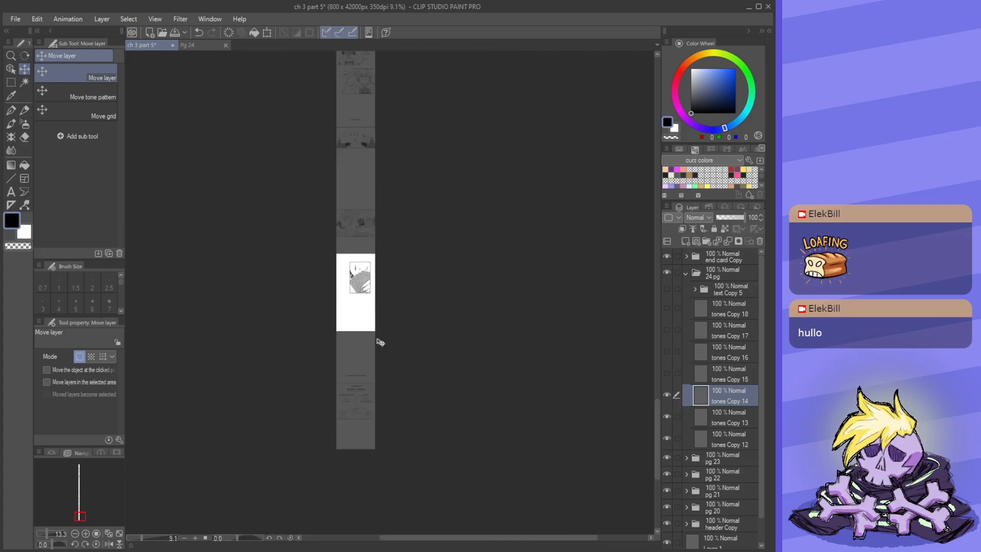
scroll(367, 185, "up", 2)
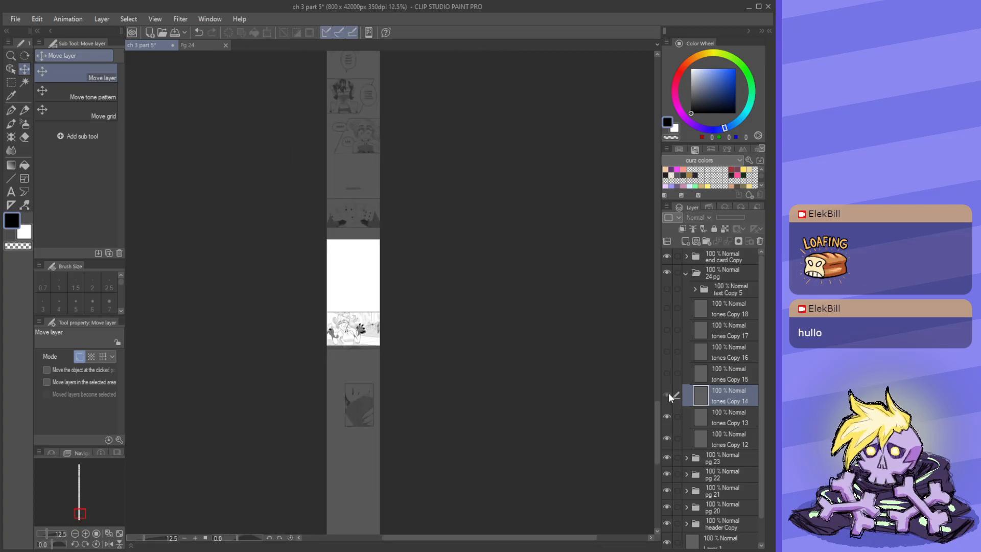
scroll(415, 329, "down", 1)
key("ctrl+t")
scroll(381, 293, "down", 2)
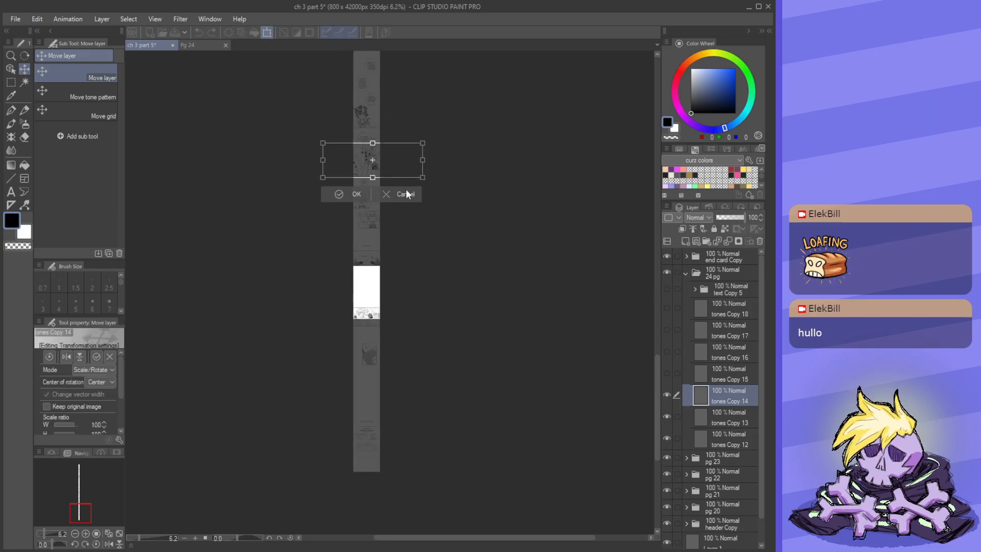
left_click_drag(403, 182, 400, 395)
scroll(394, 396, "up", 5)
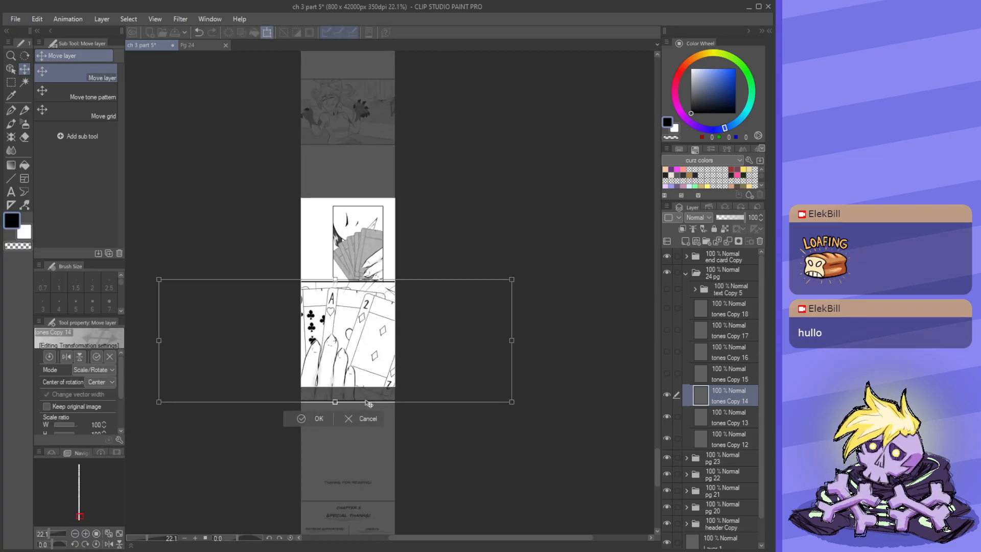
- Scale the tones Copy 14 panel down to about 27% and place it across the width of the strip
left_click_drag(164, 330, 357, 330)
left_click_drag(439, 337, 396, 348)
scroll(366, 342, "up", 2)
left_click_drag(244, 335, 249, 334)
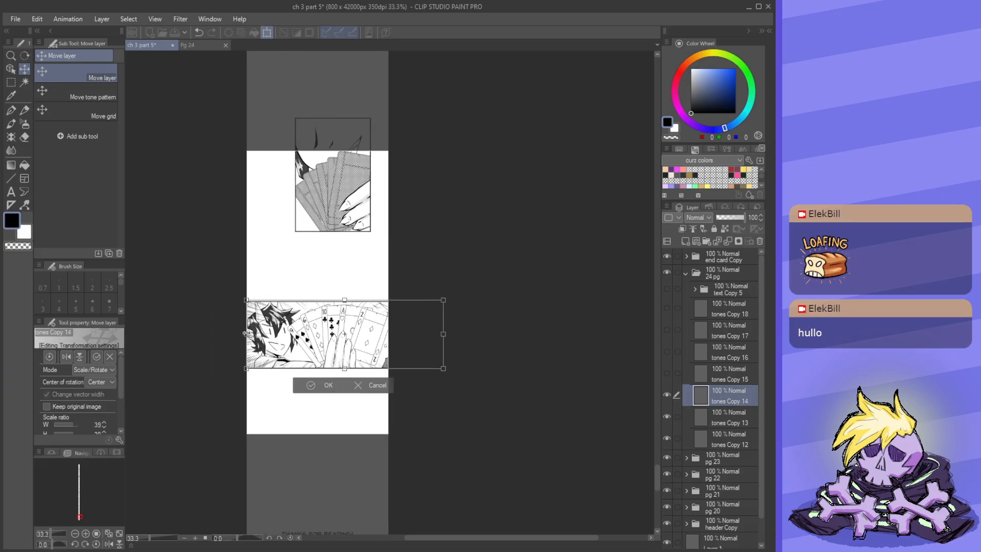
scroll(485, 363, "up", 2)
left_click_drag(531, 362, 491, 368)
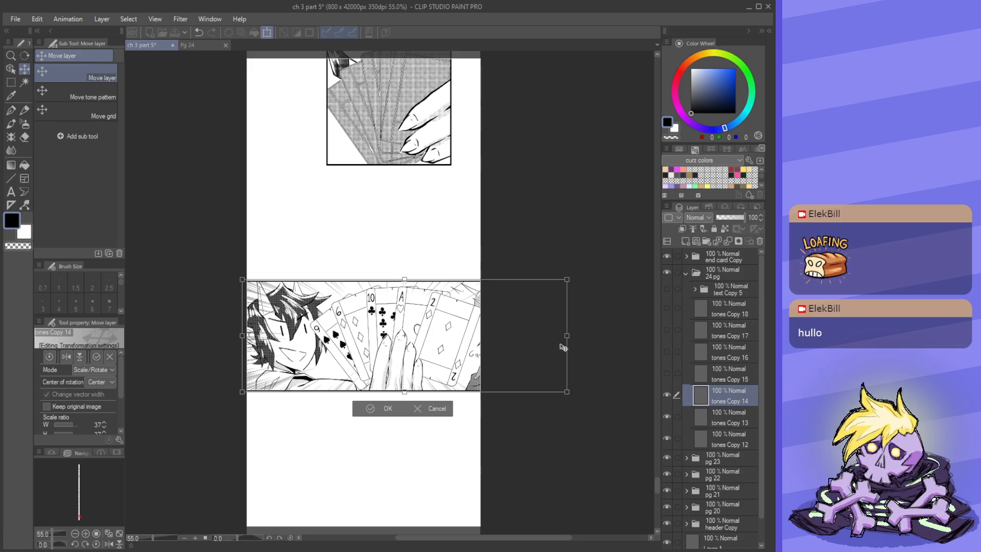
left_click_drag(567, 336, 483, 342)
scroll(391, 346, "up", 1)
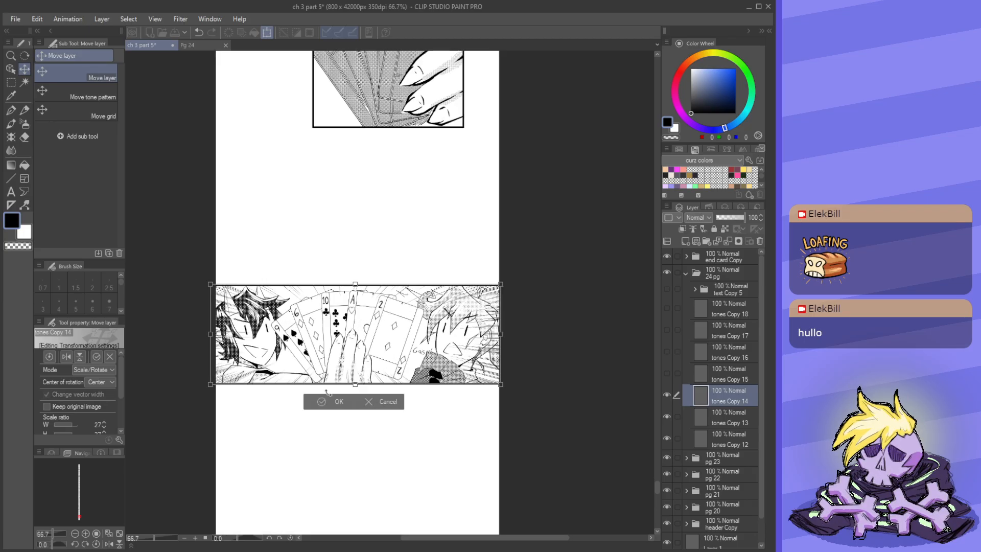
- Nudge the tones Copy 14 panel slightly right and up so it overlaps both side edges of the strip
mouse_move(356, 386)
left_mouse_down()
mouse_move(360, 415)
mouse_move(371, 384)
left_mouse_up()
left_click_drag(485, 380, 488, 379)
left_click_drag(504, 333, 503, 333)
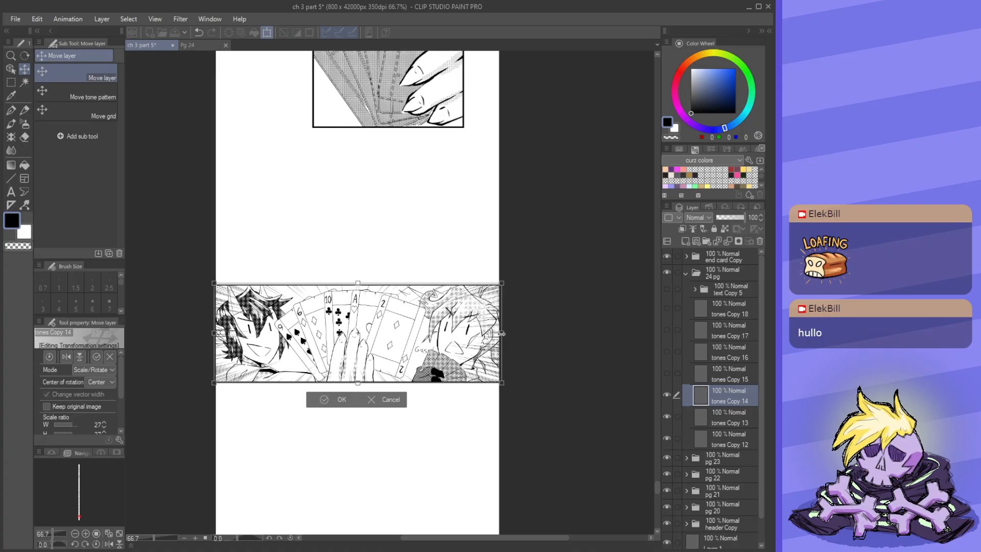
scroll(356, 341, "up", 2)
scroll(418, 332, "down", 3)
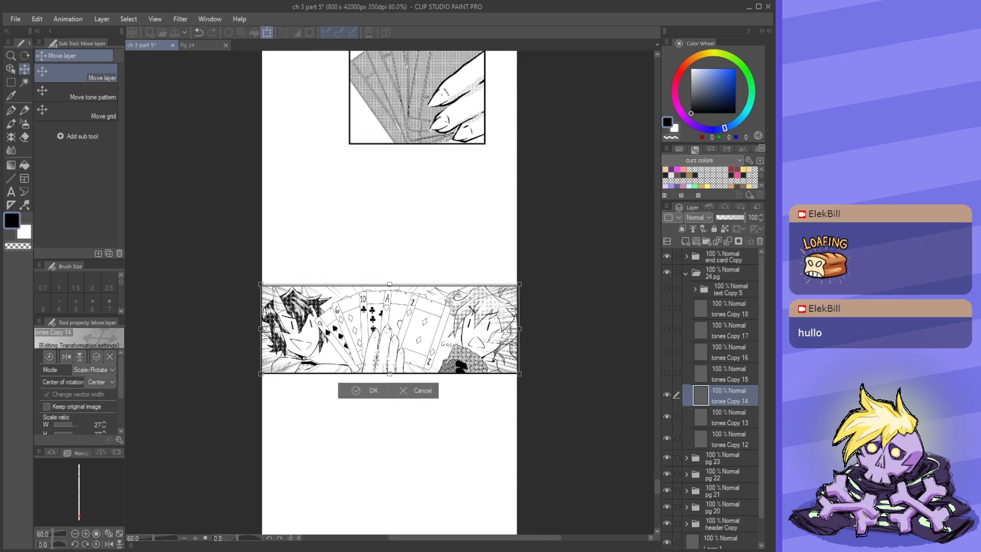
- Fine-tune both side edges of the playing-cards panel to fit the strip's full width, and apply the transformation
scroll(411, 374, "up", 1)
scroll(437, 361, "up", 1)
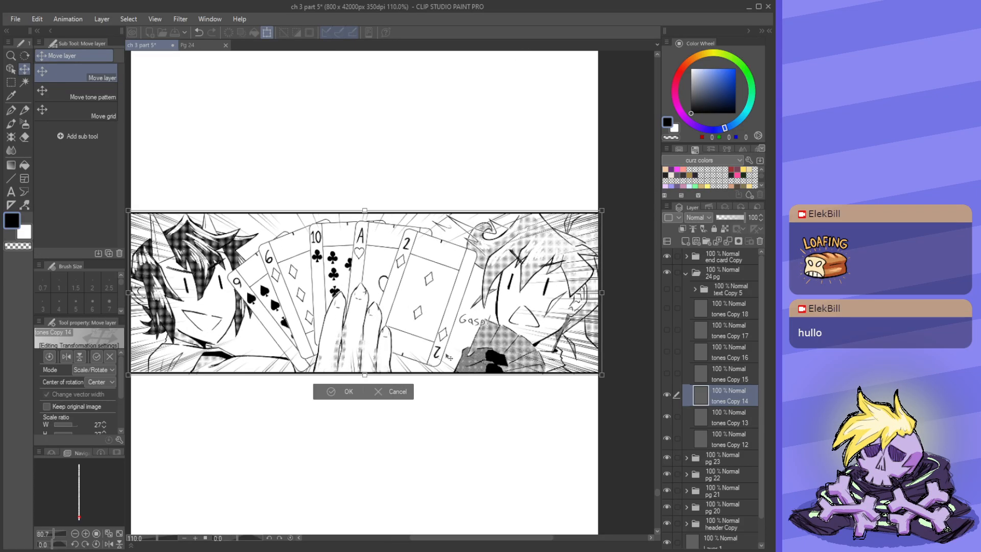
scroll(398, 289, "down", 1)
scroll(537, 286, "up", 1)
scroll(550, 298, "up", 1)
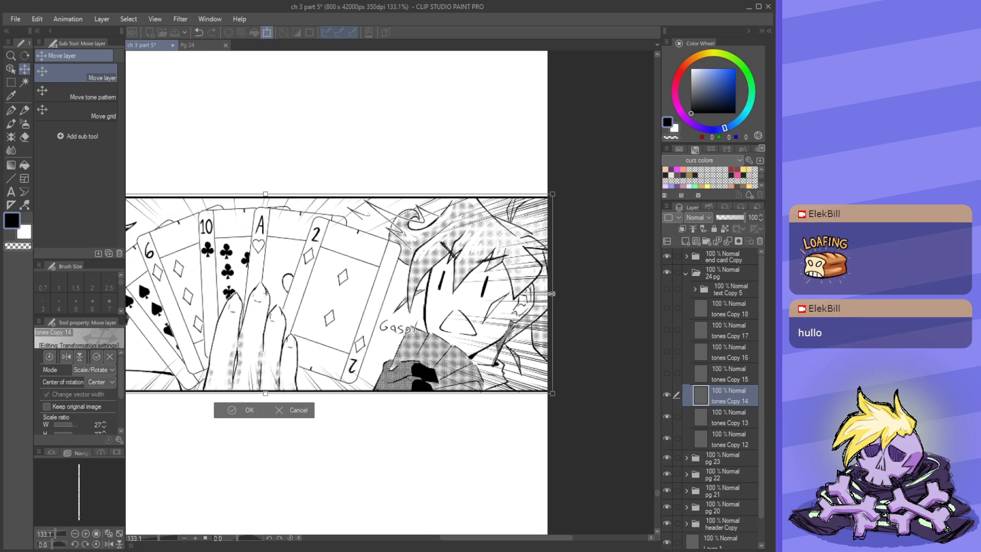
left_click_drag(551, 294, 549, 293)
scroll(550, 293, "down", 1)
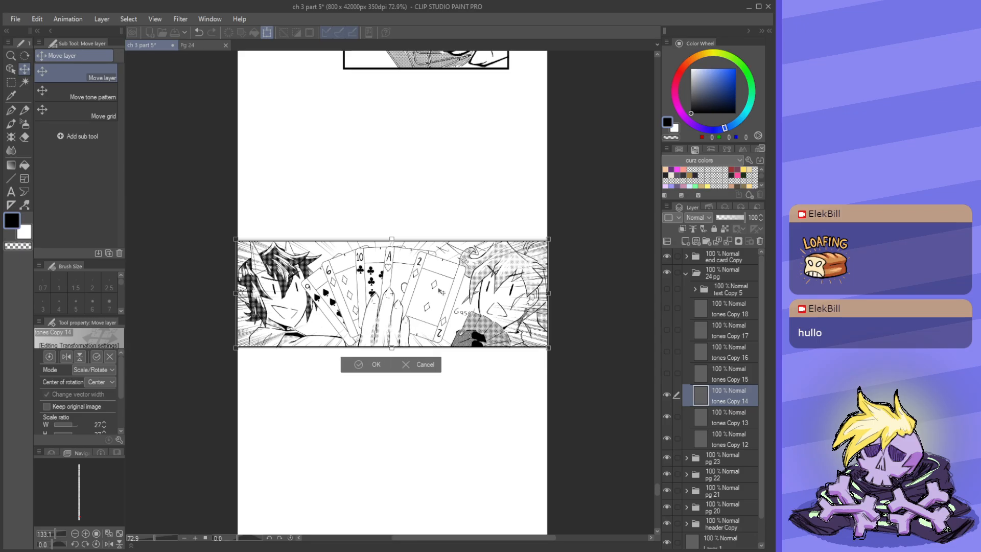
scroll(234, 299, "up", 2)
left_click_drag(233, 299, 235, 302)
scroll(233, 301, "down", 2)
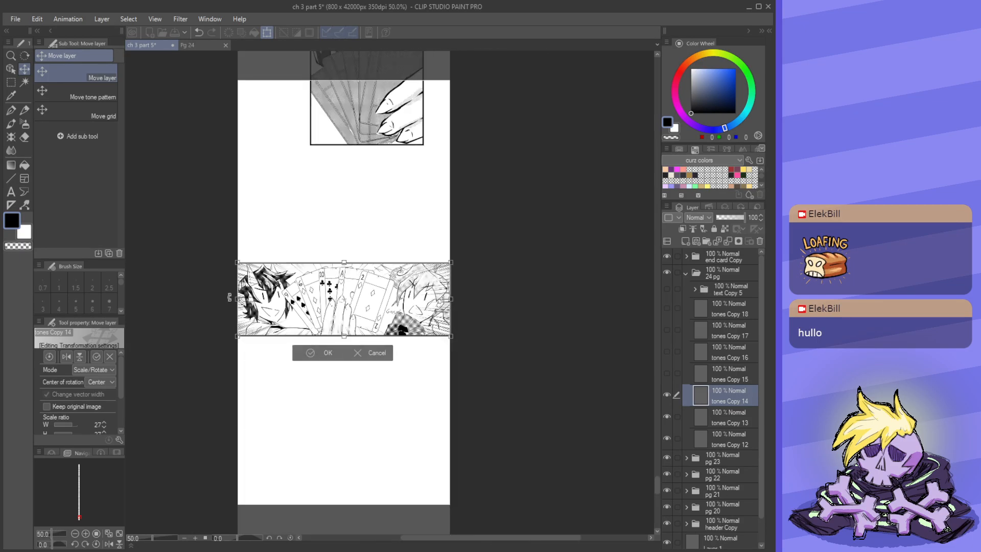
scroll(319, 314, "up", 1)
left_click(335, 358)
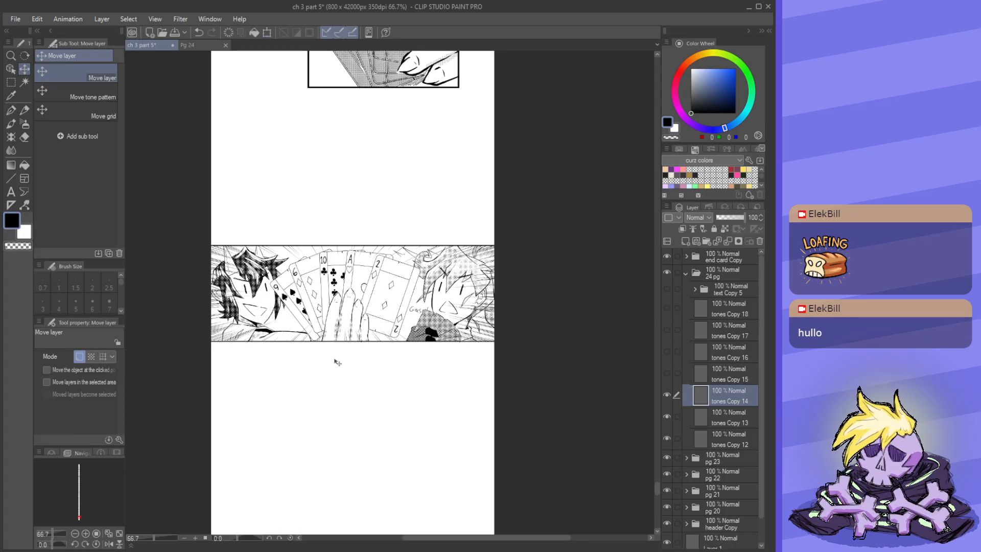
- Examine the scaled playing-cards panel's tones and edges at several zoom levels
scroll(360, 329, "up", 2)
scroll(353, 307, "down", 2)
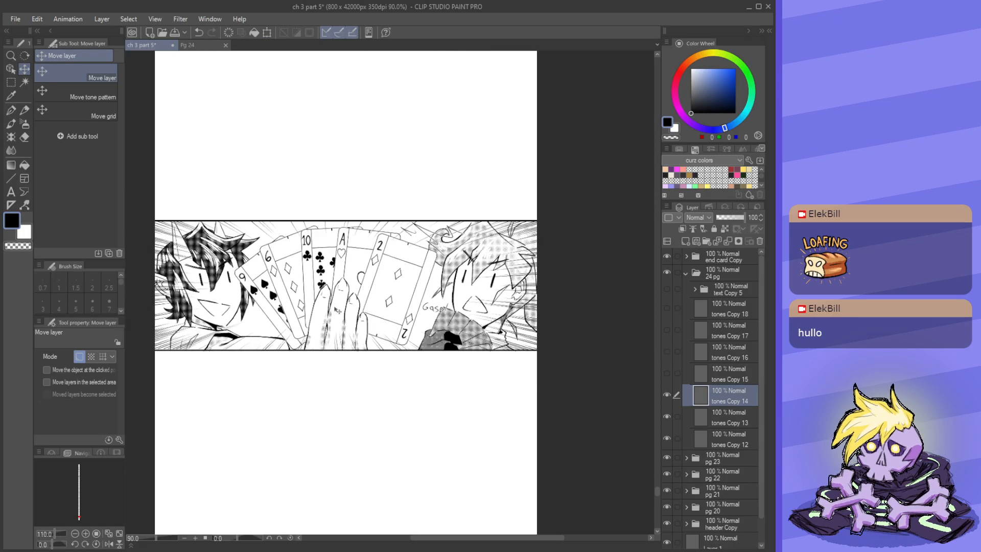
scroll(350, 306, "up", 2)
scroll(317, 300, "down", 1)
scroll(316, 301, "up", 1)
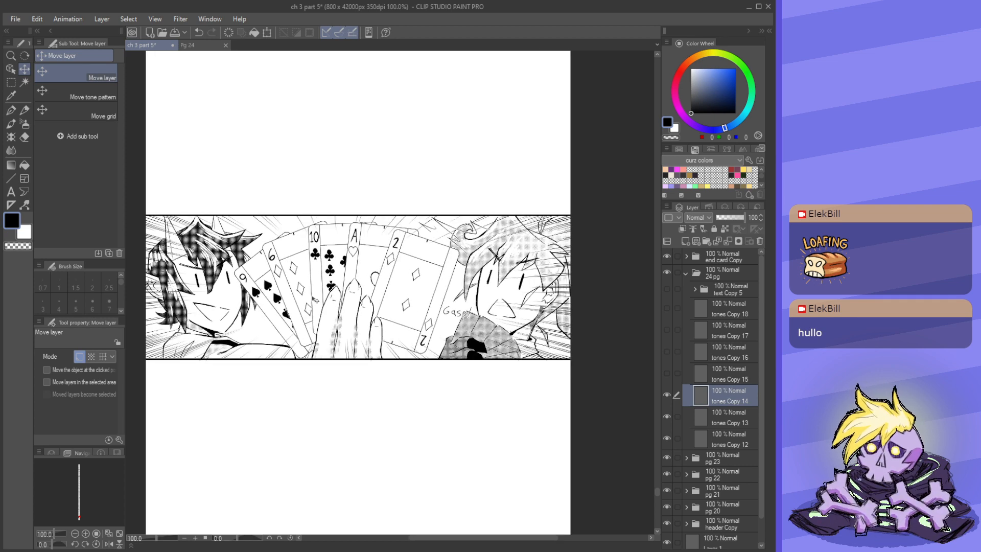
scroll(317, 301, "down", 2)
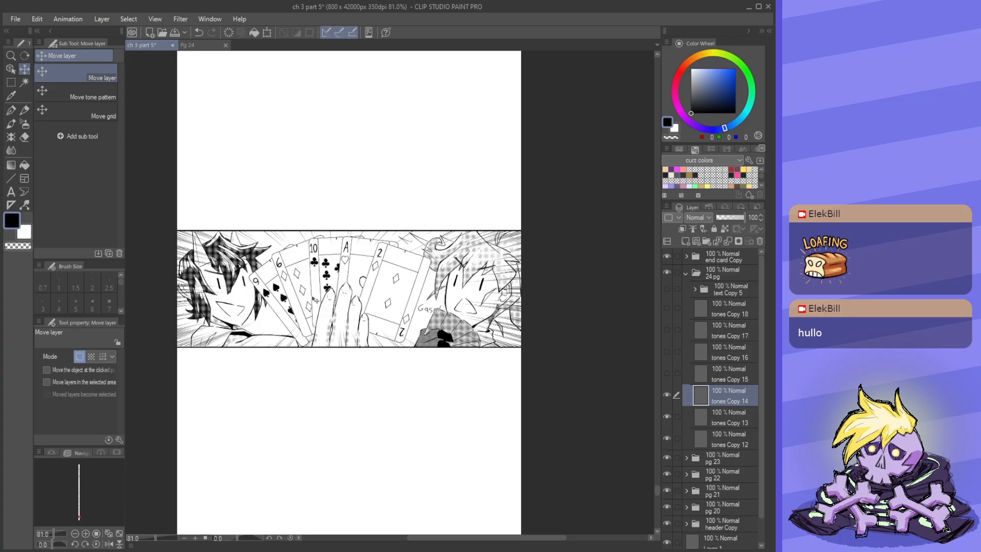
scroll(317, 300, "down", 2)
scroll(307, 272, "down", 1)
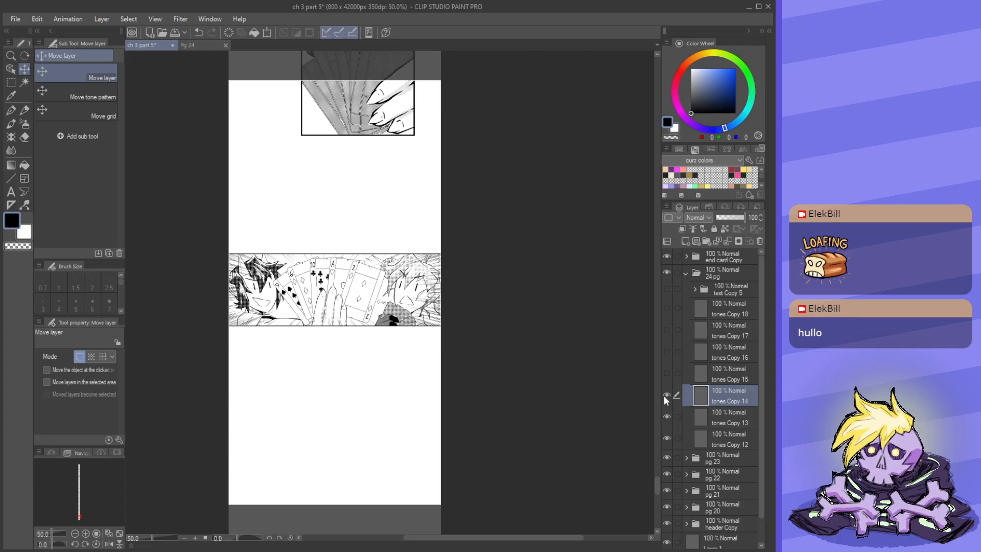
- Move the tones Copy 14 panel further down to widen the gap above it, and select the tones Copy 15 layer
mouse_move(655, 483)
left_mouse_down()
mouse_move(664, 462)
mouse_move(664, 484)
left_mouse_up()
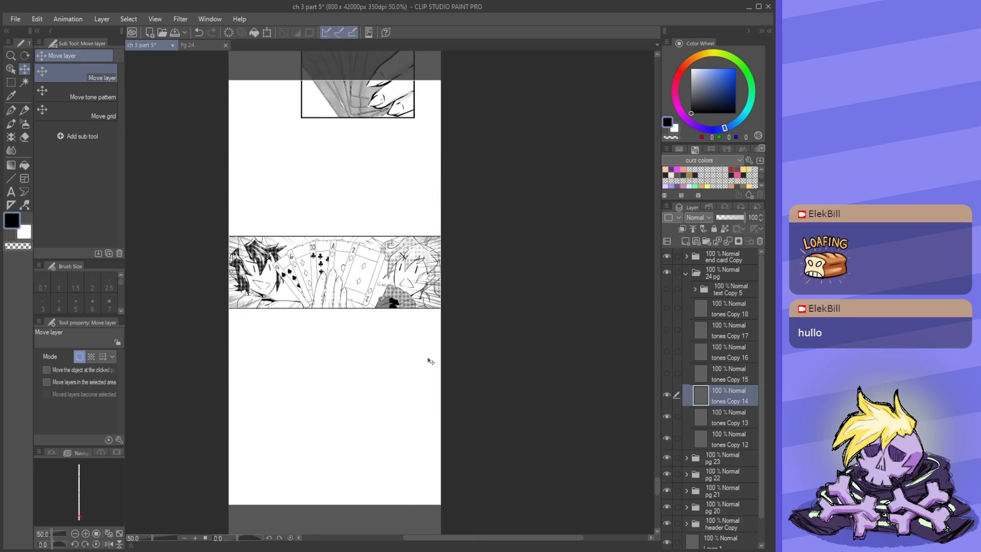
left_click_drag(352, 279, 357, 342)
left_click(689, 380)
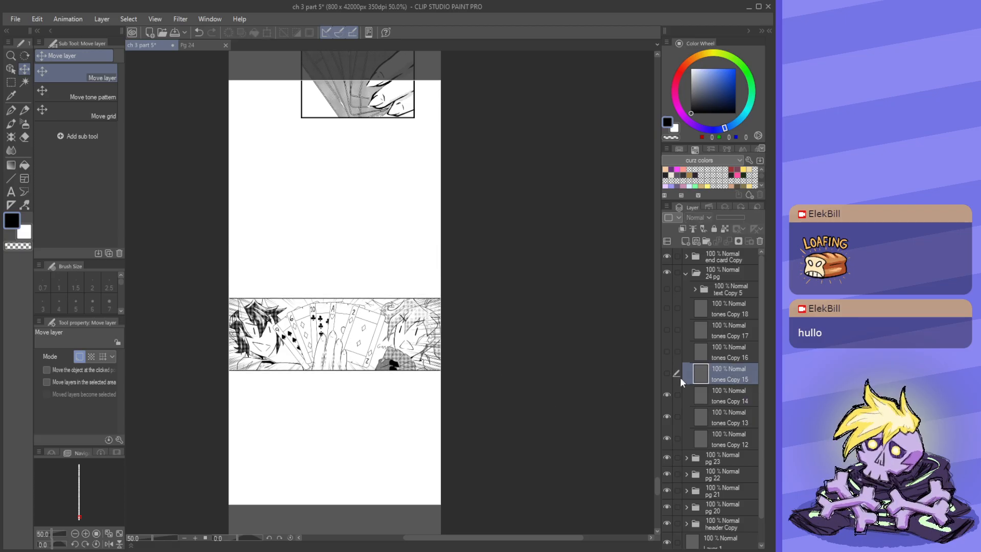
- Extend the strip's canvas height to 44000 px by adding space below the end card
scroll(438, 278, "down", 5)
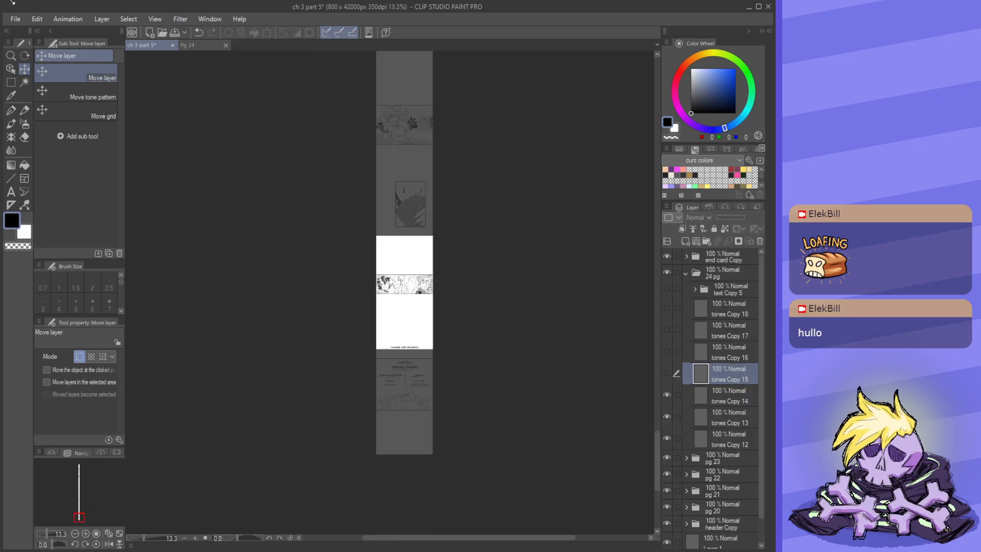
left_click(113, 303)
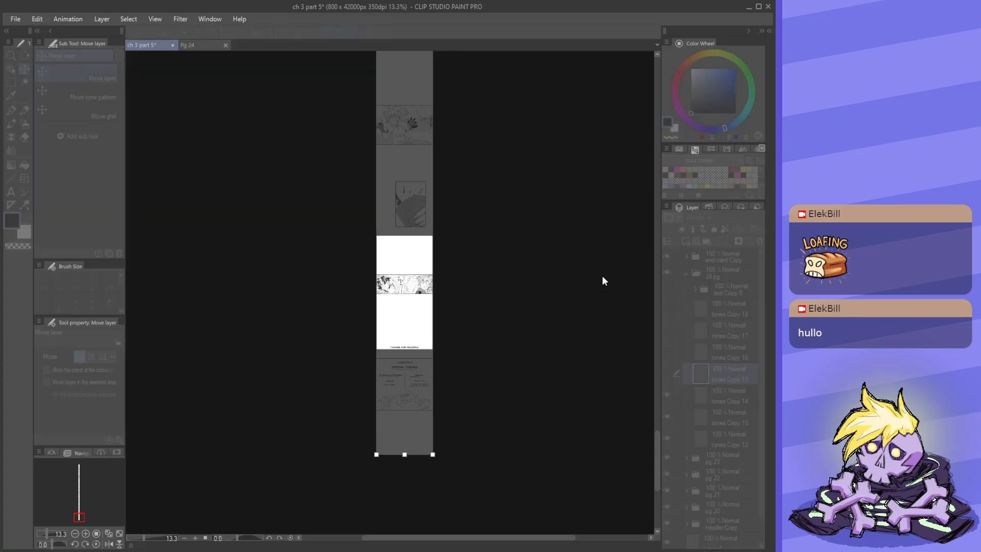
type("4")
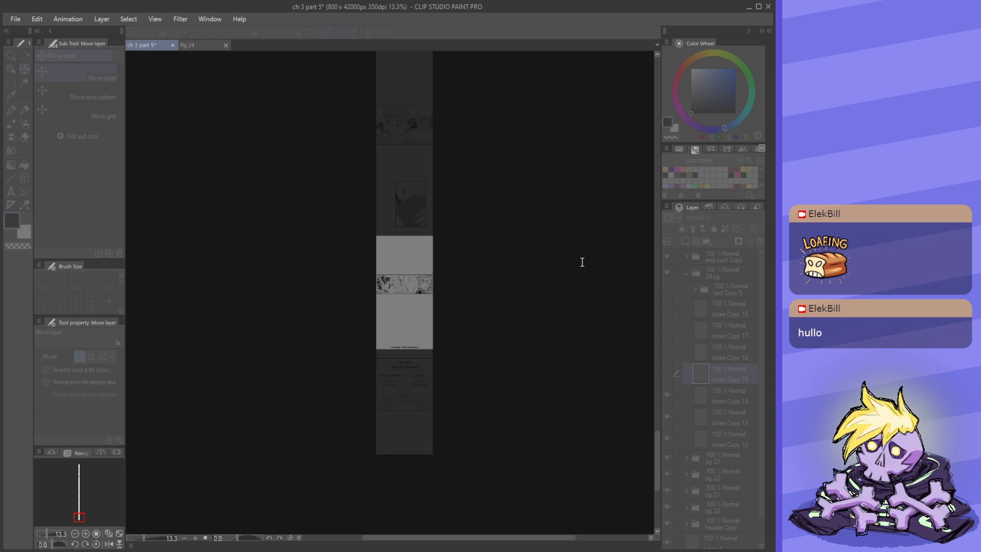
type("0")
left_click(694, 241)
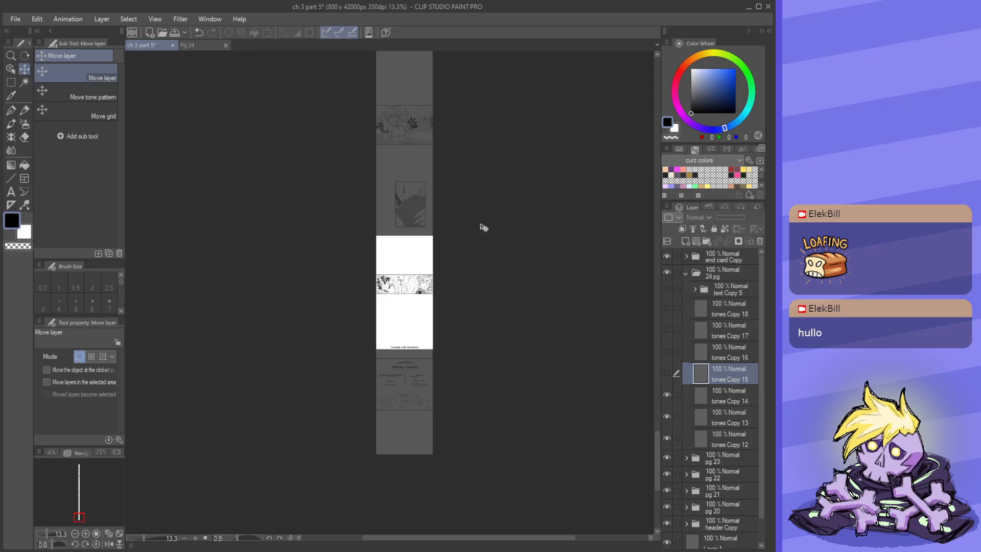
- Select the end card Copy folder and move the end card down towards the bottom of the extended canvas
scroll(453, 198, "down", 2)
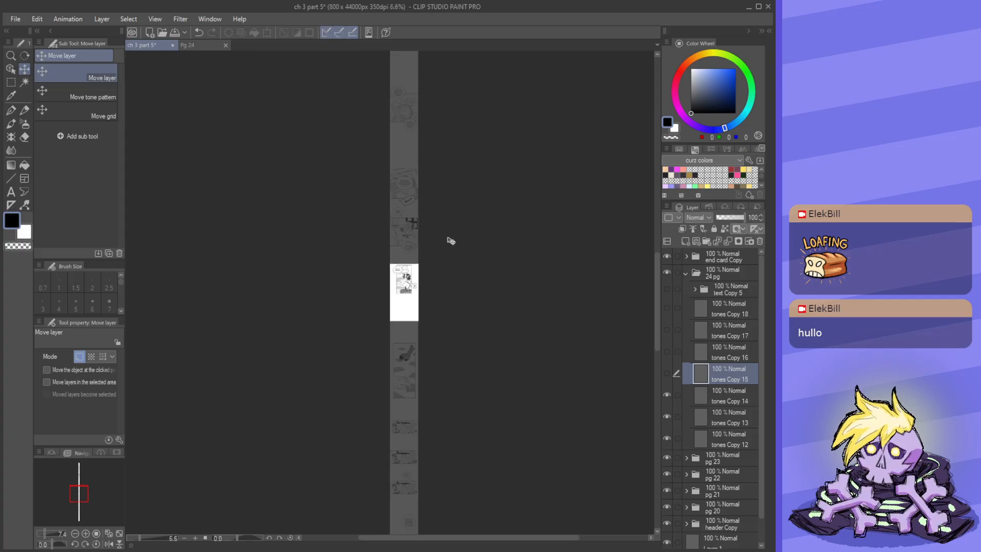
scroll(405, 382, "up", 1)
scroll(394, 304, "up", 1)
left_click_drag(655, 305, 648, 455)
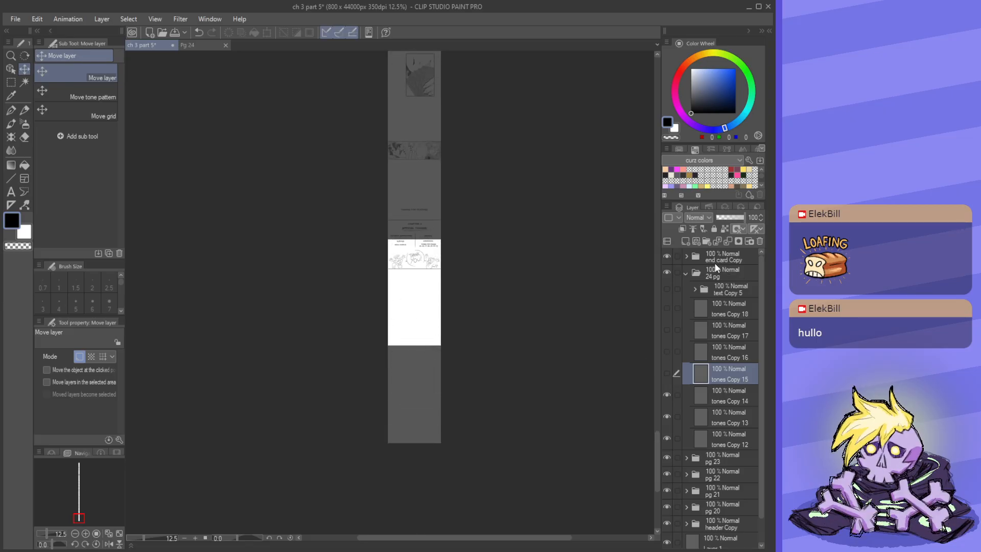
left_click(746, 262)
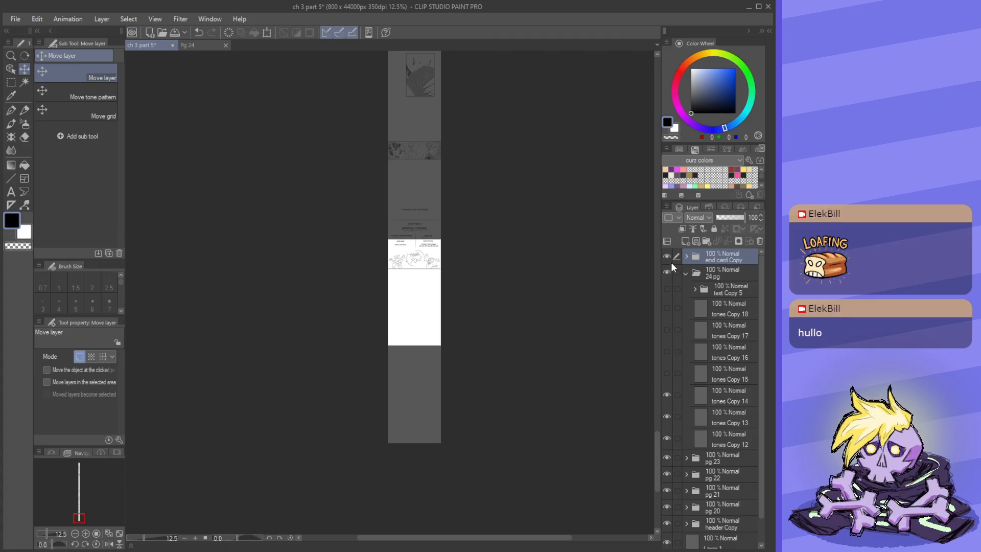
scroll(436, 389, "up", 1)
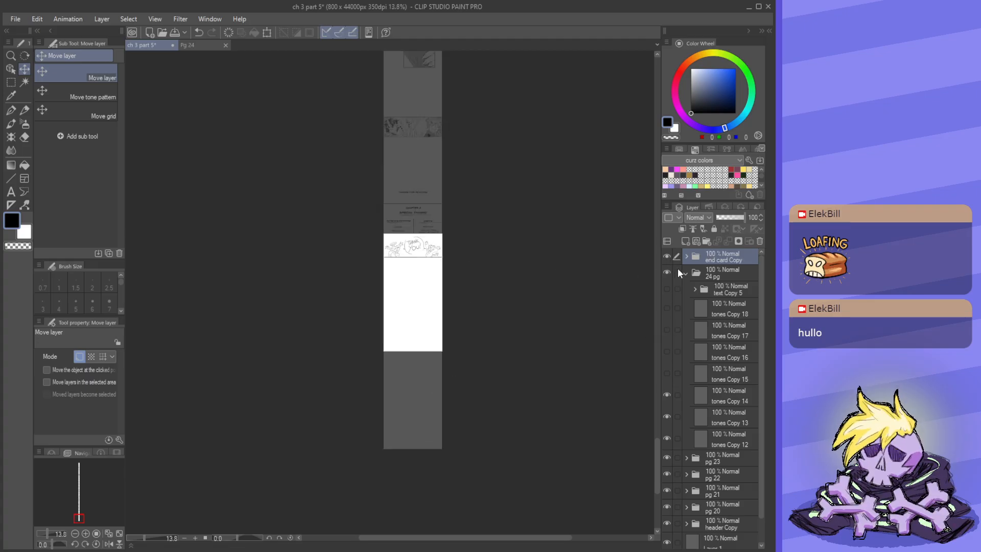
left_click(688, 254)
left_click(688, 254)
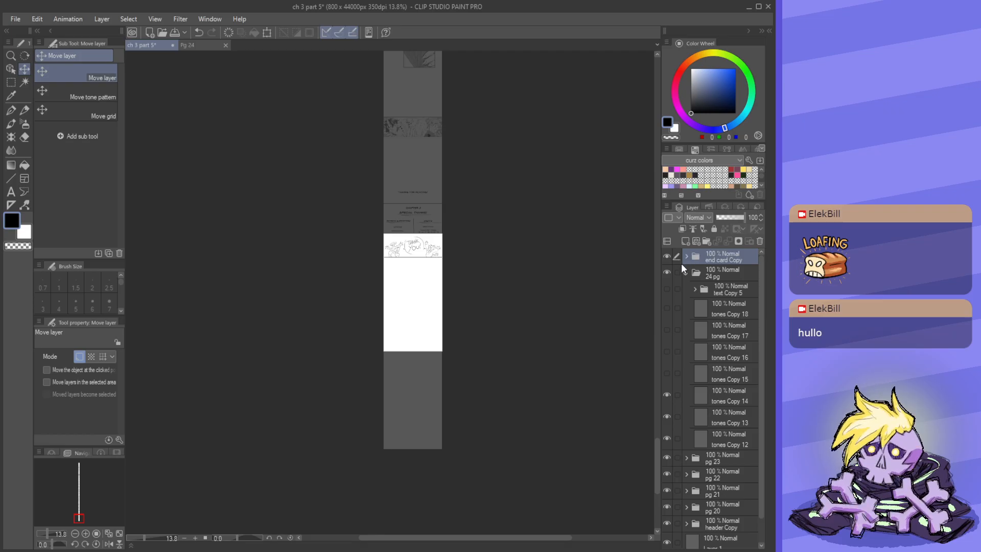
left_click(667, 255)
left_click(667, 254)
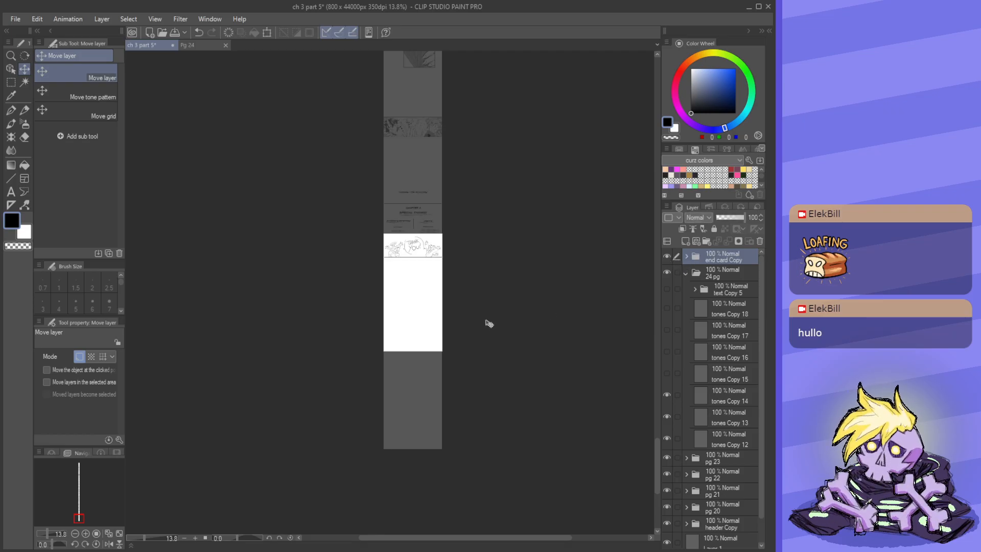
scroll(428, 292, "up", 4)
left_click_drag(425, 236, 459, 461)
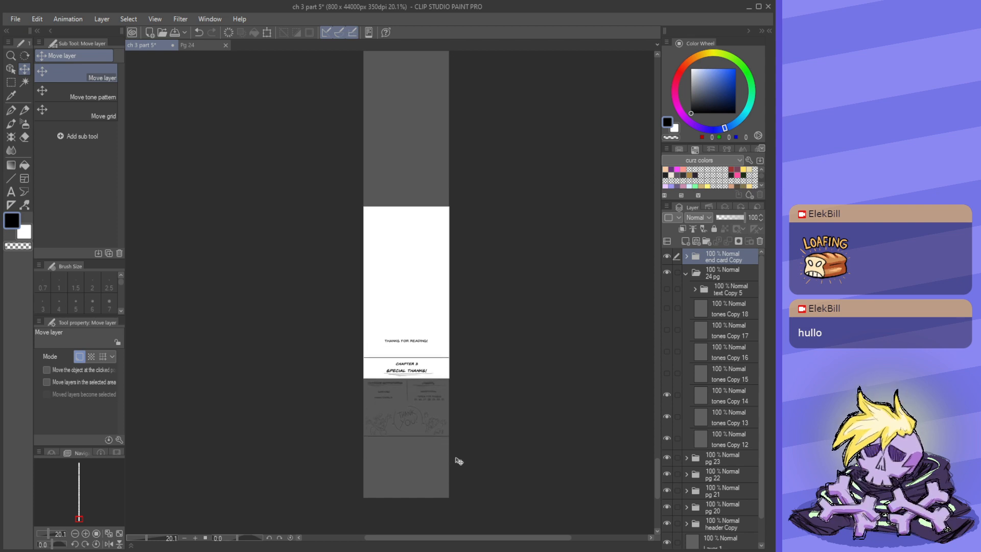
- Show the tones Copy 15 layer and move its panel into the blank space below the playing-cards panel
scroll(432, 399, "down", 4)
scroll(427, 292, "up", 2)
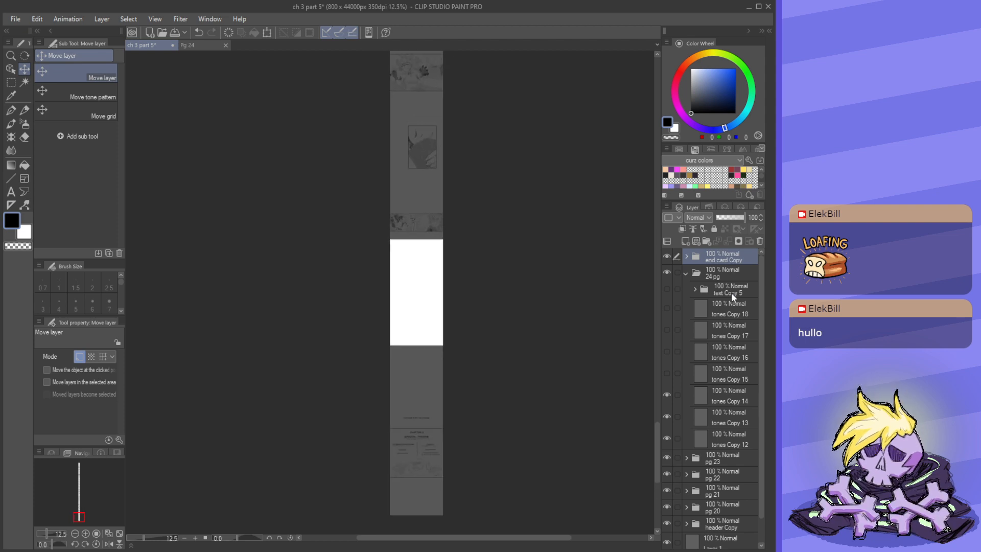
left_click(726, 371)
left_click(668, 373)
scroll(505, 281, "down", 1)
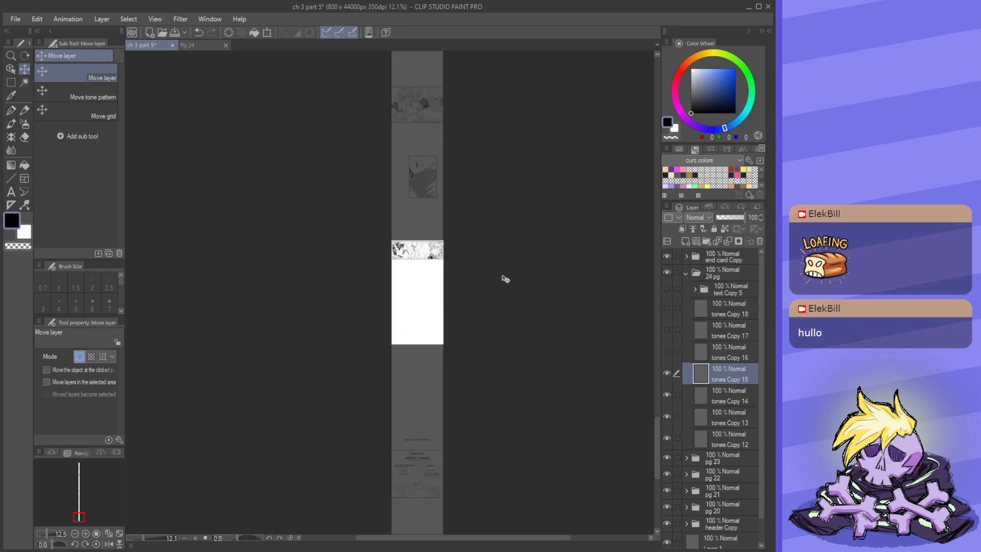
key("ctrl+t")
scroll(491, 245, "down", 2)
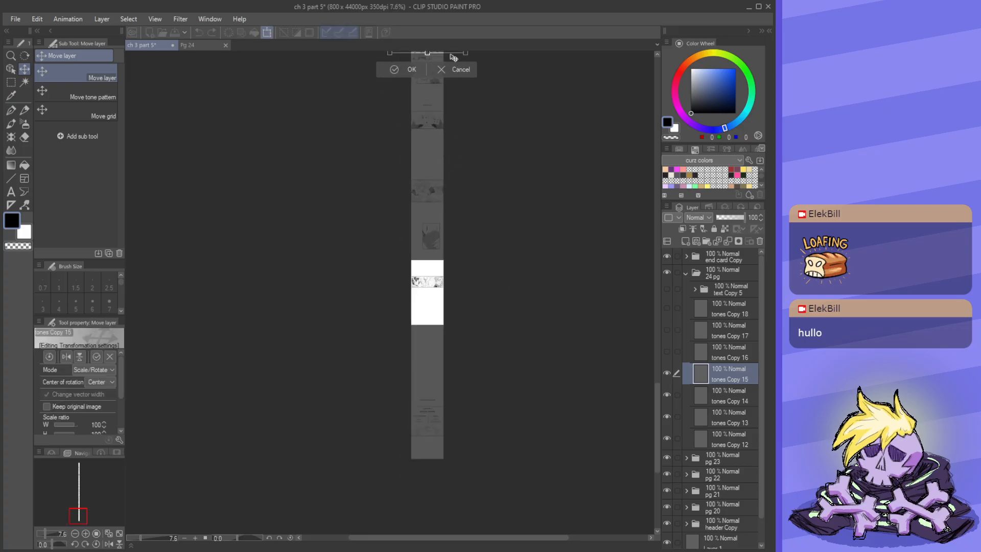
scroll(435, 281, "up", 5)
left_click(387, 375)
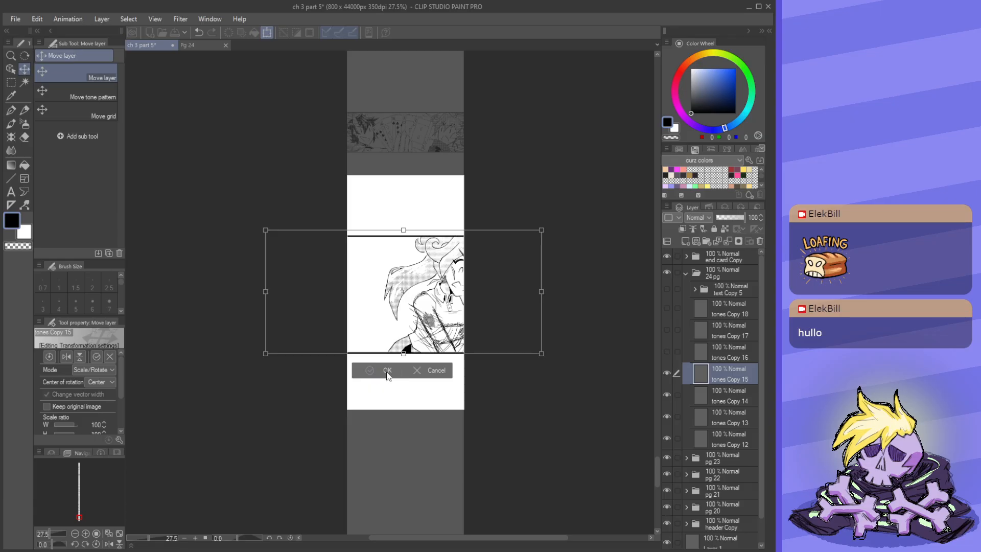
left_click(387, 373)
- Compare with page 24, then scale the tones Copy 15 "swipe" panel down to fit inside the strip with side margins
left_click(189, 46)
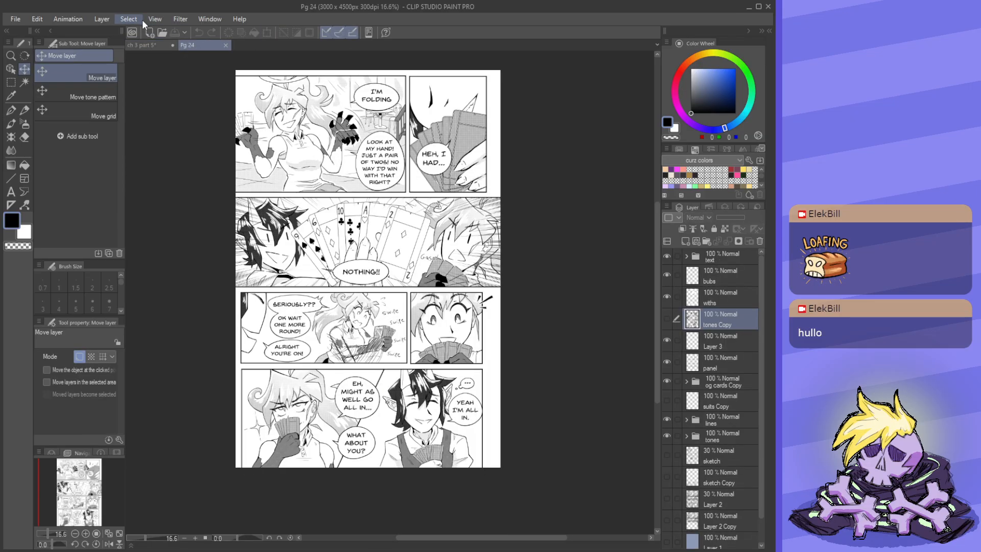
left_click(148, 45)
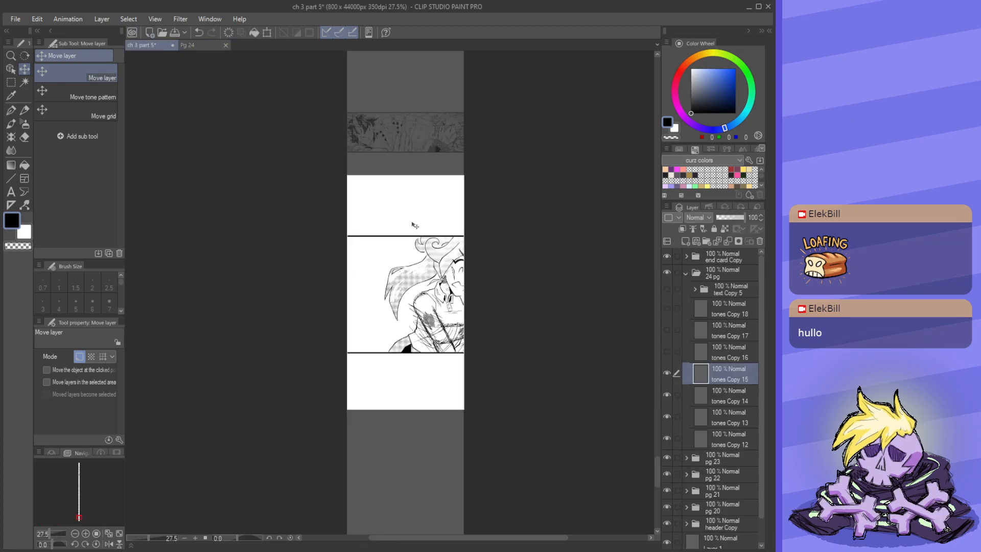
key("ctrl+t")
left_click_drag(404, 351, 396, 269)
scroll(452, 254, "up", 3)
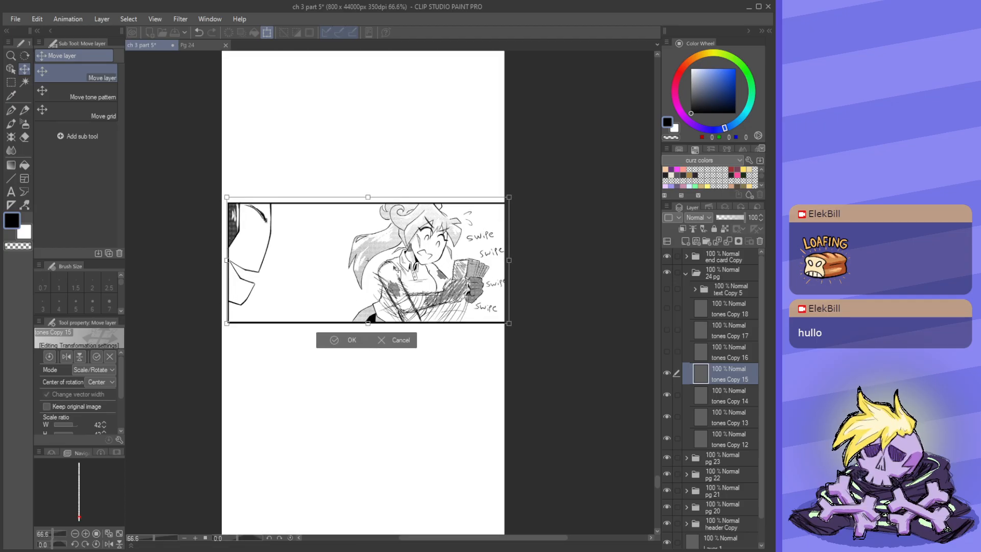
mouse_move(368, 323)
left_mouse_down()
mouse_move(388, 308)
mouse_move(363, 318)
mouse_move(363, 307)
mouse_move(386, 289)
mouse_move(363, 310)
mouse_move(396, 296)
mouse_move(364, 312)
left_mouse_up()
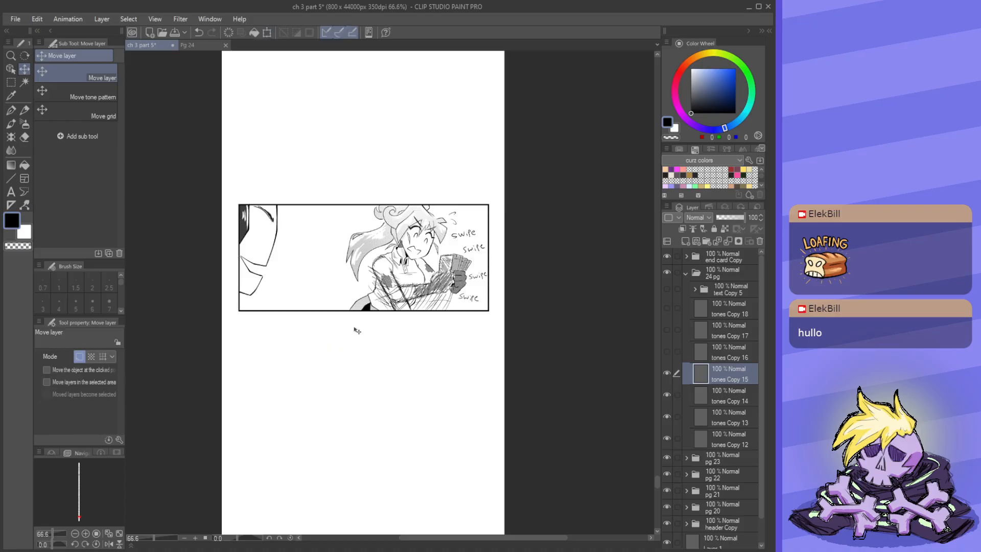
left_click(350, 328)
scroll(359, 317, "down", 5)
scroll(361, 307, "up", 1)
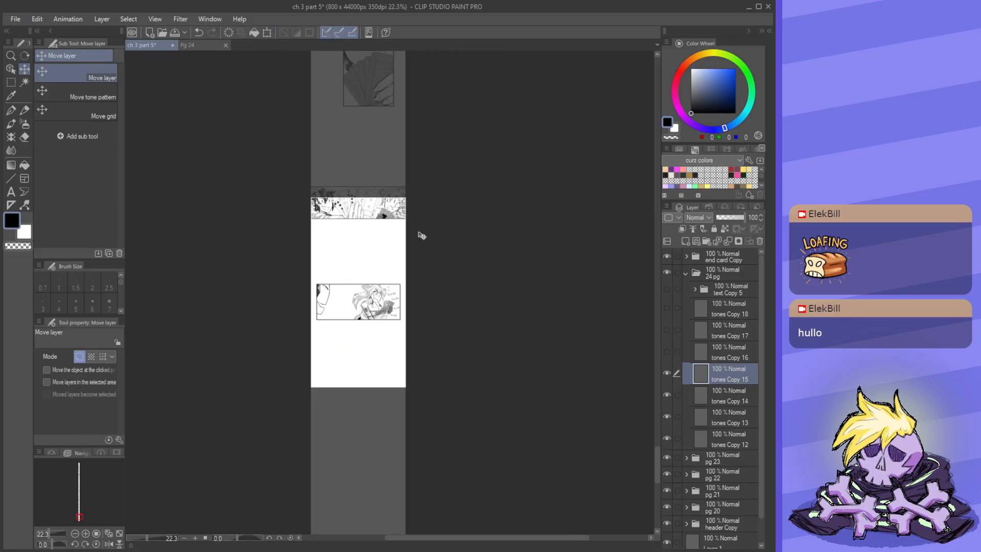
- Show the tones Copy 16 layer and move its wide-eyed face panel below the "swipe" panel
left_click(207, 48)
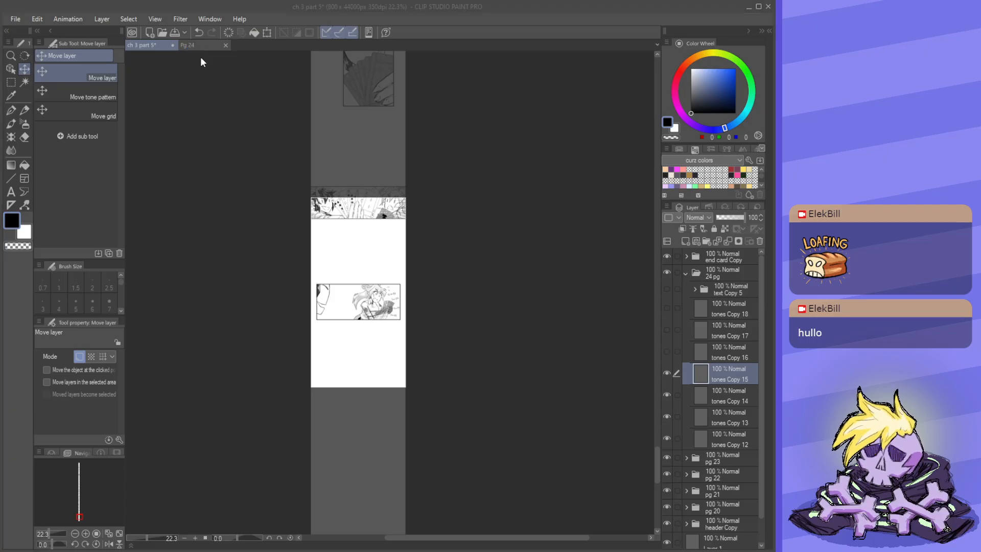
left_click(738, 348)
left_click(667, 350)
scroll(364, 357, "down", 5)
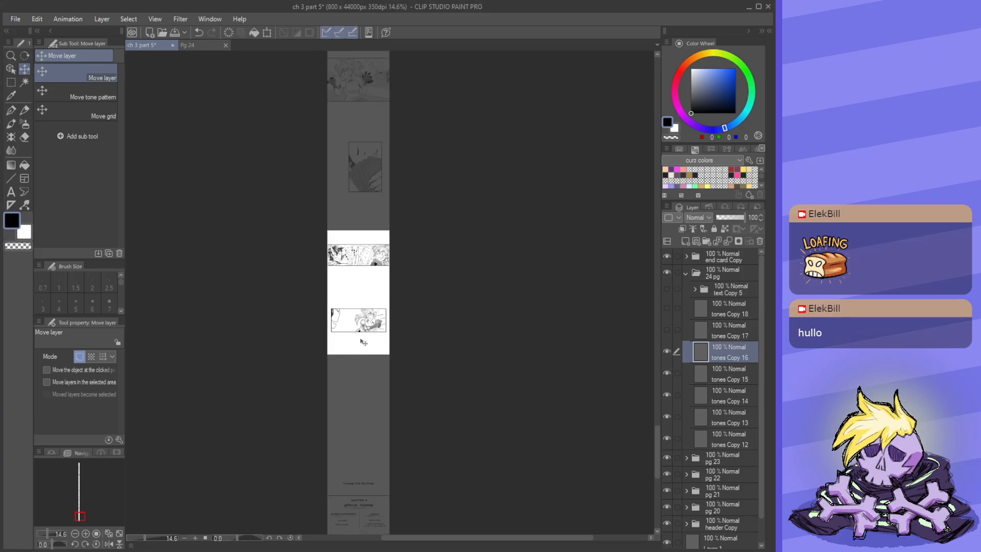
key("ctrl+t")
left_click_drag(373, 88, 373, 361)
scroll(372, 361, "up", 4)
scroll(372, 364, "up", 1)
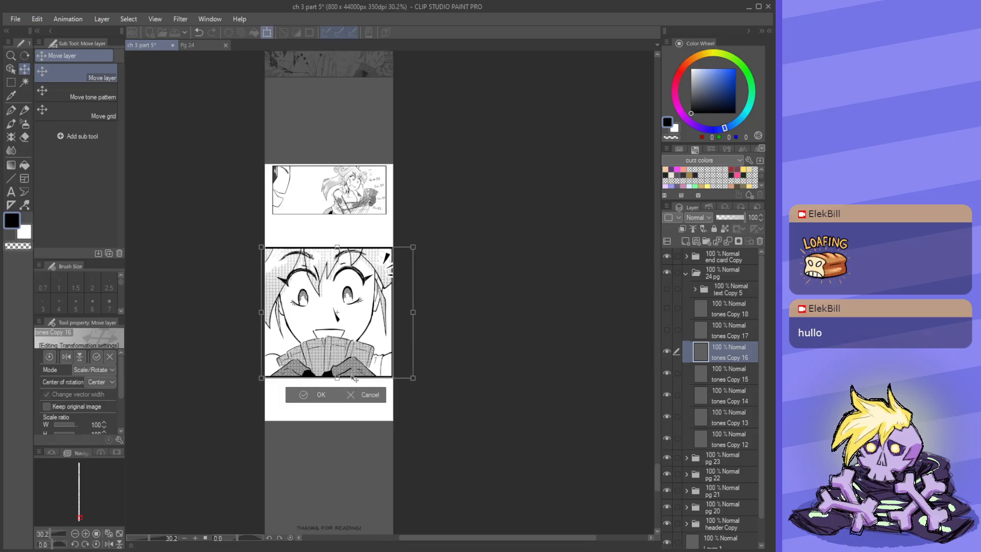
- Scale the tones Copy 16 face panel down to 49%, position it near the strip's centre, and apply the transformation
left_click_drag(262, 377, 301, 343)
scroll(302, 343, "up", 1)
left_click_drag(490, 351, 419, 306)
left_click_drag(397, 273, 394, 321)
left_click_drag(361, 351, 364, 354)
left_click_drag(366, 363, 368, 356)
left_click_drag(387, 312, 389, 319)
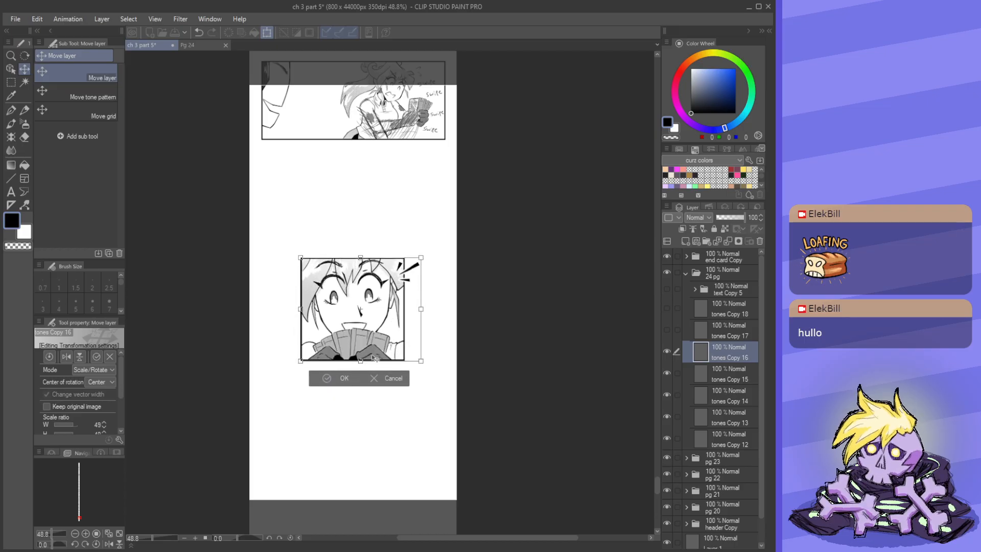
left_click(344, 379)
scroll(339, 256, "up", 1)
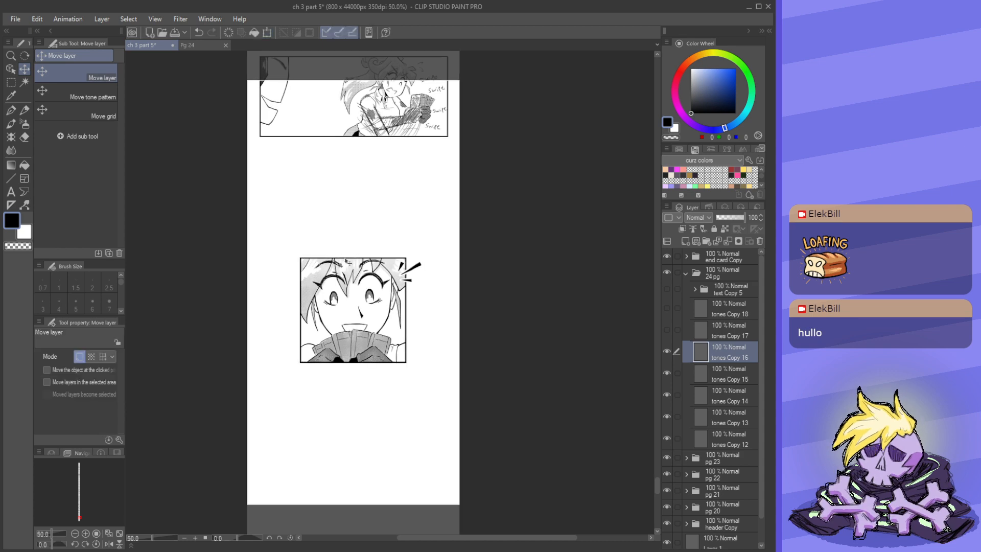
scroll(396, 252, "down", 1)
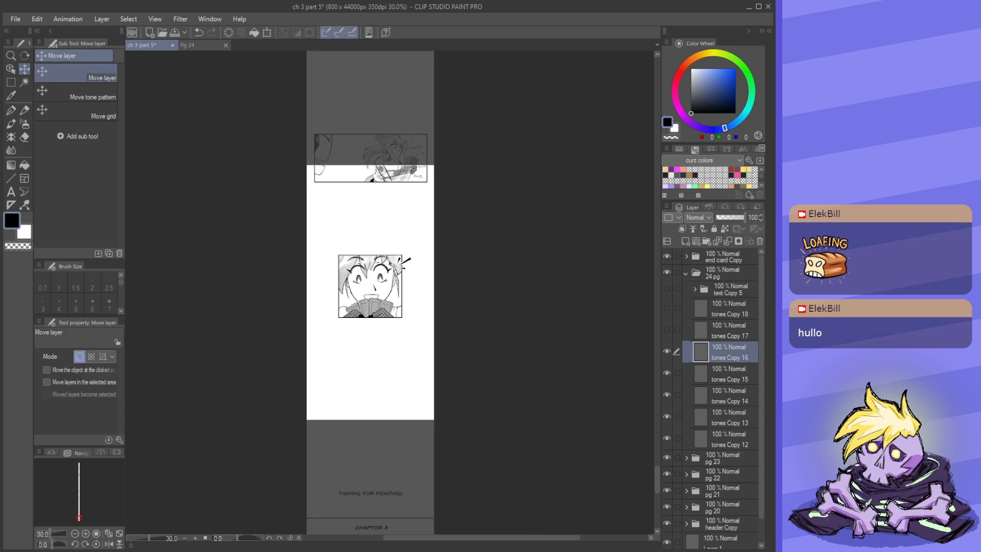
scroll(313, 147, "up", 1)
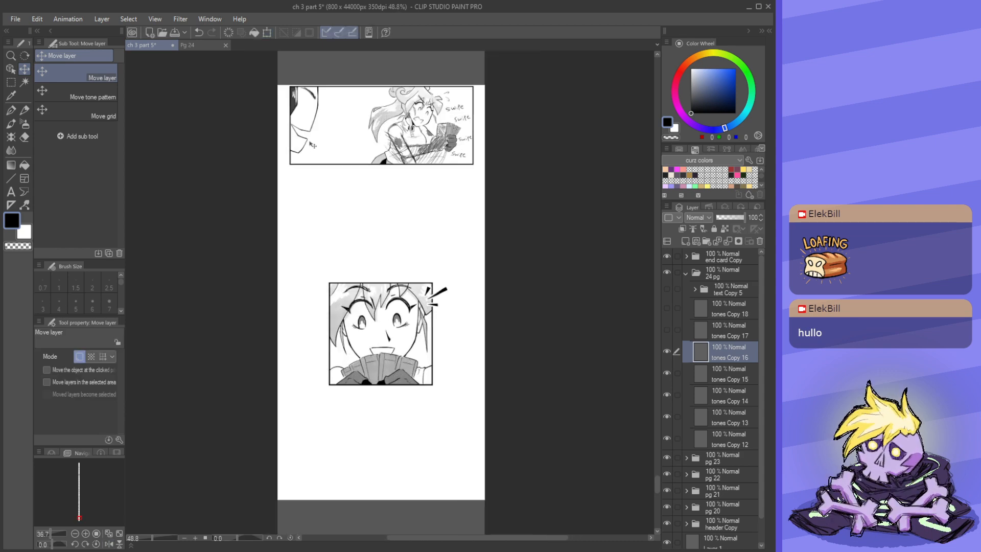
- Check page 24's layout, then show the tones Copy 17 layer and move its panel down to just below the face panel
left_click(210, 47)
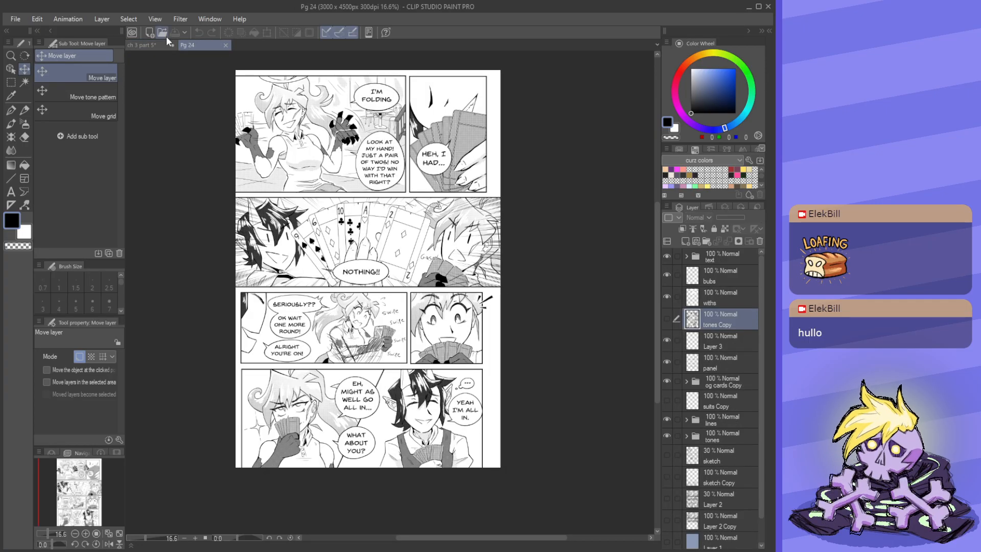
left_click(156, 48)
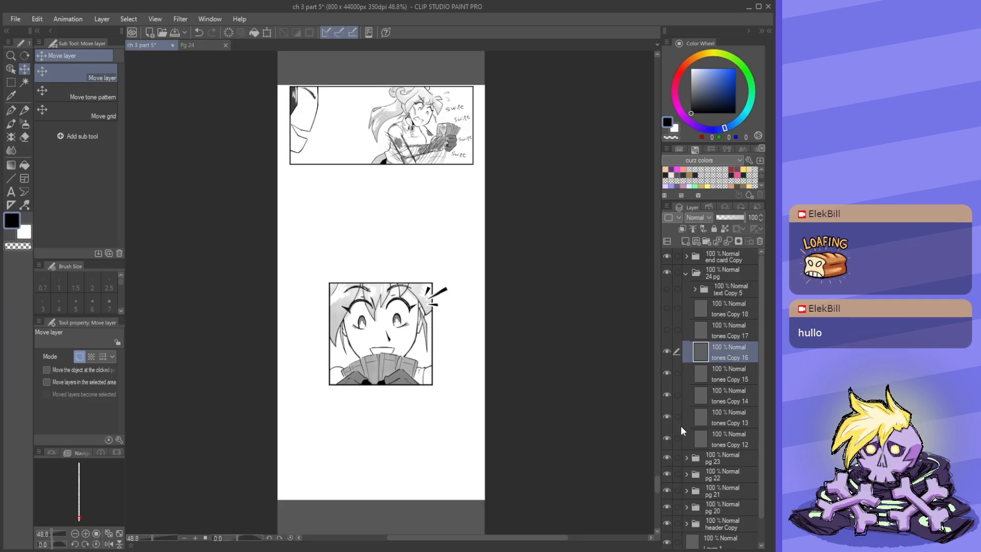
left_click(734, 329)
scroll(420, 177, "down", 2)
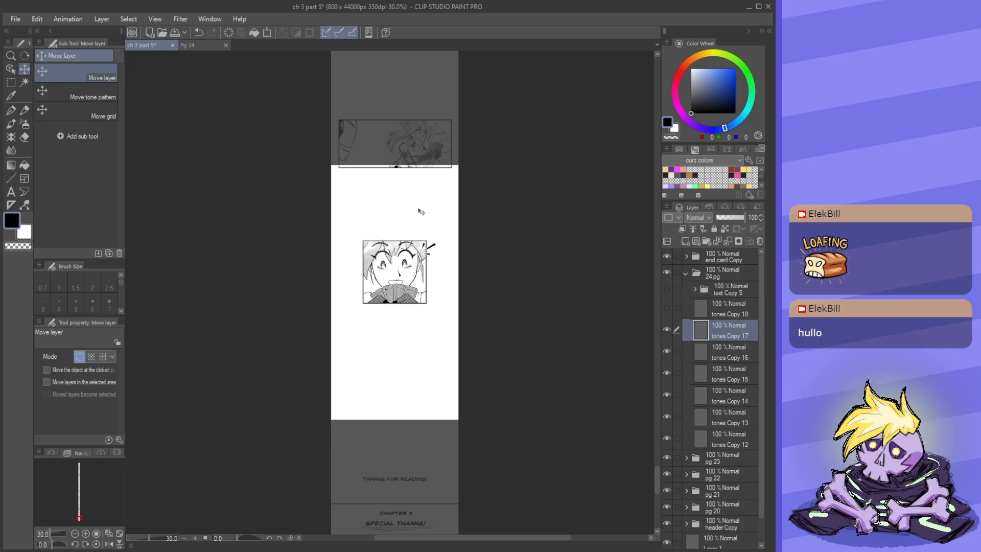
key("ctrl+t")
scroll(423, 236, "down", 4)
scroll(428, 271, "up", 4)
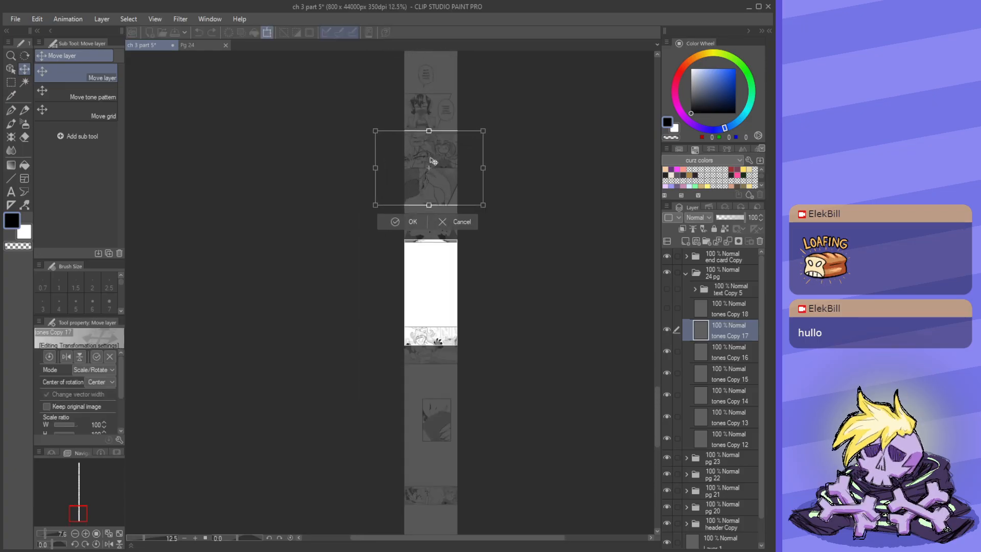
mouse_move(458, 271)
left_mouse_down()
mouse_move(457, 317)
mouse_move(465, 313)
mouse_move(371, 294)
mouse_move(447, 269)
left_mouse_up()
scroll(409, 189, "down", 4)
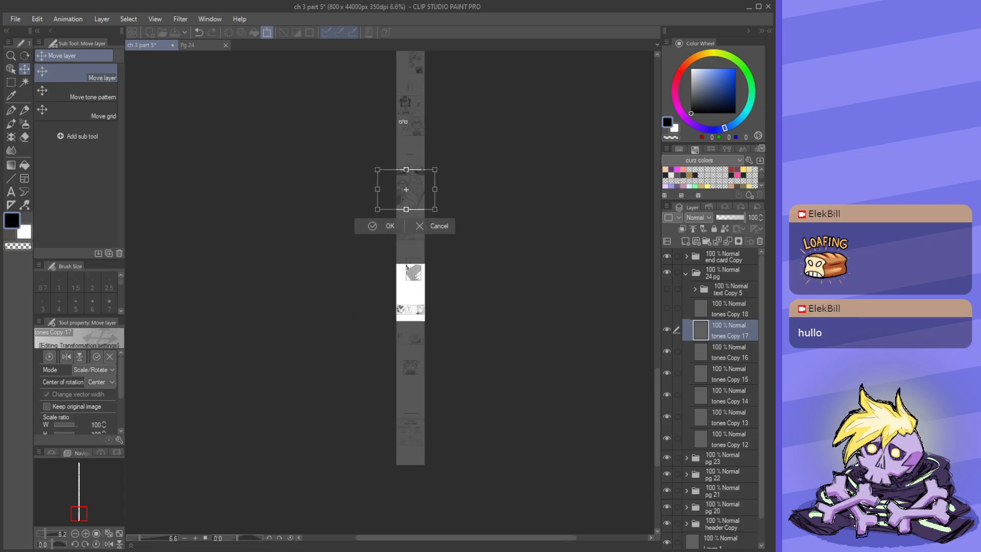
left_click_drag(409, 186, 407, 391)
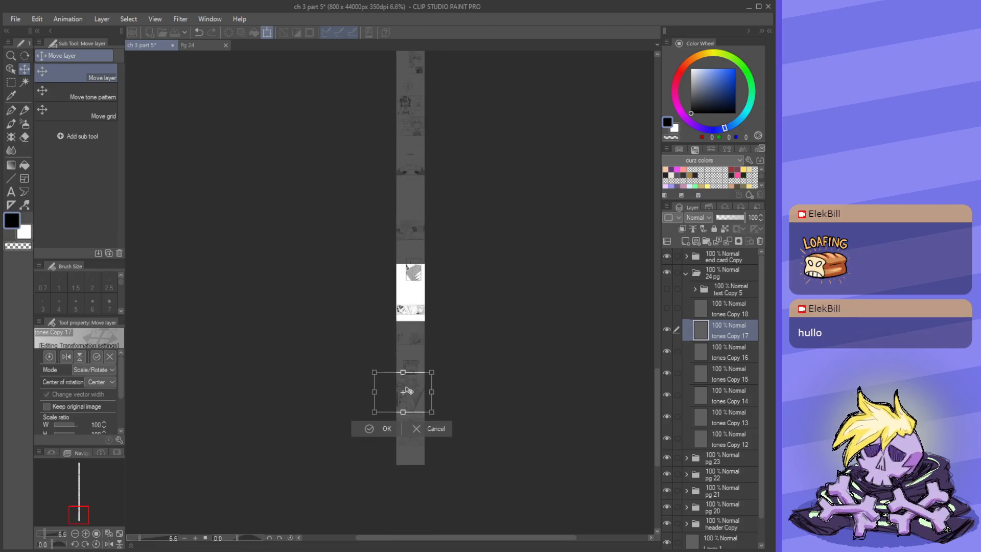
left_click(383, 428)
- Show the tones Copy 18 layer and move its panel down the strip to the area below the face panel
left_click(738, 303)
left_click(667, 305)
left_click_drag(404, 188, 424, 247)
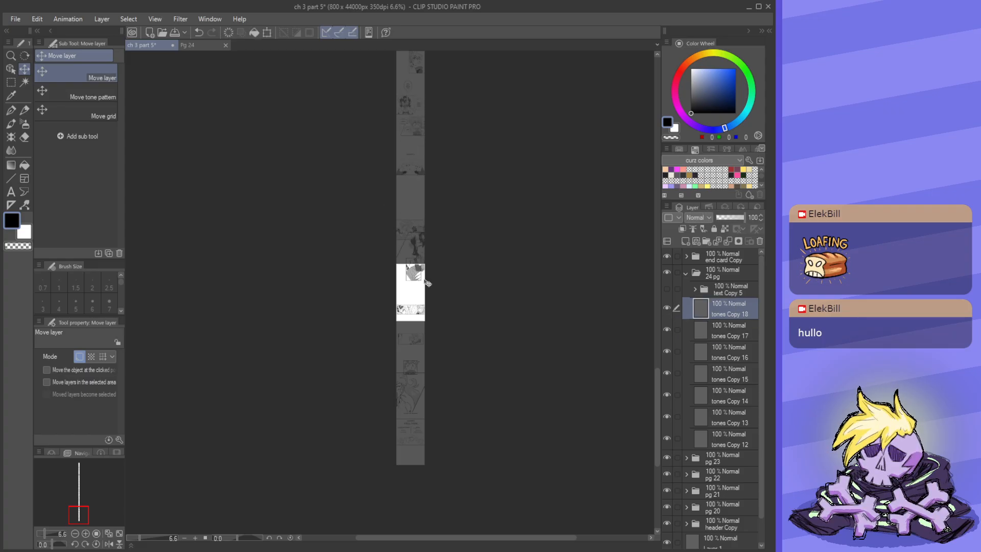
scroll(410, 423, "up", 5)
left_click_drag(410, 424, 450, 361)
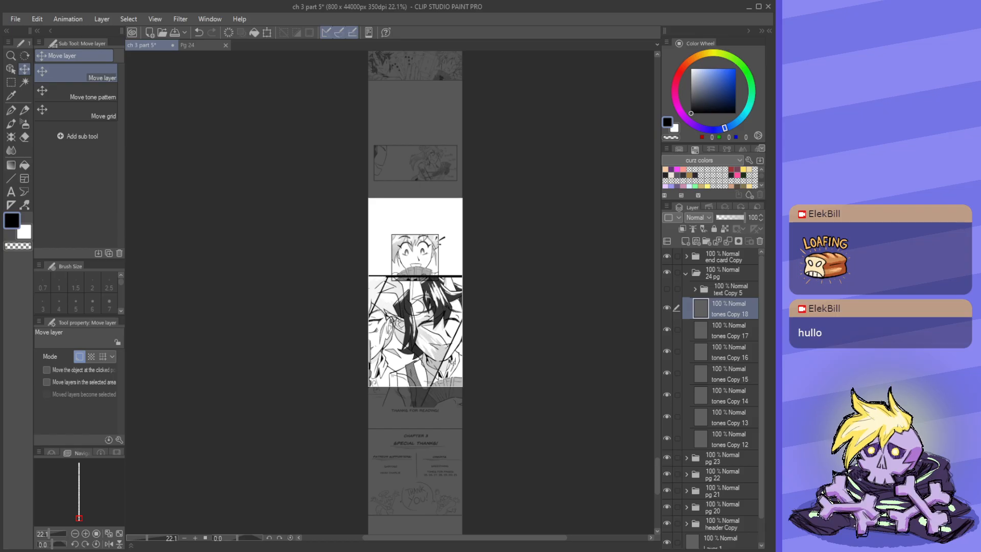
- Select the tones Copy 17 and tones Copy 18 layers together, scale them down to 49%, and position them above "THANKS FOR READING!"
left_click(739, 333, "ctrl")
key("ctrl+t")
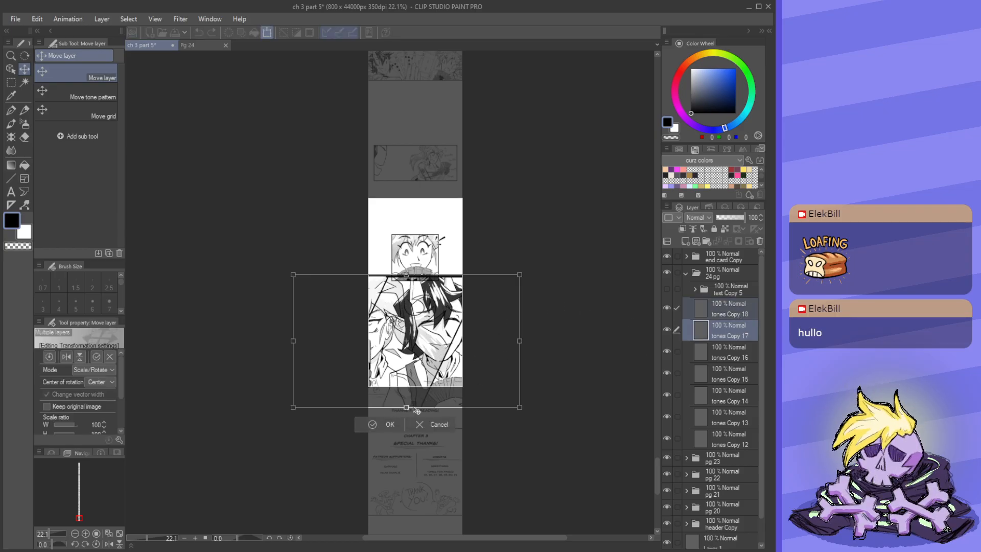
left_click_drag(408, 409, 408, 356)
scroll(430, 293, "up", 2)
left_click_drag(410, 309, 417, 352)
scroll(410, 295, "down", 5)
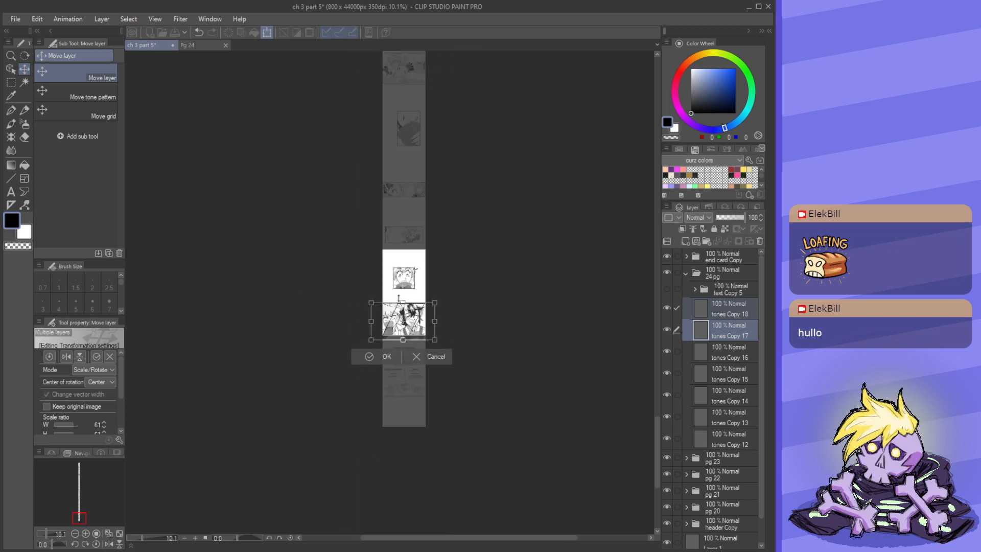
scroll(399, 298, "up", 6)
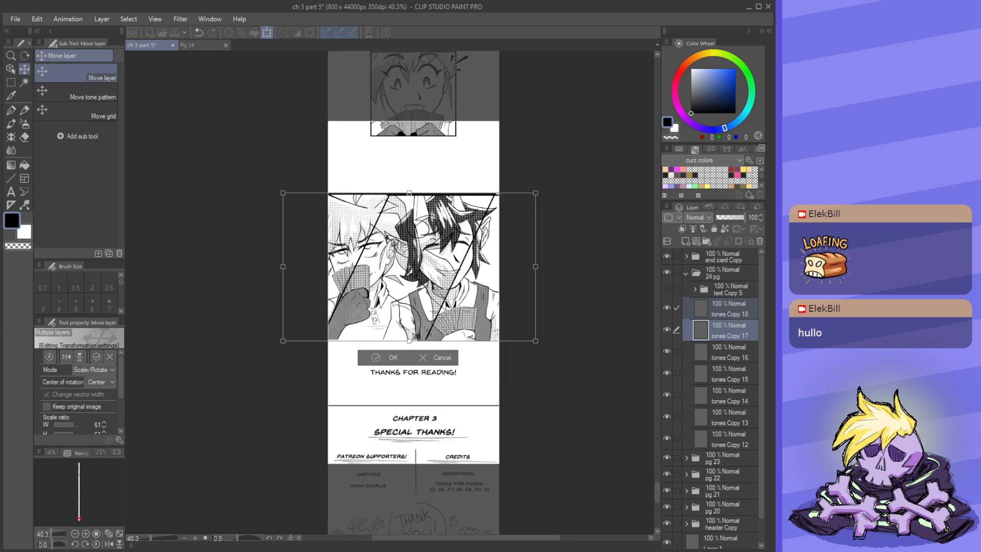
left_click_drag(409, 341, 414, 310)
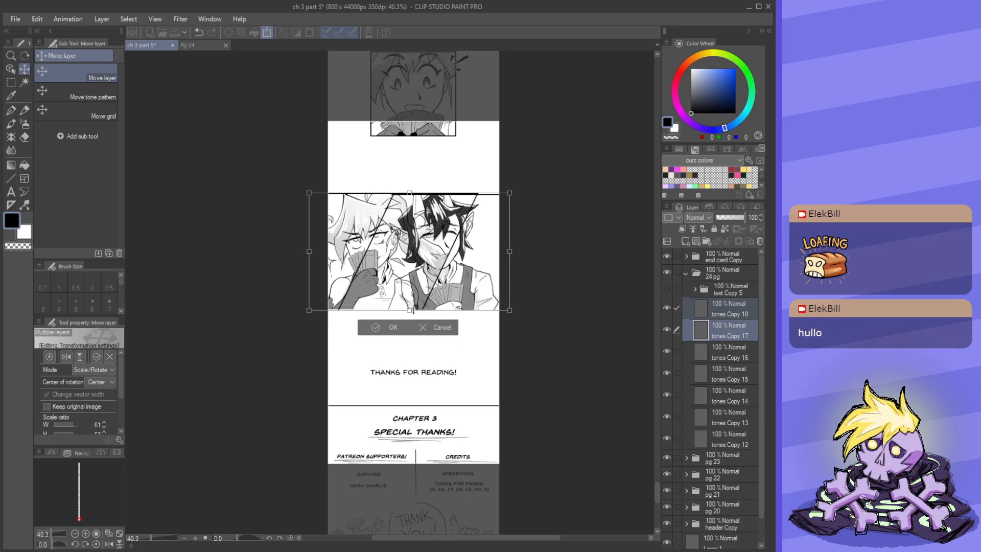
scroll(418, 303, "up", 3)
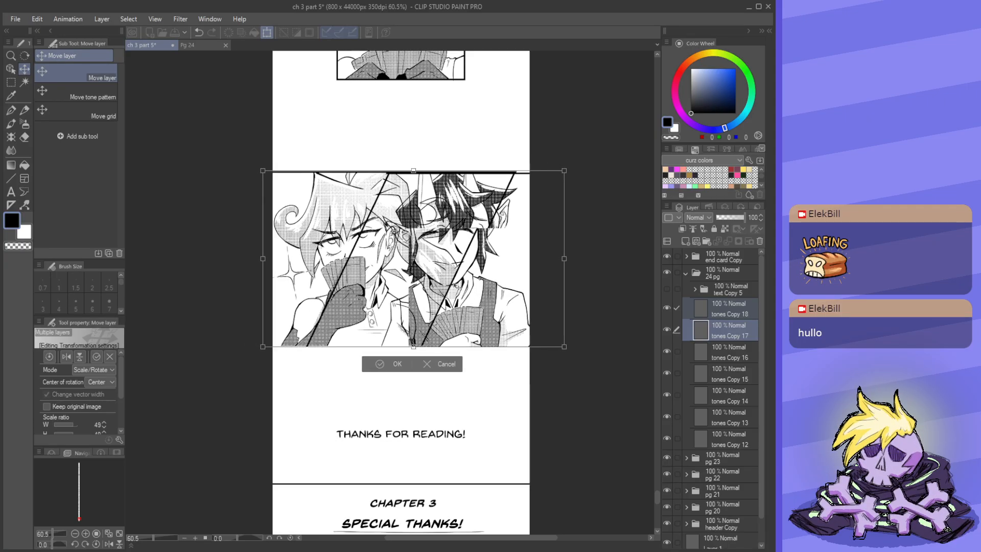
- Scale the two overlapping panels down further to 42%, fit them within the strip's width, and apply the transformation
left_click_drag(464, 289, 461, 290)
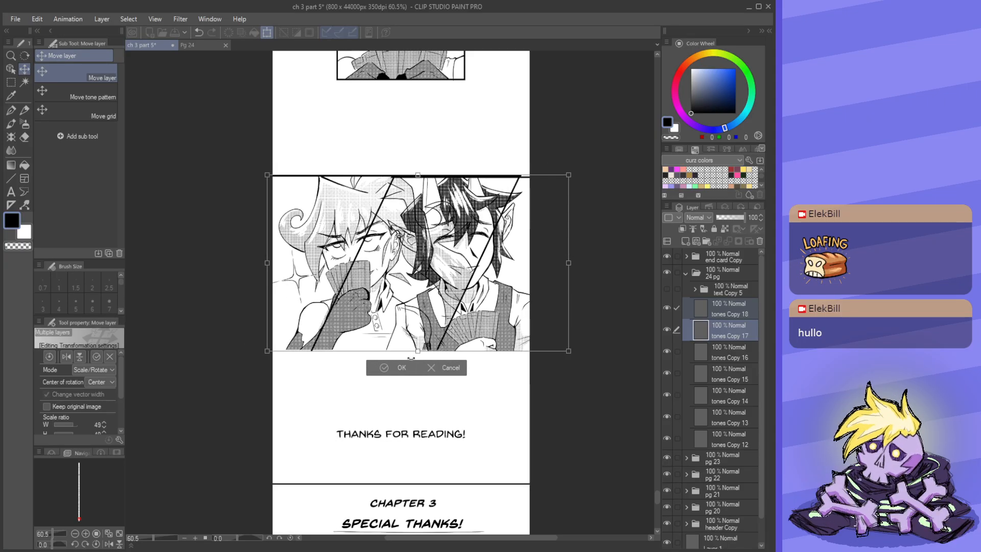
left_click_drag(419, 351, 416, 326)
left_click_drag(425, 286, 410, 287)
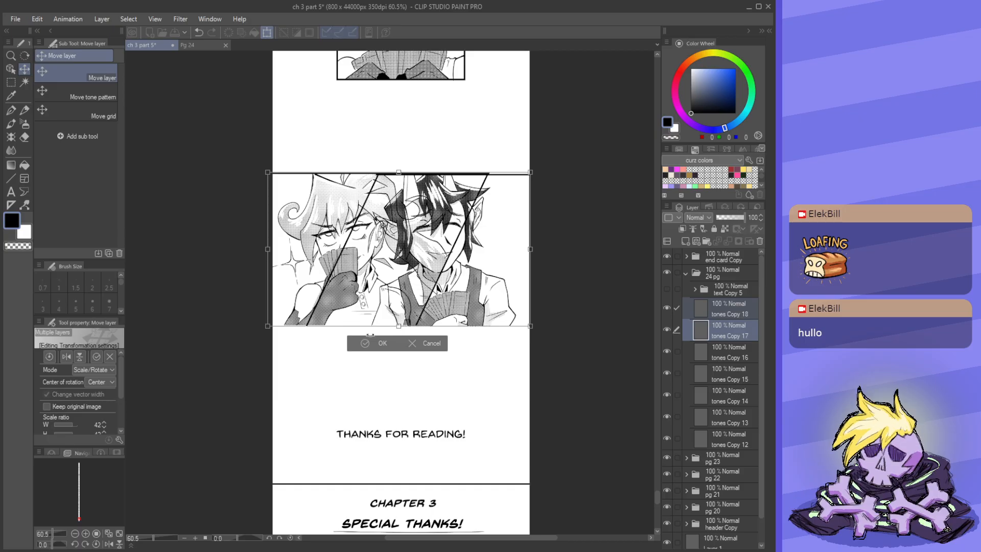
left_click(372, 345)
scroll(365, 303, "down", 2)
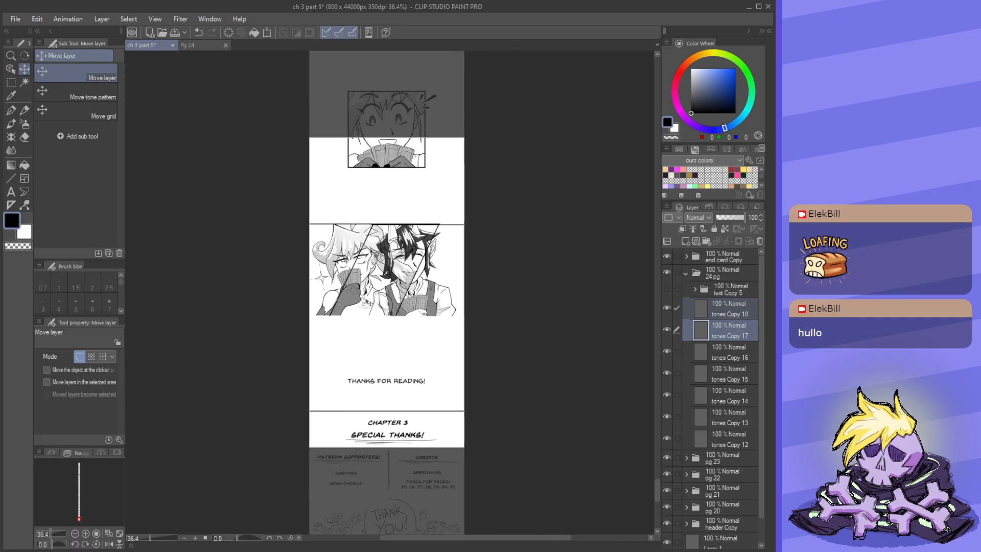
- Check page 24's layout, then move only the tones Copy 18 panel down to below the tones Copy 17 panel
left_click(207, 48)
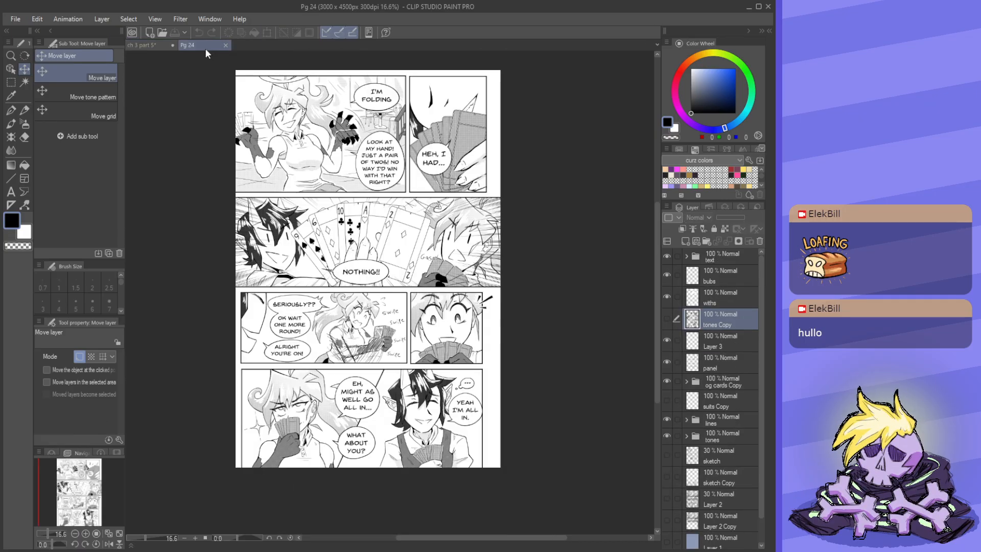
left_click(155, 45)
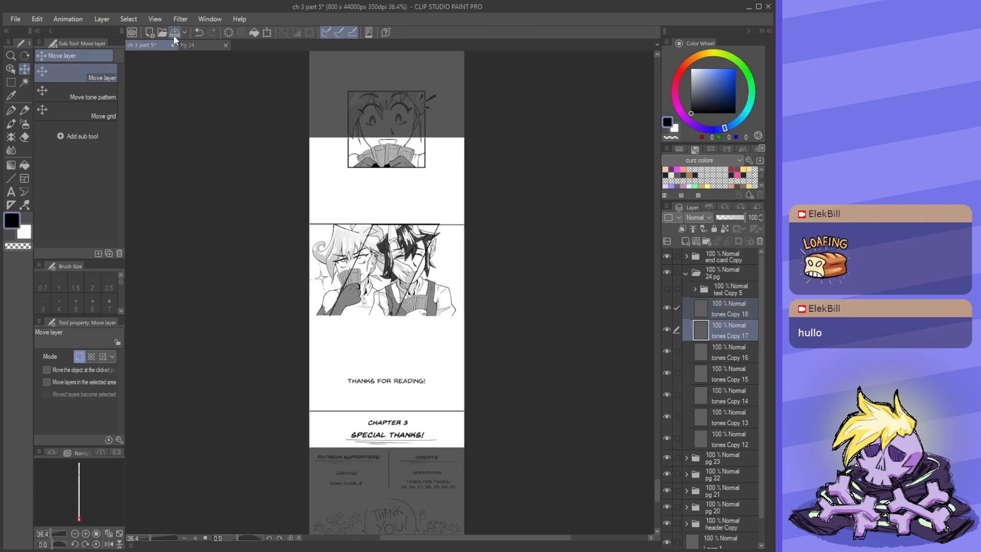
left_click(737, 314)
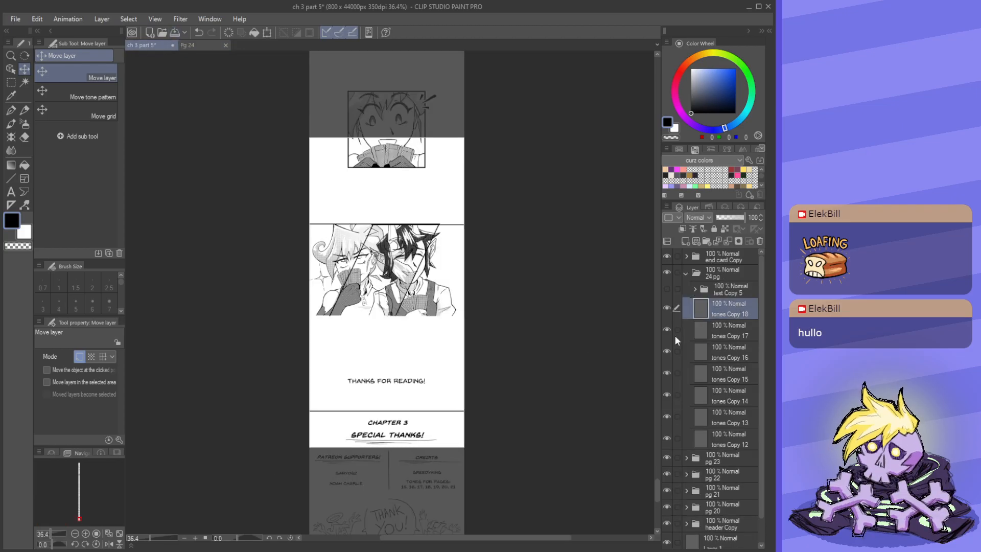
left_click_drag(400, 313, 410, 392)
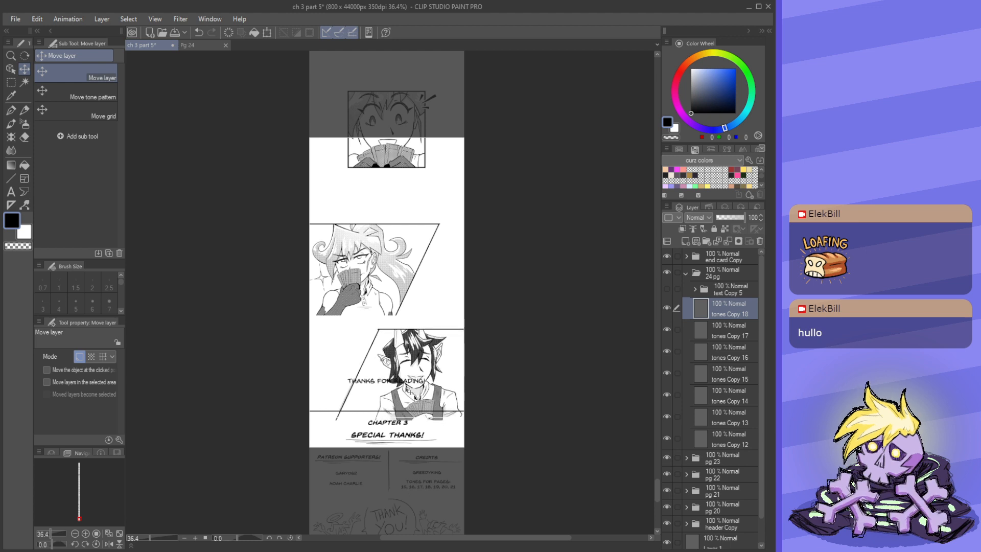
- Shift the tones Copy 17 panel inward until its whole frame fits the strip, and align the tones Copy 18 panel beneath it
left_click(716, 332)
mouse_move(419, 315)
left_mouse_down()
mouse_move(419, 302)
mouse_move(466, 306)
mouse_move(420, 316)
left_mouse_up()
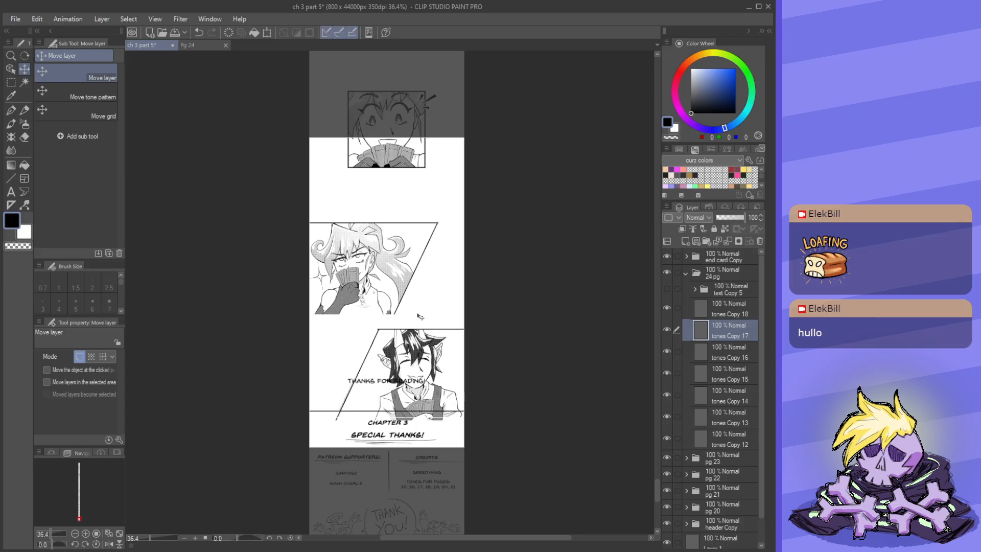
left_click_drag(418, 315, 433, 311)
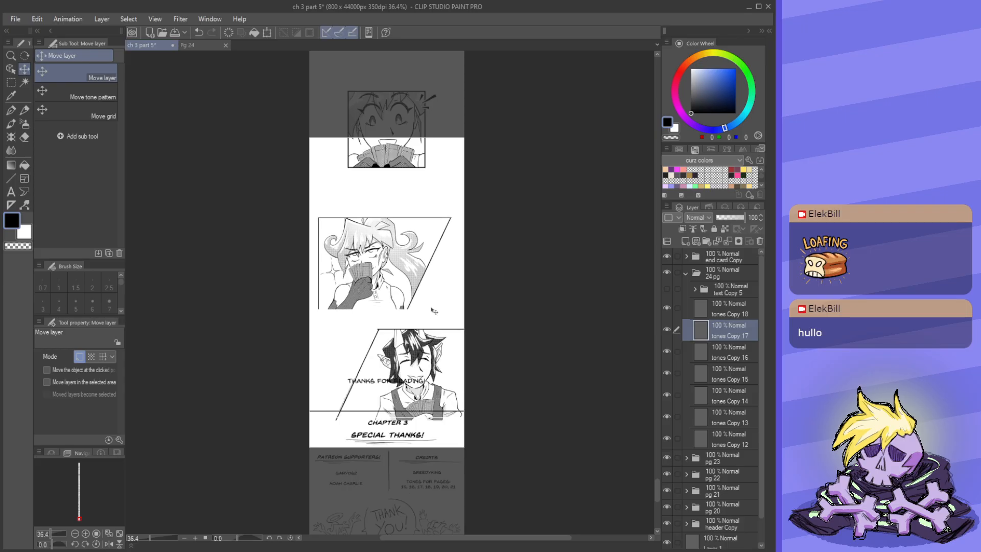
left_click(722, 310)
mouse_move(491, 384)
left_mouse_down()
mouse_move(478, 384)
mouse_move(487, 388)
mouse_move(485, 378)
left_mouse_up()
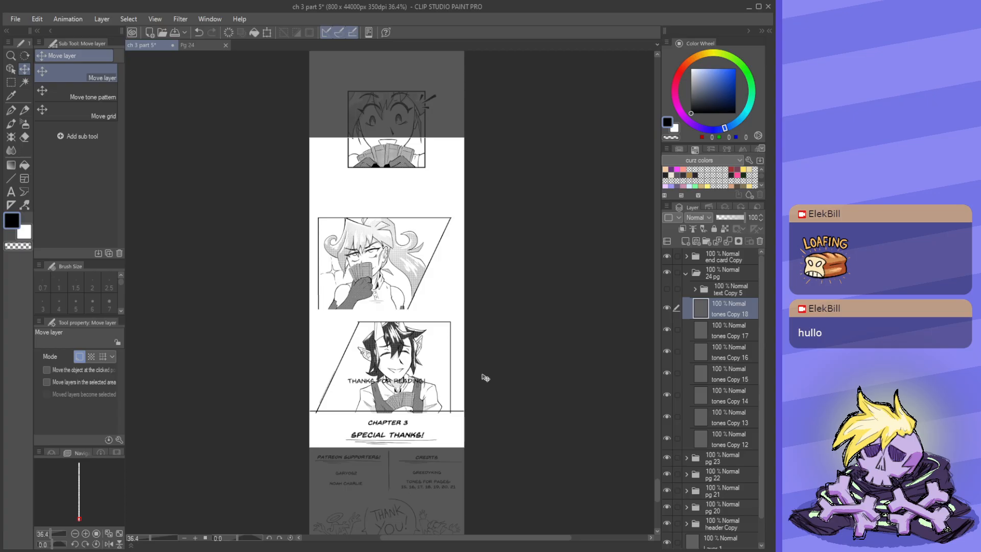
- Try closing the lower edge of the long-haired character's panel with a size 5 straight line on the tones Copy 18 layer
scroll(339, 319, "up", 2)
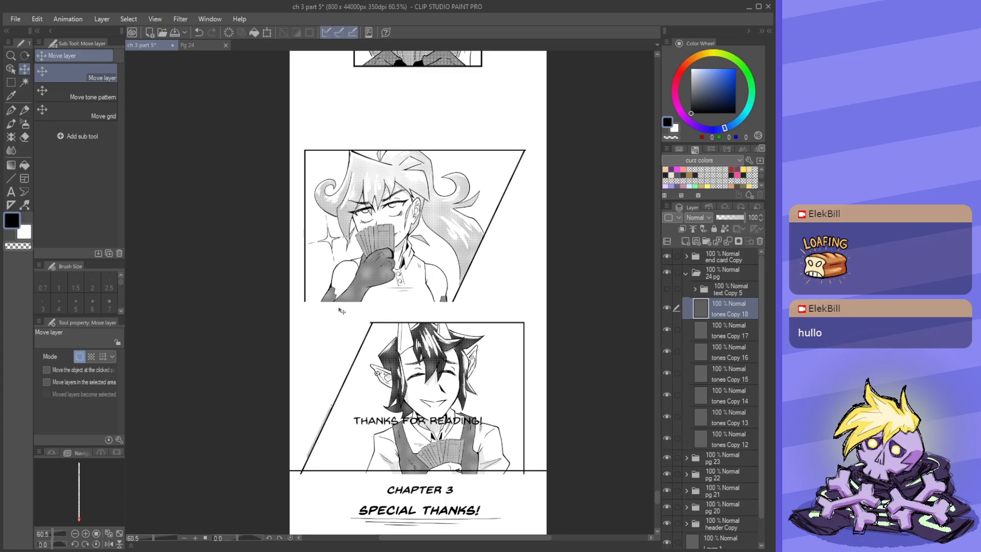
left_click(11, 178)
scroll(400, 307, "up", 3)
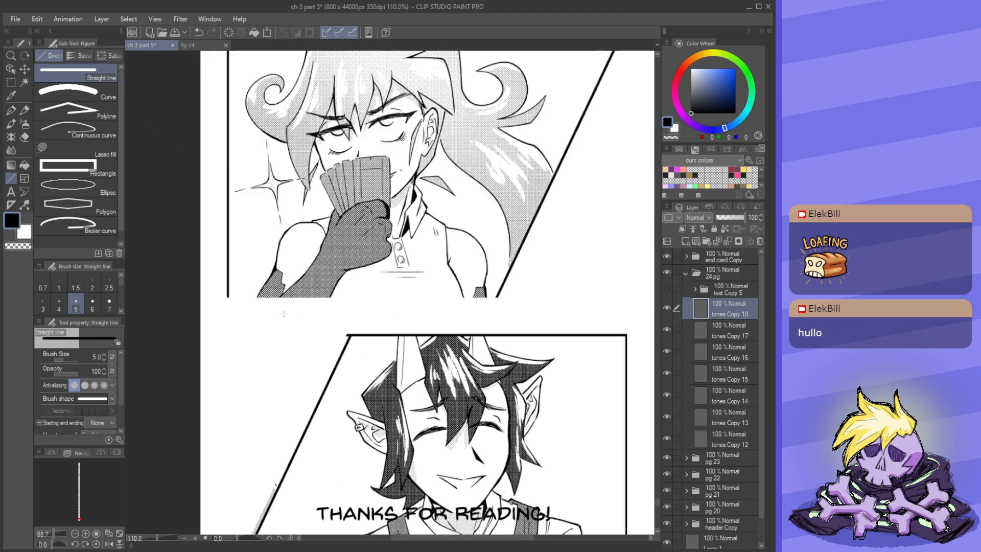
left_click_drag(228, 299, 501, 297)
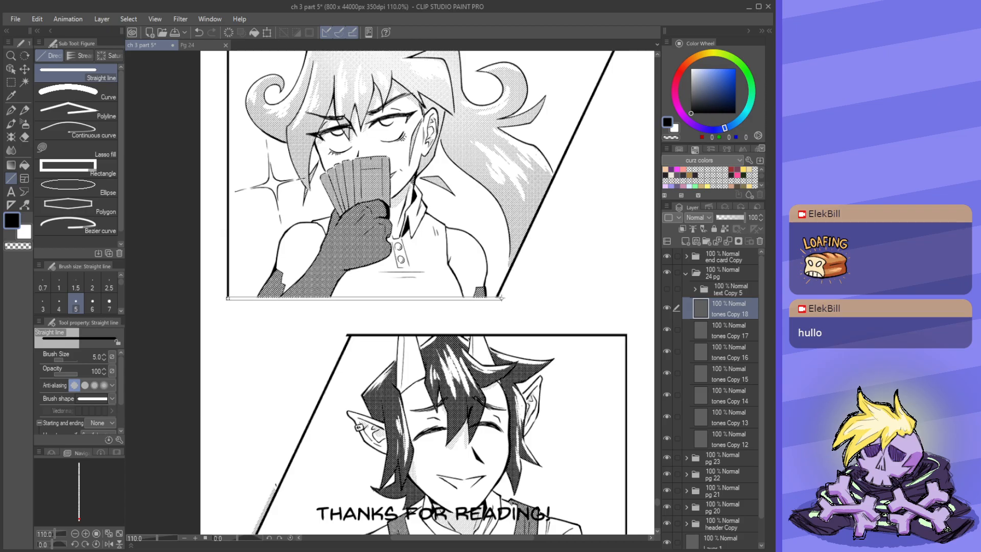
scroll(470, 186, "down", 4)
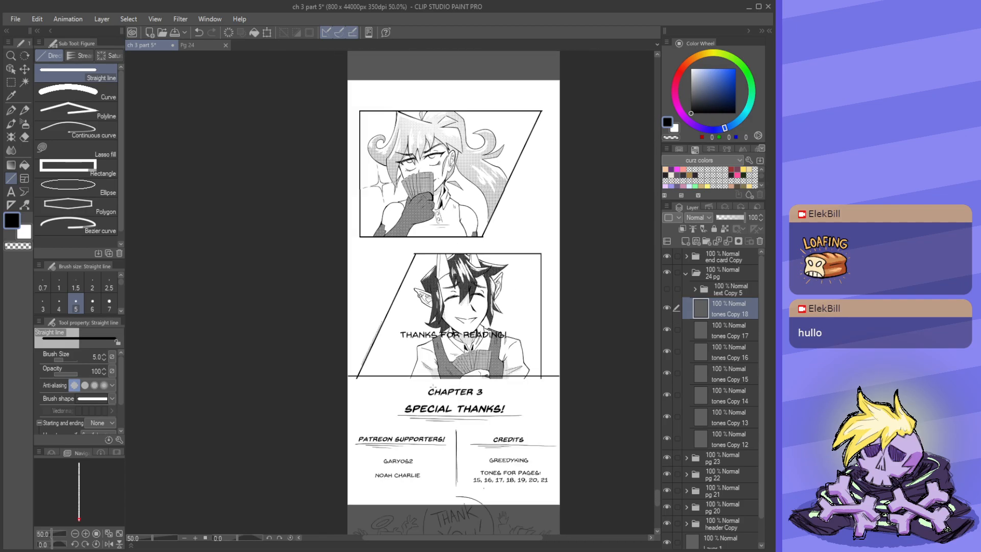
- Try moving the end card Copy folder down the strip, clear of the horned character's panel
scroll(423, 384, "up", 1)
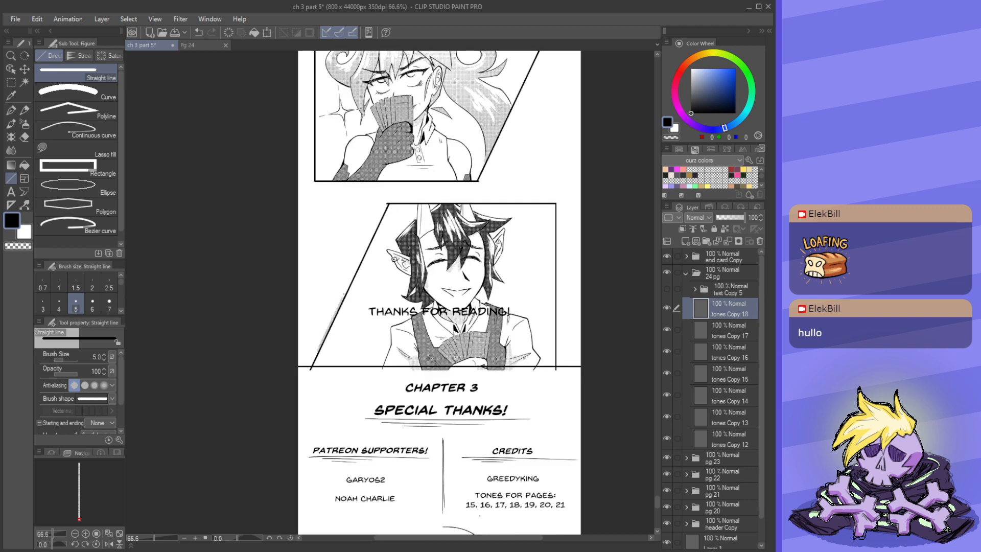
left_click(725, 256)
scroll(361, 242, "down", 3)
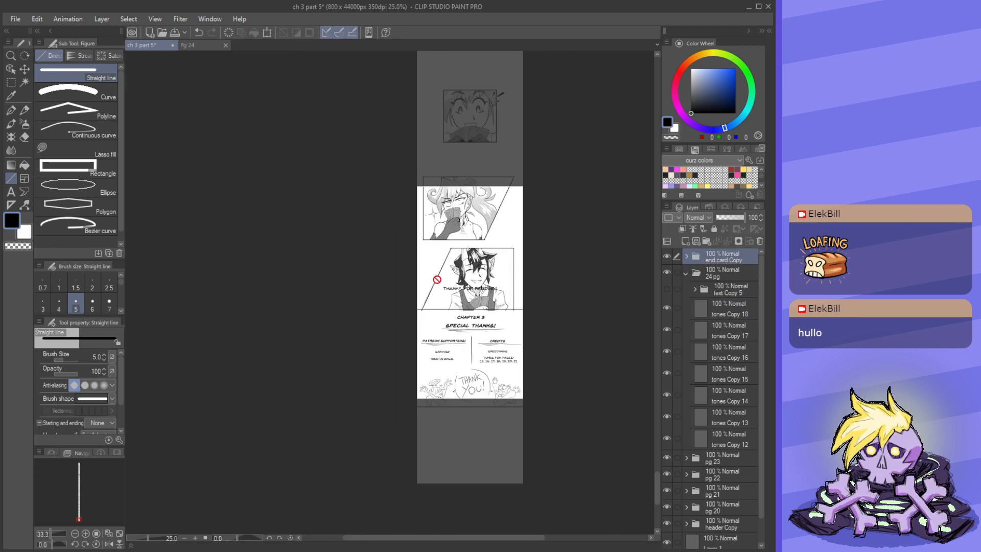
scroll(522, 483, "up", 1)
key("k")
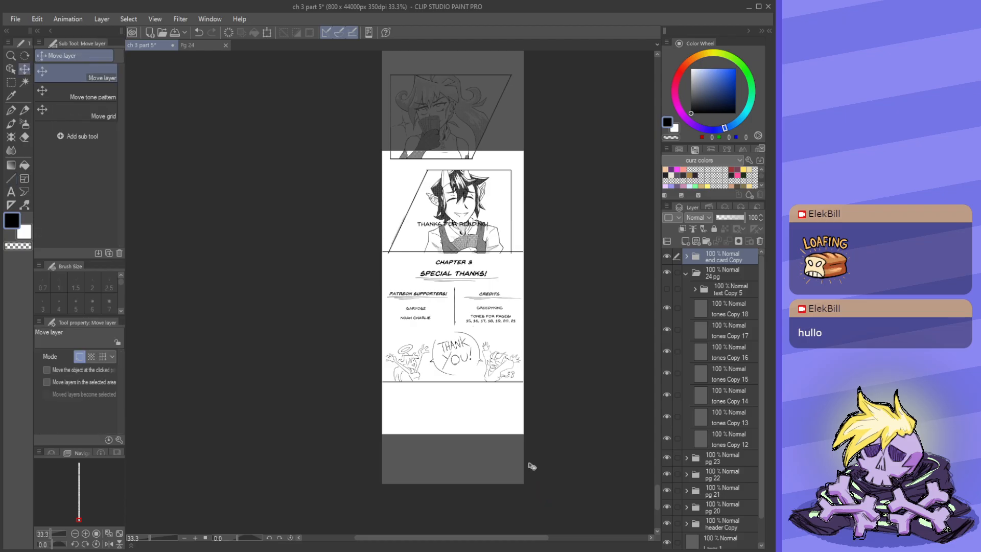
left_click_drag(460, 336, 459, 424)
scroll(459, 423, "down", 2)
scroll(457, 327, "up", 2)
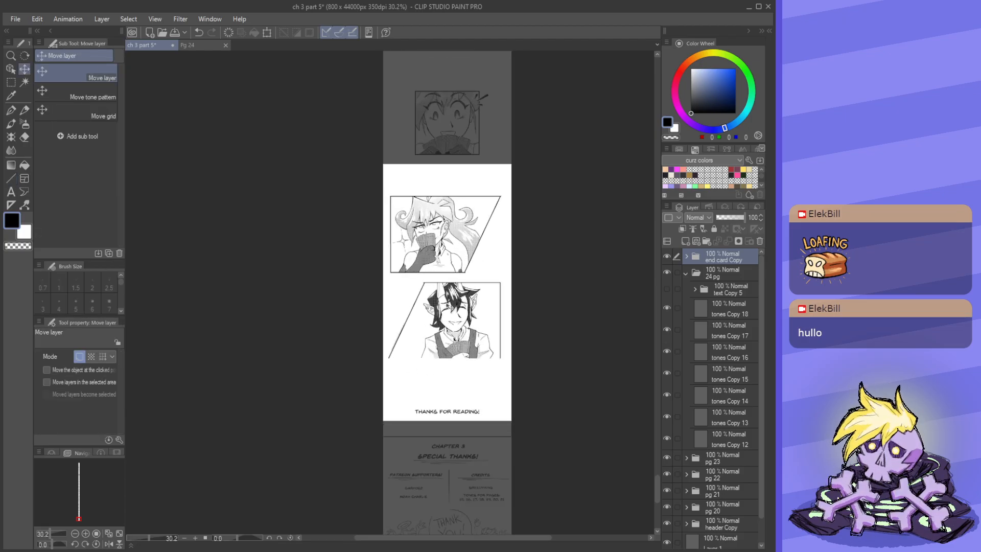
- Try picking a panel on the canvas with the Object tool, and undo the recent changes including the end card move
left_click(11, 69)
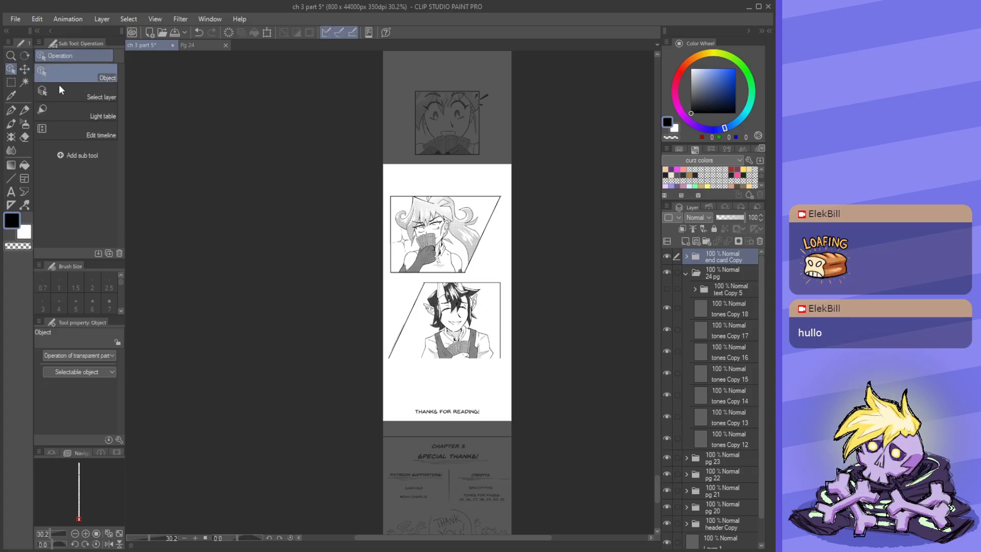
scroll(476, 362, "up", 3)
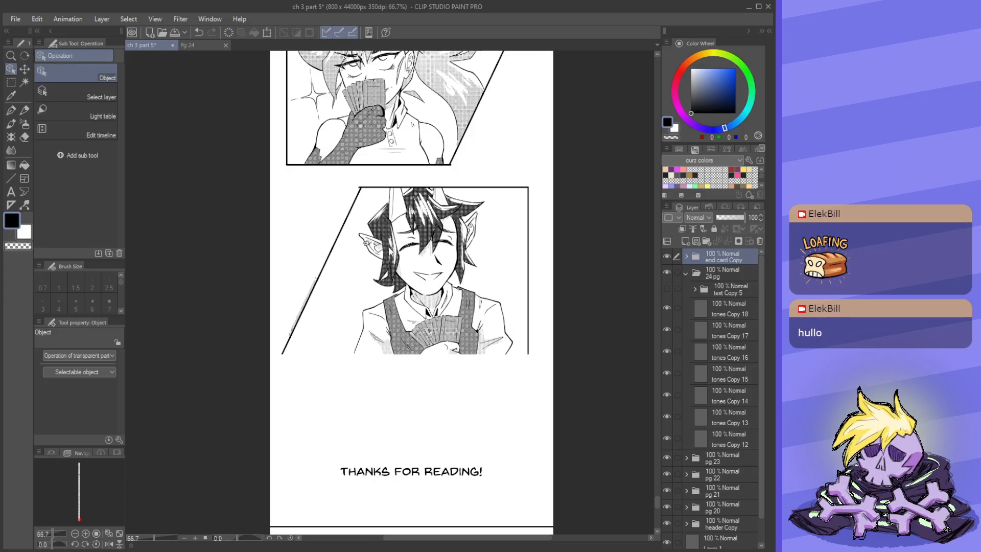
left_click(387, 257)
scroll(404, 306, "down", 2)
left_click_drag(424, 280, 437, 277)
key("ctrl+z")
key("ctrl+z")
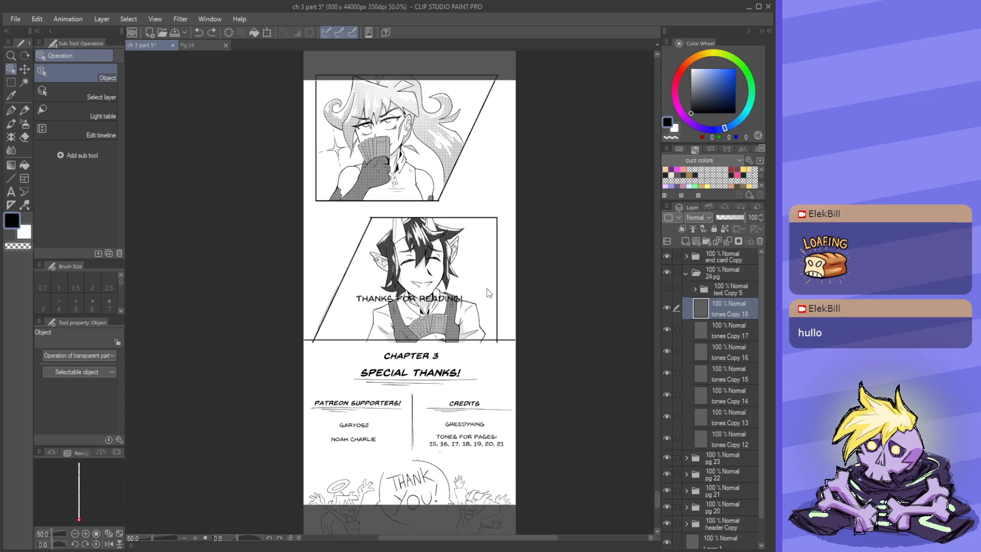
- Try moving the end card's special thanks artwork down with the Object tool, and undo the move
left_click(739, 254)
scroll(503, 219, "down", 1)
left_click_drag(464, 338, 463, 424)
key("ctrl+z")
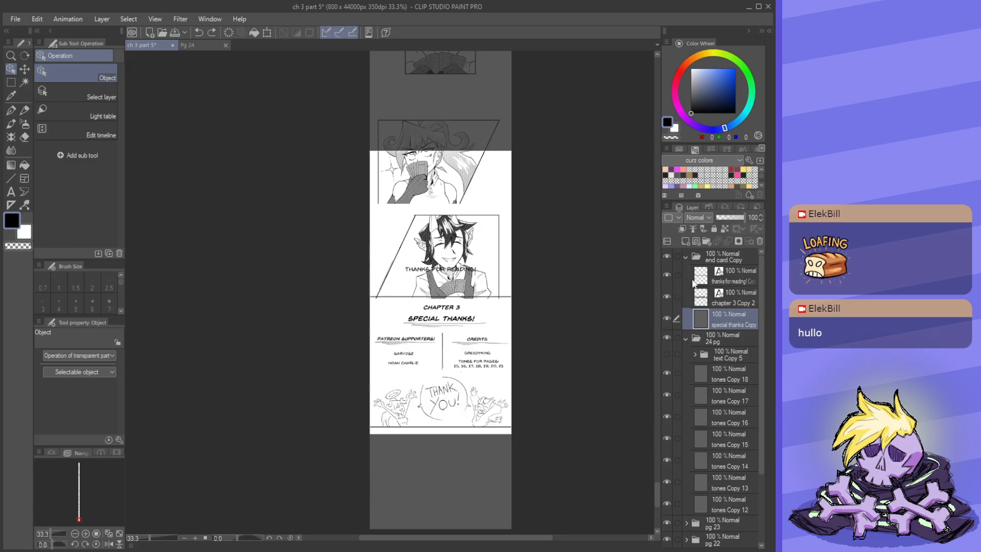
left_click(718, 260)
left_click_drag(426, 345, 425, 406)
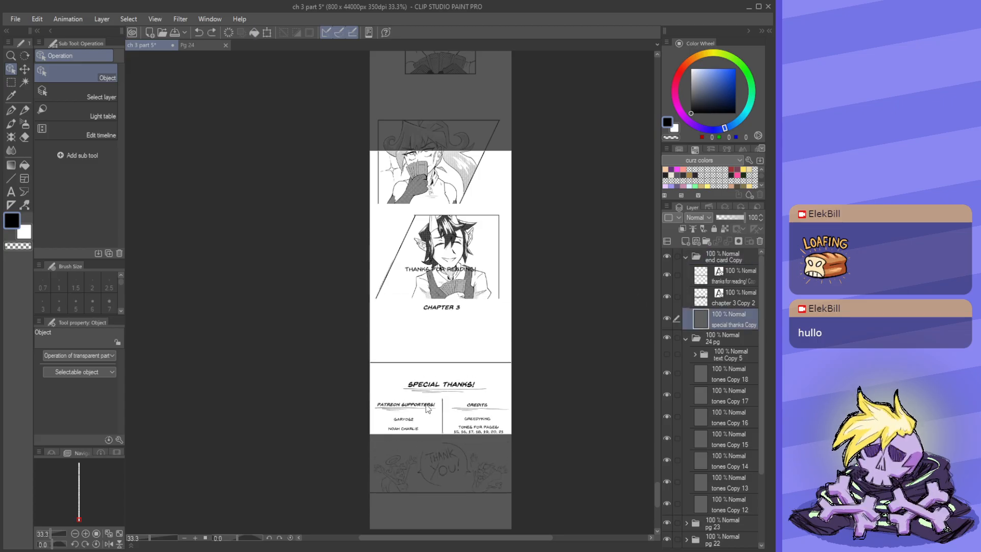
key("ctrl+z")
- Move the whole end card Copy folder down with the Move layer tool, leaving a gap below the horned character's panel, and collapse the folder
left_click(747, 260)
key("k")
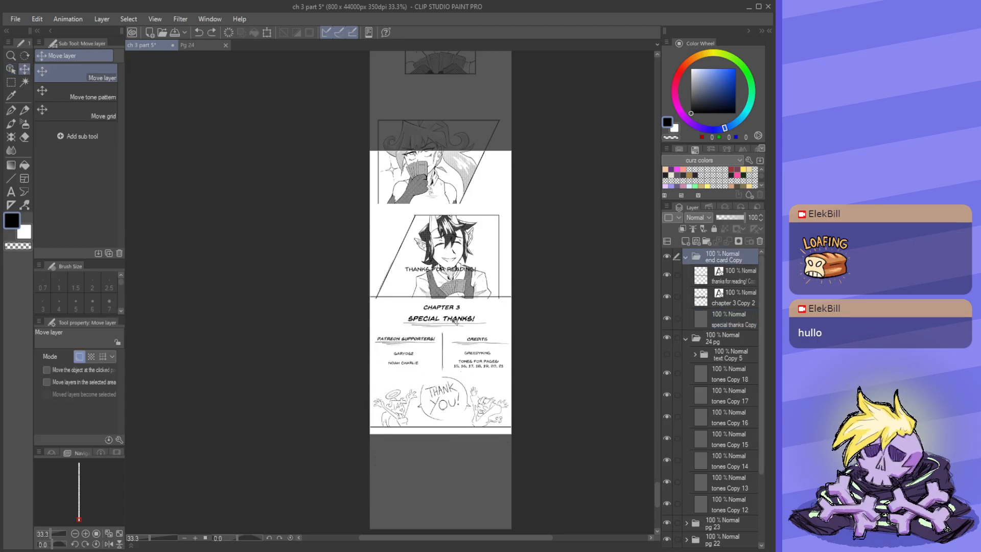
left_click_drag(458, 349, 459, 404)
scroll(458, 404, "down", 2)
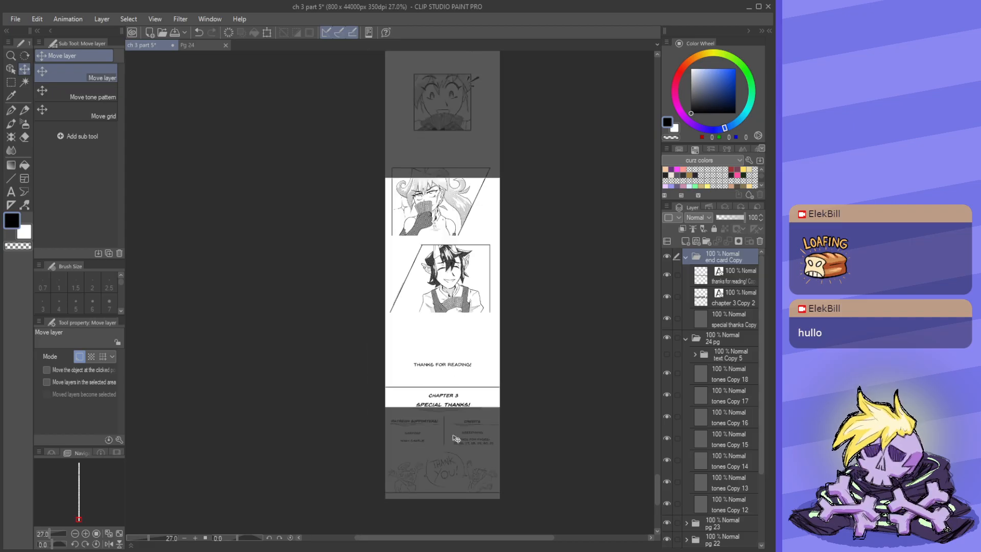
scroll(456, 434, "up", 3)
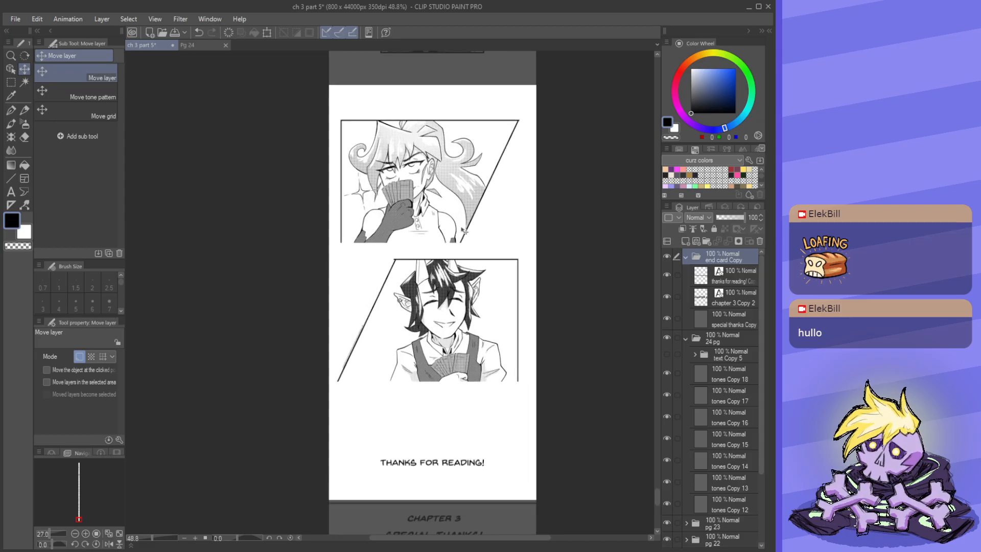
left_click(686, 256)
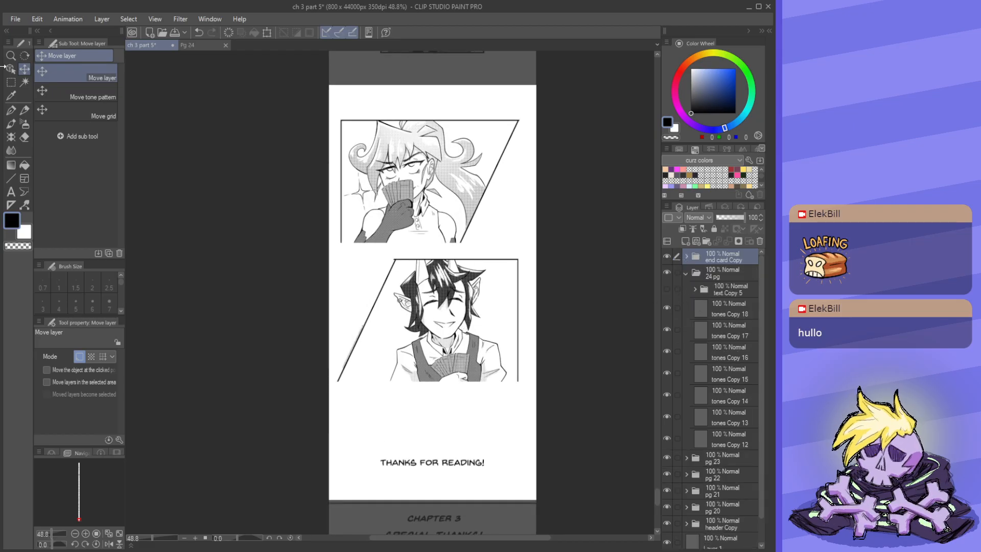
- Select the tones Copy 17 layer from the canvas and draw a size 5 straight line closing its panel's lower edge
key("o")
scroll(419, 241, "up", 3)
left_click(419, 240)
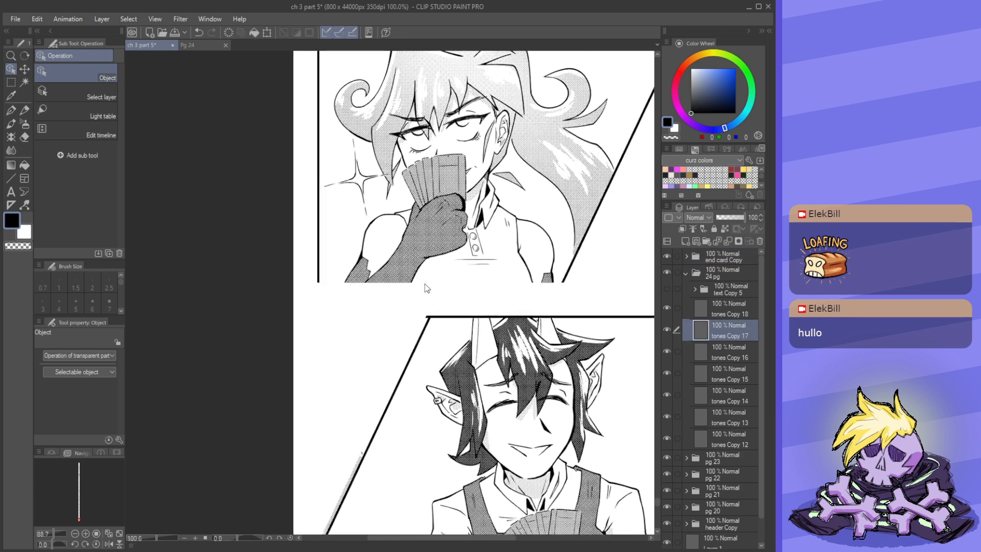
key("u")
key("u")
key("u")
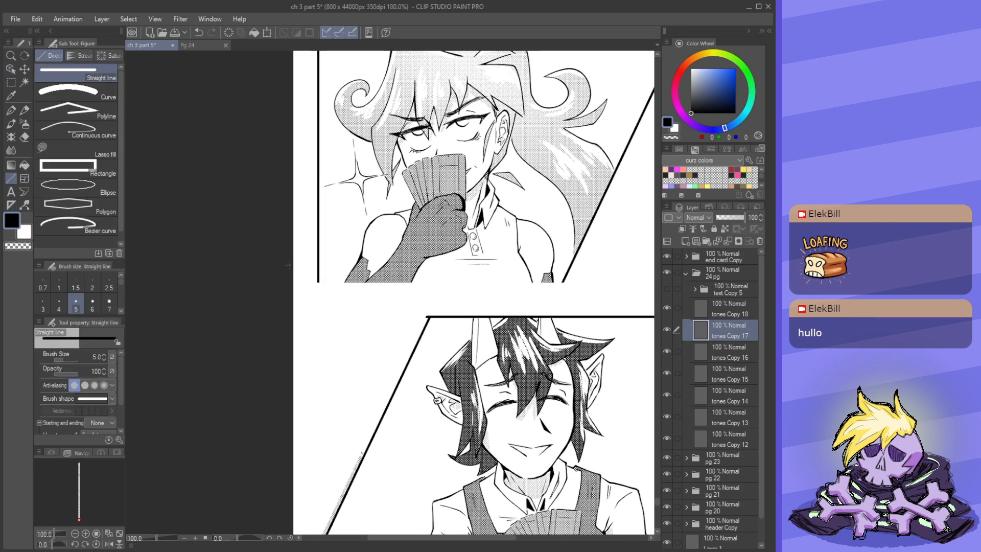
left_click_drag(318, 282, 562, 281)
scroll(355, 211, "down", 4)
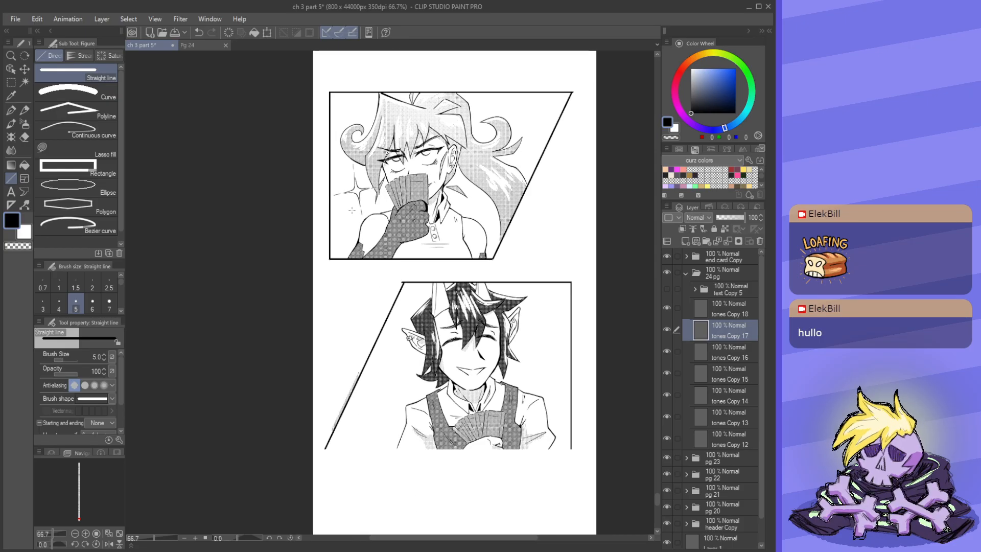
- Nudge the horned character's panel on the tones Copy 18 layer slightly down with the Move layer tool to adjust the gap above it
left_click(738, 310)
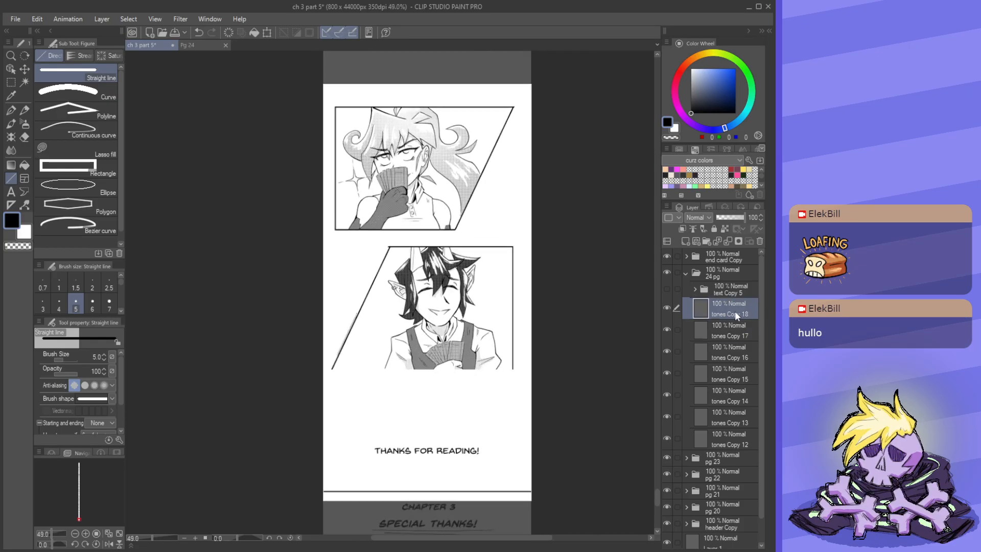
scroll(409, 306, "up", 1)
key("k")
left_click_drag(444, 332, 451, 326)
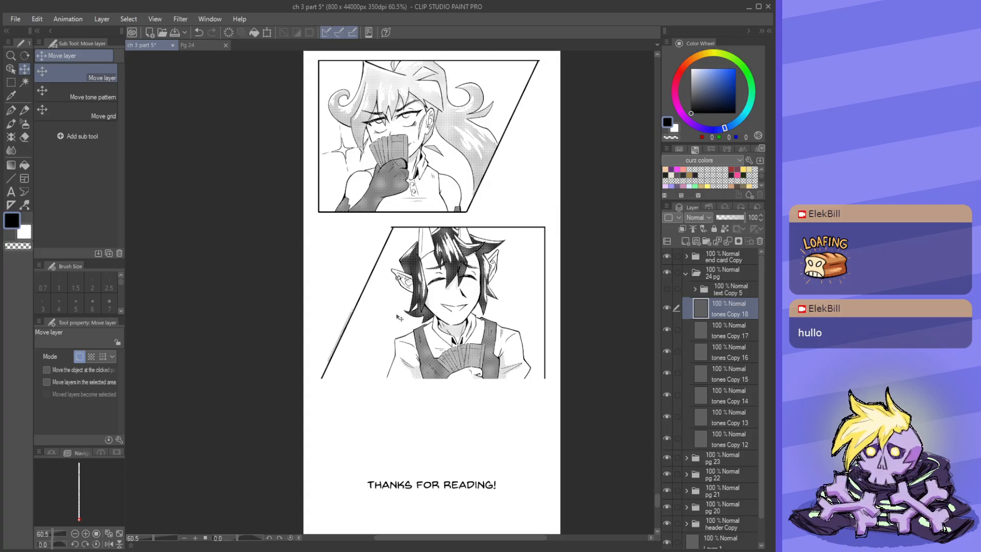
scroll(435, 287, "down", 3)
scroll(474, 268, "up", 4)
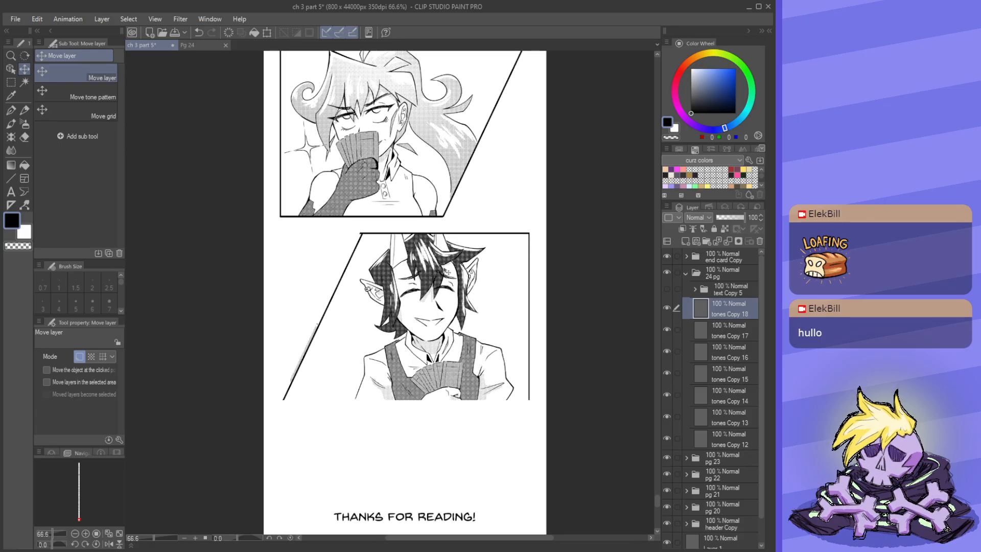
left_click_drag(453, 284, 454, 287)
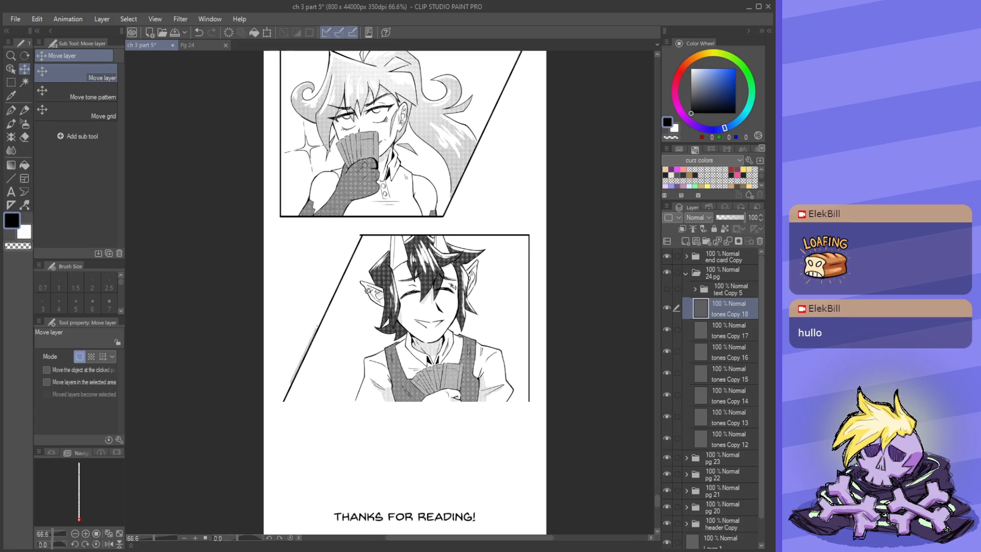
scroll(455, 287, "down", 2)
scroll(394, 319, "up", 5)
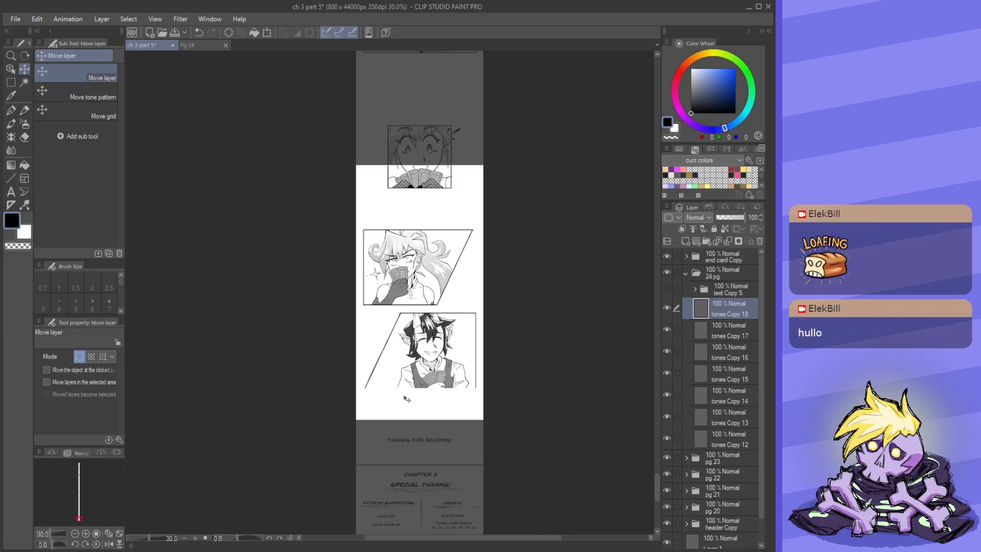
scroll(427, 227, "up", 3)
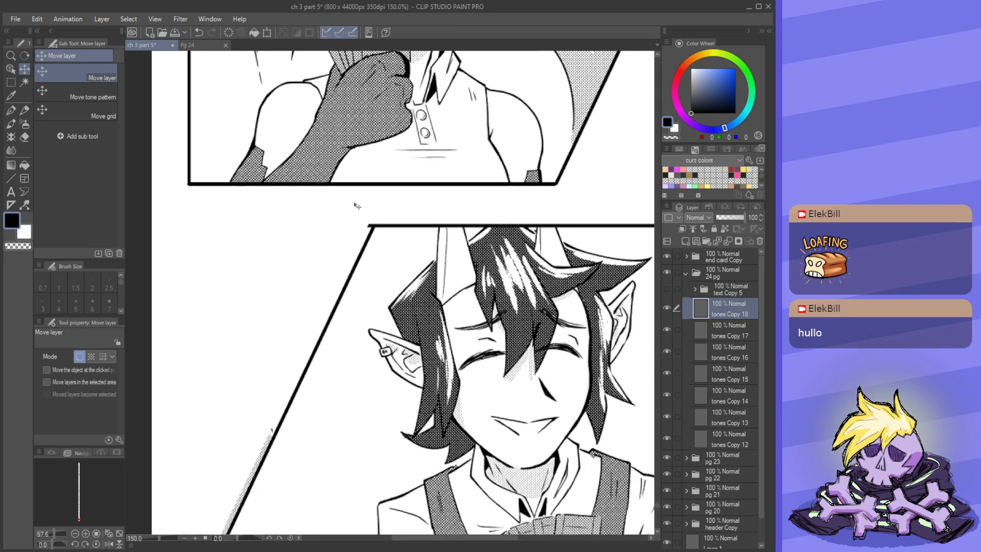
- Erase the overshooting frame line ends at the lower panel's upper-left corner and, on tones Copy 17, the upper panel's upper-right corner
key("e")
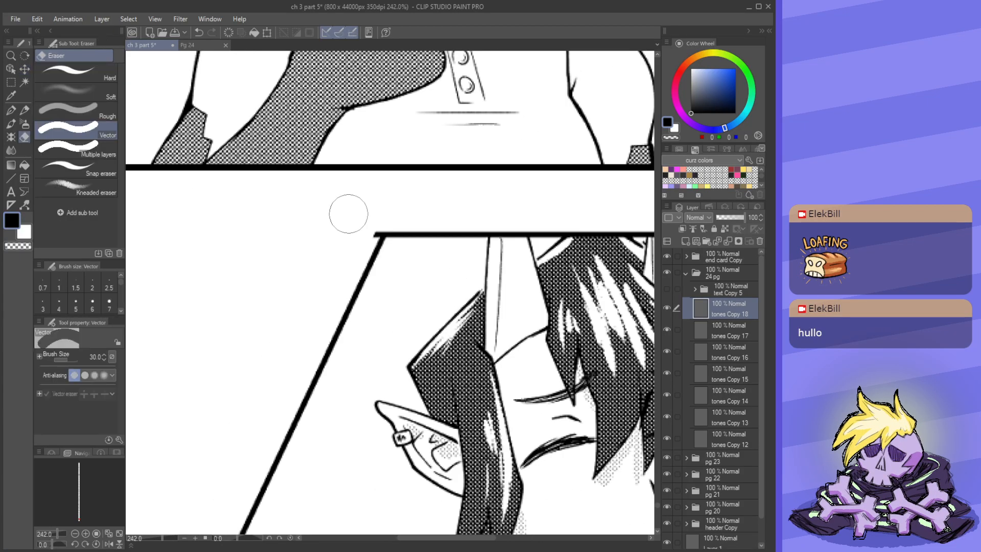
mouse_move(336, 276)
left_mouse_down()
mouse_move(372, 289)
mouse_move(384, 309)
left_mouse_up()
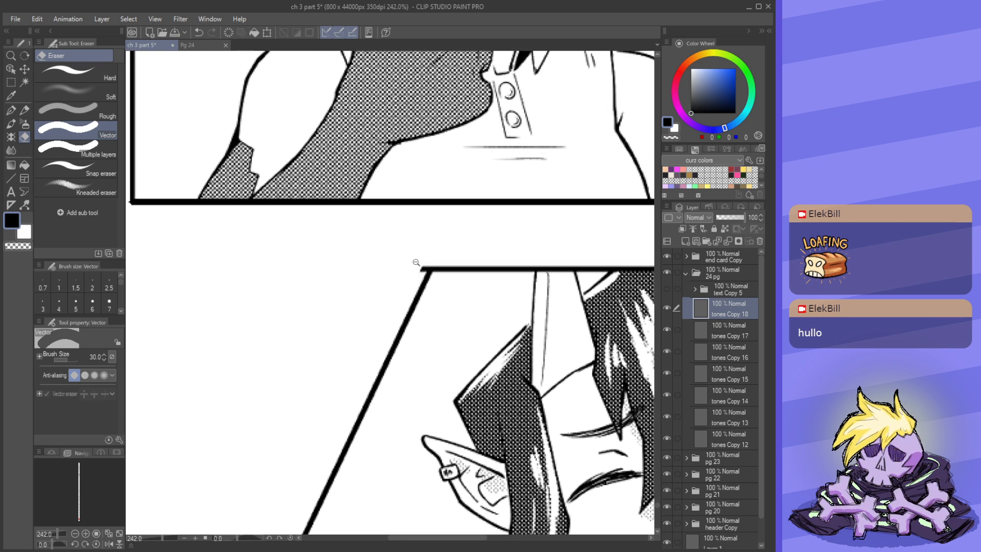
scroll(410, 258, "up", 2)
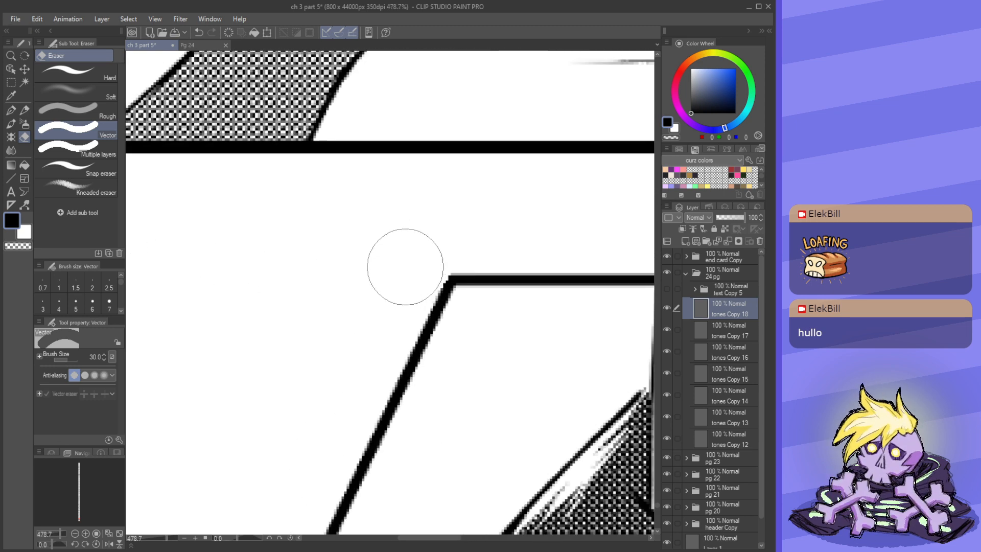
scroll(408, 284, "down", 10)
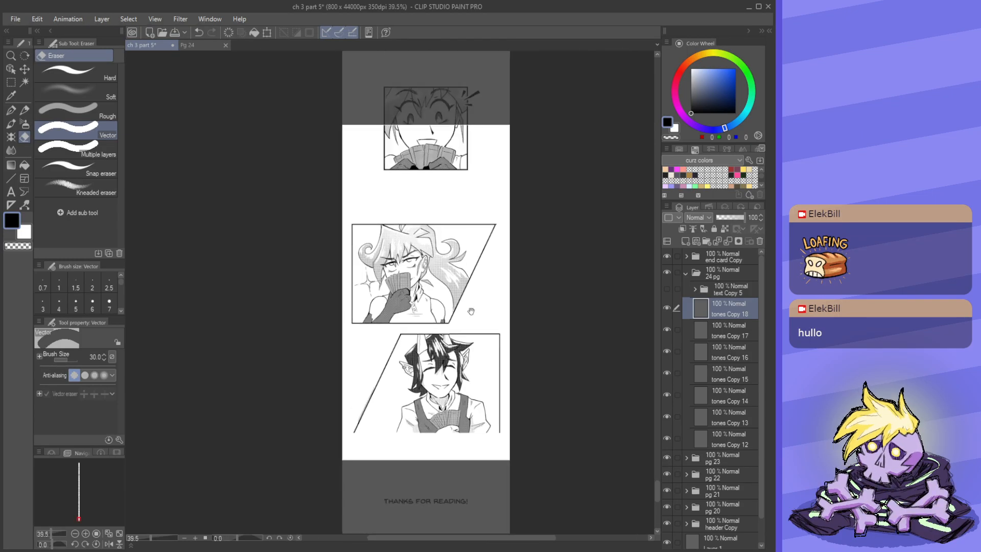
scroll(500, 211, "up", 7)
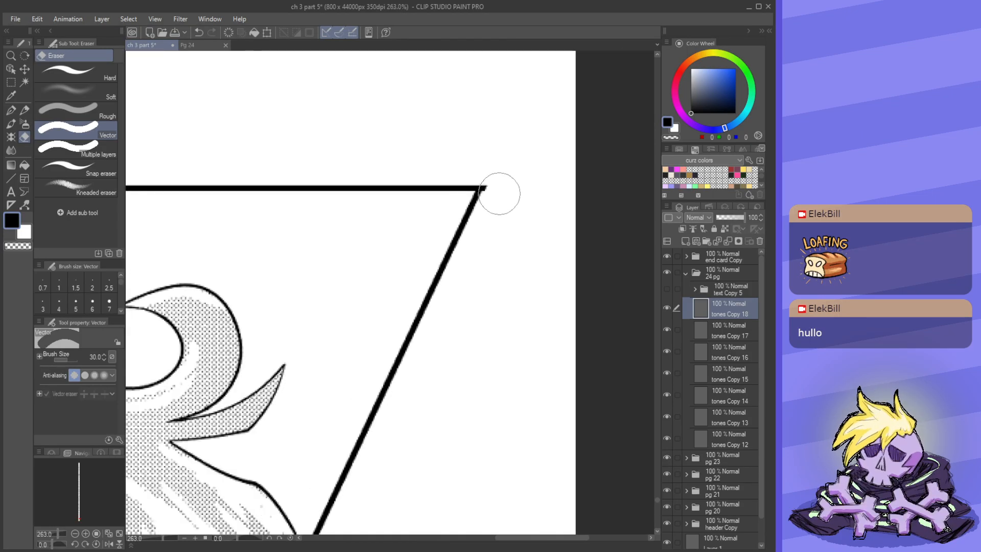
left_click(481, 189, "ctrl+shift")
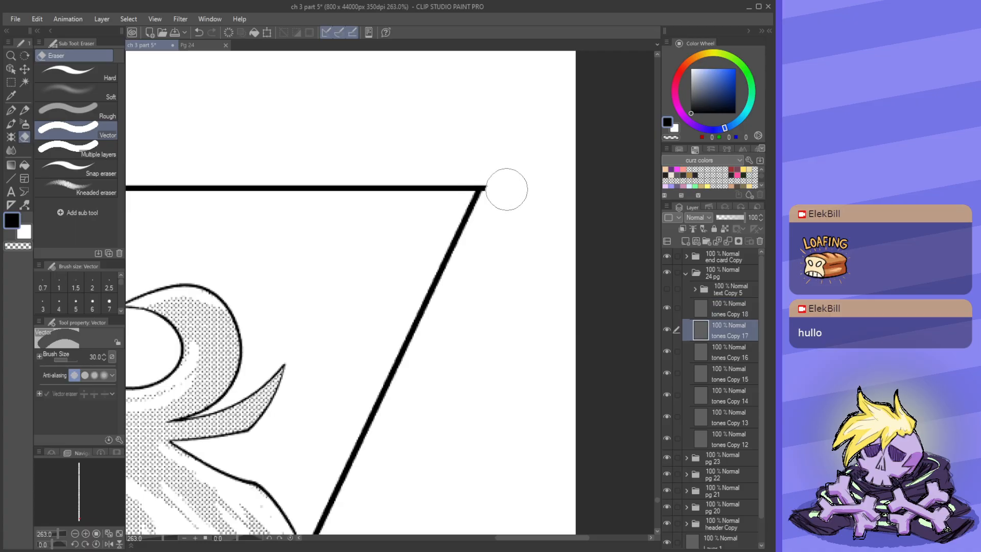
scroll(502, 192, "down", 8)
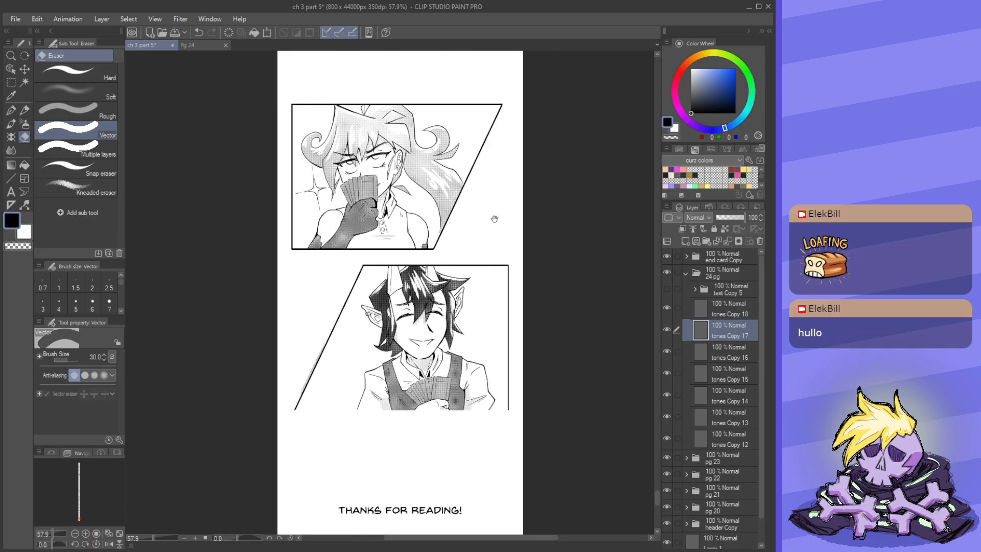
- Draw a size 5 straight line on the tones Copy 18 layer closing the lower edge of the horned character's panel
left_click_drag(427, 362, 537, 354)
key("u")
key("u")
left_click(739, 315)
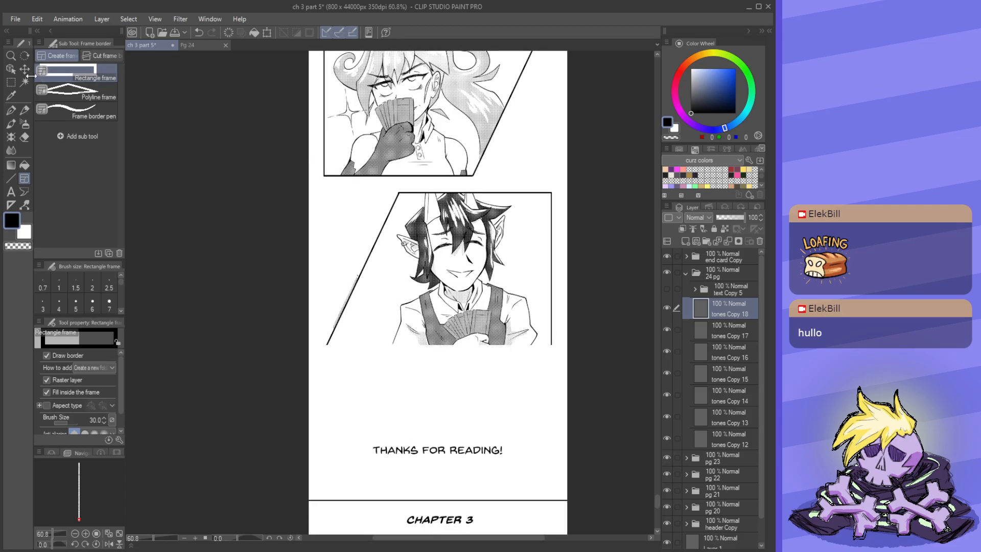
key("u")
key("u")
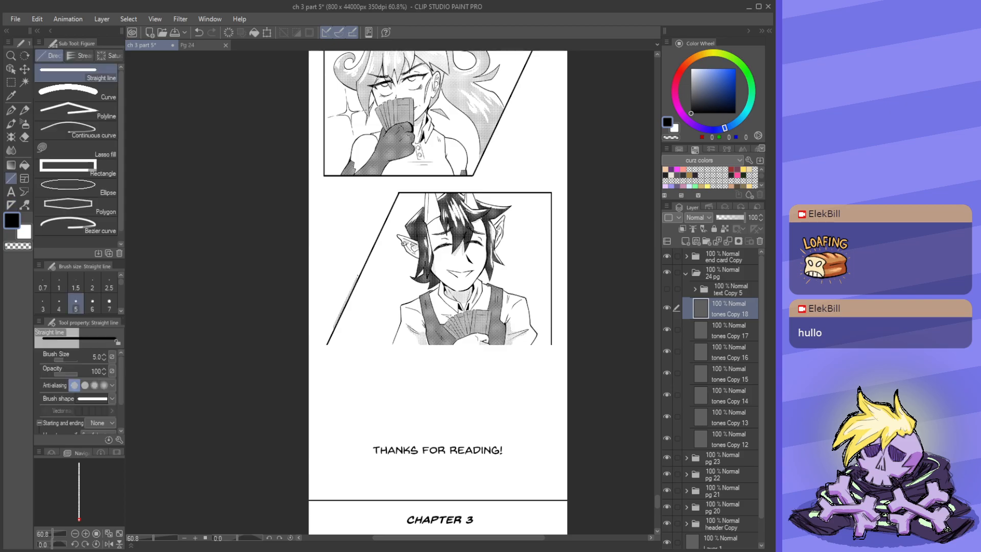
left_click_drag(492, 356, 490, 371)
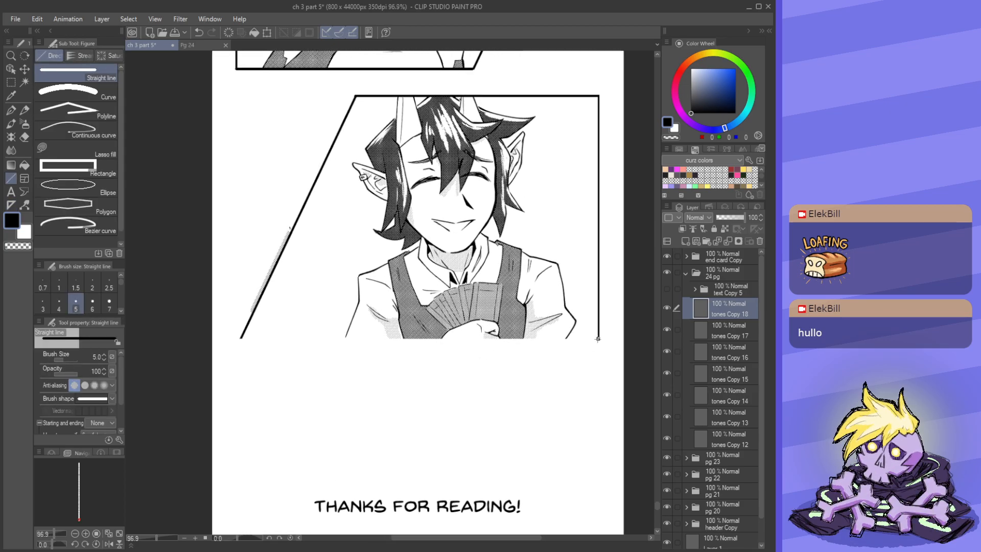
left_click_drag(598, 338, 406, 338)
left_click_drag(241, 338, 241, 338)
left_click_drag(390, 334, 358, 334)
left_click_drag(421, 289, 432, 380)
left_click_drag(387, 414, 424, 330)
- Erase the stray tone and specks outside the slanted left border of the horned character's panel on tones Copy 18
key("e")
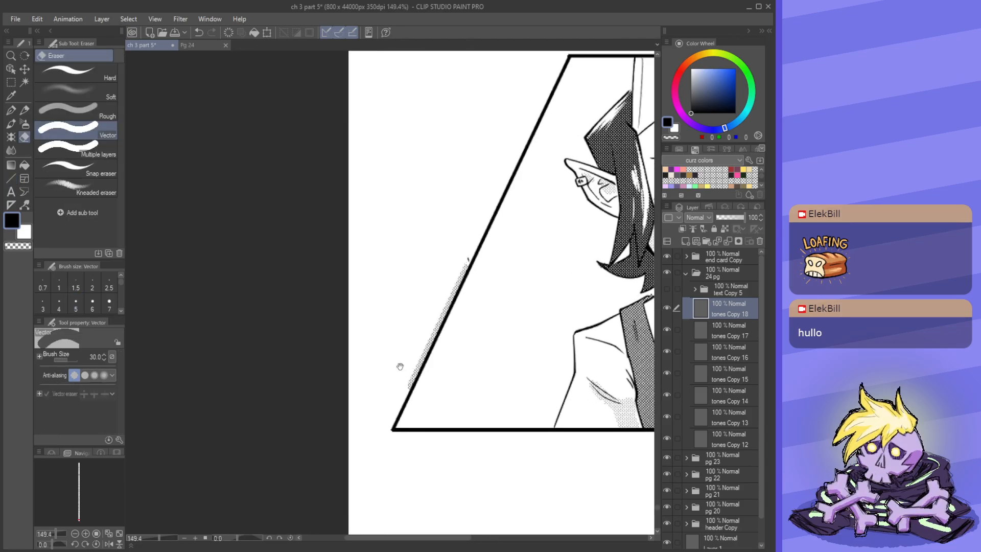
scroll(398, 360, "up", 2)
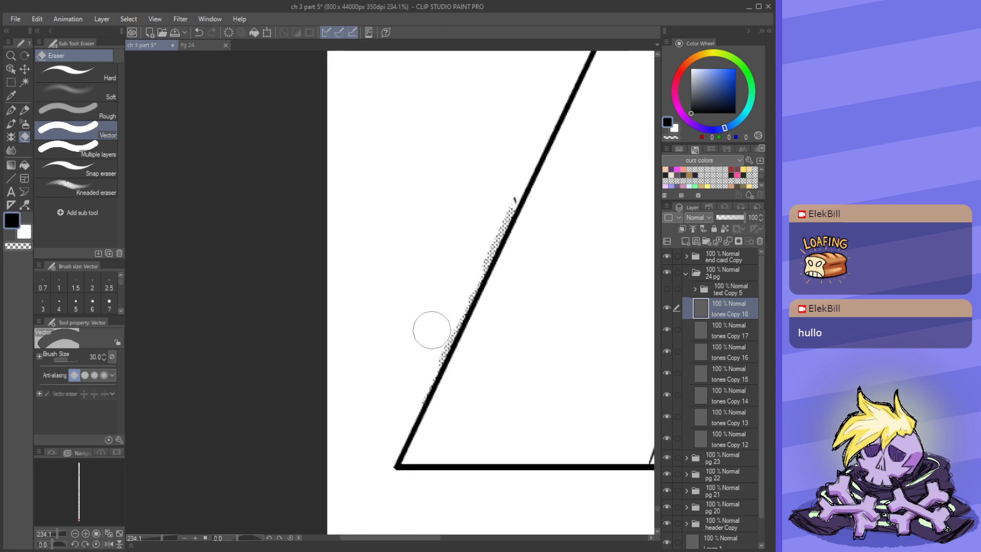
left_click_drag(474, 259, 491, 209)
scroll(511, 214, "down", 3)
scroll(450, 331, "up", 4)
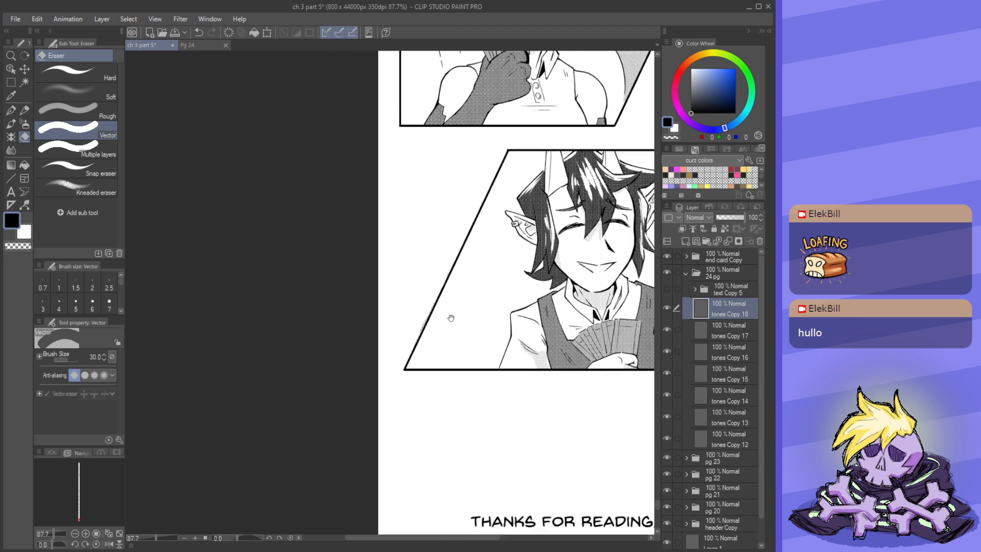
mouse_move(381, 349)
left_mouse_down()
mouse_move(408, 308)
mouse_move(395, 341)
mouse_move(459, 205)
mouse_move(446, 231)
left_mouse_up()
key("ctrl+z")
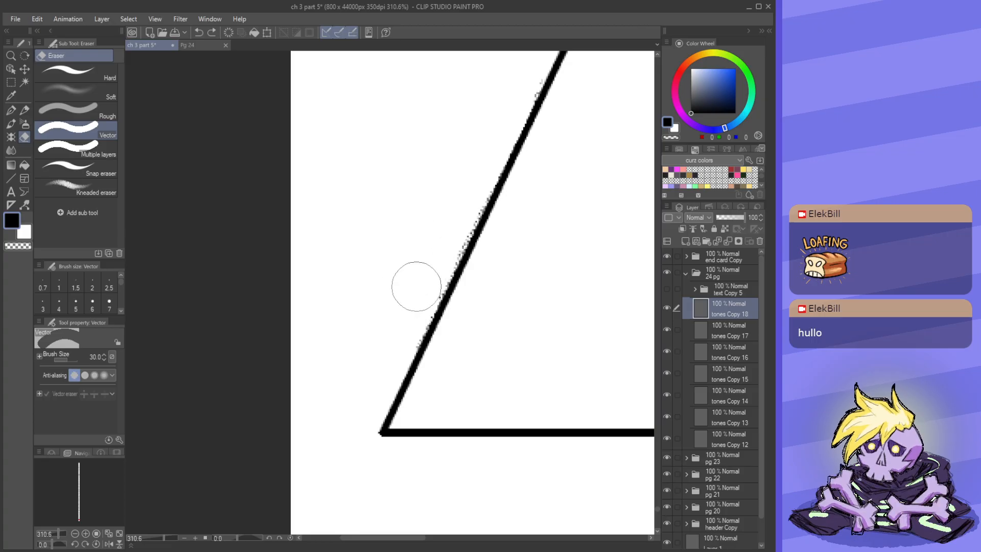
mouse_move(403, 313)
left_mouse_down()
mouse_move(424, 281)
mouse_move(383, 358)
mouse_move(382, 312)
mouse_move(368, 346)
left_mouse_up()
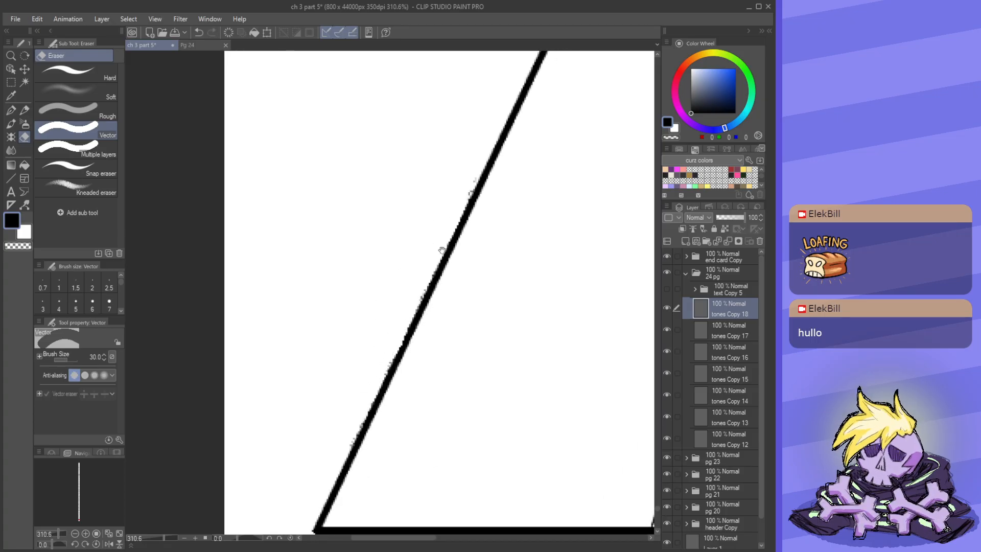
left_click_drag(434, 258, 403, 317)
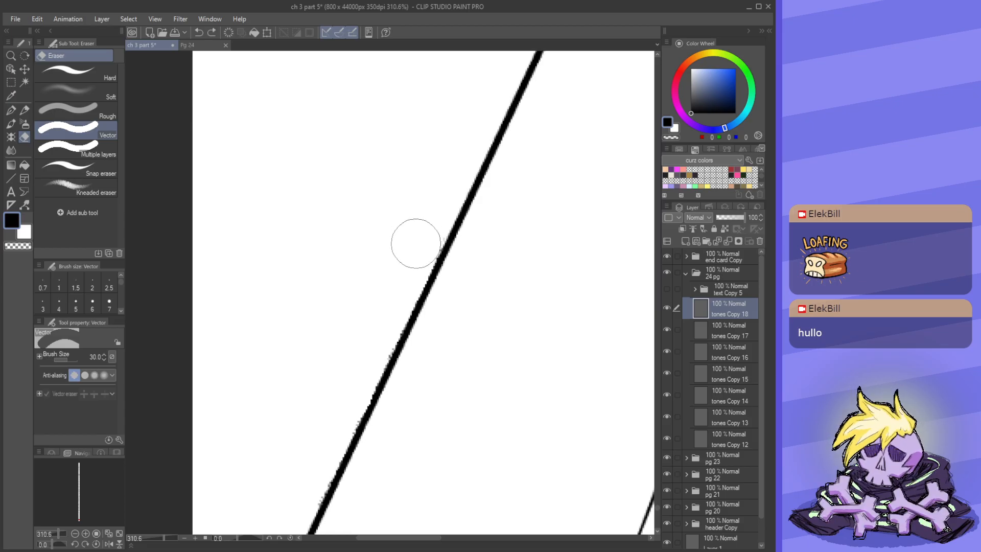
left_click_drag(386, 335, 437, 235)
left_click_drag(381, 303, 394, 274)
left_click_drag(387, 350, 350, 346)
left_click_drag(480, 367, 412, 388)
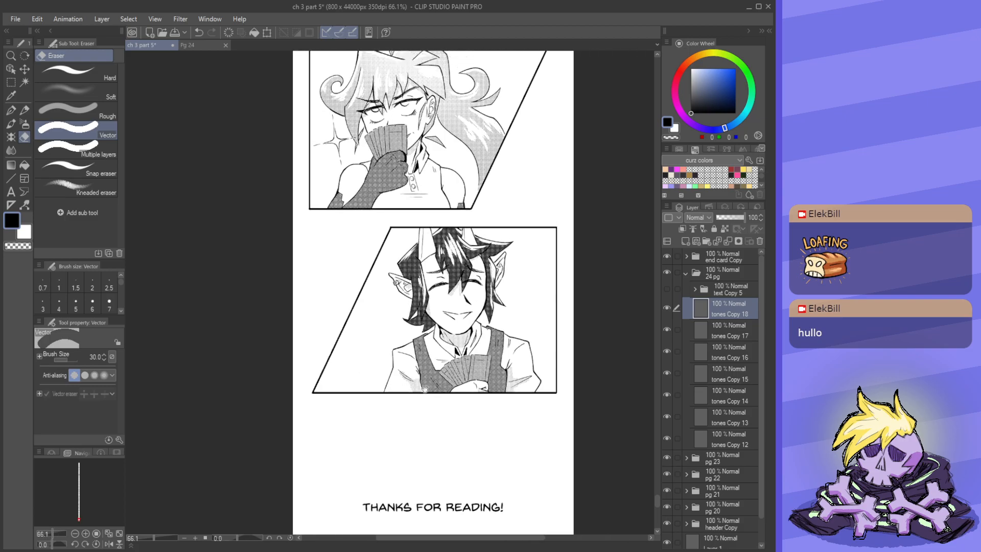
- Examine the layout and spacing of the panels and the end card along the strip
scroll(458, 391, "down", 6)
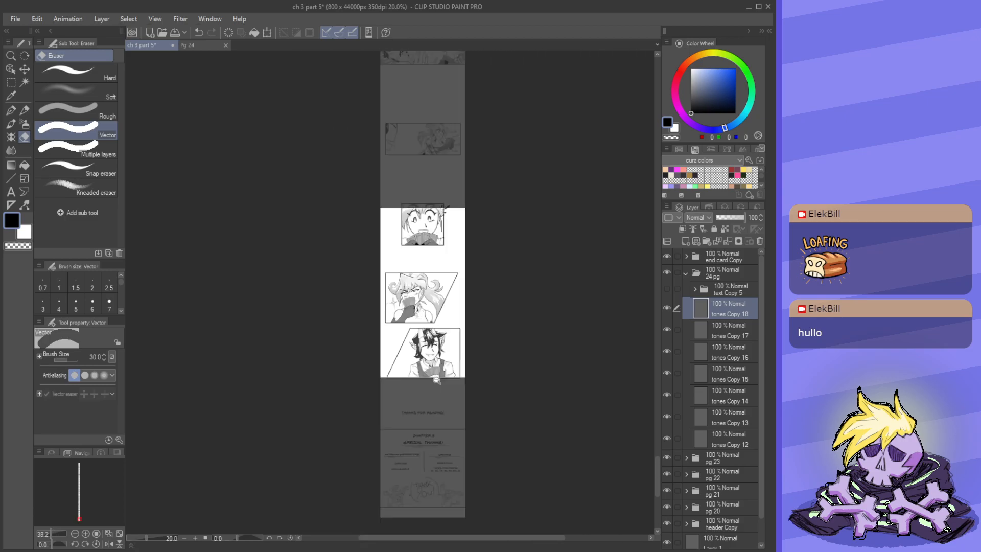
left_click_drag(428, 487, 428, 500)
left_click_drag(411, 196, 427, 351)
left_click_drag(449, 161, 434, 344)
left_click_drag(427, 134, 427, 331)
left_click_drag(397, 258, 370, 268)
left_click_drag(393, 453, 415, 257)
left_click_drag(409, 319, 431, 317)
left_click_drag(415, 277, 458, 313)
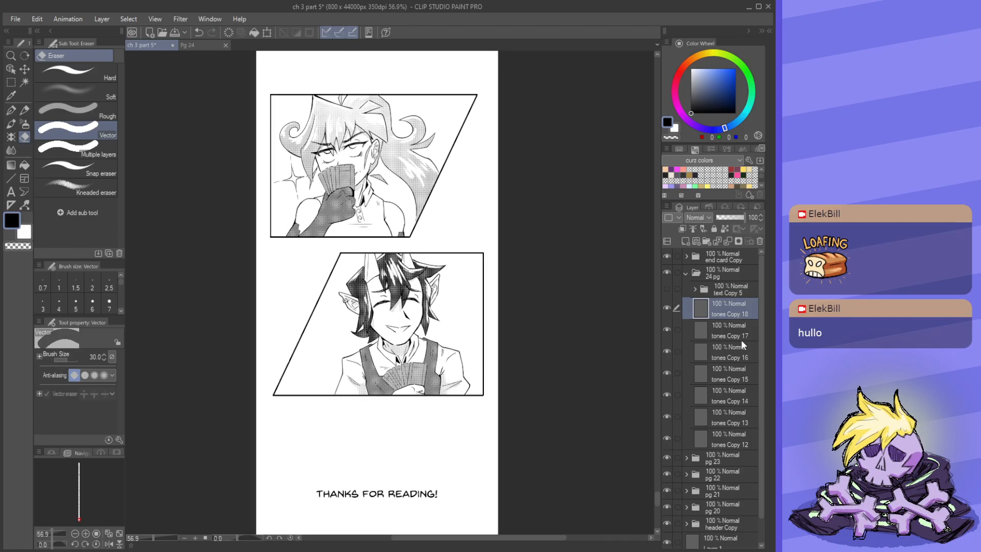
- Move the tones Copy 17 panel off the page's left edge and the tones Copy 18 panel off its right edge as bleeds
left_click(719, 337)
key("k")
mouse_move(433, 370)
left_mouse_down()
mouse_move(443, 375)
mouse_move(413, 369)
left_mouse_up()
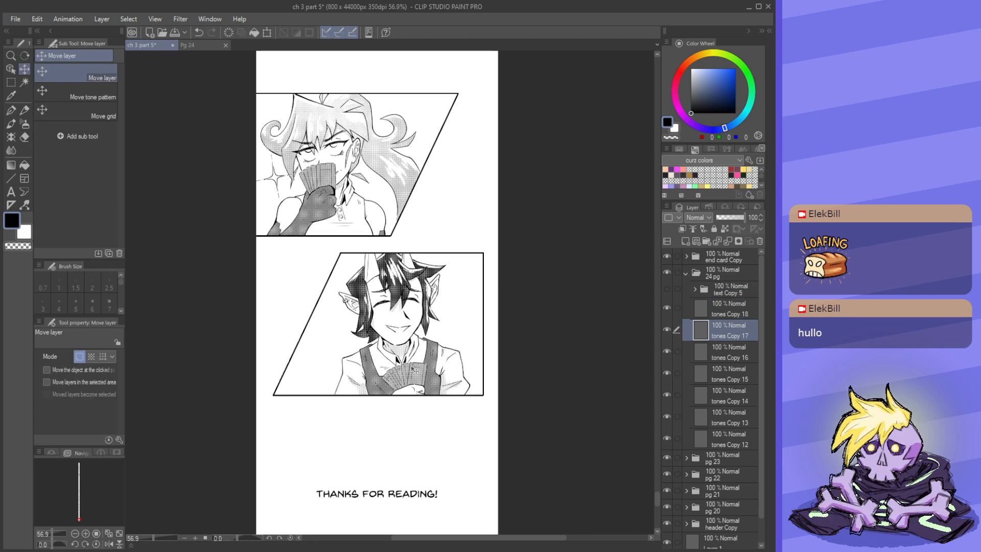
left_click(737, 313)
mouse_move(473, 348)
left_mouse_down()
mouse_move(494, 358)
mouse_move(477, 347)
left_mouse_up()
left_click_drag(523, 351, 495, 358)
left_click_drag(454, 333, 479, 372)
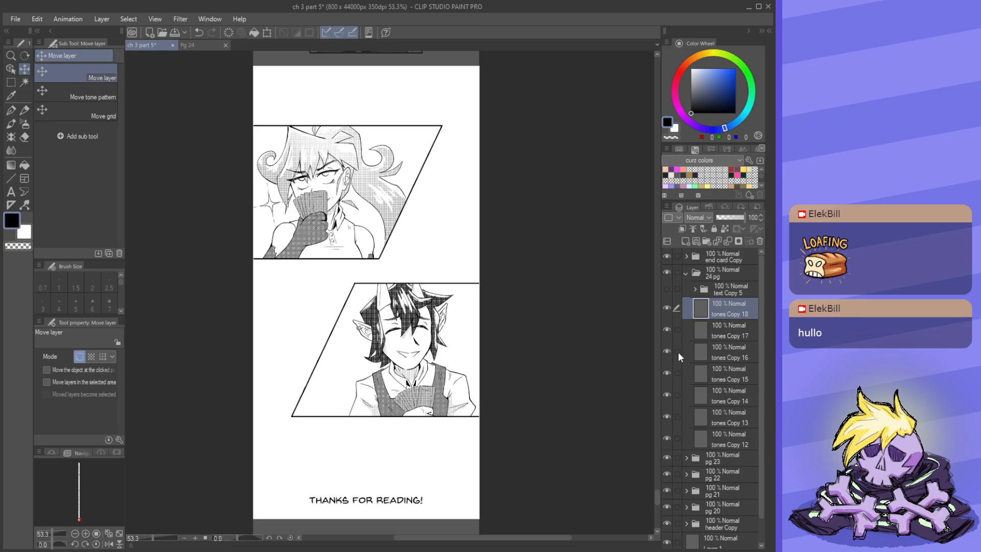
- Increase the canvas height to 46000 px, adding the new space below the end card
left_click(728, 293)
left_click_drag(522, 306, 460, 455)
left_click_drag(432, 393, 486, 263)
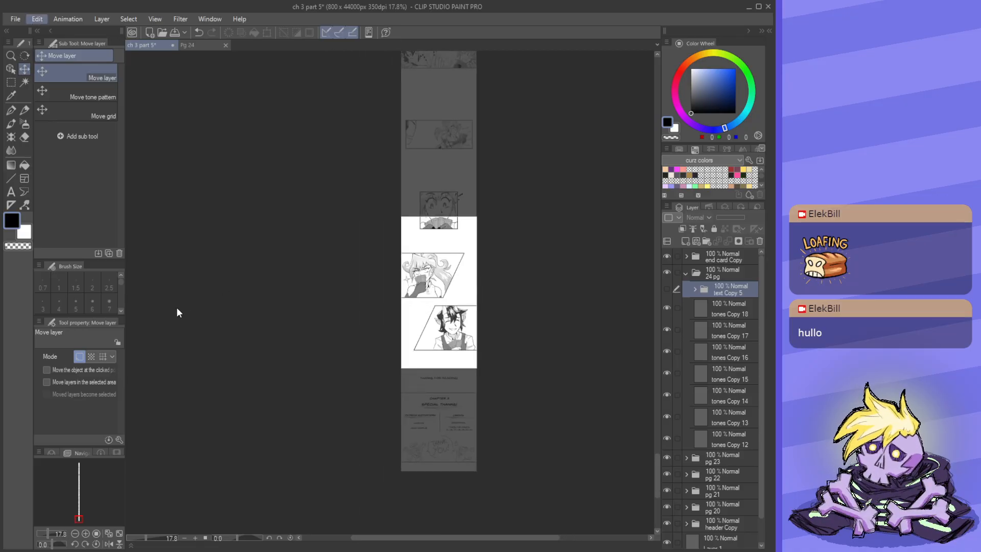
left_click(139, 307)
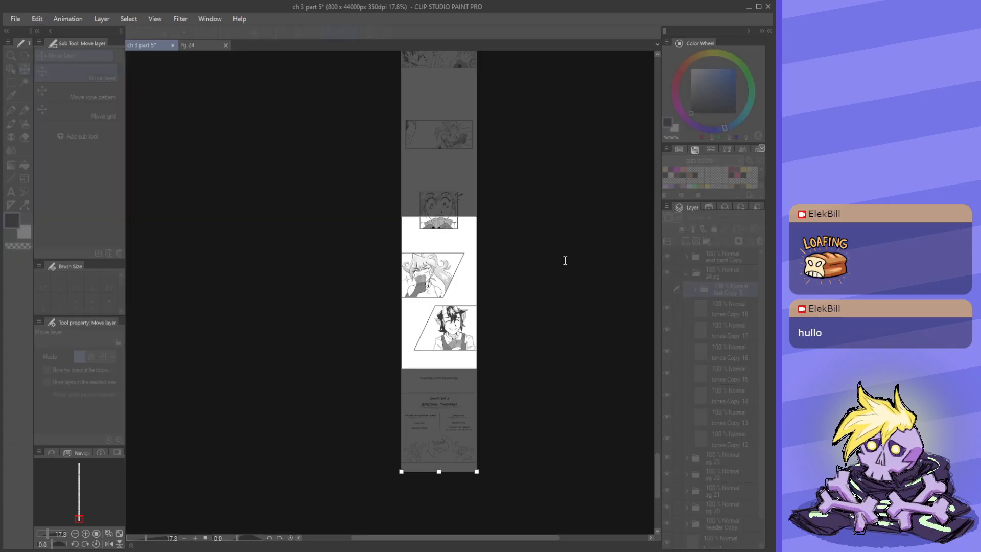
left_click(596, 278)
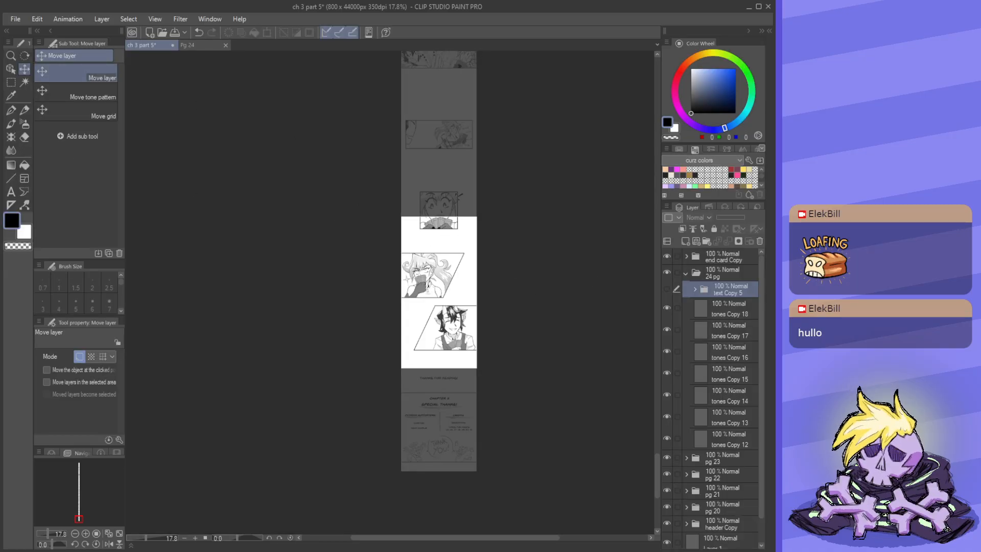
- Try moving the end card Copy folder down into the added space with the Object tool, and undo the move
left_click(12, 68)
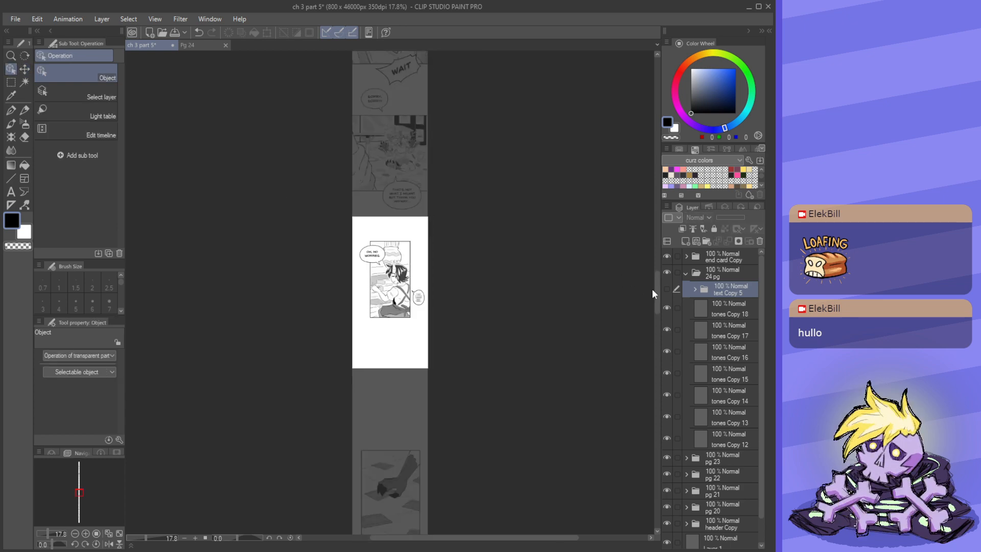
left_click_drag(655, 290, 657, 471)
left_click(733, 255)
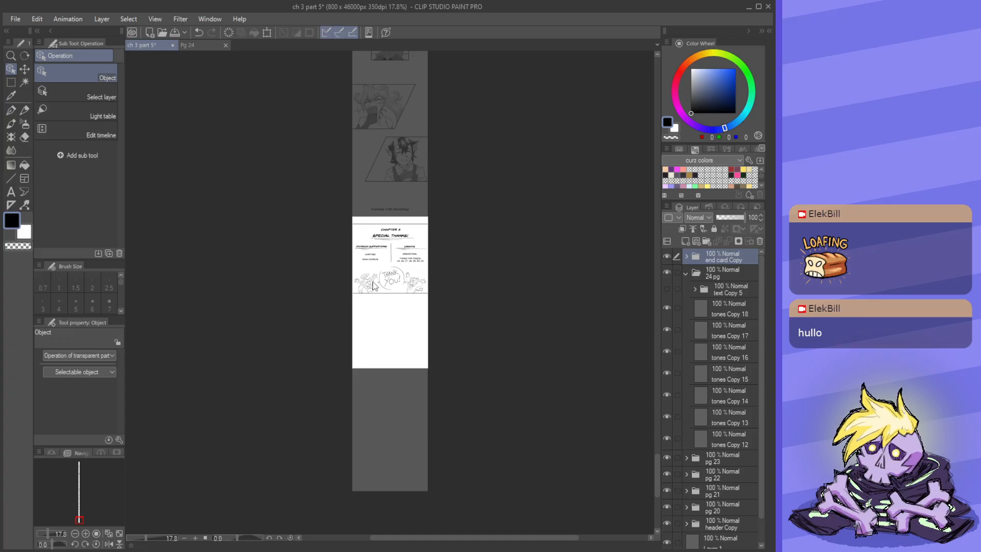
left_click_drag(389, 259, 405, 418)
key("ctrl+z")
- Move the whole end card Copy folder down near the strip's end with the Move layer tool, and save the document
left_click(720, 261)
key("k")
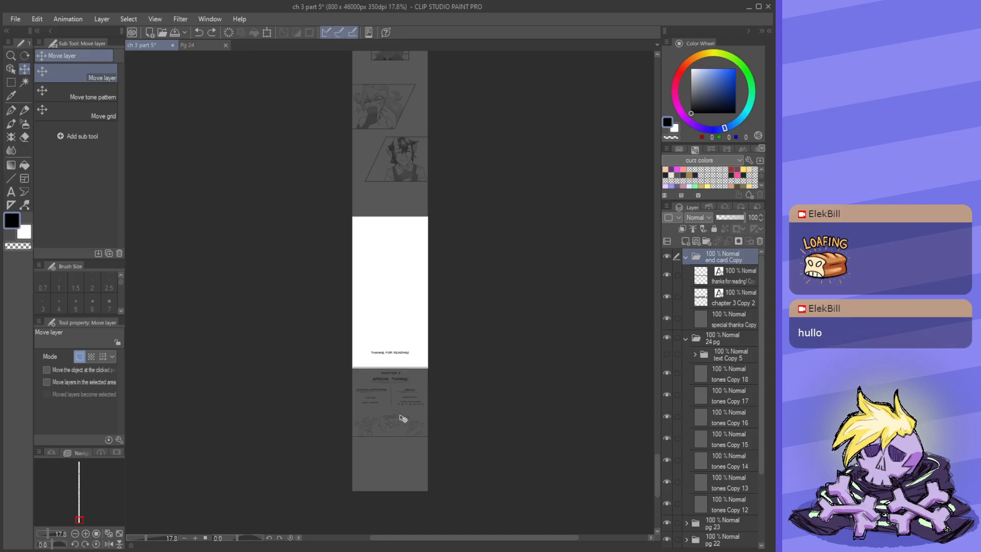
scroll(367, 449, "down", 2)
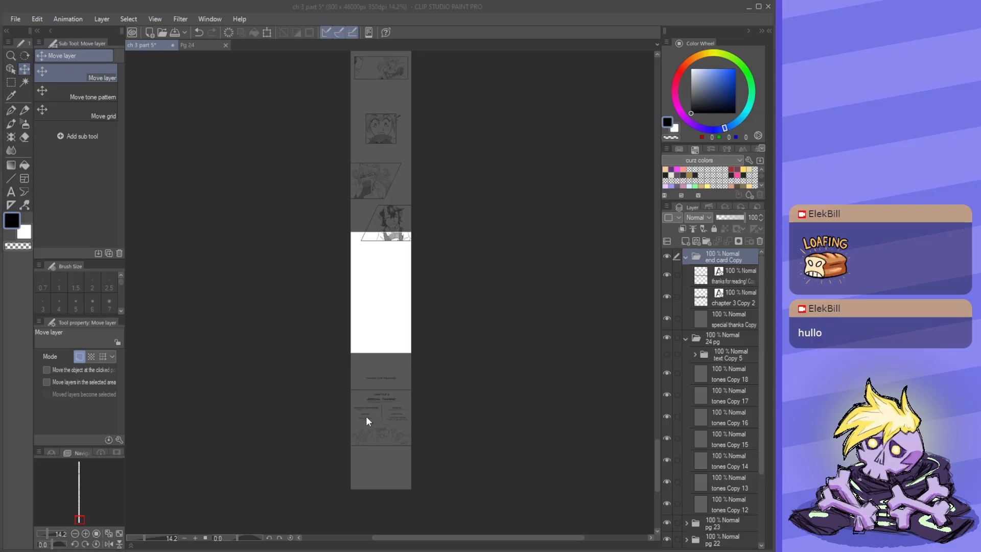
scroll(450, 391, "down", 2)
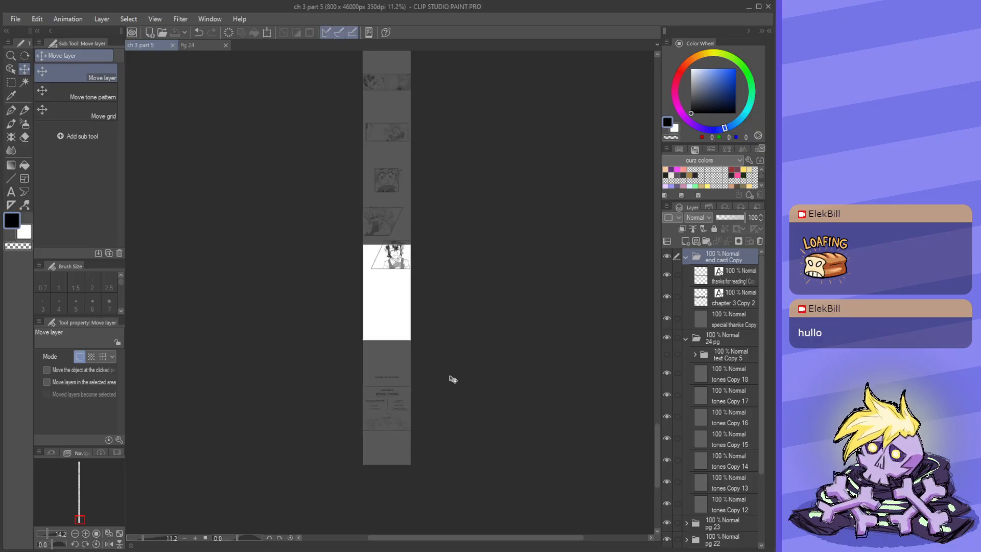
- Move the tones Copy 18 panel farther down the strip into the blank space above the end card
scroll(413, 224, "up", 4)
scroll(380, 264, "down", 6)
scroll(387, 268, "down", 6)
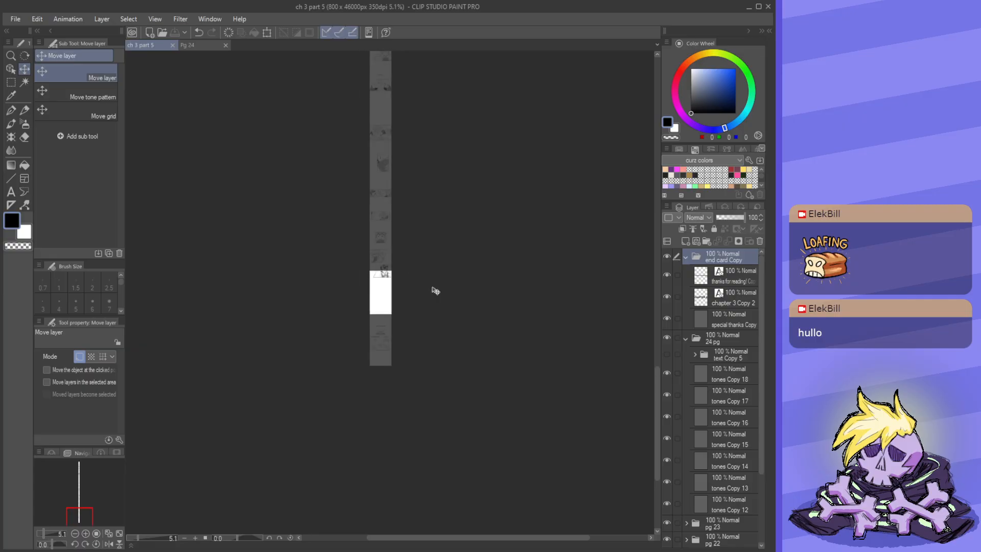
scroll(389, 284, "up", 1)
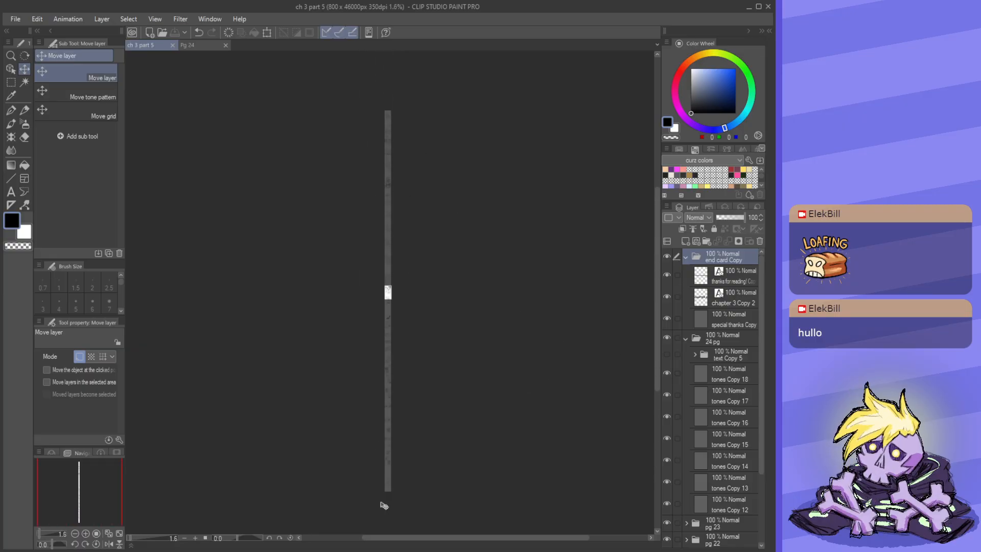
scroll(386, 513, "up", 5)
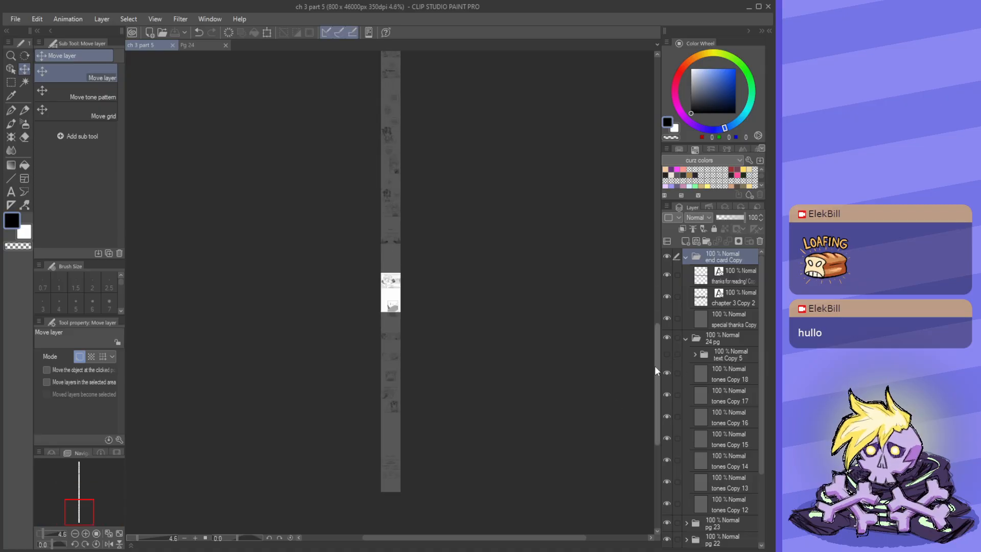
left_click_drag(655, 366, 658, 401)
scroll(415, 281, "up", 5)
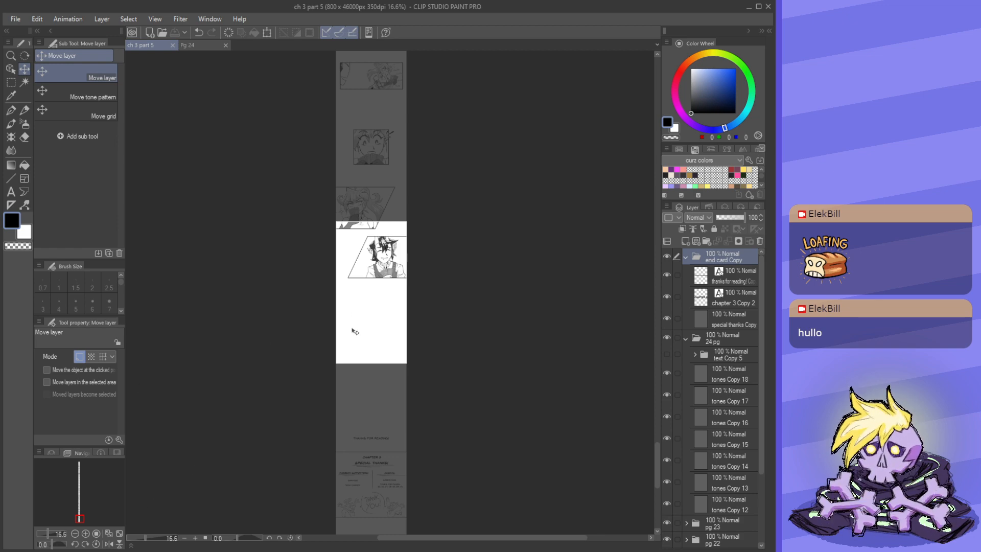
left_click(11, 68)
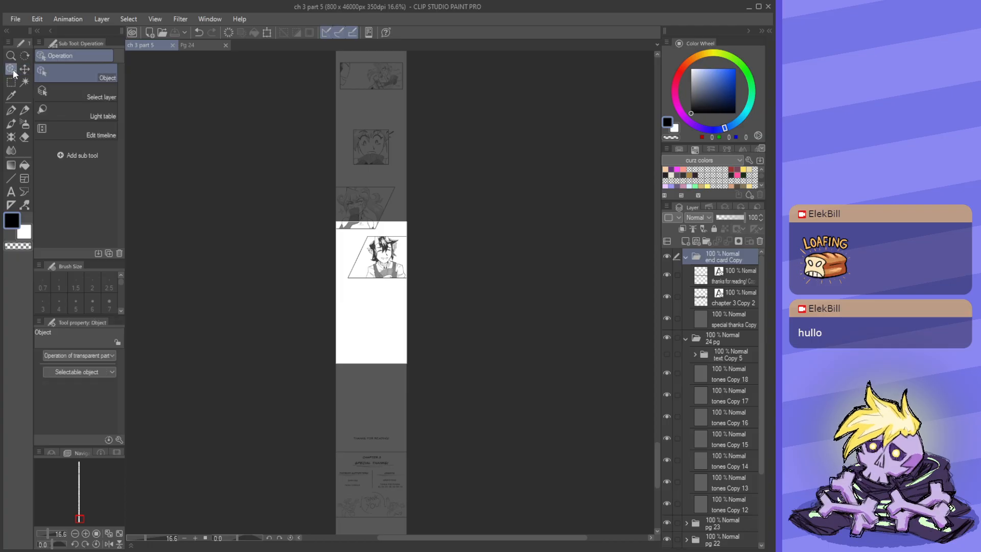
scroll(352, 360, "down", 3)
scroll(399, 356, "up", 5)
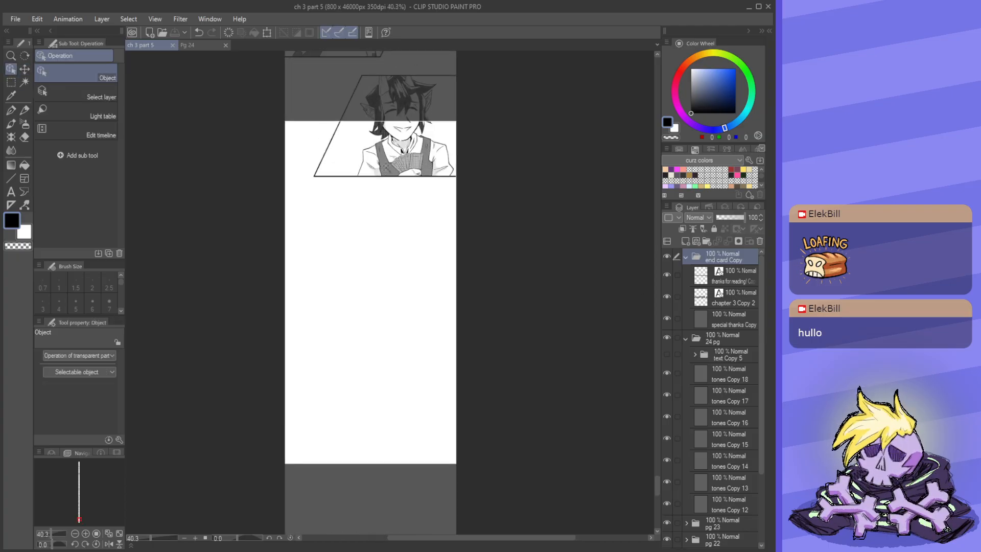
left_click(386, 166)
scroll(384, 172, "down", 2)
key("k")
scroll(404, 204, "down", 2)
left_click_drag(405, 206, 399, 287)
scroll(399, 288, "down", 2)
scroll(396, 89, "up", 2)
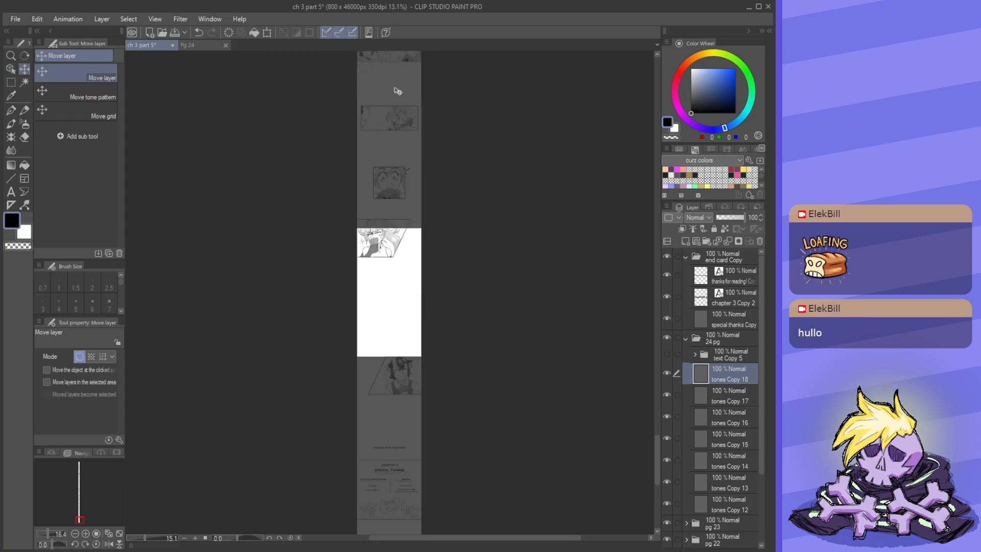
- Move the tones Copy 17 panel down so it sits just above the tones Copy 18 panel
left_click(730, 400)
left_click_drag(364, 240, 361, 328)
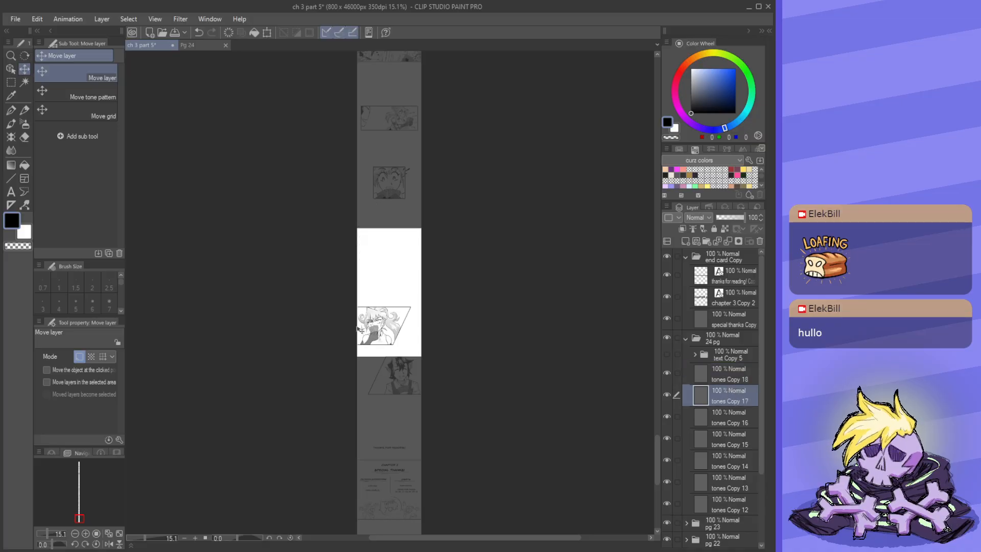
scroll(362, 328, "up", 3)
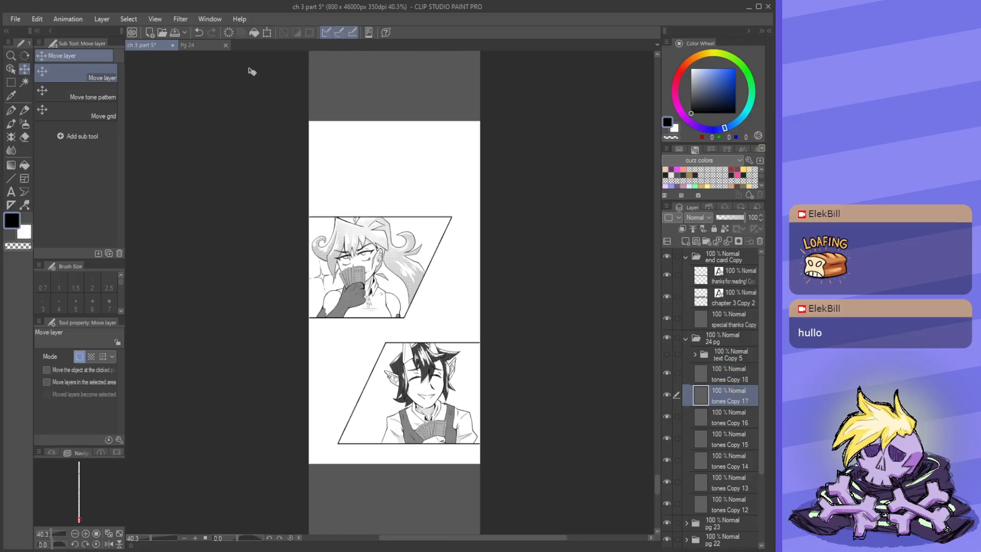
- Nudge the tones Copy 17 and tones Copy 18 panels slightly up together, and save the document
left_click(201, 46)
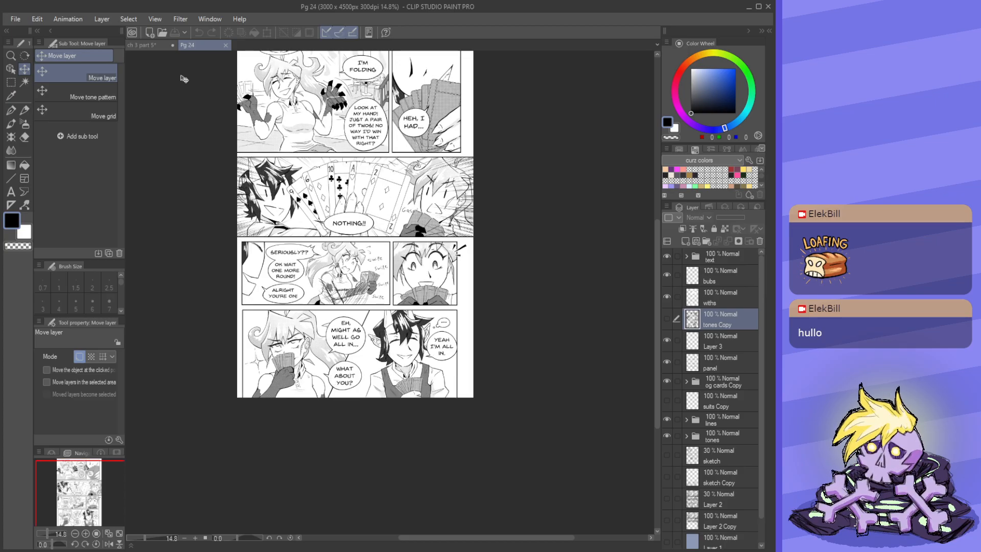
left_click(152, 45)
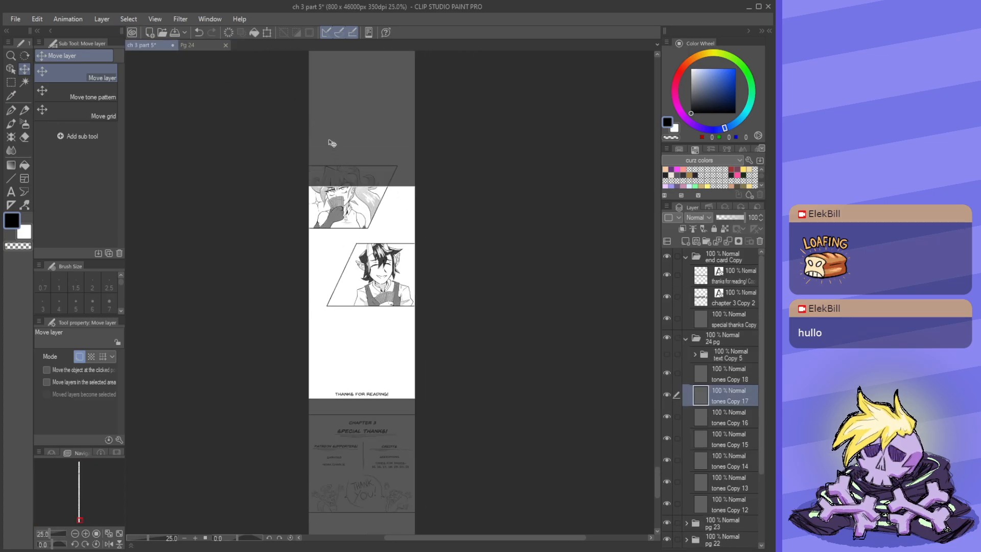
scroll(358, 176, "up", 1)
left_click(742, 376)
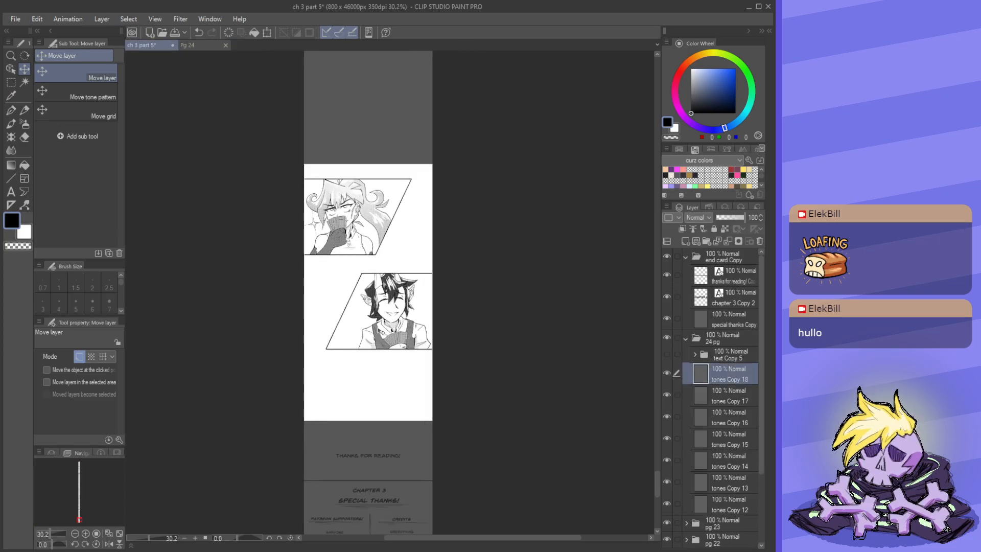
left_click(733, 401, "ctrl")
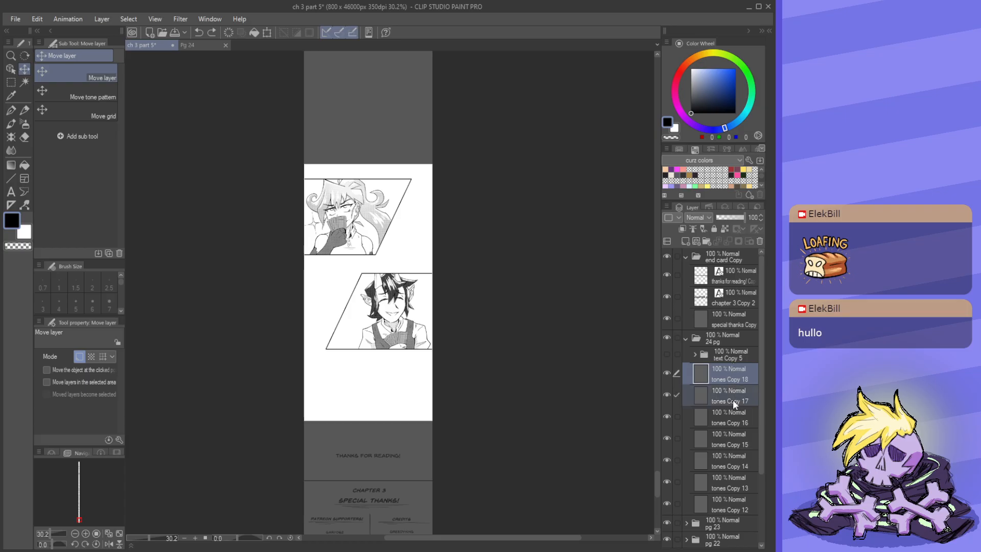
left_click_drag(393, 318, 392, 298)
left_click(734, 356)
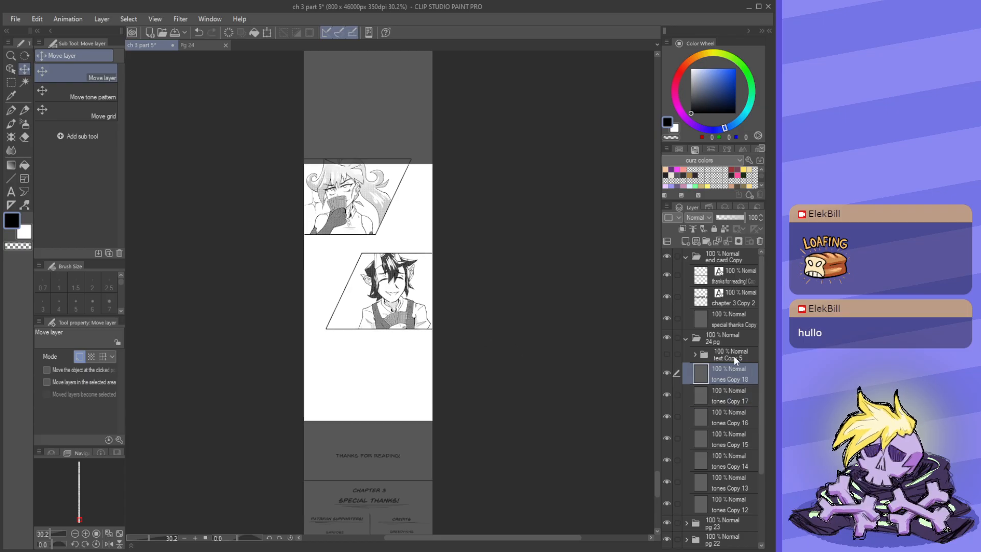
scroll(508, 397, "down", 2)
scroll(527, 409, "up", 1)
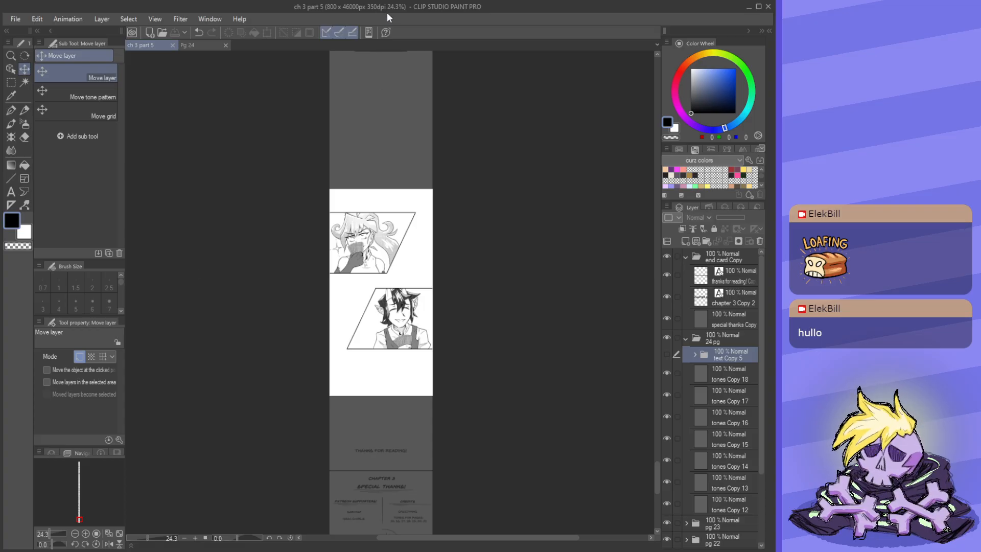
- Check the spacing around the two slanted panels and compare it with the original layout on Pg 24
scroll(402, 224, "down", 1)
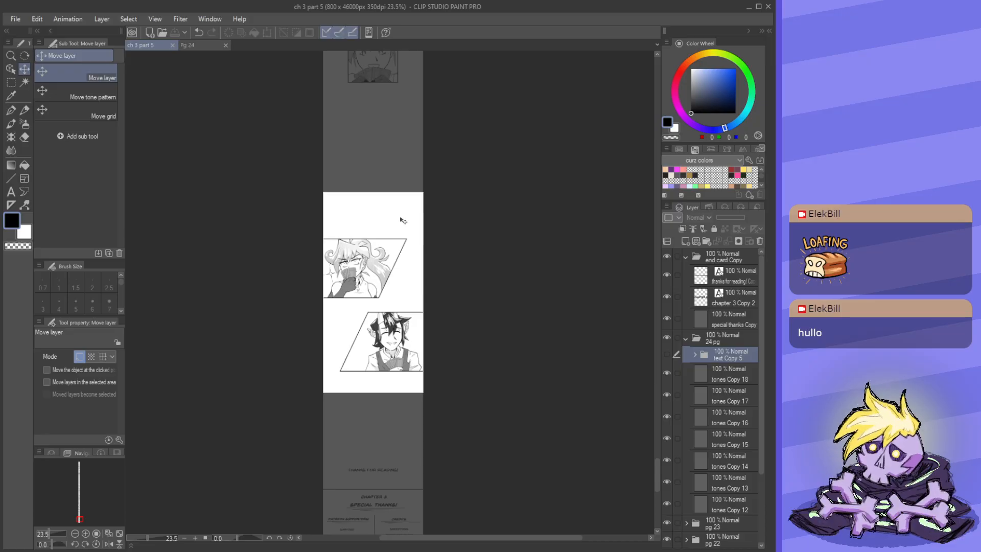
scroll(398, 246, "up", 1)
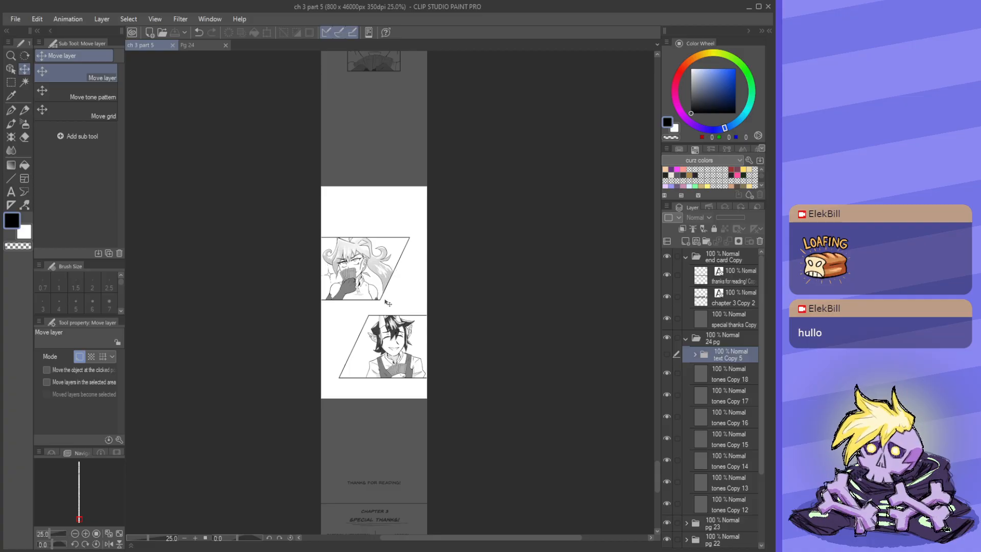
scroll(412, 379, "up", 1)
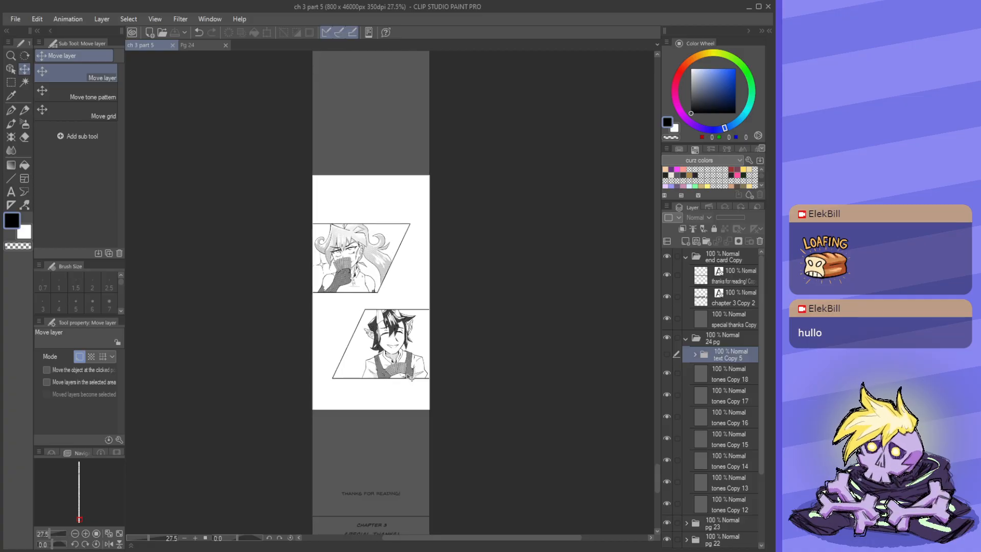
scroll(418, 331, "up", 2)
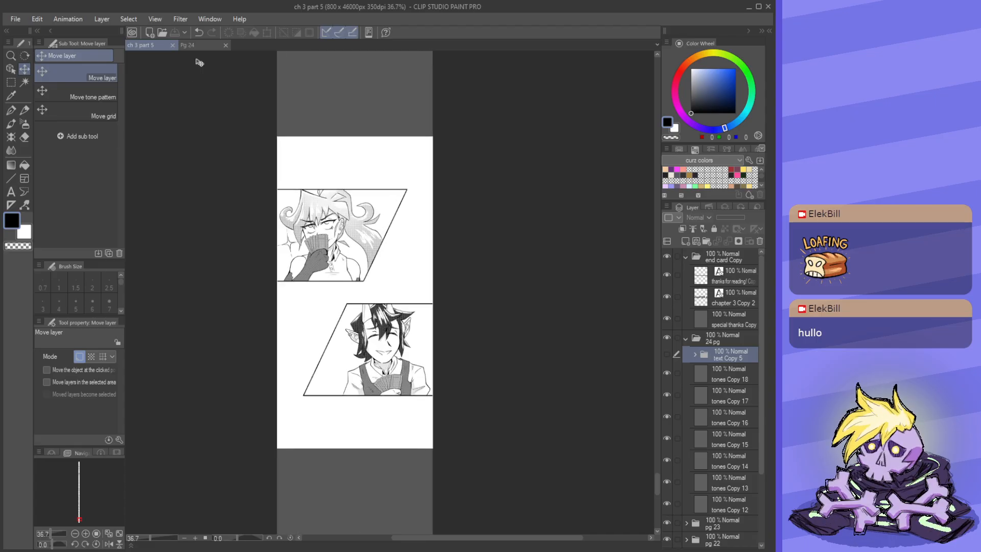
left_click(199, 48)
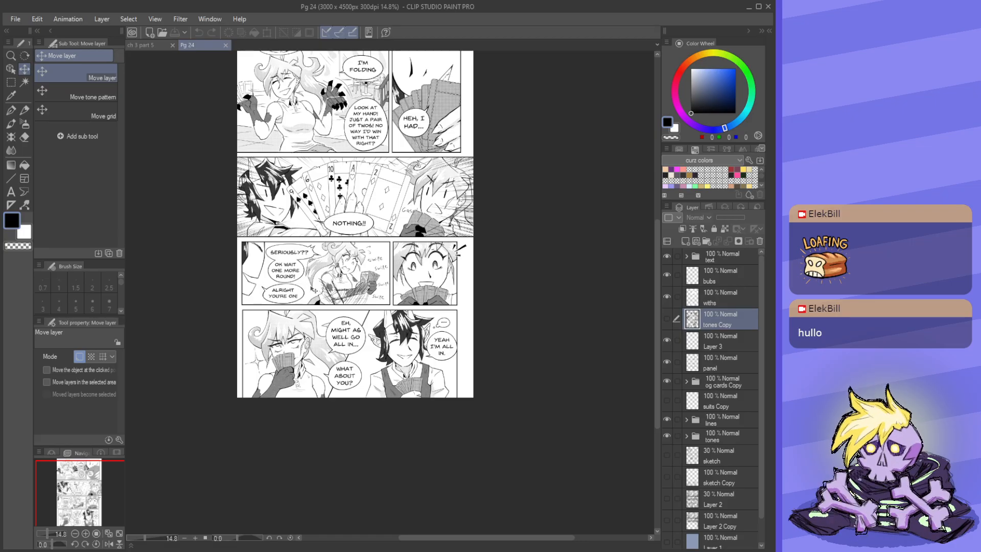
left_click(146, 45)
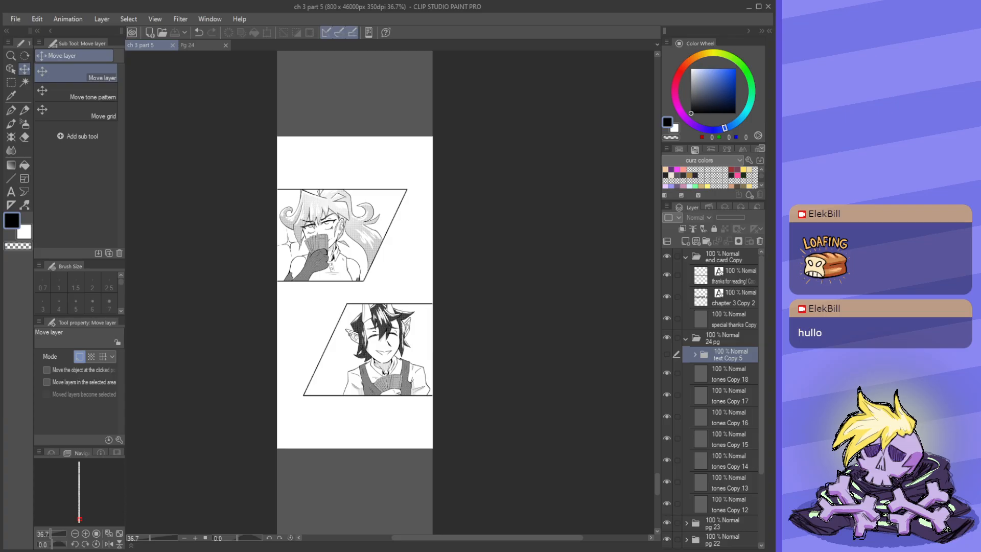
scroll(383, 274, "down", 2)
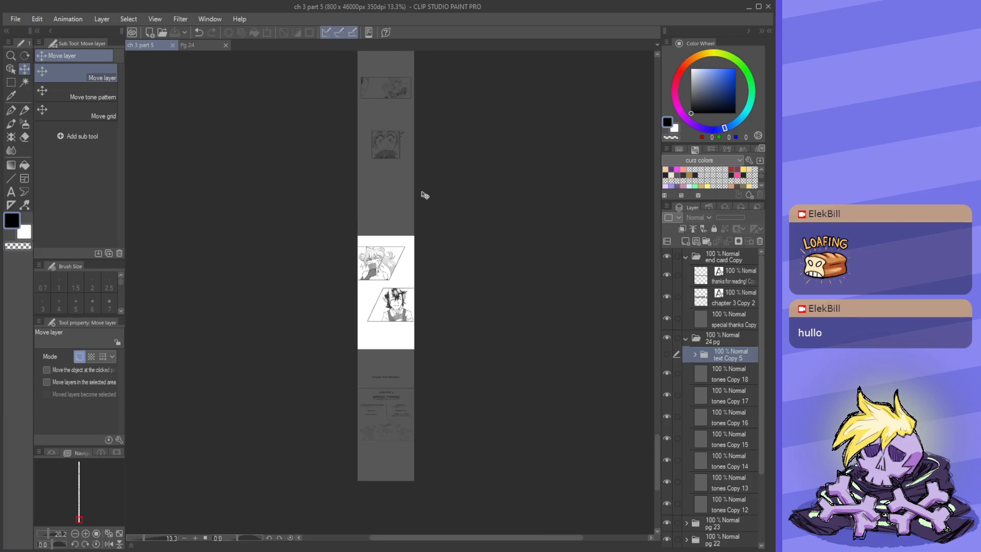
scroll(393, 214, "down", 1)
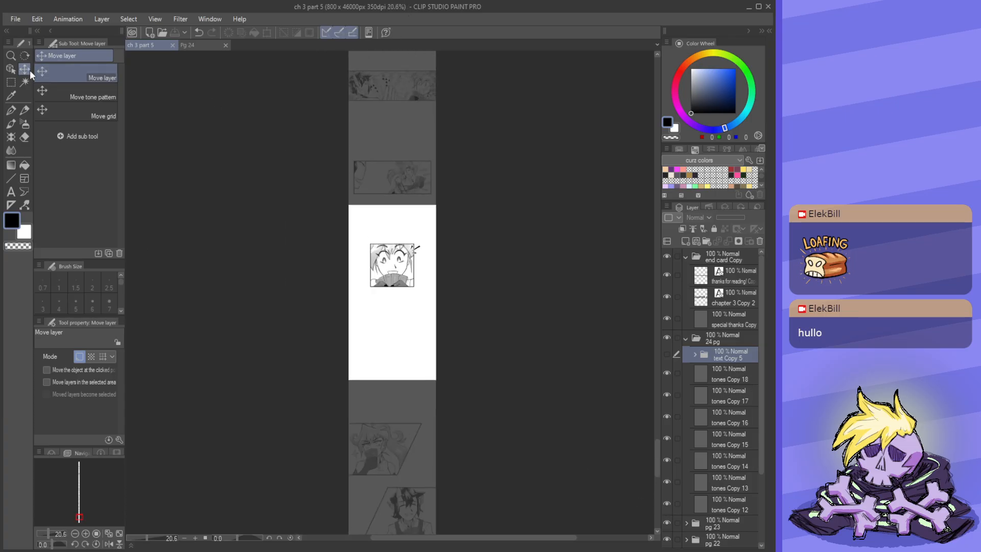
- Move the wide-eyed tones Copy 16 panel down toward the slanted panels with the Move layer tool
left_click(11, 69)
left_click(208, 46)
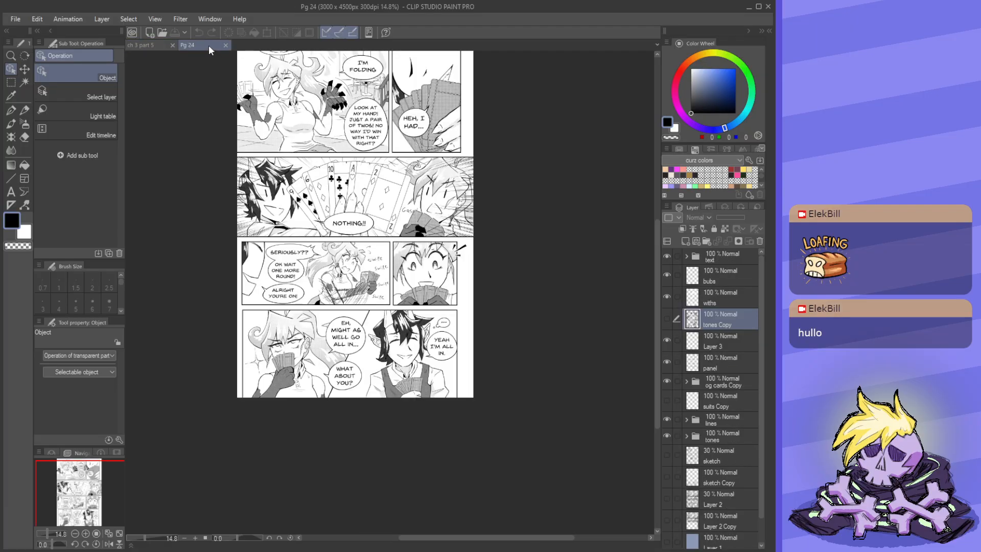
left_click(145, 45)
scroll(362, 302, "up", 4)
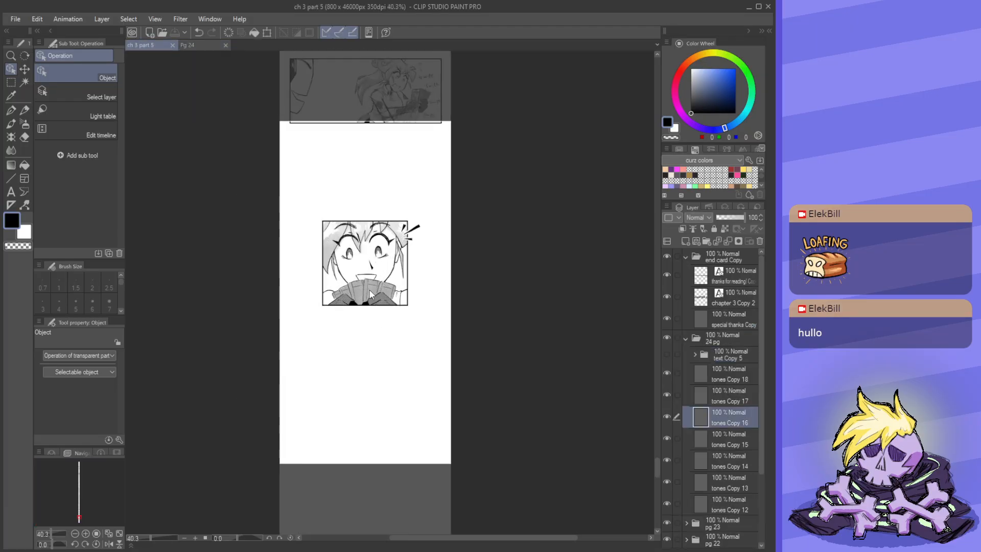
key("k")
scroll(384, 323, "down", 2)
left_click_drag(354, 237, 353, 288)
scroll(377, 271, "down", 4)
scroll(380, 232, "up", 5)
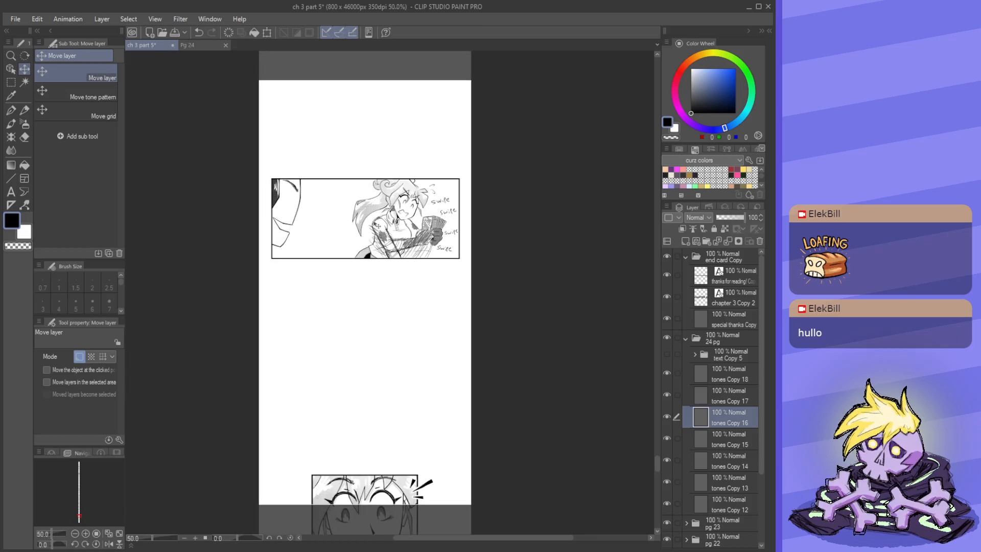
- Try to move the card-swiping panel down without changing the layer selection, and undo the last two moves
scroll(379, 213, "down", 2)
left_click_drag(379, 242, 377, 266)
key("ctrl+z")
key("ctrl+z")
- Try lowering the tones Copy 16 panel again and shifting the panel above it, and undo both moves
scroll(410, 260, "down", 6)
scroll(395, 276, "up", 4)
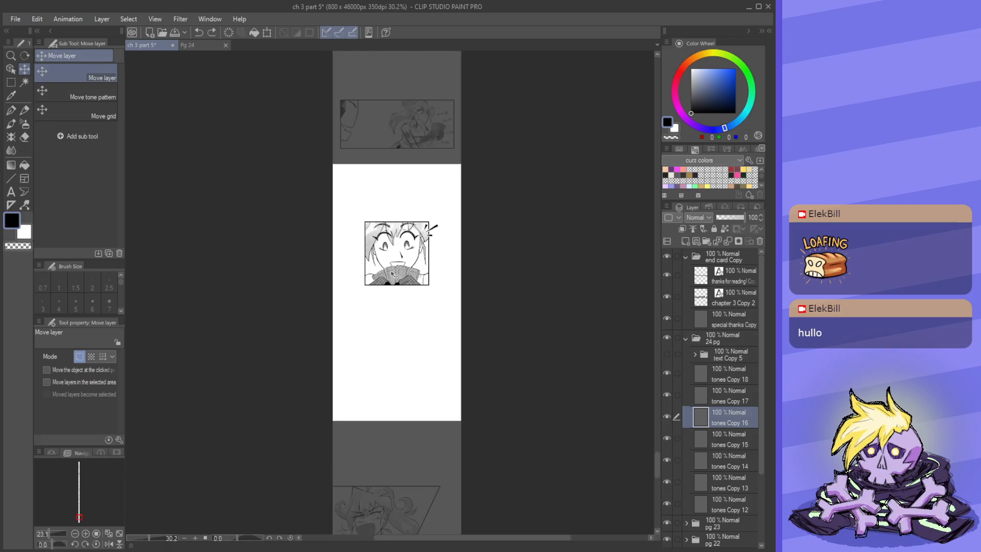
scroll(395, 273, "down", 2)
left_click_drag(395, 272, 395, 328)
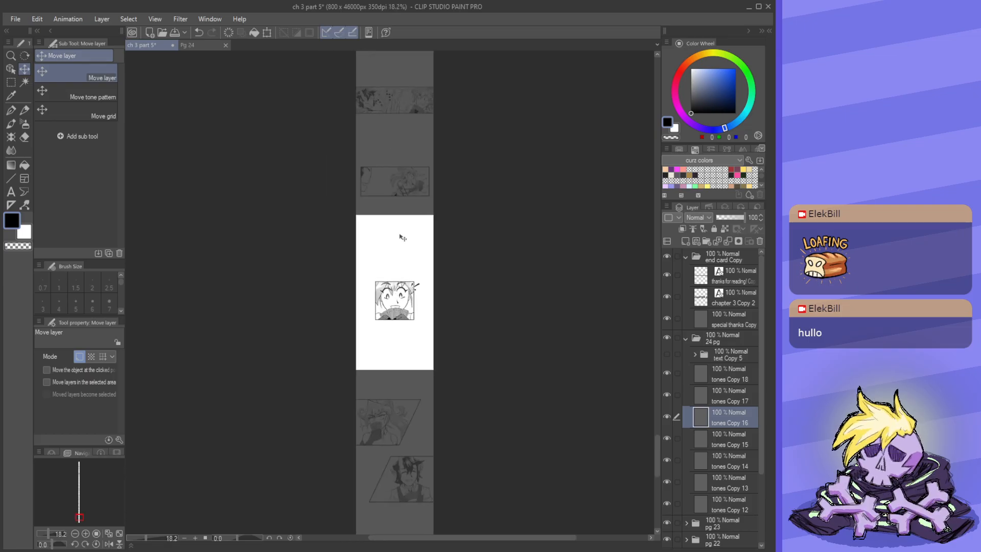
scroll(397, 263, "up", 2)
scroll(405, 183, "up", 2)
left_click_drag(402, 178, 393, 233)
key("ctrl+z")
key("ctrl+z")
- Move the tones Copy 16 panel down closer to the slanted panels with the Object tool
scroll(394, 189, "down", 2)
scroll(386, 317, "up", 1)
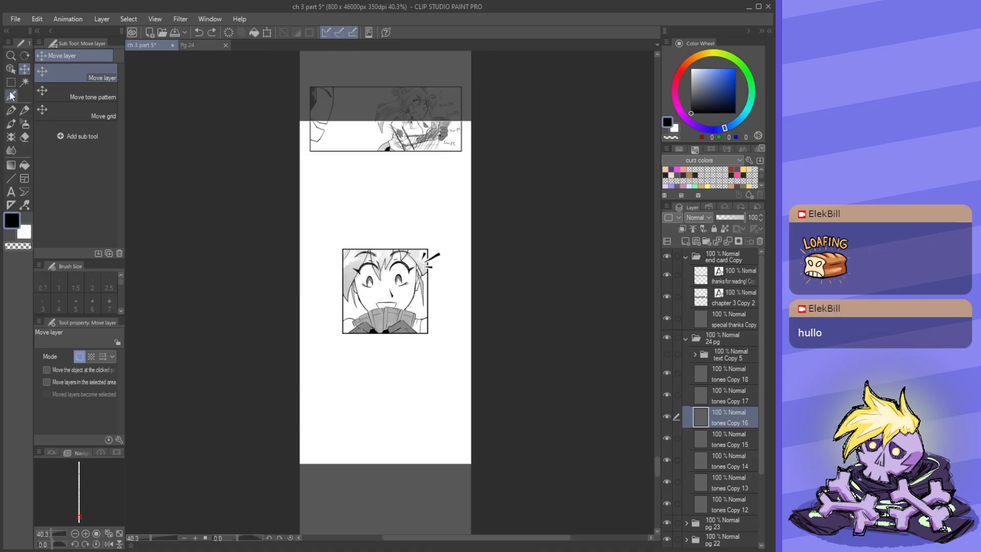
left_click(14, 73)
scroll(372, 240, "down", 1)
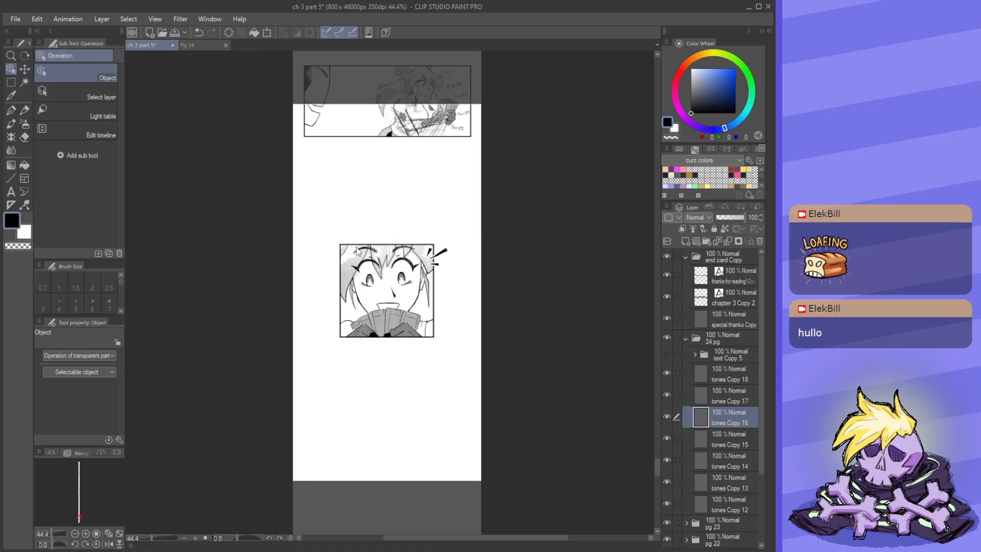
scroll(372, 293, "down", 1)
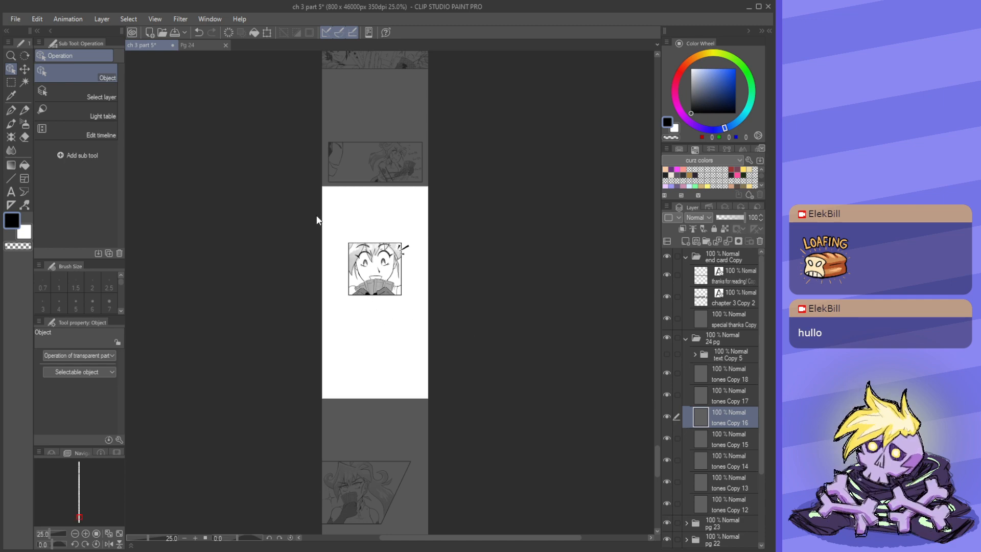
scroll(367, 312, "down", 2)
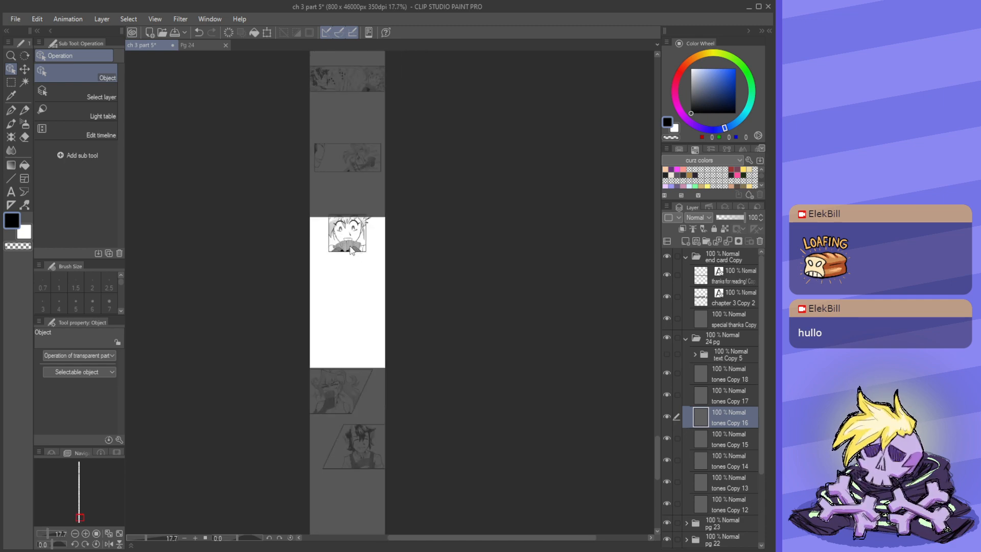
scroll(317, 261, "up", 2)
left_click_drag(369, 220, 369, 286)
scroll(369, 285, "down", 1)
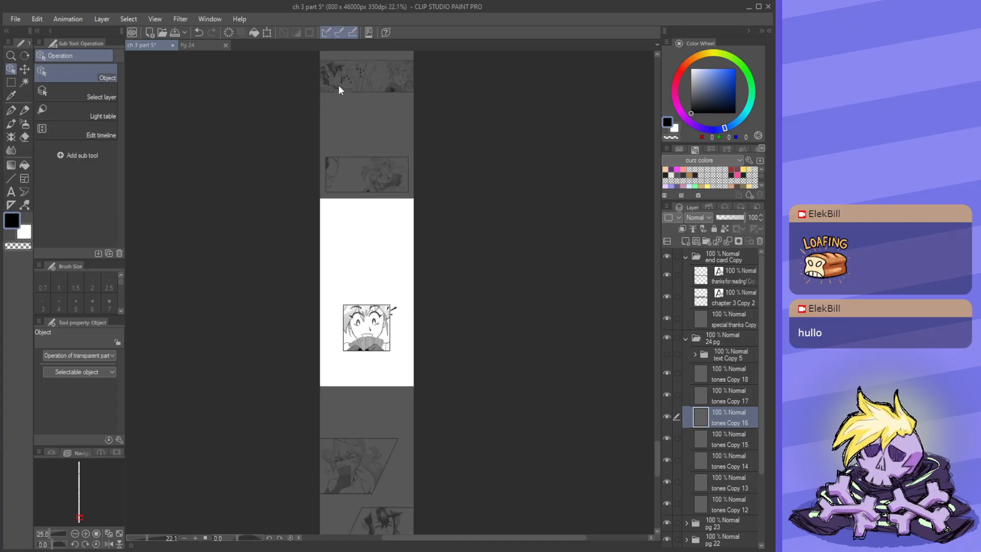
- Move the card-swiping tones Copy 15 panel down to even out the spacing, and save the document
scroll(379, 221, "up", 4)
left_click(390, 194)
left_click_drag(389, 192, 389, 241)
scroll(385, 242, "down", 4)
scroll(473, 330, "down", 3)
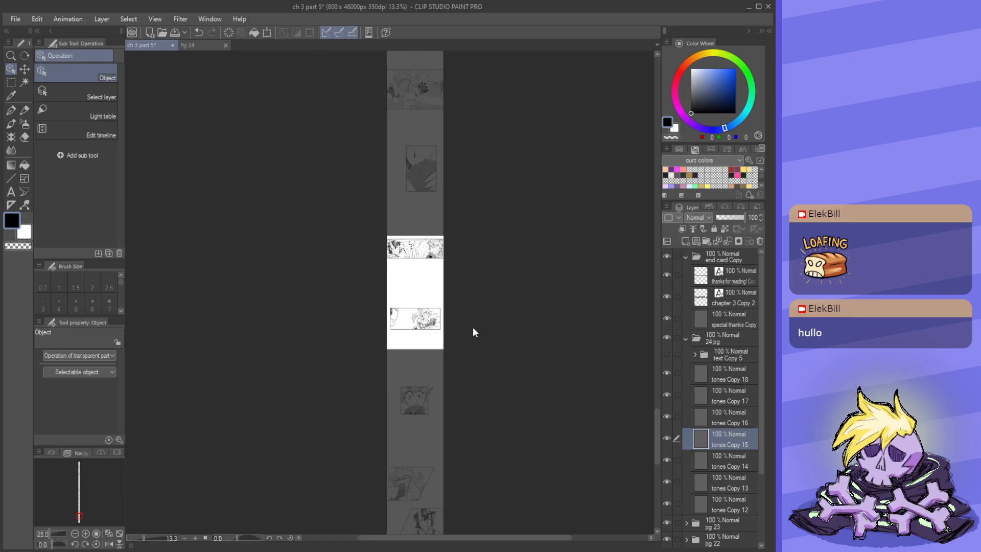
left_click(177, 31)
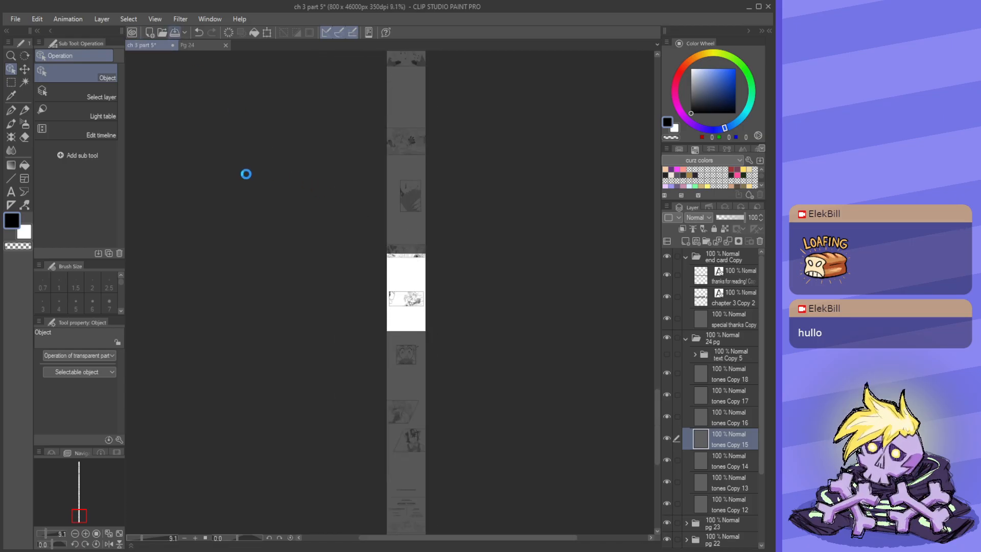
- Show and expand the text Copy 5 folder inside the 24 pg folder, and locate its "I'm folding" text on the strip
scroll(385, 260, "down", 4)
scroll(413, 326, "up", 5)
scroll(423, 377, "up", 2)
scroll(445, 224, "down", 2)
left_click(725, 348)
left_click(667, 354)
left_click(696, 354)
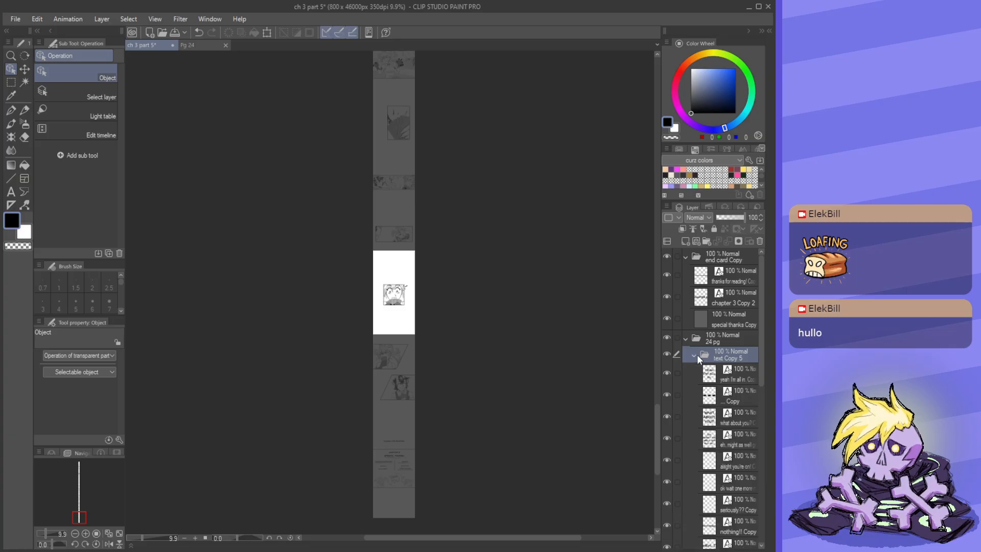
scroll(726, 372, "down", 2)
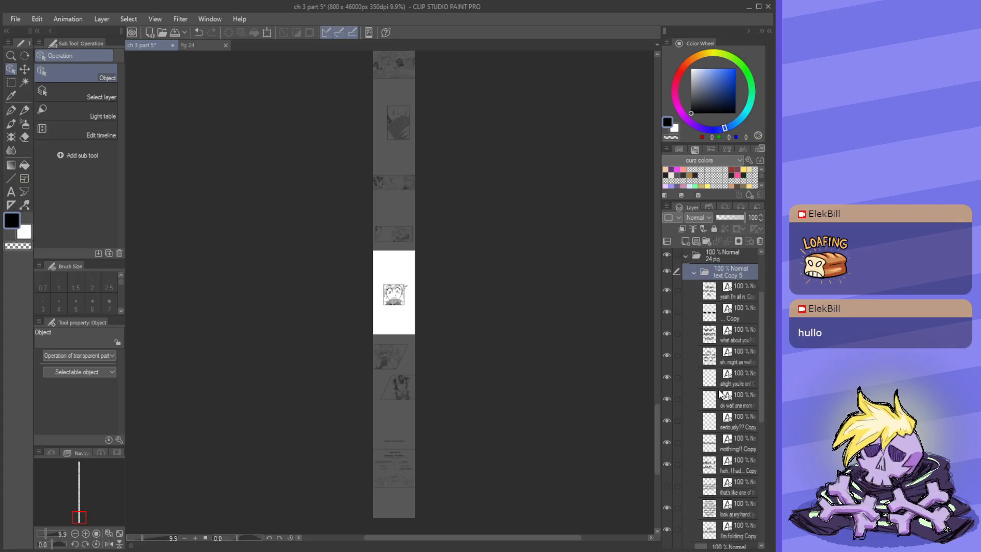
left_click(734, 536)
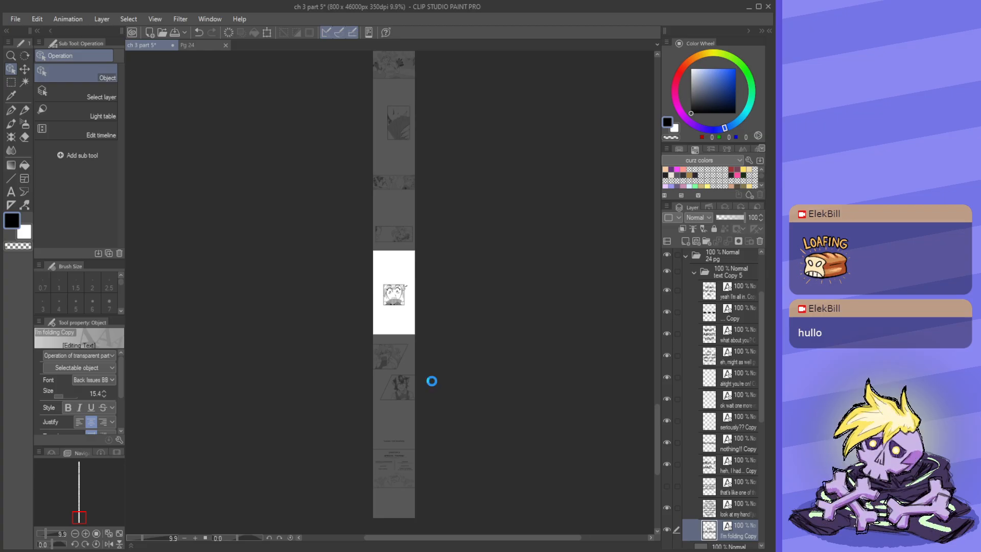
scroll(432, 386, "down", 2)
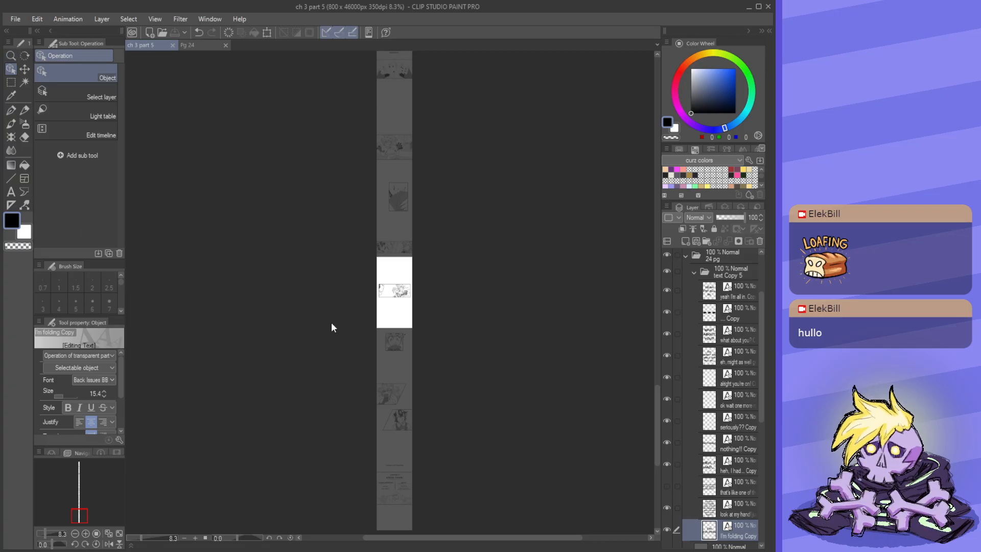
scroll(339, 327, "down", 1)
scroll(389, 142, "up", 3)
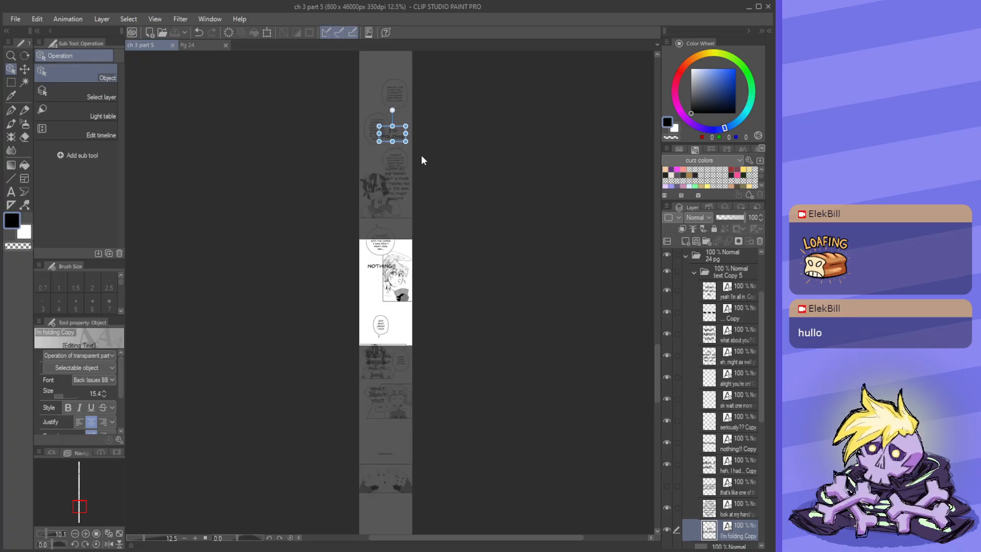
scroll(413, 166, "down", 3)
- Move the entire text Copy 5 folder down the strip alongside page 24's spaced panels with a transform
left_click(726, 272)
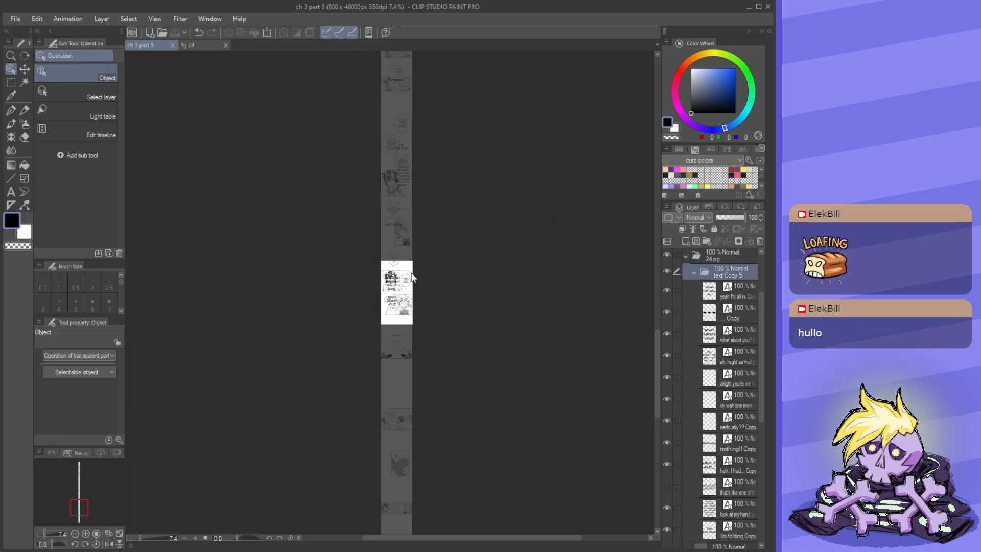
key("ctrl+t")
scroll(432, 208, "down", 3)
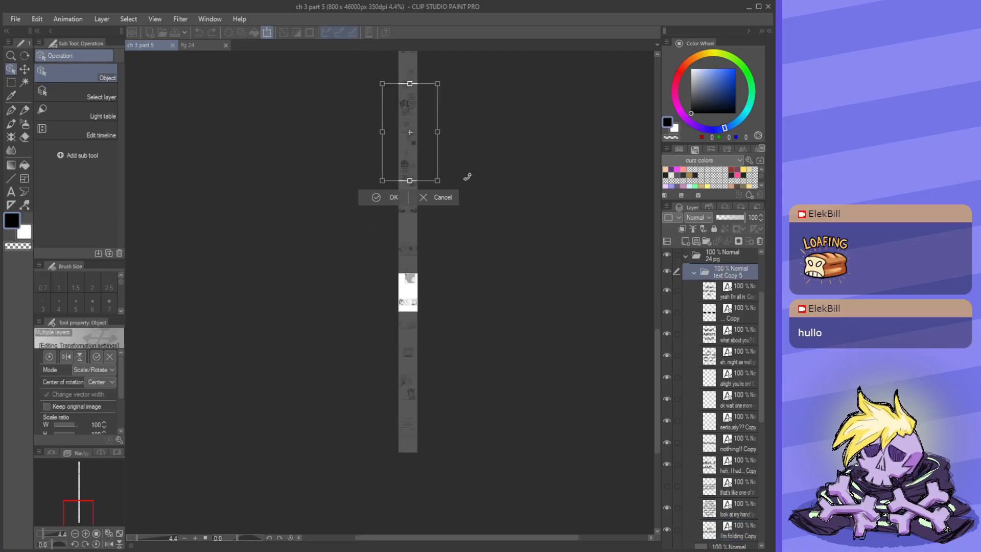
left_click_drag(439, 269, 433, 345)
scroll(417, 350, "up", 3)
left_click(377, 390)
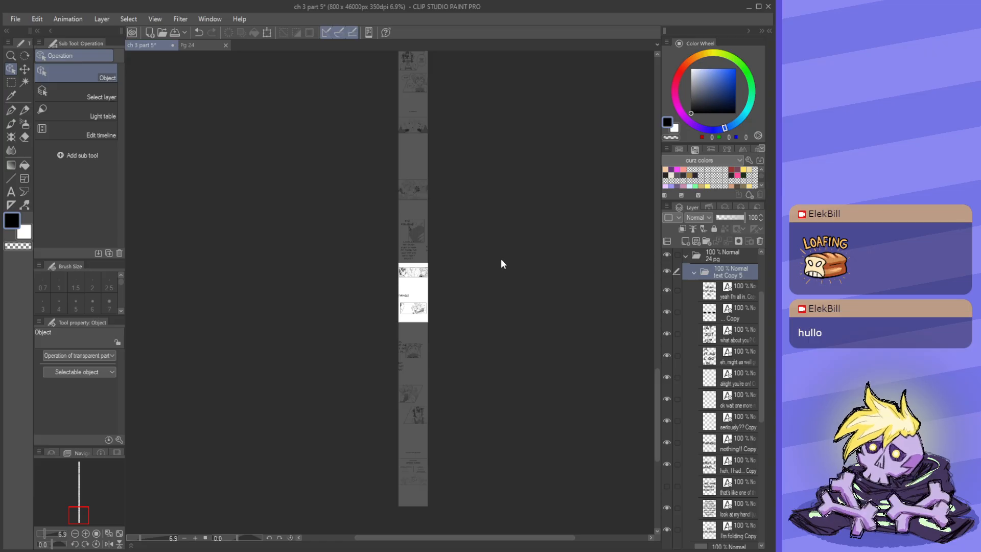
- Move the "I'm folding" text up to the top edge of page 24's first panel, and the "Look at my hand" text up below it
scroll(419, 241, "up", 3)
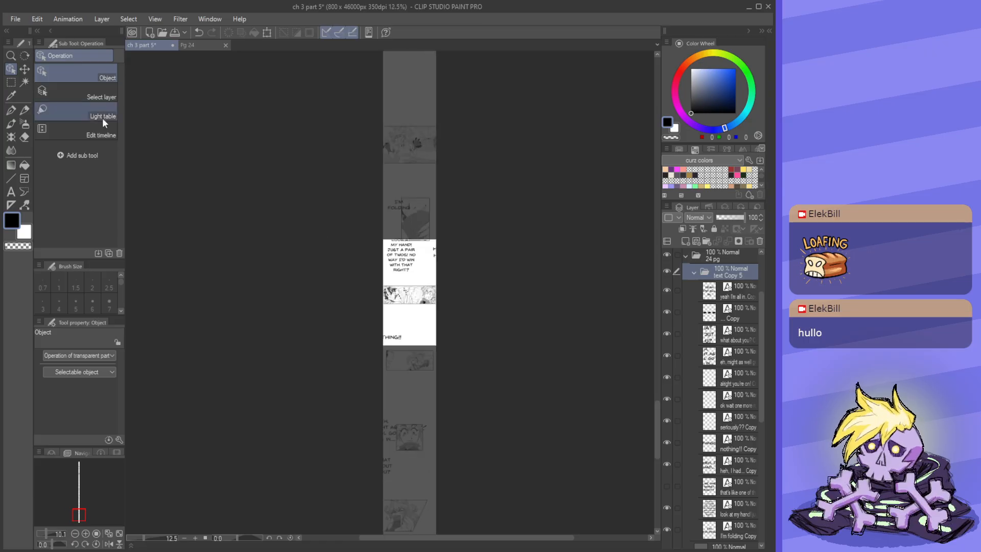
scroll(367, 281, "up", 3)
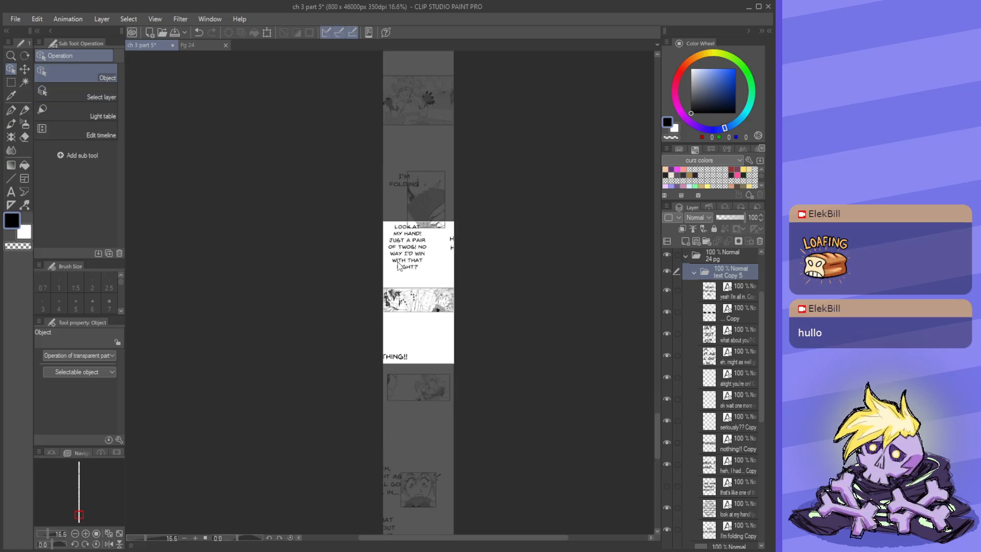
scroll(419, 285, "down", 4)
scroll(728, 419, "down", 3)
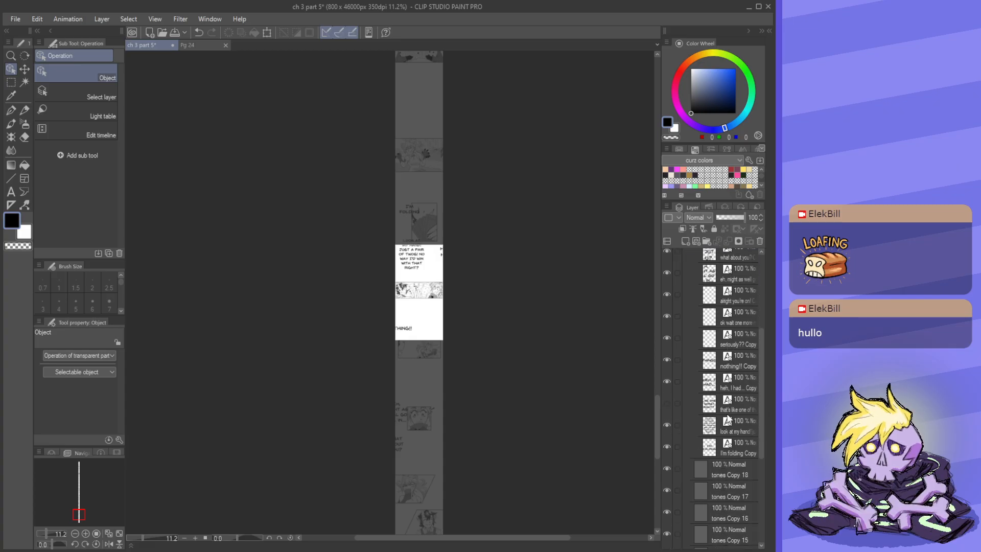
left_click(737, 455)
scroll(409, 212, "up", 3)
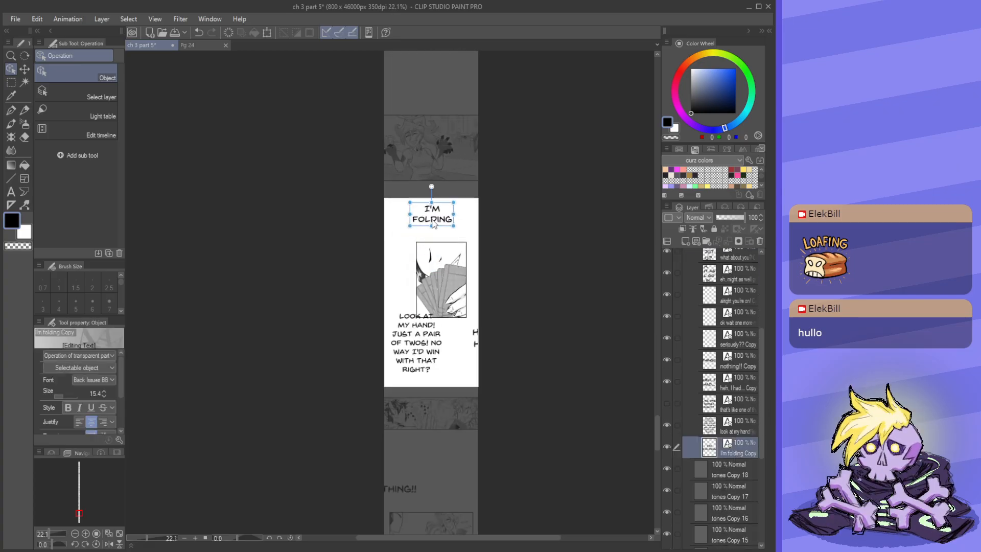
left_click_drag(428, 233, 429, 123)
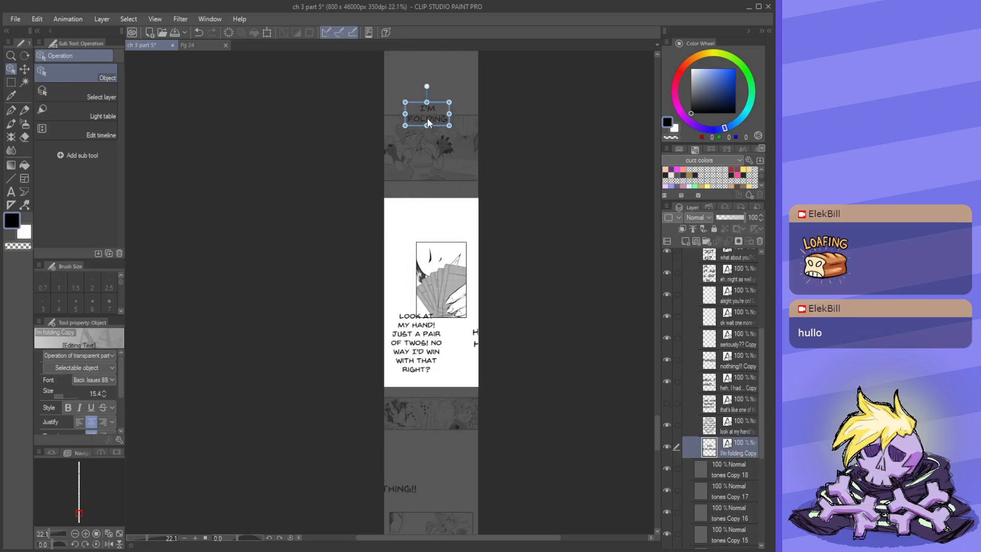
left_click(742, 429)
left_click_drag(411, 351, 429, 186)
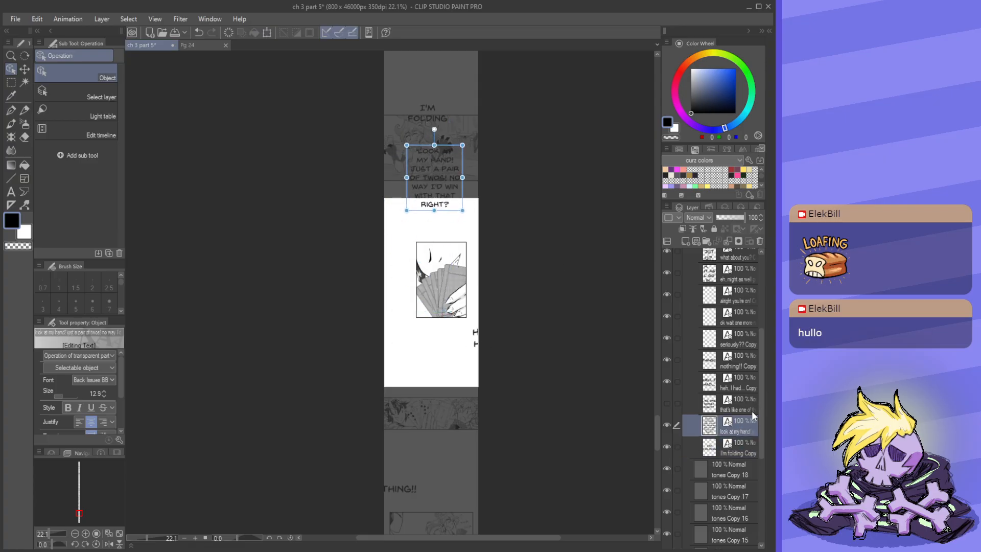
- Select the hidden "That's like one of the worst hands right?" text layer for moving and make it visible
left_click(738, 405)
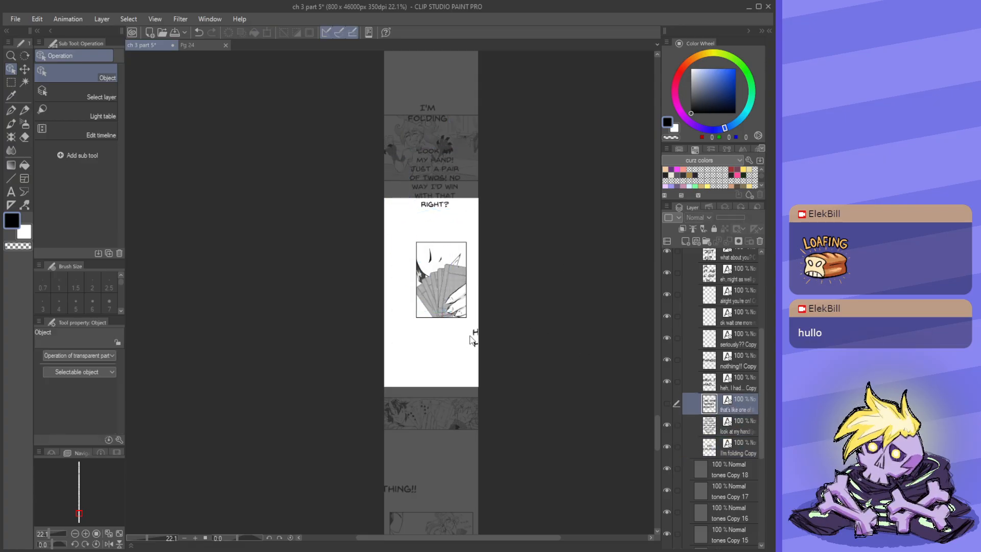
scroll(463, 265, "down", 4)
scroll(463, 265, "up", 1)
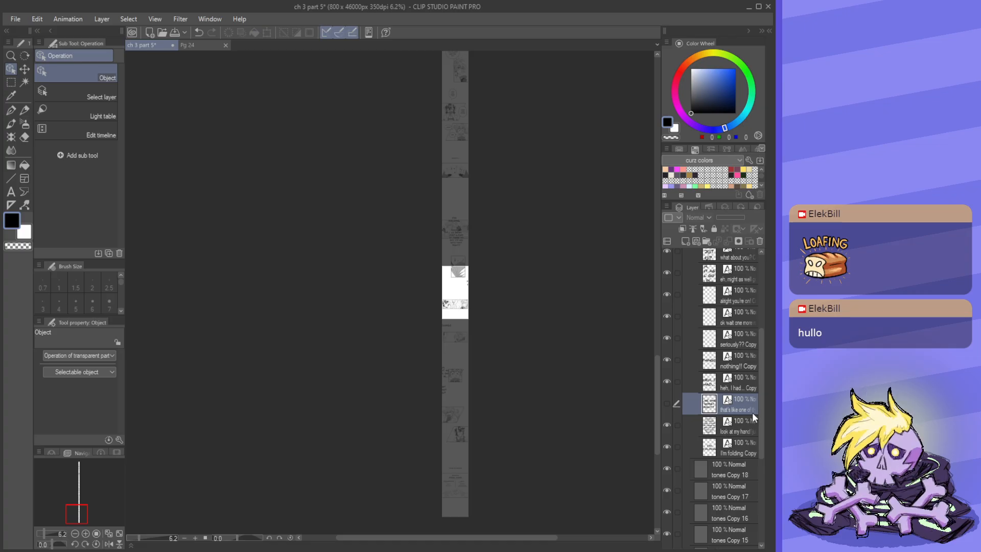
scroll(516, 335, "up", 2)
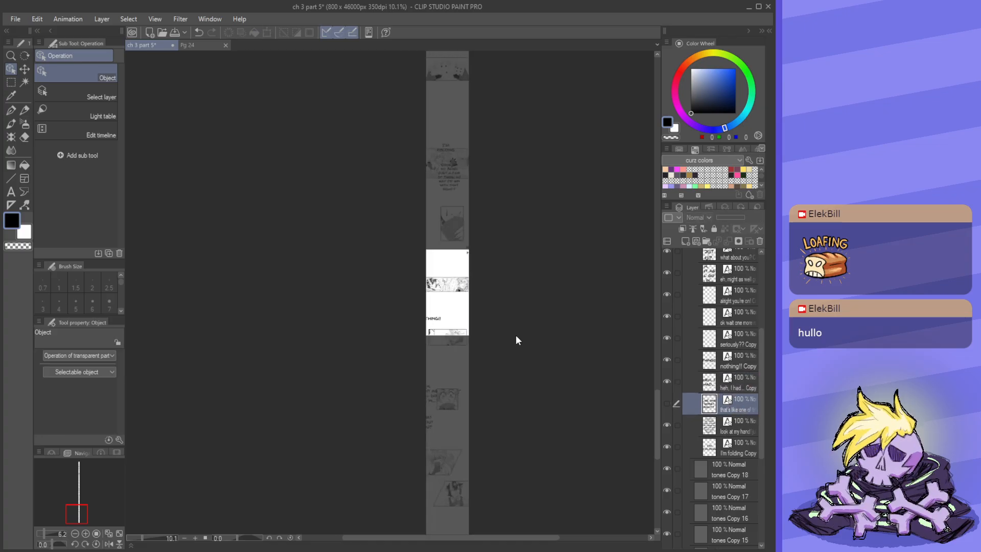
key("k")
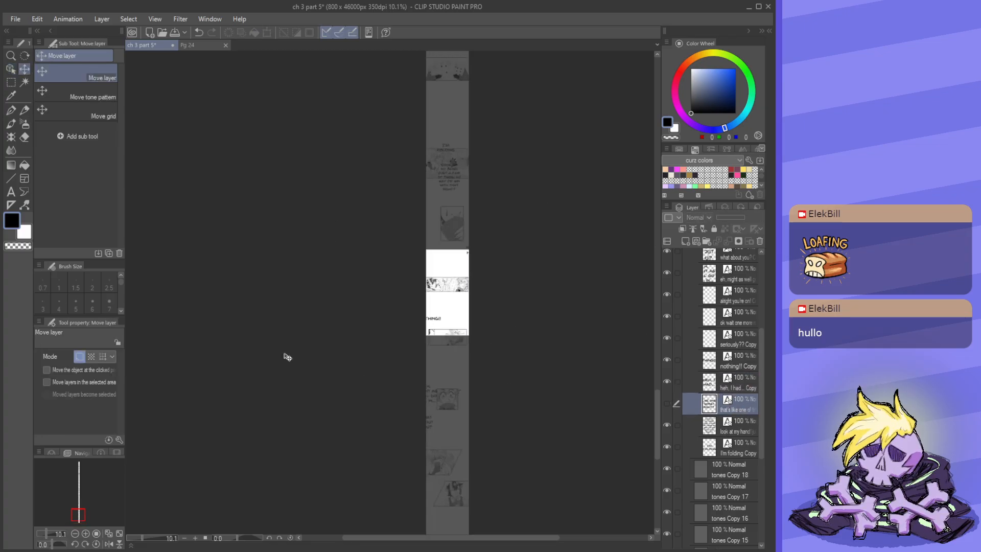
scroll(394, 276, "down", 6)
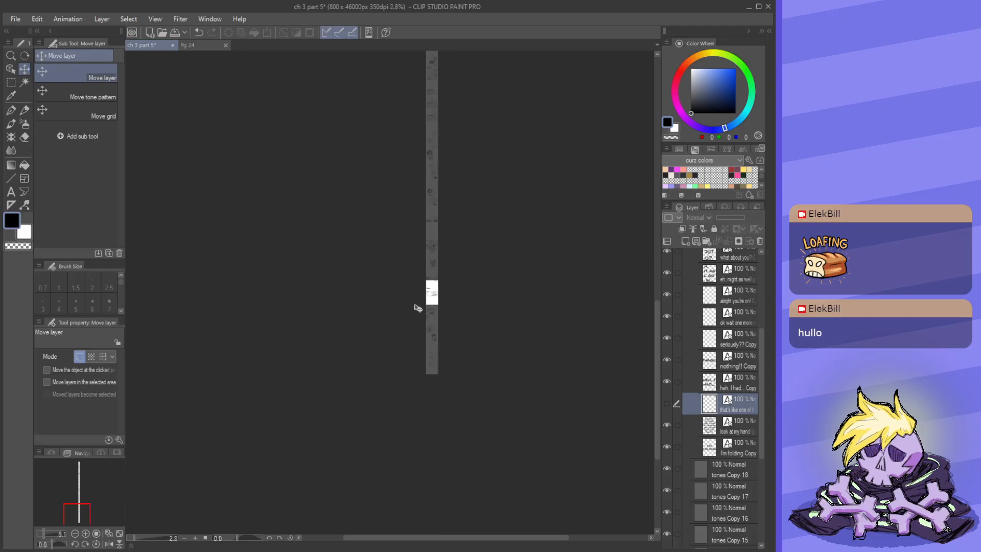
scroll(470, 361, "up", 2)
scroll(404, 332, "up", 3)
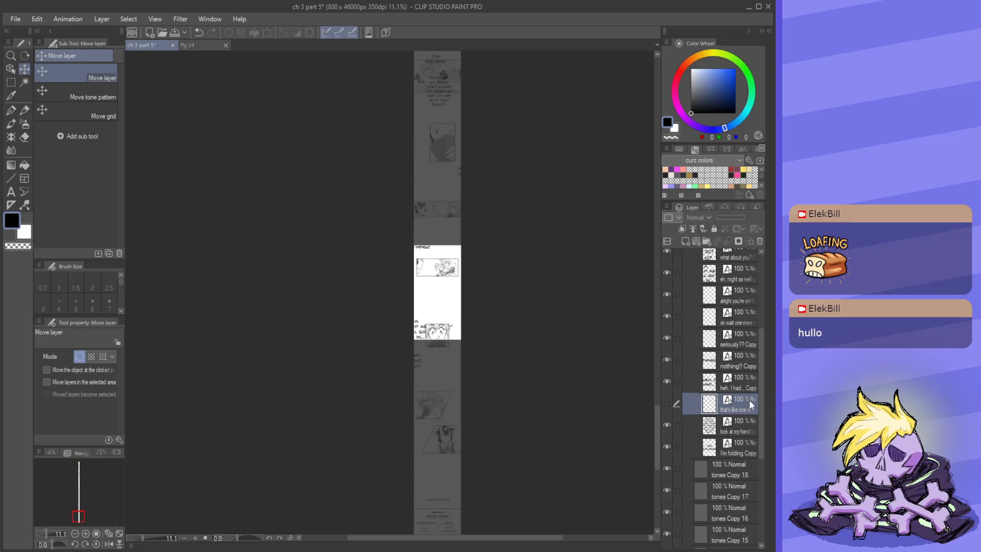
scroll(490, 368, "up", 1)
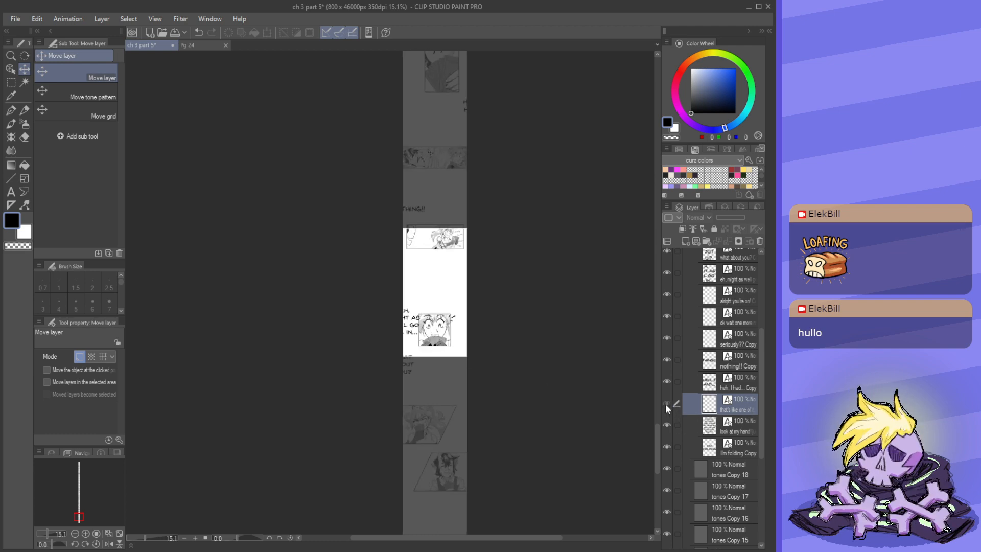
scroll(463, 334, "down", 3)
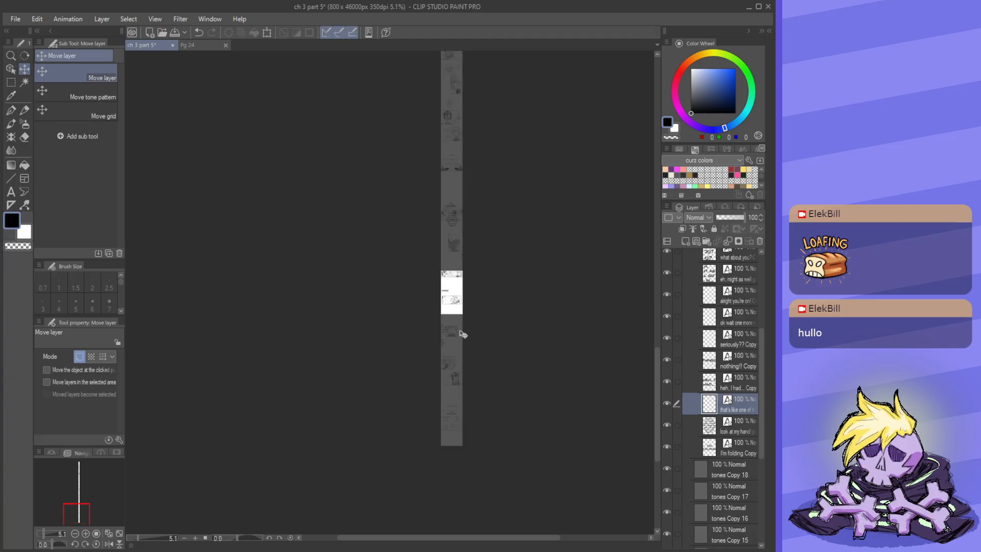
- Try to transform the "That's like one of the worst hands right?" text onto the strip below the held-cards panel
key("ctrl+t")
scroll(430, 307, "up", 2)
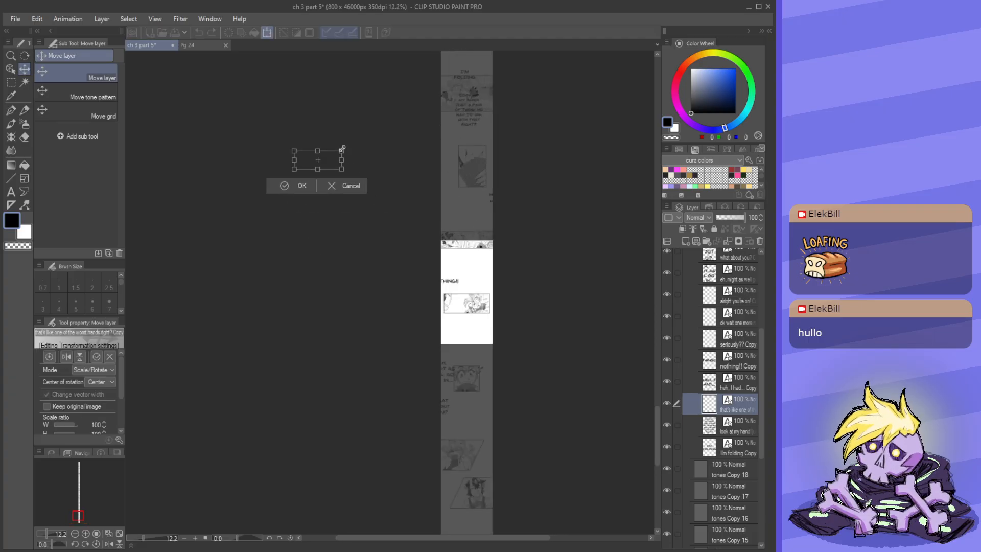
left_click_drag(331, 154, 473, 155)
scroll(473, 155, "up", 3)
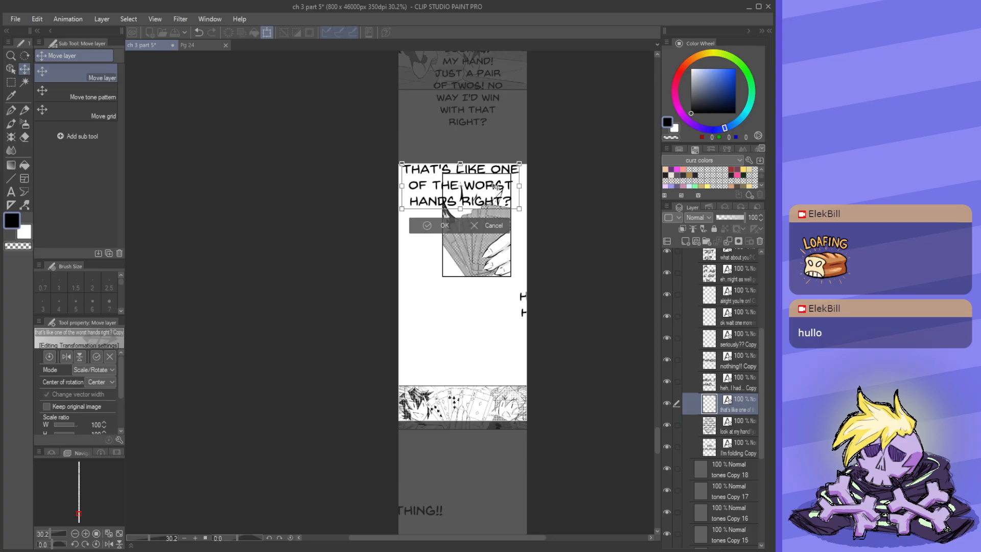
left_click_drag(500, 162, 482, 223)
key("ctrl+z")
left_click_drag(483, 168, 473, 311)
left_click(484, 368)
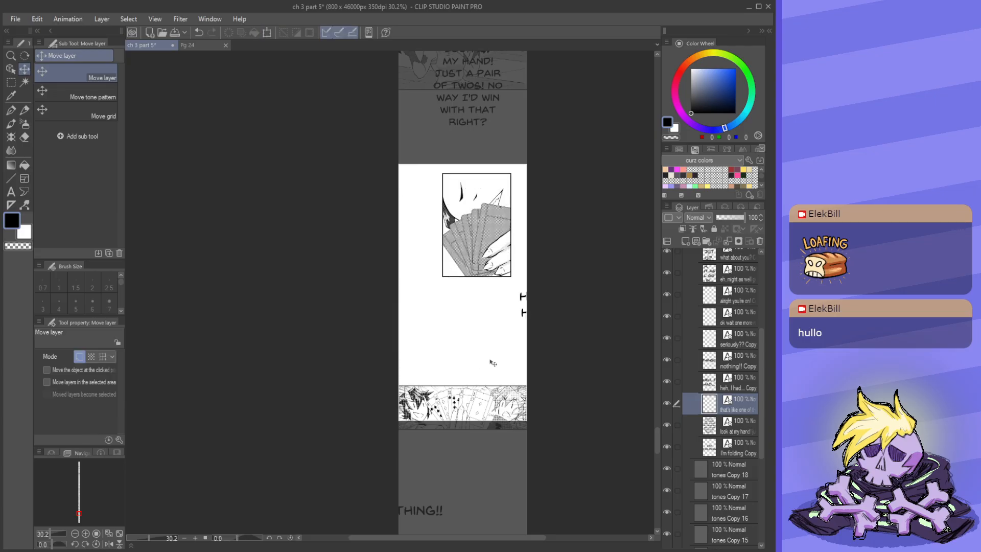
- Move the off-canvas "That's like one of the worst hands right?" text onto the strip between the held-cards panel and the wide panel below
scroll(493, 363, "down", 3)
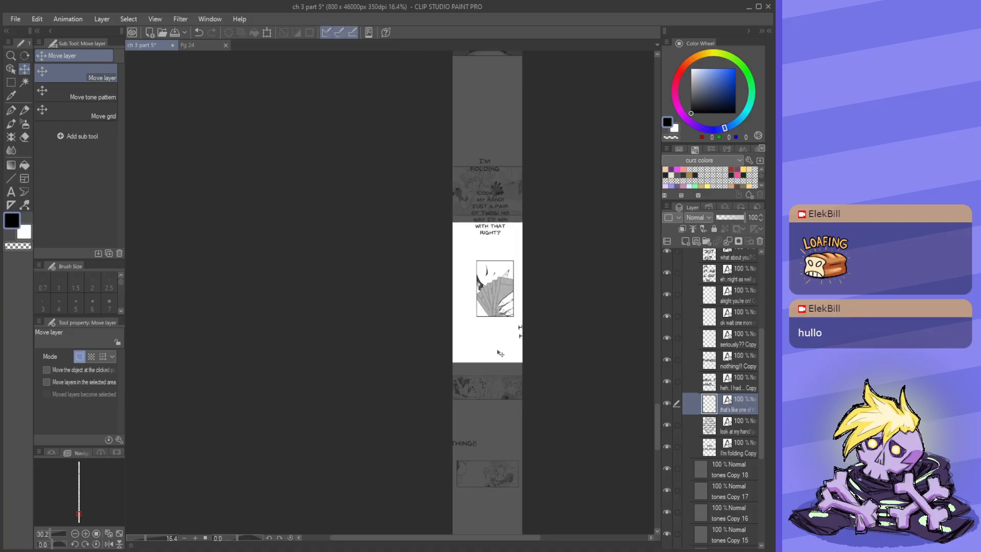
scroll(505, 357, "down", 1)
key("ctrl+t")
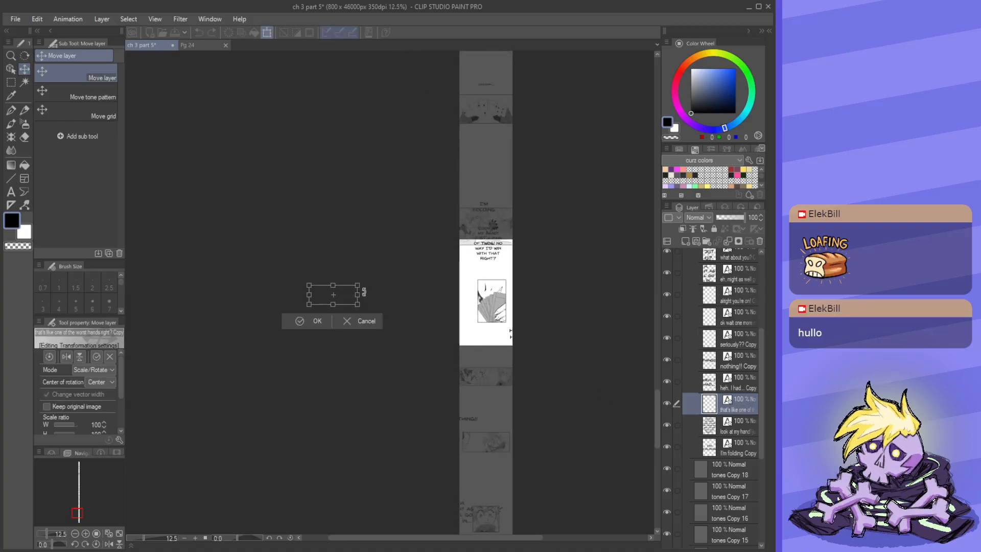
left_click_drag(342, 291, 496, 337)
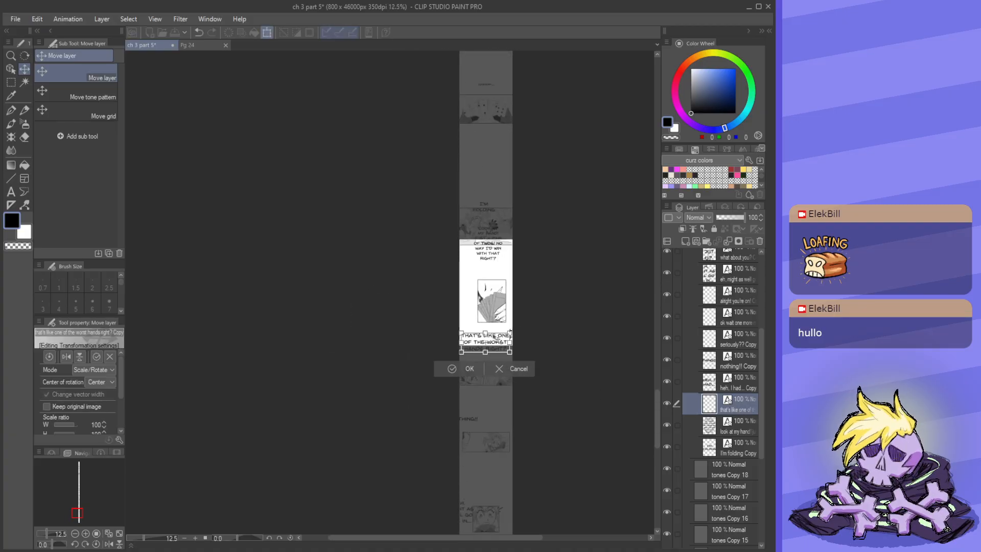
left_click(463, 369)
scroll(464, 346, "up", 4)
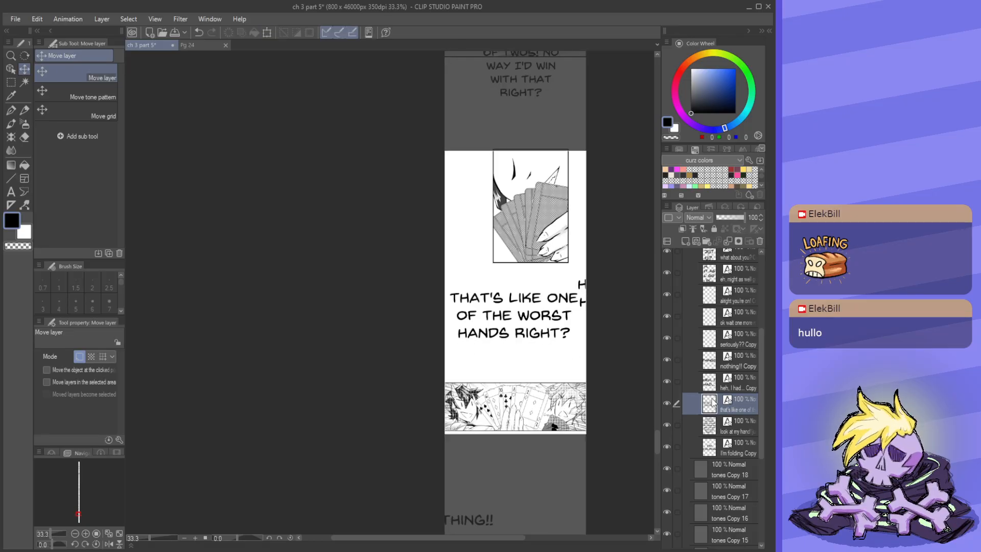
scroll(477, 266, "down", 3)
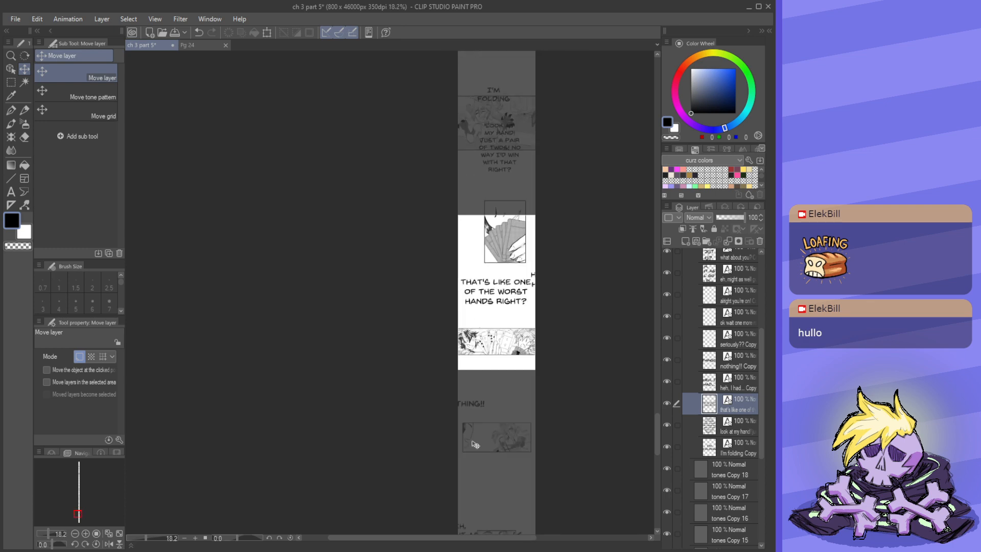
- Hide the "That's like one of the worst hands right?" text layer and move "Heh, I had..." just above the card-hand panel
scroll(510, 356, "up", 2)
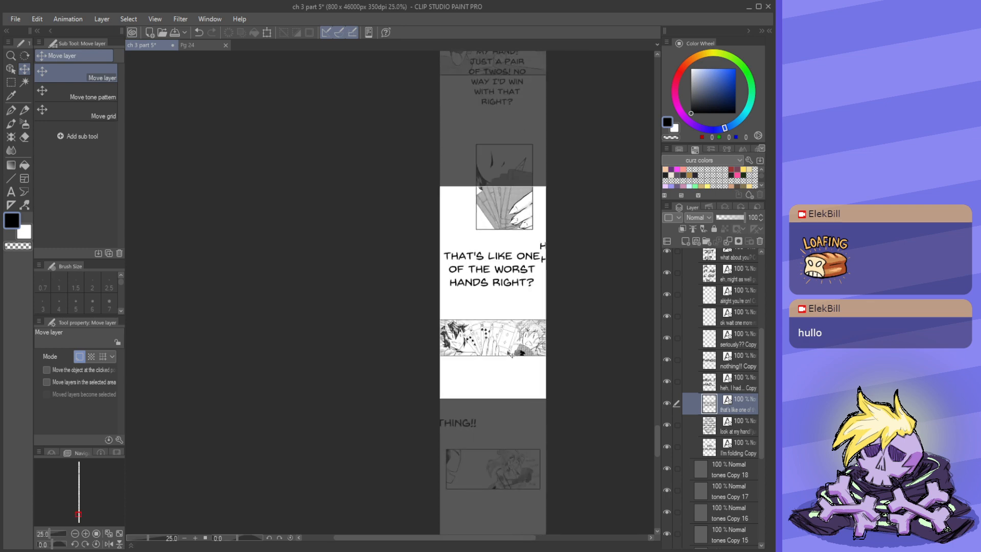
left_click(666, 401)
left_click(750, 383)
scroll(511, 358, "down", 3)
scroll(554, 363, "down", 1)
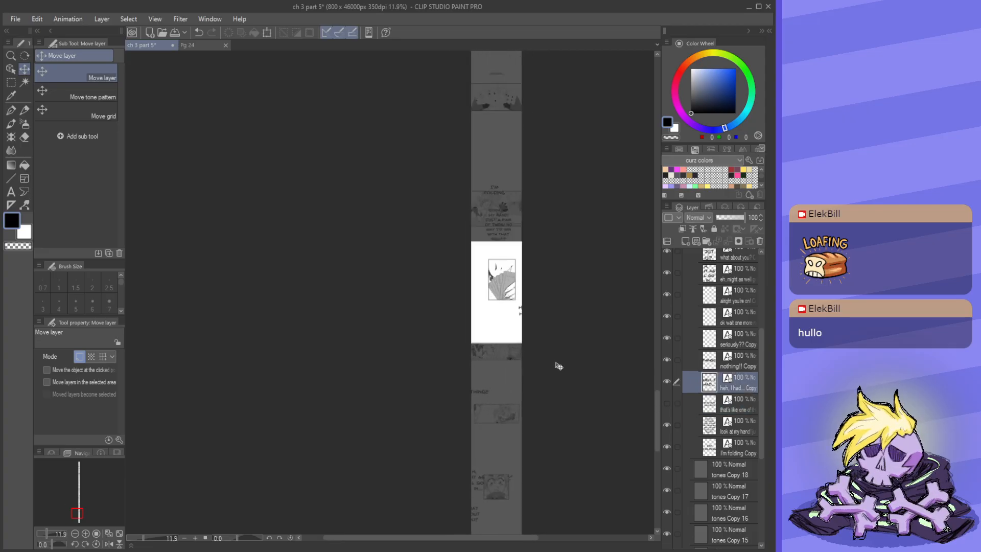
key("ctrl+t")
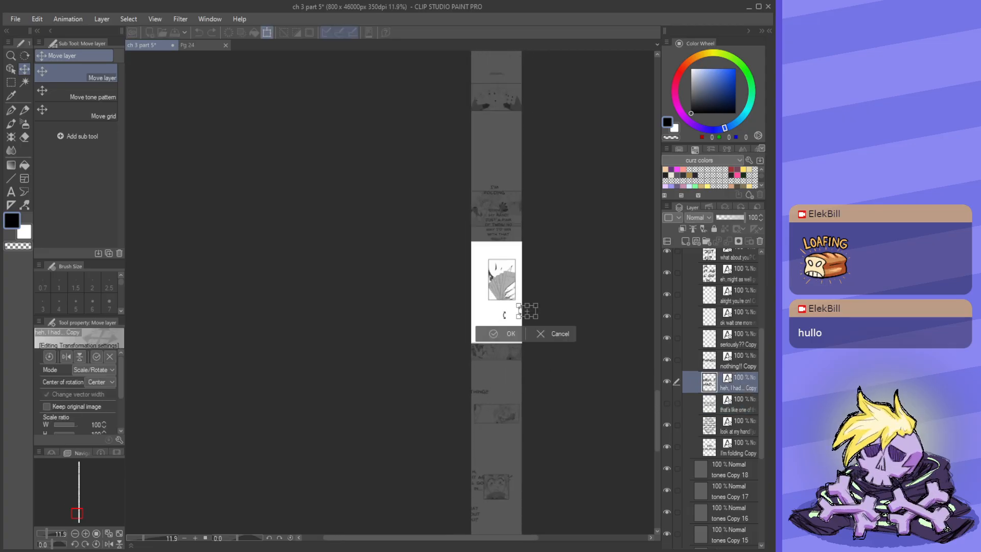
scroll(526, 307, "up", 4)
left_click_drag(479, 179, 475, 171)
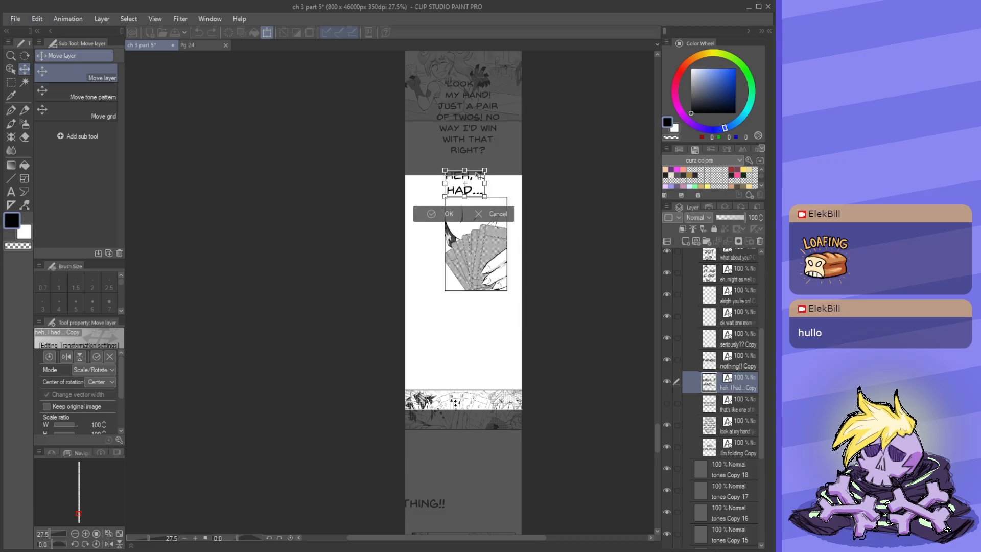
left_click(449, 219)
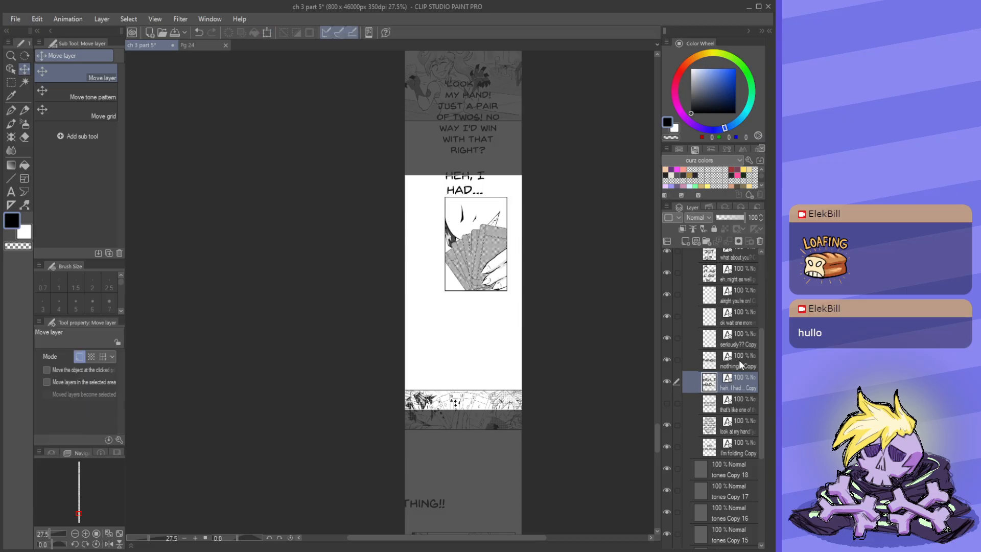
- Move the "Nothing!!" text up beneath "Heh, I had...", over the upper part of the card-hand panel
left_click(740, 364)
scroll(506, 327, "down", 3)
key("ctrl+t")
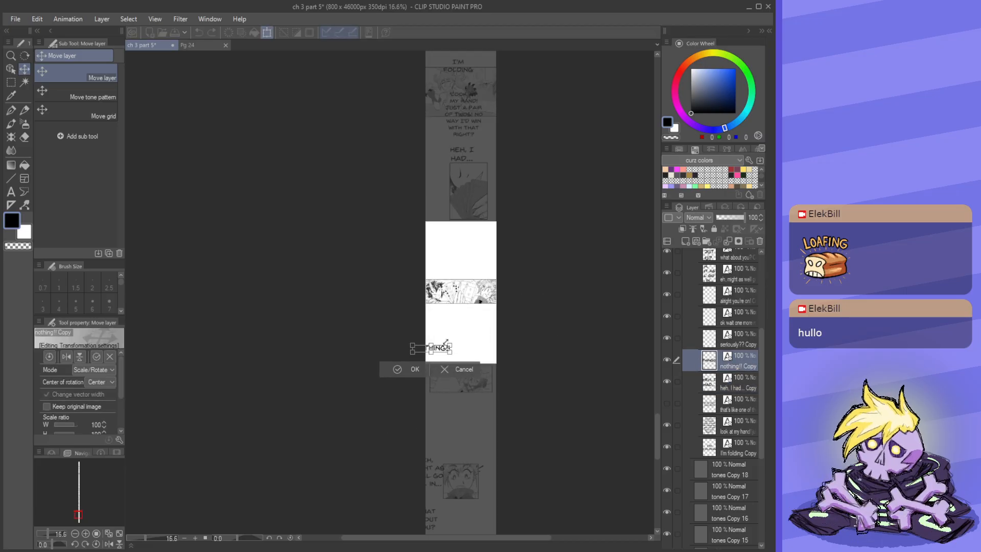
left_click_drag(439, 347, 470, 196)
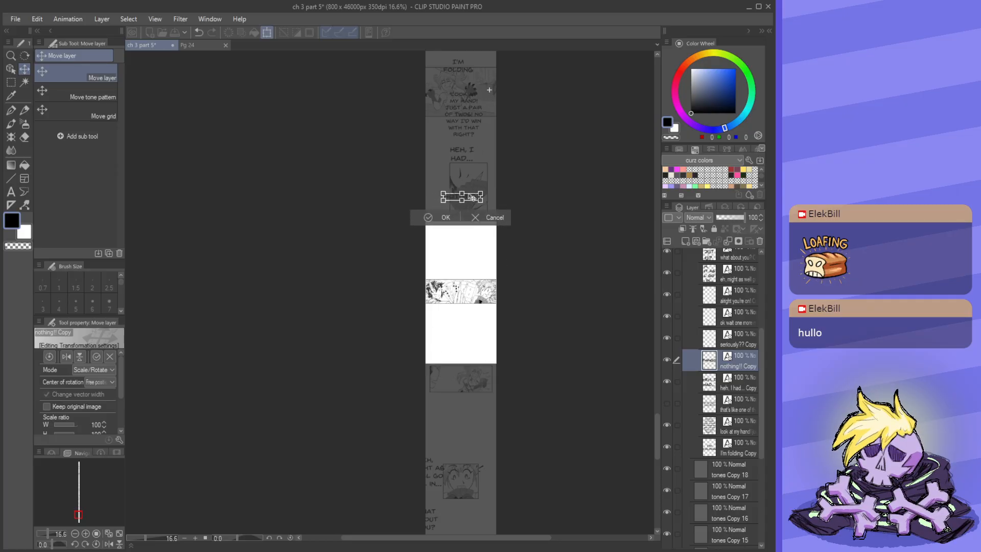
key("ctrl+z")
key("ctrl+z")
left_click_drag(439, 347, 471, 173)
left_click(442, 193)
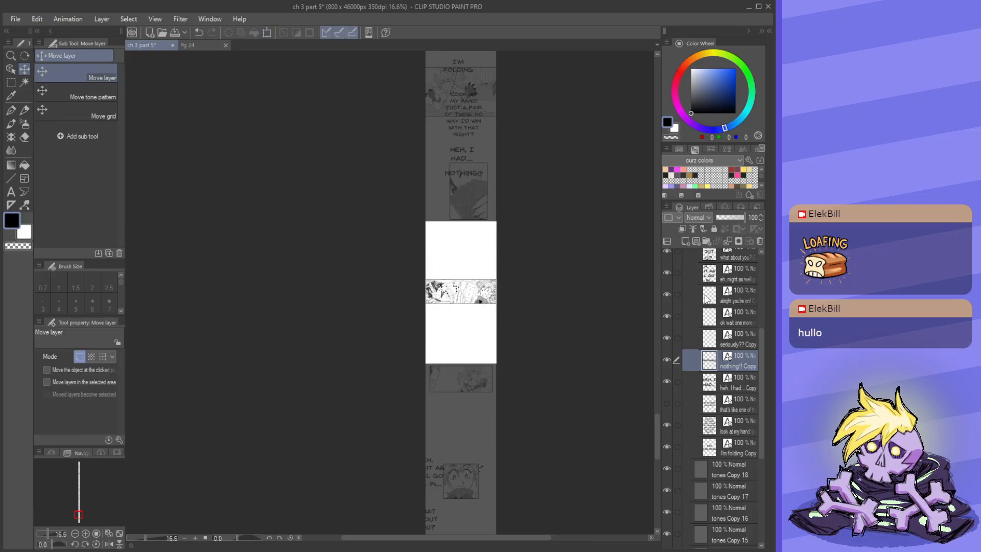
- Bring the "Seriously??" text from outside the page onto the card-hand panel, beneath "Nothing!!"
left_click(740, 342)
scroll(526, 302, "down", 2)
scroll(501, 299, "down", 1)
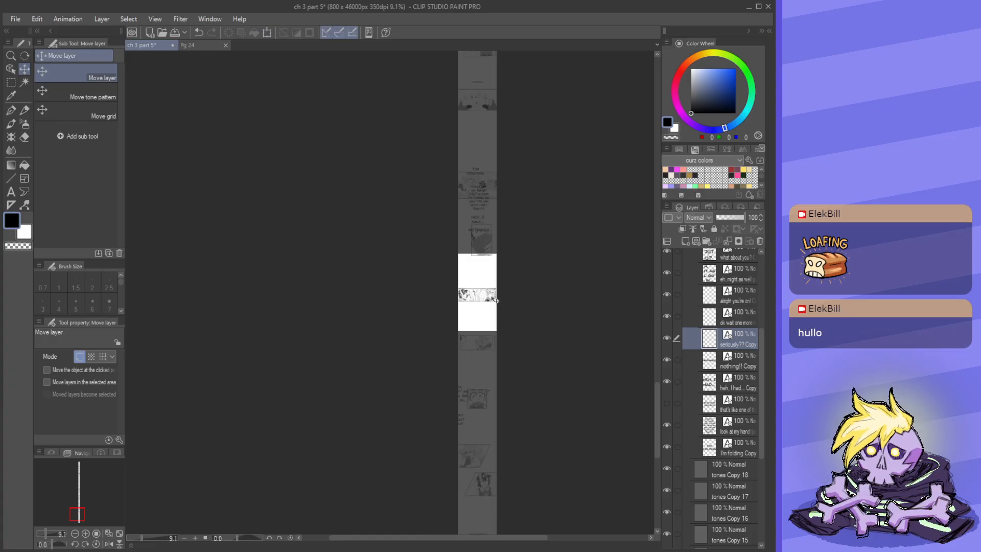
key("ctrl+t")
scroll(484, 339, "up", 4)
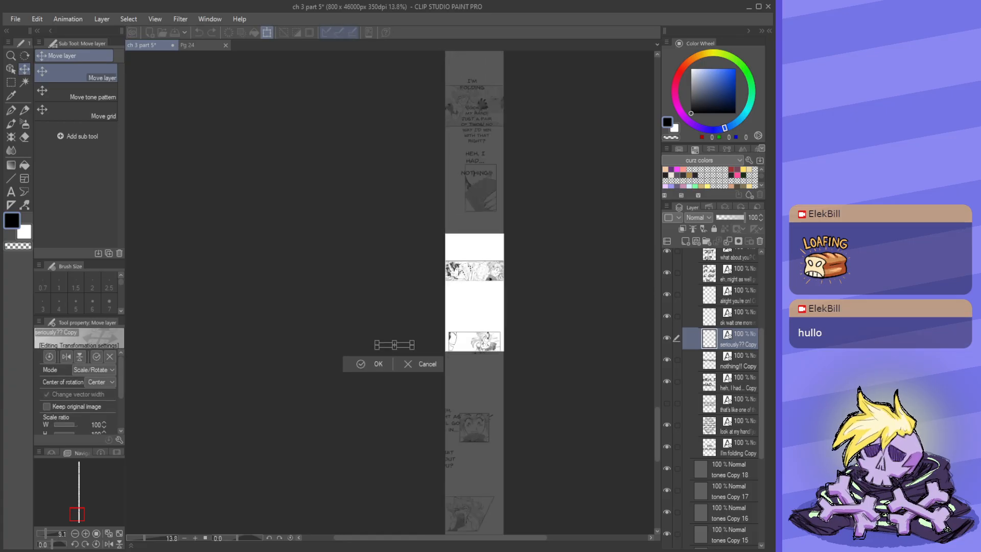
scroll(504, 295, "up", 3)
left_click_drag(373, 369, 481, 173)
left_click(456, 187)
- Bring the "Ok wait one more round!" text onto the page beneath "Seriously??", at the card-hand panel's lower edge
left_click(744, 325)
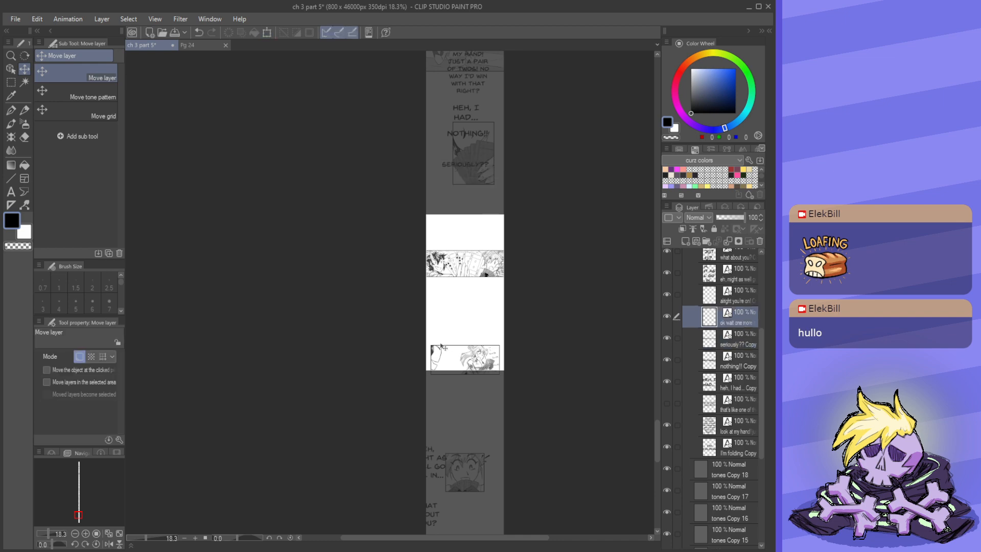
key("ctrl+t")
scroll(469, 343, "down", 1)
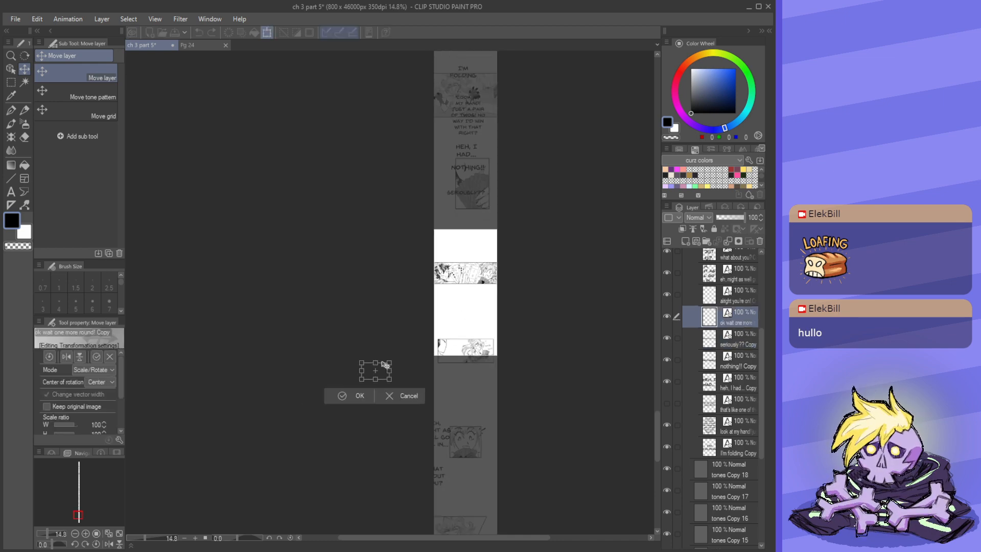
left_click_drag(381, 365, 468, 216)
left_click(452, 247)
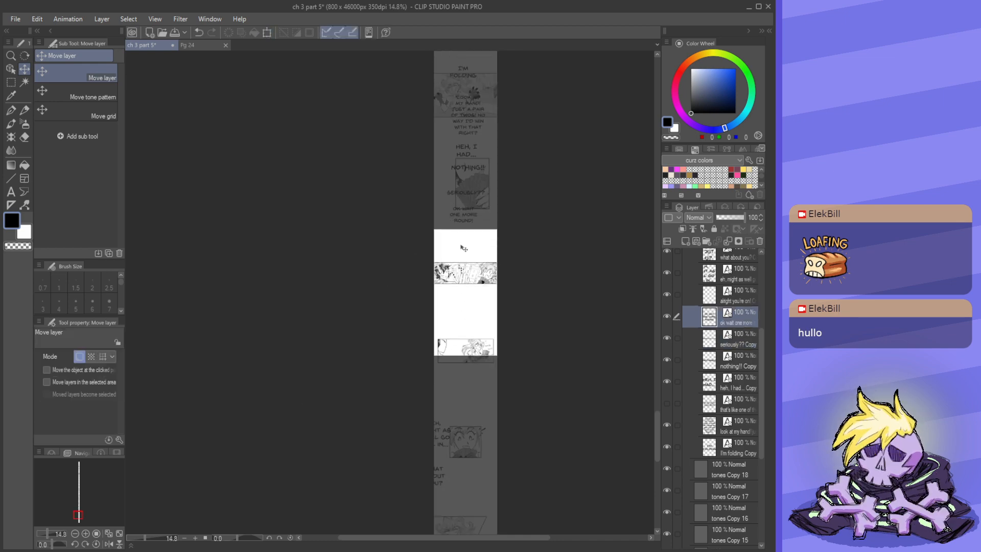
- Bring the "Alright you're on!" text onto the page, just above the wide panel below the card-hand panel
left_click(744, 302)
key("ctrl+t")
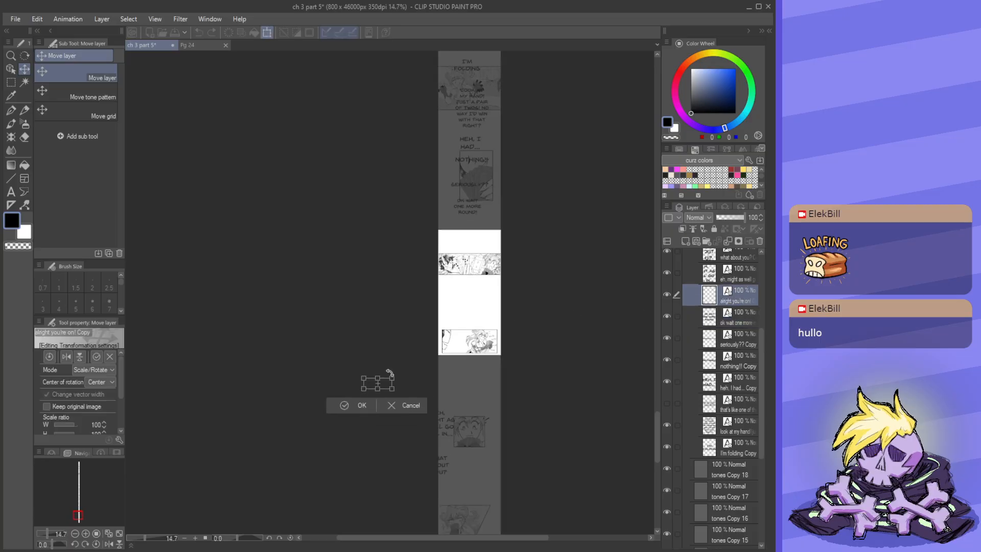
left_click_drag(389, 381, 483, 236)
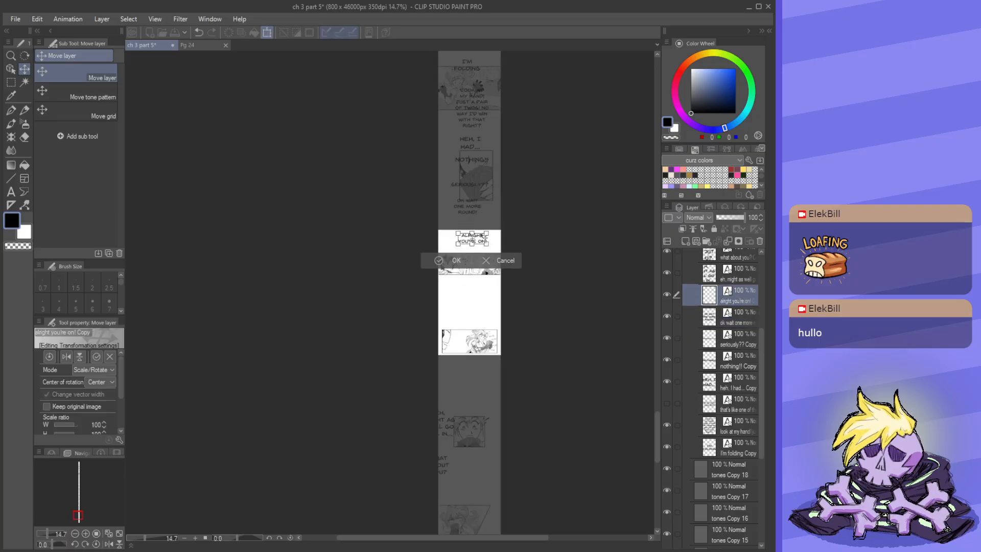
left_click(455, 260)
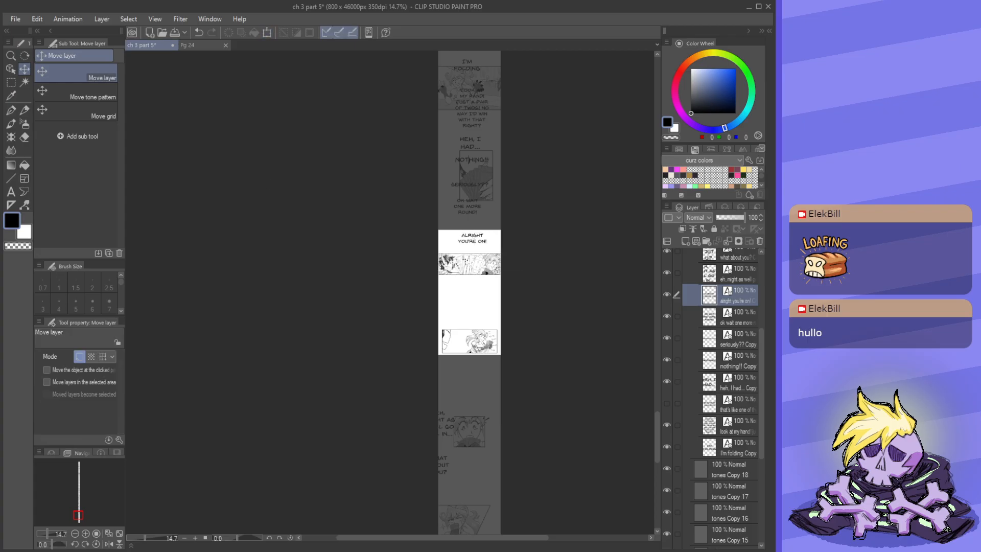
- Move "Eh, might as well go all in..." below the wide panel and "What about you?" onto the next panel down
key("o")
left_click(744, 275)
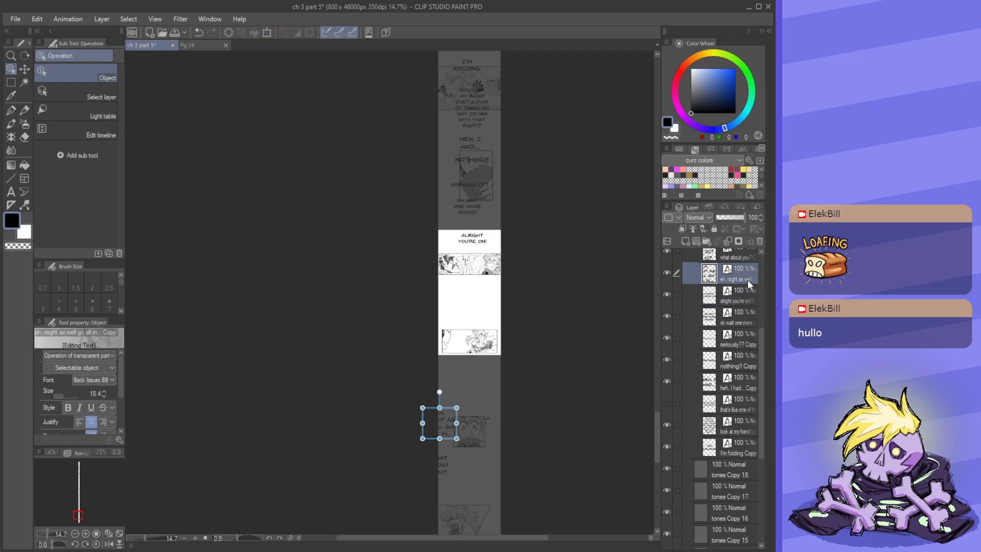
left_click_drag(445, 427, 476, 290)
left_click(736, 258)
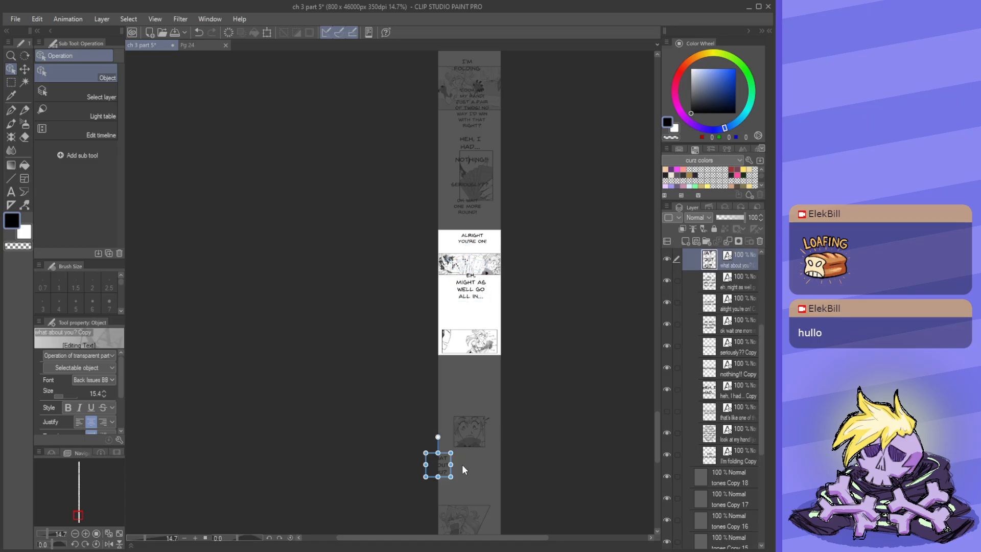
left_click_drag(471, 361, 465, 338)
- Bring the "..." and "Yeah I'm all in" texts onto the page, above and overlapping the top of the close-up face panel
scroll(737, 345, "up", 4)
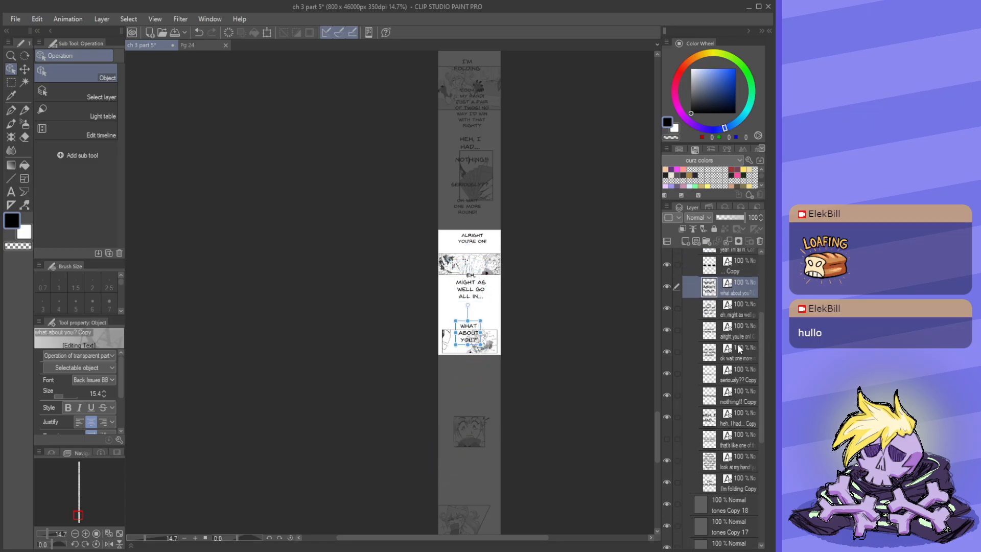
left_click(746, 330)
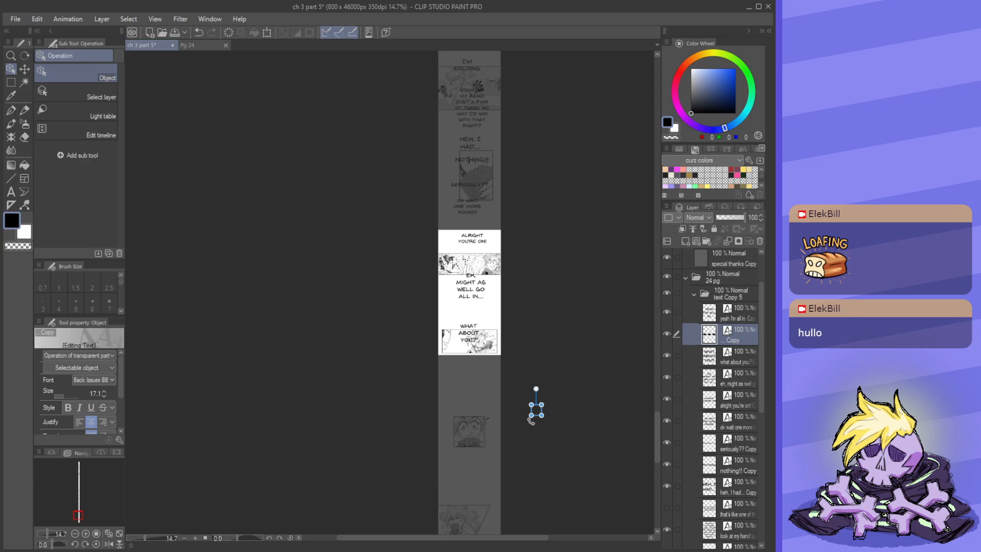
scroll(531, 421, "up", 3)
left_click_drag(494, 359, 457, 362)
left_click(729, 315)
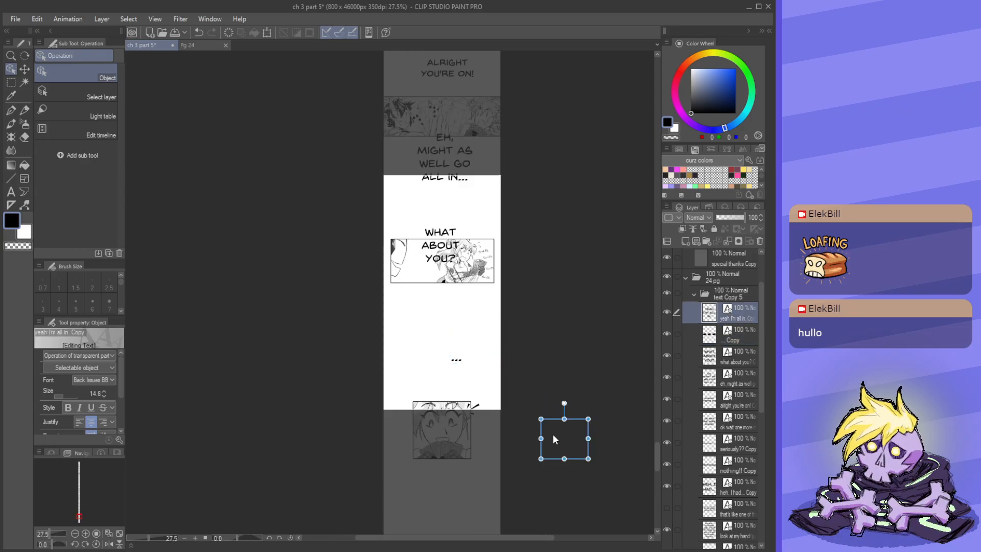
left_click_drag(552, 435, 455, 397)
- Set the font size of the "I'm folding" text to 7.0
scroll(428, 225, "down", 2)
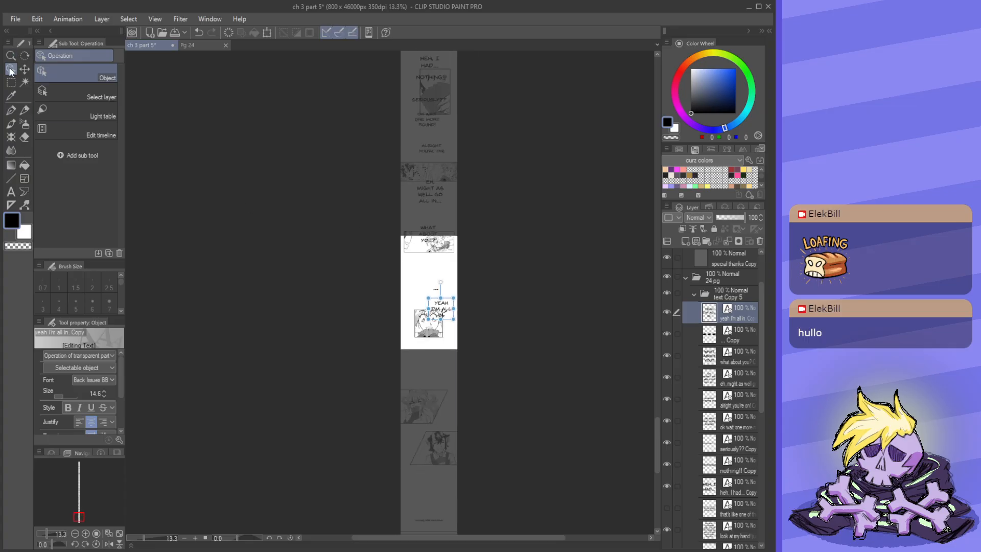
scroll(394, 109, "down", 2)
scroll(431, 149, "up", 4)
left_click(422, 138)
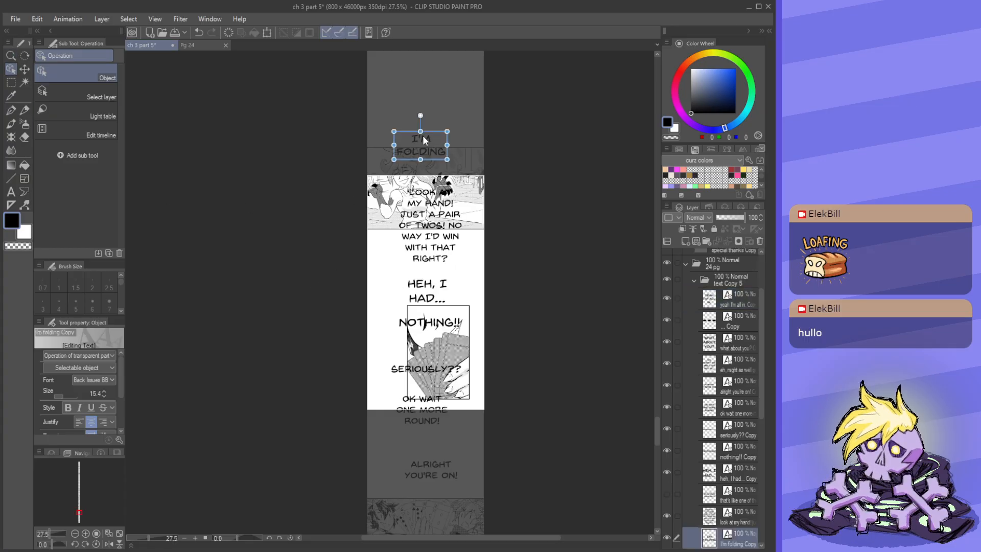
left_click(102, 395)
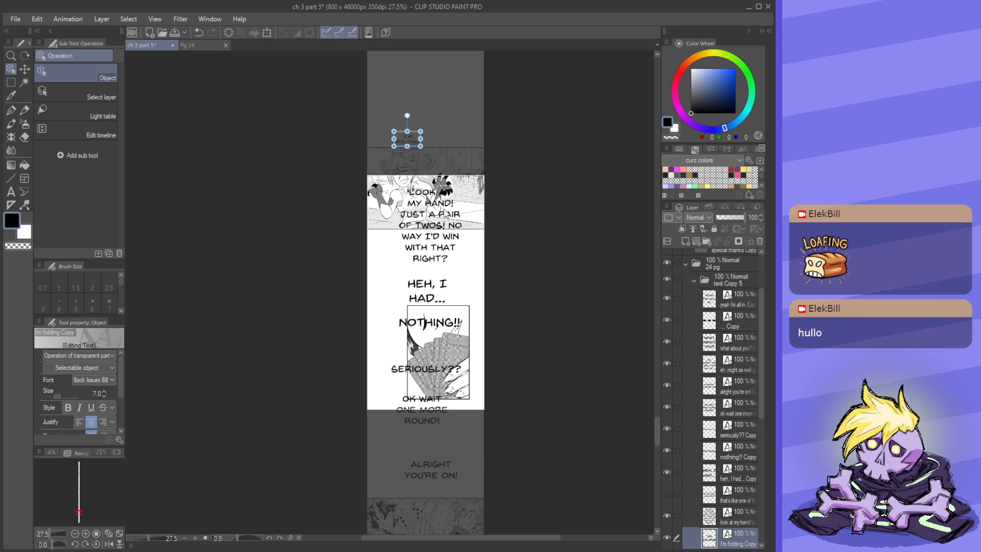
- Set the "Look at my hand!" text to size 7.0 and move it over the character's raised hand on the panel's right side
left_click(425, 227)
left_click(102, 395)
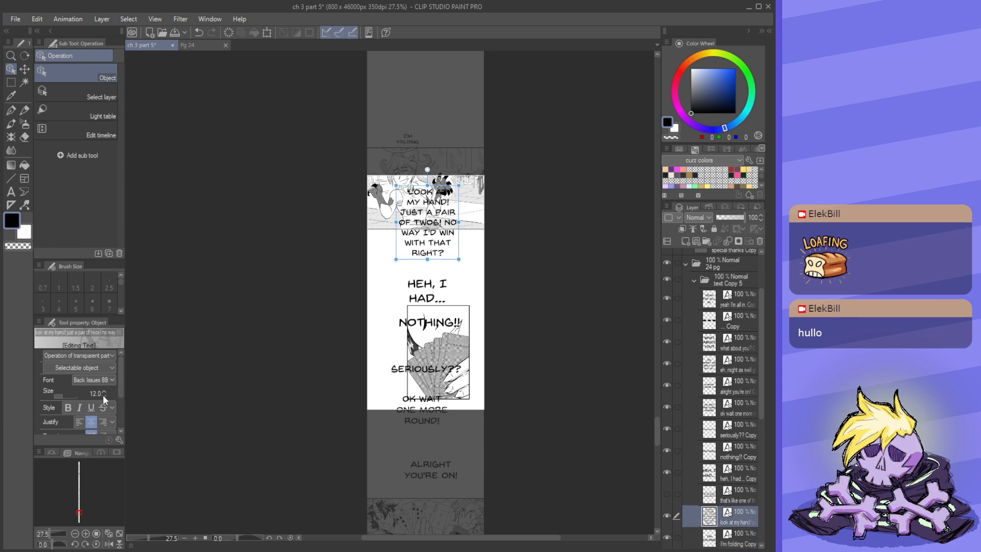
left_click(103, 394)
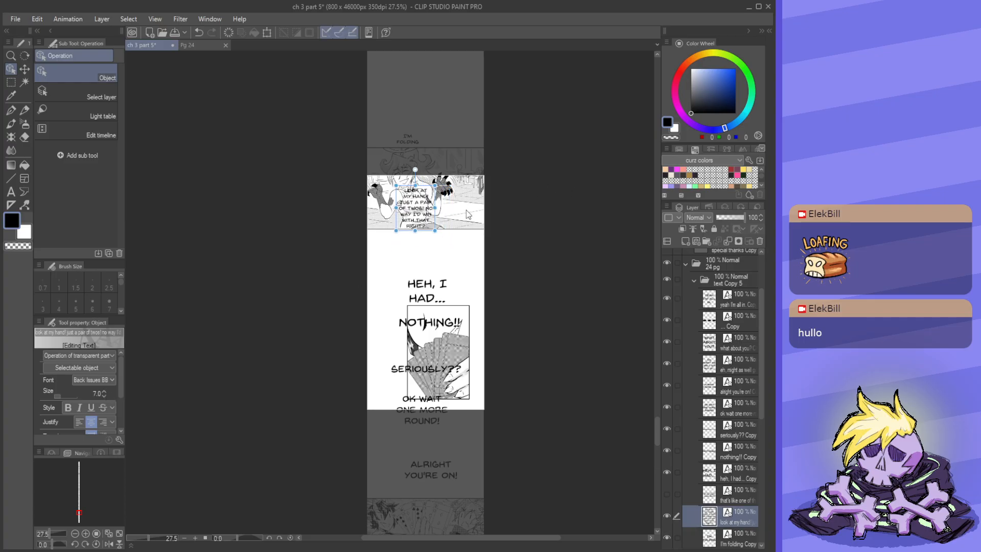
left_click_drag(415, 214, 450, 186)
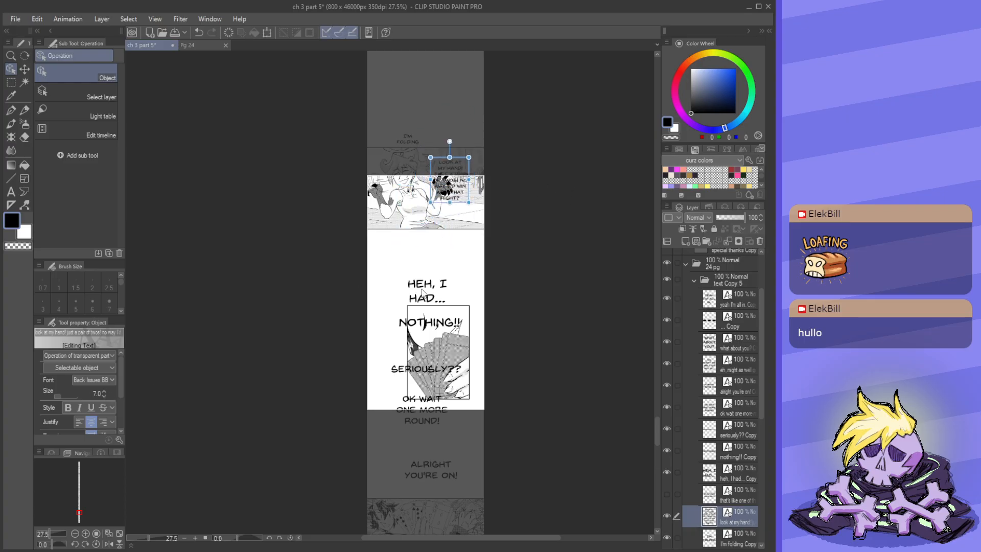
- Set the "Heh, I had..." text to size 7.0 and move it up into the white gap between the panels
left_click(424, 294)
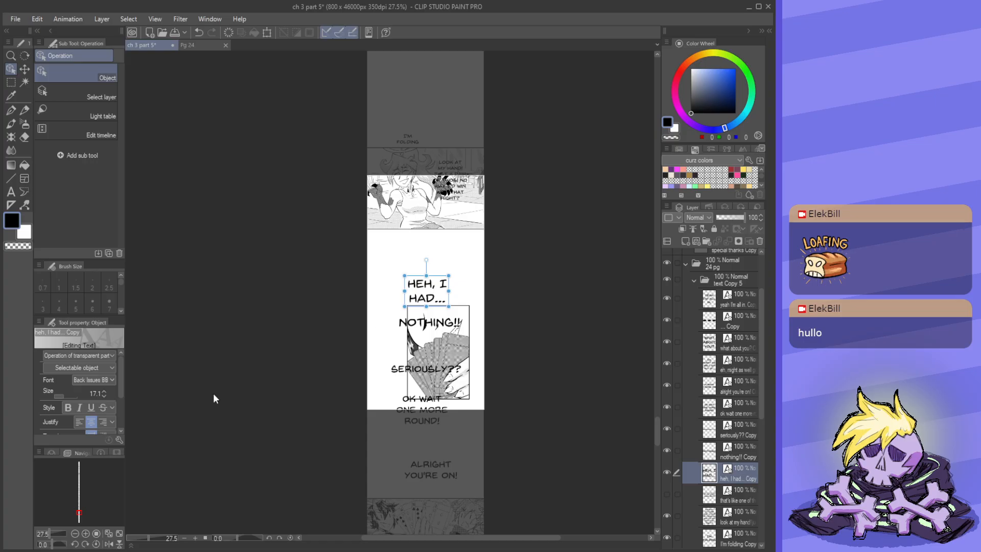
left_click(102, 397)
left_click(102, 397)
left_click(103, 397)
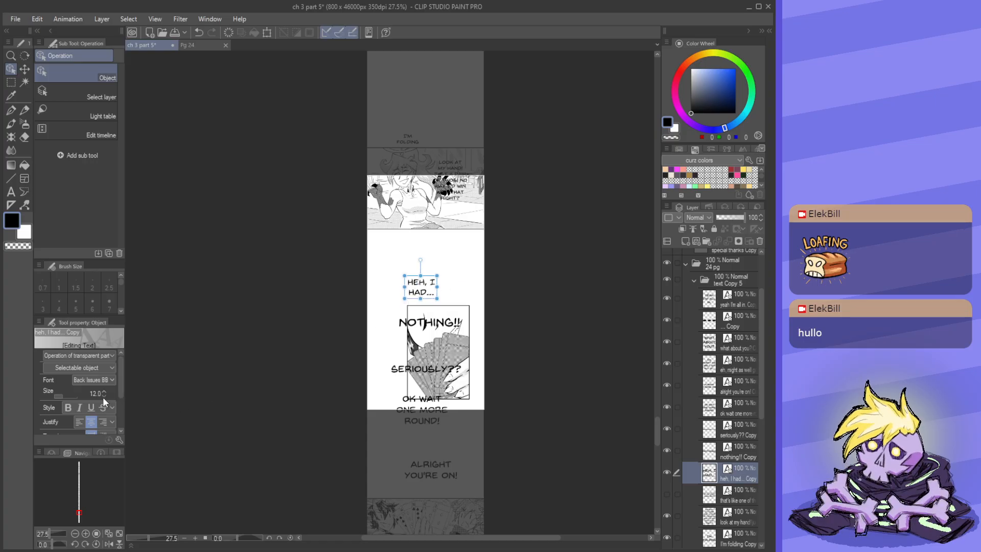
left_click(103, 397)
left_click(103, 398)
left_click(103, 397)
left_click(103, 397)
left_click(102, 397)
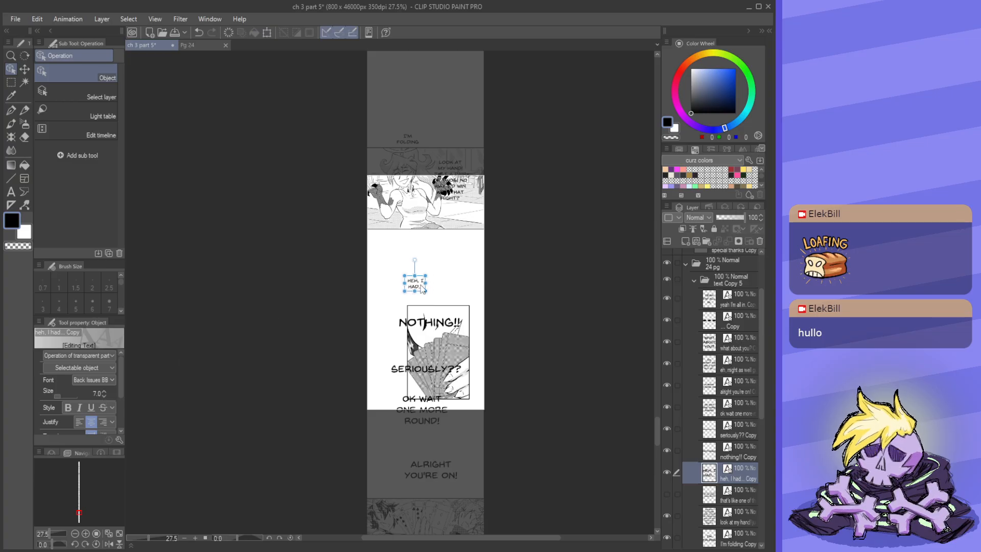
left_click_drag(420, 286, 418, 256)
- Shrink the "Nothing!!" text to match "Heh, I had..." and place it below and to the right of that line
left_click(433, 331)
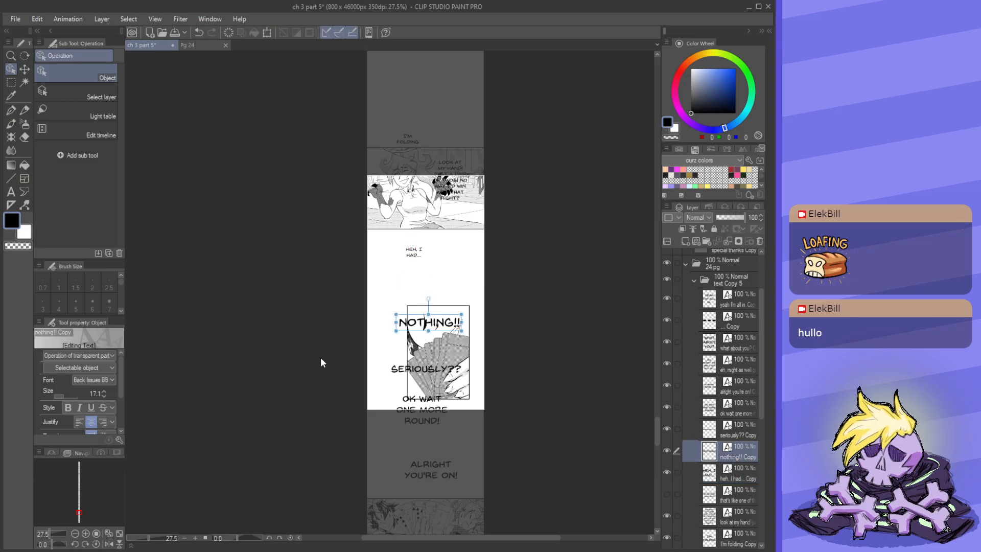
left_click(104, 396)
left_click(104, 396)
left_click(104, 396)
left_click(103, 396)
left_click(104, 396)
left_click(104, 396)
left_click(103, 396)
left_click(103, 396)
left_click(103, 396)
left_click_drag(420, 319, 448, 274)
- Shrink the "Seriously??" text to match the other dialogue and move it into the gap above the card-hand panel, below "Nothing!!"
left_click(432, 369)
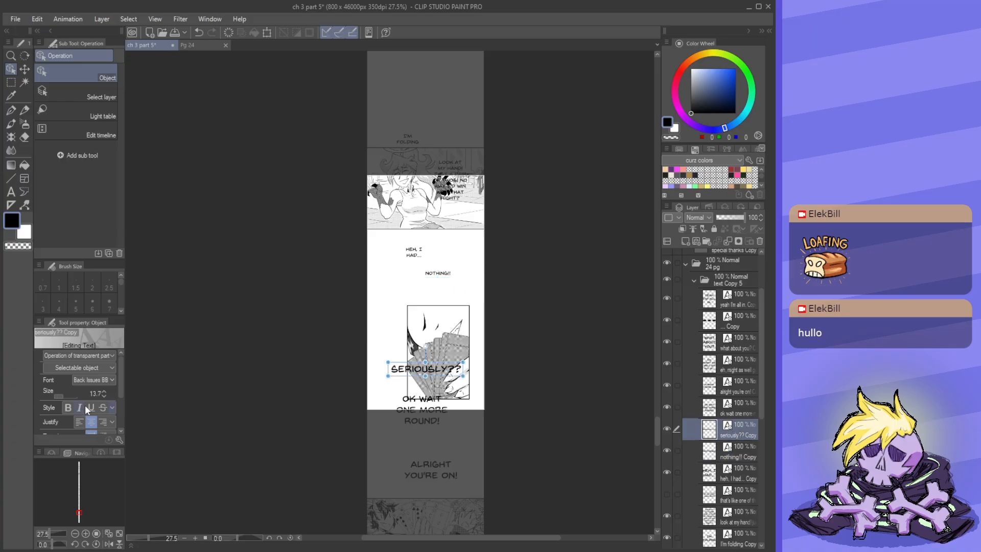
left_click(103, 396)
left_click(104, 396)
left_click(103, 396)
left_click(104, 396)
left_click(103, 395)
left_click(103, 395)
left_click(104, 395)
scroll(514, 397, "up", 2)
left_click_drag(396, 354, 397, 231)
- Set the "Ok wait one more round!" text to size 7.0 and move it over the card-hand panel's upper right edge
left_click(376, 417)
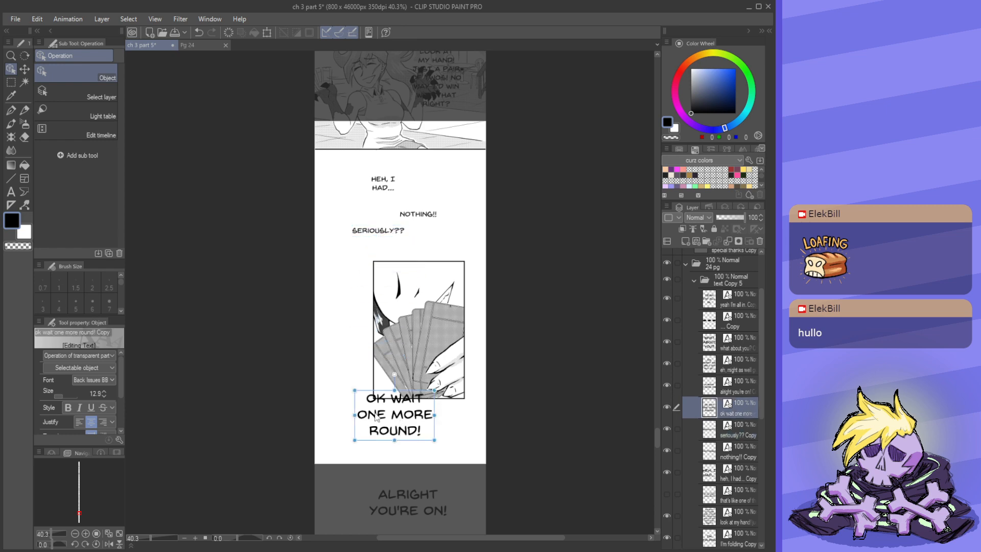
left_click(103, 396)
left_click(103, 395)
left_click(103, 395)
left_click(103, 395)
left_click(104, 396)
left_click(103, 394)
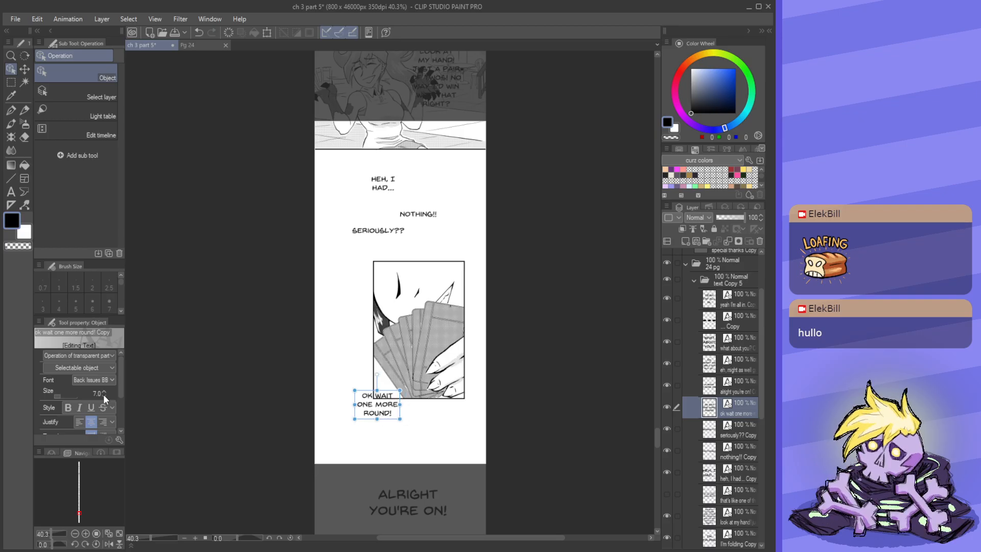
left_click_drag(386, 416, 444, 277)
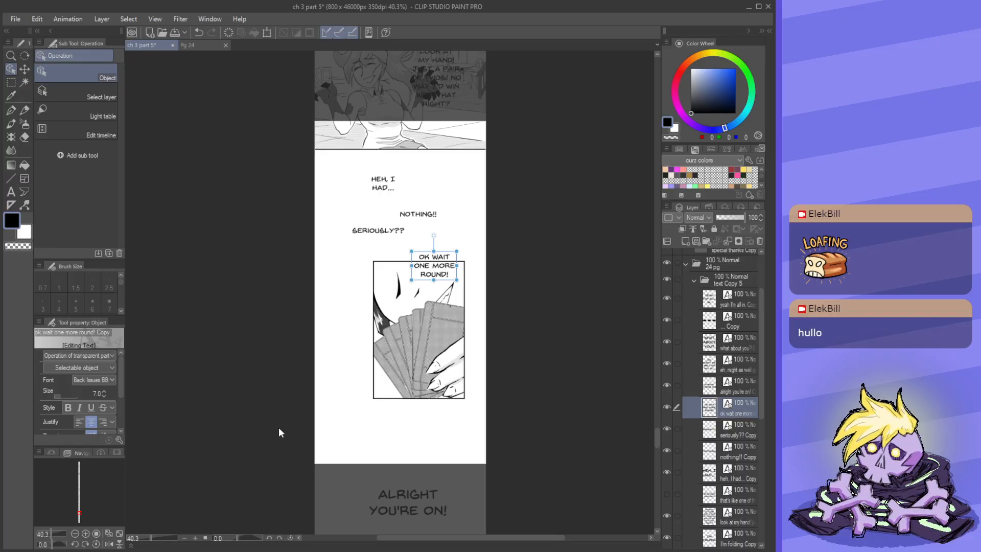
- Set the "Alright you're on!" text to size 7.0 and move it up onto the fanned cards in the card-hand panel
scroll(275, 426, "down", 3)
left_click(409, 406)
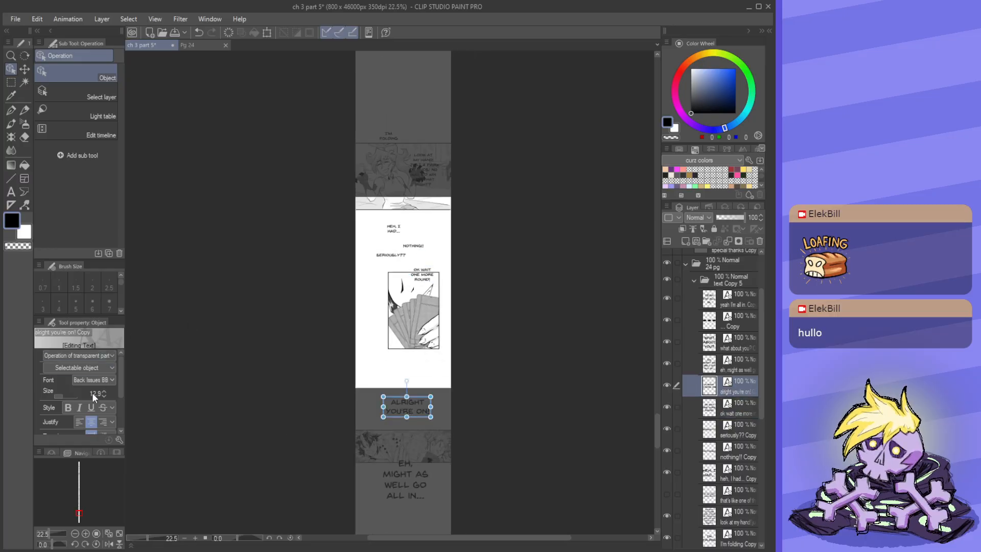
left_click_drag(104, 397, 103, 396)
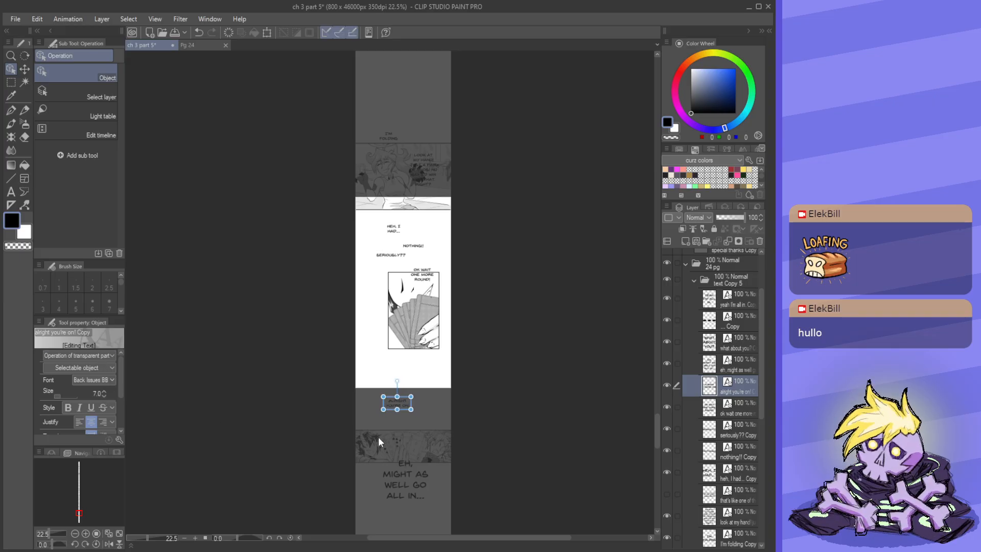
scroll(375, 440, "up", 2)
left_click_drag(421, 384, 452, 242)
- Set the "Eh, might as well go all in..." text to size 7.0 and move it over the card-hand panel's lower edge
scroll(423, 341, "down", 3)
scroll(411, 423, "up", 2)
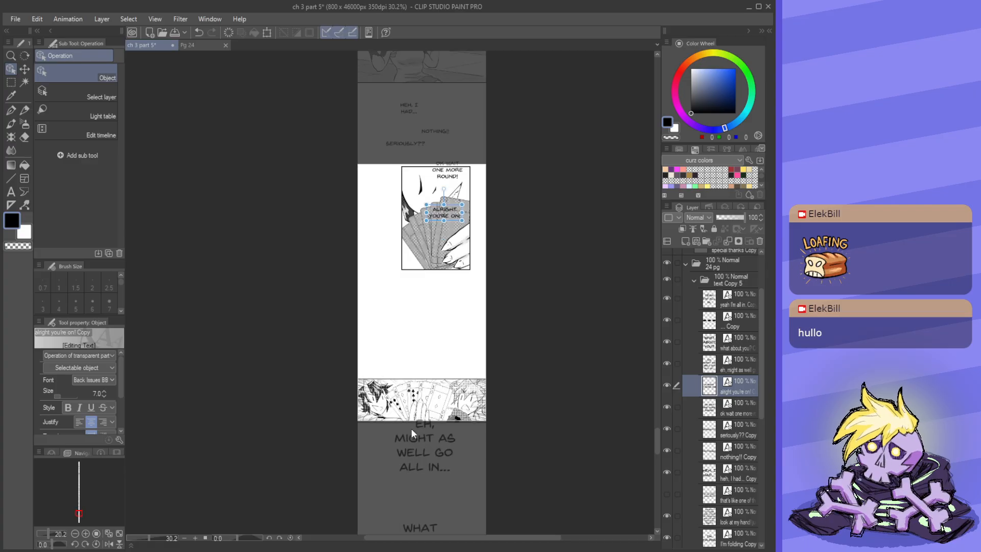
left_click(412, 446)
left_click_drag(412, 445, 427, 283)
left_click_drag(104, 397, 104, 397)
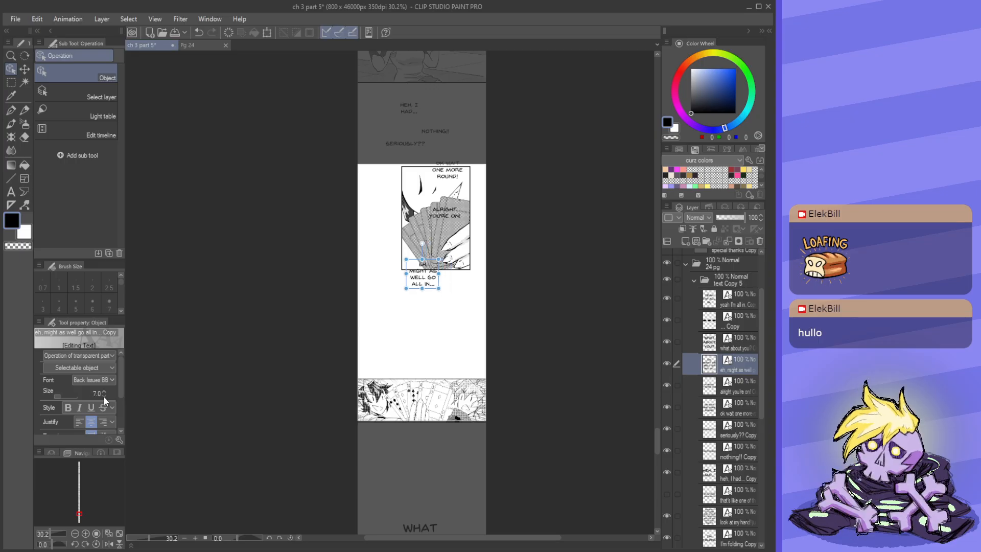
- Set the "What about you?" text to size 7.0 and place it in the white gap below "Eh, might as well go all in..."
scroll(426, 284, "down", 5)
scroll(417, 492, "up", 4)
left_click(424, 428)
left_click_drag(422, 409, 437, 246)
scroll(437, 248, "down", 2)
scroll(437, 248, "up", 3)
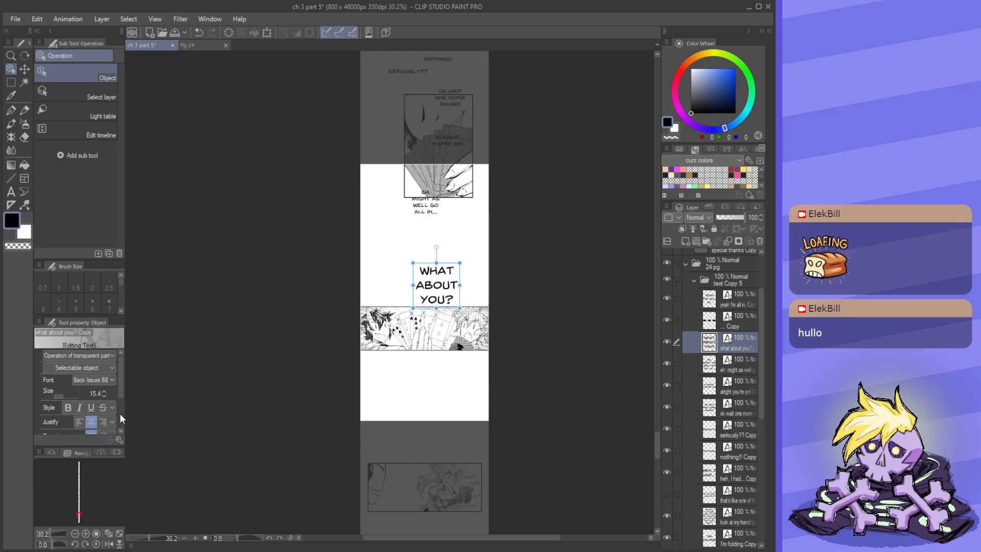
left_click_drag(104, 397, 104, 397)
scroll(433, 254, "up", 2)
left_click_drag(428, 281, 440, 249)
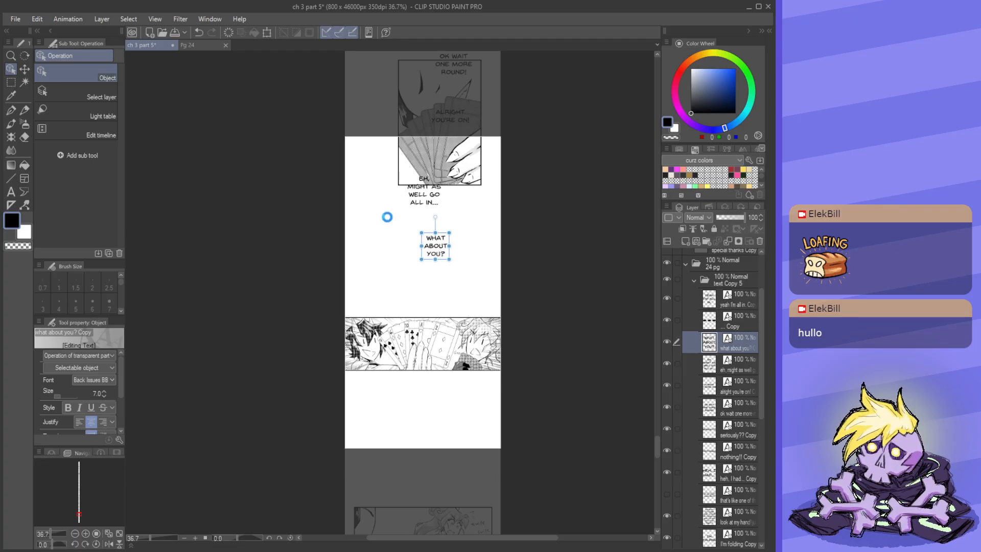
- Set the "Yeah I'm all in." text to size 7.0 and move it up into the gap below the card-swiping panel
scroll(370, 216, "down", 3)
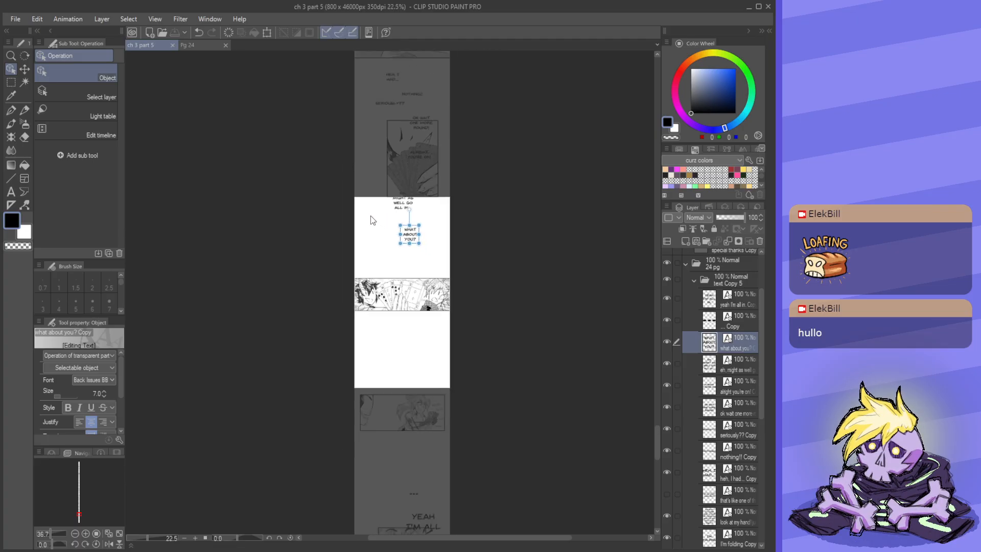
scroll(419, 449, "up", 3)
left_click(405, 425)
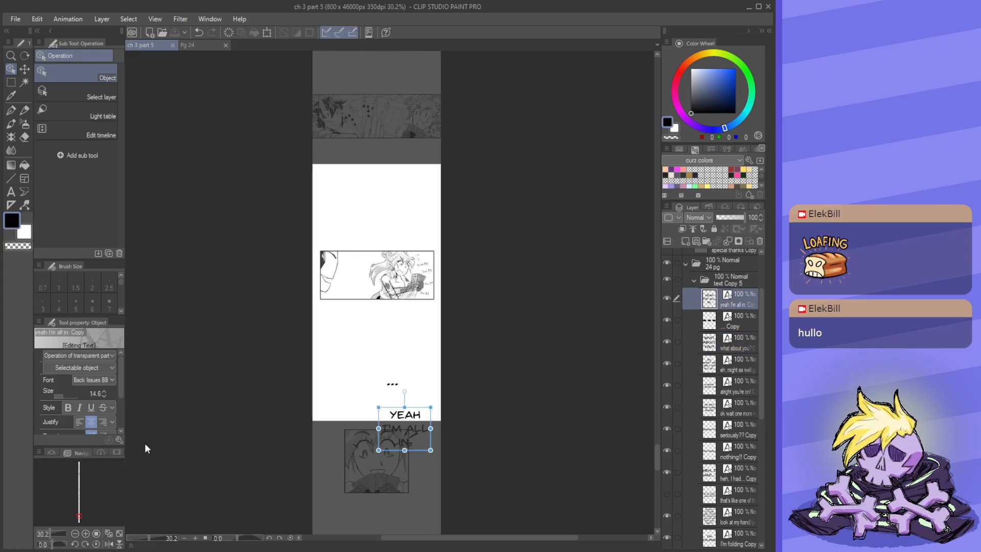
left_click_drag(103, 397, 103, 397)
left_click(104, 397)
left_click_drag(396, 421, 378, 348)
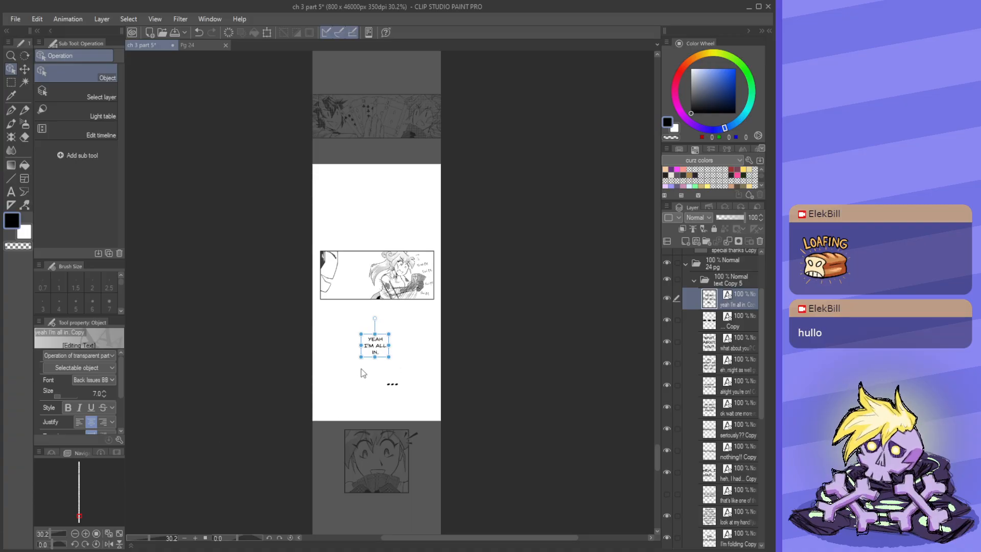
scroll(370, 369, "up", 2)
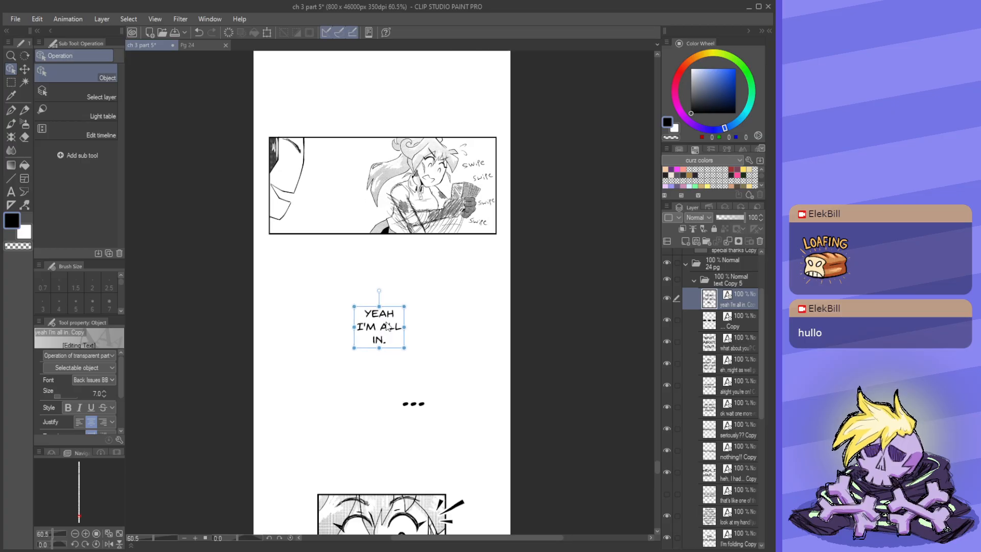
left_click_drag(387, 326, 388, 332)
- Move the "..." text directly beneath "Yeah I'm all in." and set its size to 10.0
left_click(418, 407)
left_click_drag(418, 407, 392, 400)
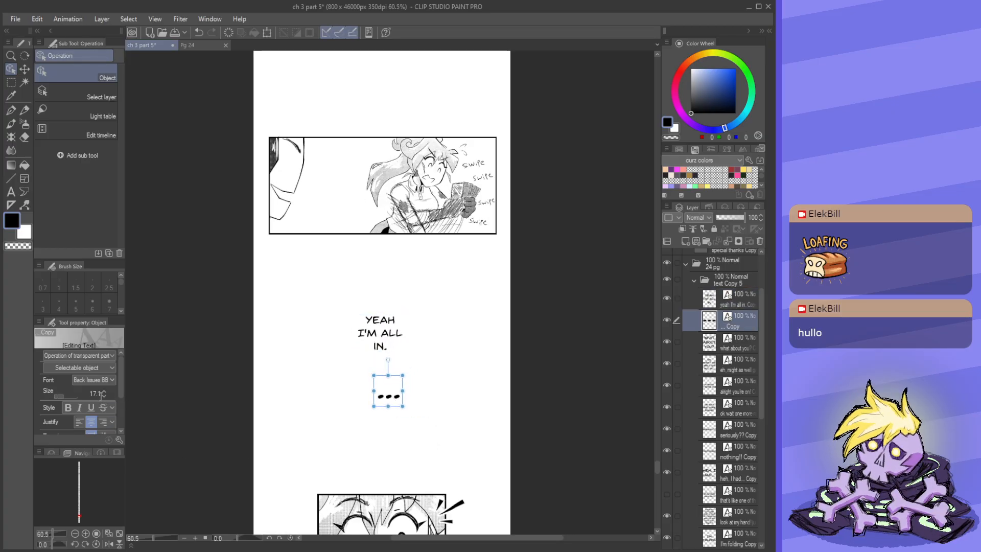
left_click_drag(103, 398, 104, 397)
- Examine the spacing of the dialogue and the remaining panels along the lower part of the comic strip
scroll(330, 333, "down", 5)
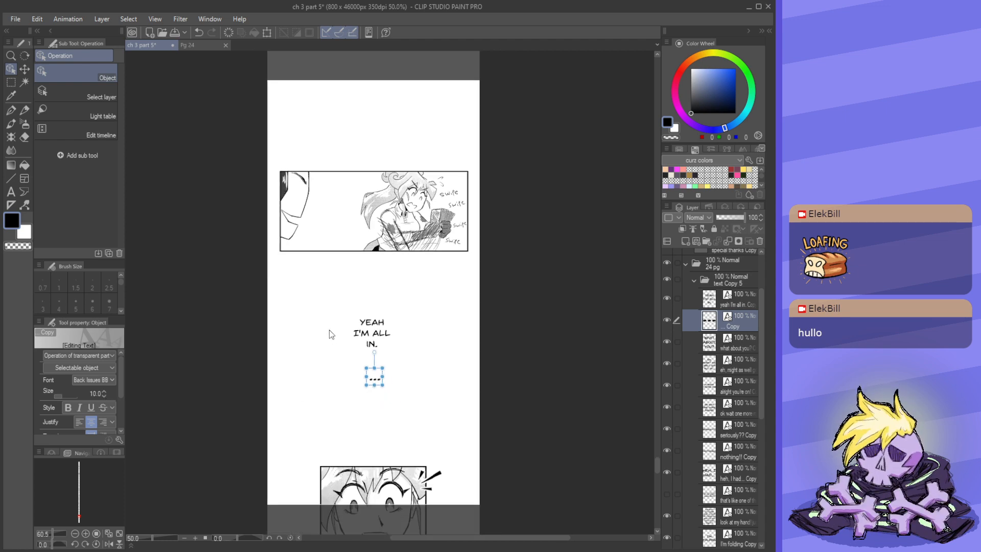
scroll(326, 327, "down", 2)
scroll(367, 331, "down", 5)
scroll(366, 417, "down", 2)
scroll(346, 464, "up", 6)
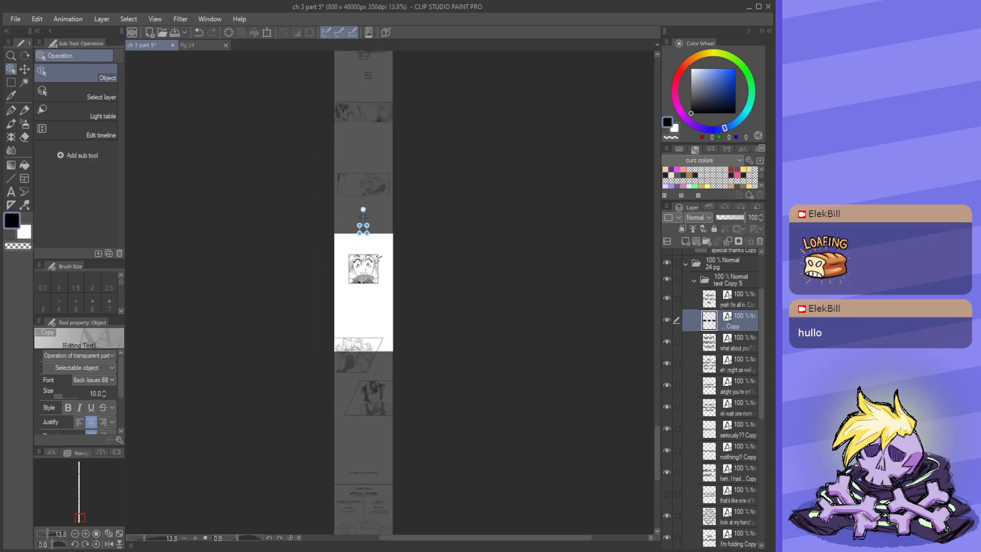
scroll(352, 321, "up", 3)
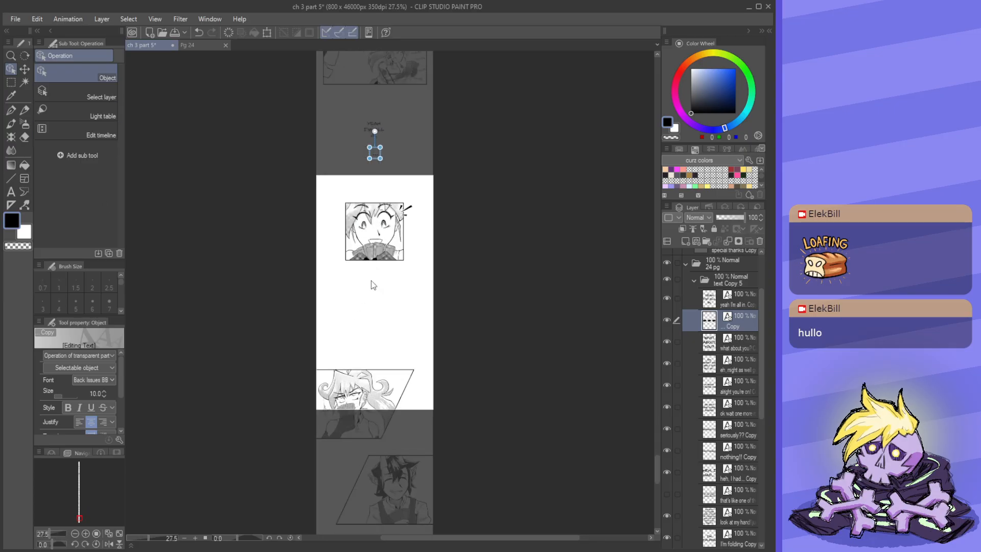
scroll(366, 331, "down", 2)
scroll(367, 327, "down", 1)
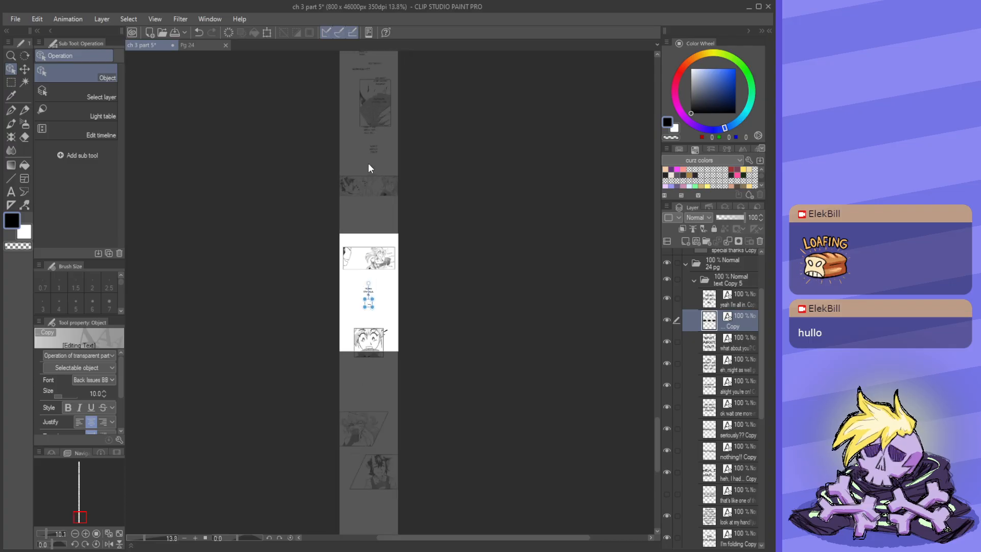
- Save the comic strip and check the original Pg 24 document for its speech balloon layout
left_click(175, 32)
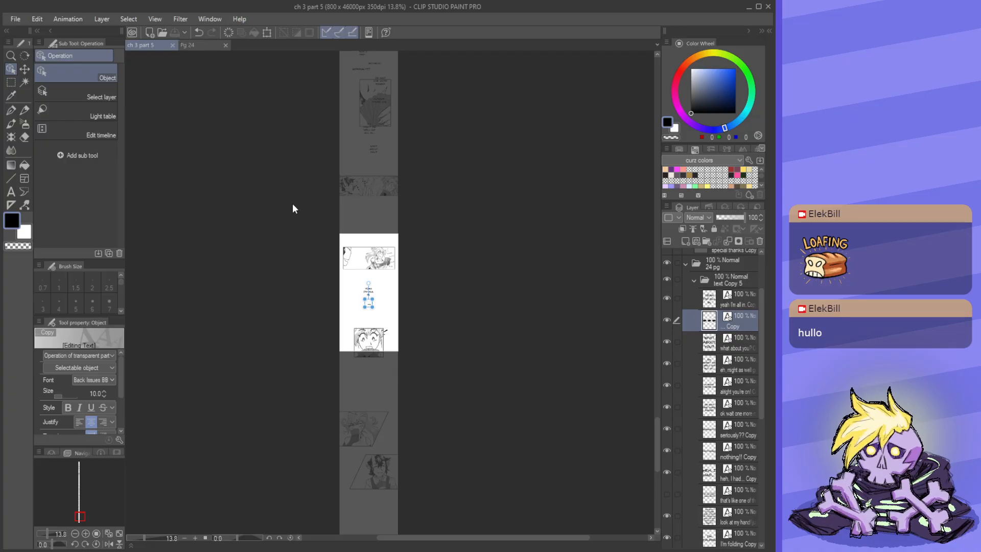
scroll(474, 329, "up", 3)
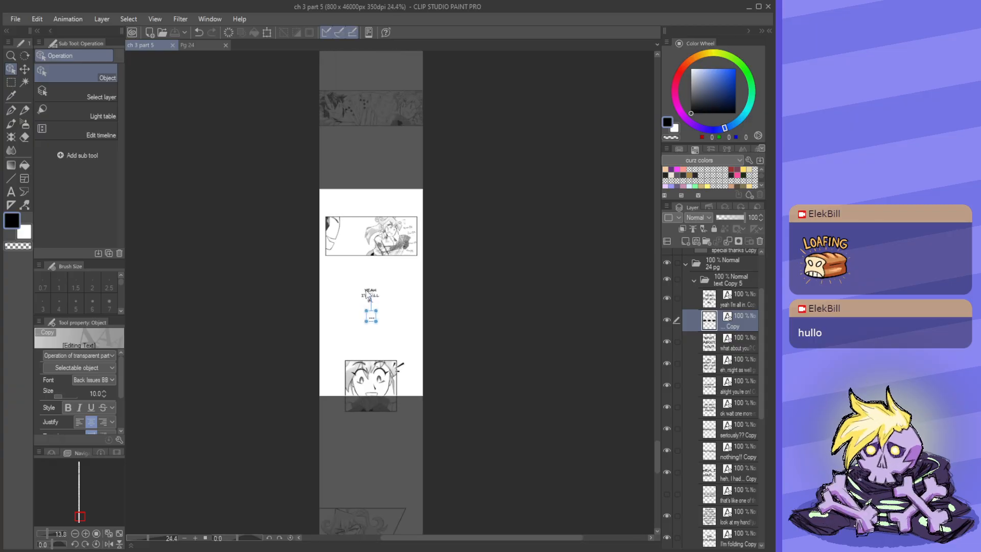
scroll(339, 155, "down", 4)
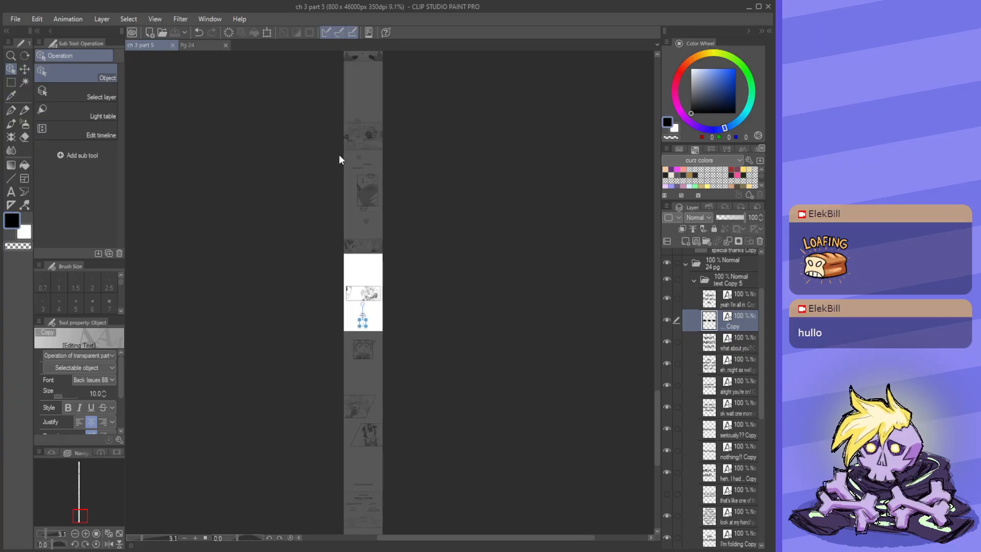
scroll(356, 121, "up", 4)
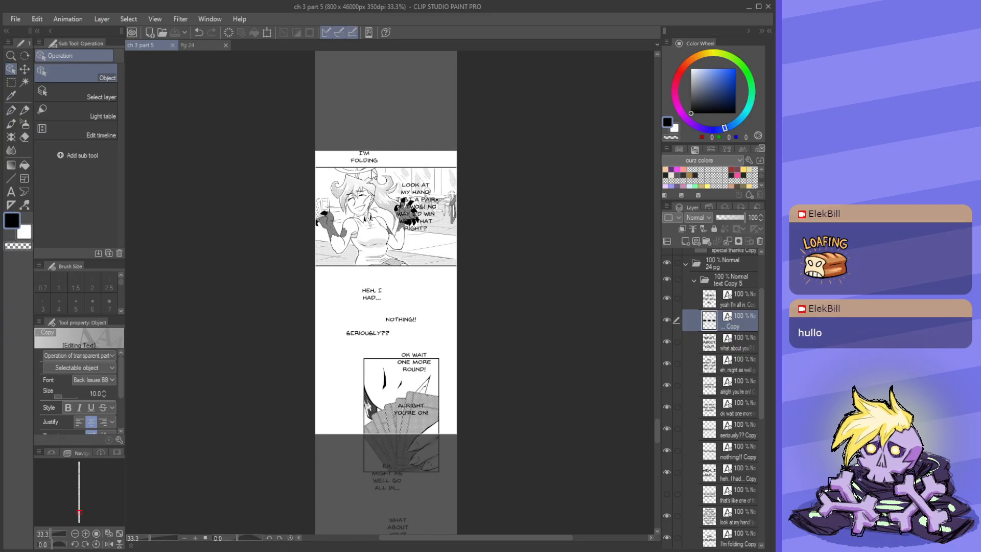
left_click(196, 45)
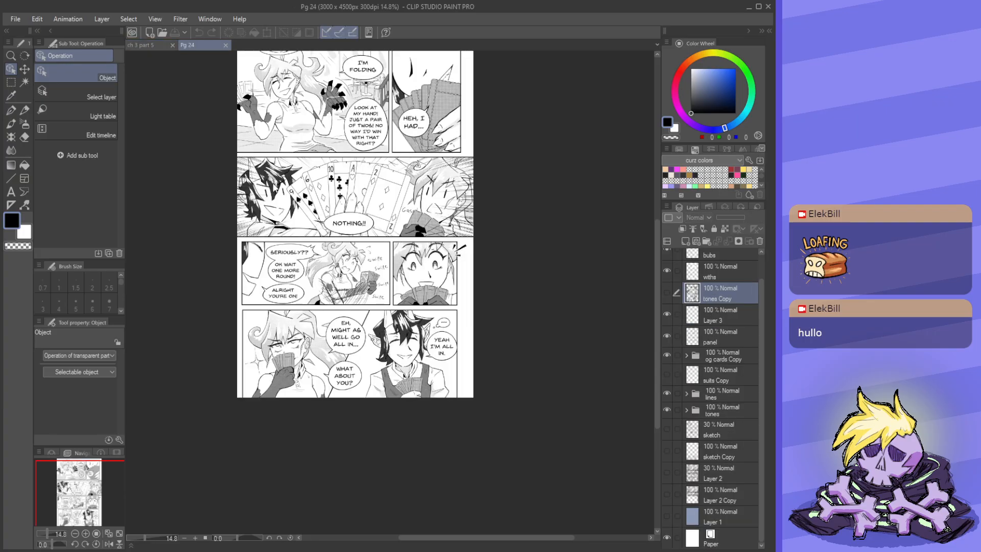
left_click(147, 44)
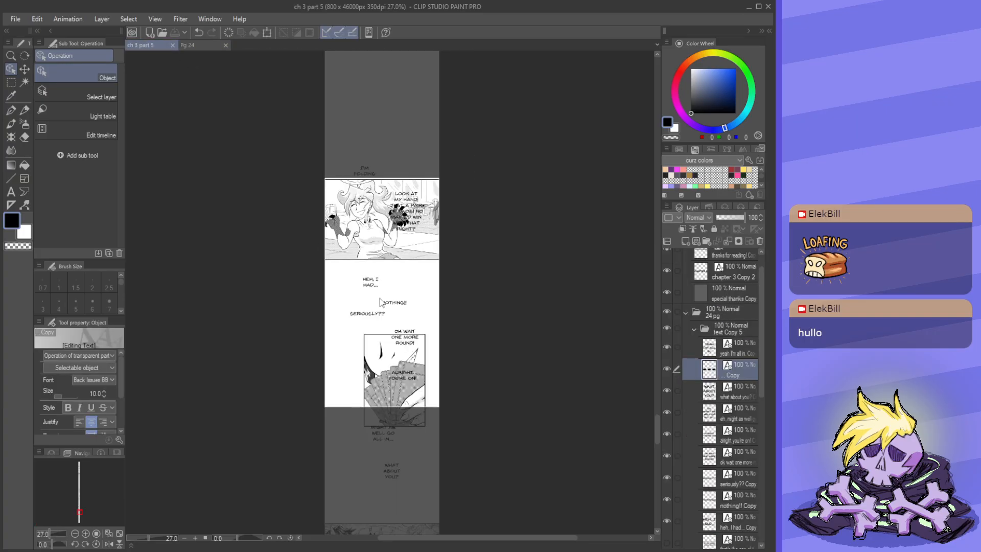
- Move the "I'm folding" text up and to the right, into the white space above the raised-hands panel
scroll(375, 256, "up", 3)
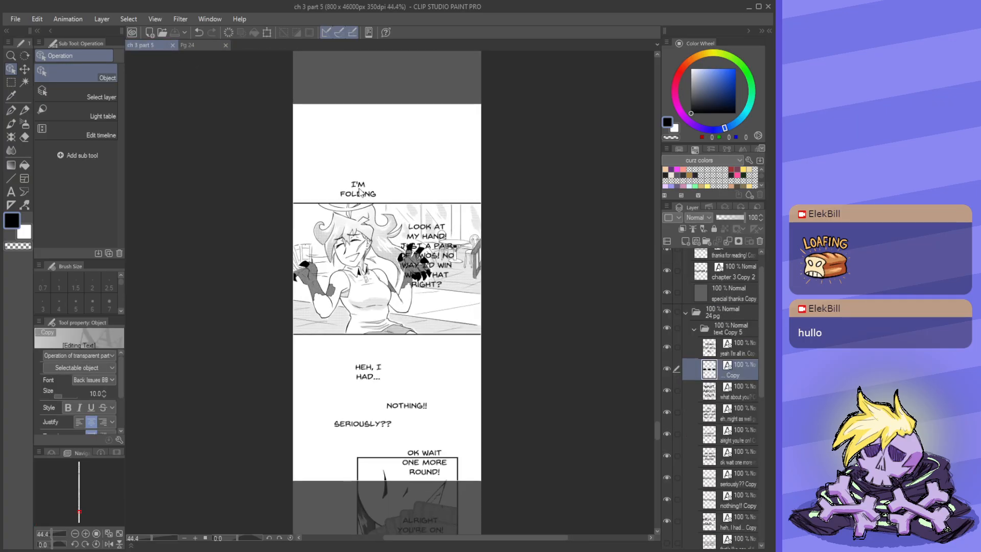
left_click(359, 193)
left_click_drag(359, 193, 415, 157)
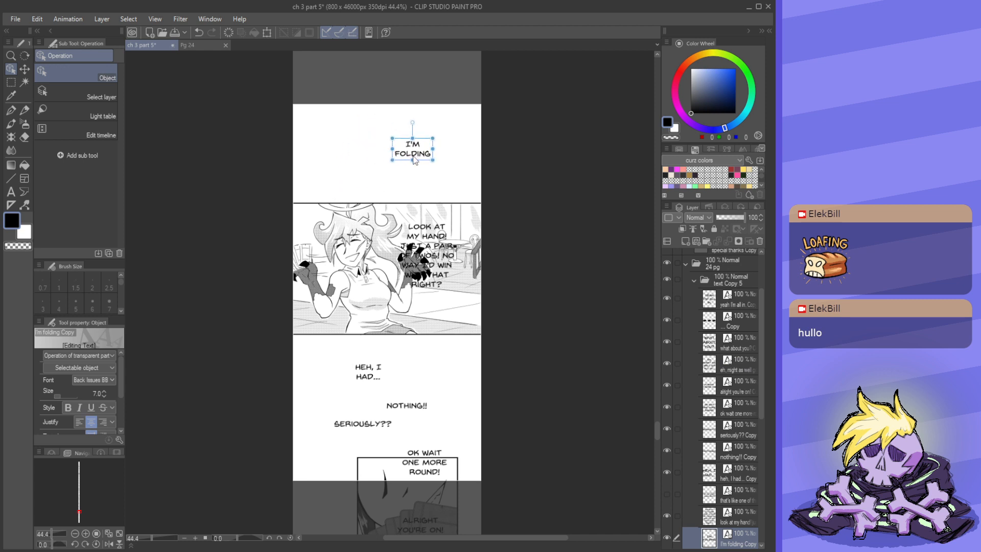
- Draw a closed oval speech balloon around the "I'm folding" text with the Curve balloon tool
key("t")
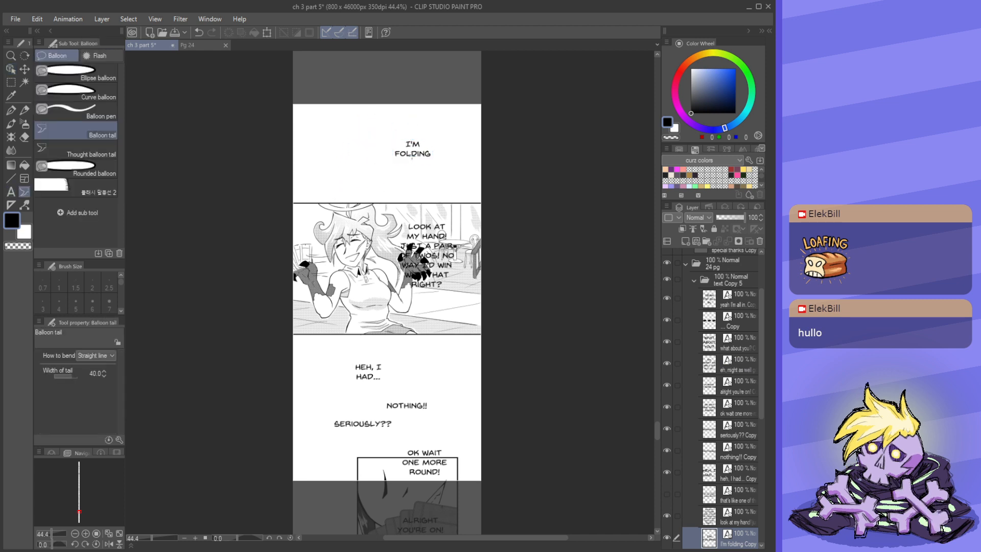
left_click(96, 96)
left_click_drag(468, 171, 489, 215)
scroll(400, 199, "up", 3)
left_click(400, 199)
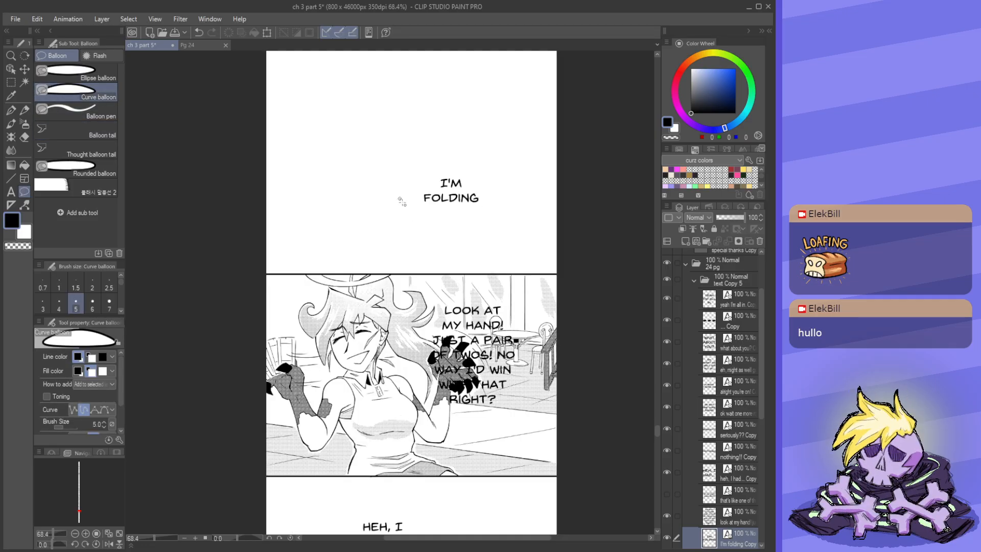
left_click(443, 229)
left_click(473, 229)
left_click(496, 218)
left_click(501, 195)
left_click(492, 173)
left_click(474, 163)
left_click(448, 158)
left_click(420, 165)
left_click(407, 177)
left_click(400, 199)
- Shrink the "I'm folding" balloon slightly, shift it closer to the panel below, and center the text inside it
left_click(455, 199)
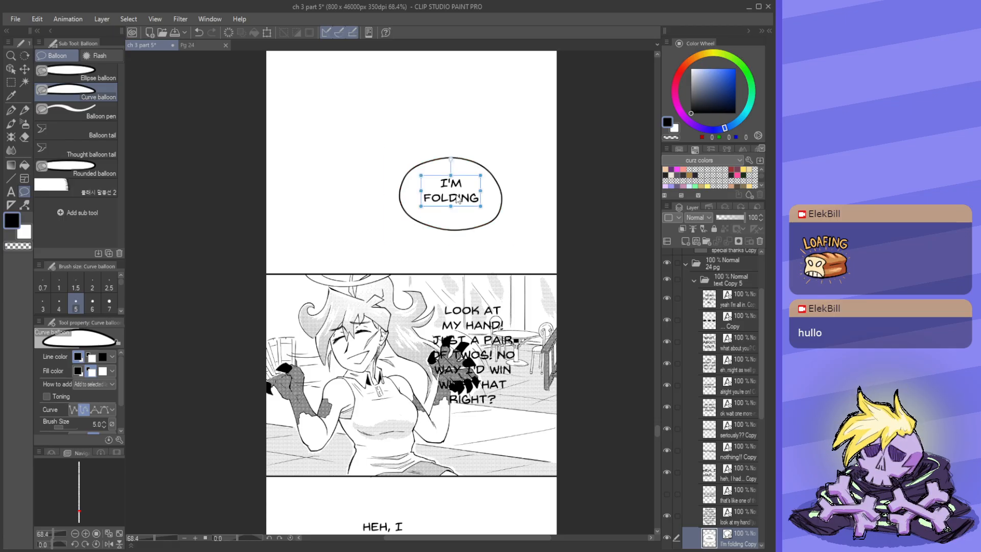
key("ctrl+z")
key("ctrl+z")
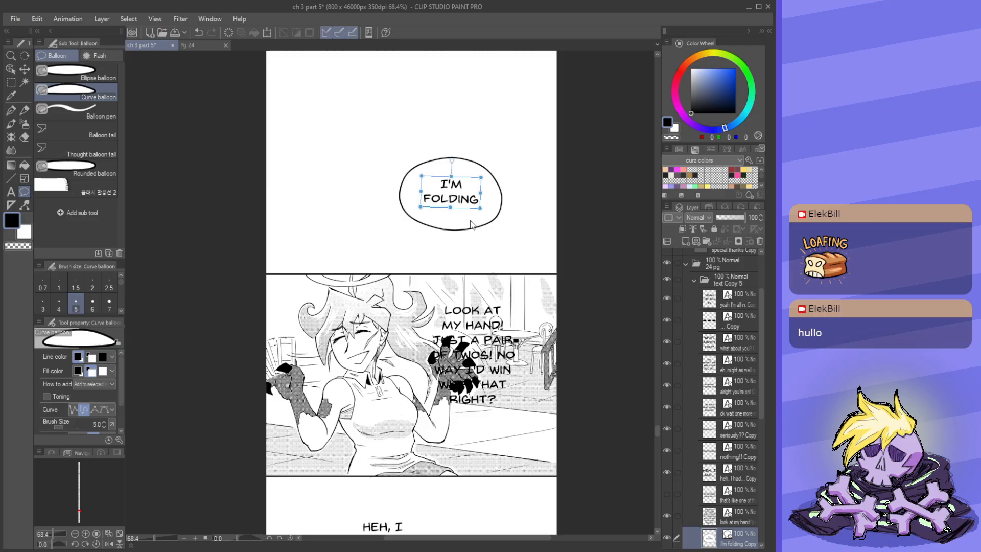
left_click(471, 226)
left_click_drag(514, 194, 505, 183)
left_click_drag(447, 146, 446, 158)
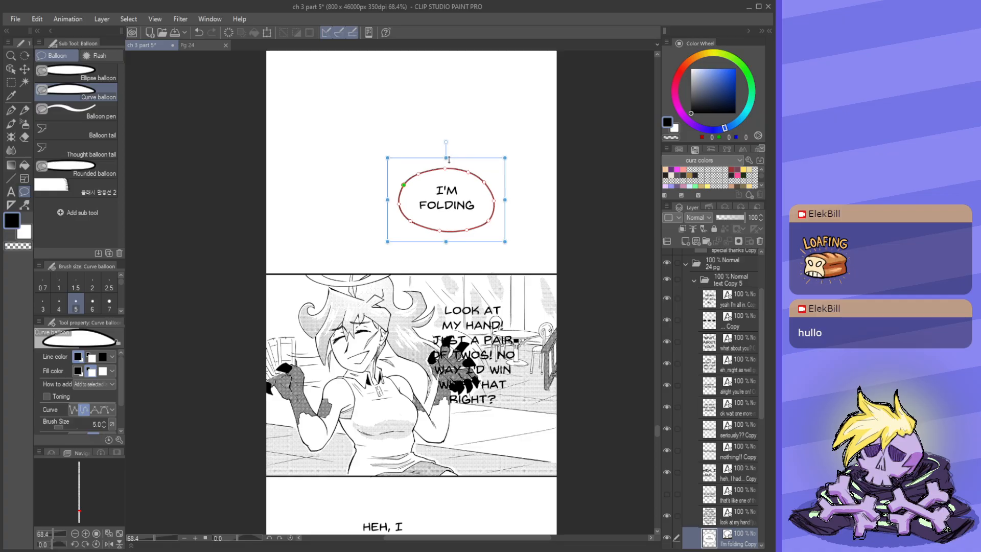
left_click_drag(510, 195, 509, 188)
left_click(447, 205)
left_click_drag(451, 205, 452, 207)
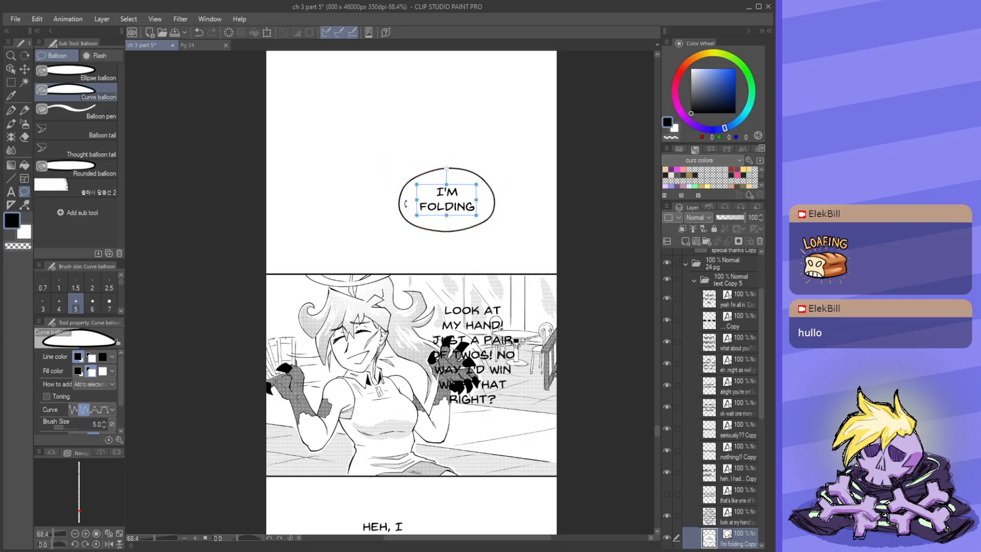
left_click(406, 211)
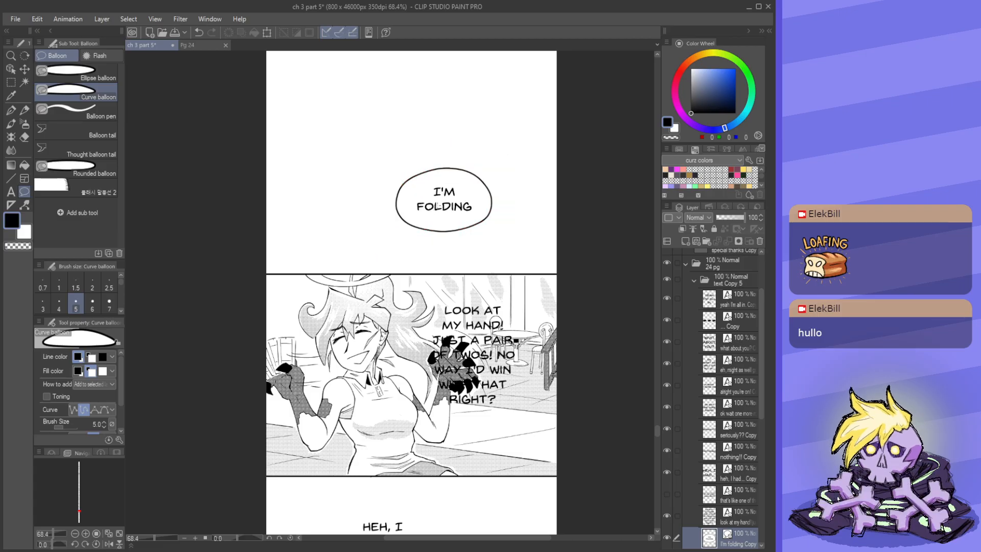
- Save the comic strip with the new "I'm folding" balloon
scroll(436, 245, "down", 3)
left_click_drag(484, 285, 450, 216)
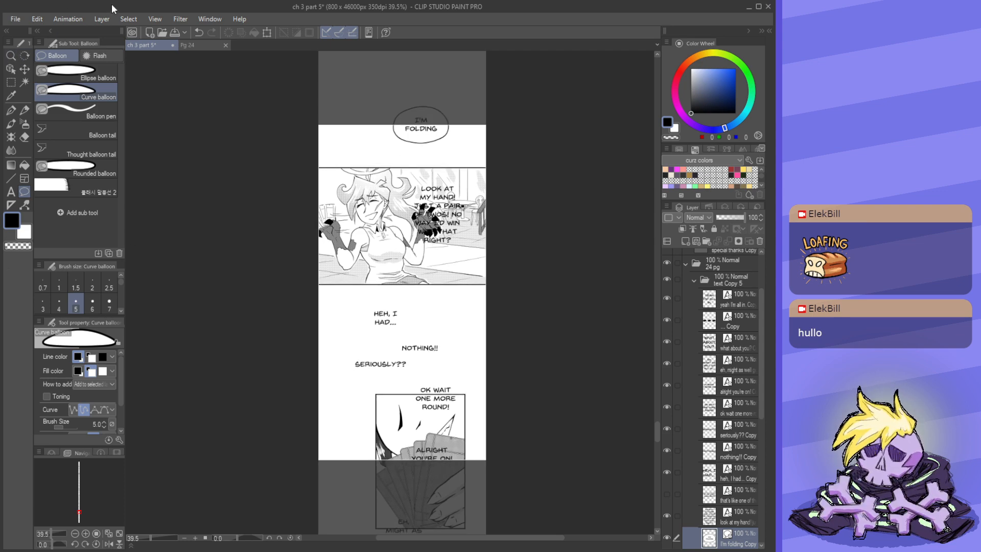
scroll(431, 261, "up", 1)
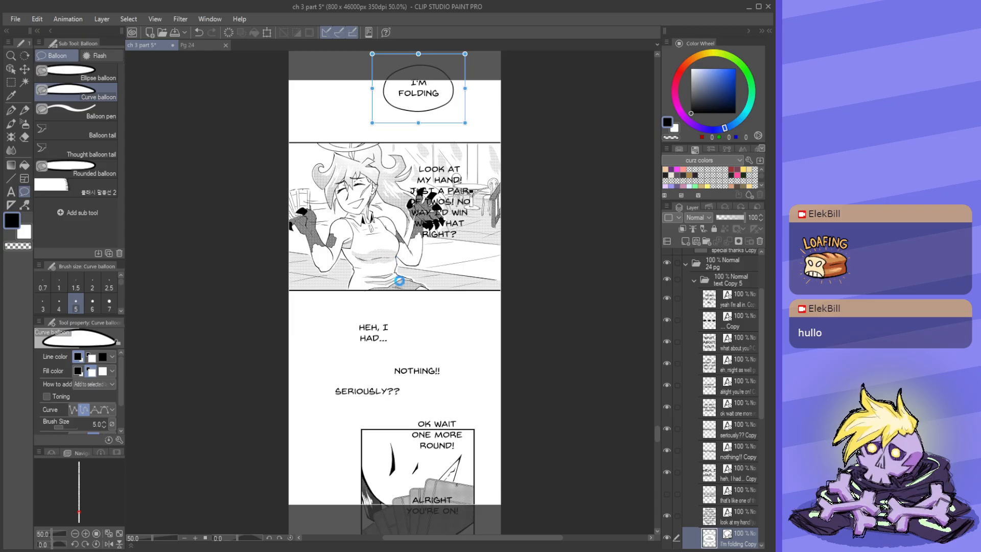
key("ctrl+s")
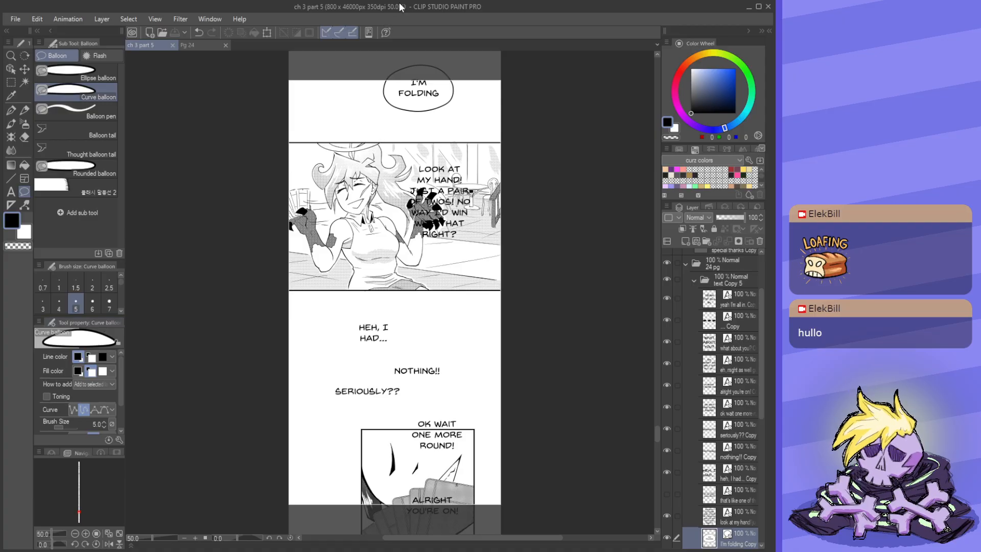
- Draw a closed oval speech balloon around the "Look at my hand!" text in the raised-hands panel with the Curve balloon tool
scroll(460, 232, "up", 1)
left_click_drag(362, 264, 385, 291)
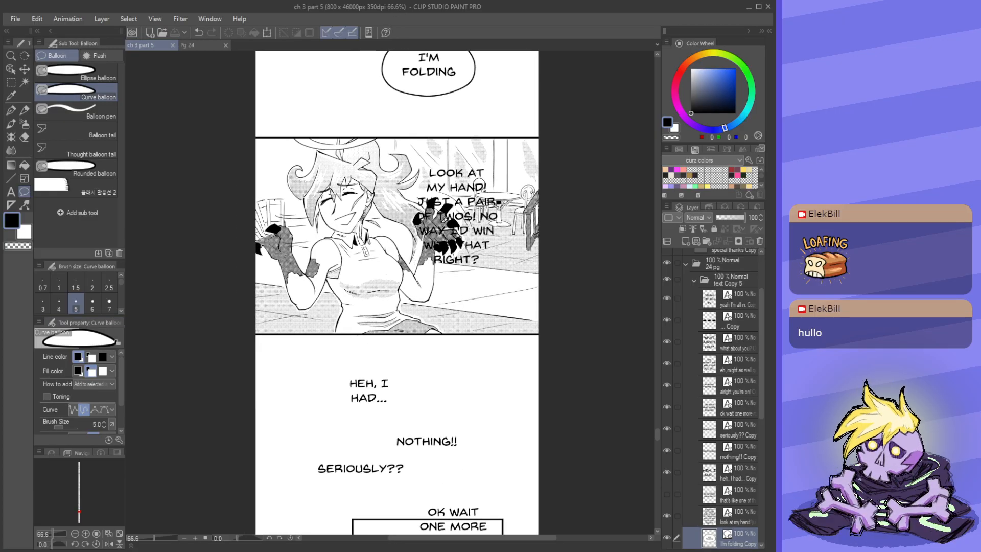
left_click(399, 230)
left_click(413, 259)
left_click(428, 276)
left_click(454, 283)
left_click(479, 280)
left_click(511, 240)
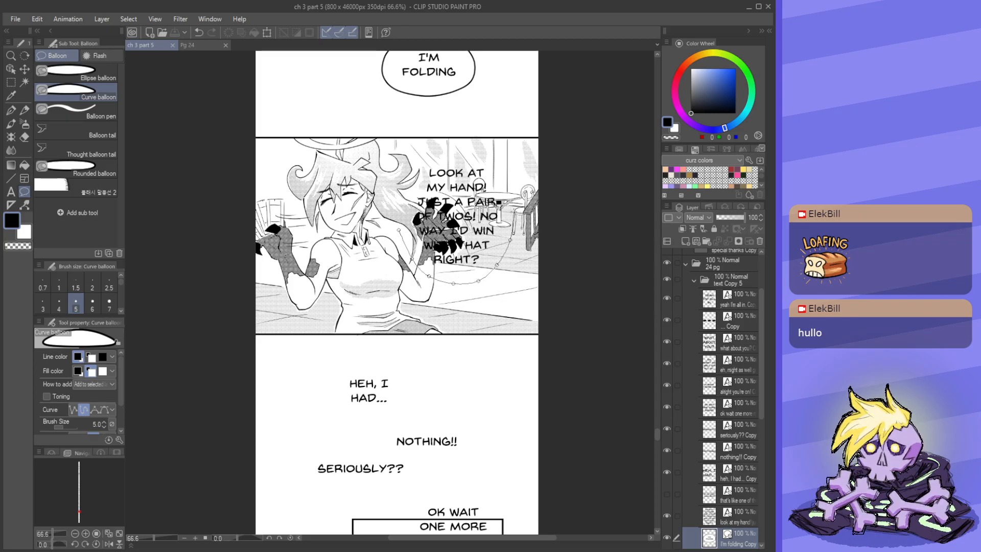
left_click(508, 185)
left_click(496, 160)
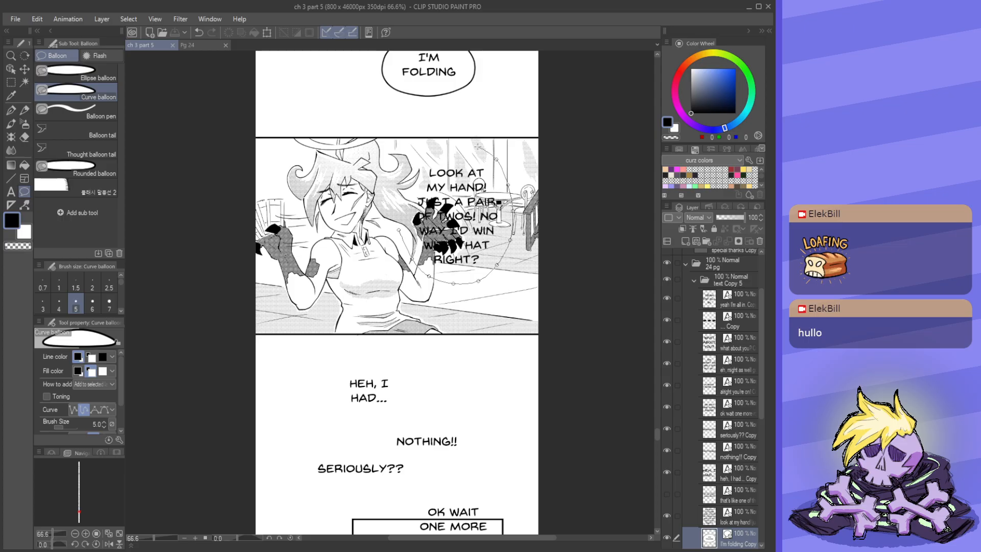
left_click(474, 141)
left_click(446, 138)
left_click(420, 149)
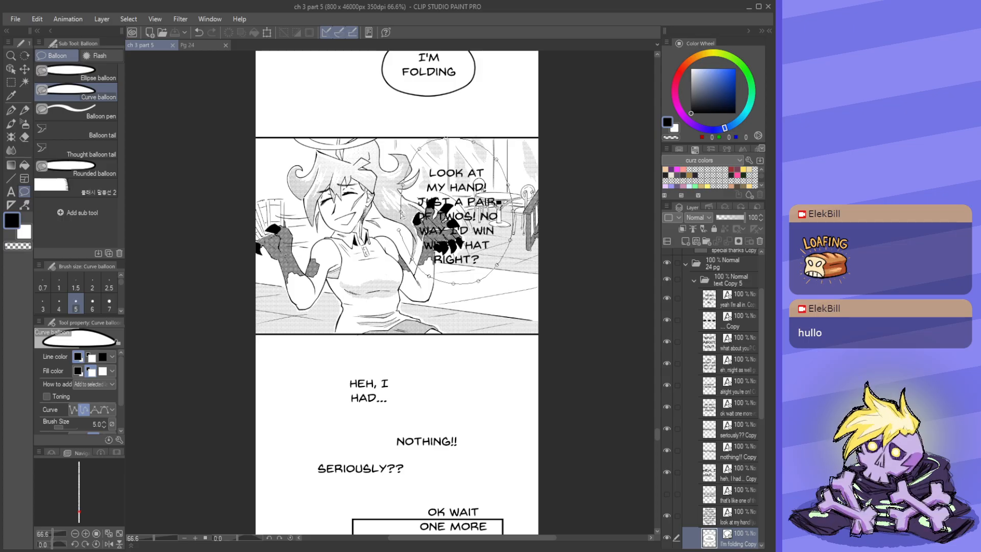
double_click(401, 232)
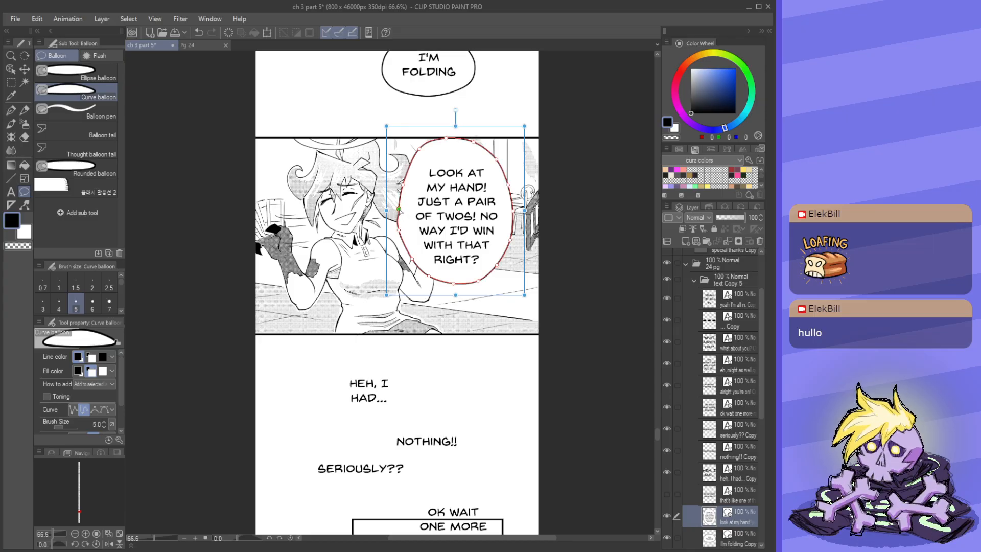
- Smooth the upper and side outline of the "Look at my hand!" balloon by nudging its control points, and fine-tune the text's placement
left_click_drag(400, 231, 402, 238)
left_click(403, 184)
left_click_drag(404, 186, 449, 140)
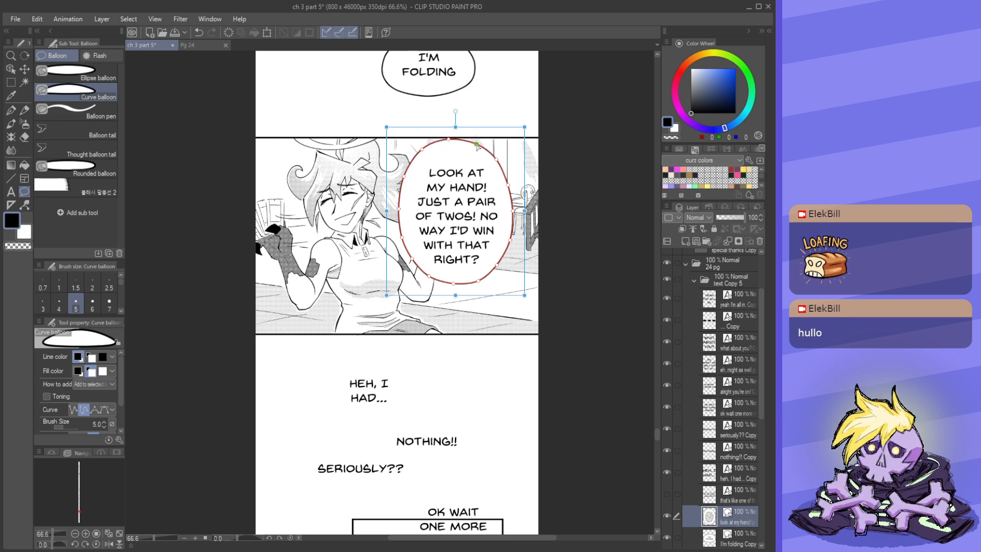
left_click(471, 229)
left_click_drag(459, 223, 457, 221)
left_click_drag(387, 213, 386, 214)
- Draw a closed oval speech balloon around the "Heh, I had..." text in the white space below the raised-hands panel
scroll(424, 216, "down", 3)
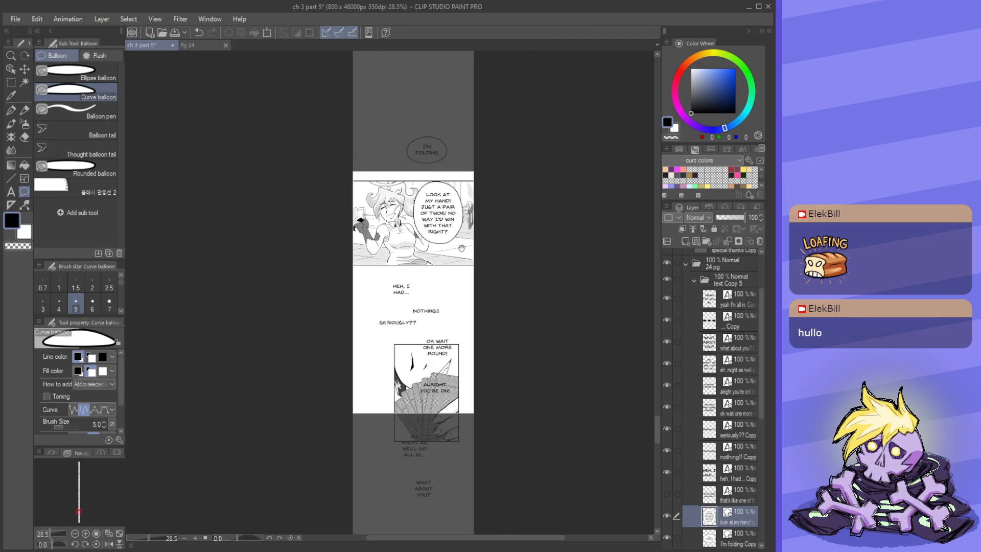
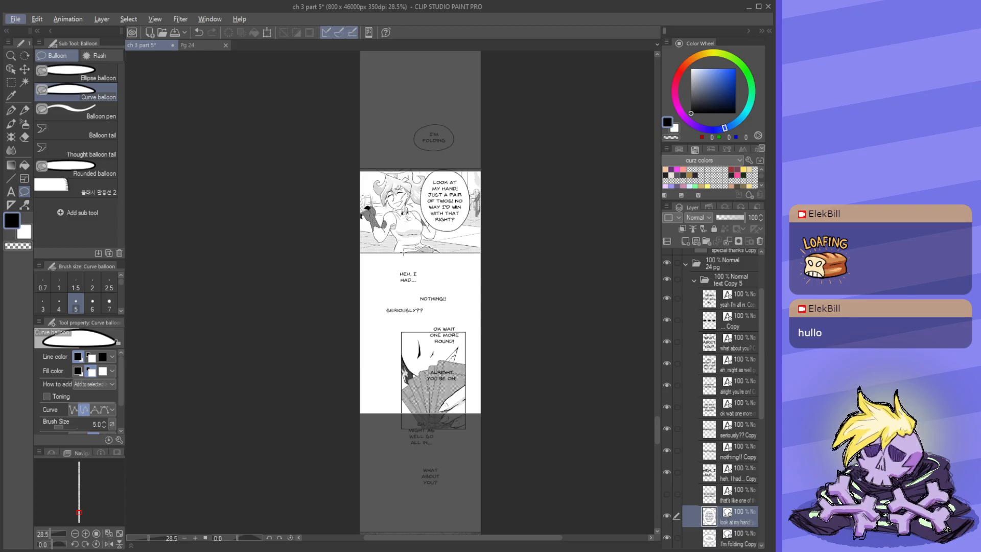
mouse_move(448, 291)
left_mouse_down()
mouse_move(449, 300)
mouse_move(437, 282)
left_mouse_up()
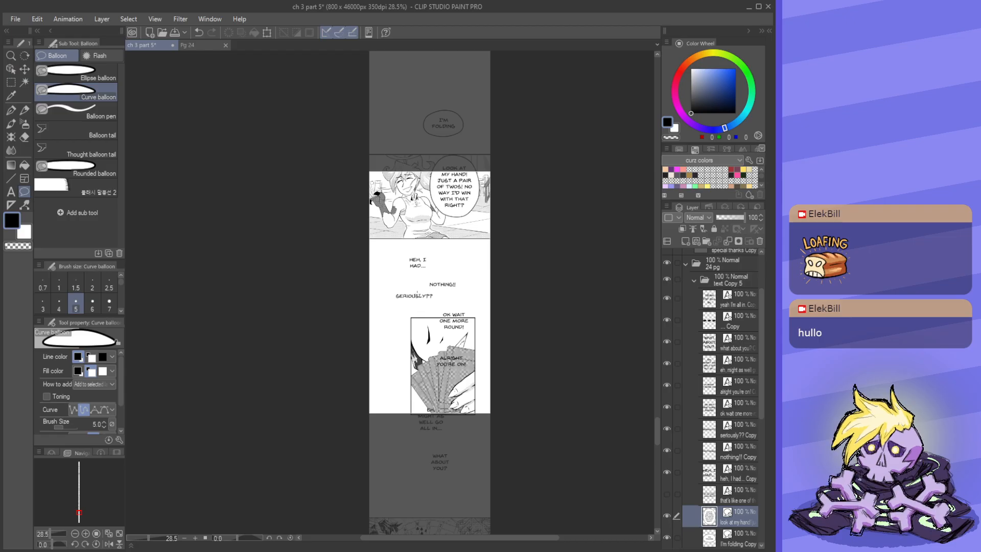
scroll(455, 316, "up", 2)
scroll(417, 279, "up", 5)
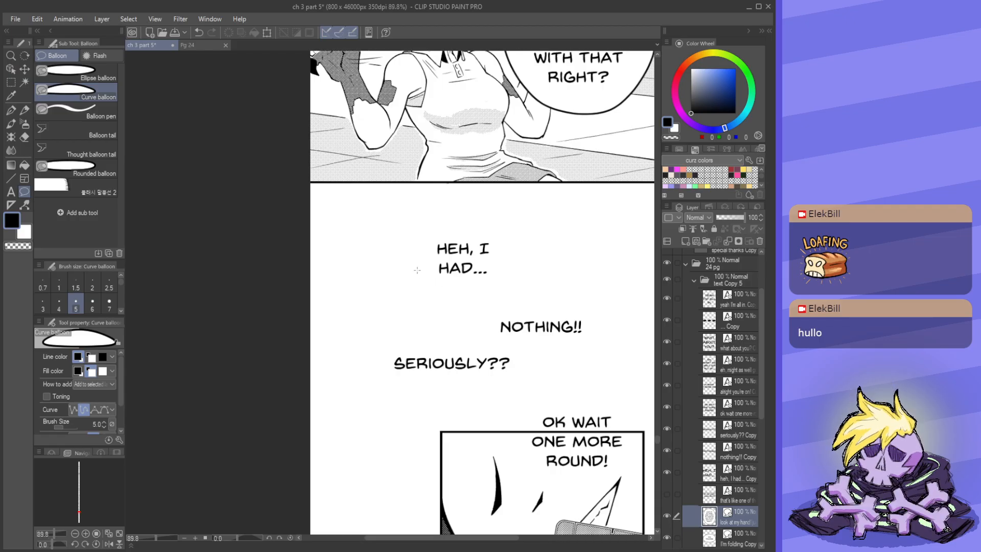
left_click(466, 214)
left_click(495, 217)
left_click(519, 239)
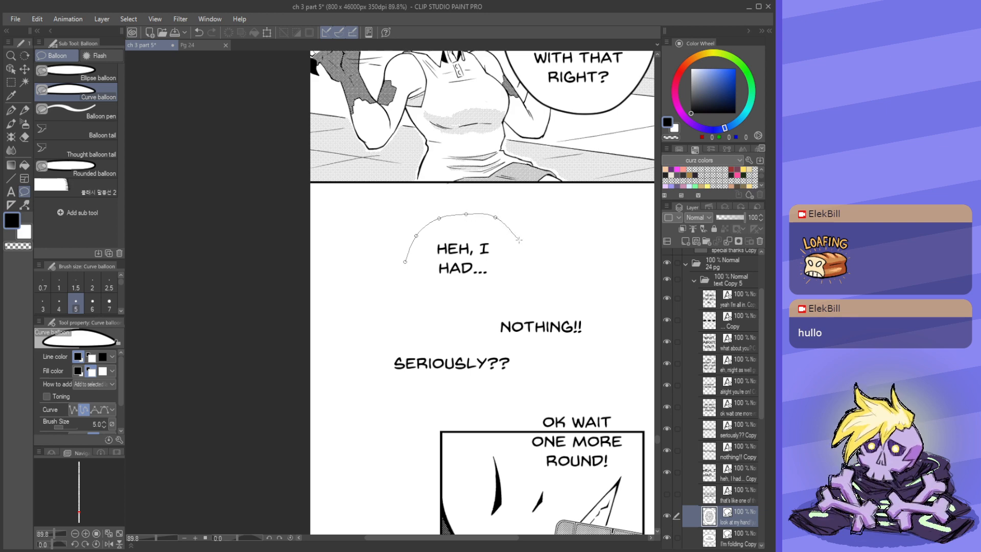
left_click(518, 267)
left_click(503, 294)
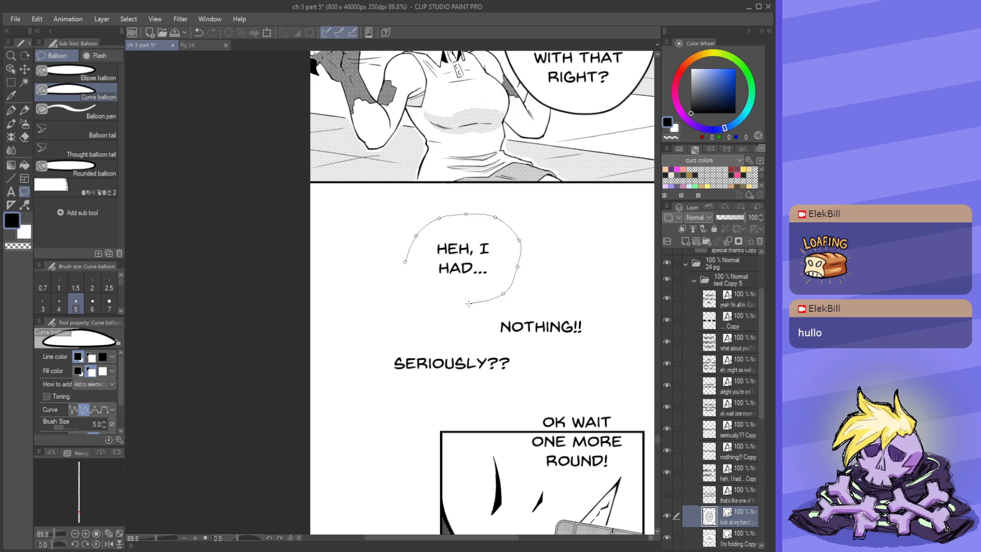
left_click(436, 303)
left_click(405, 263)
- Push the right edge of the "Heh, I had..." balloon slightly outward and center the text inside it
key("ctrl")
left_click_drag(517, 268, 522, 274)
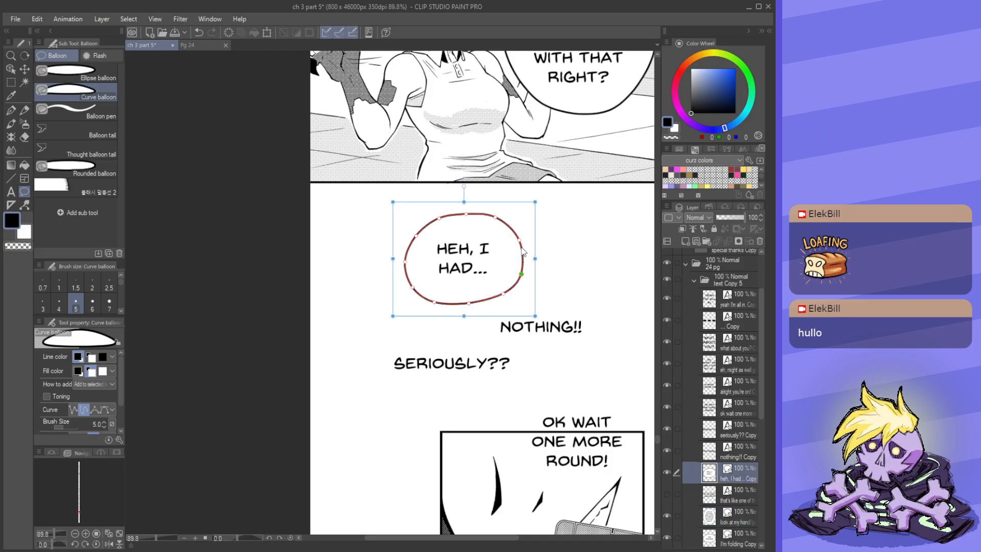
left_click_drag(475, 253, 478, 254)
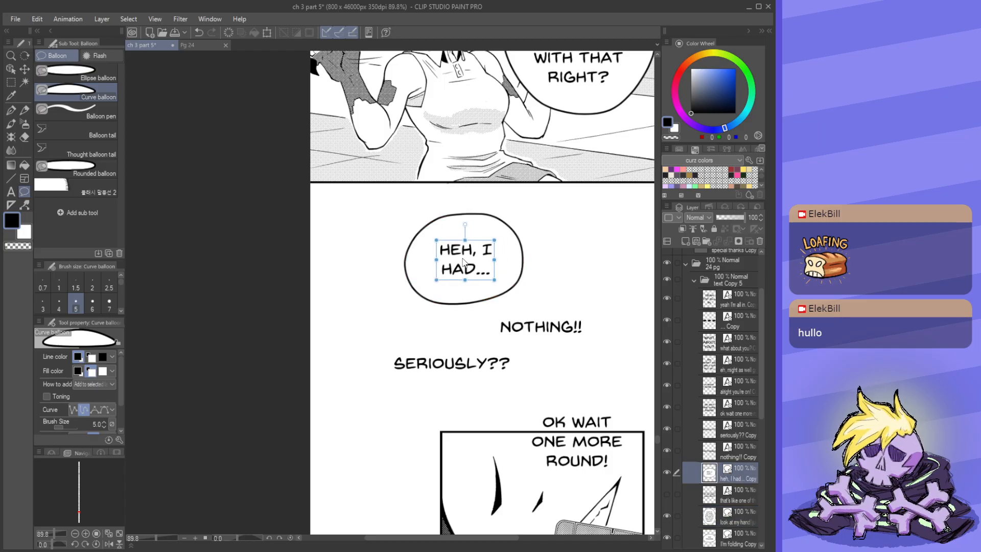
- Move the "Nothing!!" text slightly to the right and up, clear of the "Heh, I had..." balloon
scroll(461, 291, "down", 2)
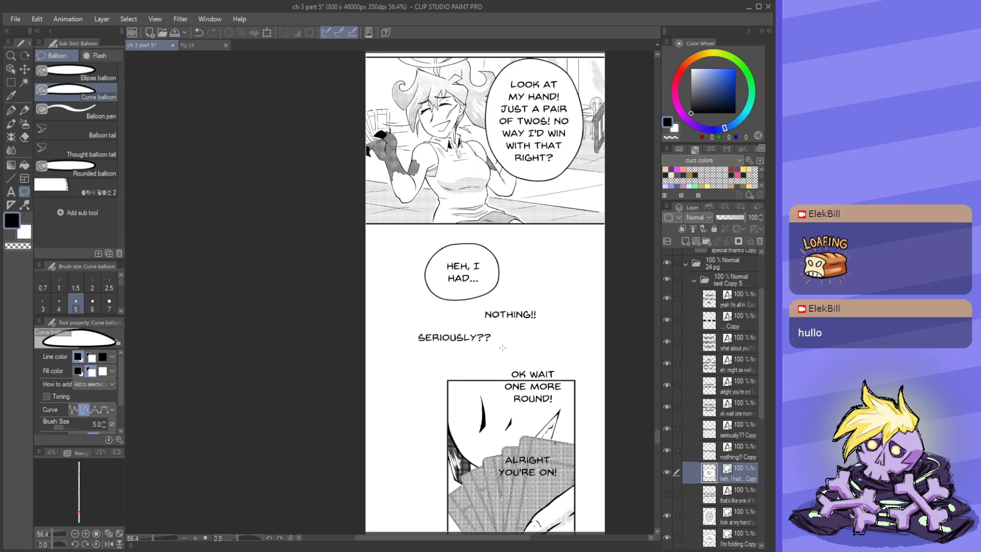
left_click_drag(502, 329, 483, 315)
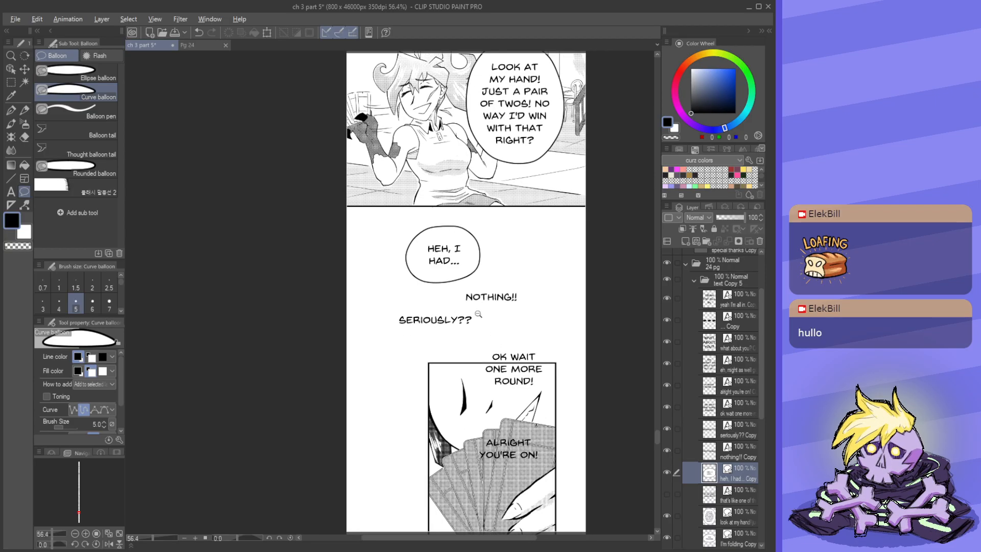
scroll(477, 317, "up", 2)
key("ctrl")
key("ctrl")
left_click_drag(516, 299, 552, 294)
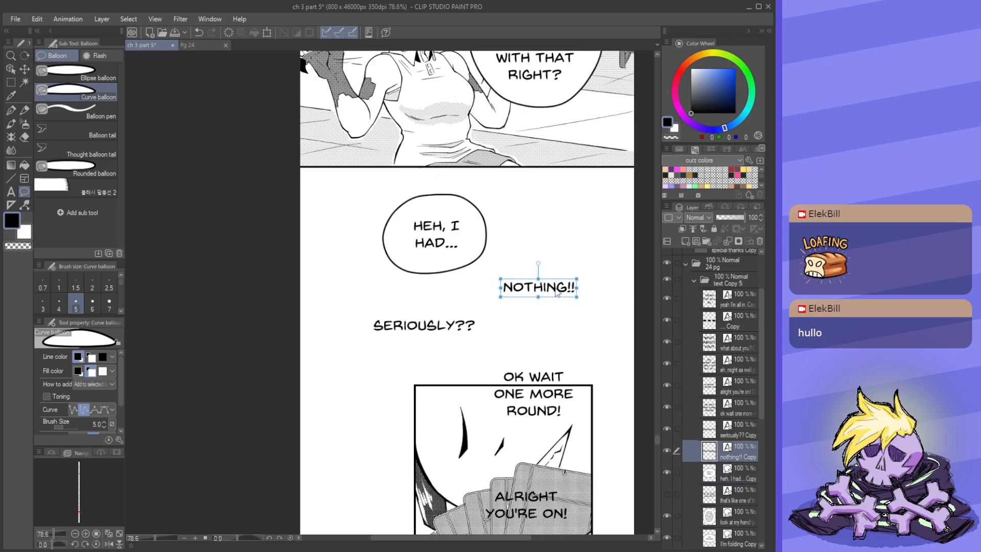
- Draw a closed oval speech balloon around the "Nothing!!" text, just below and right of the "Heh, I had..." balloon
left_click(499, 304)
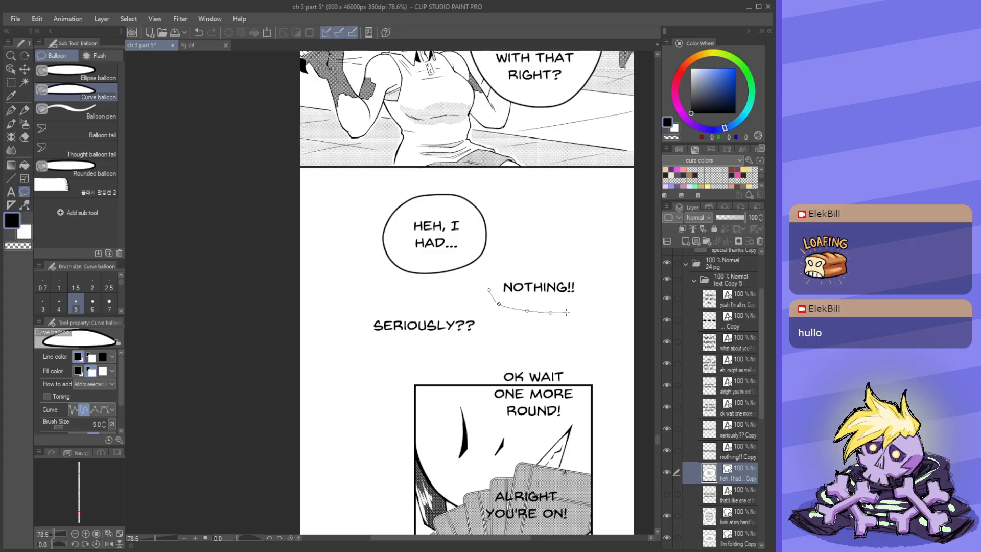
left_click(567, 313)
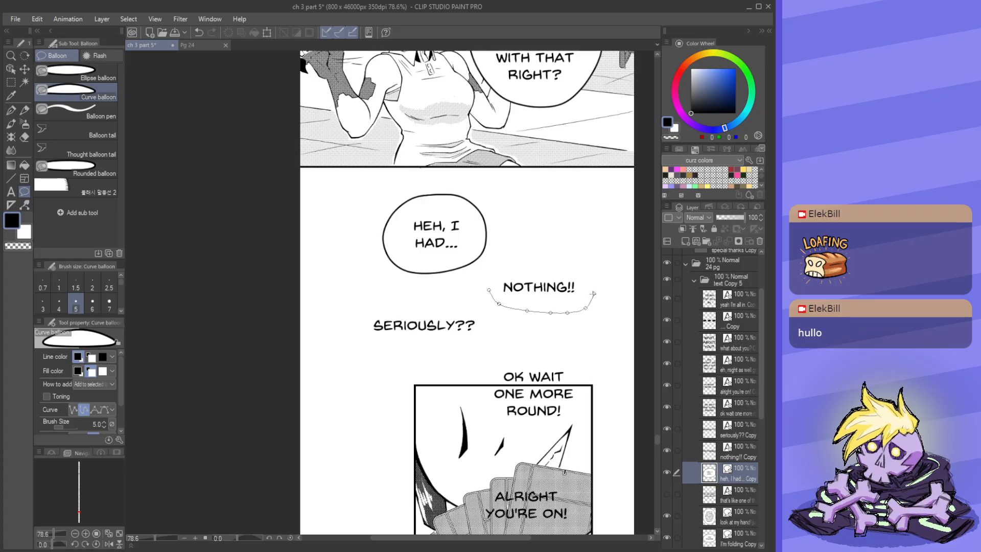
left_click(578, 264)
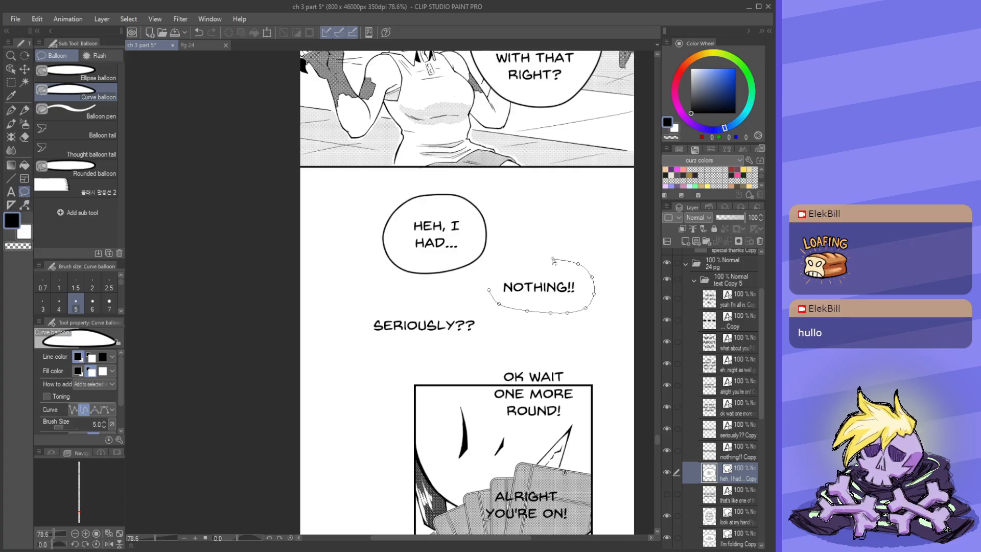
left_click(488, 283)
- Tilt the "Nothing!!" balloon slightly counterclockwise and center the text inside it
left_click(542, 286)
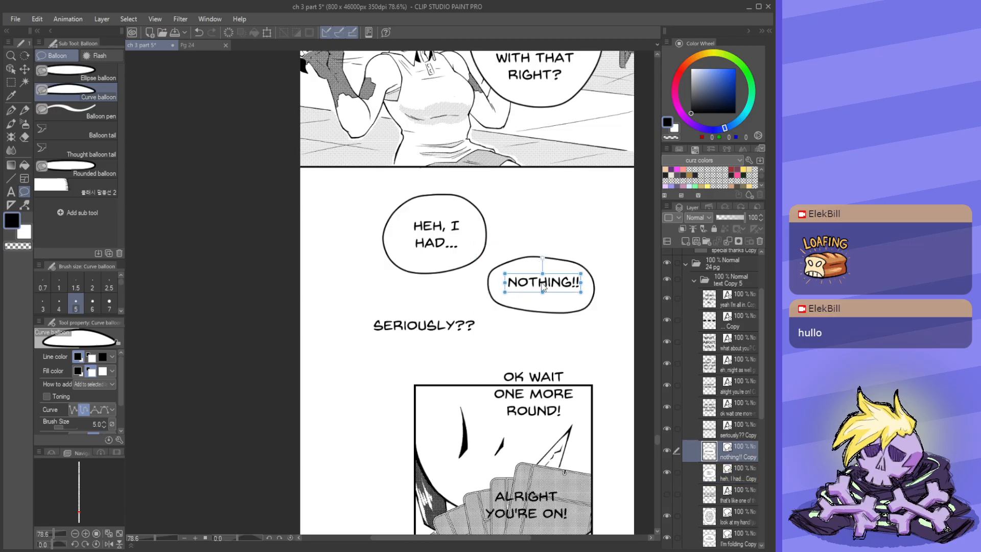
left_click(562, 311)
left_click_drag(611, 290, 614, 282)
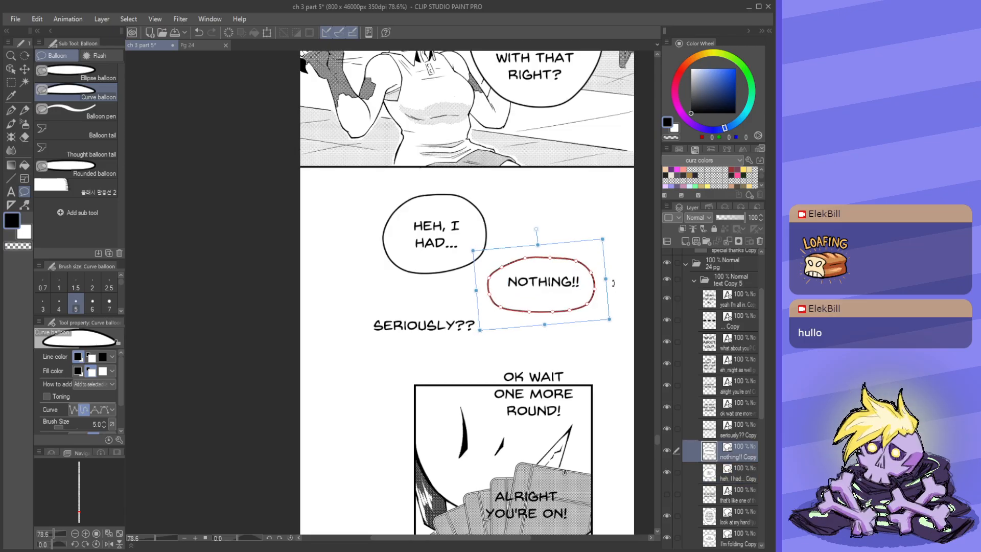
left_click(549, 290)
left_click_drag(549, 291, 548, 294)
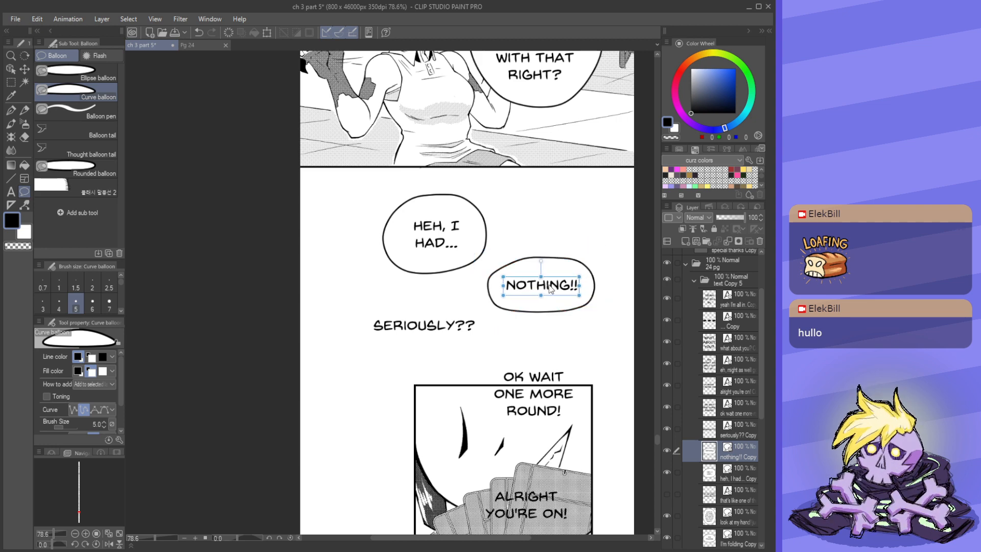
- Round out the "Nothing!!" balloon by nudging control points along its upper and lower edges outward
left_click(505, 269)
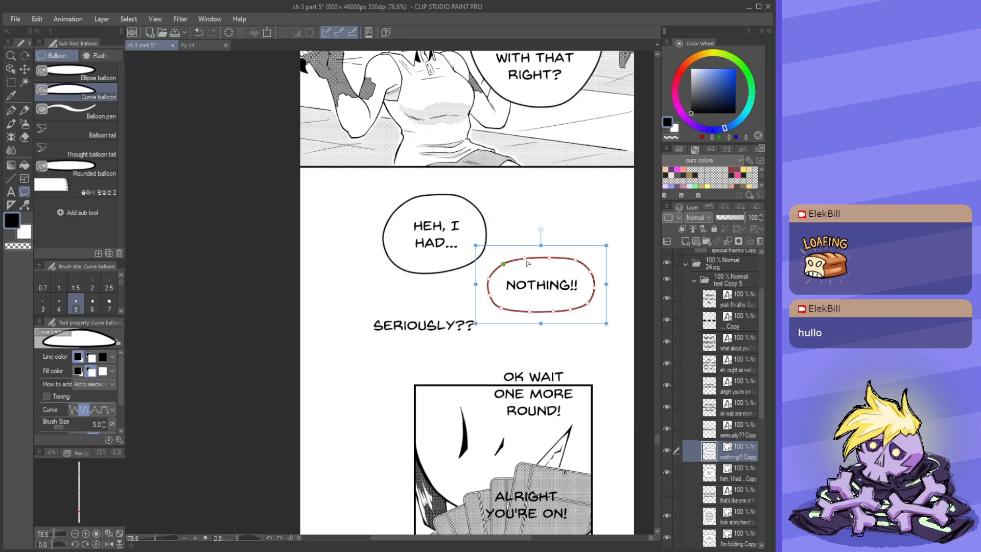
left_click_drag(550, 258, 549, 256)
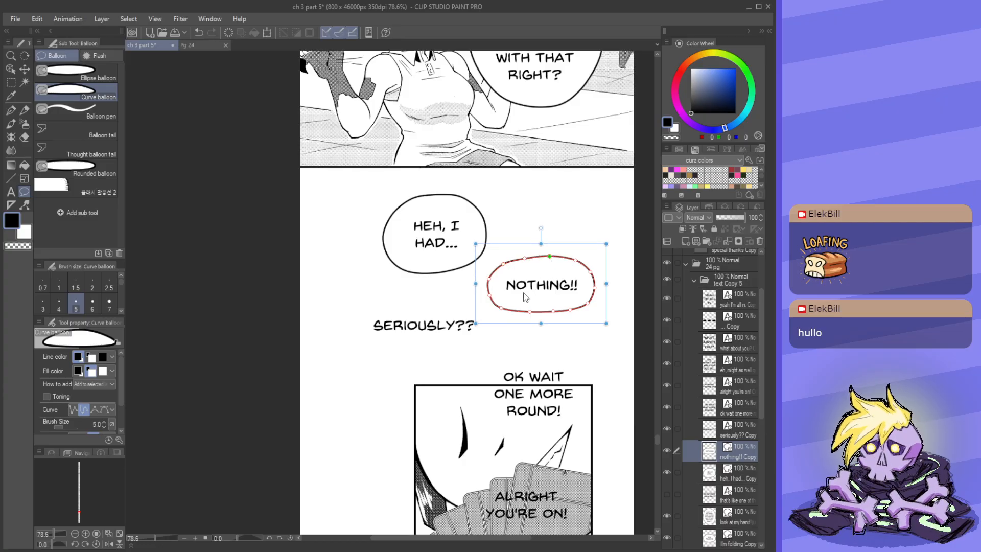
left_click_drag(530, 312, 590, 304)
left_click(553, 289, "ctrl")
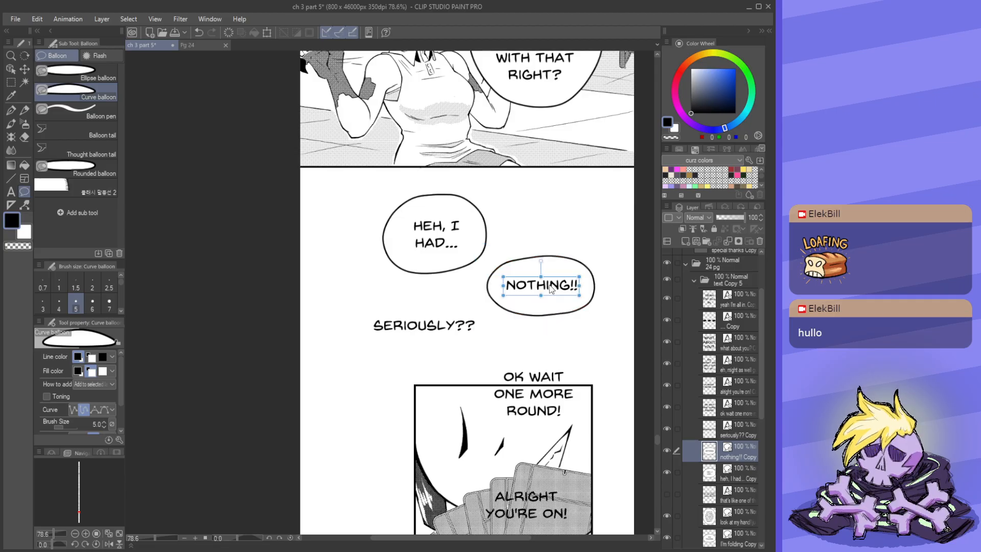
- Draw a closed, wide oval speech balloon around the "Seriously??" text below the "Heh, I had..." balloon
left_click_drag(392, 334, 457, 300)
left_click(420, 288)
left_click(436, 271)
left_click(477, 262)
left_click(543, 269)
left_click(562, 287)
left_click(560, 303)
left_click(544, 316)
left_click(508, 320)
left_click(476, 322)
left_click(426, 305)
left_click(420, 289)
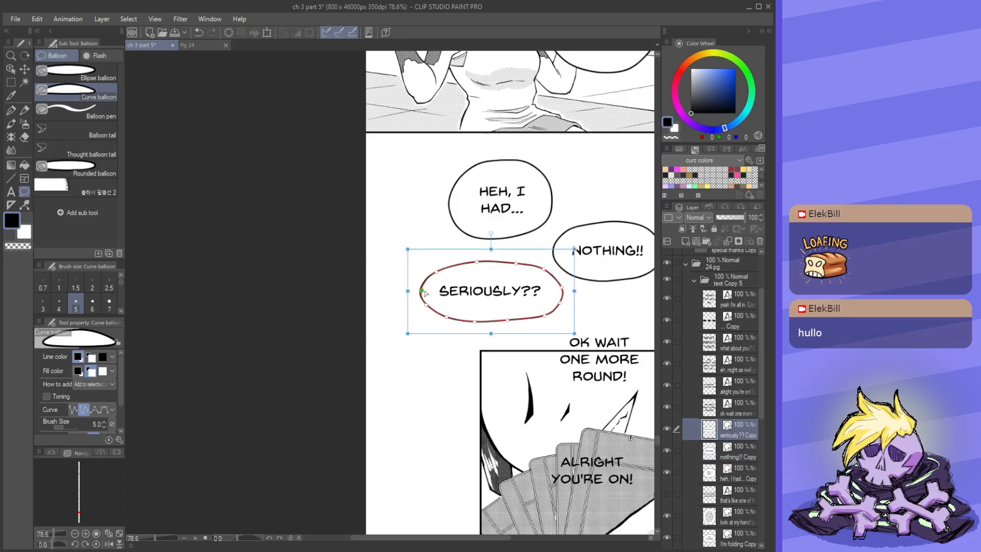
- Center the "Seriously??" text in its balloon and smooth the balloon's outline by adjusting its control points
left_click_drag(524, 294, 474, 277)
left_click(474, 277, "ctrl")
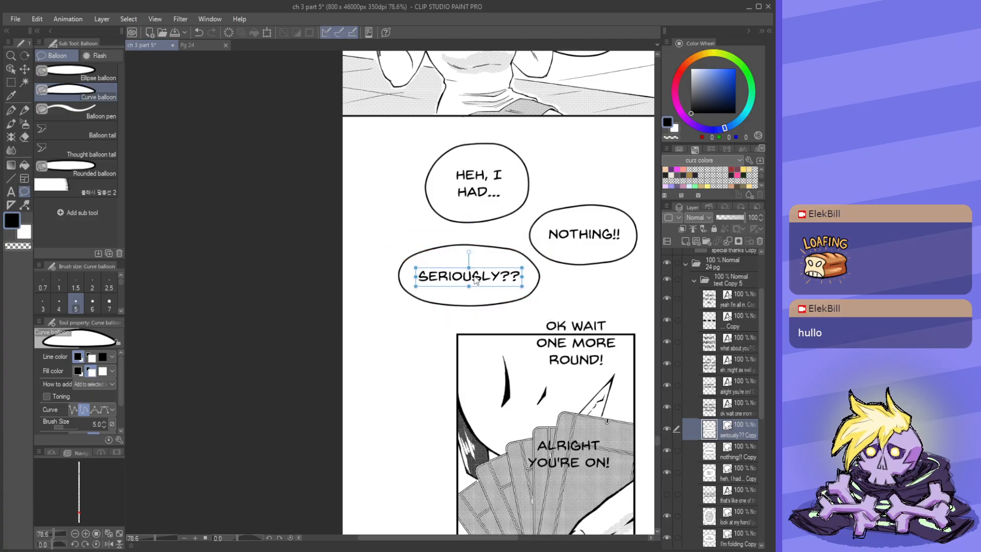
left_click(491, 248, "ctrl")
left_click(492, 247, "ctrl")
left_click_drag(520, 253, 522, 255)
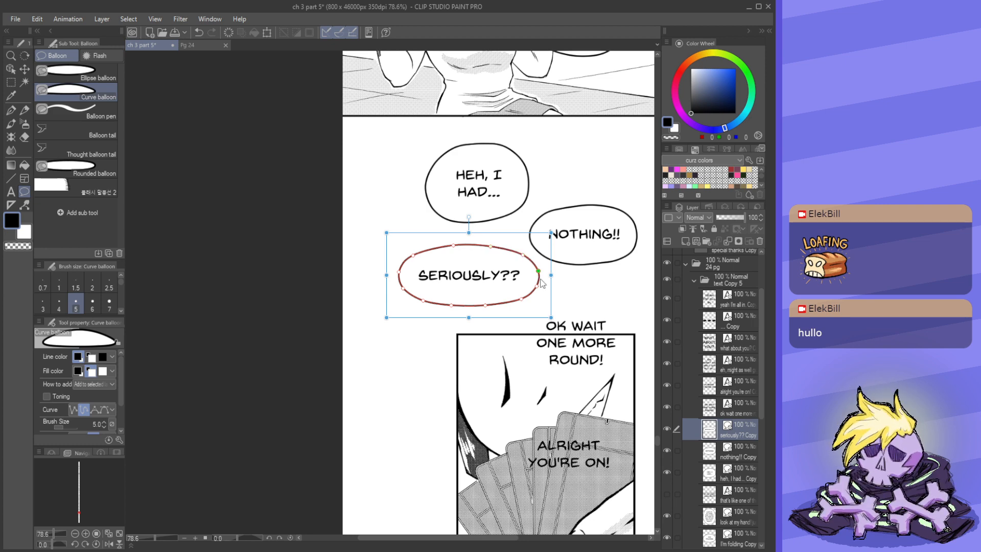
left_click_drag(538, 290, 481, 292)
- Draw a closed oval speech balloon around the "OK wait one more round!" text, overlapping the top border of the card-fan panel
left_click_drag(568, 326, 505, 271)
left_click_drag(469, 255, 500, 254)
left_click(447, 249)
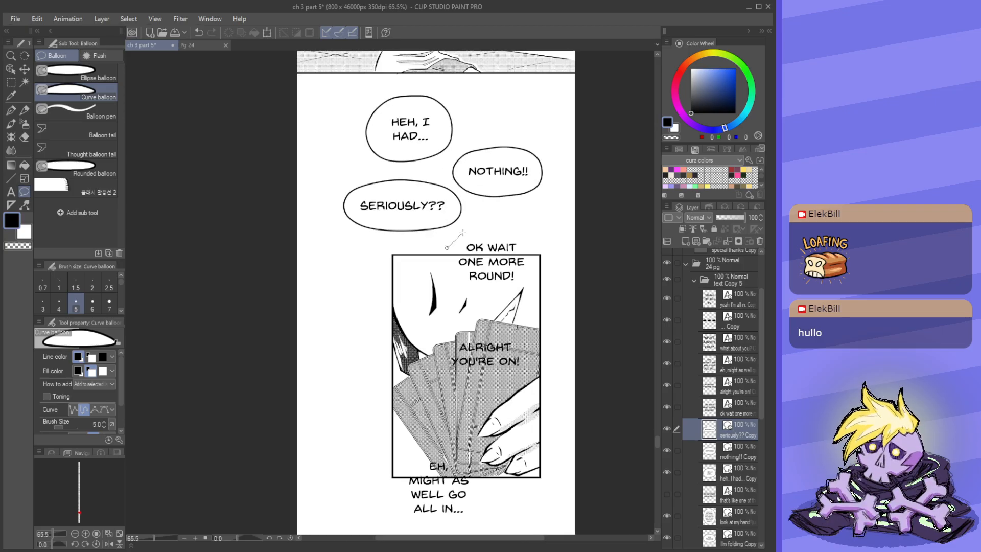
left_click(459, 231)
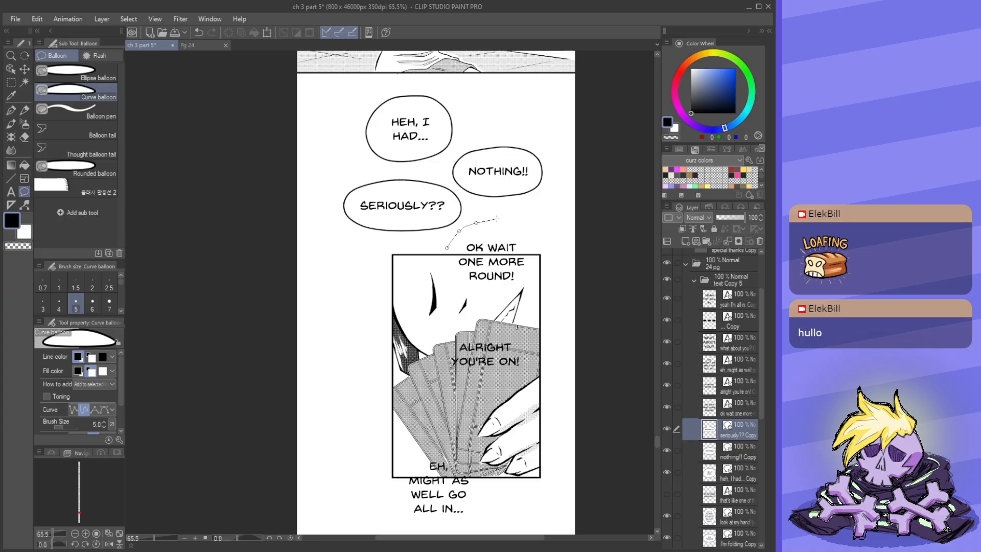
left_click(538, 240)
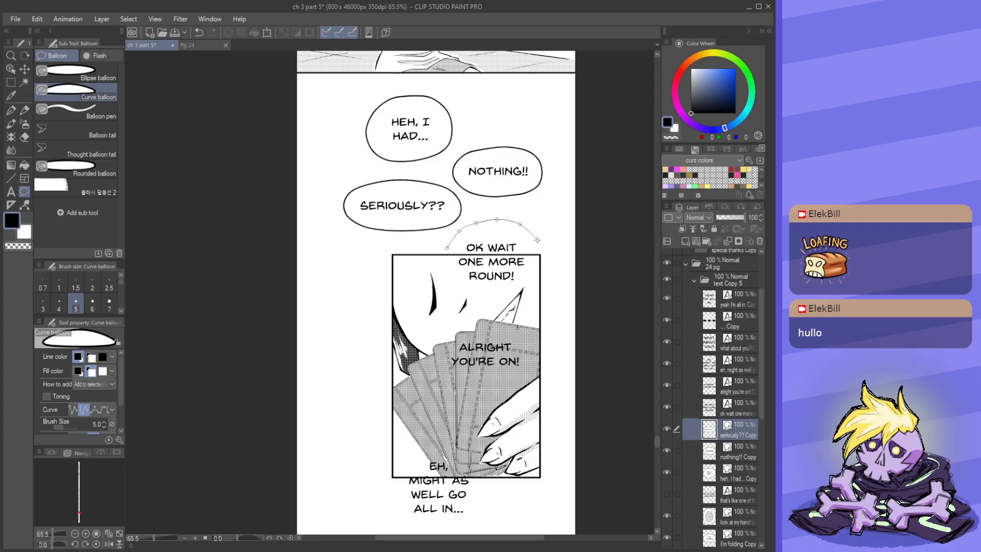
left_click(545, 270)
left_click(532, 290)
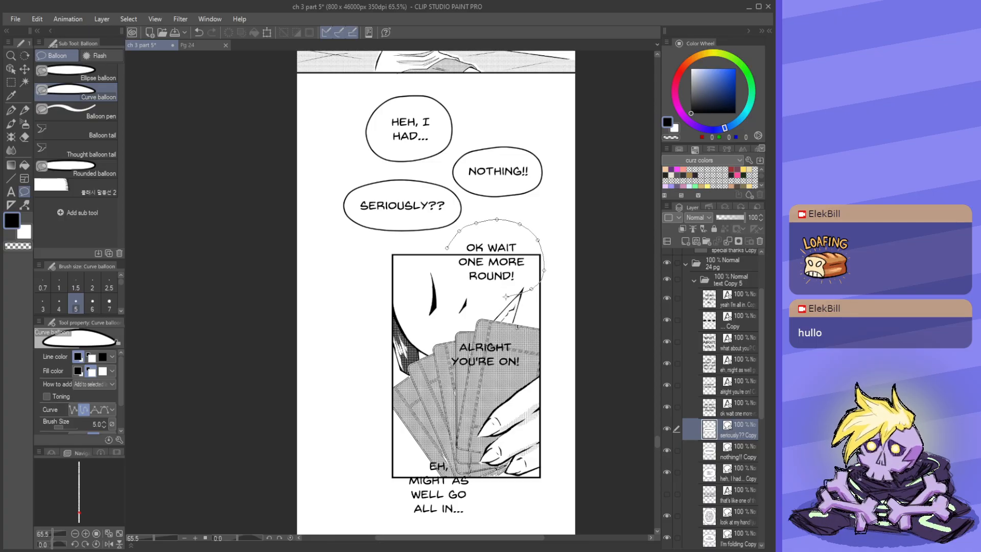
left_click(477, 297)
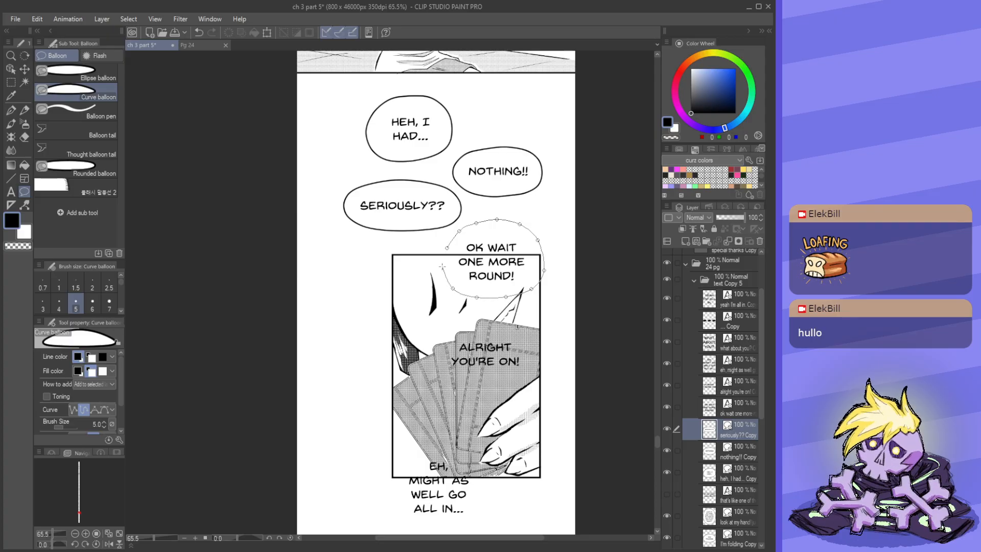
left_click(448, 248)
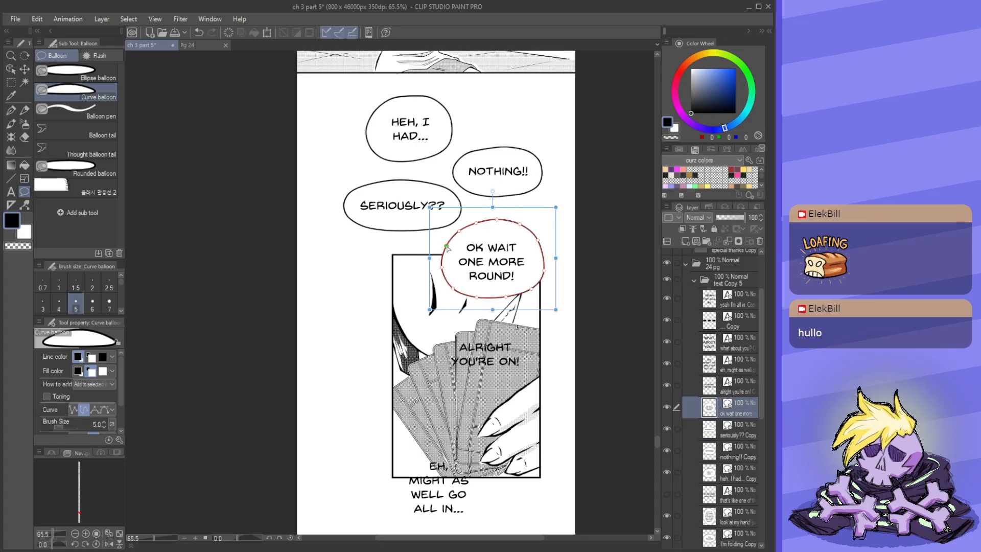
- Round out the "OK wait one more round!" balloon by moving control points along its right and lower-right edge outward
left_click_drag(494, 268, 497, 267)
left_click(501, 291, "ctrl")
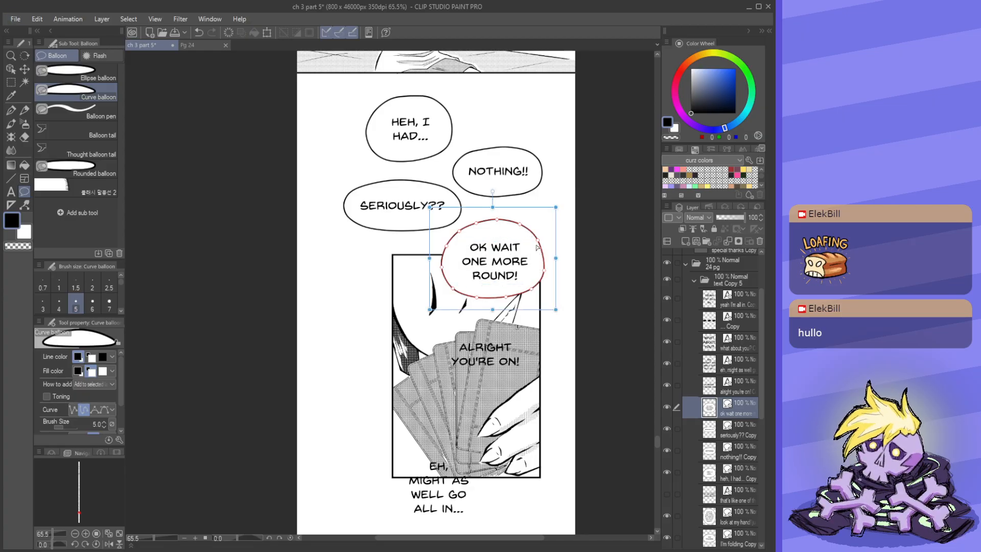
left_click_drag(546, 272, 549, 271)
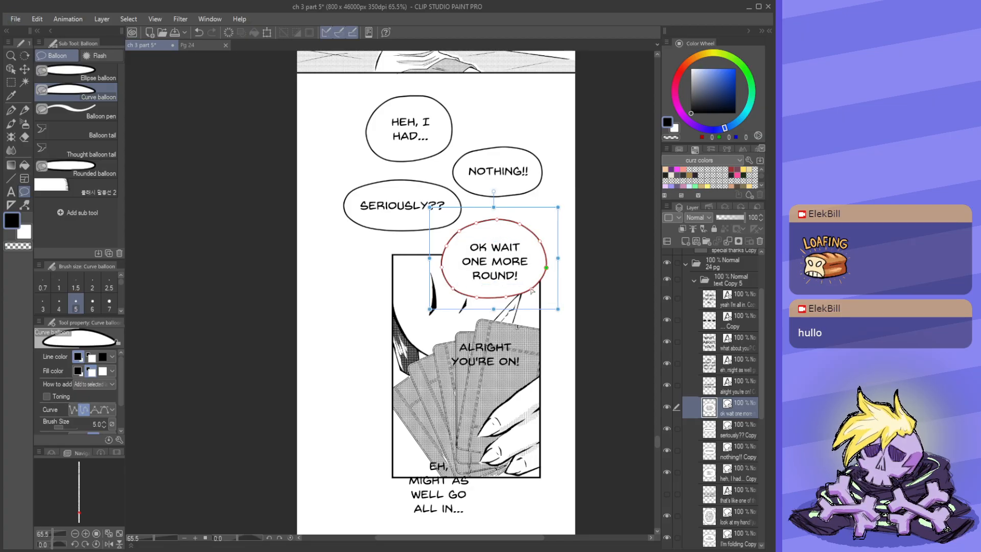
left_click_drag(507, 297, 541, 284)
left_click(526, 294, "alt")
left_click(464, 263)
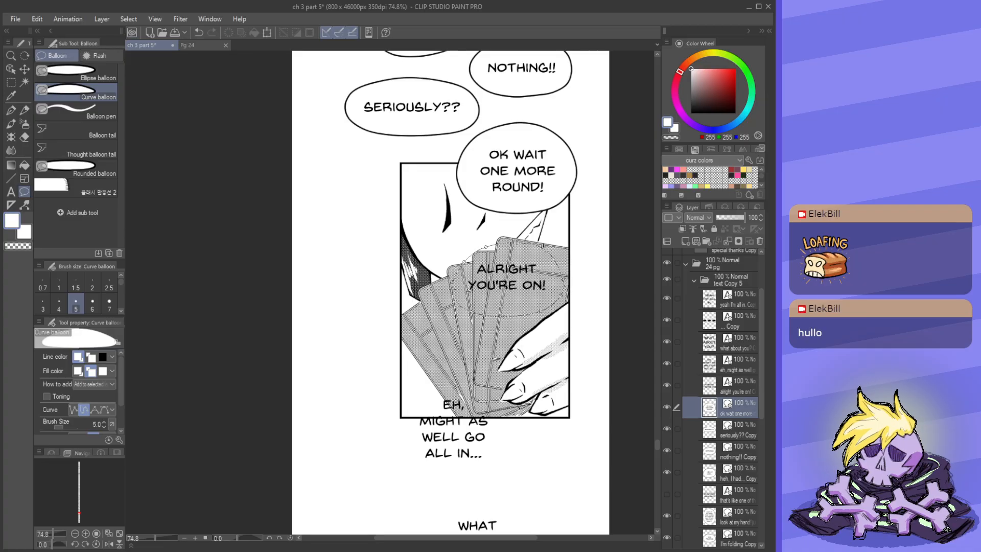
double_click(498, 313)
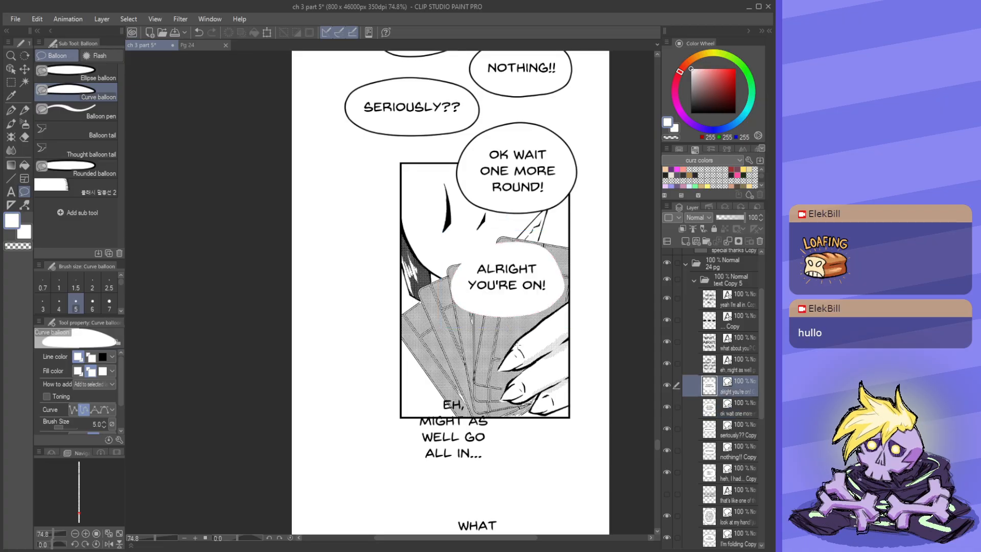
key("ctrl+z")
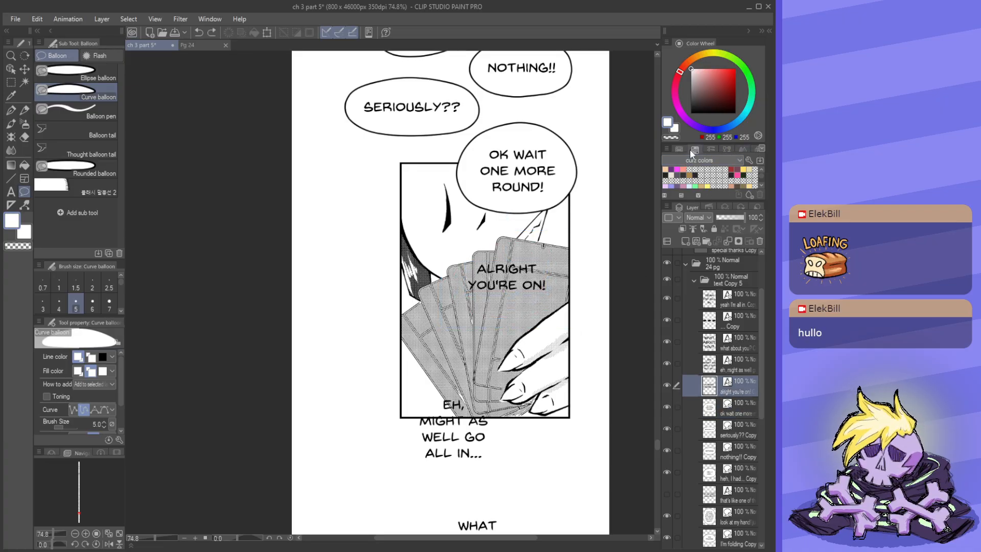
- Set the drawing color to black and draw a closed oval balloon around the "Alright you're on!" text
left_click_drag(711, 97, 690, 115)
left_click(482, 246)
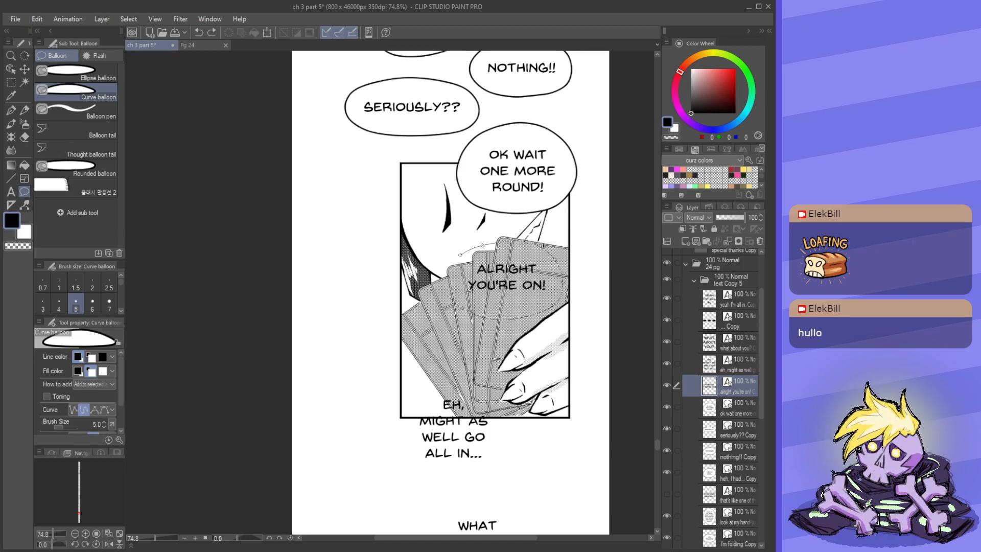
left_click(450, 271)
left_click(460, 255)
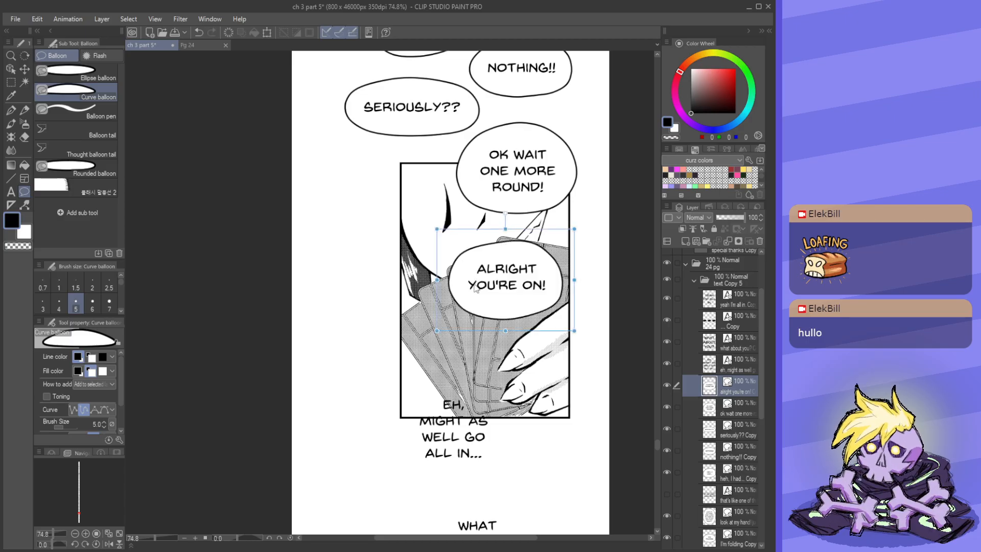
- Adjust the outline and text placement of the "Alright you're on!" balloon and save the document
left_click_drag(484, 246, 528, 245)
left_click(518, 281)
left_click_drag(518, 282, 518, 284)
scroll(499, 328, "down", 2)
left_click(504, 308)
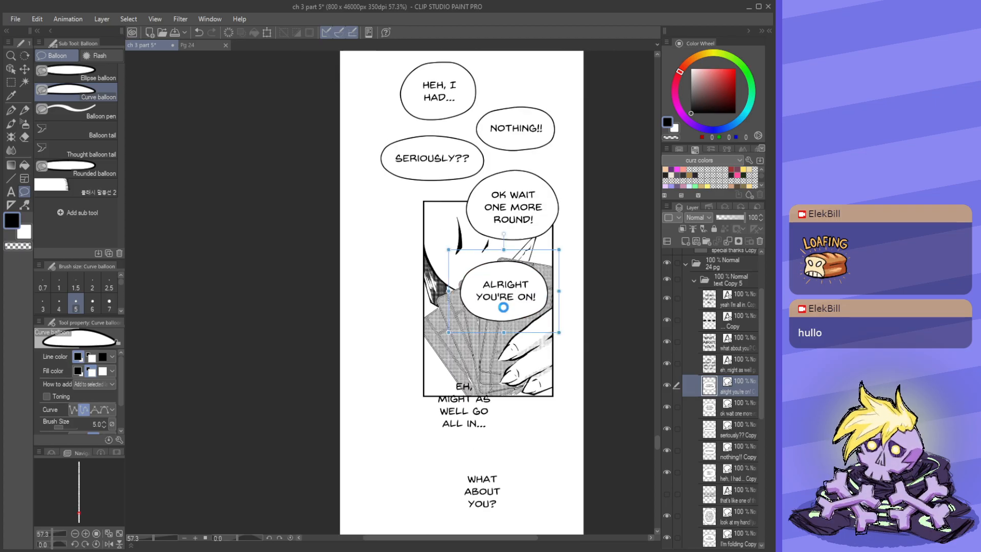
key("ctrl+s")
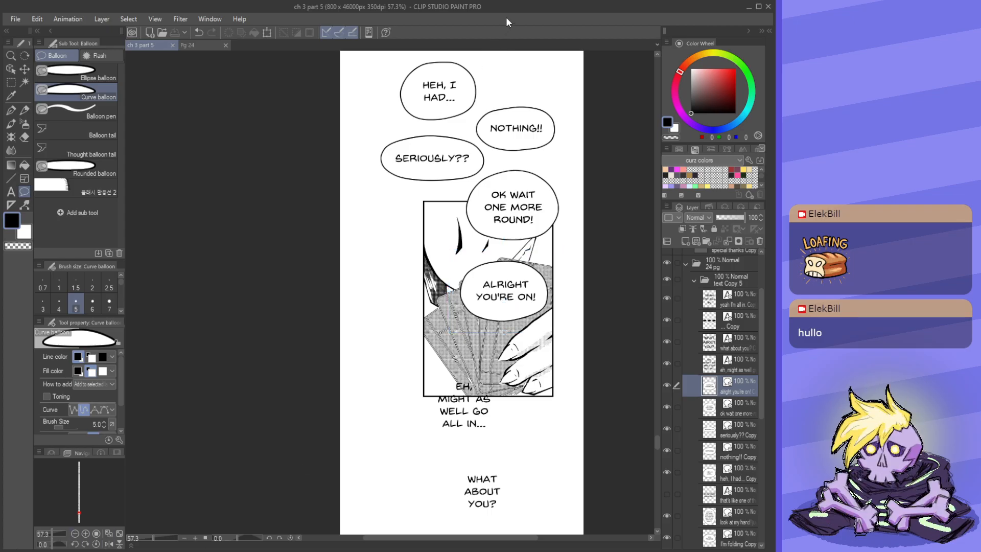
- Refine the curve of the "Alright you're on!" balloon by nudging its control points
scroll(462, 292, "down", 2)
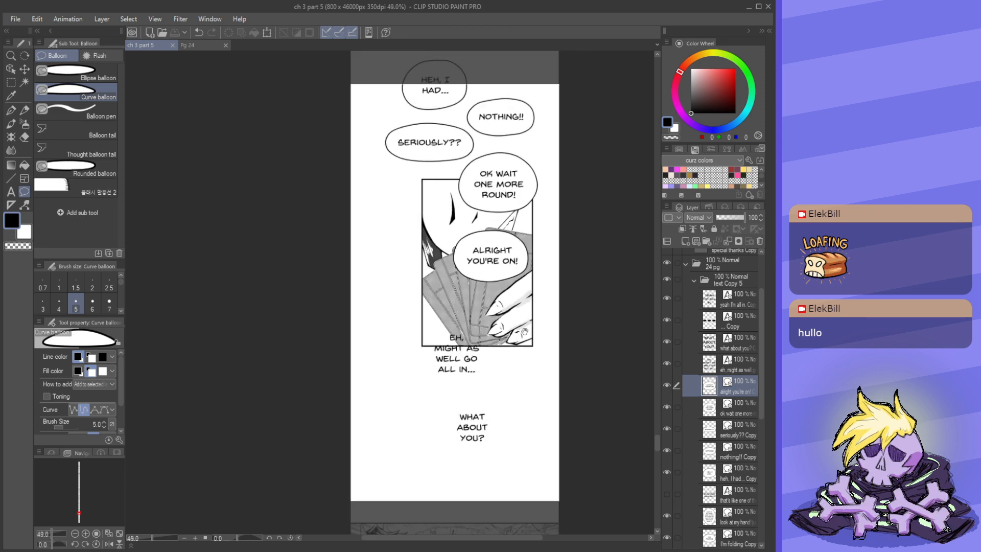
scroll(502, 269, "up", 6)
left_click_drag(494, 298, 458, 298)
left_click_drag(550, 277, 546, 282)
mouse_move(508, 252)
left_mouse_down()
mouse_move(487, 255)
mouse_move(505, 252)
left_mouse_up()
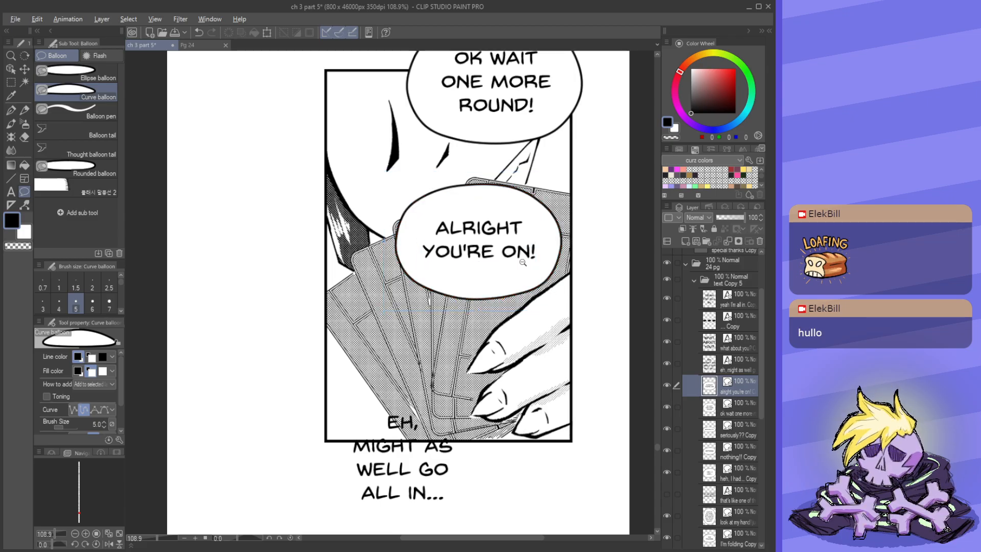
- Draw a closed round balloon around "Eh, might as well go all in..." over the card-fan panel's lower border and center its text
scroll(522, 262, "down", 10)
left_click_drag(473, 321, 471, 309)
scroll(471, 308, "up", 7)
left_click(442, 285)
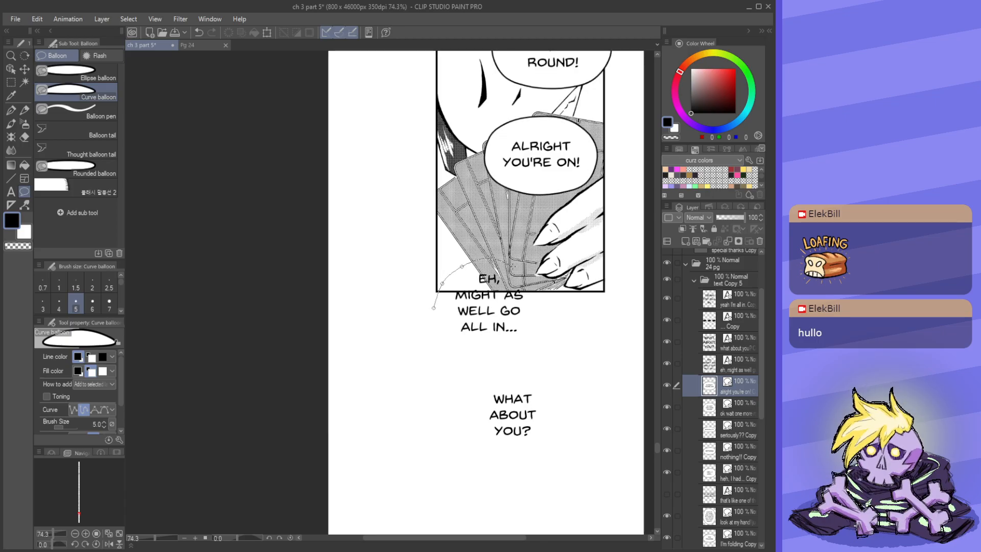
left_click(548, 332)
left_click(534, 351)
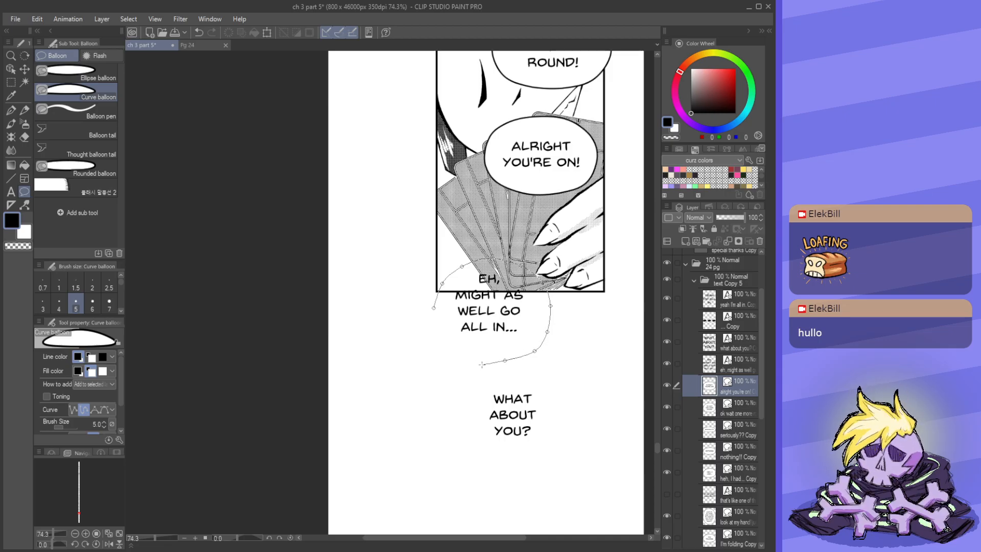
left_click(447, 350)
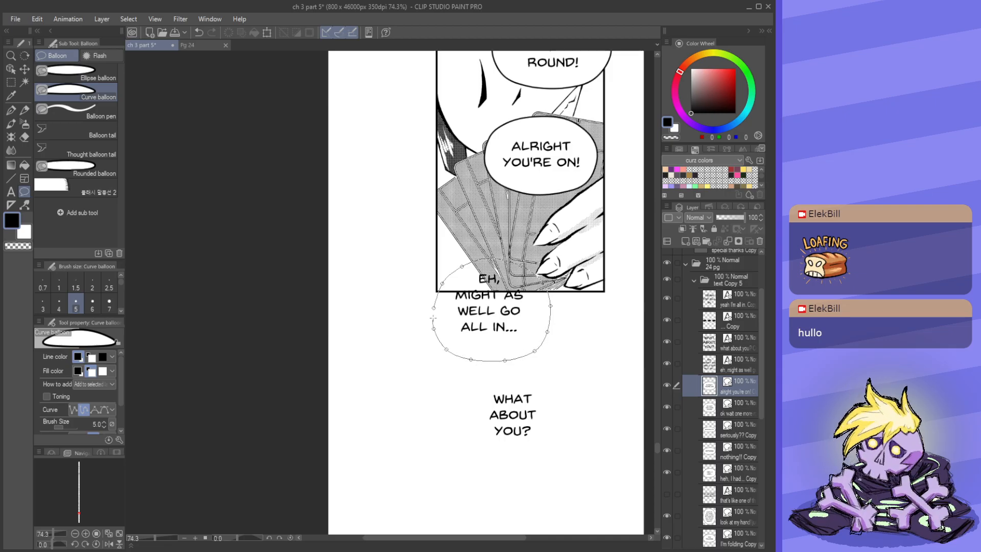
double_click(434, 322)
left_click(496, 314)
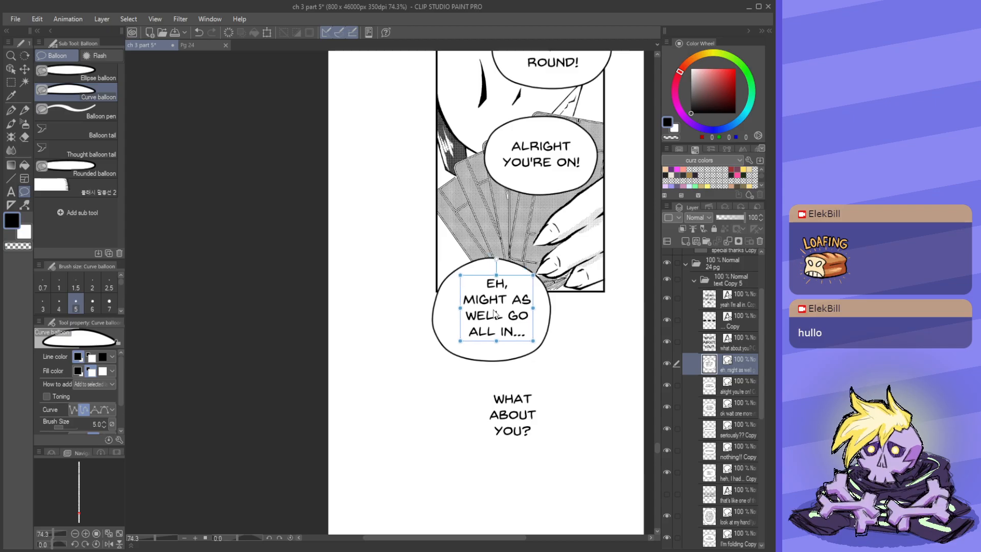
- Draw a closed round balloon around the "What about you?" text and even out its outline and text placement
scroll(499, 312, "down", 3)
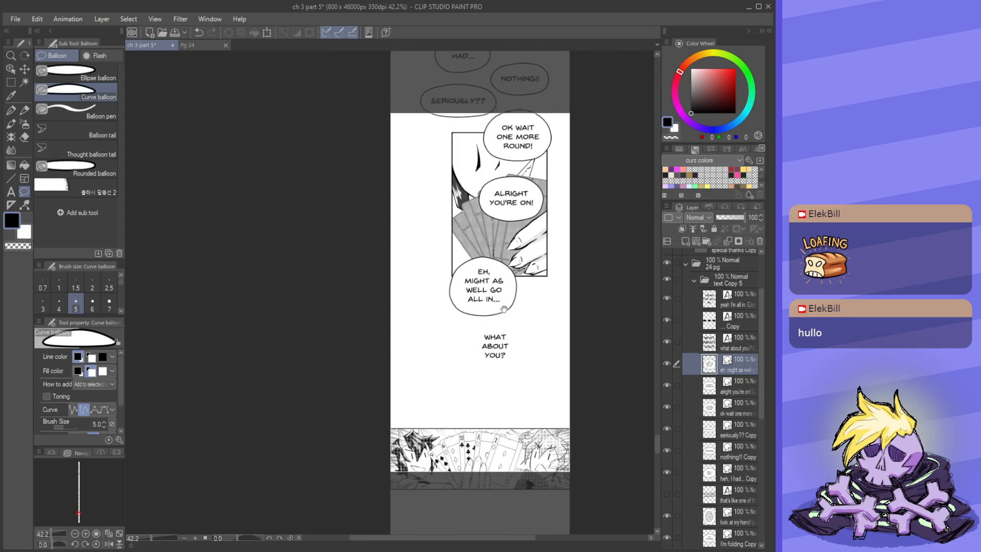
scroll(504, 312, "down", 2)
scroll(466, 303, "up", 2)
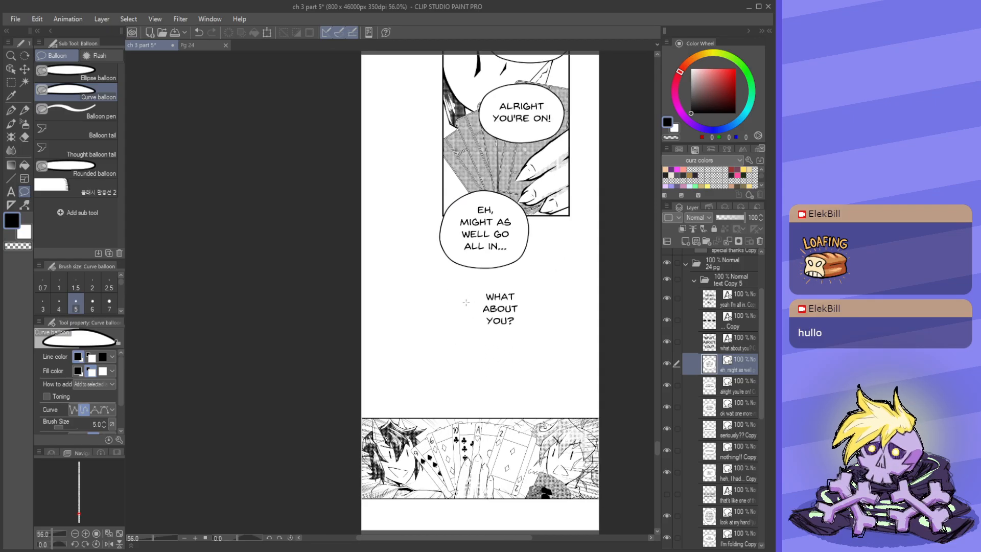
left_click(476, 288)
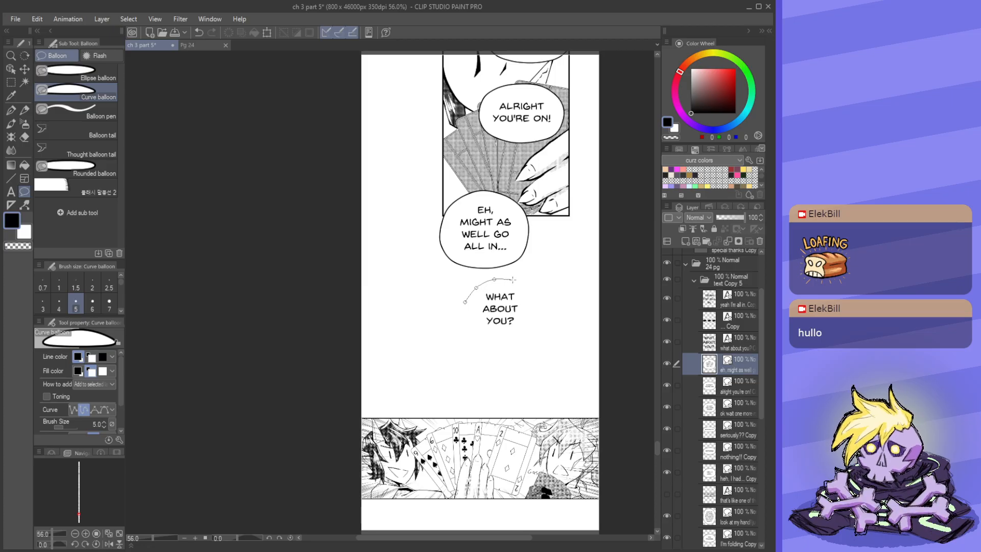
left_click(538, 305)
left_click(534, 328)
left_click(517, 342)
left_click(494, 347)
left_click(475, 339)
left_click(467, 323)
left_click(465, 302)
left_click_drag(464, 305, 480, 341)
left_click_drag(502, 310, 526, 333)
- Draw a closed round balloon around the "Yeah I'm all in." text and smooth its lower-left edge
left_click_drag(530, 390, 514, 277)
left_click_drag(510, 369, 506, 344)
left_click_drag(480, 338, 516, 349)
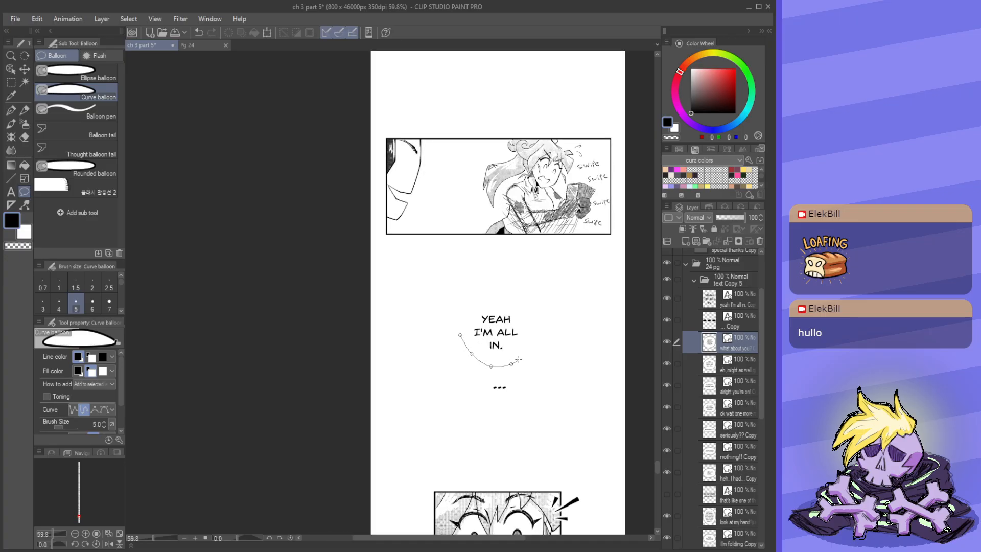
left_click(529, 312)
left_click(512, 298)
left_click(490, 294)
left_click(461, 335)
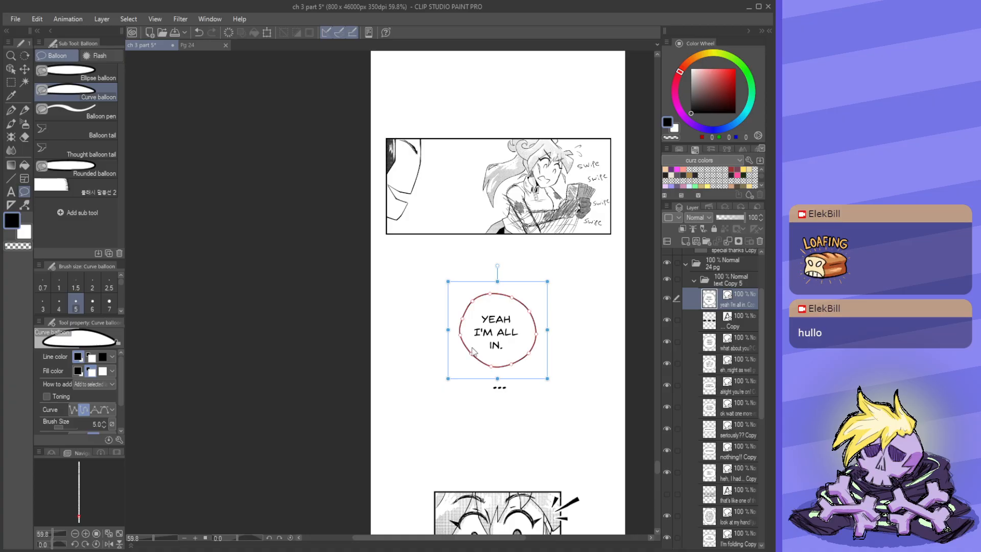
left_click_drag(471, 356, 463, 337)
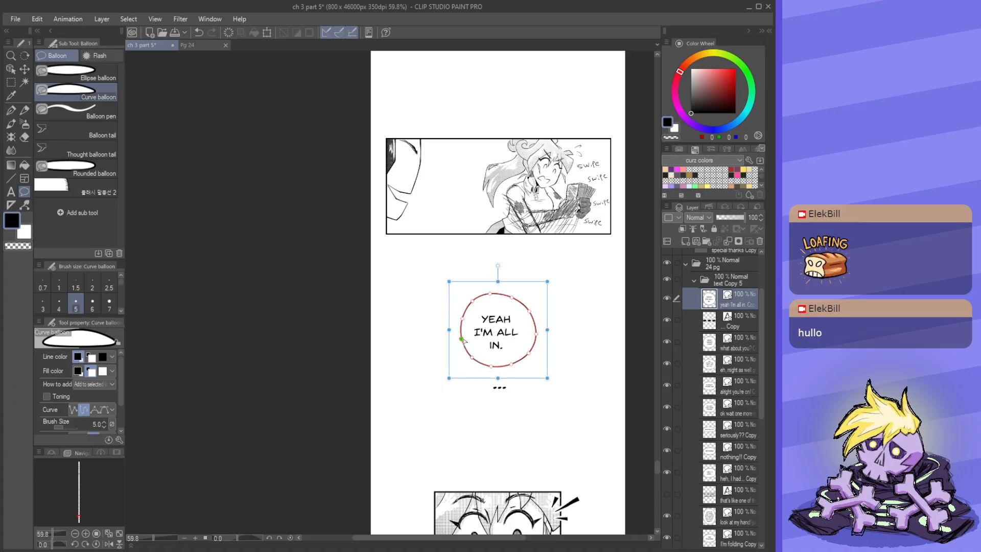
- Check the balloon layout on the original Pg 24 page, return to ch 3 part 5 and save it
left_click(195, 44)
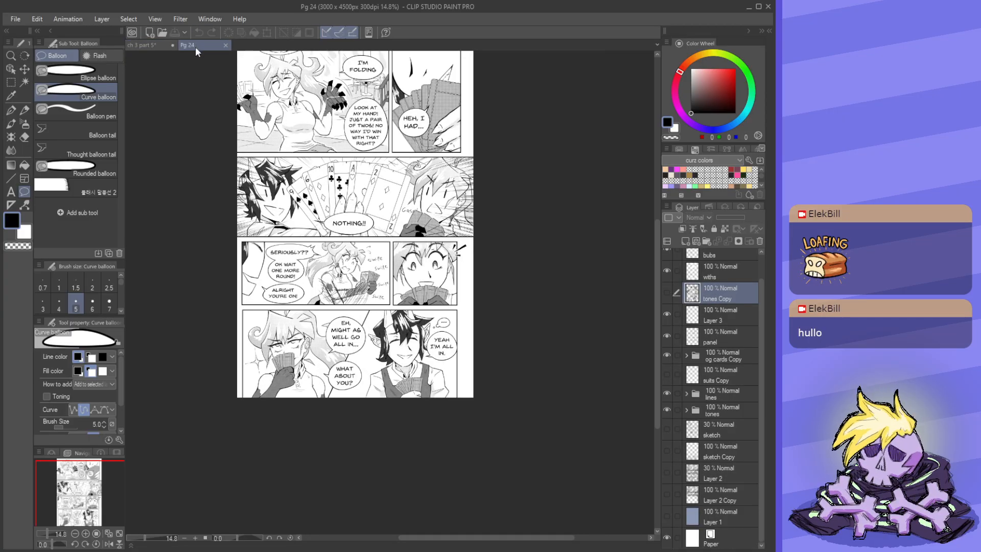
left_click(155, 44)
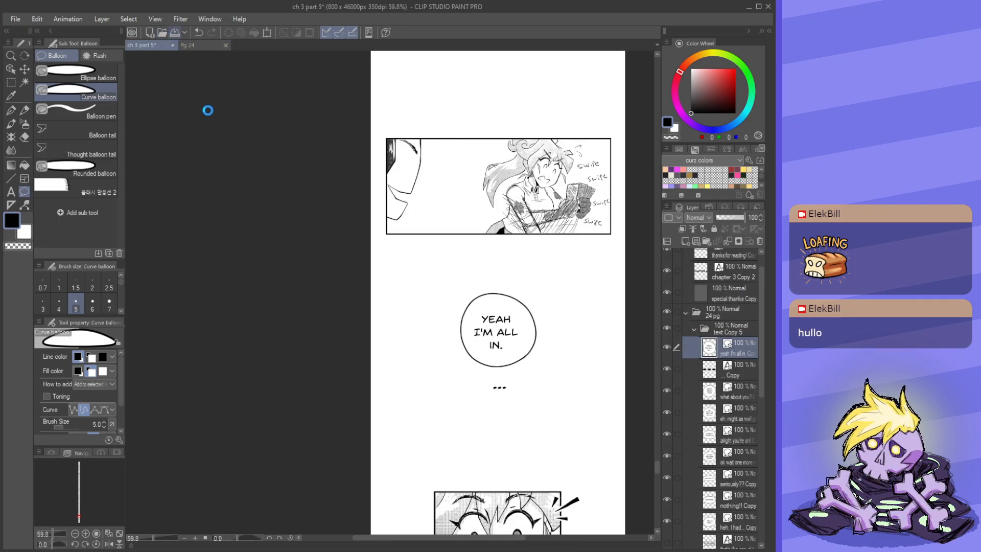
scroll(255, 173, "down", 5)
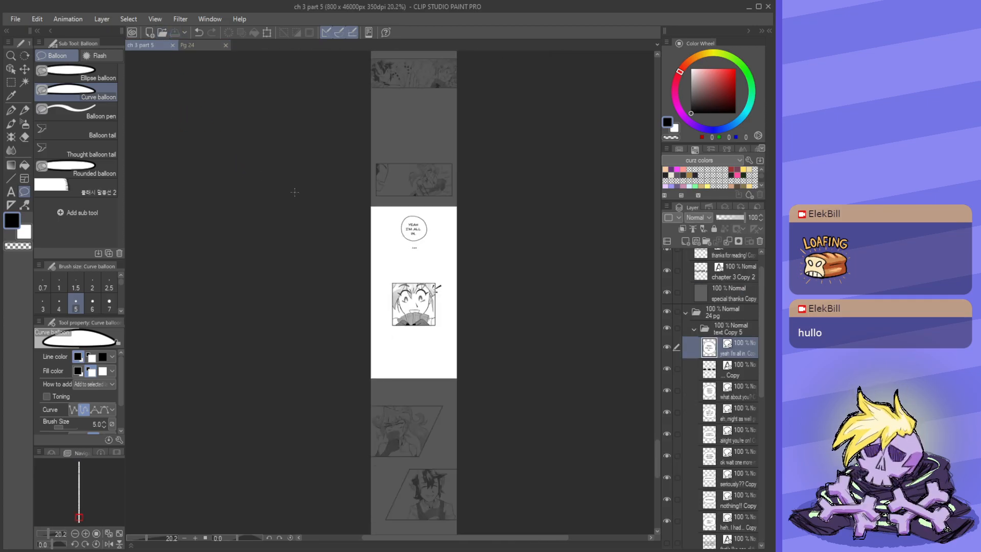
- Draw a small oval balloon around the "..." text below the "Yeah I'm all in." balloon, adjusting its outline and text placement
scroll(339, 258, "up", 5)
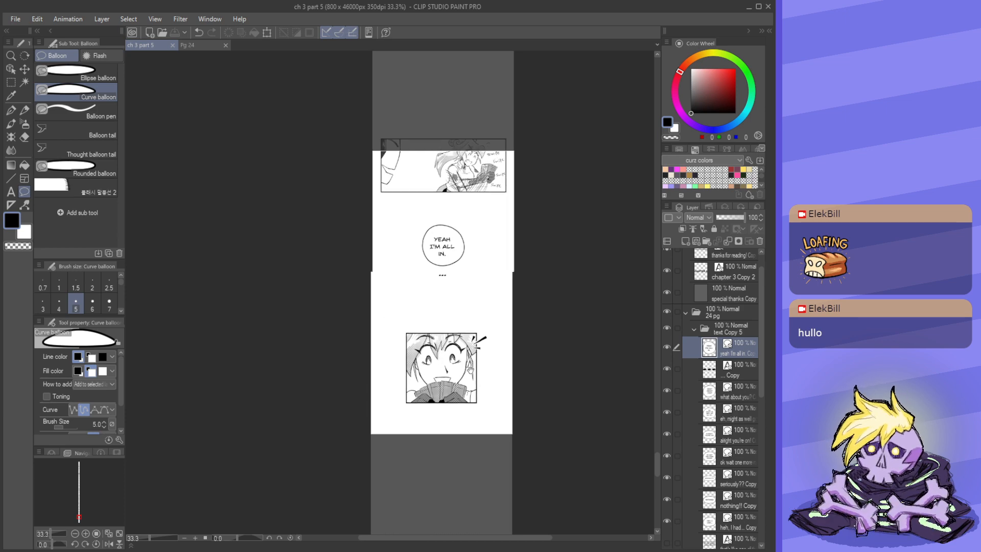
scroll(437, 284, "up", 2)
scroll(437, 284, "up", 2)
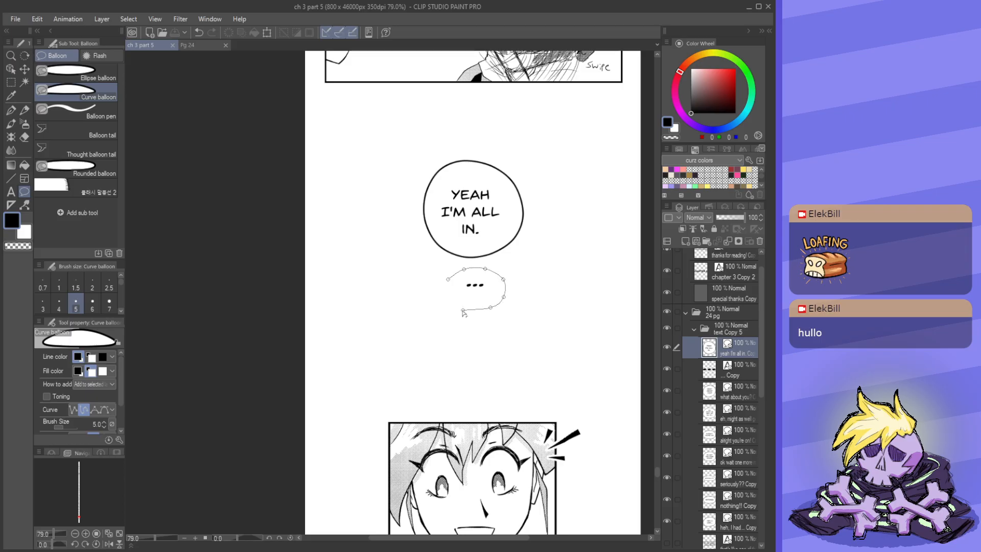
left_click(442, 298)
left_click(449, 279)
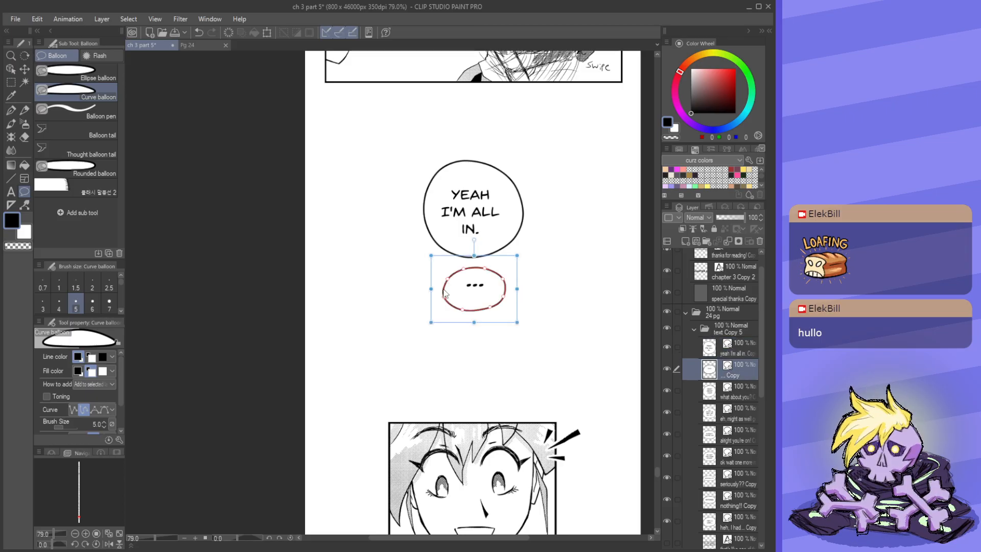
left_click_drag(447, 299, 489, 313)
left_click_drag(503, 279, 476, 293)
left_click(475, 285)
- Save the document and move the "..." balloon down beside the upper-left corner of the horned character's slanted panel
scroll(499, 294, "down", 6)
left_click_drag(526, 326, 503, 314)
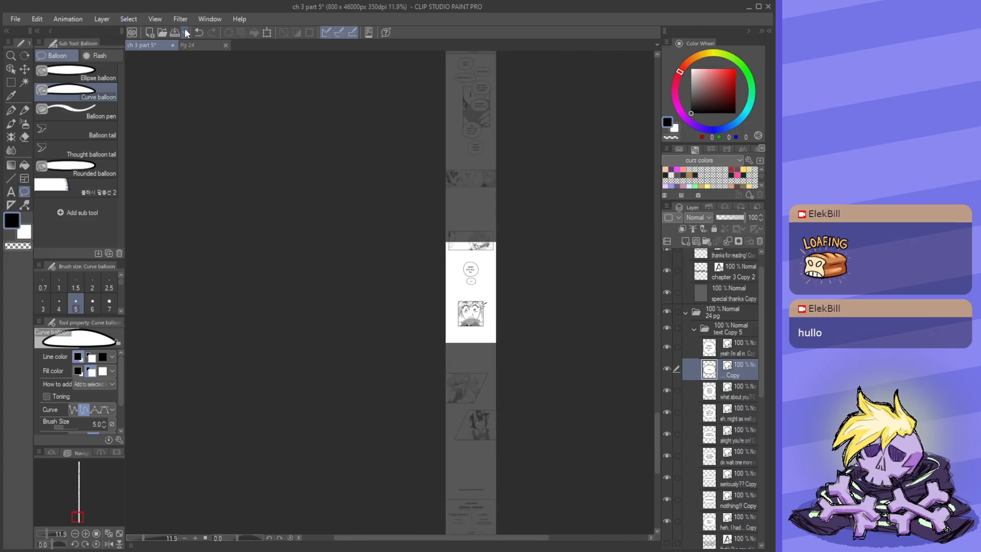
left_click(10, 72)
scroll(407, 403, "up", 2)
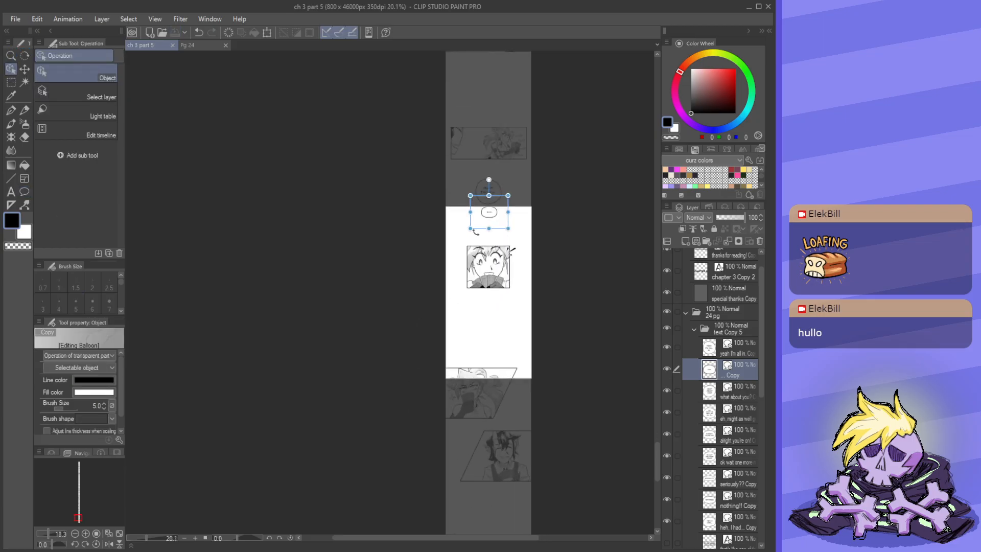
scroll(482, 502, "up", 3)
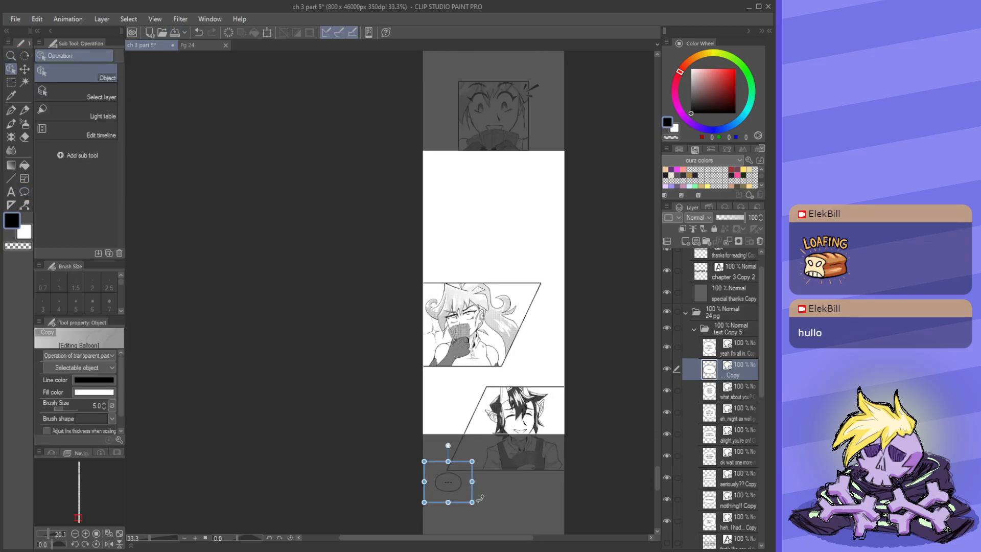
left_click_drag(495, 433, 471, 341)
scroll(456, 410, "down", 4)
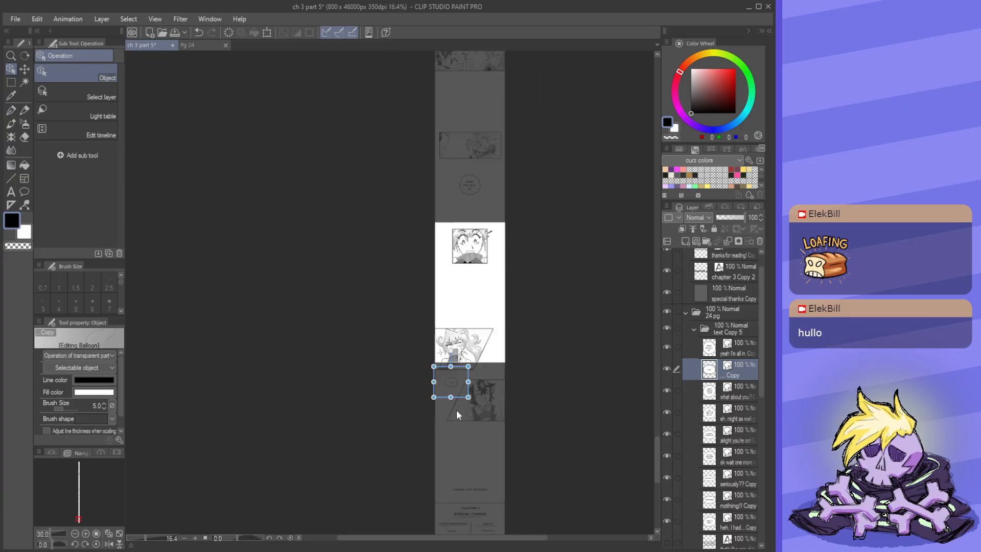
- Move the "Yeah I'm all in." balloon down onto the slanted panel of the long-haired character holding cards
left_click(483, 126)
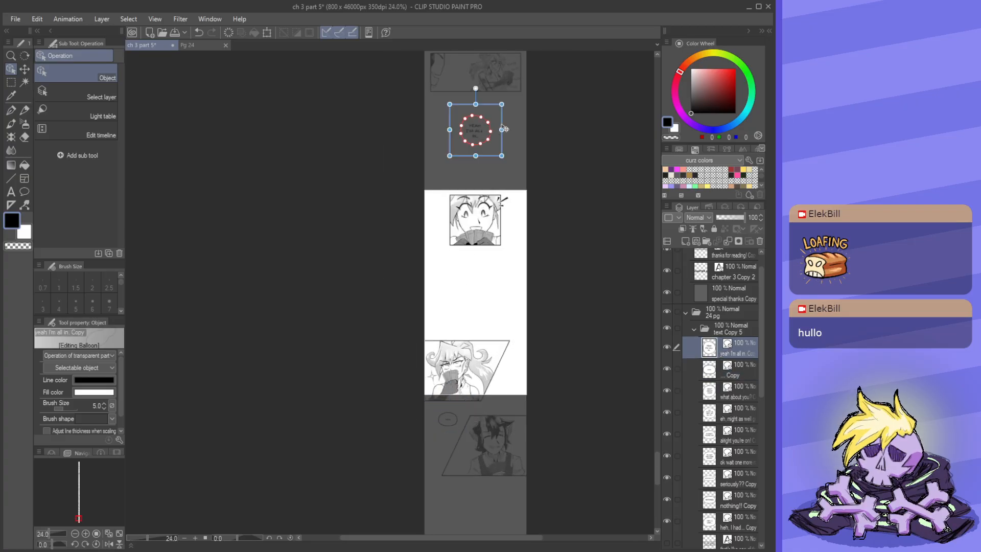
left_click_drag(493, 369, 492, 369)
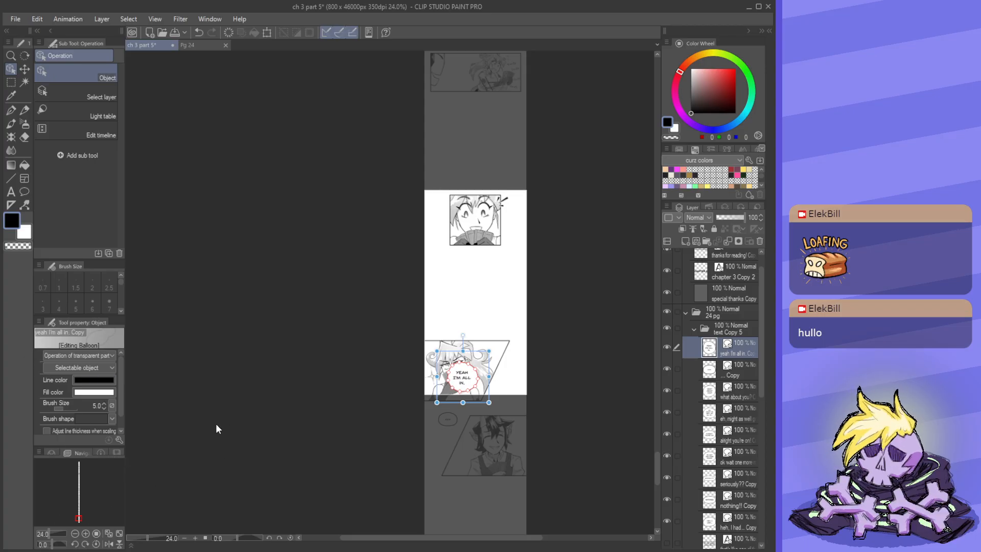
scroll(478, 426, "up", 1)
scroll(408, 445, "up", 2)
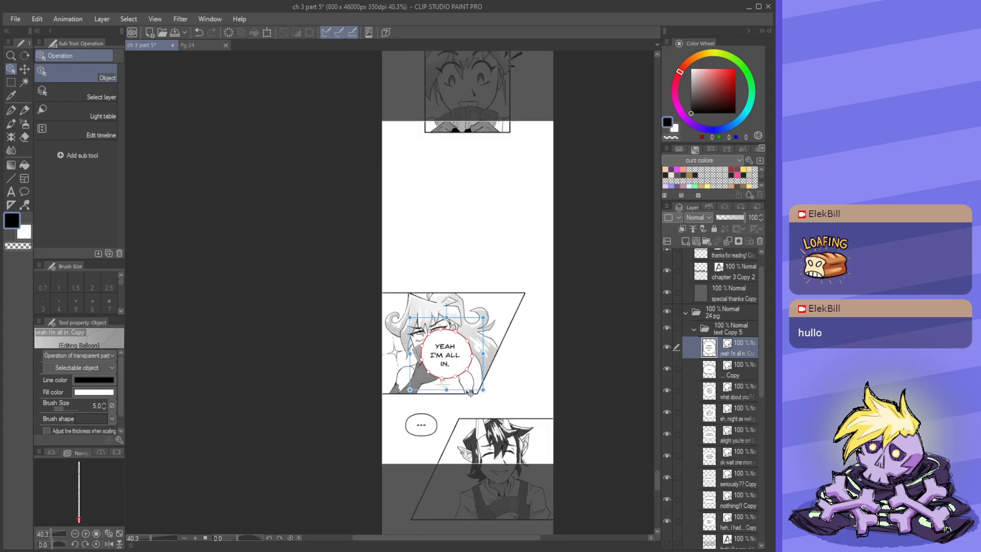
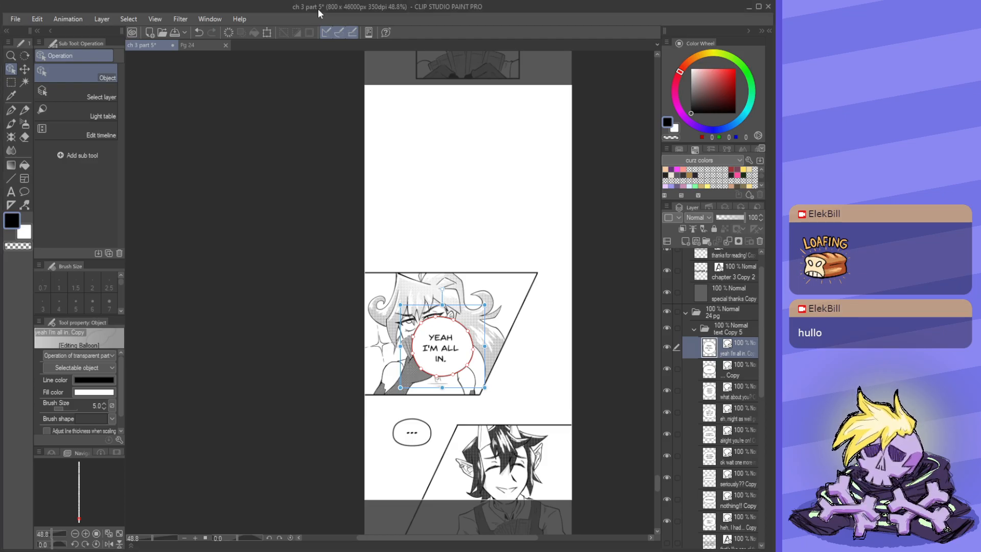
- Save the ch 3 part 5 document with the "Yeah I'm all in." balloon in its current position
scroll(478, 389, "down", 1)
scroll(506, 387, "down", 1)
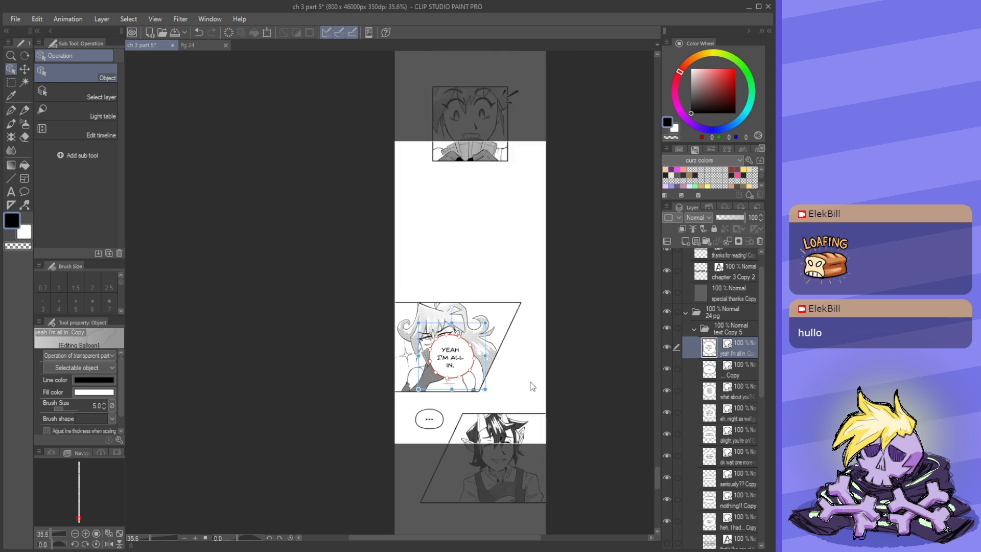
left_click(175, 35)
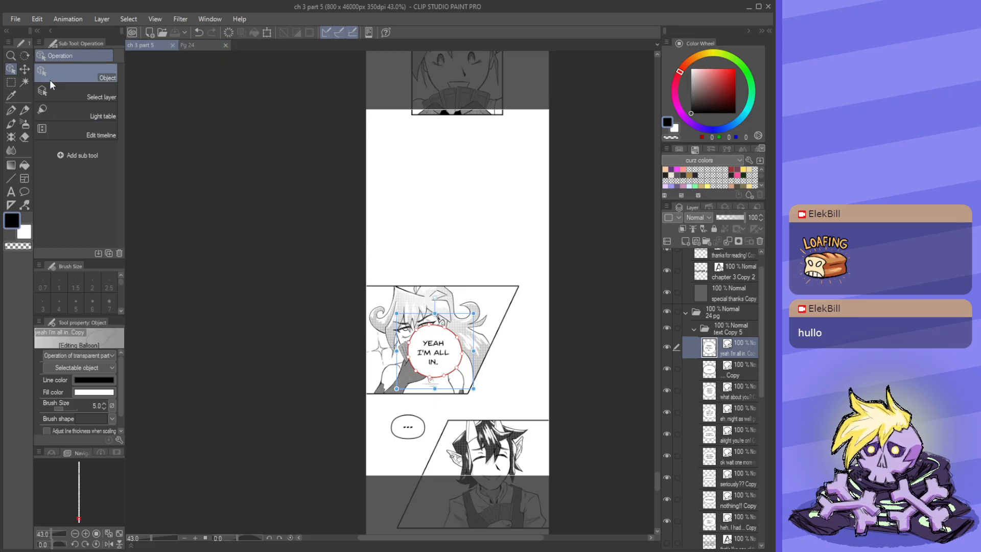
- Compare the balloon placement around the last two slanted panels with the original Pg 24 page
scroll(425, 207, "down", 2)
scroll(468, 379, "up", 1)
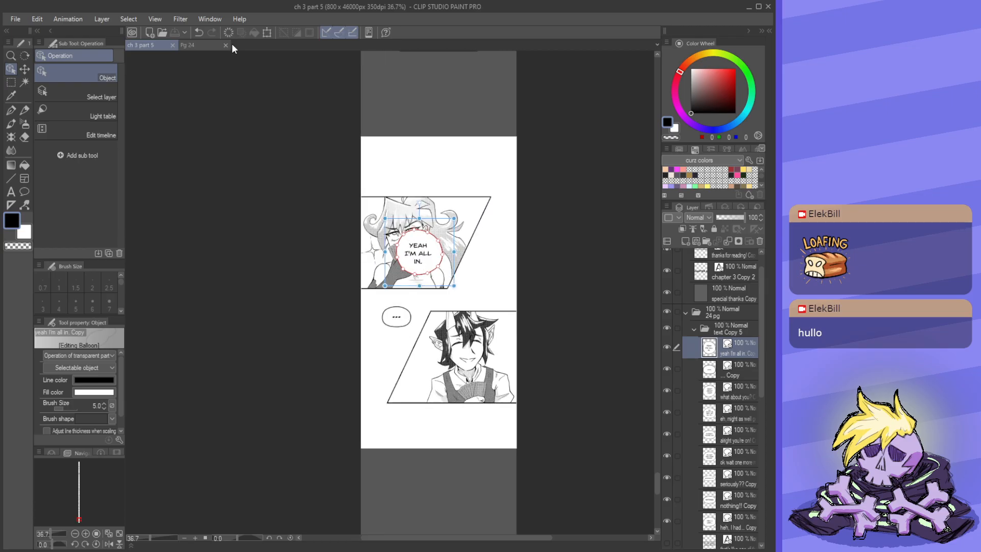
left_click(193, 42)
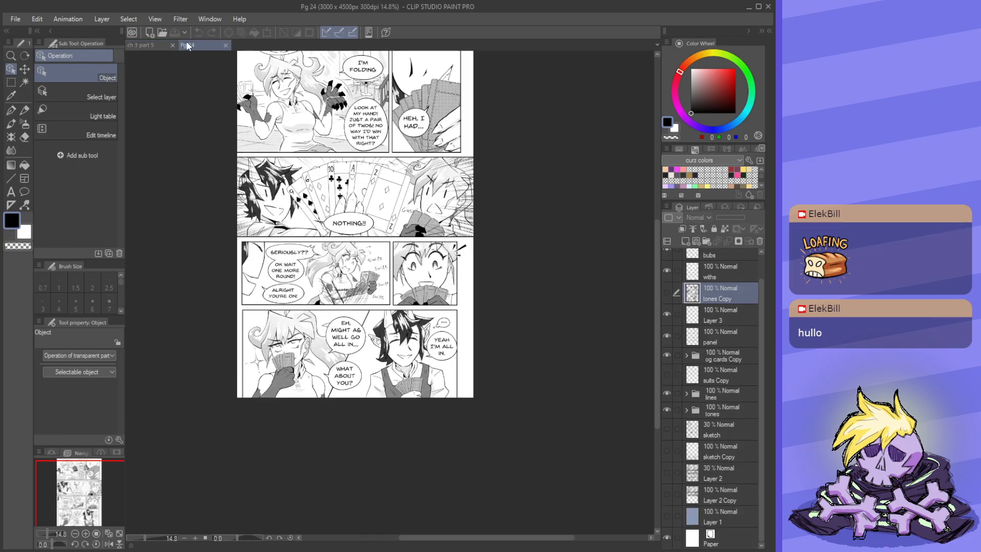
left_click(139, 45)
scroll(198, 159, "up", 1)
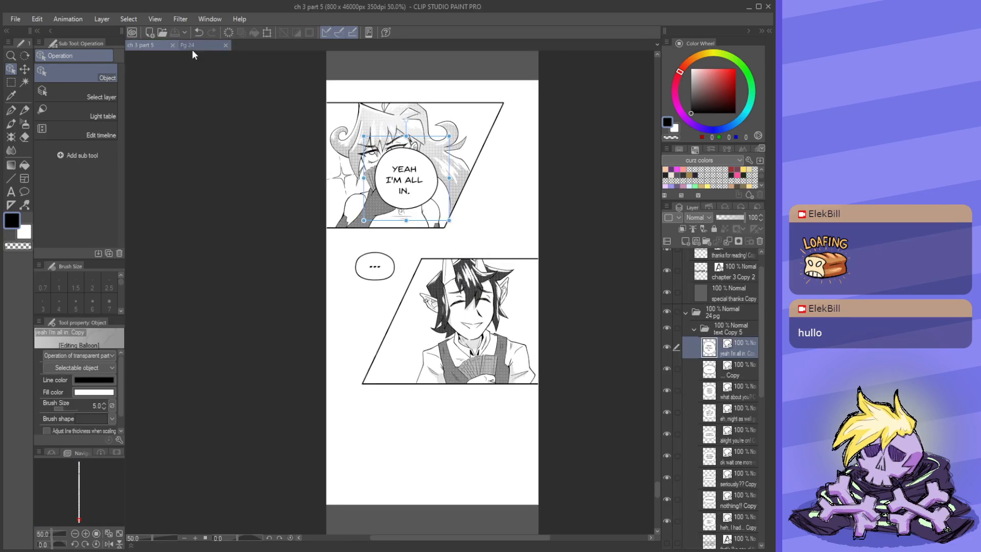
left_click(192, 47)
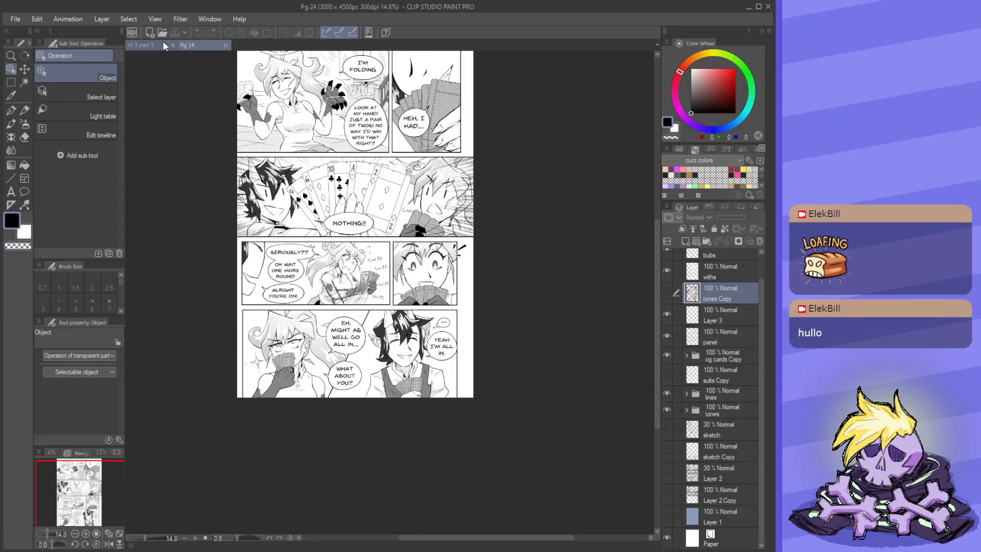
left_click(149, 46)
scroll(293, 202, "down", 4)
scroll(355, 260, "up", 2)
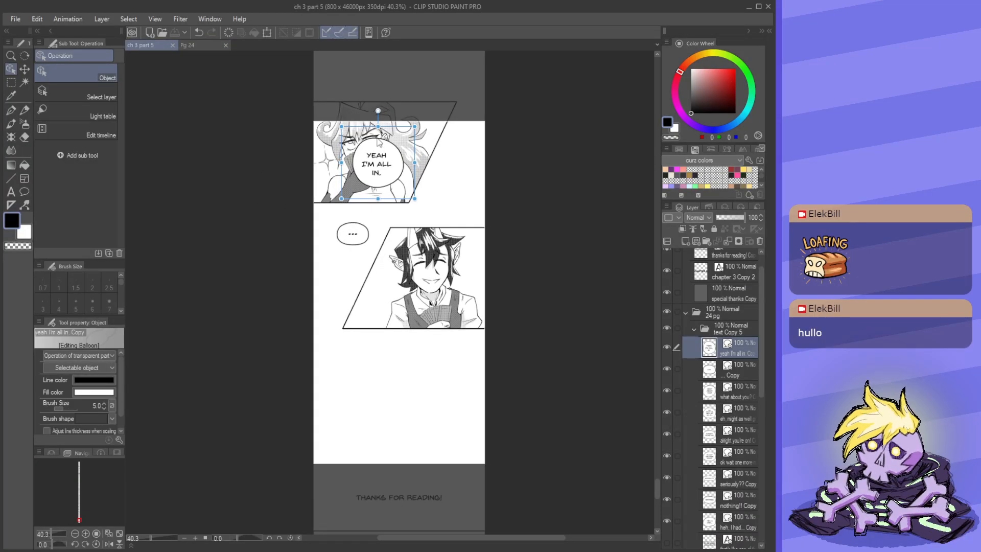
- Flatten the outline of the "Yeah I'm all in." balloon slightly and adjust the text placement inside it
left_click_drag(341, 127, 340, 132)
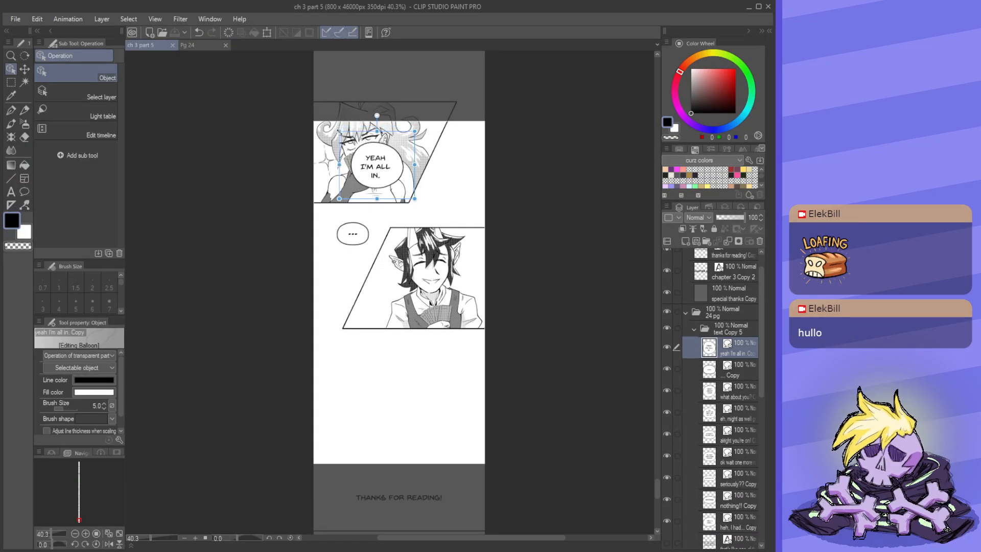
left_click(377, 167)
scroll(377, 169, "up", 4)
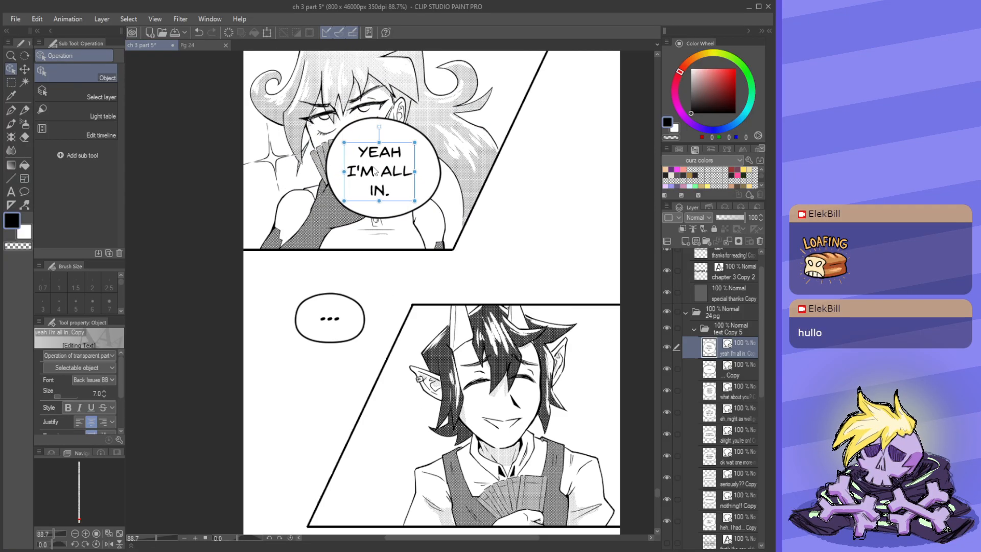
scroll(378, 170, "down", 3)
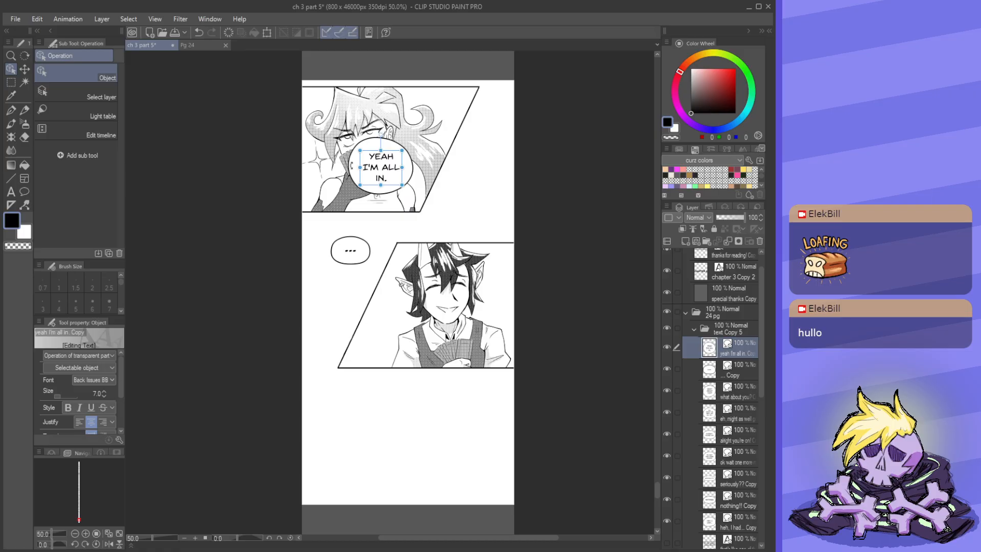
- Move the "Yeah I'm all in." balloon below the "..." balloon, over the slanted edge of the horned character's panel, and save the document
left_click(735, 328)
scroll(419, 158, "down", 1)
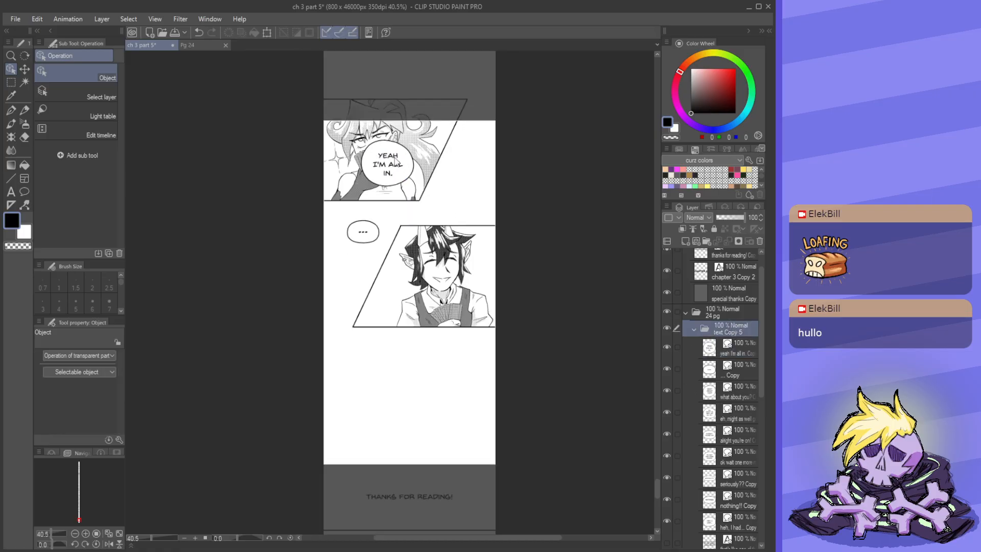
left_click(373, 150)
left_click_drag(370, 146, 350, 275)
key("ctrl+z")
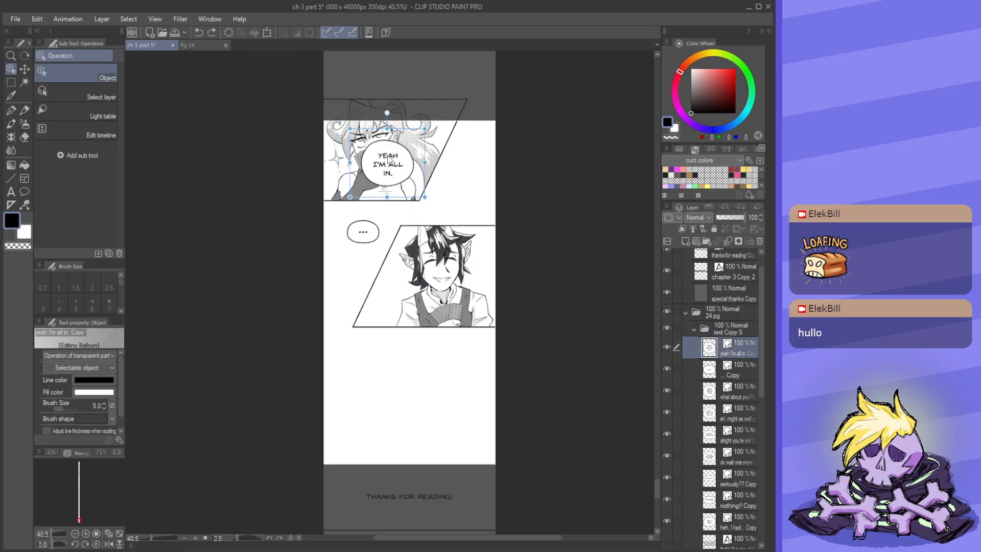
left_click_drag(377, 149, 361, 271)
scroll(360, 271, "up", 2)
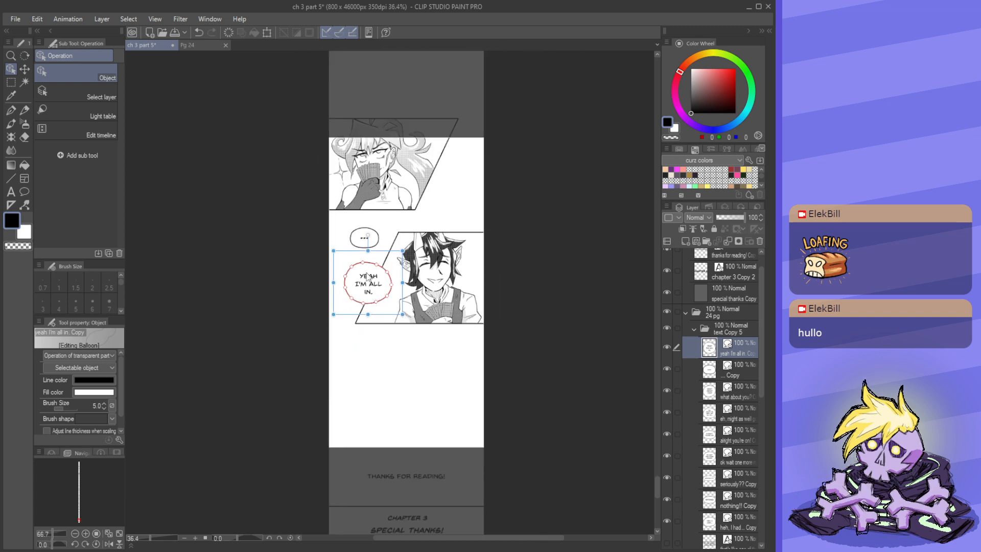
scroll(362, 276, "down", 3)
scroll(381, 211, "up", 1)
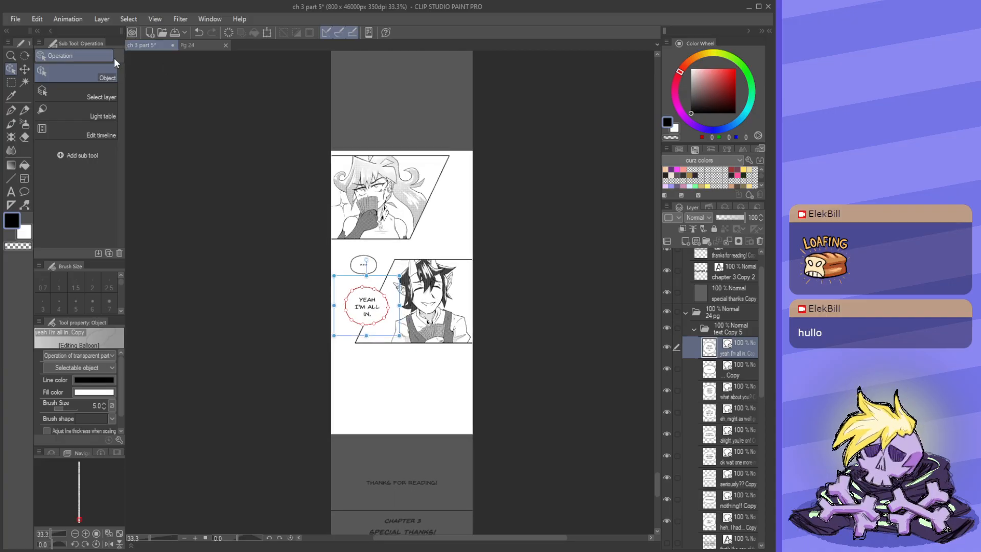
left_click(174, 32)
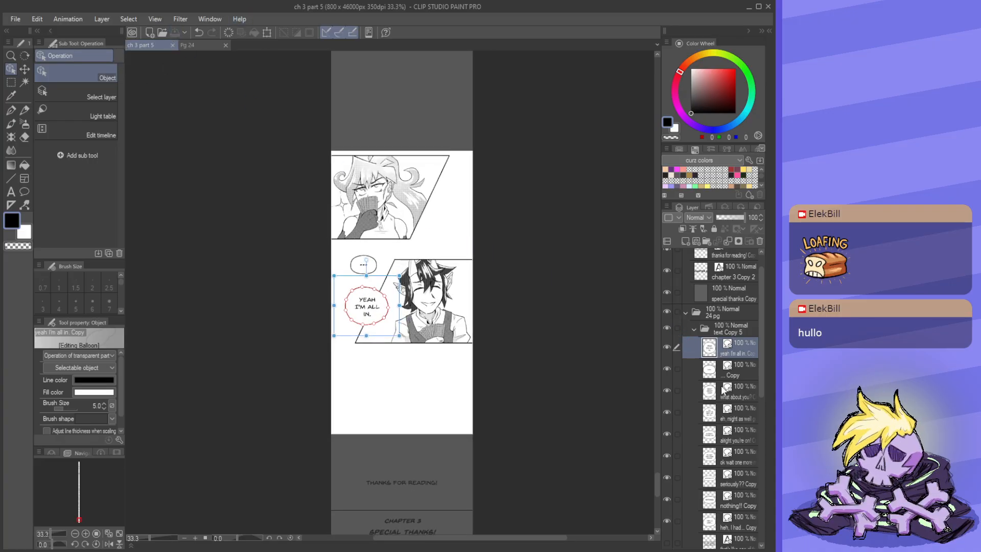
- Check the original Pg 24 page and move the "Eh, might as well go all in..." balloon down above the long-haired character's slanted panel
left_click(200, 46)
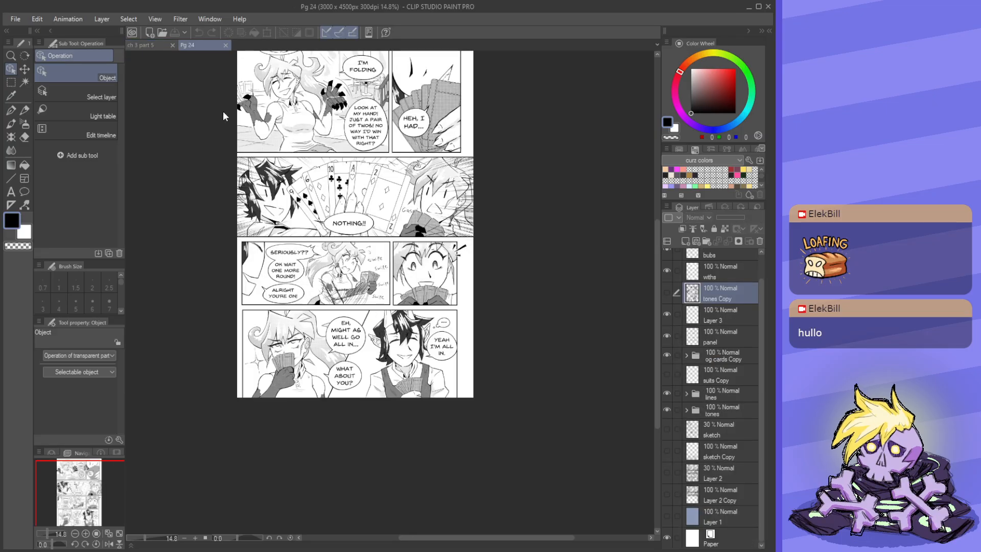
left_click(150, 43)
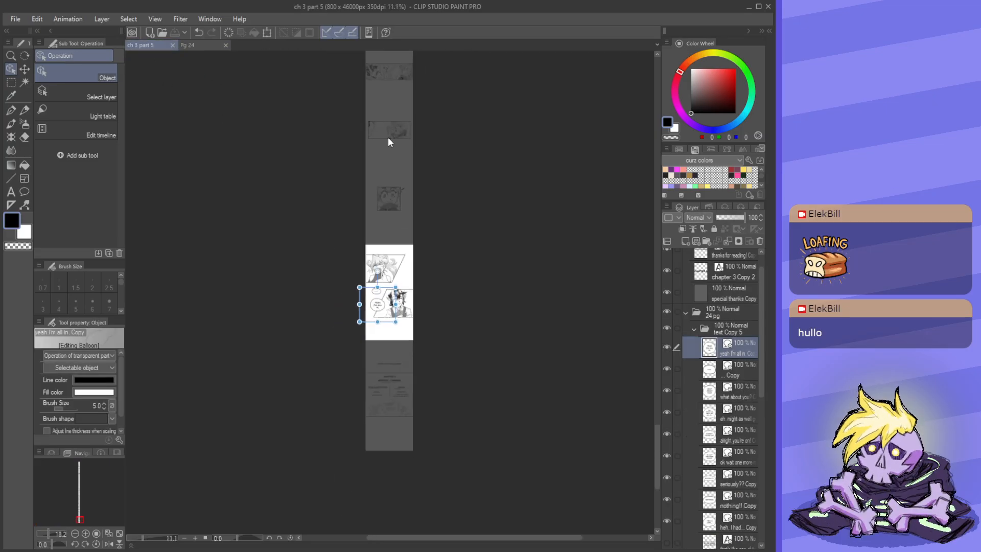
scroll(388, 137, "up", 1)
left_click(738, 416)
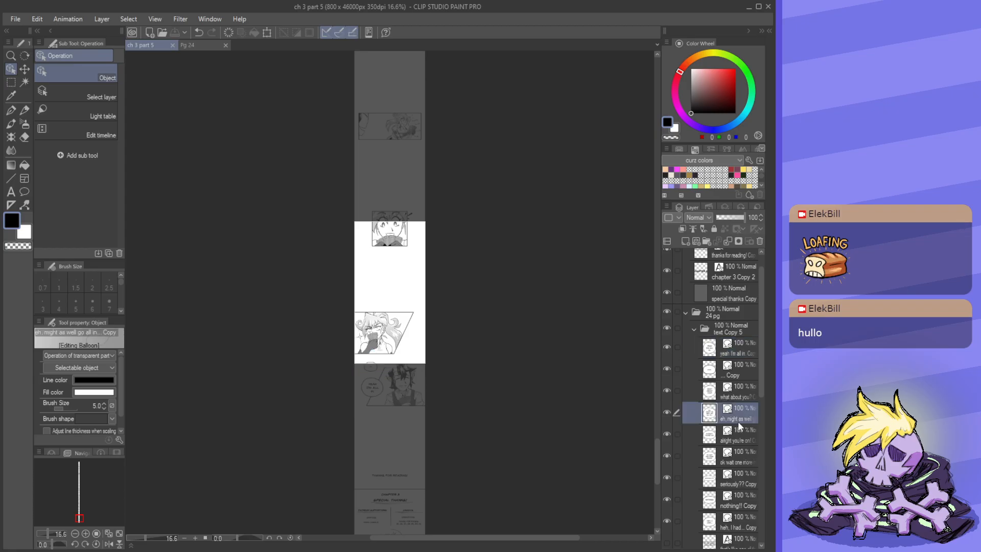
scroll(586, 425, "down", 1)
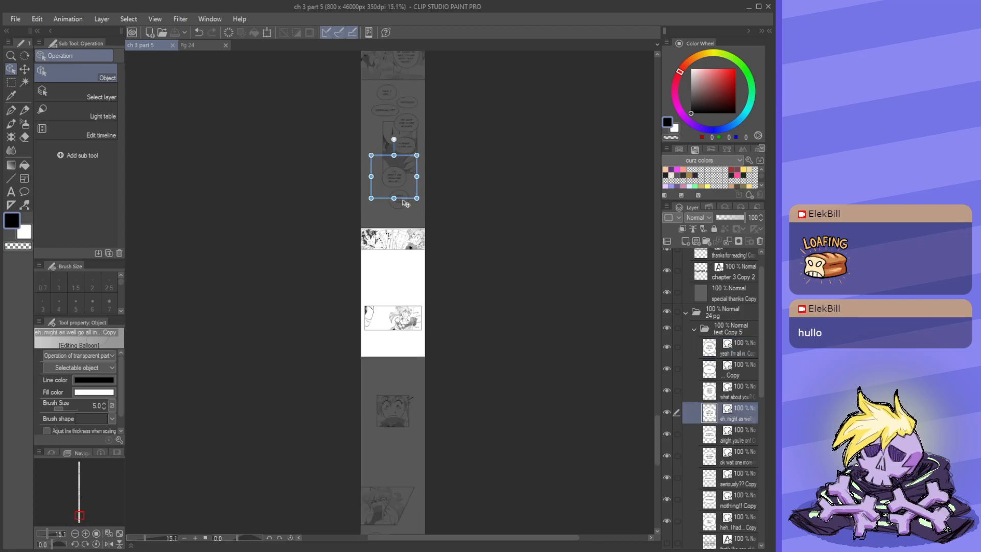
left_click_drag(405, 201, 417, 424)
scroll(417, 423, "down", 2)
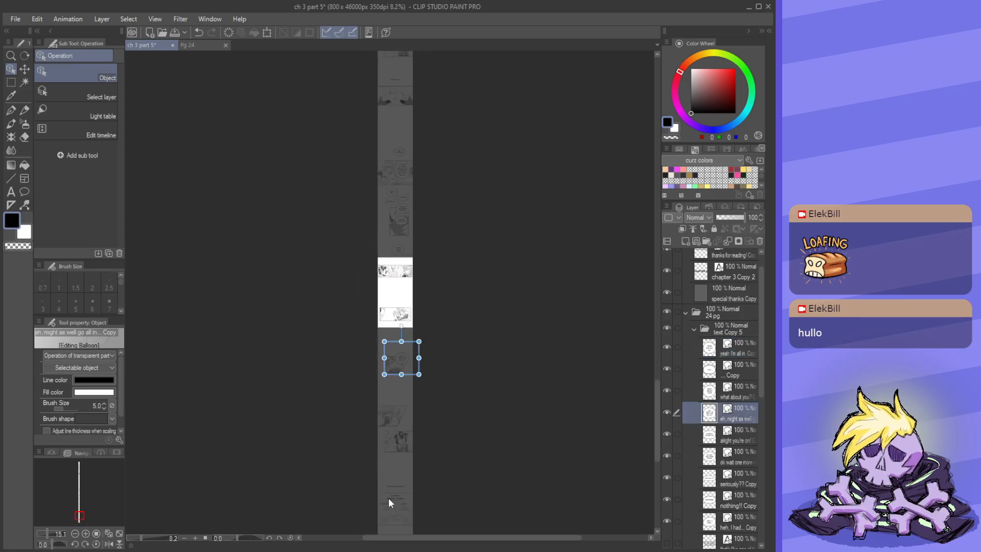
scroll(388, 499, "up", 3)
left_click_drag(442, 137, 412, 238)
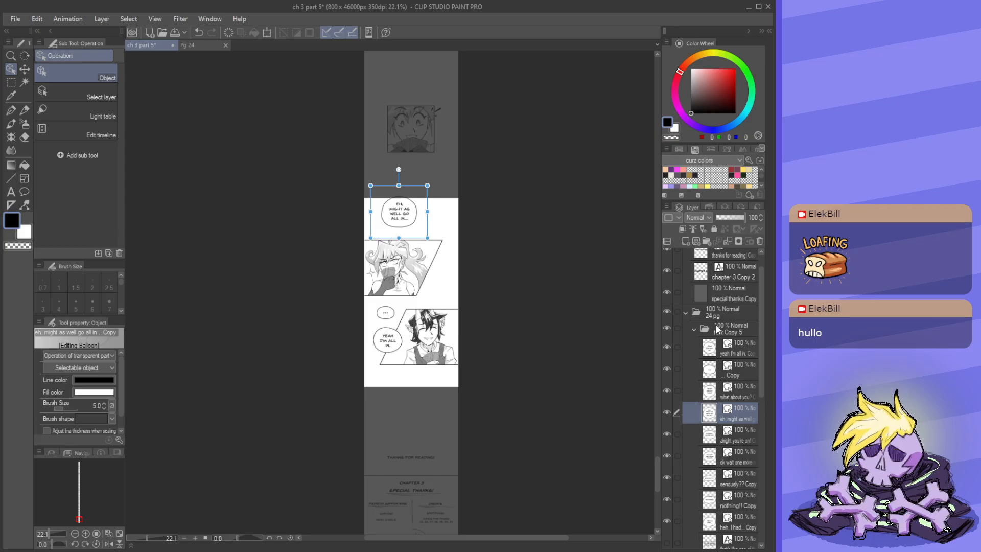
- Shift the "Eh, might as well go all in..." balloon slightly right and up within the gap above the slanted panel
scroll(431, 244, "up", 2)
scroll(399, 199, "up", 1)
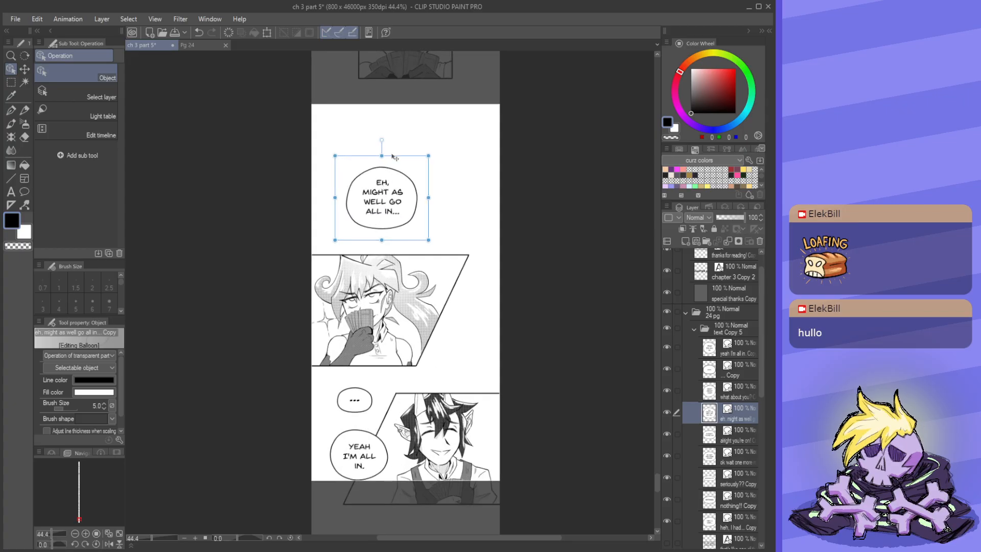
left_click_drag(394, 156, 412, 155)
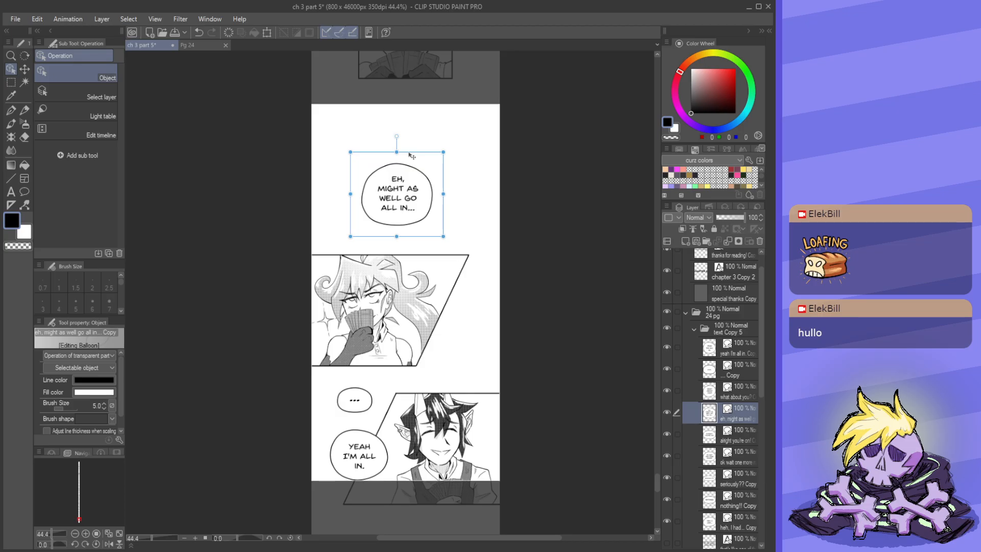
mouse_move(412, 155)
left_mouse_down()
mouse_move(449, 147)
mouse_move(420, 153)
left_mouse_up()
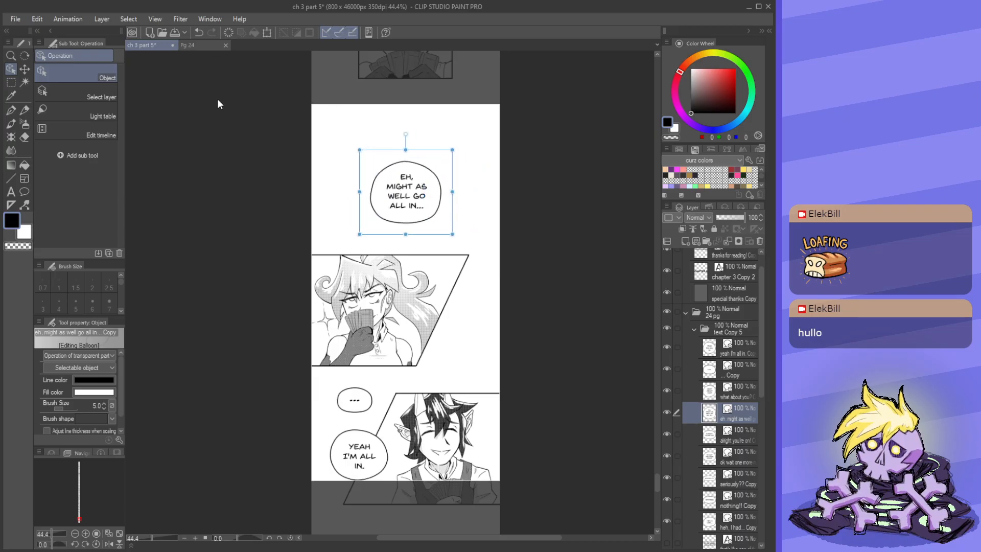
- Check the Pg 24 layout and move the "What about you?" balloon down onto the long-haired character's slanted panel
left_click(194, 43)
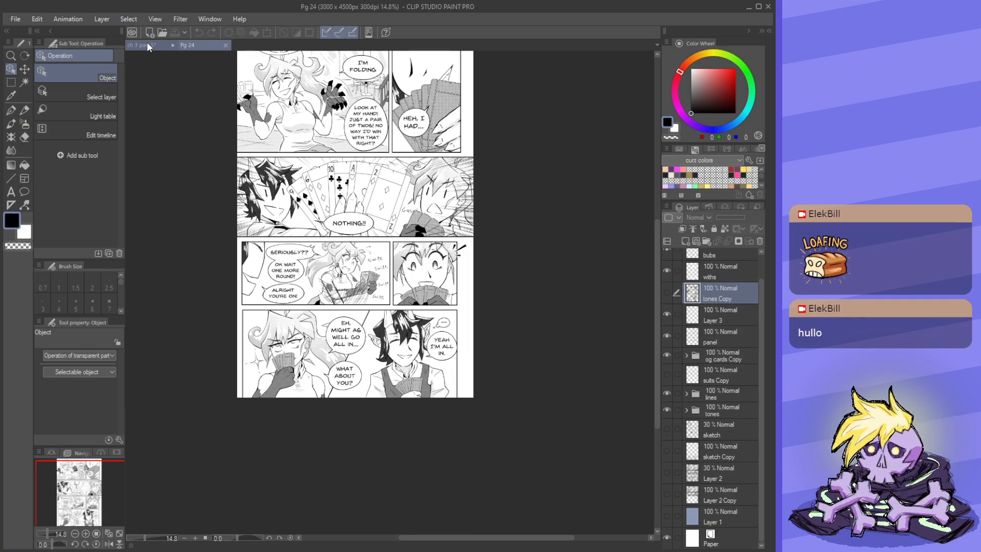
left_click(146, 43)
scroll(459, 371, "down", 3)
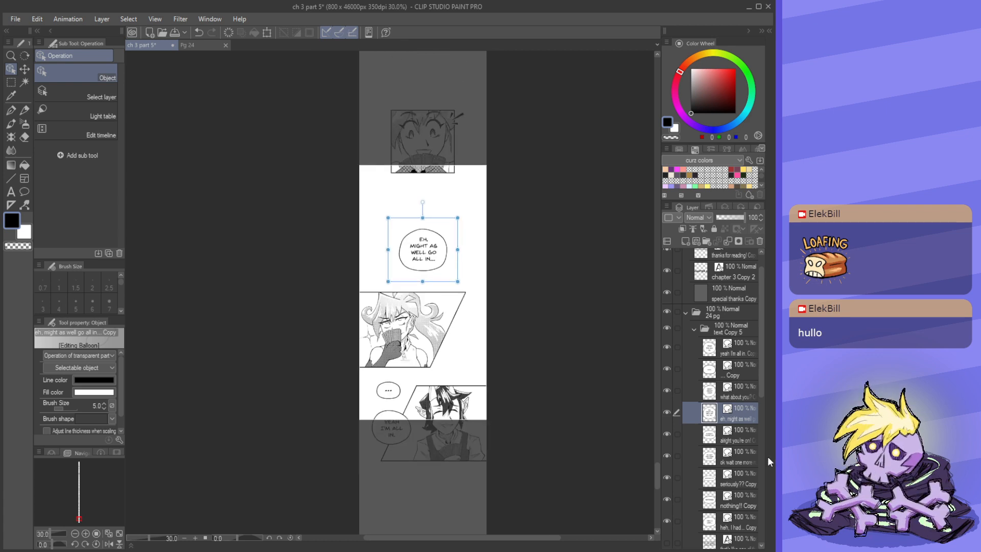
left_click(738, 394)
scroll(427, 414, "down", 5)
scroll(433, 424, "up", 3)
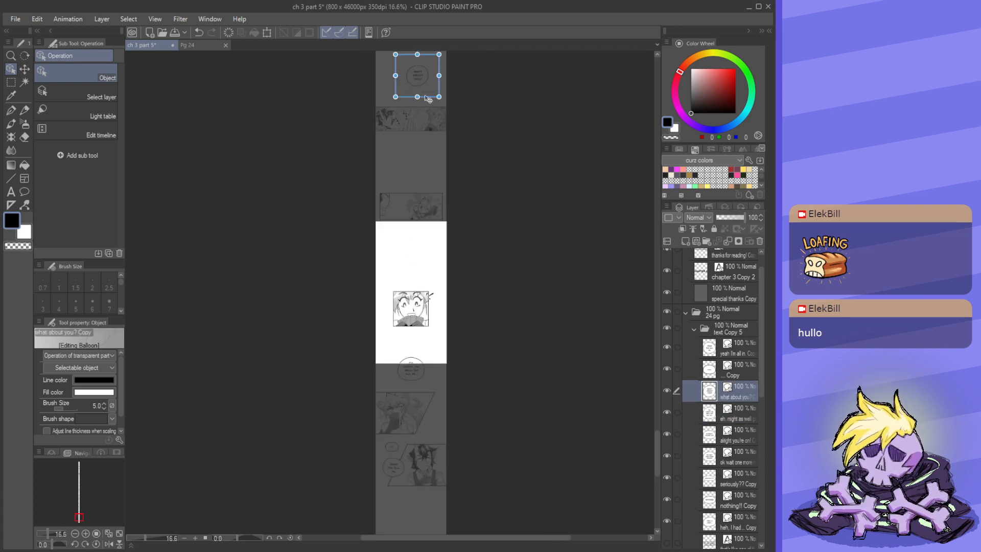
left_click_drag(426, 96, 425, 444)
scroll(425, 444, "up", 7)
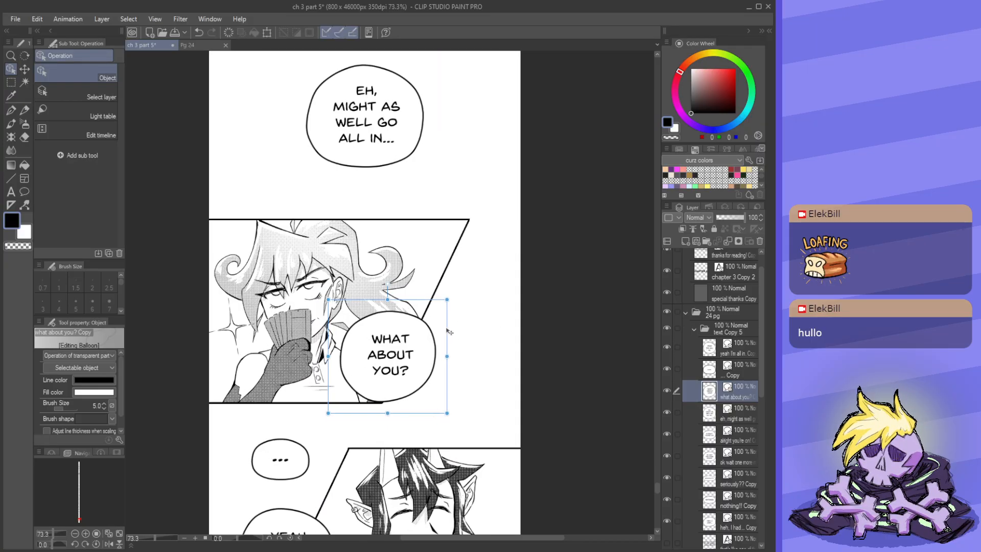
- Move the "What about you?" balloon over the panel's slanted right edge and center its text inside the outline
left_click_drag(448, 333, 503, 278)
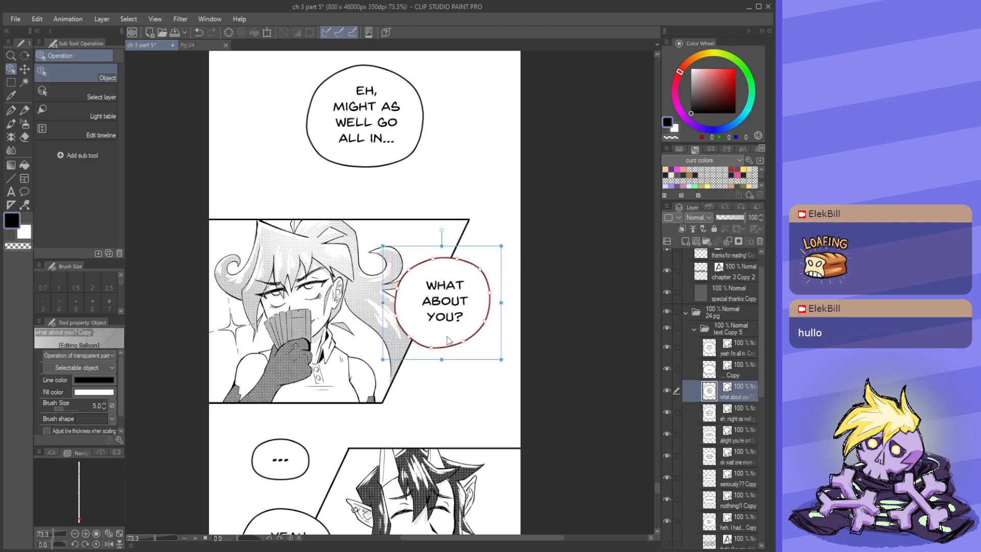
left_click_drag(466, 344, 487, 322)
left_click(457, 306)
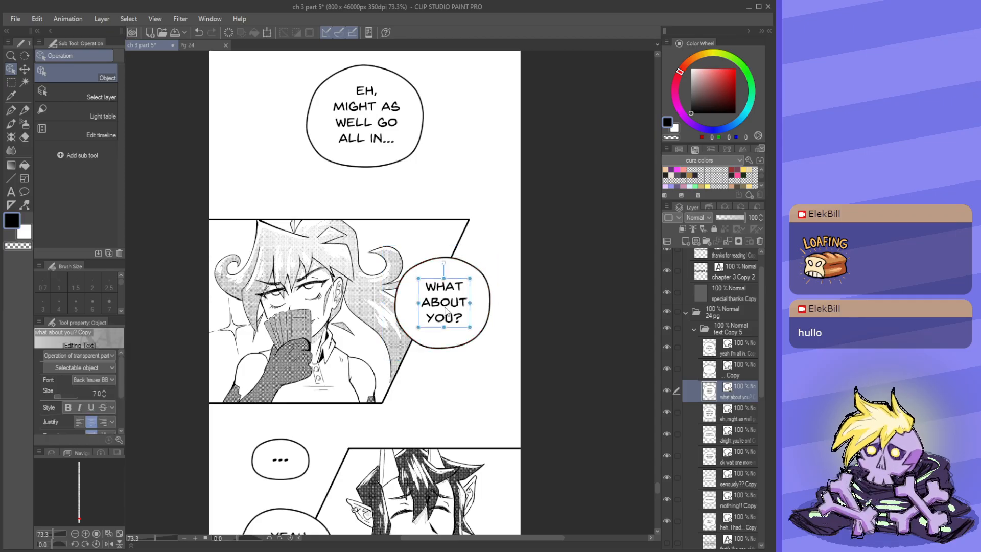
left_click_drag(446, 312, 445, 314)
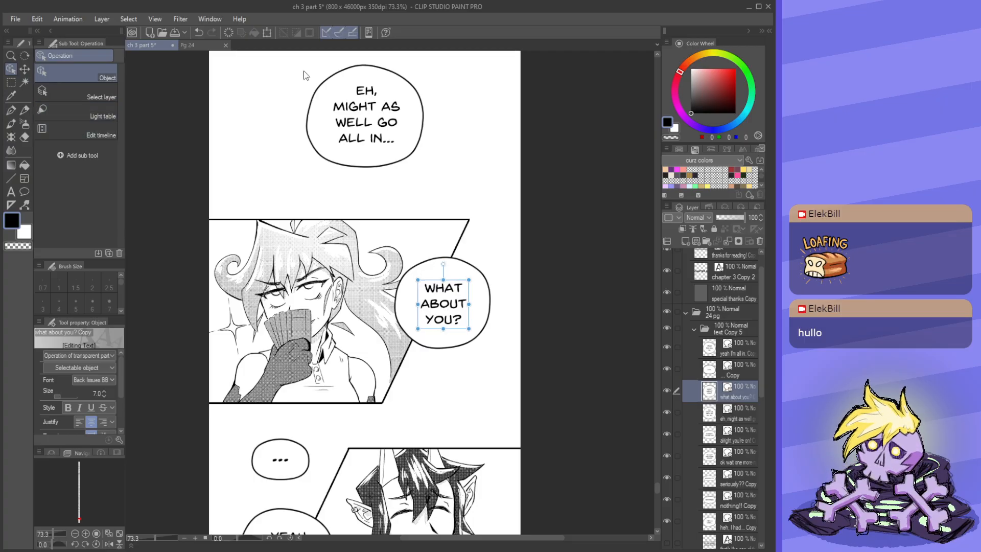
- Adjust the text placement and extend the lower outline of the "Eh, might as well go all in..." balloon, shifting it slightly left above the panel
scroll(394, 185, "down", 2)
left_click_drag(398, 111, 414, 198)
left_click(414, 236)
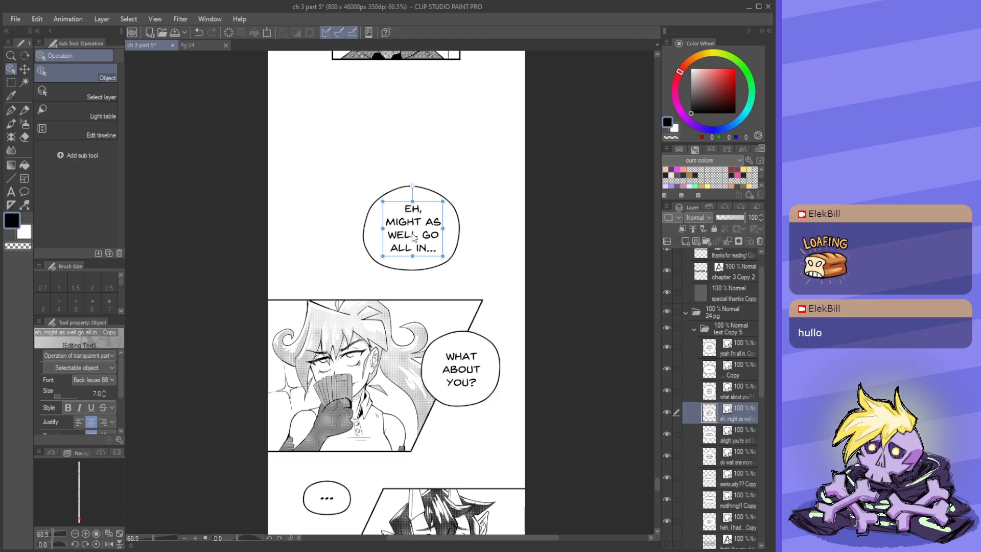
left_click_drag(414, 236, 413, 236)
left_click(370, 243)
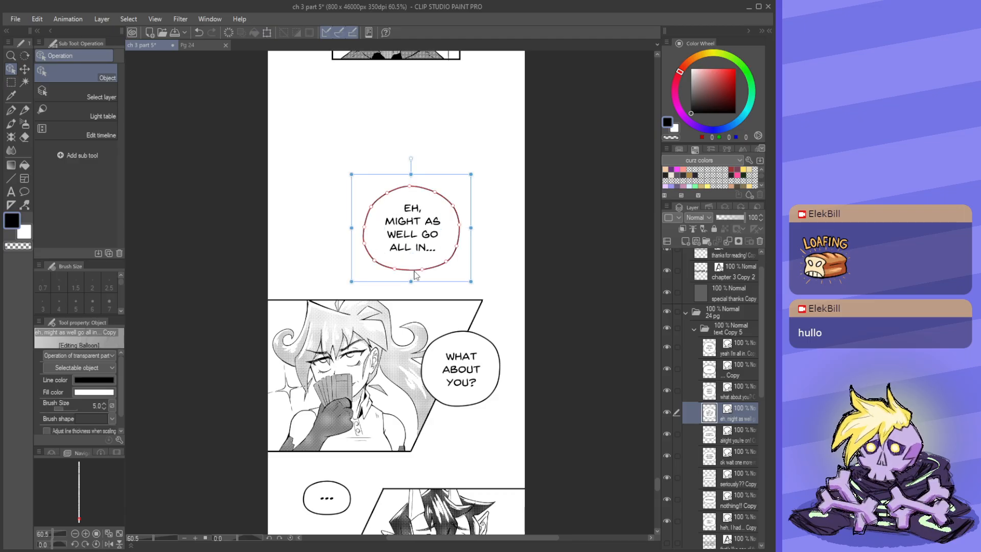
mouse_move(410, 282)
left_mouse_down()
mouse_move(397, 272)
mouse_move(424, 276)
left_mouse_up()
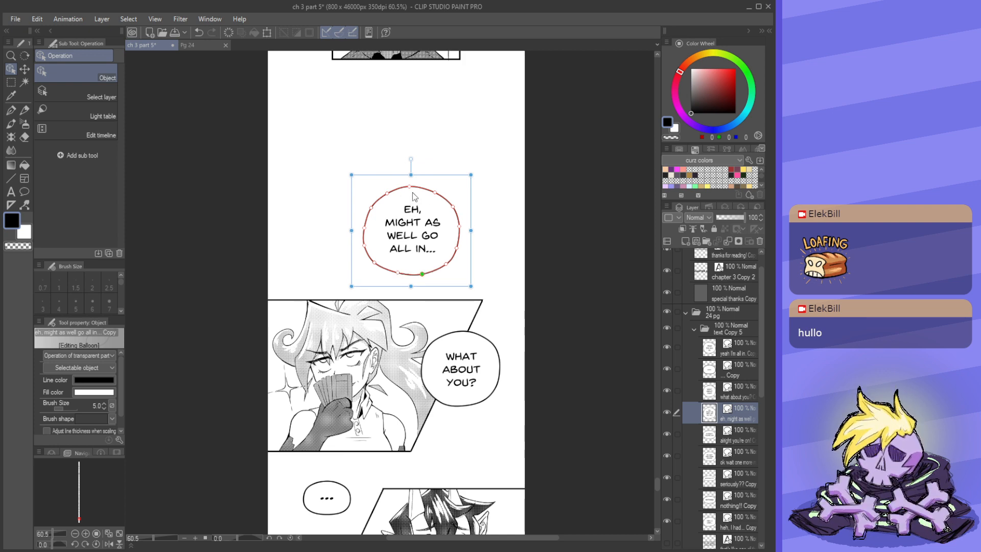
left_click_drag(440, 181, 417, 177)
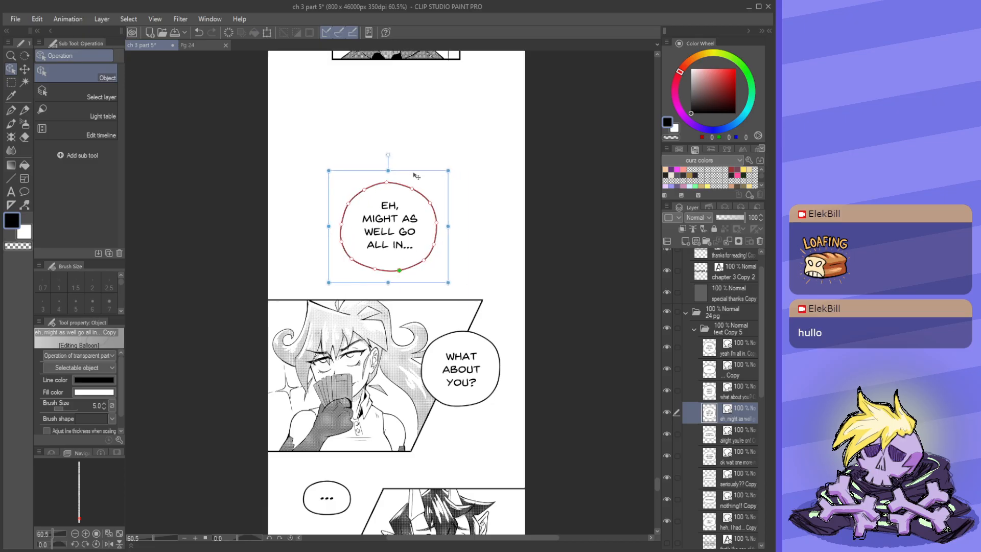
- Check the "Eh, might as well go all in..." balloon in context and save the comic file
scroll(377, 299, "down", 6)
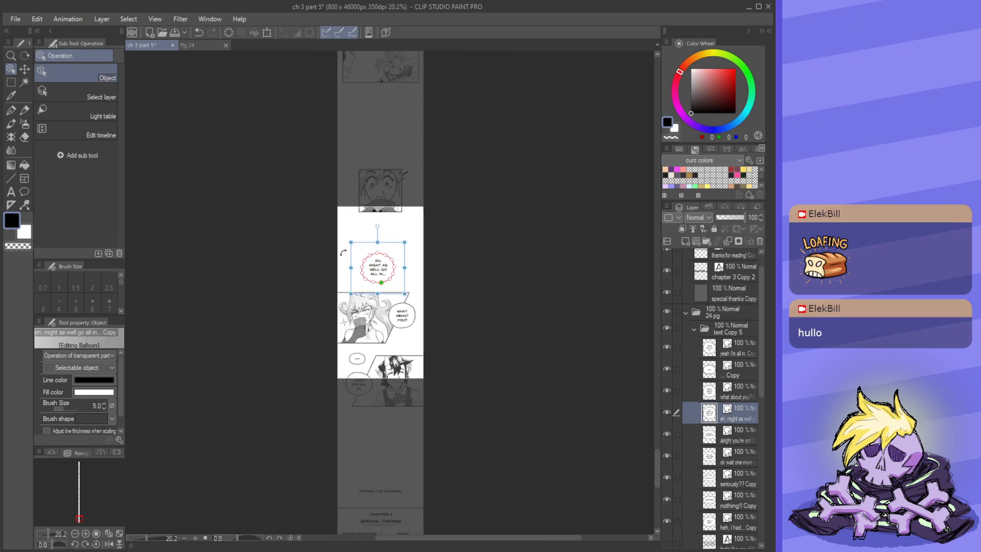
scroll(358, 271, "up", 2)
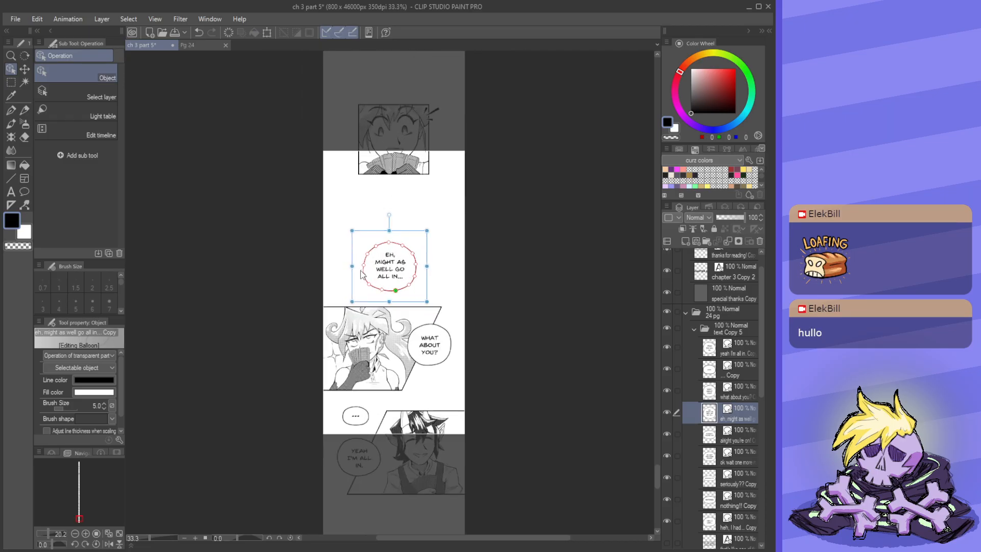
left_click(176, 32)
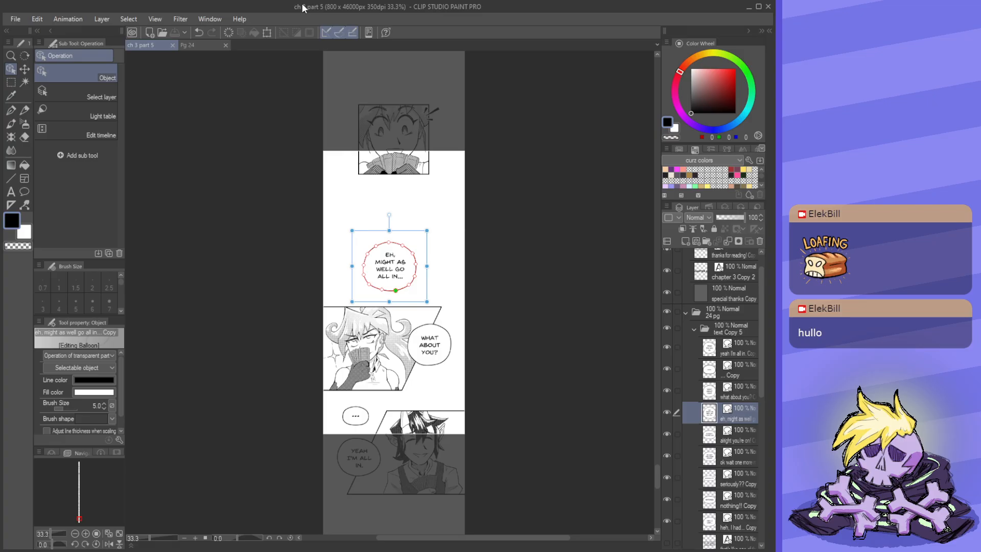
- Reposition the "Eh, might as well go all in..." balloon near the middle of the gap, slightly higher above the slanted panel
scroll(357, 391, "up", 2)
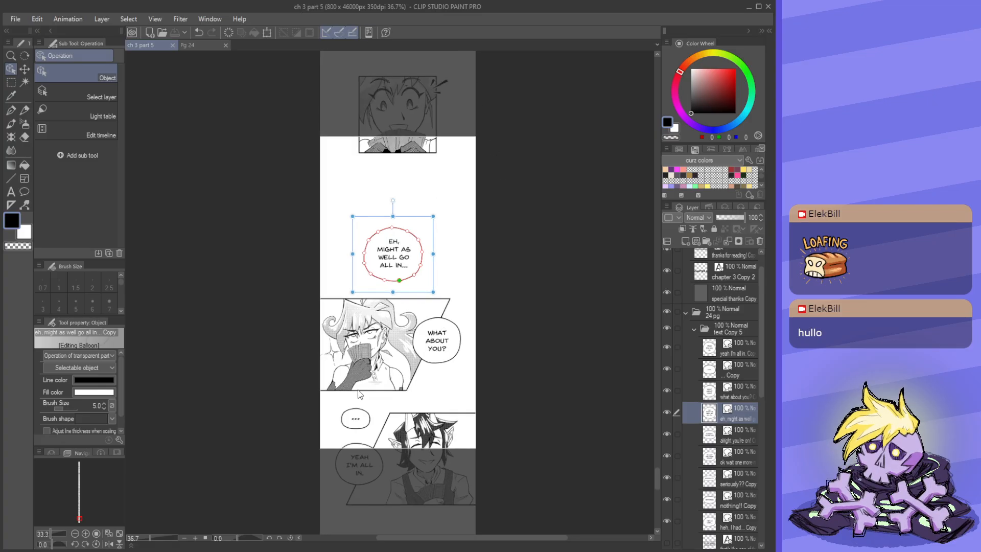
scroll(401, 293, "up", 1)
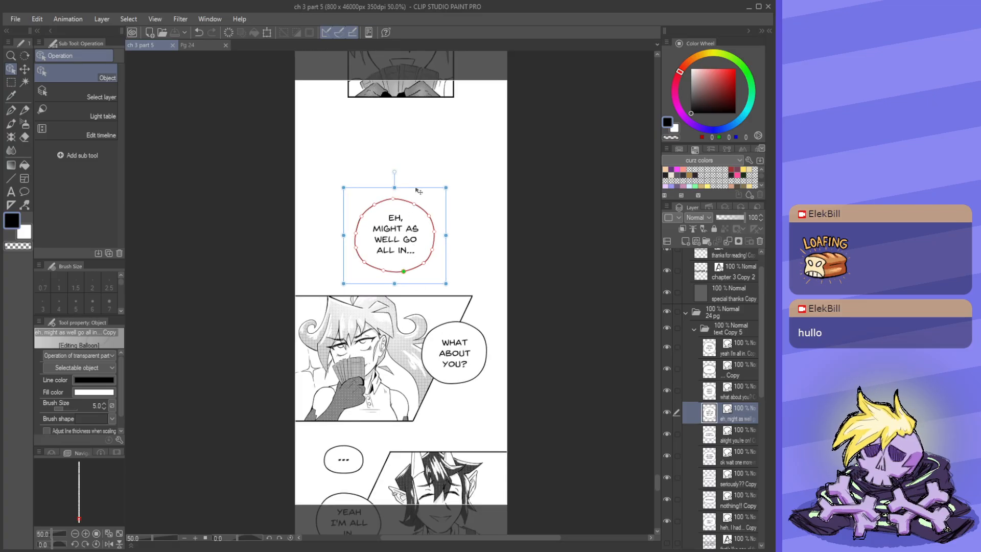
left_click_drag(437, 183, 434, 194)
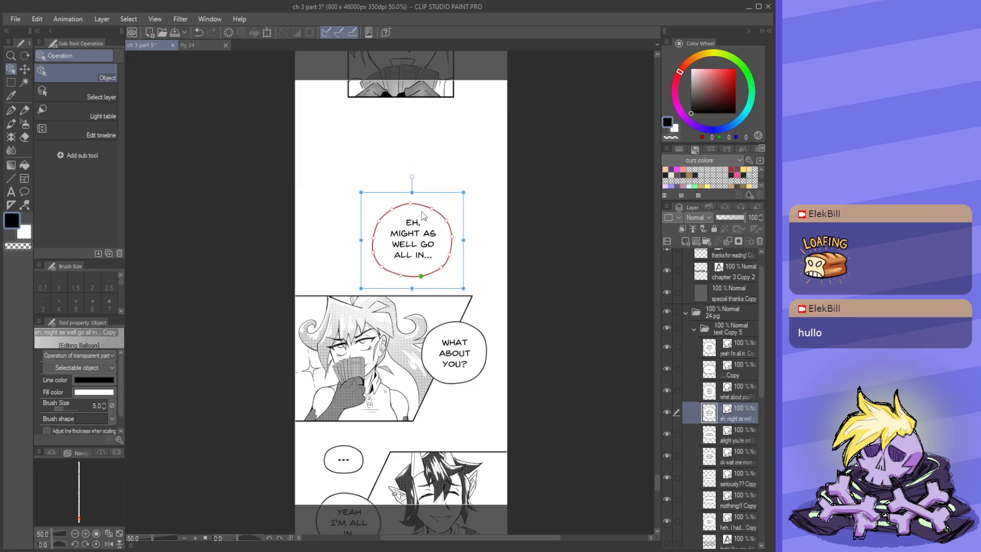
scroll(401, 224, "down", 2)
scroll(359, 254, "down", 1)
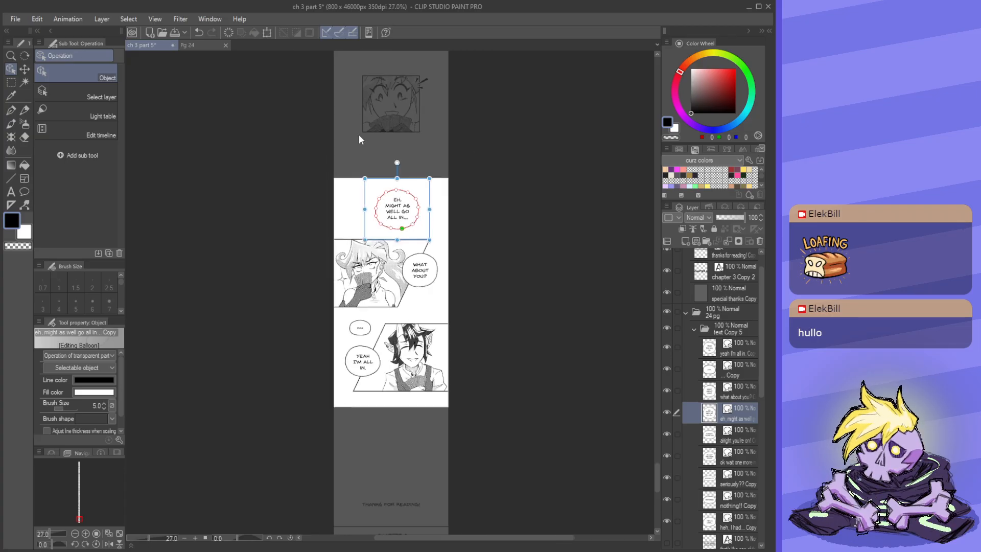
scroll(359, 254, "up", 2)
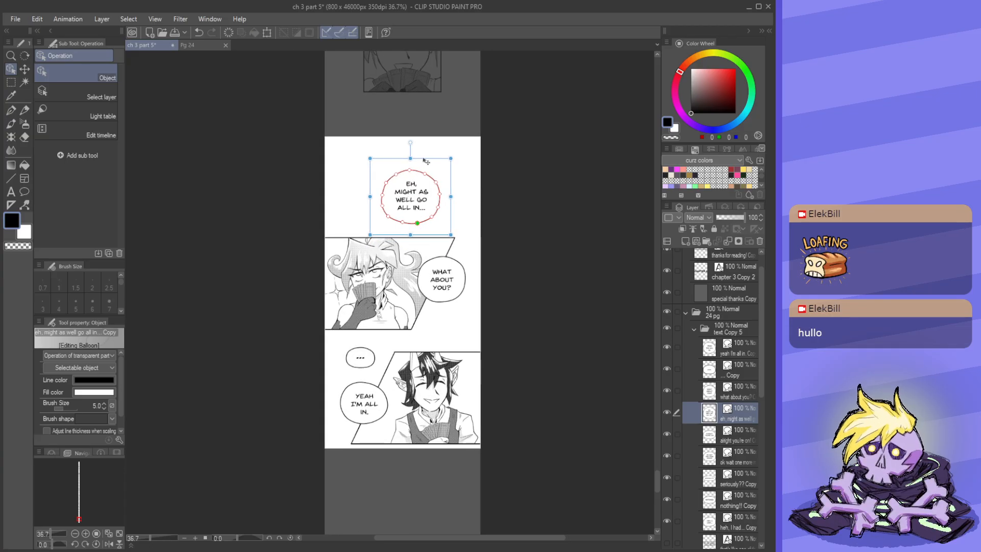
mouse_move(402, 154)
left_mouse_down()
mouse_move(390, 154)
mouse_move(415, 155)
left_mouse_up()
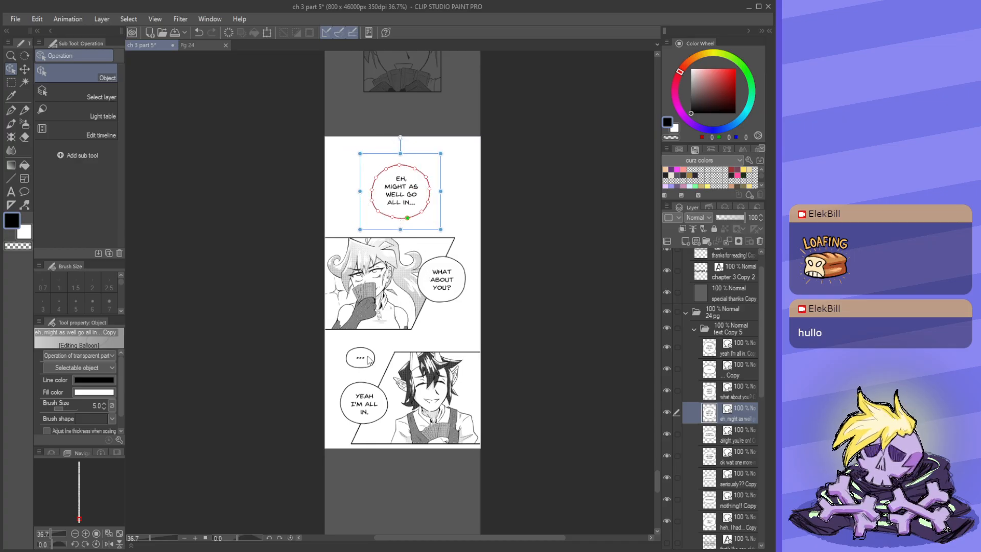
- Examine the balloon placement along the vertical strip against the original Pg 24 layout
scroll(380, 352, "down", 2)
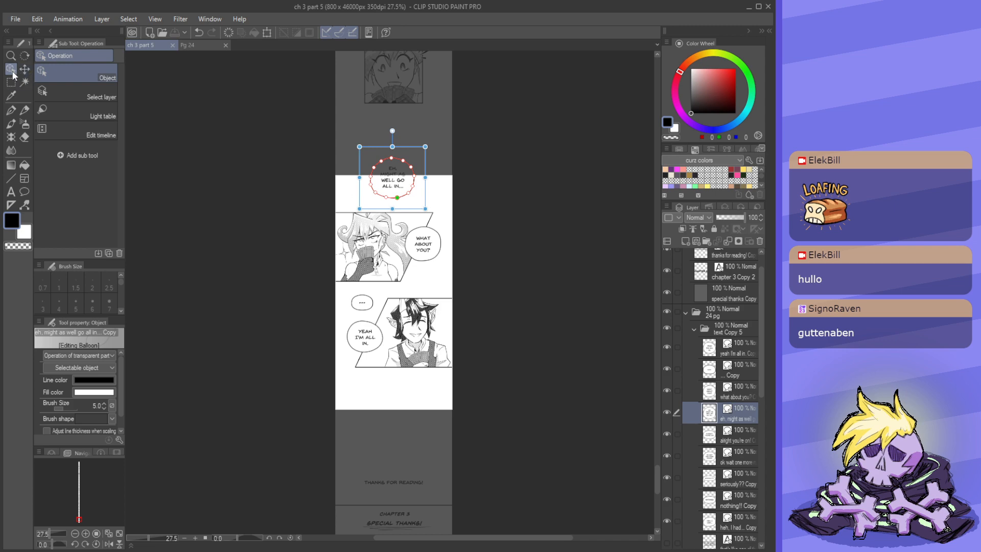
left_click(189, 45)
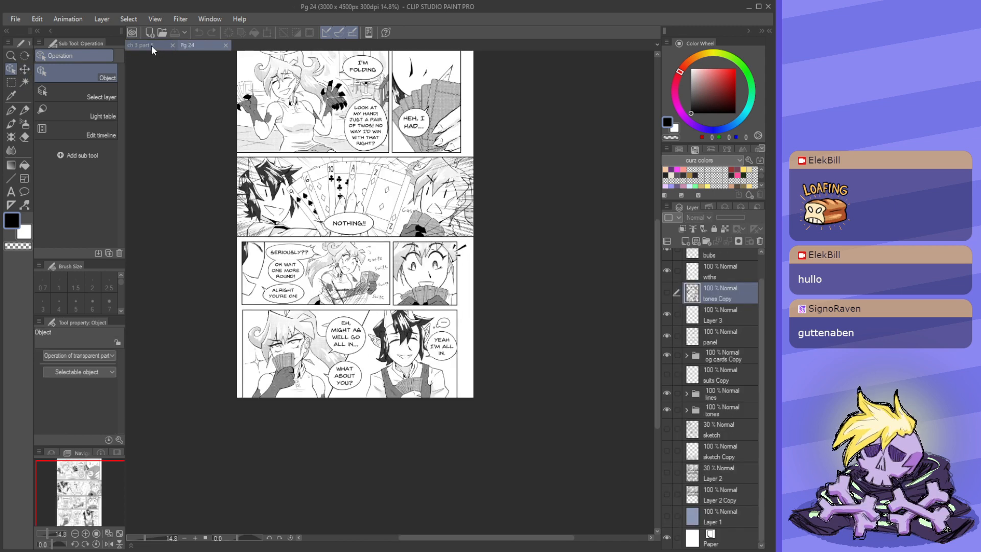
left_click(151, 45)
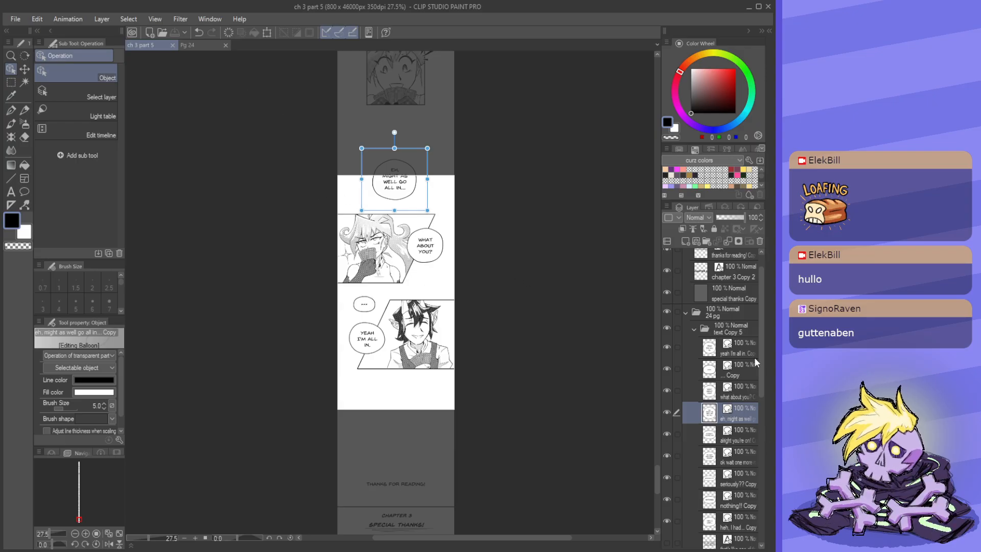
left_click(746, 335)
scroll(432, 349, "up", 1)
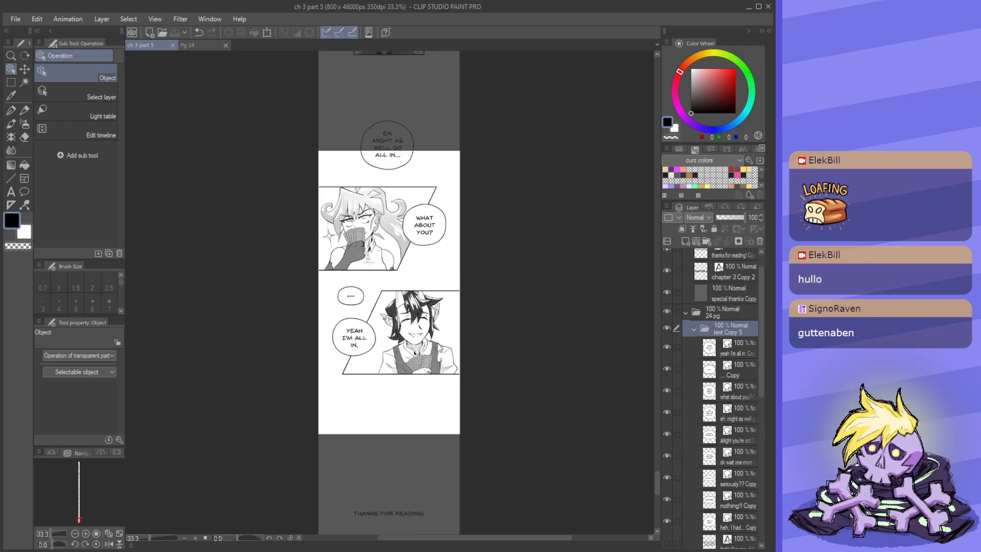
scroll(433, 349, "up", 2)
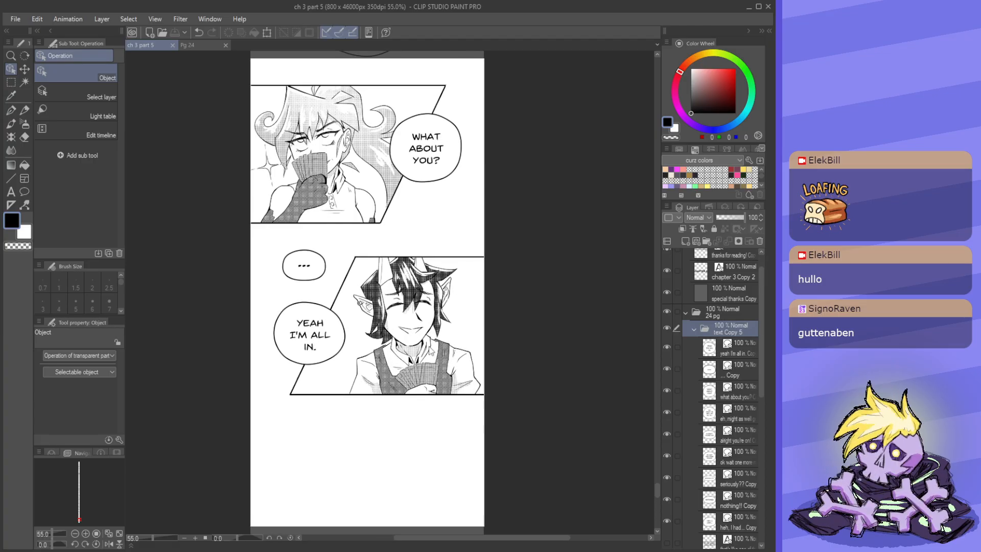
scroll(437, 317, "down", 2)
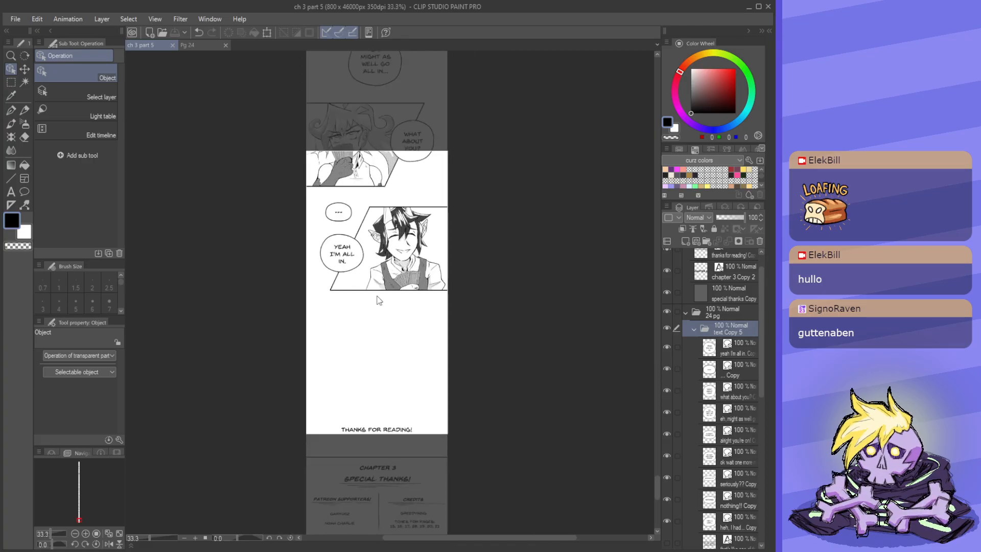
scroll(380, 312, "down", 4)
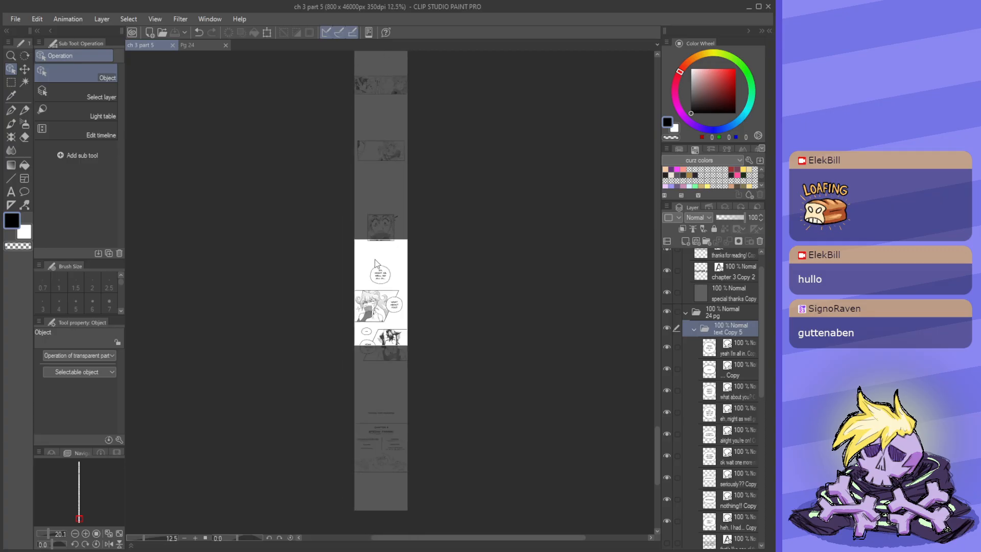
scroll(357, 210, "up", 3)
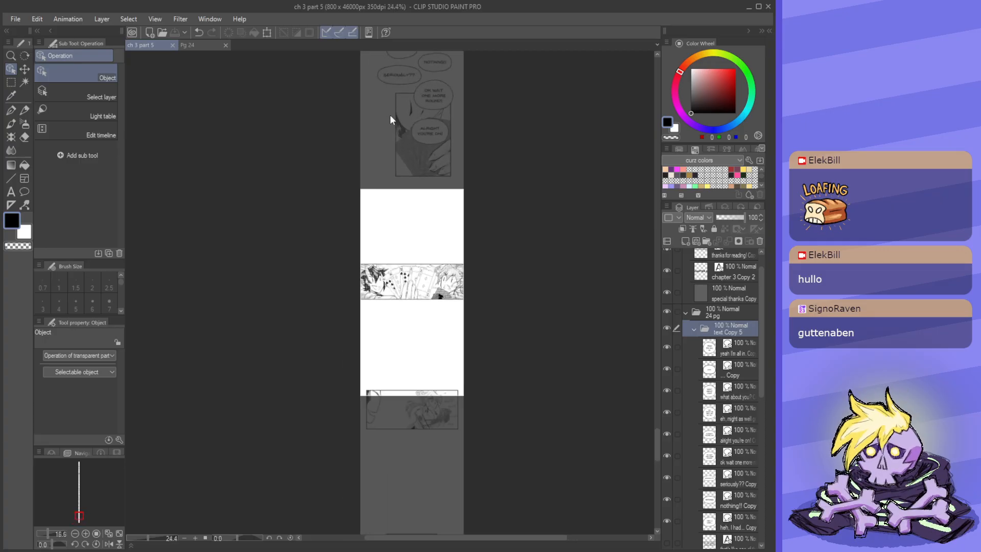
scroll(420, 137, "down", 2)
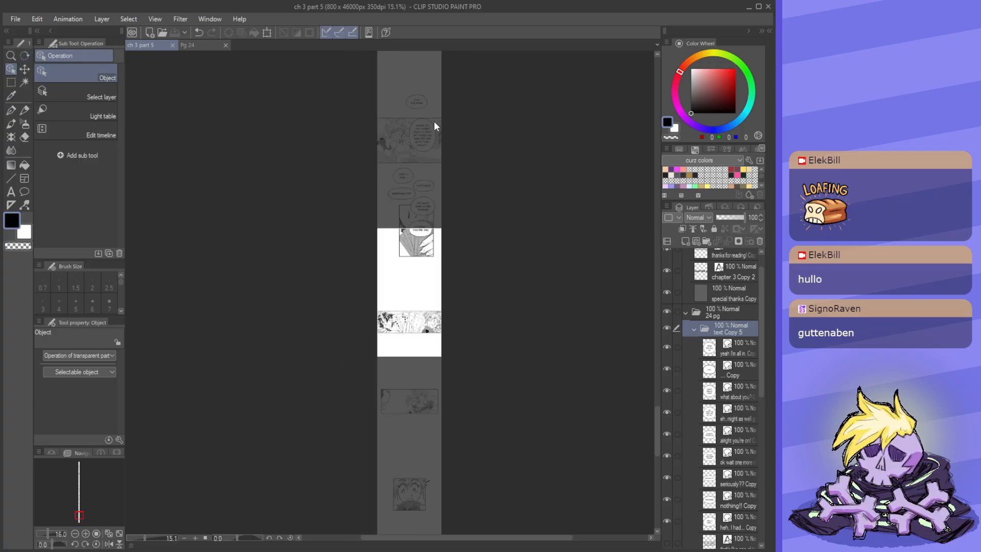
scroll(392, 129, "up", 3)
scroll(393, 129, "down", 2)
scroll(429, 110, "up", 3)
scroll(378, 224, "down", 3)
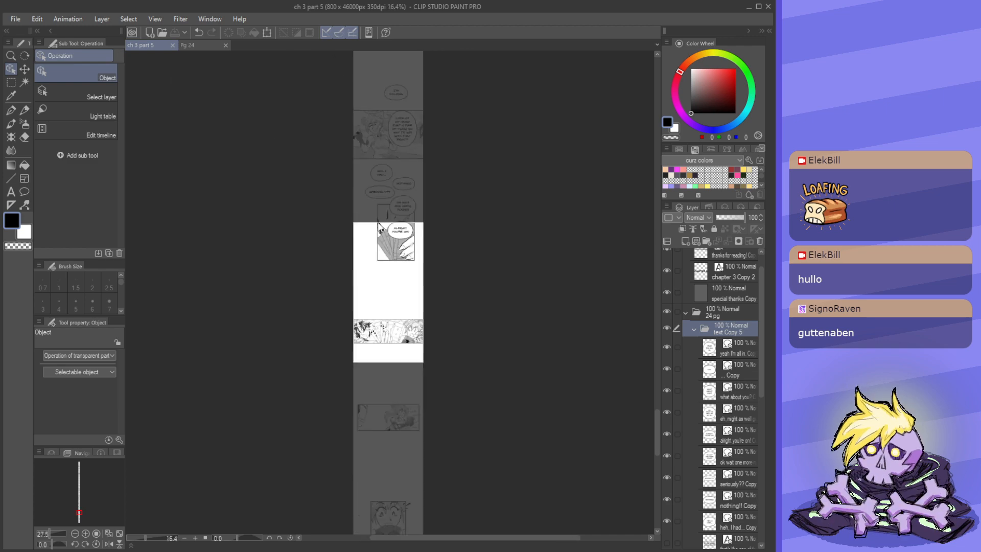
left_click(192, 45)
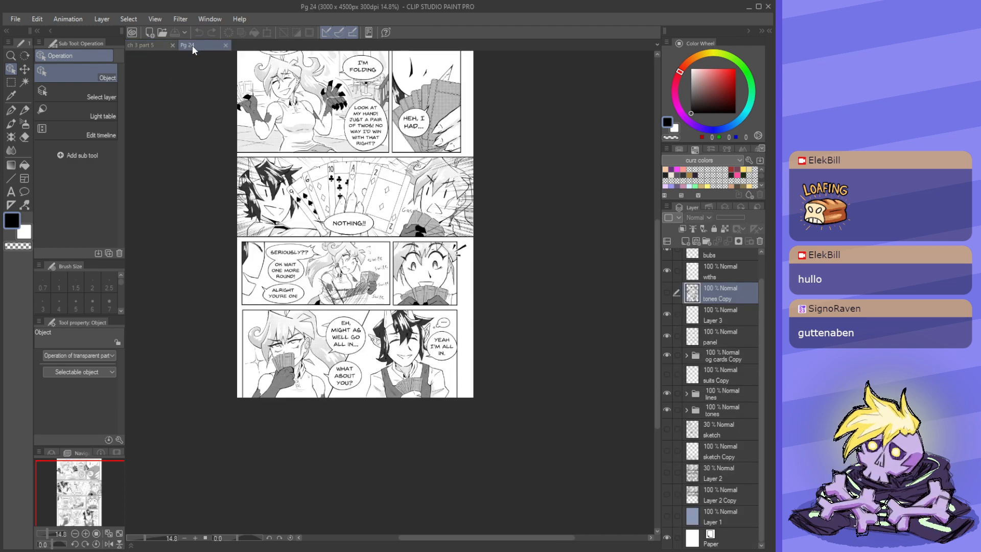
- In the strip, move the "Seriously??" balloon above the swiping panel and "Oh wait one more round!" over that panel's upper edge
left_click(150, 45)
left_click_drag(380, 150, 388, 438)
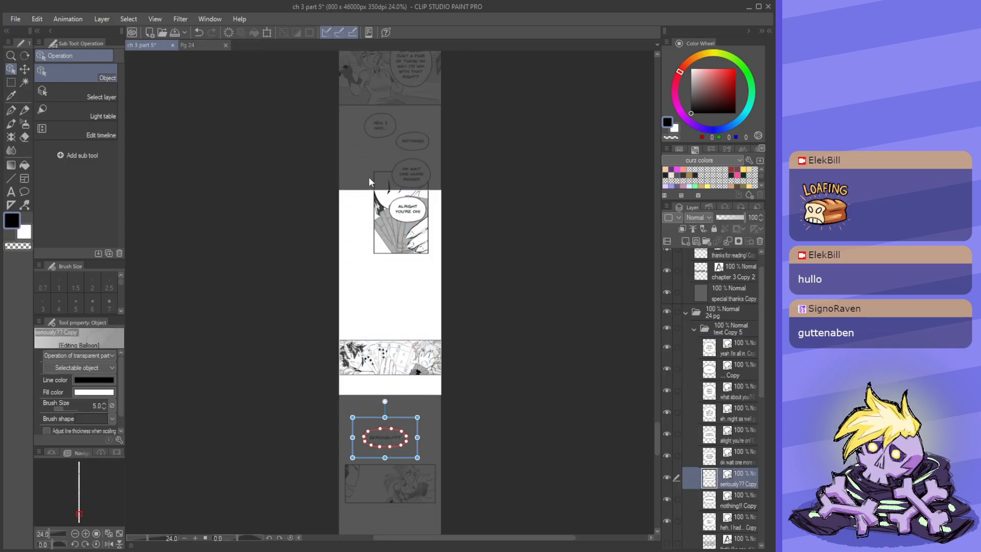
left_click(416, 170)
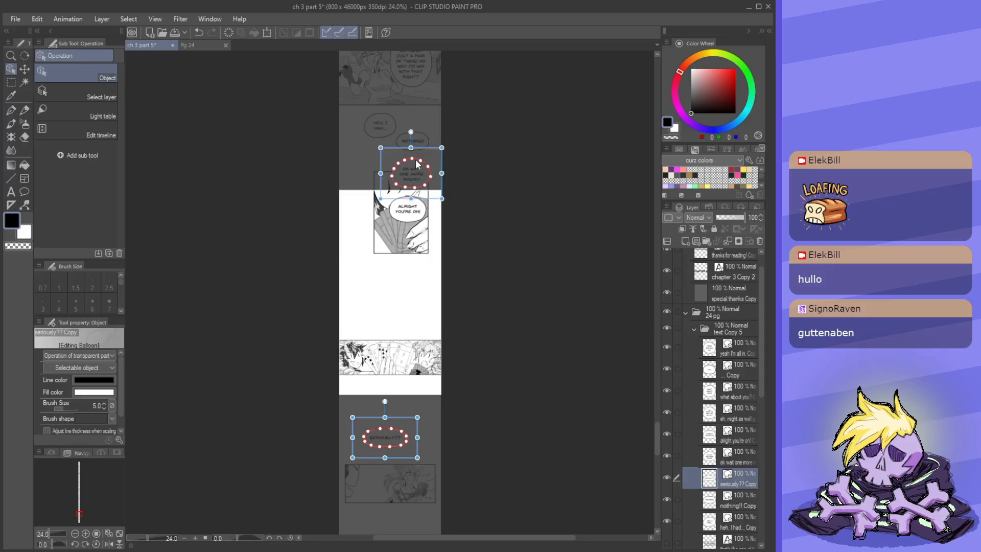
left_click_drag(416, 169, 408, 464)
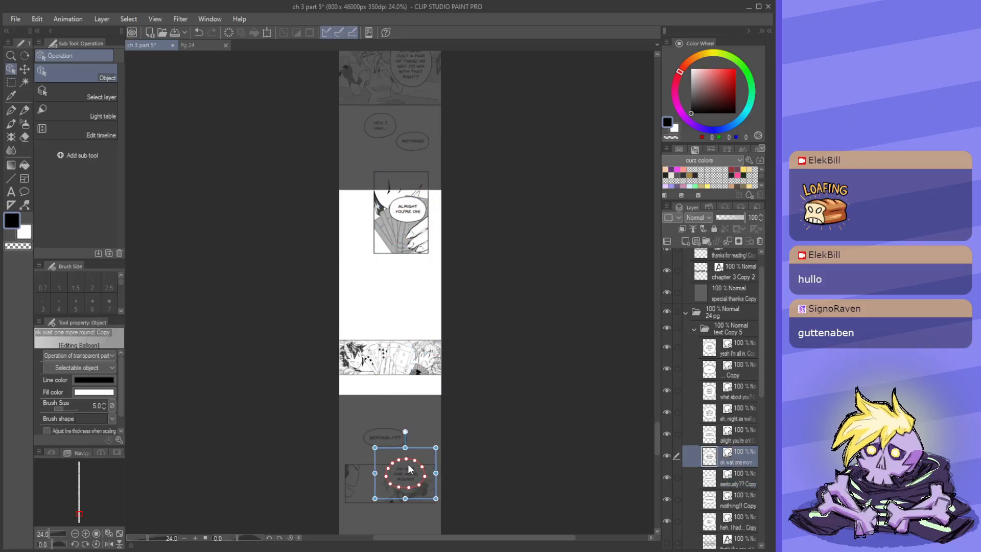
- Move the "Alright you're on!" balloon down to the space just below the swiping panel
scroll(394, 175, "down", 3)
left_click(404, 109)
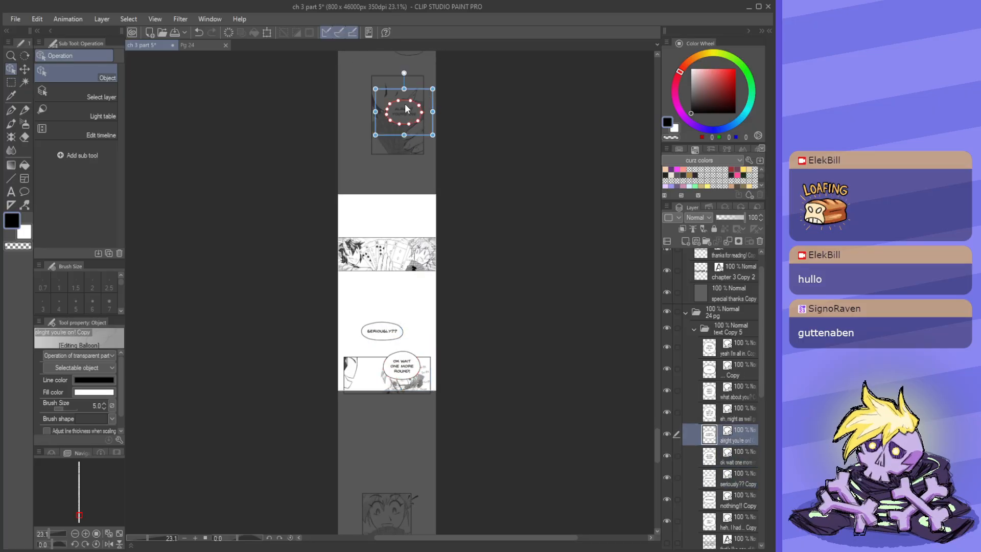
left_click_drag(412, 112, 387, 416)
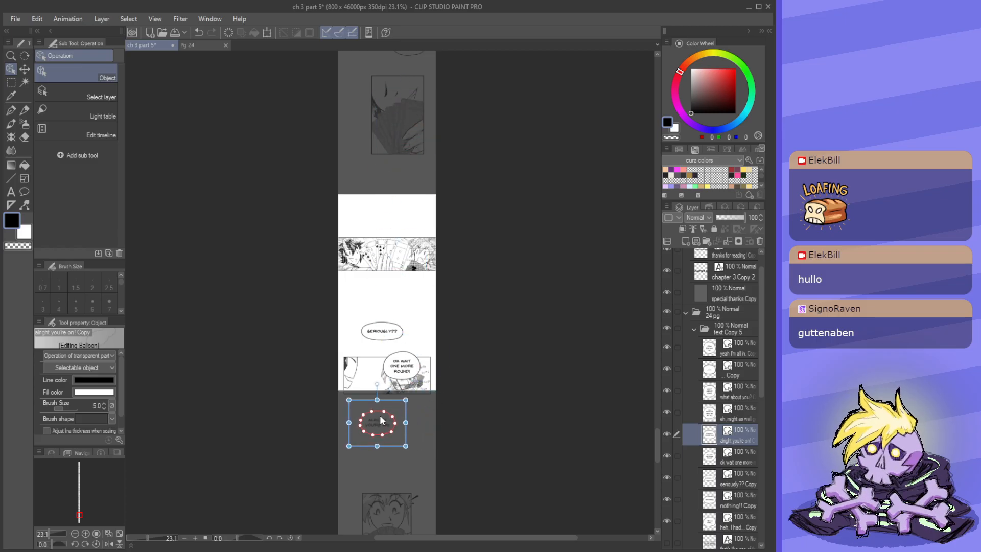
- Lower the "Heh, I had..." balloon slightly above the held-cards close-up and move "Nothing!!" down just above the wide card-fan panel
scroll(443, 247, "down", 1)
scroll(398, 120, "up", 4)
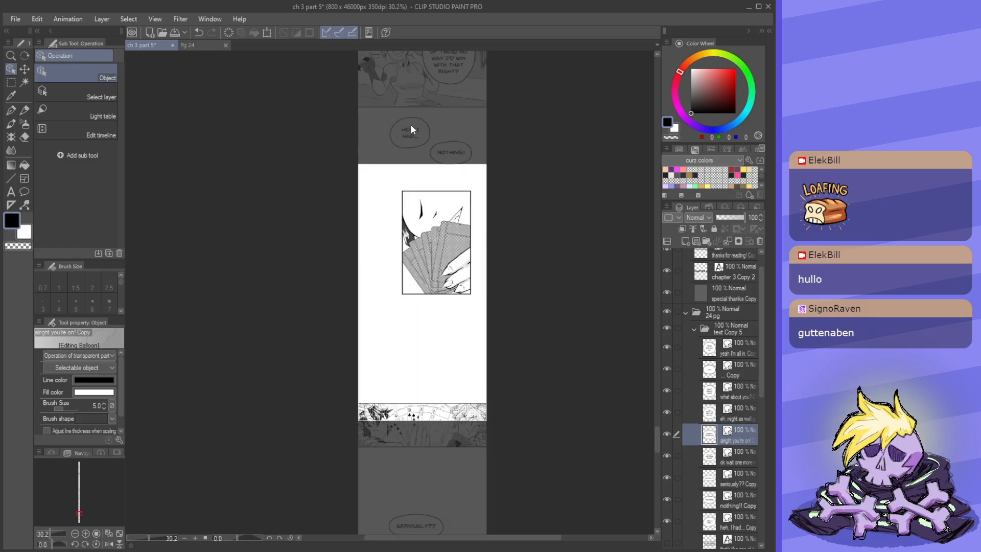
left_click(410, 142)
left_click_drag(408, 138, 418, 331)
left_click(450, 147)
key("ctrl+z")
left_click_drag(453, 151, 425, 373)
scroll(407, 401, "down", 3)
scroll(444, 155, "up", 2)
left_click_drag(444, 157, 442, 211)
scroll(419, 225, "down", 1)
scroll(425, 142, "up", 3)
scroll(421, 247, "down", 3)
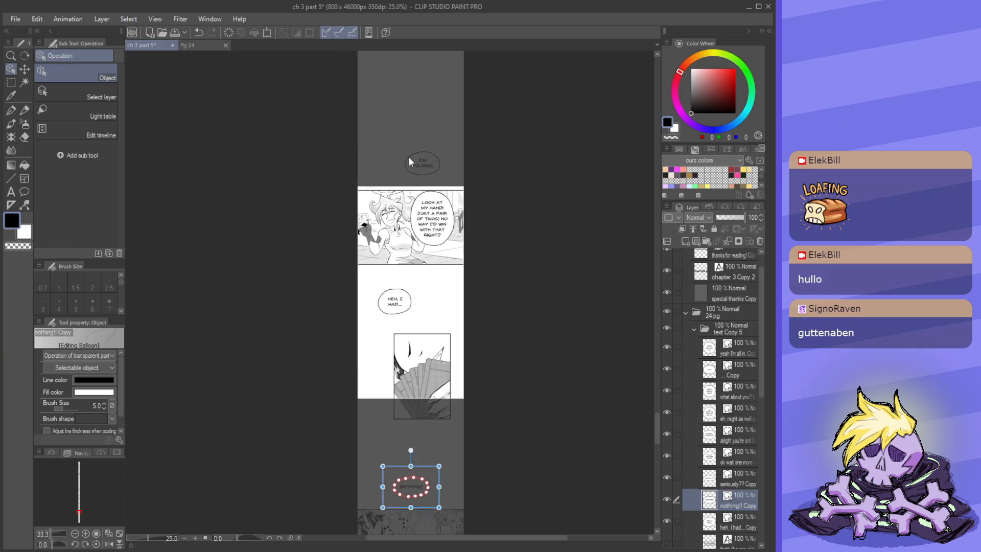
- Shift the "I'm folding" balloon left within the gap above the shrugging character's panel
scroll(407, 130, "up", 4)
scroll(409, 230, "down", 1)
scroll(404, 194, "up", 3)
left_click(401, 186)
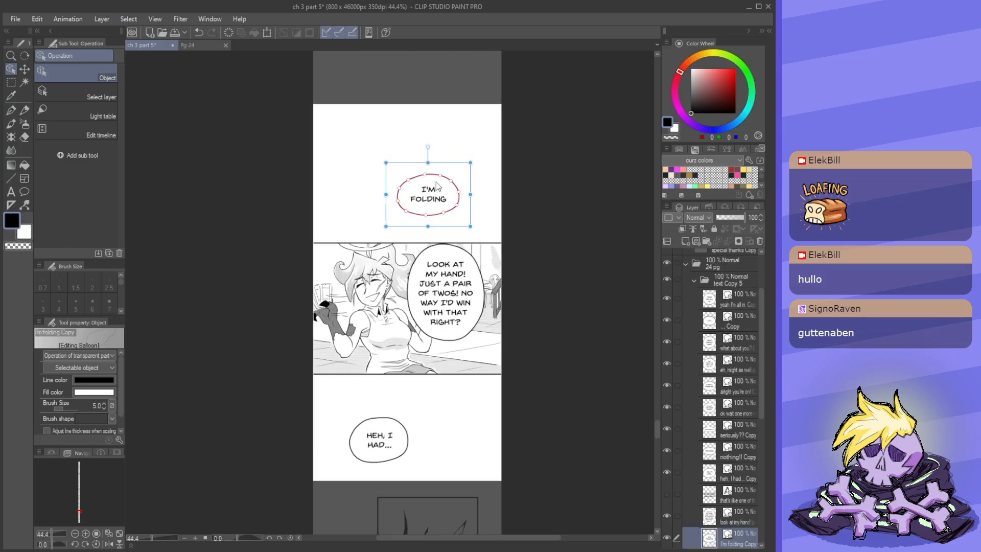
left_click_drag(402, 185, 383, 181)
- Move the "Look at my hand!" balloon down over the shrugging character panel's lower edge and stretch its outline slightly downward around the text
left_click_drag(450, 258, 453, 368)
left_click(451, 396)
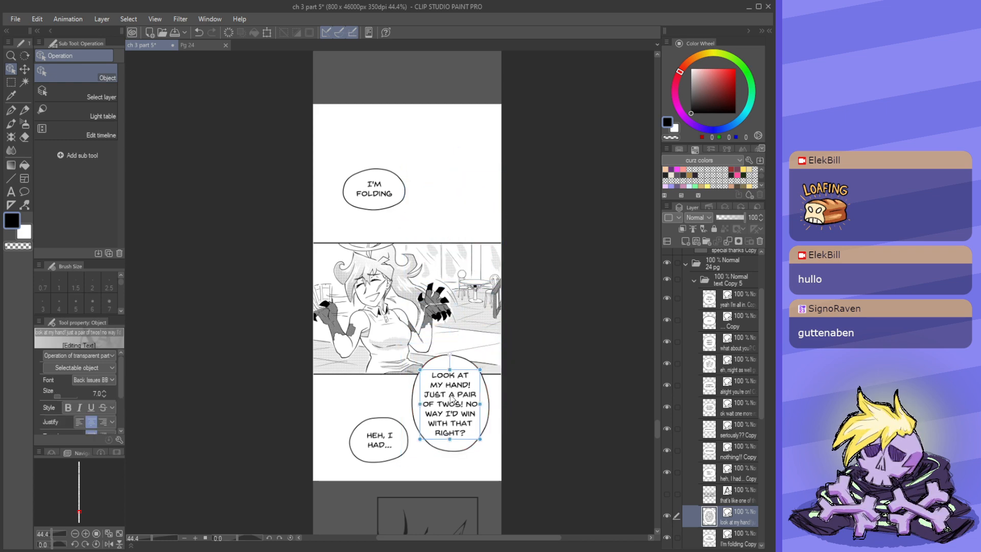
scroll(372, 185, "down", 2)
scroll(393, 322, "up", 3)
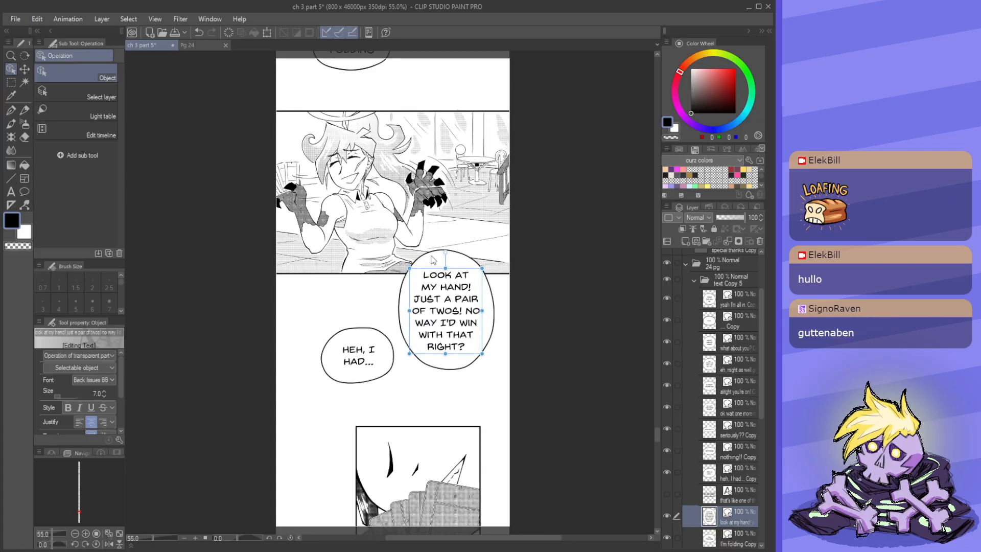
left_click(401, 336)
left_click_drag(387, 381, 387, 388)
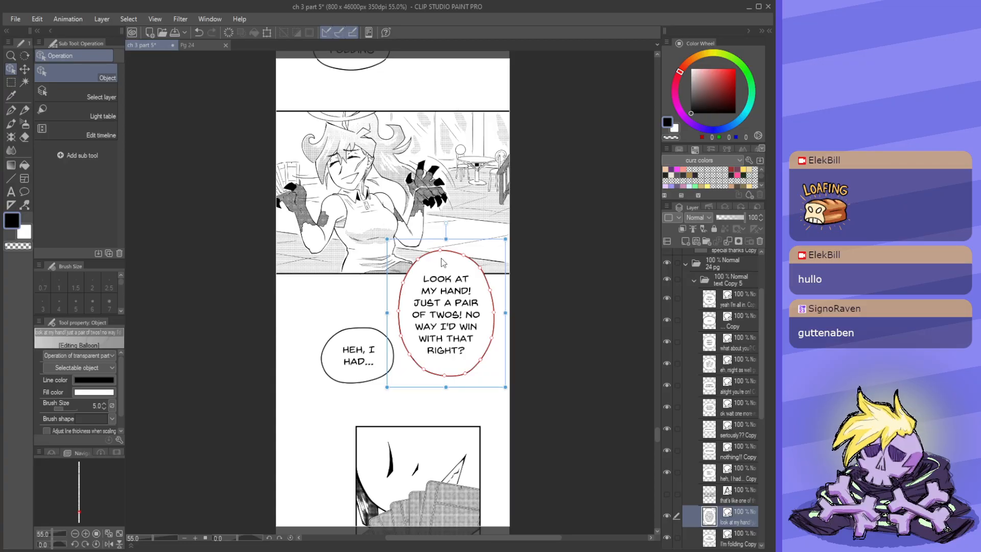
left_click_drag(444, 262, 438, 264)
scroll(394, 197, "down", 3)
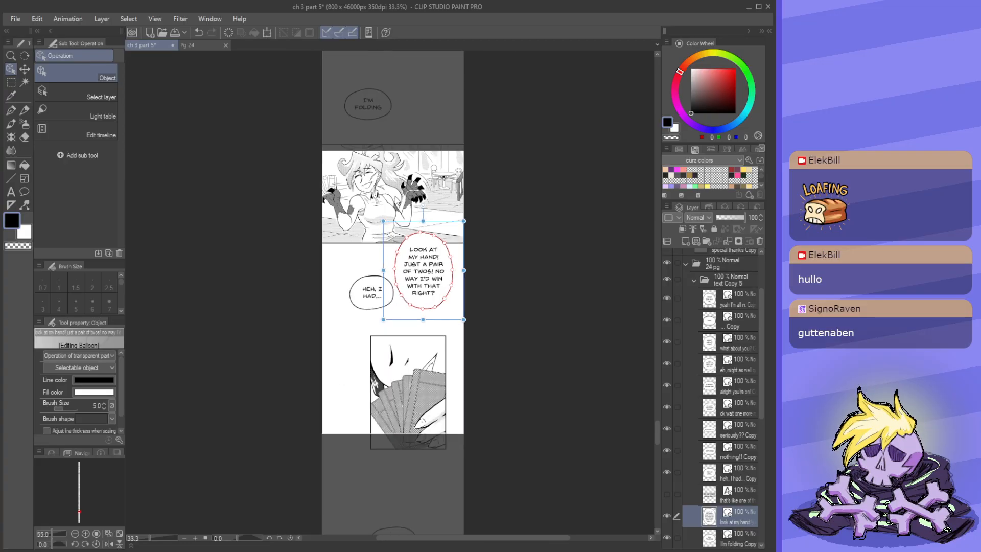
- Review the balloon spacing and move the "I'm folding" balloon right and slightly down, just above the shrugging character's panel
scroll(368, 199, "down", 1)
scroll(329, 289, "up", 2)
scroll(360, 228, "down", 4)
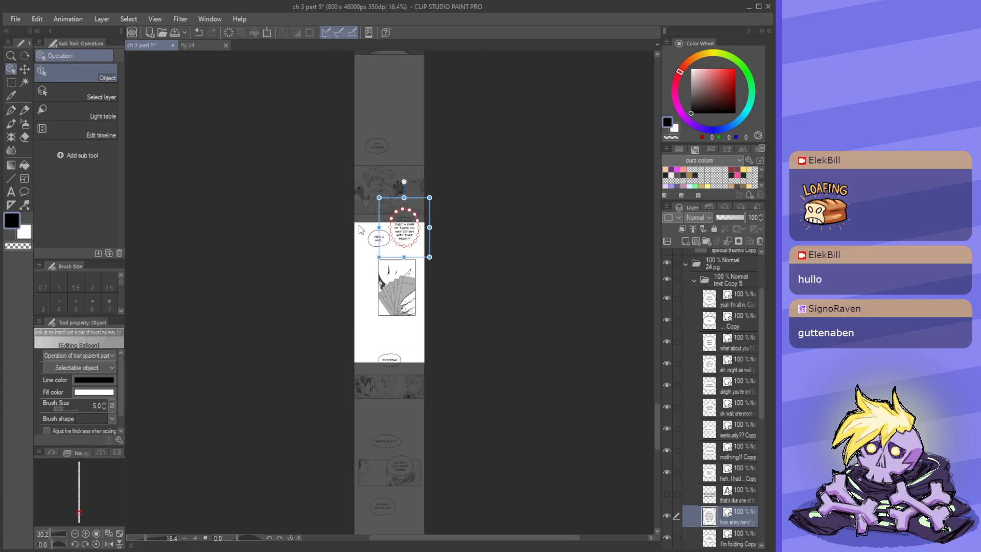
scroll(332, 216, "up", 2)
scroll(399, 147, "down", 2)
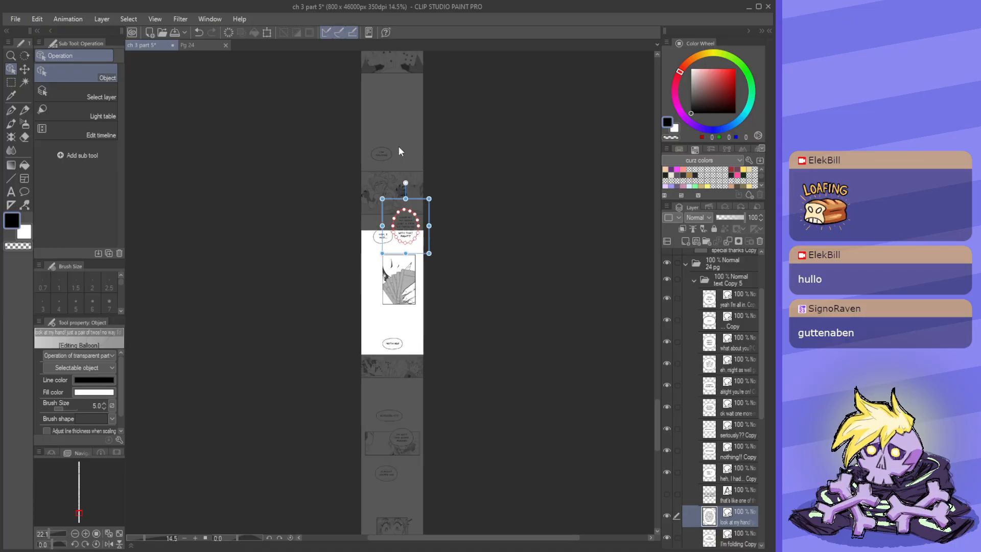
scroll(383, 151, "up", 3)
scroll(382, 151, "up", 2)
left_click(361, 192)
left_click_drag(360, 191, 415, 206)
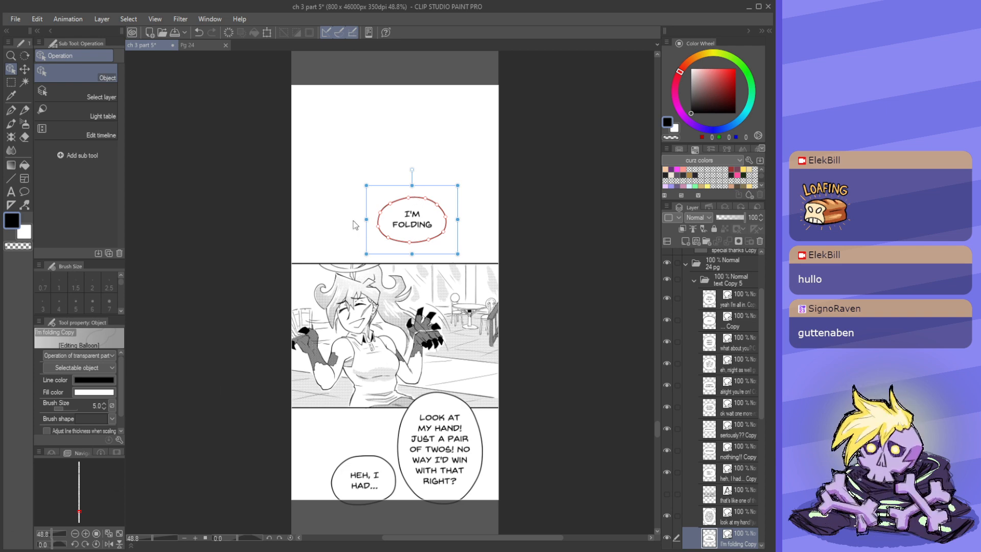
- Save the comic file and shift the "I'm folding" balloon further right in the gap above the shrugging character's panel
left_click(175, 33)
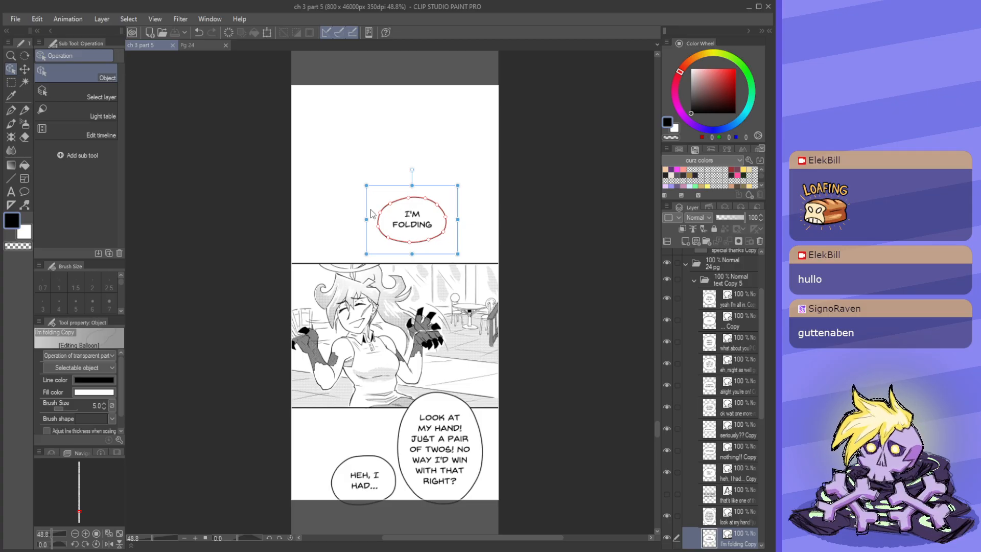
scroll(484, 197, "up", 2)
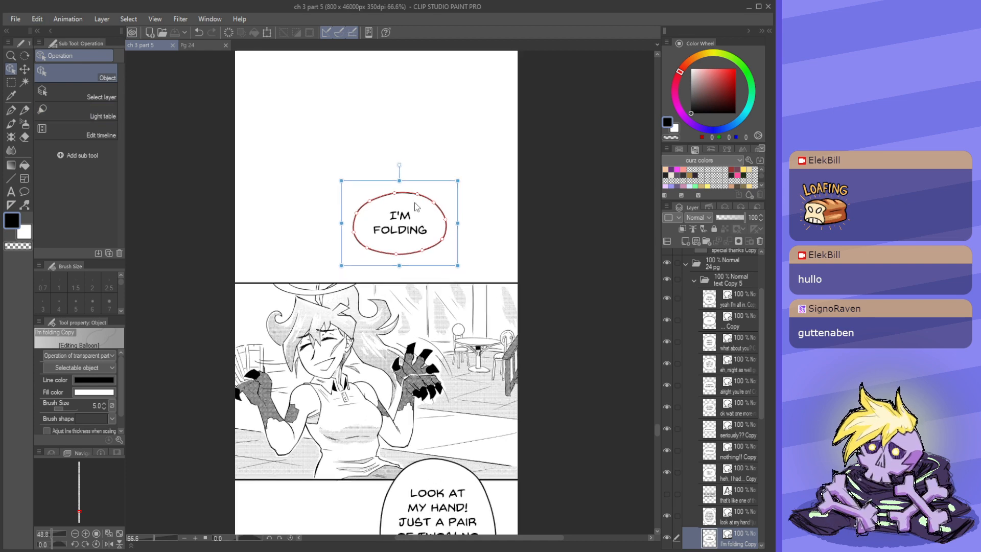
left_click(412, 195)
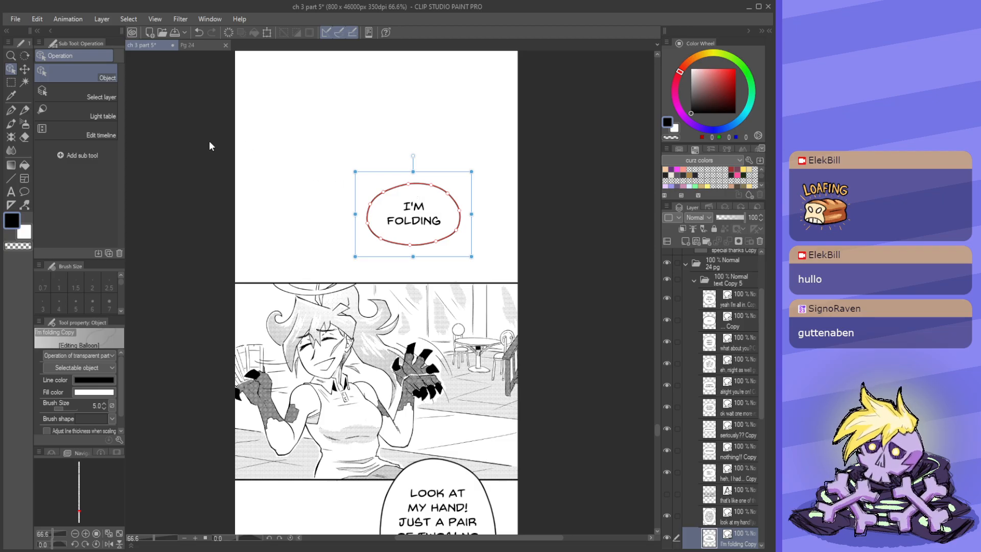
left_click(174, 32)
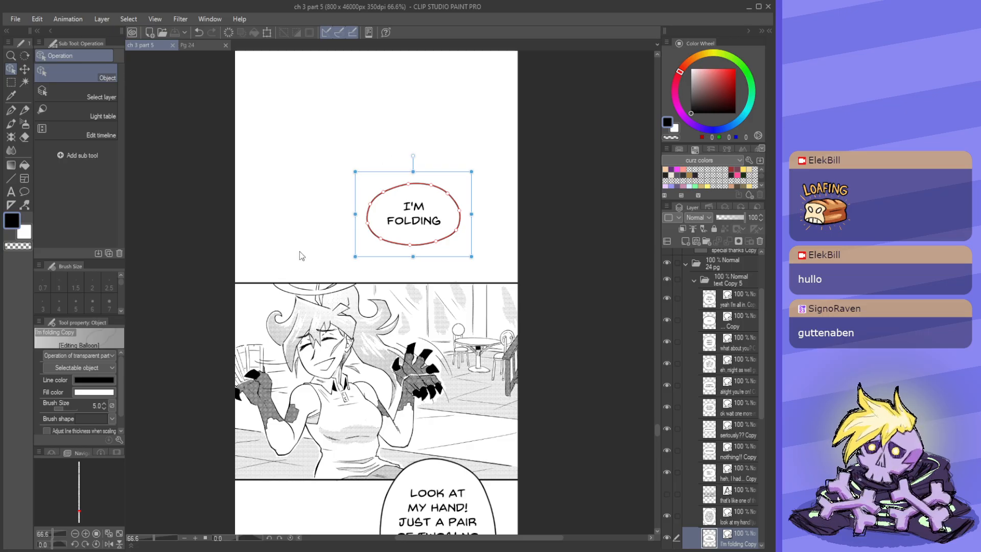
left_click_drag(420, 198, 436, 201)
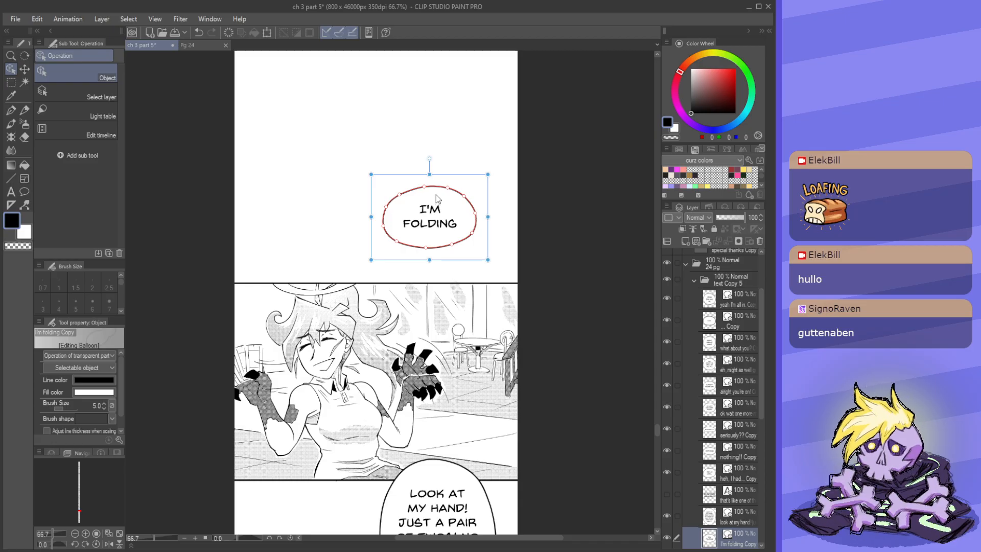
- Move the "Heh, I had..." balloon down and left, just above the left corner of the held-cards close-up
scroll(355, 231, "down", 1)
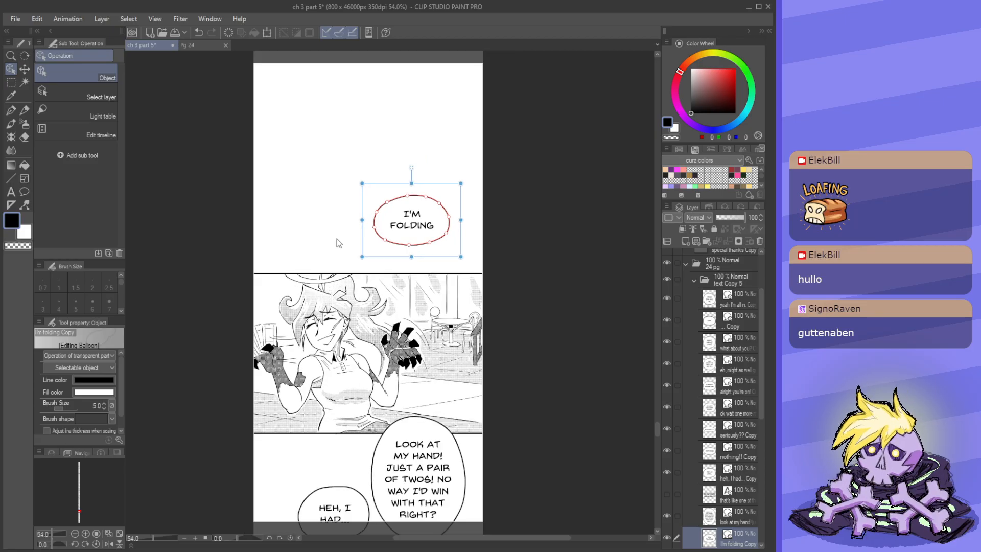
scroll(338, 242, "up", 1)
scroll(296, 156, "down", 2)
scroll(333, 199, "up", 1)
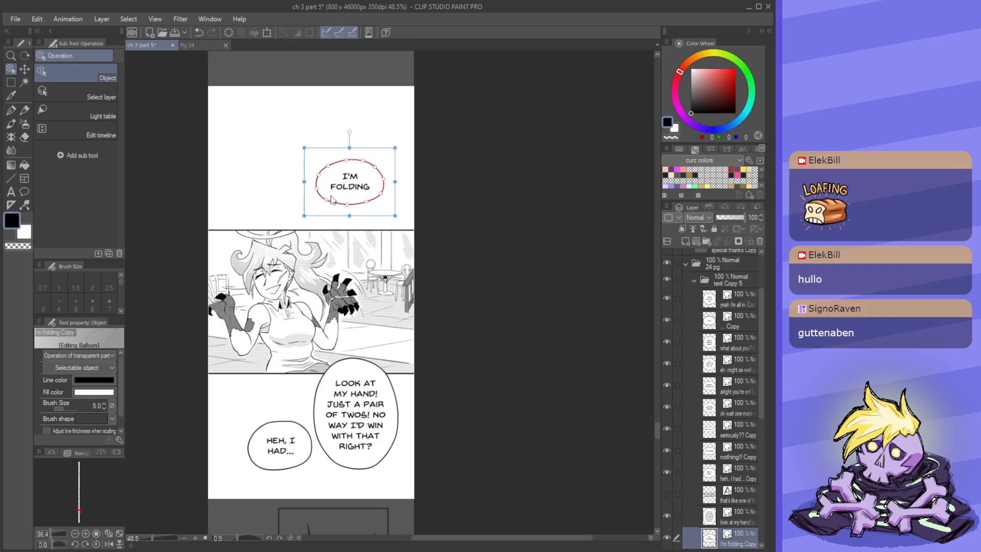
scroll(220, 145, "down", 2)
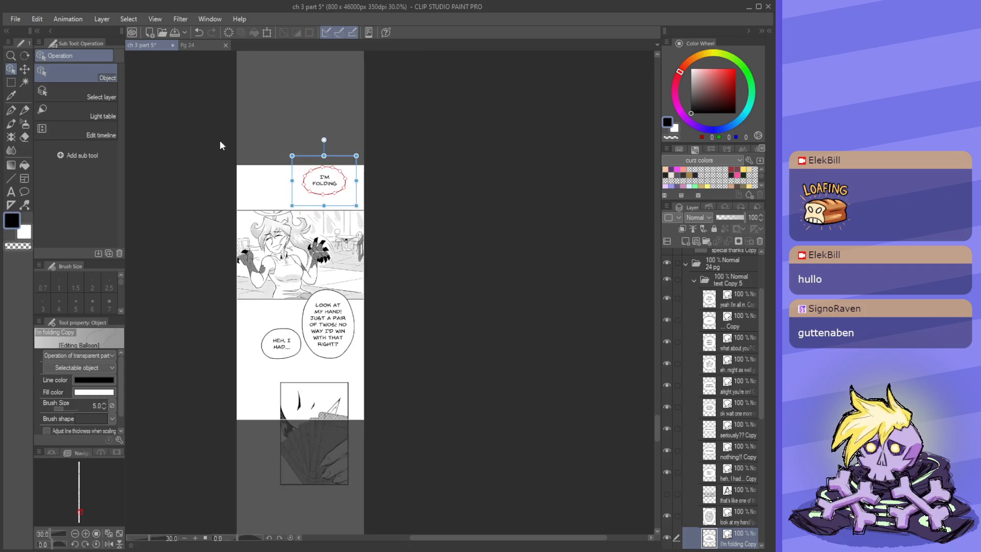
scroll(215, 147, "up", 2)
scroll(327, 286, "up", 1)
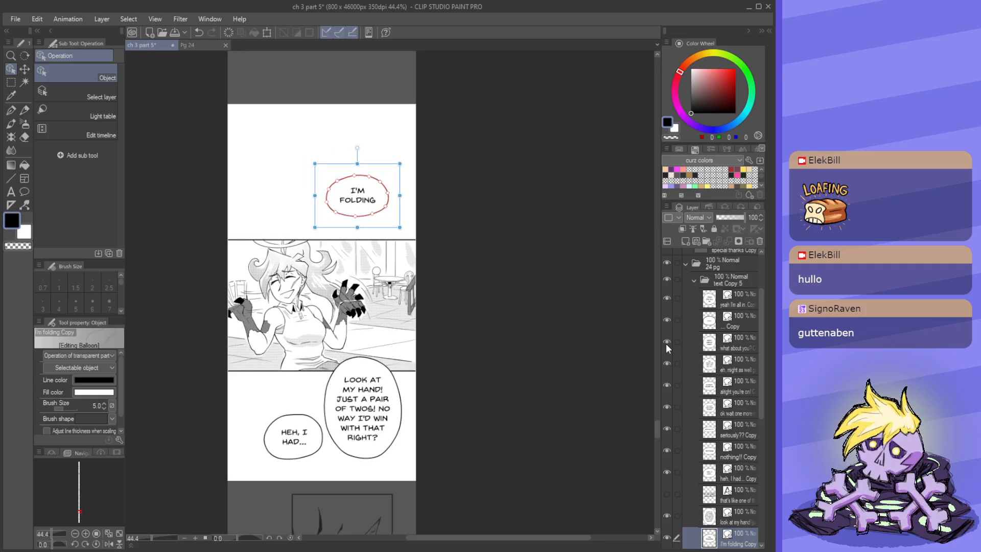
mouse_move(654, 429)
left_mouse_down()
mouse_move(655, 455)
mouse_move(652, 374)
mouse_move(653, 433)
left_mouse_up()
scroll(235, 251, "up", 1)
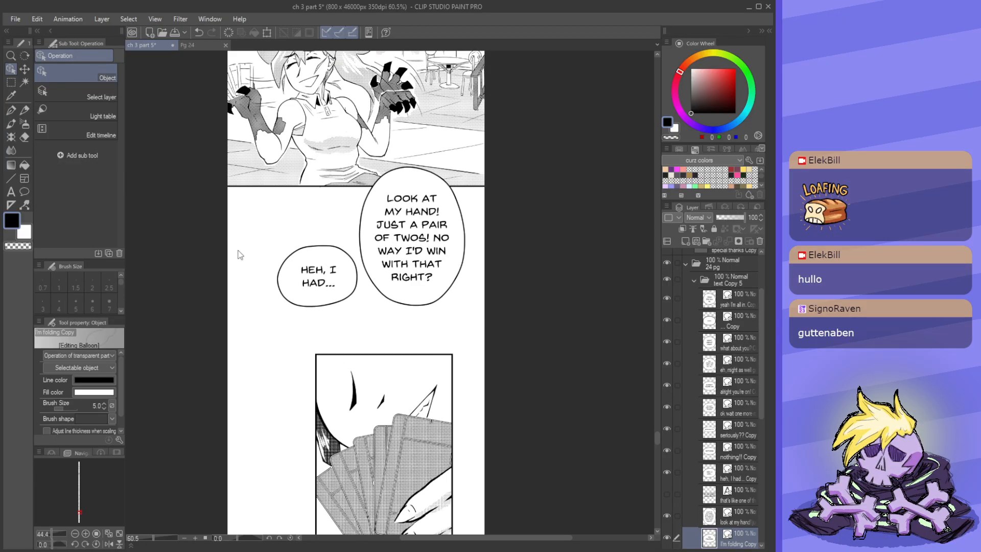
left_click(327, 263)
left_click_drag(327, 263, 294, 300)
- Collapse the page's text folder and toggle the visibility of its tones layers to check which panels they hold
scroll(294, 301, "down", 4)
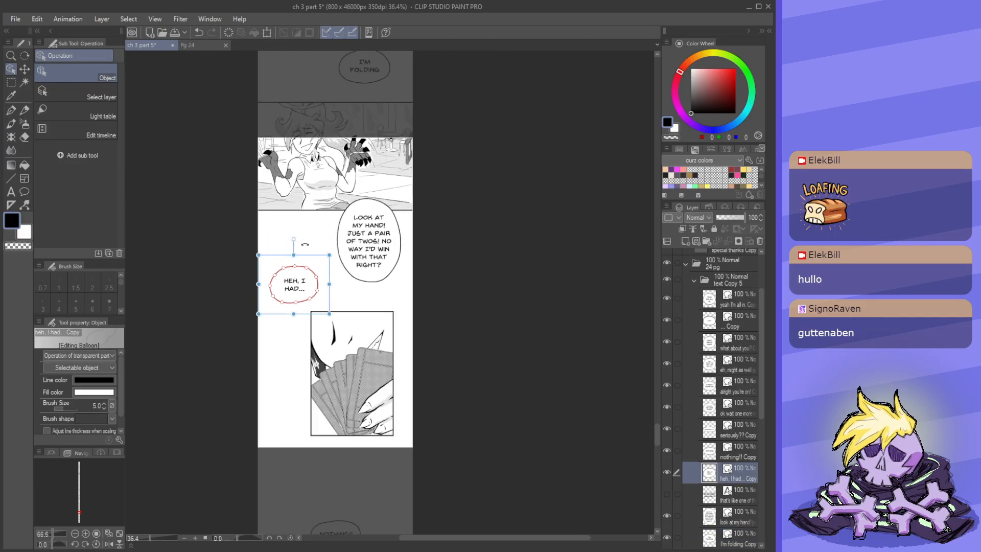
left_click(694, 280)
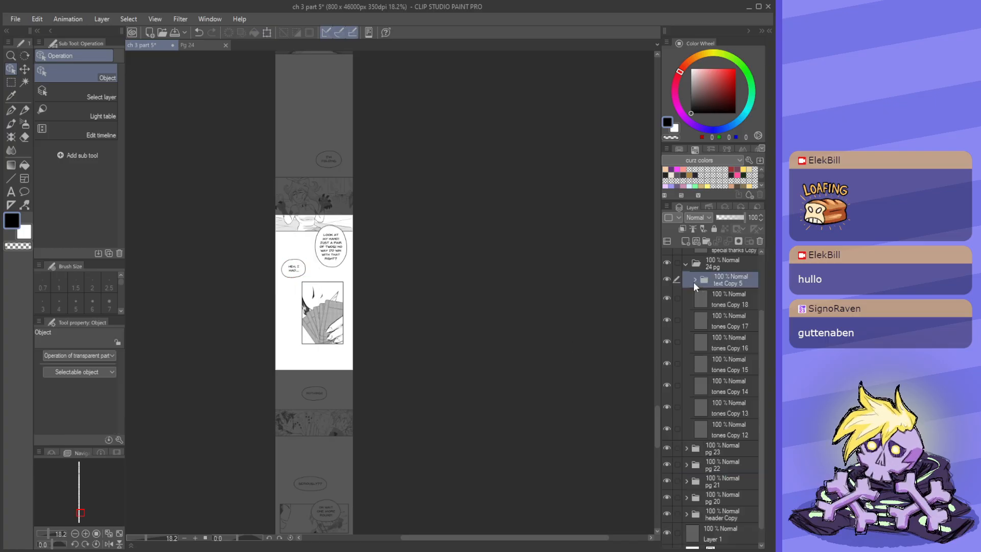
scroll(424, 261, "down", 3)
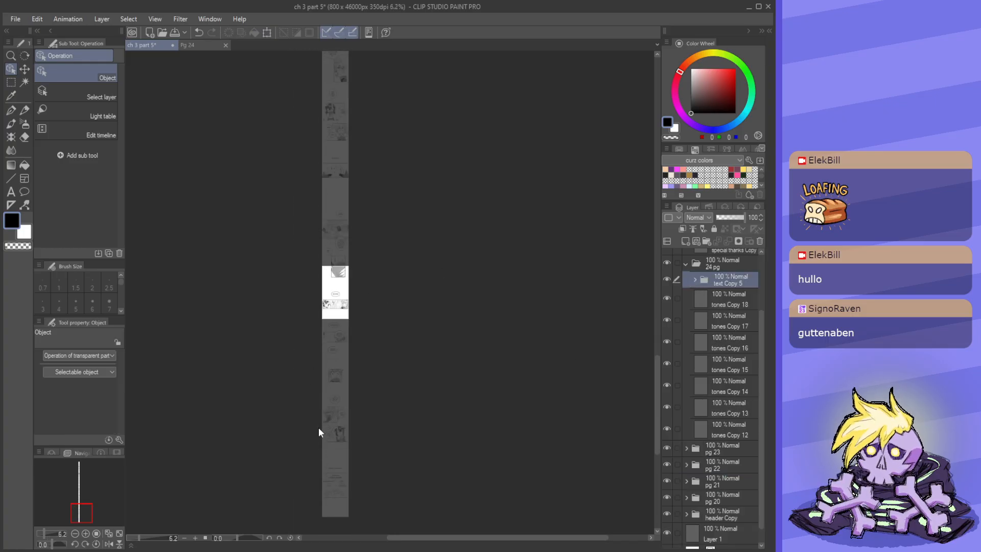
left_click(666, 408)
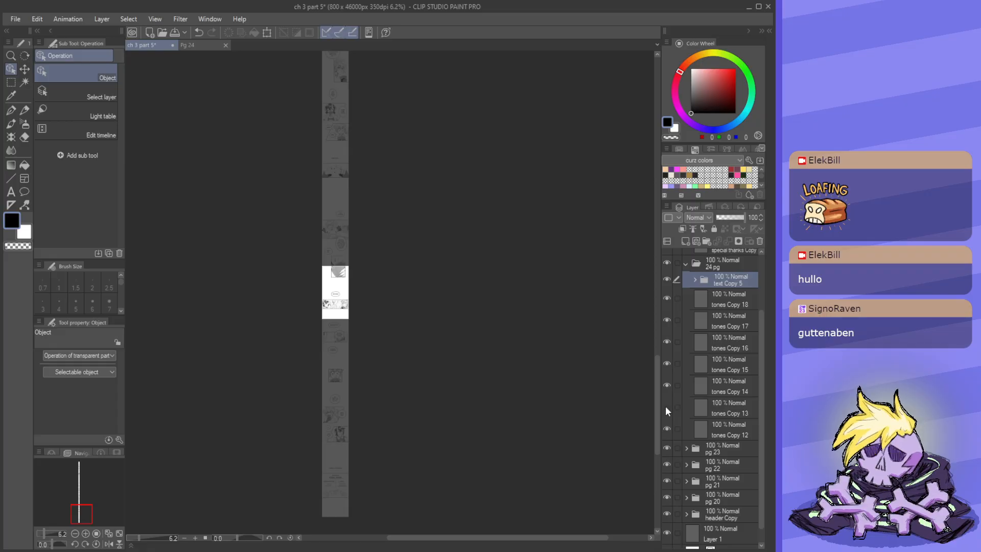
left_click(667, 408)
left_click(666, 408)
left_click(666, 407)
left_click(666, 407)
left_click(667, 300)
left_click(667, 429)
left_click(667, 429)
- Move tones Copy 13 through 18 together with the text Copy 5 folder down the strip, widening the gap below the shrugging character's panel
left_click_drag(718, 399, 649, 315)
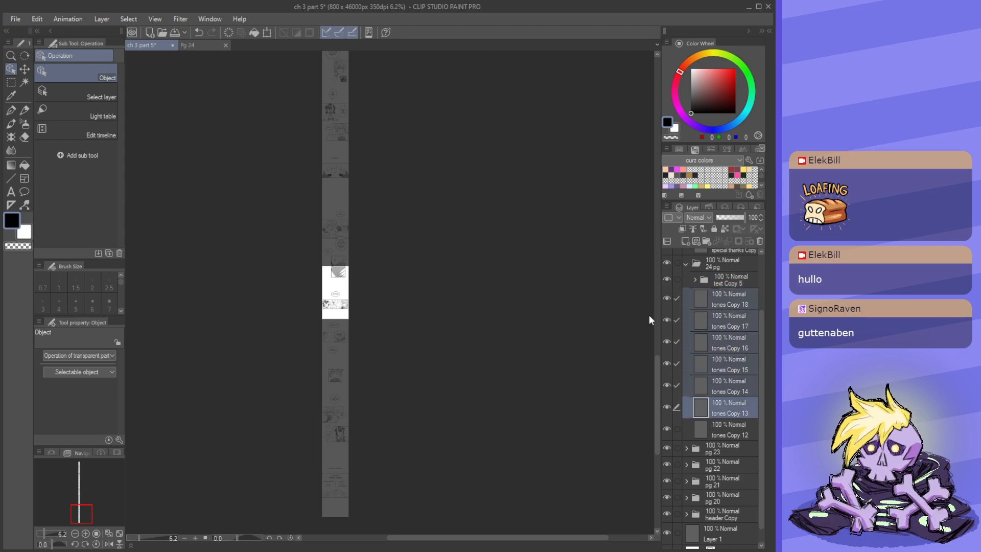
key("k")
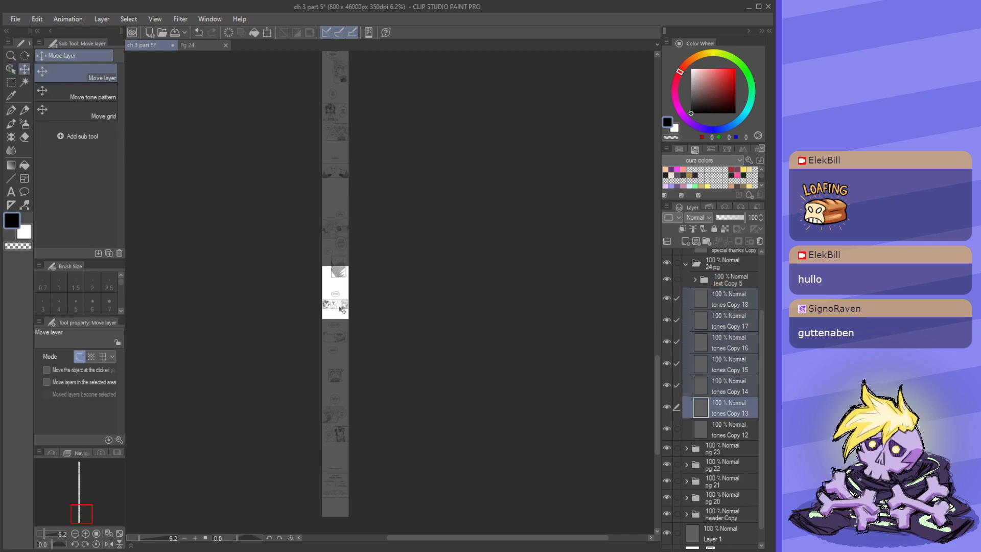
left_click(736, 281, "ctrl")
left_click_drag(343, 301, 342, 317)
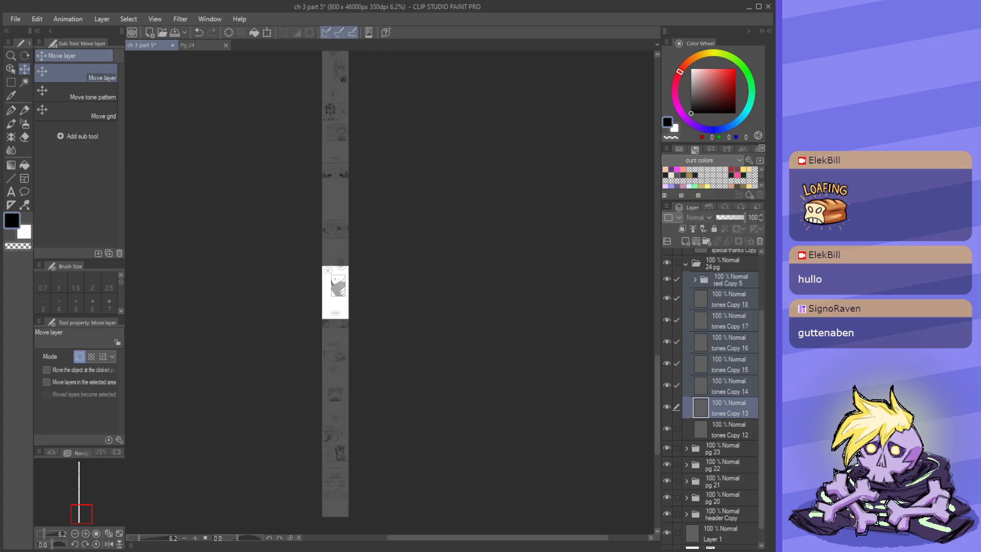
- Move the "I'm folding" balloon off the shrugging character's panel and up into the gap above it
key("o")
scroll(337, 261, "up", 4)
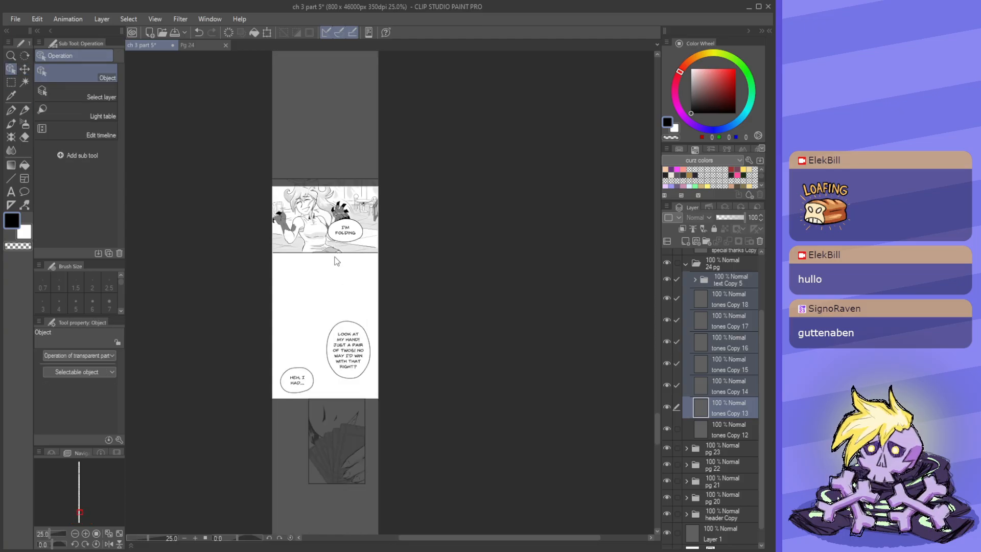
scroll(336, 261, "up", 1)
left_click(350, 219)
left_click_drag(351, 219, 329, 130)
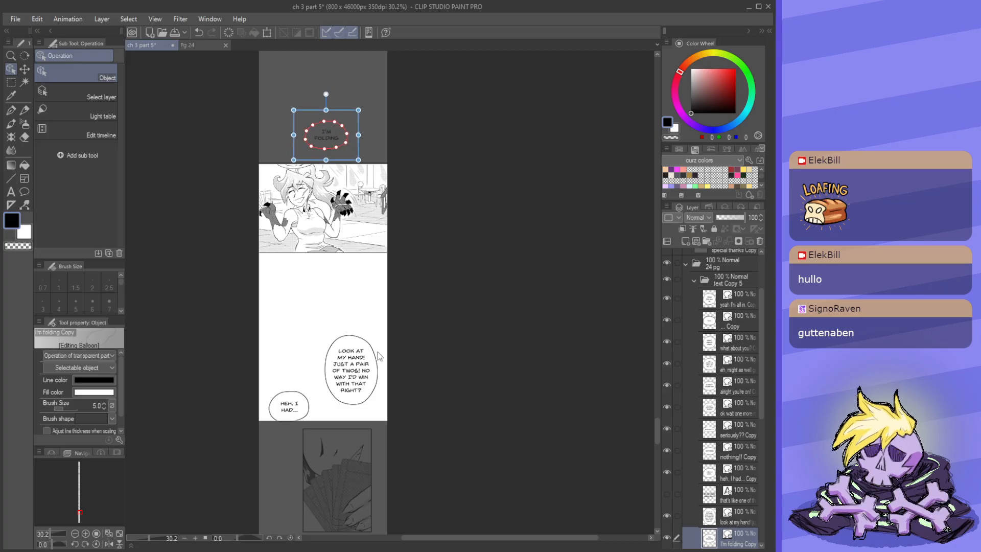
- Raise the "Look at my hand!" balloon to just below the shrugging character's panel and nudge "Heh, I had..." up and right
scroll(379, 356, "down", 1)
left_click_drag(356, 343, 353, 253)
scroll(286, 385, "up", 6)
left_click(303, 364)
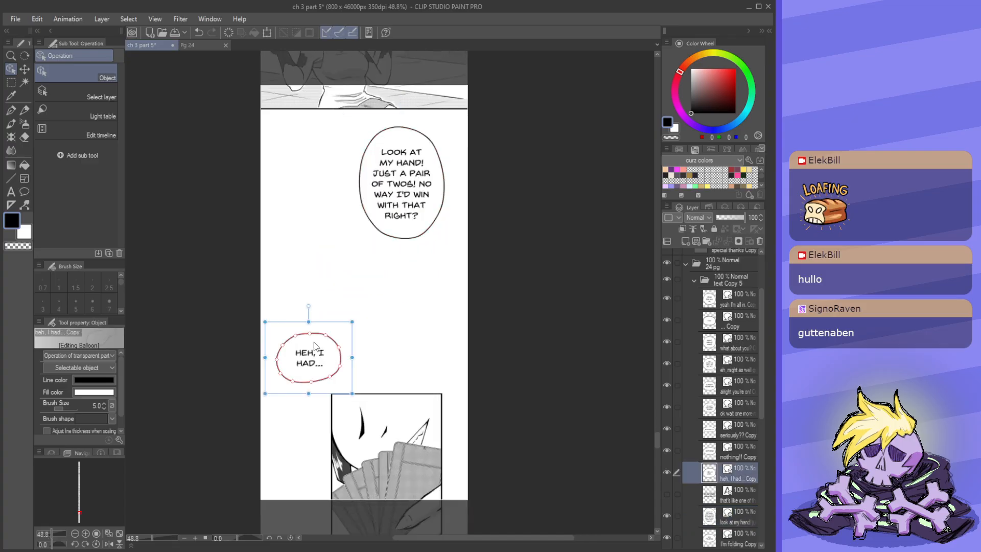
left_click_drag(315, 342, 325, 330)
- Review the balloon spacing and move the "I'm folding" balloon right and slightly up above the shrugging character's panel
scroll(335, 366, "down", 6)
scroll(374, 156, "up", 5)
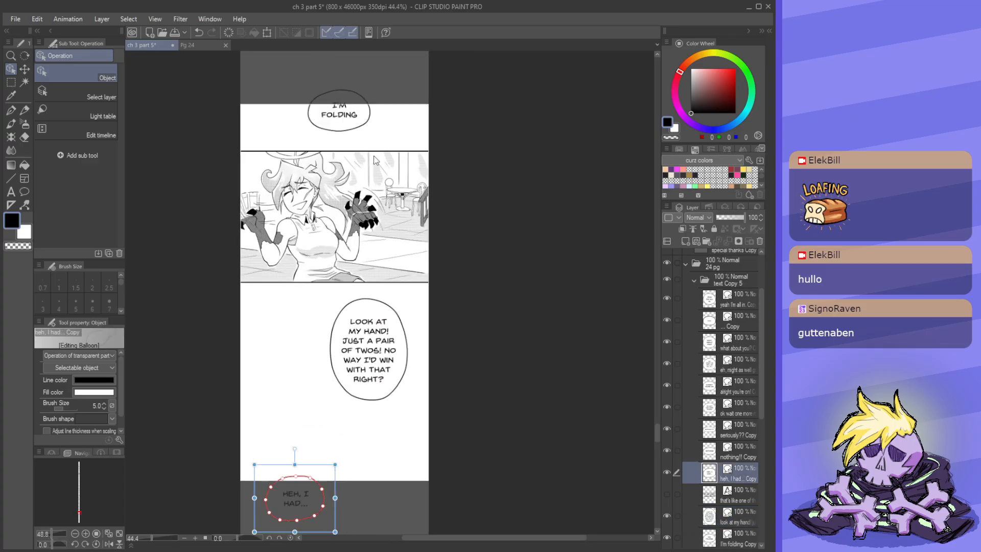
scroll(370, 249, "down", 5)
scroll(345, 102, "up", 6)
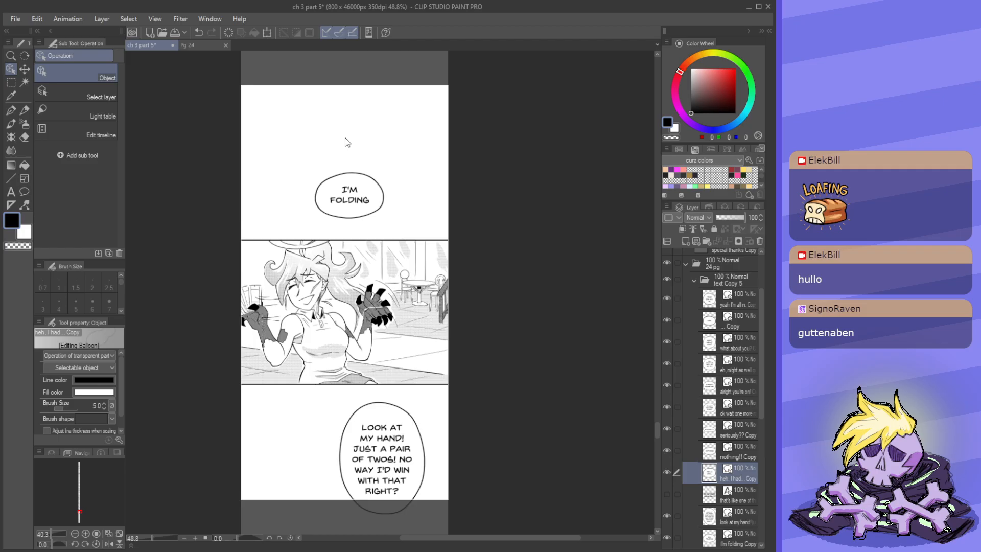
left_click(353, 185)
- Move the "Look at my hand!" balloon left and slightly down below the shrugging character's panel, and save the file
scroll(347, 215, "down", 5)
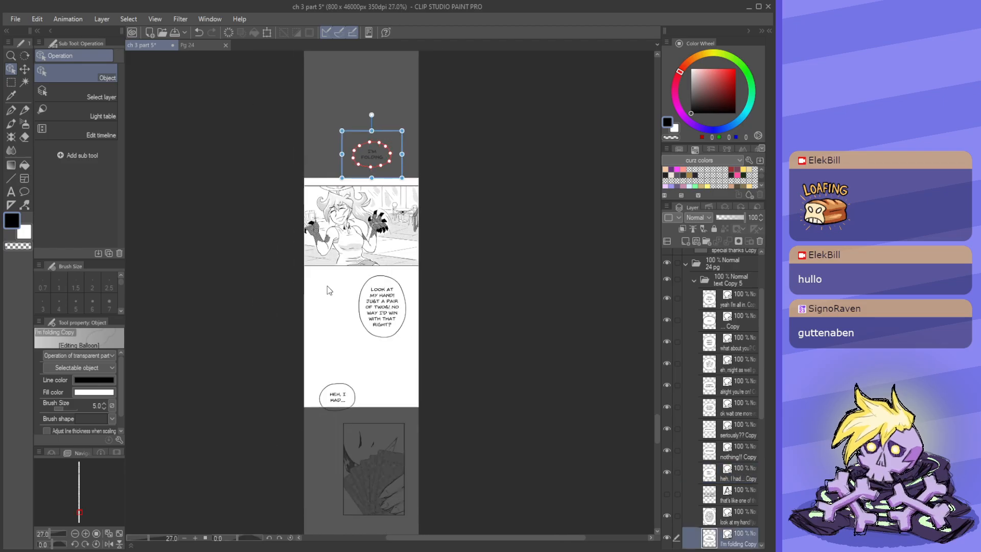
scroll(364, 293, "up", 2)
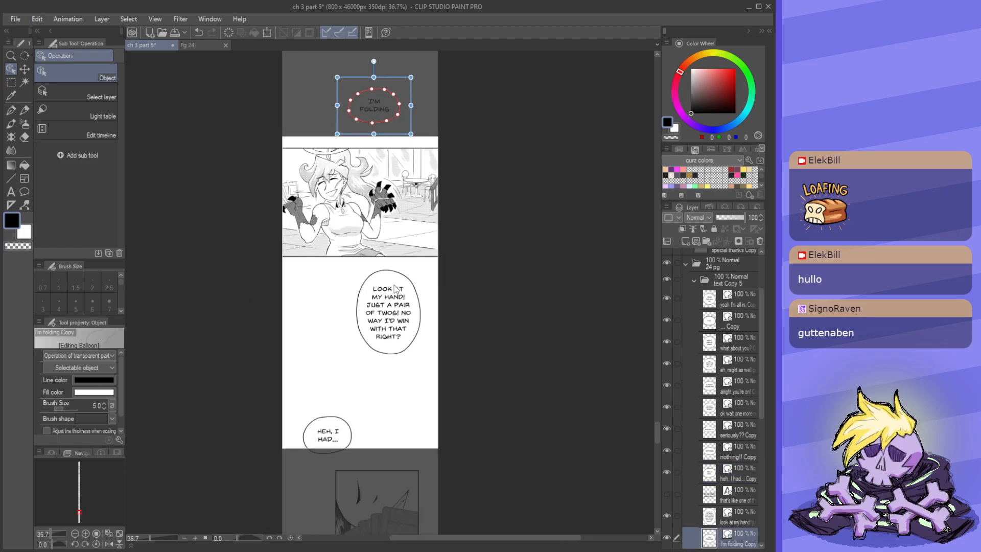
left_click_drag(395, 289, 374, 304)
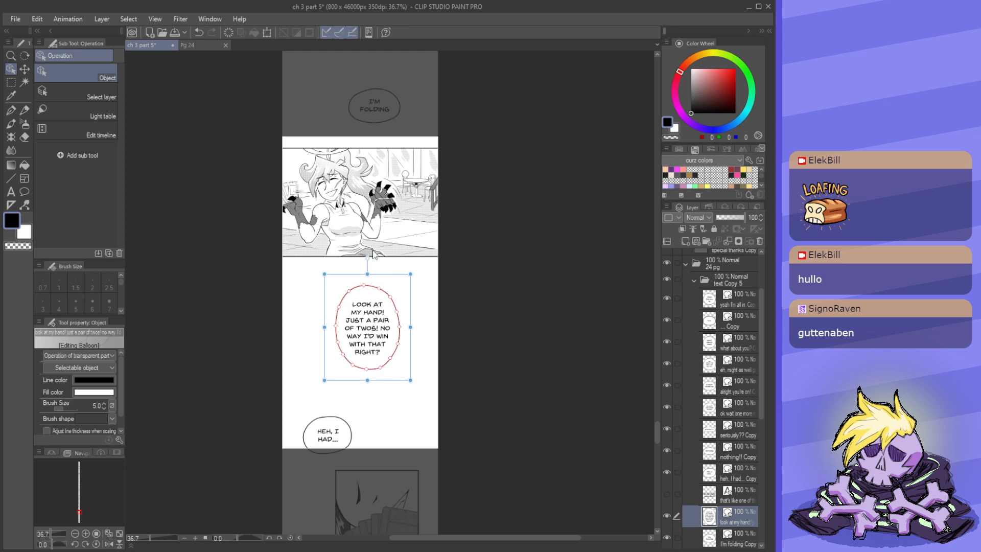
scroll(373, 253, "down", 2)
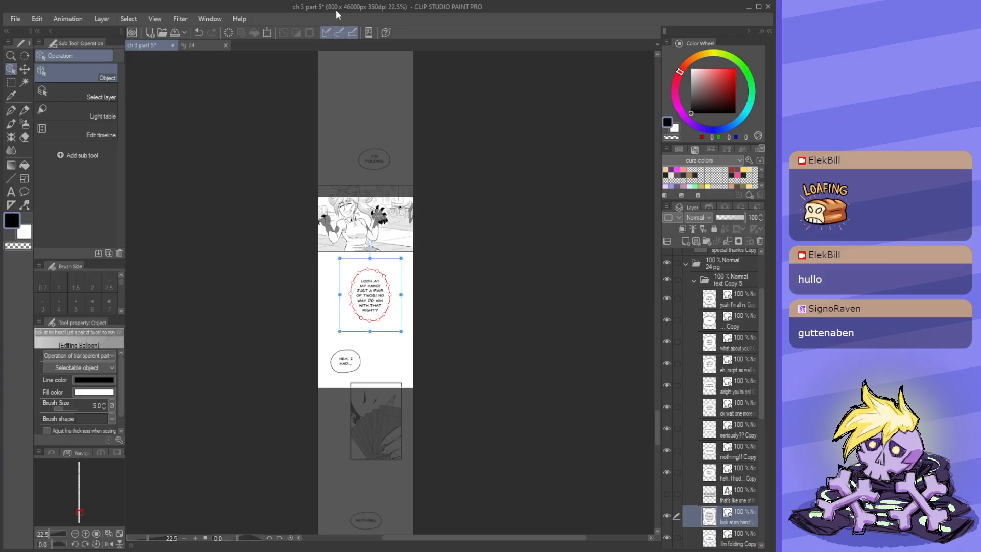
left_click(175, 32)
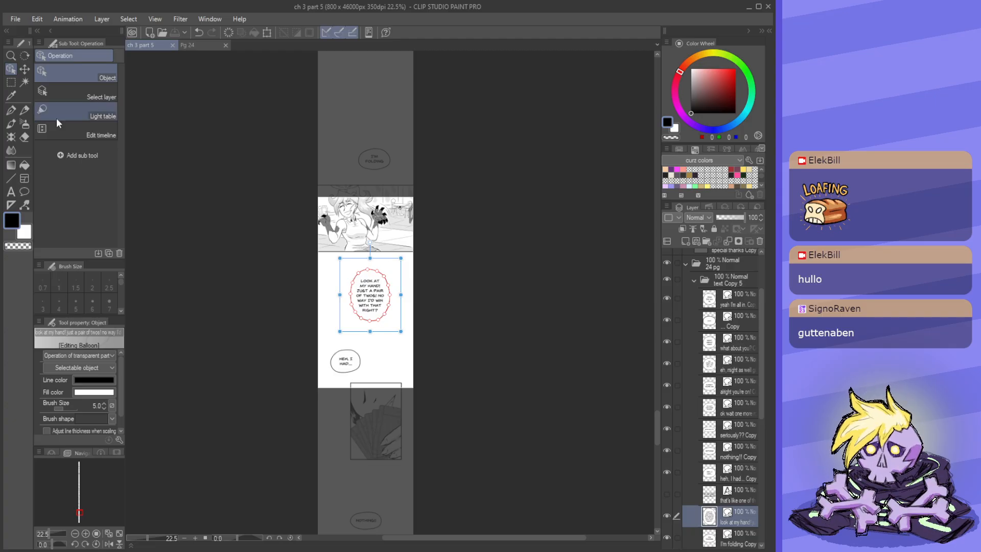
- Shift the "Look at my hand!" balloon back right and up toward the shrugging character's panel, fine-tuning it slightly down and left
scroll(340, 258, "up", 2)
scroll(340, 258, "up", 2)
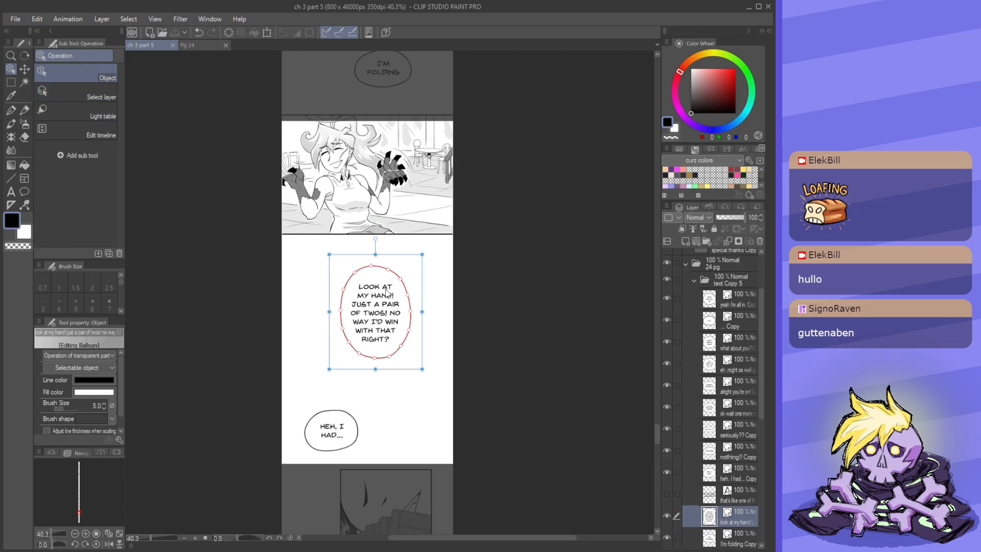
left_click_drag(370, 276, 394, 266)
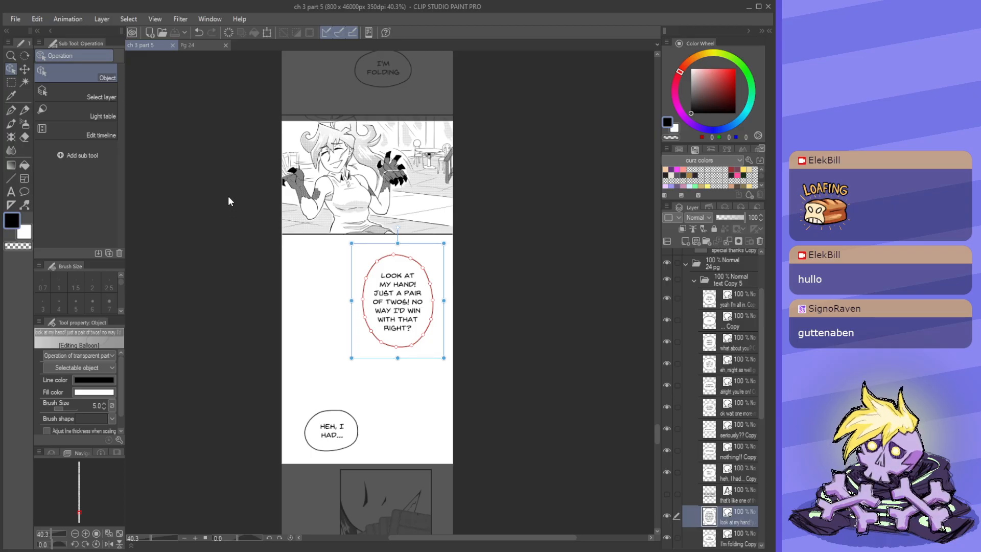
scroll(396, 291, "up", 3)
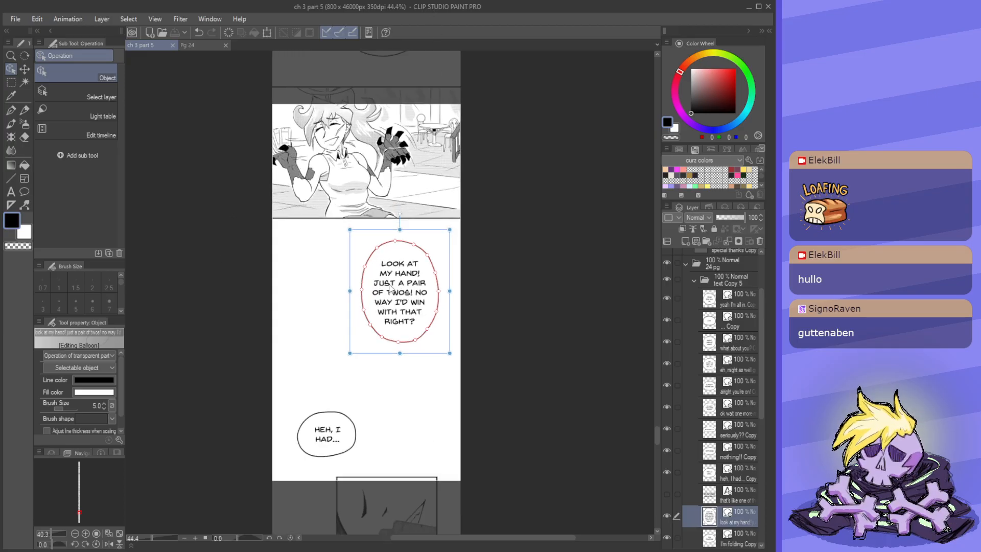
left_click_drag(389, 241, 387, 247)
scroll(414, 302, "down", 2)
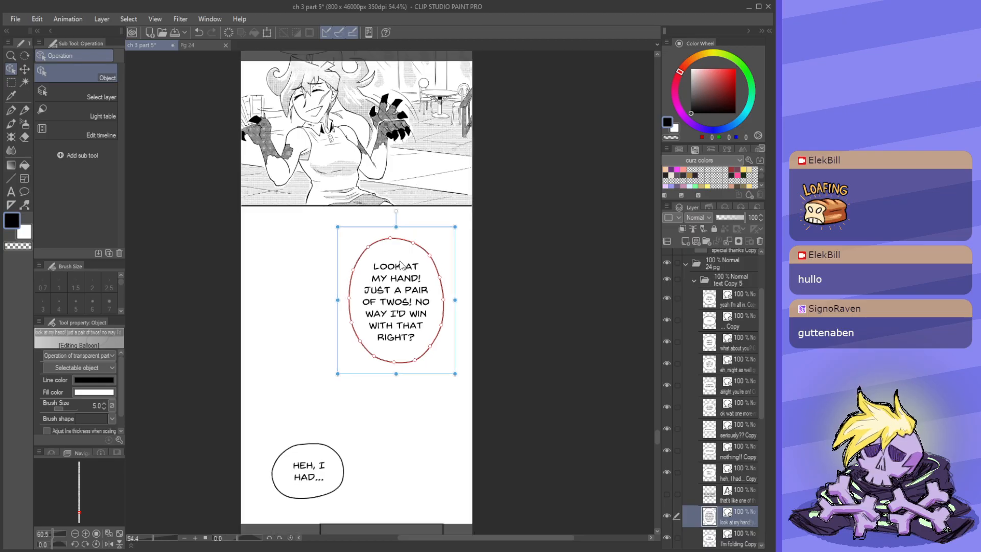
- Add straight 40-wide balloon tails pointing toward the shrugging character, upward from "Look at my hand!" and downward from "I'm folding"
left_click(25, 191)
left_click(76, 131)
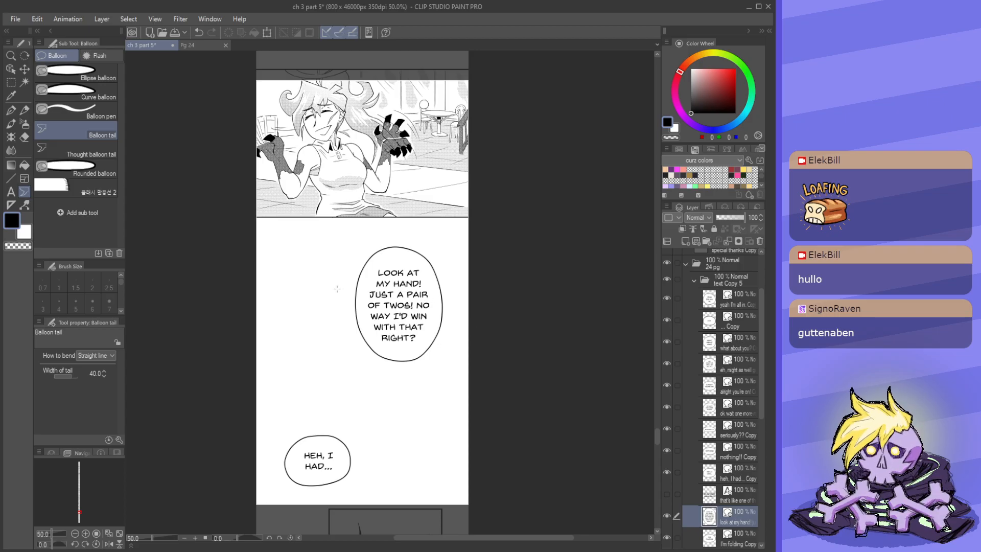
scroll(411, 306, "up", 5)
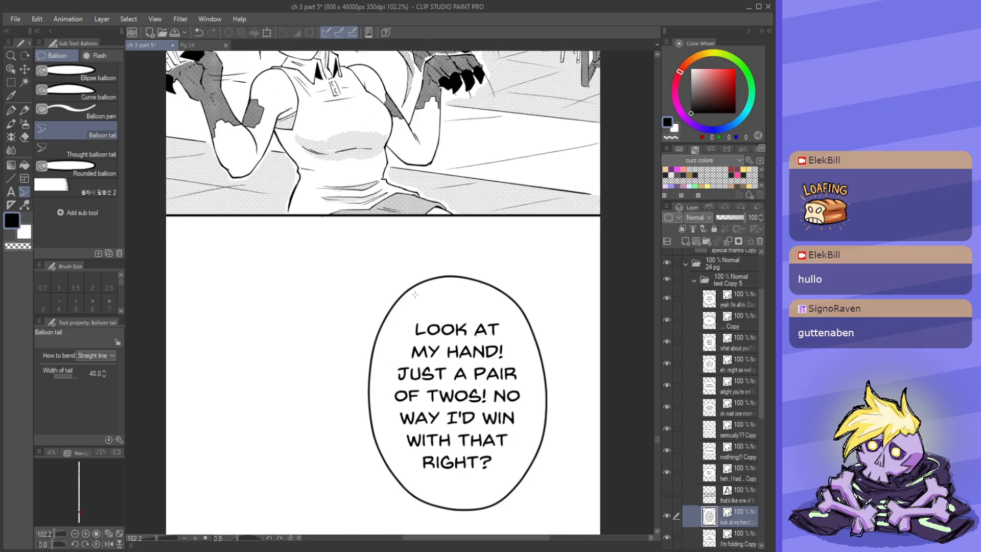
left_click_drag(415, 295, 385, 241)
key("alt")
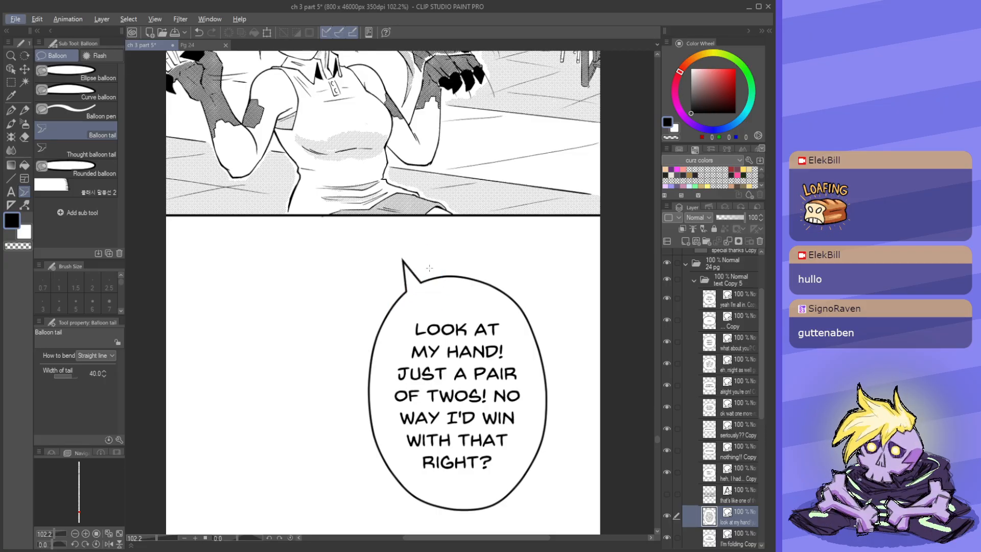
left_click_drag(444, 275, 434, 260)
left_click_drag(469, 139, 468, 266)
mouse_move(399, 170)
left_mouse_down()
mouse_move(418, 194)
mouse_move(401, 228)
mouse_move(421, 216)
left_mouse_up()
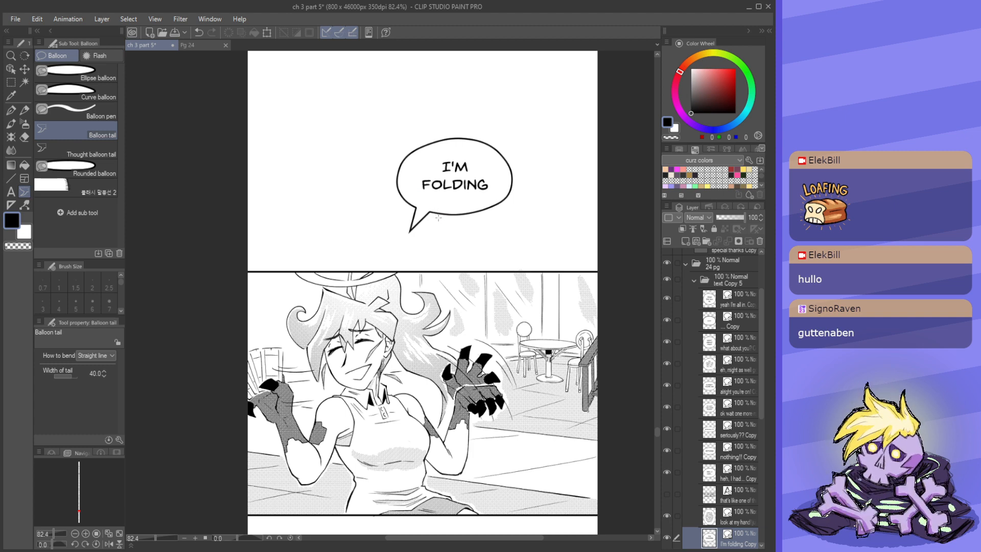
- Add a straight 40-wide tail to the "Heh, I had..." balloon, pointing down and right toward the face-down cards panel, and save the file
left_click_drag(455, 256, 441, 236)
left_click(435, 242, "ctrl")
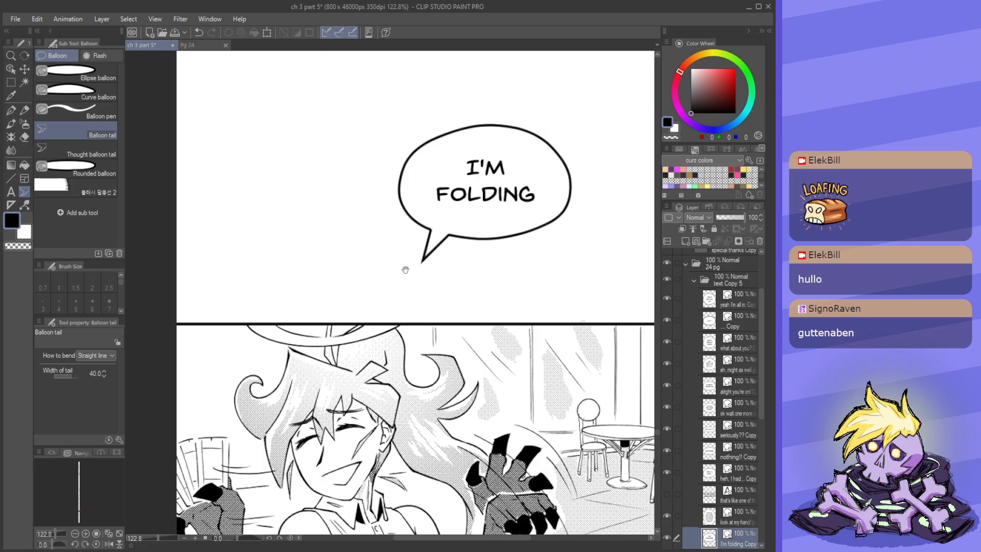
left_click_drag(432, 306, 415, 294)
left_click_drag(476, 331, 456, 290)
left_click_drag(452, 412, 449, 324)
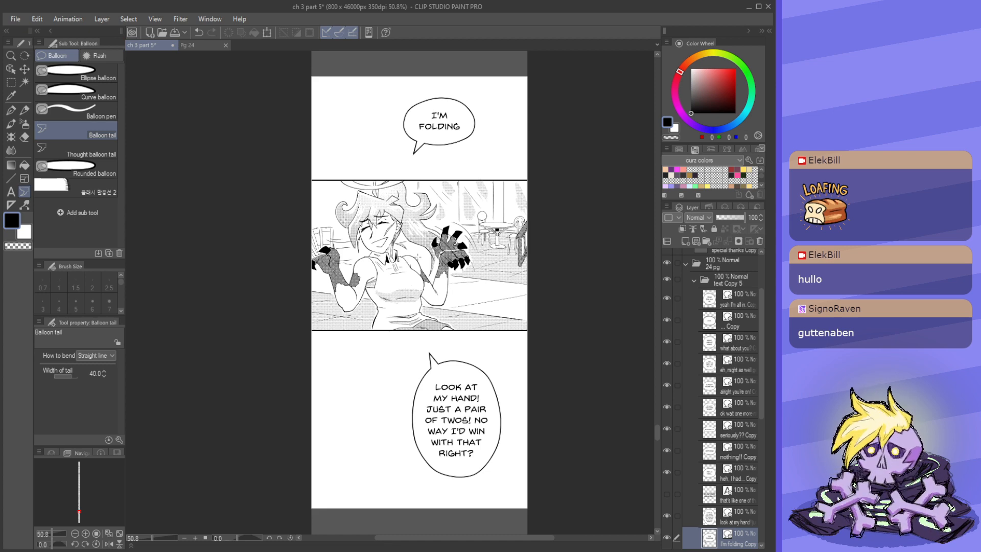
left_click_drag(411, 380, 394, 313)
scroll(412, 328, "down", 3)
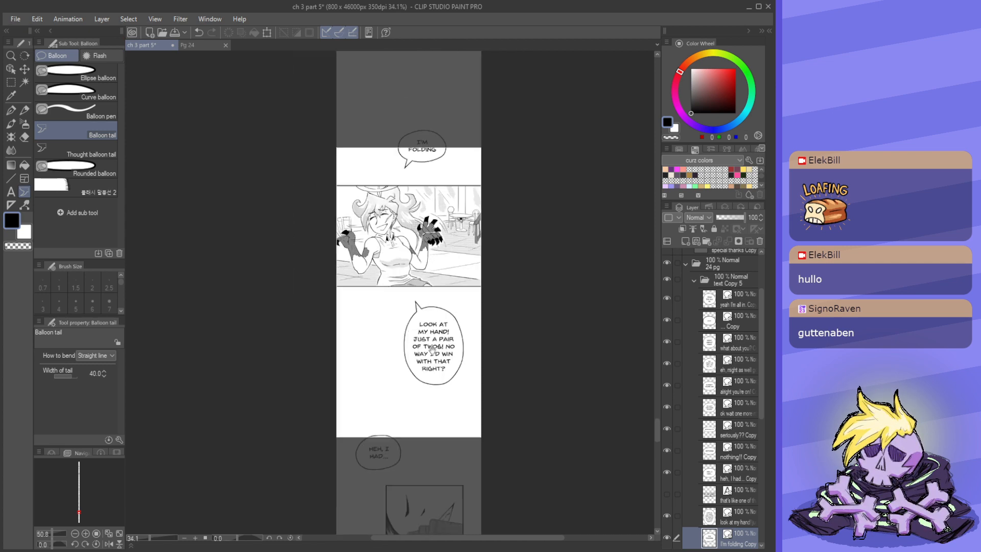
mouse_move(402, 454)
left_mouse_down()
mouse_move(419, 298)
mouse_move(414, 326)
left_mouse_up()
scroll(413, 317, "up", 5)
left_click(406, 314, "ctrl")
scroll(451, 307, "down", 4)
left_click_drag(501, 337, 491, 326)
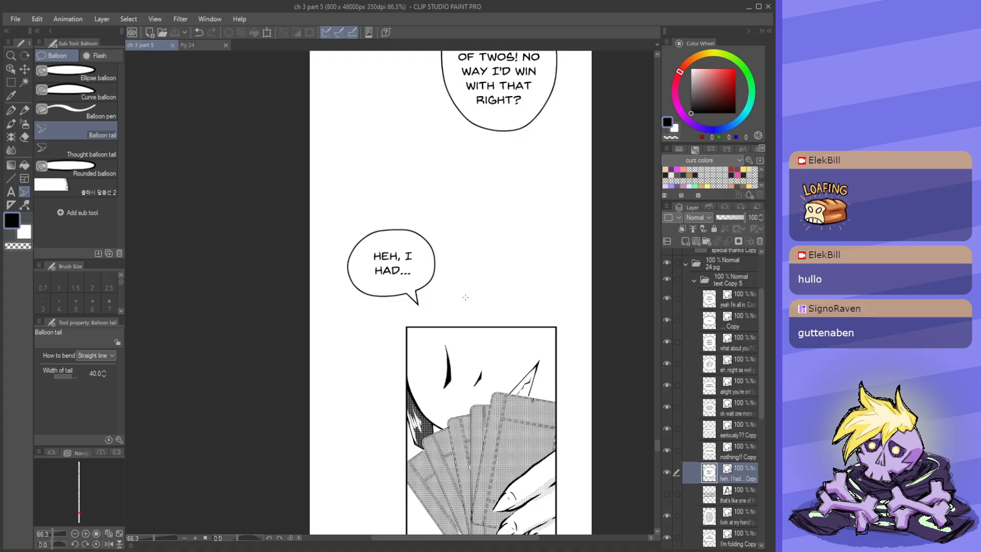
- Add a straight 40-wide tail to the "Nothing!!" balloon, pointing down and left toward the dark-haired character, and save the file
scroll(352, 311, "down", 5)
left_click_drag(408, 351, 394, 324)
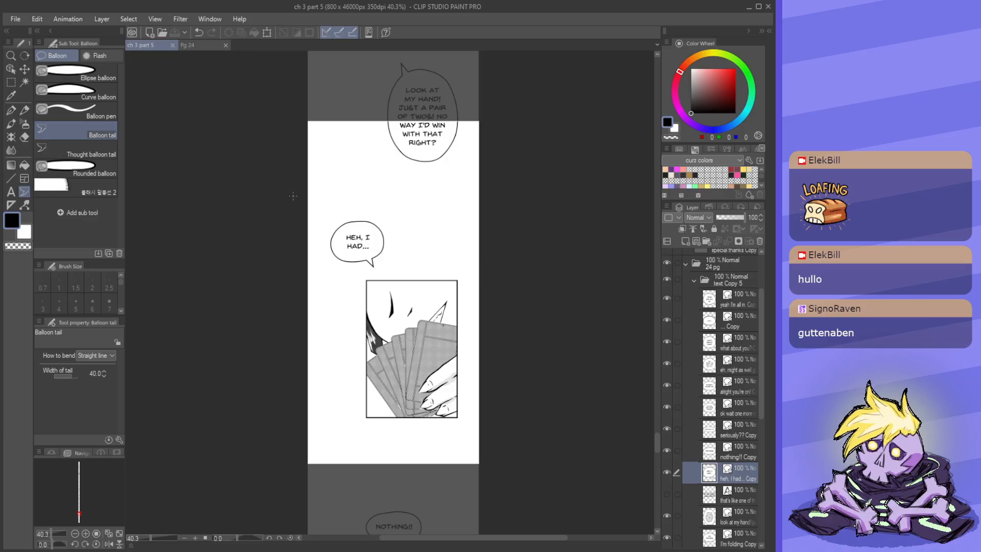
left_click_drag(402, 341, 428, 289)
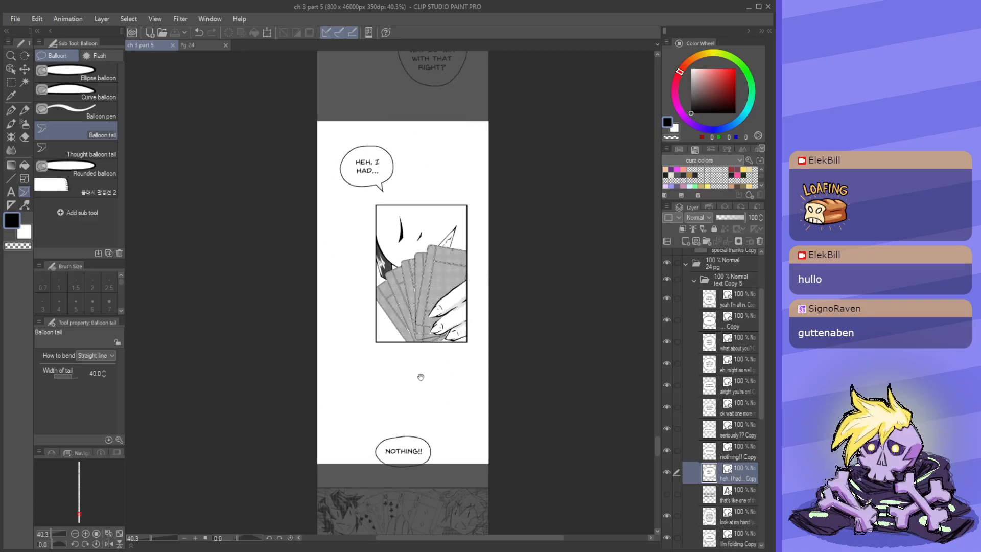
left_click_drag(421, 377, 419, 284)
left_click_drag(418, 355, 415, 303)
scroll(416, 302, "up", 6)
left_click_drag(435, 235, 438, 260)
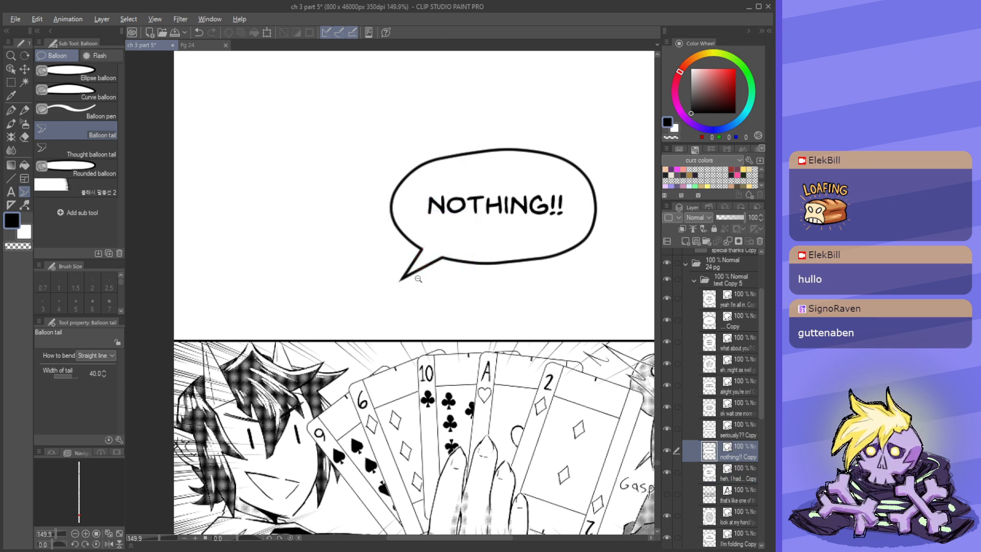
scroll(416, 274, "down", 4)
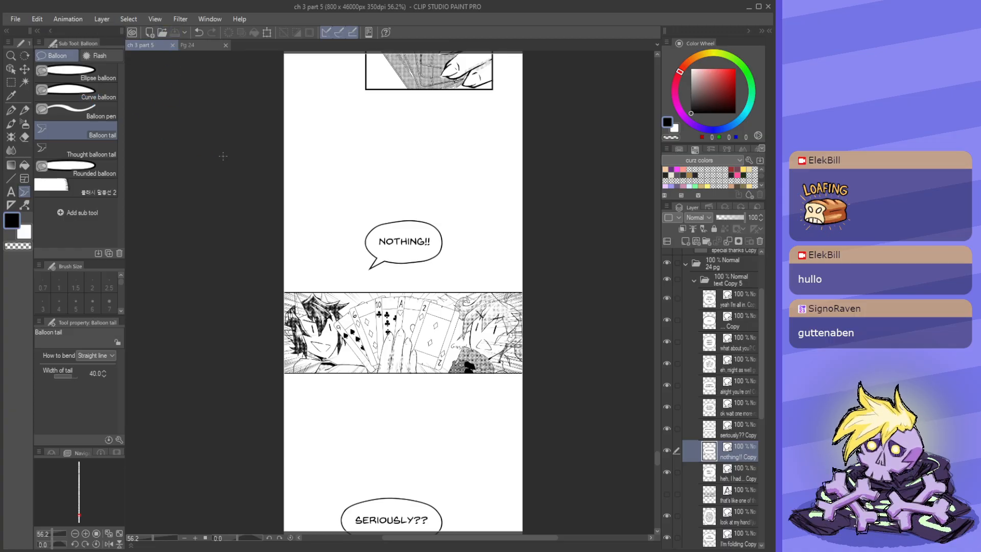
- Review the spacing and sizes of the panels and balloons from "Nothing!!" down past "Alright you're on!"
scroll(376, 235, "down", 2)
scroll(352, 205, "down", 4)
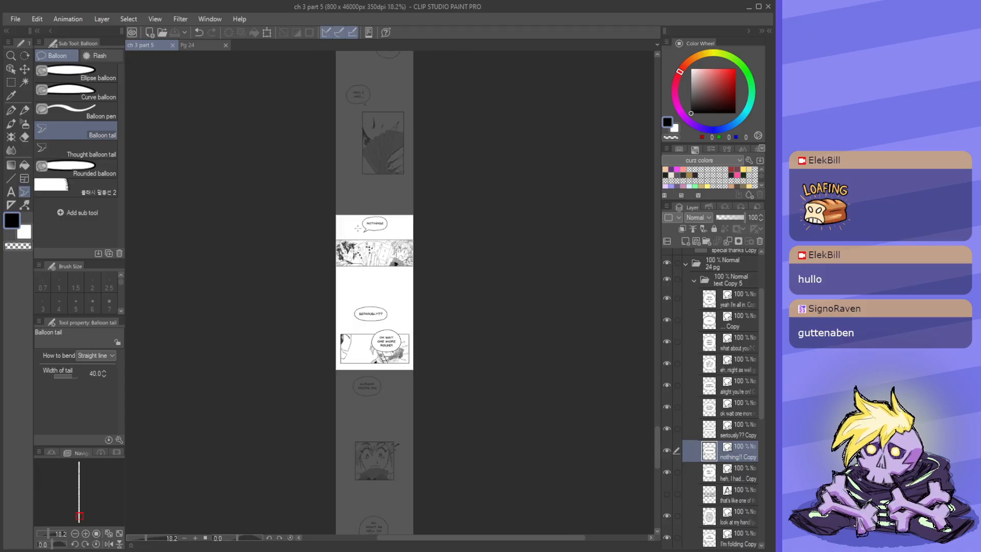
scroll(389, 429, "up", 3)
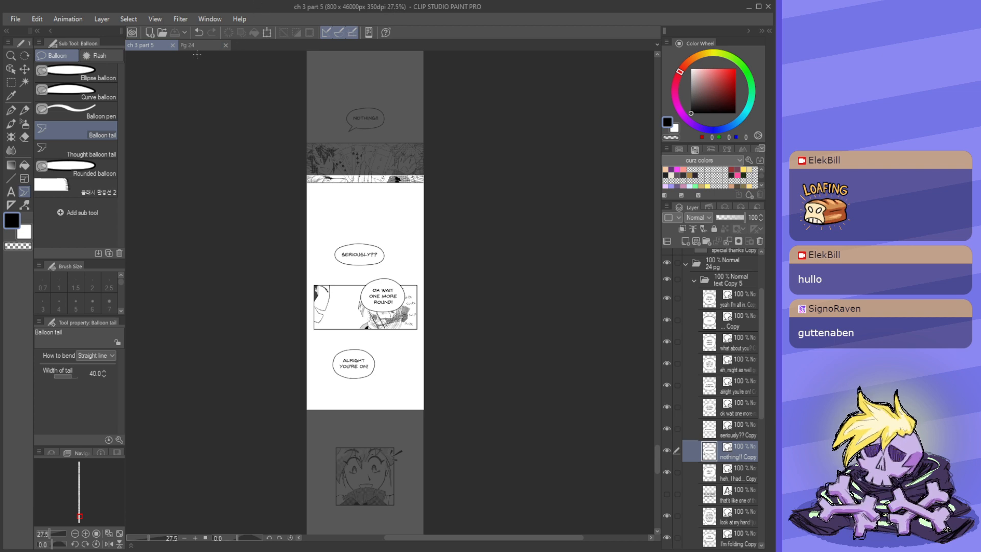
scroll(285, 194, "down", 4)
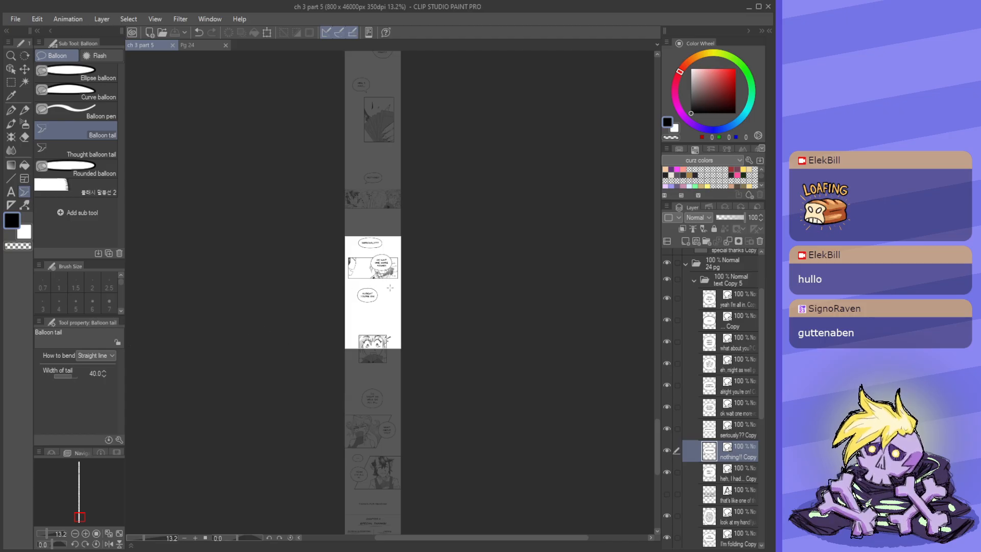
scroll(397, 294, "up", 3)
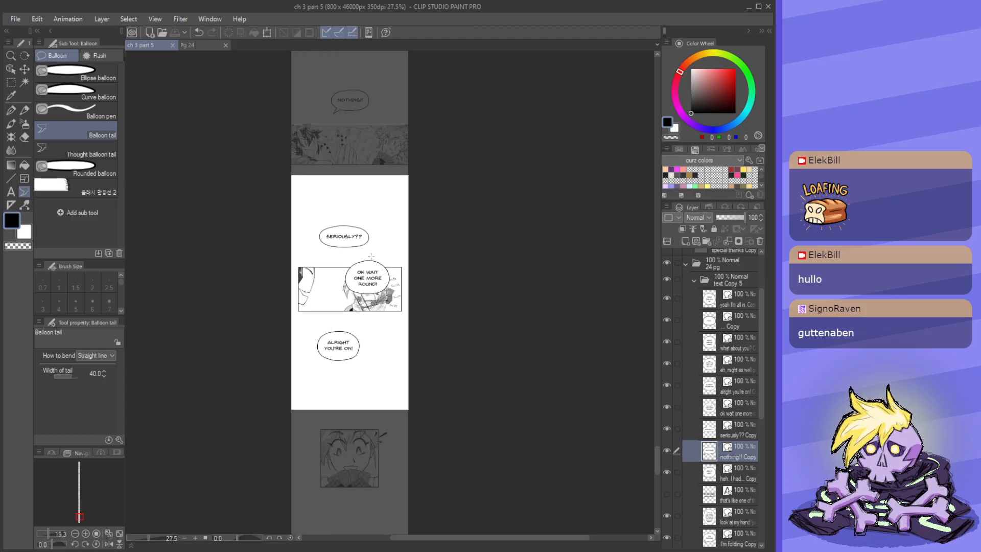
left_click(11, 68)
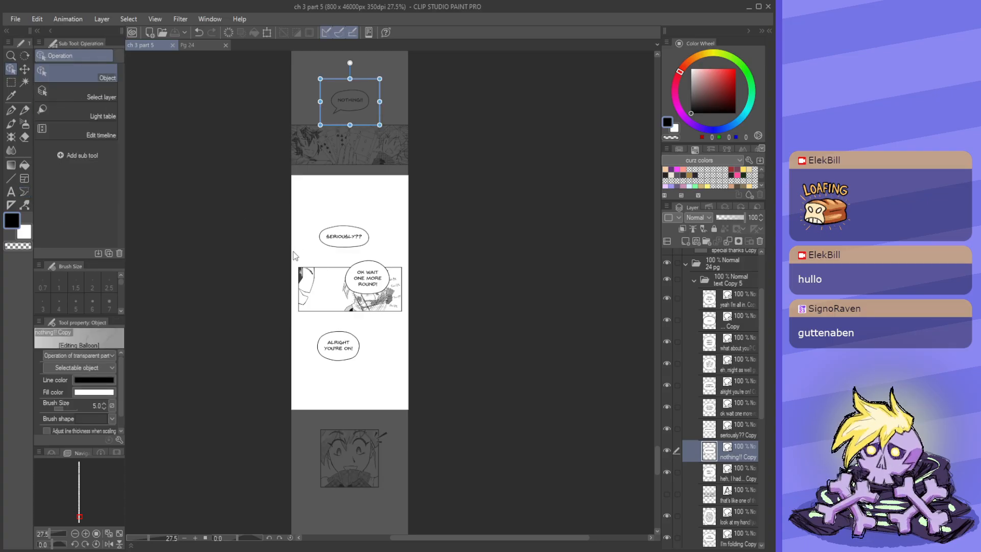
scroll(279, 266, "up", 2)
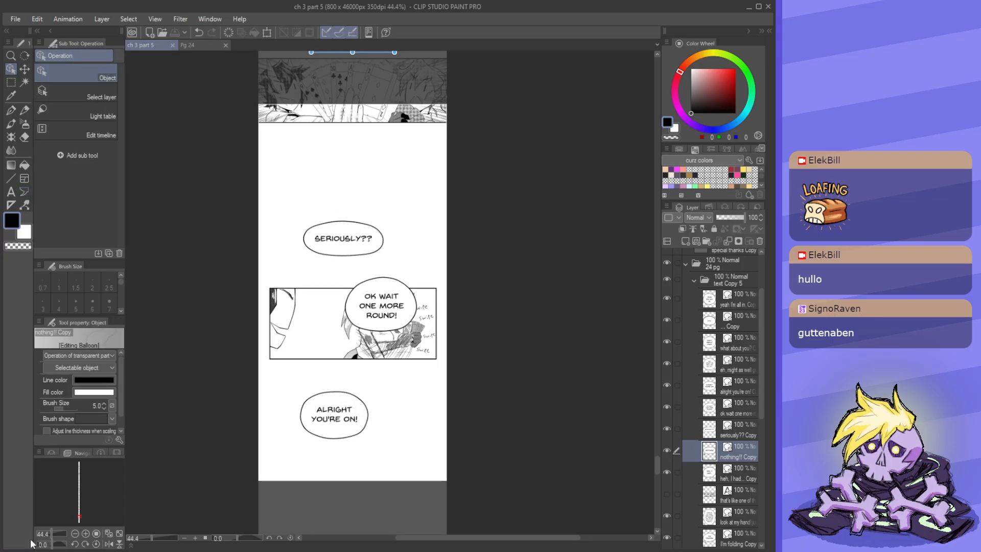
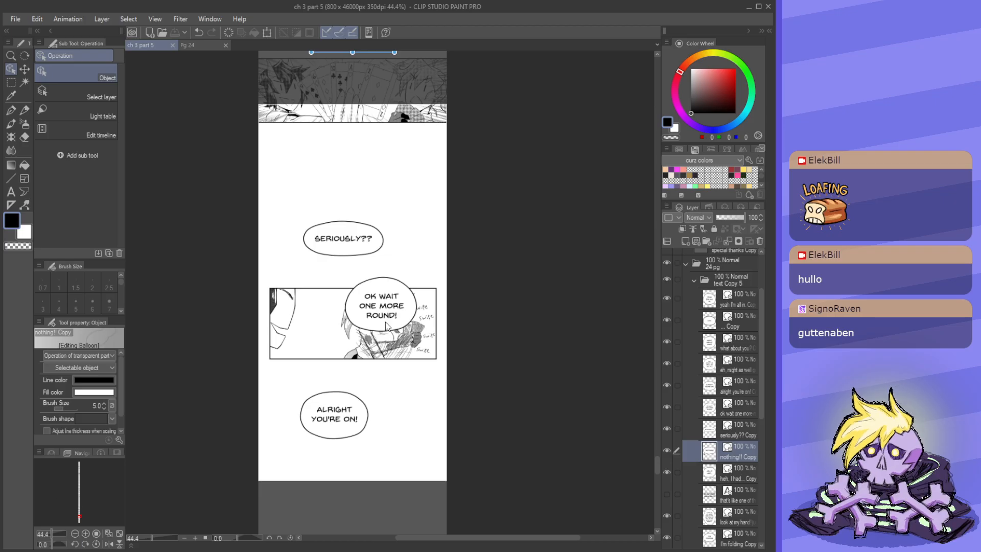
scroll(409, 263, "down", 2)
scroll(349, 203, "up", 1)
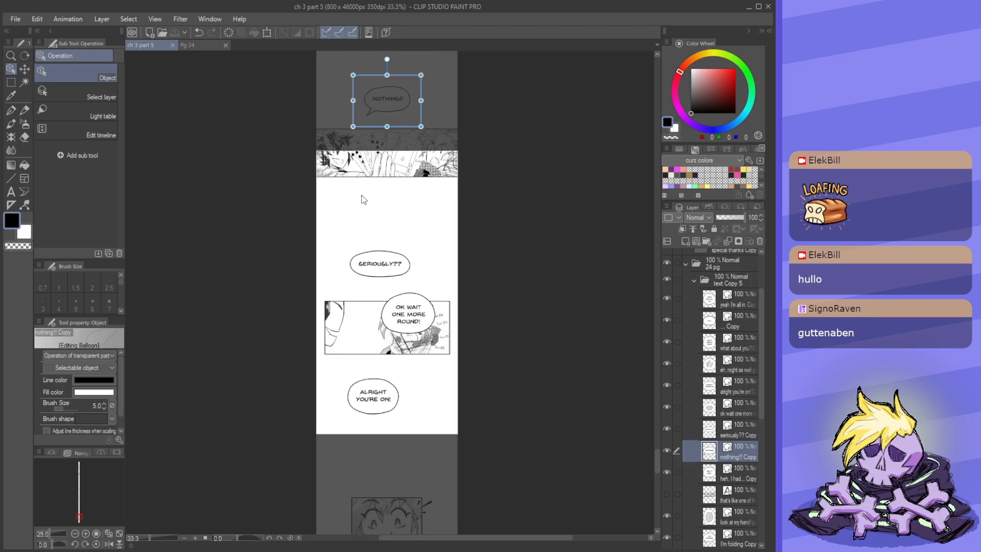
scroll(355, 317, "down", 1)
scroll(393, 125, "up", 1)
scroll(358, 184, "down", 2)
scroll(395, 64, "up", 1)
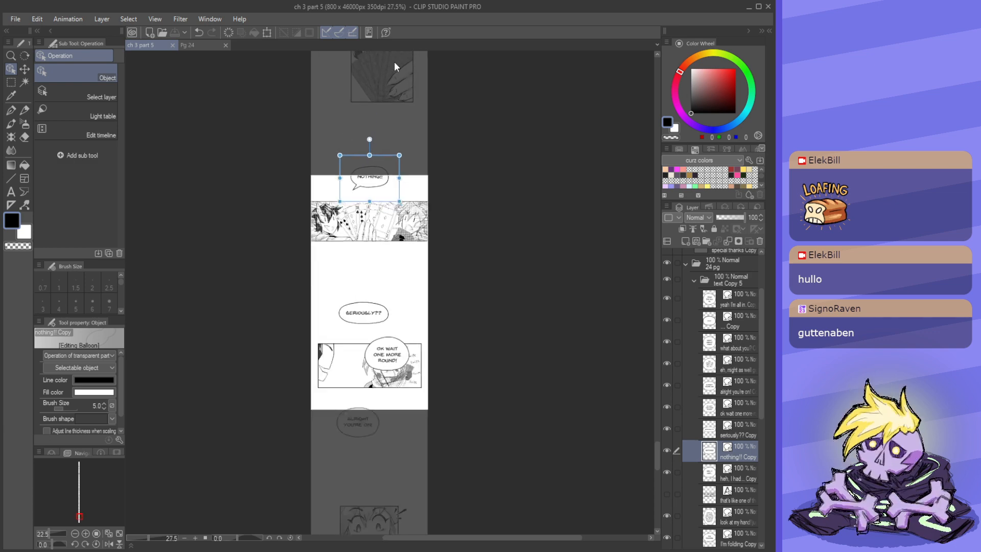
scroll(460, 205, "down", 1)
mouse_move(655, 448)
left_mouse_down()
mouse_move(666, 424)
mouse_move(662, 456)
left_mouse_up()
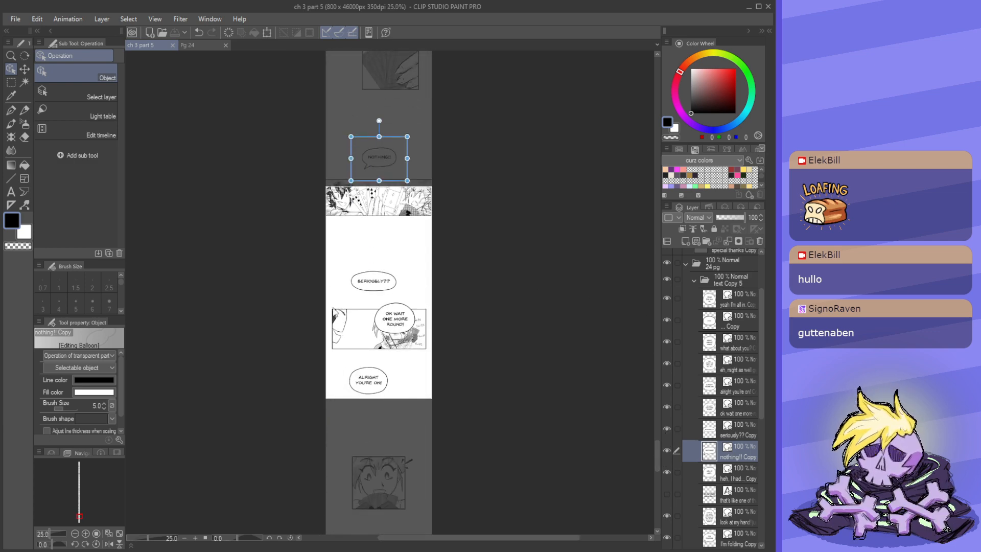
scroll(327, 286, "down", 1)
scroll(317, 255, "up", 3)
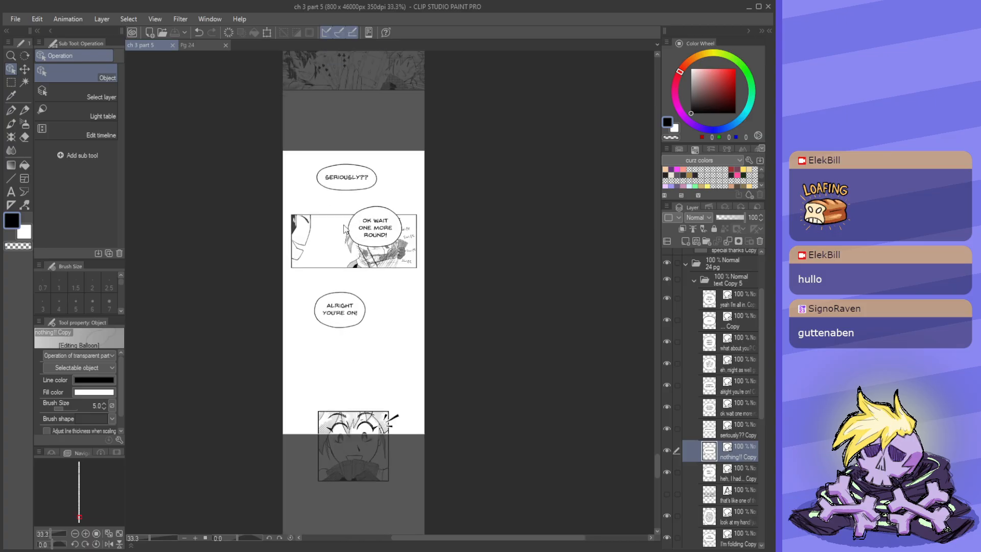
scroll(337, 256, "down", 2)
scroll(333, 285, "up", 2)
scroll(327, 282, "down", 3)
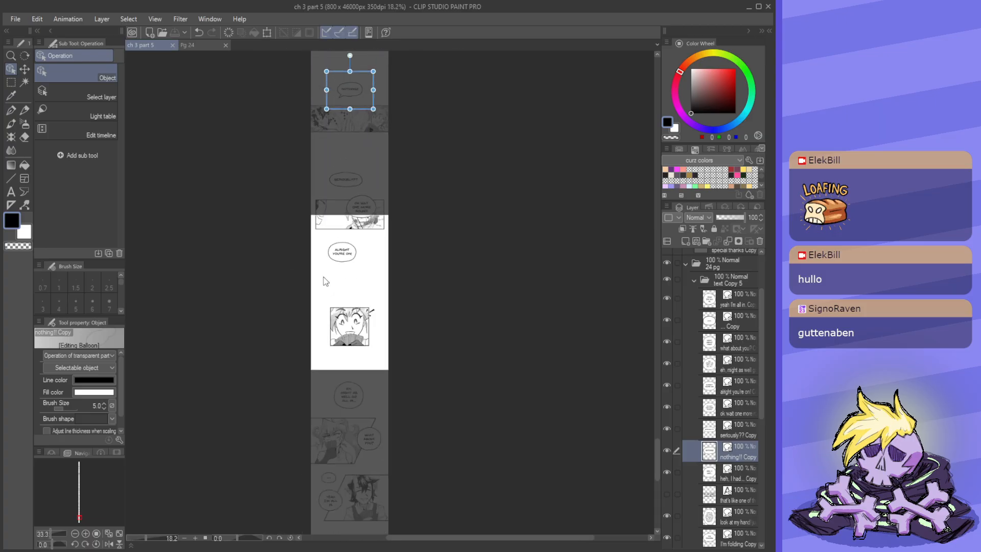
scroll(388, 431, "up", 3)
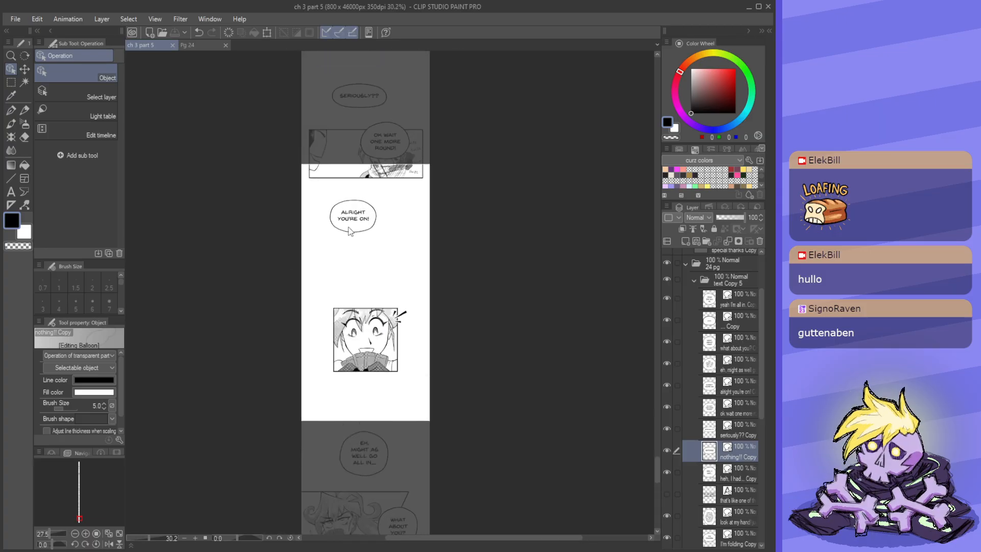
scroll(351, 161, "down", 2)
scroll(383, 144, "up", 1)
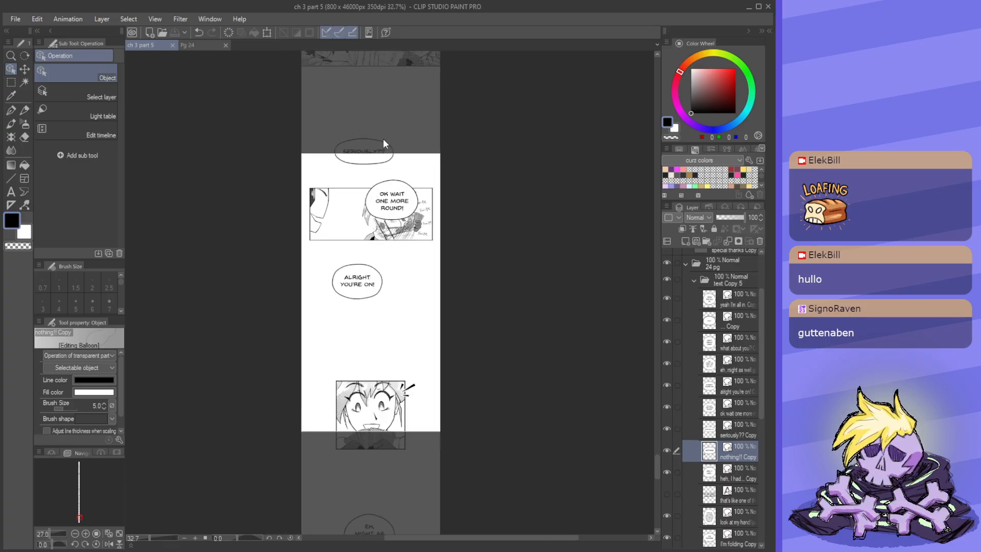
scroll(401, 301, "down", 2)
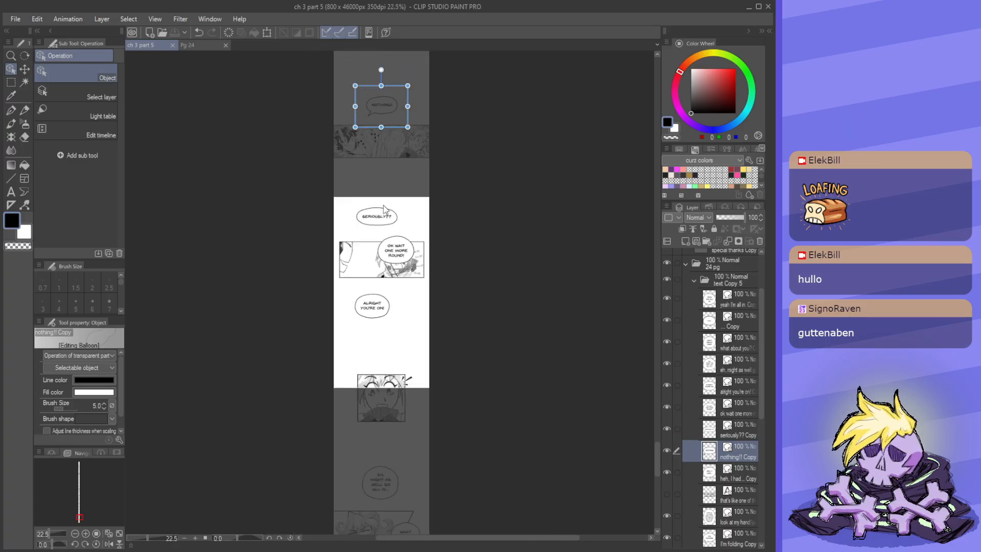
scroll(384, 209, "up", 3)
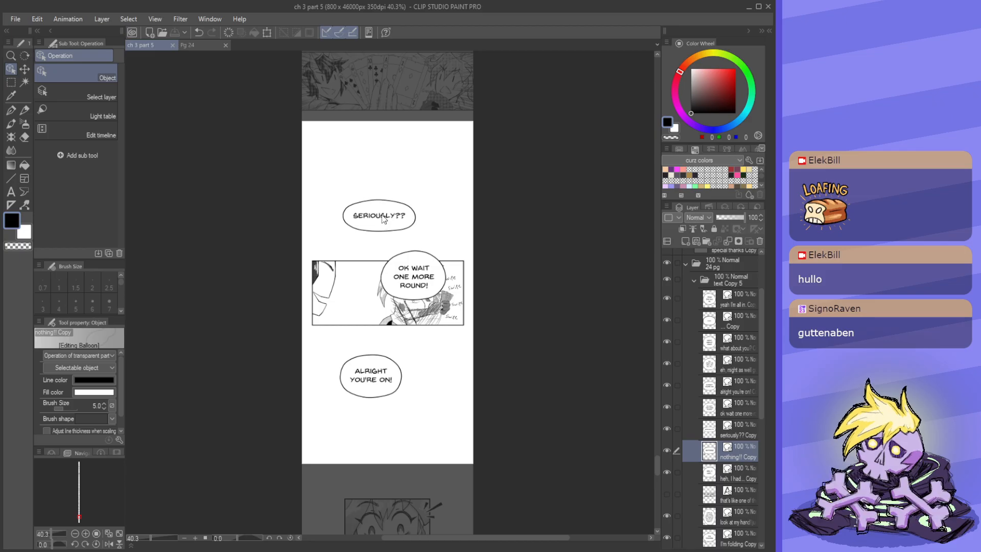
- Set the text size to 6 in the "Seriously??", "OK wait one more round!" and "Alright you're on!" balloons
left_click(384, 220)
left_click(414, 276)
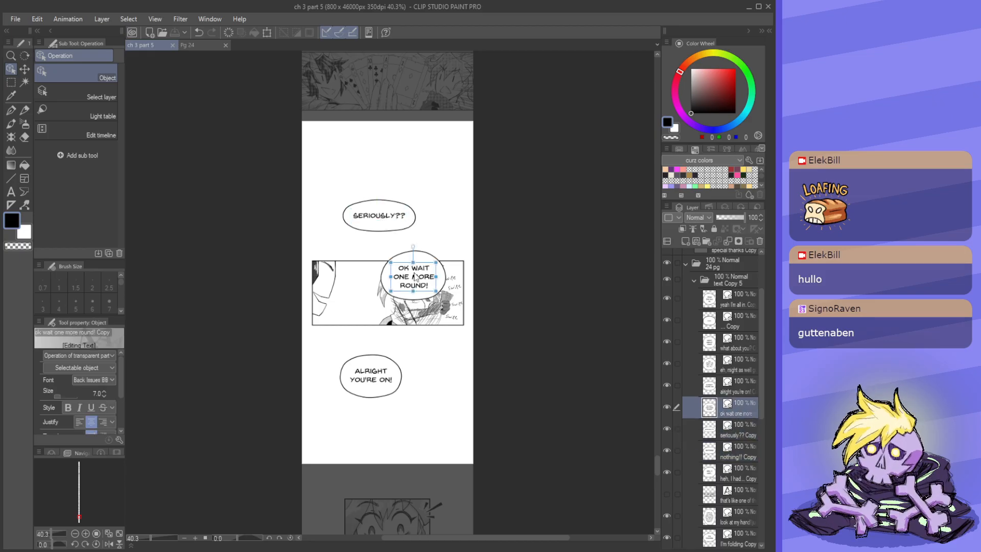
left_click(381, 215)
scroll(380, 215, "up", 1)
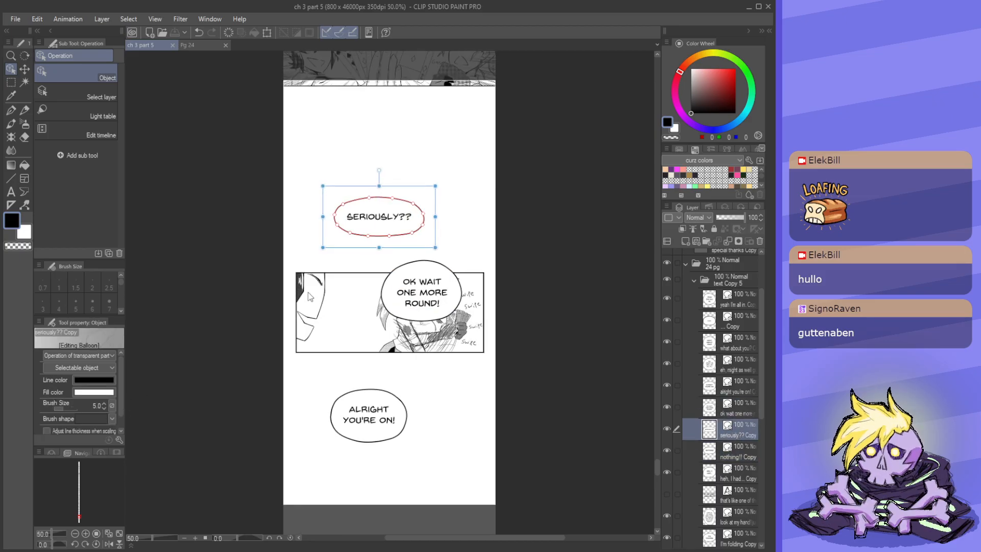
left_click(374, 221)
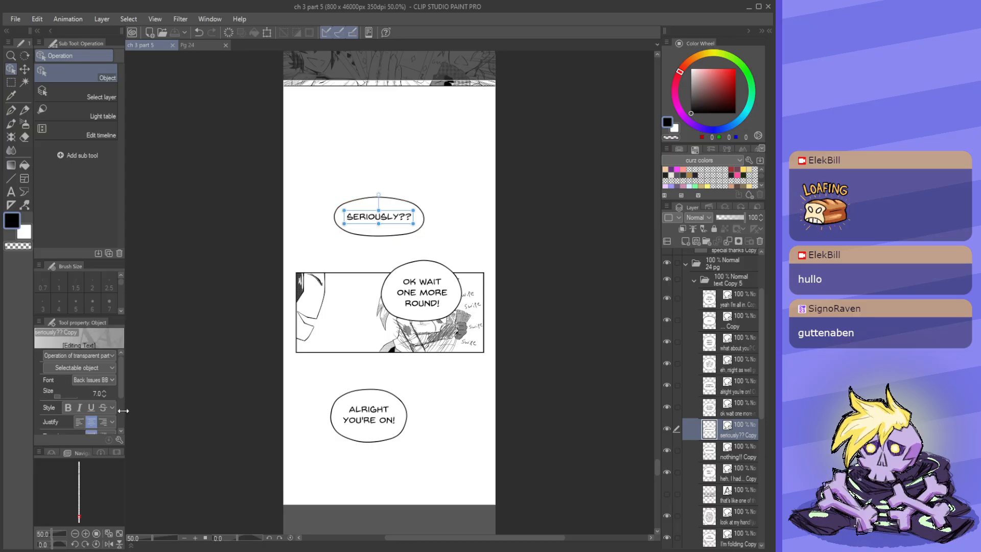
left_click(105, 397)
left_click(418, 300)
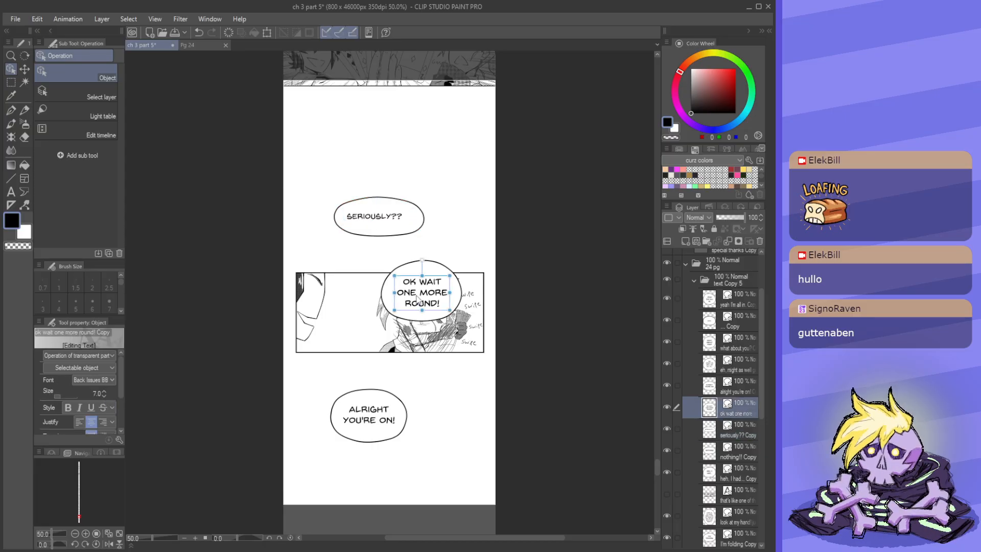
left_click(104, 397)
left_click(367, 415)
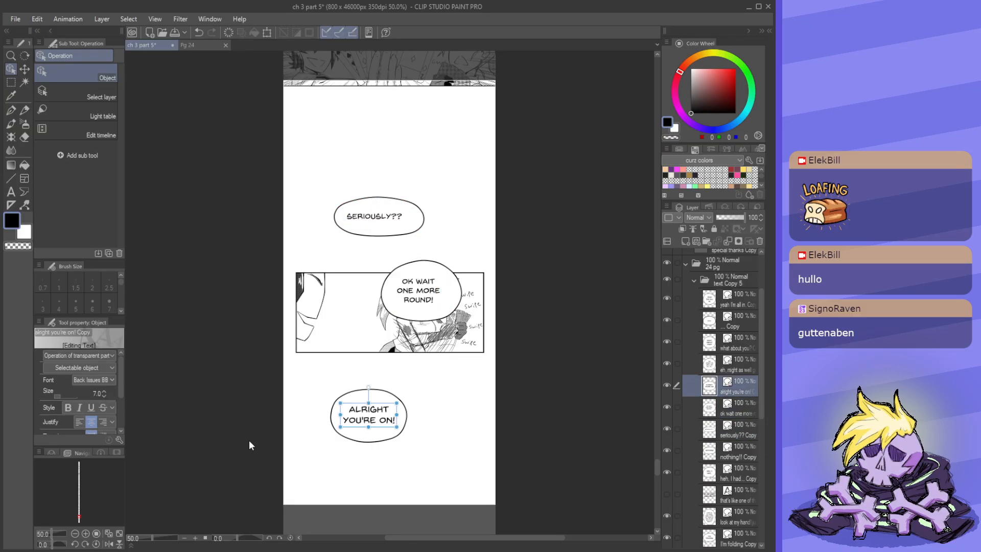
left_click(104, 397)
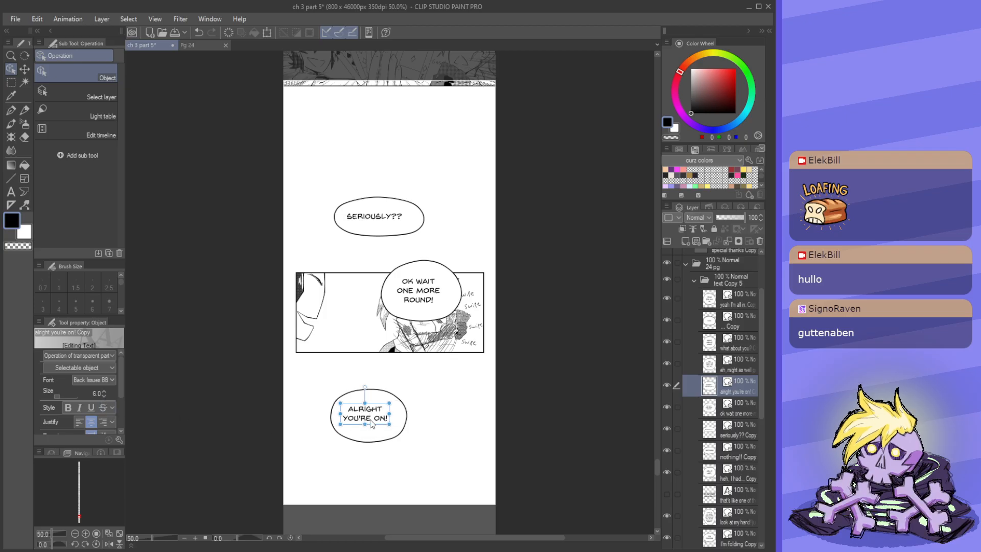
- Shrink the "Alright you're on!" balloon around its text and move it slightly up toward the panel above
scroll(378, 422, "up", 3)
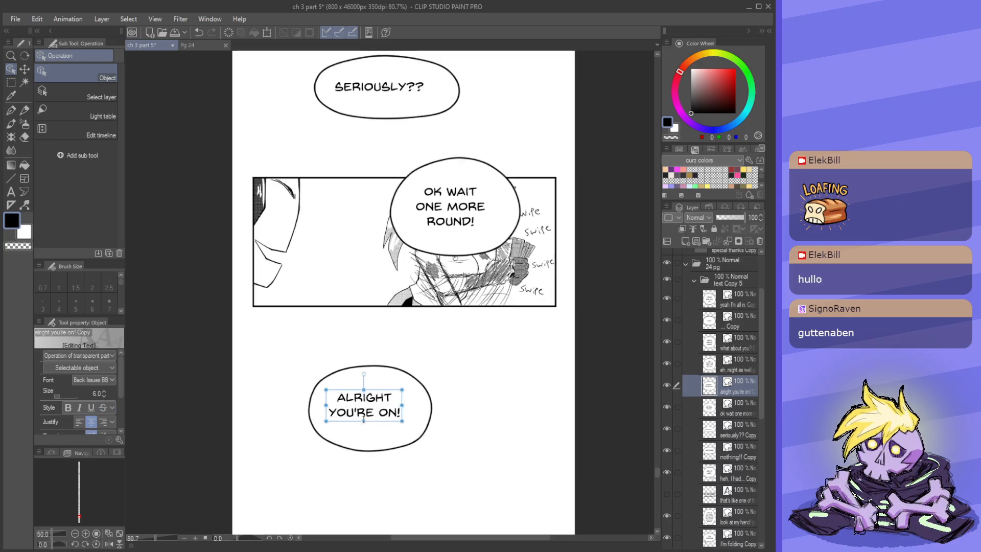
left_click(316, 409)
left_click_drag(297, 353, 311, 366)
left_click_drag(375, 397, 379, 368)
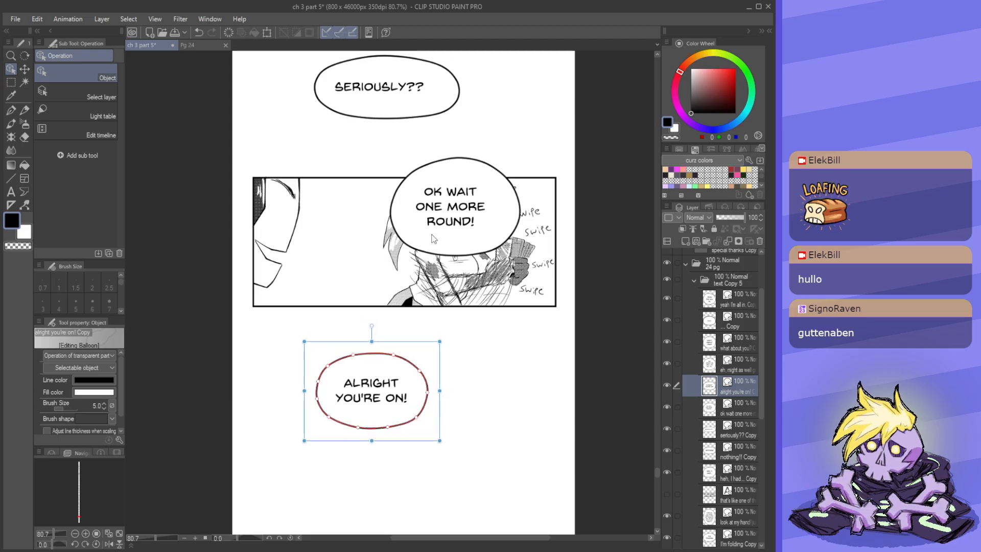
- Centre the text in the "OK wait one more round!" balloon and shrink the balloon to fit it
left_click(463, 210)
left_click_drag(463, 211, 461, 212)
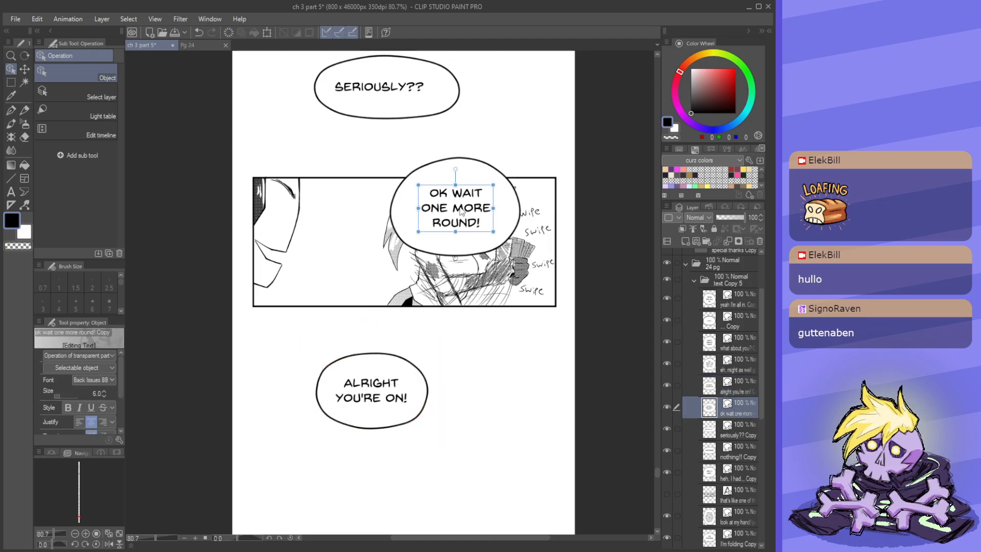
left_click(407, 214)
left_click_drag(378, 146, 399, 164)
- Move the "OK wait one more round!" balloon left and down into the gap between the panel's two characters
scroll(380, 286, "down", 3)
scroll(418, 144, "up", 5)
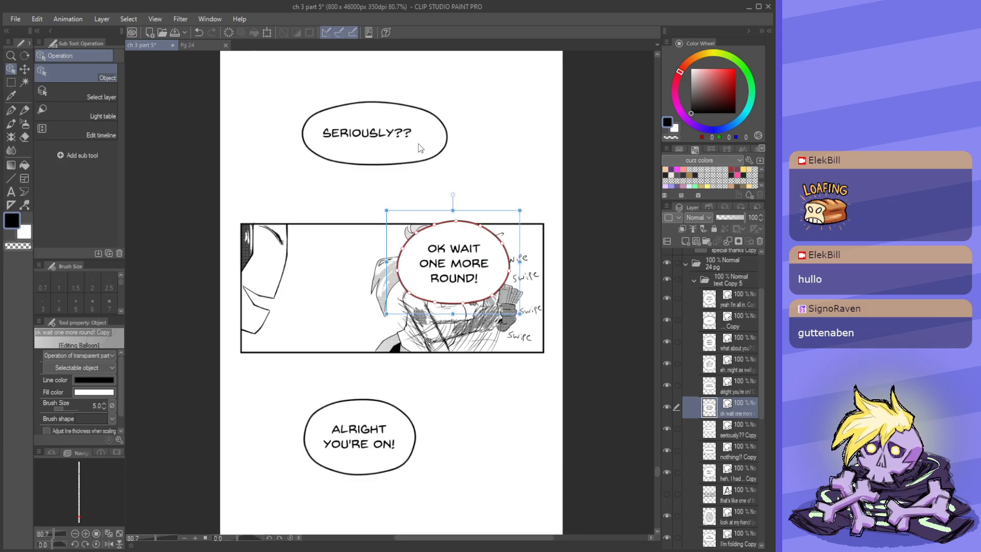
left_click_drag(475, 254, 356, 287)
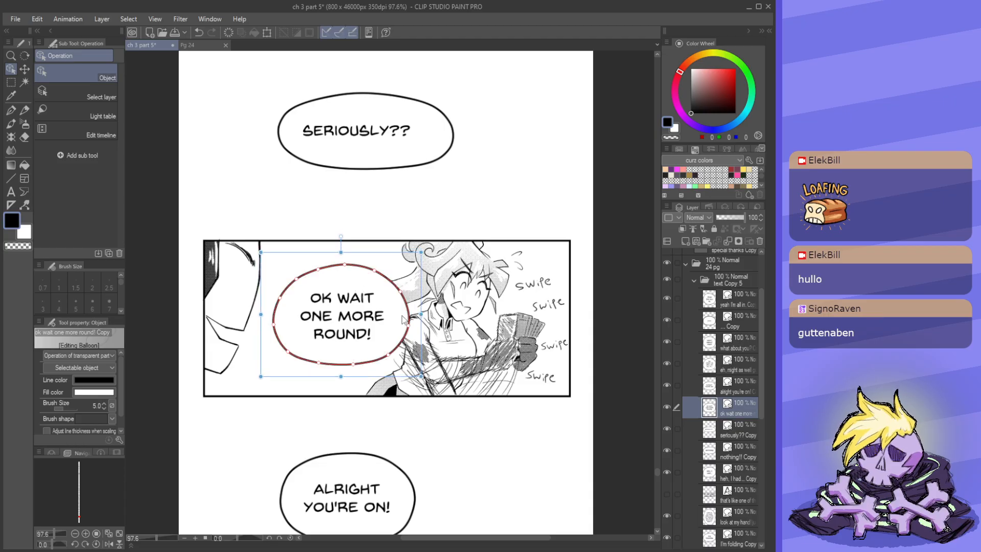
left_click(340, 315)
scroll(372, 293, "down", 5)
scroll(368, 307, "up", 3)
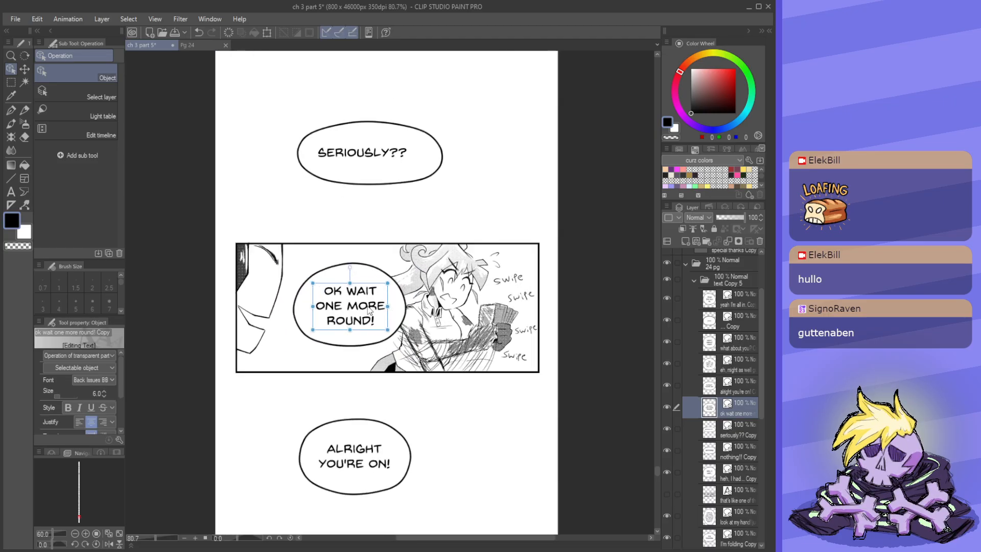
left_click_drag(363, 272, 362, 265)
key("Delete")
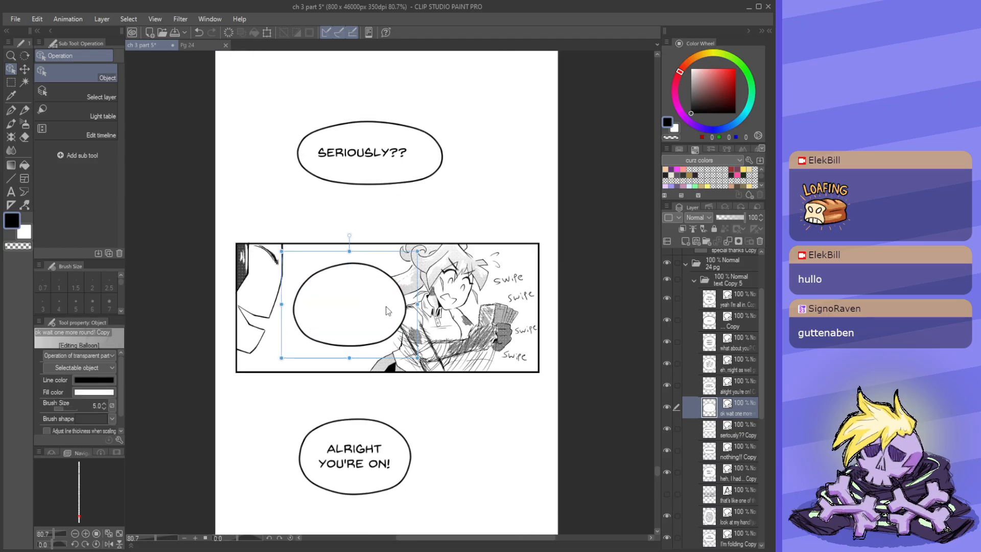
key("ctrl+z")
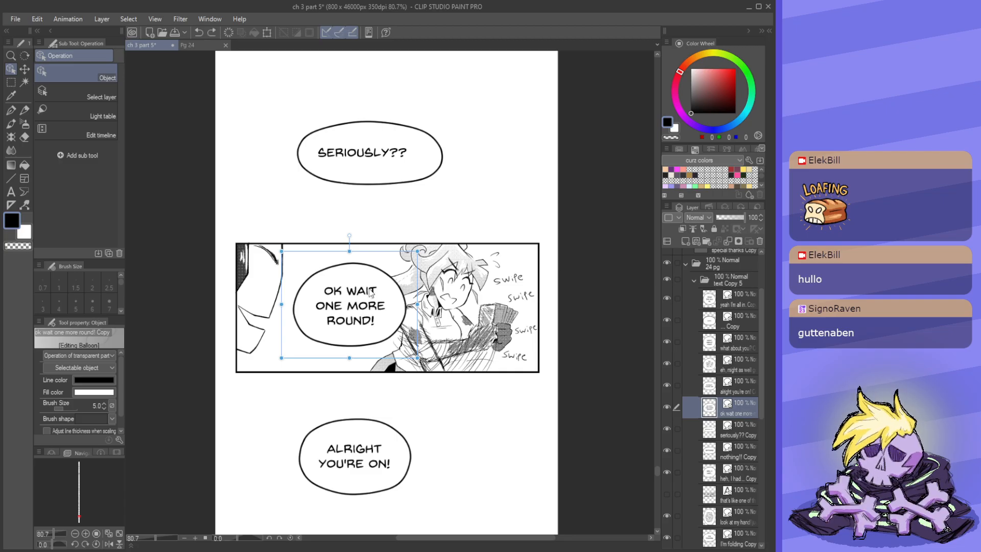
key("ctrl+z")
- Narrow the "OK wait one more round!" balloon around its text and move it left and slightly up, away from the girl
left_click_drag(283, 294, 294, 295)
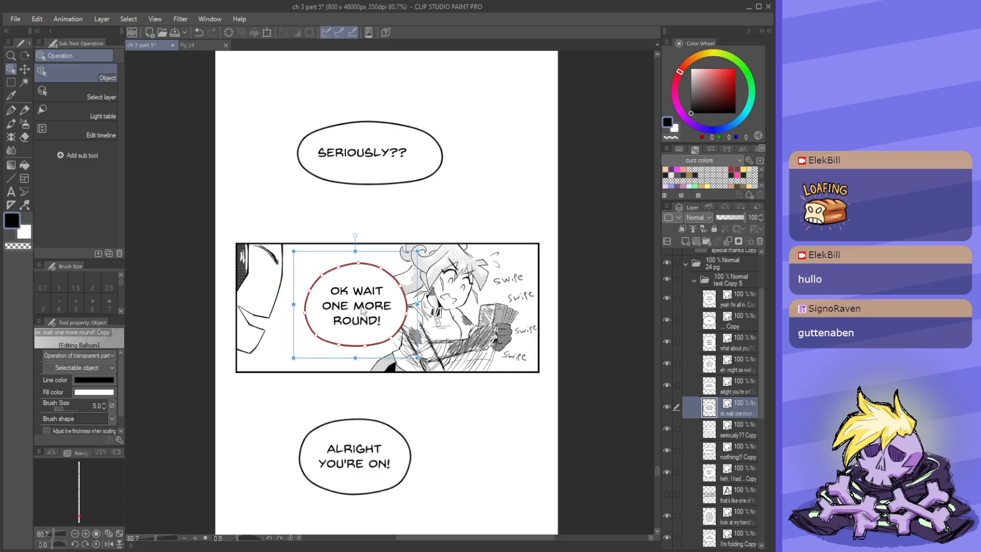
mouse_move(367, 277)
left_mouse_down()
mouse_move(339, 276)
mouse_move(219, 380)
mouse_move(348, 271)
left_mouse_up()
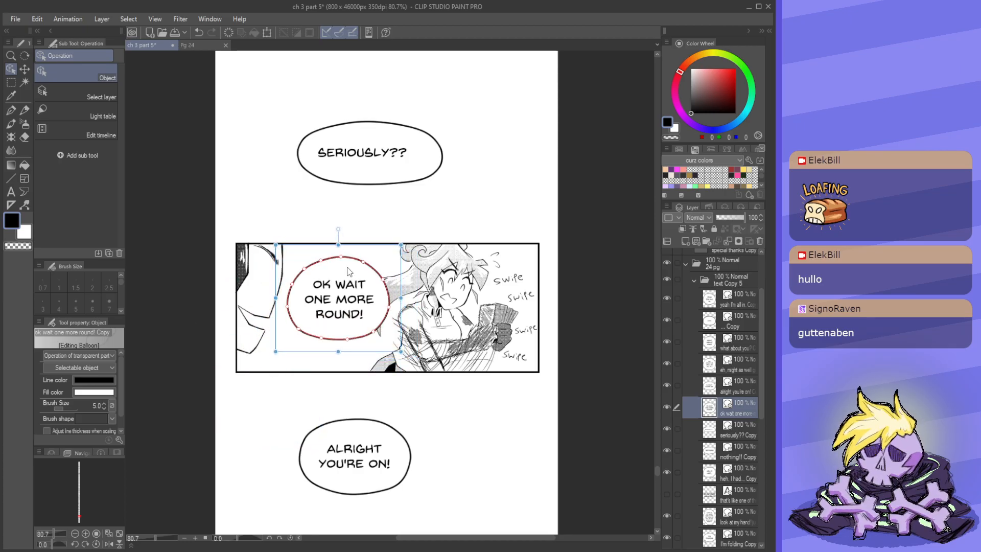
- Centre the "Seriously??" text, narrow its balloon to fit, and shift the balloon right within the white space between the panels
left_click(387, 163)
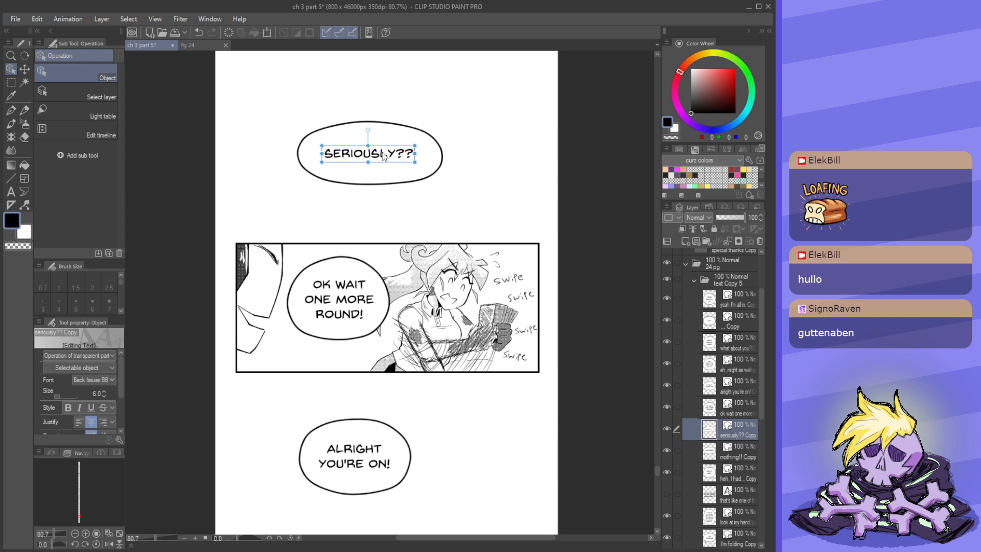
left_click(306, 153)
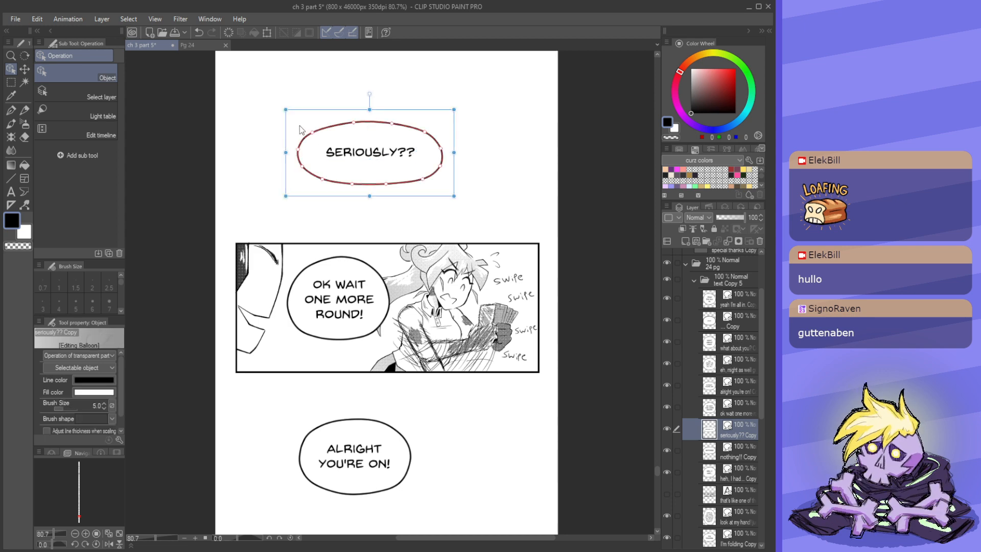
left_click_drag(282, 154, 306, 153)
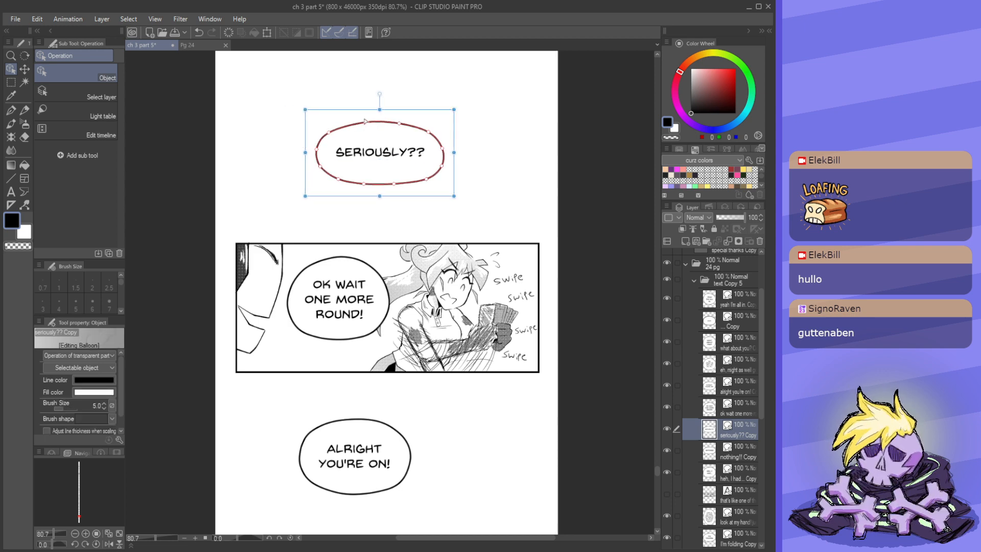
left_click_drag(383, 145, 430, 137)
scroll(442, 297, "down", 10)
scroll(446, 220, "up", 7)
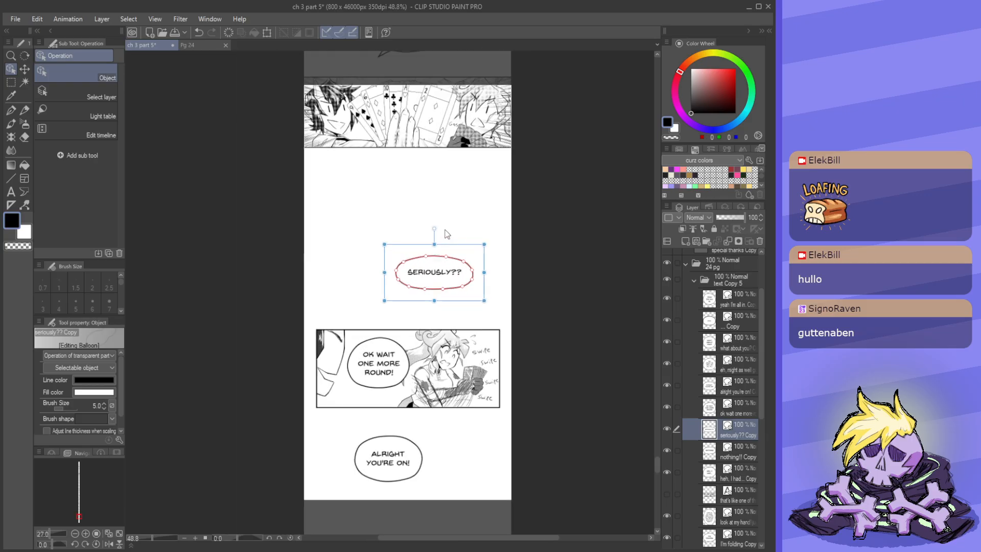
scroll(452, 292, "down", 5)
scroll(451, 287, "up", 5)
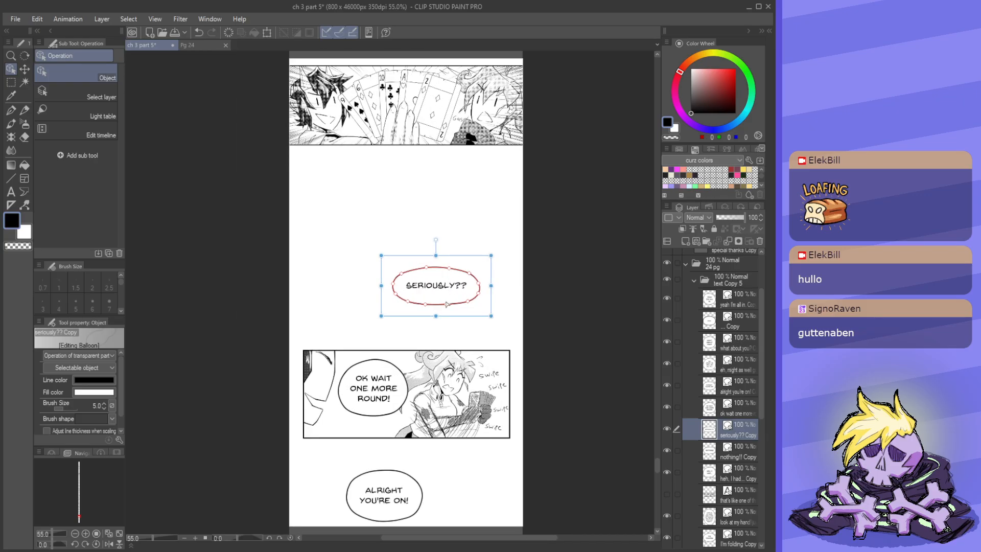
scroll(447, 305, "up", 1)
- Set the "Seriously??" text size to 7
left_click(434, 286)
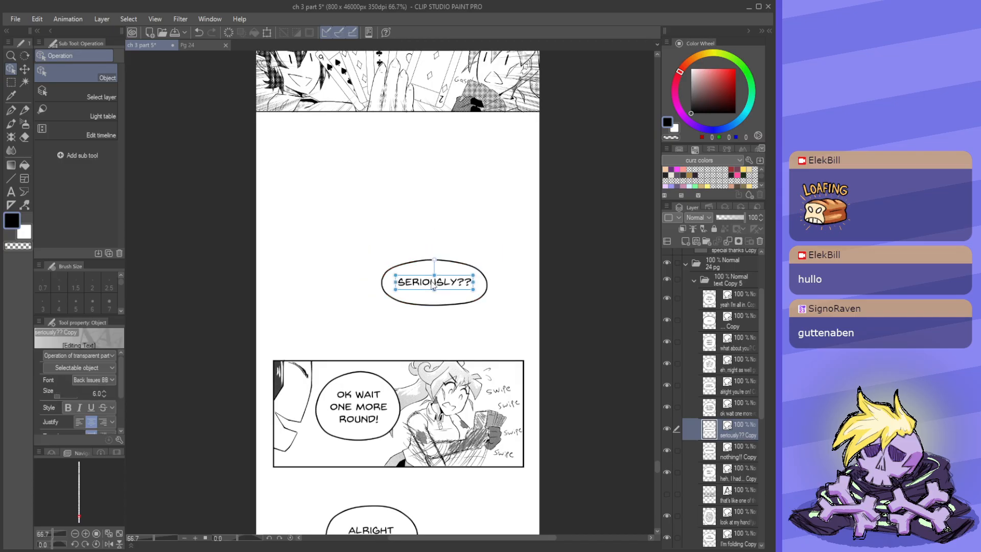
left_click(450, 264)
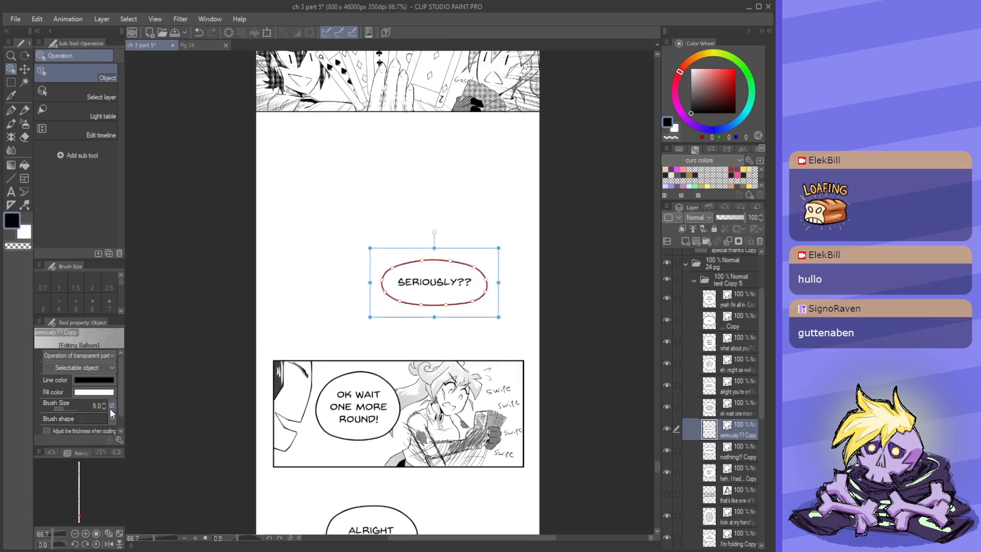
left_click(453, 281)
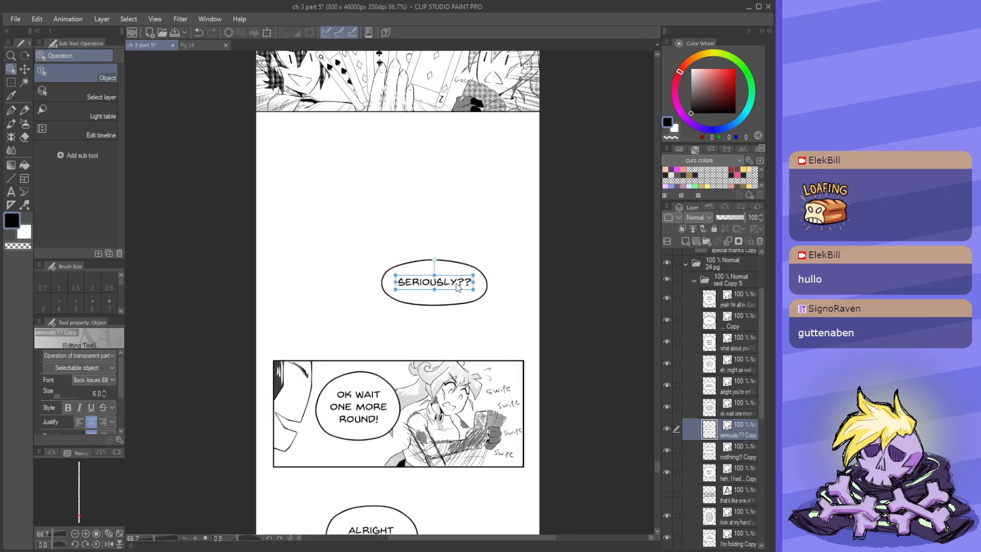
left_click(104, 391)
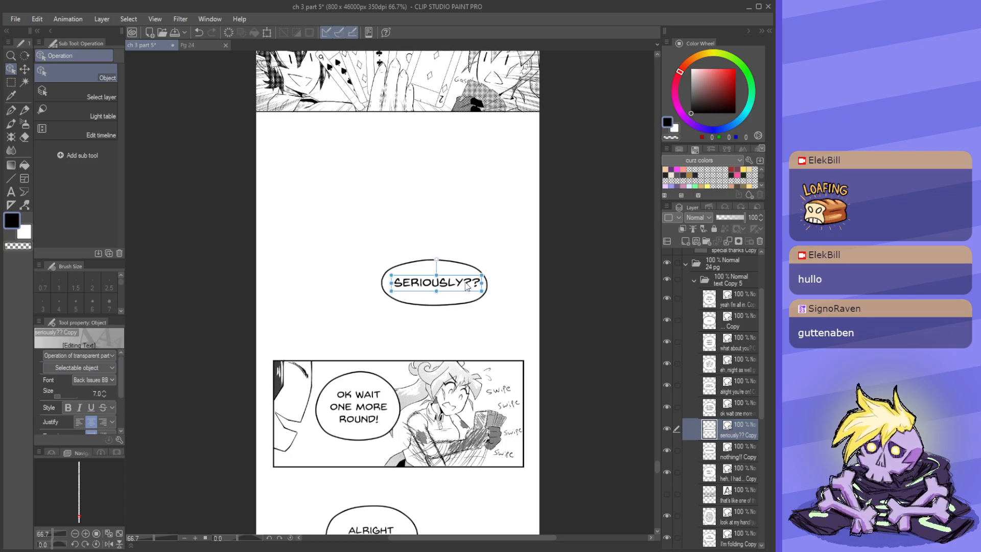
- Enlarge the "Seriously??" balloon slightly around its text and move it up and right, below the character on the card panel's right
left_click(453, 263)
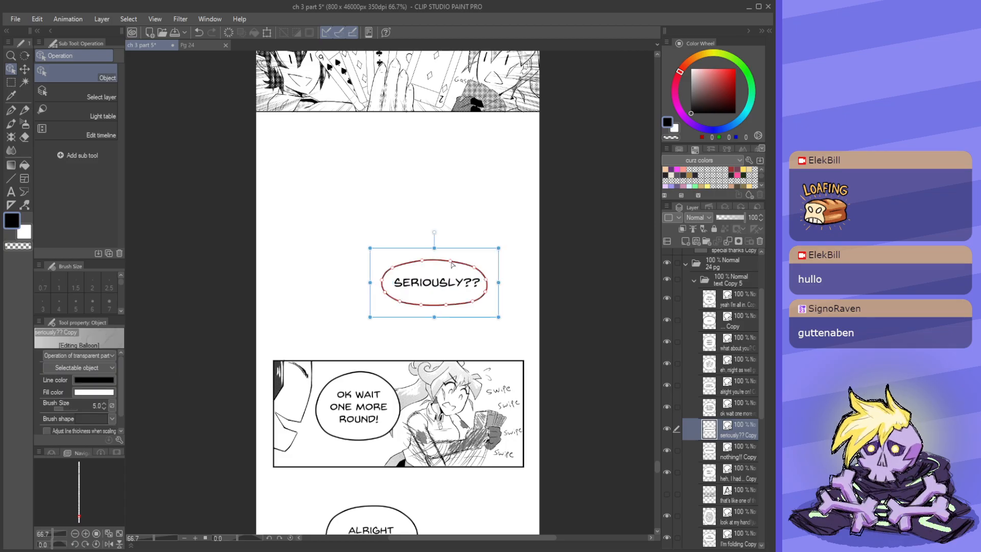
left_click(453, 279)
left_click(450, 261)
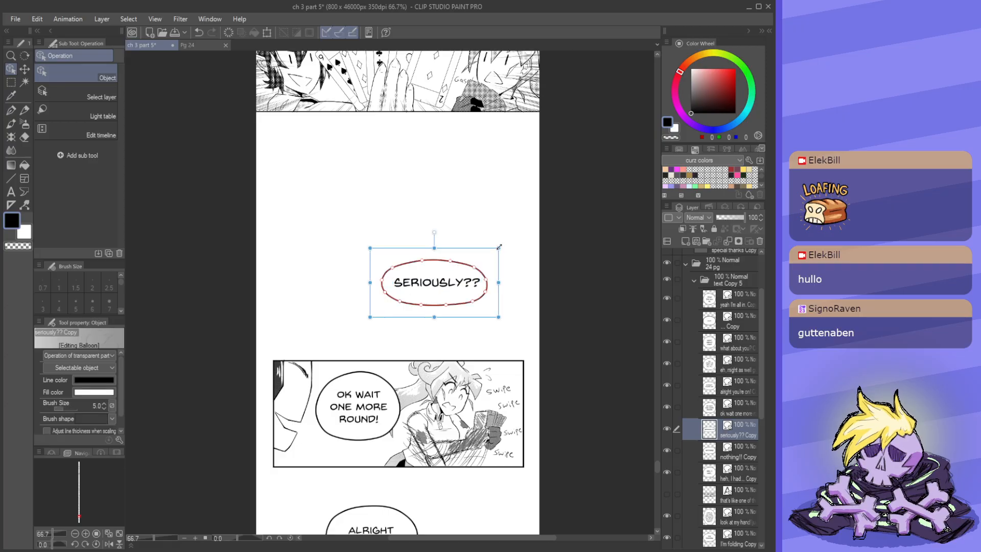
left_click_drag(499, 247, 433, 255)
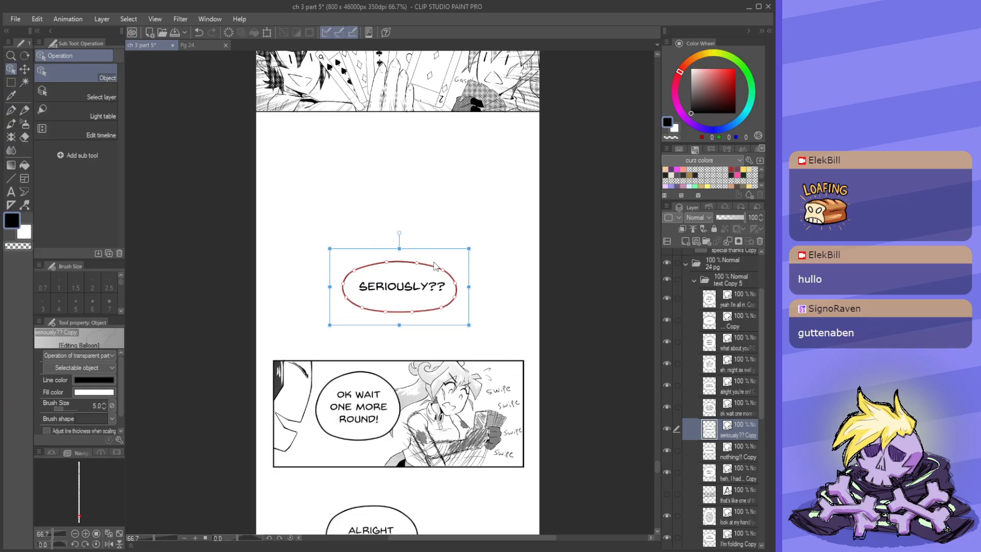
scroll(432, 255, "down", 4)
scroll(419, 291, "up", 3)
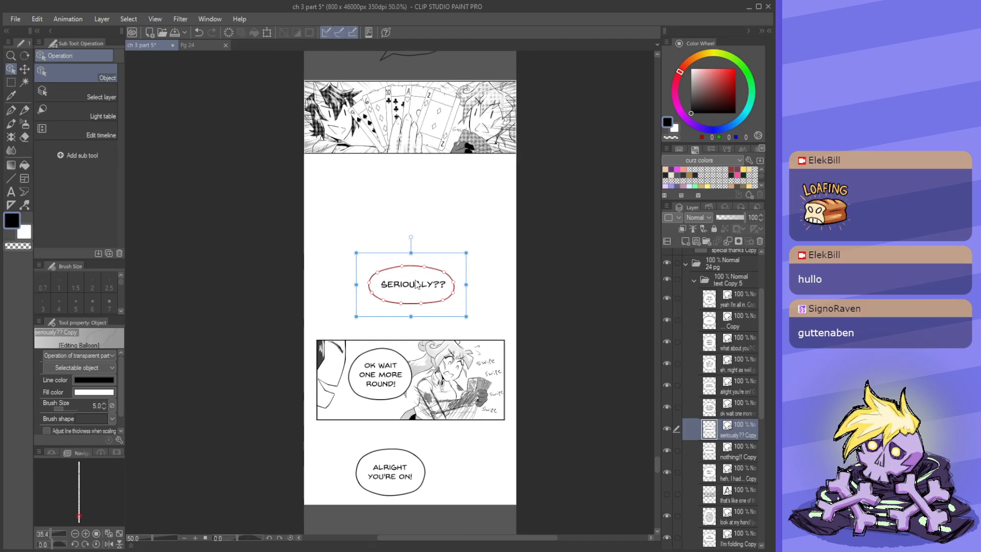
left_click_drag(418, 286, 480, 250)
scroll(495, 307, "down", 6)
scroll(466, 157, "up", 6)
scroll(465, 192, "up", 1)
- Move the "Nothing!!" balloon left toward its speaker and tilt it slightly counter-clockwise
left_click(465, 191)
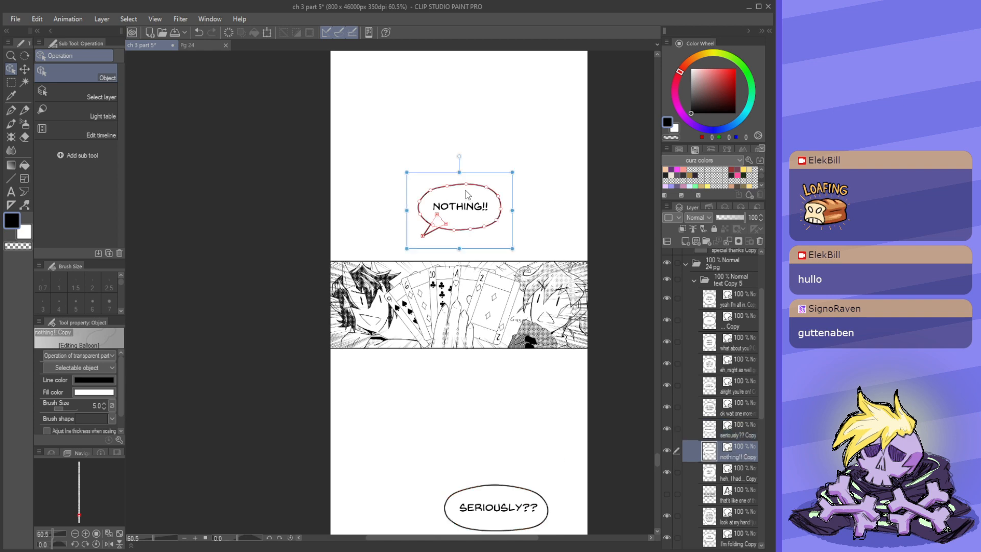
left_click_drag(466, 191, 437, 193)
scroll(437, 193, "up", 2)
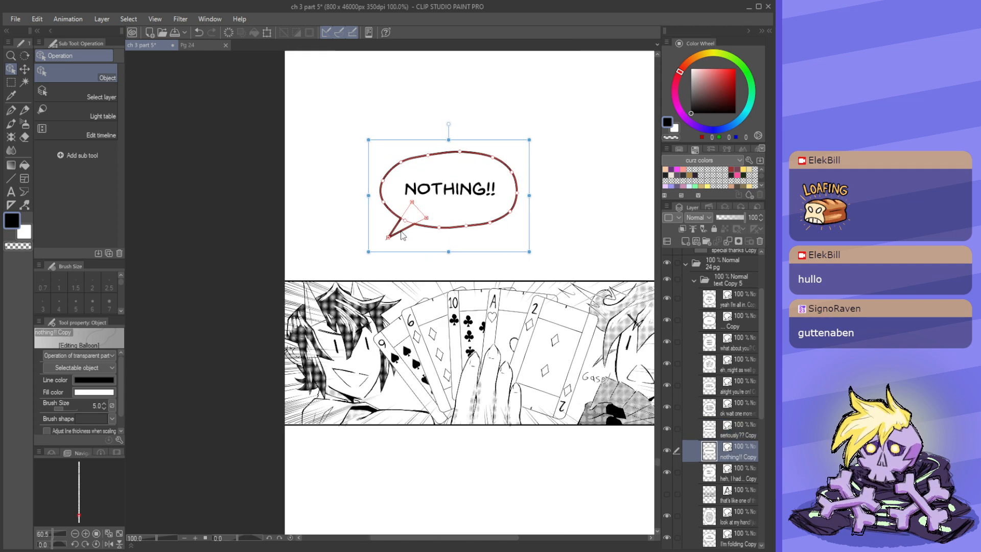
mouse_move(534, 187)
left_mouse_down()
mouse_move(535, 164)
mouse_move(534, 179)
left_mouse_up()
scroll(426, 211, "down", 5)
scroll(425, 208, "up", 4)
left_click_drag(407, 192, 463, 193)
- Make the "Nothing!!" text bold at size 11 and tilt it a little further counter-clockwise
left_click(406, 214)
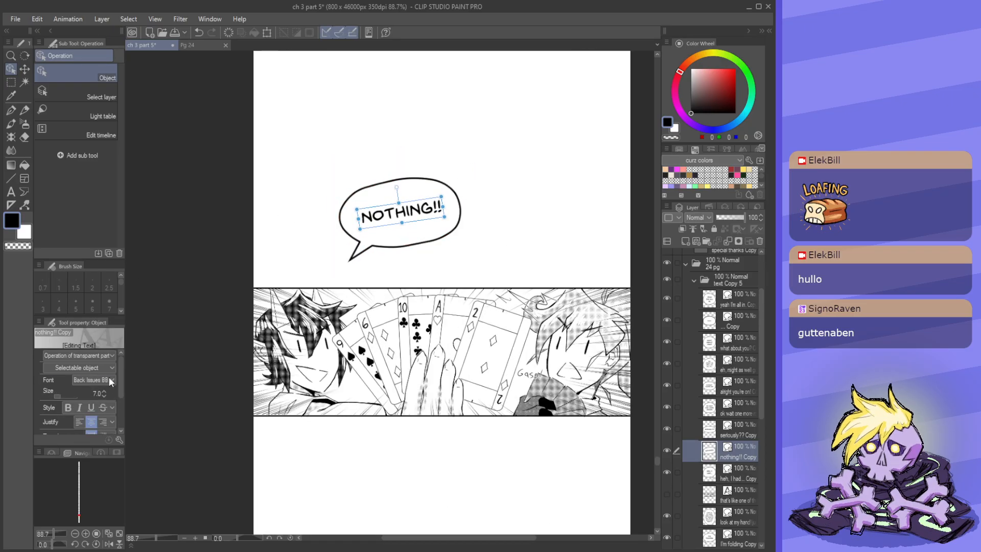
left_click(104, 391)
left_click(104, 392)
left_click(103, 392)
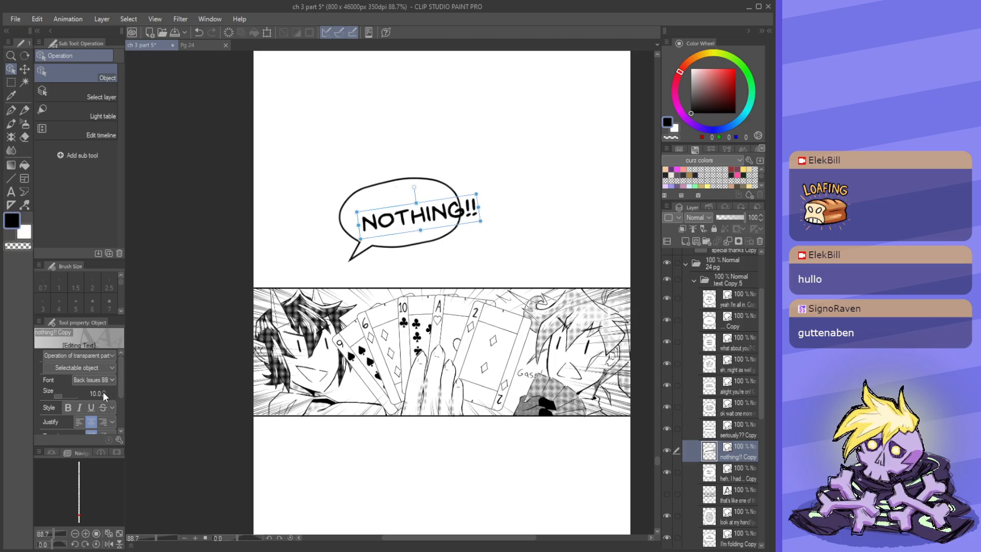
left_click(103, 392)
left_click(69, 407)
scroll(362, 281, "up", 1)
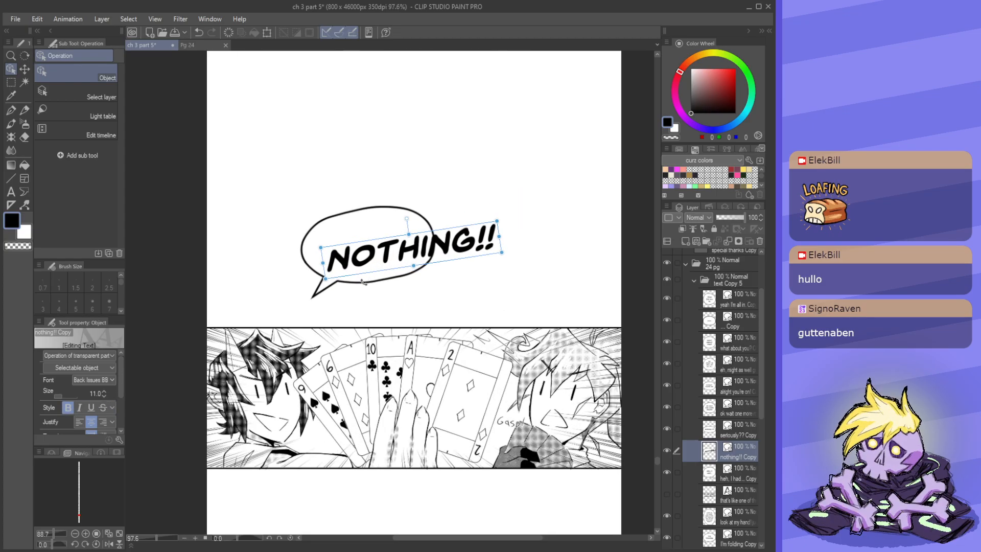
left_click_drag(442, 230, 463, 224)
scroll(295, 321, "down", 2)
scroll(463, 215, "up", 1)
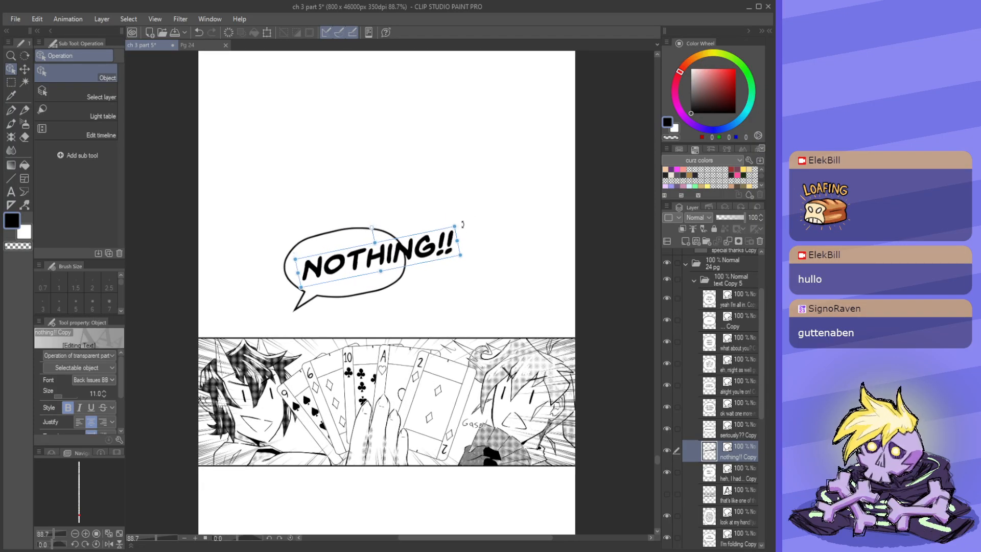
- Enlarge, widen and tilt the "Nothing!!" balloon to enclose its bold text, and centre the text inside it
left_click(331, 236)
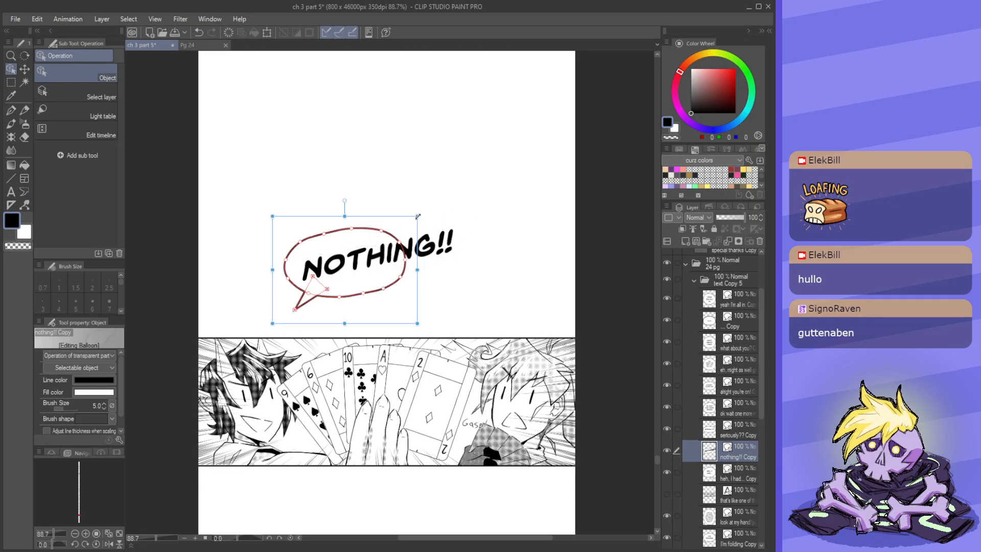
left_click_drag(418, 217, 488, 161)
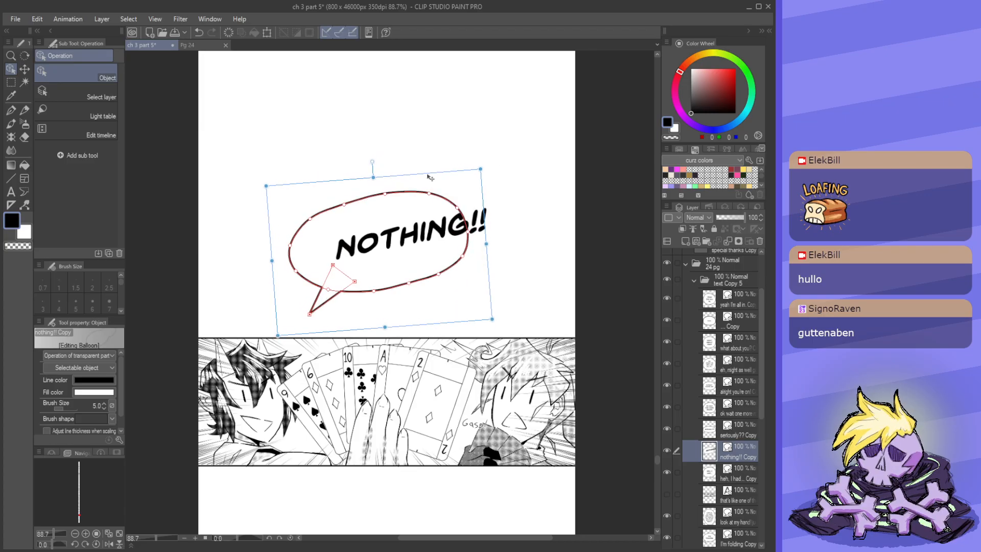
left_click(432, 235)
left_click_drag(432, 234, 405, 247)
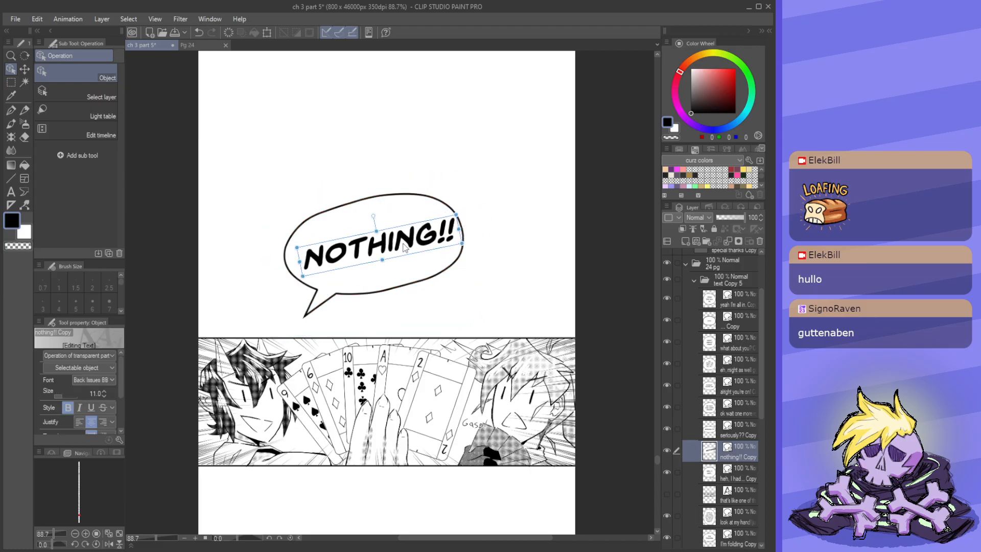
left_click(379, 212)
left_click_drag(474, 255, 508, 255)
left_click(414, 242)
left_click_drag(412, 244, 405, 244)
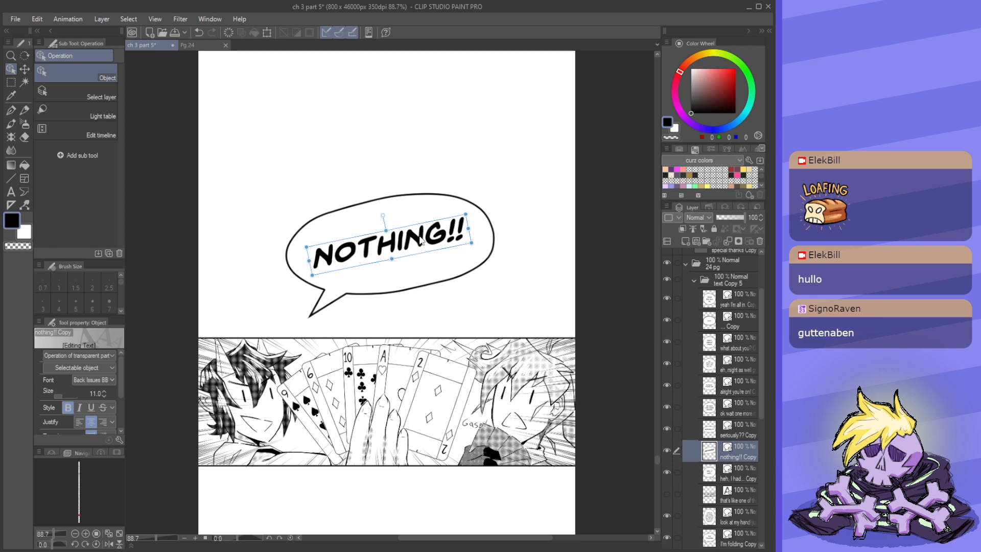
- Tilt the "Nothing!!" balloon and its text further counter-clockwise, shifting both slightly left so the text stays centred
left_click(414, 207)
left_click_drag(510, 190, 515, 172)
left_click_drag(423, 212, 403, 208)
left_click(377, 238)
left_click_drag(378, 242, 381, 243)
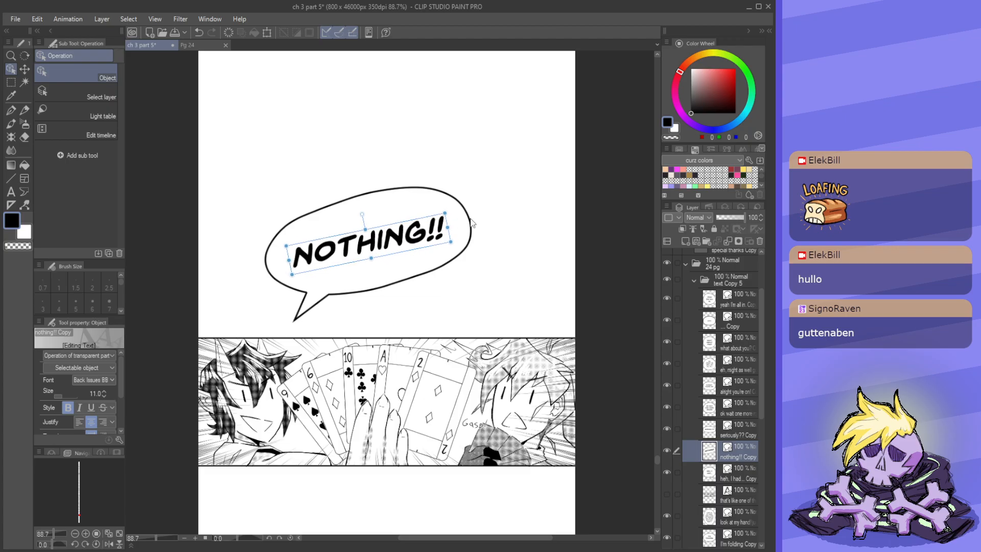
left_click_drag(455, 226, 410, 225)
- Shift the "Nothing!!" balloon's tail left and narrow its base so it points toward the dark-haired character
left_click(282, 276)
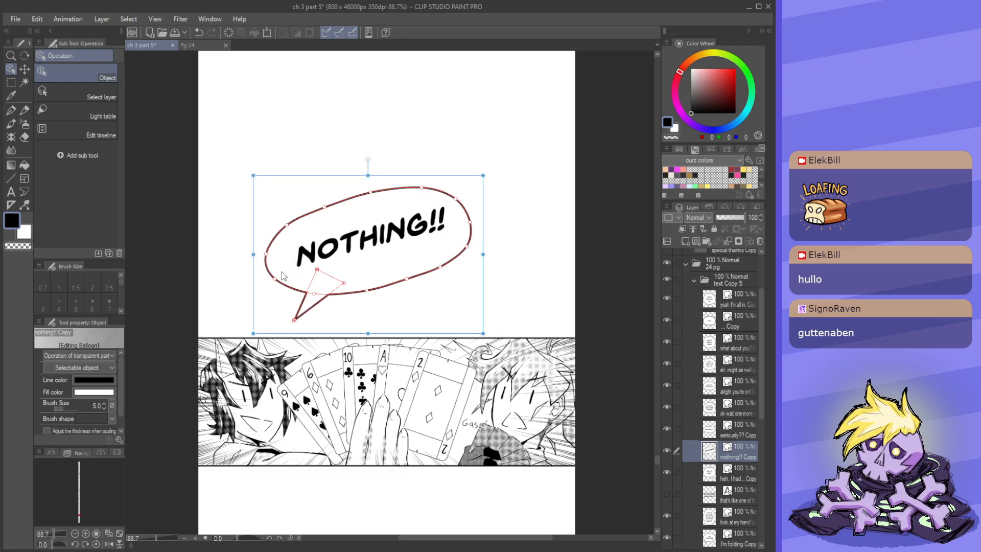
left_click_drag(332, 294, 304, 272)
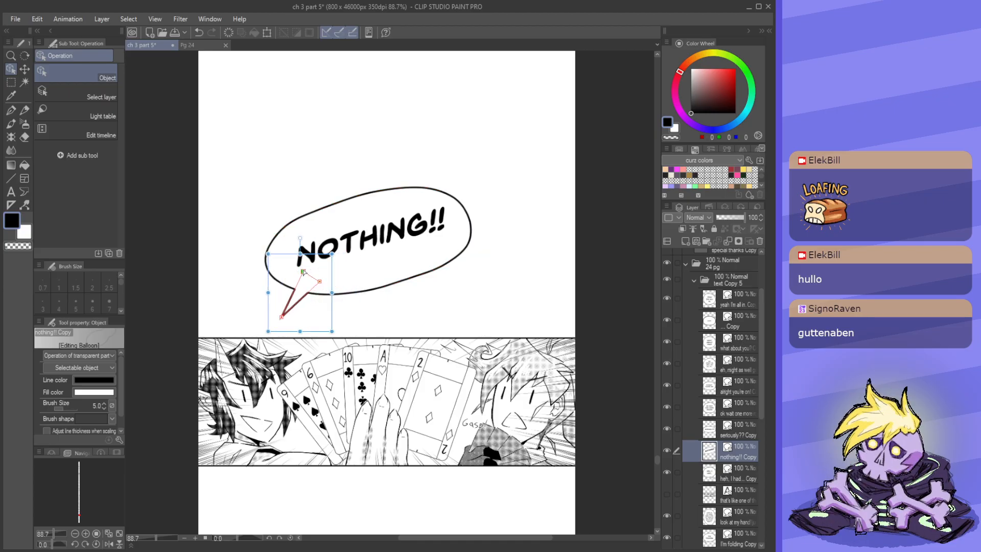
left_click(276, 251)
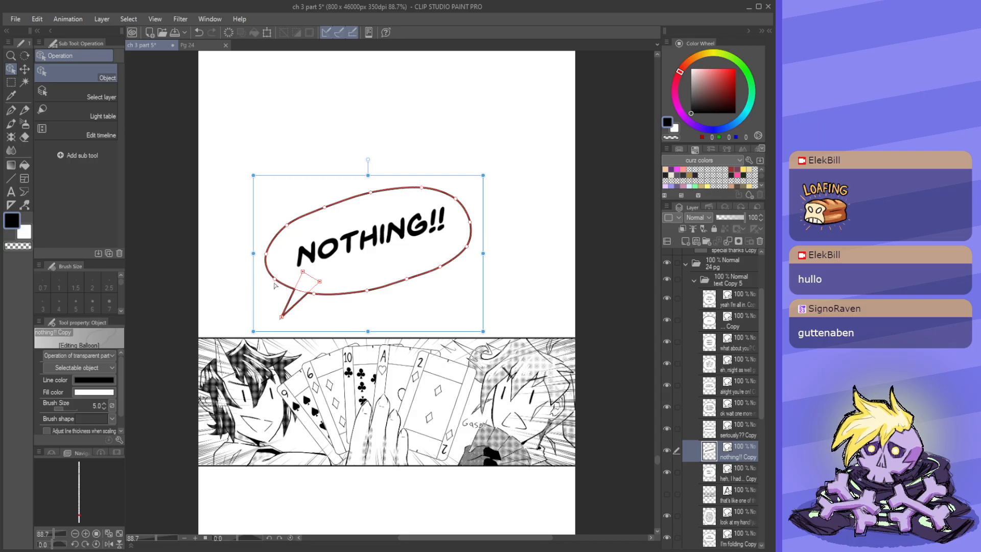
- Nudge the "Nothing!!" text slightly left to centre it in its balloon, and select the balloon's outline
left_click(342, 246)
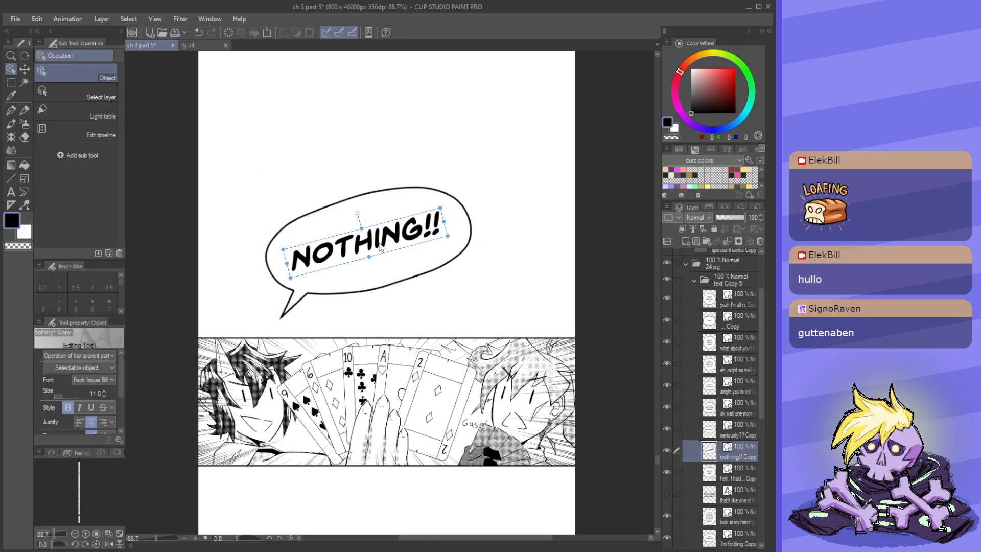
scroll(400, 204, "down", 2)
scroll(406, 255, "up", 4)
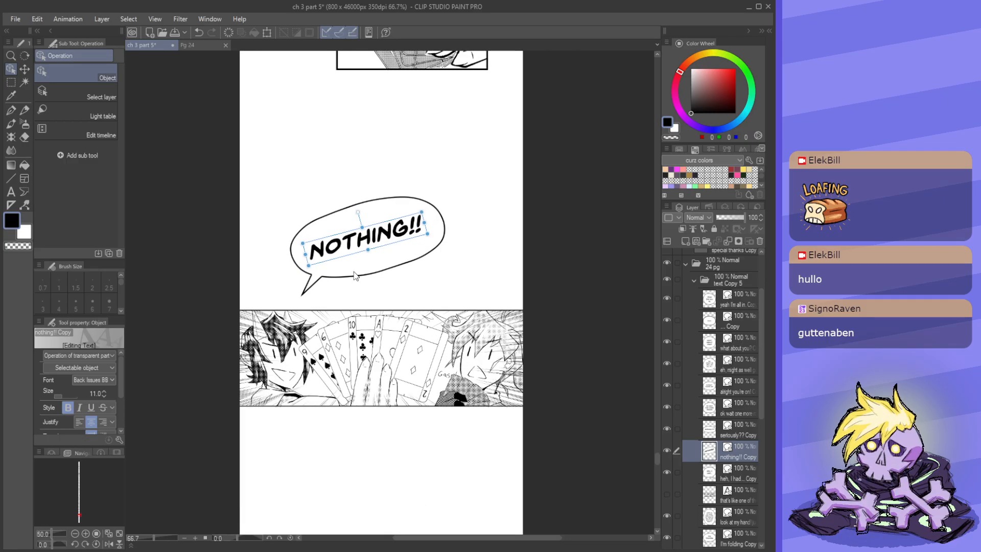
left_click(409, 267)
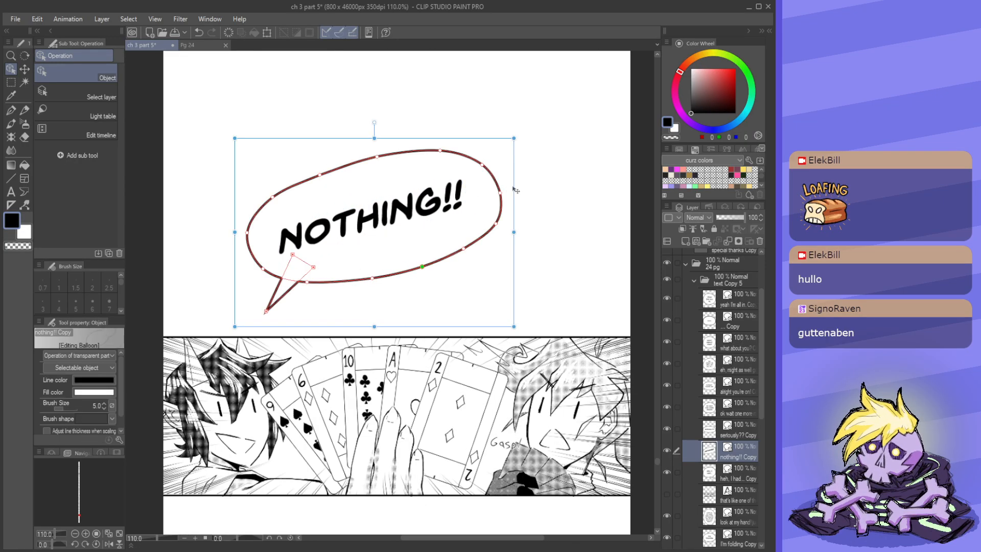
- Reduce the tilt of the "Nothing!!" text with a slight clockwise rotation, recentre it in its balloon, and fine-tune the balloon's placement
left_click(465, 194)
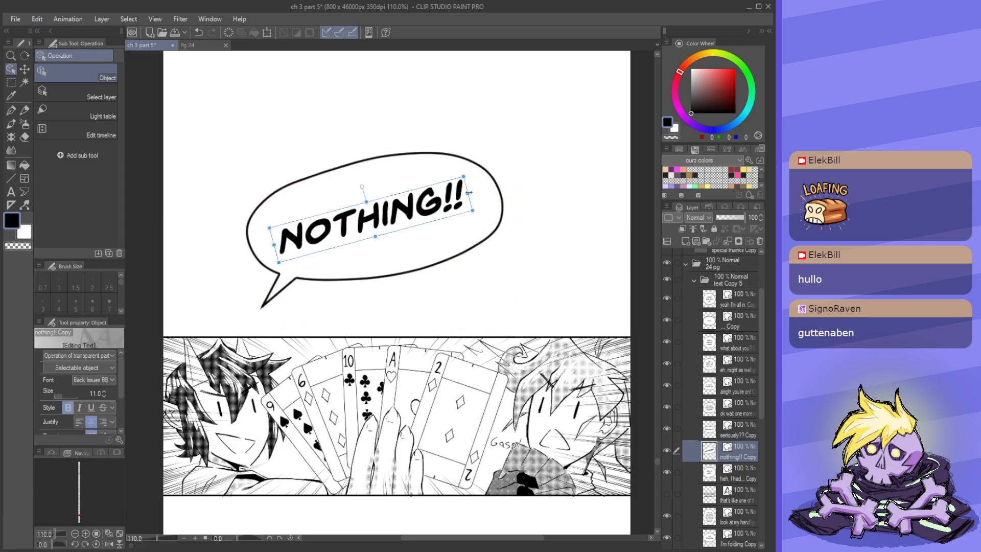
left_click_drag(476, 191, 480, 202)
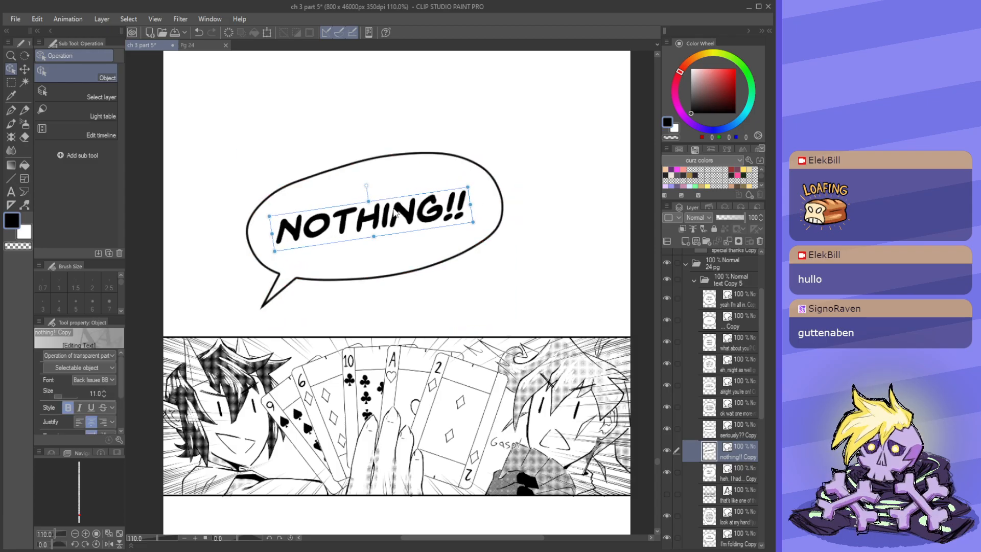
left_click_drag(395, 212, 402, 212)
left_click(408, 176)
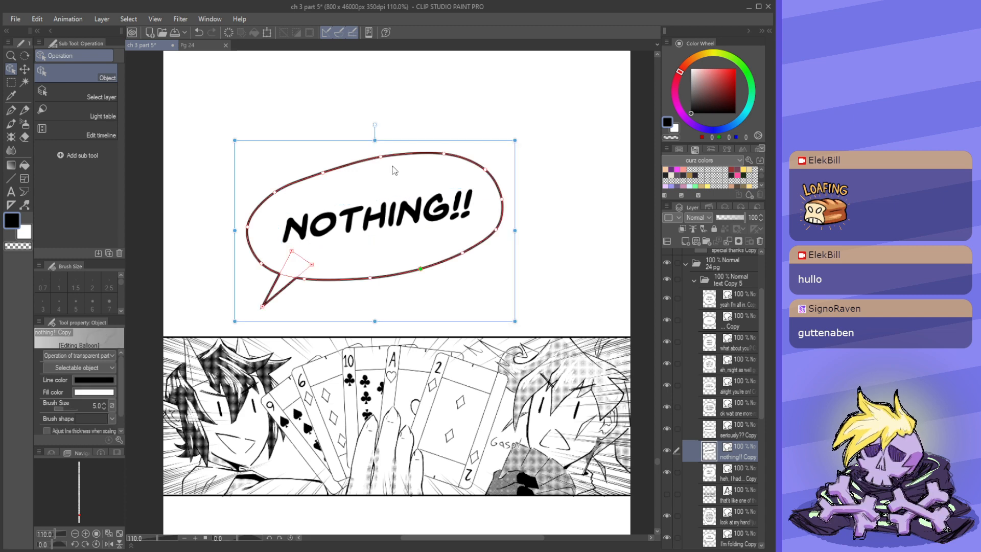
left_click_drag(322, 173, 322, 172)
left_click_drag(400, 173, 392, 183)
scroll(383, 182, "down", 5)
scroll(381, 184, "down", 4)
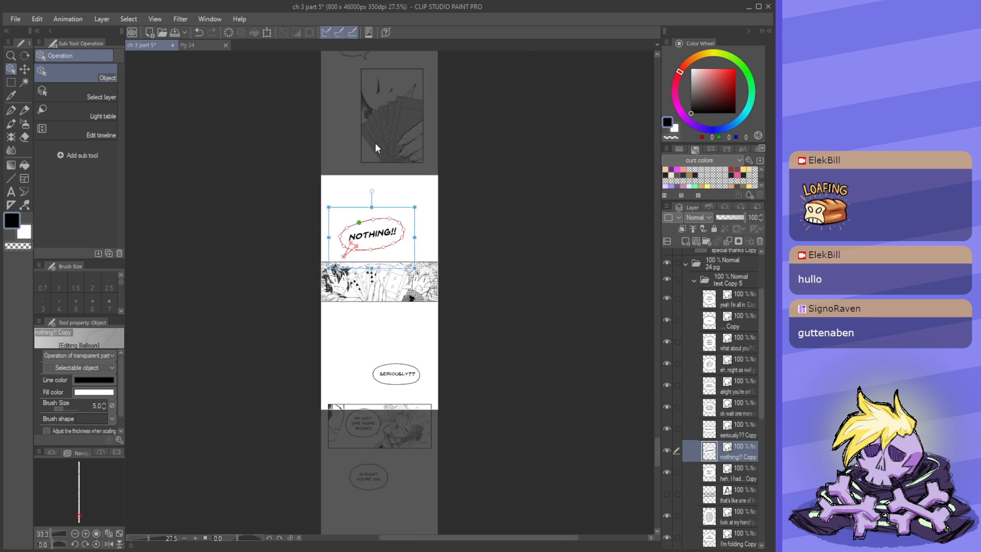
scroll(352, 271, "up", 3)
left_click_drag(407, 191, 425, 189)
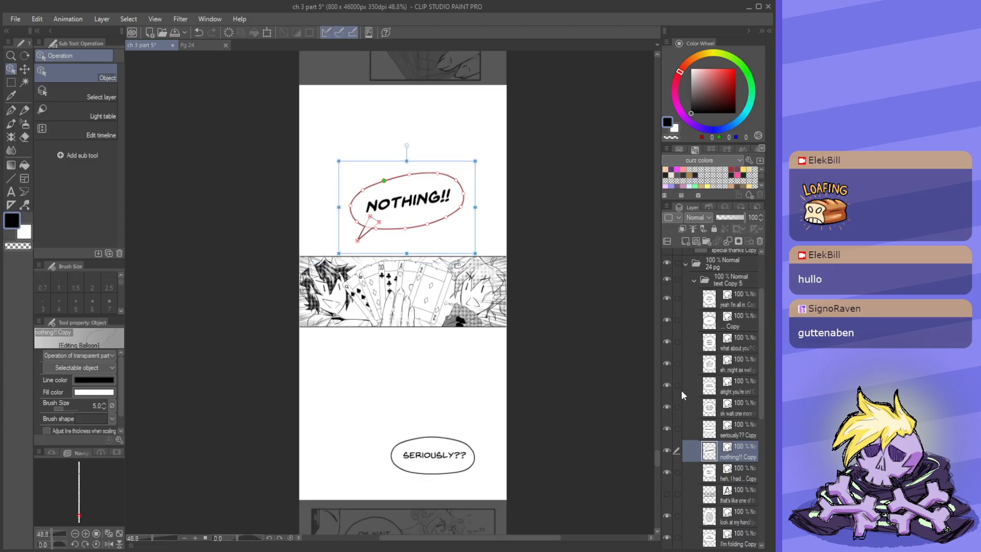
- Shift the "Alright you're on!" balloon slightly right beneath the card-shuffling panel
left_click(741, 430)
scroll(413, 367, "down", 3)
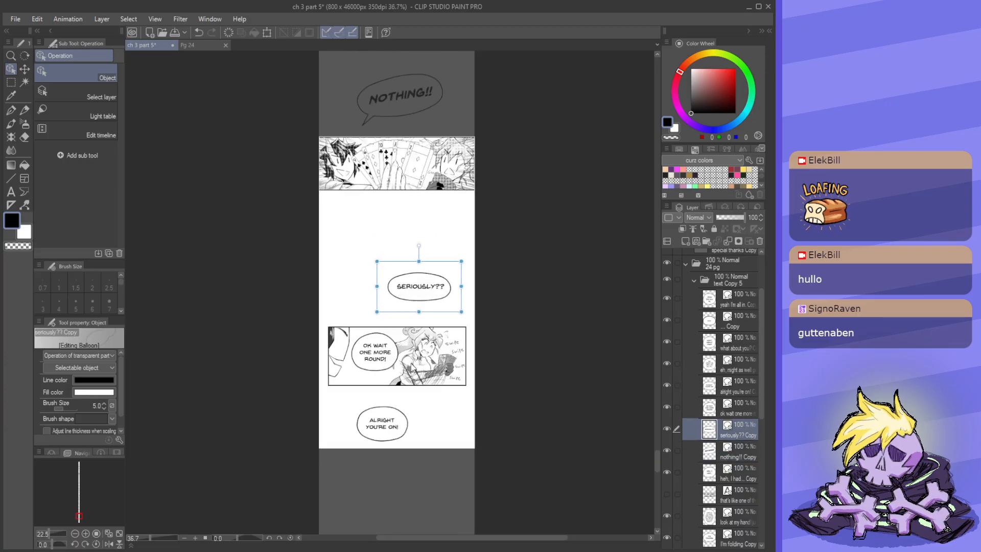
scroll(406, 333, "up", 2)
scroll(411, 294, "down", 4)
scroll(423, 358, "down", 1)
scroll(418, 419, "up", 2)
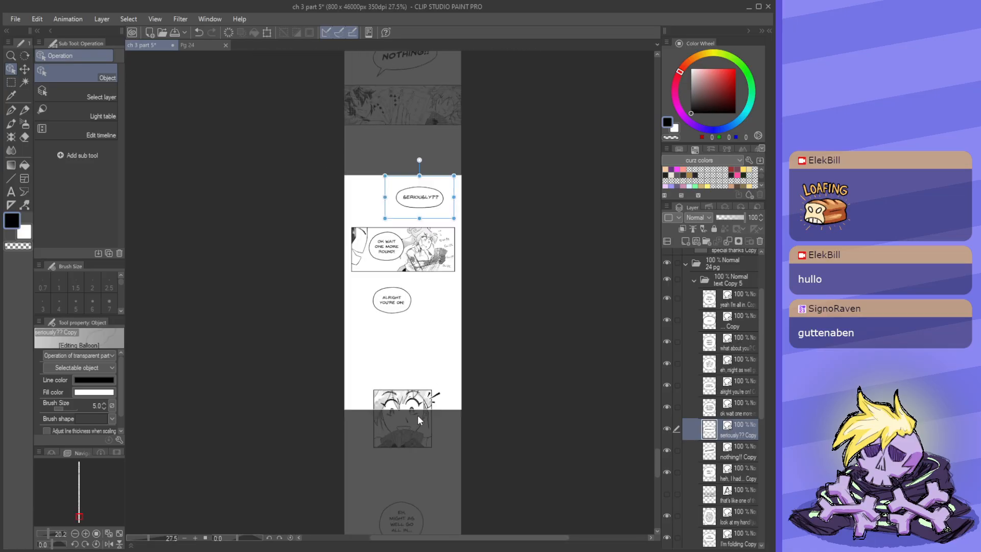
scroll(404, 302, "up", 3)
left_click(403, 284)
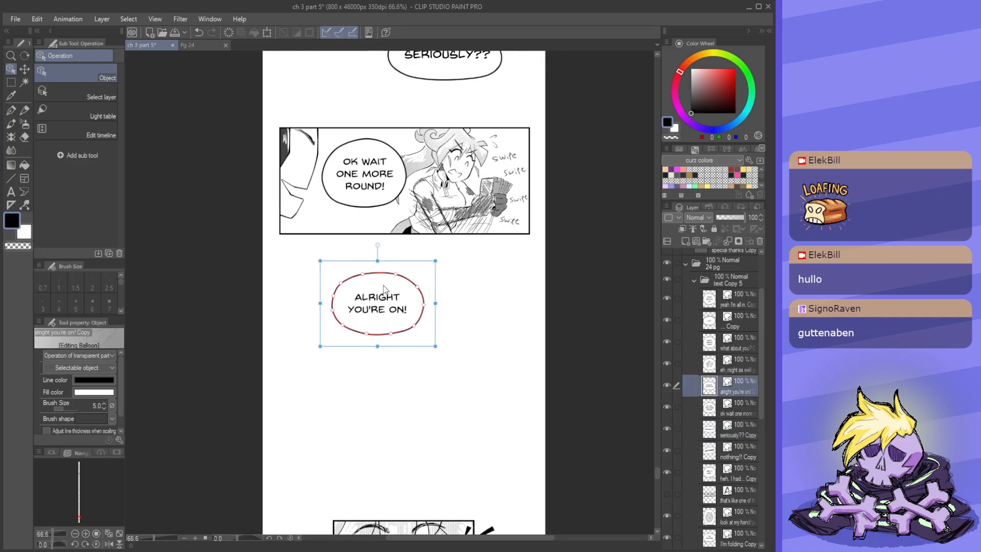
left_click_drag(402, 280, 350, 279)
- Add a straight balloon tail to the underside of the "Seriously??" balloon, pointing down toward the ponytailed character
key("t")
left_click_drag(456, 191, 465, 368)
left_click_drag(445, 258, 439, 332)
left_click_drag(402, 266, 408, 275)
left_click_drag(413, 354, 421, 292)
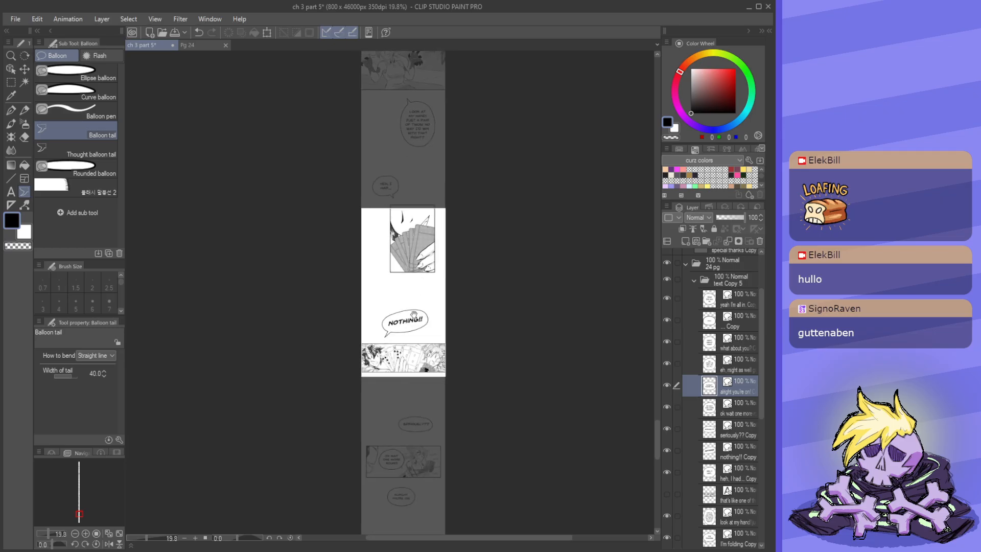
mouse_move(406, 325)
left_mouse_down()
mouse_move(432, 346)
mouse_move(413, 338)
left_mouse_up()
left_click_drag(448, 382, 446, 264)
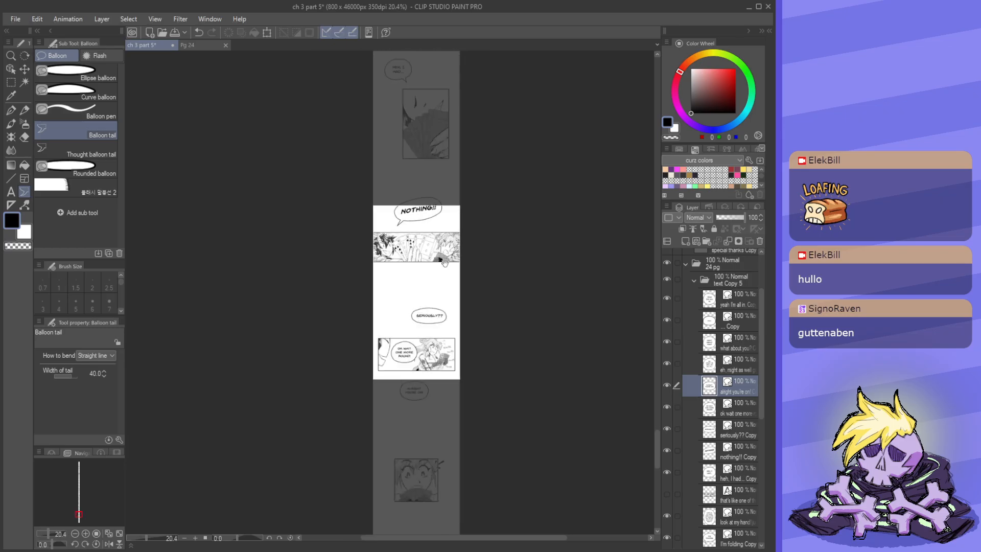
left_click_drag(423, 321, 435, 287)
left_click_drag(453, 289, 448, 276)
left_click_drag(417, 249, 434, 275)
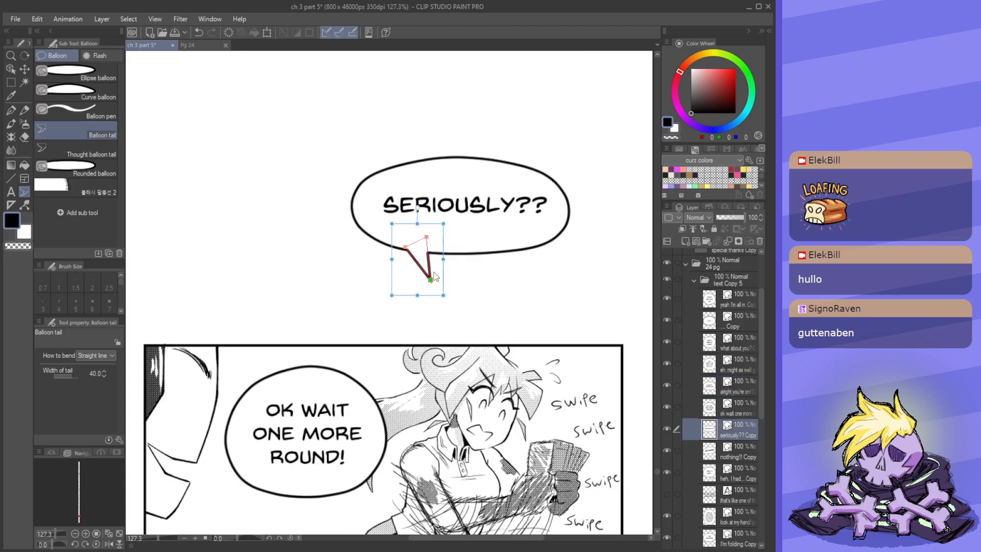
- Adjust the base and placement of the "Seriously??" balloon's tail so it joins the outline cleanly
left_click_drag(427, 239, 432, 238)
left_click_drag(436, 273, 497, 210)
left_click(466, 218)
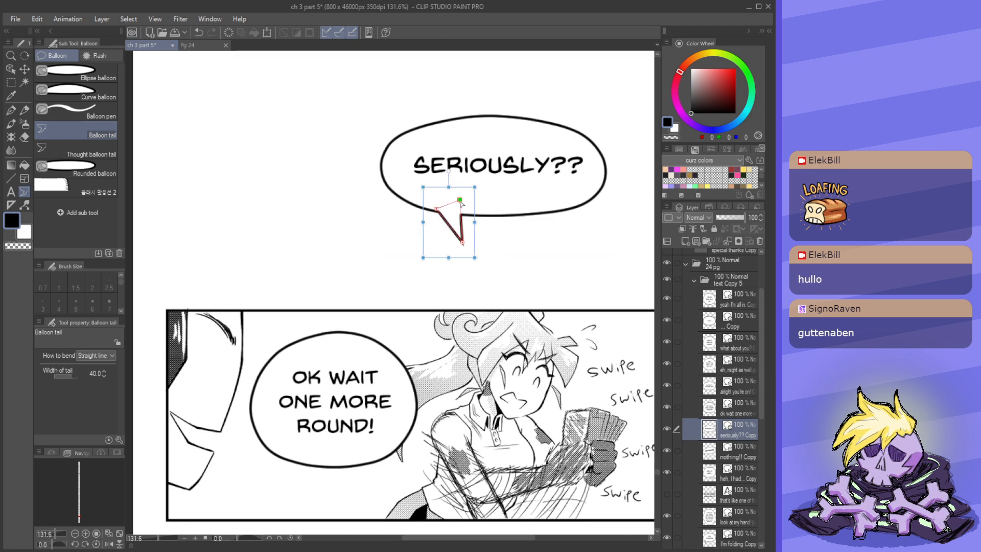
left_click_drag(456, 234, 445, 237)
- Raise the "Ok wait one more round!" balloon so it overlaps the panel's upper border
left_click_drag(385, 320, 469, 222)
left_click(474, 252, "ctrl")
left_click(554, 134, "ctrl")
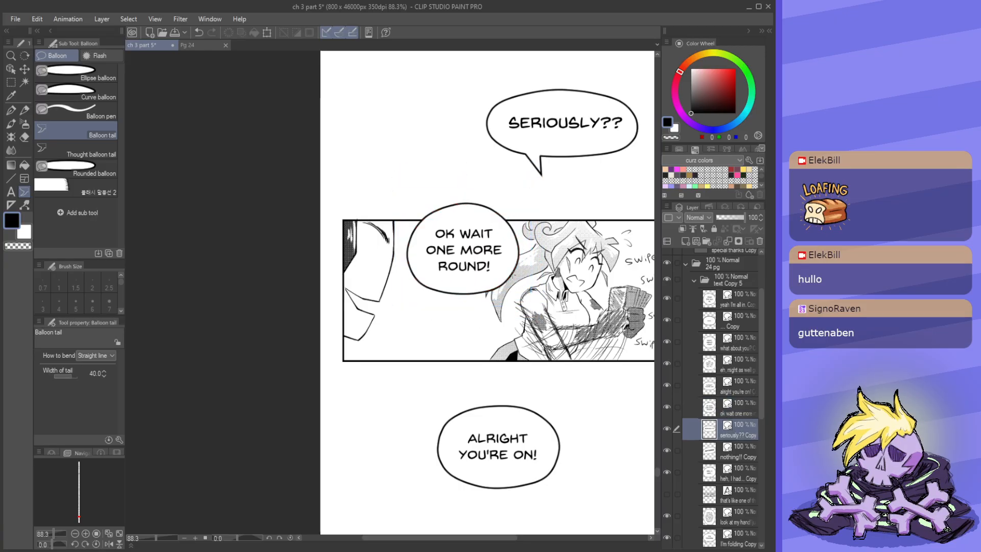
left_click_drag(511, 286, 496, 274)
- Try moving the "Alright you're on!" balloon up and left below the panel, and undo the recent changes
left_click(483, 415, "ctrl")
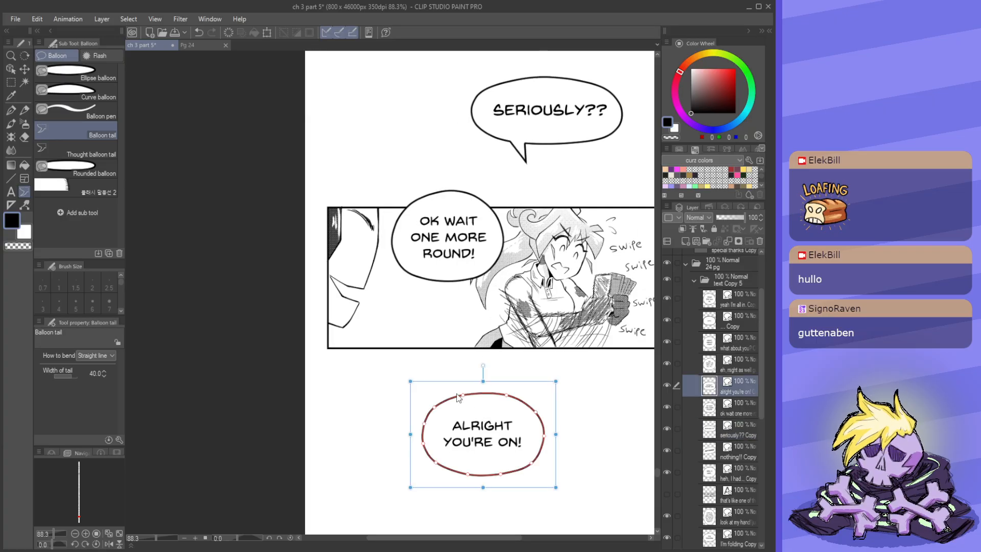
left_click_drag(458, 397, 425, 386)
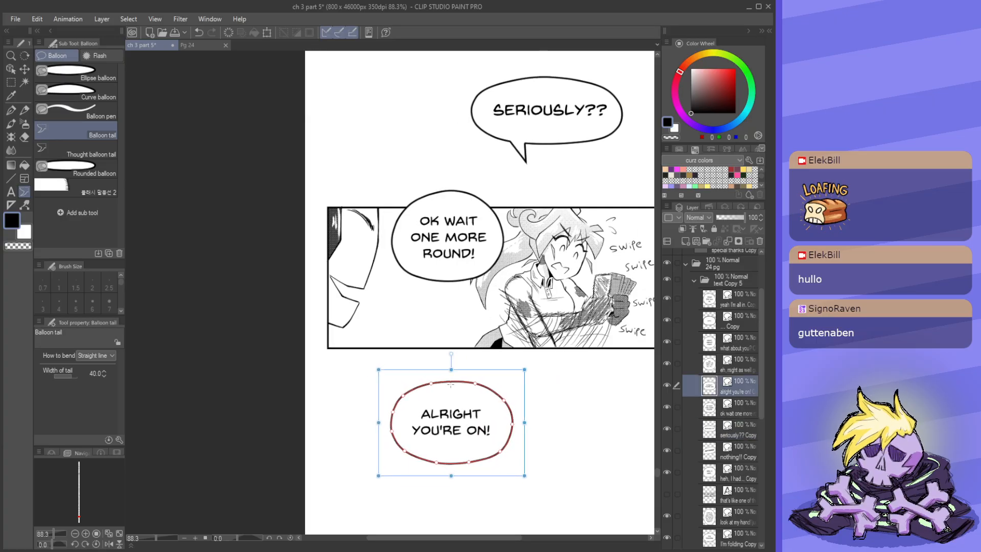
left_click_drag(493, 330, 452, 332)
left_click_drag(520, 374, 473, 274)
left_click_drag(426, 227, 469, 236)
key("ctrl+z")
key("ctrl+z")
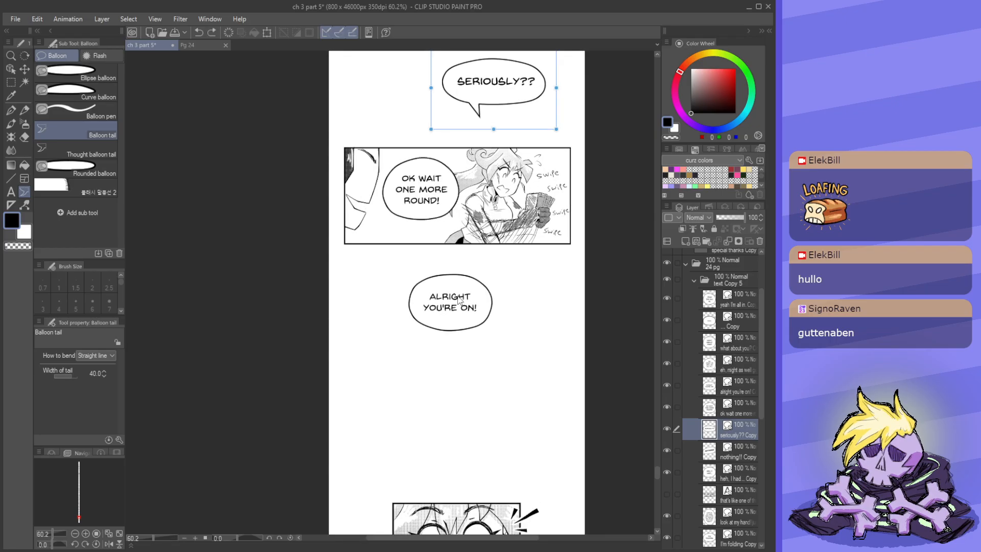
key("ctrl+z")
- Move the "Alright you're on!" balloon slightly right and add a straight tail pointing up-left toward the partly shown character
left_click(452, 291)
left_click_drag(460, 291, 468, 288)
mouse_move(424, 259)
left_mouse_down()
mouse_move(436, 265)
mouse_move(404, 268)
left_mouse_up()
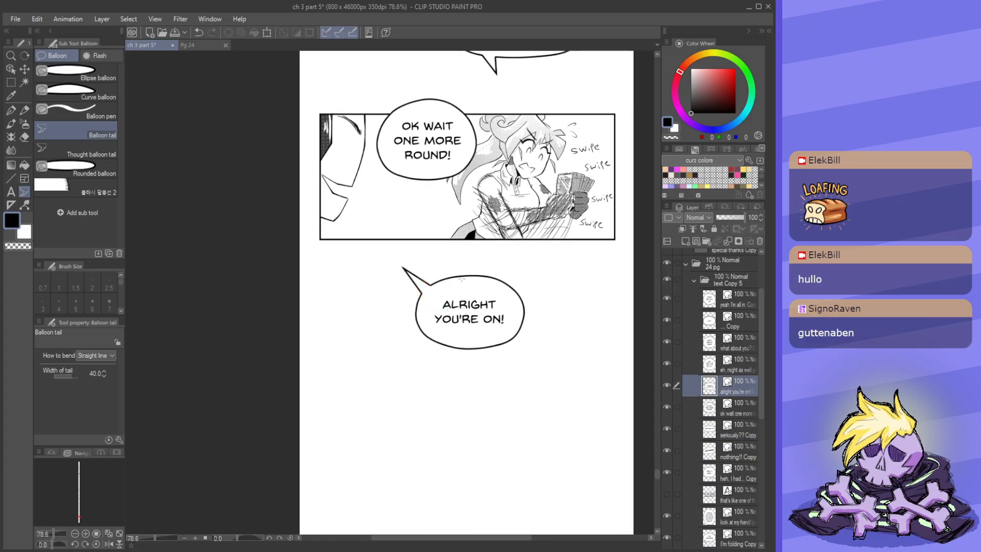
- Add a tail from the "Ok wait one more round!" balloon toward the ponytailed character, and lower the balloon fully inside the panel
left_click_drag(493, 212, 464, 283)
left_click_drag(446, 217, 433, 251)
left_click(451, 234)
left_click_drag(489, 256, 469, 290)
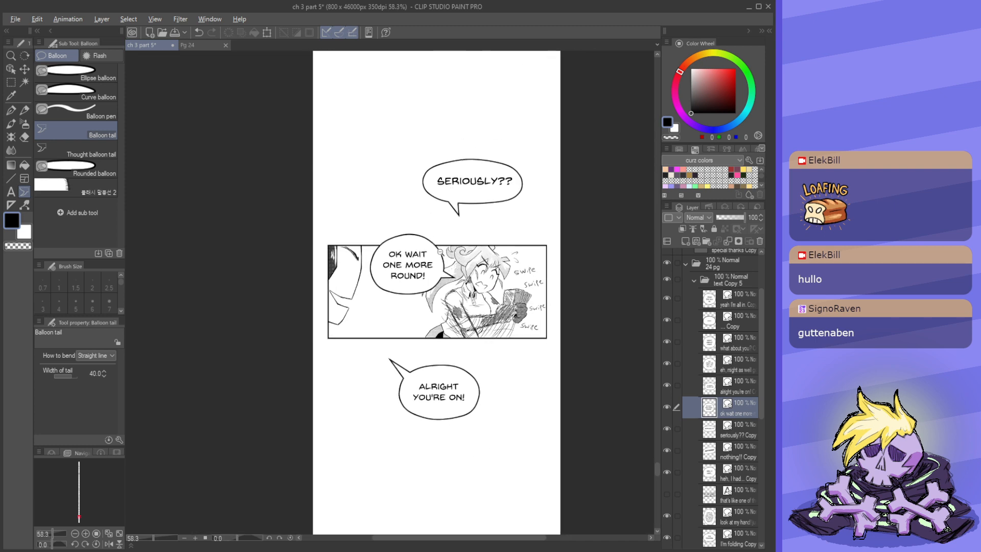
mouse_move(485, 217)
left_mouse_down()
mouse_move(458, 250)
mouse_move(474, 223)
left_mouse_up()
left_click_drag(449, 268, 479, 261)
- Raise, rotate and refine the "Ok wait one more round!" balloon's tail to aim at the ponytailed character, and save the document
left_click(459, 310)
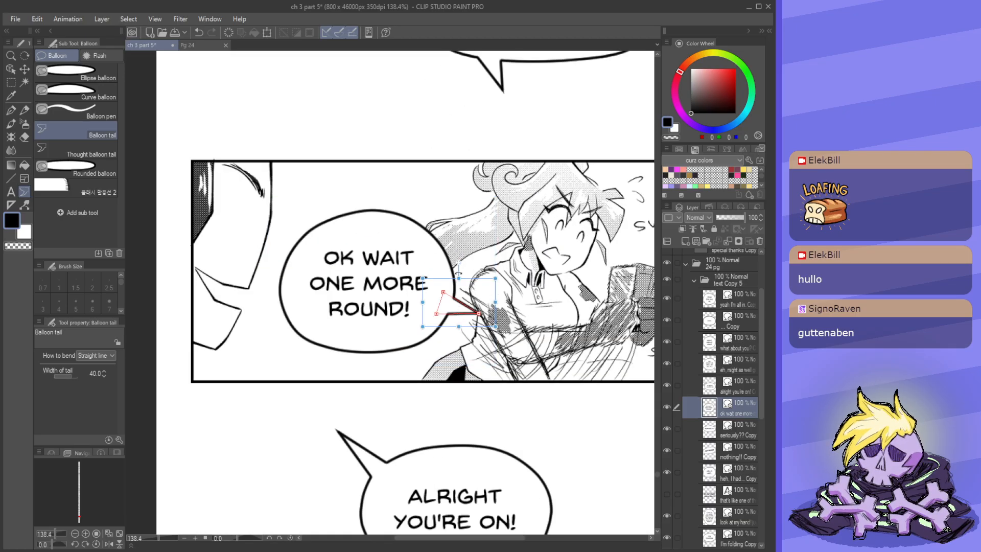
left_click_drag(452, 303, 500, 236)
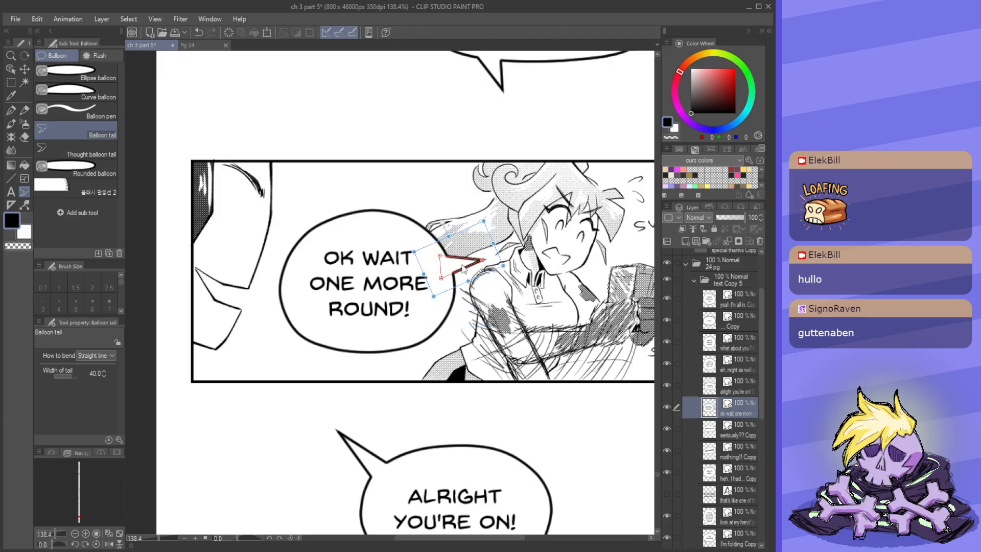
left_click_drag(462, 264, 457, 261)
left_click_drag(478, 256, 481, 260)
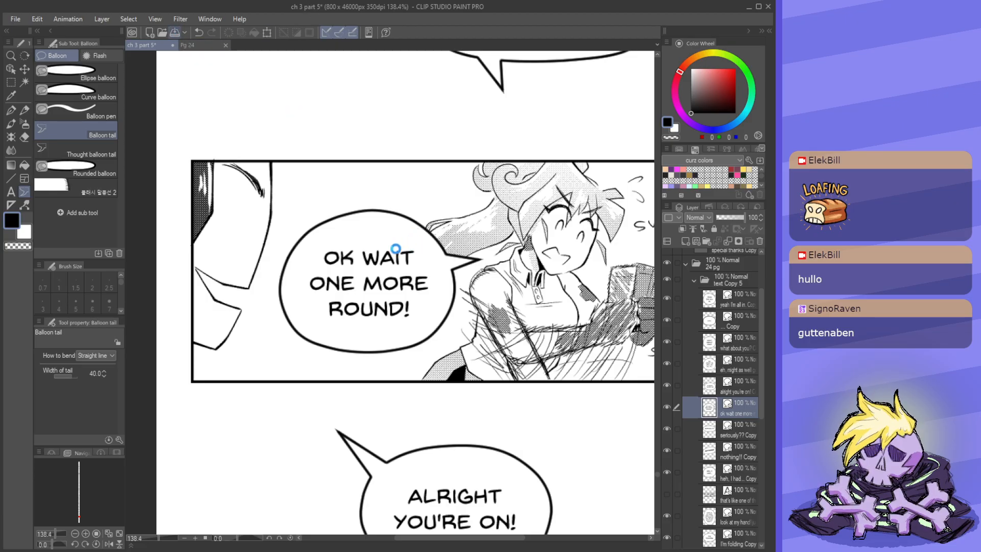
key("ctrl+s")
- Make the "Seriously??" text bold and set its size to 6.0
scroll(326, 259, "down", 3)
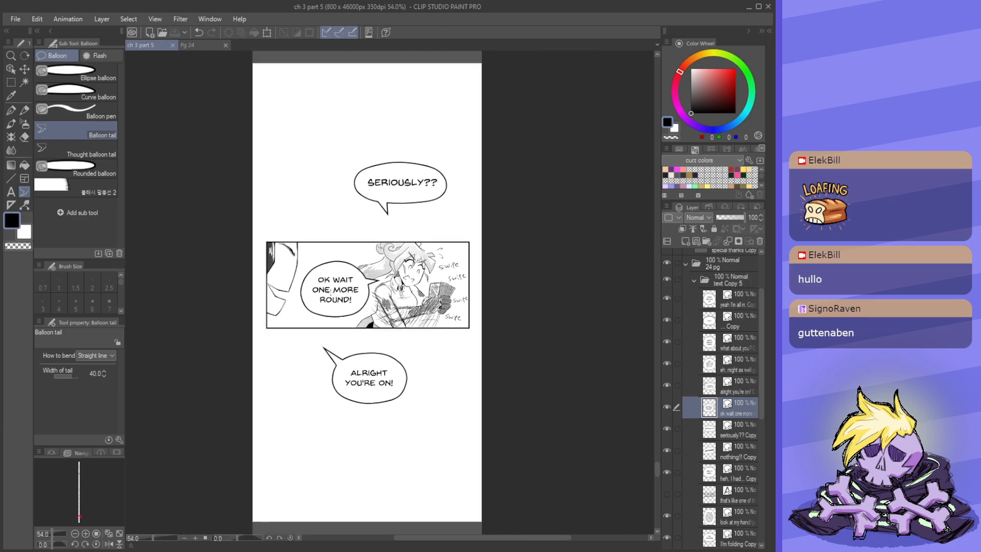
scroll(334, 279, "down", 2)
scroll(330, 393, "down", 2)
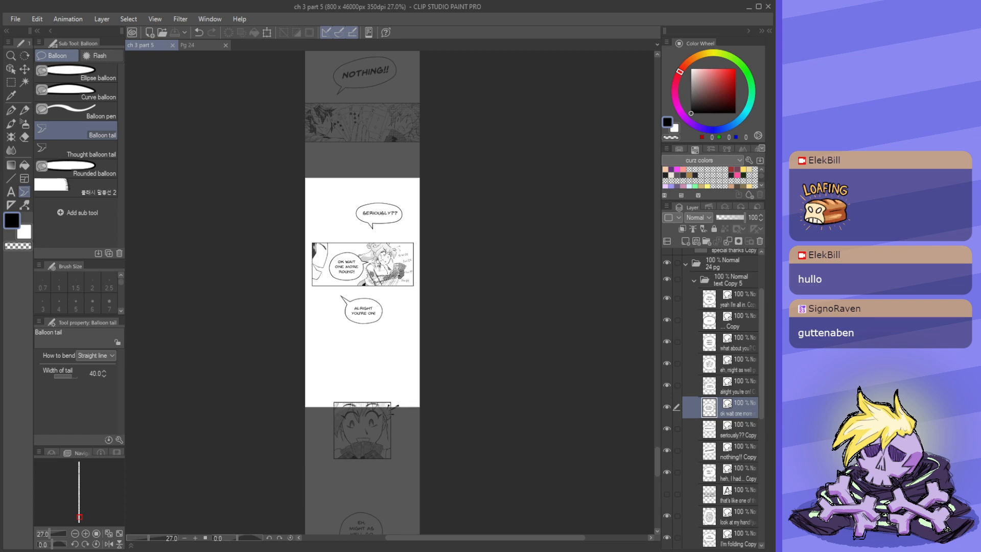
scroll(381, 217, "up", 4)
left_click(11, 69)
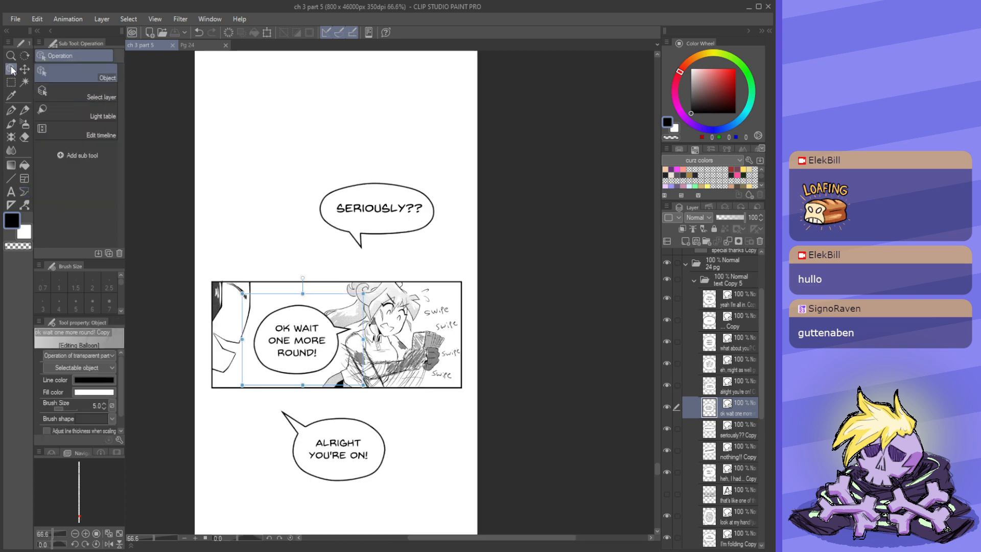
scroll(412, 315, "down", 5)
scroll(364, 230, "up", 6)
left_click(406, 262)
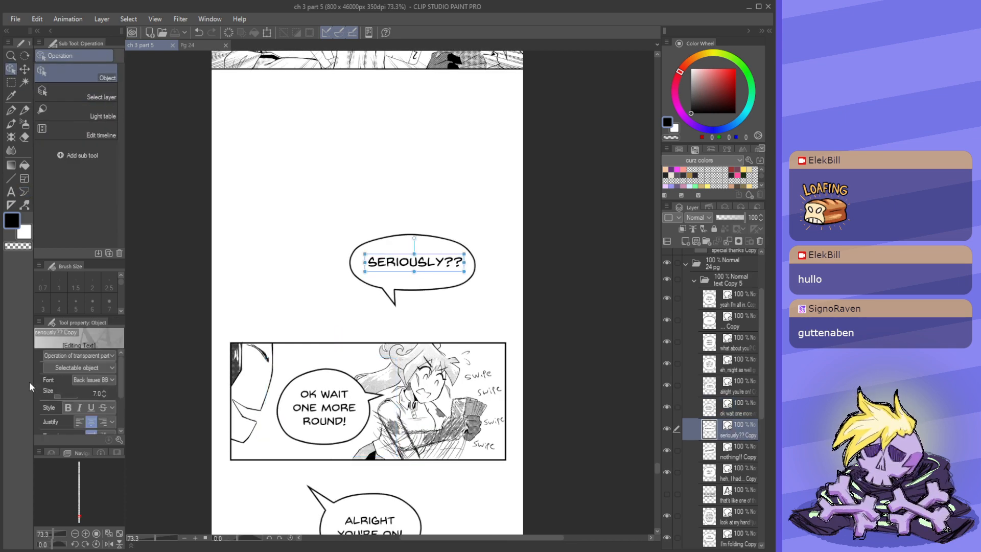
left_click(68, 408)
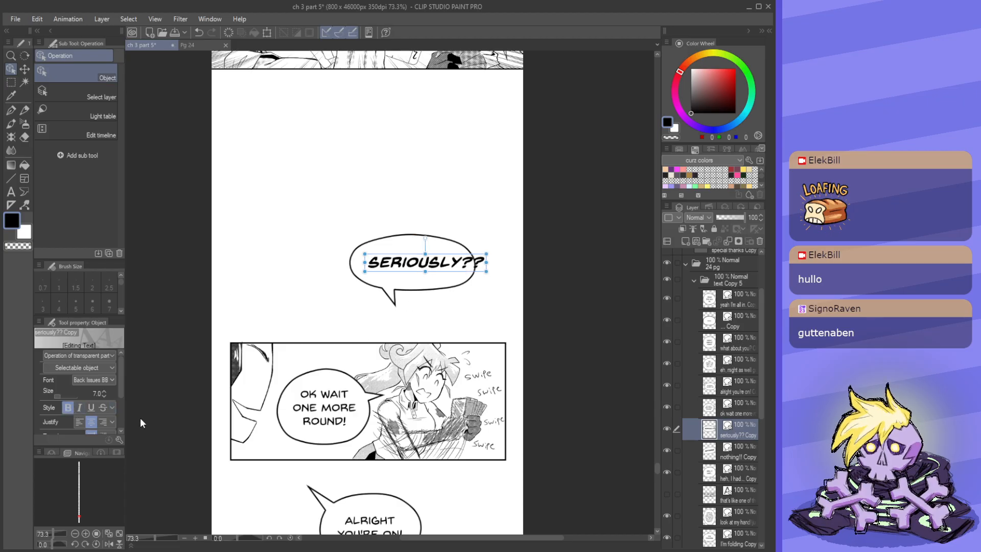
left_click(104, 396)
- Centre the bold "Seriously??" text in its balloon and widen the balloon slightly on its left side
scroll(432, 256, "up", 2)
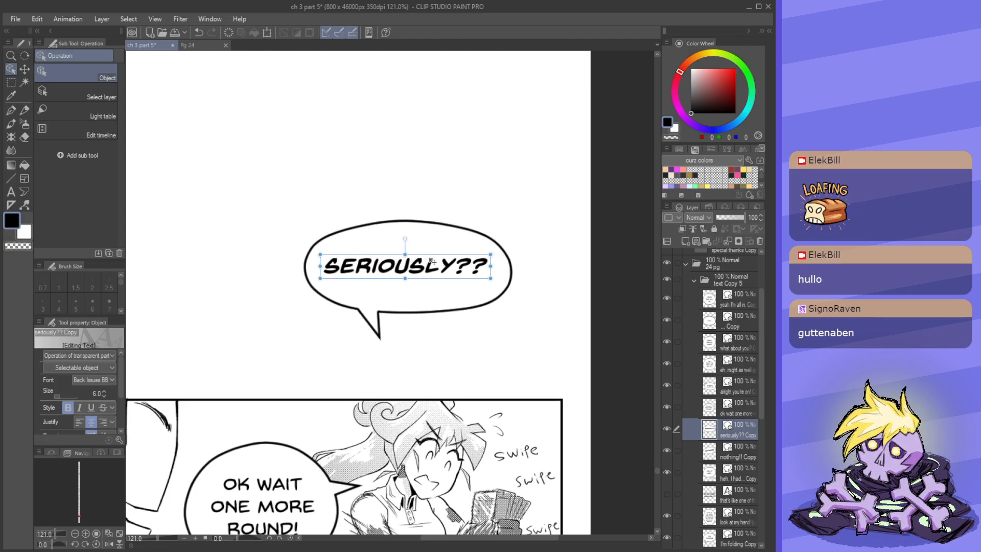
left_click_drag(432, 260, 434, 262)
left_click(383, 230)
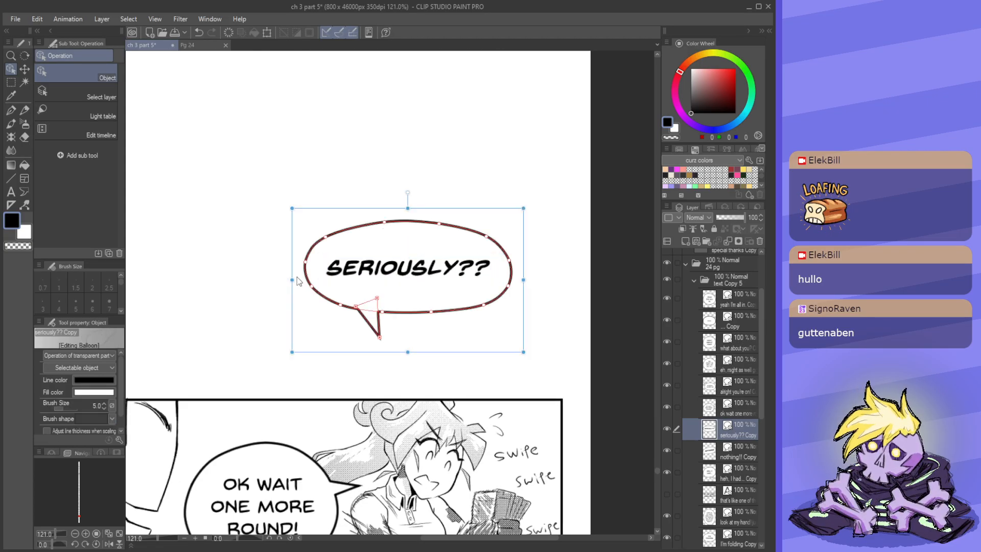
left_click_drag(291, 280, 282, 280)
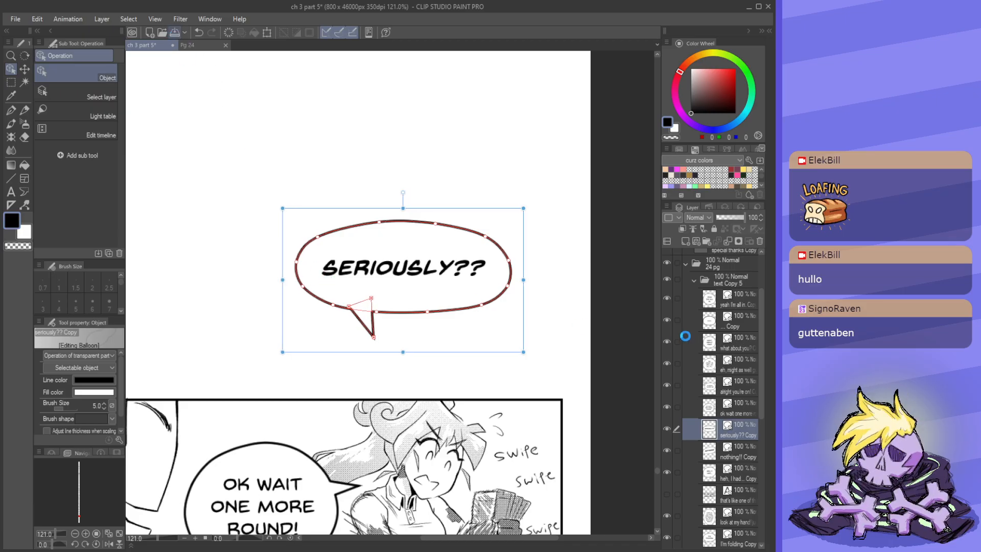
- Save the comic file and select the text Copy 5 folder
key("ctrl+s")
left_click(734, 283)
scroll(444, 470, "down", 6)
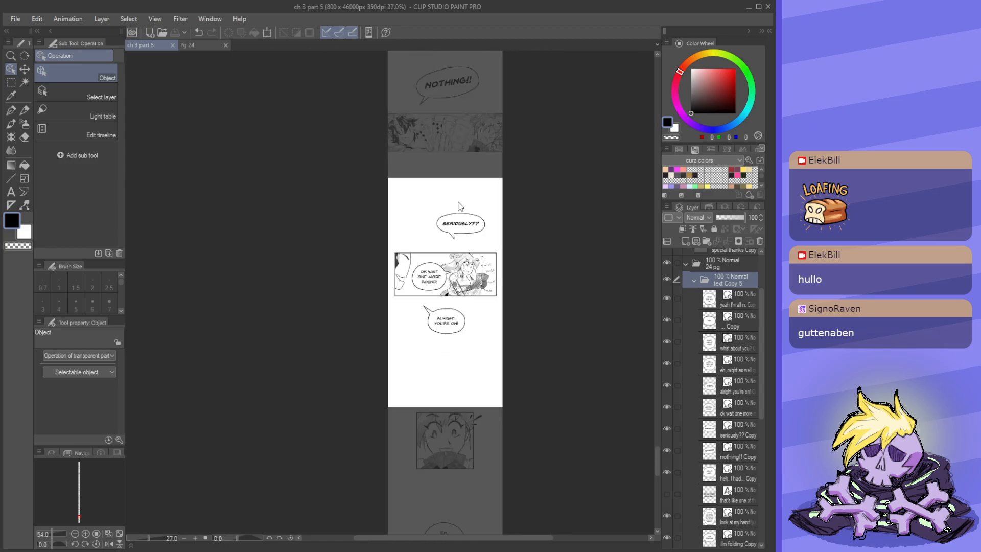
- Add a straight balloon tail pointing down from the lower edge of the "EH, MIGHT AS WELL GO ALL IN..." balloon
scroll(444, 469, "up", 1)
left_click_drag(471, 478, 432, 284)
scroll(422, 319, "down", 3)
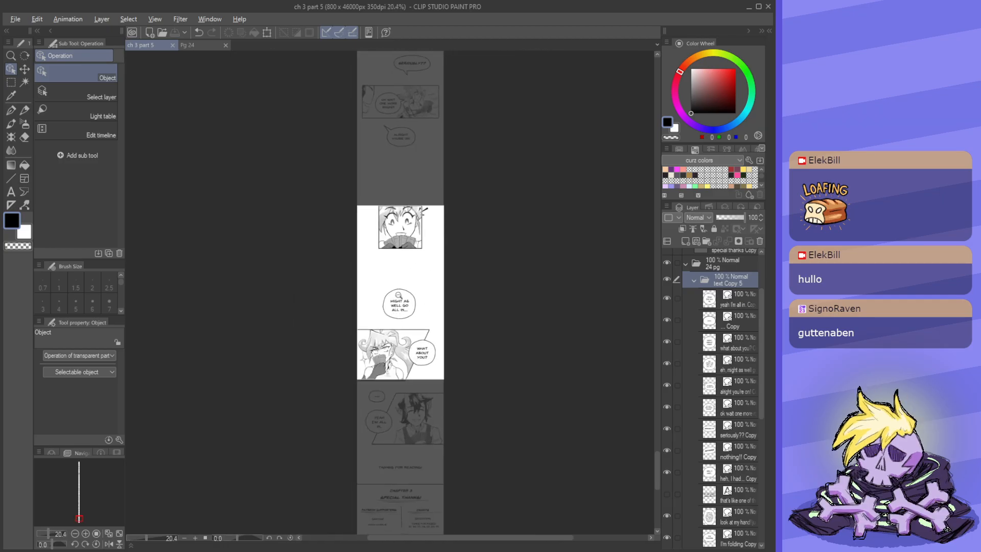
scroll(396, 295, "up", 3)
scroll(398, 351, "up", 5)
left_click(446, 265)
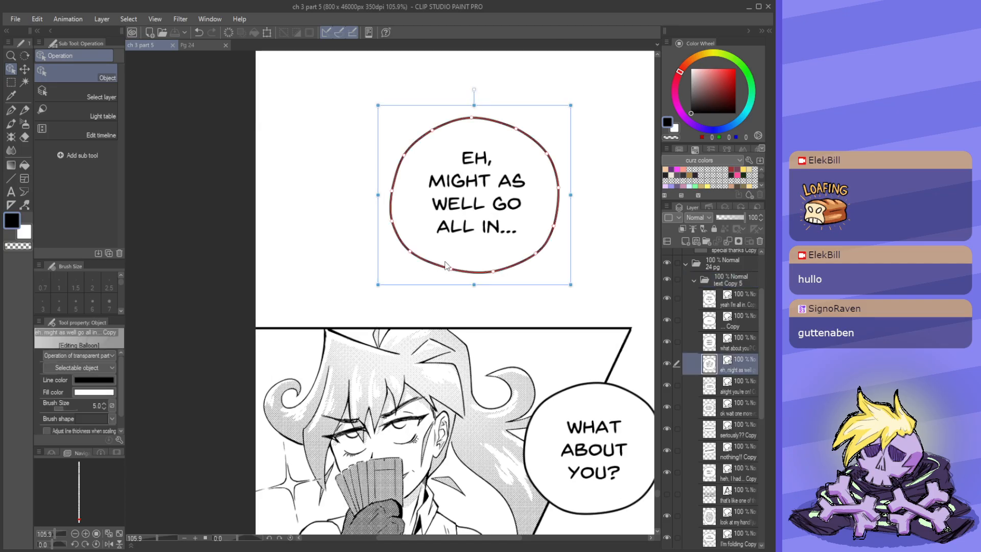
key("t")
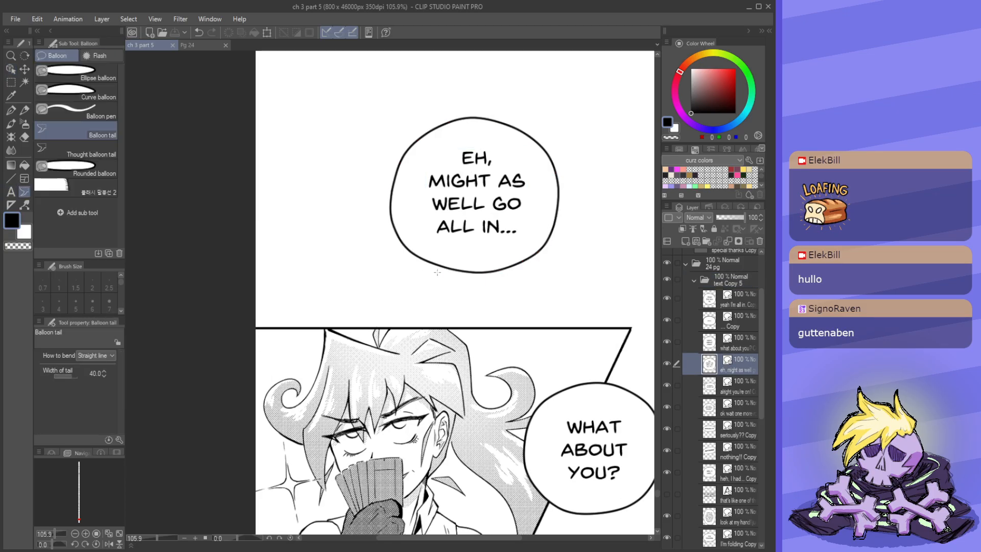
left_click_drag(427, 296, 427, 297)
- Add straight tails to the "WHAT ABOUT YOU?" and "YEAH I'M ALL IN." balloons, each pointing toward its speaker
scroll(465, 297, "down", 4)
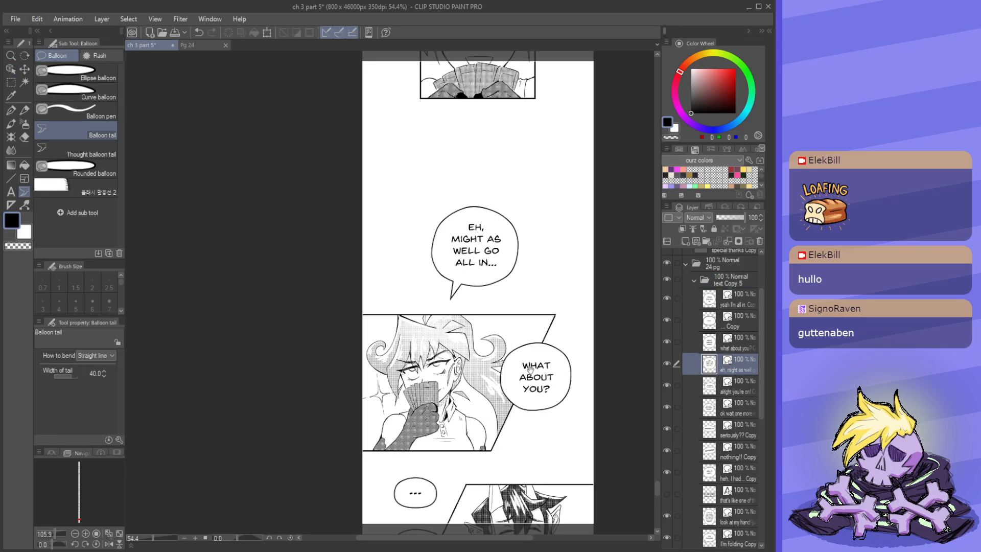
scroll(450, 266, "up", 4)
scroll(449, 264, "up", 1)
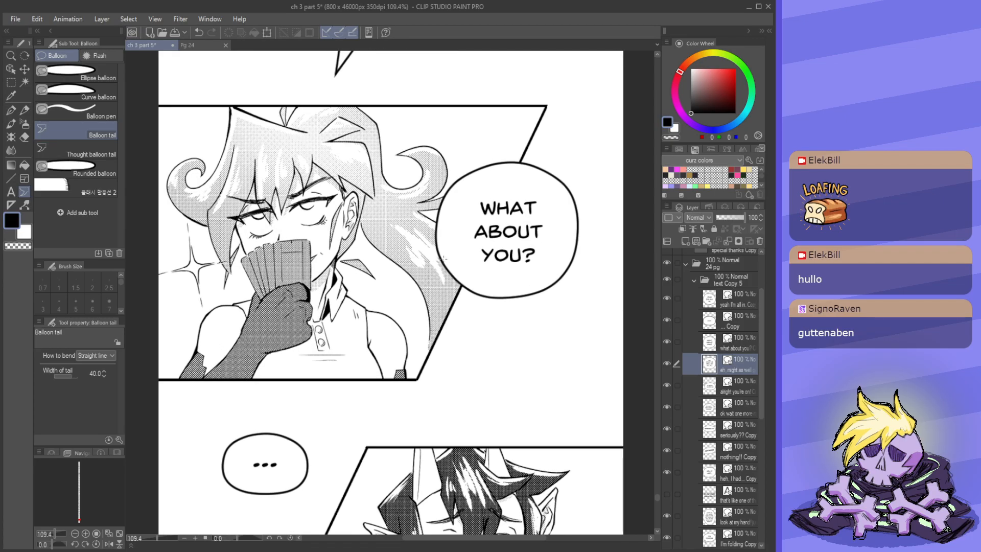
left_click_drag(414, 256, 409, 278)
left_click_drag(465, 329, 442, 223)
left_click_drag(383, 313, 434, 316)
left_click_drag(430, 265, 441, 333)
left_click(418, 344)
left_click_drag(407, 285, 412, 286)
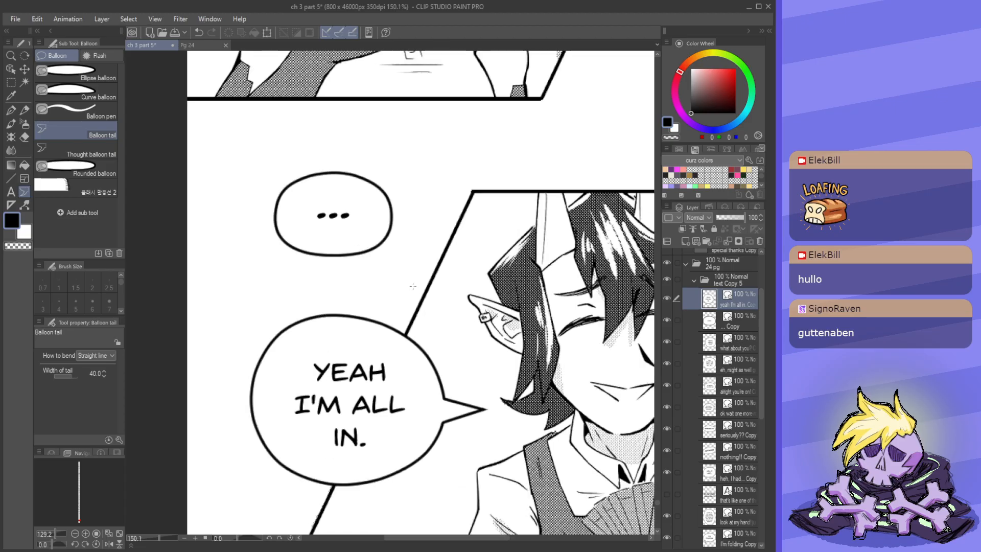
left_click(94, 147)
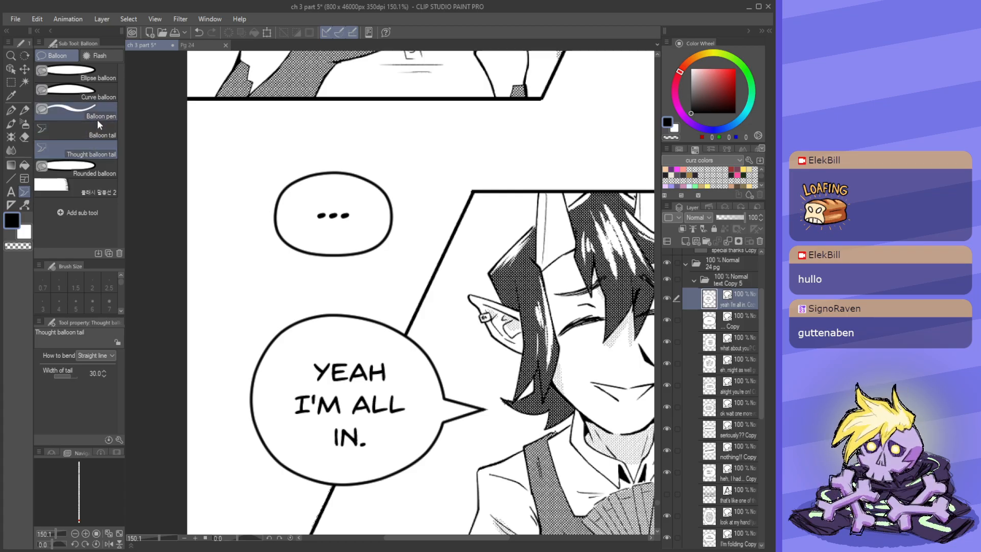
left_click(99, 95)
left_click(97, 131)
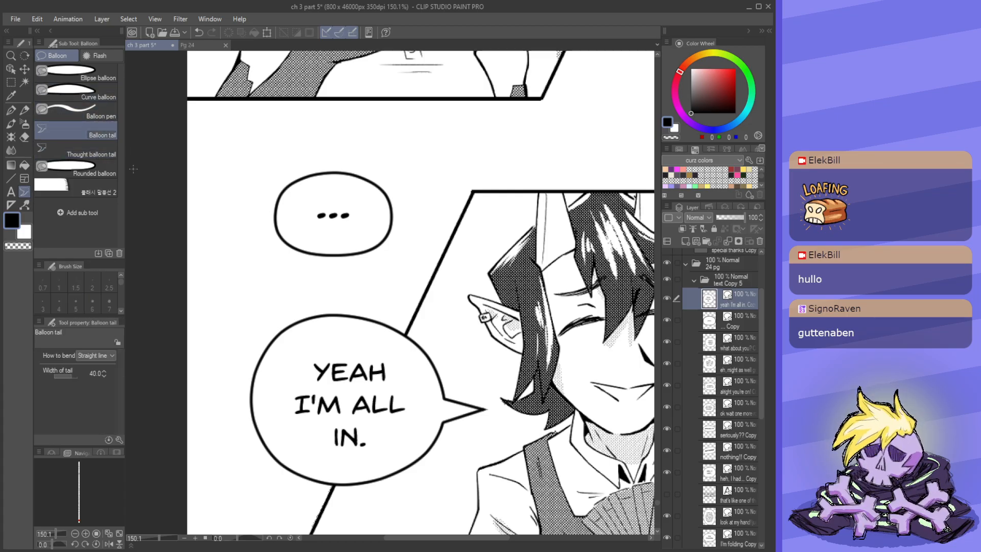
scroll(406, 250, "up", 3)
left_click_drag(396, 226, 427, 234)
key("ctrl+z")
- Draw a thought tail on the "..." balloon with the Balloon pen: a rounded bump on its lower-right edge and a small separate circle
left_click(103, 109)
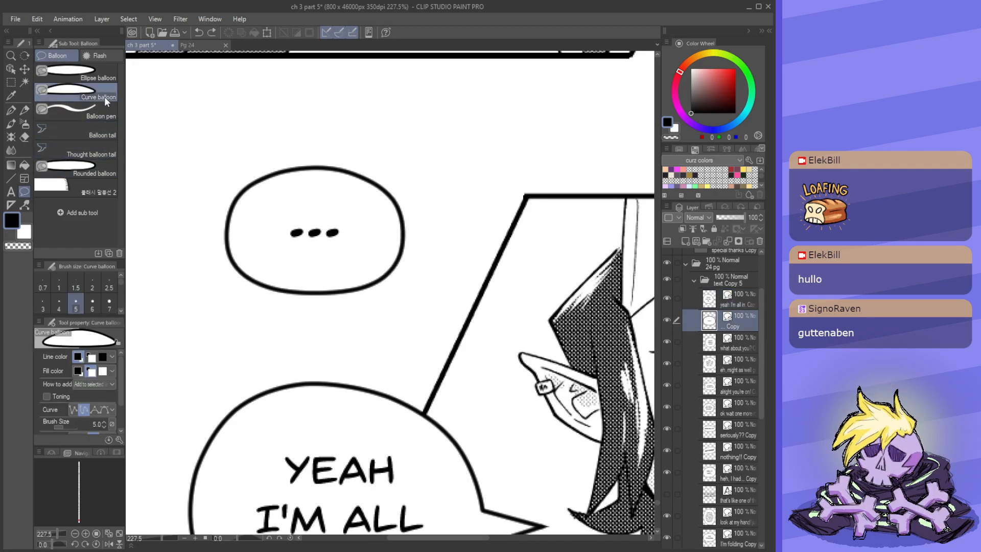
scroll(406, 251, "up", 3)
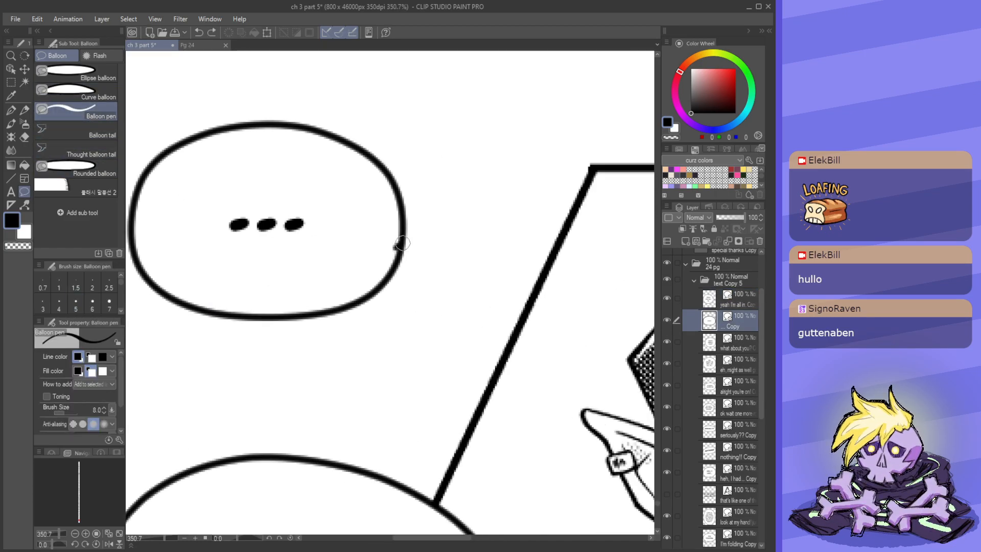
left_click_drag(402, 243, 382, 293)
left_click_drag(441, 300, 467, 298)
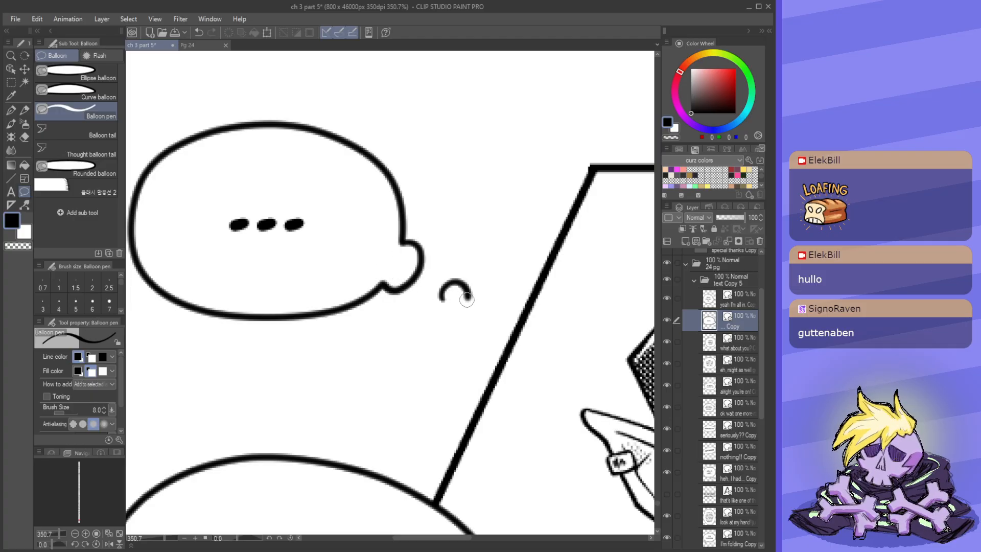
scroll(486, 322, "down", 8)
scroll(492, 330, "down", 1)
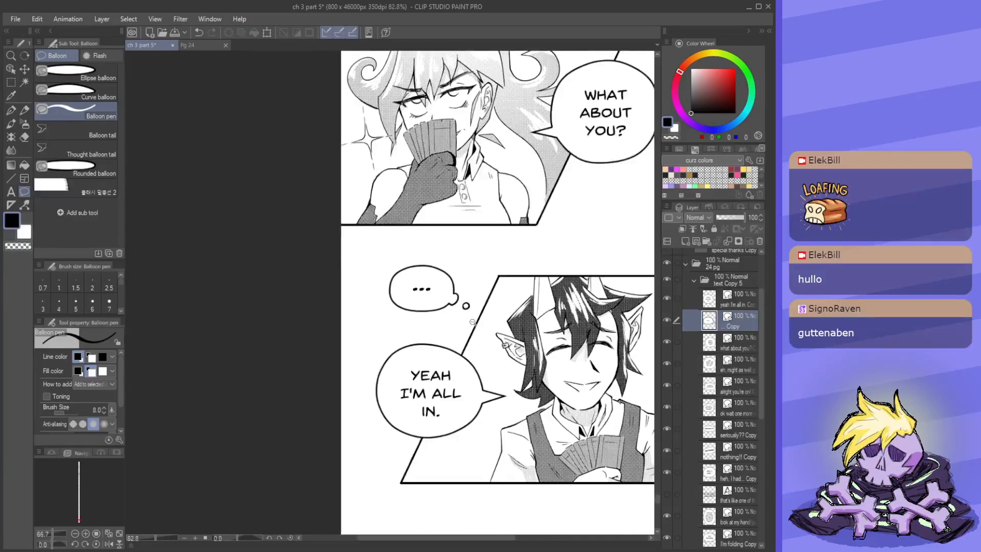
- Clean up the small thought circle's outline by editing the crowded control points on its left side
scroll(466, 308, "up", 15)
left_click(427, 302)
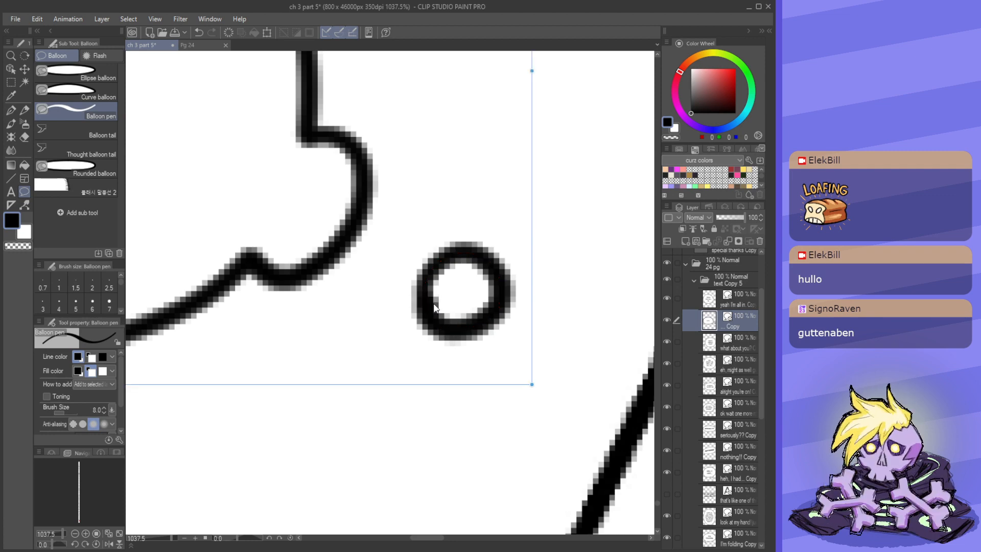
left_click(428, 302, "ctrl")
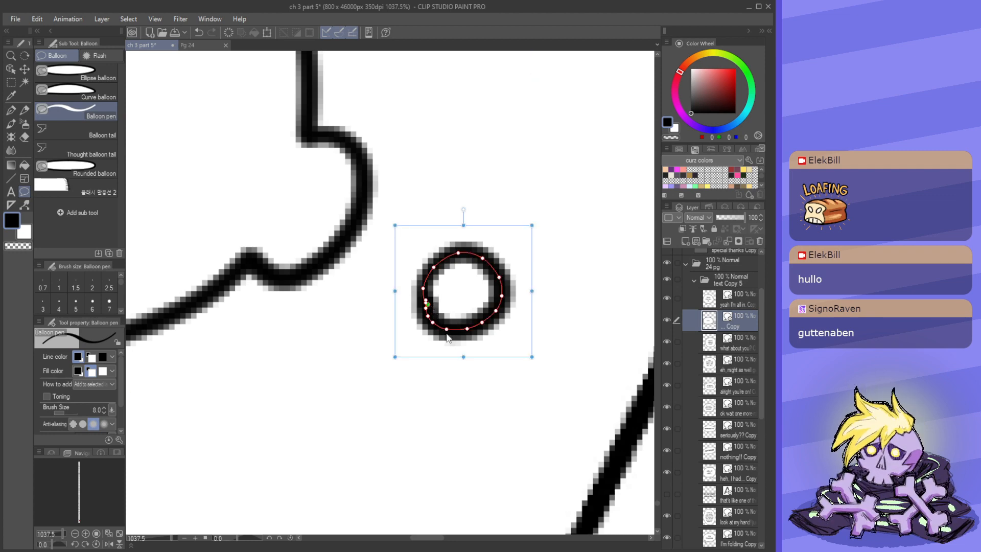
left_click(426, 303, "ctrl")
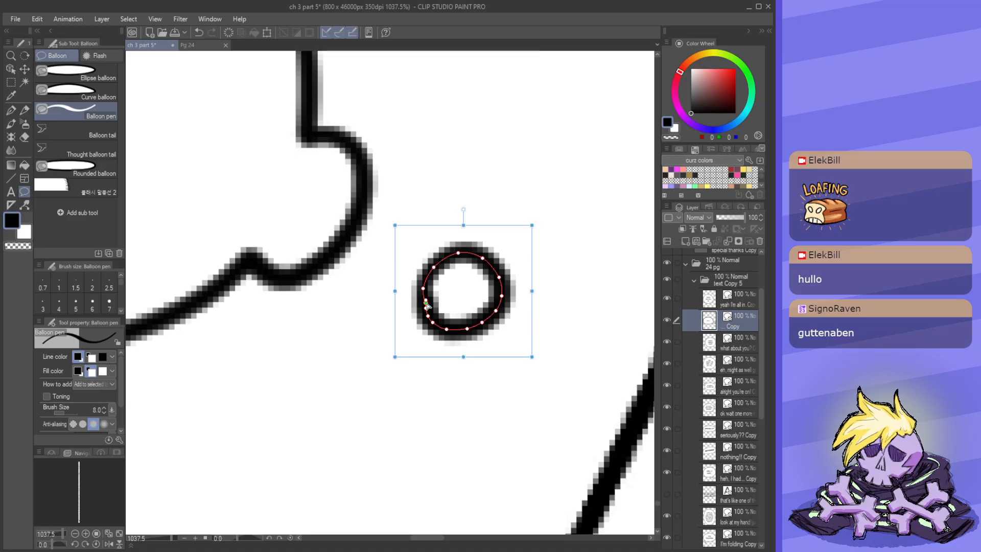
left_click(427, 305, "ctrl")
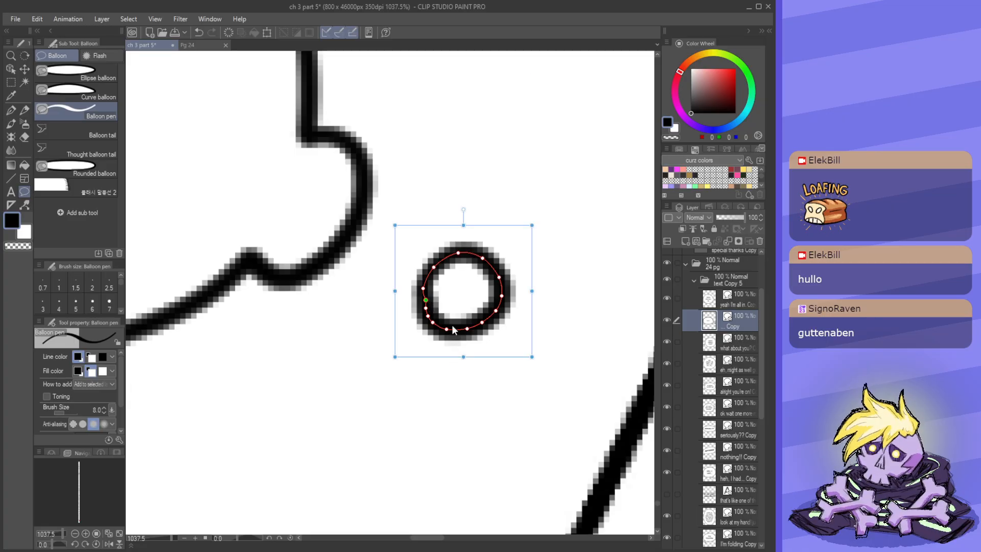
left_click(427, 310, "ctrl")
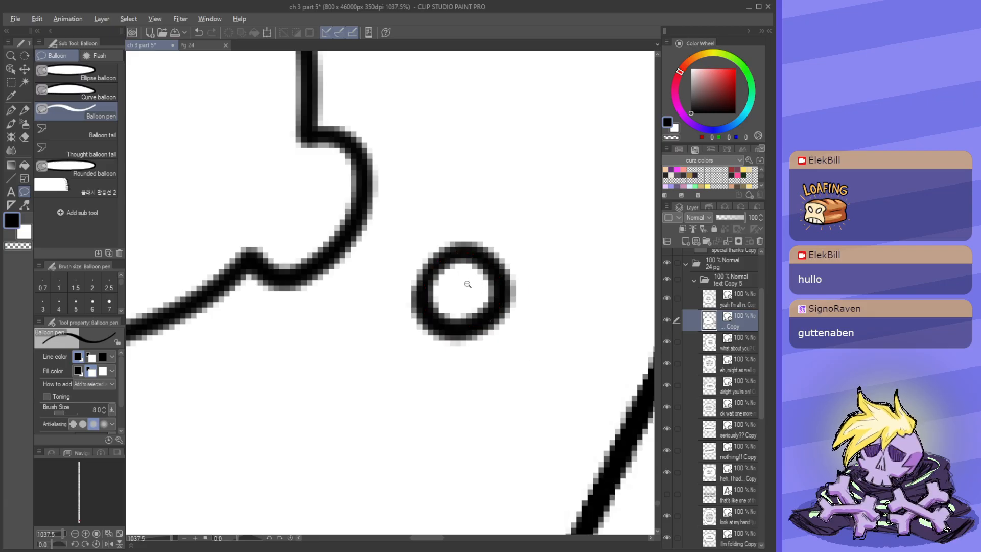
- Save the comic file with the finished balloon tails
scroll(441, 268, "down", 15)
left_click_drag(571, 349, 459, 307)
scroll(467, 316, "down", 4)
key("ctrl")
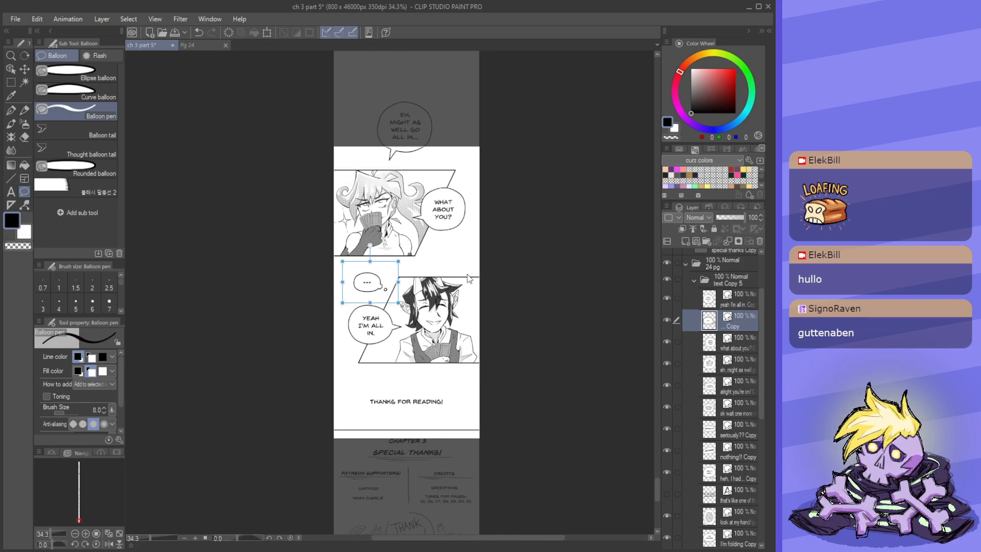
key("ctrl+s")
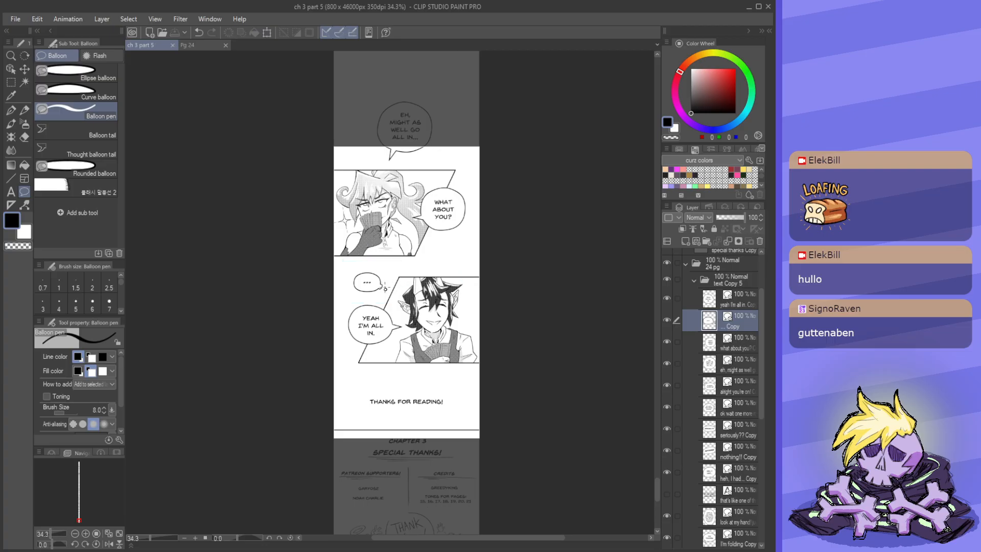
- Extend the canvas at its bottom edge to a height of 46500 px
scroll(398, 266, "down", 5)
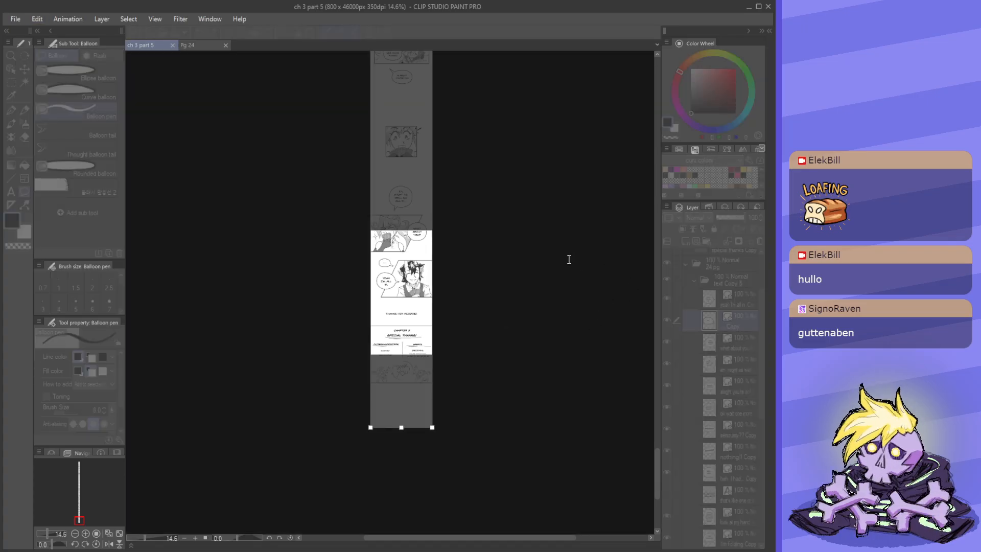
type("5")
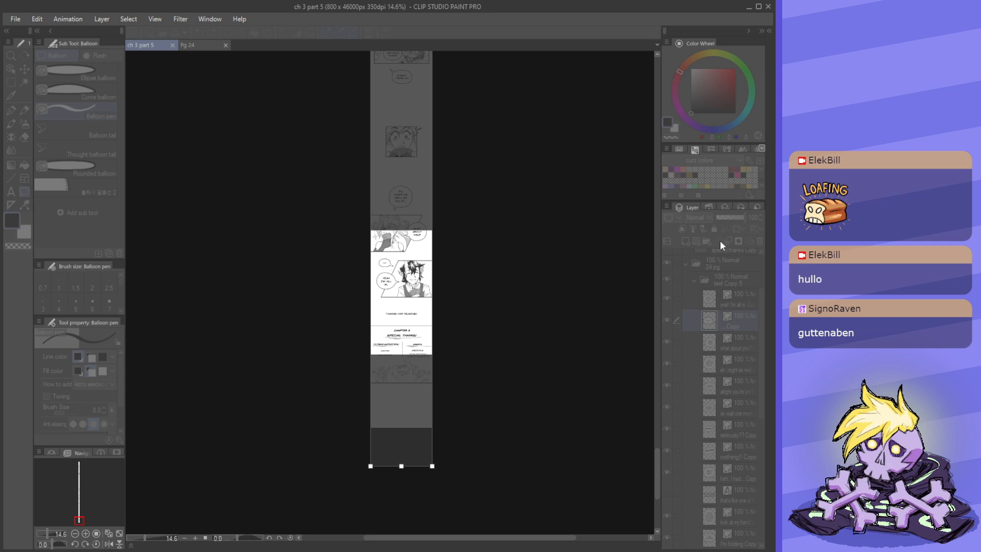
key("Escape")
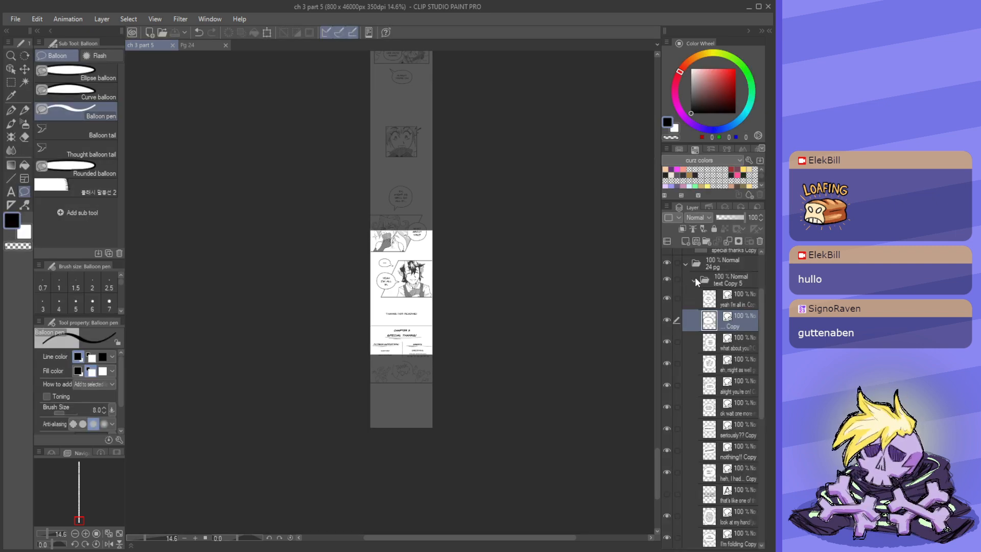
- Collapse the text Copy 5 and 24 pg folders and move the end card Copy folder down to widen the gap below the last panel
left_click(695, 279)
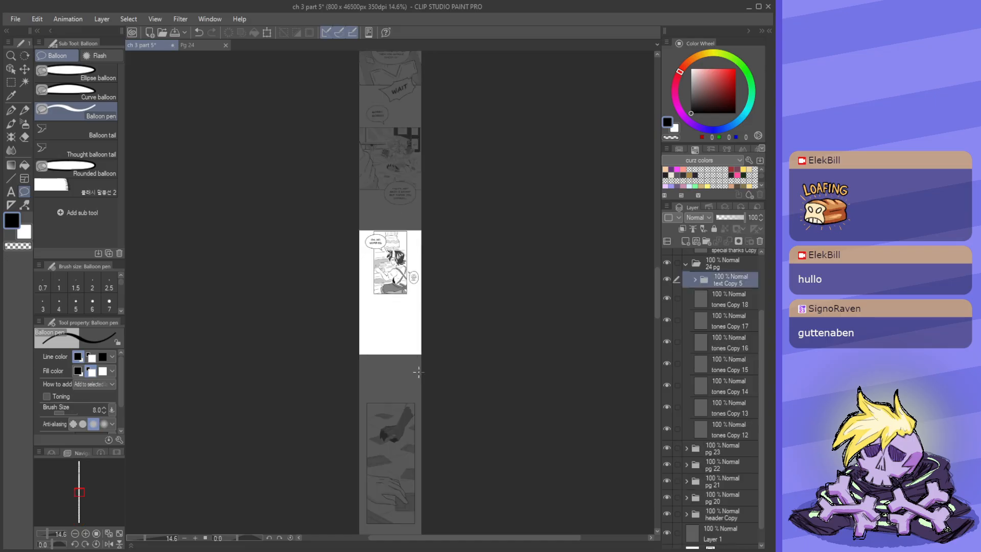
left_click(687, 262)
left_click(713, 257)
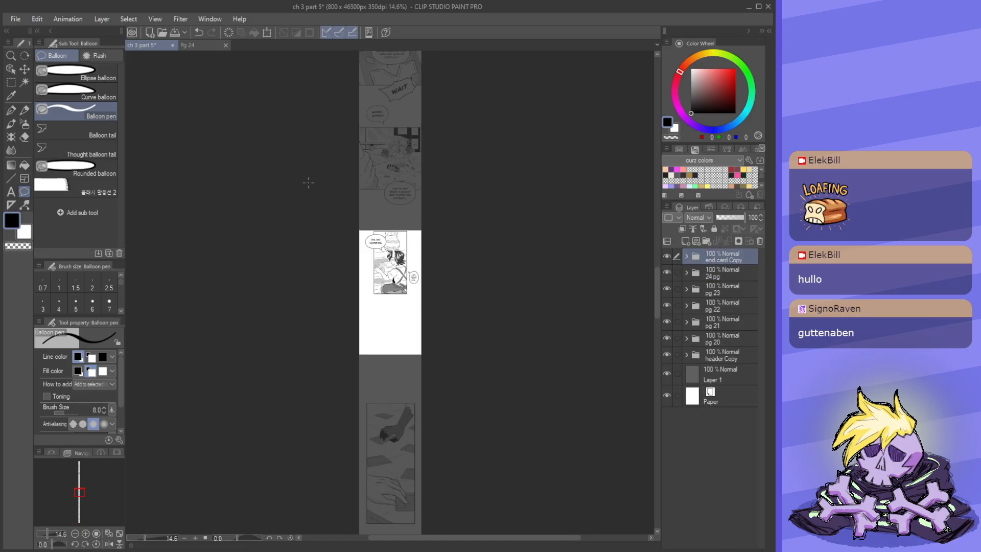
left_click(24, 68)
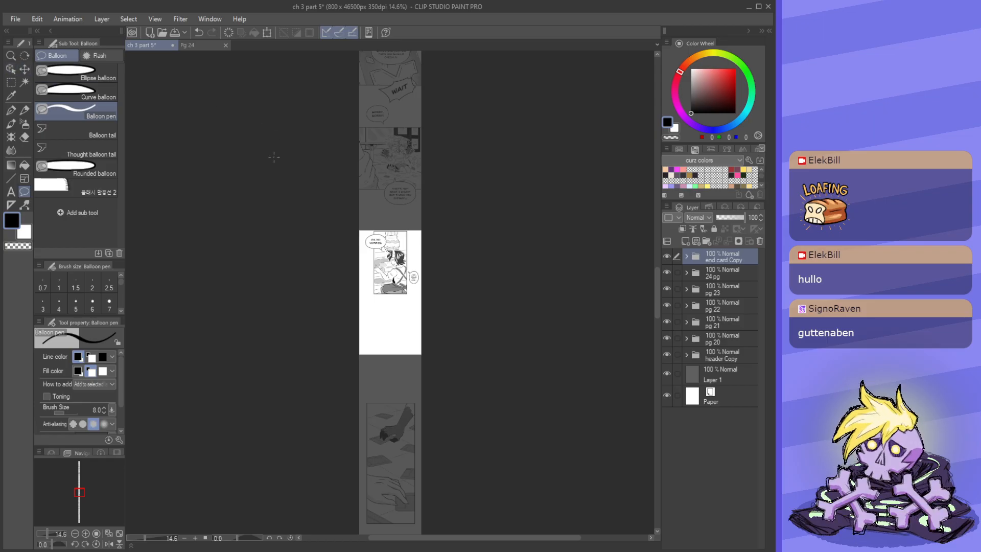
scroll(432, 212, "down", 2)
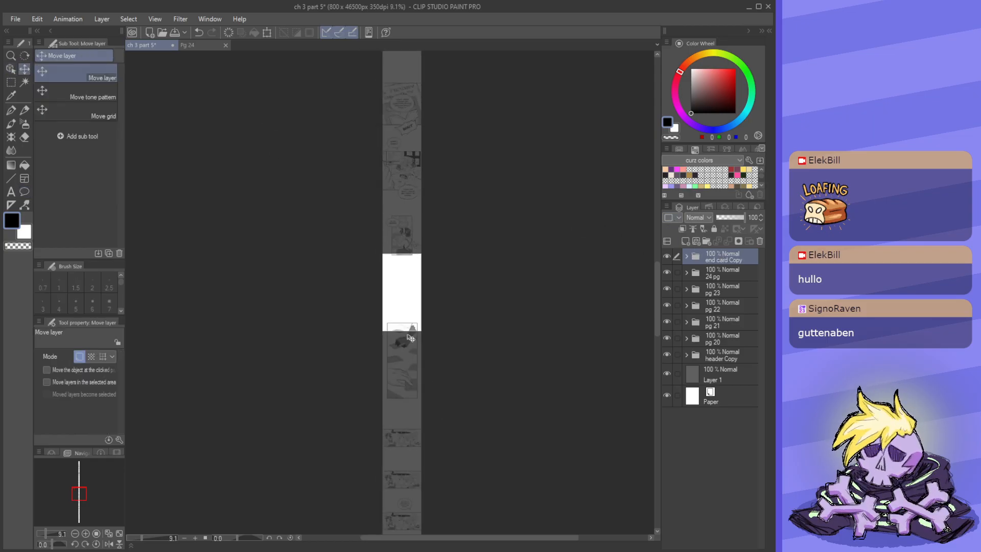
scroll(407, 394, "down", 1)
scroll(404, 450, "up", 1)
left_click_drag(656, 287, 636, 460)
scroll(393, 225, "up", 5)
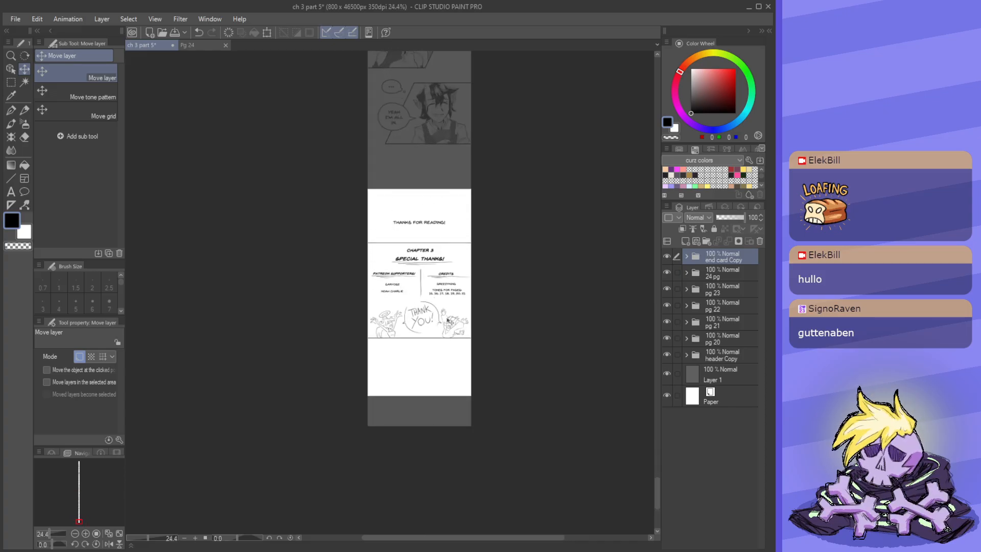
- Check the spacing between the last panels and the end card, and save the comic file
scroll(450, 322, "down", 5)
scroll(481, 127, "up", 10)
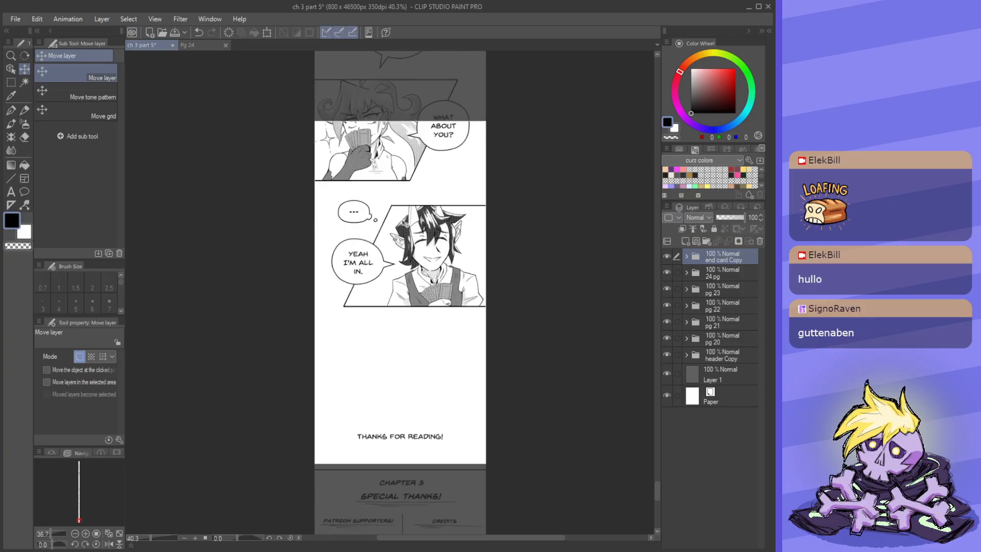
scroll(405, 223, "up", 2)
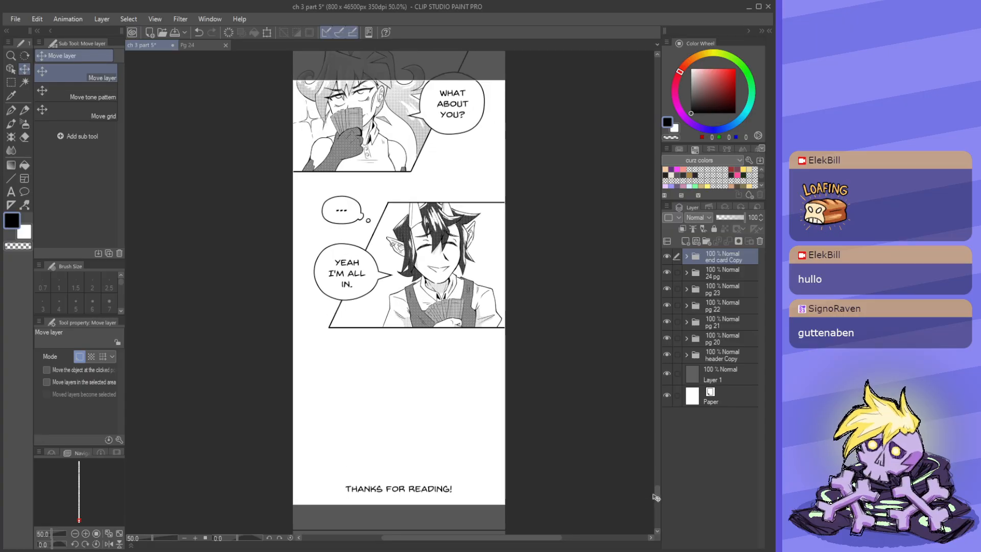
mouse_move(656, 494)
left_mouse_down()
mouse_move(664, 344)
mouse_move(661, 507)
left_mouse_up()
scroll(431, 441, "down", 5)
scroll(430, 434, "down", 2)
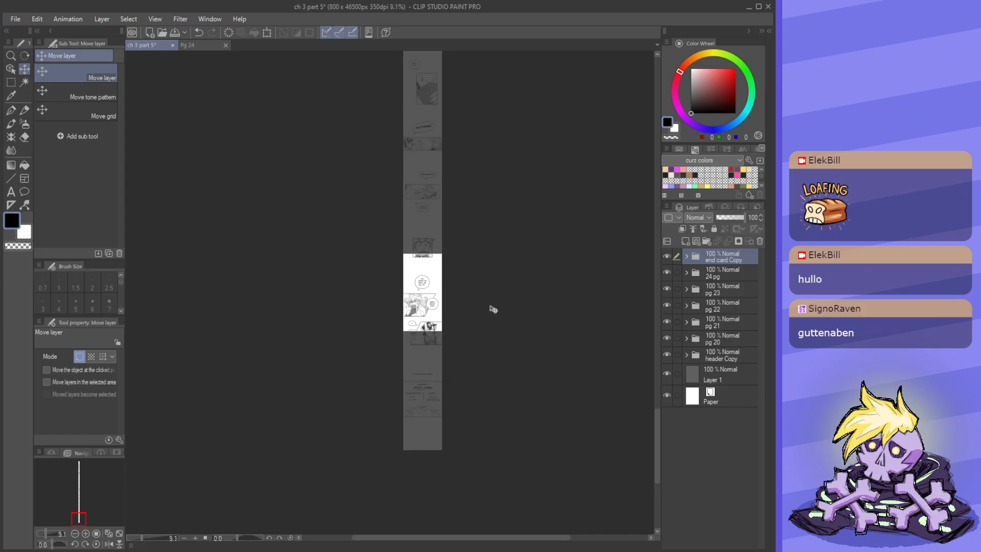
scroll(493, 309, "up", 2)
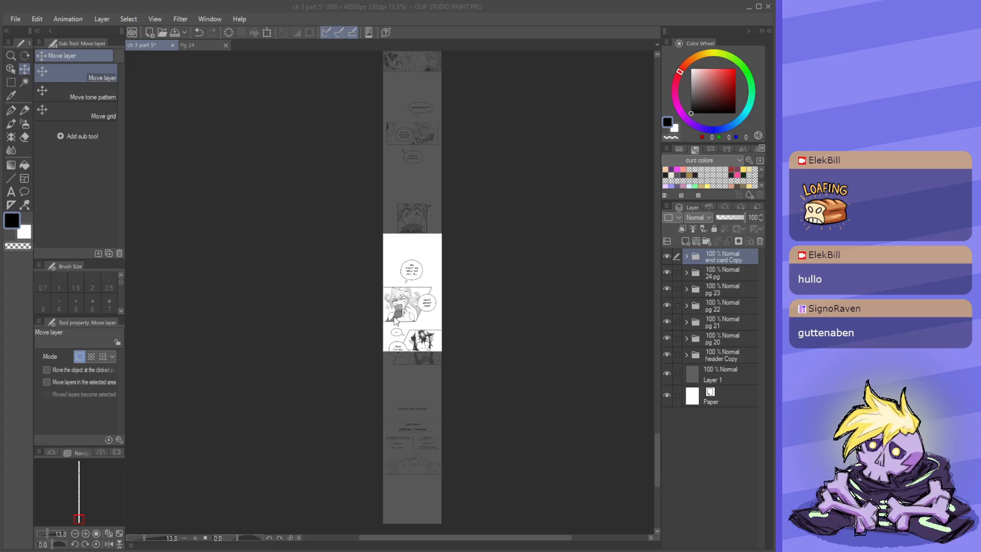
key("ctrl+s")
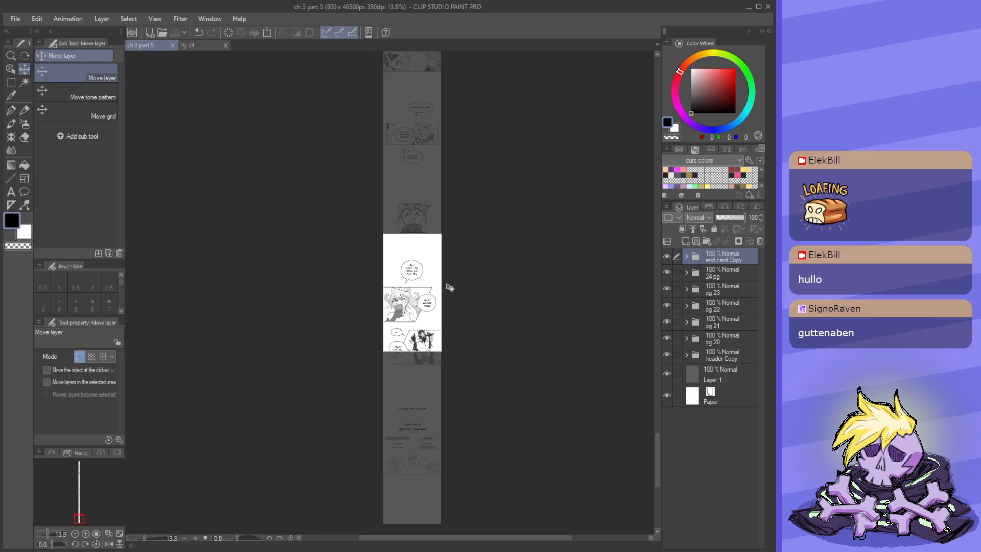
scroll(448, 285, "up", 1)
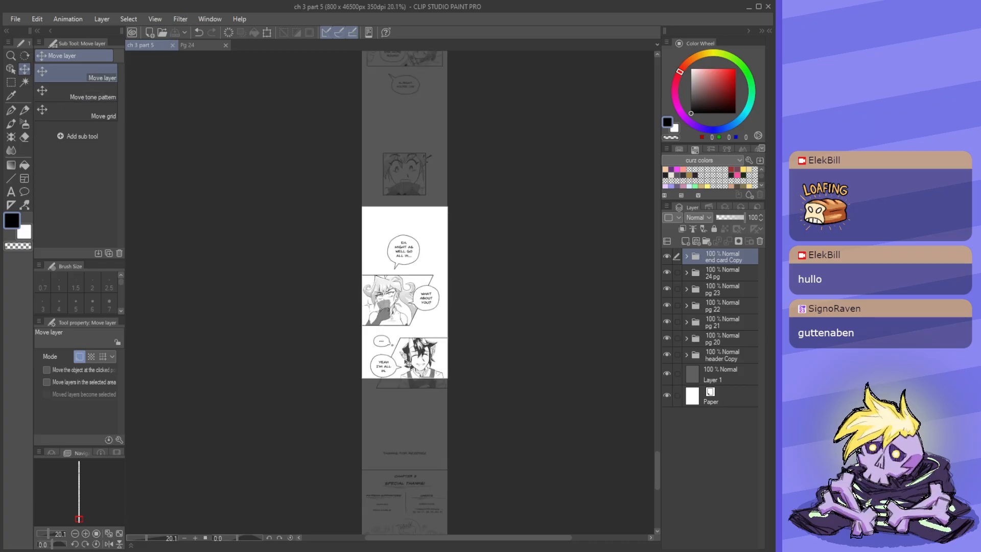
scroll(441, 351, "up", 4)
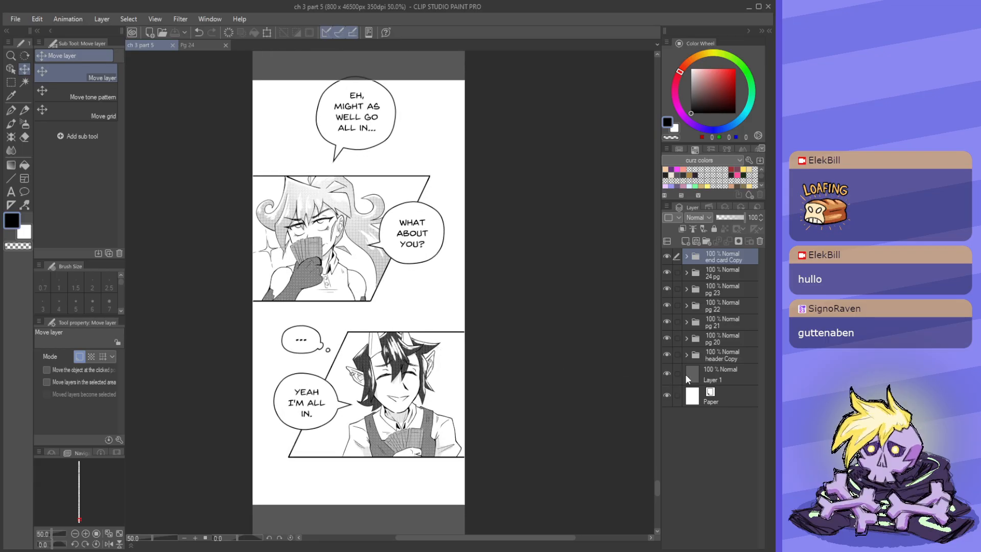
- Review the full comic strip from the Chapter 3 Part 5 header through the Antimony Armory panels to the thank-you end card
left_click_drag(659, 487, 653, 78)
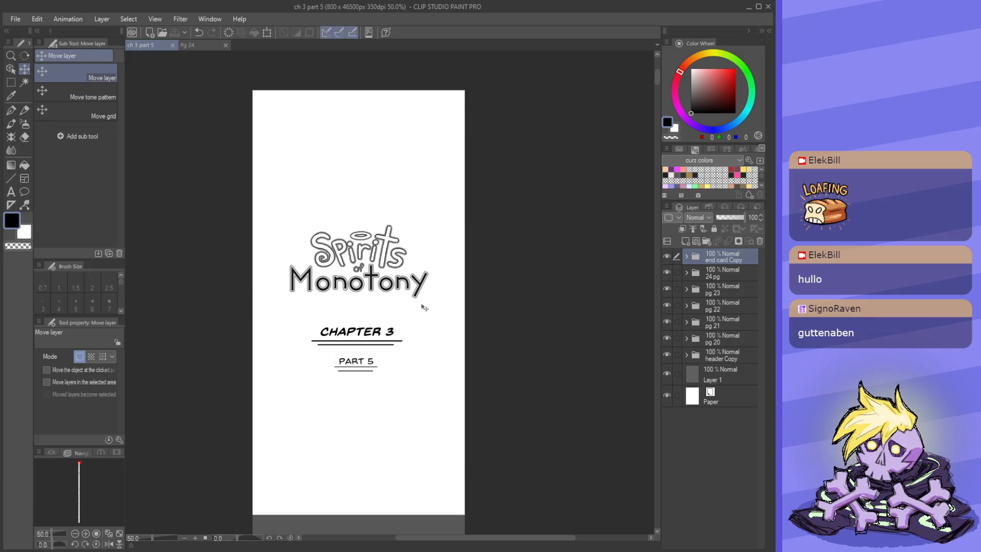
scroll(376, 337, "up", 1)
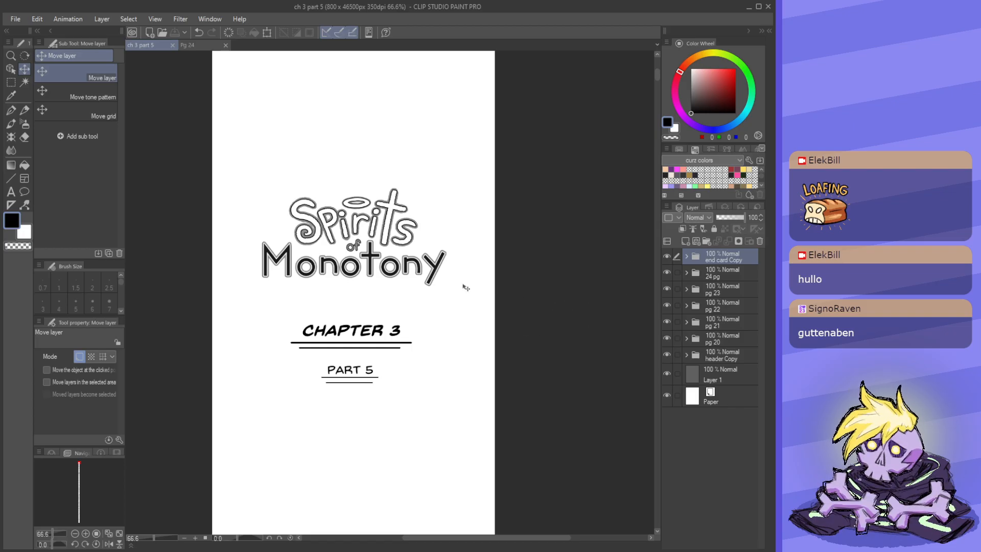
scroll(495, 285, "down", 1)
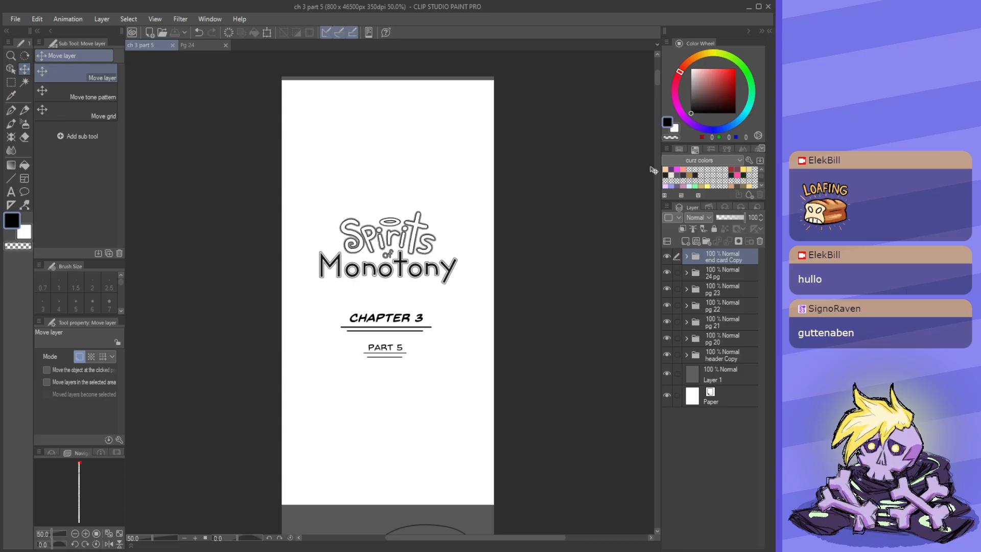
left_click_drag(659, 81, 658, 83)
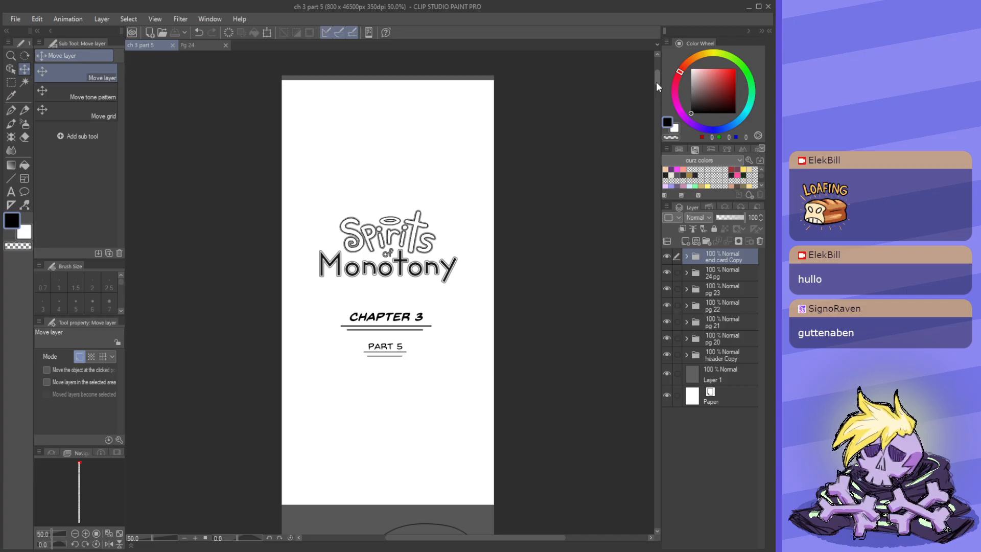
left_click_drag(656, 82, 659, 82)
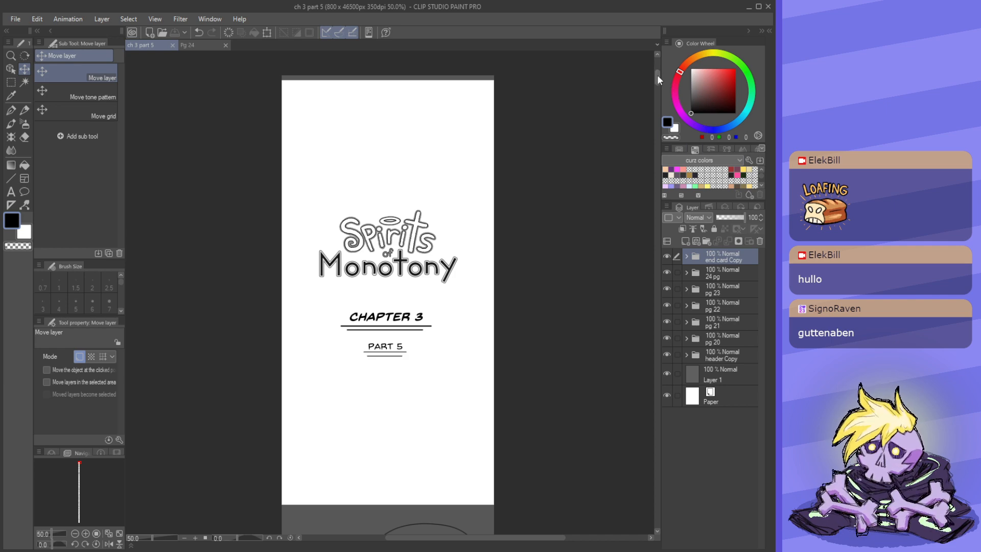
left_click_drag(657, 75, 658, 110)
left_click_drag(658, 110, 660, 194)
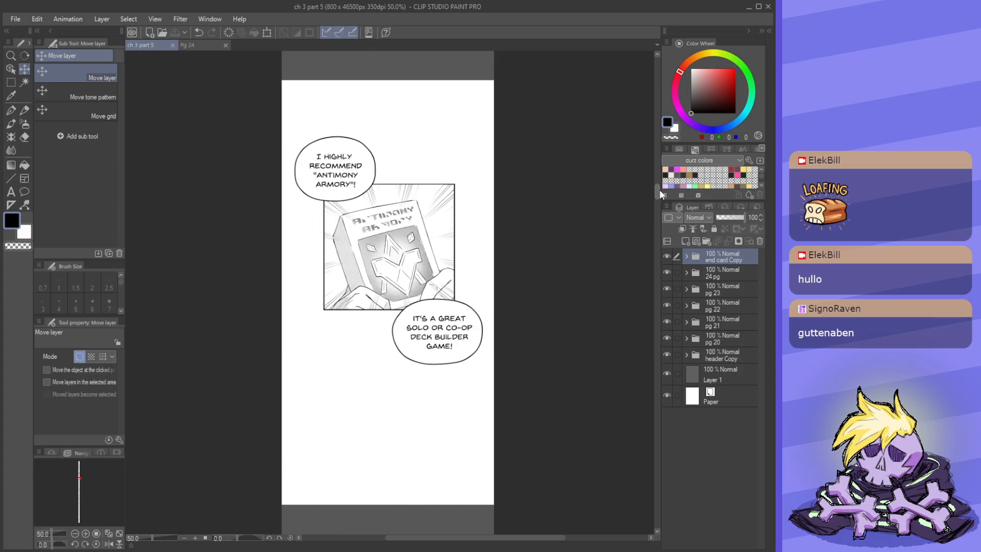
left_click_drag(660, 194, 663, 202)
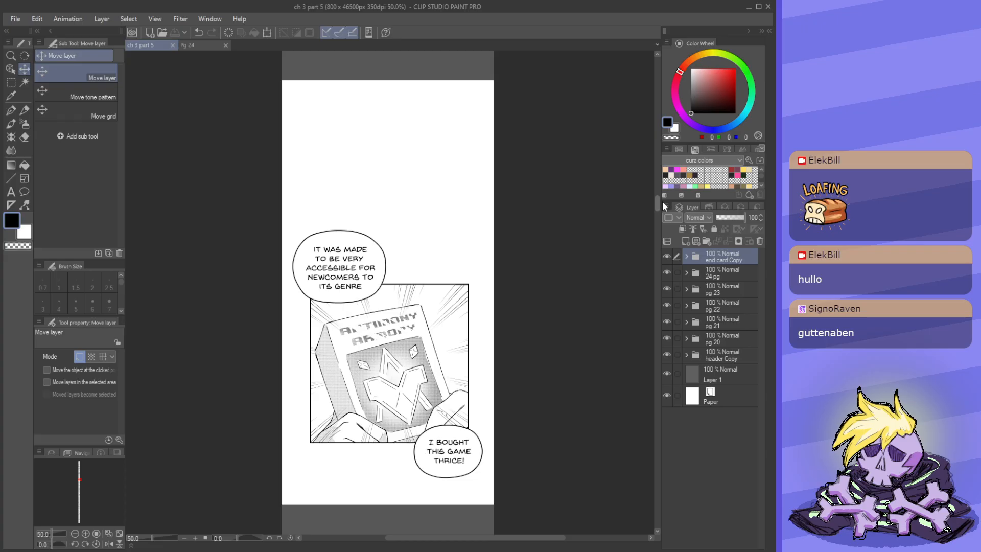
left_click_drag(663, 201, 662, 240)
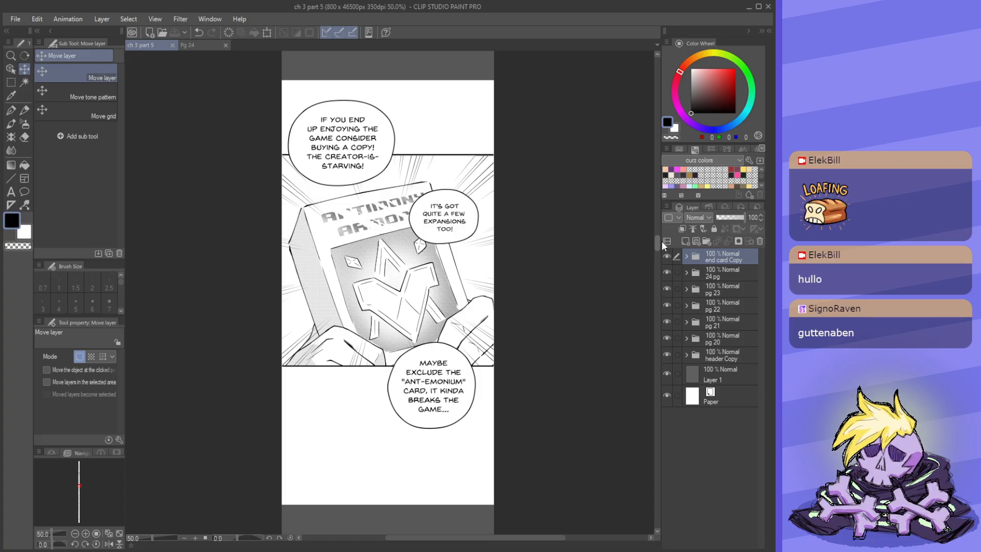
left_click_drag(662, 240, 660, 512)
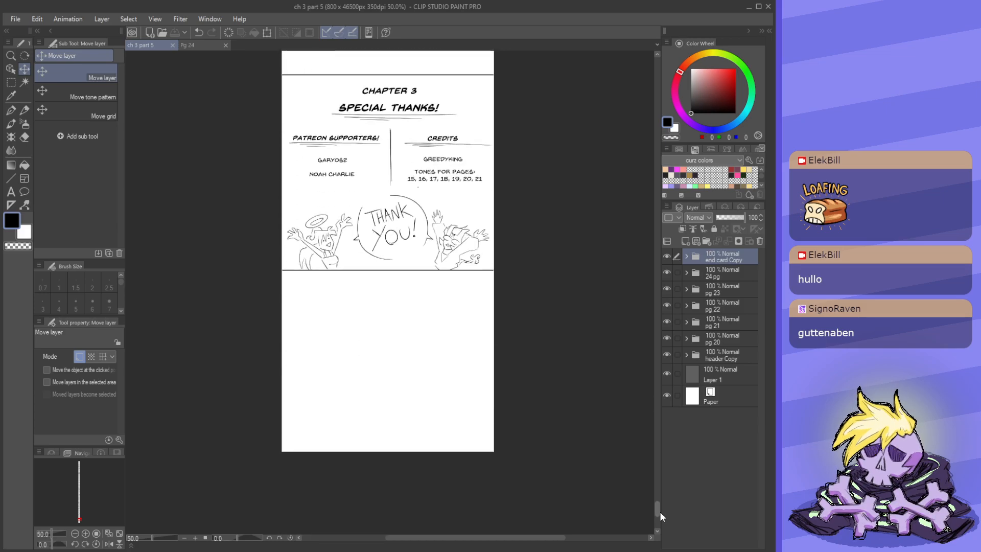
- Check the panel flow of the strip's middle and lower sections, and save the comic file
scroll(458, 443, "down", 8)
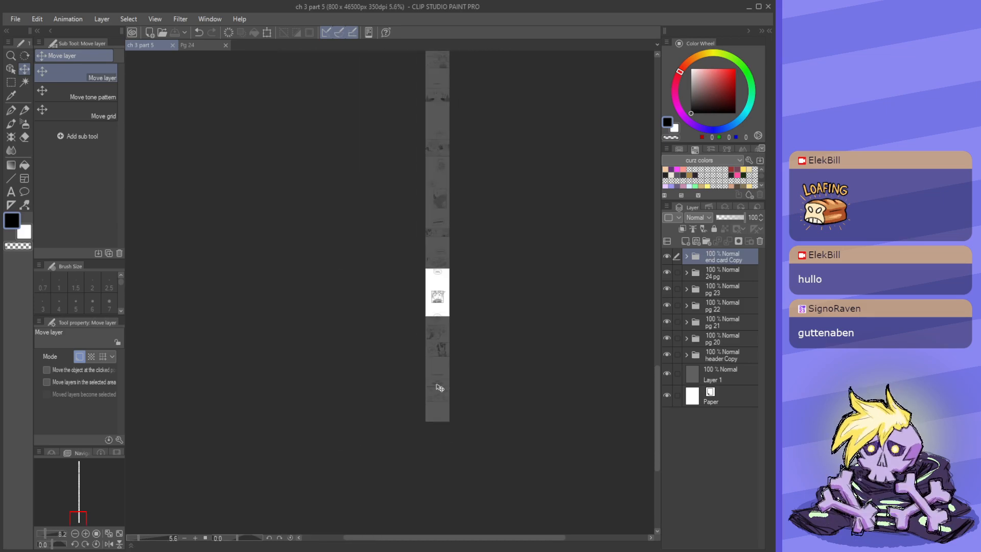
scroll(462, 291, "up", 3)
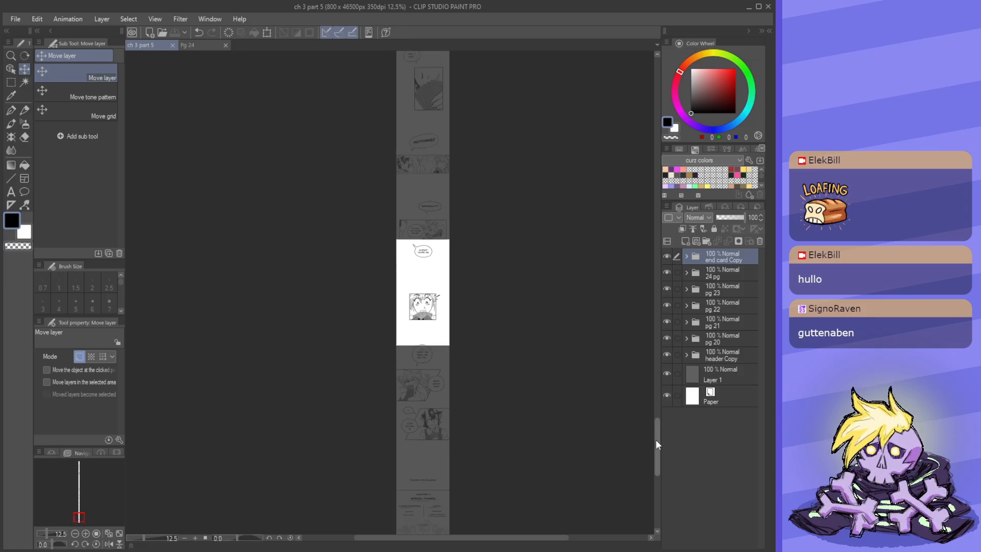
left_click_drag(655, 440, 649, 346)
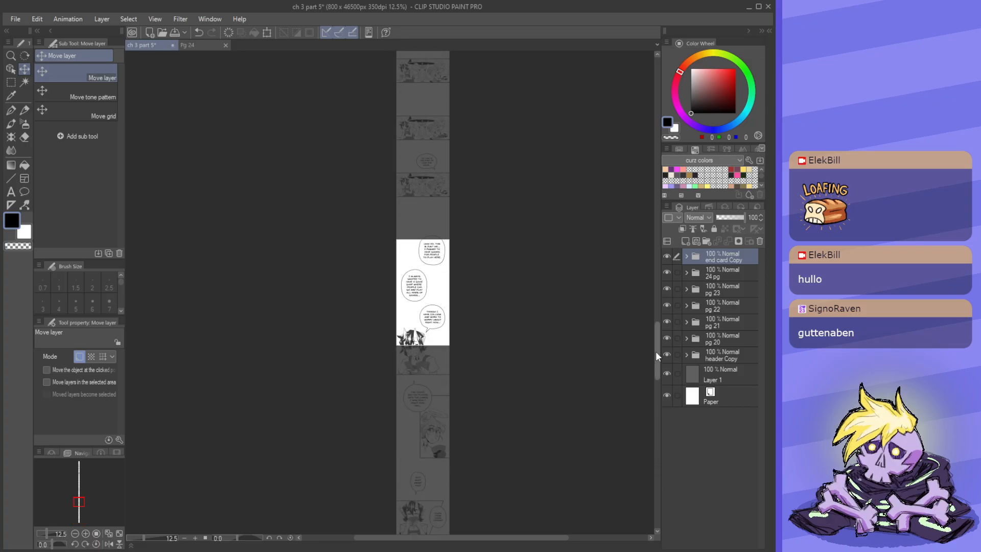
scroll(455, 319, "up", 4)
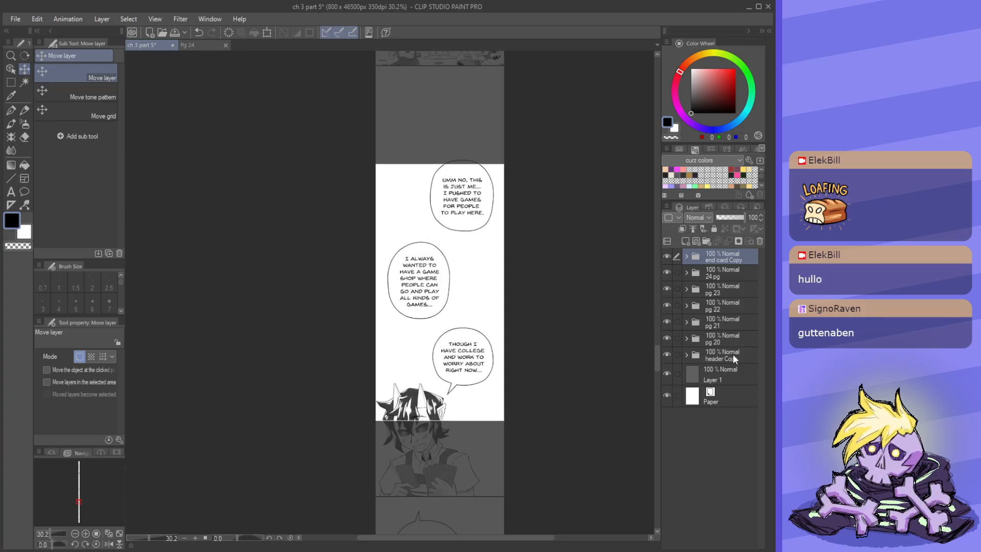
scroll(441, 278, "down", 4)
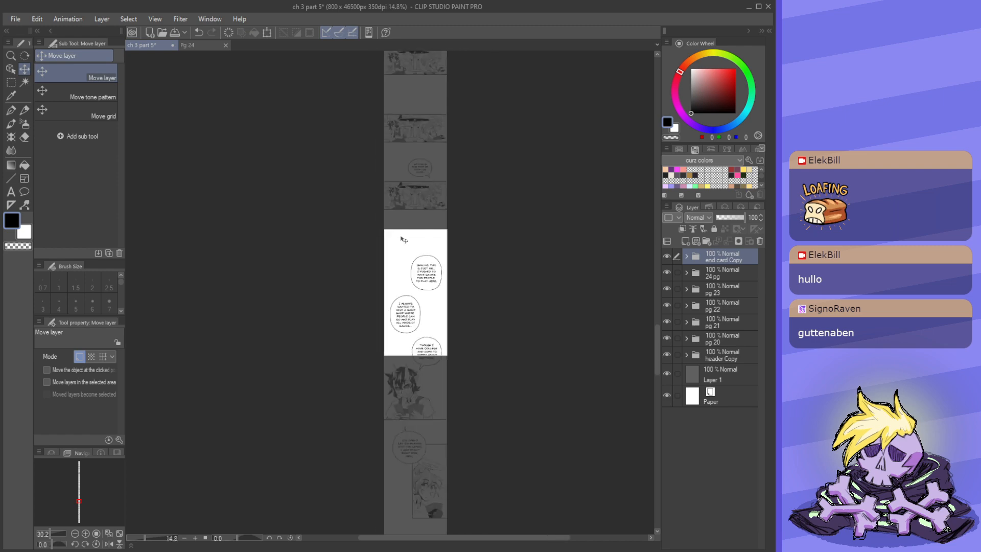
scroll(441, 279, "down", 3)
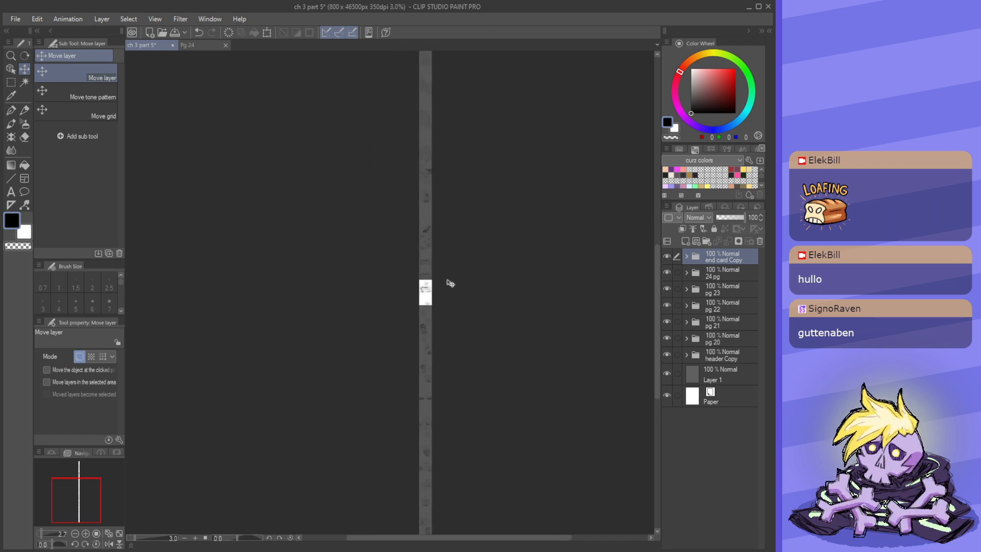
left_click(174, 33)
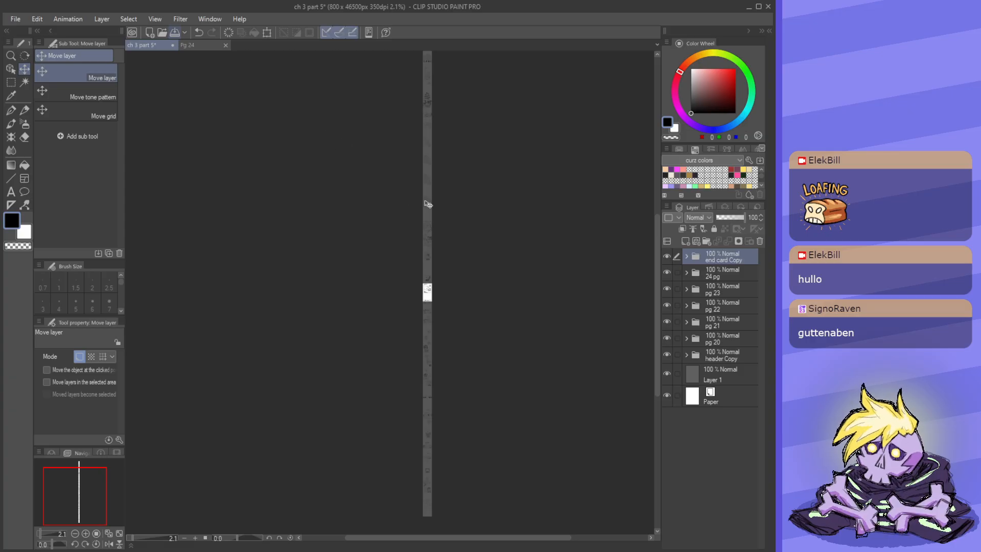
- Check the strip's header once more and close the Pg 24 document
scroll(434, 81, "up", 3)
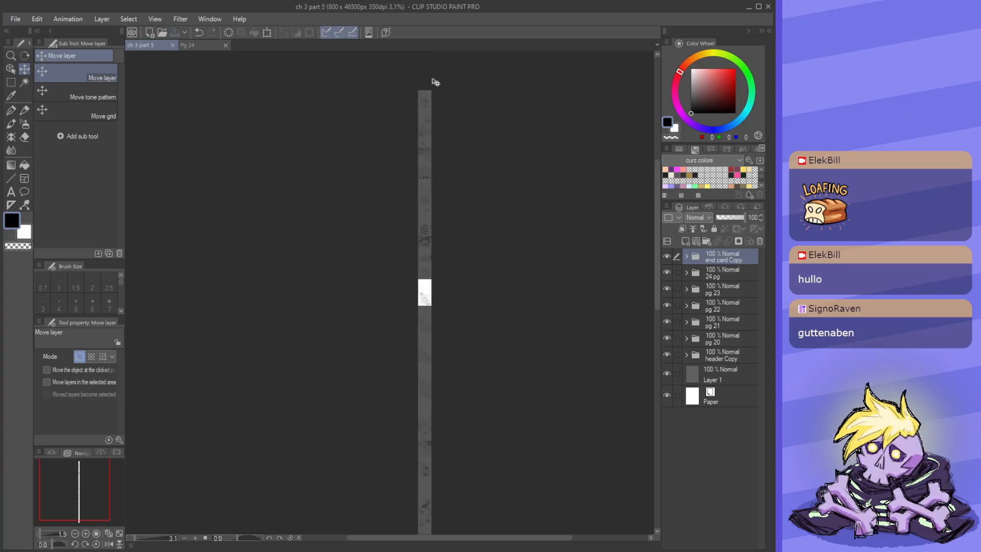
scroll(429, 80, "up", 5)
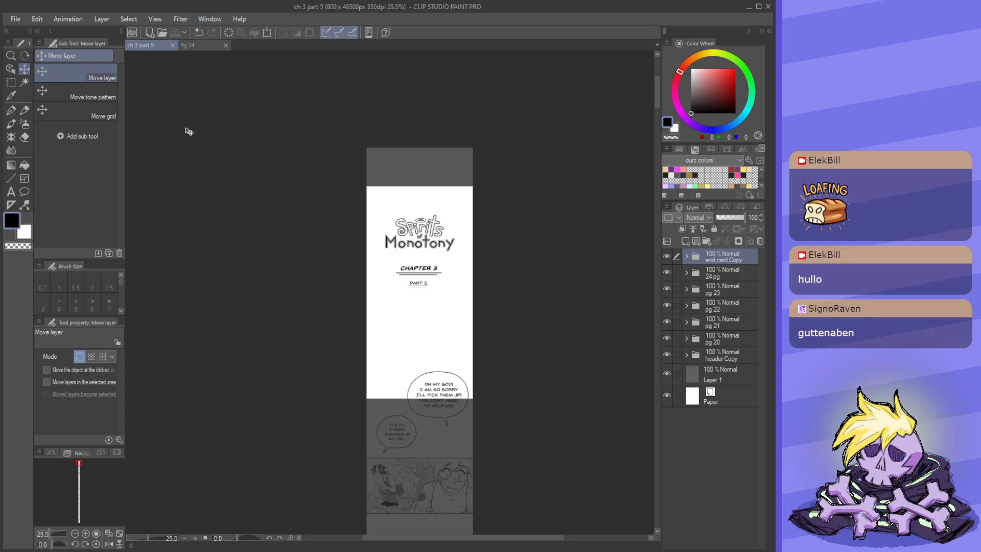
left_click(188, 43)
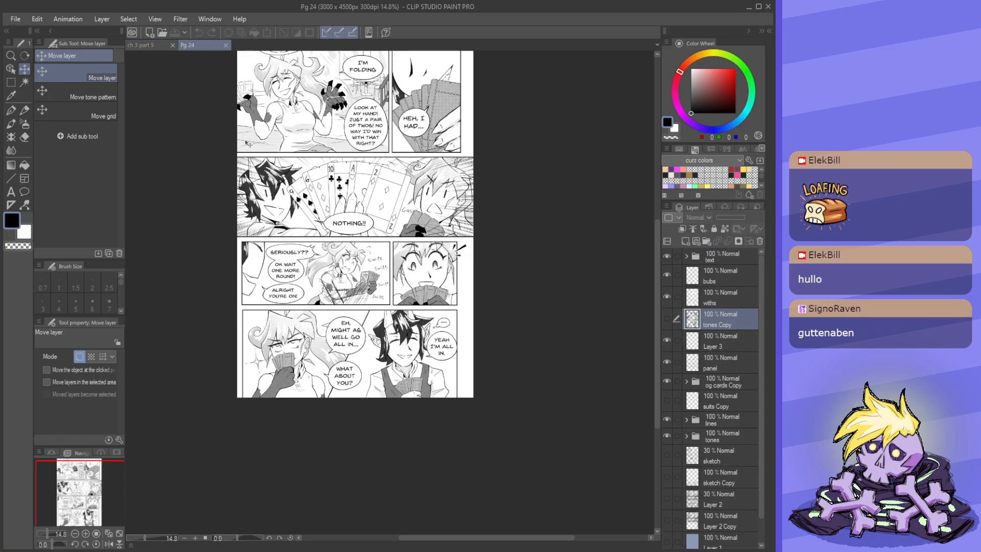
left_click(226, 45)
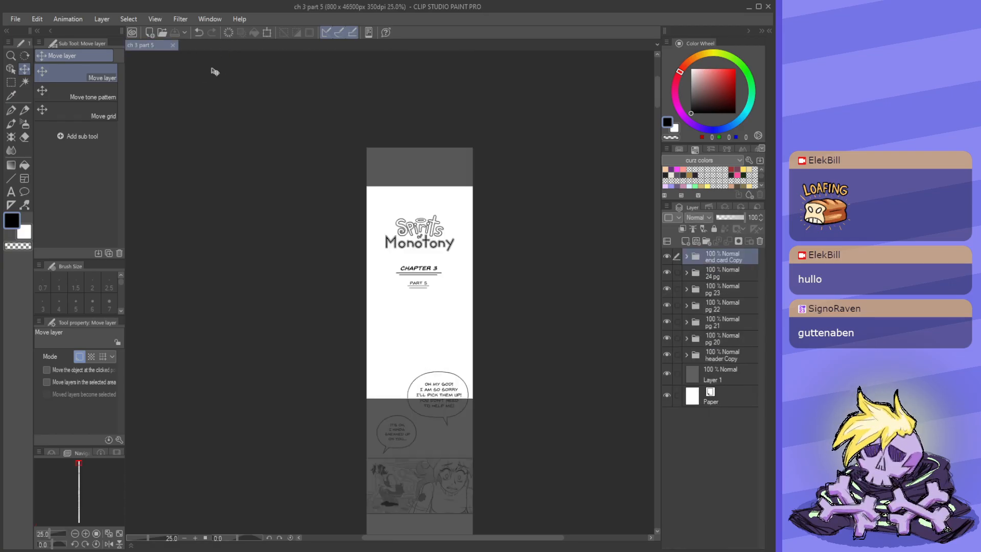
- Create a new 4000 x 4000 px illustration at 300 dpi and return to the "ch 3 part 5" document
left_click(150, 32)
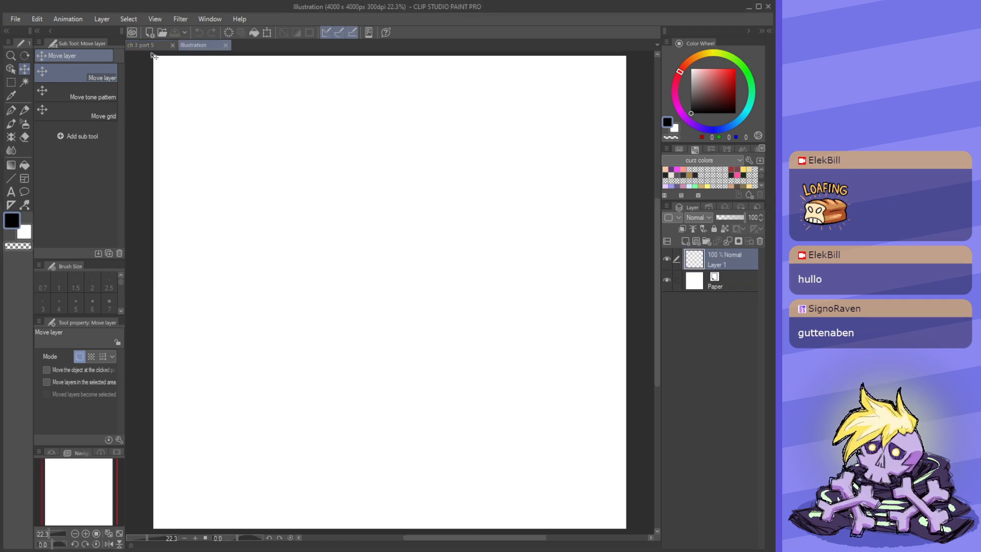
left_click(147, 45)
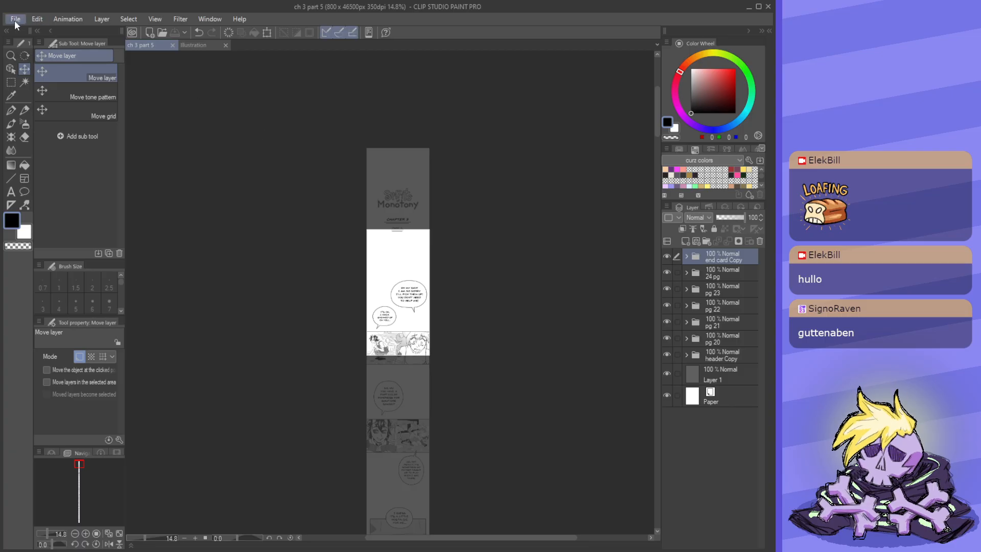
left_click(113, 184)
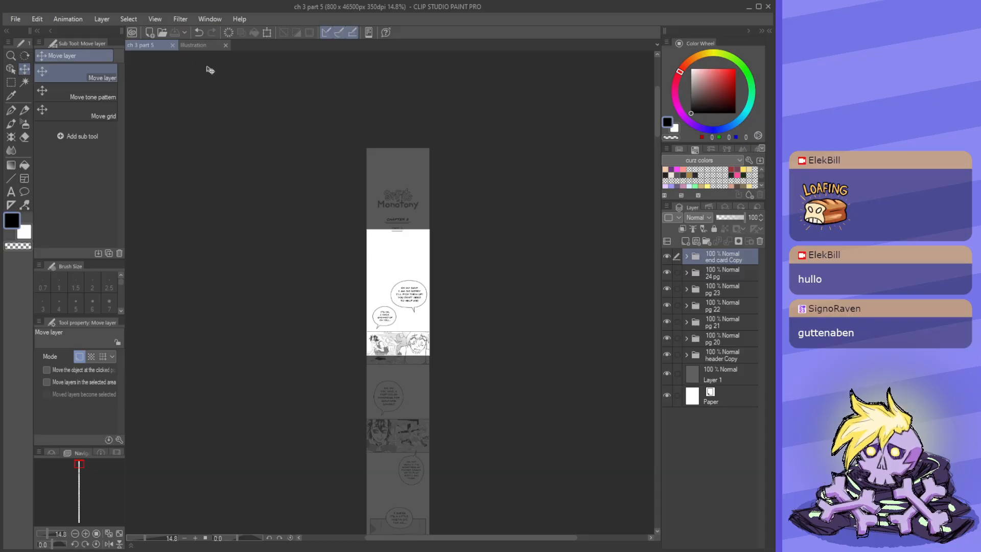
- Look through the comic's panels from the opening balloons to the page 23 close-ups of the card players
scroll(421, 363, "up", 3)
scroll(374, 280, "up", 4)
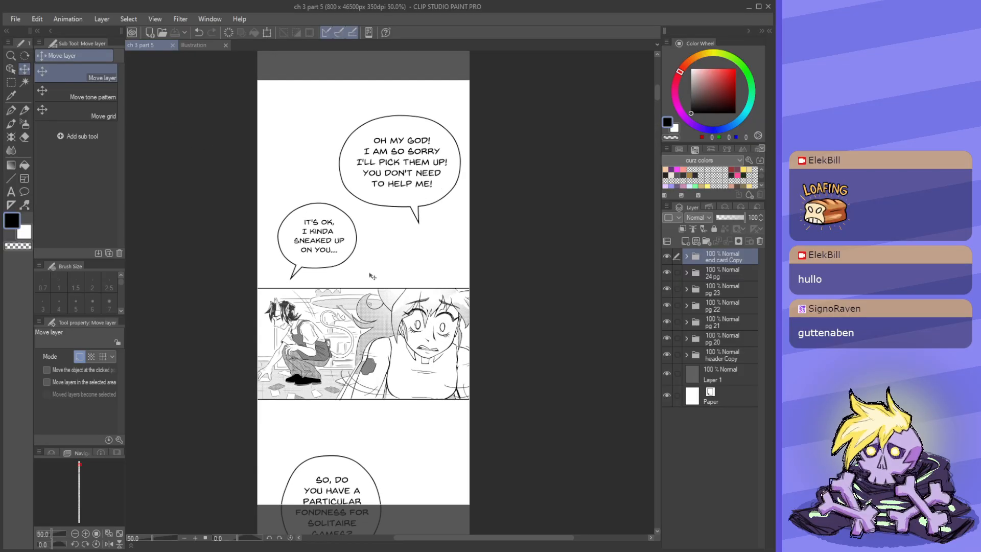
scroll(373, 280, "up", 3)
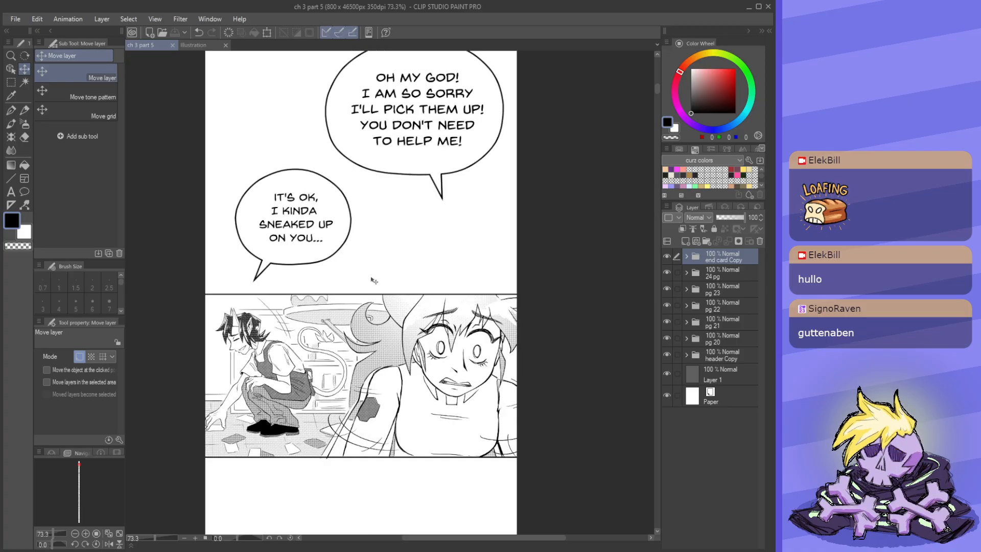
scroll(374, 280, "down", 2)
scroll(374, 281, "down", 3)
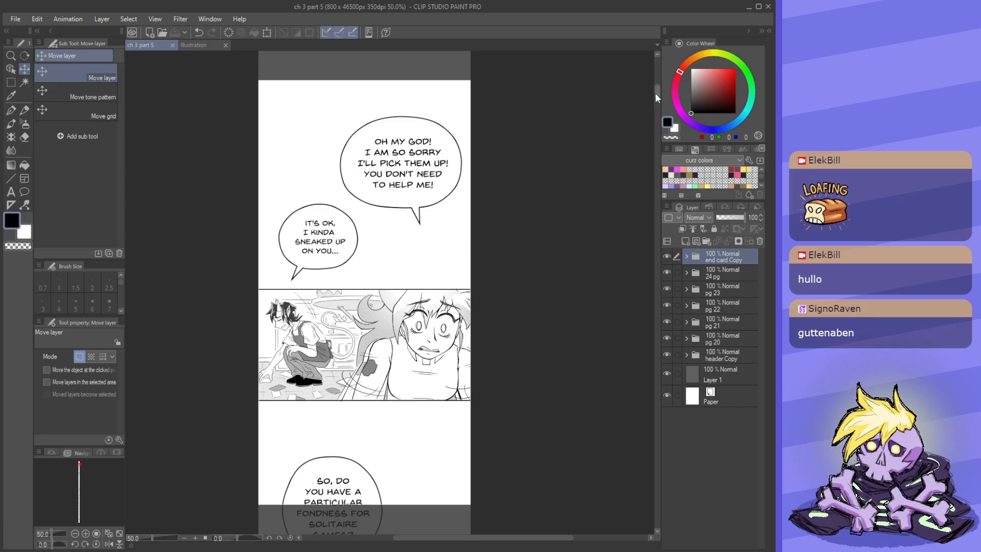
left_click_drag(656, 93, 656, 97)
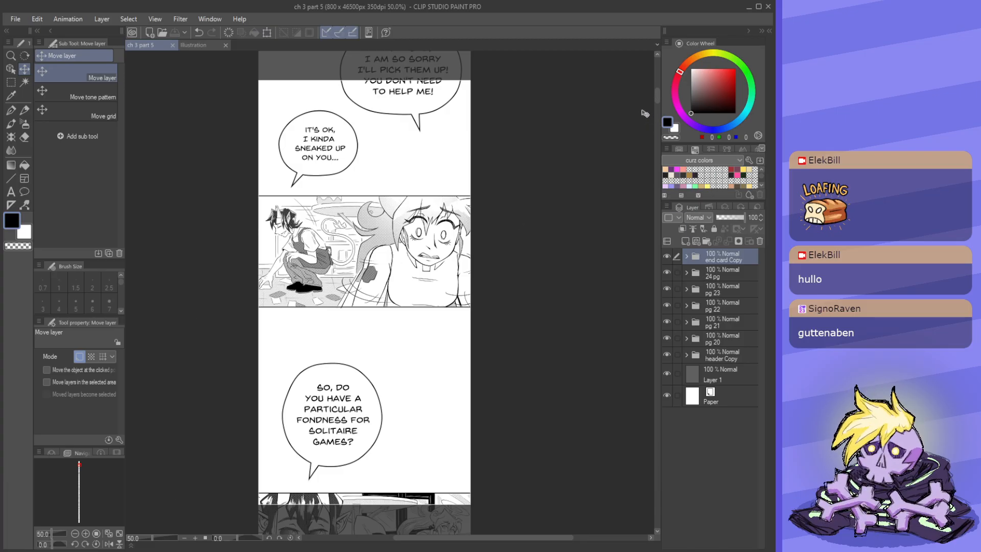
mouse_move(658, 96)
left_mouse_down()
mouse_move(652, 153)
mouse_move(661, 88)
mouse_move(661, 96)
left_mouse_up()
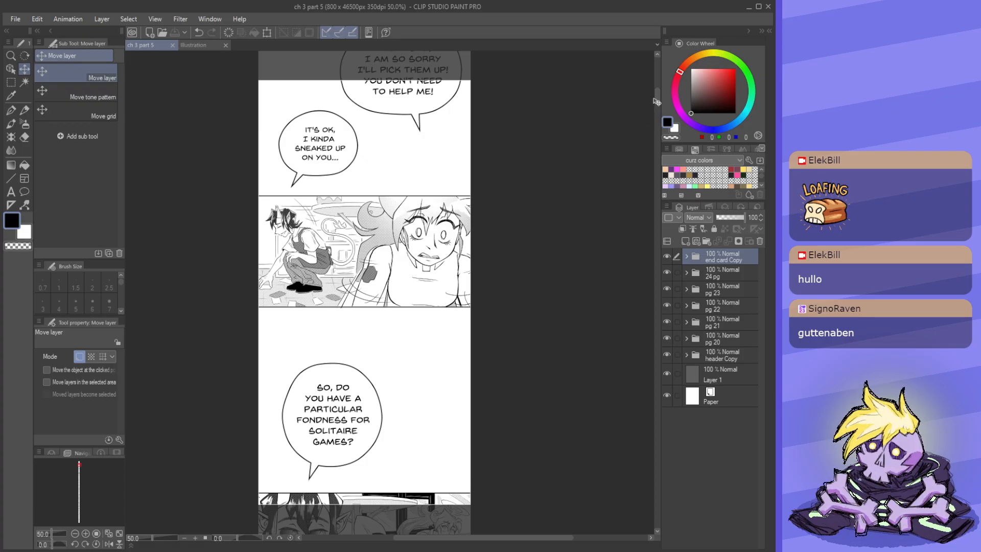
left_click_drag(657, 97, 649, 377)
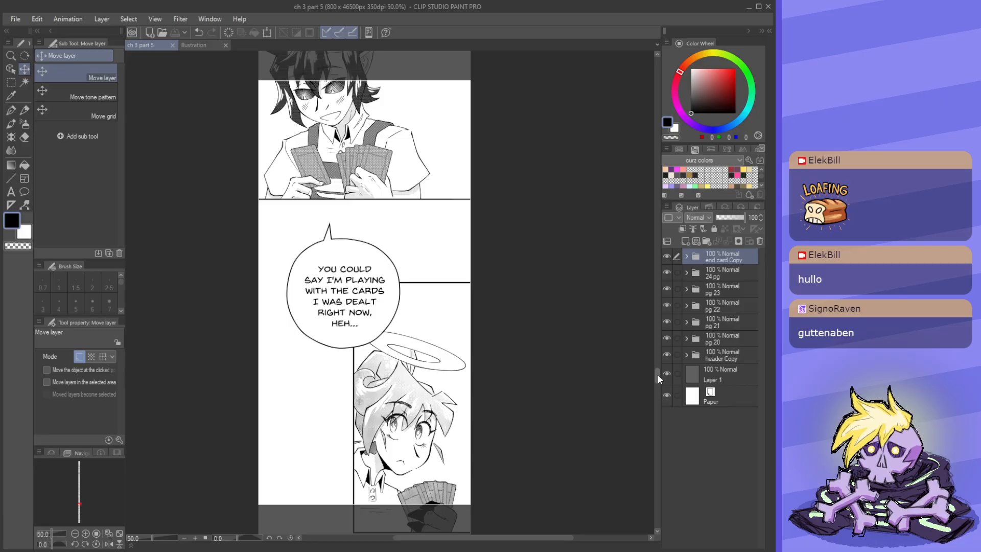
mouse_move(658, 374)
left_mouse_down()
mouse_move(662, 367)
mouse_move(670, 401)
mouse_move(665, 491)
mouse_move(671, 286)
mouse_move(694, 265)
mouse_move(673, 146)
mouse_move(653, 370)
left_mouse_up()
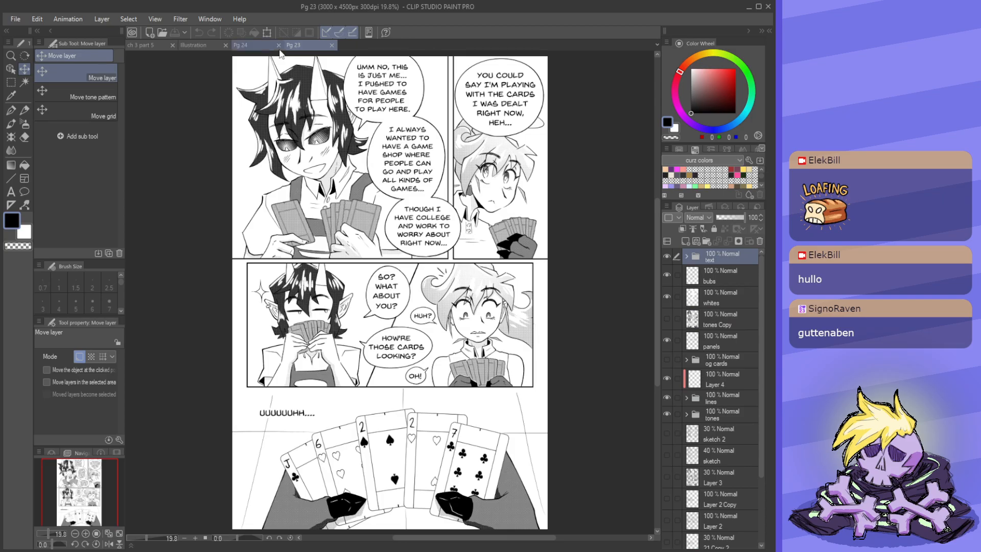
- Close the reopened Pg 24 document, and in Pg 23 hide the text, bubs and whites layers and show tones Copy
left_click(279, 45)
left_click(667, 256)
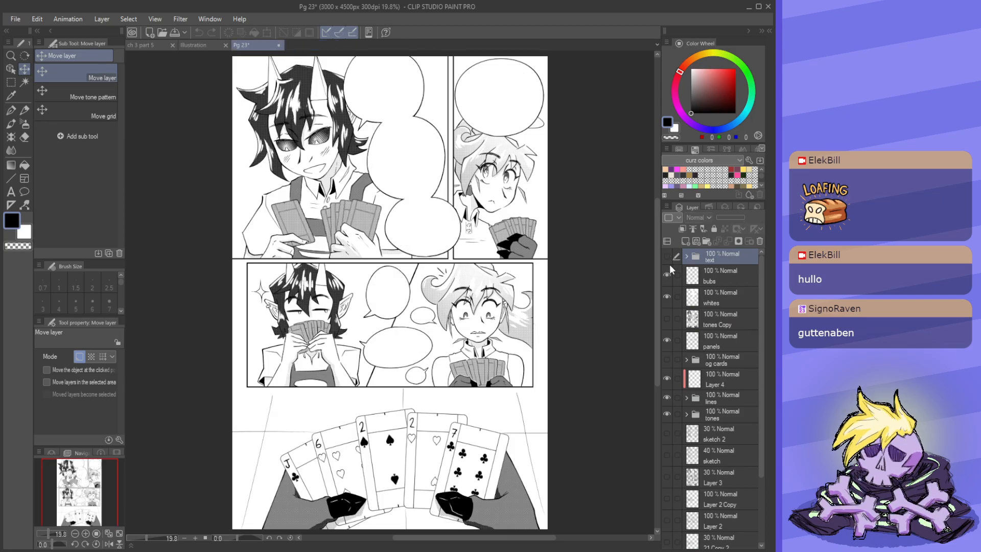
left_click(666, 317)
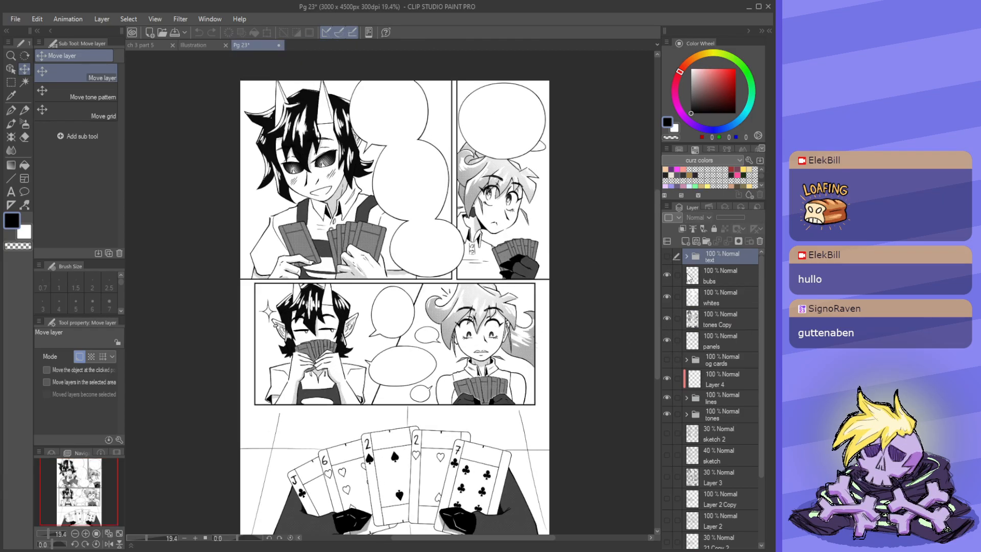
left_click(666, 274)
left_click(666, 296)
- Try to copy the horned character's head and shoulders from Pg 23 into the Illustration canvas, and undo the paste
scroll(324, 147, "up", 3)
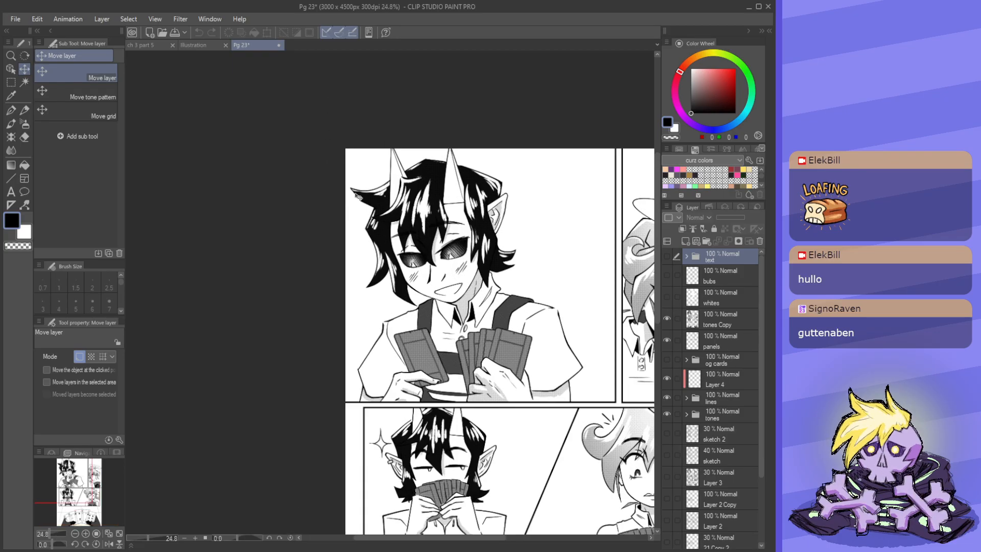
key("m")
scroll(443, 212, "up", 1)
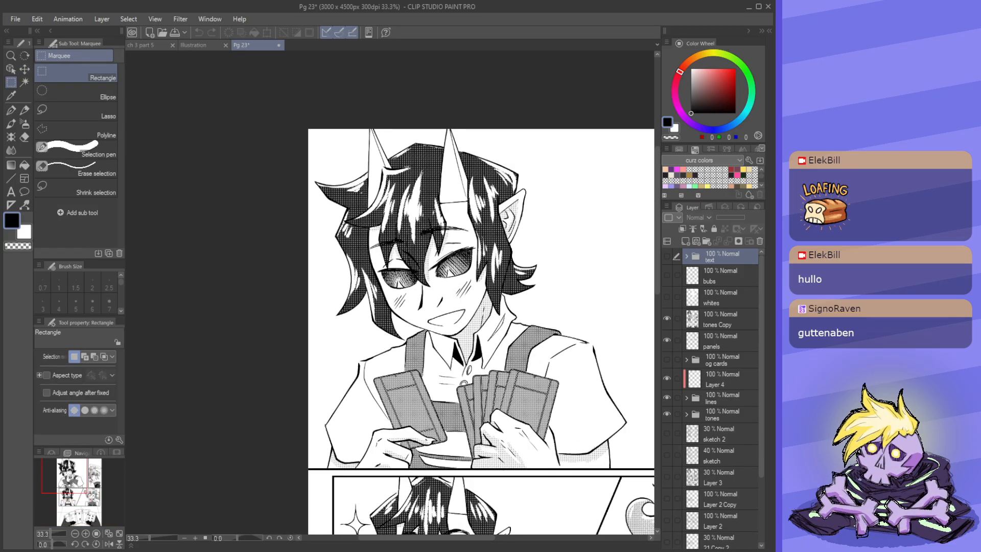
scroll(306, 153, "right", 3)
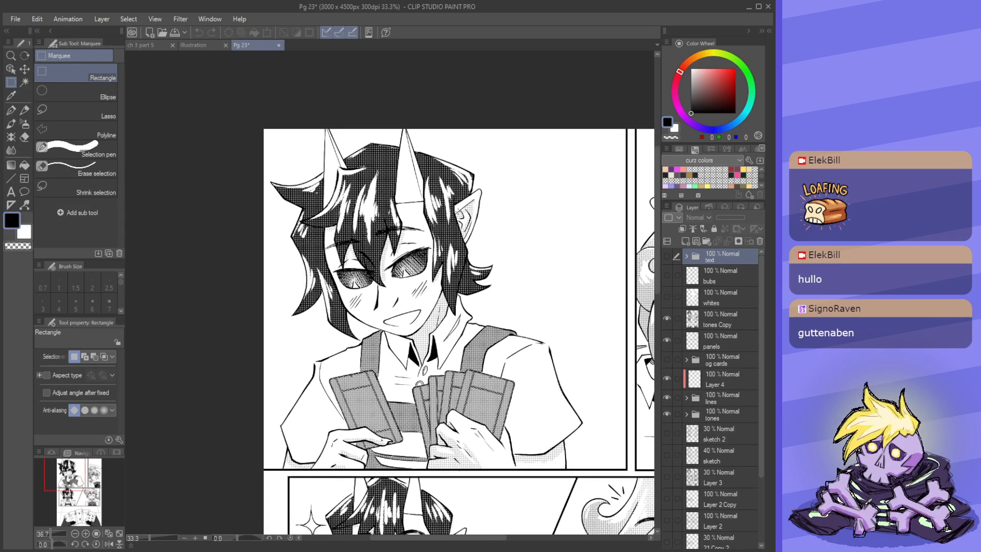
left_click_drag(244, 114, 545, 410)
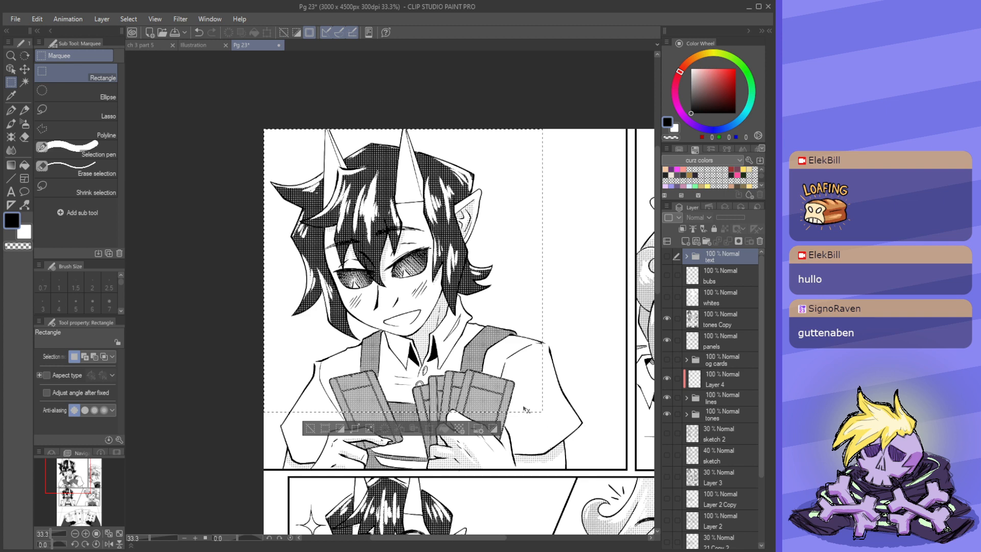
key("ctrl+d")
left_click_drag(529, 395, 210, 133)
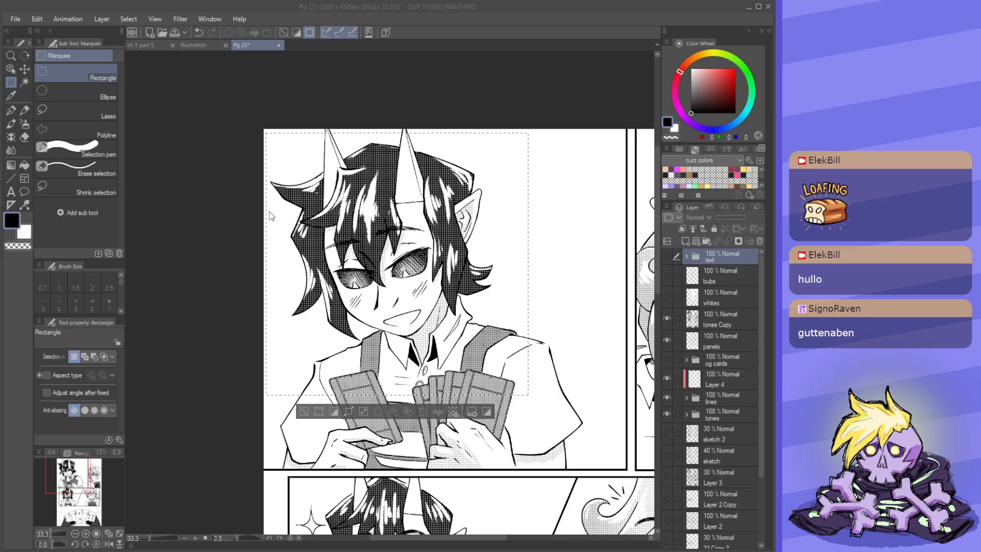
left_click(207, 45)
key("ctrl+v")
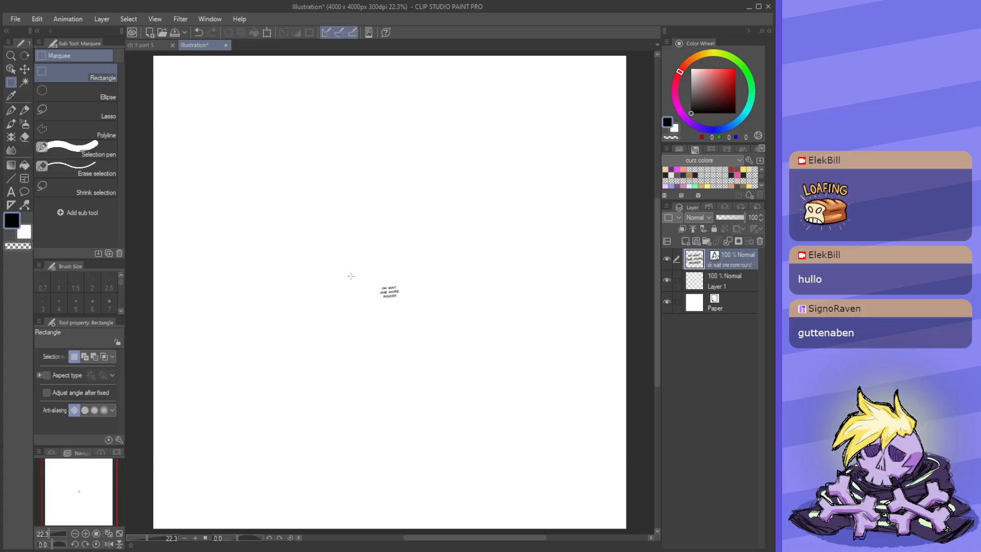
key("ctrl+z")
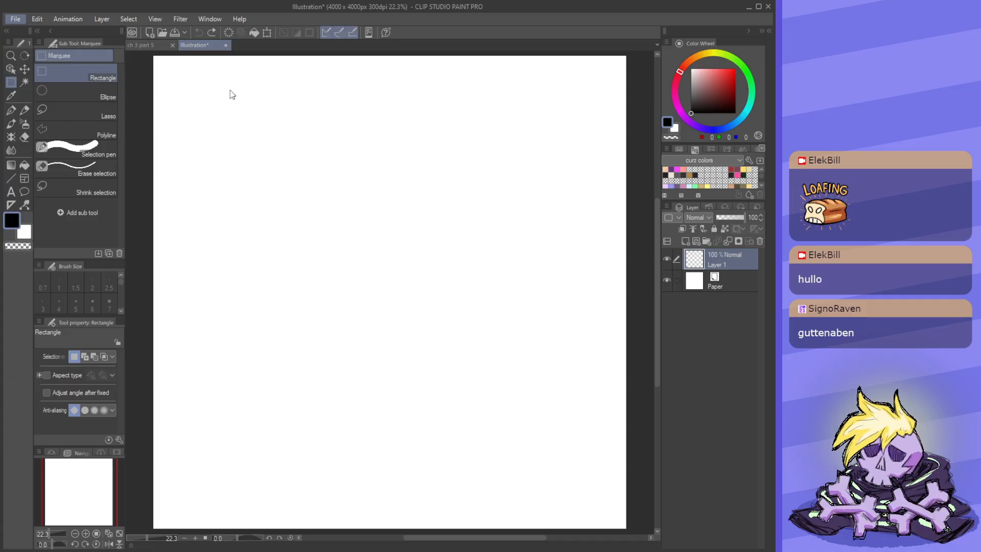
- Reopen the Pg 23 document and hide its text, bubs and whites layers
left_click(222, 66)
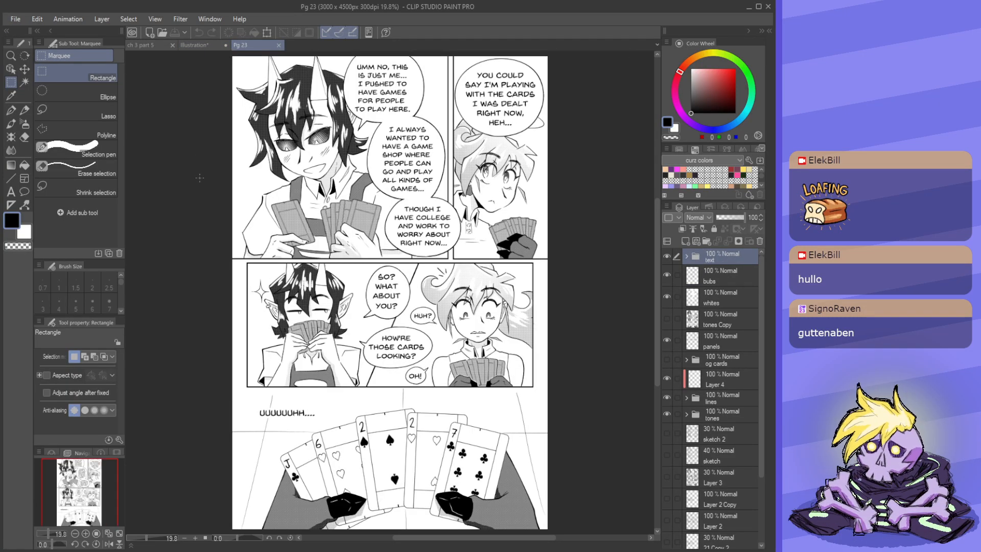
scroll(353, 210, "down", 2)
scroll(348, 174, "up", 3)
left_click_drag(669, 257, 668, 298)
scroll(542, 519, "down", 1)
scroll(319, 174, "up", 2)
scroll(317, 175, "up", 2)
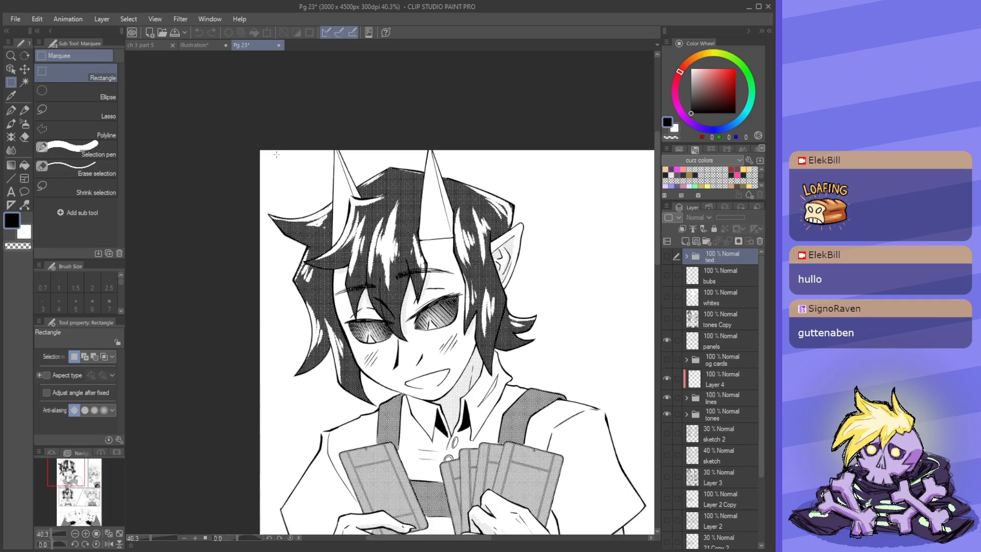
scroll(265, 139, "down", 1)
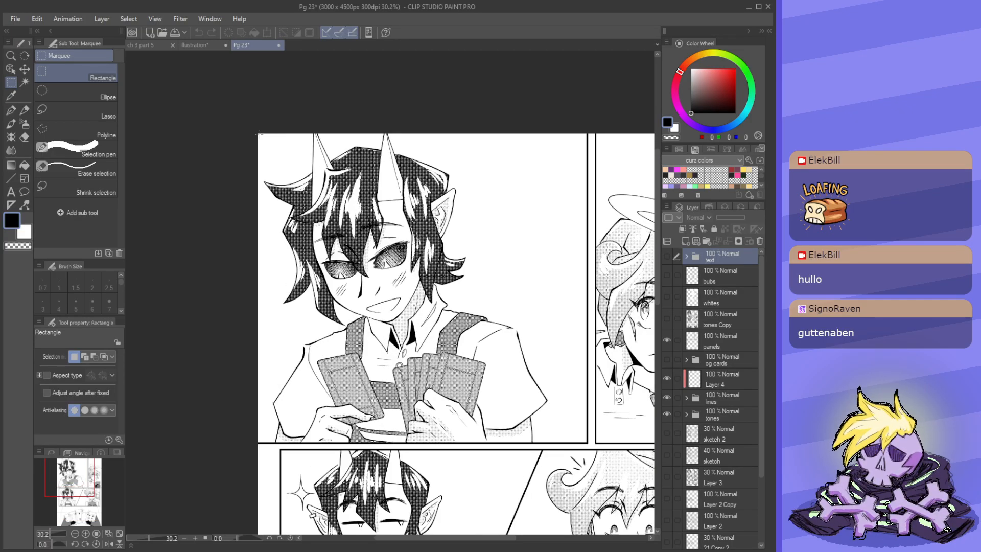
- Copy the horned character's head and shoulders from the tones Copy layer into the Illustration canvas, and close Pg 23
left_click_drag(261, 137, 496, 370)
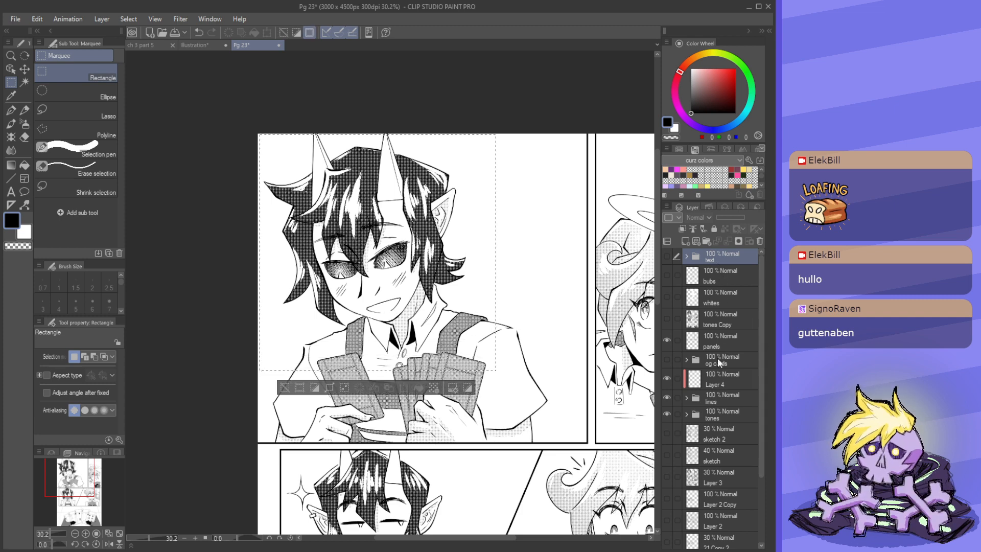
left_click(690, 321)
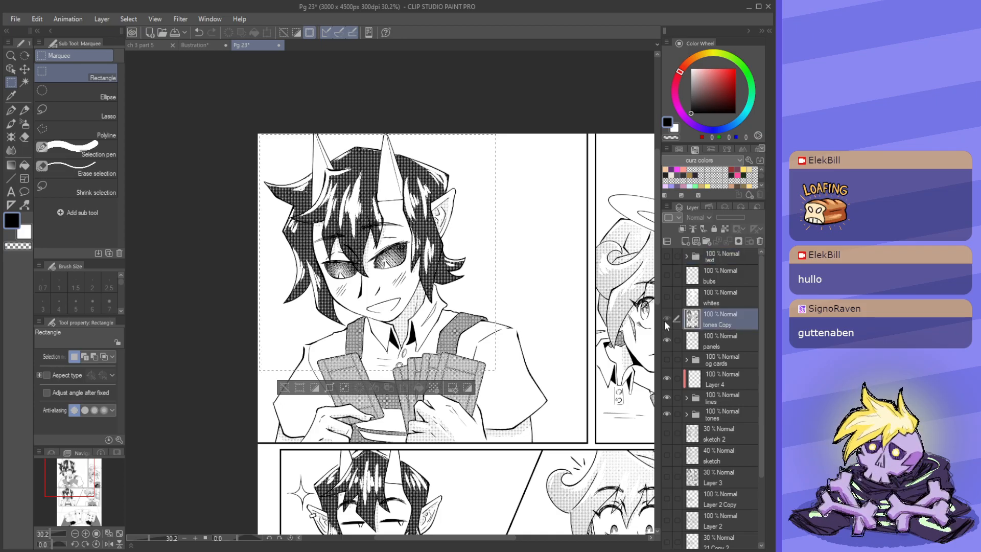
left_click(215, 45)
key("ctrl+v")
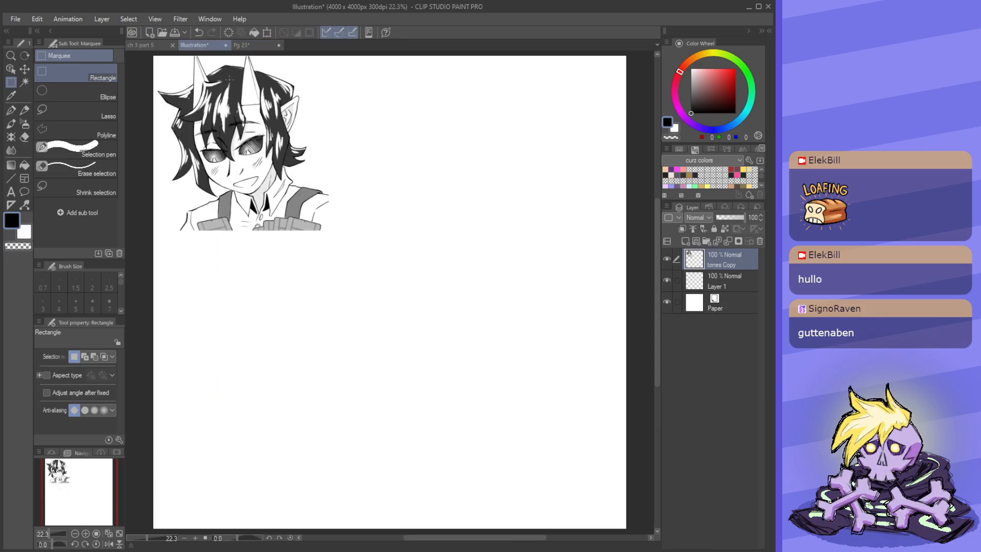
left_click(275, 45)
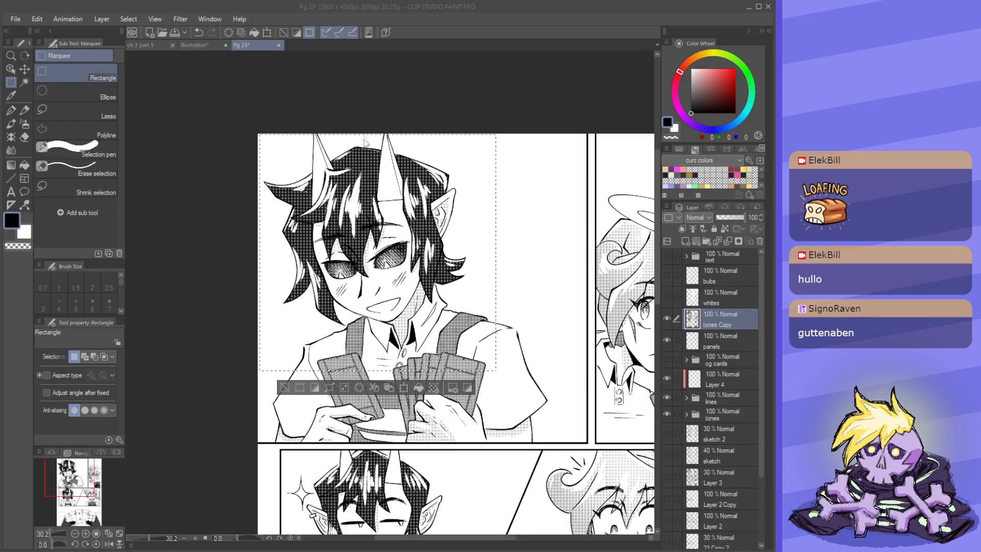
left_click(287, 217)
- Move the pasted portrait from the canvas corner to about the middle of the Illustration canvas
scroll(354, 191, "down", 2)
scroll(354, 204, "up", 1)
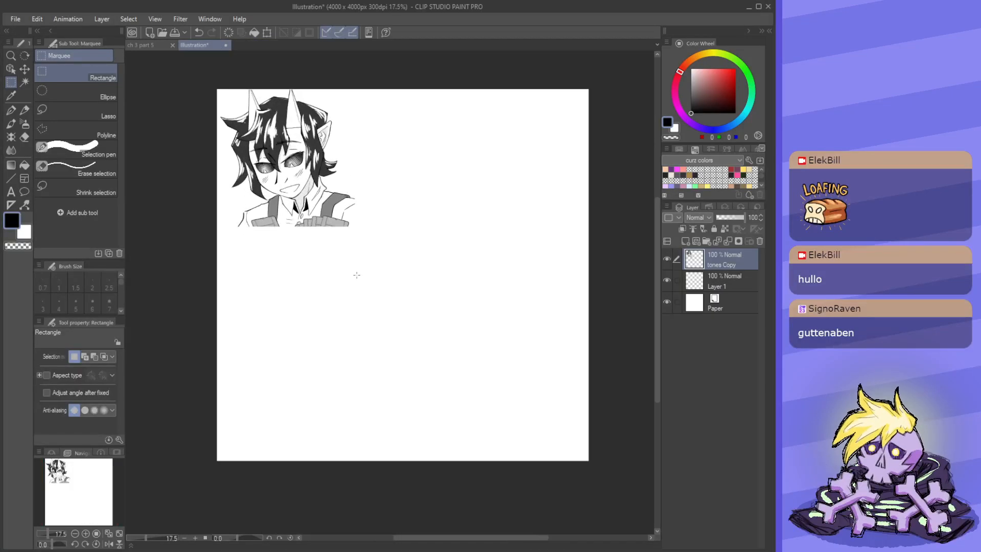
key("k")
left_click_drag(282, 142, 402, 237)
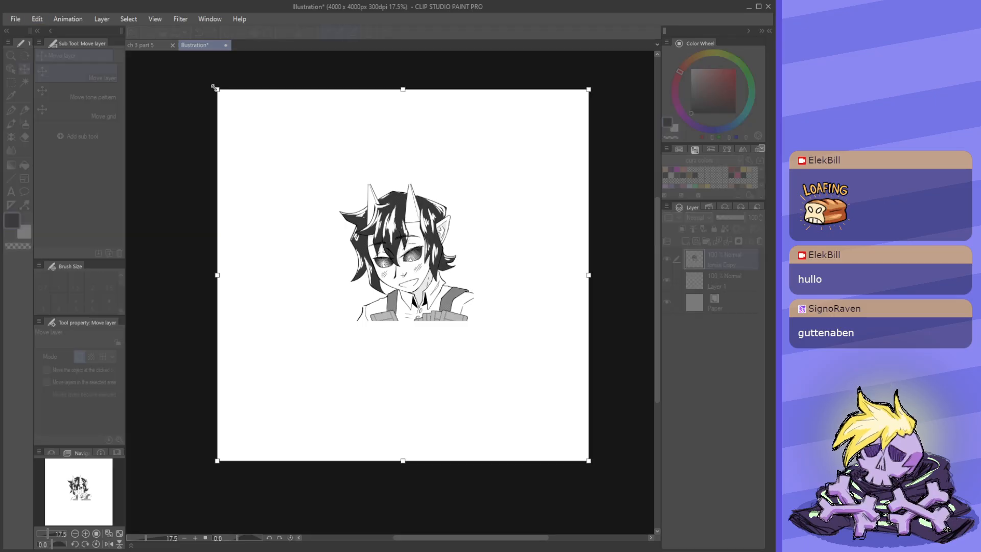
- Change the Illustration's canvas size, bringing the crop frame in around all sides of the pasted portrait
left_click_drag(218, 89, 332, 179)
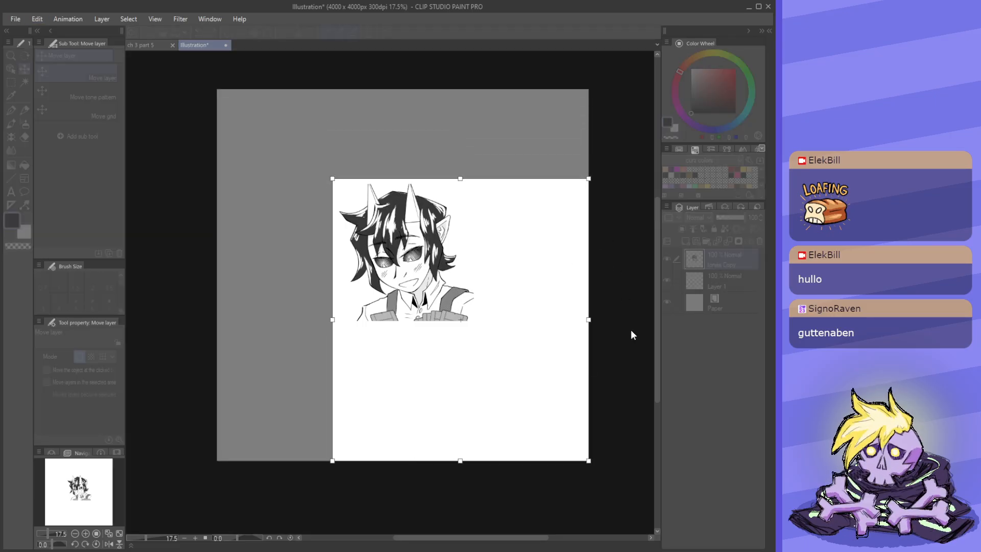
left_click_drag(591, 318, 474, 305)
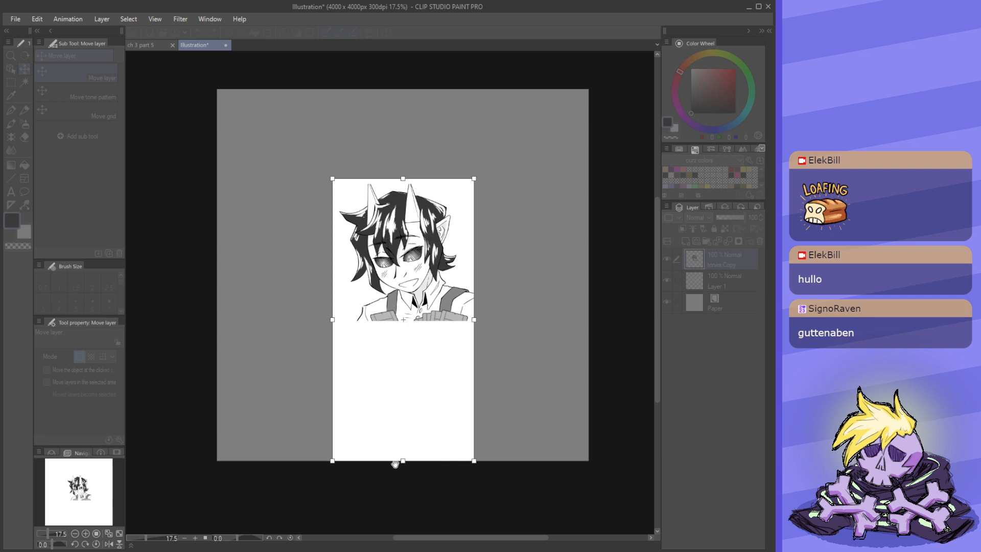
left_click_drag(399, 462, 415, 319)
scroll(416, 319, "up", 4)
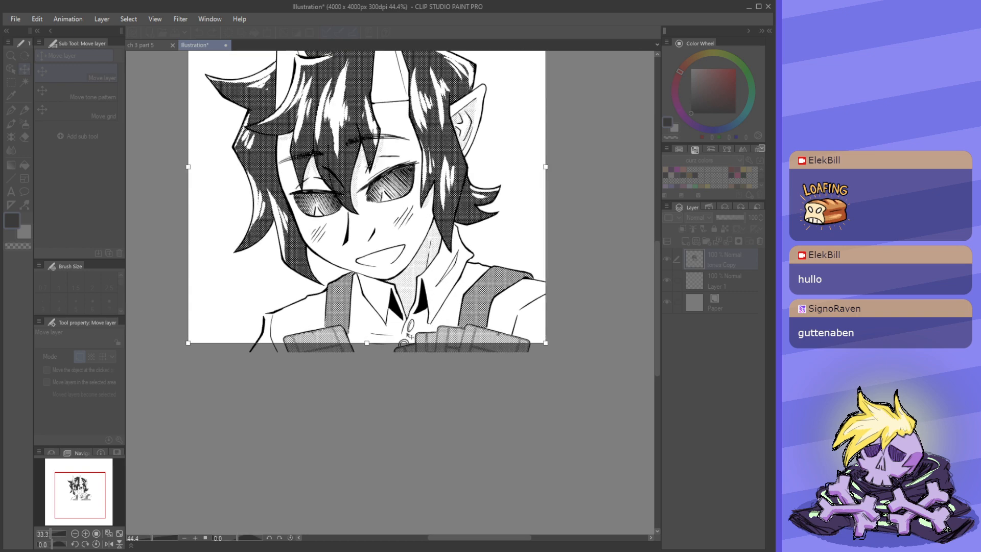
left_click_drag(368, 344, 369, 354)
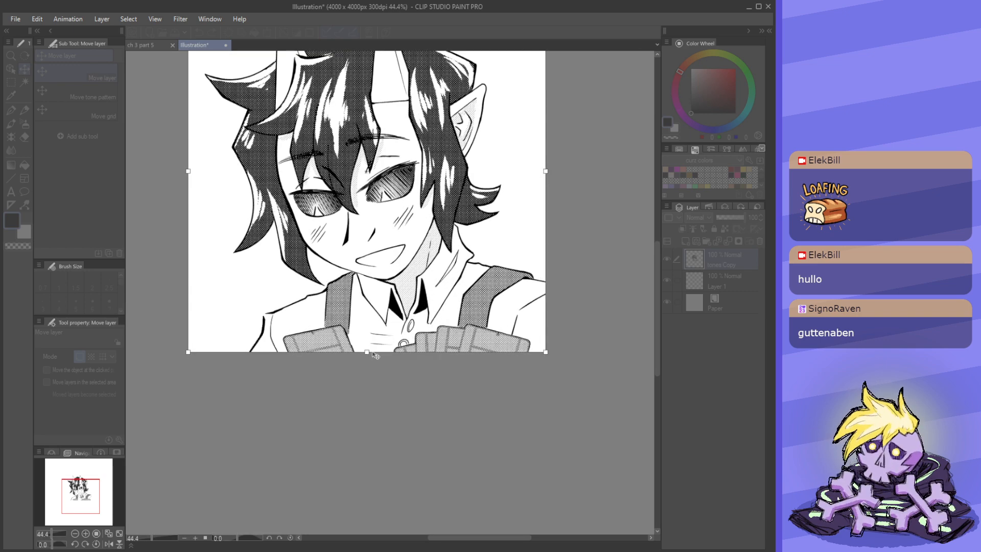
scroll(367, 364, "down", 2)
scroll(468, 222, "up", 1)
- Tighten the crop frame to a 1320 x 1320 px square around the face, trimming the horn tips, and apply it
left_click_drag(342, 91, 346, 101)
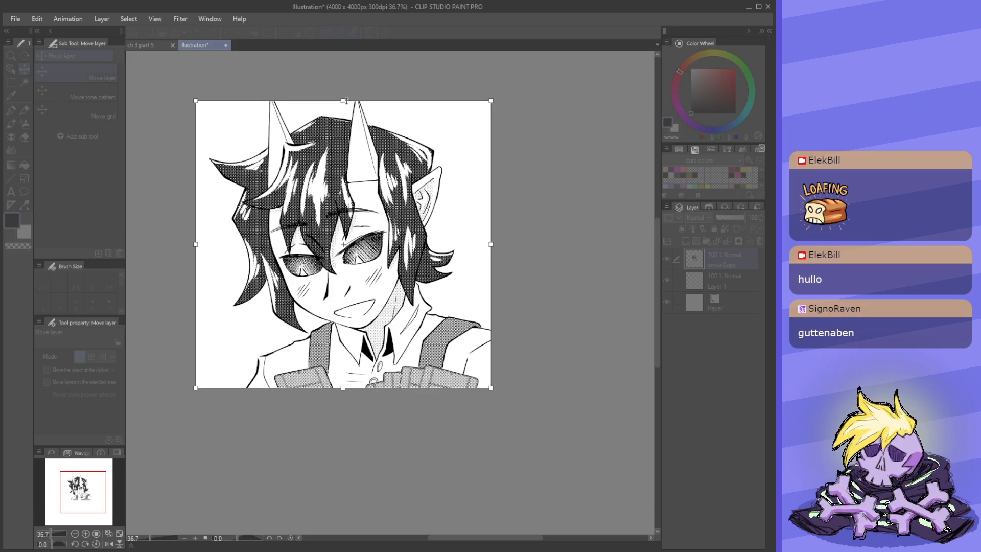
left_click_drag(196, 245, 200, 245)
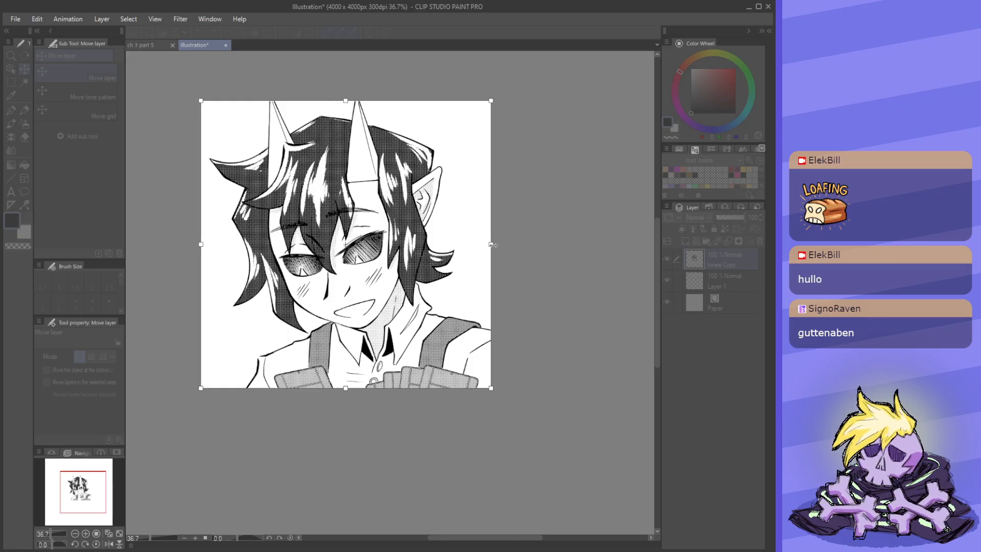
left_click_drag(491, 244, 468, 243)
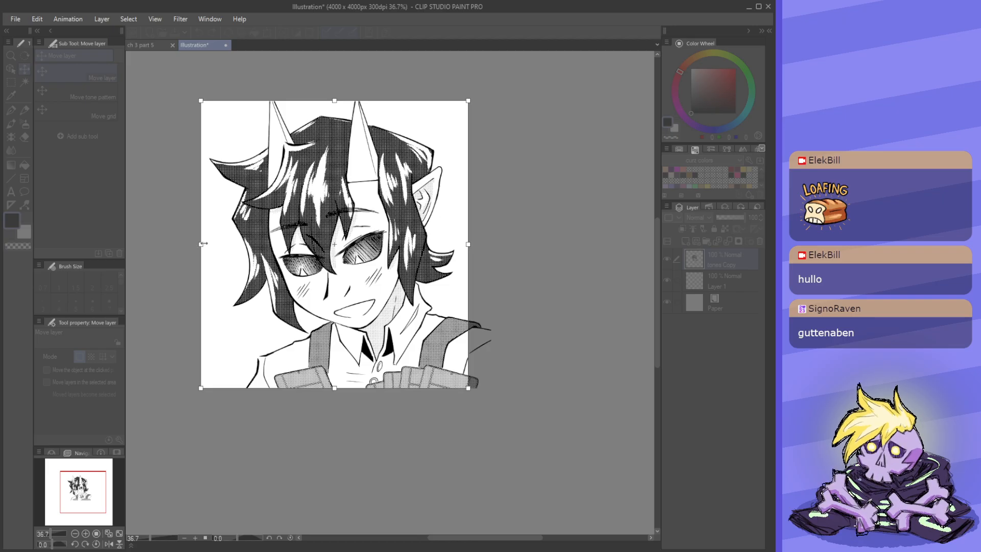
left_click_drag(203, 244, 211, 244)
left_click_drag(342, 98, 341, 128)
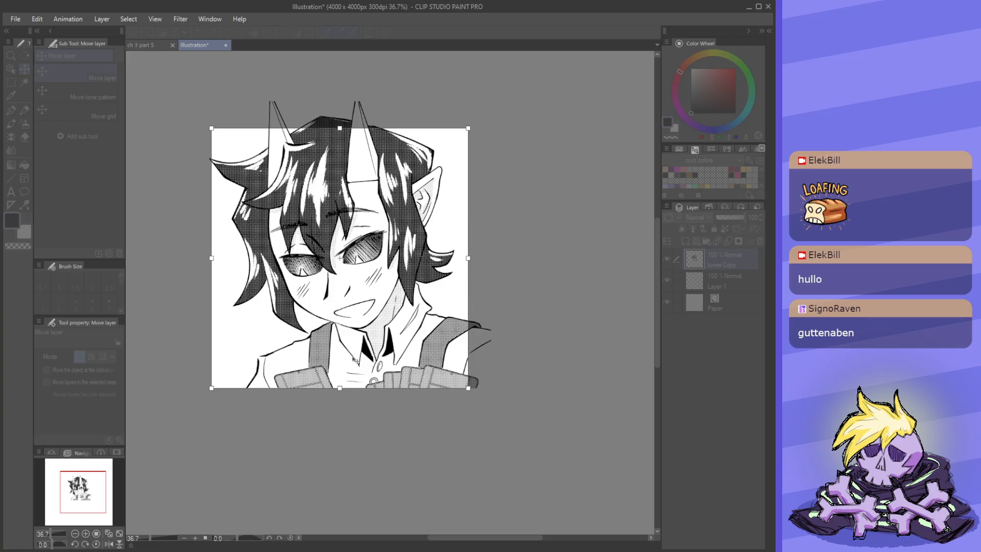
left_click_drag(343, 390, 343, 386)
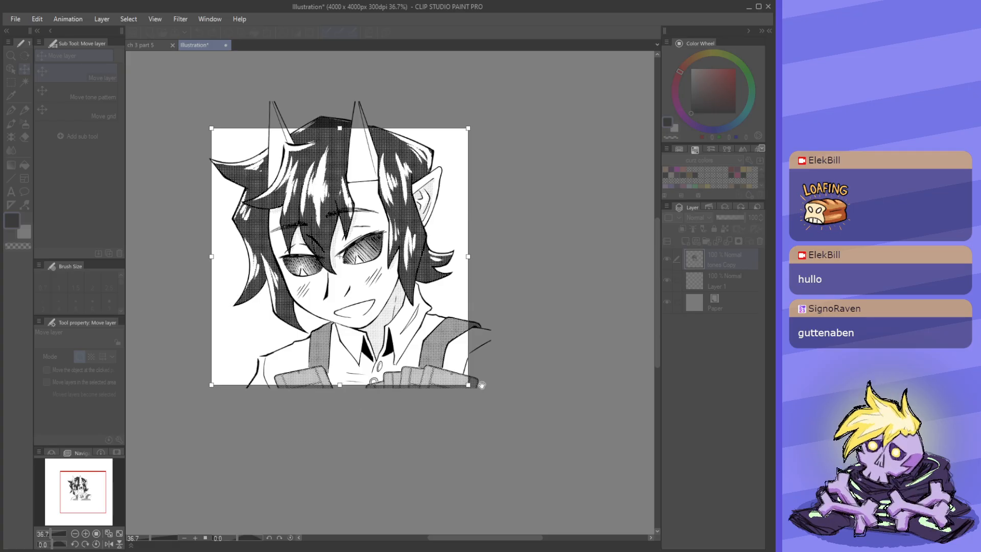
key("Return")
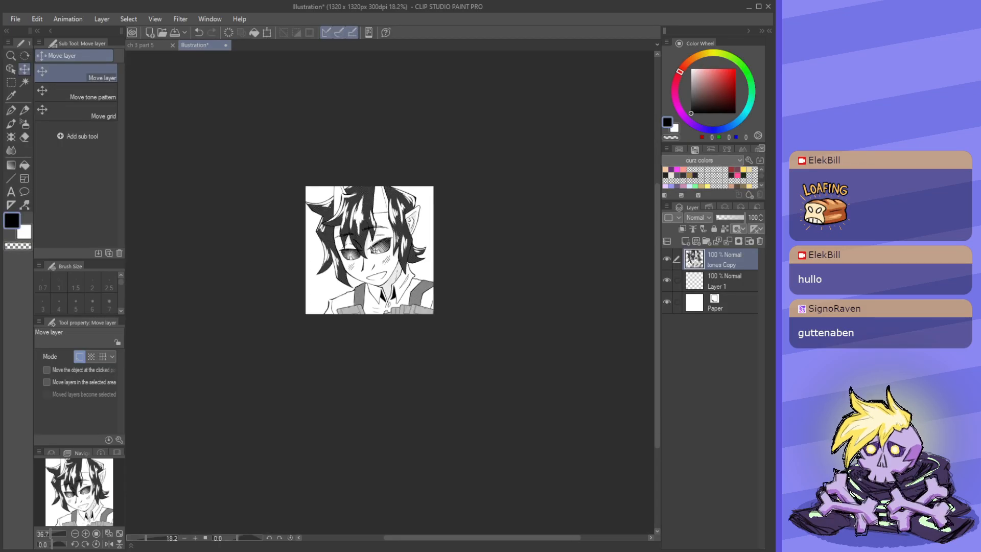
scroll(388, 199, "up", 1)
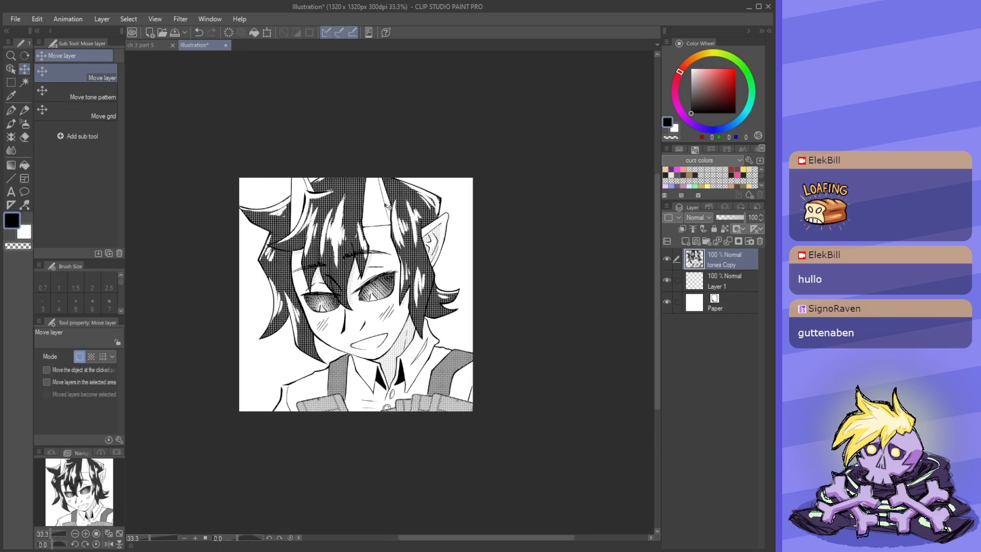
scroll(358, 207, "up", 1)
scroll(358, 206, "up", 1)
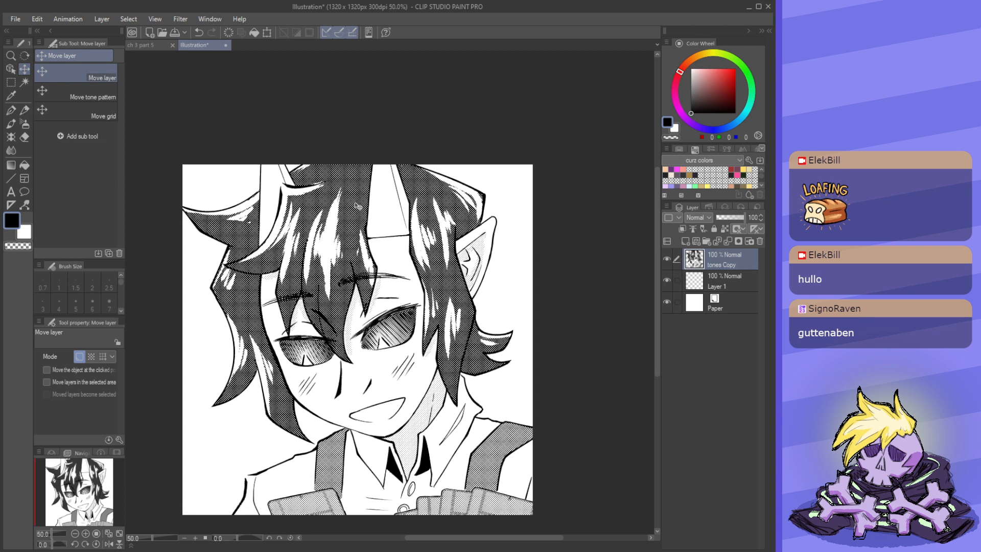
scroll(327, 187, "down", 1)
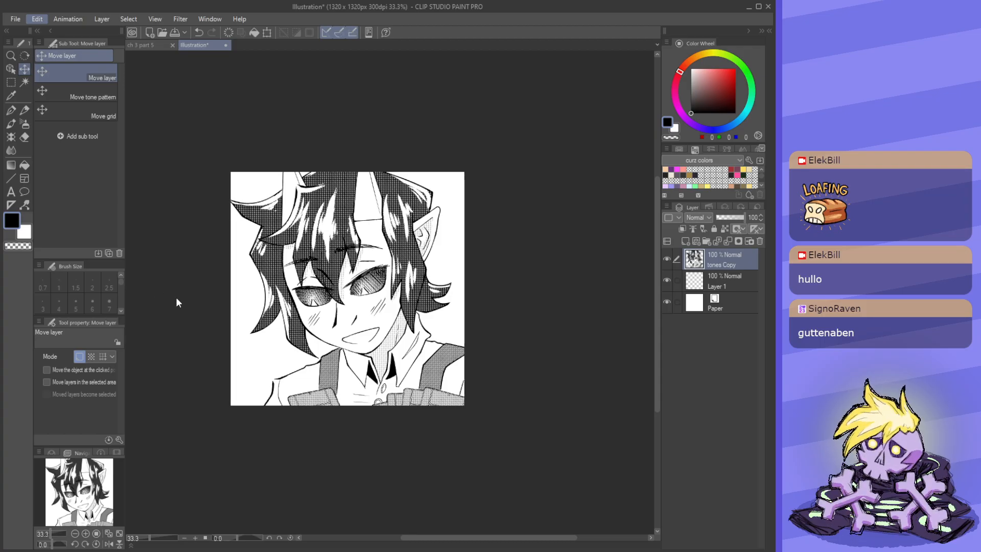
key("ctrl+t")
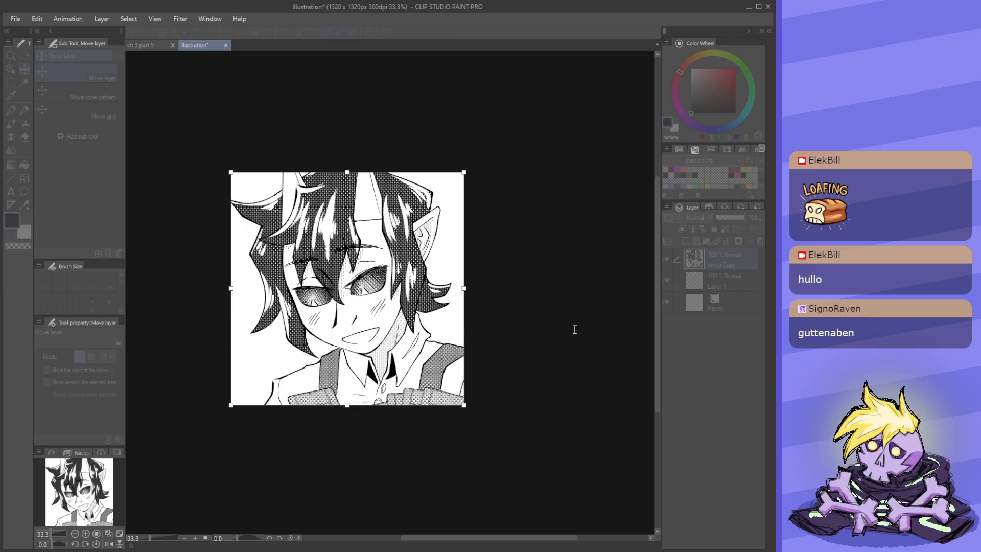
key("Return")
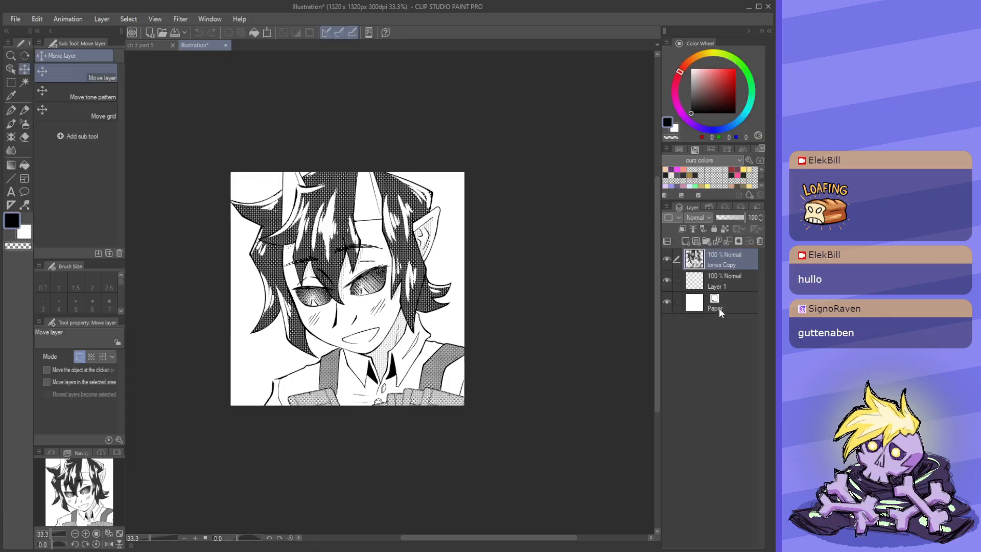
- Scale the cropped portrait image down to 300 x 300 px at 300 dpi
left_click(34, 20)
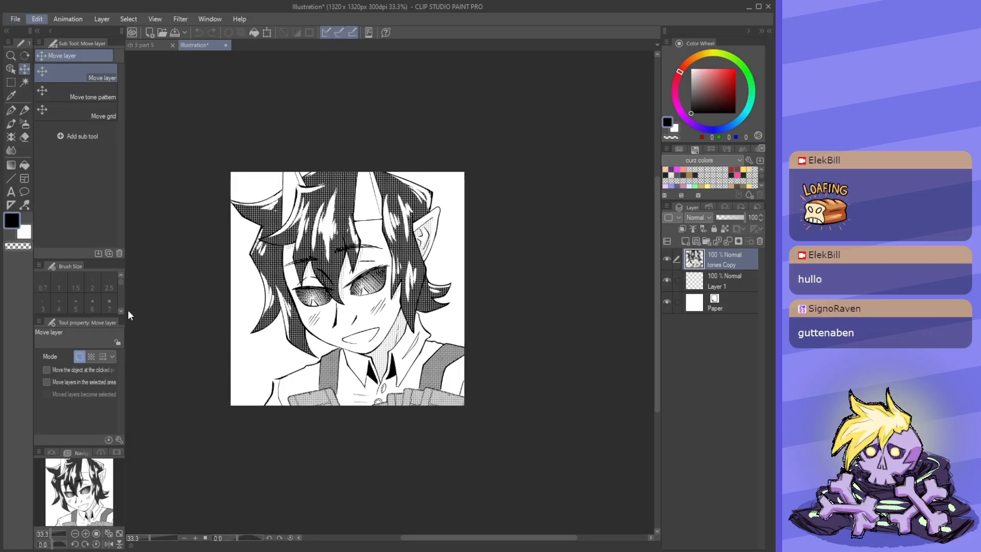
left_click(165, 287)
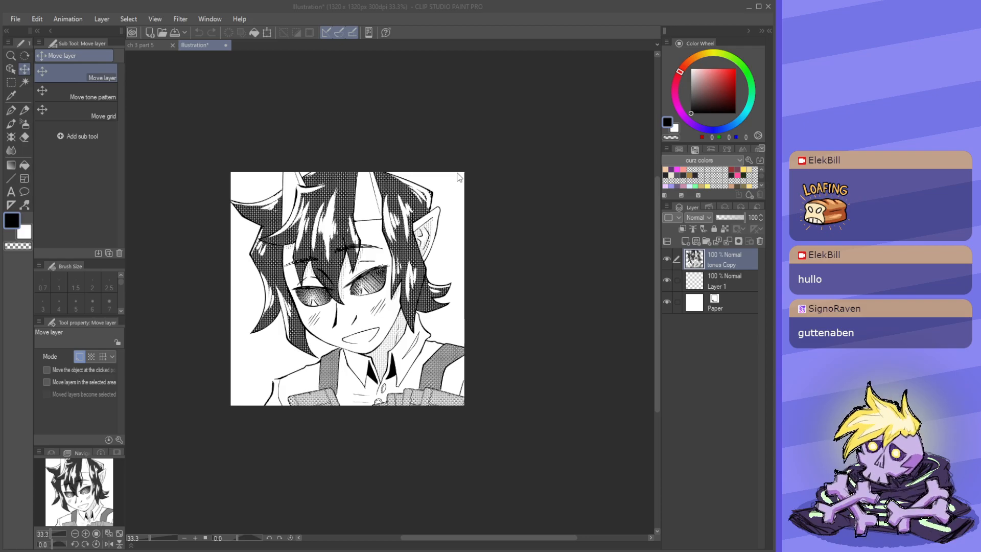
left_click(588, 181)
scroll(426, 290, "up", 7)
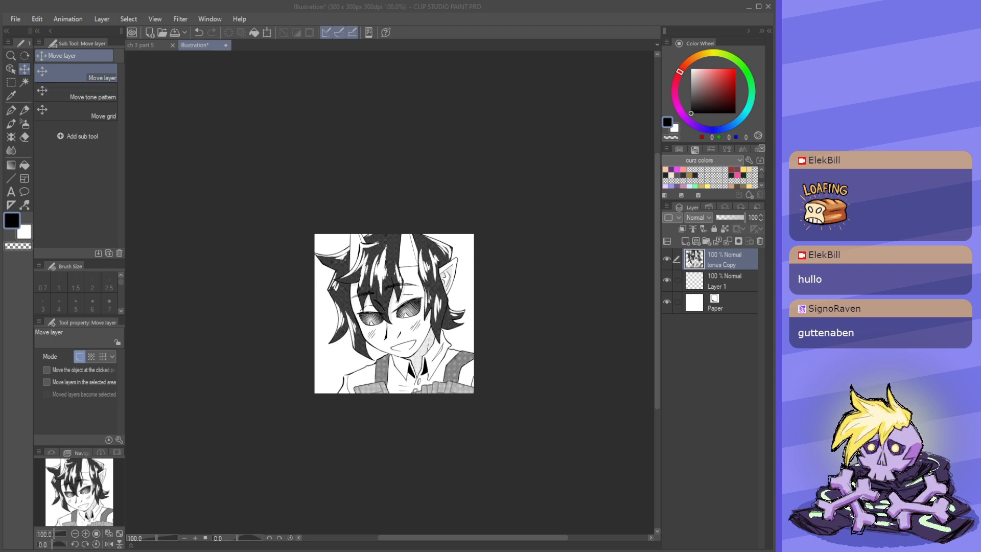
left_click(228, 6)
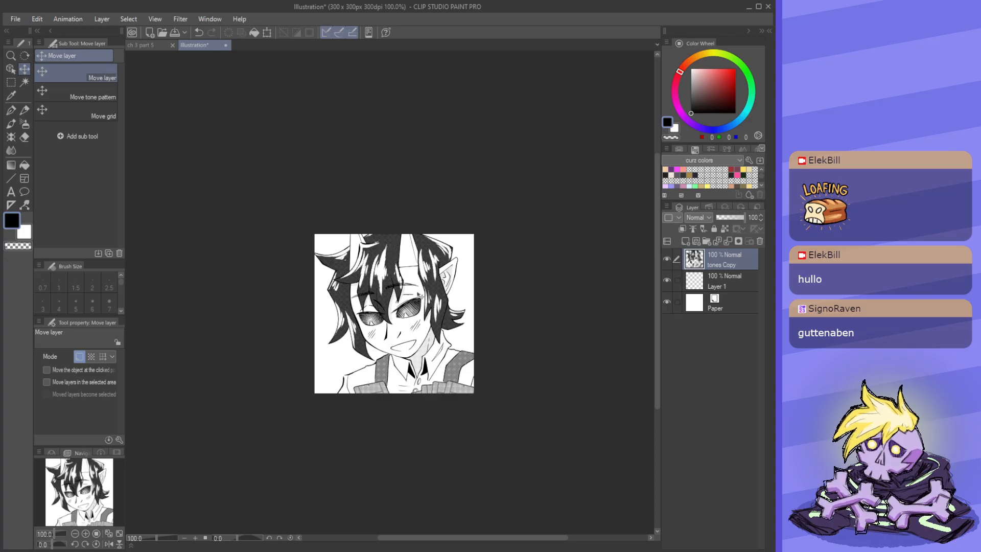
- Export the 300 x 300 px portrait as an image file
scroll(420, 295, "up", 2)
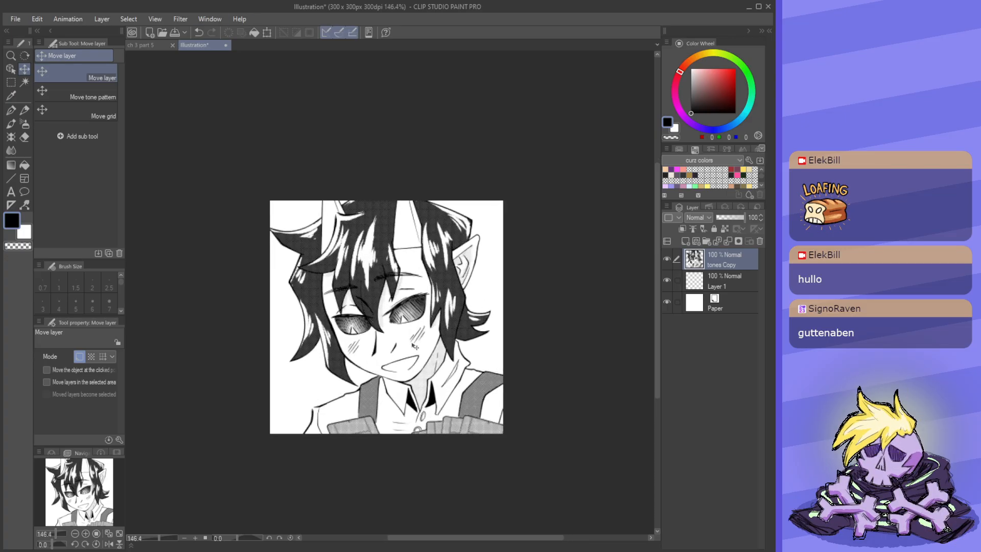
scroll(414, 346, "down", 2)
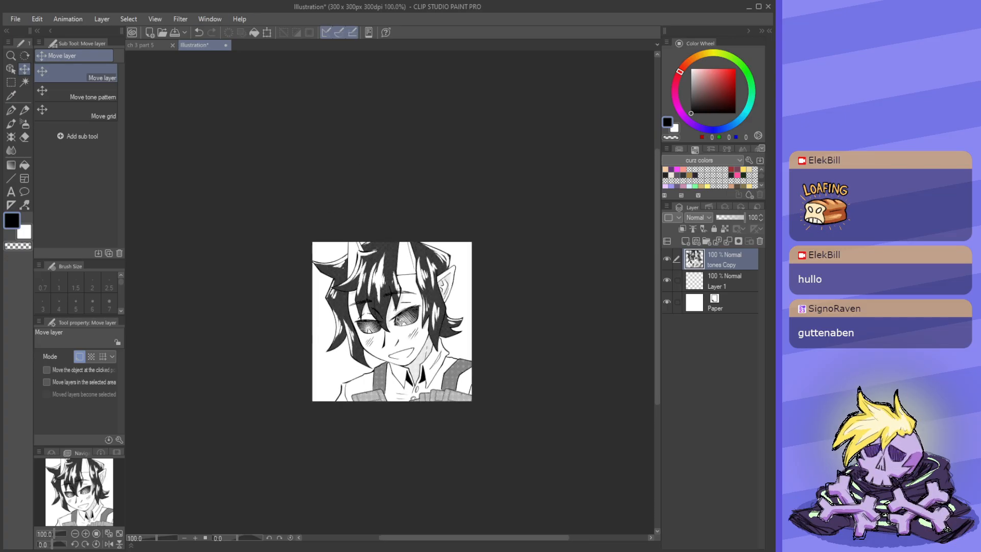
left_click(18, 18)
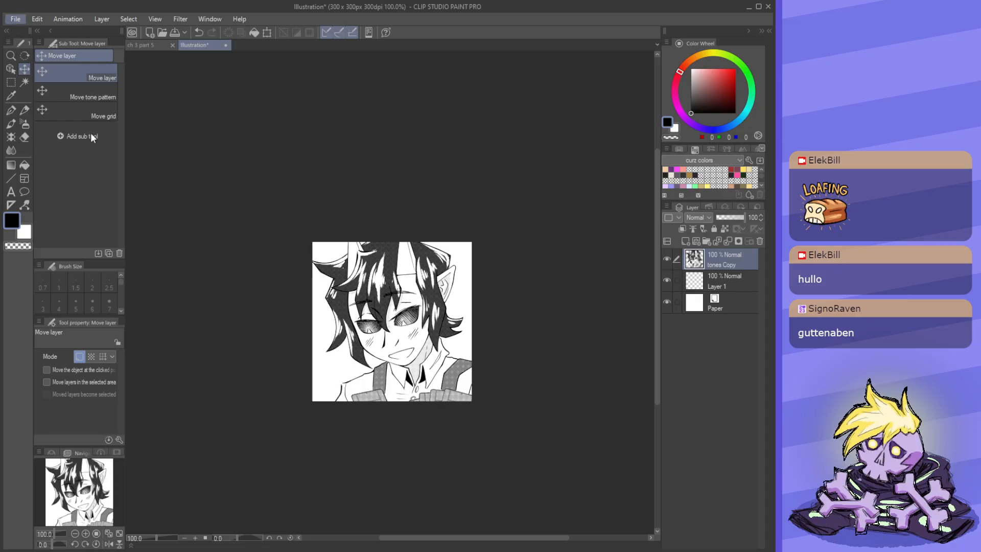
left_click(203, 184)
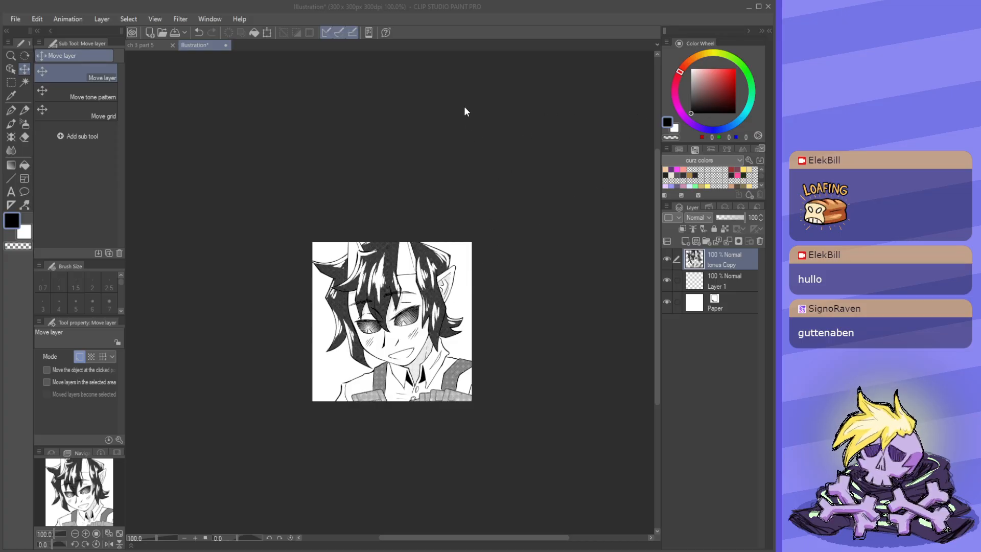
- Undo the scaling of the portrait to 300 x 300 px
scroll(455, 357, "up", 3)
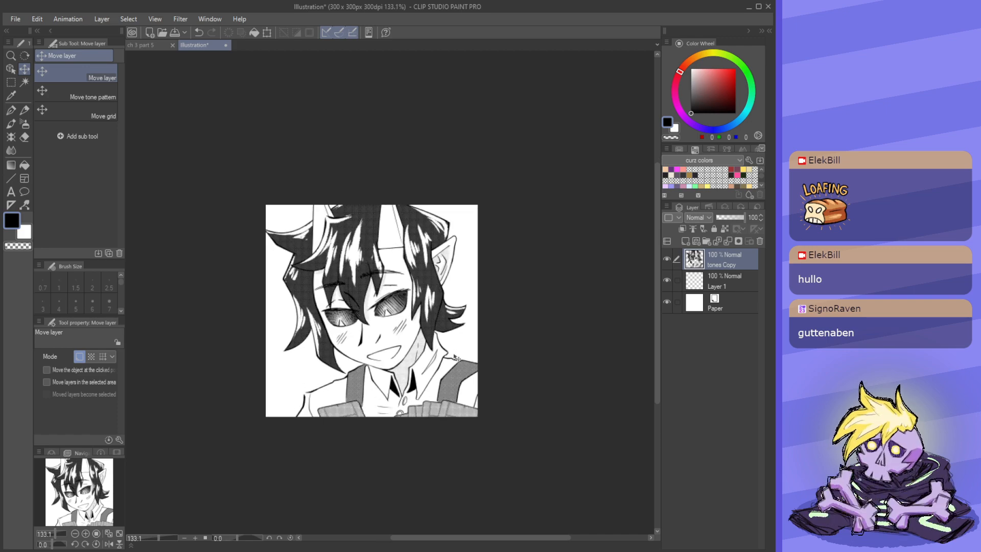
key("ctrl+z")
scroll(346, 282, "down", 4)
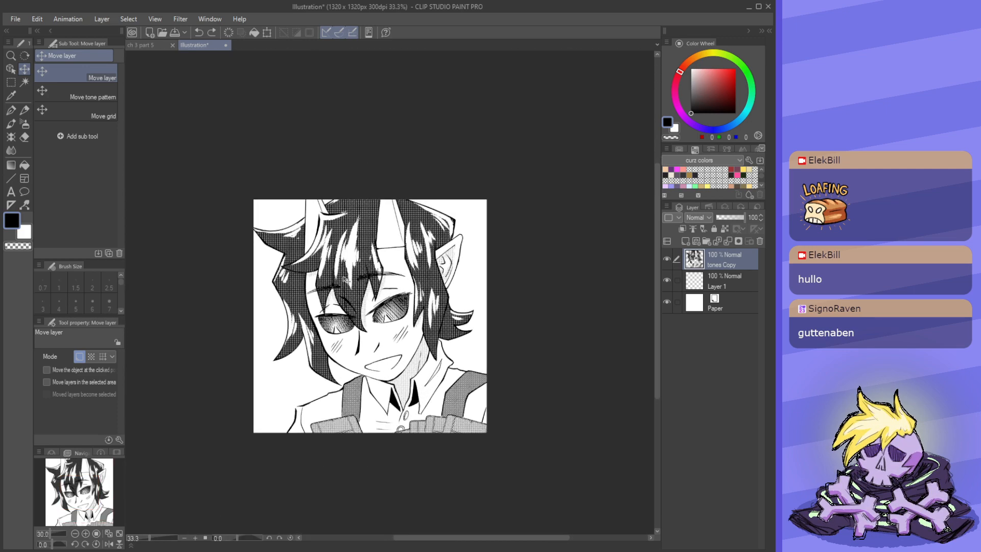
scroll(346, 280, "up", 1)
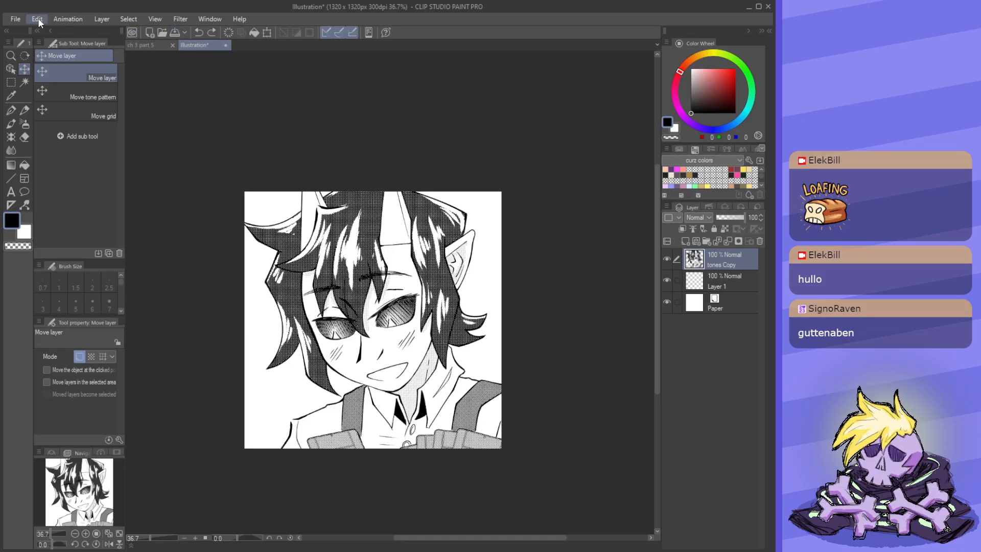
- Scale the whole portrait image down to 202 x 202 px at 300 dpi
key("ctrl+t")
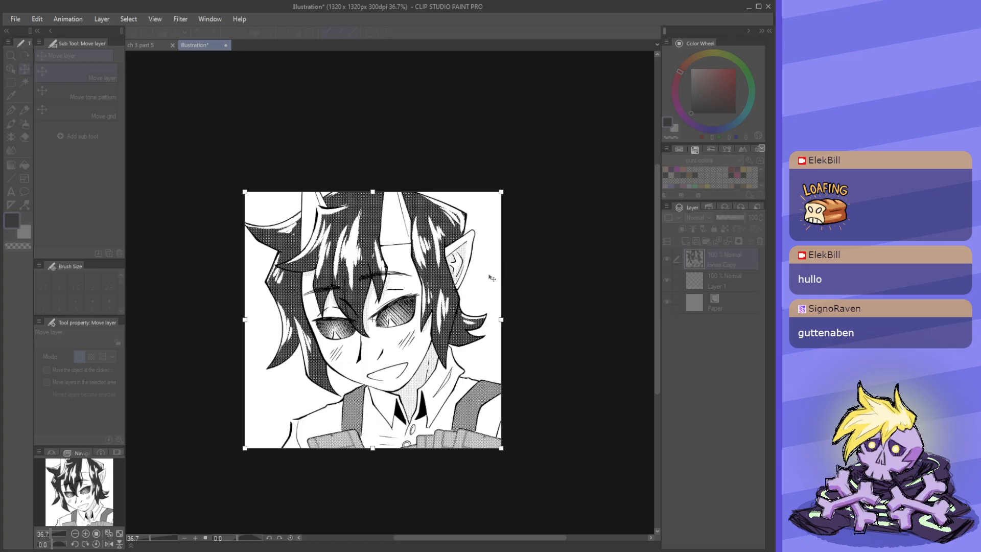
left_click(750, 297)
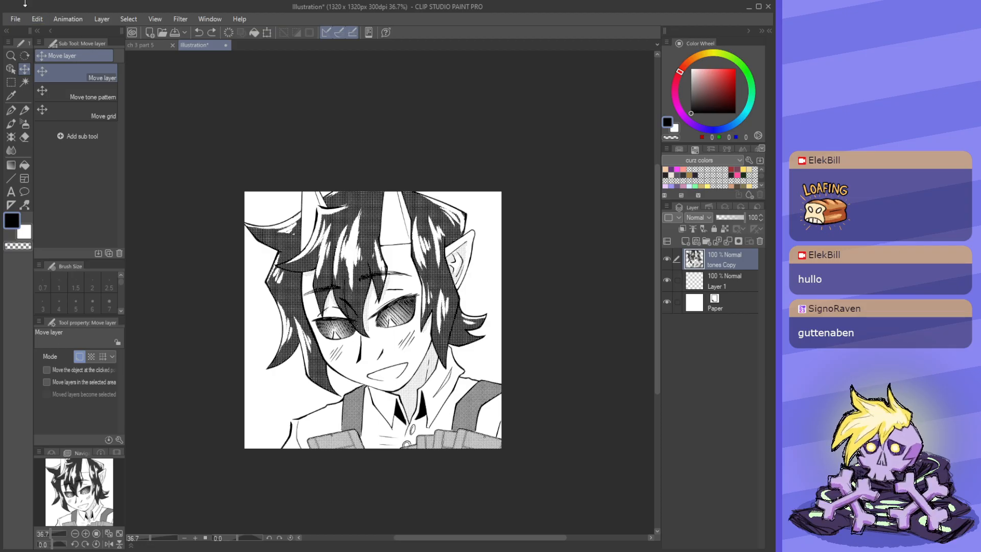
left_click(130, 292)
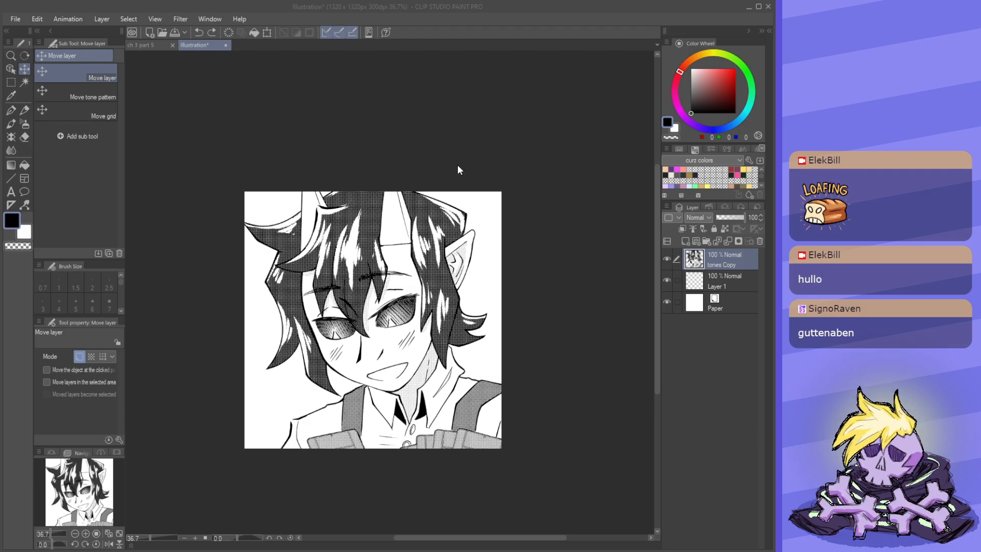
left_click(578, 179)
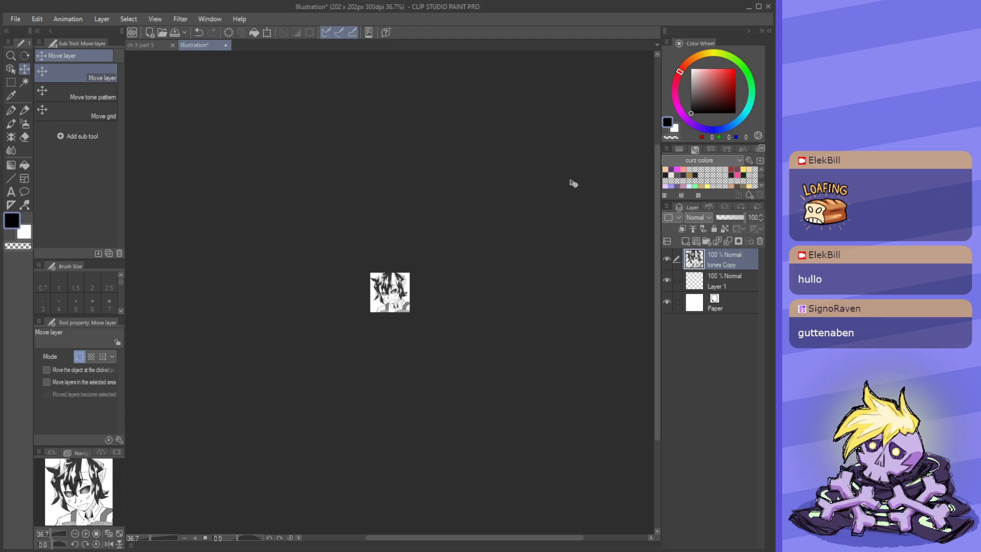
- Crop the portrait canvas to 202 x 142 px, trimming the horns above and the shoulders below while keeping the full width
scroll(430, 306, "up", 5)
scroll(365, 303, "down", 2)
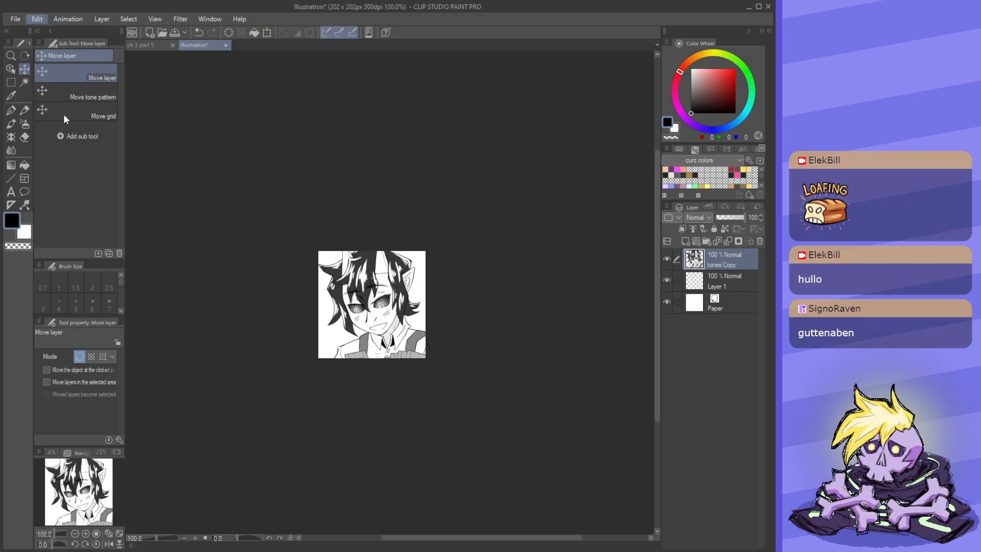
left_click(122, 306)
scroll(309, 311, "up", 5)
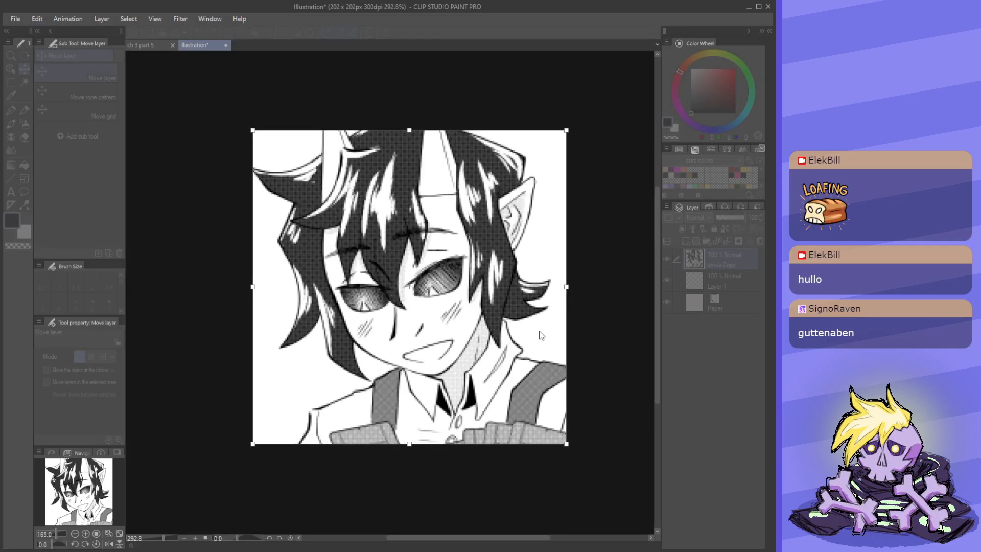
left_click_drag(410, 444, 415, 410)
scroll(354, 210, "down", 5)
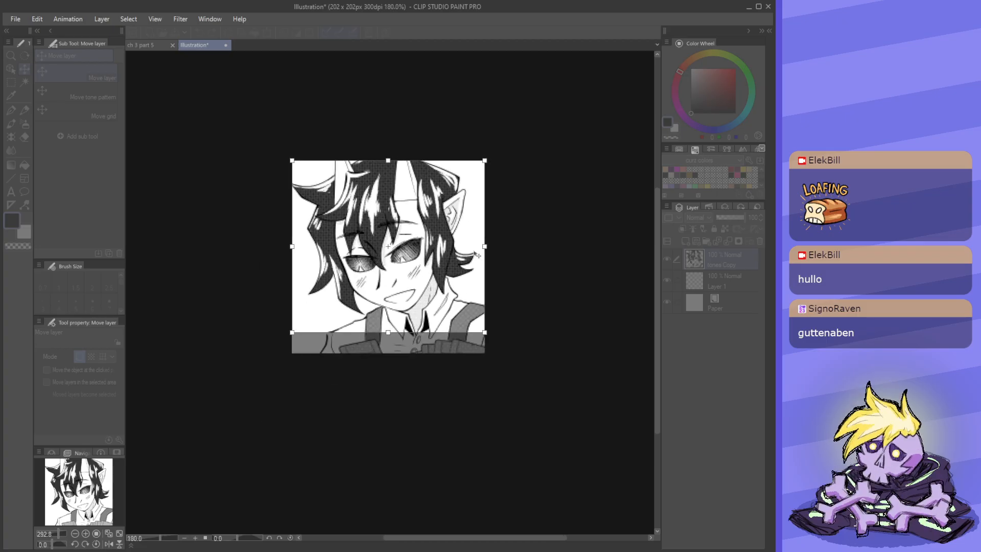
scroll(479, 248, "up", 2)
left_click_drag(370, 350, 372, 338)
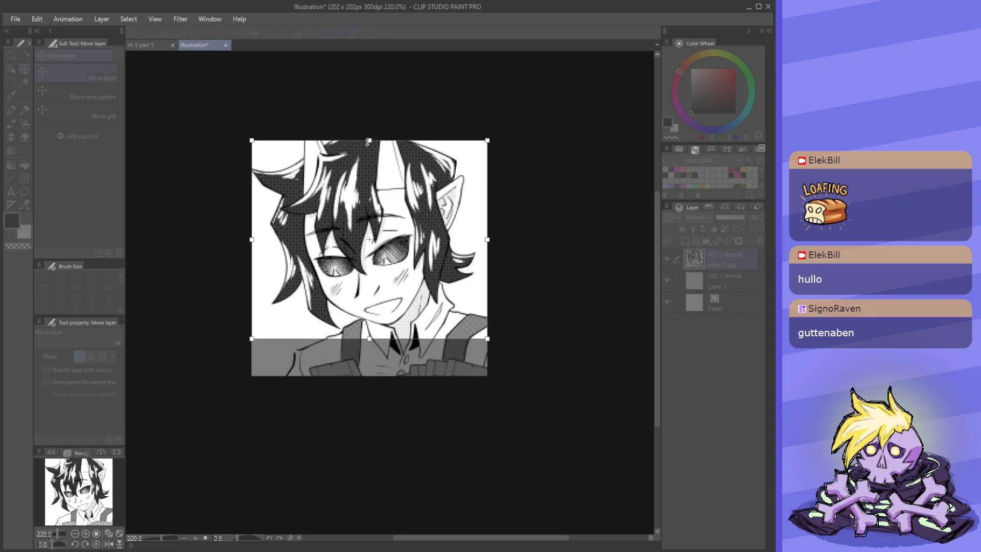
left_click_drag(370, 141, 374, 173)
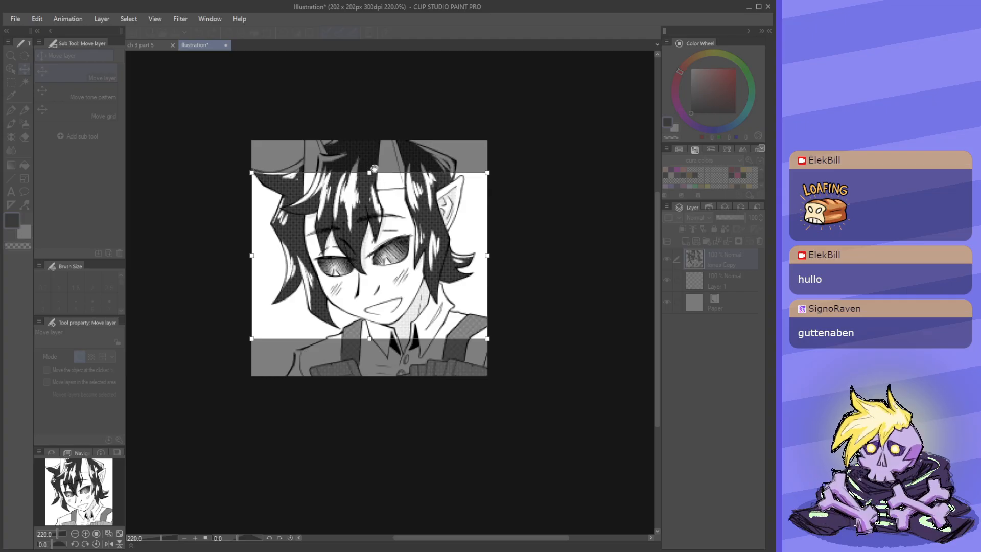
left_click_drag(417, 325, 416, 331)
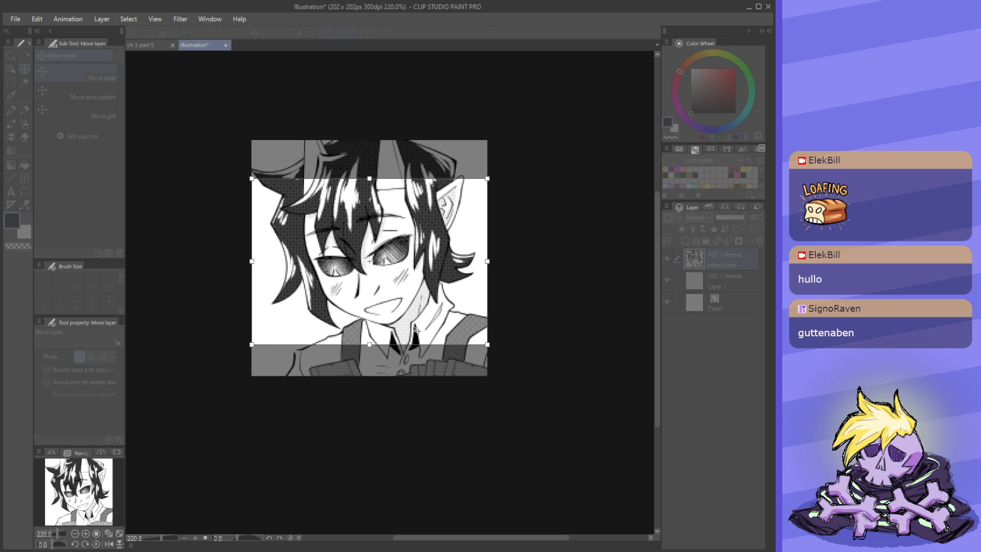
left_click(713, 319)
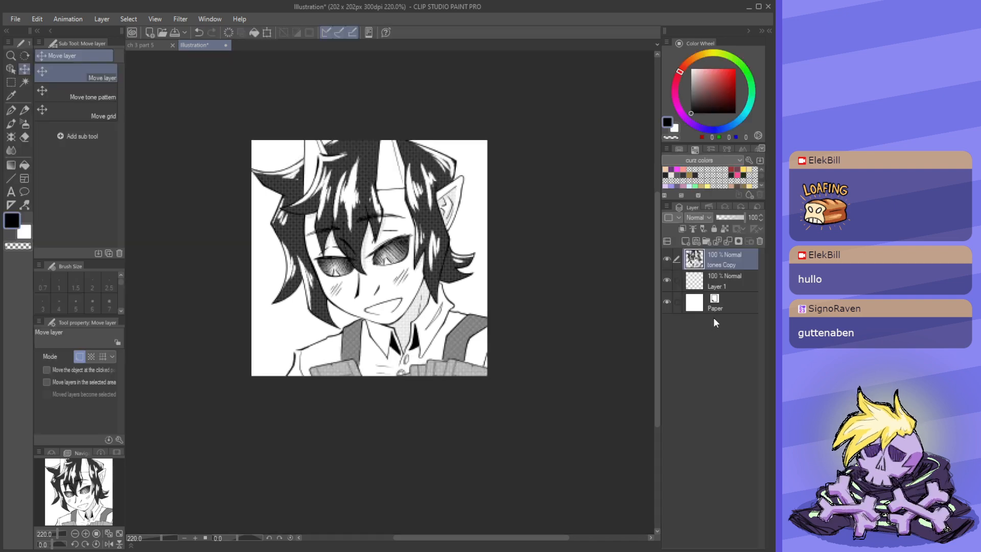
- Export the 202 x 142 px portrait as an image file and close the Illustration canvas
scroll(381, 209, "down", 3)
scroll(400, 241, "down", 2)
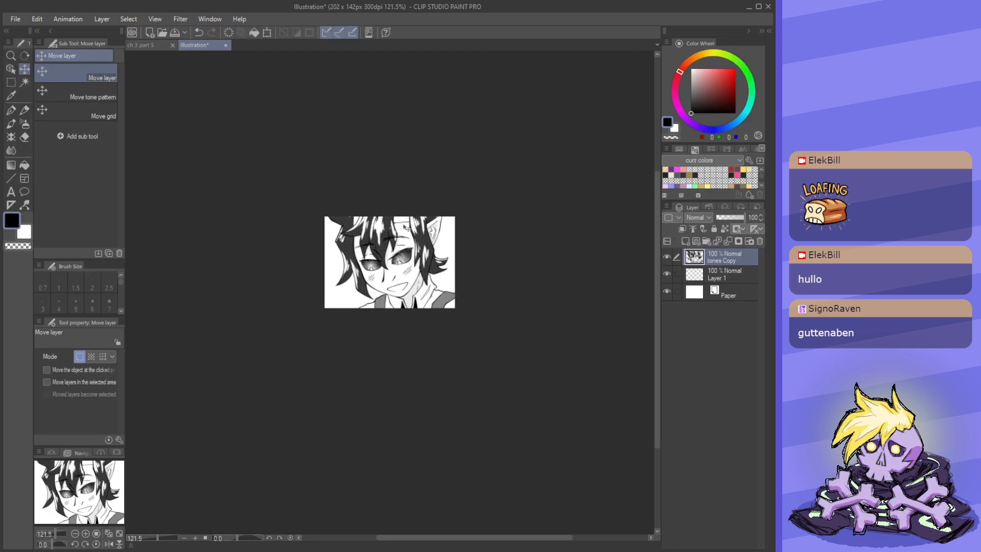
scroll(404, 240, "down", 2)
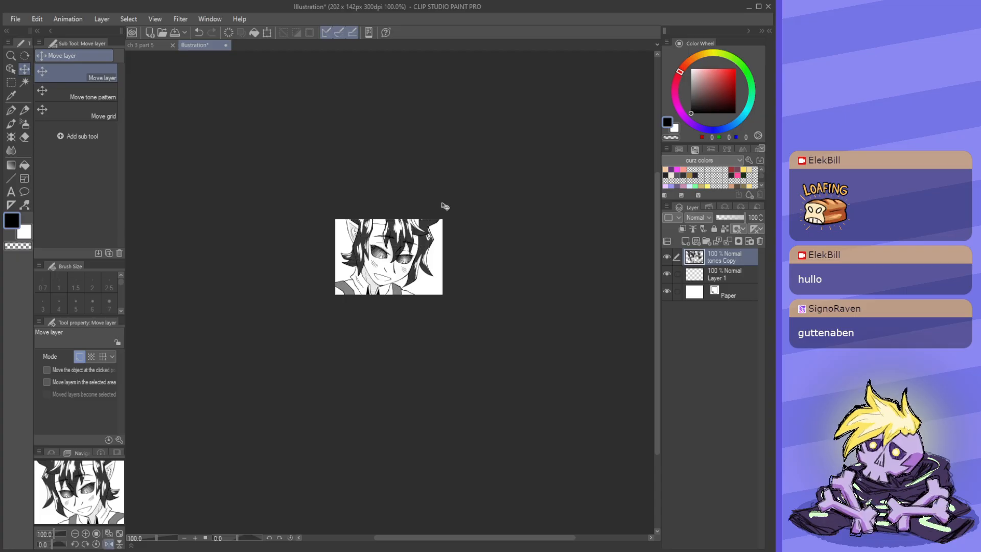
key("h")
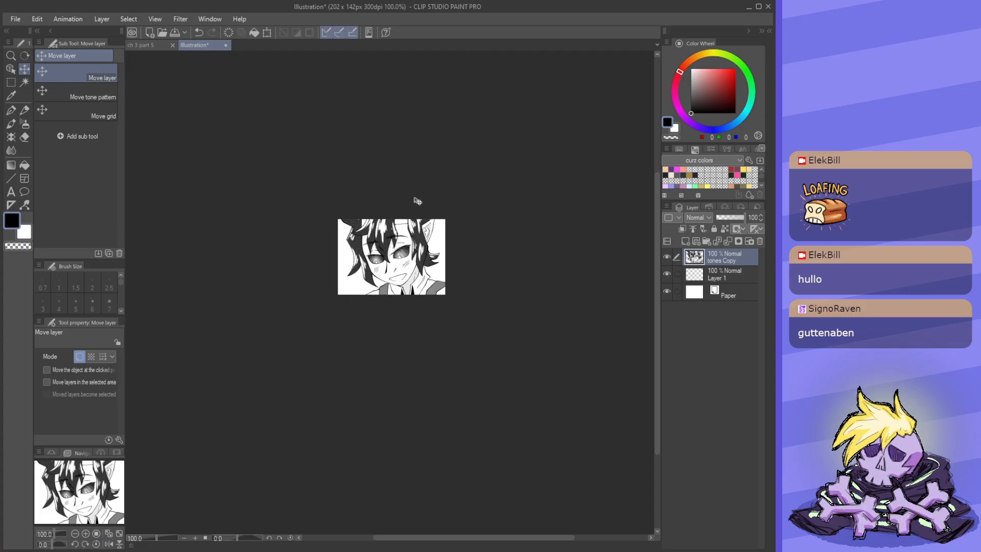
left_click(15, 22)
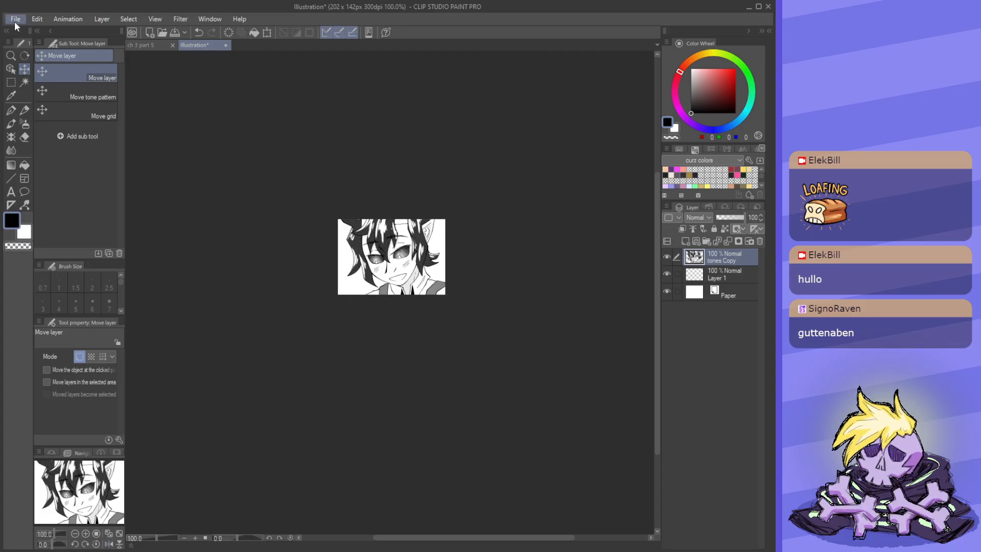
left_click(237, 179)
left_click(226, 45)
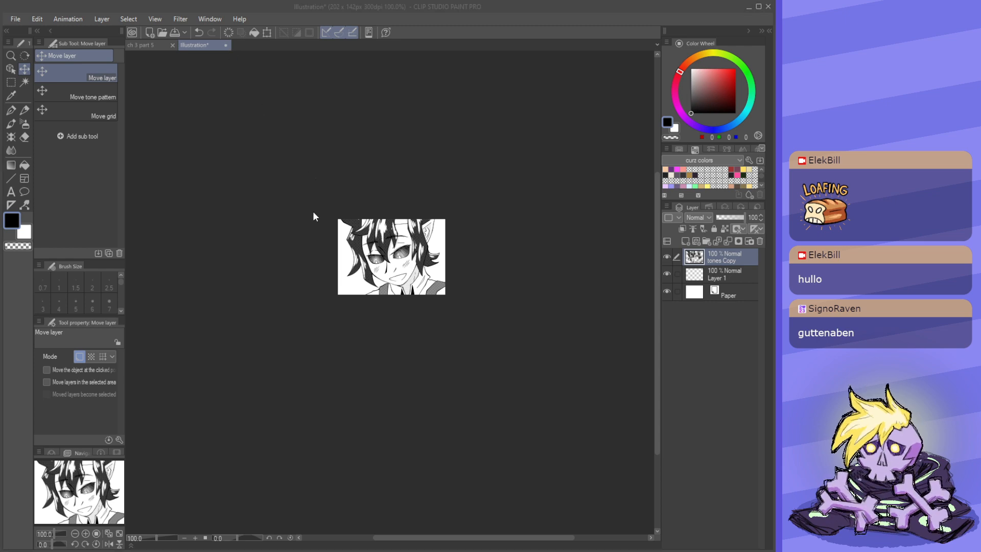
scroll(286, 206, "down", 3)
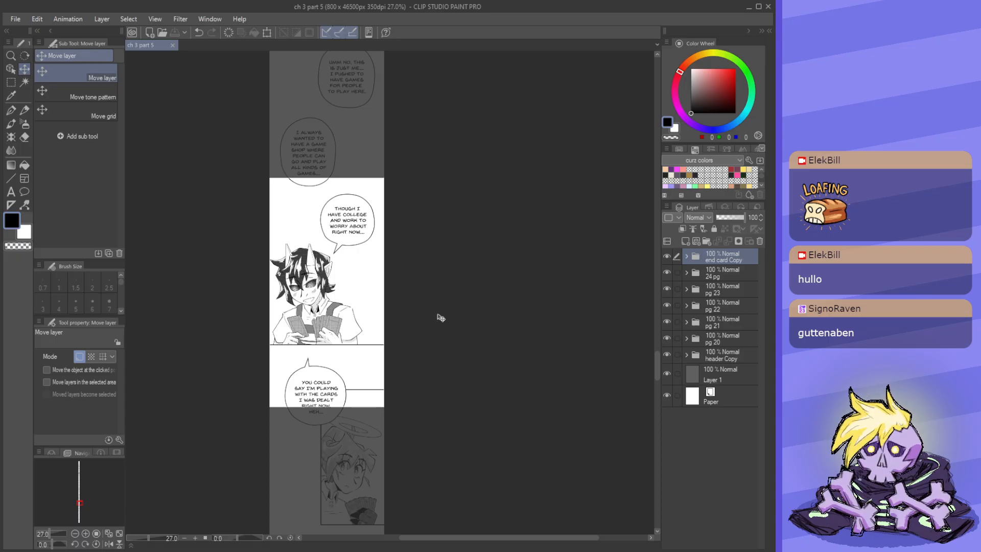
scroll(335, 344, "down", 1)
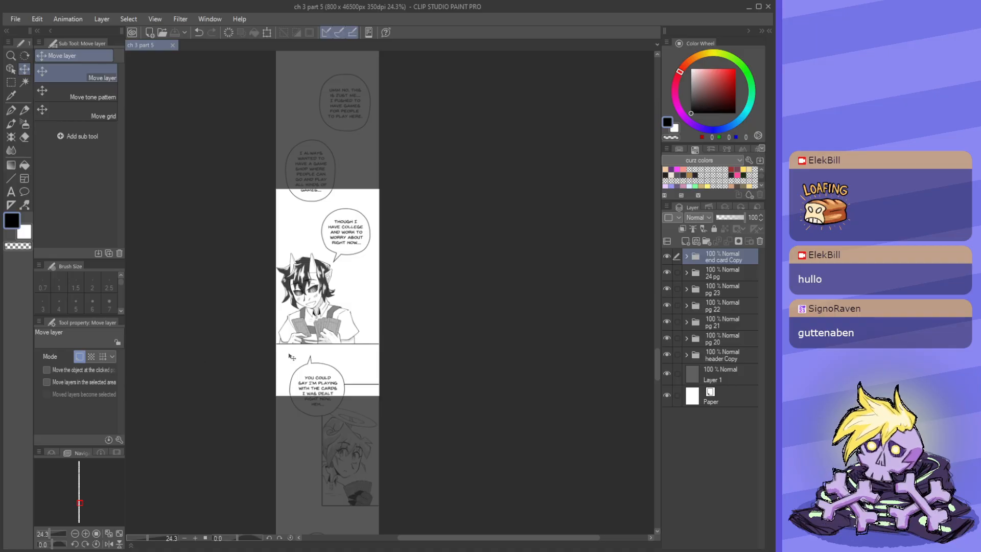
scroll(361, 331, "up", 1)
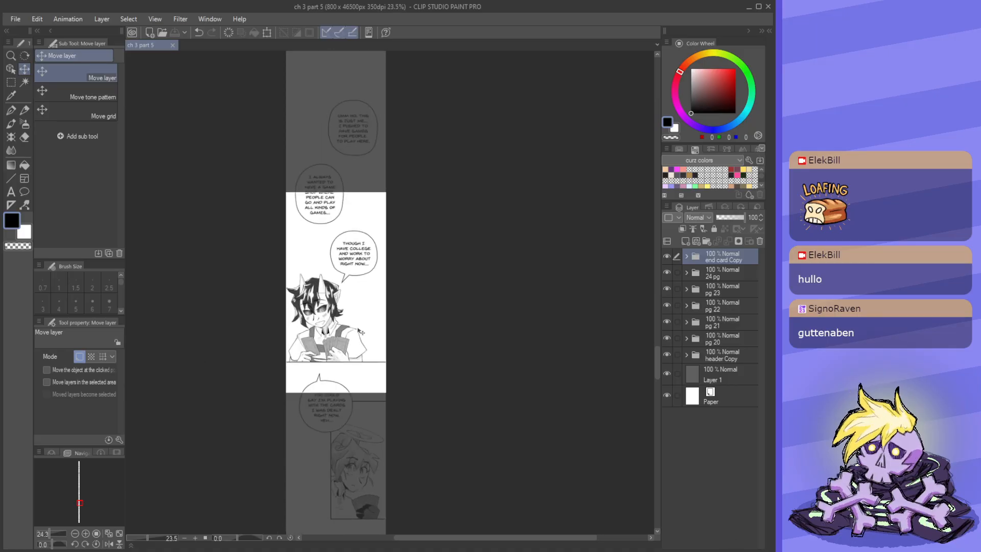
scroll(364, 335, "up", 1)
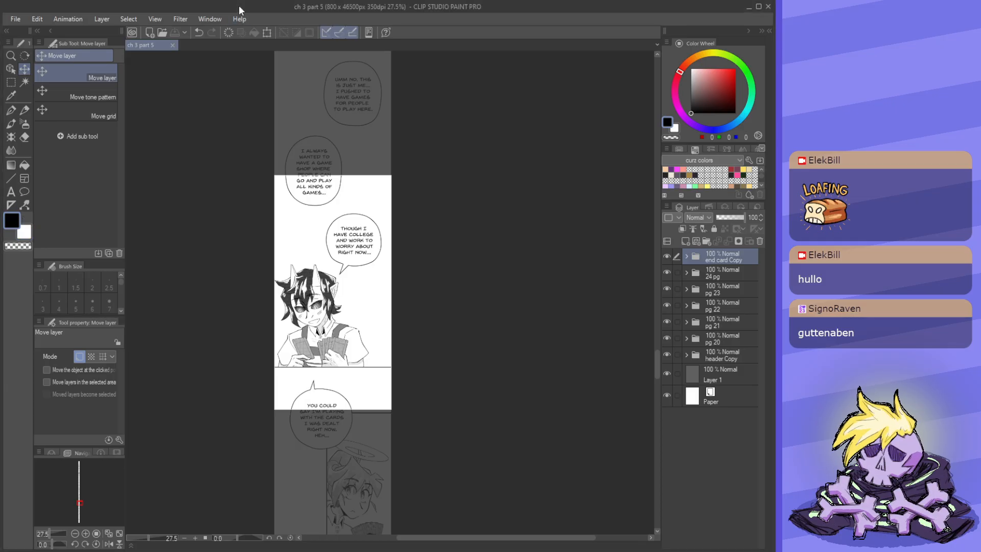
scroll(360, 268, "down", 1)
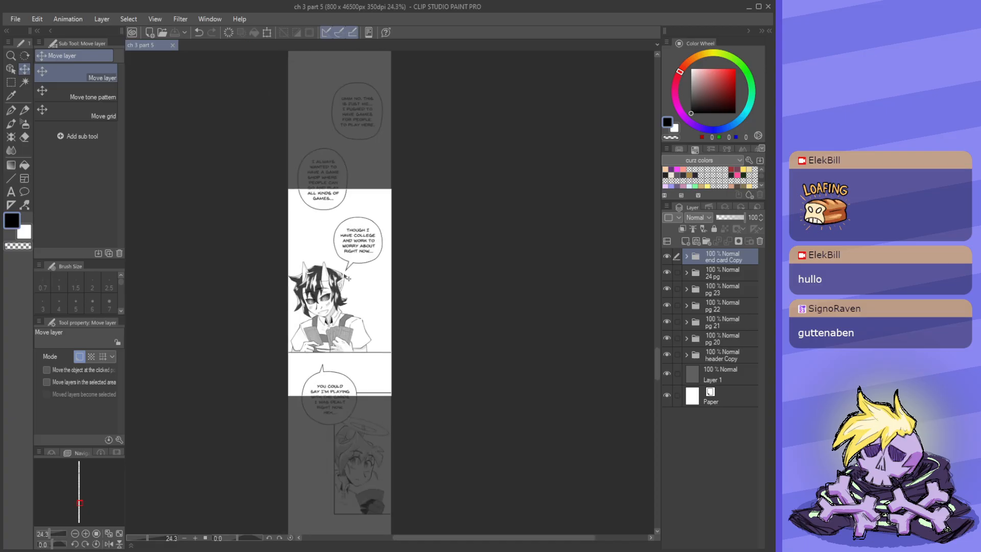
scroll(360, 268, "down", 2)
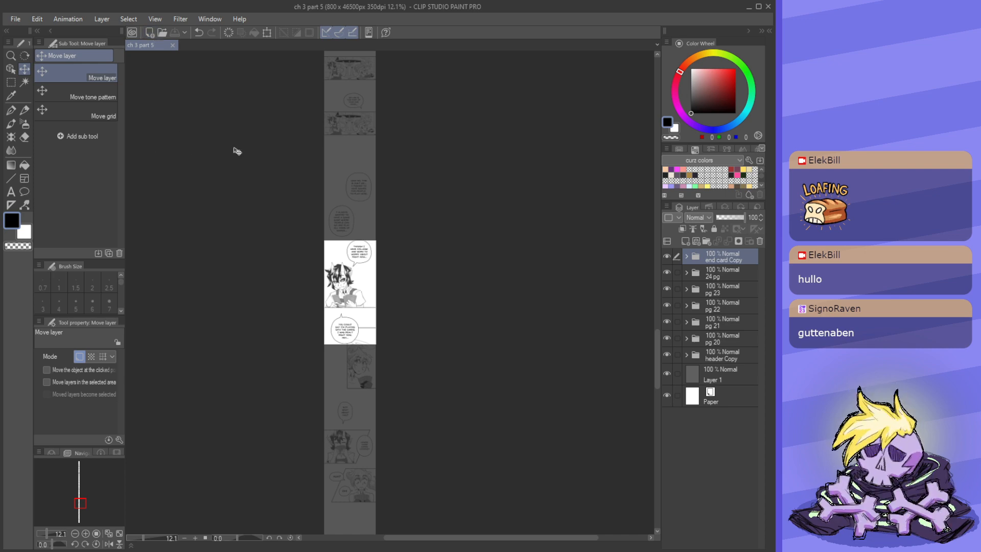
- Create a new 800 x 36000 px comic canvas at 350 dpi and save it as "ch 3 part 6"
left_click(152, 33)
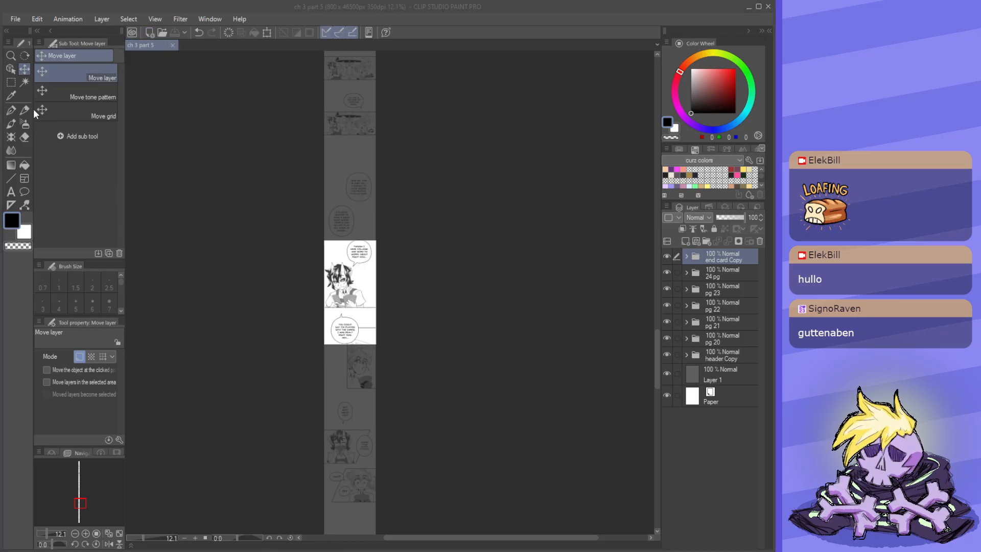
key("Return")
scroll(356, 201, "down", 2)
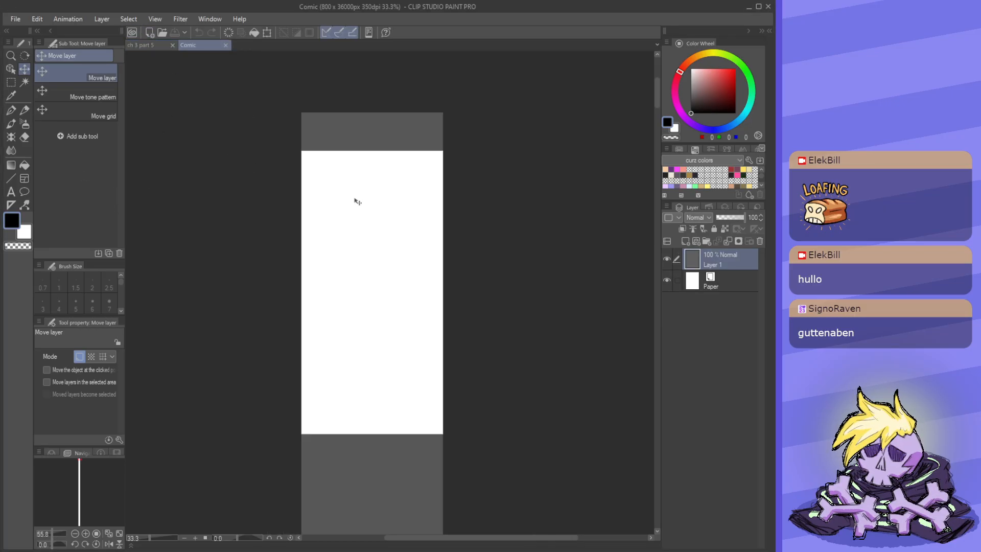
scroll(323, 143, "up", 1)
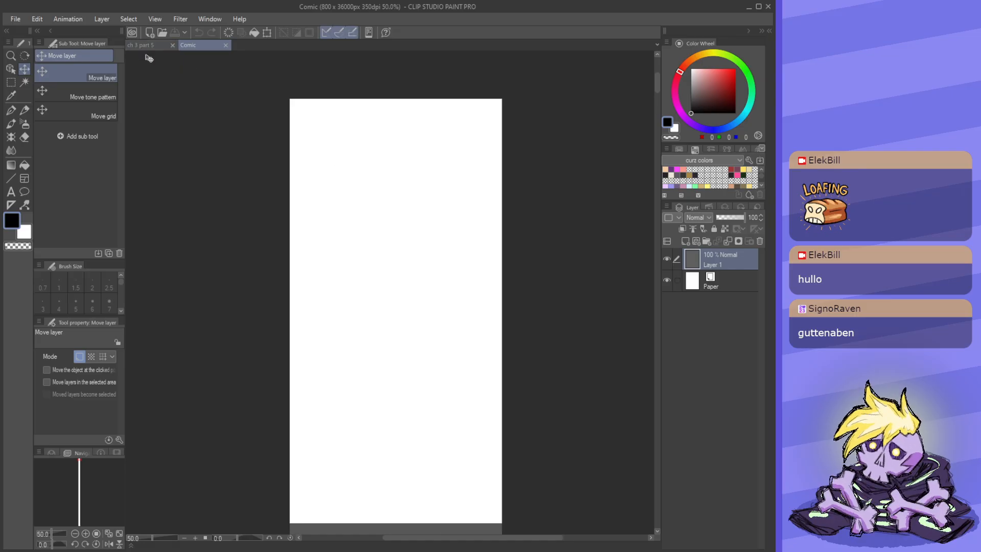
left_click(13, 20)
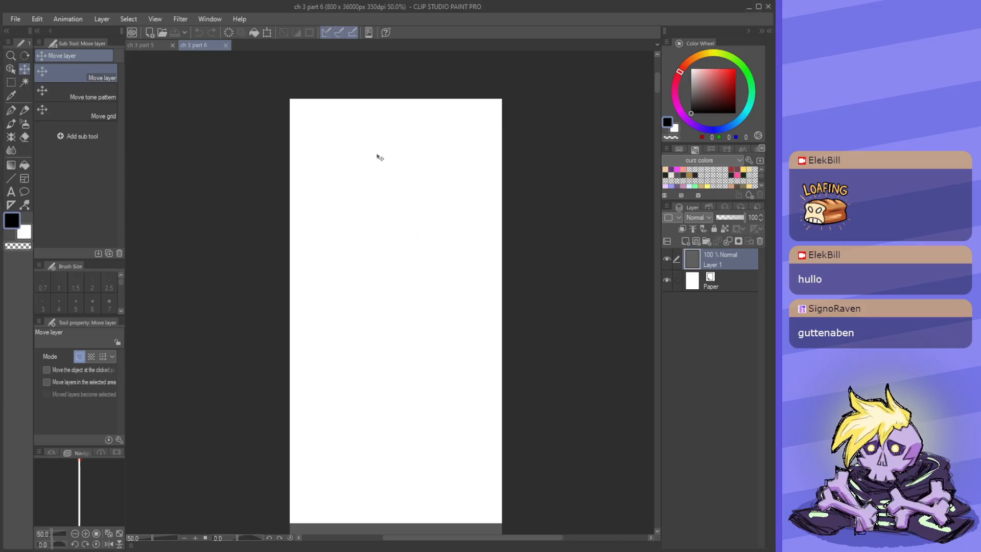
- Copy the header layer folder from the ch 3 part 5 canvas and paste it into ch 3 part 6
left_click(146, 45)
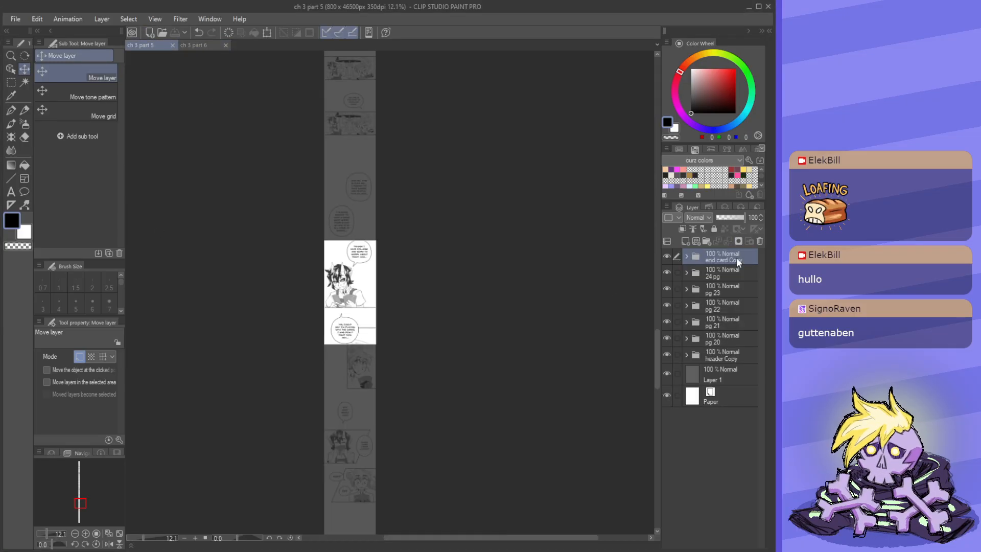
scroll(379, 258, "down", 2)
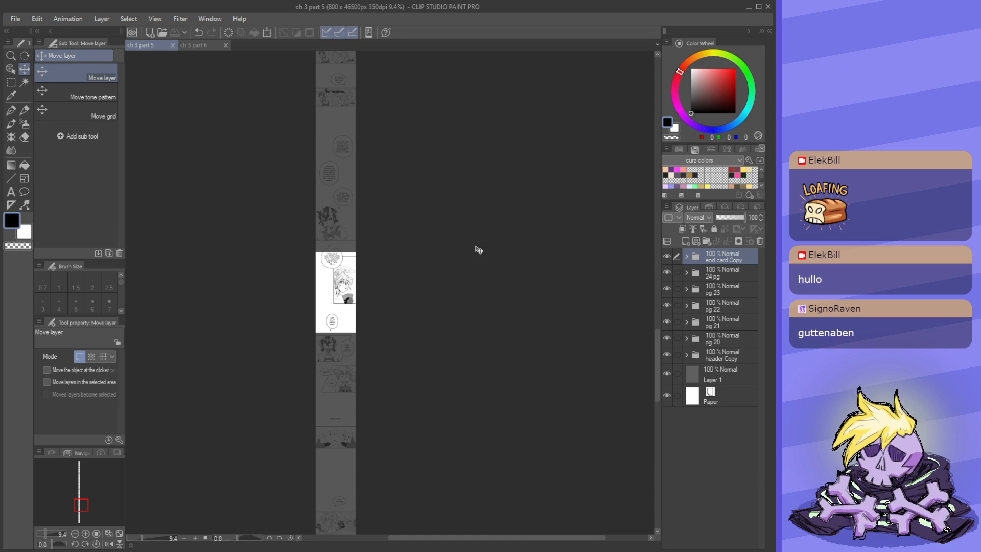
left_click(724, 360)
scroll(450, 431, "down", 2)
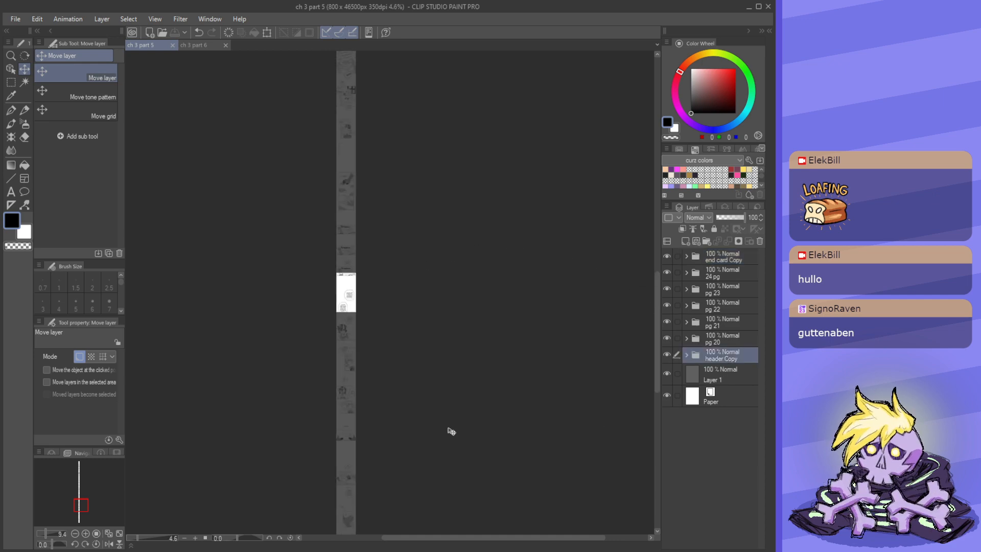
left_click(215, 46)
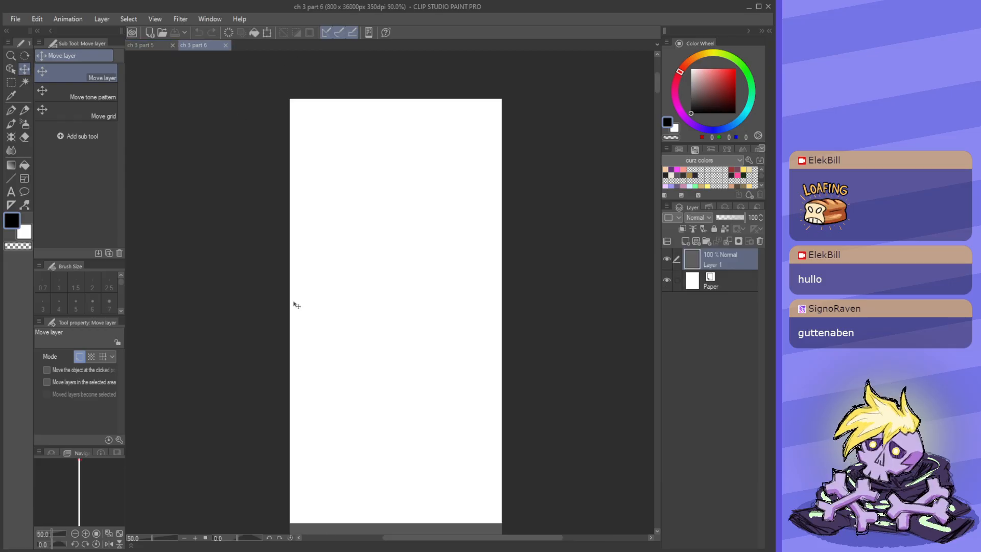
key("ctrl+v")
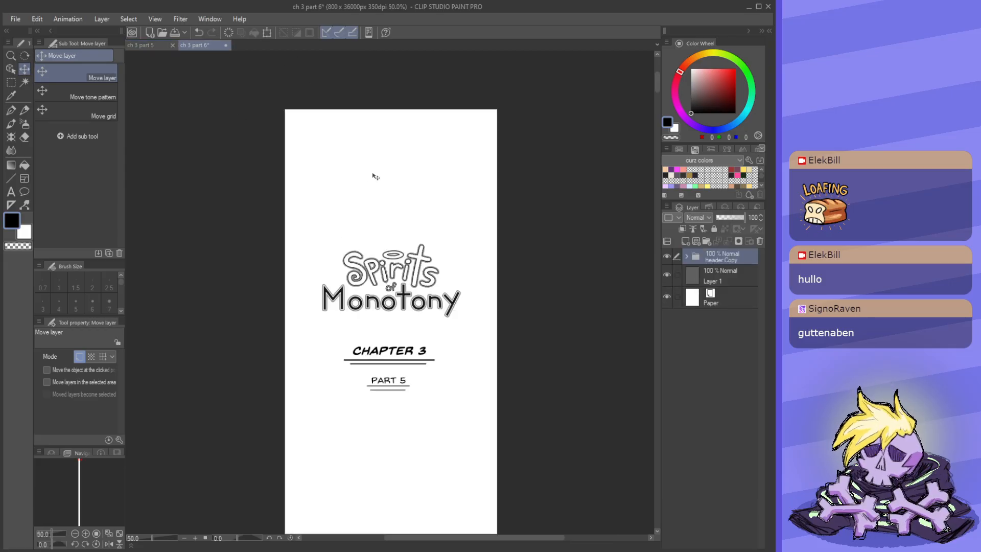
- Copy the end card layer folder from the ch 3 part 5 canvas and paste it into ch 3 part 6
left_click(148, 45)
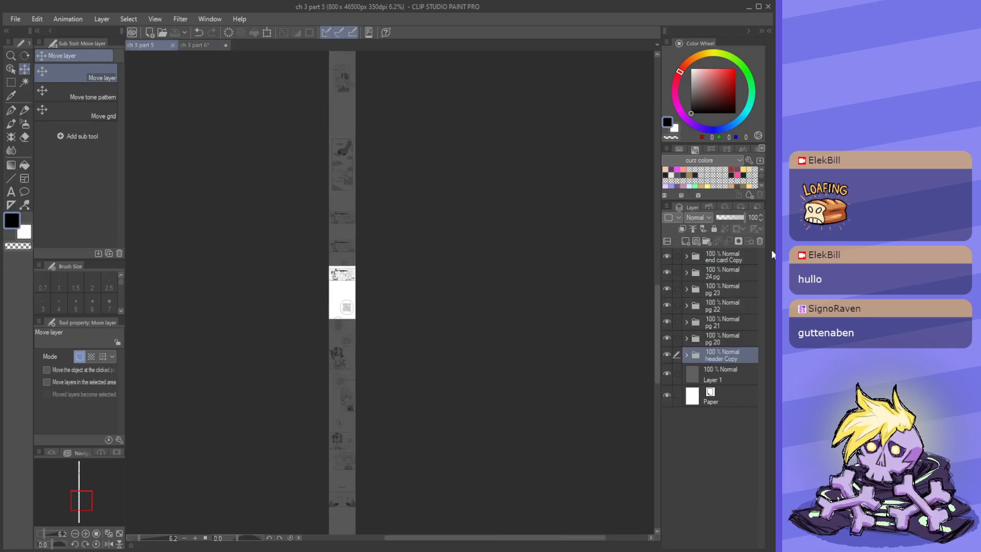
left_click(736, 260)
left_click(206, 44)
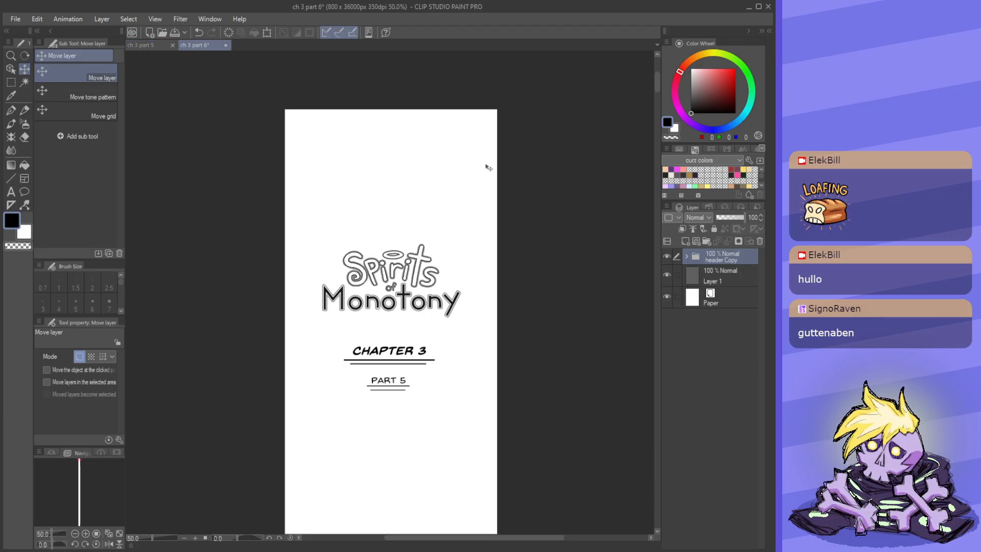
key("ctrl+v")
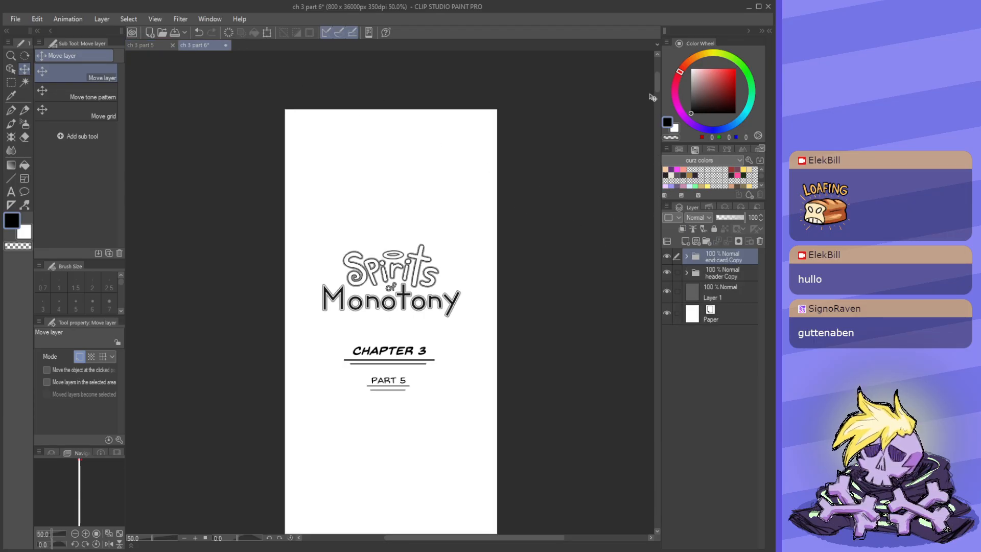
- Examine where the pasted end card sits near the lower end of the ch 3 part 6 canvas
left_click_drag(654, 84, 654, 150)
scroll(362, 184, "down", 10)
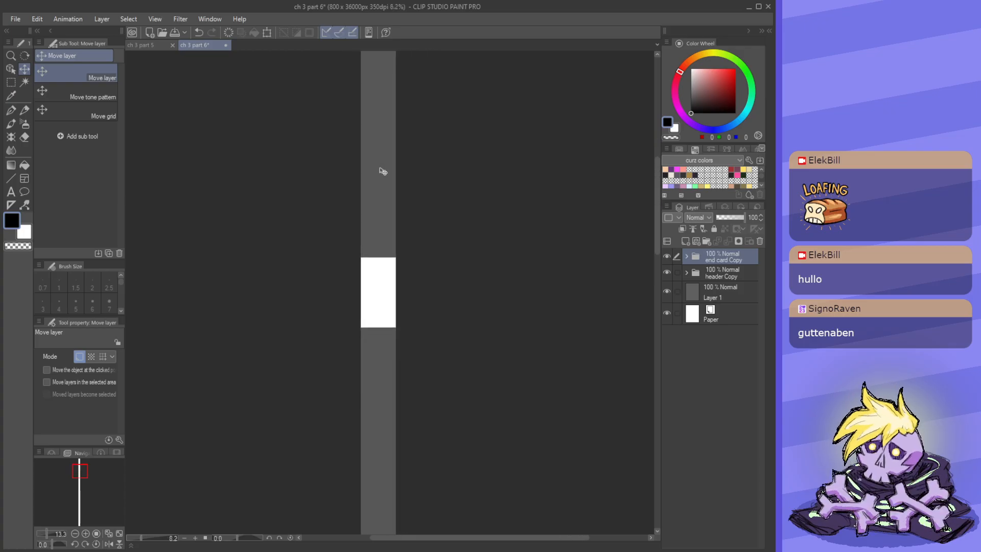
scroll(381, 171, "down", 3)
scroll(379, 297, "up", 5)
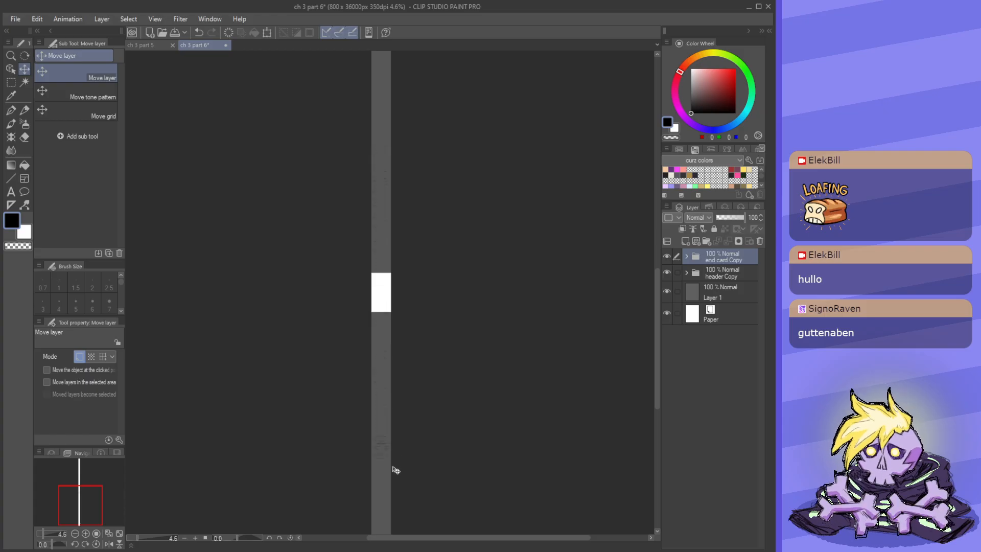
scroll(385, 291, "up", 4)
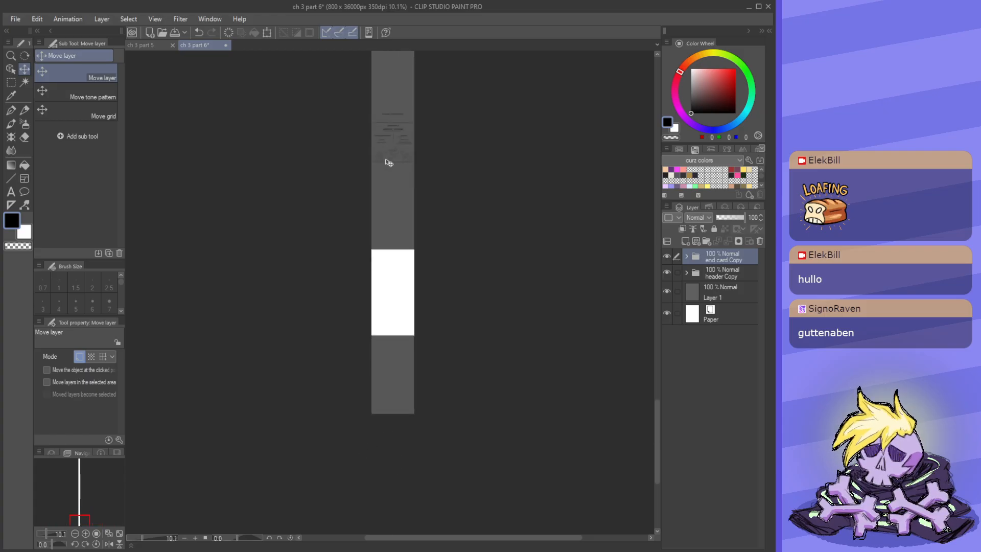
scroll(396, 381, "up", 3)
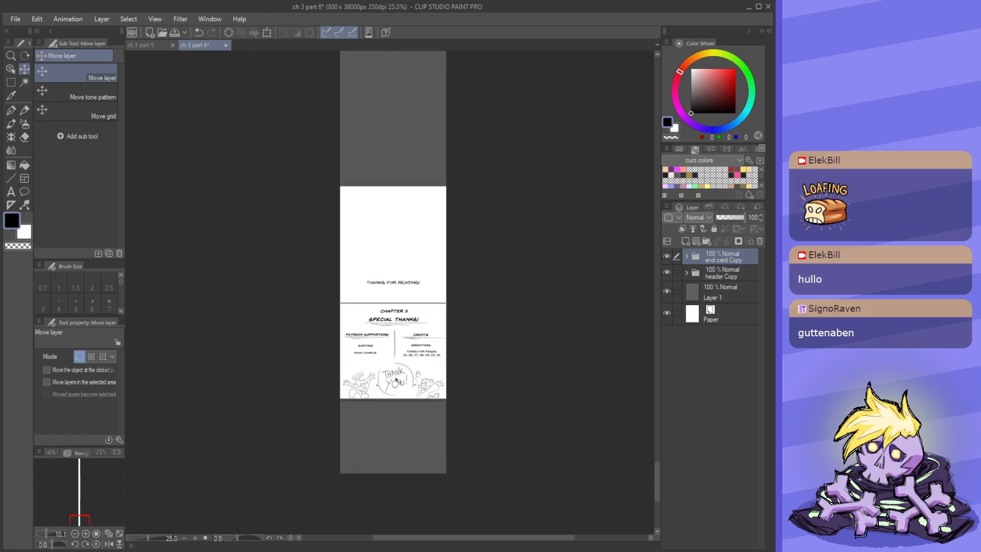
scroll(396, 380, "up", 1)
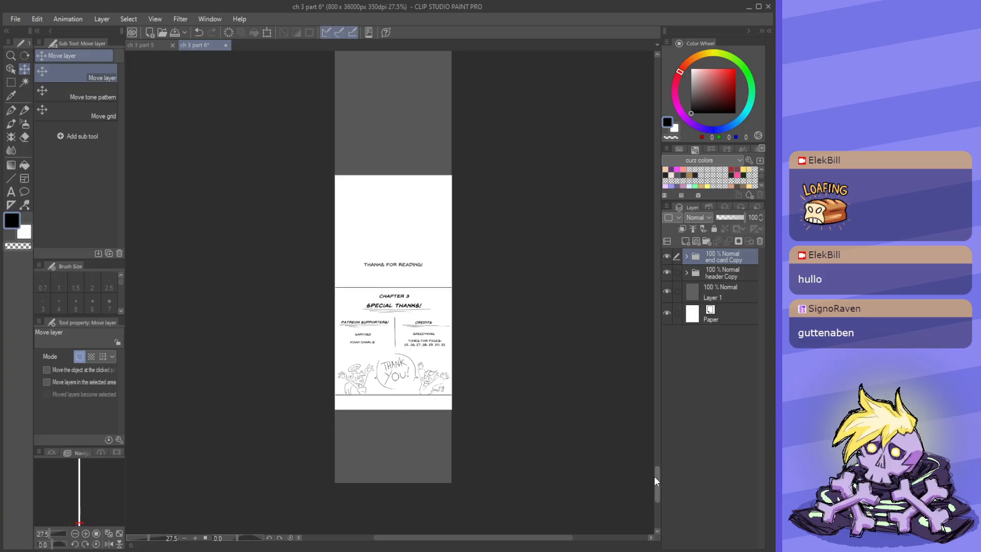
- Change the part number in the header text below the Chapter 3 title so that it reads "PART 6"
left_click_drag(655, 477, 659, 432)
scroll(632, 199, "up", 10)
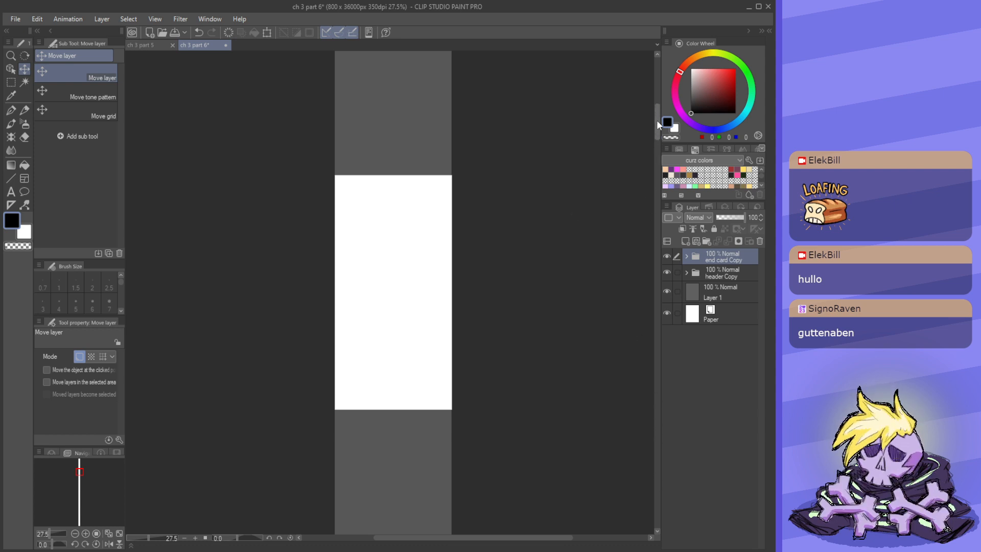
left_click_drag(657, 120, 653, 96)
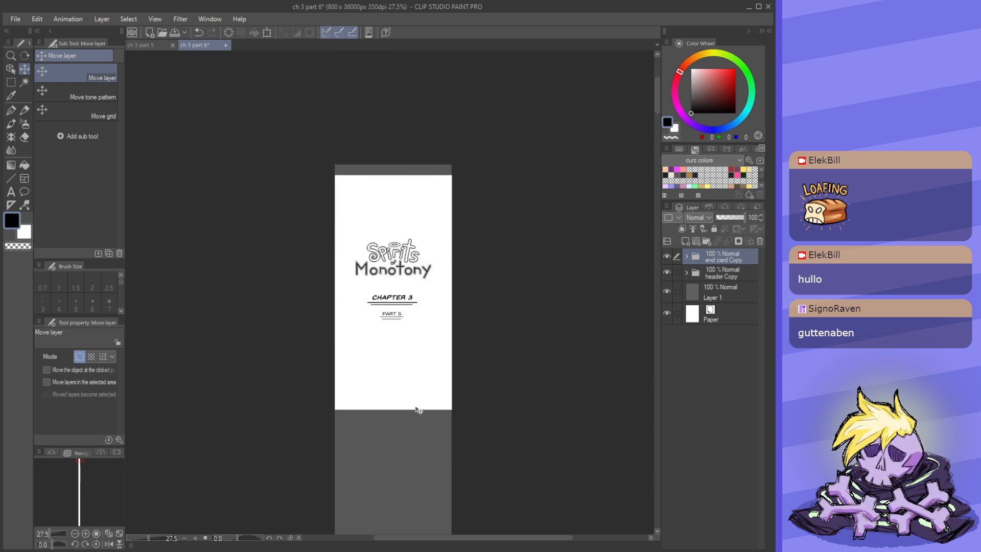
scroll(417, 399, "up", 5)
key("t")
left_click(392, 254)
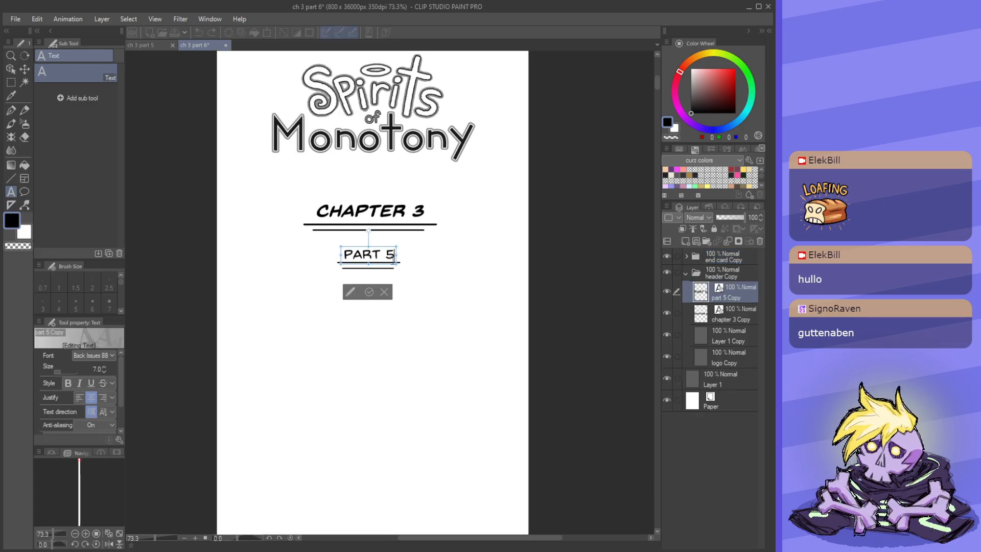
key("BackSpace")
type("6")
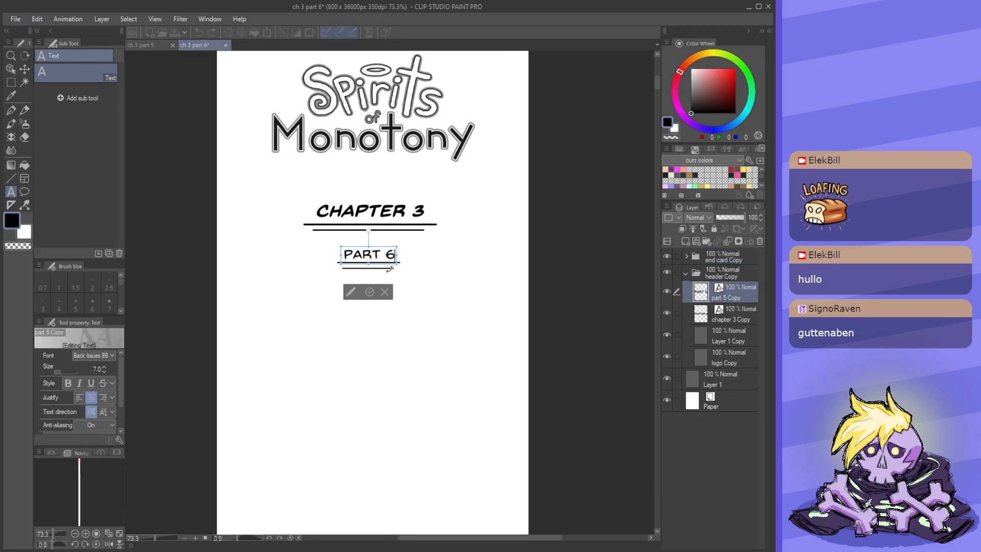
left_click(370, 292)
- Make the end card folder the active layer and collapse the contents of the header folder
scroll(493, 280, "down", 2)
left_click(722, 259)
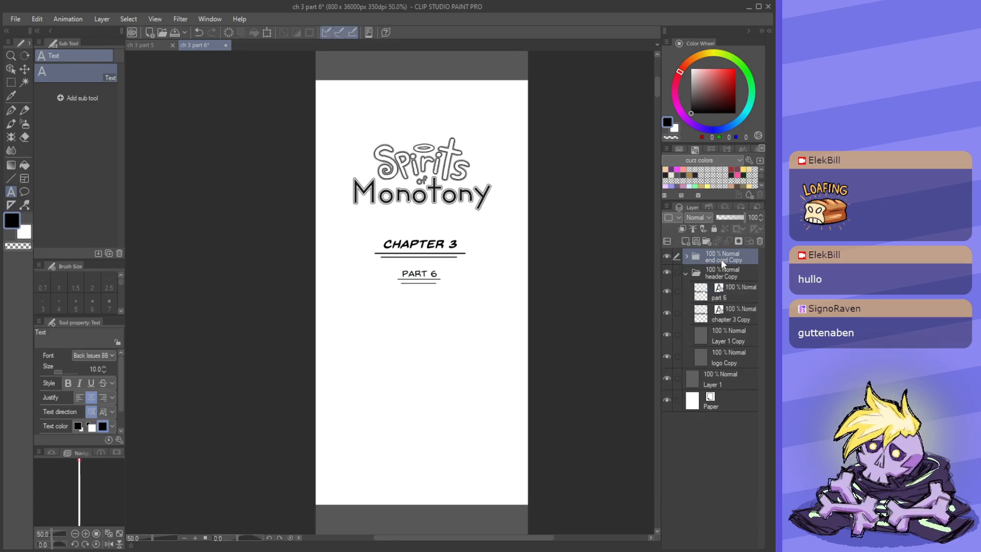
left_click(685, 273)
scroll(493, 267, "down", 4)
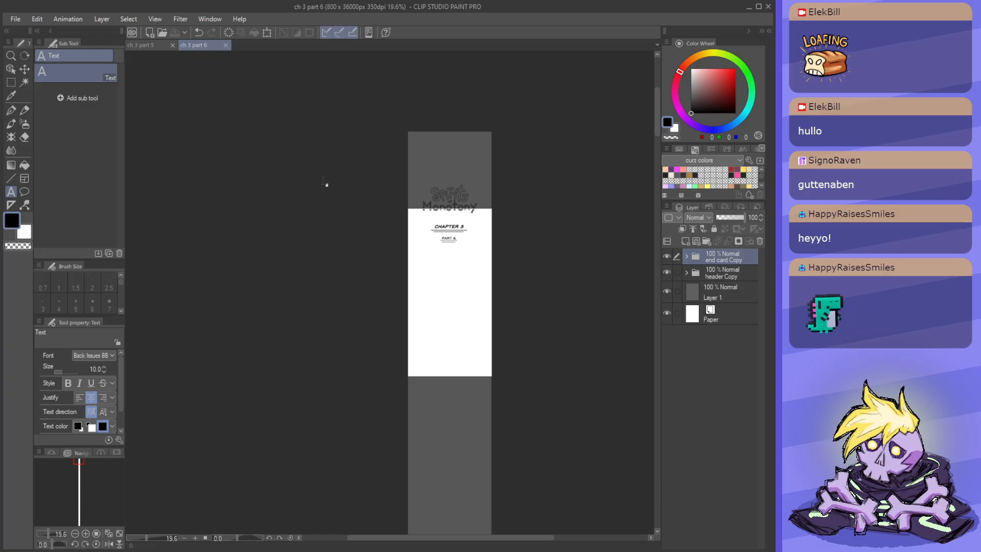
scroll(473, 162, "up", 3)
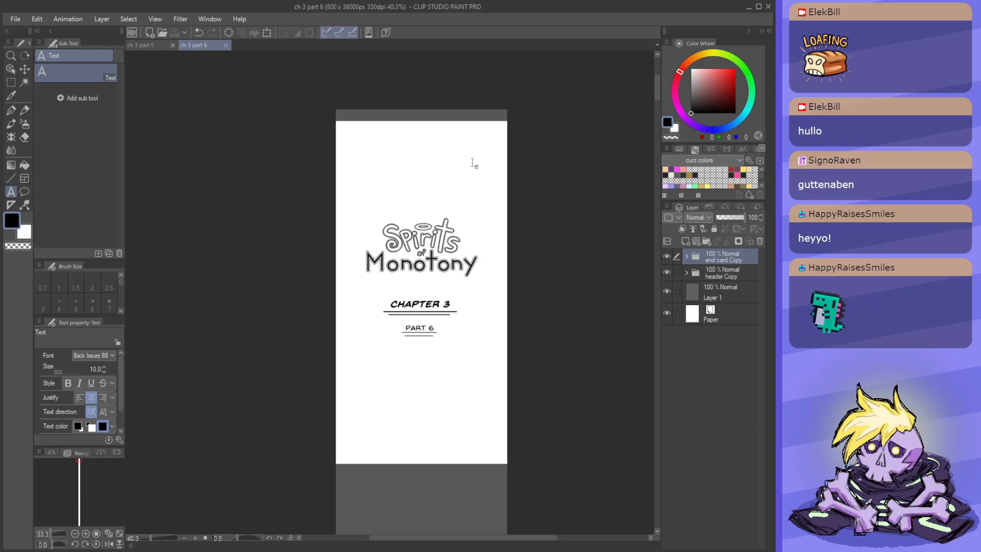
scroll(468, 191, "down", 3)
scroll(473, 152, "up", 3)
scroll(475, 158, "down", 2)
scroll(507, 187, "up", 1)
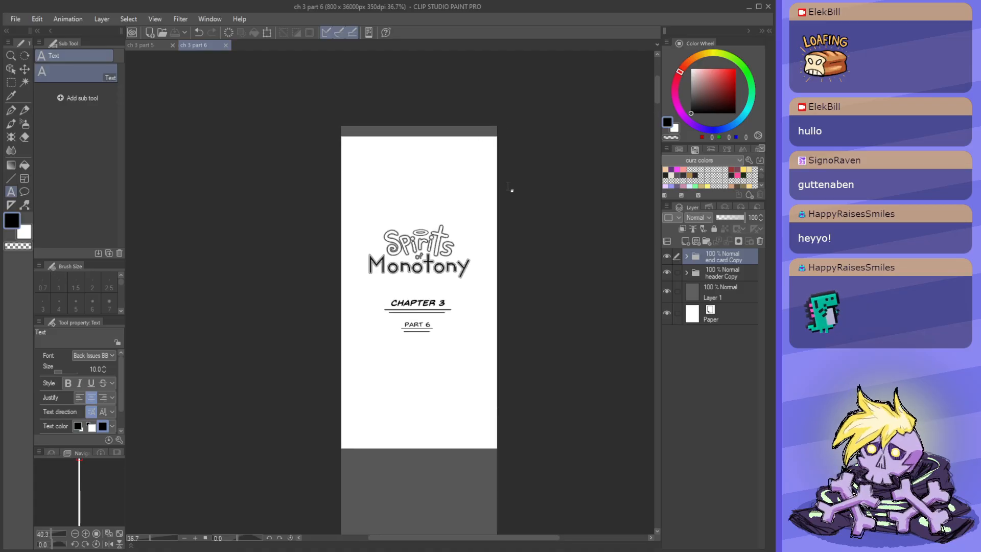
scroll(509, 188, "up", 1)
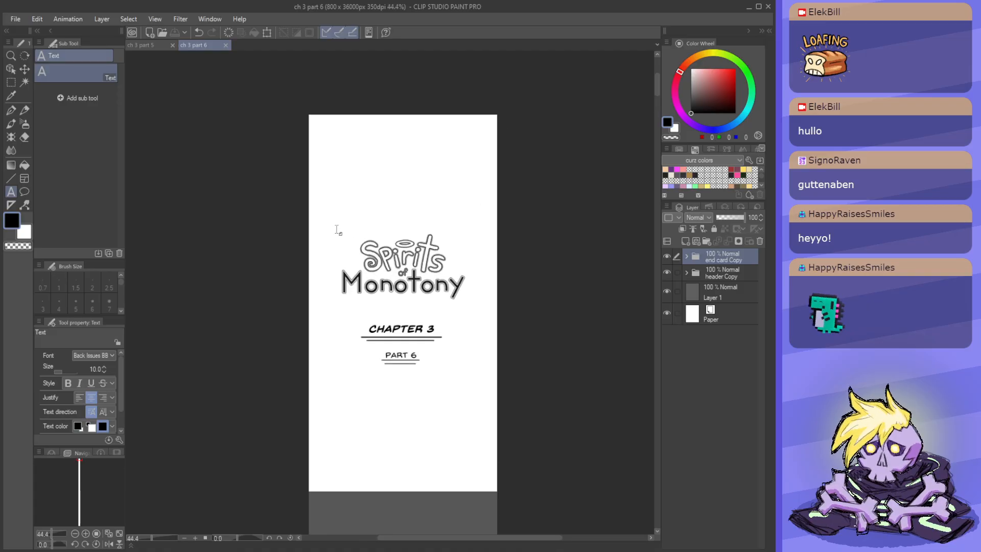
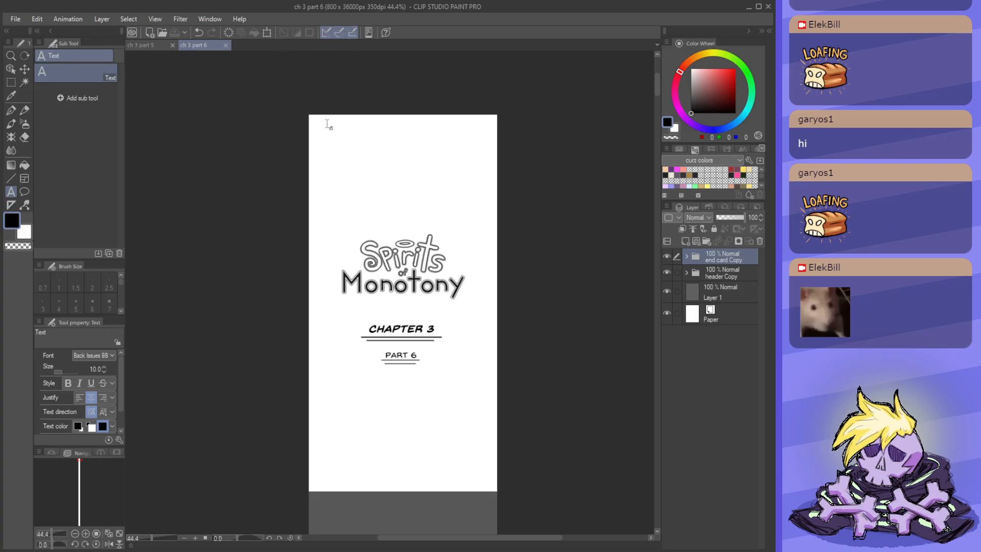
scroll(347, 198, "down", 1)
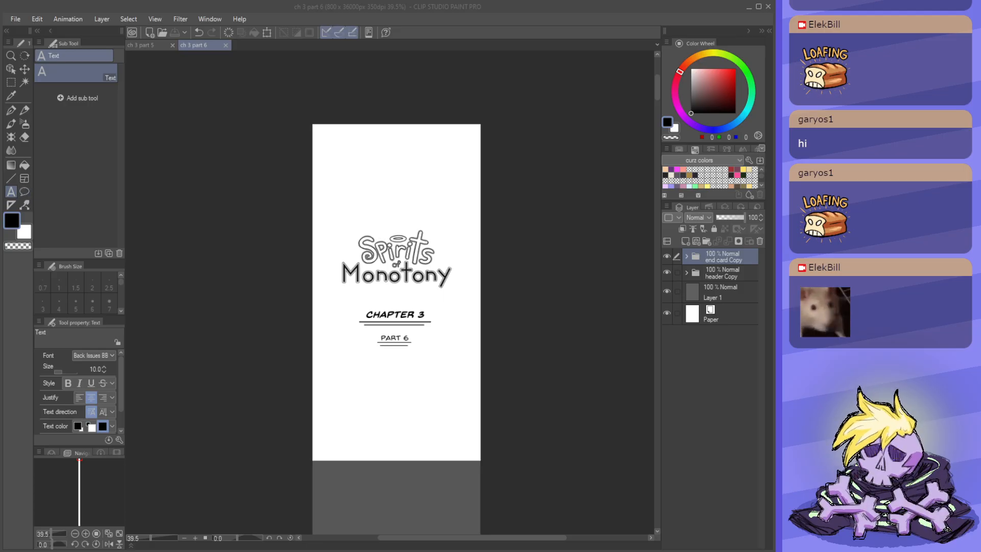
scroll(419, 257, "up", 1)
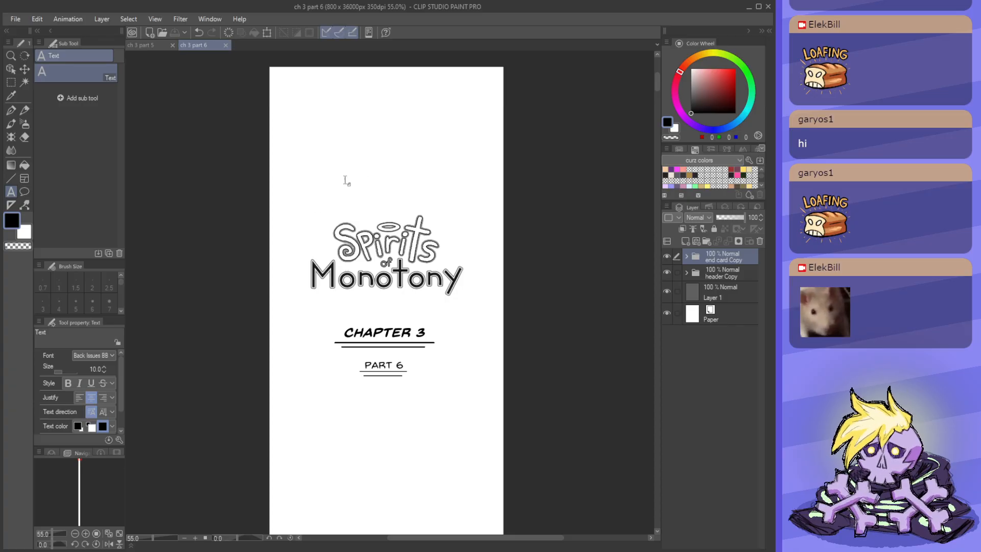
scroll(353, 189, "down", 2)
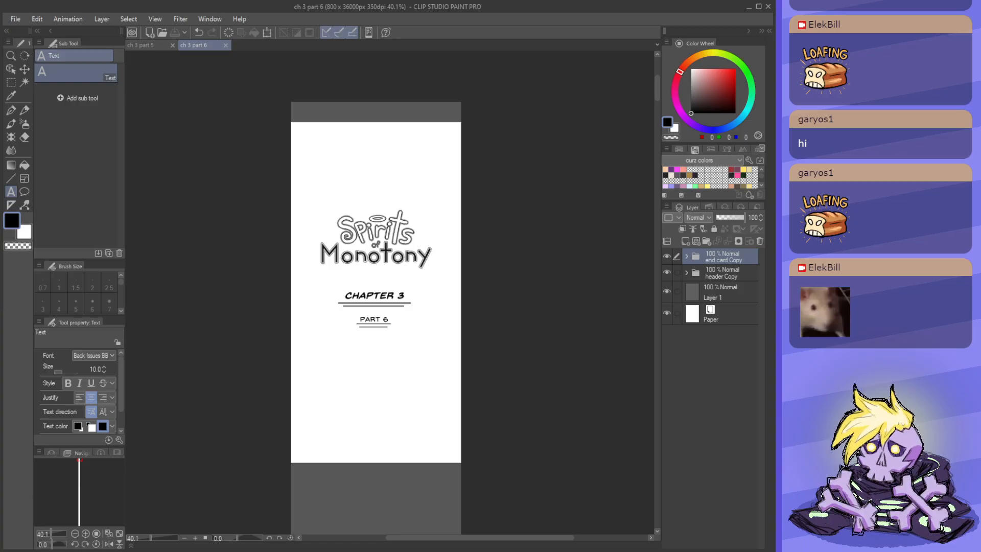
scroll(429, 173, "down", 1)
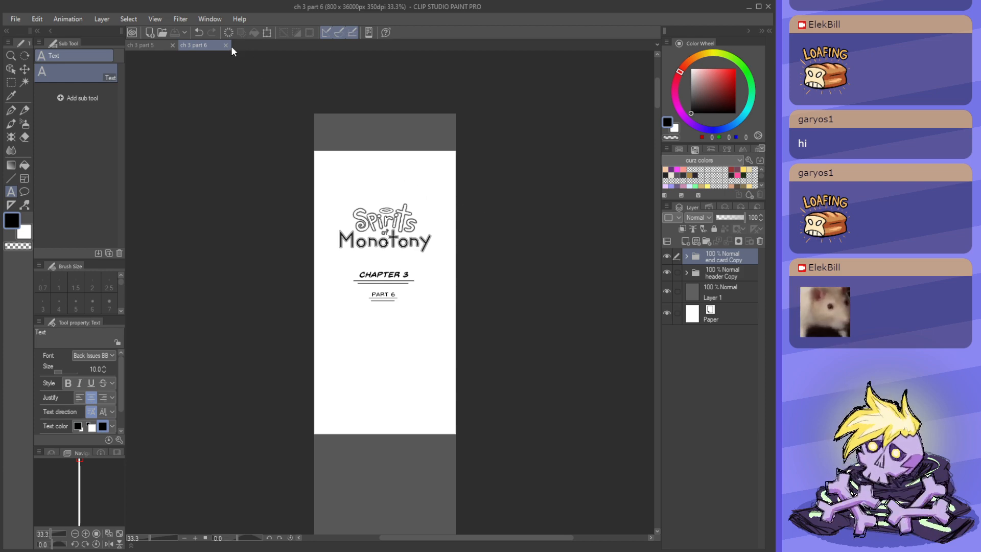
- Review the finished ch 3 part 5 strip from its header down through the comic panels
left_click(160, 44)
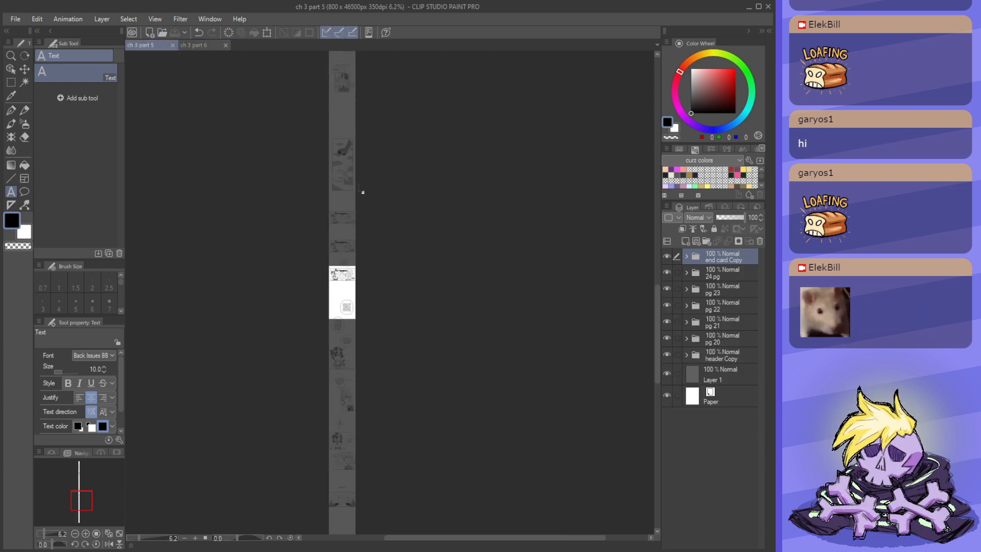
scroll(363, 192, "down", 6)
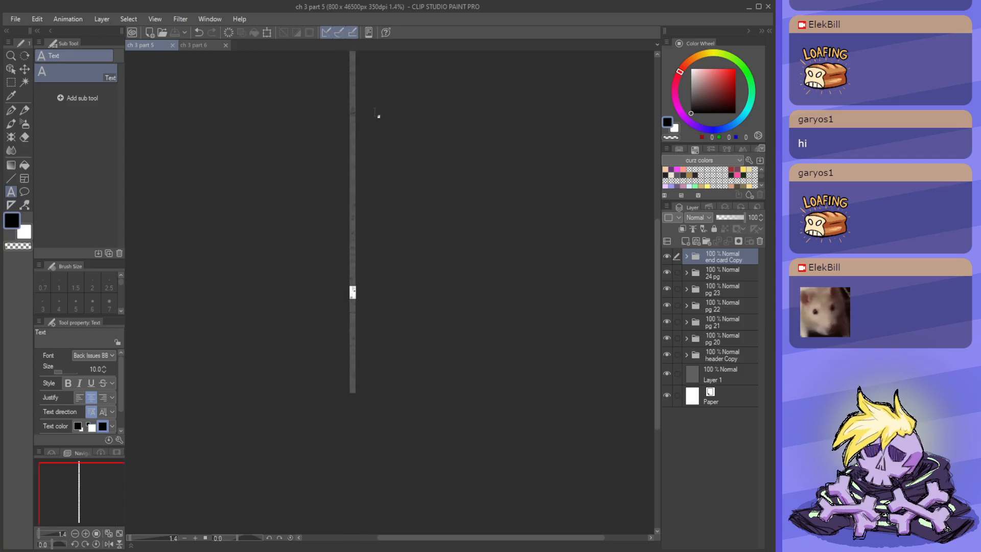
scroll(376, 122, "down", 1)
scroll(365, 177, "up", 3)
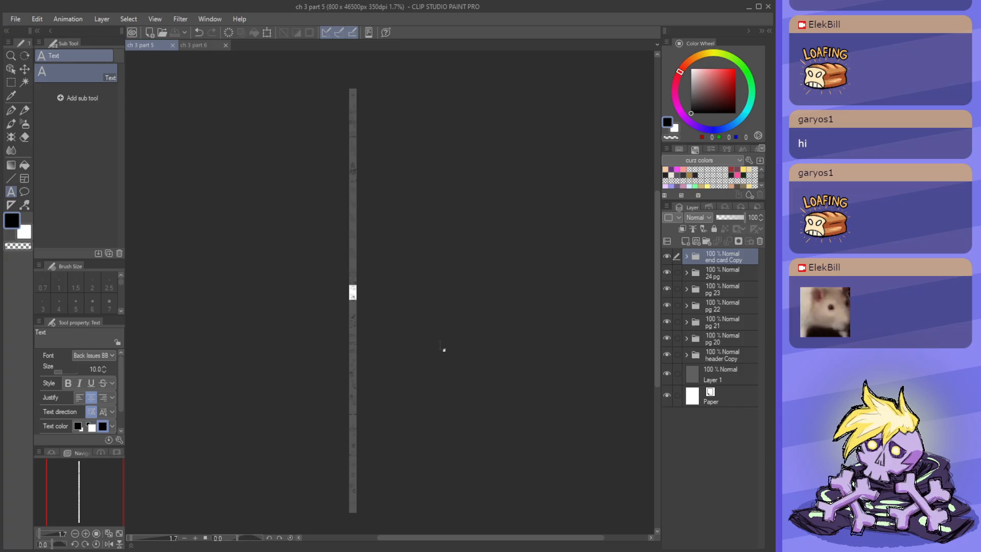
scroll(363, 70, "up", 2)
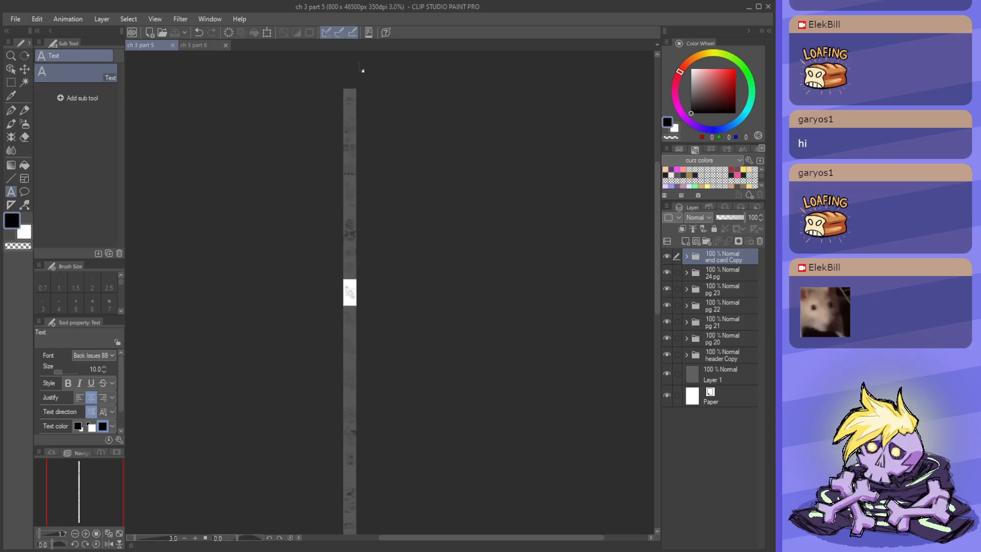
scroll(363, 70, "up", 8)
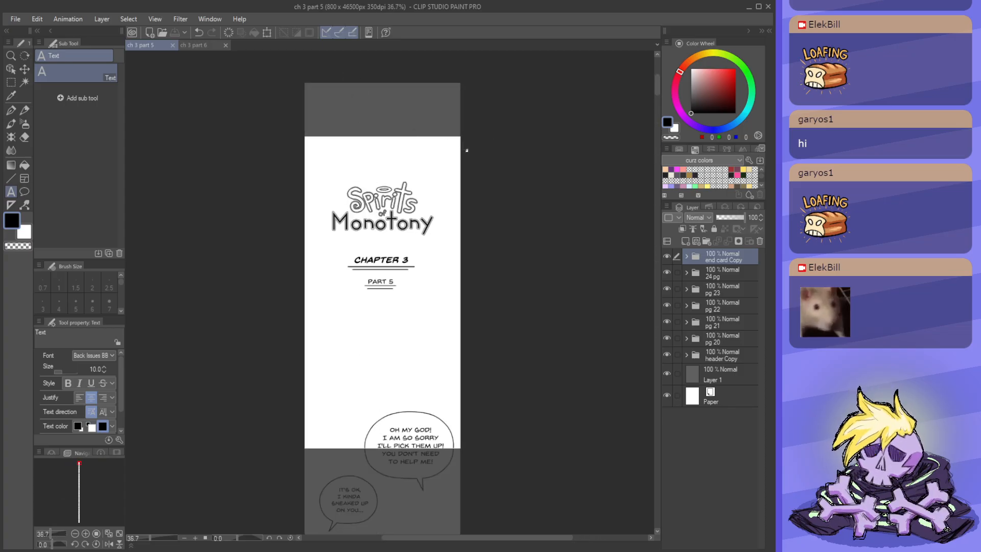
left_click_drag(657, 86, 652, 239)
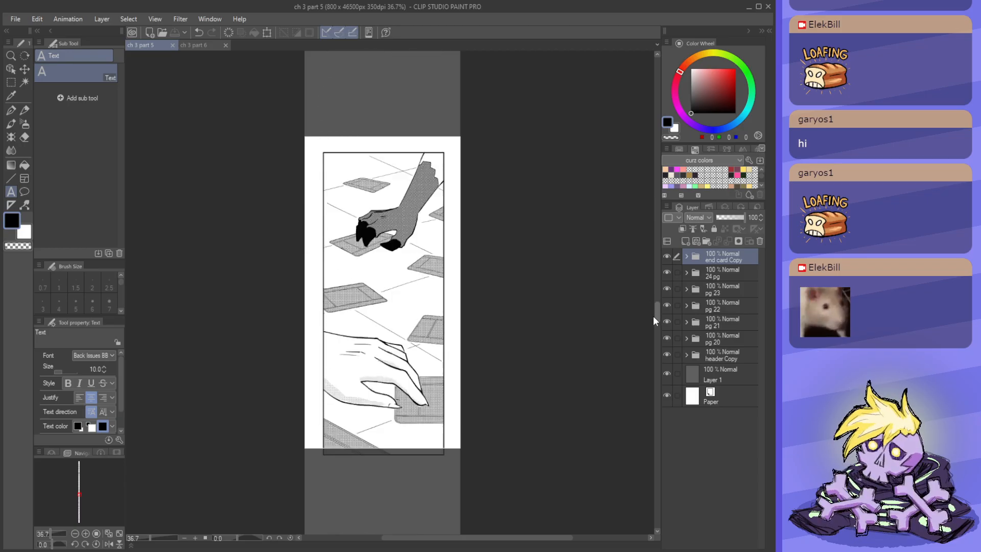
left_click_drag(651, 347, 653, 497)
- Close the ch 3 part 5 canvas and open the comic page files Pg 25 to Pg 29
left_click(172, 46)
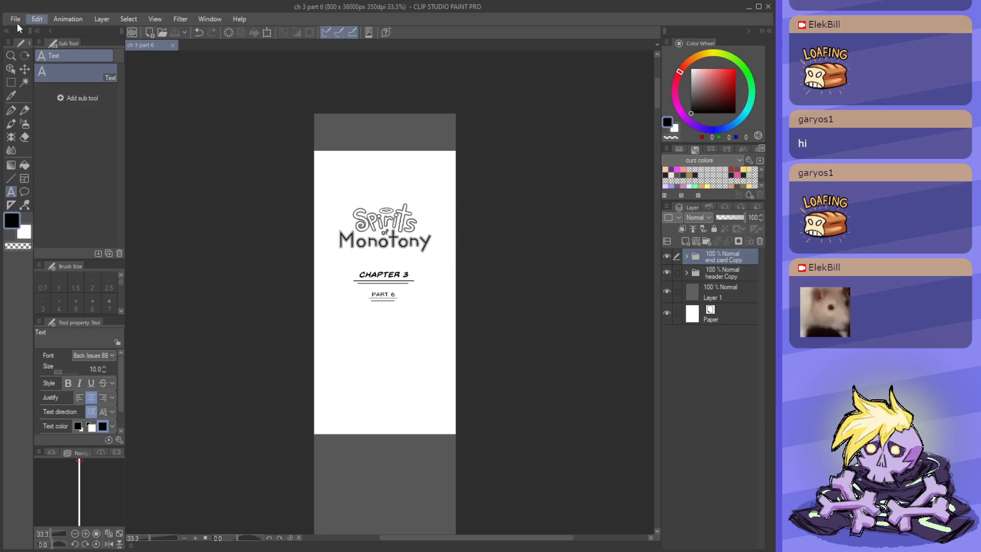
left_click(35, 60)
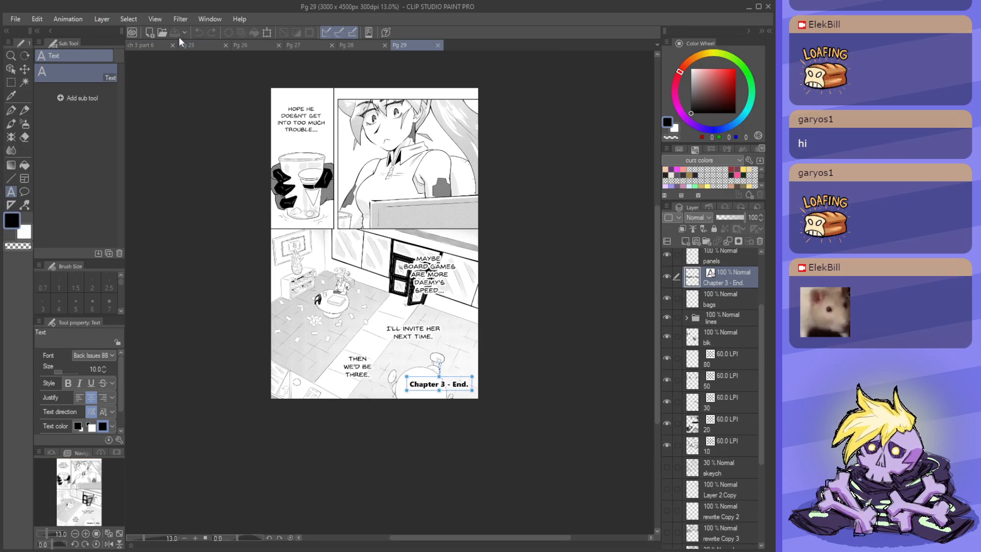
- Look through the comic pages Pg 25 to Pg 29 in order to check their panels and lettering
left_click(185, 44)
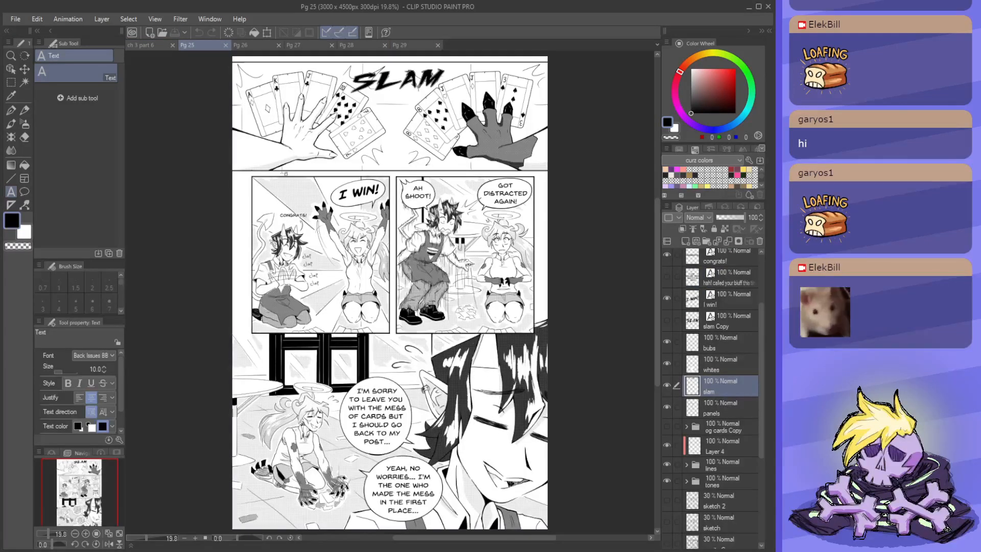
scroll(284, 174, "down", 2)
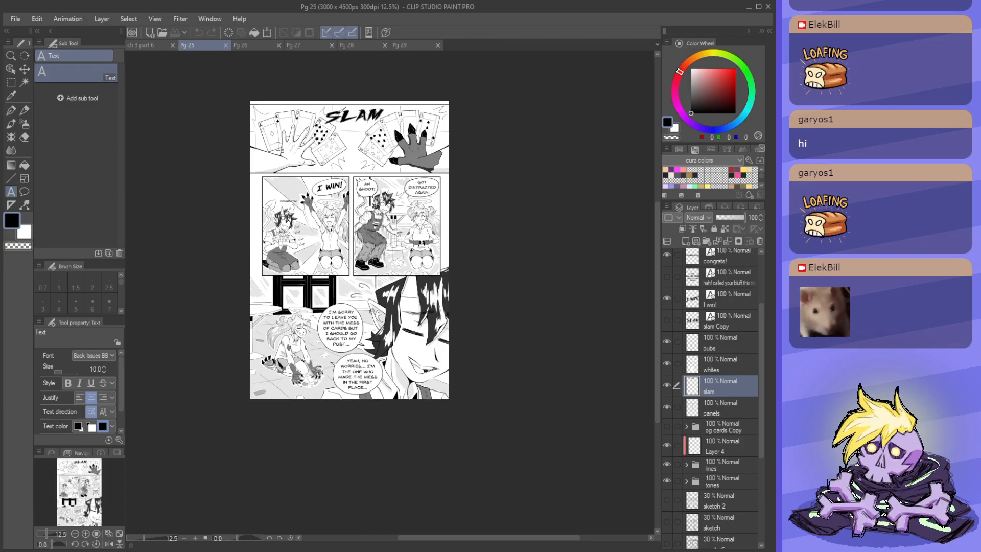
scroll(278, 148, "down", 1)
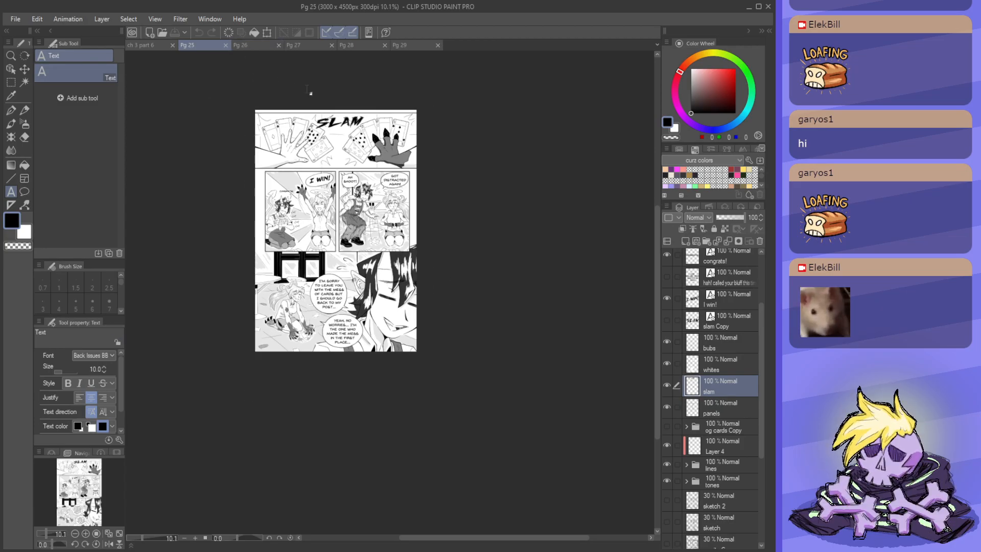
scroll(286, 143, "up", 2)
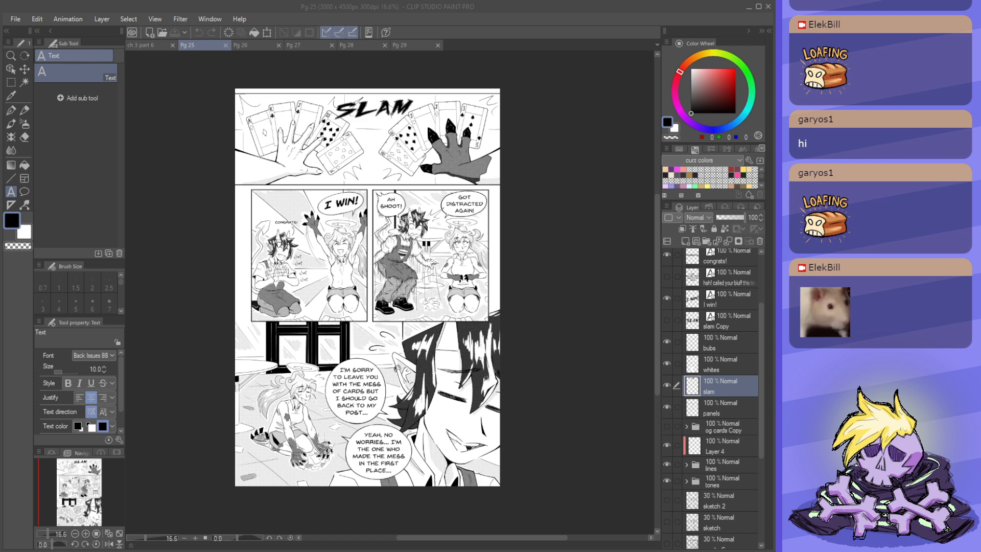
left_click(113, 4)
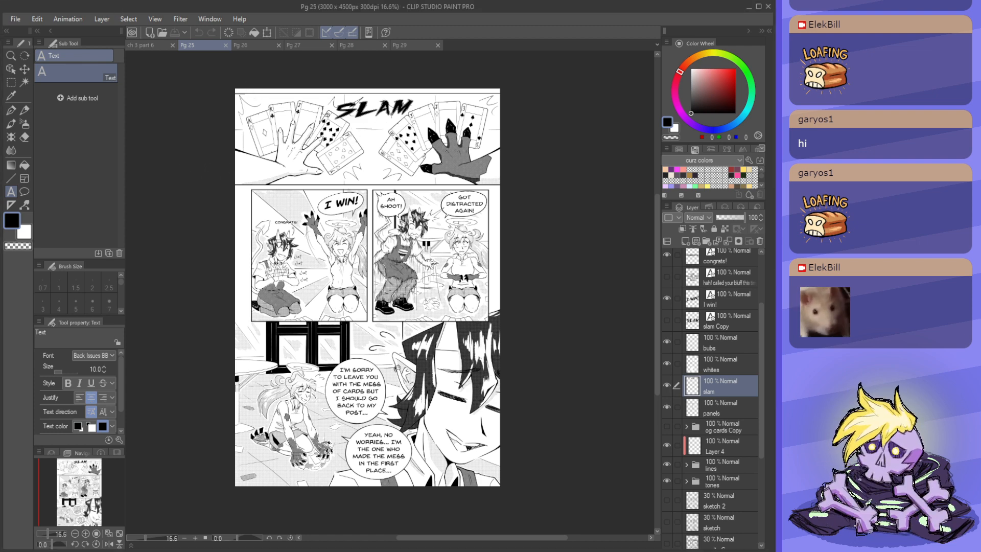
left_click(245, 46)
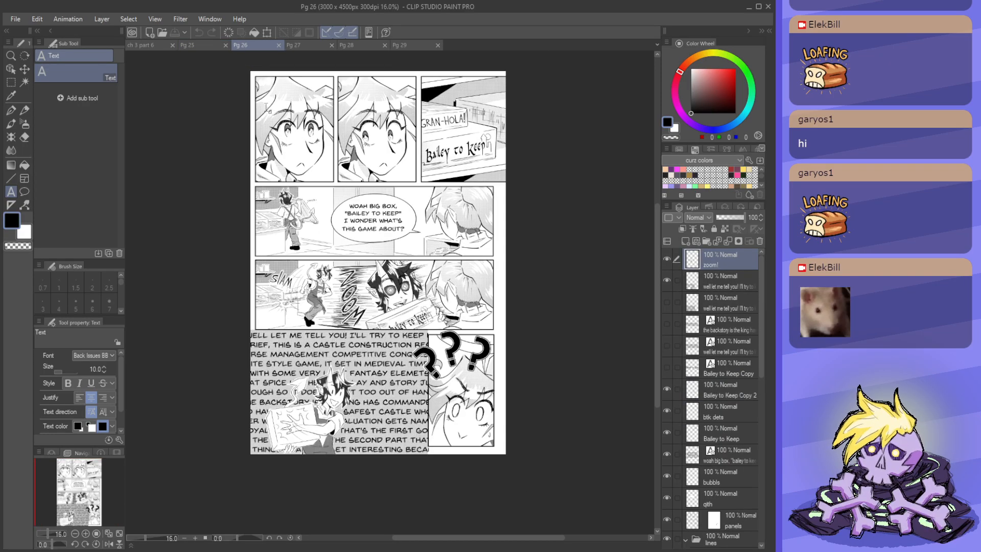
left_click(308, 45)
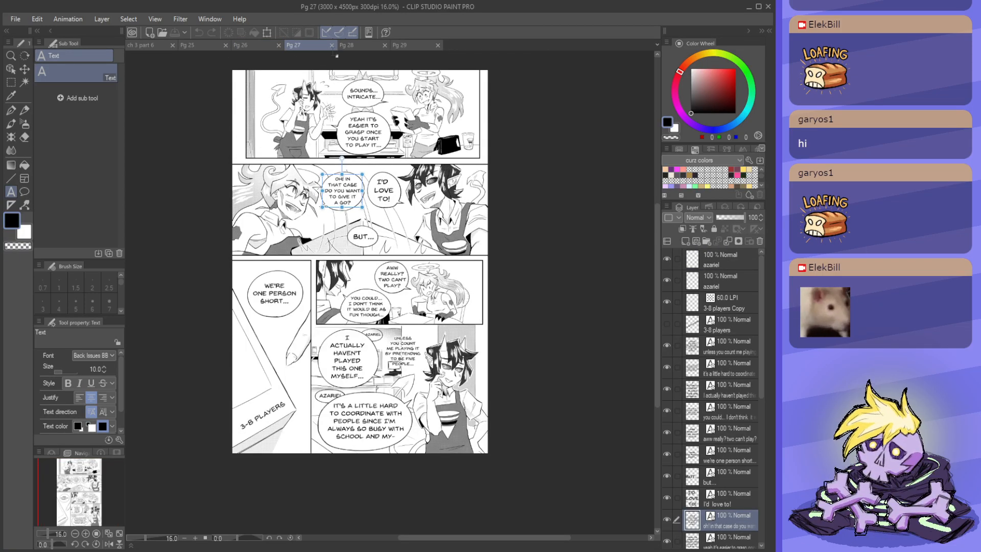
left_click(360, 45)
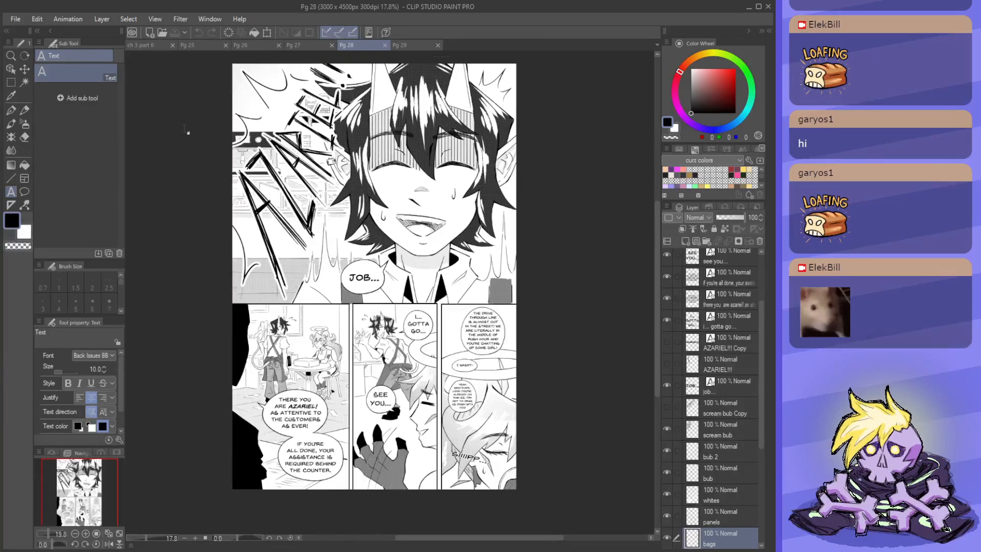
left_click(413, 42)
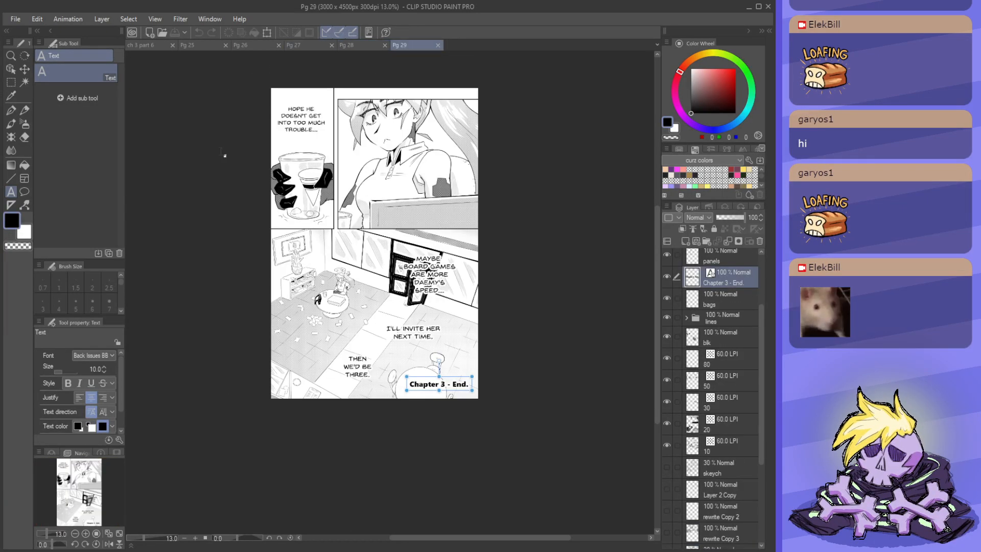
left_click(189, 47)
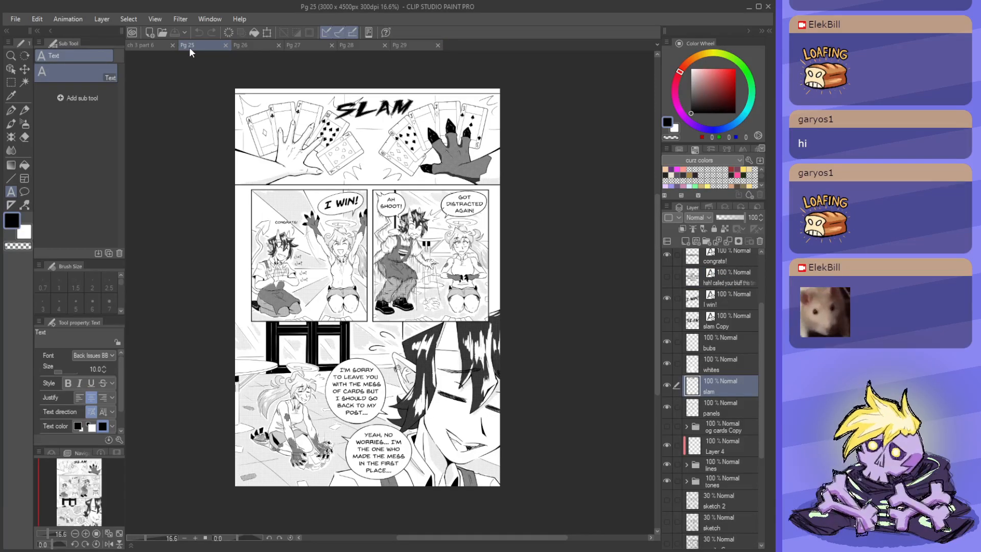
left_click(257, 45)
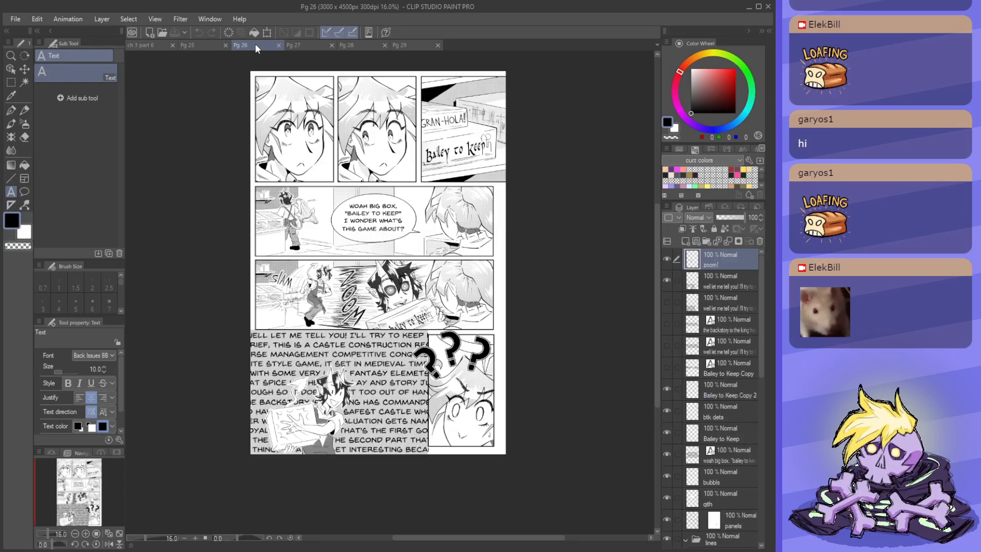
left_click(298, 47)
left_click(363, 44)
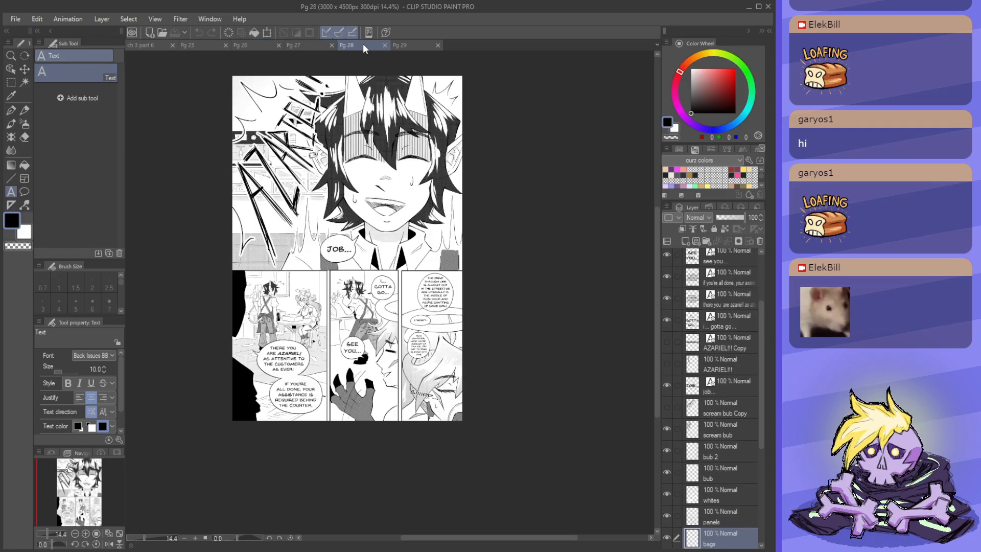
left_click(404, 43)
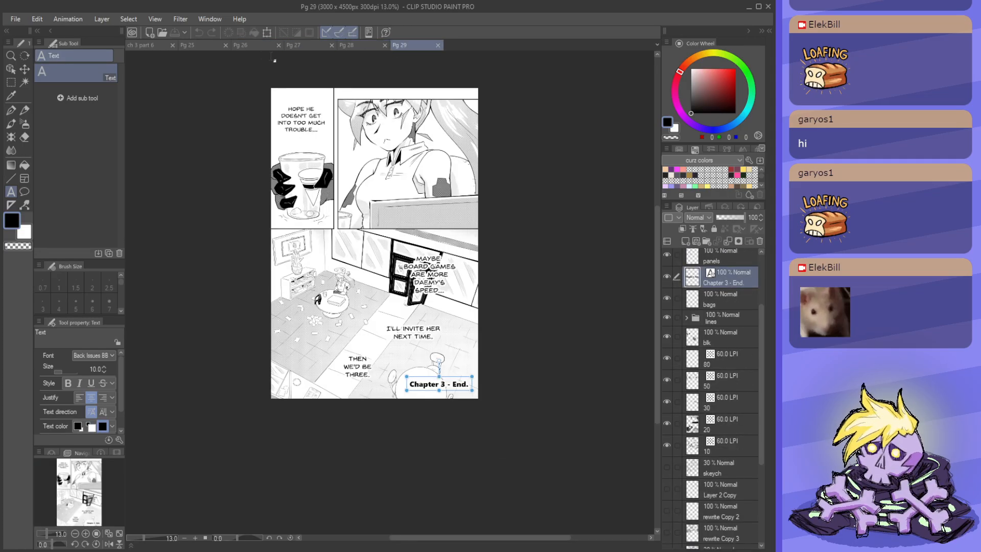
- Examine the Pg 25 layout closely, from the SLAM card panel down to the speech bubbles in the lowest panel
left_click(204, 45)
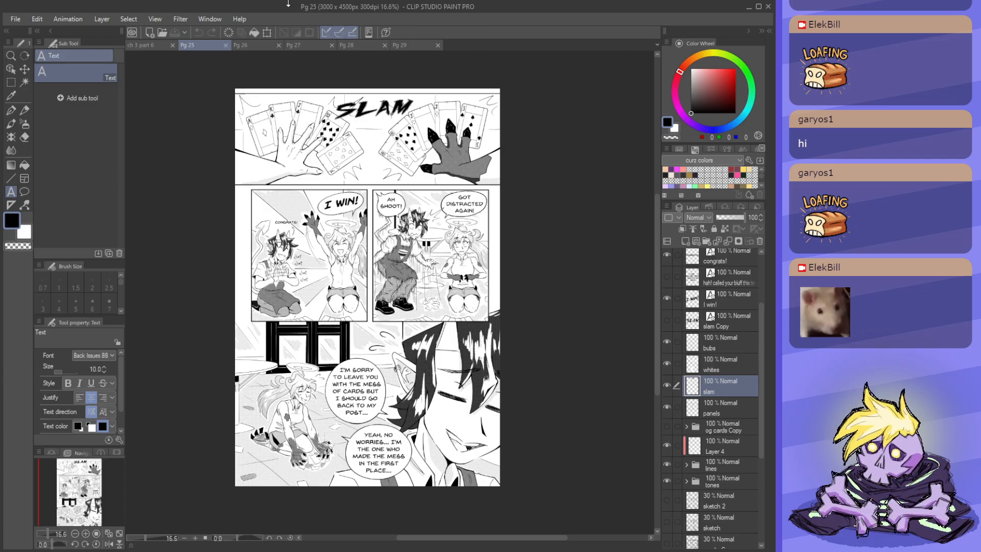
scroll(317, 92, "up", 2)
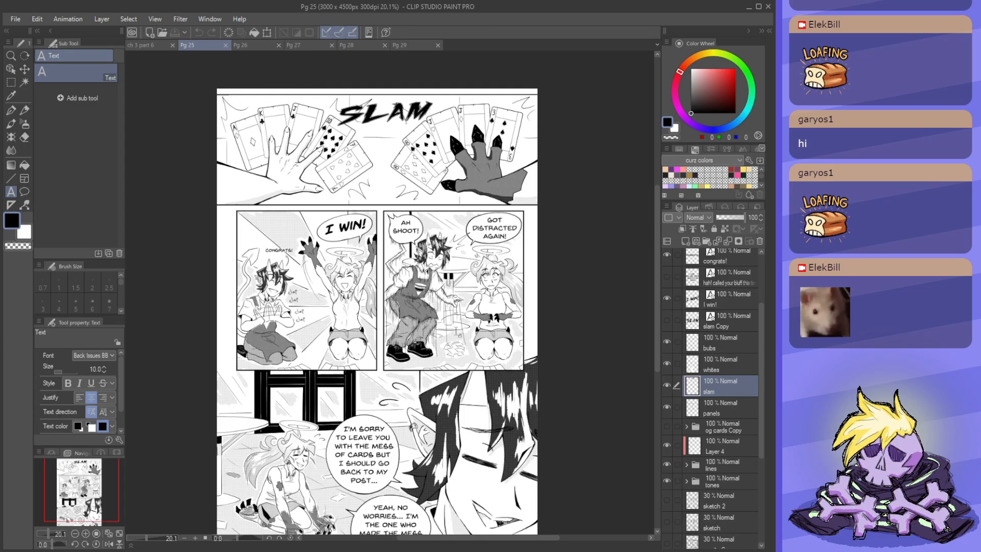
scroll(478, 350, "up", 3)
scroll(393, 336, "down", 6)
scroll(438, 338, "up", 3)
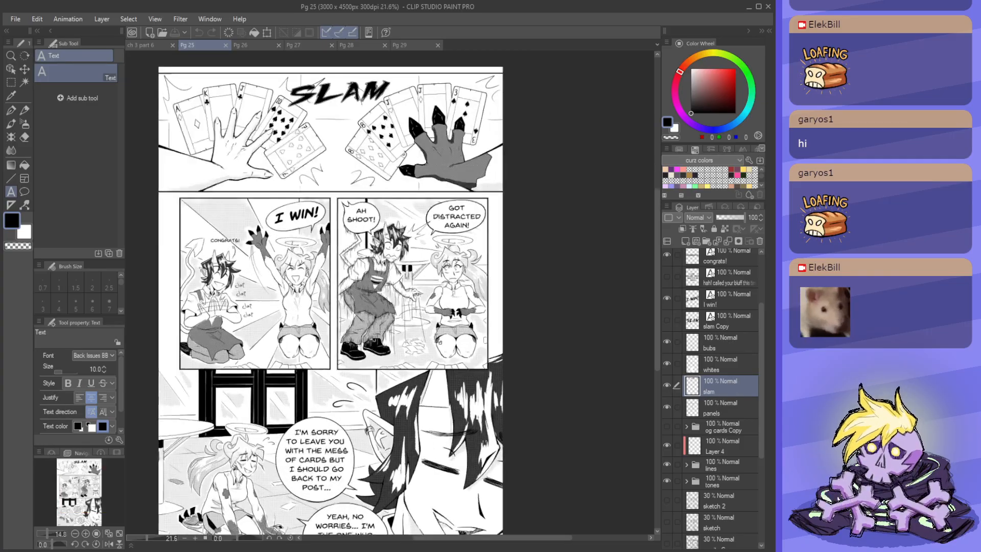
scroll(452, 341, "down", 3)
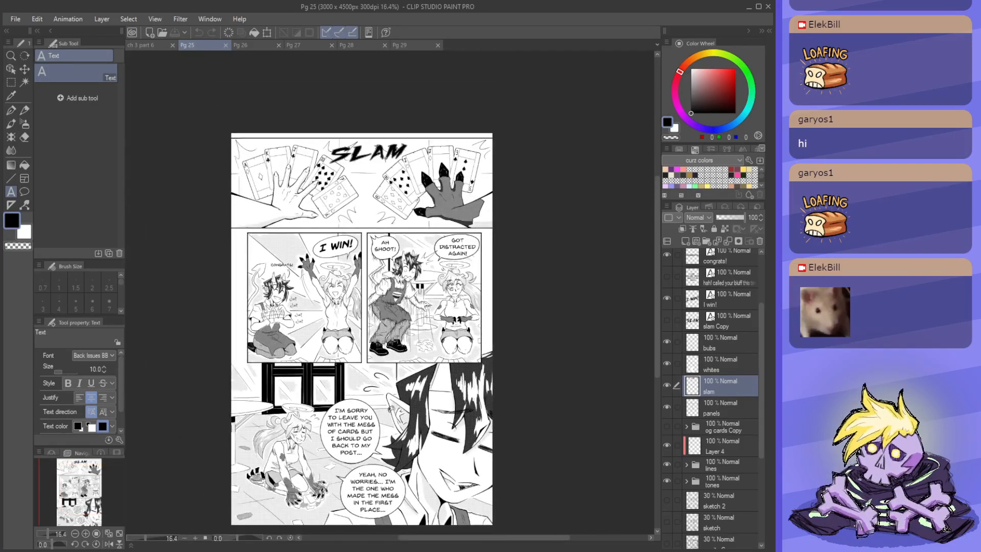
scroll(474, 356, "up", 3)
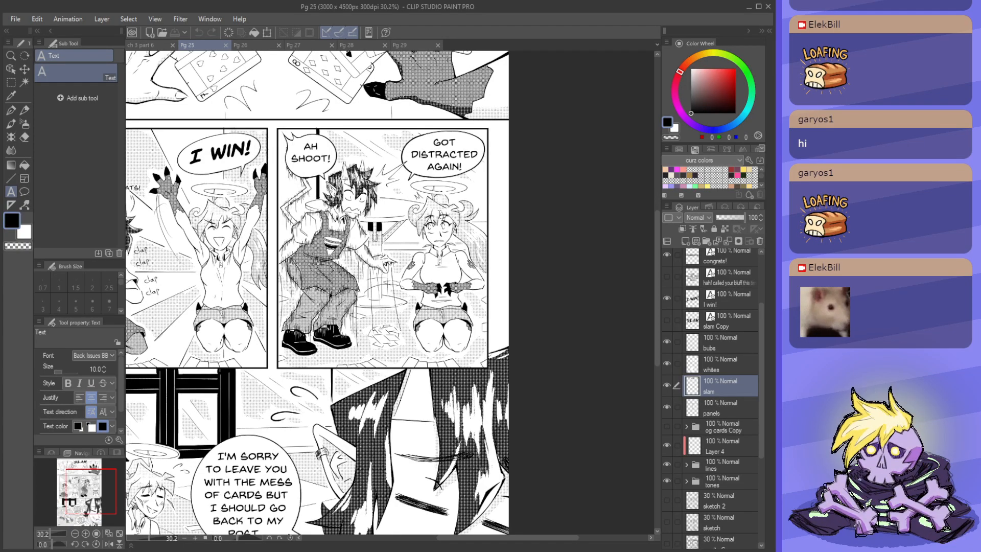
scroll(437, 233, "down", 3)
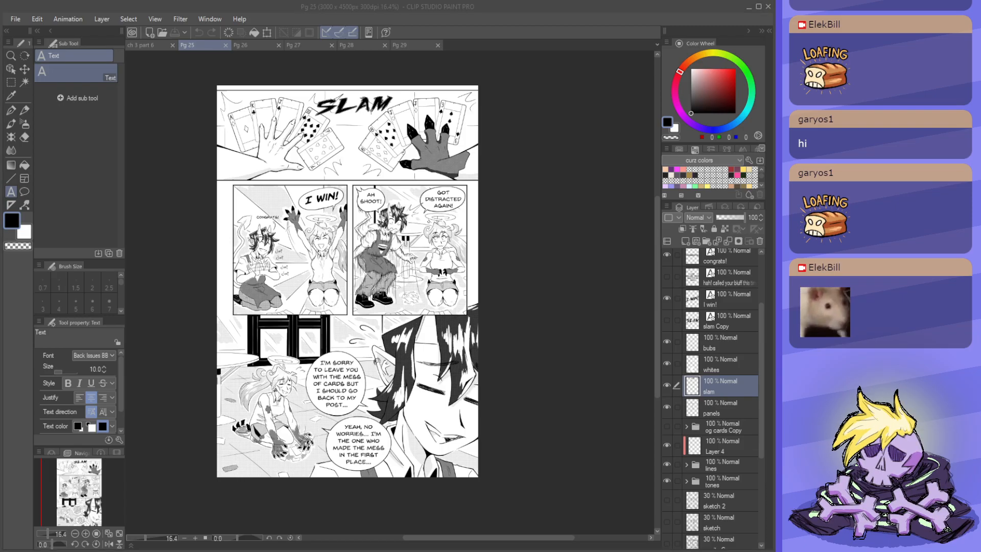
scroll(401, 249, "up", 4)
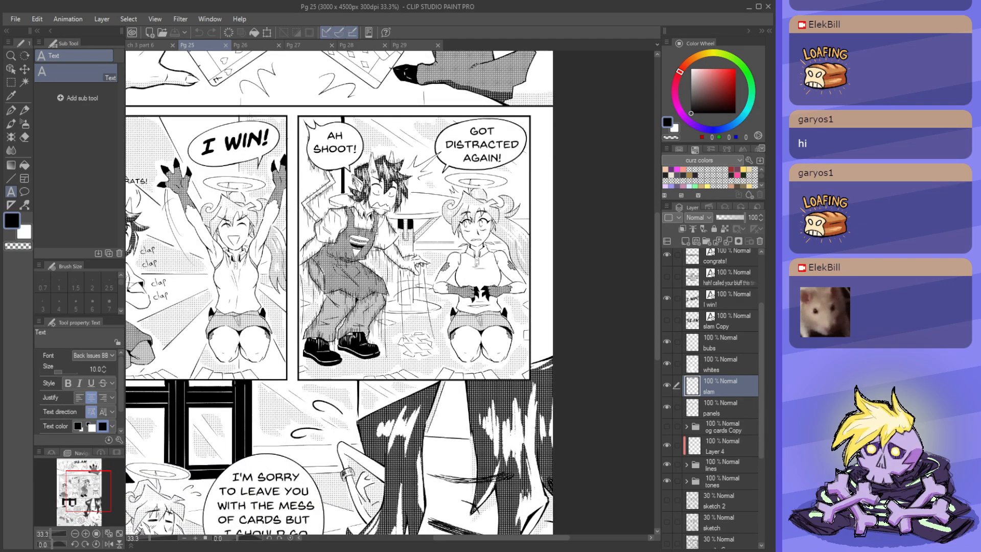
scroll(338, 281, "down", 4)
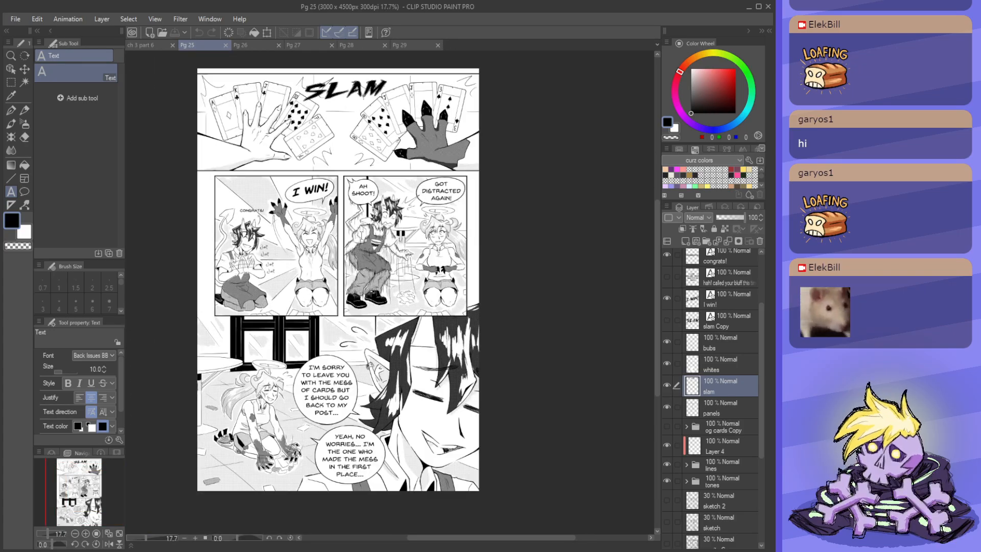
scroll(291, 212, "up", 2)
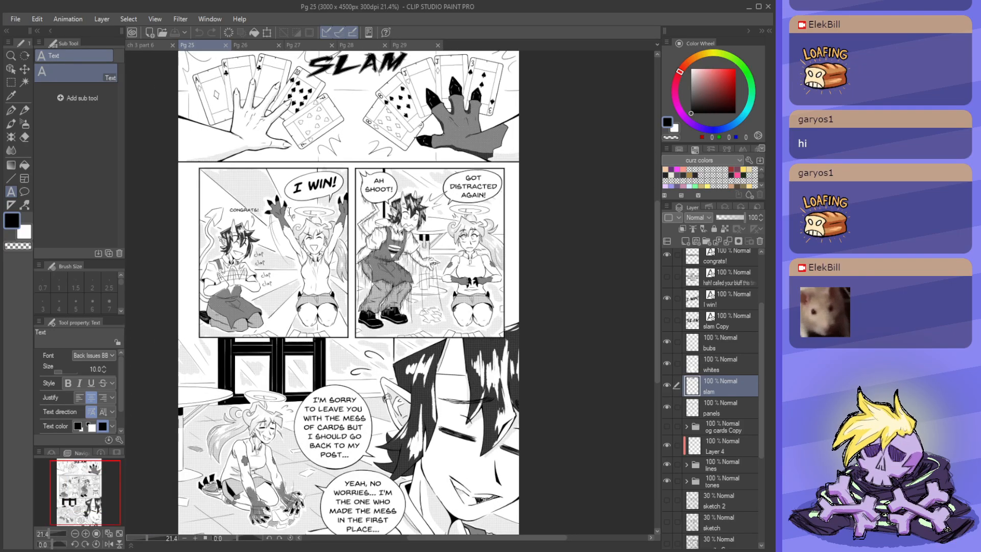
scroll(290, 211, "down", 3)
scroll(290, 212, "down", 2)
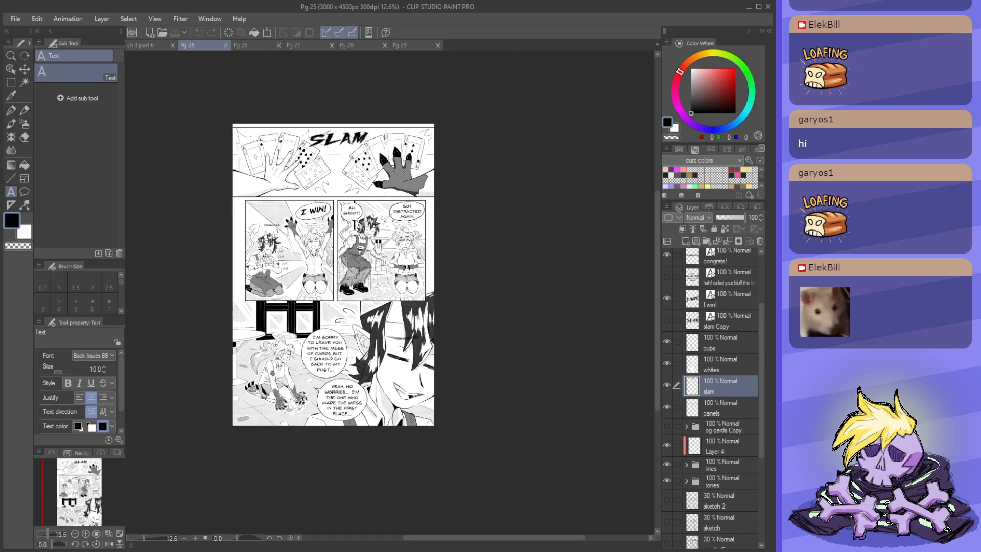
scroll(264, 164, "up", 2)
scroll(313, 125, "up", 2)
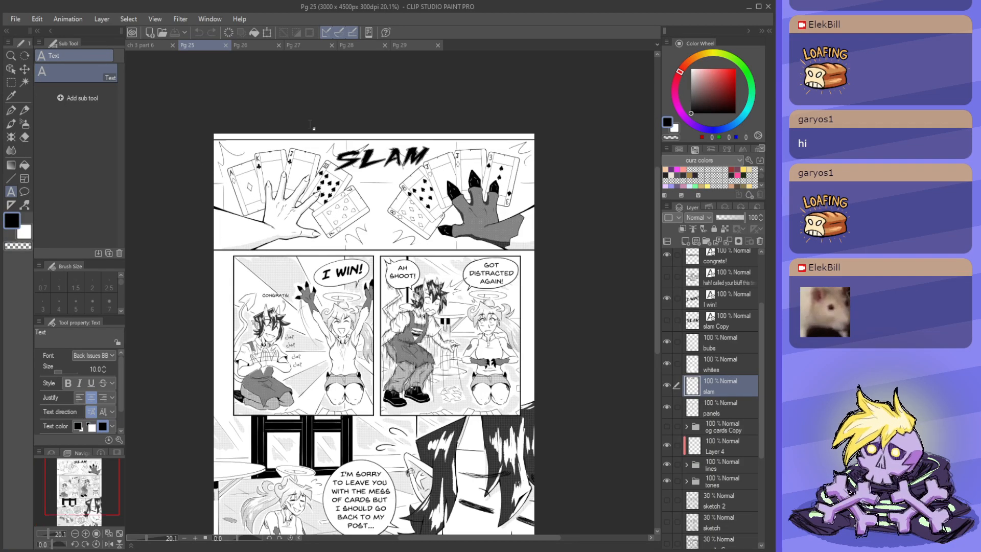
scroll(313, 124, "down", 1)
- Add a new layer folder above the topmost text layer of Pg 25
scroll(729, 286, "up", 3)
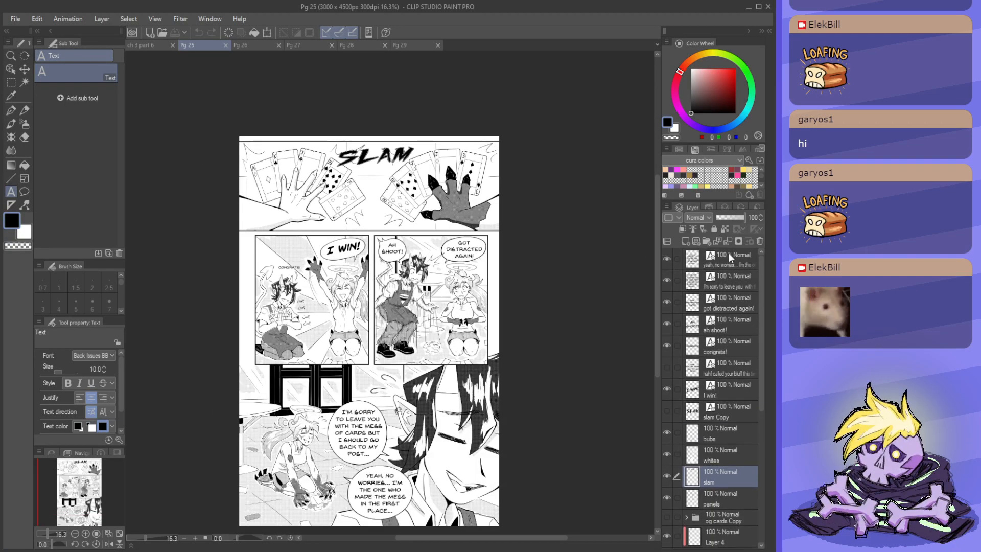
left_click(729, 256)
left_click(707, 241)
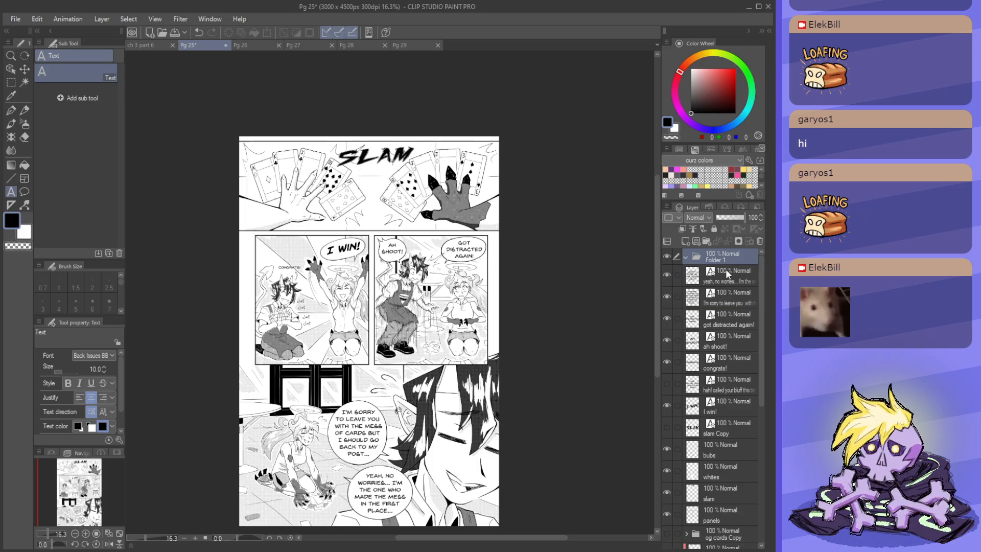
- Move all eight text layers of Pg 25, from "yeah, no worries..." down to "slam Copy", into the new folder
left_click(733, 409)
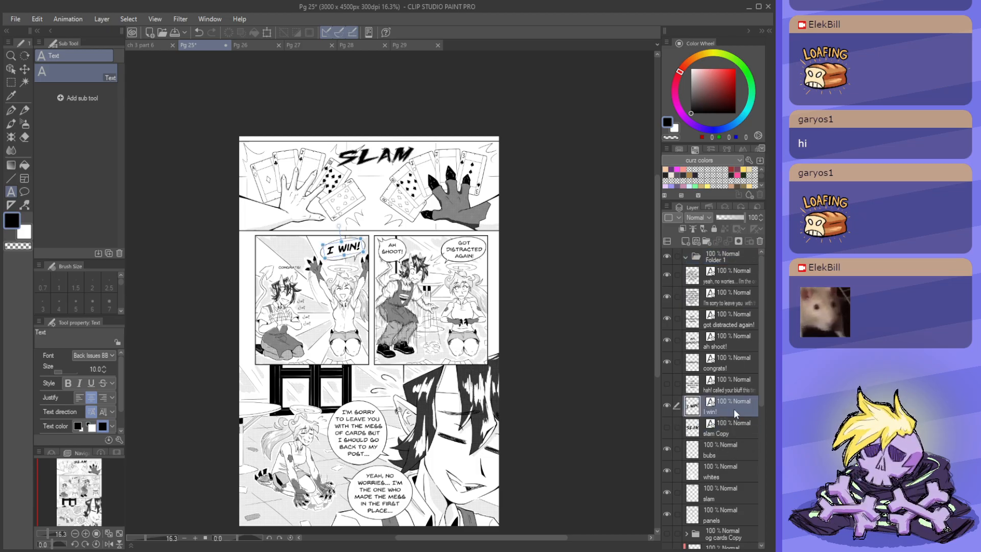
left_click(734, 425)
left_click(734, 409, "ctrl")
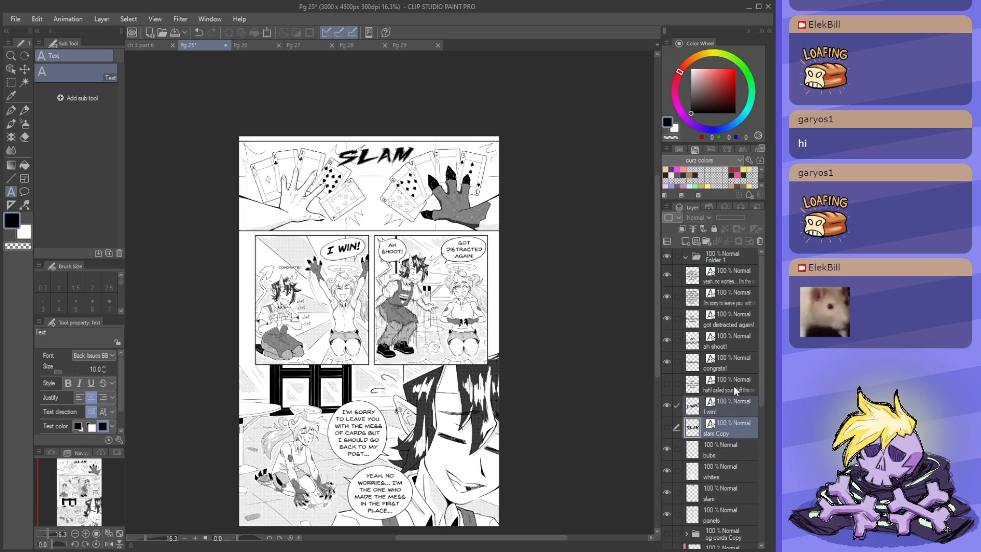
left_click(734, 386, "ctrl")
left_click(734, 364, "ctrl")
left_click(735, 341, "ctrl")
left_click(734, 320, "ctrl")
left_click(731, 298, "ctrl")
left_click(733, 277, "ctrl")
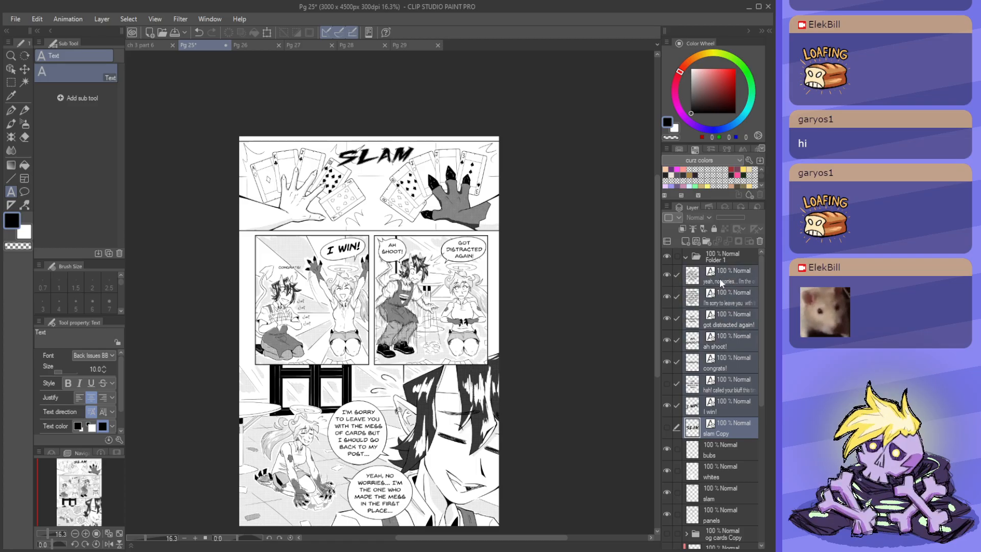
left_click(721, 257)
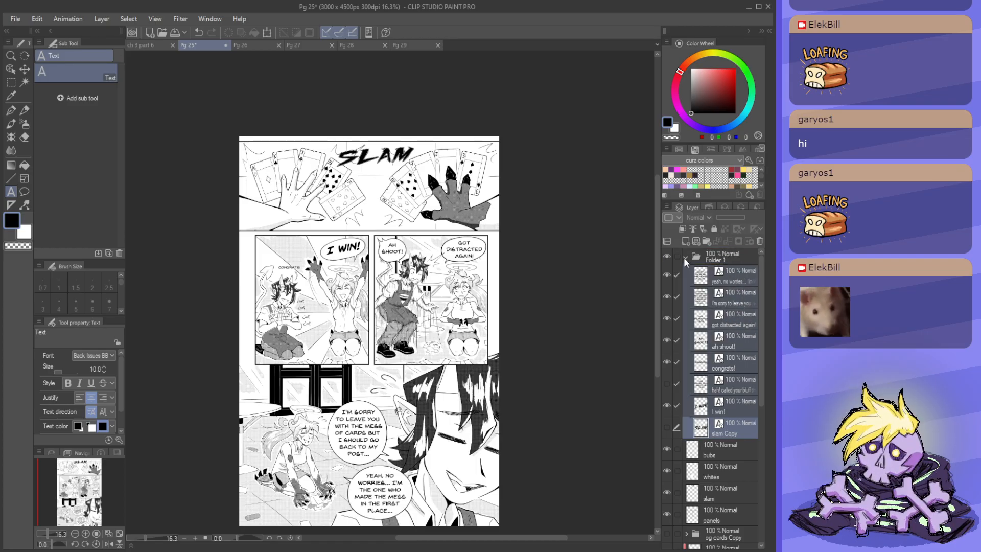
- Collapse the new folder holding the lettering layers and rename it "text"
left_click(685, 256)
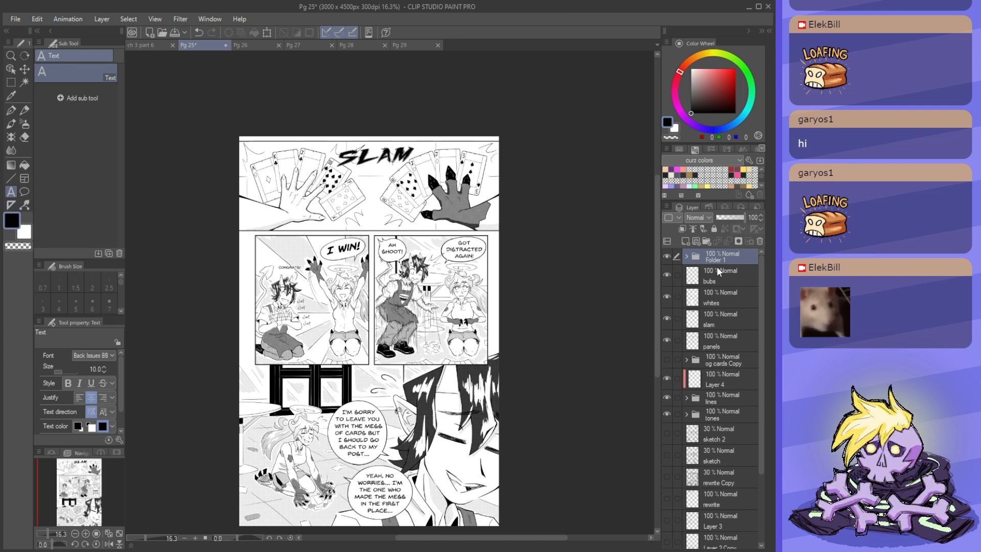
type("text")
key("Return")
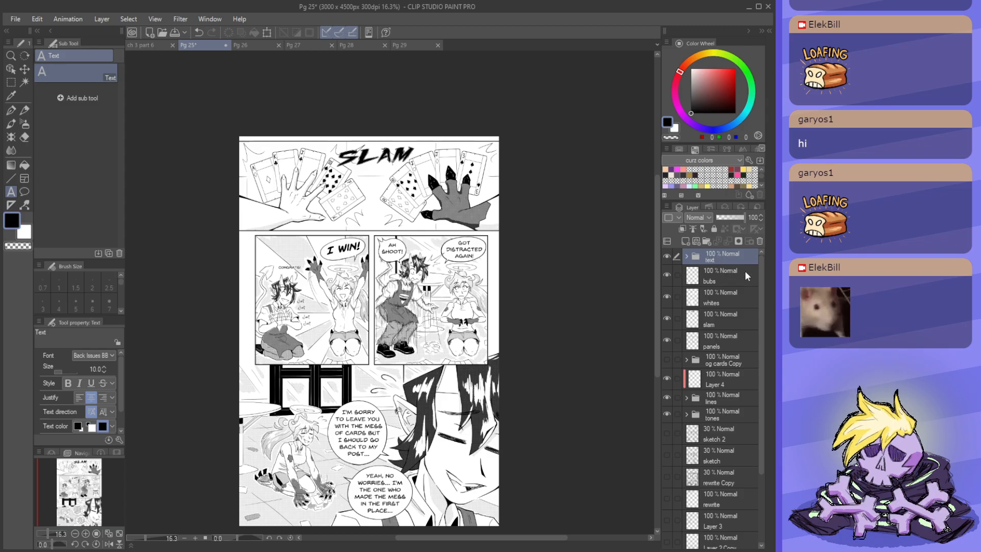
scroll(333, 203, "down", 1)
scroll(405, 236, "up", 1)
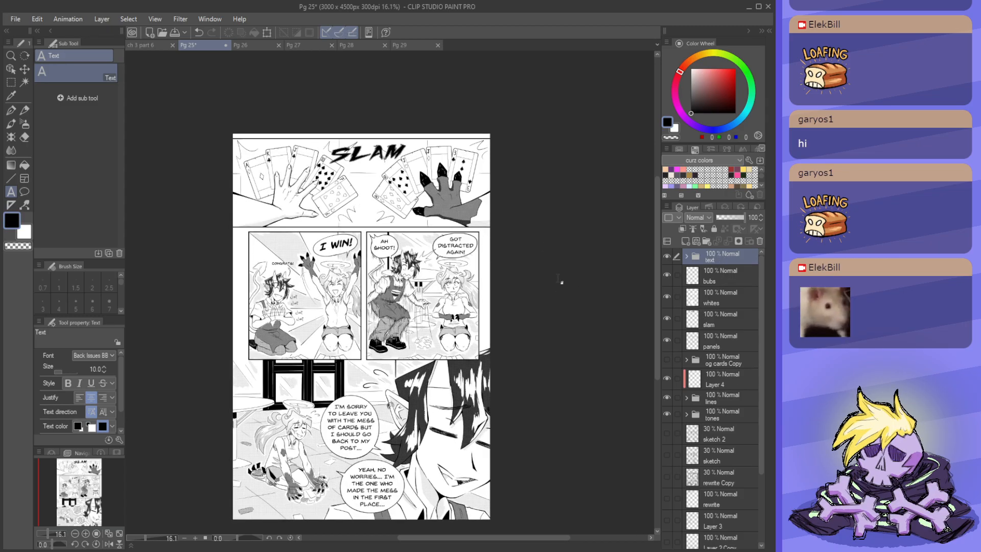
scroll(459, 336, "up", 1)
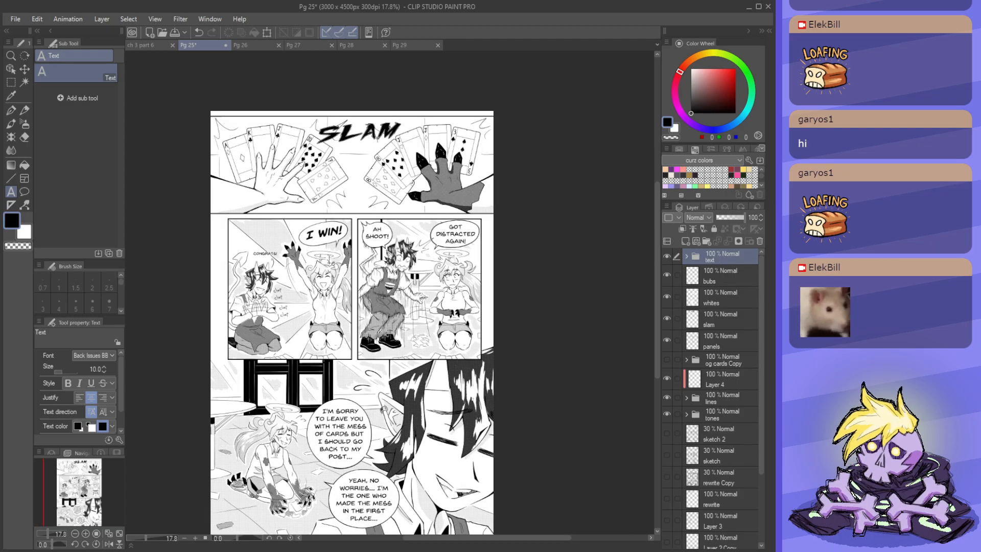
scroll(342, 266, "down", 1)
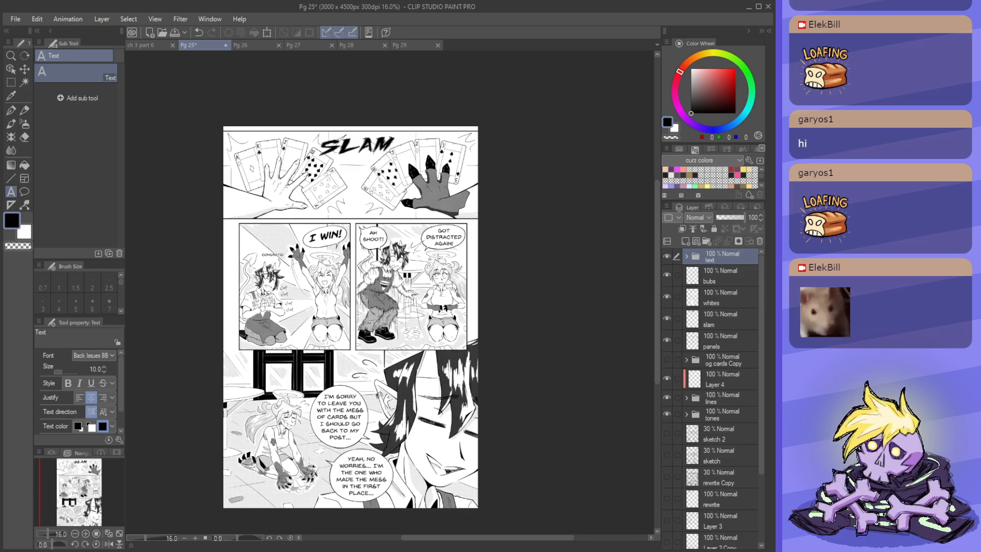
- Look over the whole Pg 25 page and save the file
scroll(468, 270, "up", 2)
scroll(398, 279, "down", 3)
scroll(451, 250, "up", 2)
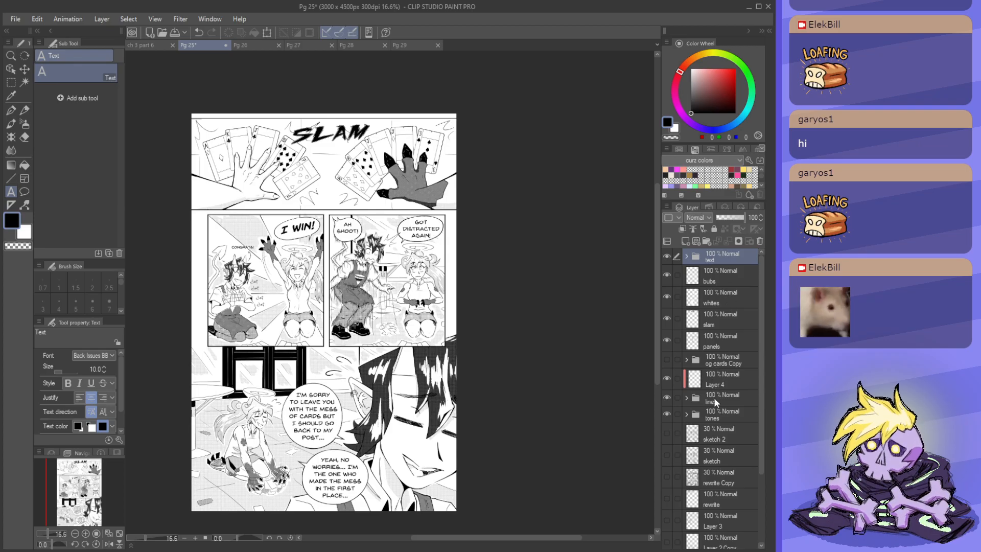
scroll(409, 176, "down", 1)
scroll(409, 176, "up", 1)
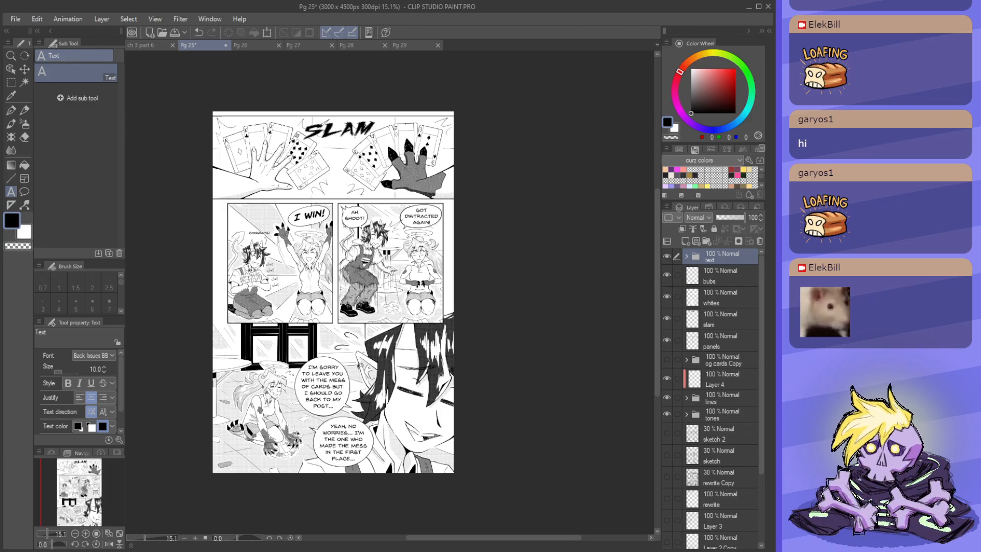
key("ctrl+s")
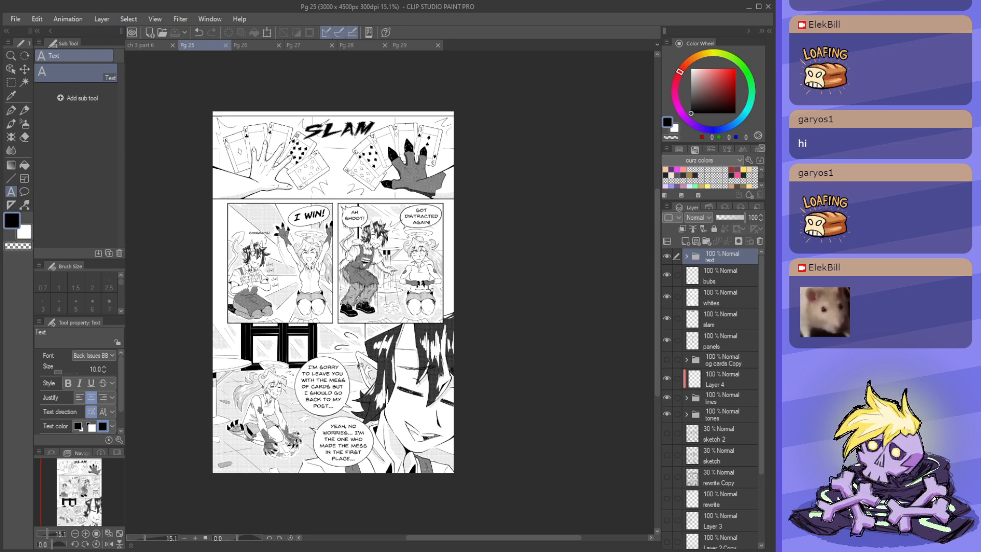
- Hide the "text" folder and the "bubs" and "whites" layers of Pg 25
scroll(731, 327, "down", 1)
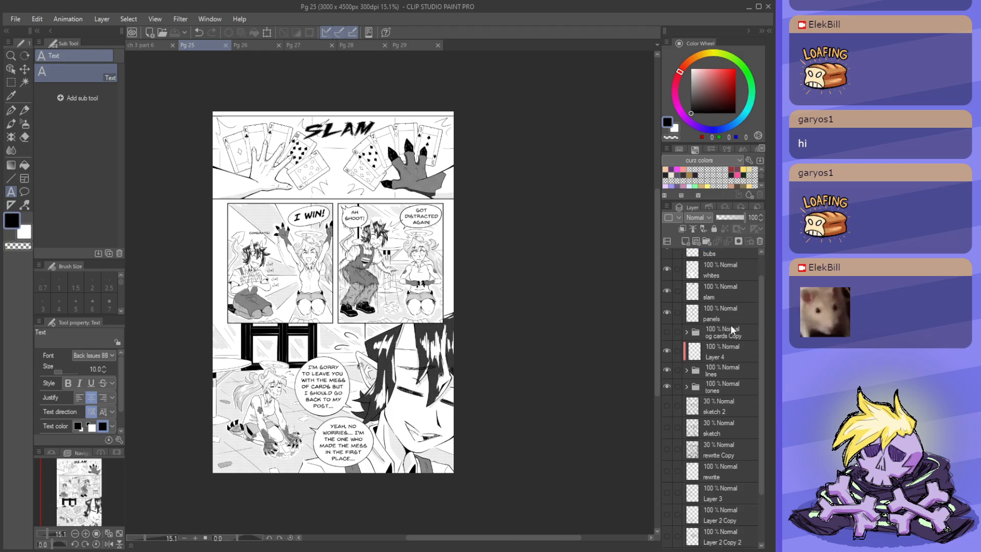
scroll(731, 327, "up", 1)
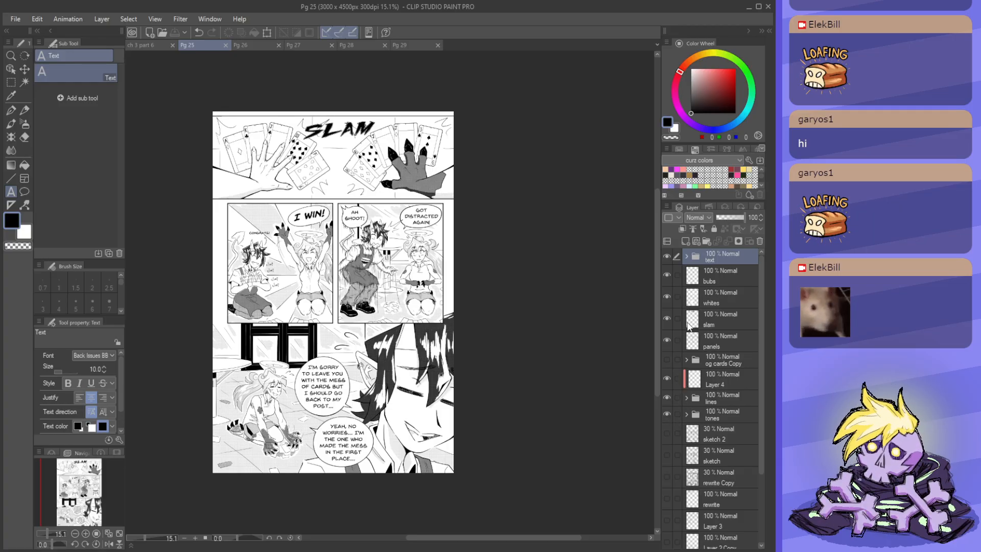
left_click(667, 256)
left_click(668, 275)
left_click(667, 296)
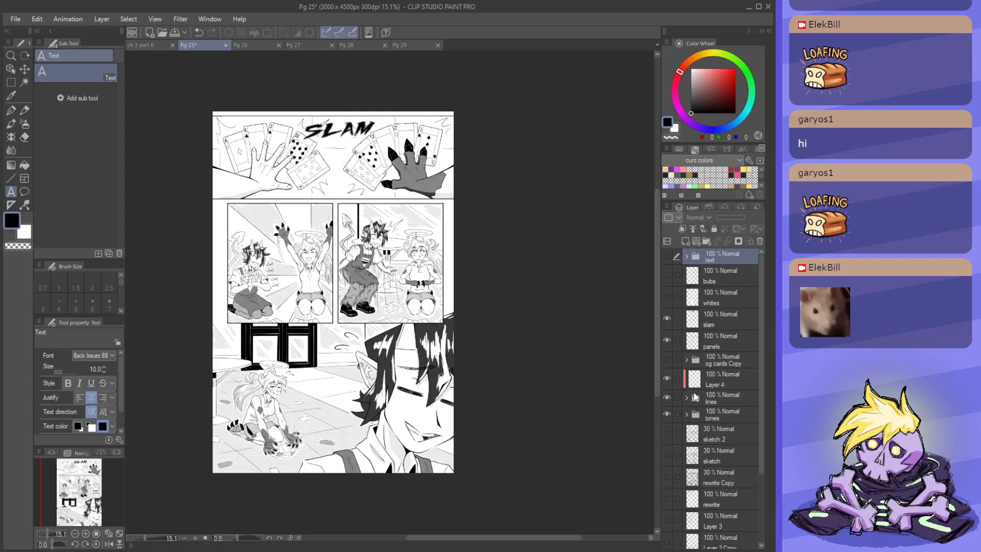
- Check Layer 4, "panels" and "slam" by toggling their visibility, and leave the "slam" layer hidden
left_click(668, 379)
left_click(667, 378)
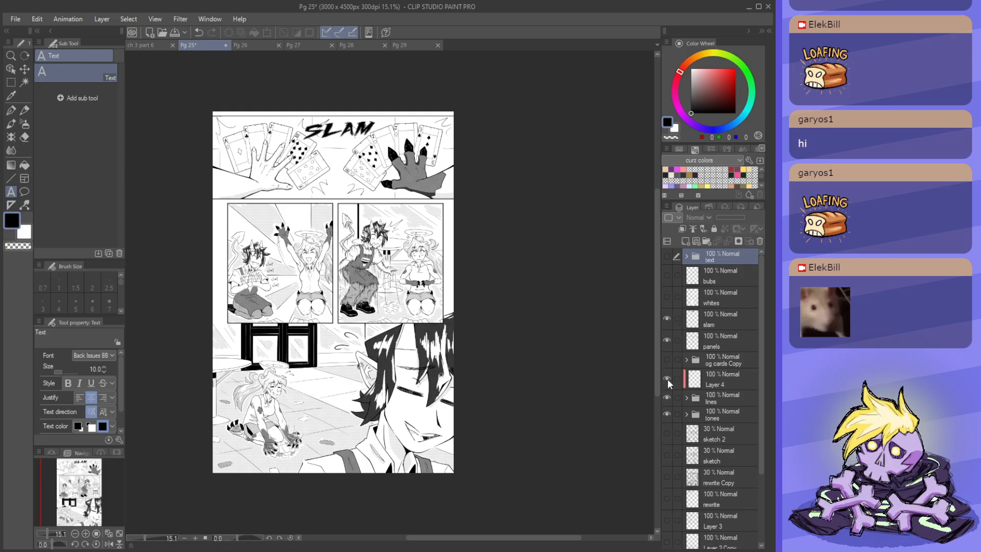
left_click(666, 339)
left_click(666, 339)
left_click(669, 324)
left_click(669, 324)
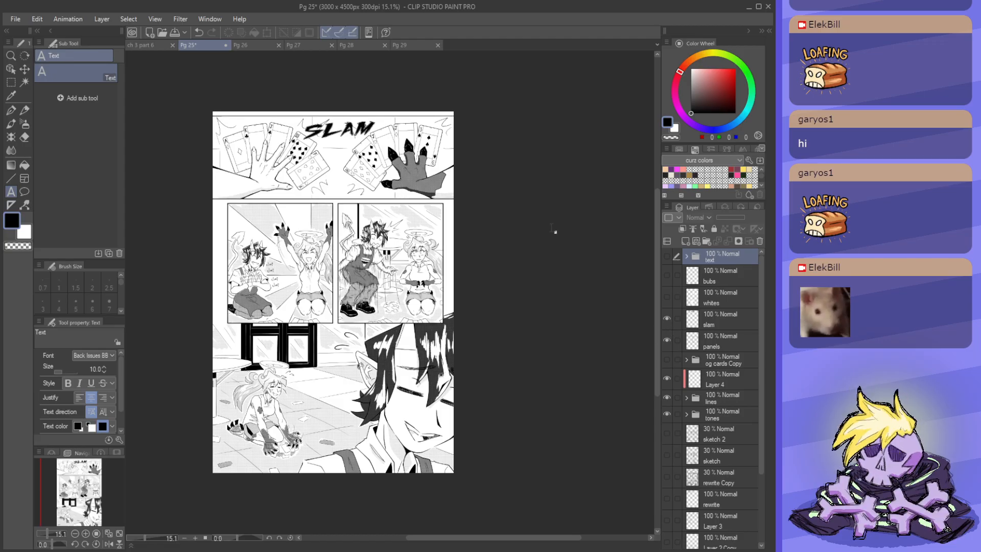
left_click(668, 318)
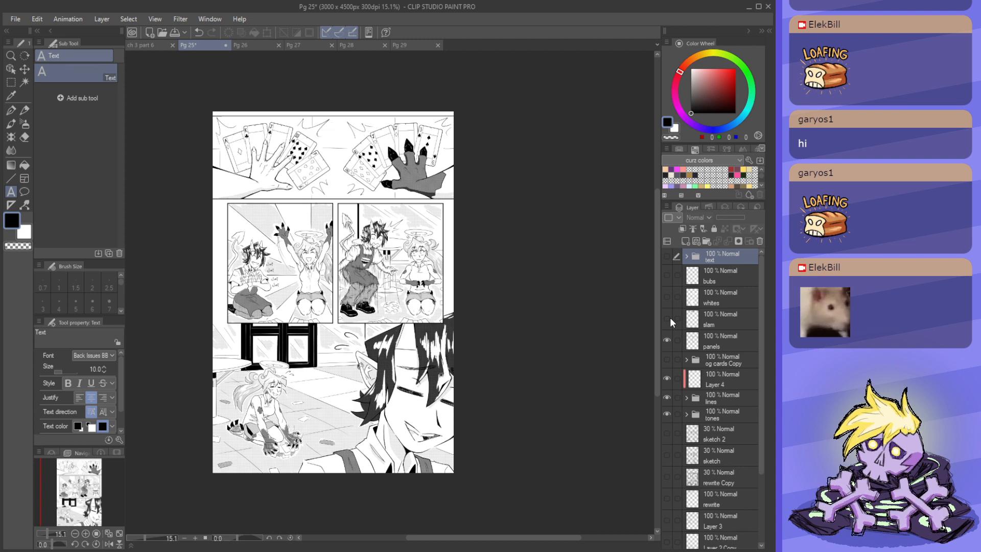
left_click(667, 318)
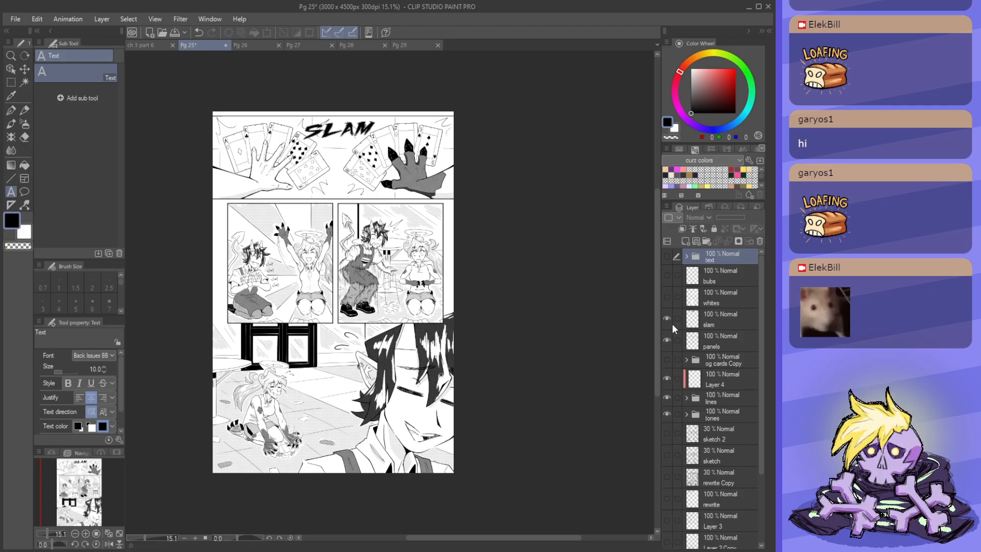
left_click(672, 322)
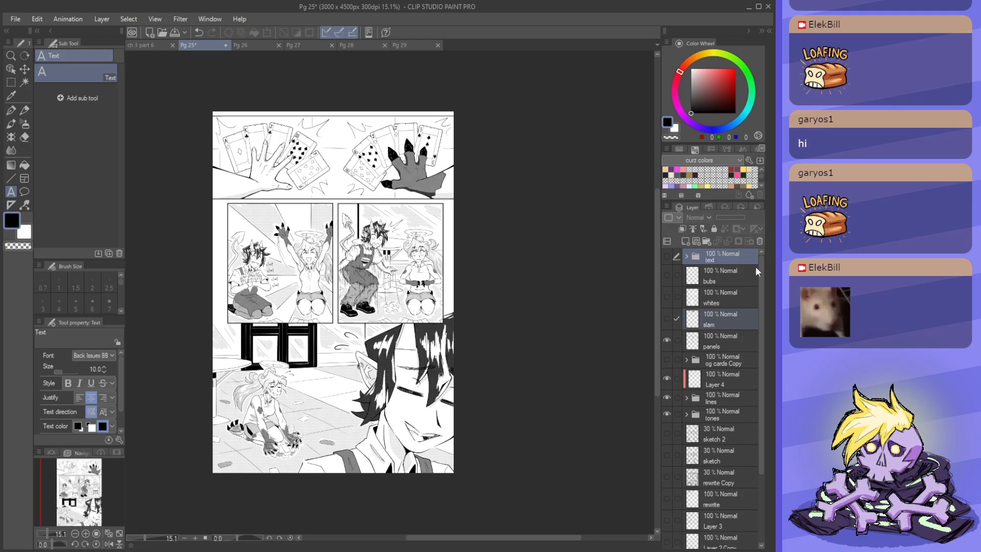
- Duplicate the "panels", "Layer 4", "lines" and "tones" items of Pg 25 and merge the copies into one layer
left_click(746, 317)
left_click(725, 414)
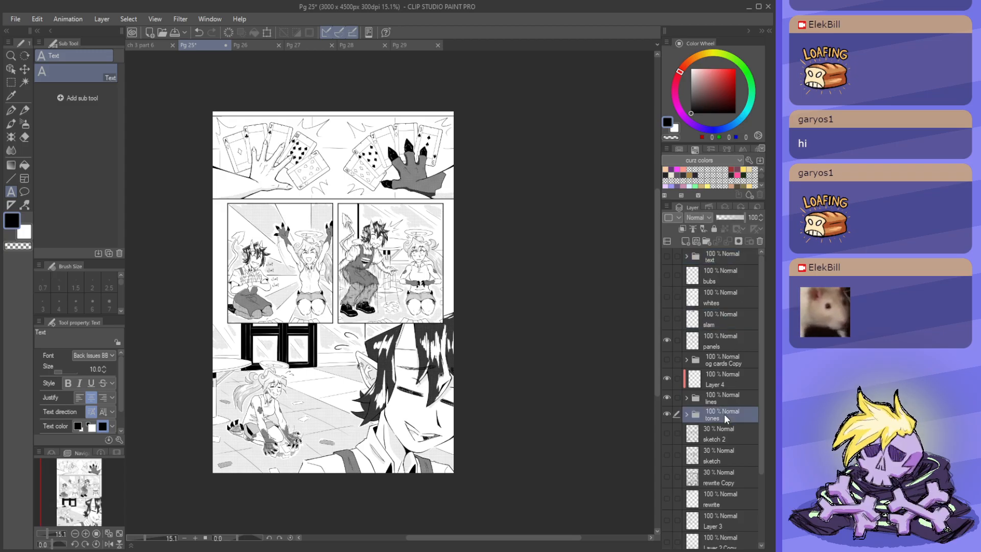
left_click(719, 393, "ctrl")
left_click(718, 380, "ctrl")
left_click(716, 337, "ctrl")
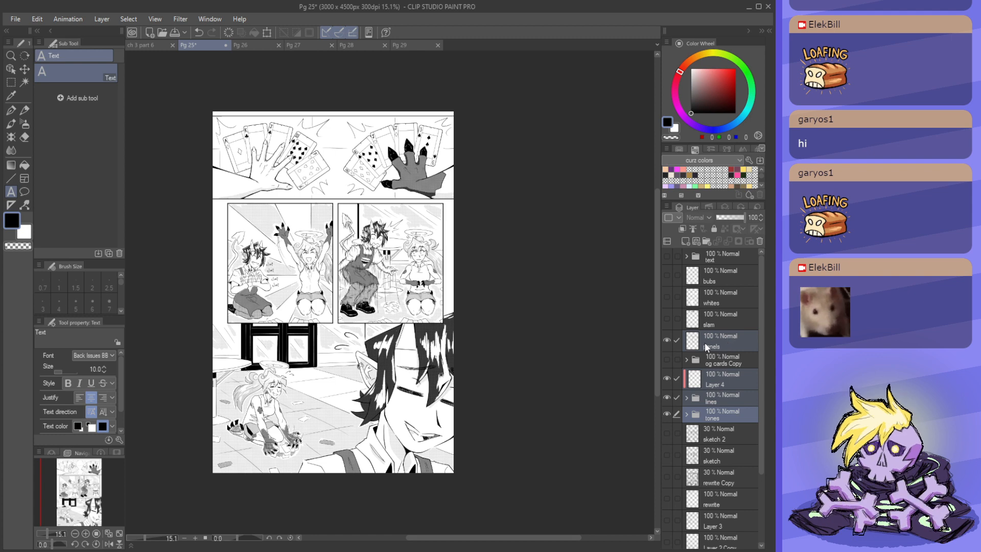
left_click_drag(725, 338, 686, 242)
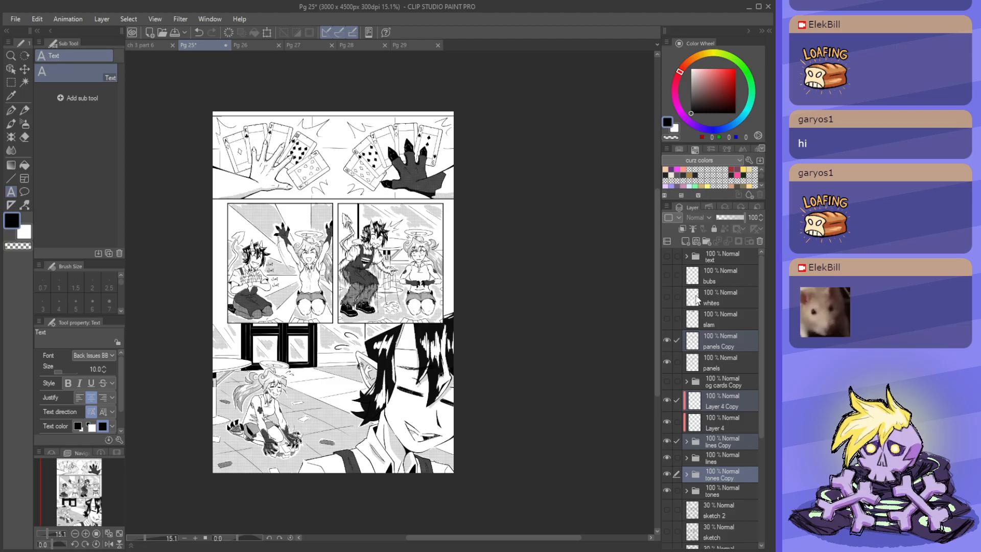
key("shift+alt+e")
left_click(667, 341)
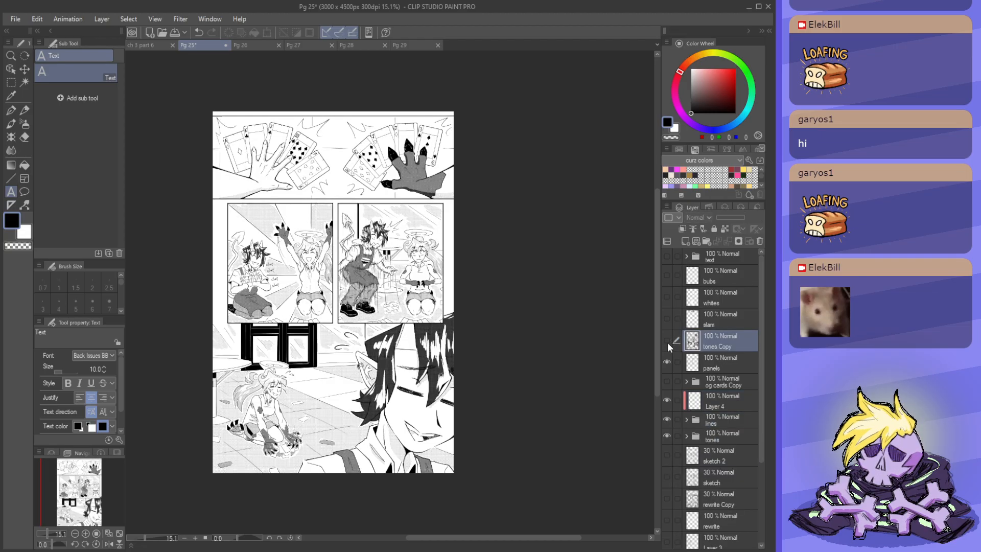
left_click(667, 341)
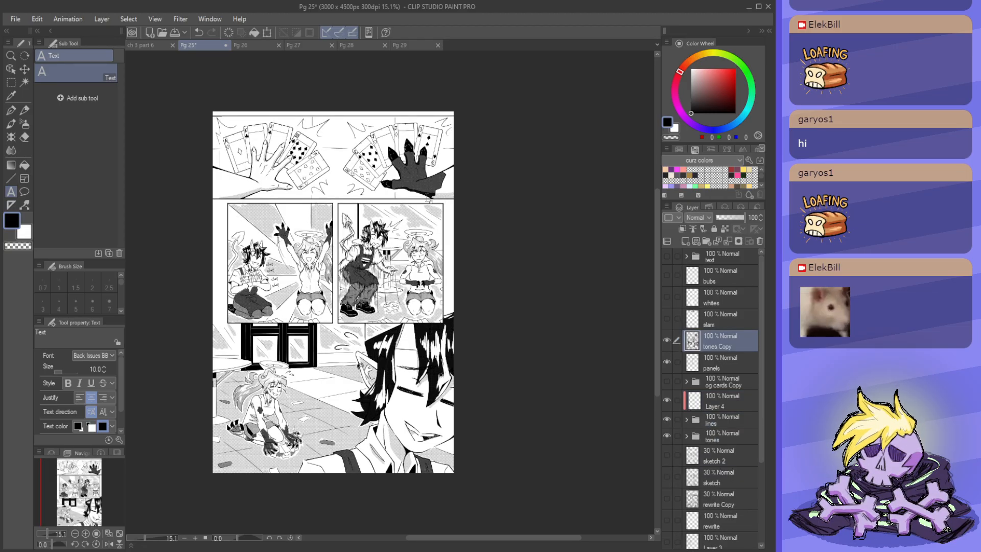
- Switch to the "ch 3 part 6" canvas
left_click(144, 44)
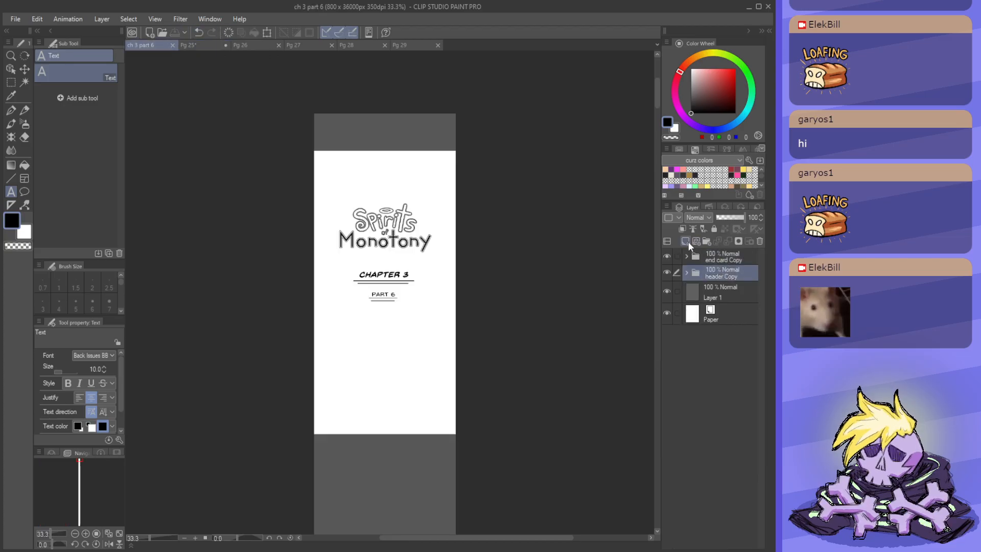
left_click(686, 242)
left_click(685, 241)
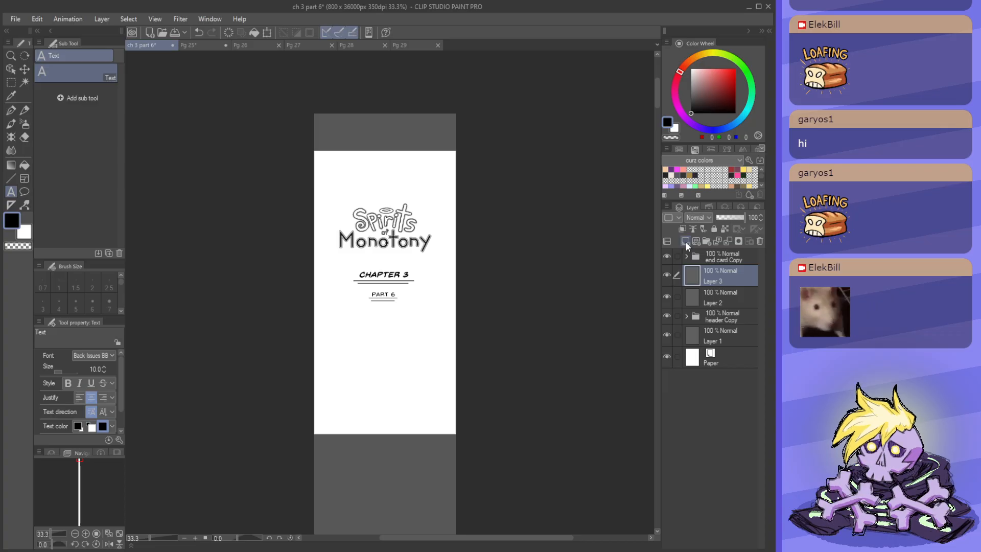
left_click(685, 241)
left_click(686, 241)
key("ctrl+z")
key("ctrl+z")
key("ctrl+z")
key("ctrl+z")
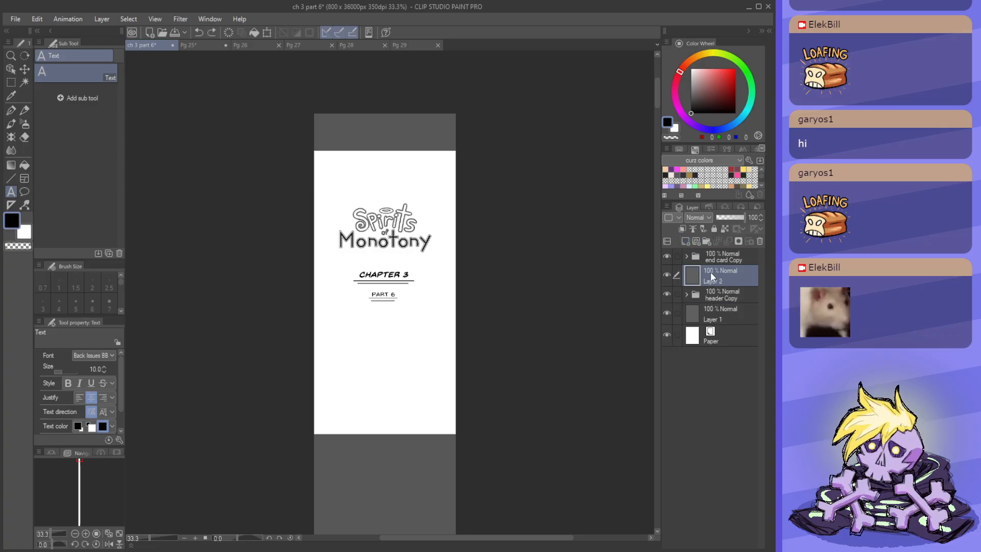
- Add five new layer folders between the "header Copy" and "end card Copy" folders
left_click(708, 241)
left_click(707, 241)
left_click(708, 241)
left_click(708, 241)
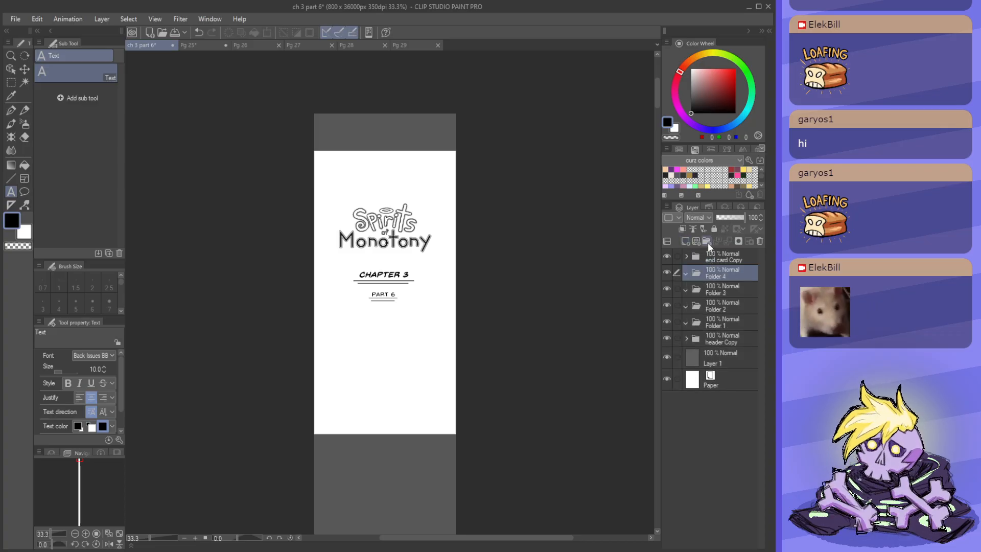
left_click(707, 241)
- Rename the two lowest new folders, Folder 1 and Folder 2, as "pg 25" and "pg 26"
left_click(722, 342)
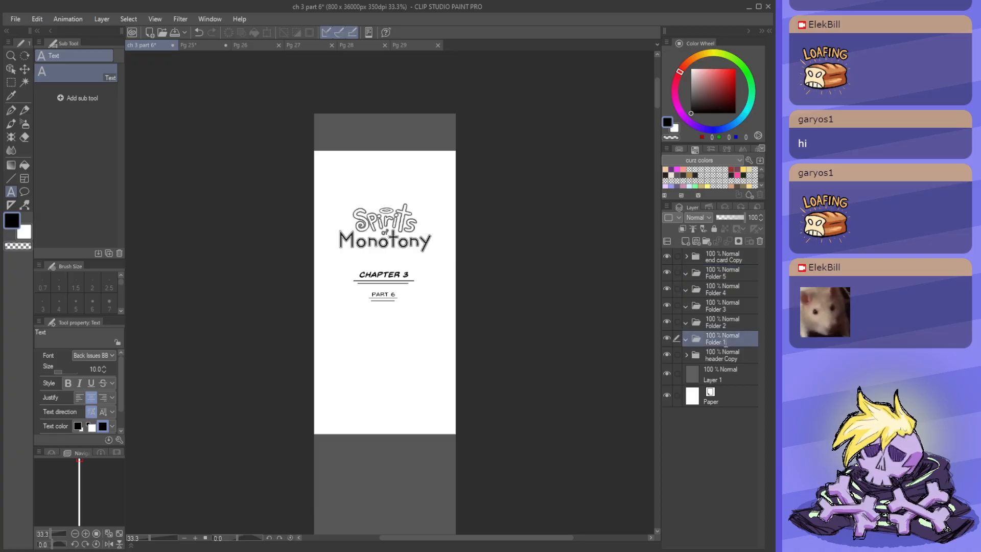
double_click(725, 342)
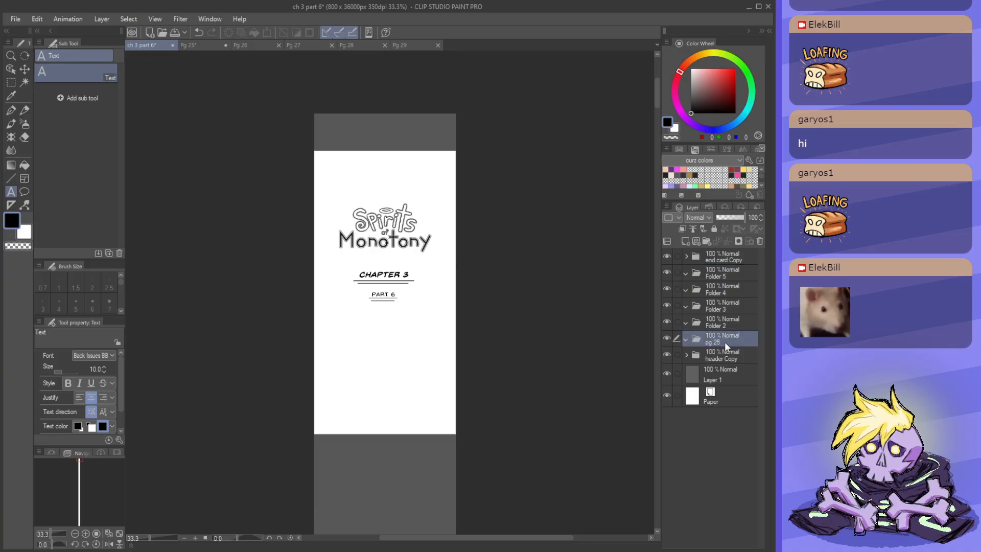
type("pg 25")
left_click(717, 327)
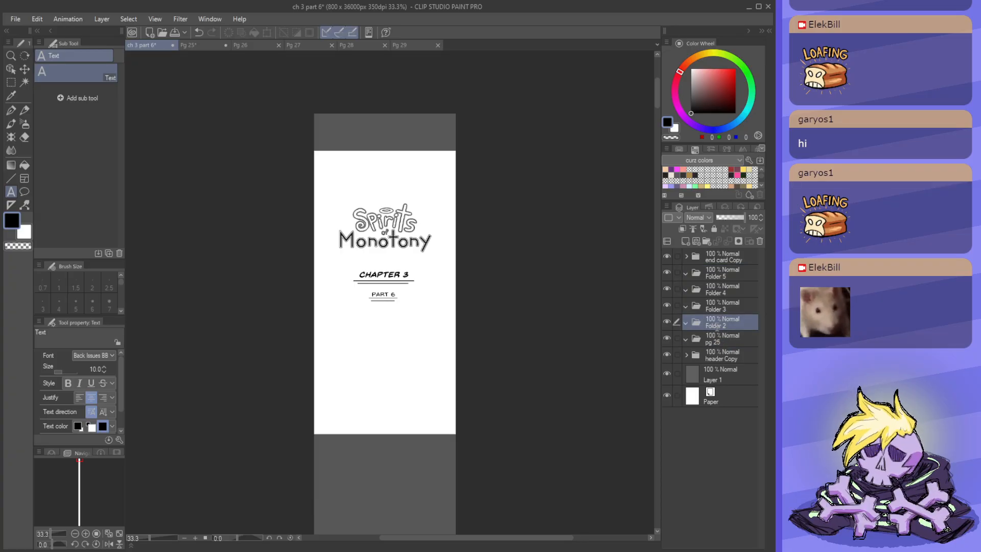
double_click(716, 326)
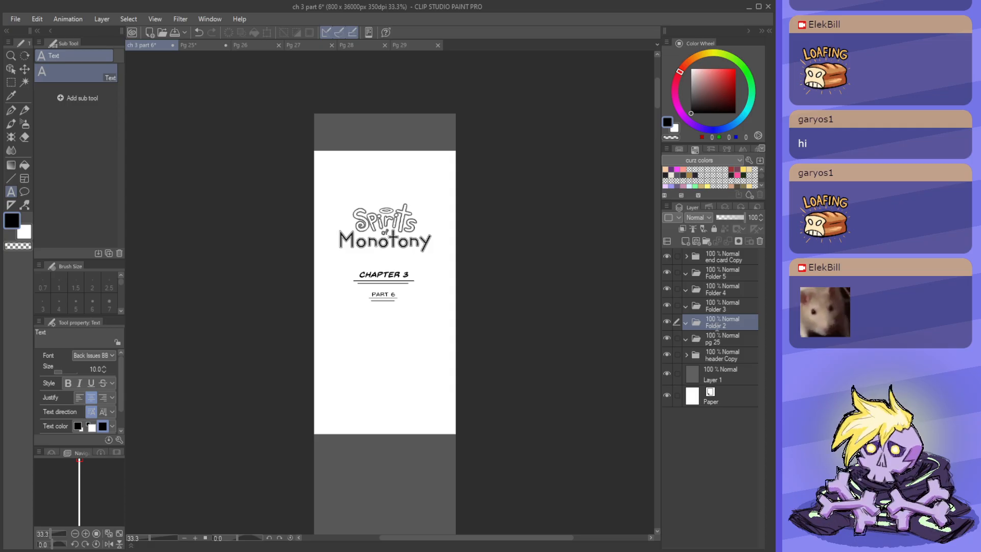
type("pg 26")
key("Return")
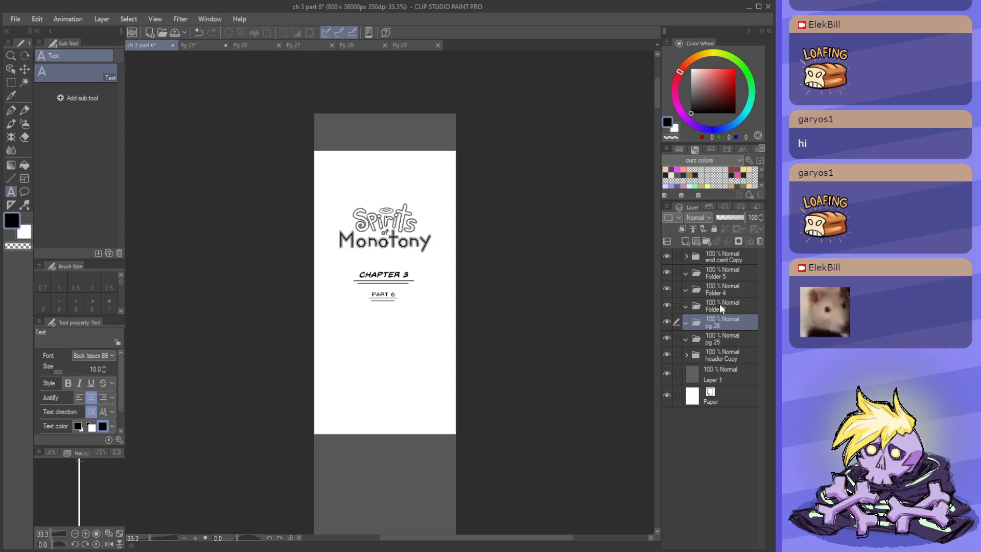
- Rename the remaining folders, Folder 3, Folder 4 and Folder 5, as "pg 27", "pg 28" and "pg 29"
left_click(720, 304)
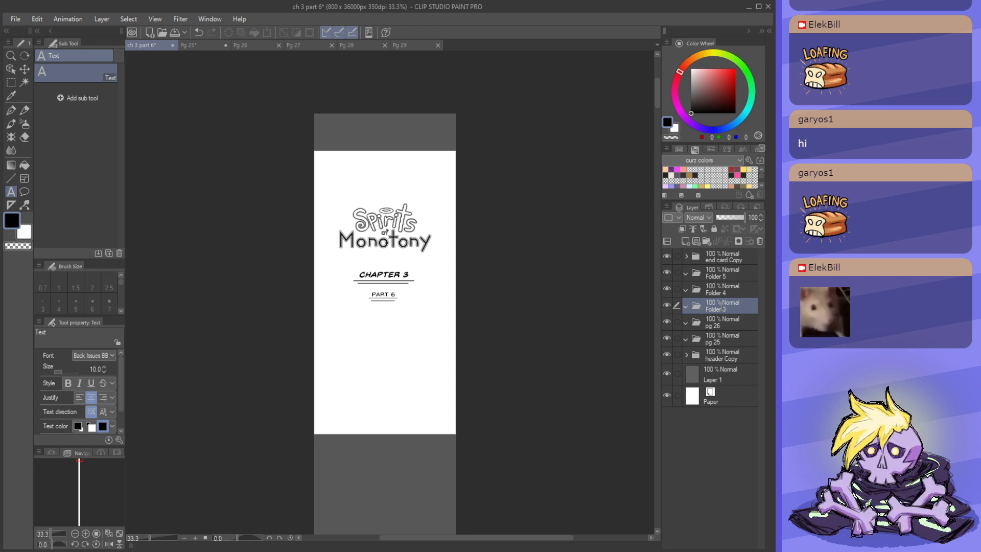
double_click(717, 309)
type("pg 27")
key("Return")
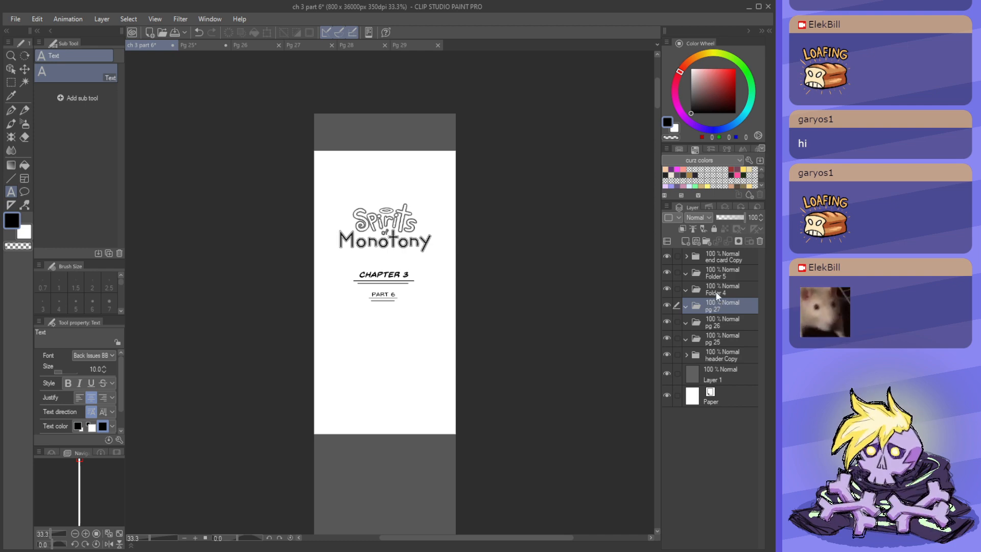
left_click(716, 292)
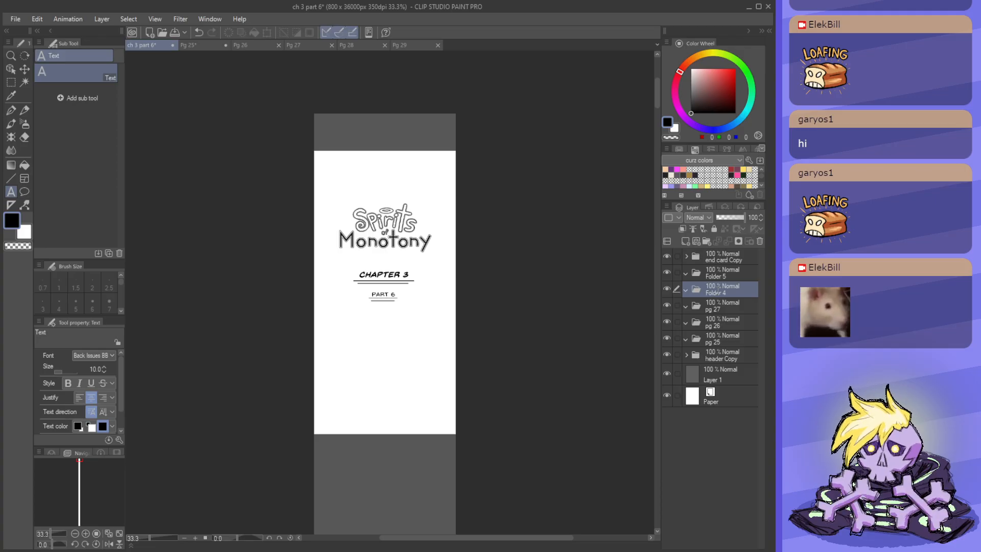
double_click(717, 291)
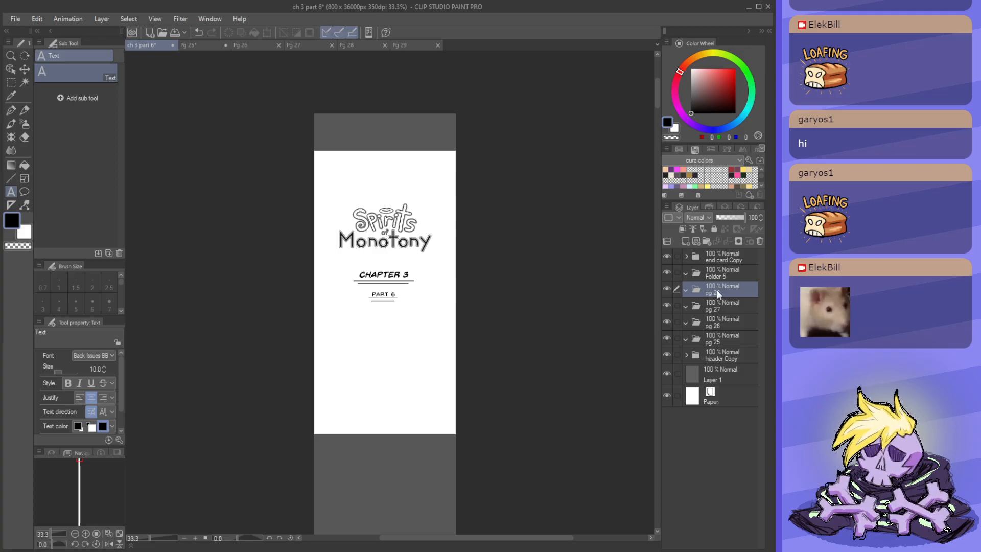
type("pg 28")
key("Return")
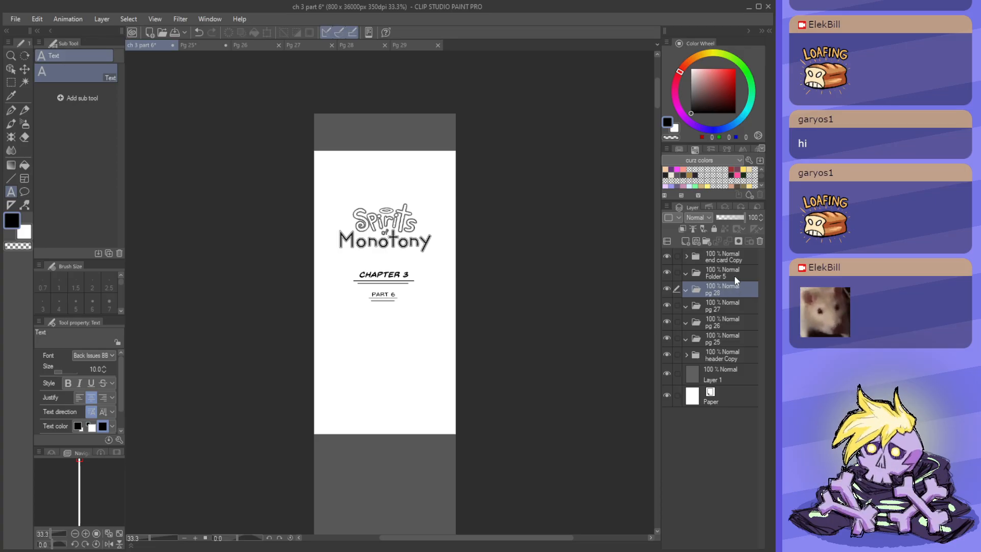
left_click(735, 275)
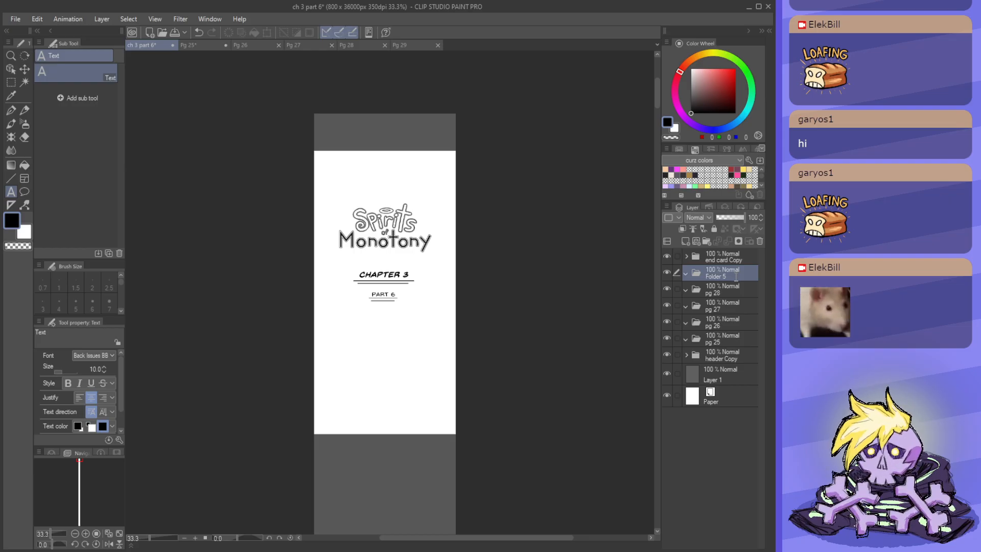
double_click(735, 276)
type("pg 29")
key("Return")
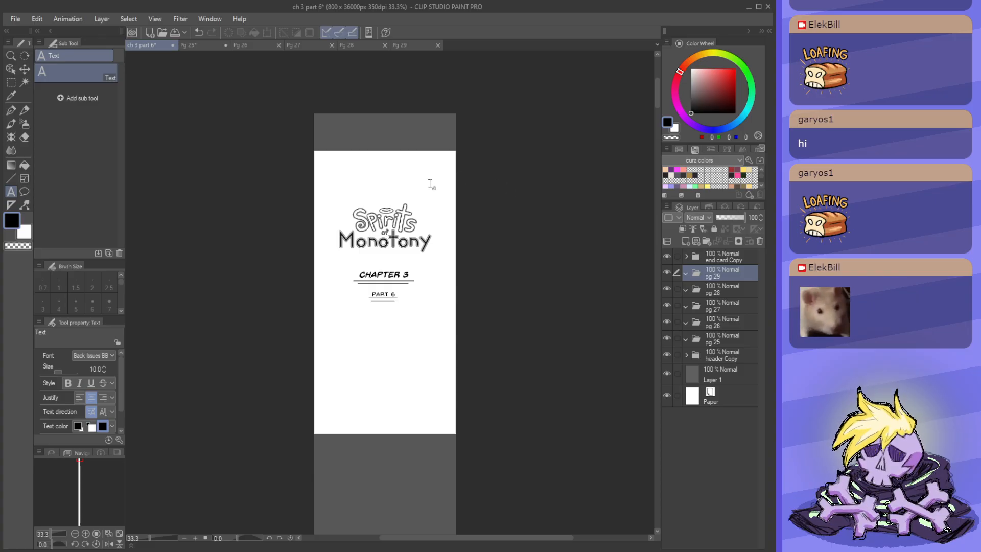
scroll(445, 201, "up", 1)
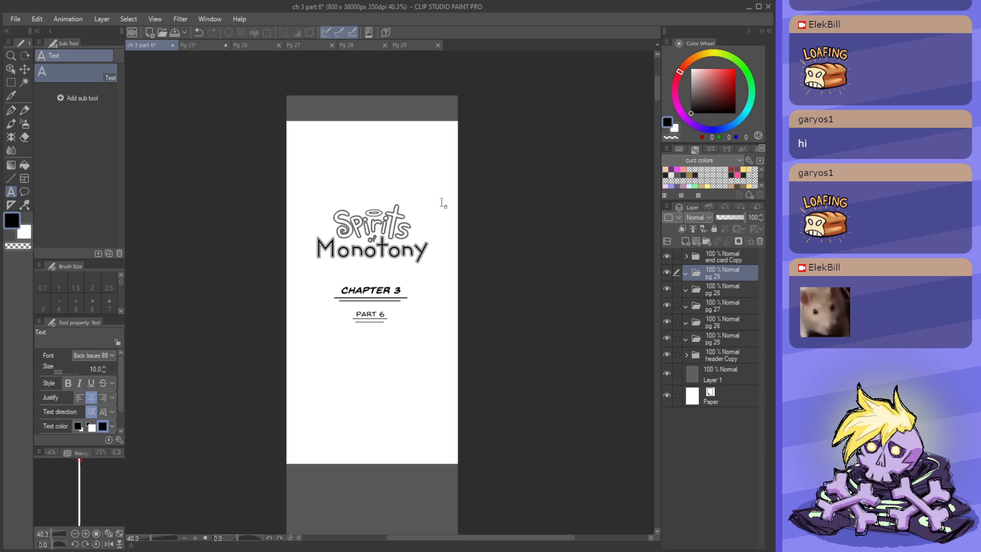
scroll(427, 242, "up", 1)
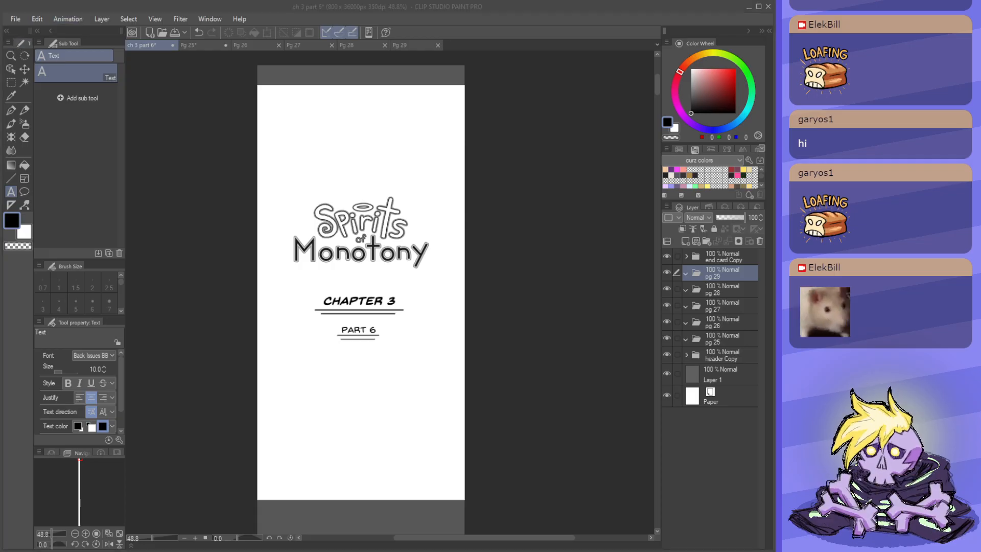
left_click(345, 164)
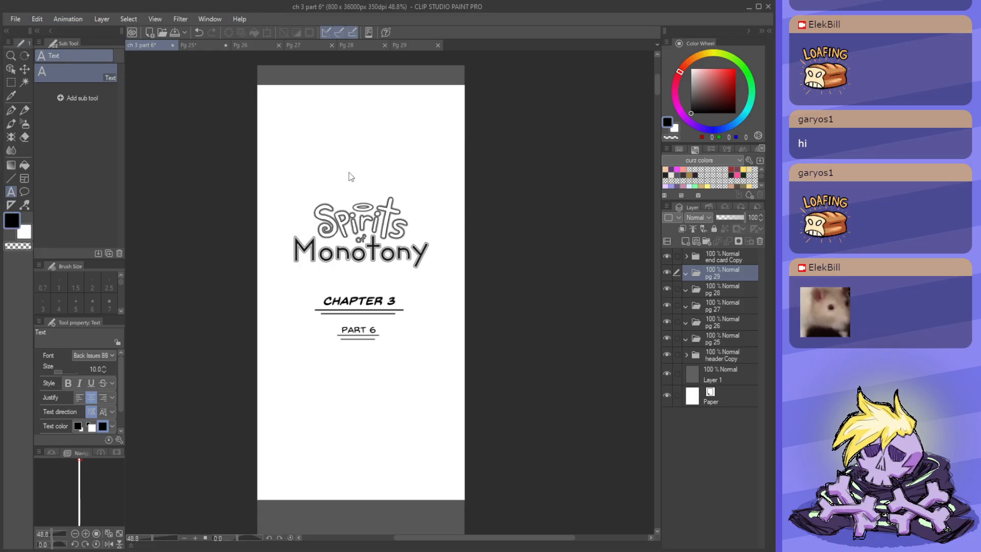
- Save the "ch 3 part 6" canvas and make the "pg 25" folder the active layer
key("ctrl+s")
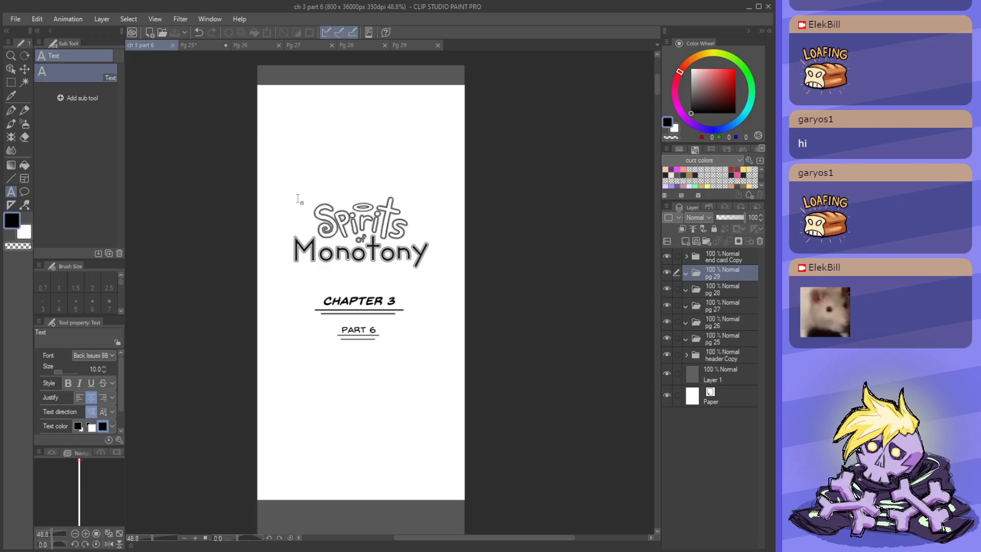
scroll(302, 205, "down", 1)
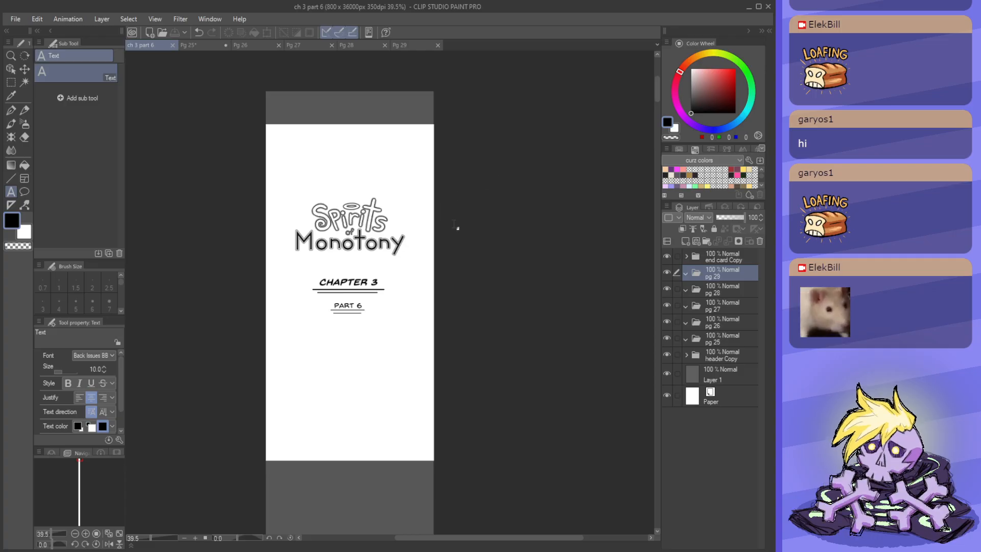
scroll(445, 226, "up", 2)
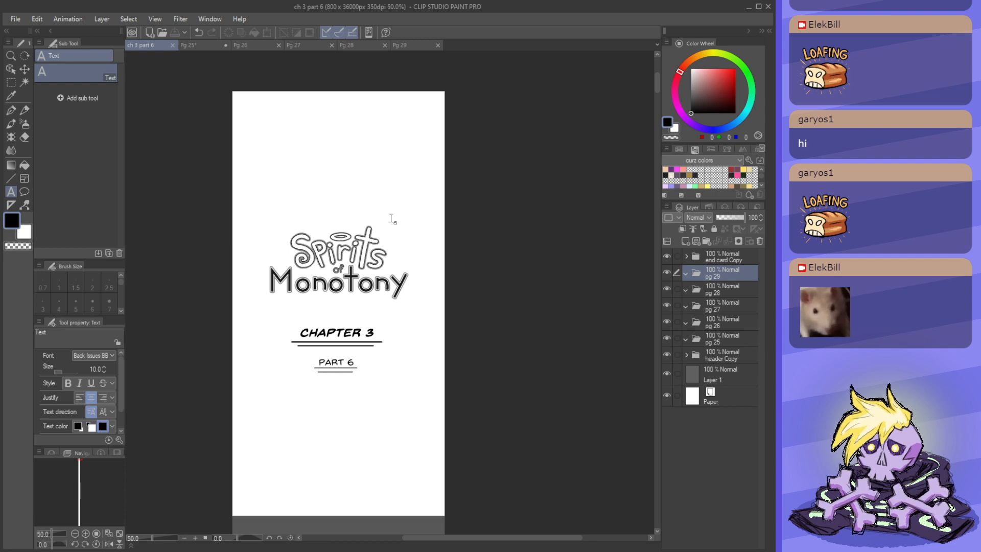
scroll(389, 241, "down", 3)
scroll(378, 245, "up", 2)
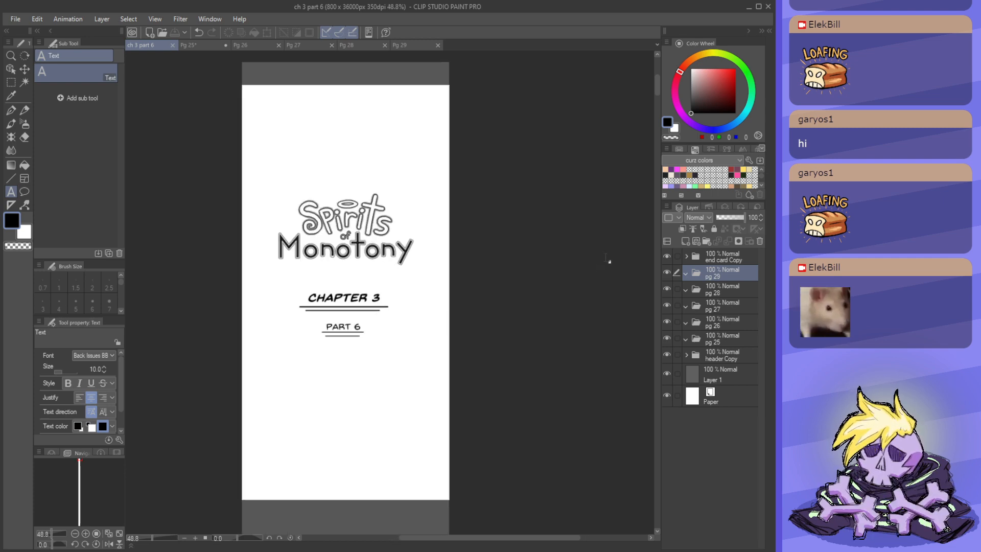
left_click_drag(657, 93, 655, 100)
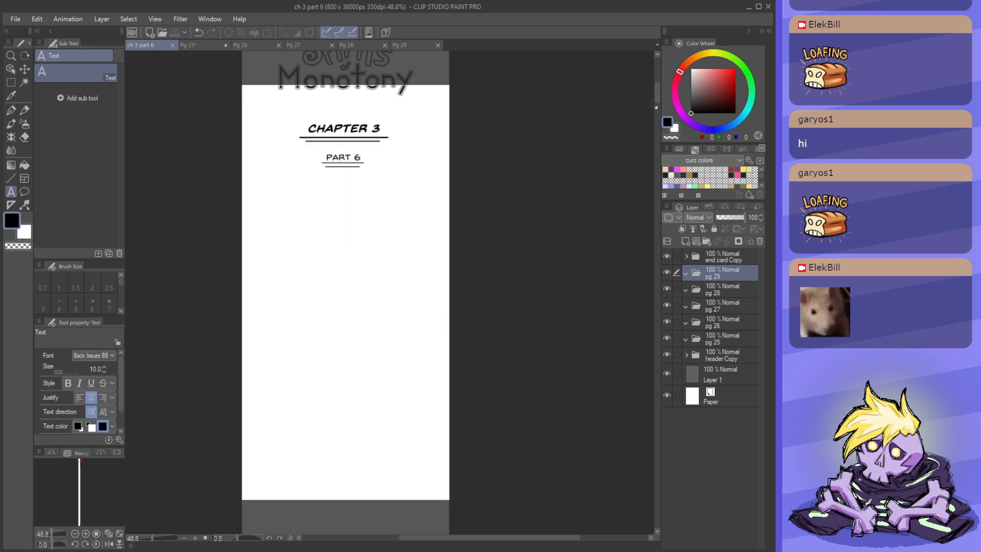
scroll(403, 397, "down", 3)
scroll(353, 202, "up", 2)
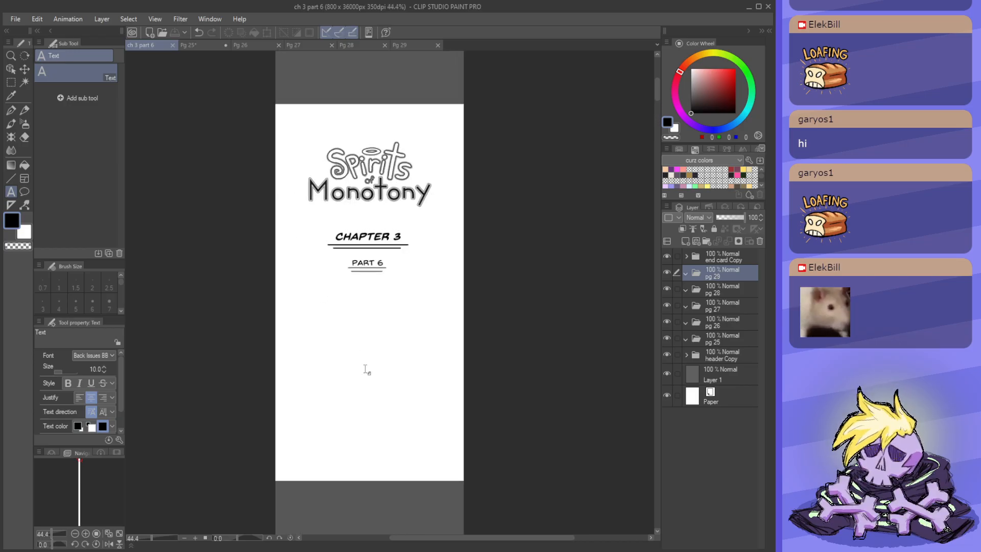
scroll(415, 167, "down", 2)
scroll(415, 168, "up", 2)
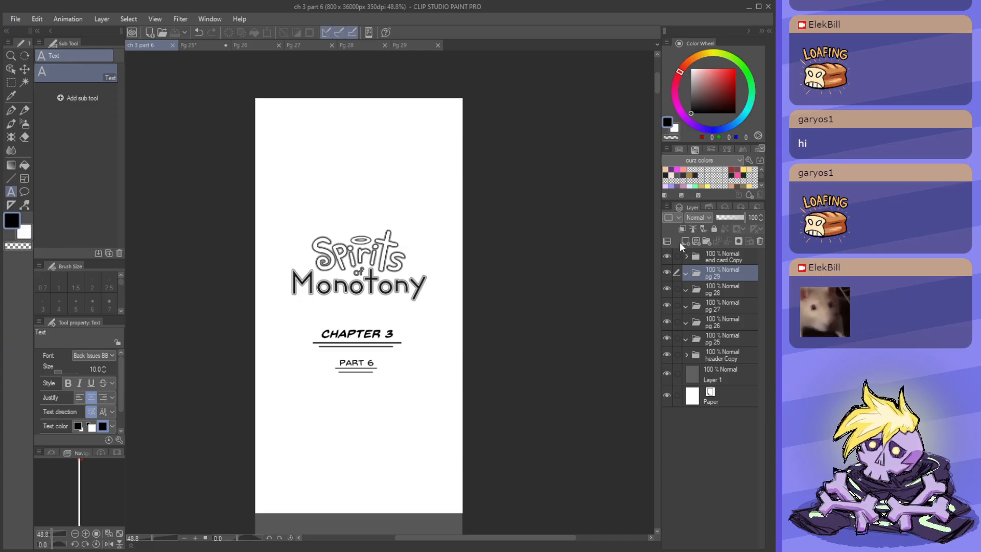
left_click(725, 342)
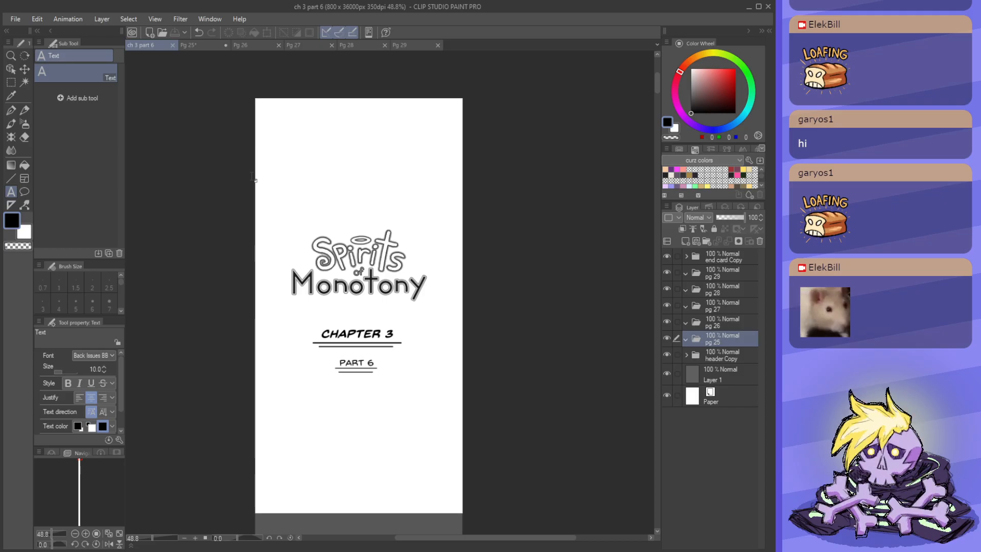
scroll(446, 110, "down", 3)
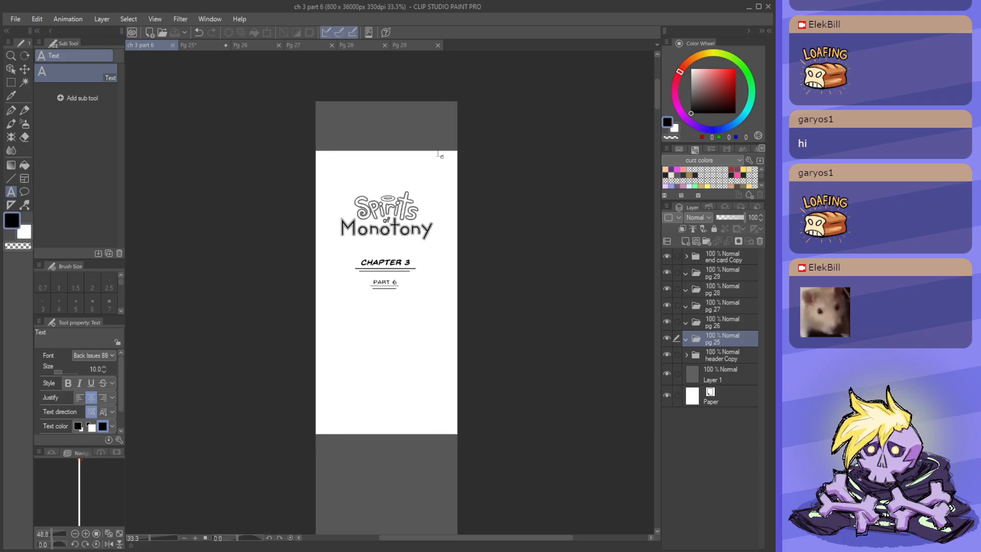
scroll(405, 186, "up", 2)
scroll(405, 186, "down", 1)
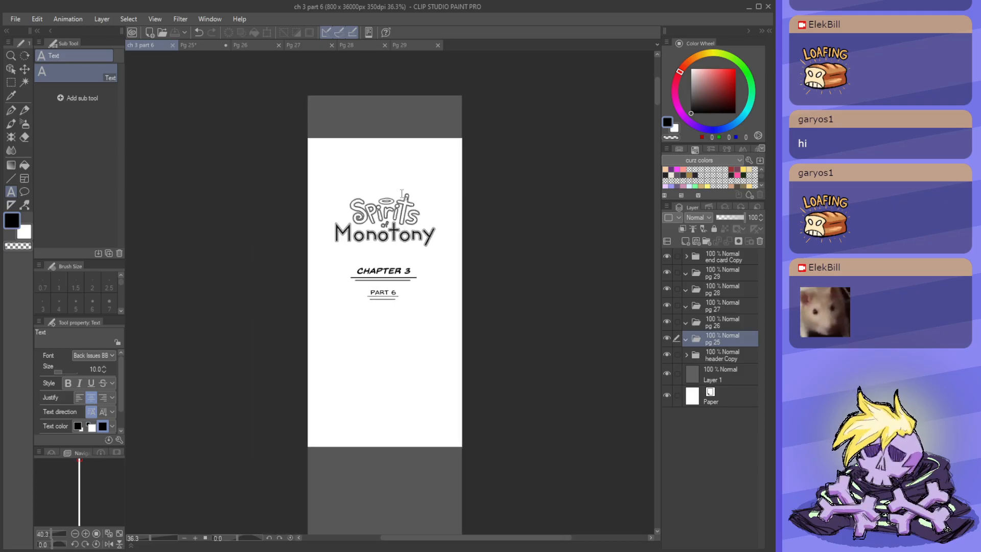
- Switch to the Pg 25 canvas and compare the page with the "tones Copy" layer hidden and shown
left_click(191, 44)
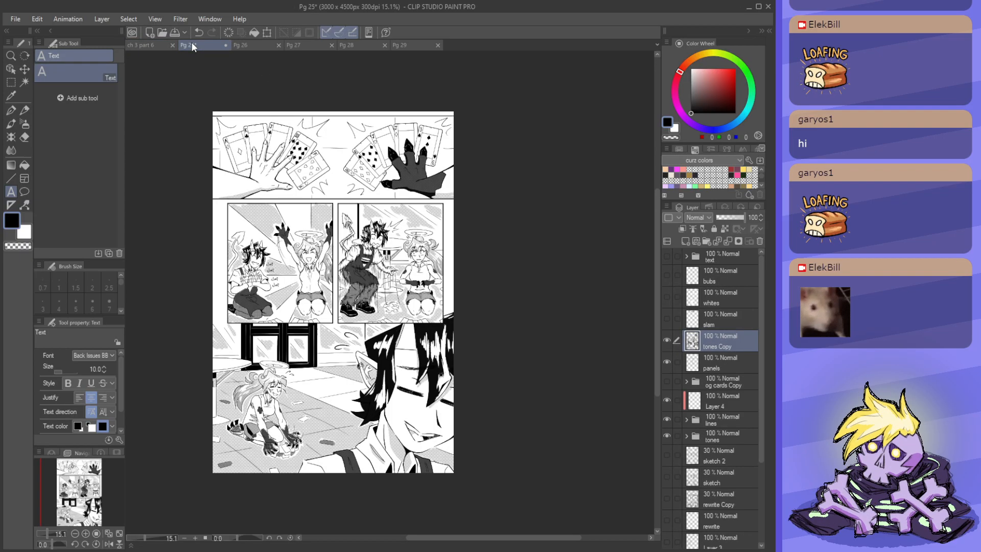
left_click(667, 341)
left_click(666, 340)
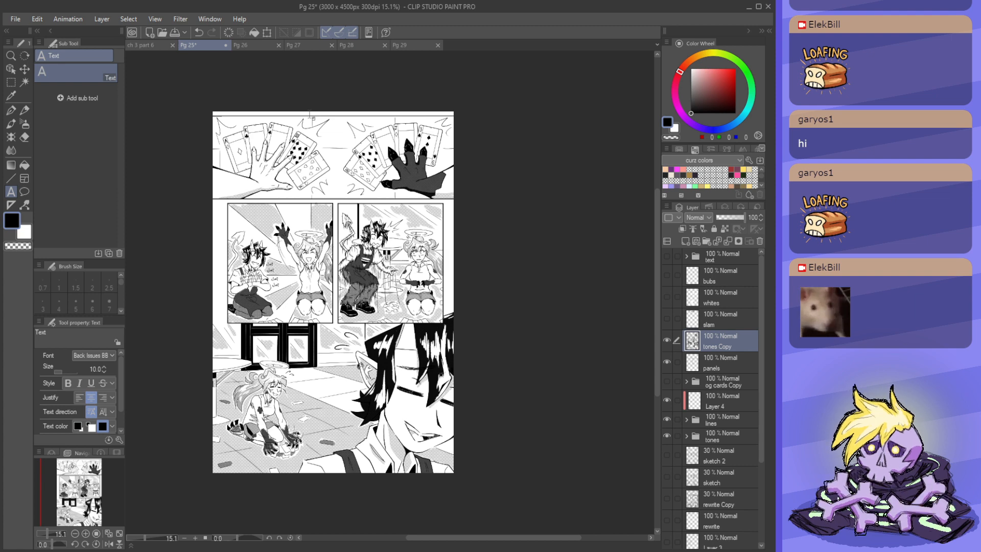
scroll(310, 126, "down", 2)
scroll(259, 118, "up", 4)
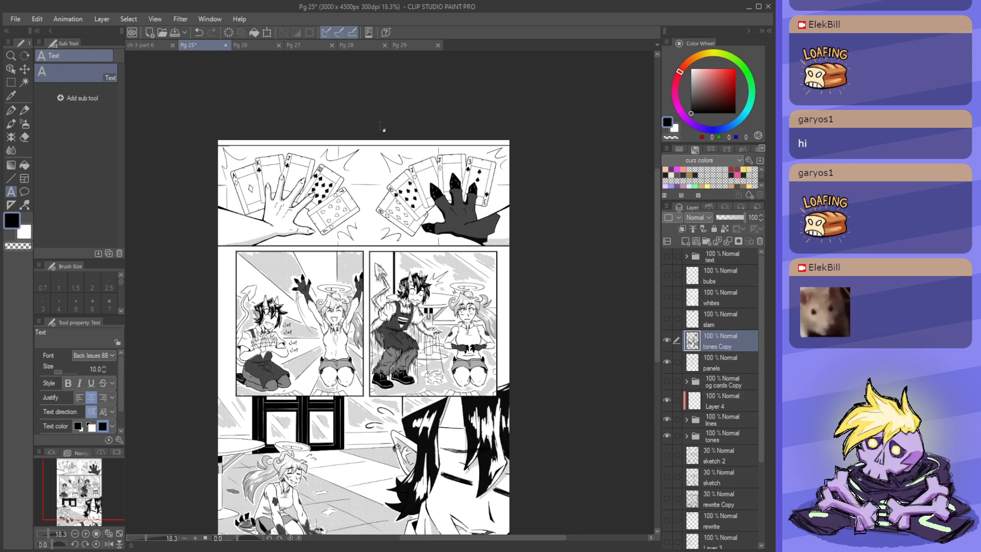
scroll(379, 129, "up", 3)
scroll(378, 138, "down", 1)
scroll(378, 152, "up", 1)
scroll(377, 151, "up", 1)
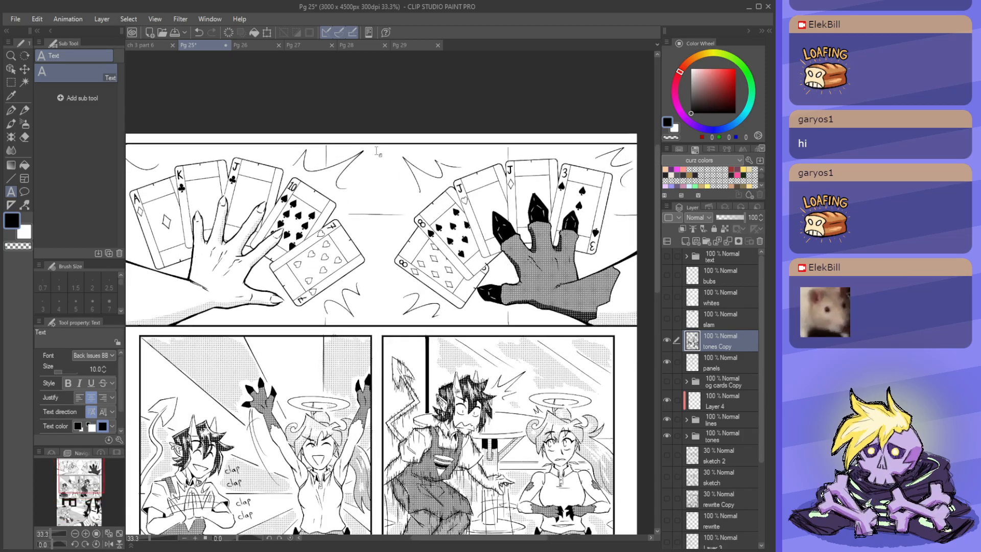
scroll(409, 153, "down", 1)
key("m")
scroll(417, 150, "down", 1)
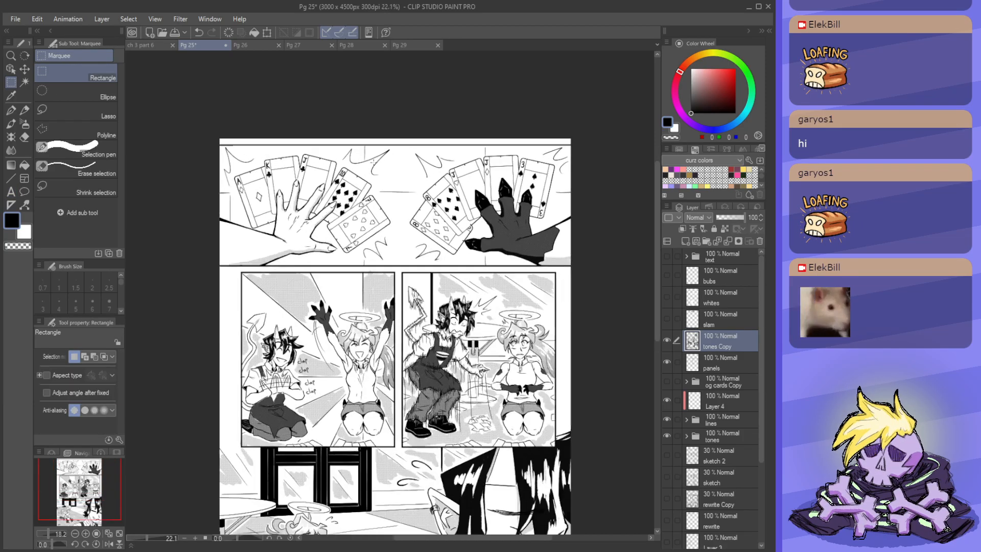
left_click(666, 339)
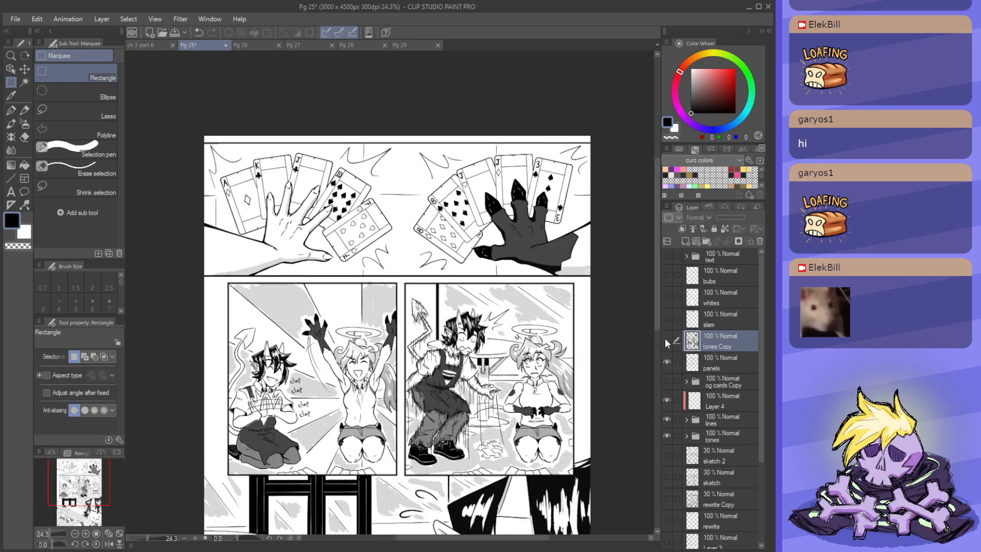
left_click(666, 340)
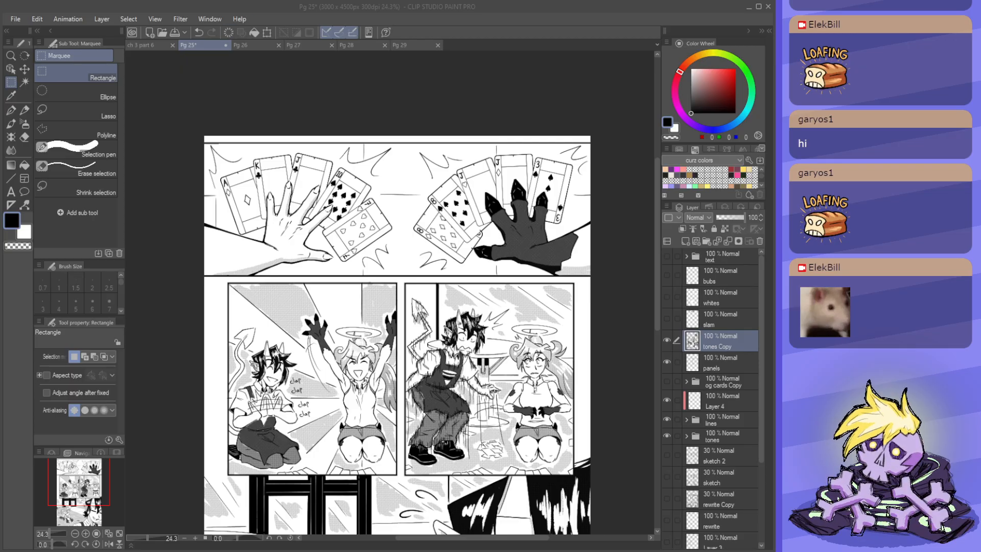
- Select the full-width top panel of hands and playing cards on the "tones Copy" layer with a rectangular marquee and copy it
left_click(256, 9)
scroll(257, 122, "down", 1)
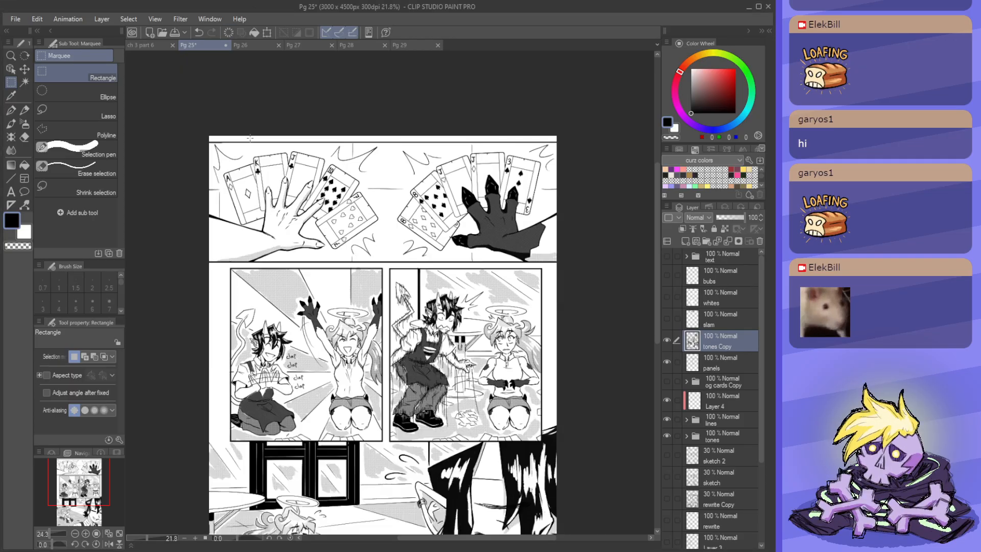
scroll(435, 161, "up", 1)
left_click(667, 341)
left_click(667, 341)
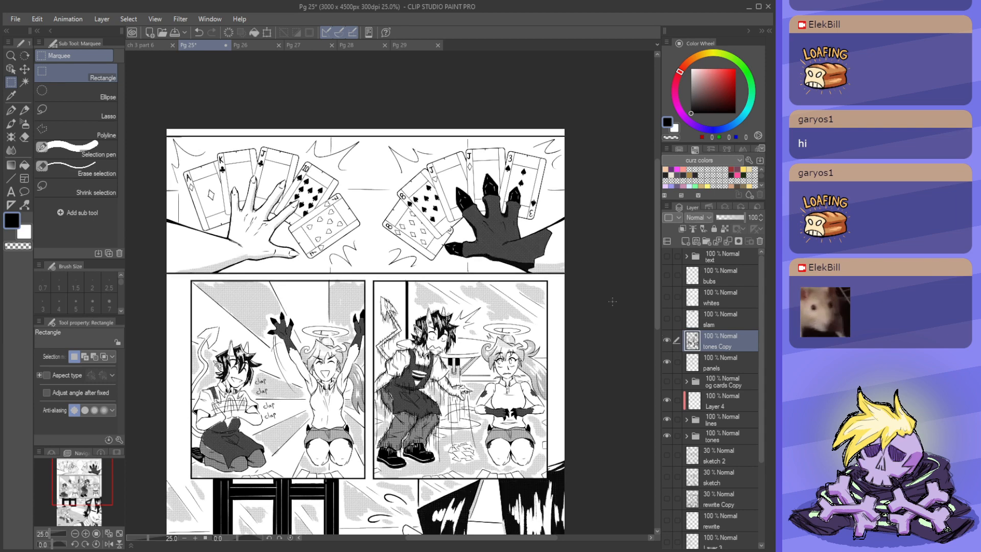
scroll(278, 179, "up", 1)
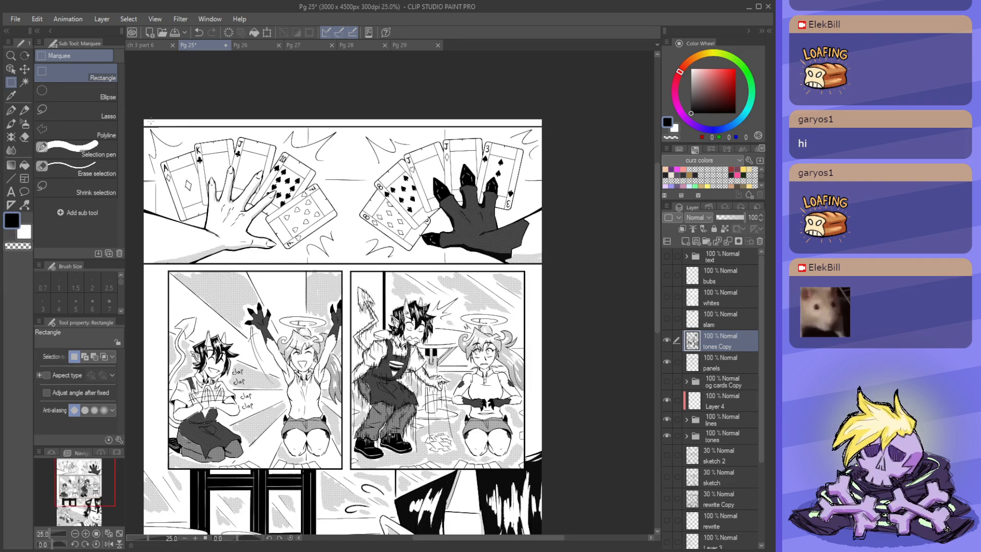
left_click_drag(141, 117, 614, 264)
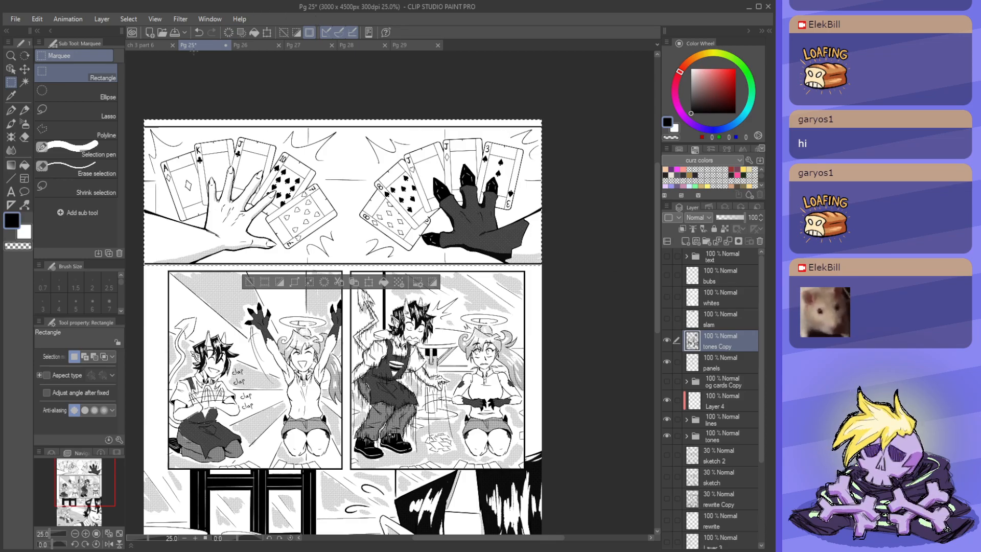
- Paste the card panel into the "pg 25" folder of "ch 3 part 6" and move it below the title header
left_click(141, 45)
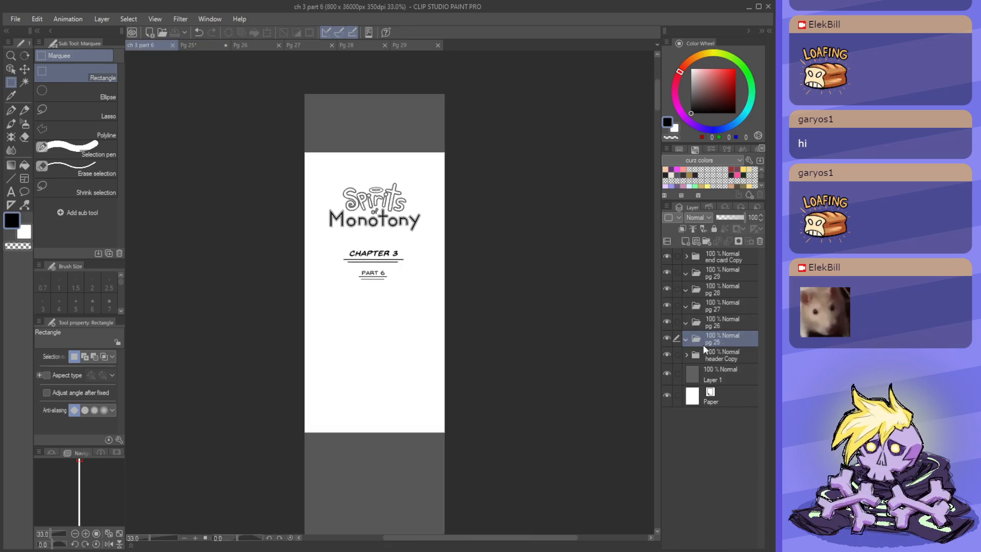
scroll(373, 249, "down", 1)
scroll(374, 249, "down", 2)
key("ctrl+v")
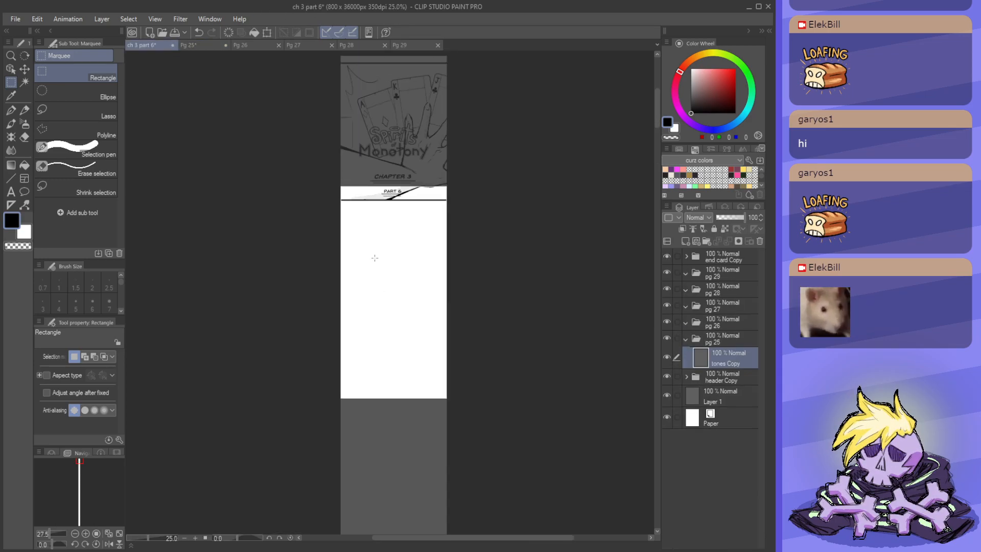
scroll(373, 249, "down", 1)
key("k")
left_click_drag(370, 239, 284, 306)
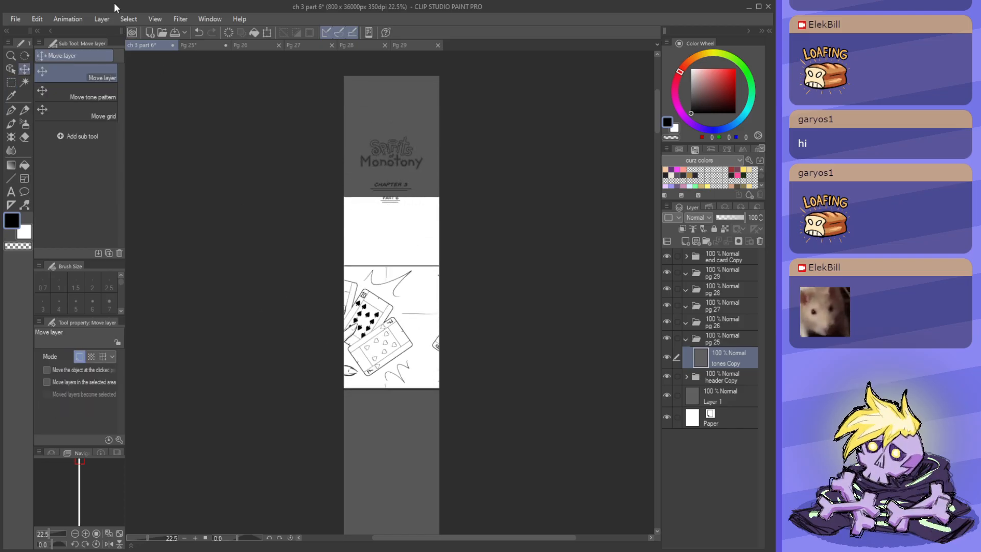
- On the Pg 25 canvas, select the middle-row panel with the clapping character using a rectangular marquee and copy it
left_click(185, 45)
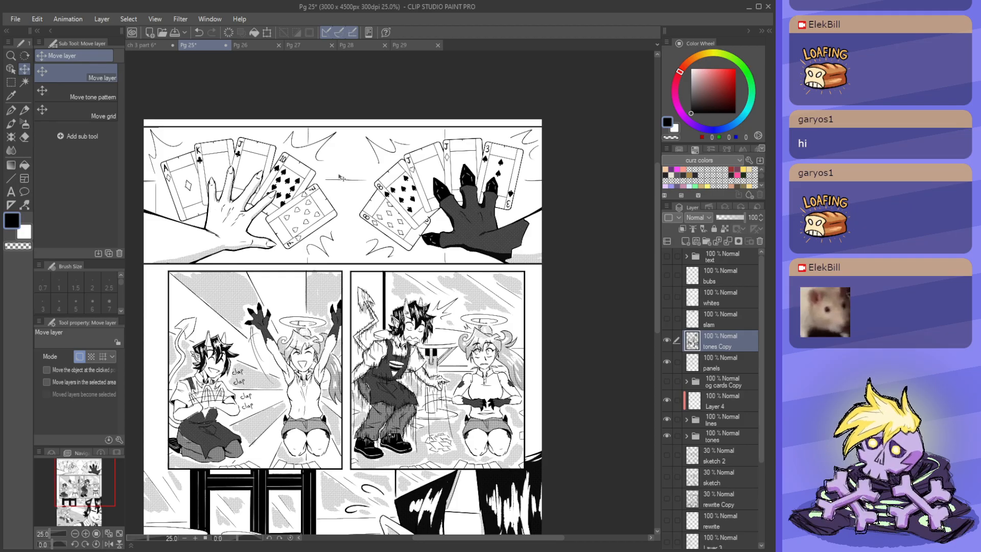
scroll(317, 230, "down", 2)
scroll(294, 290, "up", 1)
key("m")
scroll(294, 289, "up", 3)
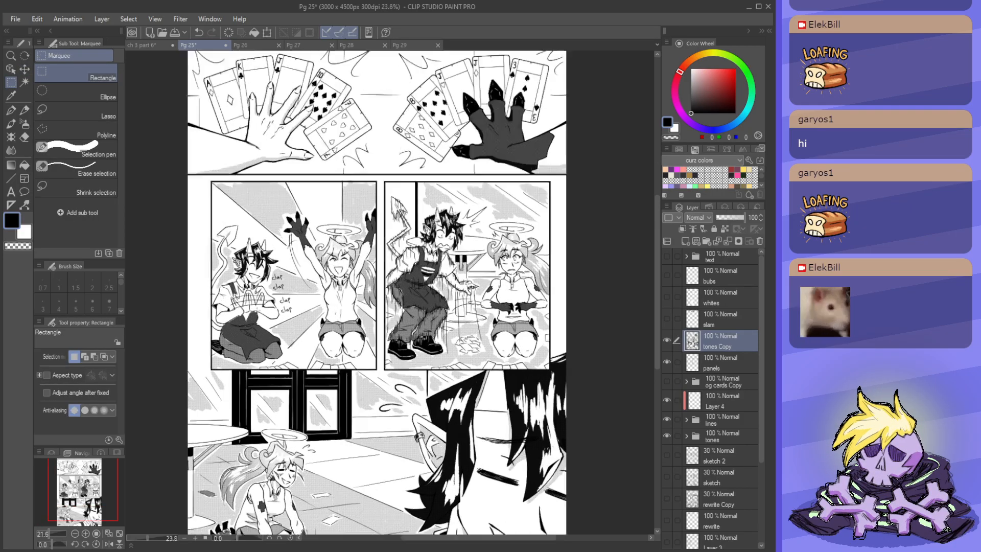
scroll(294, 290, "down", 1)
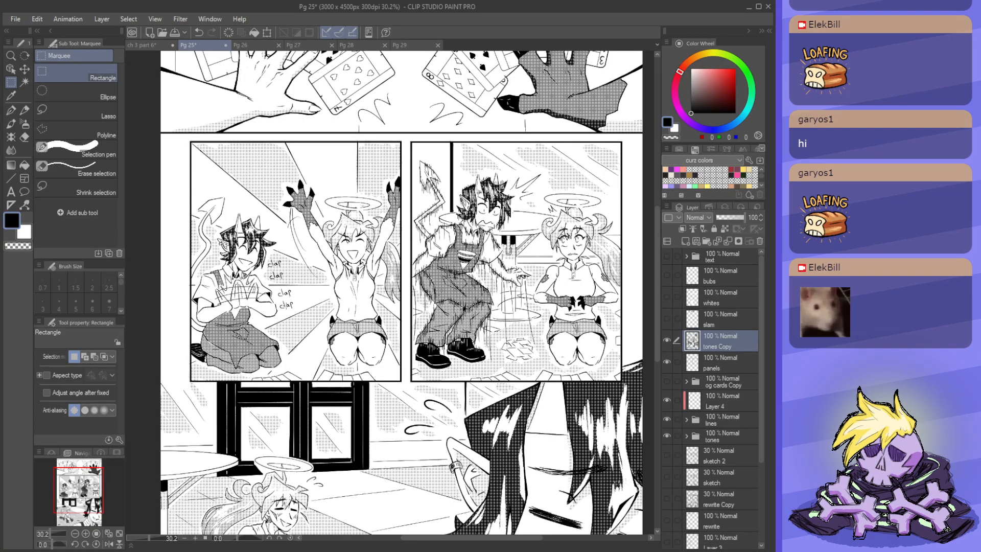
scroll(282, 258, "down", 1)
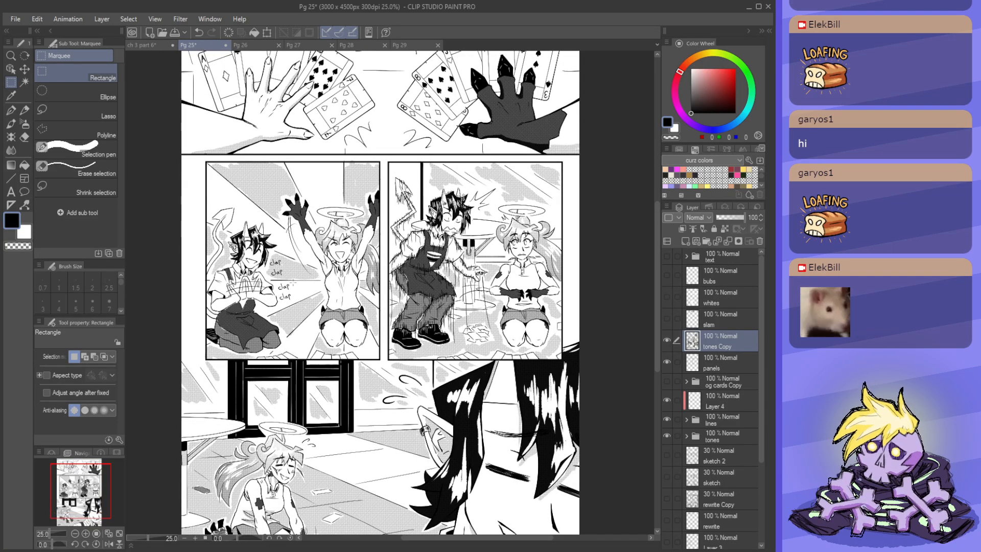
scroll(431, 277, "up", 1)
scroll(419, 278, "down", 3)
scroll(338, 278, "up", 2)
left_click(668, 341)
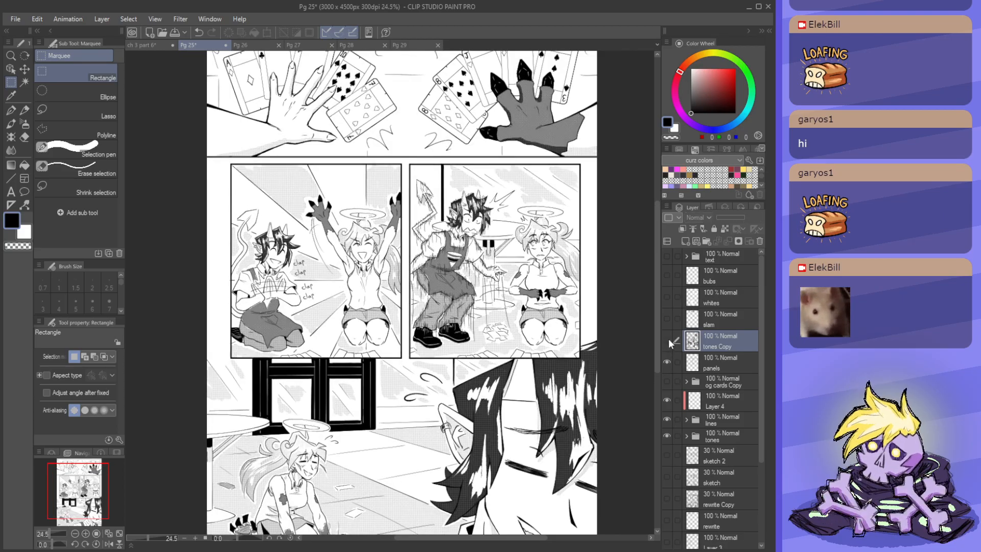
left_click(668, 341)
scroll(217, 230, "up", 3)
scroll(217, 225, "down", 4)
scroll(247, 232, "up", 3)
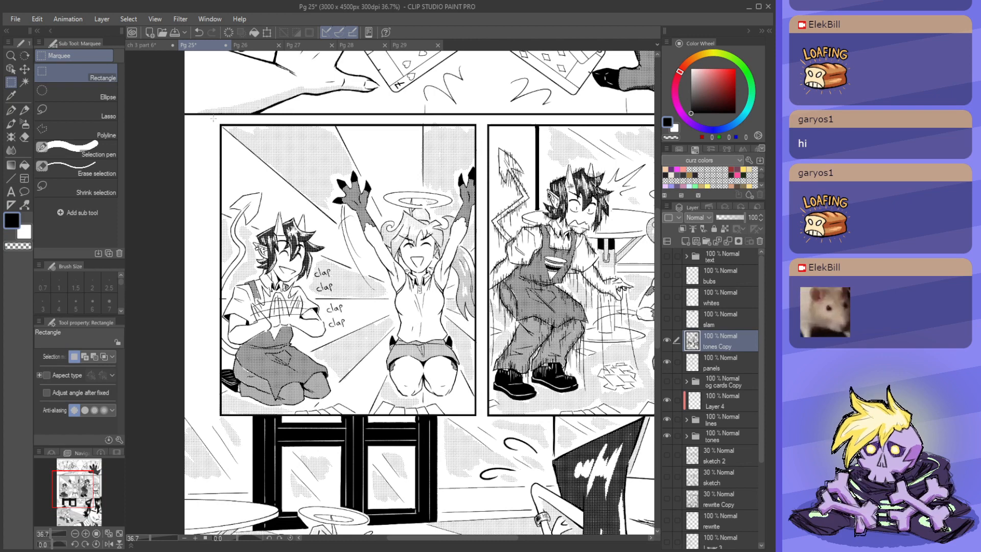
left_click_drag(212, 120, 476, 416)
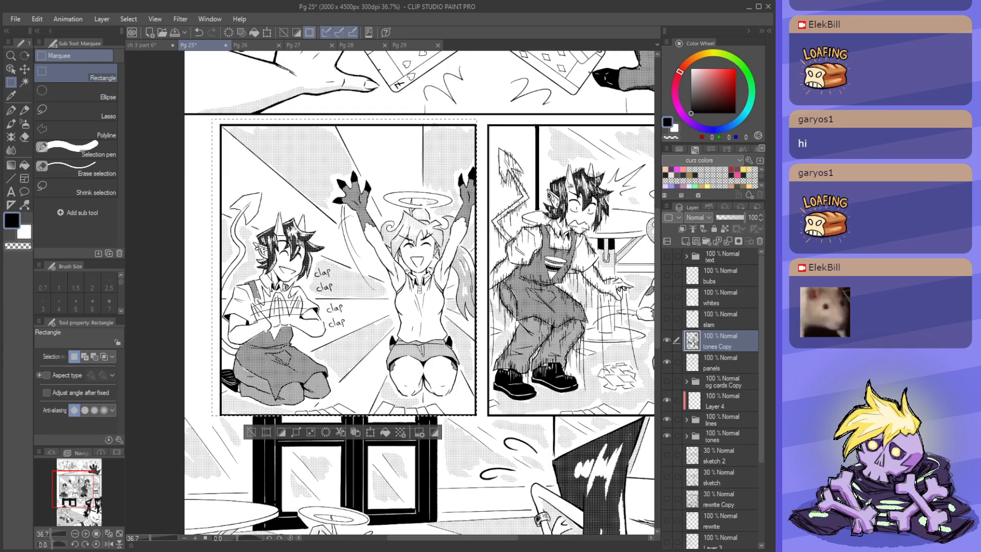
- Paste the clapping panel into the "pg 25" folder of "ch 3 part 6" and adjust its position on the strip
left_click(154, 43)
scroll(368, 290, "down", 3)
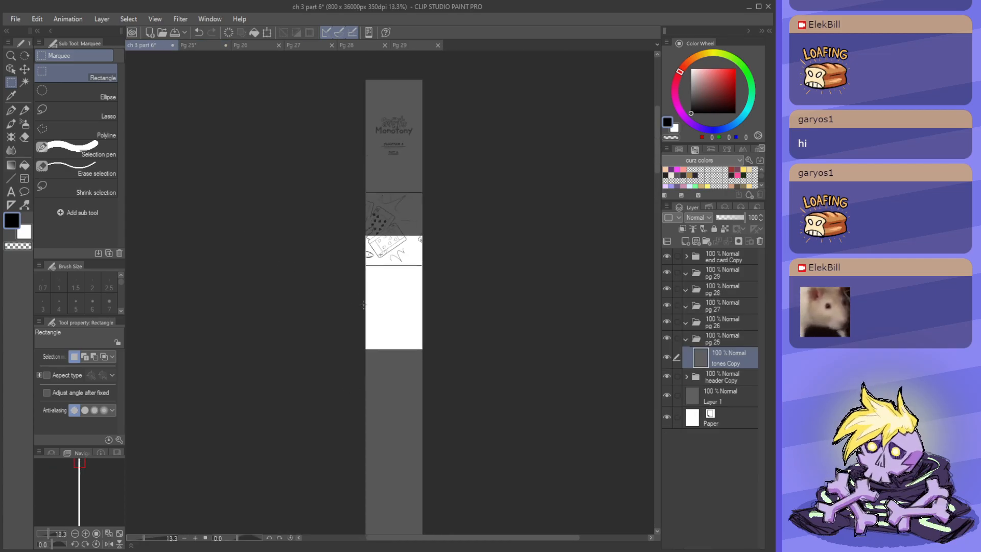
scroll(388, 365, "up", 3)
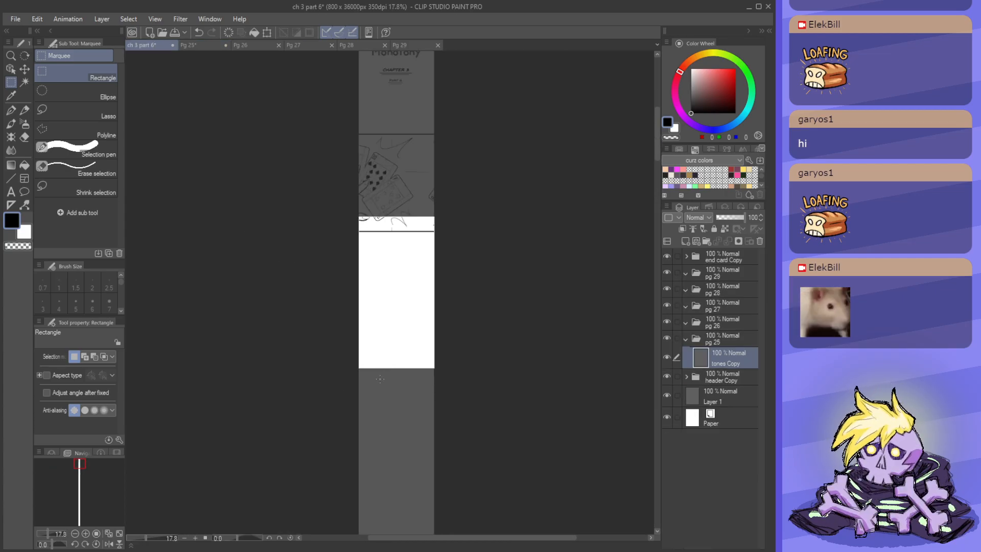
key("ctrl+v")
key("k")
mouse_move(416, 272)
left_mouse_down()
mouse_move(417, 252)
mouse_move(415, 265)
left_mouse_up()
- On the Pg 25 canvas, clear the old selection, then marquee the middle-row panel with the startled standing character and copy it
left_click(206, 47)
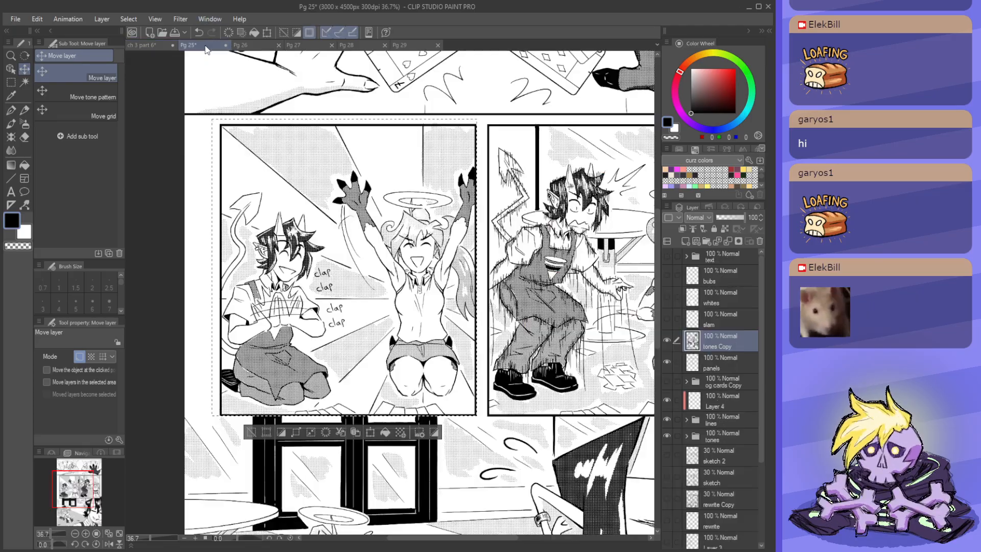
key("m")
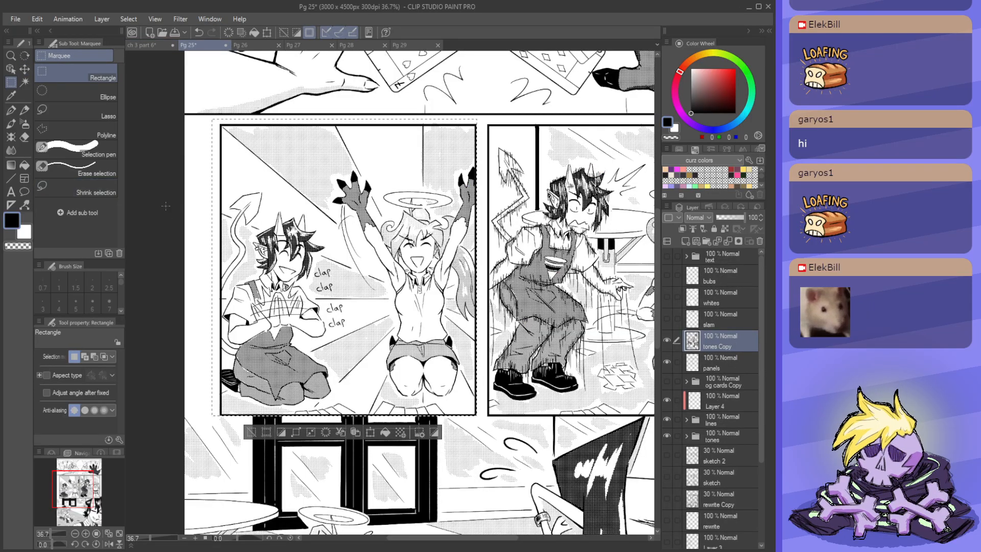
left_click(165, 206)
scroll(167, 214, "down", 6)
scroll(529, 224, "up", 3)
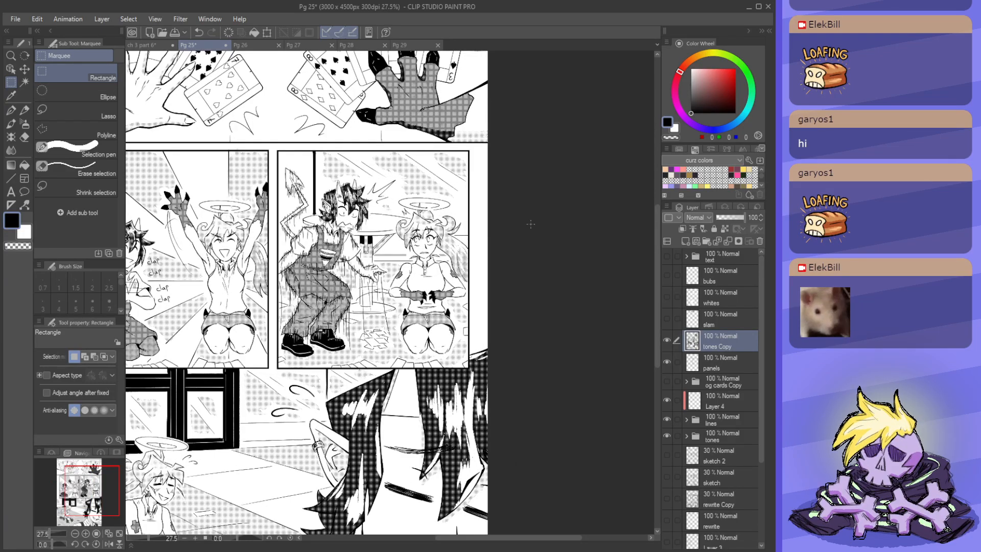
scroll(531, 224, "up", 1)
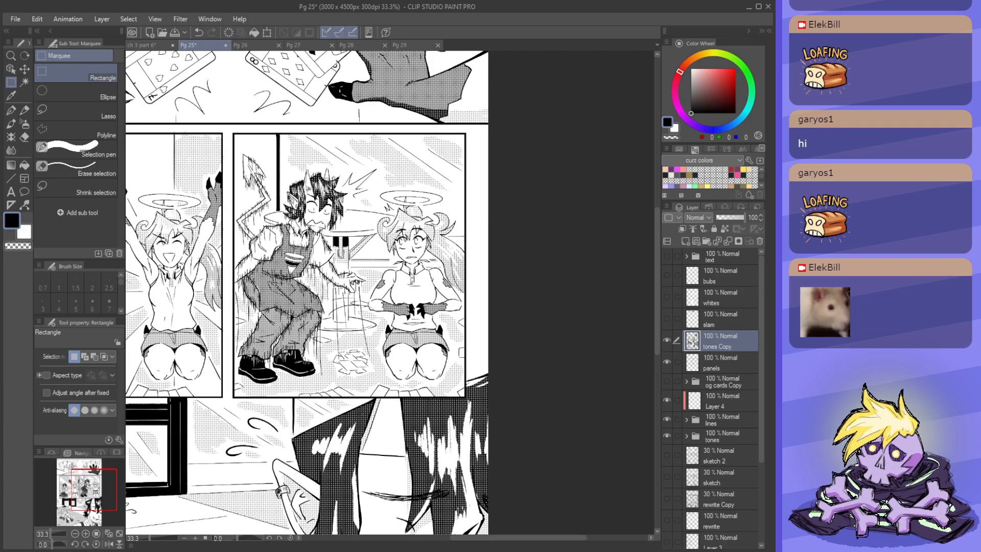
scroll(201, 215, "up", 1)
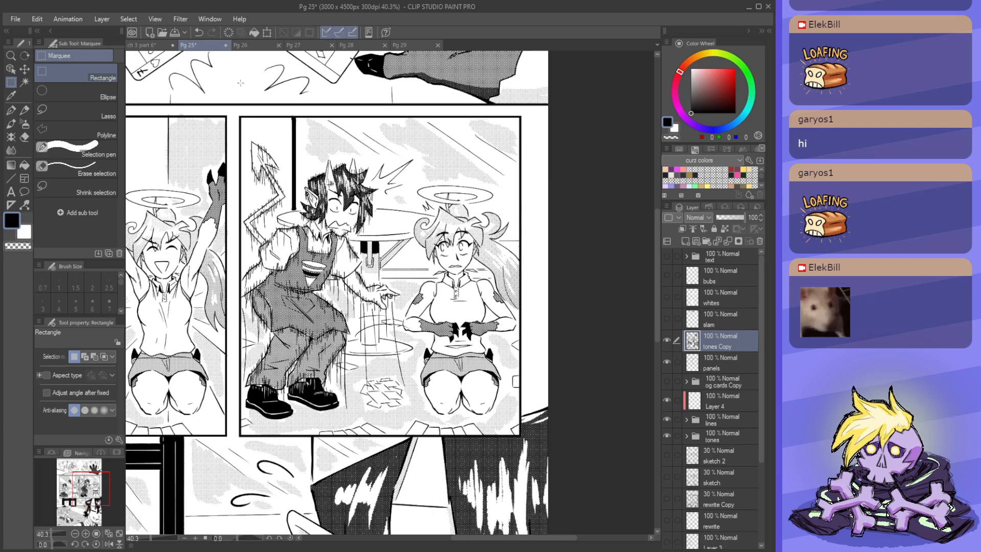
left_click_drag(235, 111, 522, 437)
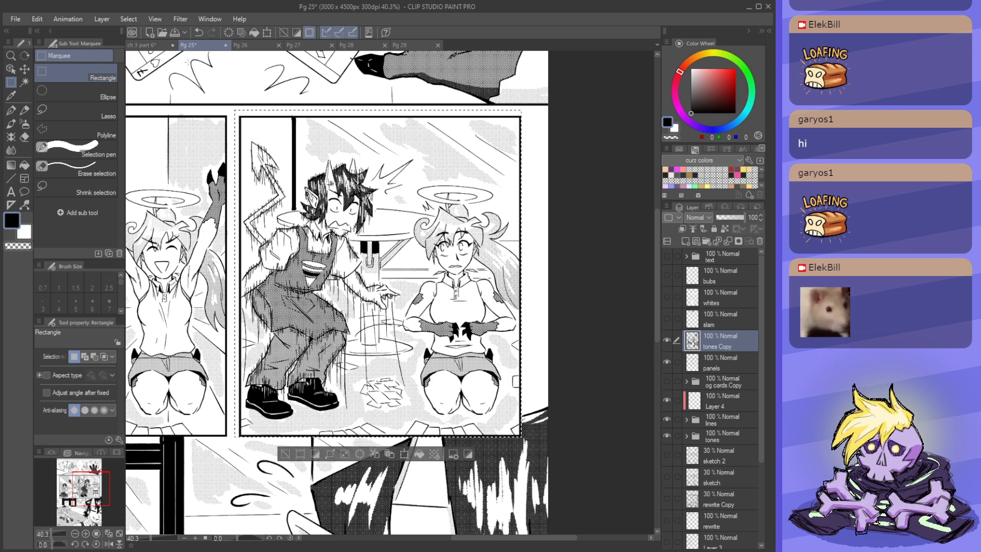
- Paste the startled-character panel into the "pg 25" folder of "ch 3 part 6" and move it up to sit below the clapping panel
left_click(142, 45)
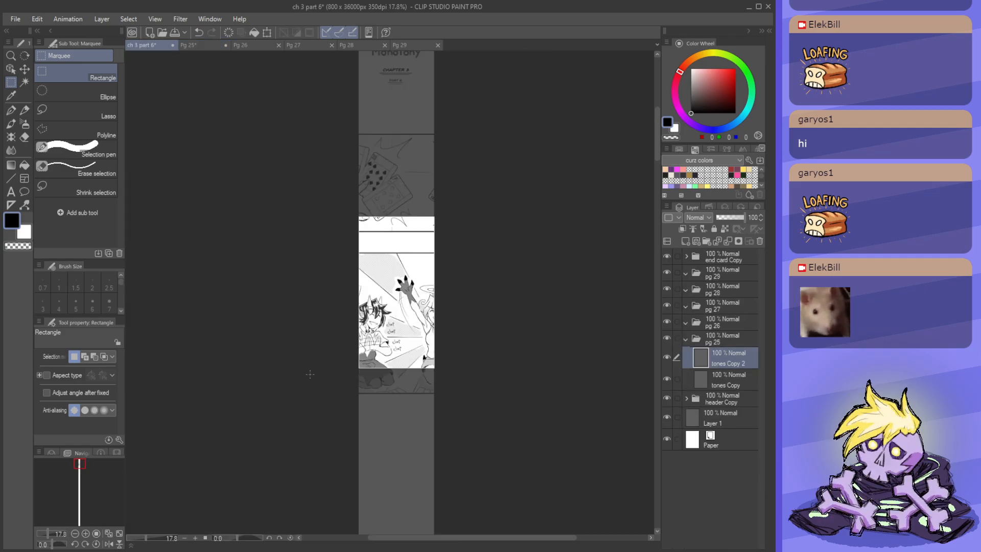
scroll(309, 374, "down", 5)
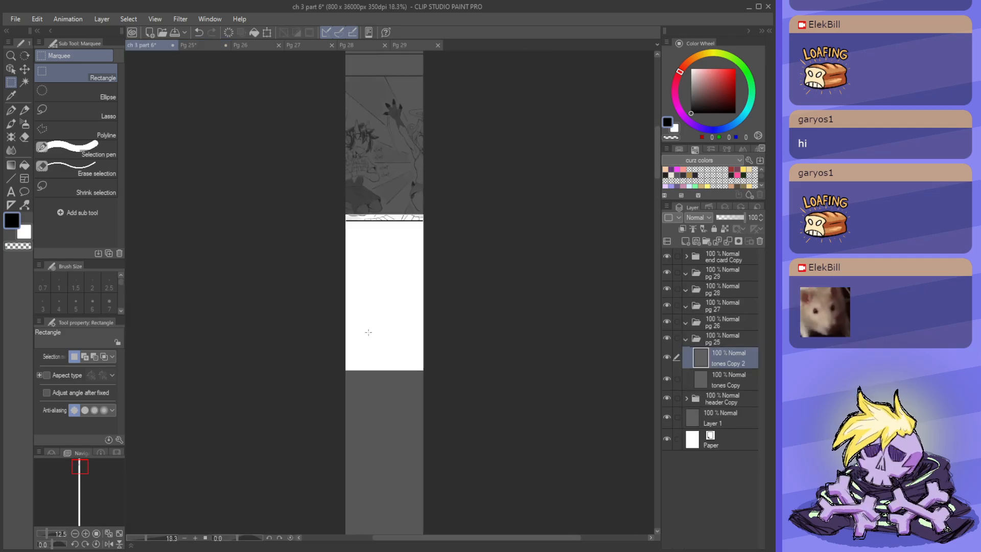
scroll(369, 332, "up", 1)
key("ctrl+v")
scroll(438, 327, "down", 3)
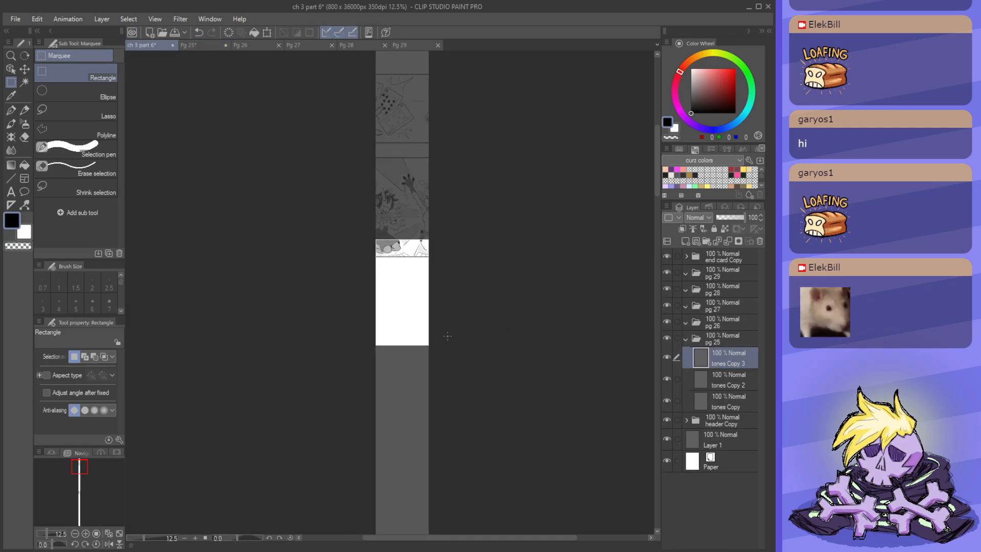
key("ctrl+t")
scroll(410, 289, "down", 5)
scroll(408, 250, "down", 6)
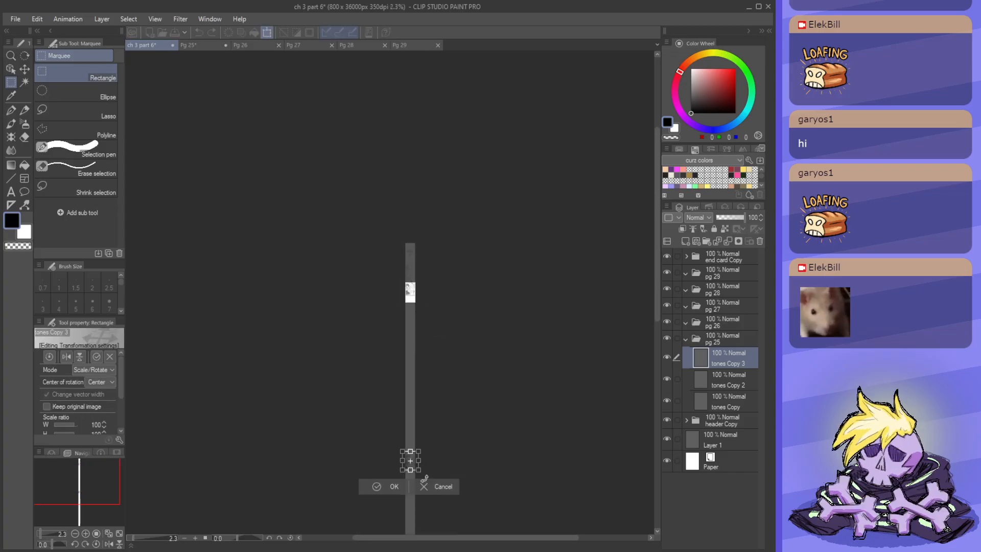
scroll(414, 455, "up", 7)
left_click_drag(417, 451, 414, 131)
scroll(368, 486, "down", 7)
scroll(370, 207, "up", 6)
scroll(393, 291, "up", 4)
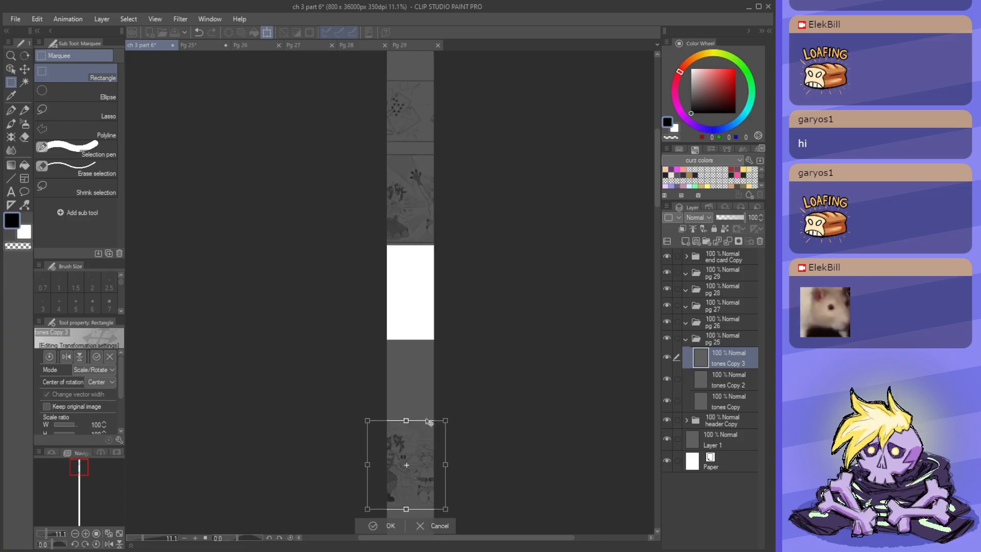
left_click_drag(428, 419, 428, 256)
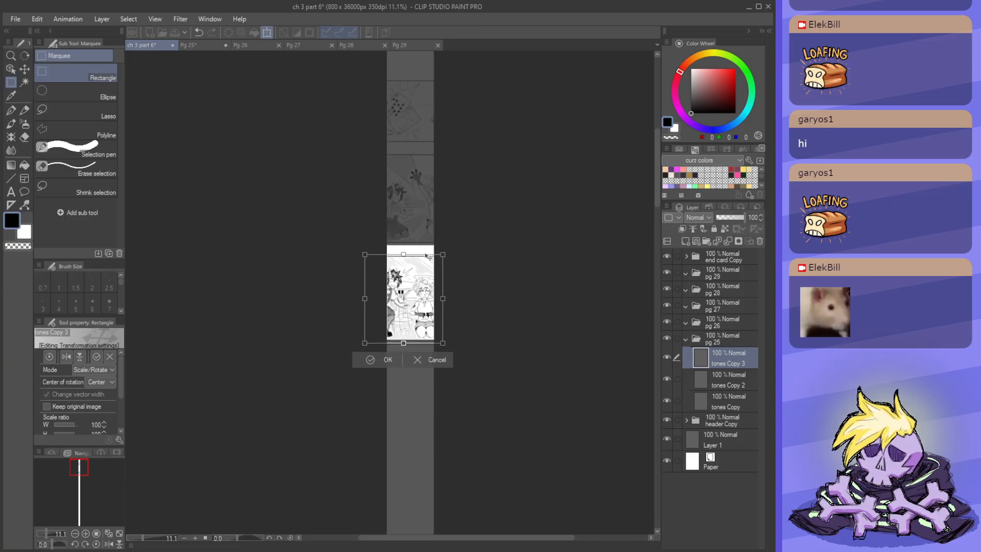
left_click(383, 358)
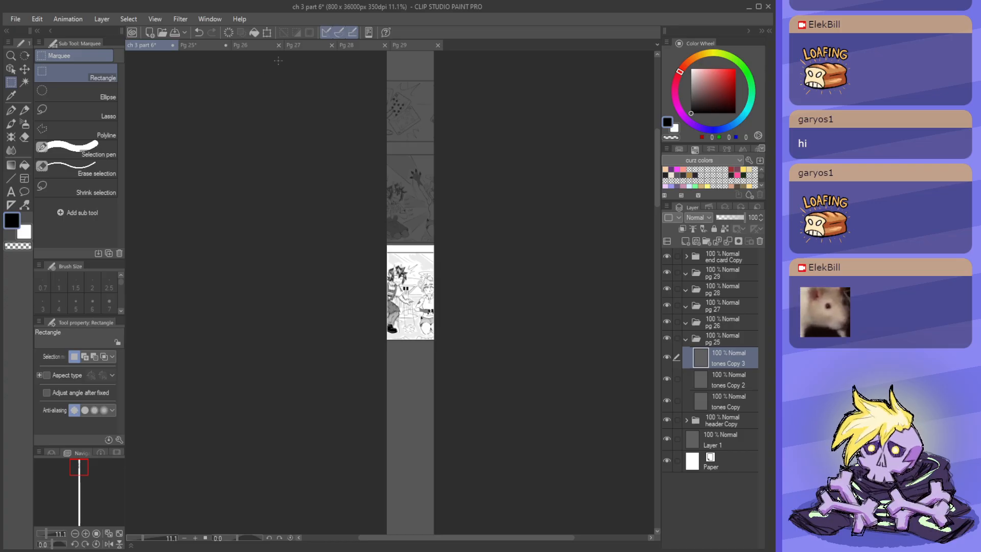
- Compare the Pg 25 page layout with the panels already arranged on the "ch 3 part 6" strip
left_click(201, 46)
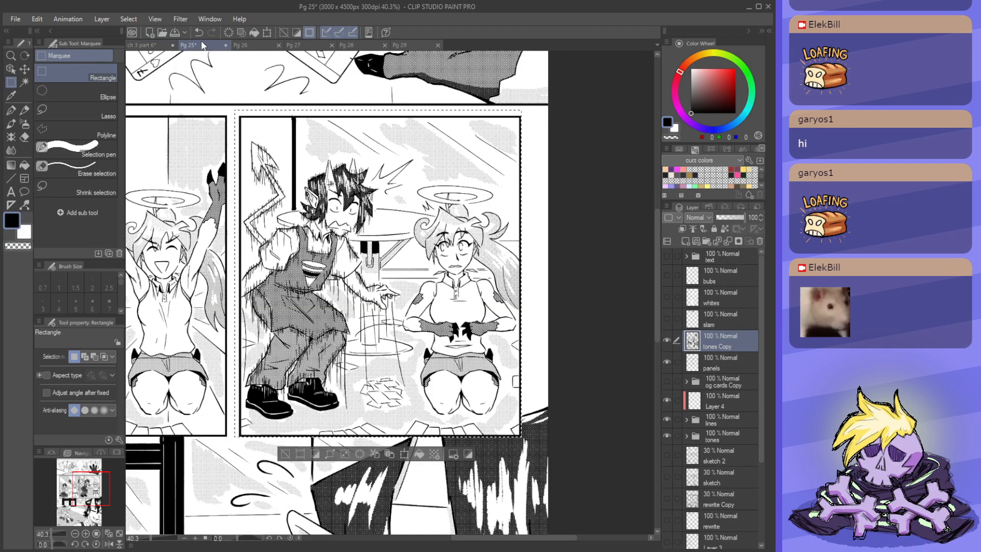
scroll(435, 143, "down", 4)
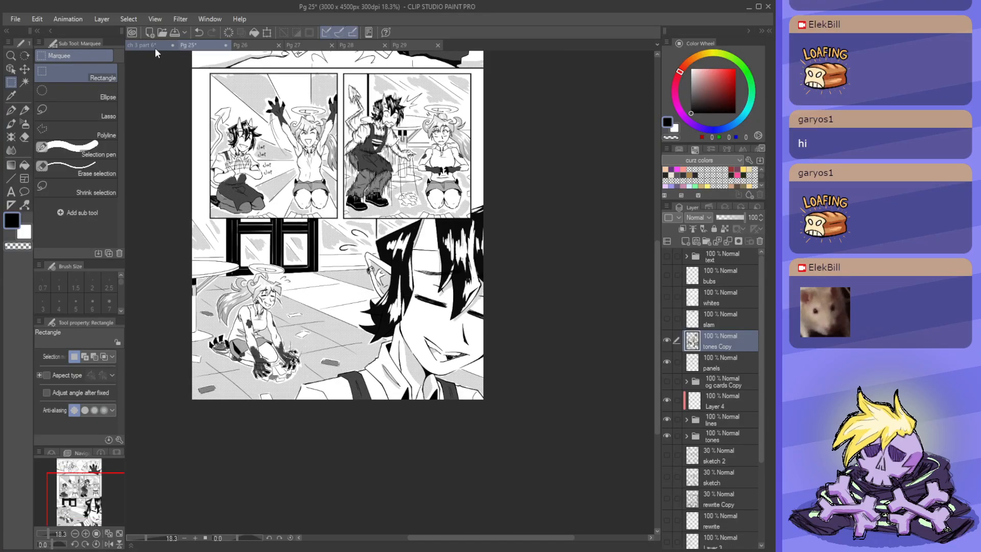
left_click(155, 45)
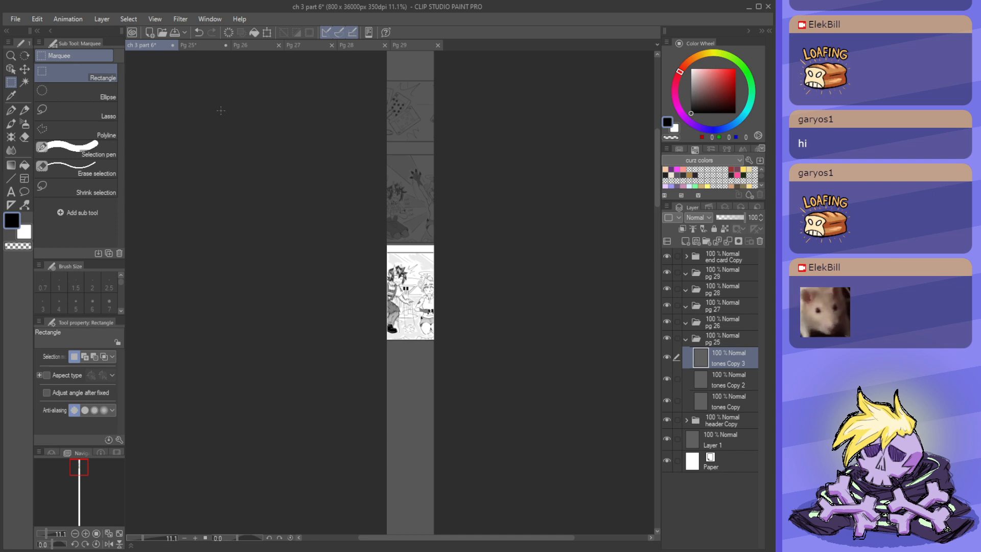
scroll(428, 358, "down", 3)
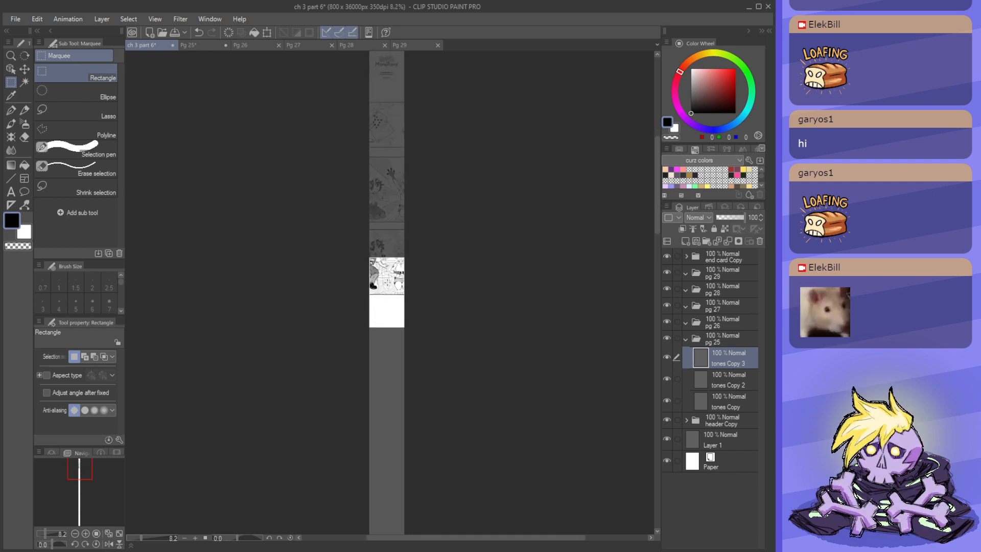
left_click(198, 45)
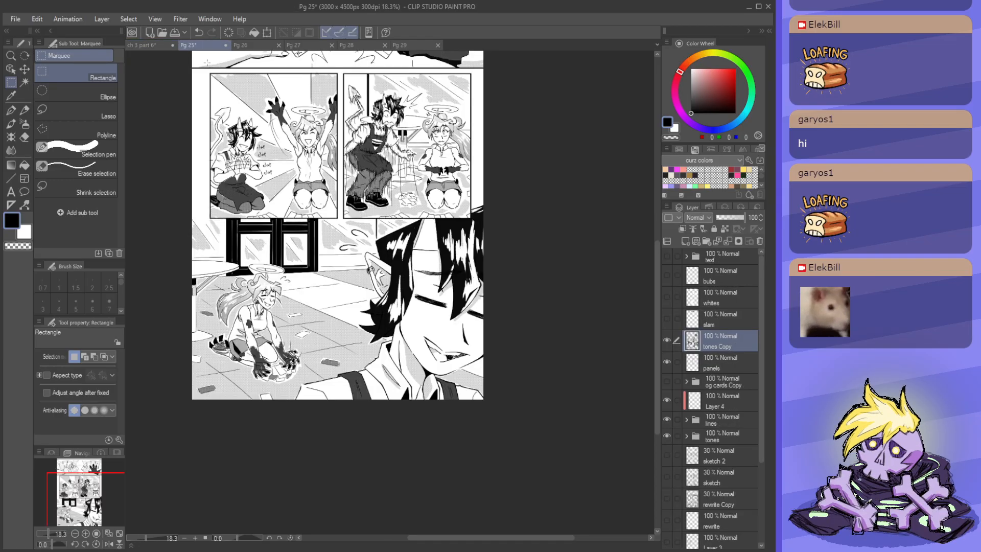
left_click(152, 45)
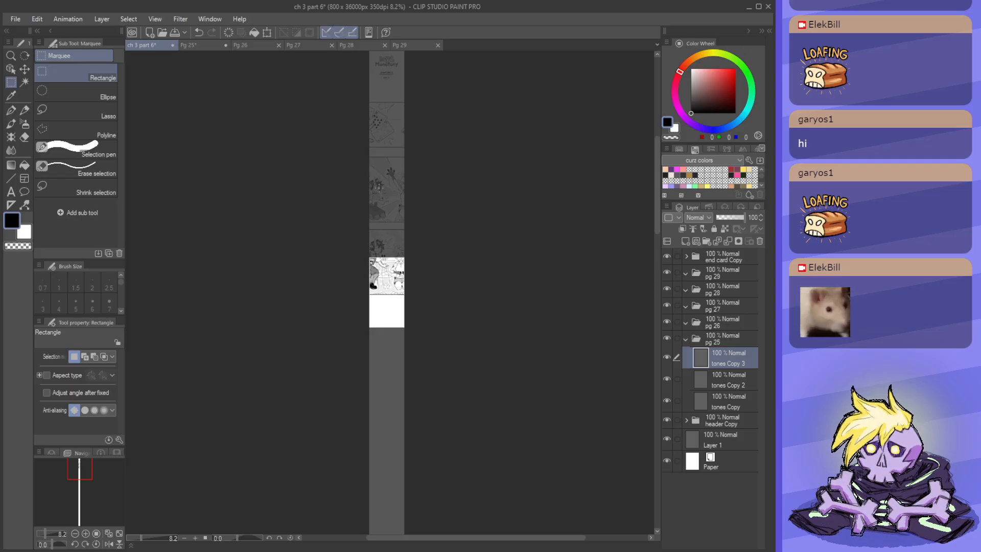
left_click(194, 45)
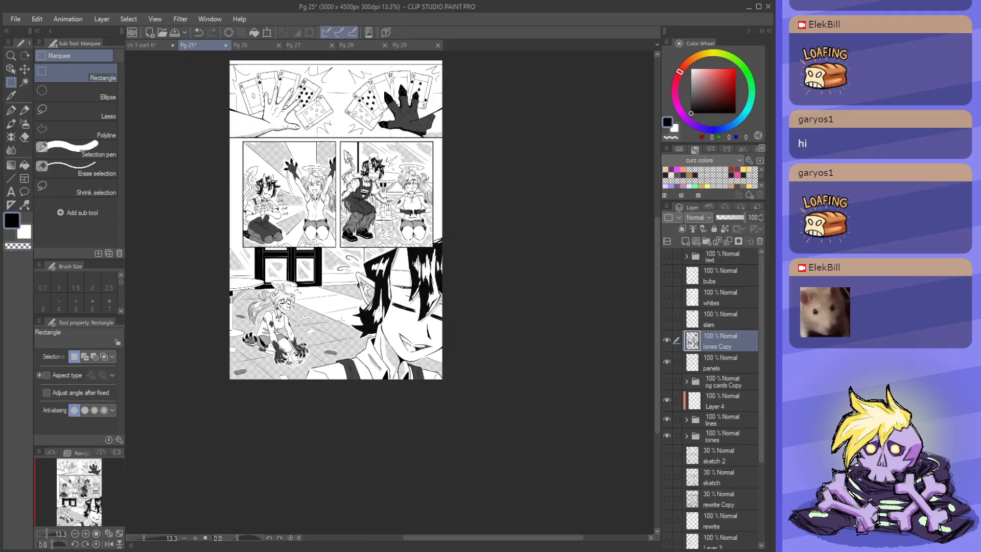
scroll(333, 338, "down", 1)
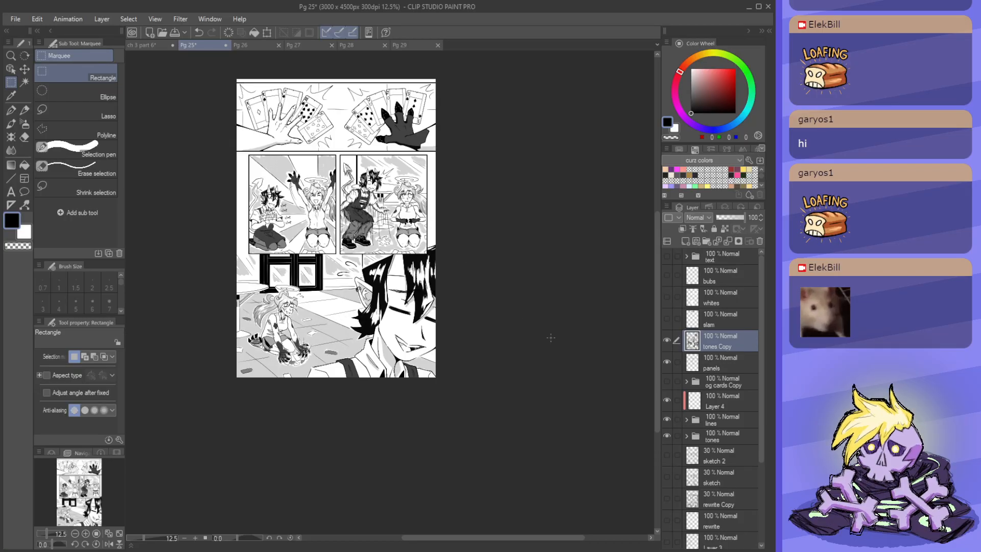
left_click_drag(388, 139, 393, 163)
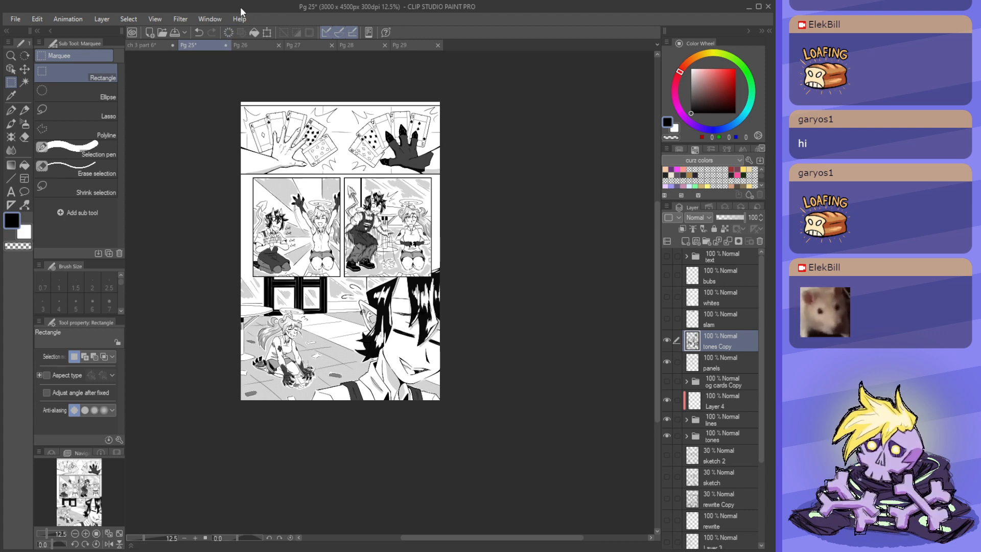
key("ctrl+plus")
left_click(150, 45)
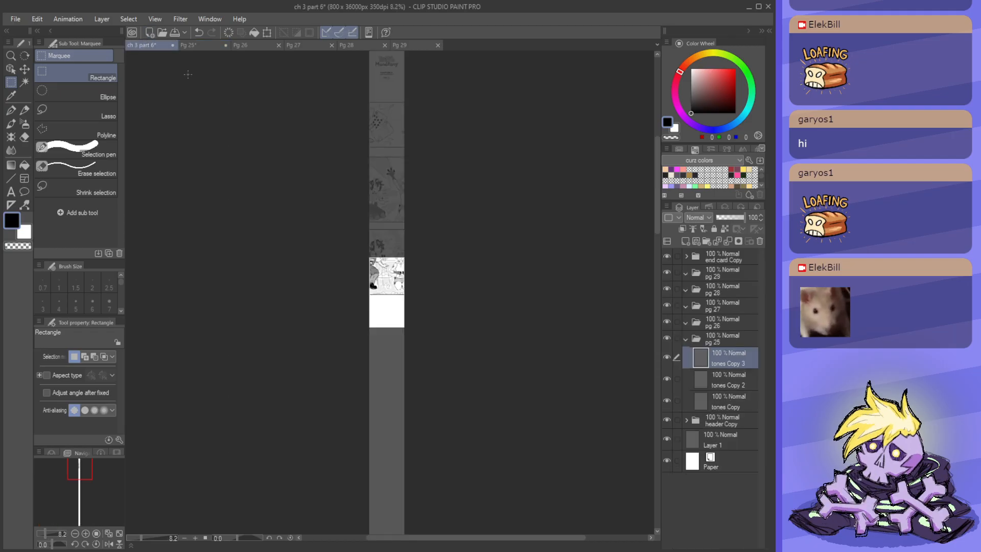
- On the Pg 25 canvas, select the full-width bottom panel with the kneeling character and close-up face using a rectangular marquee and copy it
left_click(198, 47)
scroll(292, 290, "up", 3)
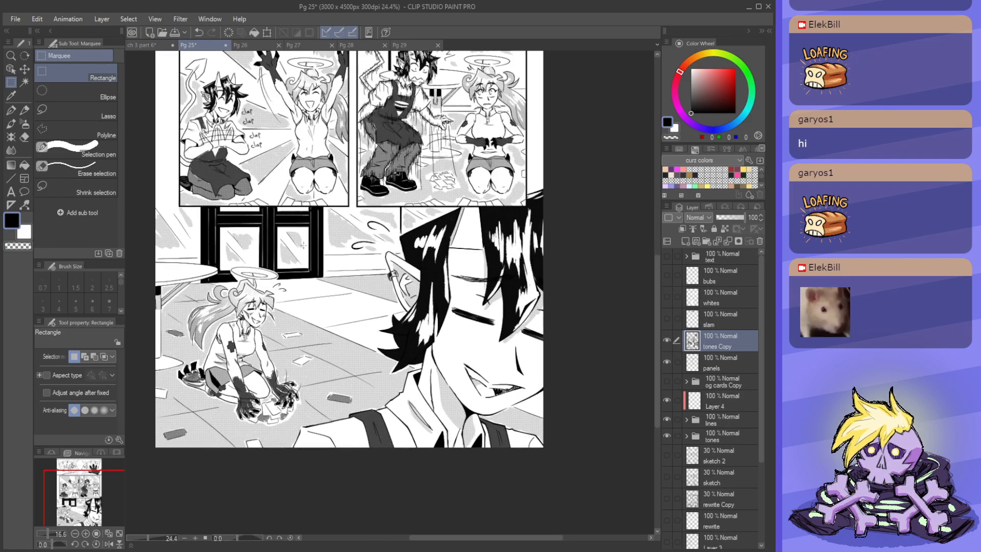
scroll(292, 290, "up", 1)
scroll(263, 307, "down", 1)
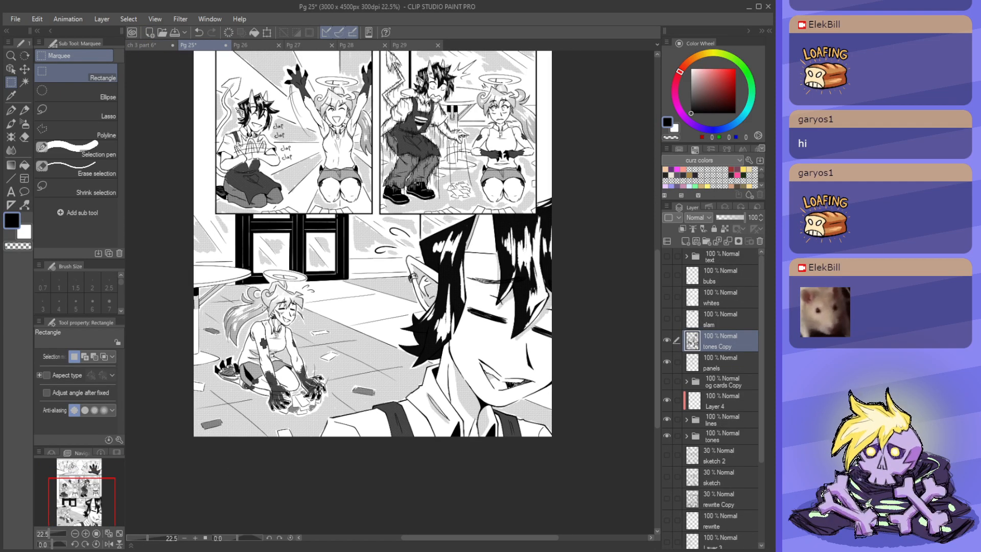
left_click_drag(177, 441, 590, 215)
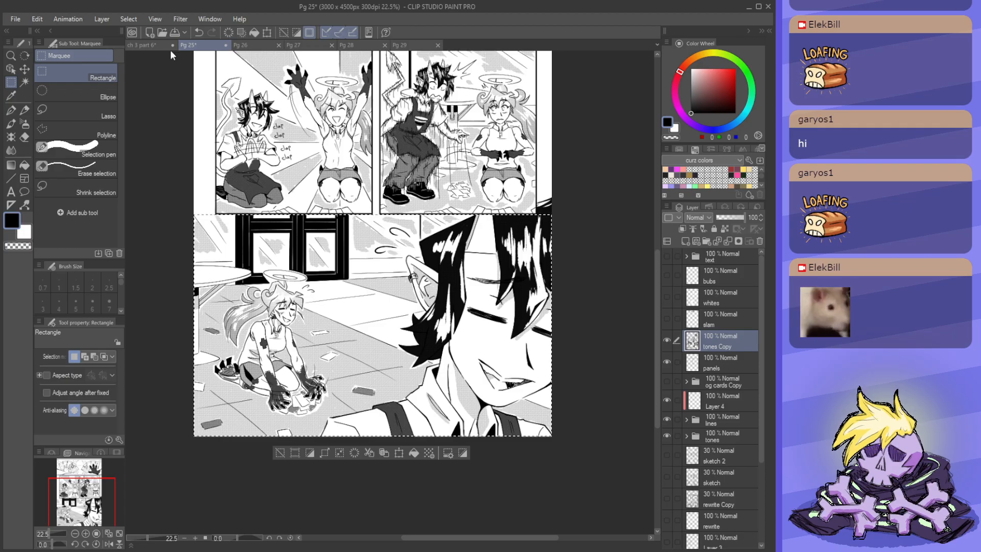
- Paste the bottom panel into the "pg 25" folder of "ch 3 part 6", move it below the startled-character panel, and save the file
left_click(155, 45)
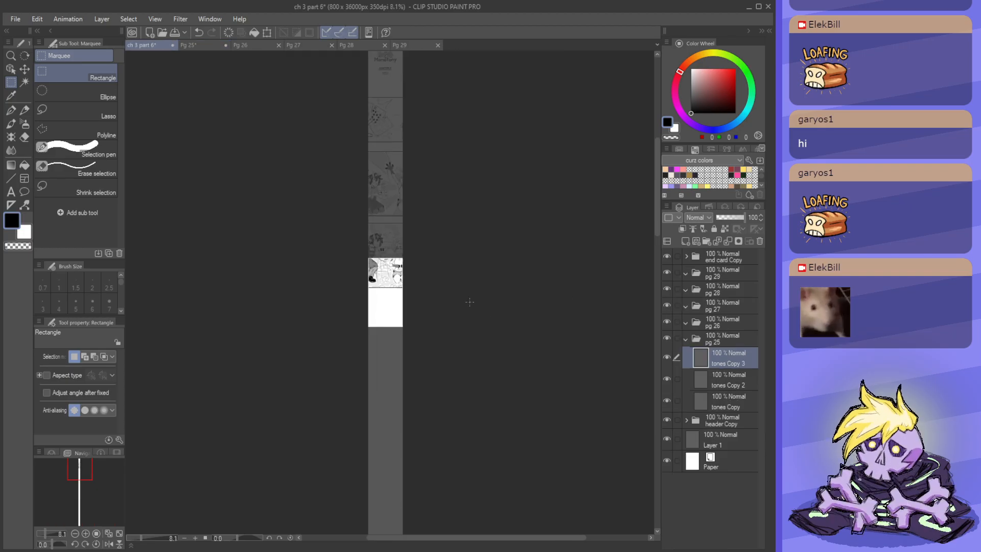
key("ctrl+v")
scroll(339, 285, "down", 2)
scroll(353, 256, "up", 1)
key("k")
left_click_drag(399, 199, 382, 353)
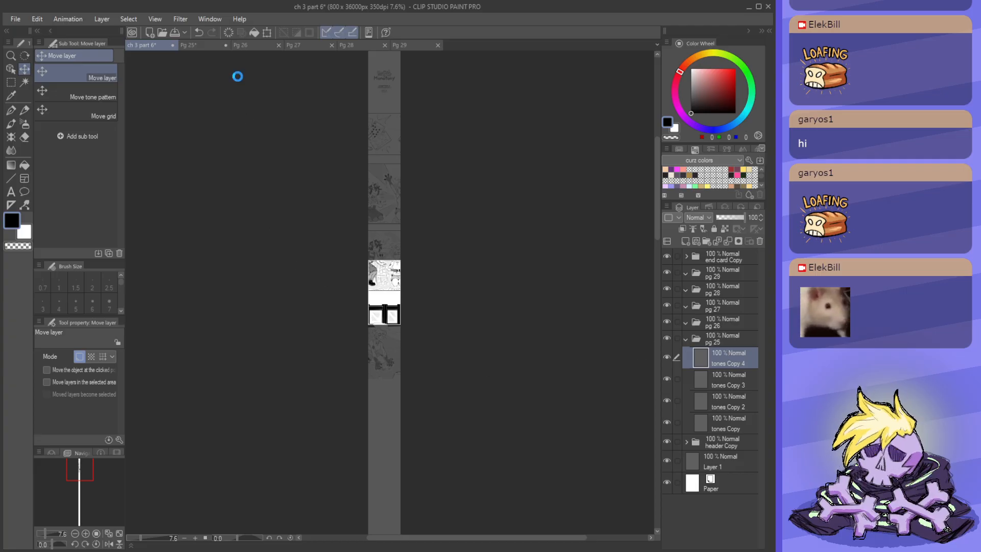
key("ctrl+s")
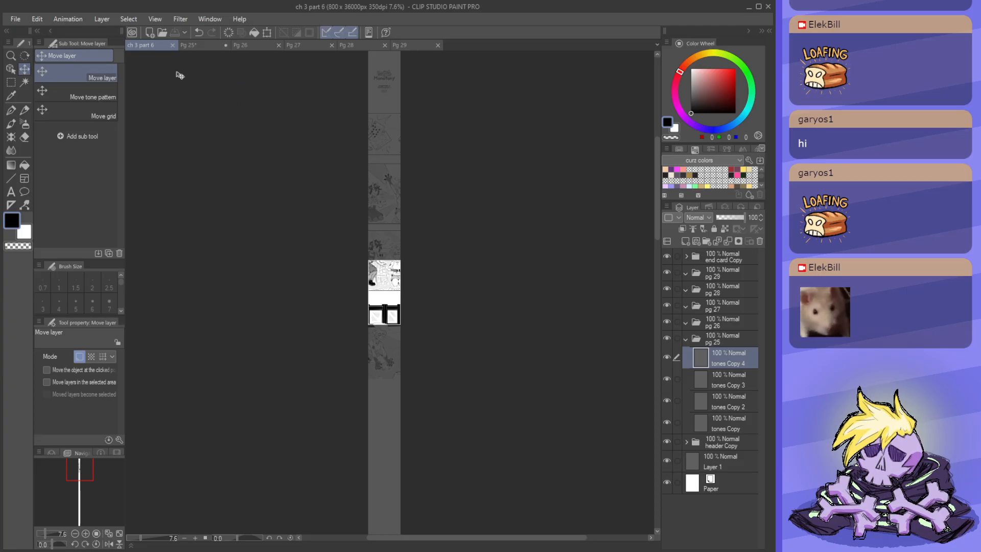
- Clear the selection around the bottom panel on the Pg 25 canvas and check the page's panels against the strip
left_click(188, 45)
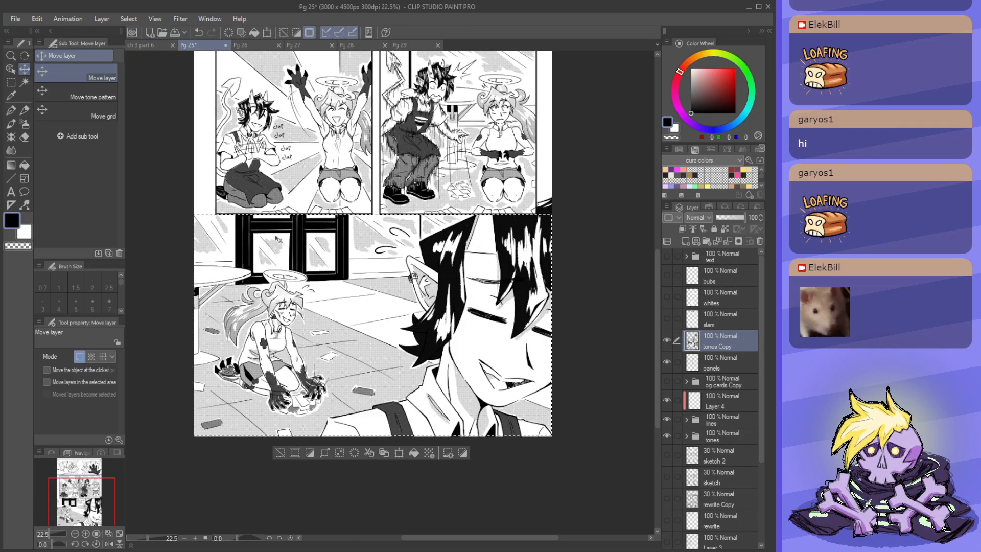
scroll(276, 239, "down", 1)
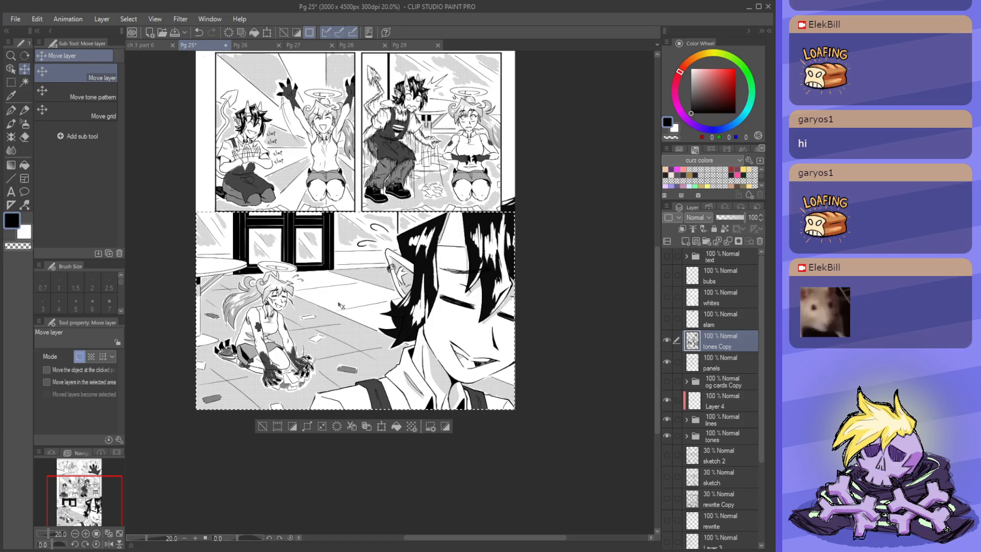
key("ctrl+d")
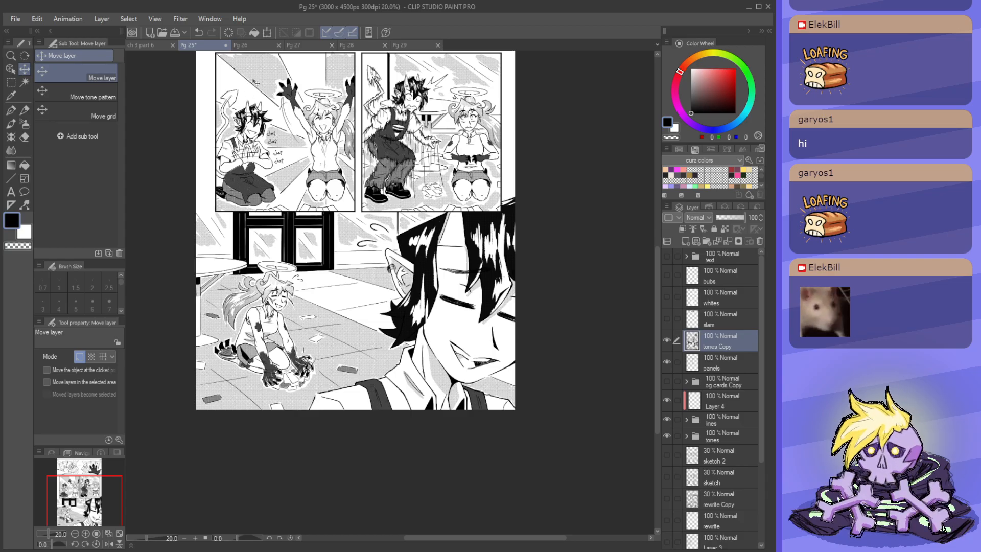
left_click(153, 45)
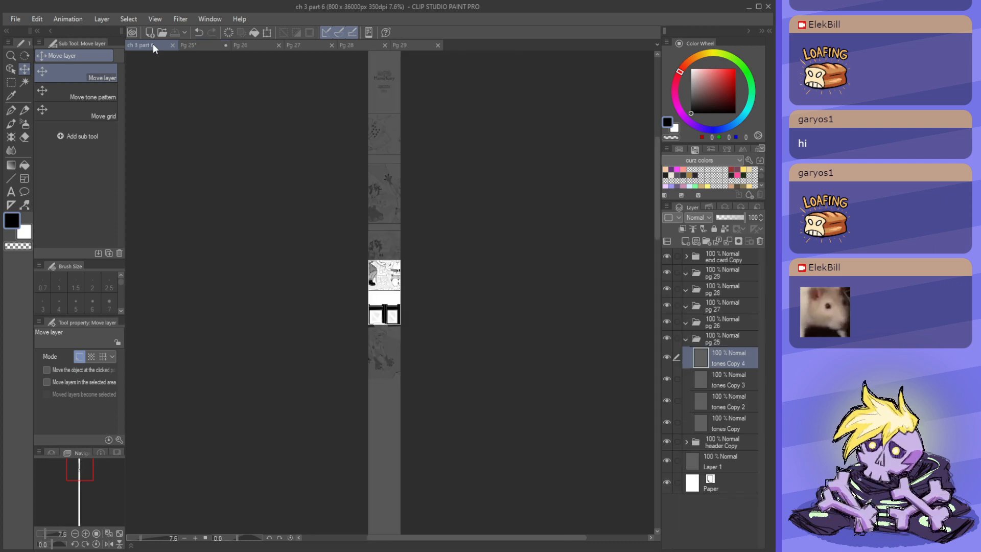
left_click(194, 44)
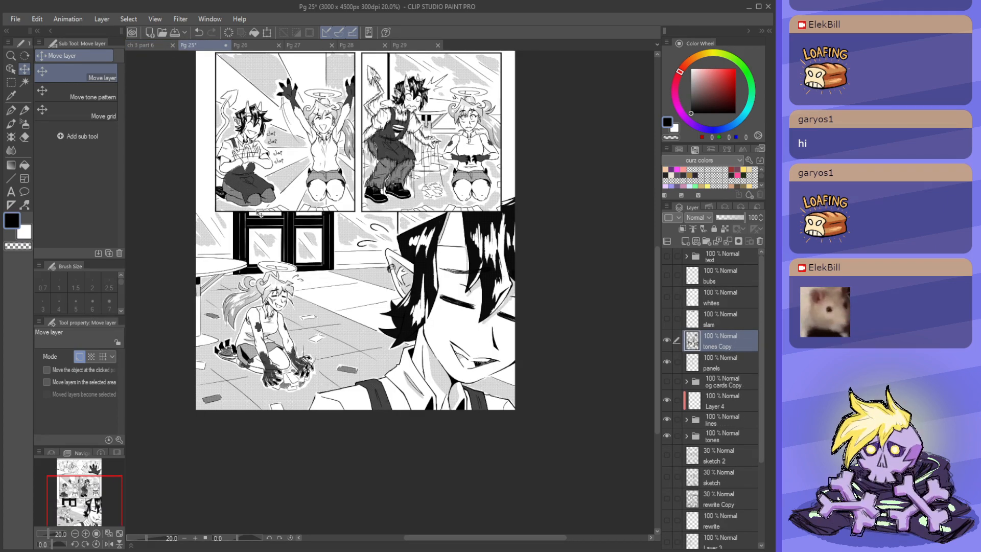
scroll(332, 399, "down", 3)
scroll(342, 337, "up", 3)
scroll(344, 330, "down", 6)
scroll(346, 239, "up", 6)
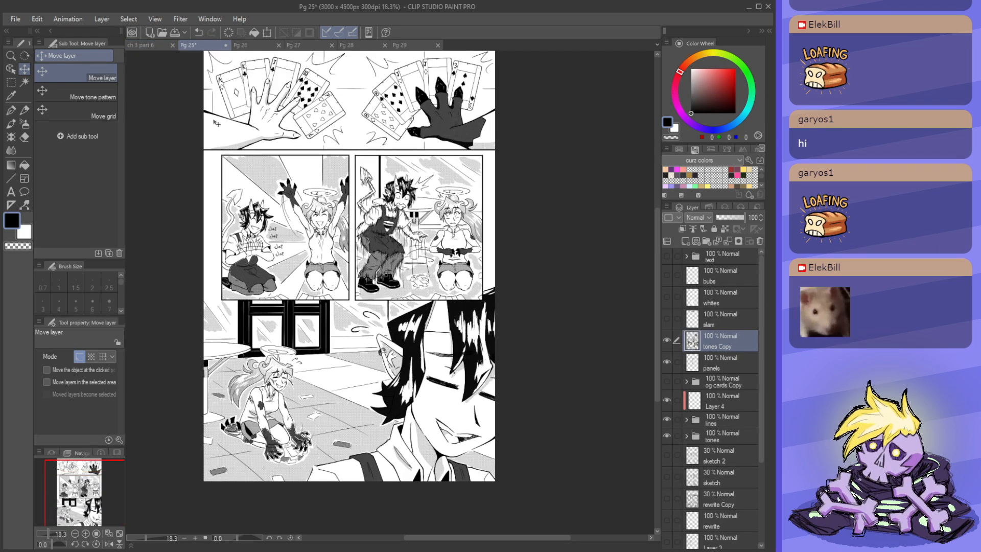
left_click(155, 44)
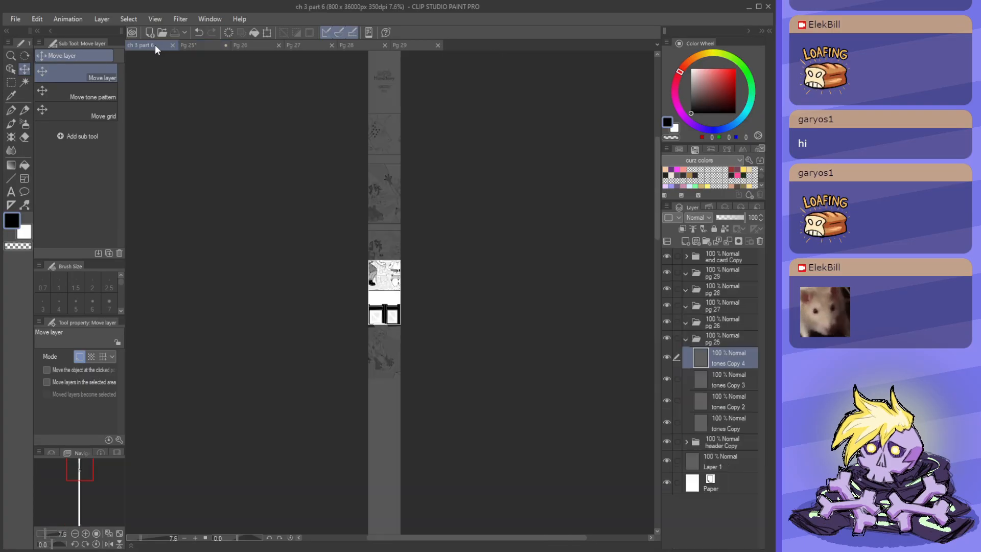
left_click(197, 43)
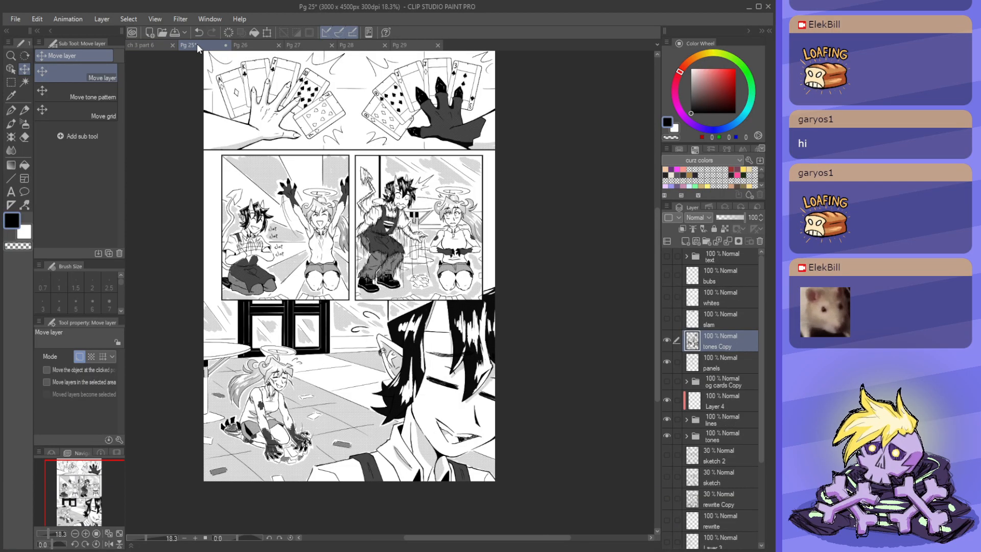
left_click(158, 45)
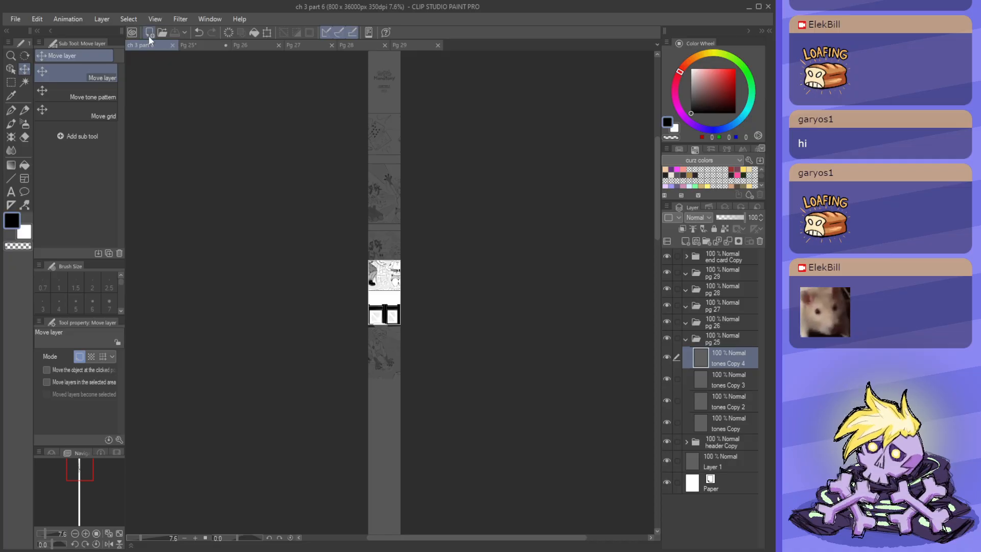
- On the Pg 25 canvas, hide the "tones Copy" layer and show the "text" folder plus the "bubs" and "whites" layers
left_click(203, 45)
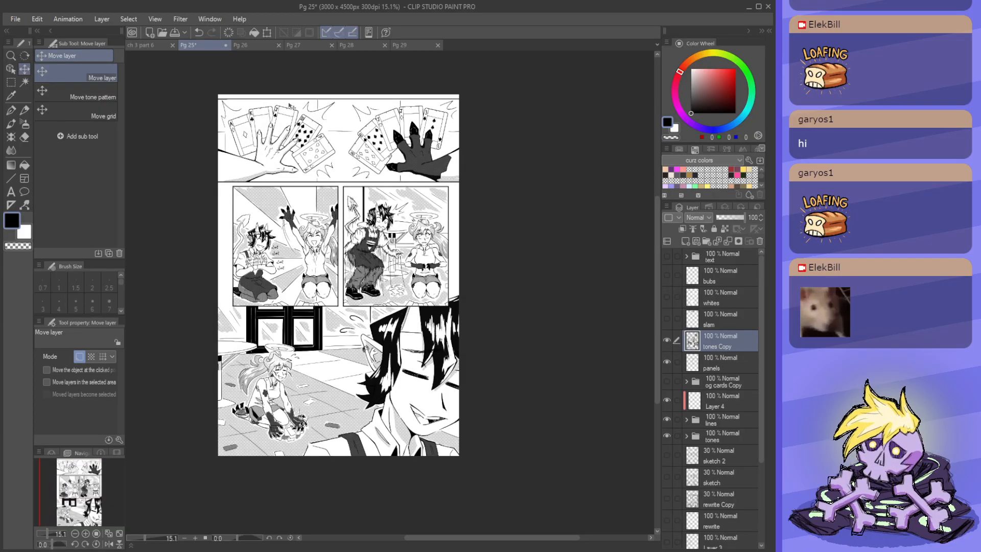
left_click(668, 340)
left_click(666, 256)
left_click(667, 275)
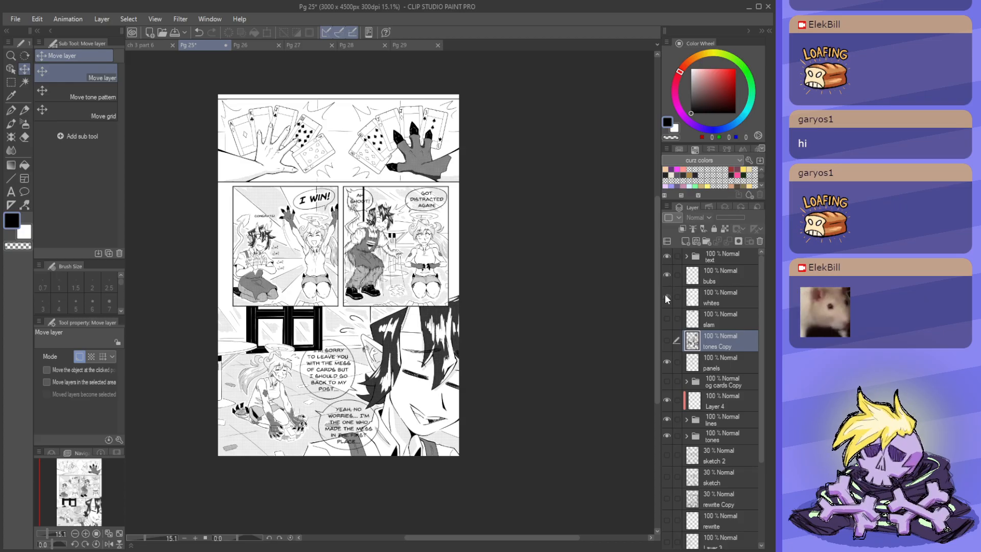
left_click(667, 296)
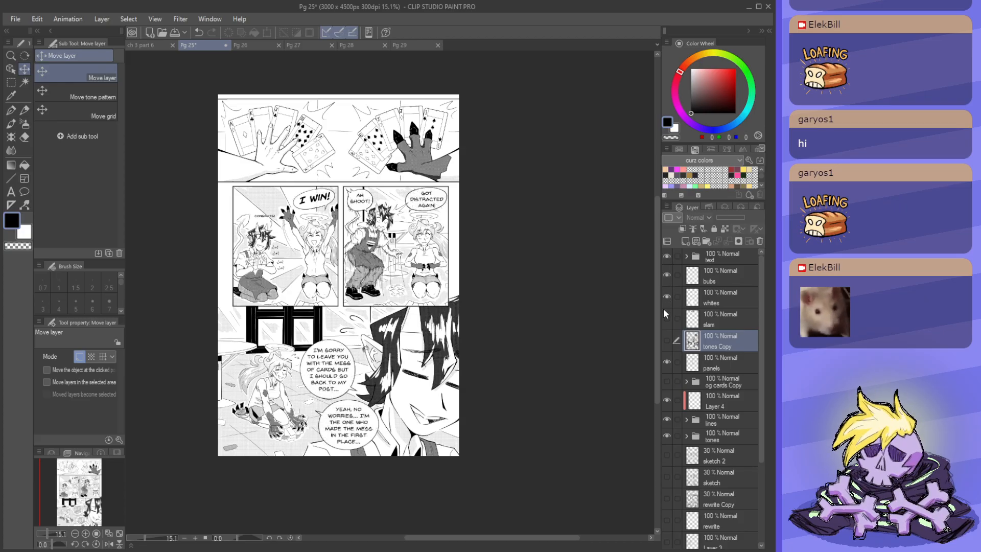
- Copy the "text" folder from Pg 25 and paste it into the "pg 25" folder of "ch 3 part 6"
left_click(690, 259)
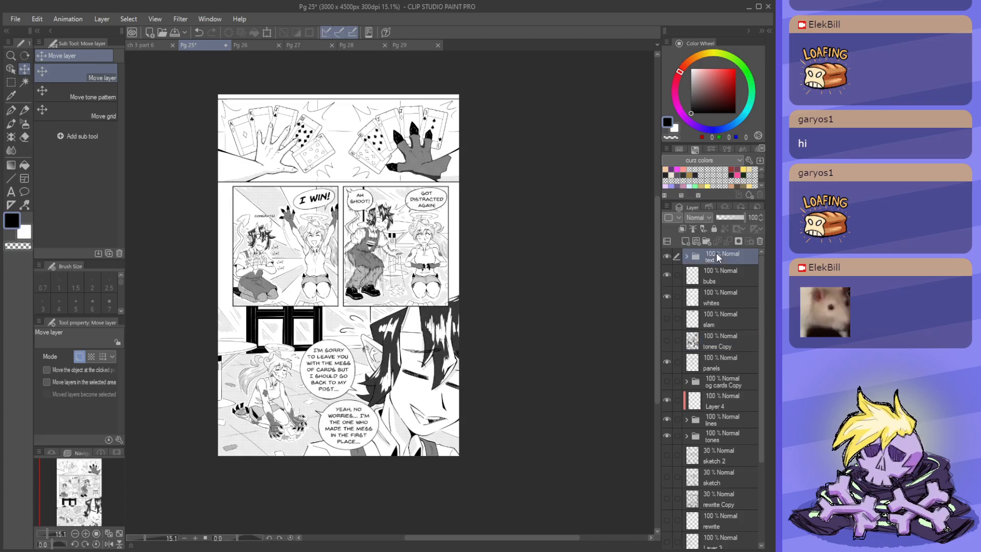
left_click(151, 44)
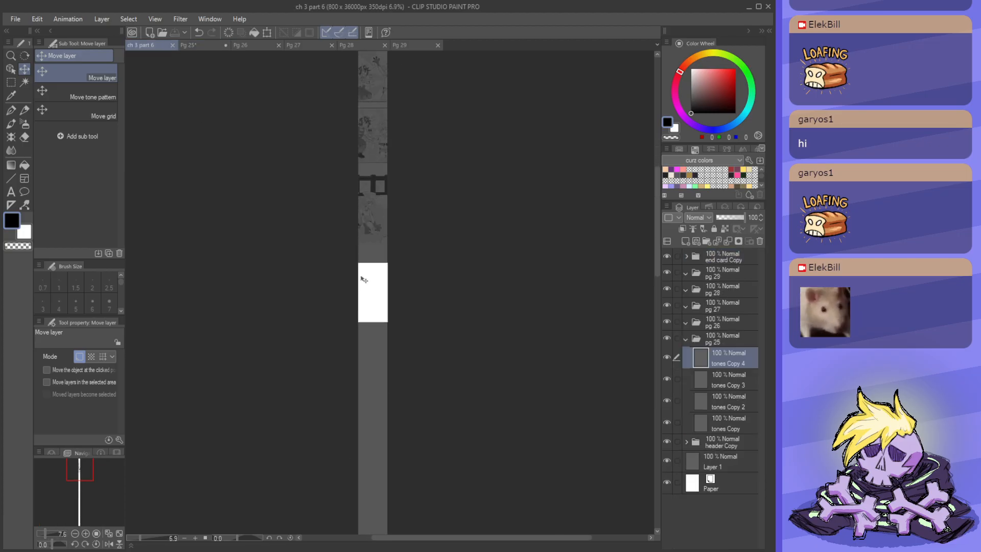
key("ctrl+v")
key("ctrl+minus")
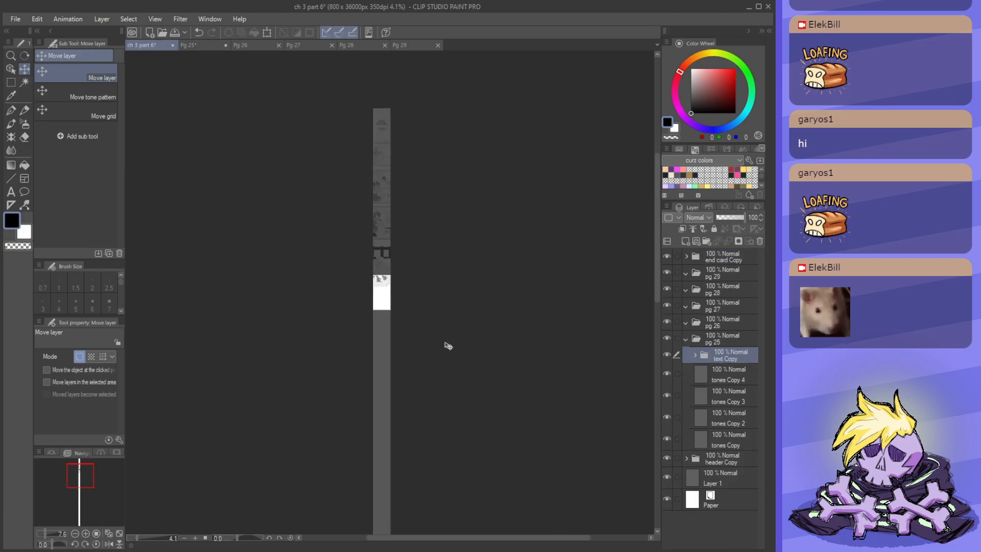
- Transform the pasted text folder to move it down over the Pg 25 panels on the strip, and save "ch 3 part 6"
key("ctrl+t")
scroll(416, 326, "down", 1)
scroll(382, 324, "up", 2)
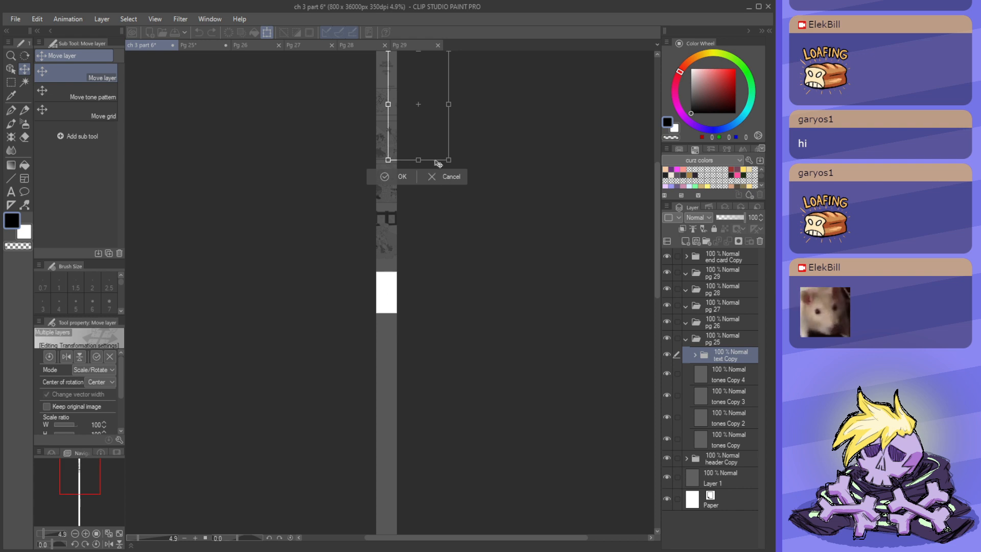
left_click_drag(437, 159, 398, 232)
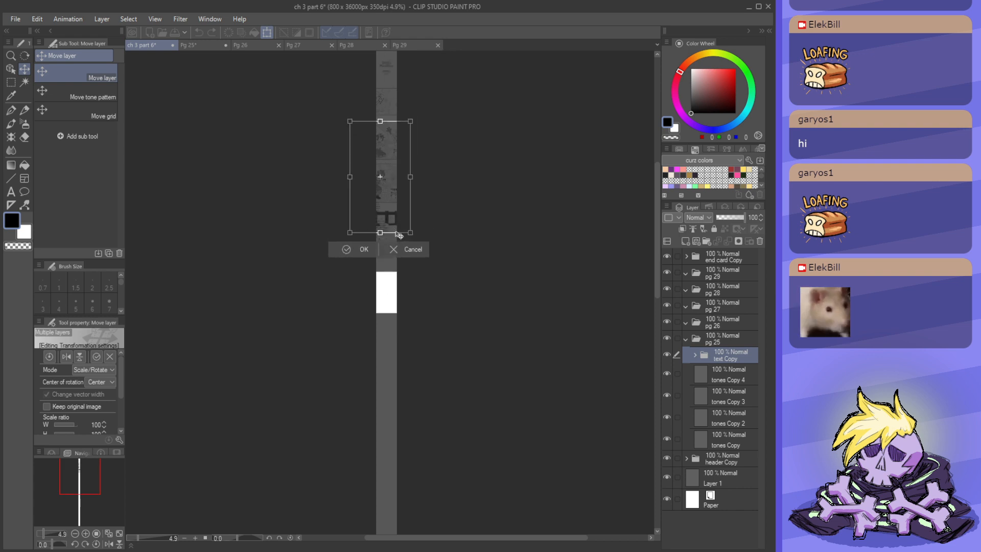
left_click(364, 250)
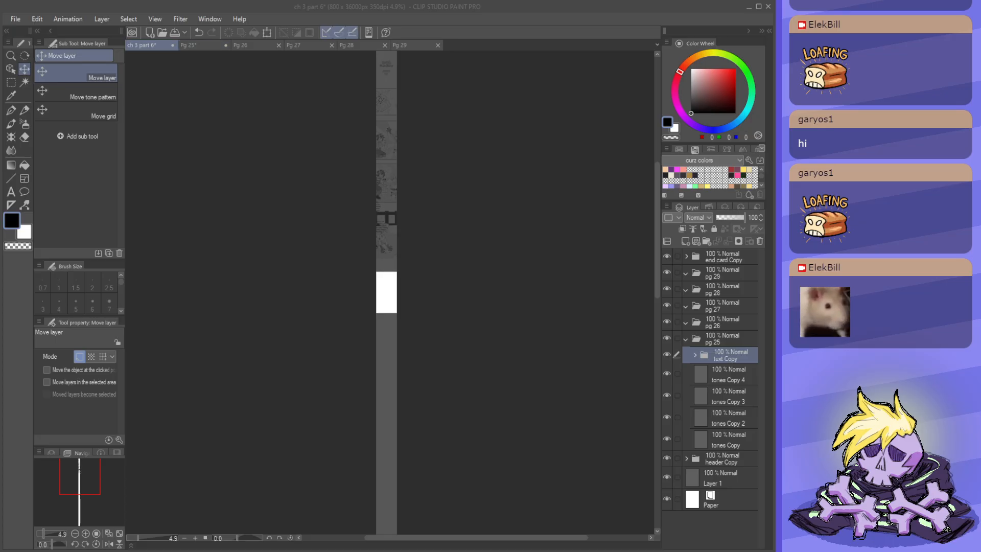
scroll(400, 304, "up", 1)
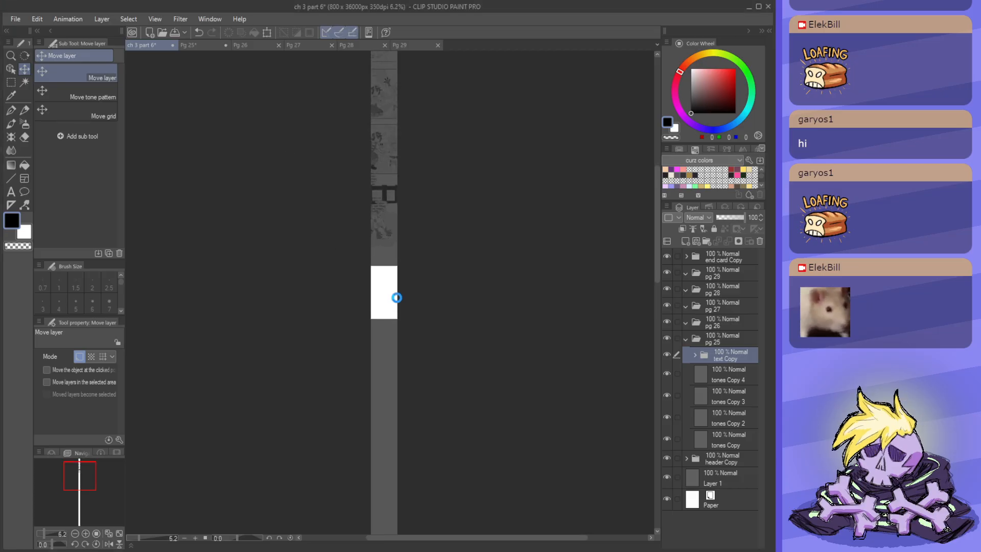
scroll(397, 300, "up", 3)
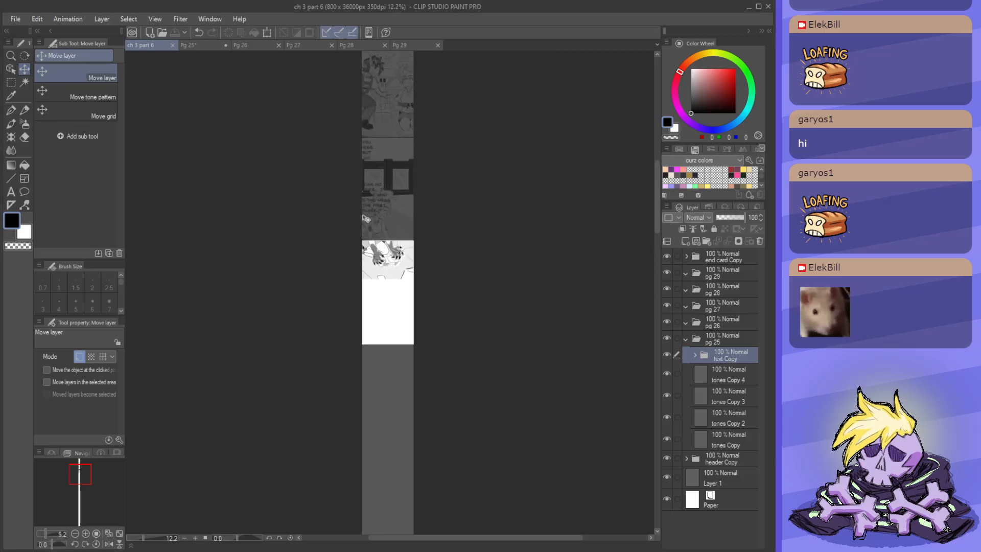
- Save the Pg 25 file and close it
left_click(197, 45)
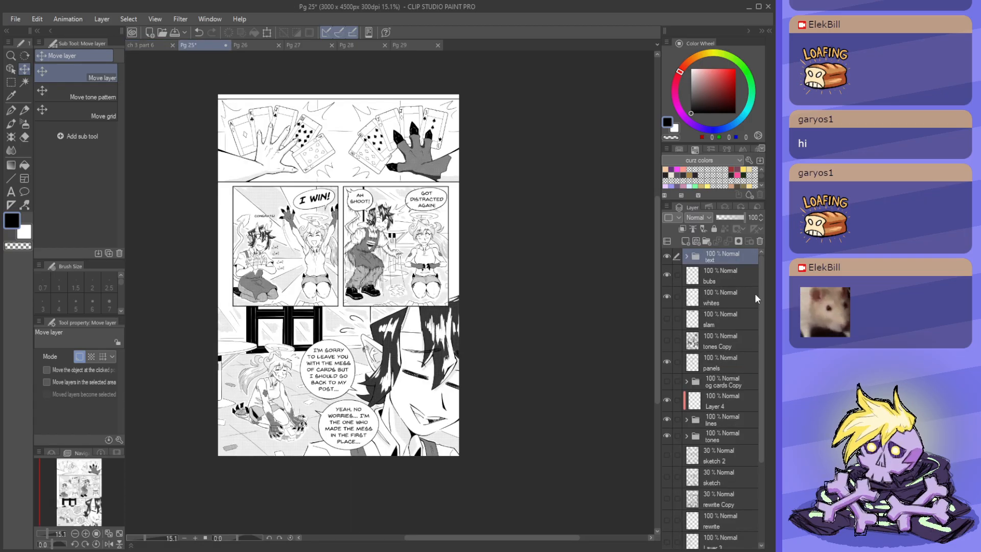
key("ctrl+s")
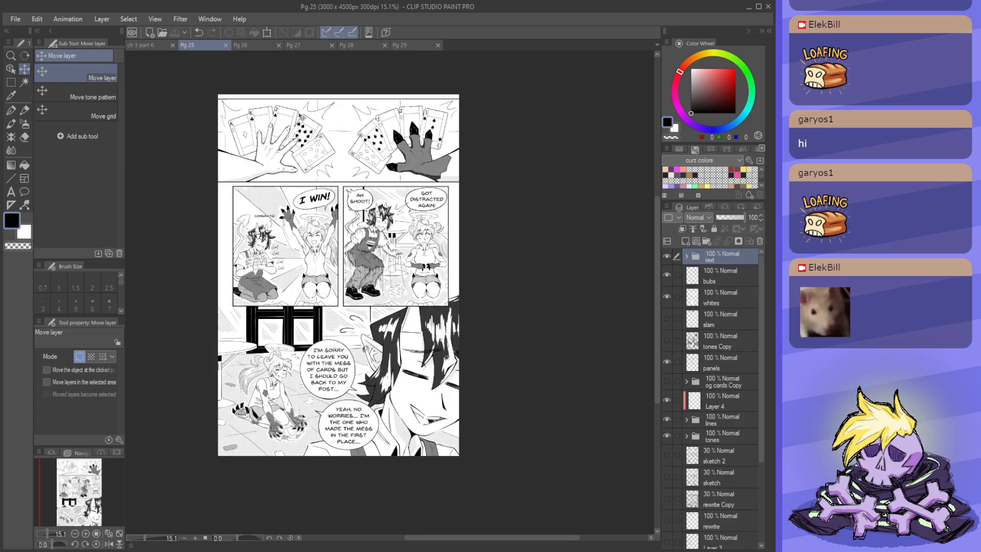
left_click(226, 46)
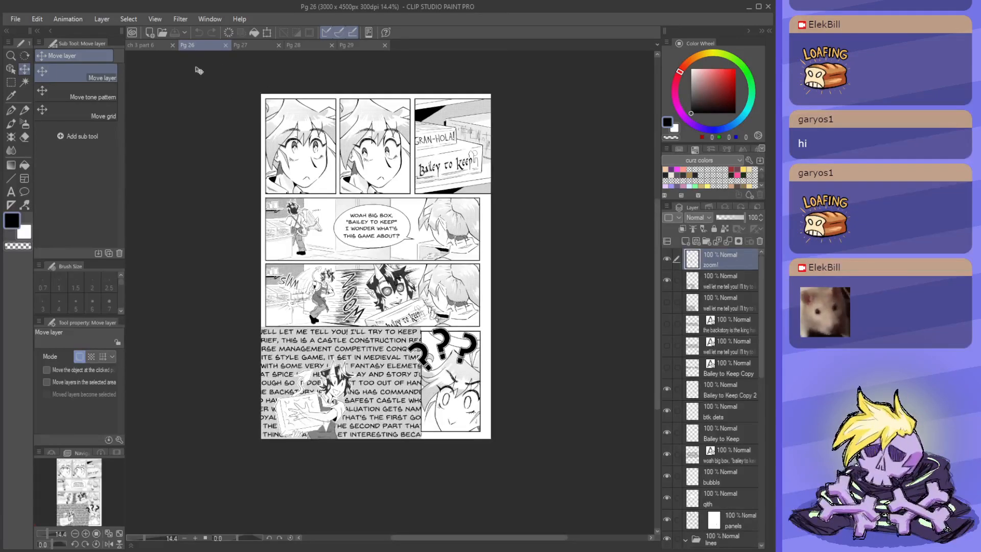
- In "ch 3 part 6", collapse the "pg 25" folder and make the "pg 26" folder active
left_click(149, 44)
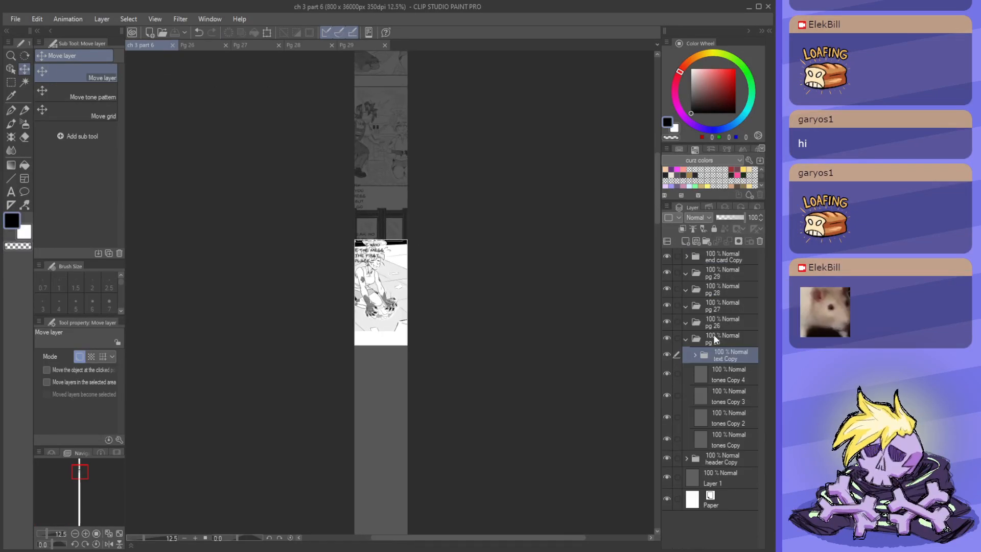
scroll(379, 160, "up", 2)
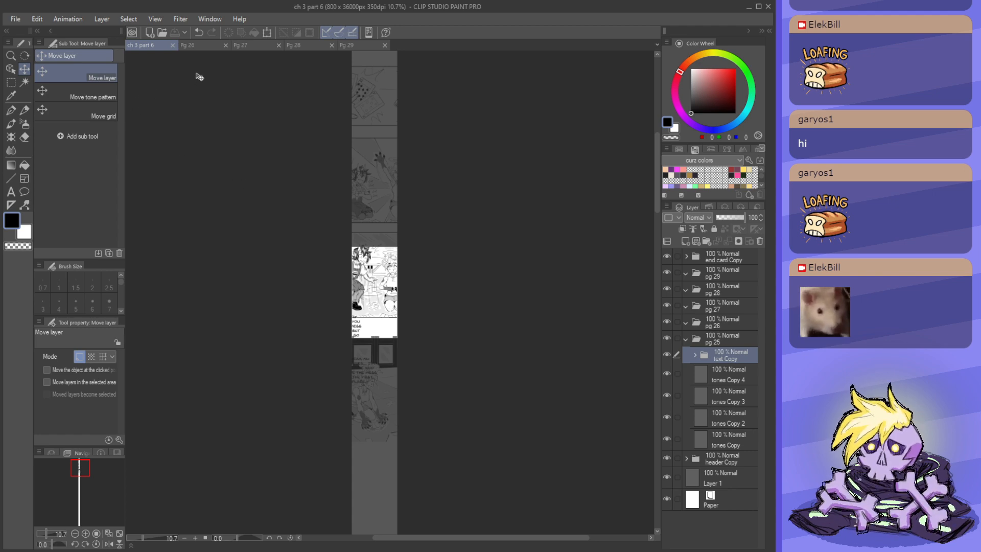
left_click(198, 43)
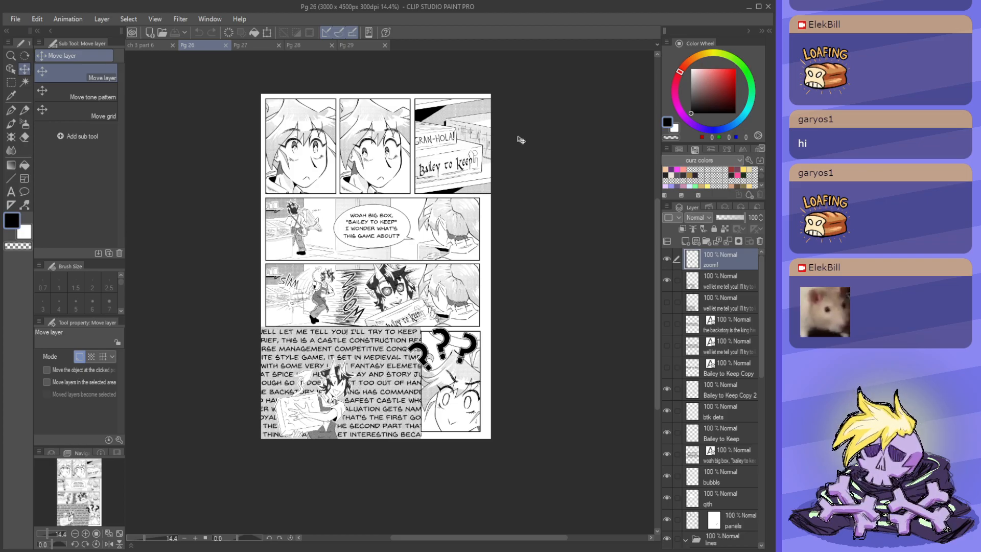
scroll(521, 139, "up", 1)
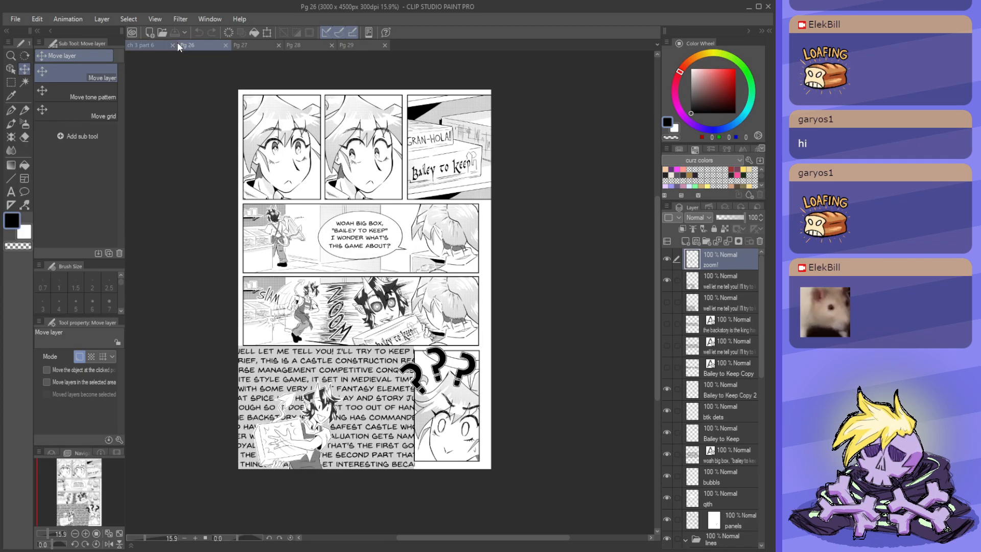
left_click(140, 43)
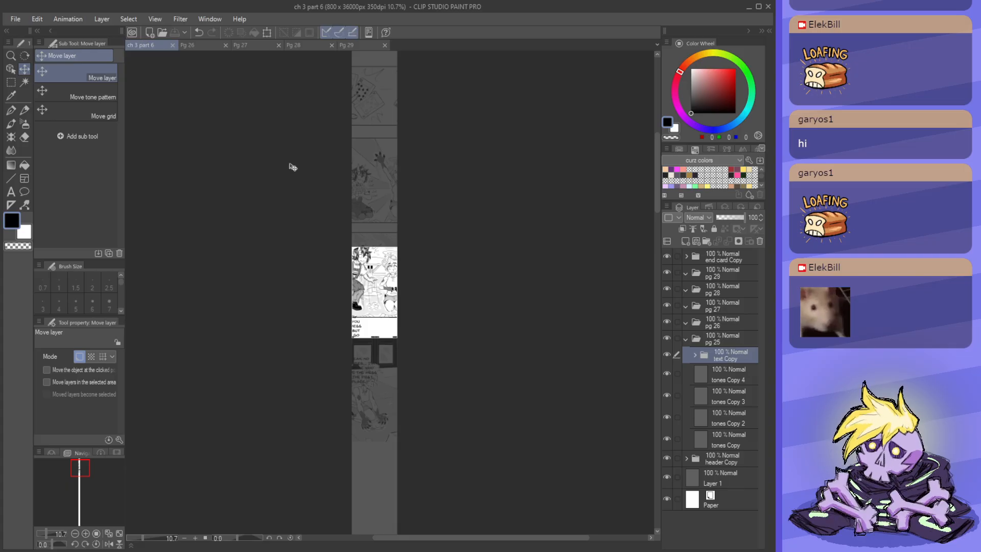
left_click(686, 338)
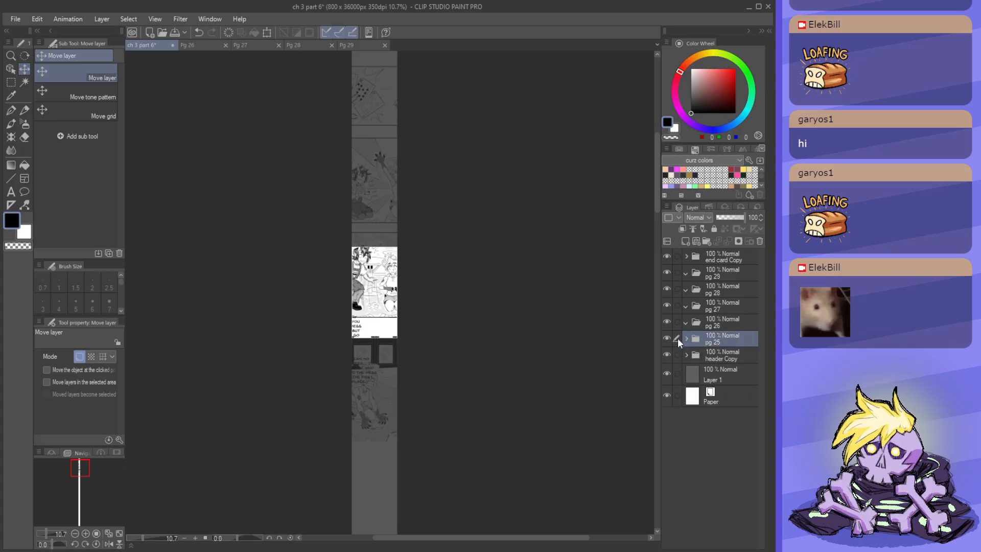
left_click(668, 338)
left_click(668, 339)
scroll(415, 198, "down", 3)
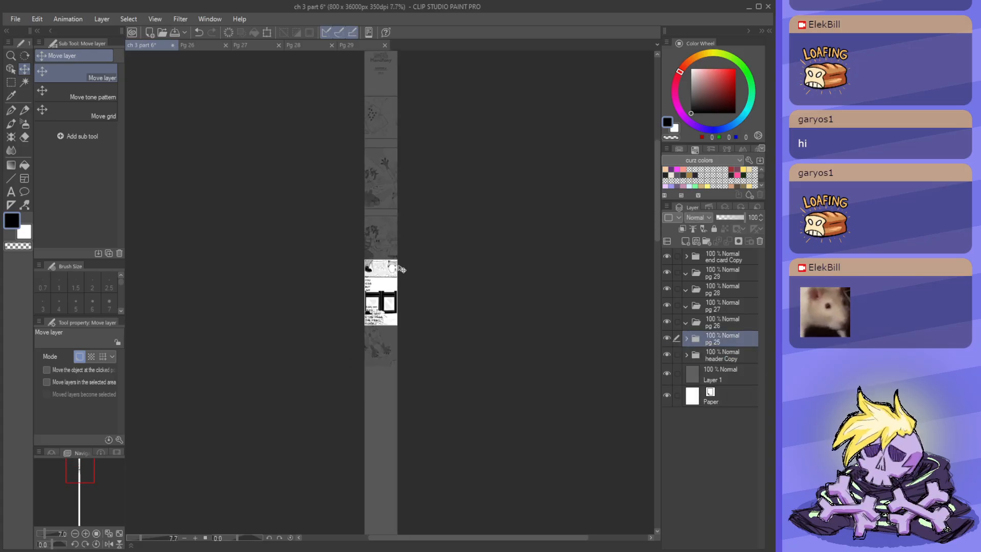
left_click(709, 322)
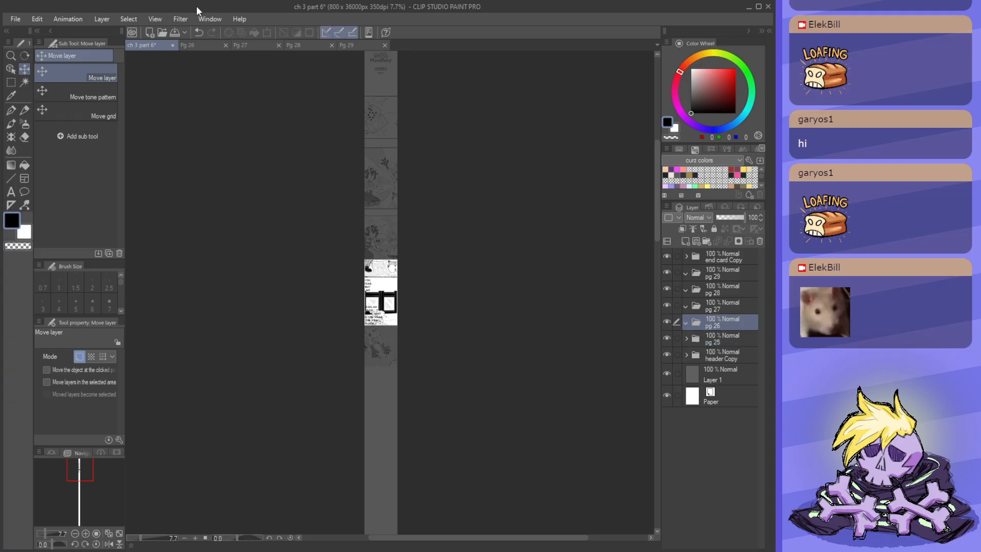
- Switch to the Pg 26 canvas and examine its panel layout, especially the row of close-up panels at the page's top
left_click(203, 47)
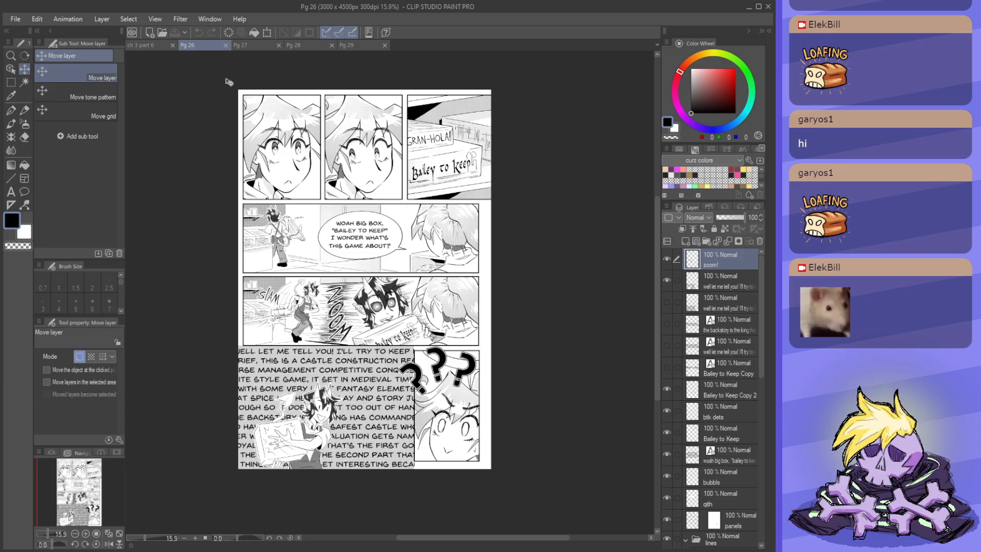
scroll(276, 86, "up", 4)
scroll(262, 104, "down", 3)
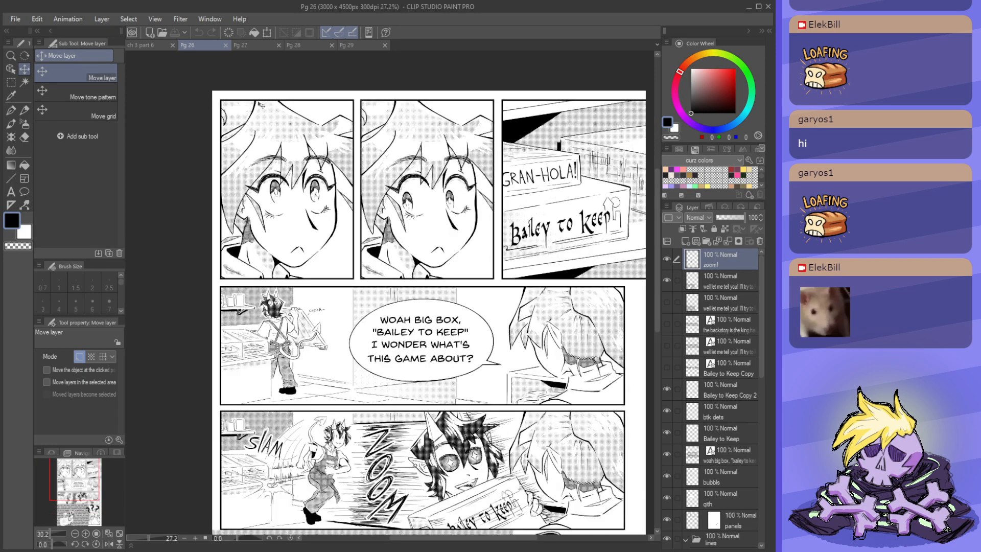
scroll(253, 85, "up", 2)
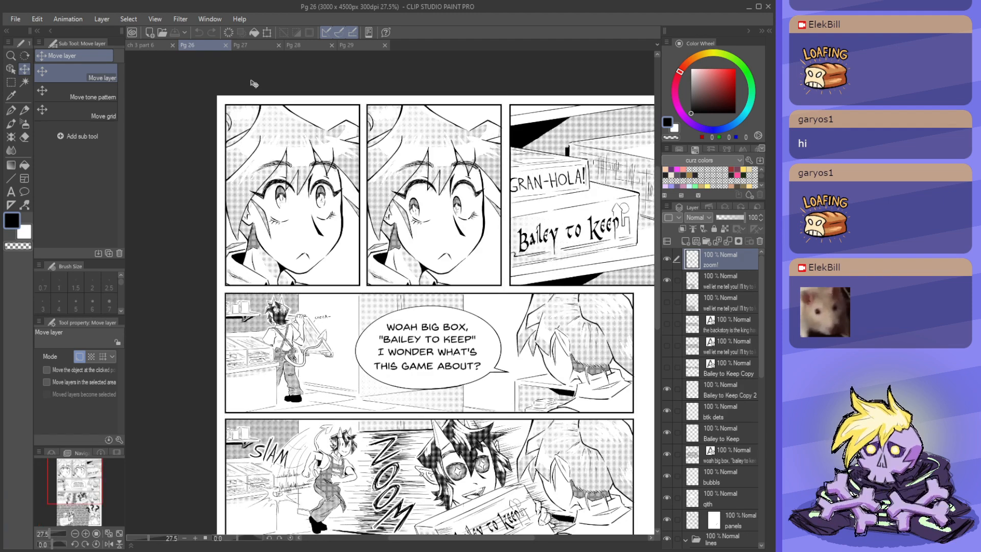
scroll(252, 86, "down", 2)
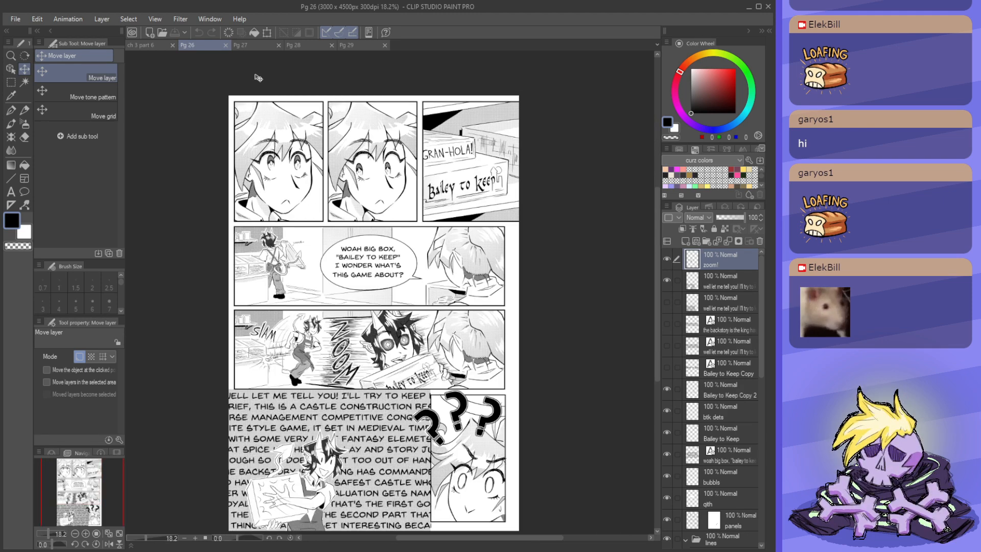
scroll(254, 79, "up", 3)
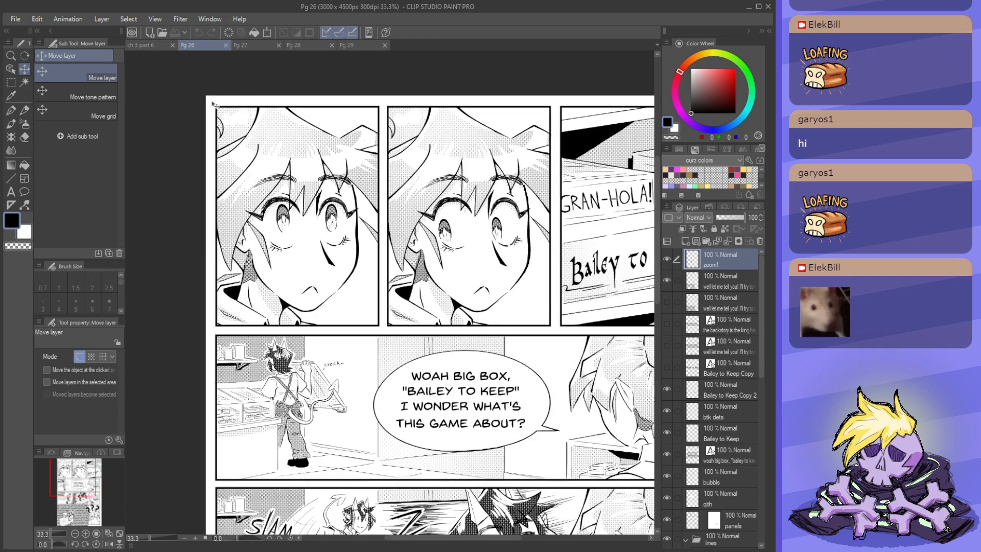
key("m")
left_click_drag(211, 100, 384, 332)
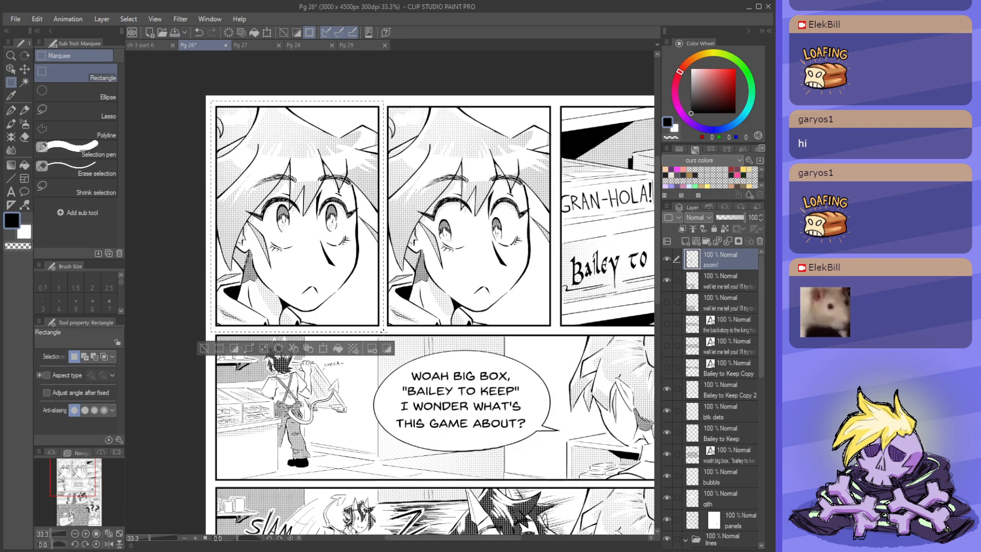
key("ctrl+d")
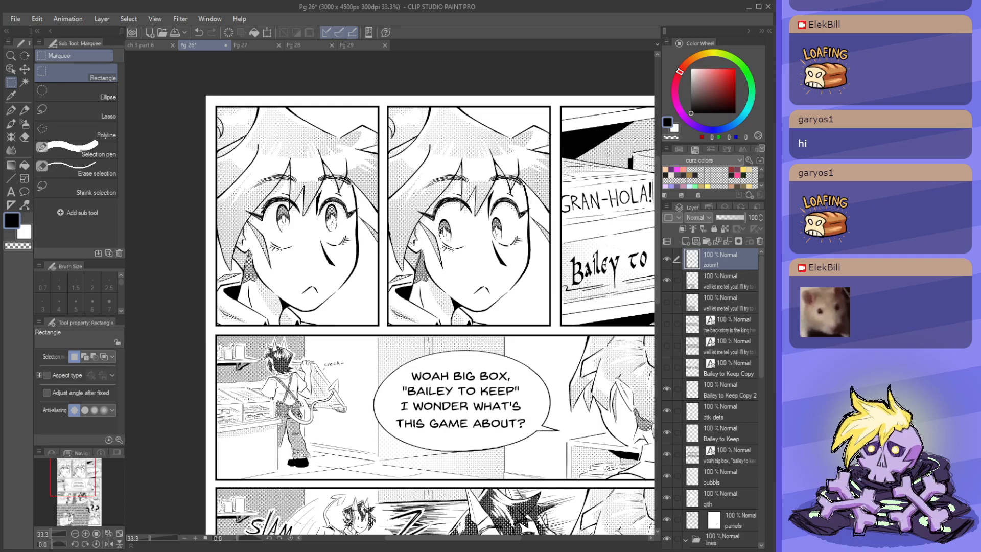
- Look through the Pg 26 layer stack around the lettering, bubble and panel layers
scroll(721, 307, "down", 3)
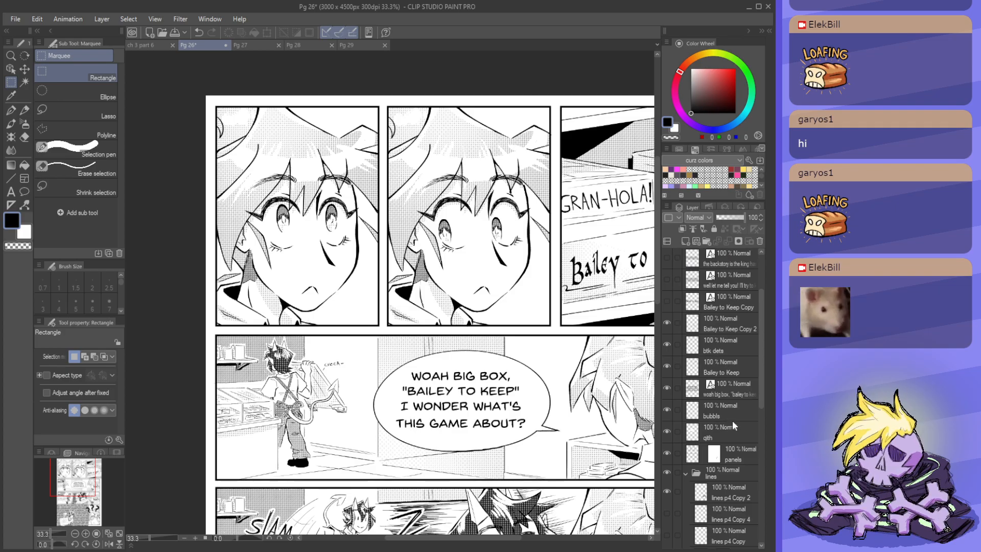
scroll(732, 423, "up", 1)
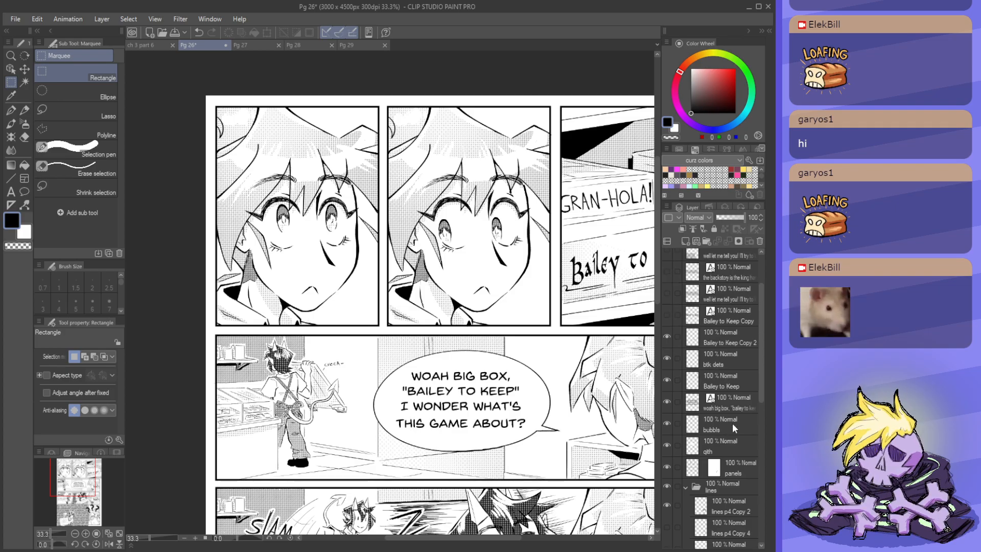
- Hide the speech-bubble layer and the qith layer beneath it
left_click(667, 445)
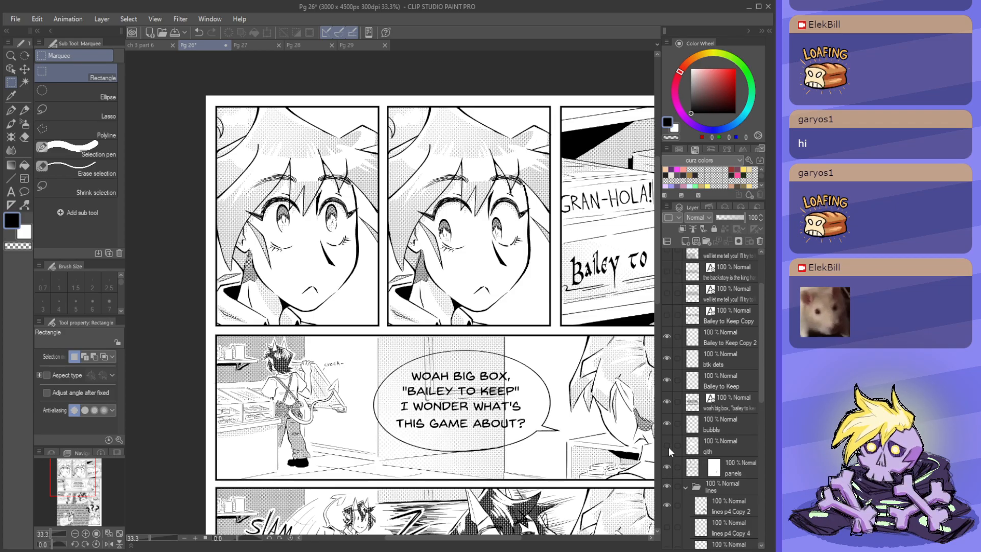
left_click(667, 445)
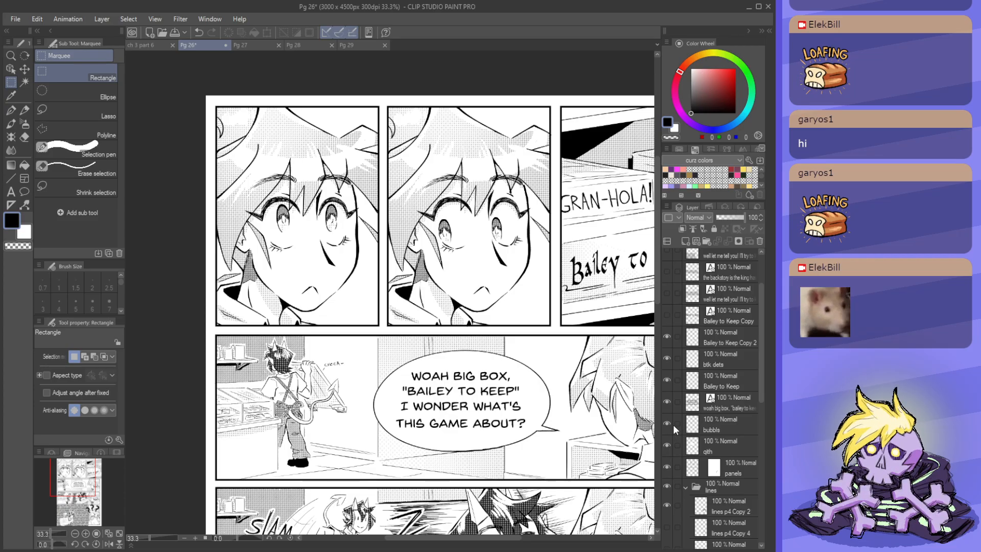
left_click(673, 424)
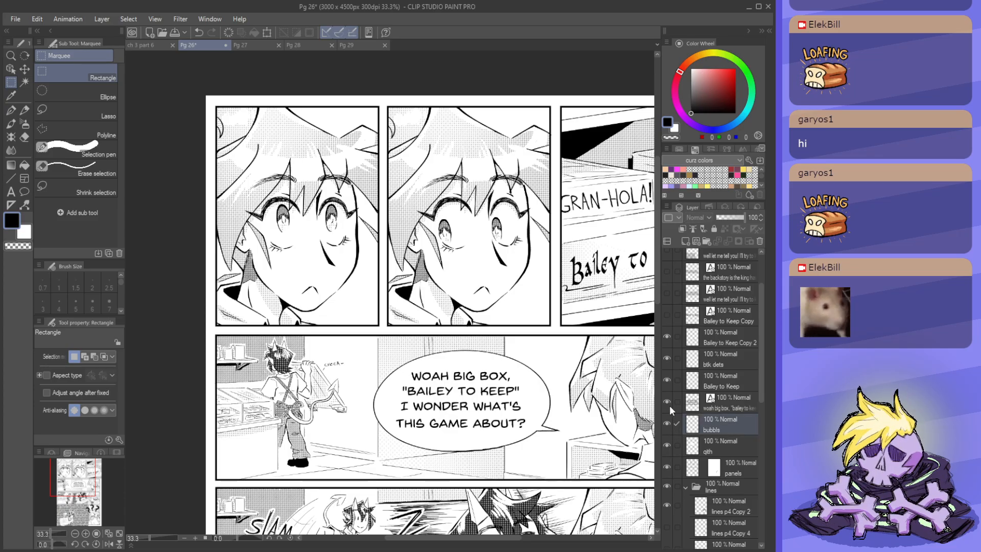
left_click(667, 424)
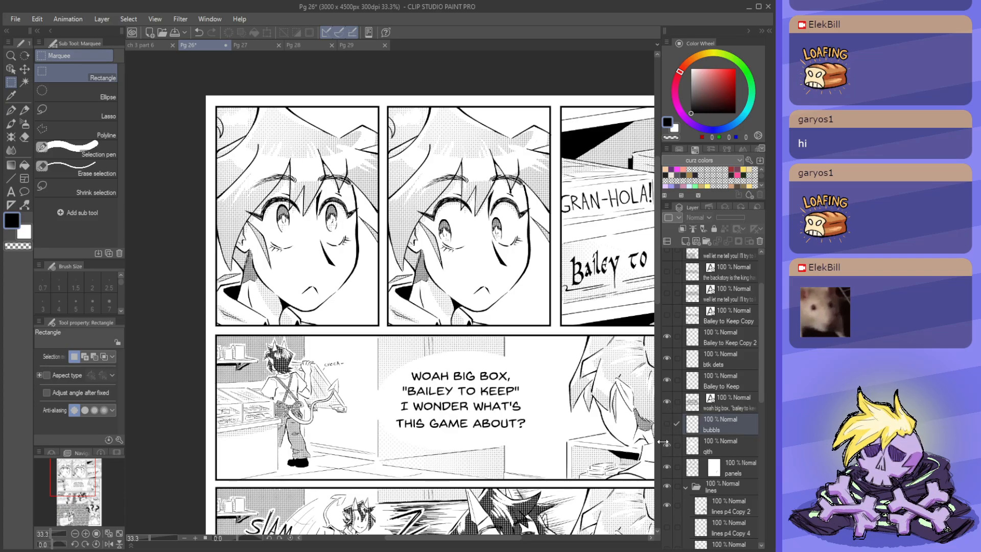
left_click(666, 445)
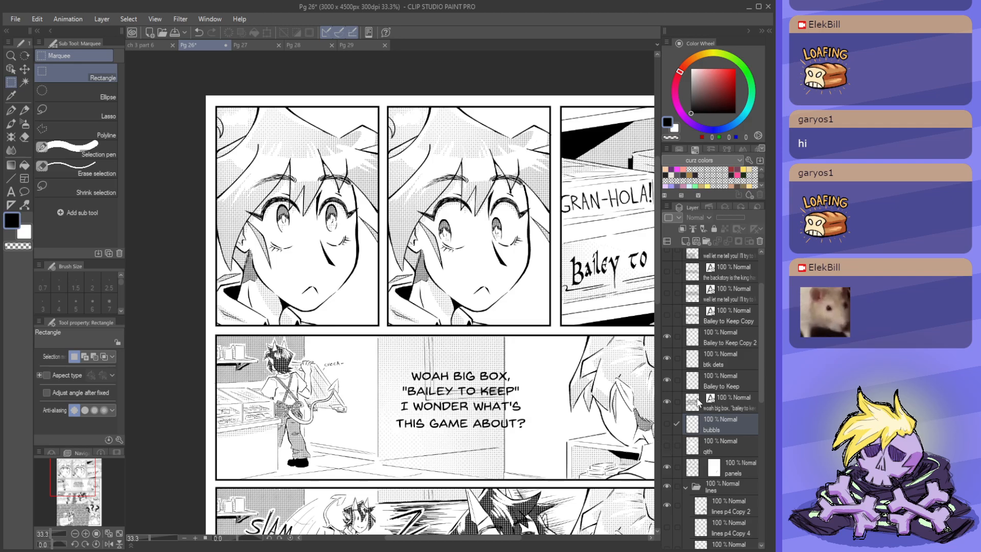
- Move all lettering layers, from the 'woah big box' text up to 'zoom!', into Folder 1 and collapse it
left_click(731, 405)
scroll(462, 233, "down", 2)
scroll(463, 232, "down", 1)
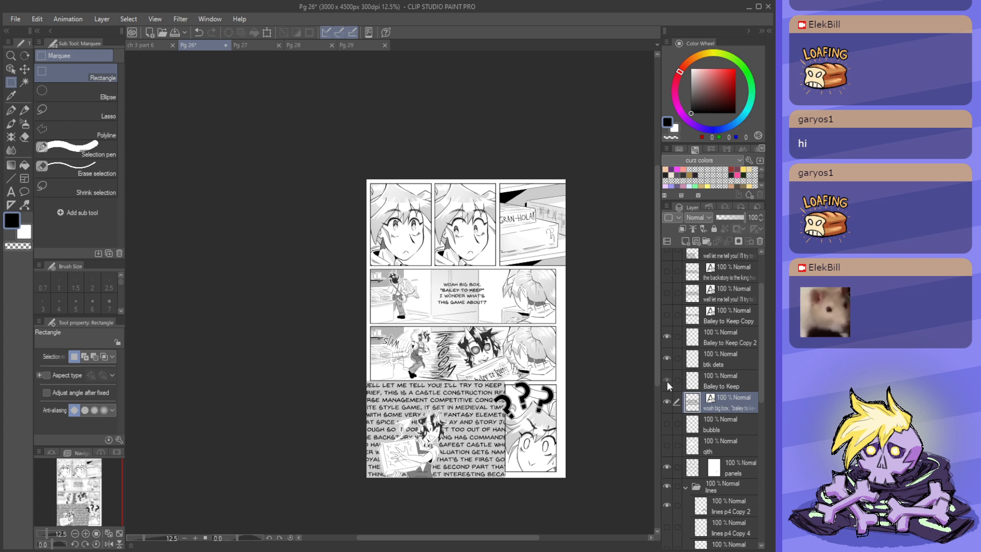
left_click(667, 380)
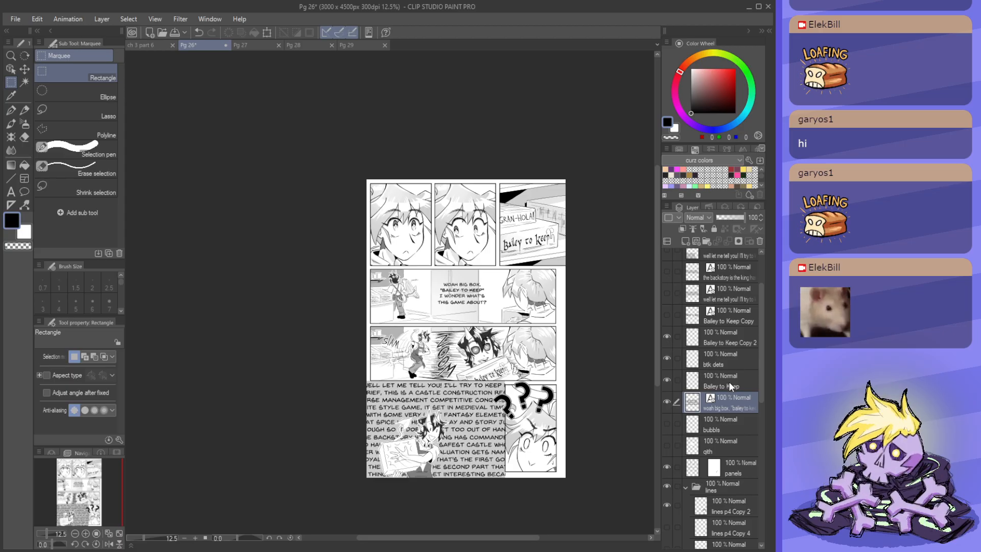
scroll(722, 364, "up", 1)
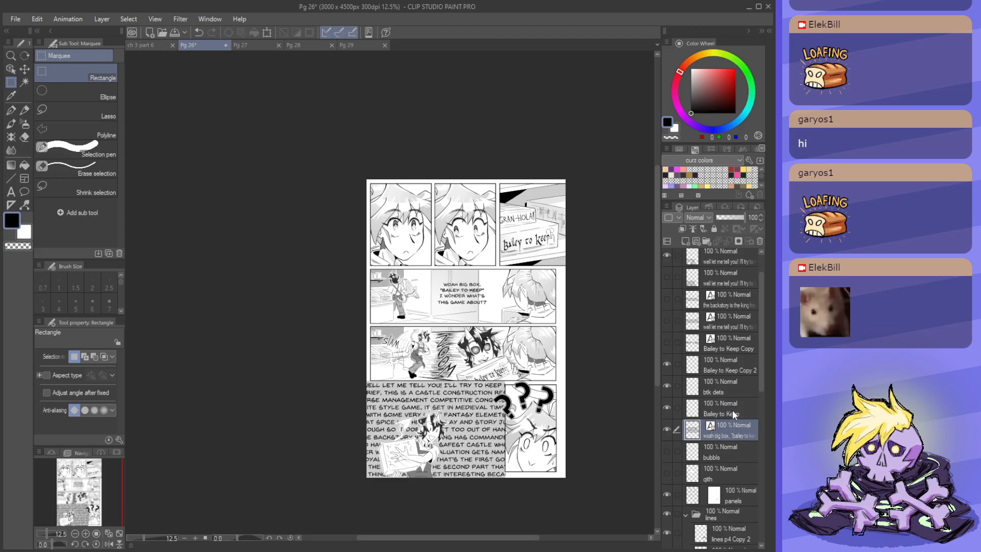
left_click(730, 341, "shift")
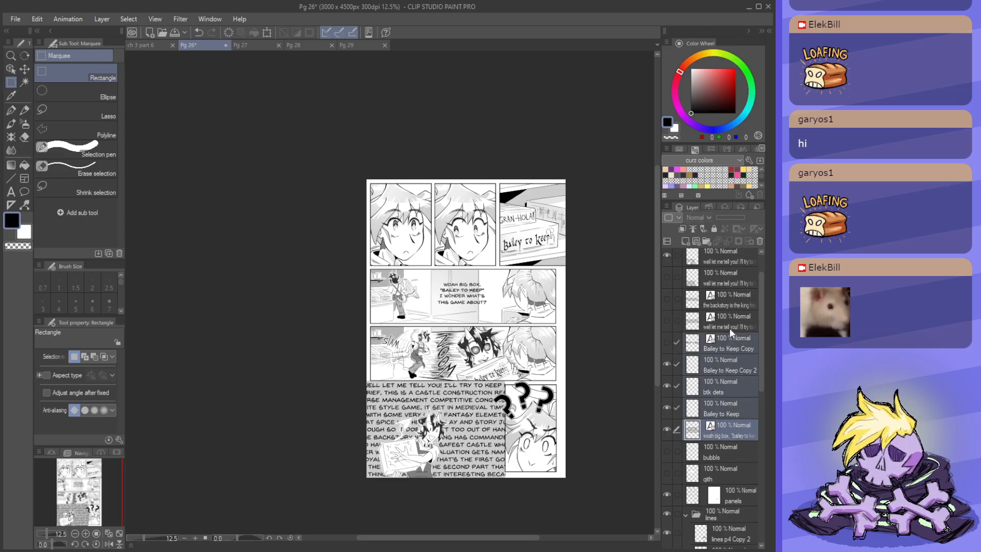
left_click(729, 299, "shift")
scroll(727, 306, "up", 2)
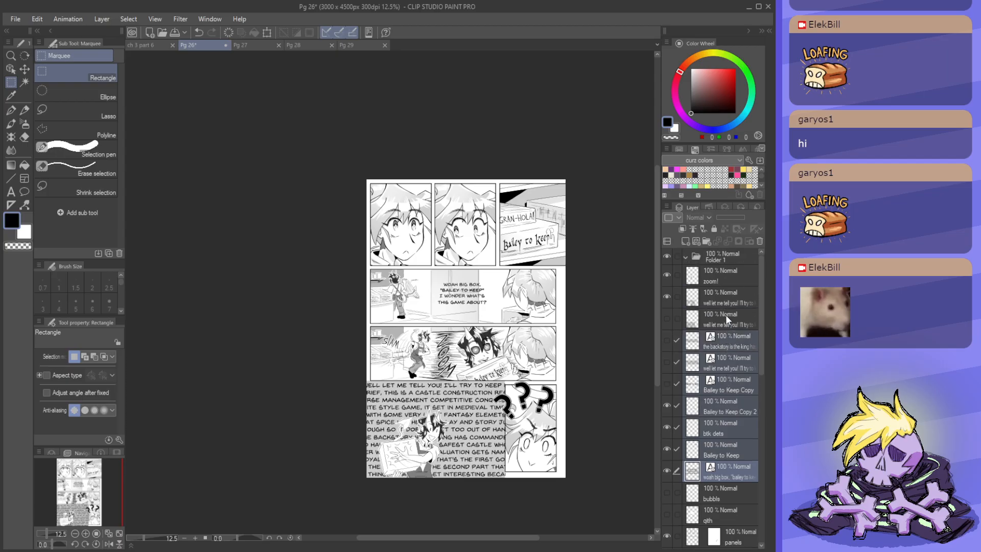
left_click(728, 321, "shift")
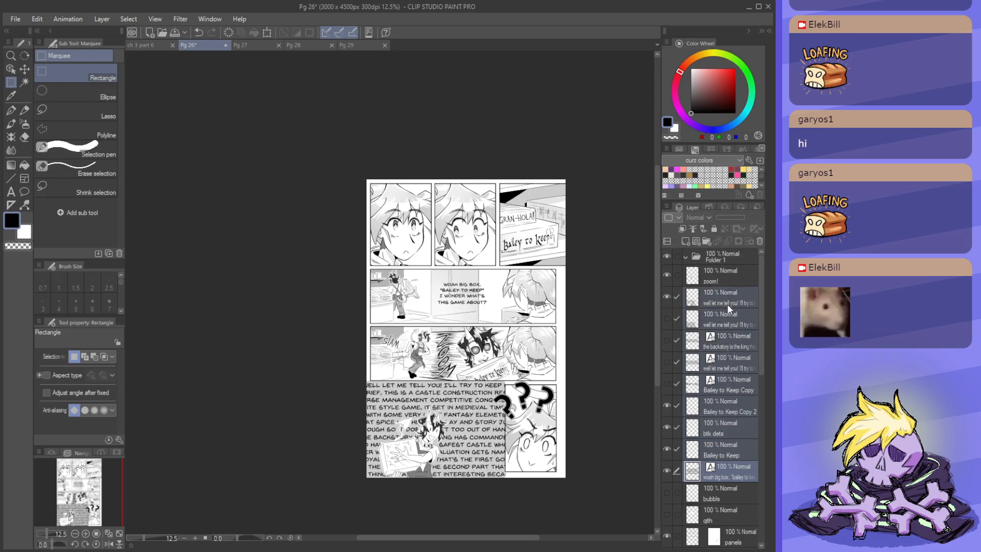
left_click(724, 278, "shift")
left_click_drag(723, 278, 728, 260)
left_click(685, 256)
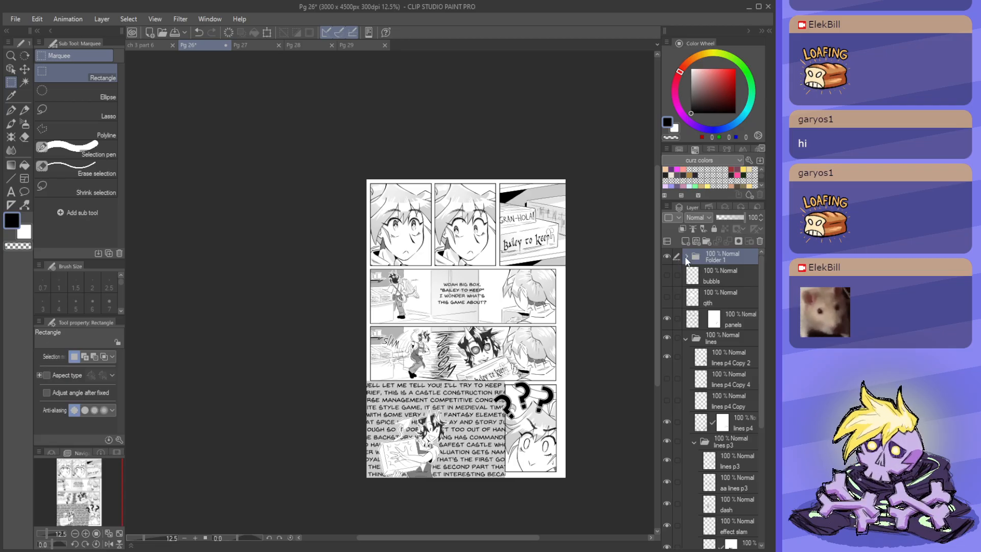
- Compare the page with and without the Folder 1 lettering by toggling the folder's visibility, and check its contents
left_click(667, 255)
left_click(668, 254)
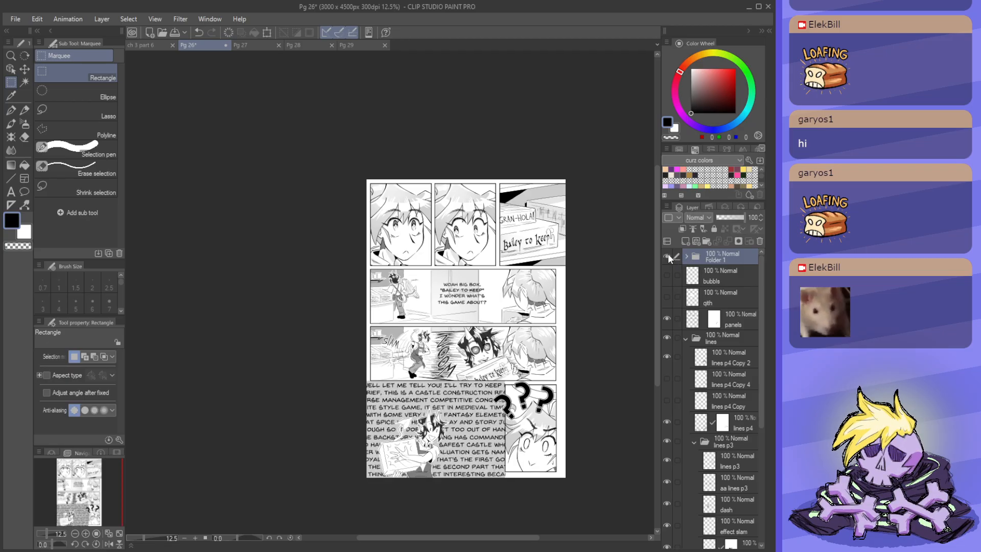
left_click(668, 254)
left_click(668, 255)
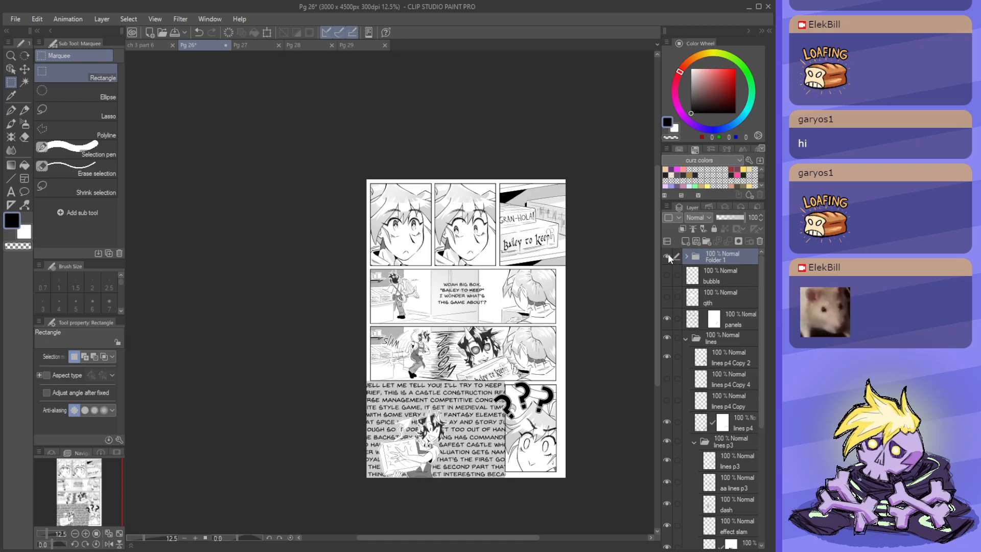
left_click(667, 256)
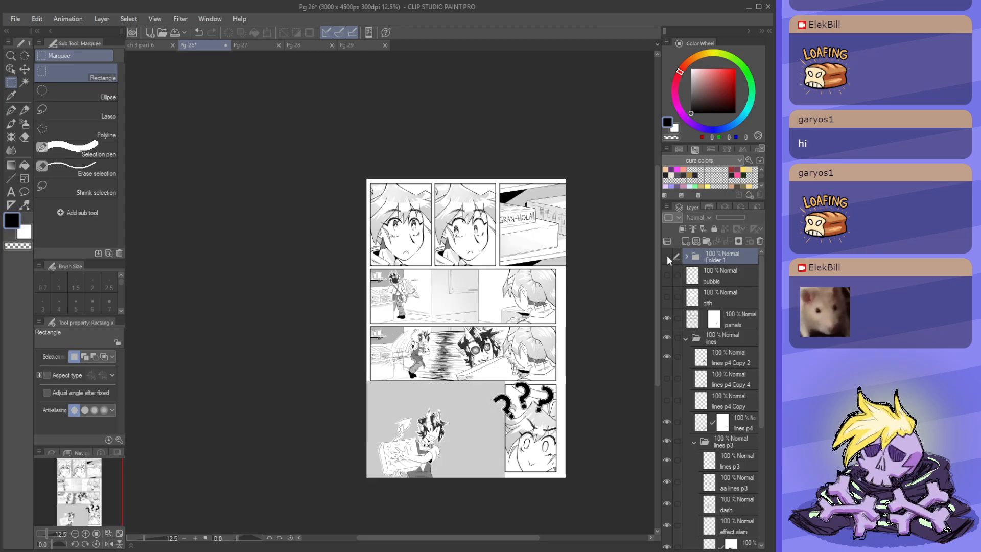
left_click(667, 255)
left_click(667, 255)
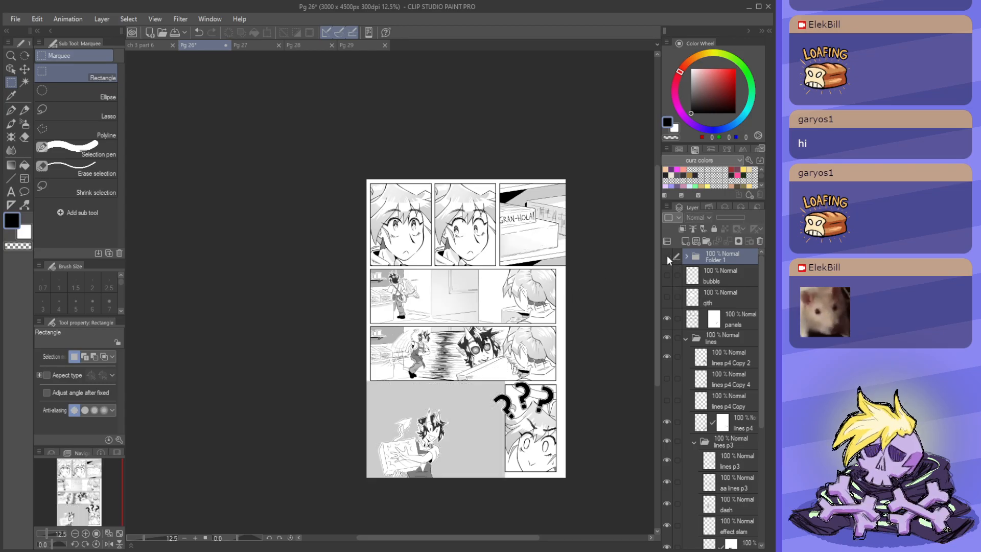
left_click(667, 255)
left_click(667, 256)
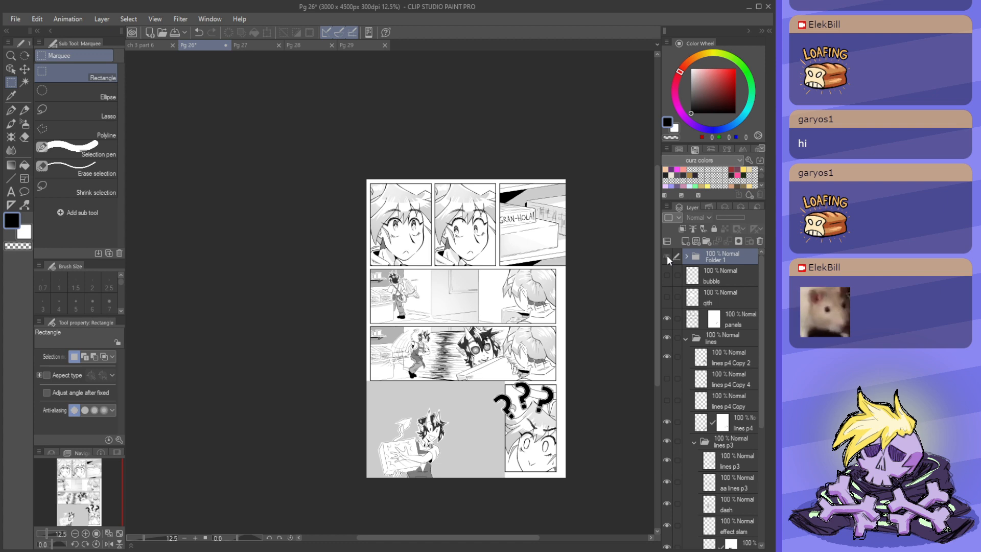
left_click(667, 255)
left_click(667, 256)
left_click(667, 255)
left_click(667, 255)
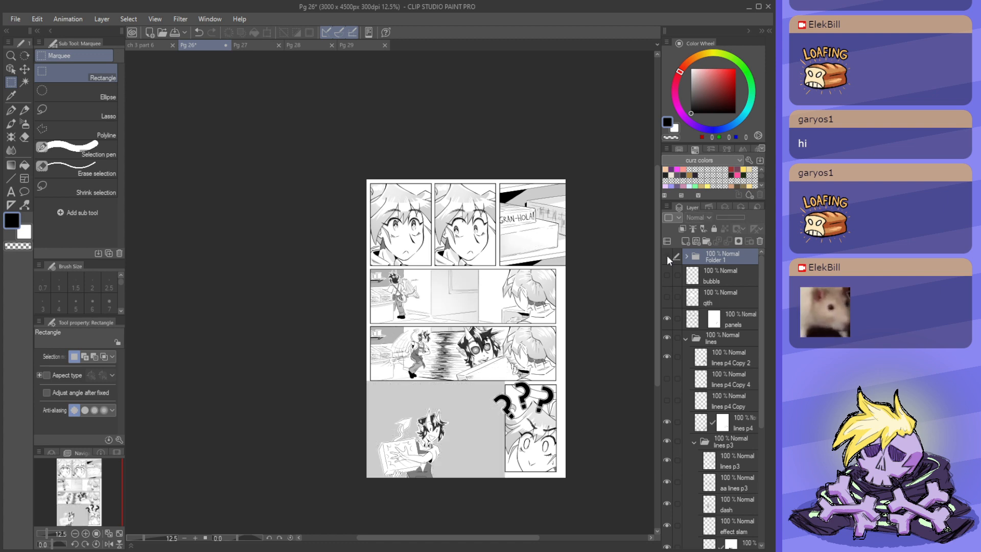
left_click(667, 256)
left_click(687, 257)
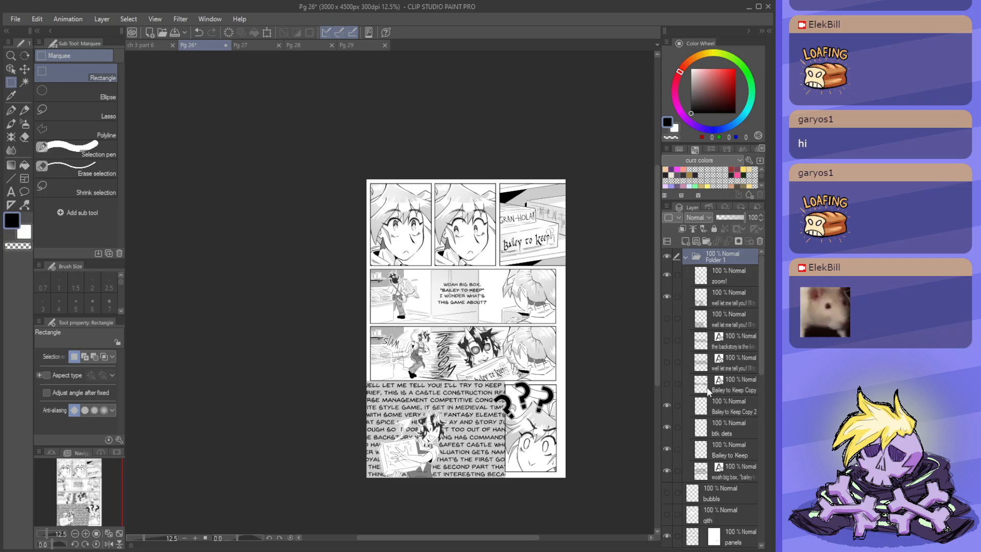
left_click(687, 257)
left_click(670, 256)
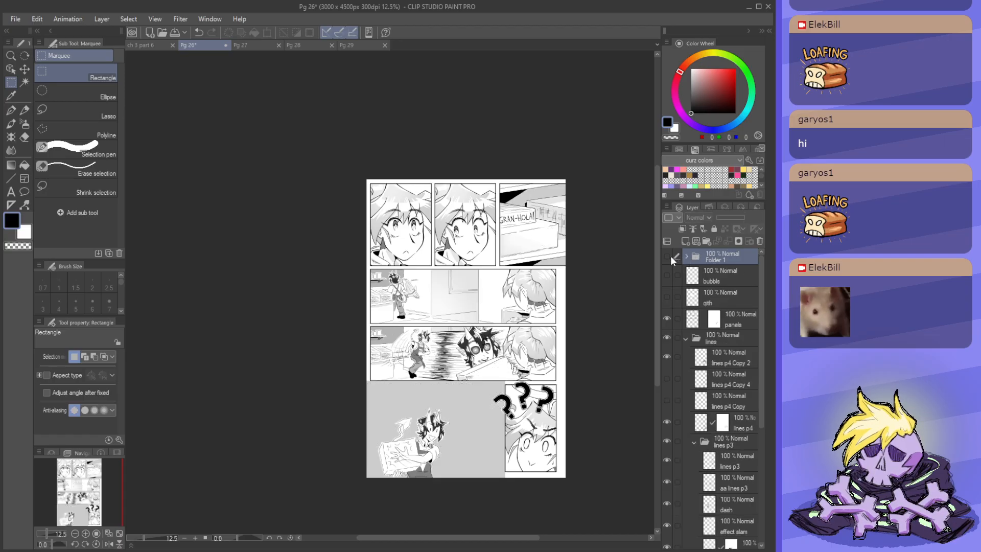
left_click(671, 256)
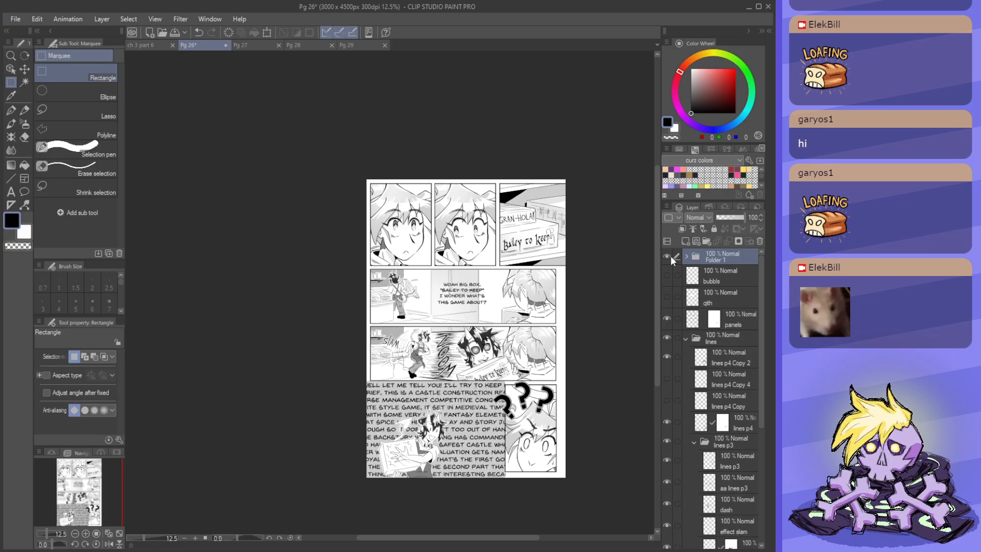
- Undo moving the lettering layers into Folder 1 and delete the empty folder
left_click(687, 257)
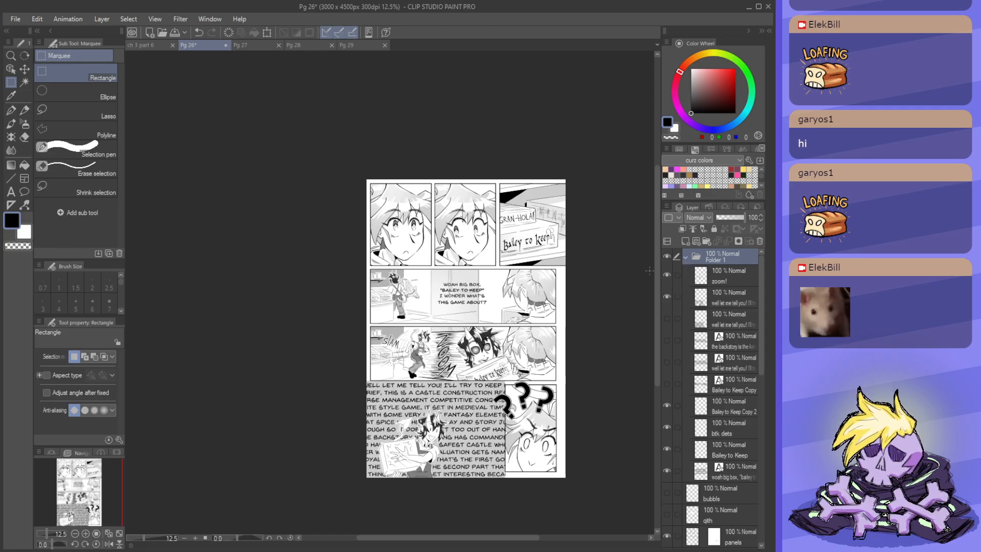
left_click(664, 270)
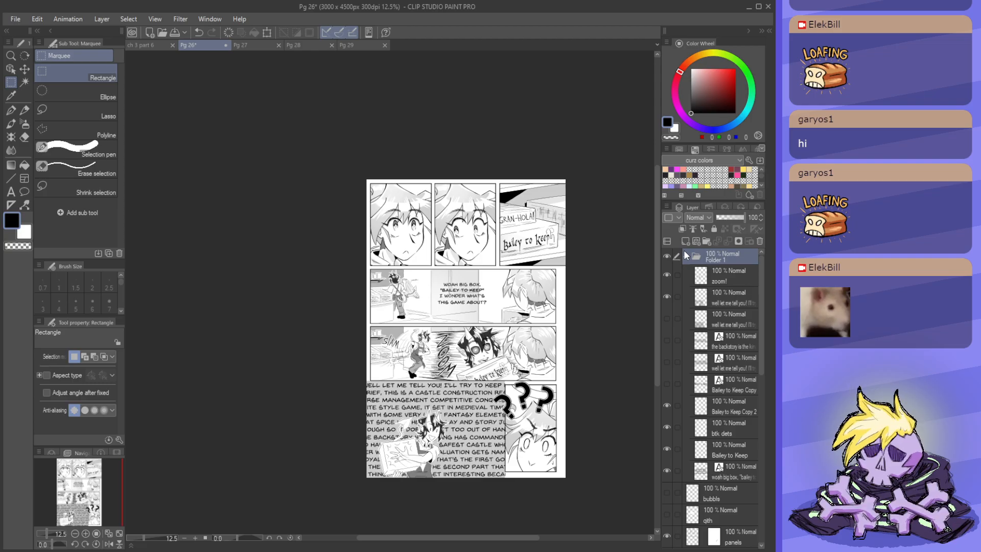
key("ctrl+z")
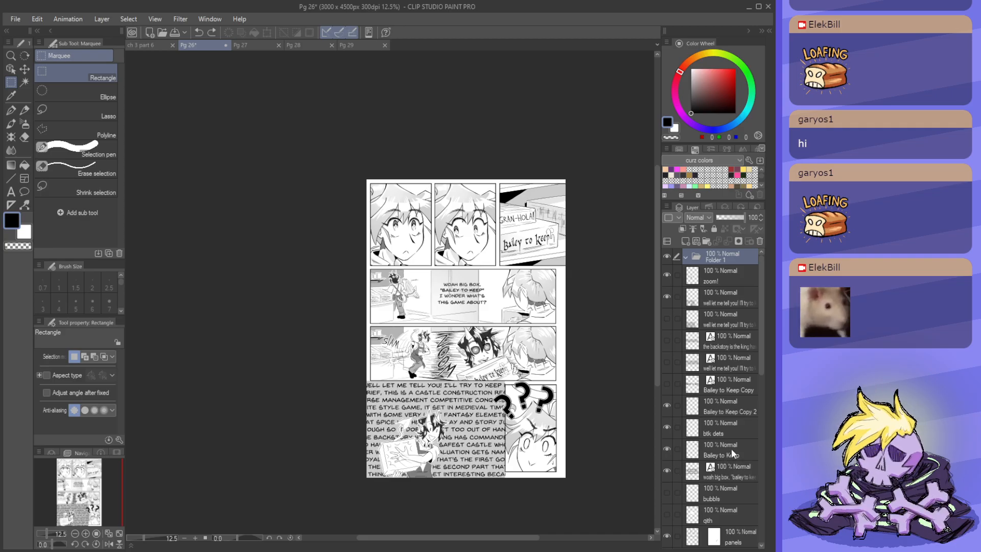
left_click(731, 473)
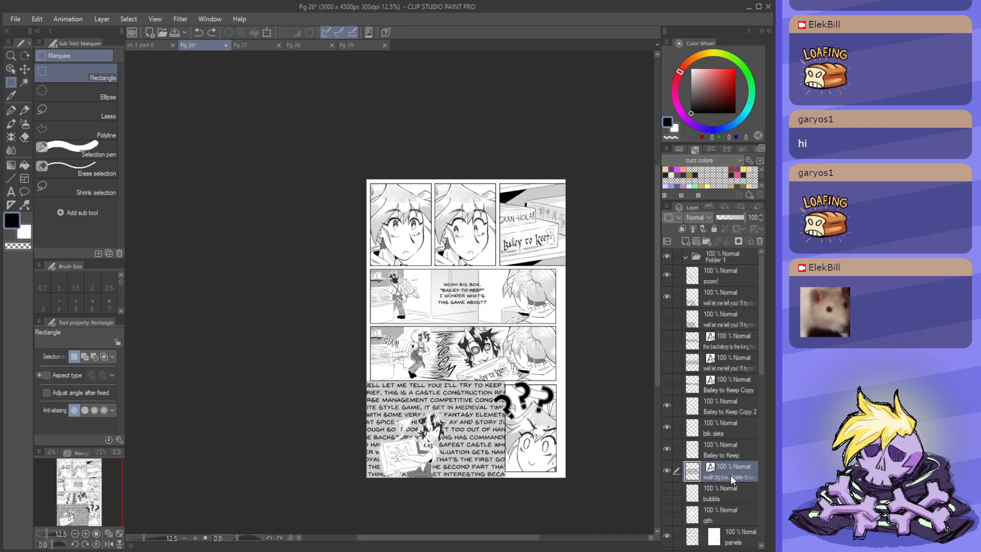
left_click(741, 253)
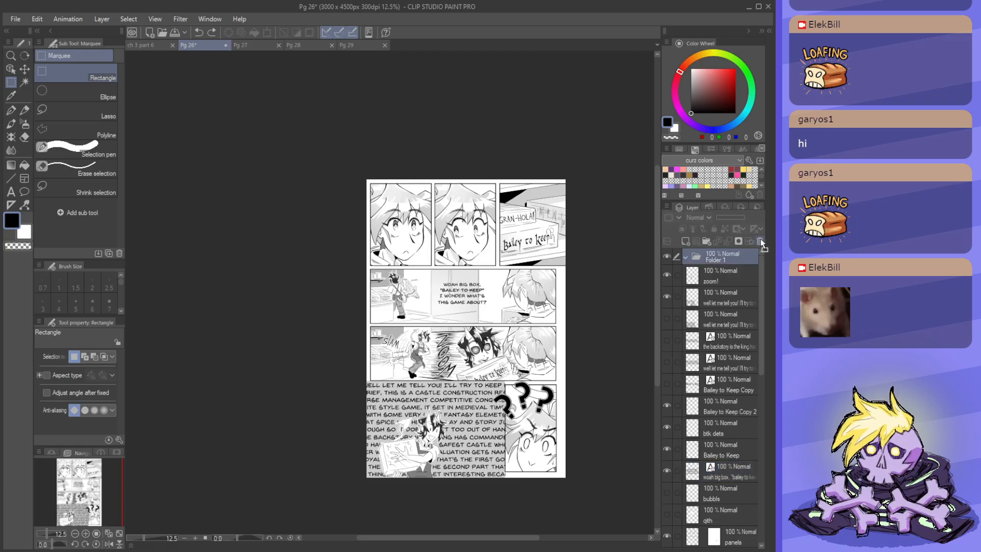
left_click(760, 240)
- Check what the individual lettering layers show by toggling them, and leave the 'woah big box' text layer hidden
left_click(668, 260)
left_click(668, 260)
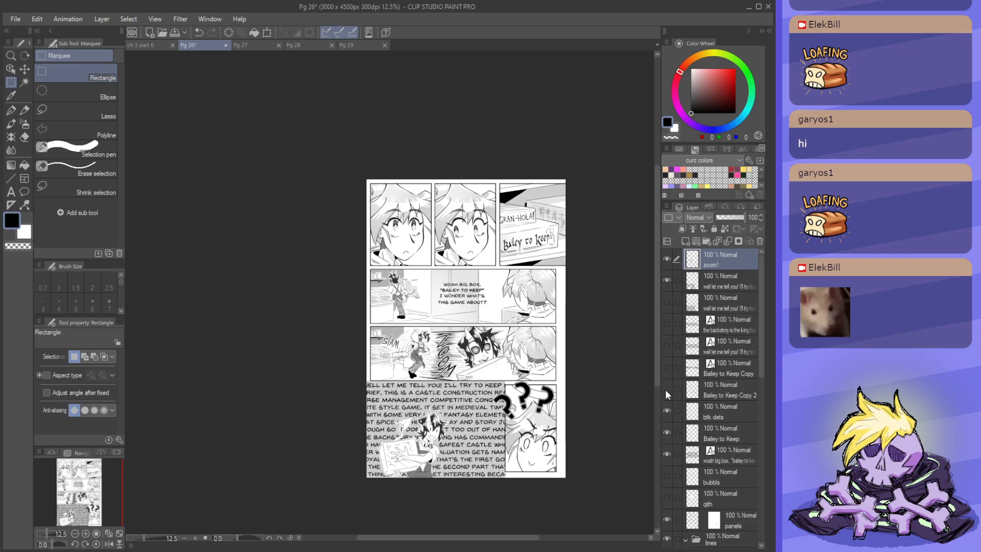
left_click(666, 410)
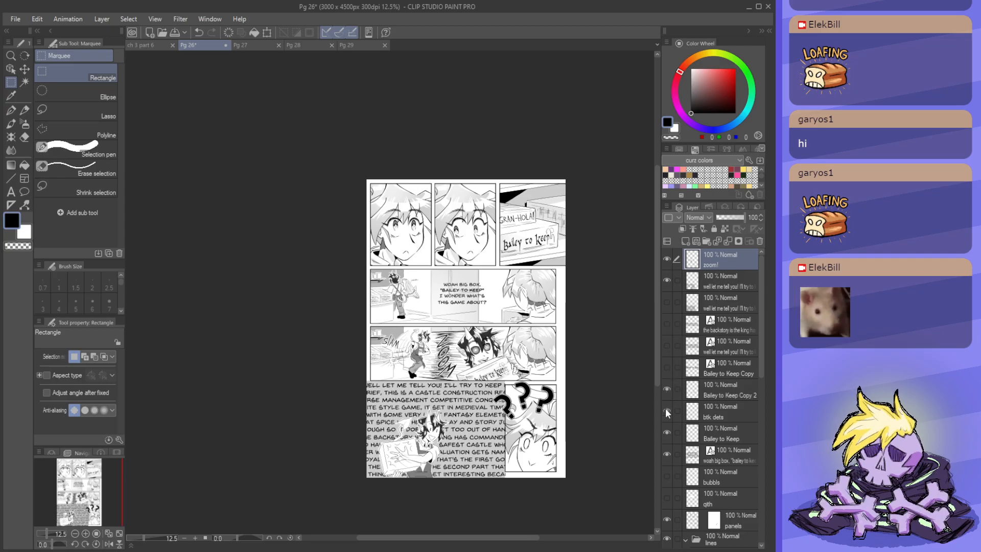
left_click(669, 433)
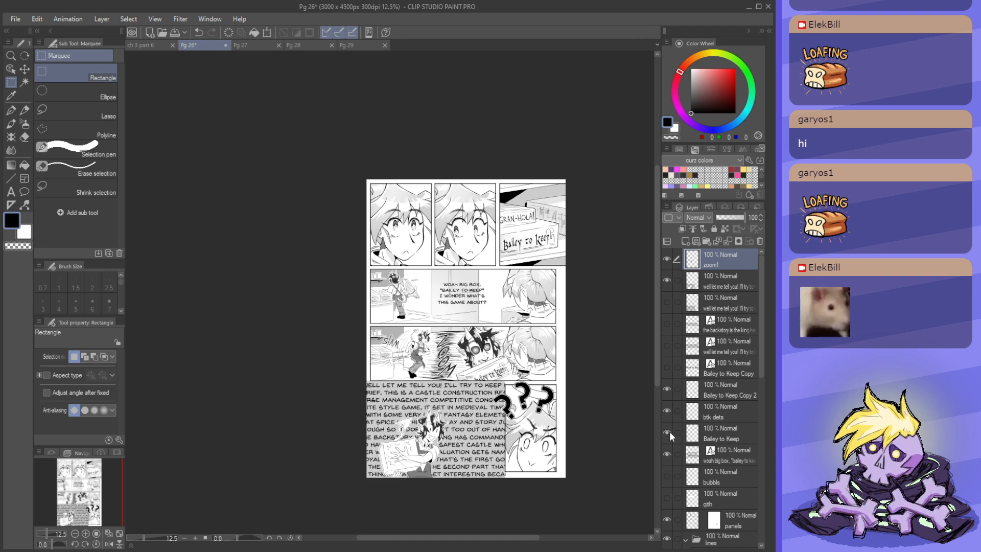
left_click(671, 453)
left_click(670, 453)
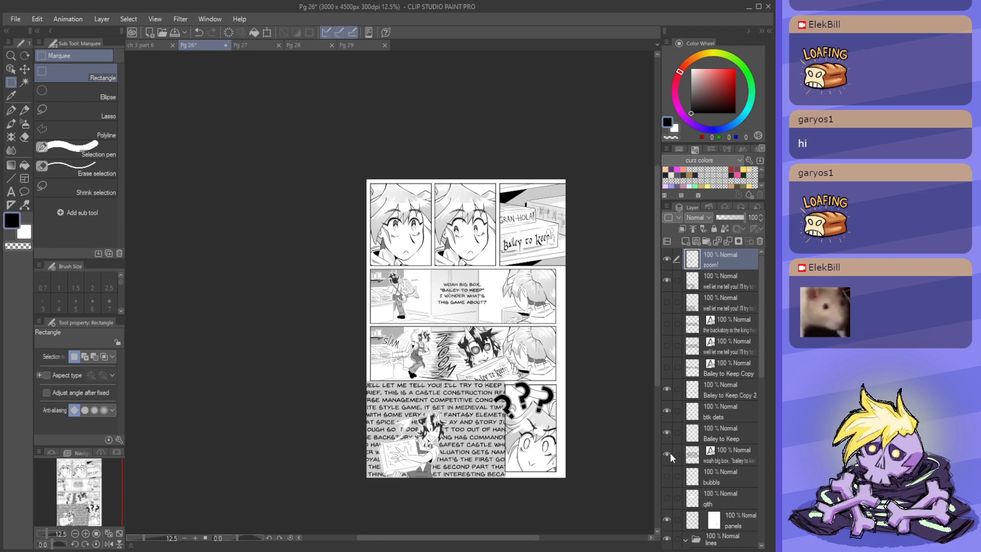
left_click(670, 453)
left_click(670, 453)
left_click(671, 452)
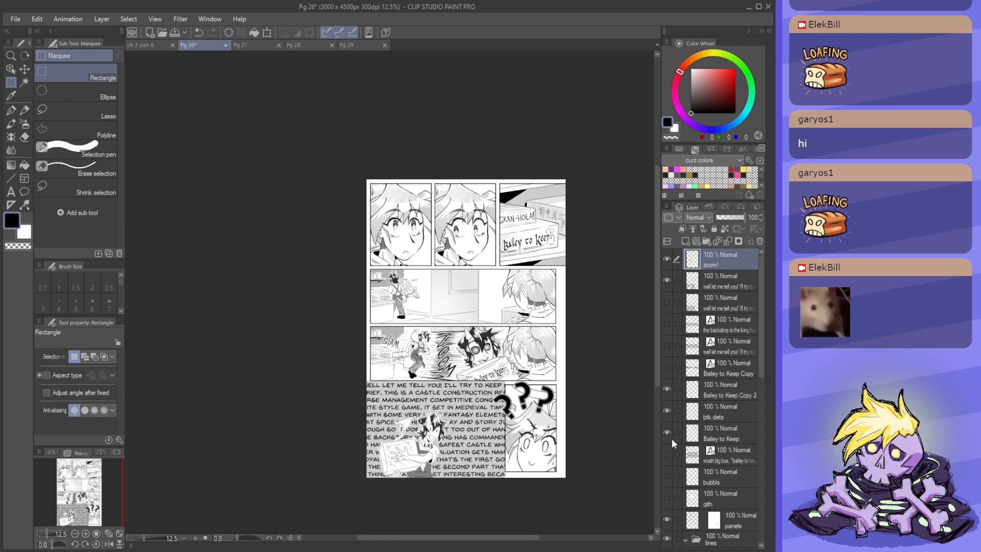
- Collapse the lines folder to reach the tones folder and the panels layer in the layer stack
scroll(671, 437, "down", 1)
scroll(678, 385, "down", 2)
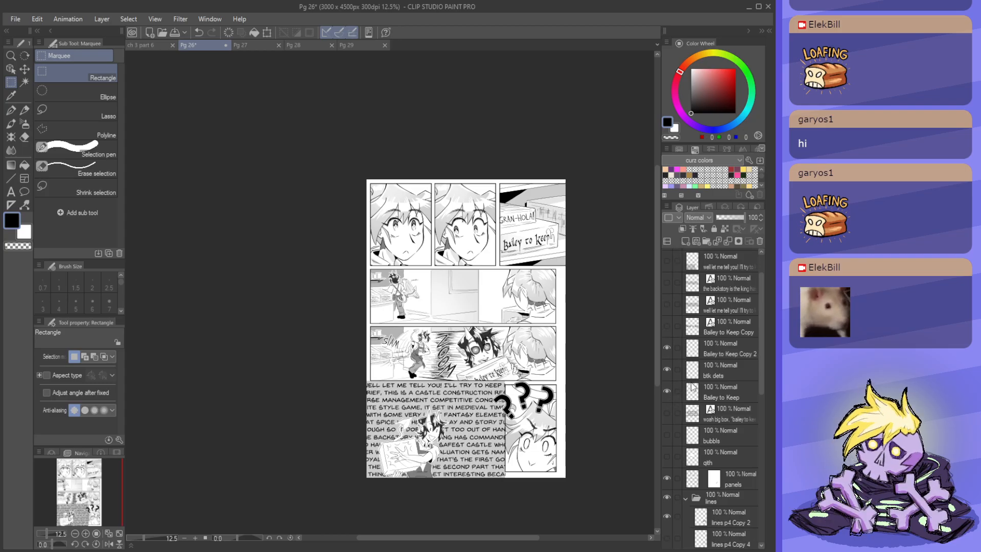
scroll(692, 387, "down", 3)
left_click(687, 429)
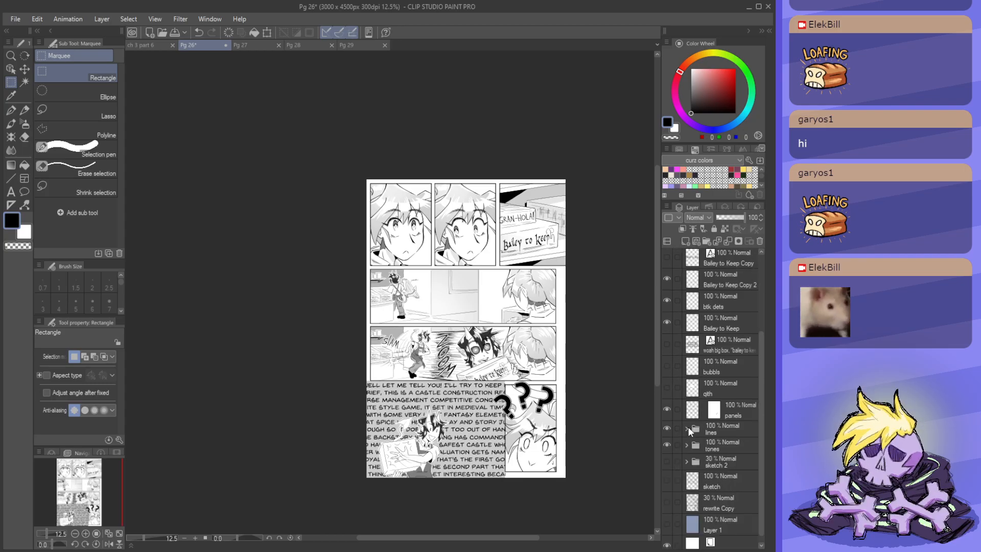
scroll(695, 415, "down", 1)
- Duplicate the tones, lines, panels, Bailey to Keep, btk dets, Bailey to Keep Copy 2, visible 'well let me tell you' and zoom! layers, merging the copies
left_click(720, 436)
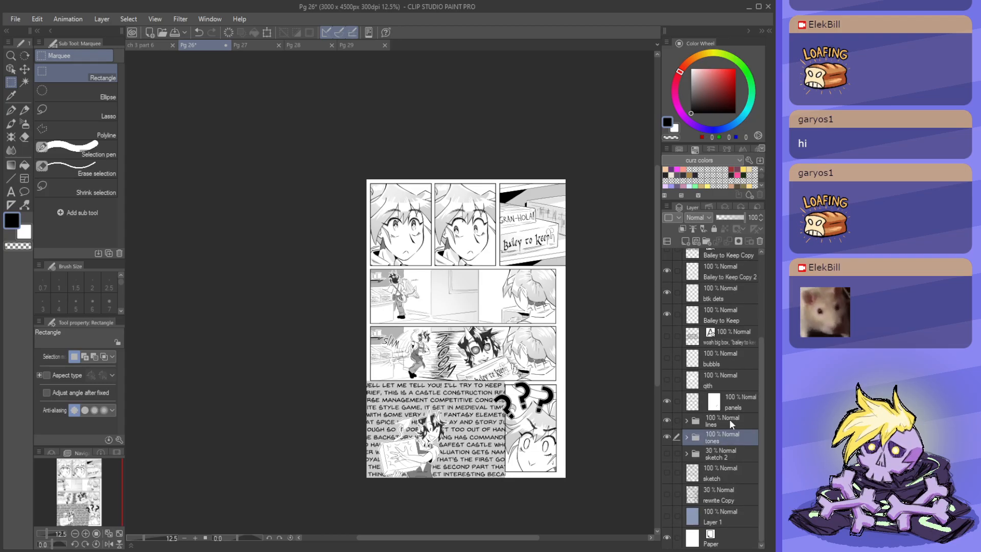
left_click(729, 419, "ctrl")
left_click(737, 402, "ctrl")
scroll(722, 421, "up", 3)
scroll(722, 422, "up", 1)
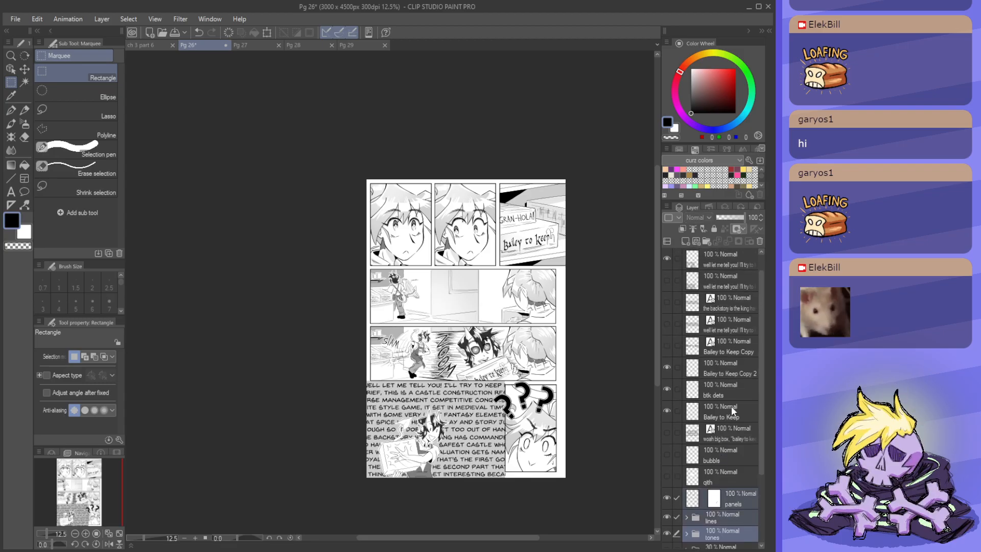
left_click(731, 406, "ctrl")
left_click(728, 389, "ctrl")
left_click(731, 369, "ctrl")
scroll(727, 375, "up", 2)
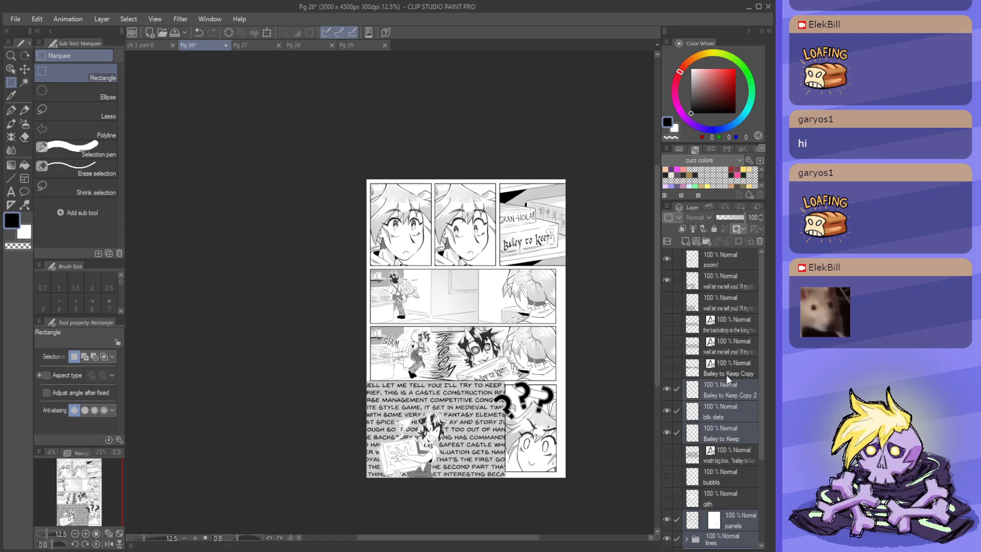
left_click(724, 280, "ctrl")
left_click(723, 260, "ctrl")
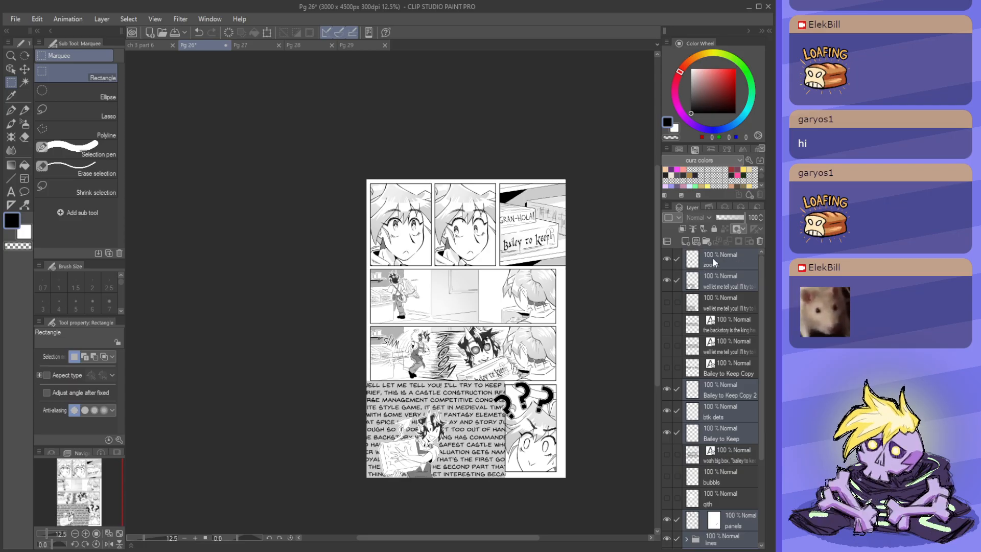
left_click(688, 246)
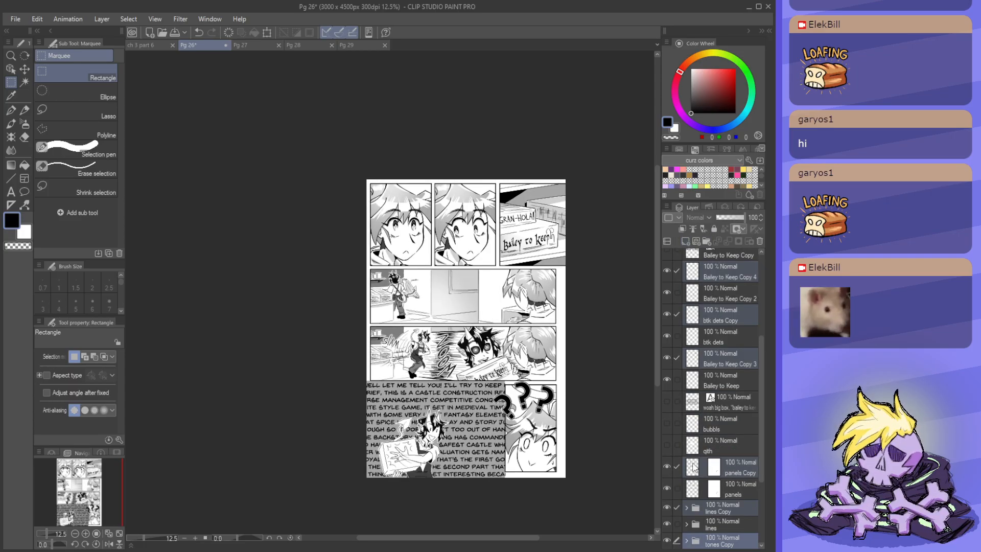
key("alt+shift+e")
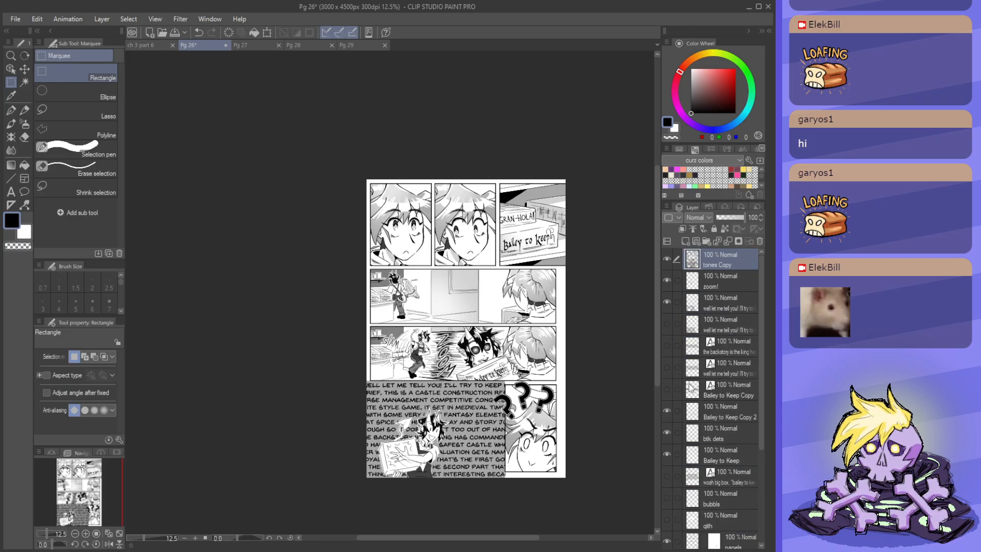
- Compare the page with the merged tones Copy layer hidden and shown
left_click(666, 260)
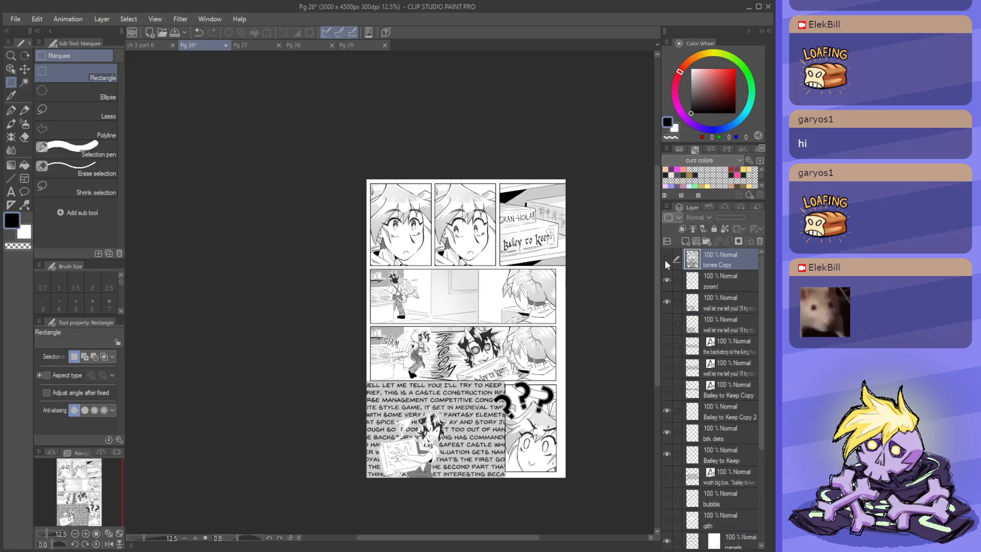
left_click(666, 260)
left_click(666, 261)
left_click(666, 259)
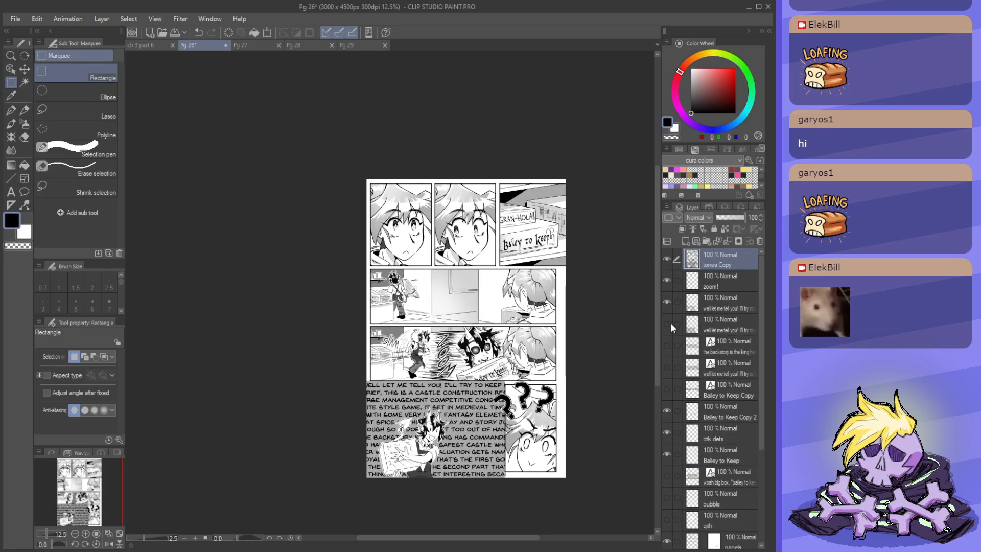
- Make the bubbls and qith layers visible and hide the merged tones Copy layer
scroll(680, 424, "down", 1)
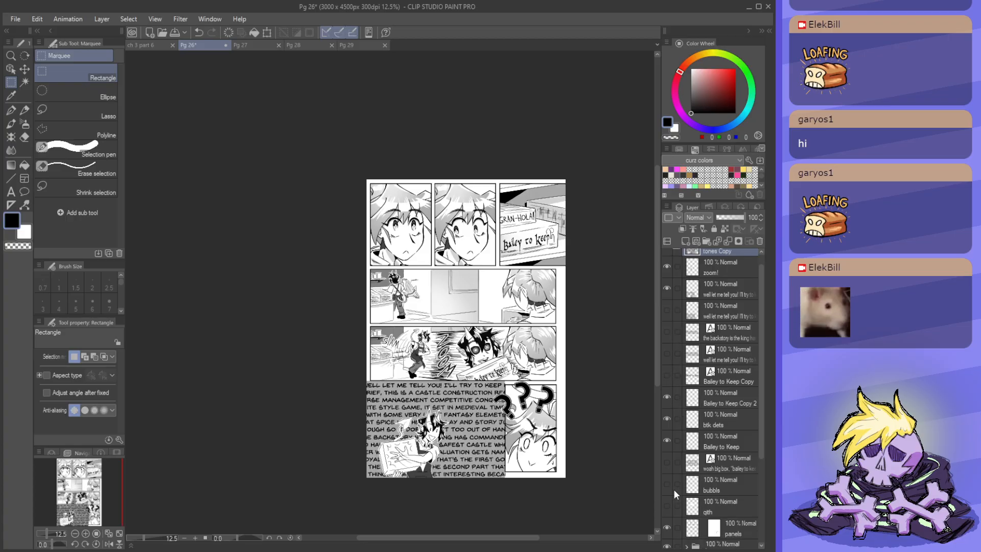
left_click(667, 484)
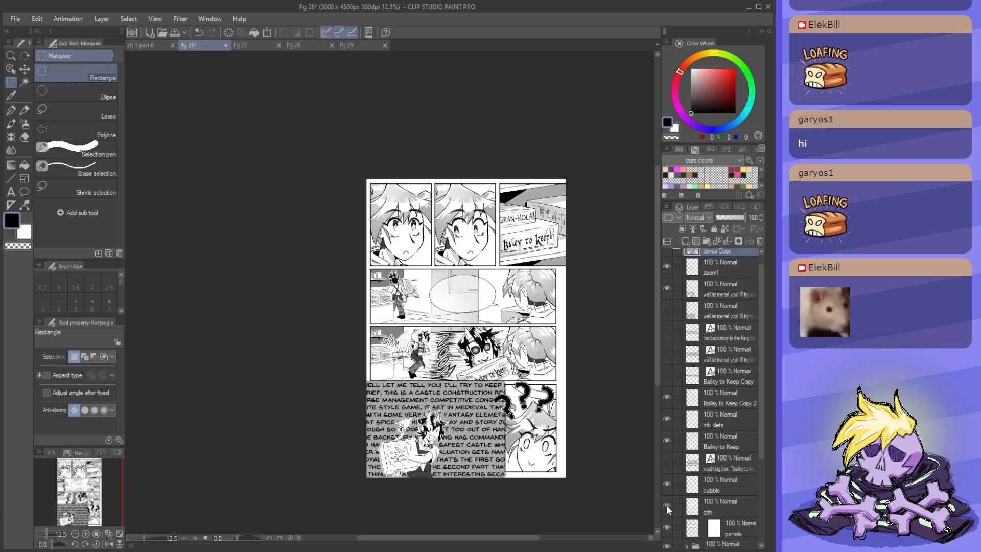
scroll(672, 290, "up", 1)
left_click(667, 259)
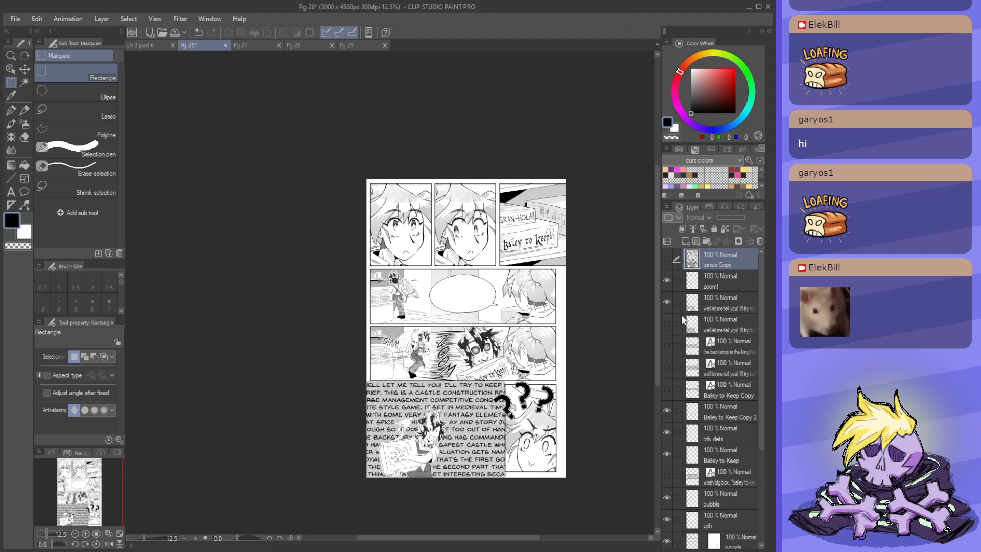
- Show the 'woah big box' text layer, save the page, and turn the merged tones Copy layer back on
scroll(681, 320, "down", 1)
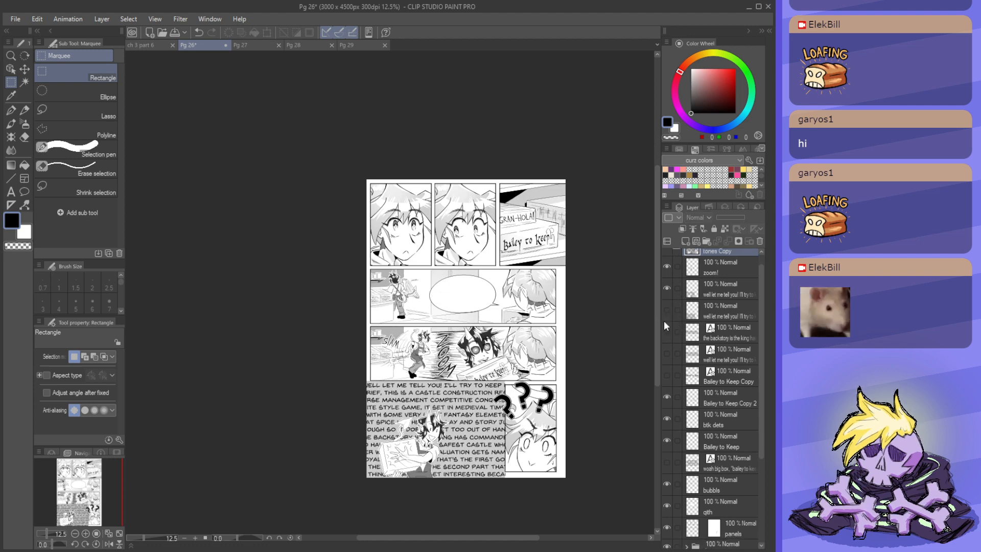
scroll(664, 321, "down", 2)
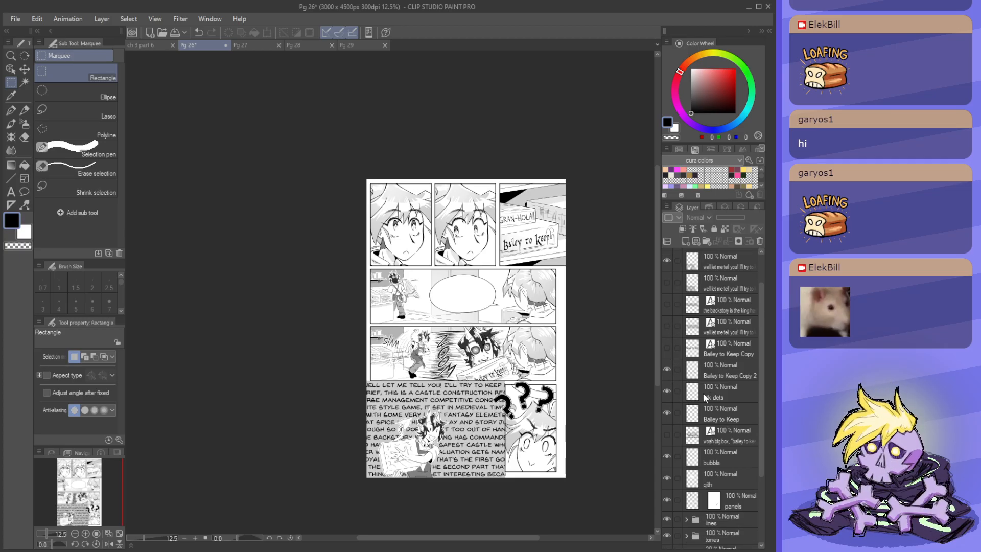
scroll(679, 407, "down", 1)
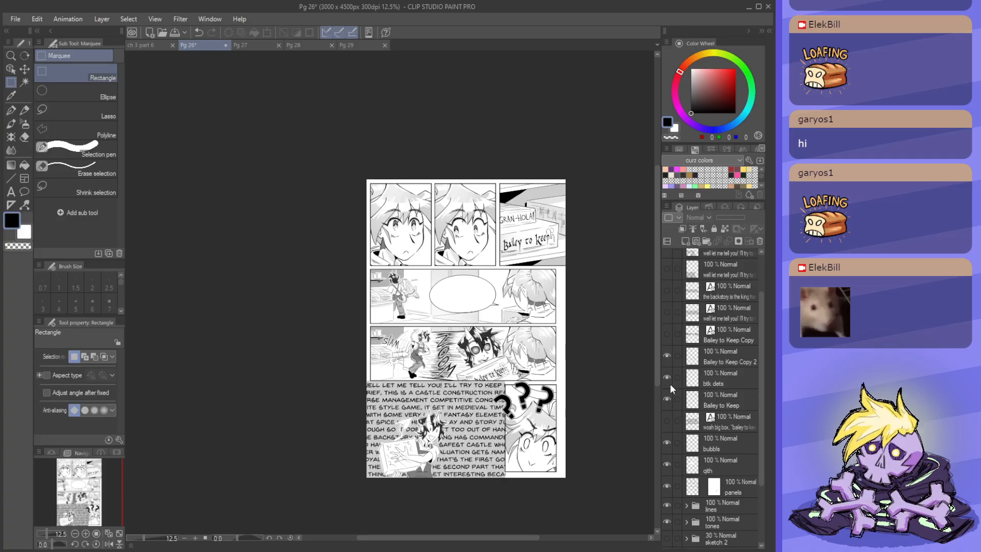
scroll(666, 370, "up", 3)
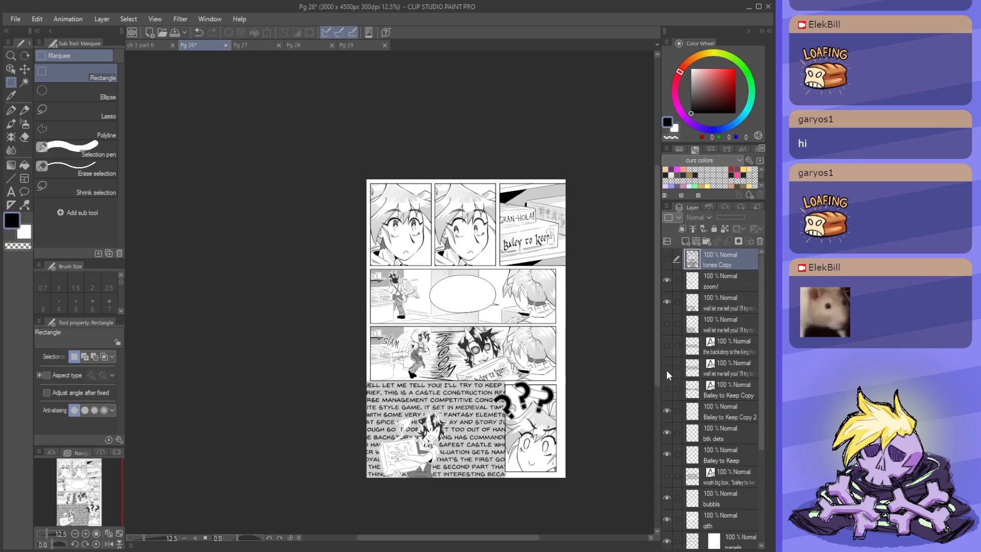
left_click(664, 462)
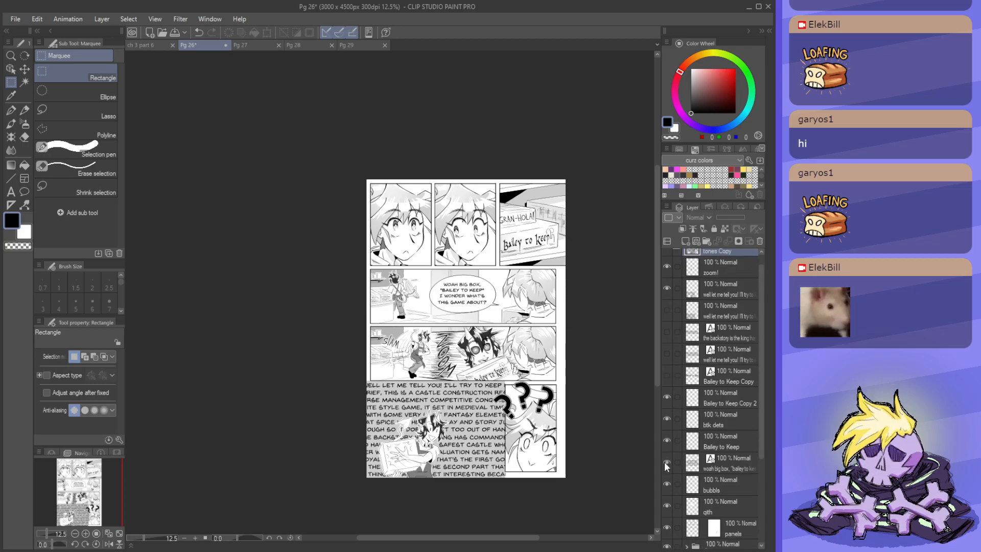
scroll(680, 337, "up", 1)
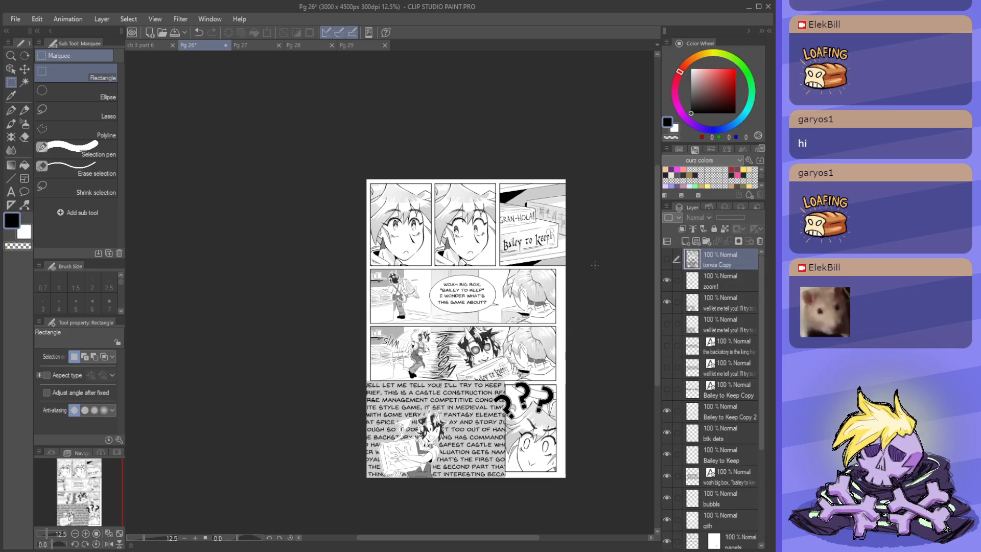
key("ctrl+s")
left_click(667, 259)
- Copy the first face panel of Pg 26 into the pg 26 folder of ch 3 part 6 and place it below the page 25 artwork
scroll(440, 199, "up", 4)
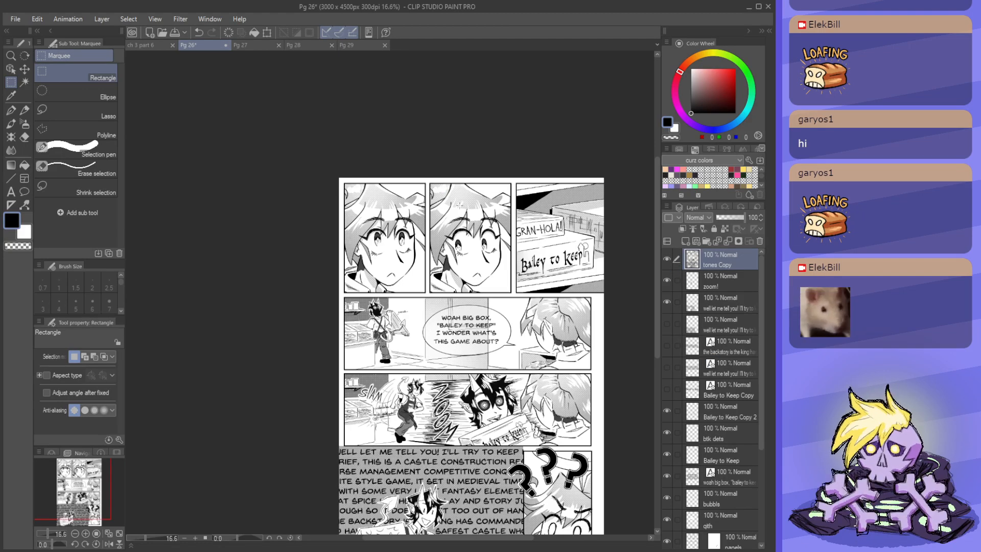
left_click_drag(264, 155, 424, 366)
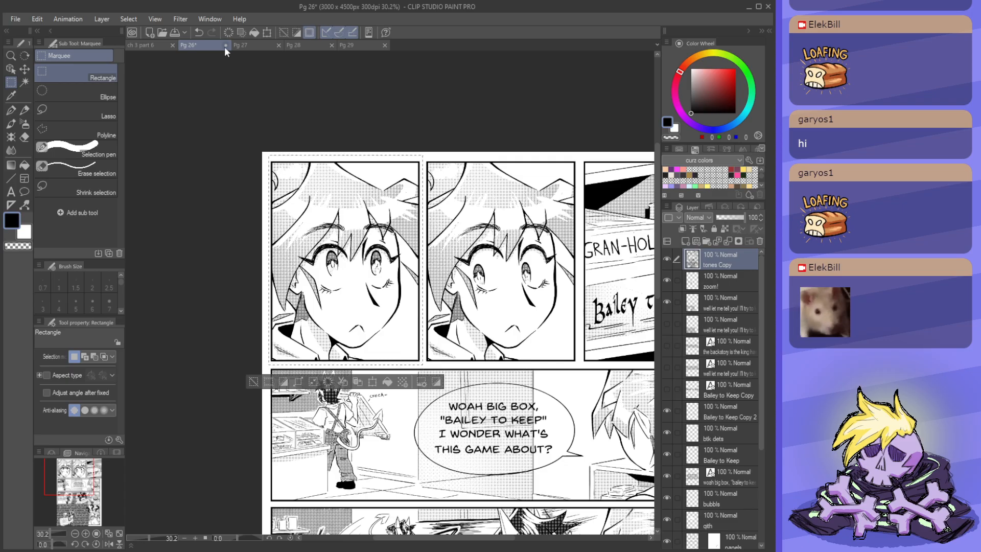
left_click(140, 45)
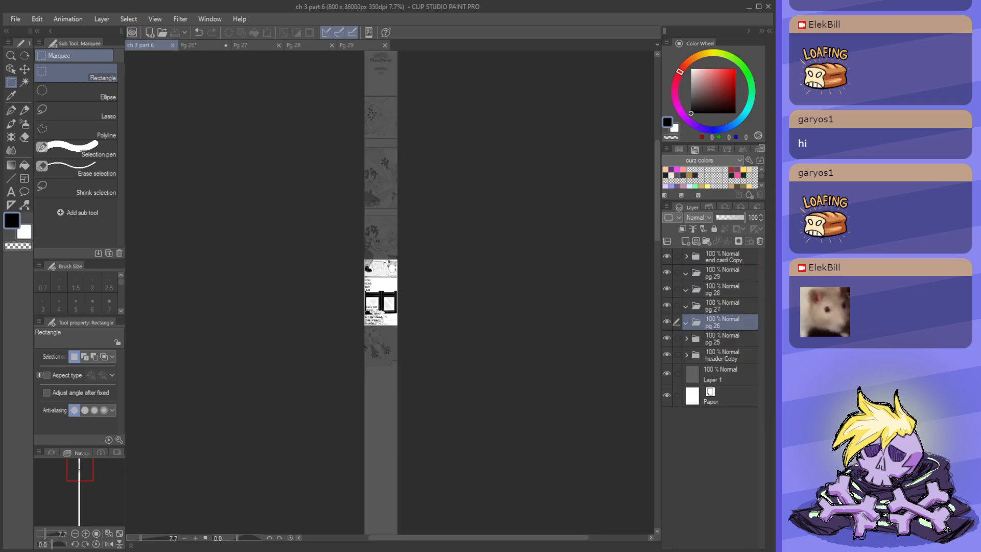
scroll(389, 307, "down", 1)
scroll(382, 378, "up", 3)
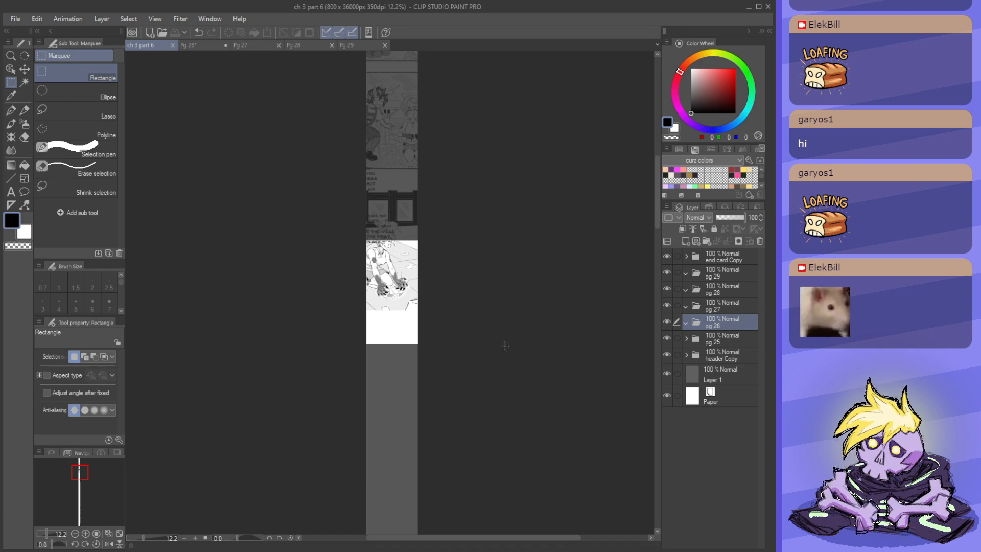
key("ctrl+v")
scroll(429, 322, "down", 3)
key("k")
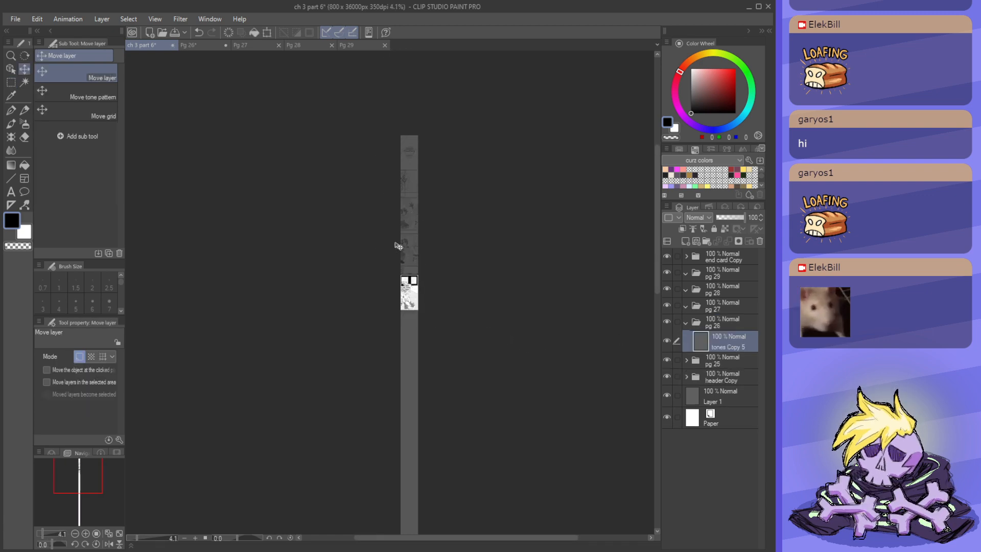
scroll(423, 353, "up", 3)
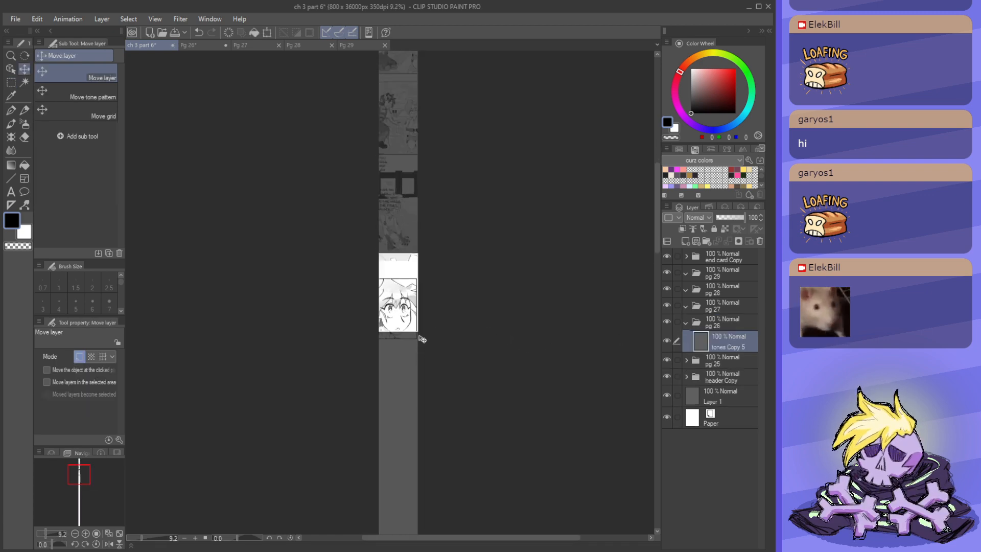
scroll(429, 304, "up", 2)
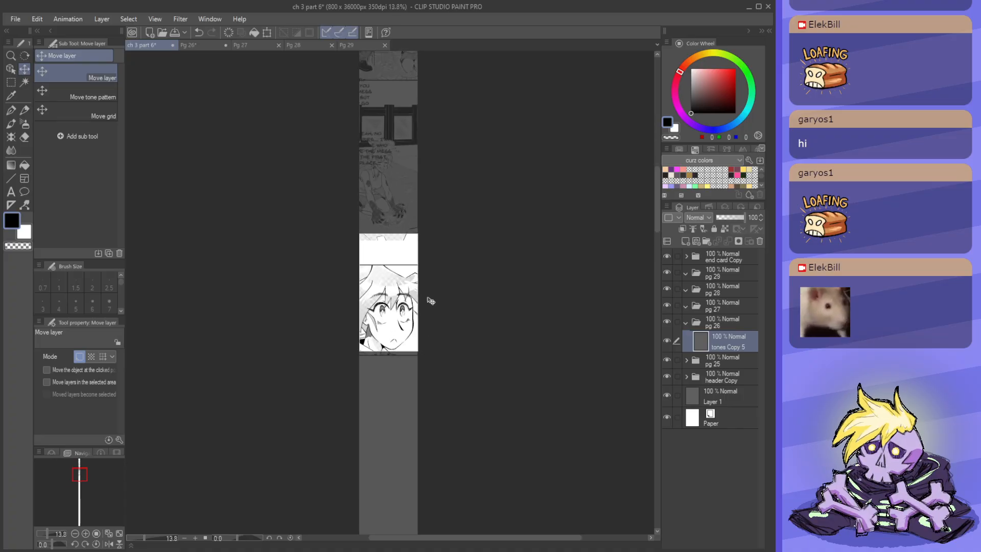
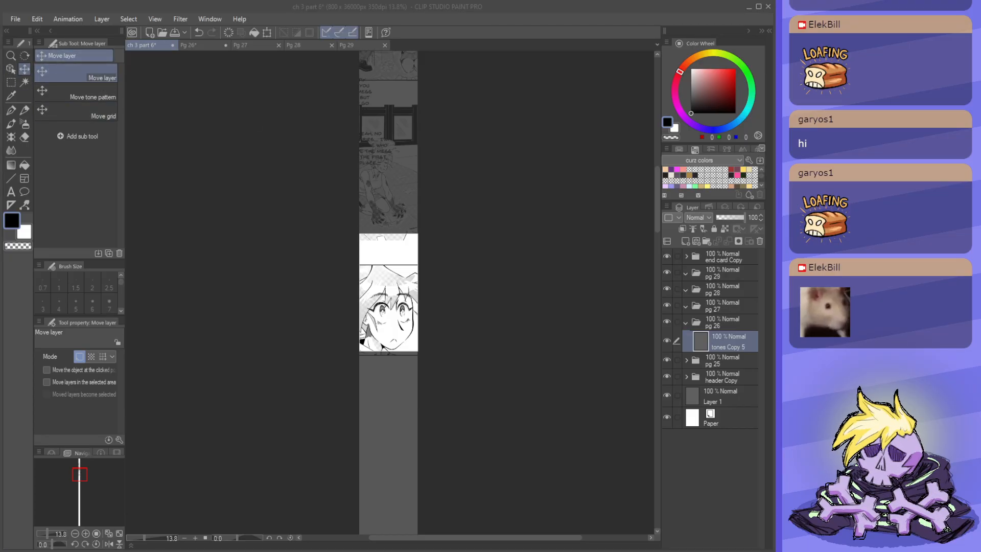
- Save the ch 3 part 6 strip and return to the top-row panels of Pg 26
left_click(340, 9)
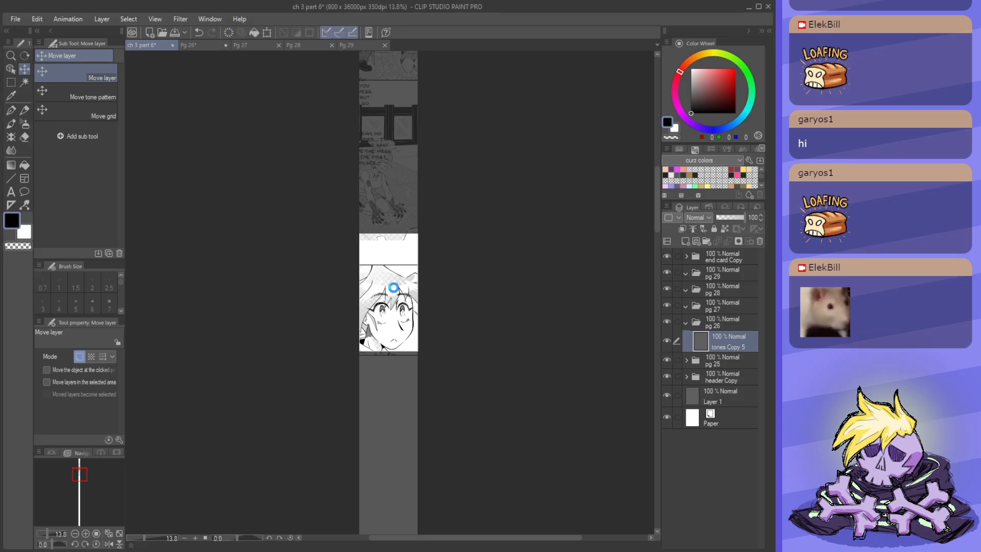
left_click(195, 44)
left_click_drag(617, 340, 536, 330)
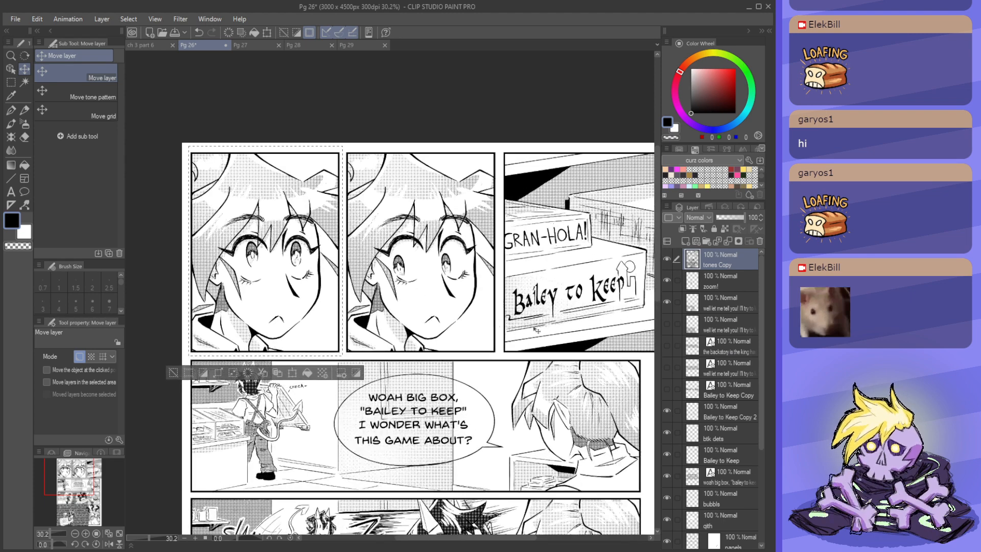
left_click_drag(295, 288, 405, 284)
key("ctrl+z")
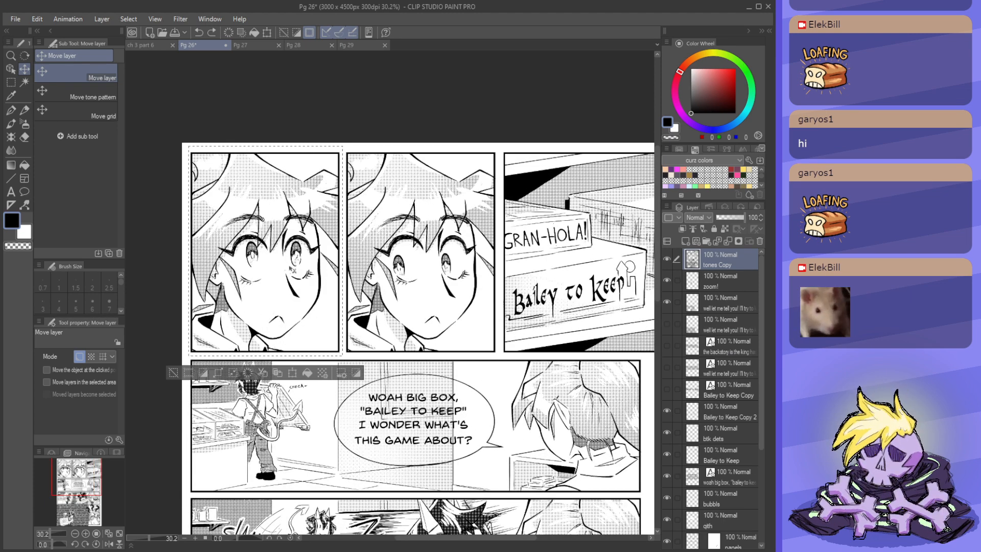
left_click_drag(292, 270, 402, 270)
key("ctrl+z")
- Copy the second face panel of Pg 26 into the pg 26 folder of ch 3 part 6 and place it below the first face panel
left_click(12, 83)
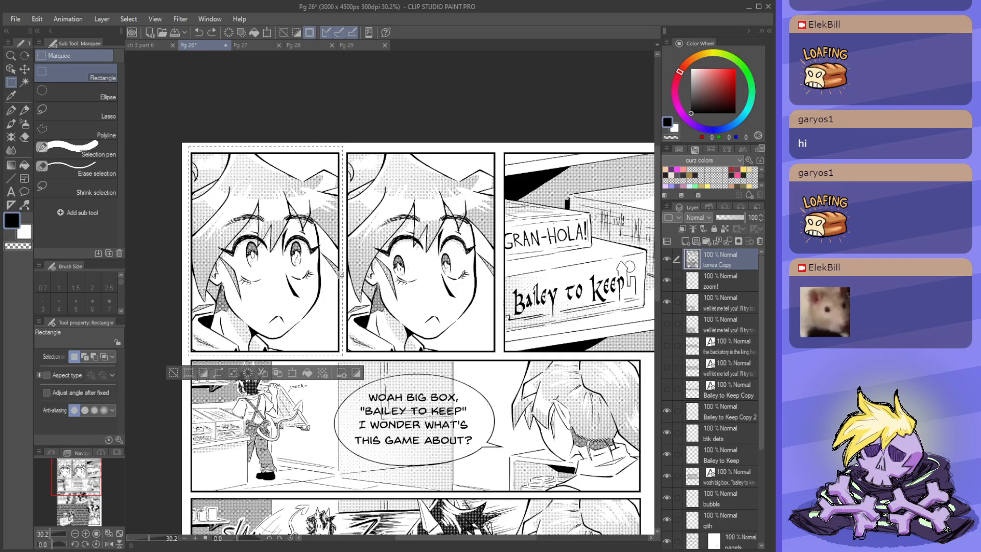
key("ctrl+d")
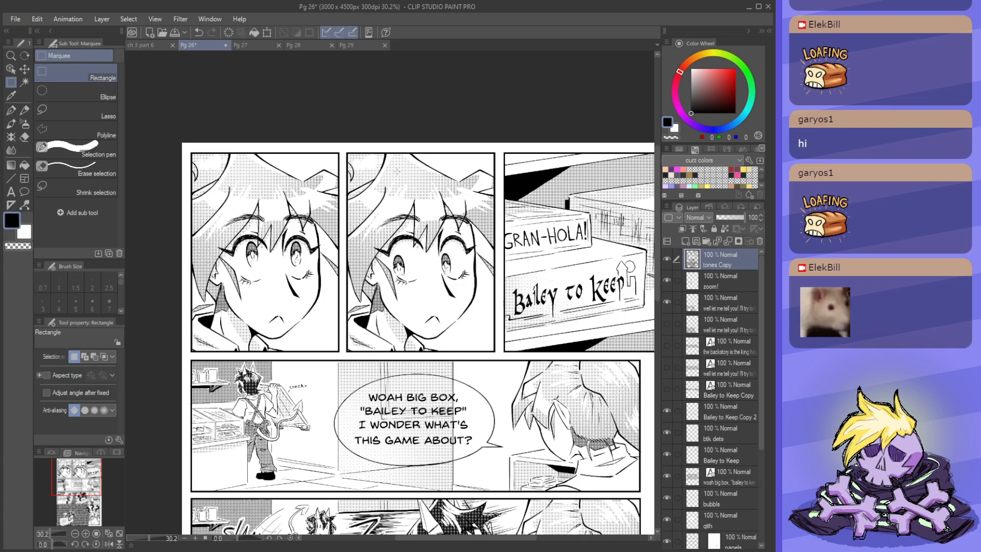
left_click_drag(344, 148, 497, 356)
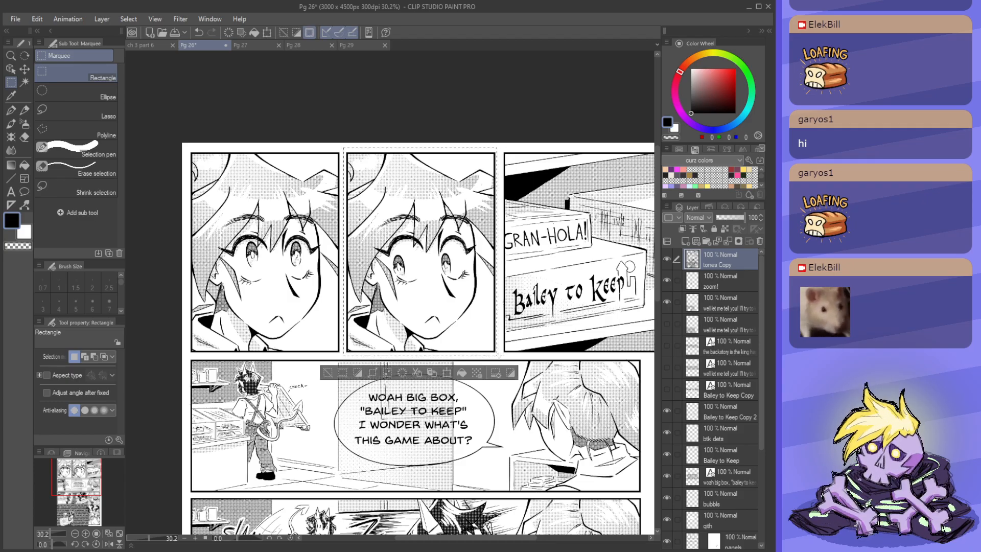
left_click(143, 45)
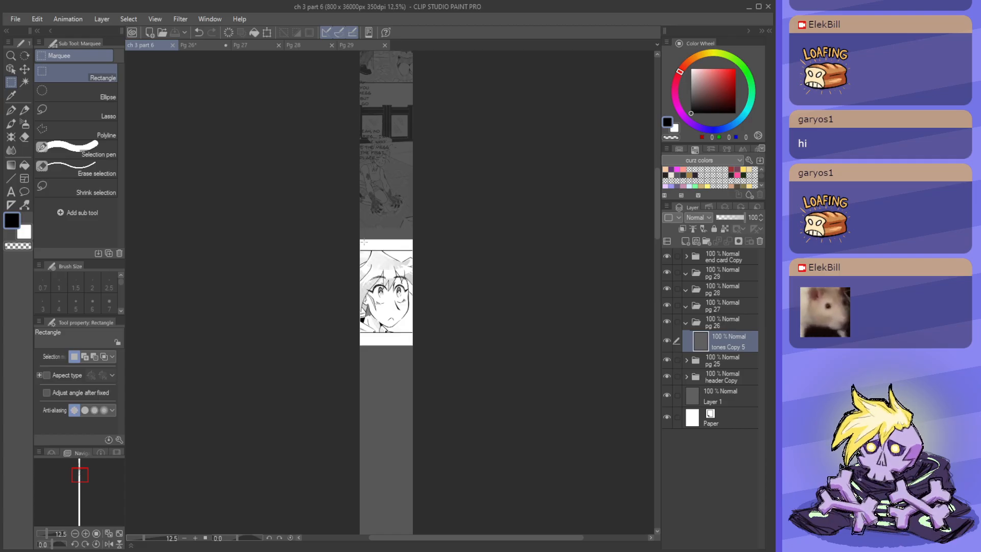
key("ctrl+v")
scroll(364, 205, "down", 3)
key("ctrl+t")
scroll(364, 205, "down", 3)
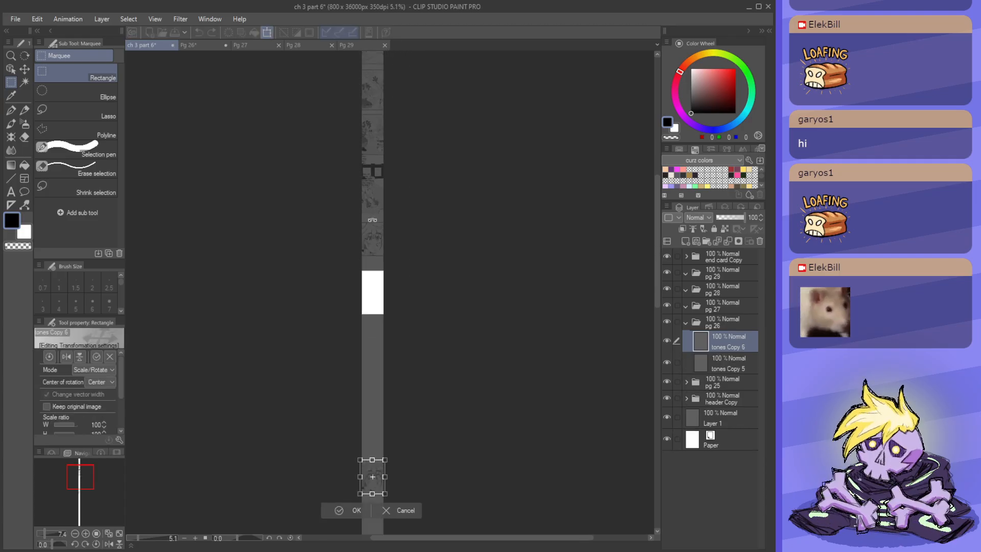
scroll(364, 438, "up", 2)
left_click_drag(389, 471, 389, 186)
left_click(360, 245)
- Select and copy the top-row panel of Pg 26 showing the 'Bailey to Keep' box, and clear the selection
left_click(192, 46)
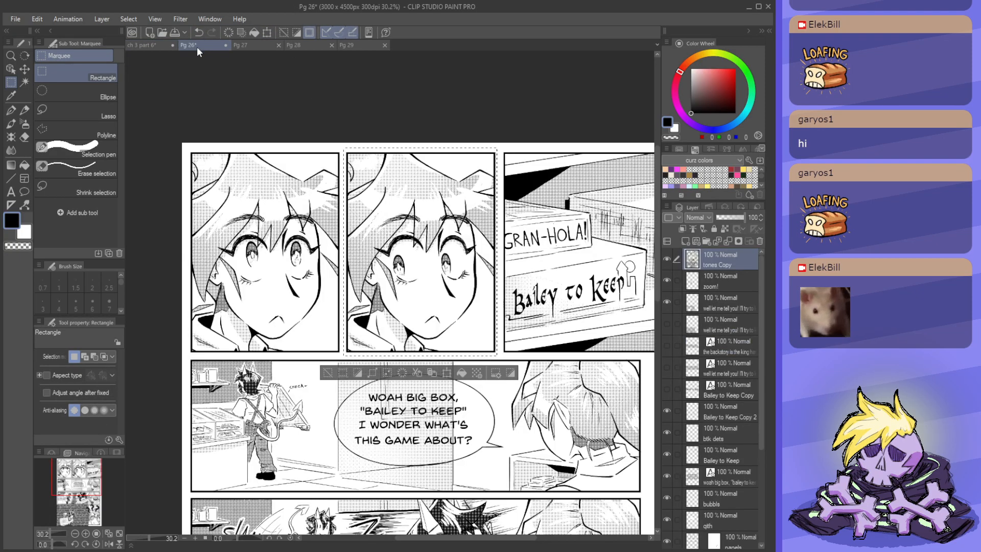
key("ctrl+d")
scroll(240, 240, "down", 3)
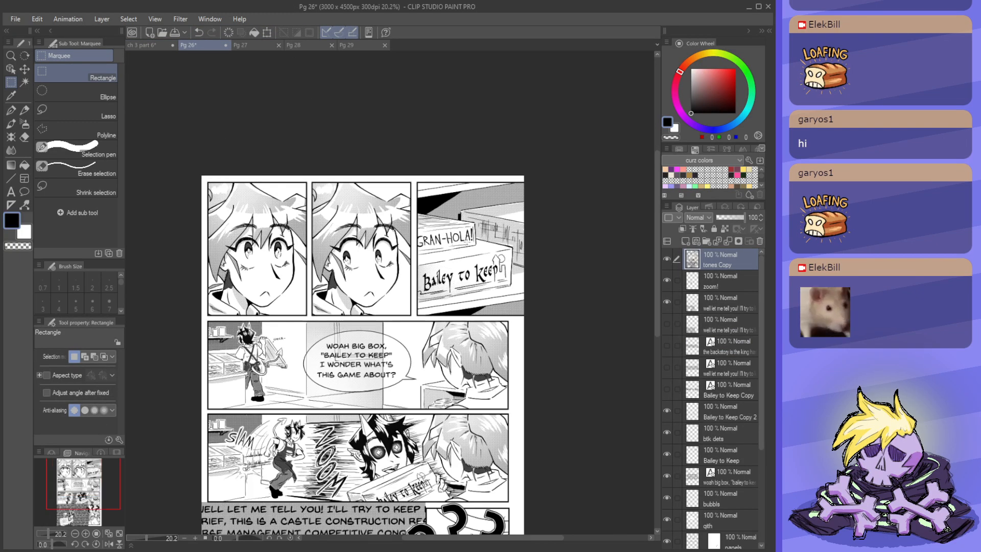
scroll(525, 247, "up", 2)
scroll(524, 248, "up", 2)
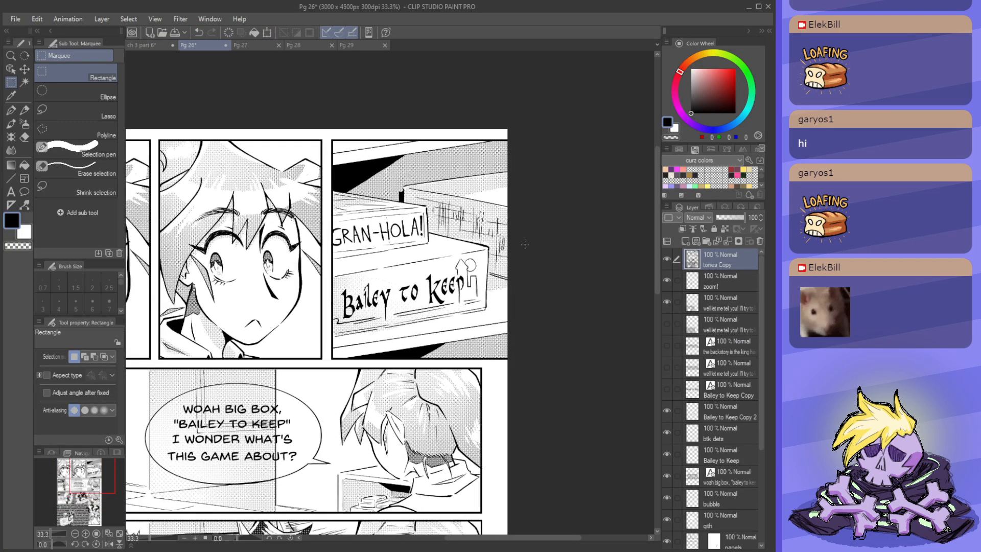
left_click_drag(328, 135, 589, 363)
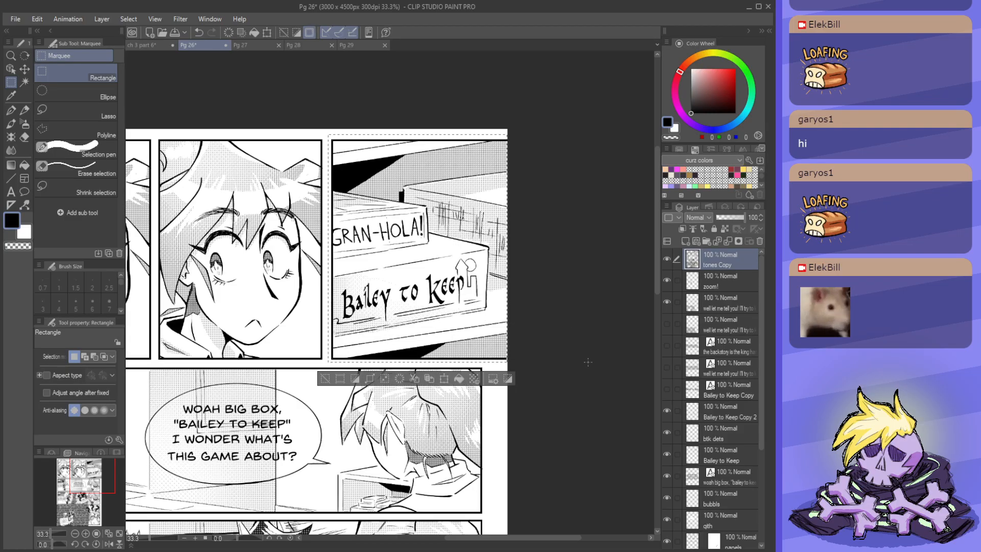
scroll(475, 246, "down", 2)
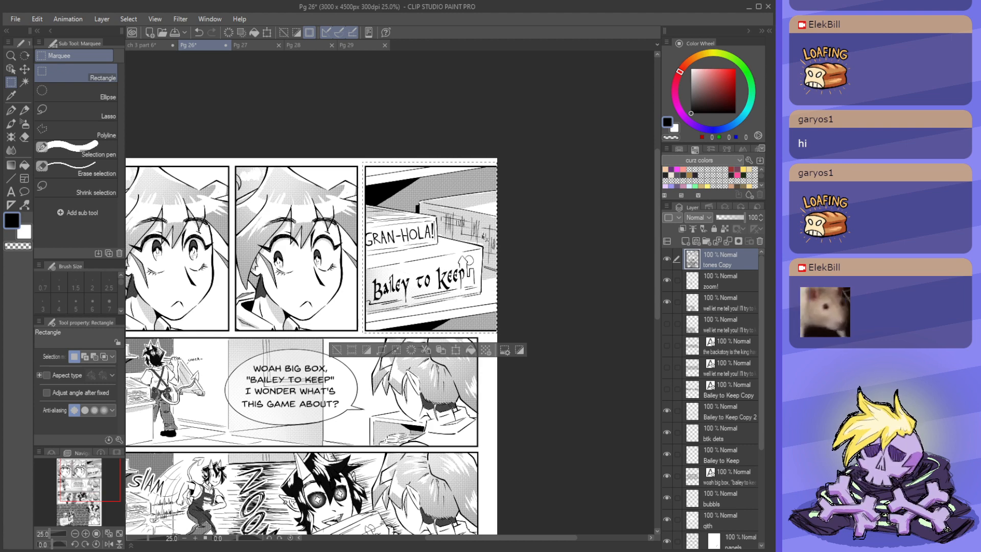
left_click(503, 318)
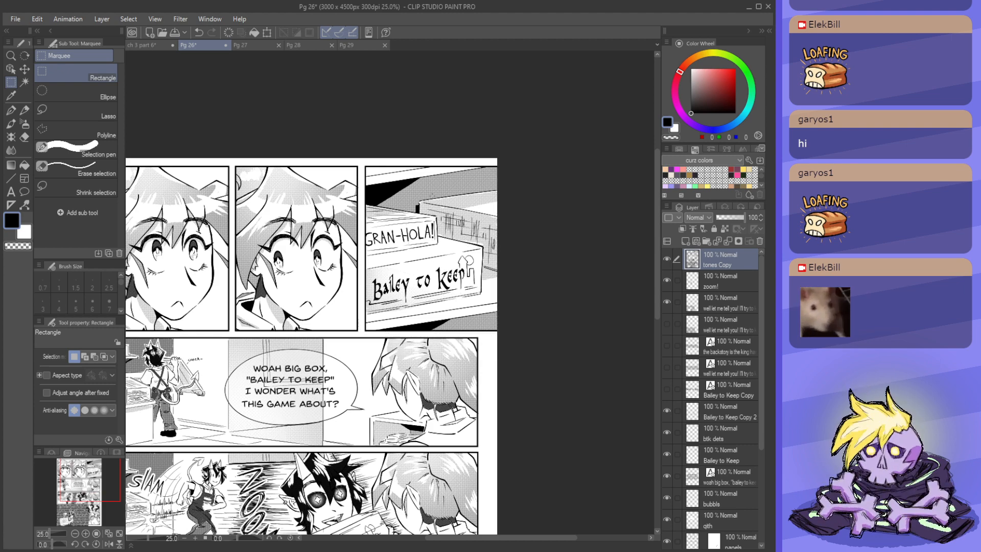
scroll(468, 200, "down", 3)
scroll(490, 226, "up", 2)
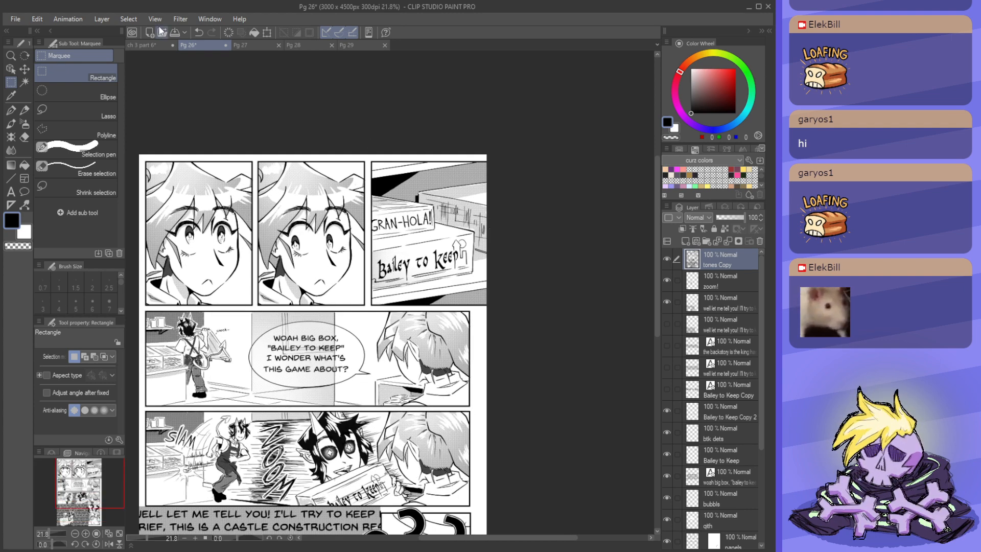
- Paste the 'Bailey to Keep' box panel into ch 3 part 6 and place it below the second face panel
left_click(143, 45)
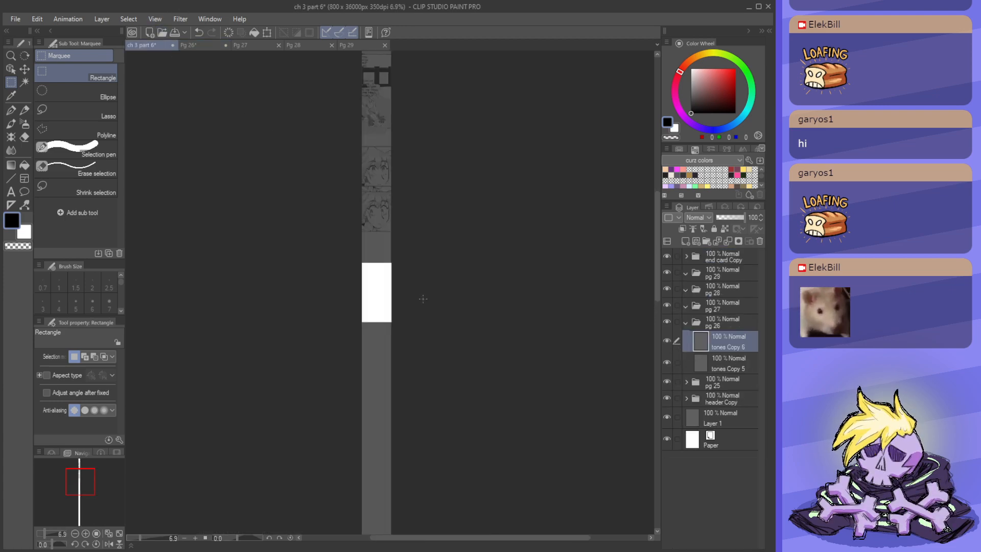
key("ctrl+v")
scroll(369, 304, "down", 1)
key("k")
left_click_drag(380, 407, 382, 296)
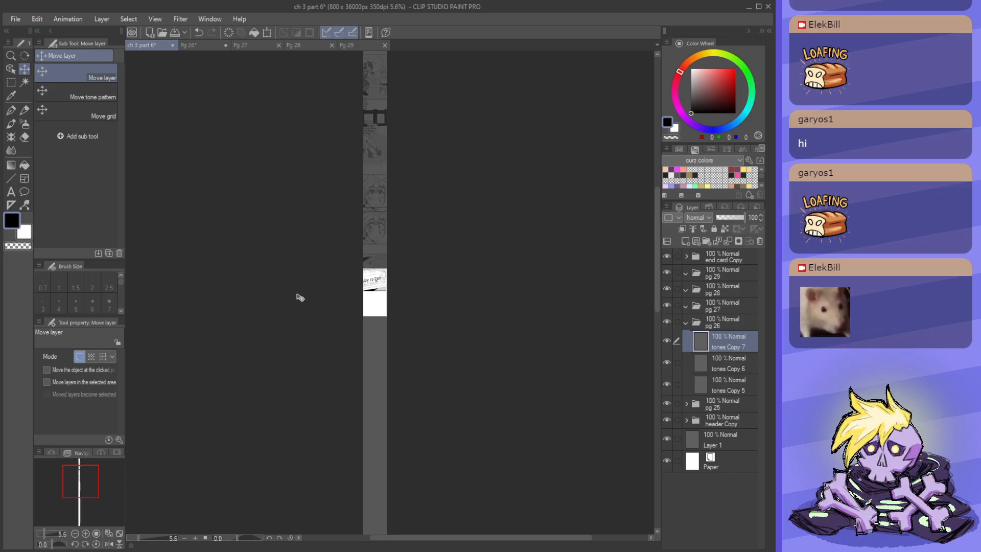
scroll(307, 302, "up", 4)
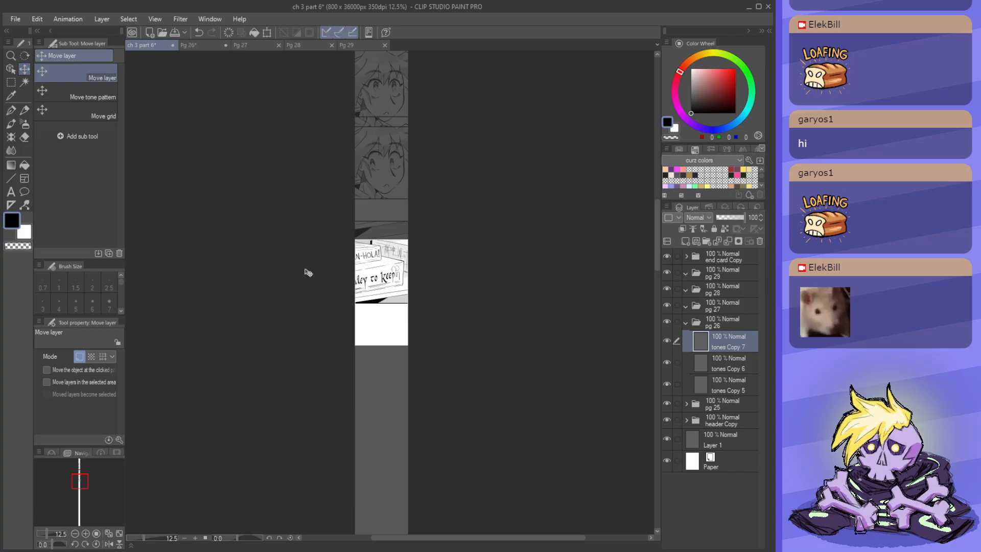
- Return to Pg 26 and select the wide second-row panel with the 'Woah big box' speech bubble for copying
left_click(195, 47)
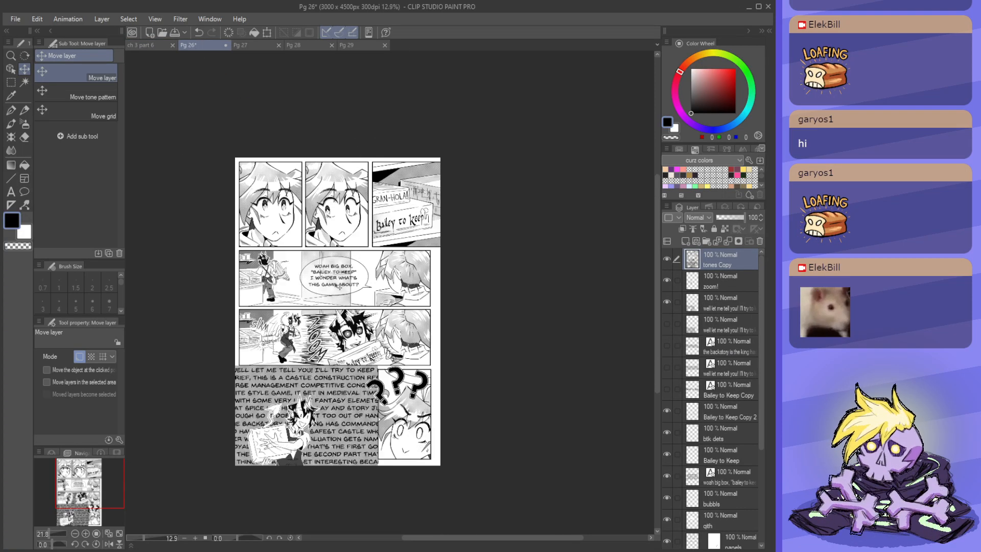
scroll(318, 296, "up", 1)
key("m")
scroll(225, 239, "up", 2)
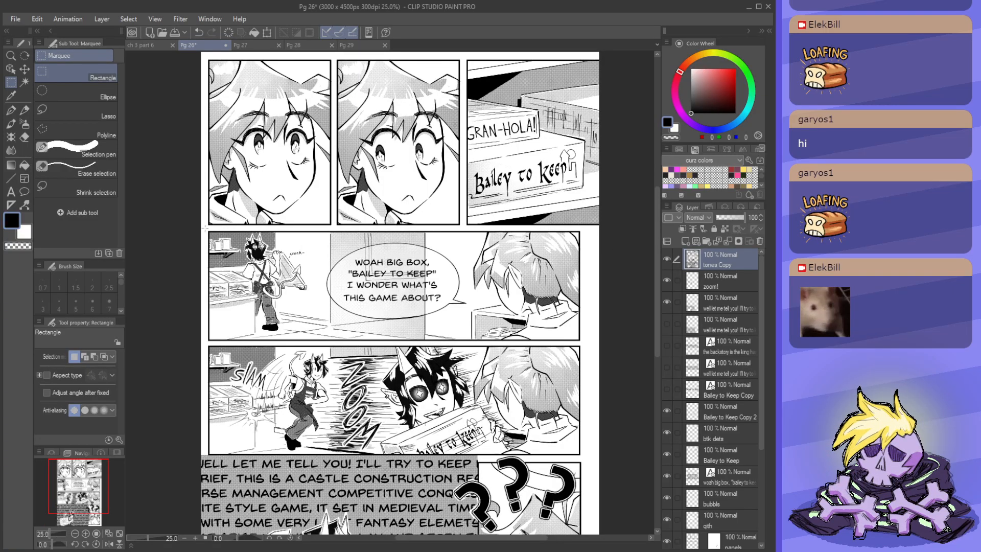
left_click_drag(206, 231, 597, 341)
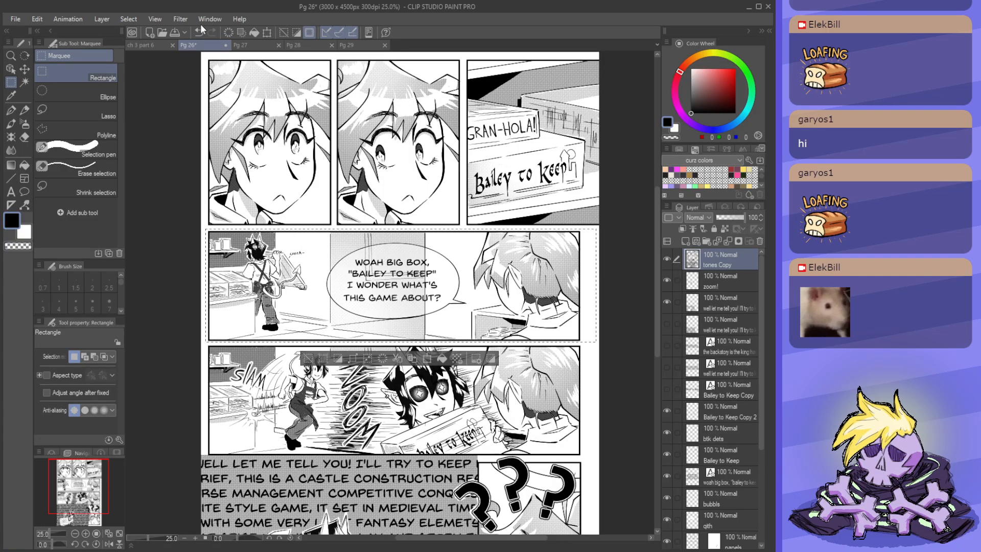
- Paste the wide second-row panel into ch 3 part 6 and place it below the 'Bailey to Keep' box panel
left_click(152, 46)
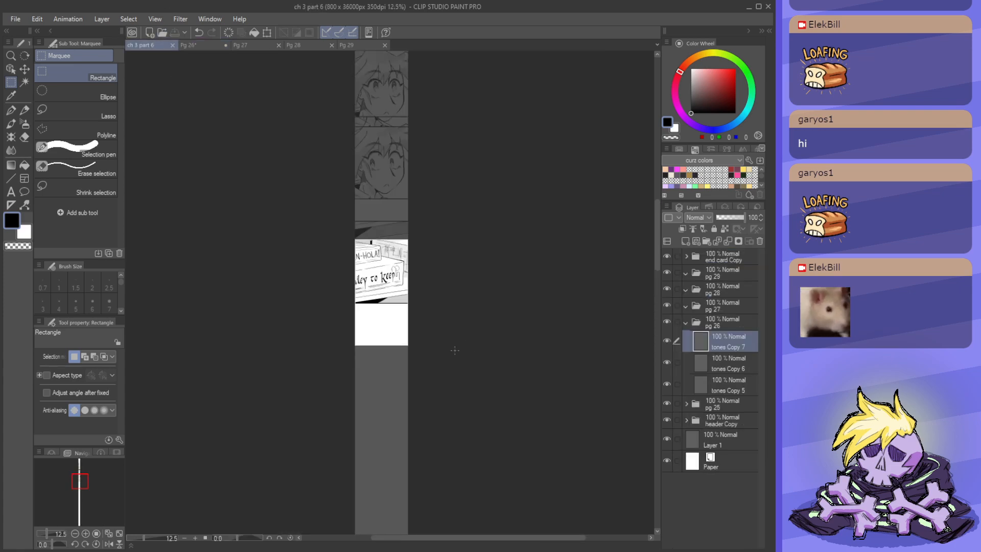
key("ctrl+v")
scroll(406, 275, "down", 1)
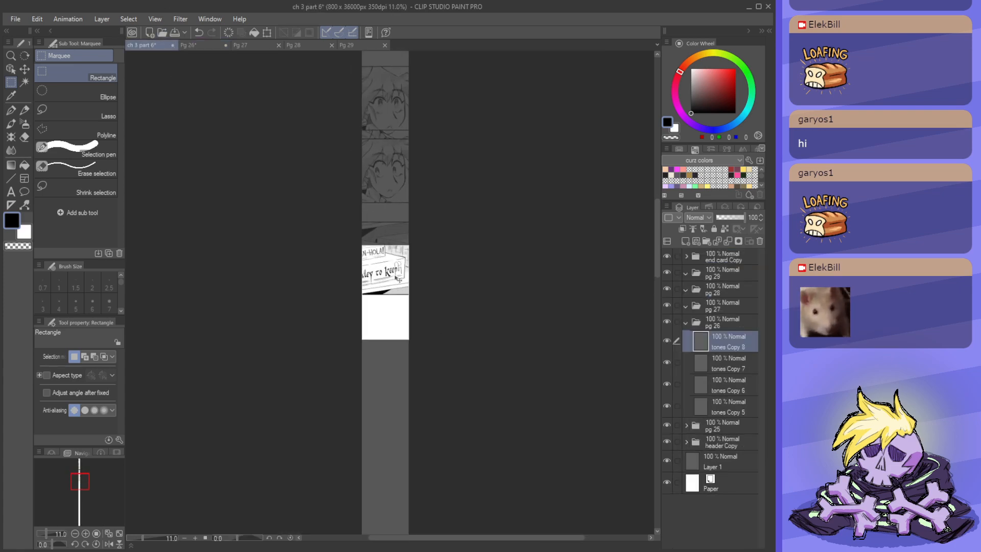
key("k")
key("ctrl+t")
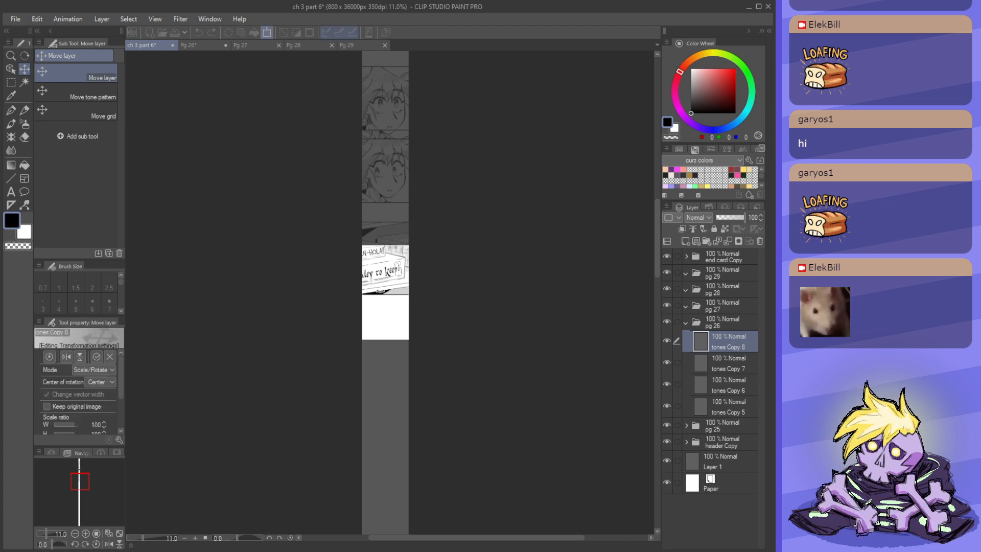
scroll(422, 359, "down", 3)
left_click_drag(419, 86, 392, 305)
scroll(381, 292, "up", 3)
left_click(340, 328)
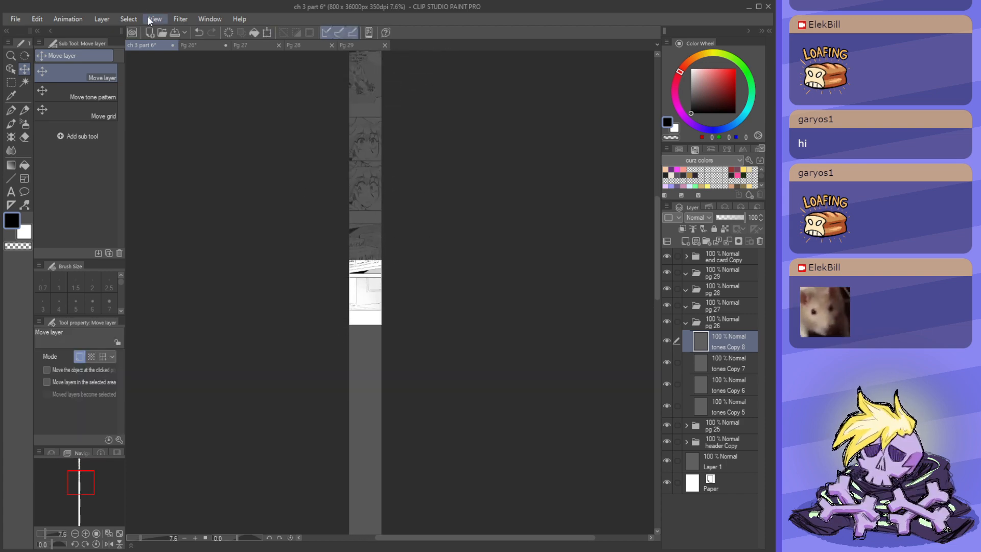
- Replace the selection on Pg 26 with one around the wide third-row 'ZOOM' panel for copying
left_click(192, 44)
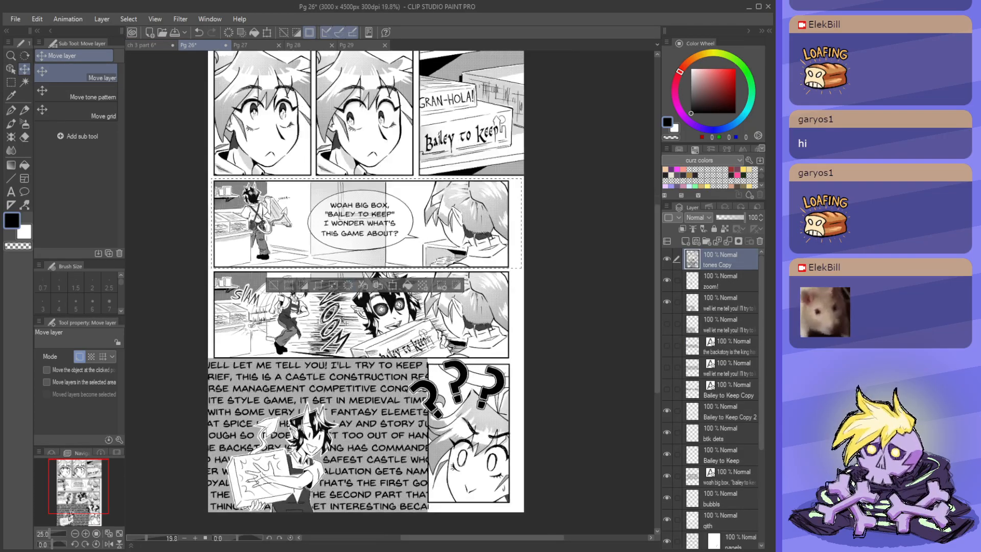
key("ctrl+d")
scroll(275, 385, "up", 2)
key("m")
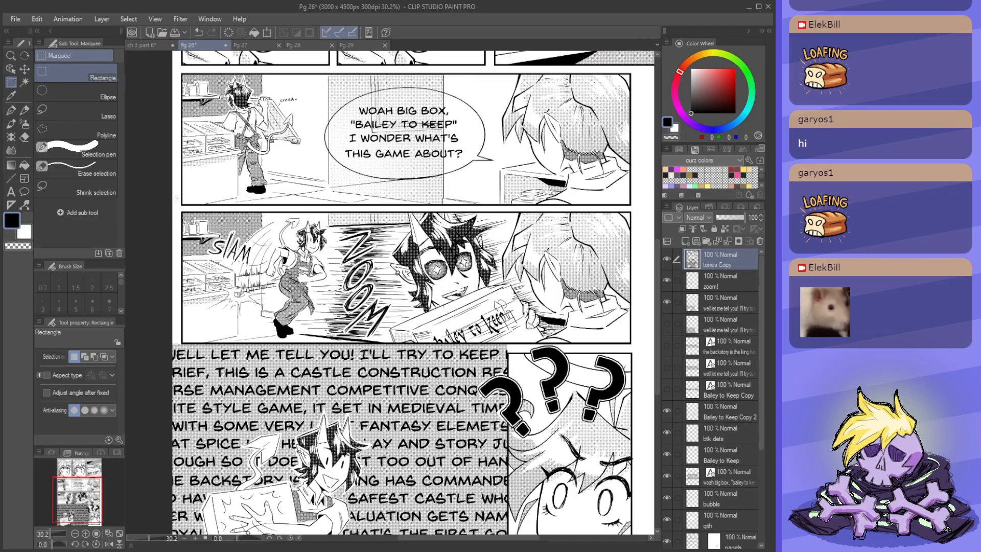
left_click_drag(177, 208, 648, 345)
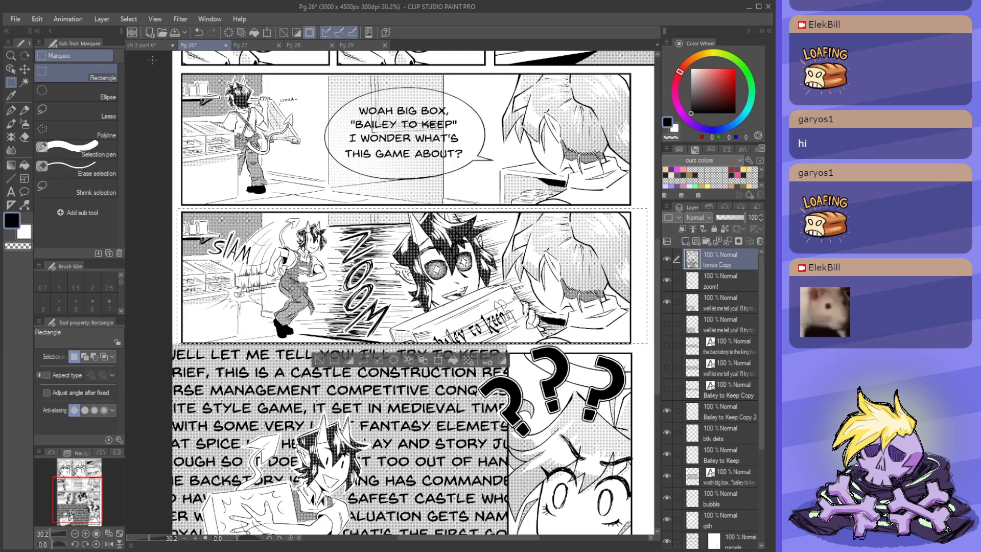
- Paste the 'ZOOM' panel into ch 3 part 6 and place it below the wide second-row panel
left_click(155, 44)
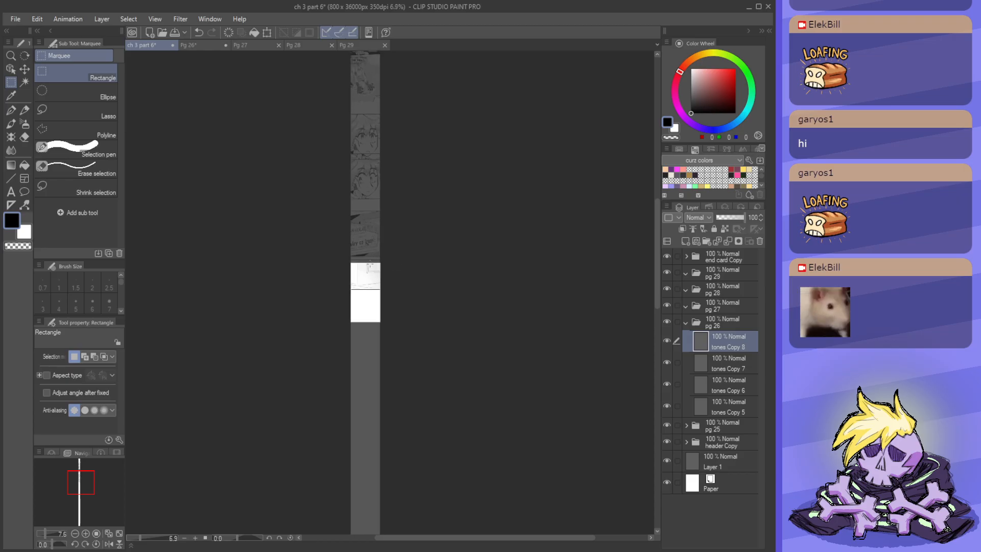
key("ctrl+v")
key("ctrl+t")
scroll(363, 289, "down", 3)
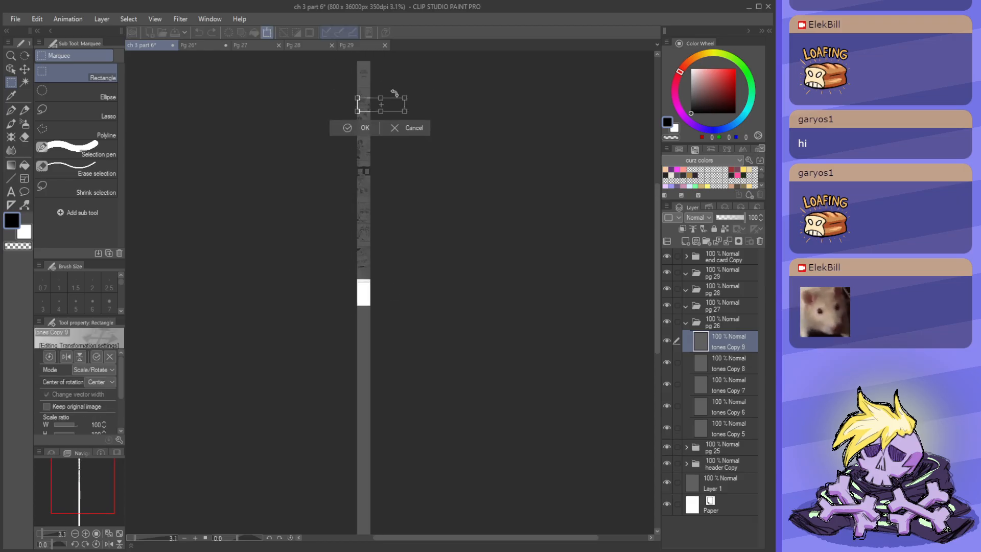
left_click_drag(391, 115, 391, 310)
scroll(366, 296, "up", 5)
left_click(341, 326)
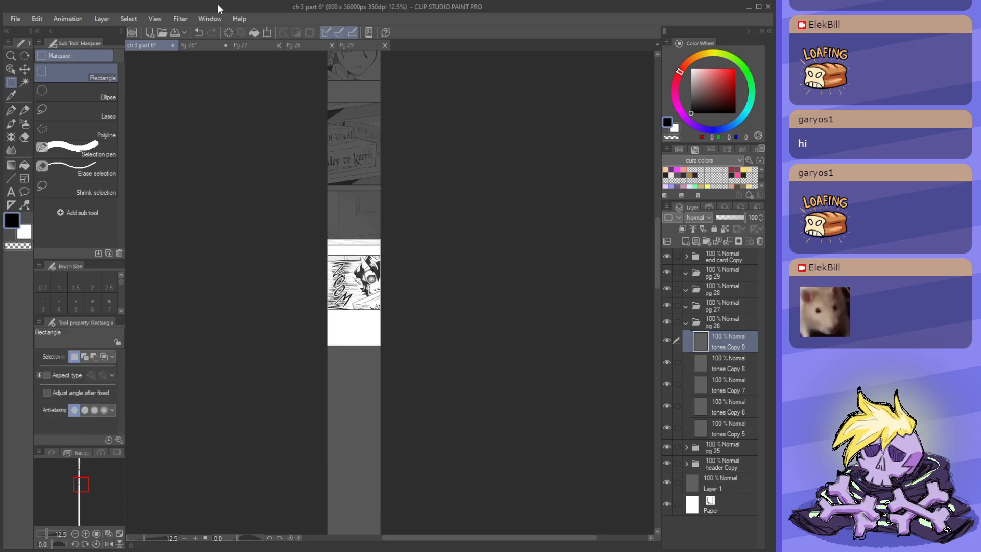
- Return to Pg 26 and hide the flattened 'tones Copy' layer above the separate page layers
left_click(208, 46)
scroll(263, 62, "down", 5)
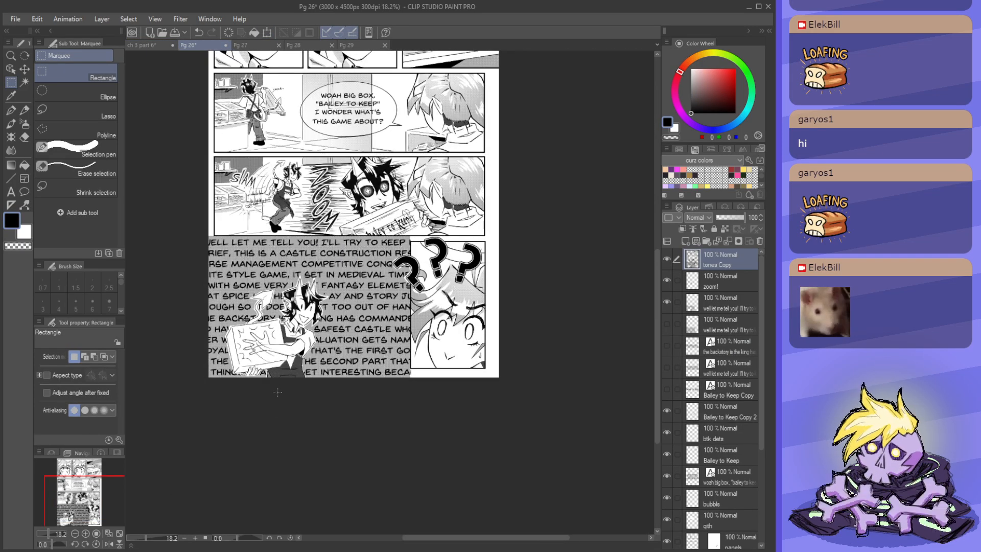
scroll(281, 378, "up", 3)
scroll(276, 357, "up", 1)
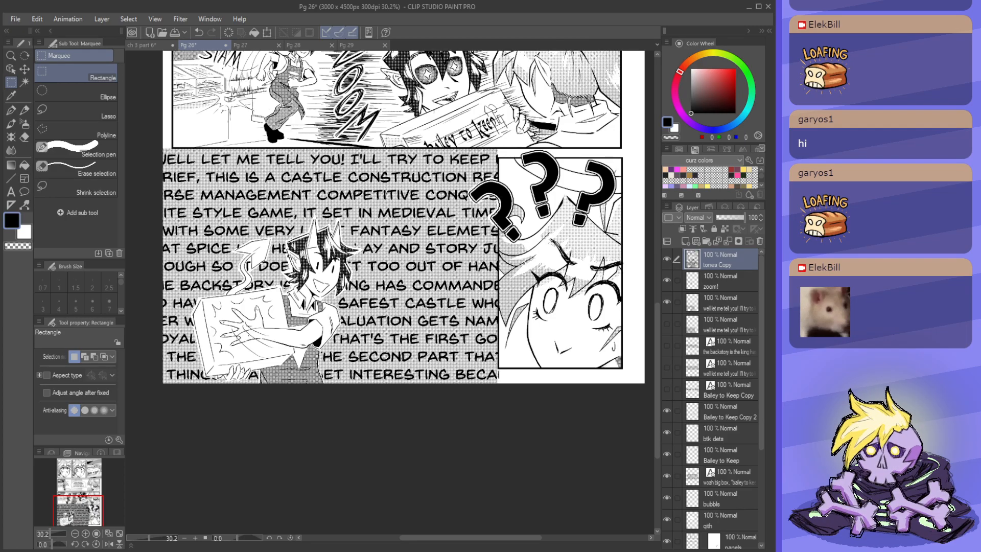
scroll(410, 218, "down", 3)
scroll(521, 146, "up", 2)
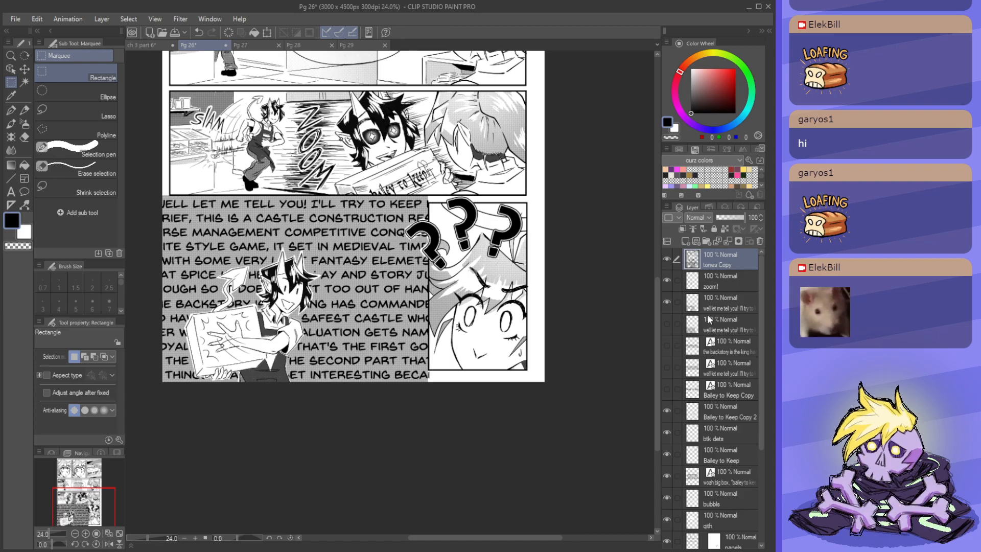
scroll(722, 323, "down", 5)
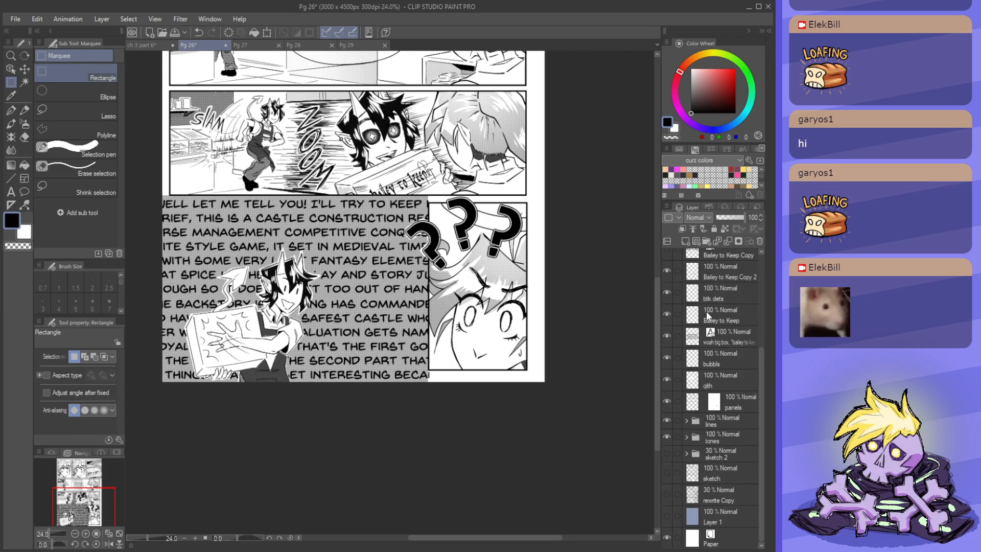
scroll(708, 355, "up", 5)
left_click(667, 258)
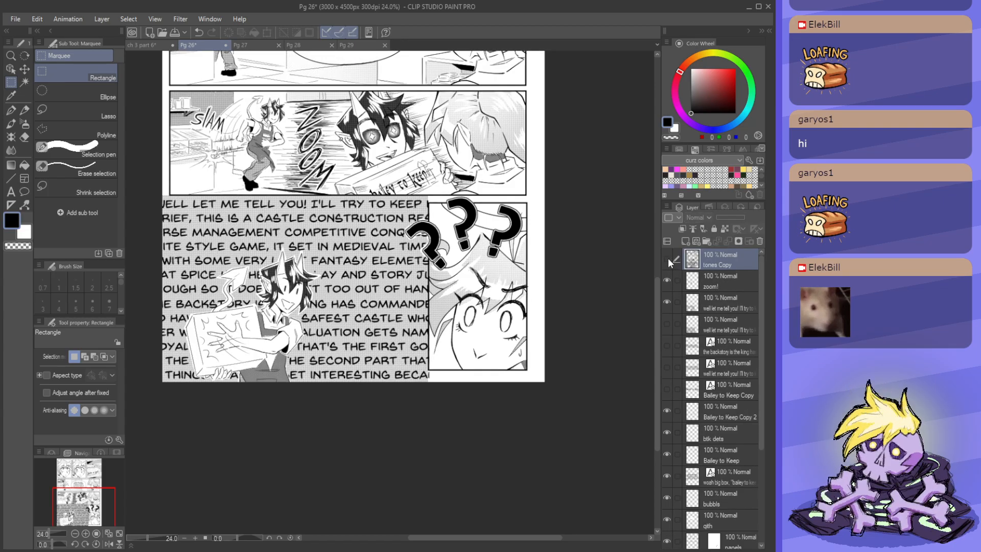
- Select the layer holding the last panel's three question marks and toggle its visibility to inspect the artwork underneath
scroll(704, 338, "down", 4)
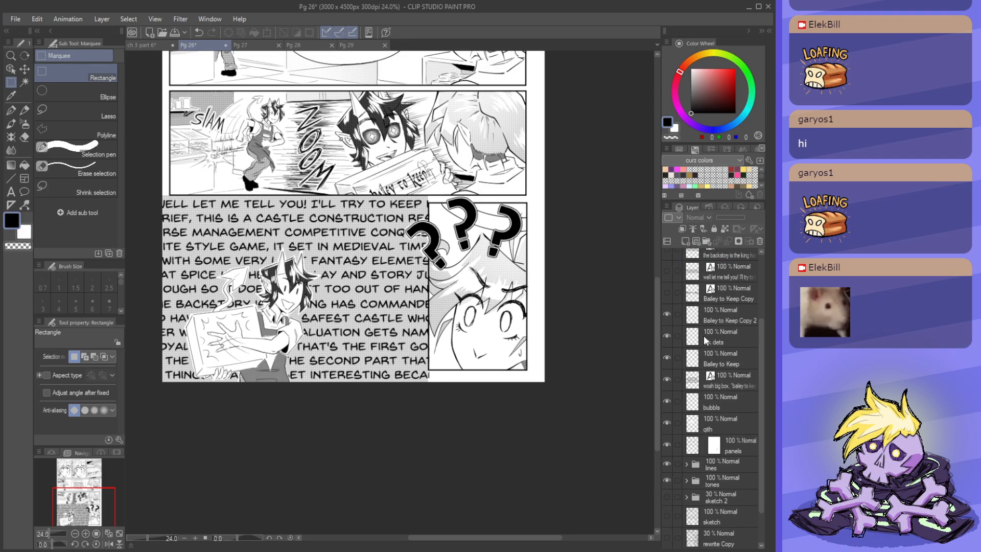
scroll(708, 347, "down", 2)
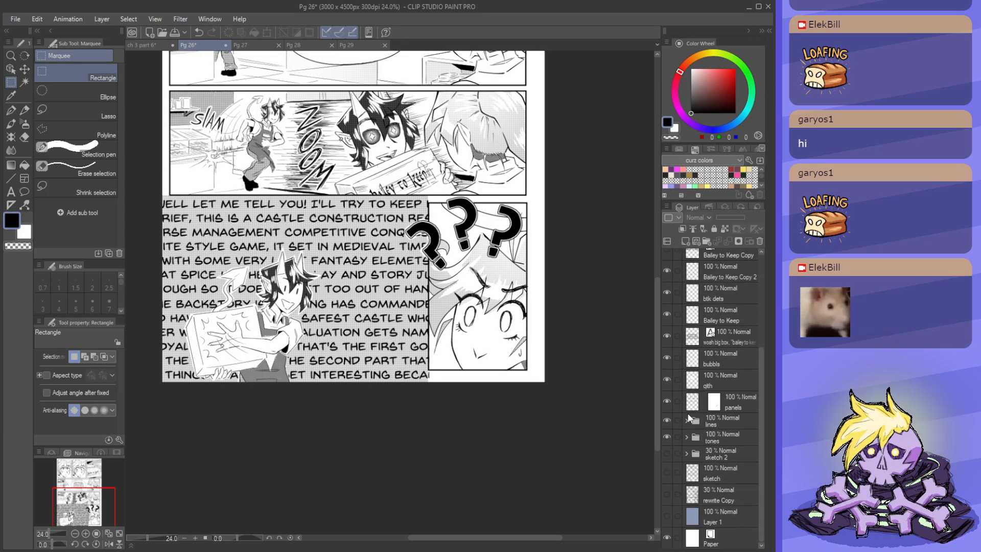
scroll(668, 347, "up", 1)
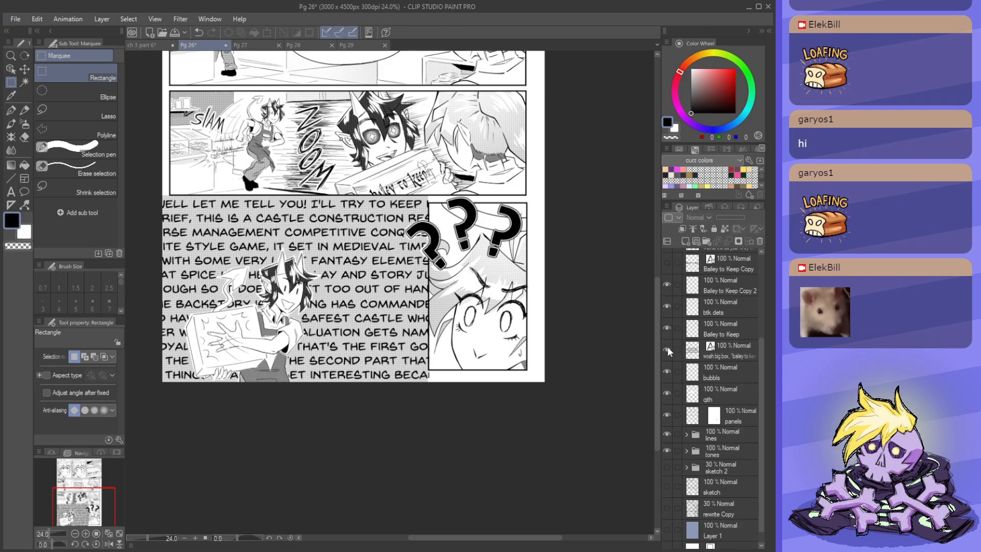
left_click(469, 221, "ctrl+shift")
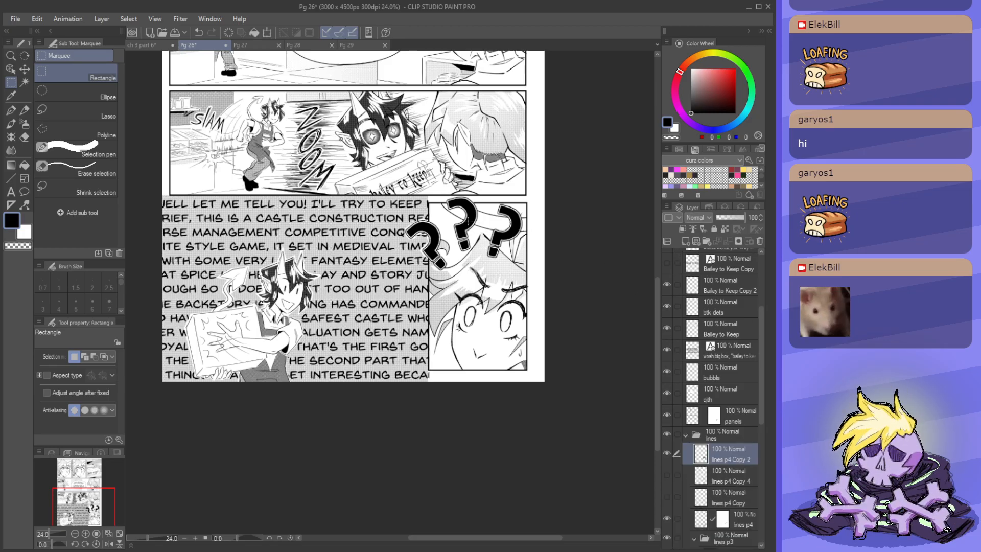
left_click(667, 454)
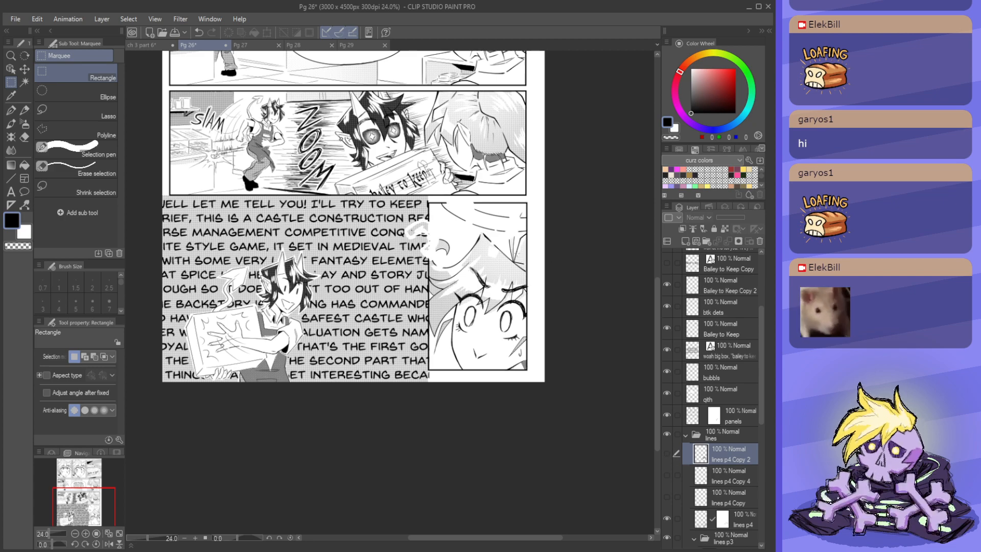
scroll(418, 246, "up", 4)
scroll(417, 246, "up", 1)
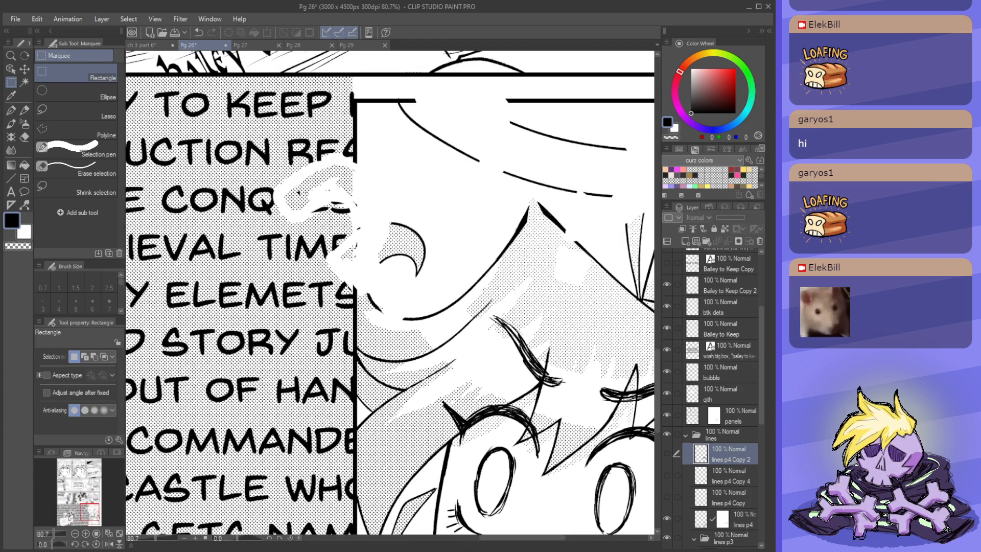
left_click(667, 453)
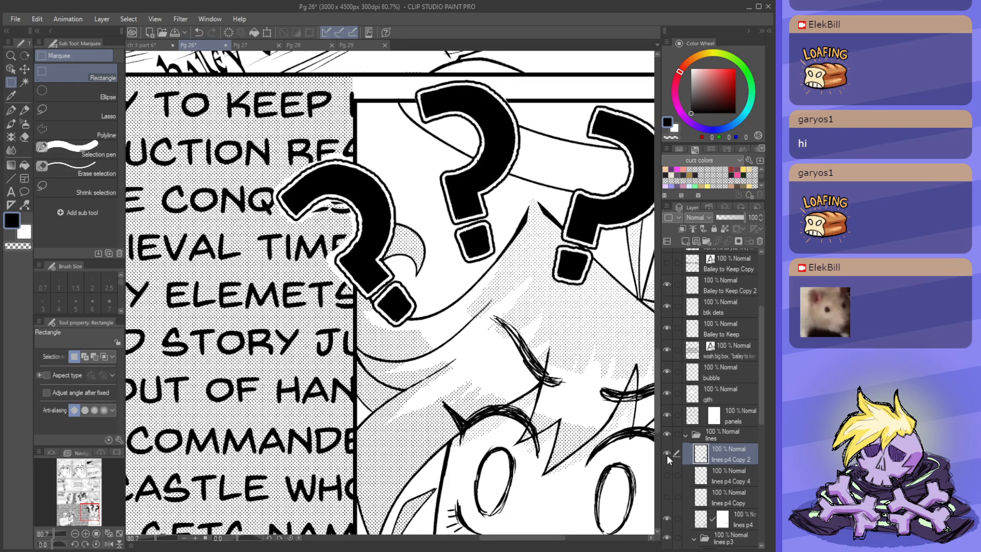
left_click(667, 454)
left_click(667, 454)
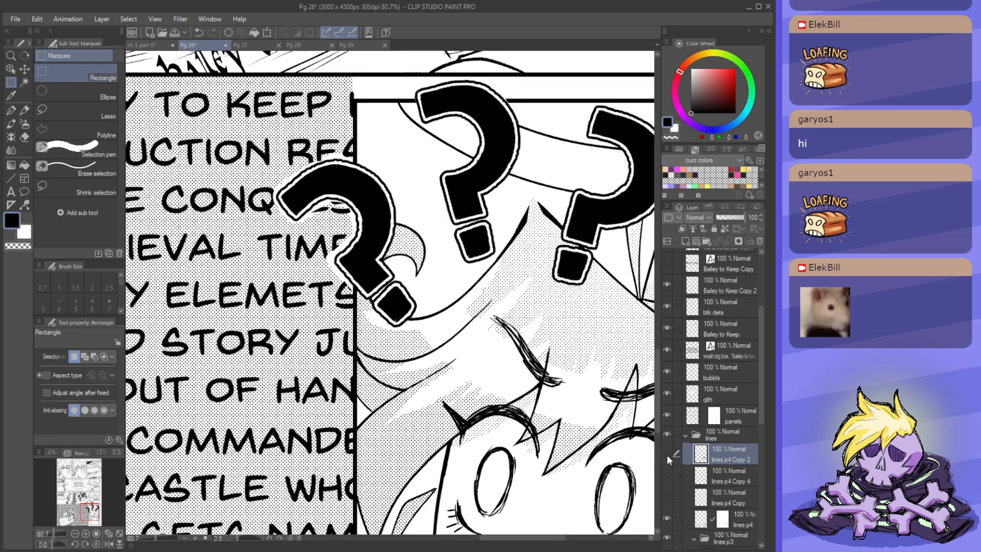
left_click(667, 454)
left_click(667, 454)
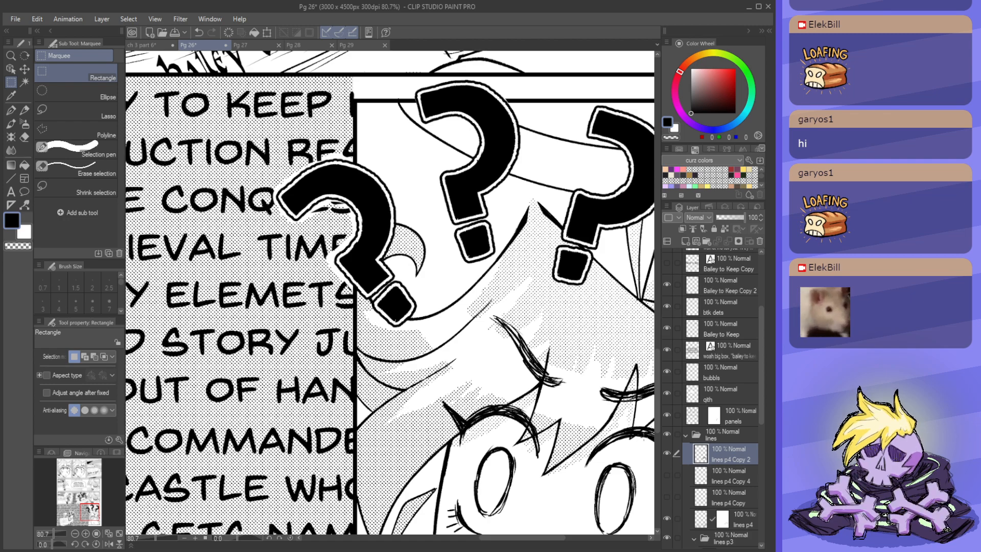
left_click(667, 453)
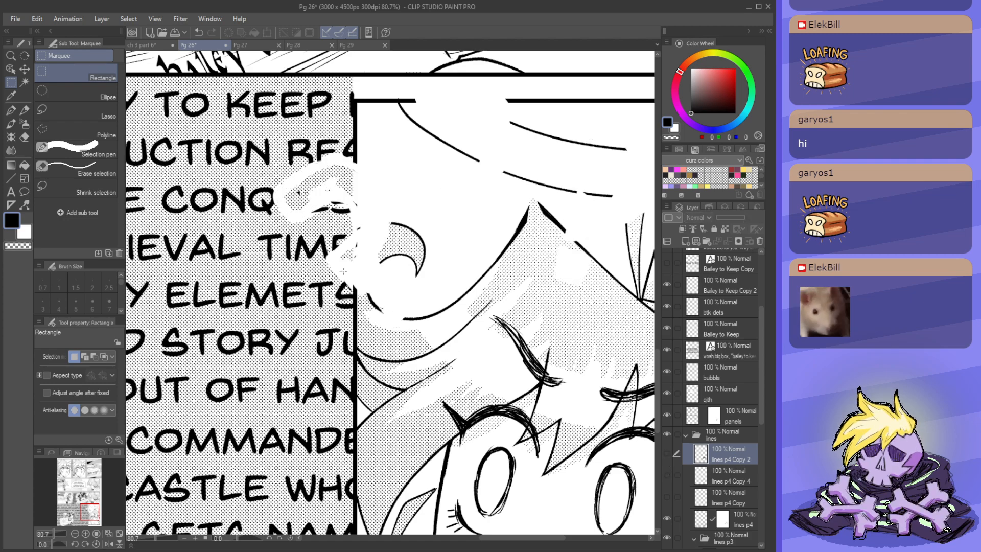
- Select the 'lines p4' layer, check its visibility against the gaps beneath the question marks, and show the question marks again
scroll(408, 262, "up", 4)
left_click(738, 520)
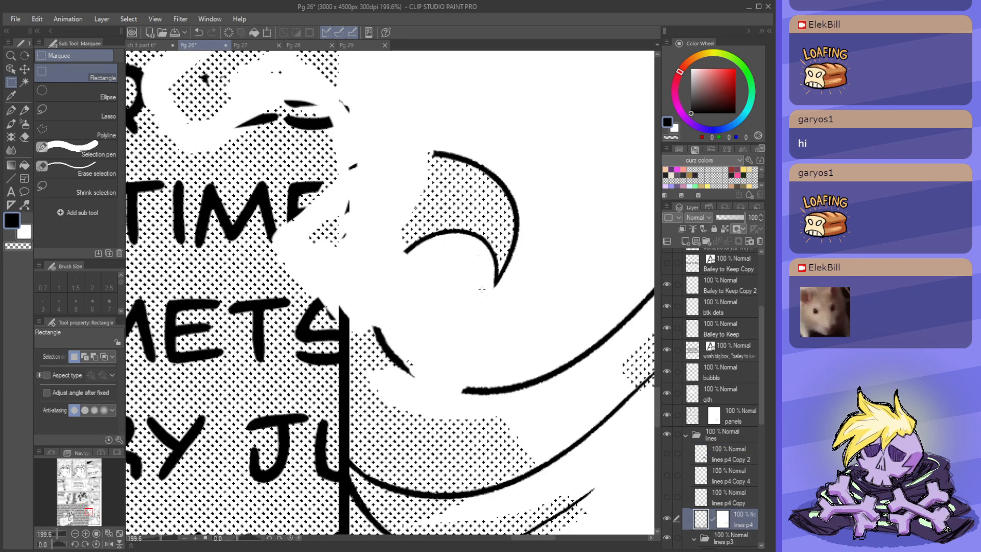
left_click(670, 520)
left_click(670, 520)
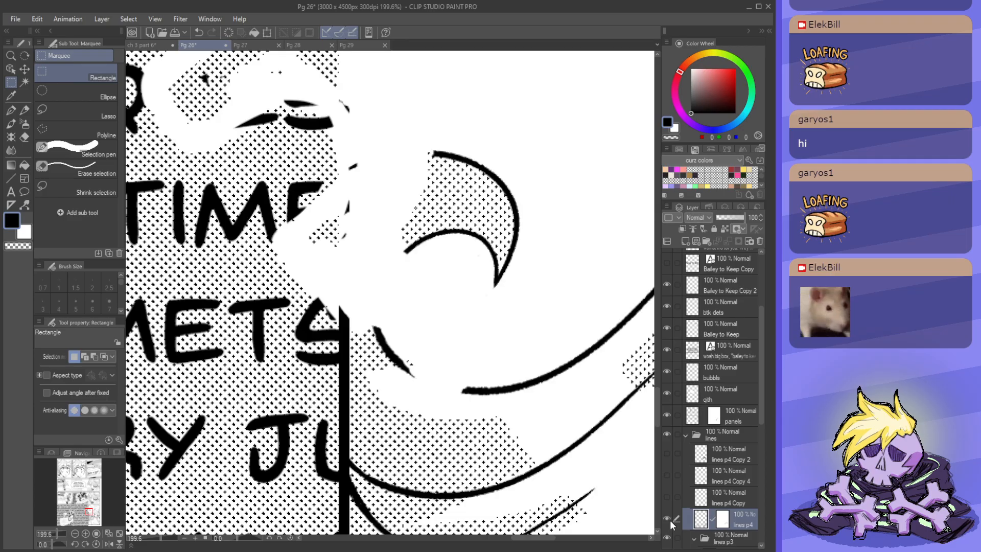
left_click(670, 521)
left_click(670, 520)
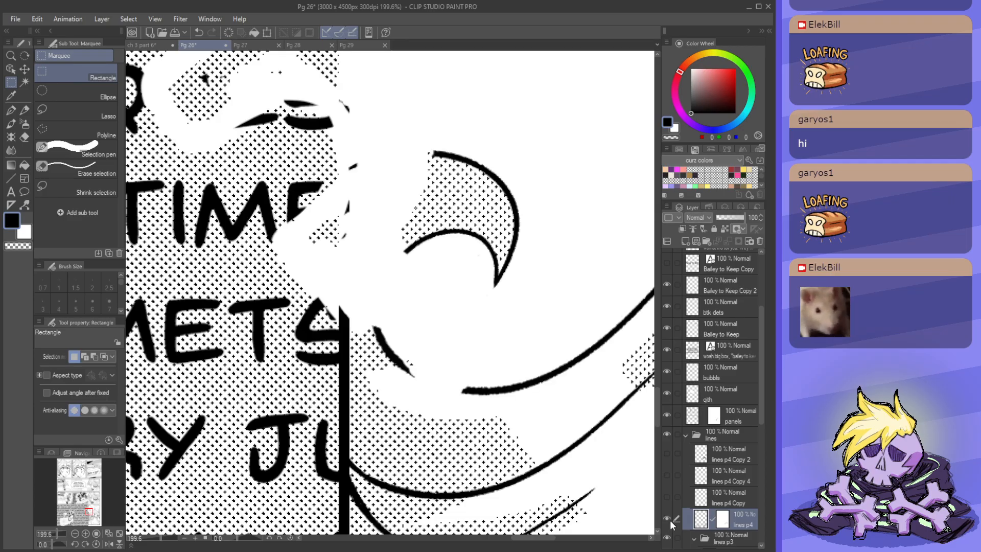
left_click(665, 456)
- Collapse the 'lines' folder and toggle its visibility to compare the bottom-row panels with and without line art
scroll(642, 433, "down", 6)
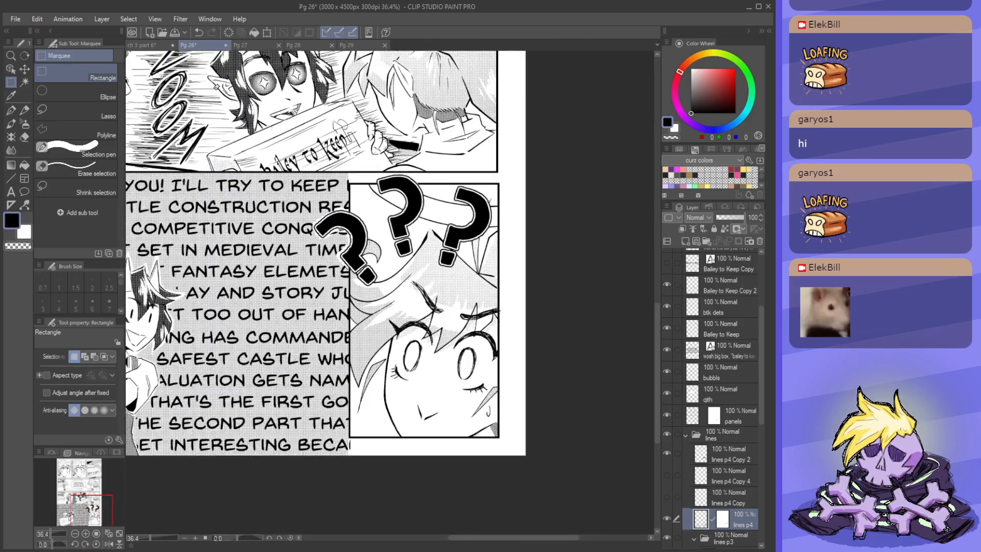
scroll(396, 189, "up", 3)
scroll(397, 189, "down", 2)
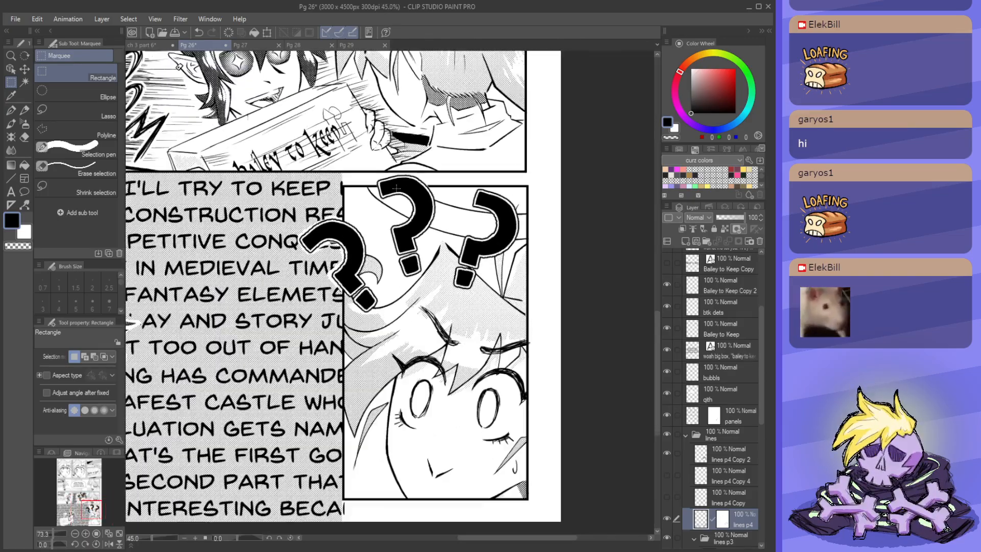
scroll(436, 199, "down", 2)
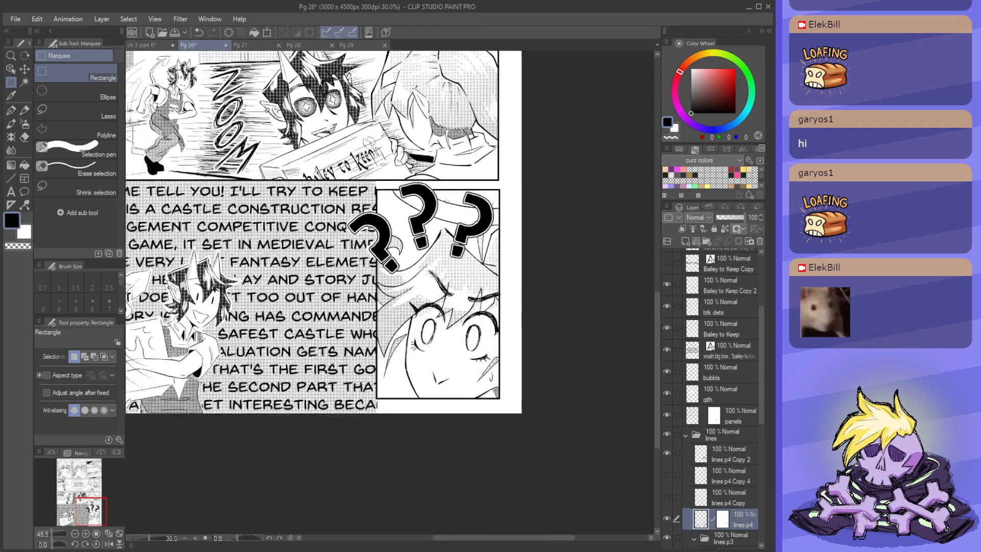
scroll(414, 241, "up", 1)
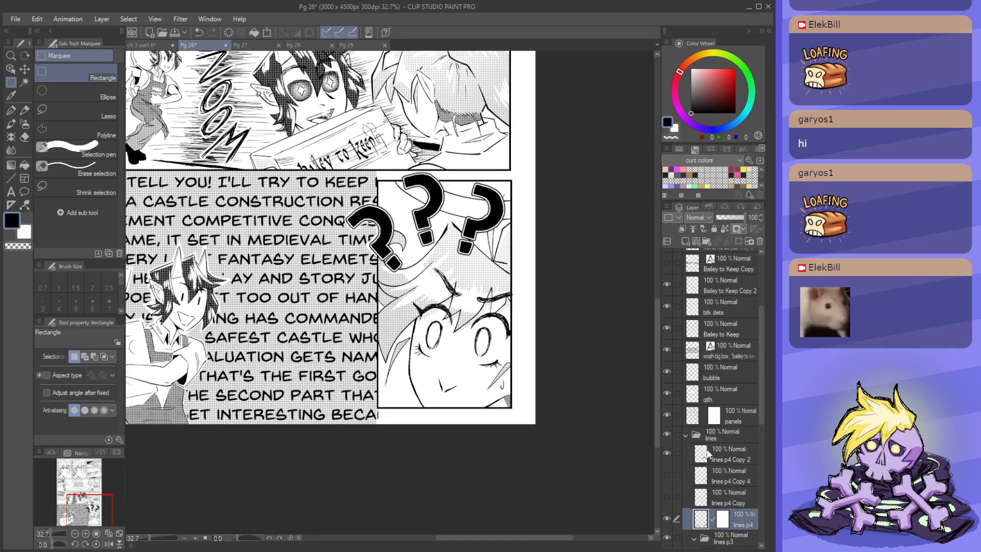
left_click(686, 436)
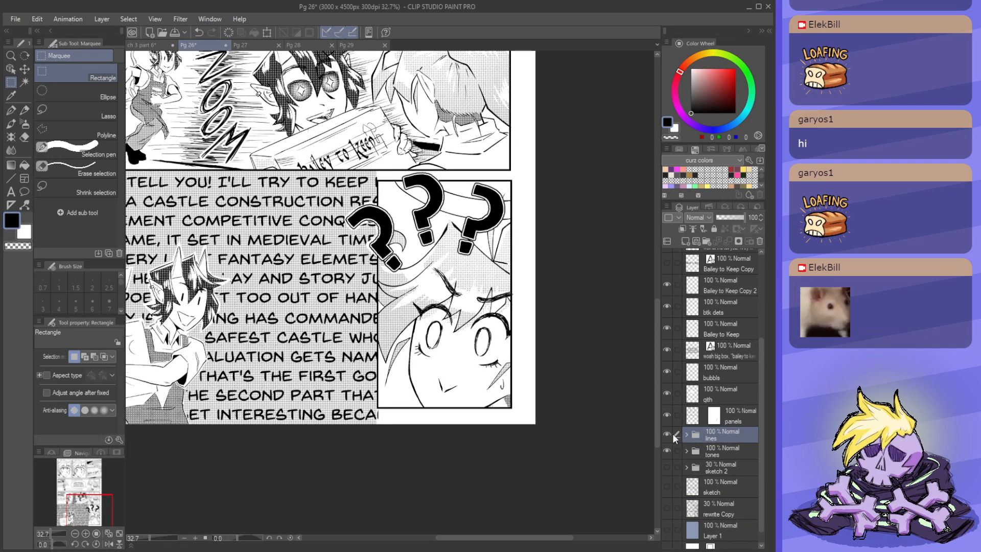
left_click(669, 434)
left_click(668, 434)
left_click(668, 434)
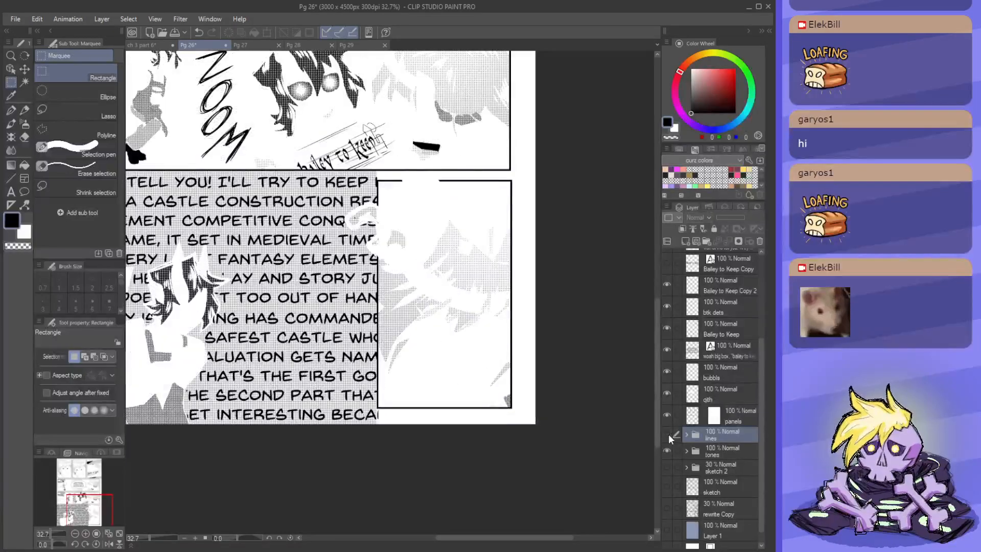
left_click(669, 434)
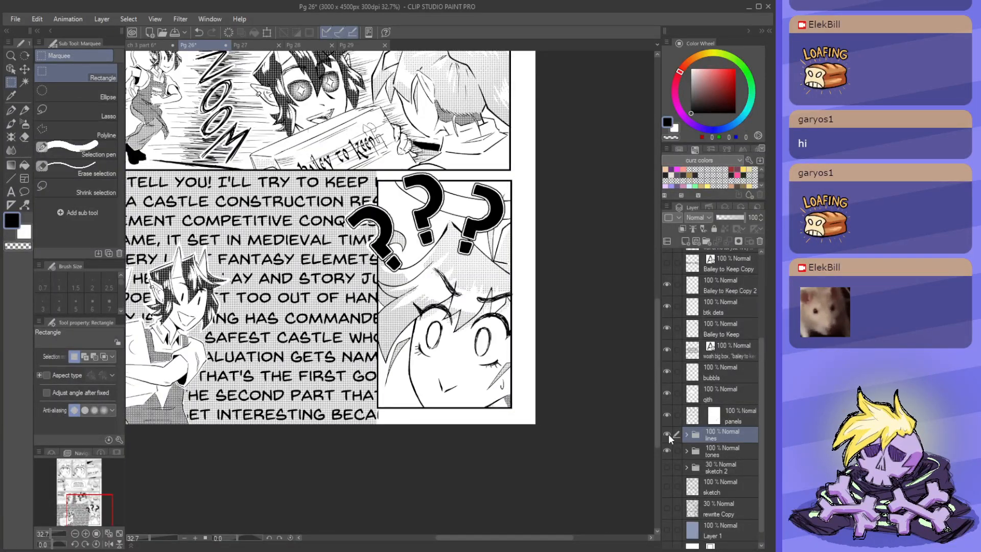
- Examine the bottom row's text-filled panel and question-mark panel up close, checking what belongs to the 'lines' folder
scroll(577, 305, "down", 3)
scroll(361, 249, "up", 8)
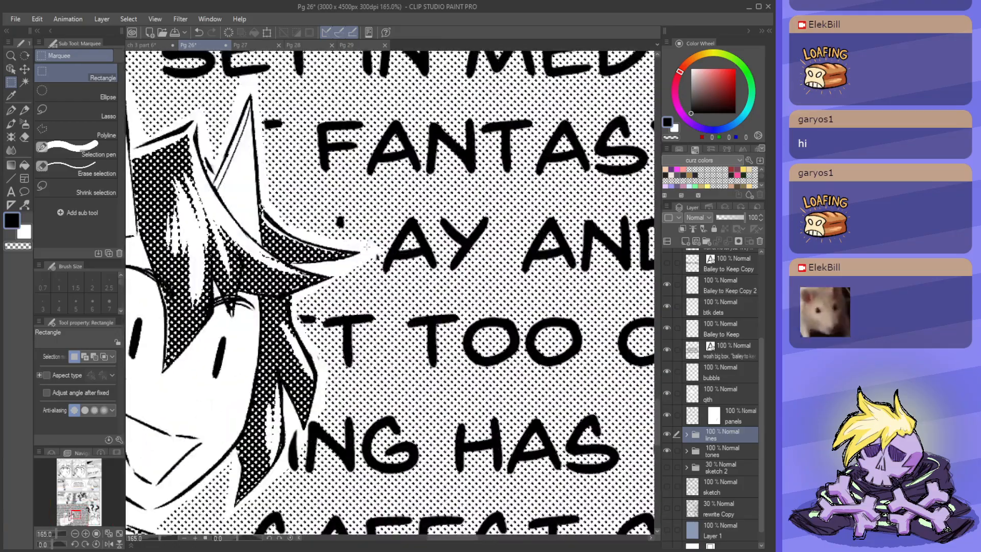
scroll(367, 247, "down", 4)
scroll(424, 258, "down", 2)
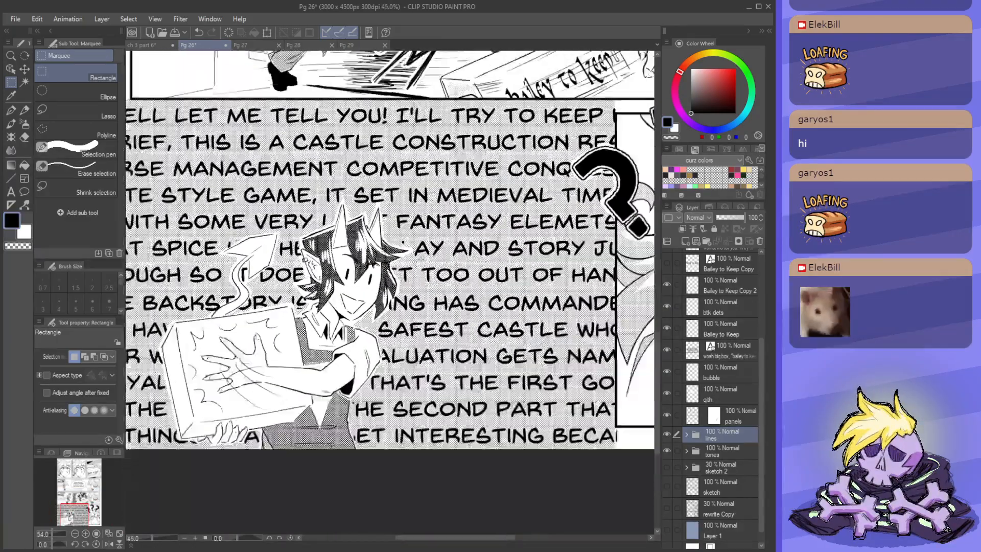
scroll(424, 258, "down", 1)
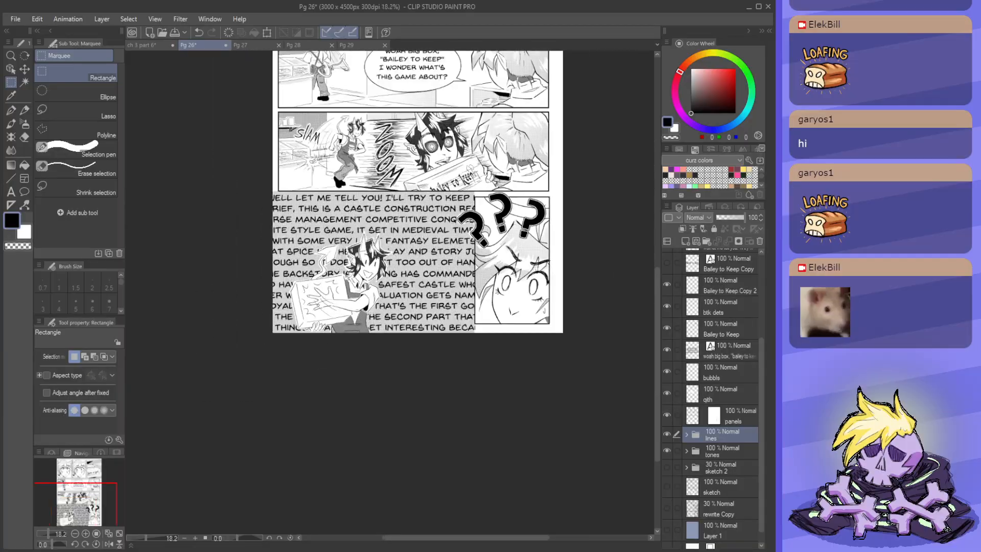
scroll(460, 207, "up", 1)
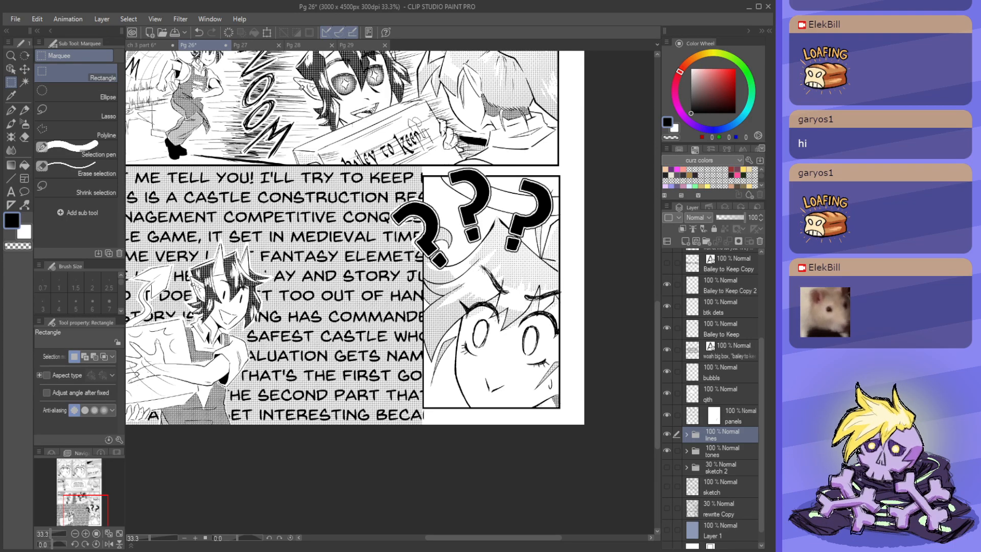
scroll(232, 148, "down", 2)
scroll(248, 158, "up", 2)
scroll(332, 194, "up", 1)
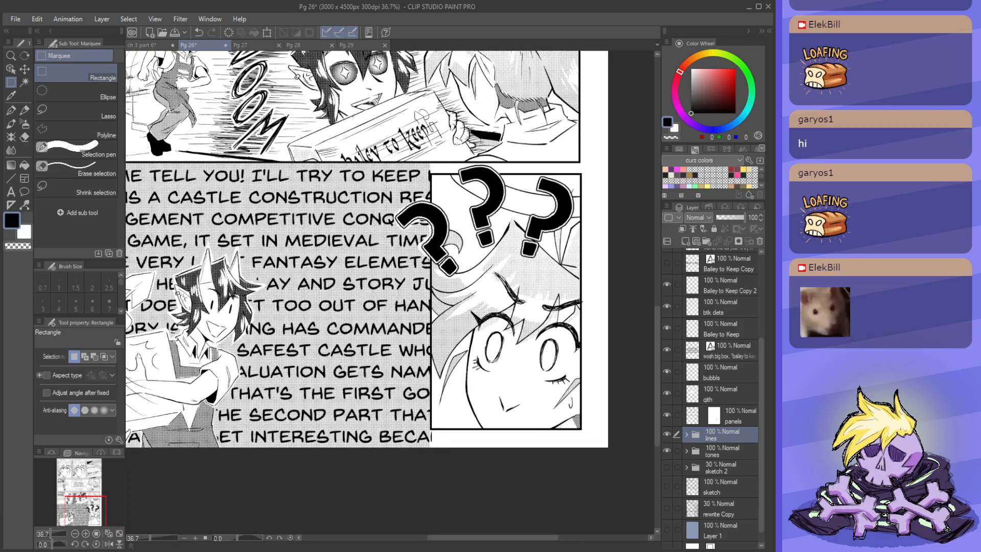
scroll(368, 215, "down", 4)
scroll(371, 263, "up", 2)
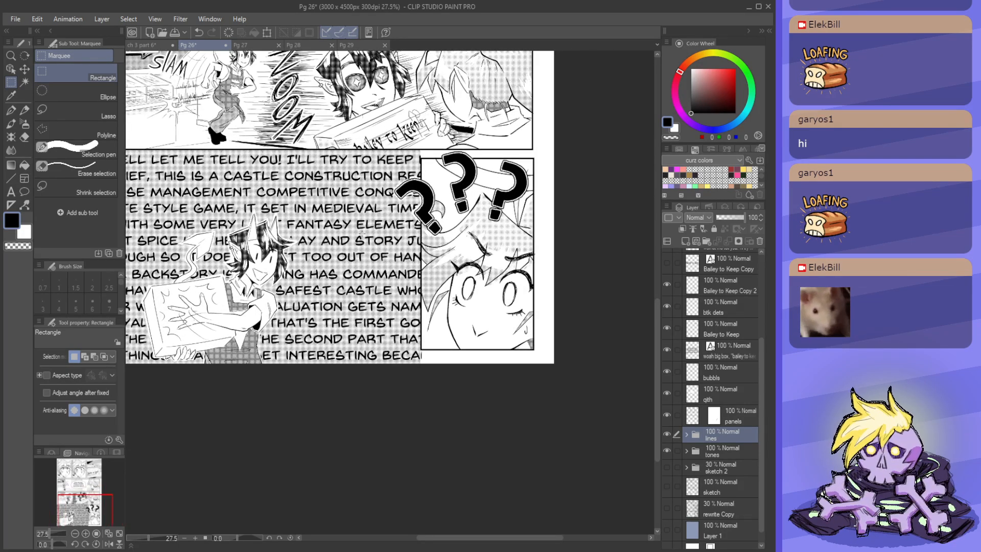
scroll(371, 263, "down", 2)
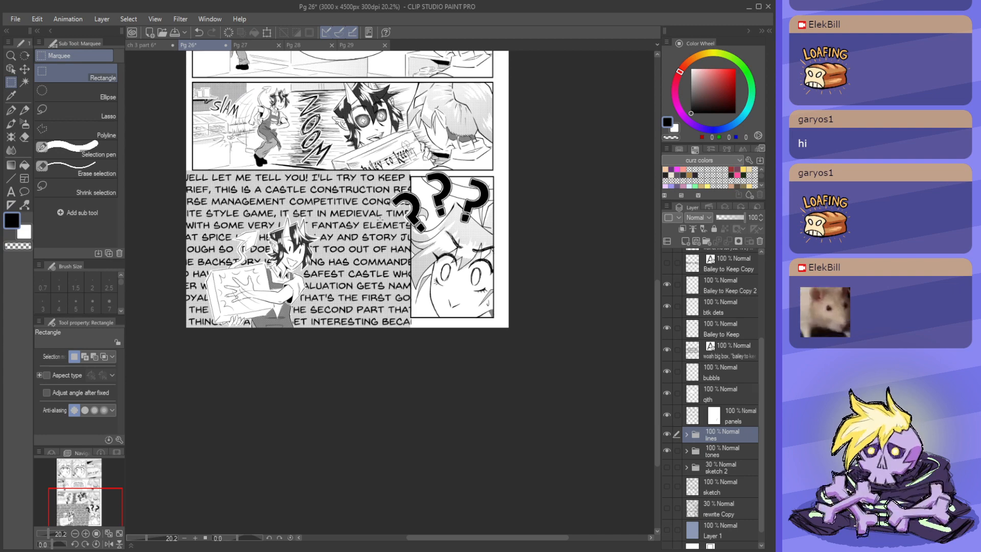
scroll(356, 220, "up", 2)
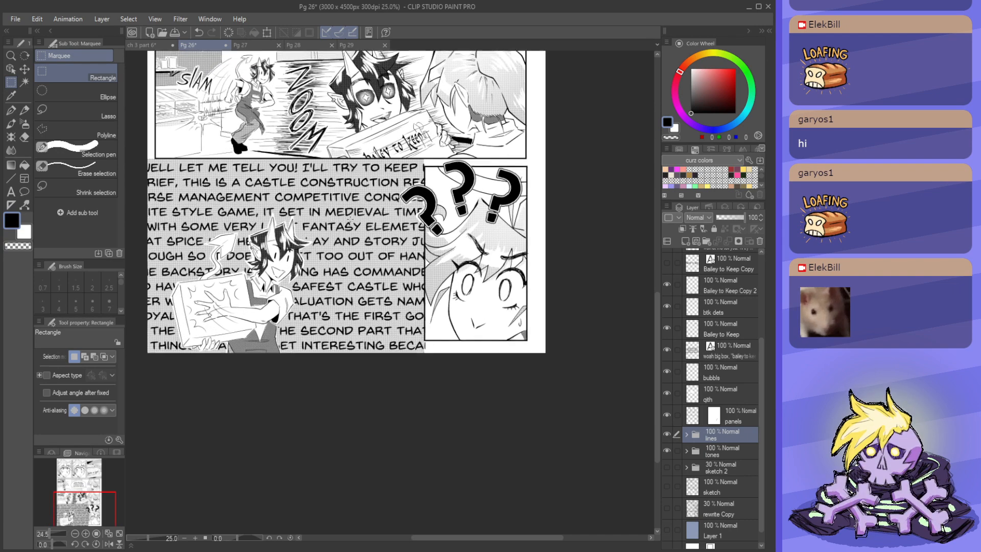
left_click(668, 433)
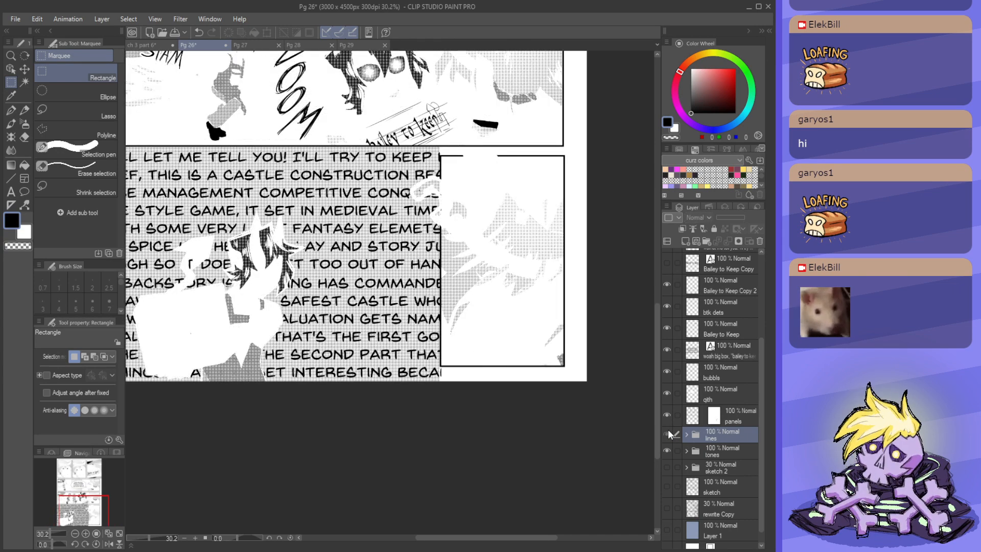
left_click(667, 433)
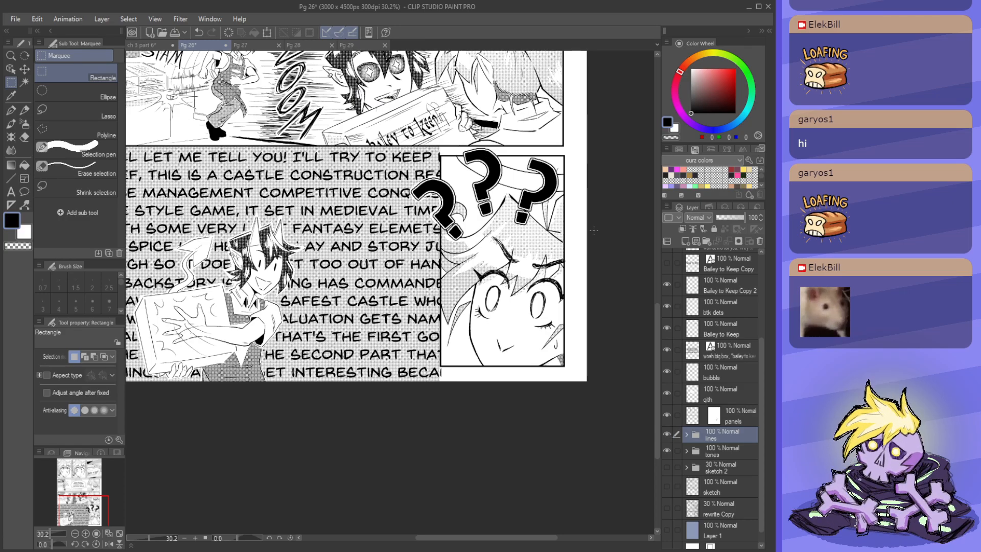
scroll(435, 219, "up", 3)
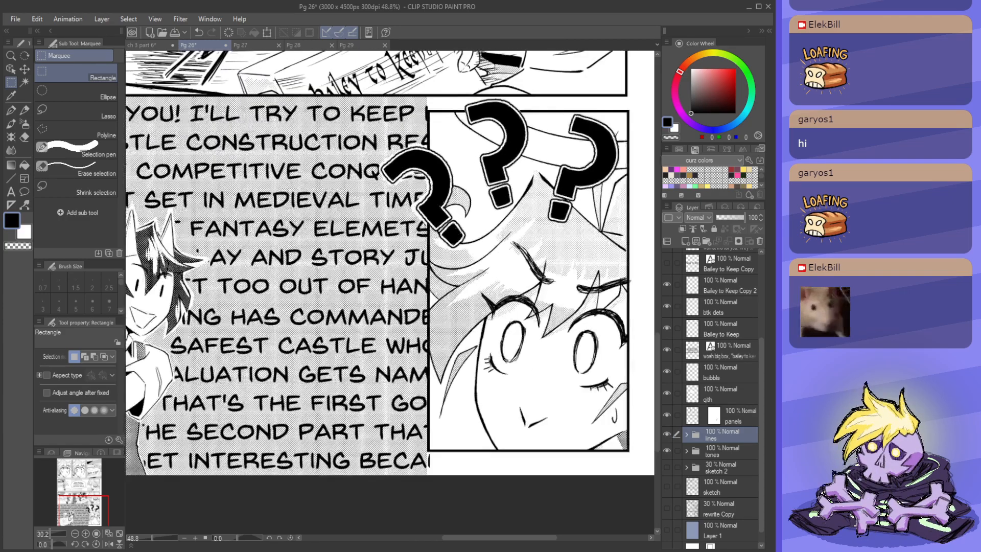
scroll(413, 172, "down", 3)
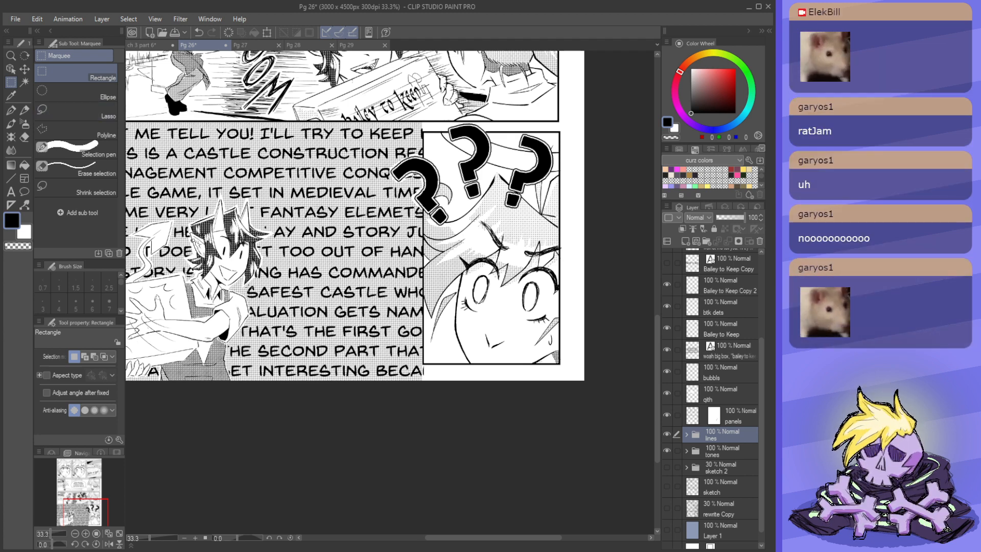
scroll(214, 304, "down", 1)
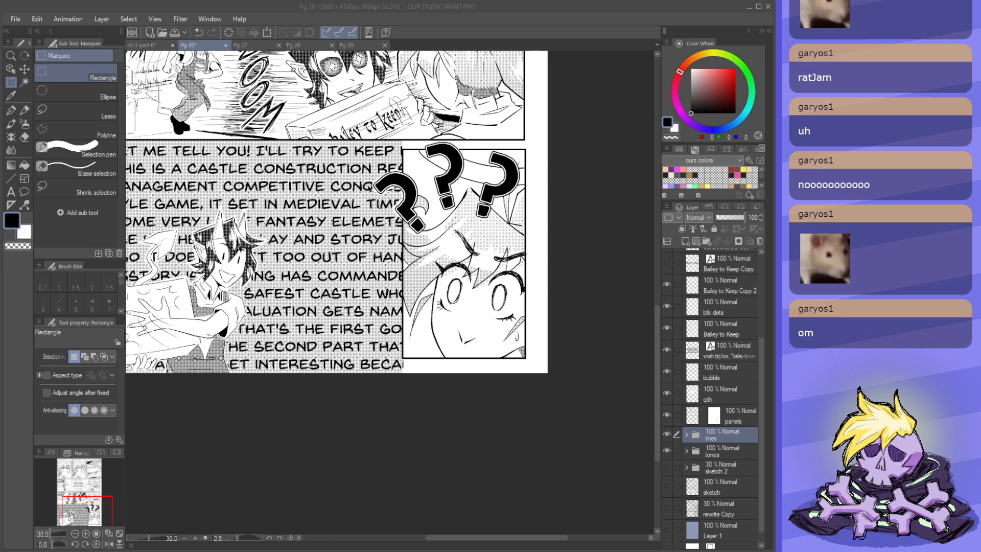
key("alt+Tab")
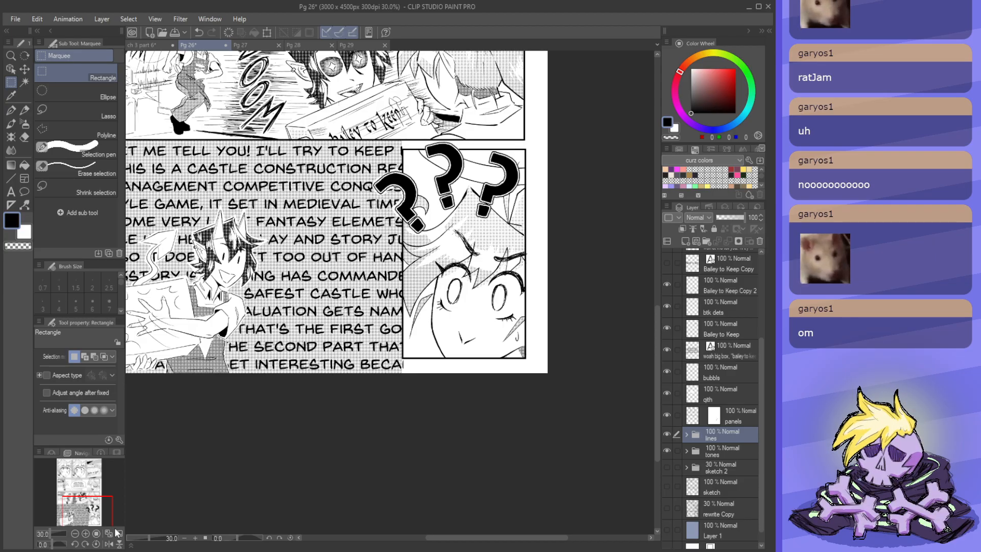
key("alt+Tab")
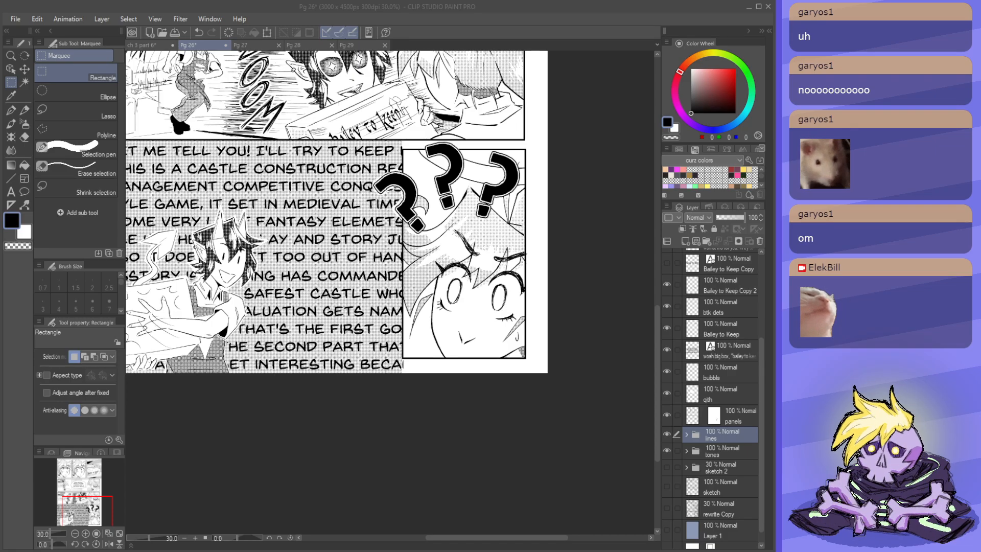
left_click(154, 8)
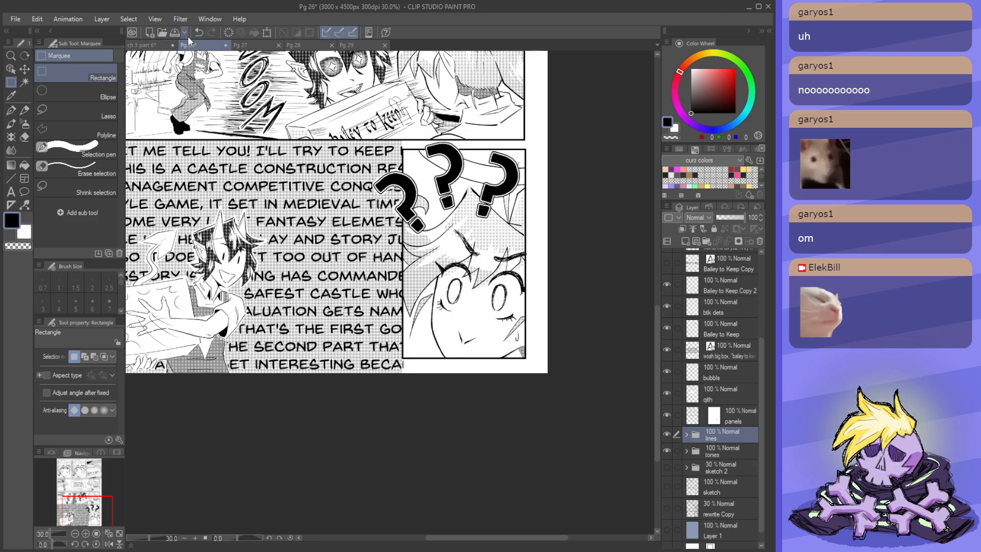
scroll(445, 296, "down", 1)
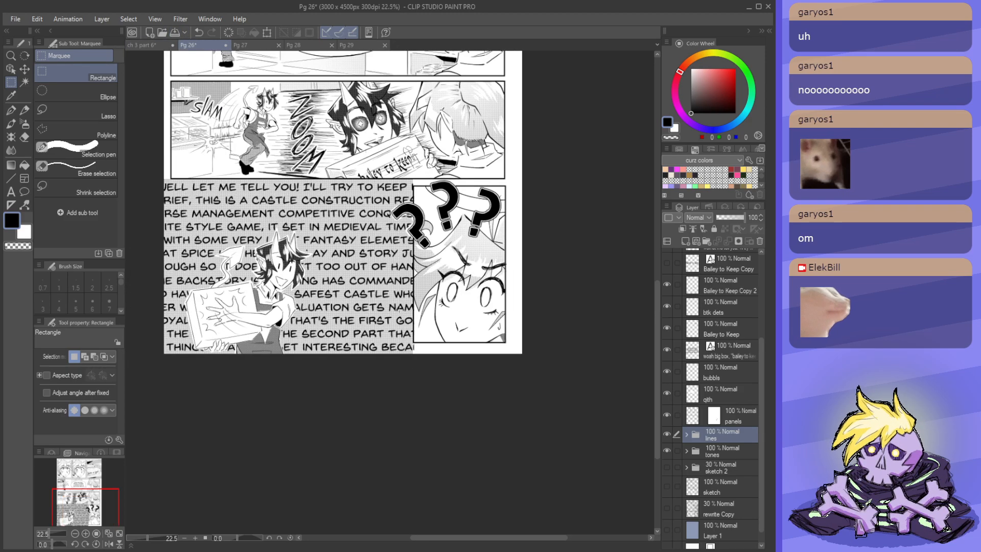
scroll(377, 367, "up", 1)
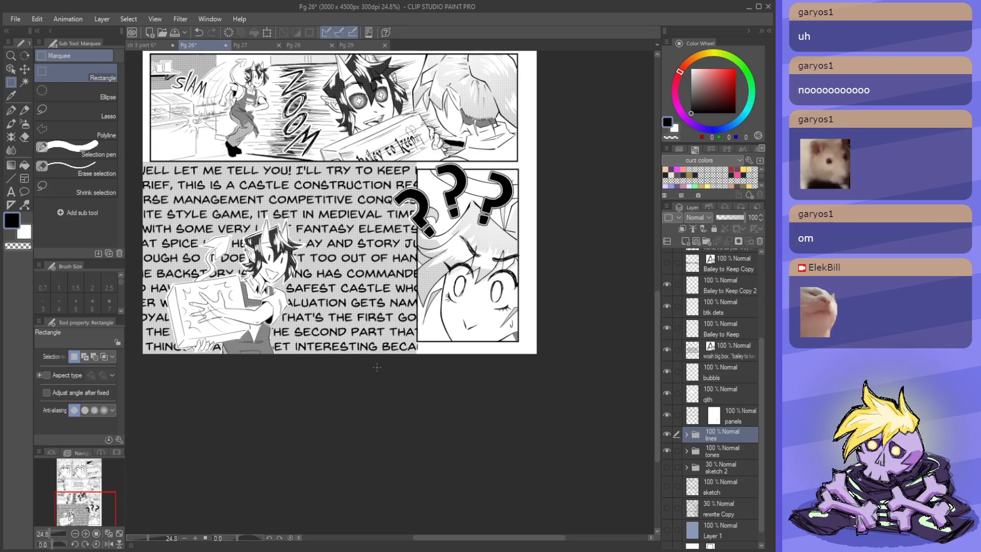
- Show page 26's 'tones Copy' layer and make it the active layer
scroll(721, 358, "up", 4)
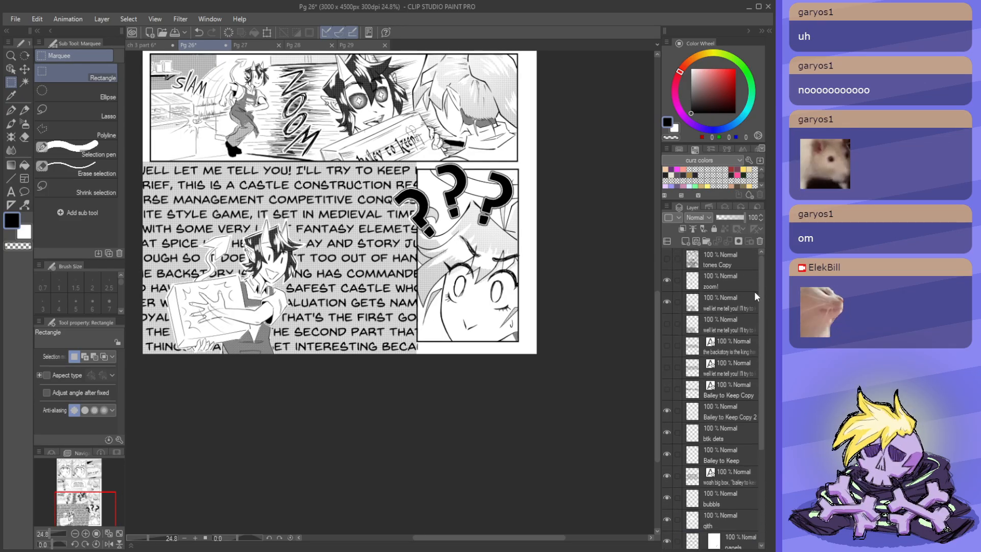
left_click(676, 258)
left_click(668, 259)
left_click(718, 255)
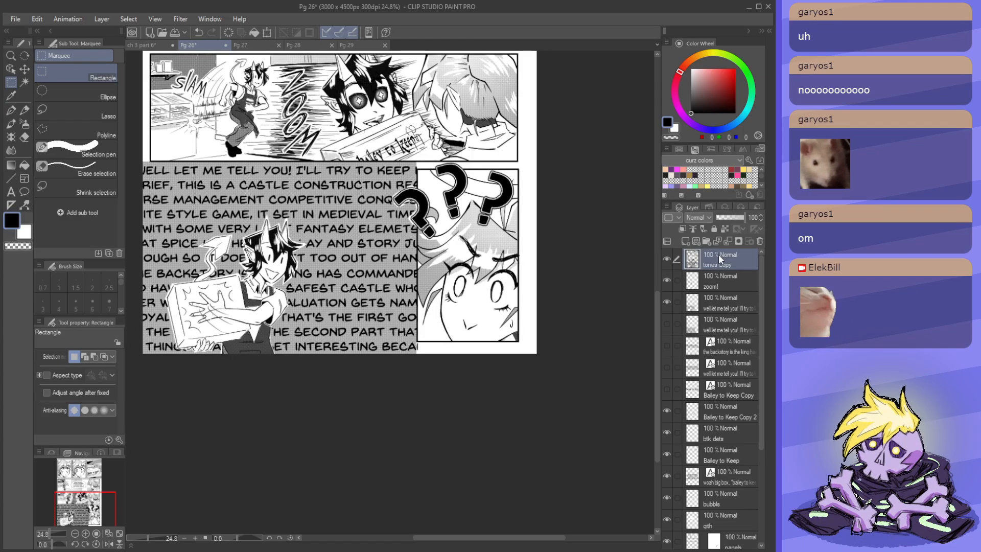
- Copy the bottom-row text-filled panel from page 26 and paste it into the 'pg 26' folder of ch 3 part 6
scroll(560, 258, "down", 2)
scroll(324, 237, "up", 3)
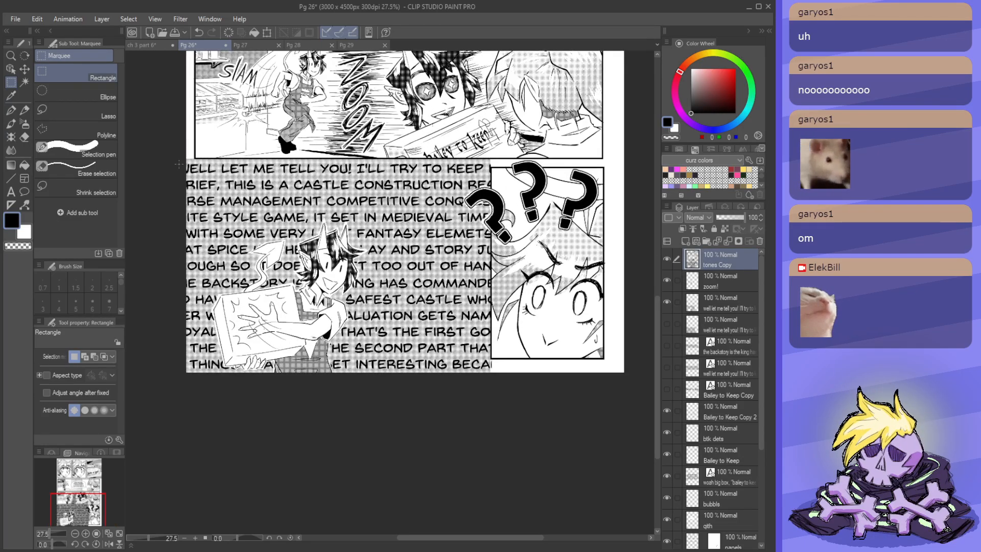
left_click_drag(181, 159, 461, 407)
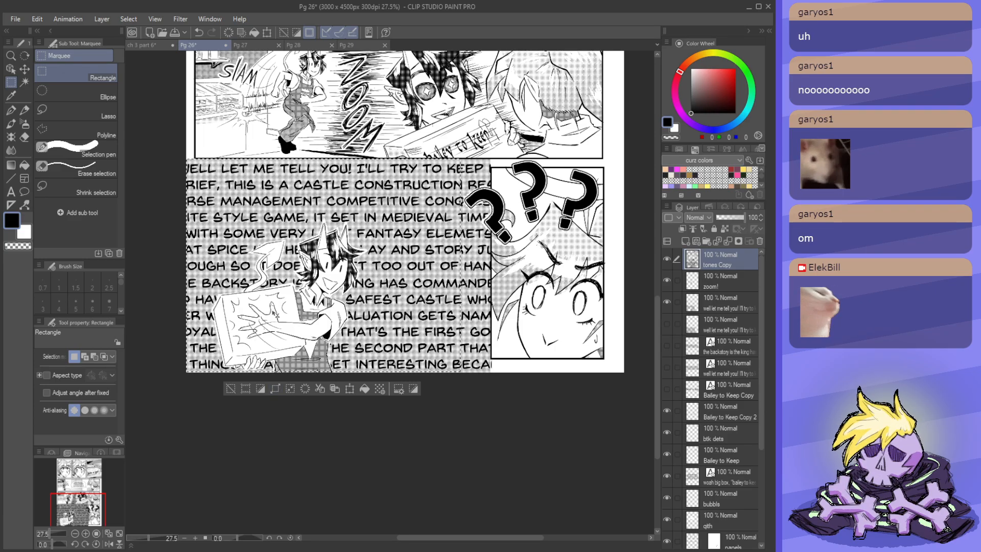
key("ctrl+d")
left_click(146, 44)
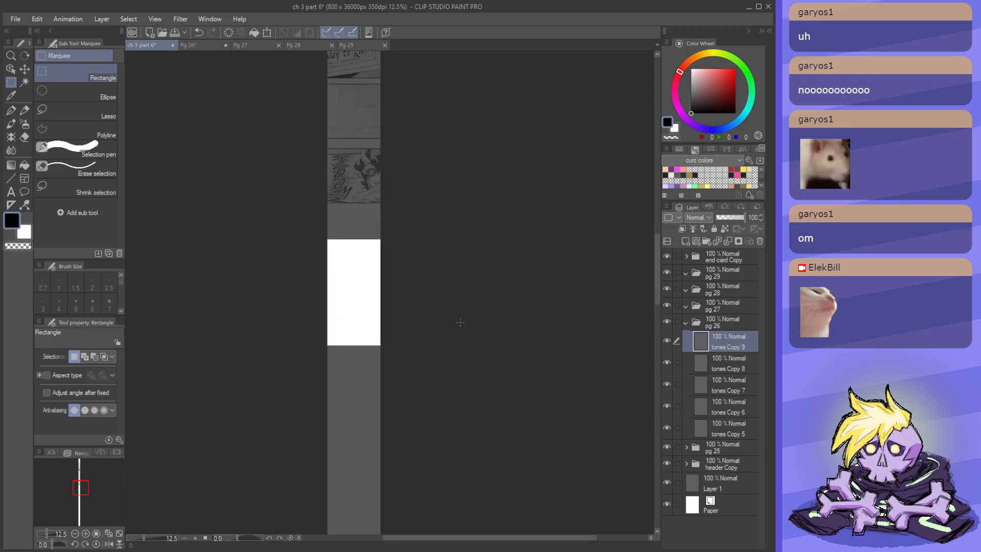
key("ctrl+v")
scroll(347, 285, "down", 3)
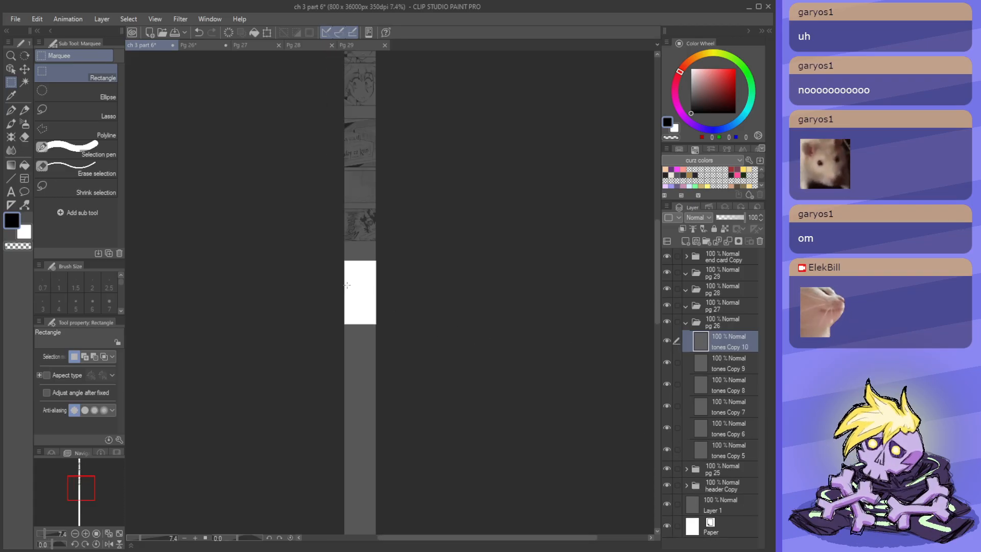
- Move the pasted text-filled panel down the strip to just beneath the ZOOM panel and apply the transform
key("ctrl+t")
scroll(347, 285, "down", 3)
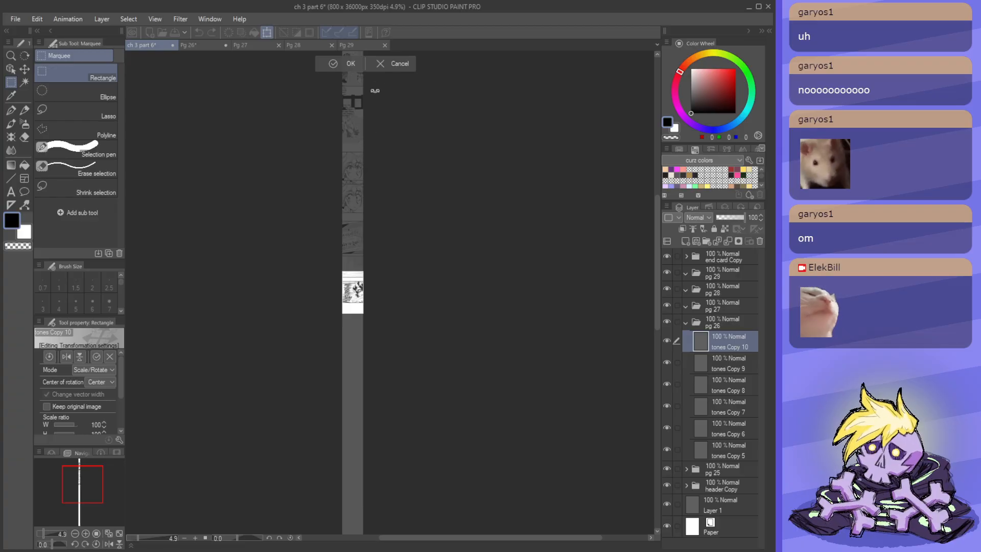
left_click_drag(372, 76, 360, 294)
scroll(368, 292, "up", 5)
left_click(313, 317)
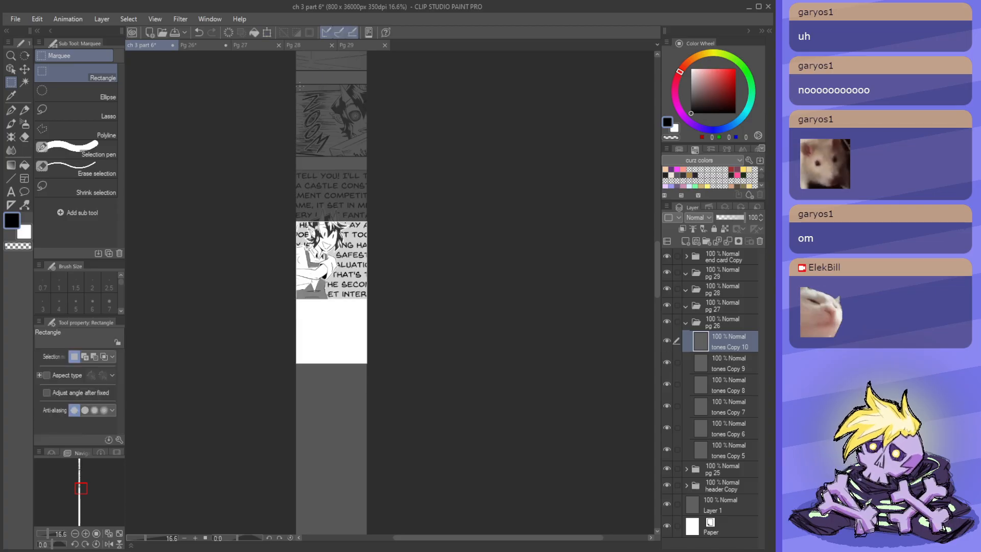
- Copy the question-mark panel from page 26 into the ch 3 part 6 strip and move it up beneath the text-filled panel
left_click(202, 45)
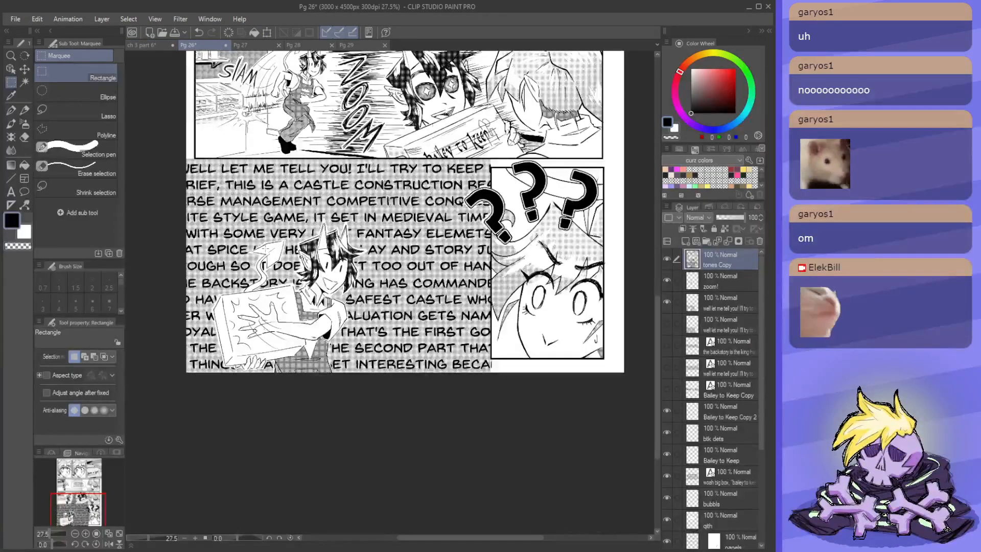
scroll(444, 257, "up", 1)
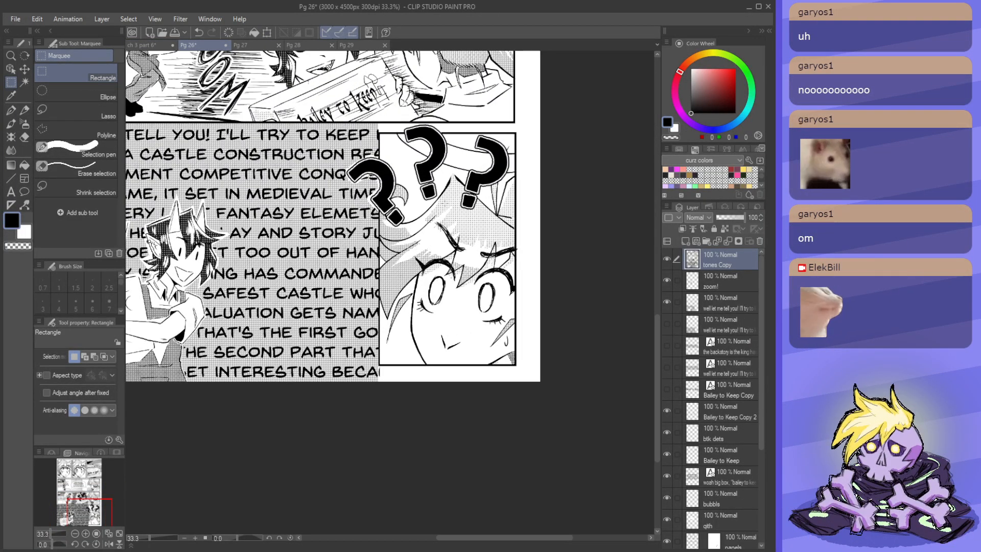
left_click_drag(379, 123, 526, 381)
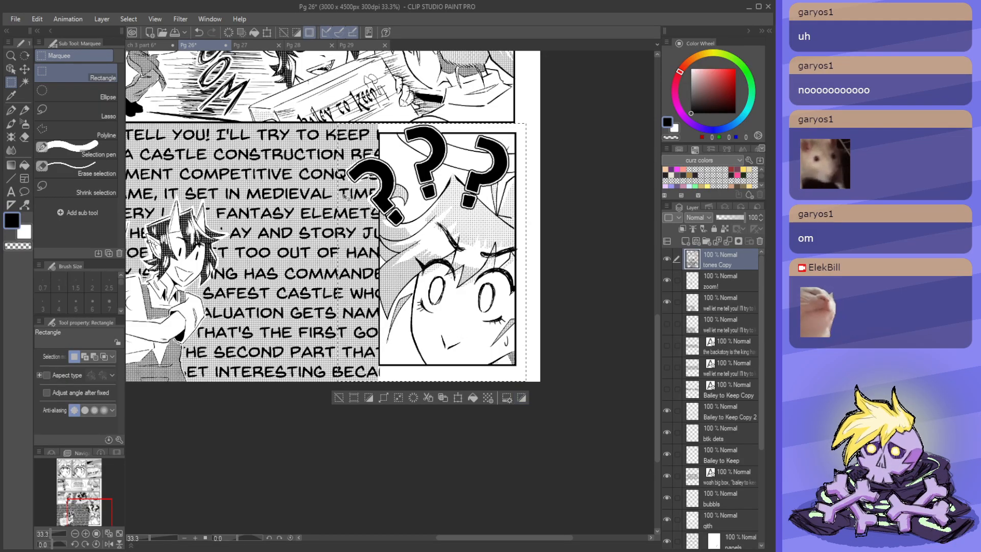
left_click(146, 45)
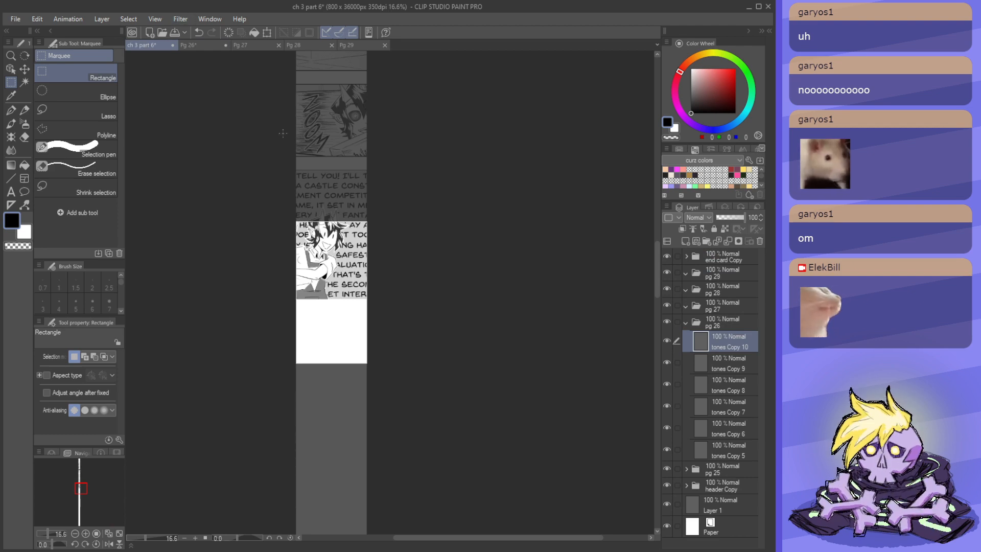
key("ctrl+v")
scroll(284, 225, "down", 1)
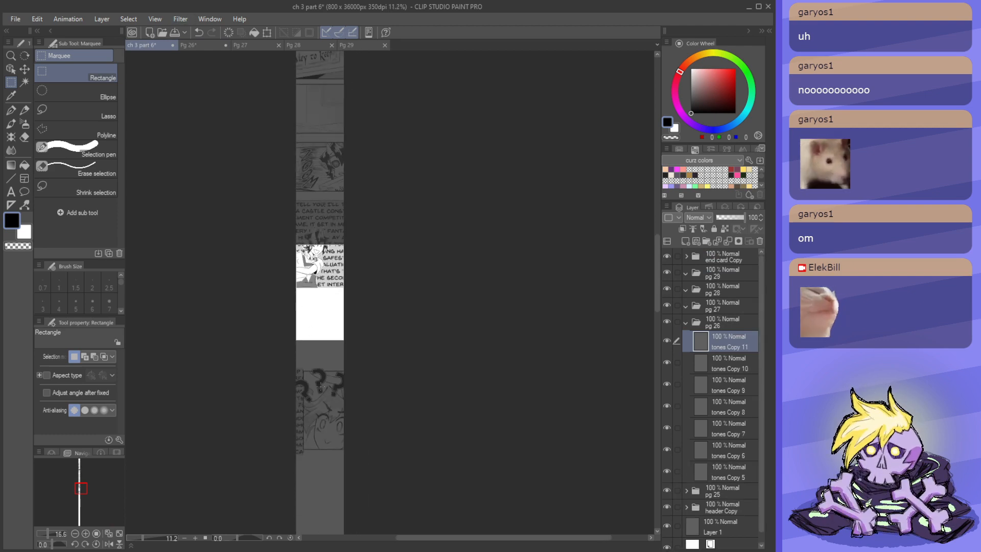
key("k")
left_click_drag(332, 421, 332, 347)
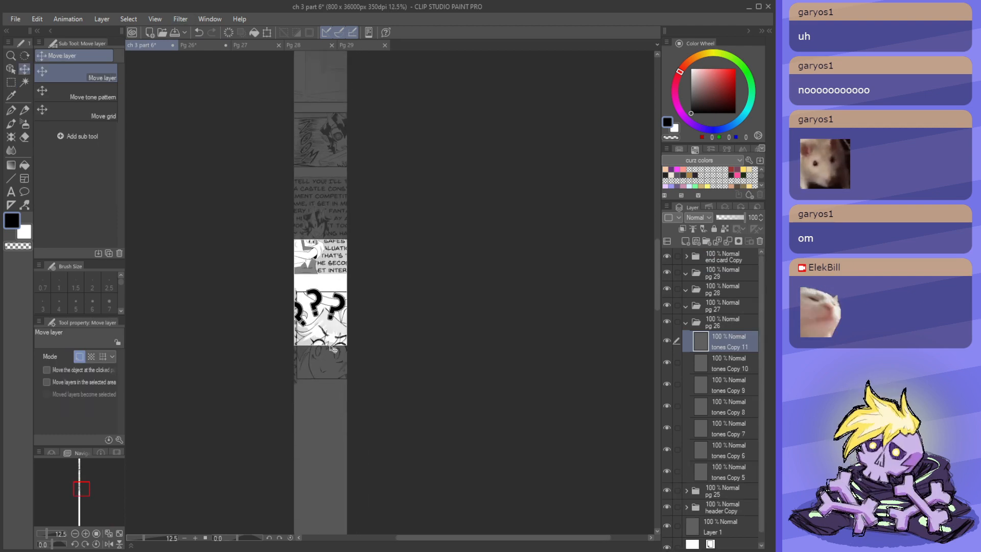
- Return to page 26, clear the selection and hide the 'tones Copy' layer
left_click(189, 45)
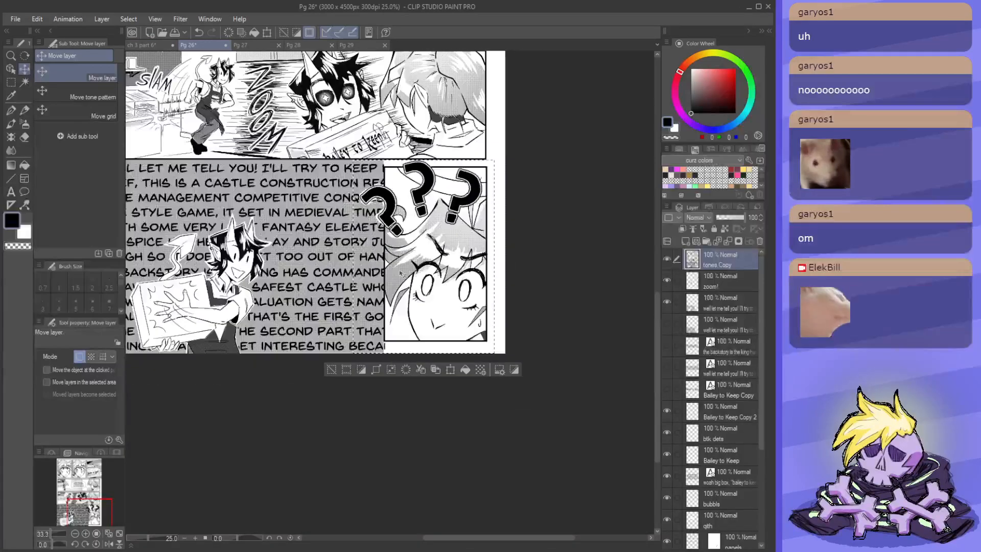
scroll(416, 361, "down", 3)
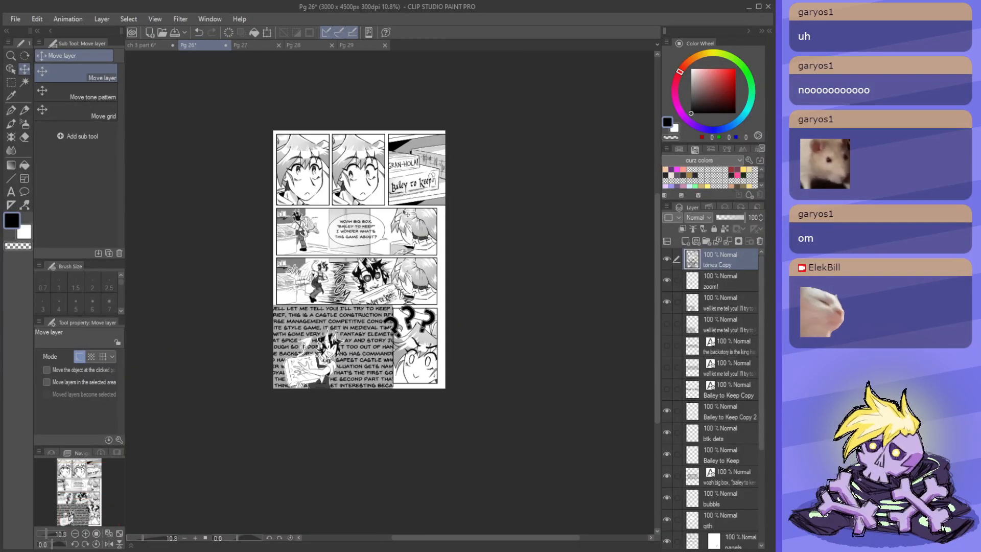
scroll(368, 222, "up", 2)
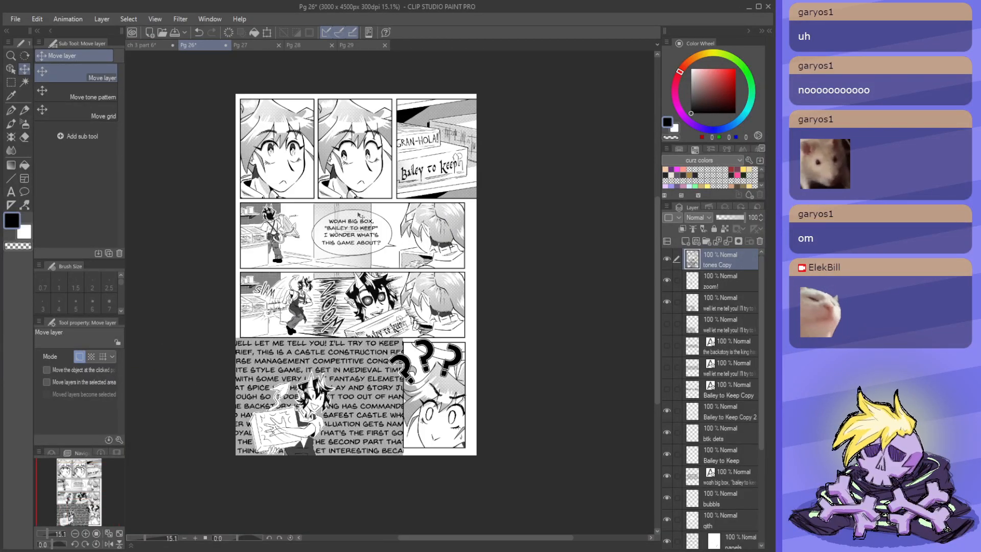
left_click(667, 259)
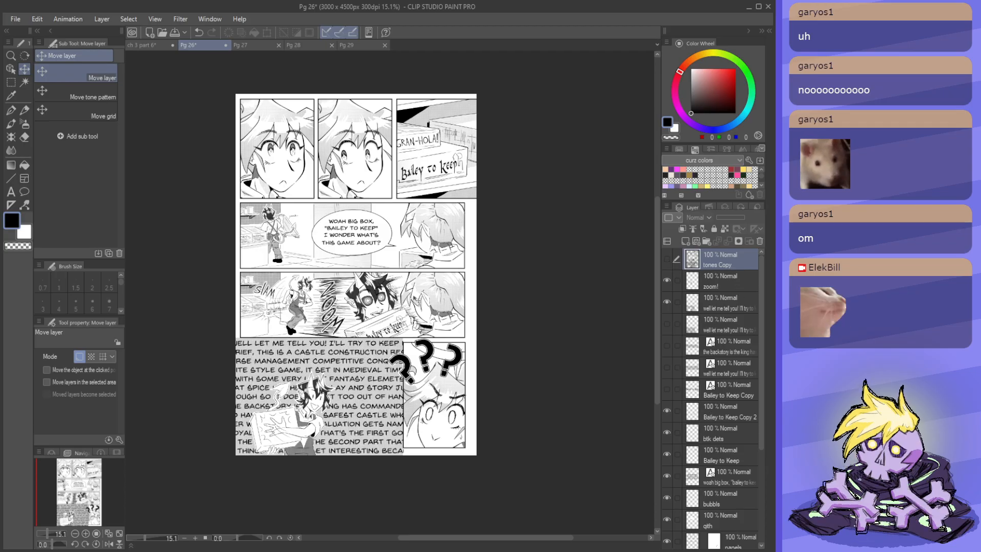
- Edit the "WOAH BIG BOX" speech bubble text, deleting the stray character that unevenly spaces its last line
scroll(331, 233, "up", 2)
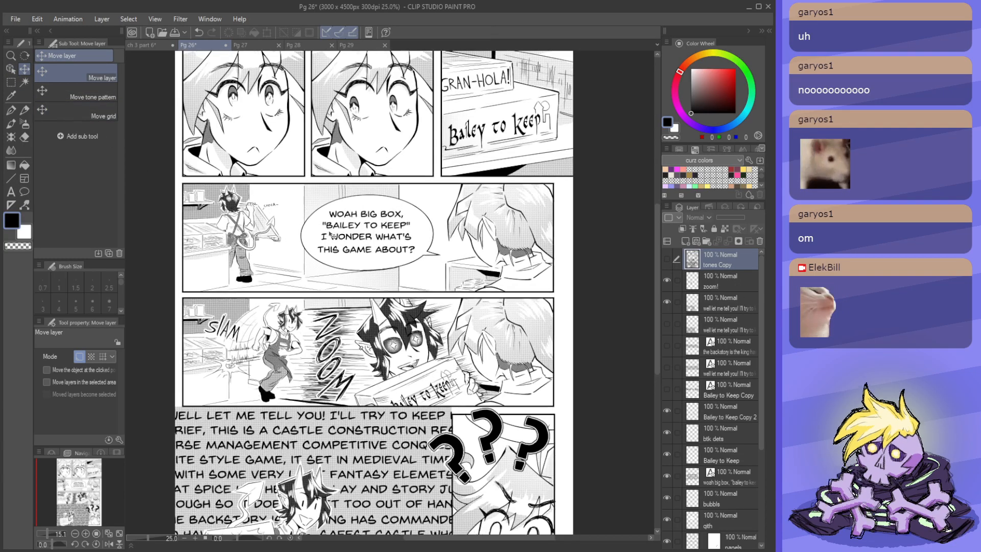
scroll(450, 280, "up", 1)
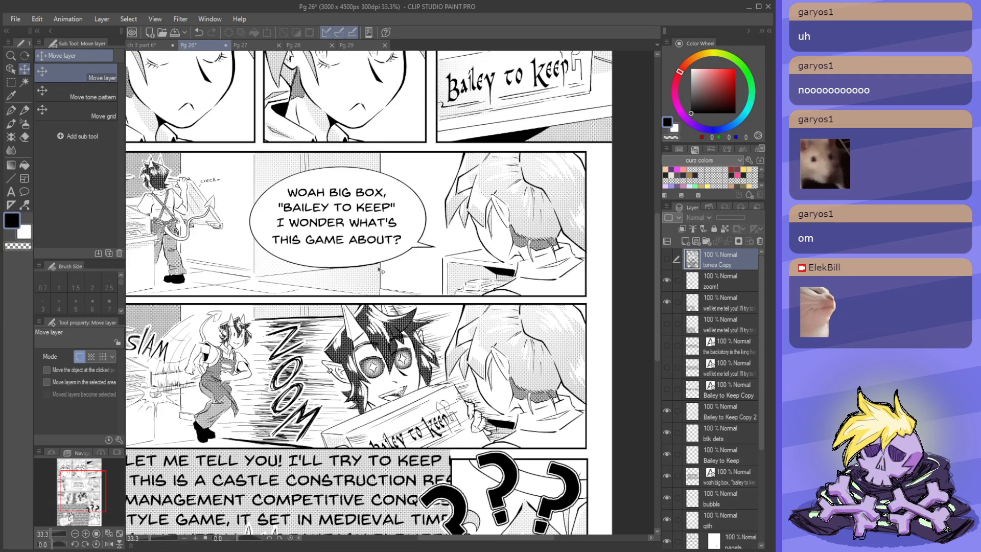
key("t")
left_click(333, 239)
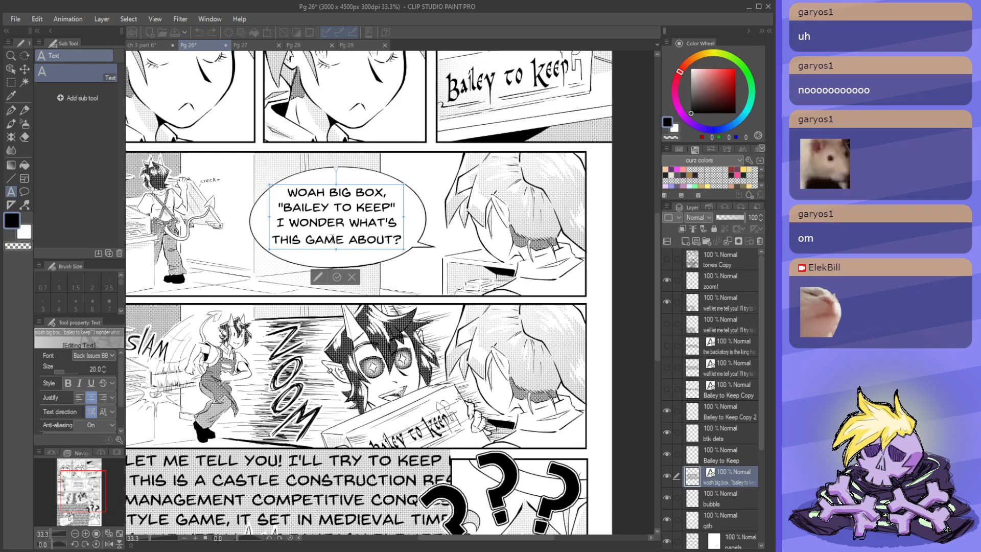
key("Up")
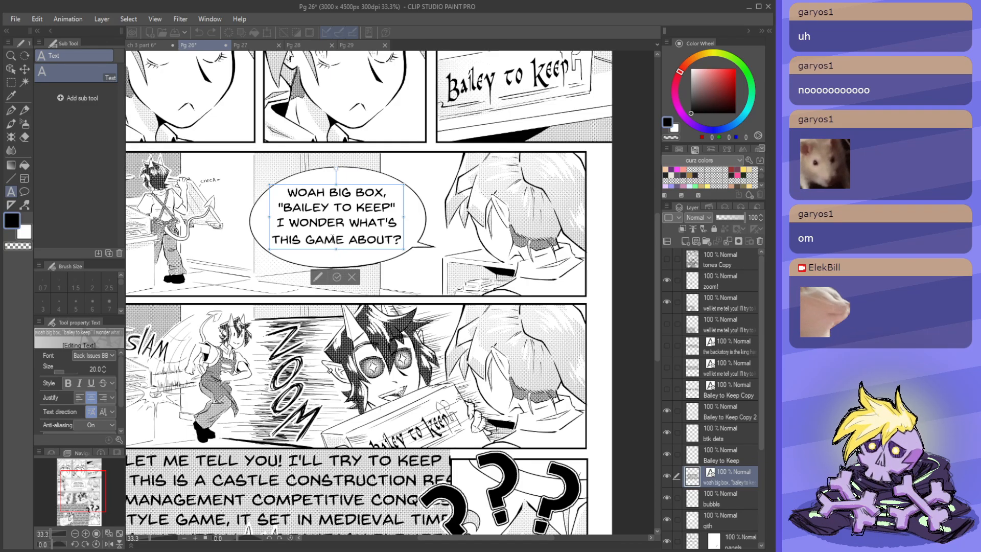
key("Right")
key("Right")
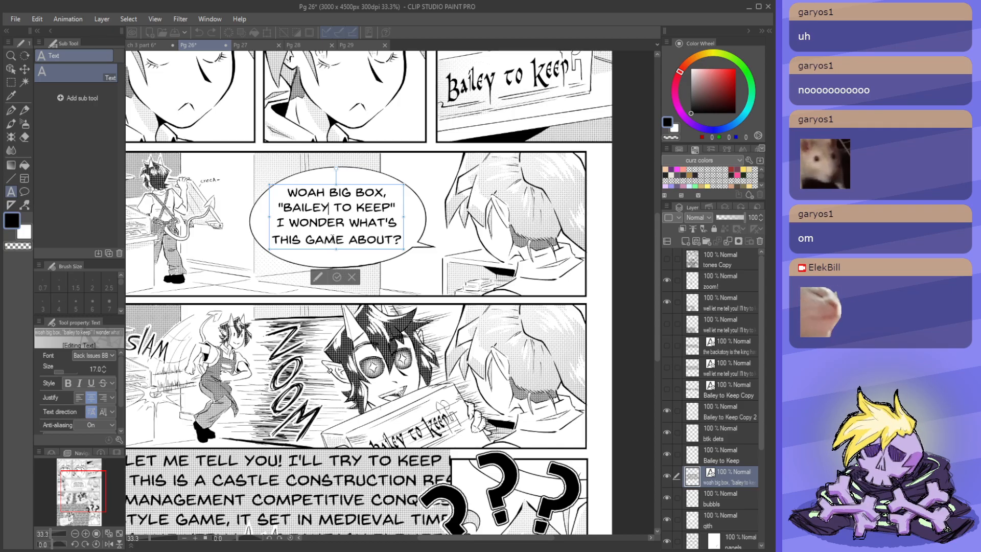
key("Down")
key("Down")
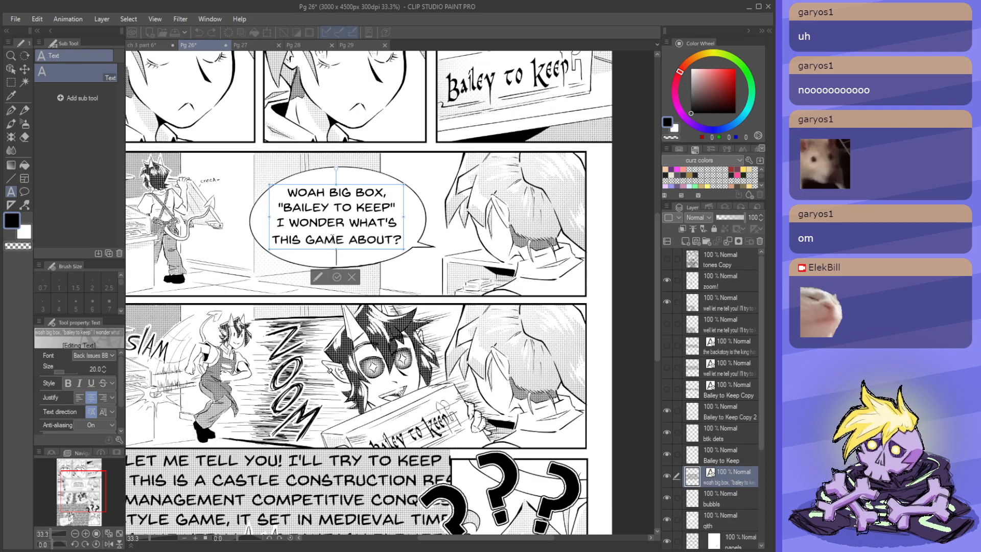
key("BackSpace")
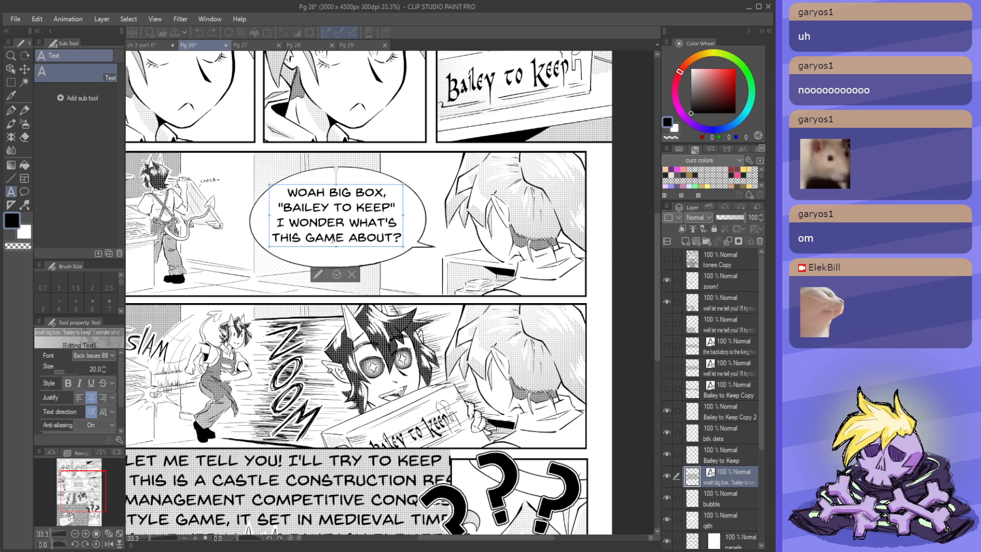
- Nudge the "WOAH BIG BOX" text slightly down and across to center it in its speech bubble
left_click_drag(371, 190, 373, 192)
left_click(339, 275)
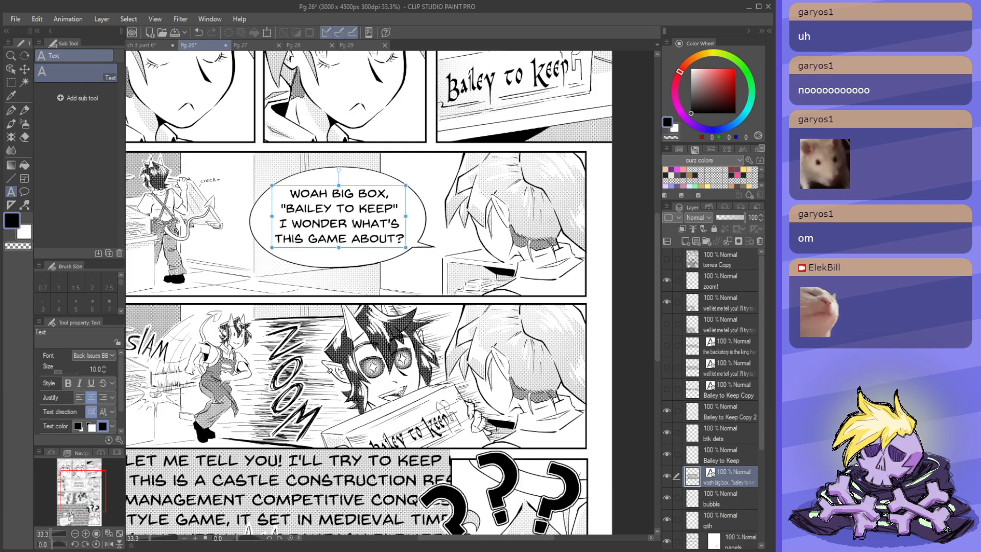
left_click_drag(370, 189, 369, 188)
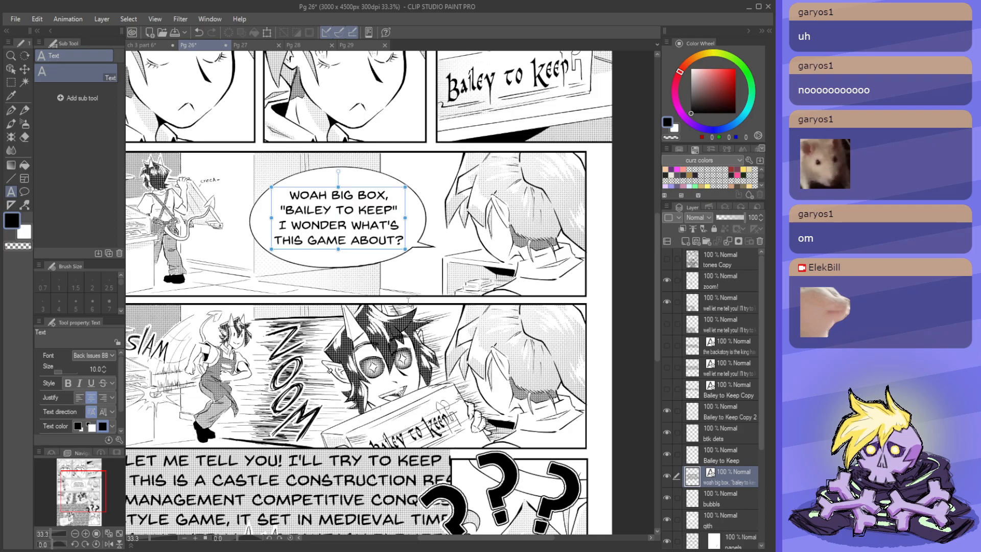
- Shift the "WOAH BIG BOX" text slightly within its bubble and copy the text layer into the strip's pg 26 folder
left_click(11, 68)
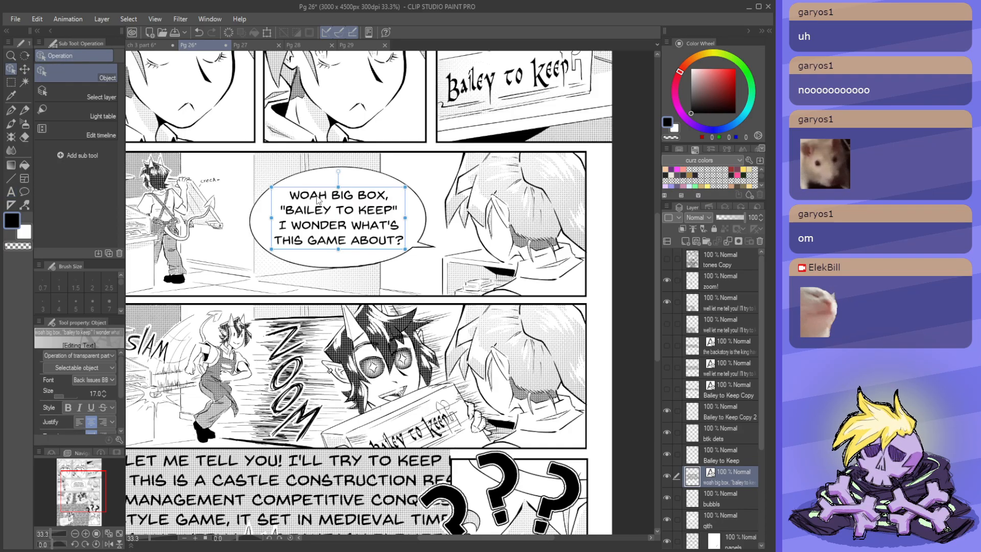
left_click_drag(341, 215, 340, 214)
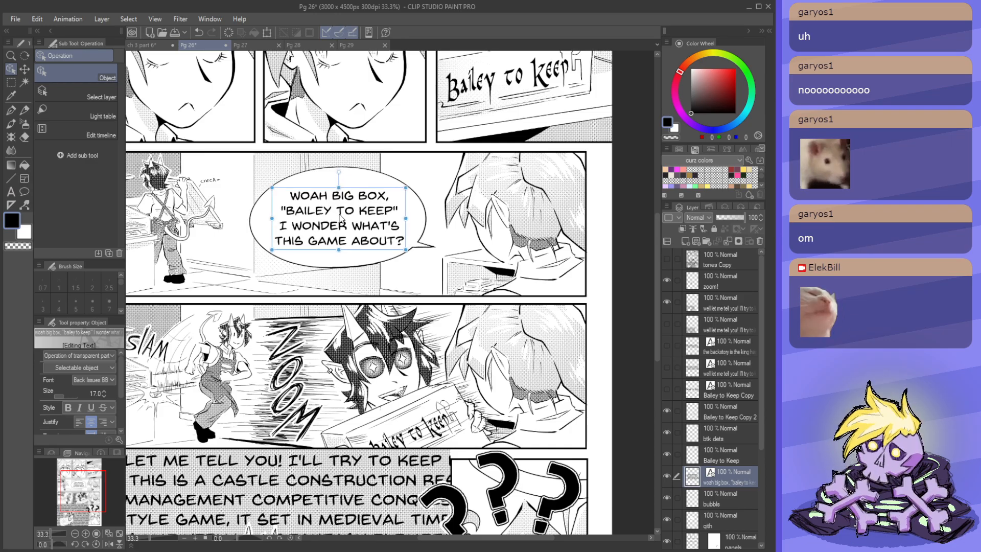
left_click(149, 46)
scroll(369, 302, "up", 3)
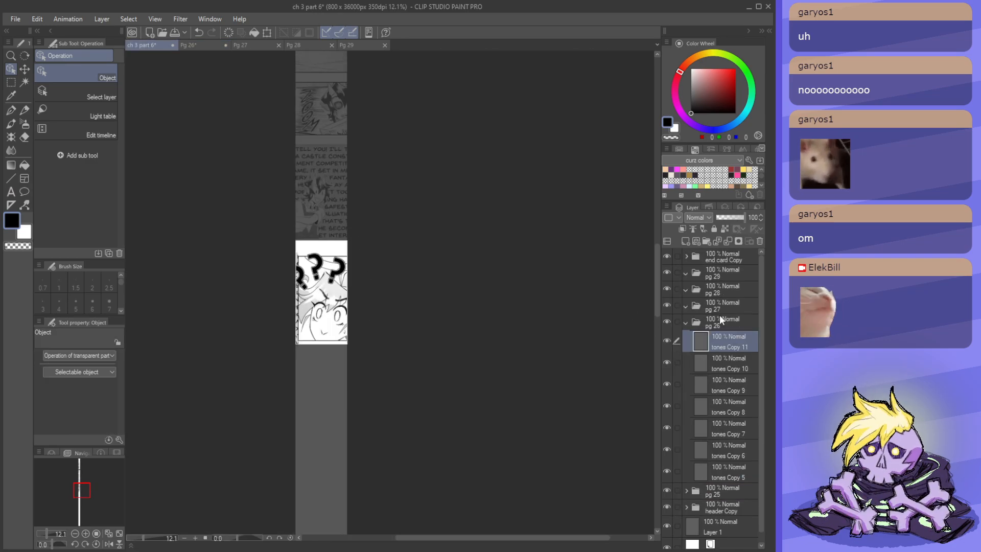
key("ctrl+v")
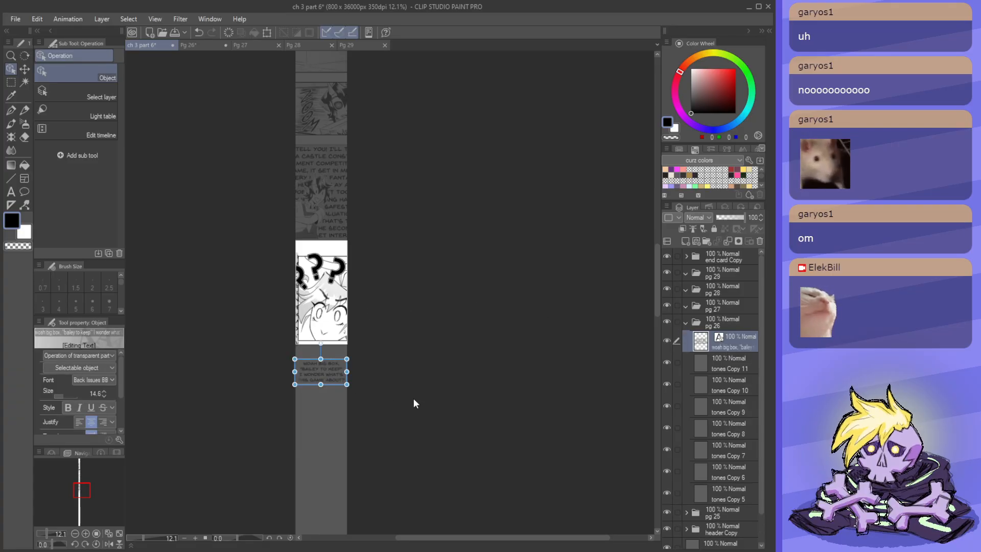
- Return to page 26, select the 'tones Copy' layer and save the page
left_click(194, 45)
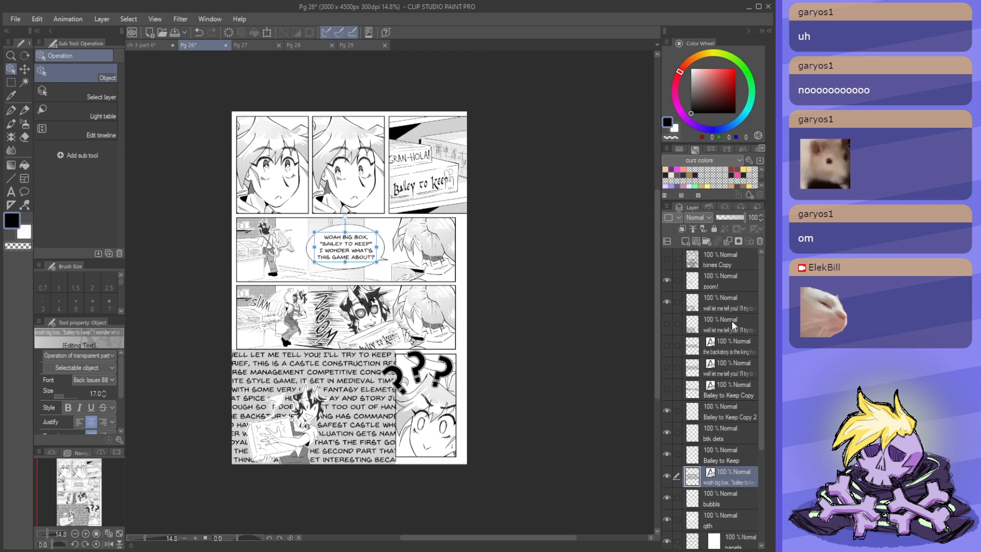
left_click(731, 265)
scroll(486, 304, "up", 2)
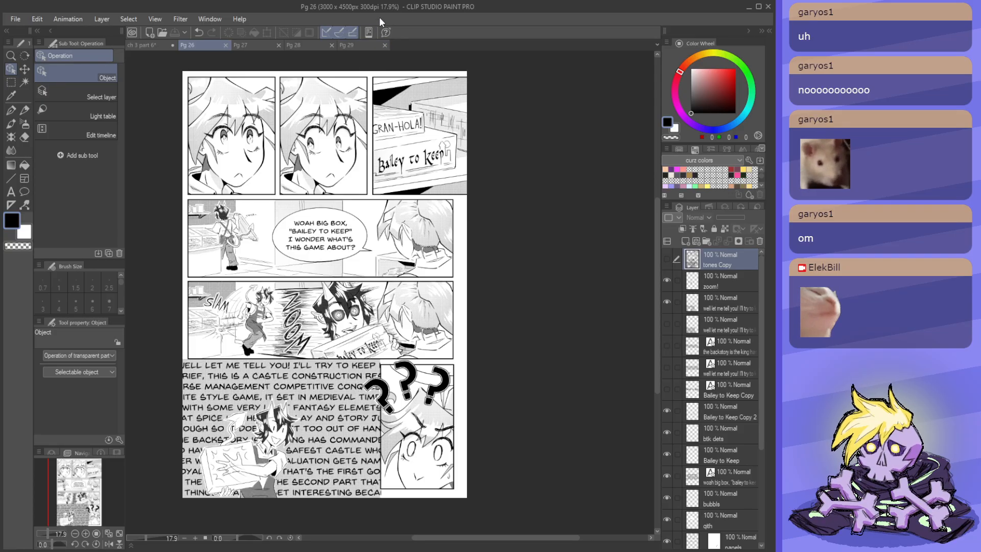
- Examine page 26's SLAM/ZOOM panel up close and compare it with the surrounding panels and the full page
scroll(390, 452, "up", 3)
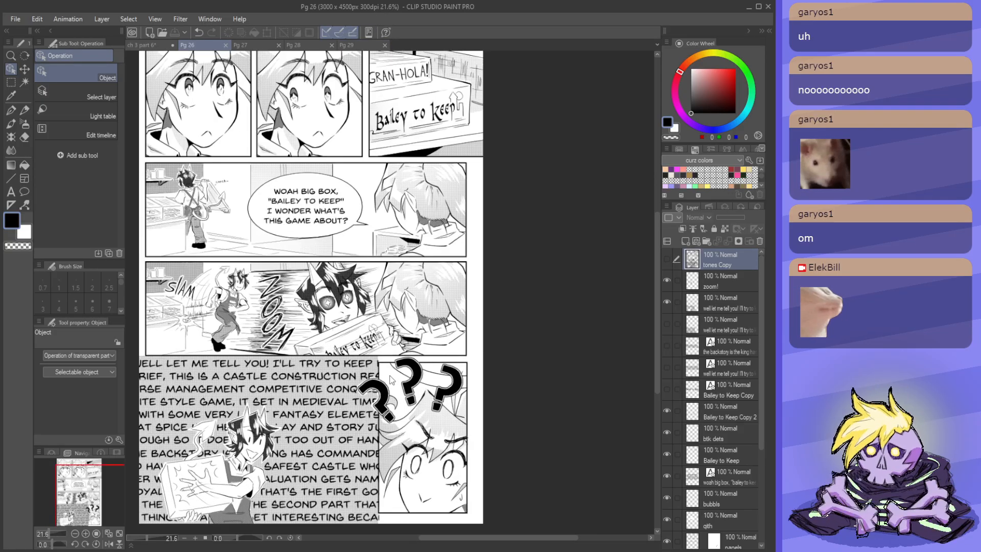
scroll(388, 305, "up", 4)
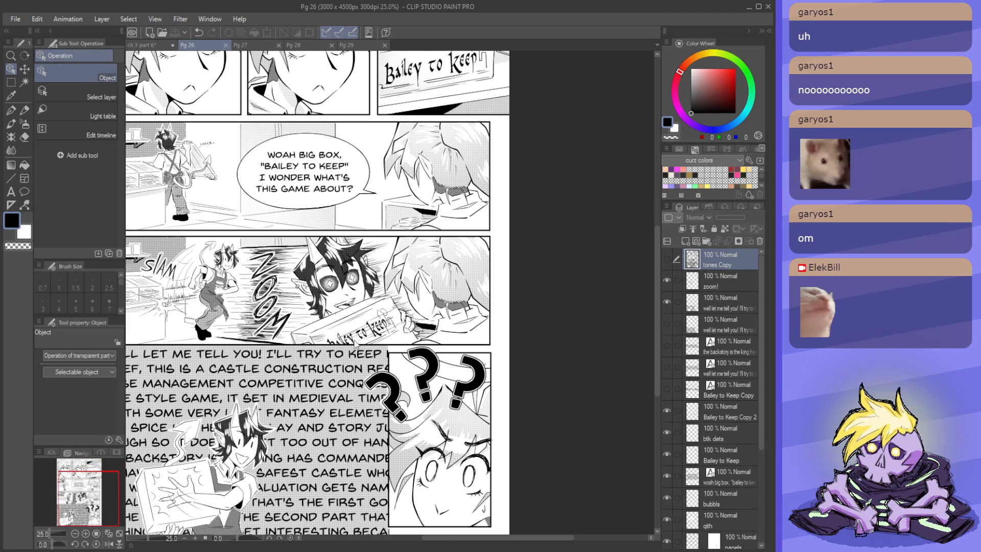
scroll(387, 276, "up", 4)
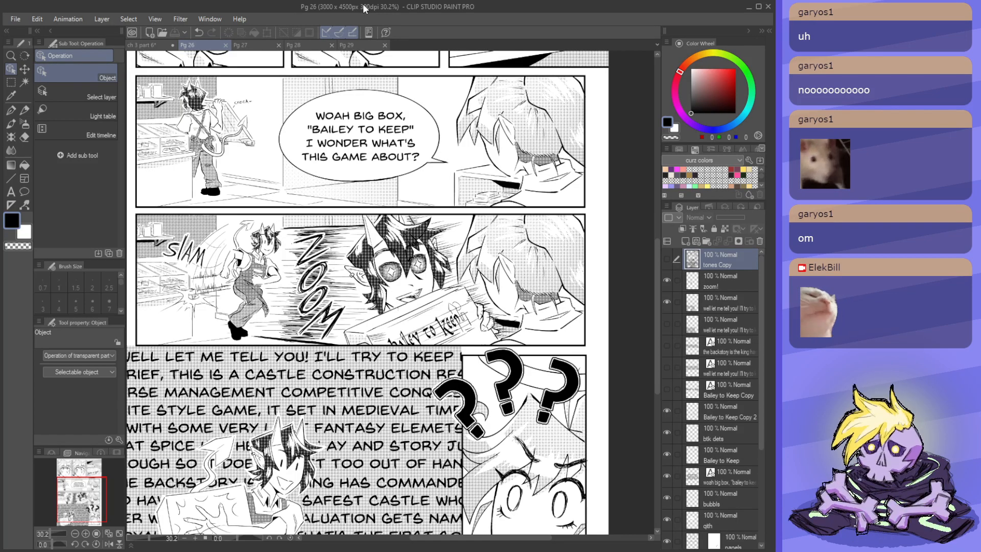
scroll(220, 256, "up", 3)
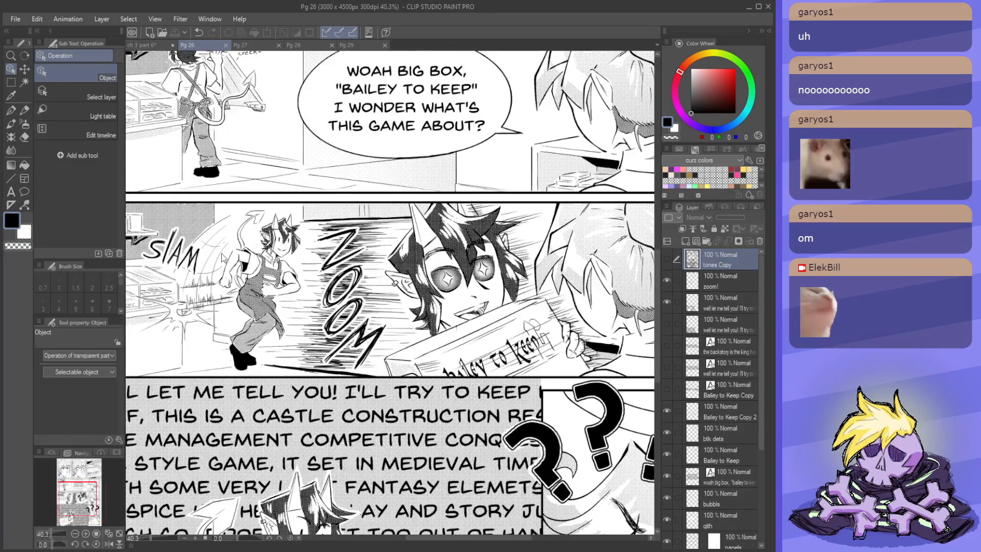
scroll(291, 291, "up", 1)
scroll(291, 291, "down", 2)
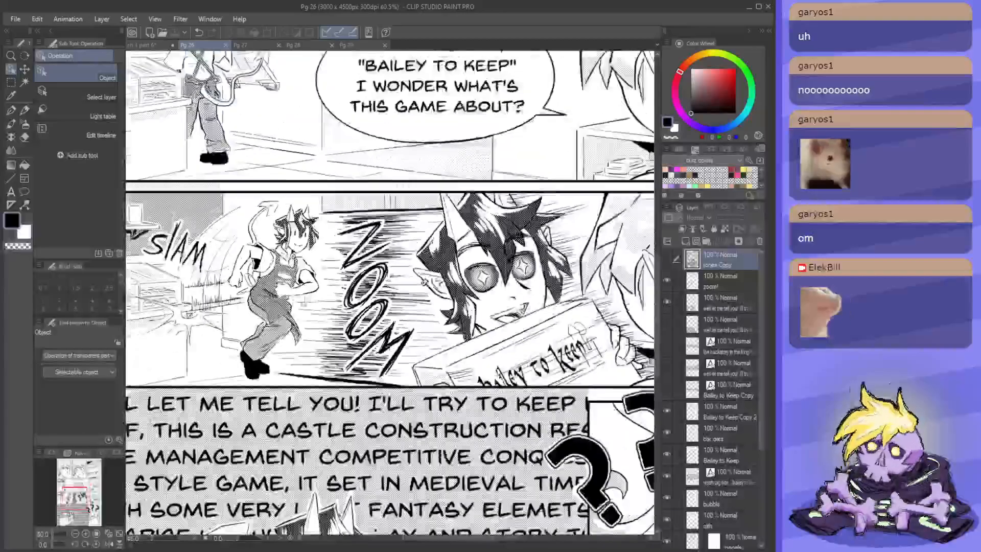
scroll(257, 291, "up", 1)
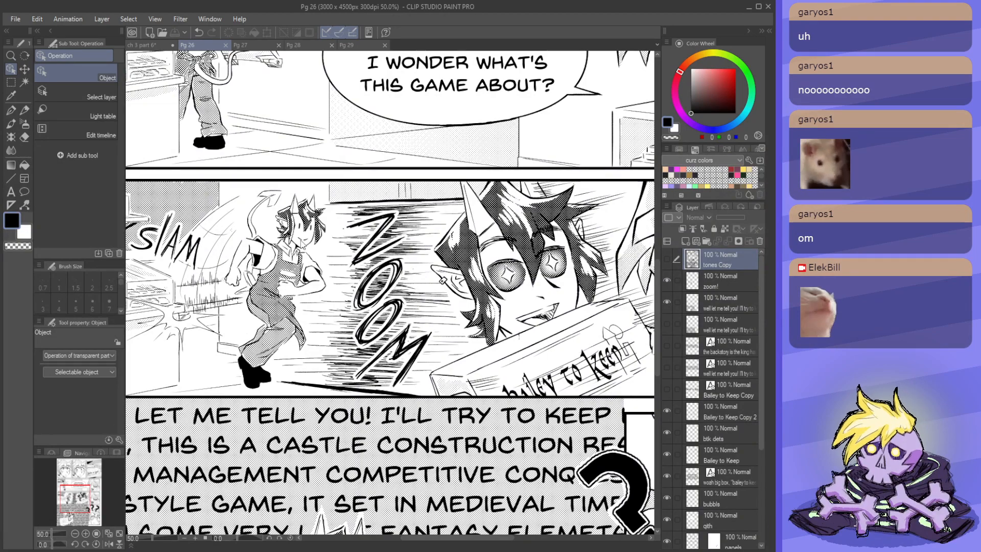
scroll(283, 229, "down", 3)
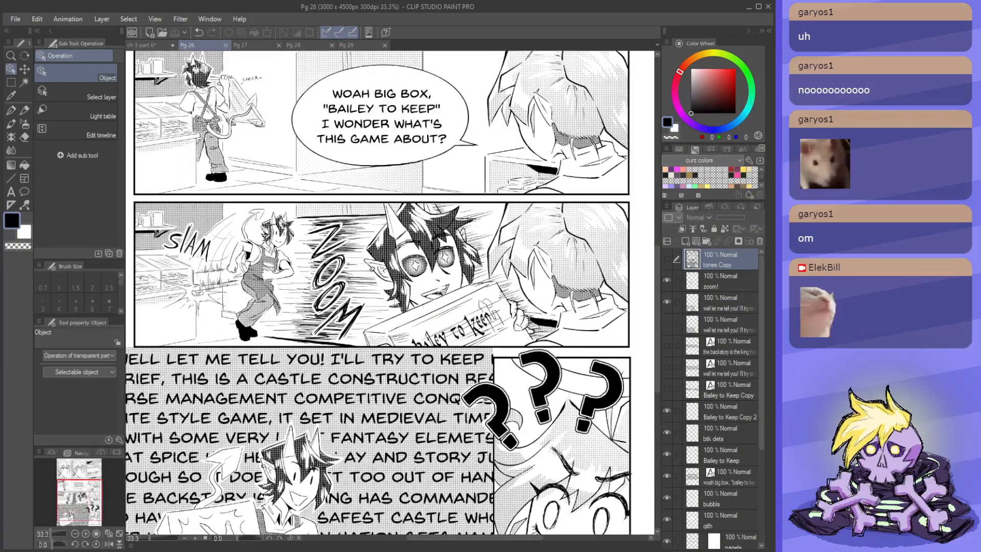
scroll(172, 232, "up", 4)
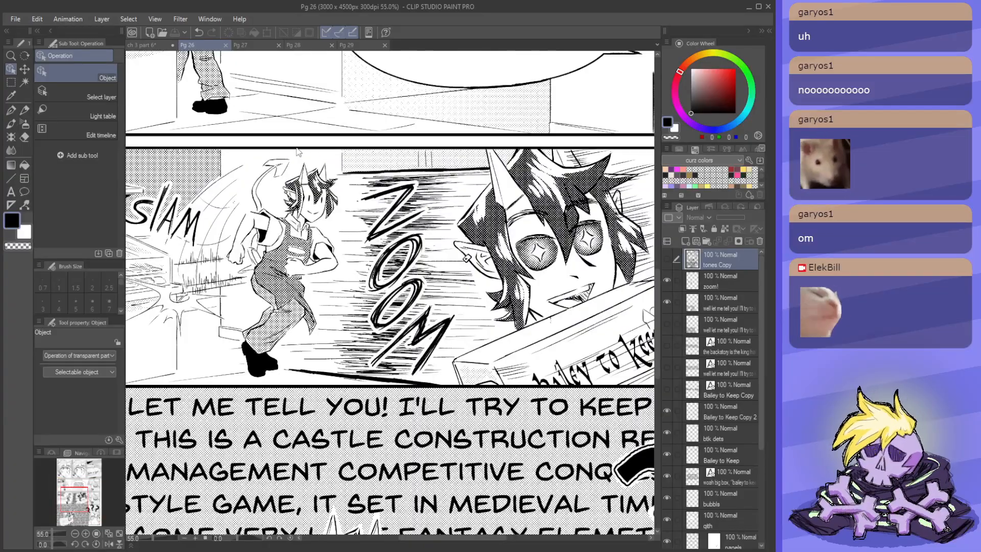
scroll(287, 251, "down", 3)
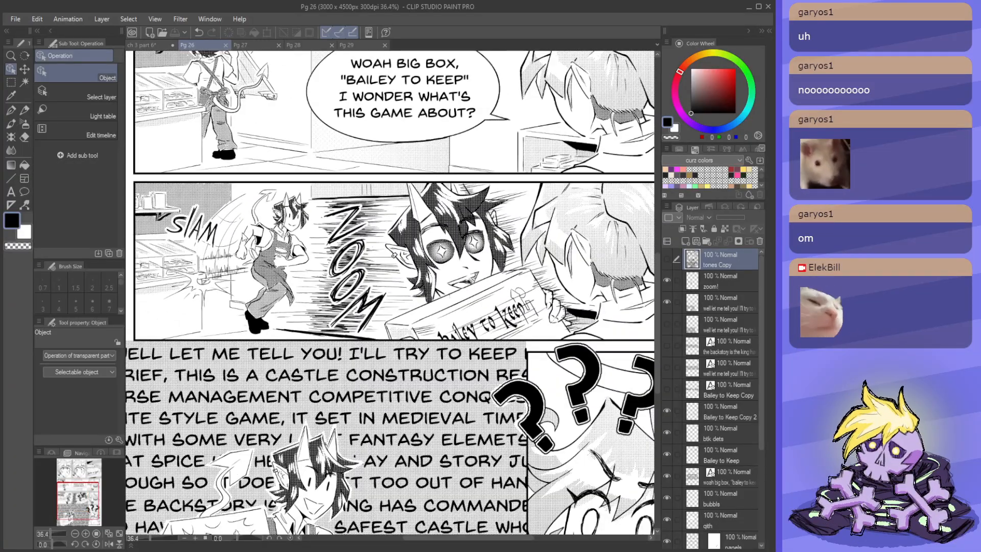
scroll(244, 224, "up", 1)
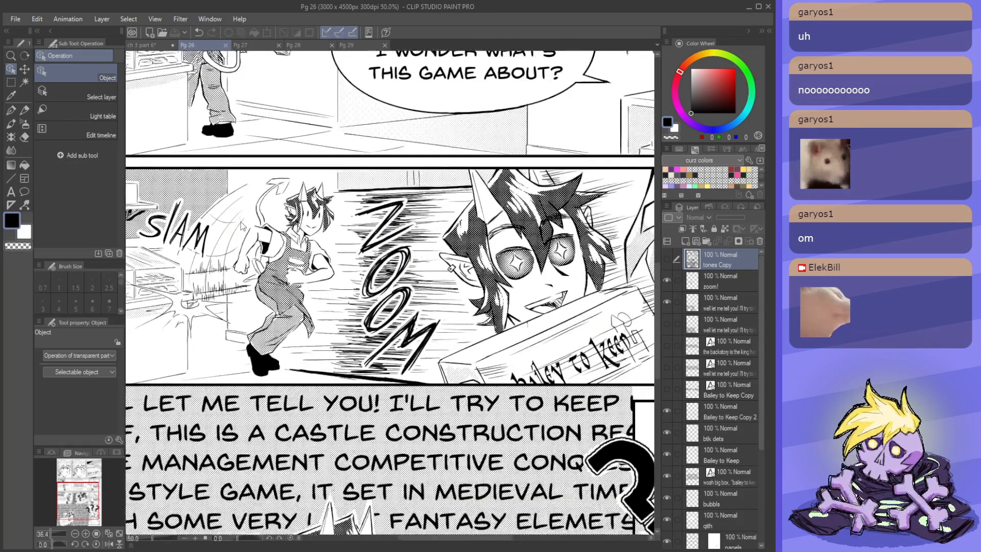
scroll(243, 225, "up", 1)
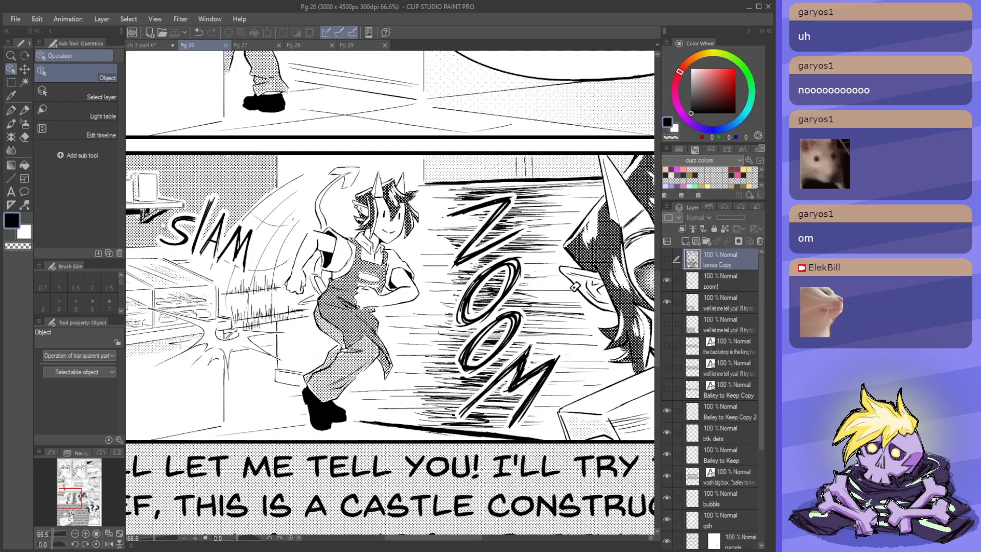
scroll(183, 241, "down", 3)
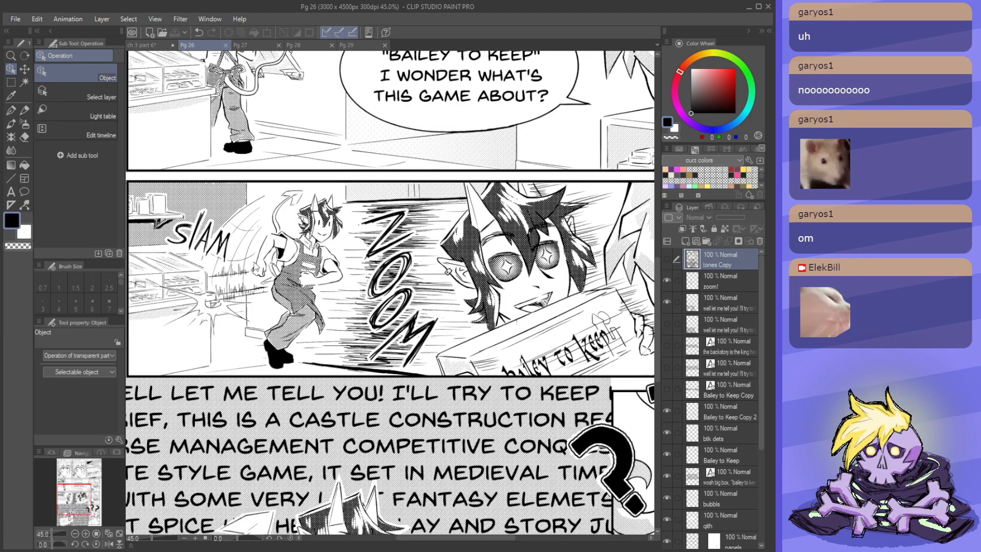
scroll(194, 248, "down", 2)
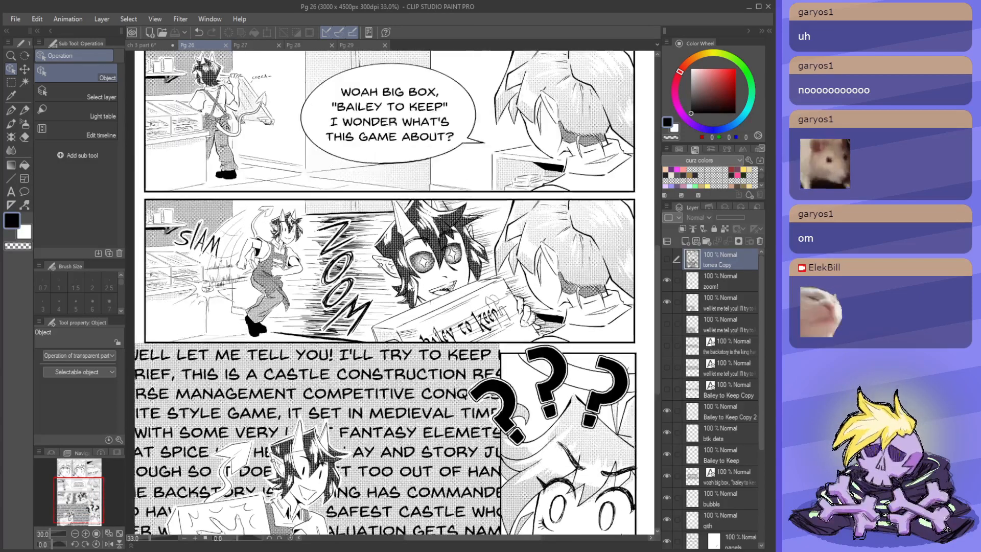
scroll(389, 288, "up", 1)
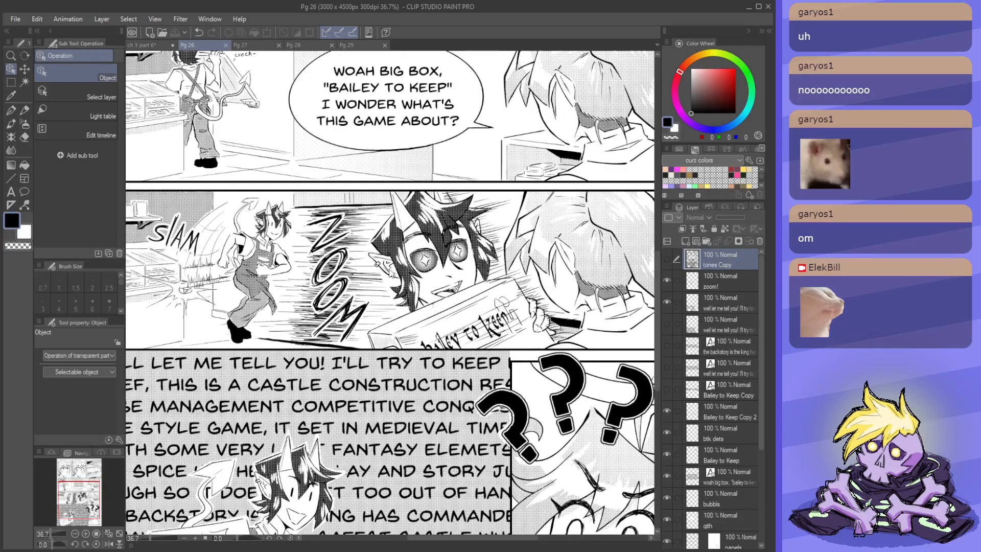
scroll(388, 266, "down", 1)
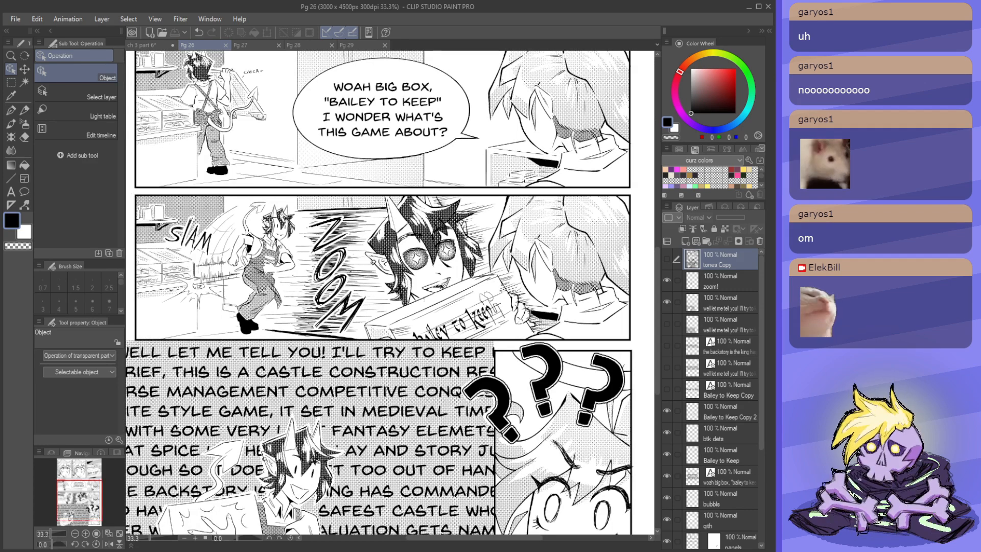
scroll(229, 232, "up", 5)
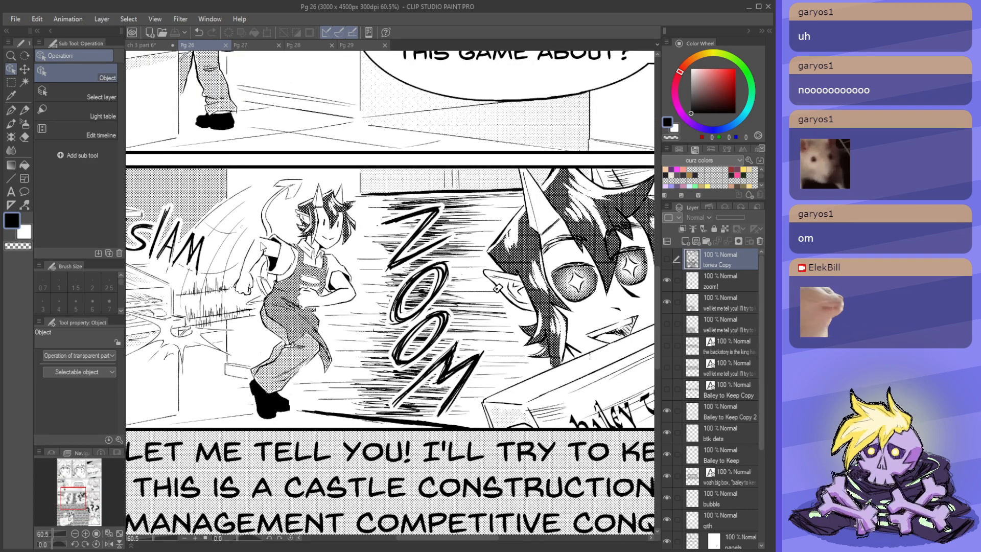
scroll(262, 247, "down", 5)
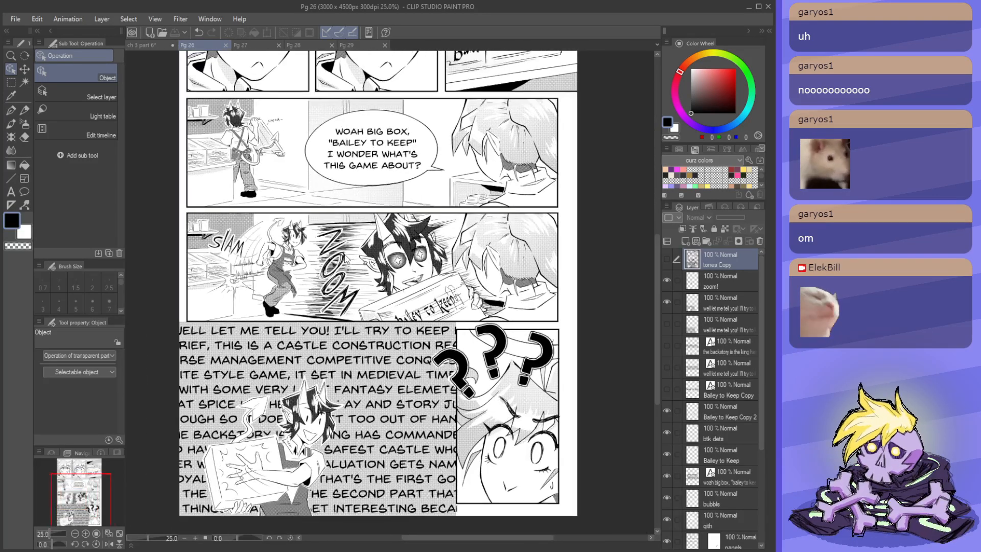
scroll(294, 253, "up", 2)
scroll(294, 252, "up", 4)
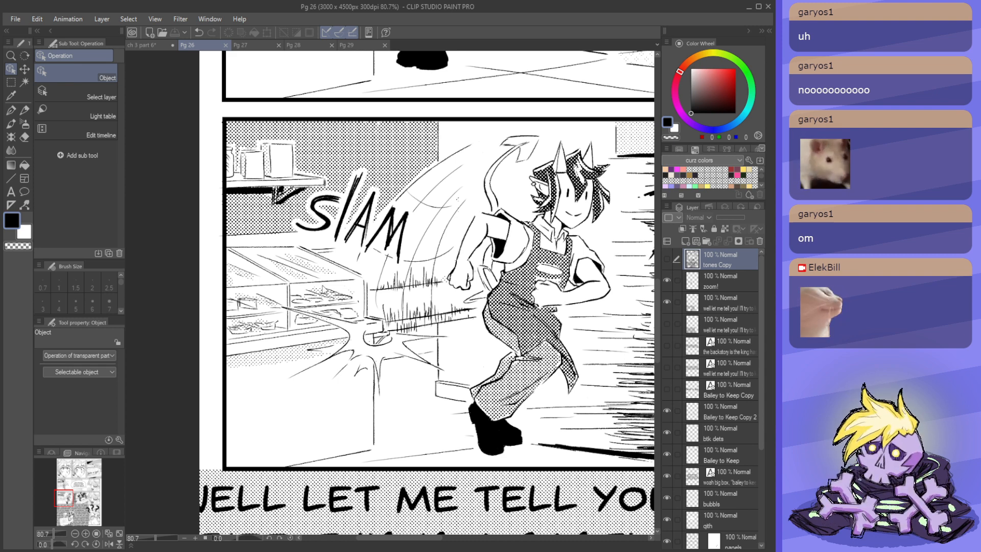
scroll(323, 289, "down", 6)
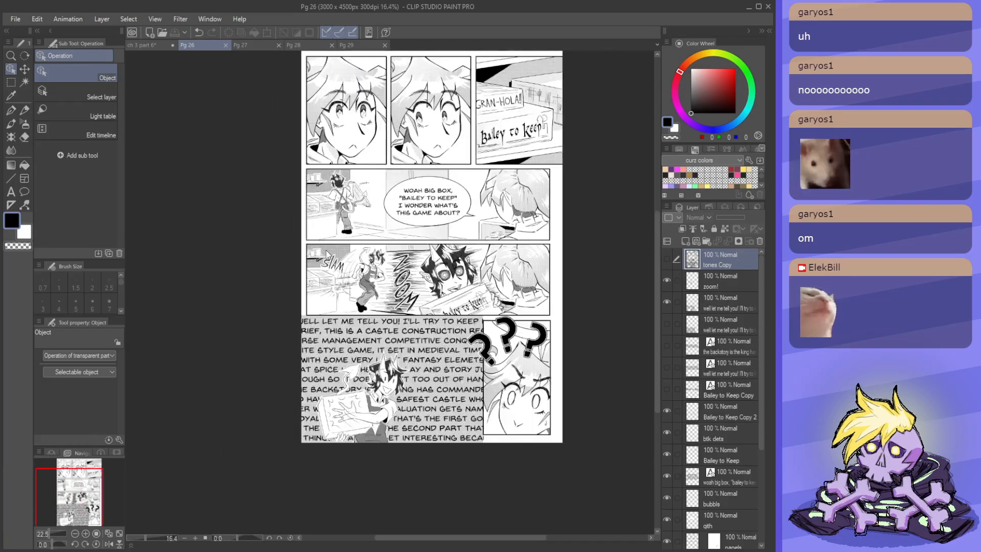
scroll(358, 271, "up", 2)
scroll(356, 260, "down", 6)
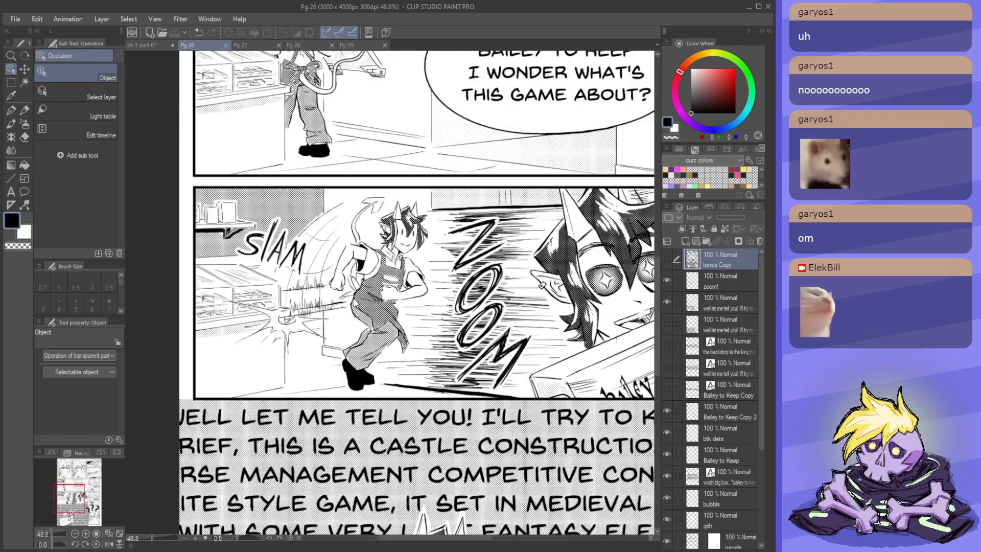
scroll(463, 292, "up", 3)
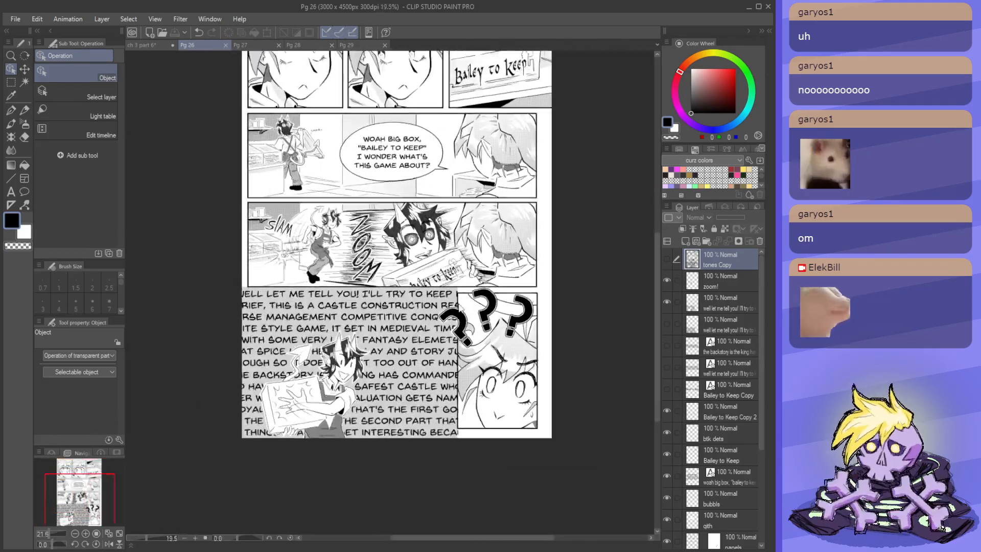
scroll(468, 154, "down", 3)
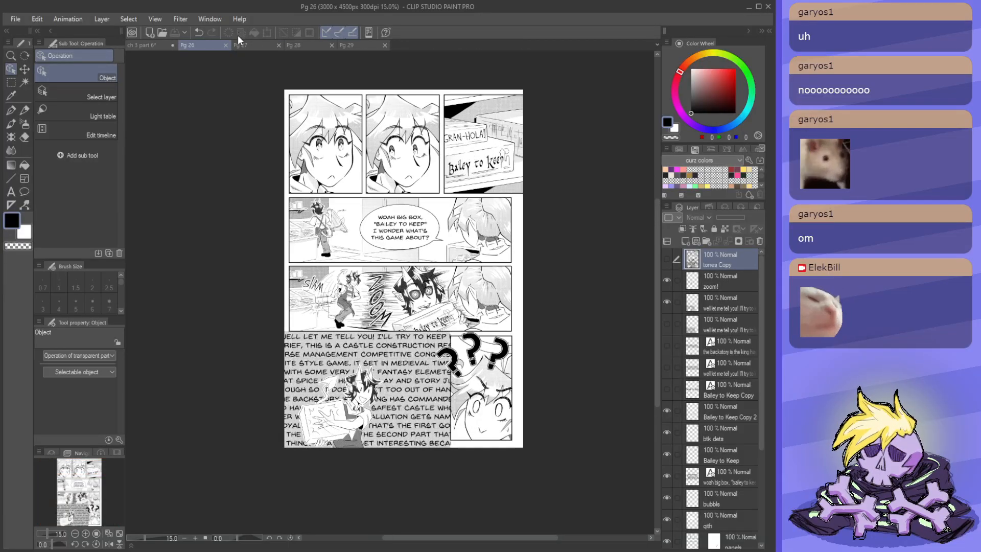
- Close page 26 and save the ch 3 part 6 strip
left_click(227, 45)
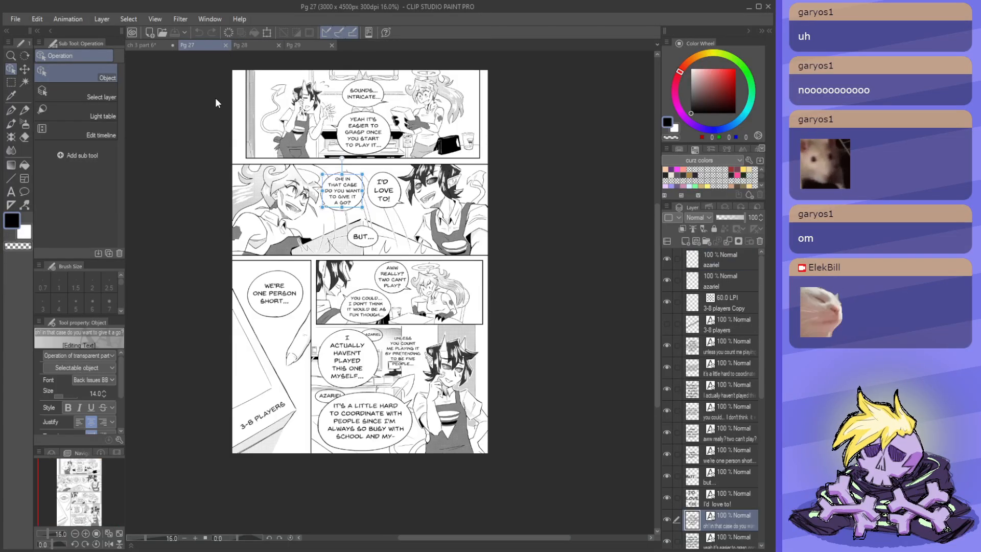
left_click(158, 47)
left_click(174, 33)
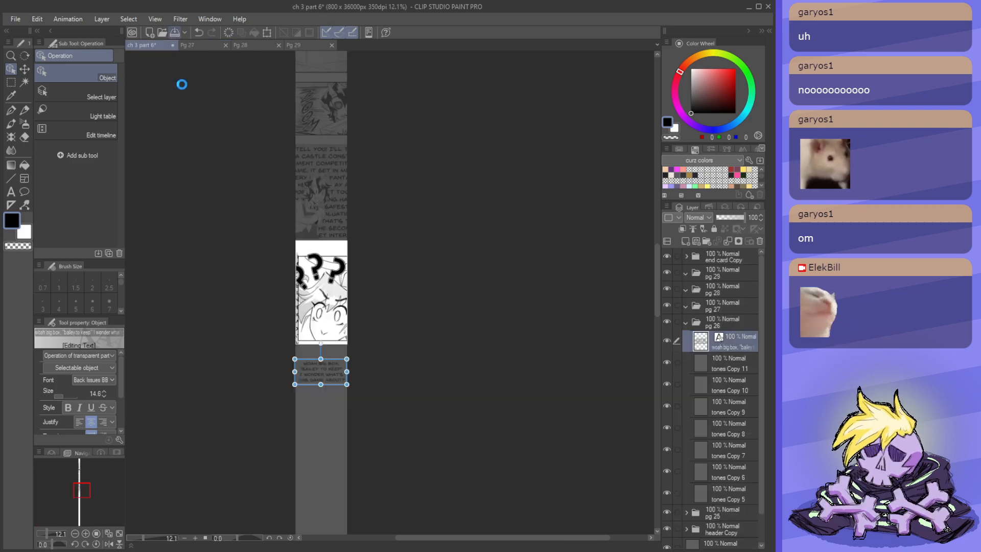
- Switch to page 27, select its topmost 'azariel' layer and check layer contents by toggling visibility off and on
left_click(198, 49)
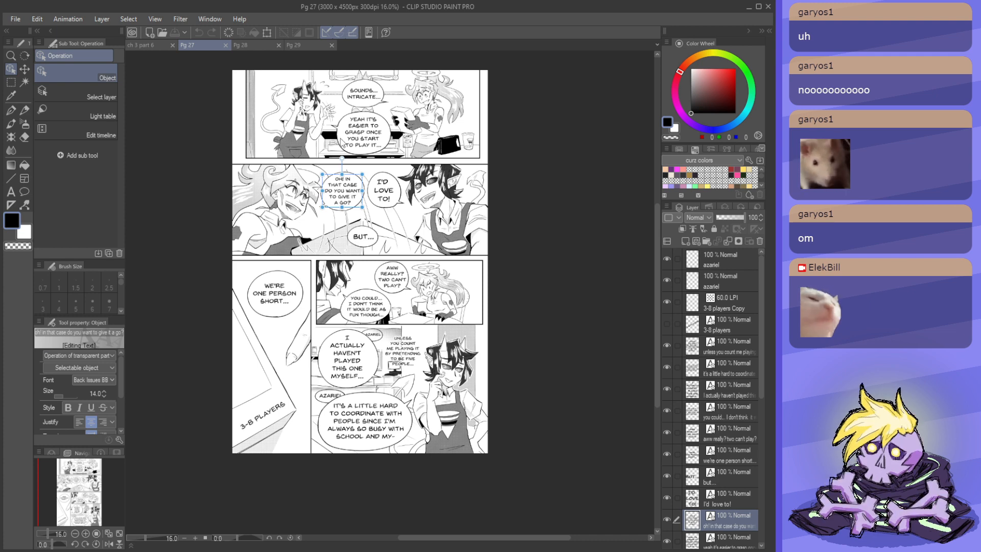
scroll(409, 230, "down", 1)
scroll(410, 230, "up", 1)
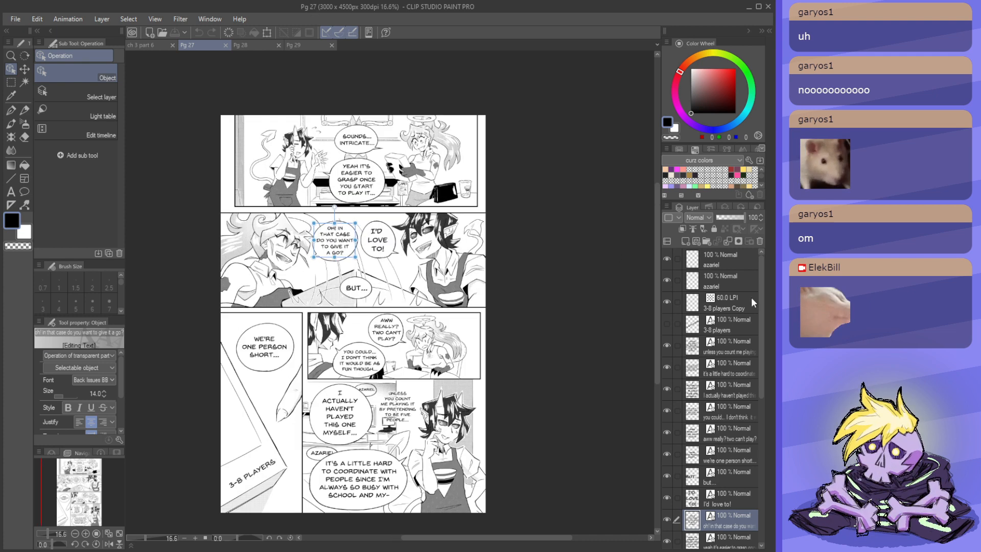
left_click(740, 265)
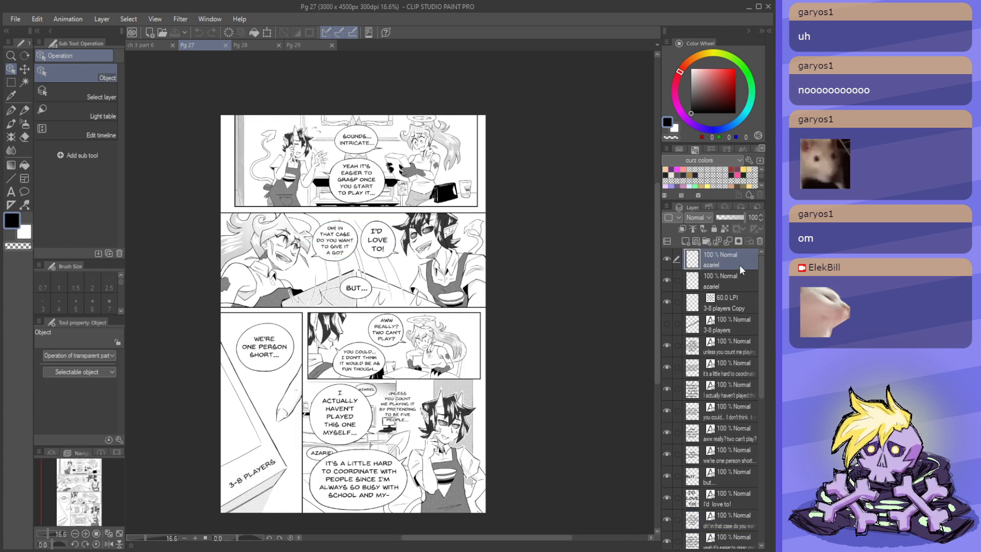
left_click(669, 261)
left_click(670, 260)
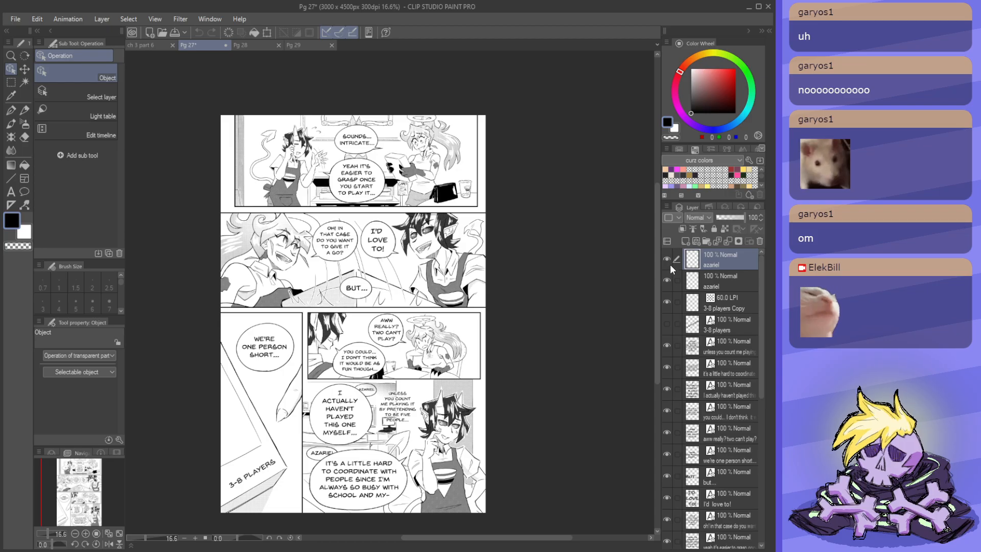
left_click(668, 325)
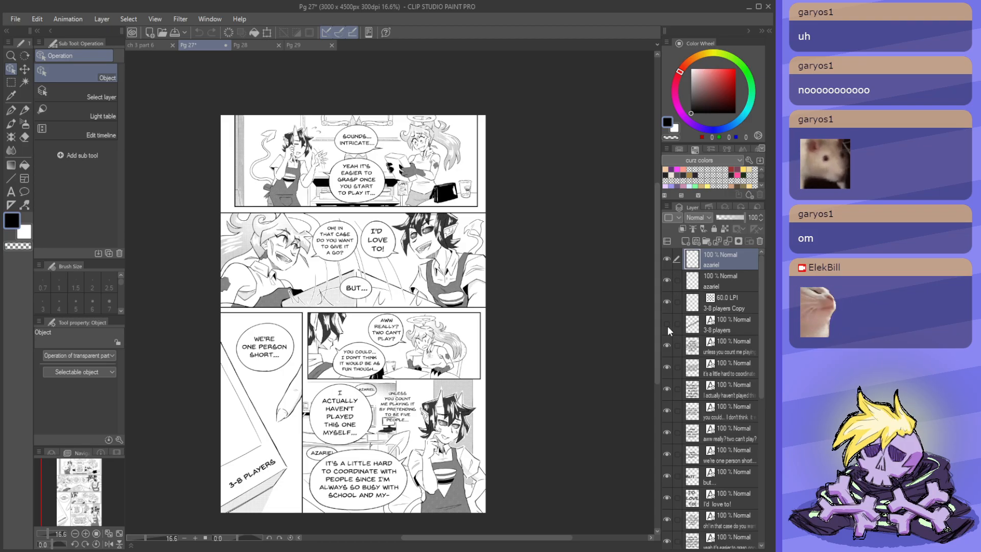
- Create a new layer folder at the top of page 27's layers and check the 'gmae deets' layer by toggling its visibility
left_click(667, 325)
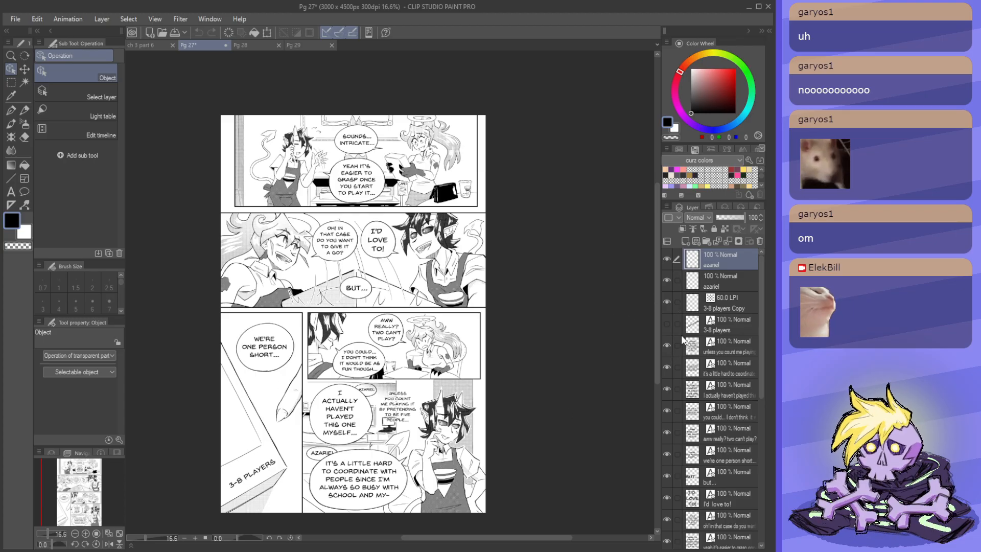
left_click(709, 243)
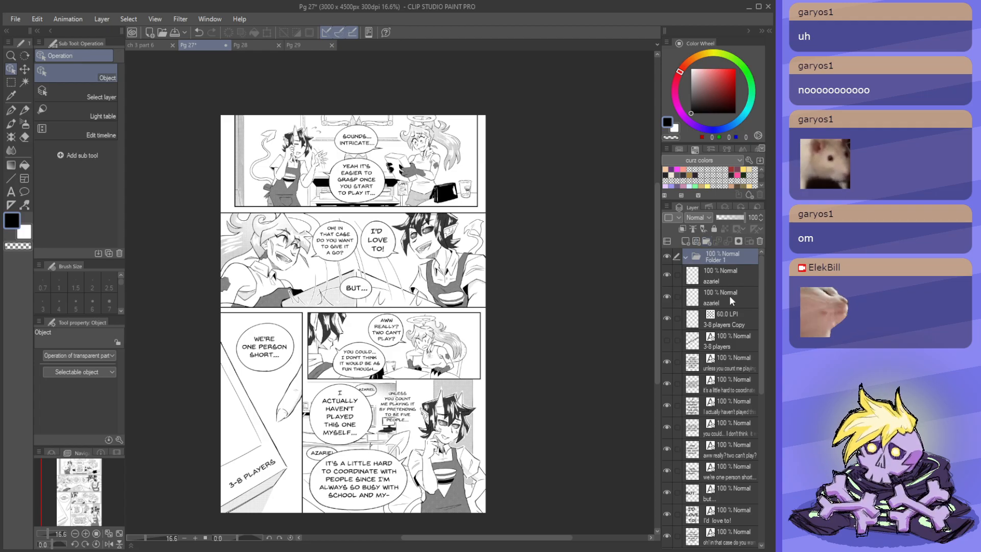
scroll(690, 326, "down", 3)
scroll(705, 383, "down", 5)
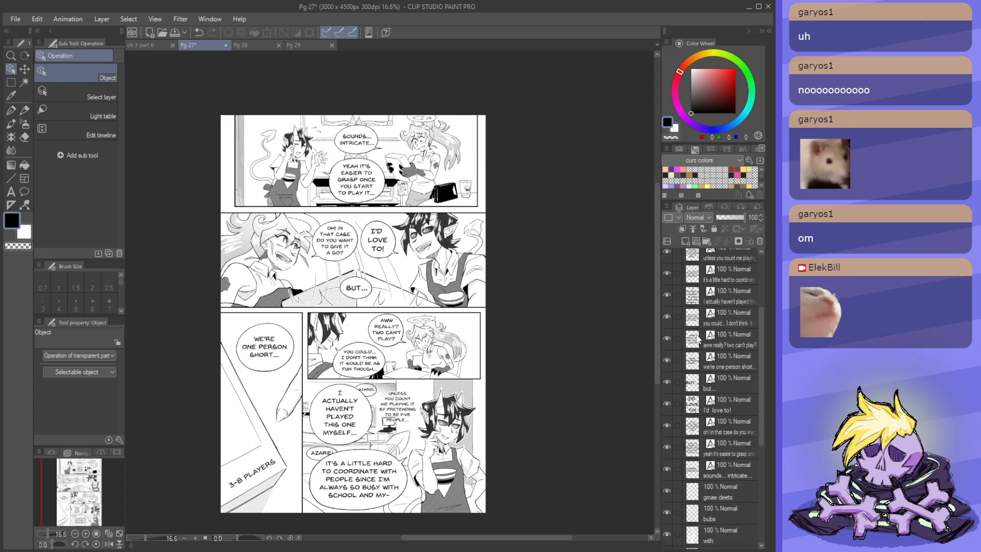
left_click(668, 478)
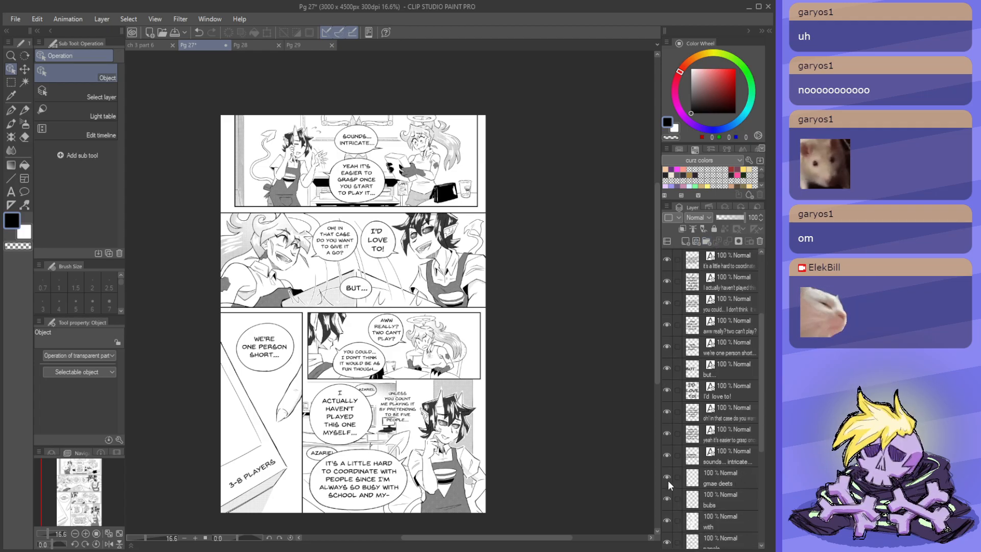
left_click(667, 478)
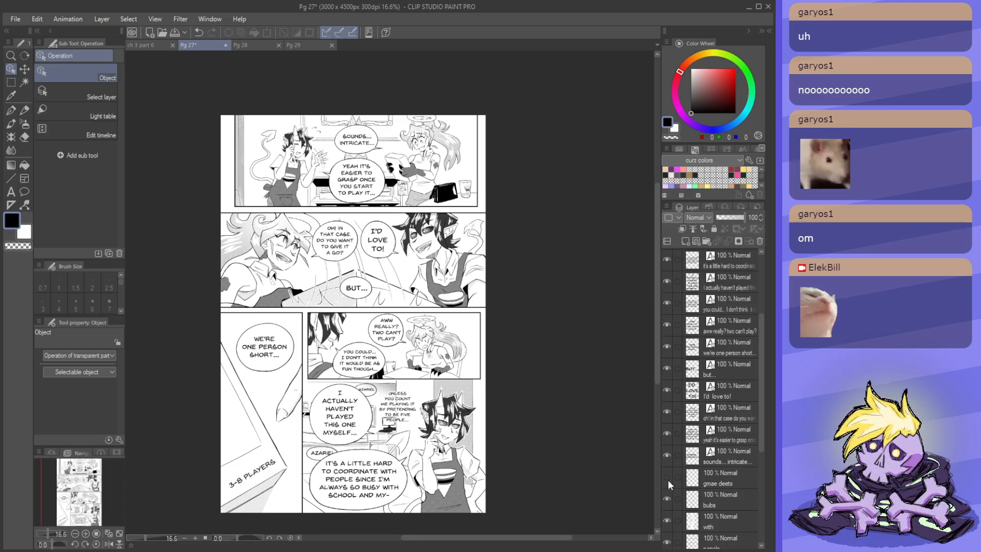
- Select page 27's layers from 'sounds... intricate...' up through the dialogue, '3-8 players' and both 'azariel' layers and move them into Folder 1
left_click(735, 460)
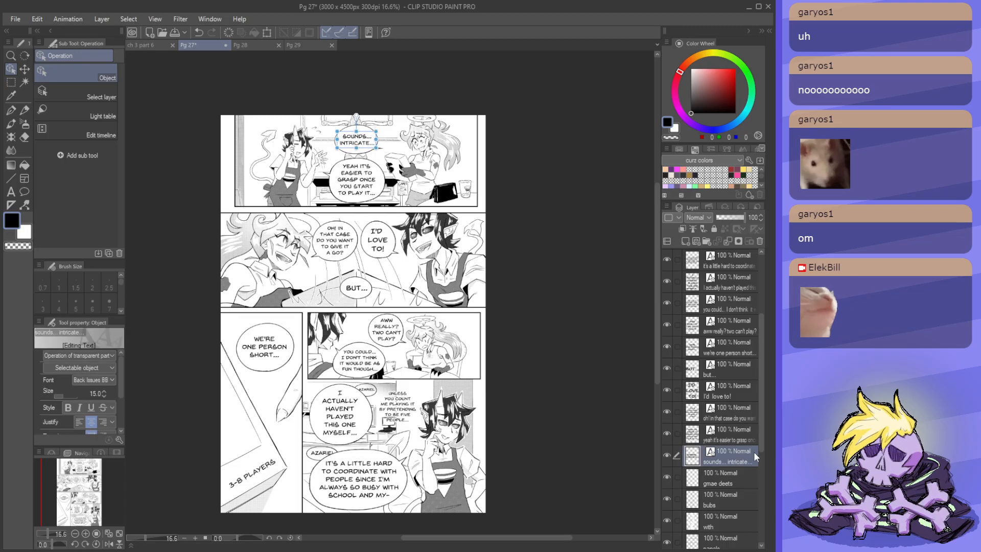
left_click(743, 435, "ctrl")
left_click(735, 410, "ctrl")
left_click(734, 391, "ctrl")
left_click(734, 369, "ctrl")
left_click(734, 347, "ctrl")
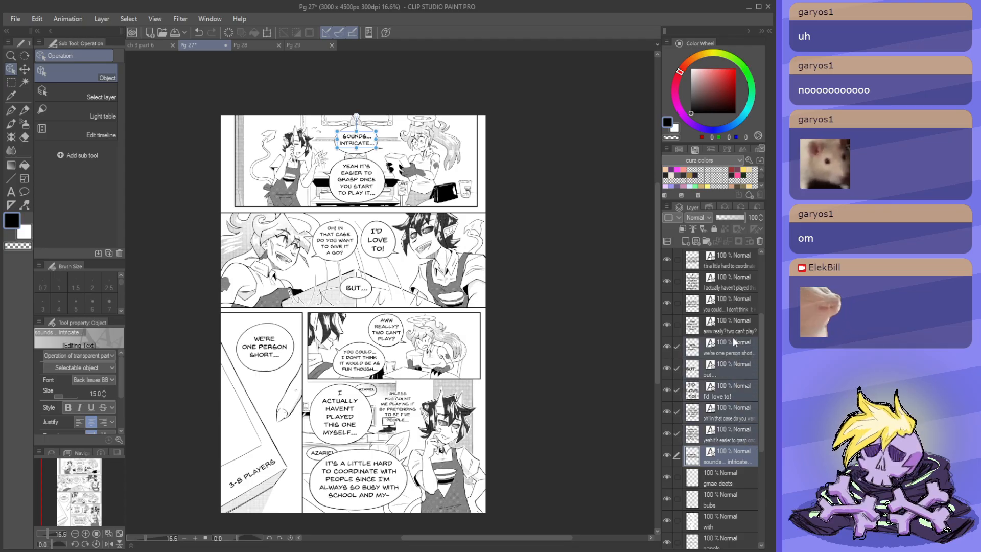
left_click(732, 326, "ctrl")
left_click(730, 304, "ctrl")
left_click(723, 282, "ctrl")
left_click(723, 261, "ctrl")
scroll(730, 343, "up", 3)
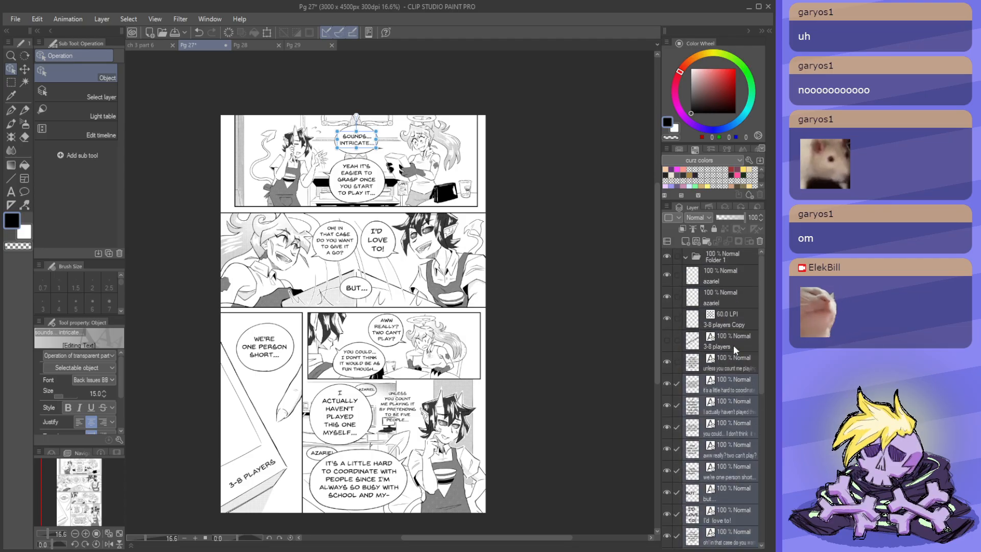
left_click(738, 378, "ctrl")
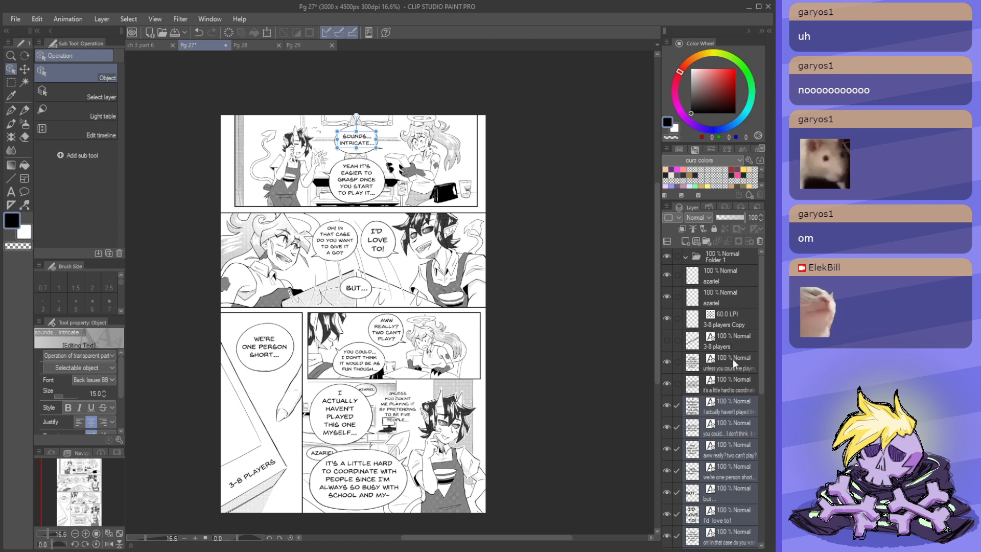
left_click(734, 379, "ctrl")
left_click(734, 364, "ctrl")
left_click(734, 345, "ctrl")
left_click(731, 319, "ctrl")
left_click_drag(731, 319, 719, 257)
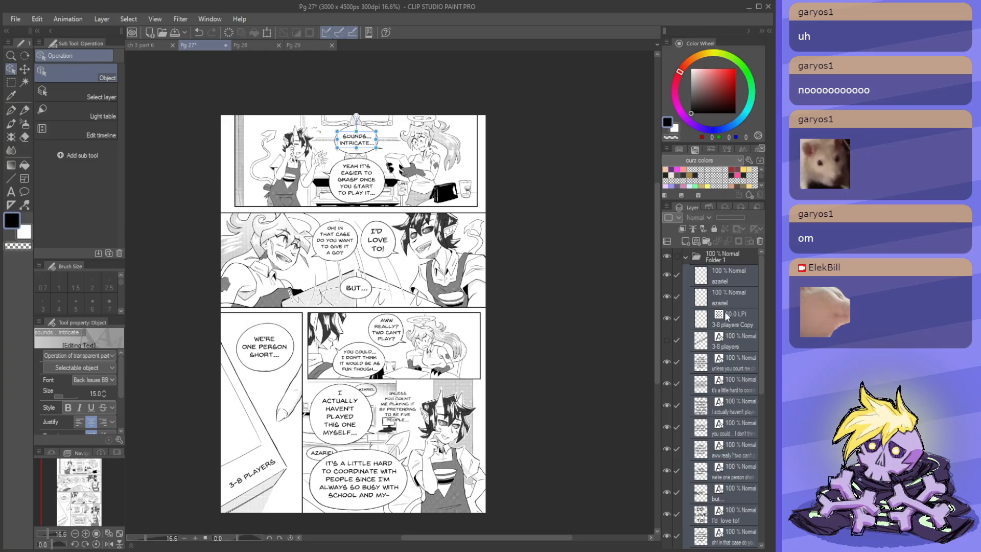
left_click(735, 269, "ctrl")
left_click(738, 290, "ctrl")
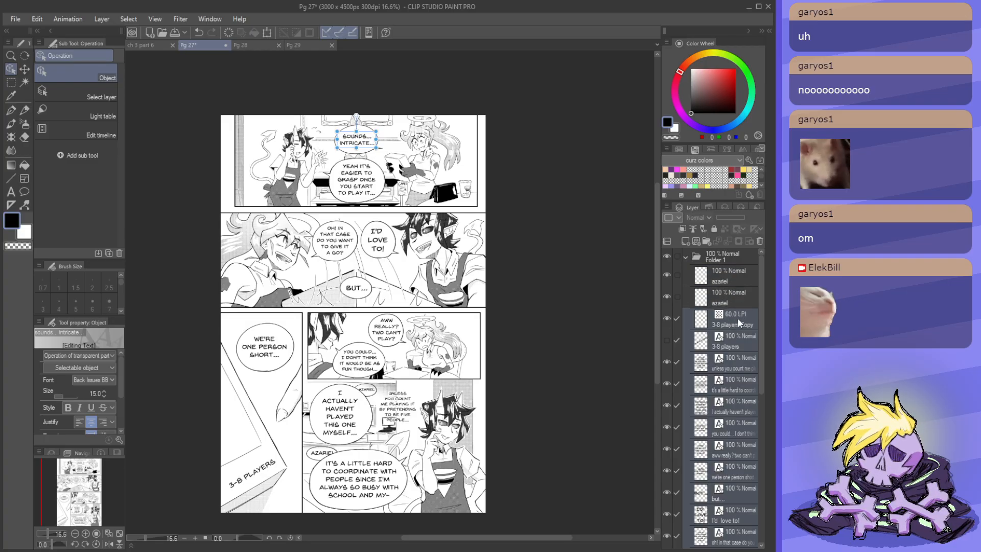
left_click_drag(737, 318, 734, 254)
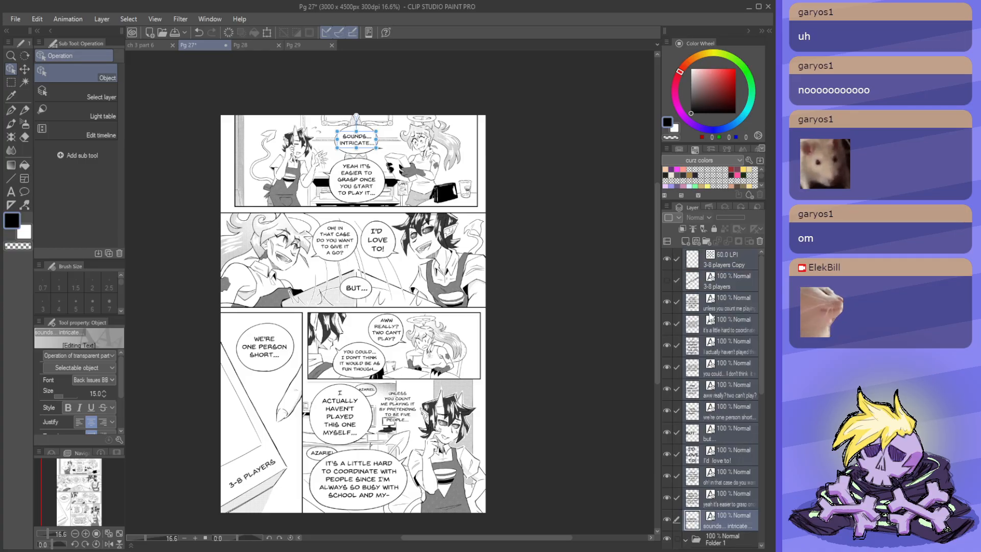
key("ctrl+z")
left_click_drag(732, 318, 731, 256)
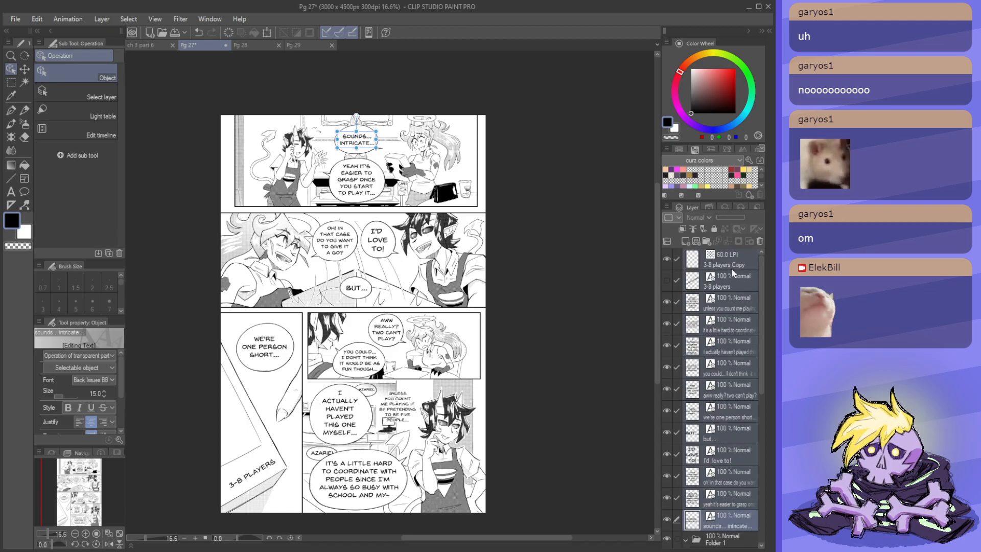
key("ctrl+z")
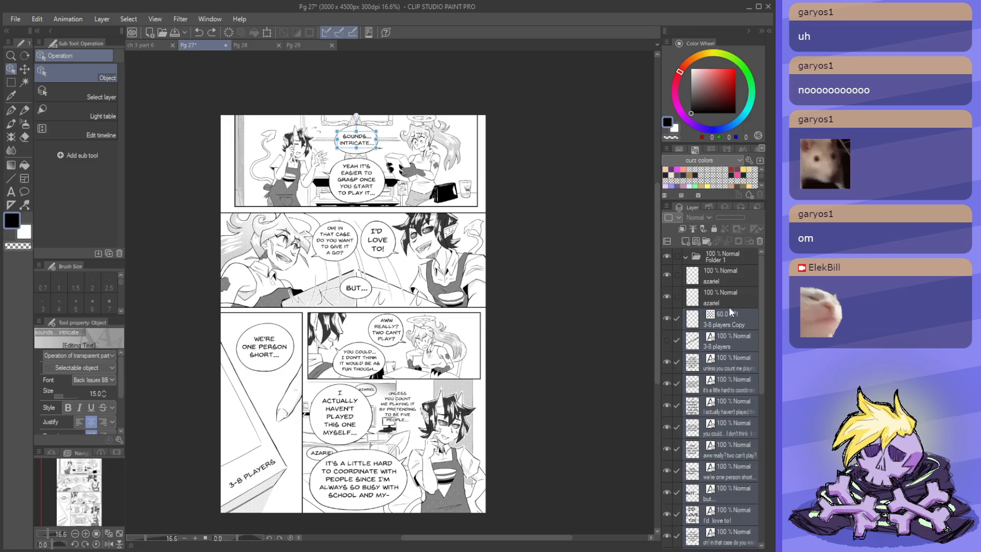
- Move both 'azariel' layers out of Folder 1 to the top of the layer stack and collapse the folder
left_click(718, 259)
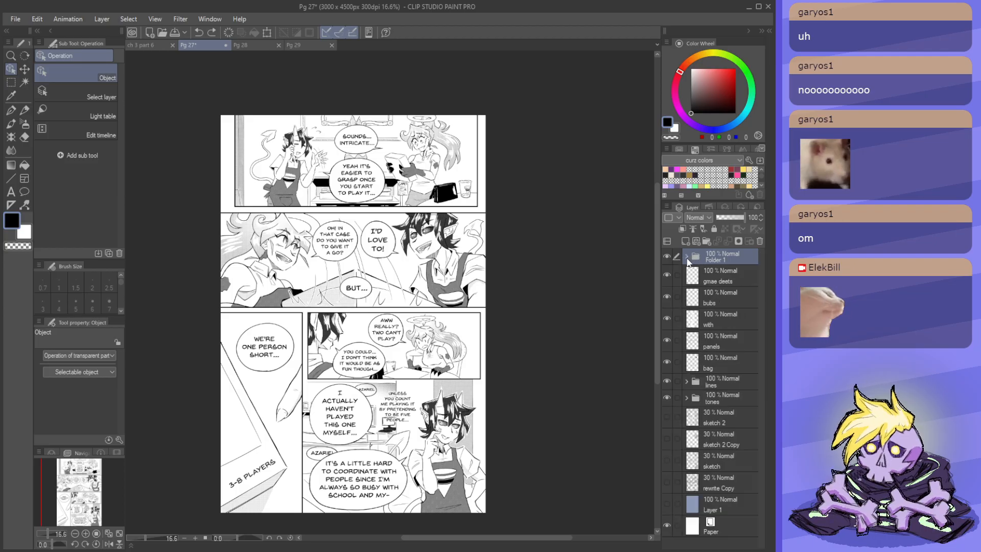
left_click(686, 257)
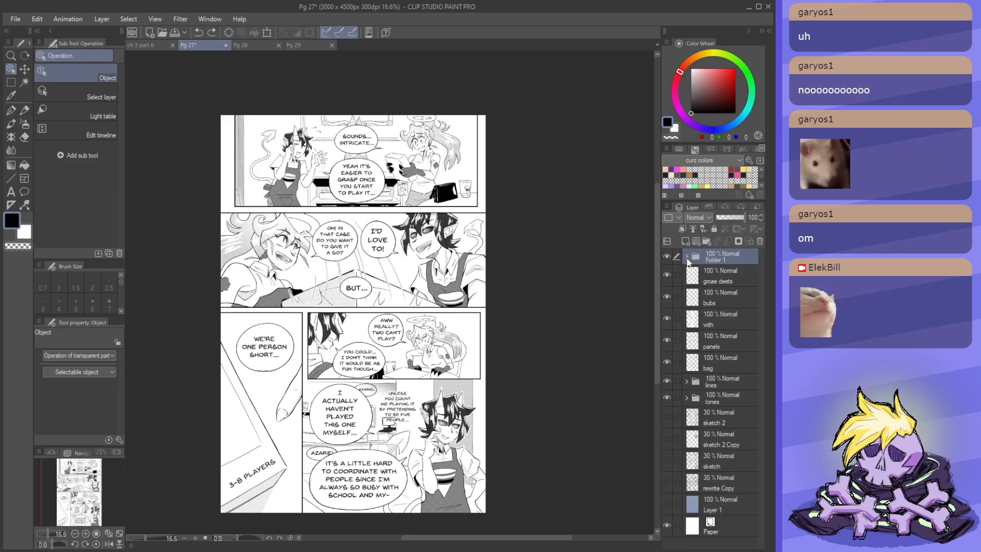
left_click(686, 257)
left_click(720, 279)
left_click(725, 299, "shift")
left_click_drag(726, 299, 726, 252)
left_click(687, 300)
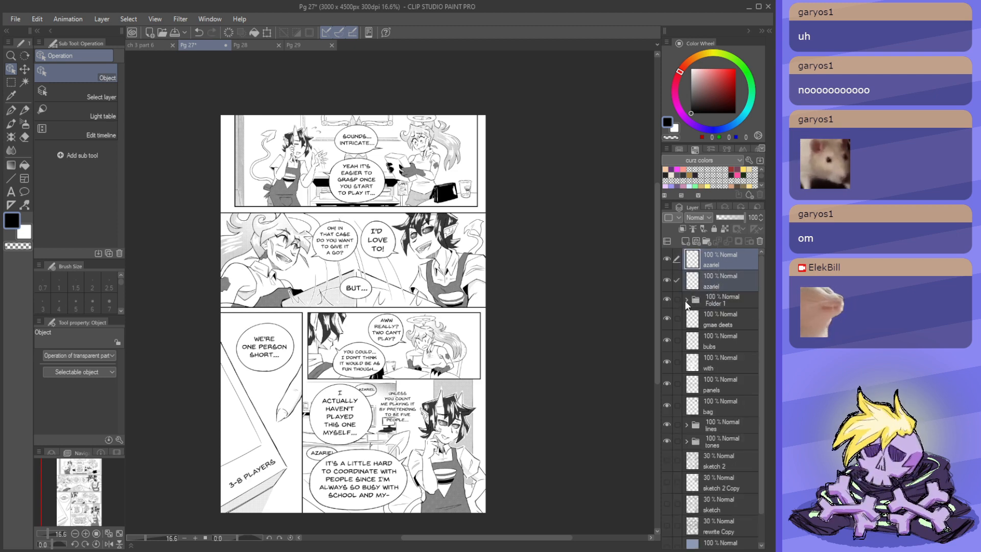
- Check which lettering Folder 1 contains by toggling its visibility off and on
left_click(664, 300)
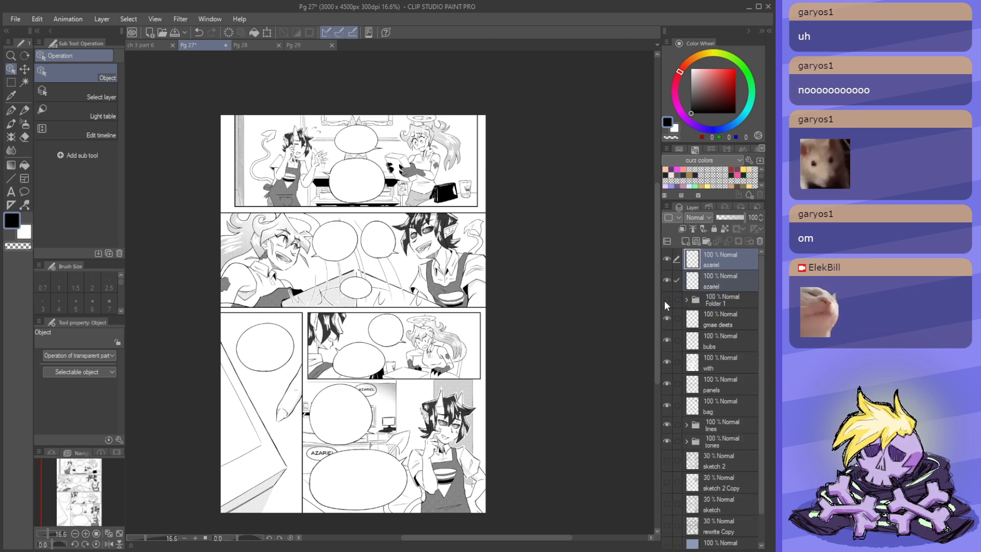
left_click(664, 301)
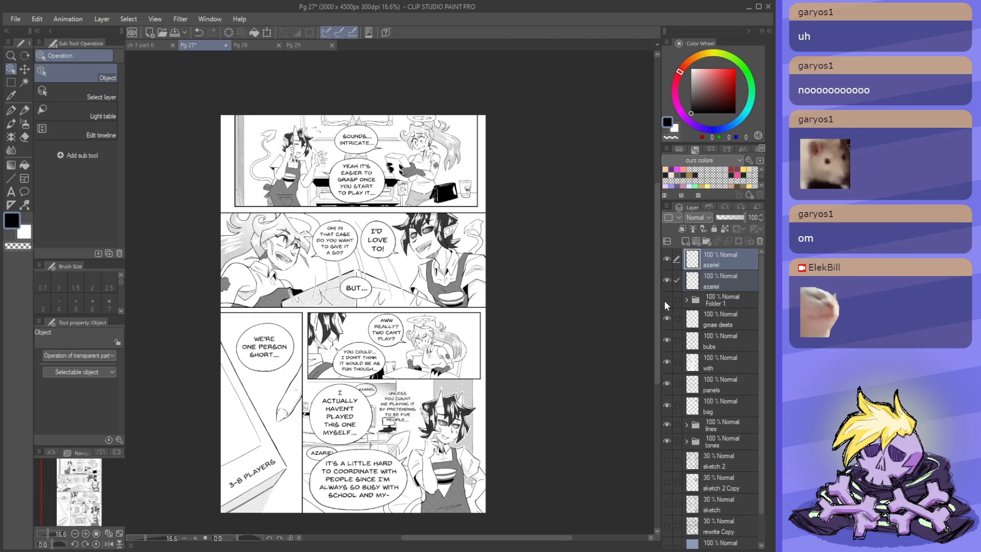
left_click(664, 300)
left_click(664, 301)
left_click(664, 301)
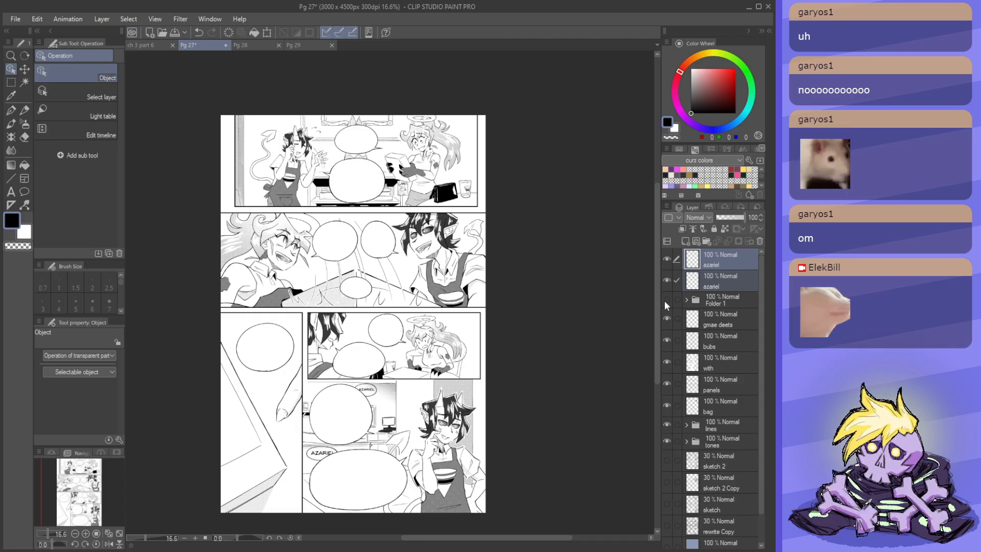
left_click(664, 300)
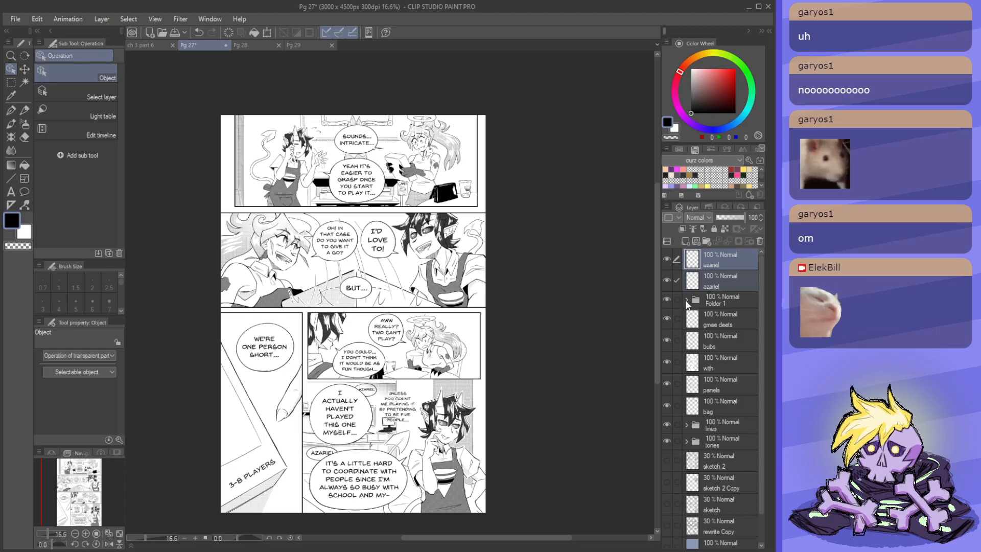
- Check the '3-8 players Copy' layer's content, move it out of Folder 1 to just above it, and collapse the folder
left_click(687, 300)
left_click(667, 317)
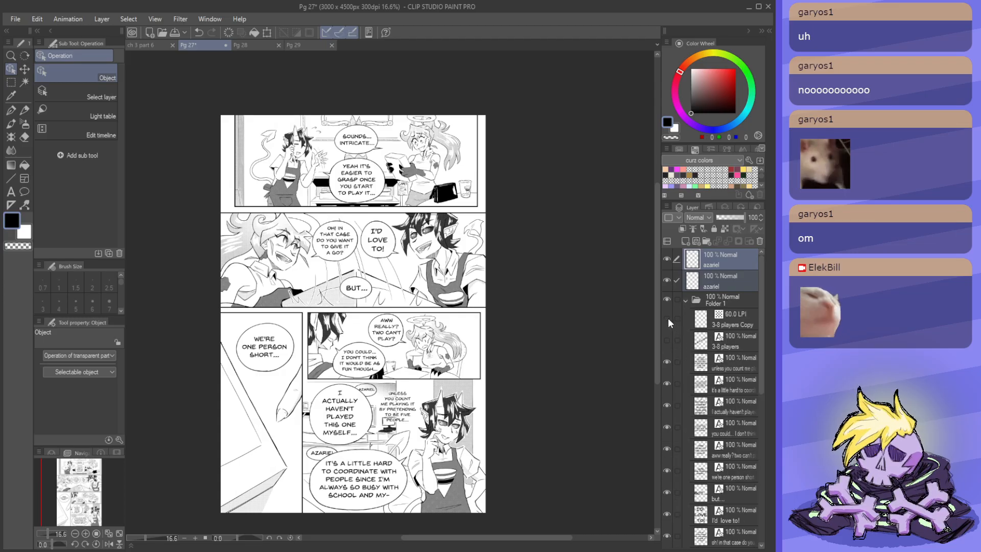
left_click(667, 318)
left_click_drag(739, 320, 743, 300)
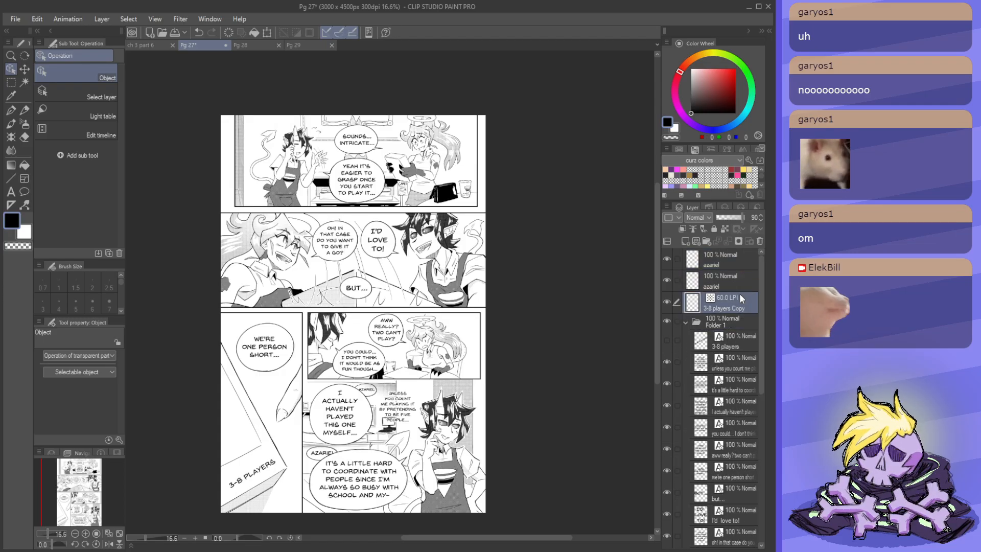
left_click(686, 321)
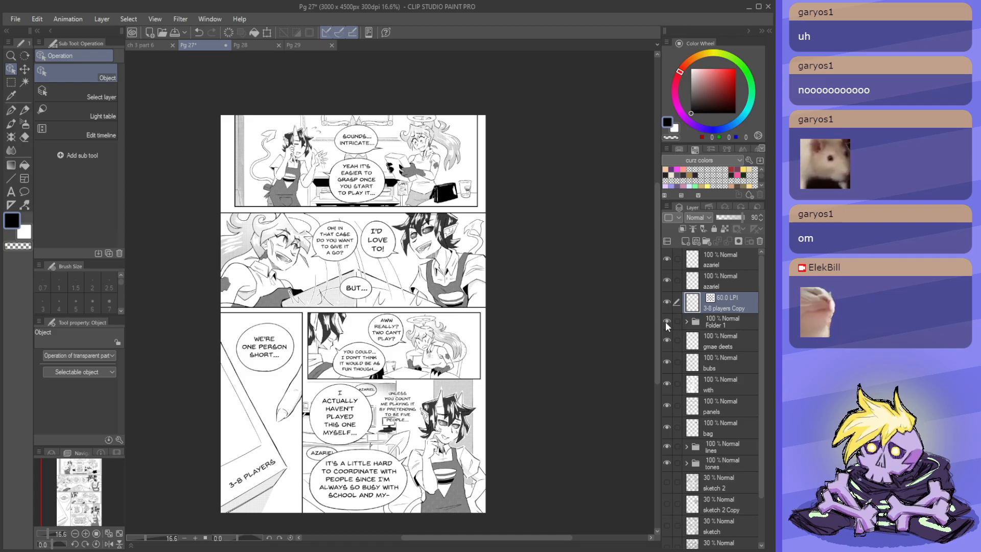
- Hide Folder 1 and the 'bubs' and 'with' layers so only the page's artwork shows
left_click(666, 320)
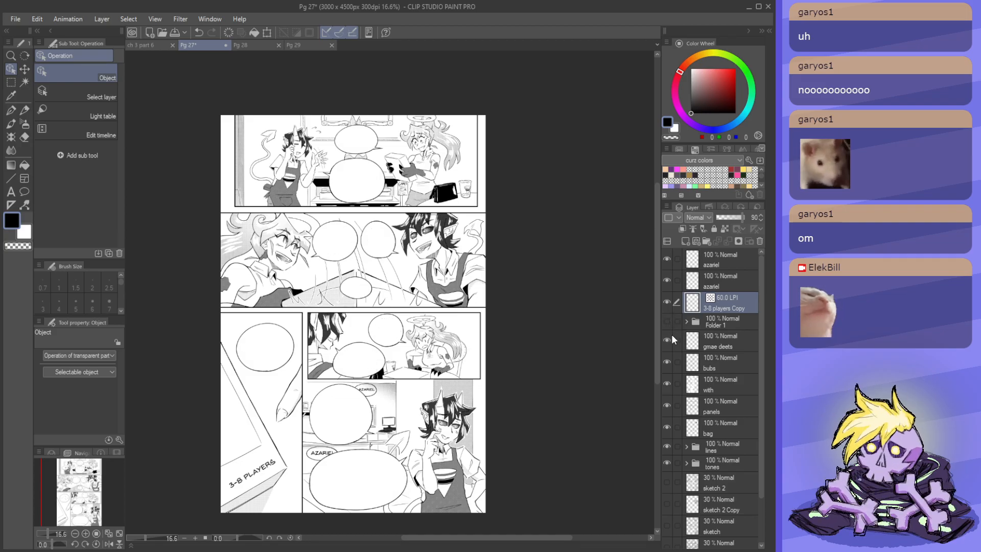
left_click(666, 359)
left_click(665, 378)
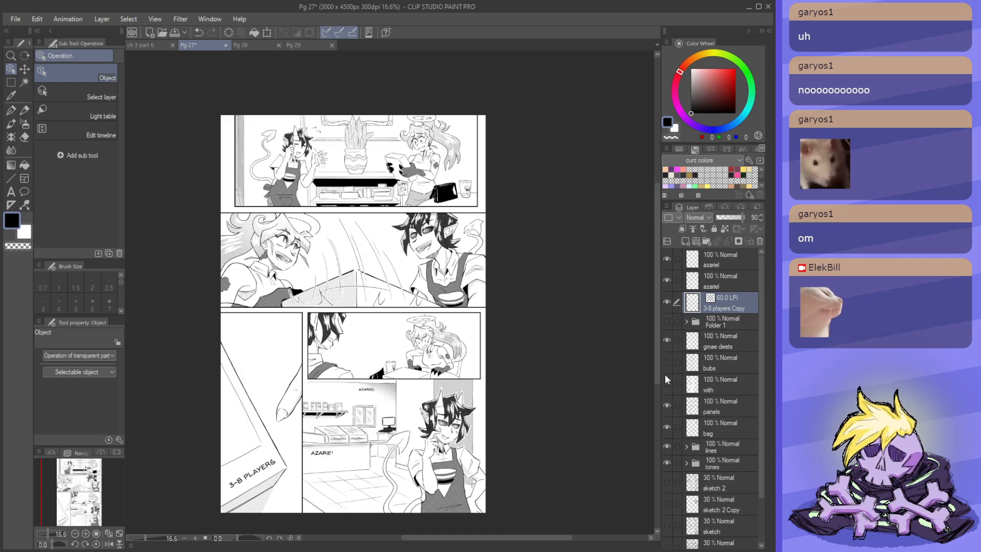
- Check the '3-8 players Copy', 'bubs' and 'with' layers by toggling their visibility, leaving the last two hidden
left_click(667, 302)
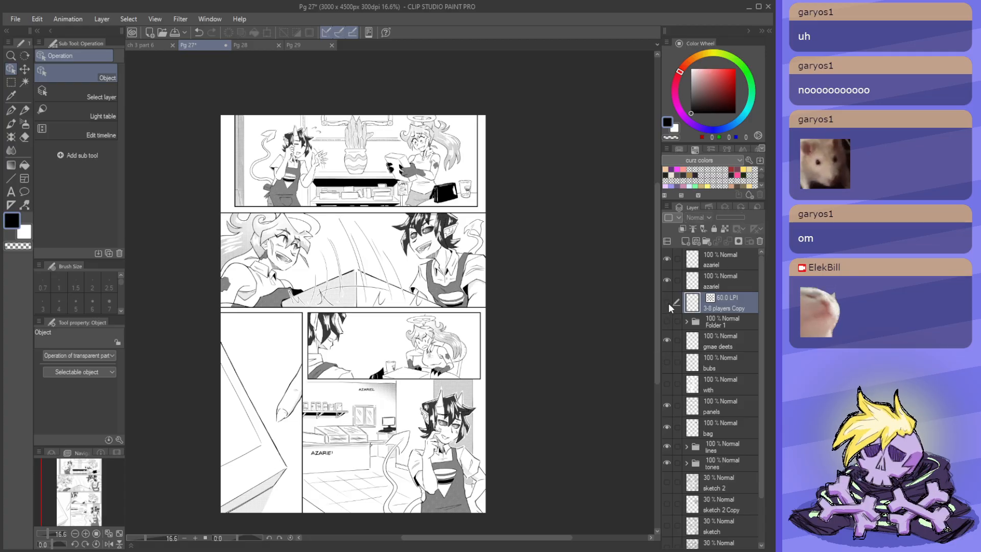
left_click(668, 302)
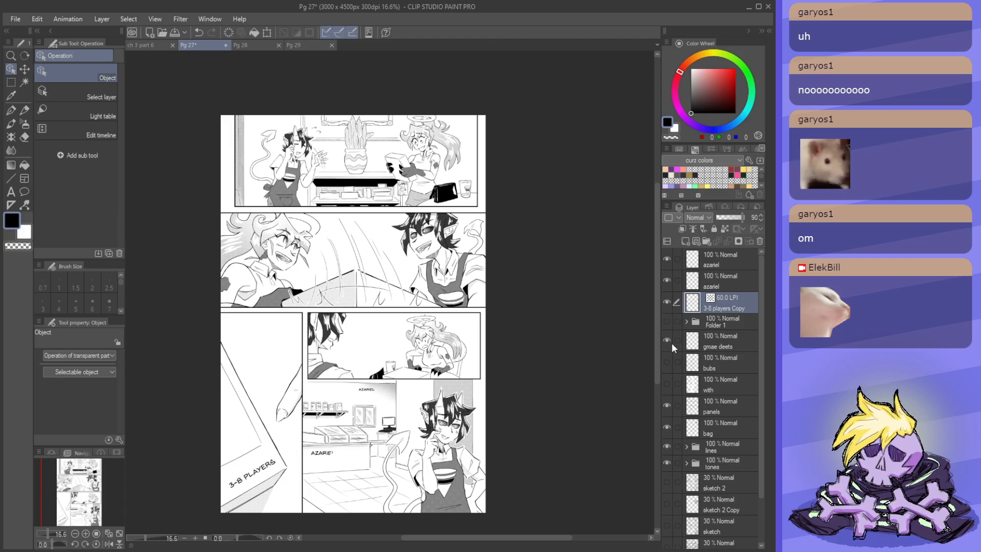
left_click(668, 362)
left_click(667, 378)
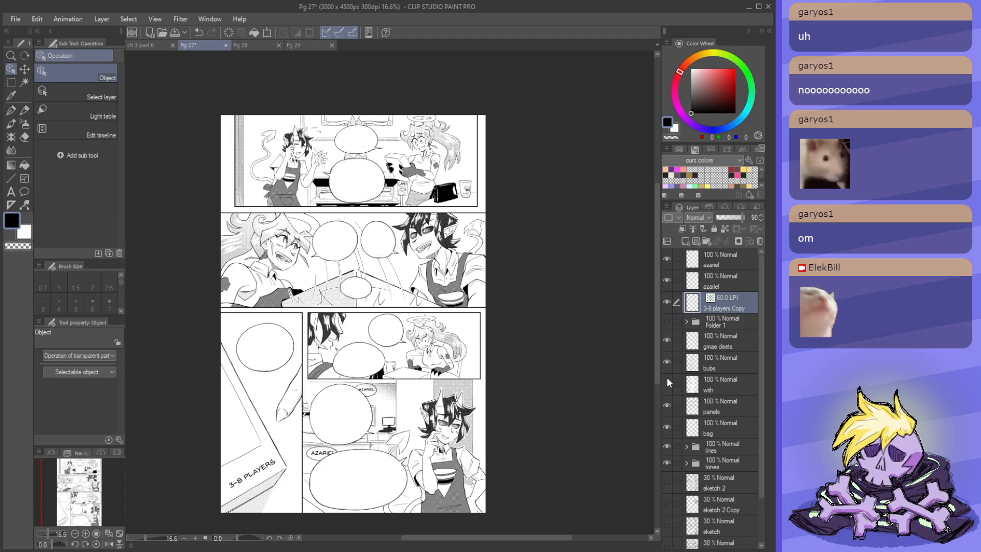
left_click(667, 377)
left_click(667, 366)
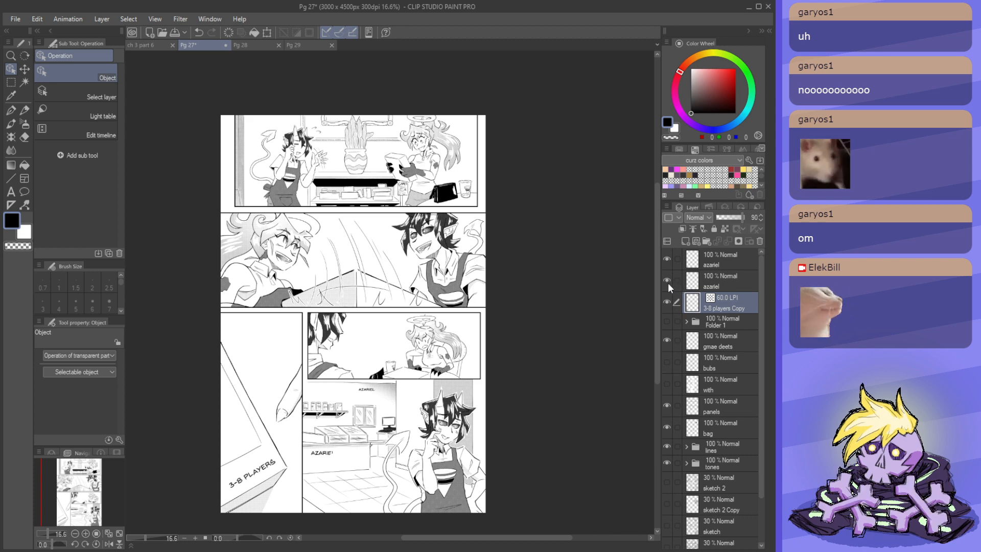
- Compare the page with and without Folder 1's lettering and the two 'azariel' sign layers by toggling their visibility
left_click(664, 324)
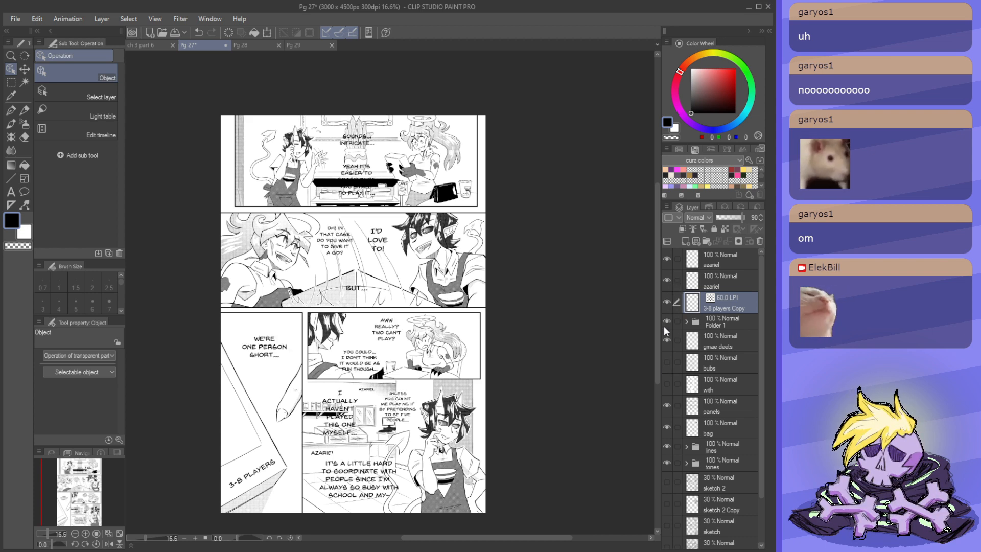
left_click(664, 323)
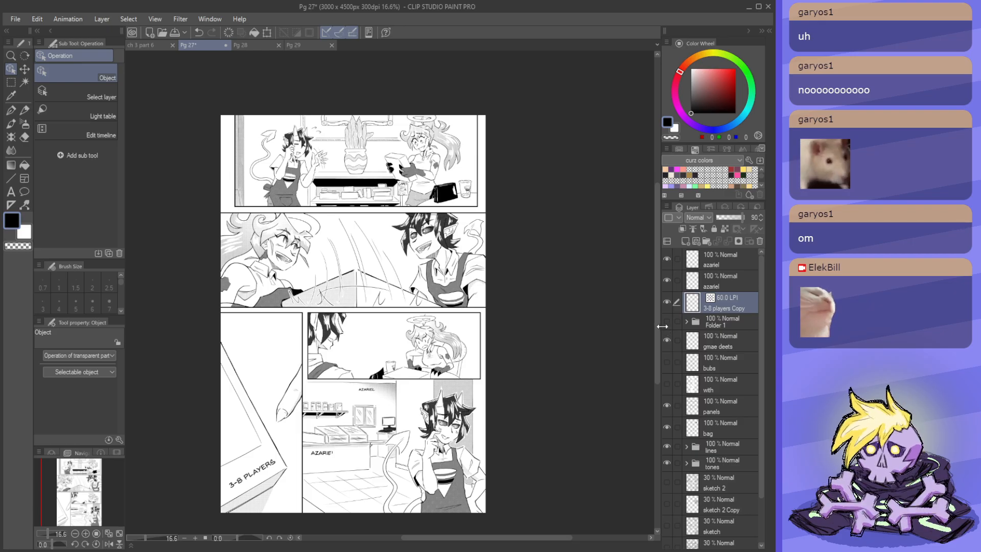
left_click(667, 259)
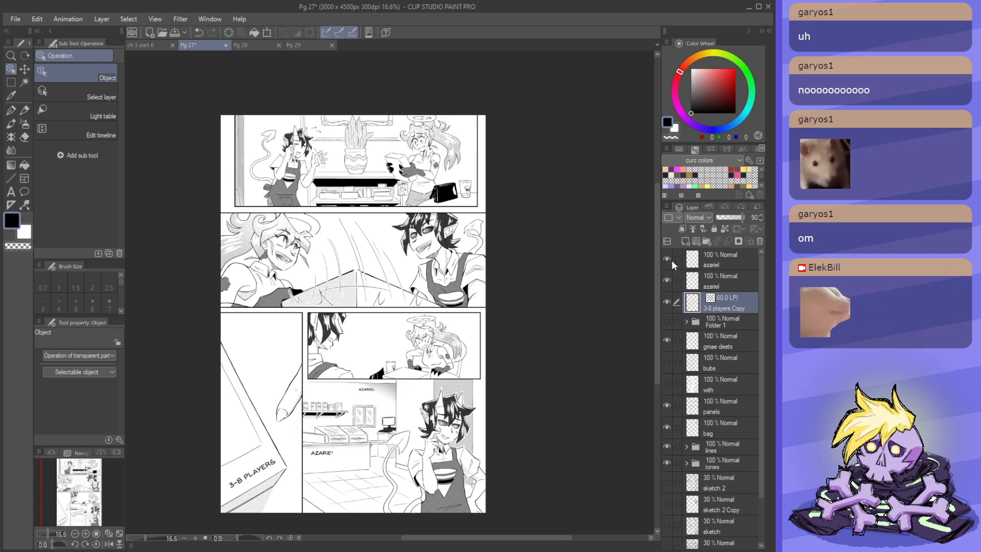
left_click(670, 276)
left_click(670, 275)
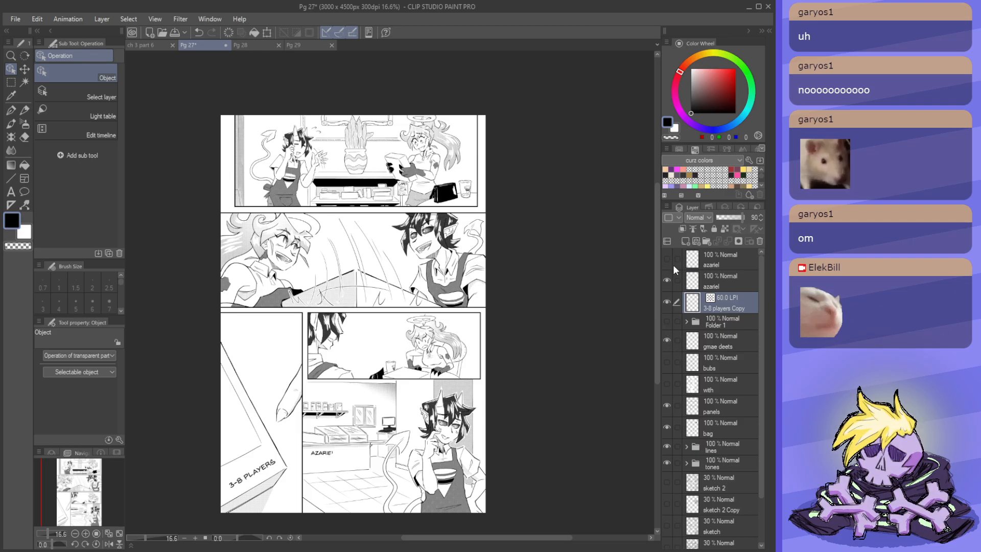
left_click(668, 260)
left_click(667, 280)
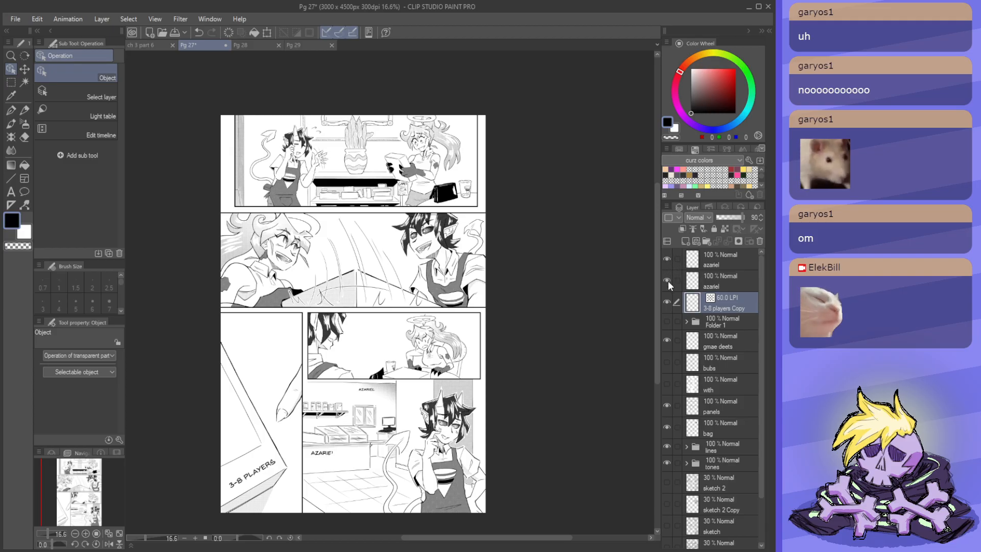
- Hide the two 'azariel' sign layers on page 27
left_click(667, 262)
left_click(667, 281)
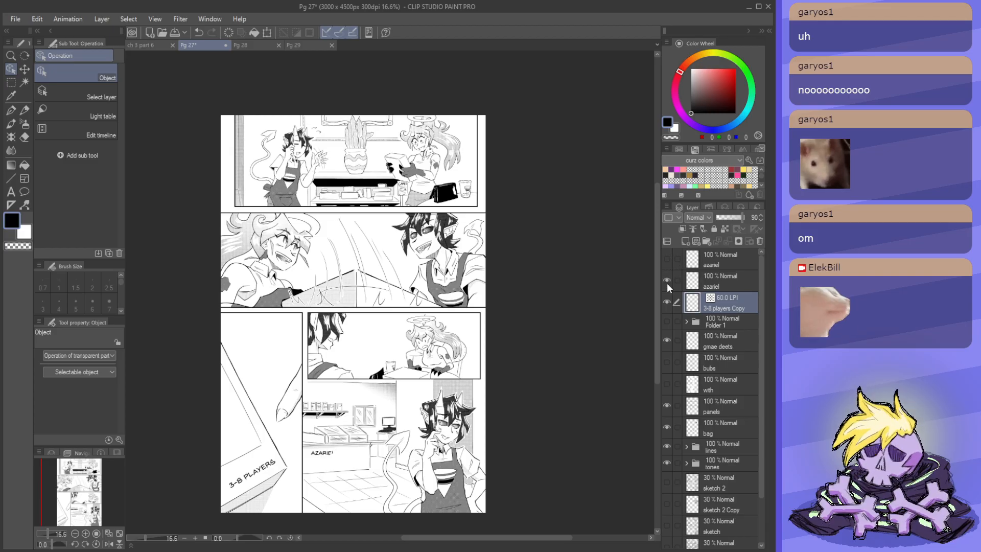
left_click(667, 281)
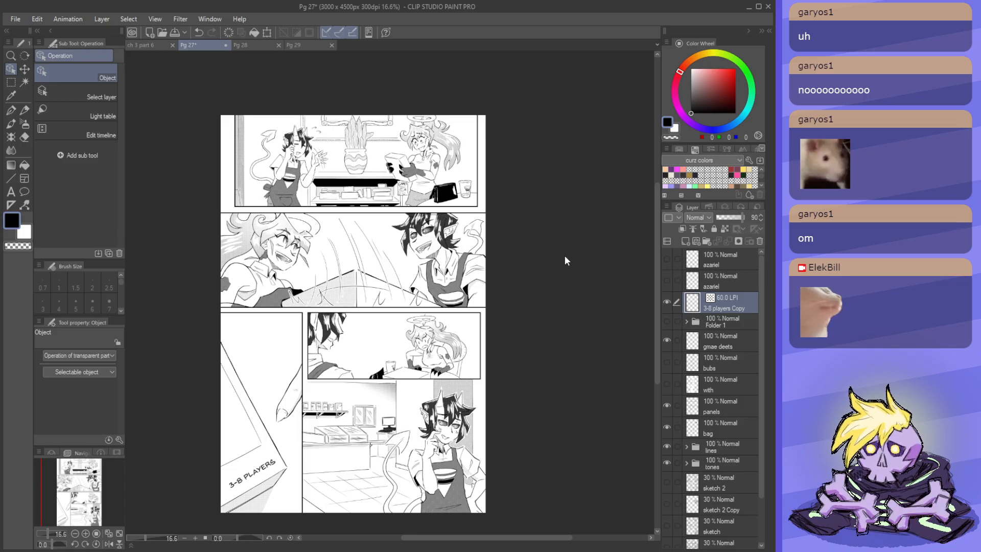
- Duplicate the 'panels', 'bag' and '3-8 players Copy' layers with the 'lines' and 'tones' folders, and merge the duplicates into one layer
scroll(355, 153, "up", 6)
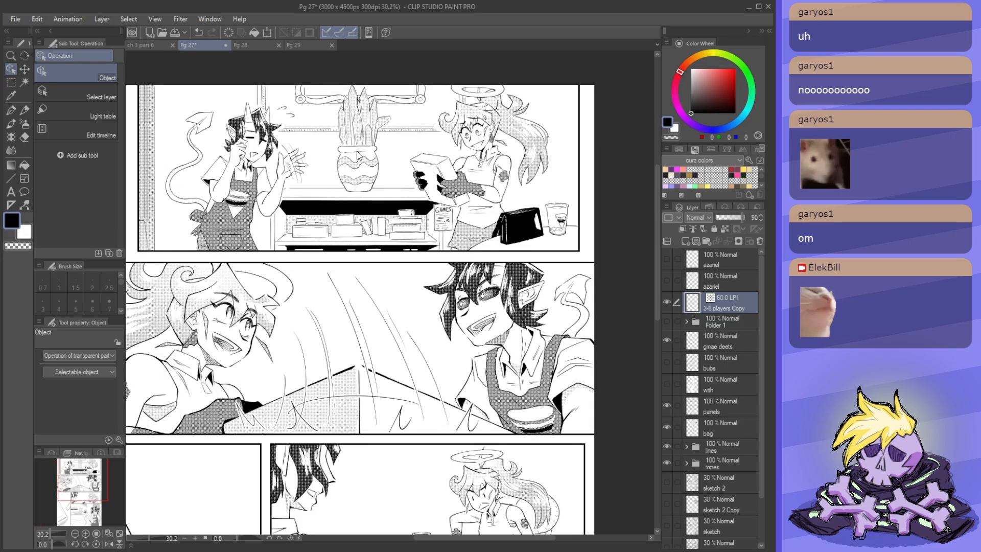
scroll(378, 145, "down", 6)
scroll(403, 96, "up", 4)
scroll(414, 104, "down", 5)
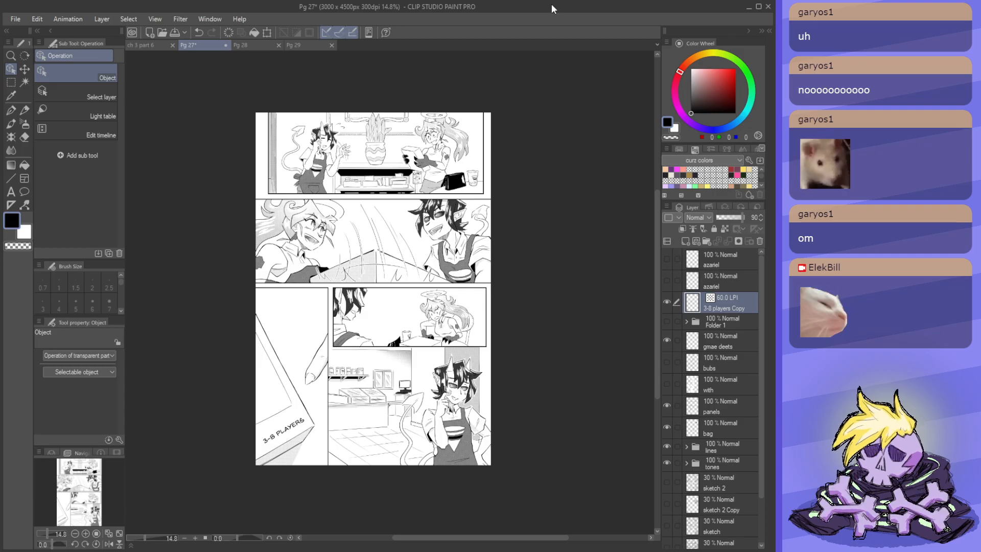
scroll(715, 355, "down", 2)
scroll(720, 373, "up", 2)
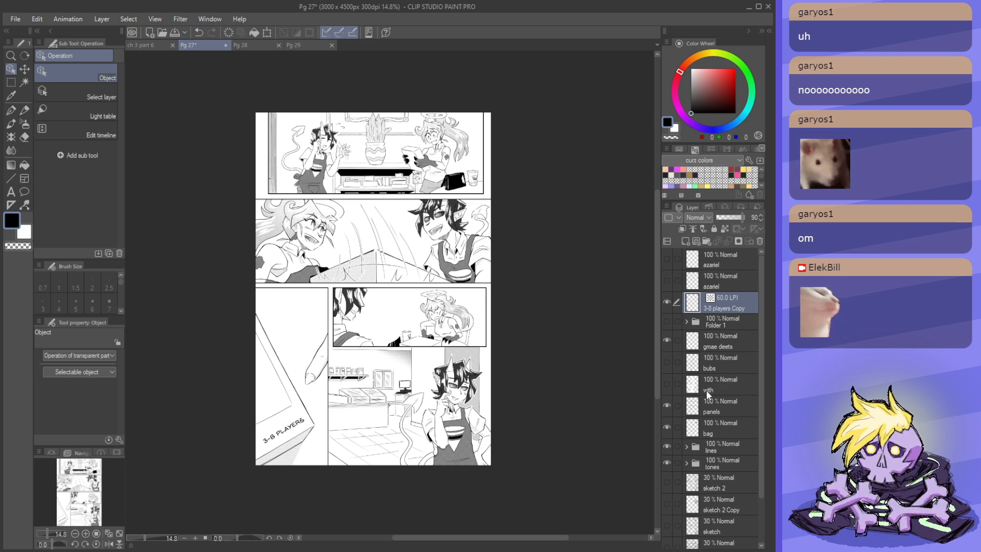
left_click(720, 463)
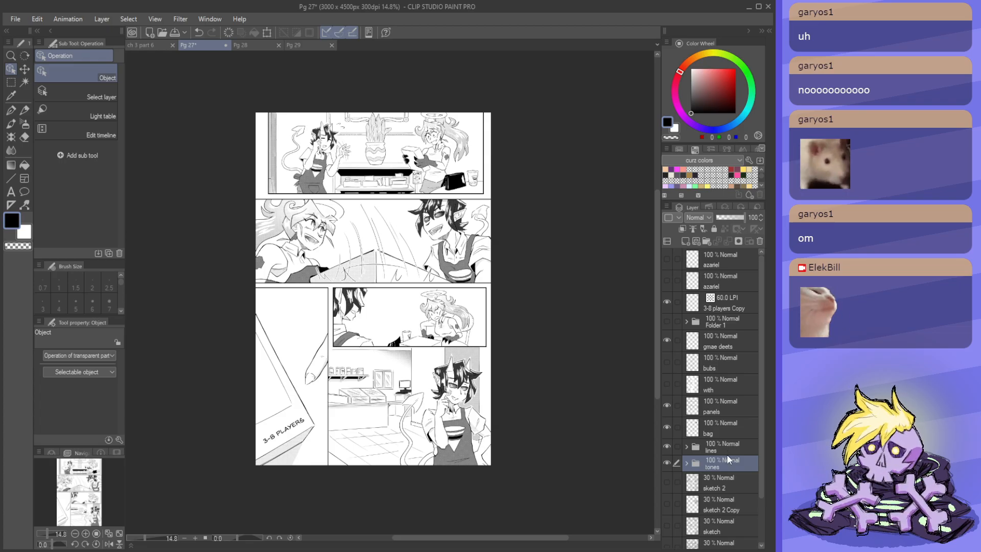
left_click(719, 406, "shift")
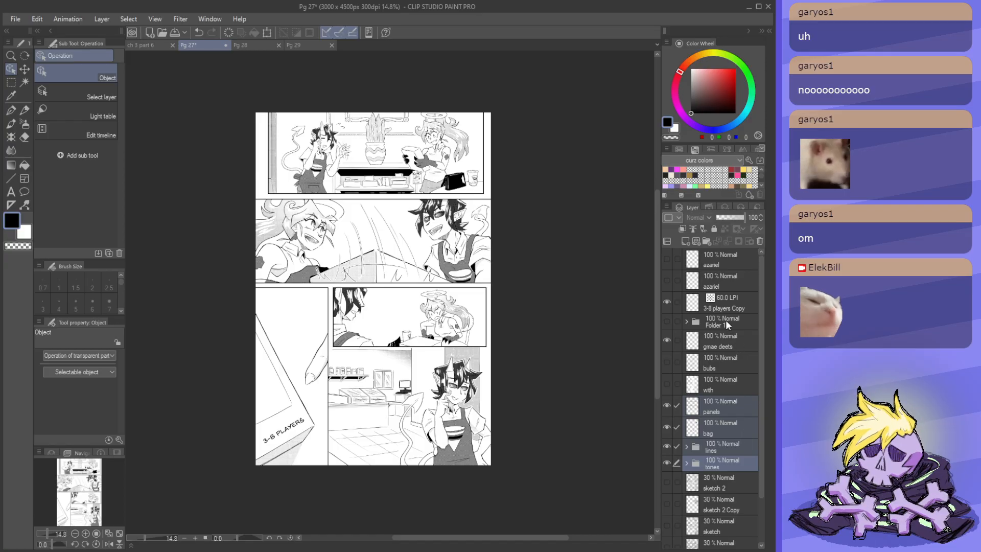
left_click(722, 299, "ctrl")
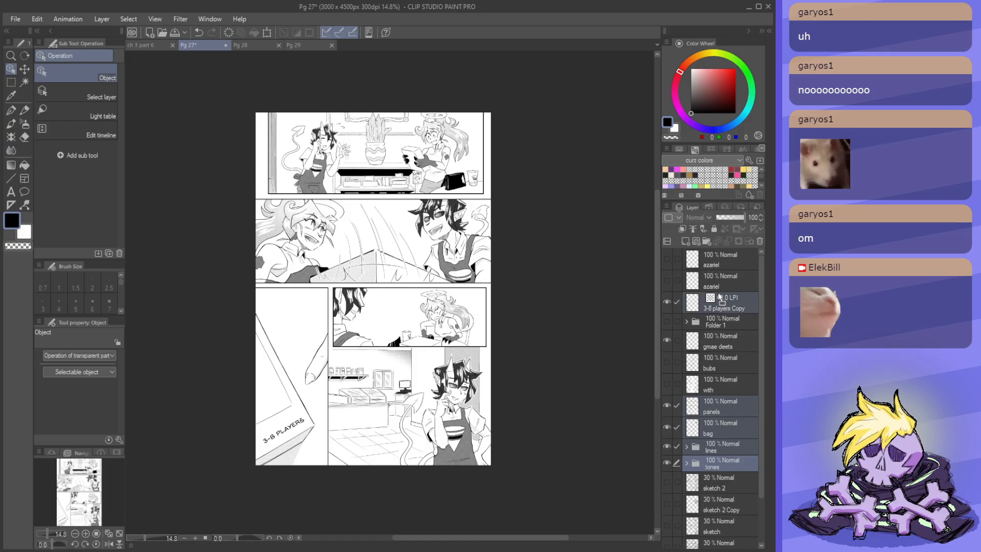
left_click(689, 240)
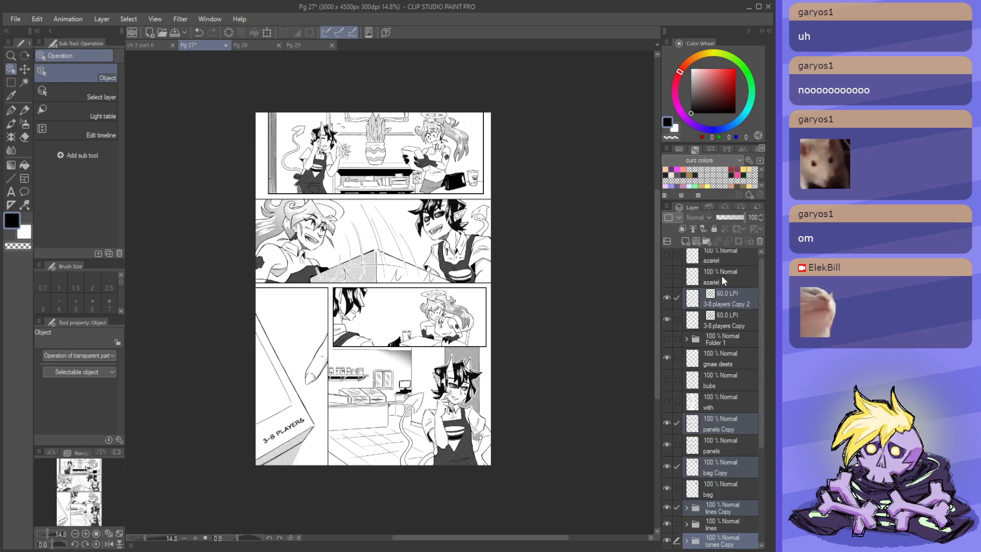
key("shift+alt+e")
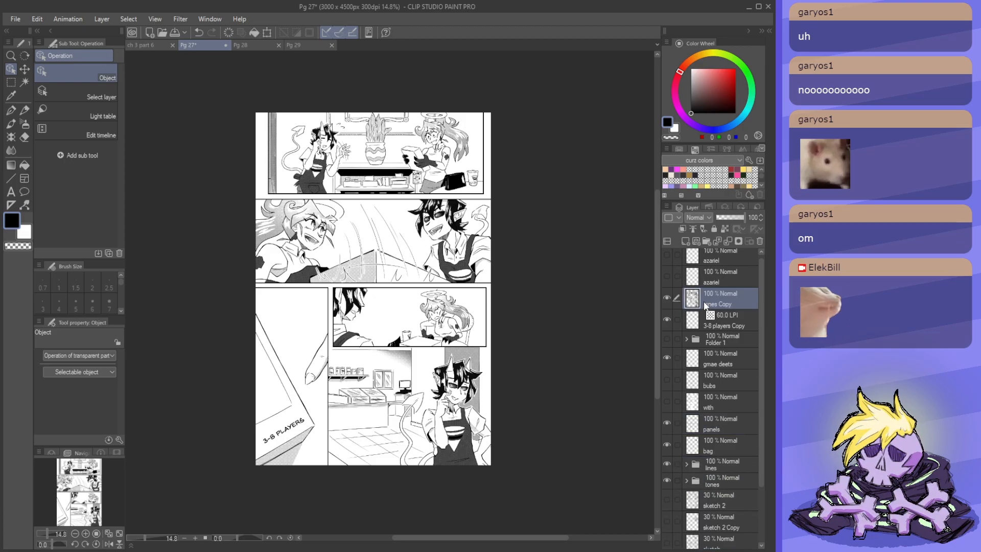
- Compare the merged 'tones Copy' layer with the original artwork by toggling its visibility, leaving it visible
left_click(667, 298)
left_click(666, 297)
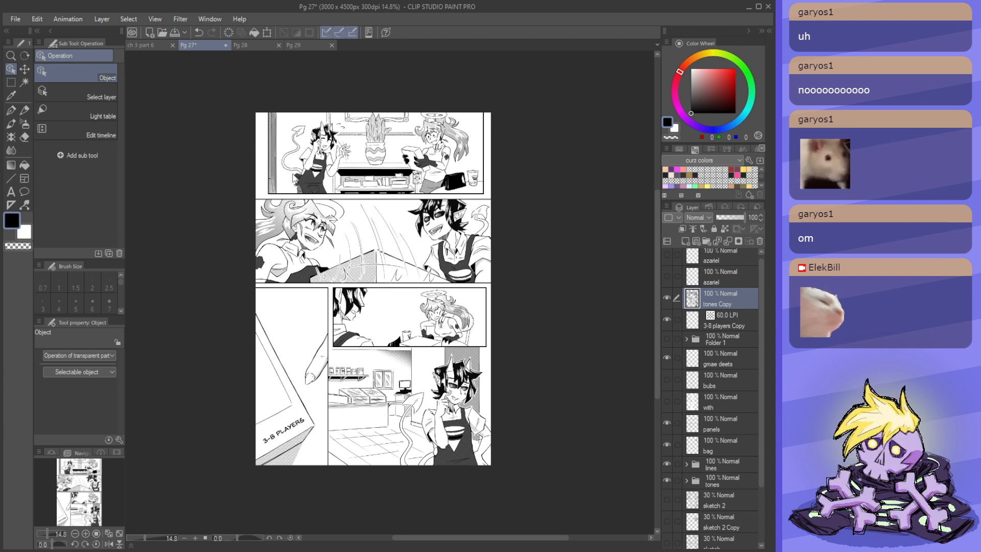
scroll(396, 134, "up", 2)
scroll(302, 119, "up", 1)
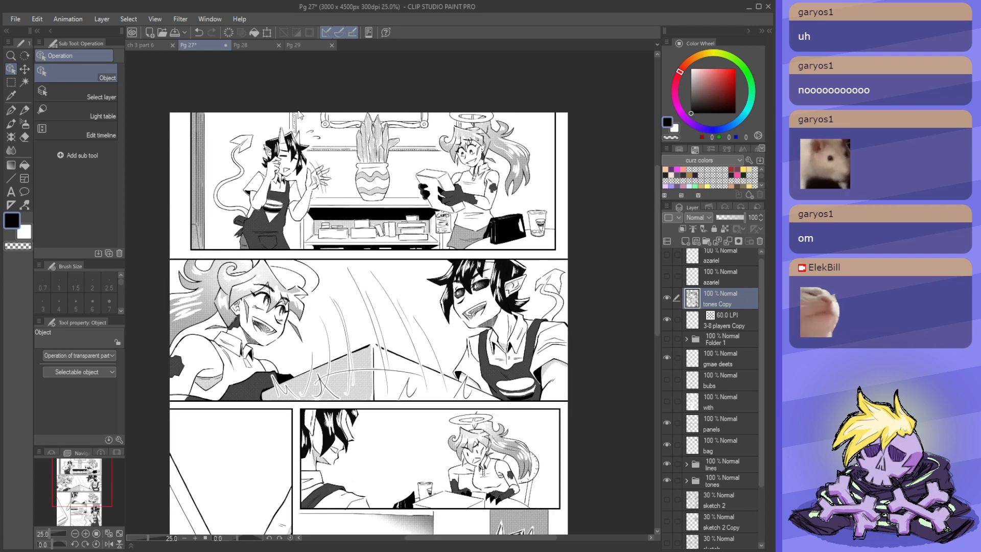
scroll(358, 118, "down", 3)
scroll(278, 109, "up", 2)
scroll(291, 114, "down", 1)
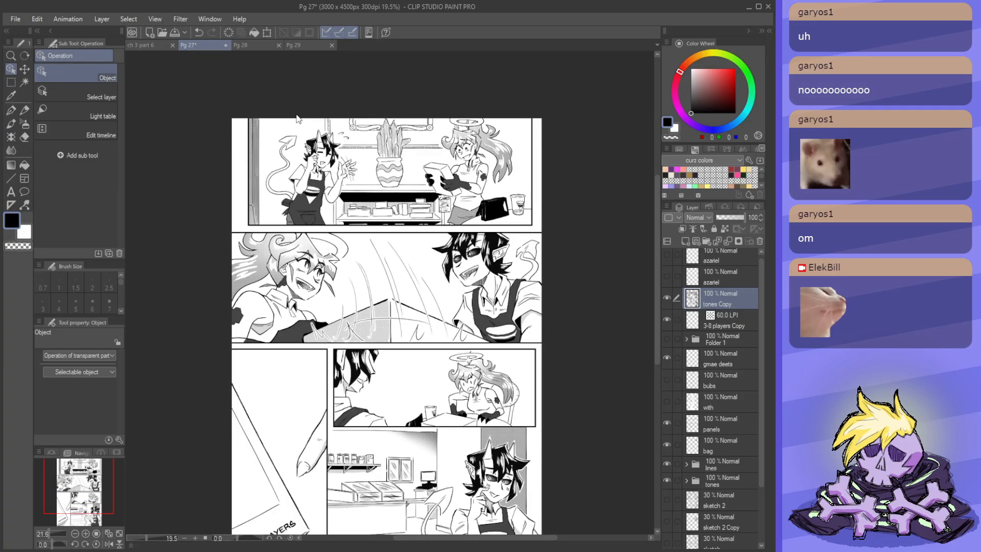
left_click(667, 298)
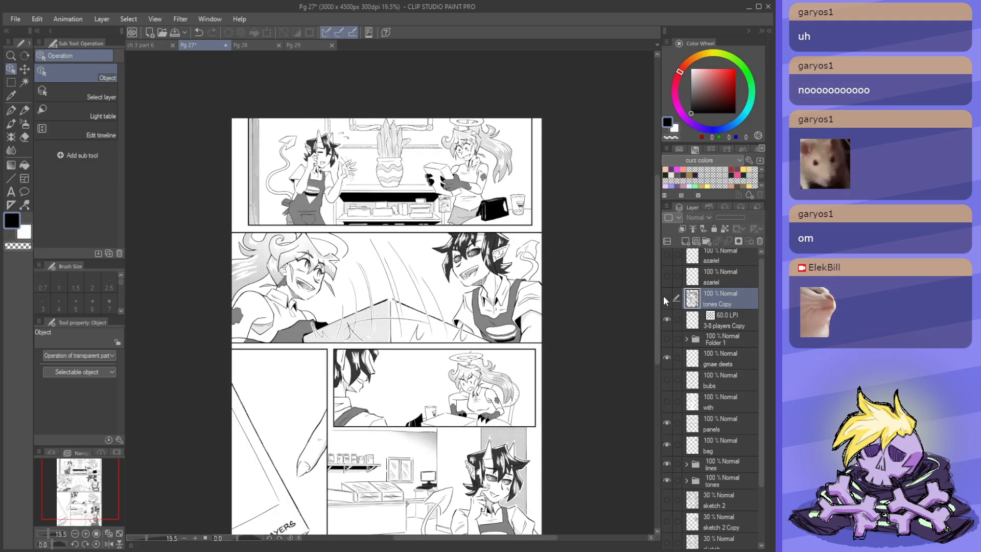
left_click(667, 298)
- Select page 27's first panel with a rectangular marquee just outside its frame and copy it from the merged layer
scroll(407, 153, "up", 1)
key("m")
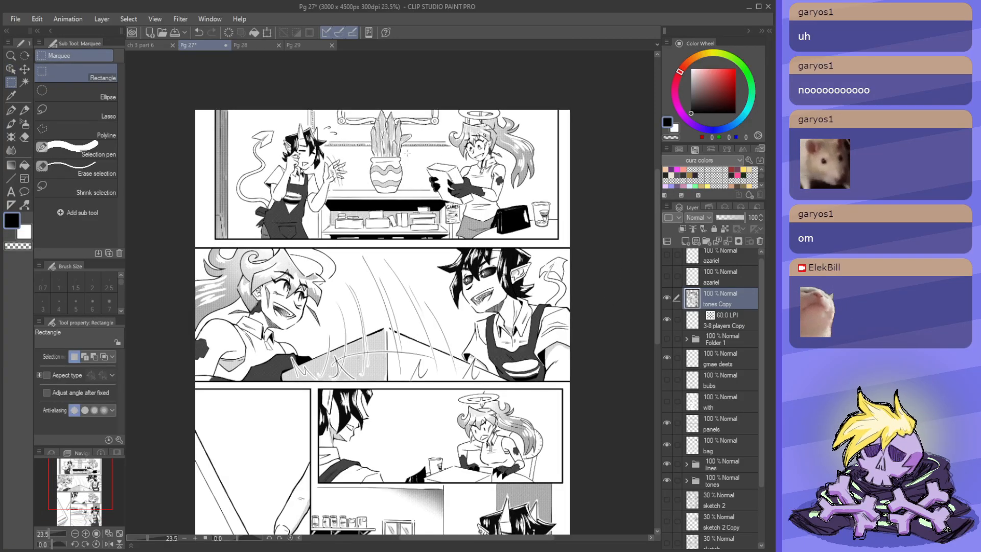
scroll(302, 162, "down", 1)
scroll(442, 163, "down", 2)
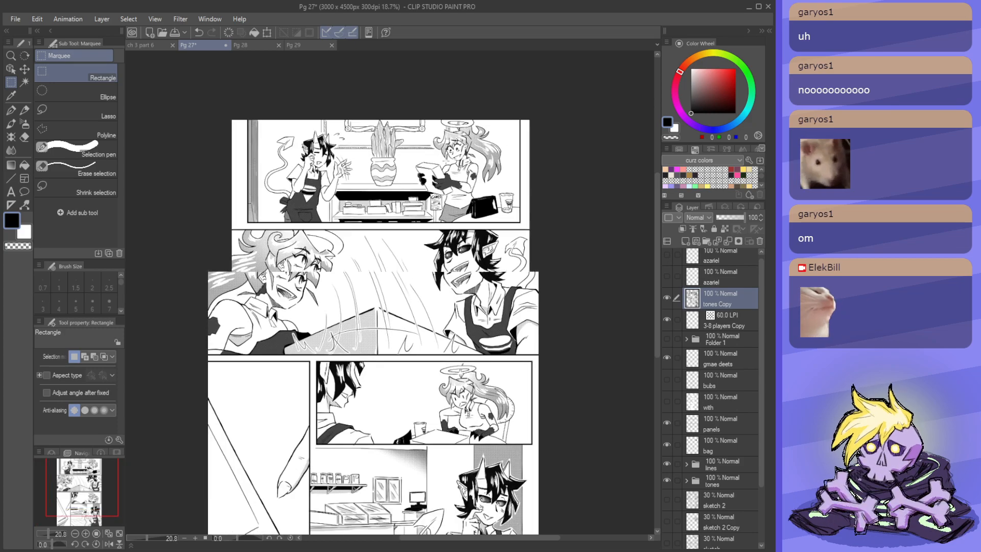
scroll(488, 135, "up", 1)
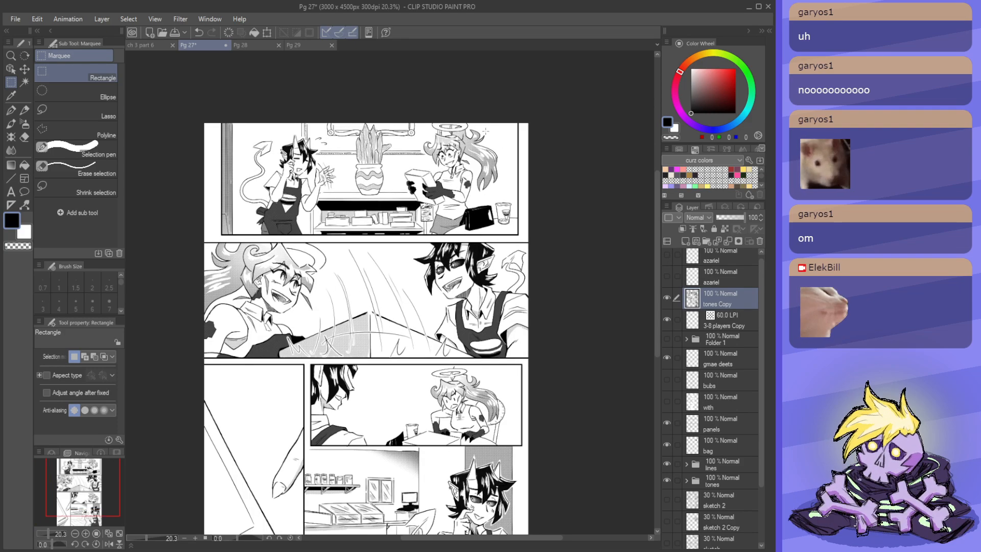
scroll(485, 132, "down", 1)
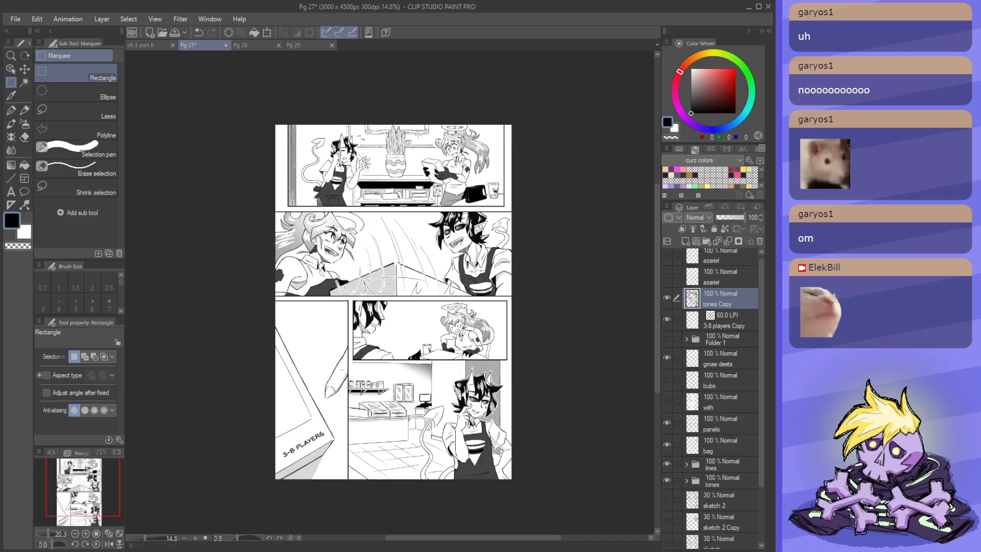
scroll(386, 119, "up", 2)
scroll(443, 141, "up", 1)
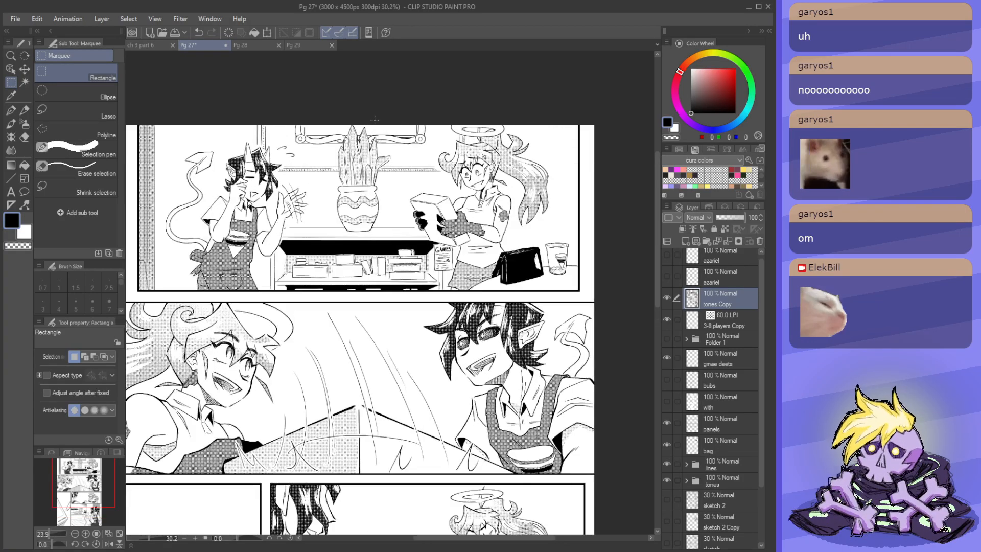
scroll(442, 141, "up", 1)
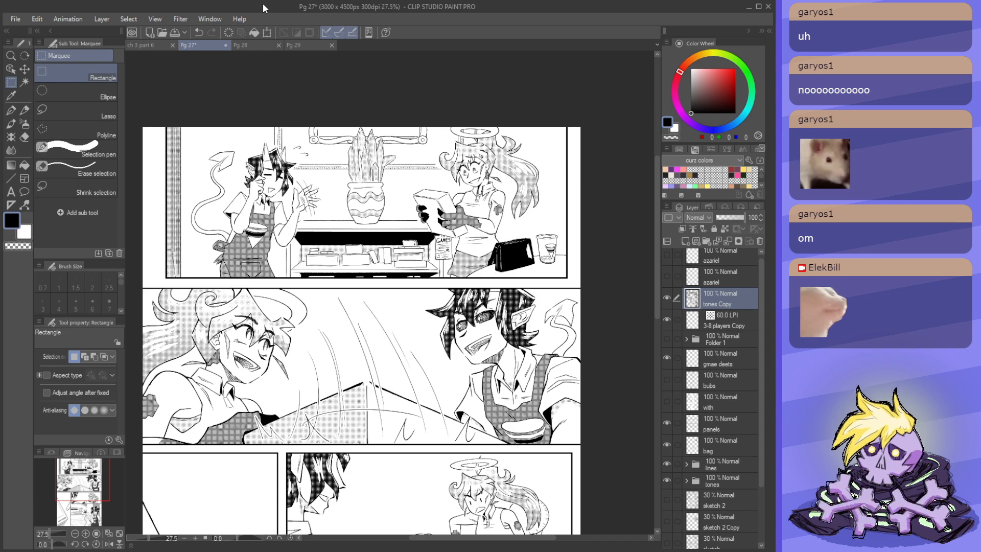
scroll(501, 144, "down", 3)
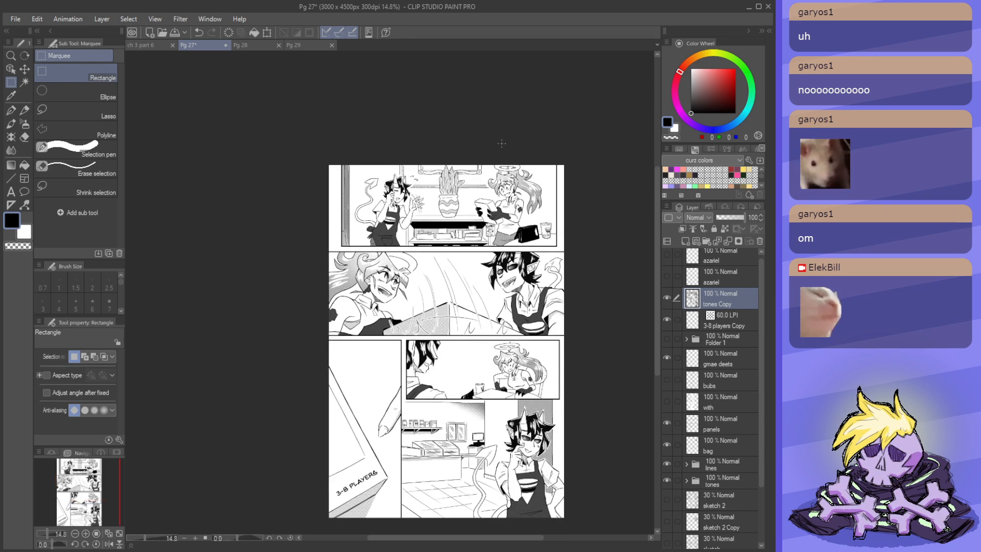
scroll(501, 144, "up", 3)
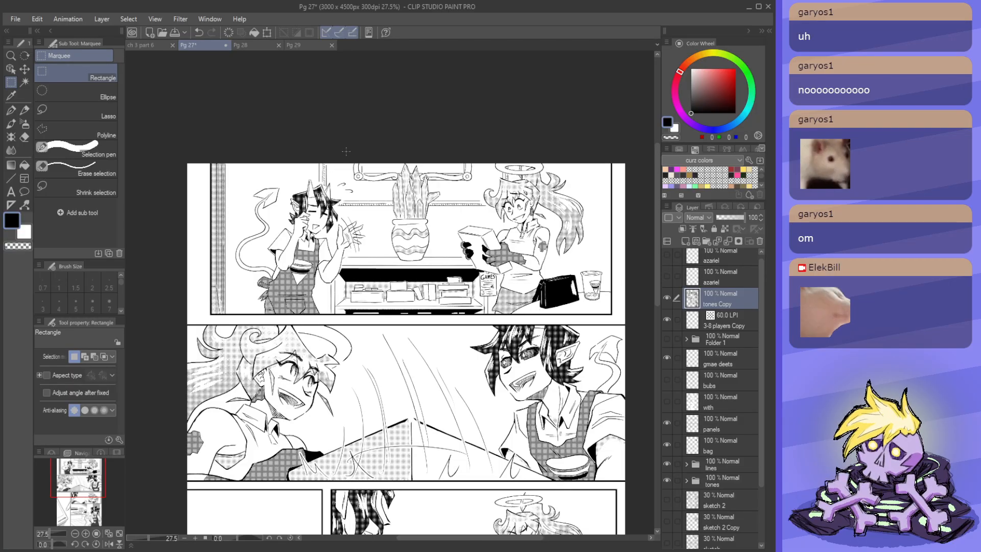
scroll(286, 150, "down", 2)
scroll(238, 148, "up", 1)
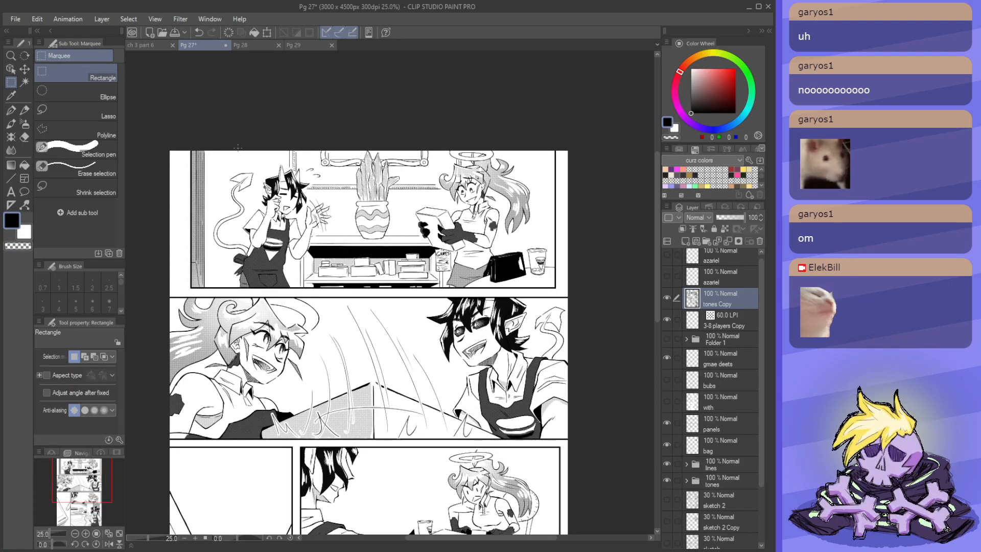
left_click_drag(184, 145, 561, 294)
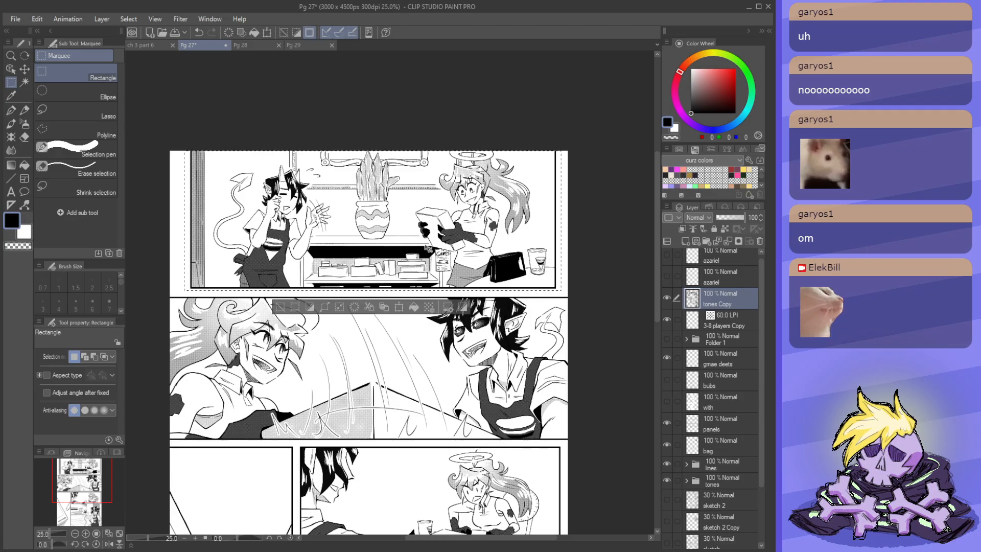
- Switch to the ch 3 part 6 strip, collapse the 'pg 26' folder and make the 'pg 27' folder active
left_click(154, 44)
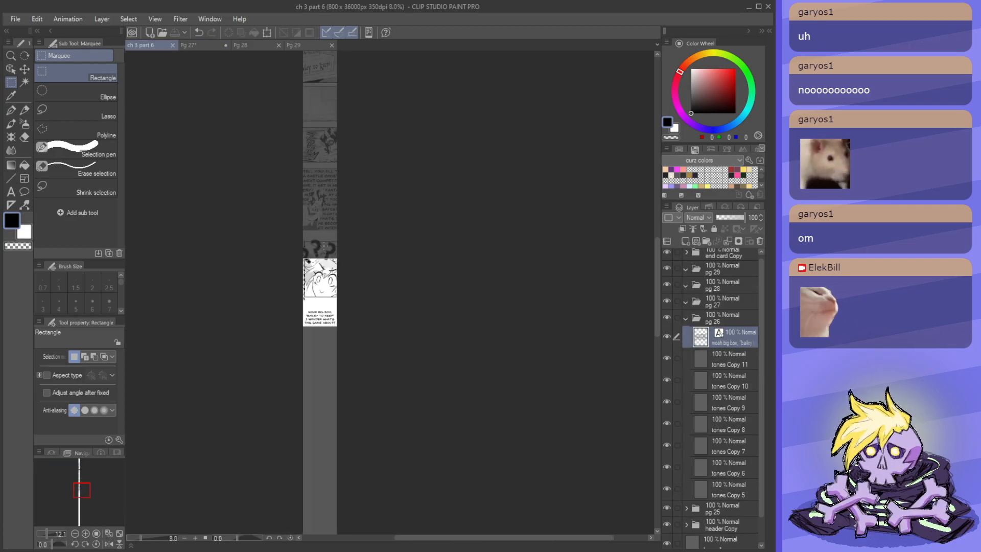
scroll(328, 343, "up", 2)
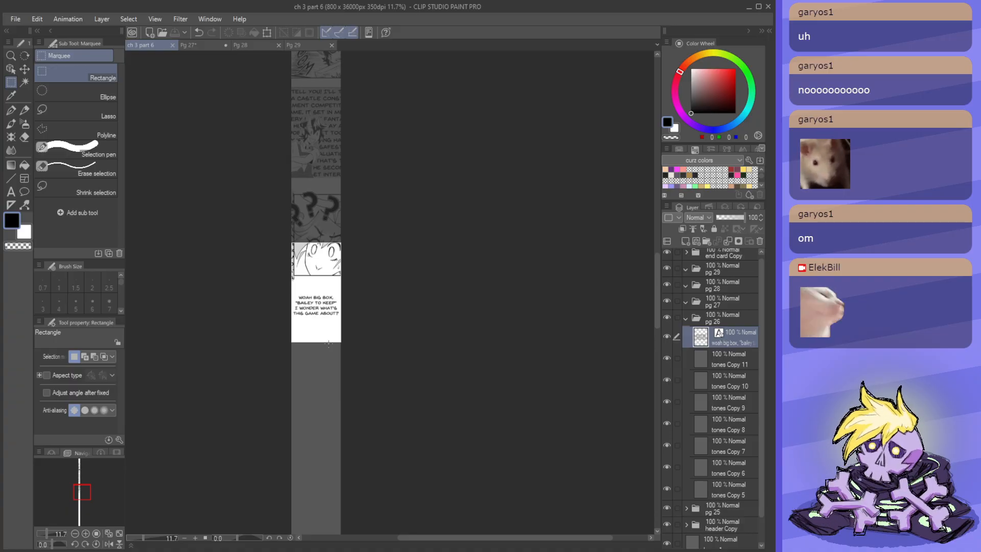
left_click(685, 319)
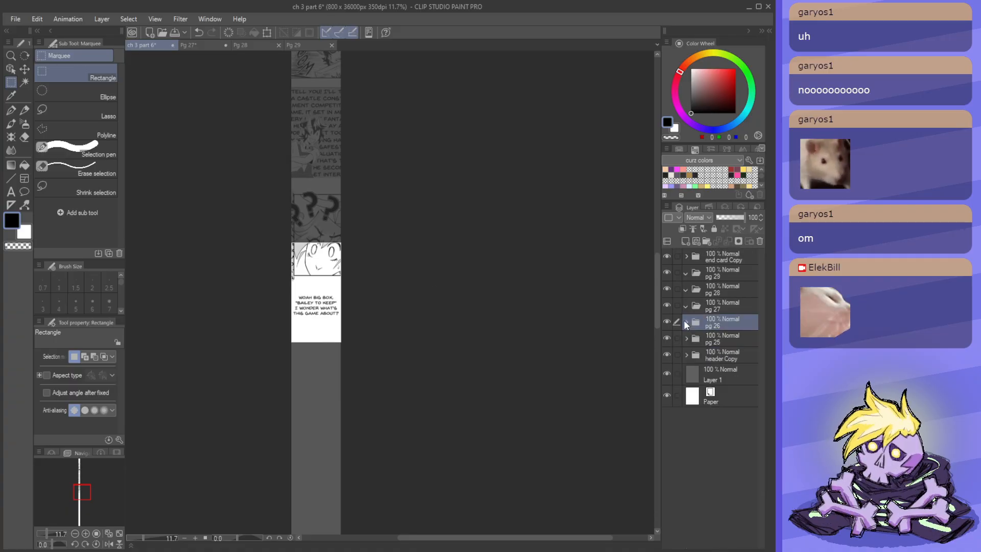
left_click(667, 325)
left_click(668, 324)
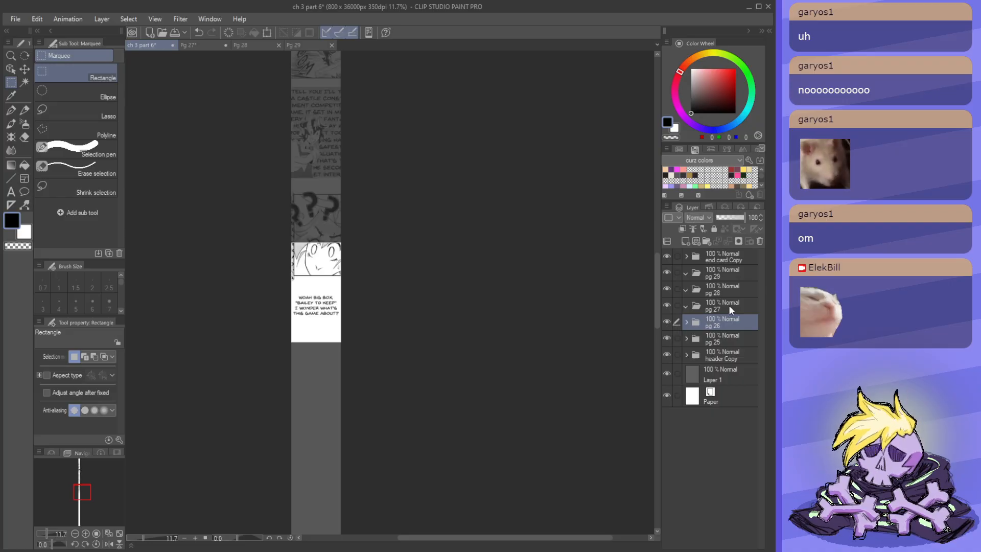
left_click(691, 307)
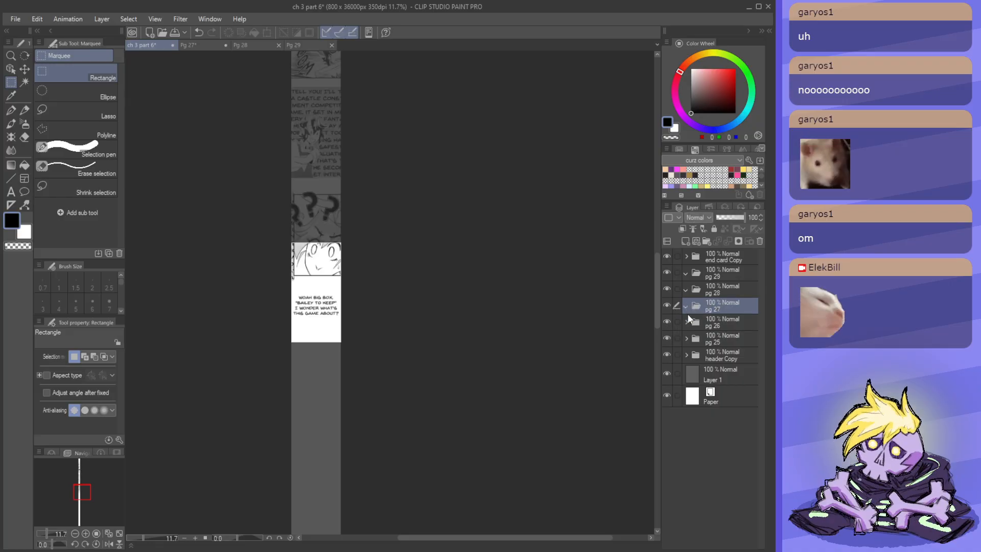
scroll(324, 308, "down", 2)
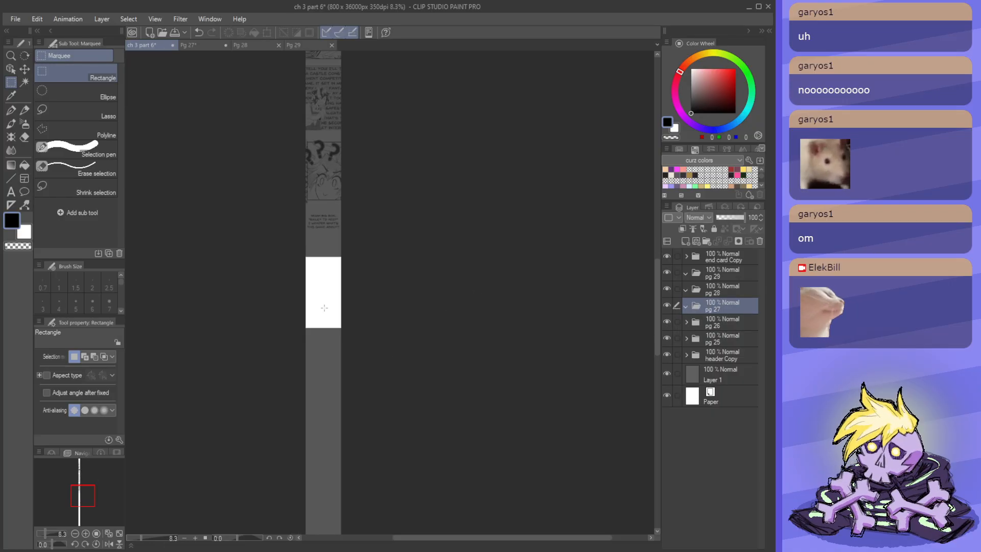
scroll(306, 304, "down", 1)
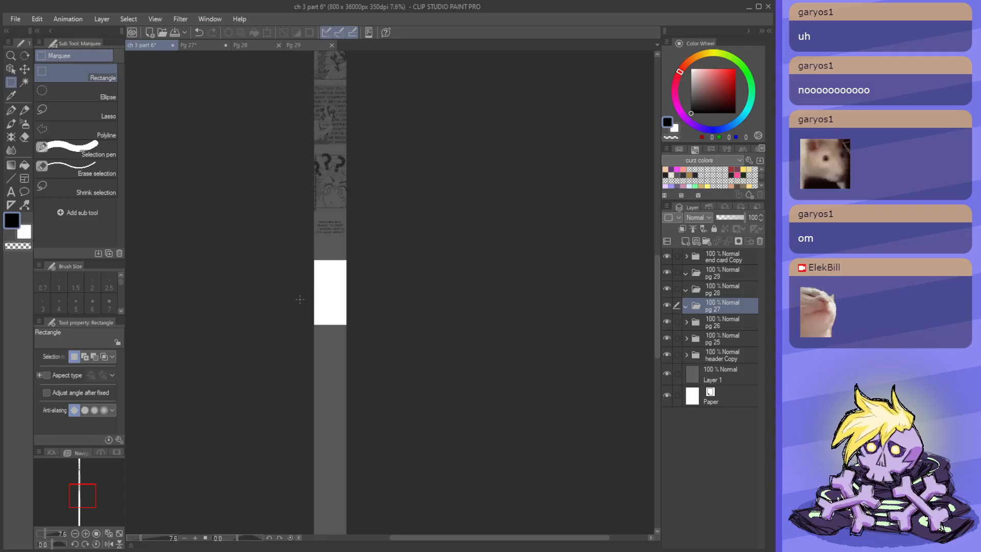
scroll(210, 220, "up", 2)
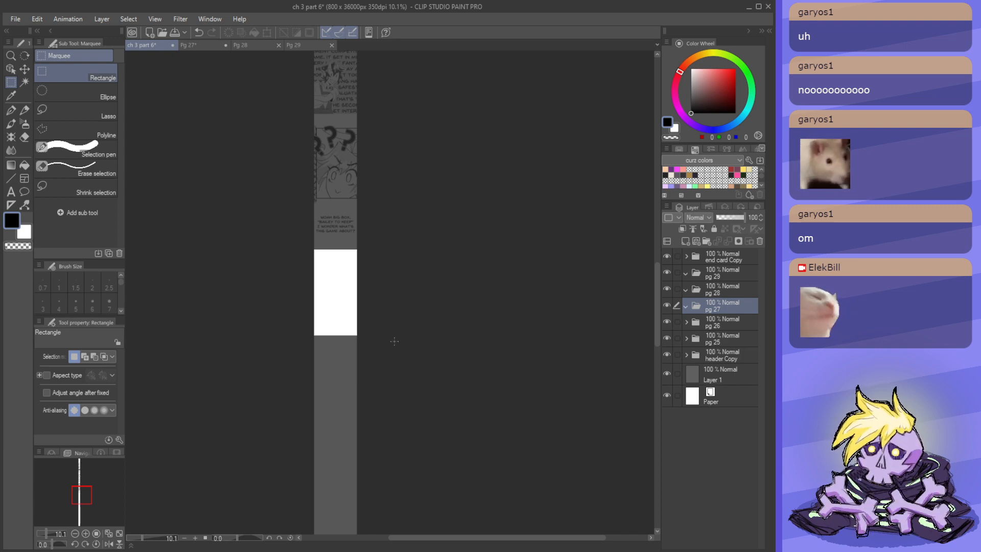
- Paste page 27's first panel into the 'pg 27' folder and place it below the game question lettering, with its potted plant centred on the strip
key("ctrl+v")
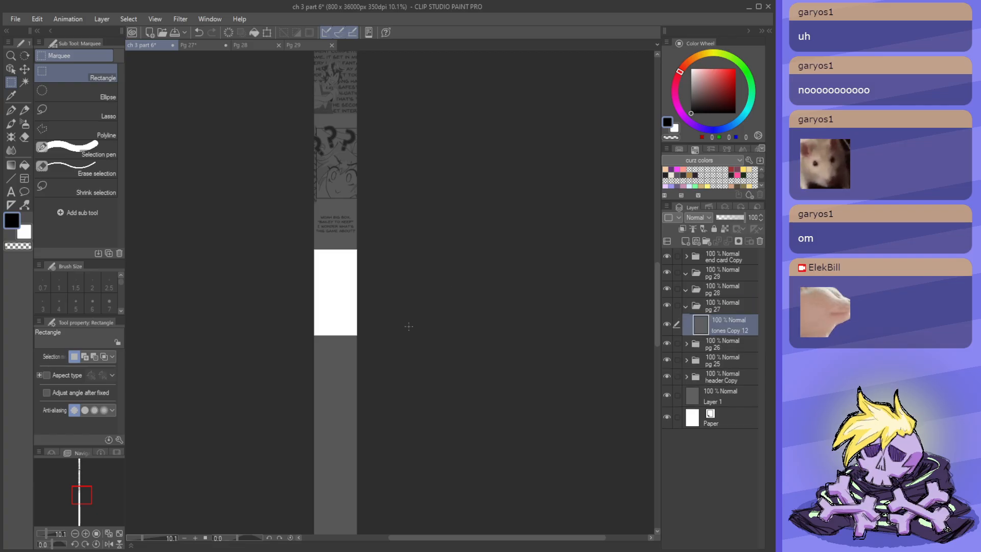
scroll(409, 326, "down", 5)
key("k")
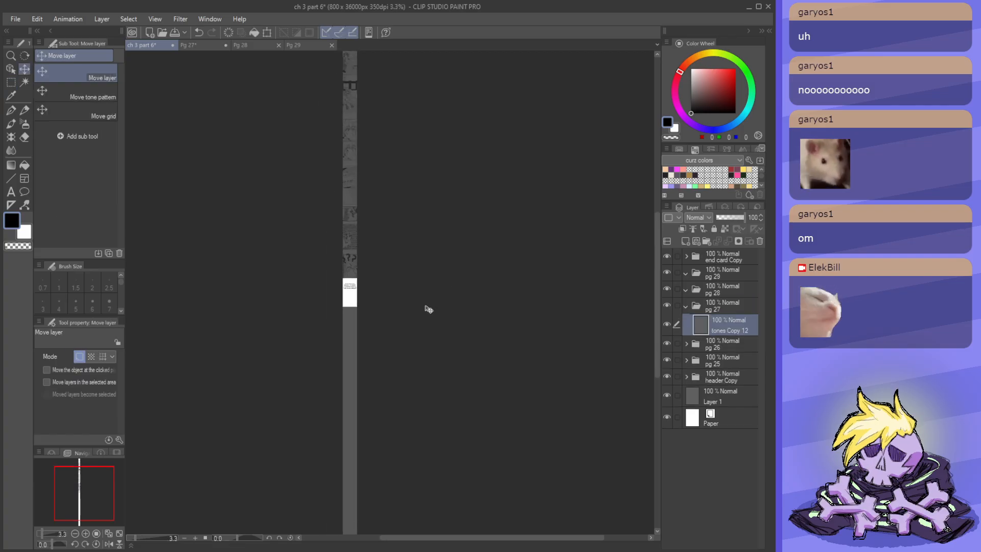
key("ctrl+t")
scroll(374, 271, "down", 2)
scroll(364, 133, "up", 1)
left_click_drag(377, 102, 373, 346)
scroll(363, 348, "up", 6)
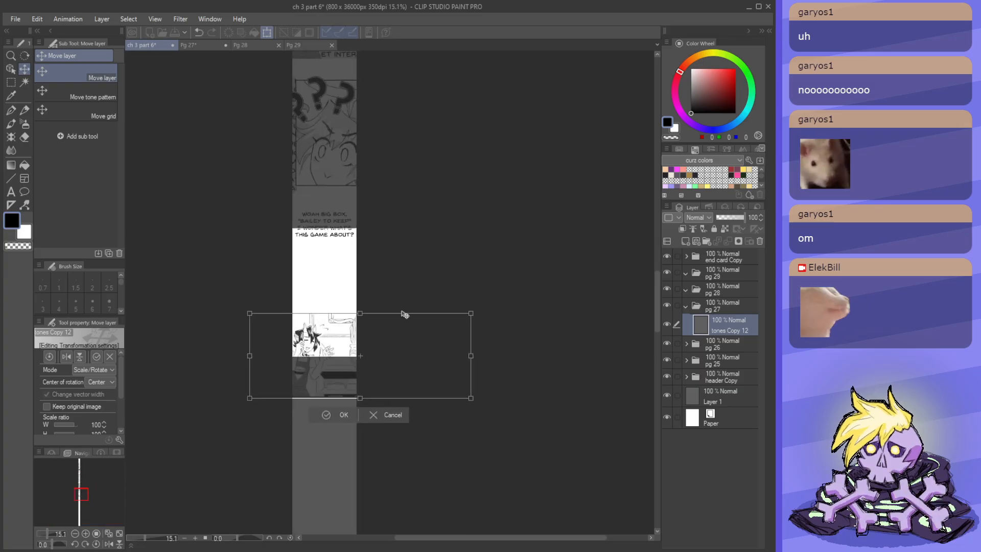
left_click_drag(405, 315, 369, 256)
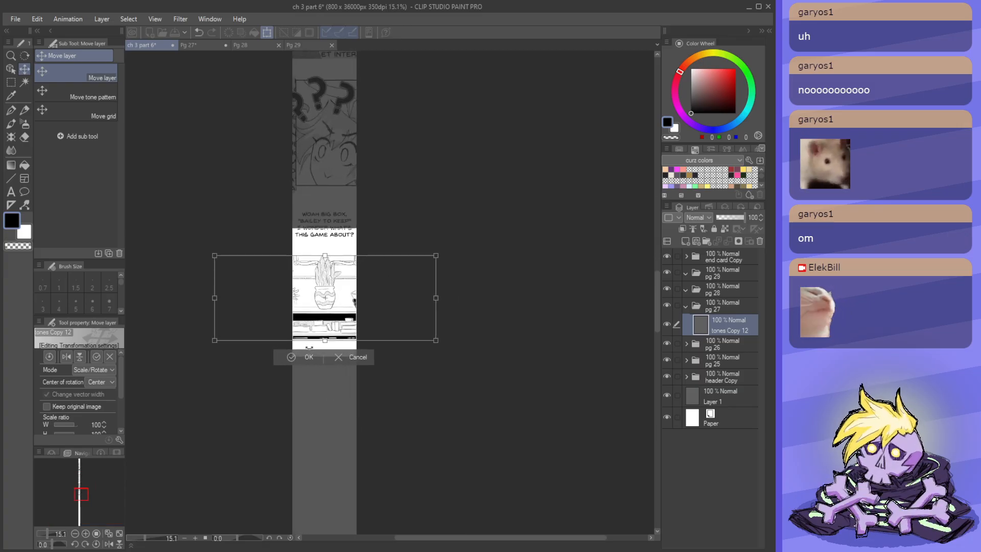
left_click(307, 357)
- Return to Pg 27, clear the old selection, and select and copy the full-width second panel with a rectangular marquee
left_click(188, 44)
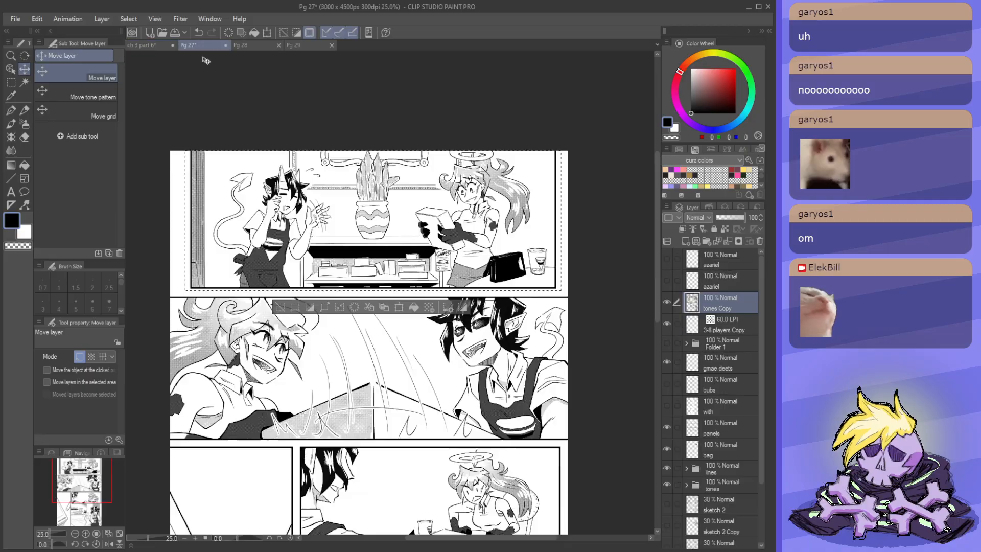
key("ctrl+d")
scroll(250, 87, "down", 4)
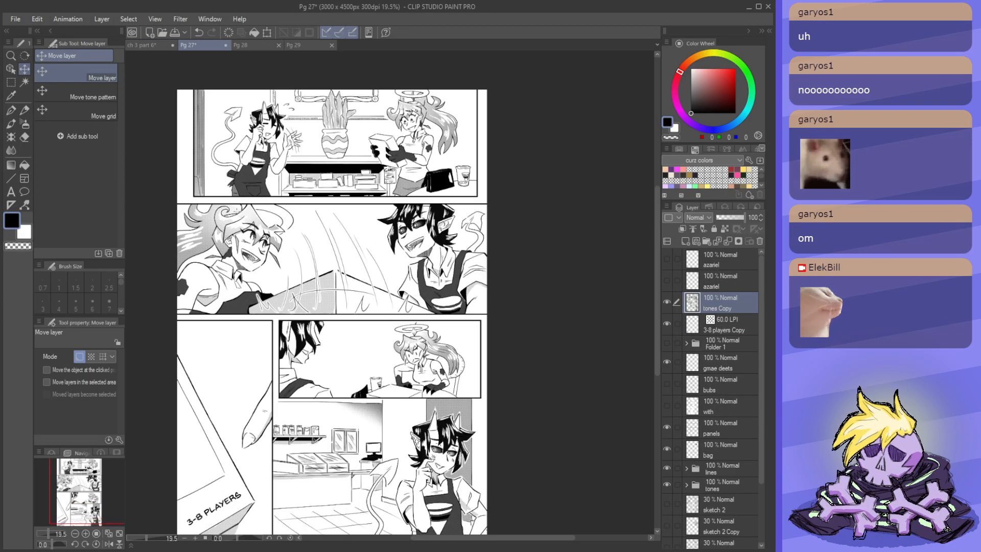
key("m")
scroll(189, 233, "up", 1)
scroll(148, 192, "down", 1)
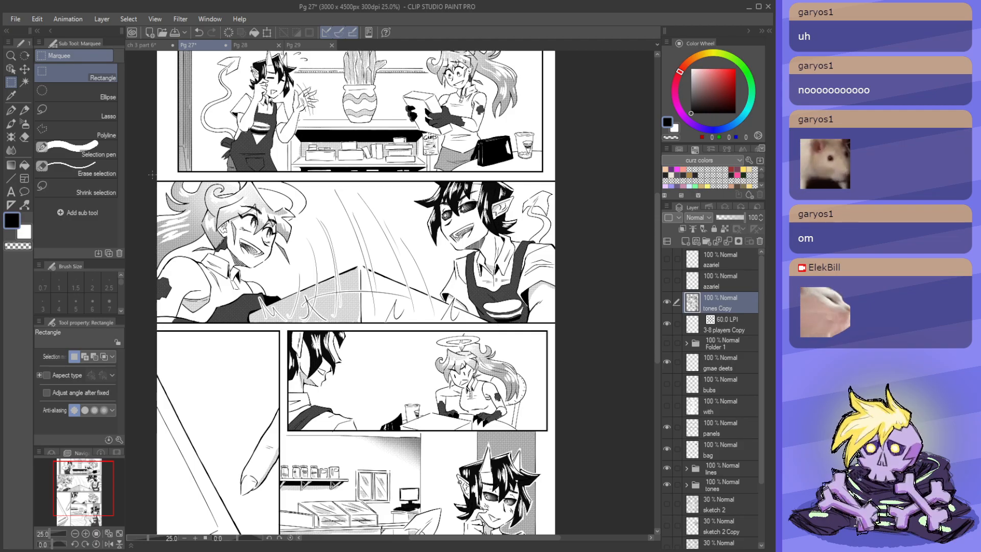
left_click_drag(151, 178, 602, 326)
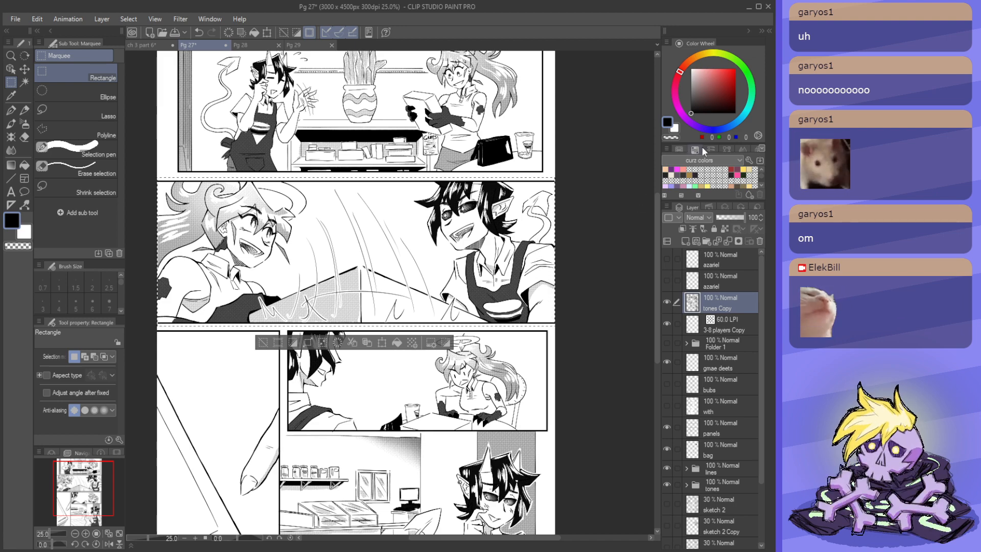
scroll(538, 188, "down", 4)
scroll(481, 186, "up", 4)
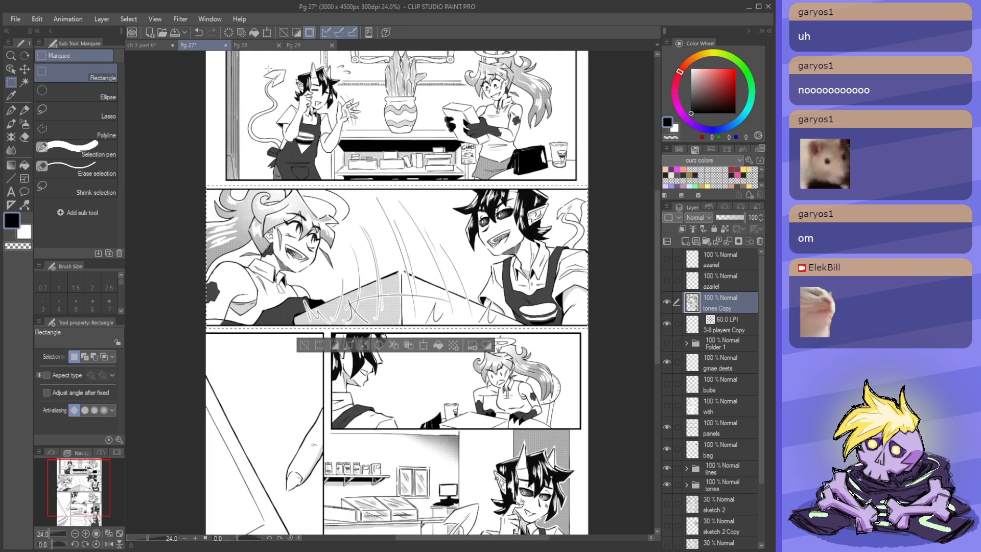
- Paste the second panel into the ch 3 part 6 strip, place it directly below the first panel and save the file
left_click(154, 44)
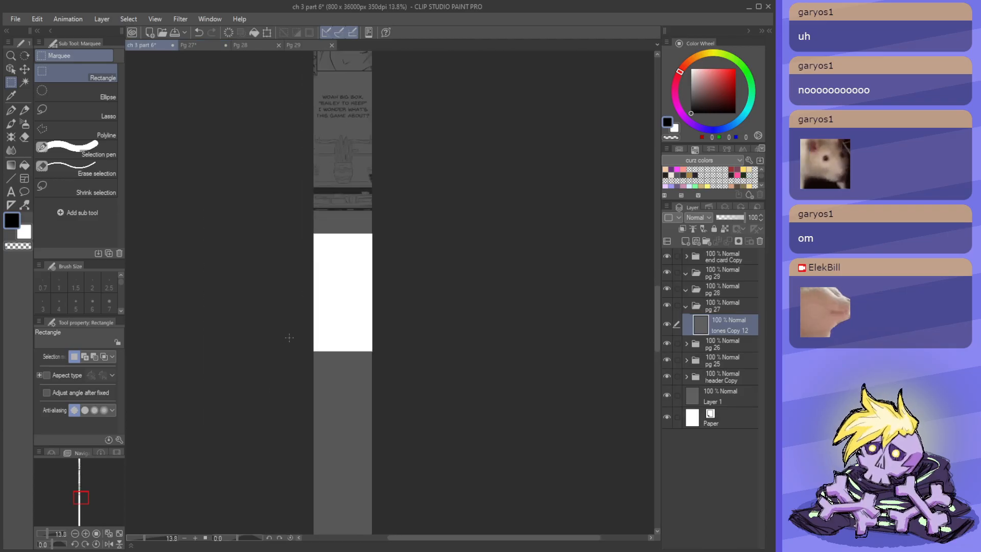
key("ctrl+v")
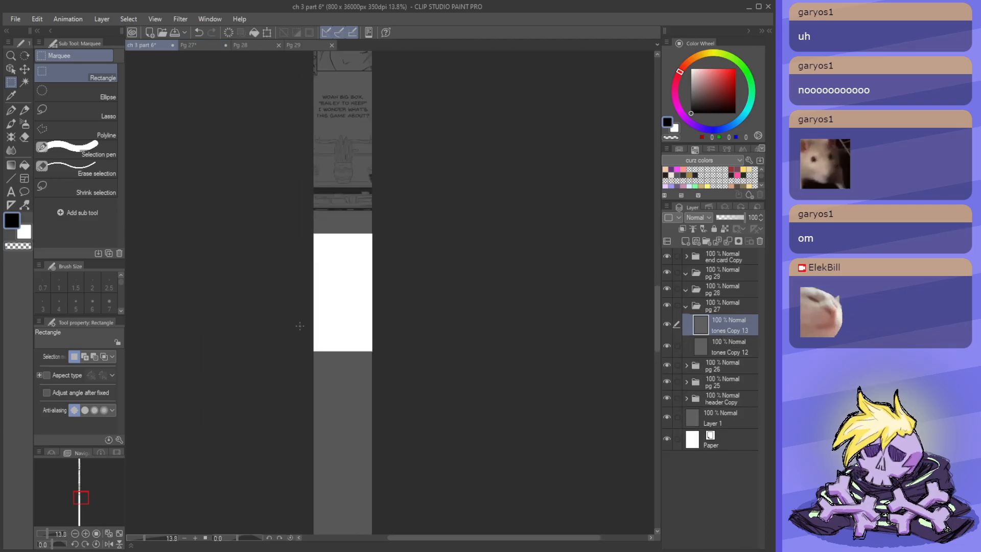
key("ctrl+t")
scroll(300, 326, "down", 6)
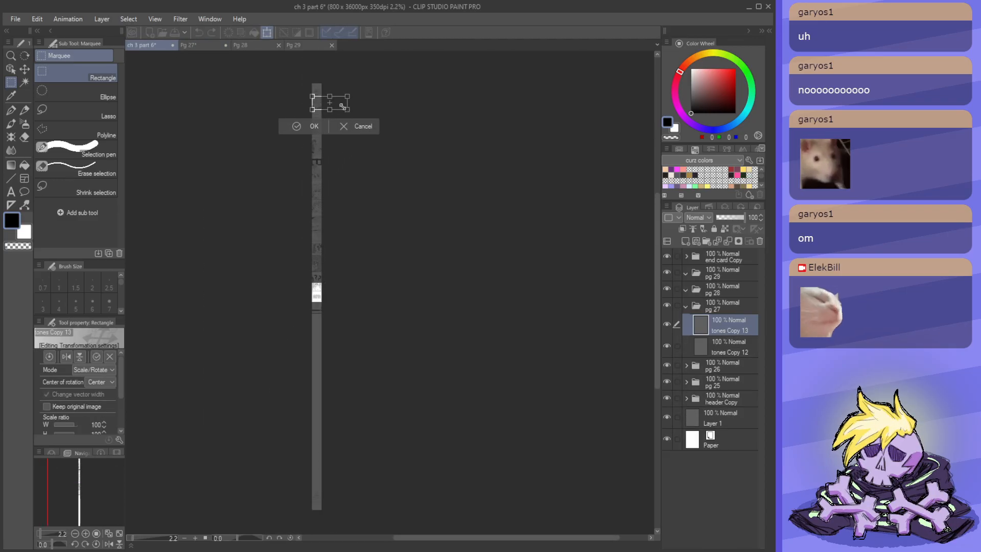
left_click_drag(343, 106, 359, 307)
scroll(317, 317, "up", 5)
key("Return")
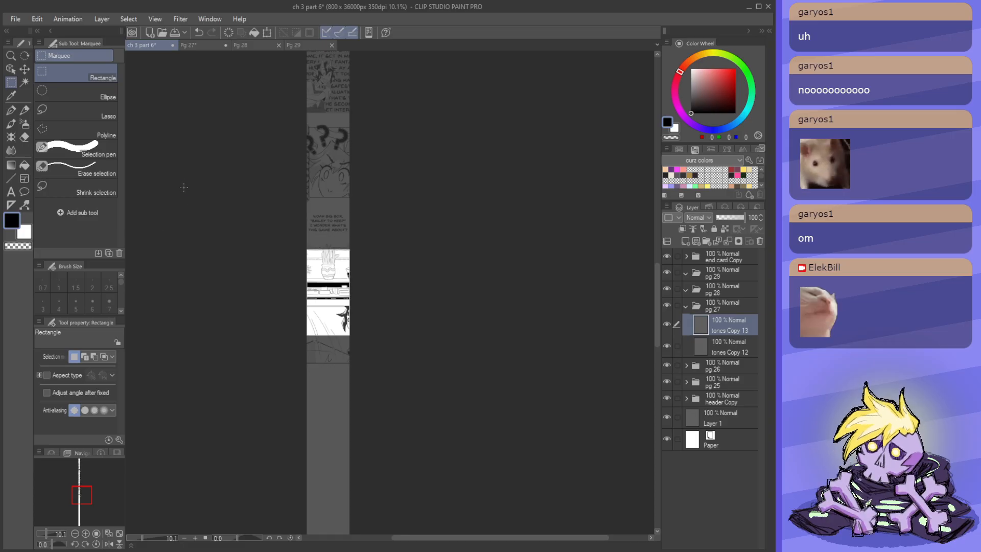
key("ctrl+s")
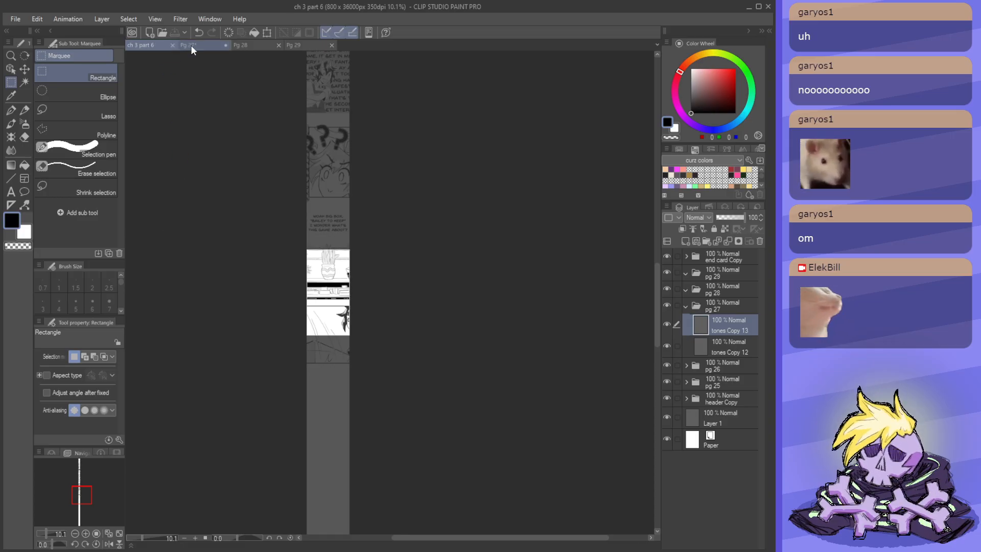
- Go back to Pg 27, clear the selection and examine the layout of the page's panels
left_click(191, 45)
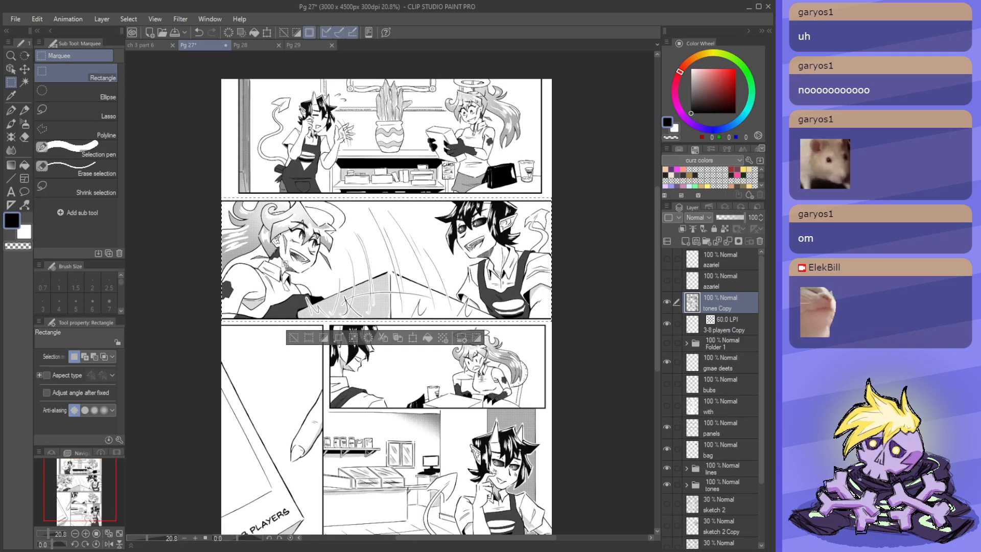
key("ctrl+d")
scroll(376, 239, "up", 1)
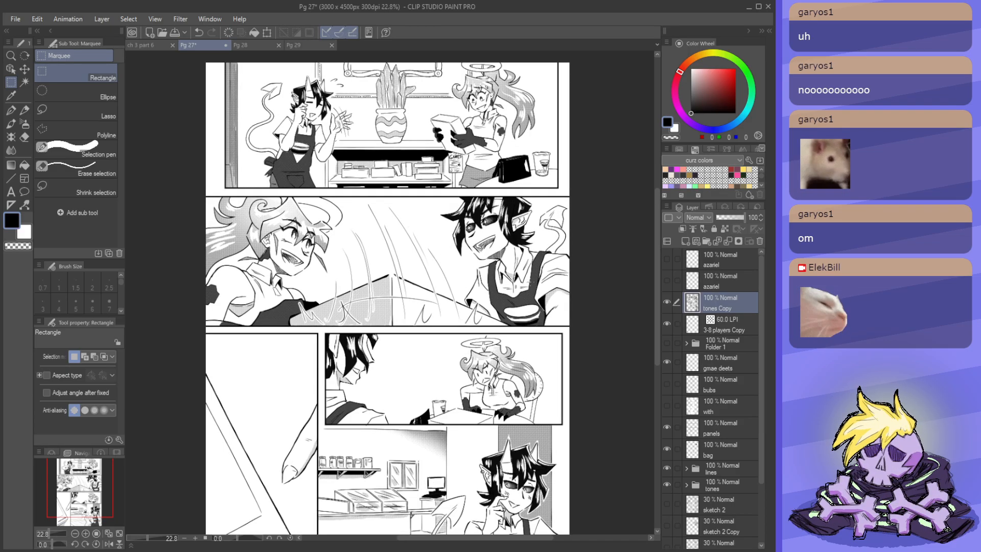
scroll(632, 294, "down", 1)
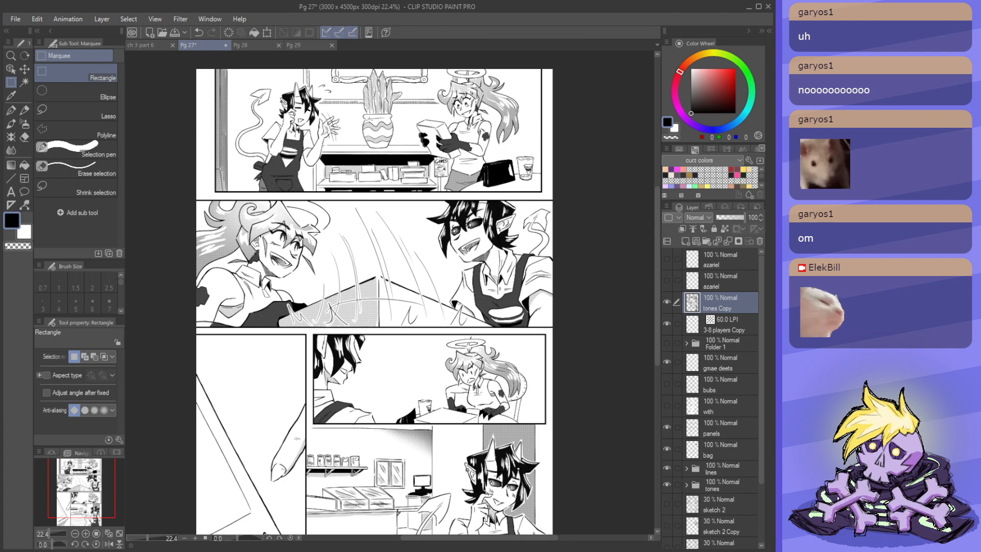
scroll(368, 126, "up", 1)
scroll(370, 249, "up", 1)
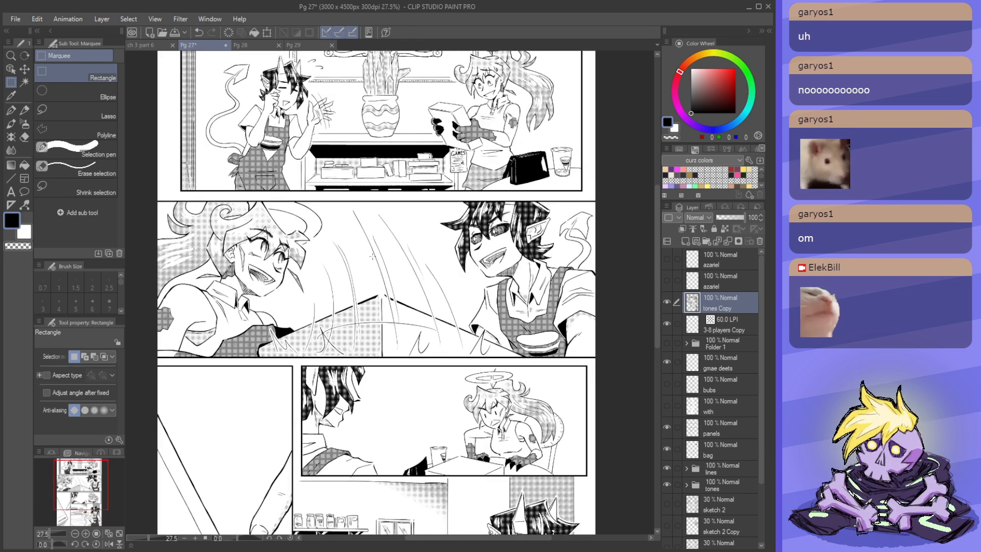
scroll(361, 281, "down", 1)
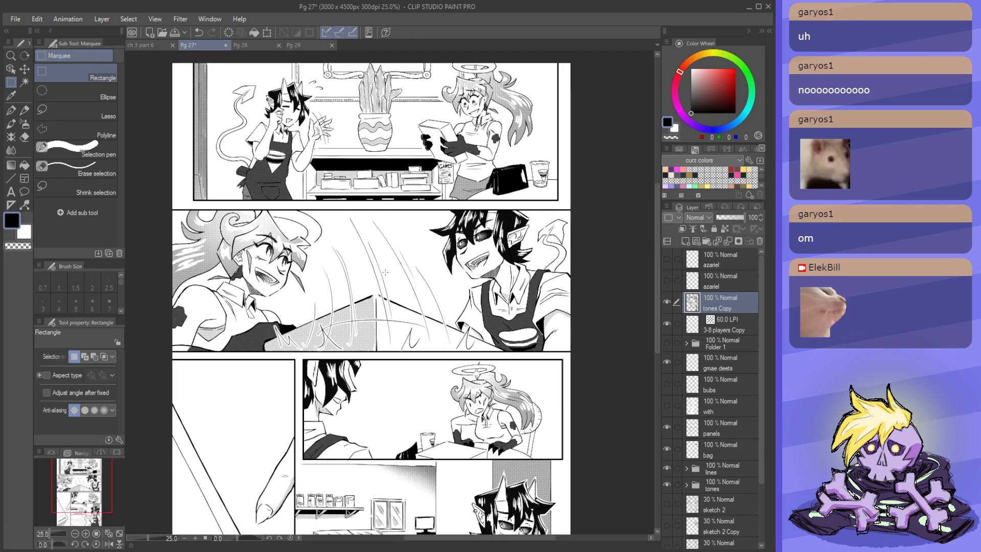
scroll(332, 303, "down", 2)
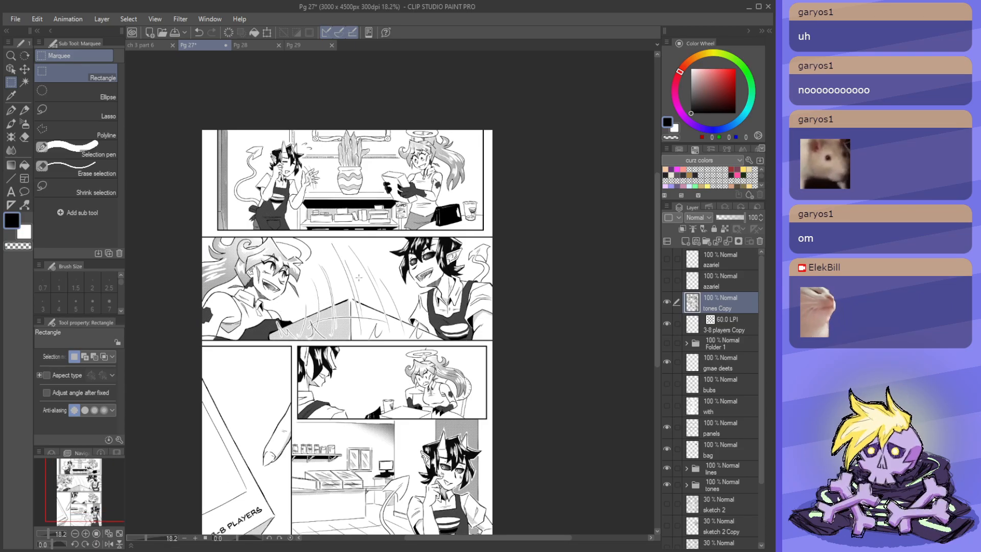
scroll(359, 277, "down", 2)
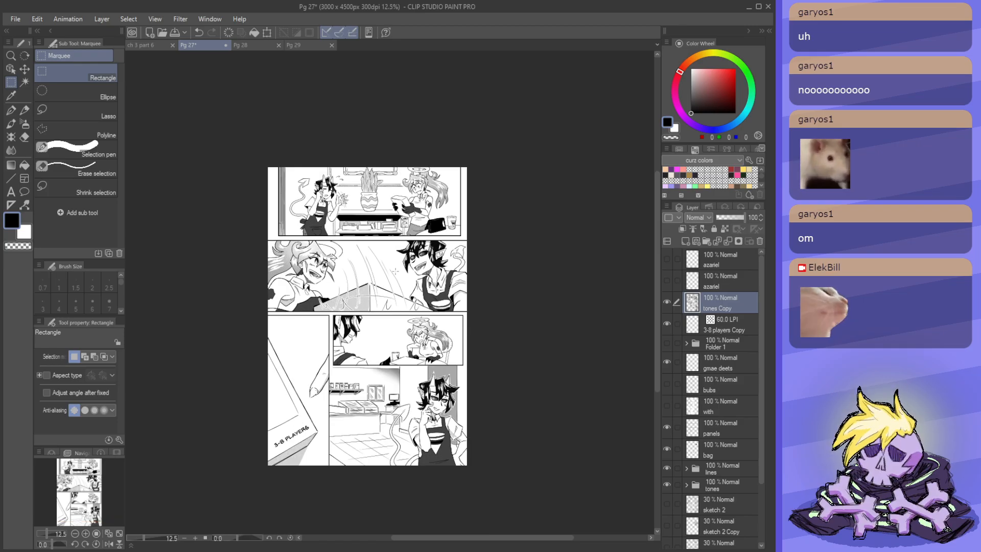
scroll(395, 271, "down", 1)
scroll(375, 394, "up", 4)
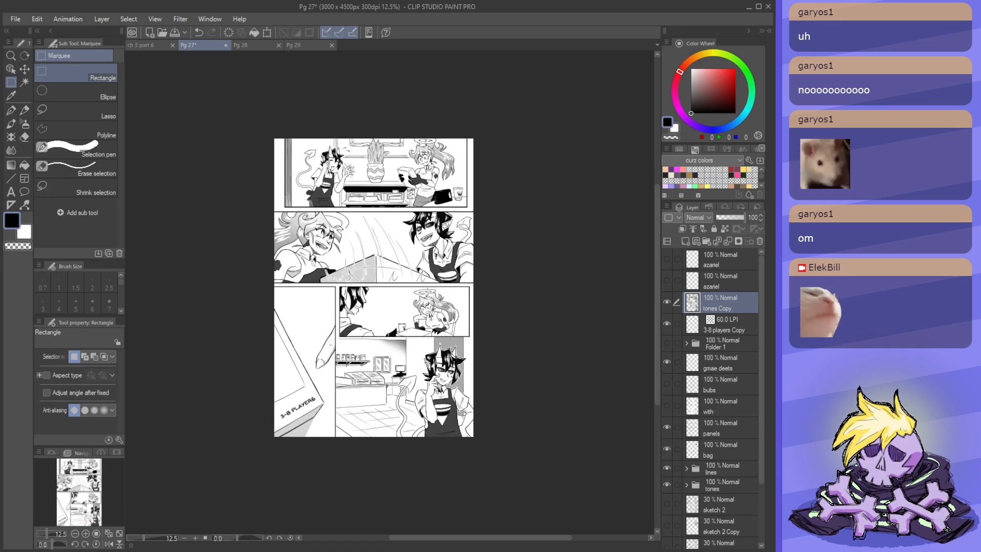
scroll(397, 288, "up", 3)
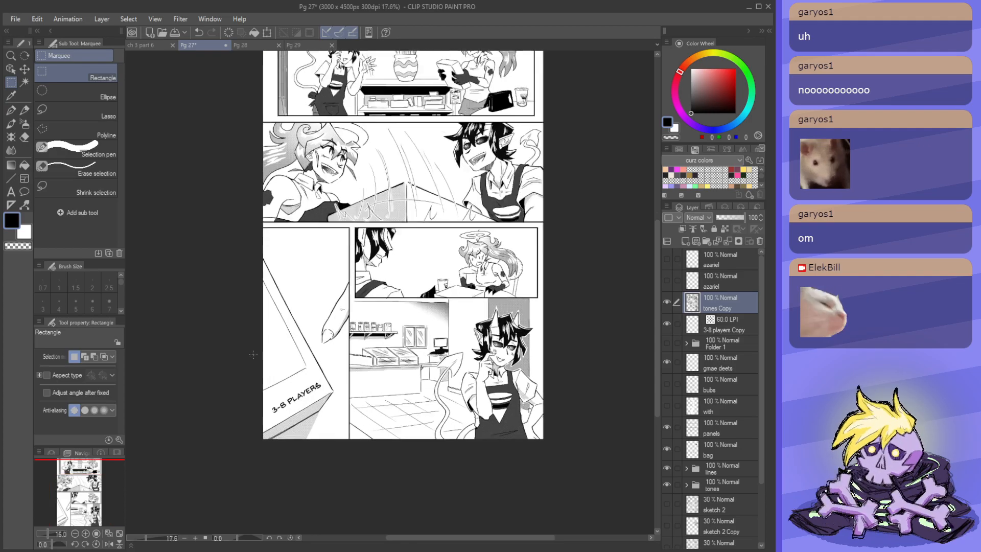
scroll(319, 308, "down", 3)
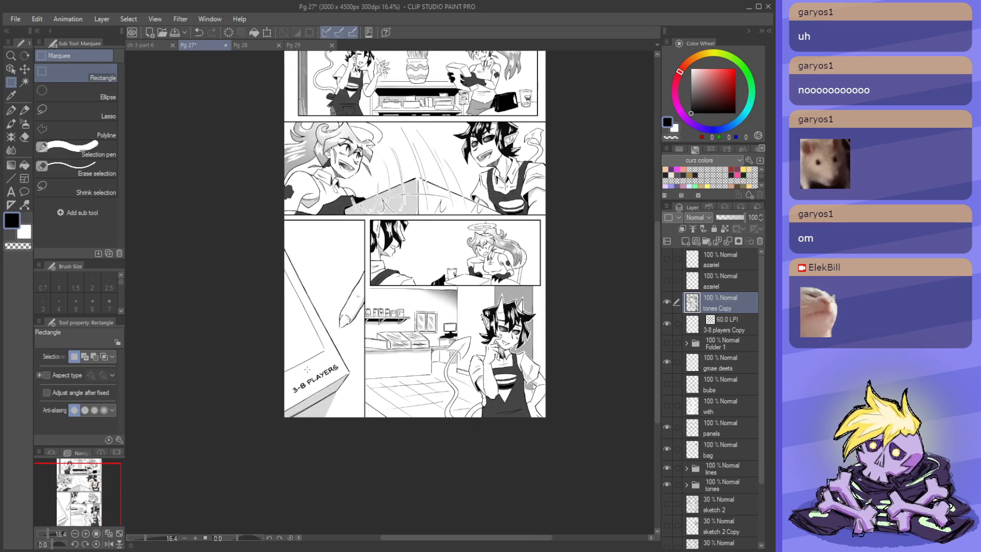
- Select and copy the tall '3-8 PLAYERS' box panel with a rectangular marquee, and clear the selection
scroll(279, 383, "up", 4)
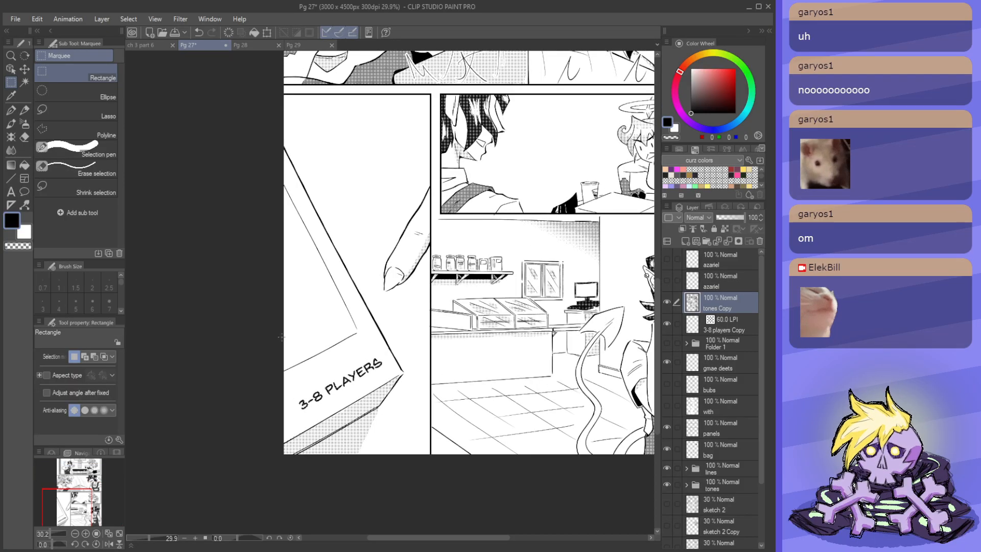
scroll(302, 346, "up", 2)
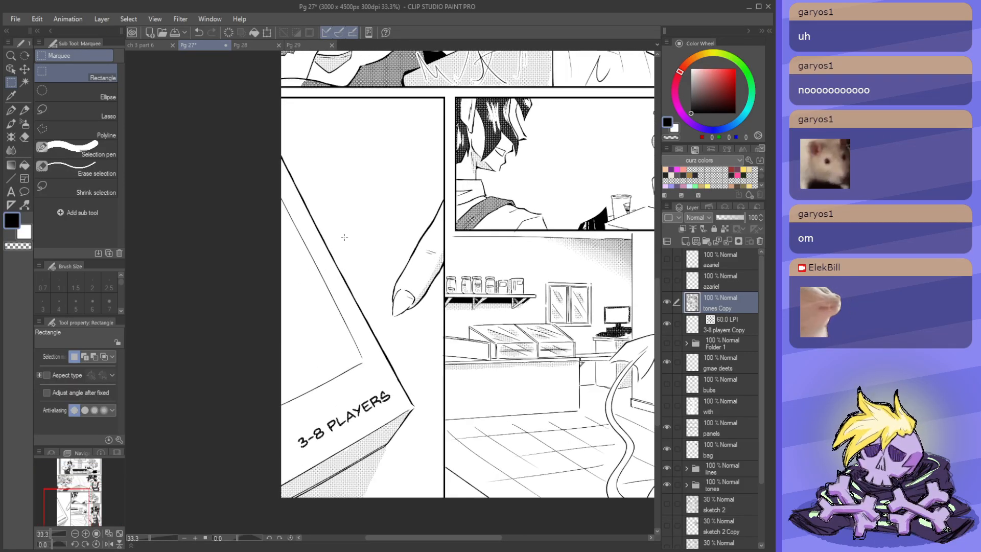
left_click_drag(274, 93, 446, 505)
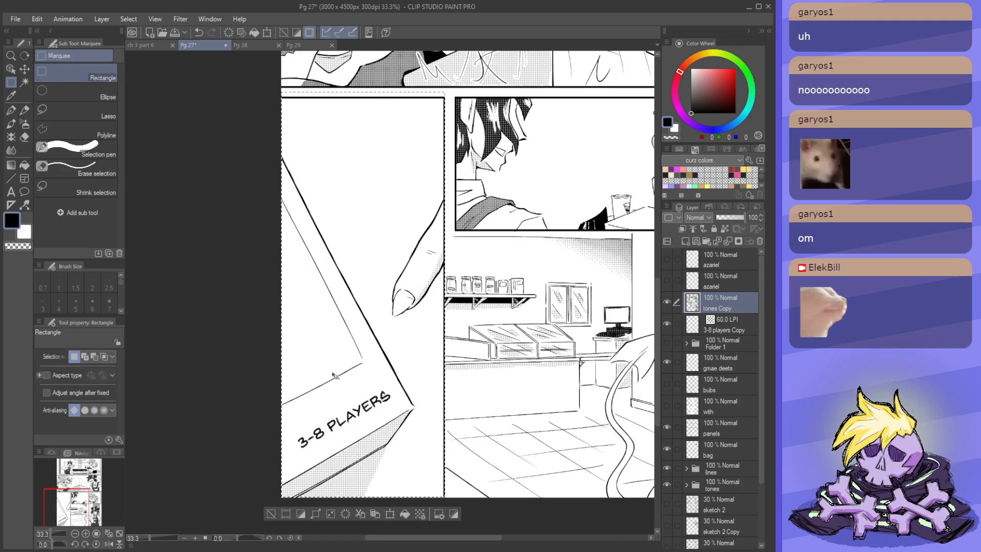
key("ctrl+0")
key("ctrl+d")
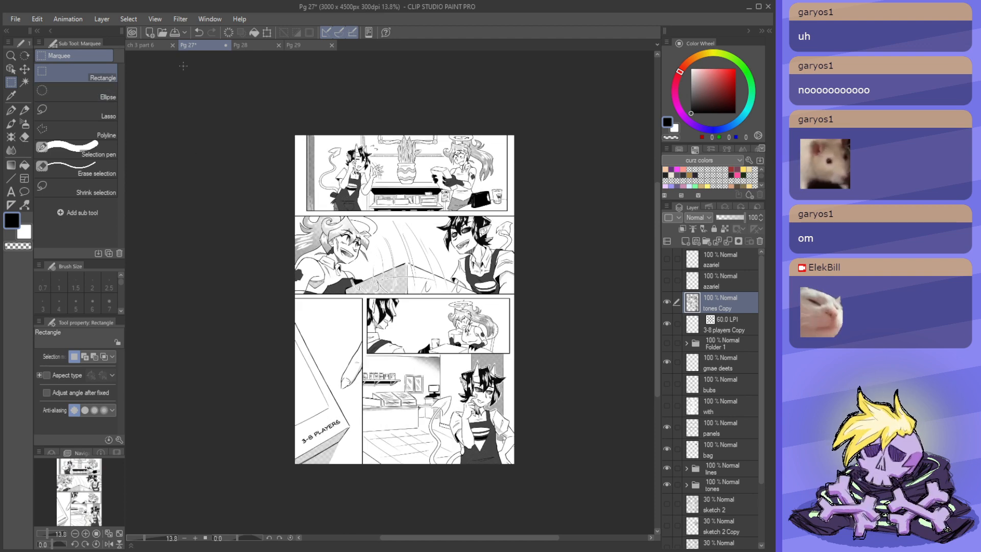
- Switch to the ch 3 part 6 strip and check the second panel's layer by toggling its visibility, leaving it visible
left_click(151, 47)
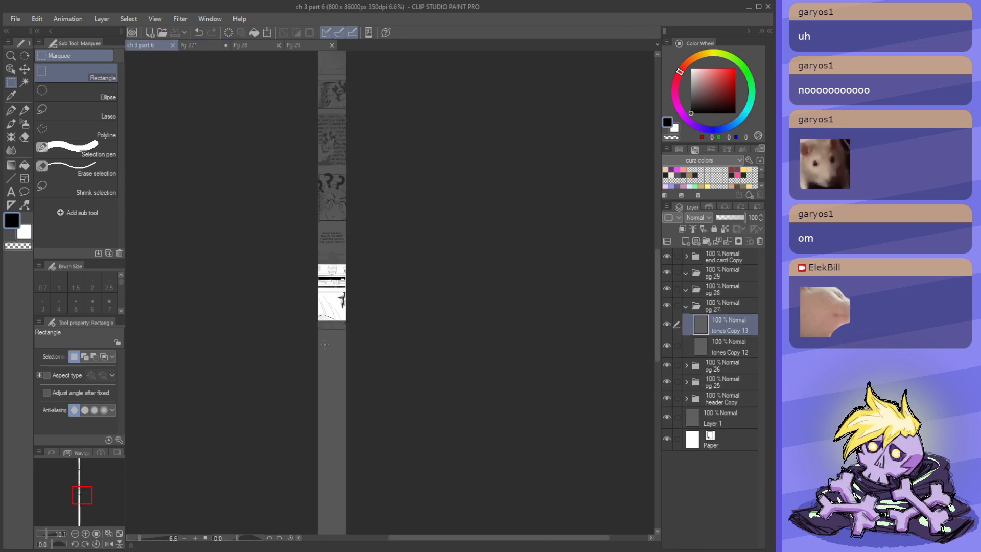
scroll(271, 312, "up", 4)
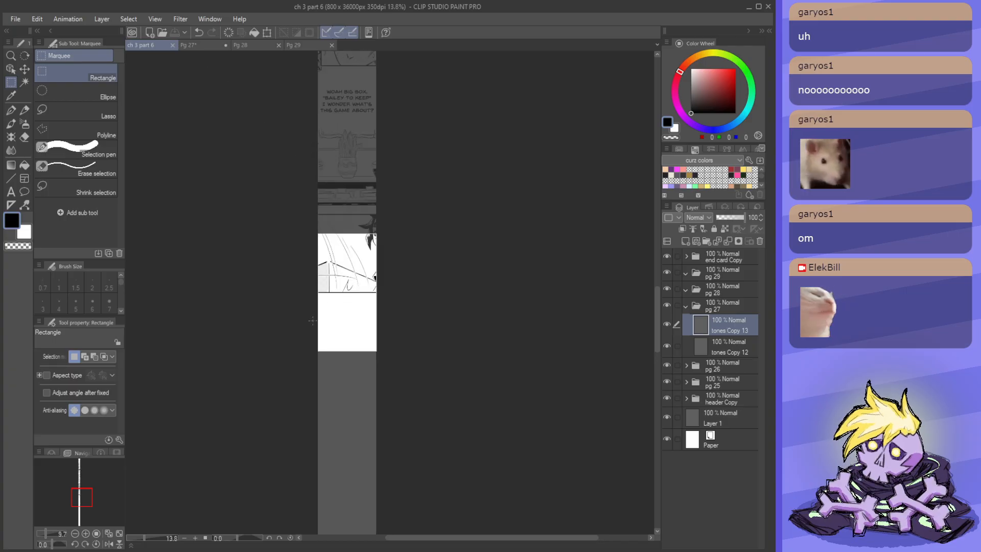
scroll(252, 214, "down", 5)
scroll(286, 376, "up", 3)
left_click(668, 324)
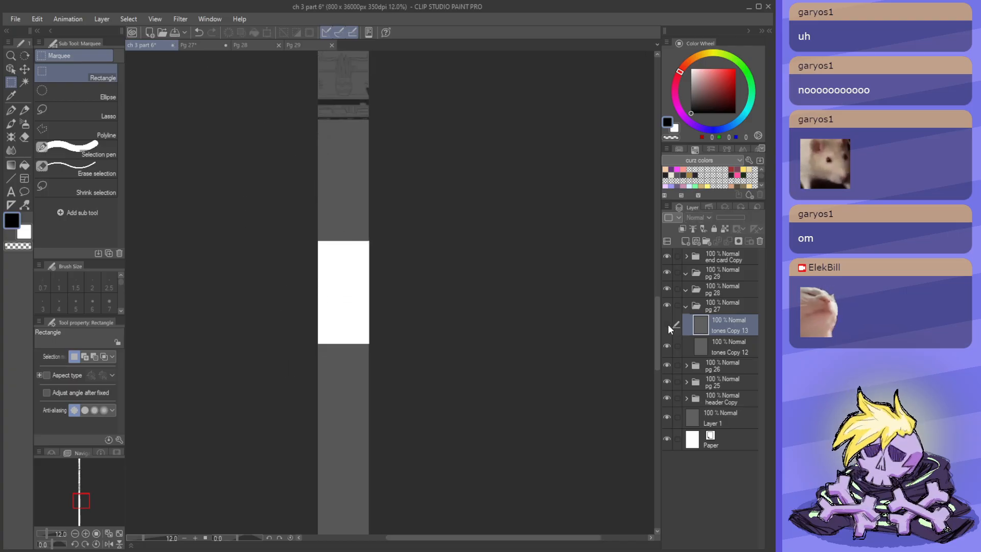
left_click(668, 324)
scroll(320, 312, "down", 2)
scroll(317, 318, "up", 1)
- Paste the copied '3-8 PLAYERS' panel into the strip's pg 27 folder and place it directly below the second panel
key("ctrl+v")
scroll(316, 319, "down", 3)
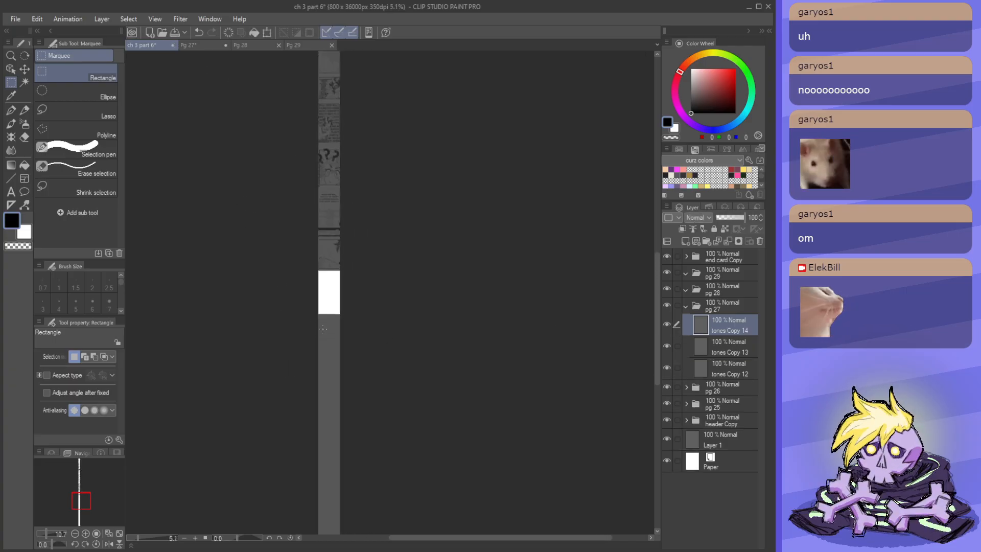
key("ctrl+t")
scroll(320, 205, "down", 4)
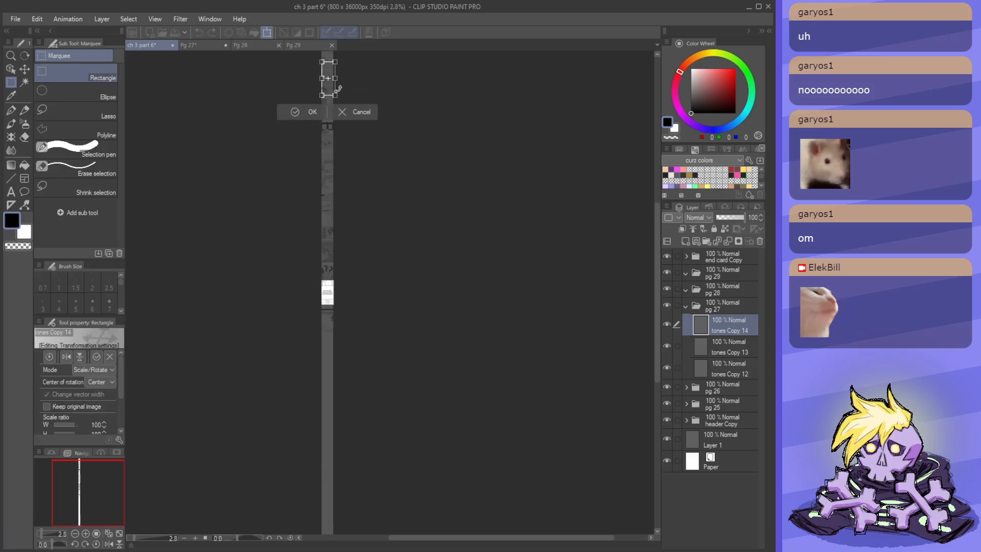
left_click_drag(325, 88, 325, 357)
scroll(325, 355, "up", 1)
scroll(325, 356, "up", 4)
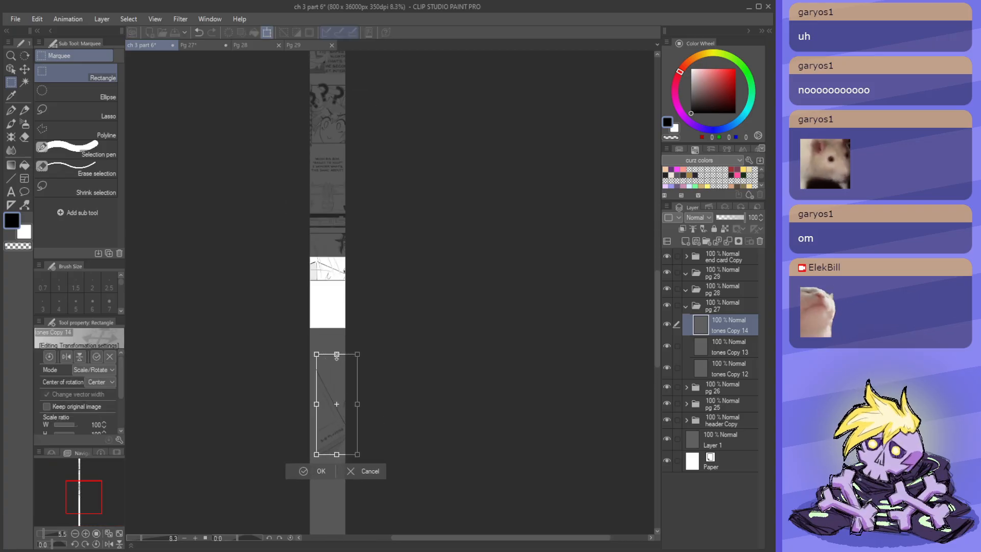
left_click_drag(358, 385, 351, 317)
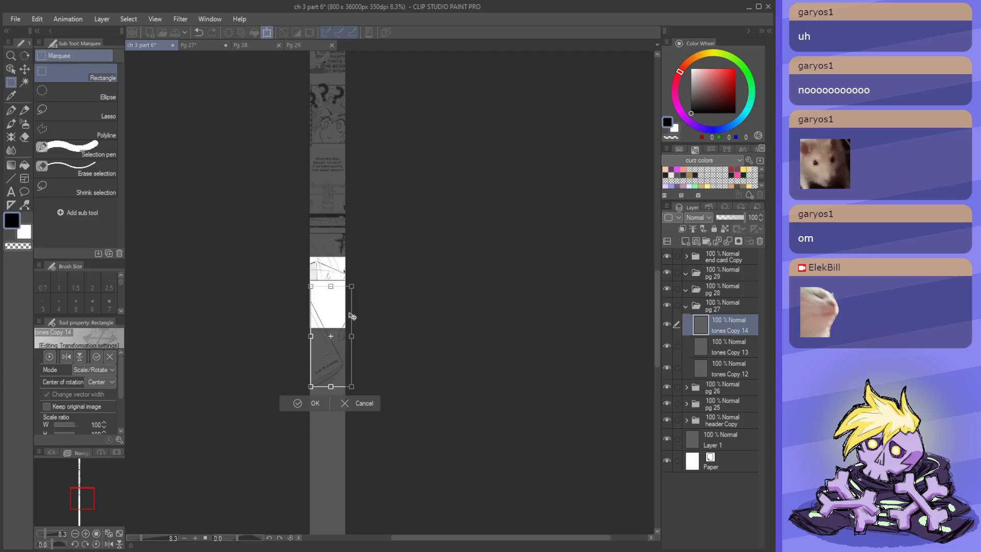
left_click(299, 403)
- Go back to Pg 27 and examine the panel of the two characters leaning over the box and the page's overall layout
left_click(202, 45)
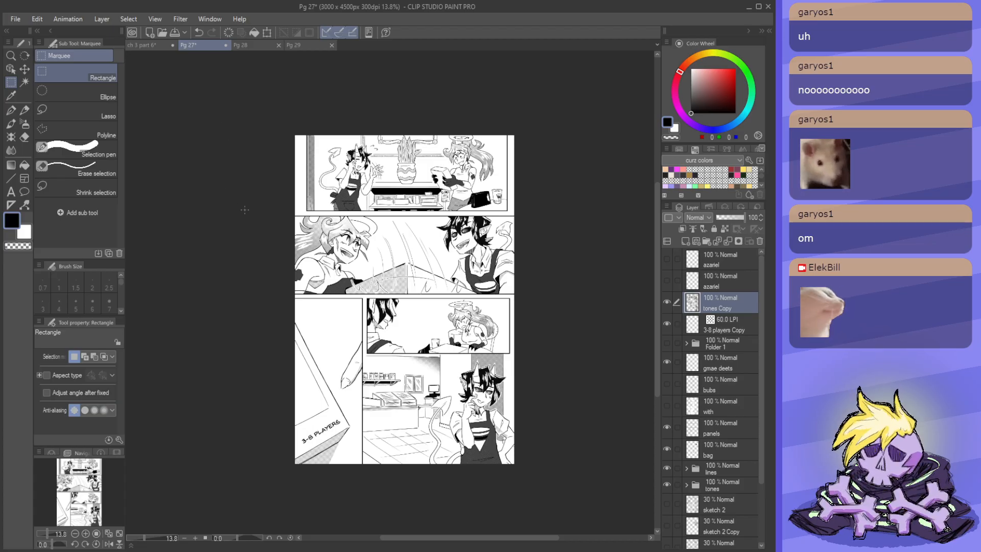
scroll(240, 209, "up", 2)
scroll(475, 389, "up", 2)
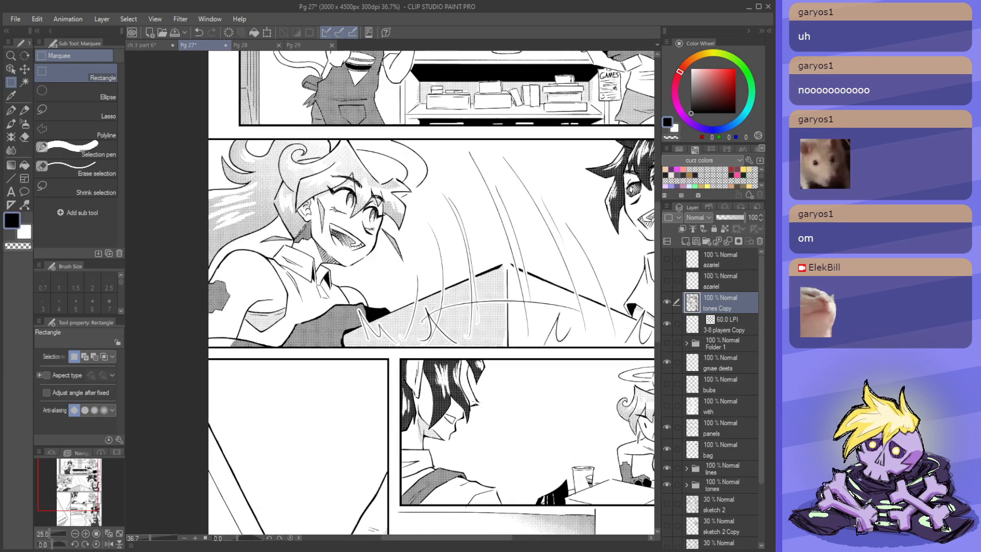
scroll(466, 353, "down", 2)
scroll(393, 278, "up", 1)
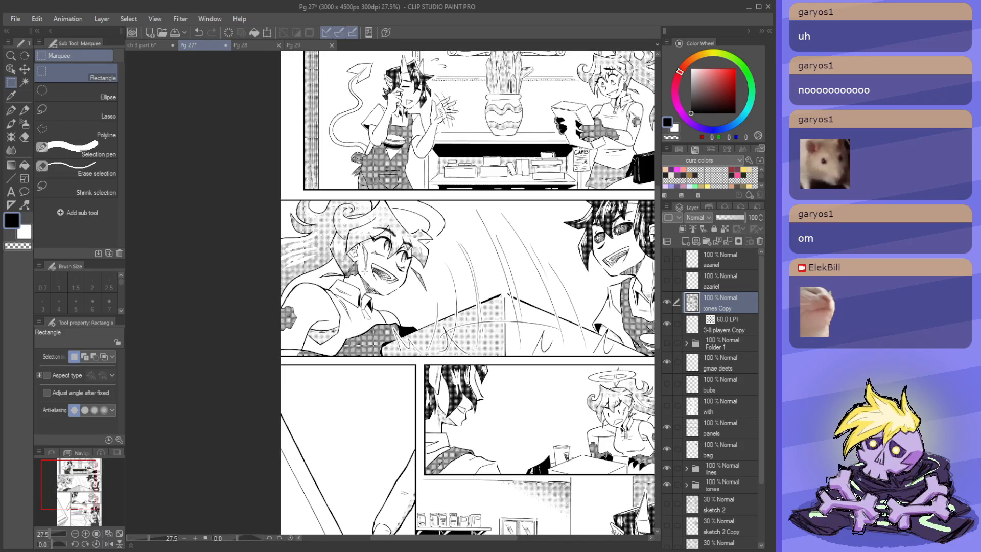
scroll(372, 259, "up", 5)
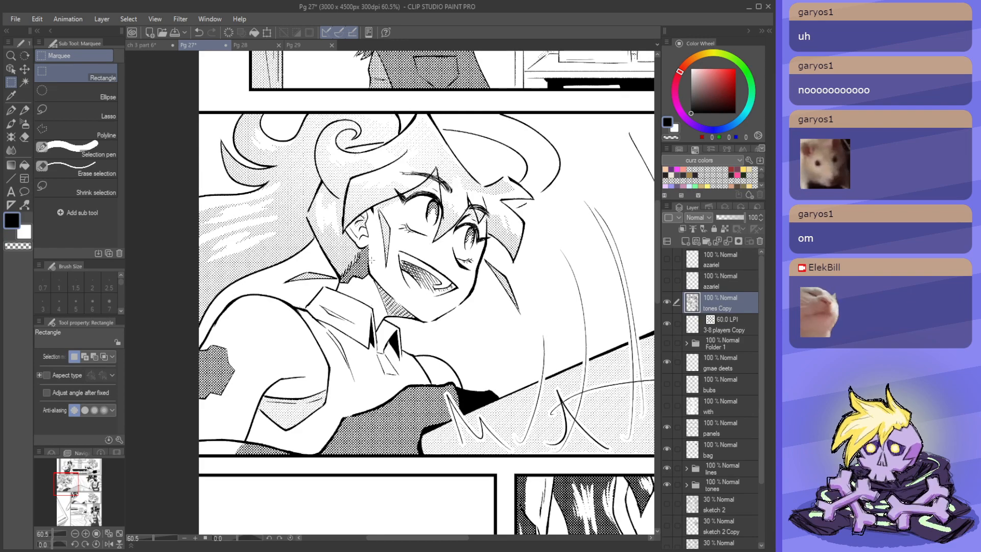
scroll(429, 294, "down", 3)
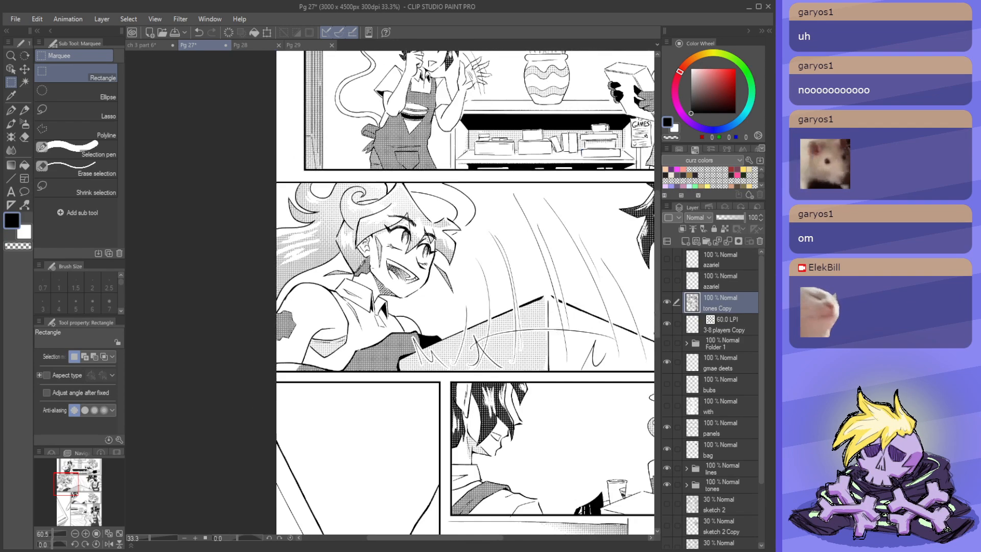
scroll(430, 294, "down", 3)
scroll(385, 284, "up", 6)
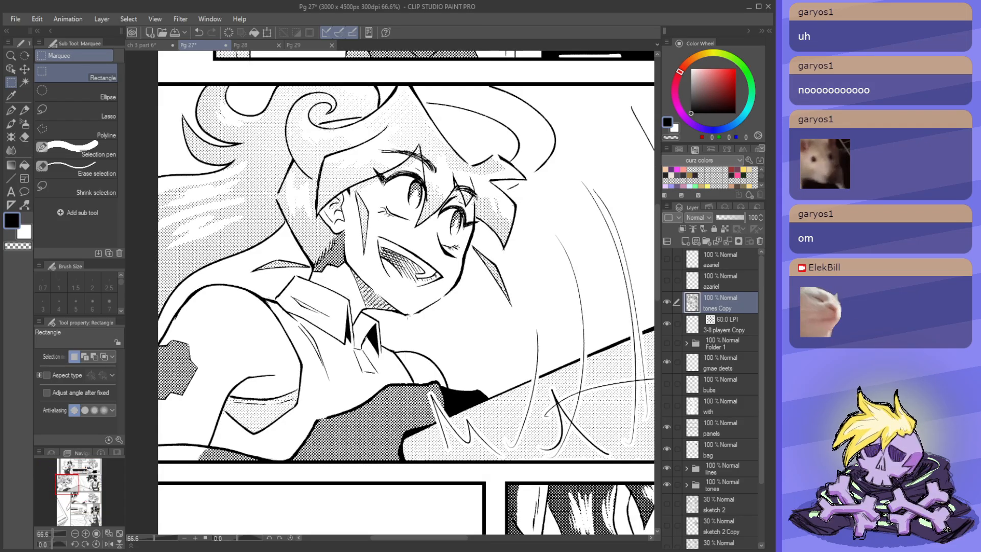
scroll(406, 294, "down", 8)
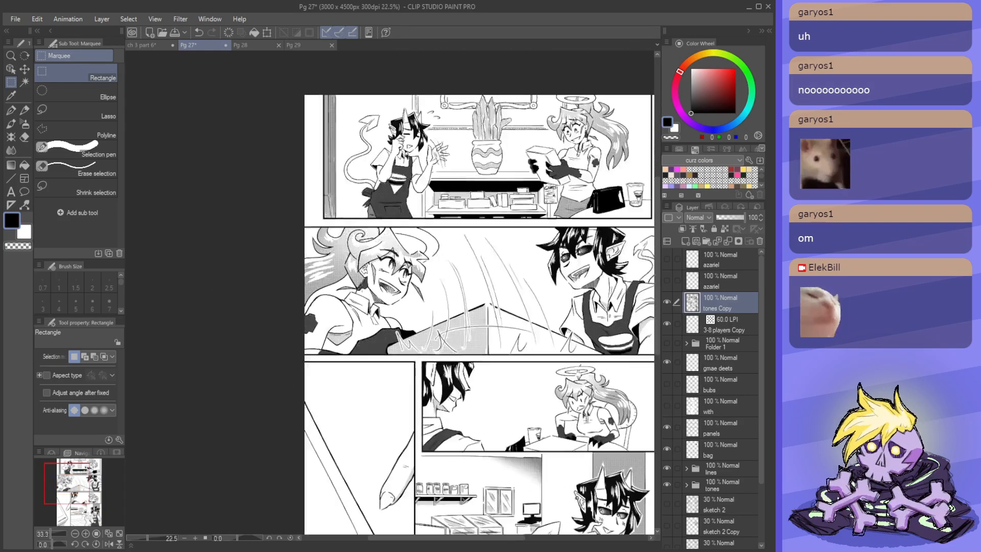
scroll(395, 294, "up", 3)
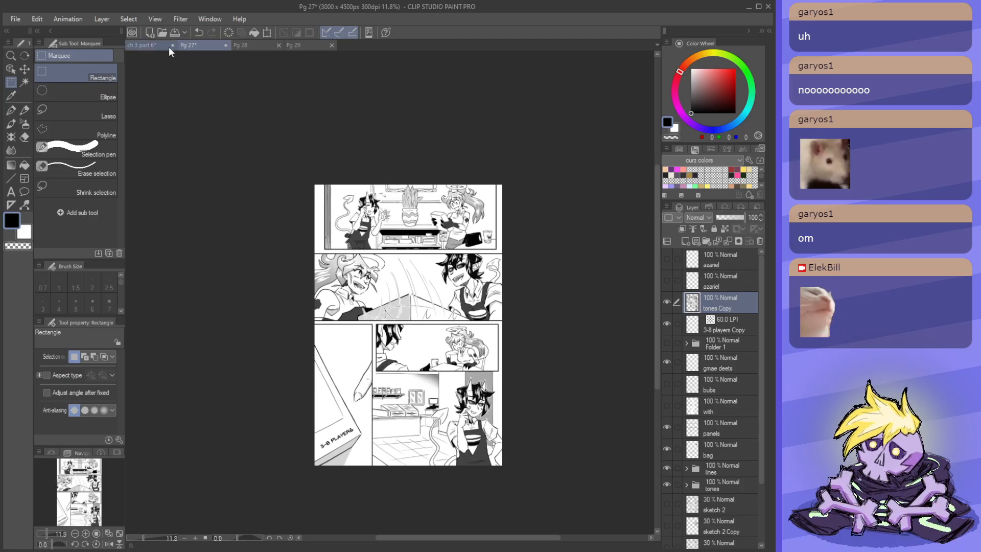
- Compare the panel arrangement in the ch 3 part 6 strip with the layout of Pg 27
left_click(147, 44)
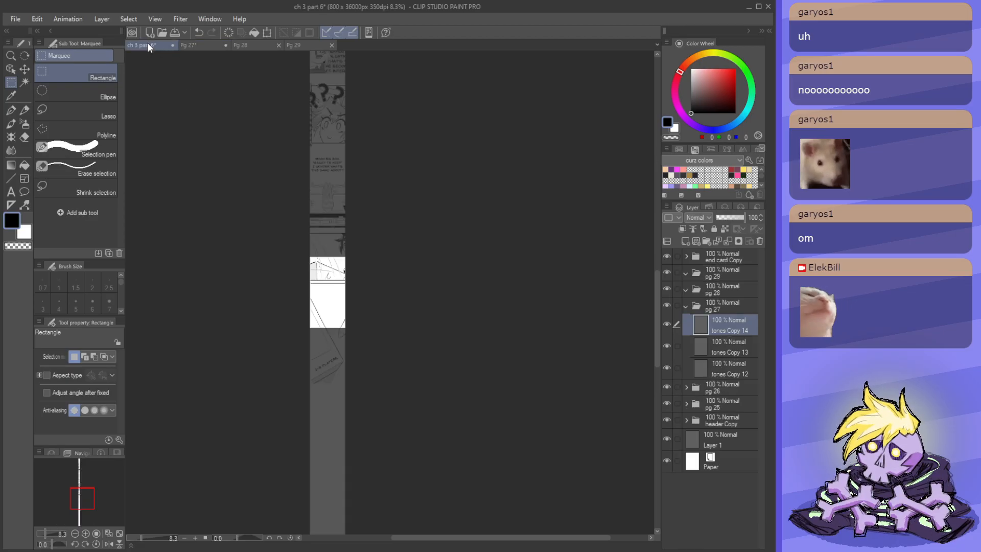
left_click(202, 46)
scroll(398, 269, "up", 1)
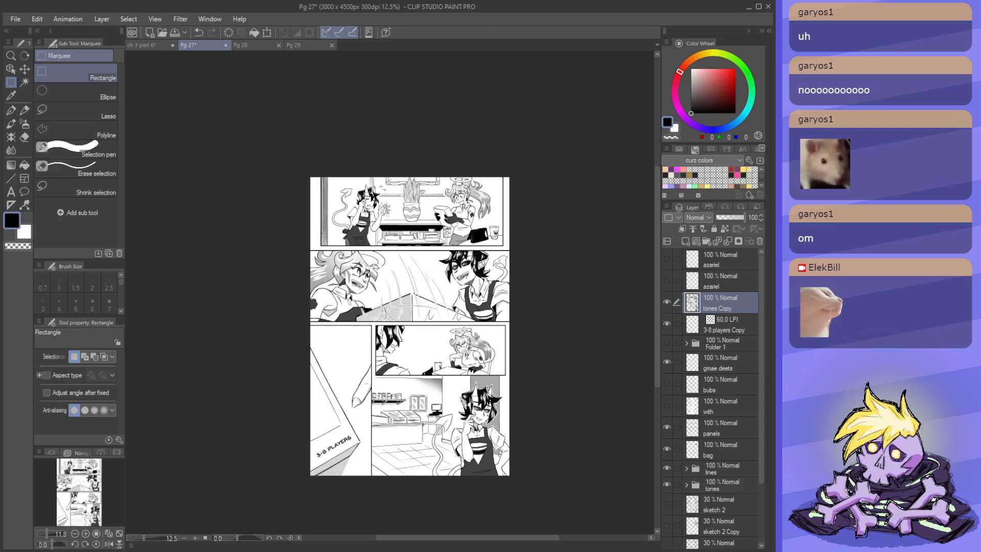
left_click(152, 45)
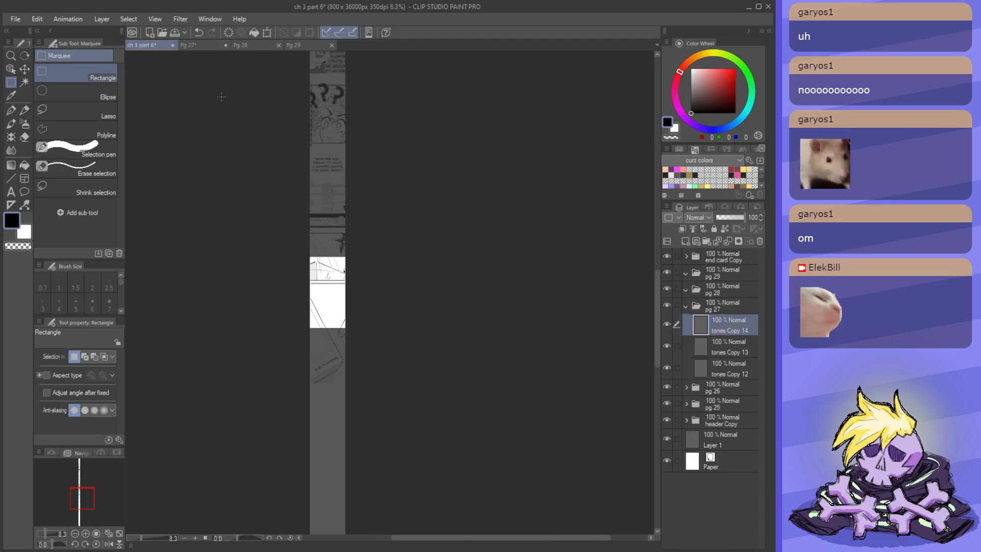
left_click(191, 45)
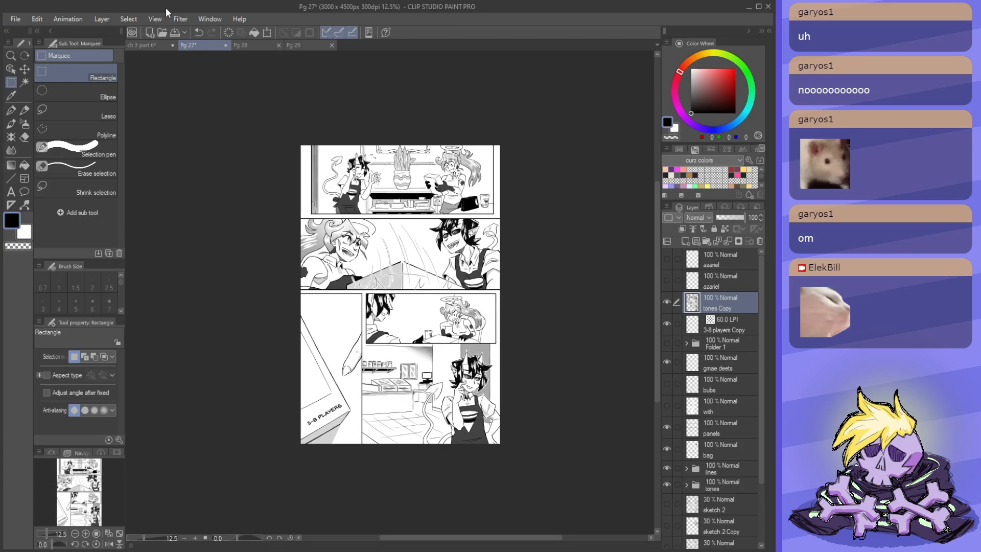
left_click(152, 45)
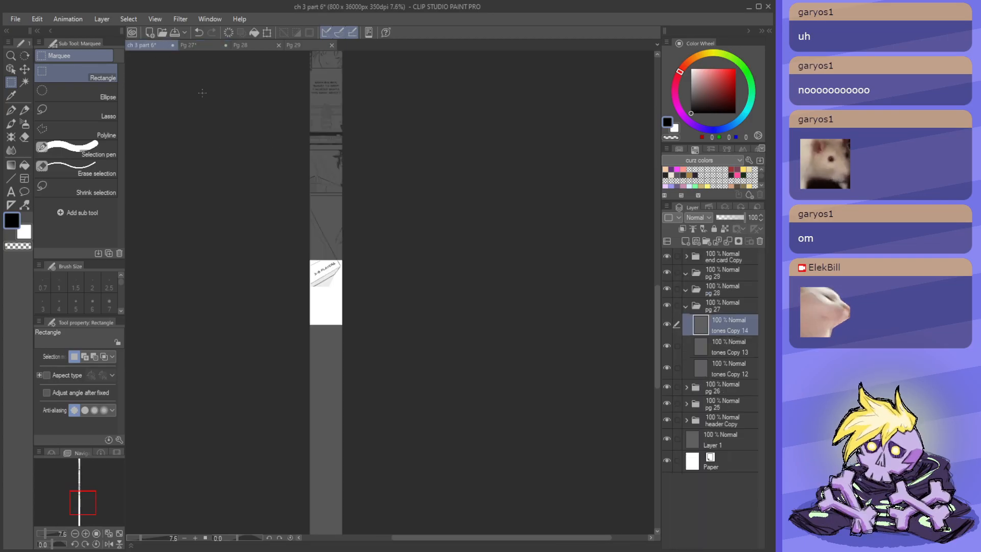
left_click(201, 46)
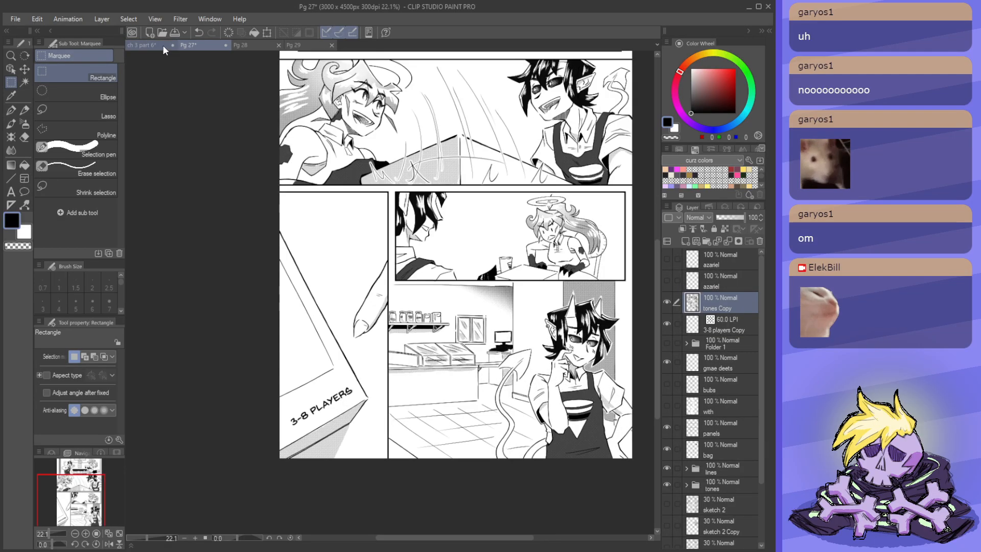
left_click(137, 44)
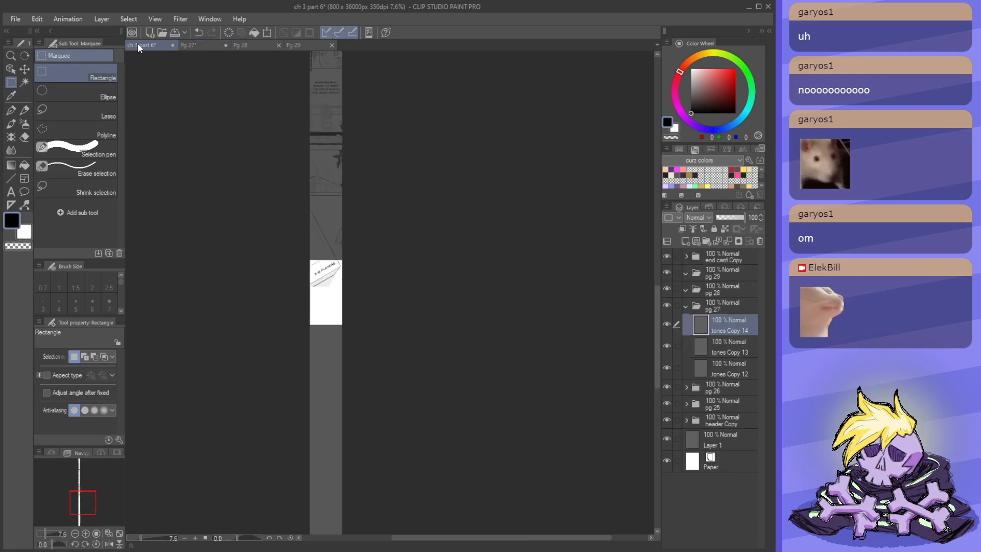
- Return to Pg 27, then select and copy the framed panel of the two characters sitting at the table with a rectangular marquee
left_click(198, 45)
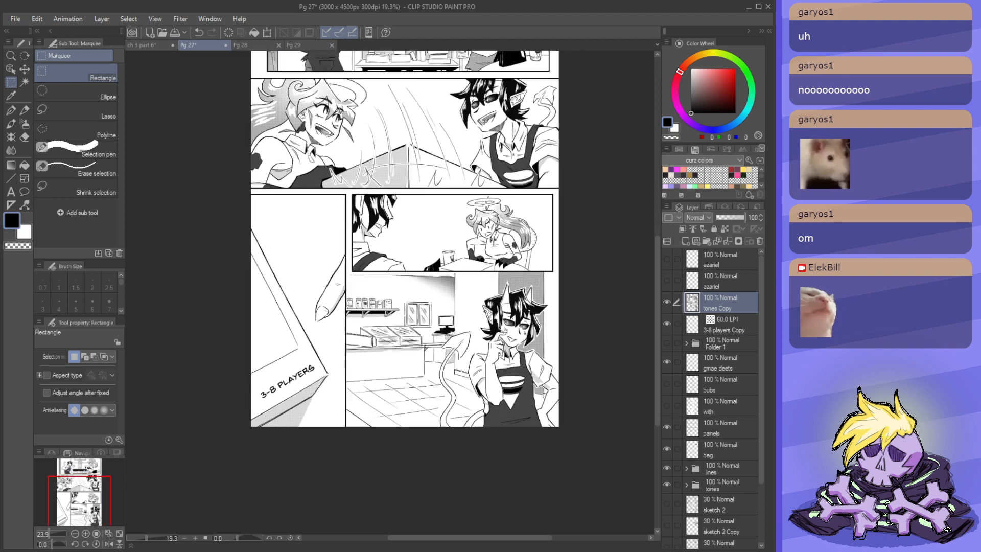
scroll(493, 183, "up", 3)
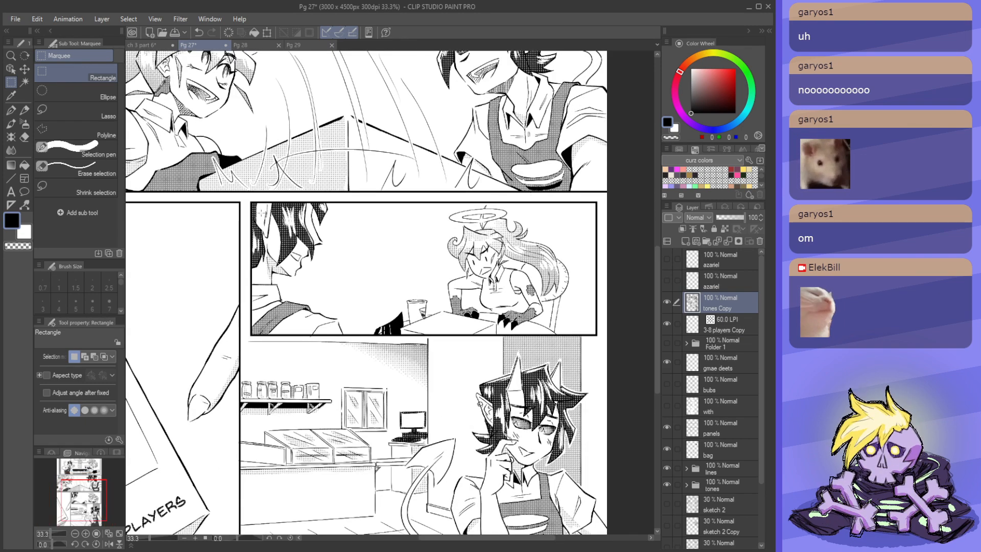
left_click_drag(244, 198, 602, 336)
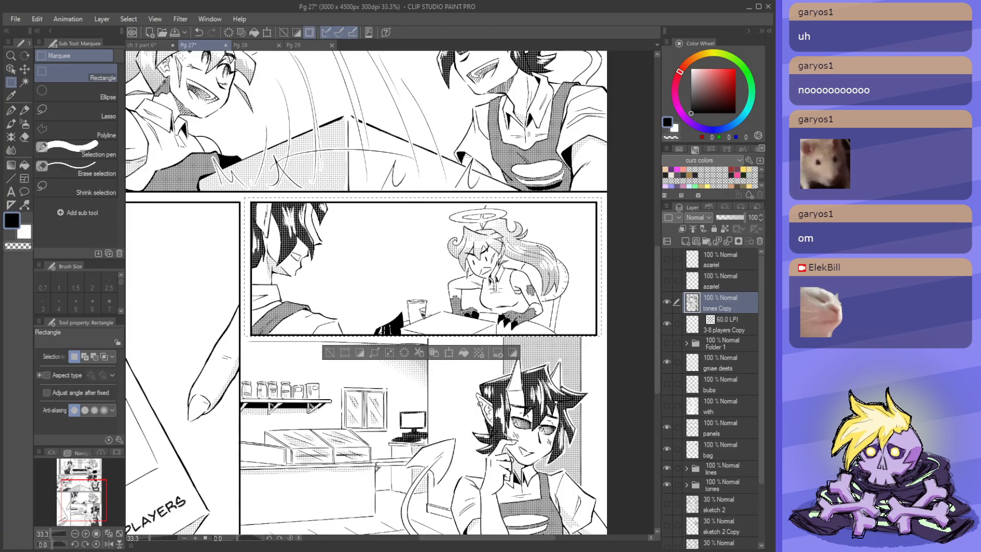
- Paste the table panel into the ch 3 part 6 strip and move its layer below the '3-8 PLAYERS' panel
left_click(151, 50)
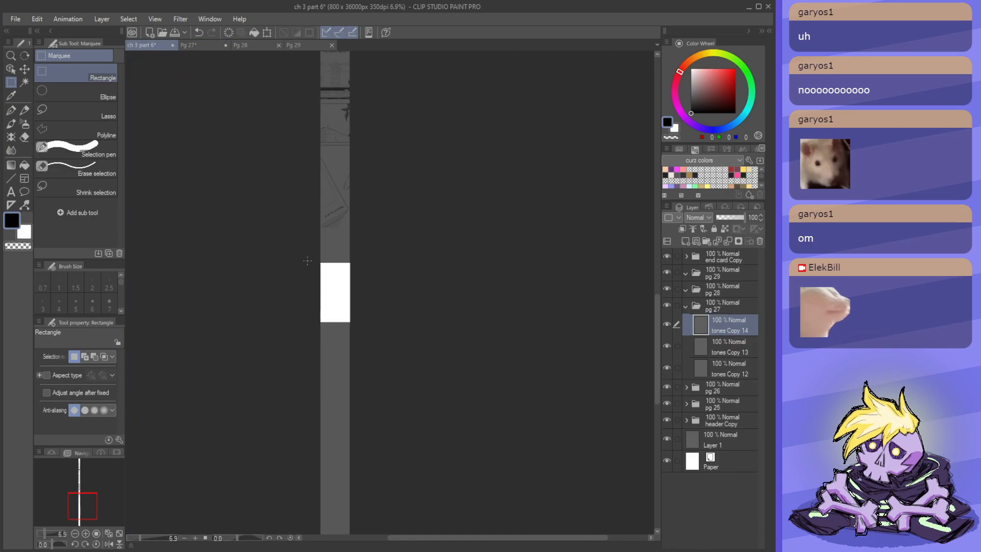
scroll(329, 289, "up", 1)
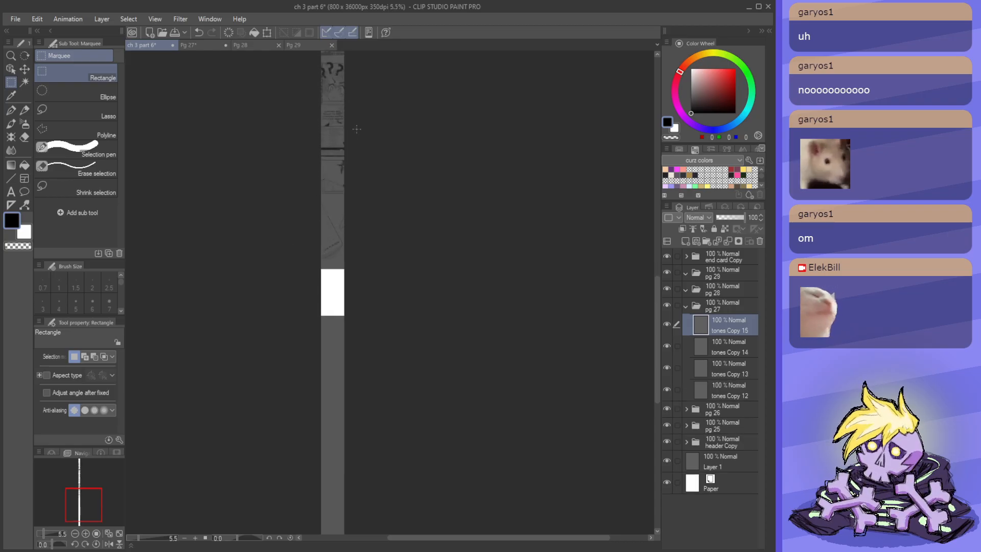
key("k")
left_click_drag(349, 305, 342, 280)
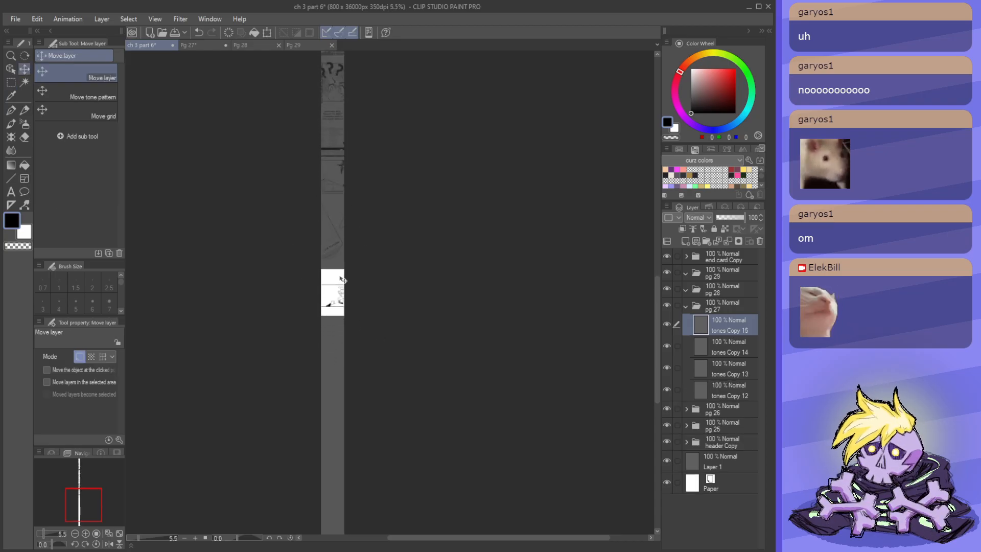
scroll(342, 280, "up", 1)
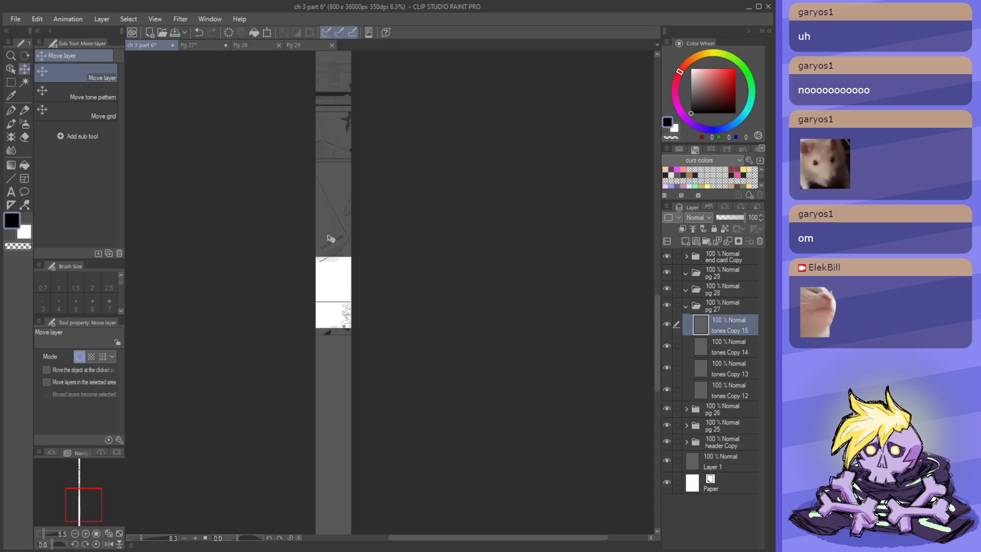
- On Pg 27, select and copy the last panel with the shop counter and the horned character using a rectangular marquee
left_click(198, 43)
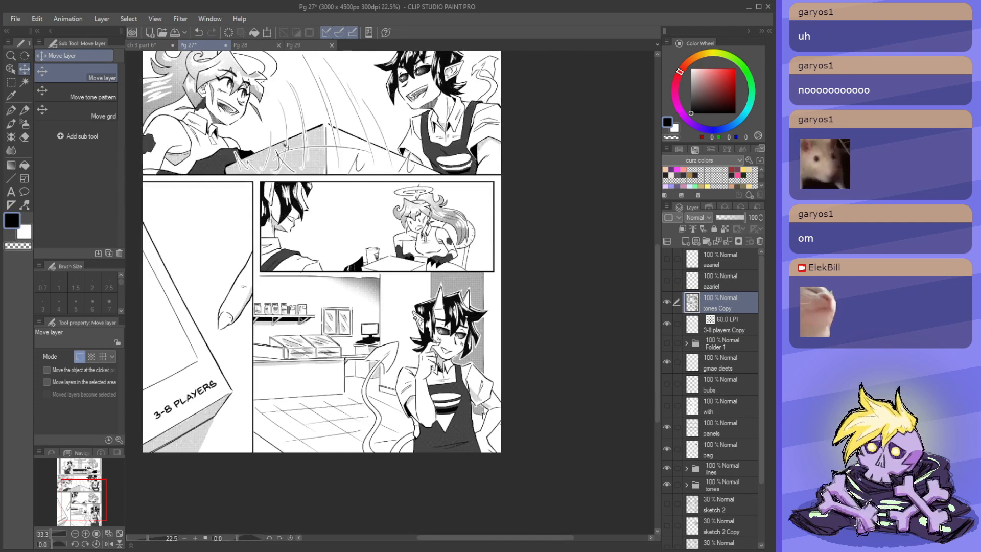
key("m")
scroll(504, 395, "up", 1)
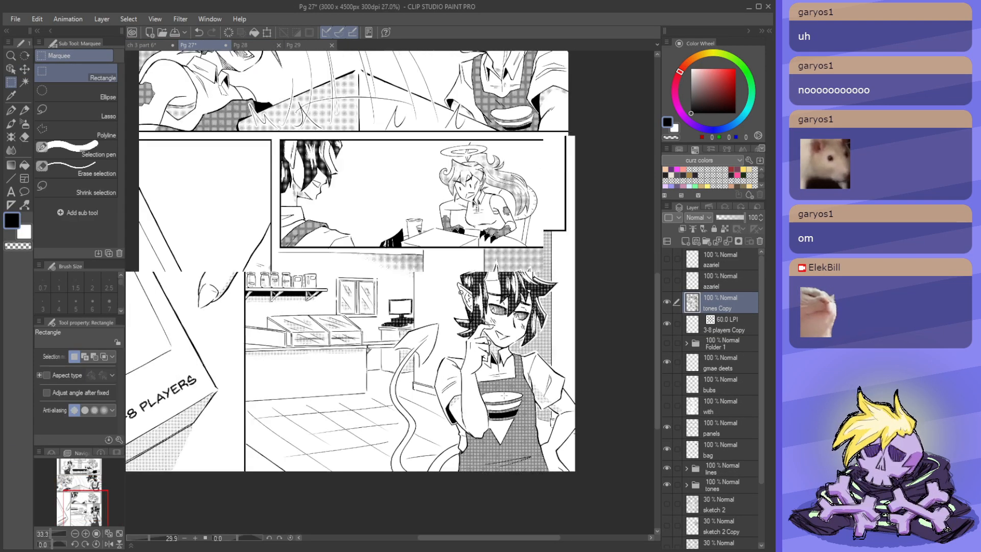
scroll(504, 395, "up", 1)
left_click_drag(603, 482, 227, 217)
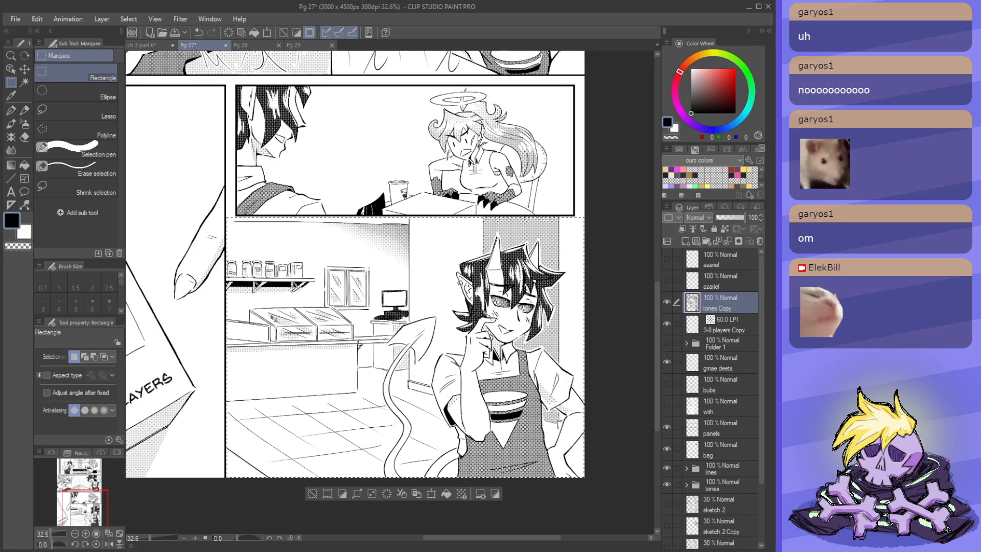
- Paste the shop counter panel into the ch 3 part 6 strip and place it directly below the table panel
left_click(137, 45)
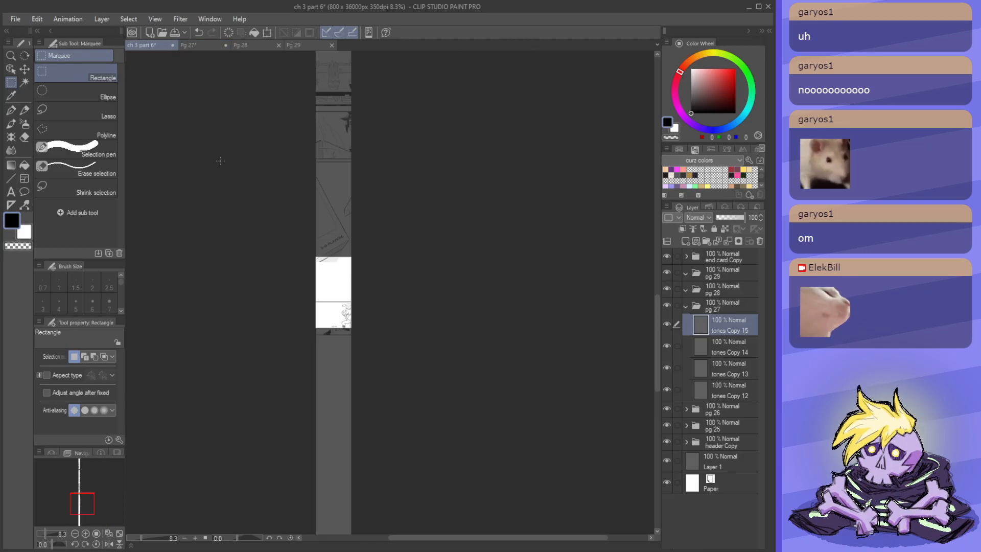
key("ctrl+v")
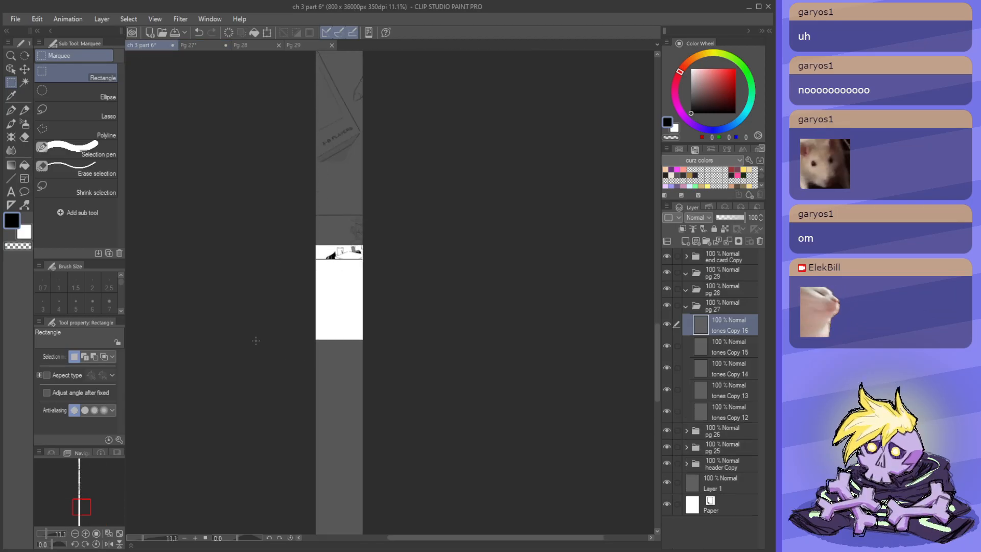
scroll(257, 345, "down", 2)
key("ctrl+t")
scroll(260, 345, "down", 1)
scroll(352, 171, "up", 1)
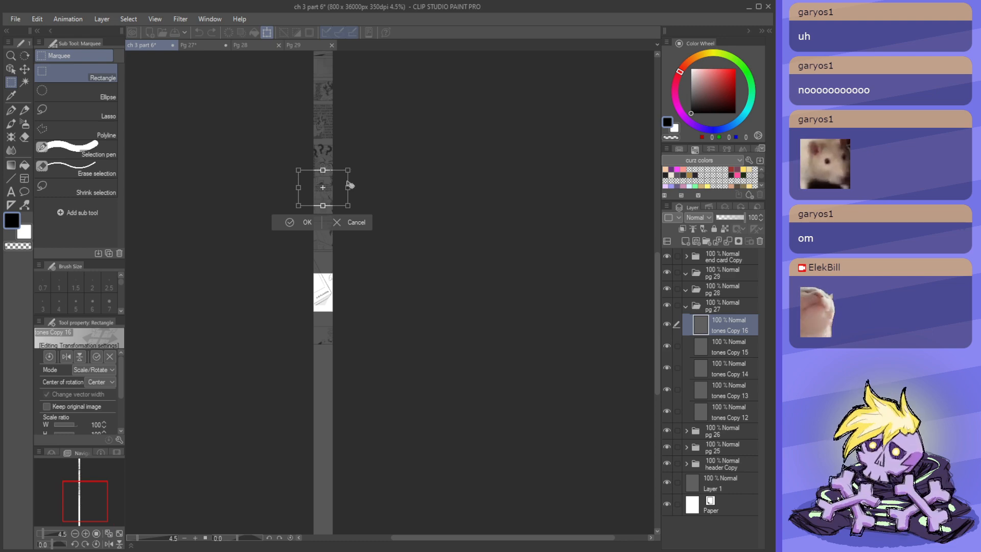
left_click_drag(352, 185, 381, 366)
scroll(351, 352, "up", 4)
left_click(293, 456)
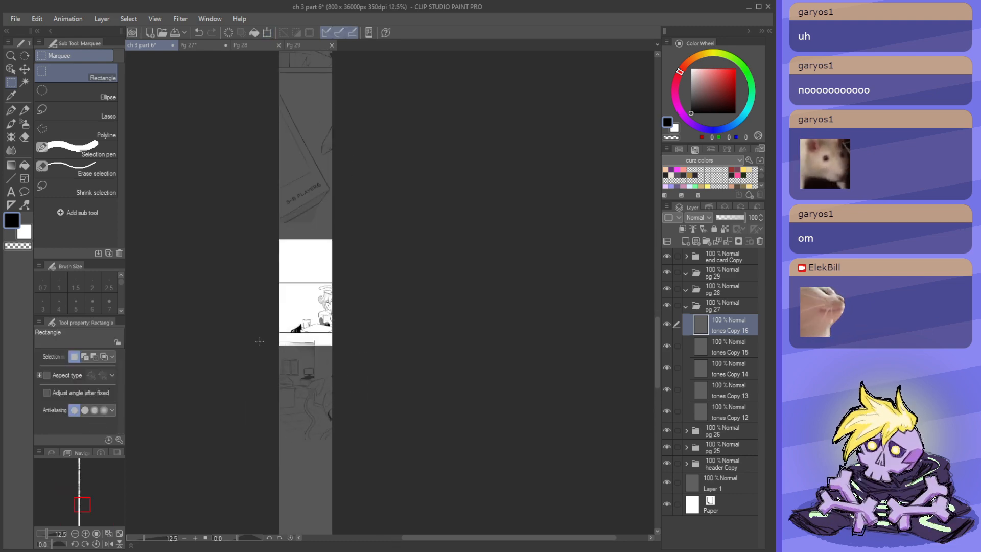
- Return to Pg 27 and examine its panels and screentones at several magnifications against the pasted artwork
left_click(190, 45)
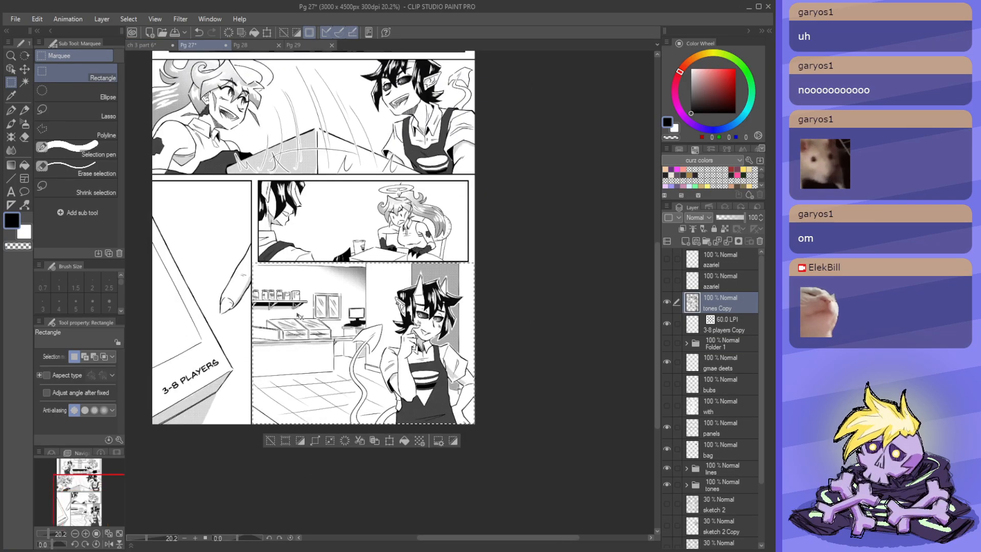
scroll(238, 138, "up", 3)
scroll(305, 298, "up", 1)
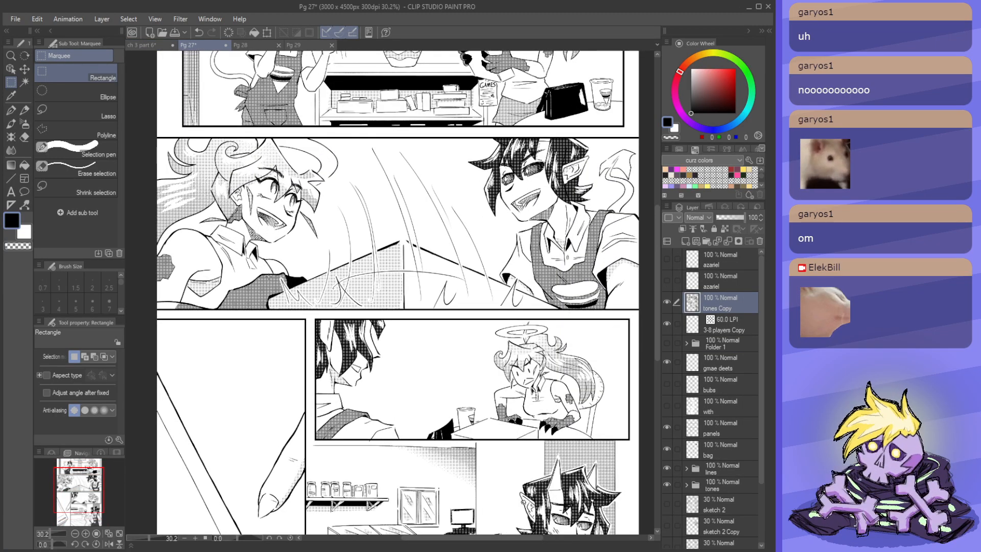
scroll(287, 261, "down", 1)
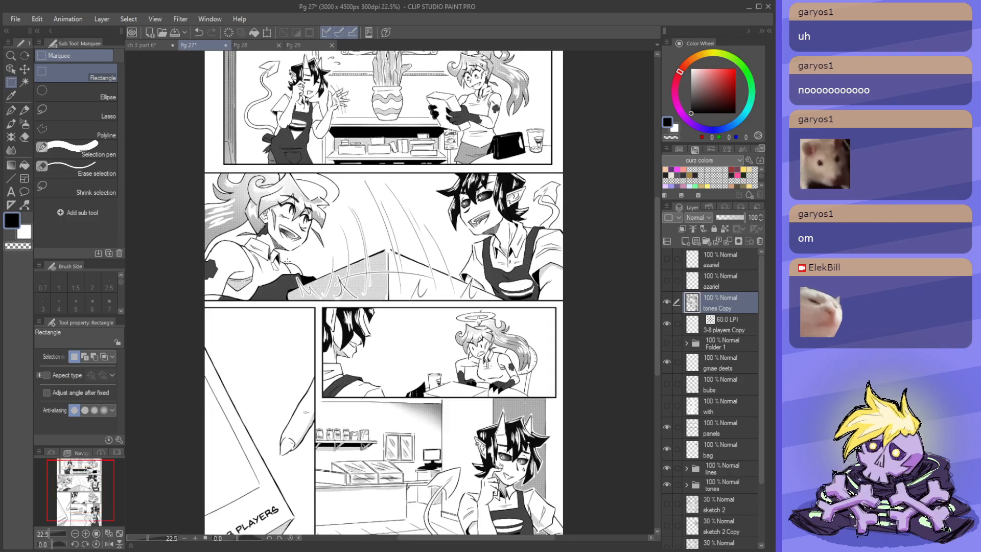
scroll(288, 262, "down", 1)
scroll(287, 261, "up", 1)
scroll(307, 266, "down", 2)
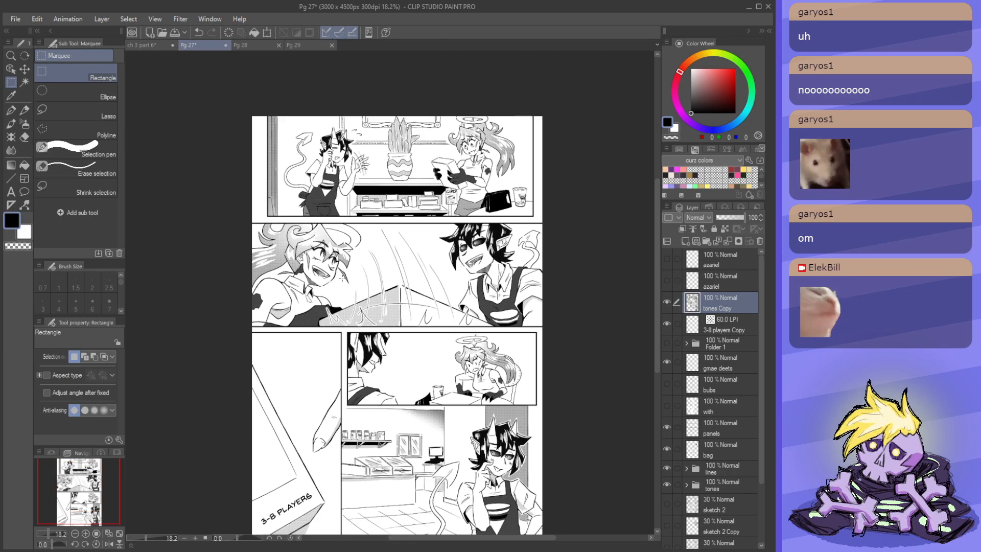
scroll(343, 278, "up", 3)
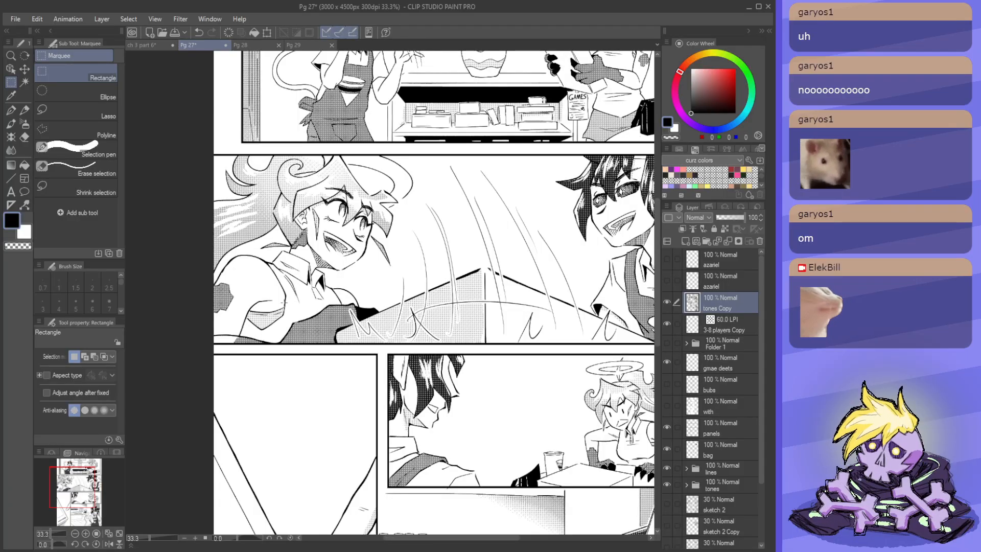
scroll(285, 303, "down", 3)
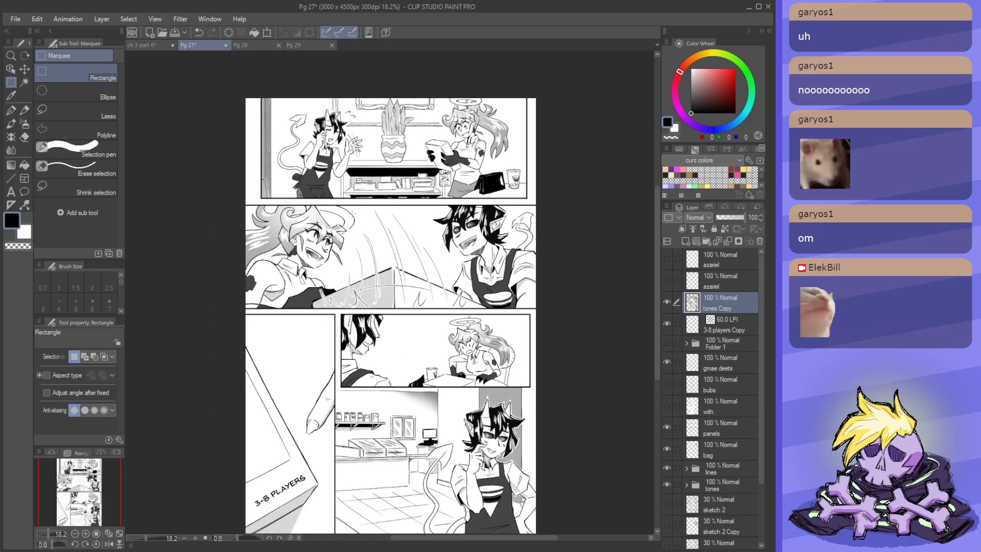
scroll(352, 212, "down", 3)
scroll(392, 287, "up", 2)
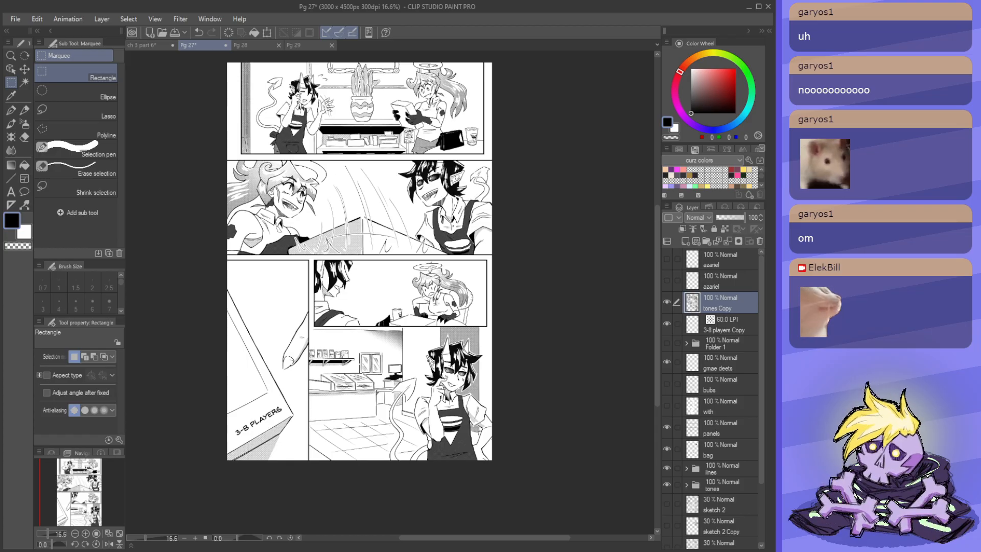
left_click(253, 44)
left_click(203, 43)
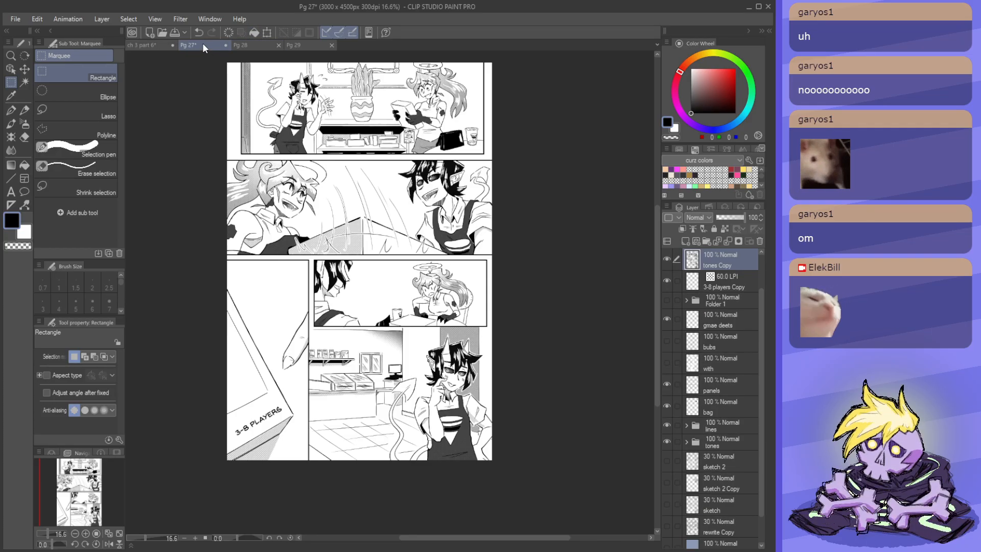
scroll(304, 112, "down", 1)
scroll(283, 239, "up", 2)
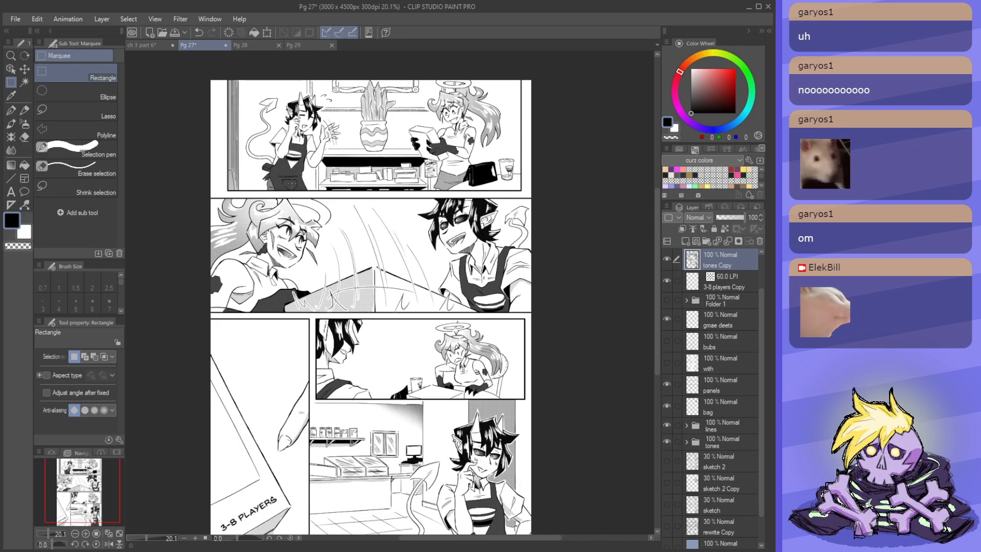
scroll(301, 181, "down", 2)
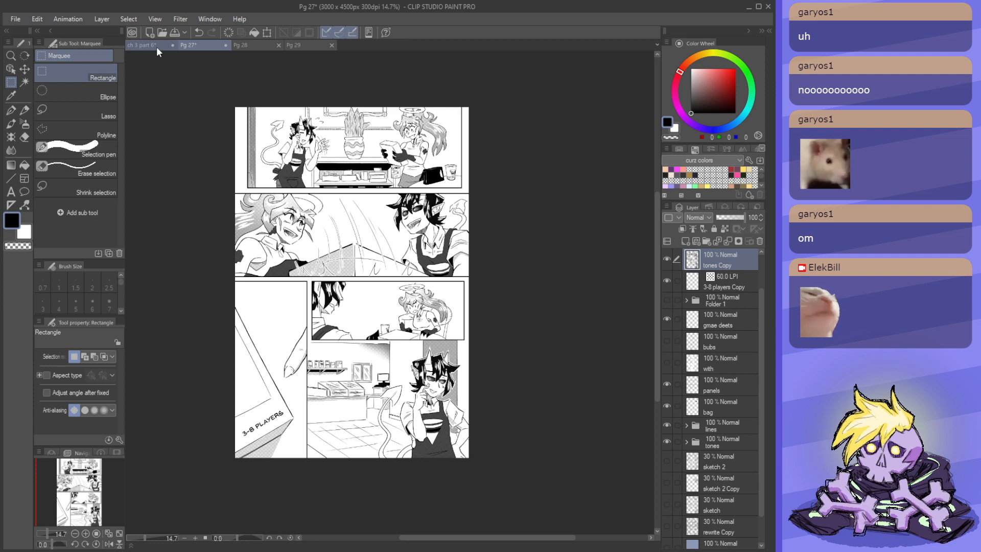
- Return to the ch 3 part 6 strip, save it, and check the pasted shop counter panel
left_click(156, 47)
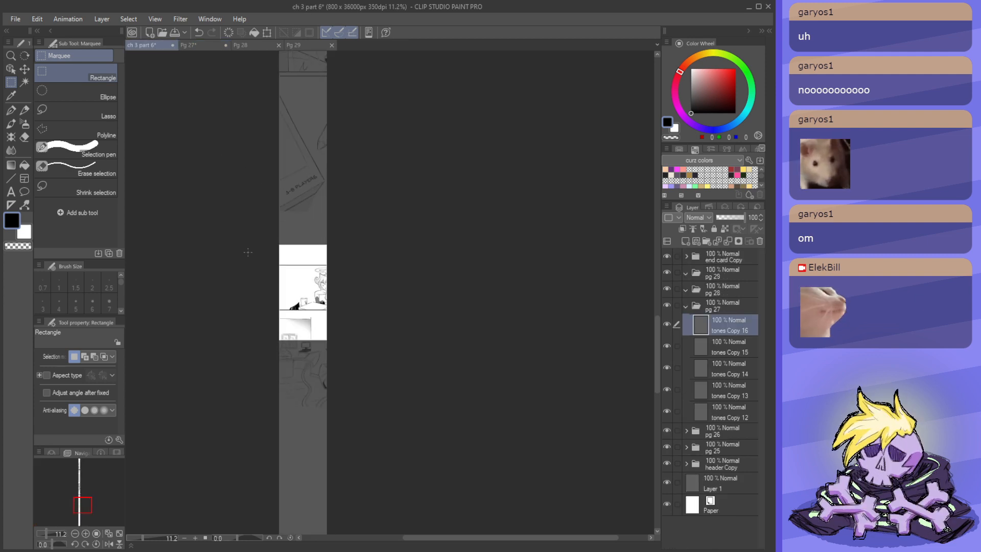
key("ctrl+s")
scroll(255, 389, "up", 4)
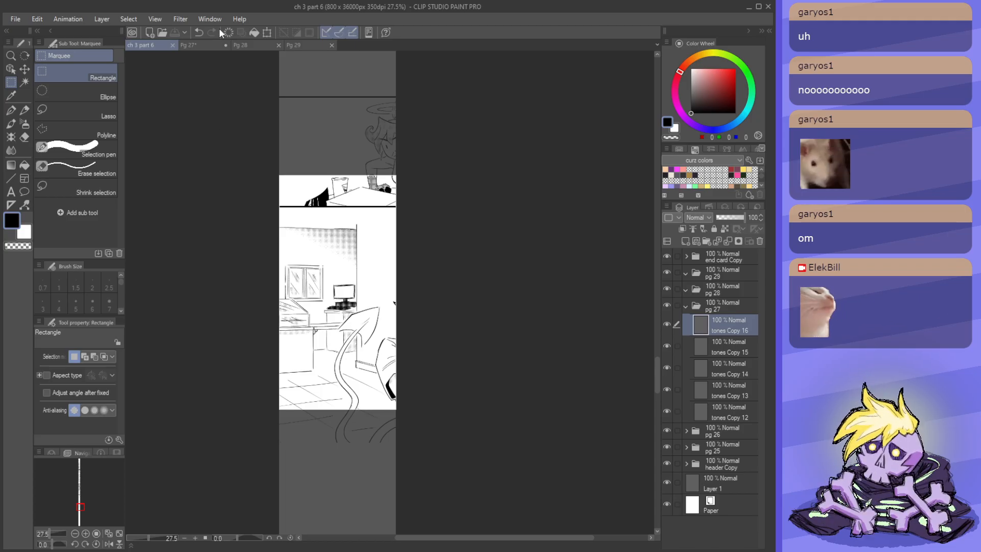
- Look over the whole of Pg 27, then examine the screentone dots in Pg 3's couch panel up close
left_click(208, 44)
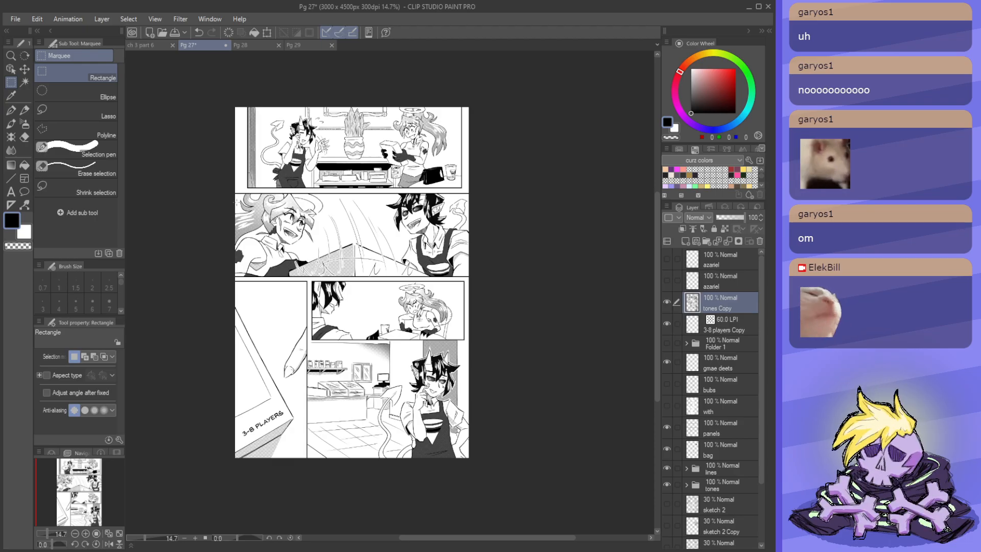
scroll(227, 141, "down", 1)
scroll(228, 142, "up", 2)
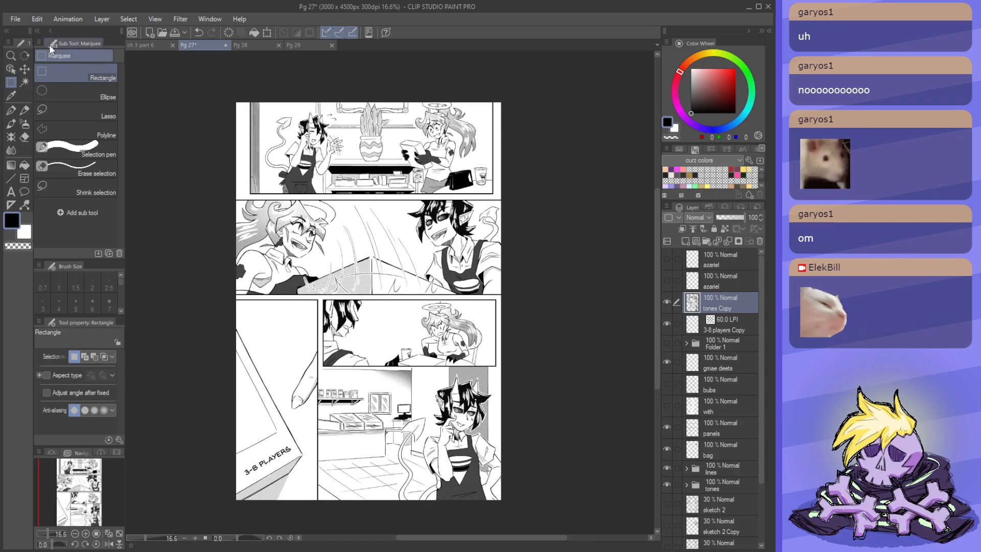
scroll(329, 173, "down", 1)
scroll(429, 214, "up", 1)
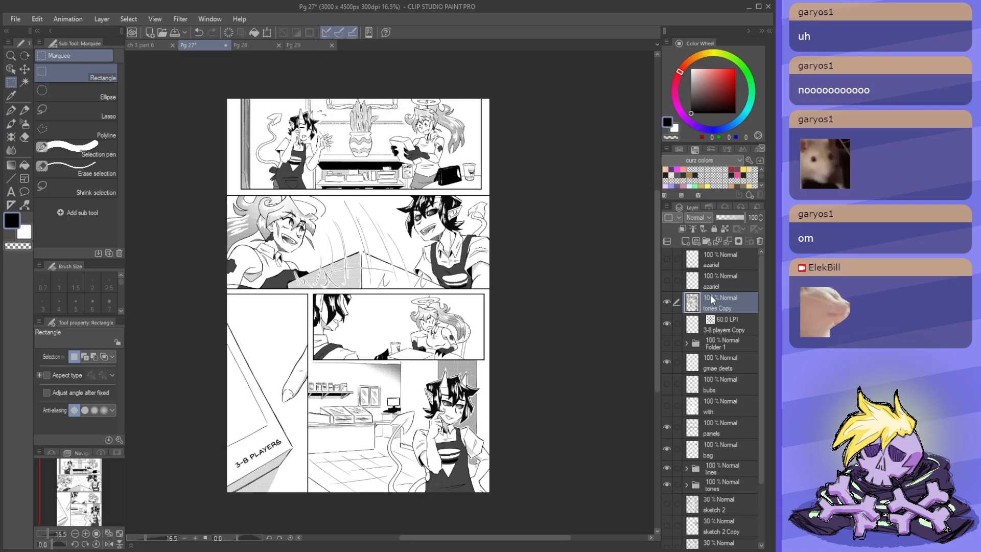
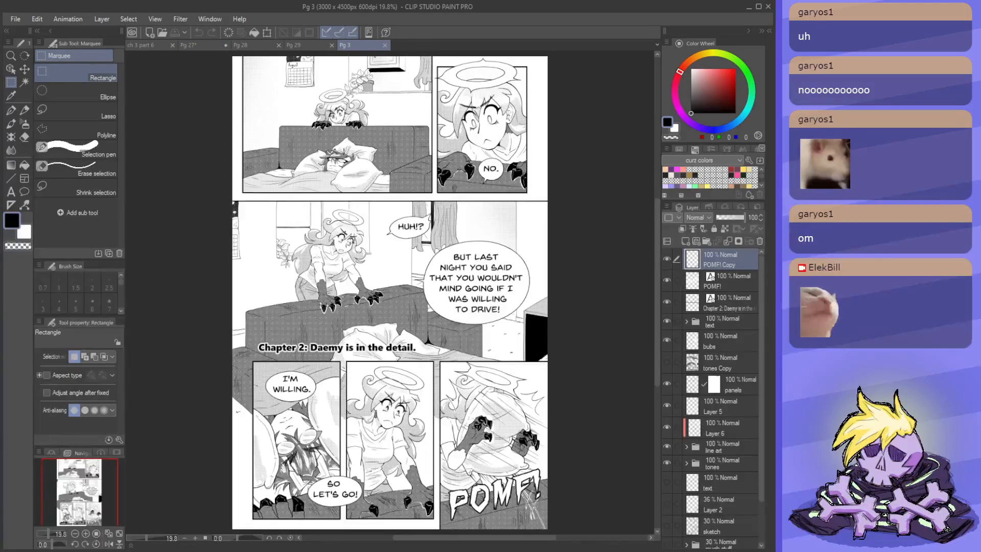
scroll(347, 208, "up", 10)
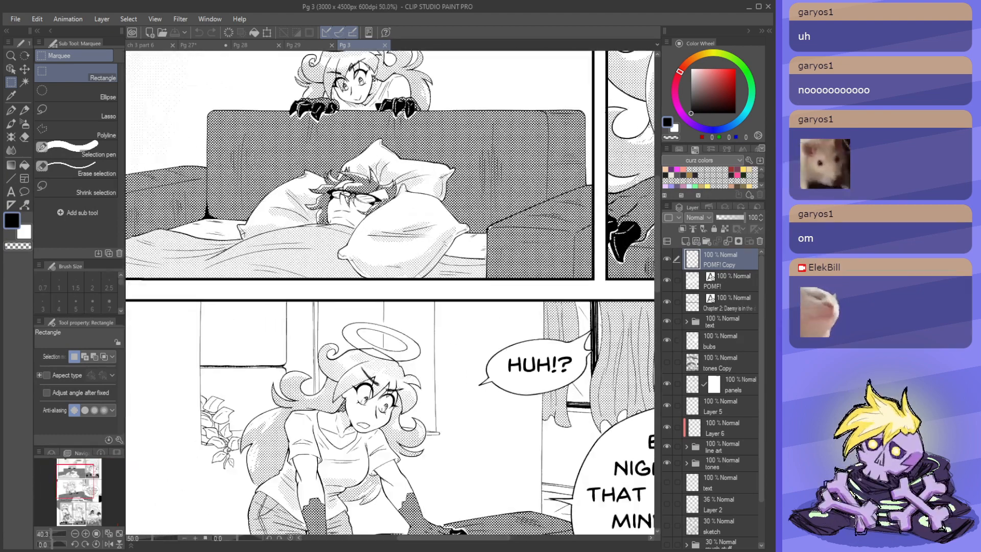
scroll(348, 209, "up", 1)
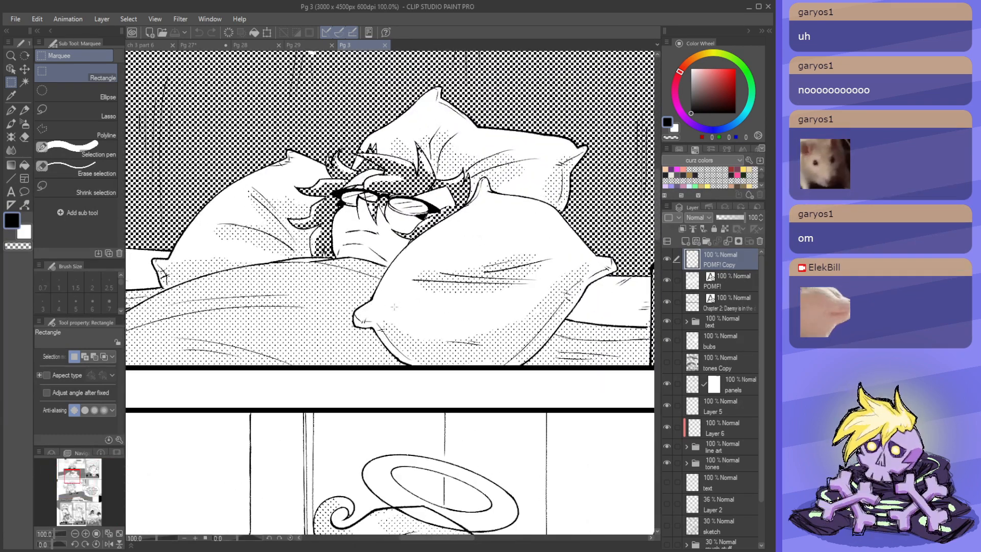
- Examine the sofa panel and the overall page layout of Pg 3 at several magnifications
scroll(299, 296, "down", 1)
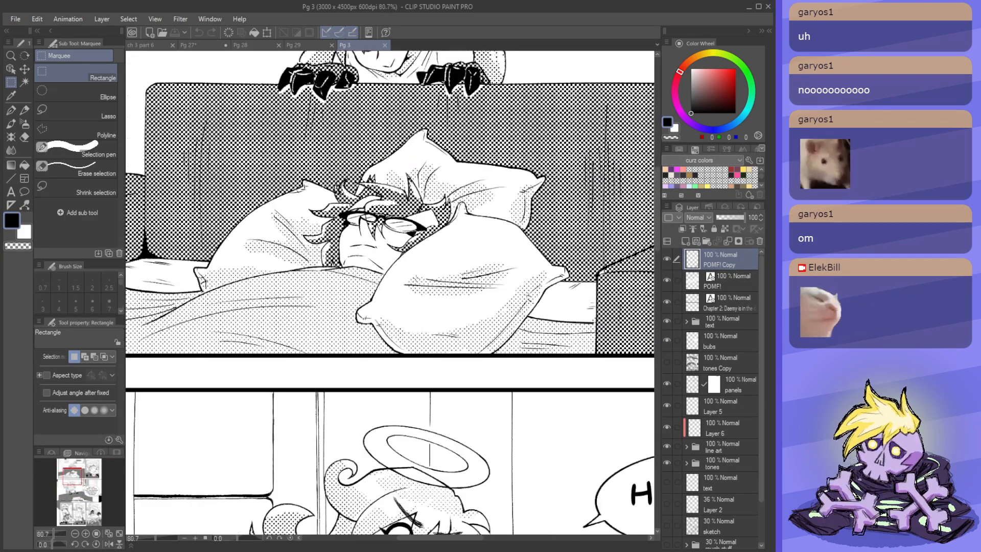
scroll(395, 261, "down", 2)
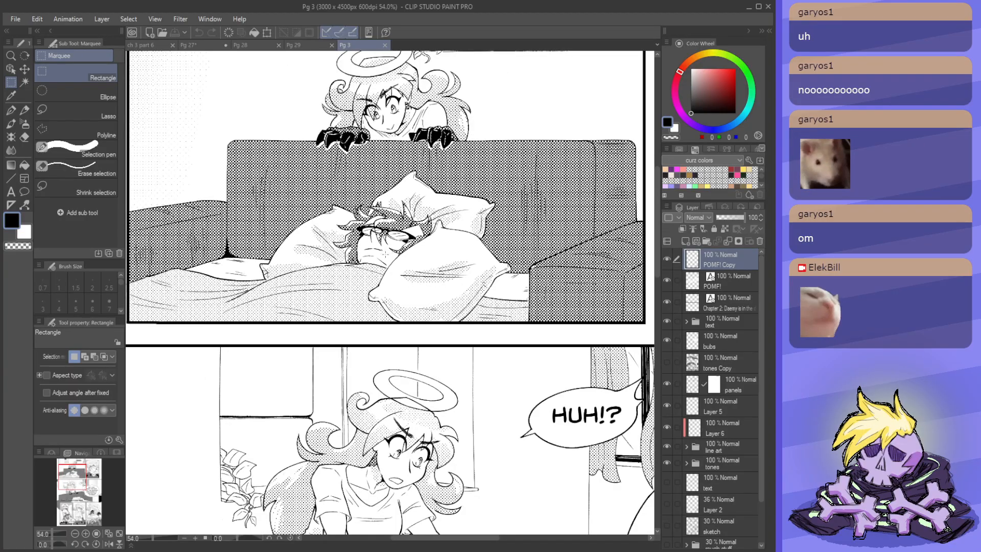
key("h")
key("h")
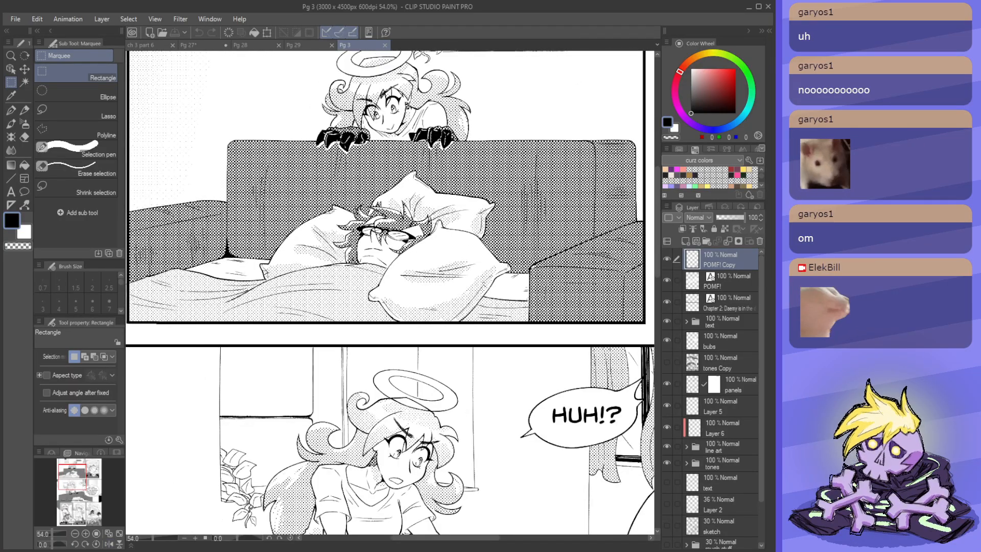
scroll(373, 252, "down", 3)
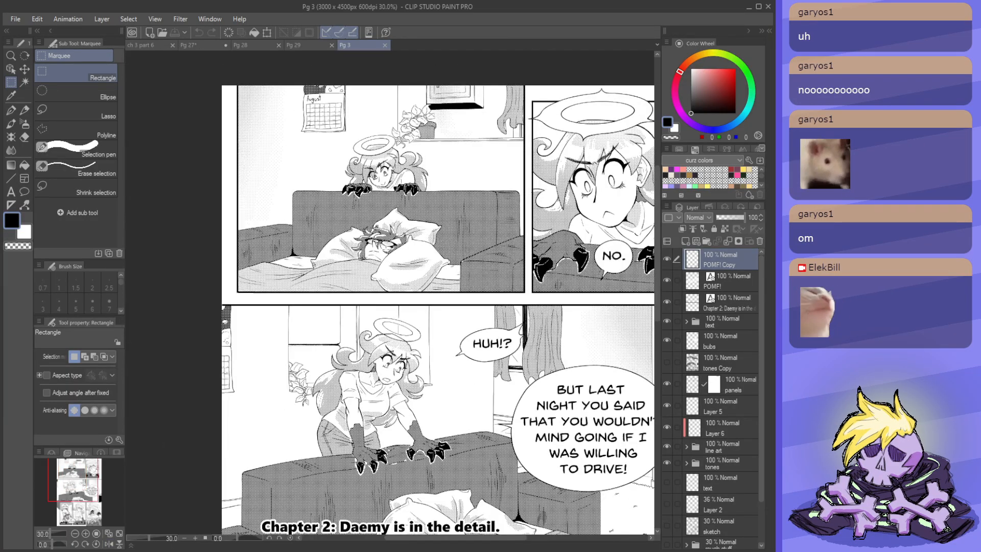
scroll(378, 185, "up", 2)
scroll(386, 281, "up", 1)
scroll(388, 284, "down", 1)
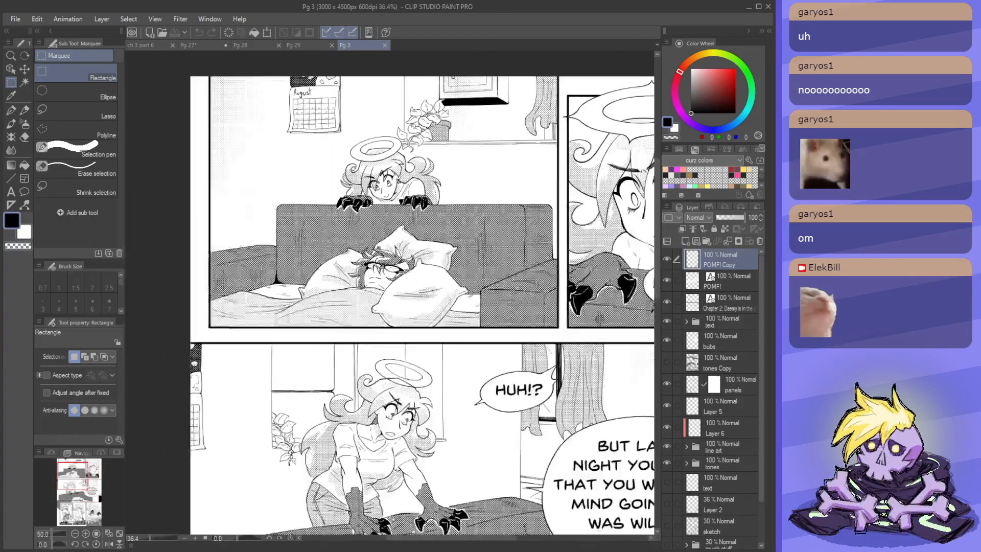
scroll(390, 239, "up", 1)
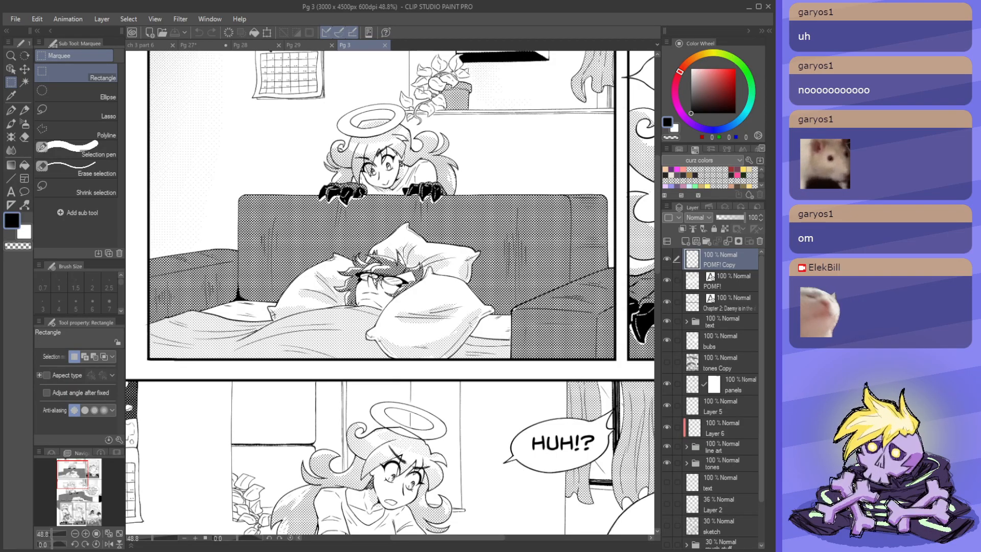
scroll(390, 291, "down", 2)
scroll(390, 291, "up", 1)
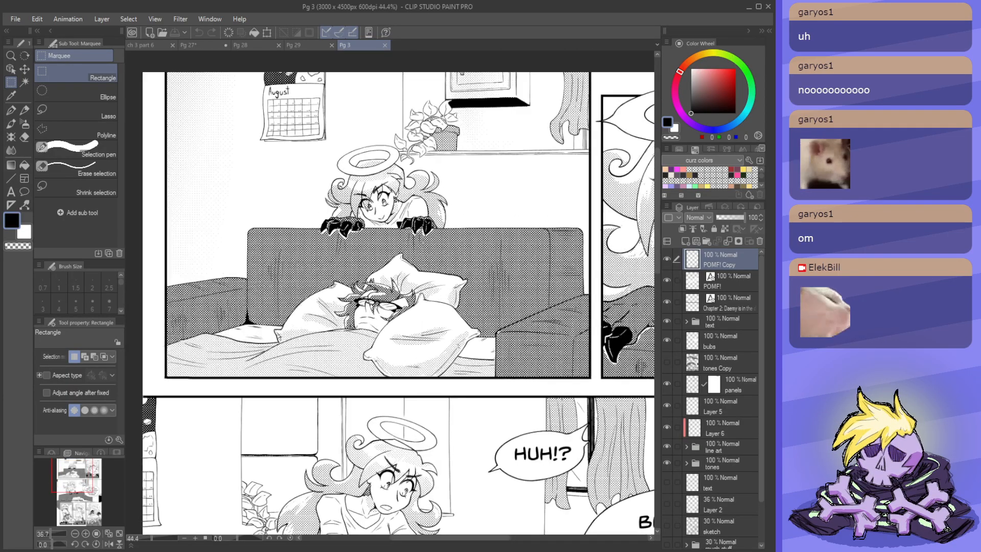
scroll(404, 288, "down", 1)
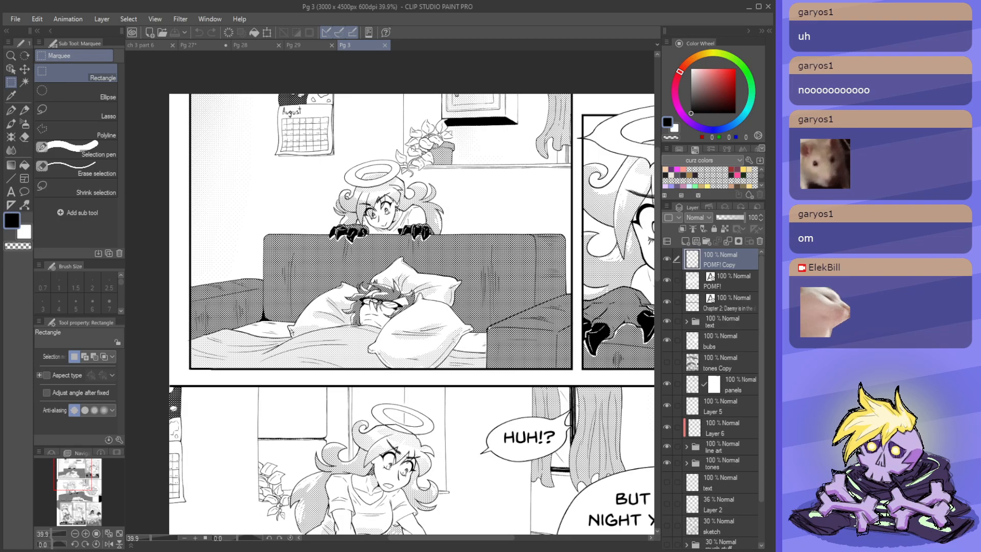
scroll(394, 319, "up", 4)
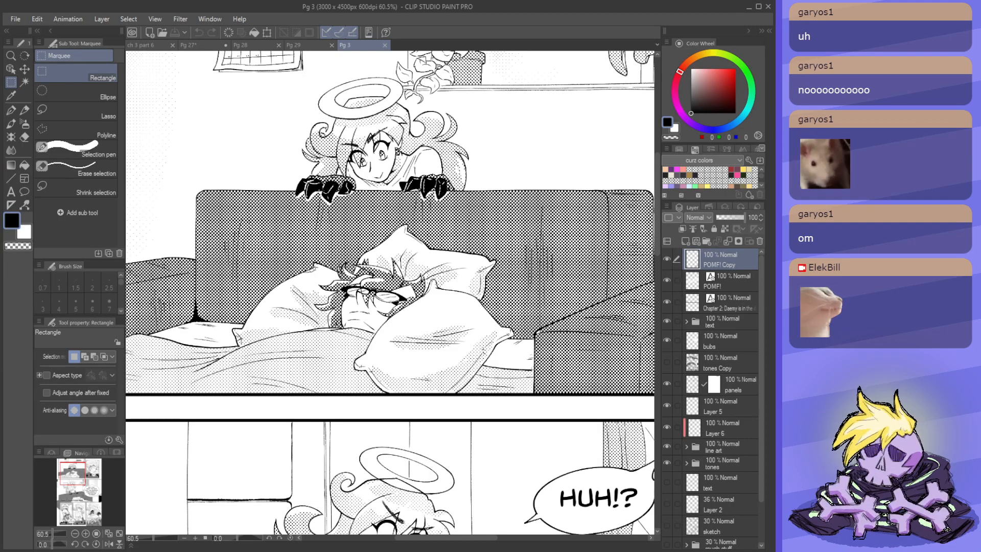
scroll(250, 223, "down", 3)
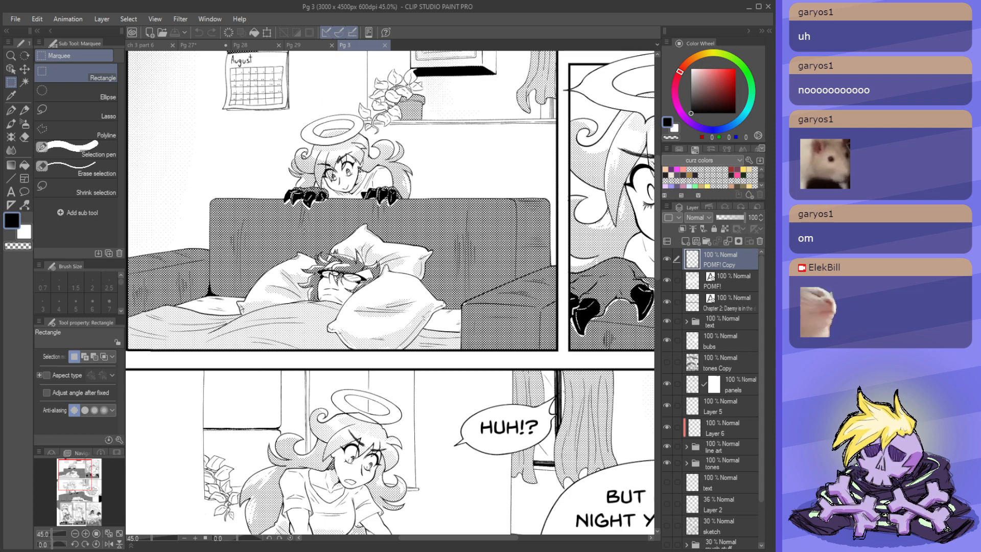
scroll(278, 248, "down", 2)
scroll(271, 248, "up", 4)
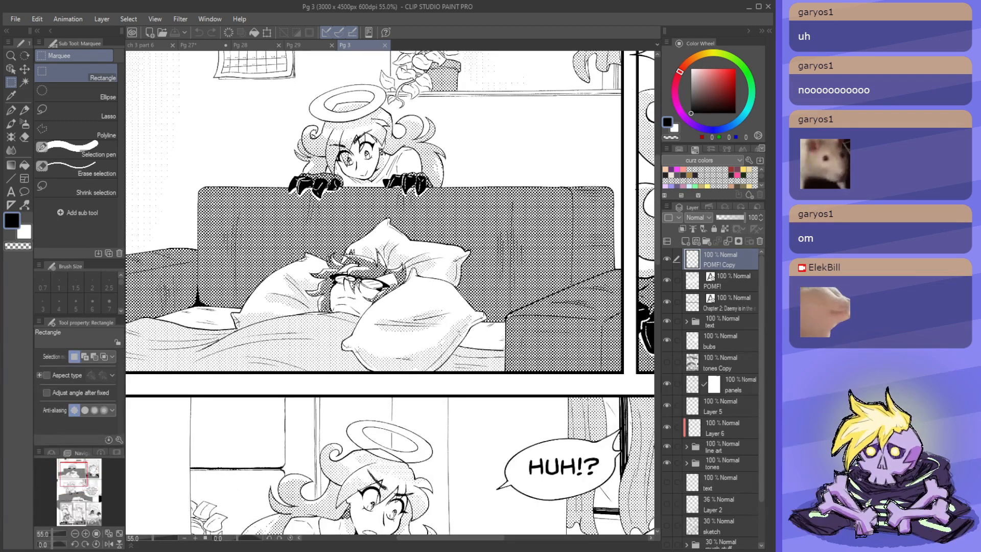
scroll(307, 332, "up", 1)
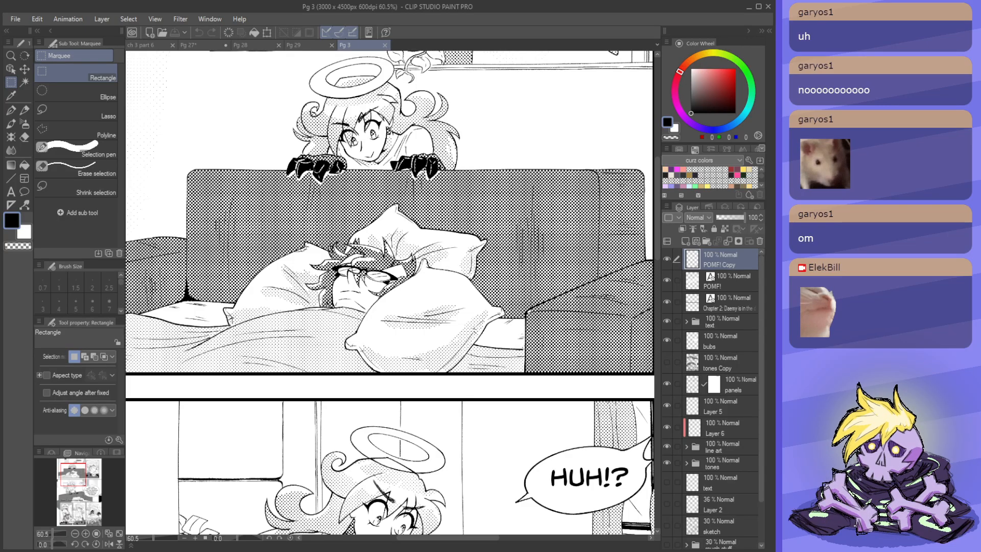
scroll(227, 517, "down", 5)
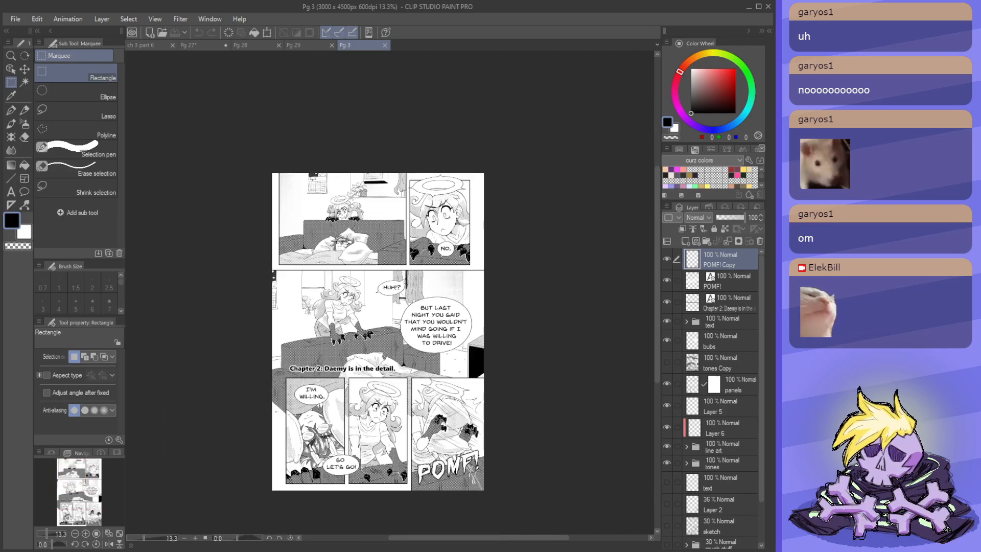
scroll(354, 374, "up", 6)
scroll(330, 279, "down", 3)
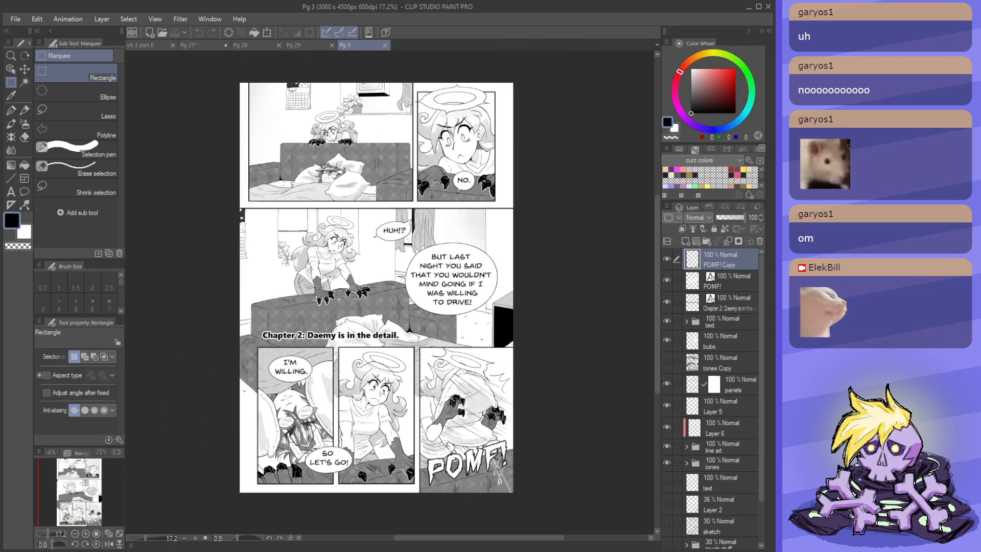
- Close Pg 3 and bring up the ch 3 part 6 strip document
left_click(386, 46)
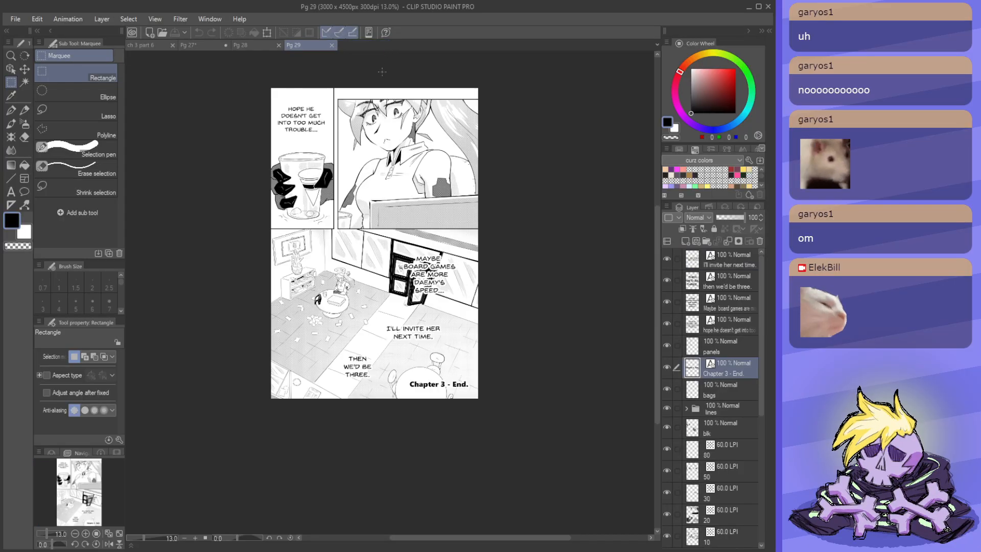
left_click(146, 44)
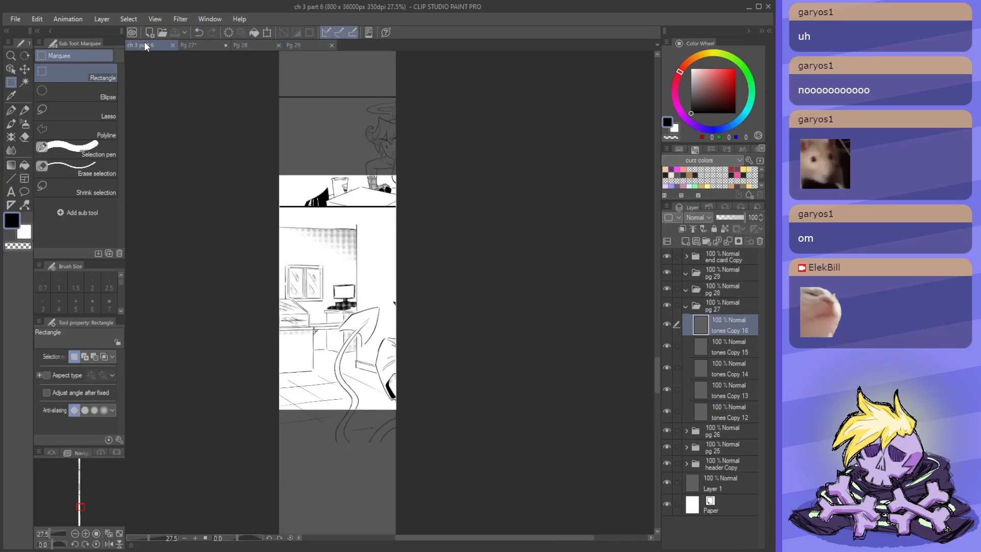
left_click(189, 45)
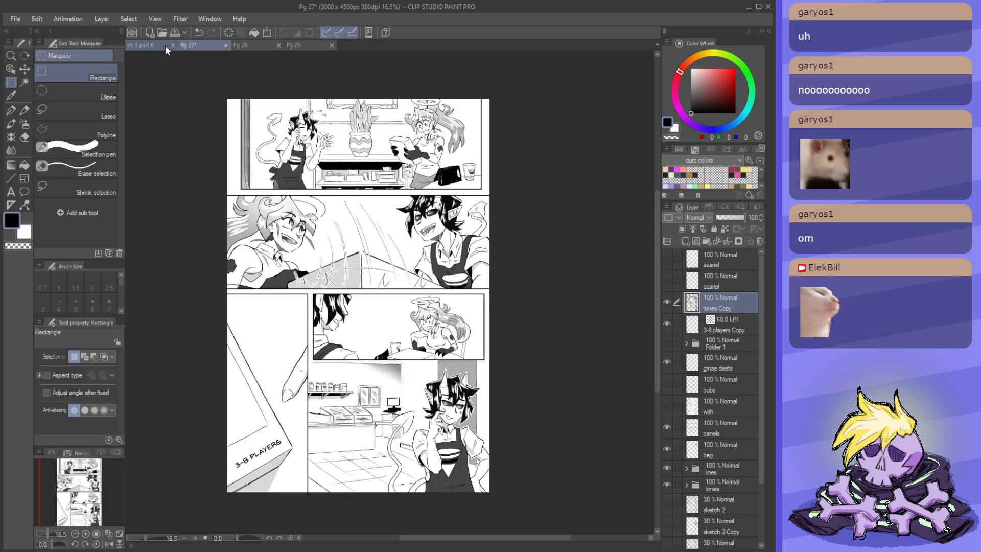
left_click(164, 45)
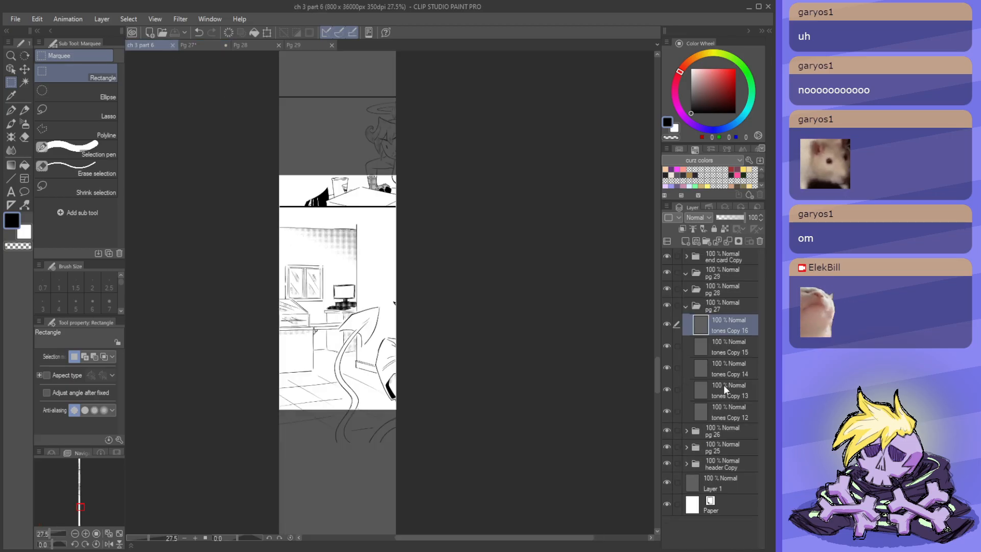
- Look over the full length of the ch 3 part 6 strip and its last placed page 27 panels
scroll(413, 113, "down", 7)
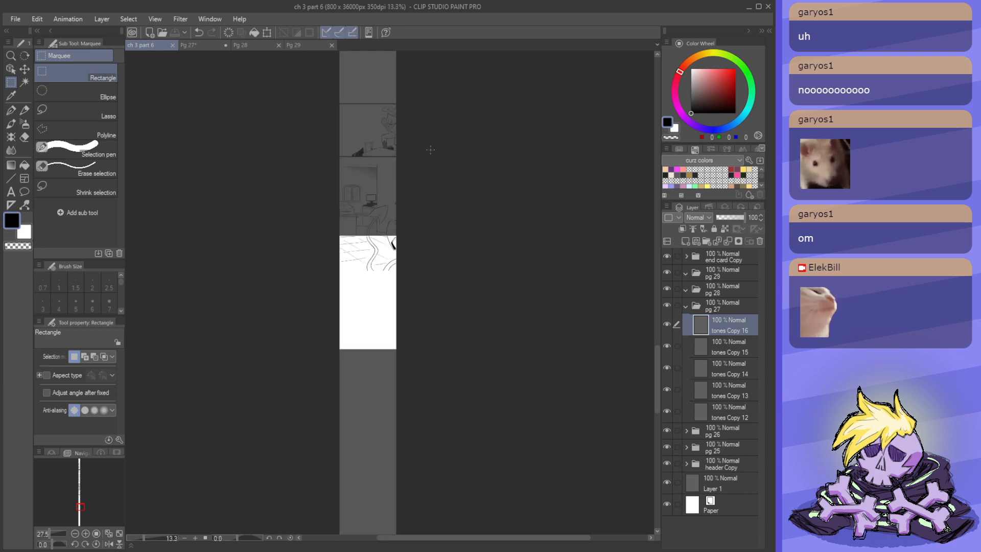
scroll(414, 113, "up", 3)
scroll(409, 204, "down", 3)
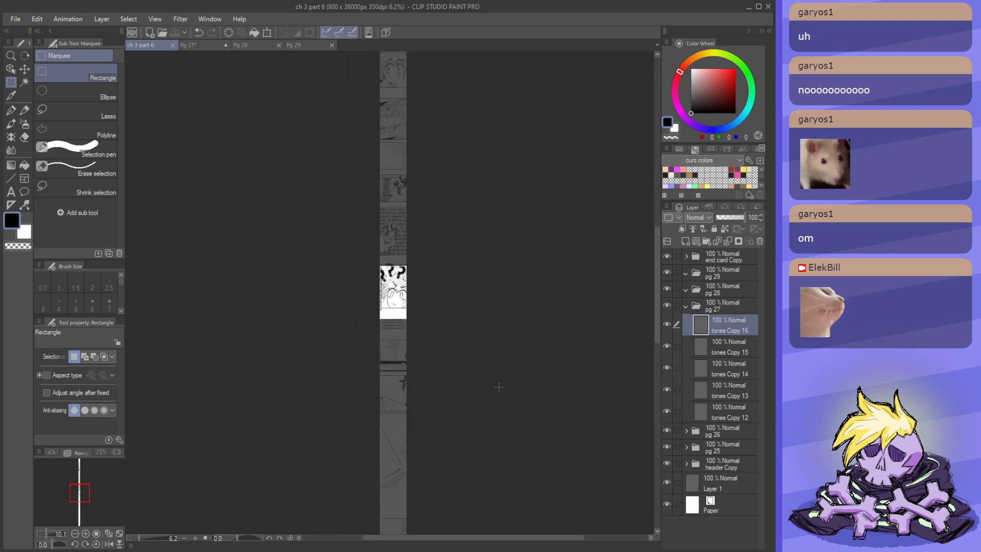
scroll(479, 280, "up", 3)
scroll(465, 272, "down", 5)
scroll(435, 205, "up", 4)
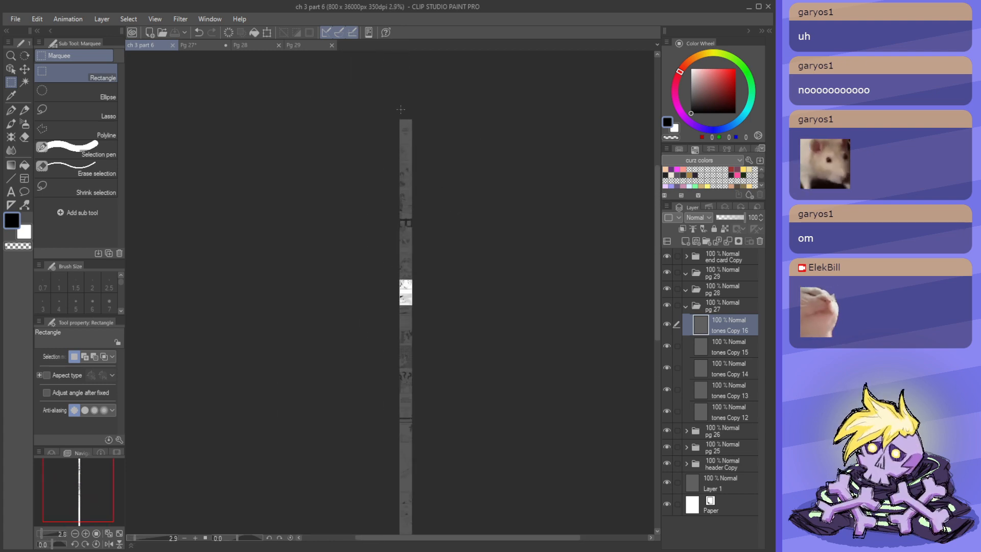
scroll(360, 227, "up", 1)
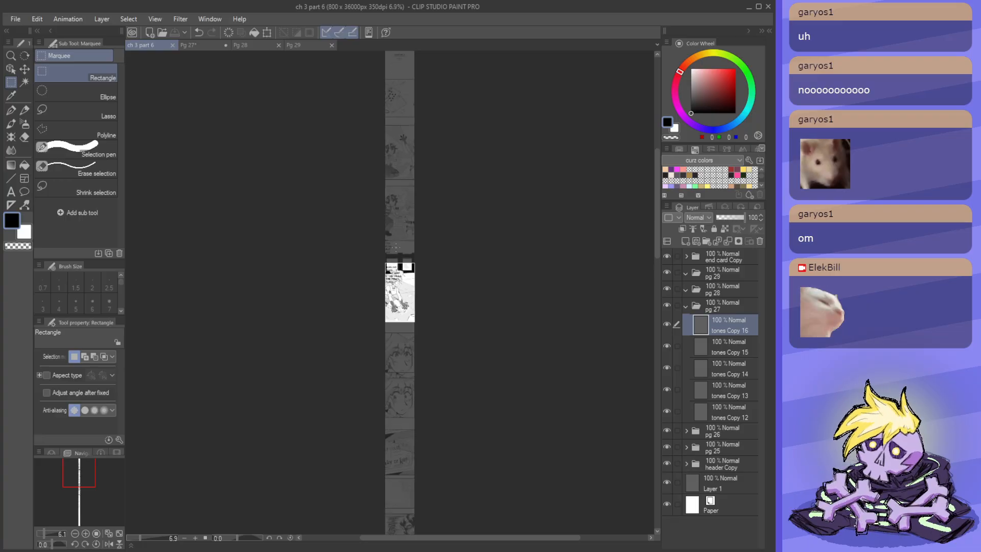
scroll(415, 272, "down", 4)
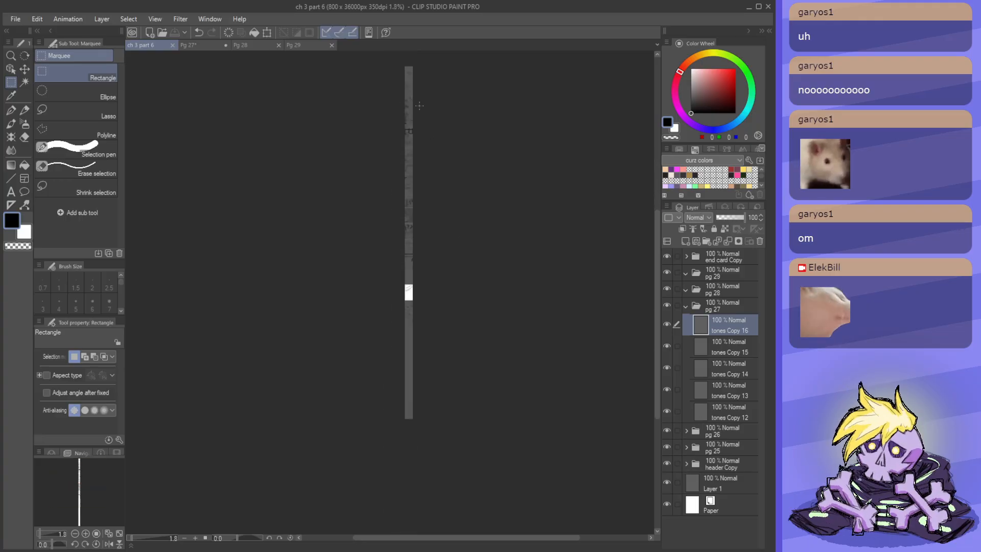
scroll(414, 272, "up", 5)
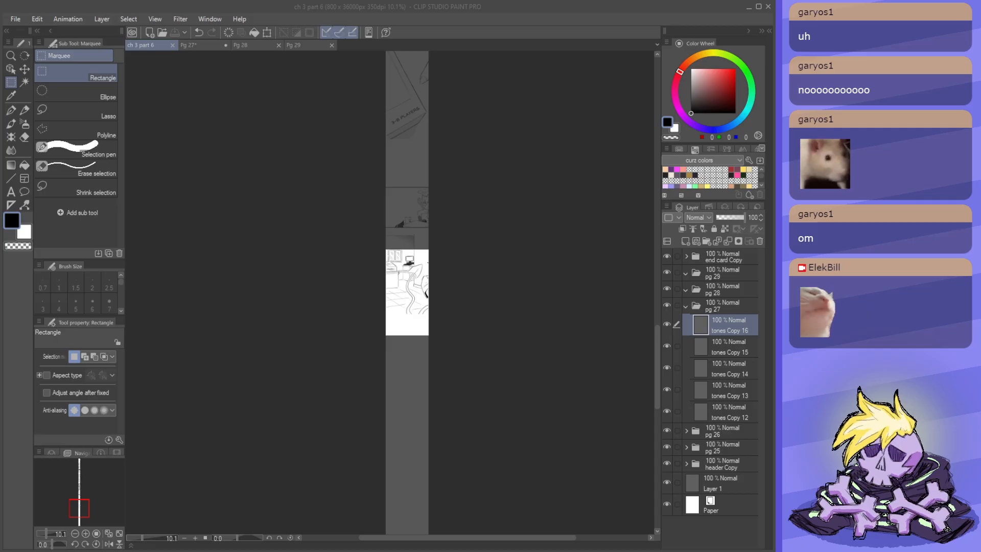
left_click(377, 309)
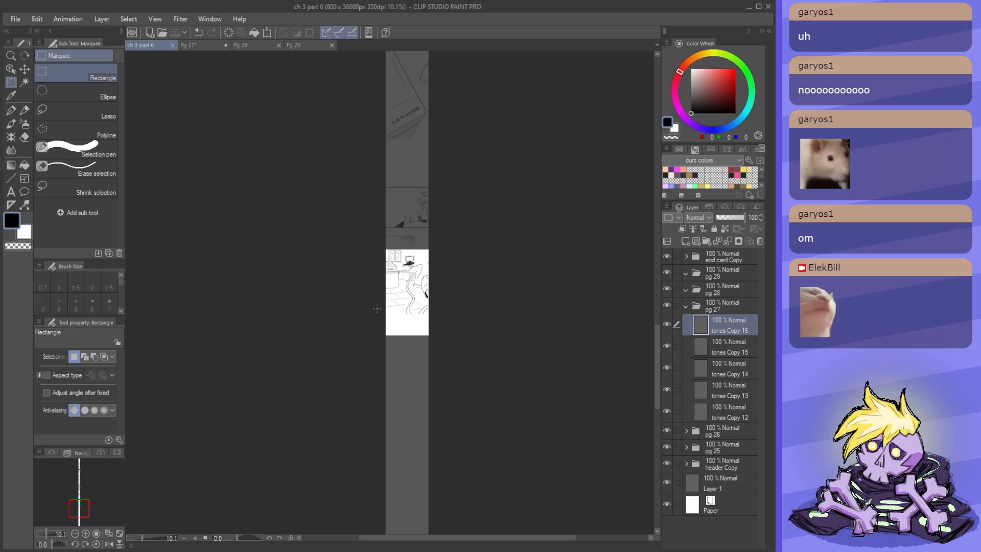
scroll(402, 255, "up", 2)
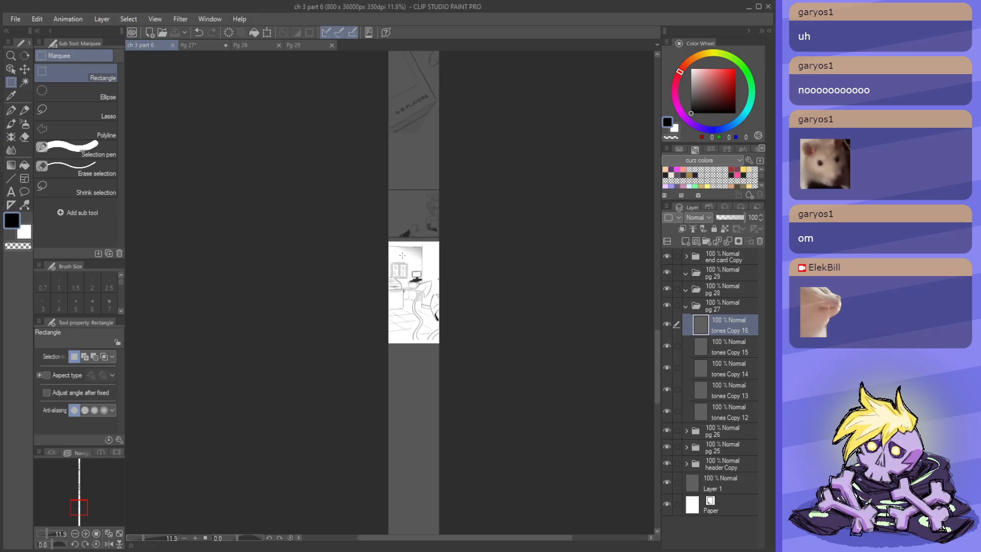
- Toggle the visibility of the tones Copy 16 layer in the pg 27 folder and save the strip
scroll(414, 281, "up", 3)
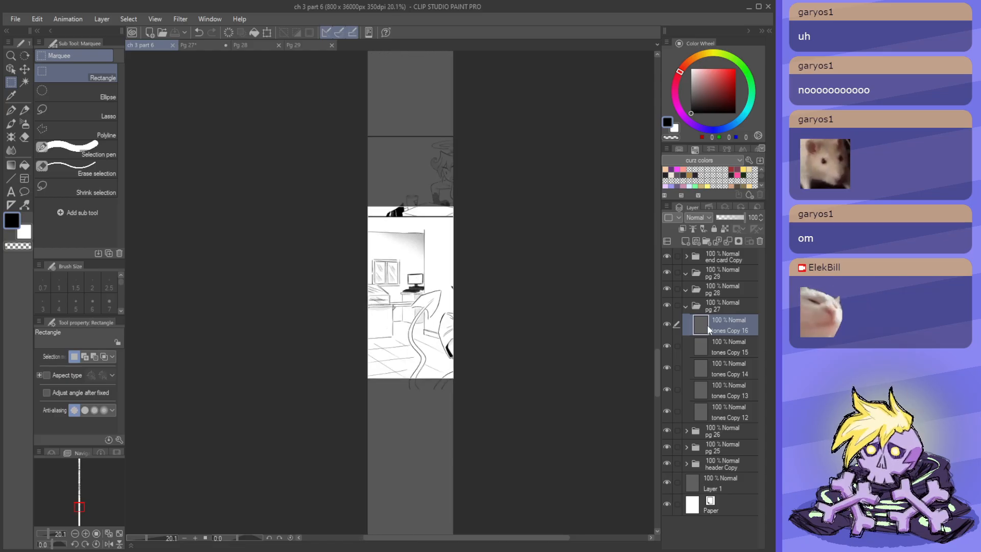
left_click(668, 327)
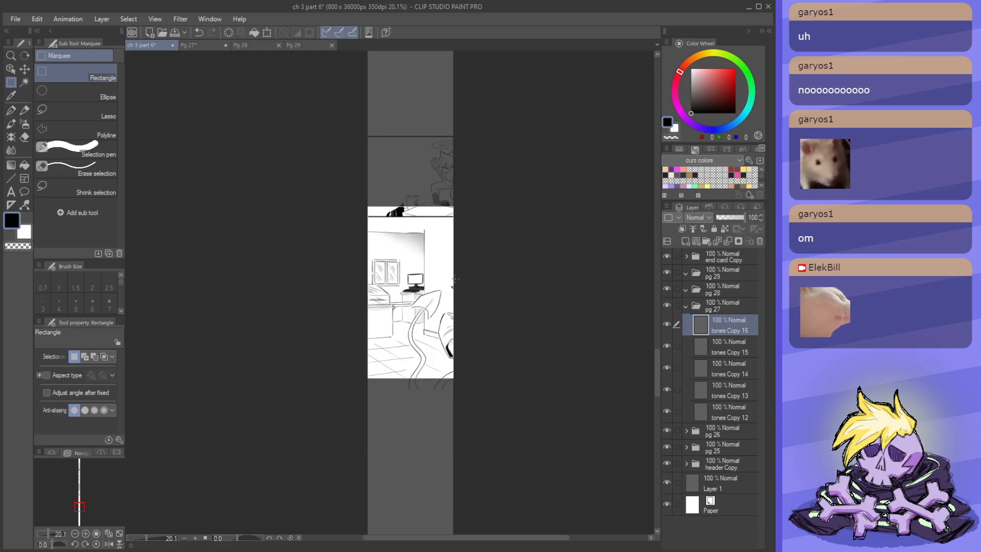
key("ctrl+s")
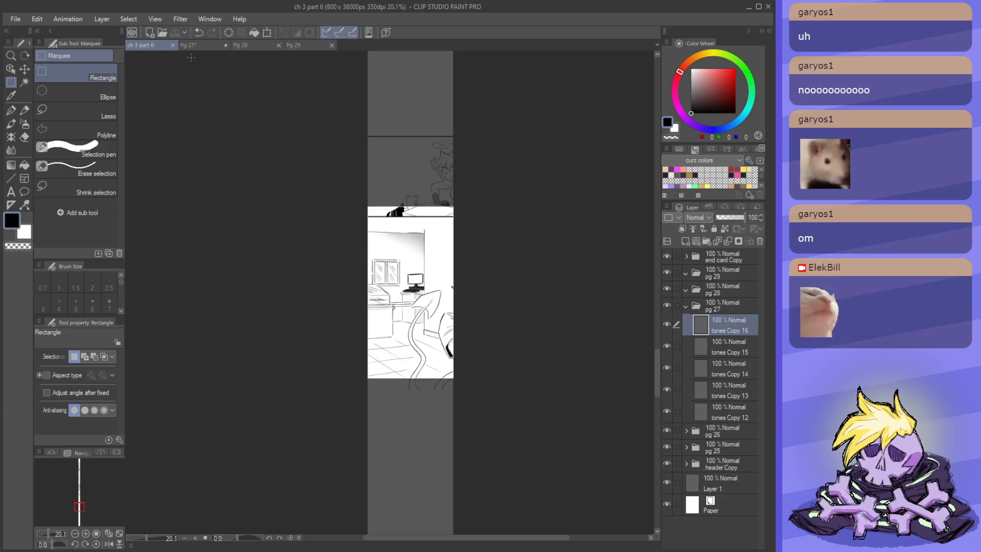
- Switch to the Pg 27 document and hide its tones Copy layer
left_click(203, 44)
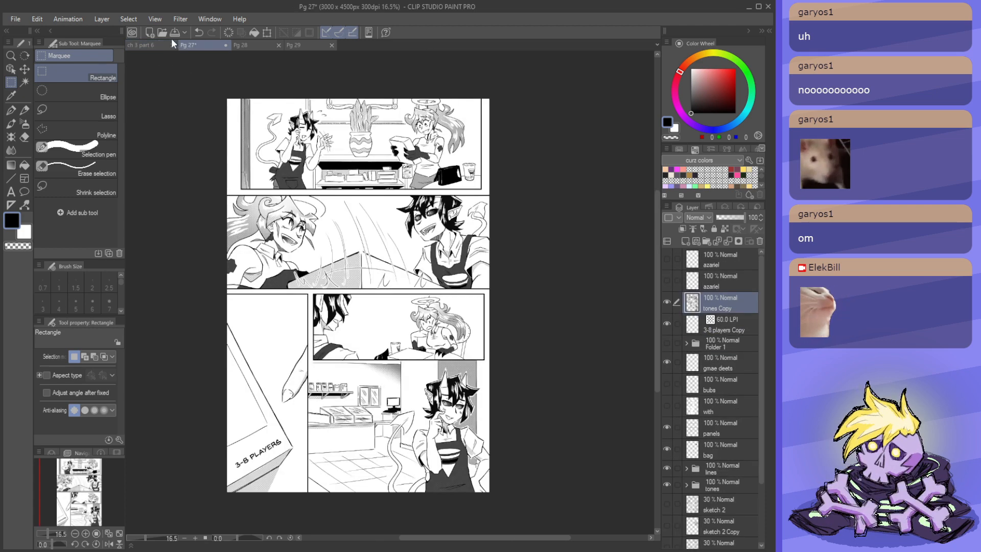
left_click(145, 45)
left_click(193, 45)
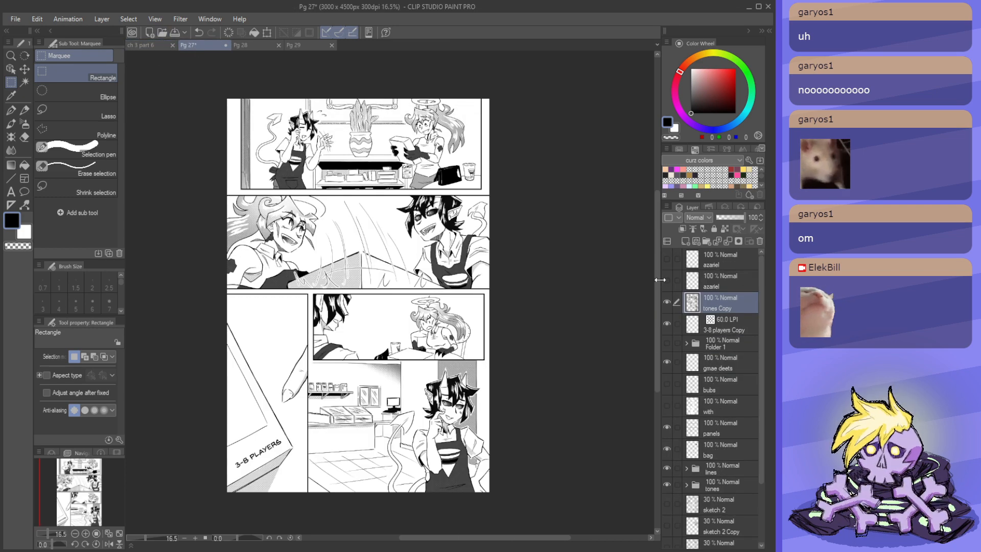
scroll(339, 251, "down", 1)
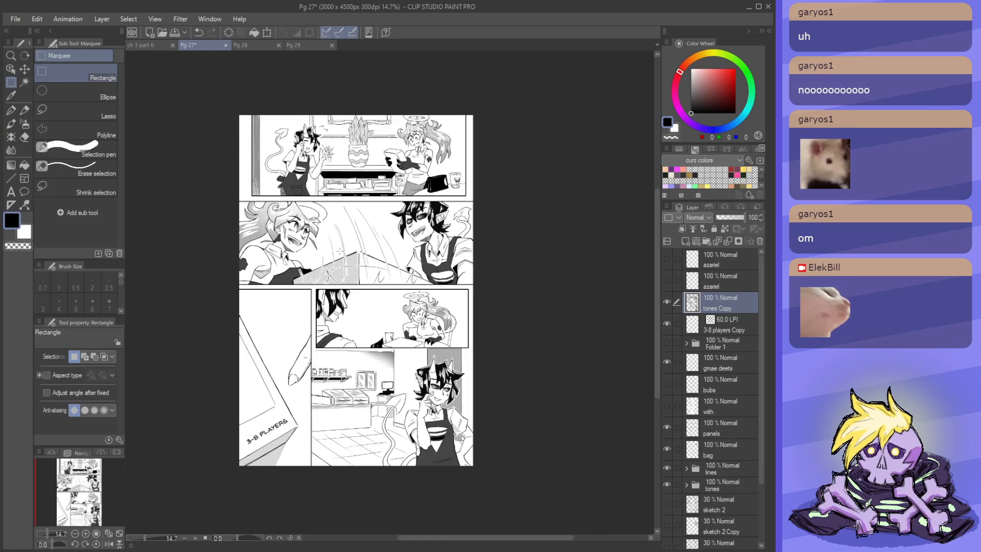
scroll(300, 258, "up", 3)
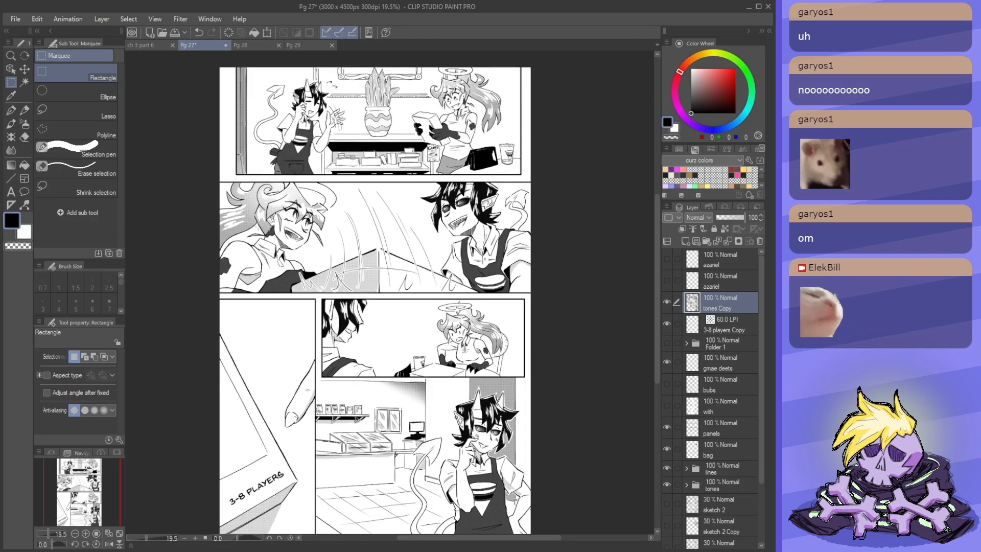
scroll(298, 225, "down", 3)
scroll(310, 245, "up", 2)
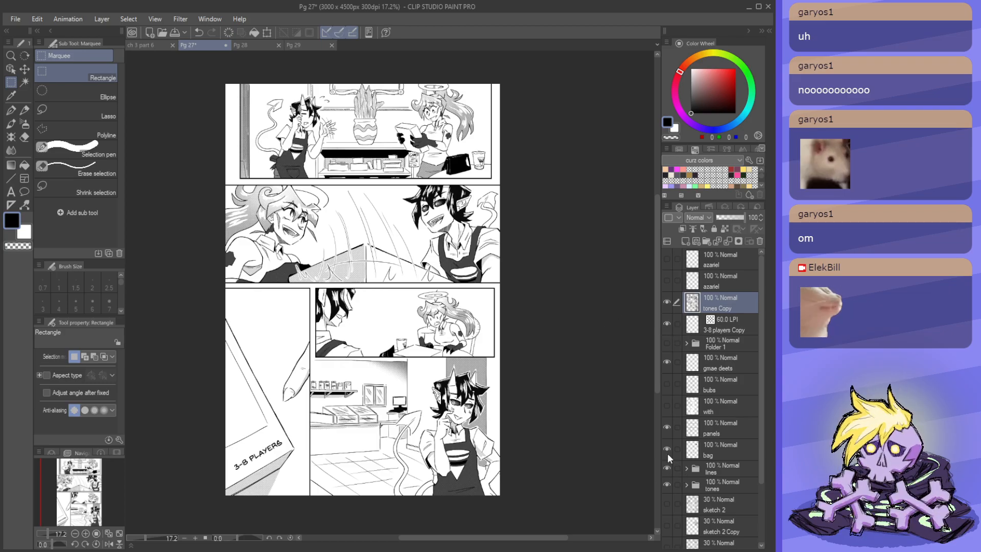
left_click(667, 302)
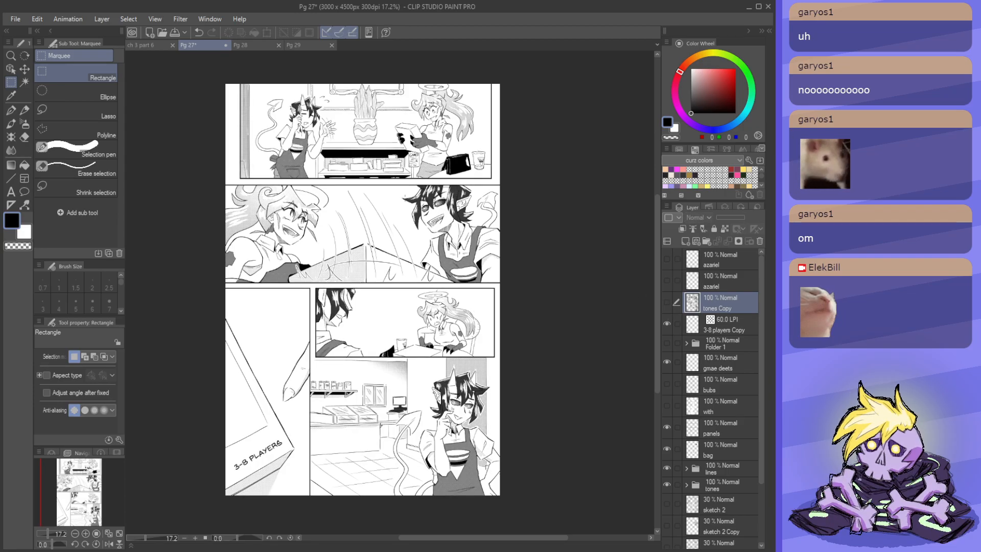
- Show page 27's lettering by making both azariel layers, Folder 1, bubs and with visible, and toggle Folder 1 to check its text
left_click(667, 259)
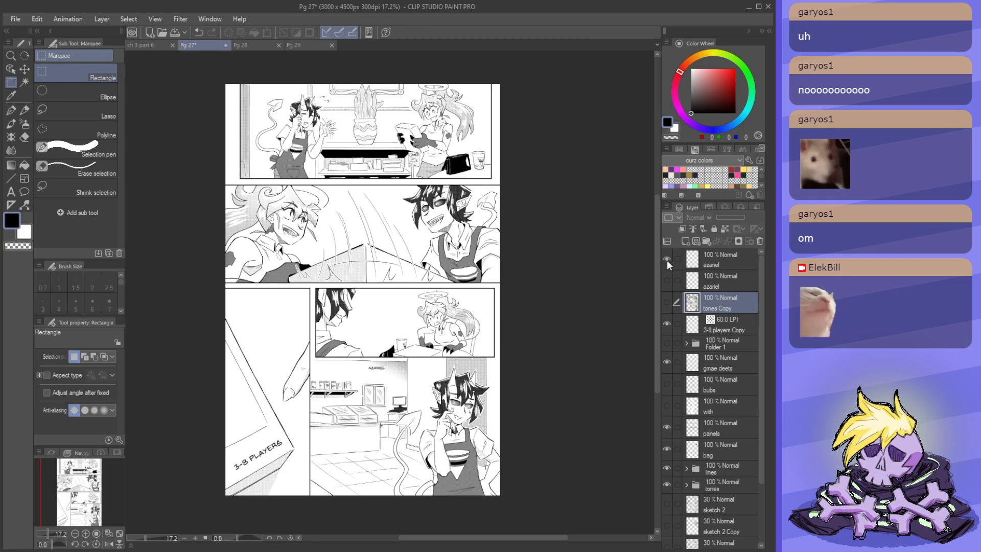
left_click(666, 281)
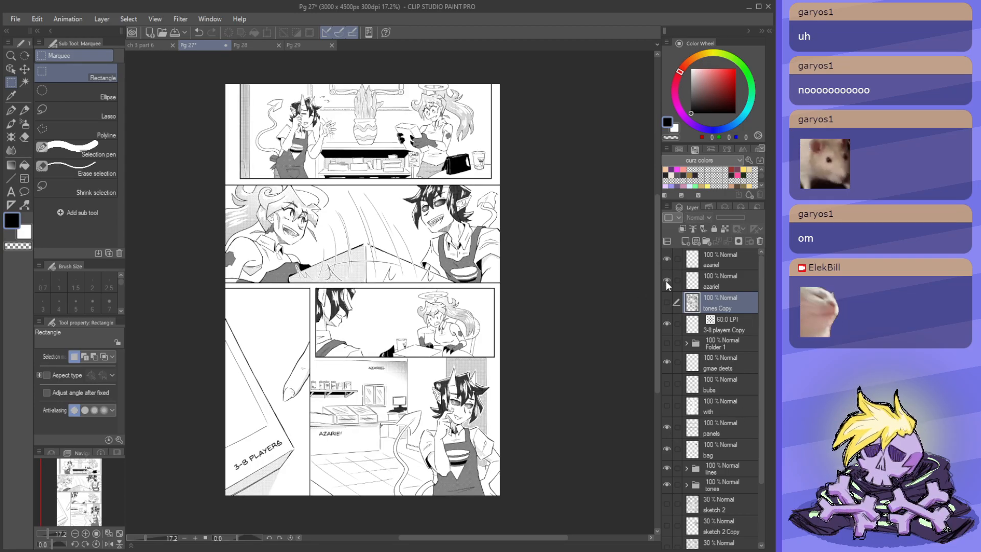
left_click(670, 340)
left_click(728, 342)
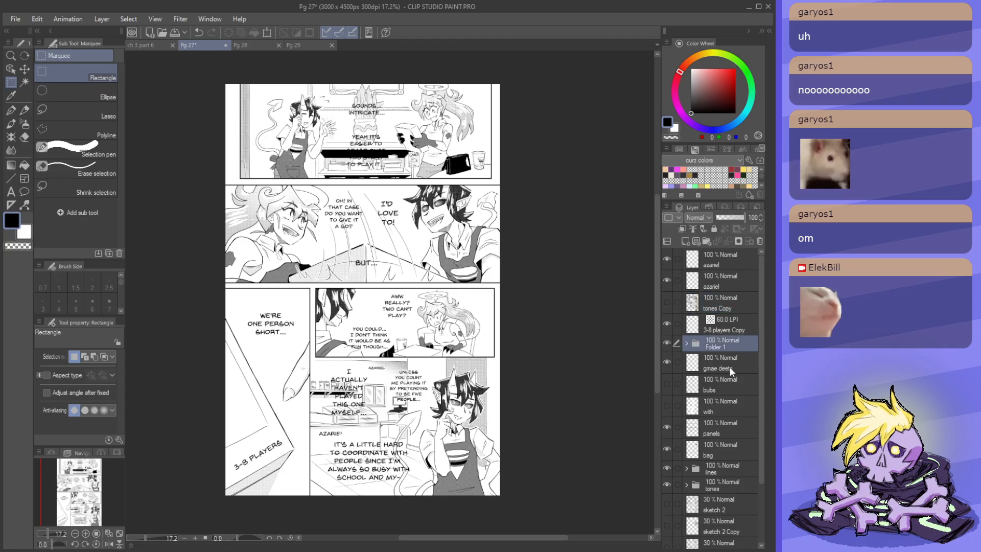
left_click(667, 383)
left_click(669, 404)
left_click(666, 403)
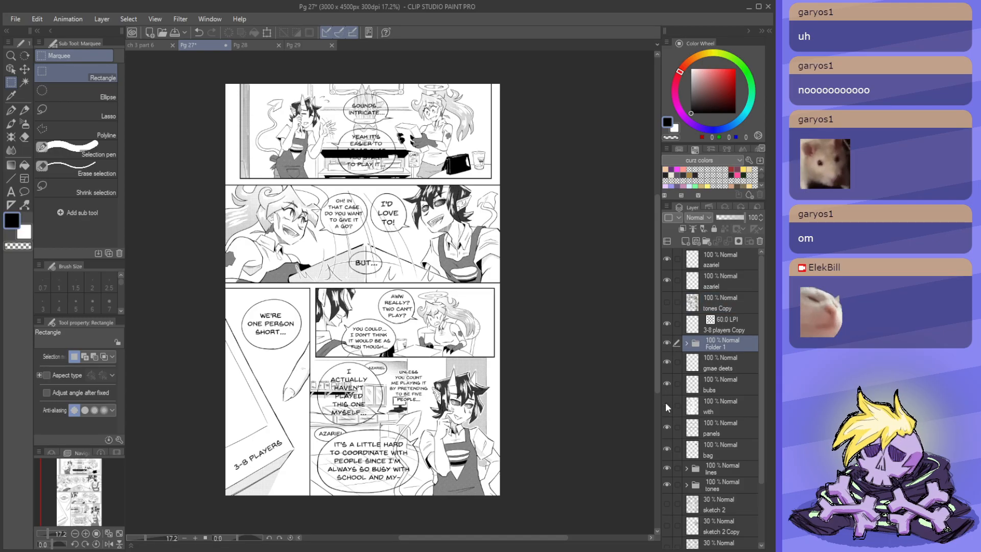
left_click(665, 403)
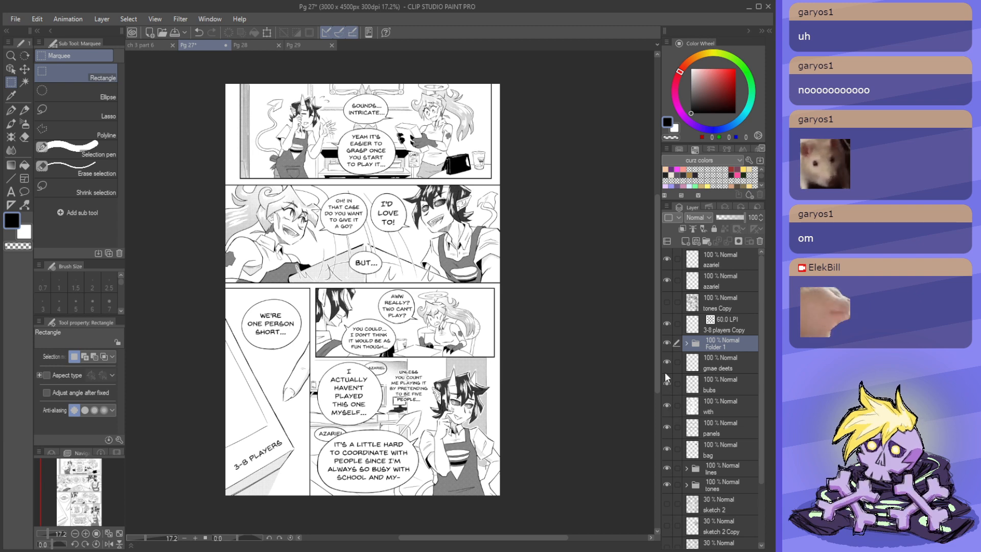
left_click(667, 343)
left_click(667, 342)
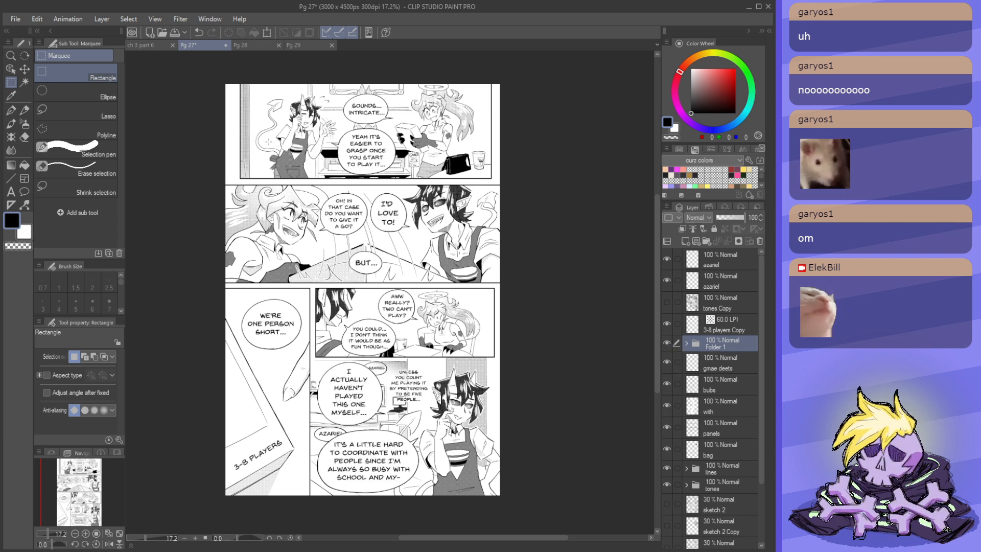
- Copy page 27's Folder 1 into the pg 27 folder of the ch 3 part 6 strip and rename it text
left_click(135, 45)
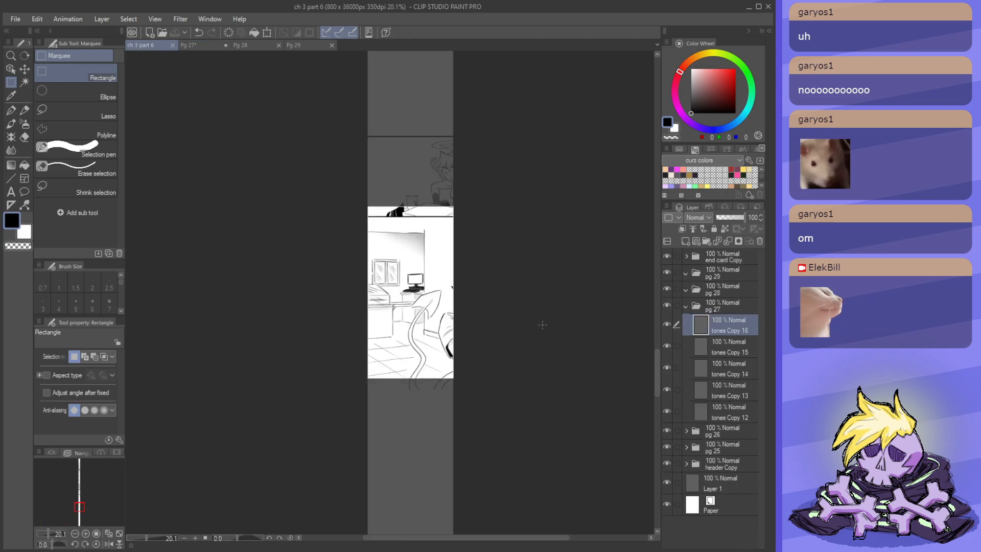
key("ctrl+v")
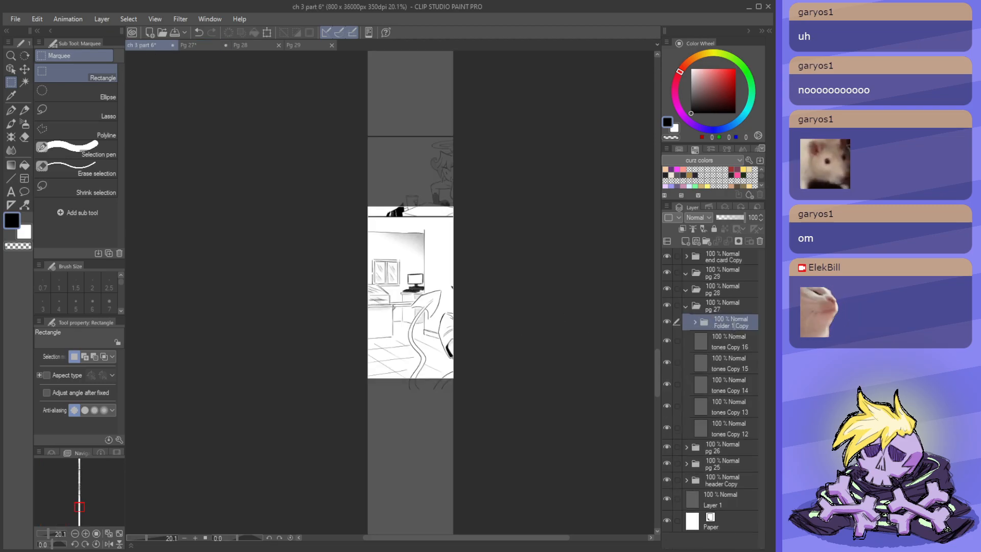
double_click(735, 326)
type("text")
key("Return")
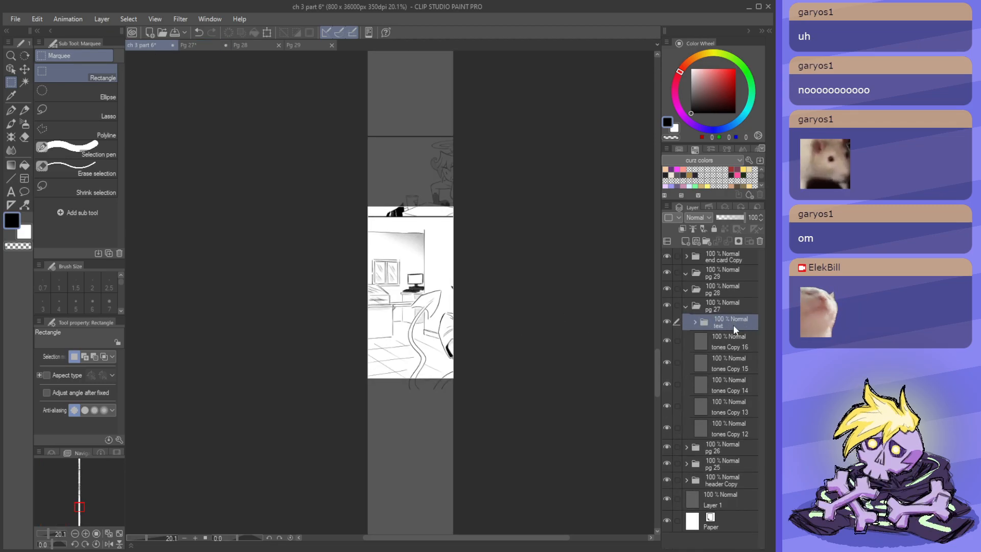
- Move the text folder's contents down the strip with a transform so the lettering lies over the page 27 panels
key("ctrl+t")
scroll(318, 285, "down", 10)
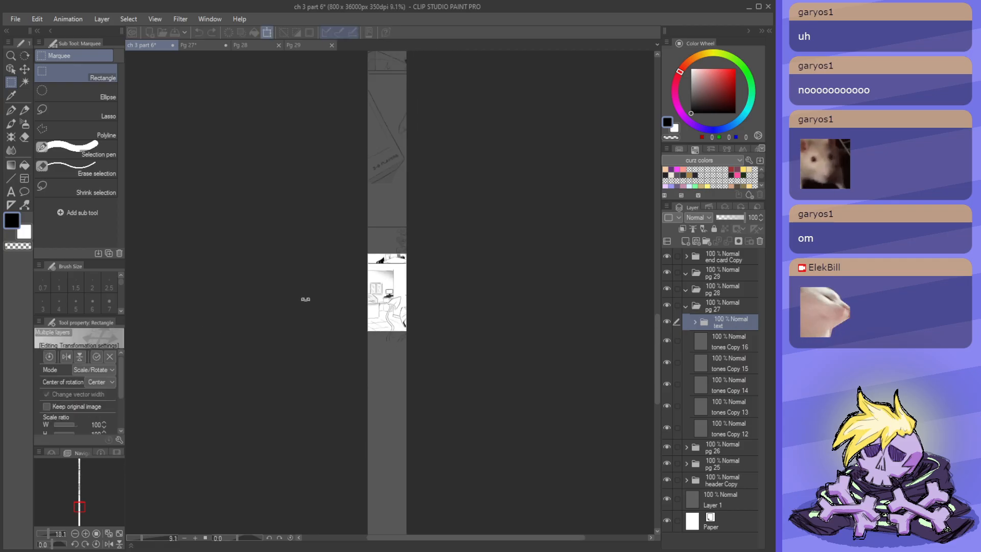
scroll(375, 114, "up", 1)
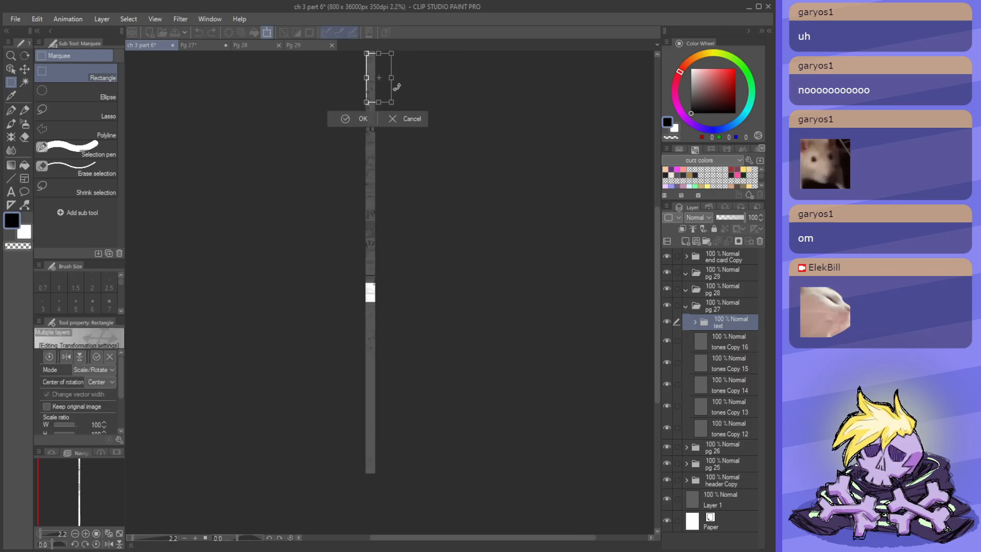
left_click_drag(395, 92, 349, 311)
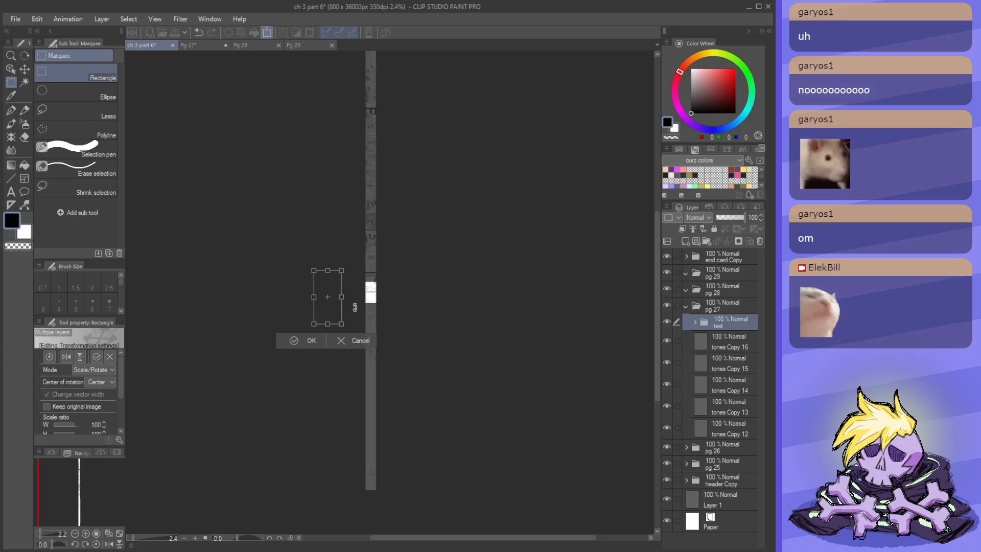
scroll(358, 307, "up", 4)
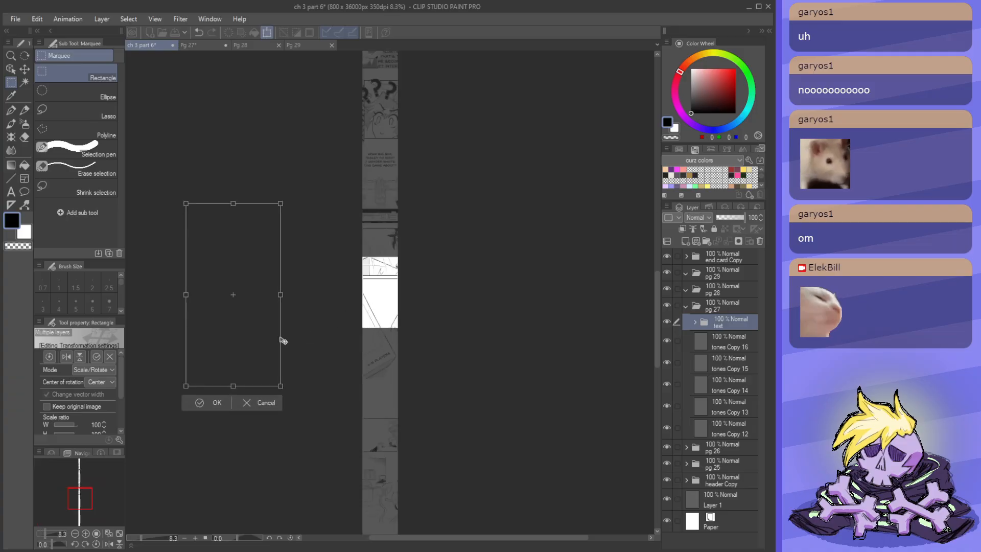
left_click_drag(282, 339, 428, 412)
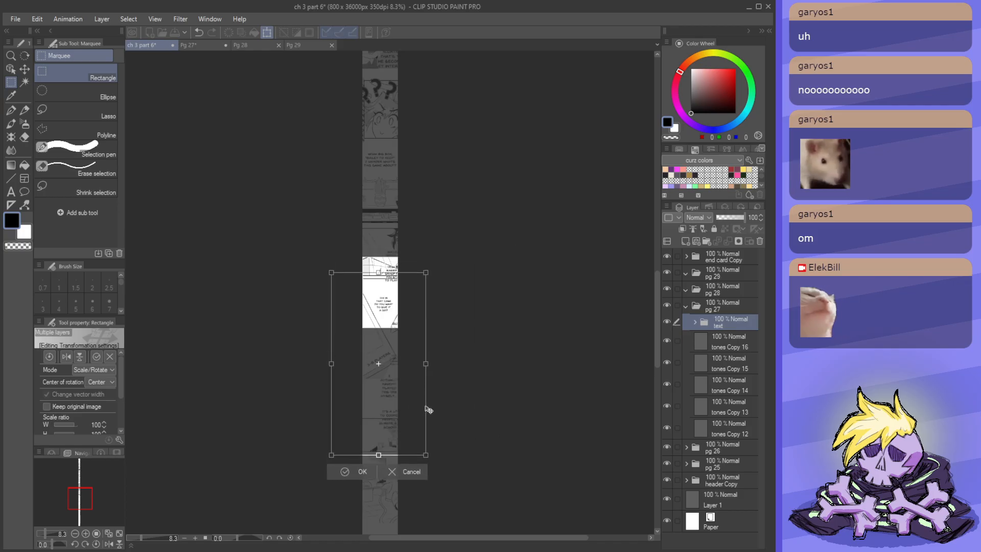
left_click(362, 474)
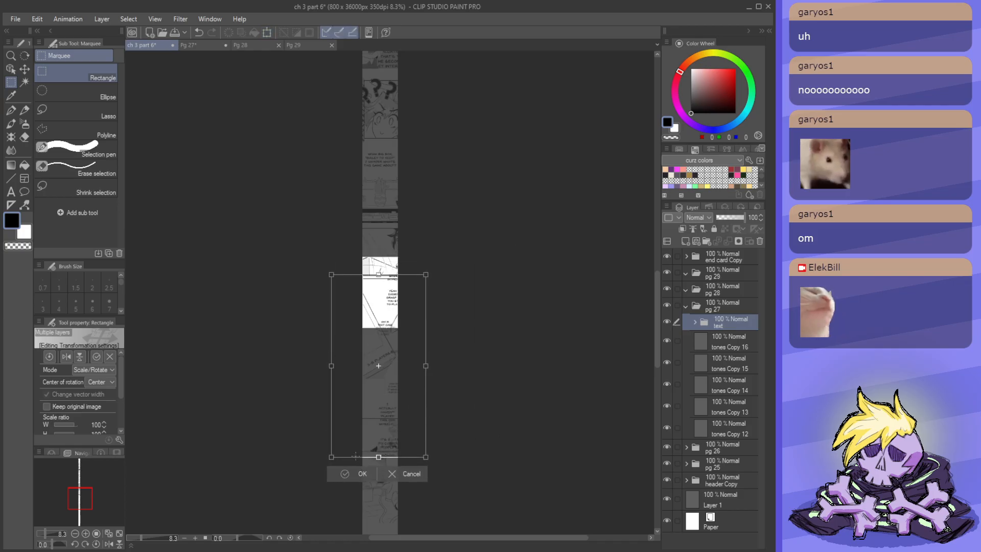
scroll(411, 443, "up", 2)
scroll(411, 443, "up", 1)
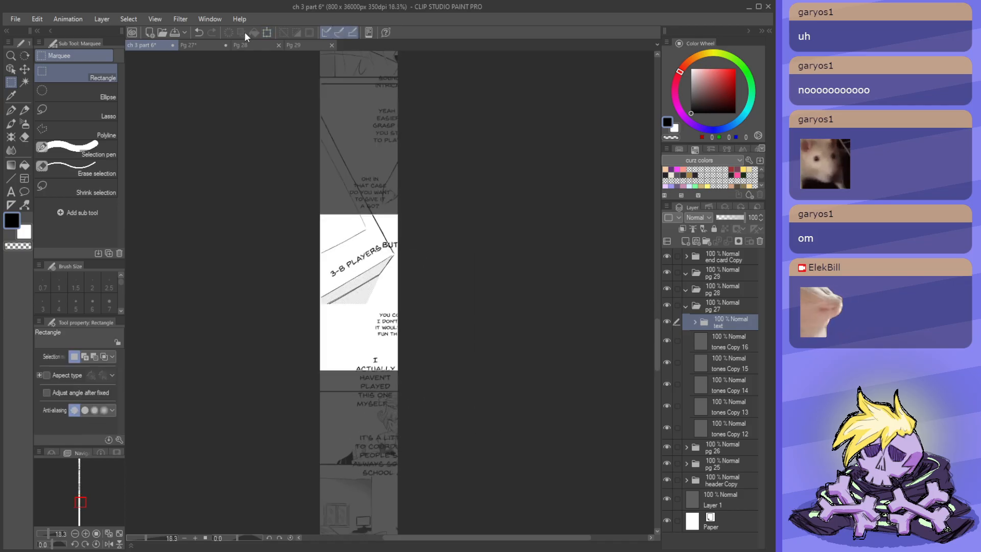
- Copy the two azariel layers from Pg 27 and paste them into the strip's pg 27 folder
left_click(198, 45)
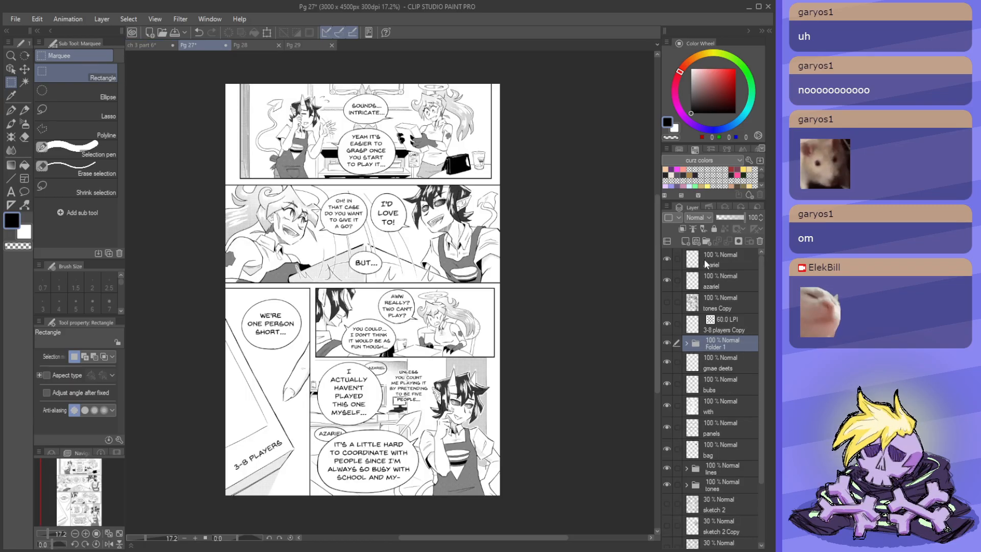
left_click(734, 257, "ctrl")
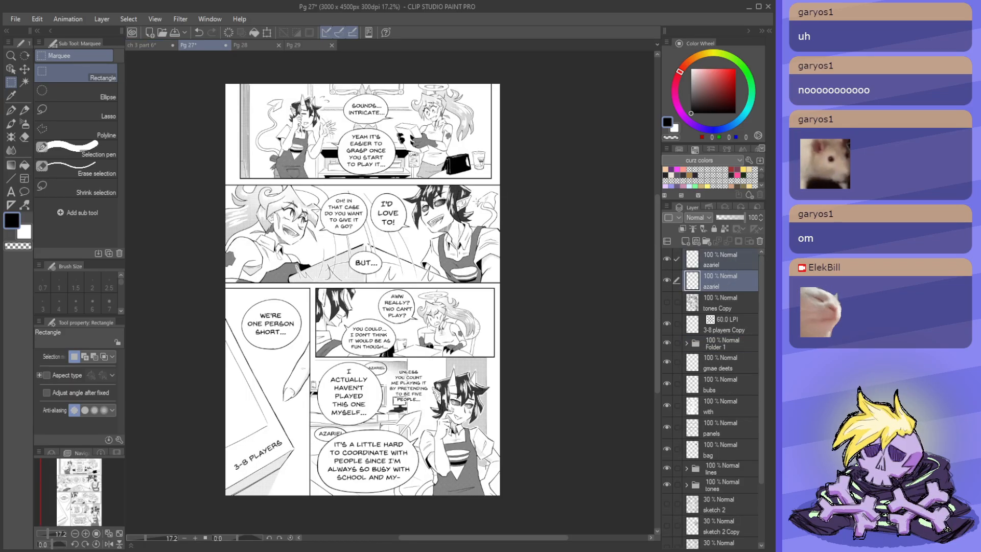
left_click(151, 45)
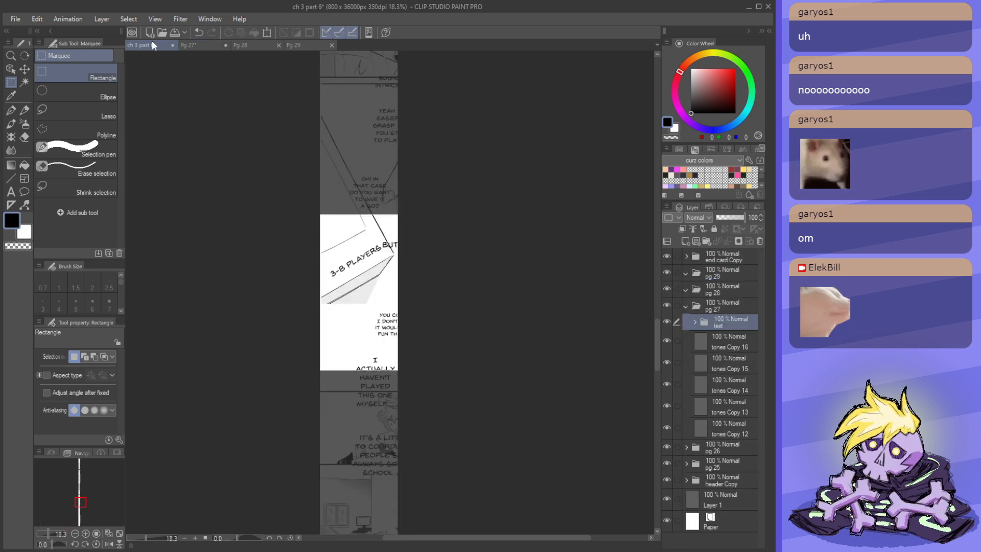
key("ctrl+v")
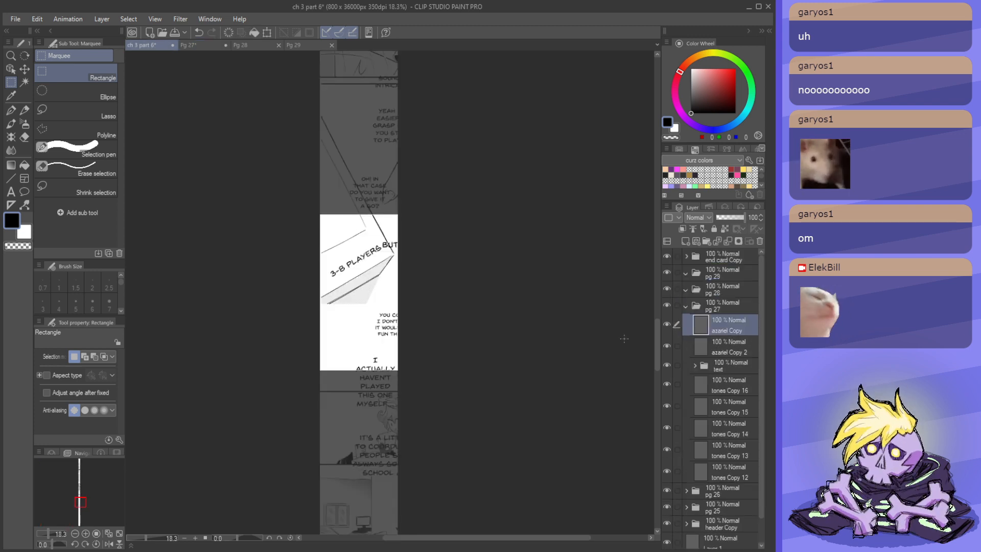
- Transform both pasted azariel layers together, moving them down the strip onto the page 27 panel with the 3-8 players box
left_click(678, 345)
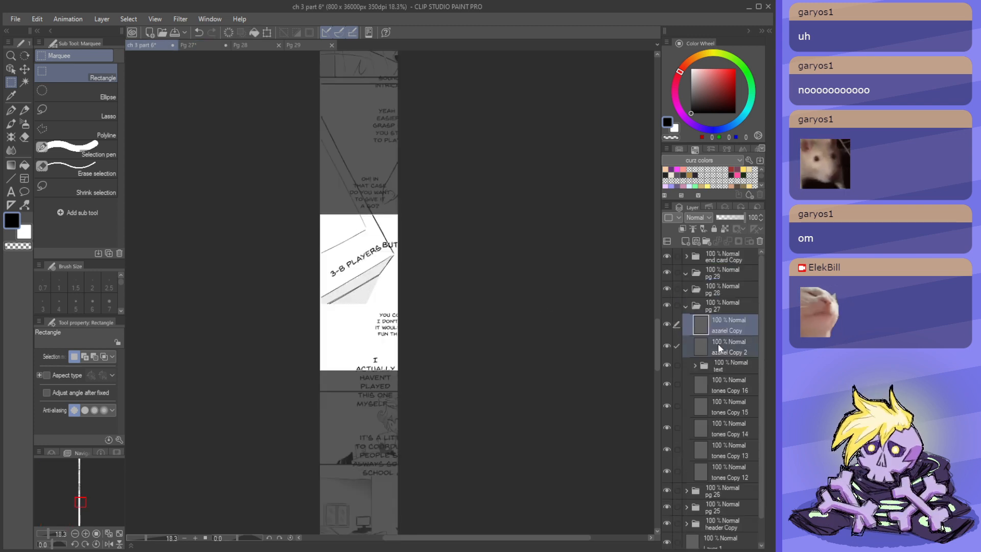
key("ctrl+t")
key("ctrl+minus")
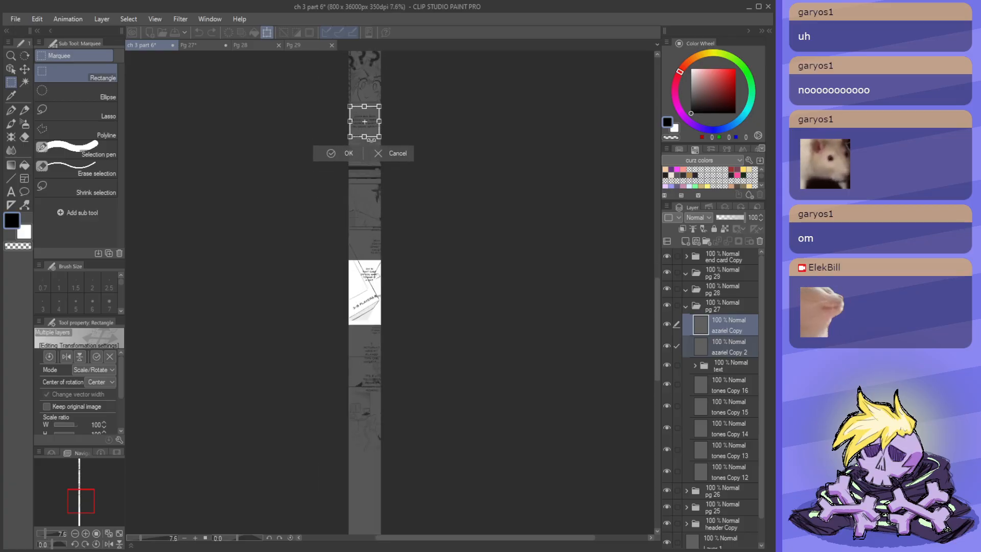
left_click_drag(389, 169, 387, 308)
scroll(378, 293, "up", 2)
scroll(378, 293, "up", 2)
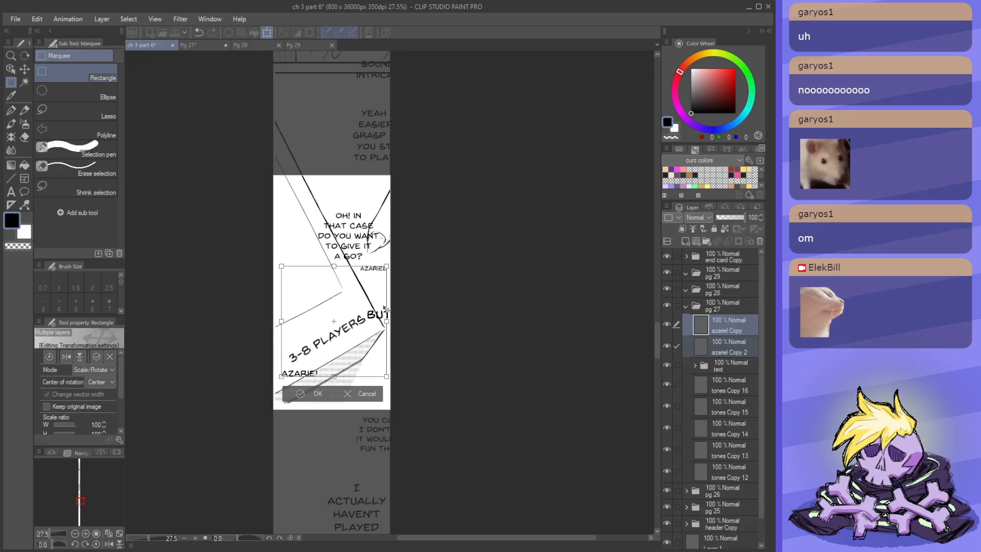
key("Return")
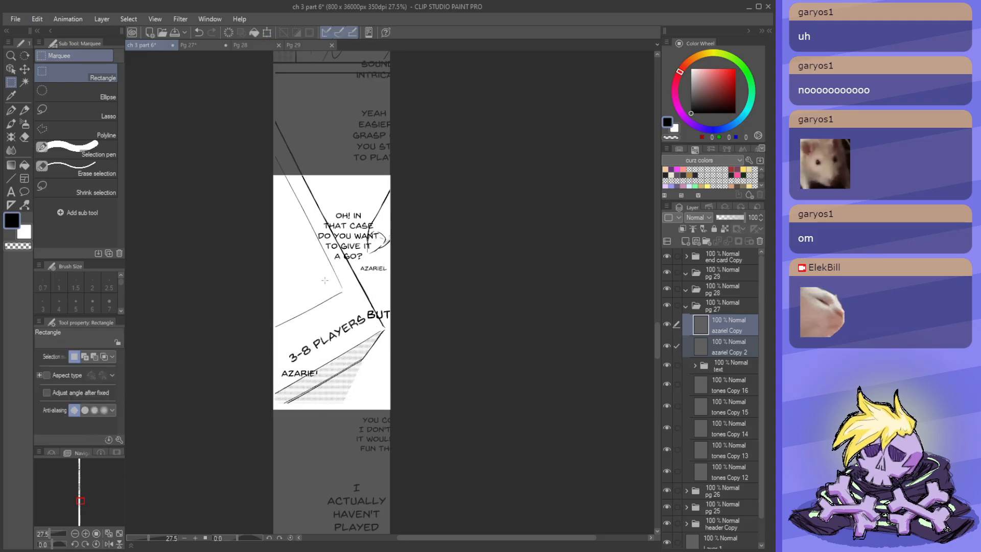
- Collapse the strip's pg 27 folder and save the strip
scroll(319, 235, "down", 4)
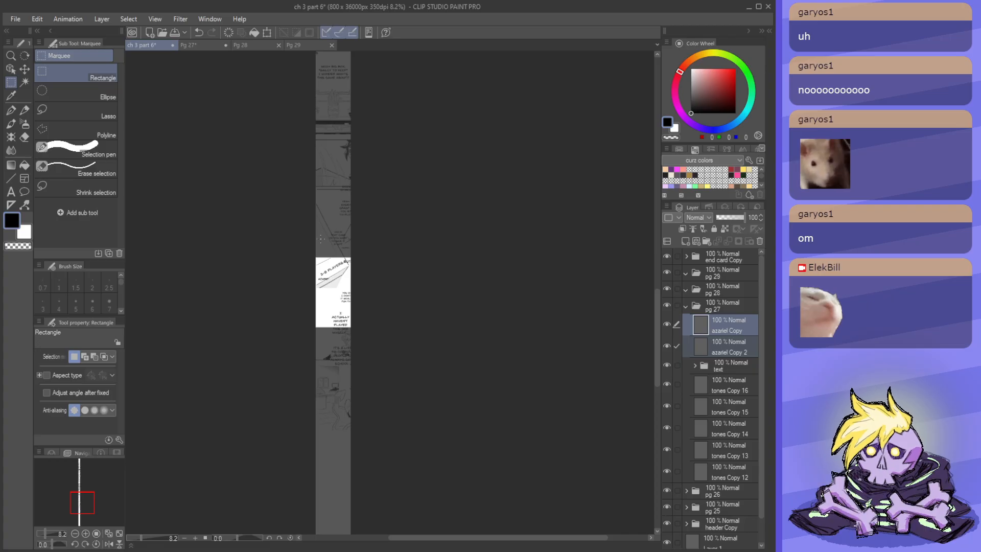
scroll(321, 291, "down", 1)
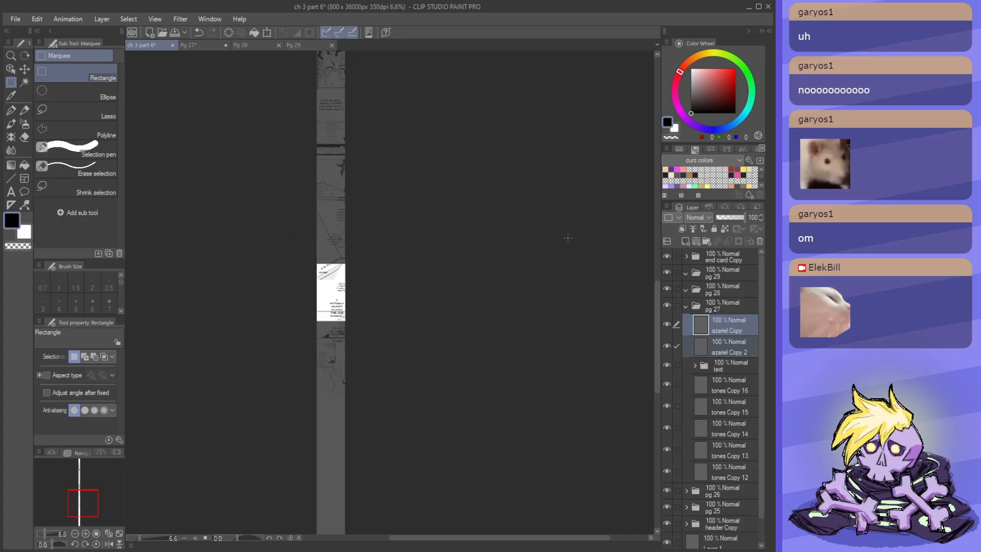
left_click(686, 306)
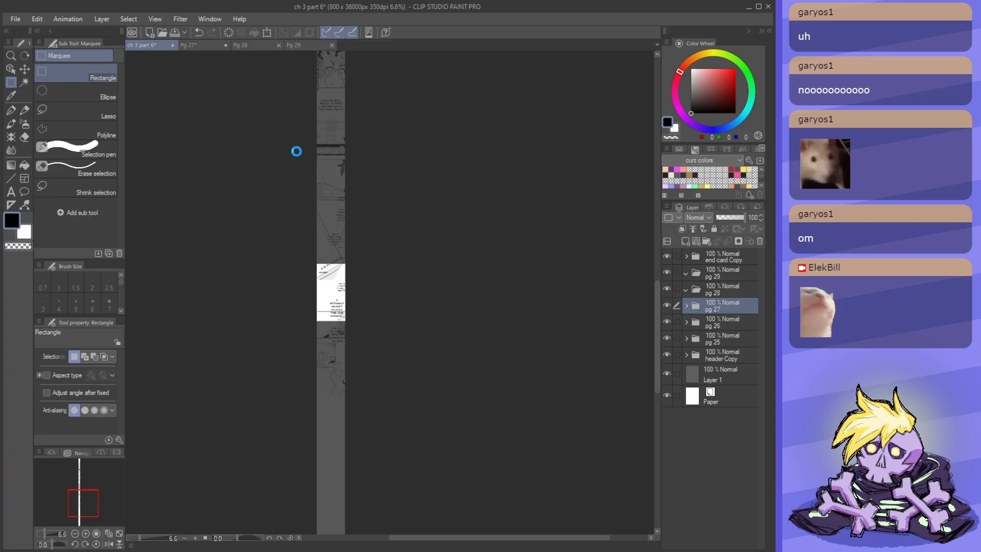
- Return to the Pg 27 document, select the 3-8 players Copy layer and save the page
left_click(192, 45)
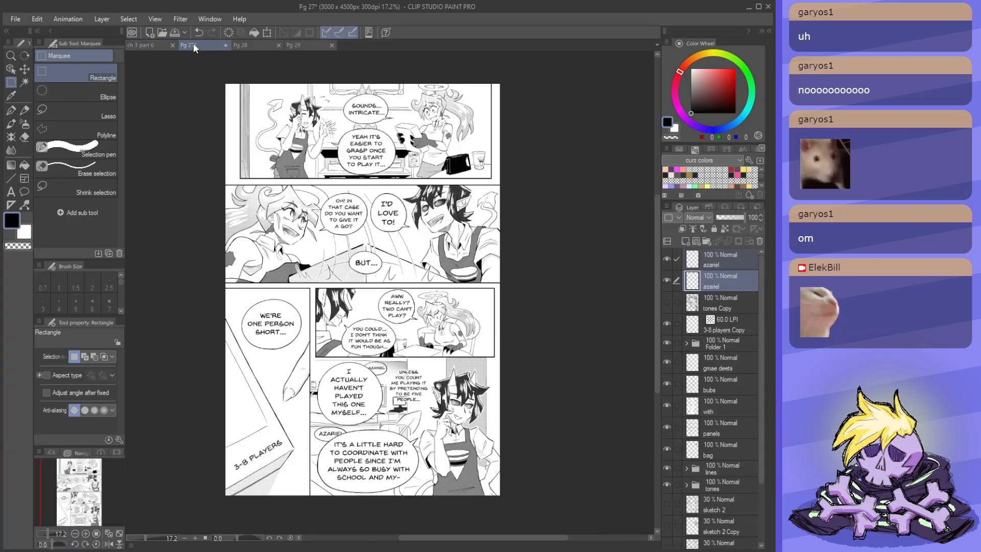
scroll(386, 218, "up", 1)
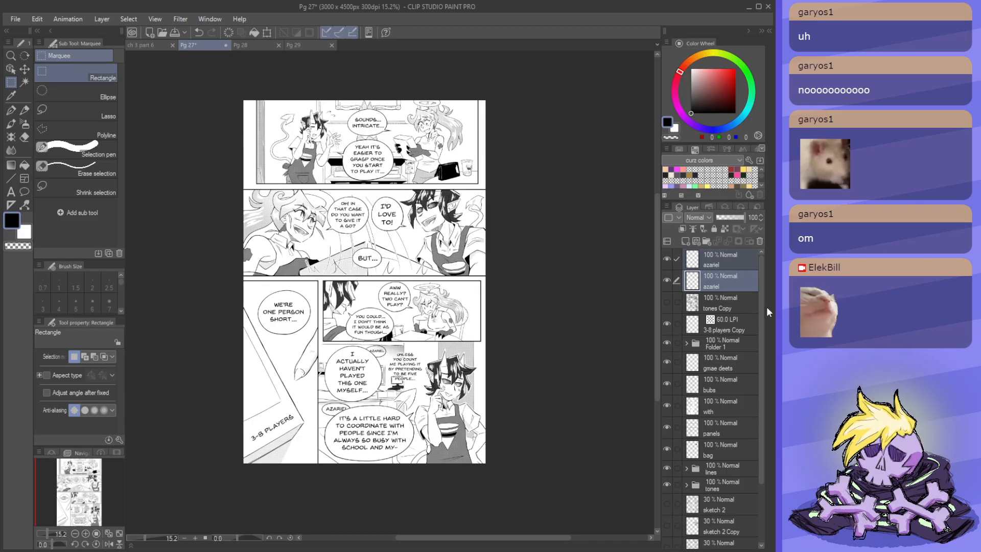
left_click(748, 322)
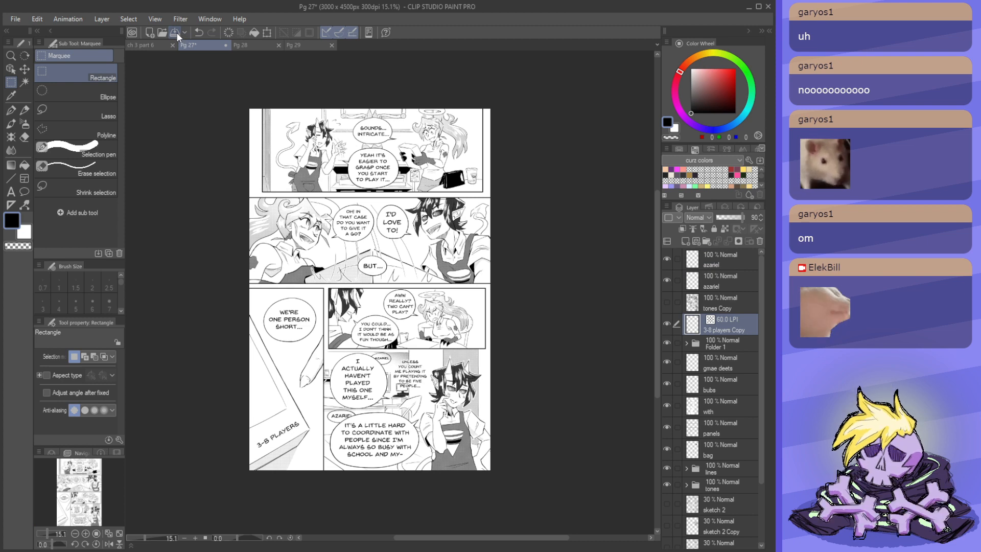
key("ctrl+s")
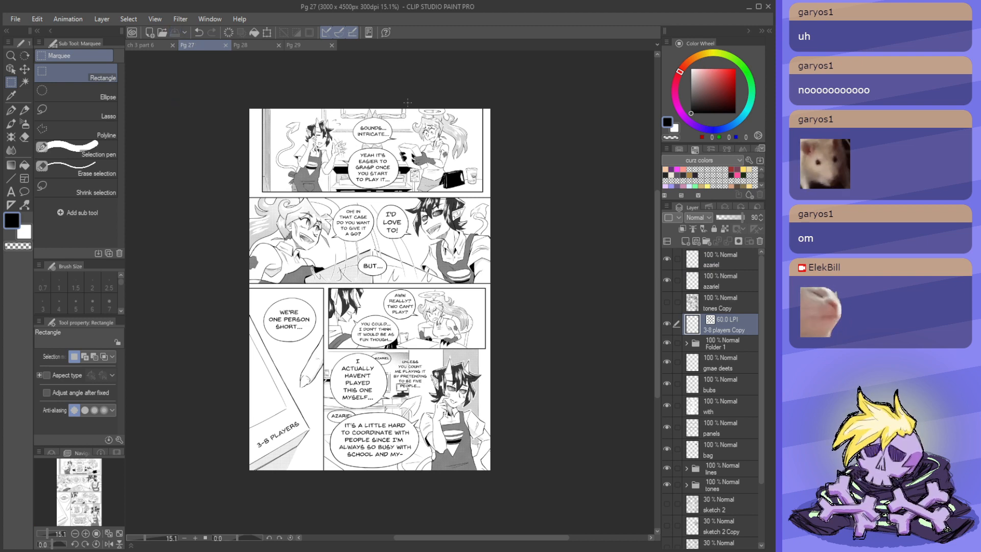
scroll(408, 103, "up", 2)
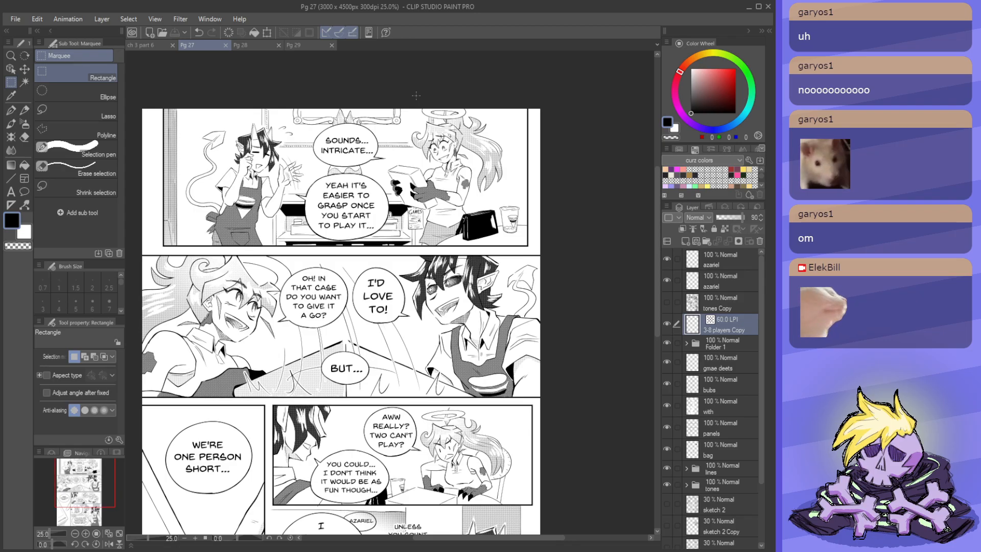
scroll(416, 96, "down", 2)
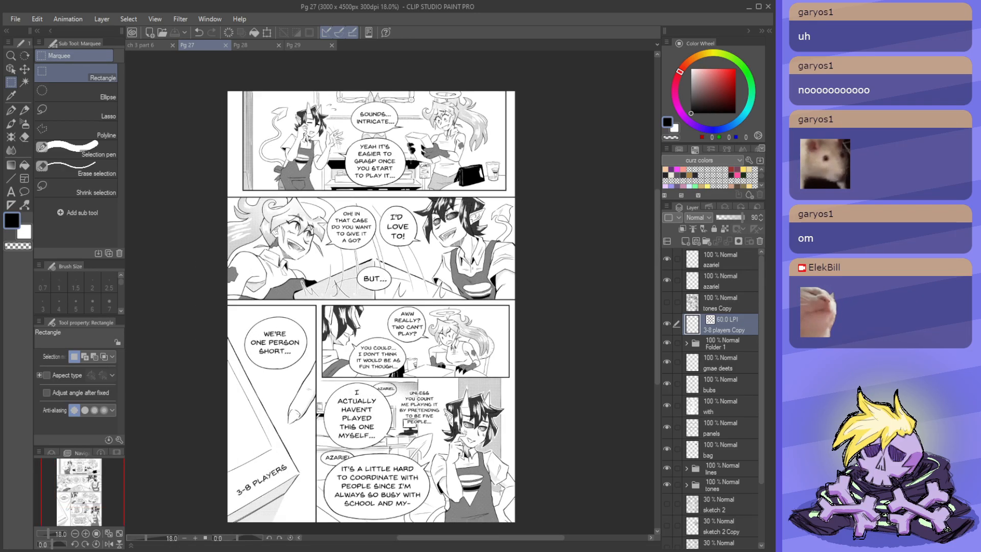
scroll(394, 282, "up", 1)
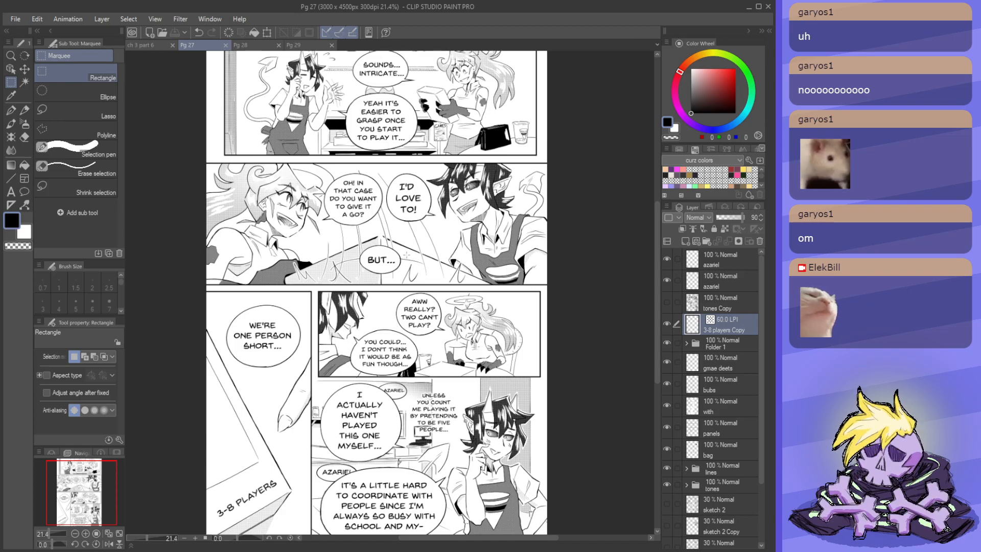
scroll(402, 230, "down", 2)
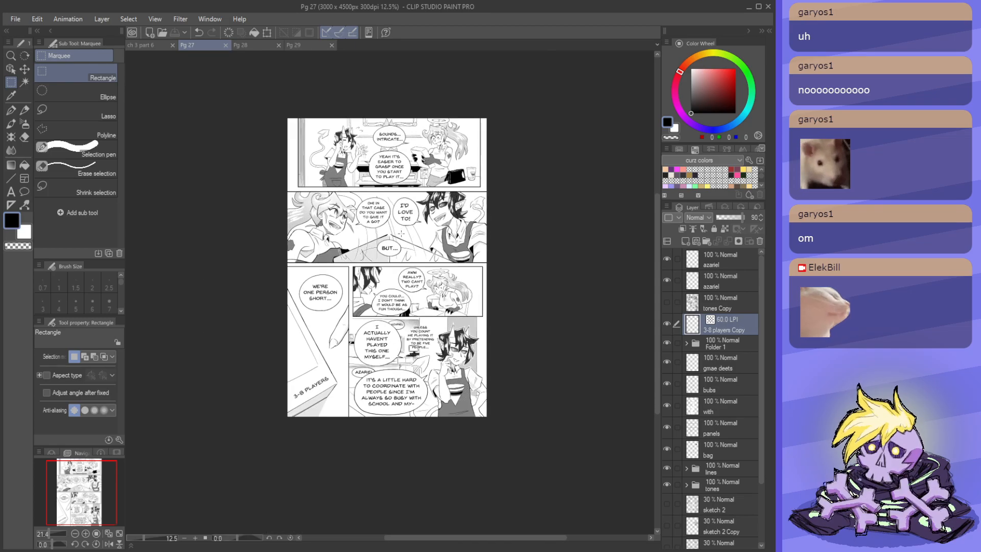
- Close the Pg 27 document and check which page follows by looking through Pg 28, Pg 29 and the ch 3 part 6 strip
scroll(402, 234, "up", 1)
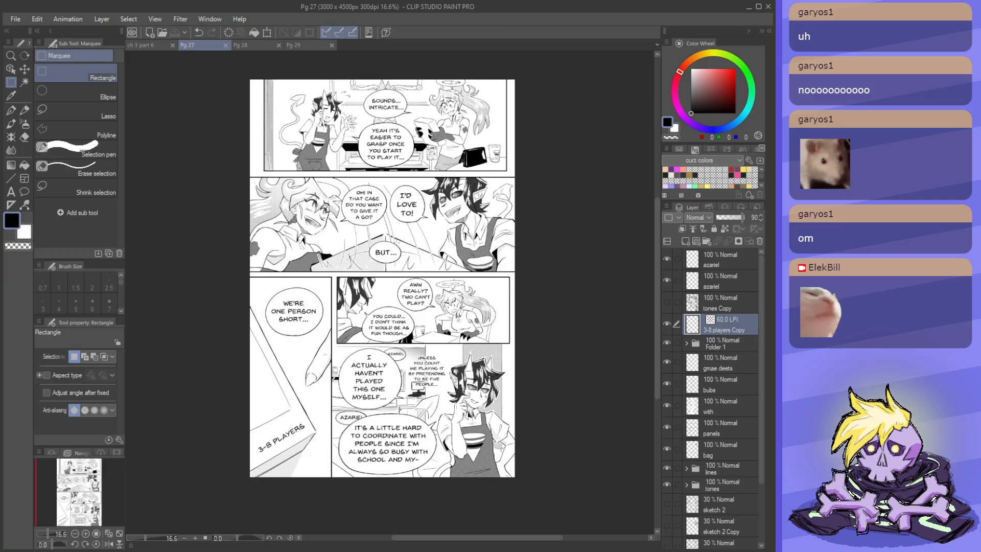
left_click(225, 45)
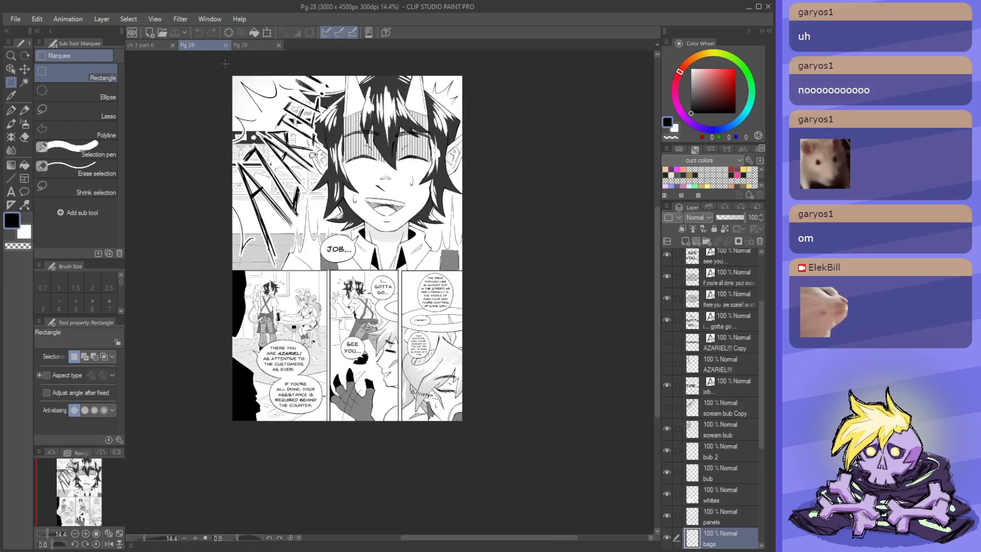
left_click(143, 45)
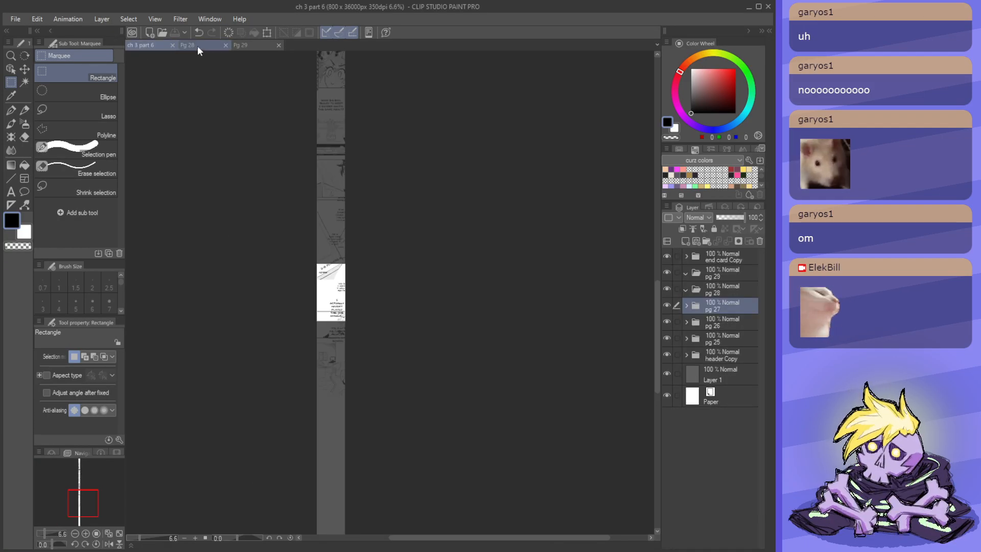
left_click(197, 43)
left_click(241, 44)
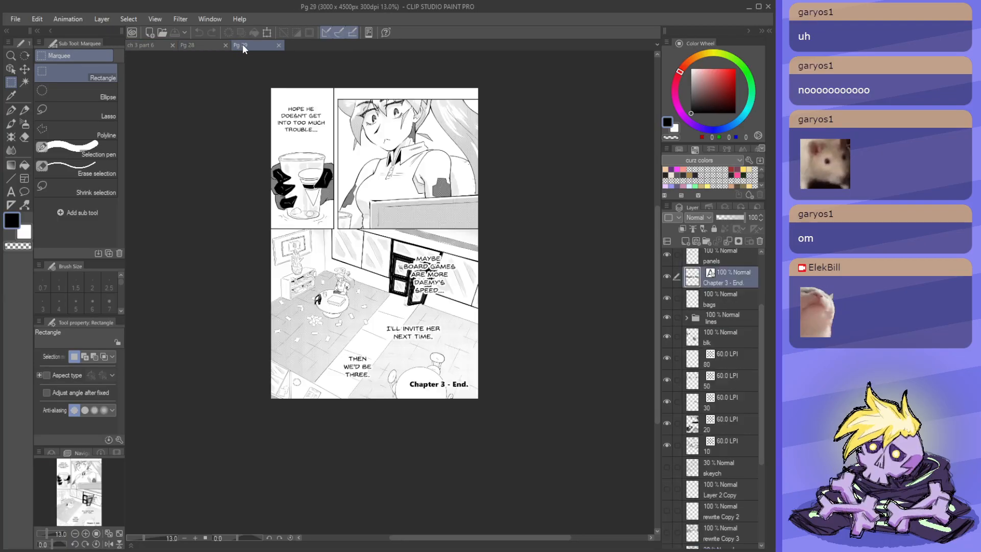
left_click(207, 44)
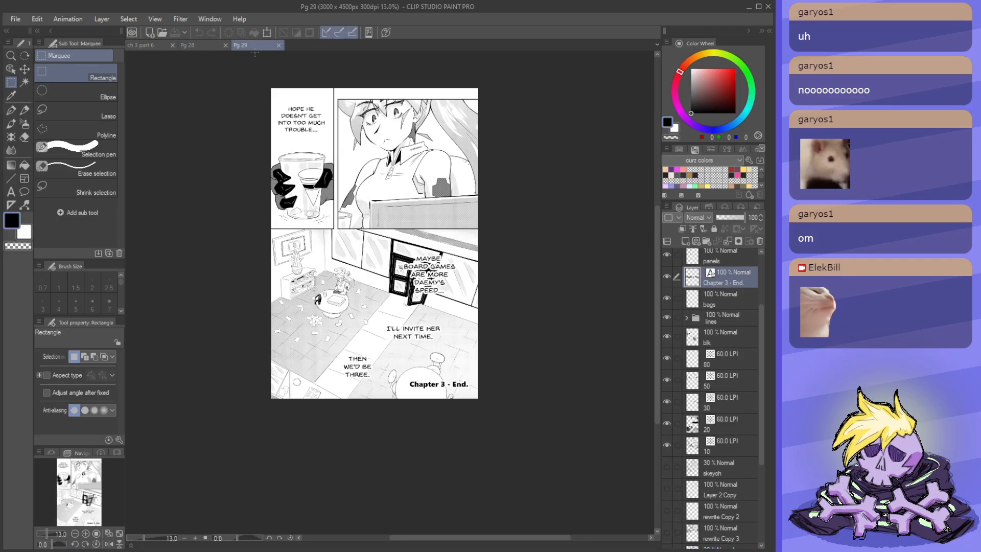
left_click(253, 45)
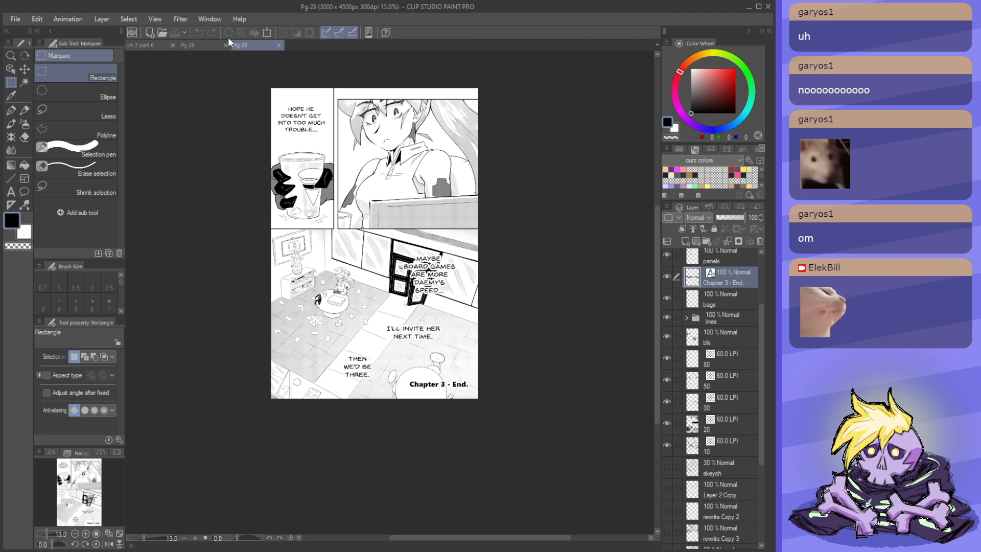
left_click(201, 46)
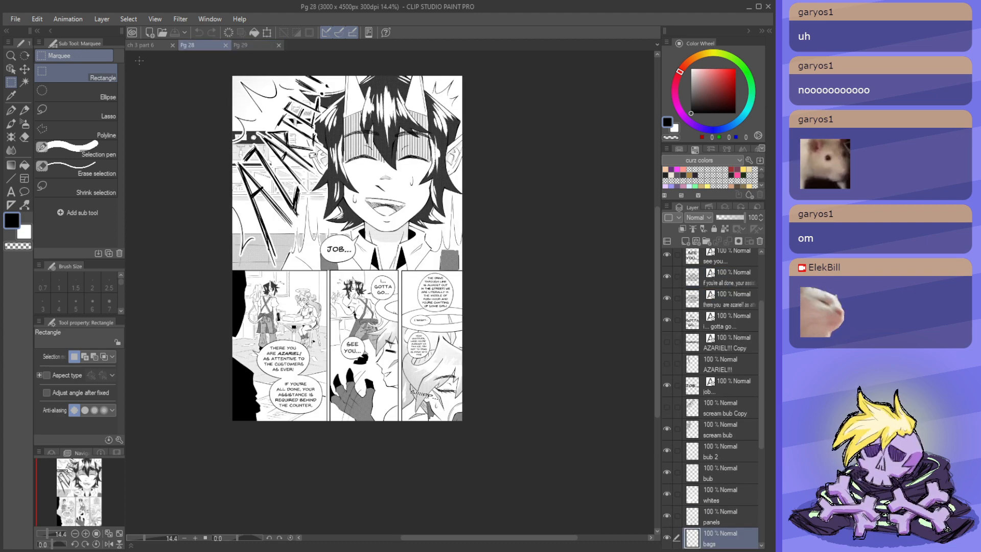
left_click(145, 46)
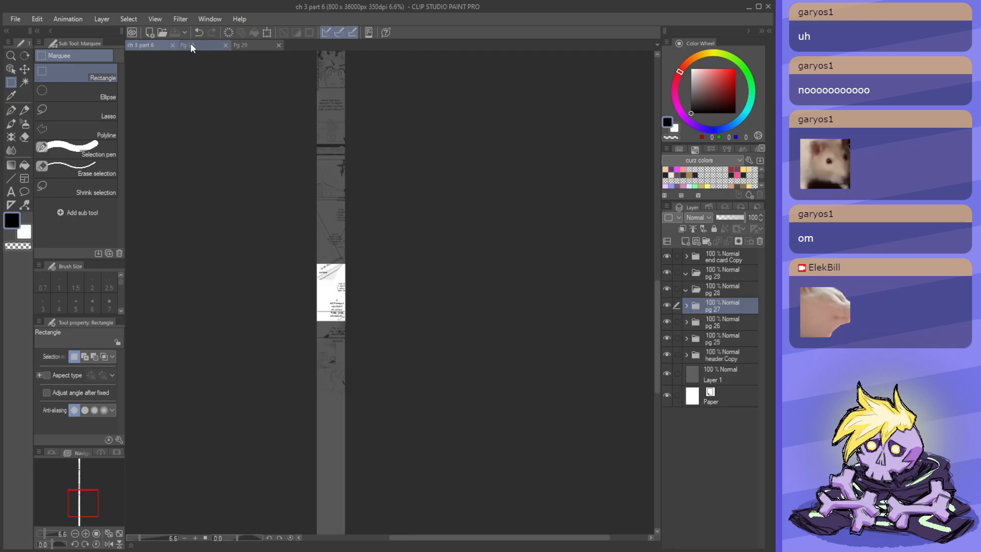
- Check the strip's pg 27 folder by hiding and reshowing it, select the pg 28 folder and switch to the Pg 28 document
left_click(666, 305)
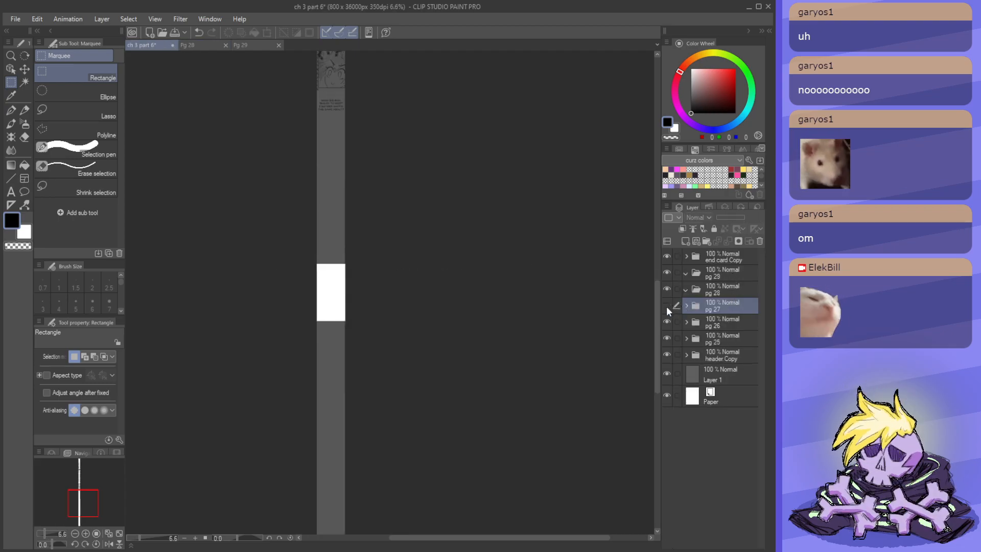
left_click(667, 306)
left_click(714, 293)
left_click(204, 46)
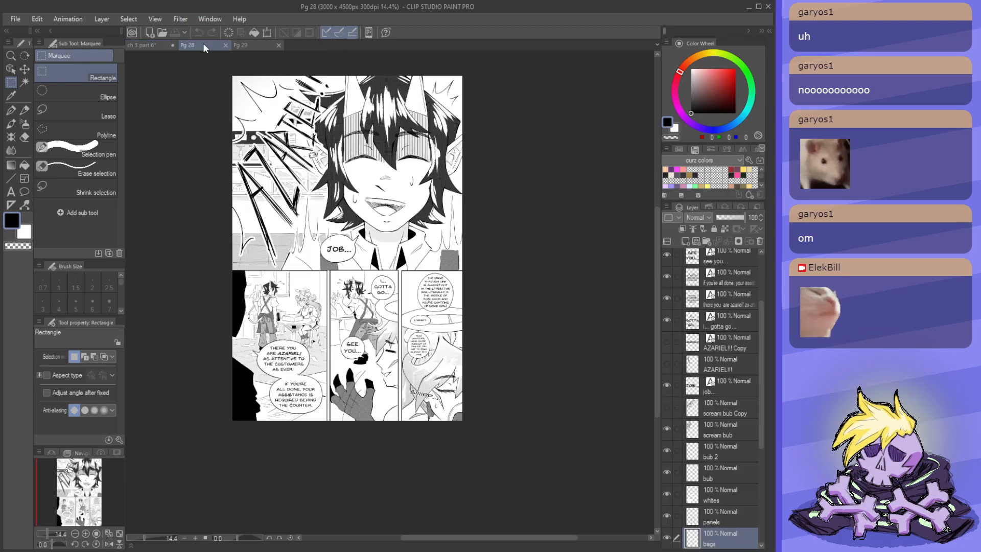
- Examine page 28's artwork, panels and speech bubbles closely and as a whole page
scroll(736, 284, "up", 4)
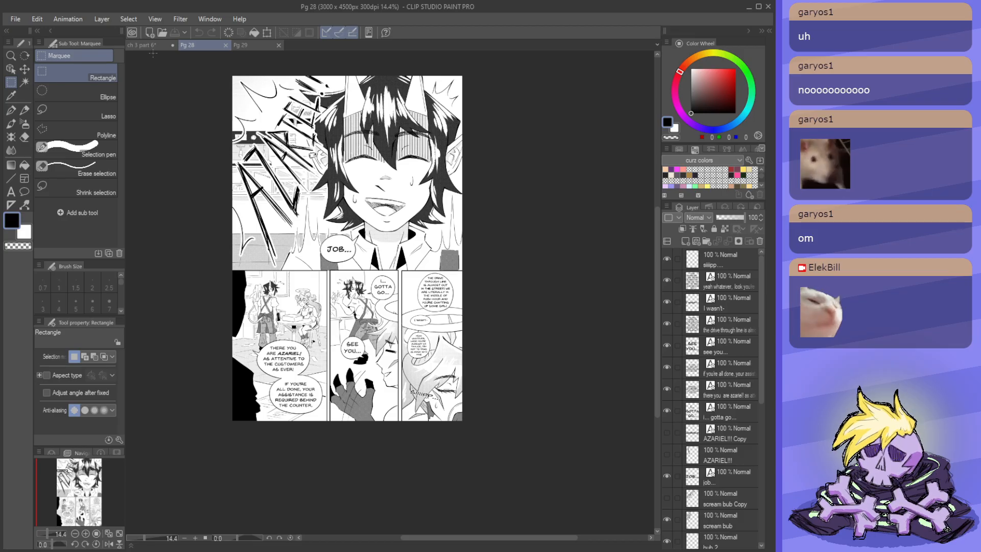
scroll(298, 124, "up", 3)
scroll(297, 124, "down", 2)
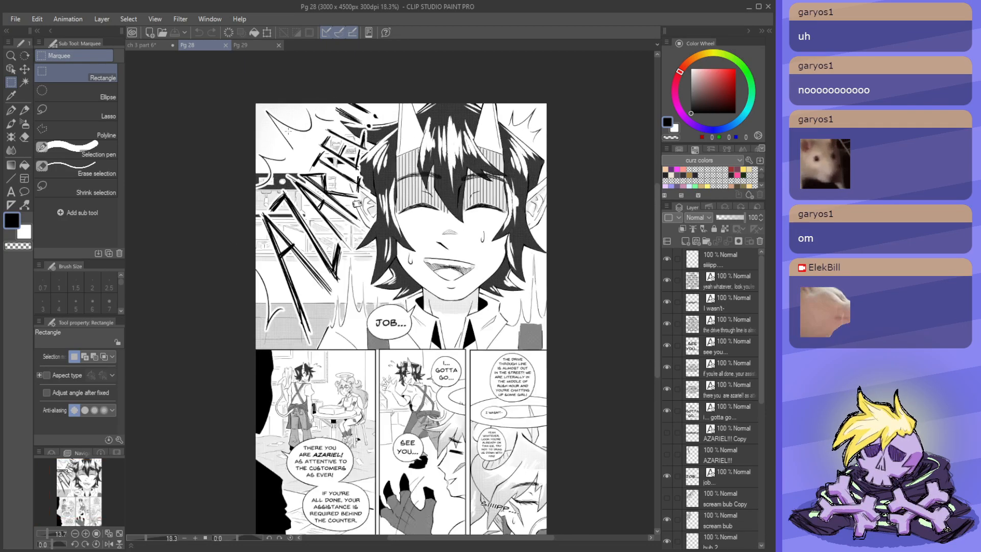
scroll(295, 133, "up", 1)
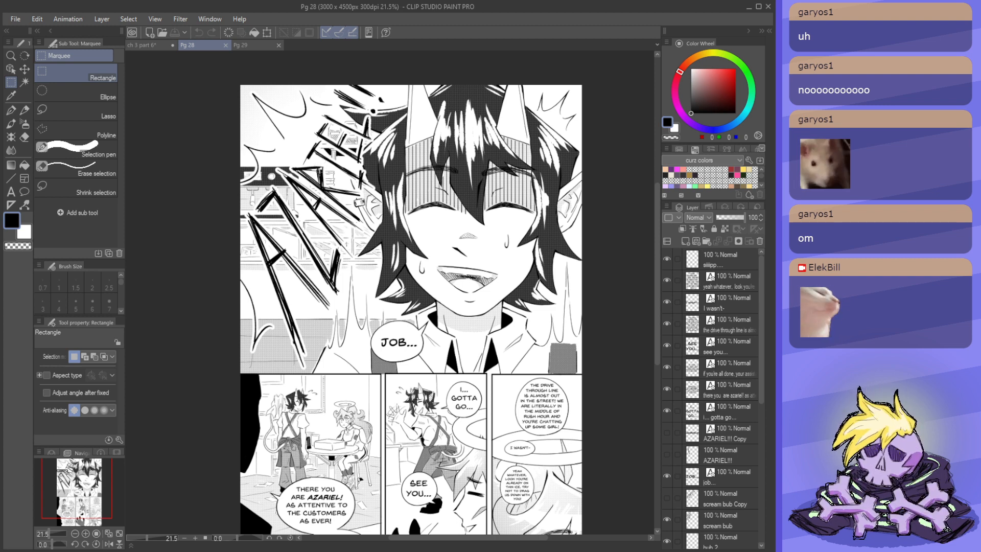
scroll(434, 177, "down", 3)
scroll(360, 193, "up", 2)
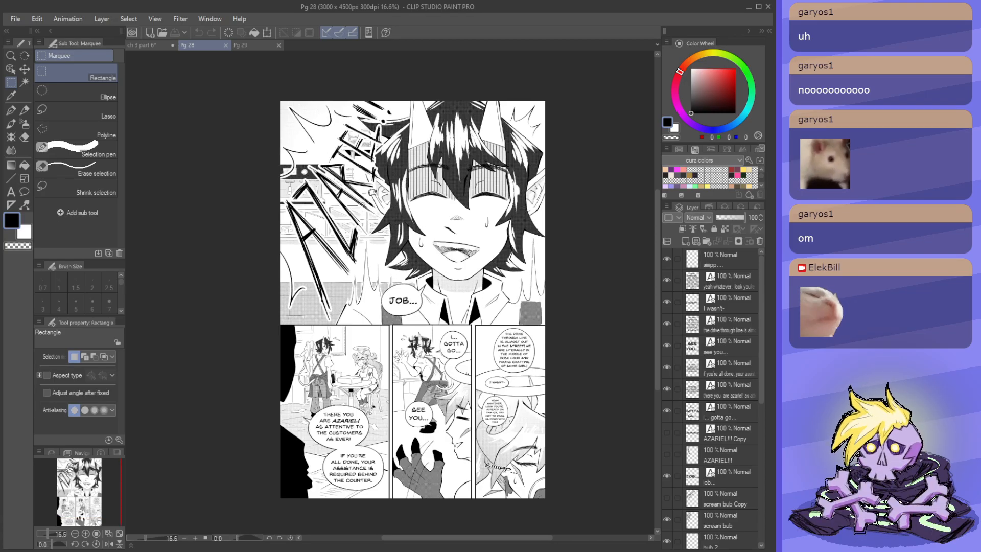
scroll(395, 185, "up", 1)
scroll(394, 183, "down", 4)
scroll(495, 251, "up", 2)
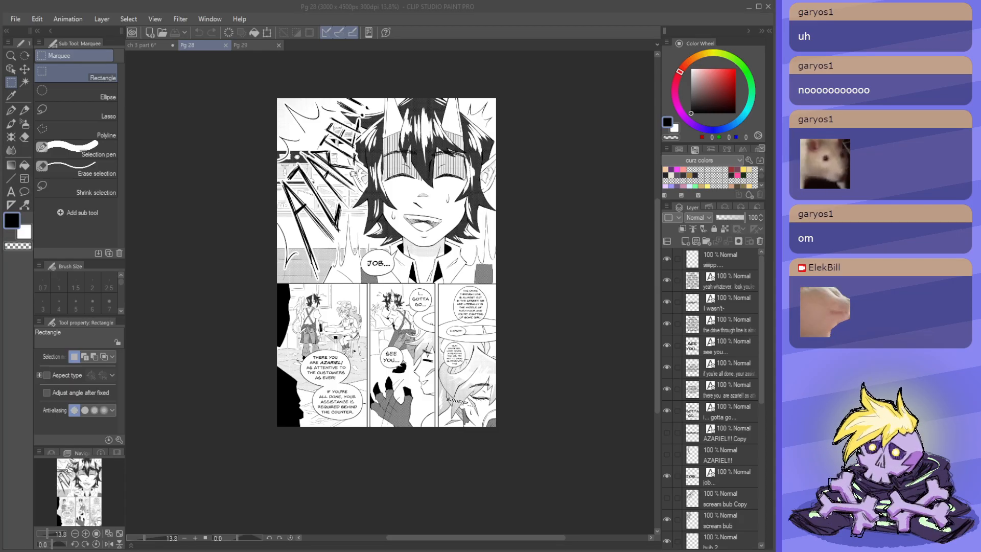
left_click(444, 17)
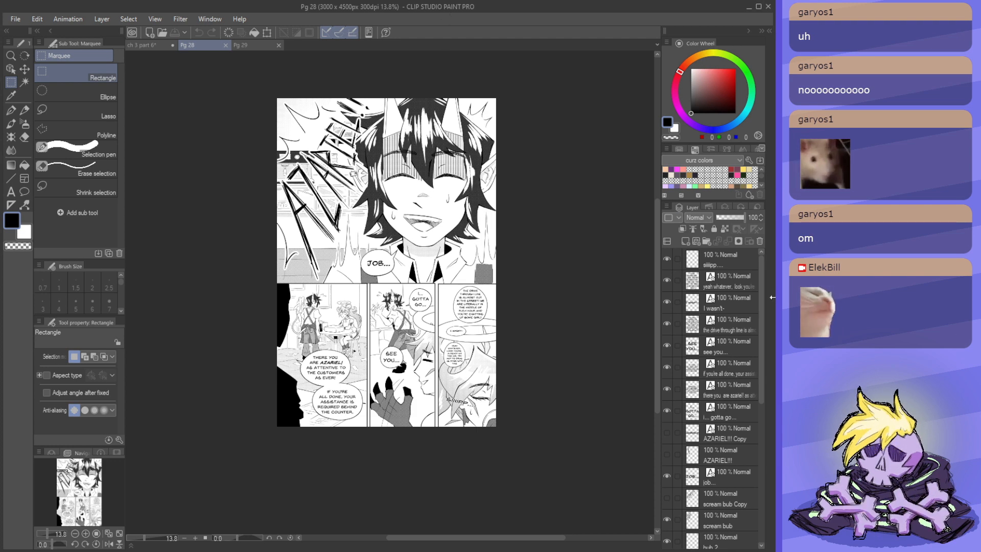
- Add a layer folder named text above Pg 28's layers and look through the layer list for the lettering layers
left_click(708, 241)
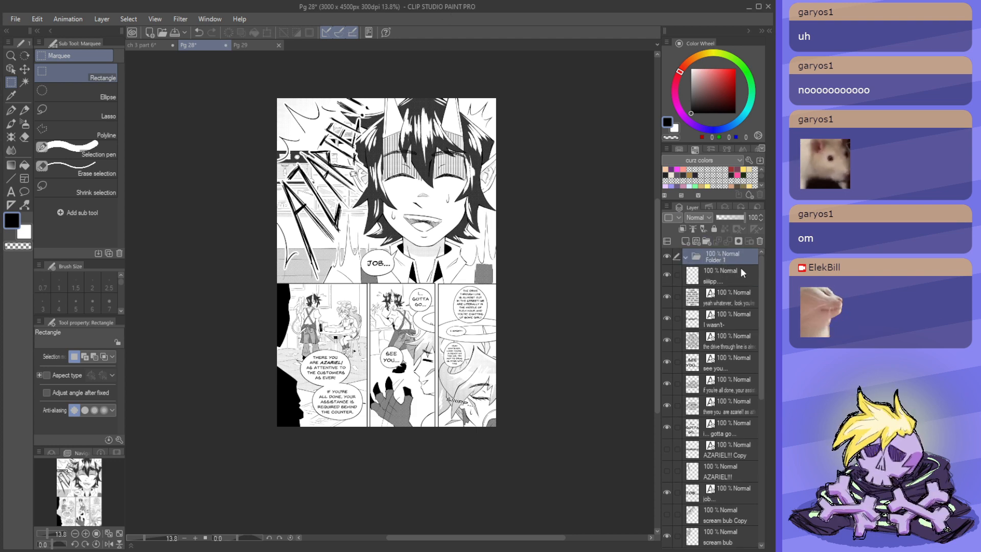
scroll(751, 265, "down", 2)
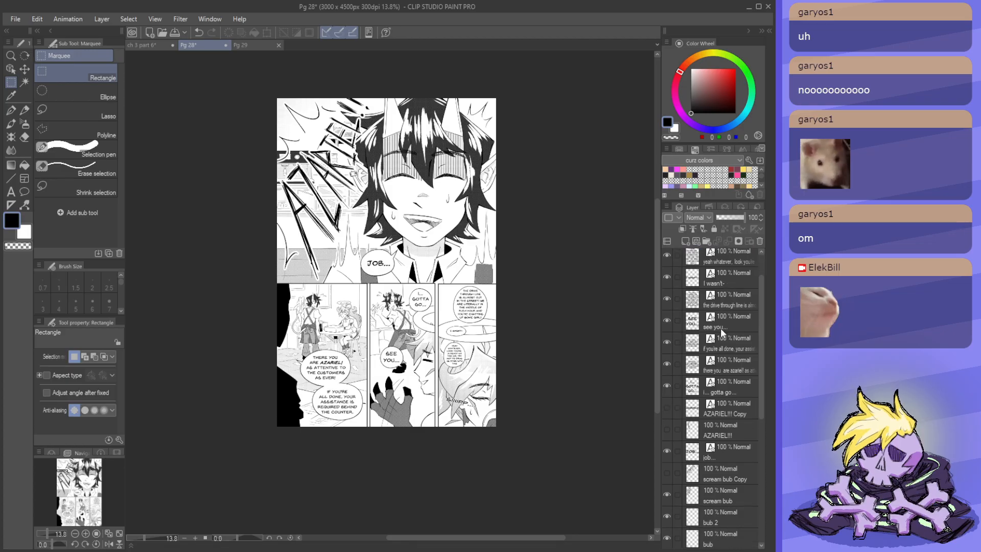
scroll(724, 332, "down", 2)
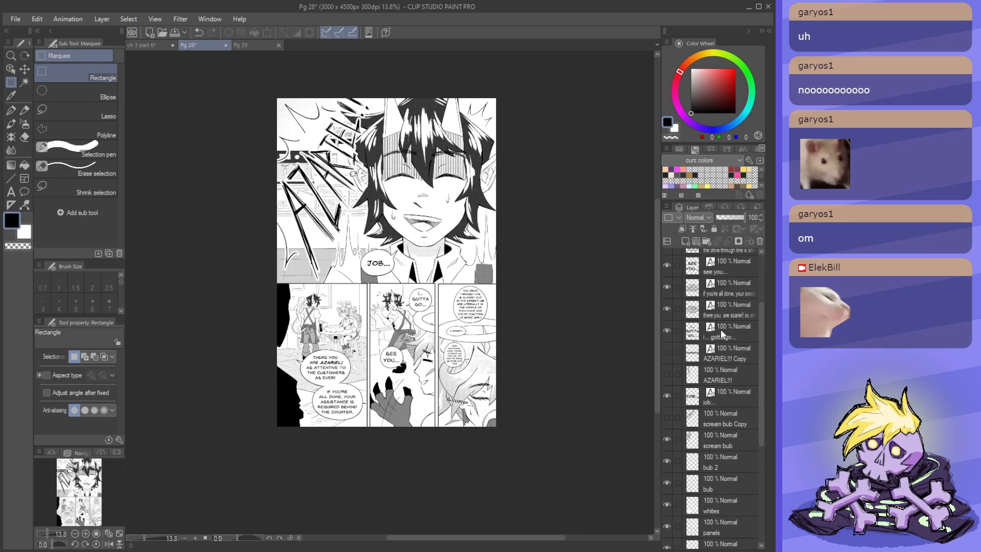
scroll(732, 418, "up", 1)
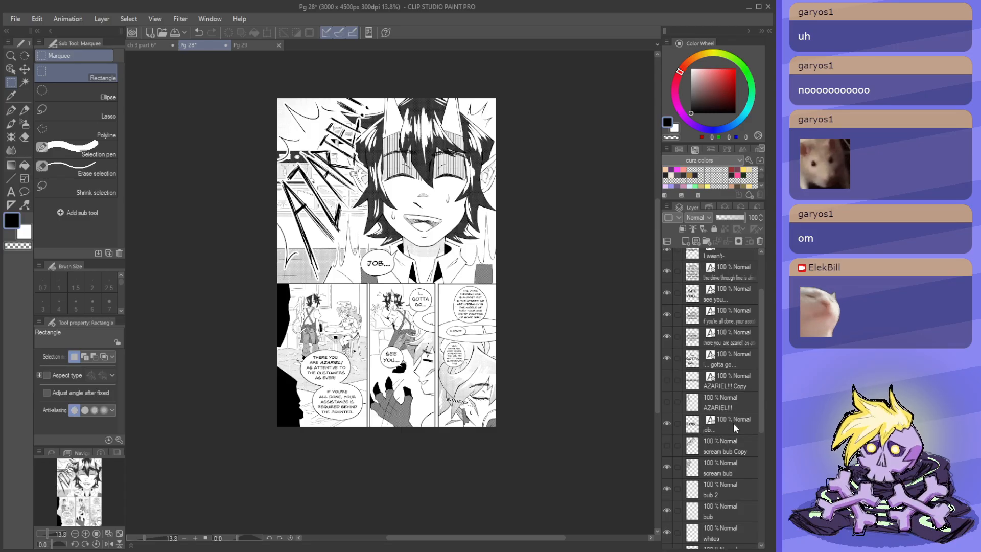
scroll(741, 409, "down", 3)
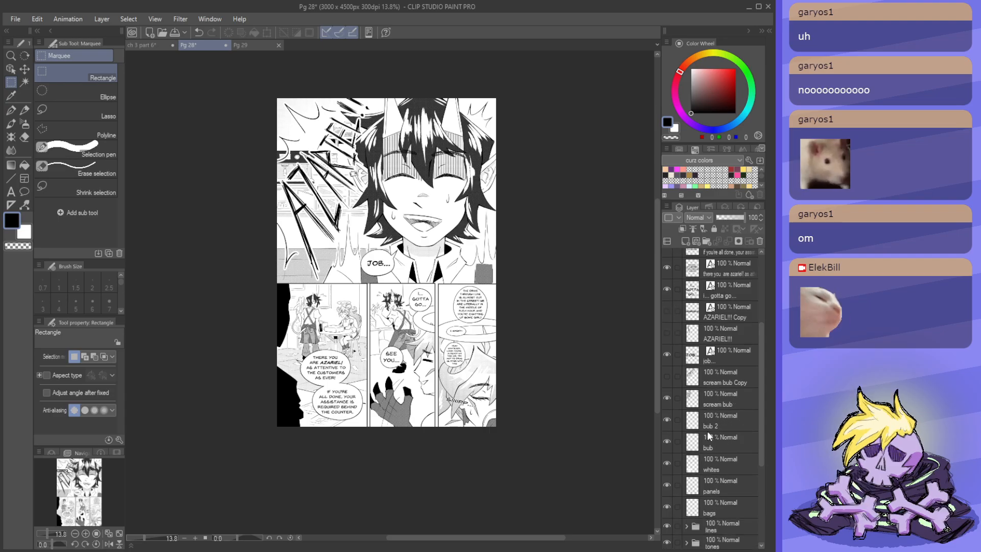
scroll(720, 403, "down", 6)
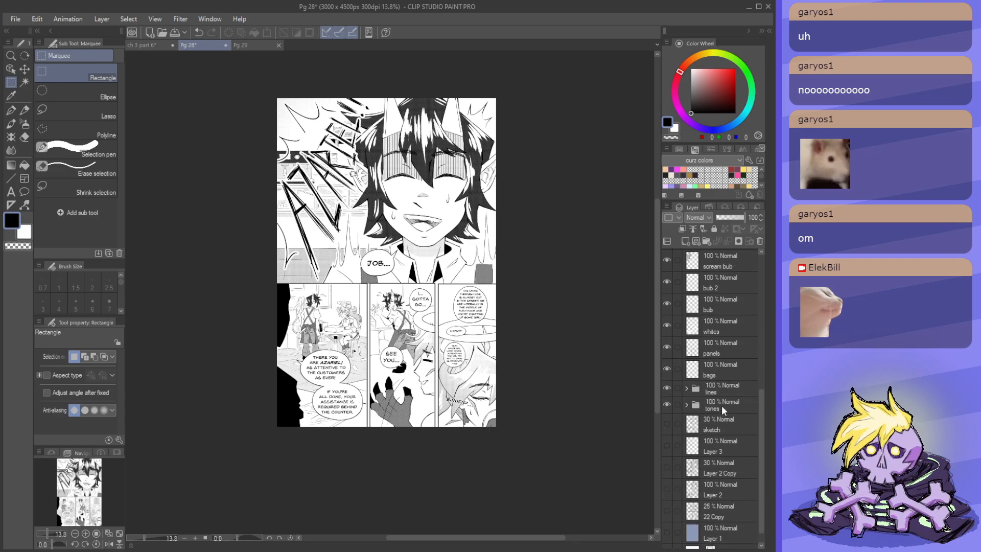
scroll(713, 426, "up", 2)
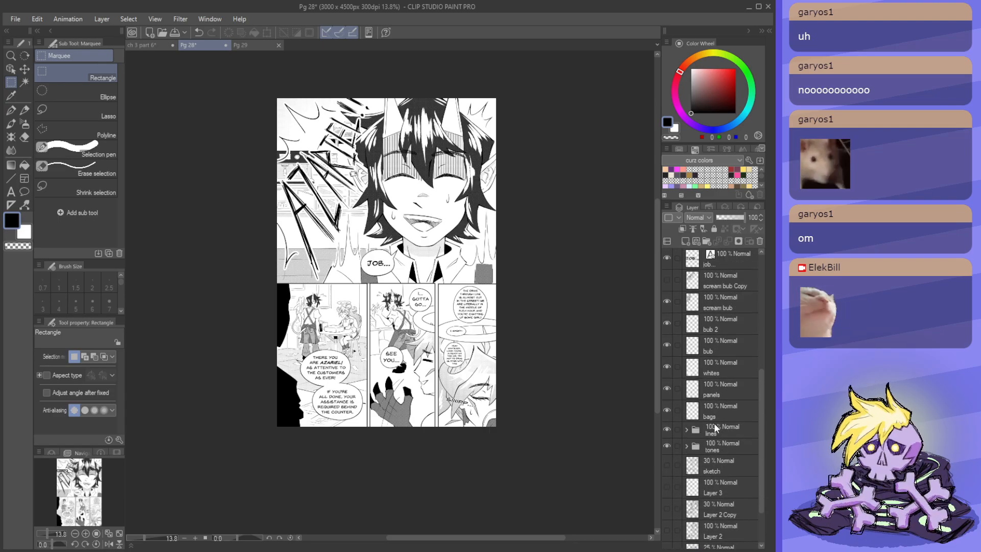
scroll(714, 423, "up", 10)
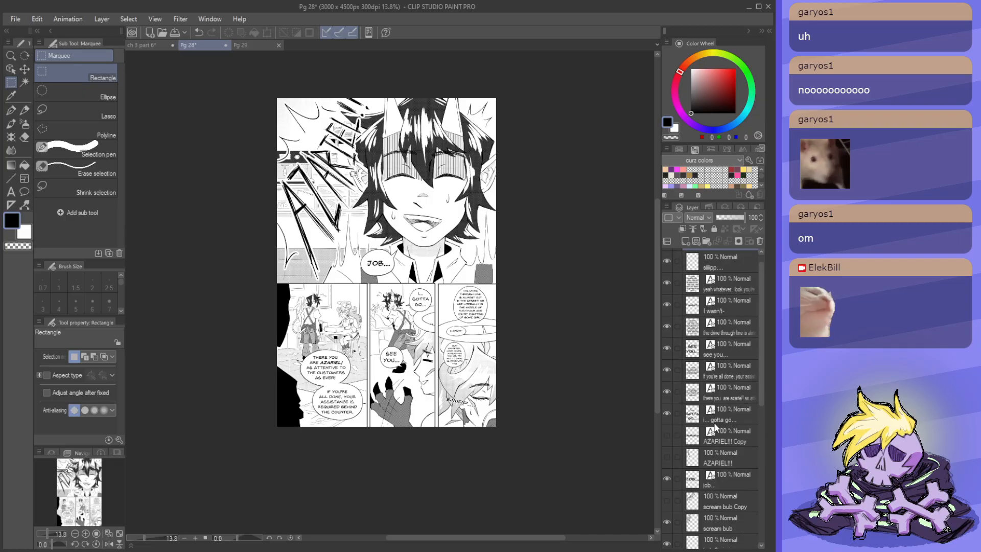
scroll(715, 427, "down", 1)
- Move all Pg 28 lettering layers from job... up to the topmost one into the text folder and collapse the folder
left_click(734, 425)
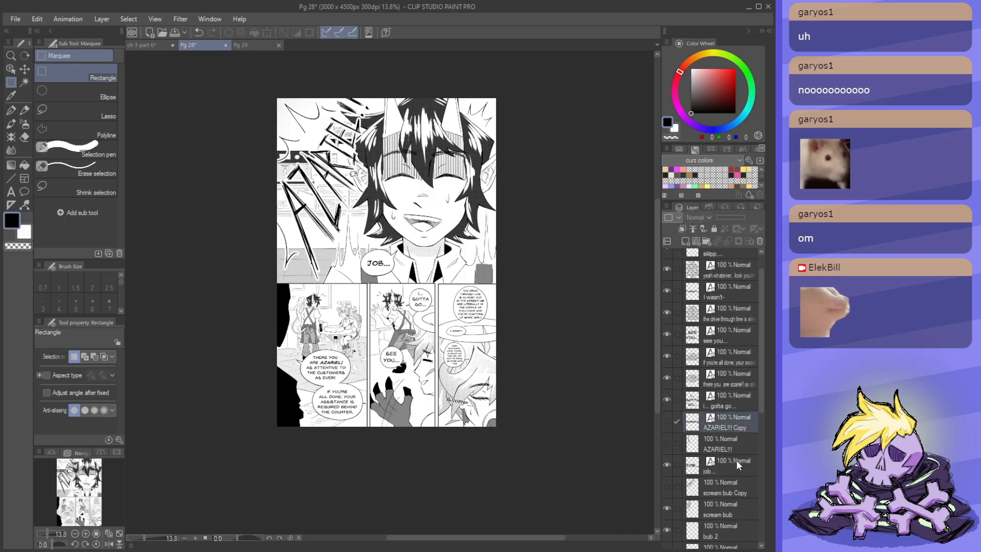
left_click(737, 462)
left_click(725, 443, "ctrl")
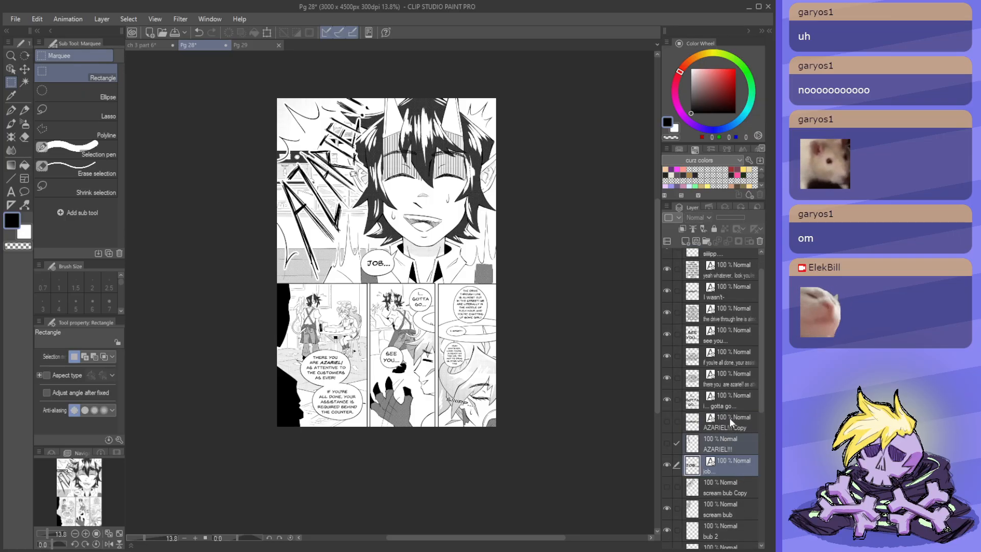
left_click(730, 335, "shift")
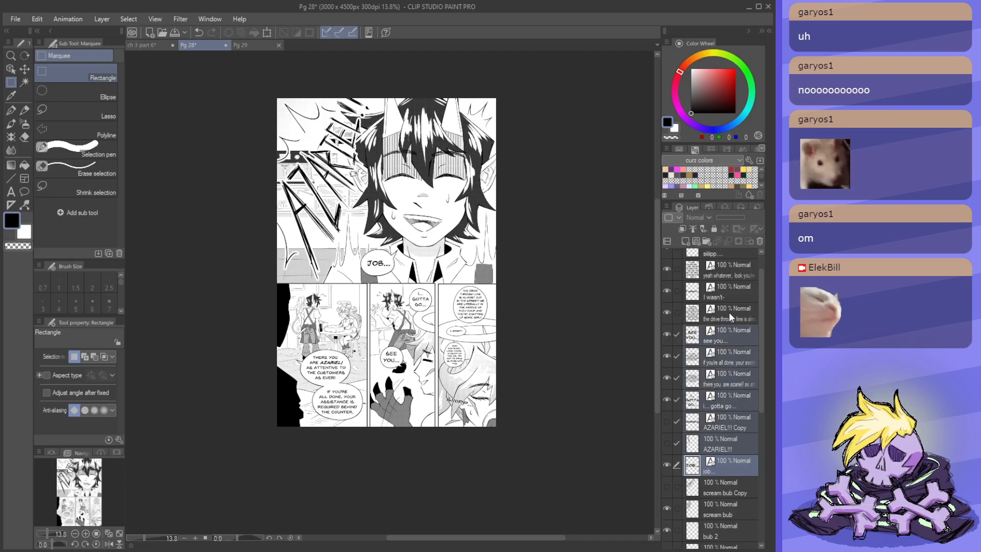
left_click(730, 313, "ctrl")
left_click(732, 293, "ctrl")
left_click(731, 272, "ctrl")
scroll(721, 325, "up", 1)
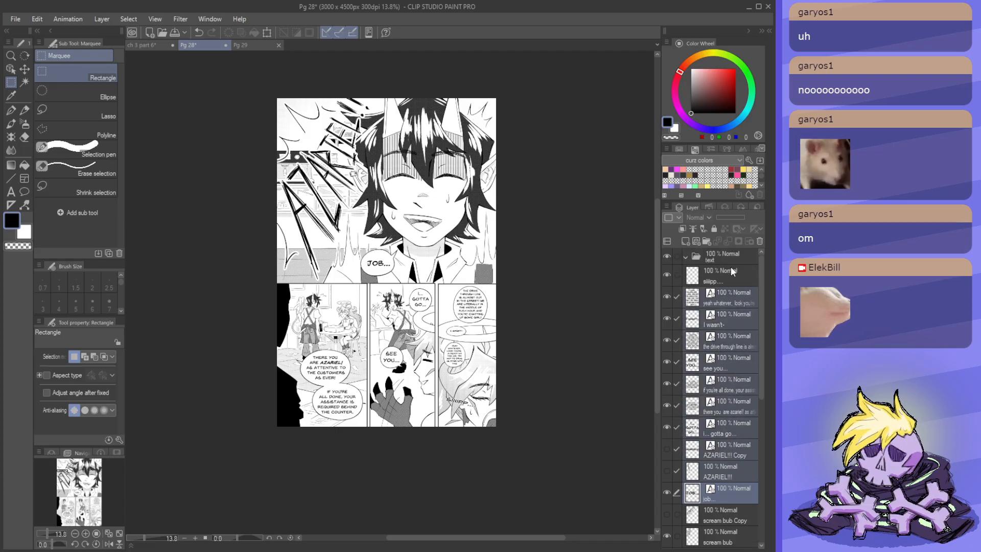
left_click(686, 257)
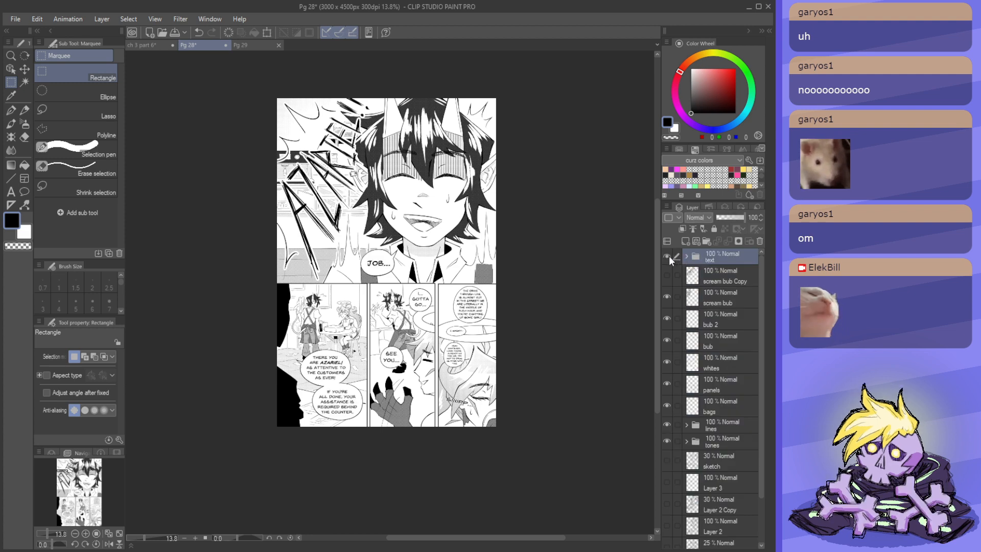
- Hide the text folder and the bub 2, bub and whites layers on Pg 28, keeping the scream bub layer visible
left_click(667, 256)
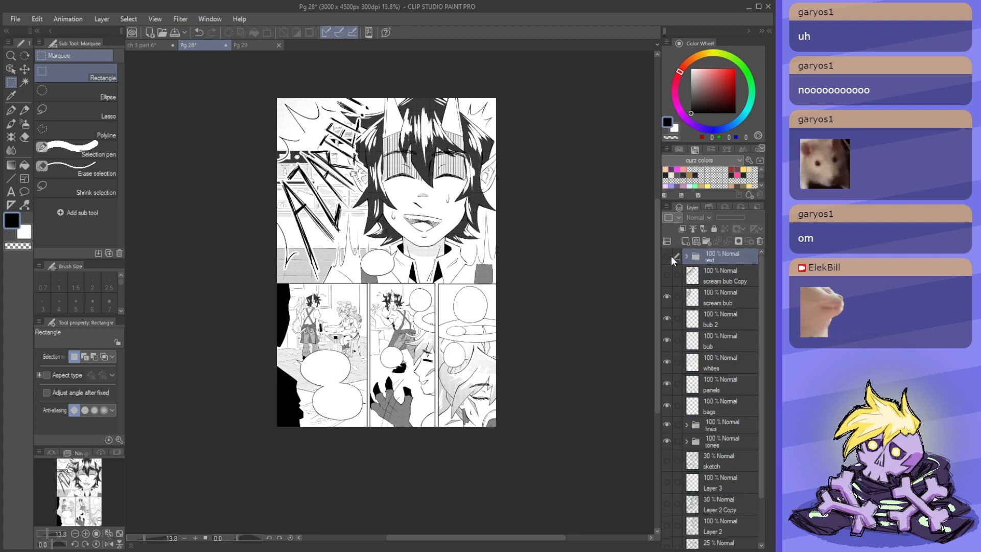
left_click(668, 295)
left_click(668, 295)
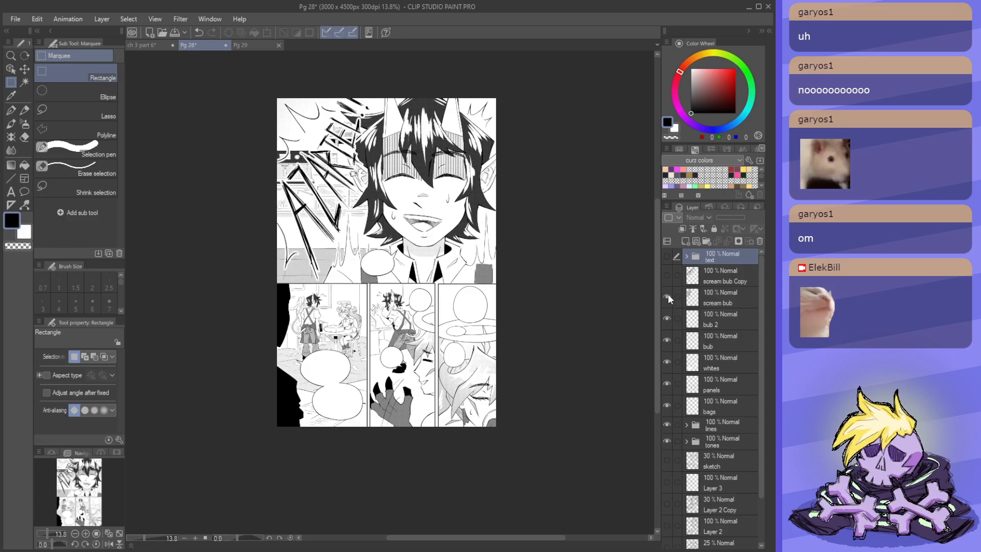
left_click(668, 294)
left_click(668, 294)
left_click(667, 315)
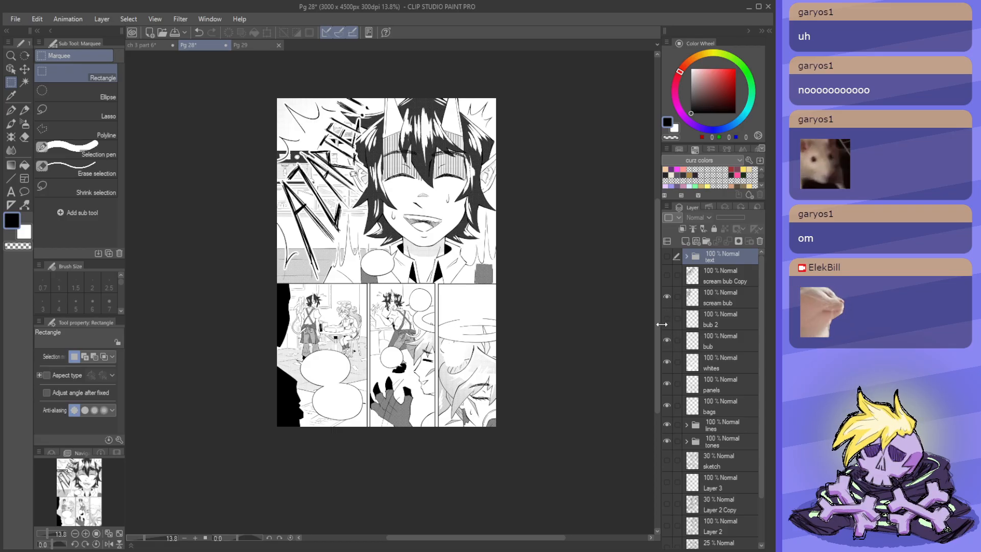
left_click(668, 320)
left_click(668, 320)
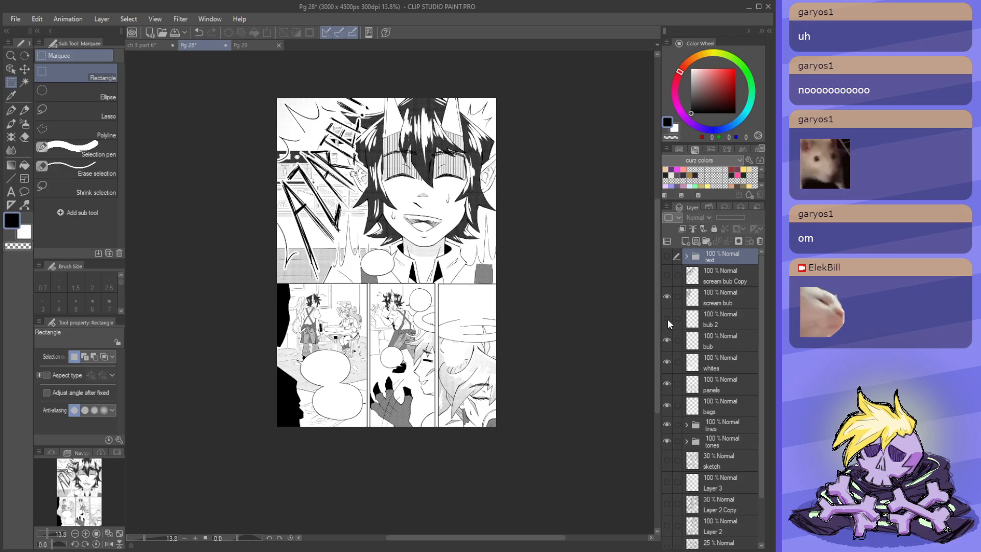
left_click(666, 338)
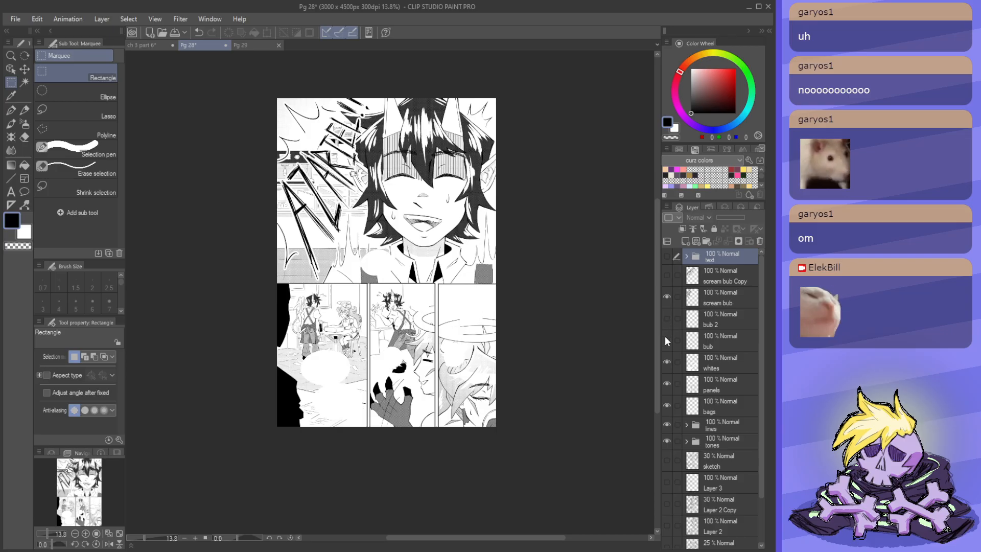
left_click(667, 362)
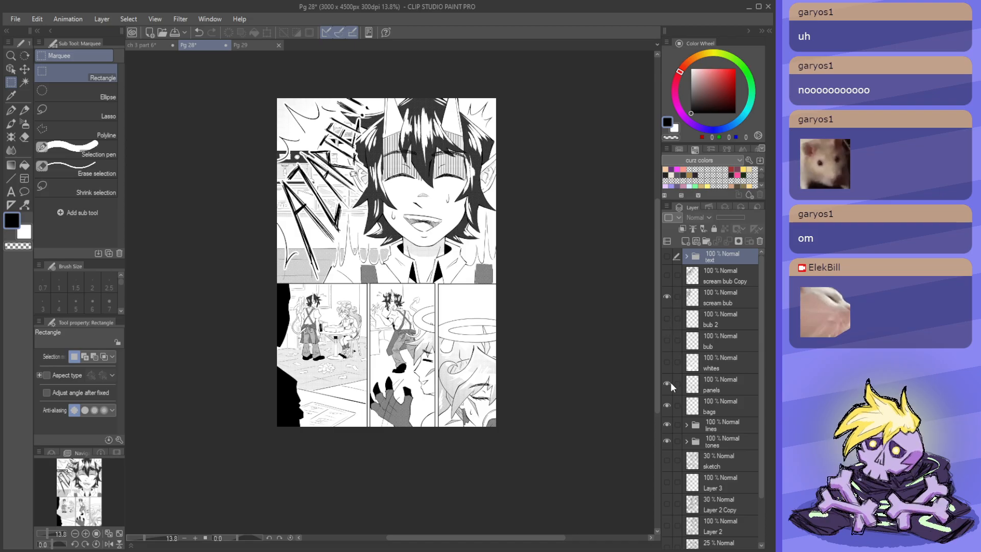
- Check the panels and scream bub layers by toggling their visibility on Pg 28, leaving panels visible and scream bub hidden
left_click(668, 382)
left_click(668, 382)
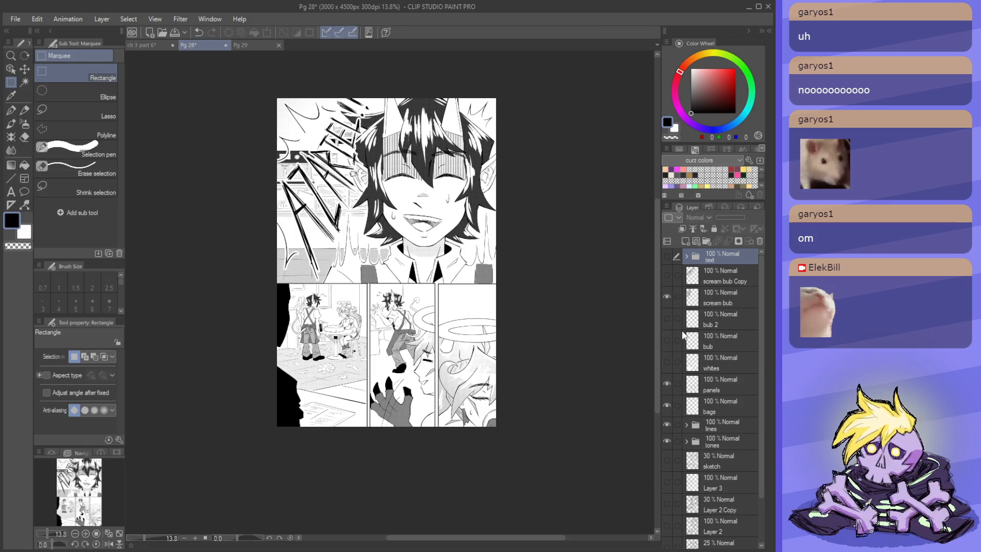
left_click(666, 296)
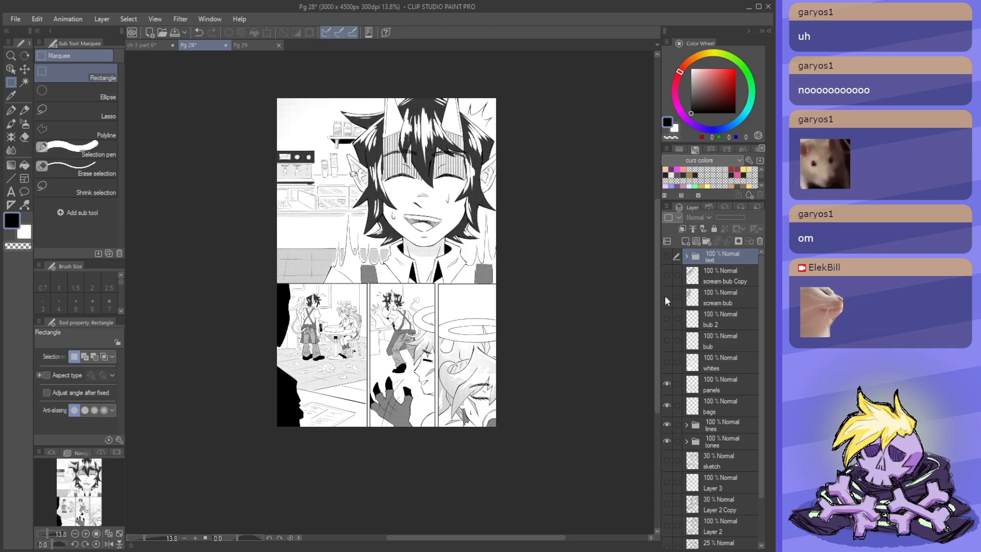
left_click(666, 296)
left_click(666, 296)
left_click(666, 296)
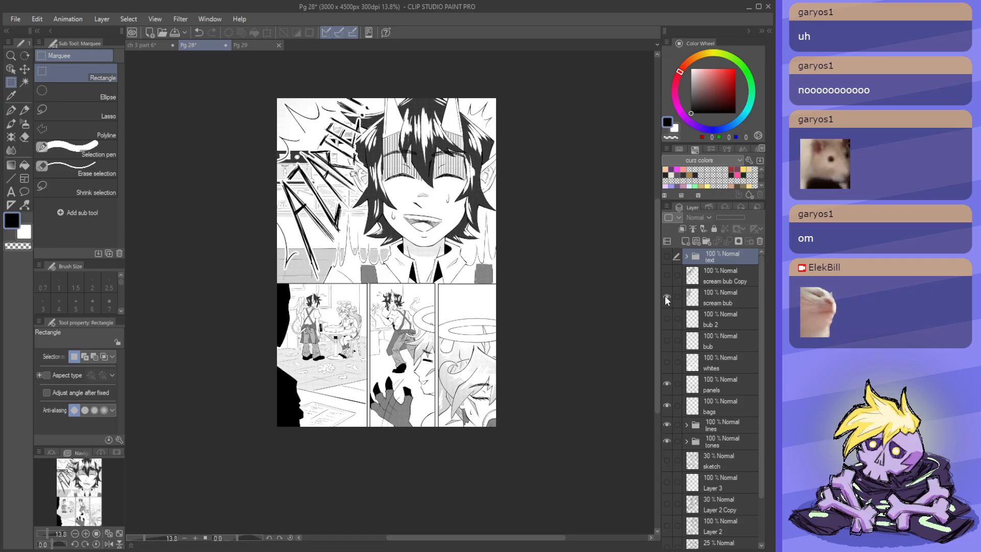
left_click(666, 298)
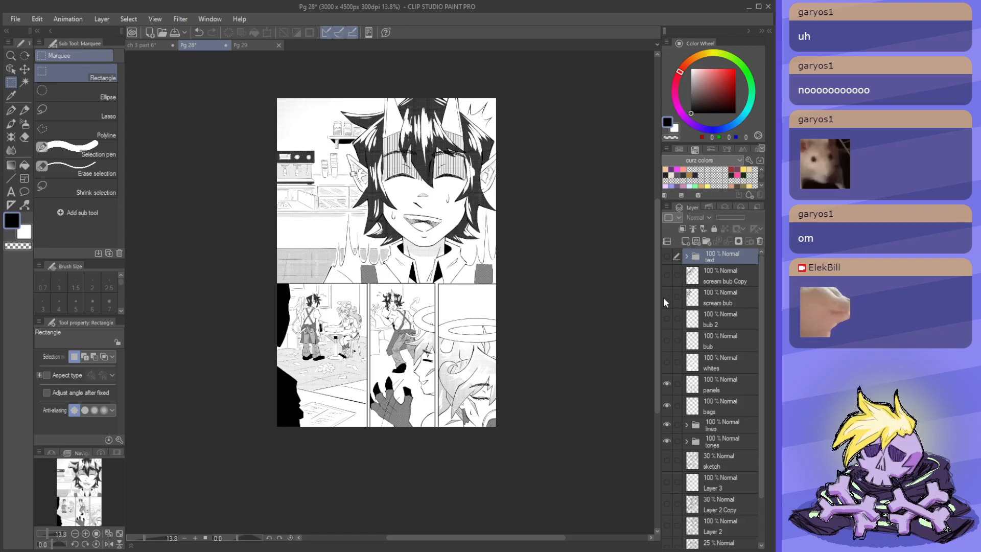
- Examine the background and character artwork in Pg 28's large first panel up close and from a distance
scroll(347, 156, "up", 3)
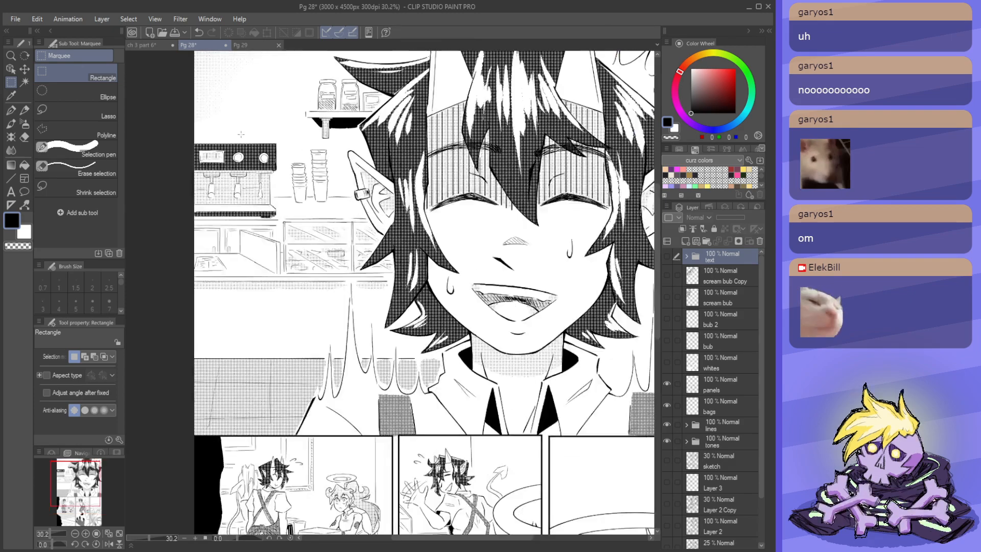
scroll(276, 194, "down", 3)
scroll(265, 201, "up", 4)
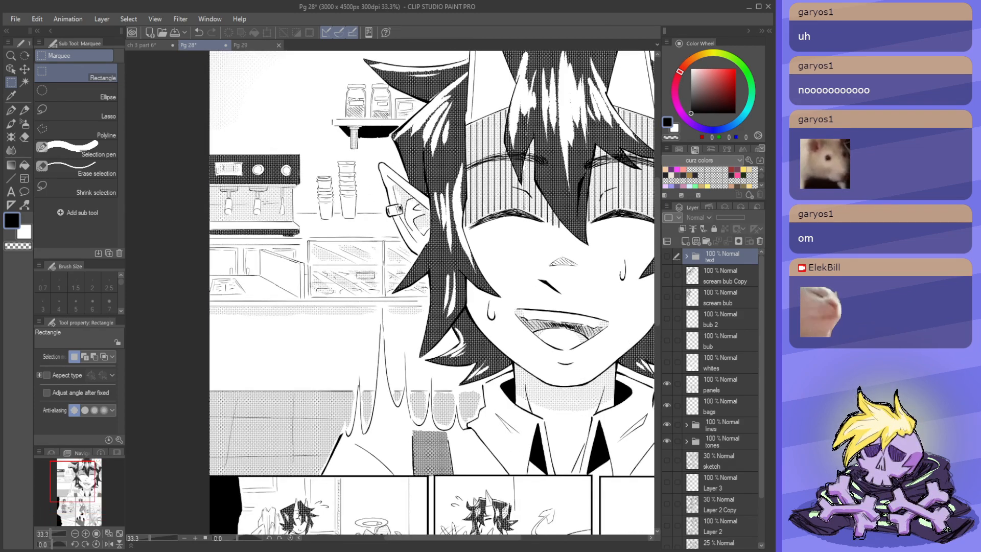
scroll(287, 249, "down", 3)
scroll(302, 188, "up", 3)
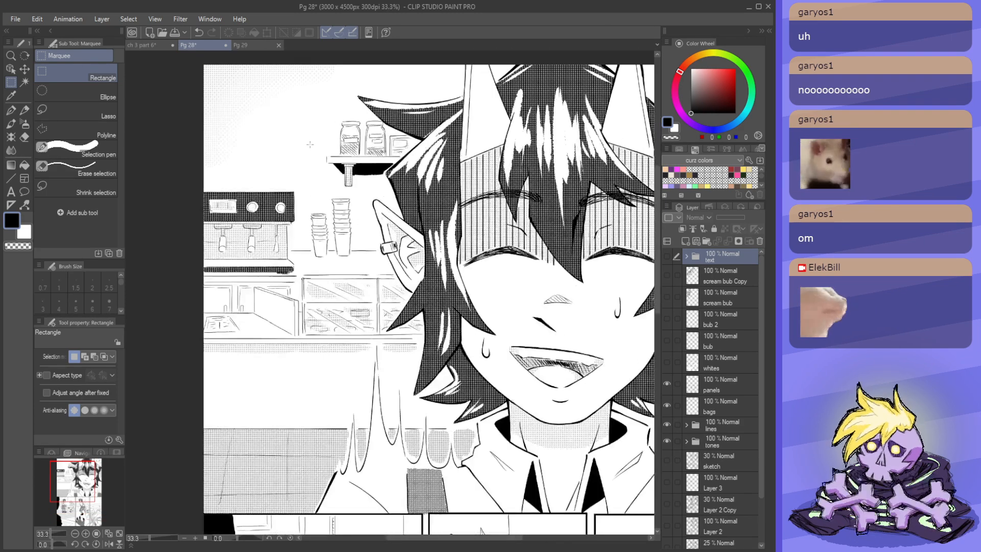
scroll(340, 233, "down", 2)
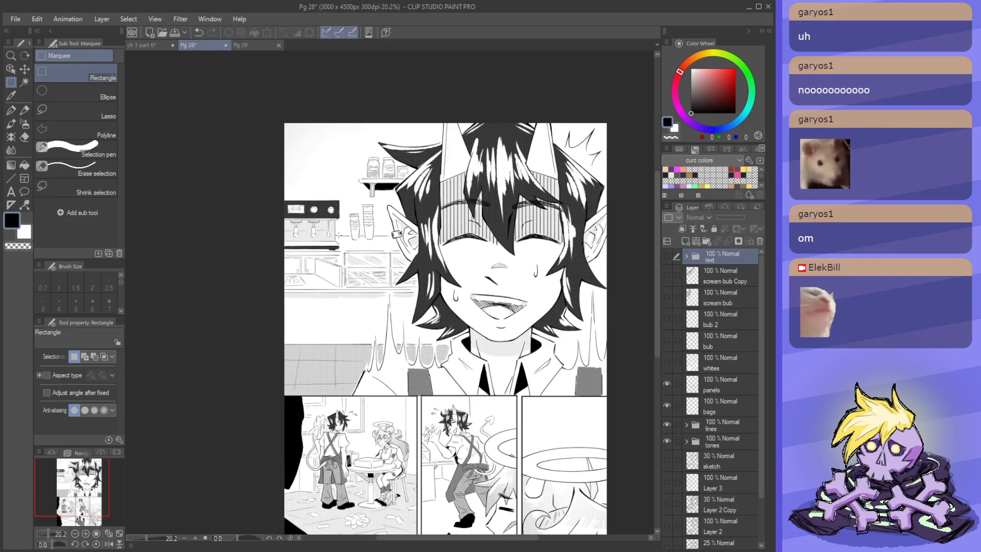
scroll(521, 249, "up", 1)
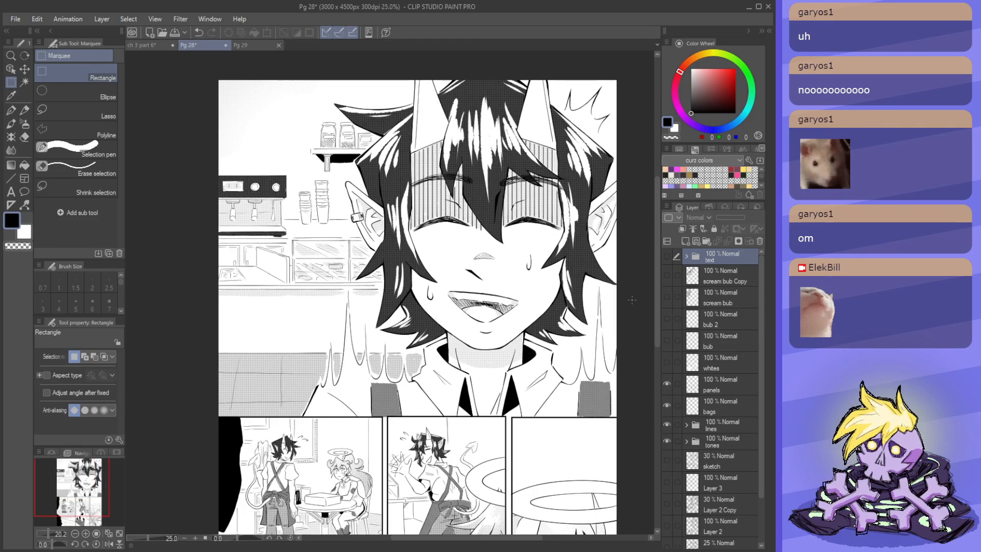
- Compare Pg 28's large first panel with the scream bub layer shown and hidden
left_click(666, 255)
left_click(666, 255)
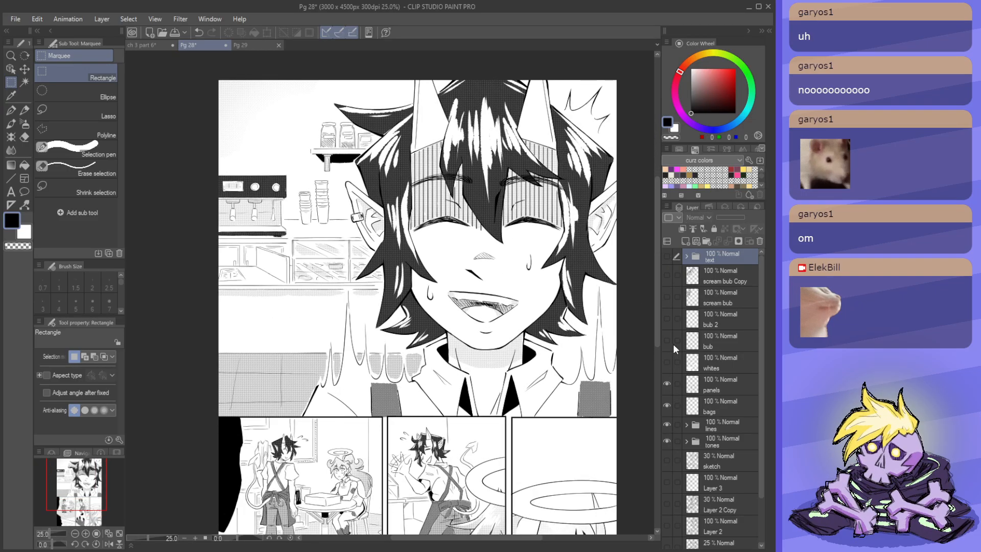
left_click(668, 295)
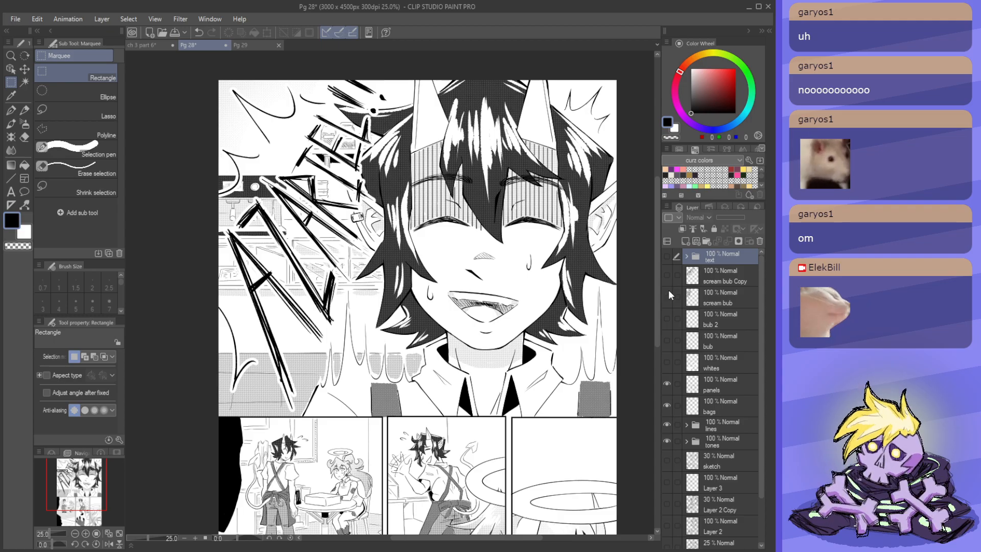
left_click(667, 294)
left_click(667, 295)
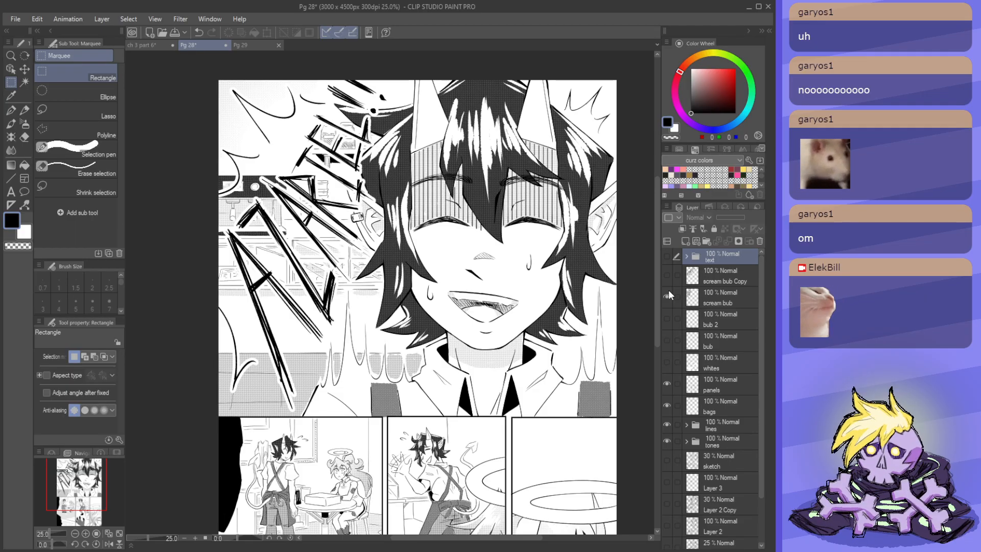
left_click(667, 295)
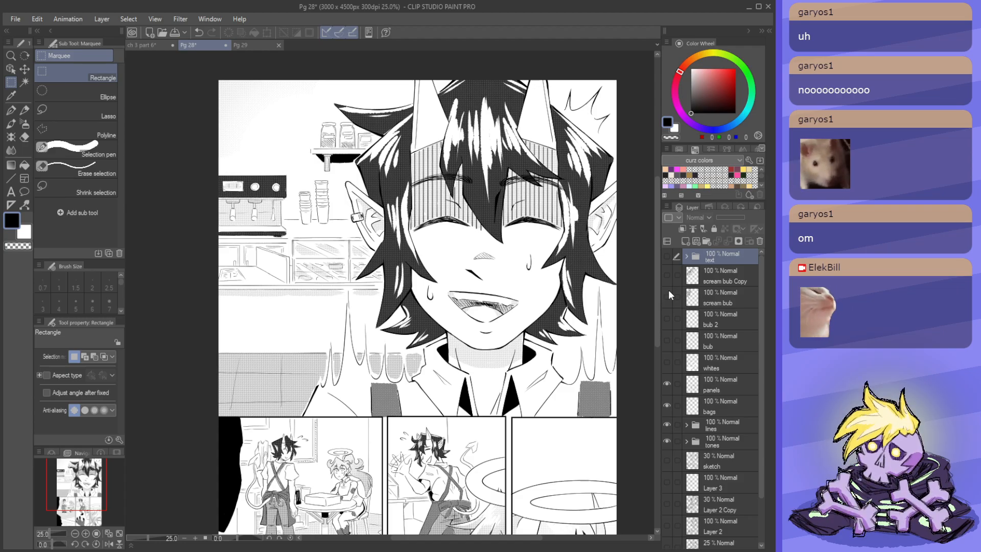
- Examine the whole page's layout without lettering and inspect the lower row of panels closely
scroll(215, 242, "down", 3)
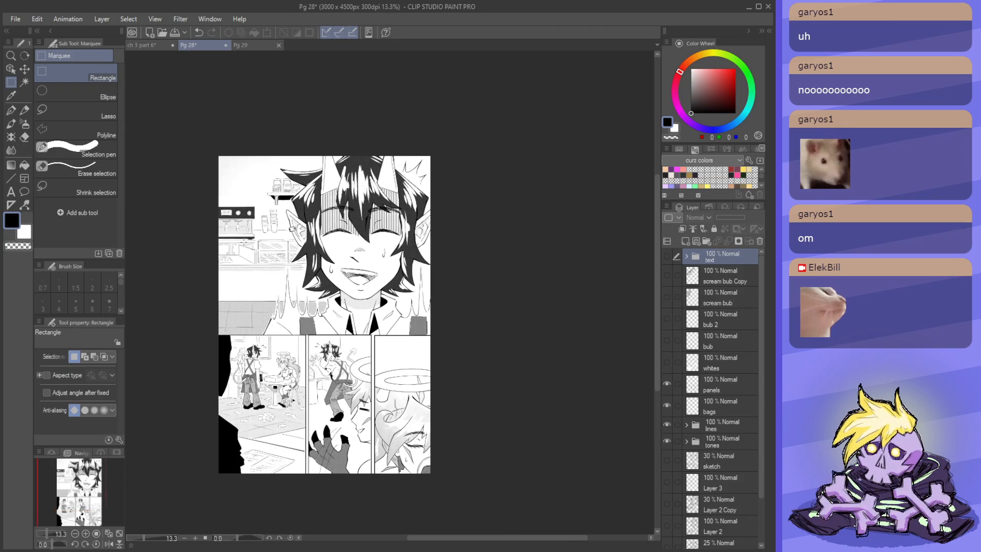
scroll(243, 208, "up", 2)
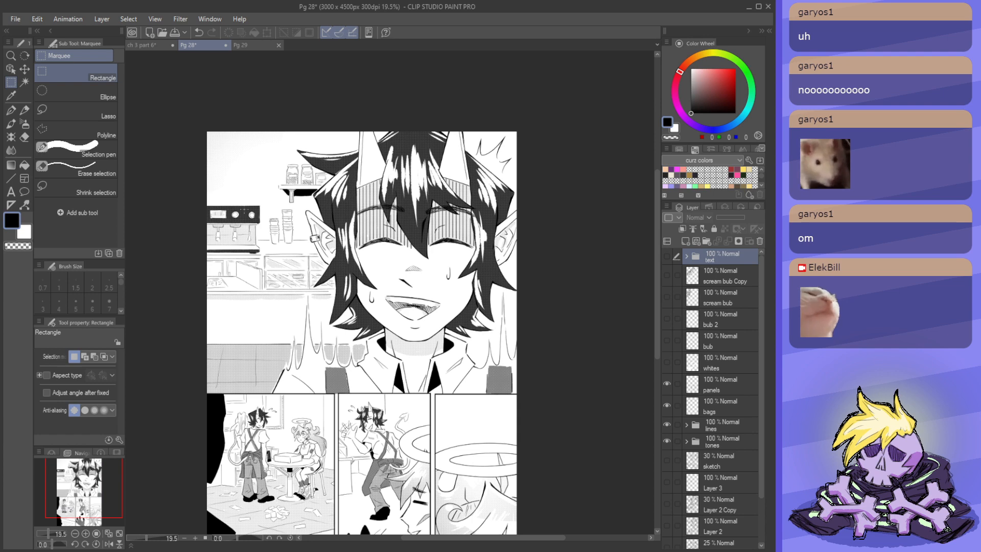
scroll(218, 202, "down", 3)
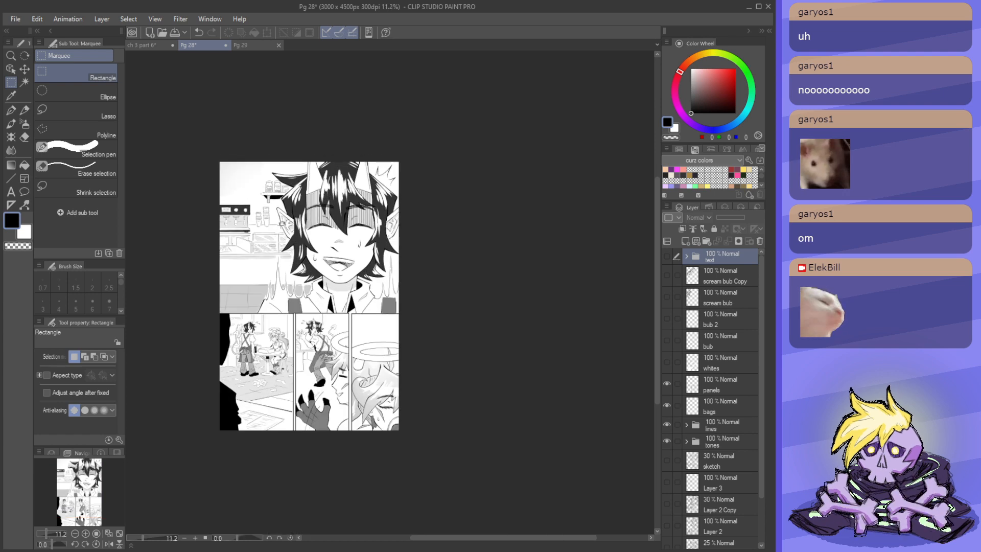
scroll(271, 222, "down", 1)
scroll(271, 222, "up", 4)
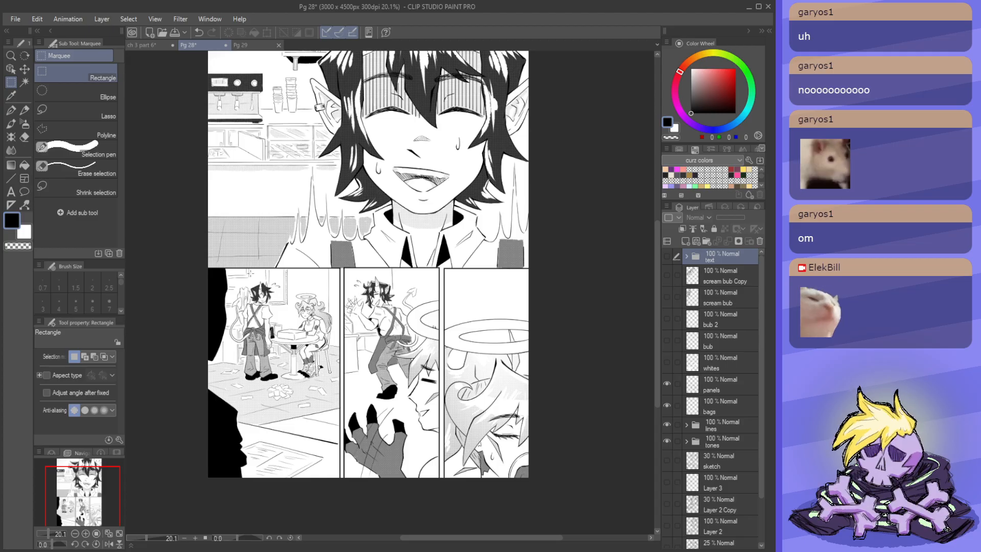
scroll(308, 239, "down", 2)
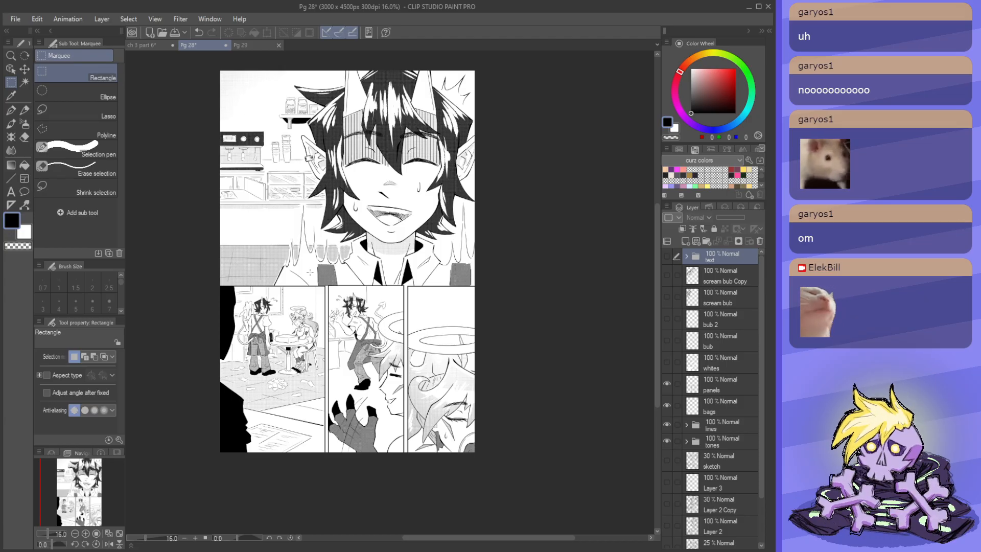
scroll(276, 254, "up", 6)
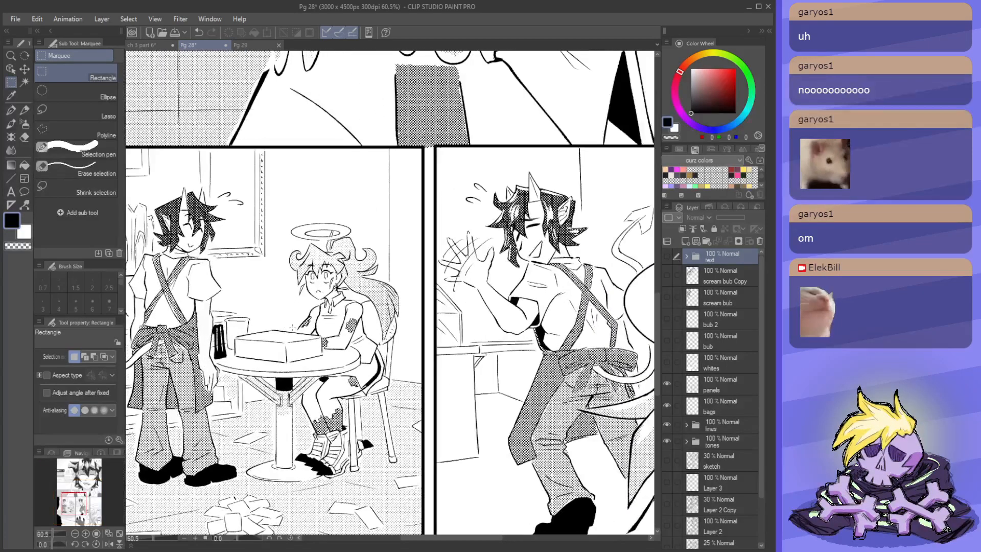
scroll(299, 324, "down", 7)
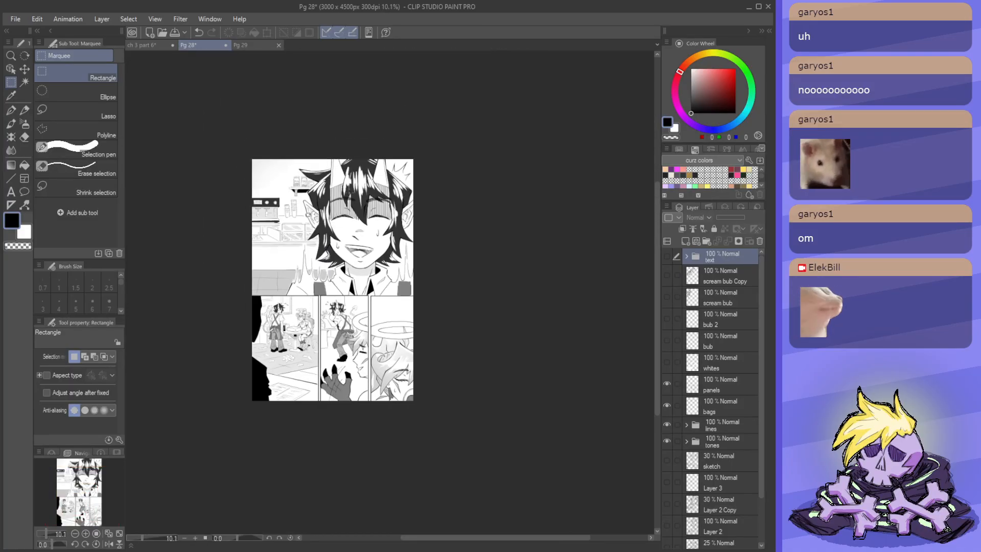
scroll(314, 324, "up", 1)
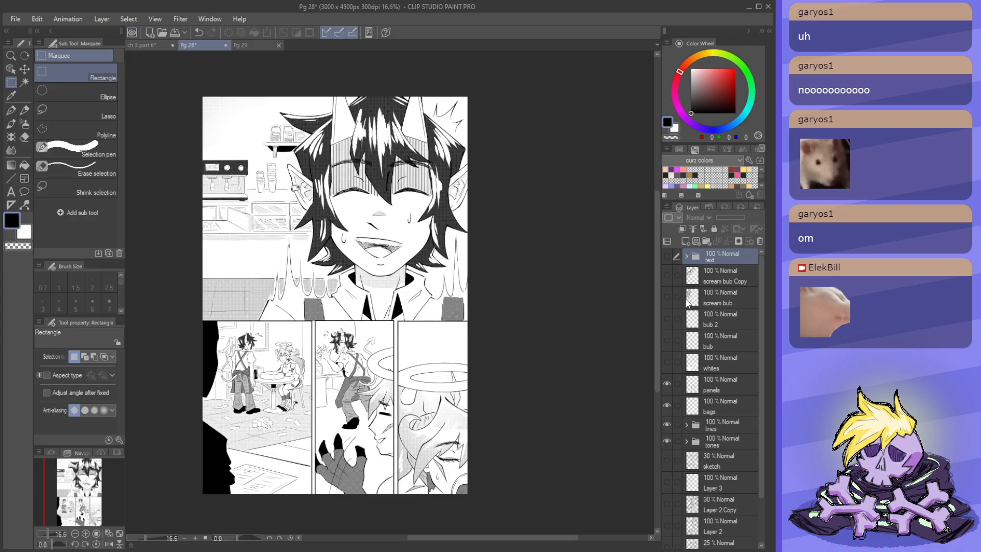
- Duplicate the panels, bags, lines and tones layers together, merge the copies into one layer, and check it by toggling its visibility
scroll(726, 367, "down", 1)
left_click(726, 415)
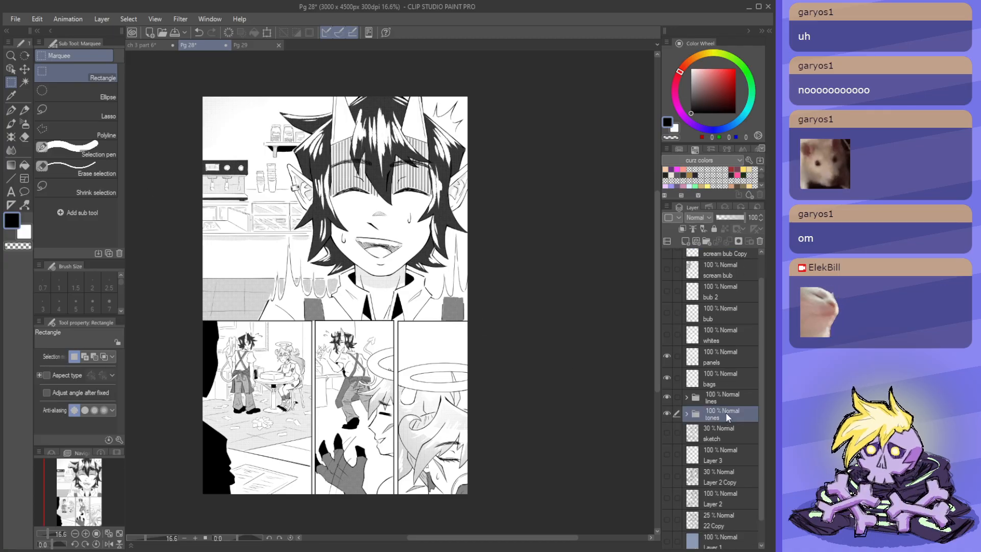
scroll(725, 412, "up", 1)
left_click(722, 425, "ctrl")
left_click(719, 382, "shift")
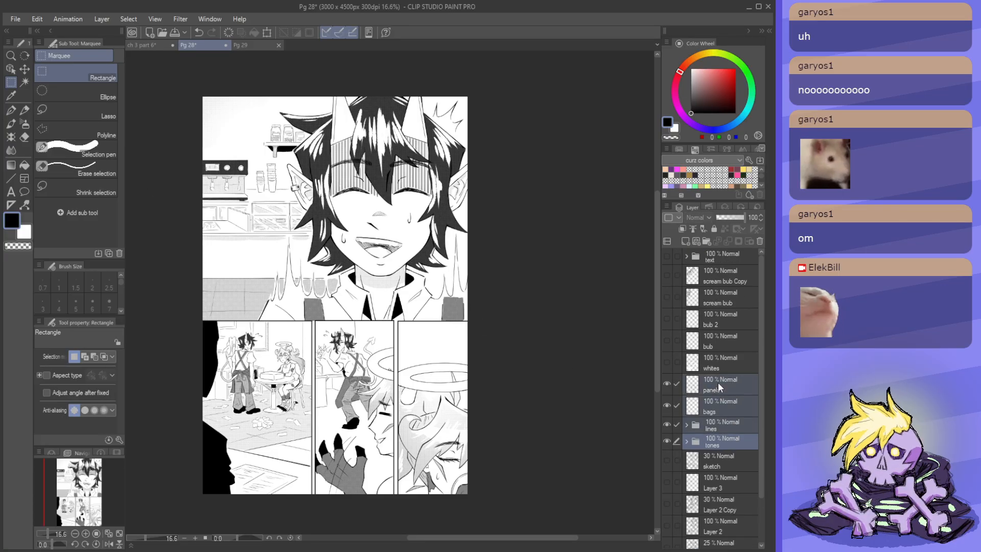
left_click_drag(722, 384, 685, 239)
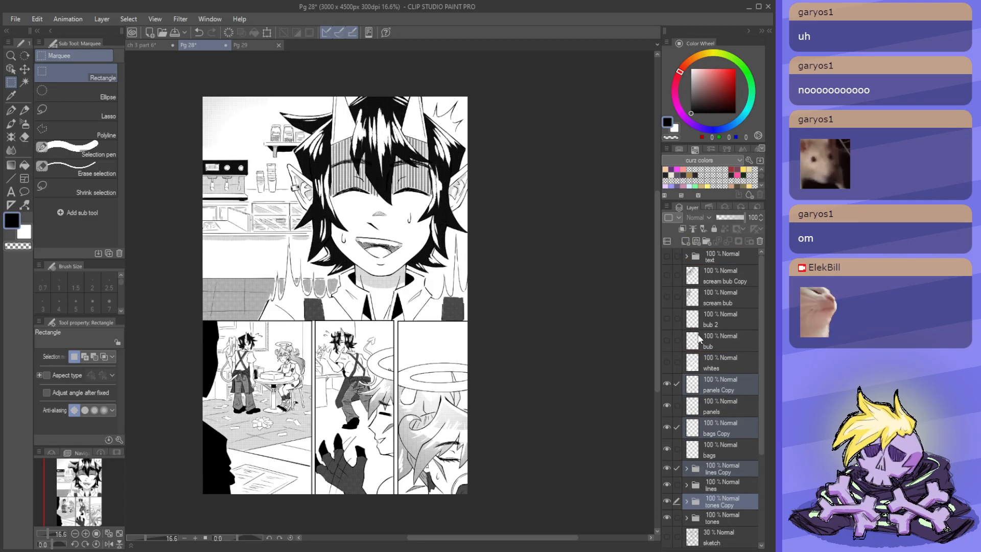
key("shift+alt+e")
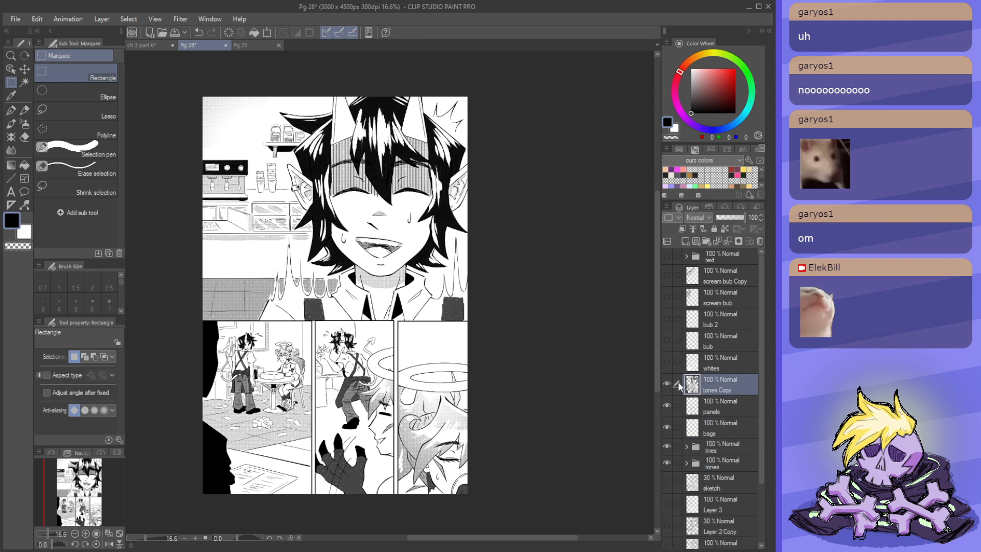
left_click(667, 385)
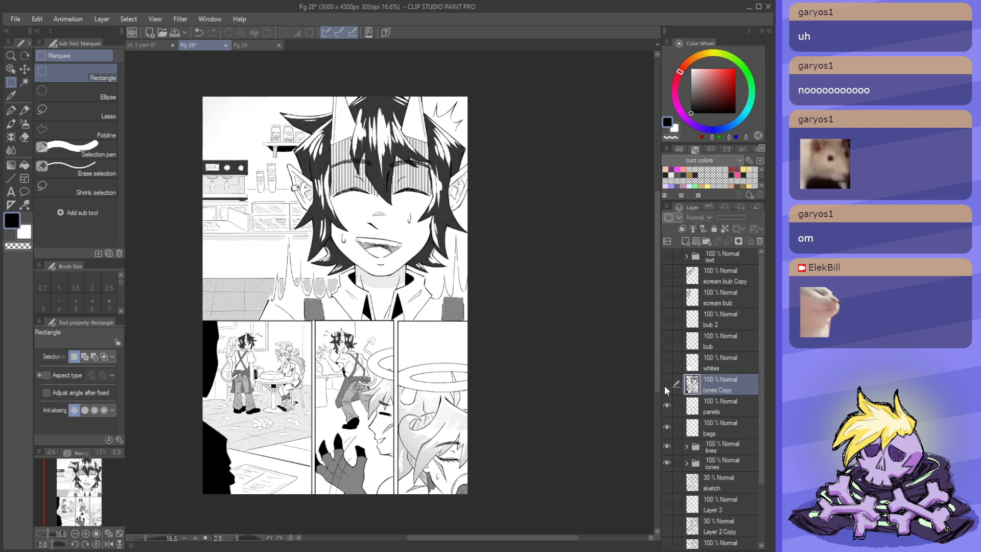
left_click(667, 385)
- Copy the large first panel from Pg 28's merged artwork layer into the pg 28 folder of ch 3 part 6 and start transforming it
scroll(385, 207, "up", 3)
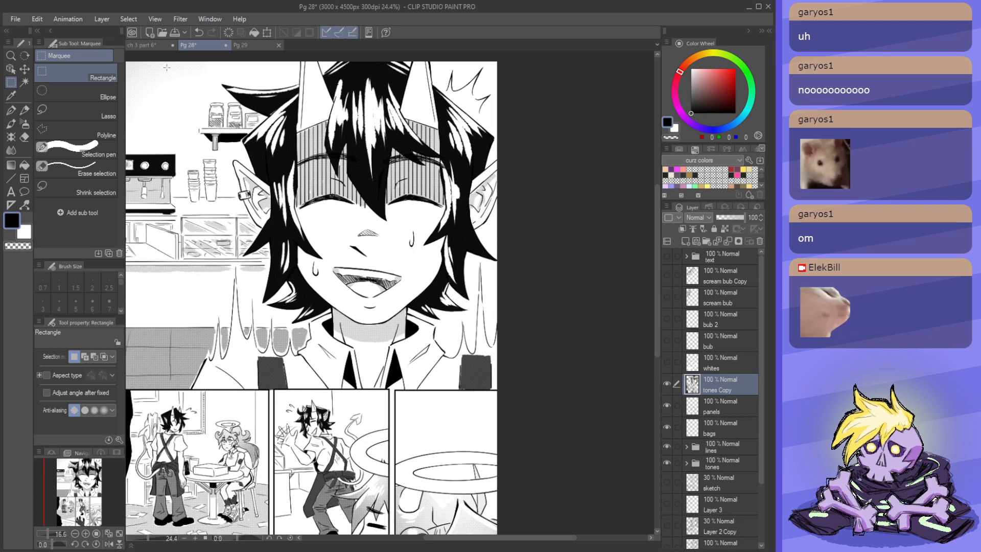
left_click_drag(163, 81, 617, 409)
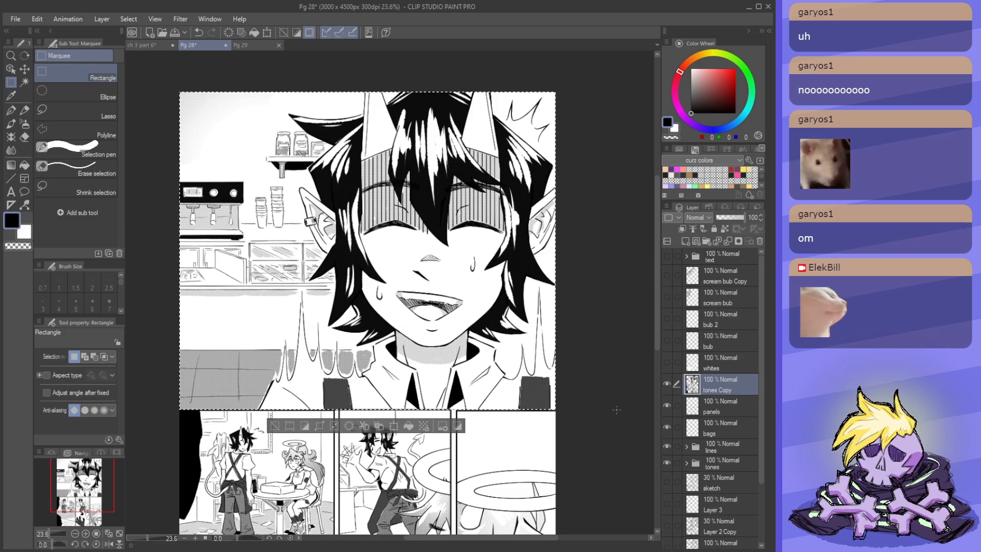
left_click(145, 45)
left_click_drag(317, 379, 307, 271)
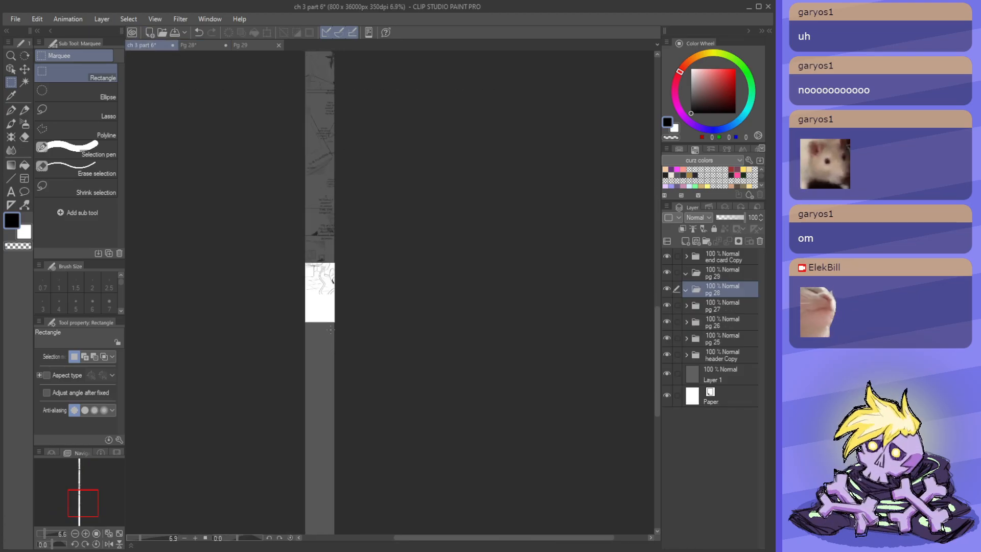
scroll(307, 272, "up", 2)
scroll(322, 271, "down", 1)
scroll(358, 306, "up", 1)
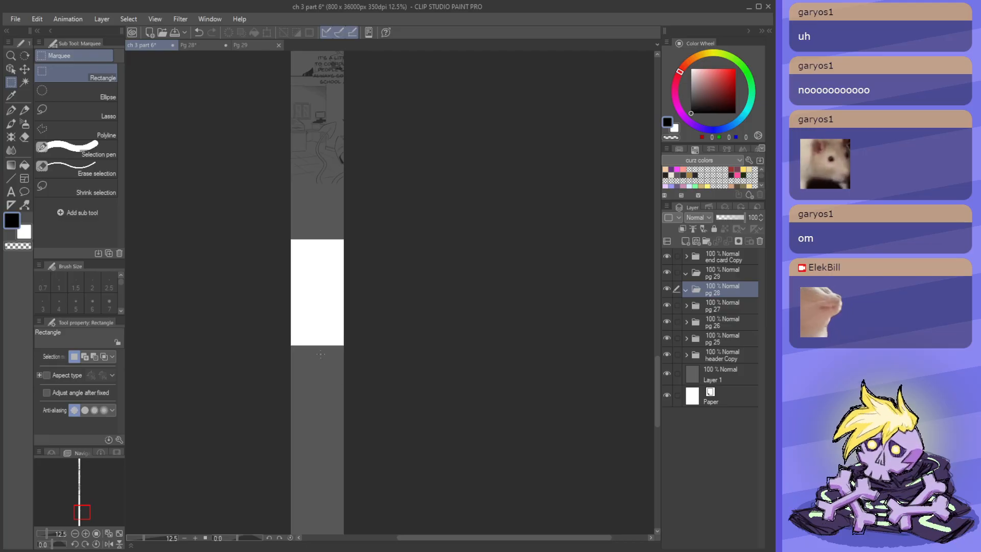
scroll(315, 312, "up", 1)
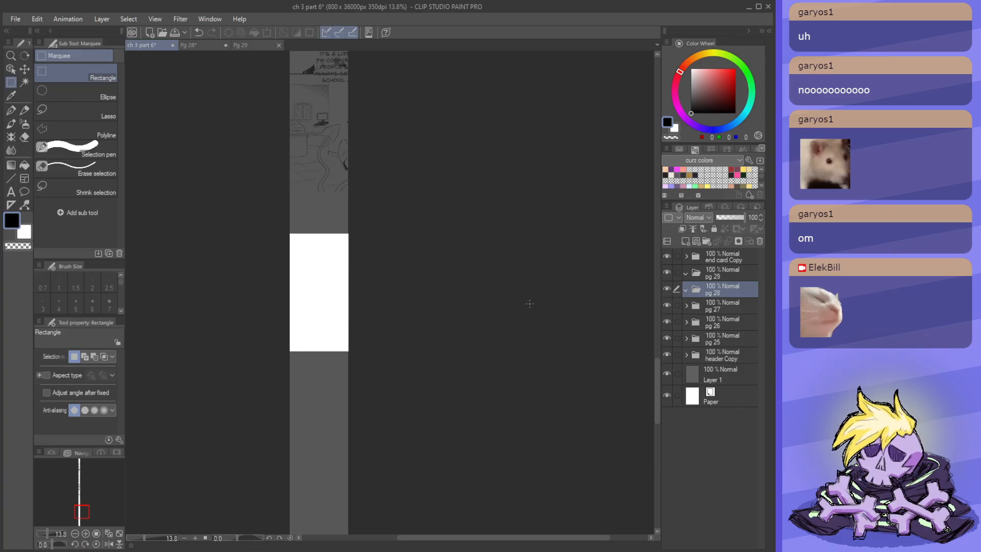
key("ctrl+v")
key("ctrl+t")
- Move the pasted panel down the strip to below page 27's last panel, with the character's face across the strip, and apply the transformation
scroll(394, 286, "down", 10)
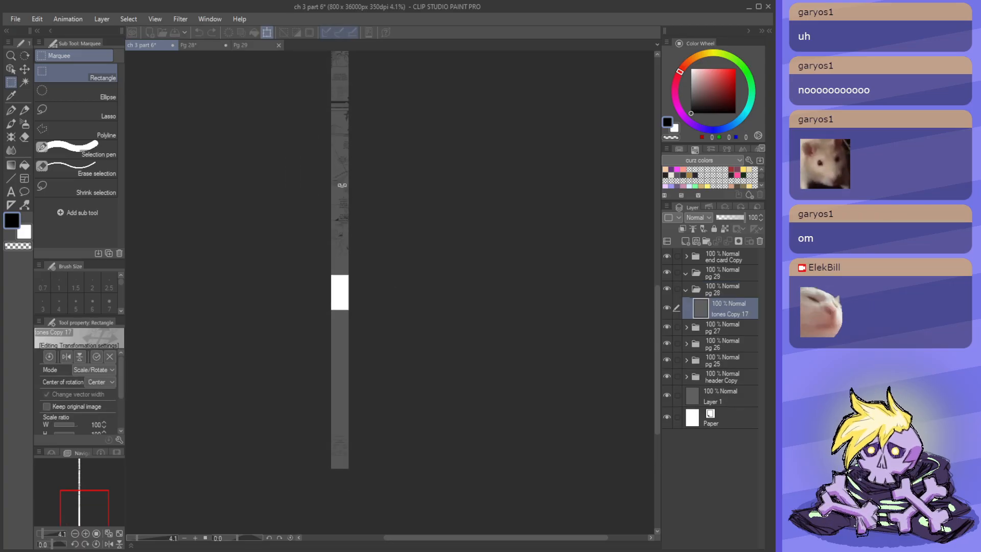
scroll(371, 267, "up", 2)
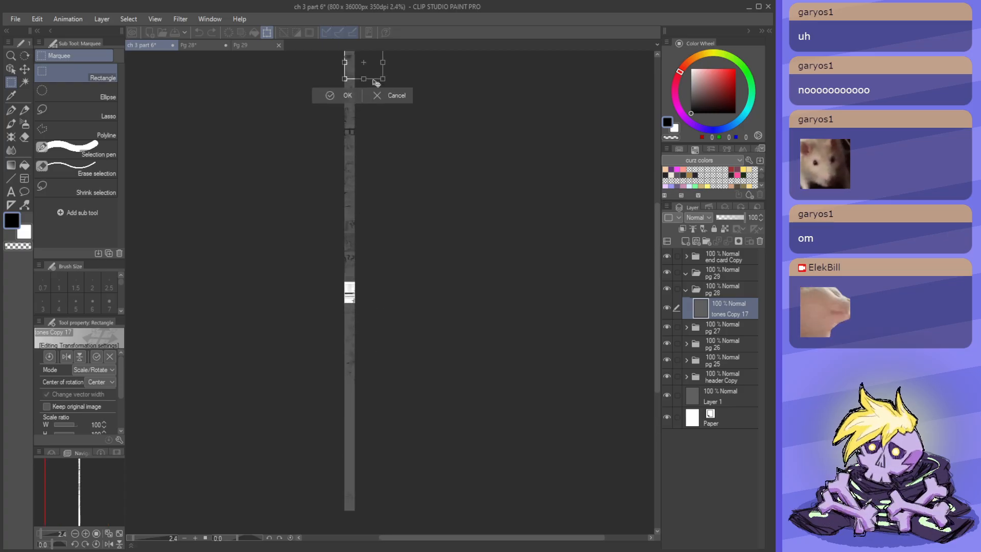
left_click_drag(376, 83, 378, 405)
scroll(388, 401, "up", 4)
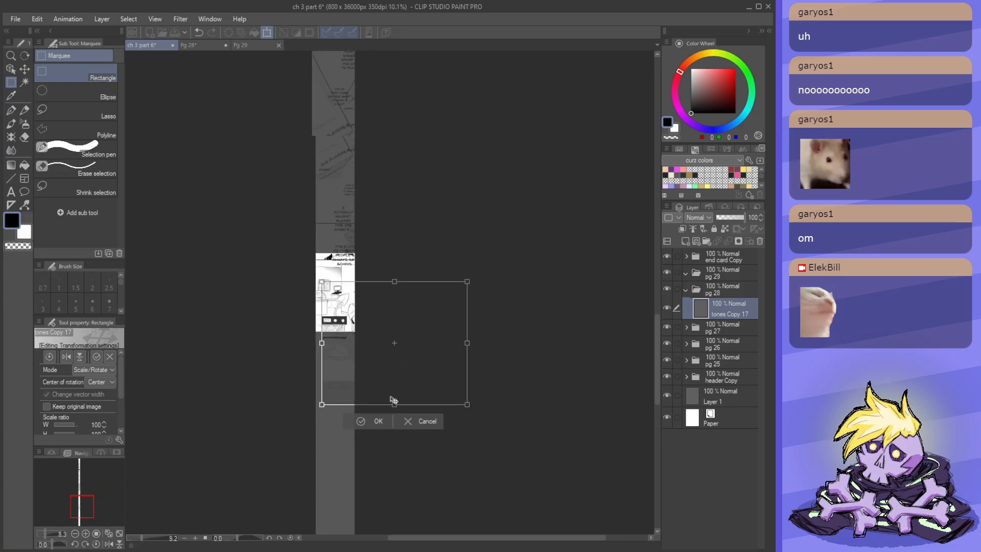
scroll(392, 400, "up", 1)
left_click_drag(509, 367, 397, 422)
left_click(278, 481)
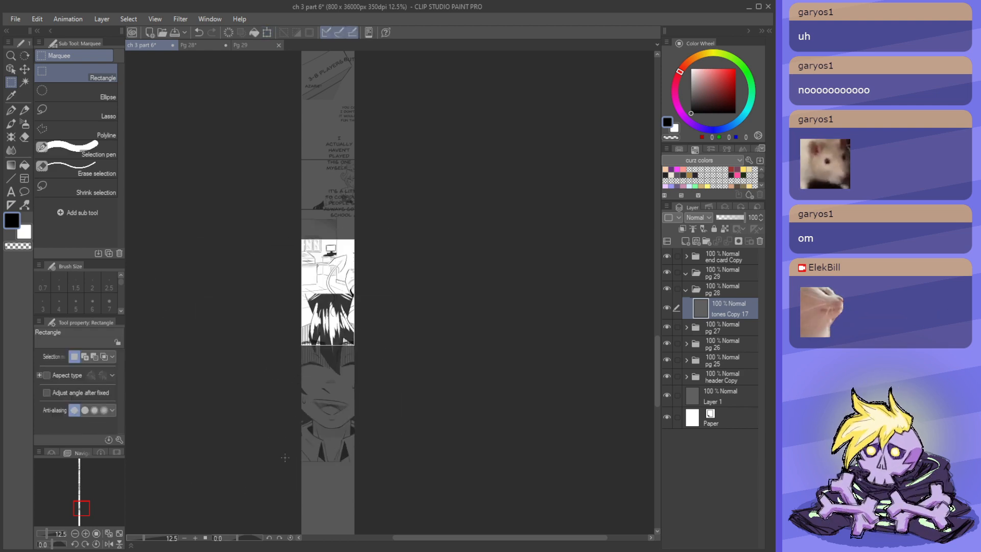
- Move the large face panel further down the strip, leaving a gap below page 27's last panel
scroll(324, 368, "down", 2)
scroll(324, 368, "up", 1)
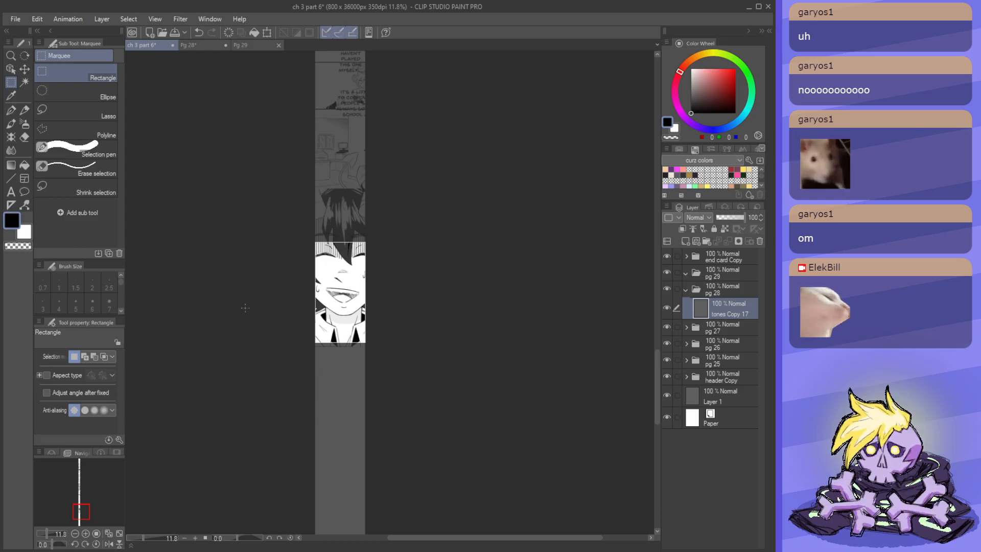
scroll(308, 305, "up", 1)
key("k")
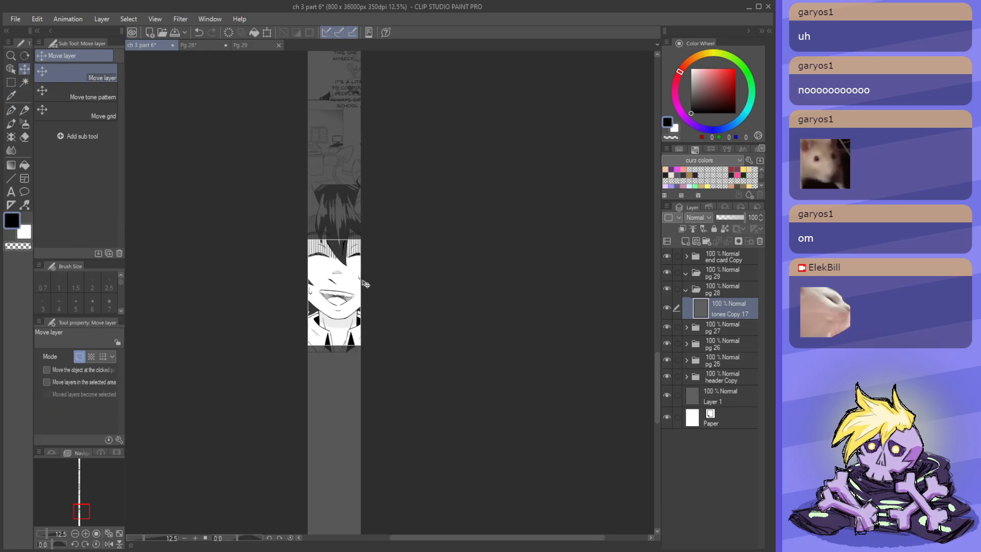
left_click_drag(349, 279, 354, 328)
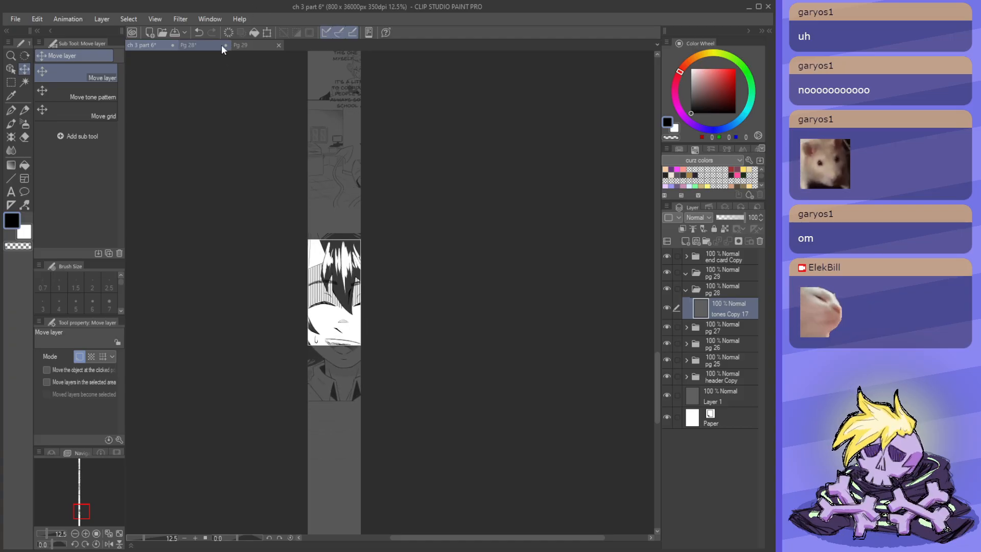
- Copy the first lower-row panel, with the two characters at the table, from Pg 28 into ch 3 part 6's pg 28 folder
left_click(204, 45)
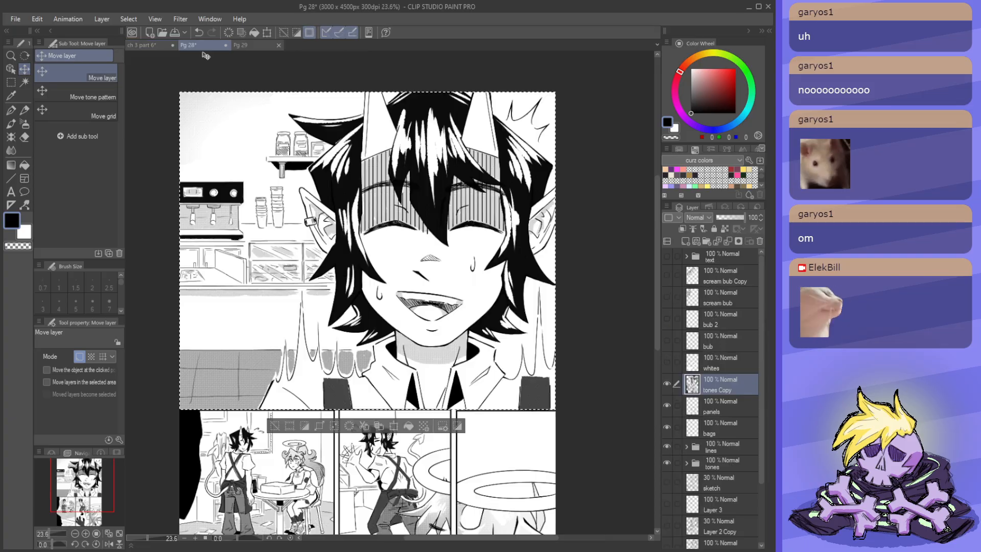
scroll(313, 218, "down", 3)
scroll(313, 220, "down", 2)
scroll(250, 362, "up", 5)
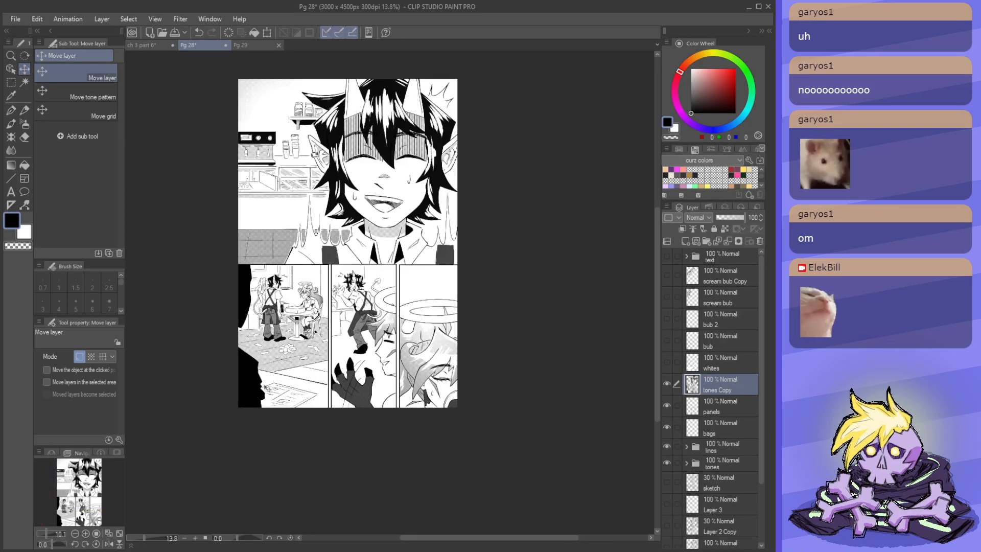
key("m")
scroll(276, 387, "down", 2)
scroll(243, 294, "up", 2)
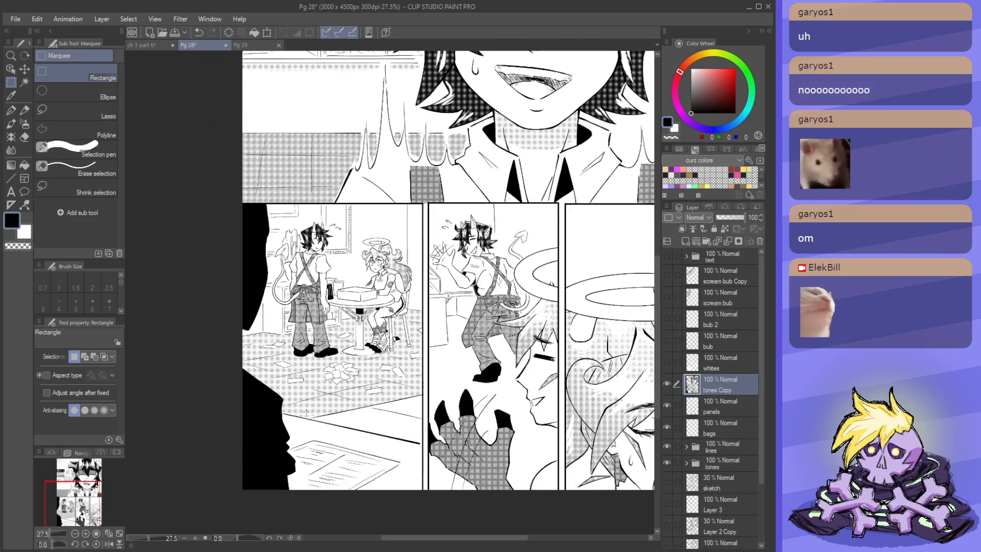
left_click_drag(433, 500, 207, 179)
scroll(321, 200, "up", 3)
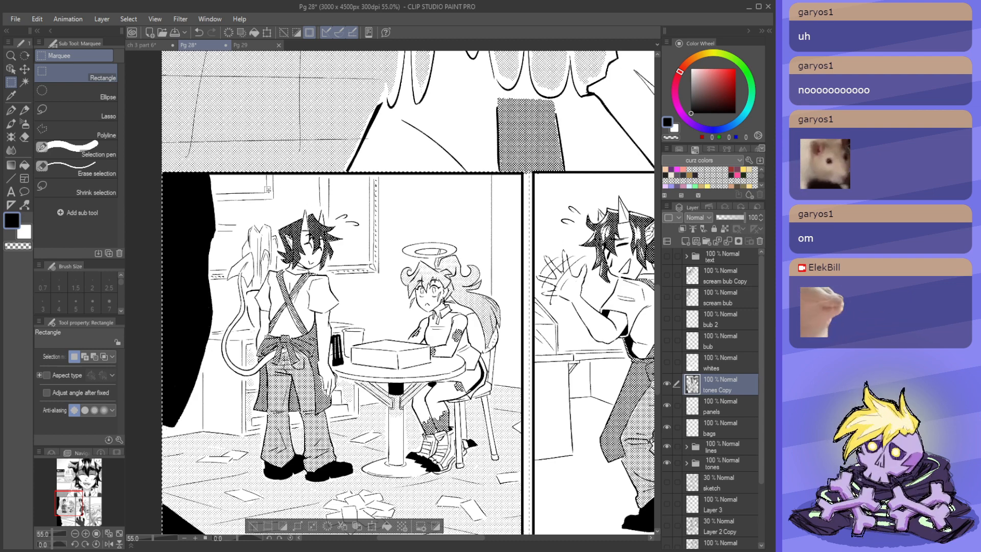
scroll(284, 193, "down", 3)
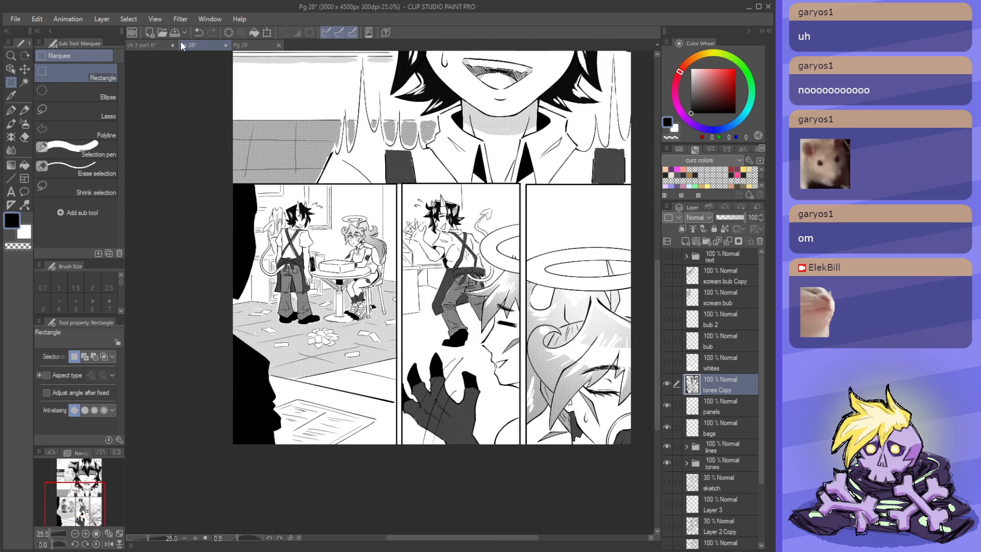
left_click(154, 45)
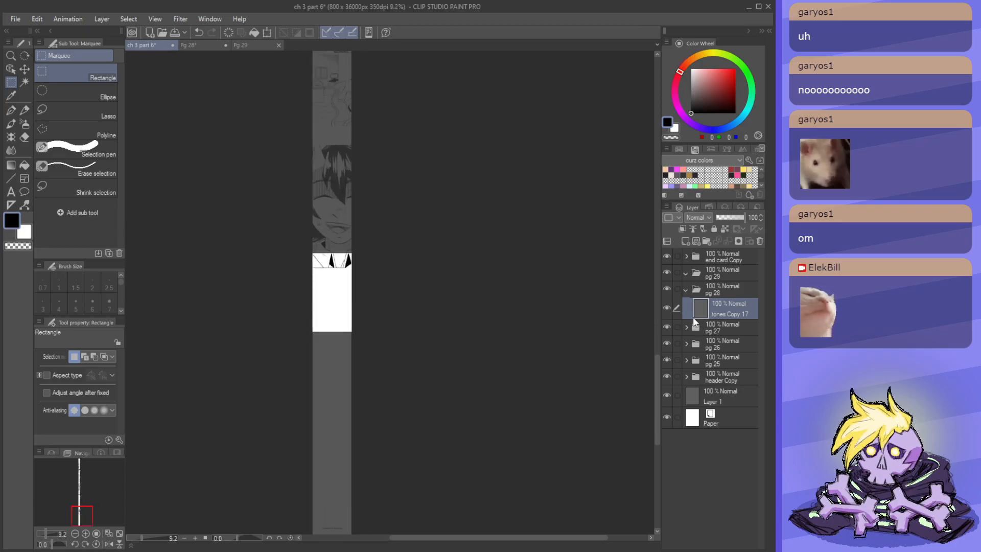
key("ctrl+v")
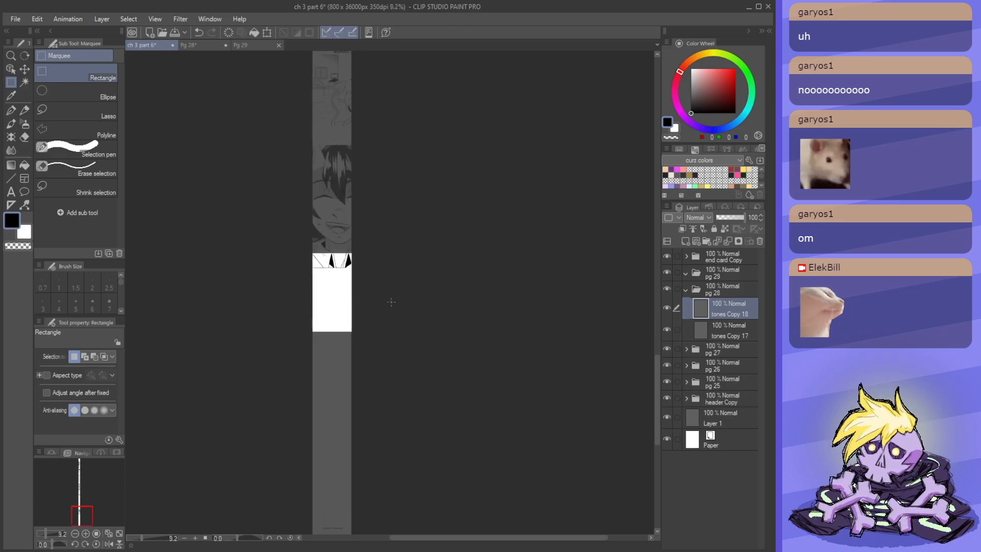
- Transform the pasted table panel, moving it down the strip to just below the large face panel, and apply it
key("ctrl+t")
scroll(391, 302, "down", 4)
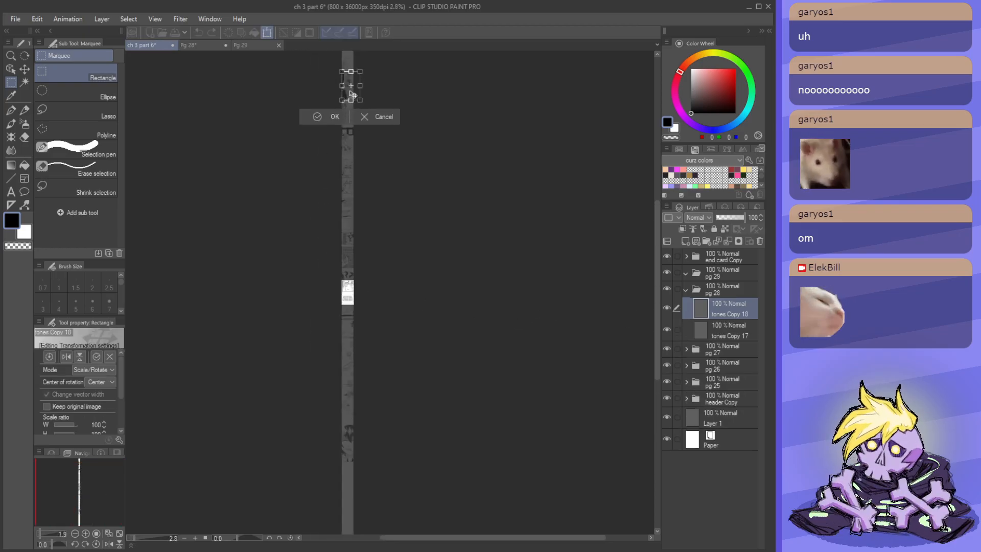
left_click_drag(361, 84, 358, 480)
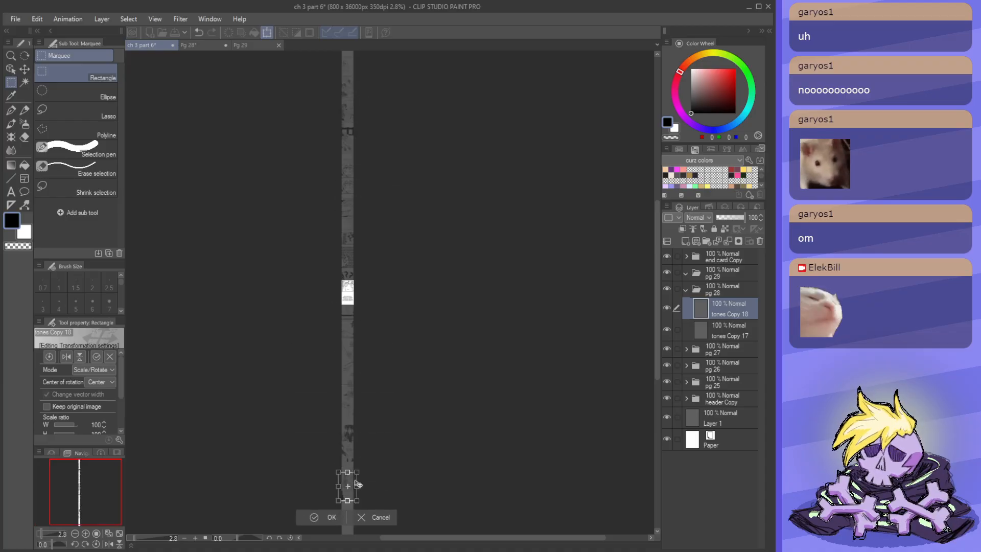
scroll(358, 480, "up", 4)
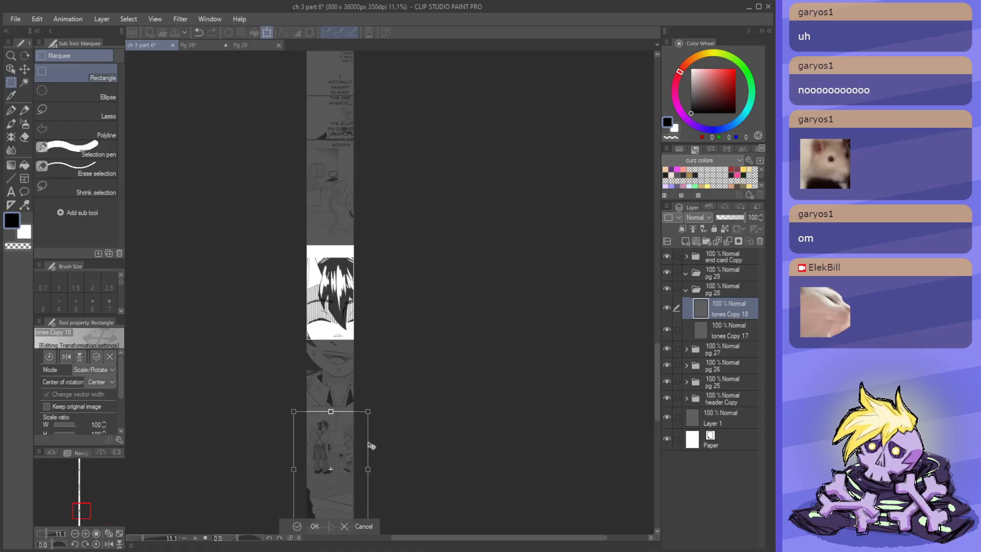
scroll(330, 503, "down", 2)
left_click(304, 520)
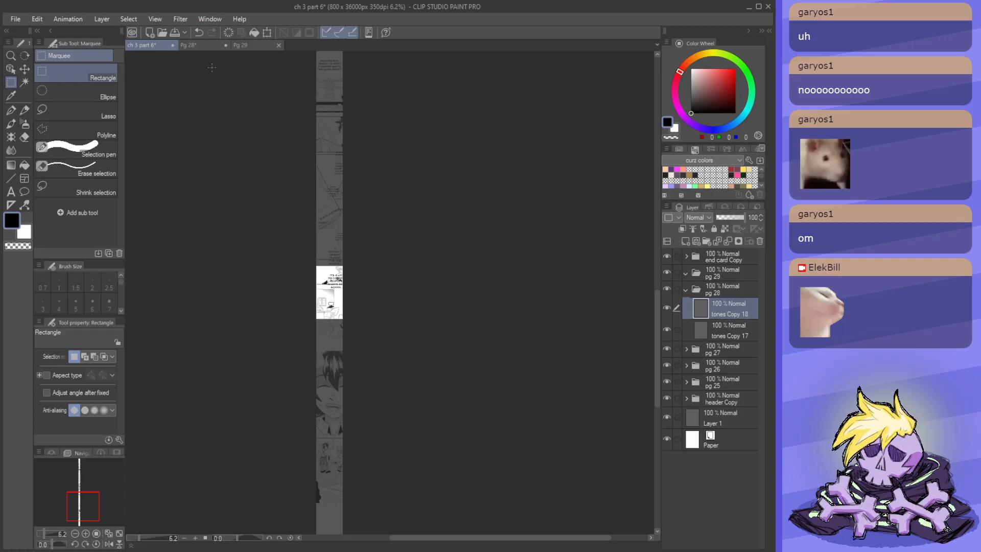
- Copy Pg 28's middle lower panel, with the clawed hand, into the pg 28 folder of ch 3 part 6
left_click(210, 47)
scroll(443, 335, "down", 2)
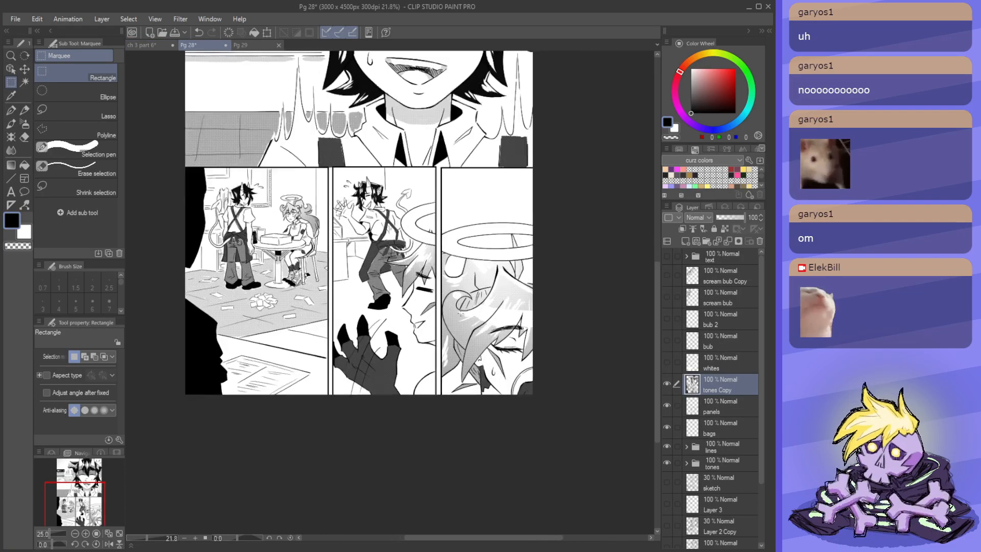
scroll(442, 333, "up", 2)
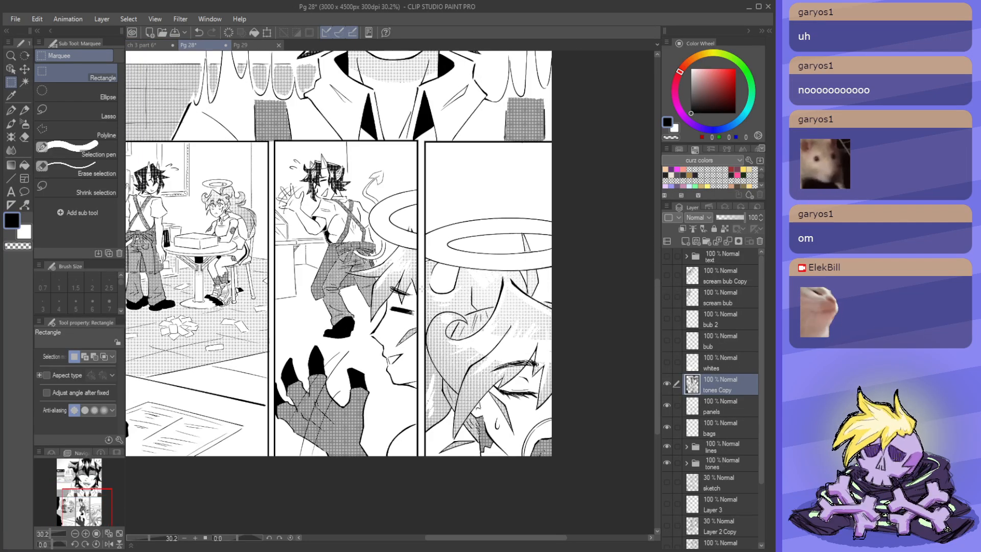
left_click_drag(272, 461, 422, 139)
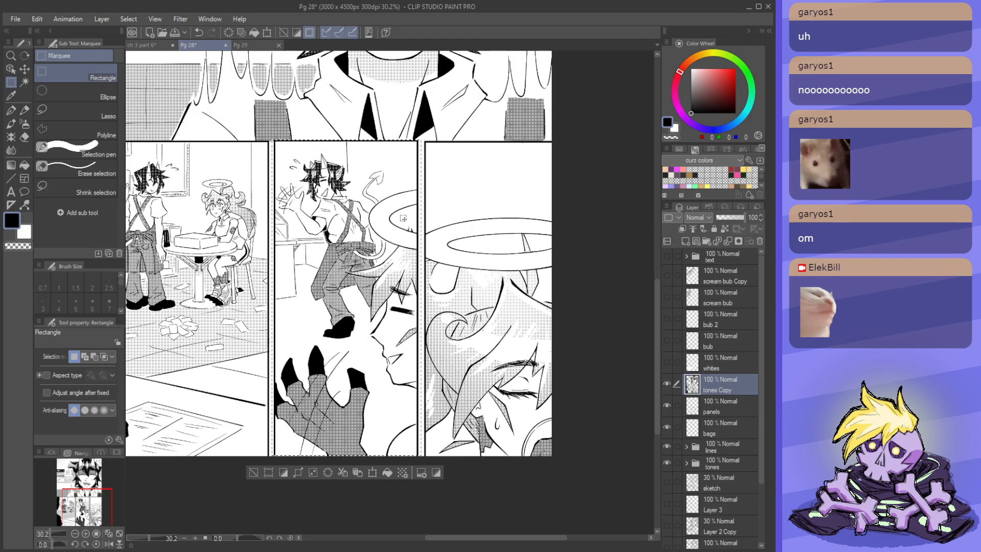
left_click(142, 45)
scroll(327, 394, "up", 2)
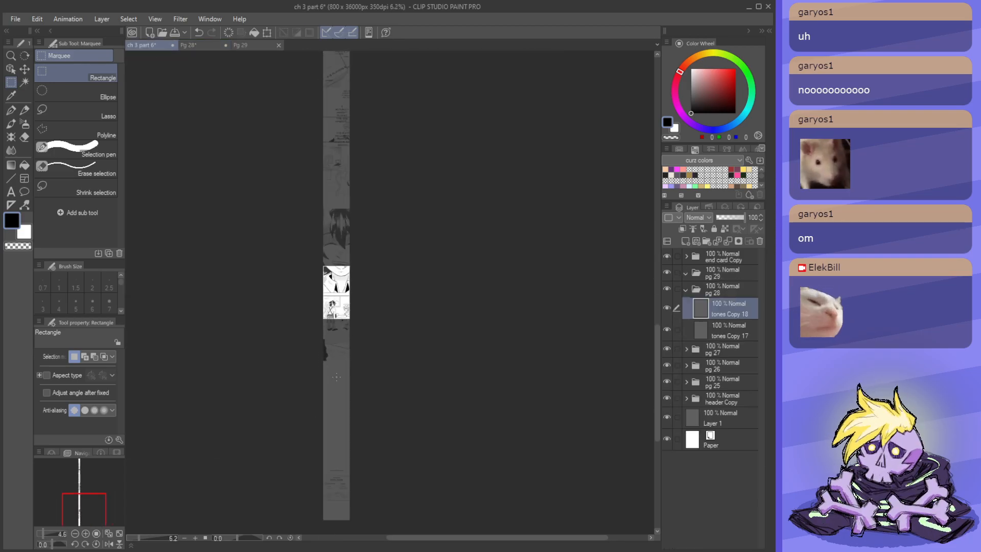
key("ctrl+v")
- Move the pasted clawed-hand panel down the strip so it follows the table panel, and apply the transformation
scroll(347, 354, "down", 3)
key("ctrl+t")
scroll(348, 353, "down", 3)
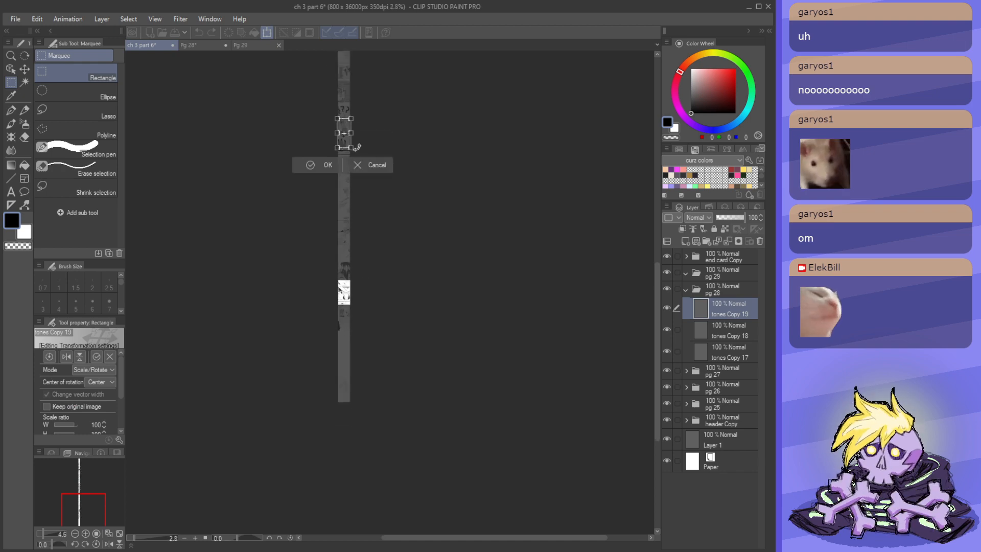
scroll(347, 141, "up", 3)
left_click_drag(352, 117, 361, 358)
scroll(365, 422, "up", 3)
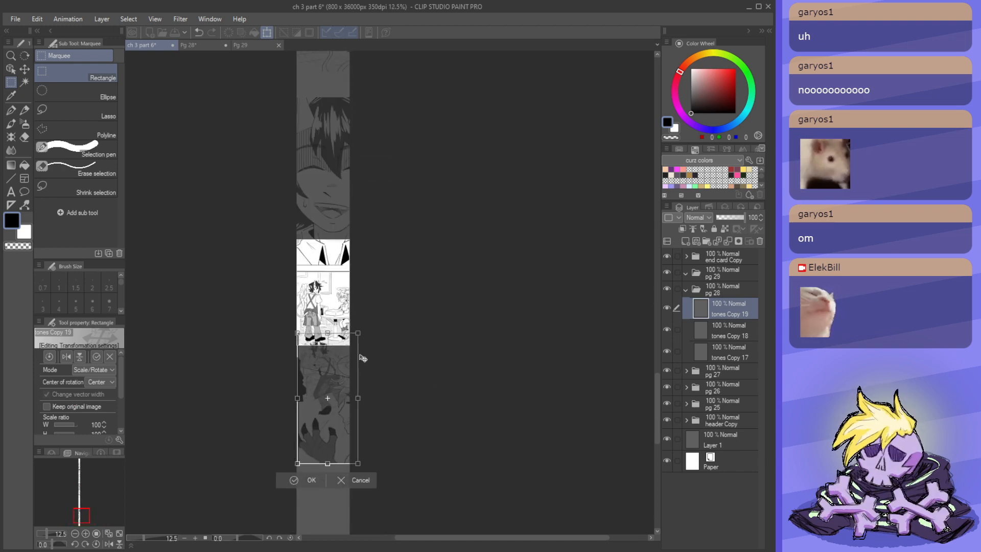
left_click(310, 482)
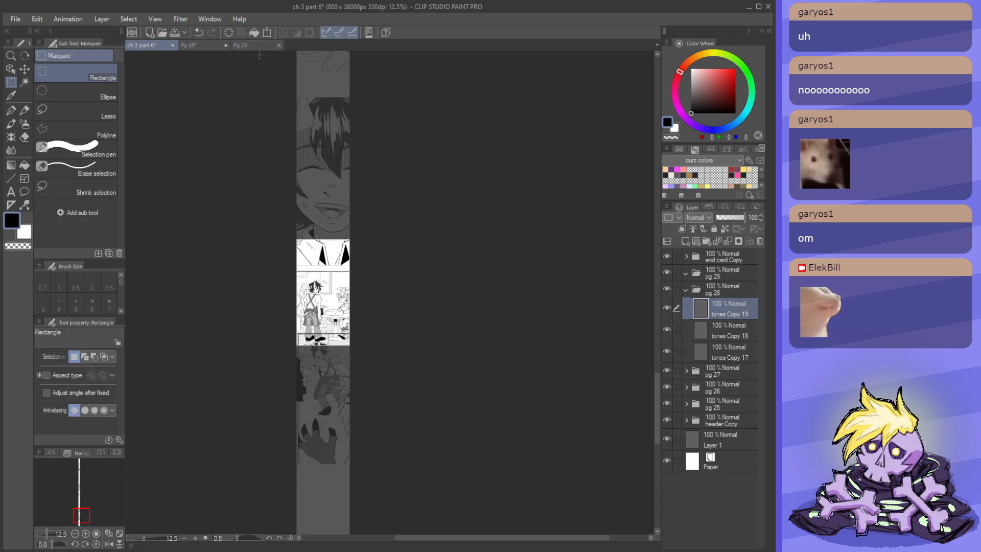
- Copy Pg 28's last lower panel, the close-up of the haloed character, into the pg 28 folder of ch 3 part 6
left_click(198, 44)
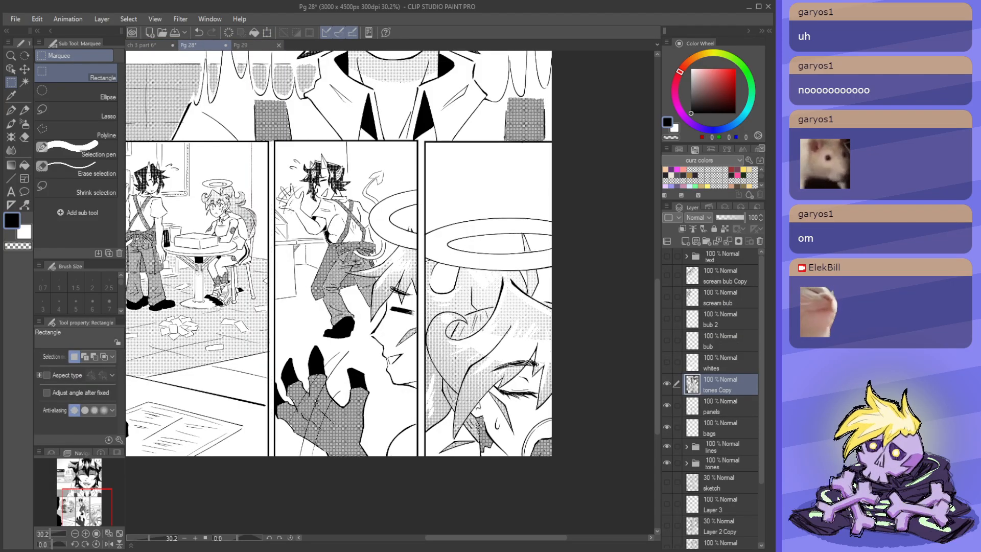
scroll(463, 332, "up", 2)
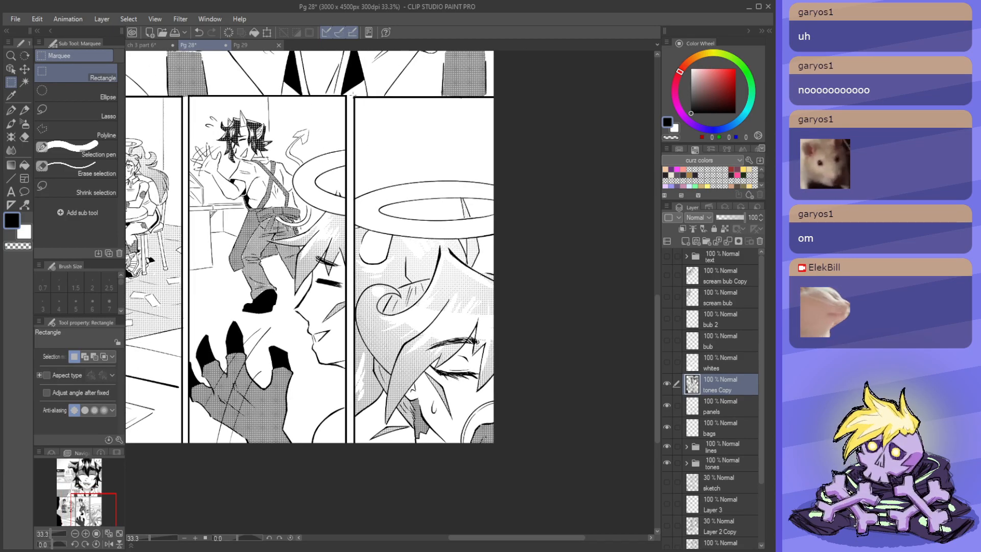
left_click_drag(353, 94, 514, 460)
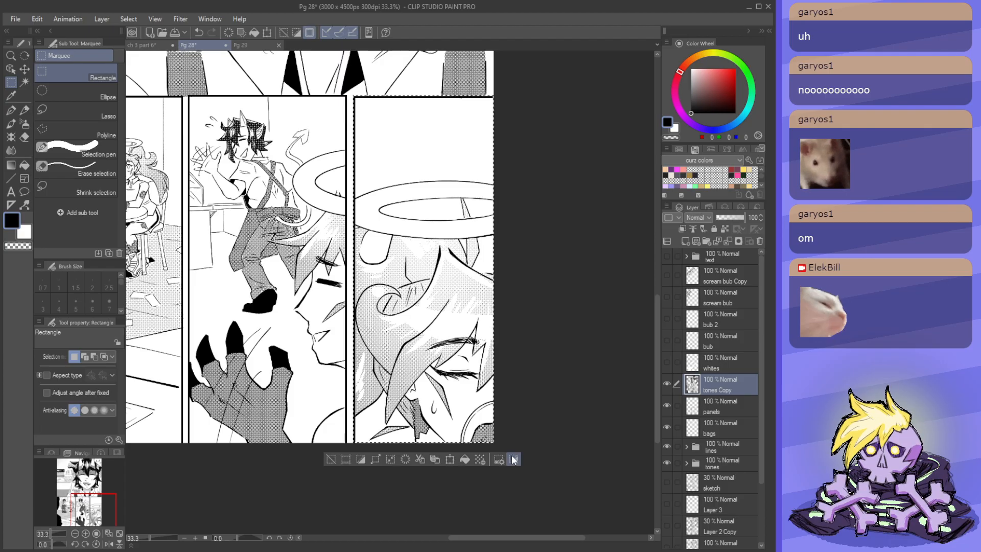
left_click(143, 45)
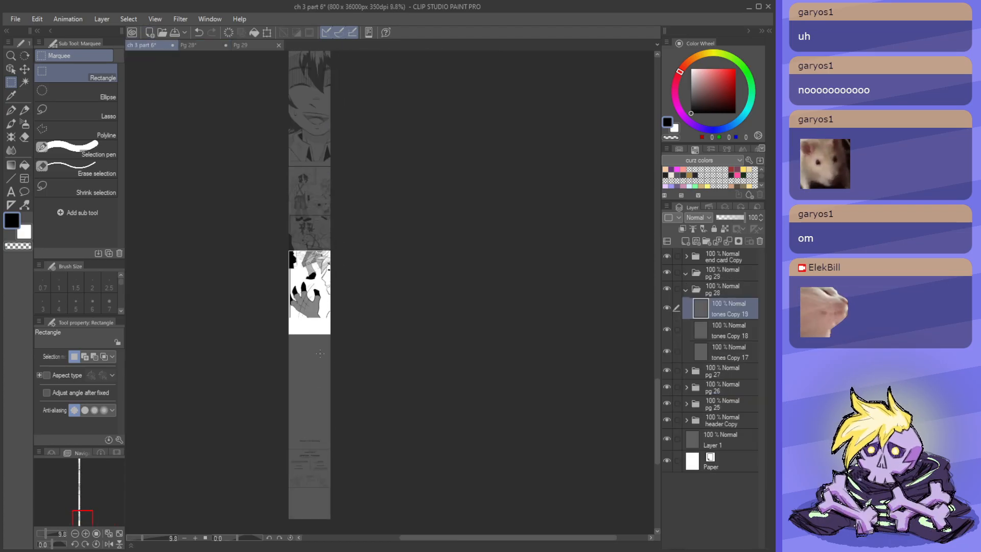
key("ctrl+v")
- Place the pasted halo close-up in the strip below the clawed-hand panel, apply the transformation, and save the strip
scroll(320, 353, "down", 3)
key("ctrl+t")
scroll(275, 286, "down", 4)
scroll(275, 183, "up", 1)
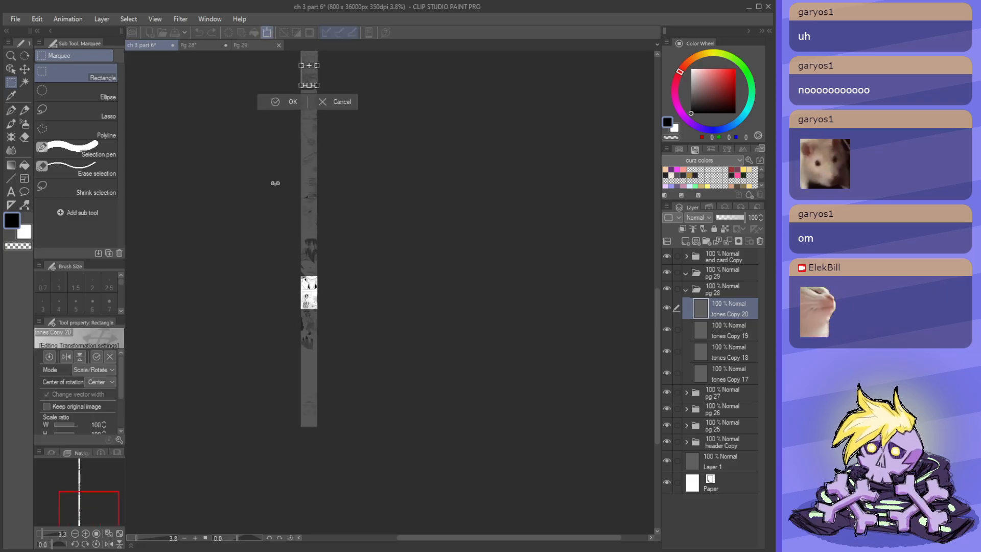
scroll(275, 183, "up", 1)
left_click_drag(320, 69, 318, 401)
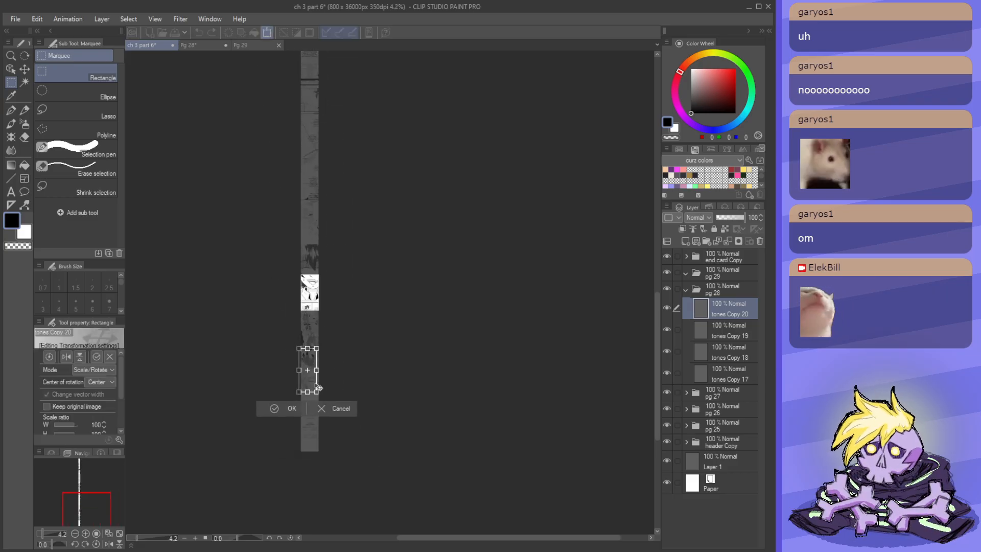
scroll(308, 404, "up", 5)
left_click(267, 435)
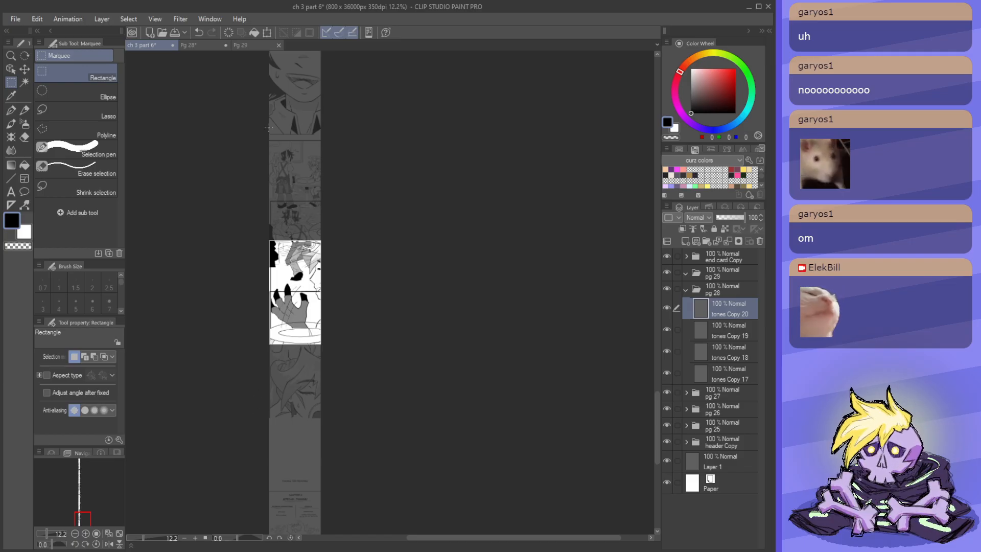
scroll(319, 191, "down", 4)
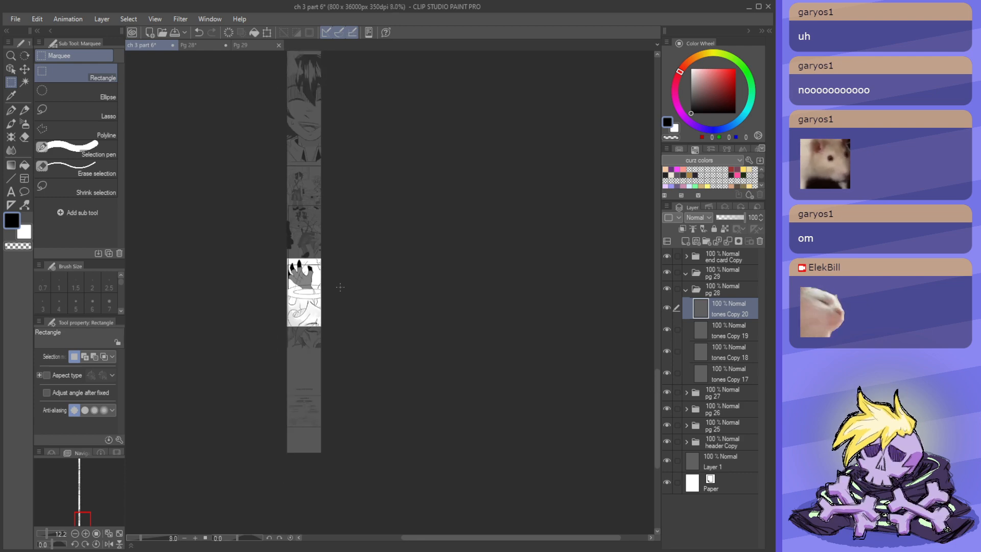
scroll(320, 269, "up", 4)
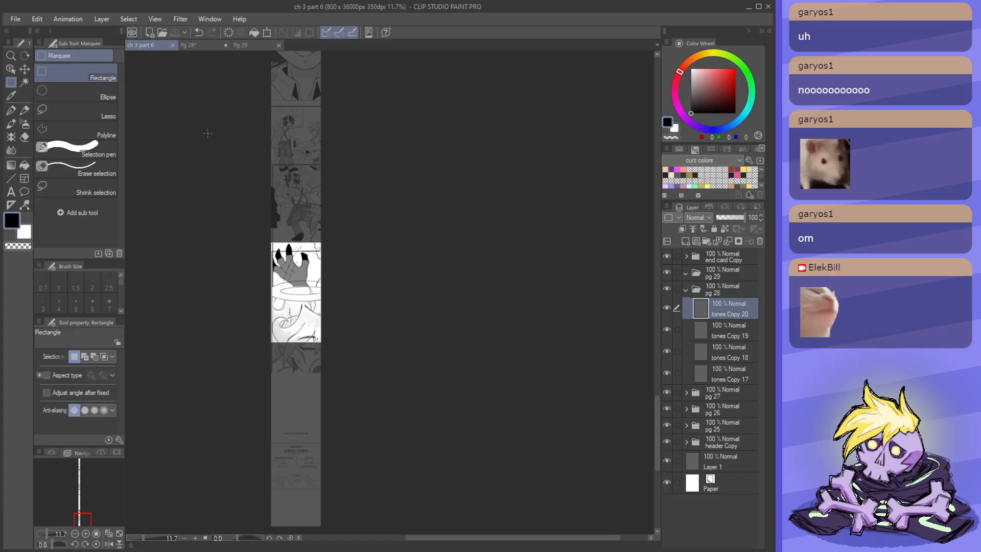
- Clear the panel selection on Pg 28 and hide the tones Copy layer
left_click(195, 47)
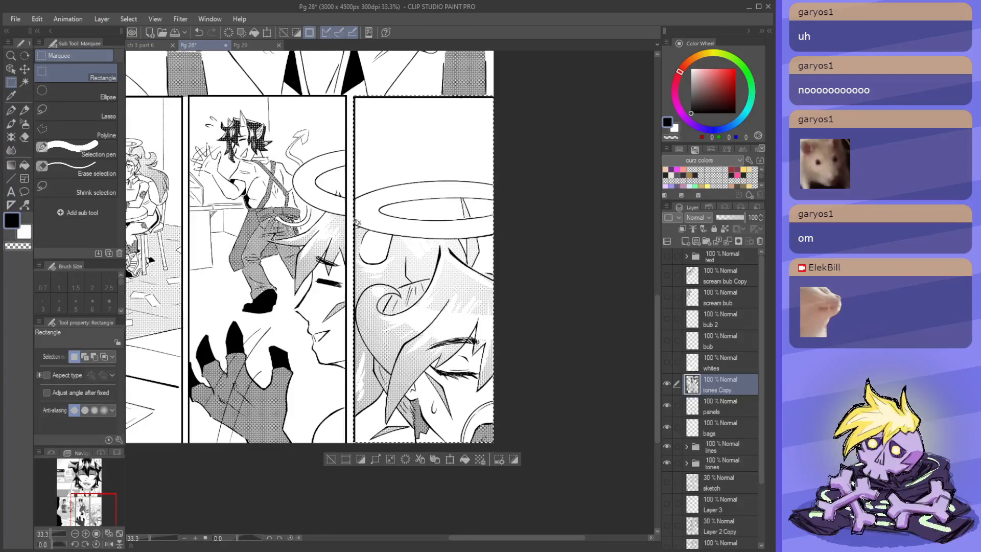
key("ctrl+d")
scroll(360, 358, "down", 10)
scroll(389, 225, "up", 6)
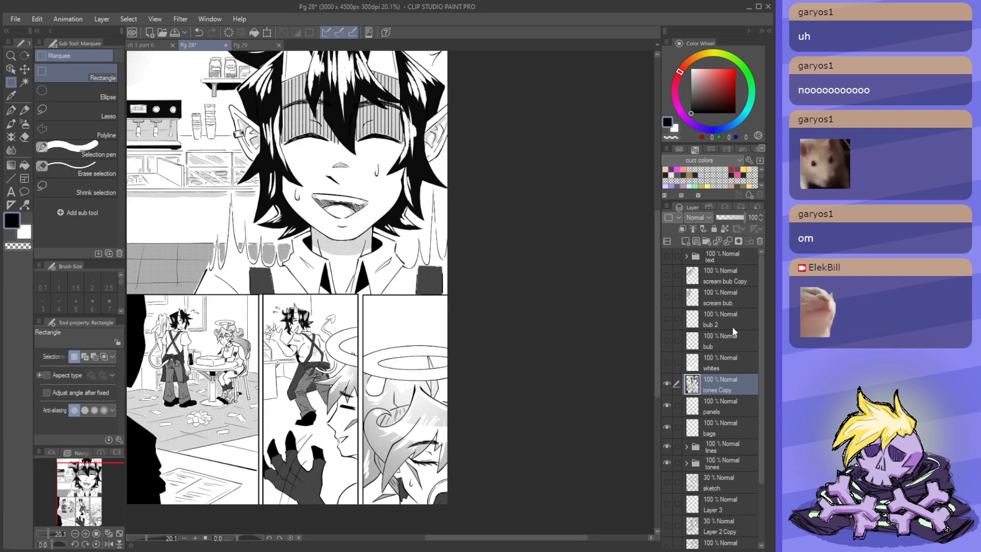
left_click(667, 384)
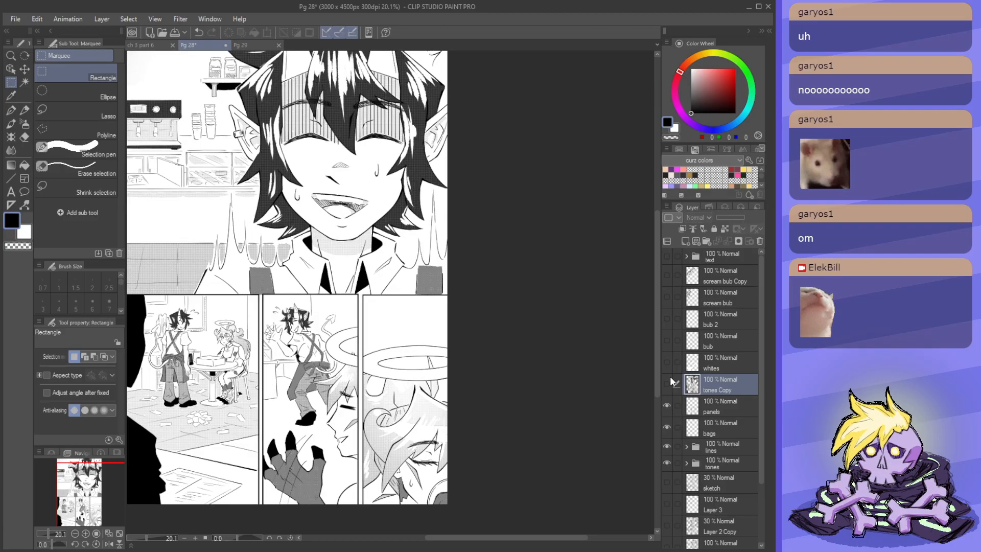
- Show Pg 28's text folder and its scream bub, bub 2, bub and whites layers, leaving scream bub Copy hidden
left_click(667, 255)
left_click(667, 274)
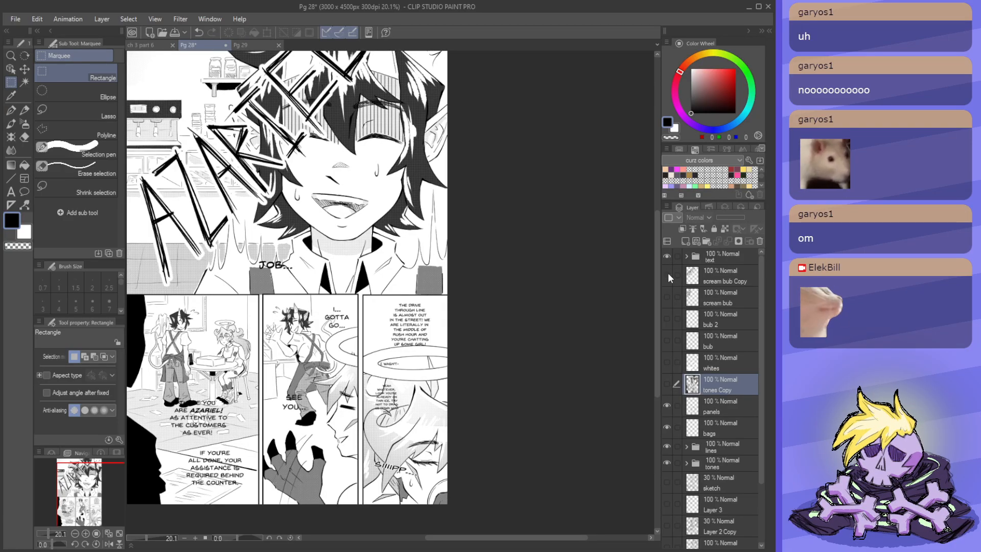
left_click(667, 273)
left_click(667, 296)
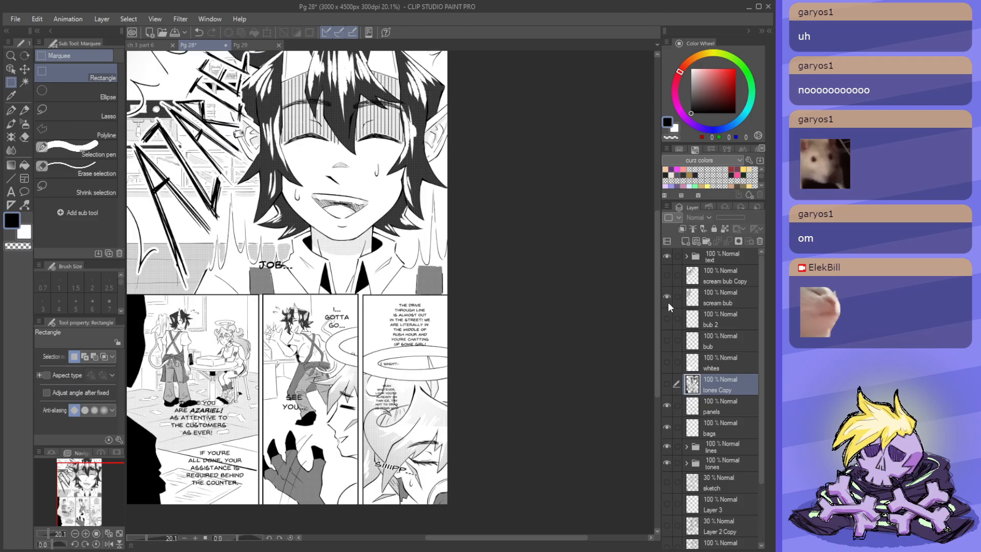
left_click(667, 318)
left_click(667, 338)
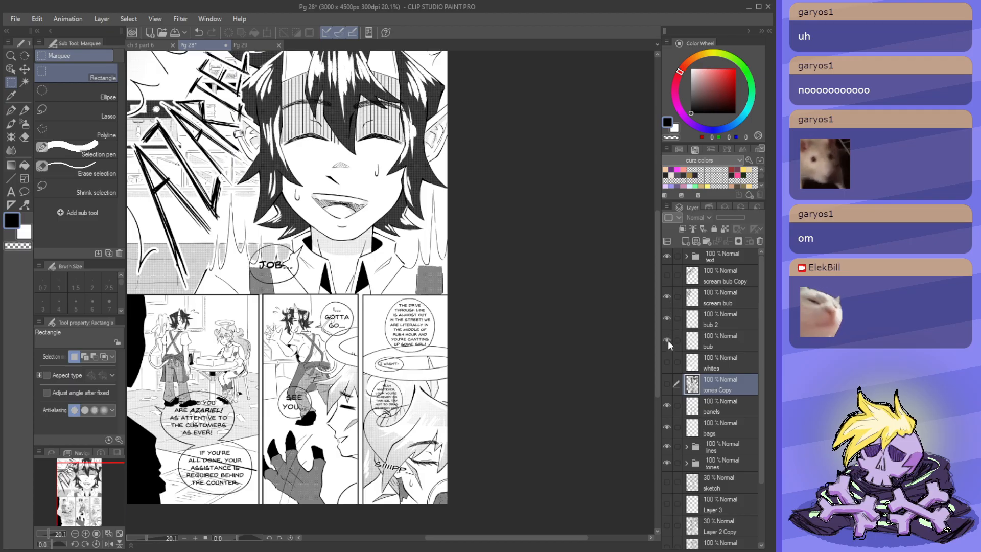
left_click(667, 362)
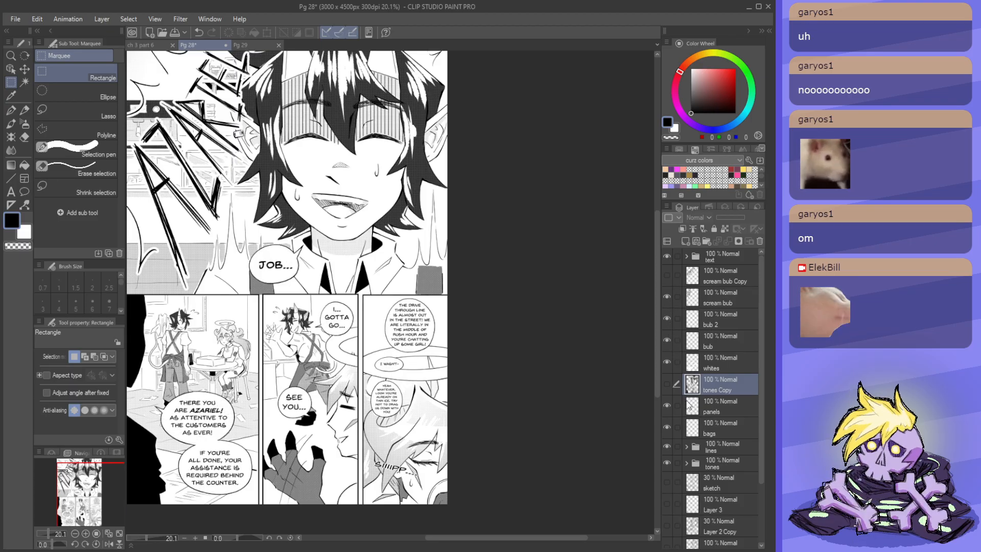
- Copy Pg 28's scream bub layer into the pg 28 folder of ch 3 part 6
left_click(716, 293)
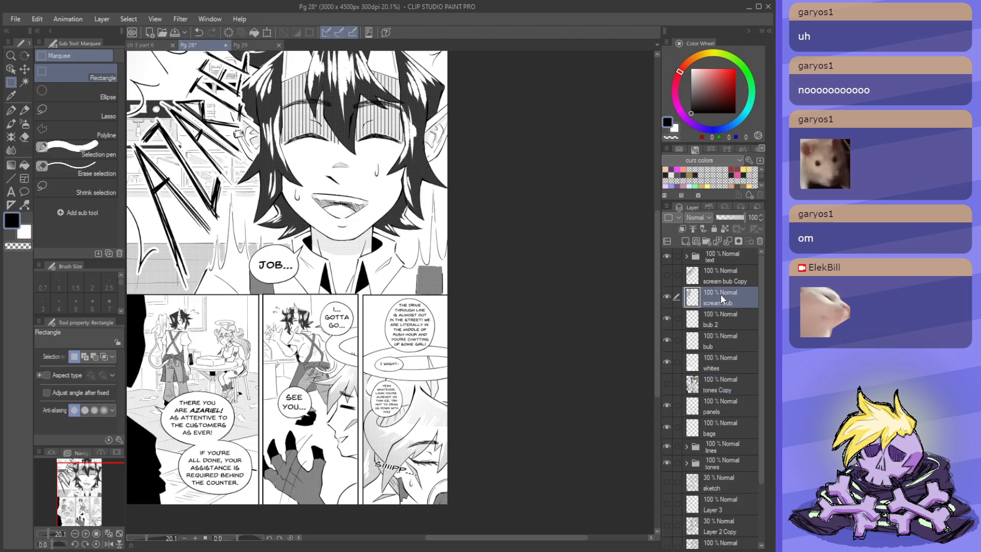
left_click(668, 298)
left_click(667, 299)
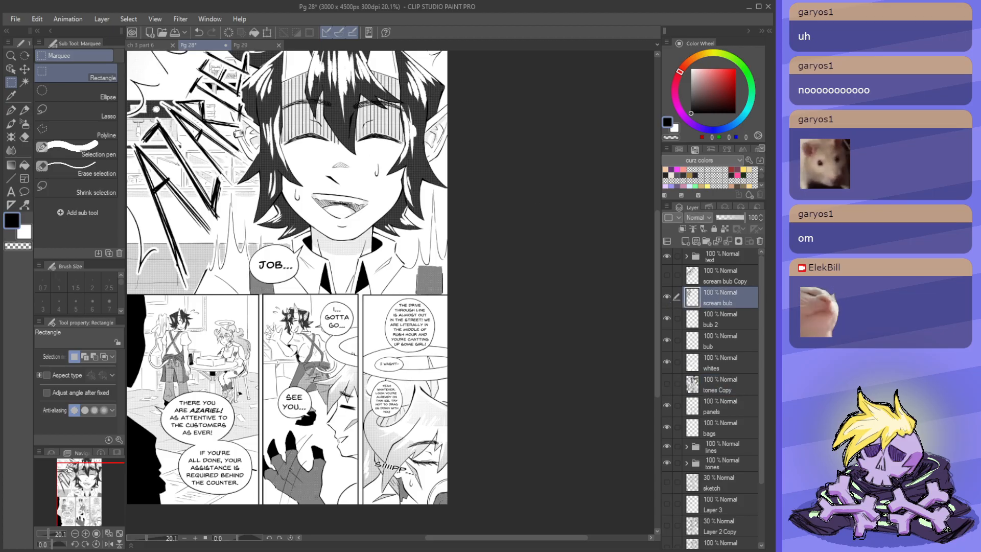
left_click(140, 45)
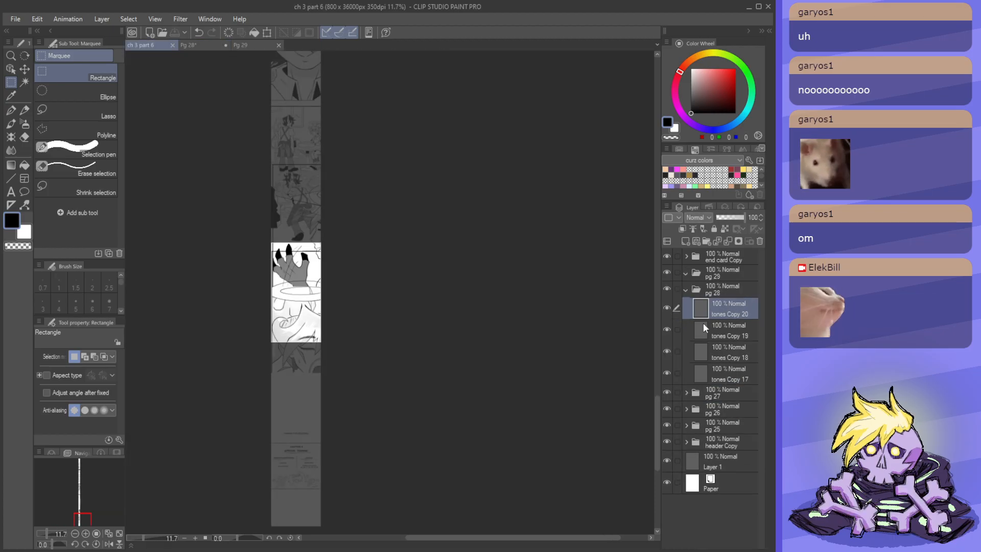
key("ctrl+v")
- Move the pasted scream bub layer down the strip over Pg 28's large face panel, apply the transformation, and save the strip
key("ctrl+minus")
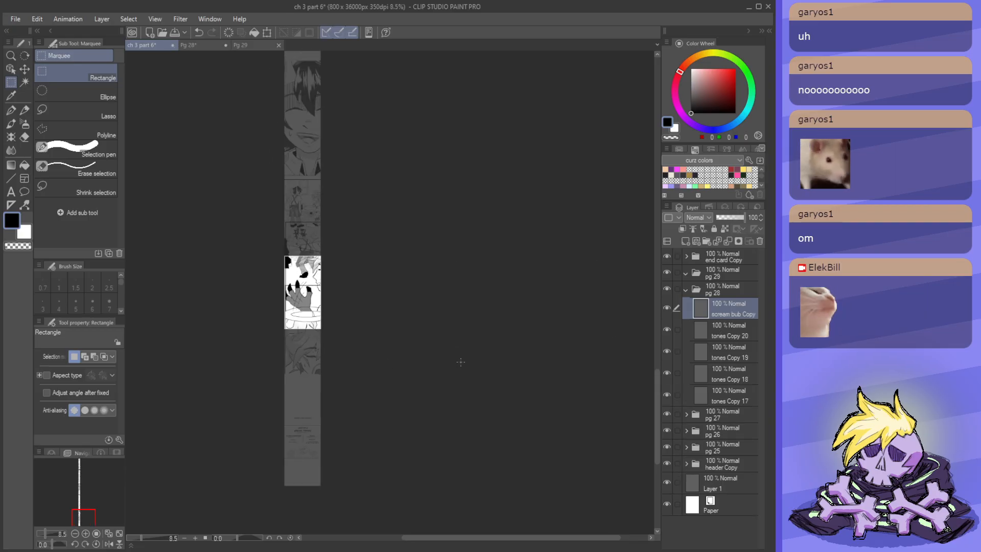
key("ctrl+minus")
key("ctrl+minus")
key("ctrl+minus")
key("ctrl+minus")
key("ctrl+t")
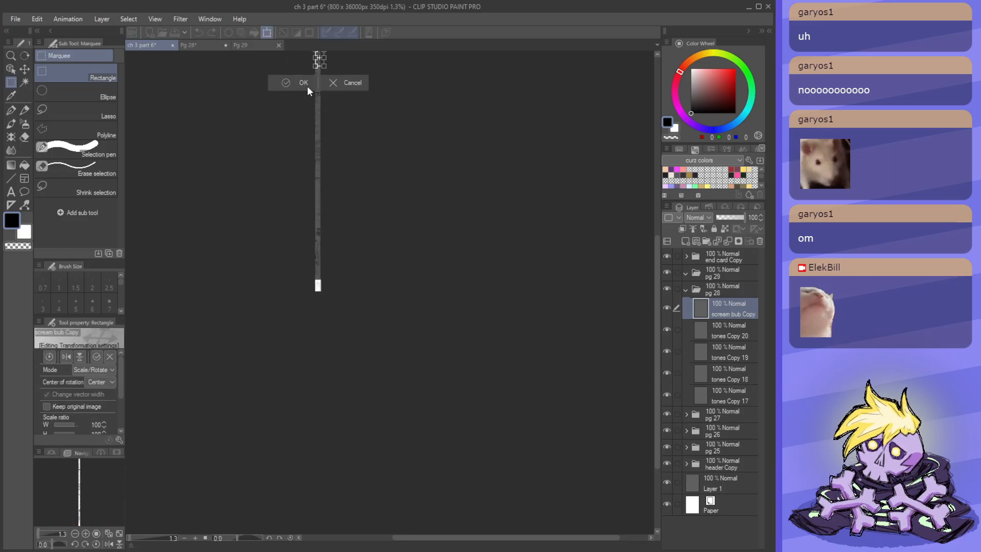
scroll(316, 62, "up", 5)
left_click_drag(330, 71, 318, 477)
left_click_drag(314, 477, 312, 329)
scroll(313, 329, "up", 5)
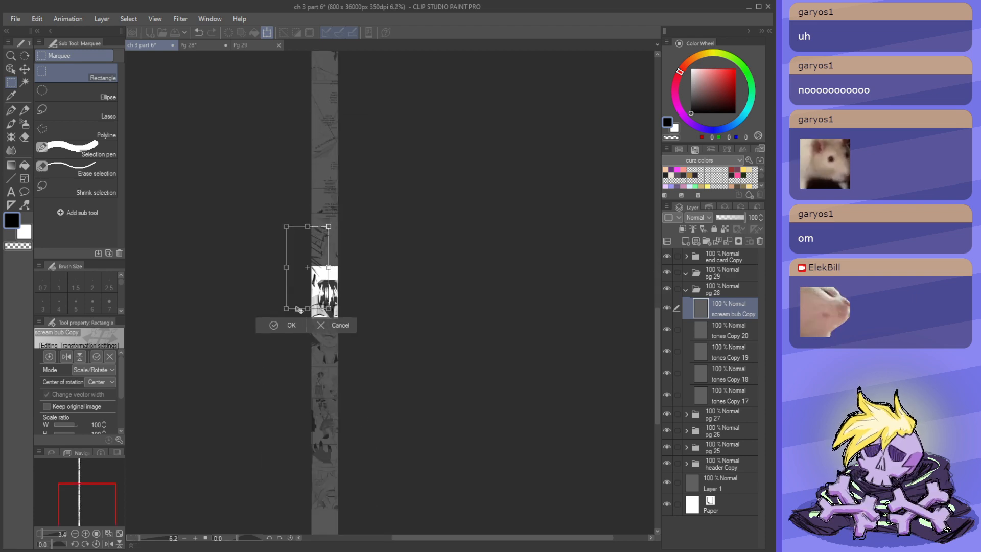
scroll(299, 309, "up", 3)
scroll(349, 255, "down", 2)
left_click_drag(334, 272, 343, 353)
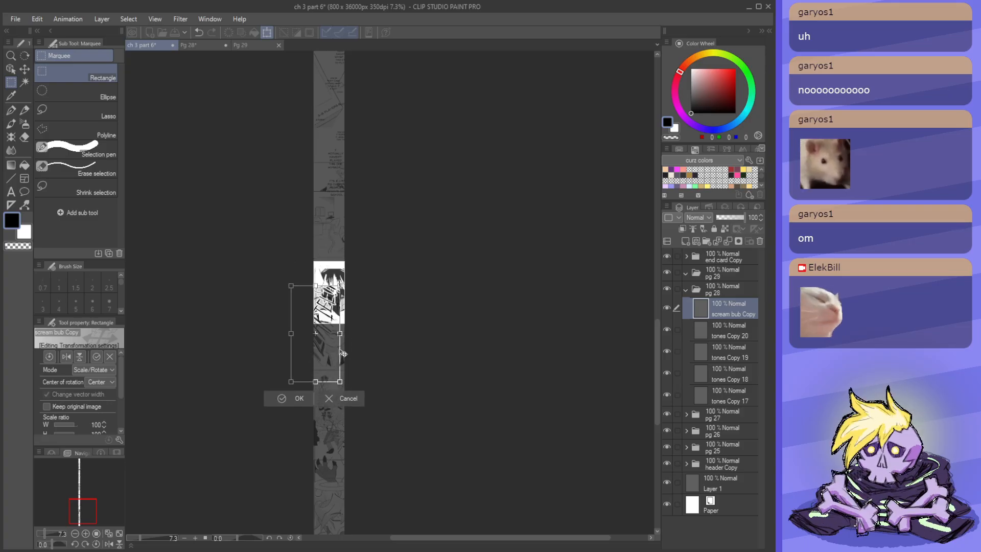
left_click(298, 398)
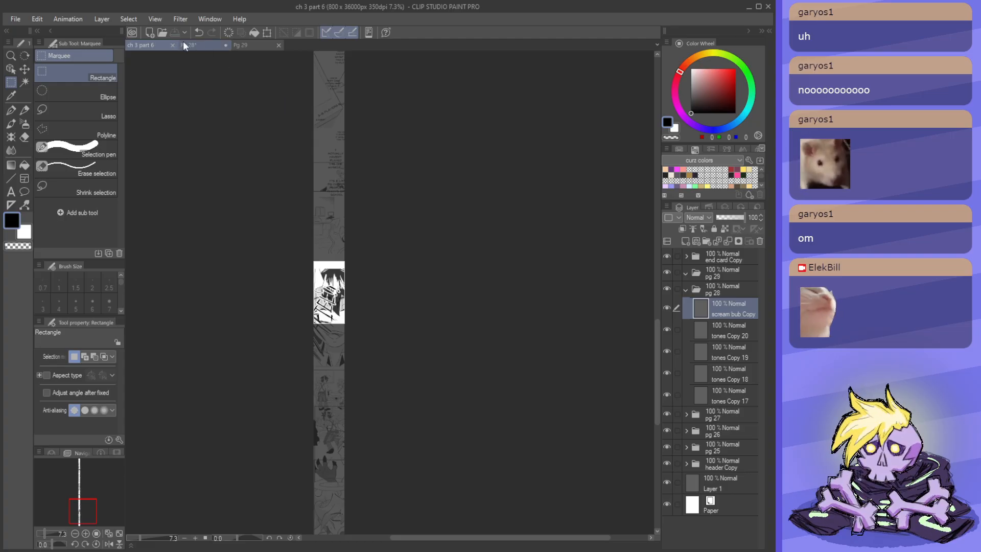
- Copy Pg 28's text folder into the pg 28 folder of ch 3 part 6, above the scream bub layer
left_click(183, 43)
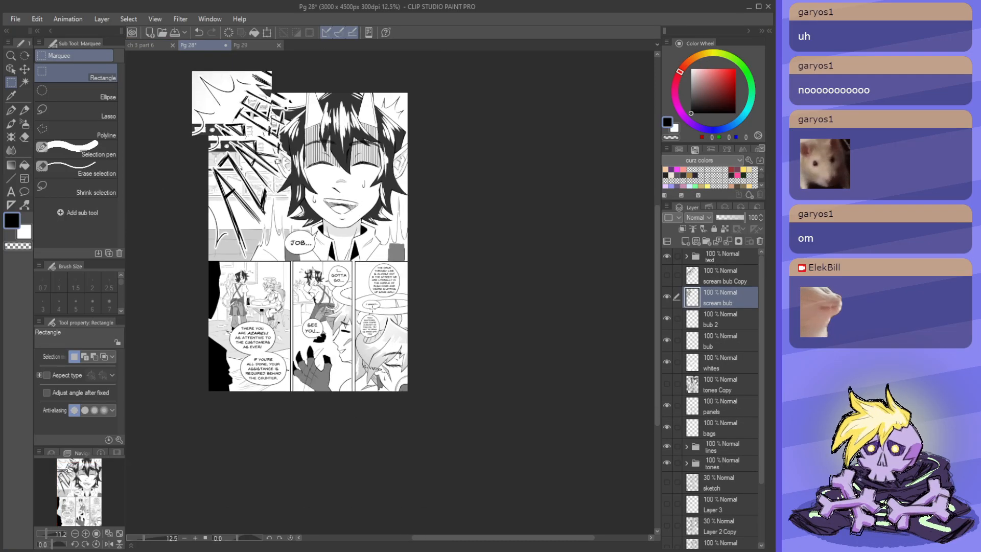
scroll(373, 308, "up", 2)
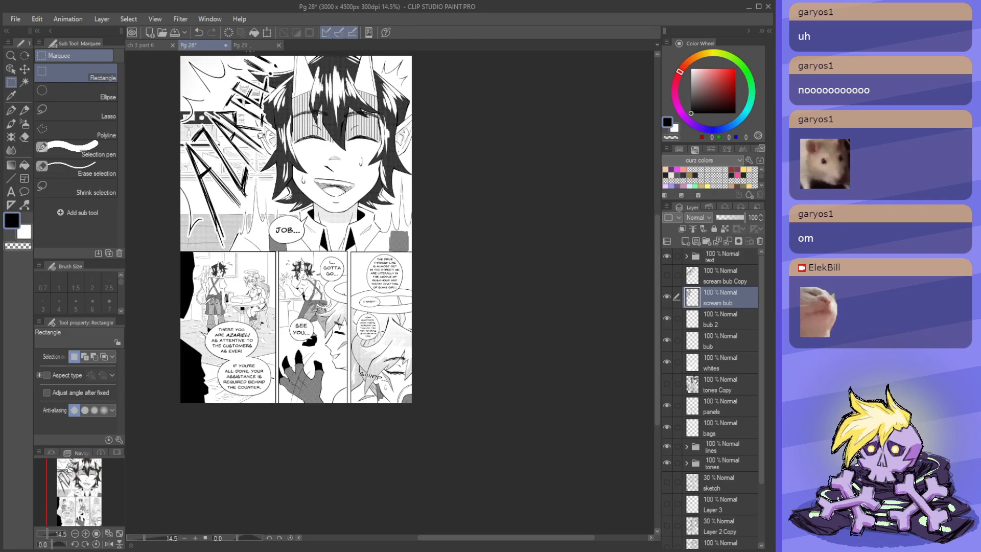
scroll(324, 235, "down", 2)
scroll(328, 153, "up", 1)
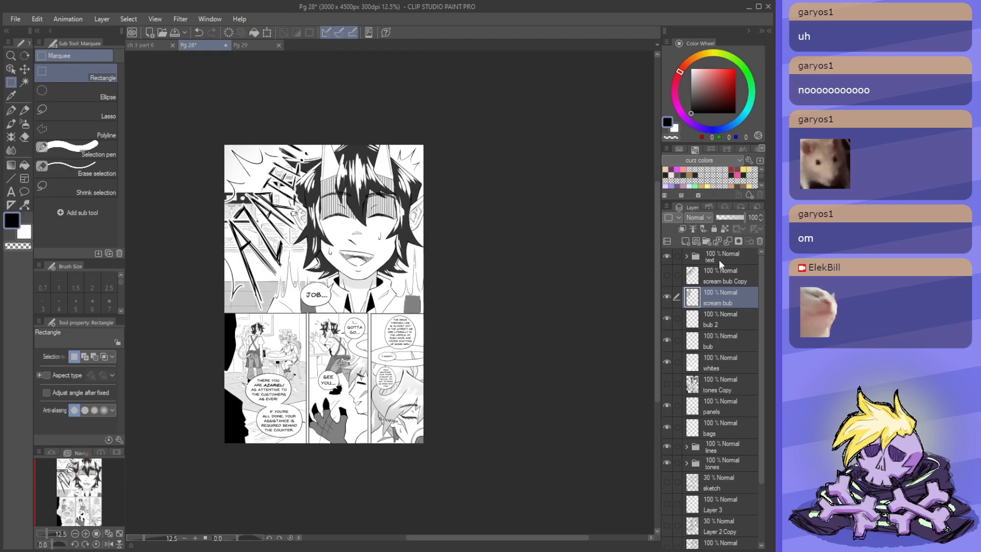
left_click(720, 259)
left_click(667, 257)
left_click(667, 256)
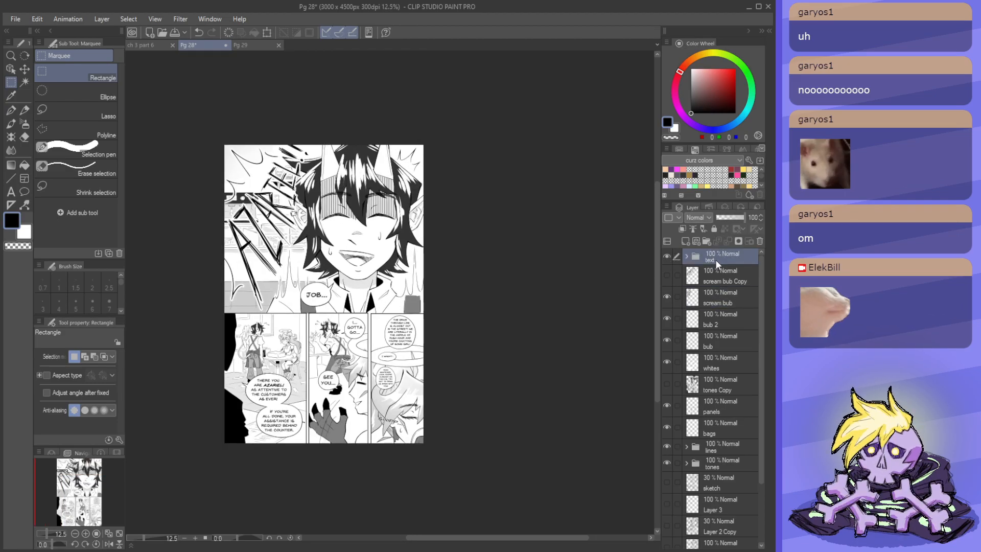
left_click(144, 45)
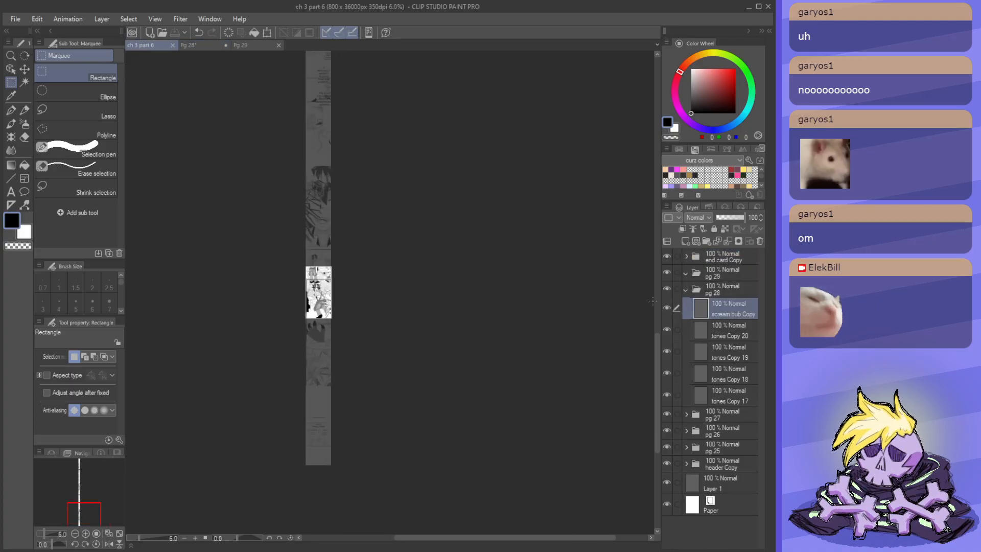
key("ctrl+v")
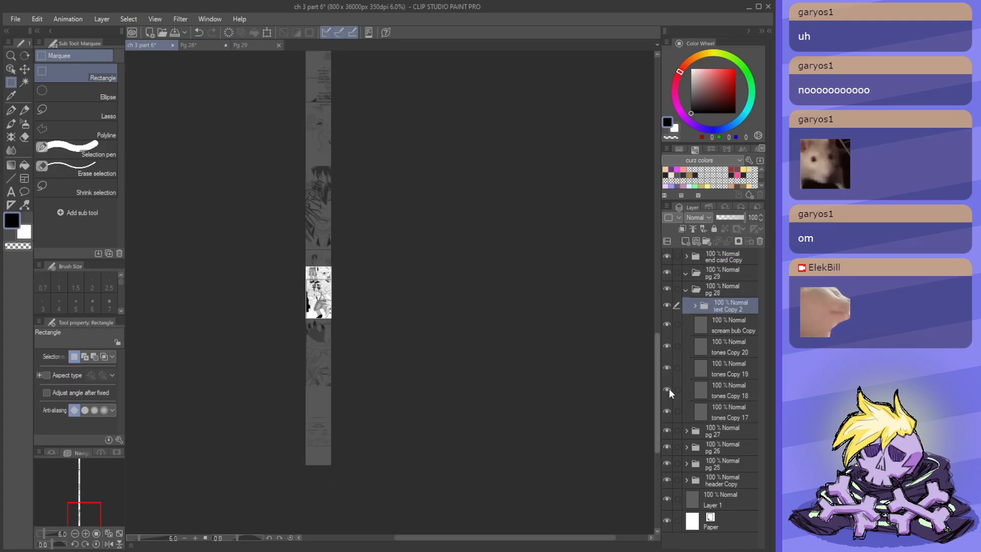
- Move the pasted text folder down the strip over Pg 28's panels, apply the transformation, and save the strip
key("ctrl+t")
scroll(373, 296, "down", 4)
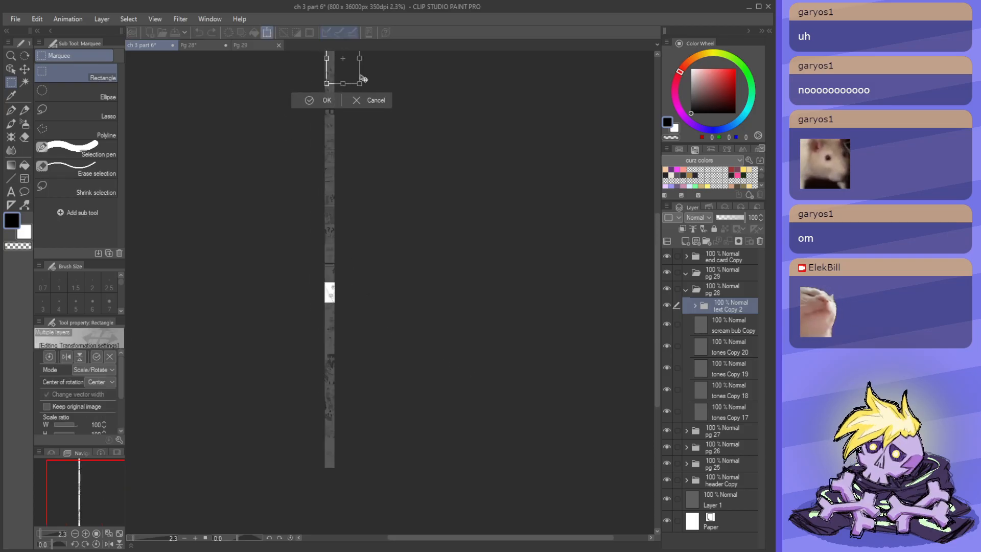
left_click_drag(363, 78, 379, 384)
scroll(347, 398, "up", 2)
scroll(347, 398, "up", 2)
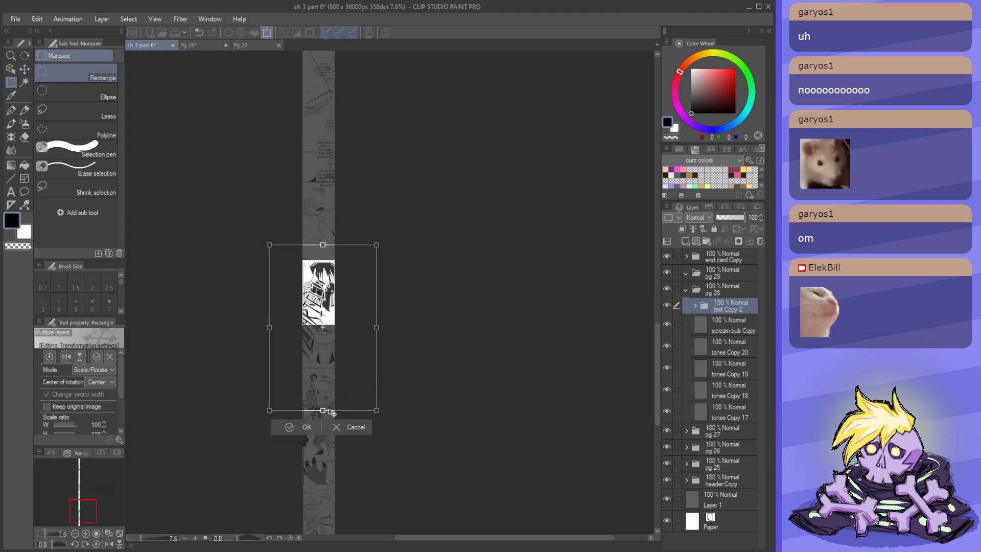
left_click(297, 427)
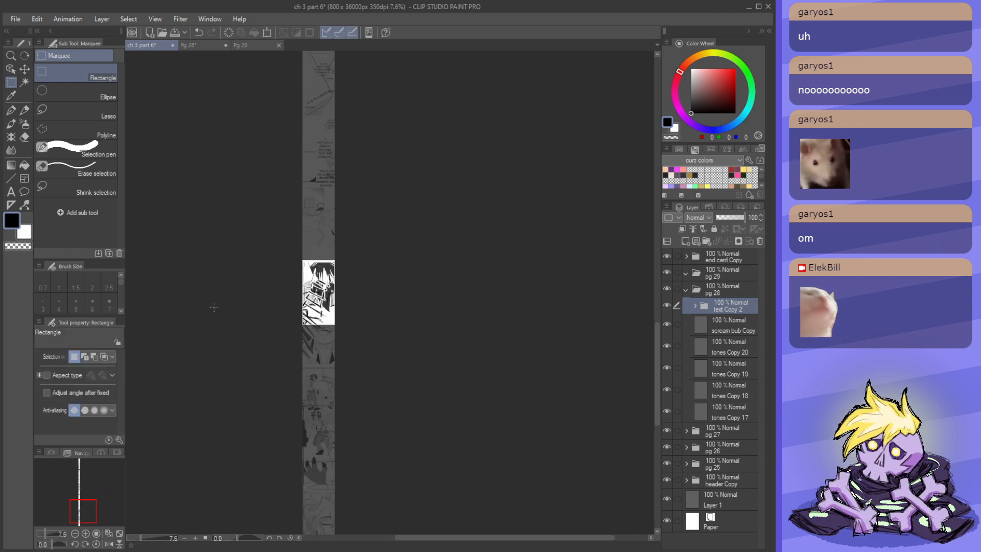
scroll(359, 293, "down", 2)
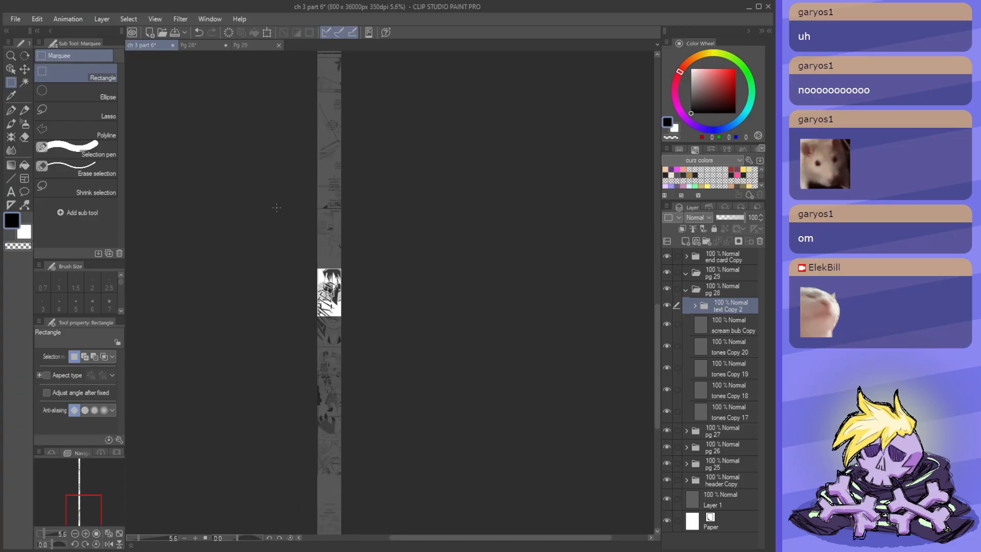
scroll(278, 225, "up", 1)
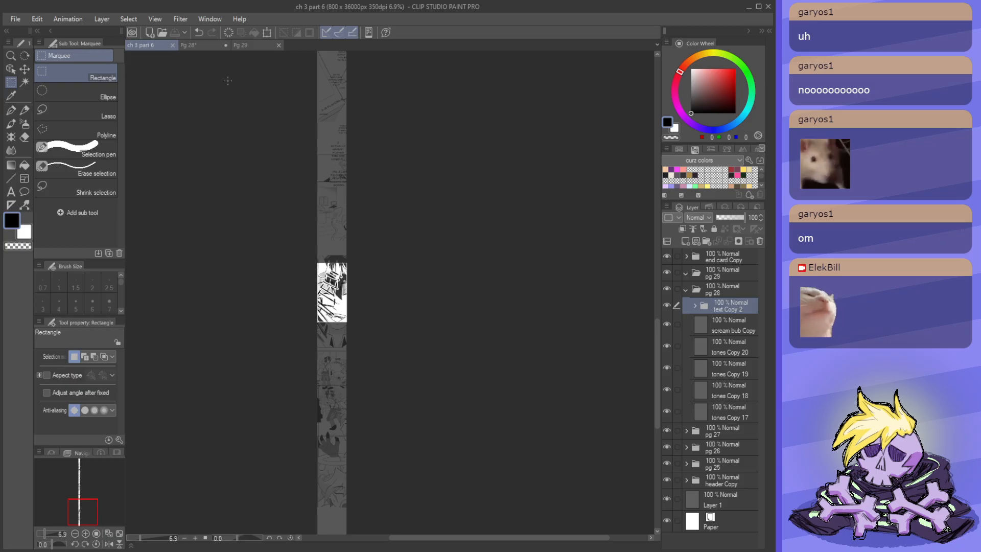
- Review the lettered Pg 28 page and save its file
left_click(189, 46)
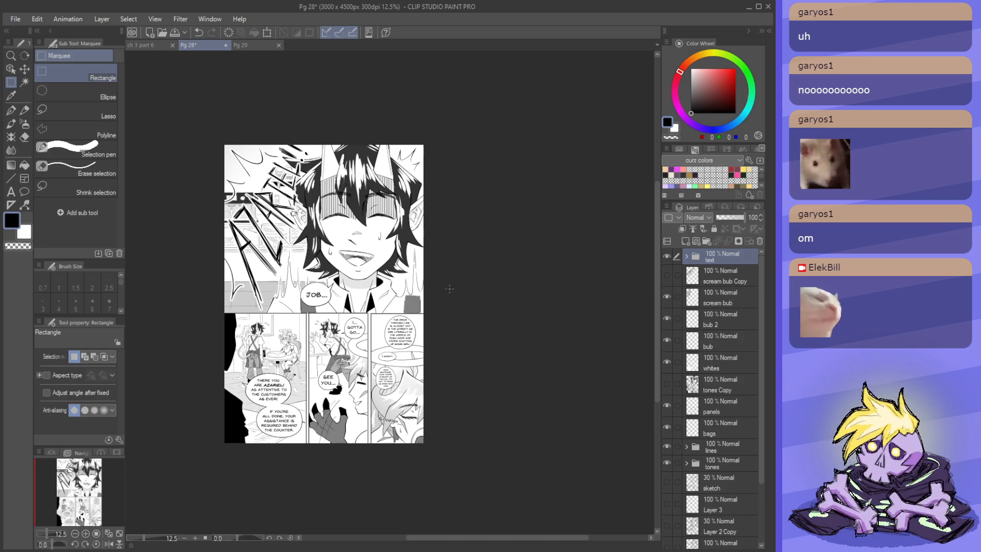
scroll(372, 297, "up", 3)
scroll(383, 258, "down", 4)
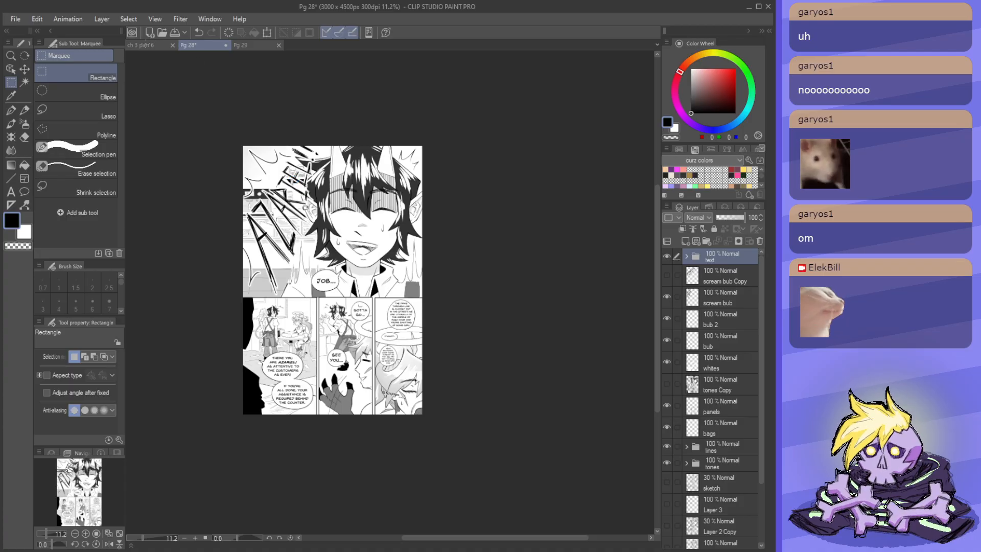
key("ctrl+s")
- Collapse the pg 28 folder in ch 3 part 6, toggle its visibility to check its contents, and save the strip
left_click(140, 45)
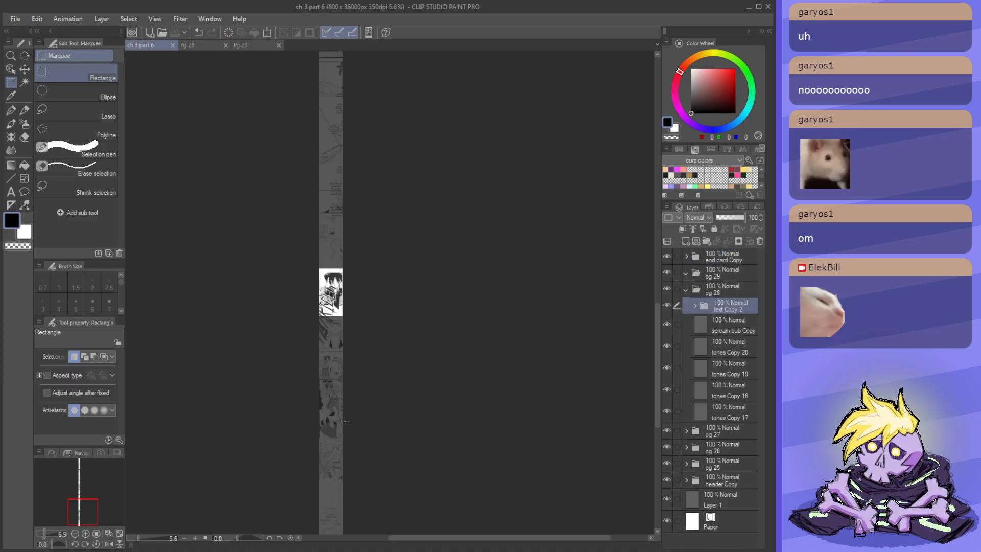
left_click(685, 288)
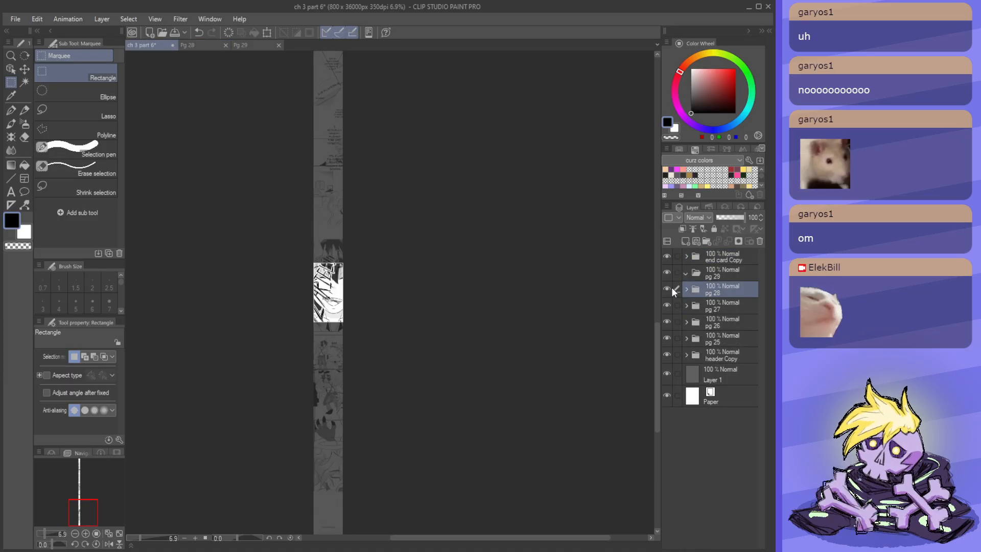
left_click(670, 288)
left_click(671, 288)
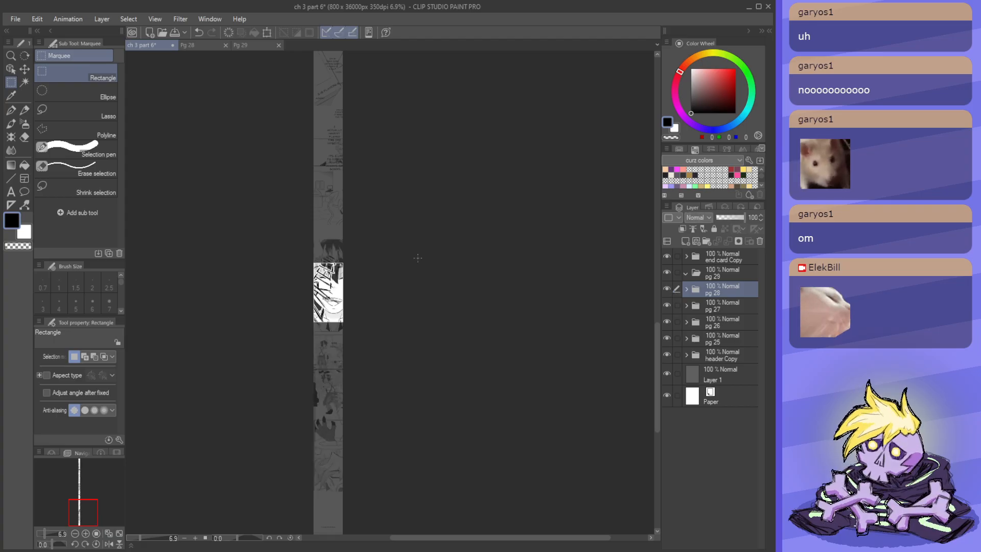
key("ctrl+s")
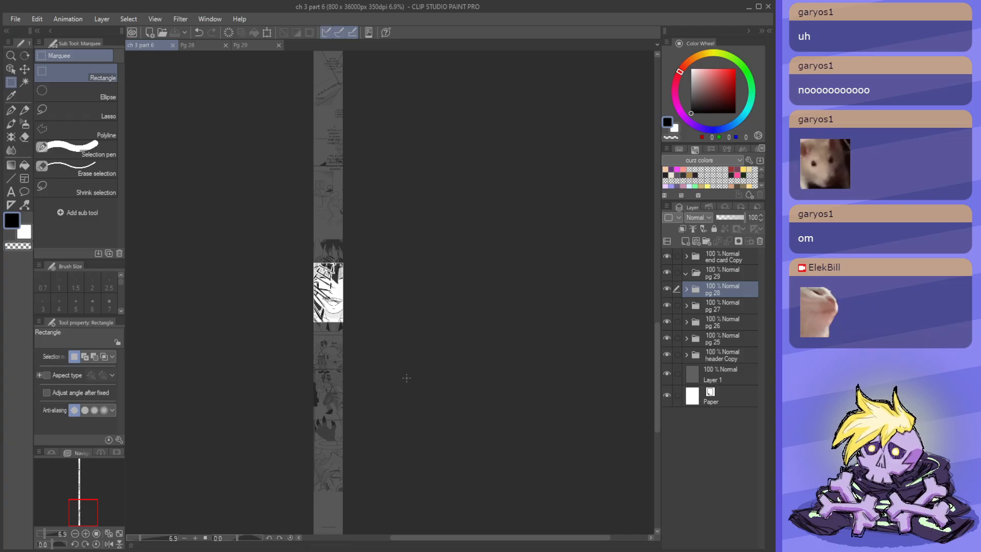
- Toggle the pg 28 folder's visibility to locate it, move the folder up the ch 3 part 6 strip, and save the strip
scroll(340, 358, "down", 1)
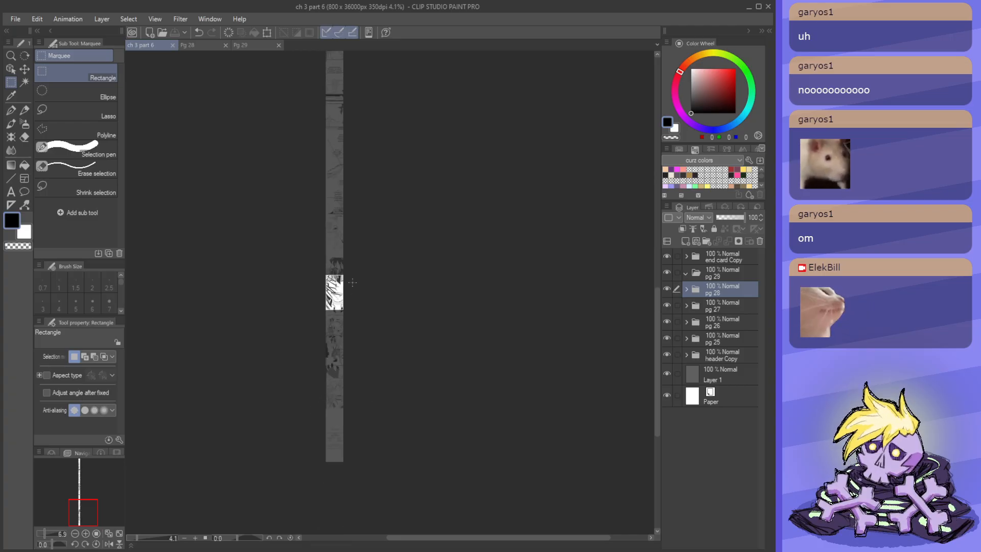
left_click(667, 290)
left_click(667, 289)
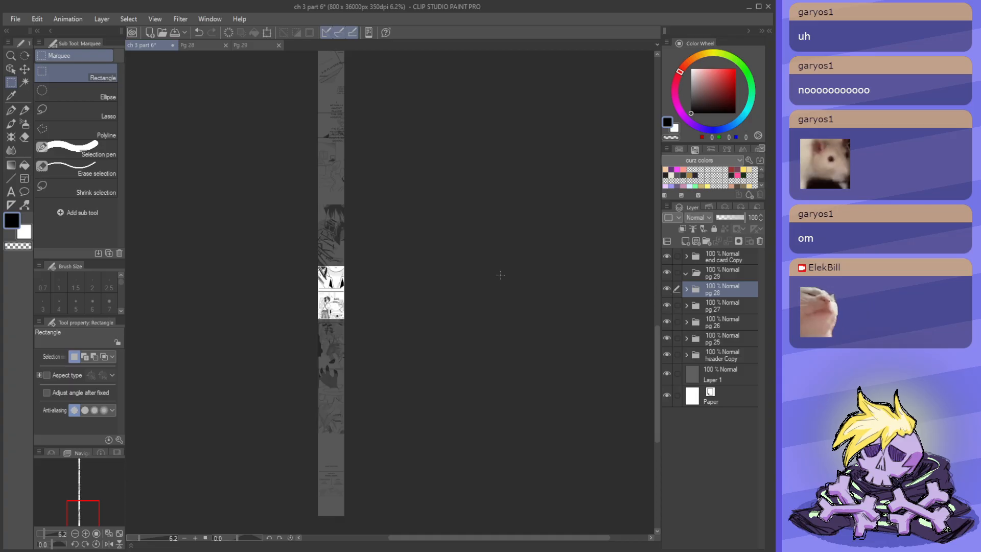
scroll(486, 208, "down", 3)
key("k")
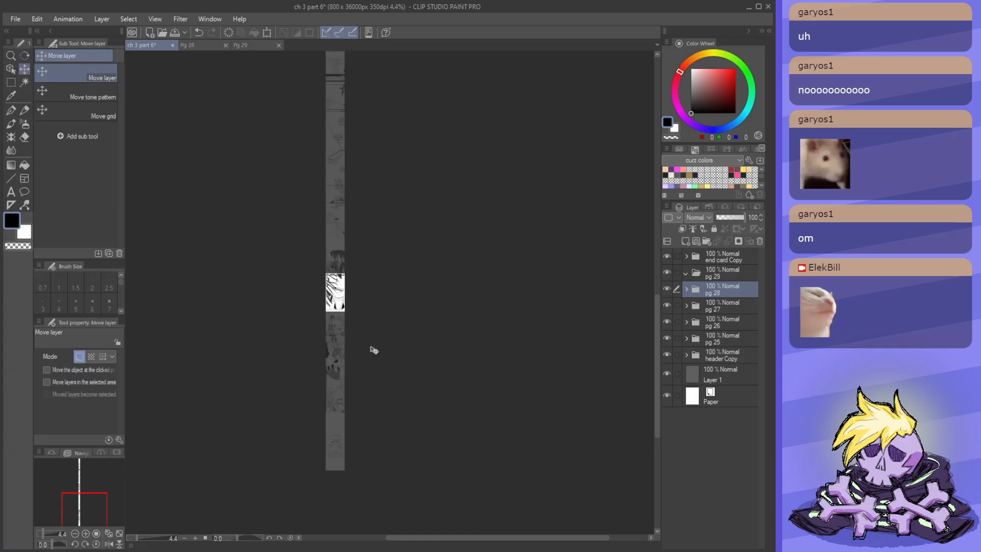
left_click_drag(343, 360, 342, 303)
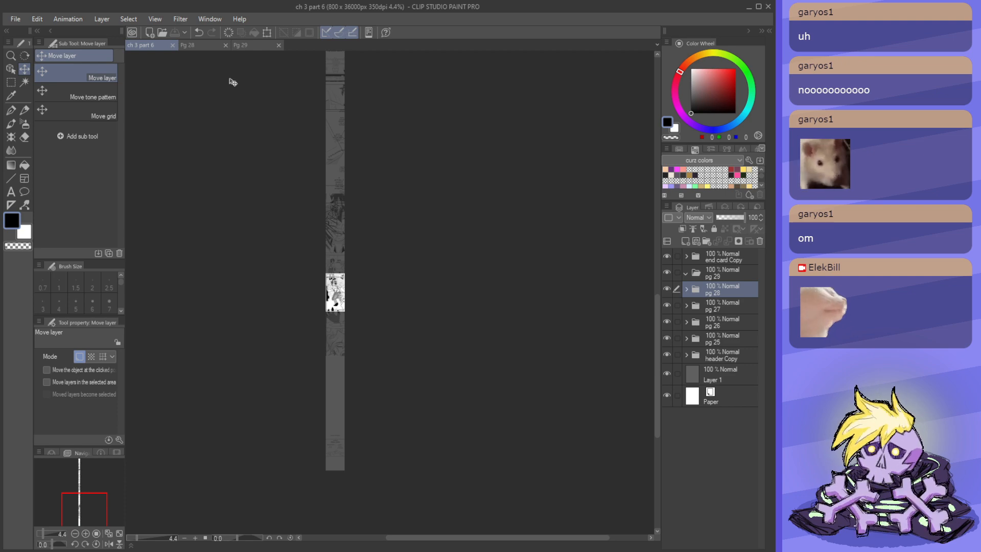
- Review the lettered Pg 28 and Pg 29 pages and compare them with the ch 3 part 6 strip
left_click(187, 45)
scroll(292, 180, "down", 2)
scroll(303, 253, "up", 3)
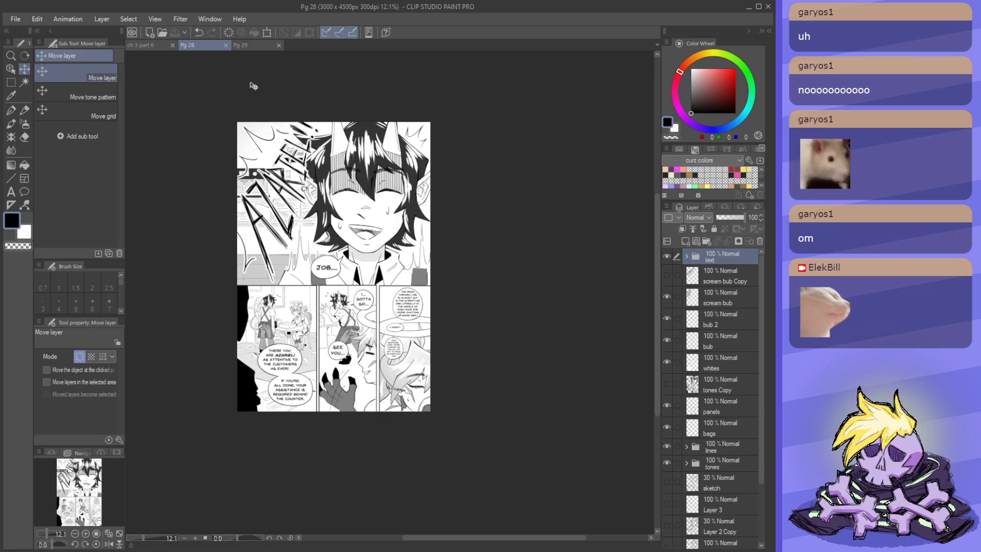
left_click(253, 44)
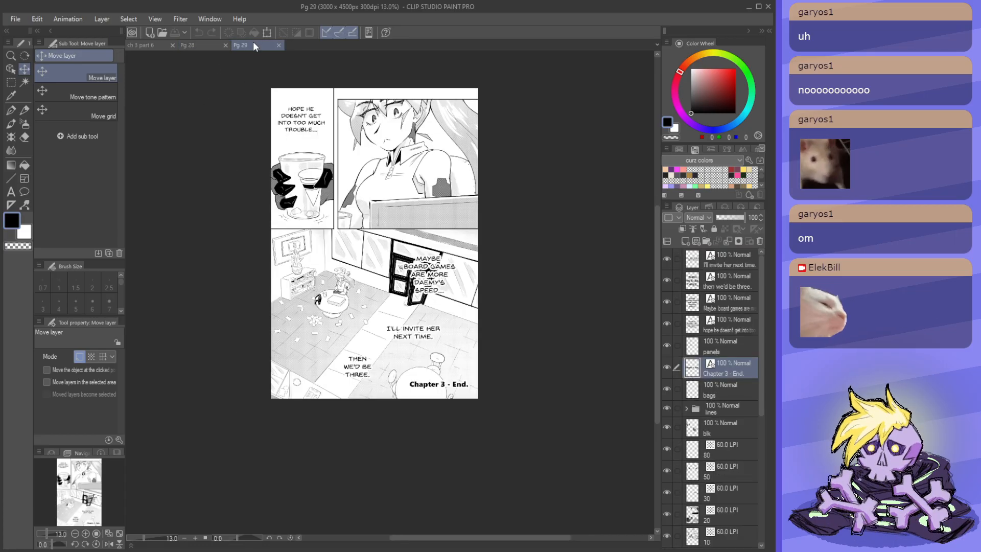
scroll(313, 82, "up", 2)
scroll(318, 80, "down", 1)
scroll(319, 82, "down", 1)
scroll(325, 179, "up", 1)
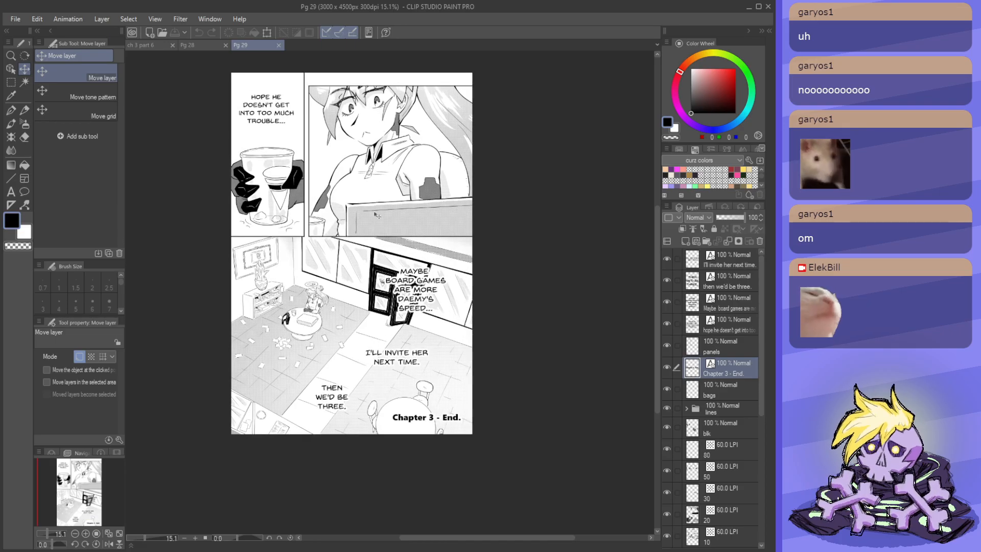
scroll(330, 294, "down", 2)
scroll(330, 294, "up", 2)
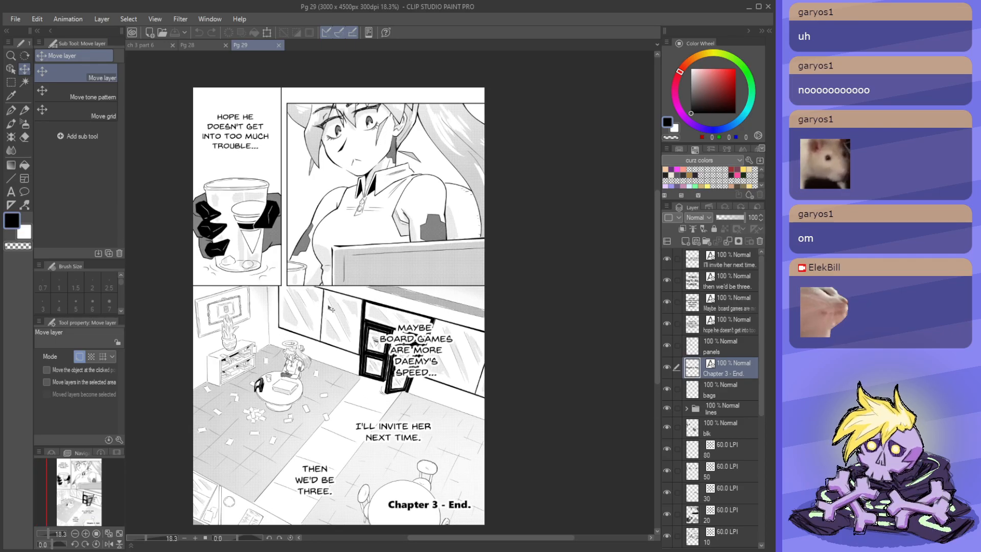
scroll(276, 209, "down", 2)
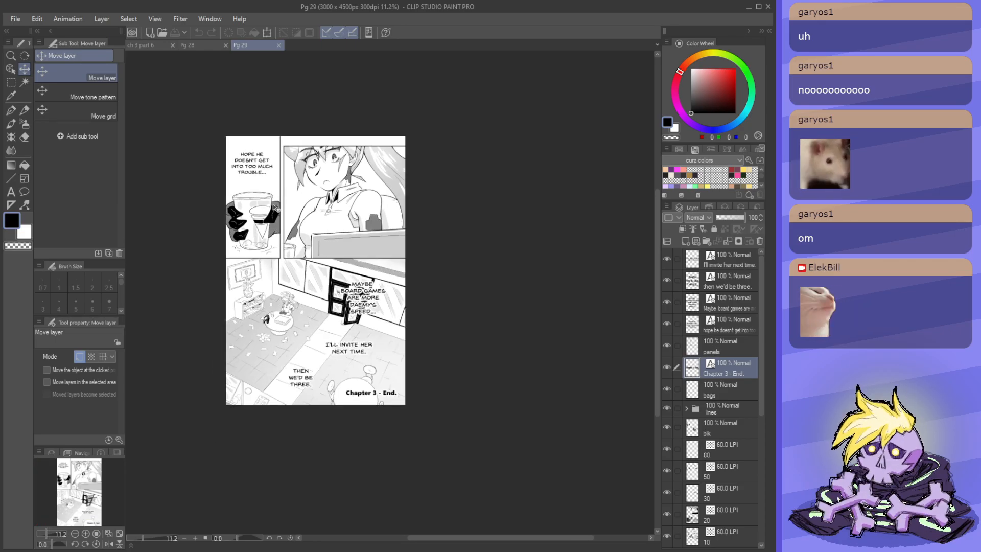
scroll(301, 223, "up", 2)
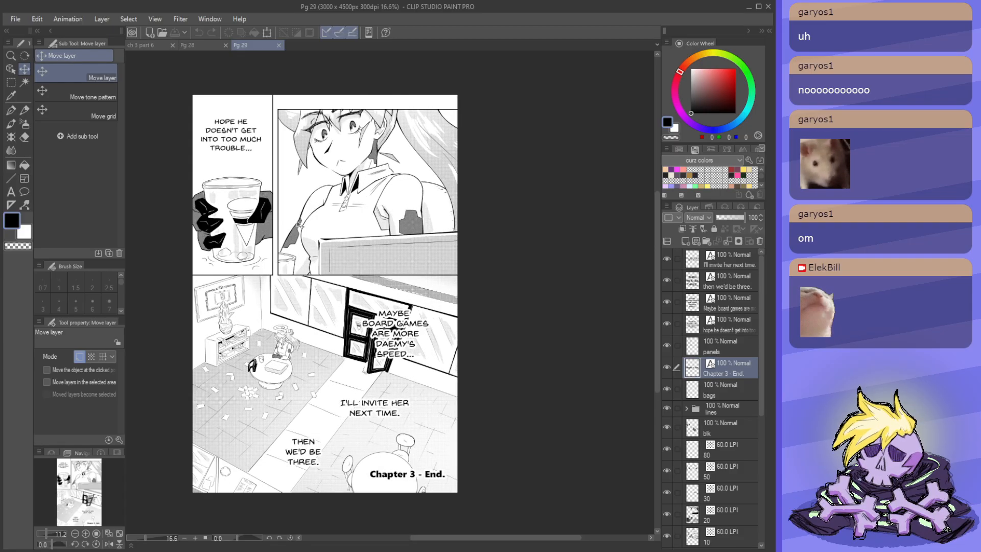
left_click(151, 45)
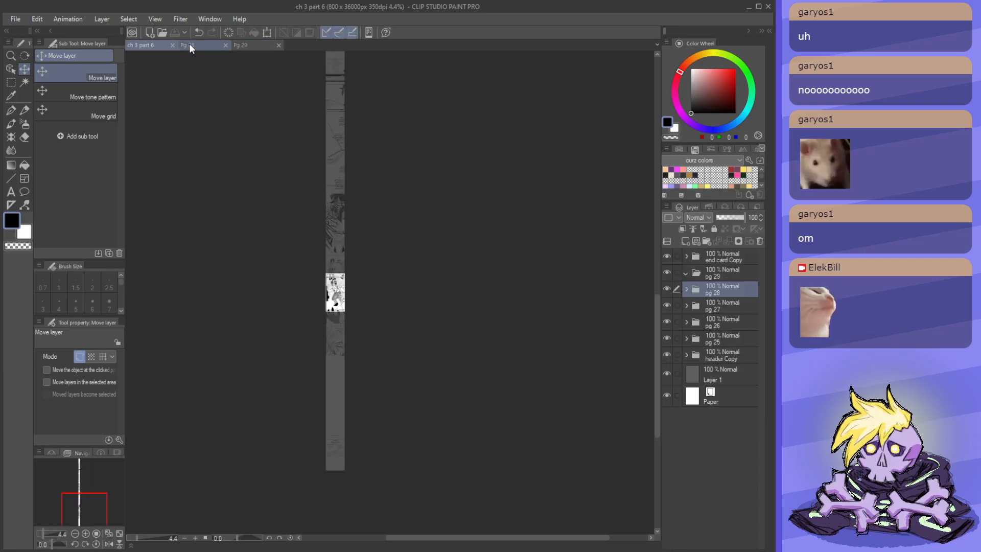
left_click(189, 45)
left_click(236, 44)
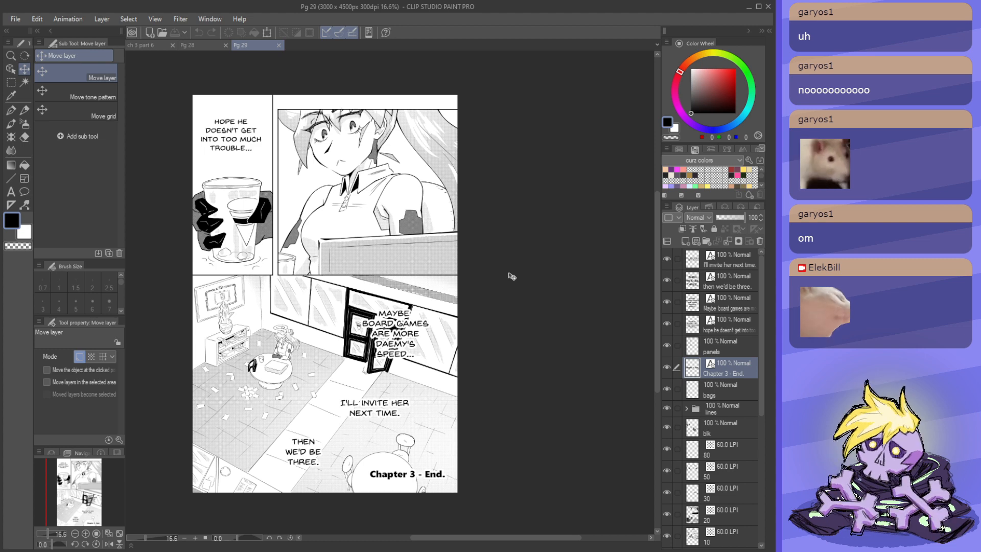
scroll(512, 278, "down", 4)
scroll(512, 291, "up", 4)
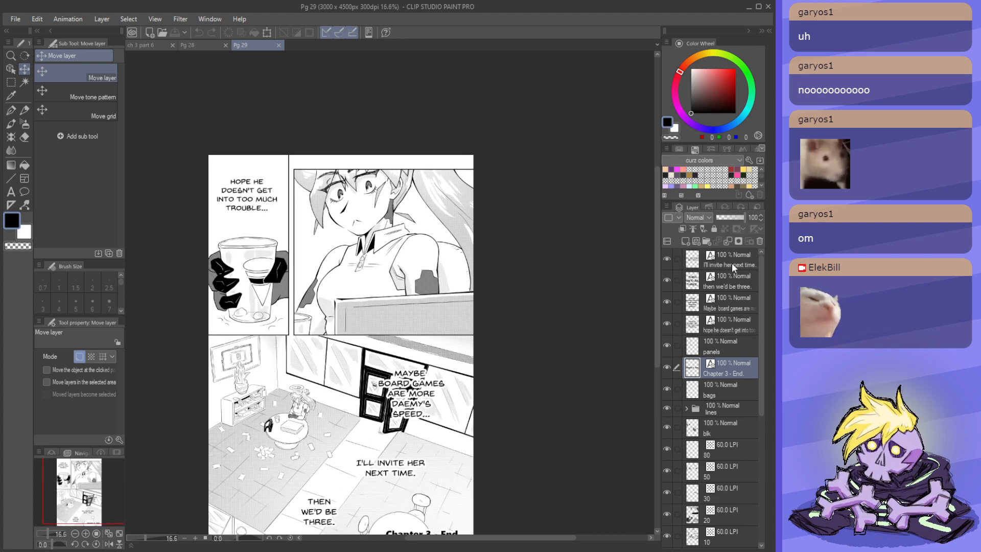
- Create a layer folder named text above the dialogue layers in Pg 29
left_click(732, 263)
left_click(708, 241)
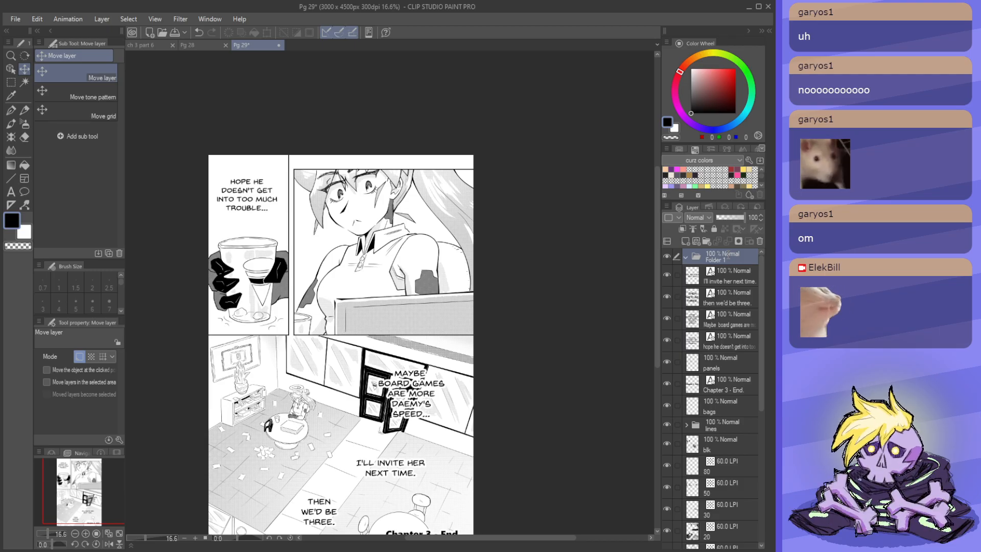
double_click(727, 255)
type("text")
key("Return")
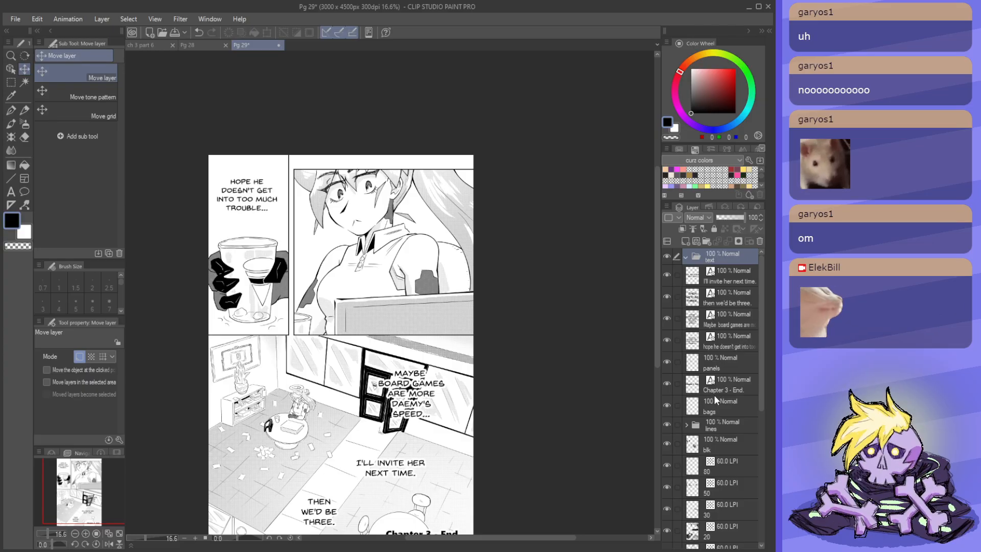
- Toggle the visibility of Pg 29's Chapter 3 - End., bags and panels layers to check what each contains
left_click(669, 386)
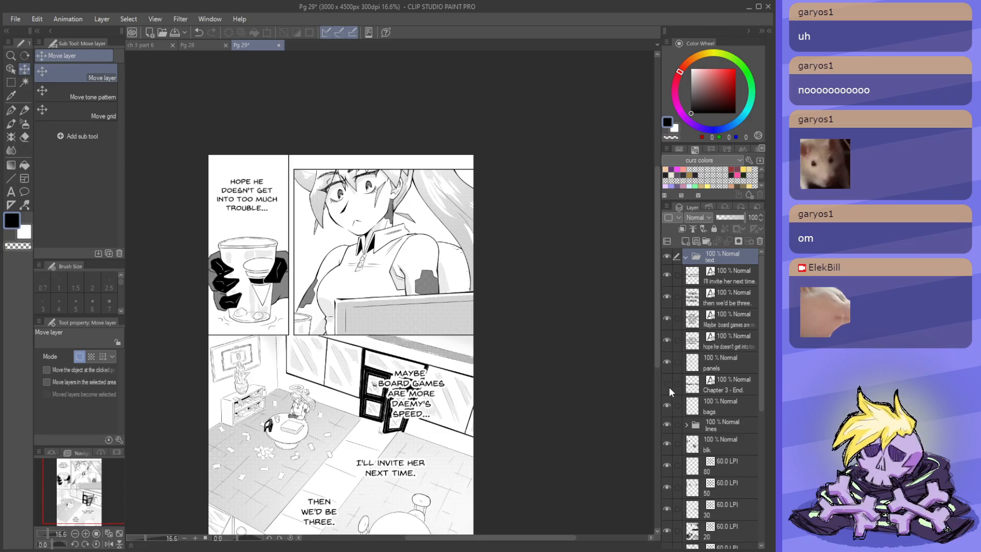
left_click(668, 386)
scroll(486, 221, "down", 2)
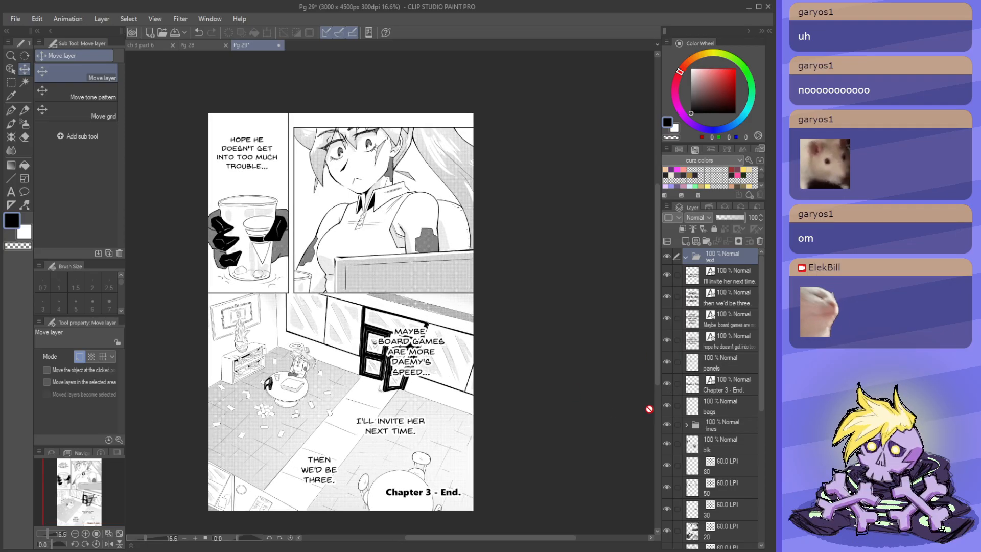
scroll(573, 296, "down", 3)
scroll(565, 361, "up", 1)
left_click(666, 407)
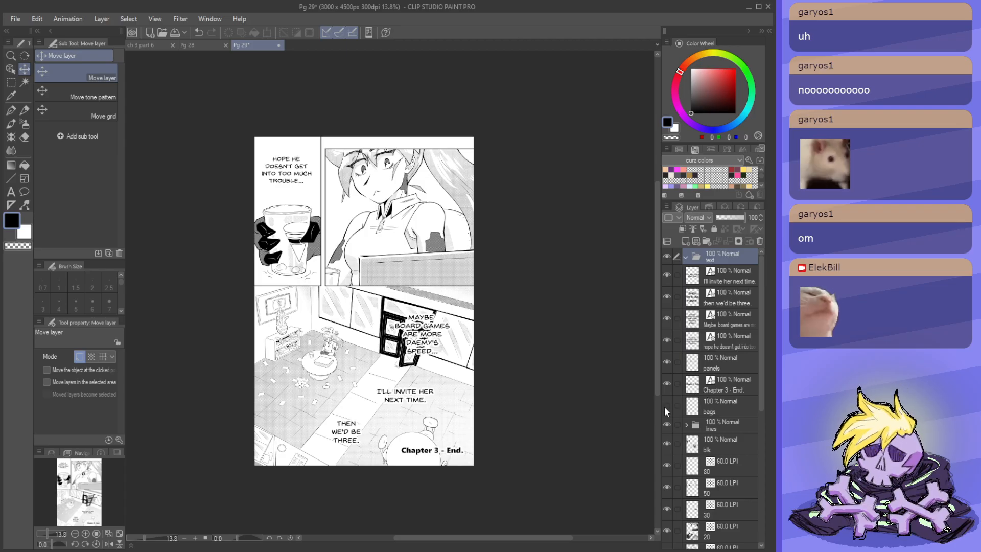
left_click(665, 407)
left_click(726, 388)
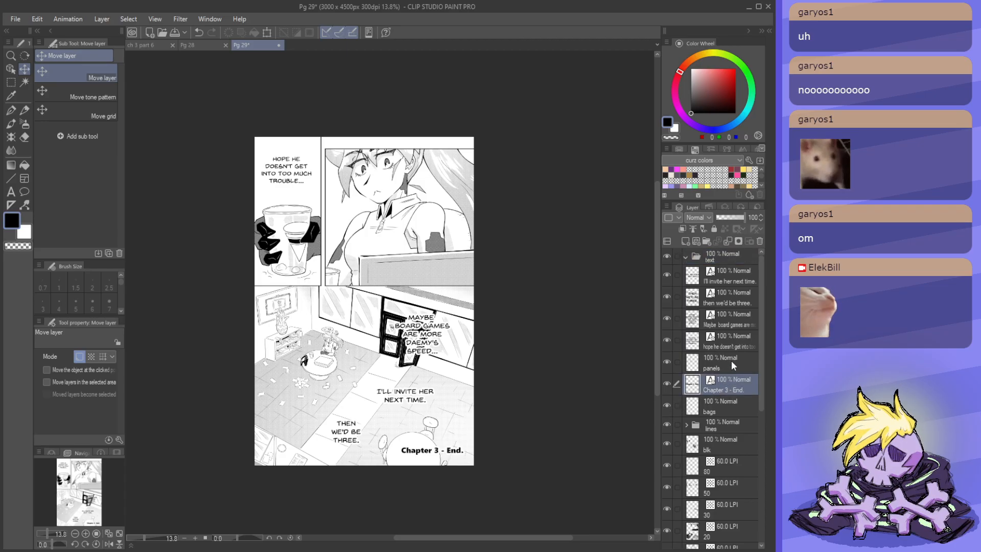
left_click(731, 360)
left_click(667, 364)
left_click(668, 363)
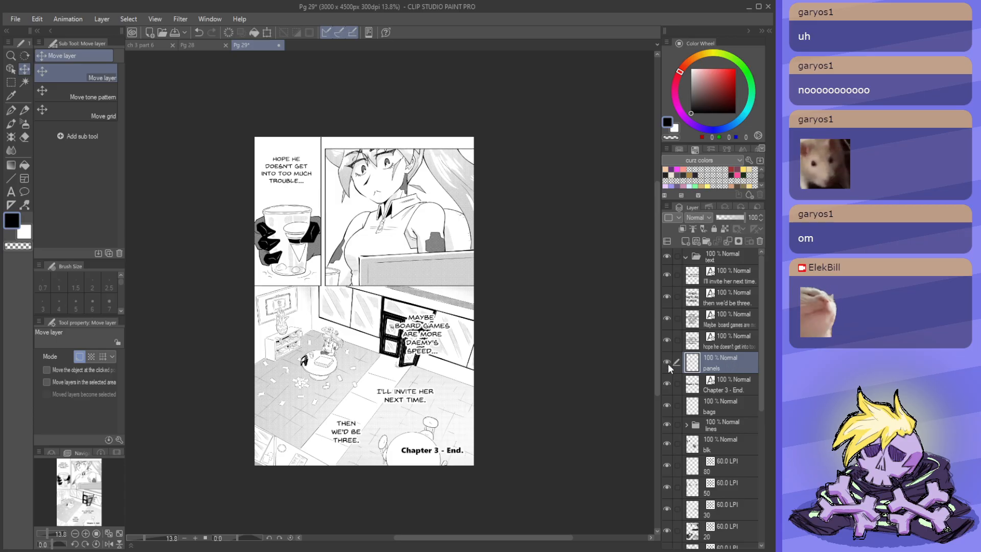
- Put the four dialogue text layers into Pg 29's text folder, collapse it, and save the page
left_click(720, 345)
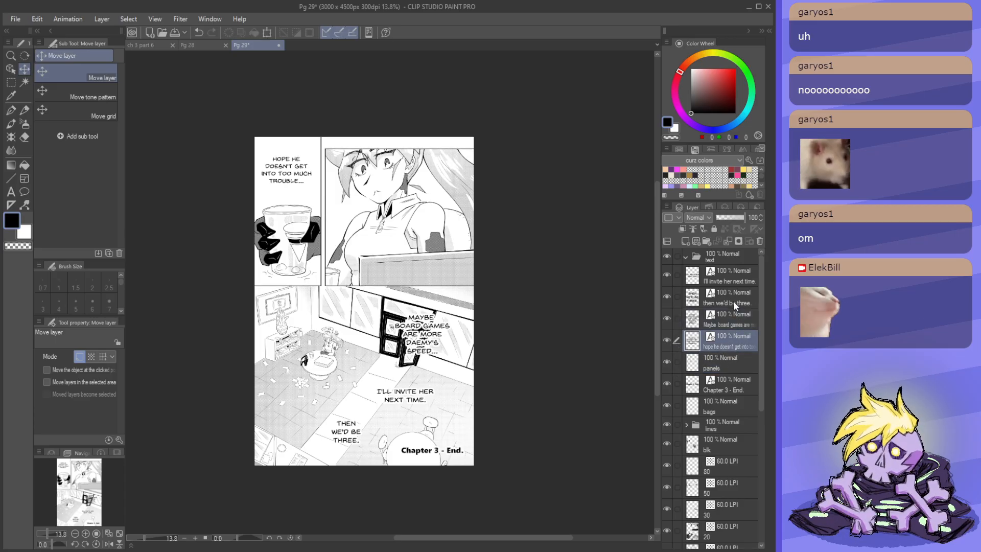
left_click(724, 281, "shift")
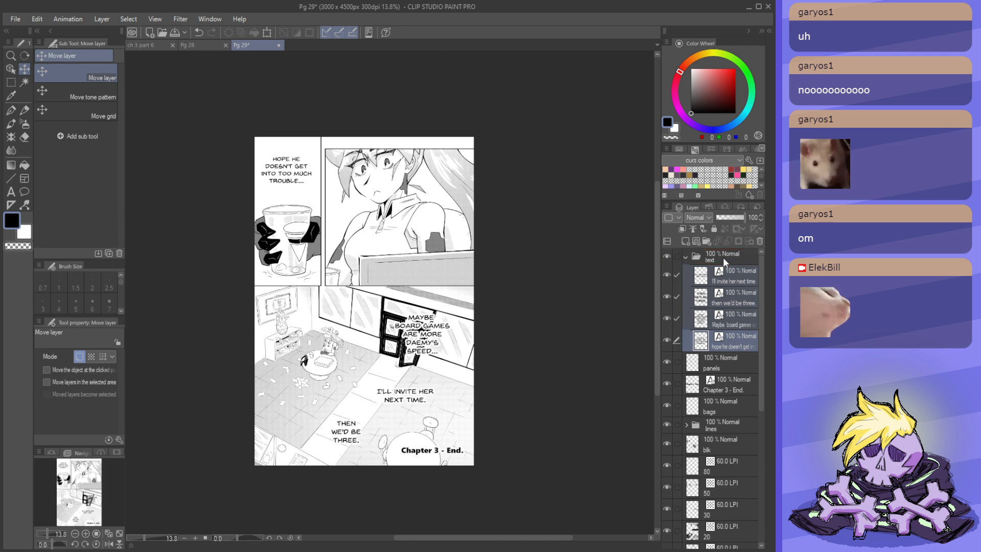
left_click(686, 256)
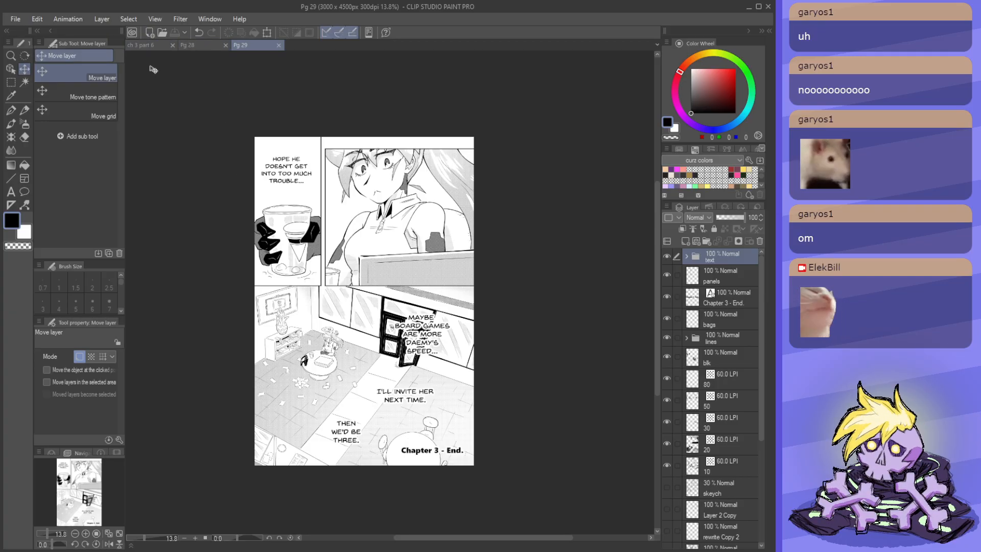
- Compare the layer structure of Pg 28 and the ch 3 part 6 strip with Pg 29
left_click(152, 45)
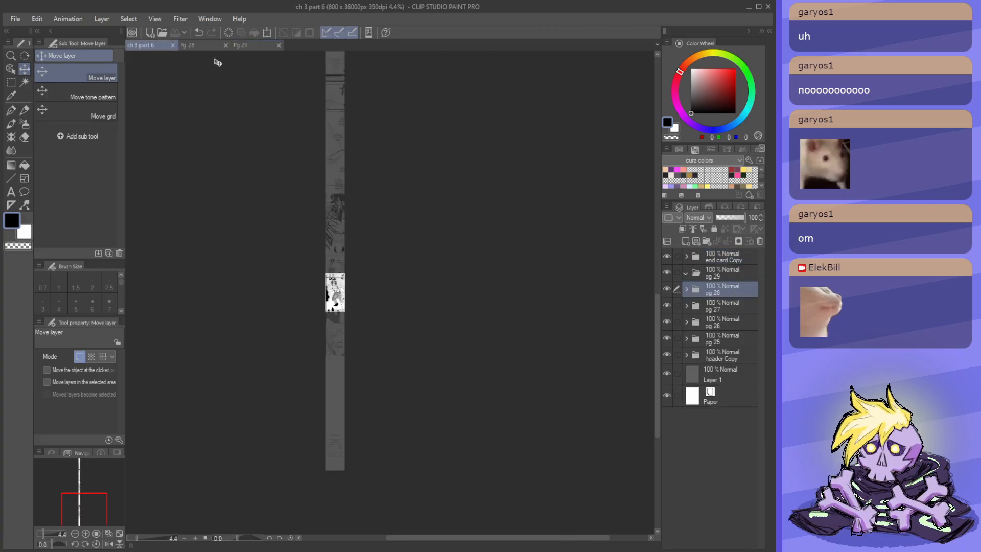
left_click(206, 45)
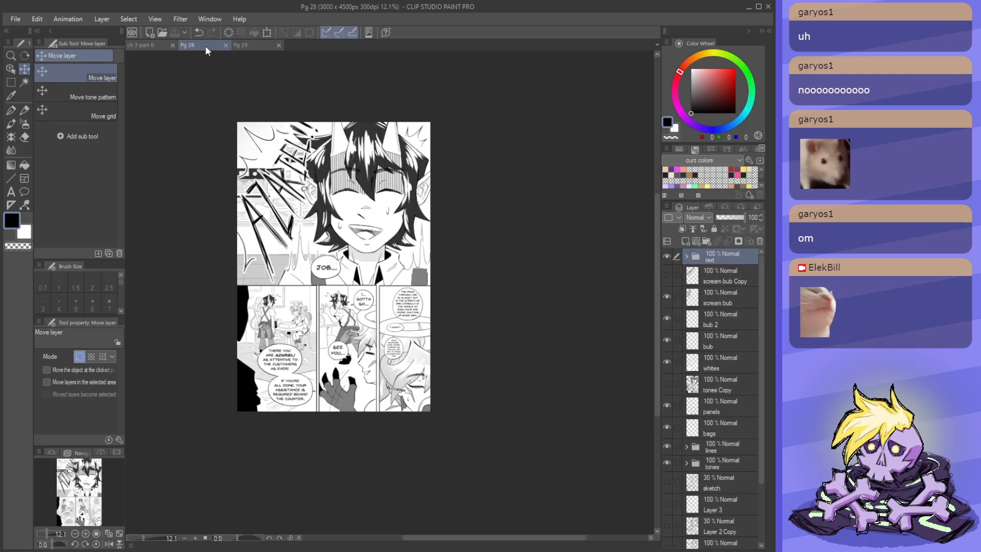
left_click(249, 47)
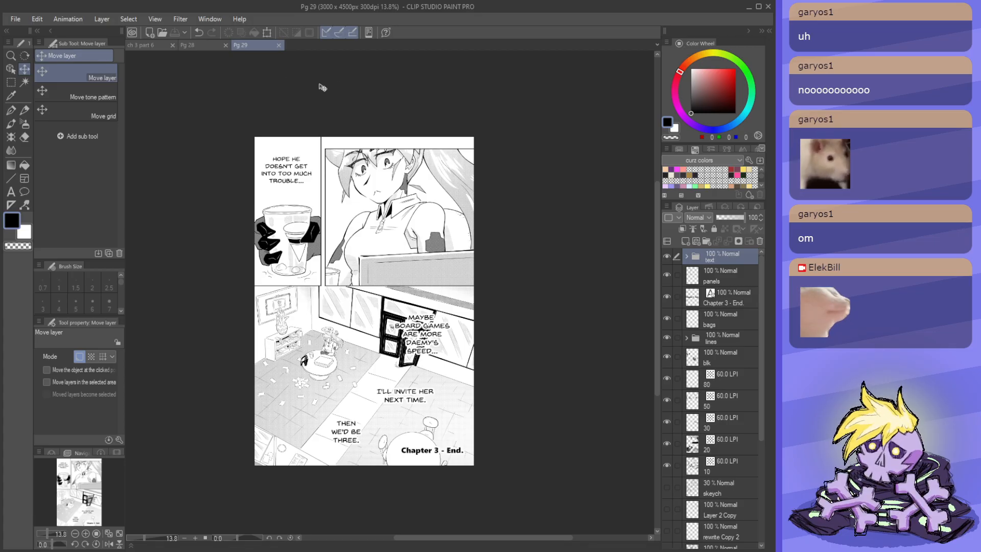
left_click(203, 48)
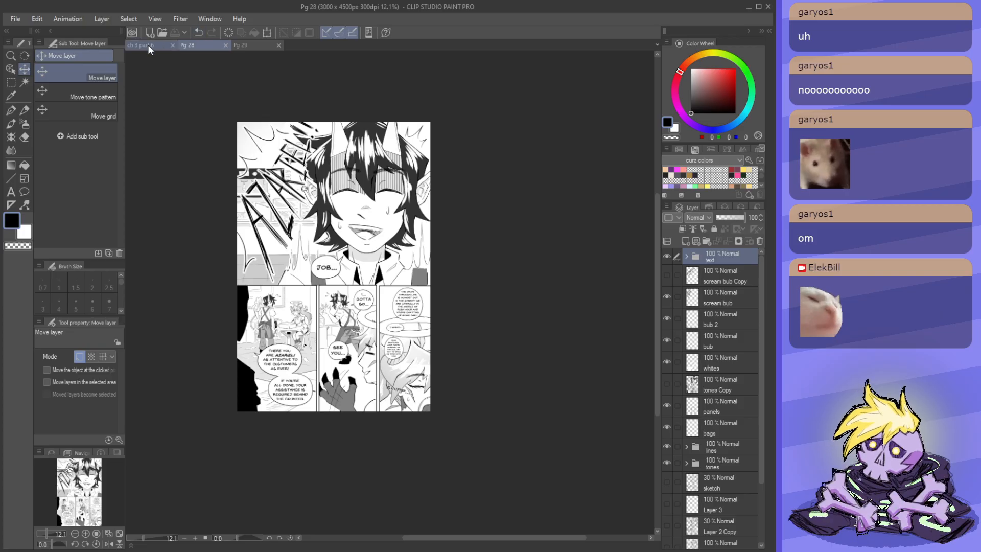
left_click(149, 44)
left_click(197, 45)
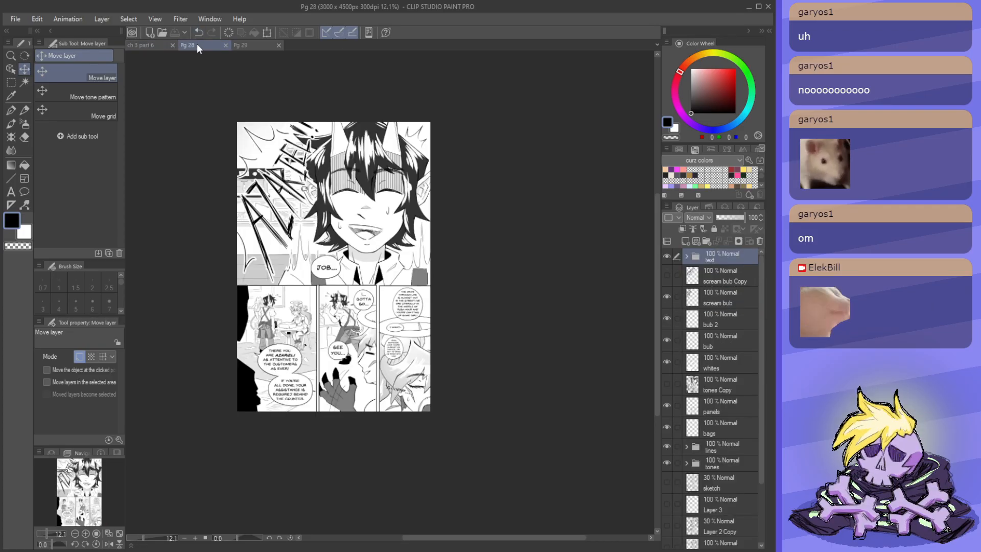
left_click(248, 46)
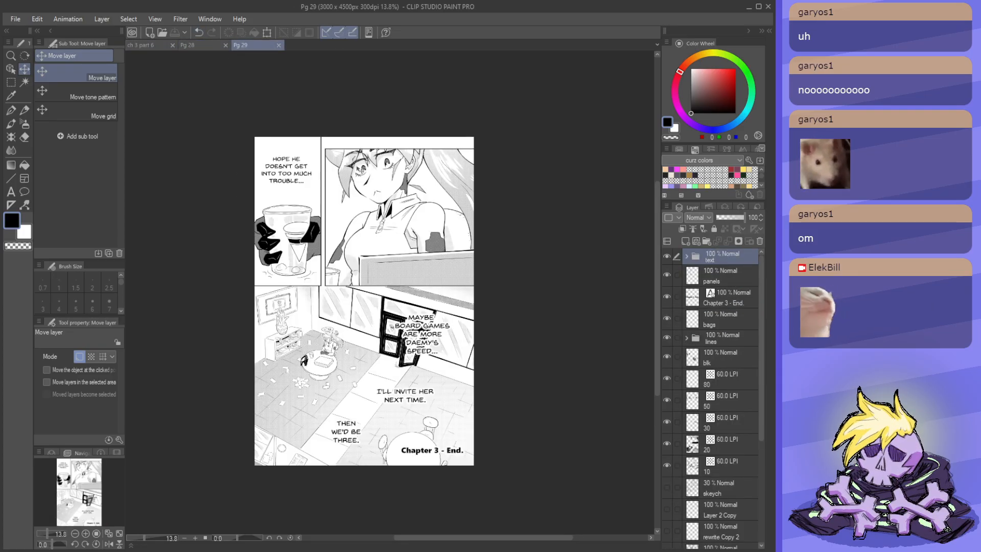
- Create a layer folder named tones between the lines folder and the blk layer in Pg 29
left_click(728, 360)
left_click(705, 239)
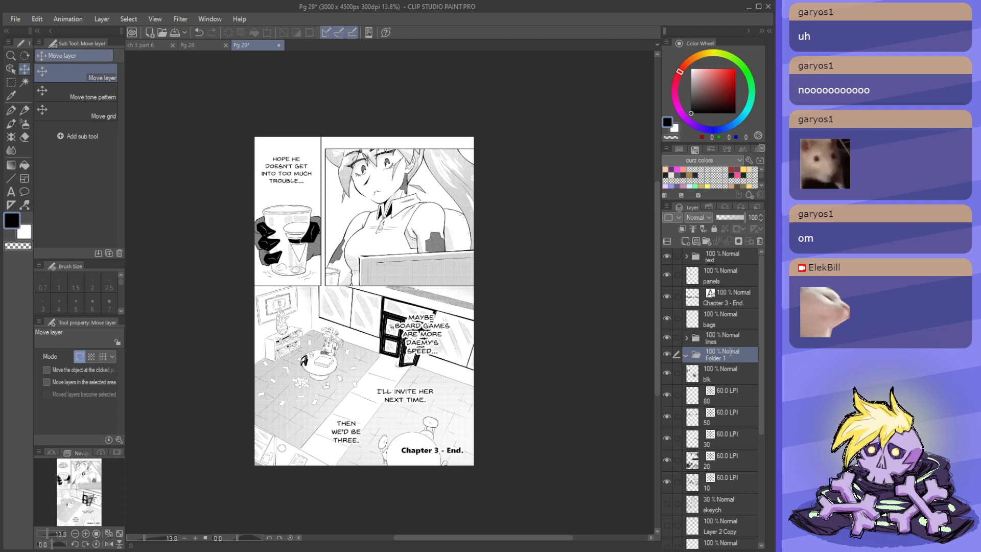
double_click(731, 354)
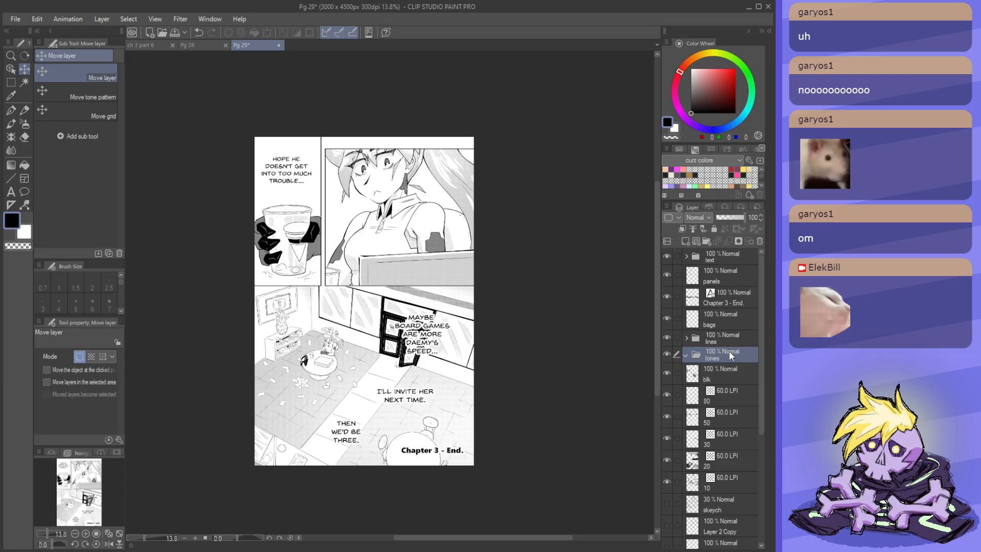
type("tones")
key("Return")
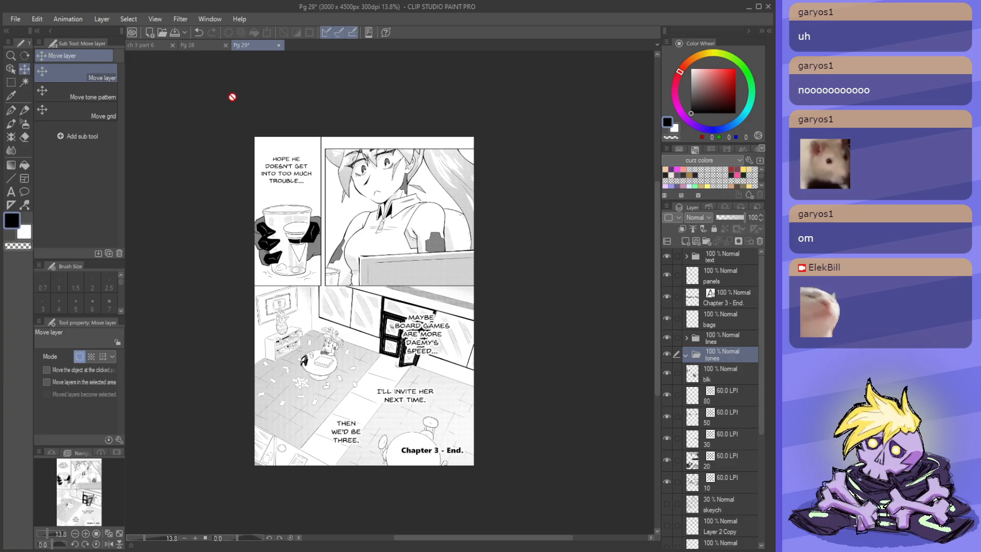
- Check Pg 28's layer structure, put Pg 29's blk, 80, 50, 30, 20 and 10 layers into the tones folder, and collapse it
left_click(192, 46)
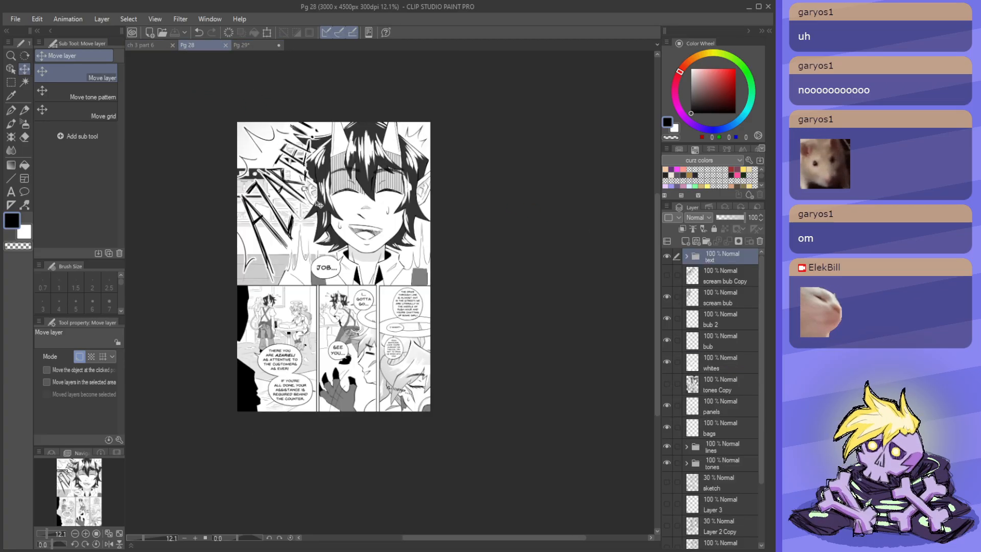
left_click(267, 48)
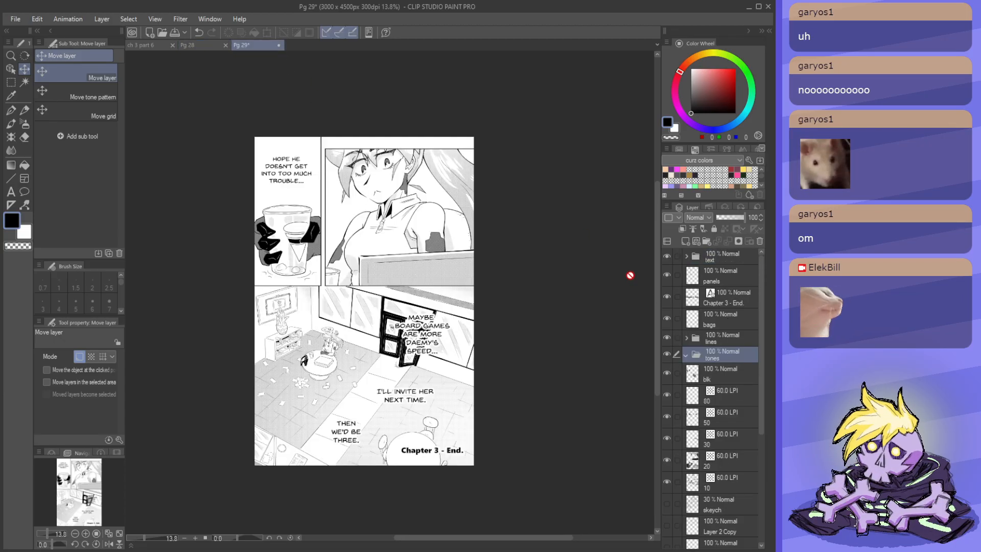
left_click(740, 480)
left_click_drag(739, 478, 695, 354)
left_click(687, 355)
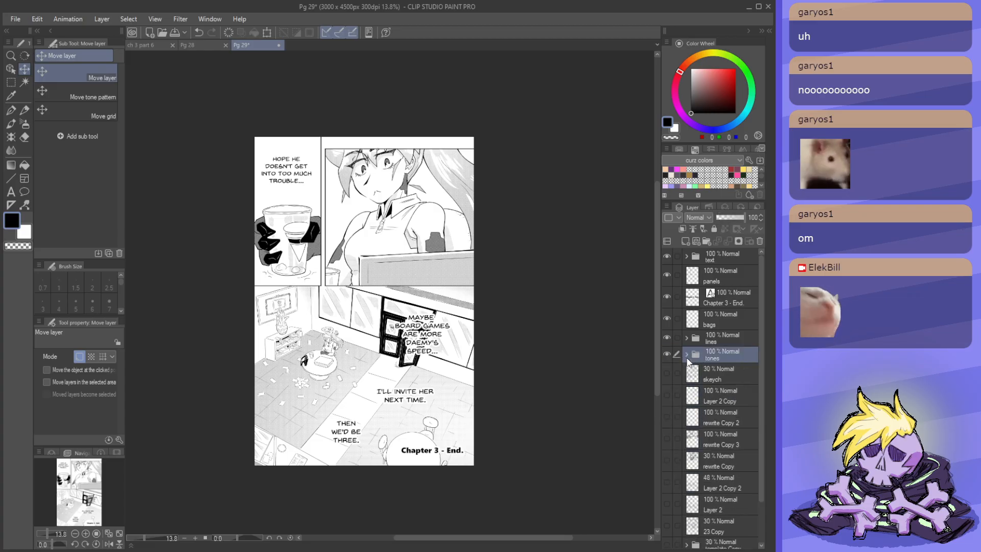
- Check the contents of Pg 29's tones folder by toggling its visibility, and save the page
left_click(667, 355)
left_click(667, 355)
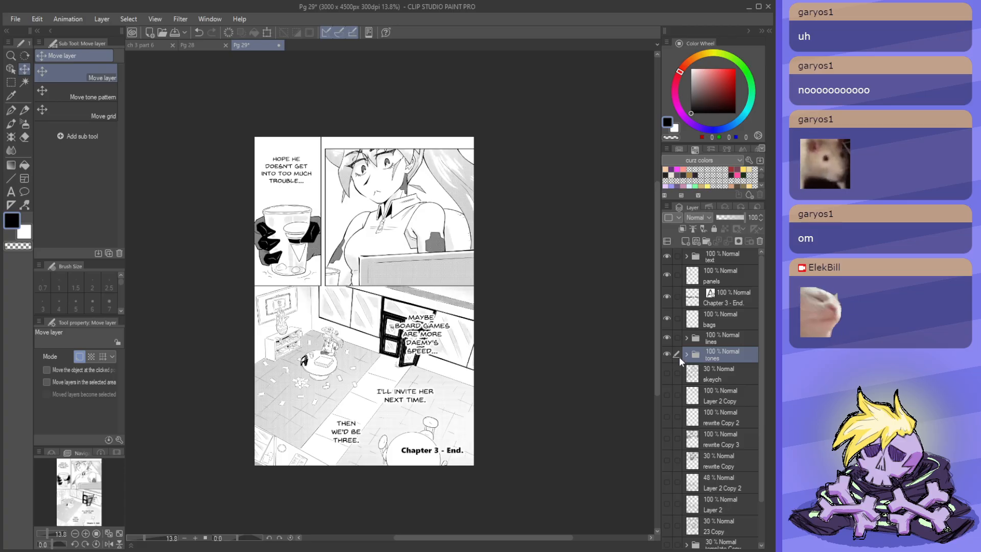
left_click(667, 355)
left_click(667, 355)
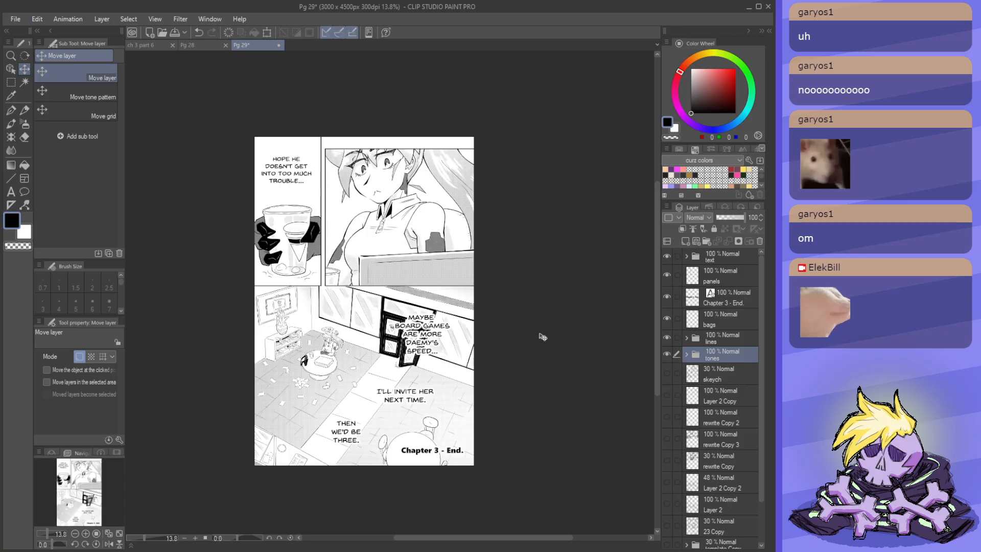
key("ctrl+s")
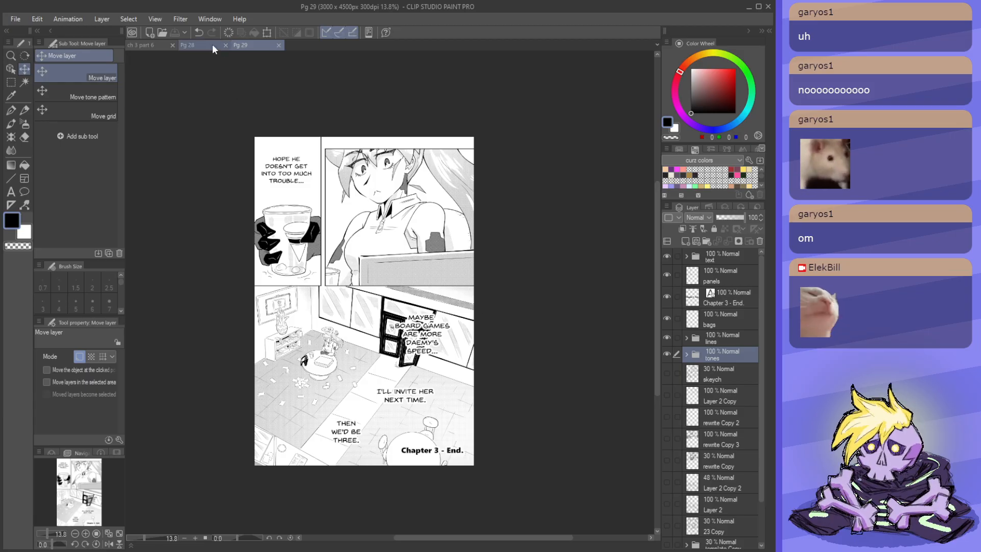
- Compare the artwork and layer stacks of Pg 28 and Pg 29, glancing at the ch 3 part 6 strip as well
left_click(196, 45)
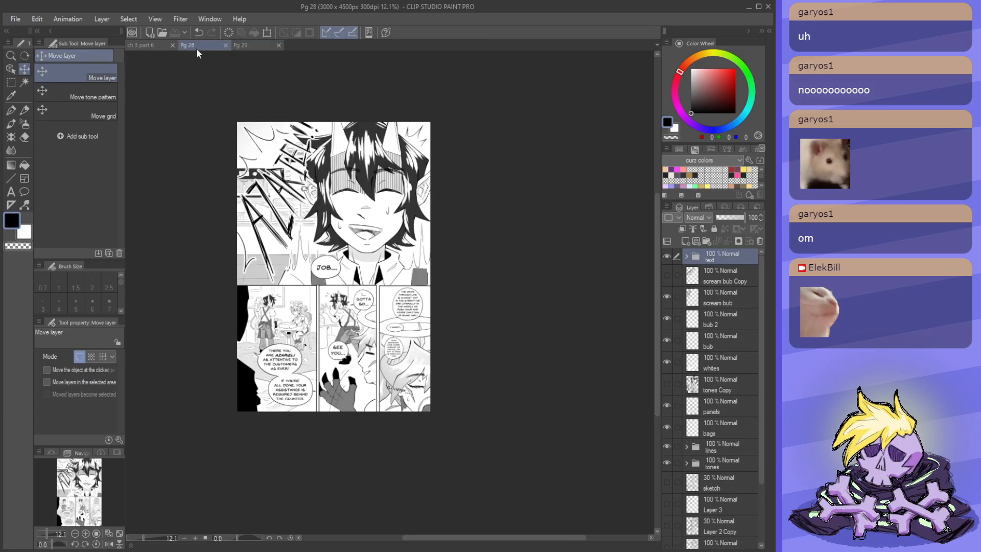
left_click(266, 45)
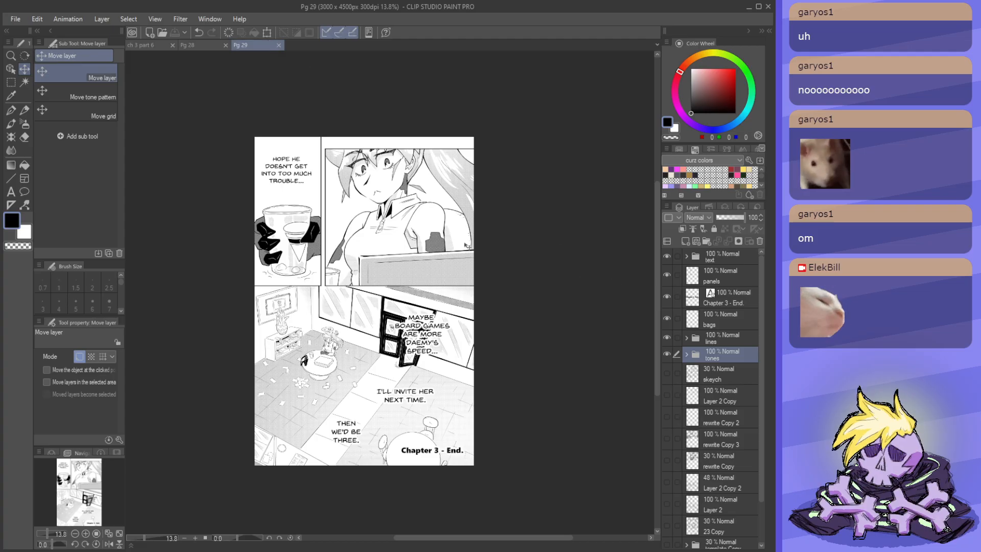
left_click(205, 44)
scroll(302, 252, "up", 3)
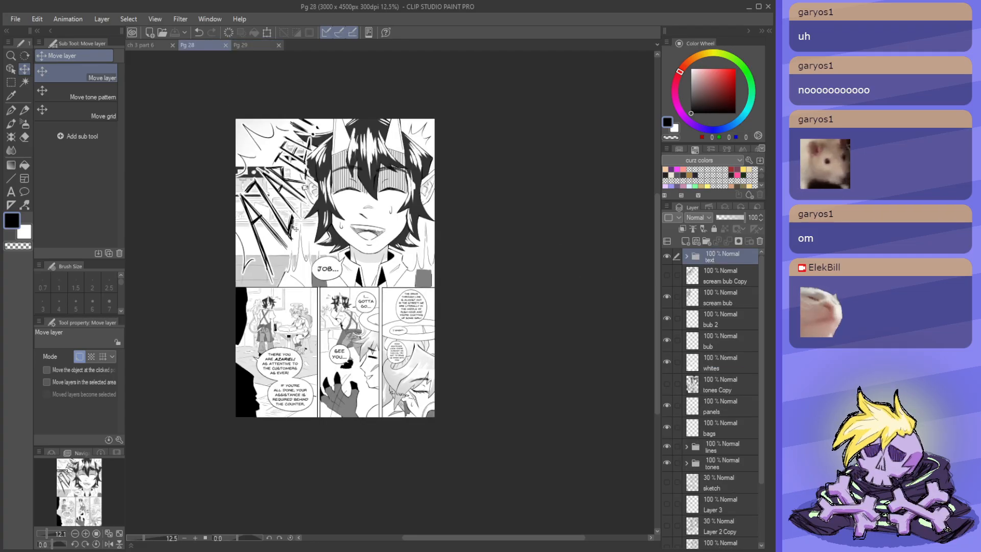
scroll(294, 224, "down", 1)
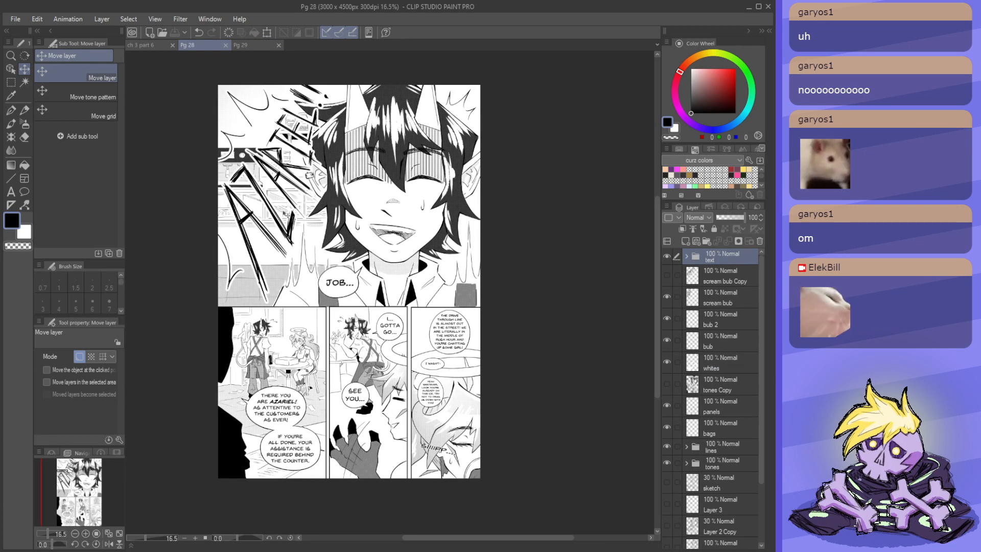
scroll(254, 196, "down", 1)
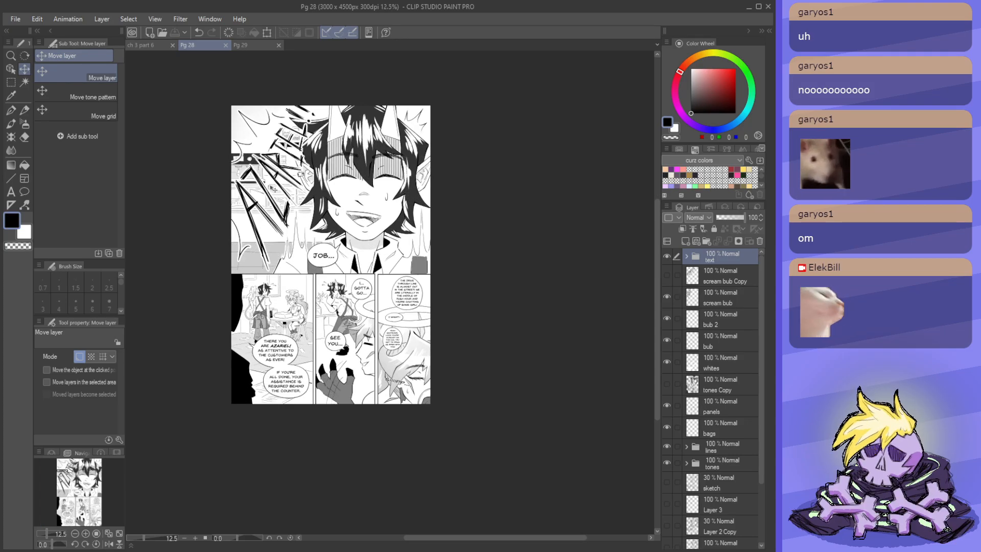
scroll(279, 199, "down", 1)
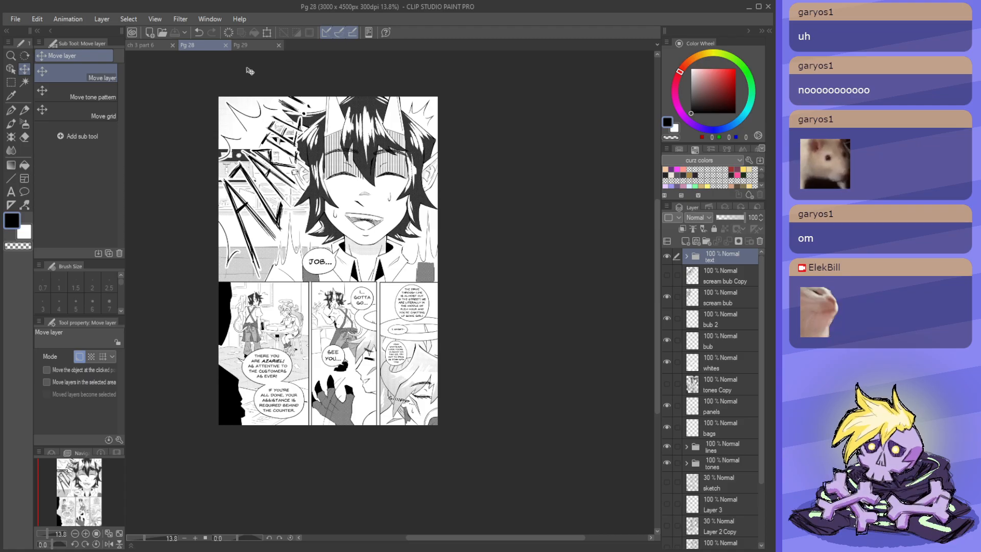
left_click(251, 46)
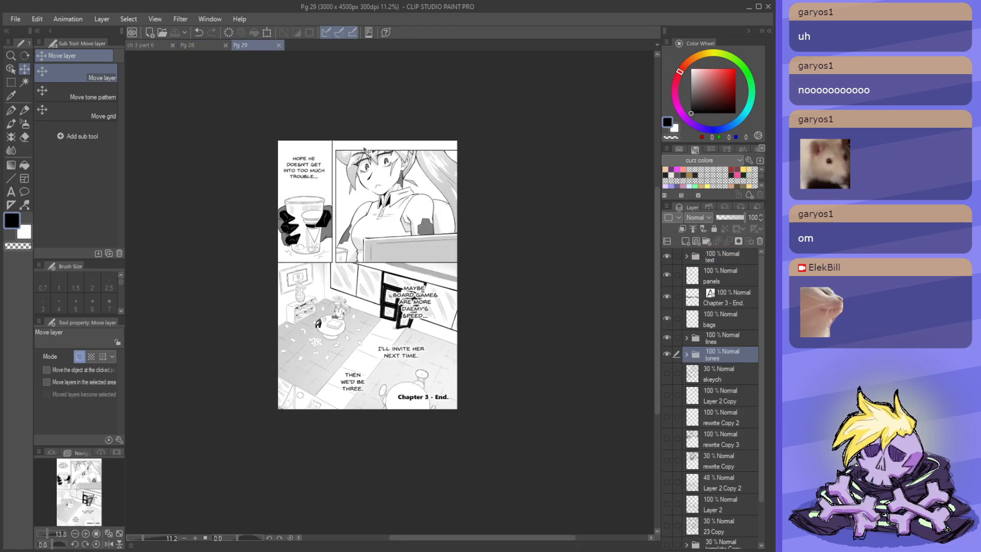
left_click(200, 44)
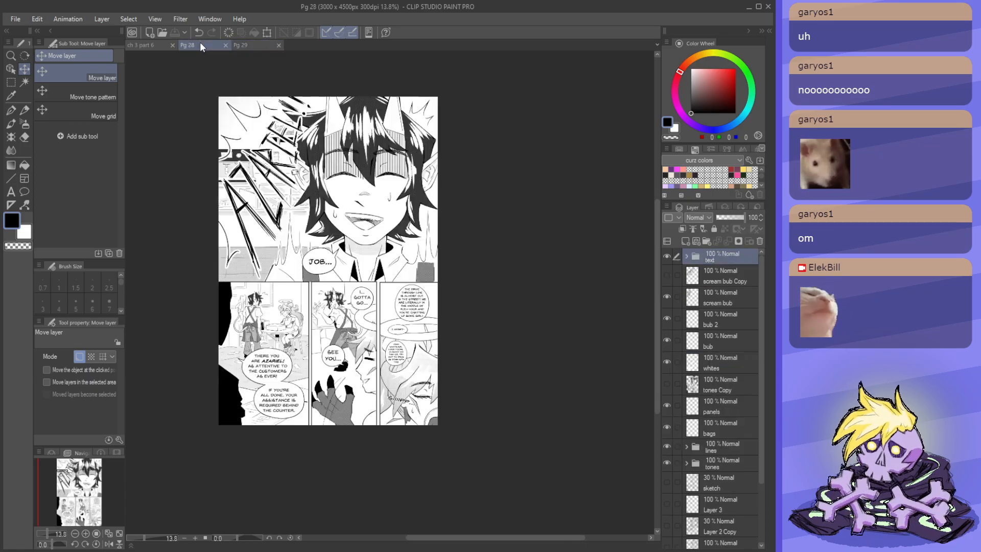
left_click(238, 44)
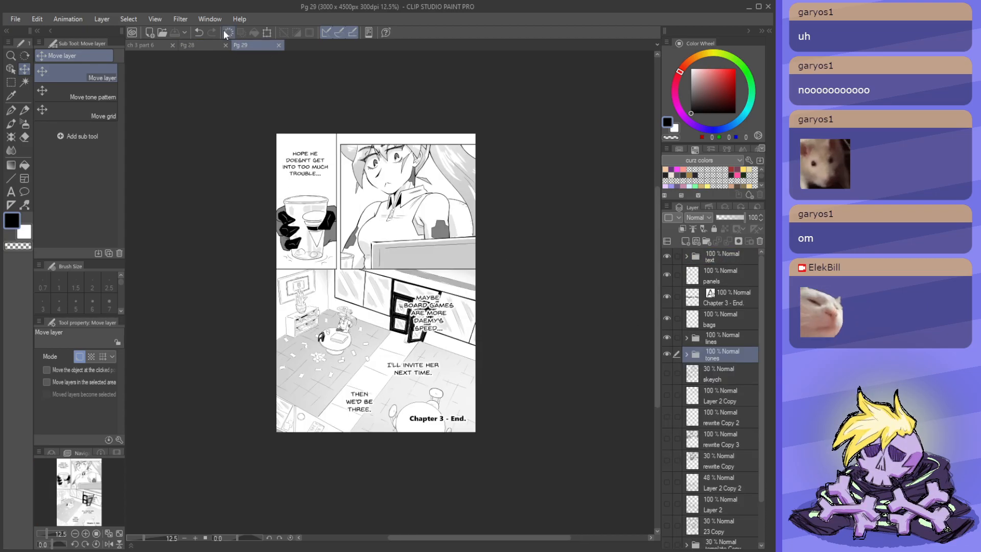
left_click(197, 45)
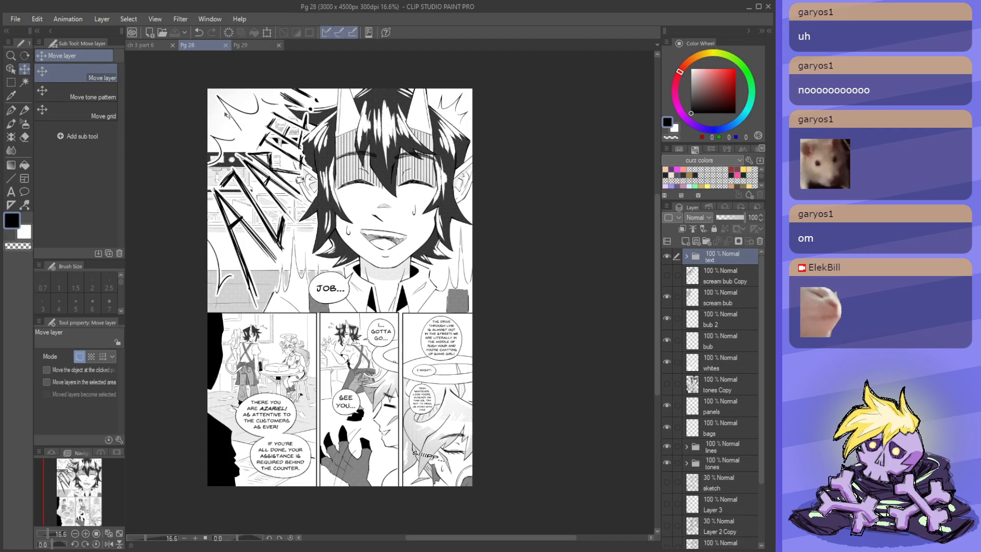
scroll(297, 171, "up", 1)
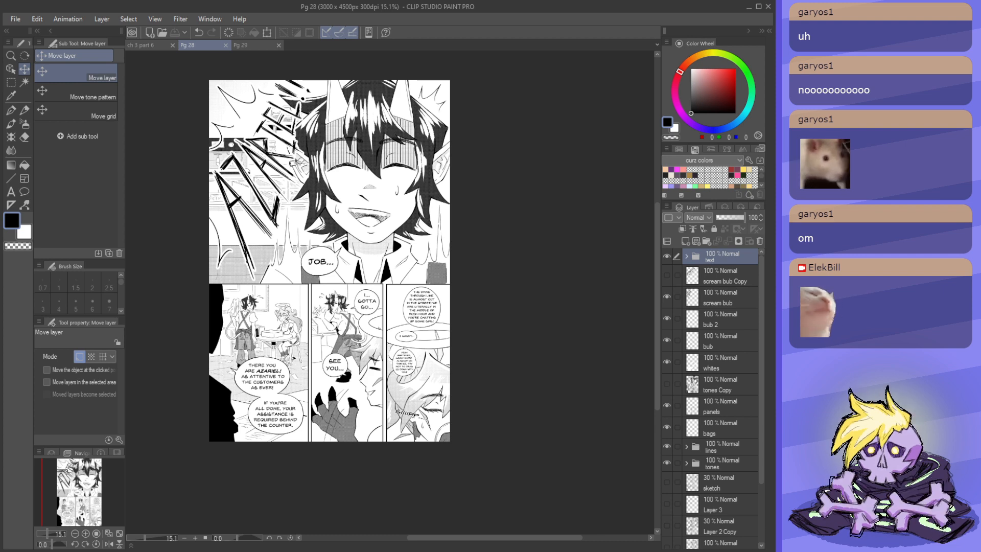
left_click(245, 44)
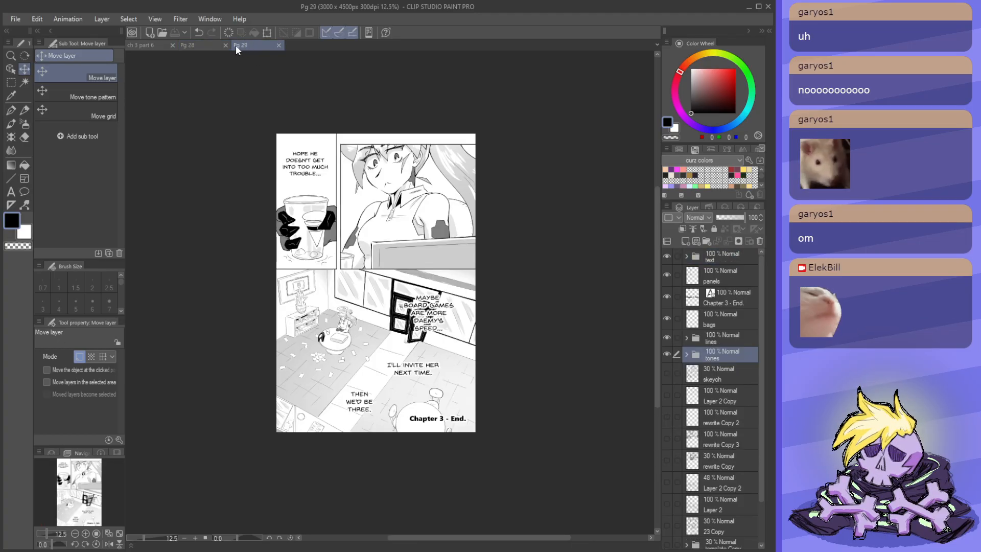
left_click(208, 45)
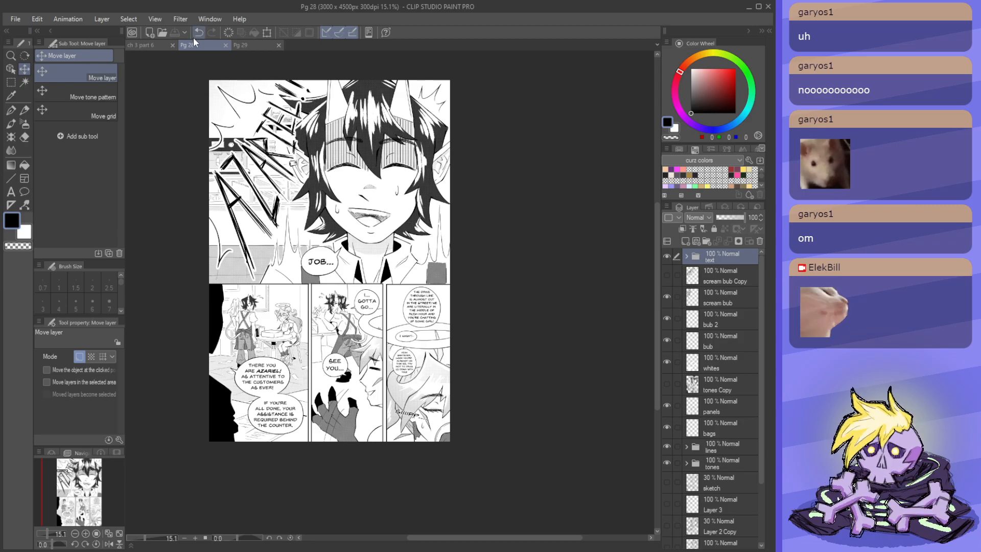
left_click(238, 45)
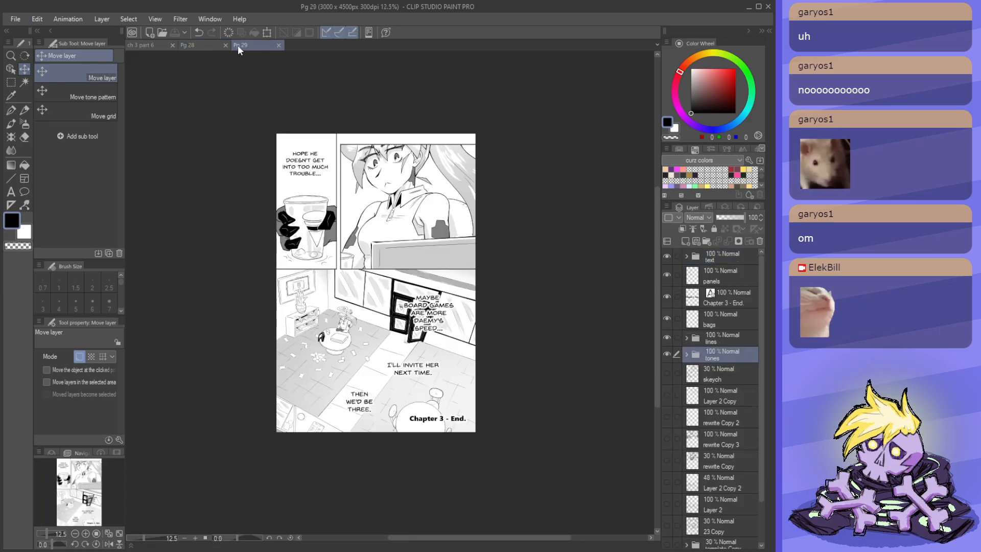
left_click(206, 45)
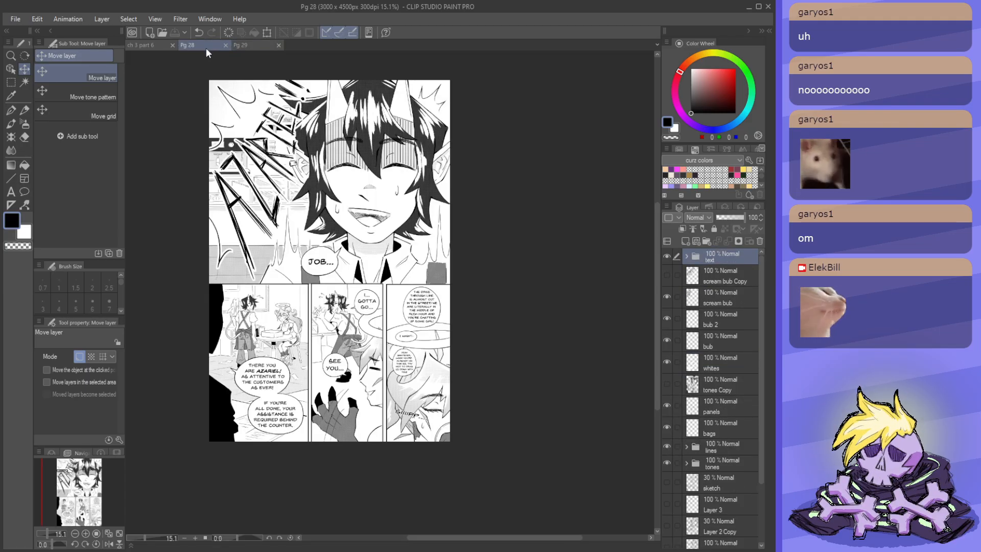
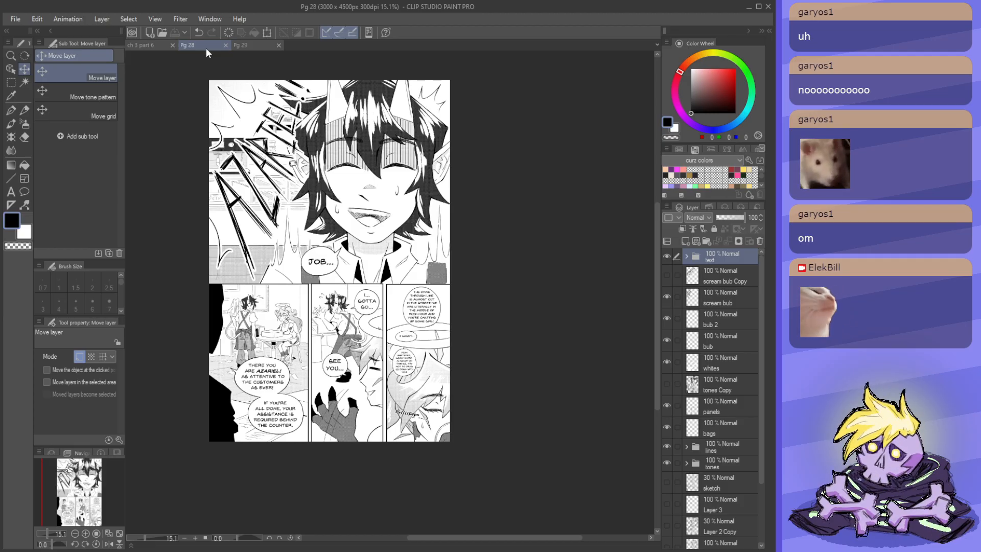
left_click(252, 44)
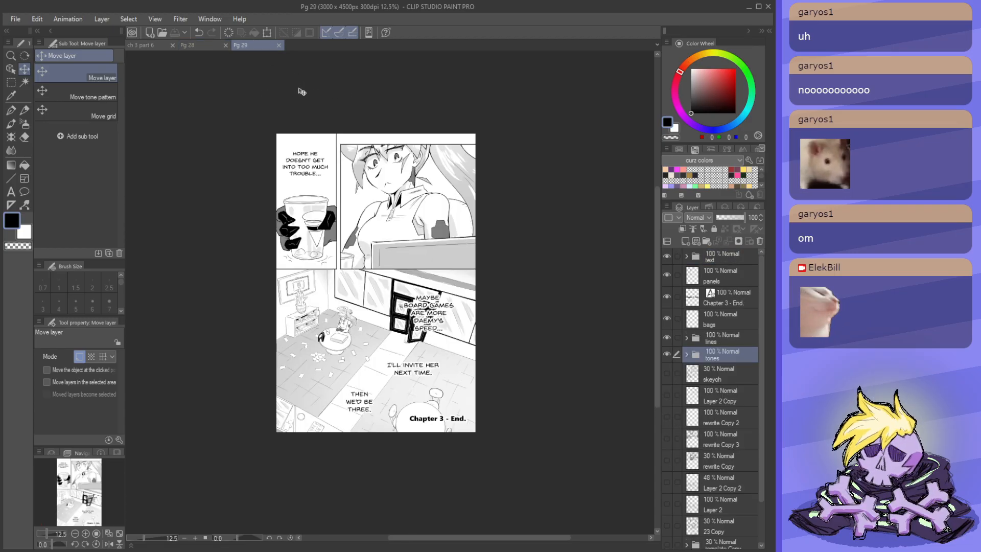
left_click(200, 45)
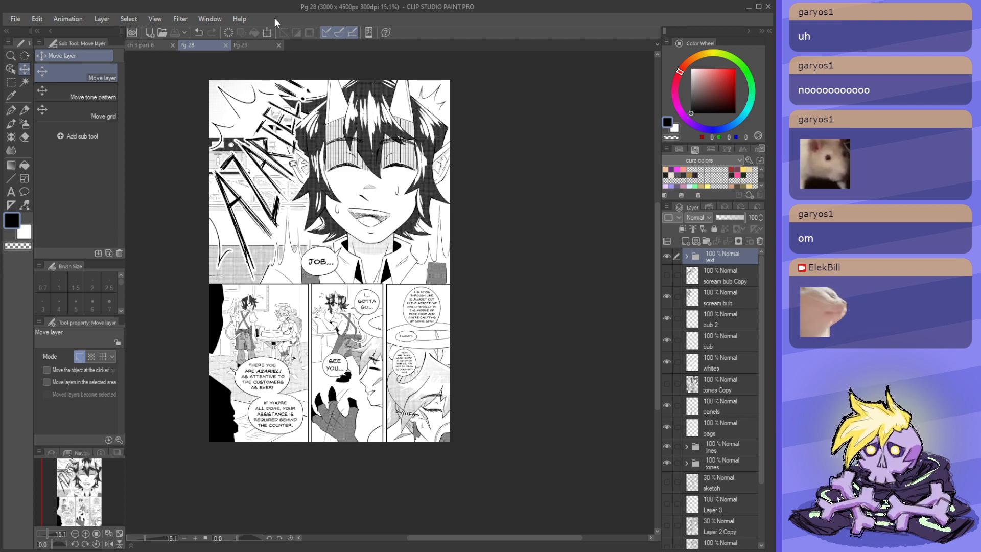
left_click(246, 44)
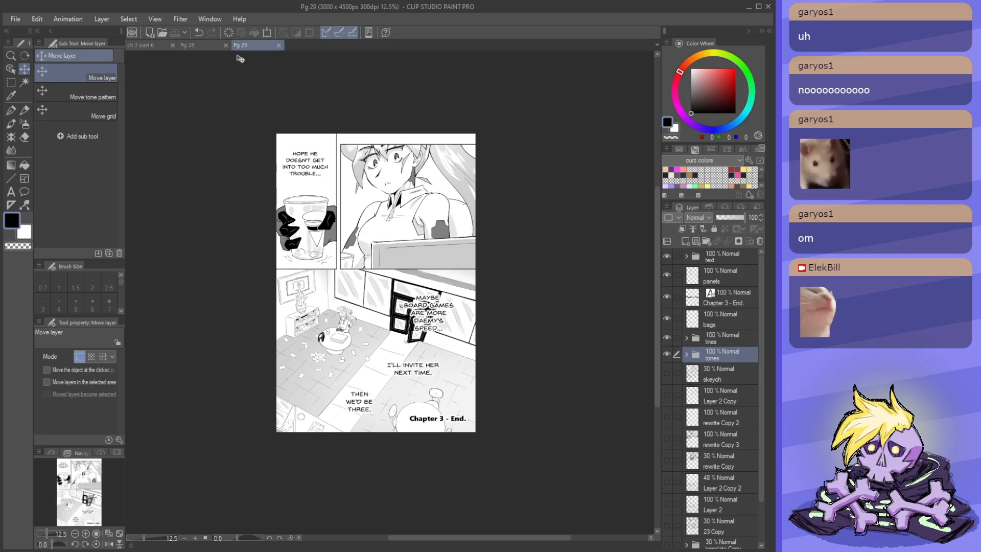
left_click(203, 45)
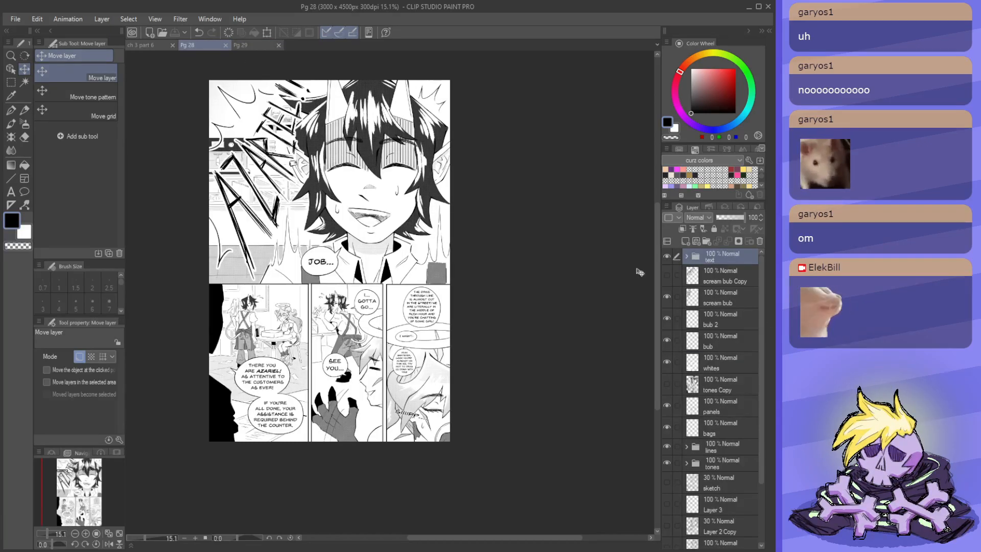
left_click(249, 44)
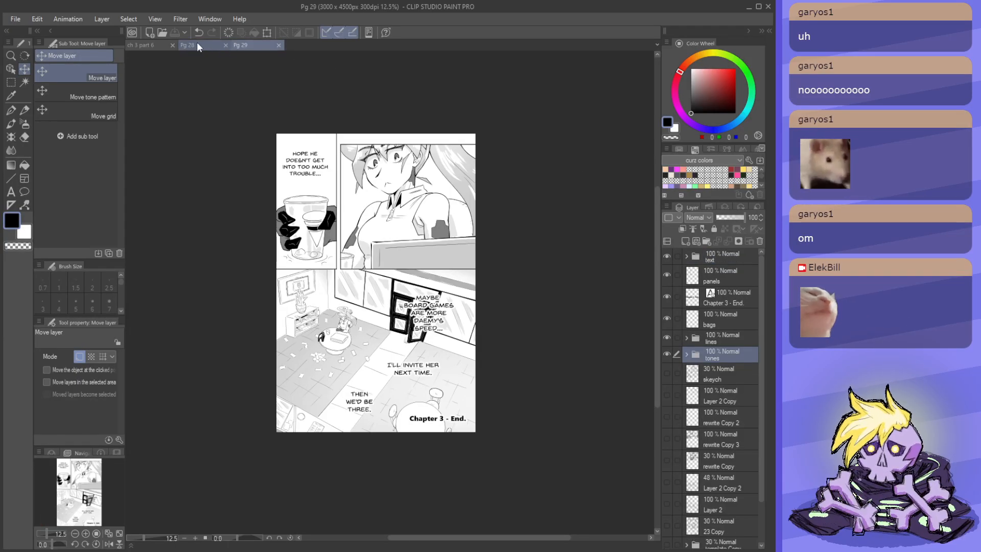
left_click(198, 44)
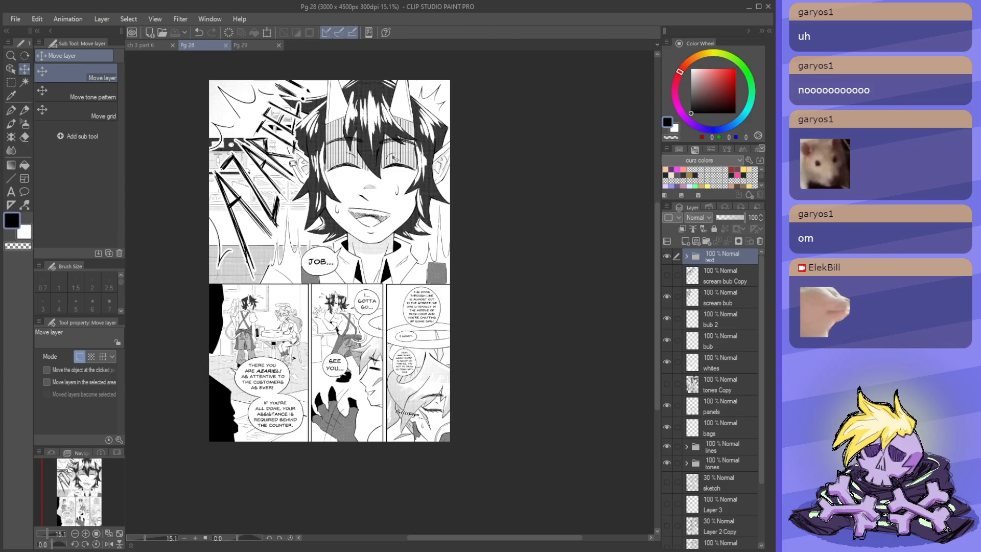
left_click(259, 44)
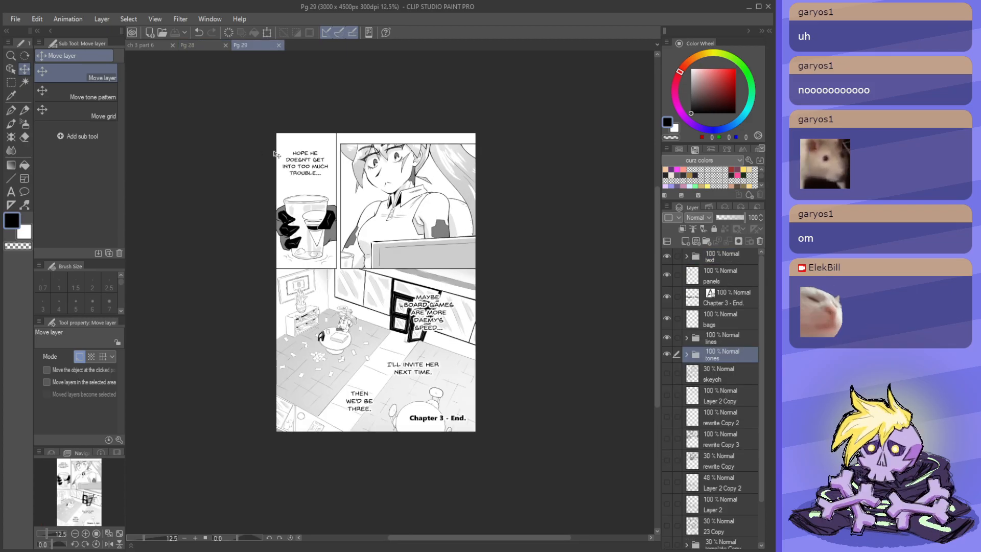
left_click(194, 43)
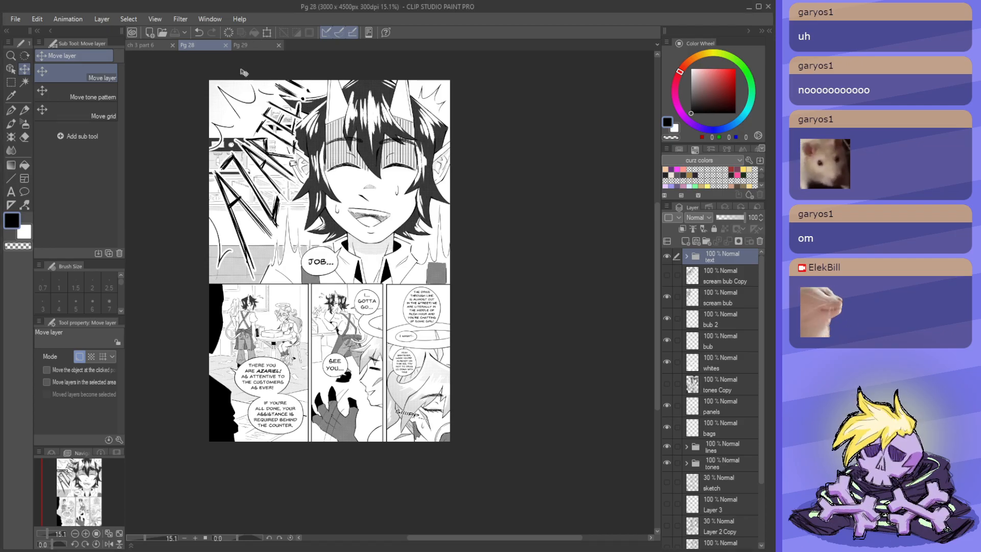
left_click(154, 45)
left_click(200, 44)
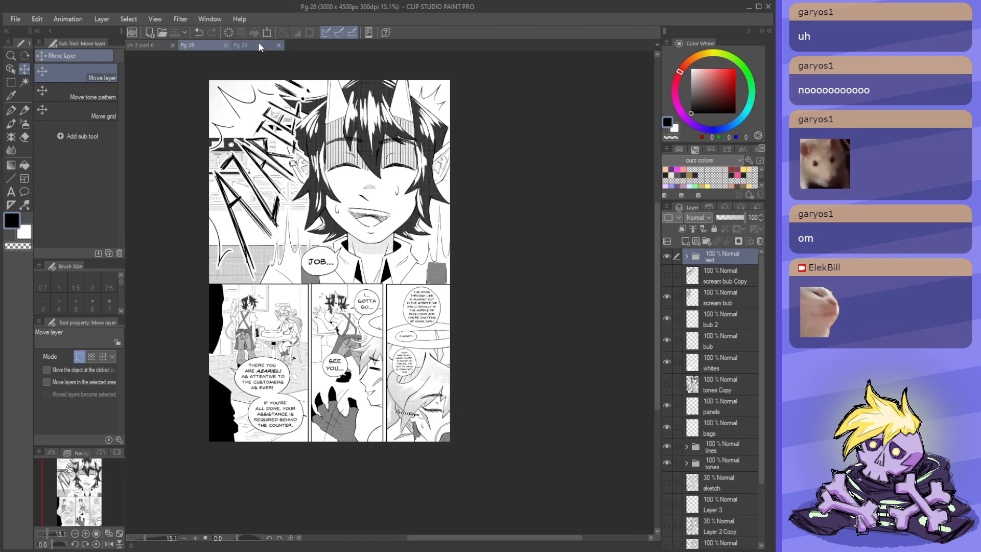
- Hide the text folder in Pg 29 and check its panels layer by toggling the visibility
left_click(258, 45)
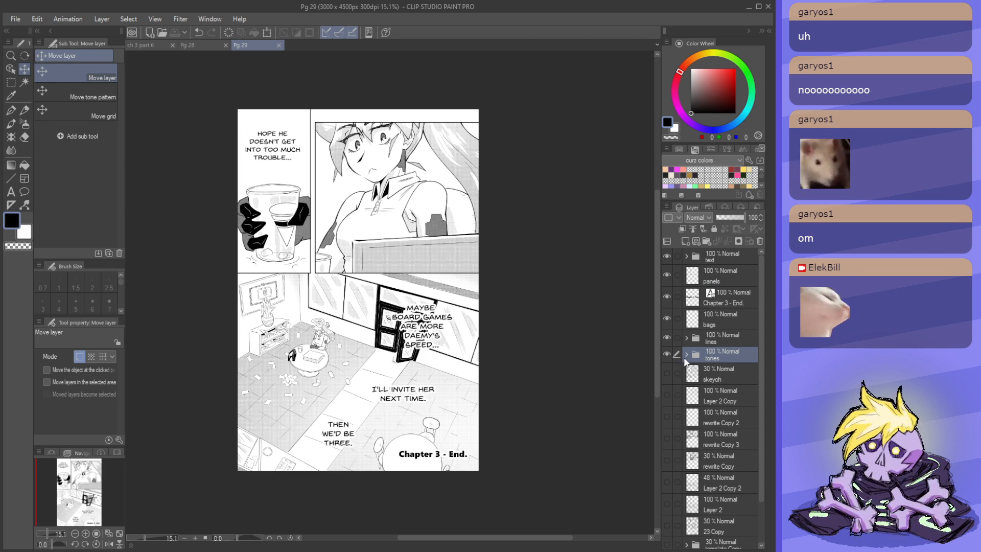
left_click(666, 256)
left_click(667, 257)
left_click(667, 258)
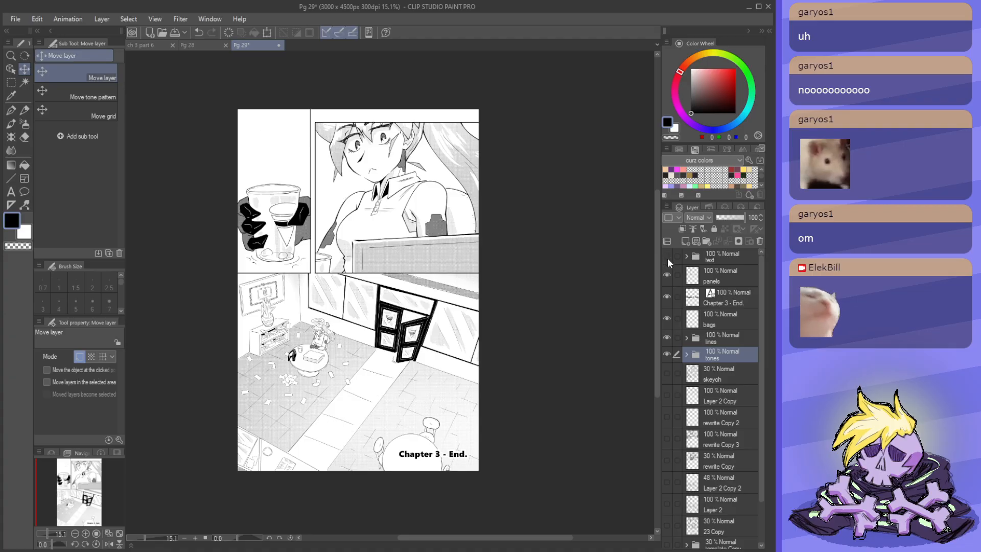
left_click(668, 271)
left_click(667, 271)
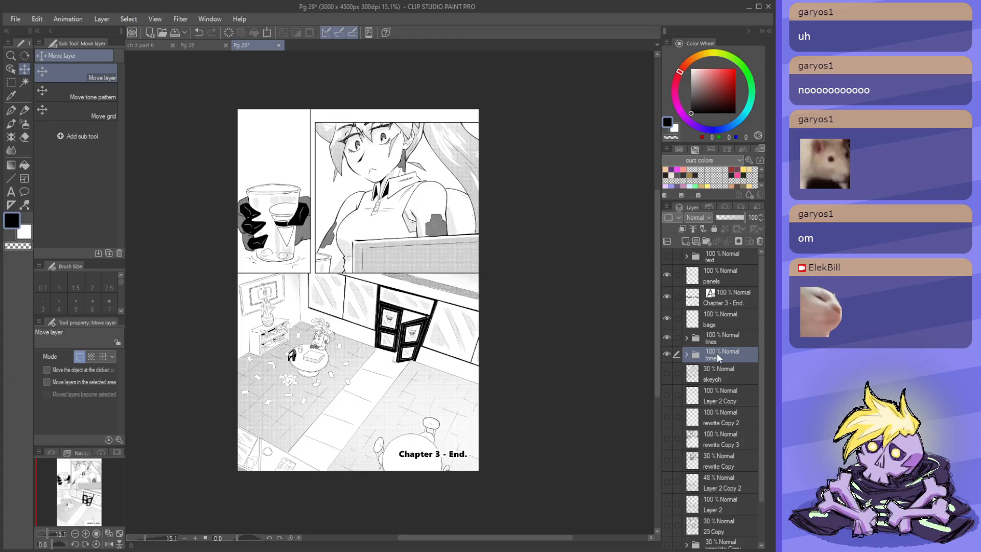
- Duplicate Pg 29's panels and bags layers and its lines and tones folders, and merge the copies into one layer
left_click(727, 341, "ctrl")
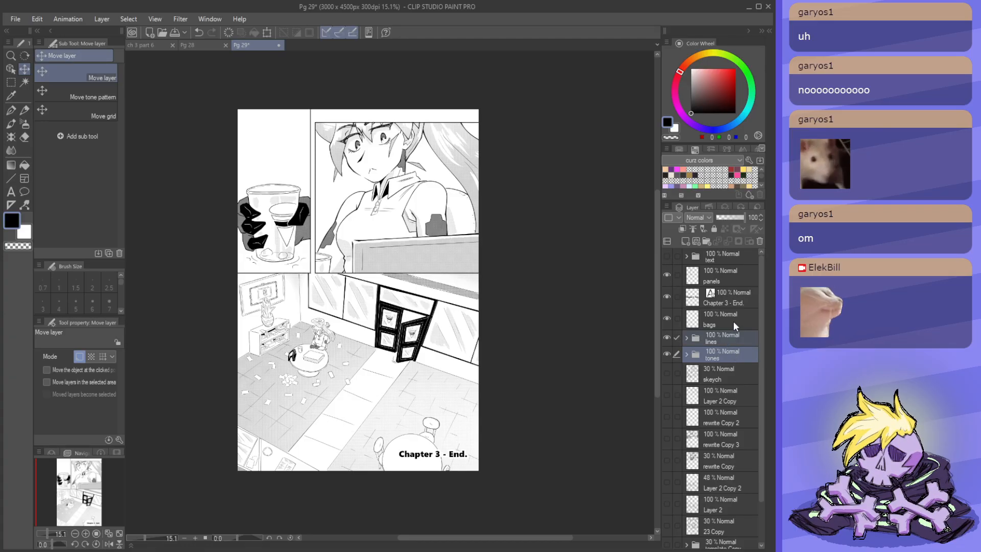
left_click(733, 319, "ctrl")
left_click(724, 278, "ctrl")
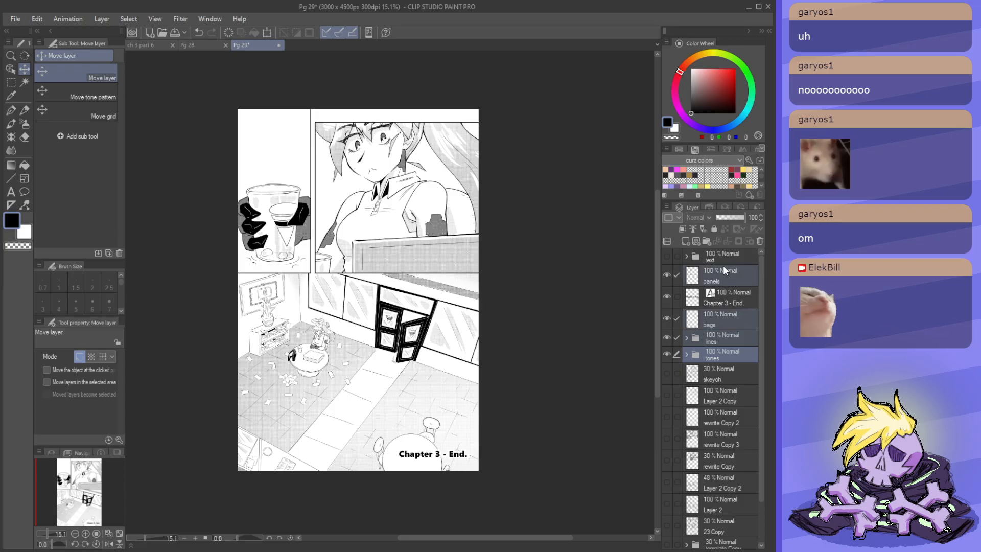
left_click(689, 241)
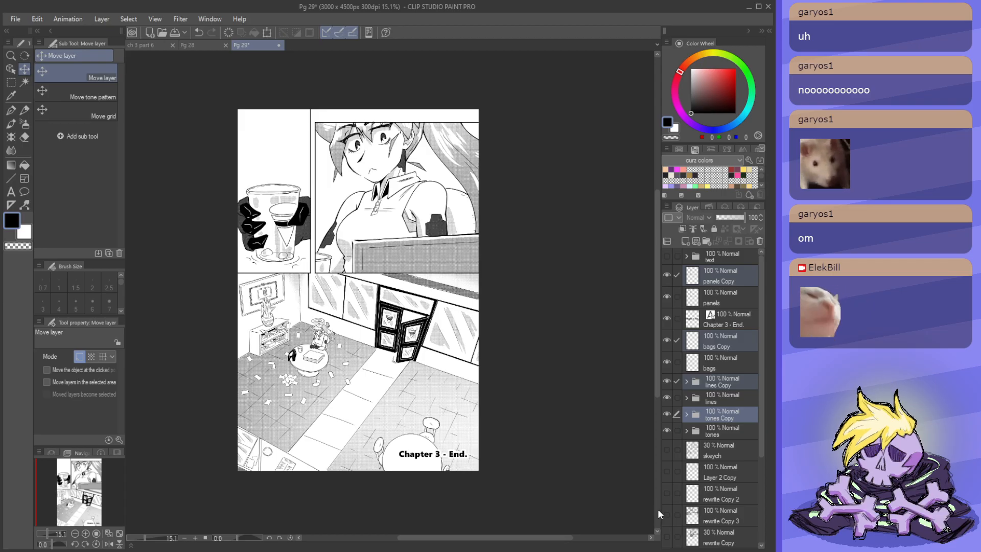
key("shift+alt+e")
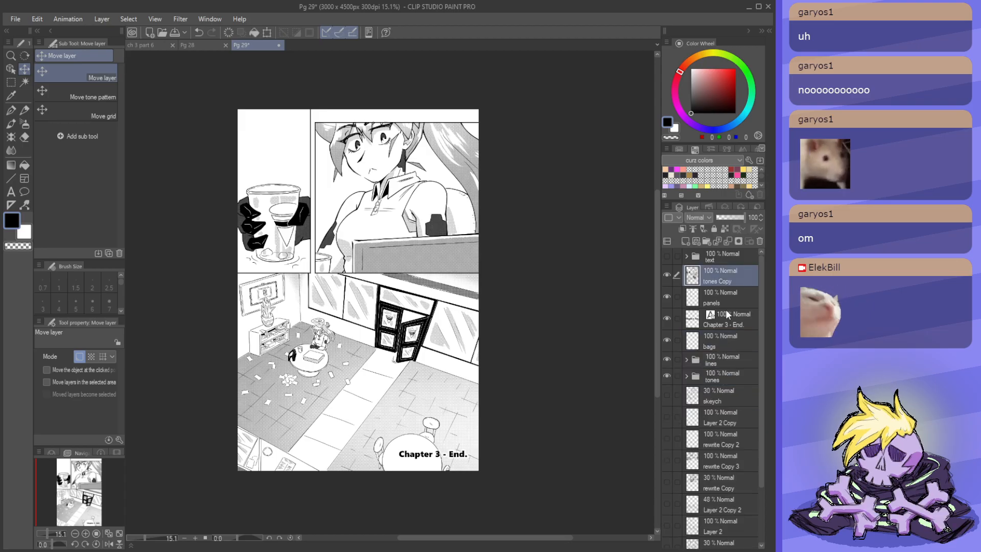
- Check Pg 29's merged artwork layer by toggling its visibility, and hide the "Chapter 3 - End." text layer
left_click(668, 275)
left_click(668, 275)
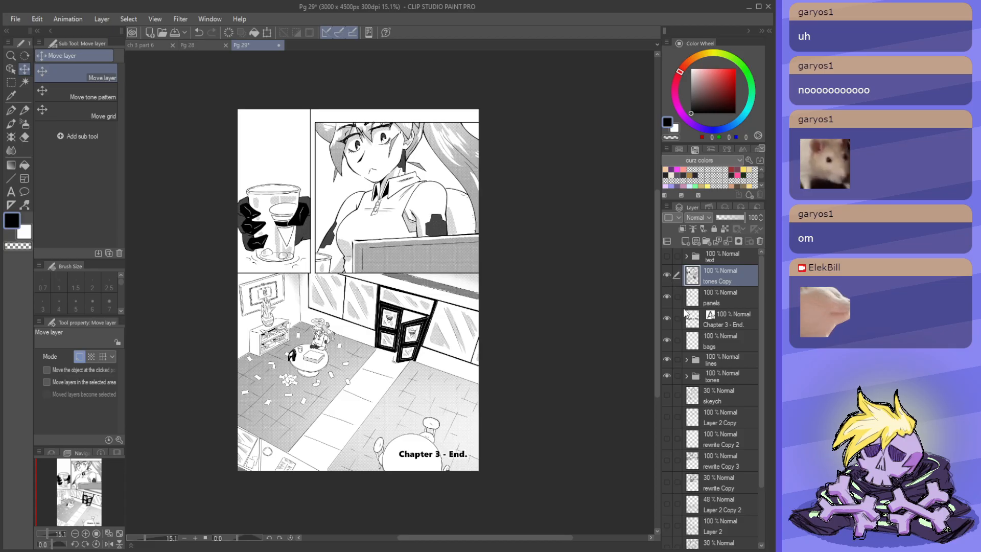
left_click(668, 319)
- Copy the cup panel from Pg 29's merged artwork and paste it into the pg 29 folder of ch 3 part 6
key("m")
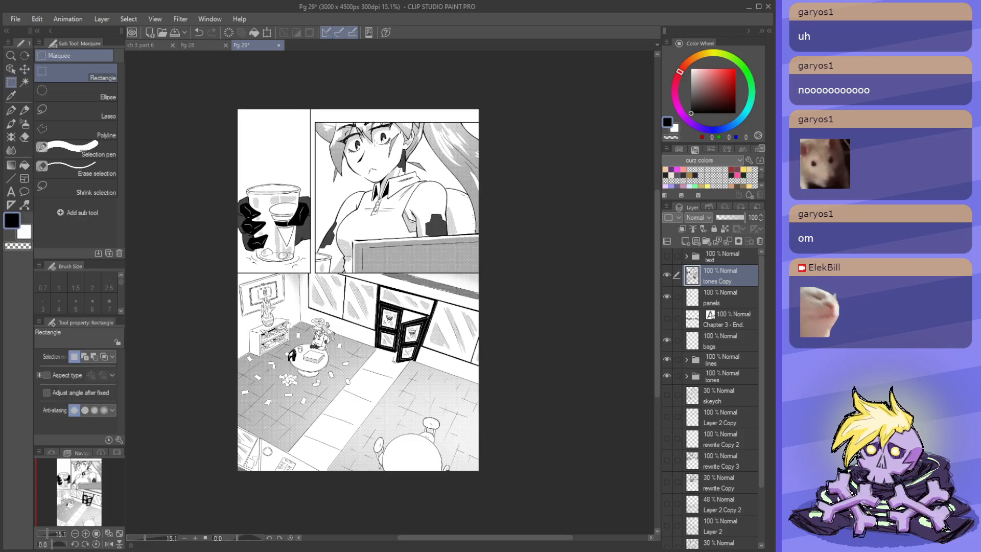
scroll(238, 118, "up", 5)
left_click_drag(230, 86, 356, 368)
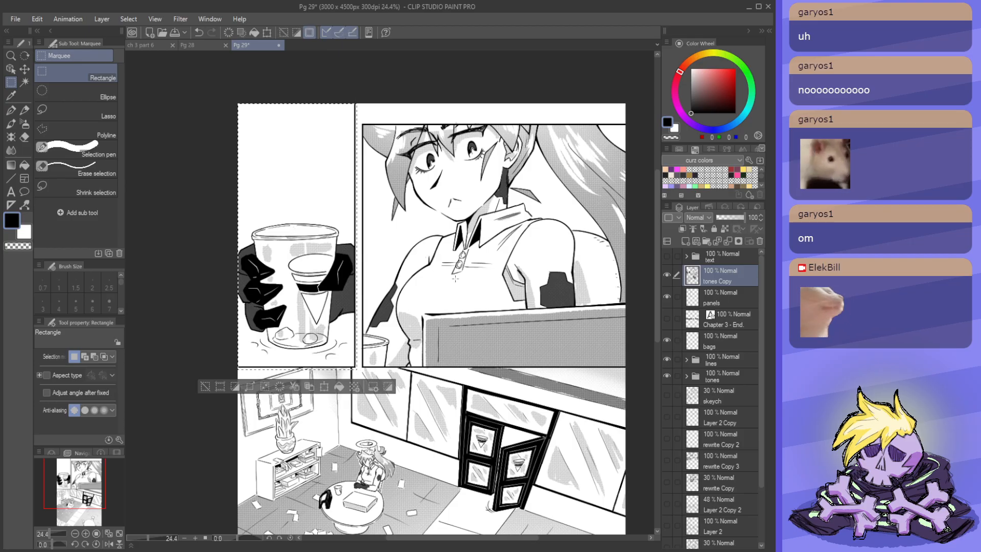
left_click(159, 46)
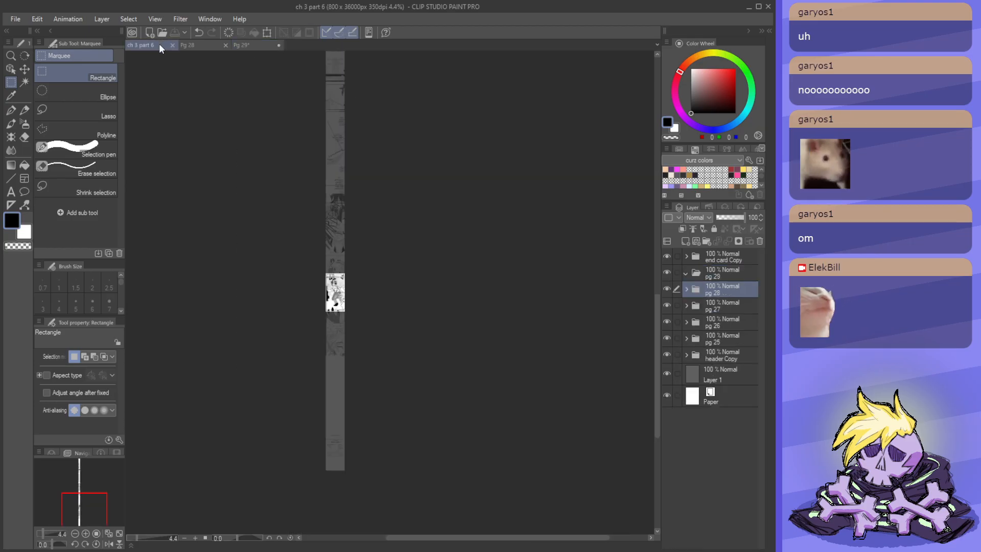
left_click(716, 273)
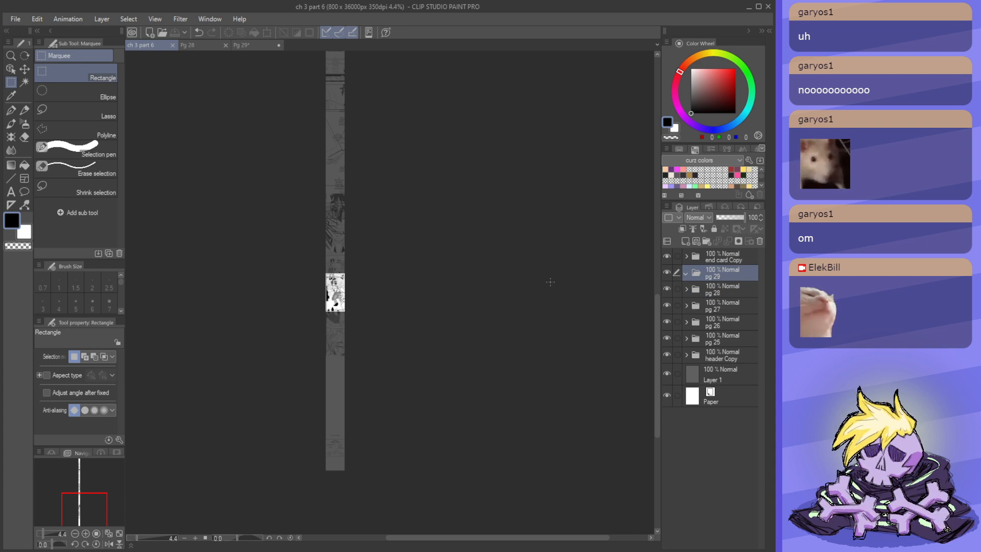
scroll(336, 255, "down", 1)
scroll(339, 434, "up", 3)
key("ctrl+v")
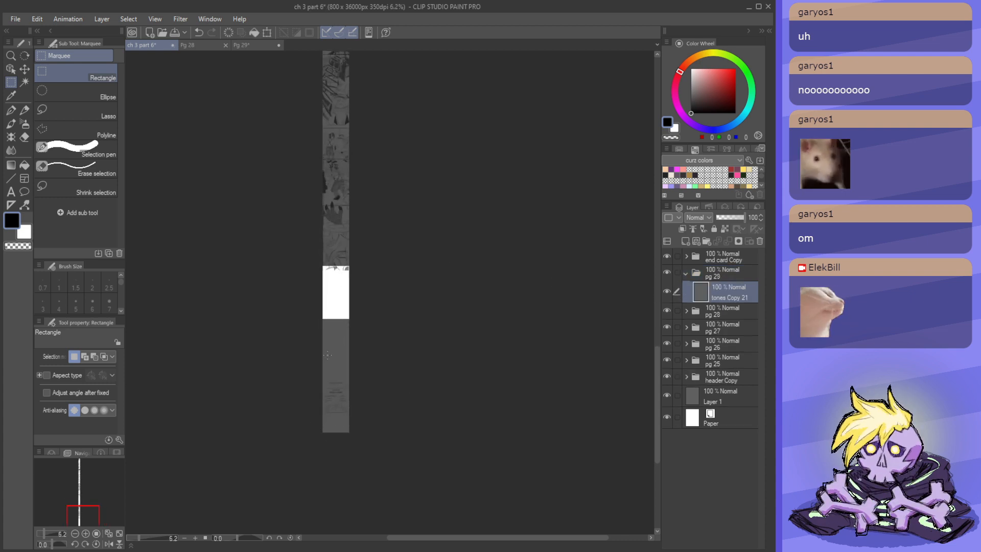
- Move the pasted cup panel down the strip to just below page 28's artwork
key("ctrl+t")
scroll(327, 355, "down", 3)
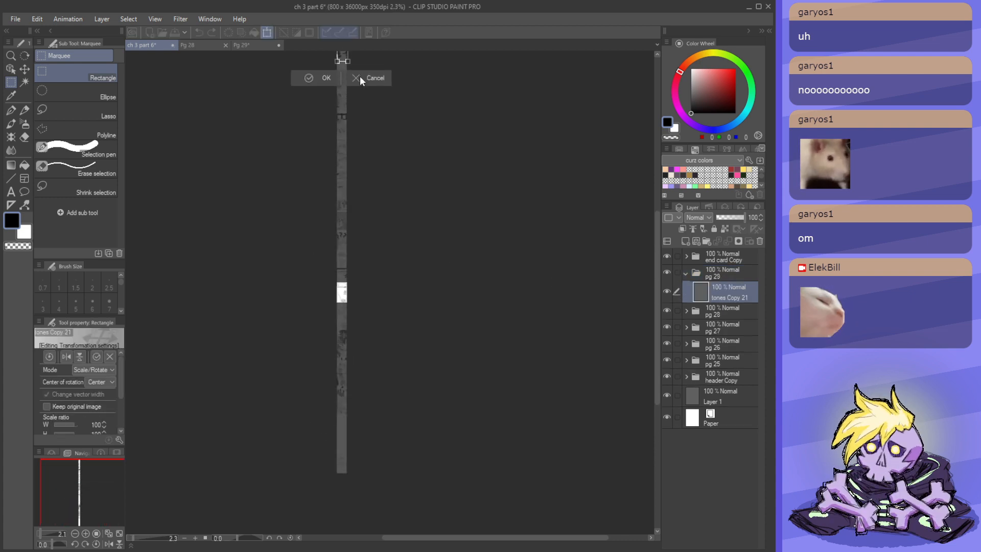
scroll(378, 171, "up", 1)
left_click_drag(346, 124, 374, 514)
scroll(318, 250, "down", 3)
scroll(309, 409, "up", 5)
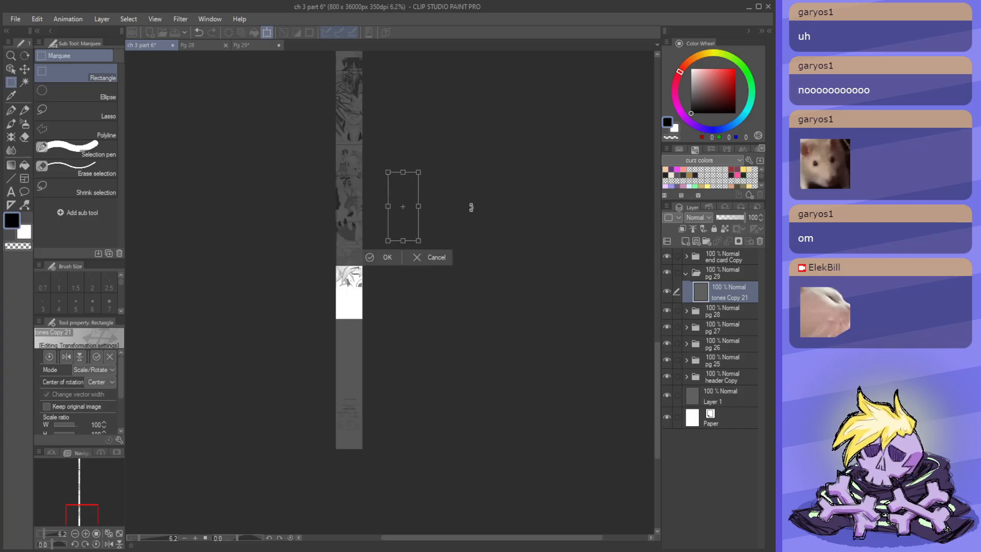
left_click_drag(417, 226, 366, 332)
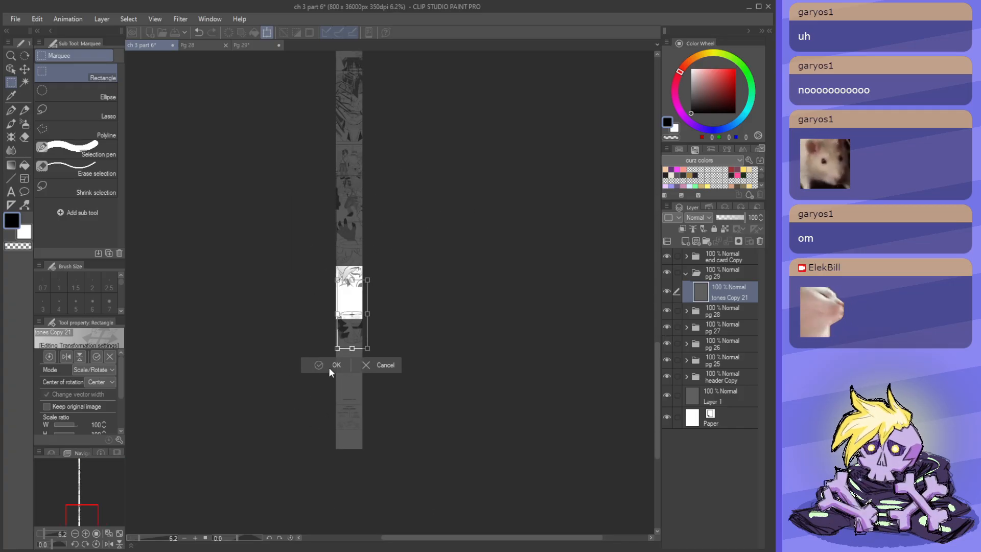
left_click(333, 365)
- Close Pg 28, and copy Pg 29's panel of the girl behind the counter into the strip's pg 29 folder
left_click(206, 46)
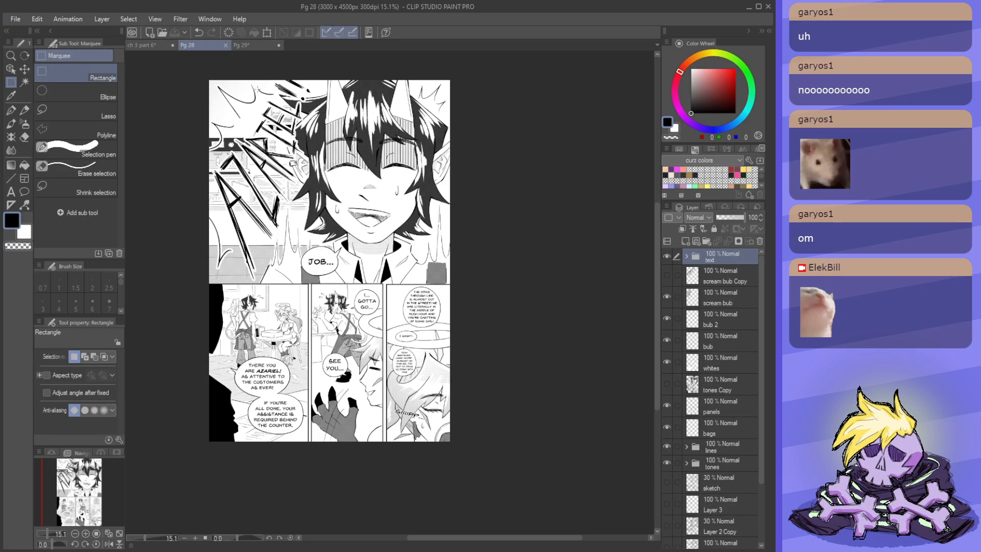
left_click(225, 46)
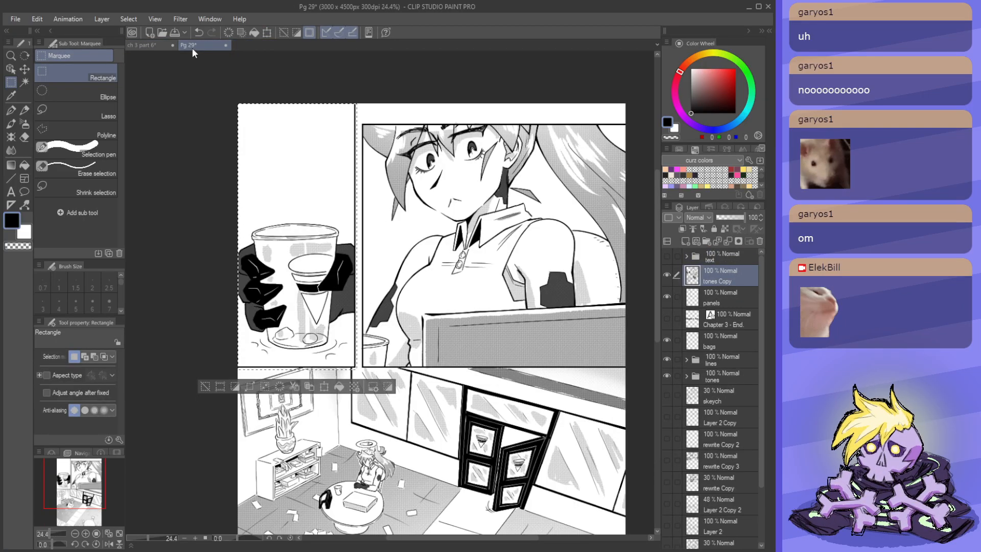
scroll(322, 195, "up", 2)
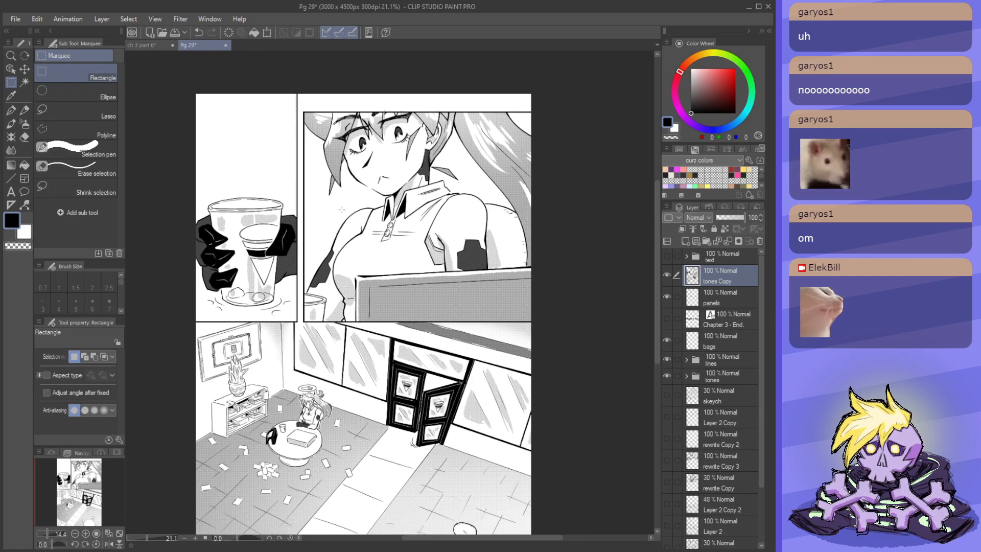
left_click_drag(298, 90, 610, 372)
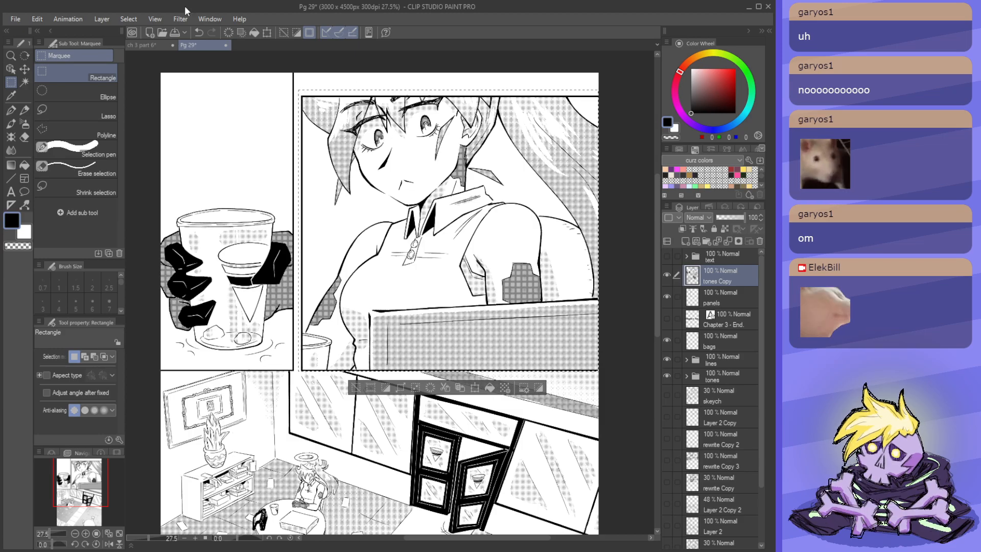
left_click(146, 44)
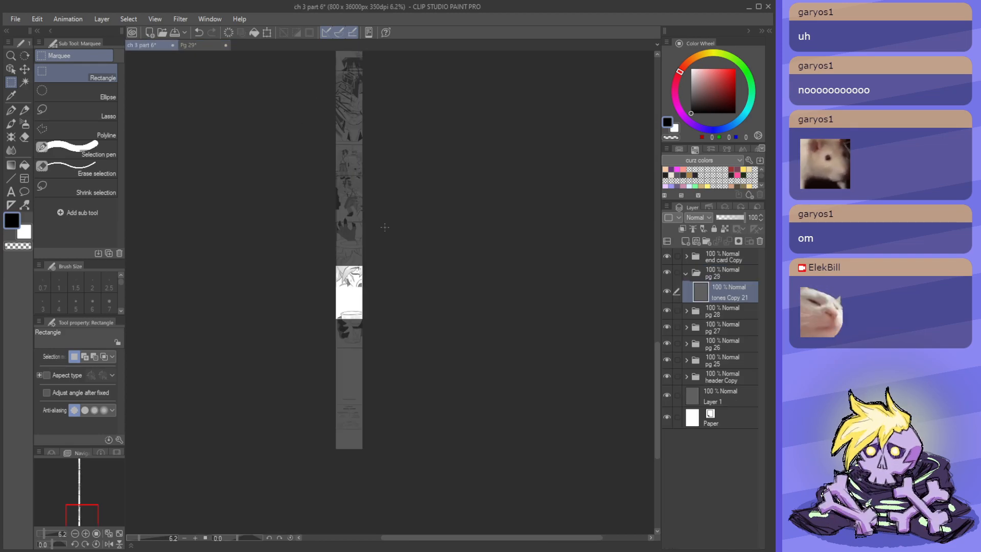
scroll(385, 227, "down", 2)
scroll(377, 339, "up", 2)
scroll(340, 301, "down", 1)
scroll(340, 369, "up", 2)
key("ctrl+v")
- Move the pasted girl panel down the strip to the area between the cup panel and the end card
scroll(339, 367, "down", 2)
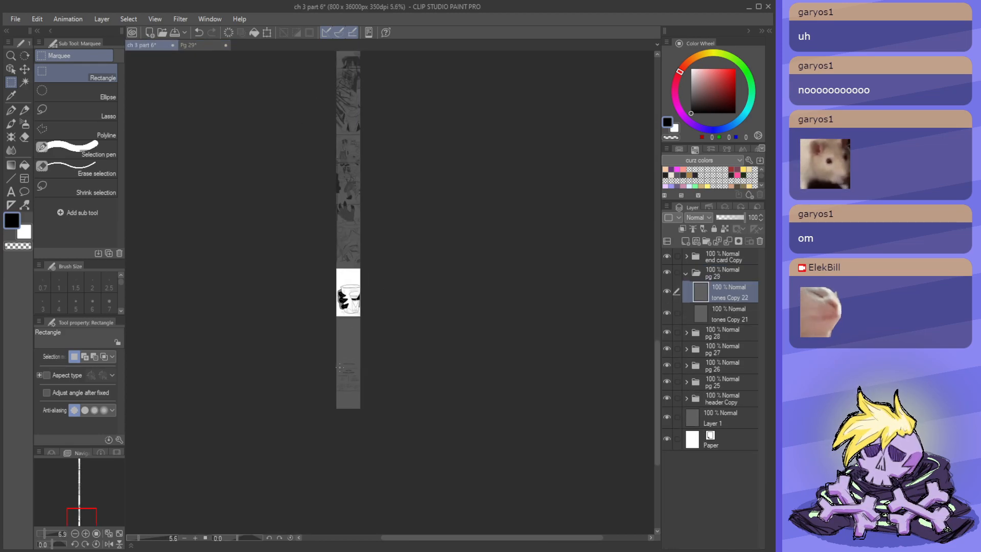
key("ctrl+t")
scroll(340, 307, "down", 2)
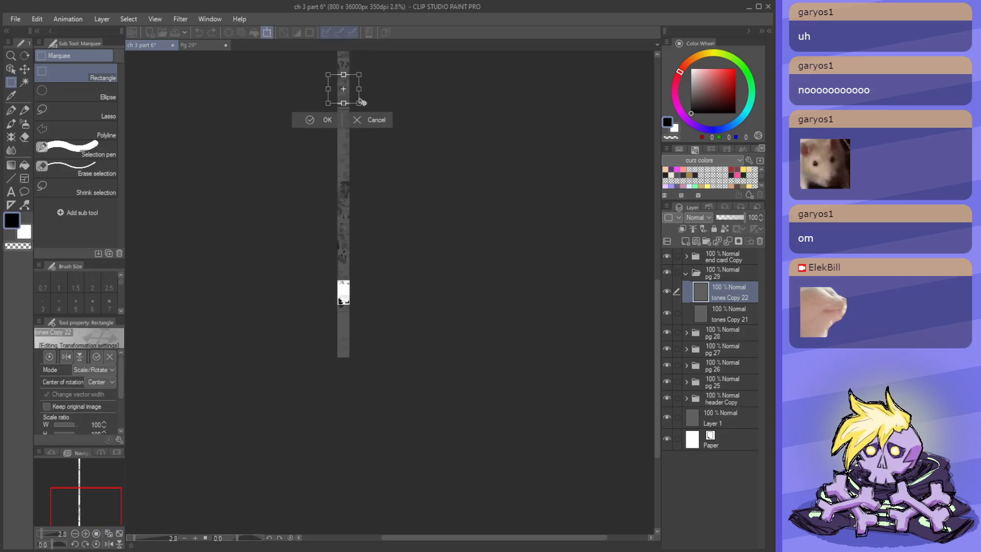
left_click_drag(362, 102, 357, 304)
scroll(357, 304, "up", 4)
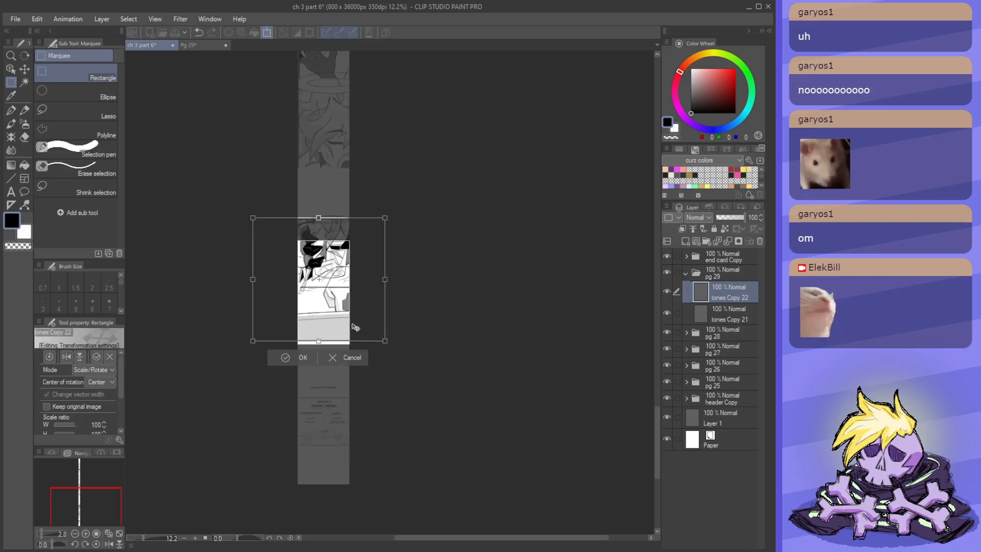
left_click(301, 357)
- Copy Pg 29's large room panel with the double doors and paste it into the strip's pg 29 folder
left_click(206, 47)
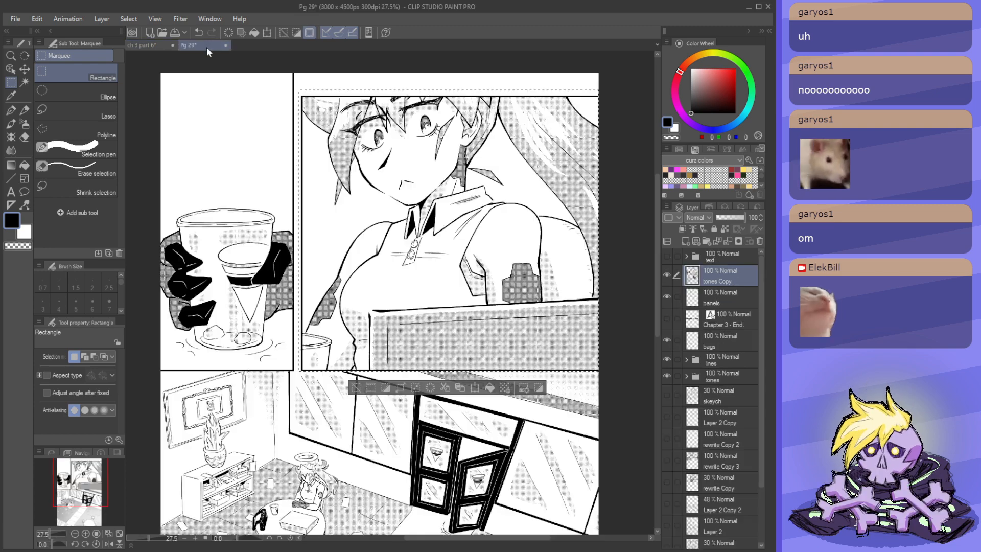
scroll(291, 121, "down", 2)
scroll(291, 120, "down", 1)
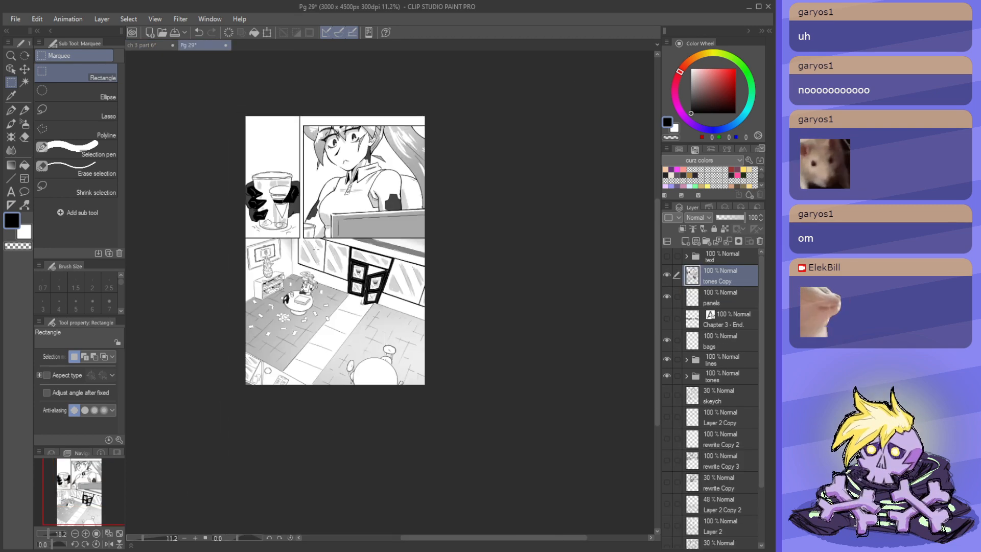
scroll(250, 476, "up", 3)
left_click_drag(611, 478, 152, 152)
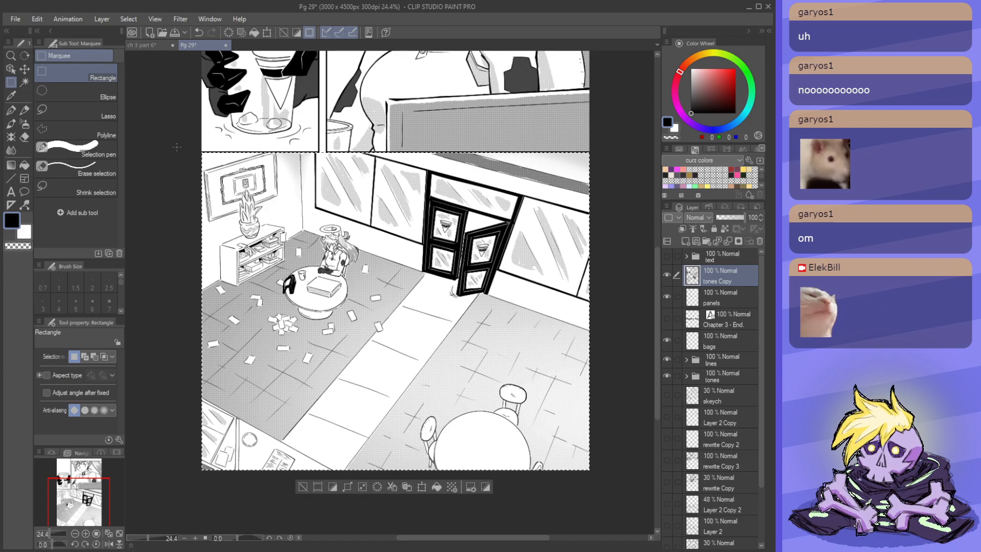
left_click(153, 43)
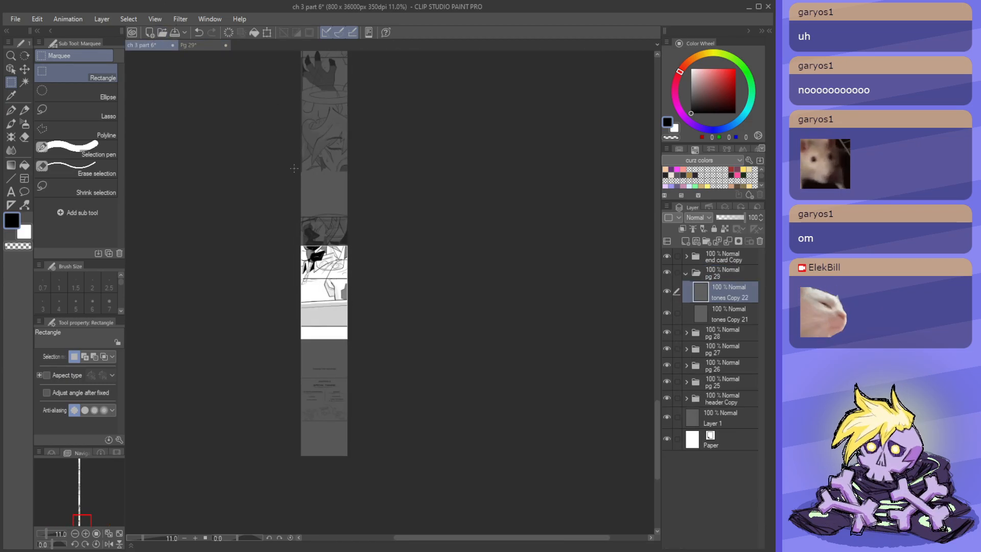
key("ctrl+v")
- Move the pasted room panel down the strip to just above the end card's credits
key("ctrl+t")
scroll(352, 292, "down", 5)
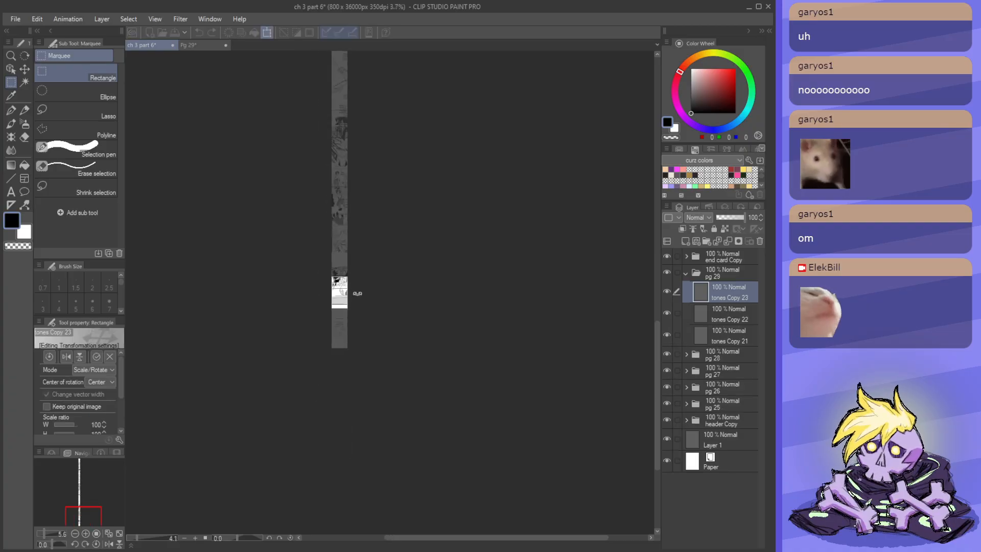
scroll(323, 220, "down", 1)
scroll(311, 113, "up", 1)
scroll(367, 174, "down", 1)
scroll(367, 174, "up", 1)
scroll(362, 190, "down", 1)
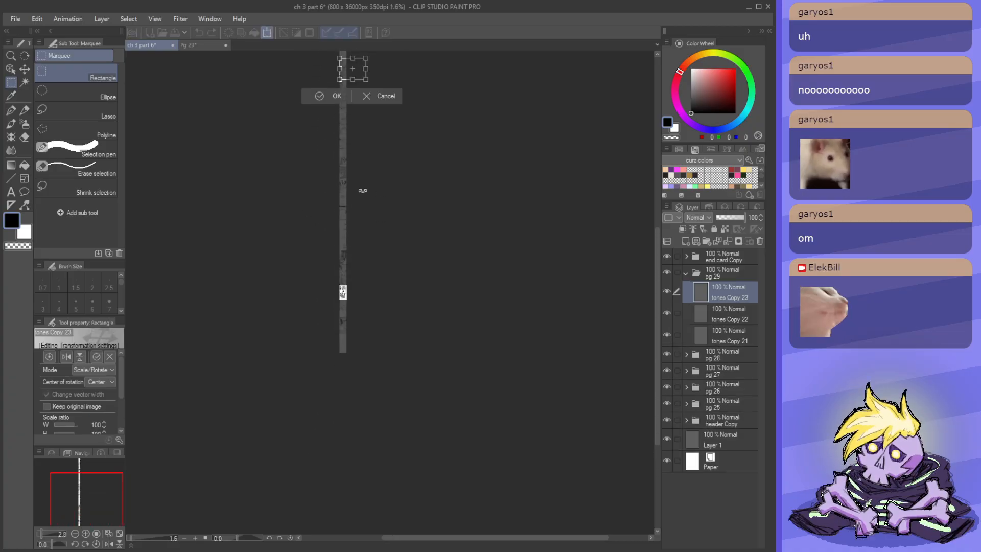
scroll(364, 85, "up", 1)
left_click_drag(367, 87, 356, 436)
scroll(356, 435, "up", 5)
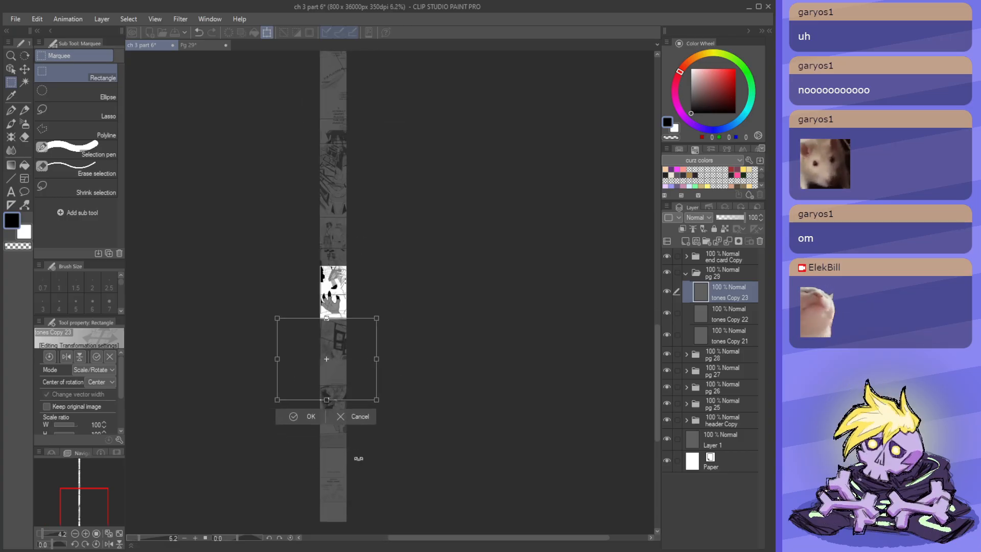
scroll(401, 295, "down", 2)
scroll(398, 309, "up", 1)
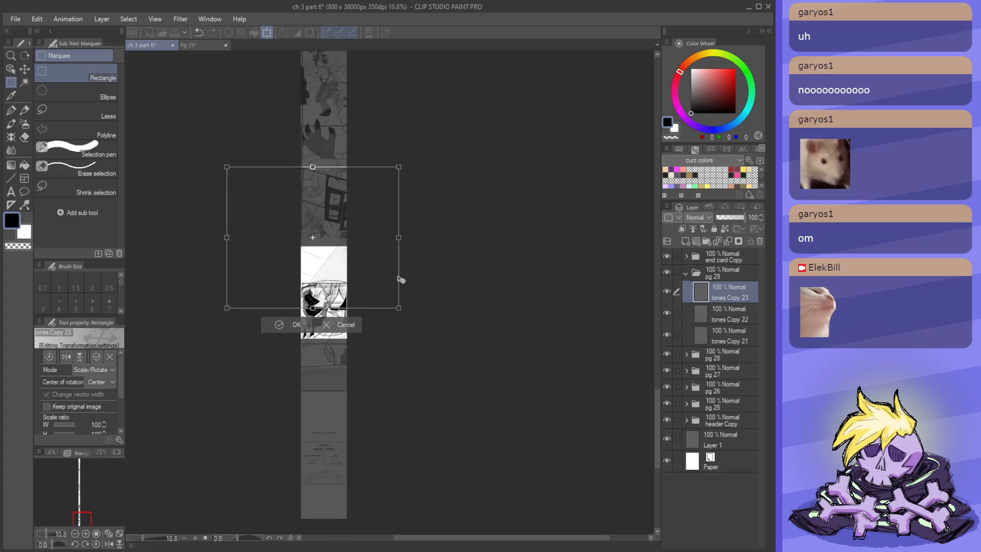
left_click_drag(398, 281, 397, 387)
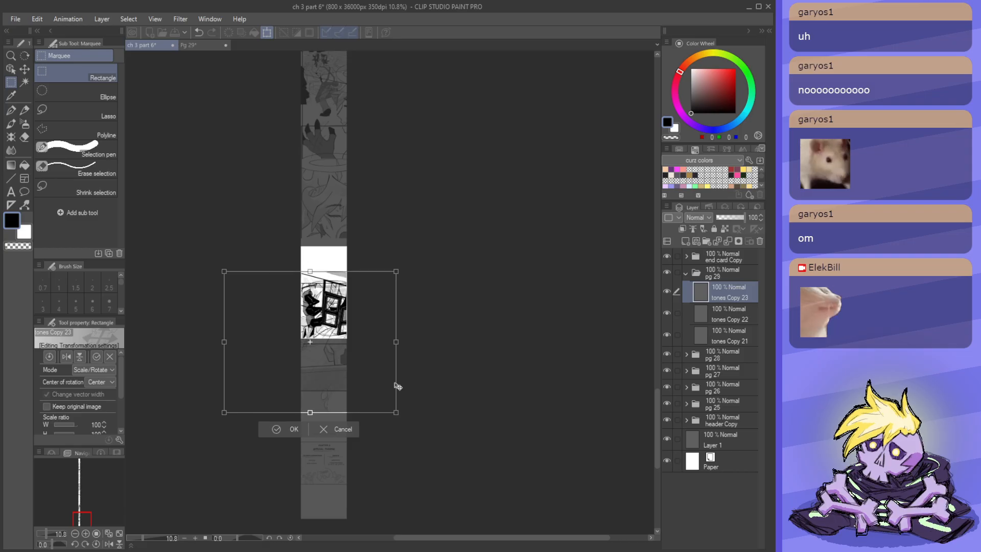
left_click(283, 429)
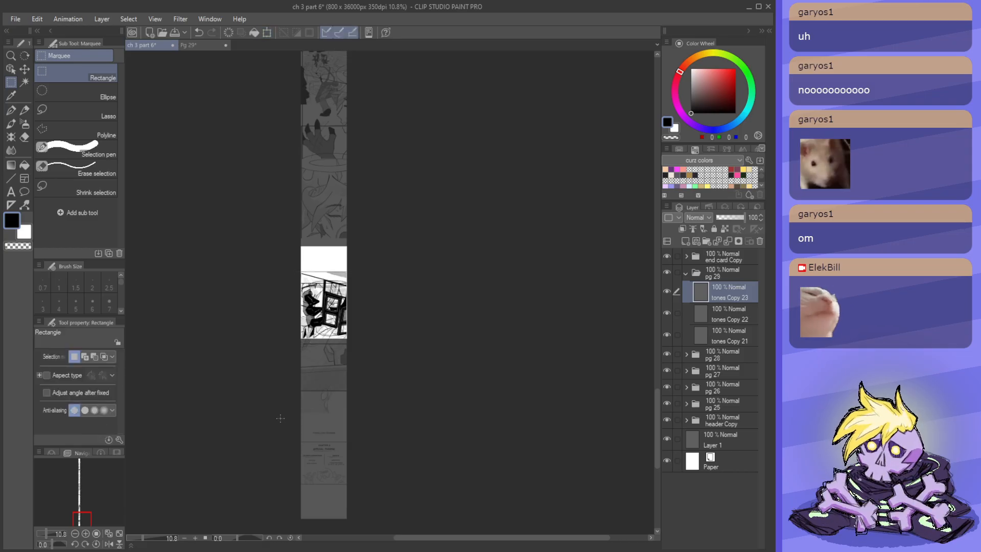
- Examine Pg 29's full page layout, check the merged artwork by toggling its visibility, and select the panels layer
left_click(201, 45)
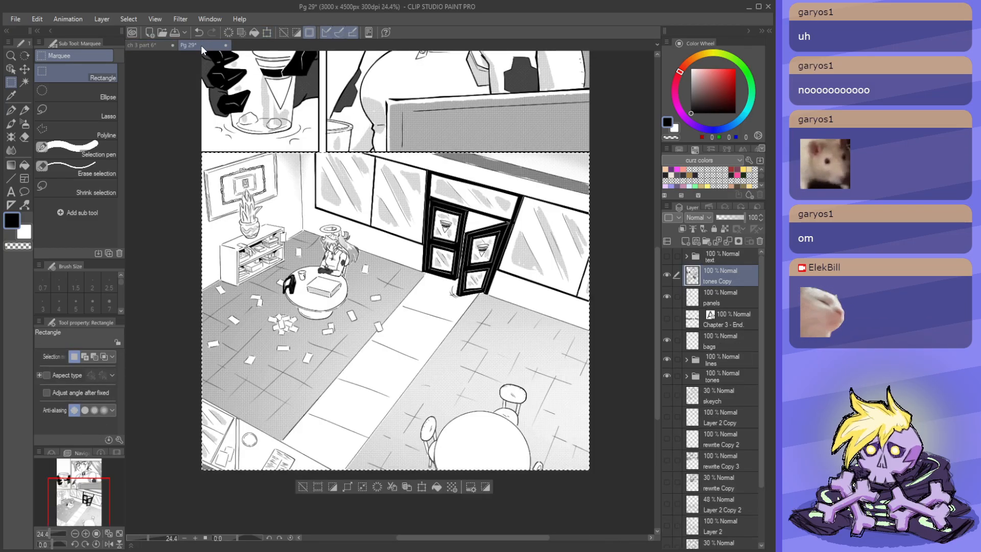
scroll(400, 332, "down", 3)
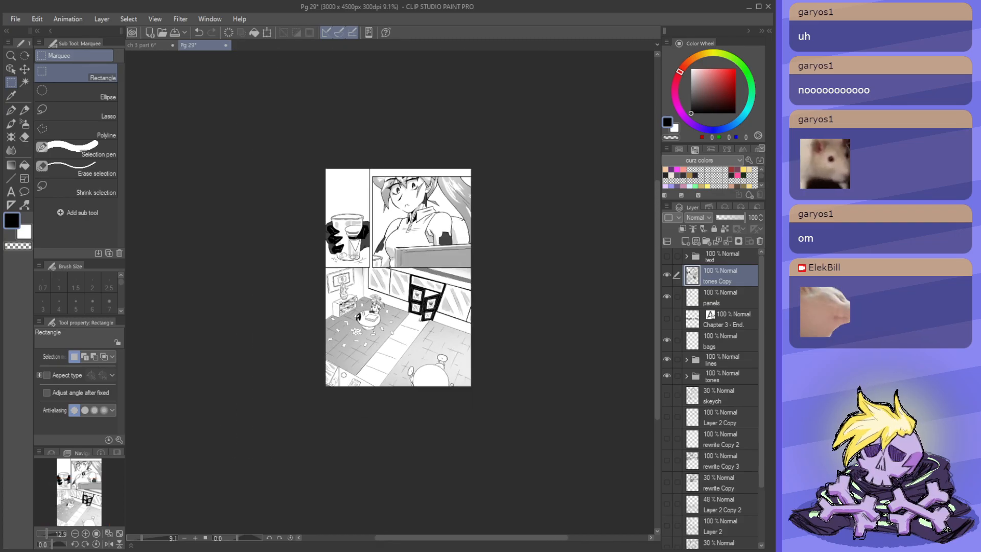
scroll(402, 236, "up", 3)
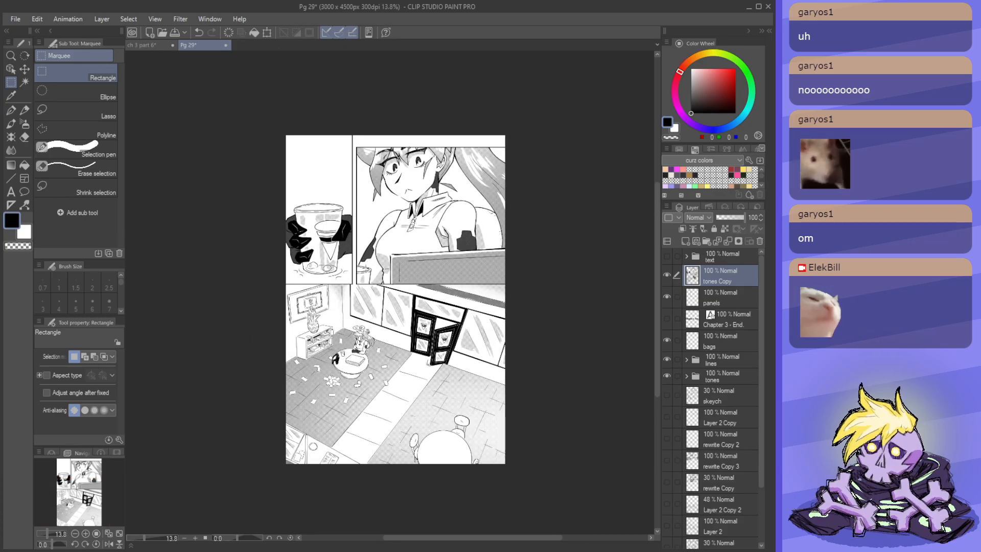
scroll(327, 195, "down", 3)
scroll(334, 292, "up", 4)
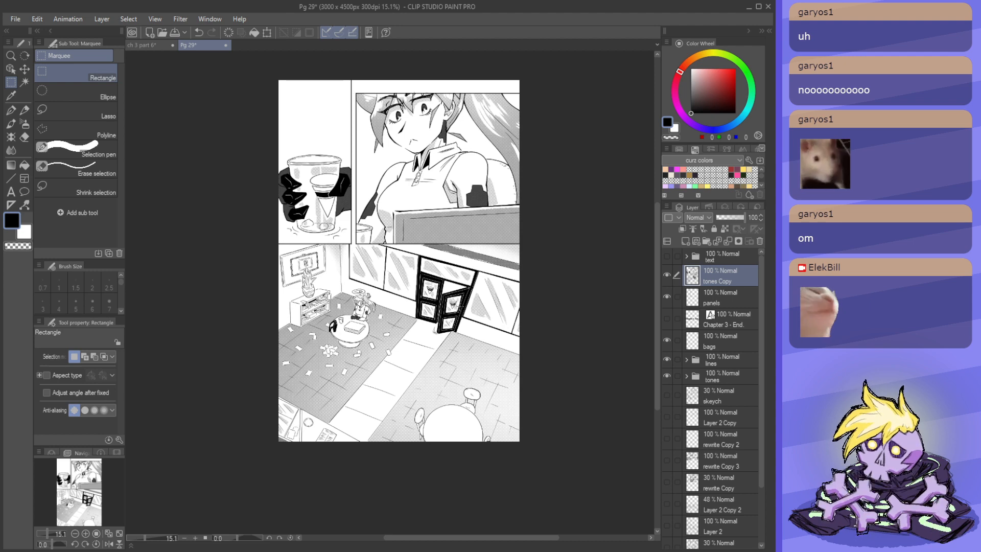
scroll(274, 307, "up", 2)
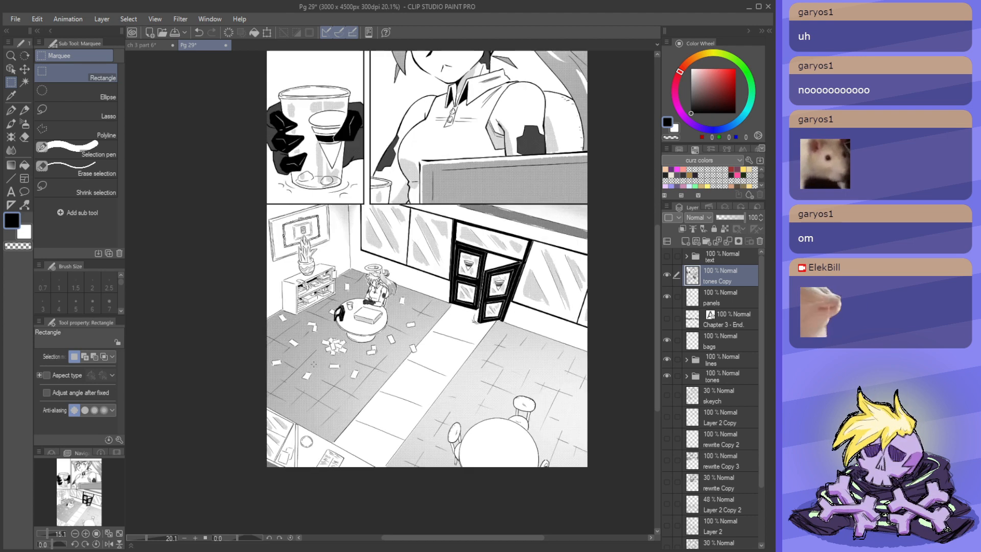
scroll(401, 278, "down", 3)
scroll(401, 279, "up", 2)
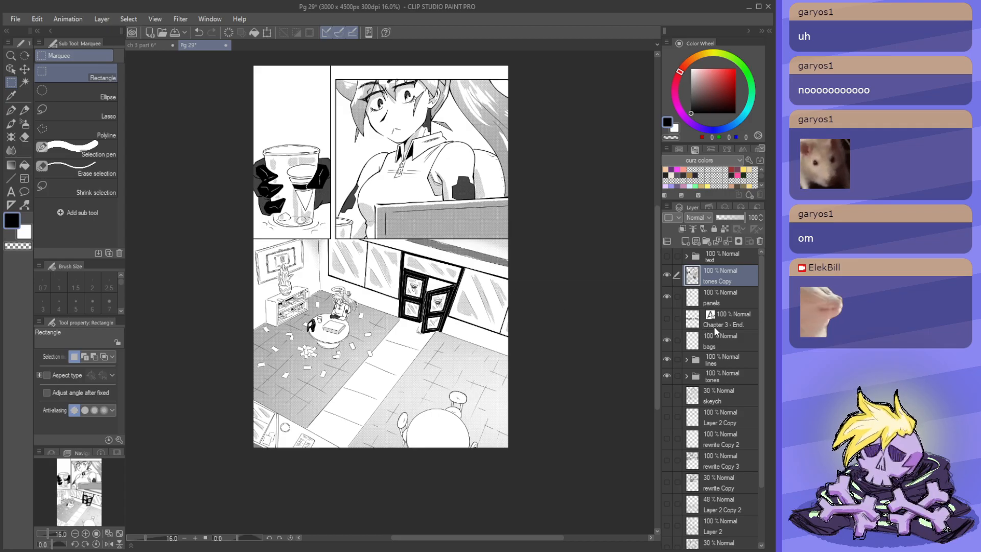
left_click(666, 276)
left_click(666, 276)
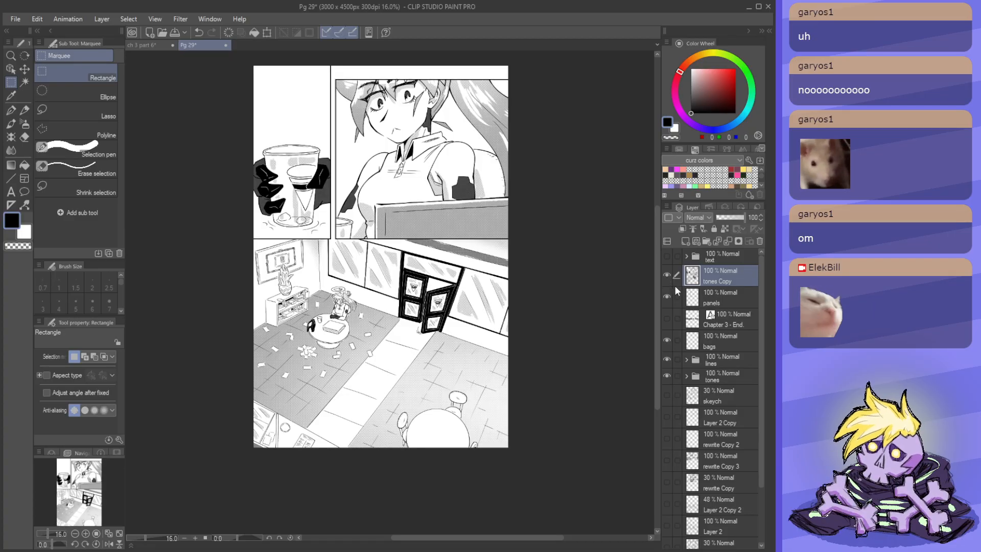
left_click(725, 300)
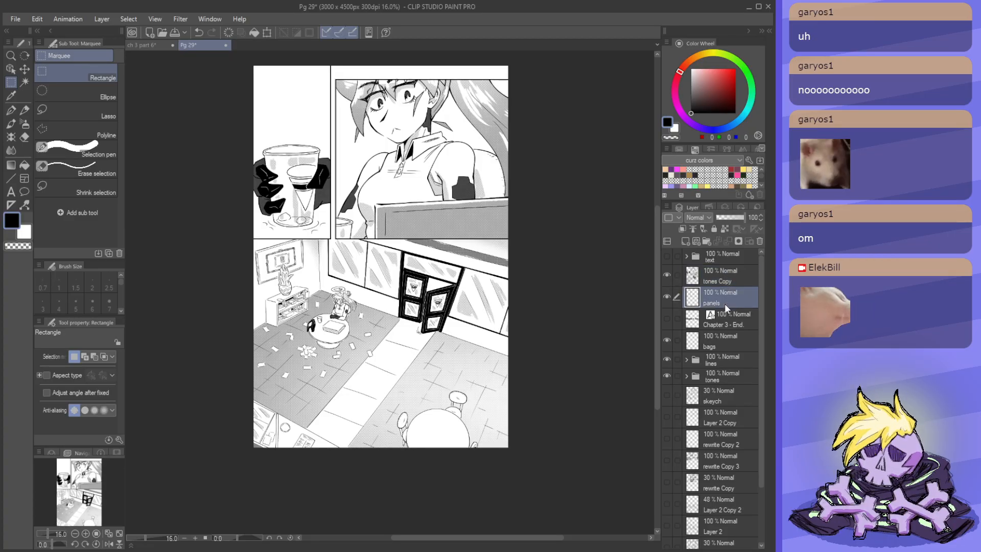
- Show Pg 29's "Chapter 3 - End." text layer and copy it into the strip's pg 29 folder
left_click(734, 321)
left_click(668, 319)
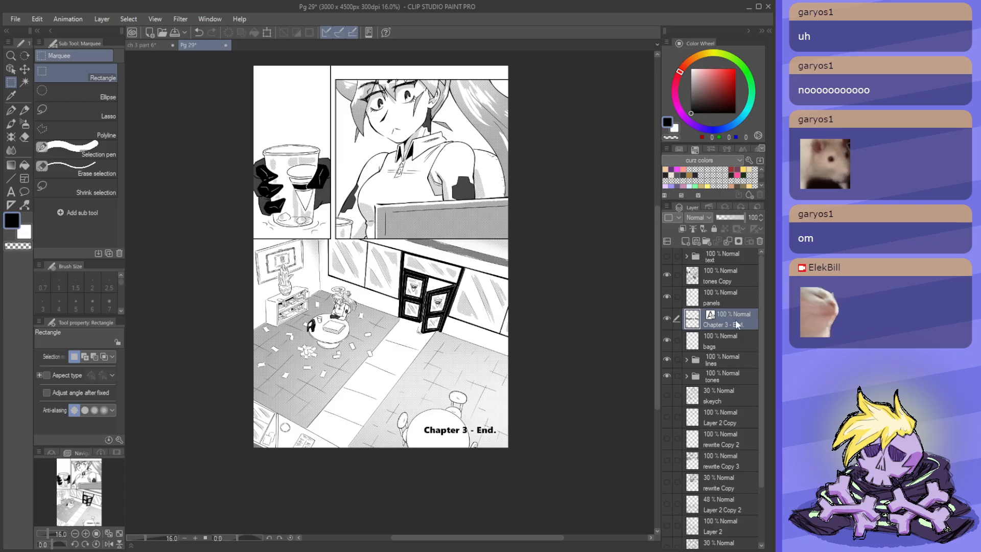
left_click(152, 46)
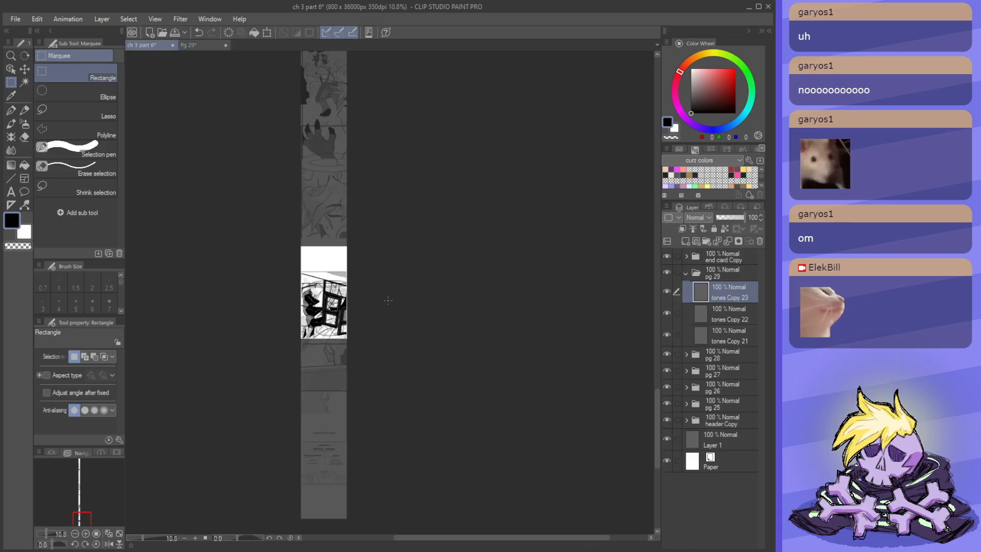
key("ctrl+v")
- Move the pasted "Chapter 3 - End." text down the strip to the lower part of the large room panel
scroll(376, 279, "down", 2)
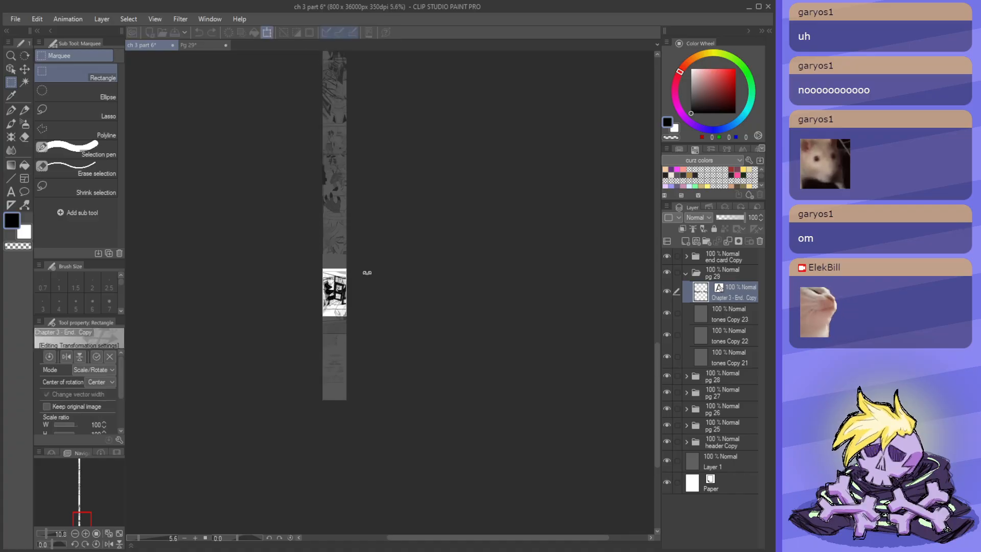
key("ctrl+t")
scroll(342, 108, "up", 1)
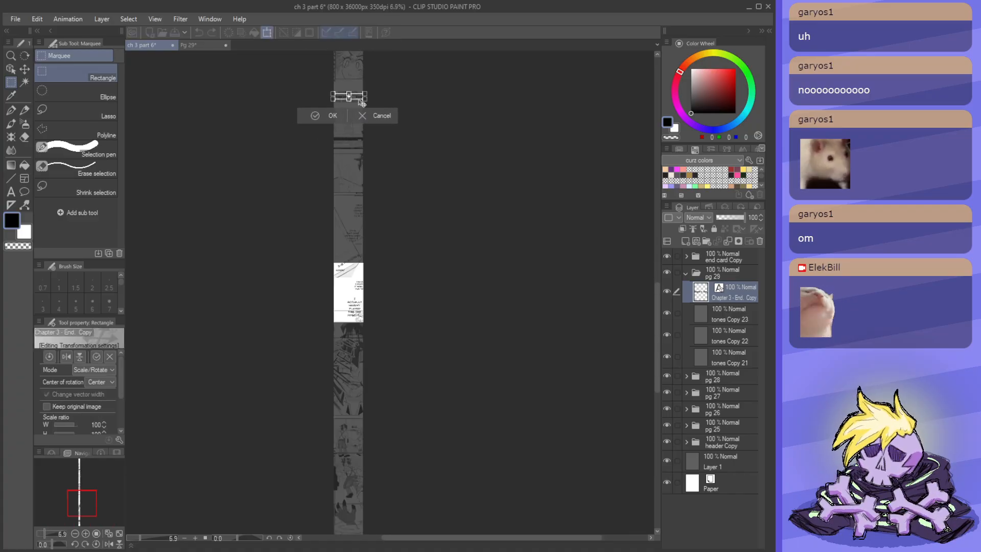
left_click_drag(362, 102, 364, 349)
scroll(365, 349, "down", 1)
scroll(331, 462, "up", 2)
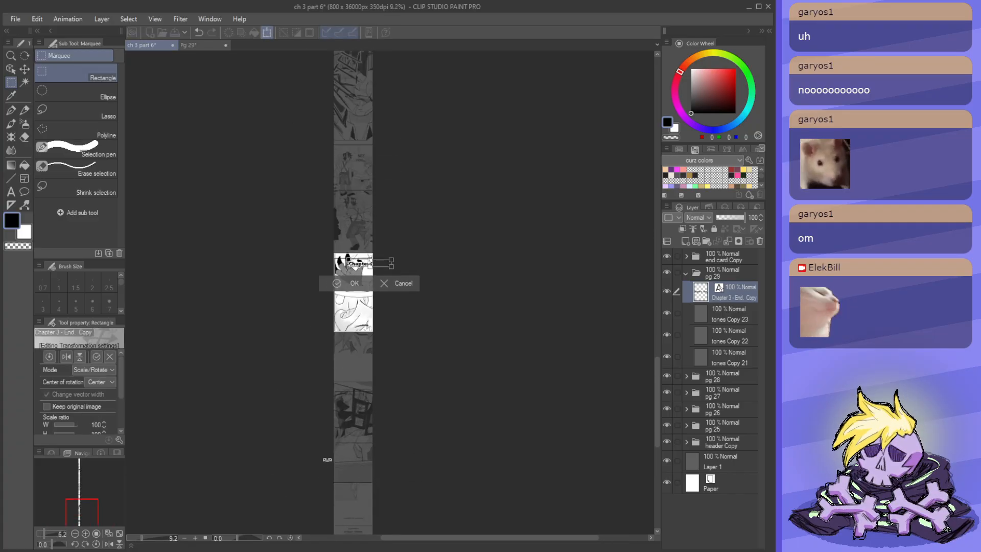
left_click_drag(327, 460, 335, 316)
scroll(358, 411, "down", 2)
scroll(361, 379, "up", 2)
left_click_drag(385, 153, 358, 391)
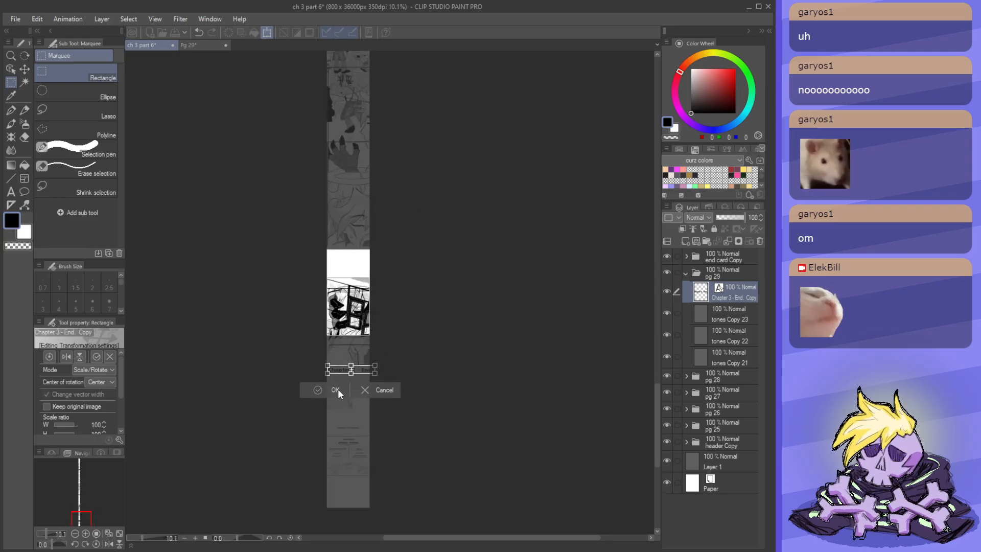
left_click(338, 389)
- Show Pg 29's text folder and copy the whole folder into the strip's pg 29 folder
left_click(202, 43)
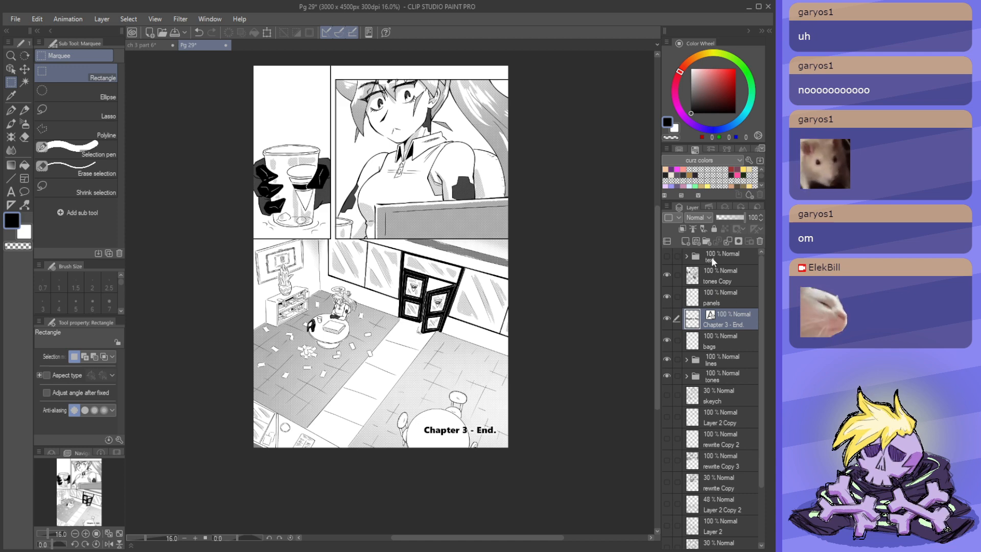
left_click(716, 257)
left_click(667, 256)
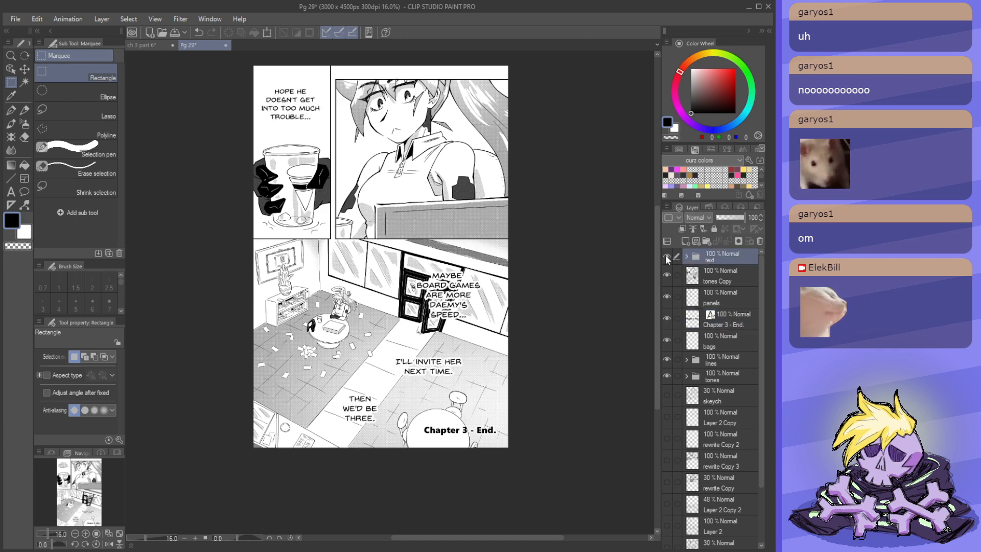
left_click(148, 45)
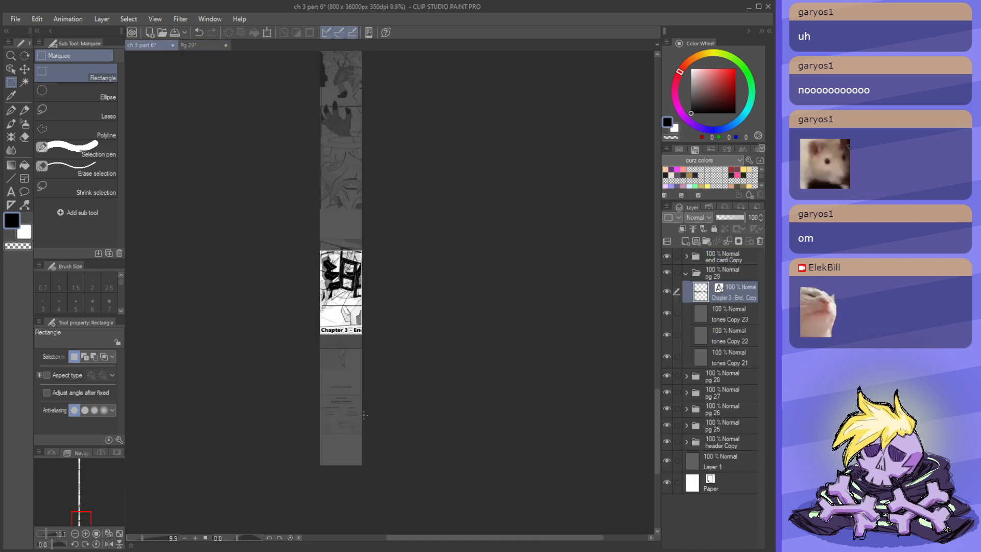
scroll(365, 401, "down", 6)
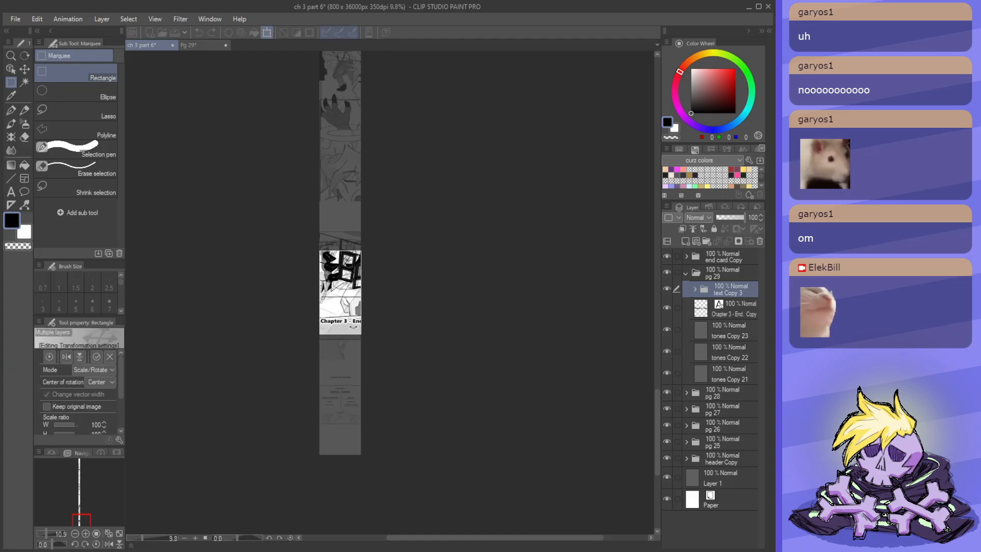
- Move the pasted dialogue text folder down the strip to the page 29 panels near the end card
key("ctrl+t")
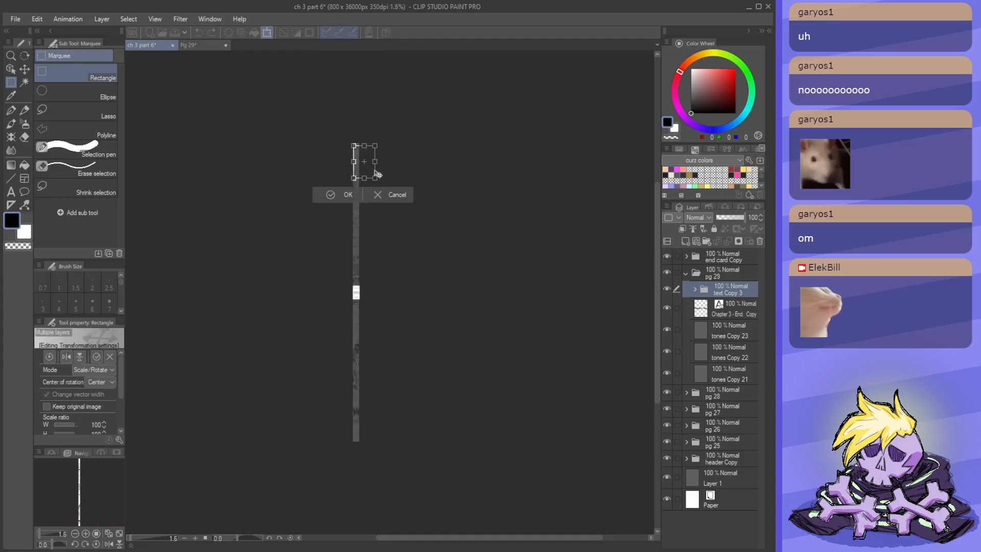
left_click_drag(379, 171, 398, 428)
scroll(366, 420, "up", 2)
scroll(365, 419, "up", 3)
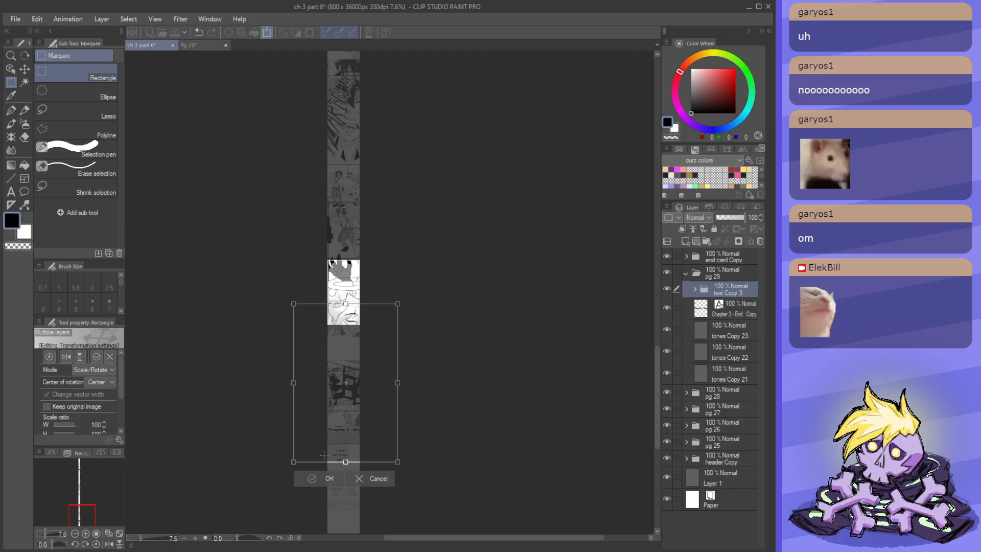
key("Return")
- Save the strip, collapse its pg 29 folder in the layer list, and save again
scroll(213, 357, "down", 1)
scroll(217, 357, "down", 2)
scroll(286, 391, "up", 1)
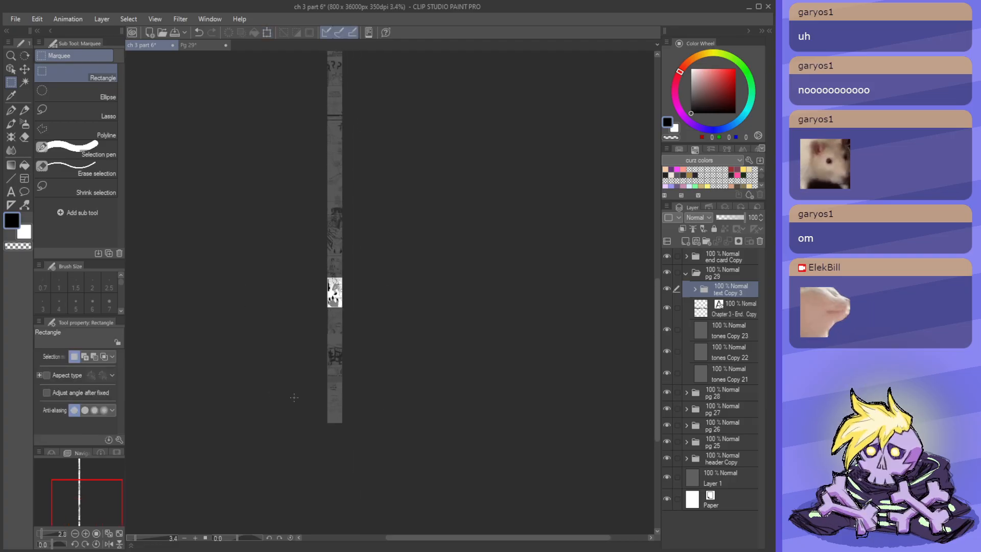
scroll(297, 385, "up", 3)
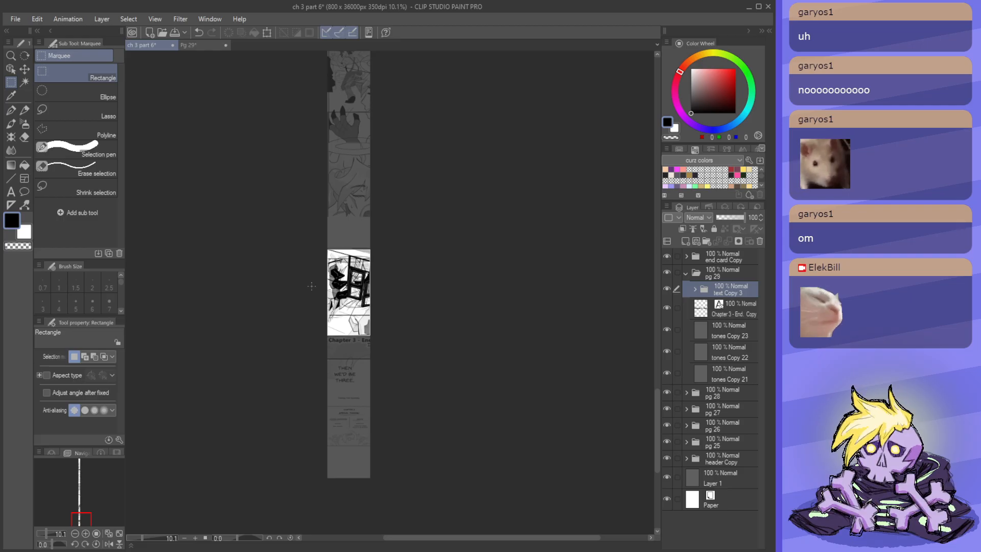
key("ctrl+s")
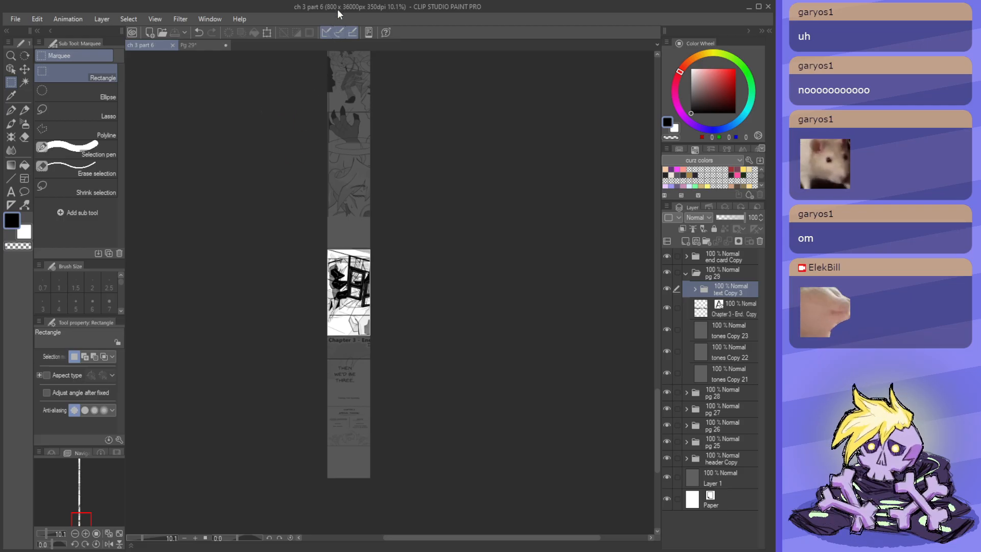
scroll(335, 379, "up", 1)
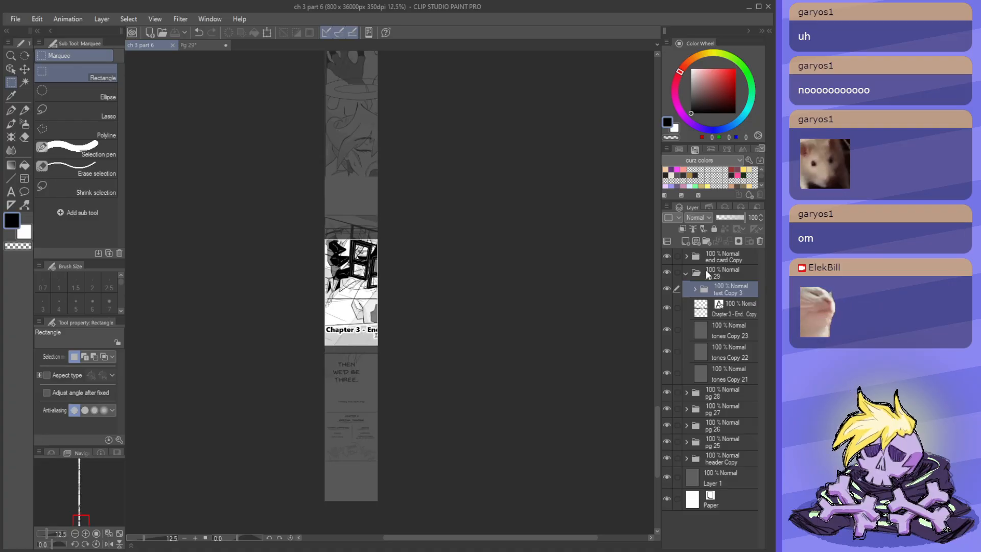
left_click(686, 273)
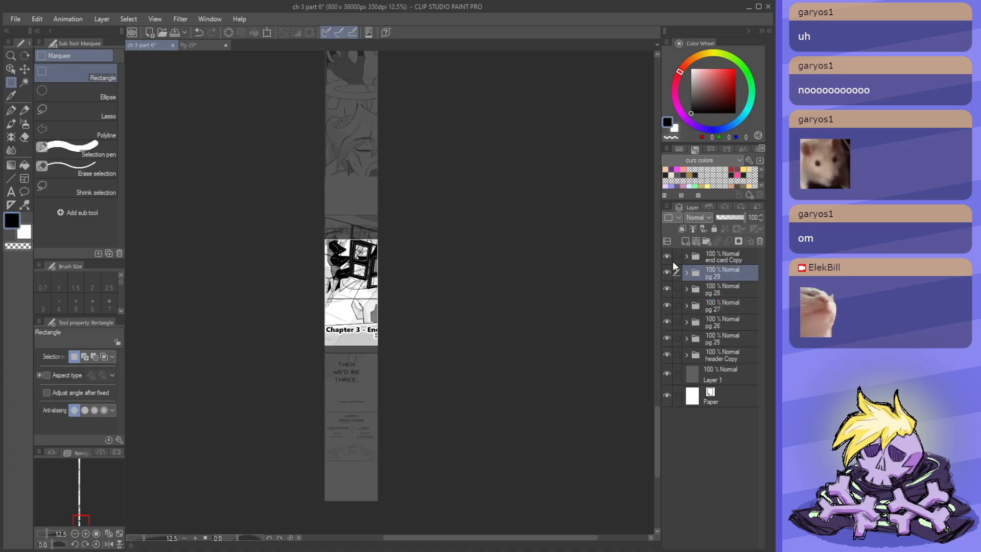
scroll(517, 336, "down", 1)
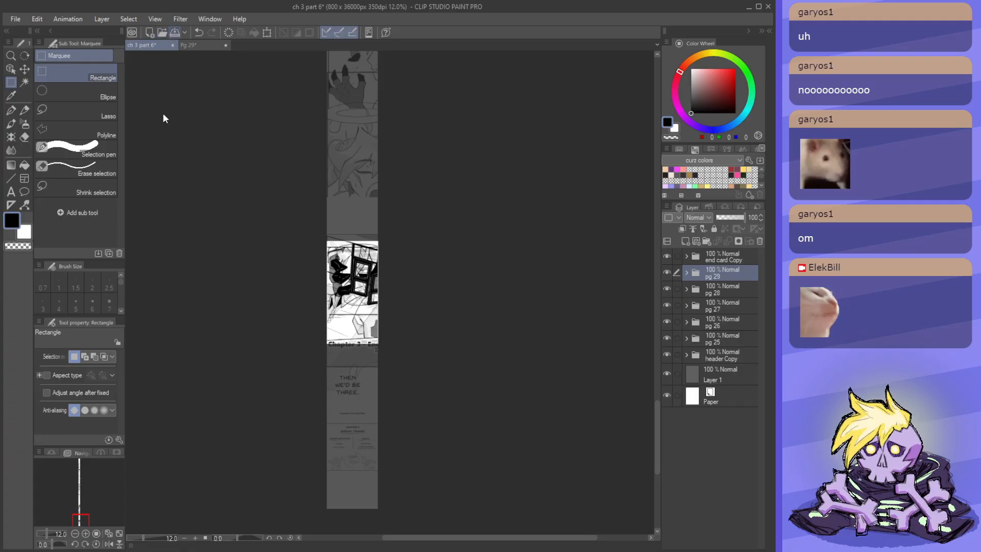
key("ctrl+s")
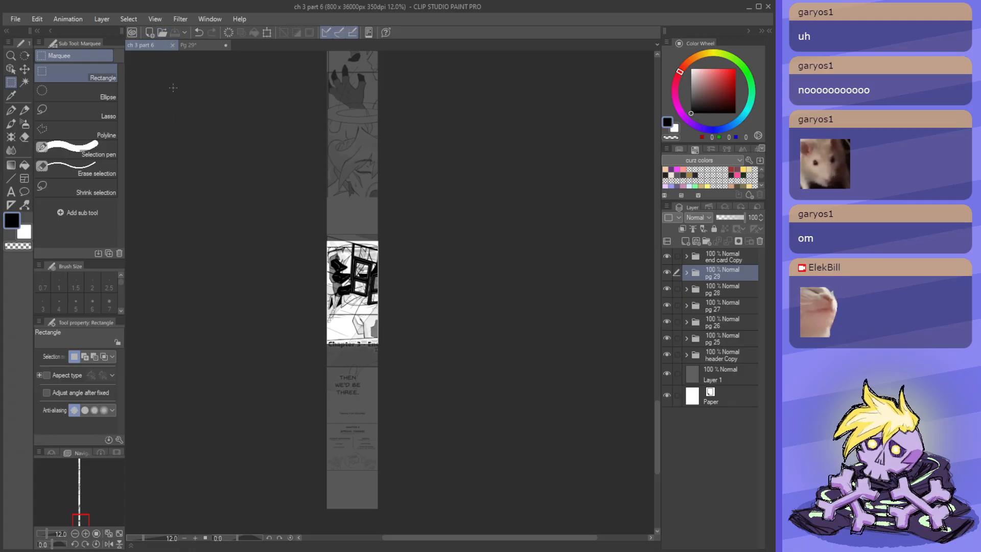
- Hide the merged tones Copy layer in Pg 29, save the page and close it
left_click(207, 44)
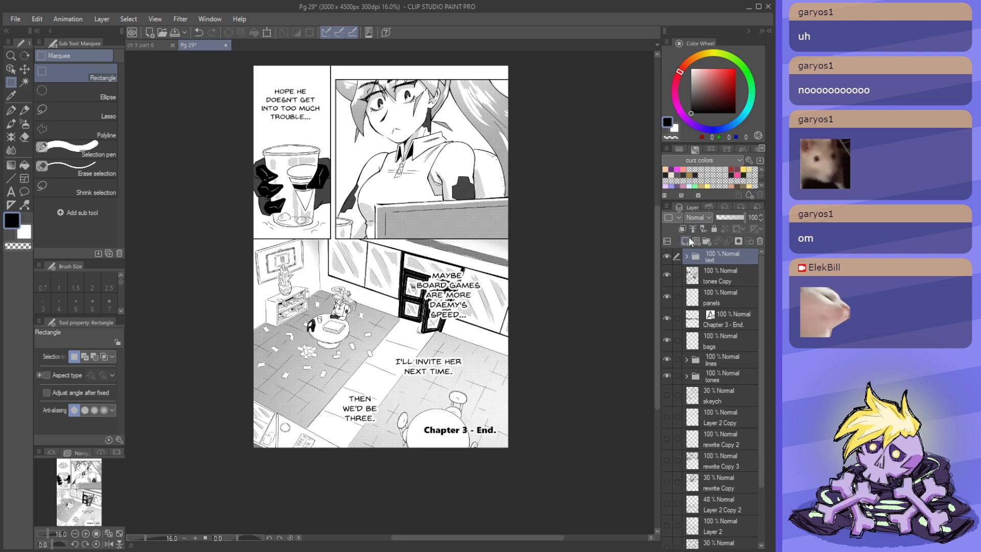
left_click(668, 275)
scroll(480, 317, "down", 3)
scroll(480, 317, "up", 2)
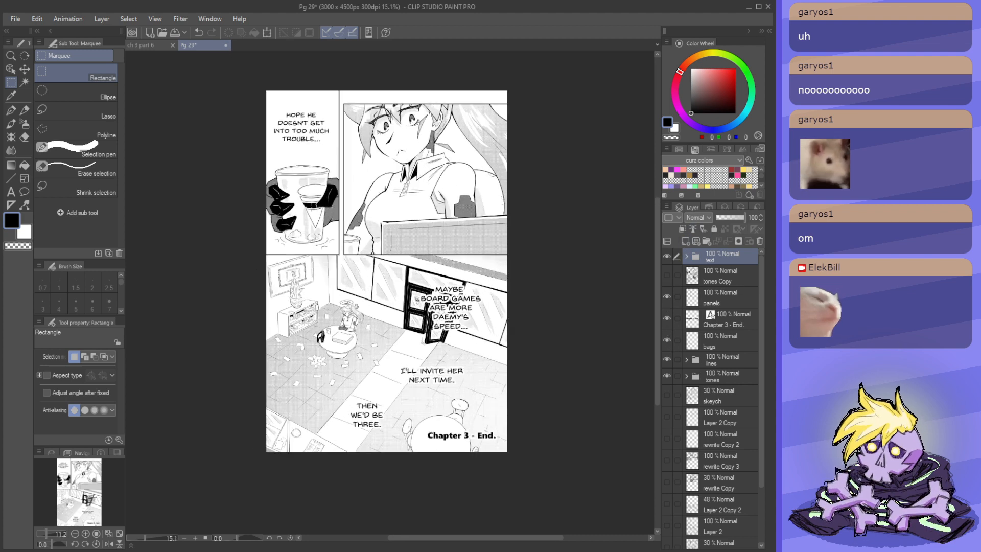
left_click(172, 34)
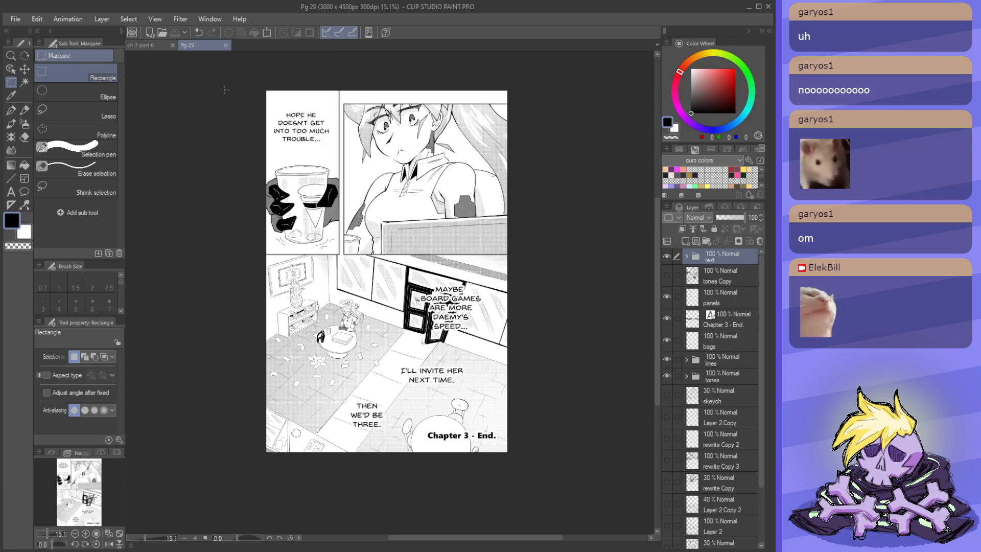
left_click(225, 45)
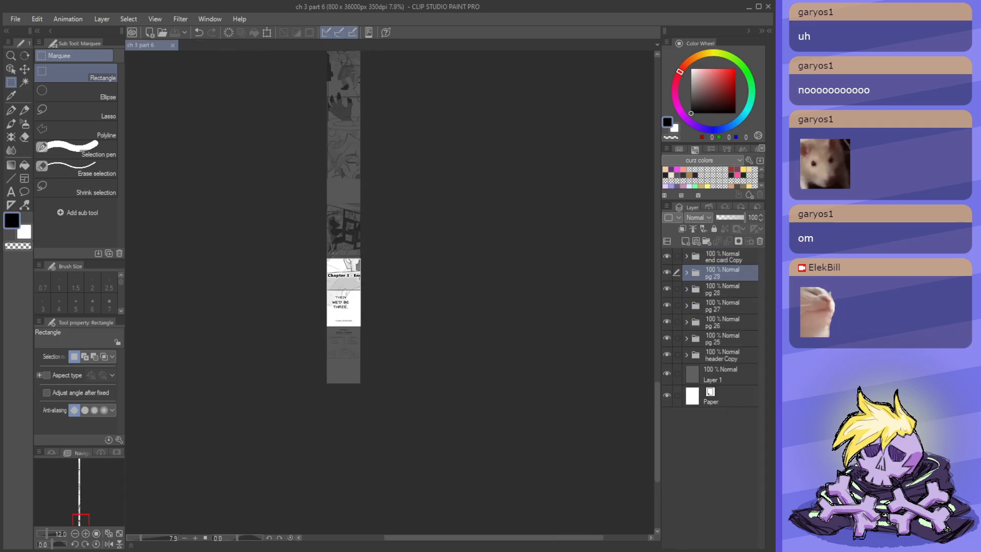
- Review the assembled strip from the header through the panels down to the chapter end text and credits
left_click_drag(383, 259, 386, 381)
scroll(375, 331, "down", 1)
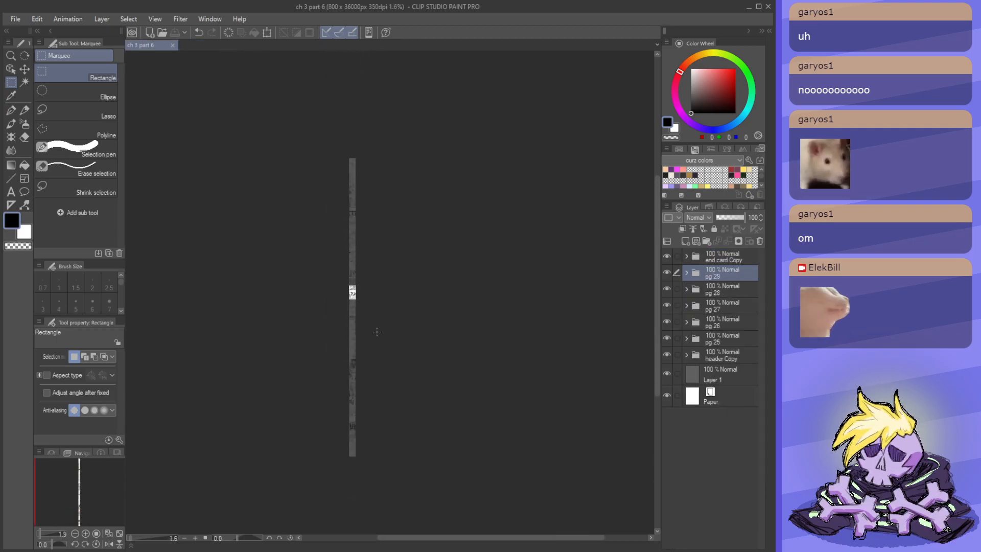
scroll(375, 331, "up", 4)
scroll(360, 281, "down", 2)
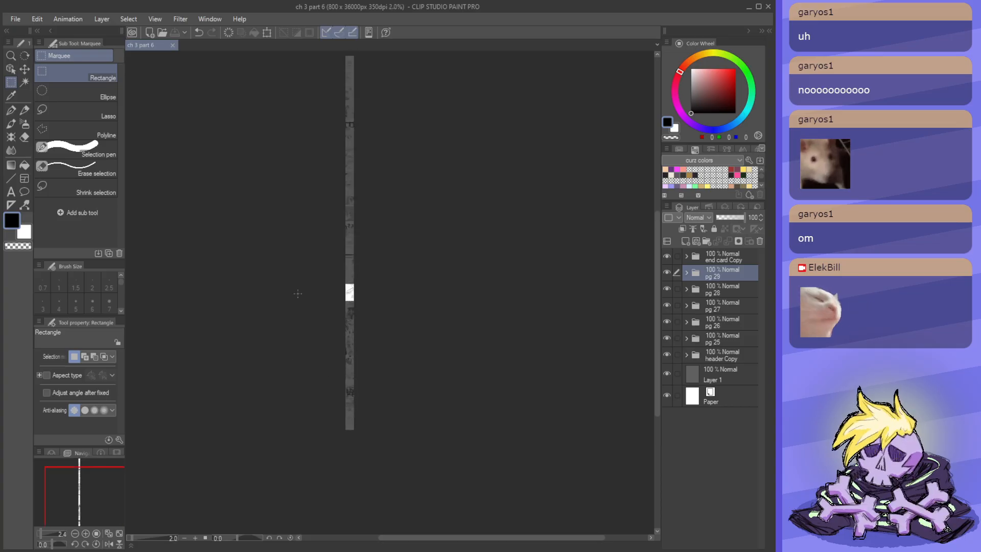
scroll(341, 158, "up", 3)
scroll(342, 158, "up", 3)
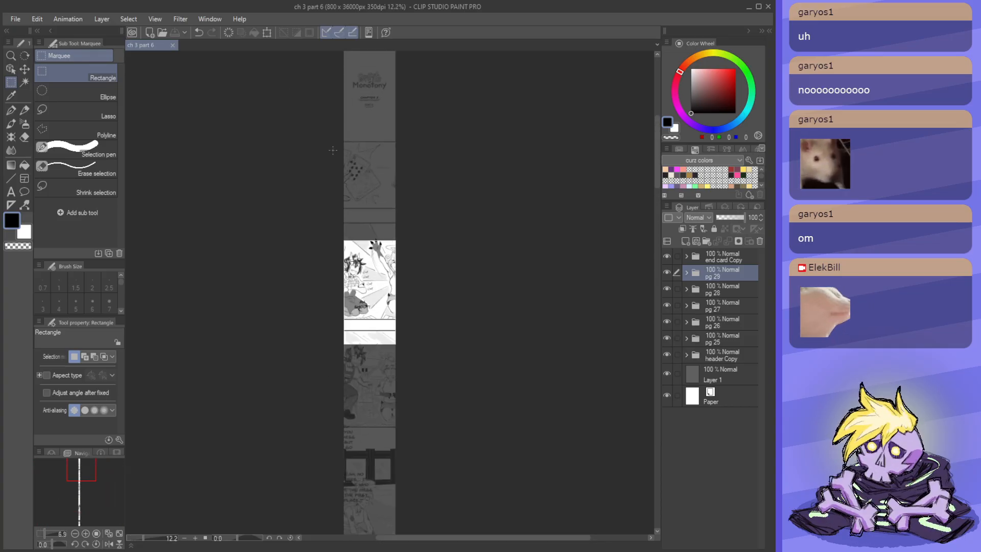
scroll(394, 296, "down", 2)
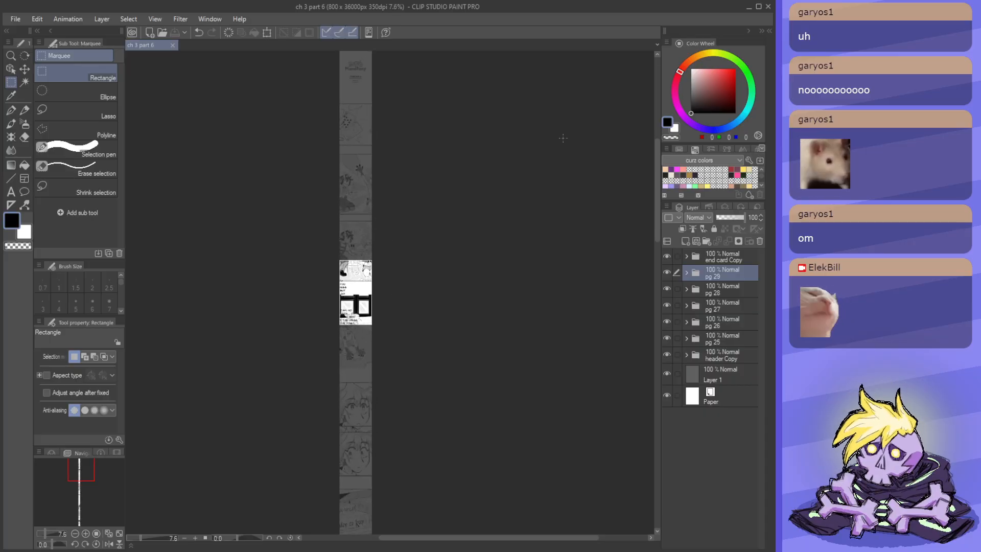
left_click_drag(659, 188, 639, 429)
scroll(374, 291, "up", 2)
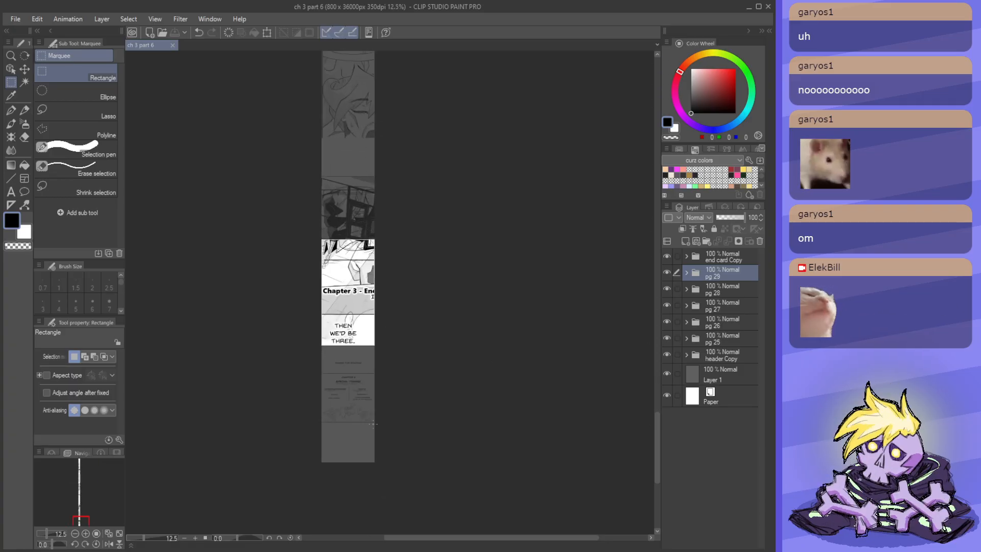
scroll(388, 234, "down", 4)
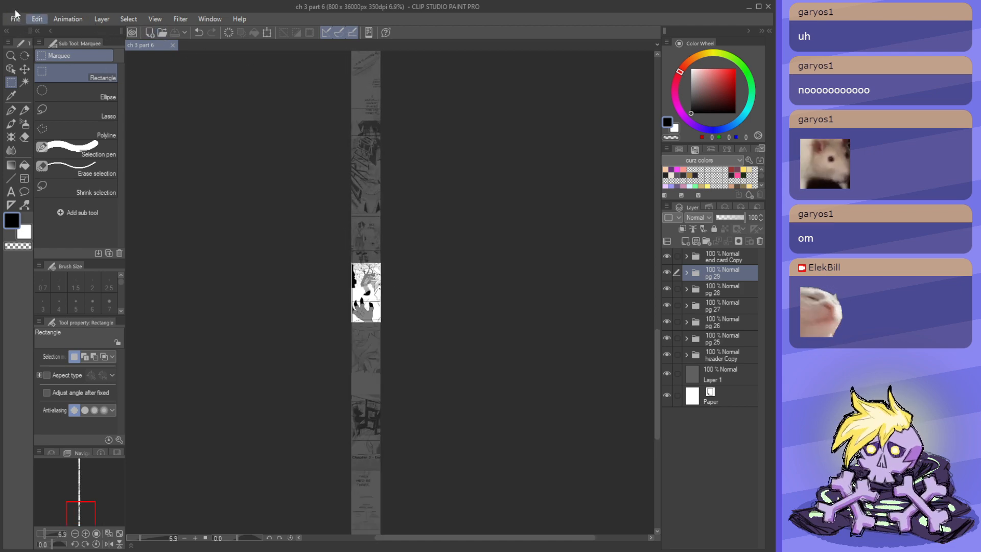
- Open the Pg 26 file and examine its "SLAM" and "ZOOM" panel up close
left_click(50, 54)
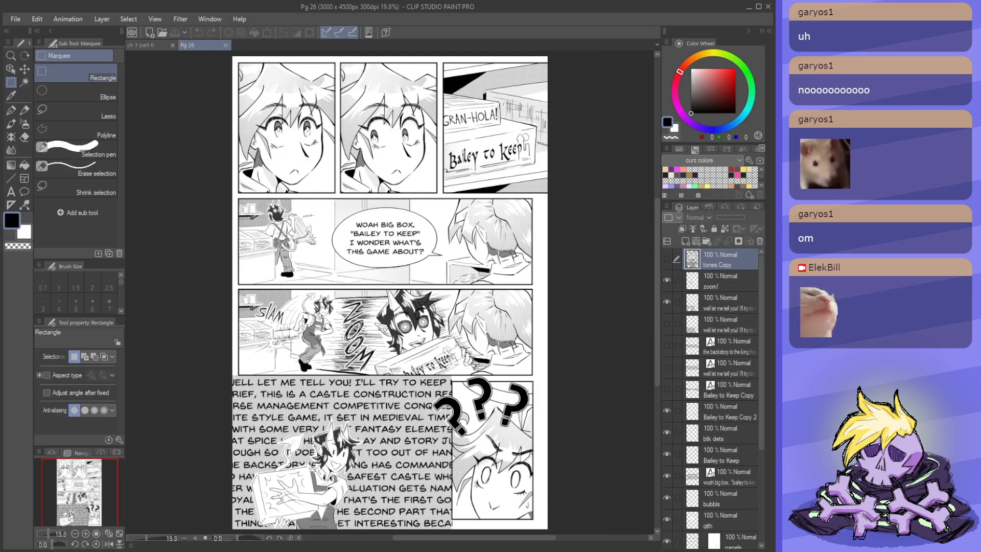
scroll(234, 357, "up", 5)
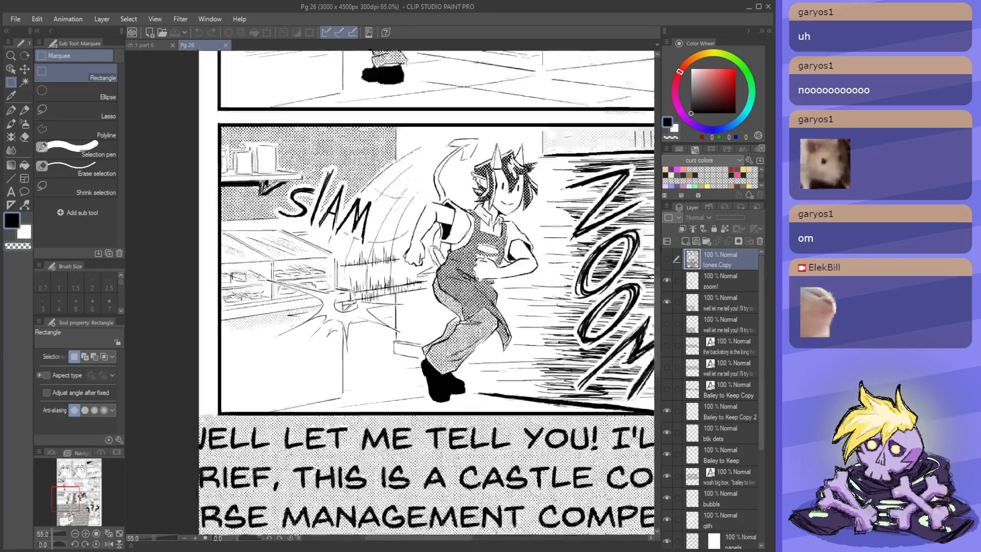
scroll(447, 214, "up", 2)
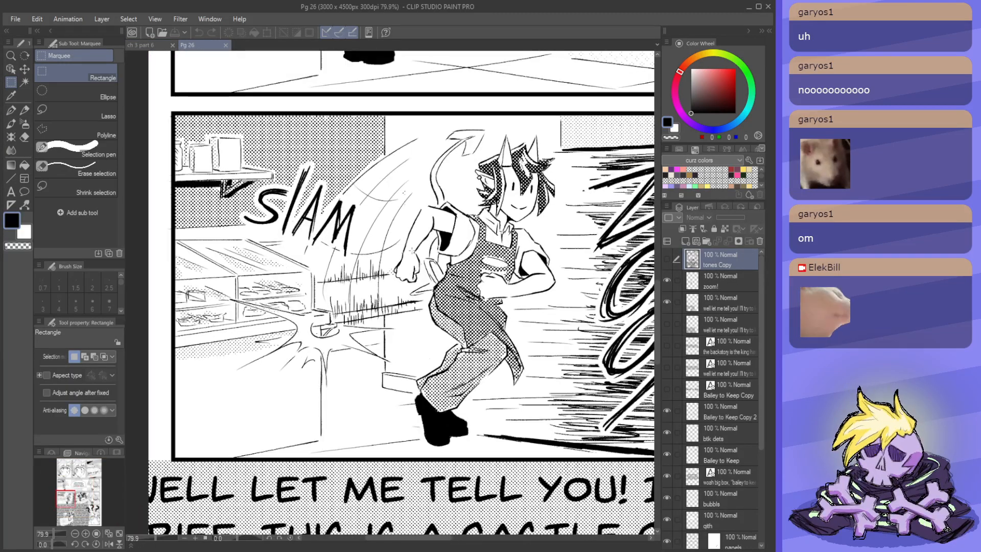
- Close the ch 3 part 6 strip and return to the Pg 26 page
left_click(152, 45)
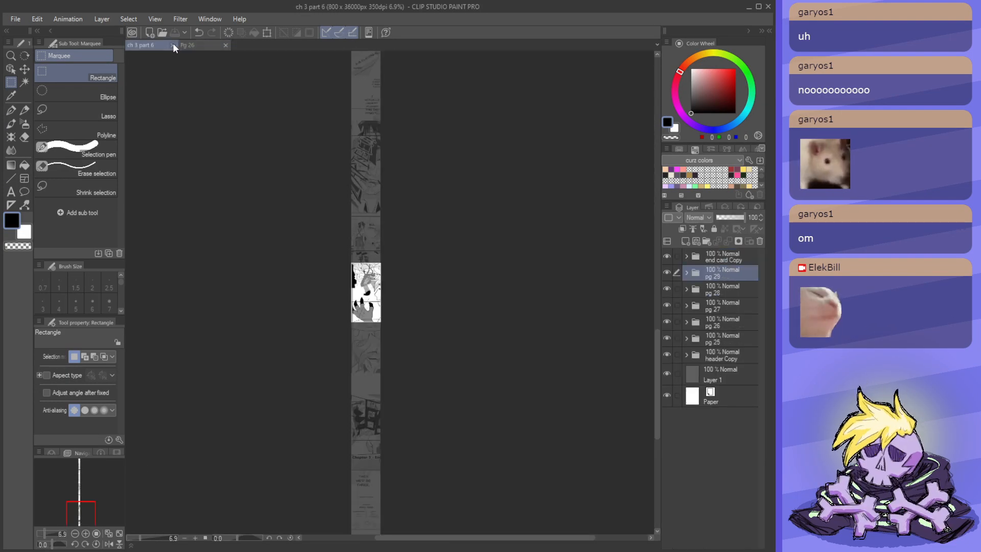
left_click(173, 45)
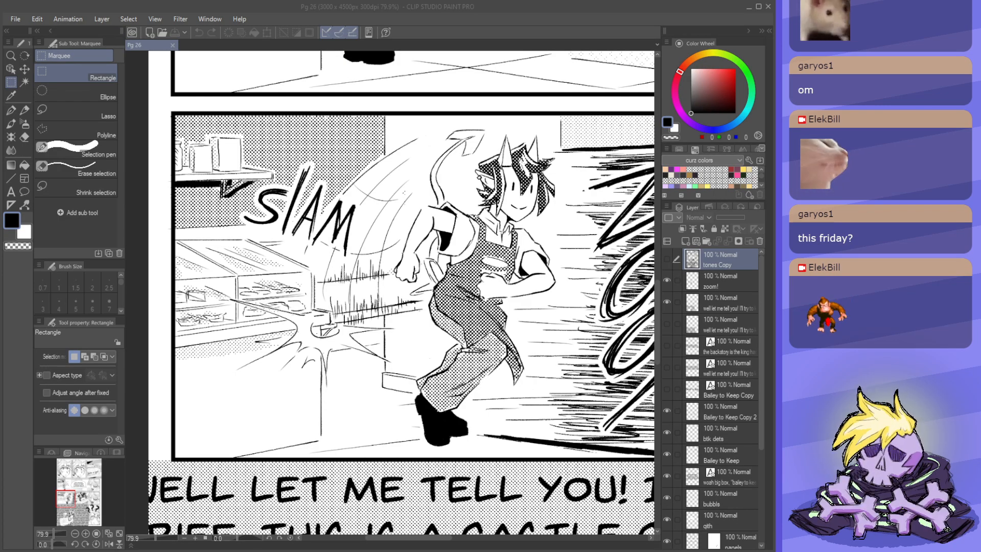
left_click(257, 10)
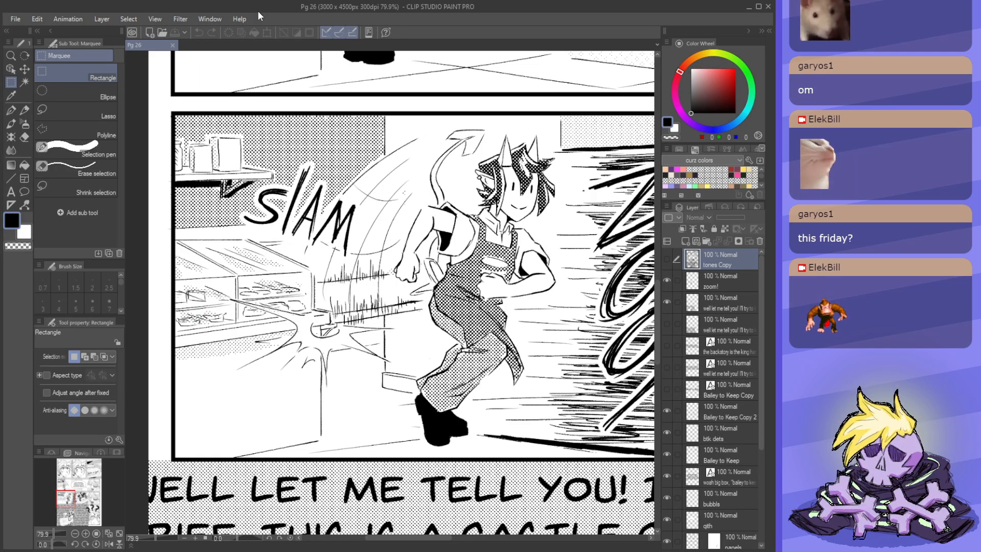